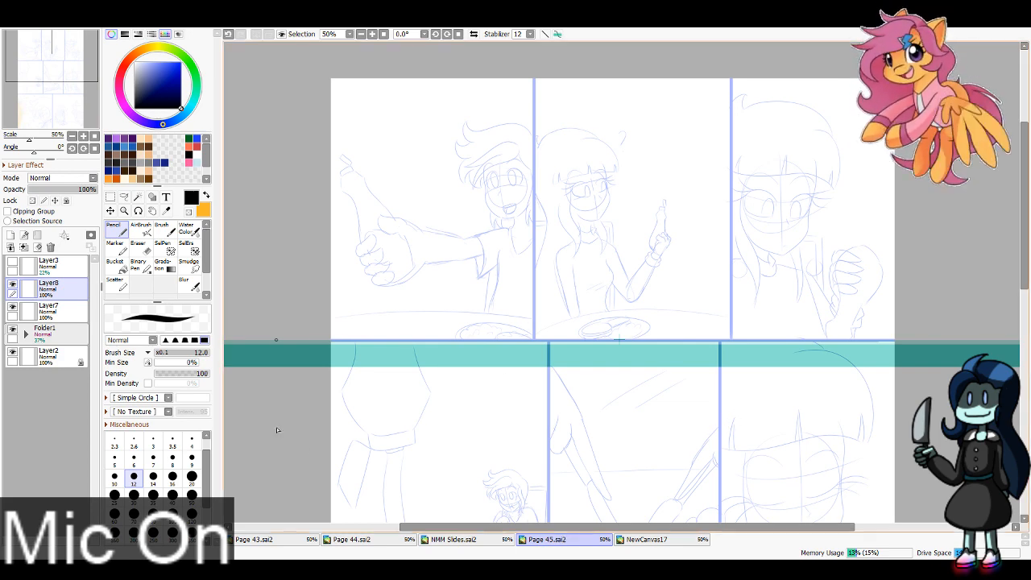
# Step: Ink the page's two horizontal panel borders in black along the ruler, over the blue guide lines
pyautogui.moveTo(279, 430); pyautogui.dragTo(953, 343)
pyautogui.moveTo(568, 475); pyautogui.dragTo(581, 263)
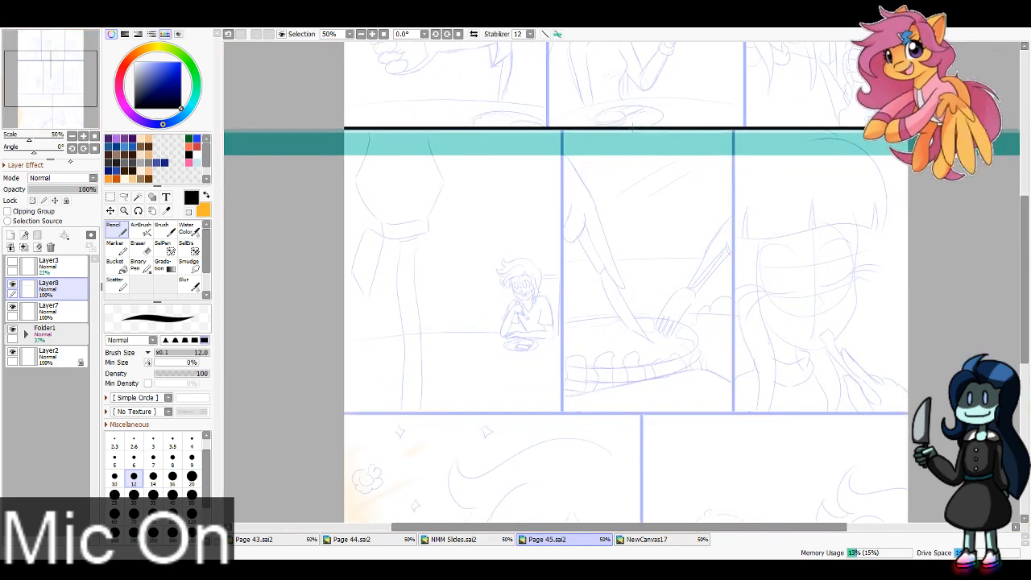
pyautogui.moveTo(602, 143); pyautogui.dragTo(612, 431)
pyautogui.moveTo(336, 474); pyautogui.dragTo(911, 438)
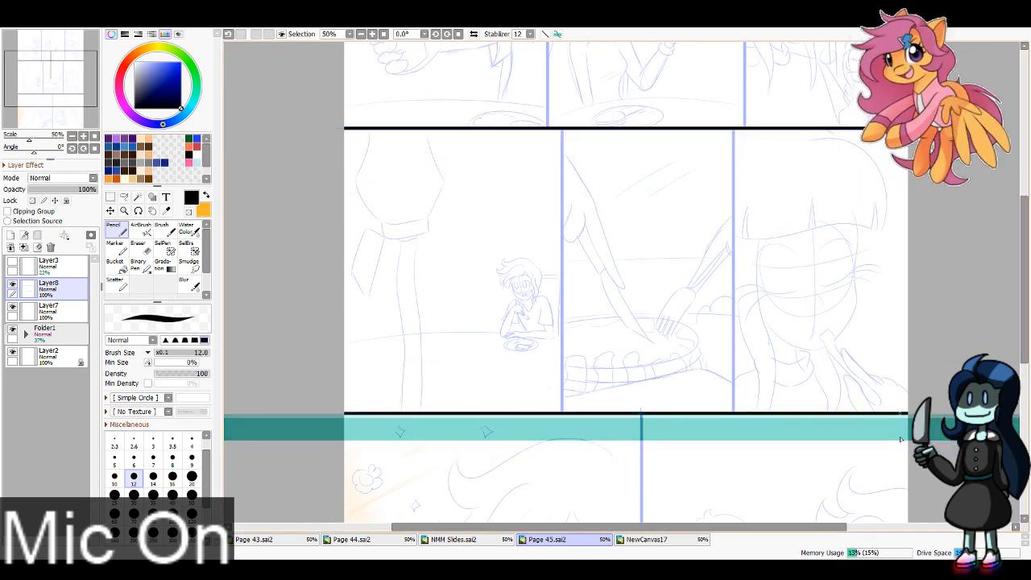
# Step: Turn the ruler vertical and ink the two vertical panel borders of the top row in black
pyautogui.moveTo(605, 426); pyautogui.dragTo(598, 151)
pyautogui.click(83, 83)
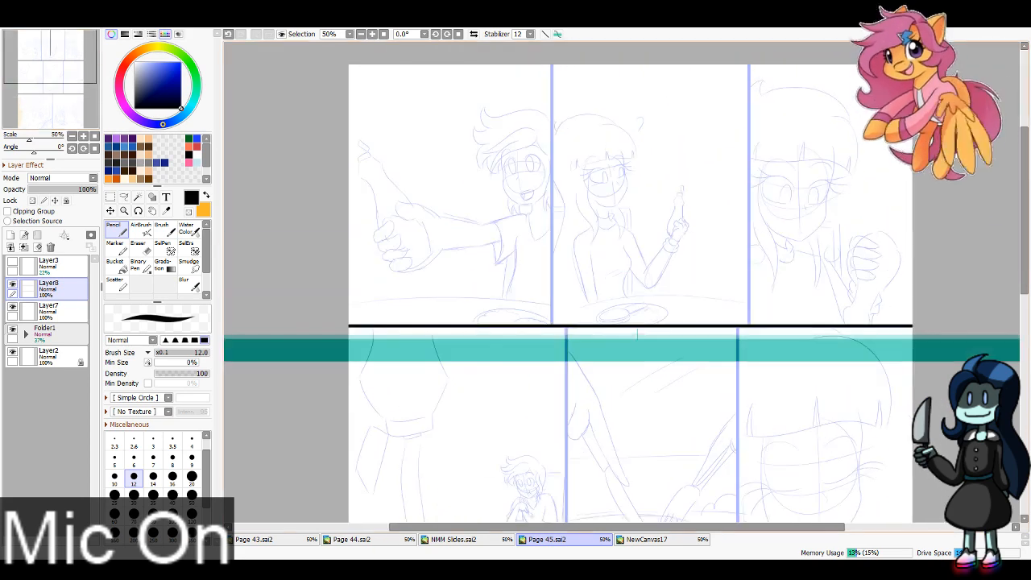
pyautogui.moveTo(725, 346); pyautogui.dragTo(710, 382)
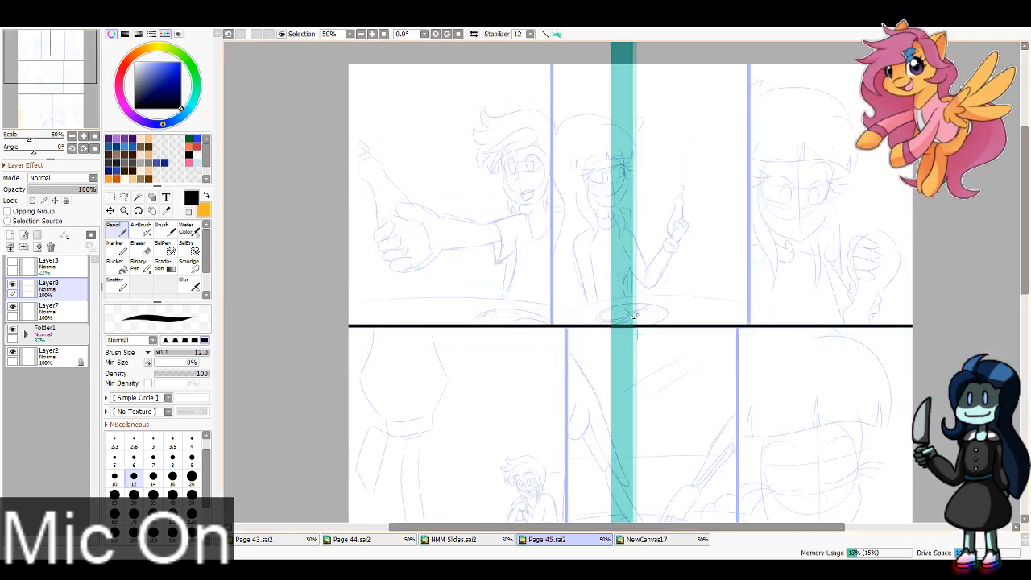
pyautogui.moveTo(623, 315); pyautogui.dragTo(534, 313)
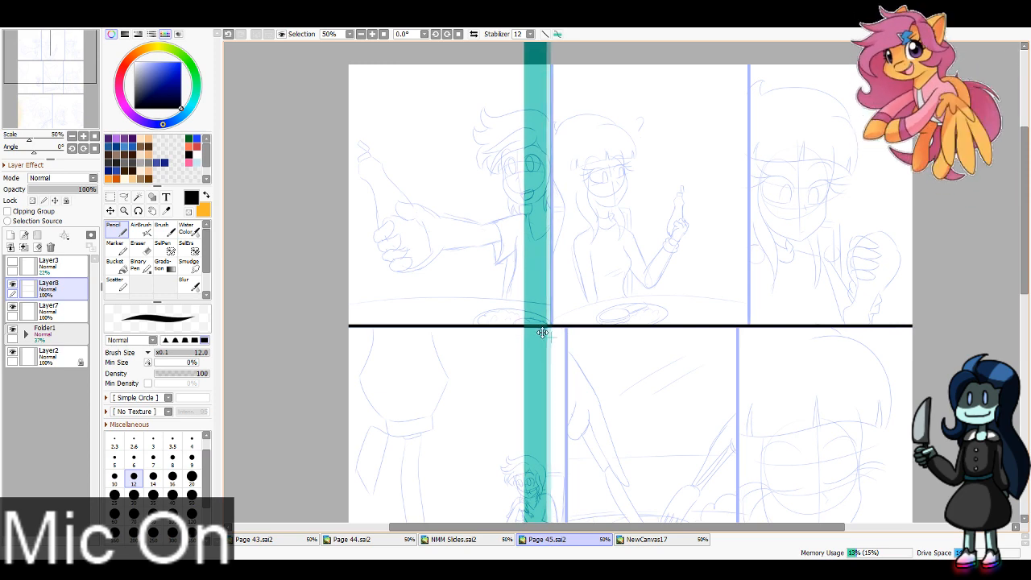
pyautogui.moveTo(556, 328); pyautogui.dragTo(553, 66)
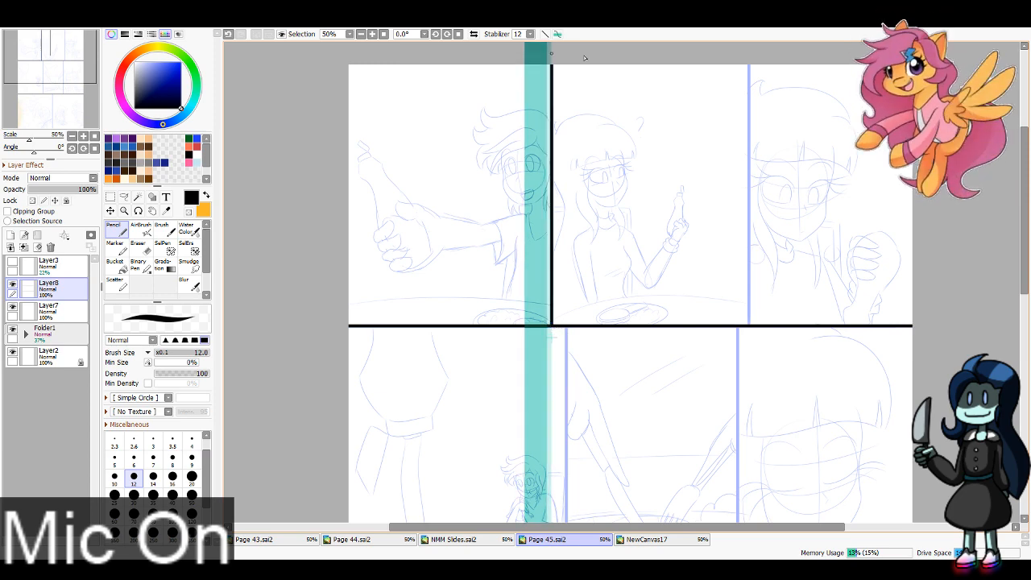
pyautogui.moveTo(539, 330); pyautogui.dragTo(731, 334)
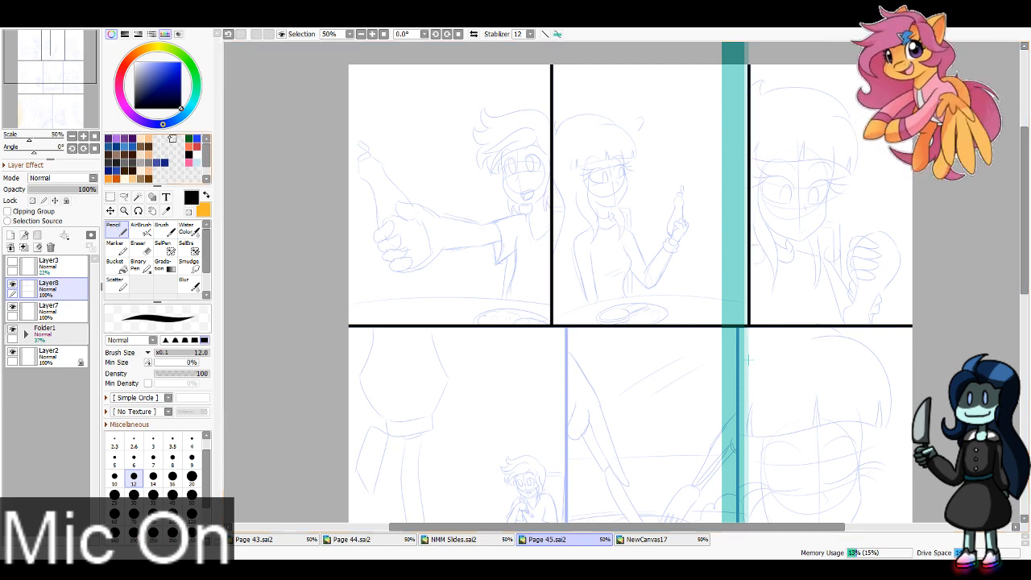
# Step: Ink the two vertical panel borders of the middle row in black along the ruler
pyautogui.scroll(-5, 286, 187)
pyautogui.scroll(2, 286, 187)
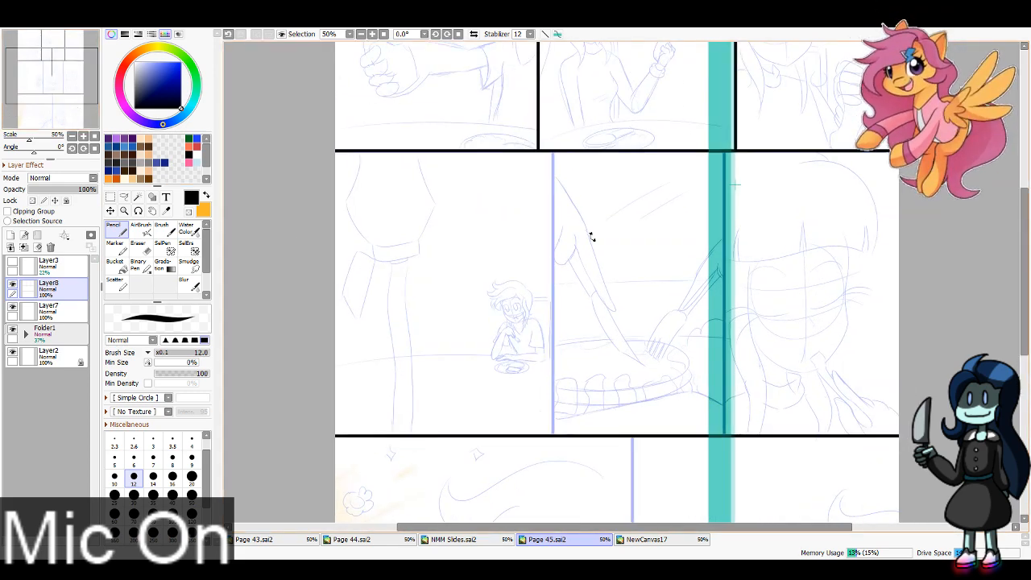
pyautogui.moveTo(714, 239); pyautogui.dragTo(537, 263)
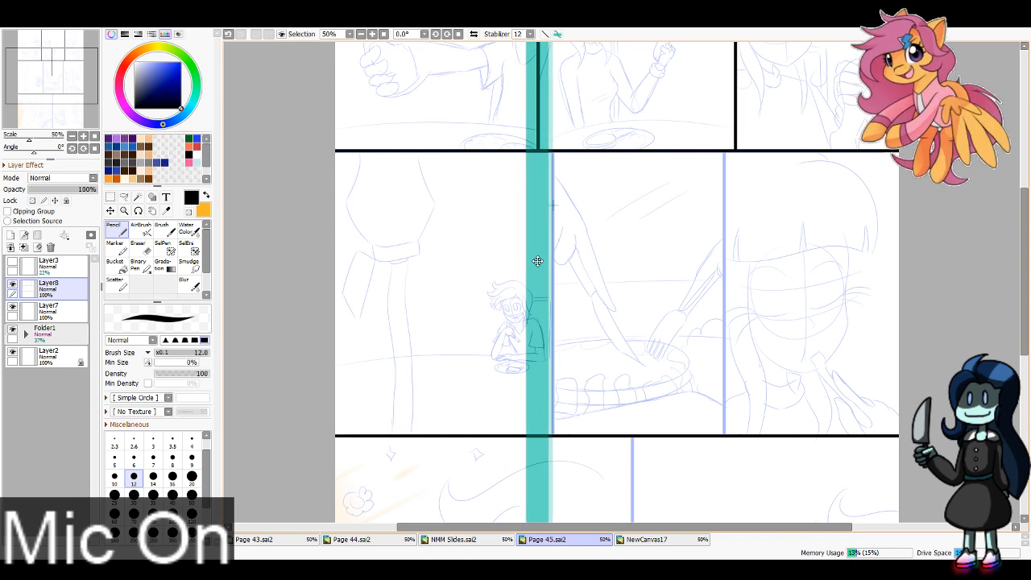
pyautogui.moveTo(561, 153); pyautogui.dragTo(570, 435)
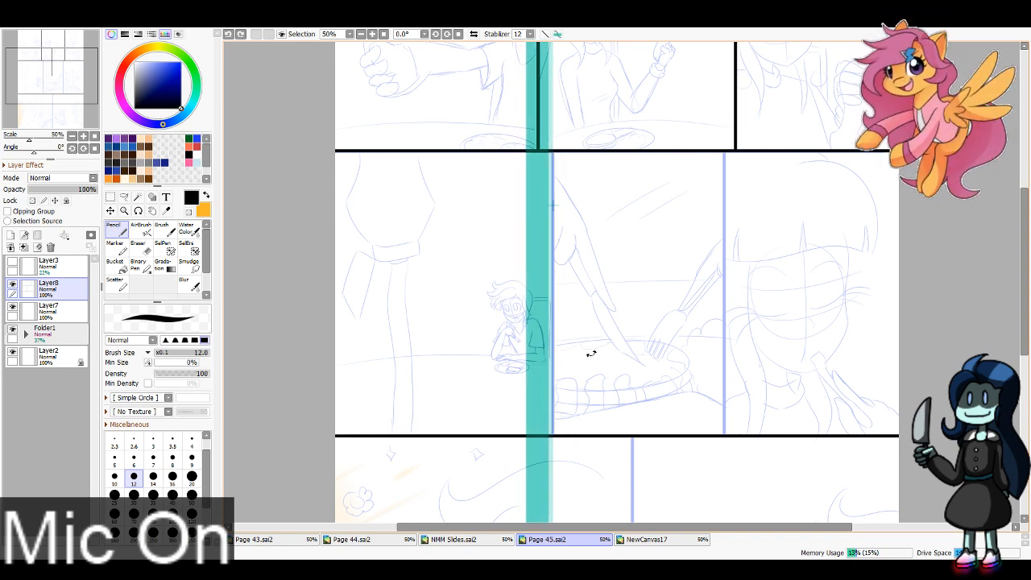
pyautogui.hotkey('ctrl', 'z')
pyautogui.moveTo(567, 154); pyautogui.dragTo(574, 433)
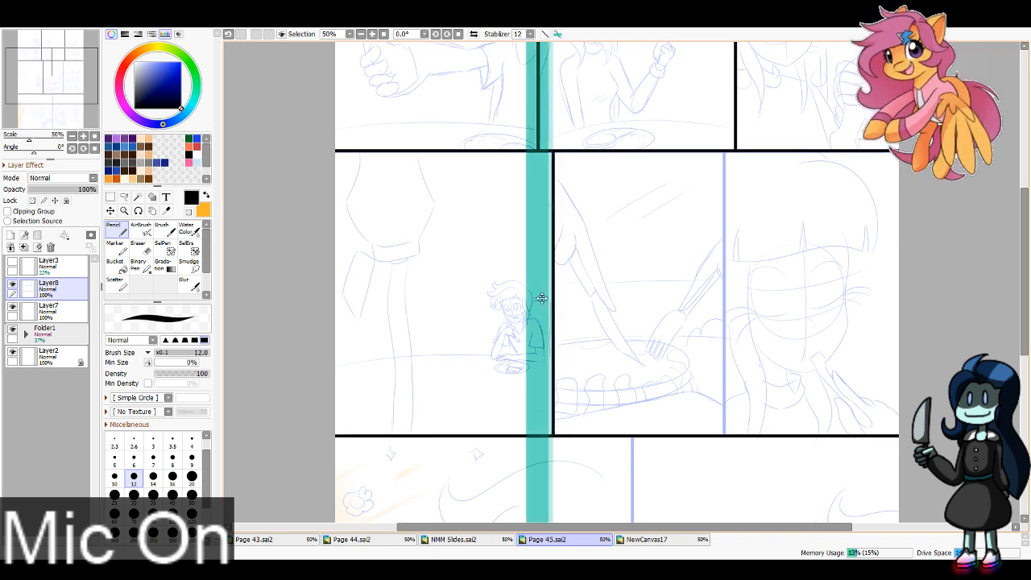
pyautogui.moveTo(530, 300); pyautogui.dragTo(703, 291)
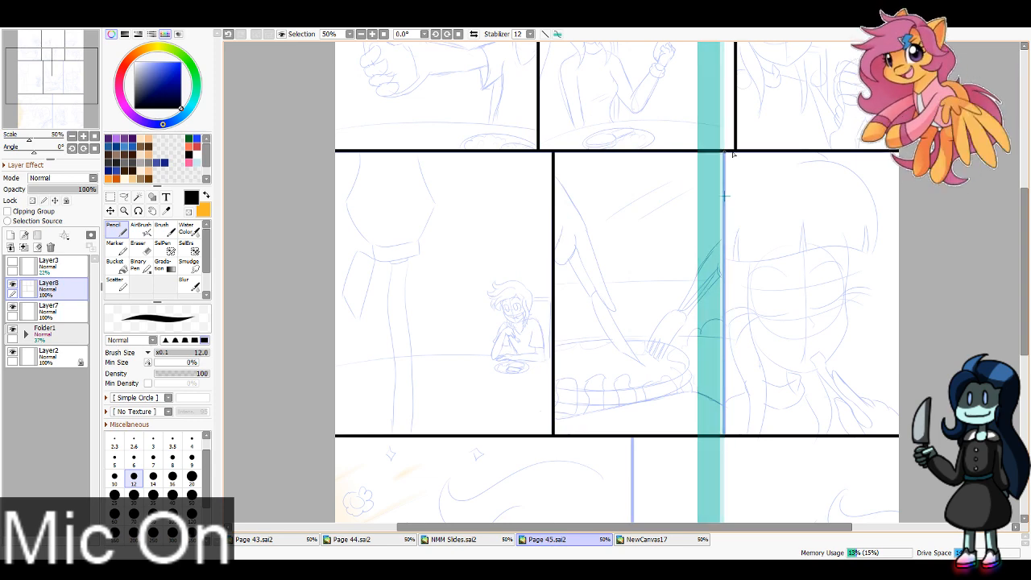
pyautogui.moveTo(733, 153); pyautogui.dragTo(742, 433)
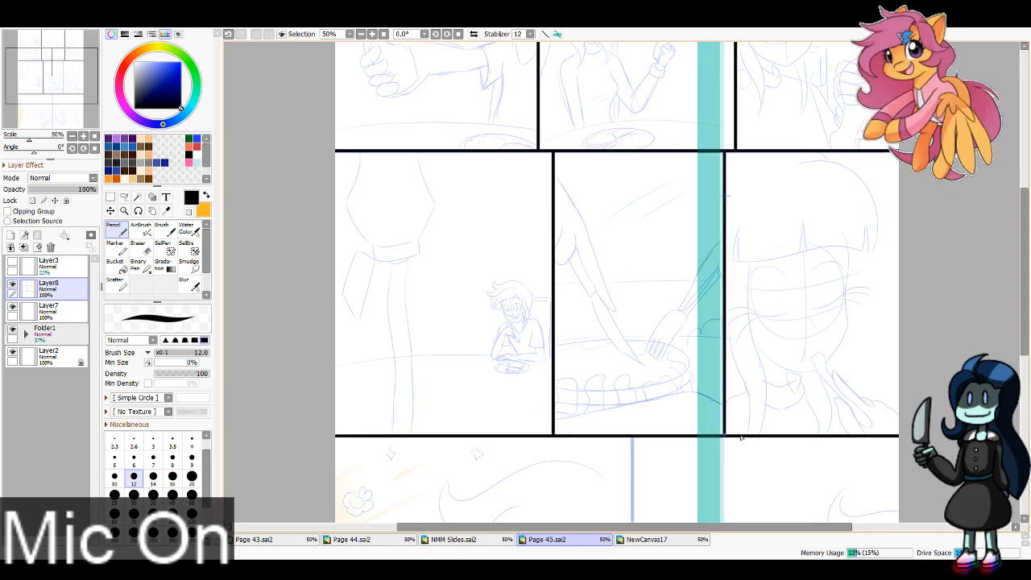
# Step: Ink the vertical border between the two bottom-row panels in black, and hide the ruler
pyautogui.scroll(-6, 454, 116)
pyautogui.scroll(1, 706, 283)
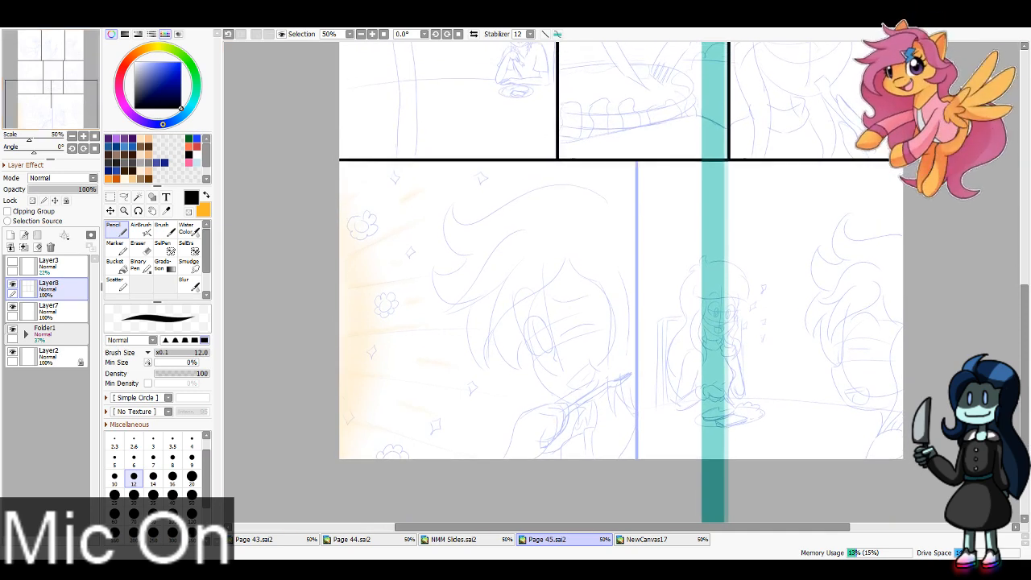
pyautogui.moveTo(706, 284); pyautogui.dragTo(622, 290)
pyautogui.moveTo(639, 163); pyautogui.dragTo(621, 493)
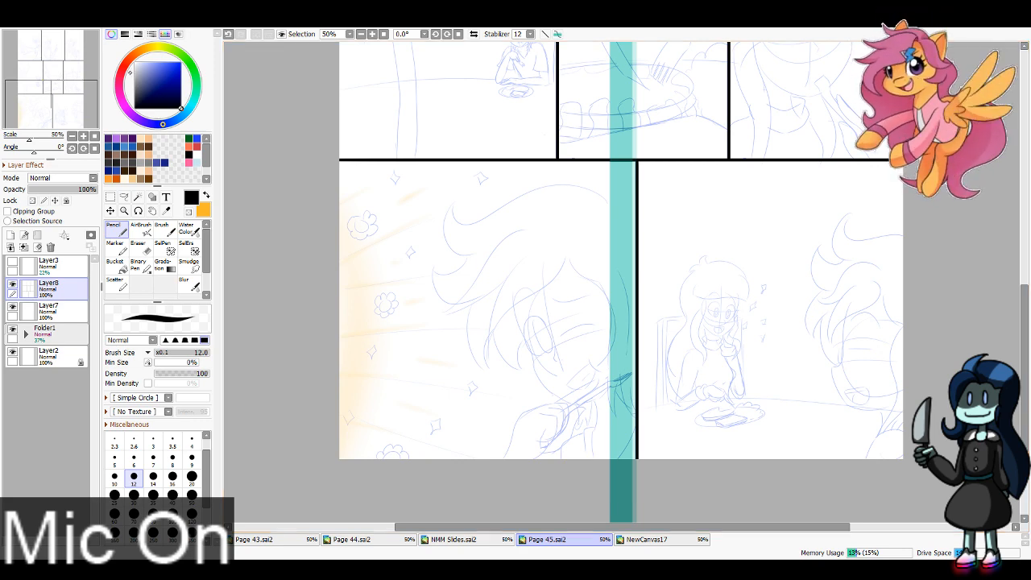
pyautogui.hotkey('ctrl', 'r')
# Step: Add a new layer directly above Layer7 and set the pencil's brush size to 4
pyautogui.click(71, 311)
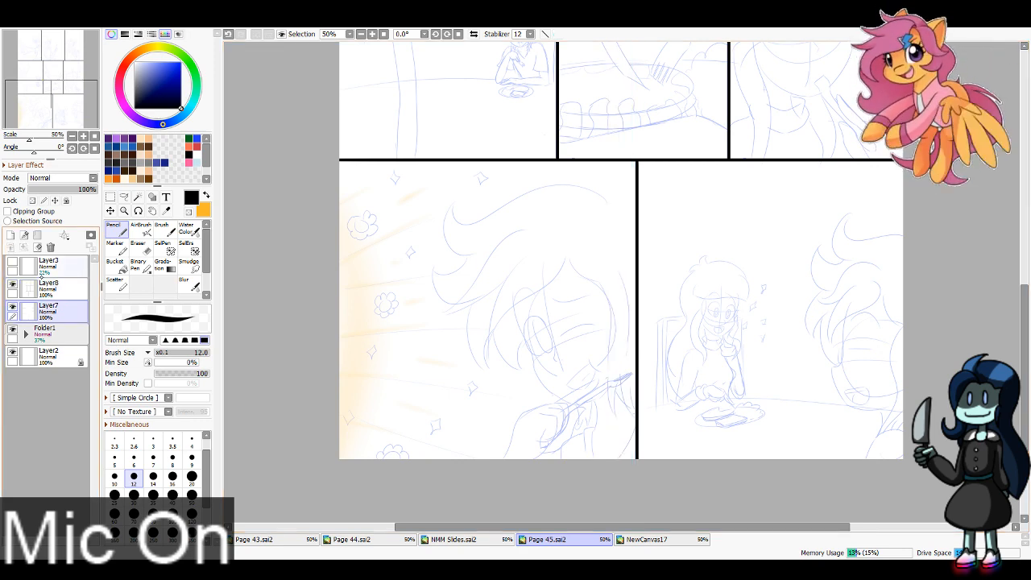
pyautogui.click(10, 235)
pyautogui.click(191, 442)
# Step: Ink the lower strands of the boy's swept fringe in the first panel, curving to a point beside his face
pyautogui.moveTo(43, 74); pyautogui.dragTo(38, 46)
pyautogui.scroll(3, 398, 46)
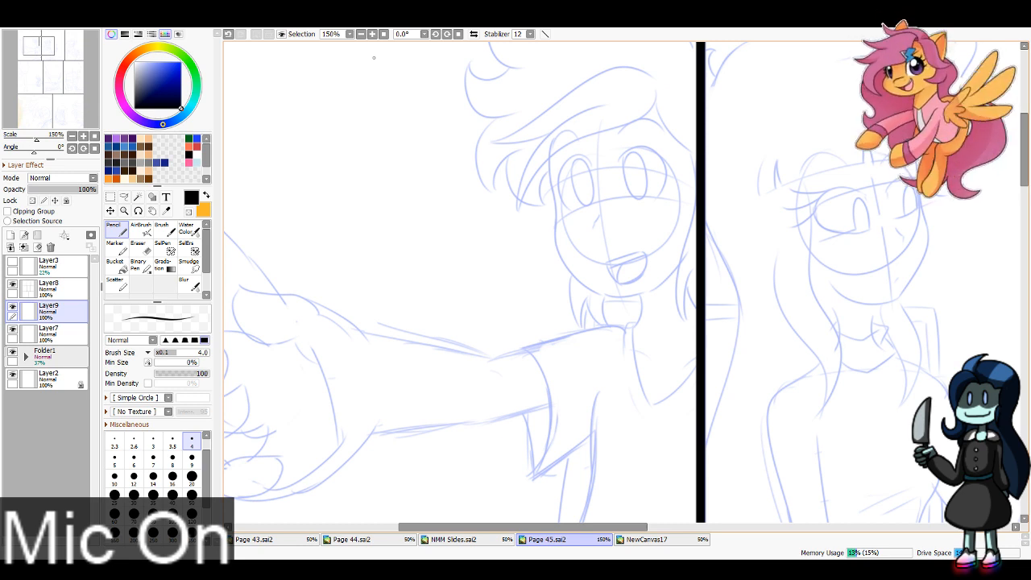
pyautogui.moveTo(516, 194)
pyautogui.mouseDown()
pyautogui.moveTo(519, 214)
pyautogui.moveTo(474, 260)
pyautogui.mouseUp()
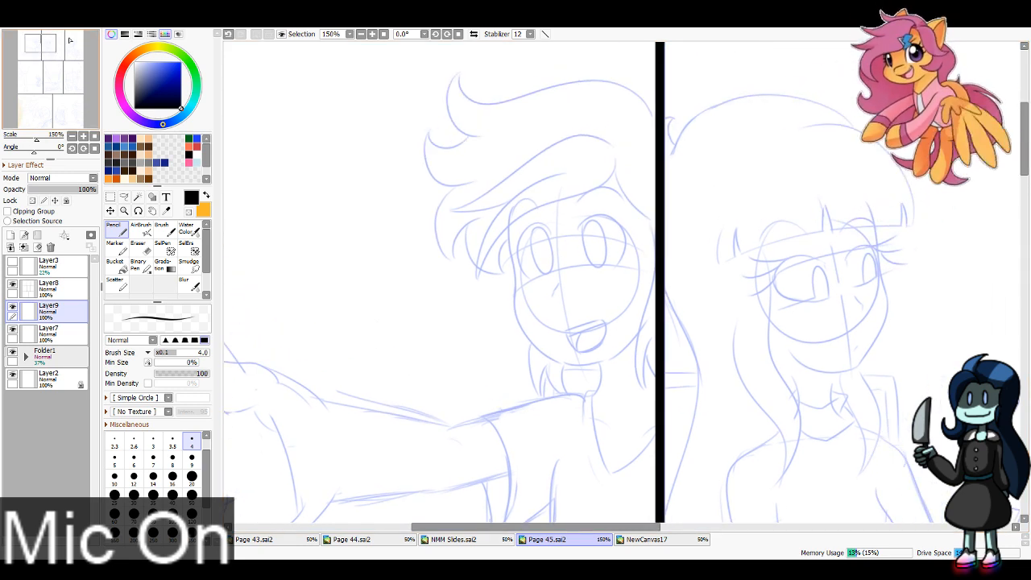
pyautogui.moveTo(567, 169)
pyautogui.mouseDown()
pyautogui.moveTo(545, 174)
pyautogui.moveTo(468, 287)
pyautogui.mouseUp()
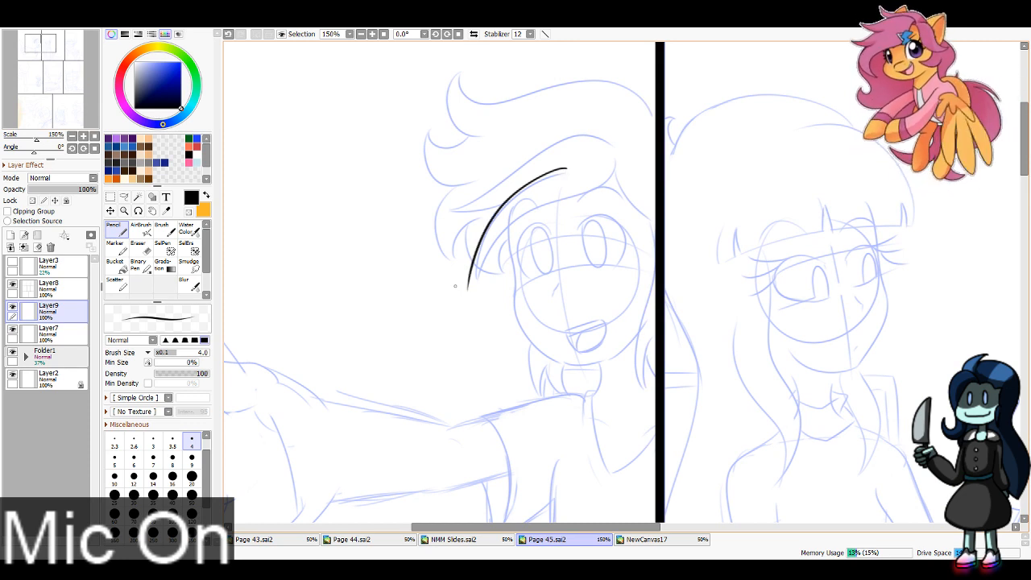
pyautogui.hotkey('ctrl', 'z')
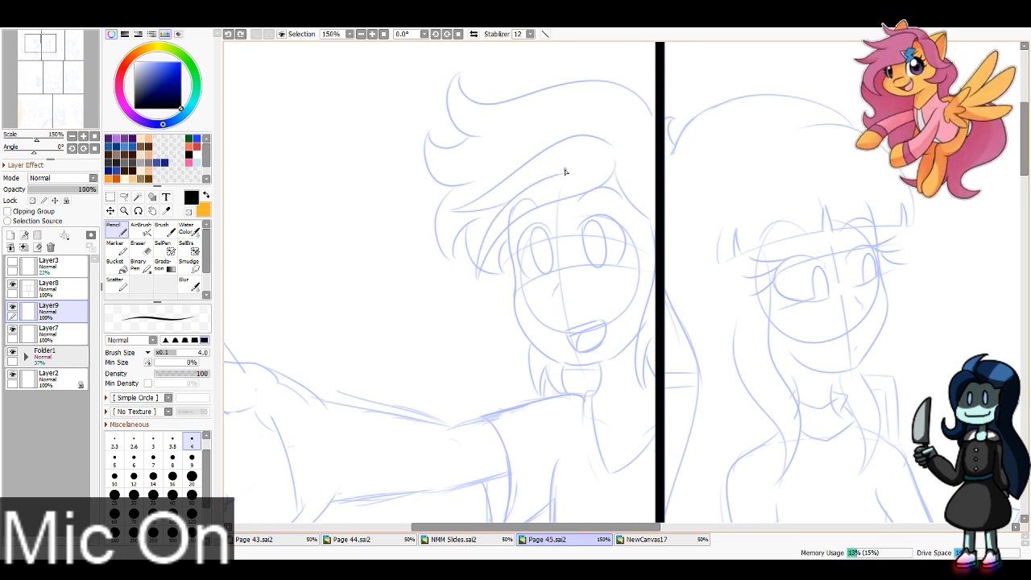
pyautogui.moveTo(565, 170); pyautogui.dragTo(475, 290)
pyautogui.moveTo(618, 167)
pyautogui.mouseDown()
pyautogui.moveTo(498, 240)
pyautogui.moveTo(471, 300)
pyautogui.mouseUp()
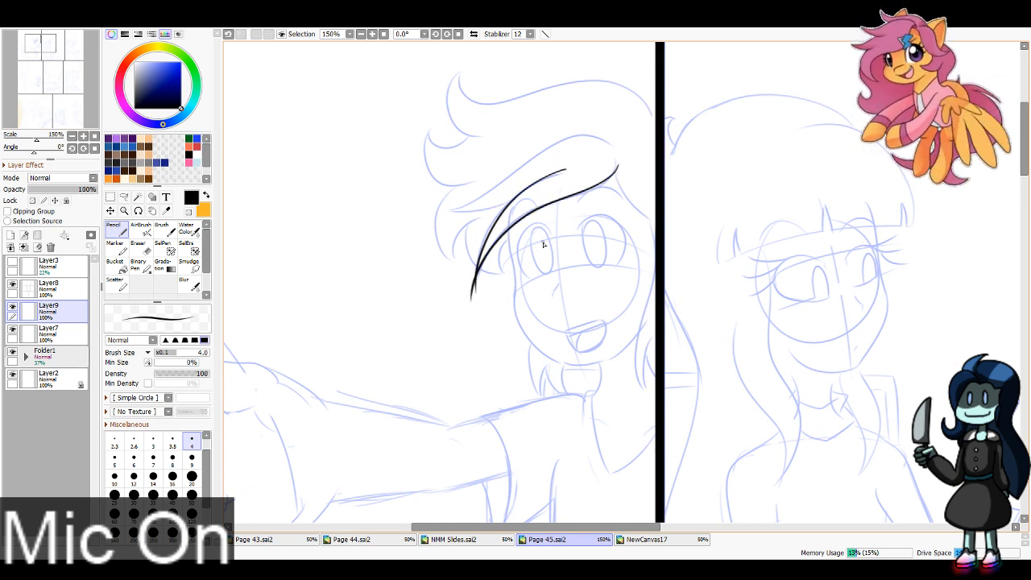
pyautogui.hotkey('ctrl', 'z')
pyautogui.moveTo(618, 165)
pyautogui.mouseDown()
pyautogui.moveTo(481, 293)
pyautogui.moveTo(558, 169)
pyautogui.mouseUp()
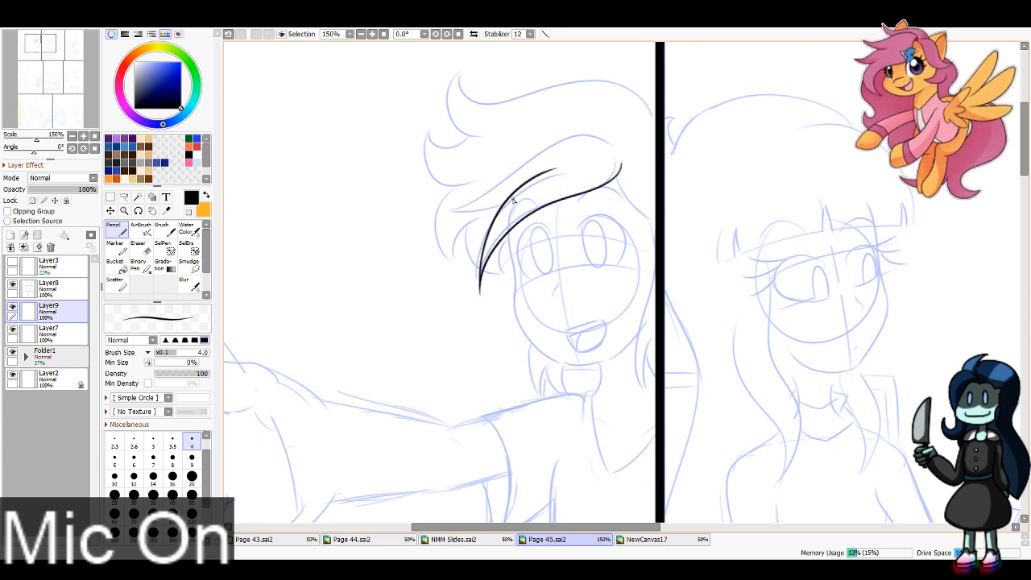
# Step: Ink the upper edge of the boy's fringe and erase the overshooting tip of the lower strand
pyautogui.moveTo(449, 211)
pyautogui.mouseDown()
pyautogui.moveTo(603, 136)
pyautogui.moveTo(625, 154)
pyautogui.mouseUp()
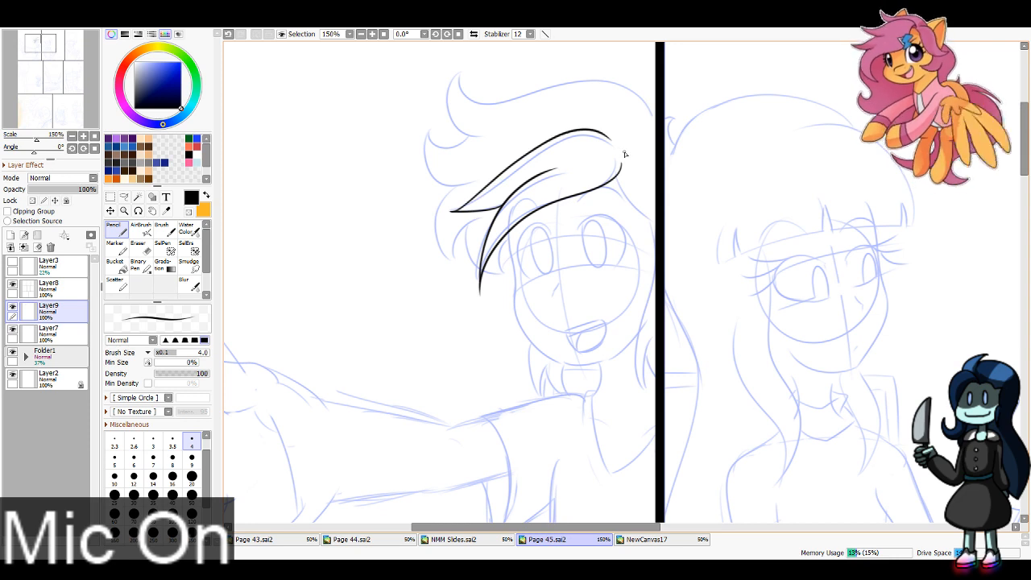
pyautogui.hotkey('ctrl', 'z')
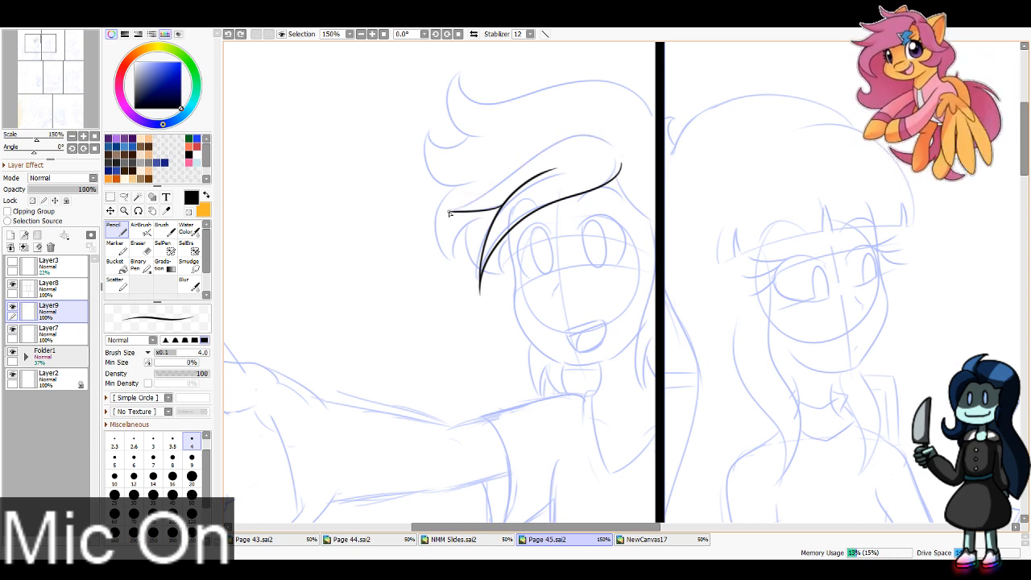
pyautogui.moveTo(449, 211)
pyautogui.mouseDown()
pyautogui.moveTo(520, 167)
pyautogui.moveTo(621, 155)
pyautogui.mouseUp()
pyautogui.hotkey('ctrl', 'z')
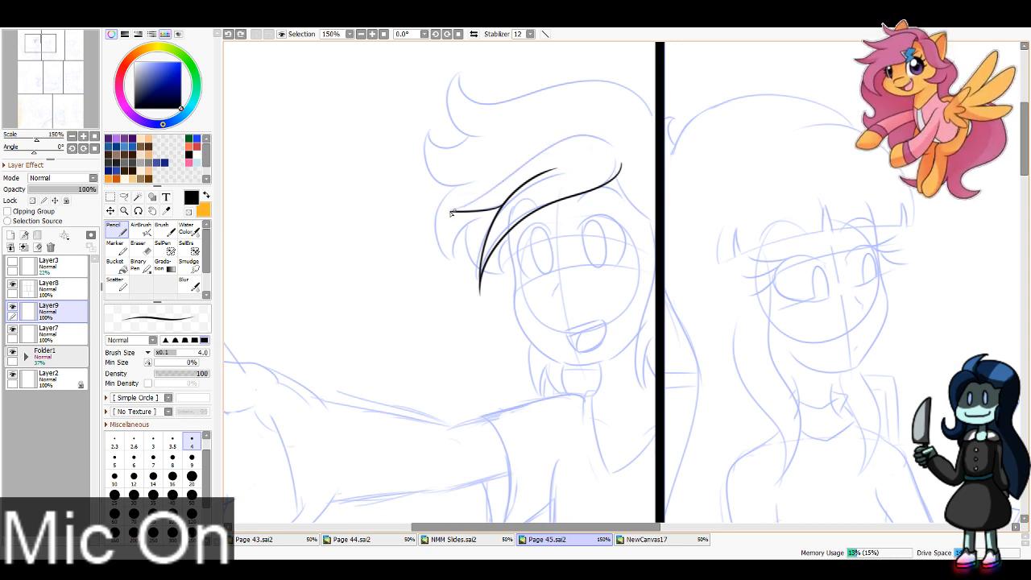
pyautogui.moveTo(451, 212)
pyautogui.mouseDown()
pyautogui.moveTo(543, 145)
pyautogui.moveTo(626, 158)
pyautogui.mouseUp()
pyautogui.press('e')
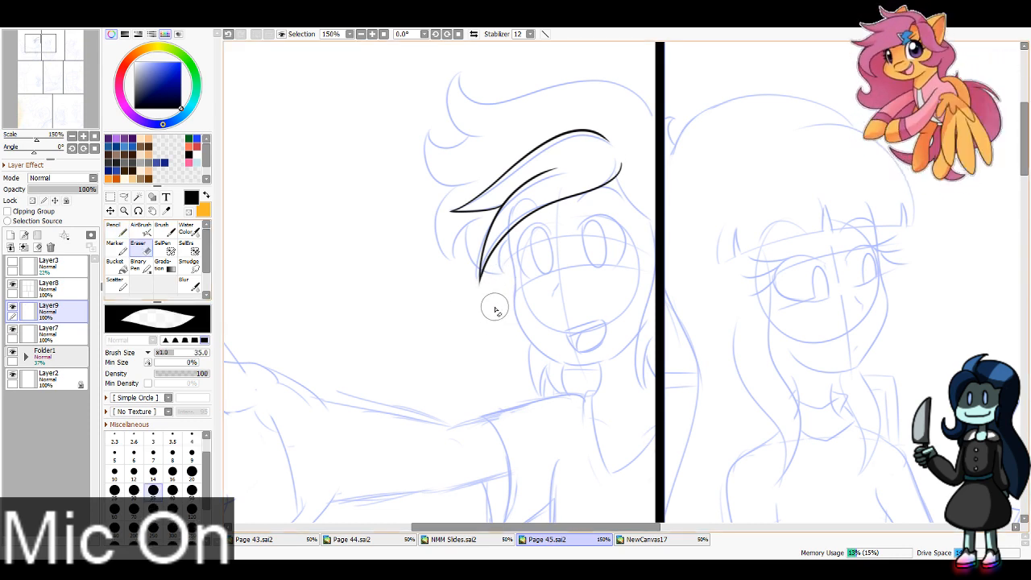
# Step: Ink the boy's hair along the panel border side of his head and his face outline down to the chin
pyautogui.press('n')
pyautogui.moveTo(619, 177); pyautogui.dragTo(654, 222)
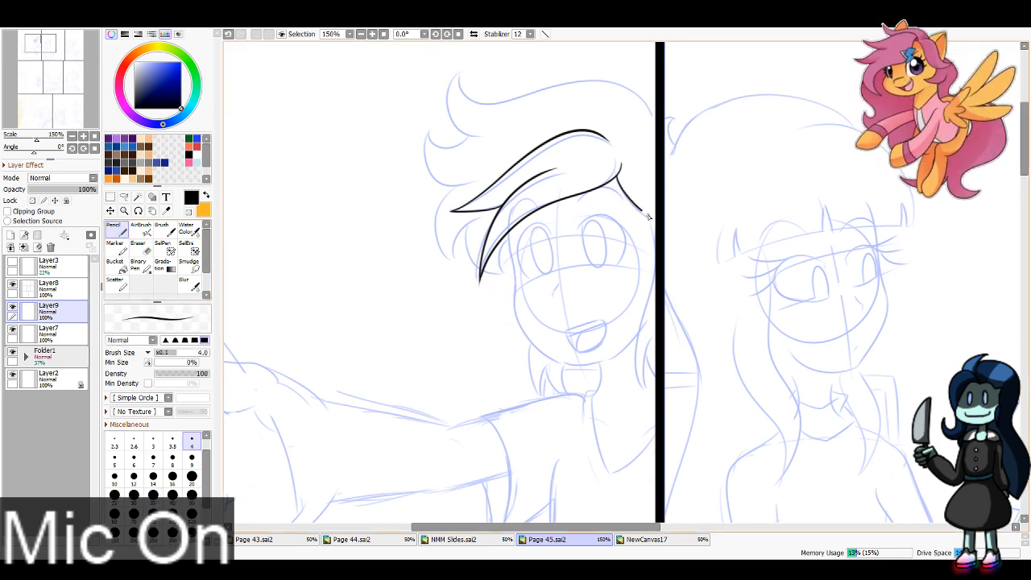
pyautogui.hotkey('ctrl', 'z')
pyautogui.moveTo(619, 179)
pyautogui.mouseDown()
pyautogui.moveTo(657, 226)
pyautogui.moveTo(642, 305)
pyautogui.moveTo(646, 393)
pyautogui.moveTo(654, 342)
pyautogui.moveTo(652, 368)
pyautogui.mouseUp()
pyautogui.scroll(1, 539, 197)
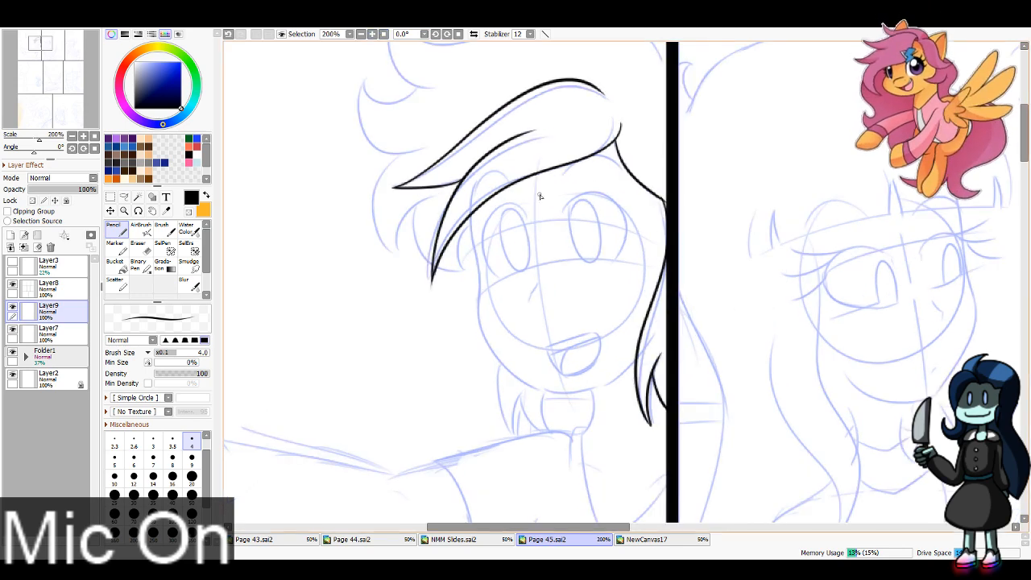
pyautogui.moveTo(472, 216)
pyautogui.mouseDown()
pyautogui.moveTo(497, 362)
pyautogui.moveTo(561, 395)
pyautogui.moveTo(543, 397)
pyautogui.moveTo(534, 390)
pyautogui.moveTo(605, 389)
pyautogui.moveTo(640, 352)
pyautogui.mouseUp()
# Step: Ink the top outline of the boy's hair and the curled tufts at the back of his head
pyautogui.moveTo(515, 185); pyautogui.dragTo(534, 387)
pyautogui.moveTo(685, 275)
pyautogui.mouseDown()
pyautogui.moveTo(662, 233)
pyautogui.moveTo(427, 237)
pyautogui.moveTo(427, 205)
pyautogui.moveTo(409, 231)
pyautogui.moveTo(442, 295)
pyautogui.moveTo(419, 304)
pyautogui.moveTo(385, 277)
pyautogui.moveTo(382, 330)
pyautogui.moveTo(449, 352)
pyautogui.mouseUp()
pyautogui.hotkey('ctrl', 'z')
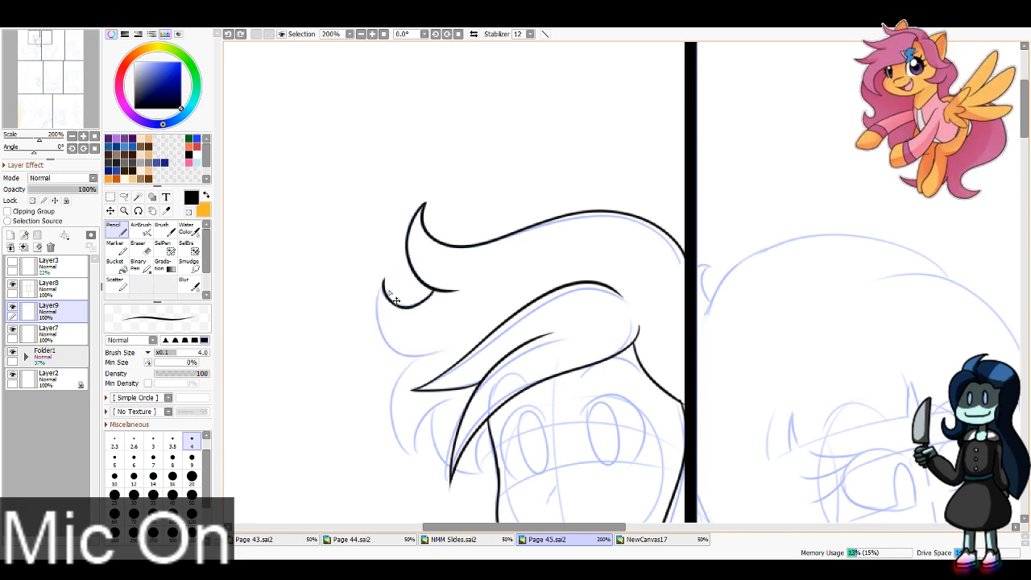
pyautogui.moveTo(385, 279); pyautogui.dragTo(445, 350)
# Step: Ink the small pointed hair locks below the back tufts and behind the fringe tip
pyautogui.moveTo(27, 89); pyautogui.dragTo(24, 93)
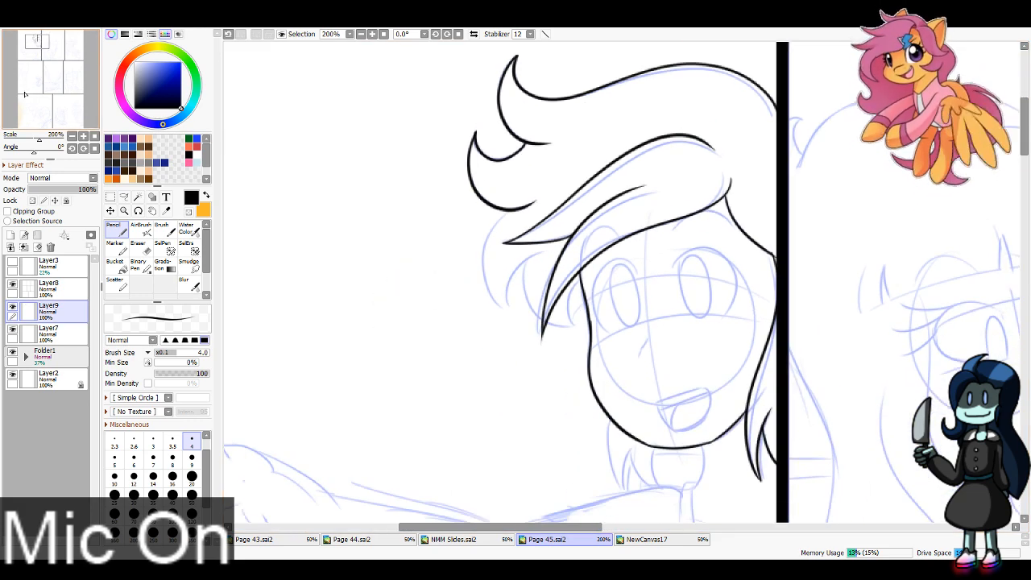
pyautogui.moveTo(510, 211)
pyautogui.mouseDown()
pyautogui.moveTo(483, 272)
pyautogui.moveTo(513, 311)
pyautogui.moveTo(525, 262)
pyautogui.moveTo(522, 278)
pyautogui.moveTo(546, 322)
pyautogui.mouseUp()
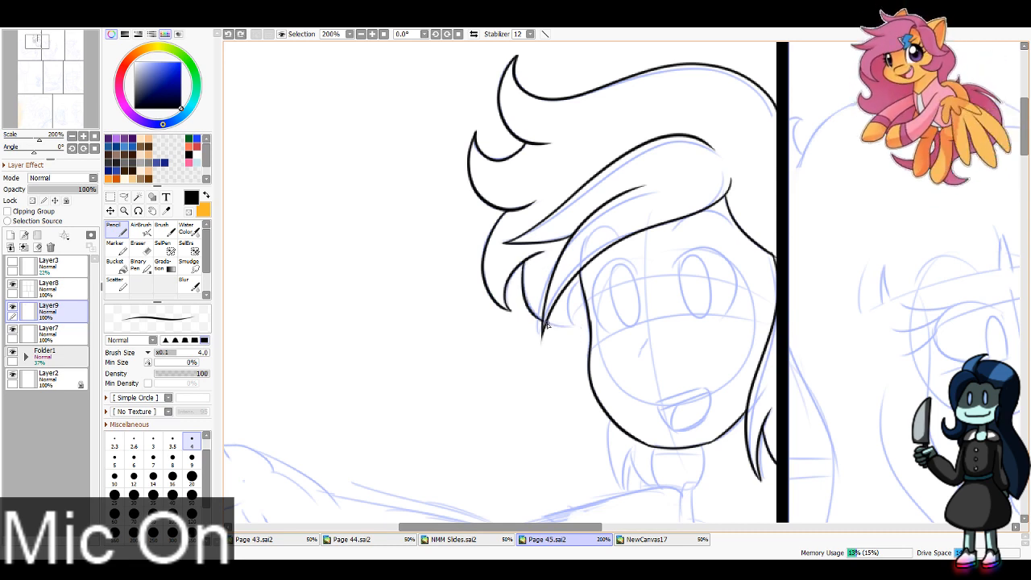
pyautogui.moveTo(544, 326)
pyautogui.mouseDown()
pyautogui.moveTo(579, 324)
pyautogui.moveTo(583, 280)
pyautogui.mouseUp()
pyautogui.hotkey('ctrl', 'z')
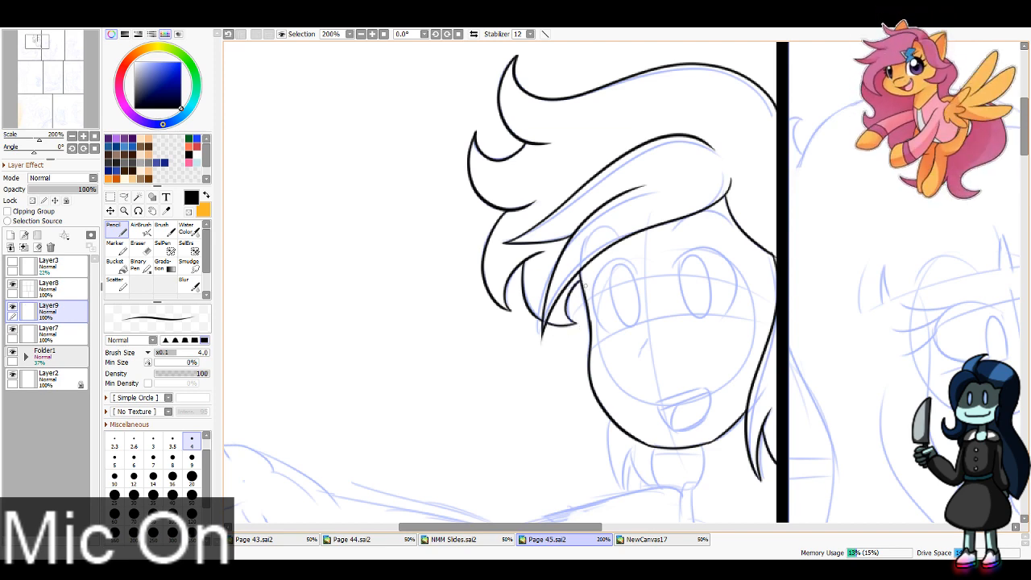
# Step: Ink the boy's neck, the V-shaped neckline of his shirt and the two short collarbone lines
pyautogui.moveTo(686, 473)
pyautogui.mouseDown()
pyautogui.moveTo(603, 272)
pyautogui.moveTo(521, 271)
pyautogui.moveTo(553, 385)
pyautogui.mouseUp()
pyautogui.hotkey('ctrl', 'z')
pyautogui.moveTo(528, 288)
pyautogui.mouseDown()
pyautogui.moveTo(551, 398)
pyautogui.moveTo(613, 346)
pyautogui.mouseUp()
pyautogui.hotkey('ctrl', 'z')
pyautogui.moveTo(549, 395)
pyautogui.mouseDown()
pyautogui.moveTo(591, 375)
pyautogui.moveTo(612, 346)
pyautogui.mouseUp()
pyautogui.moveTo(529, 322); pyautogui.dragTo(548, 335)
pyautogui.moveTo(611, 326); pyautogui.dragTo(597, 341)
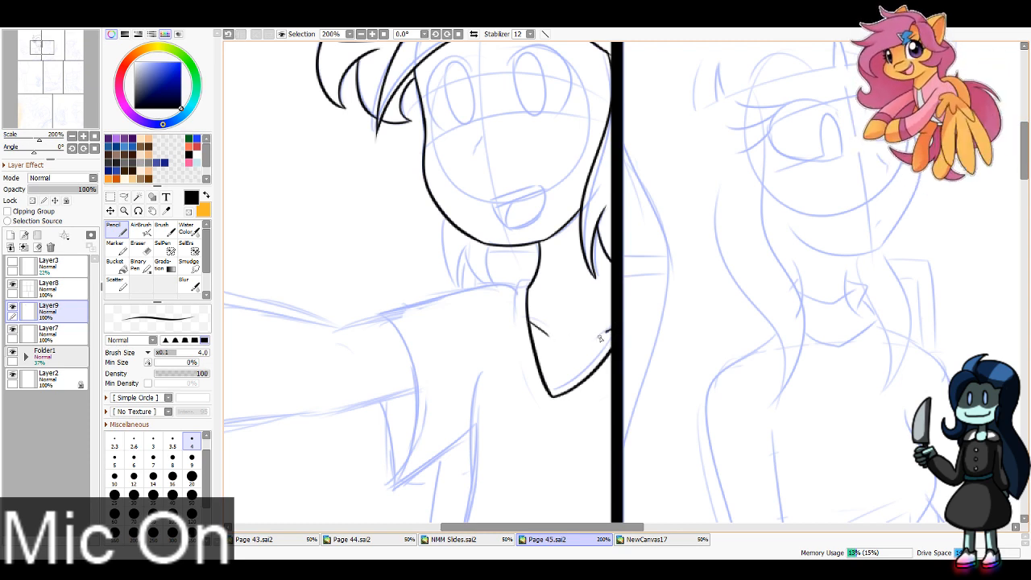
# Step: Ink the outer edge of the boy's shirt collar and the shoulder line running out to the sleeve
pyautogui.moveTo(527, 282); pyautogui.dragTo(518, 345)
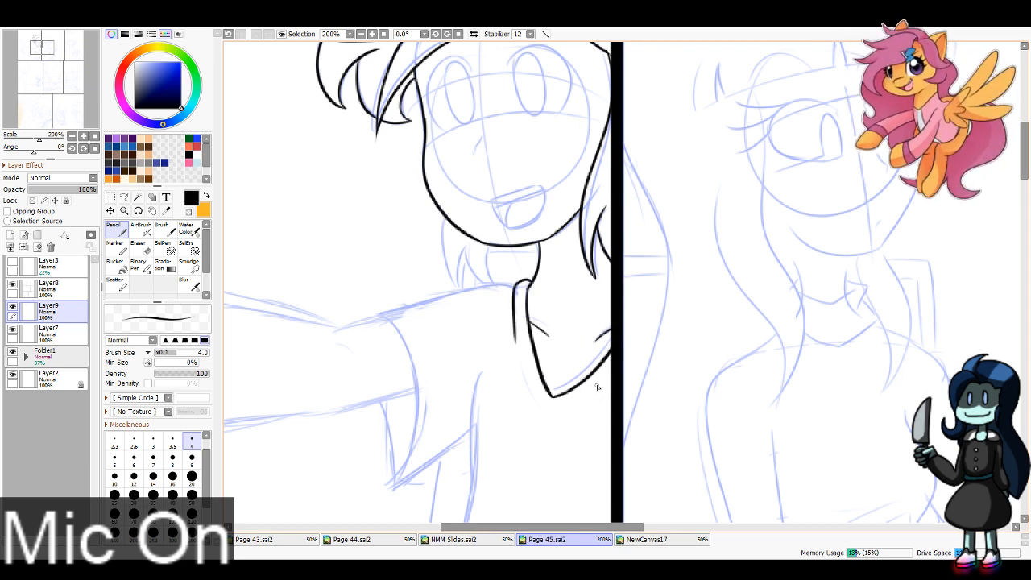
pyautogui.hotkey('ctrl', 'z')
pyautogui.moveTo(528, 282); pyautogui.dragTo(518, 345)
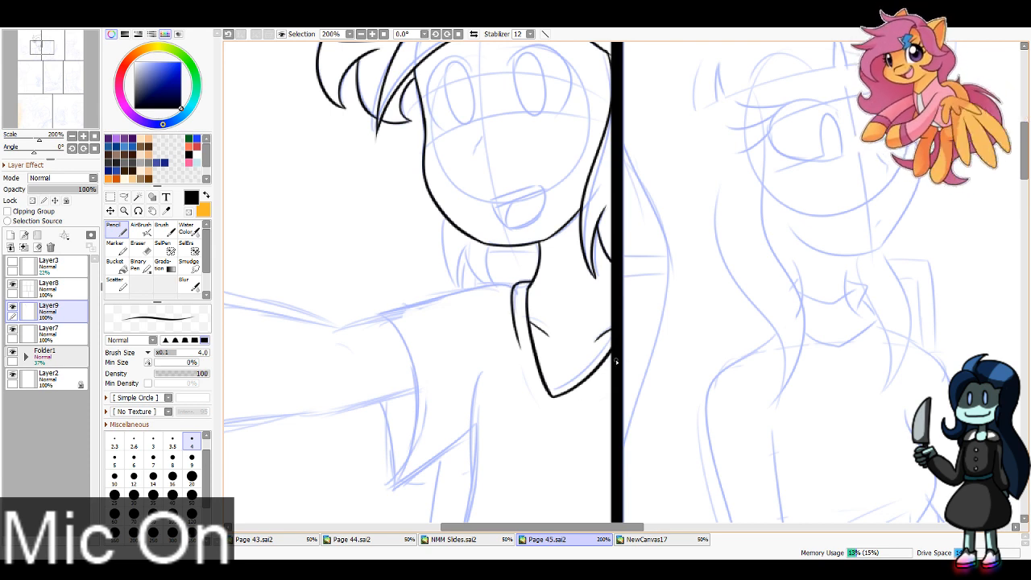
pyautogui.moveTo(511, 286)
pyautogui.mouseDown()
pyautogui.moveTo(468, 285)
pyautogui.moveTo(377, 318)
pyautogui.mouseUp()
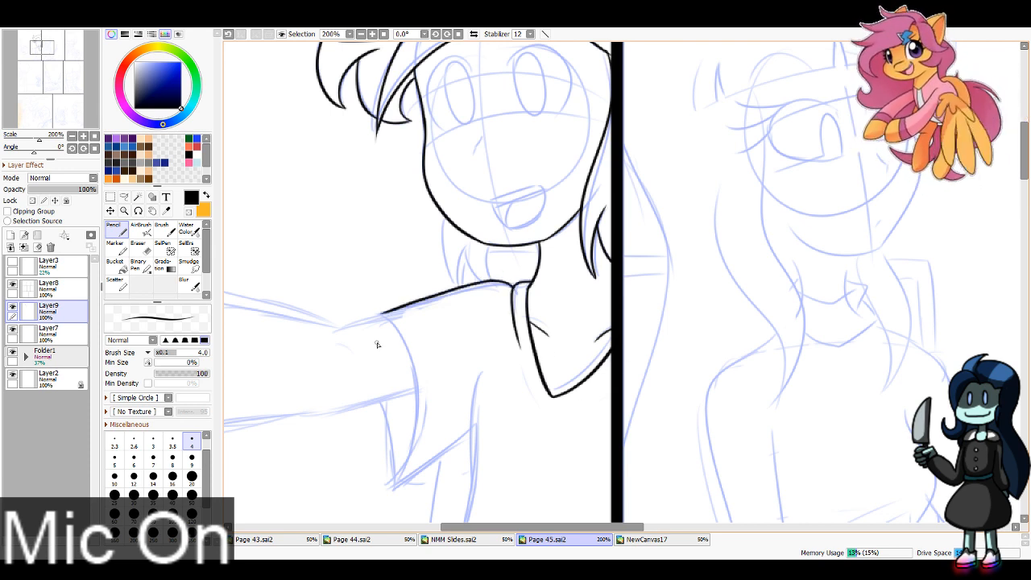
pyautogui.hotkey('ctrl', 'z')
pyautogui.moveTo(517, 286); pyautogui.dragTo(377, 316)
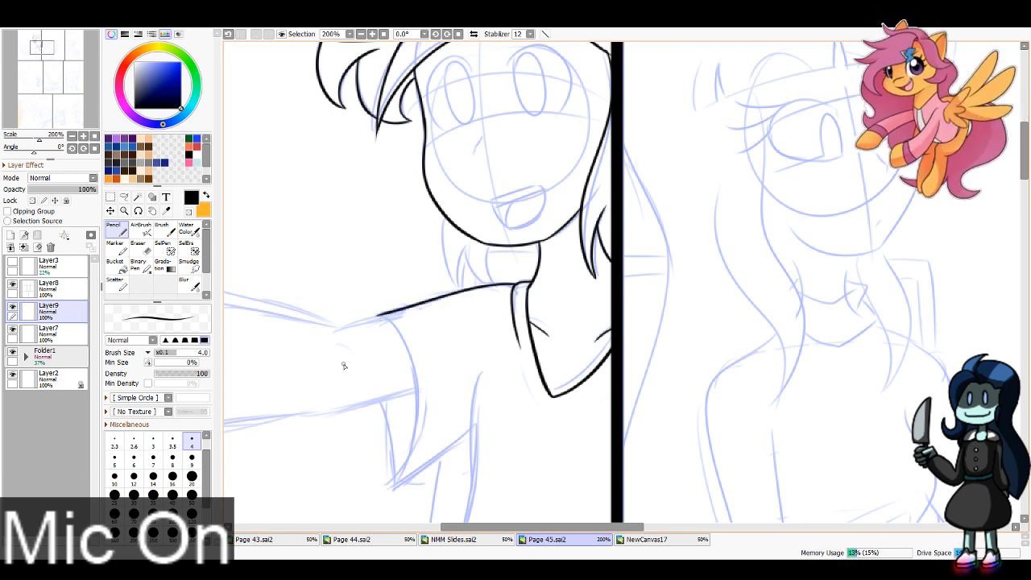
# Step: Ink the long curved table edge across the bottom of the first panel in one stroke
pyautogui.moveTo(448, 224)
pyautogui.mouseDown()
pyautogui.moveTo(455, 278)
pyautogui.moveTo(479, 251)
pyautogui.moveTo(470, 269)
pyautogui.moveTo(480, 282)
pyautogui.moveTo(488, 246)
pyautogui.mouseUp()
pyautogui.moveTo(40, 45); pyautogui.dragTo(36, 79)
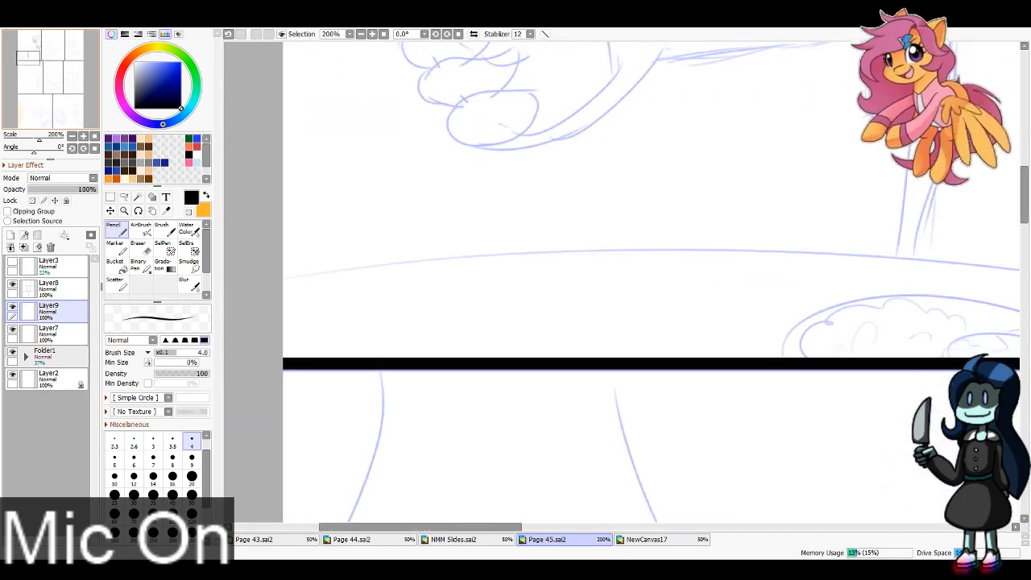
pyautogui.click(360, 35)
pyautogui.click(33, 54)
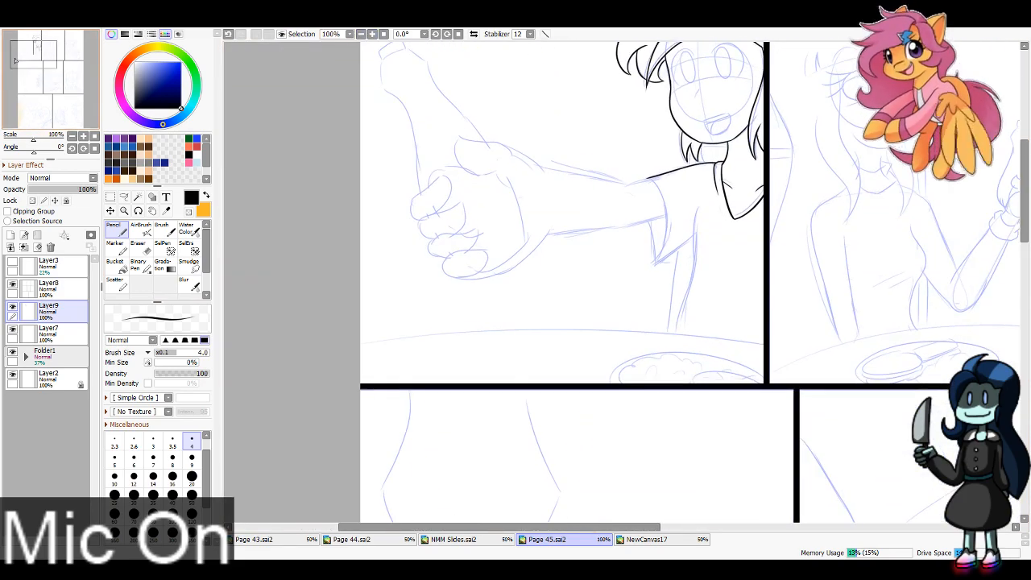
pyautogui.click(438, 34)
pyautogui.click(438, 34)
pyautogui.moveTo(404, 442)
pyautogui.mouseDown()
pyautogui.moveTo(611, 333)
pyautogui.moveTo(836, 259)
pyautogui.mouseUp()
pyautogui.hotkey('ctrl', 'z')
pyautogui.moveTo(405, 440); pyautogui.dragTo(857, 268)
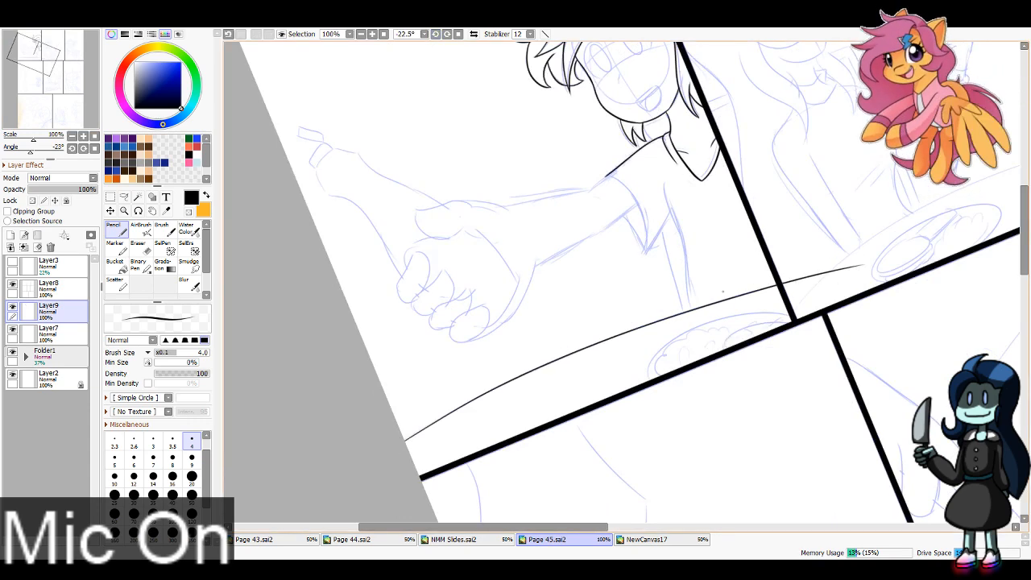
pyautogui.click(458, 34)
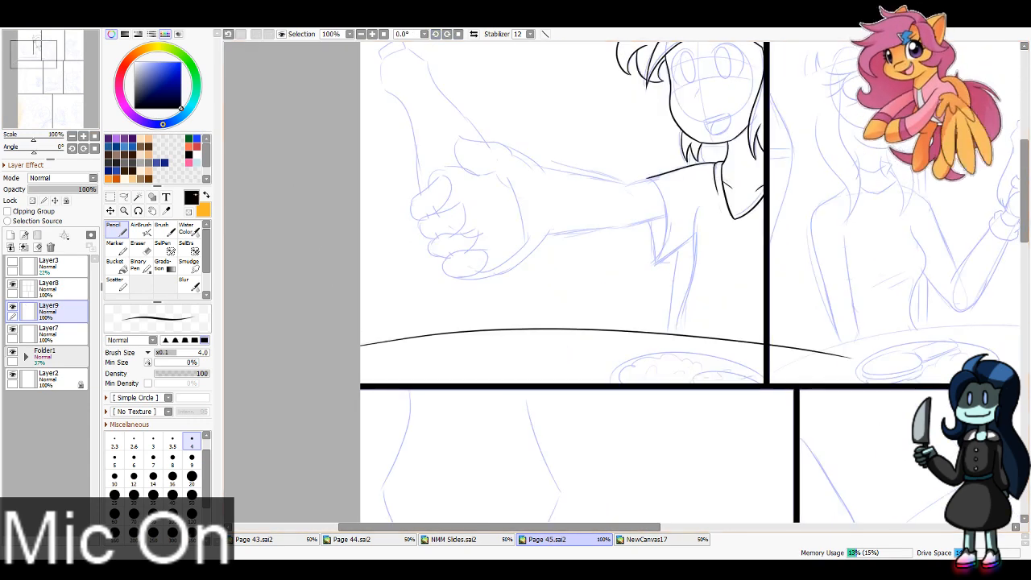
# Step: Erase the part of the table line that overruns into the second panel, using a size 35 eraser
pyautogui.click(139, 248)
pyautogui.click(153, 492)
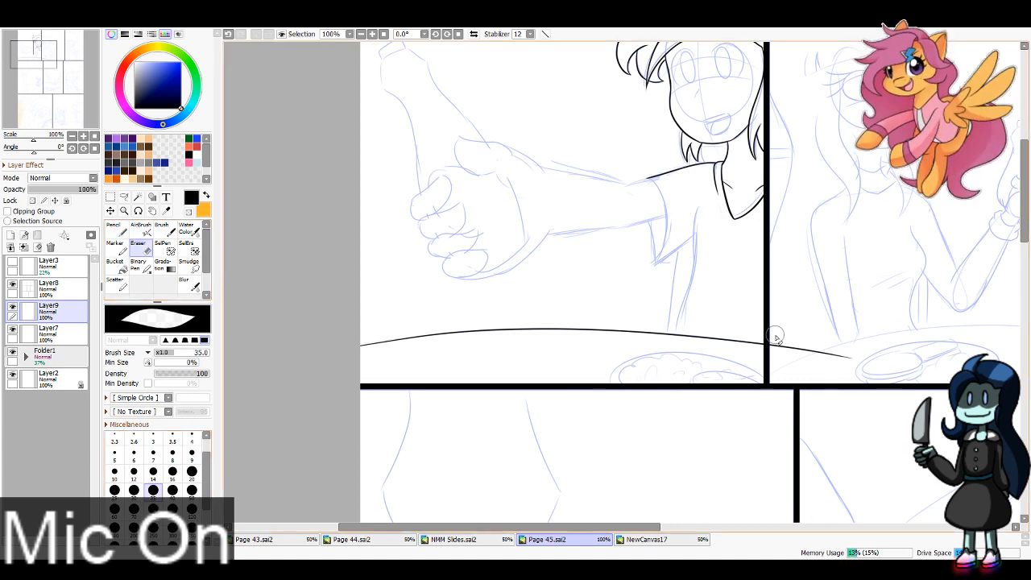
pyautogui.moveTo(772, 345); pyautogui.dragTo(892, 361)
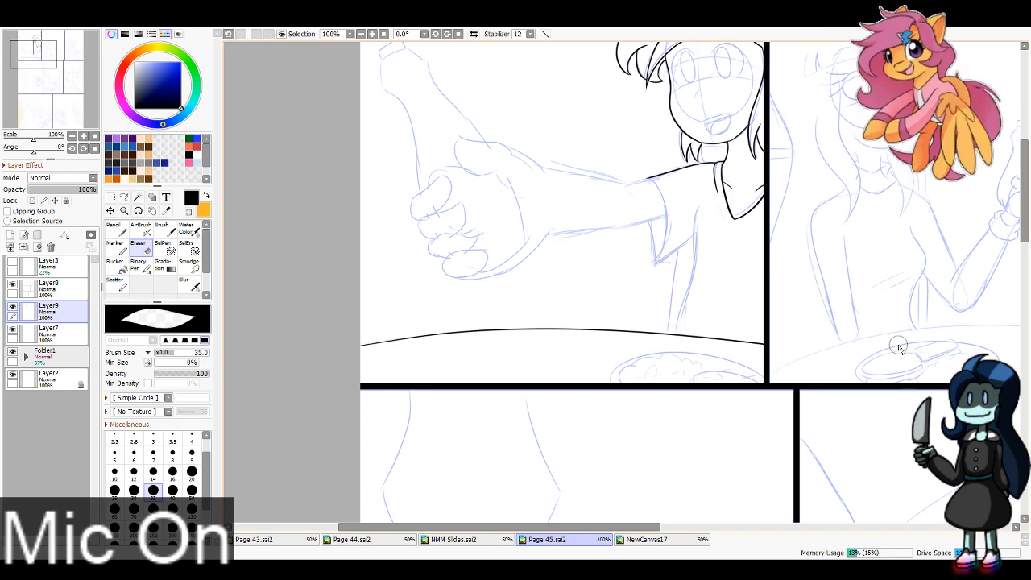
# Step: Ink the side of the boy's torso from below the armpit down to the table edge with the Pencil
pyautogui.click(372, 34)
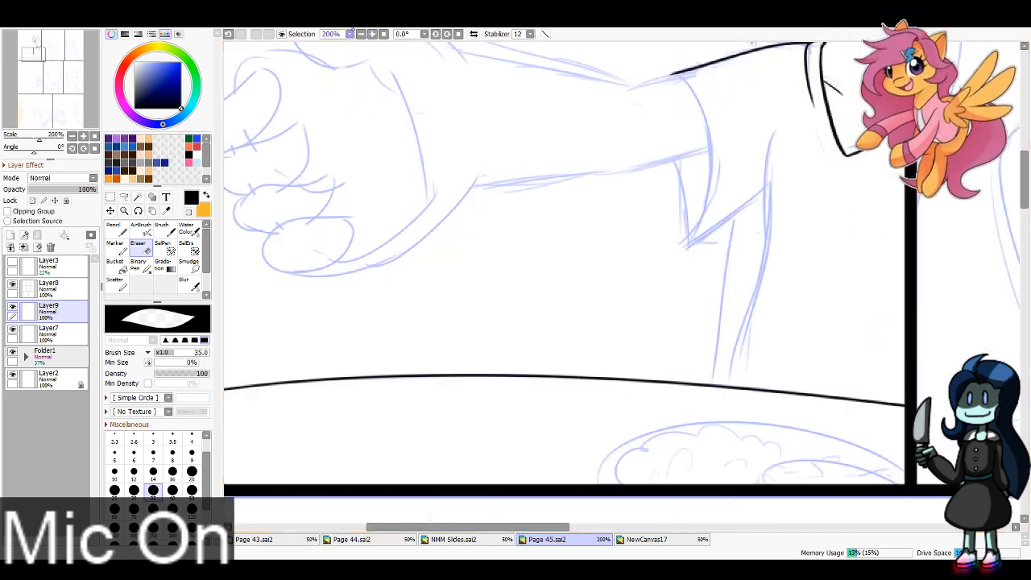
pyautogui.click(38, 50)
pyautogui.moveTo(38, 50); pyautogui.dragTo(42, 53)
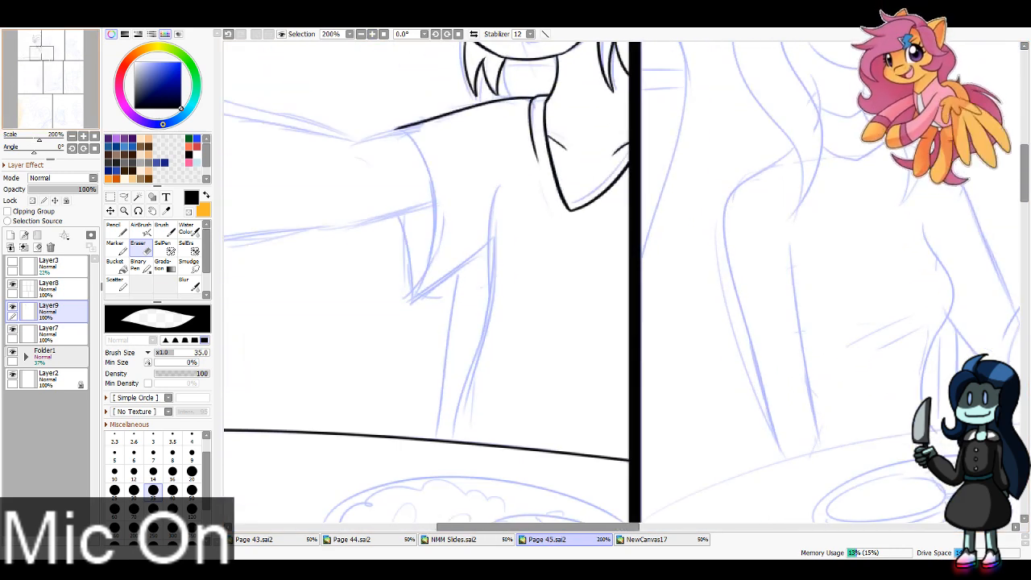
pyautogui.click(117, 229)
pyautogui.moveTo(500, 184); pyautogui.dragTo(490, 326)
pyautogui.hotkey('ctrl', 'z')
pyautogui.moveTo(487, 329); pyautogui.dragTo(457, 441)
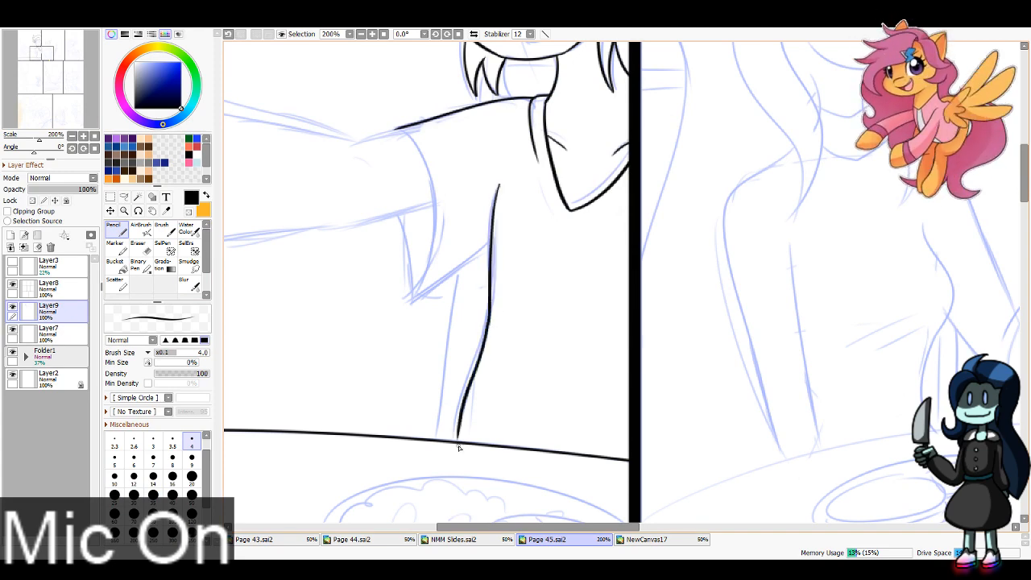
# Step: Ink the thumb of the boy's outstretched hand, with its upper edge running back to the wrist
pyautogui.moveTo(41, 54); pyautogui.dragTo(33, 50)
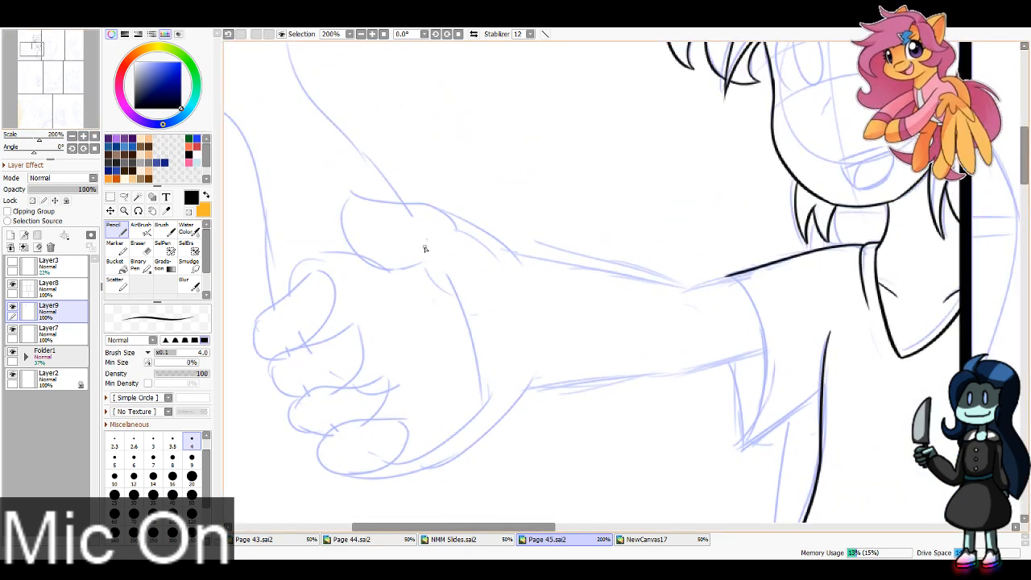
pyautogui.moveTo(352, 194)
pyautogui.mouseDown()
pyautogui.moveTo(454, 224)
pyautogui.moveTo(510, 272)
pyautogui.moveTo(507, 240)
pyautogui.moveTo(351, 197)
pyautogui.moveTo(347, 219)
pyautogui.moveTo(445, 256)
pyautogui.mouseUp()
pyautogui.hotkey('ctrl', 'z')
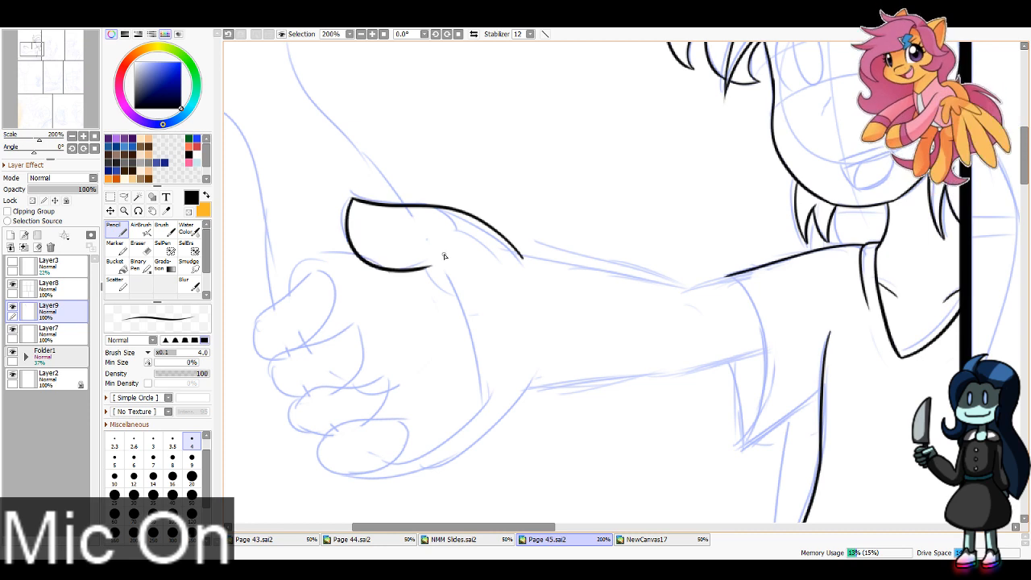
pyautogui.hotkey('ctrl', 'z')
pyautogui.moveTo(352, 200)
pyautogui.mouseDown()
pyautogui.moveTo(353, 236)
pyautogui.moveTo(456, 259)
pyautogui.mouseUp()
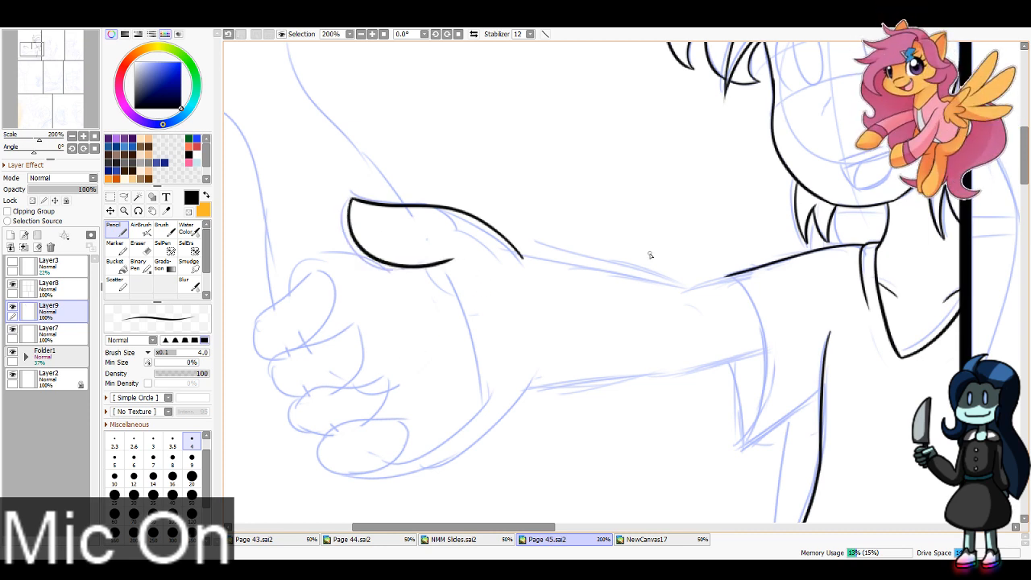
# Step: Ink the top edge of the outstretched arm from wrist to shoulder and the curved sleeve opening
pyautogui.moveTo(521, 259)
pyautogui.mouseDown()
pyautogui.moveTo(684, 293)
pyautogui.moveTo(755, 354)
pyautogui.moveTo(740, 457)
pyautogui.mouseUp()
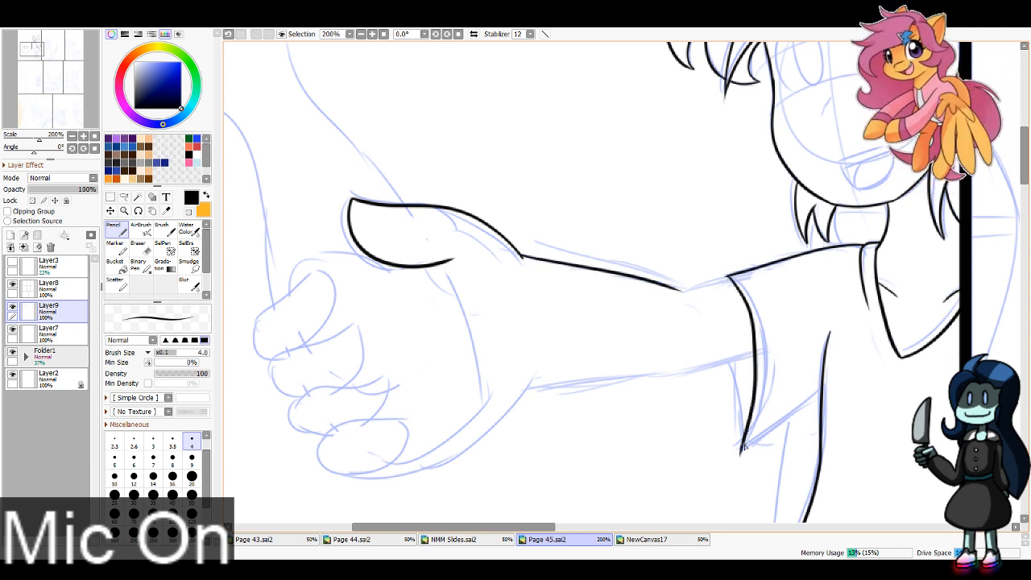
pyautogui.hotkey('ctrl', 'z')
pyautogui.moveTo(727, 276)
pyautogui.mouseDown()
pyautogui.moveTo(751, 319)
pyautogui.moveTo(738, 464)
pyautogui.mouseUp()
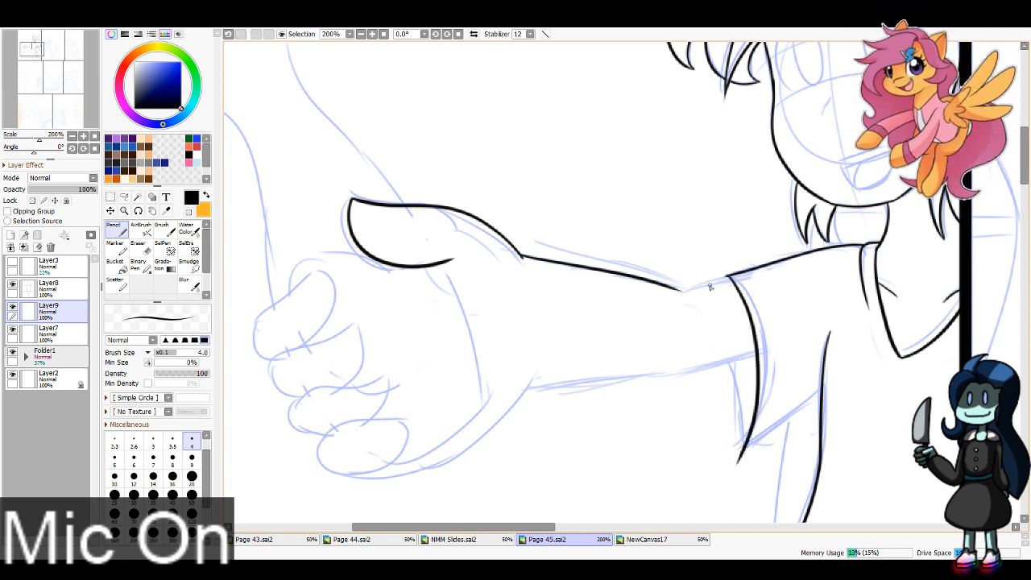
pyautogui.moveTo(729, 278); pyautogui.dragTo(679, 294)
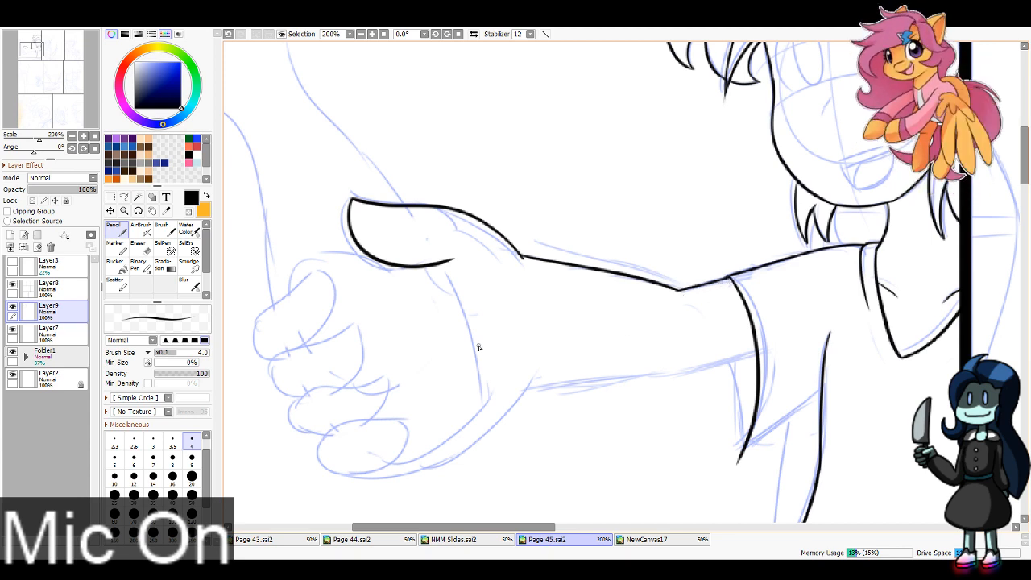
# Step: Tidy the corner where the arm's top line meets the shoulder line, using a size 9 eraser
pyautogui.press('e')
pyautogui.press('[')
pyautogui.press('[')
pyautogui.press('[')
pyautogui.press('[')
pyautogui.press('[')
pyautogui.press('[')
pyautogui.press('[')
pyautogui.press('[')
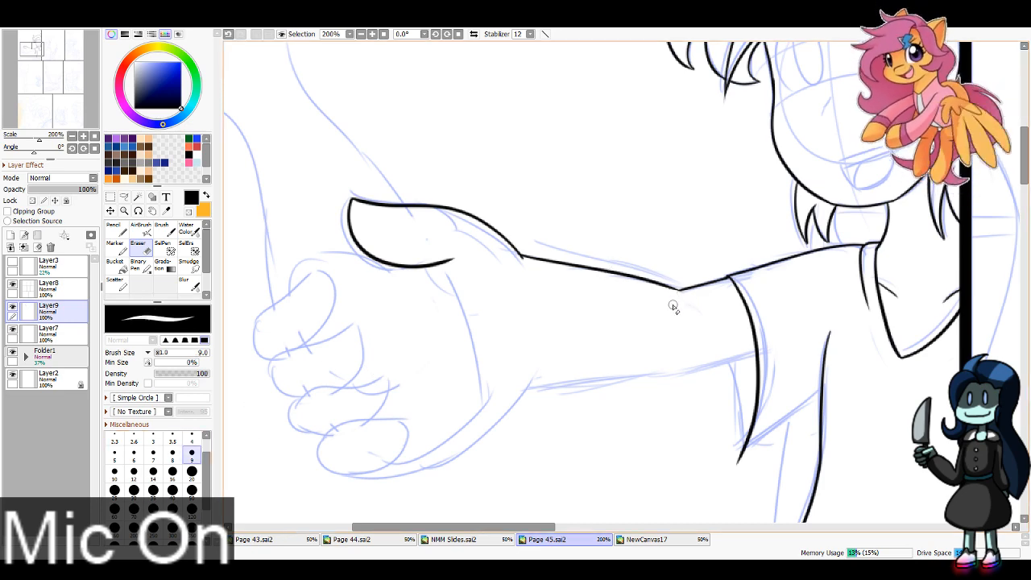
# Step: Ink the slanted lower hem of the sleeve from its pointed tip to the torso line with the Pencil
pyautogui.press('n')
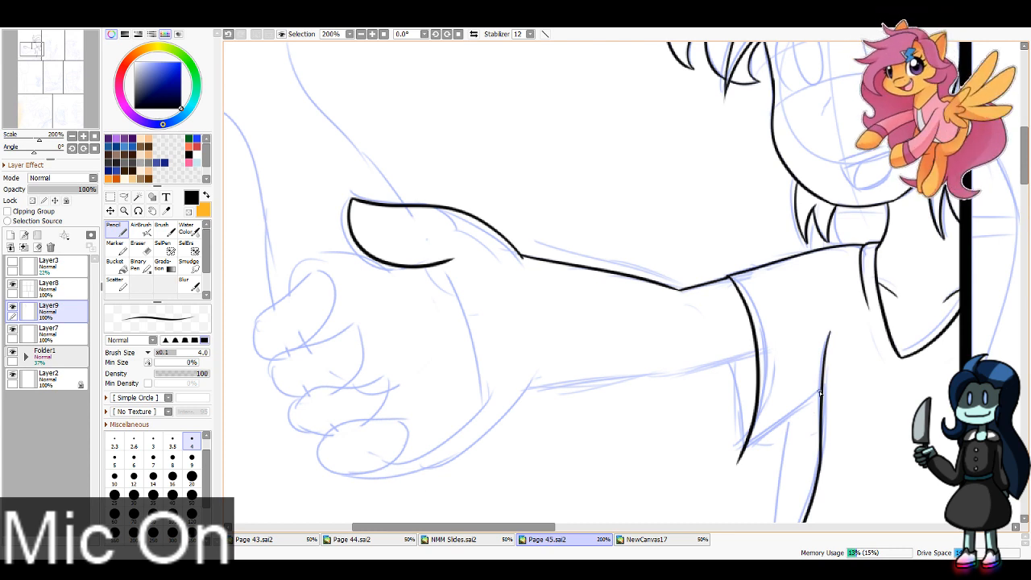
pyautogui.moveTo(820, 390)
pyautogui.mouseDown()
pyautogui.moveTo(740, 459)
pyautogui.moveTo(816, 398)
pyautogui.moveTo(741, 457)
pyautogui.moveTo(759, 443)
pyautogui.mouseUp()
pyautogui.hotkey('ctrl', 'z')
pyautogui.hotkey('ctrl', 'z')
pyautogui.hotkey('ctrl', 'z')
# Step: Ink the rounded outline of the lowest curled finger on the outstretched hand
pyautogui.moveTo(31, 50); pyautogui.dragTo(23, 51)
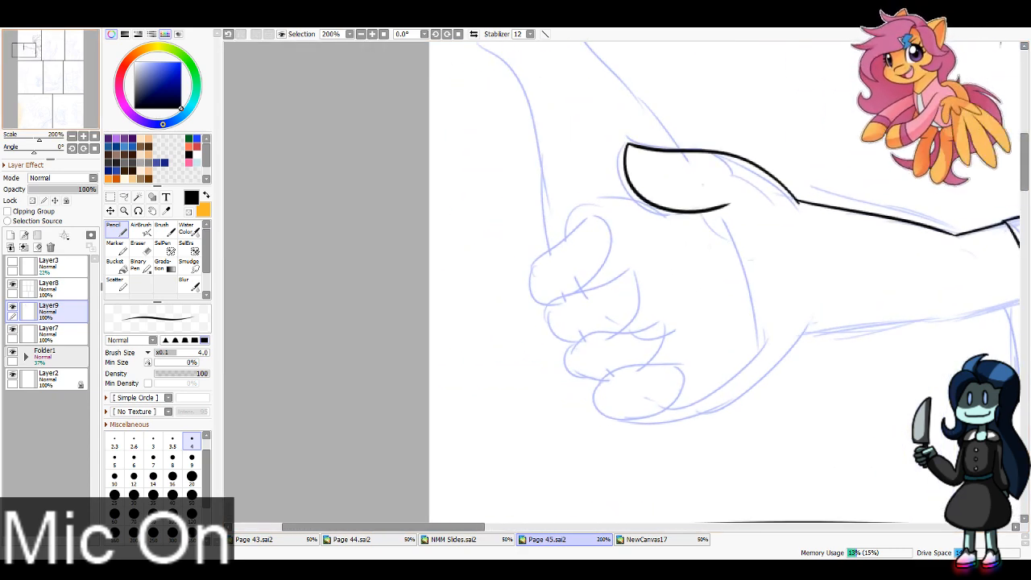
pyautogui.moveTo(596, 406)
pyautogui.mouseDown()
pyautogui.moveTo(626, 368)
pyautogui.moveTo(685, 367)
pyautogui.moveTo(684, 386)
pyautogui.moveTo(638, 418)
pyautogui.moveTo(668, 415)
pyautogui.mouseUp()
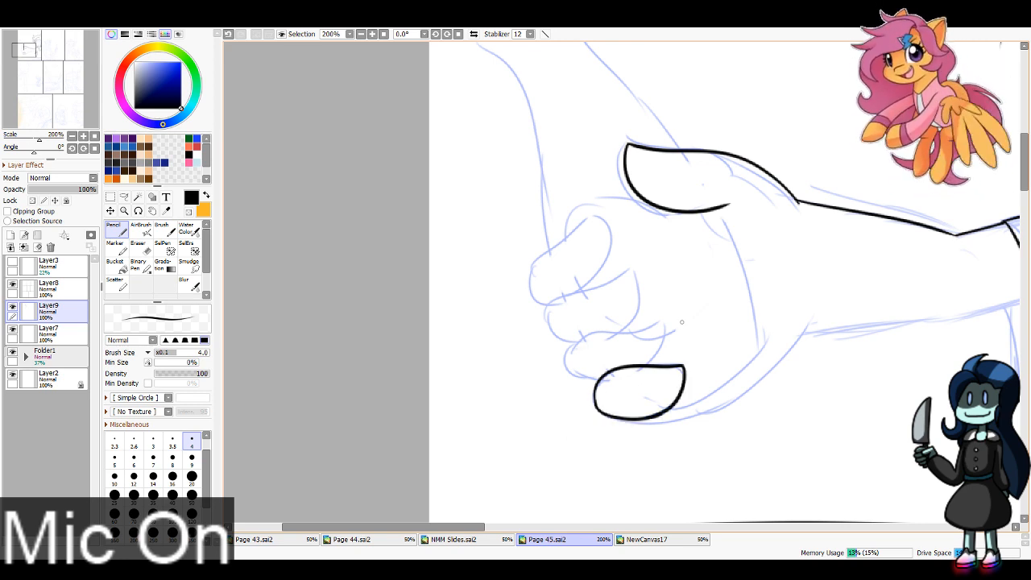
pyautogui.hotkey('ctrl', 'z')
pyautogui.moveTo(596, 403); pyautogui.dragTo(668, 415)
pyautogui.hotkey('ctrl', 'z')
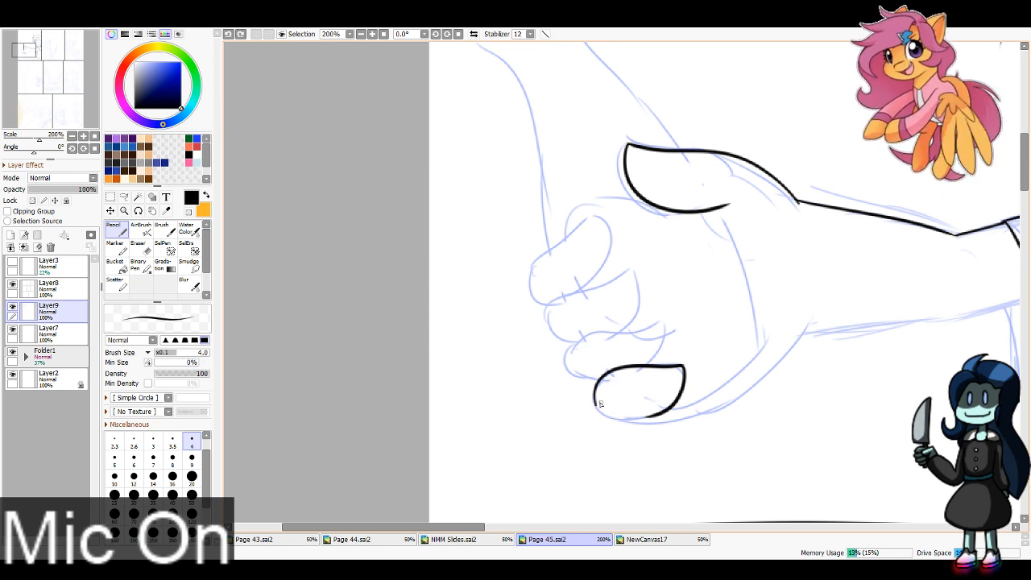
pyautogui.moveTo(597, 401)
pyautogui.mouseDown()
pyautogui.moveTo(596, 413)
pyautogui.moveTo(669, 411)
pyautogui.mouseUp()
# Step: Ink the three remaining curled fingers stacked above the lowest one
pyautogui.moveTo(598, 382)
pyautogui.mouseDown()
pyautogui.moveTo(568, 360)
pyautogui.moveTo(665, 325)
pyautogui.moveTo(670, 341)
pyautogui.moveTo(654, 361)
pyautogui.mouseUp()
pyautogui.moveTo(577, 336)
pyautogui.mouseDown()
pyautogui.moveTo(572, 347)
pyautogui.moveTo(551, 303)
pyautogui.moveTo(633, 274)
pyautogui.moveTo(627, 325)
pyautogui.mouseUp()
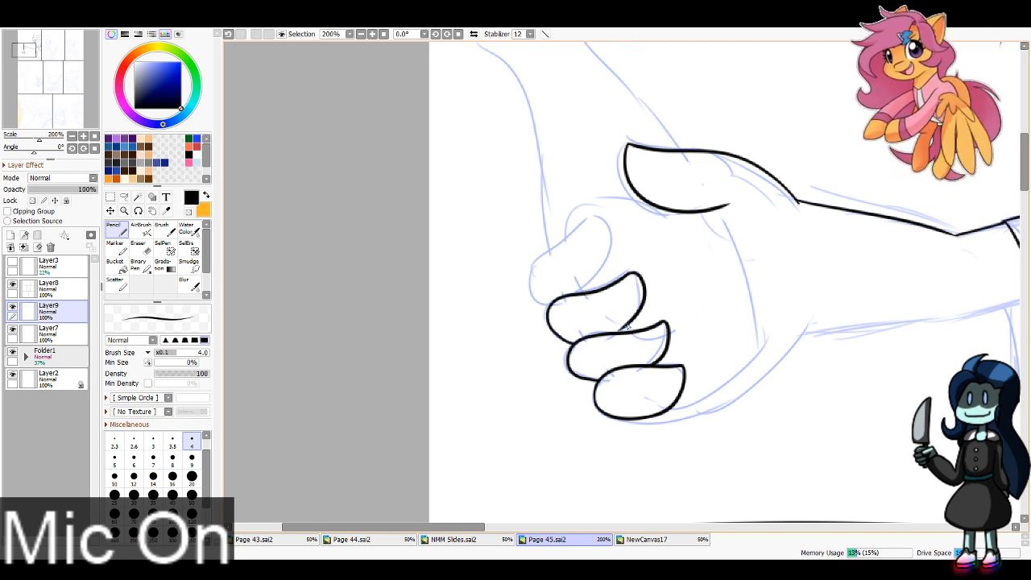
pyautogui.moveTo(549, 306)
pyautogui.mouseDown()
pyautogui.moveTo(531, 267)
pyautogui.moveTo(596, 214)
pyautogui.moveTo(564, 295)
pyautogui.mouseUp()
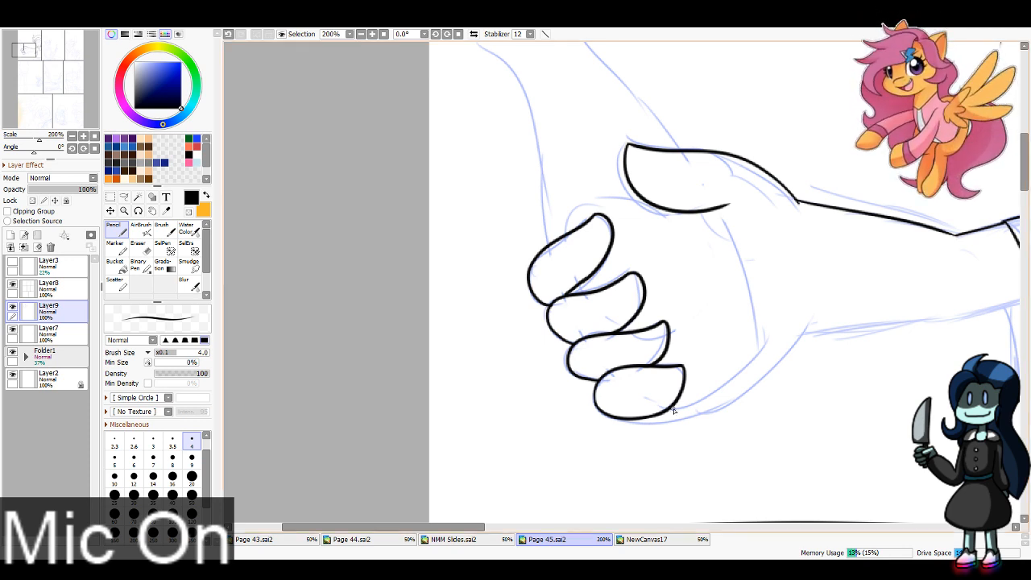
# Step: Ink the palm lines from the lowest finger to the palm's corner and from there up to the thumb
pyautogui.moveTo(677, 409); pyautogui.dragTo(764, 348)
pyautogui.moveTo(724, 211); pyautogui.dragTo(760, 332)
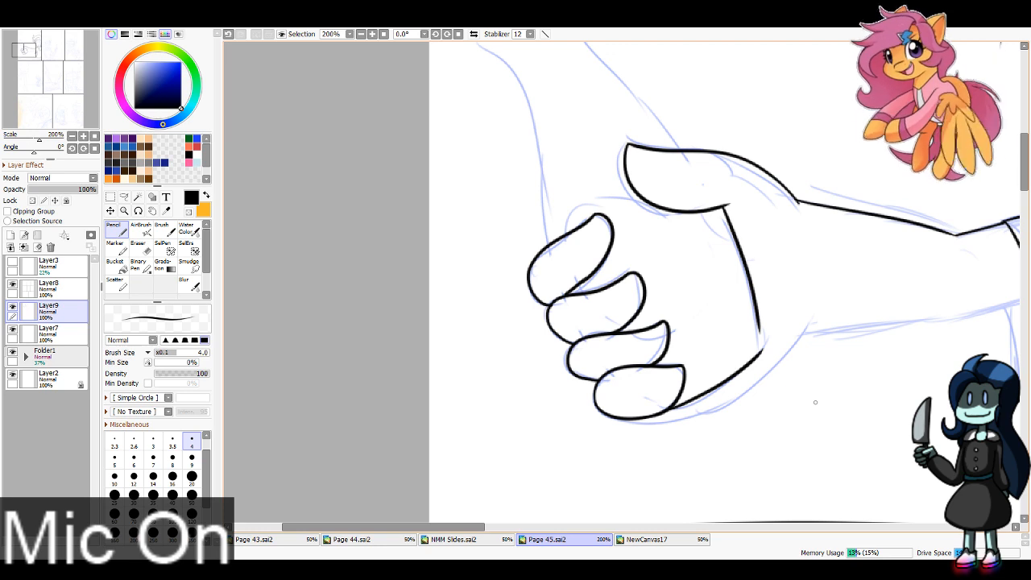
pyautogui.hotkey('ctrl', 'z')
pyautogui.moveTo(762, 353)
pyautogui.mouseDown()
pyautogui.moveTo(727, 218)
pyautogui.moveTo(762, 349)
pyautogui.mouseUp()
pyautogui.hotkey('ctrl', 'z')
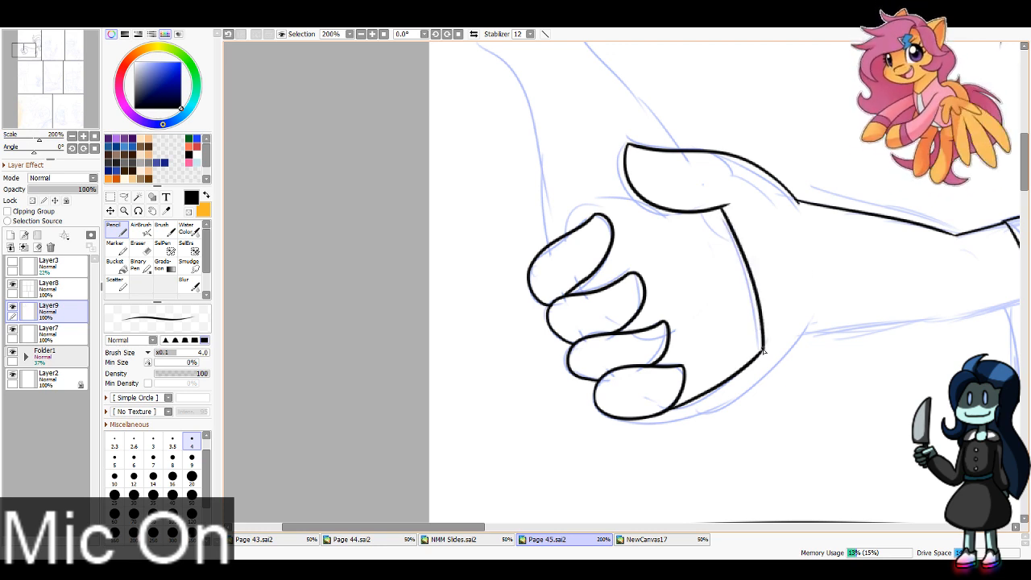
# Step: Ink both sides of the bottle held in the hand, from the fingers and thumb up to its neck
pyautogui.moveTo(24, 50); pyautogui.dragTo(26, 45)
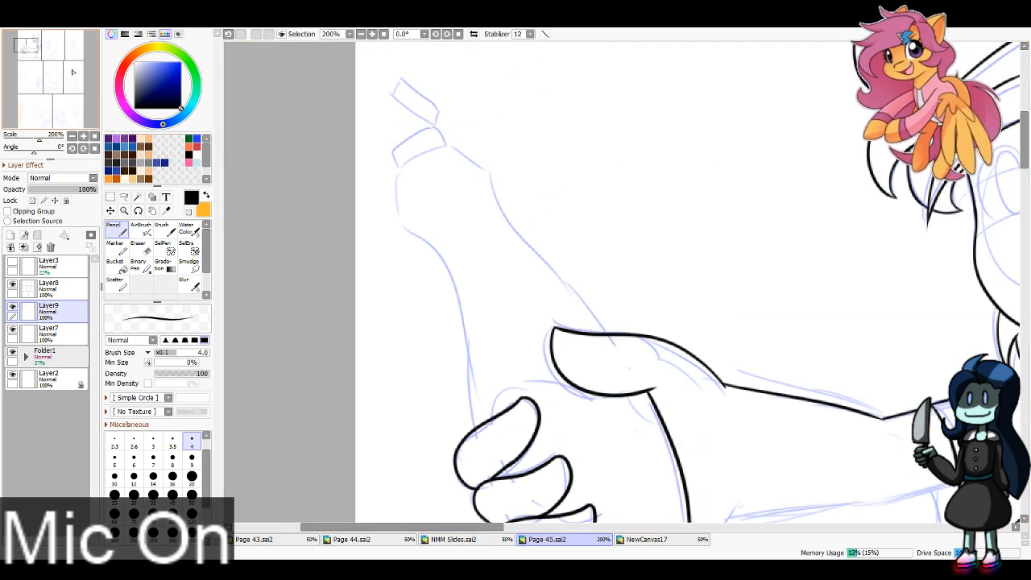
pyautogui.moveTo(476, 428)
pyautogui.mouseDown()
pyautogui.moveTo(459, 315)
pyautogui.moveTo(441, 266)
pyautogui.moveTo(407, 227)
pyautogui.moveTo(400, 170)
pyautogui.mouseUp()
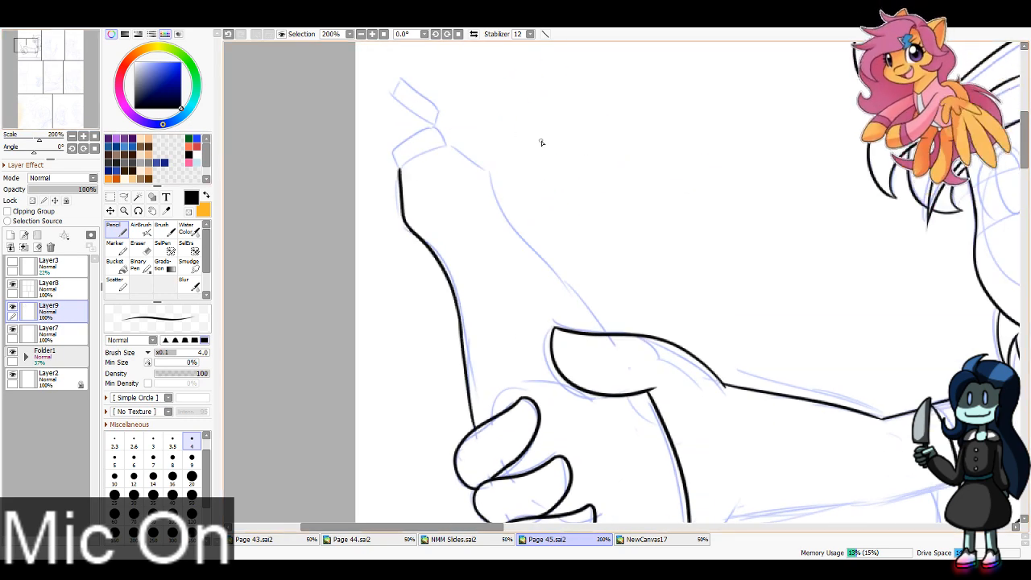
pyautogui.moveTo(609, 322); pyautogui.dragTo(525, 237)
pyautogui.hotkey('ctrl', 'z')
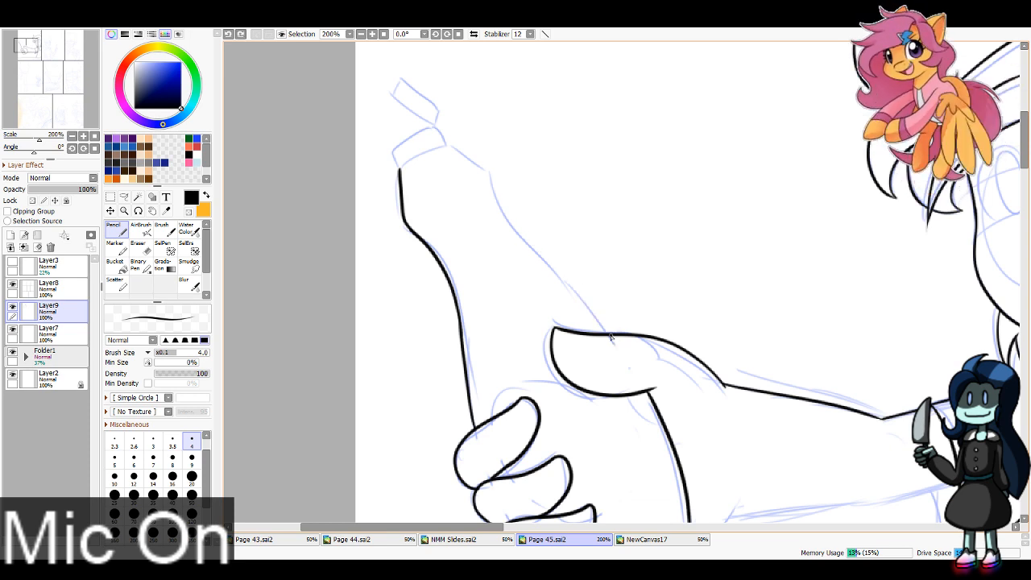
pyautogui.moveTo(605, 326)
pyautogui.mouseDown()
pyautogui.moveTo(518, 232)
pyautogui.moveTo(492, 174)
pyautogui.moveTo(443, 143)
pyautogui.mouseUp()
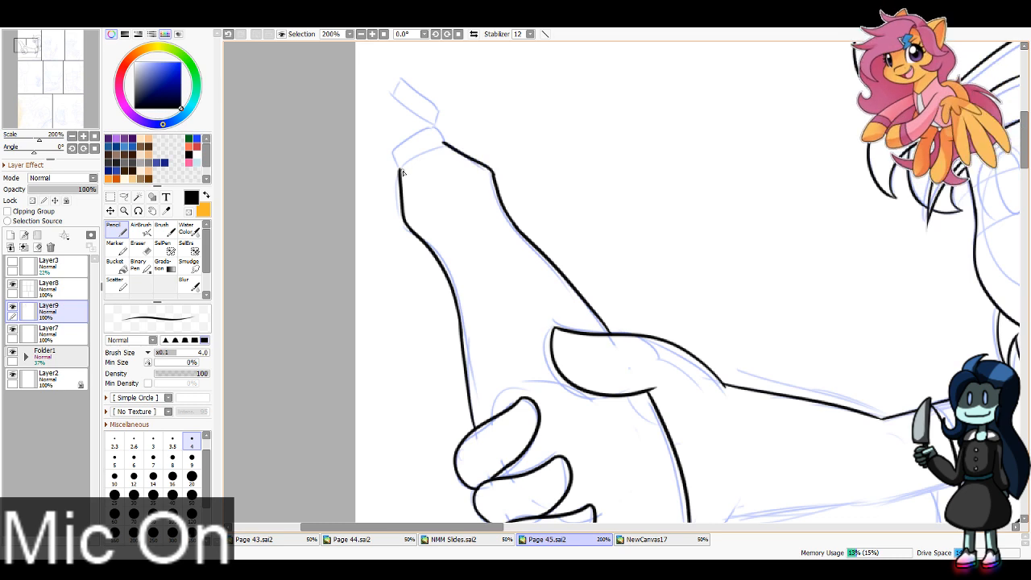
# Step: Ink the rim band at the bottle's mouth and the small tilted cap above it
pyautogui.moveTo(403, 173); pyautogui.dragTo(445, 142)
pyautogui.moveTo(401, 169)
pyautogui.mouseDown()
pyautogui.moveTo(405, 142)
pyautogui.moveTo(433, 127)
pyautogui.moveTo(445, 145)
pyautogui.moveTo(445, 129)
pyautogui.moveTo(444, 140)
pyautogui.moveTo(391, 94)
pyautogui.mouseUp()
pyautogui.hotkey('ctrl', 'z')
pyautogui.hotkey('ctrl', 'z')
pyautogui.moveTo(432, 125)
pyautogui.mouseDown()
pyautogui.moveTo(390, 92)
pyautogui.moveTo(401, 73)
pyautogui.moveTo(444, 115)
pyautogui.moveTo(433, 125)
pyautogui.mouseUp()
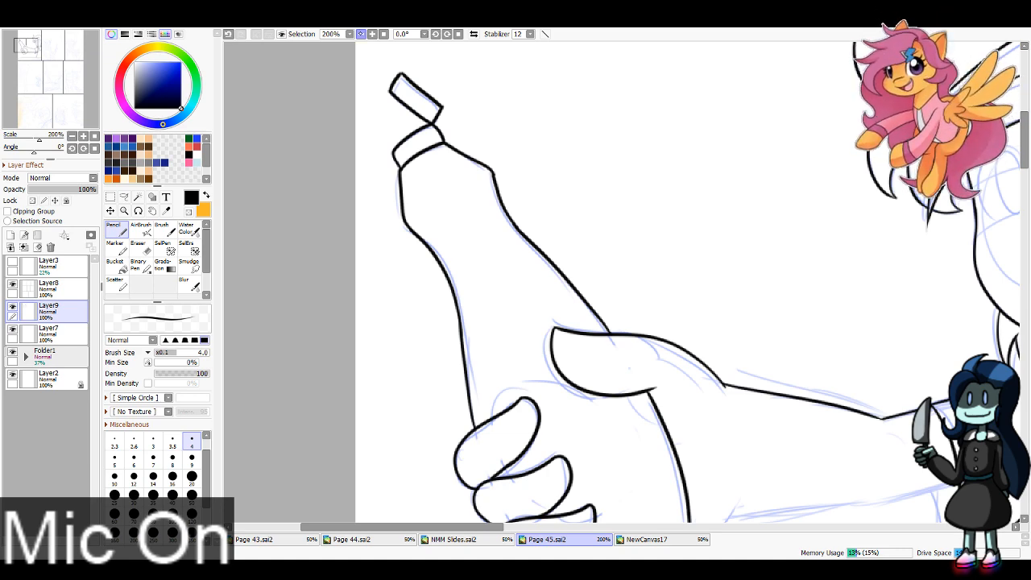
# Step: Ink the outer lower edge of the hand from beneath the lowest finger up to the wrist
pyautogui.click(361, 34)
pyautogui.moveTo(33, 55); pyautogui.dragTo(34, 51)
pyautogui.click(372, 34)
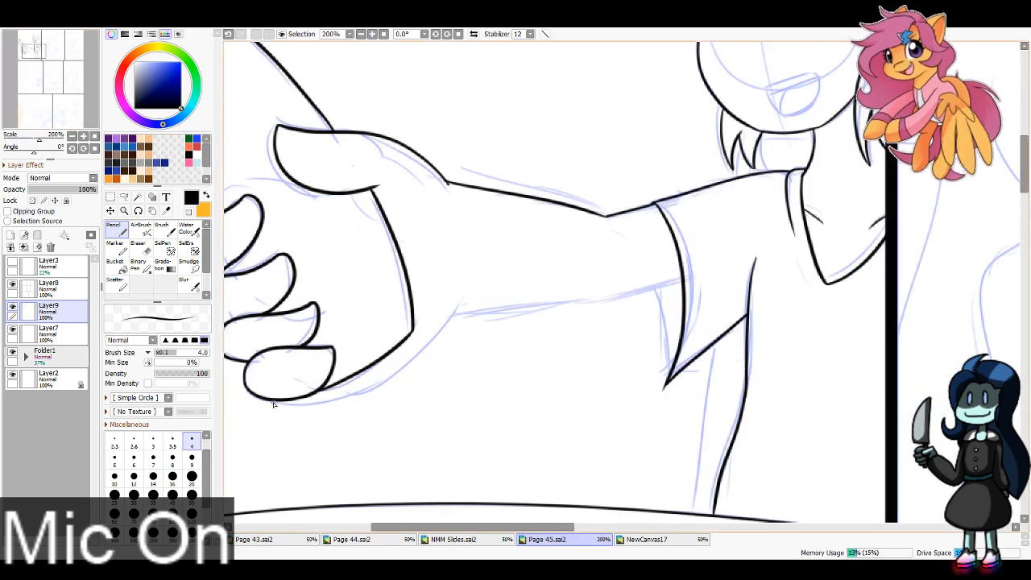
pyautogui.moveTo(280, 402); pyautogui.dragTo(458, 307)
pyautogui.hotkey('ctrl', 'z')
pyautogui.moveTo(283, 404); pyautogui.dragTo(472, 305)
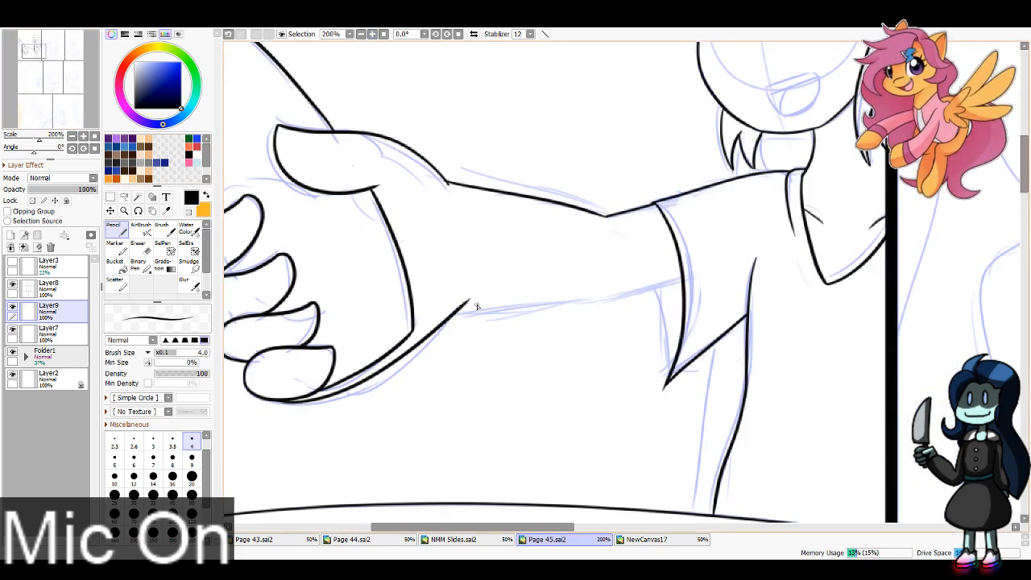
# Step: Re-ink the outer lower edge of the hand and ink the underside of the forearm up to the sleeve
pyautogui.hotkey('ctrl', 'z')
pyautogui.moveTo(277, 403)
pyautogui.mouseDown()
pyautogui.moveTo(380, 372)
pyautogui.moveTo(459, 309)
pyautogui.mouseUp()
pyautogui.hotkey('ctrl', 'z')
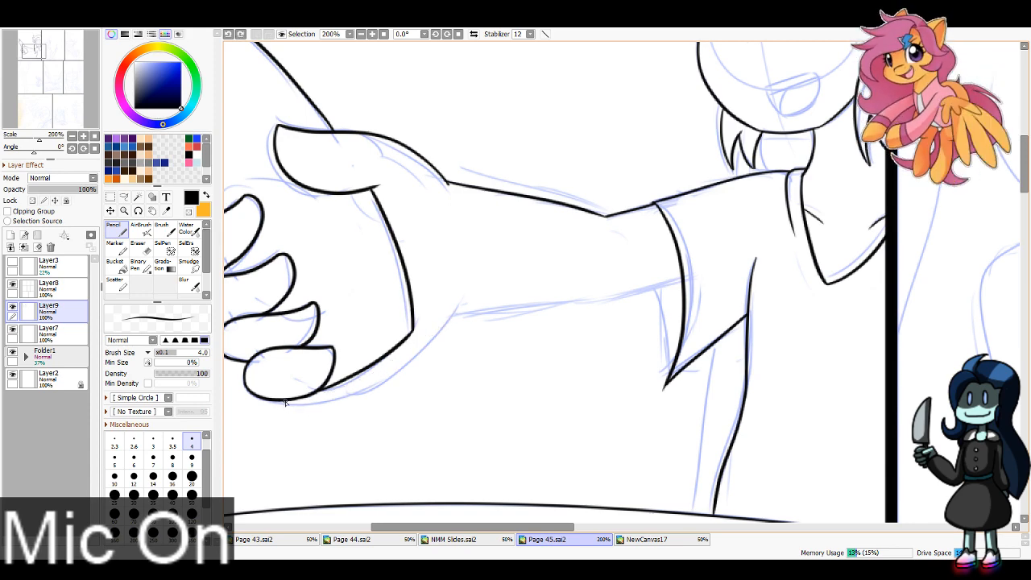
pyautogui.moveTo(282, 404)
pyautogui.mouseDown()
pyautogui.moveTo(375, 368)
pyautogui.moveTo(452, 305)
pyautogui.moveTo(315, 400)
pyautogui.moveTo(457, 308)
pyautogui.moveTo(595, 295)
pyautogui.mouseUp()
pyautogui.hotkey('ctrl', 'z')
pyautogui.hotkey('ctrl', 'z')
pyautogui.moveTo(454, 313)
pyautogui.mouseDown()
pyautogui.moveTo(686, 276)
pyautogui.moveTo(590, 297)
pyautogui.mouseUp()
pyautogui.hotkey('ctrl', 'z')
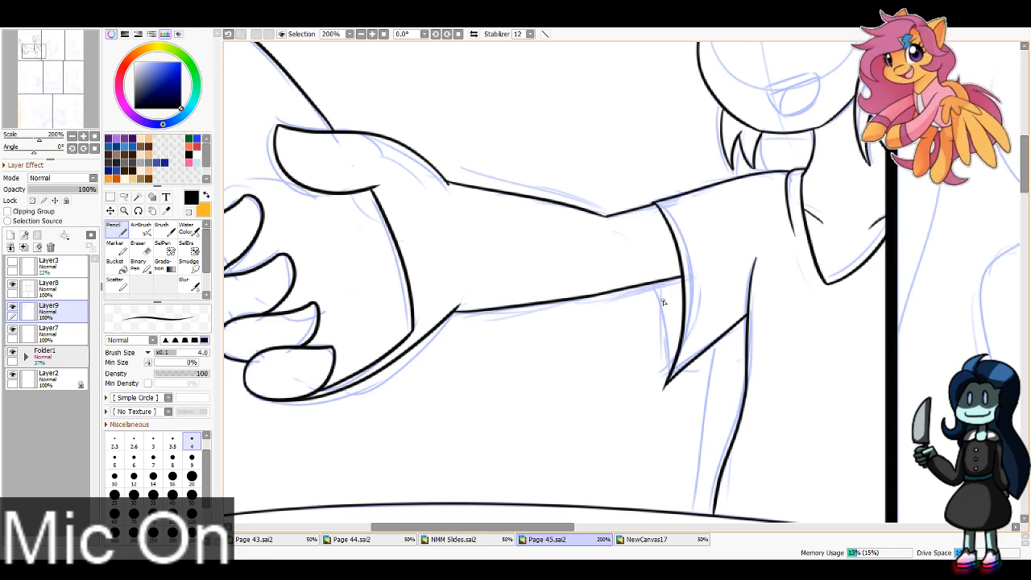
# Step: Ink the back edge of the sleeve opening from beneath the forearm down to the sleeve's pointed corner
pyautogui.moveTo(659, 283); pyautogui.dragTo(667, 388)
pyautogui.hotkey('ctrl', 'z')
pyautogui.hotkey('ctrl', 'z')
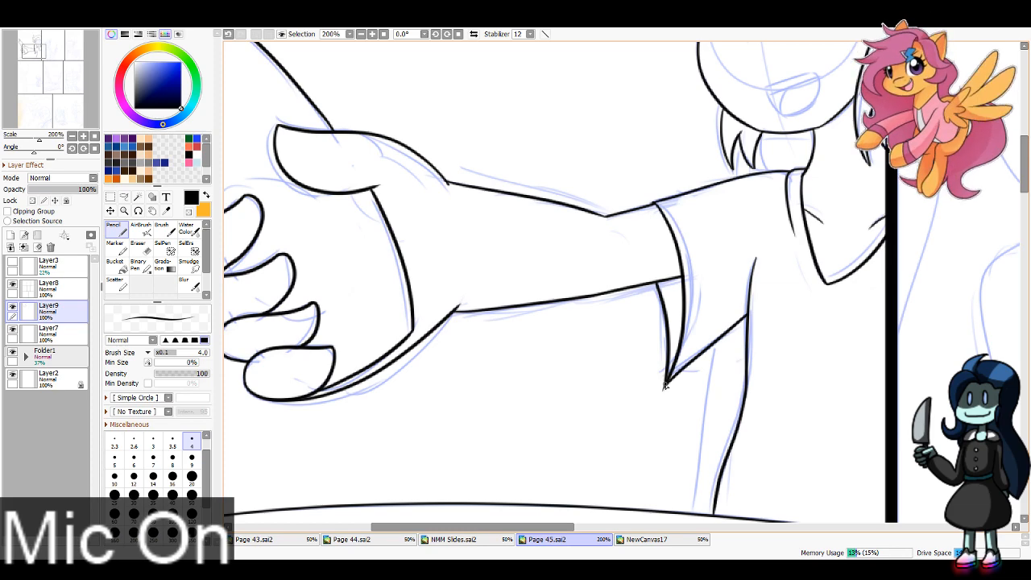
pyautogui.press('e')
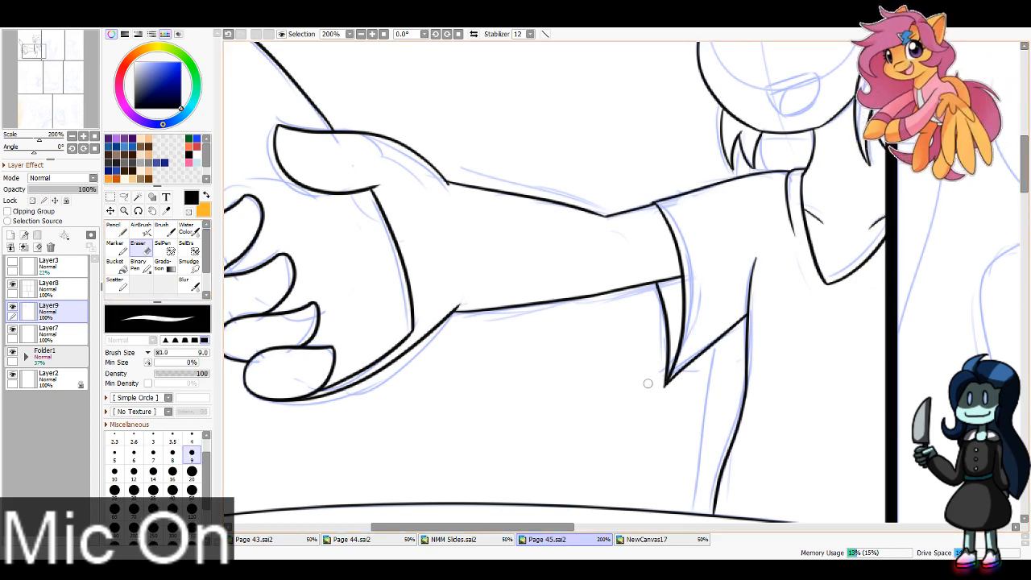
pyautogui.press('n')
# Step: Ink the short outer side and the long curved lower edge of the girl's fringe in the second panel
pyautogui.scroll(-2, 266, 124)
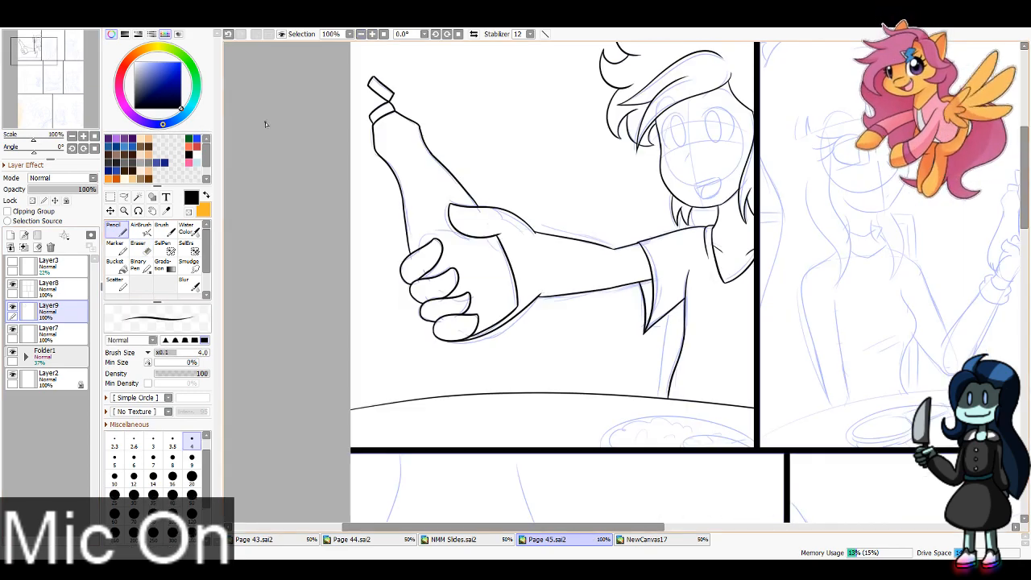
pyautogui.click(55, 46)
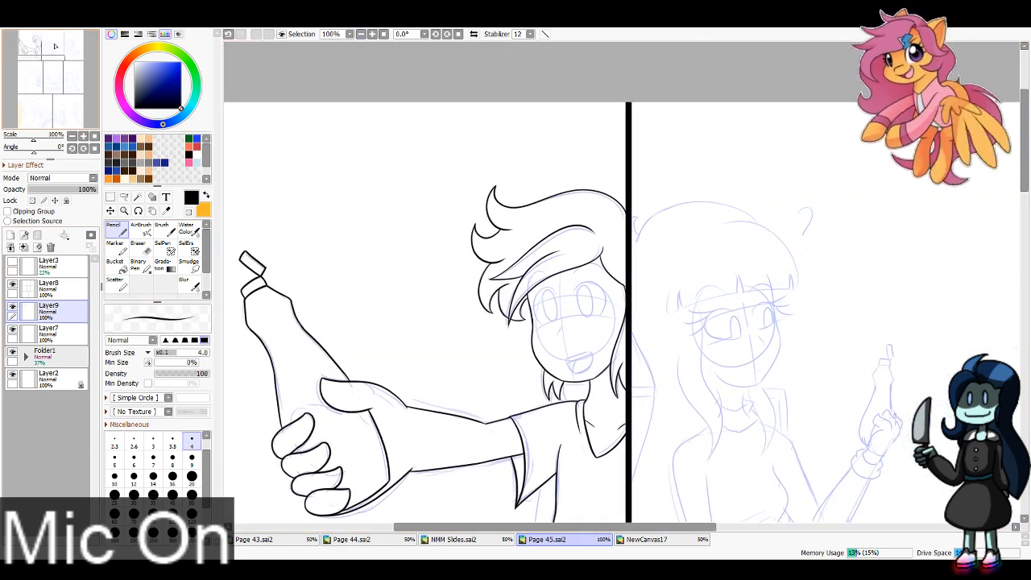
pyautogui.moveTo(55, 46)
pyautogui.mouseDown()
pyautogui.moveTo(57, 61)
pyautogui.moveTo(46, 58)
pyautogui.moveTo(64, 48)
pyautogui.mouseUp()
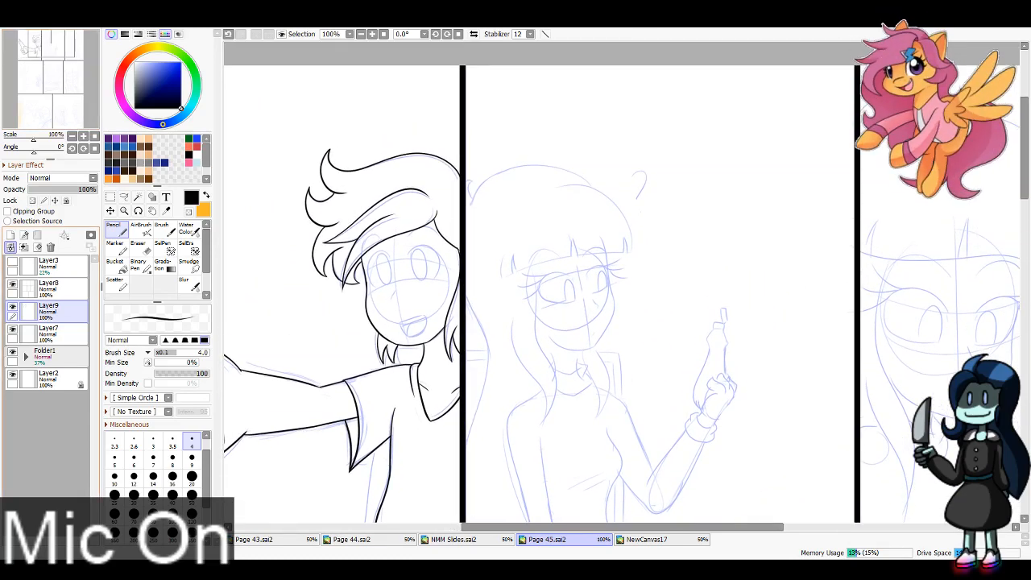
pyautogui.click(372, 34)
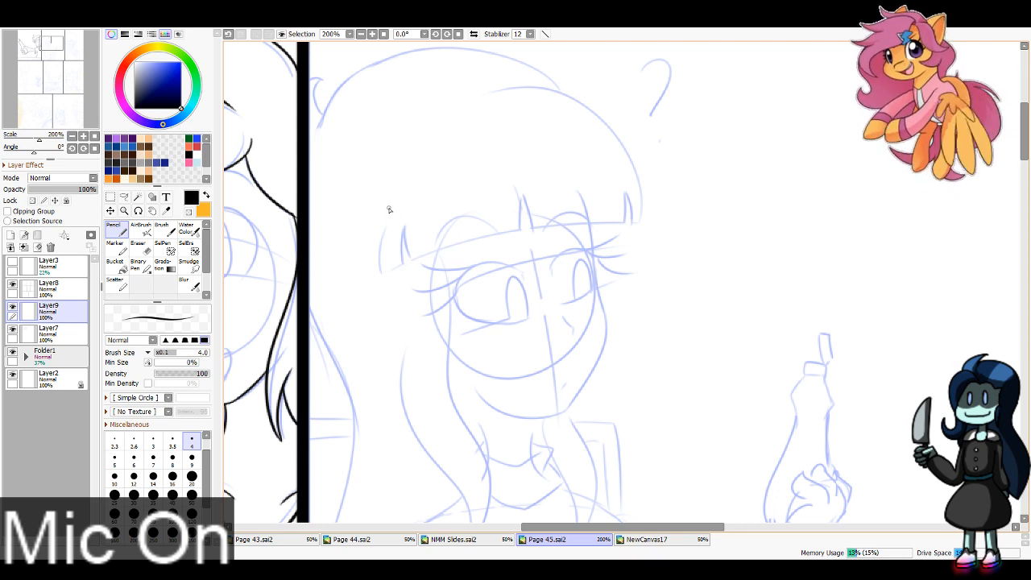
pyautogui.moveTo(386, 207)
pyautogui.mouseDown()
pyautogui.moveTo(386, 276)
pyautogui.moveTo(381, 268)
pyautogui.moveTo(672, 230)
pyautogui.mouseUp()
pyautogui.hotkey('ctrl', 'z')
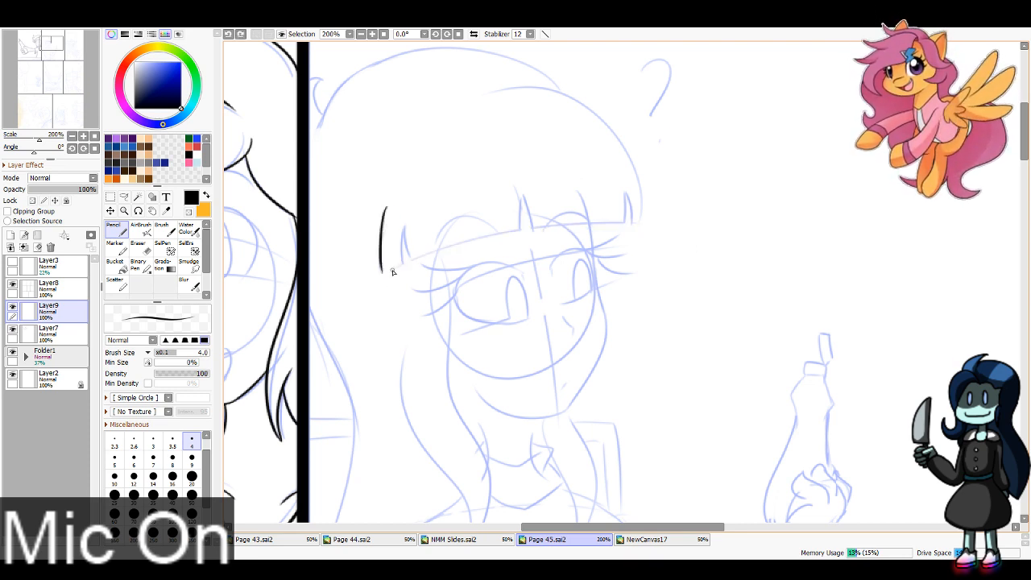
pyautogui.moveTo(383, 270); pyautogui.dragTo(680, 228)
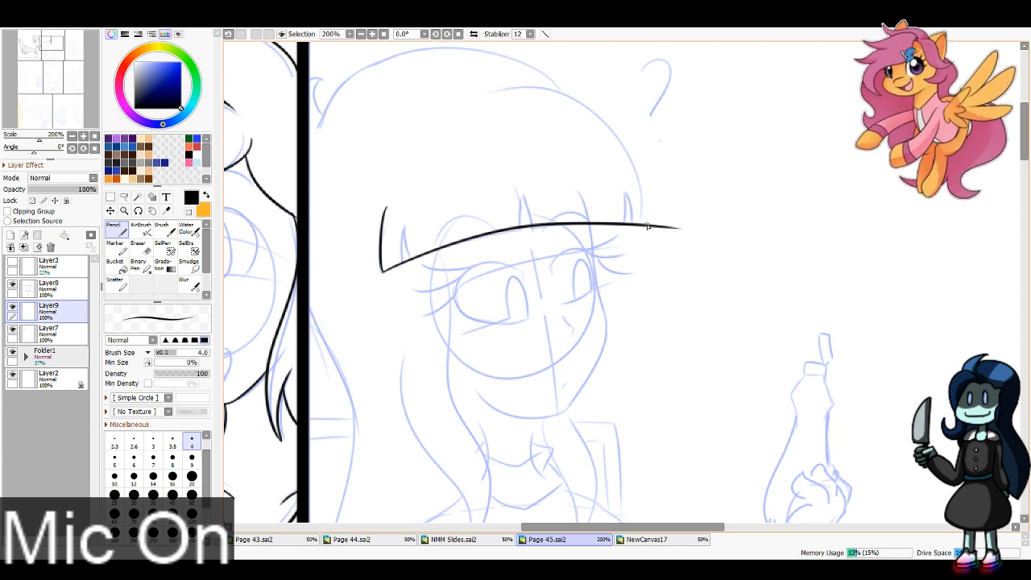
# Step: Ink the rounded outer contour of the girl's fringe from its far end up over the forehead
pyautogui.moveTo(648, 224)
pyautogui.mouseDown()
pyautogui.moveTo(568, 89)
pyautogui.moveTo(483, 94)
pyautogui.mouseUp()
pyautogui.hotkey('ctrl', 'z')
pyautogui.moveTo(648, 226)
pyautogui.mouseDown()
pyautogui.moveTo(643, 196)
pyautogui.moveTo(481, 91)
pyautogui.mouseUp()
# Step: Ink three narrow pointed notches in the fringe, one in the middle and one near each end
pyautogui.moveTo(522, 228)
pyautogui.mouseDown()
pyautogui.moveTo(522, 189)
pyautogui.moveTo(533, 226)
pyautogui.moveTo(523, 187)
pyautogui.moveTo(535, 228)
pyautogui.mouseUp()
pyautogui.hotkey('ctrl', 'z')
pyautogui.hotkey('ctrl', 'z')
pyautogui.hotkey('ctrl', 'z')
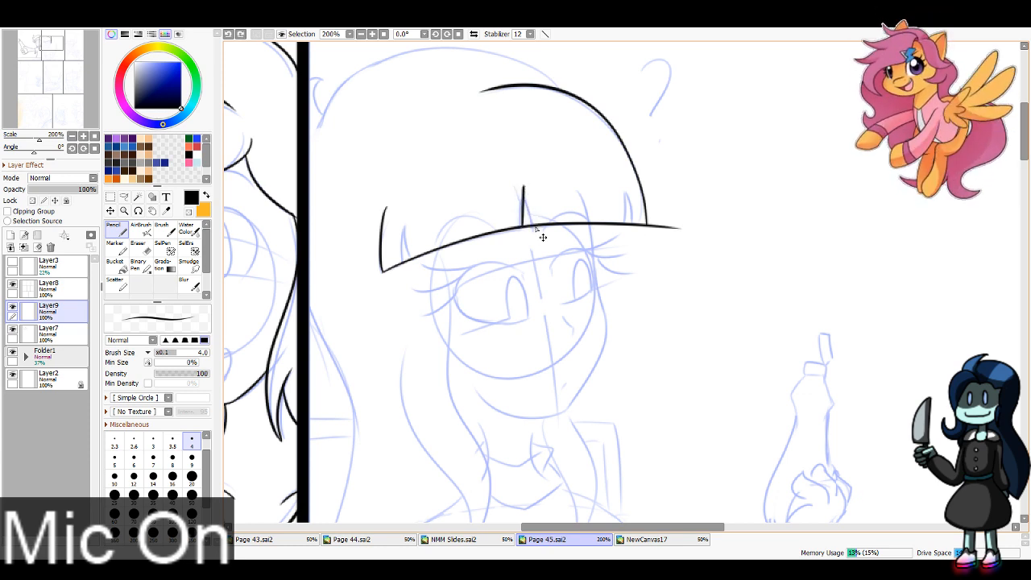
pyautogui.moveTo(523, 187); pyautogui.dragTo(534, 226)
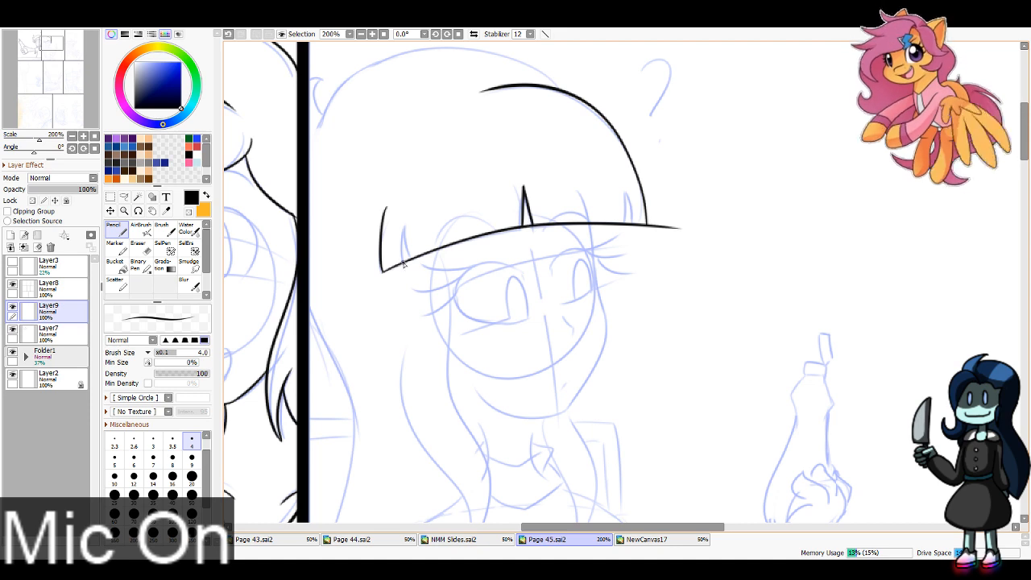
pyautogui.moveTo(402, 263)
pyautogui.mouseDown()
pyautogui.moveTo(406, 231)
pyautogui.moveTo(416, 256)
pyautogui.moveTo(406, 228)
pyautogui.moveTo(414, 260)
pyautogui.mouseUp()
pyautogui.hotkey('ctrl', 'z')
pyautogui.hotkey('ctrl', 'z')
pyautogui.hotkey('ctrl', 'z')
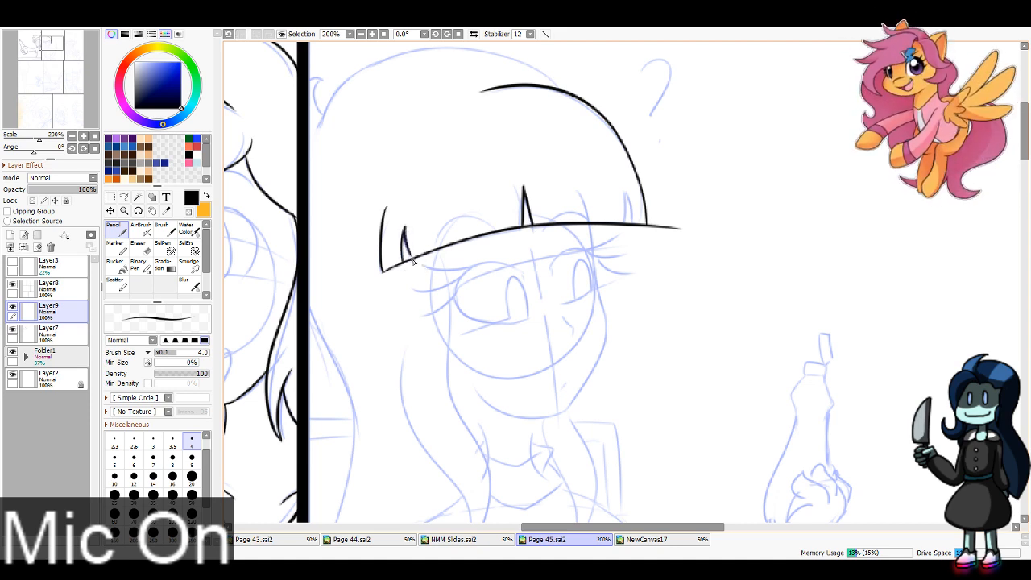
pyautogui.moveTo(625, 225)
pyautogui.mouseDown()
pyautogui.moveTo(624, 195)
pyautogui.moveTo(633, 224)
pyautogui.mouseUp()
pyautogui.hotkey('ctrl', 'z')
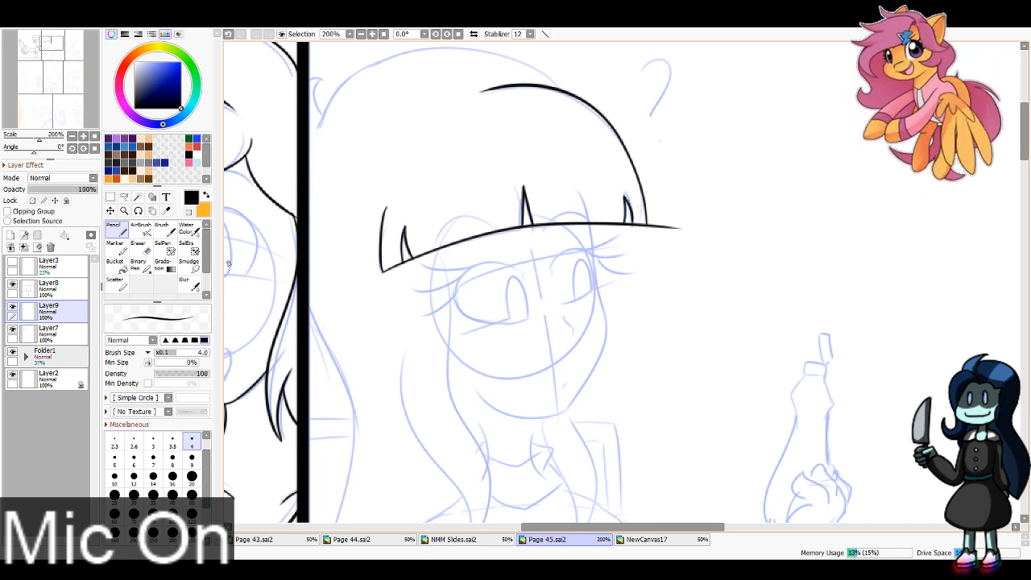
# Step: Erase the fringe's lower line across the three notches and its overshoot past the far end, using eraser size 6
pyautogui.press('e')
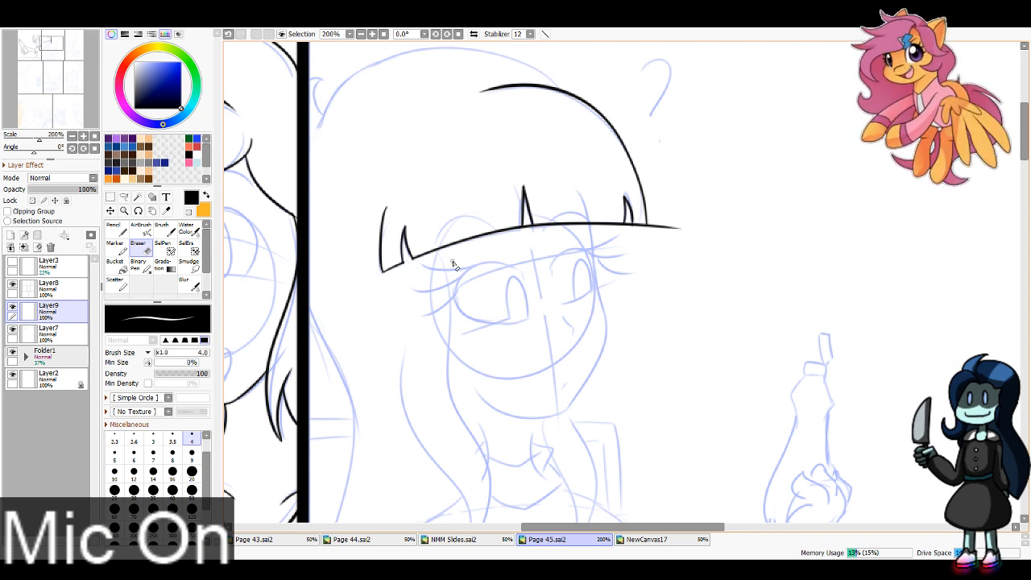
pyautogui.press(']')
pyautogui.press(']')
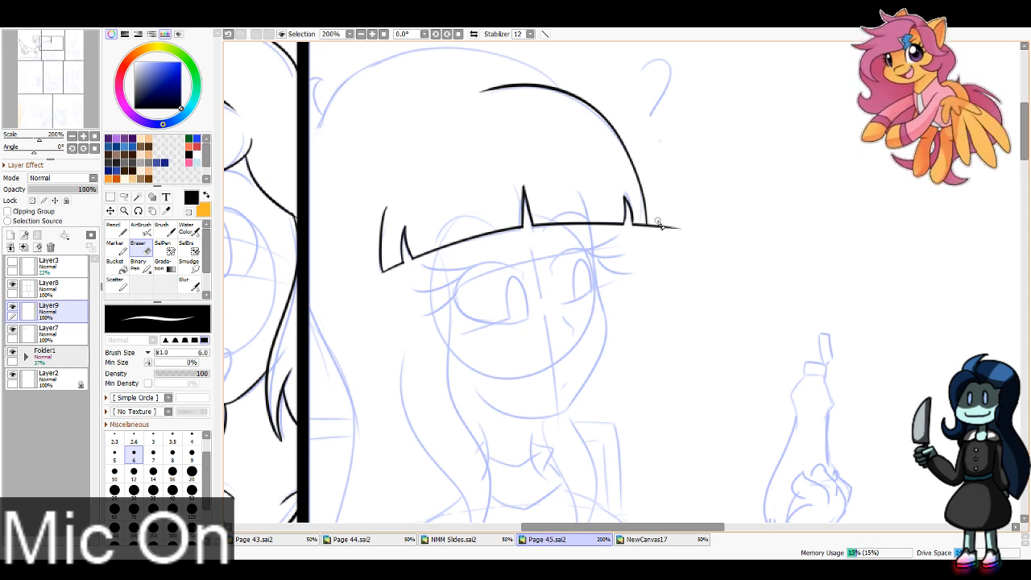
pyautogui.moveTo(660, 225)
pyautogui.mouseDown()
pyautogui.moveTo(673, 232)
pyautogui.moveTo(646, 252)
pyautogui.mouseUp()
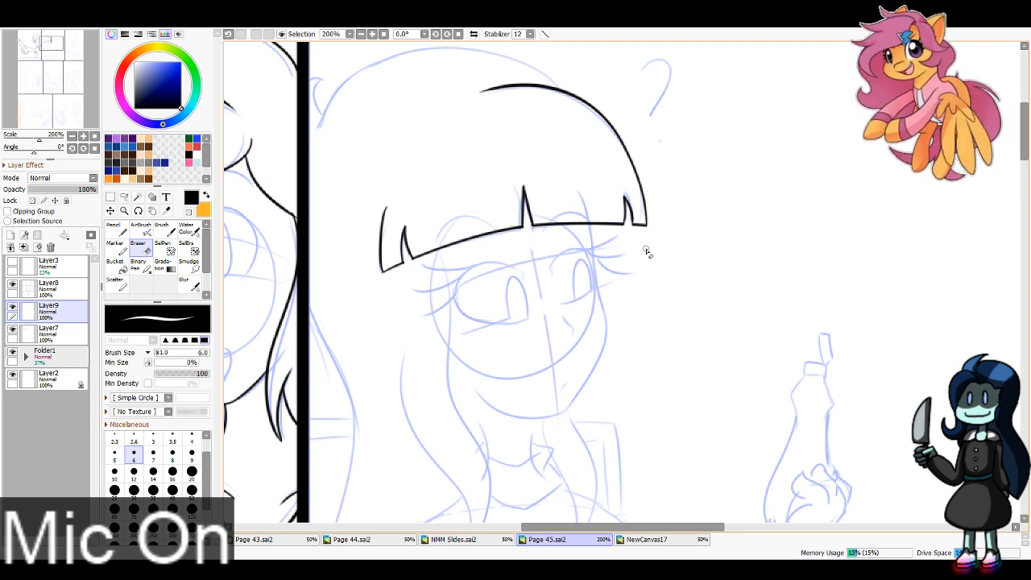
pyautogui.press('n')
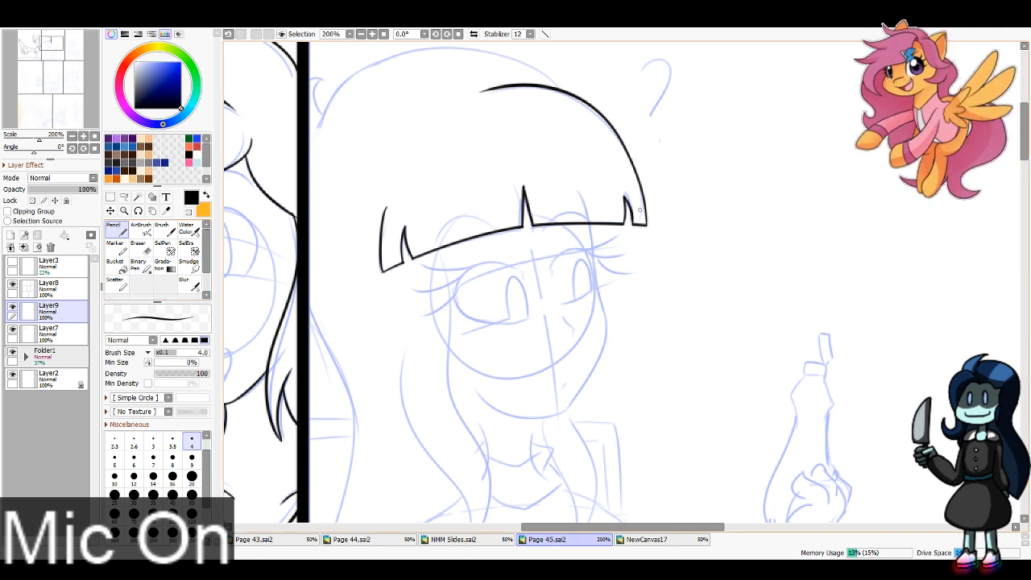
# Step: Ink the crown of the girl's head with the small tuft by the panel border, and the long tapering lock beside her face
pyautogui.moveTo(574, 98)
pyautogui.mouseDown()
pyautogui.moveTo(629, 209)
pyautogui.moveTo(557, 167)
pyautogui.moveTo(366, 252)
pyautogui.moveTo(380, 193)
pyautogui.moveTo(370, 207)
pyautogui.mouseUp()
pyautogui.hotkey('ctrl', 'z')
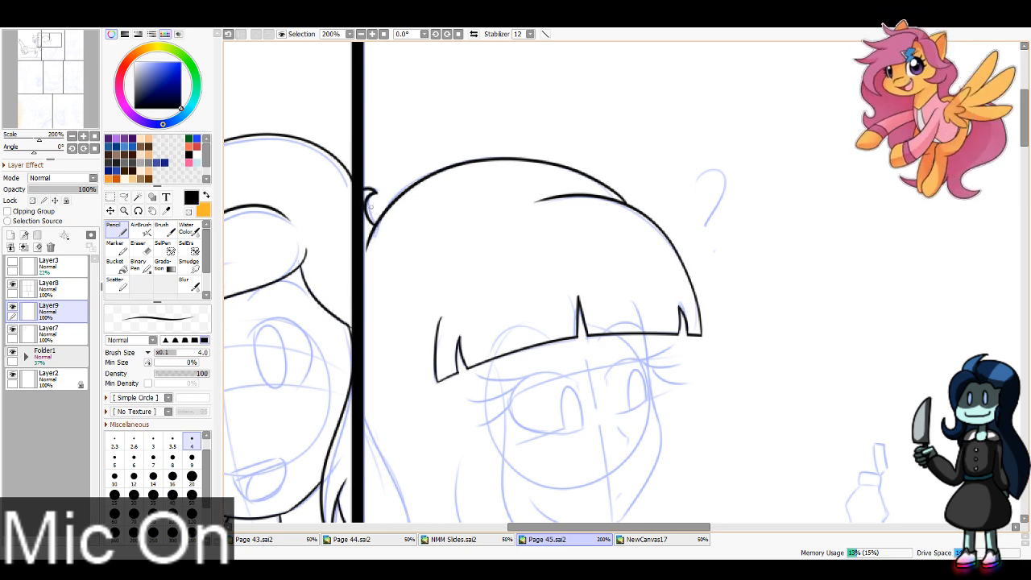
pyautogui.moveTo(510, 379)
pyautogui.mouseDown()
pyautogui.moveTo(621, 218)
pyautogui.moveTo(599, 86)
pyautogui.moveTo(565, 121)
pyautogui.moveTo(586, 412)
pyautogui.moveTo(578, 430)
pyautogui.moveTo(486, 132)
pyautogui.moveTo(546, 355)
pyautogui.mouseUp()
pyautogui.hotkey('ctrl', 'z')
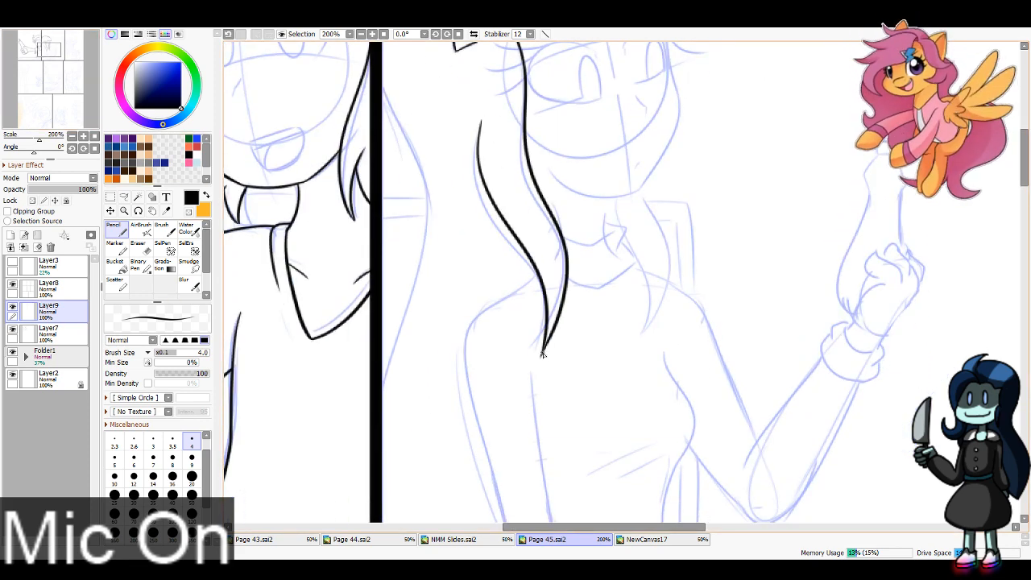
# Step: Ink the girl's cheek and jawline from beneath the fringe around the chin towards the long side lock
pyautogui.moveTo(51, 49); pyautogui.dragTo(29, 54)
pyautogui.click(83, 136)
pyautogui.moveTo(578, 140)
pyautogui.mouseDown()
pyautogui.moveTo(589, 253)
pyautogui.moveTo(540, 420)
pyautogui.moveTo(398, 389)
pyautogui.mouseUp()
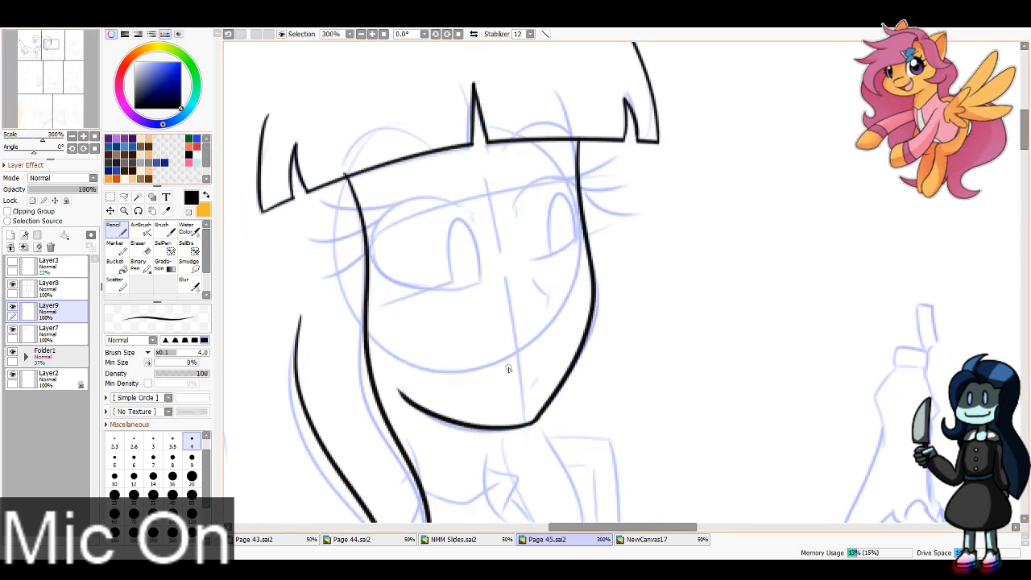
# Step: Ink the side of the girl's neck below the chin and the curved upper collar line across the neck
pyautogui.moveTo(52, 44); pyautogui.dragTo(50, 51)
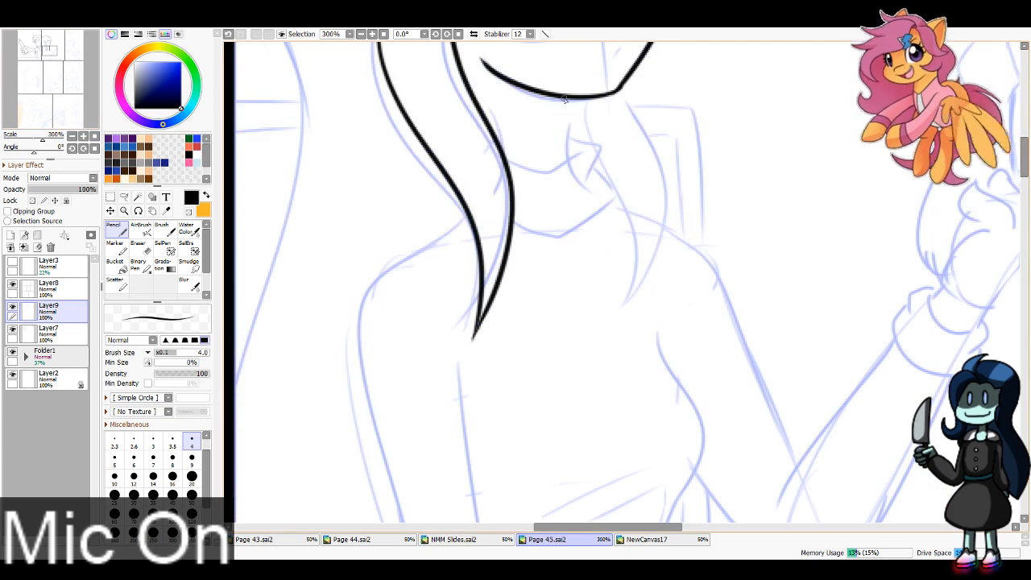
pyautogui.moveTo(564, 99); pyautogui.dragTo(570, 163)
pyautogui.moveTo(504, 158)
pyautogui.mouseDown()
pyautogui.moveTo(563, 165)
pyautogui.moveTo(582, 148)
pyautogui.mouseUp()
pyautogui.hotkey('ctrl', 'z')
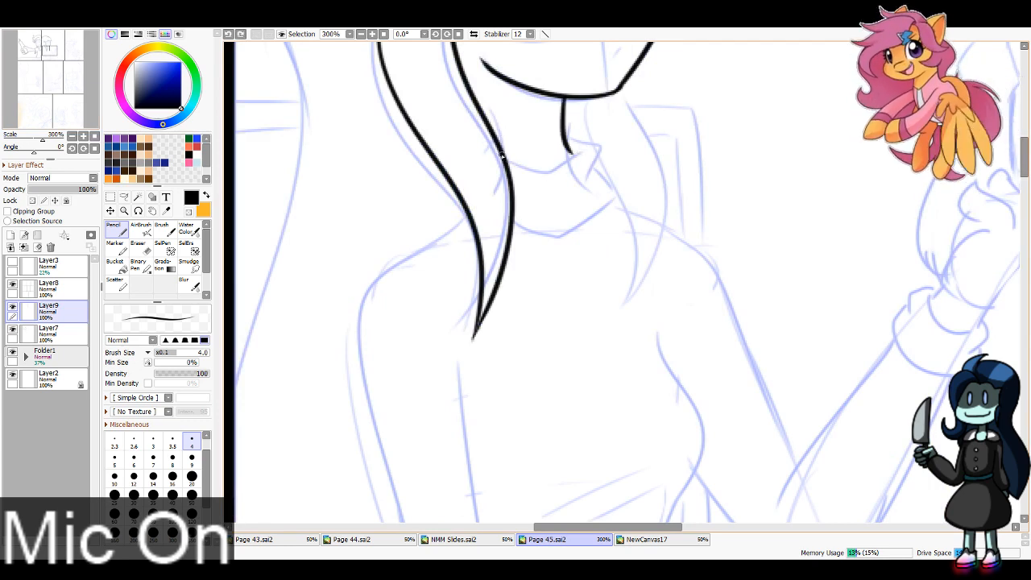
pyautogui.moveTo(504, 157)
pyautogui.mouseDown()
pyautogui.moveTo(562, 163)
pyautogui.moveTo(584, 152)
pyautogui.moveTo(580, 136)
pyautogui.moveTo(598, 171)
pyautogui.mouseUp()
pyautogui.hotkey('ctrl', 'z')
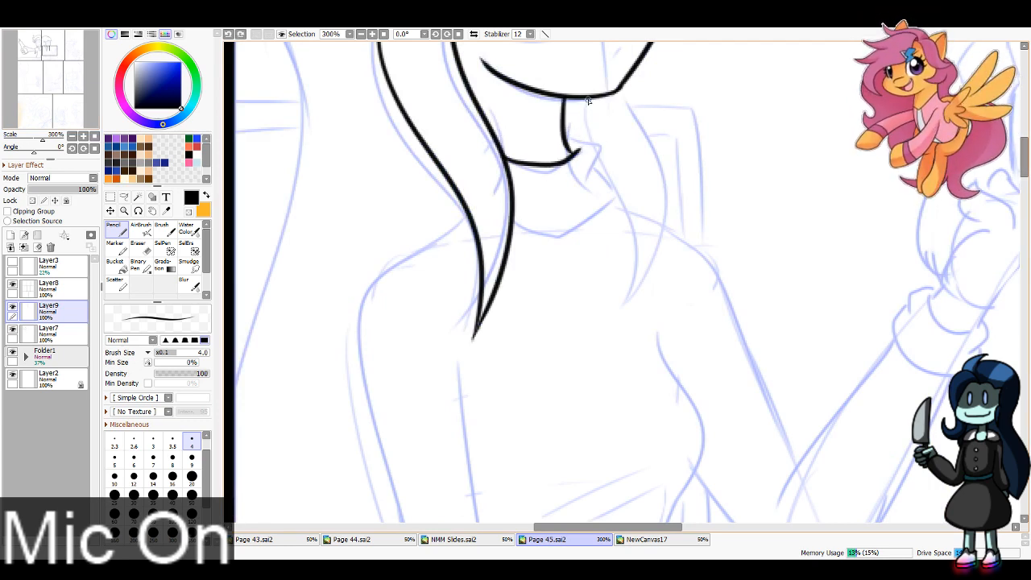
# Step: Ink the tapering hair lock hanging from the far side of the jaw, and the collar's knot and lower curve
pyautogui.moveTo(588, 101)
pyautogui.mouseDown()
pyautogui.moveTo(633, 290)
pyautogui.moveTo(620, 313)
pyautogui.moveTo(631, 86)
pyautogui.moveTo(651, 131)
pyautogui.mouseUp()
pyautogui.hotkey('ctrl', 'z')
pyautogui.hotkey('ctrl', 'z')
pyautogui.moveTo(621, 84); pyautogui.dragTo(648, 131)
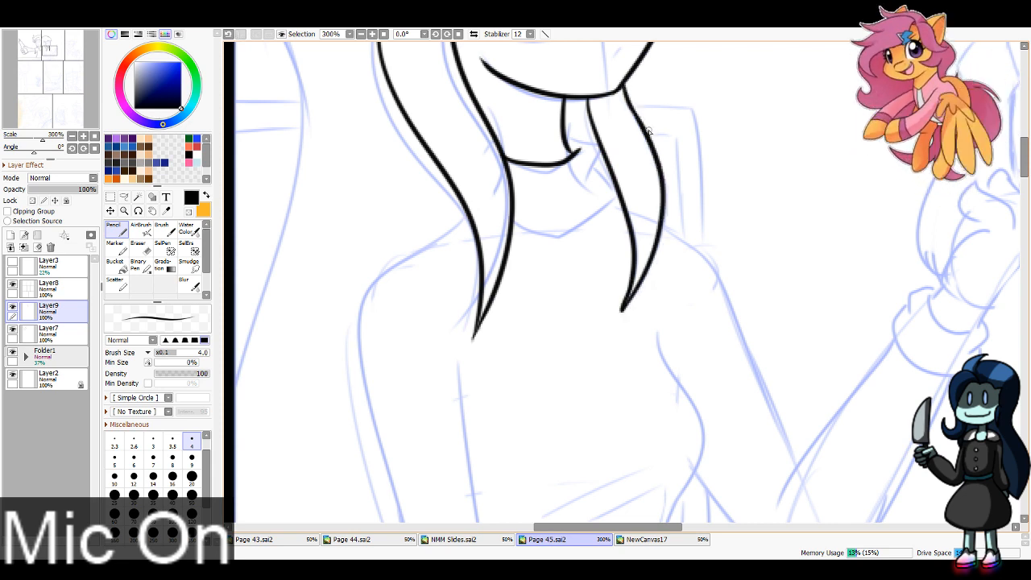
pyautogui.moveTo(565, 129)
pyautogui.mouseDown()
pyautogui.moveTo(604, 153)
pyautogui.moveTo(586, 188)
pyautogui.moveTo(598, 176)
pyautogui.moveTo(619, 198)
pyautogui.moveTo(554, 242)
pyautogui.moveTo(513, 231)
pyautogui.moveTo(567, 238)
pyautogui.mouseUp()
pyautogui.hotkey('ctrl', 'z')
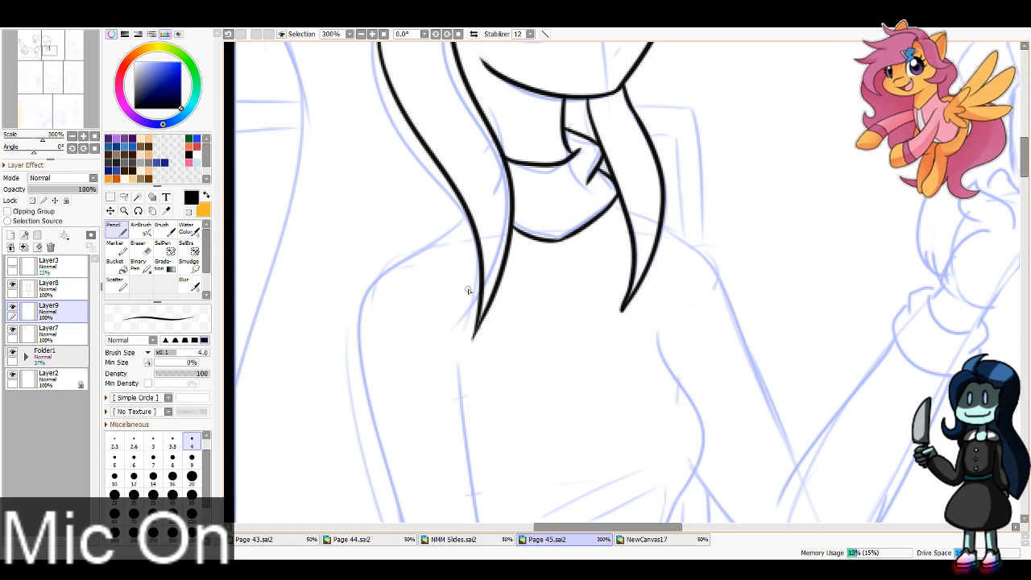
# Step: Try to ink the girl's shoulder and the outer edge of her upper arm beside the long lock
pyautogui.moveTo(468, 219)
pyautogui.mouseDown()
pyautogui.moveTo(369, 291)
pyautogui.moveTo(379, 449)
pyautogui.mouseUp()
pyautogui.click(361, 34)
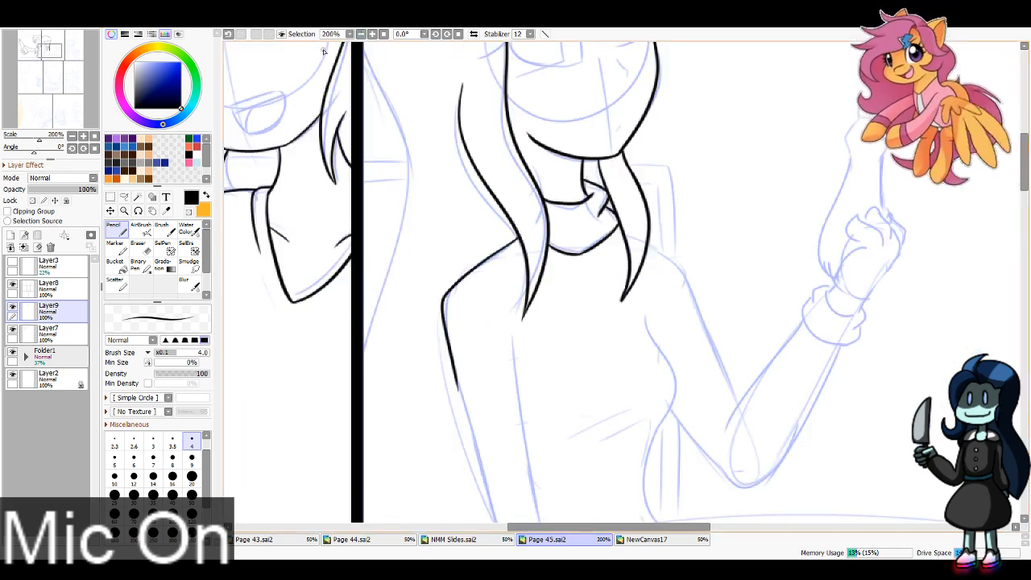
pyautogui.moveTo(45, 59); pyautogui.dragTo(45, 66)
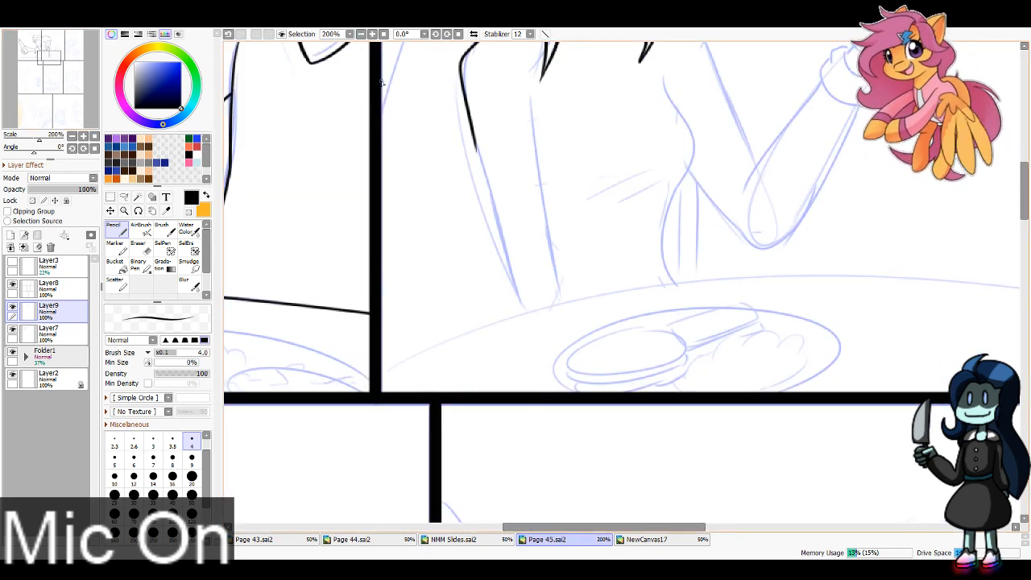
pyautogui.click(361, 34)
pyautogui.moveTo(57, 56); pyautogui.dragTo(53, 58)
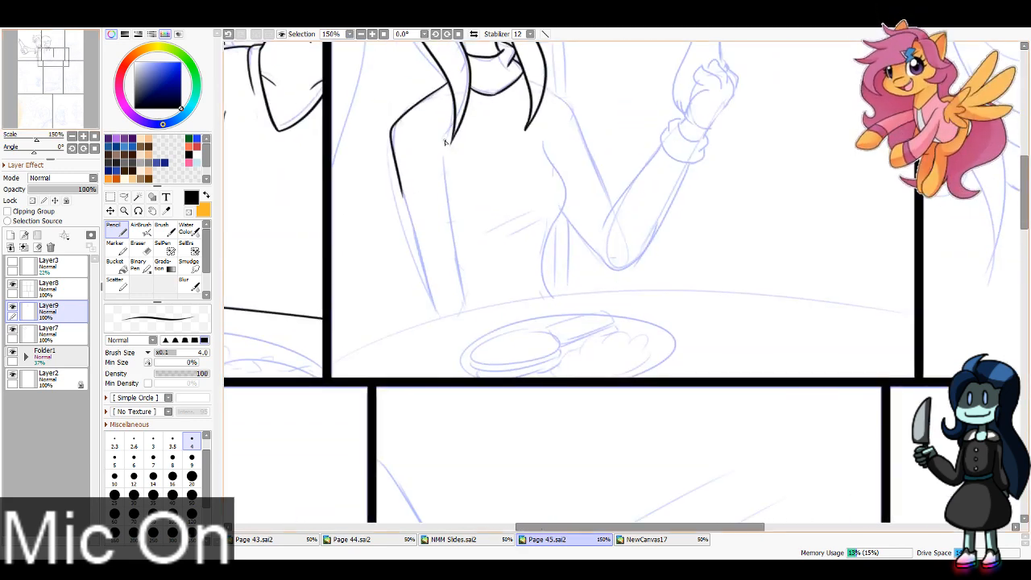
pyautogui.hotkey('ctrl', 'z')
# Step: Try to ink the table's long curved edge across the second panel
pyautogui.moveTo(339, 357)
pyautogui.mouseDown()
pyautogui.moveTo(631, 287)
pyautogui.moveTo(955, 311)
pyautogui.mouseUp()
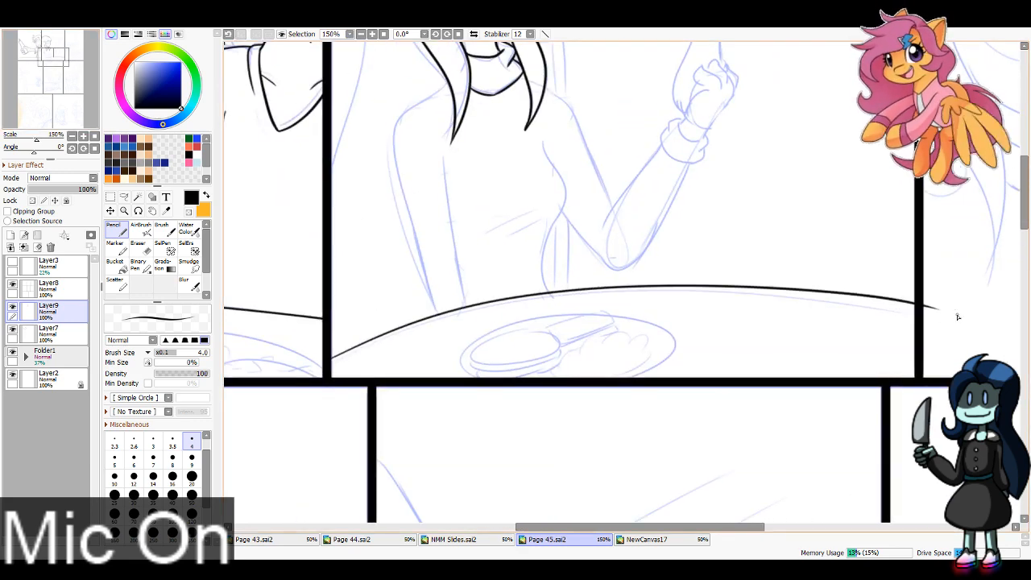
pyautogui.hotkey('ctrl', 'z')
pyautogui.moveTo(333, 357)
pyautogui.mouseDown()
pyautogui.moveTo(490, 304)
pyautogui.moveTo(1001, 330)
pyautogui.mouseUp()
pyautogui.hotkey('ctrl', 'z')
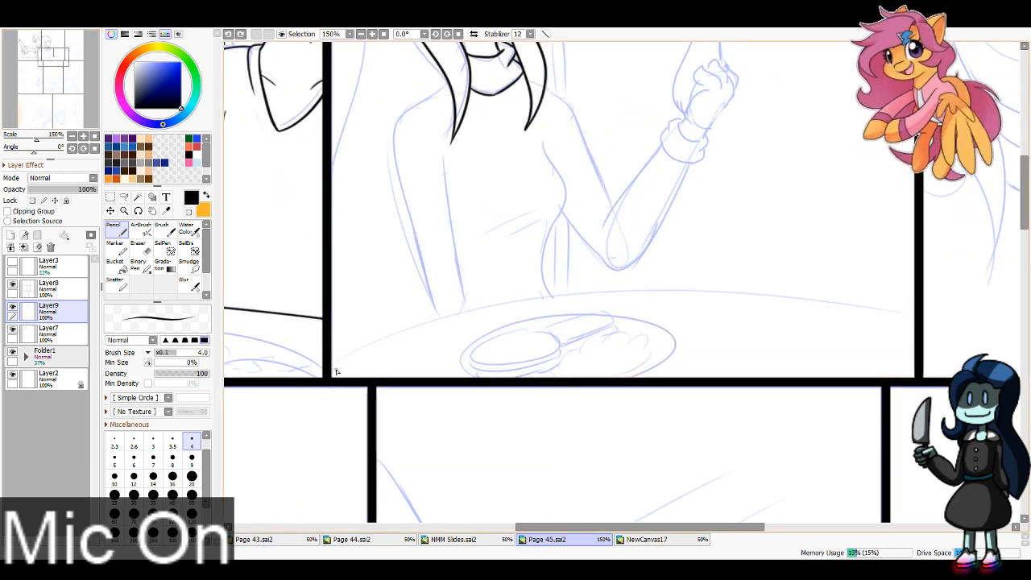
pyautogui.moveTo(334, 363)
pyautogui.mouseDown()
pyautogui.moveTo(471, 311)
pyautogui.moveTo(964, 324)
pyautogui.mouseUp()
pyautogui.hotkey('ctrl', 'z')
pyautogui.moveTo(325, 360)
pyautogui.mouseDown()
pyautogui.moveTo(583, 296)
pyautogui.moveTo(911, 321)
pyautogui.mouseUp()
pyautogui.hotkey('ctrl', 'z')
pyautogui.moveTo(333, 360)
pyautogui.mouseDown()
pyautogui.moveTo(859, 291)
pyautogui.moveTo(957, 305)
pyautogui.mouseUp()
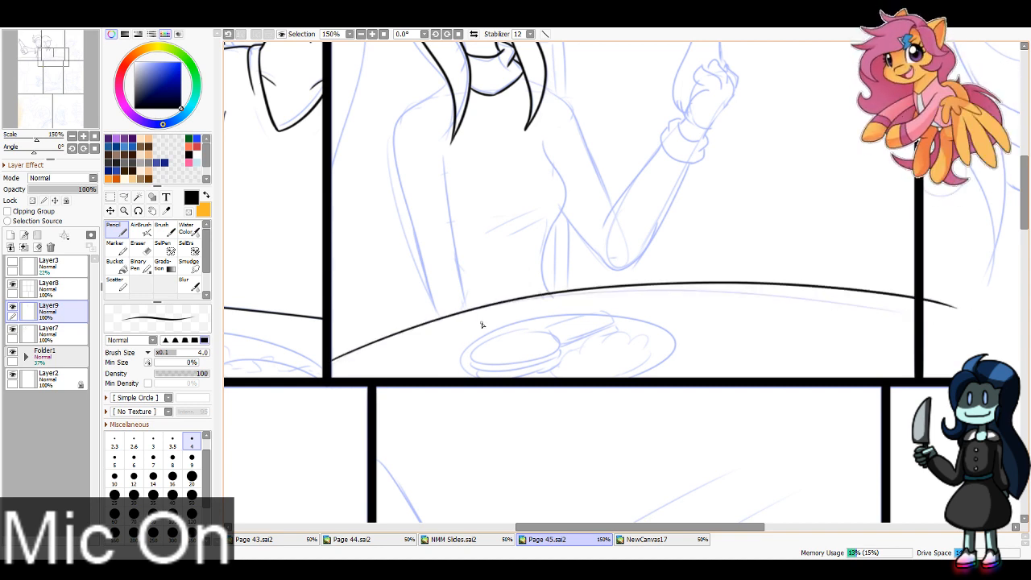
pyautogui.hotkey('ctrl', 'z')
pyautogui.moveTo(332, 362)
pyautogui.mouseDown()
pyautogui.moveTo(440, 319)
pyautogui.moveTo(910, 320)
pyautogui.mouseUp()
pyautogui.hotkey('ctrl', 'z')
pyautogui.moveTo(332, 362)
pyautogui.mouseDown()
pyautogui.moveTo(479, 304)
pyautogui.moveTo(909, 320)
pyautogui.mouseUp()
pyautogui.hotkey('ctrl', 'z')
pyautogui.moveTo(332, 362); pyautogui.dragTo(904, 320)
pyautogui.hotkey('ctrl', 'z')
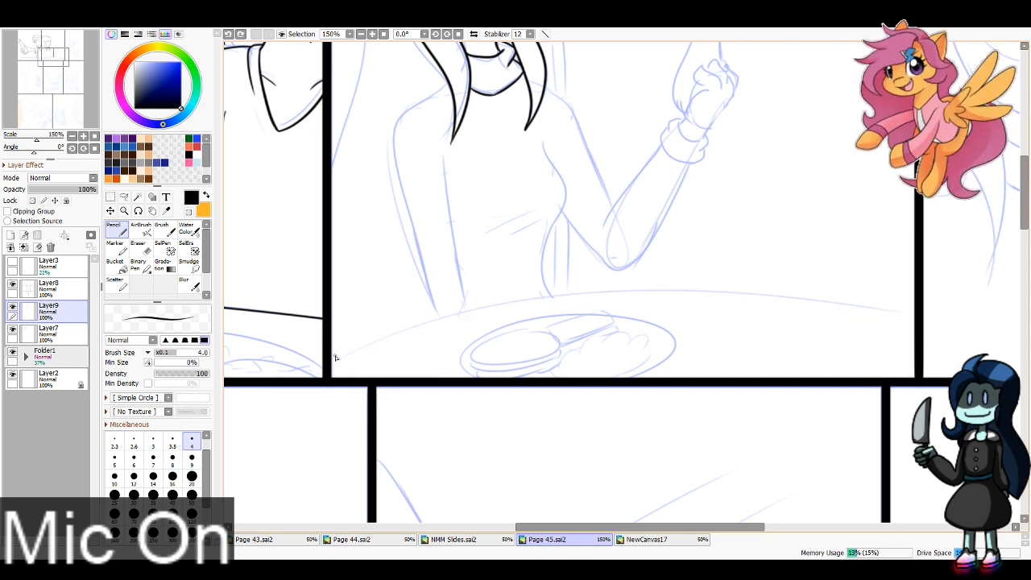
pyautogui.moveTo(364, 347); pyautogui.dragTo(957, 308)
pyautogui.hotkey('ctrl', 'z')
pyautogui.moveTo(332, 362)
pyautogui.mouseDown()
pyautogui.moveTo(642, 296)
pyautogui.moveTo(951, 325)
pyautogui.mouseUp()
pyautogui.hotkey('ctrl', 'z')
pyautogui.moveTo(332, 363)
pyautogui.mouseDown()
pyautogui.moveTo(852, 315)
pyautogui.moveTo(915, 321)
pyautogui.mouseUp()
pyautogui.hotkey('ctrl', 'z')
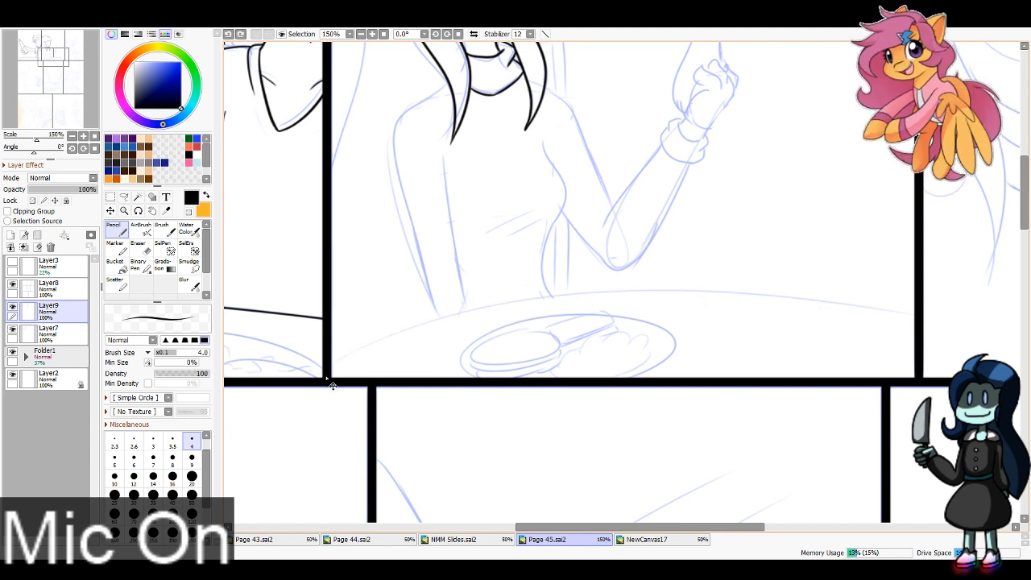
pyautogui.moveTo(326, 369)
pyautogui.mouseDown()
pyautogui.moveTo(660, 290)
pyautogui.moveTo(962, 336)
pyautogui.mouseUp()
pyautogui.hotkey('ctrl', 'z')
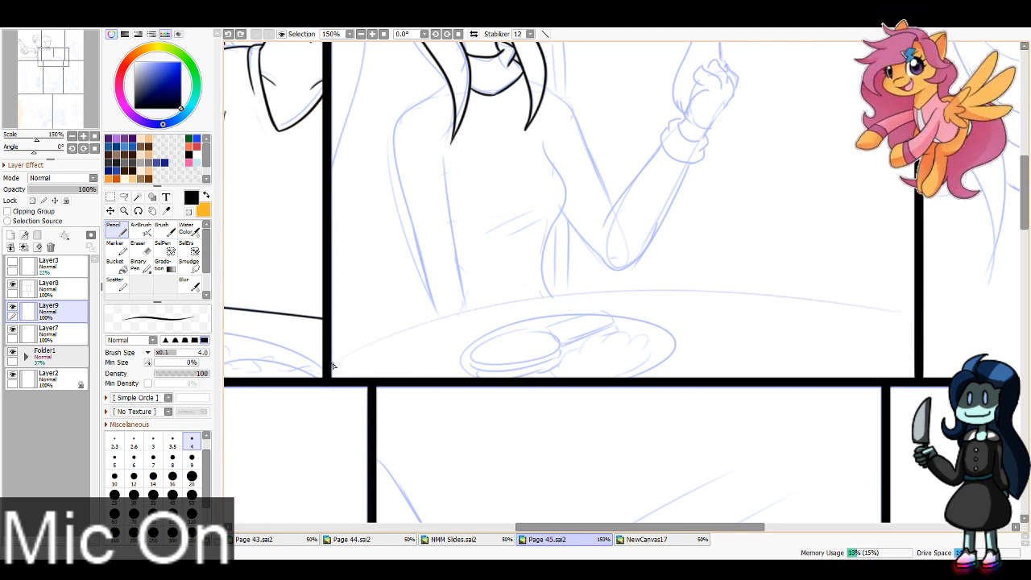
# Step: Ink the table's curved edge across the second panel and erase the overshoot past the panel border with a size 16 eraser
pyautogui.moveTo(332, 364); pyautogui.dragTo(961, 320)
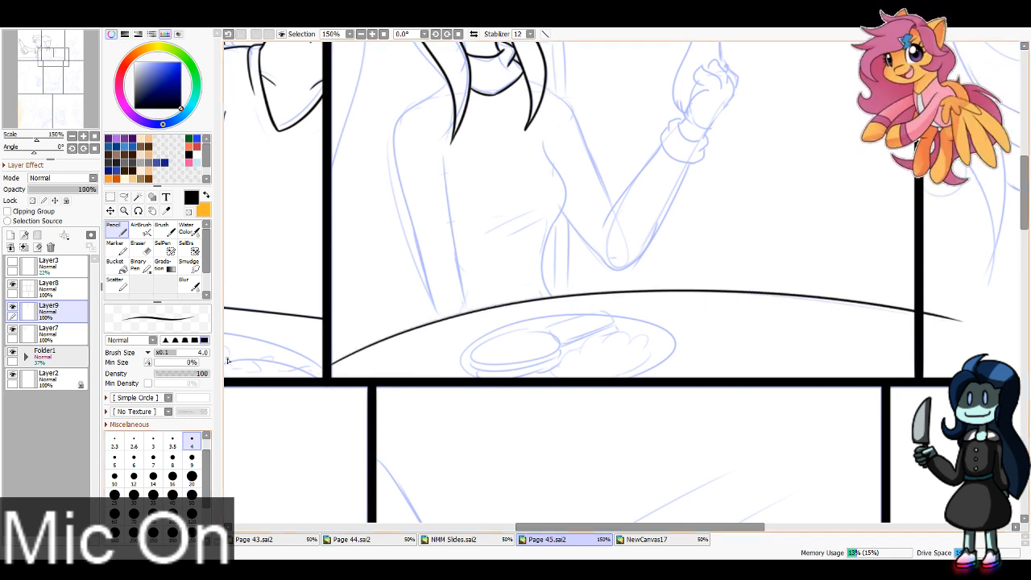
pyautogui.click(139, 247)
pyautogui.moveTo(926, 308)
pyautogui.mouseDown()
pyautogui.moveTo(923, 319)
pyautogui.moveTo(965, 324)
pyautogui.mouseUp()
pyautogui.click(173, 473)
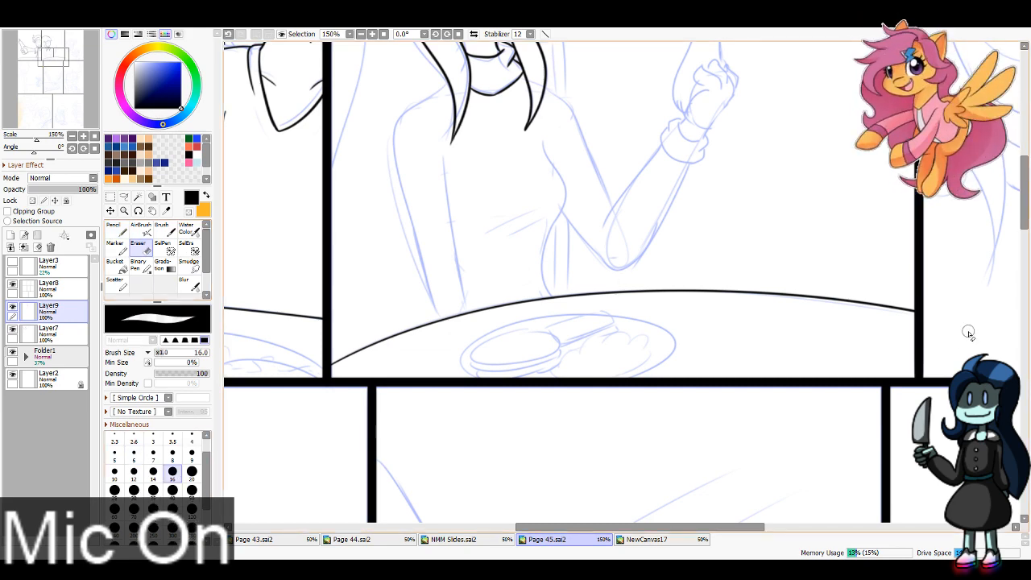
# Step: Ink the outward-bulging curve of the girl's long hair beside the border between the first and second panels and clean up its ends
pyautogui.moveTo(23, 48); pyautogui.dragTo(21, 45)
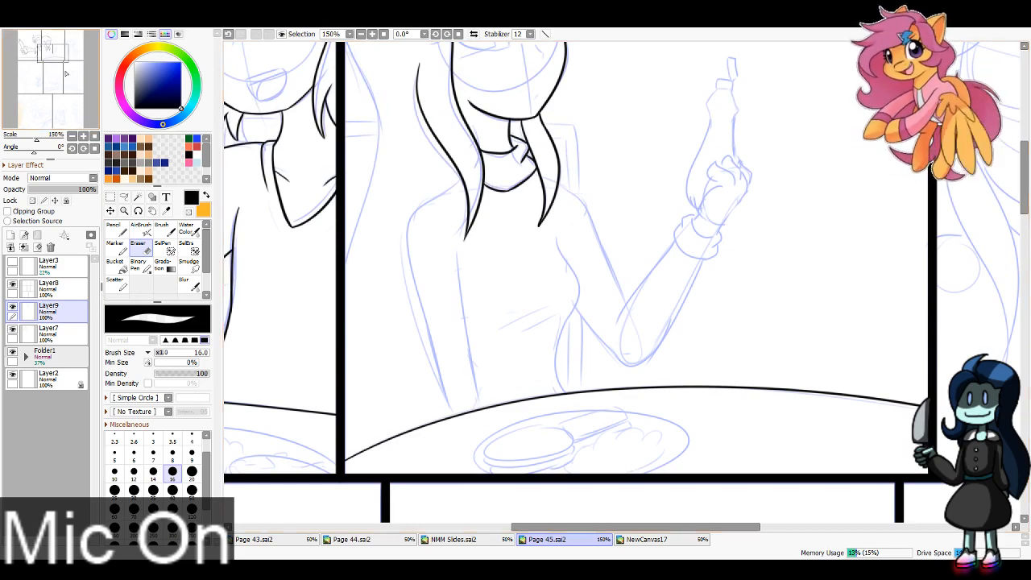
pyautogui.moveTo(66, 72)
pyautogui.mouseDown()
pyautogui.moveTo(54, 71)
pyautogui.moveTo(56, 54)
pyautogui.mouseUp()
pyautogui.click(116, 230)
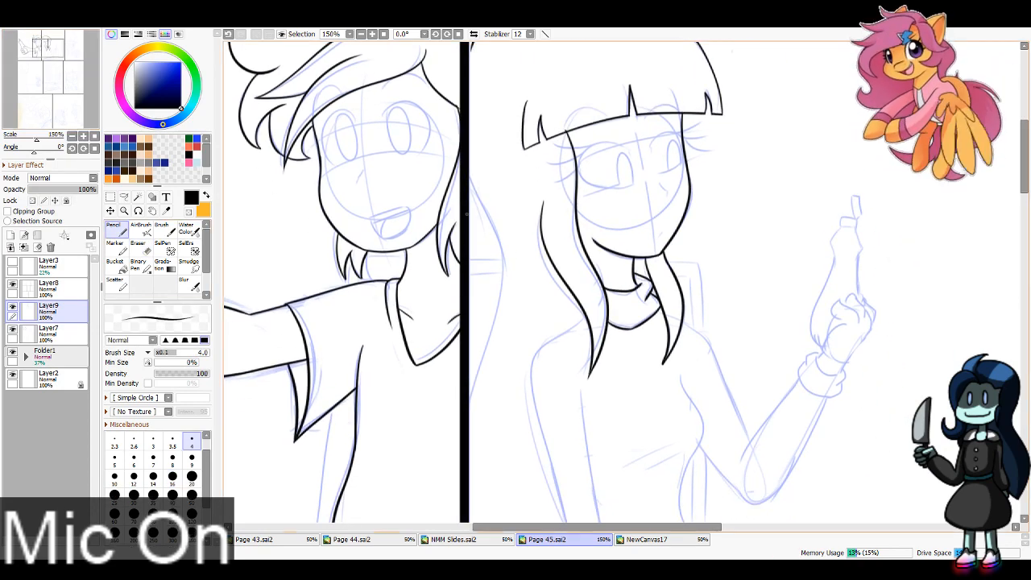
pyautogui.moveTo(465, 167)
pyautogui.mouseDown()
pyautogui.moveTo(500, 253)
pyautogui.moveTo(469, 451)
pyautogui.mouseUp()
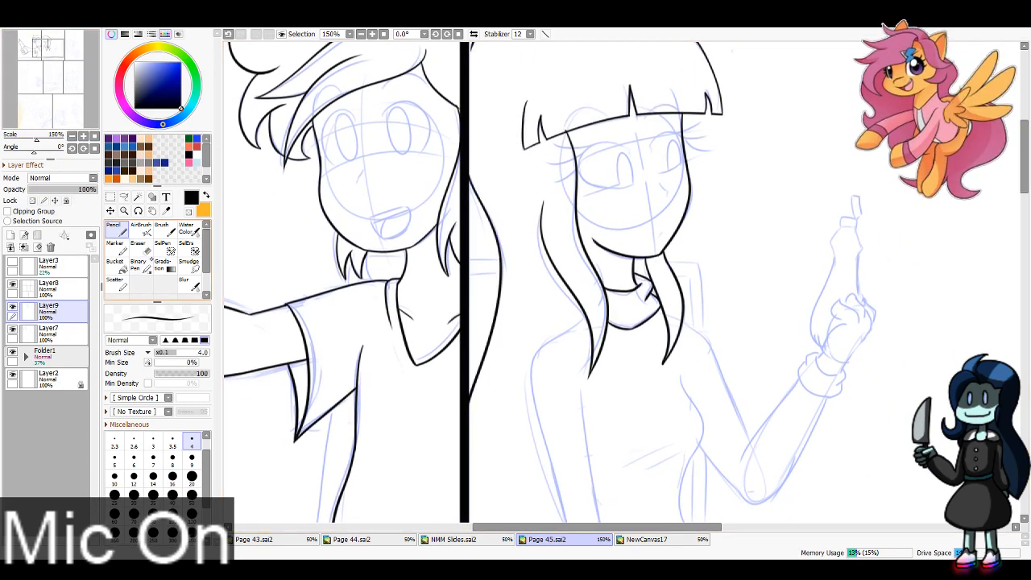
pyautogui.press('e')
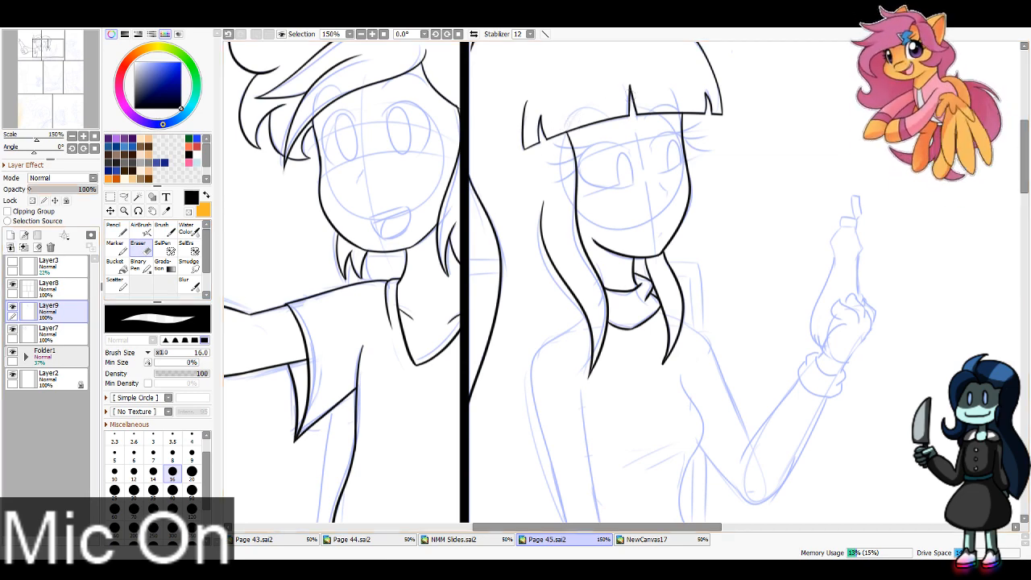
# Step: Ink the girl's shoulder and both edges of her lowered arm down to the table, erasing the ends that overlap the table edge
pyautogui.moveTo(48, 48); pyautogui.dragTo(51, 52)
pyautogui.press('n')
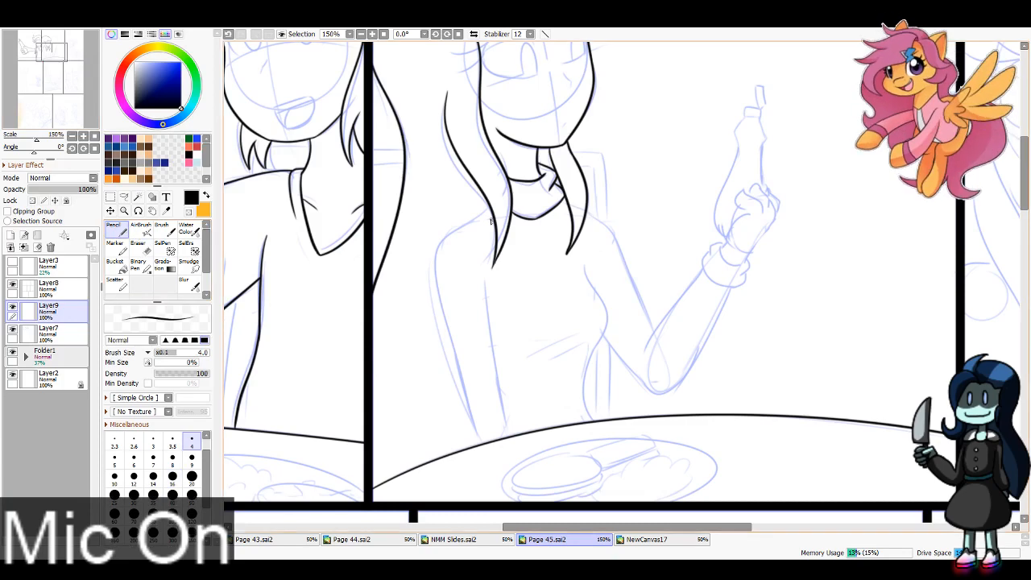
pyautogui.moveTo(487, 211)
pyautogui.mouseDown()
pyautogui.moveTo(444, 246)
pyautogui.moveTo(487, 459)
pyautogui.mouseUp()
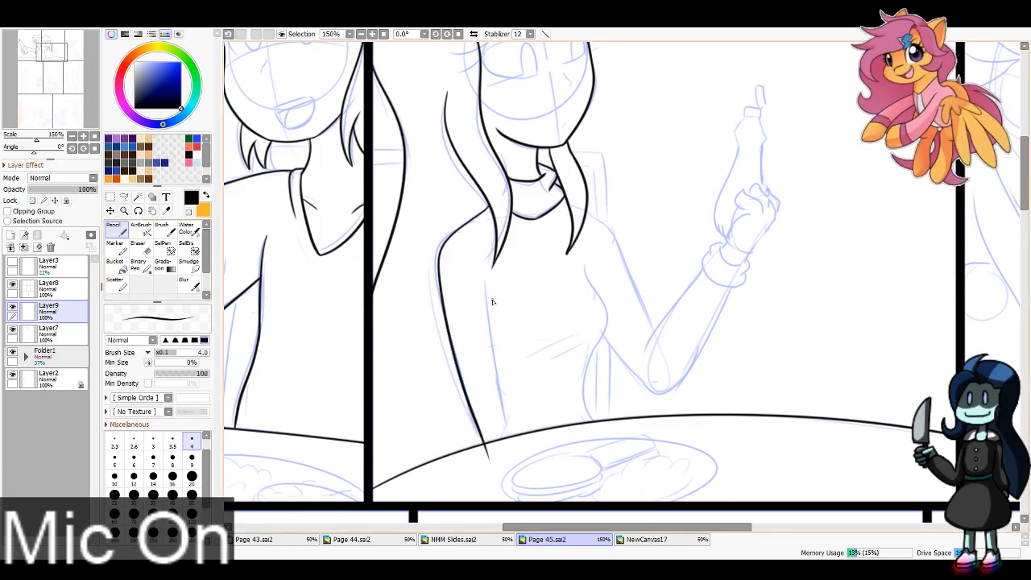
pyautogui.moveTo(492, 302); pyautogui.dragTo(513, 456)
pyautogui.hotkey('ctrl', 'z')
pyautogui.moveTo(491, 299)
pyautogui.mouseDown()
pyautogui.moveTo(521, 449)
pyautogui.moveTo(527, 442)
pyautogui.mouseUp()
pyautogui.press('e')
pyautogui.press('n')
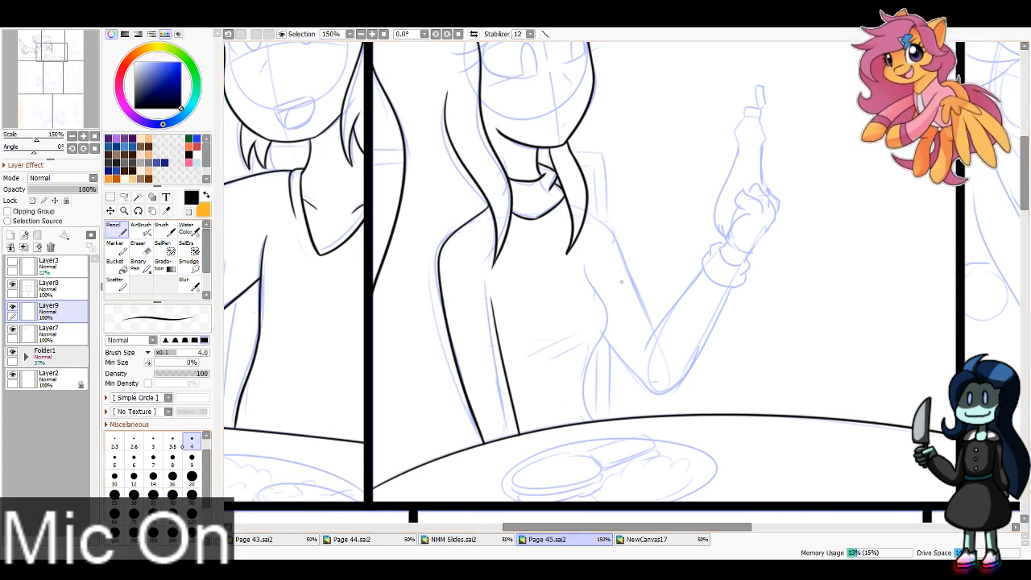
# Step: Ink the lower end of the girl's long hair above the table, with short tapered tips between the panel border and her arm
pyautogui.moveTo(375, 284)
pyautogui.mouseDown()
pyautogui.moveTo(397, 458)
pyautogui.moveTo(422, 475)
pyautogui.moveTo(404, 461)
pyautogui.moveTo(418, 470)
pyautogui.moveTo(455, 426)
pyautogui.mouseUp()
pyautogui.hotkey('ctrl', 'z')
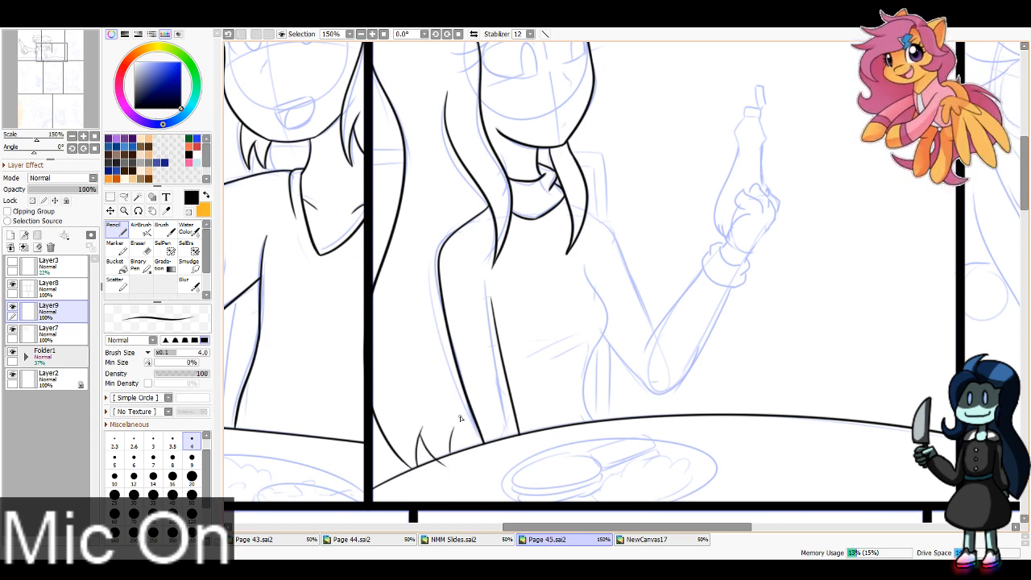
pyautogui.hotkey('ctrl', 'z')
pyautogui.hotkey('ctrl', 'z')
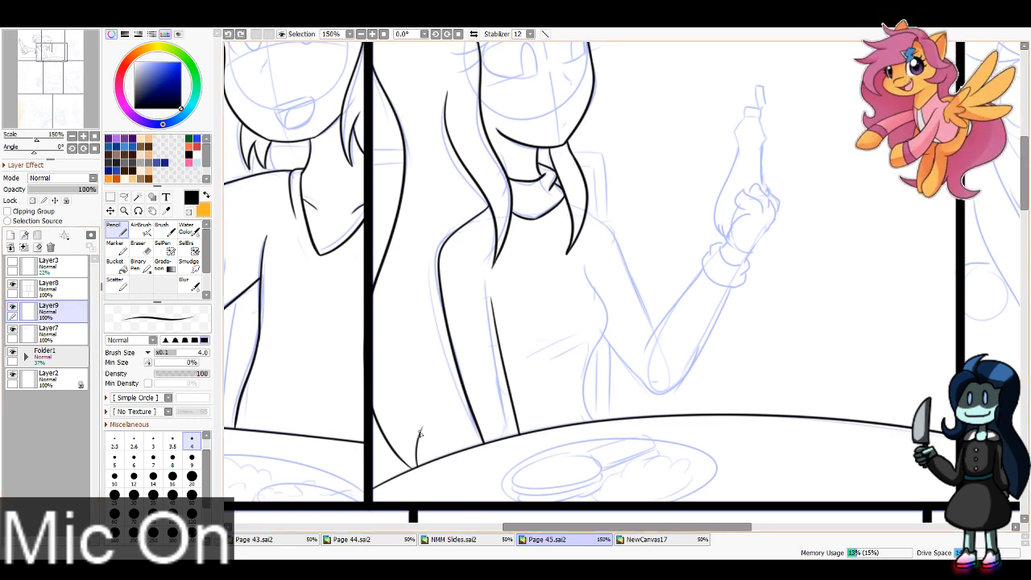
pyautogui.moveTo(418, 436); pyautogui.dragTo(445, 467)
pyautogui.moveTo(449, 425)
pyautogui.mouseDown()
pyautogui.moveTo(456, 473)
pyautogui.moveTo(466, 456)
pyautogui.moveTo(481, 465)
pyautogui.moveTo(430, 480)
pyautogui.moveTo(482, 453)
pyautogui.moveTo(405, 467)
pyautogui.mouseUp()
pyautogui.click(140, 248)
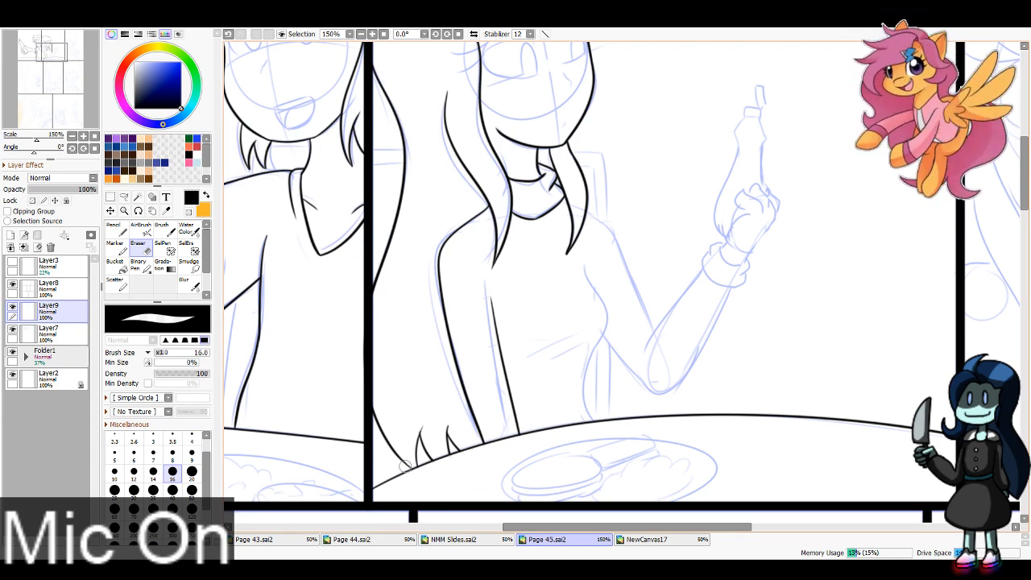
# Step: Ink the girl's chest and waist contour down to the table and two short fold lines across her top
pyautogui.click(116, 230)
pyautogui.click(371, 34)
pyautogui.moveTo(58, 52); pyautogui.dragTo(57, 59)
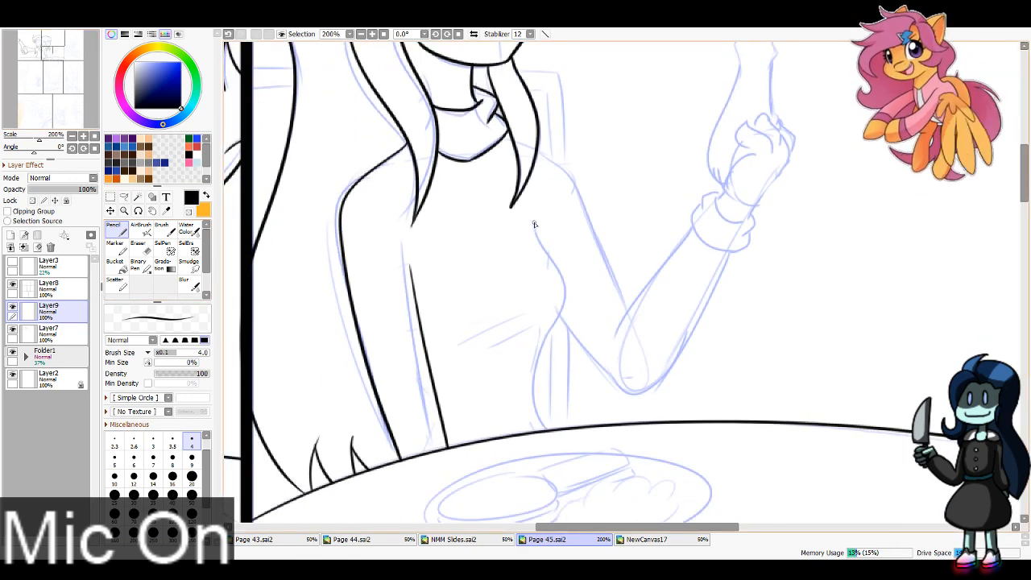
pyautogui.moveTo(533, 224)
pyautogui.mouseDown()
pyautogui.moveTo(559, 324)
pyautogui.moveTo(567, 424)
pyautogui.mouseUp()
pyautogui.hotkey('ctrl', 'z')
pyautogui.moveTo(534, 224)
pyautogui.mouseDown()
pyautogui.moveTo(563, 305)
pyautogui.moveTo(578, 436)
pyautogui.mouseUp()
pyautogui.moveTo(472, 349)
pyautogui.mouseDown()
pyautogui.moveTo(535, 319)
pyautogui.moveTo(533, 332)
pyautogui.mouseUp()
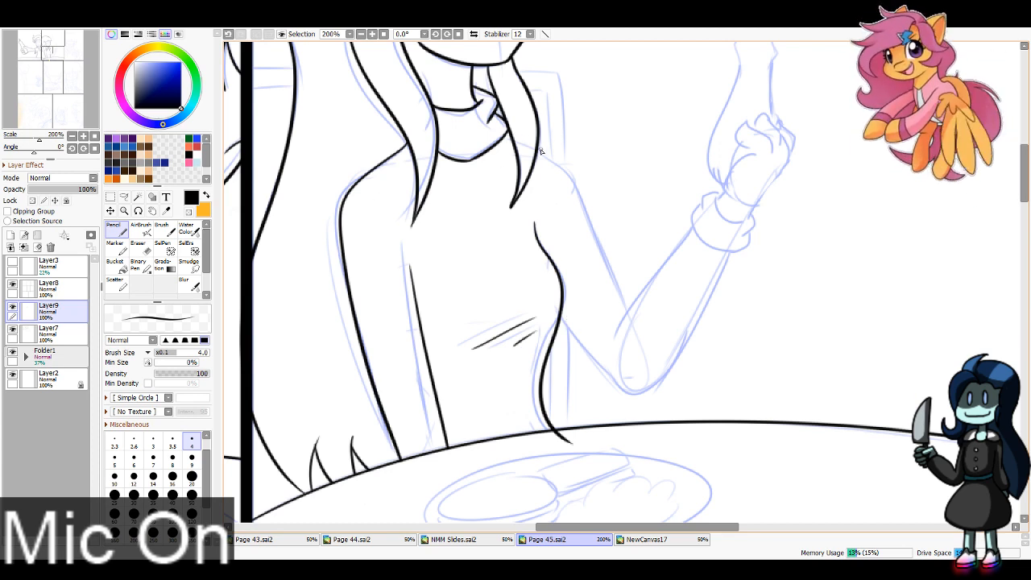
# Step: Ink the girl's raised arm from shoulder around the elbow to the cuff, and erase the waist line's overshoot below the table edge
pyautogui.moveTo(541, 152)
pyautogui.mouseDown()
pyautogui.moveTo(580, 203)
pyautogui.moveTo(626, 308)
pyautogui.mouseUp()
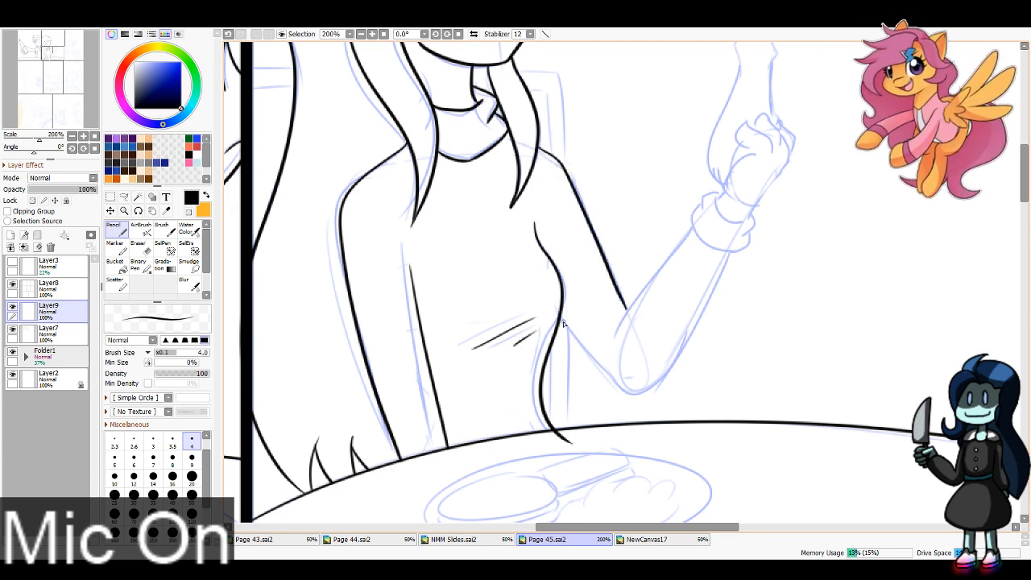
pyautogui.moveTo(563, 323)
pyautogui.mouseDown()
pyautogui.moveTo(624, 397)
pyautogui.moveTo(731, 259)
pyautogui.mouseUp()
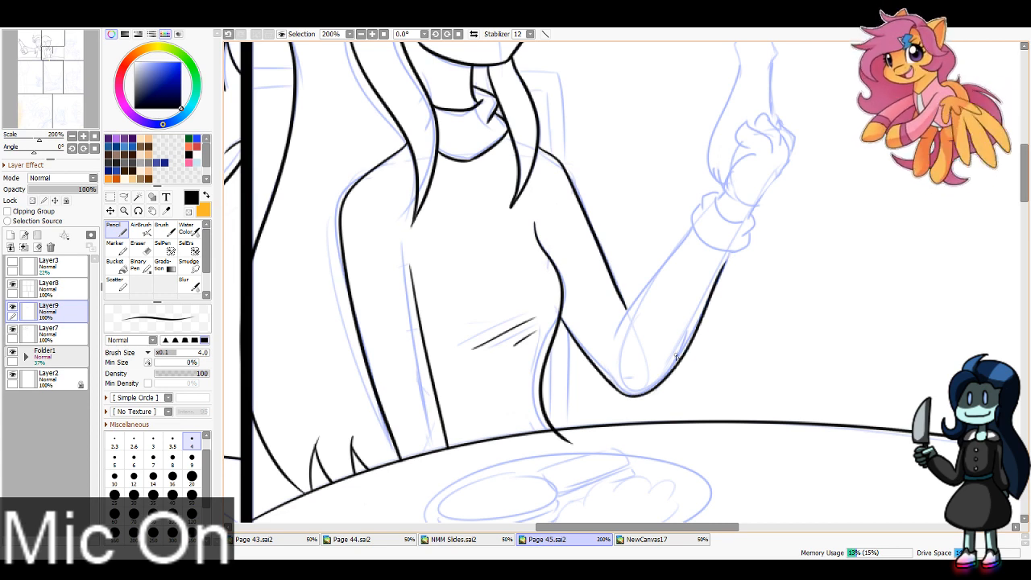
pyautogui.hotkey('ctrl', 'z')
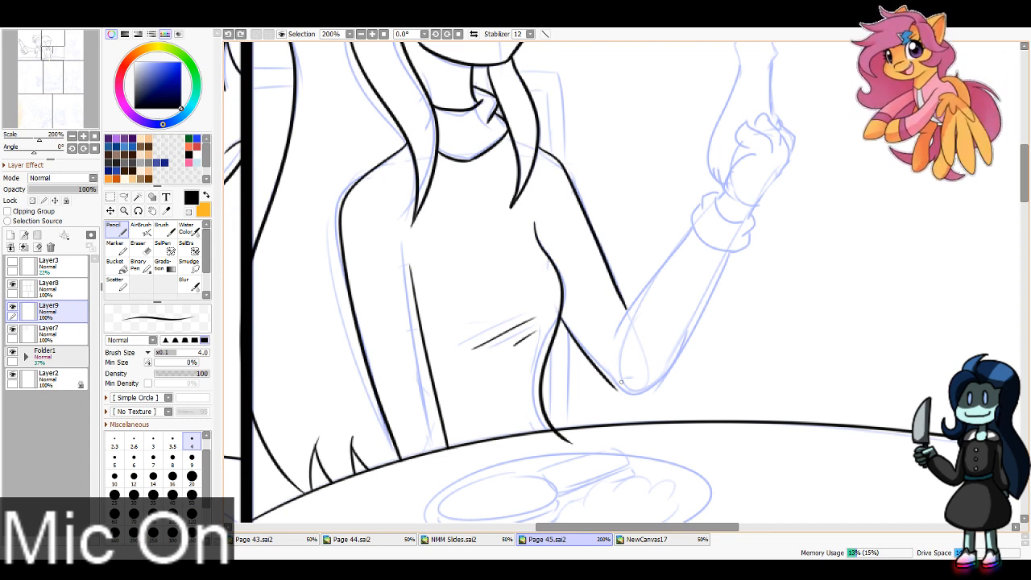
pyautogui.moveTo(609, 384)
pyautogui.mouseDown()
pyautogui.moveTo(641, 385)
pyautogui.moveTo(740, 250)
pyautogui.moveTo(660, 386)
pyautogui.moveTo(665, 373)
pyautogui.moveTo(652, 390)
pyautogui.moveTo(666, 373)
pyautogui.moveTo(641, 397)
pyautogui.moveTo(662, 382)
pyautogui.mouseUp()
pyautogui.hotkey('ctrl', 'z')
pyautogui.hotkey('ctrl', 'z')
pyautogui.hotkey('ctrl', 'z')
pyautogui.hotkey('ctrl', 'z')
pyautogui.moveTo(698, 234); pyautogui.dragTo(618, 340)
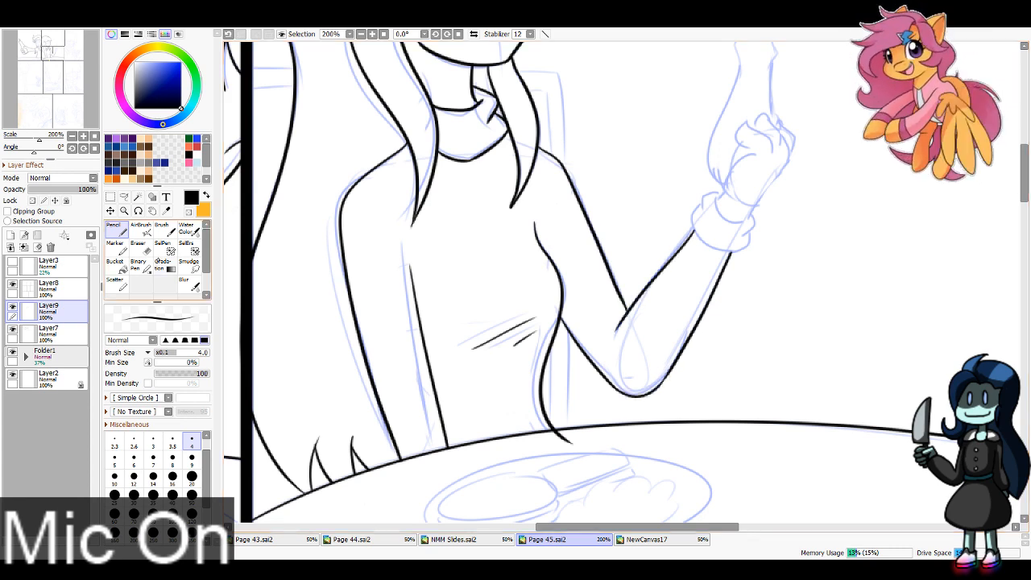
pyautogui.click(141, 248)
pyautogui.moveTo(574, 440); pyautogui.dragTo(539, 448)
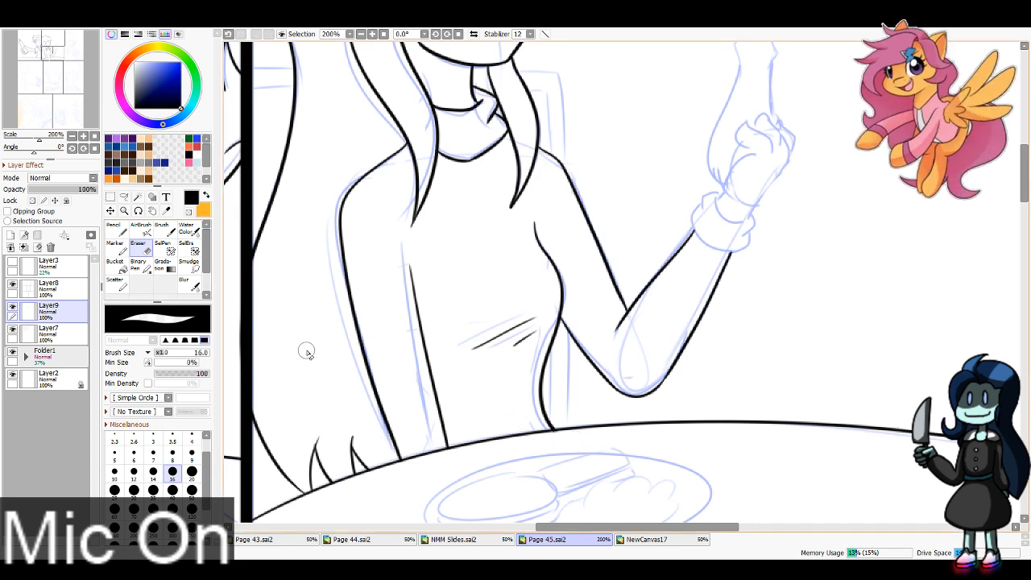
# Step: Ink the scalloped cuff around the wrist of the girl's raised arm and tidy where it meets the forearm
pyautogui.moveTo(53, 53); pyautogui.dragTo(61, 50)
pyautogui.click(118, 230)
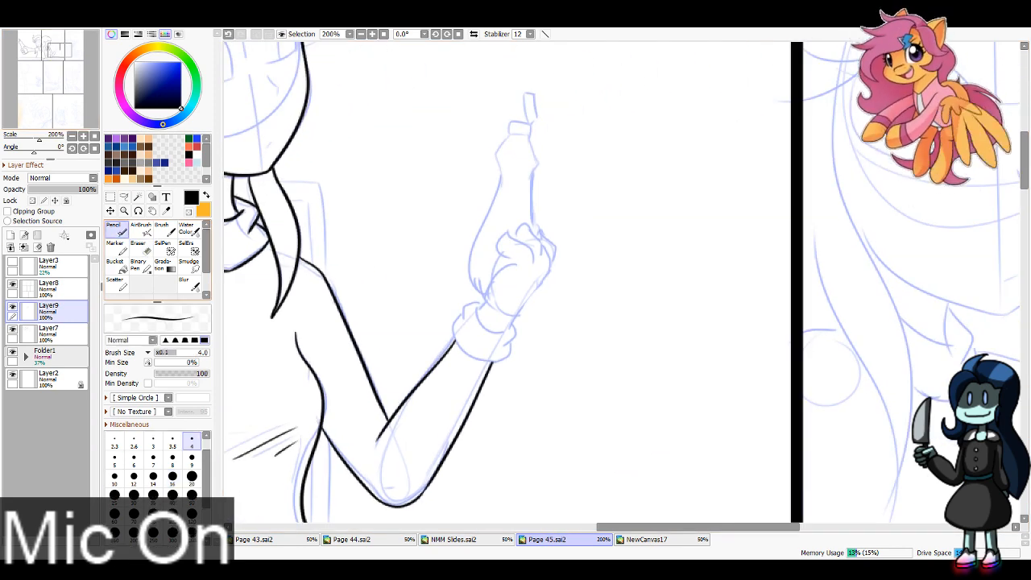
pyautogui.moveTo(453, 332); pyautogui.dragTo(504, 353)
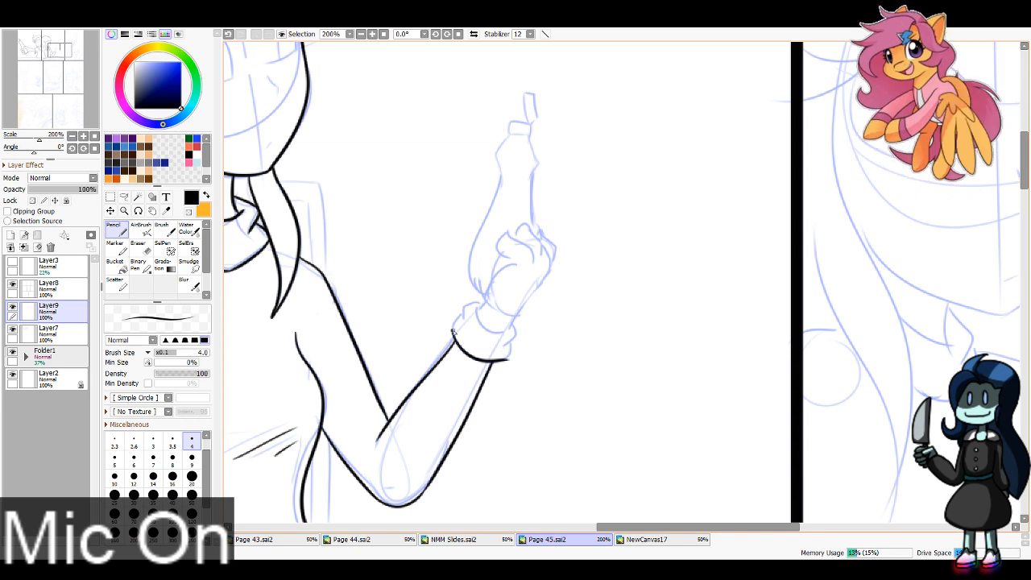
pyautogui.hotkey('ctrl', 'z')
pyautogui.moveTo(463, 314)
pyautogui.mouseDown()
pyautogui.moveTo(456, 335)
pyautogui.moveTo(475, 306)
pyautogui.mouseUp()
pyautogui.hotkey('ctrl', 'z')
pyautogui.hotkey('ctrl', 'z')
pyautogui.moveTo(505, 348); pyautogui.dragTo(515, 337)
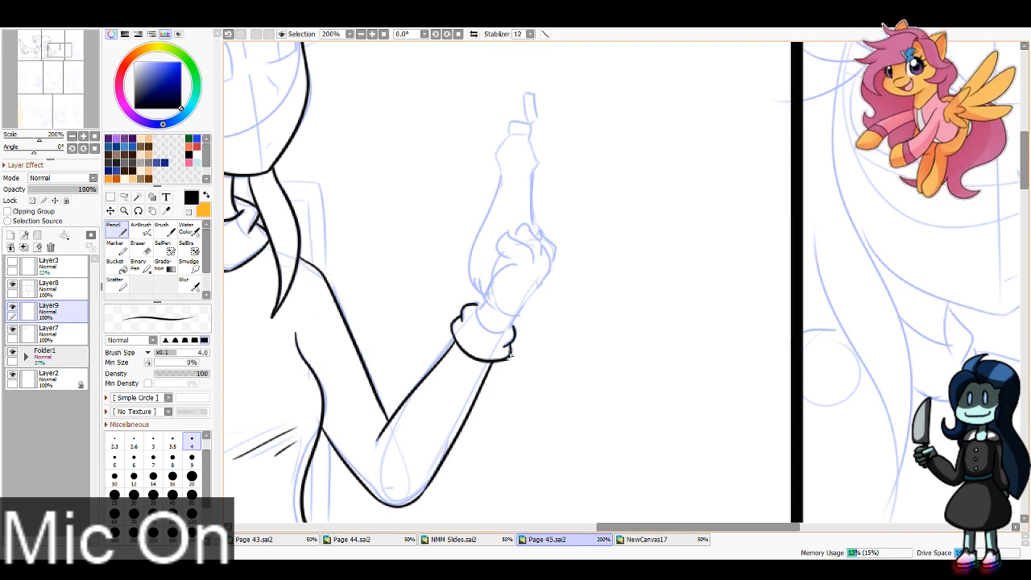
pyautogui.press('e')
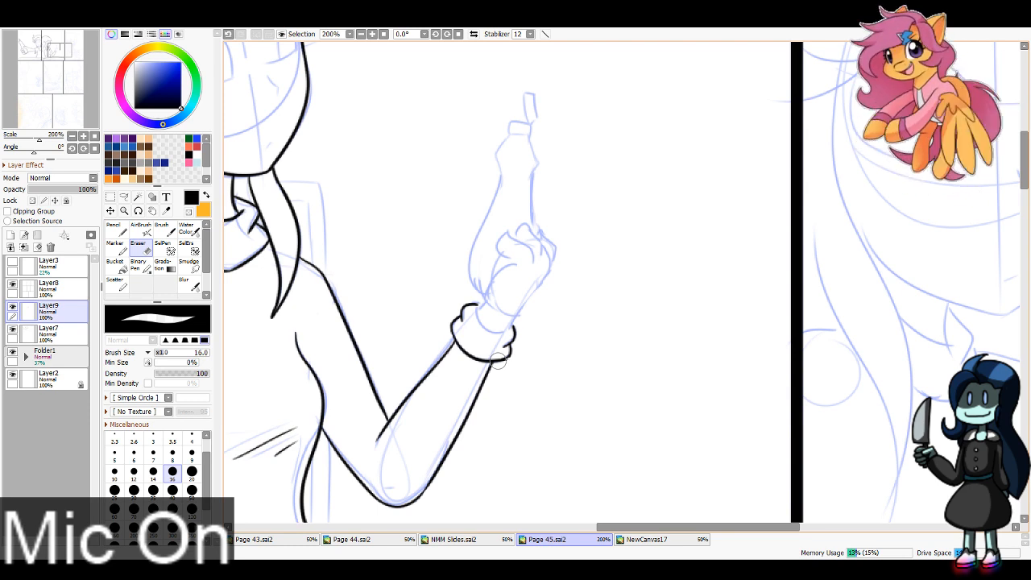
# Step: Ink the girl's raised hand above the cuff, with the wrist, thumb and curled fingers gripping the bottle
pyautogui.press('n')
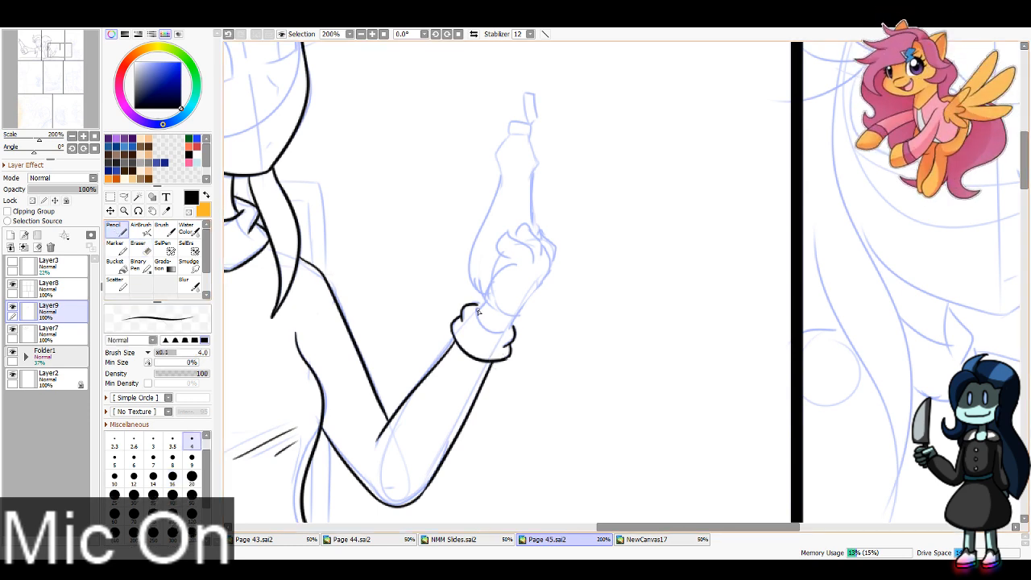
pyautogui.moveTo(478, 310)
pyautogui.mouseDown()
pyautogui.moveTo(510, 329)
pyautogui.moveTo(520, 238)
pyautogui.moveTo(505, 227)
pyautogui.moveTo(518, 258)
pyautogui.mouseUp()
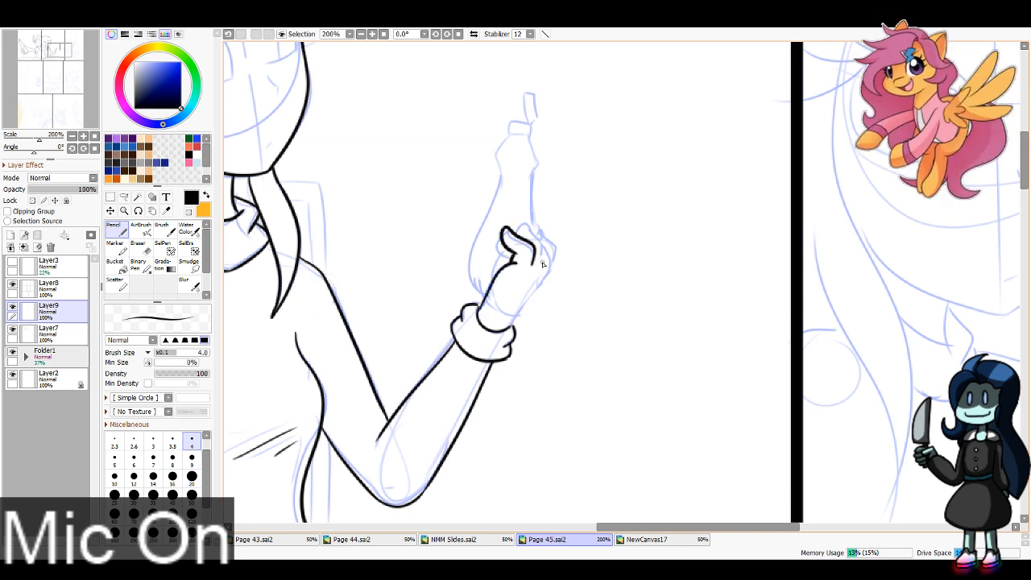
pyautogui.moveTo(543, 258)
pyautogui.mouseDown()
pyautogui.moveTo(526, 218)
pyautogui.moveTo(518, 235)
pyautogui.mouseUp()
pyautogui.hotkey('ctrl', 'z')
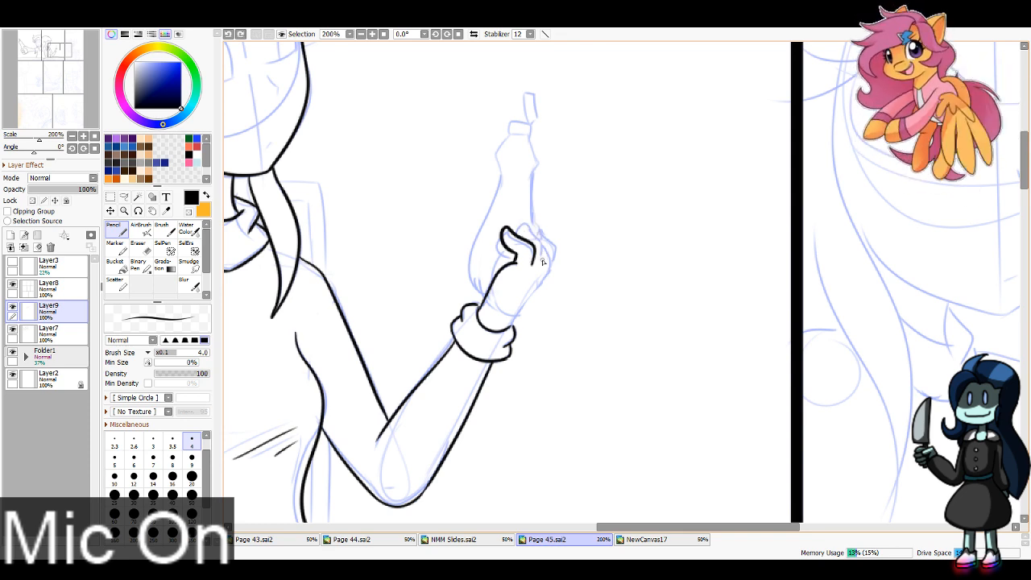
pyautogui.moveTo(542, 261)
pyautogui.mouseDown()
pyautogui.moveTo(522, 224)
pyautogui.moveTo(519, 234)
pyautogui.moveTo(551, 247)
pyautogui.moveTo(529, 214)
pyautogui.moveTo(555, 260)
pyautogui.moveTo(549, 235)
pyautogui.moveTo(526, 219)
pyautogui.moveTo(556, 253)
pyautogui.moveTo(510, 330)
pyautogui.mouseUp()
pyautogui.hotkey('ctrl', 'z')
pyautogui.hotkey('ctrl', 'z')
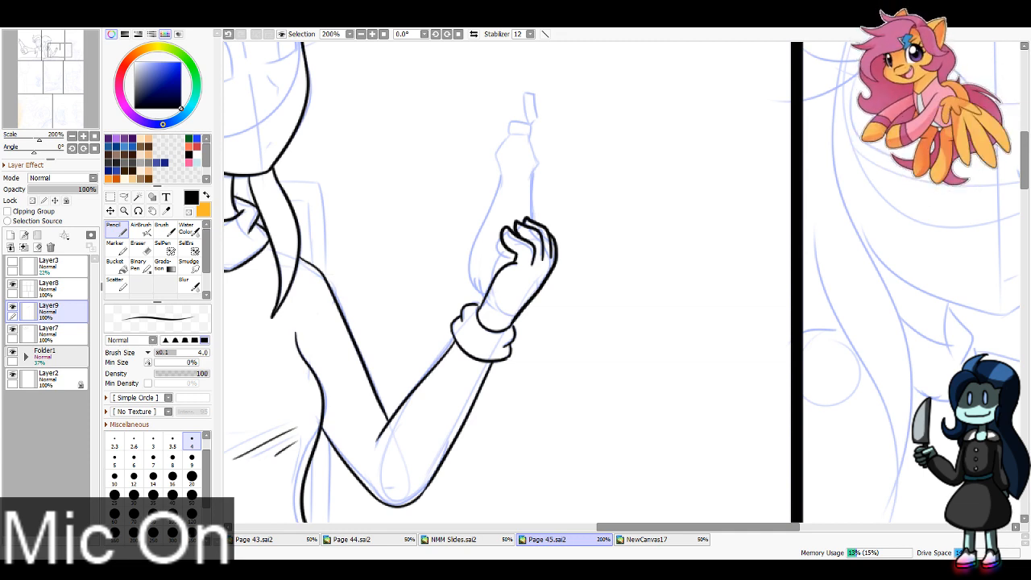
# Step: Ink the bottle's body outline in the second panel, from its shoulders down both sides to the gripping hand
pyautogui.moveTo(509, 139)
pyautogui.mouseDown()
pyautogui.moveTo(495, 153)
pyautogui.moveTo(530, 138)
pyautogui.moveTo(532, 188)
pyautogui.moveTo(500, 187)
pyautogui.moveTo(473, 278)
pyautogui.mouseUp()
pyautogui.hotkey('ctrl', 'z')
pyautogui.hotkey('ctrl', 'z')
pyautogui.moveTo(500, 172)
pyautogui.mouseDown()
pyautogui.moveTo(467, 256)
pyautogui.moveTo(487, 293)
pyautogui.mouseUp()
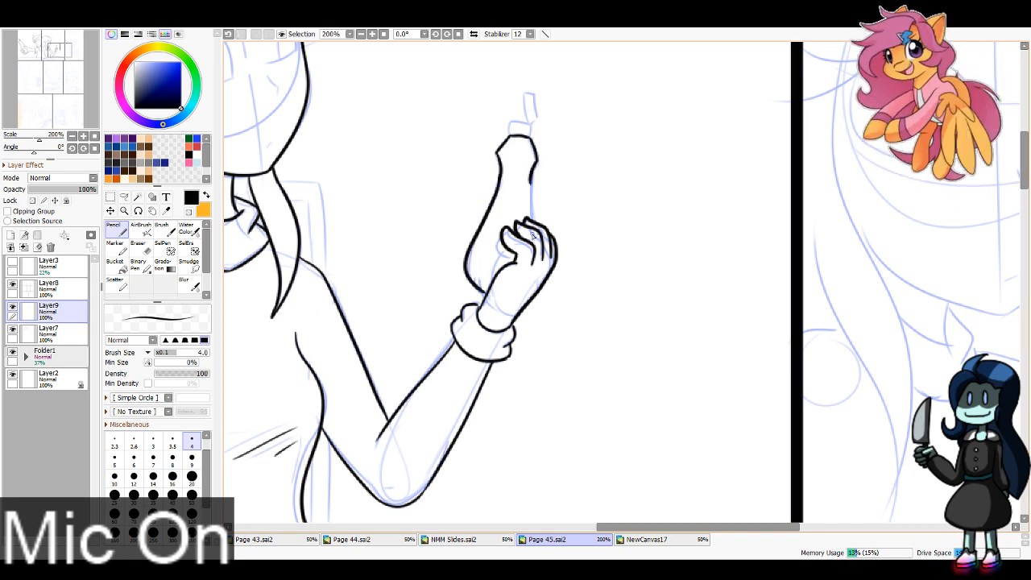
pyautogui.moveTo(531, 179); pyautogui.dragTo(535, 224)
pyautogui.hotkey('ctrl', 'z')
pyautogui.hotkey('ctrl', 'z')
pyautogui.moveTo(501, 172)
pyautogui.mouseDown()
pyautogui.moveTo(479, 232)
pyautogui.moveTo(489, 292)
pyautogui.mouseUp()
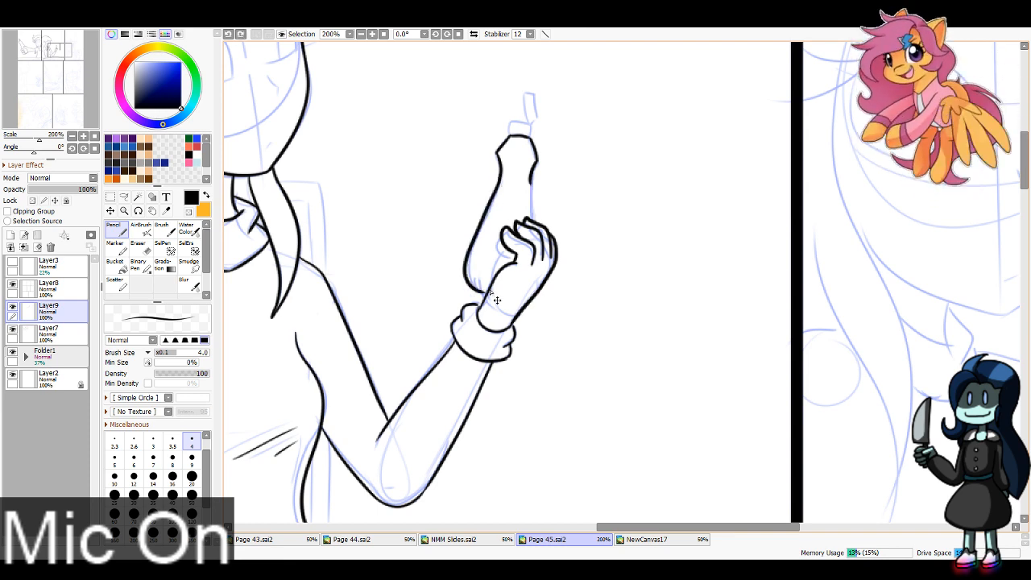
pyautogui.moveTo(529, 183); pyautogui.dragTo(535, 221)
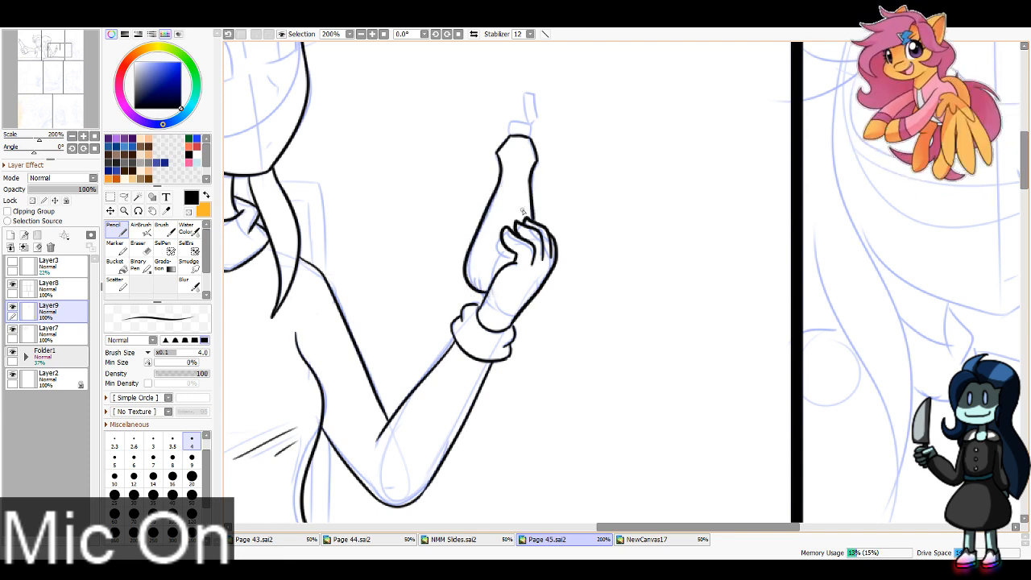
# Step: Ink the bottle's neck ring and the small tilted cap above it
pyautogui.moveTo(510, 137)
pyautogui.mouseDown()
pyautogui.moveTo(530, 128)
pyautogui.moveTo(531, 138)
pyautogui.moveTo(530, 95)
pyautogui.moveTo(536, 132)
pyautogui.moveTo(523, 110)
pyautogui.moveTo(533, 104)
pyautogui.moveTo(538, 123)
pyautogui.mouseUp()
pyautogui.hotkey('ctrl', 'z')
pyautogui.hotkey('ctrl', 'z')
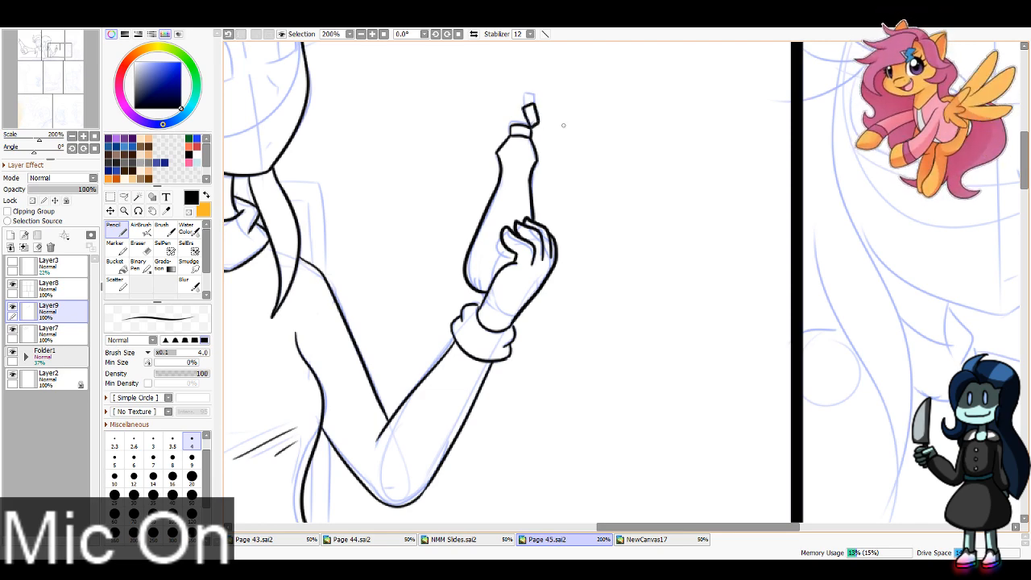
# Step: Ink the girl's curved fringe edge, the side of her hair and the crown of her head in the third panel
pyautogui.press('-')
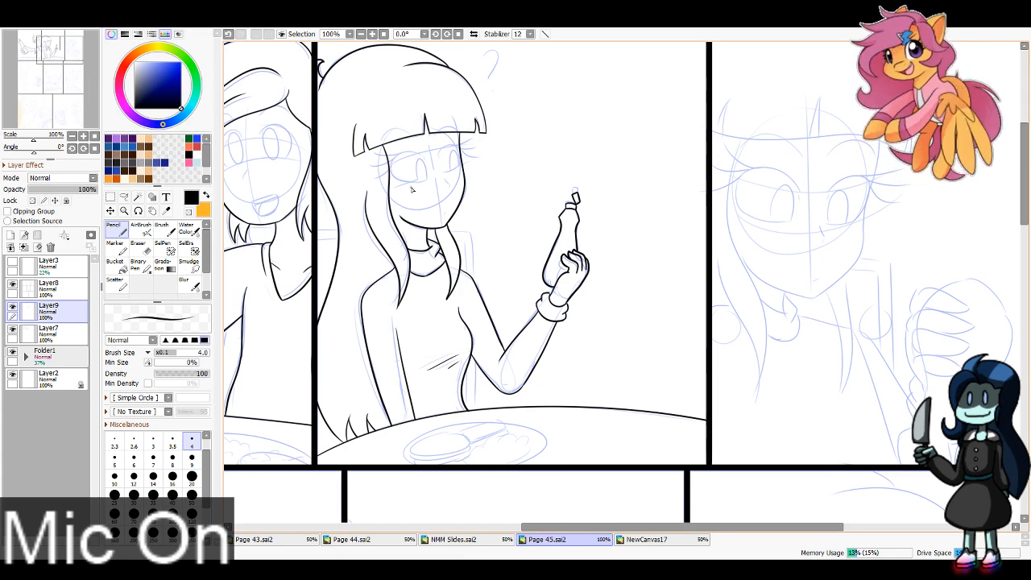
pyautogui.moveTo(717, 250); pyautogui.dragTo(505, 277)
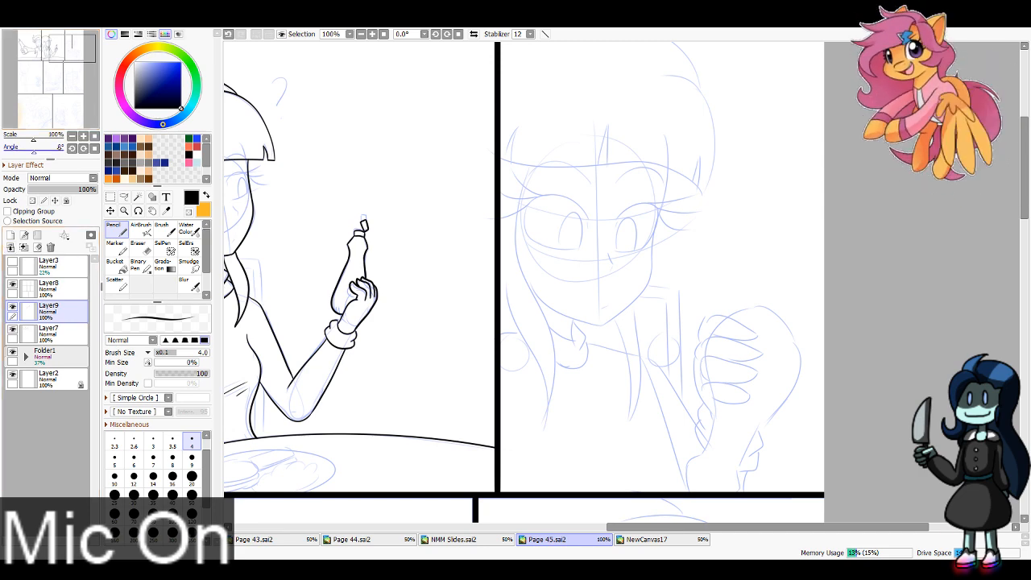
pyautogui.moveTo(73, 38)
pyautogui.mouseDown()
pyautogui.moveTo(75, 48)
pyautogui.moveTo(74, 30)
pyautogui.mouseUp()
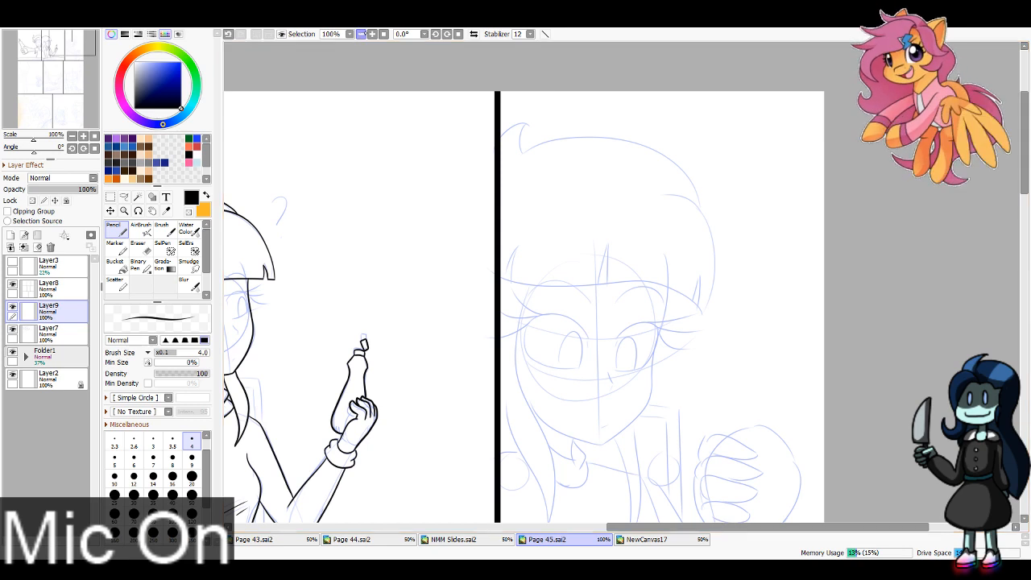
pyautogui.click(372, 34)
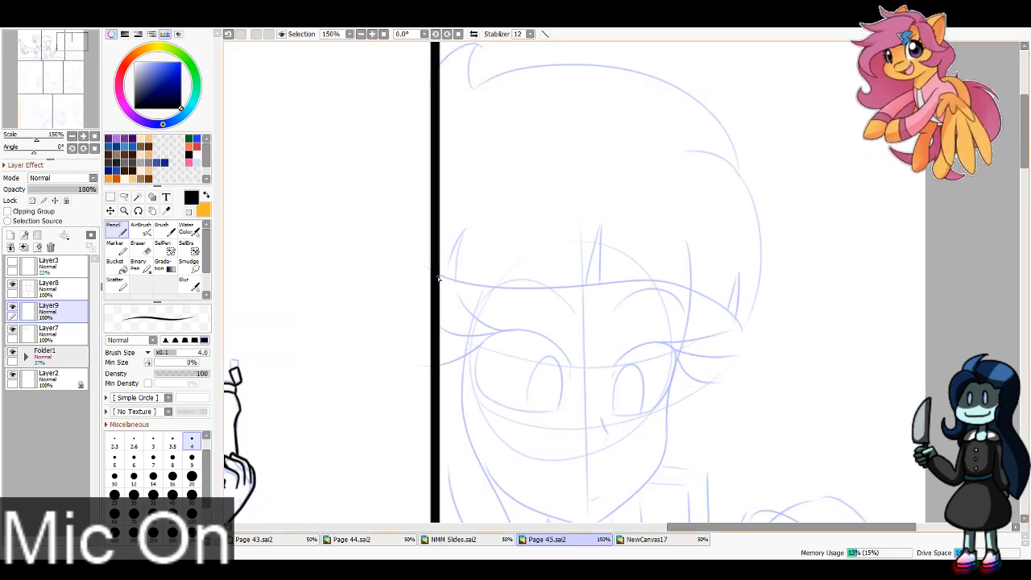
pyautogui.moveTo(439, 275)
pyautogui.mouseDown()
pyautogui.moveTo(711, 300)
pyautogui.moveTo(767, 336)
pyautogui.moveTo(770, 230)
pyautogui.moveTo(652, 141)
pyautogui.mouseUp()
pyautogui.hotkey('ctrl', 'z')
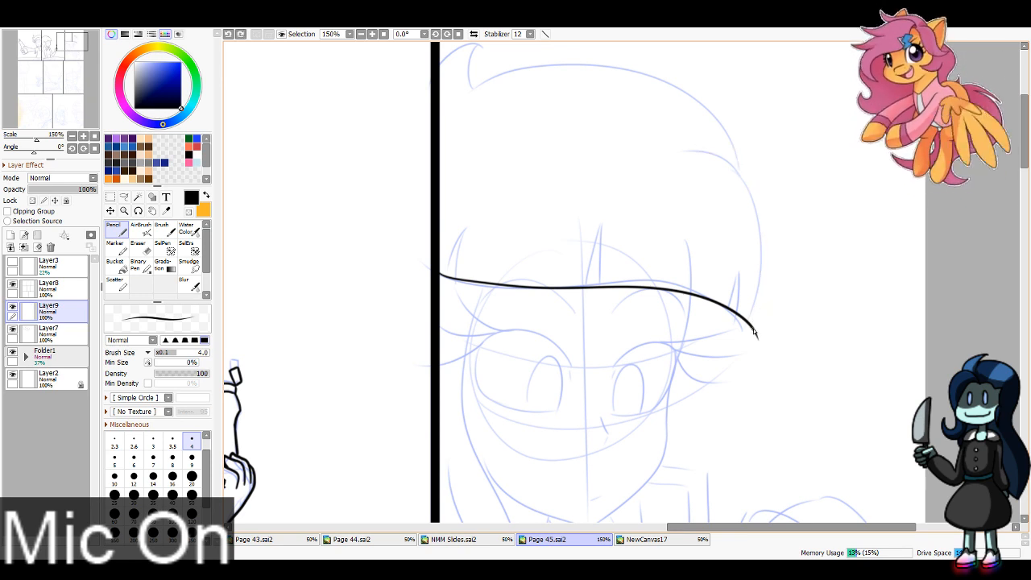
pyautogui.moveTo(752, 328)
pyautogui.mouseDown()
pyautogui.moveTo(765, 246)
pyautogui.moveTo(597, 152)
pyautogui.mouseUp()
pyautogui.hotkey('ctrl', 'z')
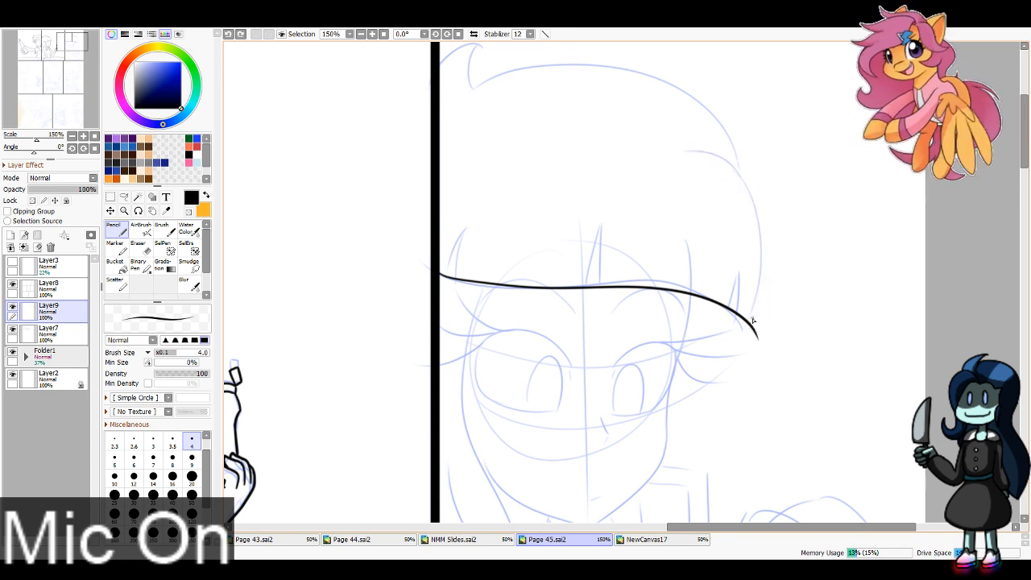
pyautogui.moveTo(756, 332)
pyautogui.mouseDown()
pyautogui.moveTo(749, 187)
pyautogui.moveTo(634, 133)
pyautogui.mouseUp()
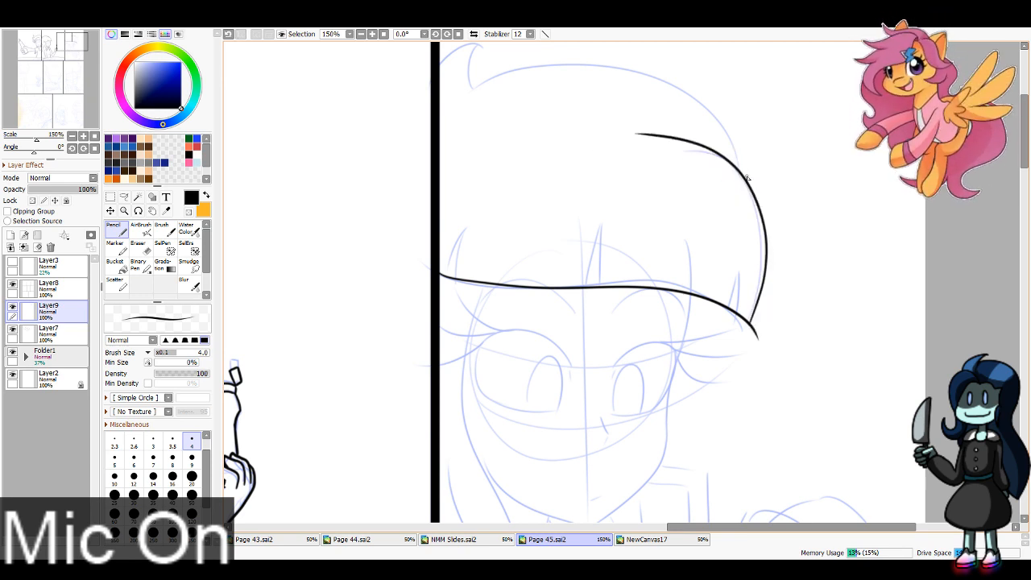
pyautogui.moveTo(748, 179)
pyautogui.mouseDown()
pyautogui.moveTo(663, 82)
pyautogui.moveTo(448, 106)
pyautogui.mouseUp()
# Step: Ink the curled hair tuft beside the third panel's border and erase the overshoot at the fringe's outer corner
pyautogui.scroll(3, 464, 242)
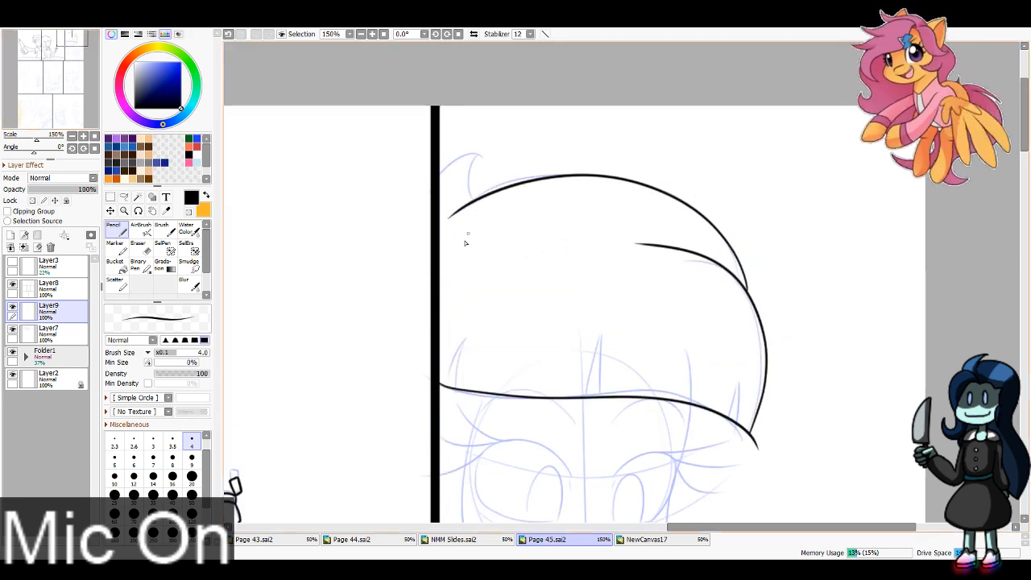
pyautogui.moveTo(470, 204)
pyautogui.mouseDown()
pyautogui.moveTo(480, 154)
pyautogui.moveTo(440, 171)
pyautogui.mouseUp()
pyautogui.hotkey('ctrl', 'z')
pyautogui.hotkey('ctrl', 'z')
pyautogui.moveTo(459, 207)
pyautogui.mouseDown()
pyautogui.moveTo(478, 161)
pyautogui.moveTo(440, 165)
pyautogui.mouseUp()
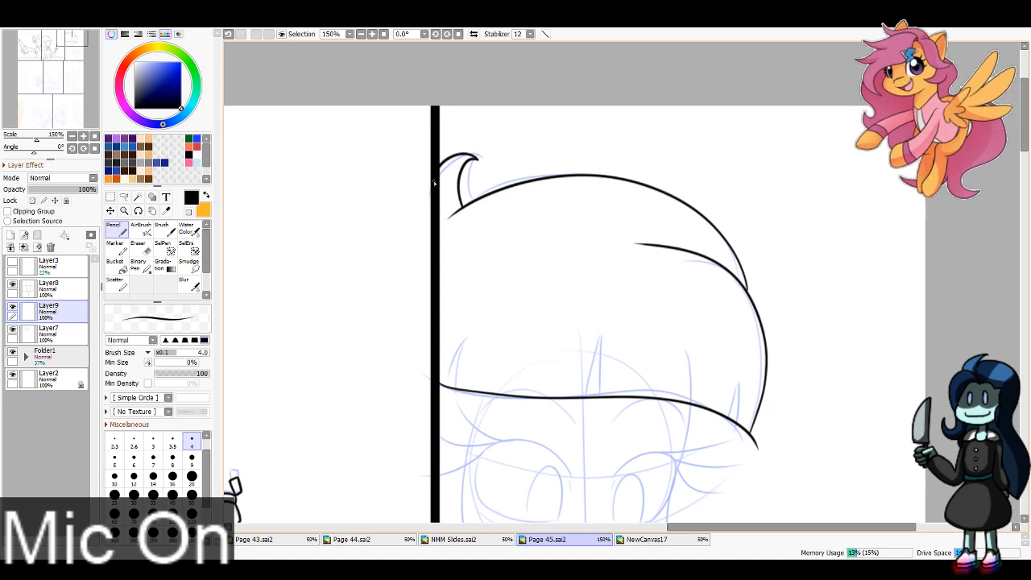
pyautogui.moveTo(628, 347); pyautogui.dragTo(615, 250)
pyautogui.press('e')
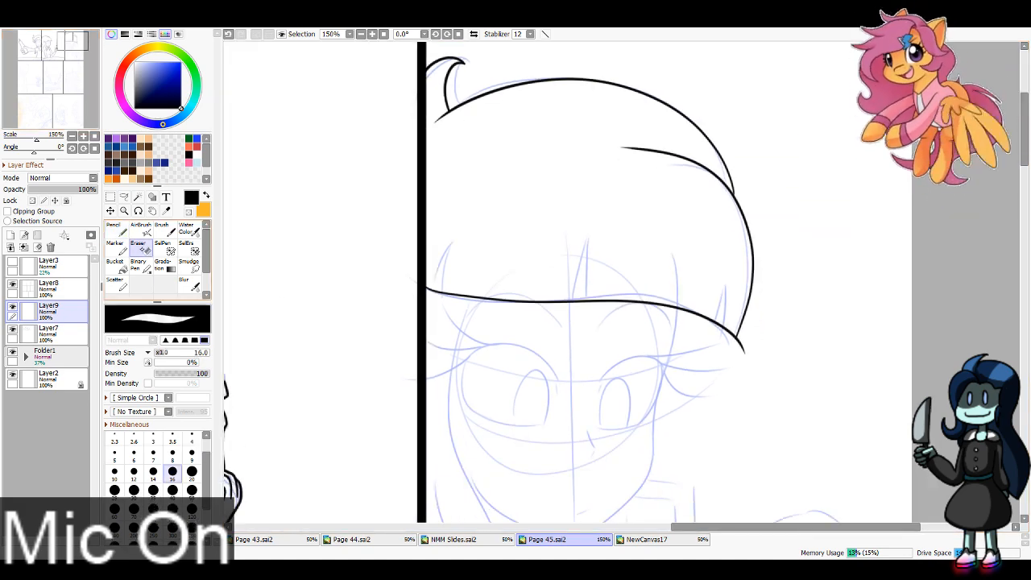
pyautogui.moveTo(754, 358)
pyautogui.mouseDown()
pyautogui.moveTo(744, 350)
pyautogui.moveTo(750, 336)
pyautogui.moveTo(735, 355)
pyautogui.mouseUp()
pyautogui.press('n')
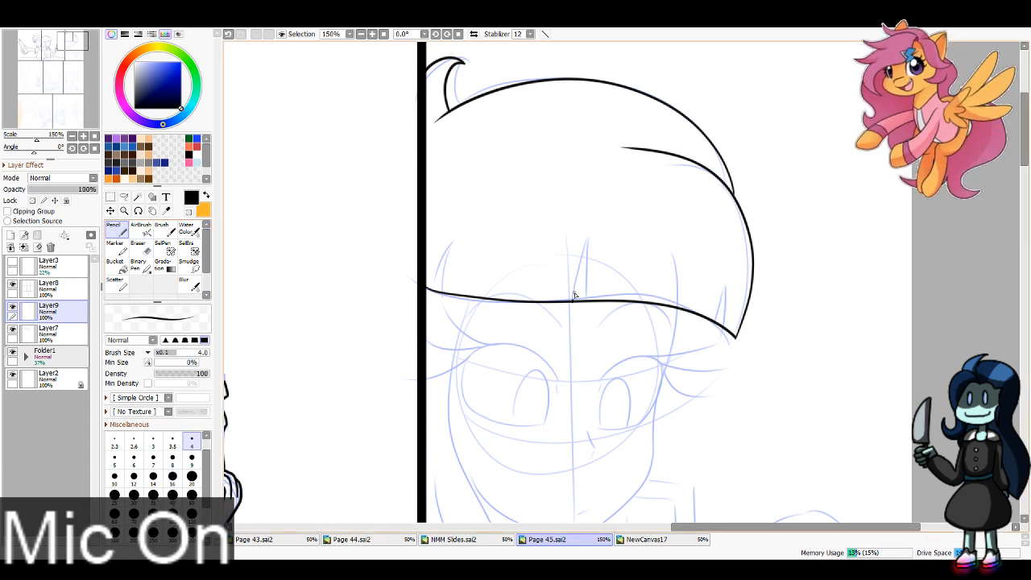
# Step: Ink three pointed notches in the fringe and erase the fringe edge across their openings with a size 8 eraser
pyautogui.moveTo(574, 300)
pyautogui.mouseDown()
pyautogui.moveTo(588, 235)
pyautogui.moveTo(588, 300)
pyautogui.mouseUp()
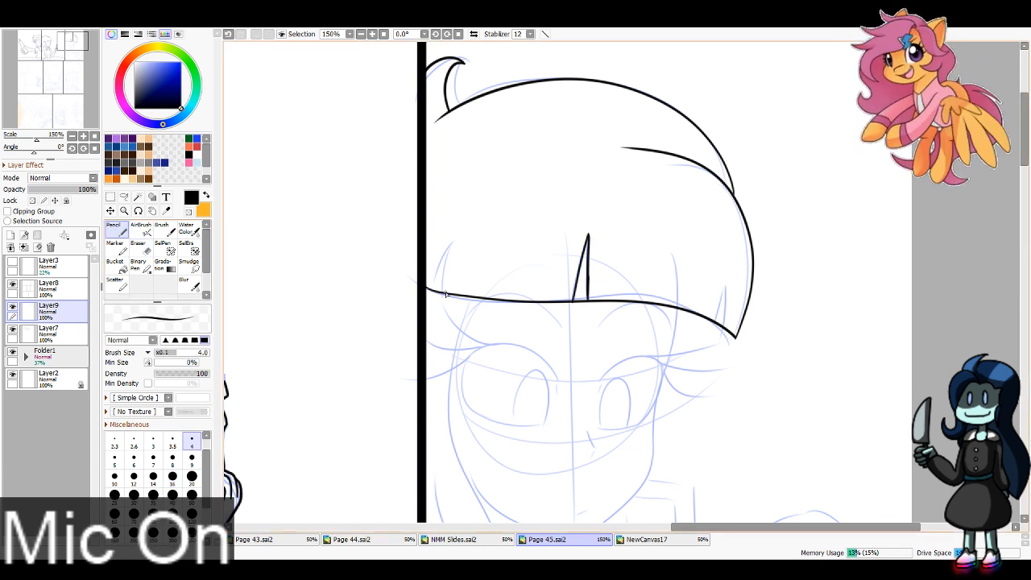
pyautogui.moveTo(433, 290)
pyautogui.mouseDown()
pyautogui.moveTo(454, 243)
pyautogui.moveTo(445, 293)
pyautogui.mouseUp()
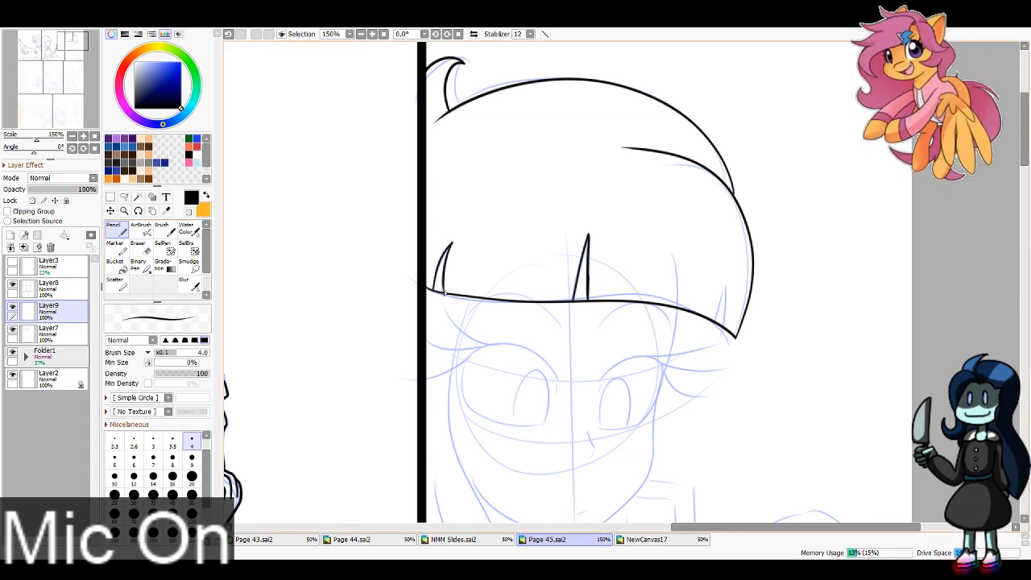
pyautogui.moveTo(714, 323)
pyautogui.mouseDown()
pyautogui.moveTo(725, 277)
pyautogui.moveTo(726, 331)
pyautogui.mouseUp()
pyautogui.press('e')
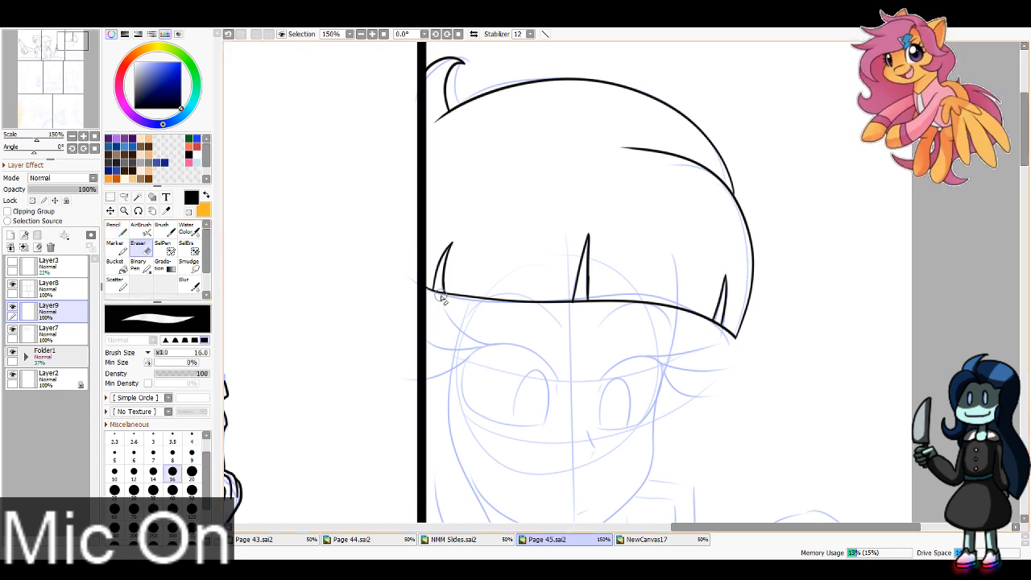
pyautogui.press('[')
pyautogui.press('[')
pyautogui.press('[')
pyautogui.press('[')
pyautogui.press('[')
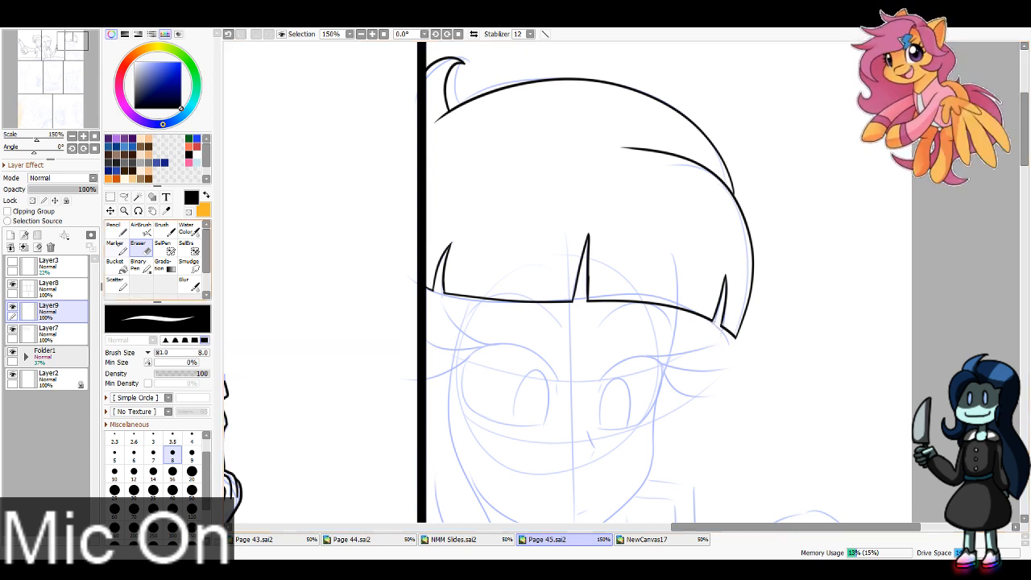
# Step: Ink the long tapering hair lock along the face on the panel border side and erase the overshoot at its tip
pyautogui.click(117, 229)
pyautogui.moveTo(51, 55)
pyautogui.mouseDown()
pyautogui.moveTo(46, 67)
pyautogui.moveTo(71, 52)
pyautogui.mouseUp()
pyautogui.moveTo(485, 62)
pyautogui.mouseDown()
pyautogui.moveTo(472, 190)
pyautogui.moveTo(507, 451)
pyautogui.mouseUp()
pyautogui.hotkey('ctrl', 'z')
pyautogui.moveTo(487, 63)
pyautogui.mouseDown()
pyautogui.moveTo(463, 144)
pyautogui.moveTo(514, 322)
pyautogui.moveTo(494, 467)
pyautogui.mouseUp()
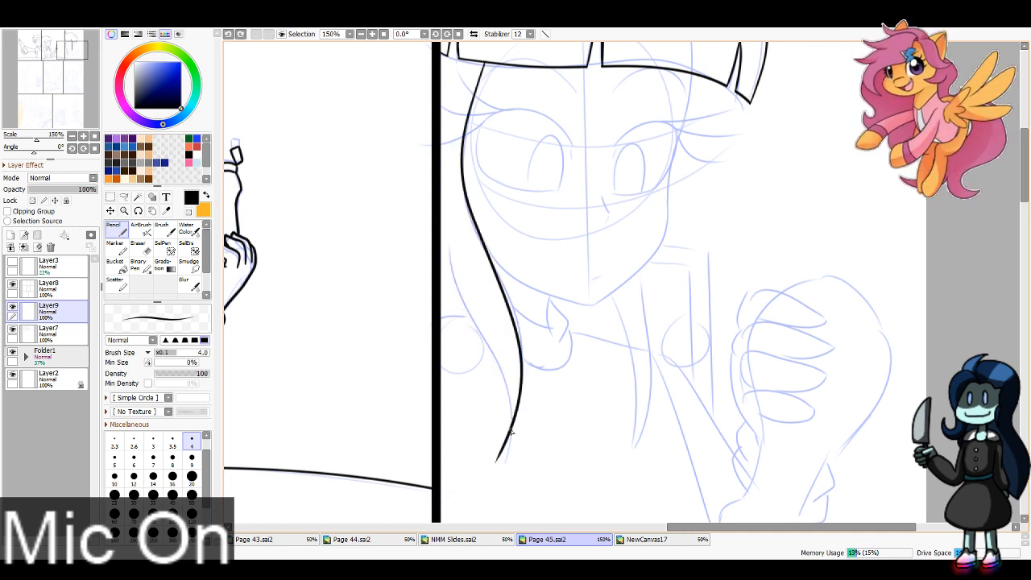
pyautogui.moveTo(512, 431); pyautogui.dragTo(442, 195)
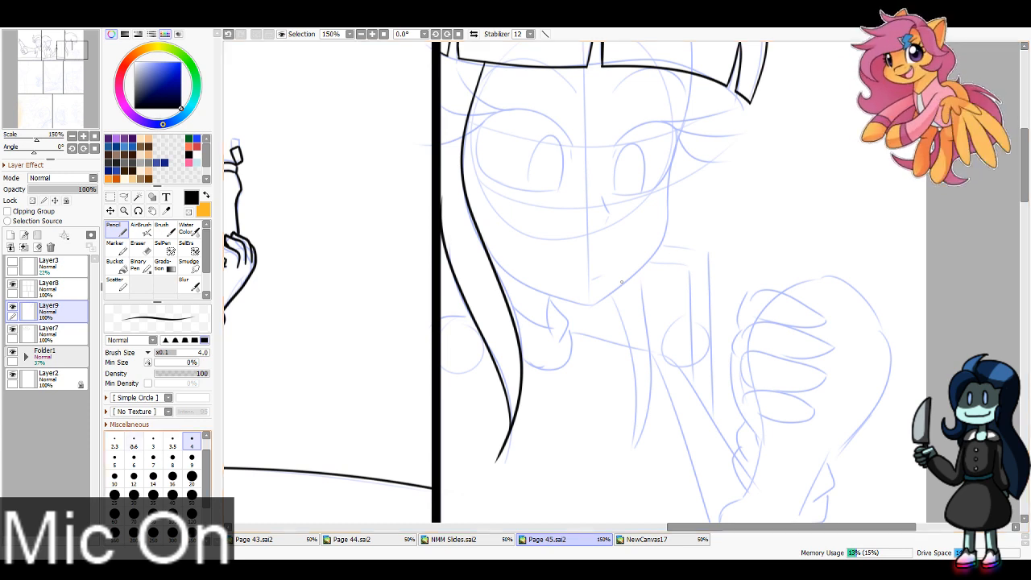
pyautogui.click(140, 248)
pyautogui.moveTo(495, 472)
pyautogui.mouseDown()
pyautogui.moveTo(502, 415)
pyautogui.moveTo(503, 453)
pyautogui.moveTo(494, 448)
pyautogui.mouseUp()
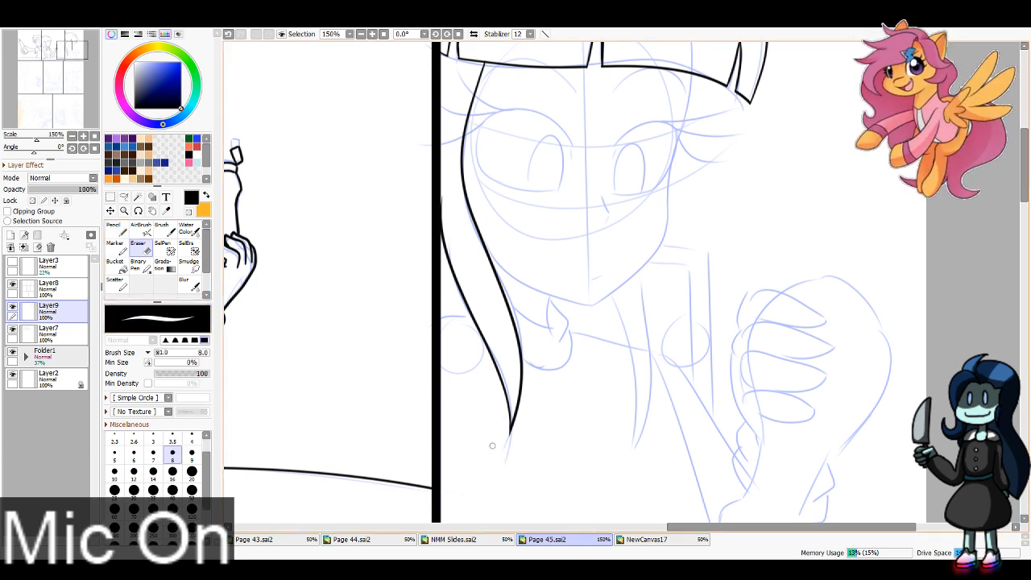
# Step: Ink the face's far side from the fringe past the eye and cheek down to the chin
pyautogui.click(117, 229)
pyautogui.moveTo(76, 59); pyautogui.dragTo(76, 55)
pyautogui.moveTo(694, 135); pyautogui.dragTo(672, 232)
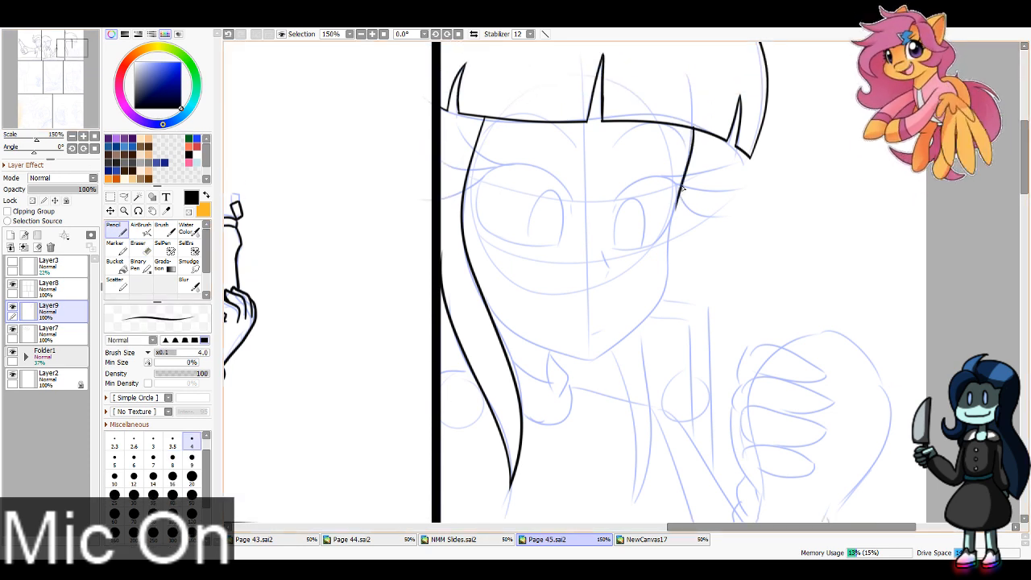
pyautogui.hotkey('ctrl', 'z')
pyautogui.moveTo(694, 130); pyautogui.dragTo(671, 236)
pyautogui.moveTo(682, 199); pyautogui.dragTo(668, 266)
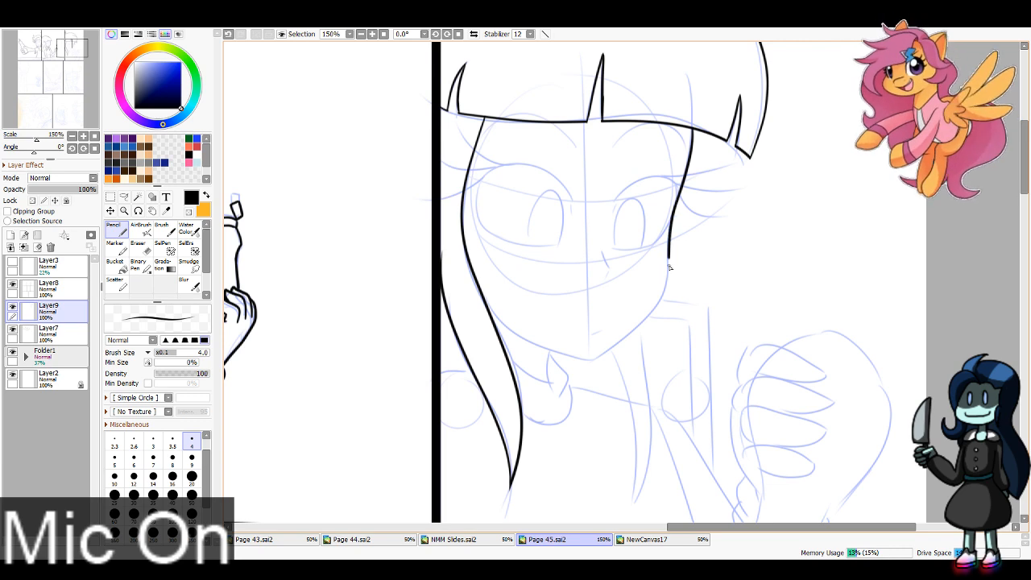
pyautogui.hotkey('ctrl', 'z')
pyautogui.moveTo(682, 200); pyautogui.dragTo(669, 266)
pyautogui.hotkey('ctrl', 'z')
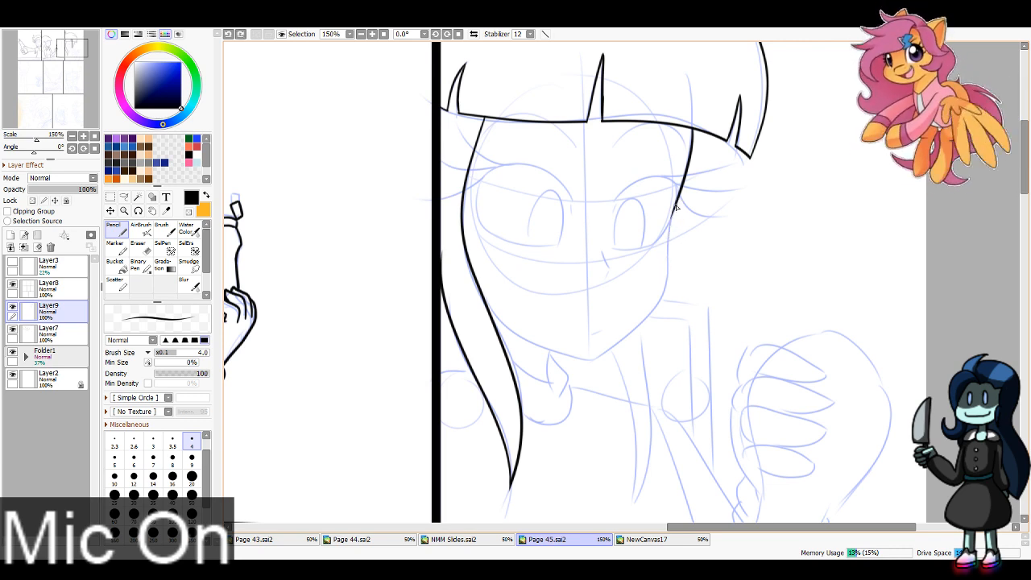
pyautogui.moveTo(677, 202); pyautogui.dragTo(670, 273)
pyautogui.hotkey('ctrl', 'z')
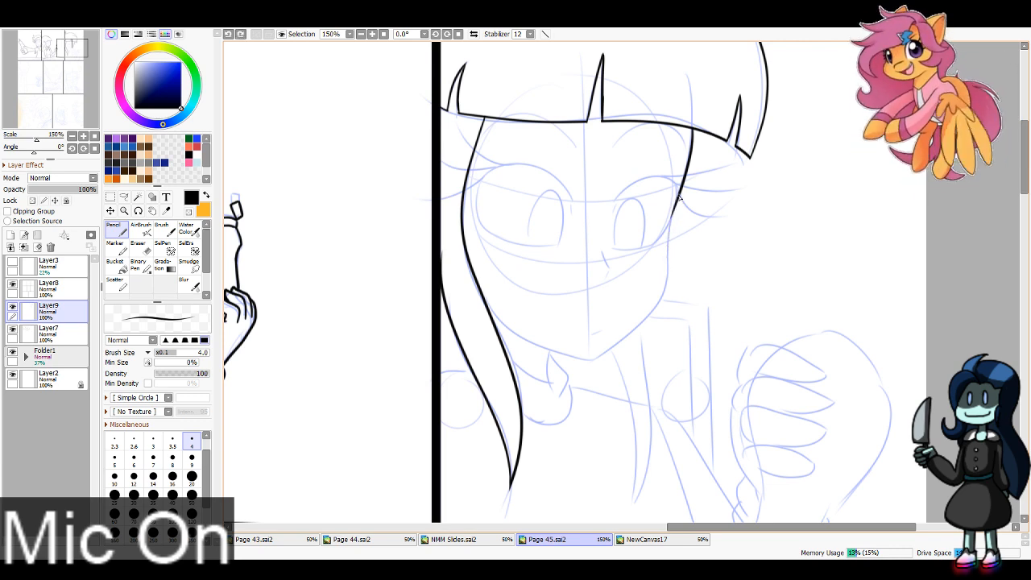
pyautogui.moveTo(680, 198)
pyautogui.mouseDown()
pyautogui.moveTo(654, 310)
pyautogui.moveTo(580, 369)
pyautogui.mouseUp()
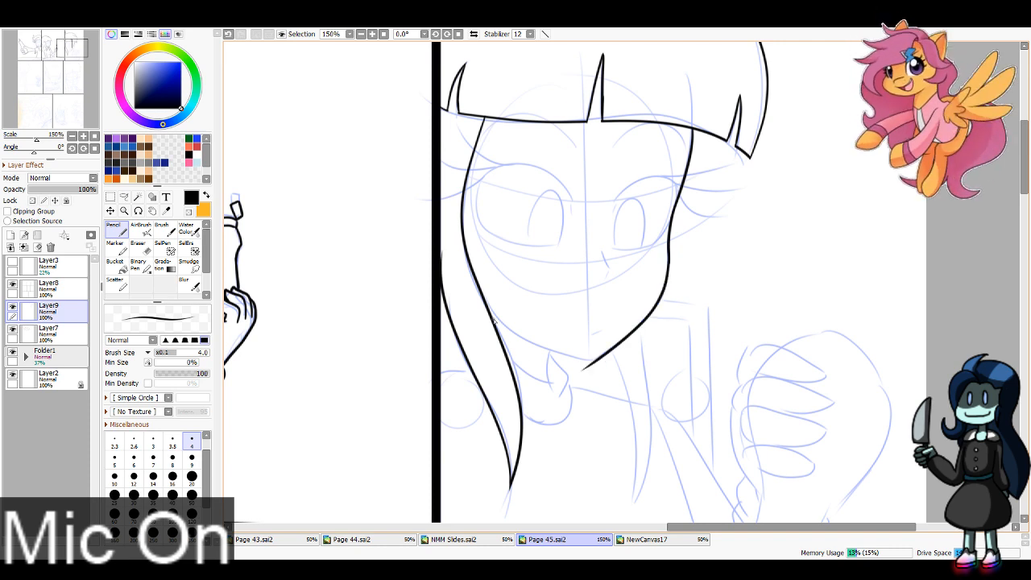
# Step: Ink the jaw line from the long hair lock to the chin and erase the overshoot at the chin's point
pyautogui.moveTo(487, 309); pyautogui.dragTo(599, 369)
pyautogui.hotkey('ctrl', 'z')
pyautogui.moveTo(487, 309)
pyautogui.mouseDown()
pyautogui.moveTo(656, 362)
pyautogui.moveTo(613, 364)
pyautogui.moveTo(584, 381)
pyautogui.moveTo(578, 372)
pyautogui.mouseUp()
pyautogui.press('e')
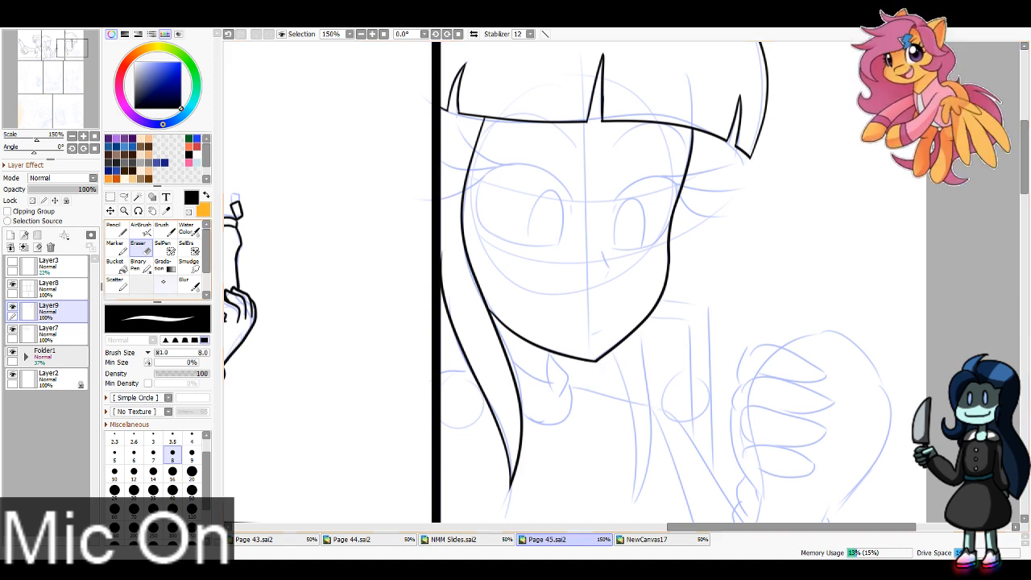
# Step: Ink the pointed hair lock hanging below the chin with two curved lines
pyautogui.press('n')
pyautogui.moveTo(79, 103); pyautogui.dragTo(81, 105)
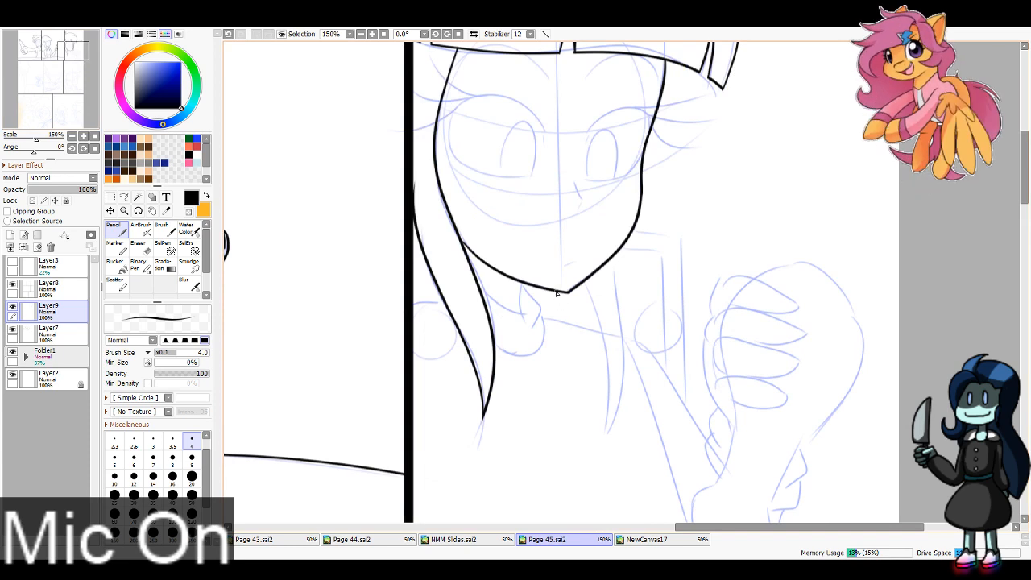
pyautogui.moveTo(561, 291)
pyautogui.mouseDown()
pyautogui.moveTo(579, 420)
pyautogui.moveTo(592, 295)
pyautogui.moveTo(583, 421)
pyautogui.moveTo(594, 277)
pyautogui.moveTo(598, 306)
pyautogui.mouseUp()
pyautogui.hotkey('ctrl', 'z')
pyautogui.hotkey('ctrl', 'z')
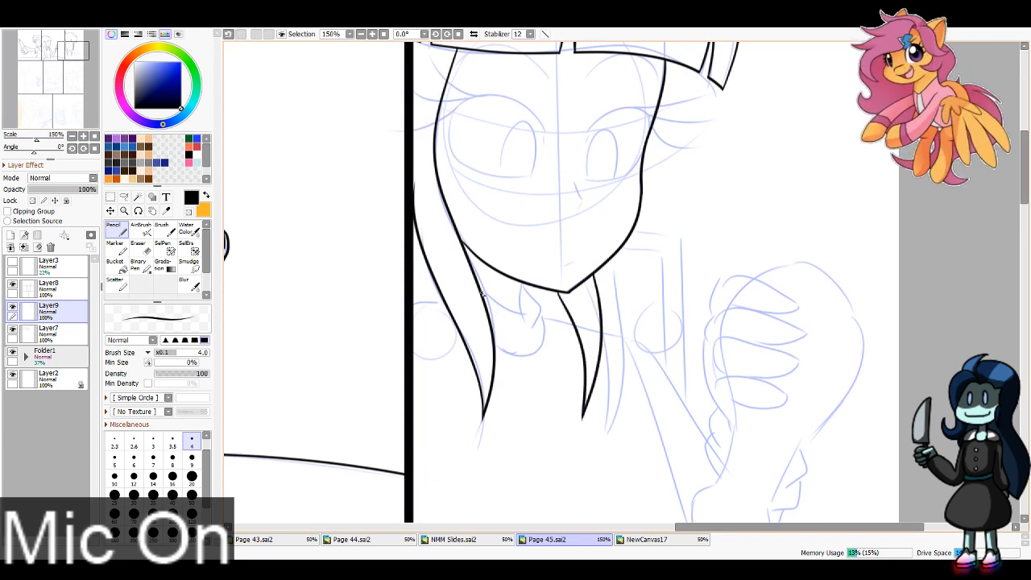
# Step: Ink the neckline with its pointed collar flap and rounded lower edge, and the shoulder line by the panel border
pyautogui.moveTo(484, 295); pyautogui.dragTo(537, 314)
pyautogui.hotkey('ctrl', 'z')
pyautogui.moveTo(481, 291)
pyautogui.mouseDown()
pyautogui.moveTo(532, 310)
pyautogui.moveTo(524, 314)
pyautogui.moveTo(538, 324)
pyautogui.mouseUp()
pyautogui.hotkey('ctrl', 'z')
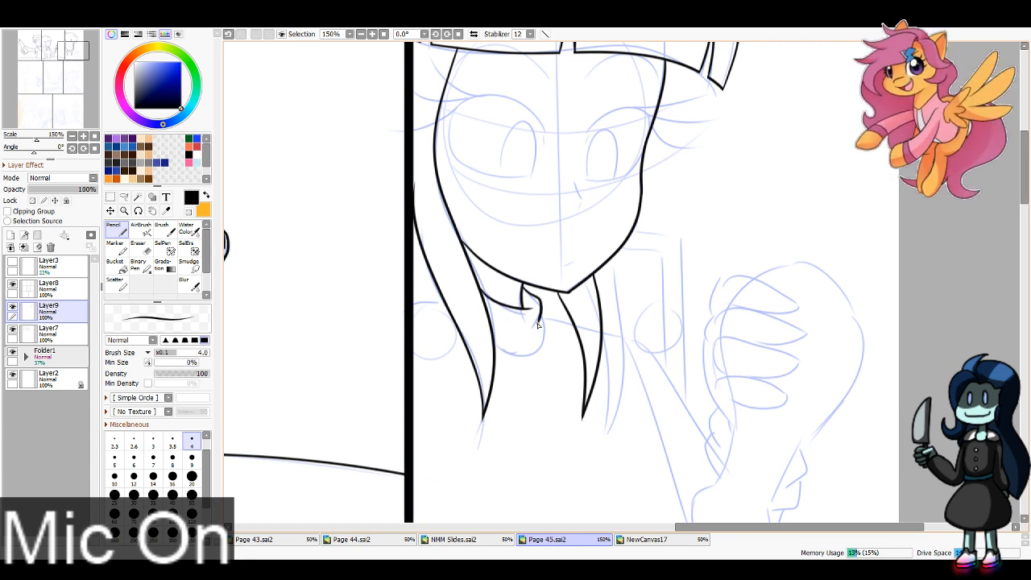
pyautogui.hotkey('ctrl', 'z')
pyautogui.moveTo(523, 285)
pyautogui.mouseDown()
pyautogui.moveTo(546, 311)
pyautogui.moveTo(537, 354)
pyautogui.moveTo(504, 361)
pyautogui.moveTo(493, 350)
pyautogui.moveTo(539, 353)
pyautogui.moveTo(524, 331)
pyautogui.mouseUp()
pyautogui.hotkey('ctrl', 'z')
pyautogui.moveTo(445, 303); pyautogui.dragTo(414, 306)
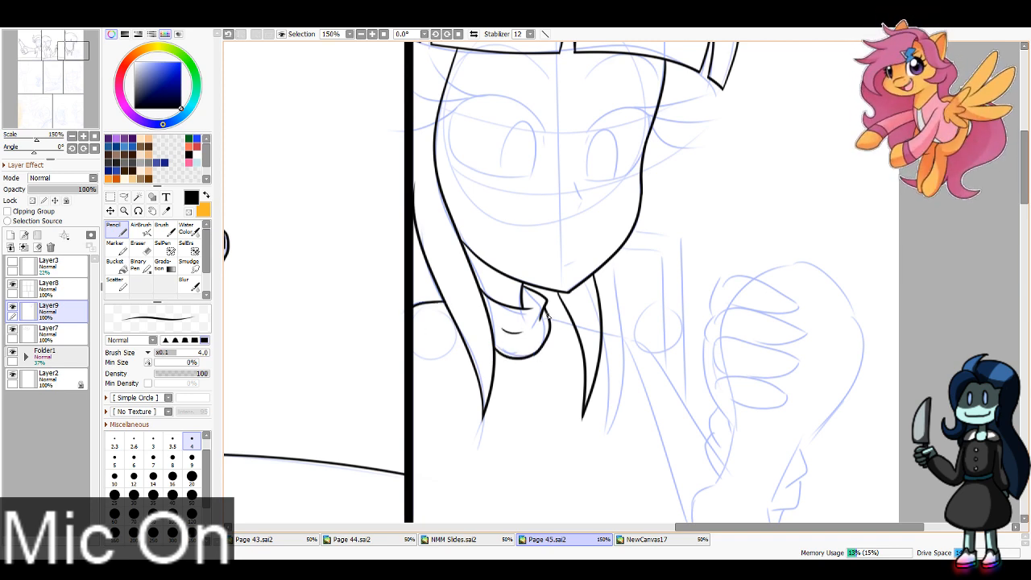
# Step: Ink the short shoulder line running from the collar across to the hair lock below the chin
pyautogui.moveTo(549, 316); pyautogui.dragTo(578, 328)
pyautogui.hotkey('ctrl', 'z')
pyautogui.hotkey('ctrl', 'z')
pyautogui.moveTo(75, 50); pyautogui.dragTo(78, 58)
pyautogui.hotkey('ctrl', 'z')
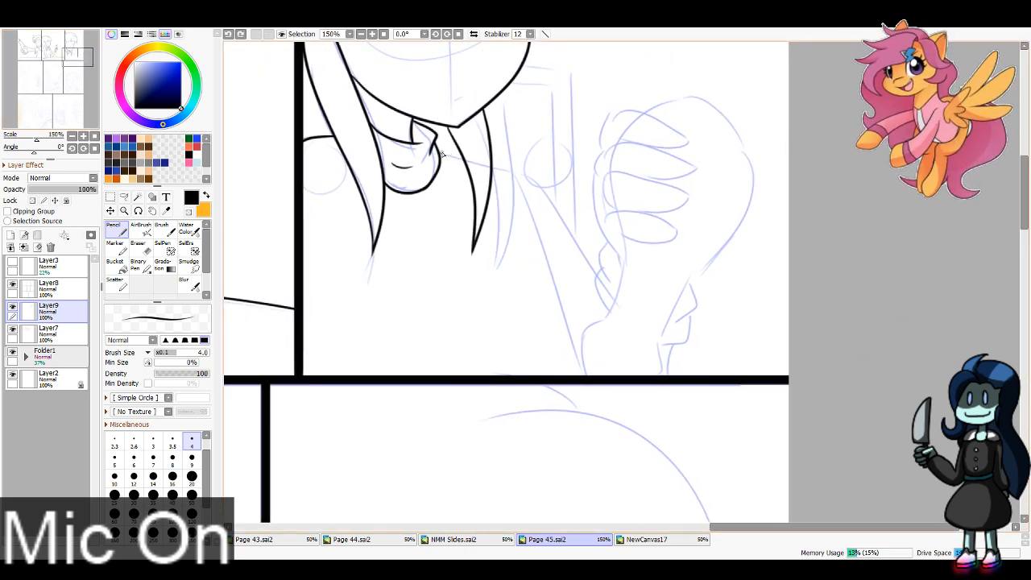
pyautogui.moveTo(442, 154); pyautogui.dragTo(466, 162)
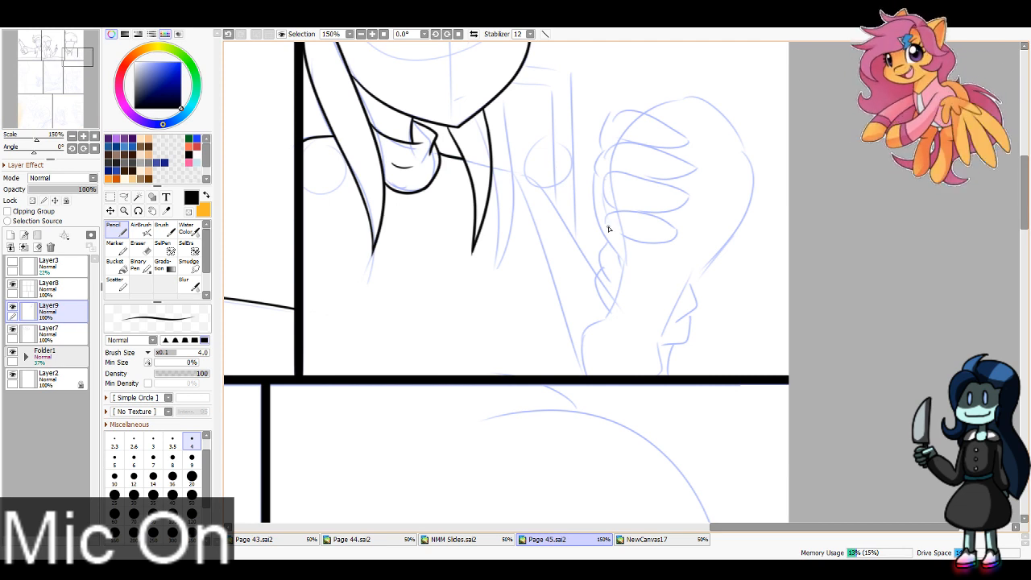
# Step: Ink the four curled fingers of the raised hand, stacking each rounded shape from the lowest finger up
pyautogui.moveTo(603, 231)
pyautogui.mouseDown()
pyautogui.moveTo(679, 229)
pyautogui.moveTo(621, 234)
pyautogui.moveTo(600, 196)
pyautogui.moveTo(689, 194)
pyautogui.moveTo(681, 206)
pyautogui.moveTo(641, 210)
pyautogui.mouseUp()
pyautogui.hotkey('ctrl', 'z')
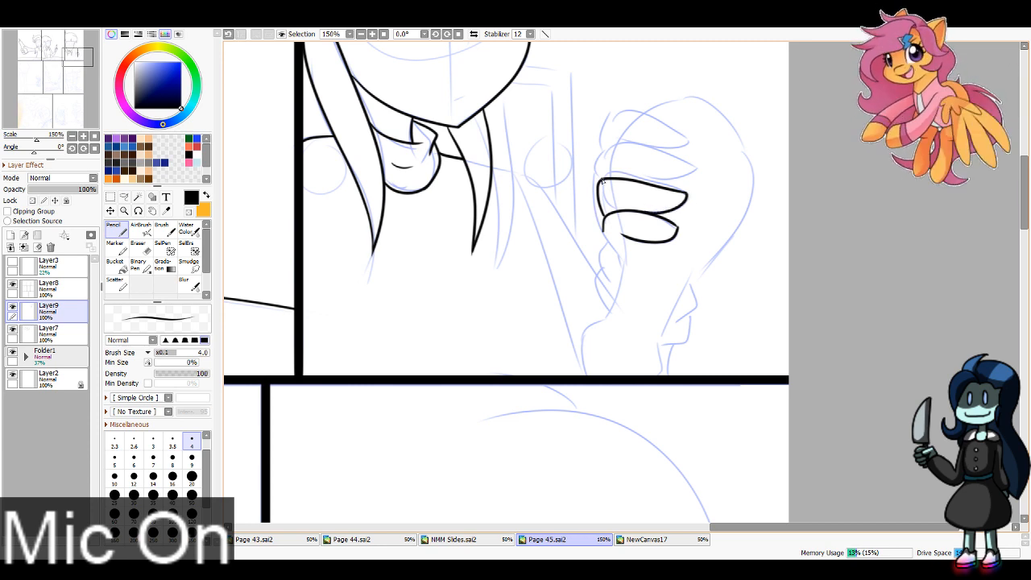
pyautogui.moveTo(602, 181)
pyautogui.mouseDown()
pyautogui.moveTo(611, 145)
pyautogui.moveTo(693, 165)
pyautogui.moveTo(659, 184)
pyautogui.moveTo(631, 178)
pyautogui.mouseUp()
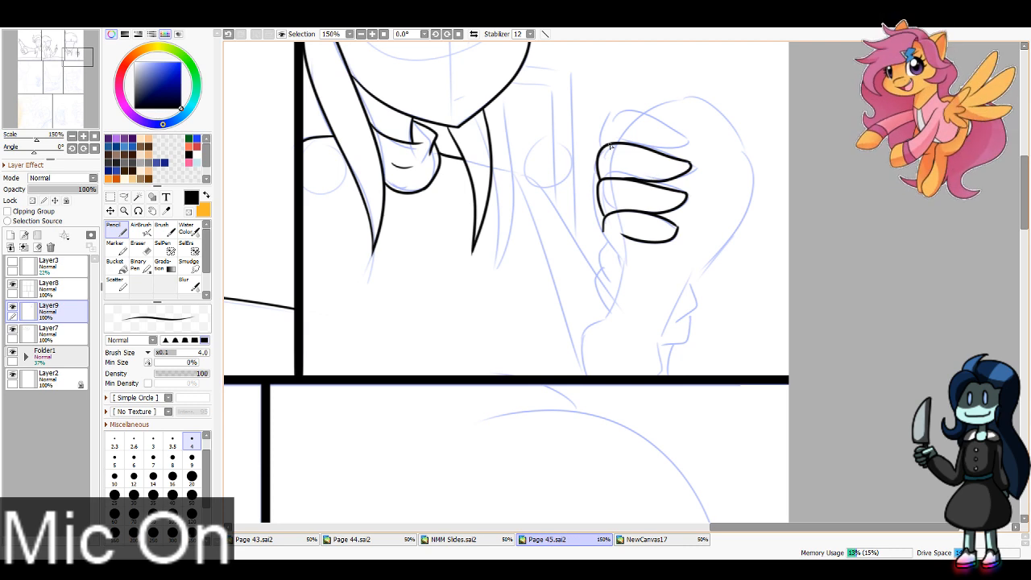
pyautogui.moveTo(603, 145)
pyautogui.mouseDown()
pyautogui.moveTo(690, 144)
pyautogui.moveTo(653, 150)
pyautogui.moveTo(673, 154)
pyautogui.mouseUp()
pyautogui.hotkey('ctrl', 'z')
pyautogui.hotkey('ctrl', 'z')
pyautogui.hotkey('ctrl', 'z')
pyautogui.hotkey('ctrl', 'z')
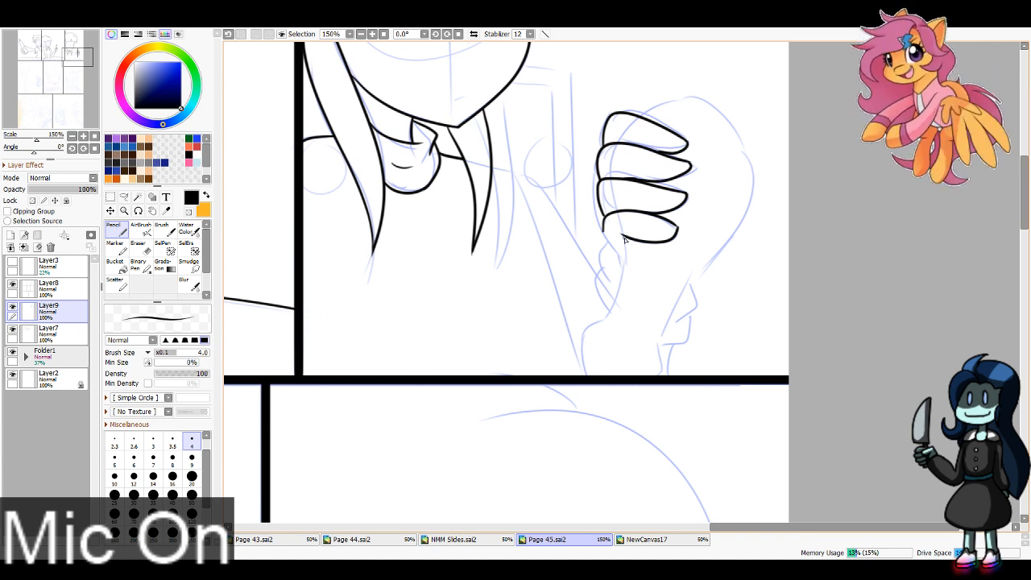
# Step: Ink the raised hand's outer contour from the lowest finger over the back of the hand, with both wrist sides reaching the panel border
pyautogui.moveTo(625, 238)
pyautogui.mouseDown()
pyautogui.moveTo(607, 313)
pyautogui.moveTo(584, 348)
pyautogui.moveTo(607, 372)
pyautogui.moveTo(660, 379)
pyautogui.moveTo(682, 297)
pyautogui.moveTo(730, 214)
pyautogui.moveTo(746, 126)
pyautogui.moveTo(678, 94)
pyautogui.moveTo(646, 98)
pyautogui.moveTo(635, 116)
pyautogui.moveTo(648, 94)
pyautogui.mouseUp()
pyautogui.hotkey('ctrl', 'z')
# Step: Ink the short curve joining the lowest finger to the wrist and clean up the line at the top of the hand
pyautogui.hotkey('ctrl', 'z')
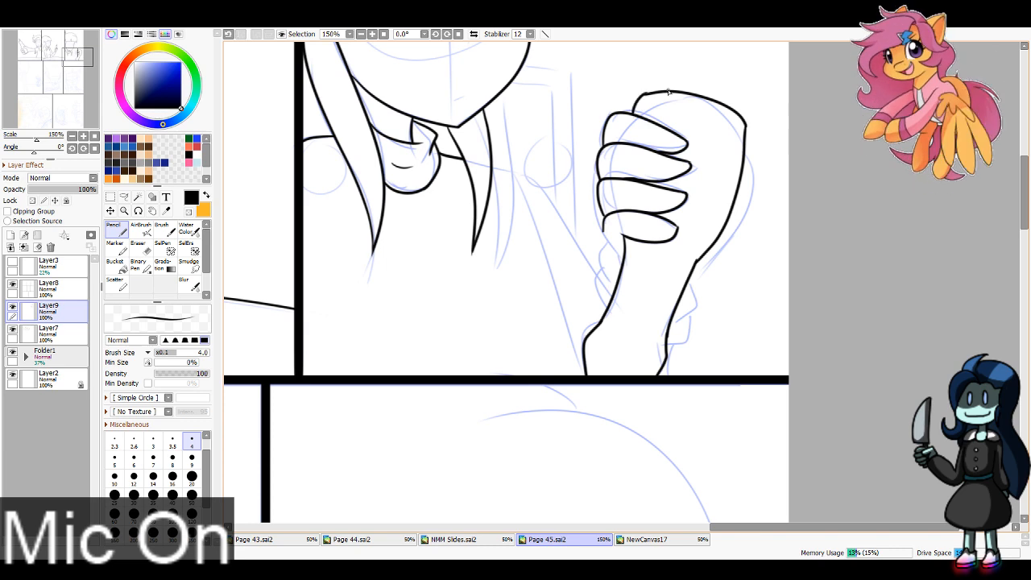
pyautogui.moveTo(604, 229); pyautogui.dragTo(623, 261)
pyautogui.hotkey('ctrl', 'z')
pyautogui.press('e')
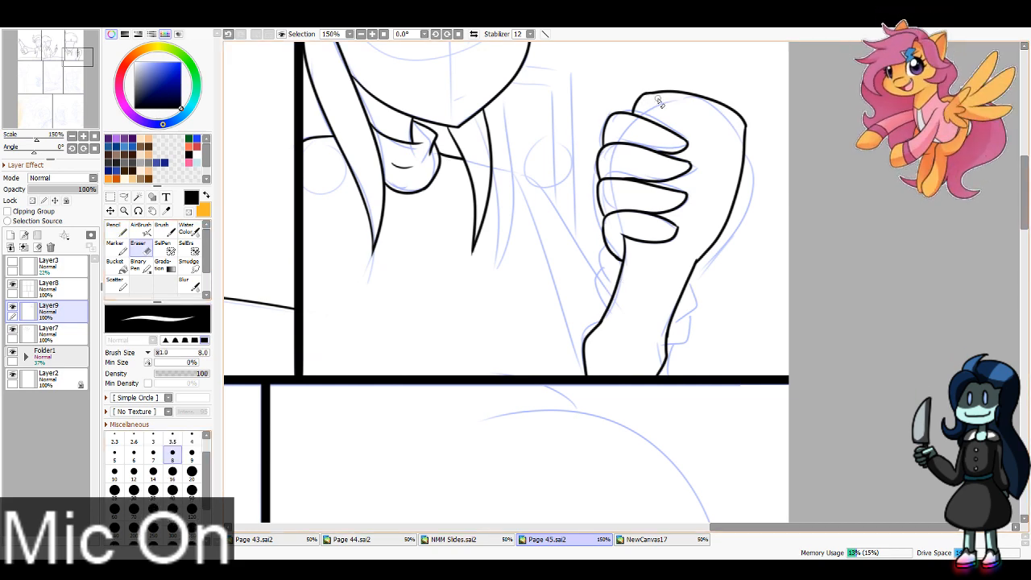
pyautogui.hotkey('ctrl', 'z')
pyautogui.moveTo(649, 99); pyautogui.dragTo(661, 99)
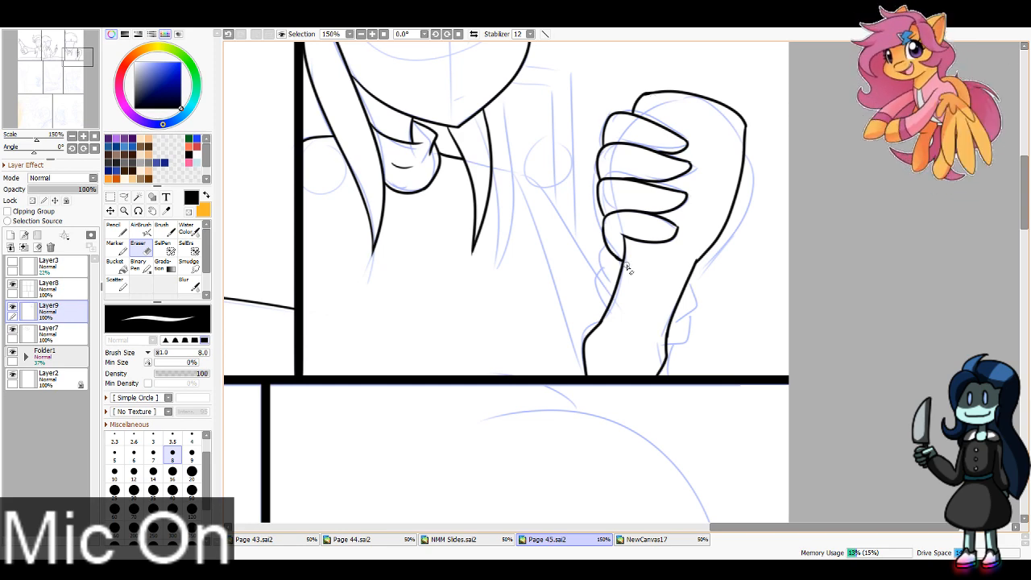
# Step: Ink the small rounded contours sticking out on both sides of the wrist, continuing the outer one to the panel border
pyautogui.press('n')
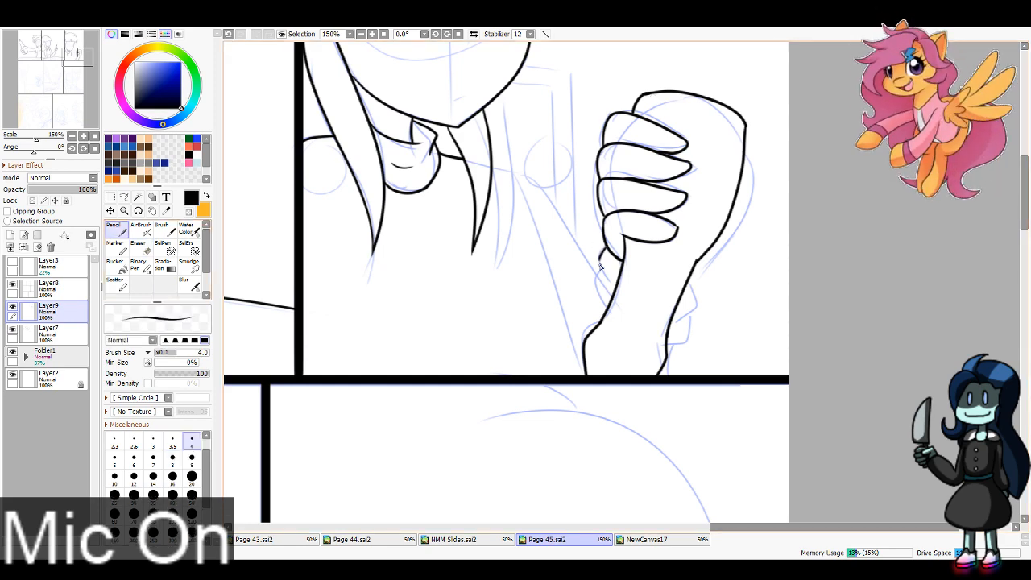
pyautogui.moveTo(600, 268); pyautogui.dragTo(611, 308)
pyautogui.moveTo(696, 276); pyautogui.dragTo(669, 379)
# Step: Ink the shoulder and arm line curving from the hair lock down to the wrist of the raised hand
pyautogui.moveTo(493, 164)
pyautogui.mouseDown()
pyautogui.moveTo(513, 169)
pyautogui.moveTo(582, 244)
pyautogui.mouseUp()
pyautogui.hotkey('ctrl', 'z')
pyautogui.moveTo(494, 166)
pyautogui.mouseDown()
pyautogui.moveTo(554, 208)
pyautogui.moveTo(597, 273)
pyautogui.mouseUp()
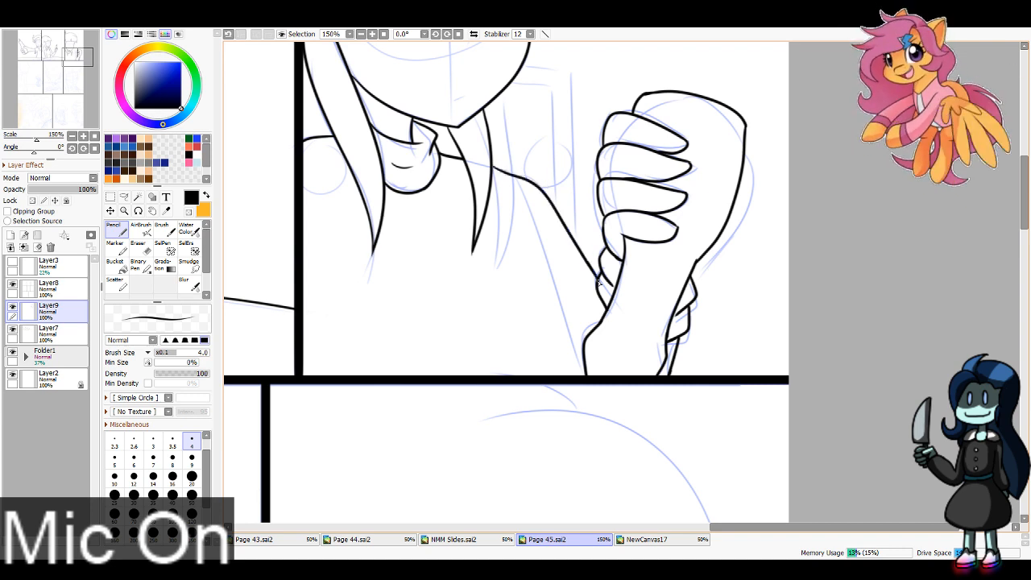
pyautogui.hotkey('ctrl', 'z')
pyautogui.moveTo(500, 171)
pyautogui.mouseDown()
pyautogui.moveTo(547, 196)
pyautogui.moveTo(606, 311)
pyautogui.mouseUp()
pyautogui.hotkey('ctrl', 'z')
pyautogui.moveTo(582, 265); pyautogui.dragTo(600, 302)
pyautogui.hotkey('ctrl', 'z')
# Step: Ink the curved torso line from beside the hair lock down to the panel border and extend the arm line to the wrist
pyautogui.moveTo(511, 255); pyautogui.dragTo(542, 348)
pyautogui.hotkey('ctrl', 'z')
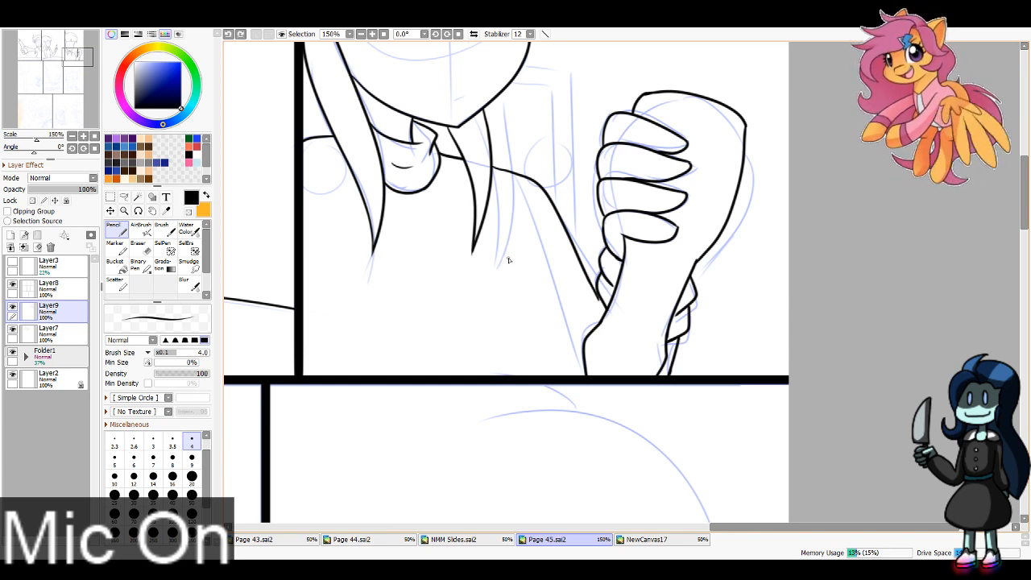
pyautogui.moveTo(509, 258)
pyautogui.mouseDown()
pyautogui.moveTo(517, 311)
pyautogui.moveTo(547, 376)
pyautogui.mouseUp()
pyautogui.hotkey('ctrl', 'z')
pyautogui.moveTo(597, 296); pyautogui.dragTo(606, 312)
pyautogui.hotkey('ctrl', 'z')
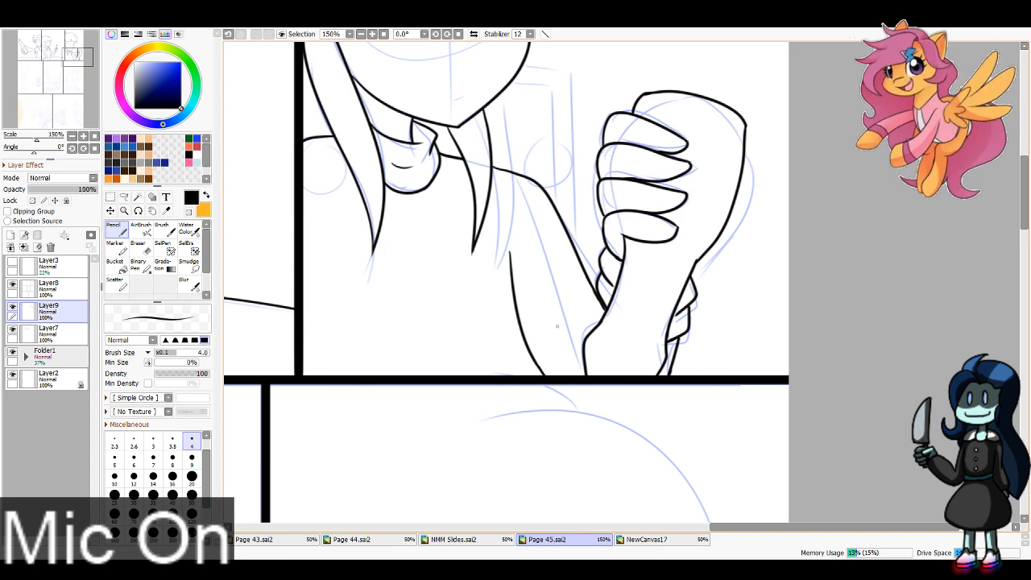
# Step: Zoom to 100% on the fourth panel and ink the two flaring upper sides of the syrup bottle from the panel border
pyautogui.moveTo(38, 76)
pyautogui.mouseDown()
pyautogui.moveTo(29, 66)
pyautogui.moveTo(57, 62)
pyautogui.moveTo(31, 87)
pyautogui.moveTo(31, 71)
pyautogui.mouseUp()
pyautogui.click(361, 34)
pyautogui.moveTo(455, 119); pyautogui.dragTo(429, 220)
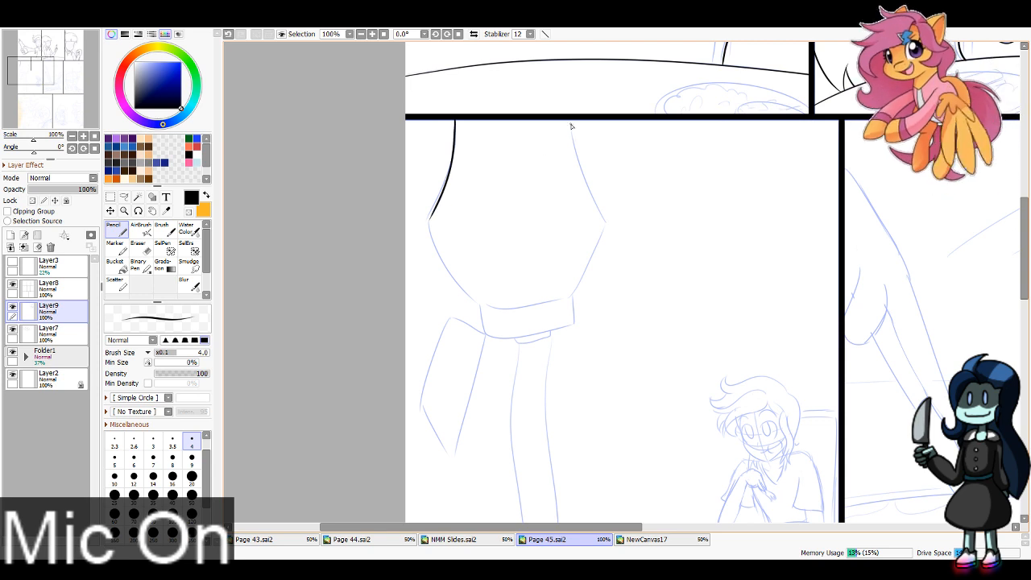
pyautogui.hotkey('ctrl', 'z')
pyautogui.moveTo(455, 108)
pyautogui.mouseDown()
pyautogui.moveTo(440, 197)
pyautogui.moveTo(419, 239)
pyautogui.mouseUp()
pyautogui.moveTo(571, 117); pyautogui.dragTo(625, 245)
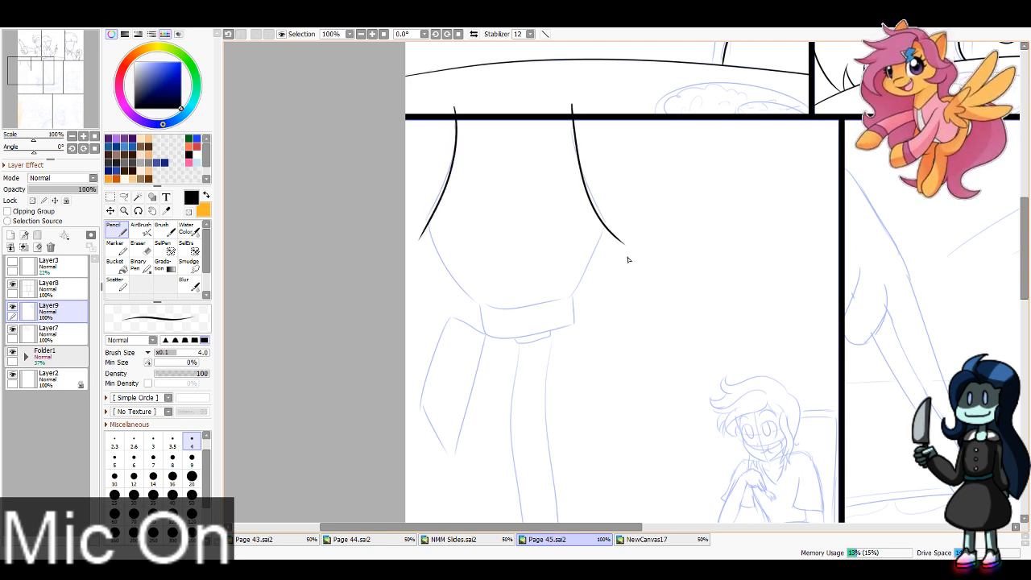
pyautogui.hotkey('ctrl', 'z')
pyautogui.moveTo(570, 104); pyautogui.dragTo(632, 241)
# Step: Ink the two lower sides of the syrup bottle, curving inward from its widest points to the neck
pyautogui.moveTo(430, 224); pyautogui.dragTo(514, 322)
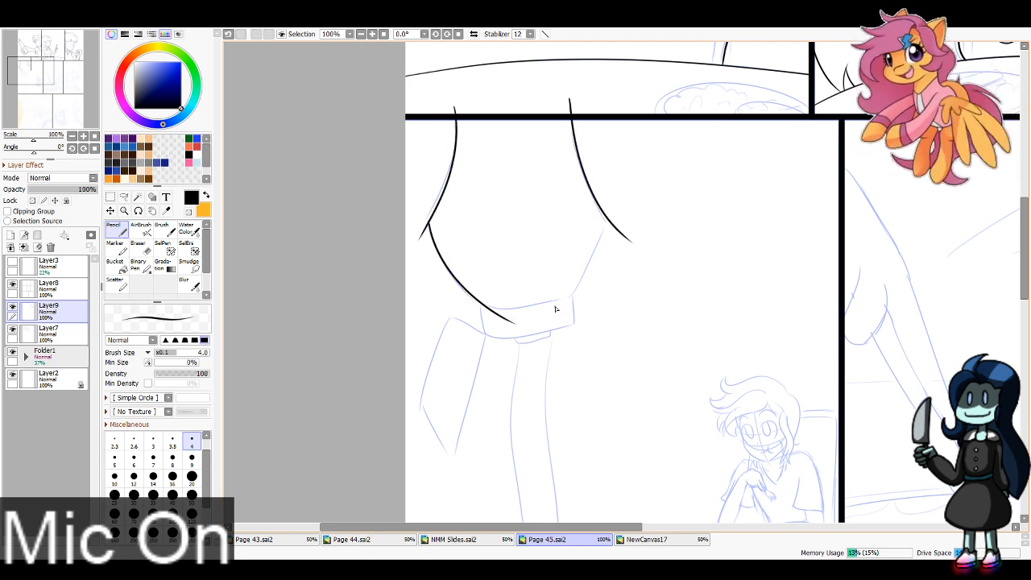
pyautogui.moveTo(606, 218); pyautogui.dragTo(556, 312)
pyautogui.hotkey('ctrl', 'z')
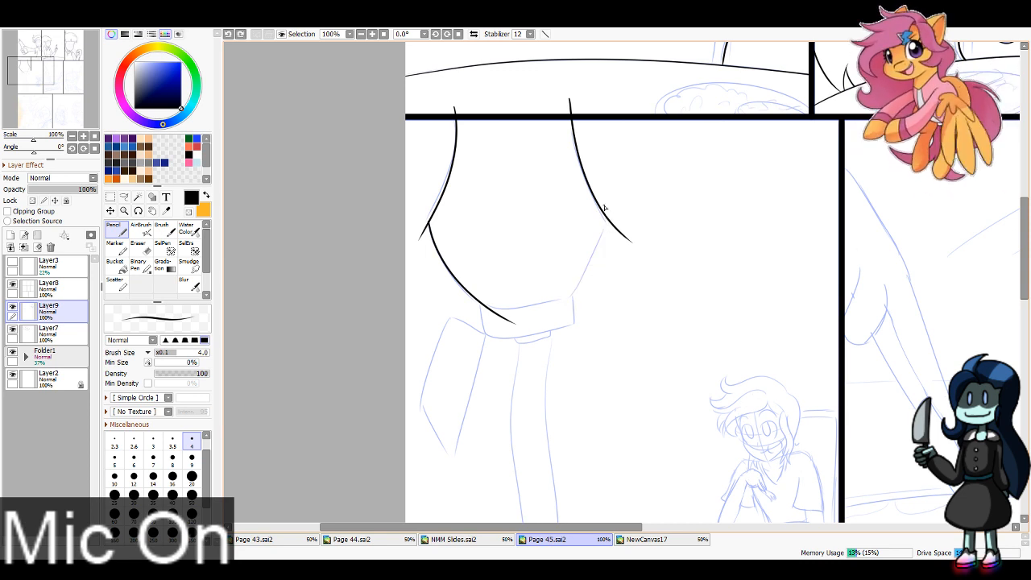
pyautogui.moveTo(598, 206)
pyautogui.mouseDown()
pyautogui.moveTo(592, 250)
pyautogui.moveTo(555, 312)
pyautogui.mouseUp()
pyautogui.hotkey('ctrl', 'z')
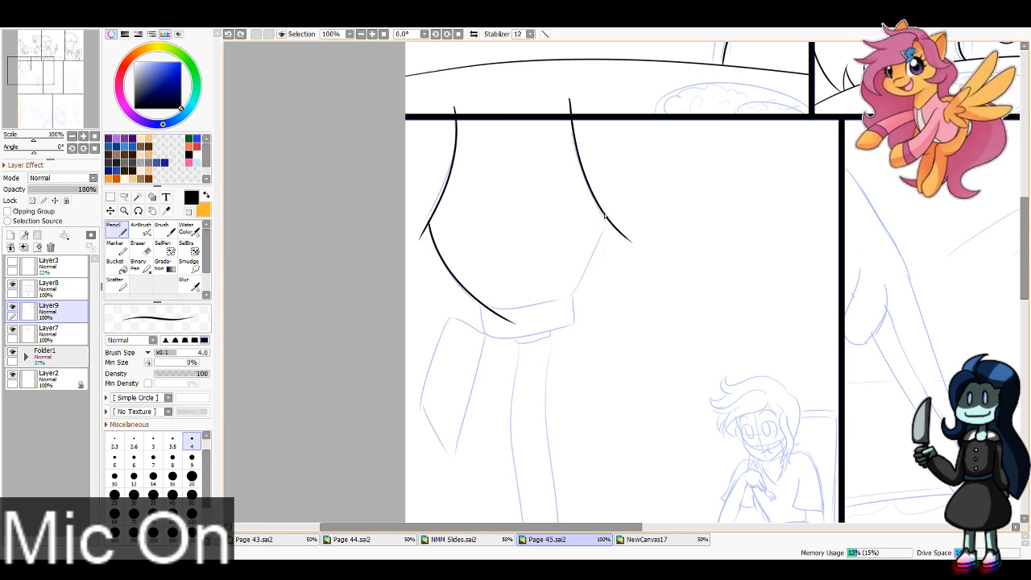
pyautogui.moveTo(606, 216); pyautogui.dragTo(561, 306)
pyautogui.hotkey('ctrl', 'z')
pyautogui.moveTo(606, 218); pyautogui.dragTo(560, 307)
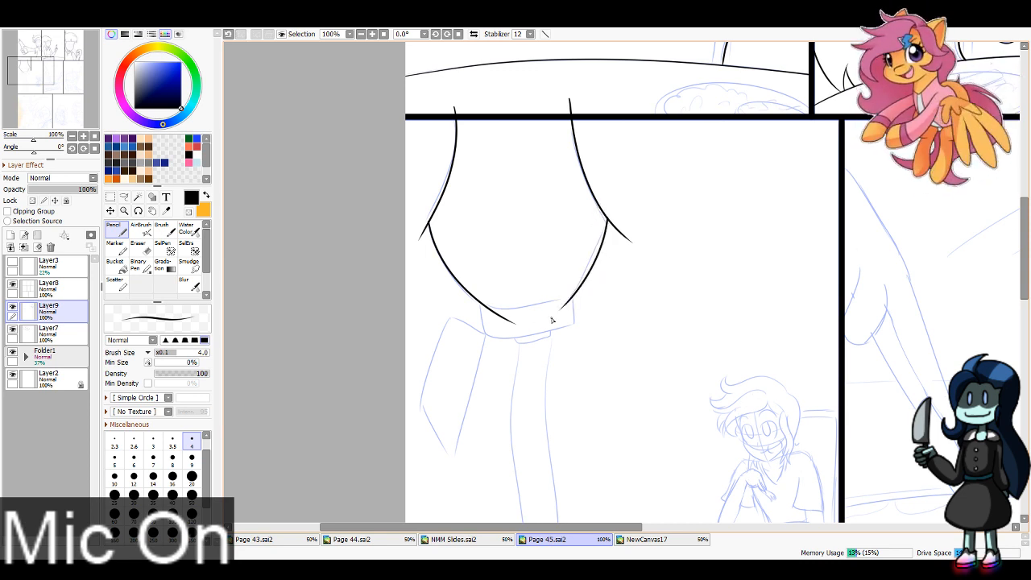
# Step: Ink the curved edge where the syrup bottle's body meets its cap band
pyautogui.moveTo(492, 311); pyautogui.dragTo(588, 295)
pyautogui.hotkey('ctrl', 'z')
pyautogui.moveTo(488, 308); pyautogui.dragTo(588, 300)
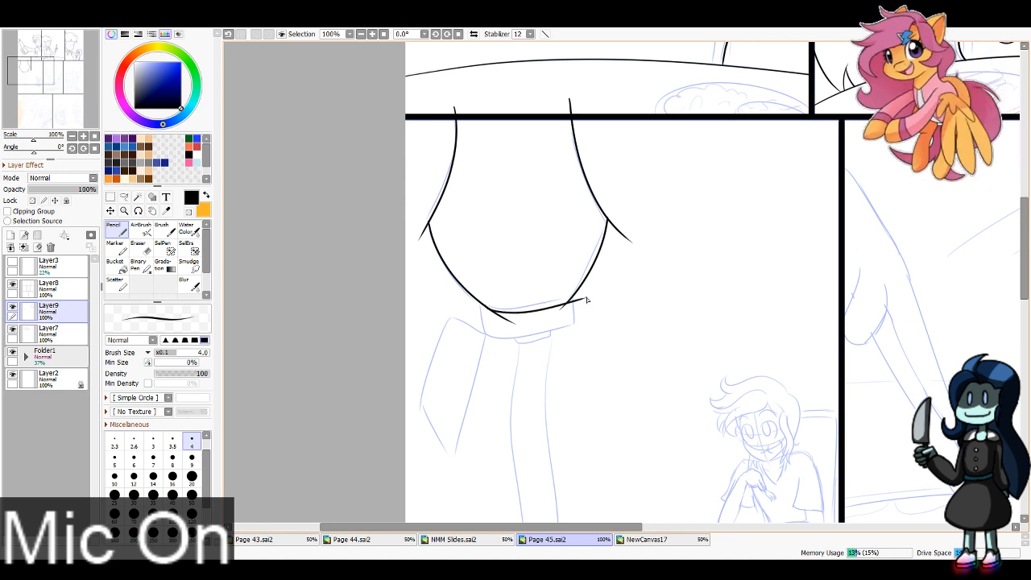
pyautogui.hotkey('ctrl', 'z')
pyautogui.moveTo(490, 308); pyautogui.dragTo(586, 293)
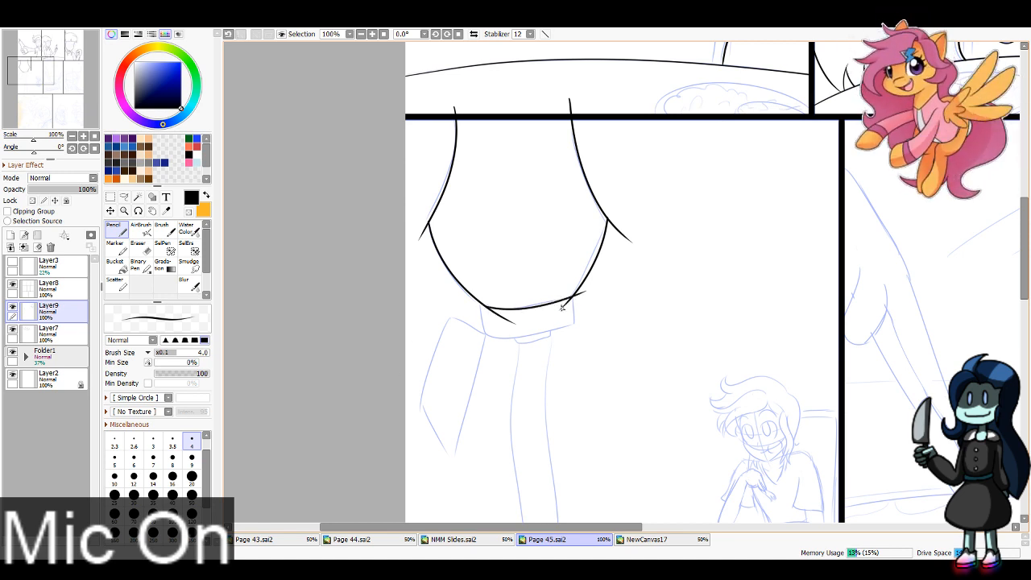
# Step: Erase the overshooting line ends at the panel border and the bottle's corners with a size 16 eraser
pyautogui.press('e')
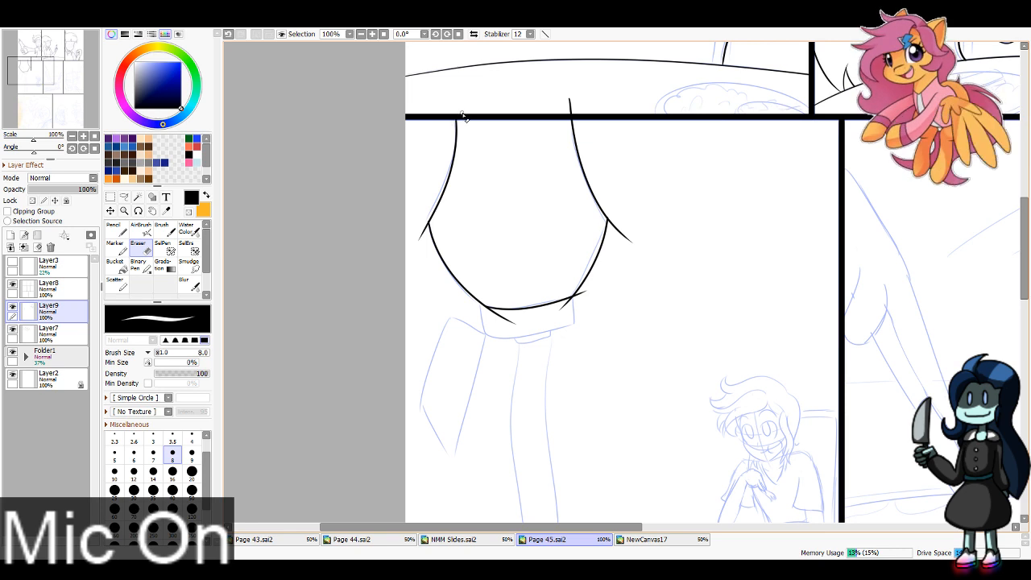
pyautogui.click(173, 472)
pyautogui.moveTo(568, 96); pyautogui.dragTo(580, 117)
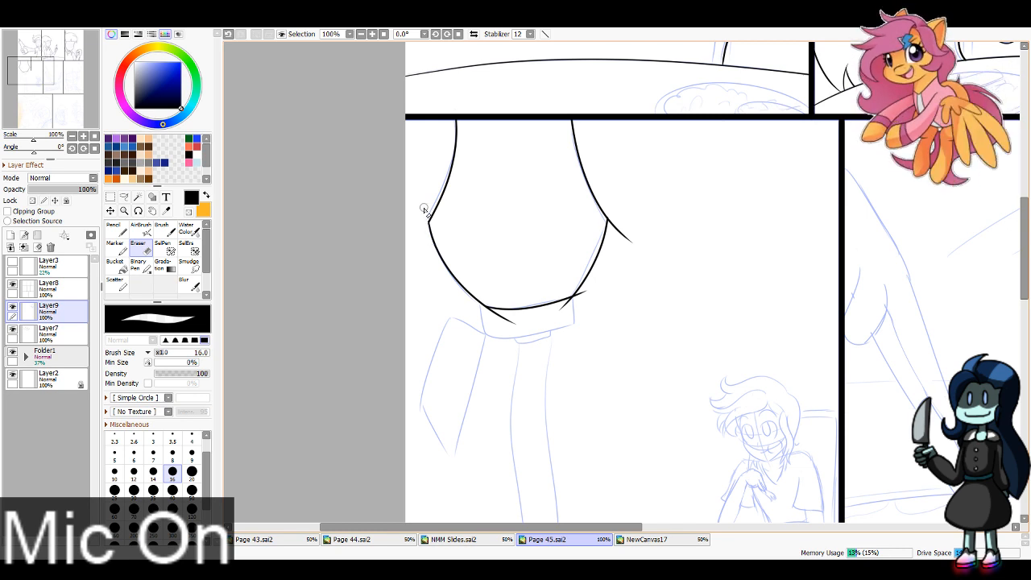
pyautogui.moveTo(635, 233)
pyautogui.mouseDown()
pyautogui.moveTo(621, 240)
pyautogui.moveTo(611, 211)
pyautogui.mouseUp()
pyautogui.hotkey('ctrl', 'z')
pyautogui.hotkey('ctrl', 'z')
pyautogui.moveTo(591, 291); pyautogui.dragTo(568, 308)
pyautogui.hotkey('ctrl', 'z')
pyautogui.hotkey('ctrl', 'z')
pyautogui.hotkey('ctrl', 'z')
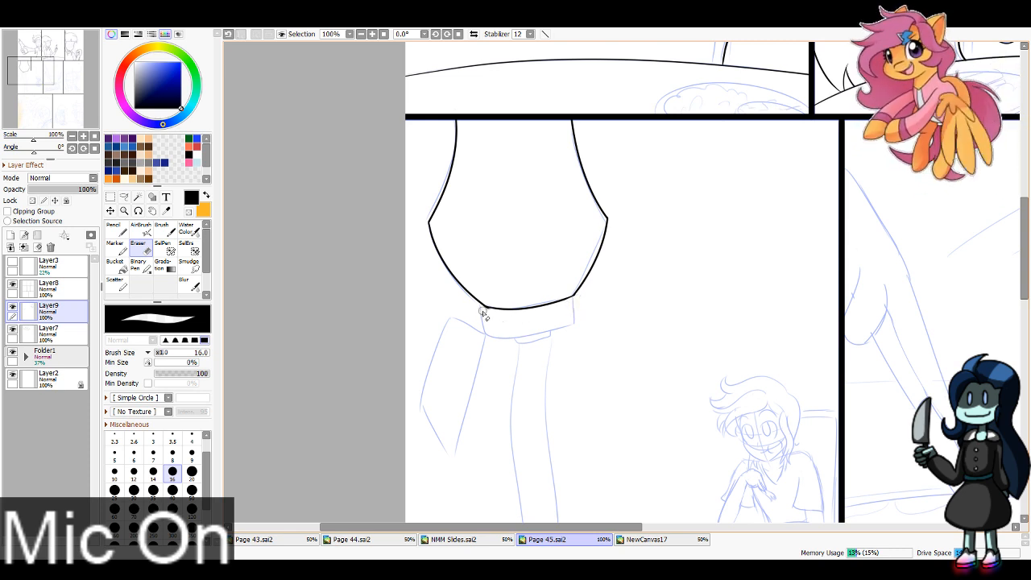
# Step: Ink the cap band beneath the syrup bottle and the small spout opening under it
pyautogui.press('n')
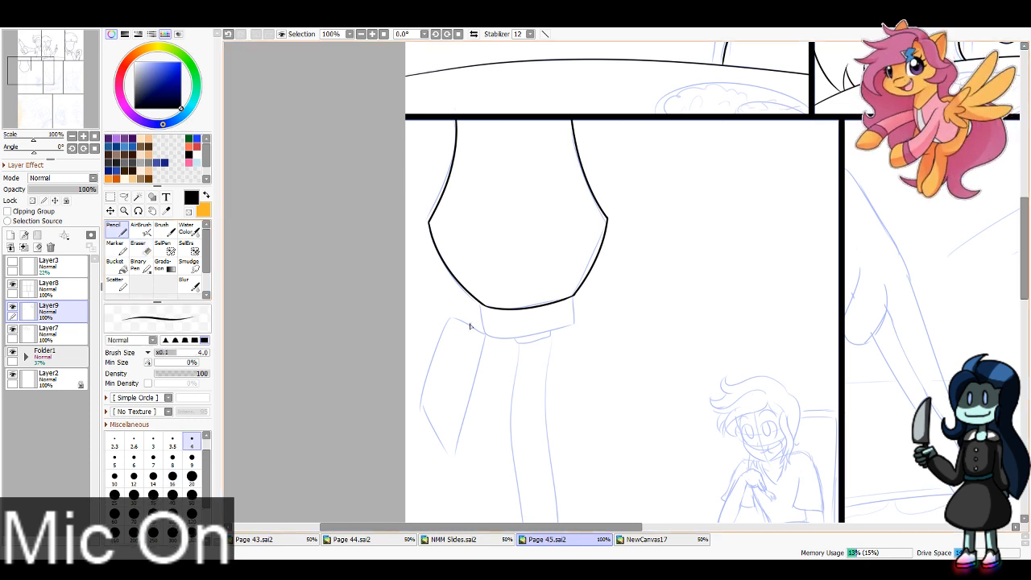
pyautogui.moveTo(486, 307)
pyautogui.mouseDown()
pyautogui.moveTo(488, 337)
pyautogui.moveTo(534, 340)
pyautogui.moveTo(575, 325)
pyautogui.moveTo(575, 298)
pyautogui.moveTo(575, 322)
pyautogui.mouseUp()
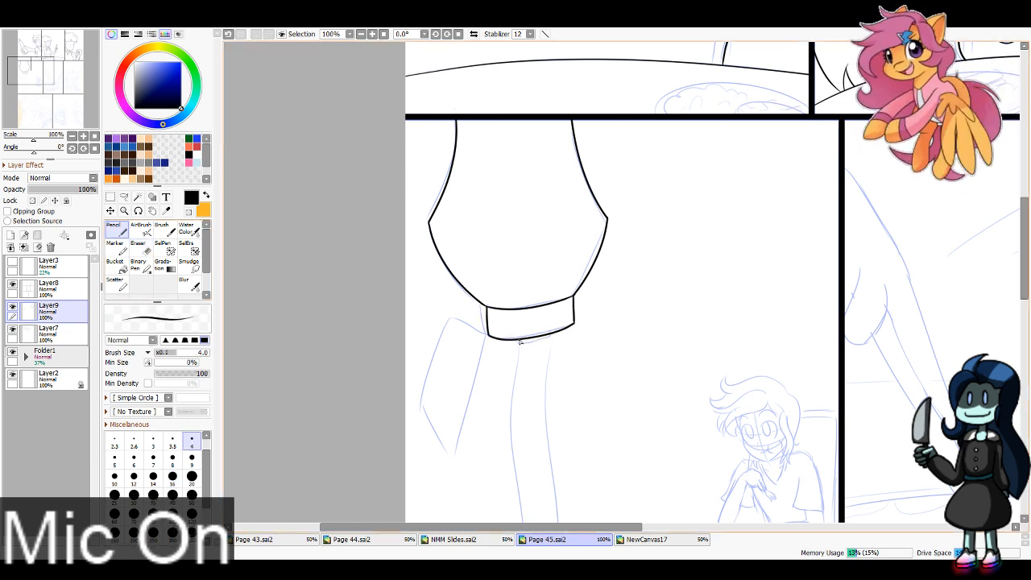
pyautogui.hotkey('ctrl', 'z')
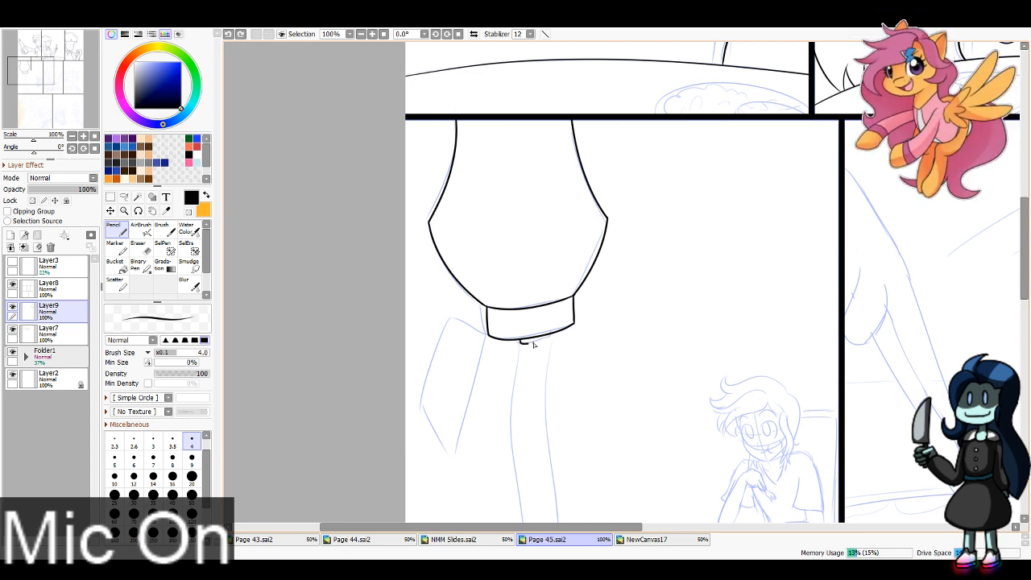
pyautogui.moveTo(533, 343); pyautogui.dragTo(551, 341)
pyautogui.hotkey('ctrl', 'z')
pyautogui.hotkey('ctrl', 'z')
pyautogui.hotkey('ctrl', 'z')
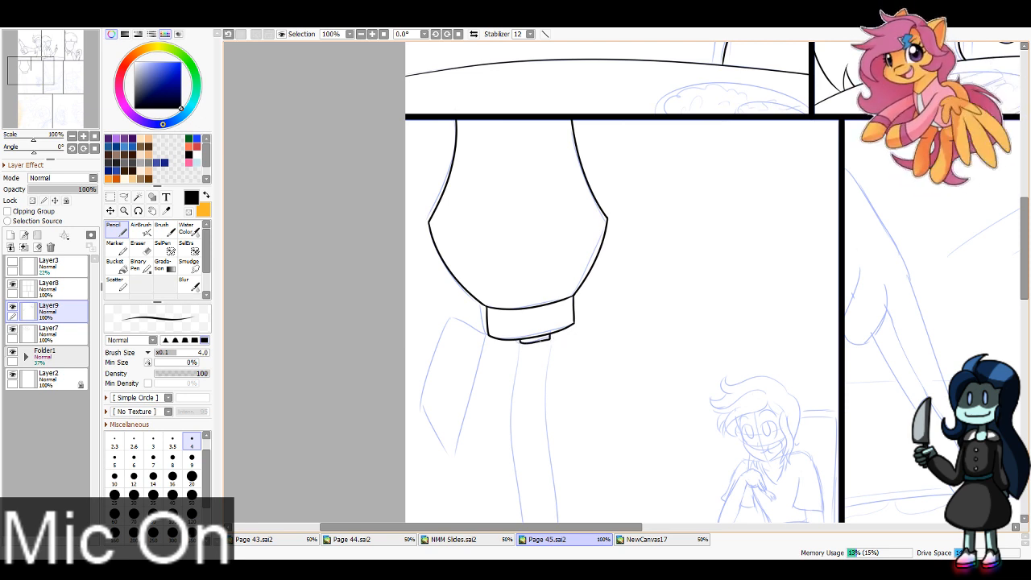
# Step: Ink the open flip lid hanging off the side of the cap band as a slanted, rounded rectangle
pyautogui.moveTo(488, 333)
pyautogui.mouseDown()
pyautogui.moveTo(432, 381)
pyautogui.moveTo(428, 419)
pyautogui.moveTo(470, 433)
pyautogui.mouseUp()
pyautogui.hotkey('ctrl', 'z')
pyautogui.moveTo(489, 336)
pyautogui.mouseDown()
pyautogui.moveTo(466, 418)
pyautogui.moveTo(436, 426)
pyautogui.moveTo(470, 424)
pyautogui.moveTo(427, 412)
pyautogui.moveTo(472, 426)
pyautogui.mouseUp()
pyautogui.hotkey('ctrl', 'z')
pyautogui.hotkey('ctrl', 'z')
pyautogui.hotkey('ctrl', 'z')
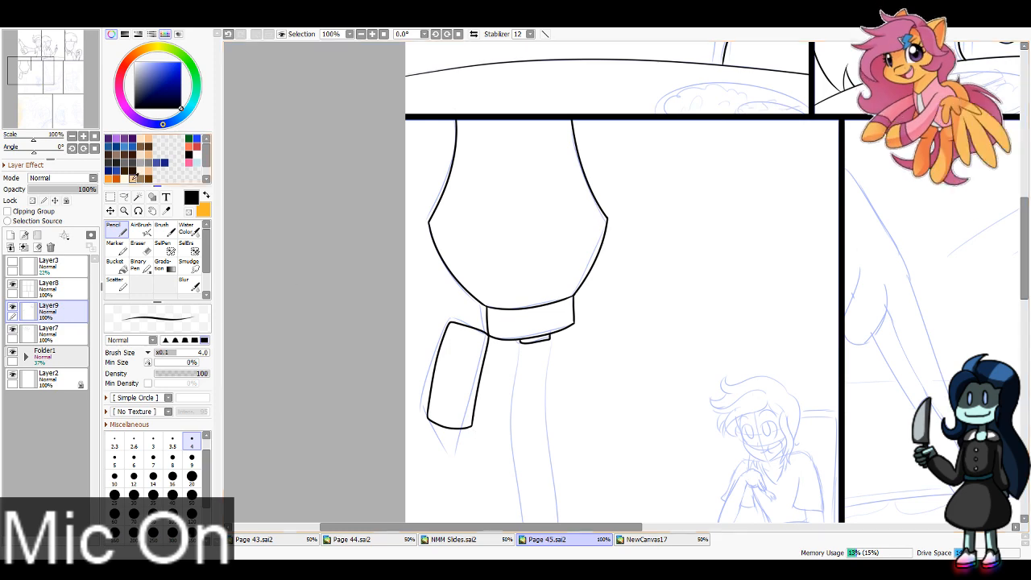
# Step: Check the finished syrup bottle on Page 44, then ink both wavy edges of Page 45's syrup stream down to the panel border
pyautogui.moveTo(49, 84); pyautogui.dragTo(48, 95)
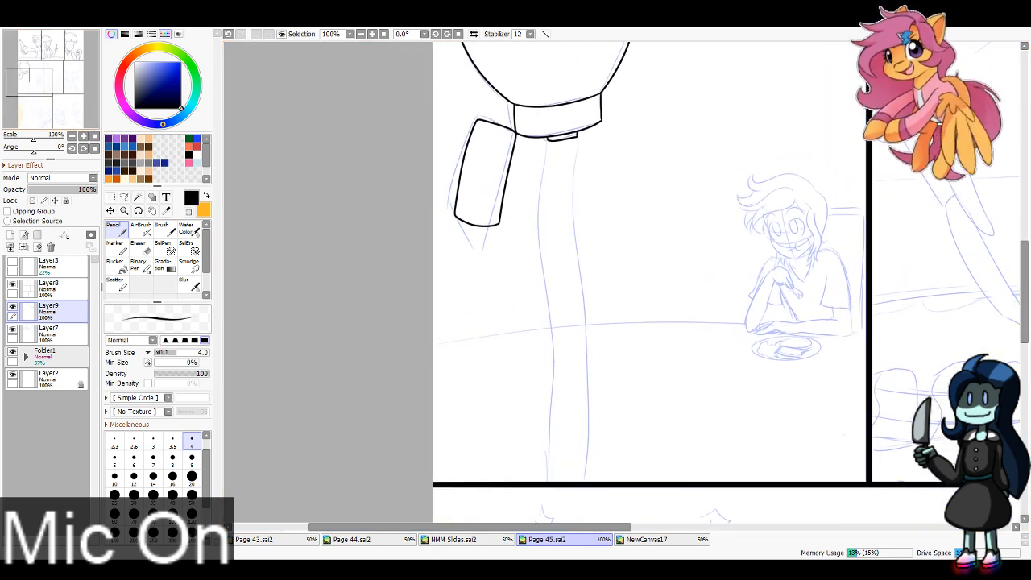
pyautogui.click(352, 539)
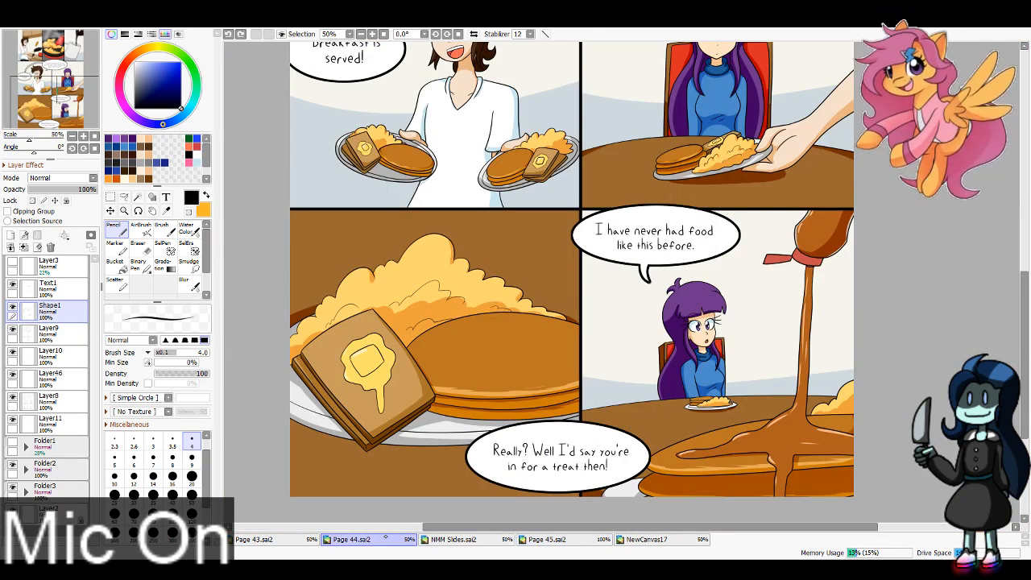
pyautogui.click(568, 539)
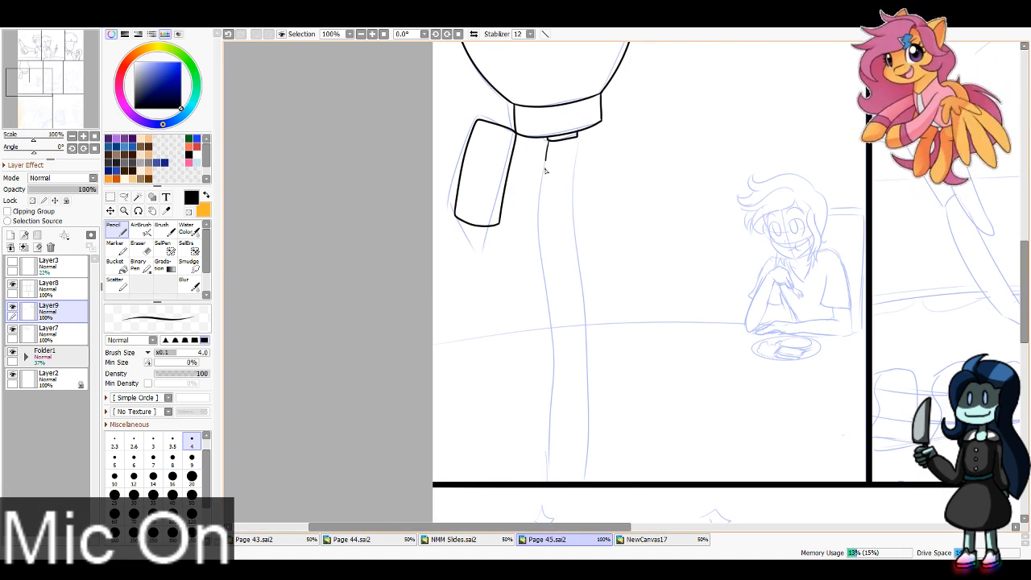
pyautogui.moveTo(544, 170)
pyautogui.mouseDown()
pyautogui.moveTo(555, 276)
pyautogui.moveTo(549, 482)
pyautogui.mouseUp()
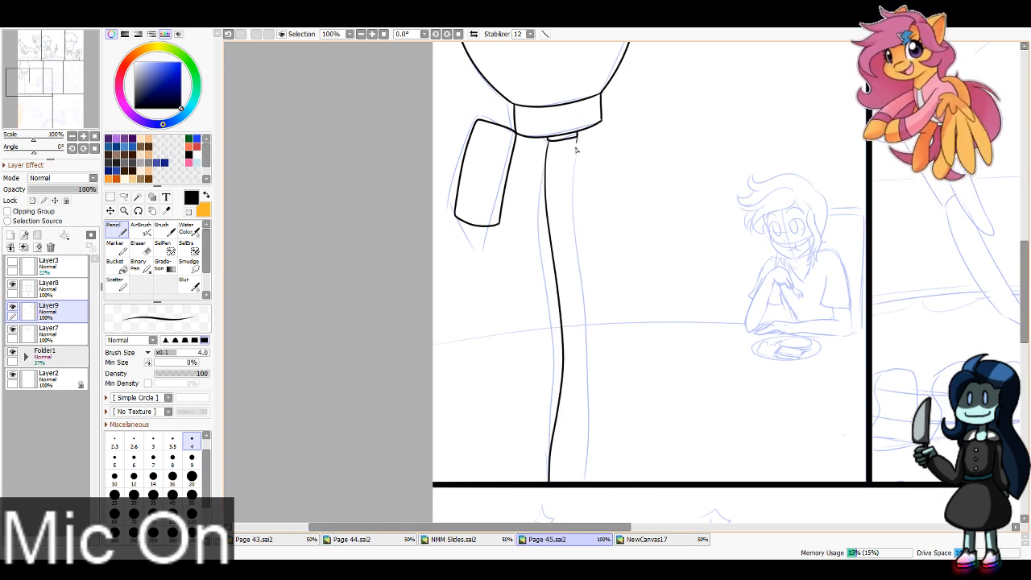
pyautogui.moveTo(575, 149); pyautogui.dragTo(575, 479)
pyautogui.hotkey('ctrl', 'z')
pyautogui.moveTo(577, 139)
pyautogui.mouseDown()
pyautogui.moveTo(589, 377)
pyautogui.moveTo(582, 482)
pyautogui.moveTo(578, 457)
pyautogui.mouseUp()
pyautogui.hotkey('ctrl', 'z')
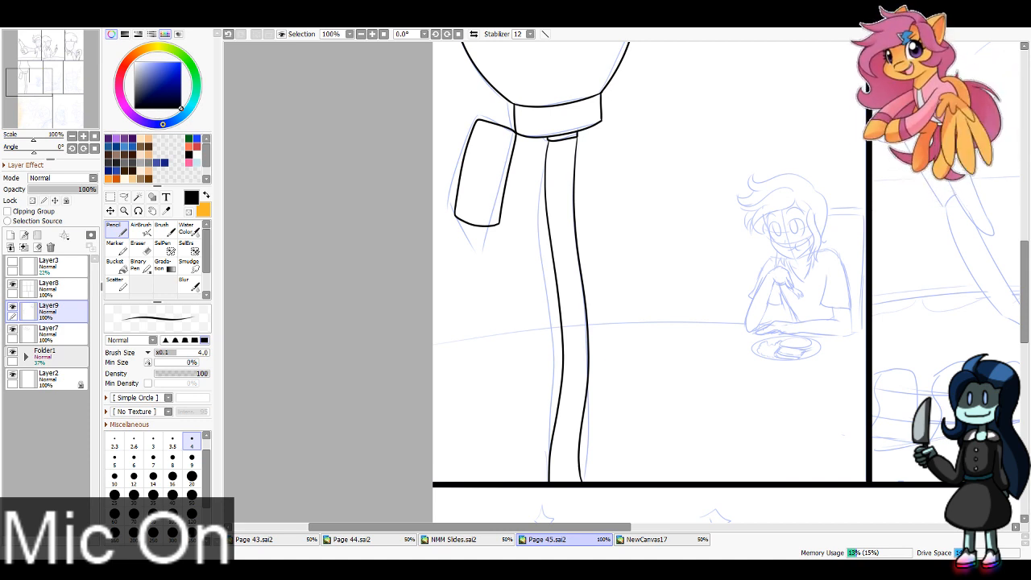
# Step: Ink the table's long curved edge across the full width of the syrup bottle panel
pyautogui.moveTo(30, 82); pyautogui.dragTo(66, 96)
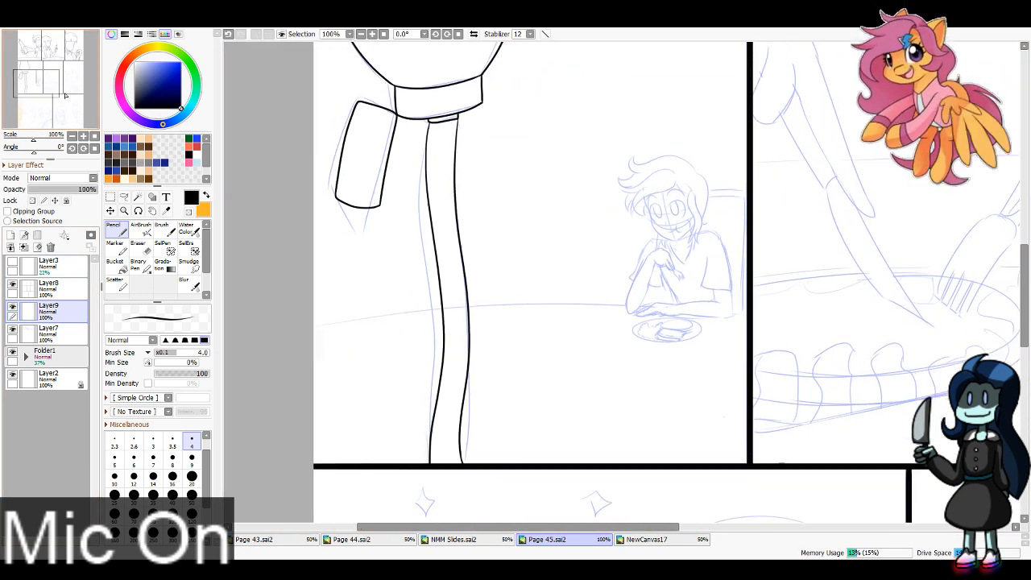
pyautogui.moveTo(295, 332); pyautogui.dragTo(839, 332)
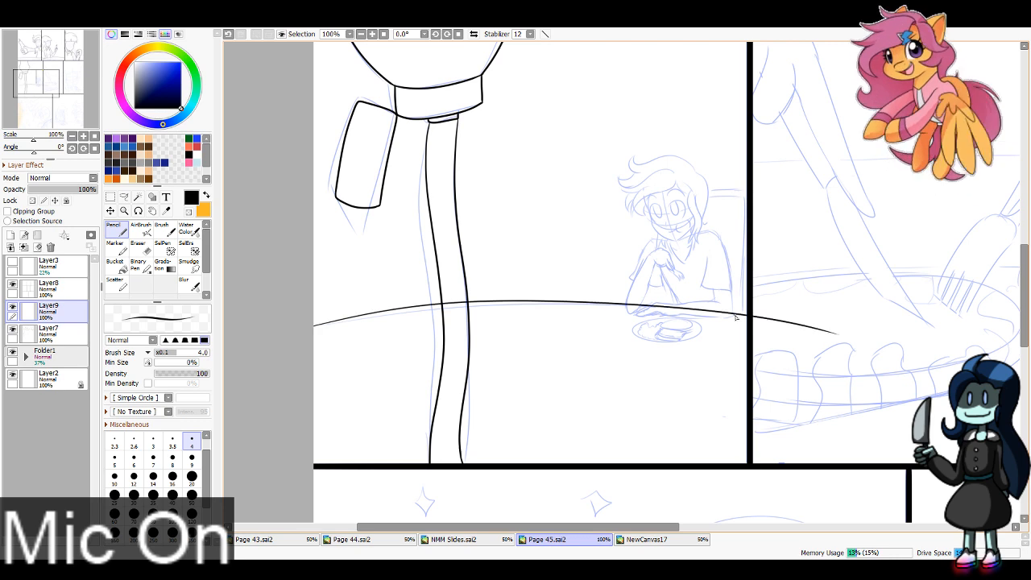
pyautogui.hotkey('ctrl', 'z')
pyautogui.moveTo(295, 330); pyautogui.dragTo(839, 331)
pyautogui.hotkey('ctrl', 'z')
pyautogui.moveTo(296, 335)
pyautogui.mouseDown()
pyautogui.moveTo(725, 311)
pyautogui.moveTo(866, 334)
pyautogui.mouseUp()
# Step: Erase the part of the table edge that runs past the panel border into the neighbouring panel with a size 40 eraser
pyautogui.press('e')
pyautogui.click(173, 490)
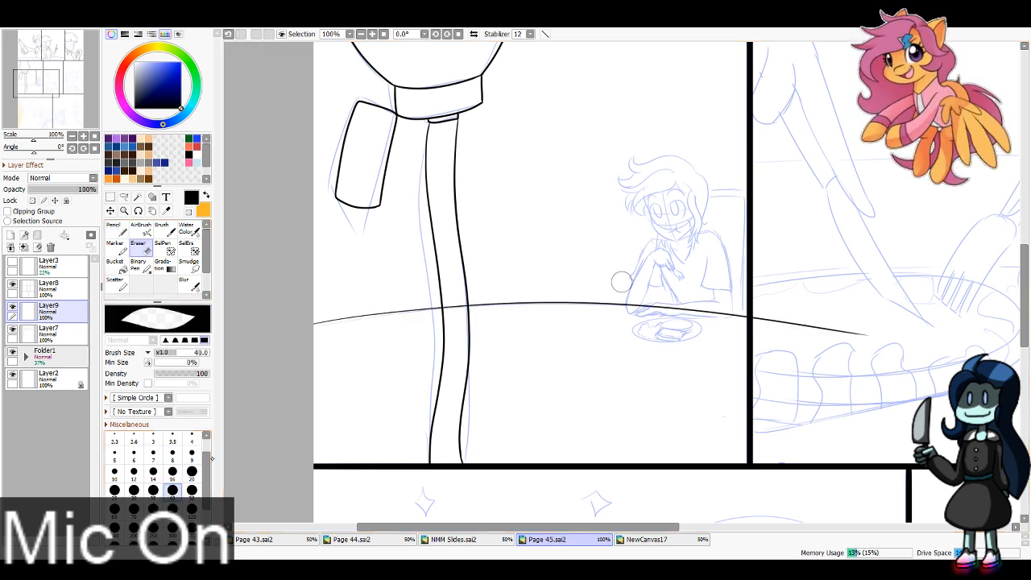
pyautogui.click(761, 319)
pyautogui.moveTo(765, 320); pyautogui.dragTo(958, 356)
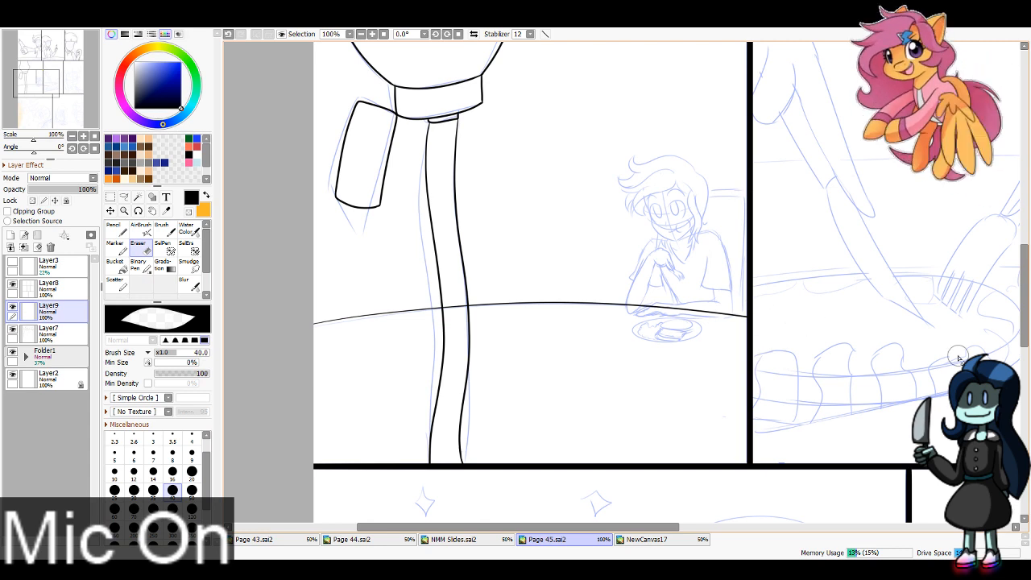
# Step: Ink the drooping fingers and underside of the seated character's raised hand in the fourth panel with the size 4 pencil
pyautogui.moveTo(452, 317)
pyautogui.mouseDown()
pyautogui.moveTo(453, 298)
pyautogui.moveTo(458, 314)
pyautogui.mouseUp()
pyautogui.moveTo(440, 107); pyautogui.dragTo(348, 152)
pyautogui.doubleClick(373, 34)
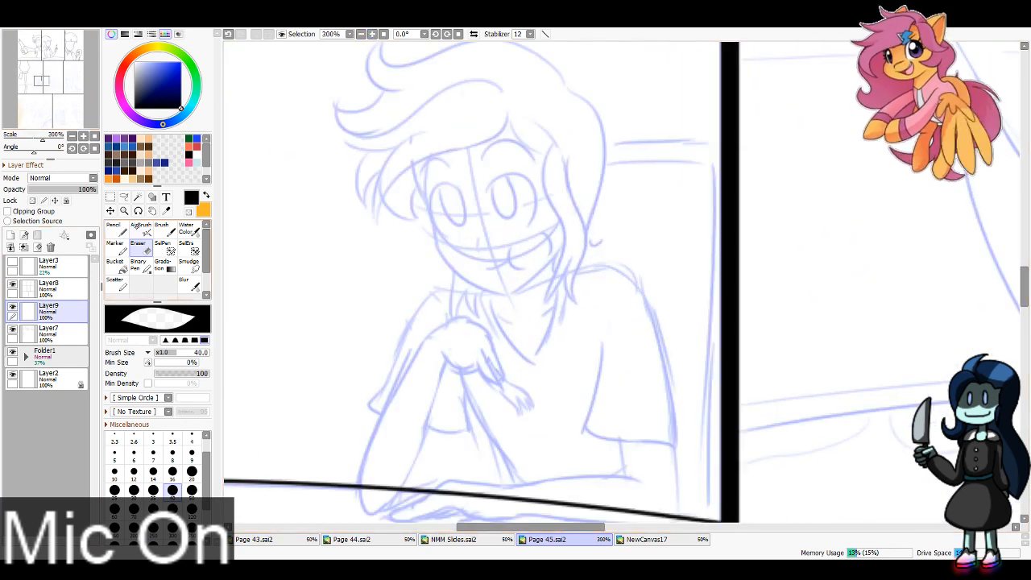
pyautogui.press('n')
pyautogui.moveTo(451, 322); pyautogui.dragTo(535, 239)
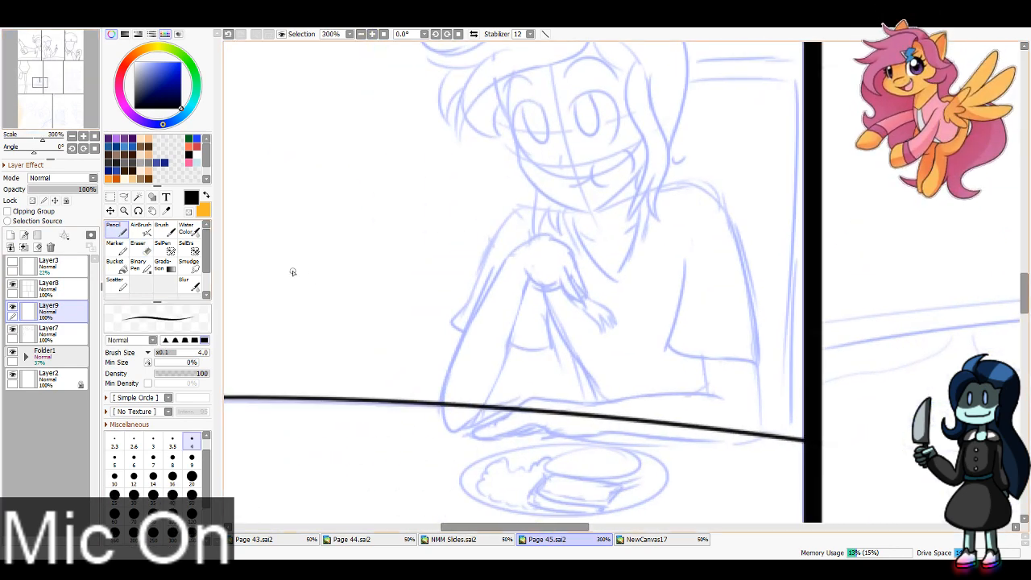
pyautogui.click(372, 34)
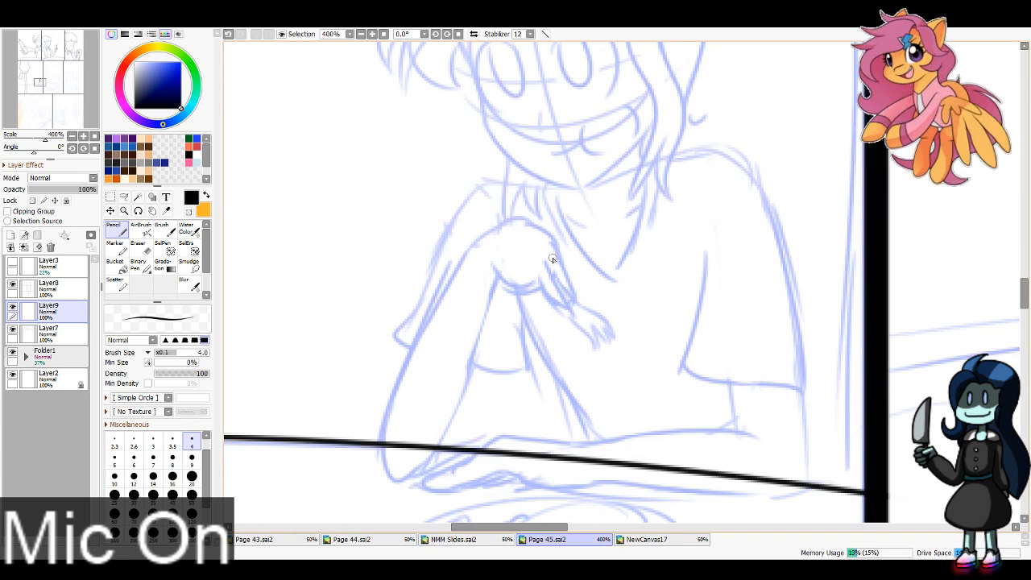
pyautogui.moveTo(552, 257); pyautogui.dragTo(580, 303)
pyautogui.moveTo(539, 269); pyautogui.dragTo(574, 315)
pyautogui.moveTo(531, 289)
pyautogui.mouseDown()
pyautogui.moveTo(571, 316)
pyautogui.moveTo(494, 269)
pyautogui.mouseUp()
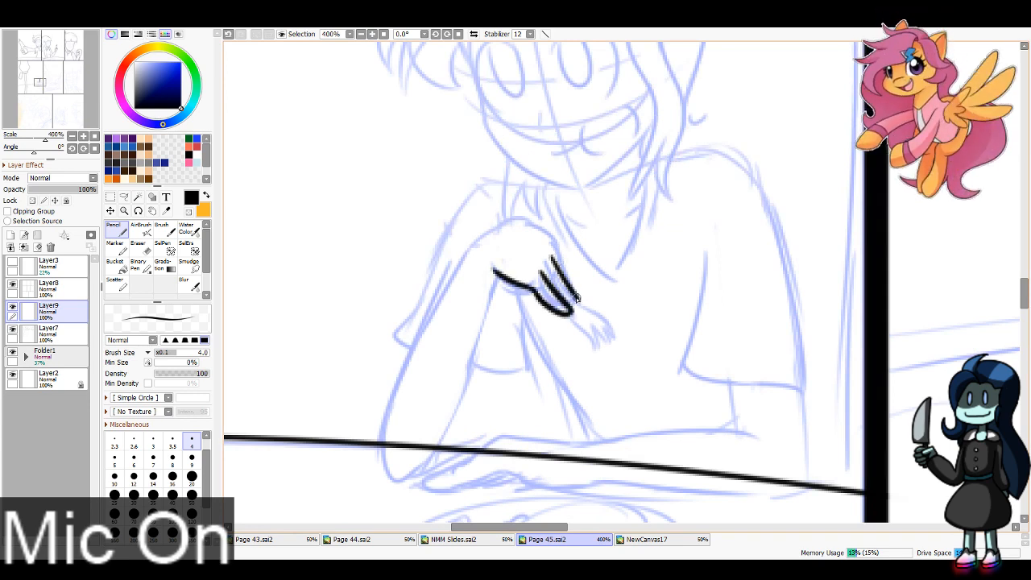
# Step: Ink the back of the raised hand and both edges of its forearm, rounding the elbow over the table edge
pyautogui.moveTo(576, 299)
pyautogui.mouseDown()
pyautogui.moveTo(556, 235)
pyautogui.moveTo(521, 220)
pyautogui.moveTo(467, 244)
pyautogui.moveTo(386, 439)
pyautogui.moveTo(464, 421)
pyautogui.mouseUp()
pyautogui.hotkey('ctrl', 'z')
pyautogui.moveTo(386, 437)
pyautogui.mouseDown()
pyautogui.moveTo(455, 426)
pyautogui.moveTo(385, 455)
pyautogui.moveTo(450, 437)
pyautogui.mouseUp()
pyautogui.hotkey('ctrl', 'z')
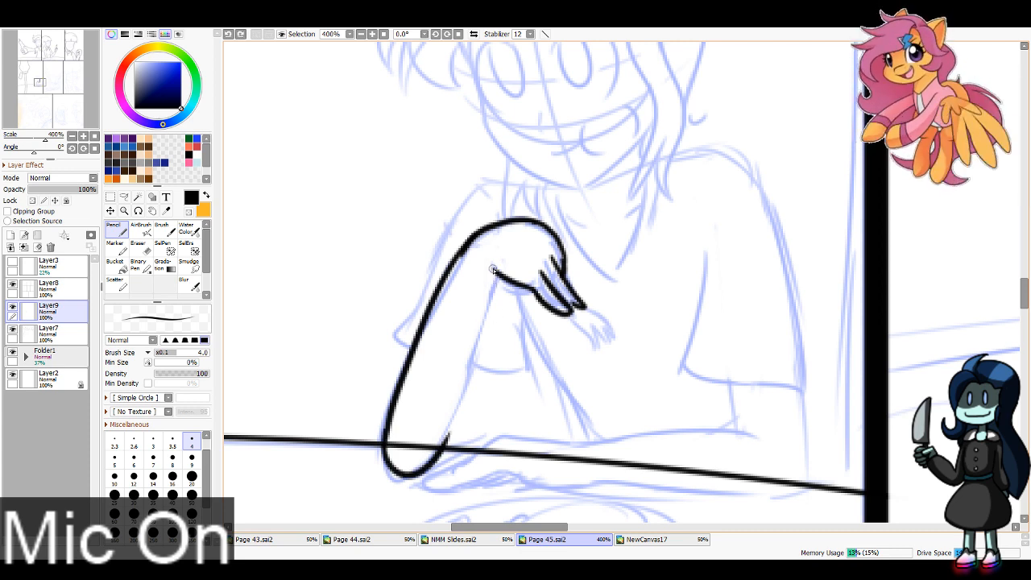
pyautogui.moveTo(492, 269); pyautogui.dragTo(451, 431)
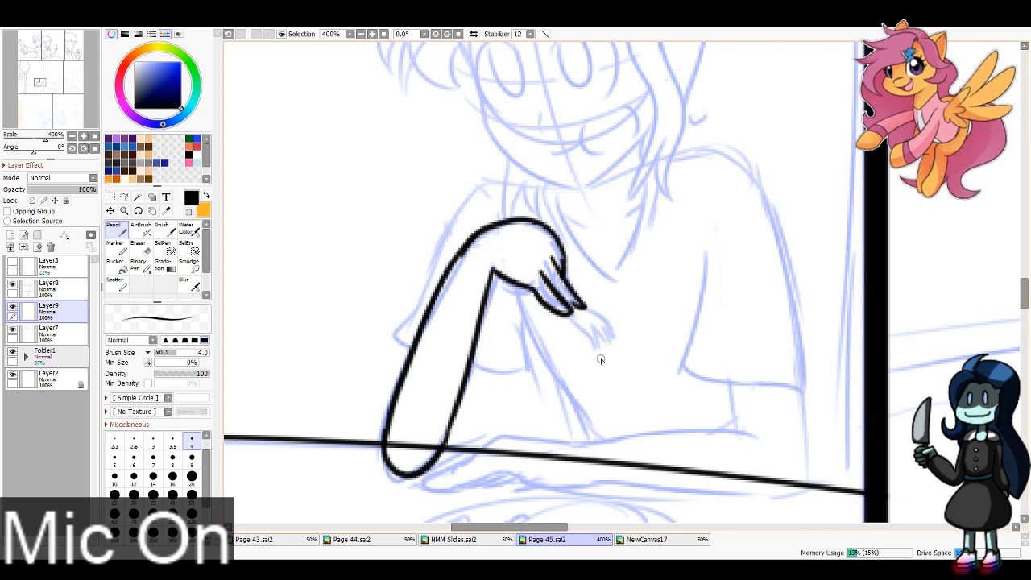
# Step: Erase the long pointed fingers of the raised hand and redraw them as short curled fingers
pyautogui.click(140, 249)
pyautogui.moveTo(569, 308); pyautogui.dragTo(550, 342)
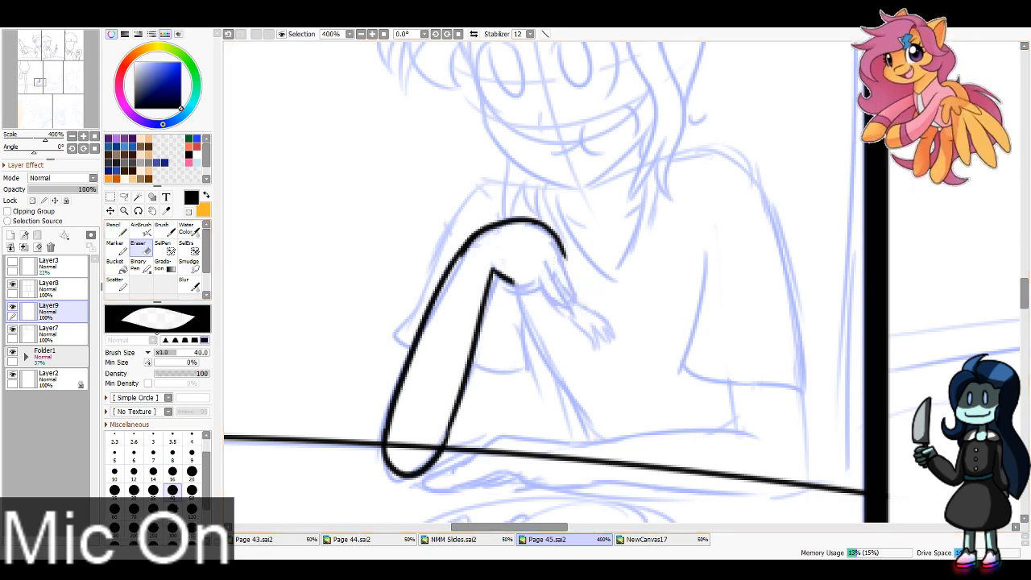
pyautogui.click(117, 230)
pyautogui.moveTo(545, 272)
pyautogui.mouseDown()
pyautogui.moveTo(533, 301)
pyautogui.moveTo(516, 295)
pyautogui.moveTo(550, 295)
pyautogui.mouseUp()
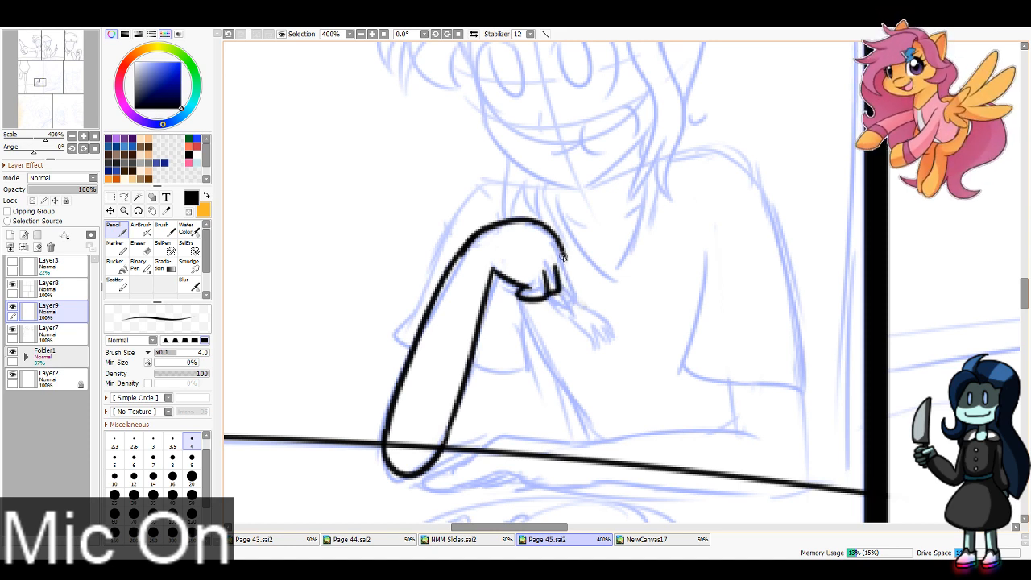
# Step: Ink the extended finger of the raised hand and the small pronged fork it holds
pyautogui.moveTo(563, 256); pyautogui.dragTo(581, 293)
pyautogui.moveTo(566, 268)
pyautogui.mouseDown()
pyautogui.moveTo(578, 304)
pyautogui.moveTo(583, 297)
pyautogui.moveTo(615, 338)
pyautogui.mouseUp()
pyautogui.moveTo(577, 308)
pyautogui.mouseDown()
pyautogui.moveTo(595, 346)
pyautogui.moveTo(600, 325)
pyautogui.moveTo(615, 345)
pyautogui.mouseUp()
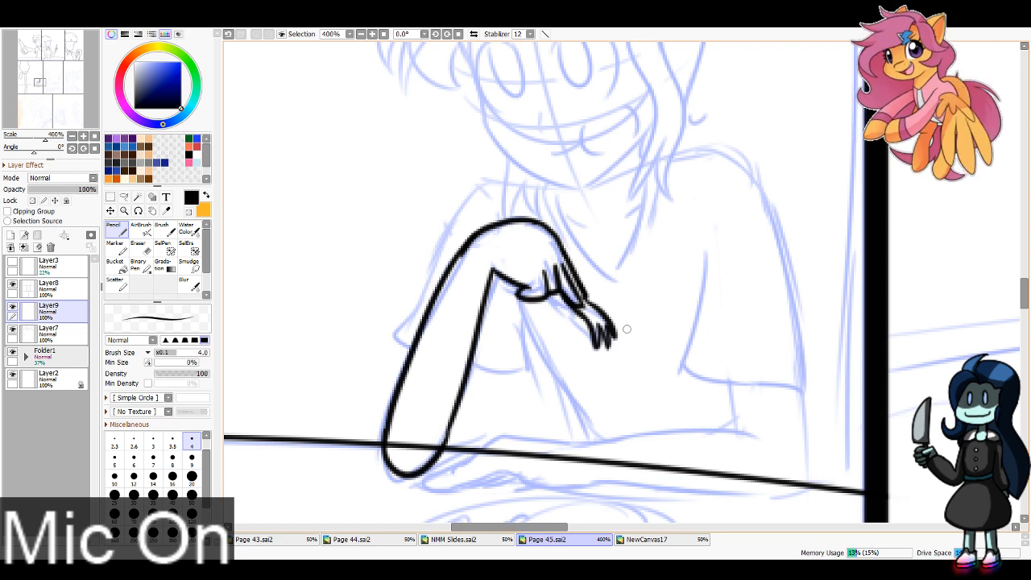
pyautogui.hotkey('ctrl', 'z')
pyautogui.hotkey('ctrl', 'z')
pyautogui.hotkey('ctrl', 'z')
pyautogui.hotkey('ctrl', 'z')
pyautogui.hotkey('ctrl', 'z')
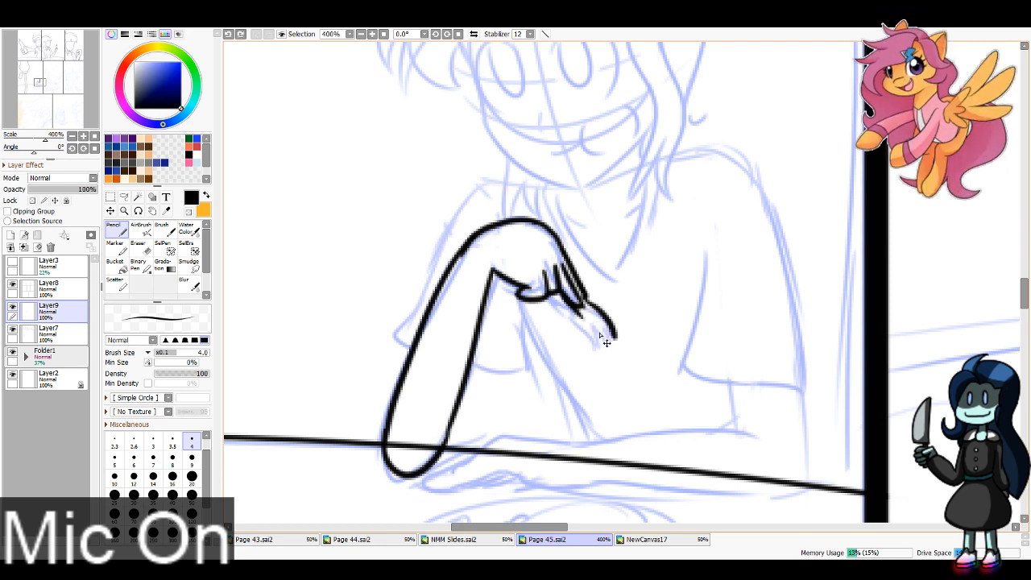
pyautogui.moveTo(578, 311)
pyautogui.mouseDown()
pyautogui.moveTo(600, 348)
pyautogui.moveTo(614, 337)
pyautogui.moveTo(610, 344)
pyautogui.mouseUp()
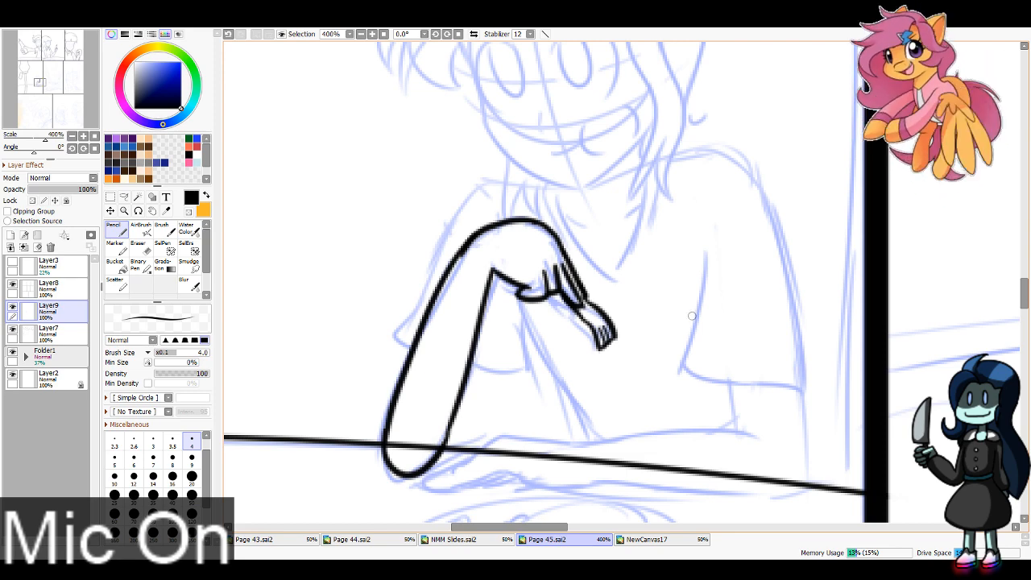
# Step: Ink the character's swept fringe and long side lock, plus the face outline with the small hair tufts under the jaw
pyautogui.moveTo(259, 196); pyautogui.dragTo(332, 418)
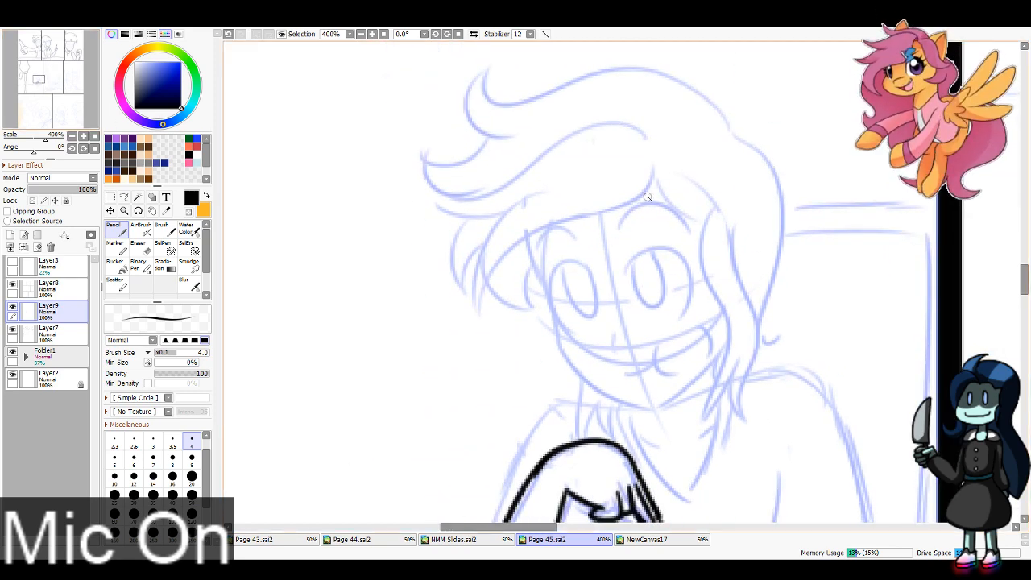
pyautogui.moveTo(654, 183)
pyautogui.mouseDown()
pyautogui.moveTo(573, 216)
pyautogui.moveTo(483, 316)
pyautogui.moveTo(556, 188)
pyautogui.moveTo(423, 199)
pyautogui.moveTo(650, 126)
pyautogui.mouseUp()
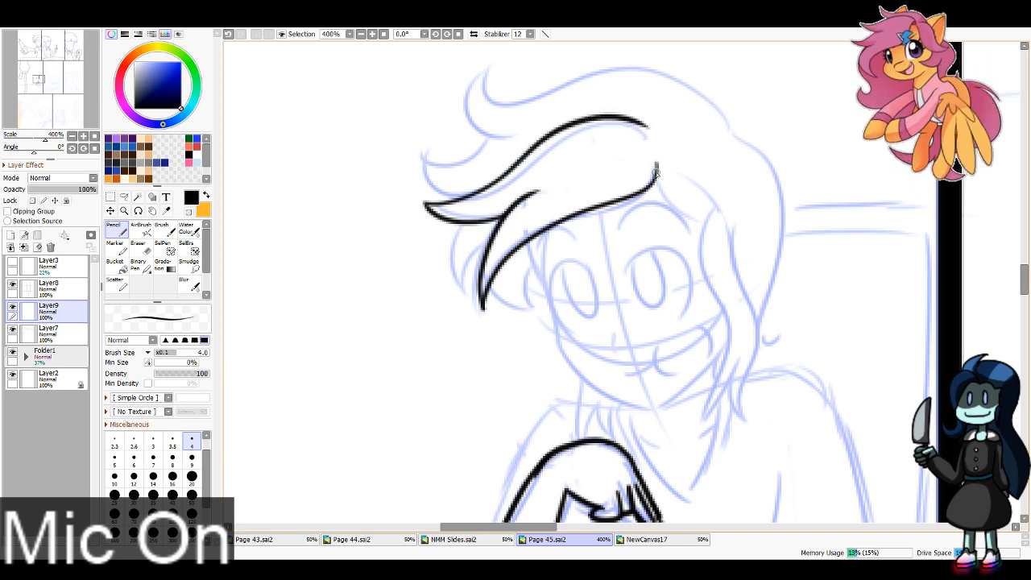
pyautogui.moveTo(655, 171)
pyautogui.mouseDown()
pyautogui.moveTo(726, 208)
pyautogui.moveTo(708, 222)
pyautogui.moveTo(733, 330)
pyautogui.moveTo(713, 431)
pyautogui.moveTo(746, 368)
pyautogui.moveTo(752, 421)
pyautogui.moveTo(740, 229)
pyautogui.mouseUp()
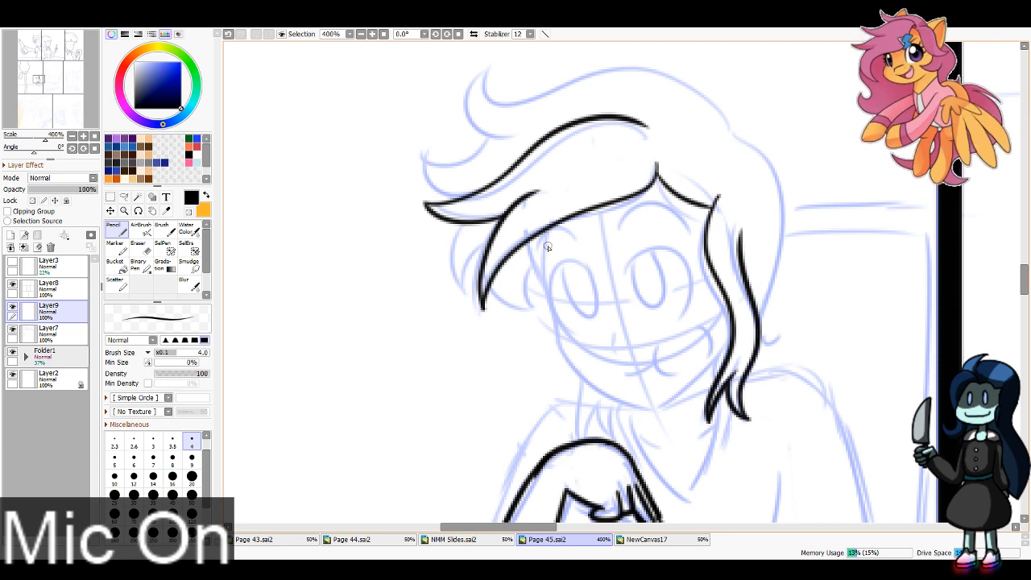
pyautogui.moveTo(527, 240)
pyautogui.mouseDown()
pyautogui.moveTo(558, 332)
pyautogui.moveTo(619, 400)
pyautogui.moveTo(659, 406)
pyautogui.moveTo(691, 395)
pyautogui.mouseUp()
pyautogui.moveTo(581, 383)
pyautogui.mouseDown()
pyautogui.moveTo(585, 434)
pyautogui.moveTo(599, 402)
pyautogui.moveTo(612, 438)
pyautogui.moveTo(620, 396)
pyautogui.mouseUp()
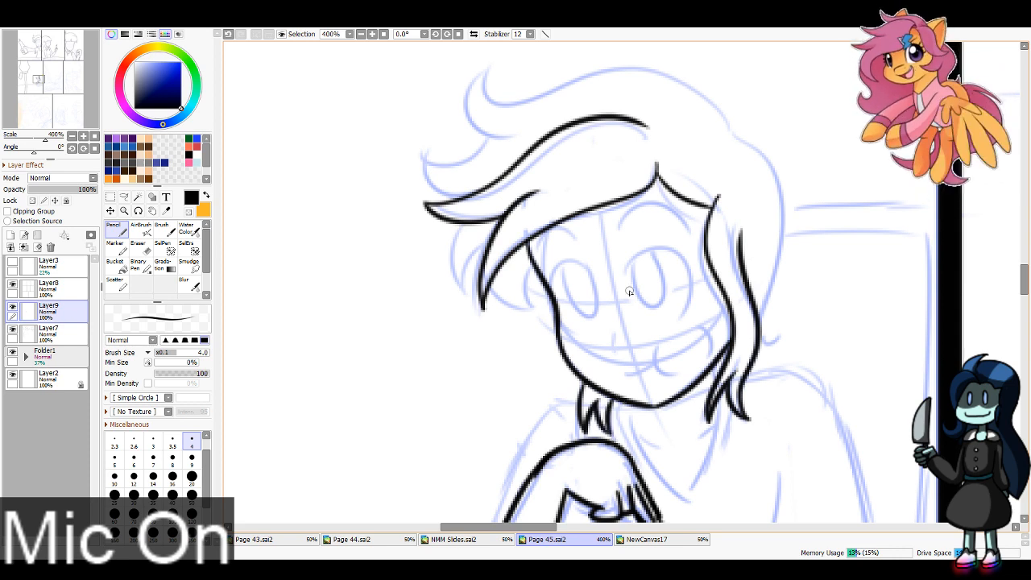
# Step: Ink the outer hair contour over the crown, the spiky strands by the cheek and the back hair ending in a flick
pyautogui.moveTo(731, 132)
pyautogui.mouseDown()
pyautogui.moveTo(632, 62)
pyautogui.moveTo(483, 63)
pyautogui.moveTo(465, 90)
pyautogui.moveTo(481, 143)
pyautogui.moveTo(417, 159)
pyautogui.moveTo(434, 197)
pyautogui.moveTo(459, 195)
pyautogui.moveTo(469, 298)
pyautogui.moveTo(484, 248)
pyautogui.moveTo(515, 313)
pyautogui.moveTo(540, 259)
pyautogui.mouseUp()
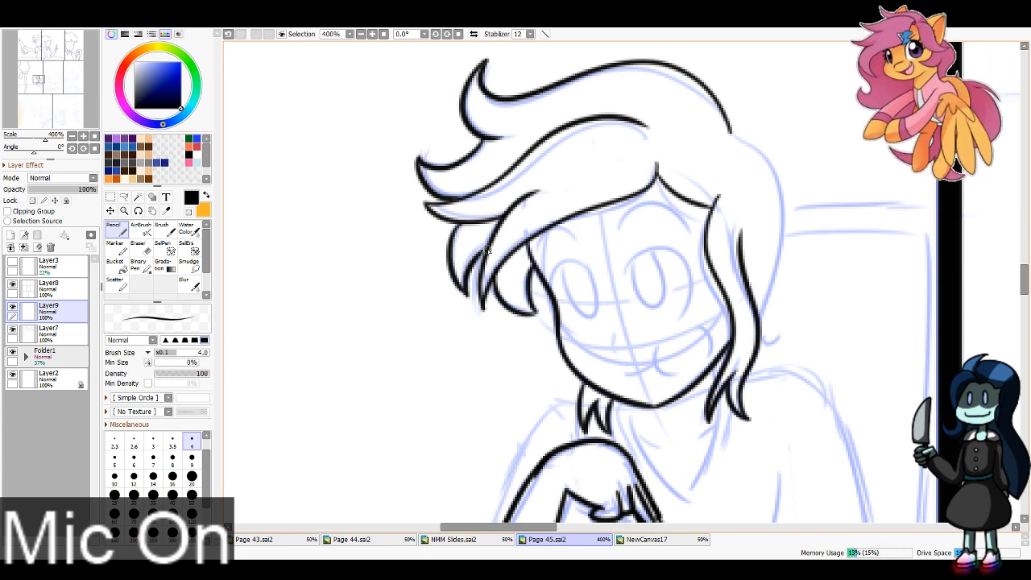
pyautogui.moveTo(731, 127)
pyautogui.mouseDown()
pyautogui.moveTo(779, 228)
pyautogui.moveTo(752, 343)
pyautogui.mouseUp()
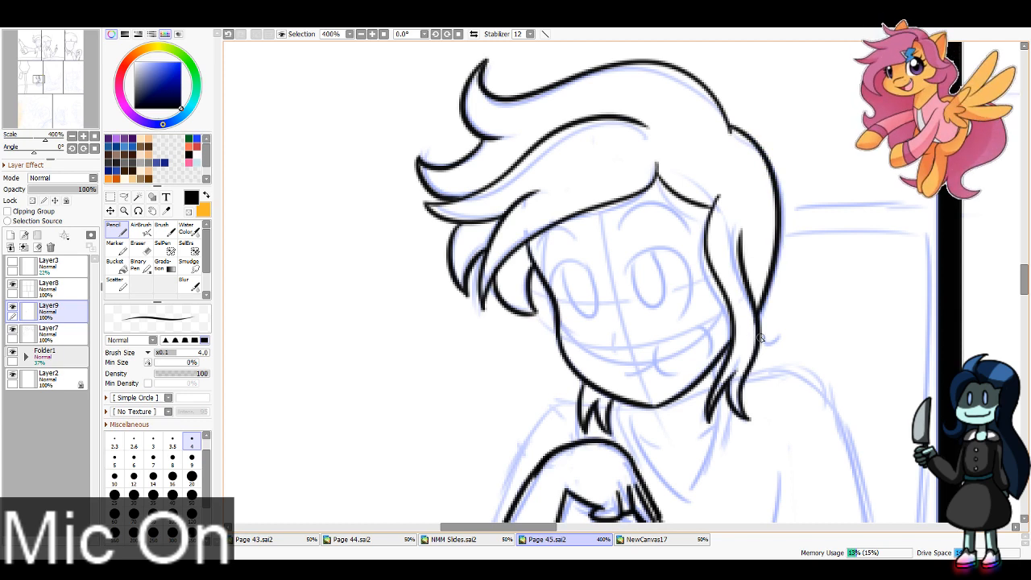
pyautogui.hotkey('ctrl', 'z')
pyautogui.moveTo(730, 127)
pyautogui.mouseDown()
pyautogui.moveTo(771, 170)
pyautogui.moveTo(759, 338)
pyautogui.moveTo(776, 340)
pyautogui.moveTo(782, 326)
pyautogui.moveTo(758, 349)
pyautogui.mouseUp()
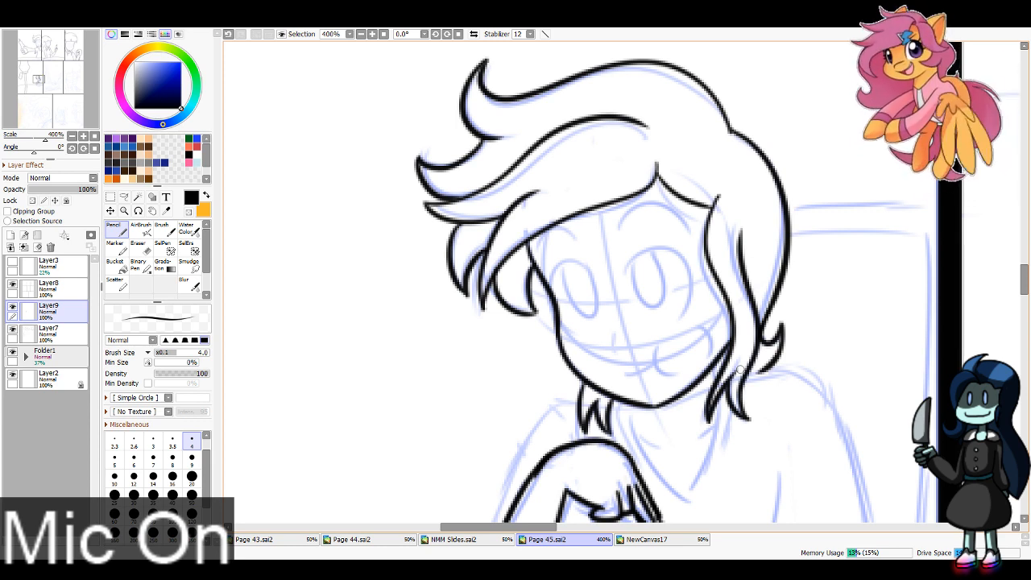
# Step: Ink the character's shirt with its V-neckline, both shoulders and both short sleeves
pyautogui.moveTo(740, 370)
pyautogui.mouseDown()
pyautogui.moveTo(447, 143)
pyautogui.moveTo(520, 149)
pyautogui.mouseUp()
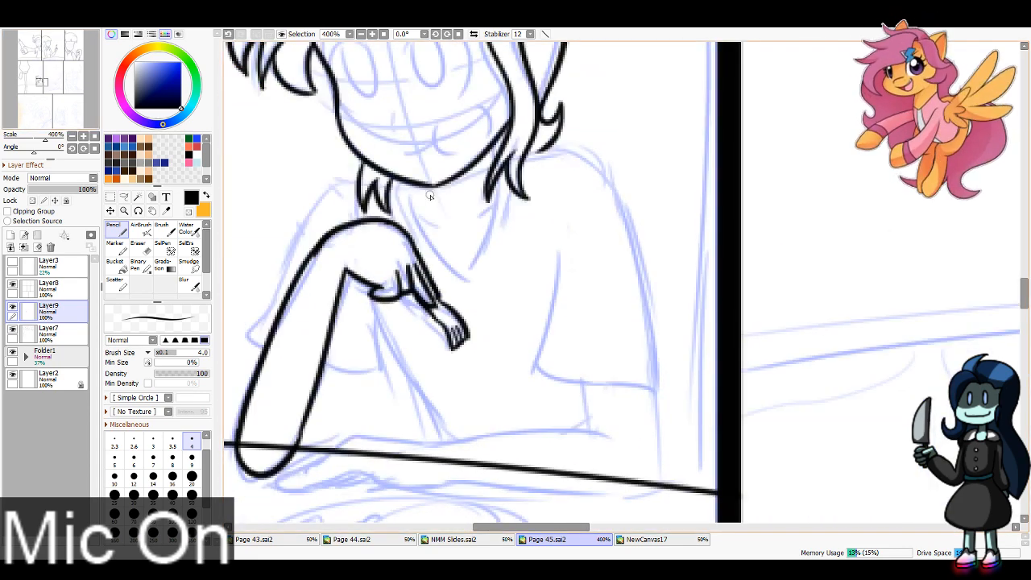
pyautogui.moveTo(410, 189); pyautogui.dragTo(473, 277)
pyautogui.hotkey('ctrl', 'z')
pyautogui.moveTo(409, 188)
pyautogui.mouseDown()
pyautogui.moveTo(466, 275)
pyautogui.moveTo(498, 198)
pyautogui.mouseUp()
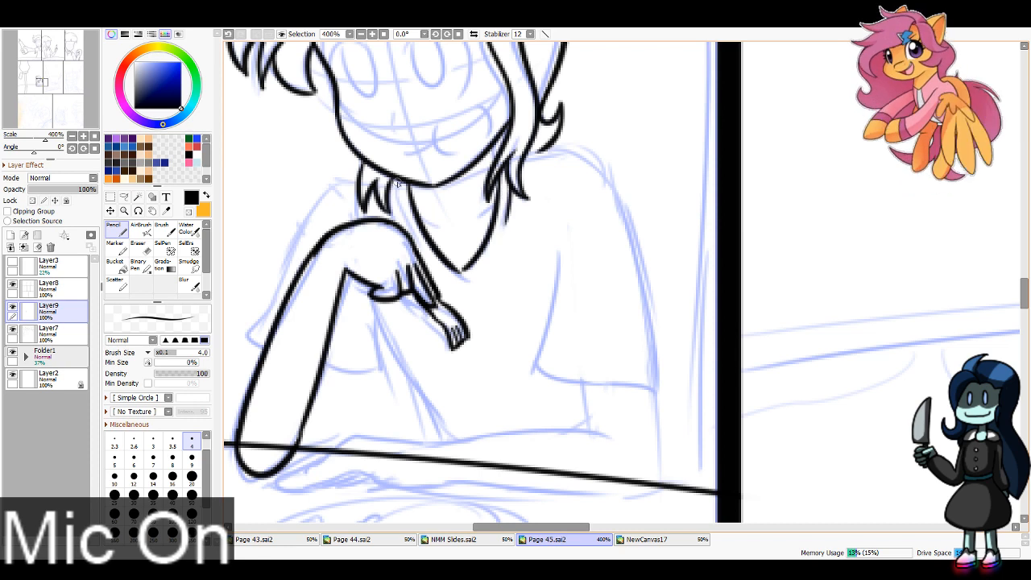
pyautogui.moveTo(370, 183)
pyautogui.mouseDown()
pyautogui.moveTo(331, 191)
pyautogui.moveTo(261, 342)
pyautogui.mouseUp()
pyautogui.moveTo(374, 303)
pyautogui.mouseDown()
pyautogui.moveTo(381, 370)
pyautogui.moveTo(327, 362)
pyautogui.moveTo(300, 445)
pyautogui.mouseUp()
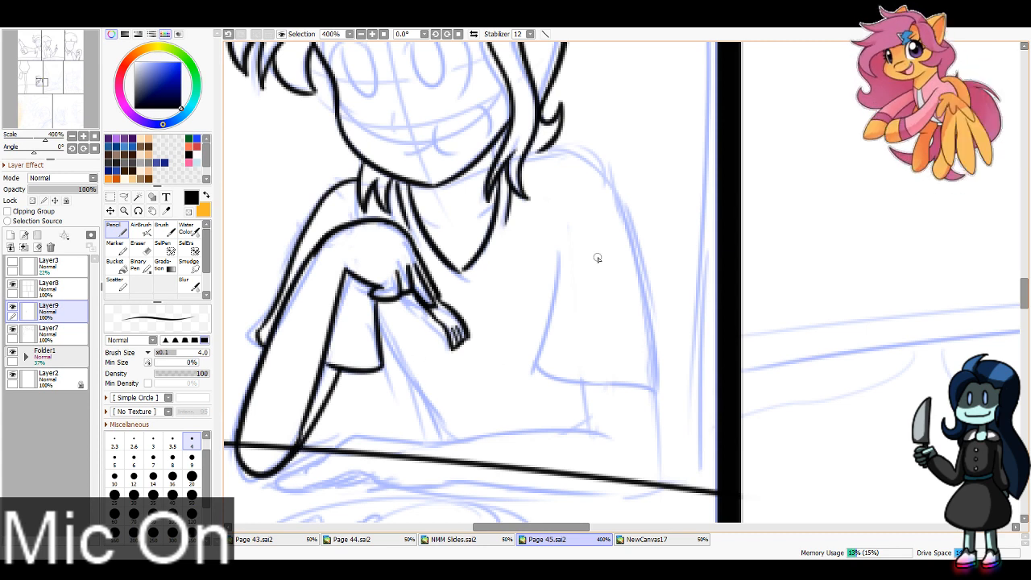
pyautogui.moveTo(533, 152)
pyautogui.mouseDown()
pyautogui.moveTo(641, 294)
pyautogui.moveTo(654, 363)
pyautogui.mouseUp()
pyautogui.moveTo(643, 326)
pyautogui.mouseDown()
pyautogui.moveTo(659, 389)
pyautogui.moveTo(550, 377)
pyautogui.moveTo(599, 381)
pyautogui.moveTo(549, 364)
pyautogui.moveTo(549, 231)
pyautogui.mouseUp()
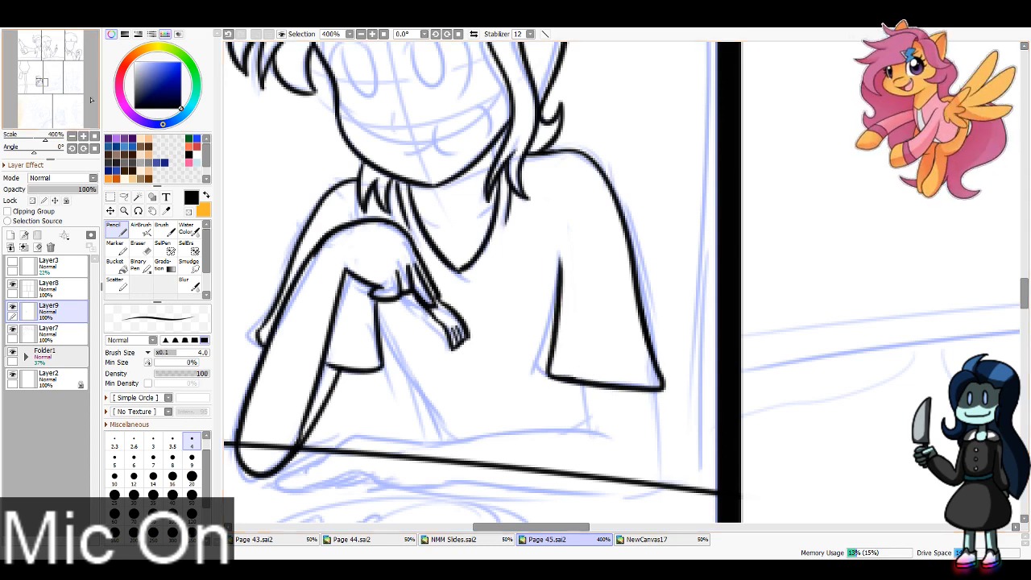
# Step: Rotate the canvas to -11.3° and ink the upper arm and forearm resting along the table
pyautogui.moveTo(451, 363); pyautogui.dragTo(631, 216)
pyautogui.click(436, 34)
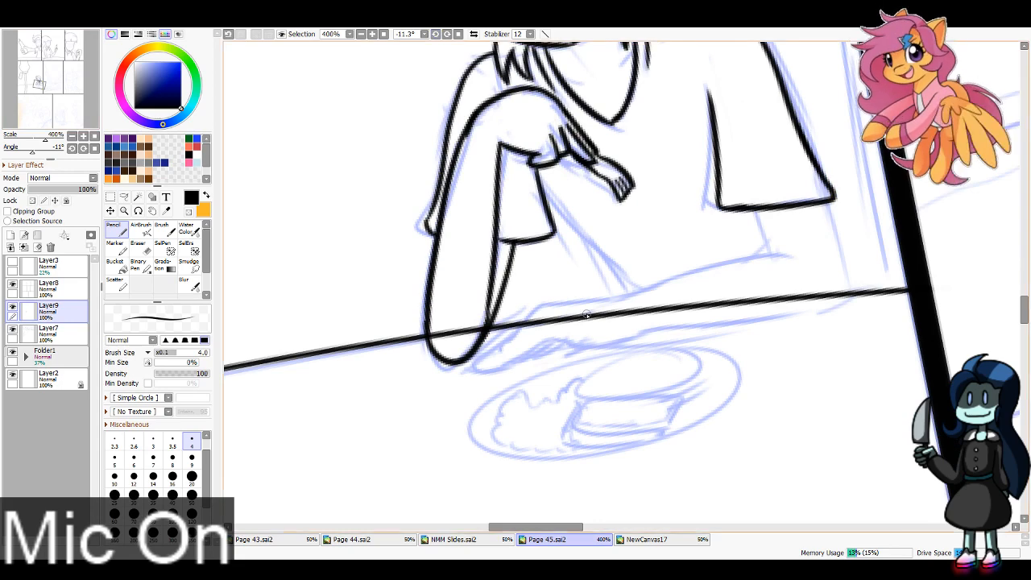
pyautogui.moveTo(604, 300); pyautogui.dragTo(790, 253)
pyautogui.moveTo(759, 203); pyautogui.dragTo(765, 250)
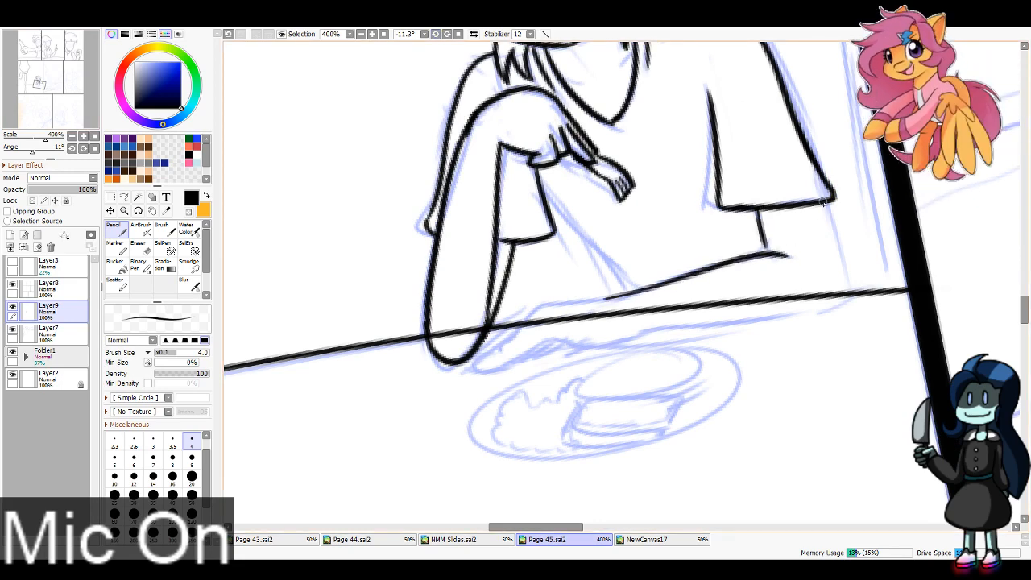
pyautogui.moveTo(830, 198)
pyautogui.mouseDown()
pyautogui.moveTo(836, 233)
pyautogui.moveTo(830, 313)
pyautogui.moveTo(652, 341)
pyautogui.mouseUp()
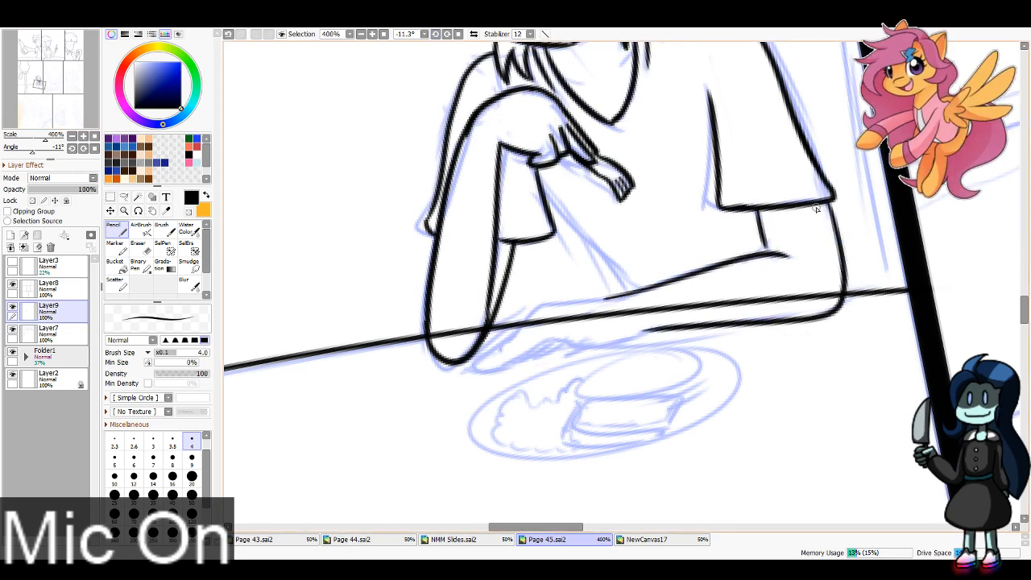
pyautogui.moveTo(767, 254); pyautogui.dragTo(760, 206)
pyautogui.moveTo(610, 296)
pyautogui.mouseDown()
pyautogui.moveTo(534, 316)
pyautogui.moveTo(485, 368)
pyautogui.moveTo(552, 342)
pyautogui.moveTo(592, 348)
pyautogui.moveTo(654, 327)
pyautogui.mouseUp()
# Step: Ink the slender overlapping fingers of the hand lying on the table and the torso line between the two arms
pyautogui.moveTo(542, 303)
pyautogui.mouseDown()
pyautogui.moveTo(509, 331)
pyautogui.moveTo(502, 355)
pyautogui.moveTo(521, 316)
pyautogui.moveTo(478, 350)
pyautogui.mouseUp()
pyautogui.hotkey('ctrl', 'z')
pyautogui.hotkey('ctrl', 'z')
pyautogui.hotkey('ctrl', 'z')
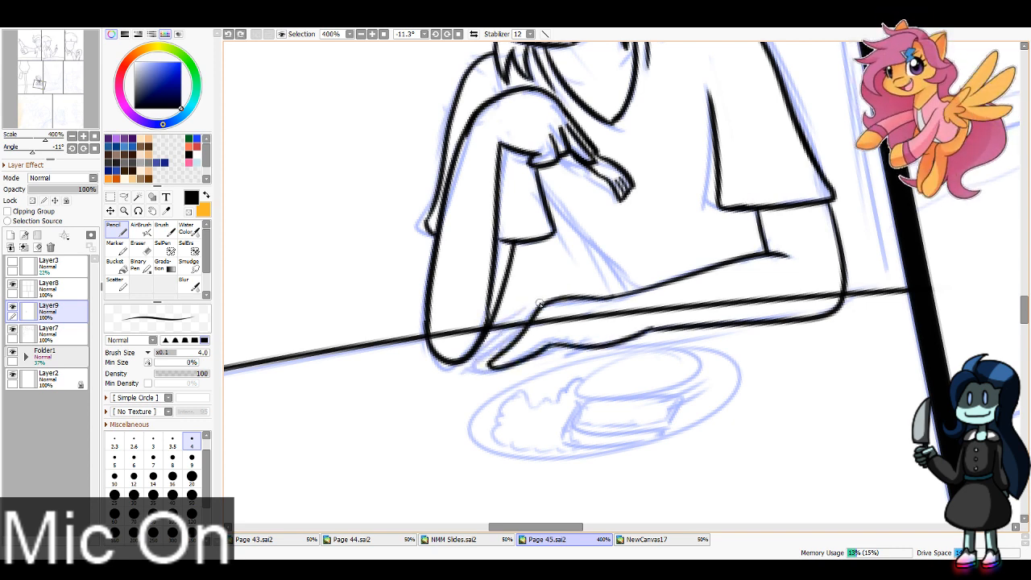
pyautogui.moveTo(543, 303); pyautogui.dragTo(467, 372)
pyautogui.hotkey('ctrl', 'z')
pyautogui.hotkey('ctrl', 'z')
pyautogui.moveTo(466, 371); pyautogui.dragTo(495, 361)
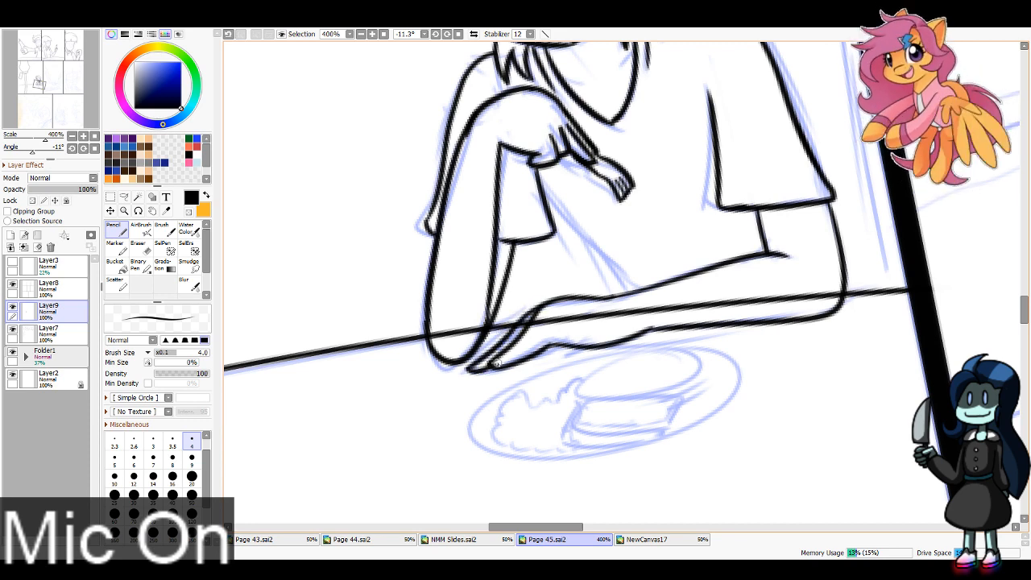
pyautogui.hotkey('ctrl', 'z')
pyautogui.hotkey('ctrl', 'z')
pyautogui.moveTo(540, 306); pyautogui.dragTo(501, 358)
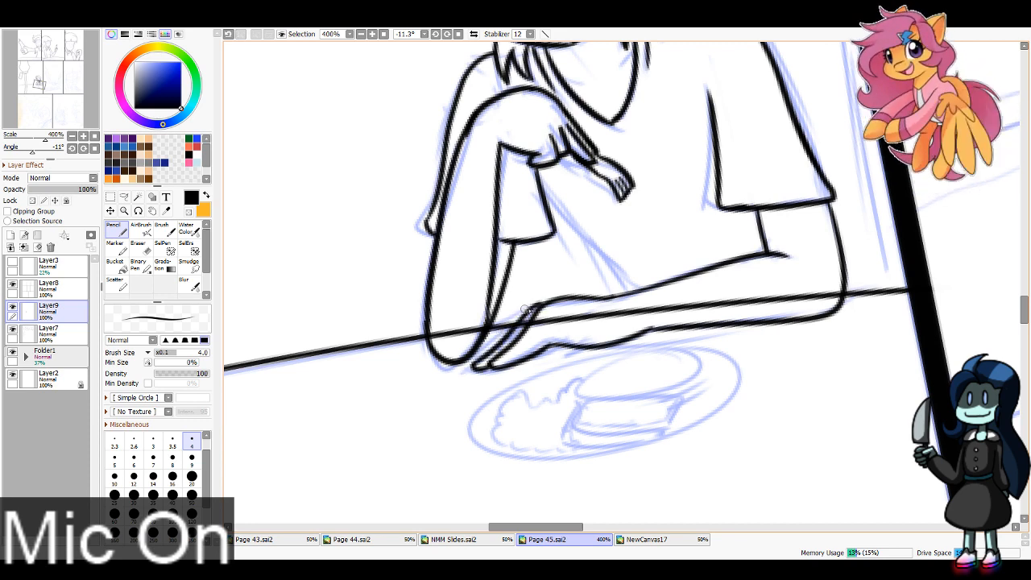
pyautogui.moveTo(525, 308)
pyautogui.mouseDown()
pyautogui.moveTo(469, 359)
pyautogui.moveTo(506, 344)
pyautogui.mouseUp()
pyautogui.moveTo(546, 190); pyautogui.dragTo(622, 296)
# Step: Erase the table edge on Layer7 where it crosses the character's arms, using a size 16 eraser
pyautogui.click(49, 331)
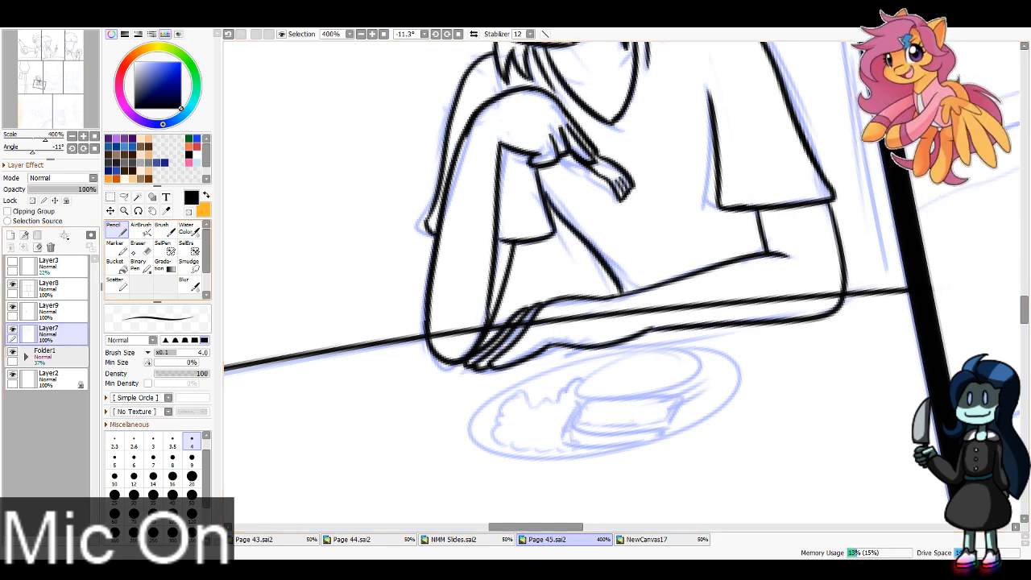
pyautogui.press('e')
pyautogui.click(173, 473)
pyautogui.moveTo(452, 337)
pyautogui.mouseDown()
pyautogui.moveTo(480, 315)
pyautogui.moveTo(497, 356)
pyautogui.moveTo(539, 321)
pyautogui.moveTo(532, 333)
pyautogui.moveTo(718, 303)
pyautogui.moveTo(747, 310)
pyautogui.moveTo(815, 289)
pyautogui.mouseUp()
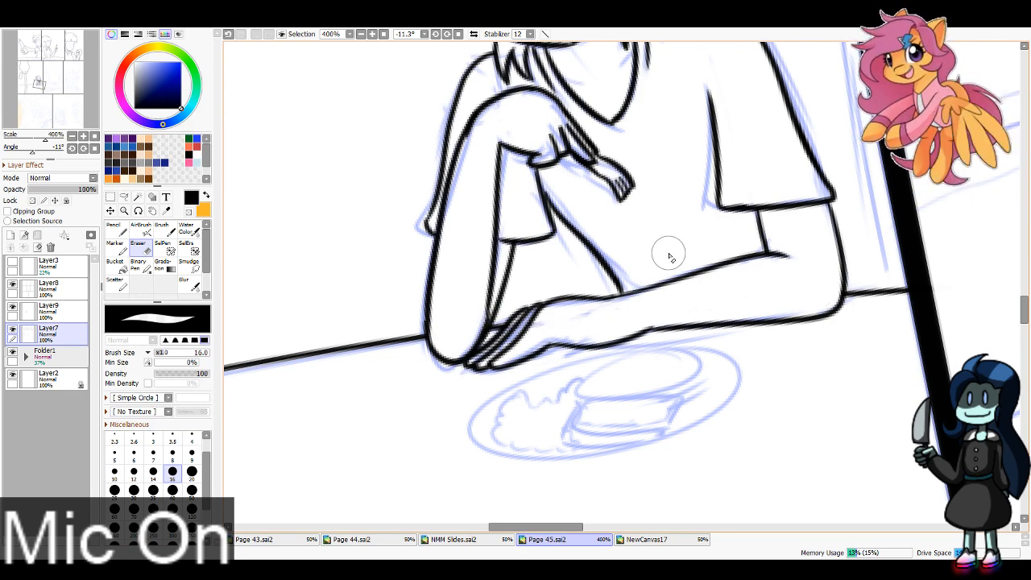
# Step: Reset the canvas rotation, return to Layer9 with the size 4 Pencil, and show the fifth panel at 100%
pyautogui.press('Home')
pyautogui.click(361, 35)
pyautogui.click(361, 34)
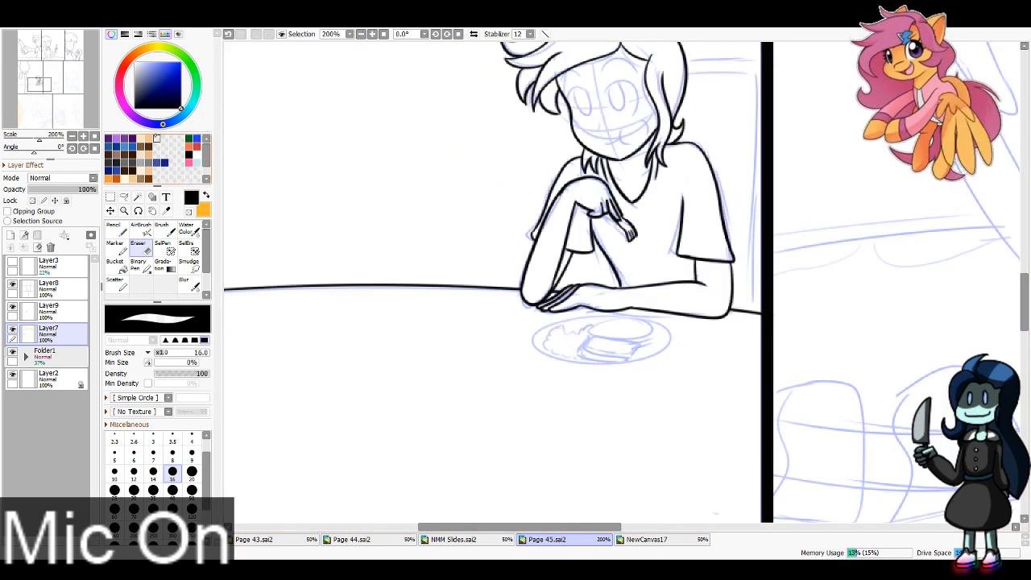
pyautogui.click(65, 311)
pyautogui.click(115, 231)
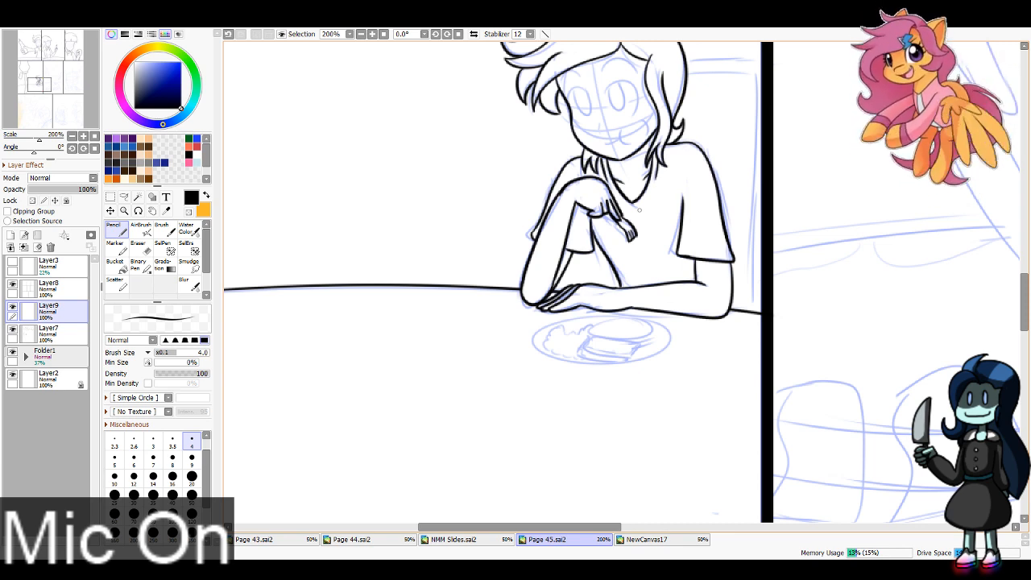
pyautogui.moveTo(44, 84)
pyautogui.mouseDown()
pyautogui.moveTo(61, 87)
pyautogui.moveTo(57, 74)
pyautogui.mouseUp()
pyautogui.click(361, 34)
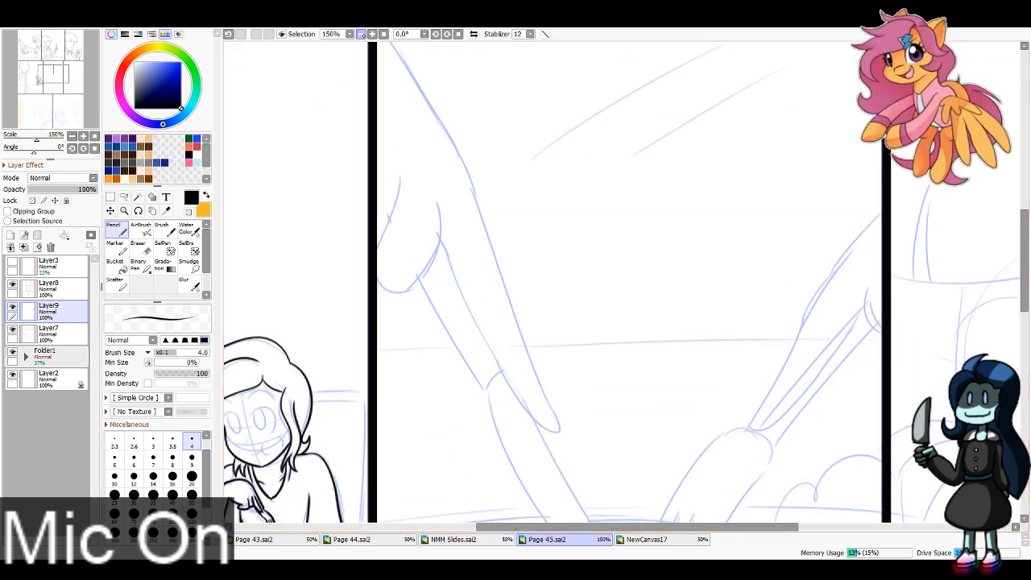
pyautogui.click(361, 34)
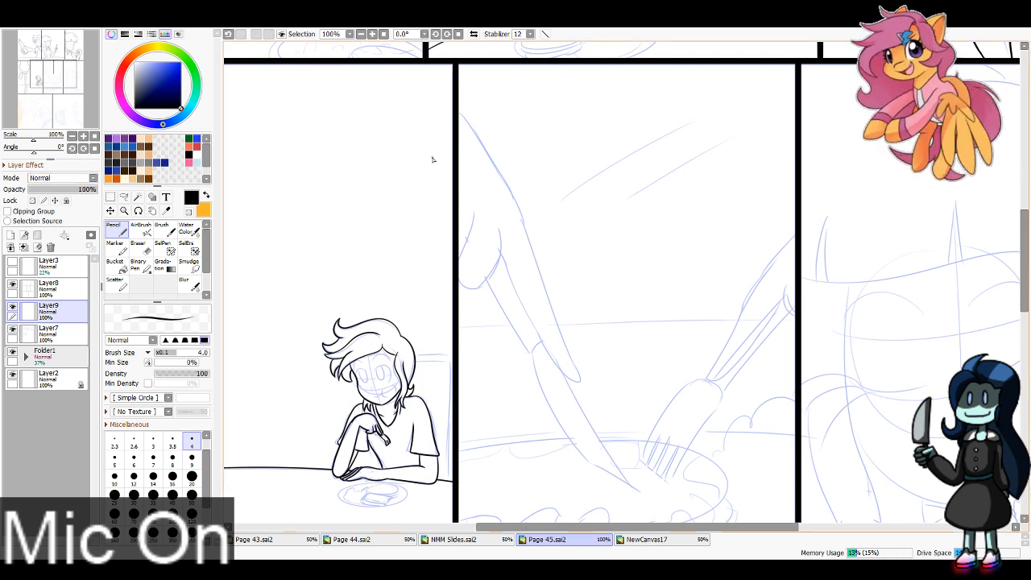
pyautogui.moveTo(461, 114); pyautogui.dragTo(535, 238)
pyautogui.hotkey('ctrl', 'z')
pyautogui.moveTo(458, 110); pyautogui.dragTo(533, 233)
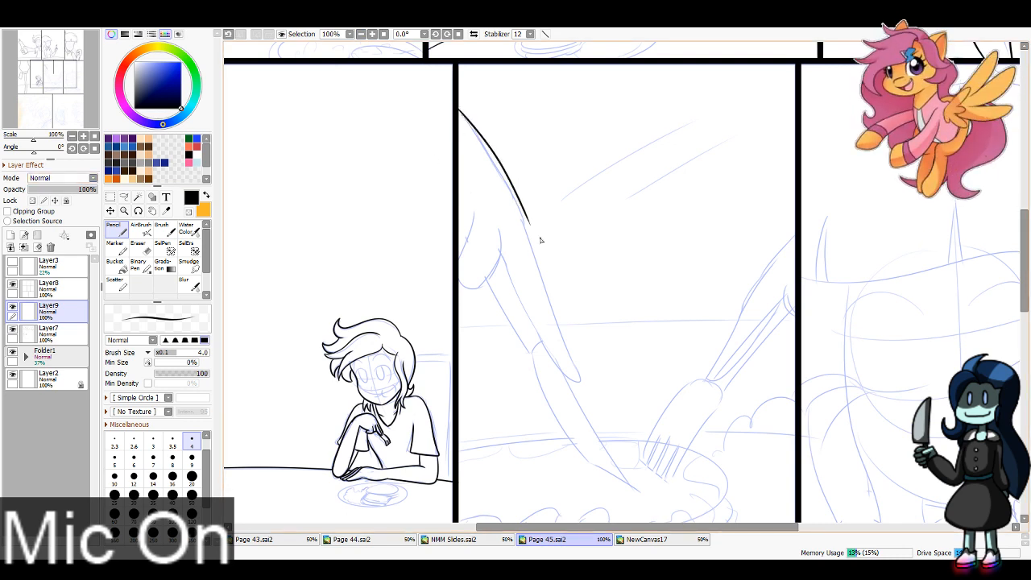
pyautogui.hotkey('ctrl', 'z')
pyautogui.moveTo(458, 109); pyautogui.dragTo(534, 240)
pyautogui.hotkey('ctrl', 'z')
pyautogui.moveTo(457, 110); pyautogui.dragTo(565, 318)
pyautogui.hotkey('ctrl', 'z')
pyautogui.moveTo(457, 107); pyautogui.dragTo(528, 236)
pyautogui.hotkey('ctrl', 'z')
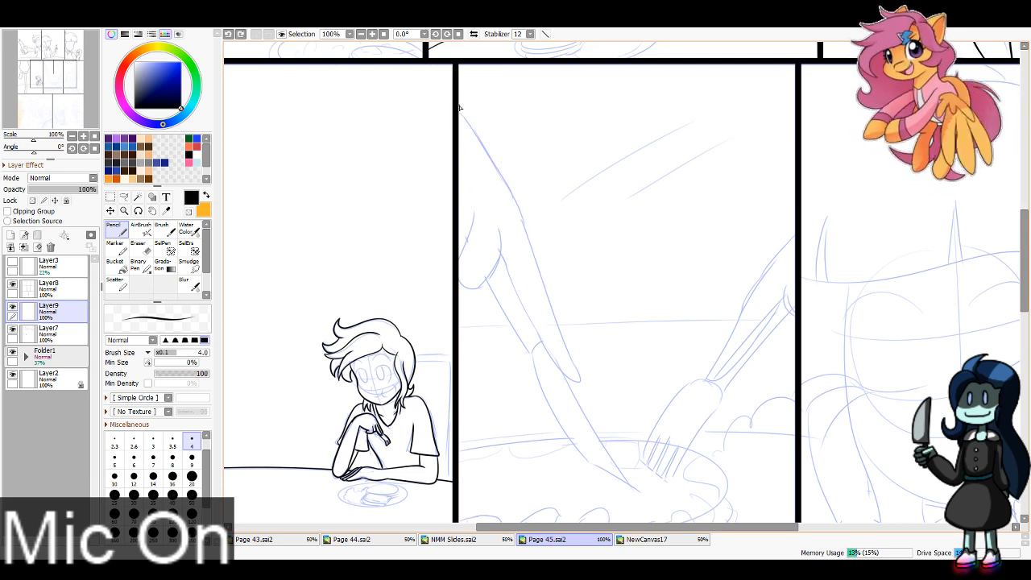
# Step: Ink the long outer edge of the knife hand and its extended index finger in the fifth panel
pyautogui.moveTo(457, 105)
pyautogui.mouseDown()
pyautogui.moveTo(537, 252)
pyautogui.moveTo(588, 393)
pyautogui.mouseUp()
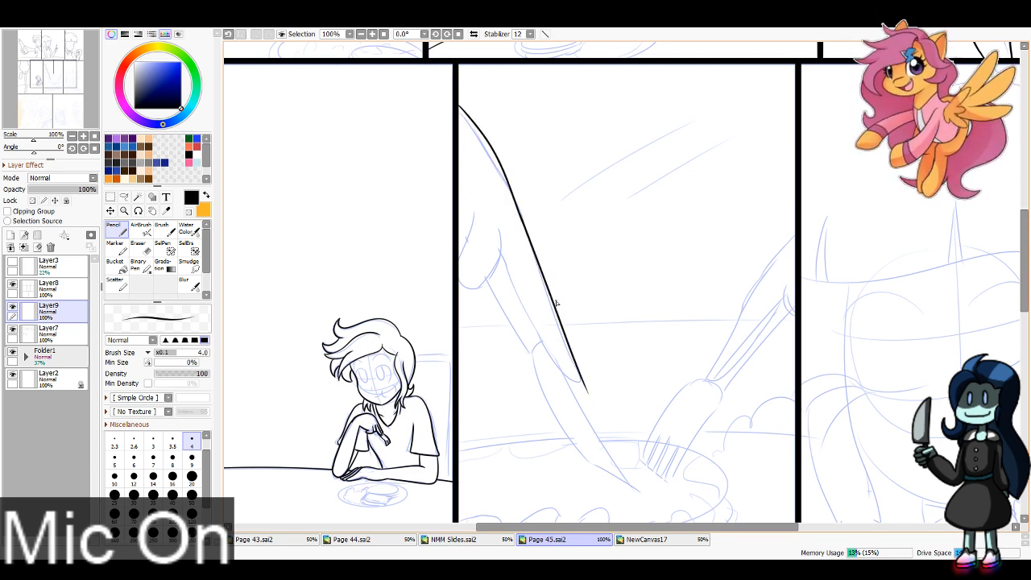
pyautogui.hotkey('ctrl', 'z')
pyautogui.moveTo(522, 214); pyautogui.dragTo(603, 407)
pyautogui.hotkey('ctrl', 'z')
pyautogui.moveTo(521, 218); pyautogui.dragTo(601, 426)
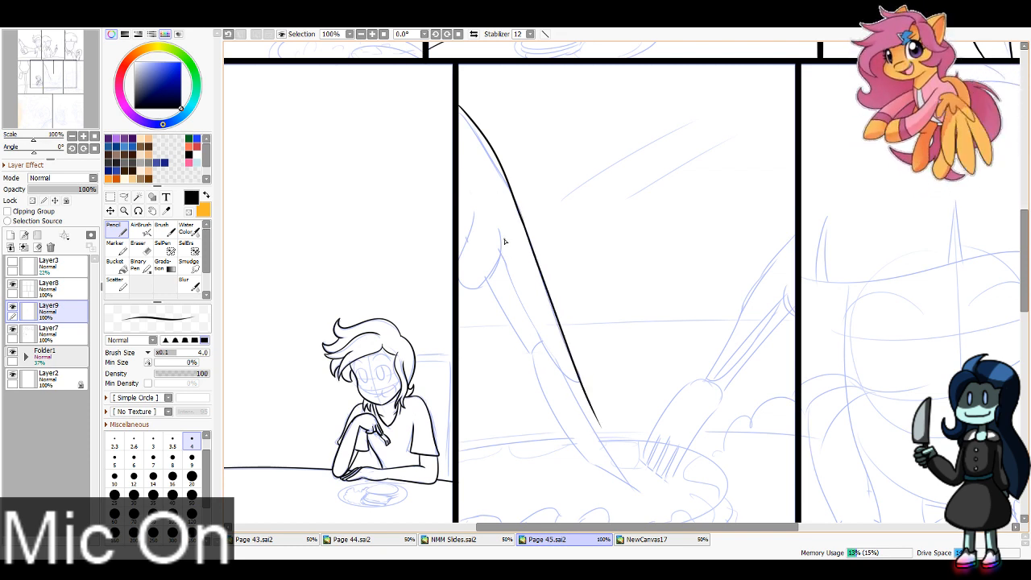
# Step: Ink the knife hand's curled finger and the index finger's underside, and erase the overshoot past the fingertip with a size 16 eraser
pyautogui.moveTo(505, 239); pyautogui.dragTo(486, 280)
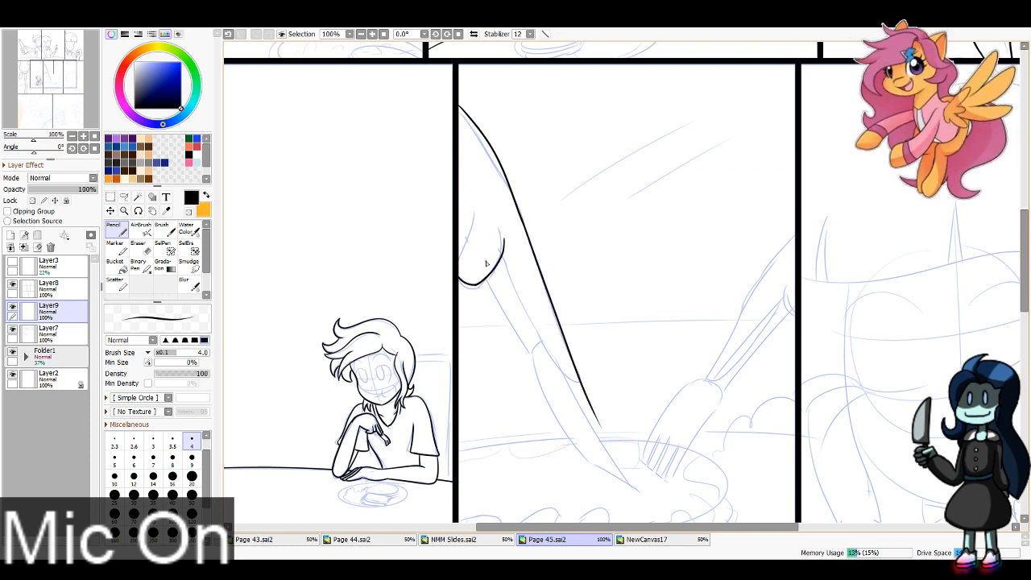
pyautogui.moveTo(505, 257)
pyautogui.mouseDown()
pyautogui.moveTo(561, 382)
pyautogui.moveTo(548, 362)
pyautogui.moveTo(591, 388)
pyautogui.moveTo(550, 365)
pyautogui.moveTo(586, 380)
pyautogui.mouseUp()
pyautogui.hotkey('ctrl', 'z')
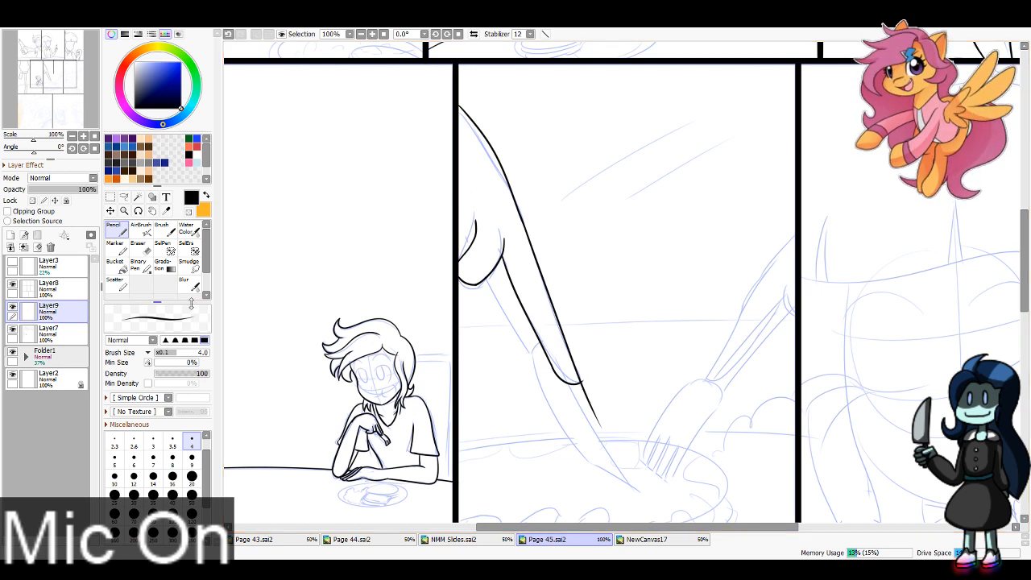
pyautogui.press('e')
pyautogui.moveTo(604, 433); pyautogui.dragTo(583, 393)
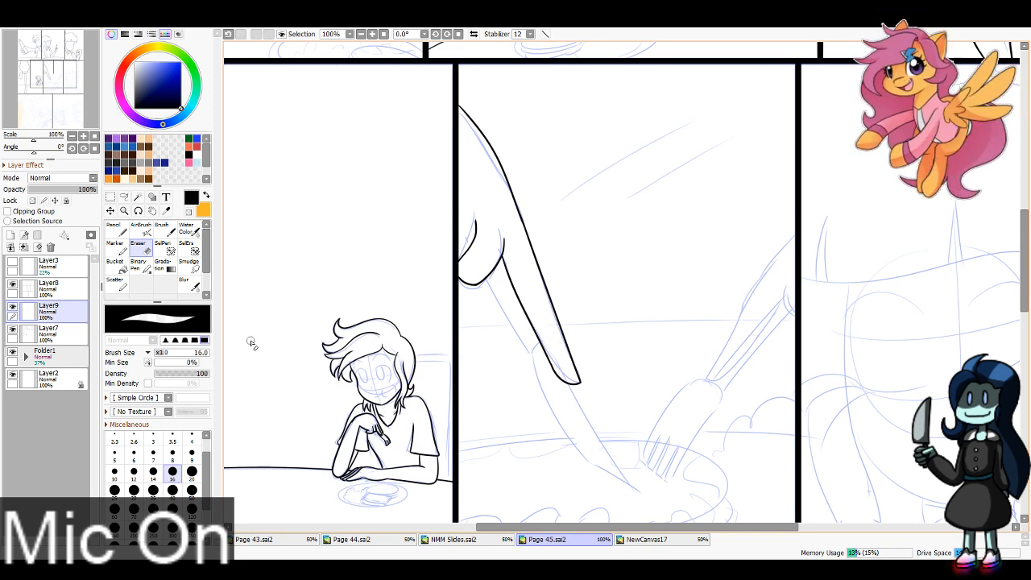
# Step: Ink the knife's handle and the long straight edge of its blade, and erase the excess line below the handle joint
pyautogui.click(116, 229)
pyautogui.moveTo(60, 48); pyautogui.dragTo(64, 53)
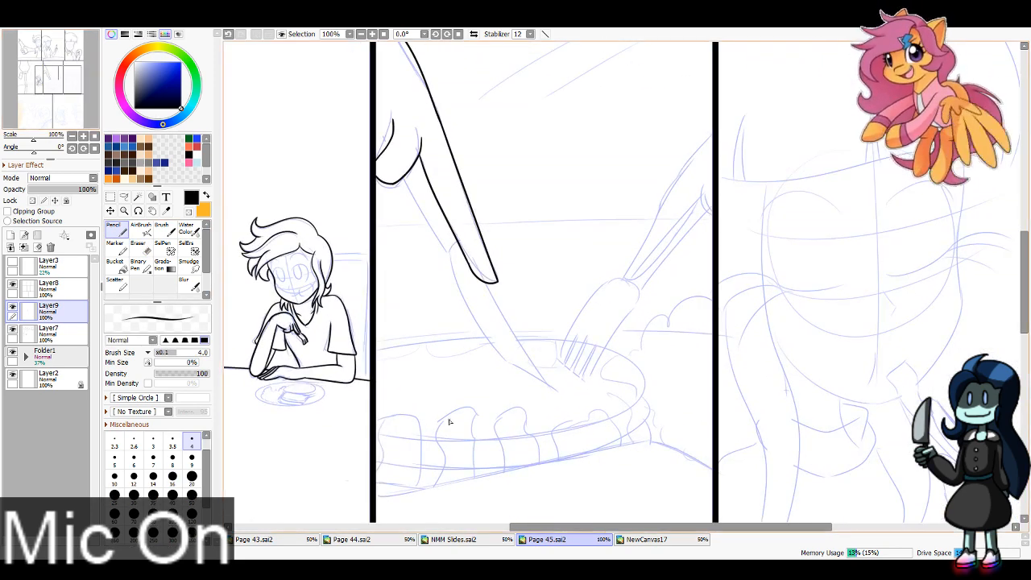
pyautogui.moveTo(485, 282); pyautogui.dragTo(552, 401)
pyautogui.hotkey('ctrl', 'z')
pyautogui.moveTo(487, 284); pyautogui.dragTo(566, 420)
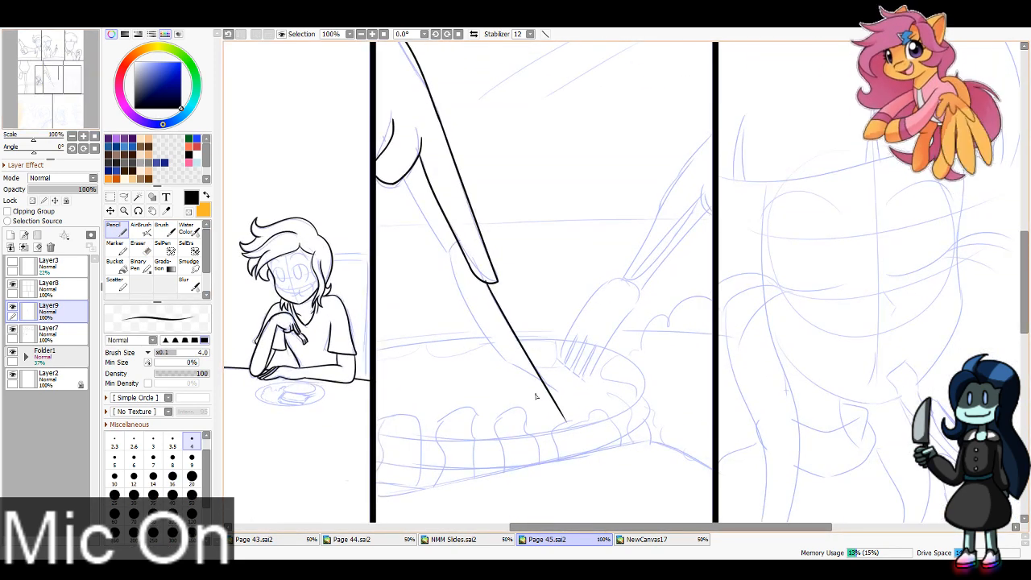
pyautogui.moveTo(404, 173); pyautogui.dragTo(463, 279)
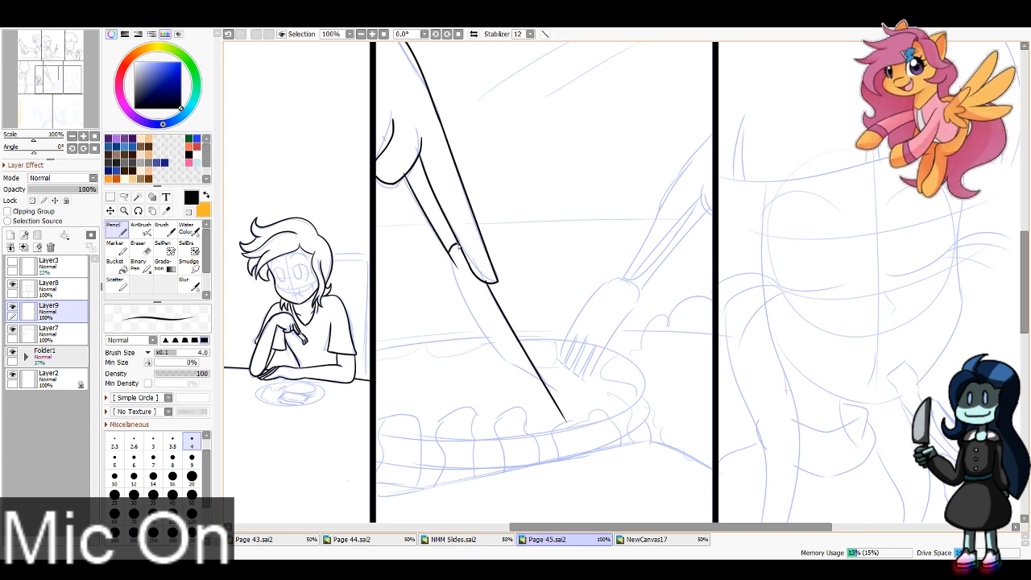
pyautogui.moveTo(448, 244); pyautogui.dragTo(461, 260)
pyautogui.press('e')
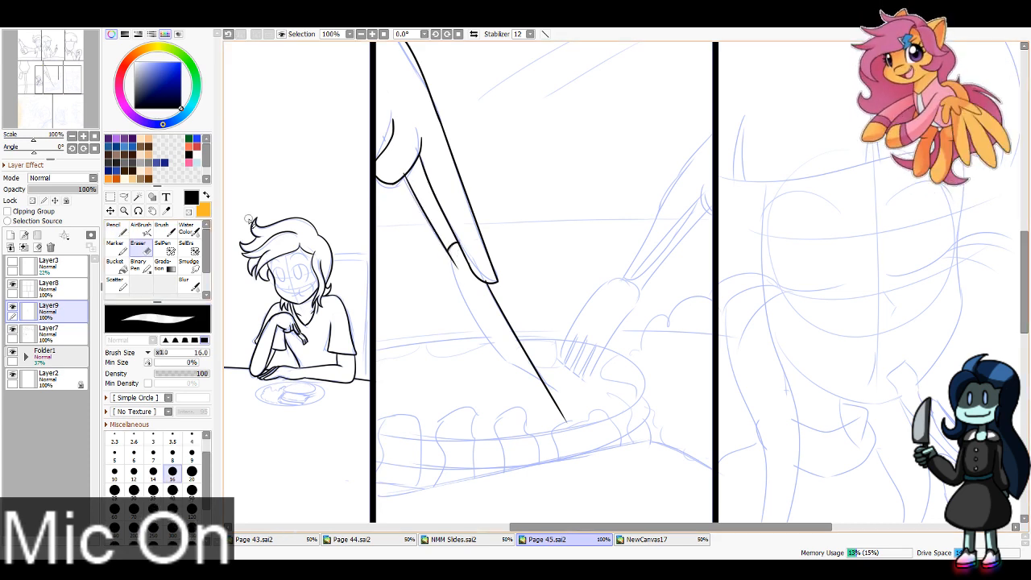
pyautogui.moveTo(404, 167); pyautogui.dragTo(402, 170)
pyautogui.hotkey('ctrl', 'z')
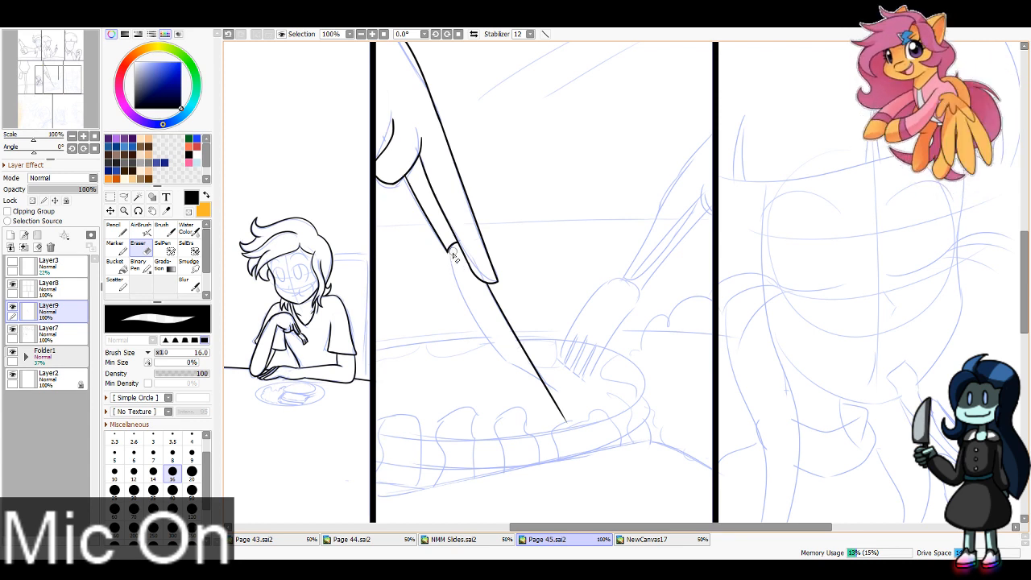
# Step: Ink the knife blade's curved edge and angled tip, and erase the lines that overshoot the tip
pyautogui.press('n')
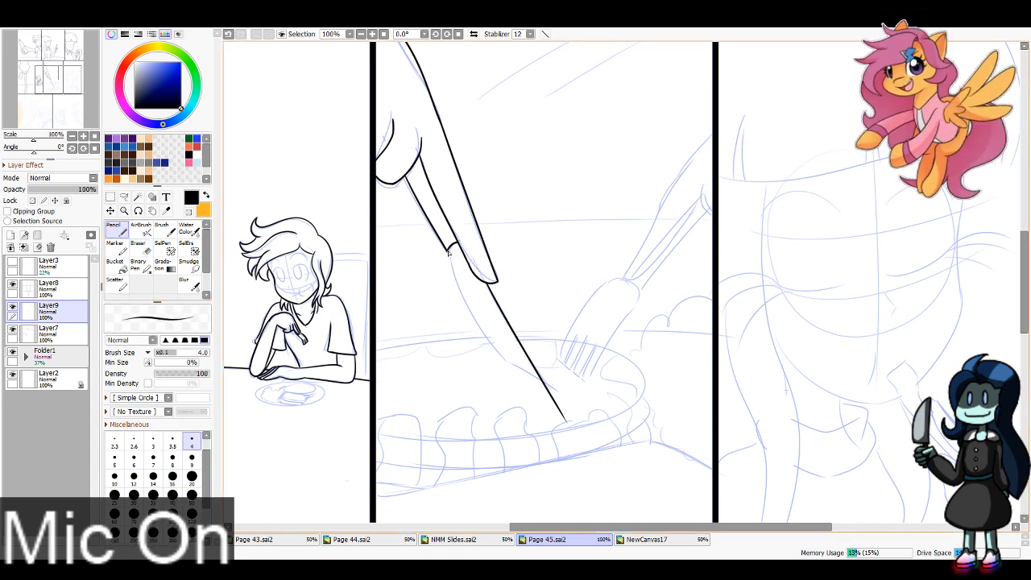
pyautogui.moveTo(448, 252)
pyautogui.mouseDown()
pyautogui.moveTo(463, 309)
pyautogui.moveTo(518, 380)
pyautogui.mouseUp()
pyautogui.hotkey('ctrl', 'z')
pyautogui.moveTo(448, 250); pyautogui.dragTo(528, 398)
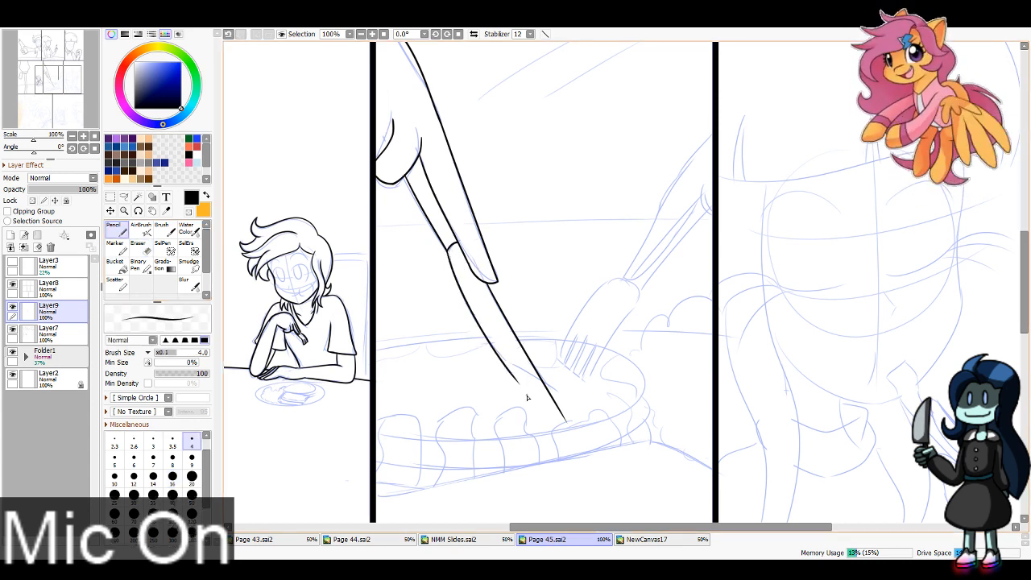
pyautogui.moveTo(501, 361); pyautogui.dragTo(557, 396)
pyautogui.hotkey('ctrl', 'z')
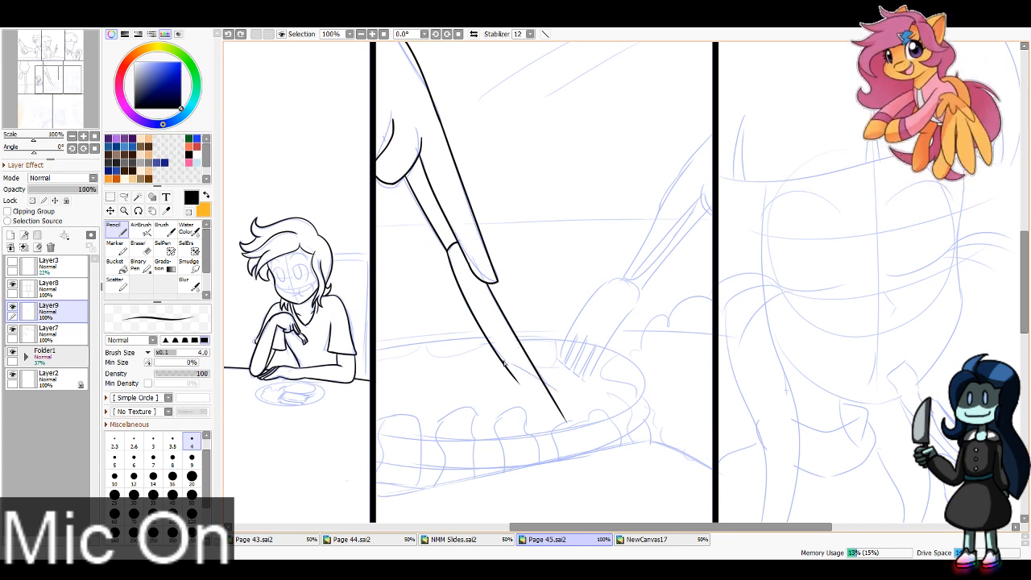
pyautogui.moveTo(503, 361); pyautogui.dragTo(572, 405)
pyautogui.hotkey('ctrl', 'z')
pyautogui.moveTo(499, 358)
pyautogui.mouseDown()
pyautogui.moveTo(568, 395)
pyautogui.moveTo(559, 411)
pyautogui.moveTo(553, 394)
pyautogui.moveTo(495, 362)
pyautogui.moveTo(509, 371)
pyautogui.mouseUp()
pyautogui.press('e')
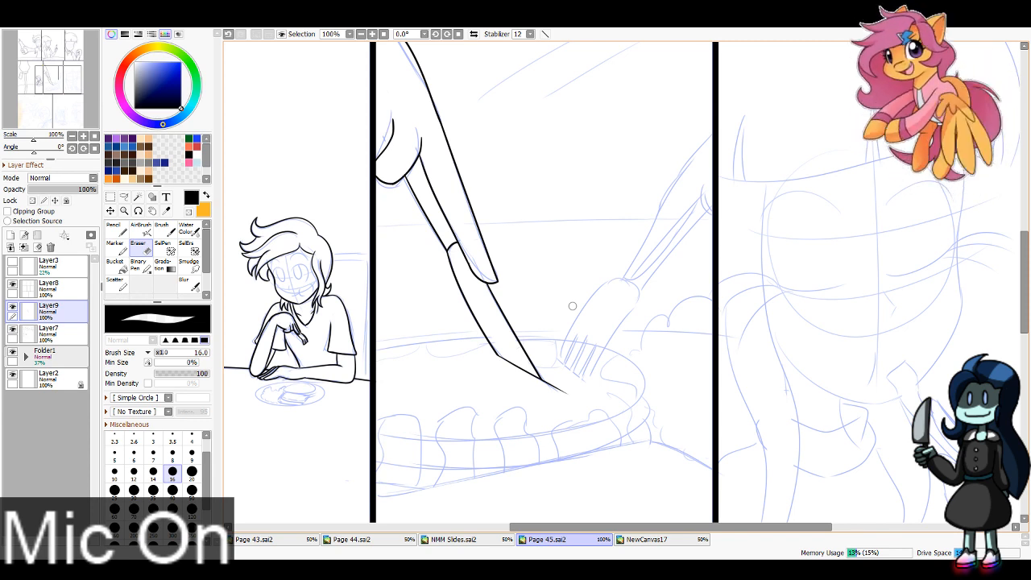
# Step: Ink the fork hand's extended index finger and curled finger beside the fifth panel's right border
pyautogui.click(113, 230)
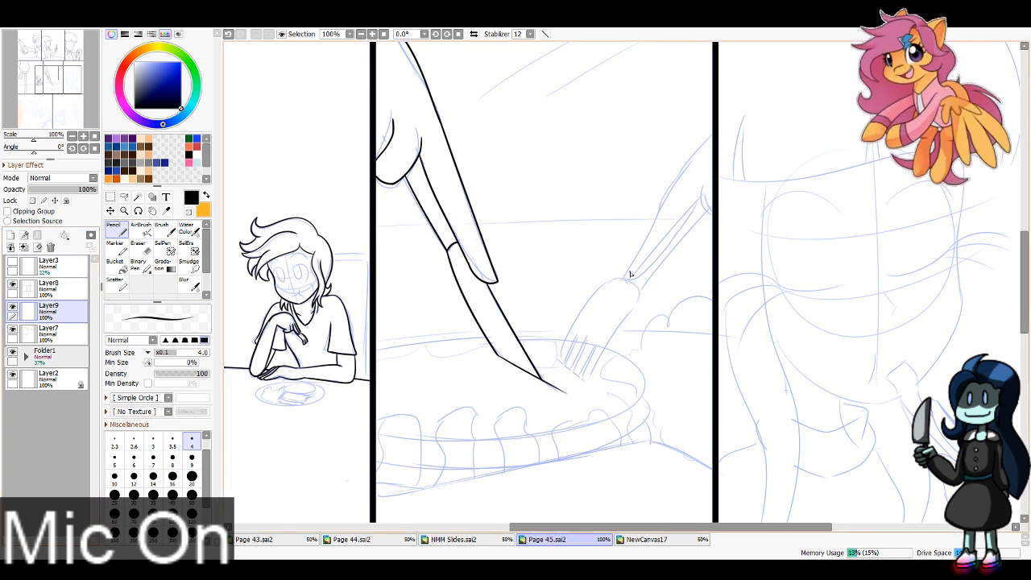
pyautogui.moveTo(628, 275); pyautogui.dragTo(713, 133)
pyautogui.hotkey('ctrl', 'z')
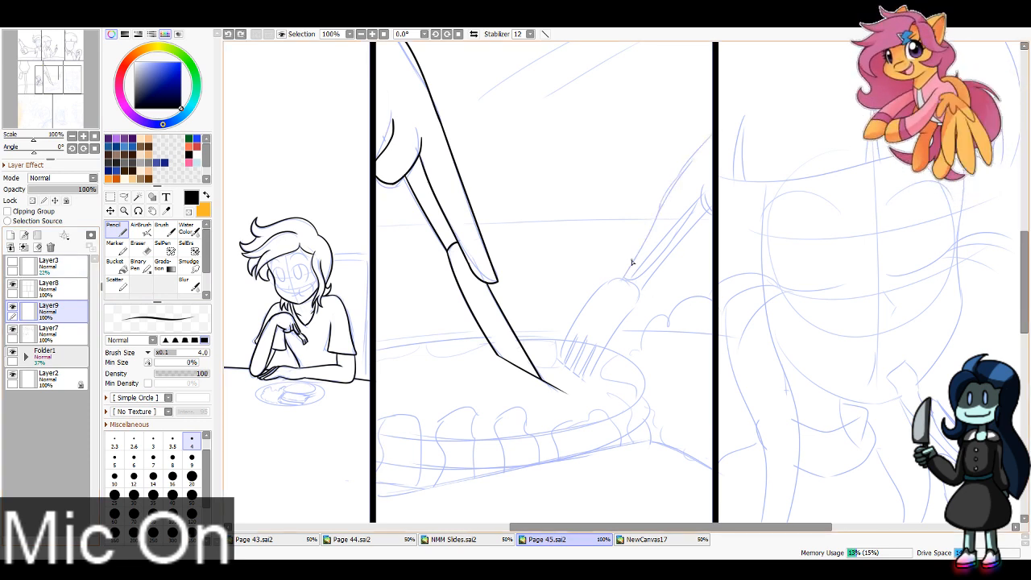
pyautogui.hotkey('ctrl', 'z')
pyautogui.moveTo(628, 274); pyautogui.dragTo(702, 197)
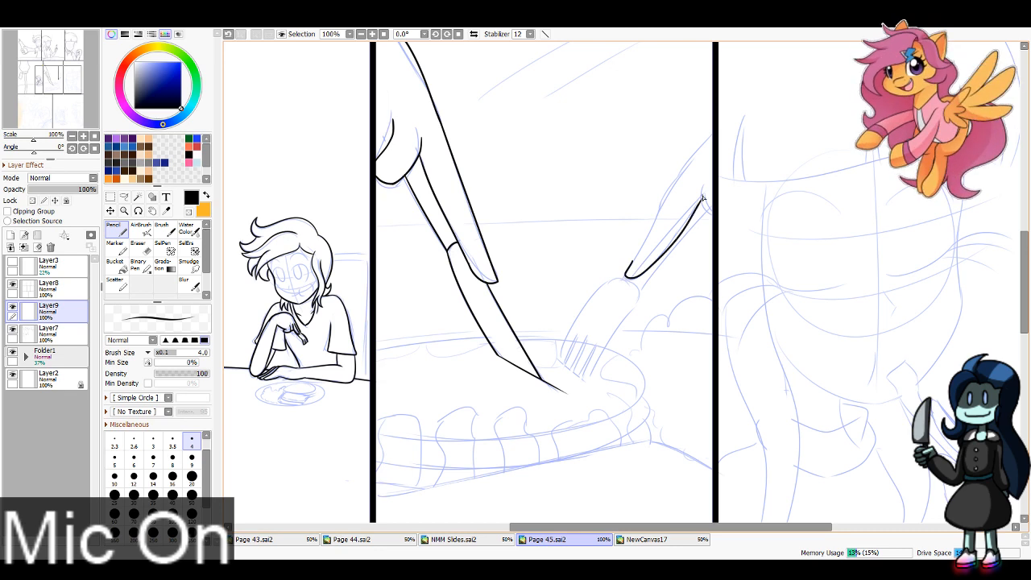
pyautogui.moveTo(628, 272); pyautogui.dragTo(713, 133)
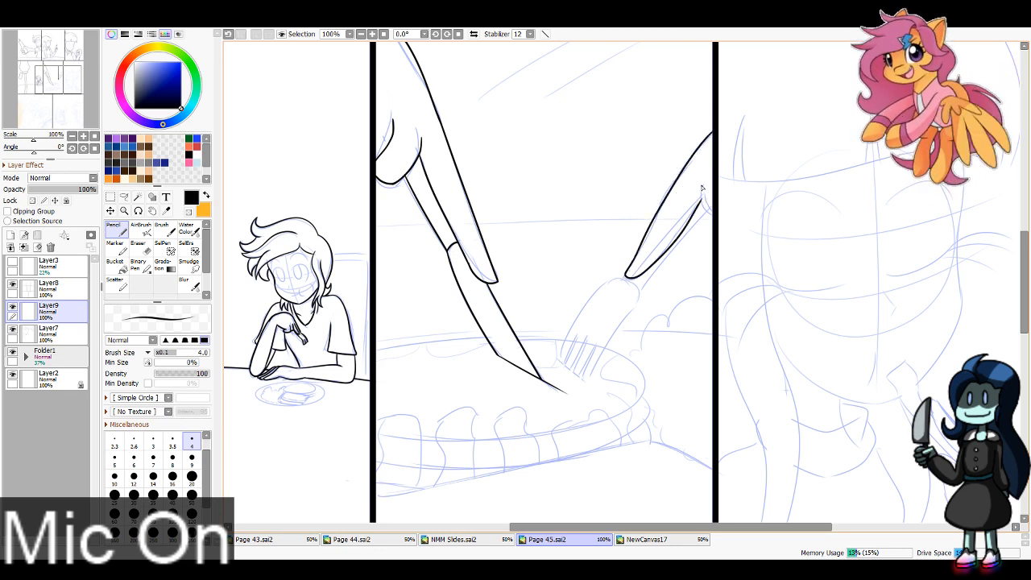
pyautogui.hotkey('ctrl', 'z')
pyautogui.moveTo(704, 185)
pyautogui.mouseDown()
pyautogui.moveTo(715, 214)
pyautogui.moveTo(585, 159)
pyautogui.mouseUp()
# Step: Ink the outline of the fork's handle and broad head below the extended finger, working at 150% zoom
pyautogui.press('pageup')
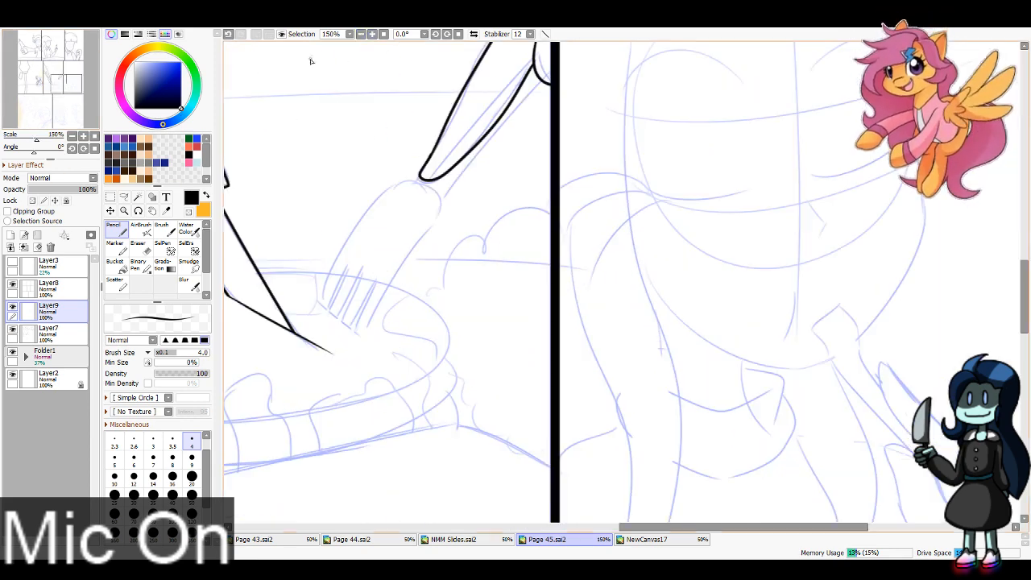
pyautogui.moveTo(312, 61); pyautogui.dragTo(394, 187)
pyautogui.moveTo(505, 304)
pyautogui.mouseDown()
pyautogui.moveTo(402, 426)
pyautogui.moveTo(453, 459)
pyautogui.moveTo(623, 215)
pyautogui.mouseUp()
pyautogui.hotkey('ctrl', 'z')
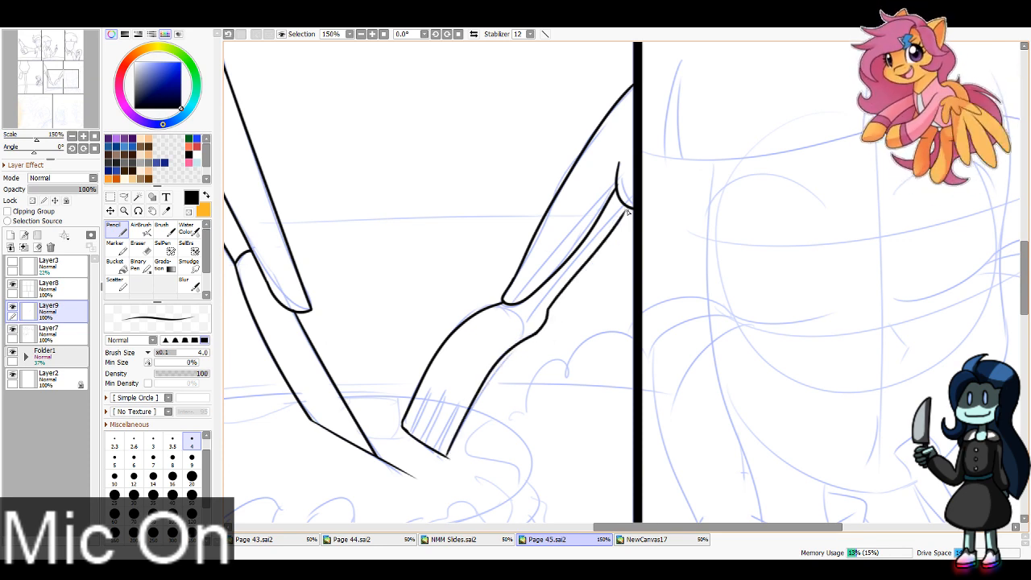
pyautogui.moveTo(628, 207); pyautogui.dragTo(619, 220)
pyautogui.hotkey('ctrl', 'z')
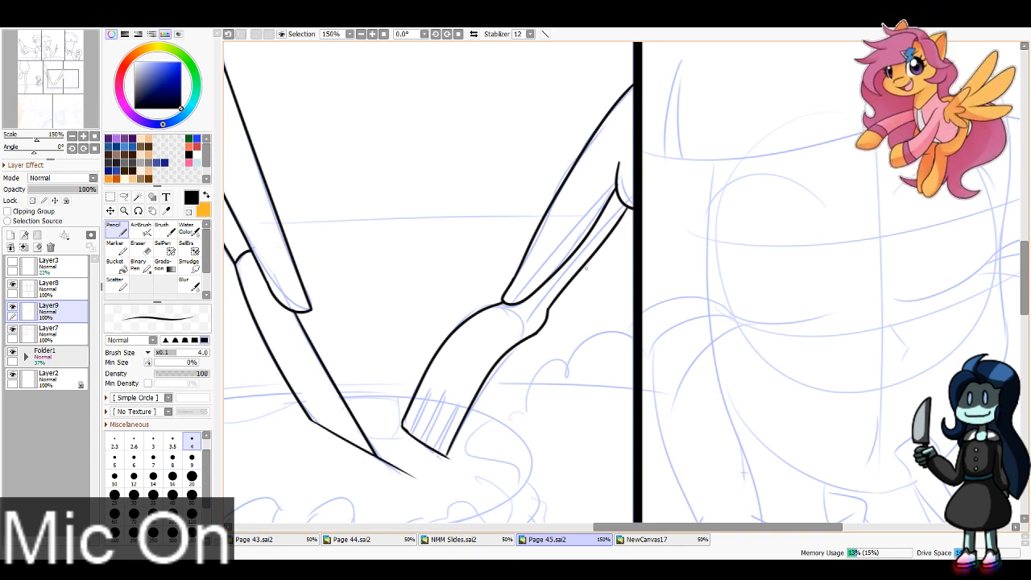
# Step: Ink the fork's tines and erase the end line in the gaps between them using a size 8 eraser
pyautogui.moveTo(410, 434)
pyautogui.mouseDown()
pyautogui.moveTo(431, 390)
pyautogui.moveTo(414, 431)
pyautogui.moveTo(443, 390)
pyautogui.moveTo(426, 442)
pyautogui.moveTo(447, 390)
pyautogui.mouseUp()
pyautogui.hotkey('ctrl', 'z')
pyautogui.moveTo(436, 449)
pyautogui.mouseDown()
pyautogui.moveTo(456, 407)
pyautogui.moveTo(439, 456)
pyautogui.mouseUp()
pyautogui.press('e')
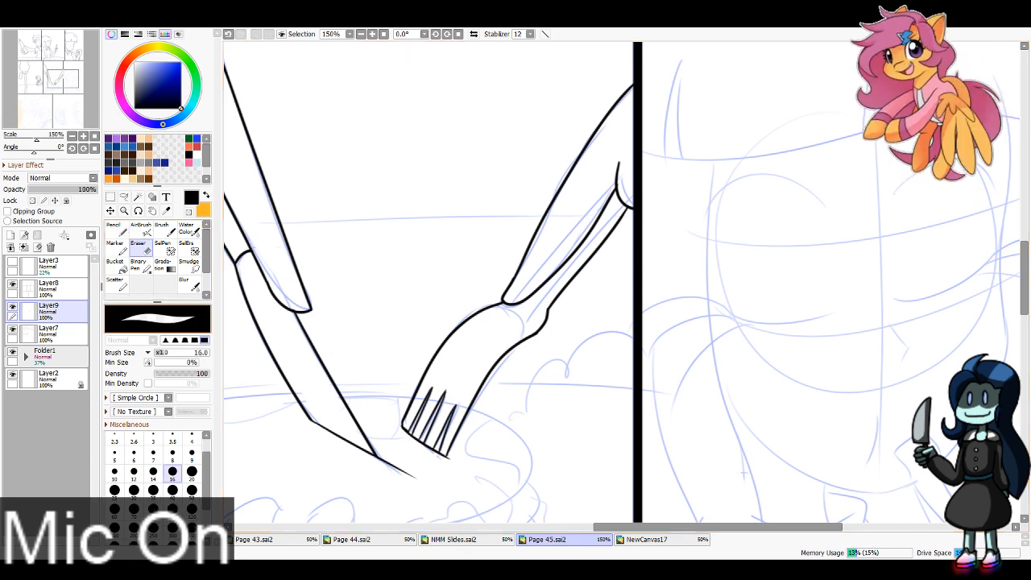
pyautogui.press('n')
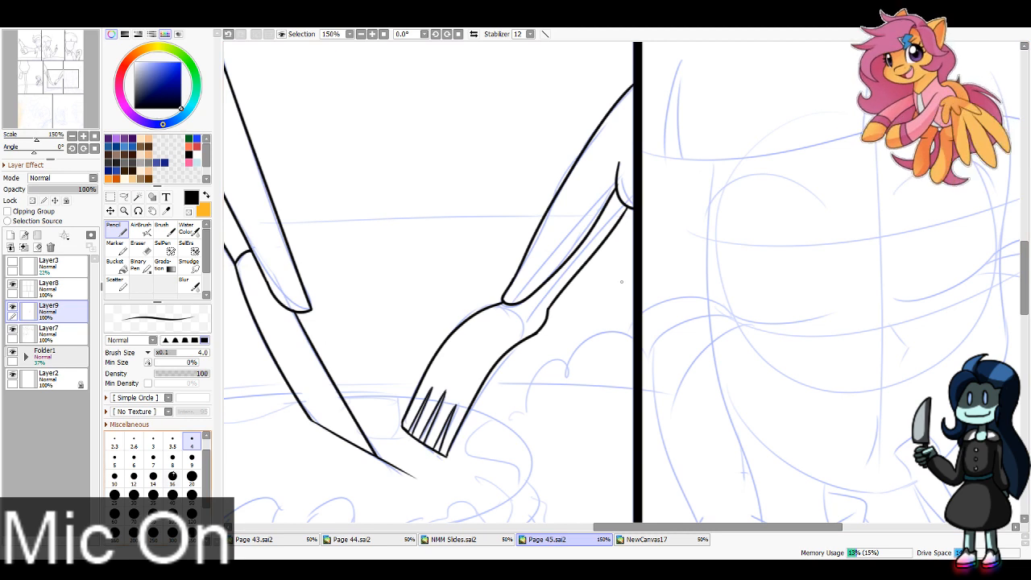
pyautogui.press('e')
pyautogui.click(177, 458)
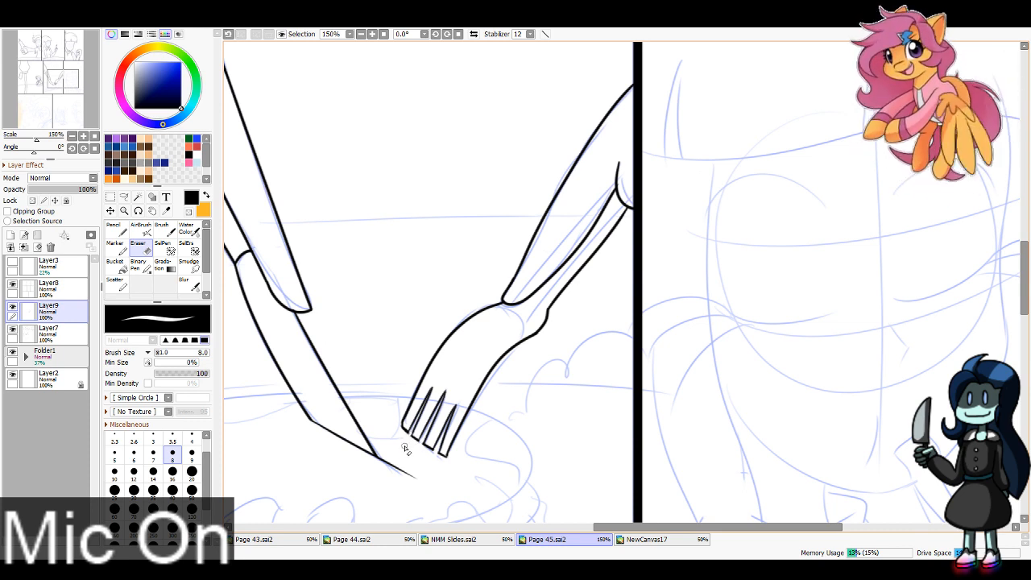
# Step: Ink the two slanted parallel background strokes above the hands in the fifth panel with the Pencil
pyautogui.click(361, 34)
pyautogui.click(361, 34)
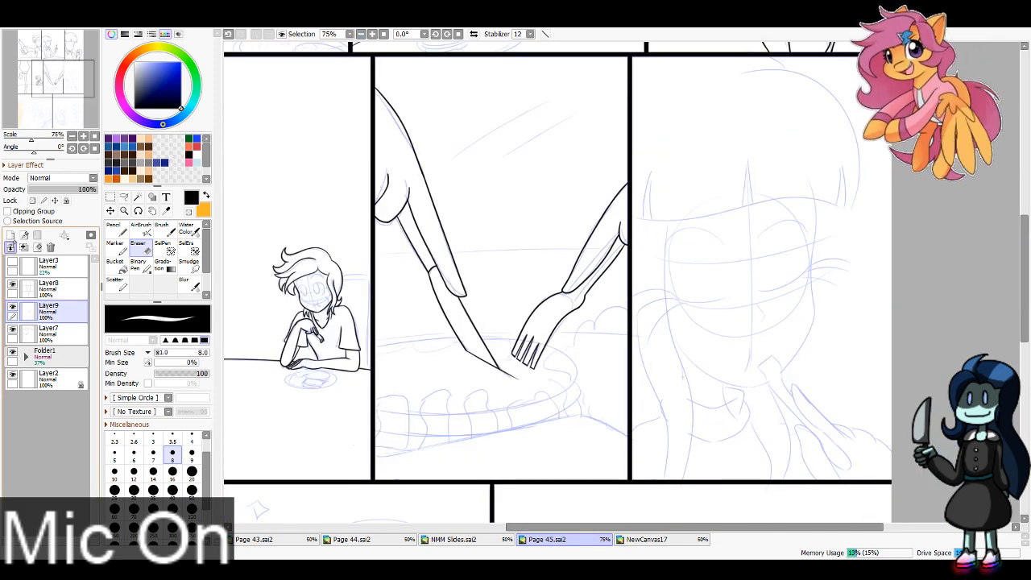
pyautogui.click(117, 230)
pyautogui.moveTo(449, 158); pyautogui.dragTo(579, 92)
pyautogui.moveTo(516, 147); pyautogui.dragTo(590, 115)
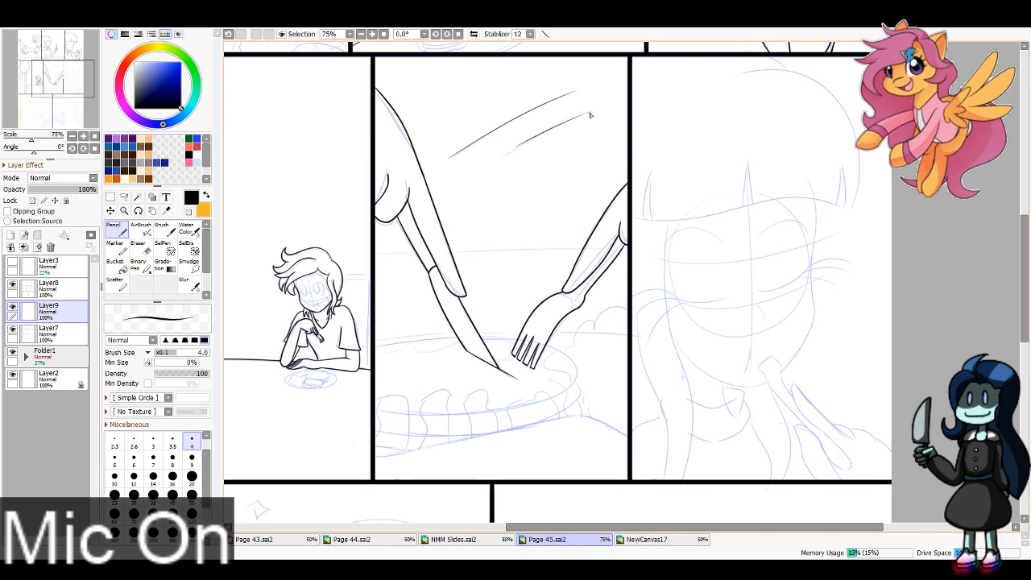
# Step: Ink the long, slightly arched horizontal background line behind both arms across the fifth panel
pyautogui.moveTo(374, 254); pyautogui.dragTo(697, 235)
pyautogui.hotkey('ctrl', 'z')
pyautogui.moveTo(372, 256); pyautogui.dragTo(718, 248)
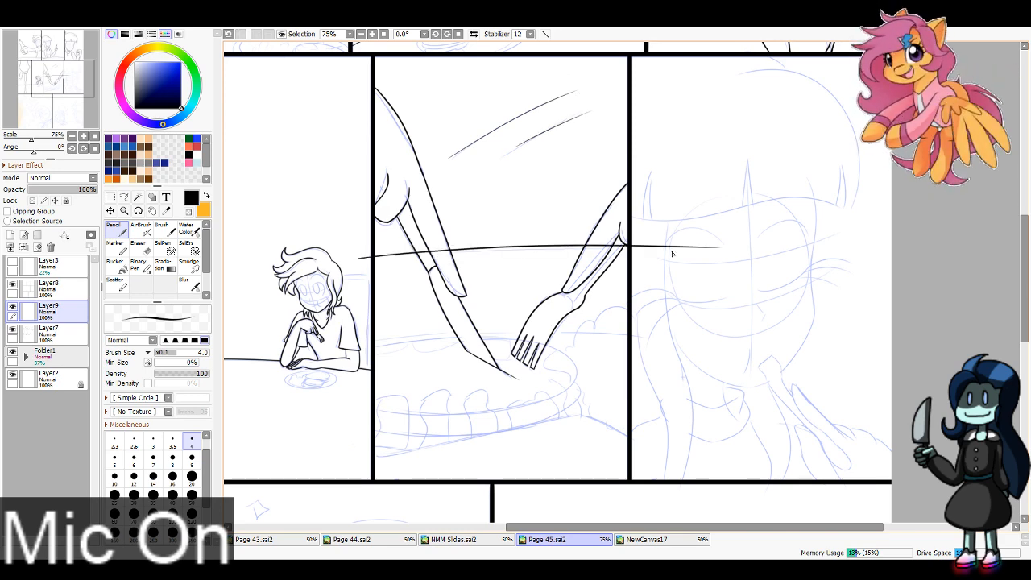
pyautogui.hotkey('ctrl', 'z')
pyautogui.hotkey('ctrl', 'y')
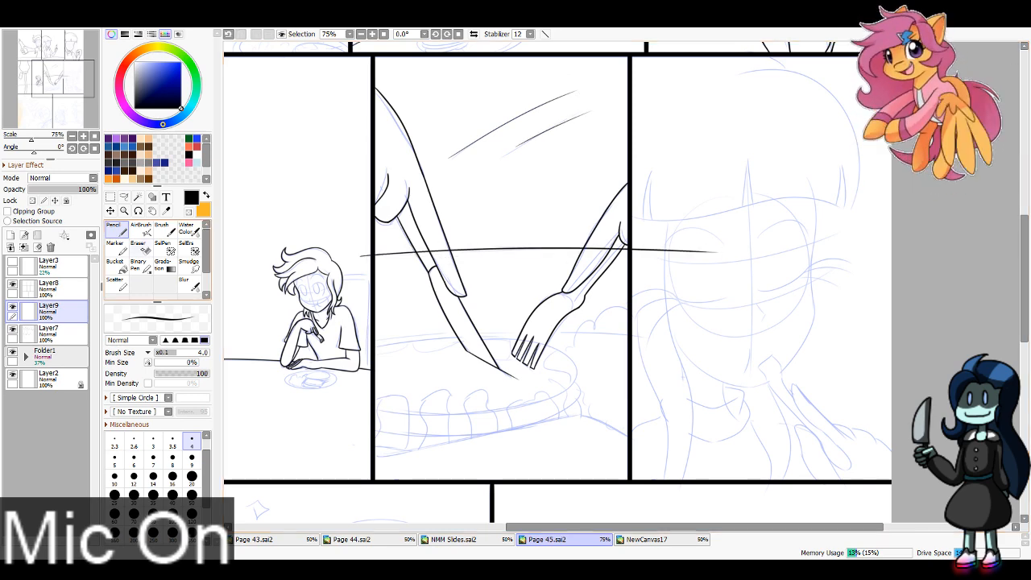
# Step: Erase the background line where it crosses both arms and extends beyond the fifth panel's borders, using a size 16 eraser
pyautogui.press('e')
pyautogui.click(173, 471)
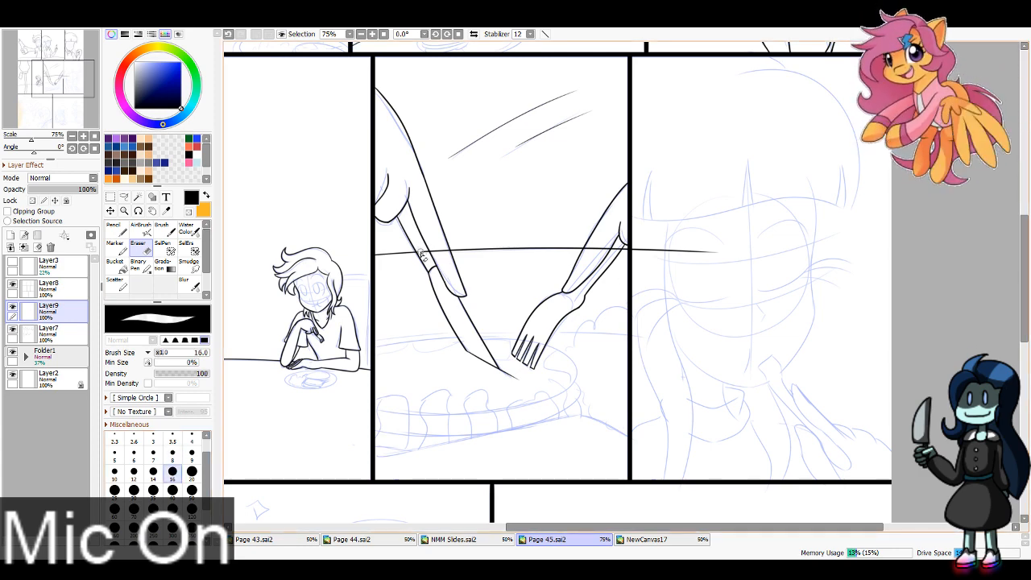
pyautogui.moveTo(427, 253); pyautogui.dragTo(446, 260)
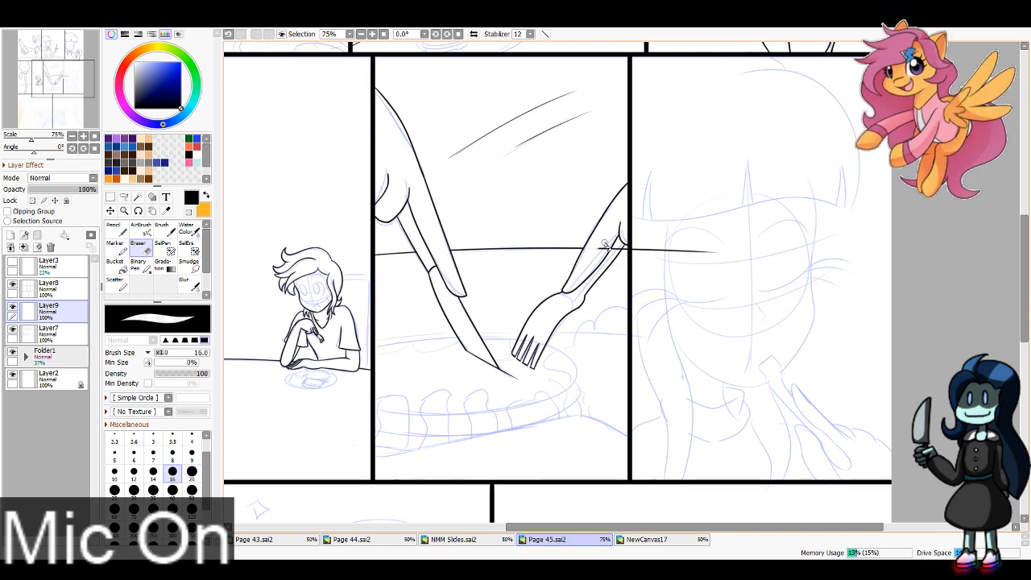
pyautogui.moveTo(604, 244); pyautogui.dragTo(624, 245)
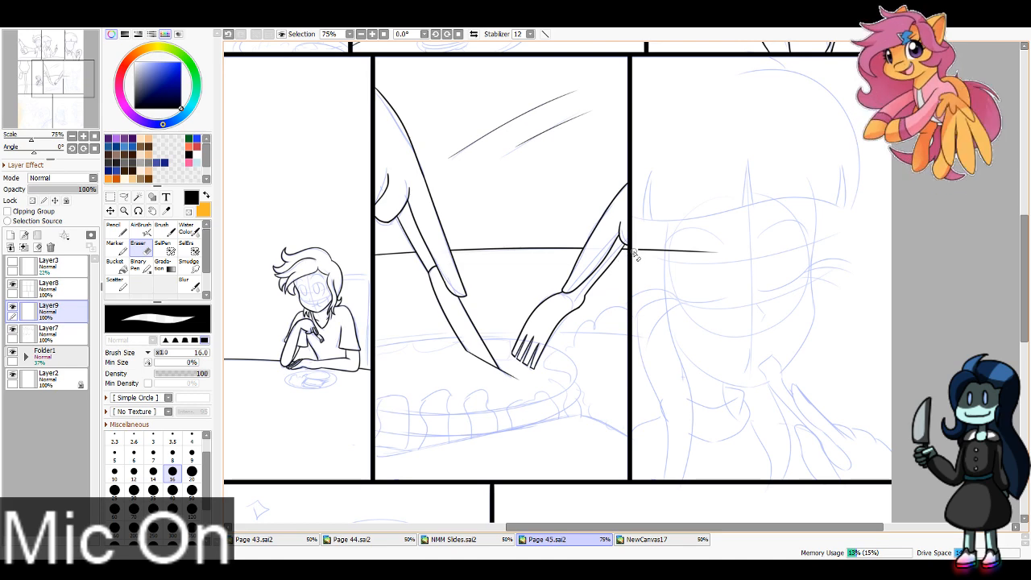
pyautogui.moveTo(634, 255); pyautogui.dragTo(699, 267)
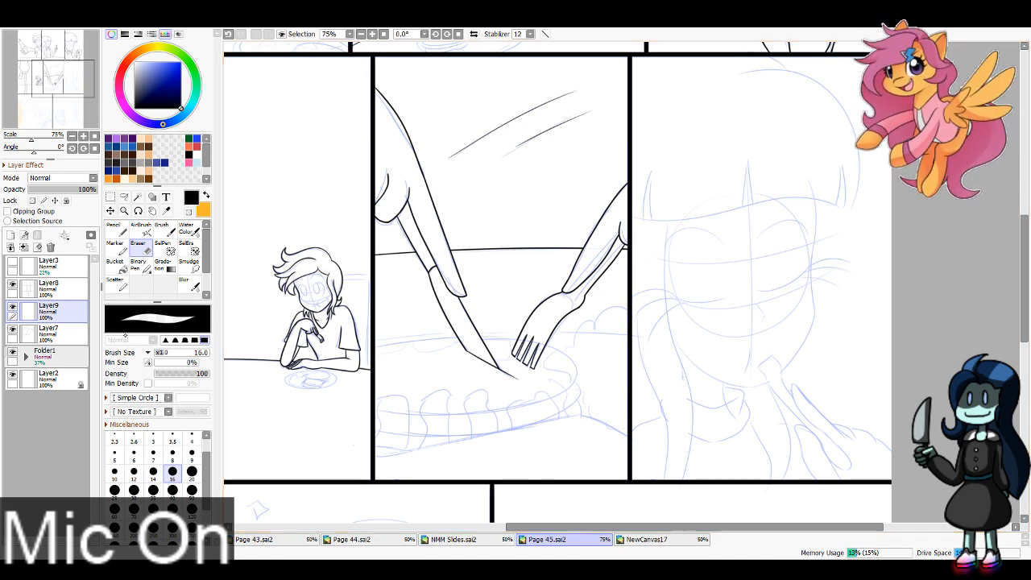
# Step: Ink the peaked edge line beneath the cake across the fifth panel and erase its overshoot into the sixth panel
pyautogui.press('n')
pyautogui.moveTo(77, 61); pyautogui.dragTo(75, 71)
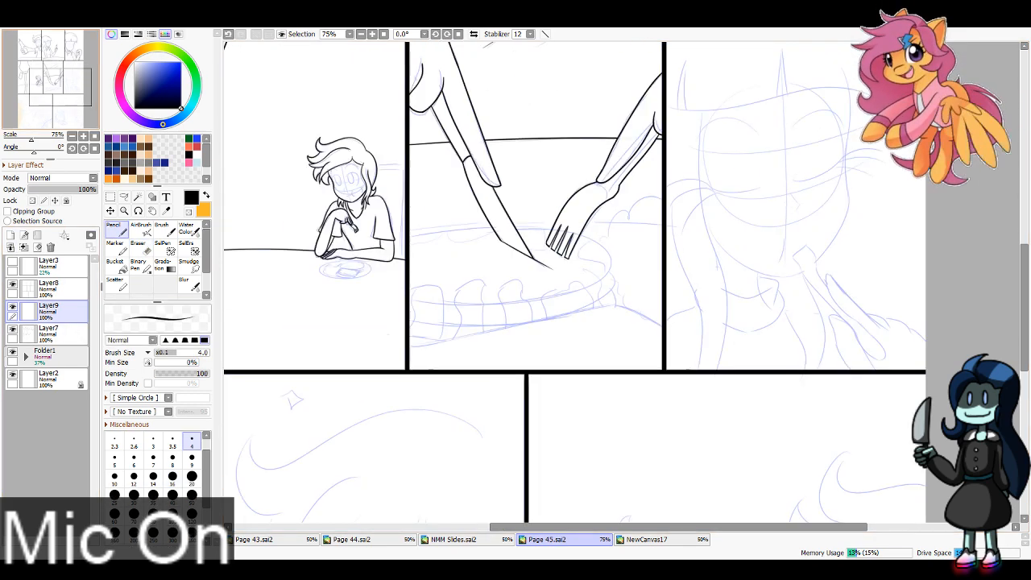
pyautogui.moveTo(410, 349)
pyautogui.mouseDown()
pyautogui.moveTo(621, 308)
pyautogui.moveTo(704, 344)
pyautogui.mouseUp()
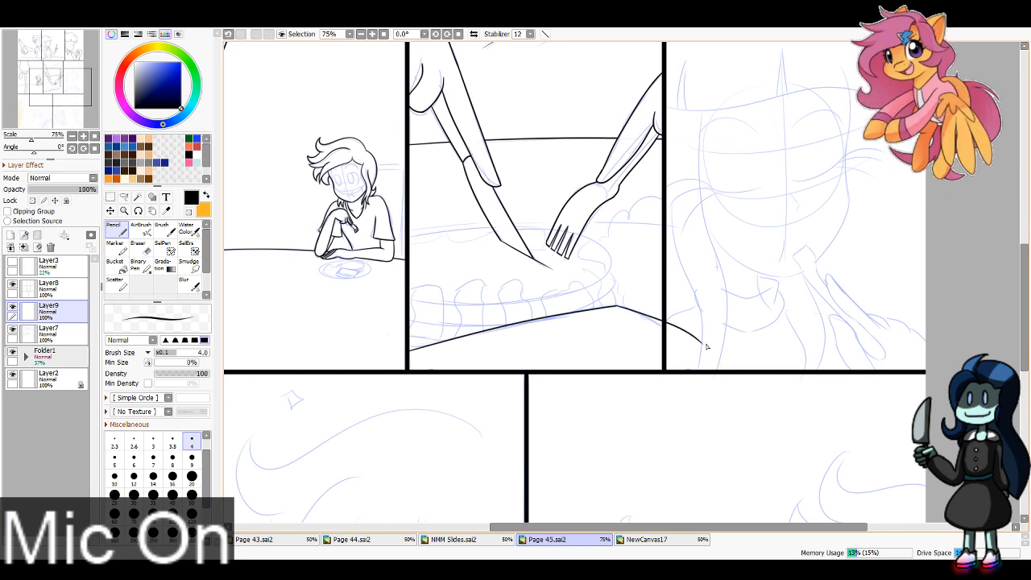
pyautogui.hotkey('ctrl', 'z')
pyautogui.moveTo(619, 306); pyautogui.dragTo(687, 344)
pyautogui.hotkey('ctrl', 'z')
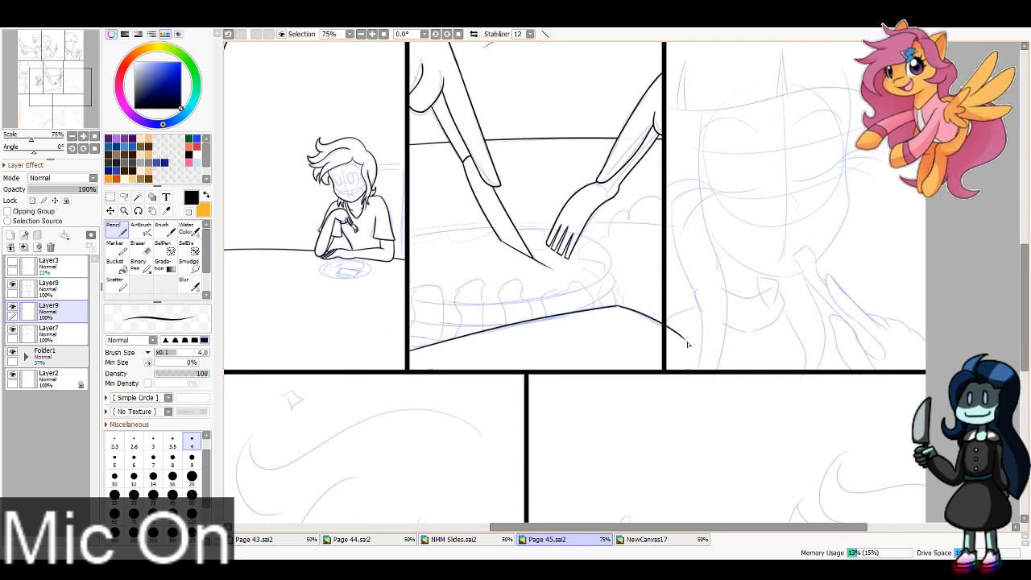
pyautogui.press('e')
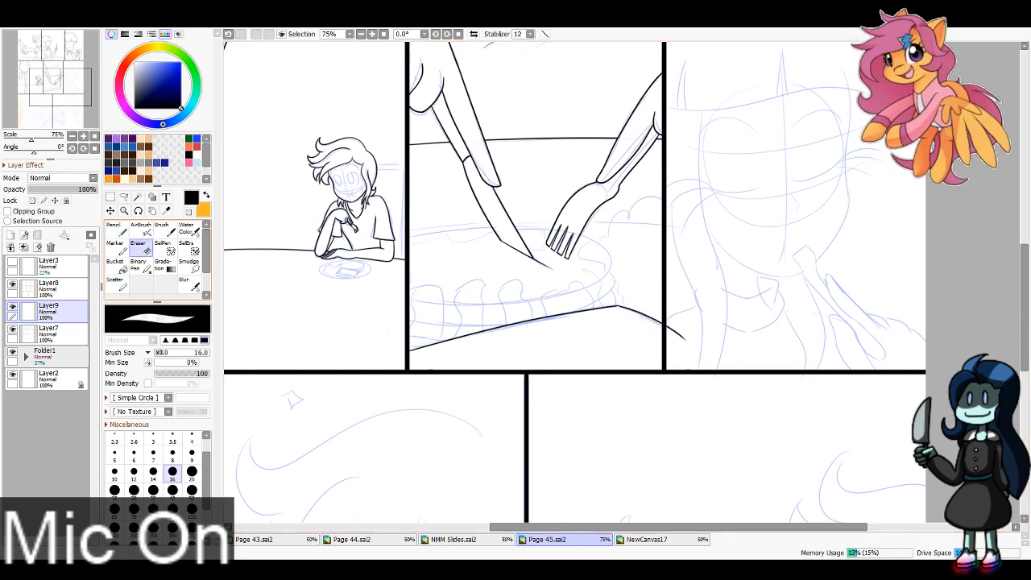
pyautogui.moveTo(669, 337); pyautogui.dragTo(700, 359)
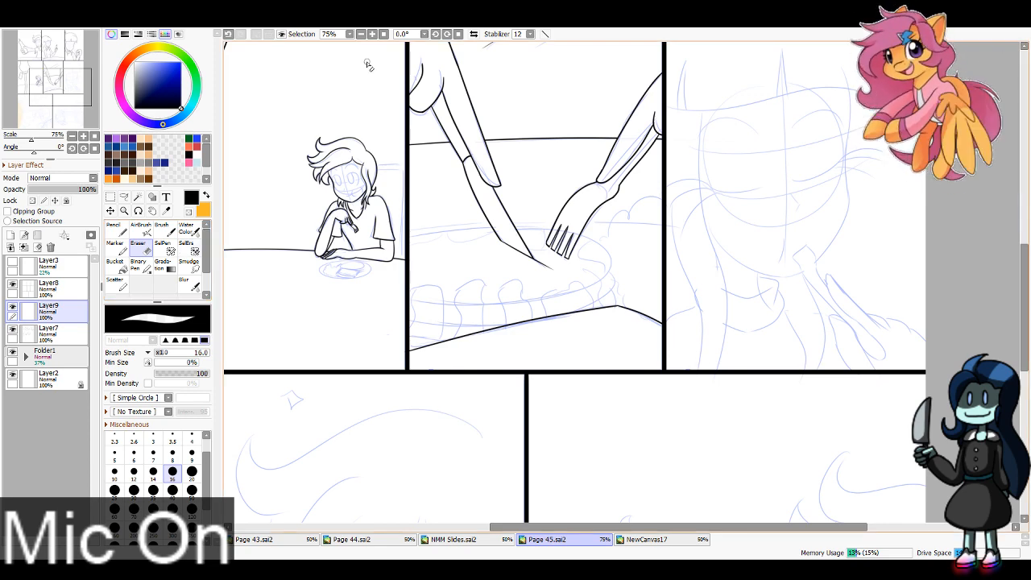
# Step: Ink the cake's wavy back icing edge and the icing drips along its side and front, working at 150% zoom
pyautogui.scroll(2, 536, 186)
pyautogui.press('n')
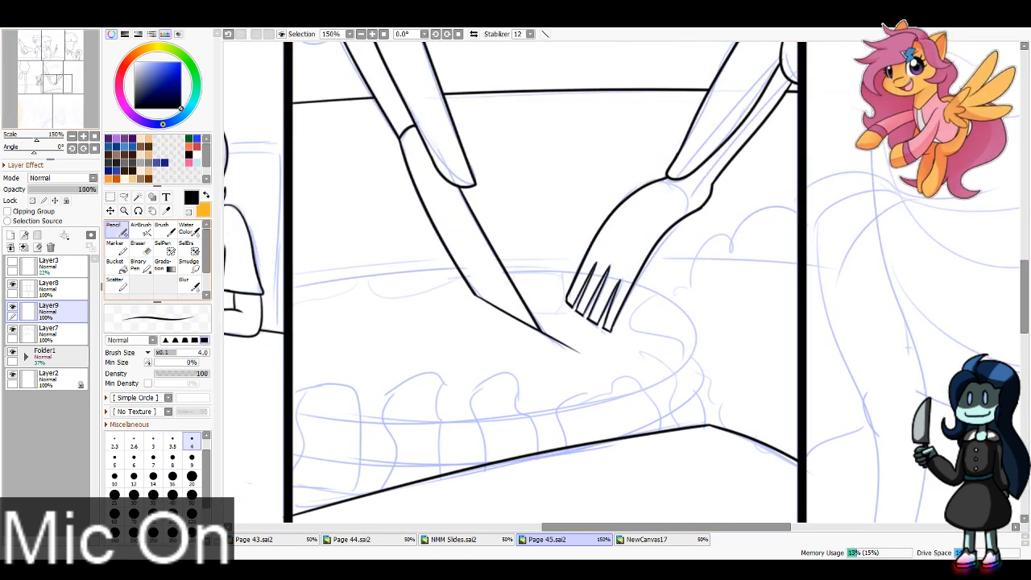
pyautogui.moveTo(295, 298)
pyautogui.mouseDown()
pyautogui.moveTo(347, 291)
pyautogui.moveTo(364, 274)
pyautogui.moveTo(390, 288)
pyautogui.moveTo(463, 276)
pyautogui.mouseUp()
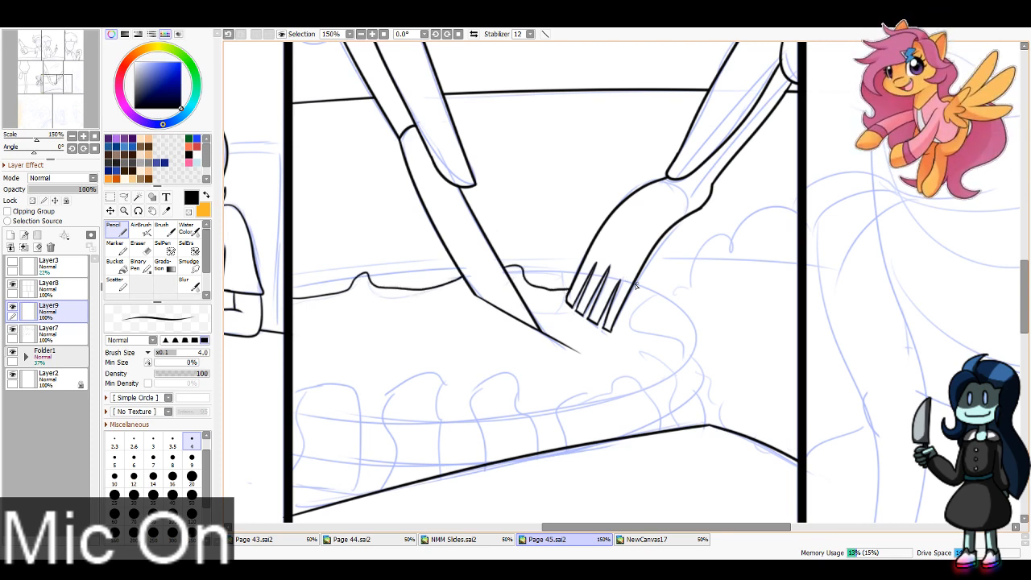
pyautogui.moveTo(652, 302)
pyautogui.mouseDown()
pyautogui.moveTo(631, 319)
pyautogui.moveTo(662, 337)
pyautogui.mouseUp()
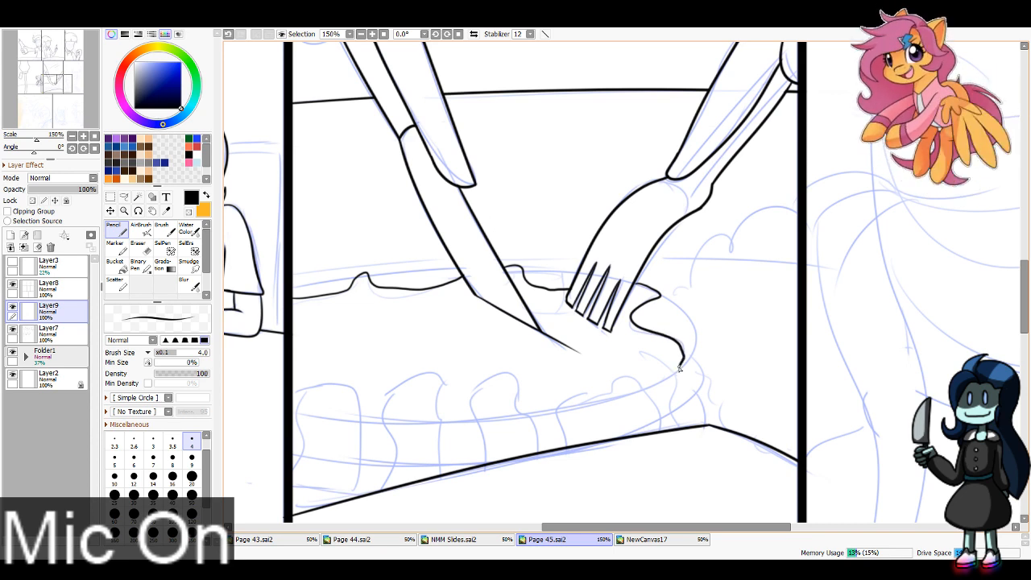
pyautogui.moveTo(676, 393); pyautogui.dragTo(669, 429)
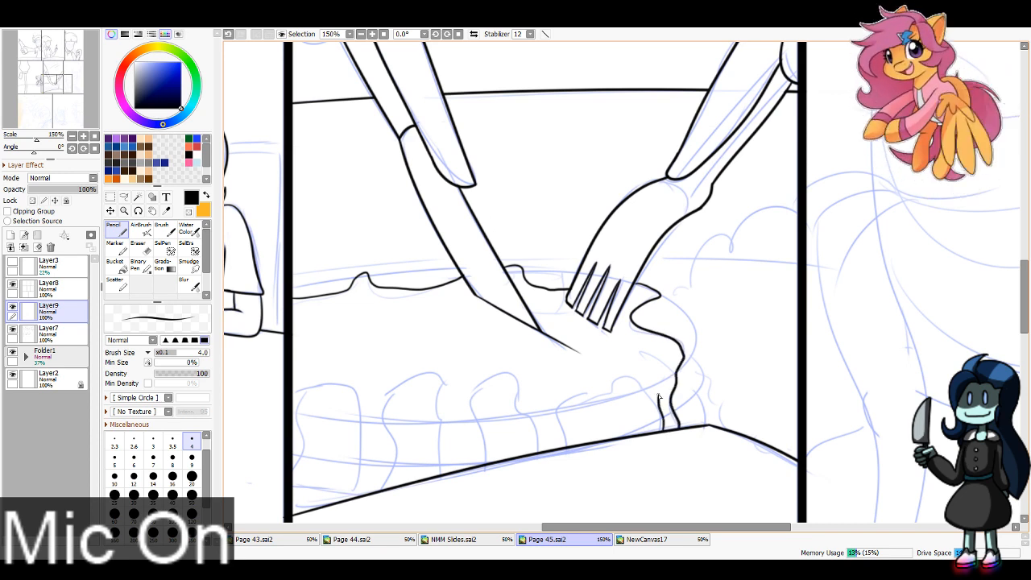
pyautogui.moveTo(614, 389)
pyautogui.mouseDown()
pyautogui.moveTo(562, 404)
pyautogui.moveTo(564, 447)
pyautogui.moveTo(503, 373)
pyautogui.moveTo(473, 393)
pyautogui.moveTo(473, 469)
pyautogui.mouseUp()
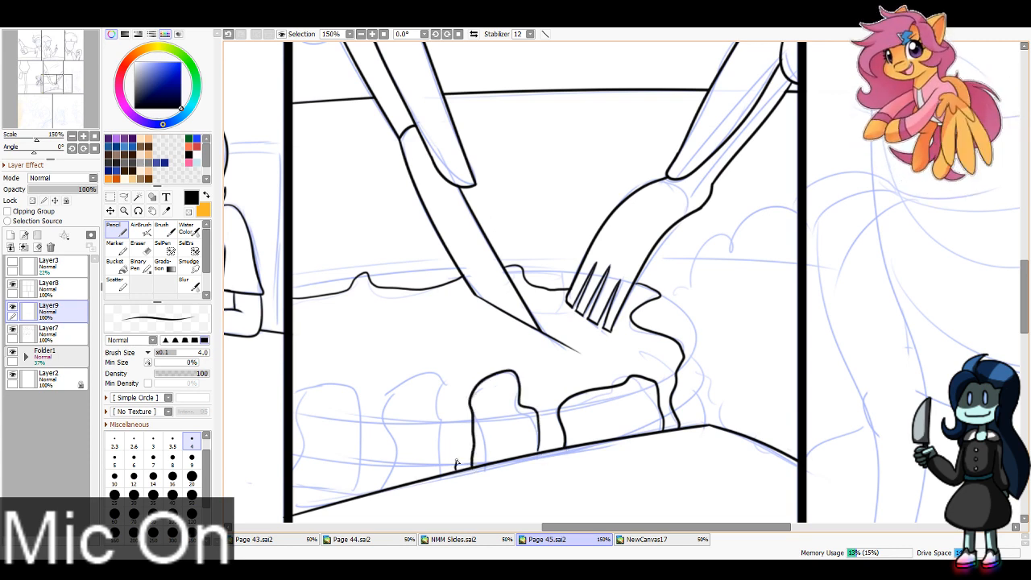
pyautogui.moveTo(449, 394)
pyautogui.mouseDown()
pyautogui.moveTo(384, 406)
pyautogui.moveTo(384, 490)
pyautogui.moveTo(366, 457)
pyautogui.moveTo(363, 408)
pyautogui.moveTo(314, 395)
pyautogui.moveTo(298, 408)
pyautogui.moveTo(294, 514)
pyautogui.mouseUp()
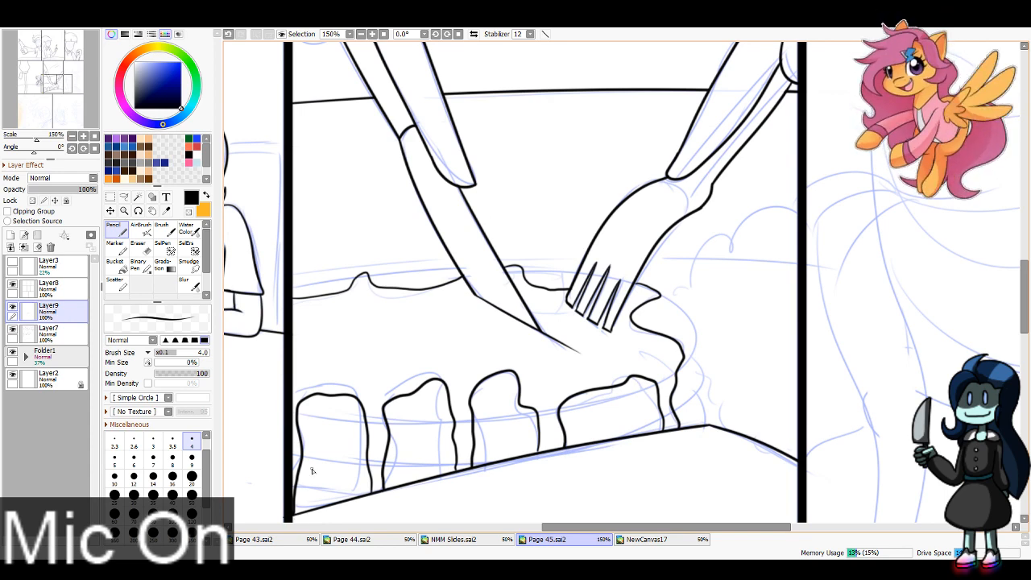
pyautogui.click(50, 334)
pyautogui.click(140, 249)
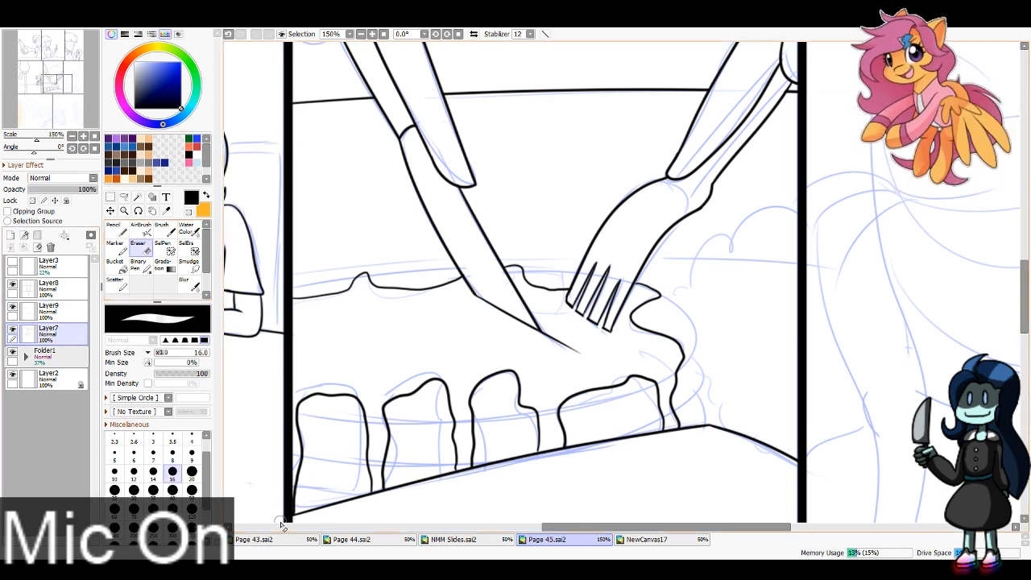
pyautogui.click(58, 312)
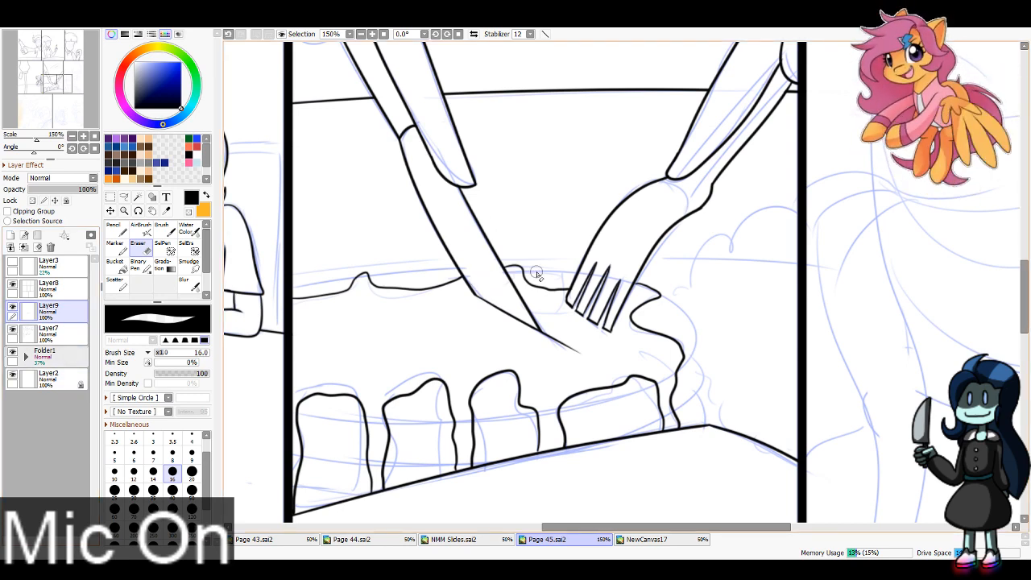
pyautogui.press('n')
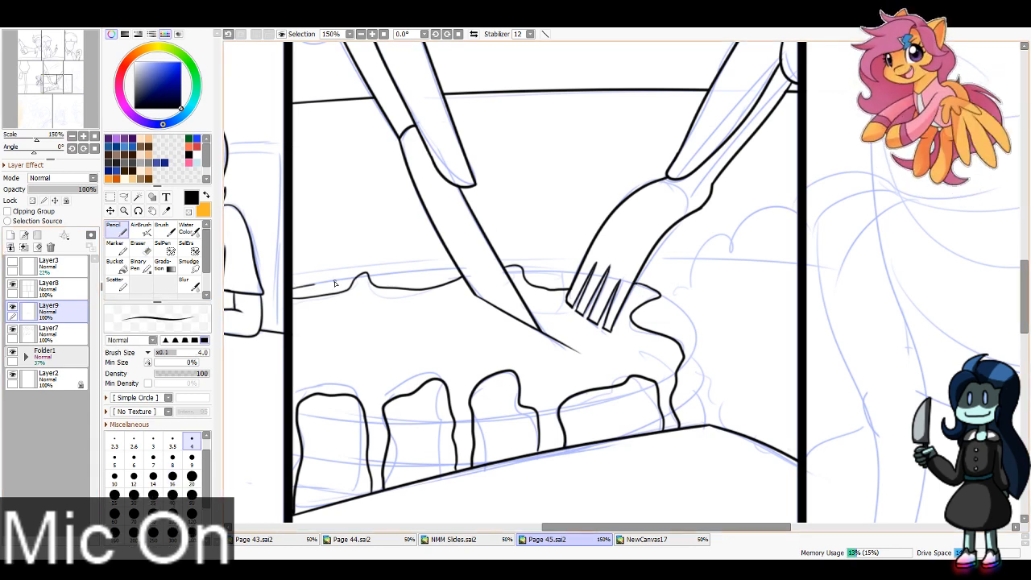
# Step: Try to ink the cake's curved back rim from the fifth panel's left border past the knife toward the fork
pyautogui.moveTo(335, 283); pyautogui.dragTo(587, 275)
pyautogui.hotkey('ctrl', 'z')
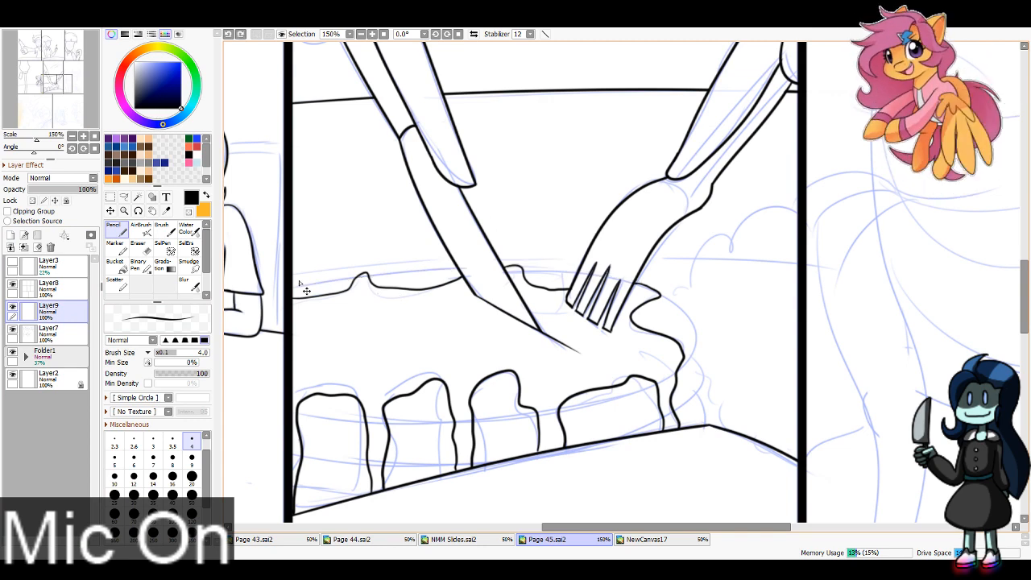
pyautogui.hotkey('ctrl', 'z')
pyautogui.moveTo(308, 287)
pyautogui.mouseDown()
pyautogui.moveTo(494, 265)
pyautogui.moveTo(348, 281)
pyautogui.moveTo(592, 279)
pyautogui.mouseUp()
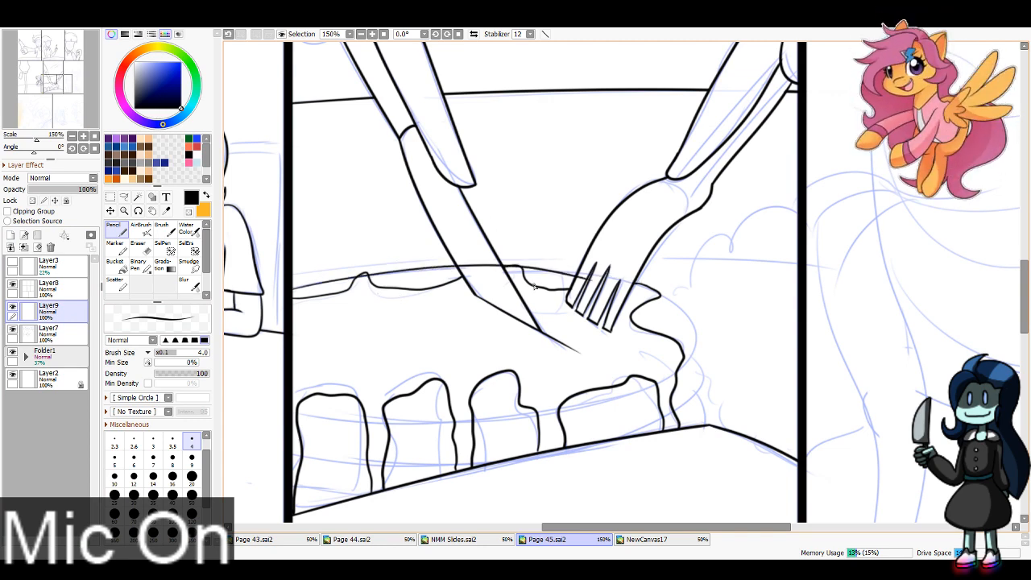
pyautogui.hotkey('ctrl', 'z')
pyautogui.moveTo(290, 290)
pyautogui.mouseDown()
pyautogui.moveTo(375, 279)
pyautogui.moveTo(628, 280)
pyautogui.mouseUp()
pyautogui.hotkey('ctrl', 'z')
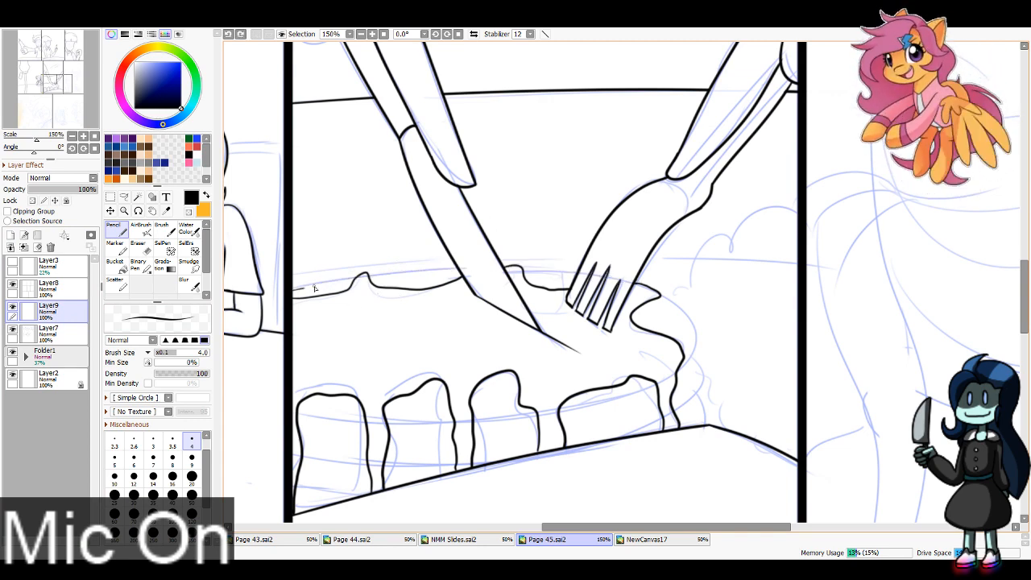
pyautogui.moveTo(314, 288)
pyautogui.mouseDown()
pyautogui.moveTo(487, 273)
pyautogui.moveTo(526, 280)
pyautogui.moveTo(372, 279)
pyautogui.moveTo(538, 278)
pyautogui.moveTo(510, 275)
pyautogui.moveTo(494, 275)
pyautogui.moveTo(659, 288)
pyautogui.mouseUp()
pyautogui.hotkey('ctrl', 'z')
pyautogui.hotkey('ctrl', 'z')
pyautogui.hotkey('ctrl', 'z')
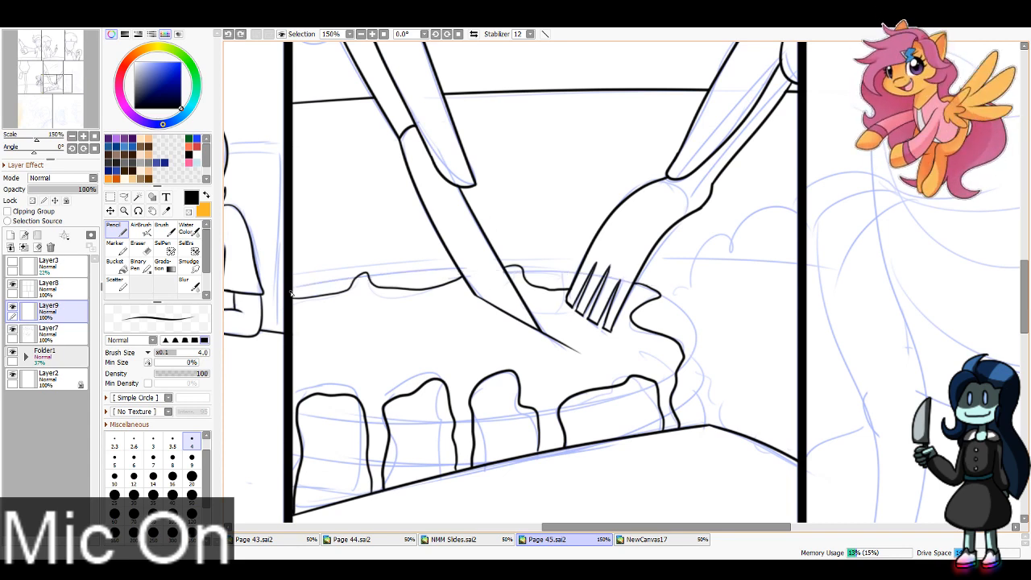
pyautogui.moveTo(292, 293); pyautogui.dragTo(486, 274)
pyautogui.hotkey('ctrl', 'z')
pyautogui.moveTo(292, 290); pyautogui.dragTo(499, 270)
pyautogui.hotkey('ctrl', 'z')
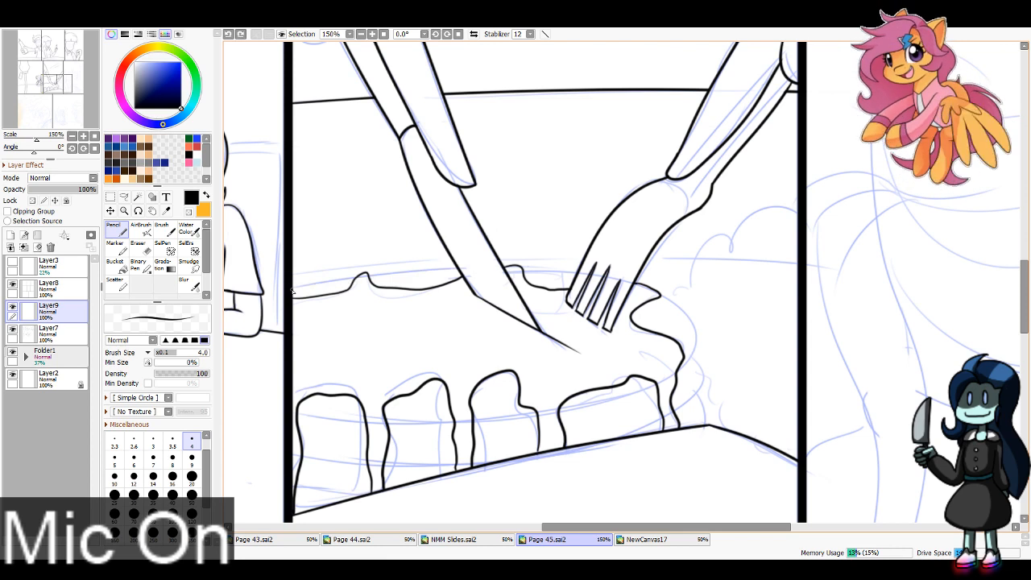
pyautogui.moveTo(292, 292); pyautogui.dragTo(509, 272)
pyautogui.hotkey('ctrl', 'z')
pyautogui.moveTo(292, 291); pyautogui.dragTo(502, 270)
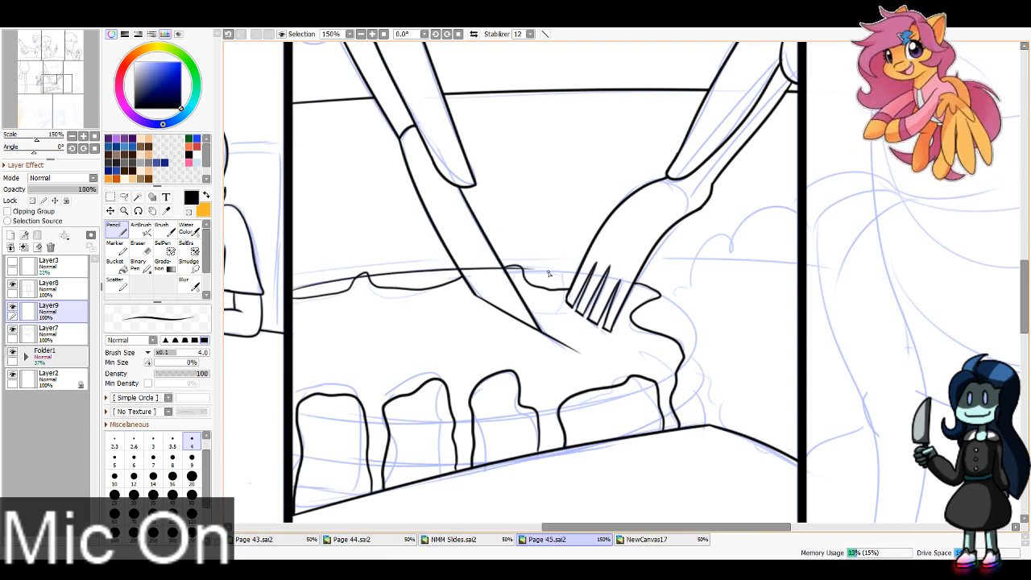
# Step: Ink the oval rim of the cake's top, from the back edge around the rounded end and along the front
pyautogui.hotkey('ctrl', 'z')
pyautogui.moveTo(292, 292)
pyautogui.mouseDown()
pyautogui.moveTo(496, 273)
pyautogui.moveTo(699, 295)
pyautogui.moveTo(684, 315)
pyautogui.moveTo(653, 294)
pyautogui.moveTo(677, 306)
pyautogui.moveTo(657, 392)
pyautogui.mouseUp()
pyautogui.hotkey('ctrl', 'z')
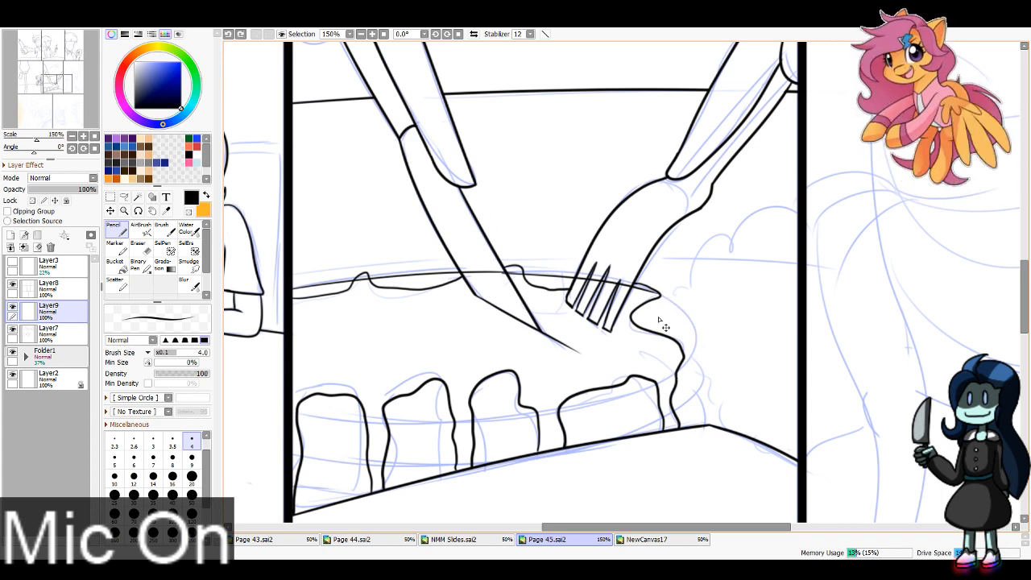
pyautogui.moveTo(653, 291)
pyautogui.mouseDown()
pyautogui.moveTo(694, 332)
pyautogui.moveTo(656, 382)
pyautogui.moveTo(684, 362)
pyautogui.moveTo(678, 373)
pyautogui.moveTo(573, 412)
pyautogui.mouseUp()
pyautogui.hotkey('ctrl', 'z')
pyautogui.moveTo(654, 385); pyautogui.dragTo(553, 416)
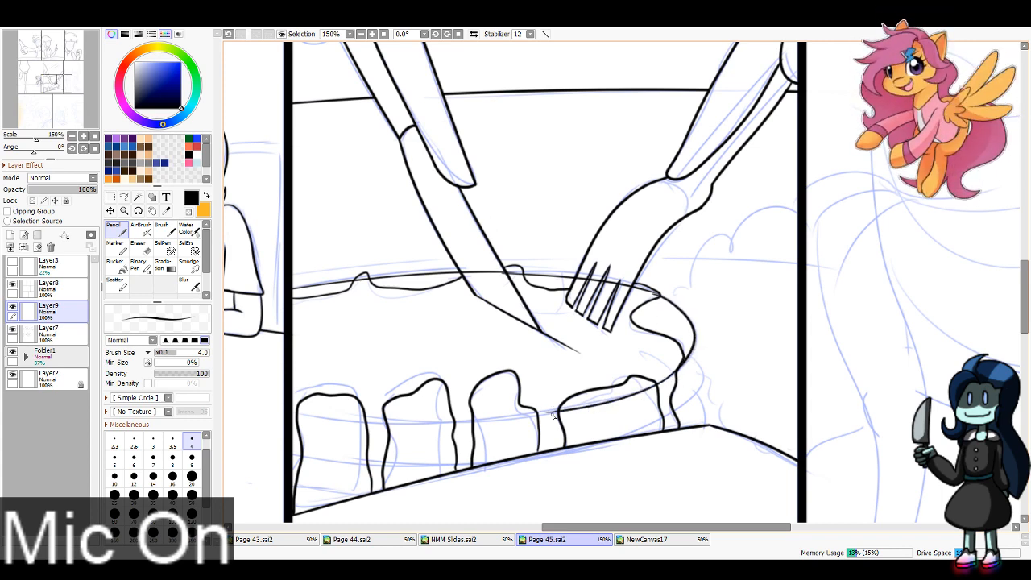
pyautogui.moveTo(305, 416)
pyautogui.mouseDown()
pyautogui.moveTo(489, 421)
pyautogui.moveTo(566, 410)
pyautogui.mouseUp()
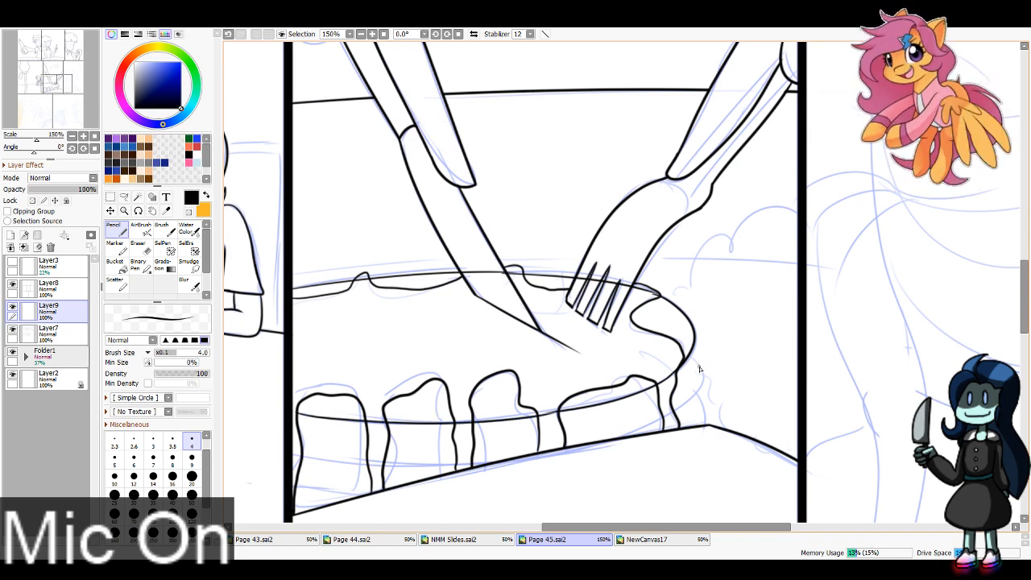
# Step: Ink the curved layer lines and lower edge around the cake's side below the top rim
pyautogui.moveTo(689, 356)
pyautogui.mouseDown()
pyautogui.moveTo(683, 406)
pyautogui.moveTo(588, 442)
pyautogui.mouseUp()
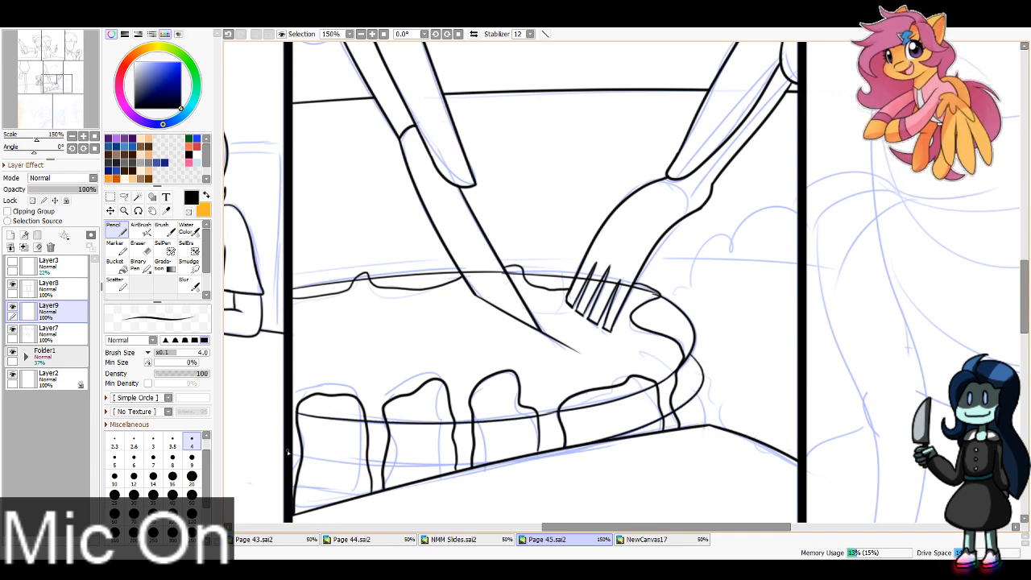
pyautogui.moveTo(288, 453)
pyautogui.mouseDown()
pyautogui.moveTo(372, 465)
pyautogui.moveTo(564, 457)
pyautogui.mouseUp()
pyautogui.hotkey('ctrl', 'z')
pyautogui.moveTo(288, 452); pyautogui.dragTo(572, 456)
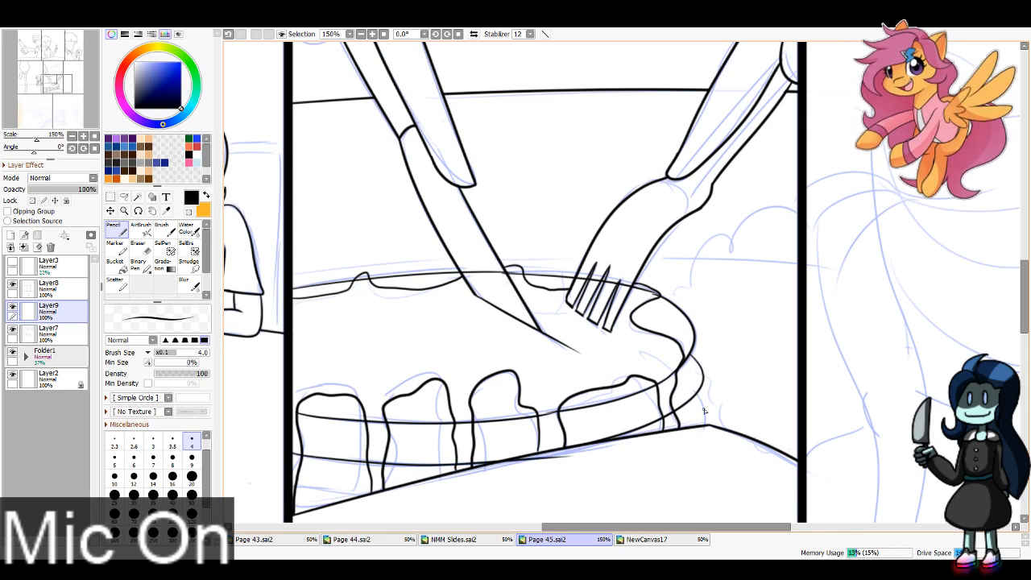
pyautogui.moveTo(697, 396)
pyautogui.mouseDown()
pyautogui.moveTo(702, 423)
pyautogui.moveTo(638, 456)
pyautogui.mouseUp()
pyautogui.moveTo(291, 495)
pyautogui.mouseDown()
pyautogui.moveTo(480, 491)
pyautogui.moveTo(396, 490)
pyautogui.moveTo(449, 487)
pyautogui.mouseUp()
pyautogui.hotkey('ctrl', 'z')
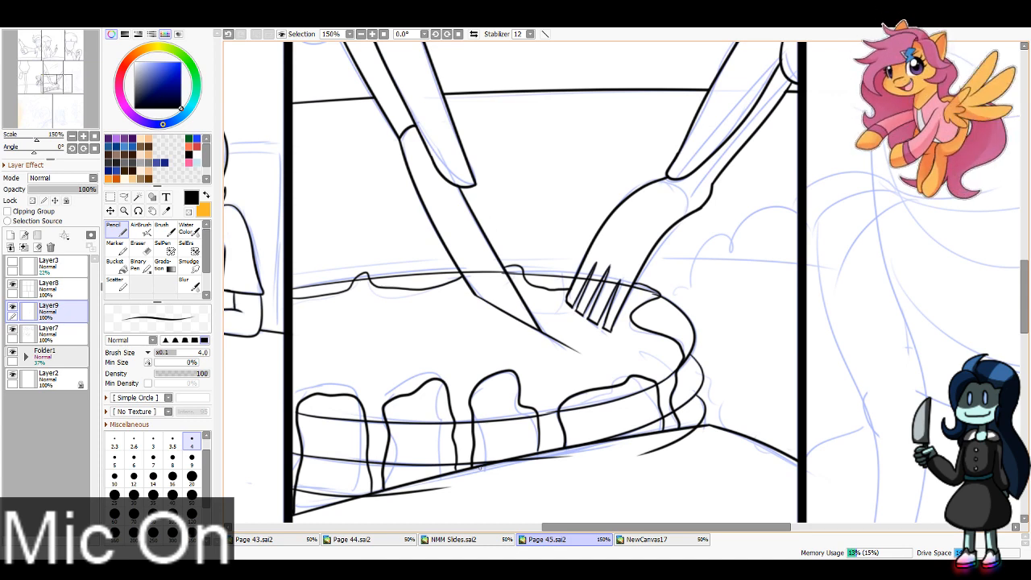
# Step: Erase the cake's back rim line where it crosses the knife blade and the neighbouring icing bump
pyautogui.press('e')
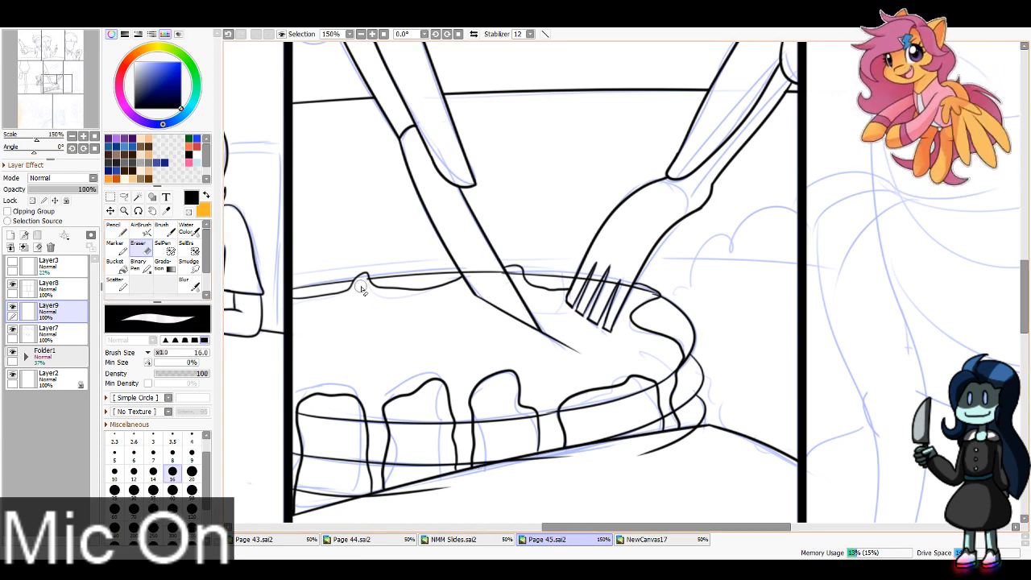
pyautogui.moveTo(466, 270); pyautogui.dragTo(513, 273)
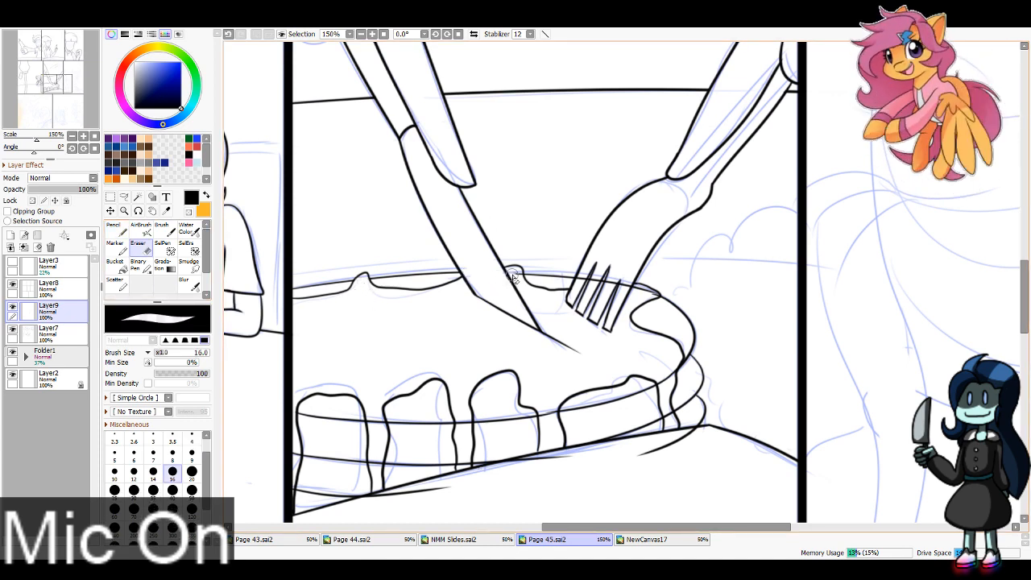
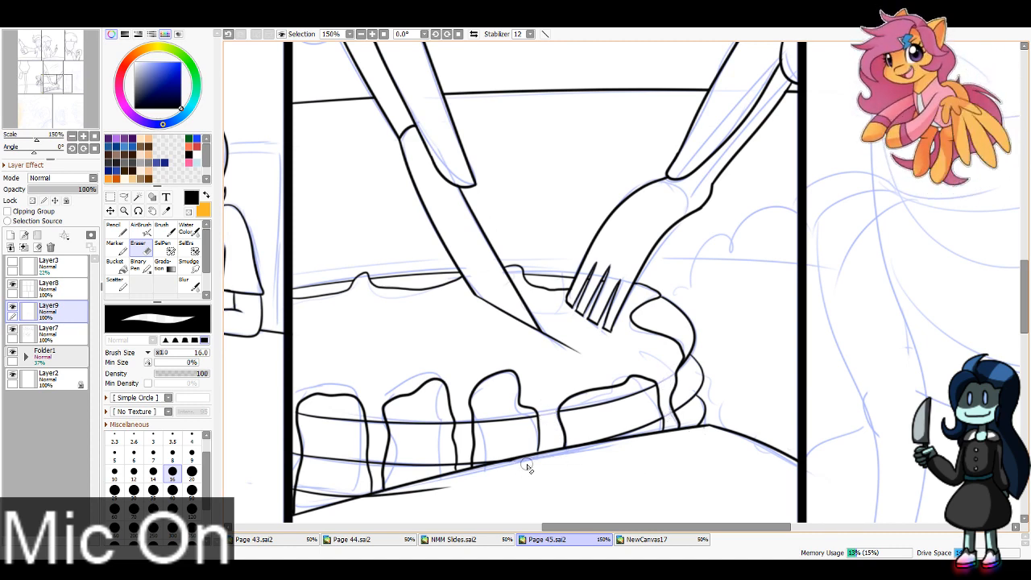
# Step: Erase the cake line running below the table edge and ink the bumpy bush outline with leaf squiggles beside the cake
pyautogui.moveTo(458, 486); pyautogui.dragTo(368, 505)
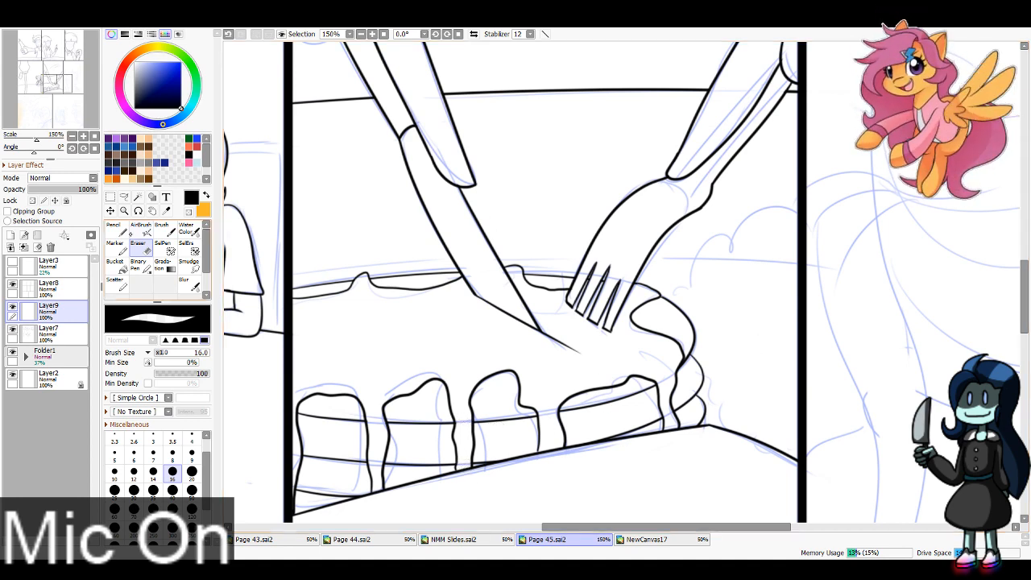
pyautogui.press('n')
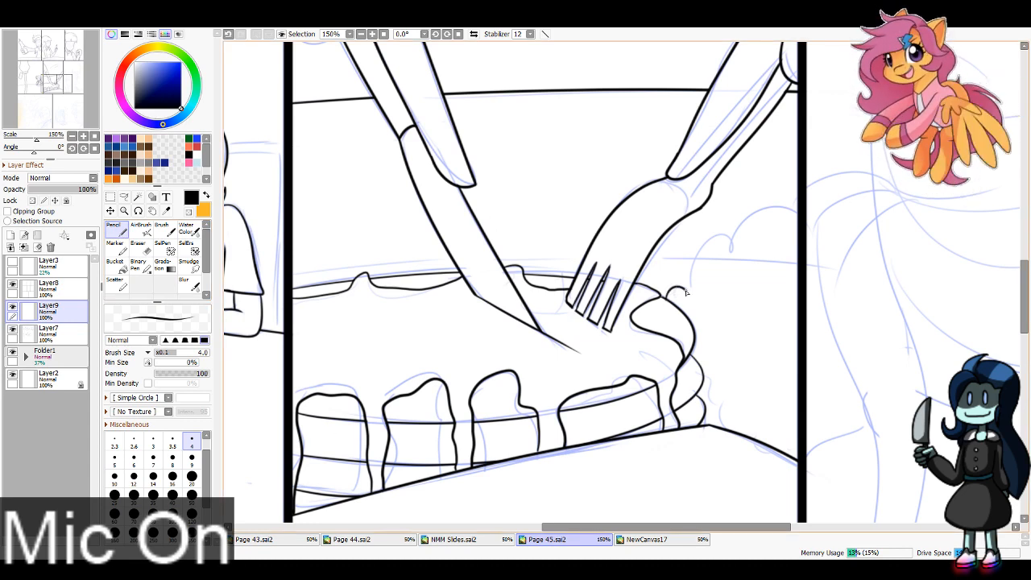
pyautogui.moveTo(685, 293)
pyautogui.mouseDown()
pyautogui.moveTo(709, 238)
pyautogui.moveTo(732, 251)
pyautogui.moveTo(784, 230)
pyautogui.mouseUp()
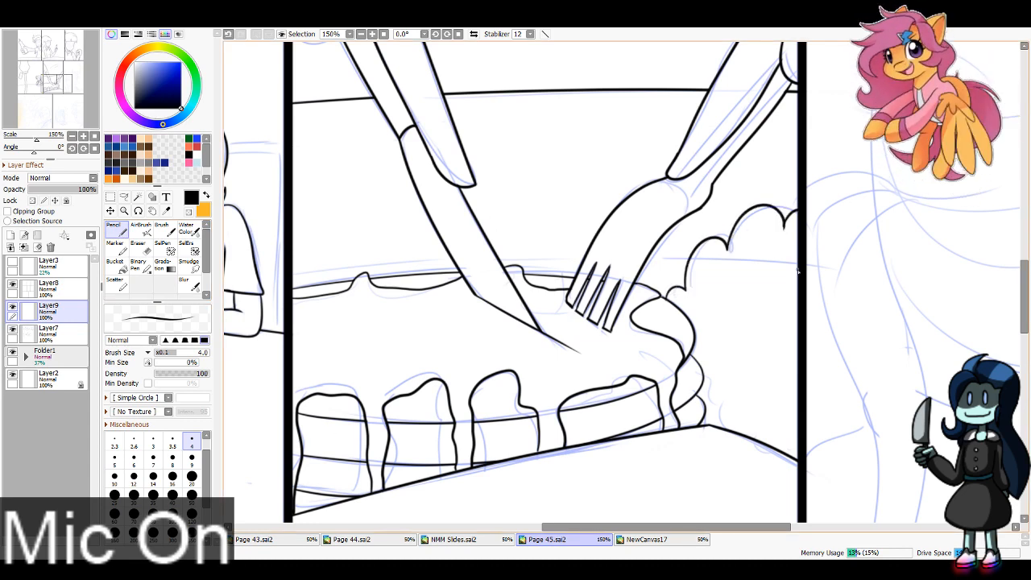
pyautogui.moveTo(704, 390); pyautogui.dragTo(723, 427)
pyautogui.hotkey('ctrl', 'z')
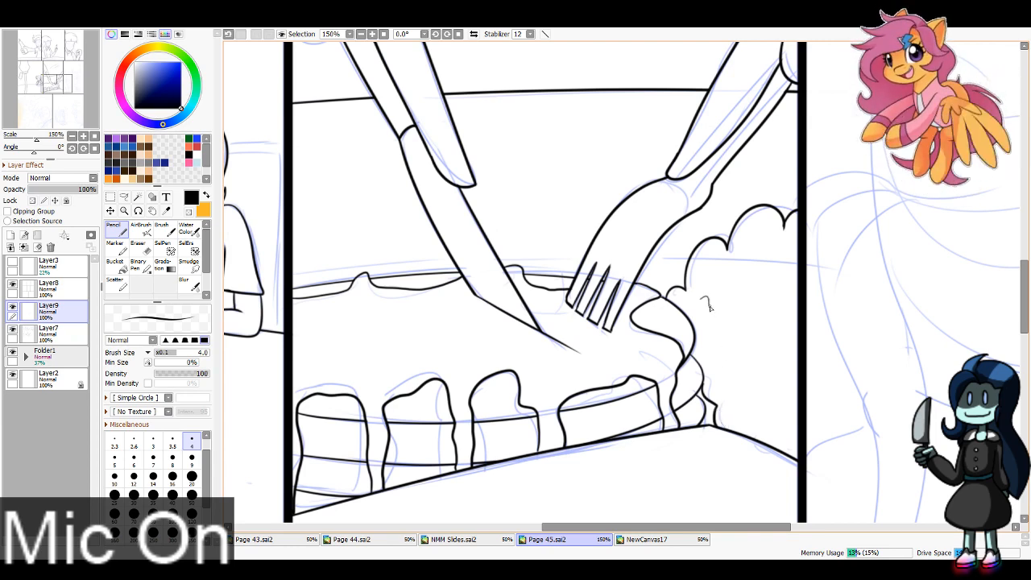
pyautogui.moveTo(709, 307)
pyautogui.mouseDown()
pyautogui.moveTo(759, 325)
pyautogui.moveTo(793, 355)
pyautogui.mouseUp()
pyautogui.moveTo(753, 392); pyautogui.dragTo(784, 398)
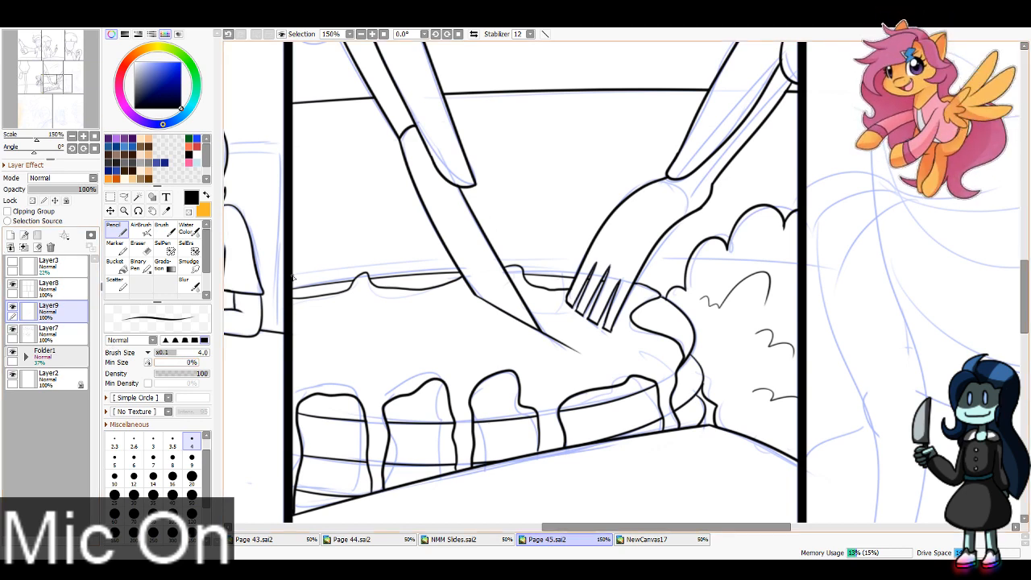
# Step: Ink a long curved line behind the cake across the fifth panel and erase it over the fork, bush and panel borders
pyautogui.moveTo(295, 274); pyautogui.dragTo(791, 256)
pyautogui.hotkey('ctrl', 'z')
pyautogui.moveTo(284, 272); pyautogui.dragTo(891, 278)
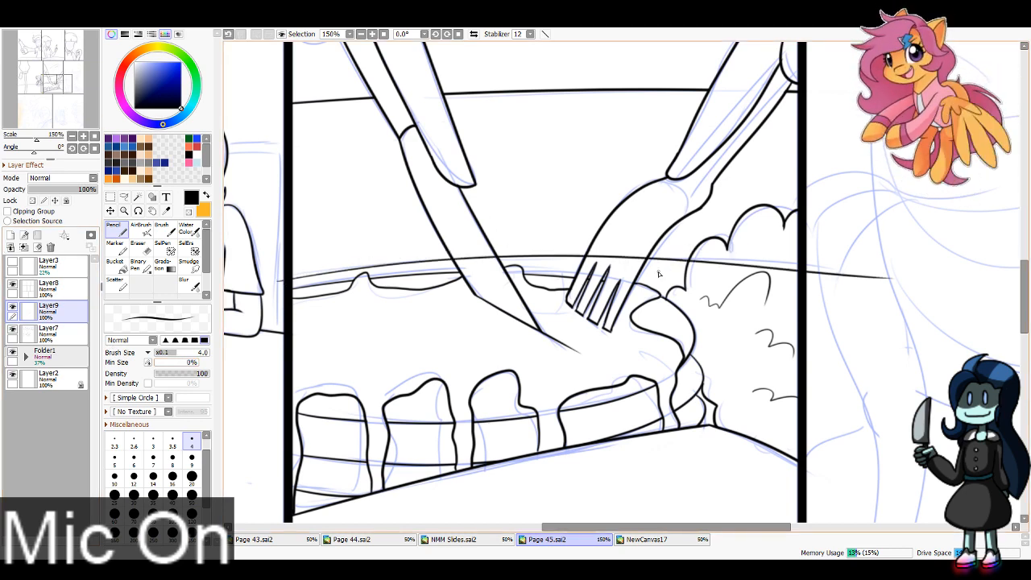
pyautogui.press('e')
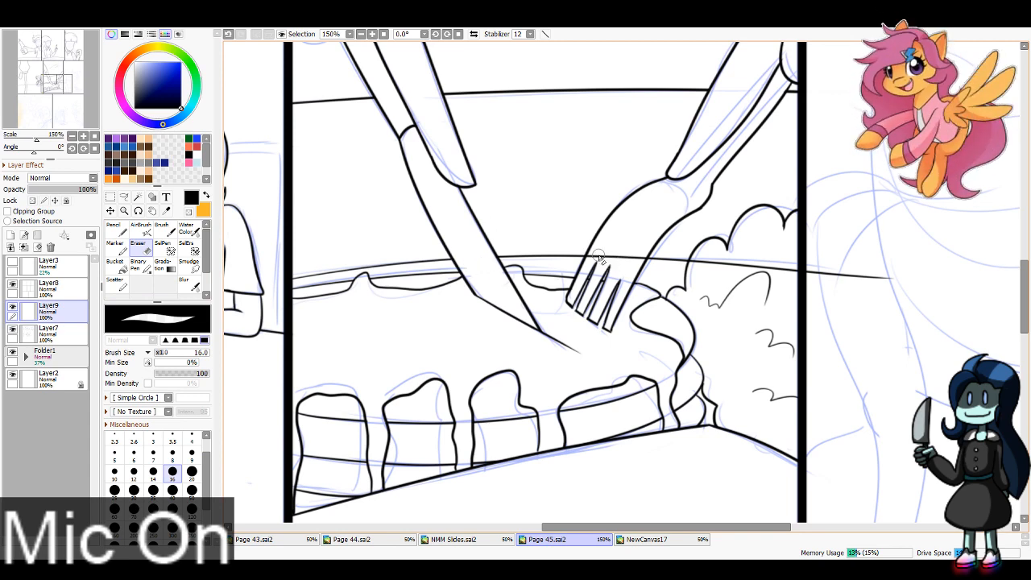
pyautogui.moveTo(597, 254); pyautogui.dragTo(647, 245)
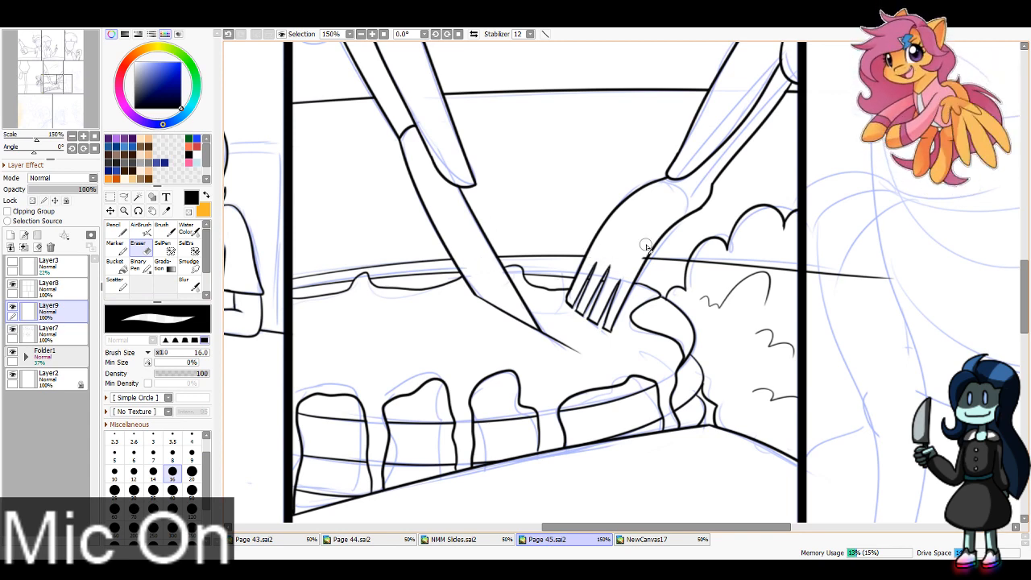
pyautogui.moveTo(701, 271)
pyautogui.mouseDown()
pyautogui.moveTo(700, 255)
pyautogui.moveTo(696, 263)
pyautogui.moveTo(892, 276)
pyautogui.mouseUp()
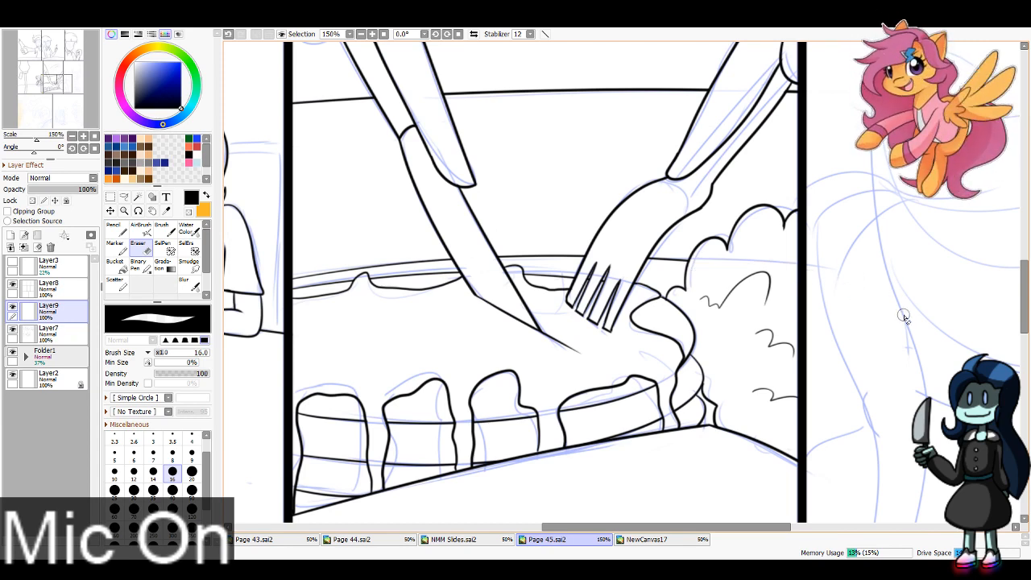
# Step: Ink a shallow wavy curve along the bottom border of the fifth panel, below the cake
pyautogui.click(361, 35)
pyautogui.click(361, 35)
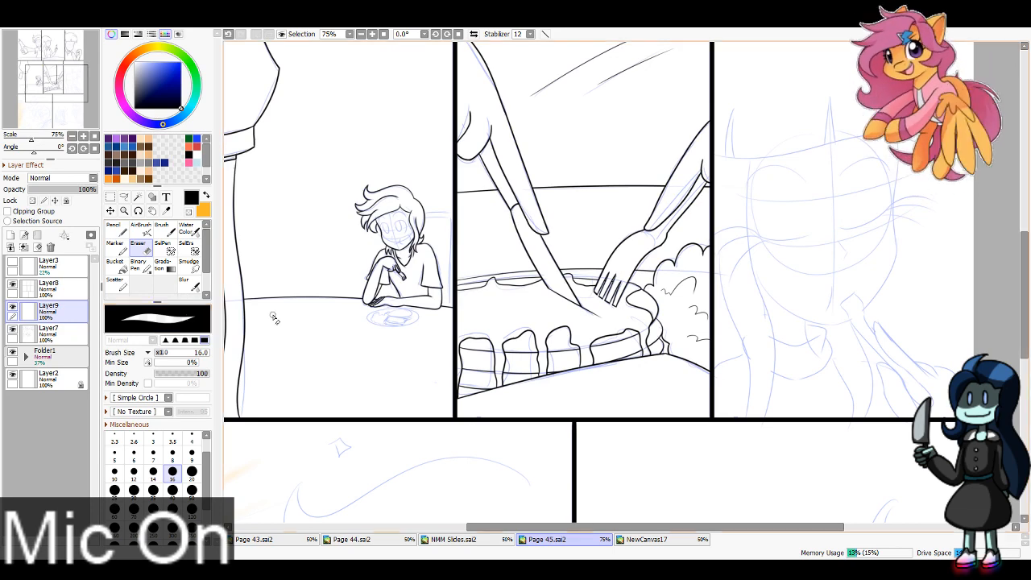
pyautogui.click(117, 230)
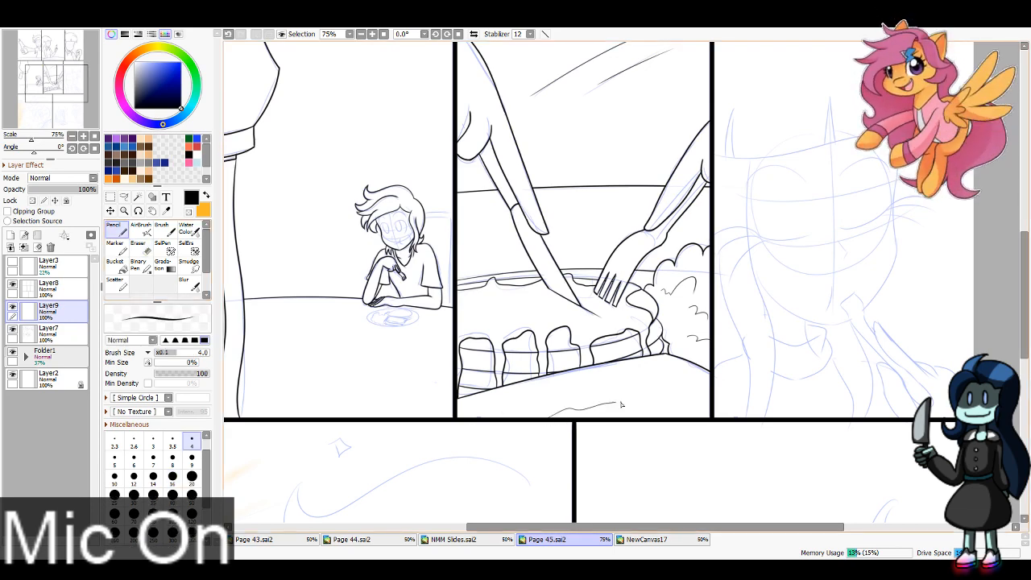
pyautogui.hotkey('ctrl', 'z')
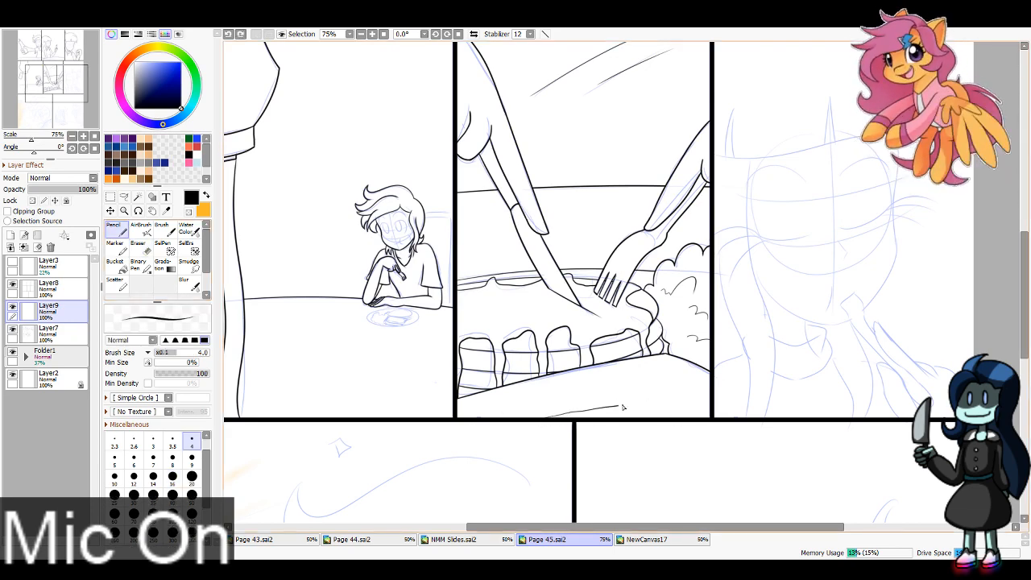
pyautogui.hotkey('ctrl', 'z')
pyautogui.moveTo(623, 408)
pyautogui.mouseDown()
pyautogui.moveTo(660, 407)
pyautogui.moveTo(570, 417)
pyautogui.moveTo(631, 410)
pyautogui.moveTo(661, 415)
pyautogui.mouseUp()
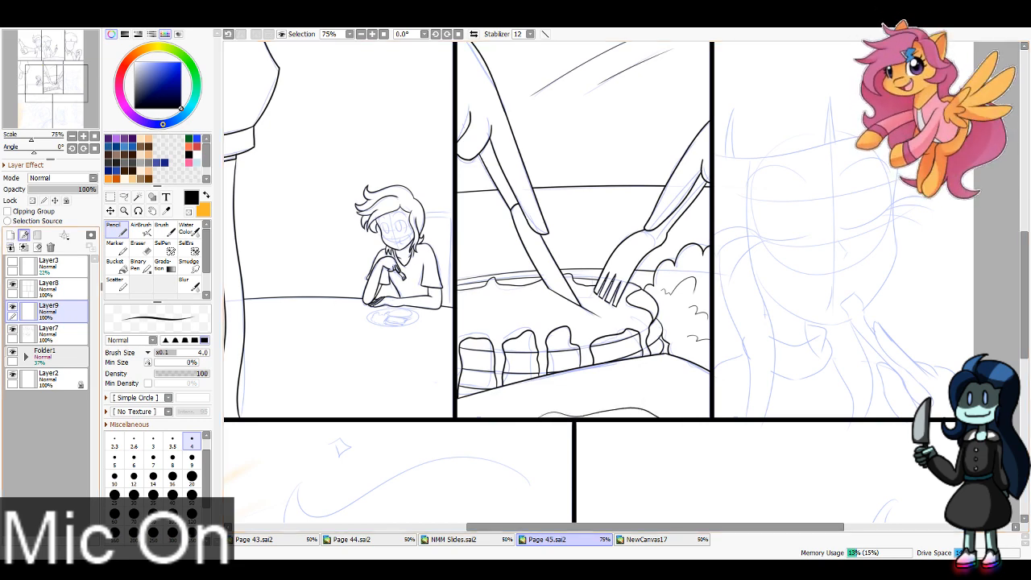
# Step: Ink the wavy lower edge of the bangs across the sixth panel's face, starting at the panel's left border
pyautogui.moveTo(30, 75); pyautogui.dragTo(49, 48)
pyautogui.doubleClick(372, 34)
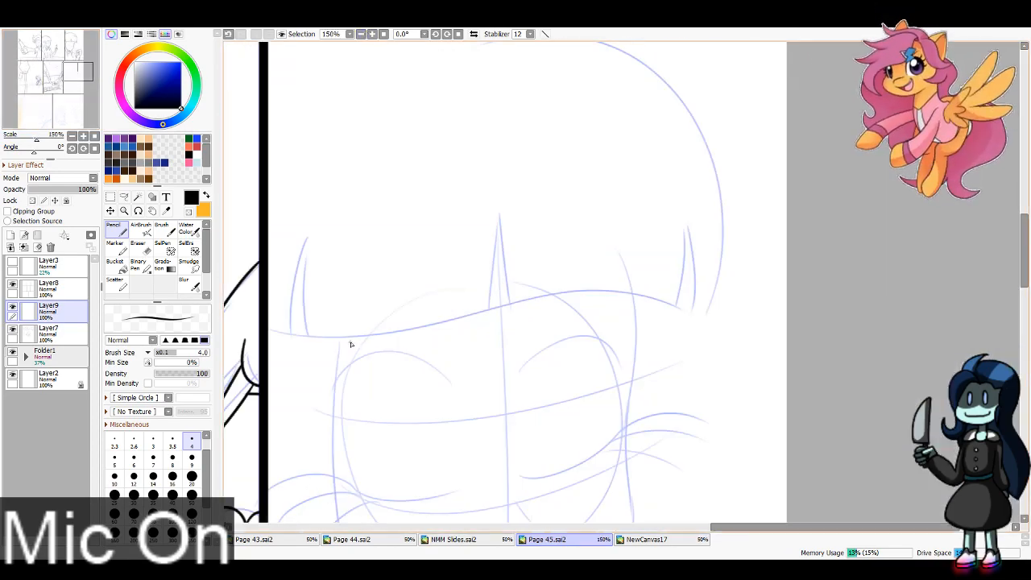
pyautogui.moveTo(264, 331)
pyautogui.mouseDown()
pyautogui.moveTo(536, 302)
pyautogui.moveTo(739, 333)
pyautogui.mouseUp()
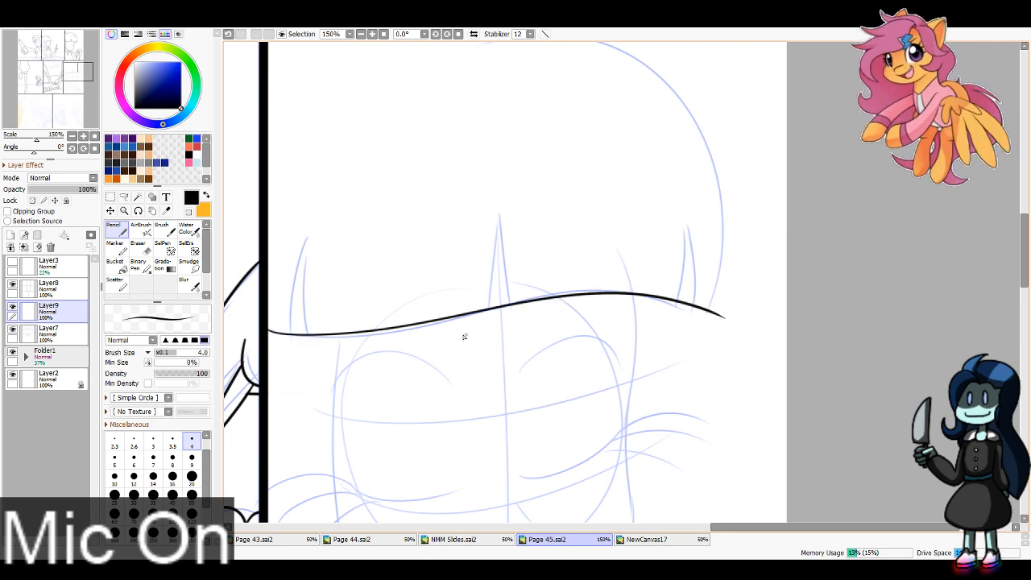
pyautogui.hotkey('ctrl', 'z')
pyautogui.moveTo(269, 330); pyautogui.dragTo(738, 339)
pyautogui.hotkey('ctrl', 'z')
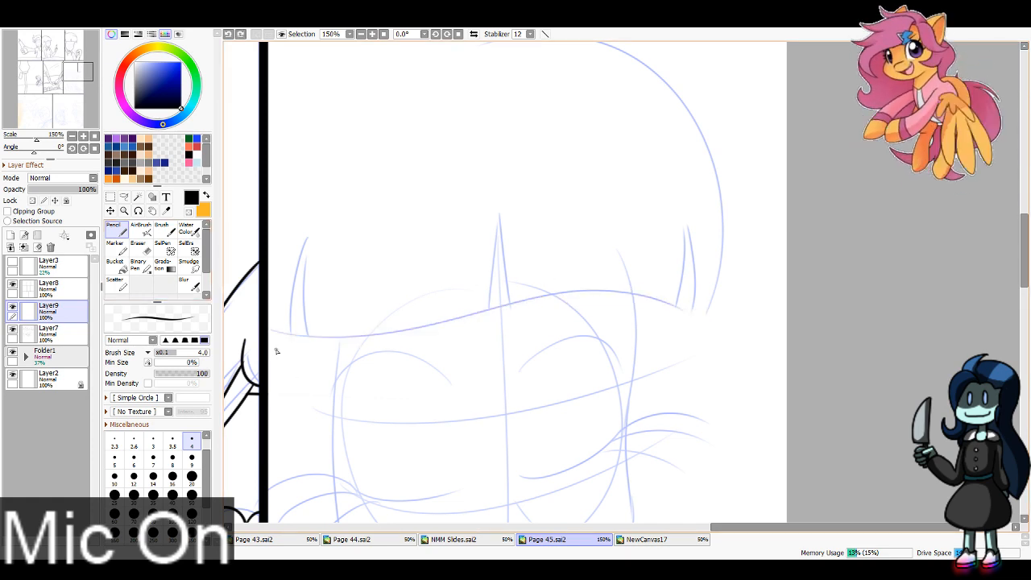
pyautogui.moveTo(268, 330); pyautogui.dragTo(735, 335)
pyautogui.hotkey('ctrl', 'z')
pyautogui.moveTo(269, 331)
pyautogui.mouseDown()
pyautogui.moveTo(460, 315)
pyautogui.moveTo(734, 335)
pyautogui.mouseUp()
# Step: Ink the rounded crown of the hair and a short curve up to the sixth panel's top border, trimming the crown line's start
pyautogui.moveTo(629, 296); pyautogui.dragTo(587, 462)
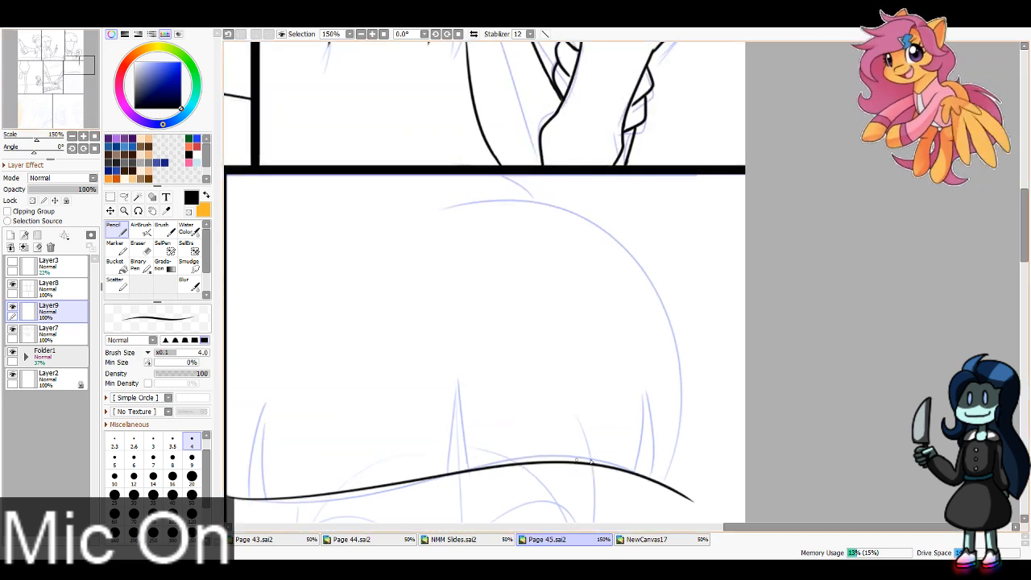
pyautogui.moveTo(675, 492)
pyautogui.mouseDown()
pyautogui.moveTo(682, 364)
pyautogui.moveTo(422, 216)
pyautogui.mouseUp()
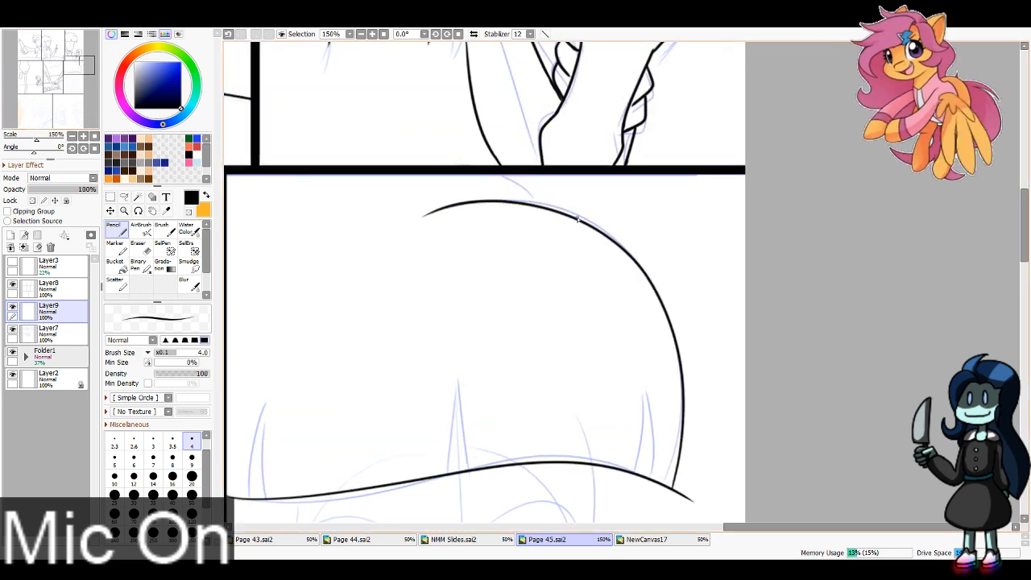
pyautogui.hotkey('ctrl', 'z')
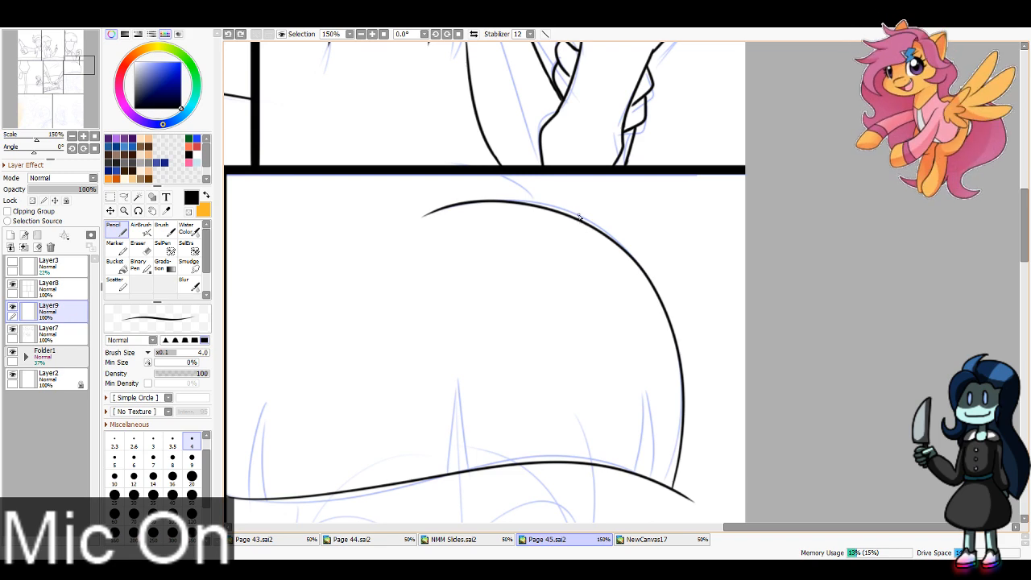
pyautogui.moveTo(579, 216); pyautogui.dragTo(529, 174)
pyautogui.click(139, 264)
pyautogui.moveTo(409, 223); pyautogui.dragTo(491, 215)
pyautogui.hotkey('ctrl', 'z')
pyautogui.click(139, 248)
# Step: Ink three pairs of tapering gap lines in the bangs, at the left, centre and right of the sixth panel's head
pyautogui.click(77, 70)
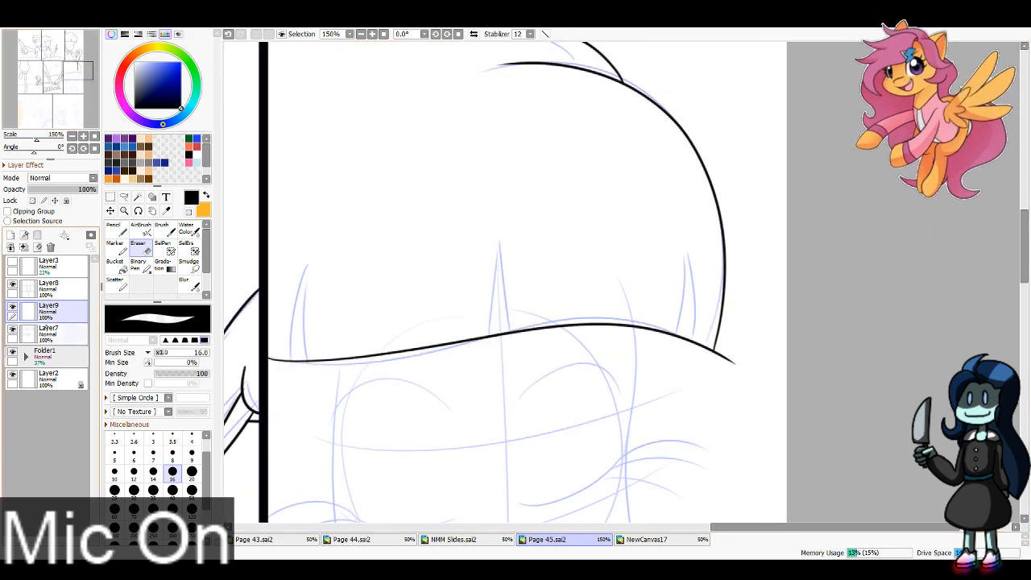
pyautogui.click(116, 230)
pyautogui.moveTo(499, 214); pyautogui.dragTo(494, 376)
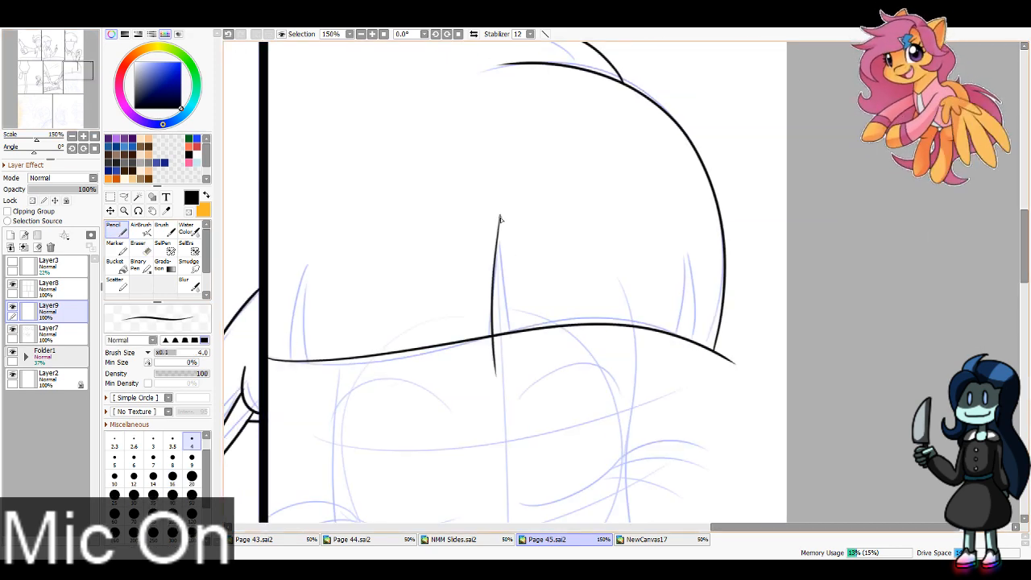
pyautogui.moveTo(500, 216); pyautogui.dragTo(523, 363)
pyautogui.moveTo(306, 265)
pyautogui.mouseDown()
pyautogui.moveTo(295, 403)
pyautogui.moveTo(318, 407)
pyautogui.mouseUp()
pyautogui.moveTo(684, 248)
pyautogui.mouseDown()
pyautogui.moveTo(666, 359)
pyautogui.moveTo(691, 332)
pyautogui.moveTo(690, 375)
pyautogui.mouseUp()
pyautogui.hotkey('ctrl', 'z')
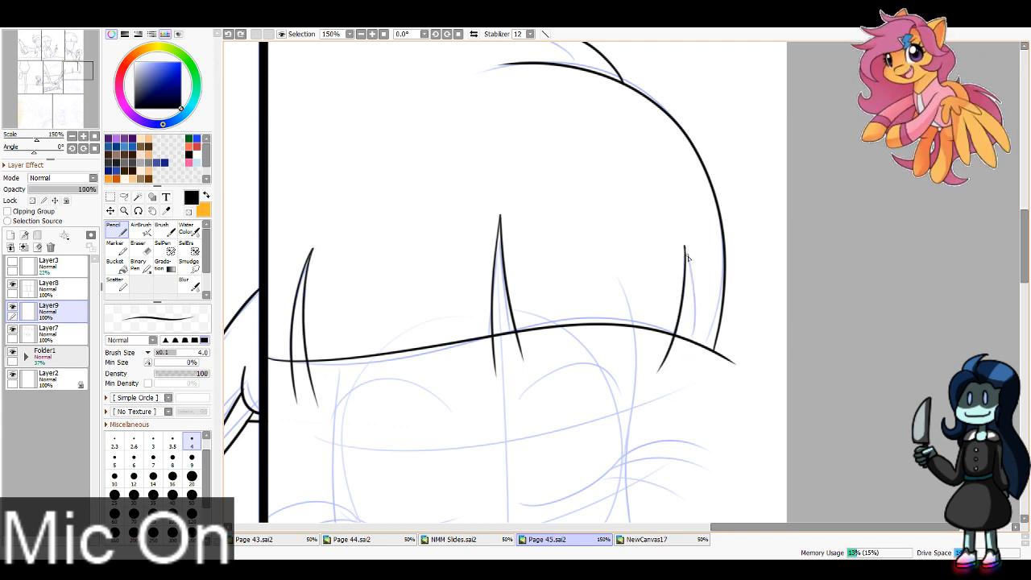
pyautogui.hotkey('ctrl', 'y')
# Step: Erase the bangs' lower edge inside the three gaps and all line ends that overshoot it
pyautogui.press('e')
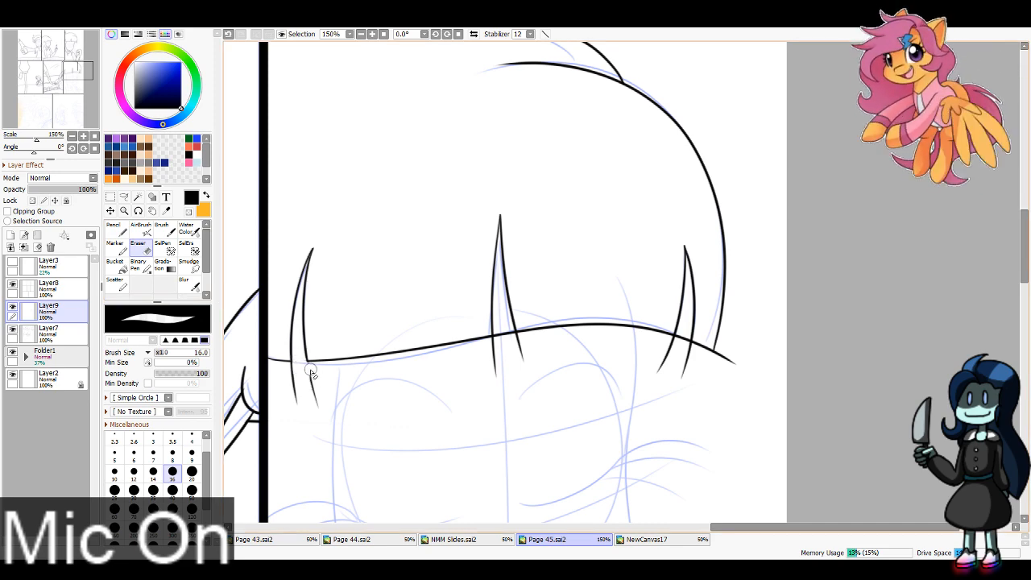
pyautogui.moveTo(311, 370)
pyautogui.mouseDown()
pyautogui.moveTo(321, 413)
pyautogui.moveTo(287, 372)
pyautogui.moveTo(299, 408)
pyautogui.mouseUp()
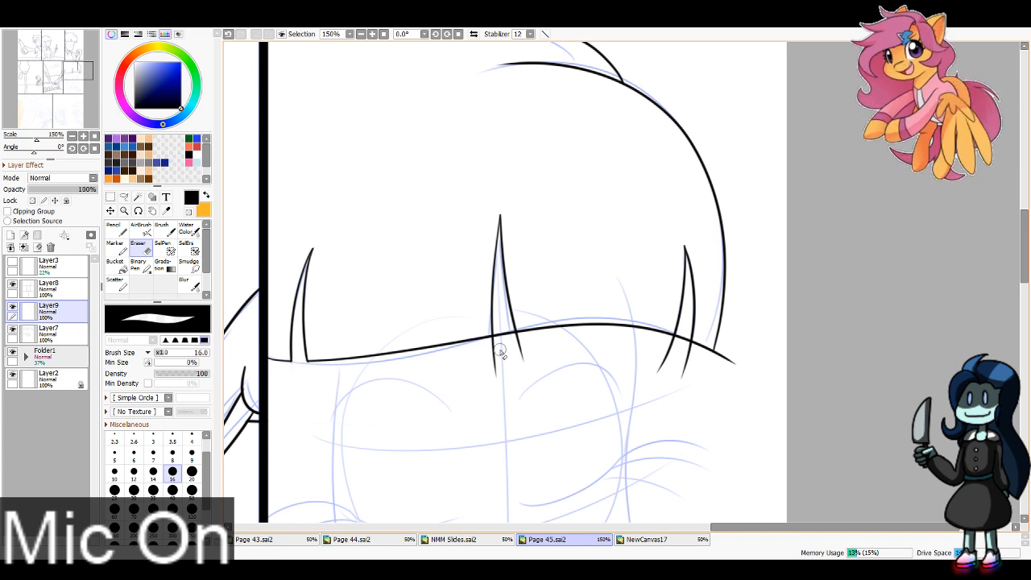
pyautogui.moveTo(488, 347); pyautogui.dragTo(500, 383)
pyautogui.moveTo(500, 323)
pyautogui.mouseDown()
pyautogui.moveTo(500, 357)
pyautogui.moveTo(517, 358)
pyautogui.moveTo(511, 340)
pyautogui.moveTo(521, 361)
pyautogui.mouseUp()
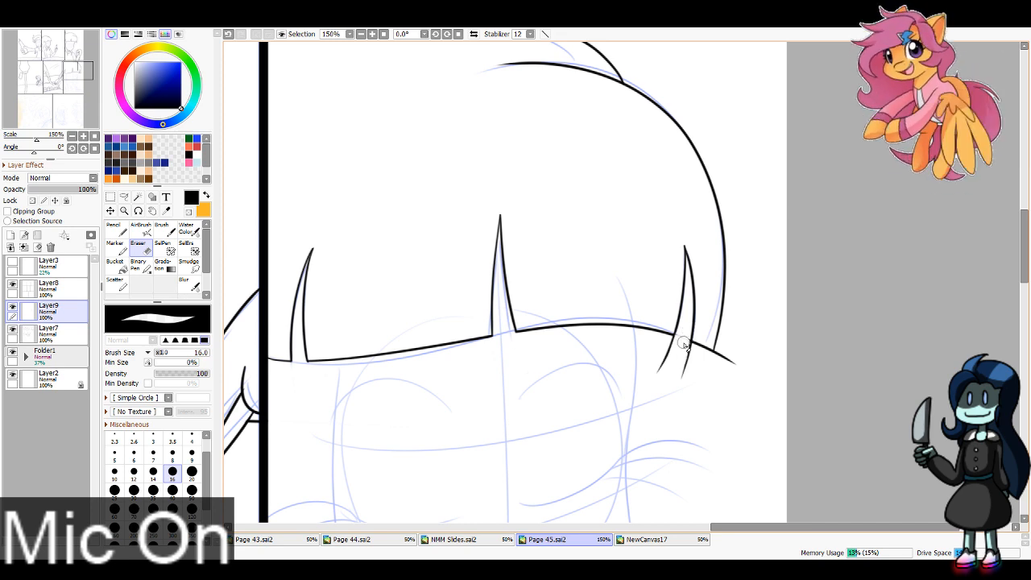
pyautogui.moveTo(679, 339)
pyautogui.mouseDown()
pyautogui.moveTo(647, 394)
pyautogui.moveTo(690, 349)
pyautogui.moveTo(681, 381)
pyautogui.moveTo(712, 375)
pyautogui.mouseUp()
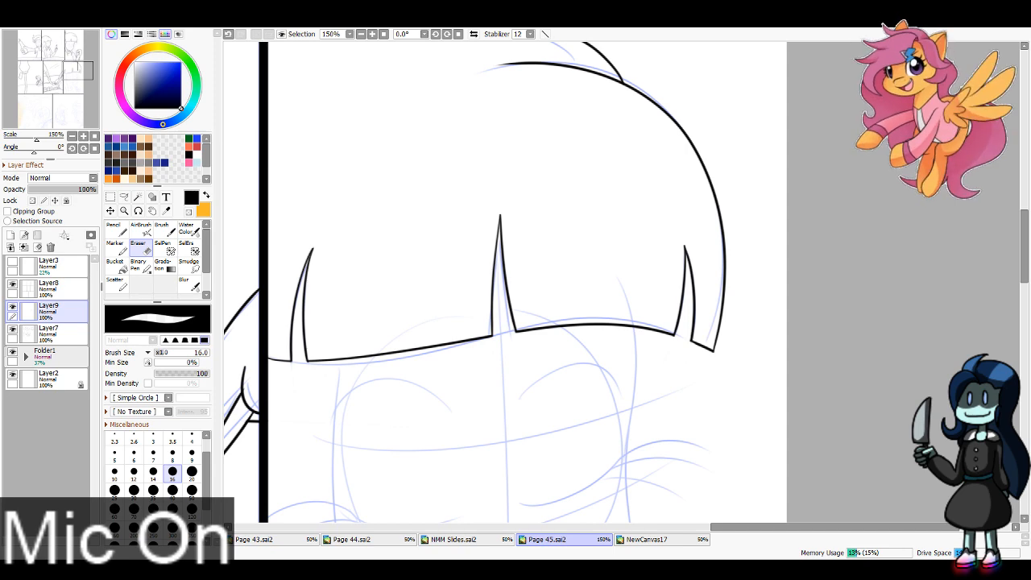
# Step: Ink the inner edge of the long left hair lock from the bangs down to the sixth panel's bottom border
pyautogui.click(116, 230)
pyautogui.moveTo(72, 76)
pyautogui.mouseDown()
pyautogui.moveTo(77, 95)
pyautogui.moveTo(64, 92)
pyautogui.mouseUp()
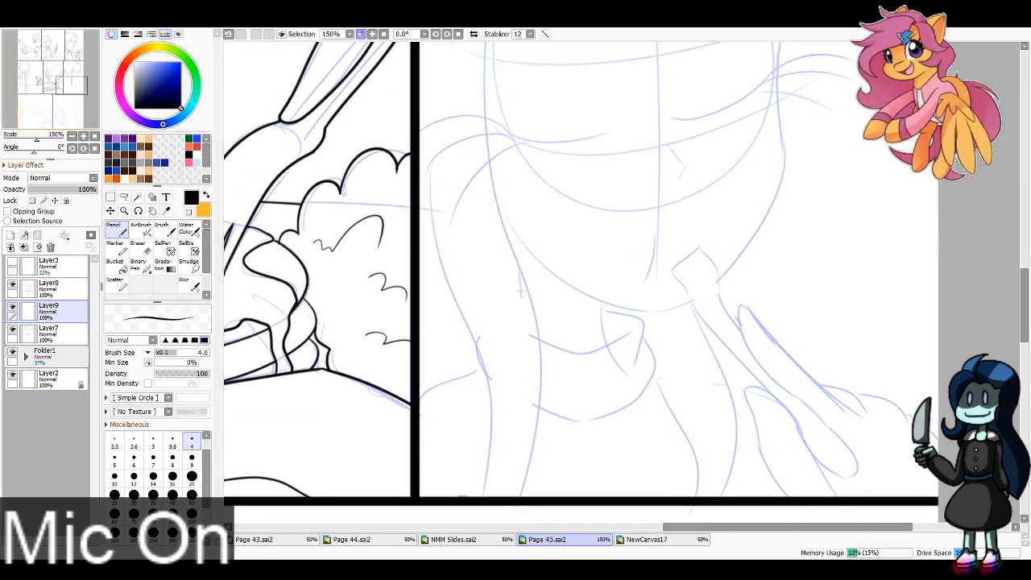
pyautogui.click(361, 34)
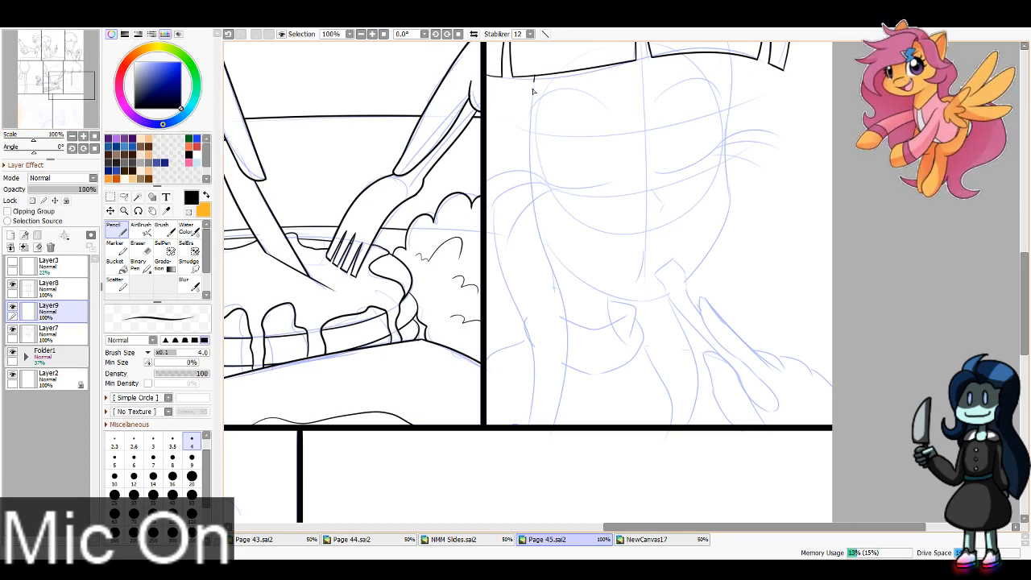
pyautogui.moveTo(532, 92); pyautogui.dragTo(560, 423)
pyautogui.hotkey('ctrl', 'z')
pyautogui.moveTo(535, 90); pyautogui.dragTo(551, 432)
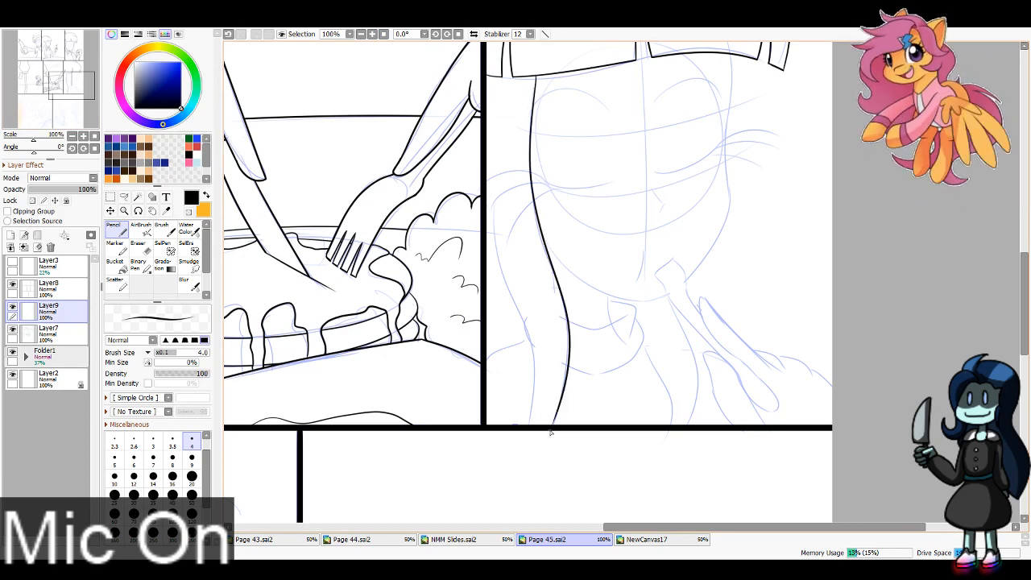
# Step: Ink the outer edge of the long left hair lock and erase the part extending below the panel border
pyautogui.moveTo(490, 199); pyautogui.dragTo(543, 417)
pyautogui.hotkey('ctrl', 'z')
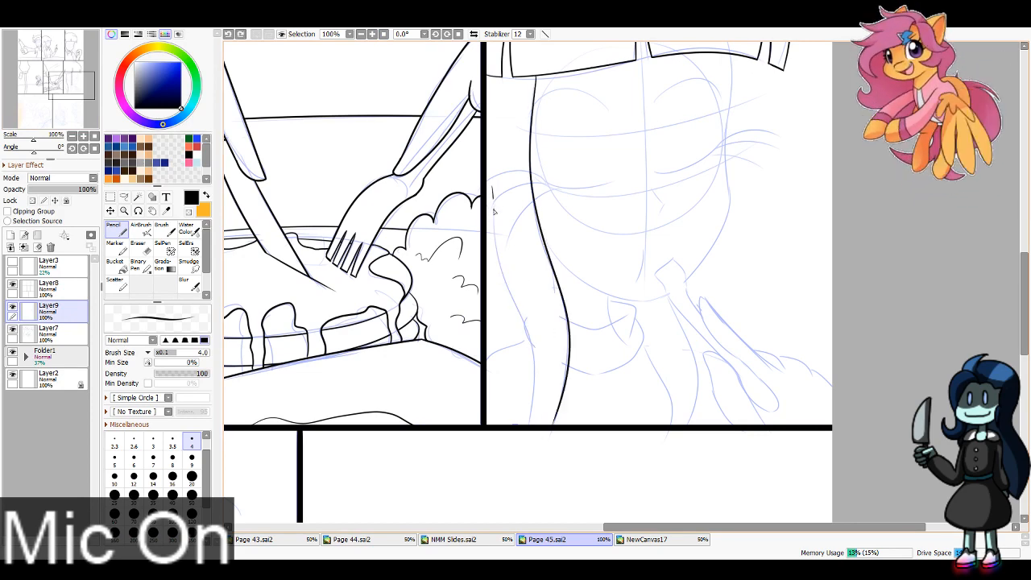
pyautogui.moveTo(492, 198); pyautogui.dragTo(550, 423)
pyautogui.hotkey('ctrl', 'z')
pyautogui.moveTo(501, 273); pyautogui.dragTo(530, 445)
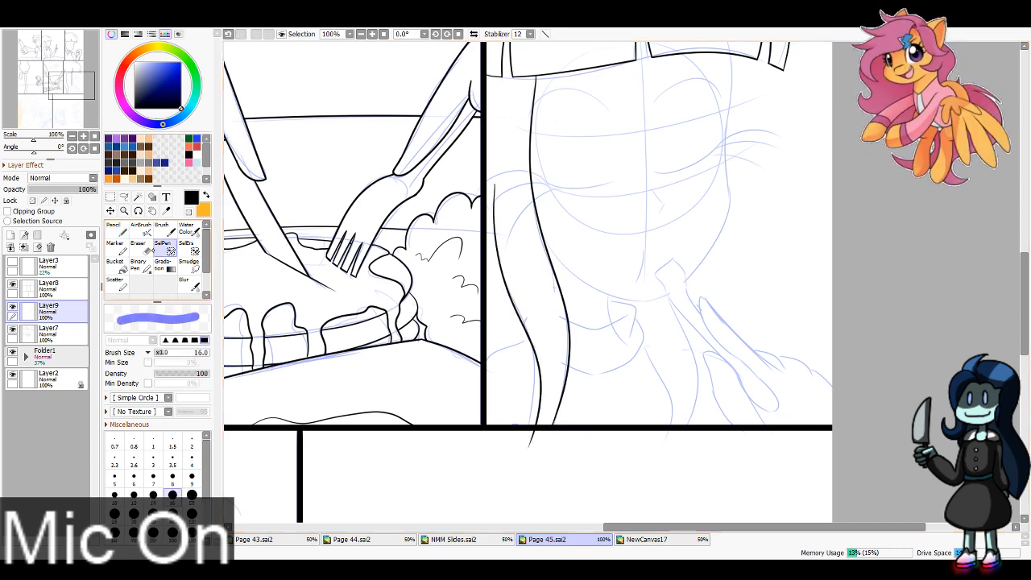
pyautogui.press('e')
pyautogui.moveTo(534, 427); pyautogui.dragTo(533, 439)
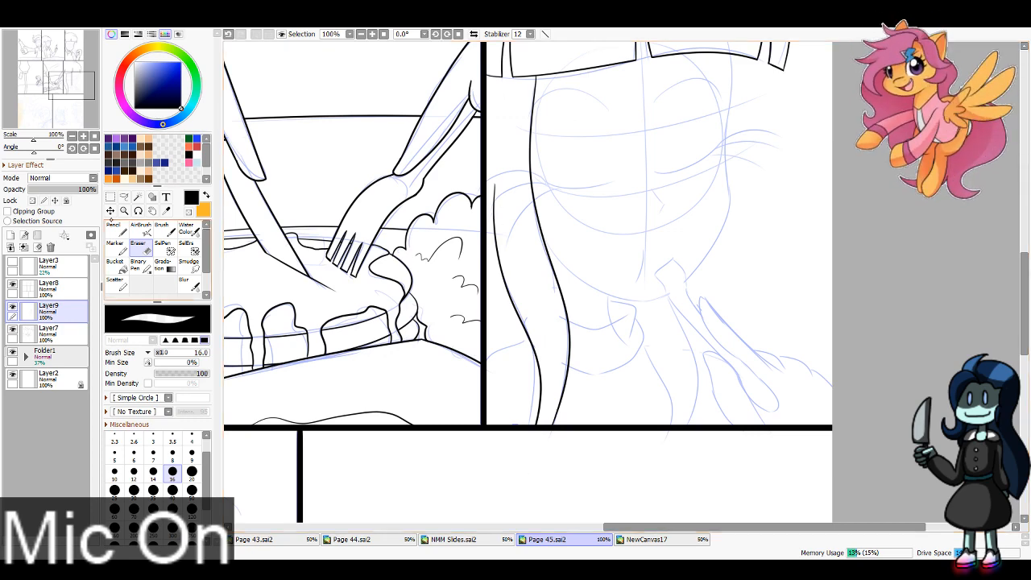
# Step: Ink the hand's raised finger and the looped outlines of the fingers below it in the sixth panel's lower right corner
pyautogui.click(117, 230)
pyautogui.moveTo(74, 86); pyautogui.dragTo(85, 88)
pyautogui.click(373, 34)
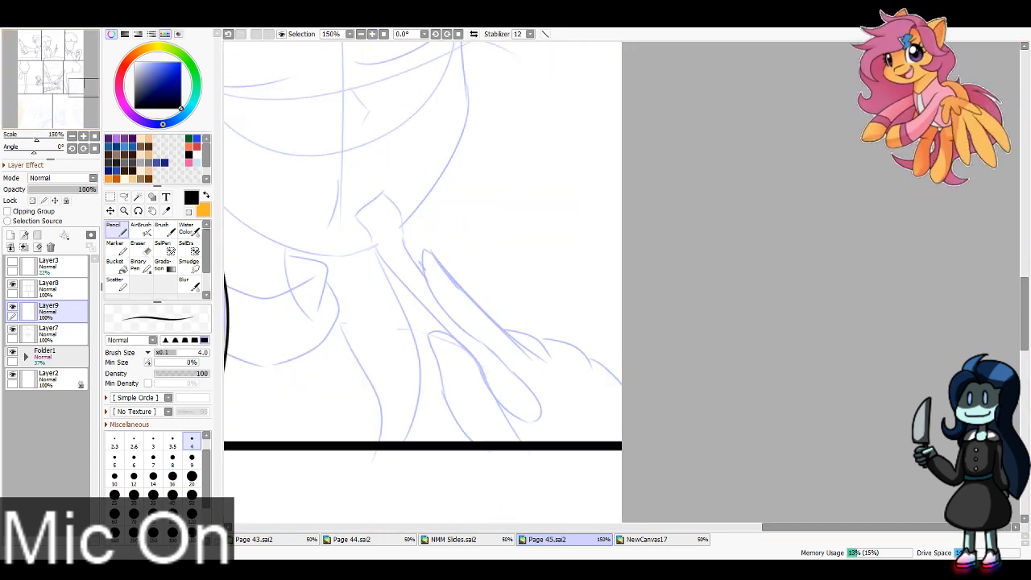
pyautogui.moveTo(437, 256); pyautogui.dragTo(554, 369)
pyautogui.hotkey('ctrl', 'z')
pyautogui.moveTo(431, 255)
pyautogui.mouseDown()
pyautogui.moveTo(469, 337)
pyautogui.moveTo(505, 364)
pyautogui.moveTo(492, 356)
pyautogui.moveTo(500, 406)
pyautogui.mouseUp()
pyautogui.moveTo(475, 364)
pyautogui.mouseDown()
pyautogui.moveTo(435, 332)
pyautogui.moveTo(448, 417)
pyautogui.moveTo(475, 441)
pyautogui.mouseUp()
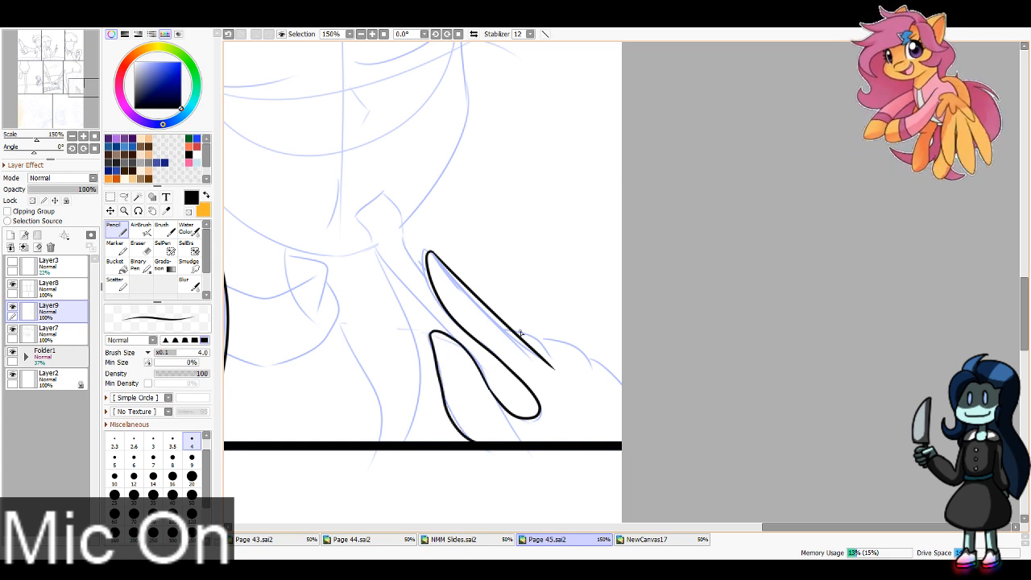
# Step: Ink the knuckle curves along the back of the hand, from the raised finger to the page's right edge
pyautogui.moveTo(520, 333); pyautogui.dragTo(574, 364)
pyautogui.hotkey('ctrl', 'z')
pyautogui.moveTo(517, 333)
pyautogui.mouseDown()
pyautogui.moveTo(575, 369)
pyautogui.moveTo(596, 367)
pyautogui.moveTo(631, 412)
pyautogui.mouseUp()
pyautogui.hotkey('ctrl', 'z')
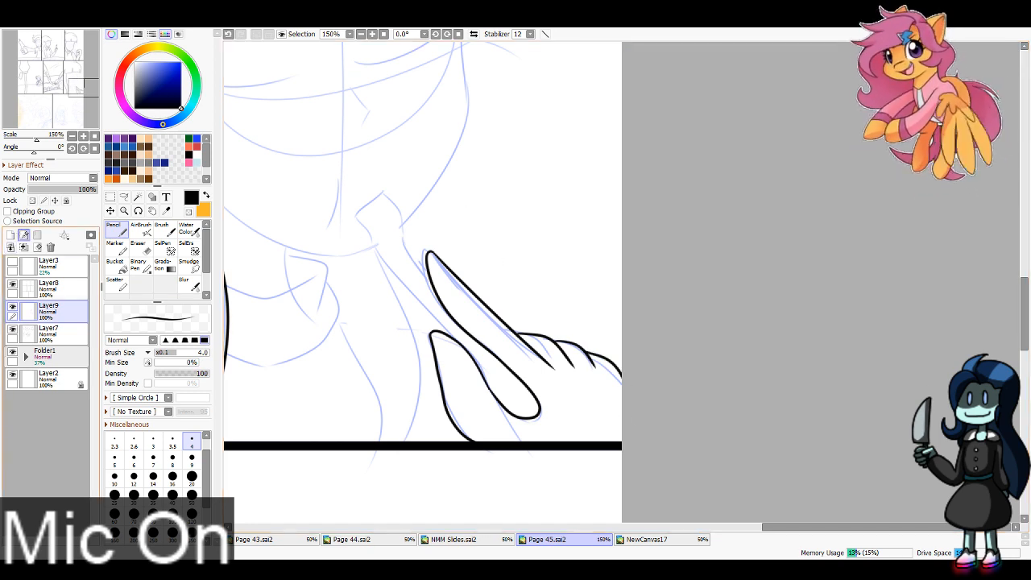
# Step: Ink the two long edges of the thin handle held between the fingers in the sixth panel
pyautogui.moveTo(385, 259); pyautogui.dragTo(496, 388)
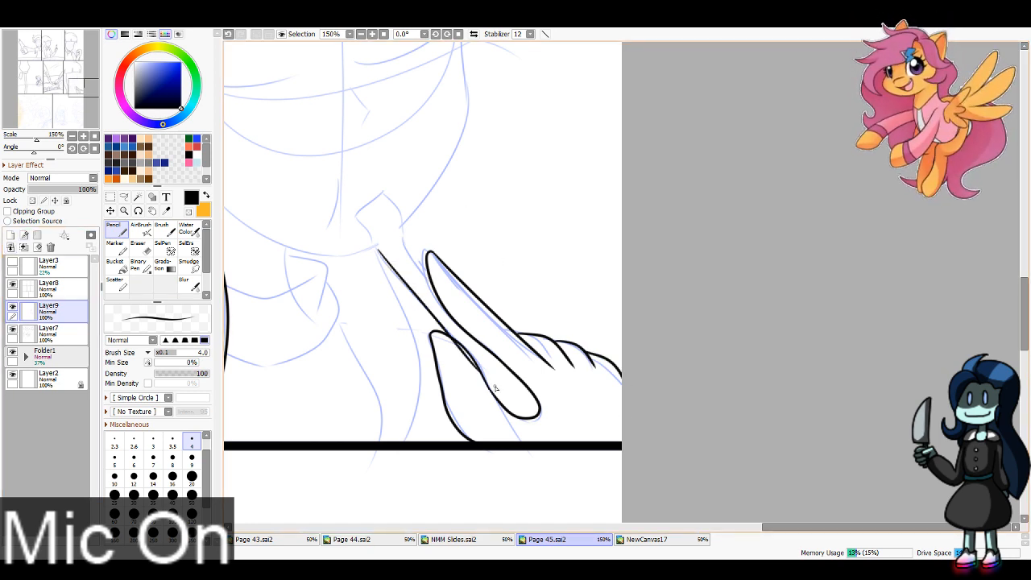
pyautogui.hotkey('ctrl', 'z')
pyautogui.moveTo(386, 261); pyautogui.dragTo(555, 455)
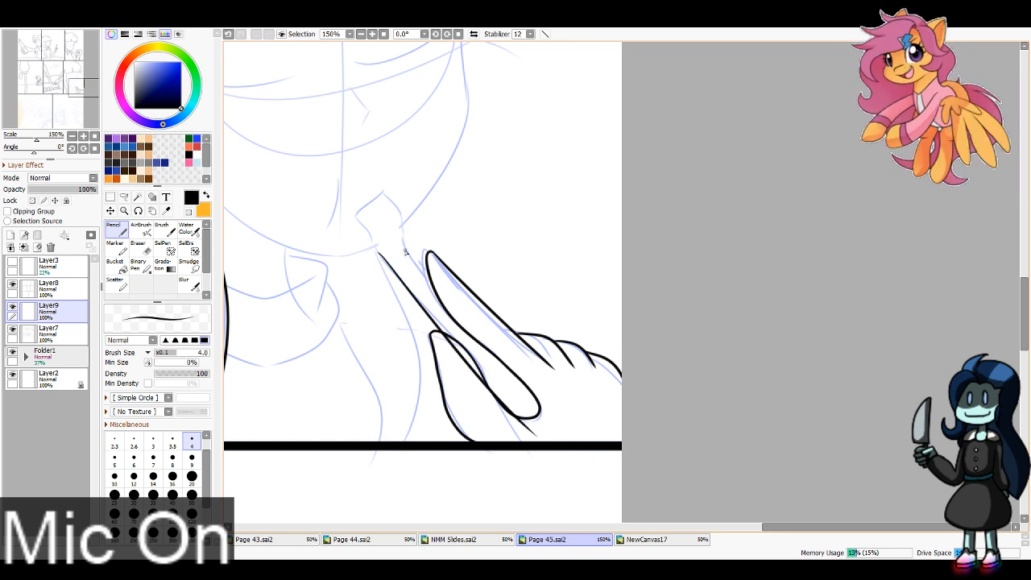
pyautogui.moveTo(426, 272)
pyautogui.mouseDown()
pyautogui.moveTo(537, 389)
pyautogui.moveTo(551, 421)
pyautogui.mouseUp()
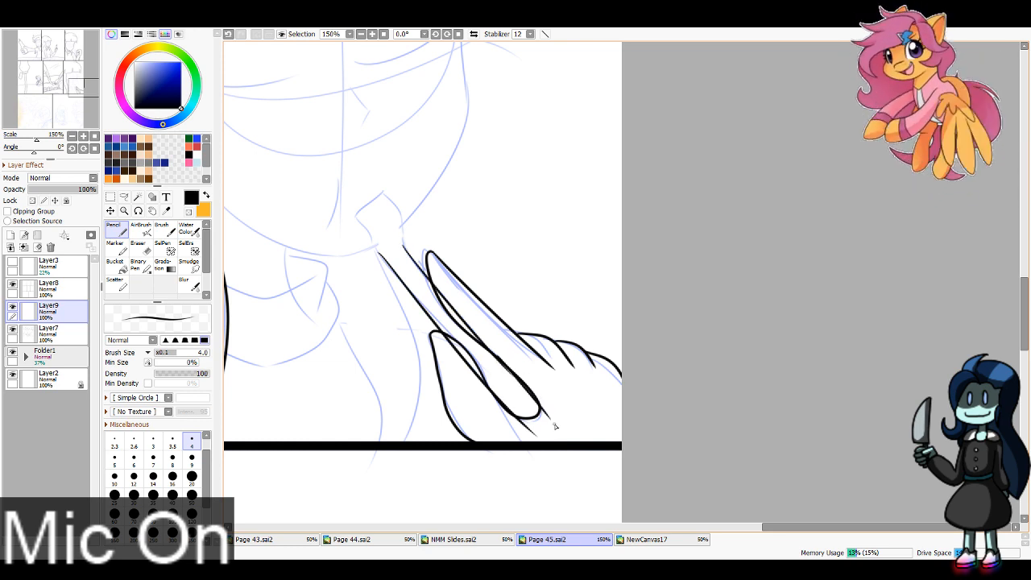
pyautogui.hotkey('ctrl', 'z')
pyautogui.moveTo(501, 364); pyautogui.dragTo(548, 416)
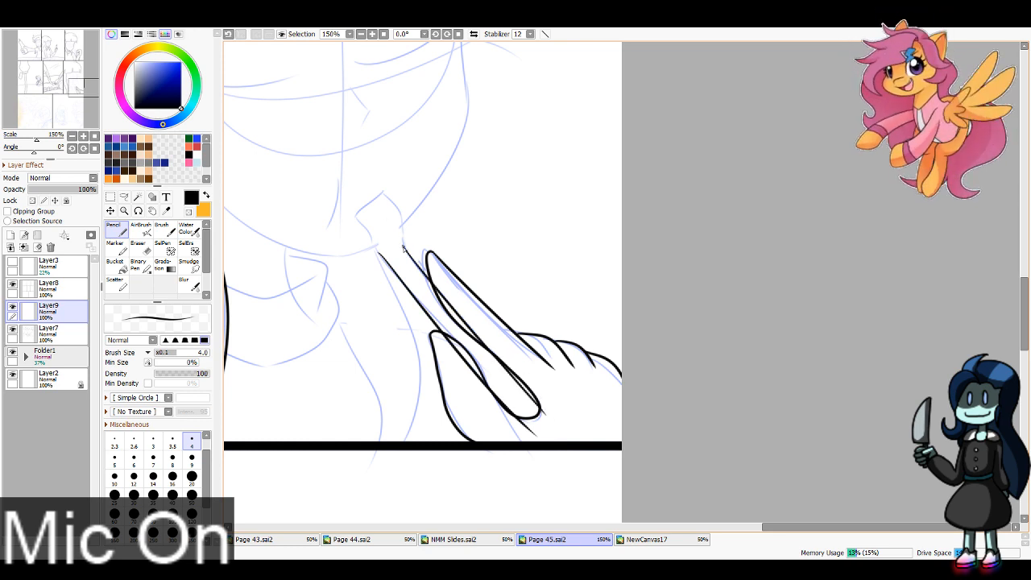
# Step: Ink the flared end of the held handle near the chin and erase its lines where they cross the lower fingers
pyautogui.moveTo(404, 248); pyautogui.dragTo(383, 196)
pyautogui.hotkey('ctrl', 'z')
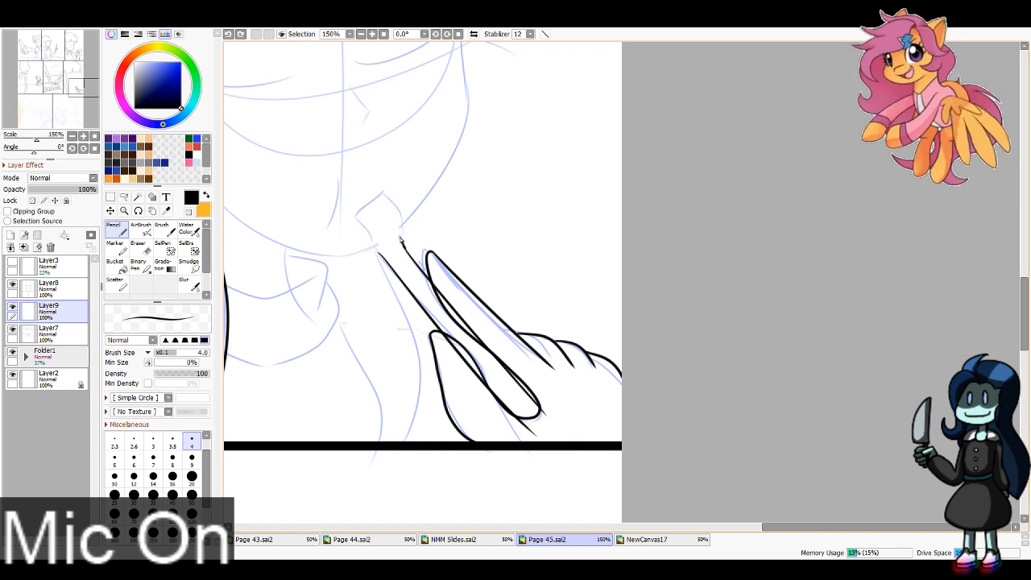
pyautogui.moveTo(403, 245); pyautogui.dragTo(379, 192)
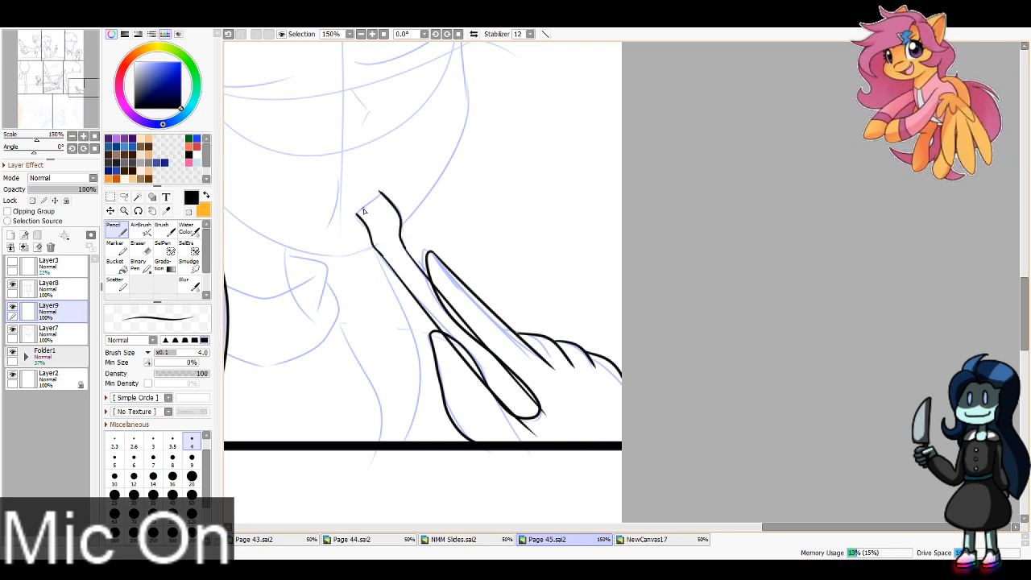
pyautogui.press('e')
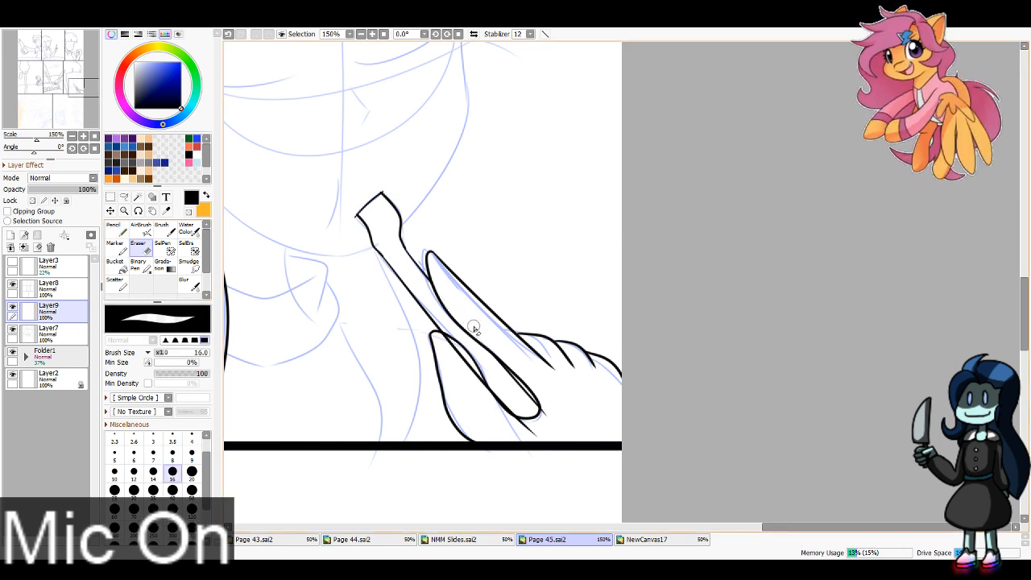
pyautogui.moveTo(439, 342)
pyautogui.mouseDown()
pyautogui.moveTo(508, 427)
pyautogui.moveTo(538, 433)
pyautogui.mouseUp()
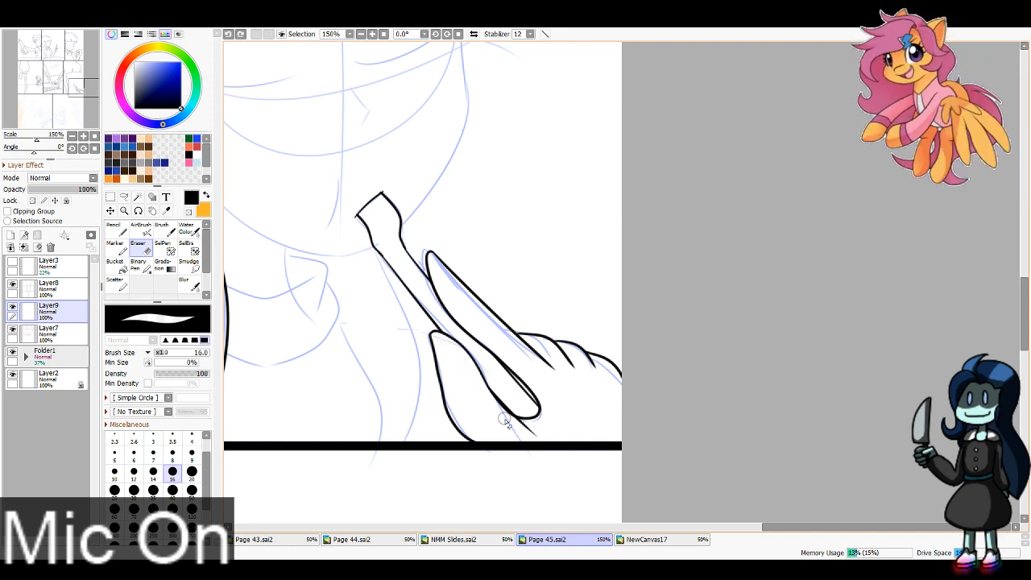
# Step: Ink the right side of the sixth panel's face from the bangs down to the cheek
pyautogui.moveTo(62, 81); pyautogui.dragTo(57, 78)
pyautogui.click(116, 230)
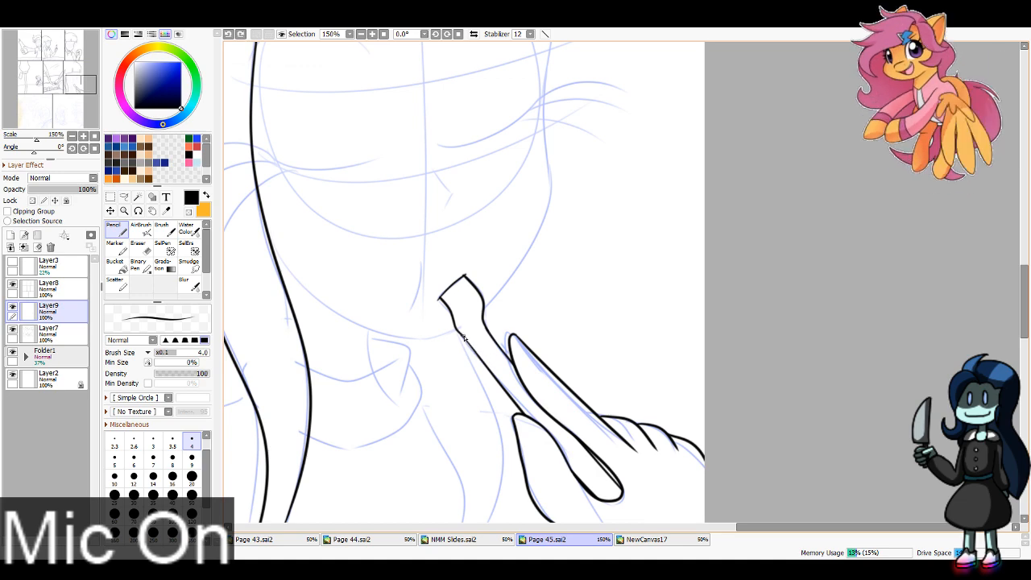
pyautogui.moveTo(464, 337); pyautogui.dragTo(485, 364)
pyautogui.hotkey('ctrl', 'z')
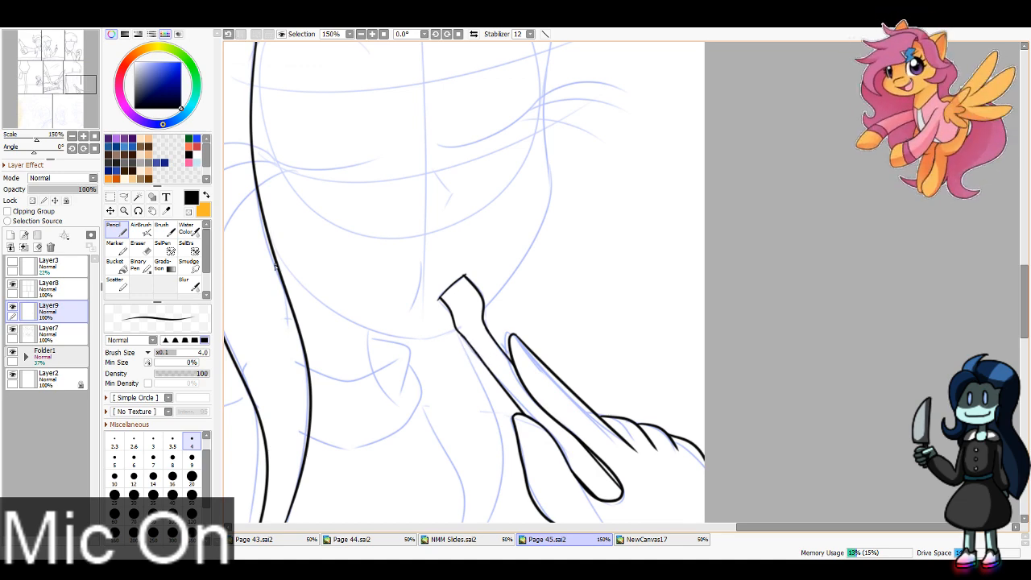
pyautogui.moveTo(275, 267)
pyautogui.mouseDown()
pyautogui.moveTo(317, 364)
pyautogui.moveTo(357, 404)
pyautogui.mouseUp()
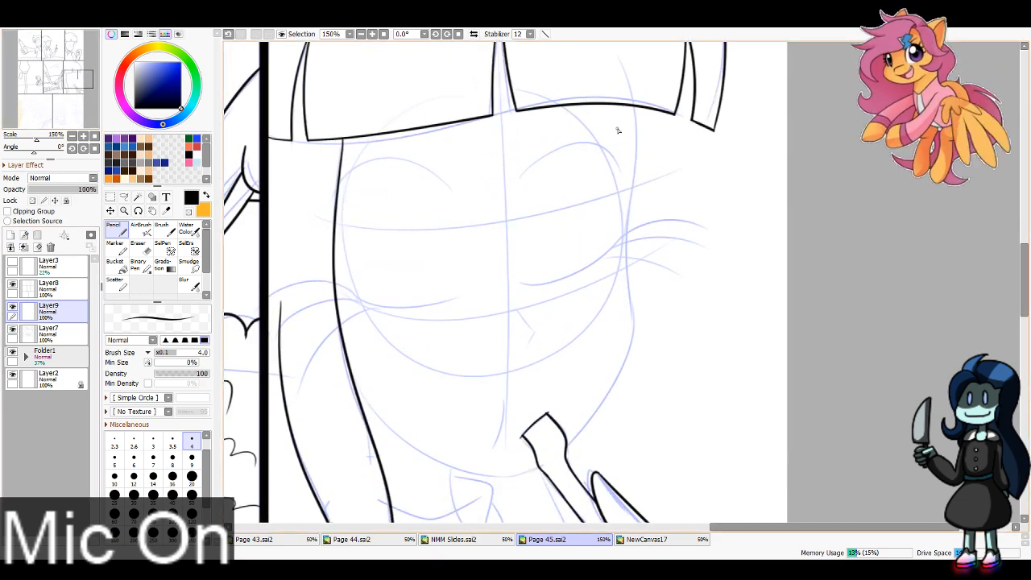
pyautogui.moveTo(633, 87); pyautogui.dragTo(628, 240)
pyautogui.hotkey('ctrl', 'z')
pyautogui.moveTo(632, 87)
pyautogui.mouseDown()
pyautogui.moveTo(631, 324)
pyautogui.moveTo(629, 292)
pyautogui.moveTo(632, 309)
pyautogui.moveTo(536, 486)
pyautogui.mouseUp()
pyautogui.hotkey('ctrl', 'z')
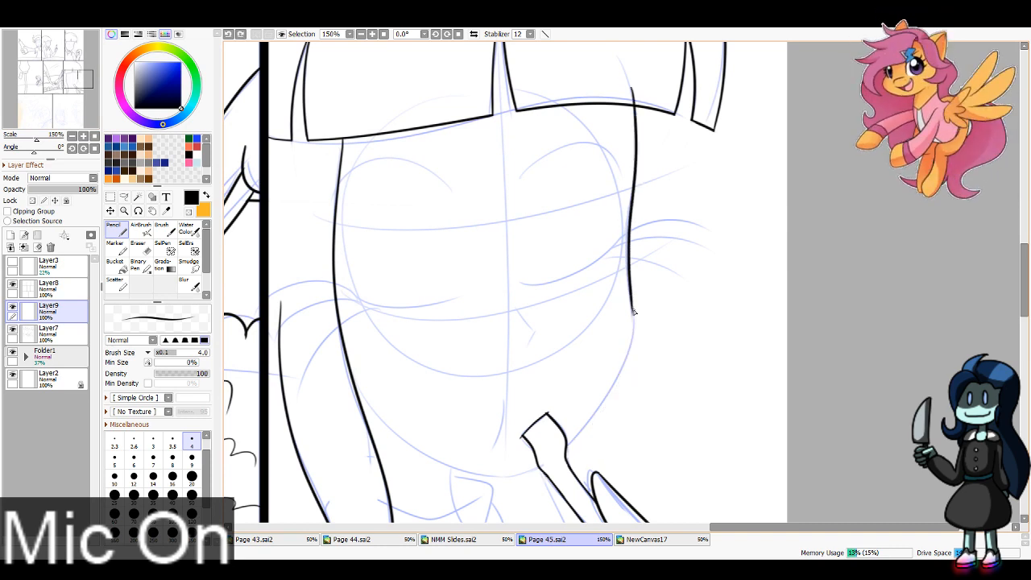
# Step: Ink the jaw from the right cheek to the held handle, and the chin curve across to the left hair lock
pyautogui.moveTo(633, 318)
pyautogui.mouseDown()
pyautogui.moveTo(547, 462)
pyautogui.moveTo(501, 487)
pyautogui.mouseUp()
pyautogui.moveTo(372, 416)
pyautogui.mouseDown()
pyautogui.moveTo(601, 471)
pyautogui.moveTo(522, 484)
pyautogui.moveTo(541, 486)
pyautogui.moveTo(559, 453)
pyautogui.moveTo(539, 487)
pyautogui.moveTo(515, 483)
pyautogui.moveTo(540, 484)
pyautogui.mouseUp()
pyautogui.press('e')
pyautogui.hotkey('ctrl', 'z')
pyautogui.hotkey('ctrl', 'z')
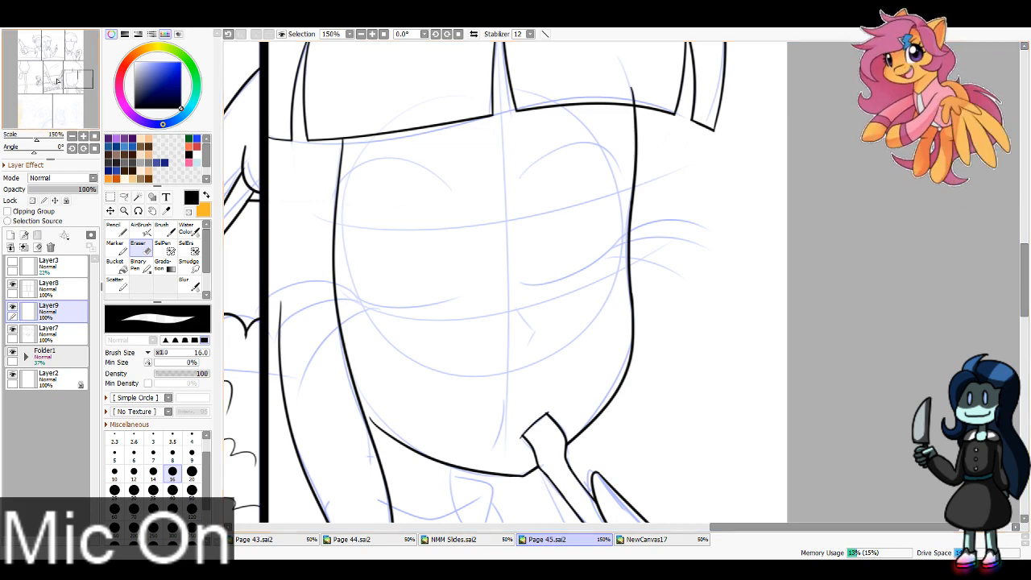
# Step: Ink the collar's upper curve from the left hair lock and the vertical neck line running down from the chin
pyautogui.moveTo(58, 81); pyautogui.dragTo(53, 87)
pyautogui.click(113, 230)
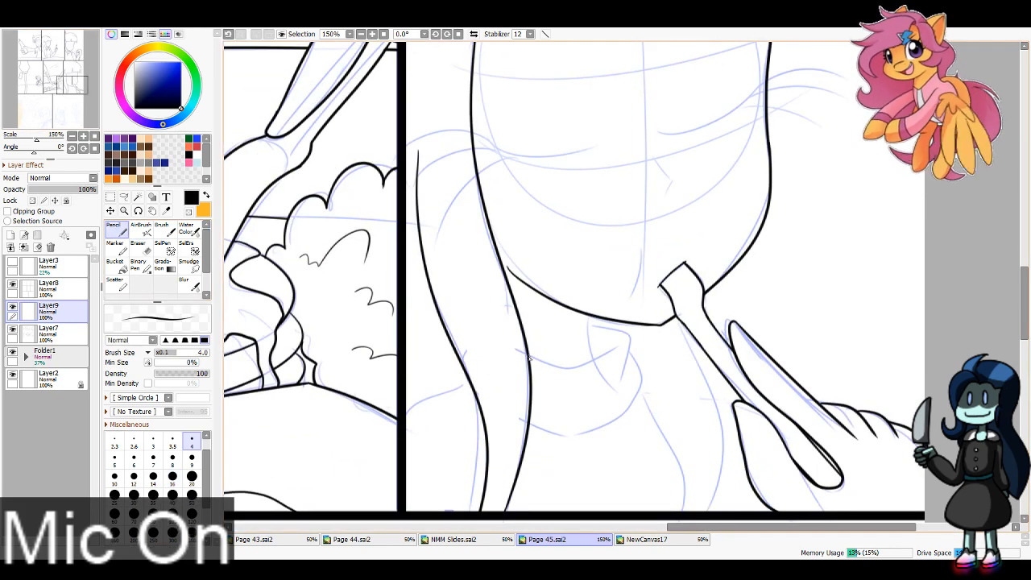
pyautogui.moveTo(529, 355); pyautogui.dragTo(605, 357)
pyautogui.hotkey('ctrl', 'z')
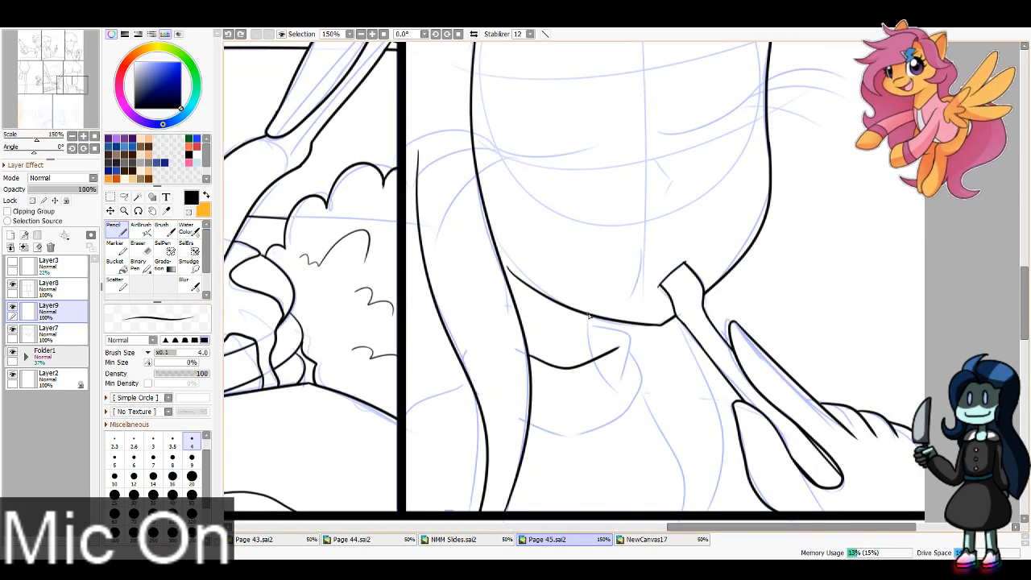
pyautogui.moveTo(589, 314); pyautogui.dragTo(595, 357)
pyautogui.moveTo(589, 321); pyautogui.dragTo(632, 379)
pyautogui.hotkey('ctrl', 'z')
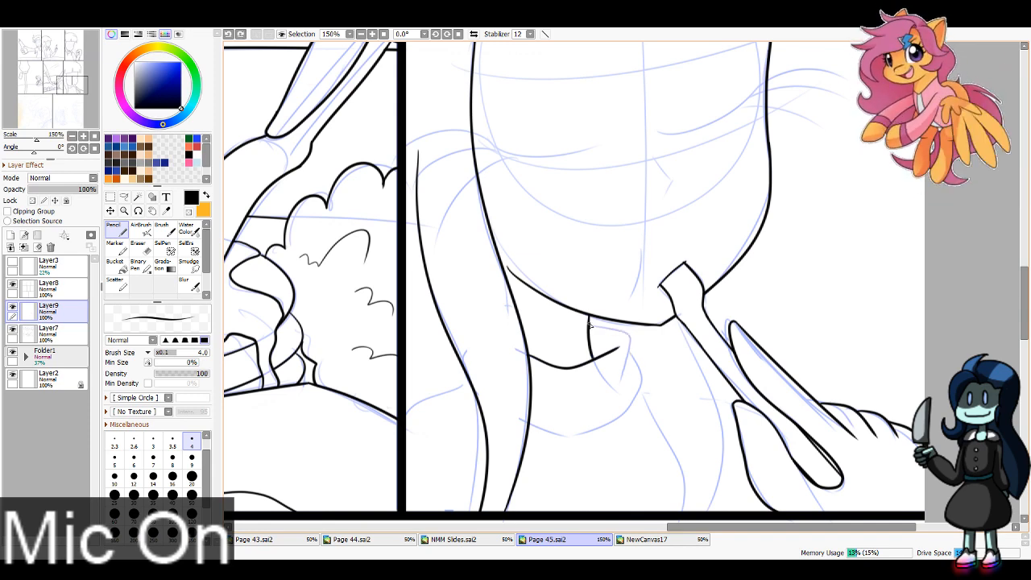
pyautogui.moveTo(589, 321)
pyautogui.mouseDown()
pyautogui.moveTo(632, 380)
pyautogui.moveTo(572, 431)
pyautogui.moveTo(599, 431)
pyautogui.mouseUp()
pyautogui.hotkey('ctrl', 'z')
# Step: Ink the collar's lower edge up to the left hair lock and the shoulder line from that lock to the panel's left border
pyautogui.moveTo(527, 424); pyautogui.dragTo(604, 426)
pyautogui.hotkey('ctrl', 'z')
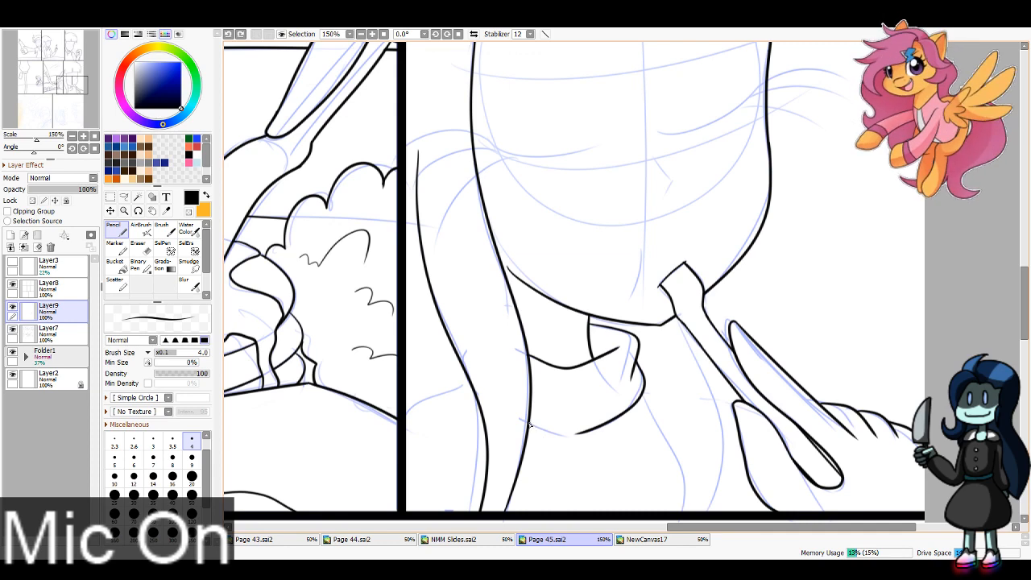
pyautogui.moveTo(529, 424); pyautogui.dragTo(593, 432)
pyautogui.hotkey('ctrl', 'z')
pyautogui.moveTo(530, 425); pyautogui.dragTo(593, 431)
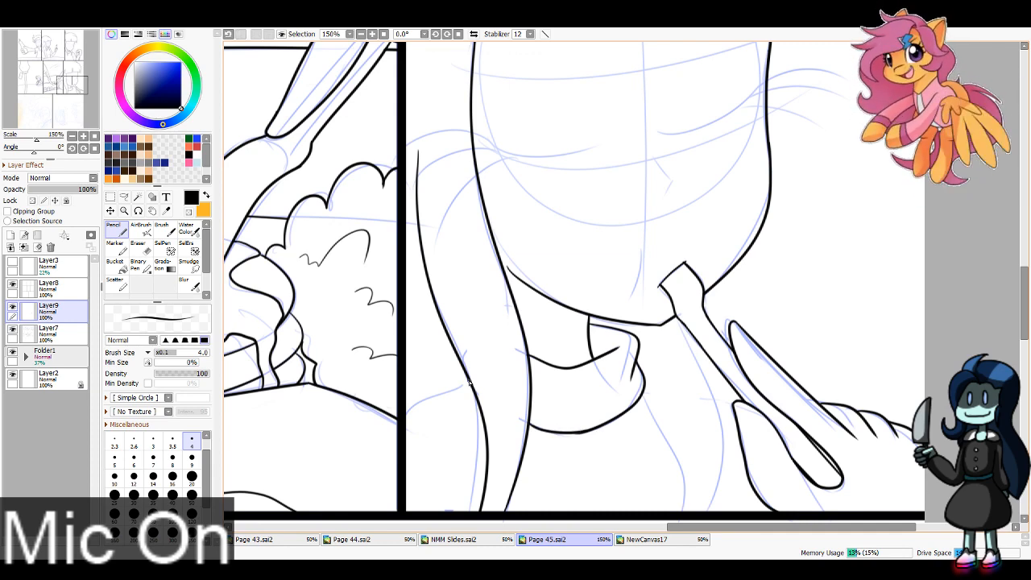
pyautogui.moveTo(470, 383); pyautogui.dragTo(407, 414)
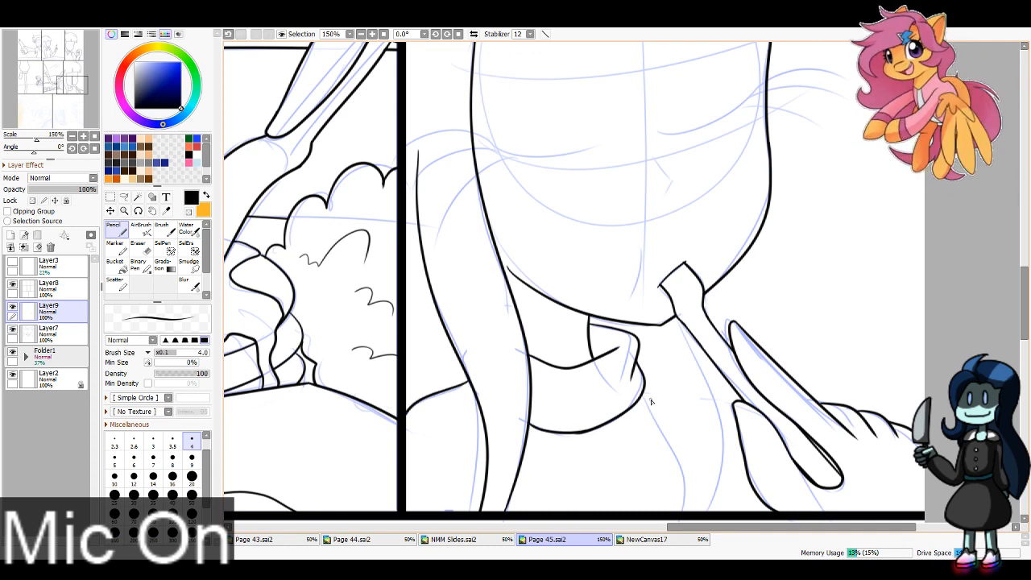
# Step: Ink two curved lines from the collar and jaw down to the panel's bottom border, plus the short shoulder line reaching the hand
pyautogui.moveTo(644, 390); pyautogui.dragTo(707, 509)
pyautogui.hotkey('ctrl', 'z')
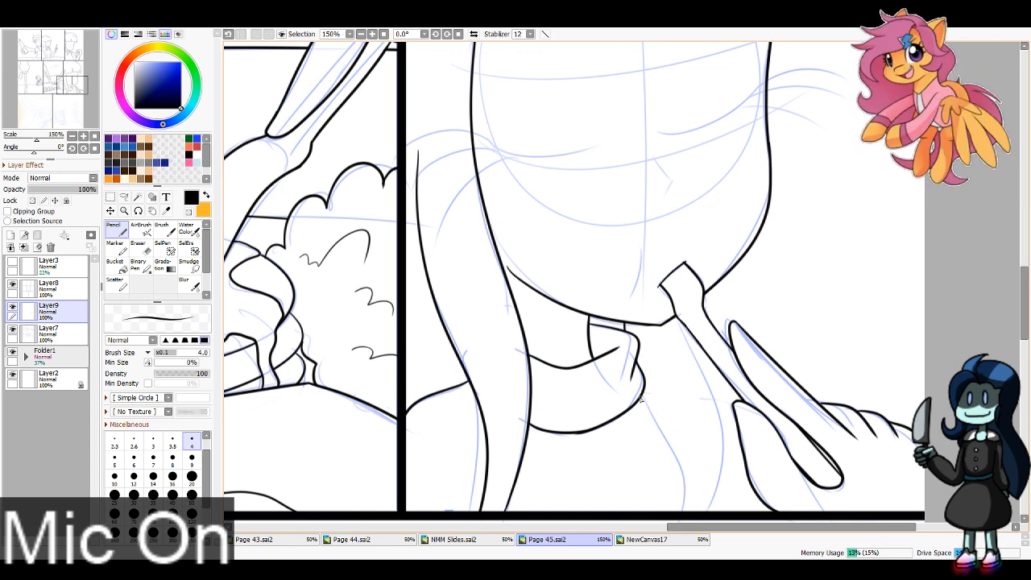
pyautogui.moveTo(641, 399); pyautogui.dragTo(675, 526)
pyautogui.moveTo(675, 323); pyautogui.dragTo(708, 510)
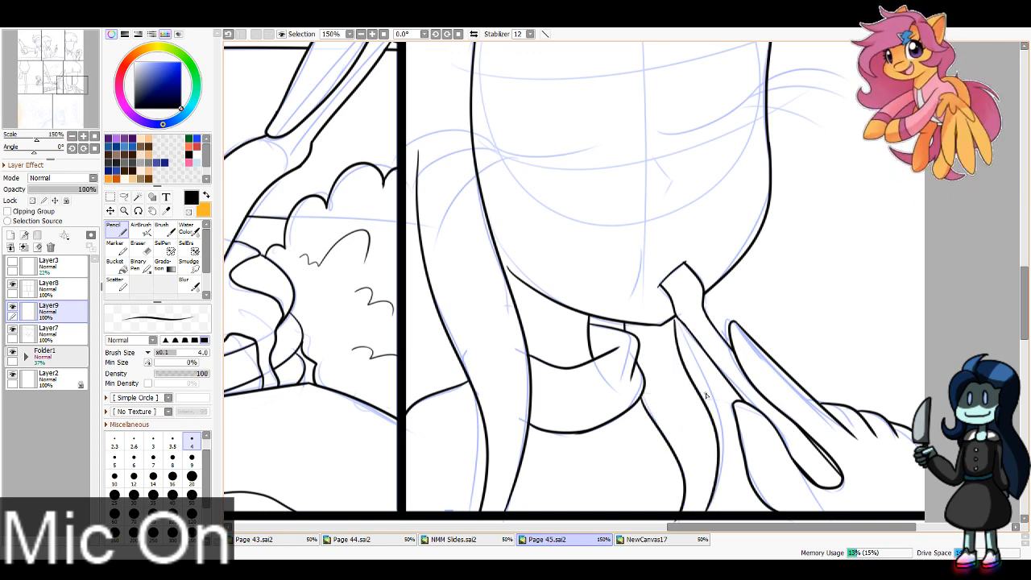
pyautogui.hotkey('ctrl', 'z')
pyautogui.hotkey('ctrl', 'z')
pyautogui.moveTo(699, 394); pyautogui.dragTo(734, 404)
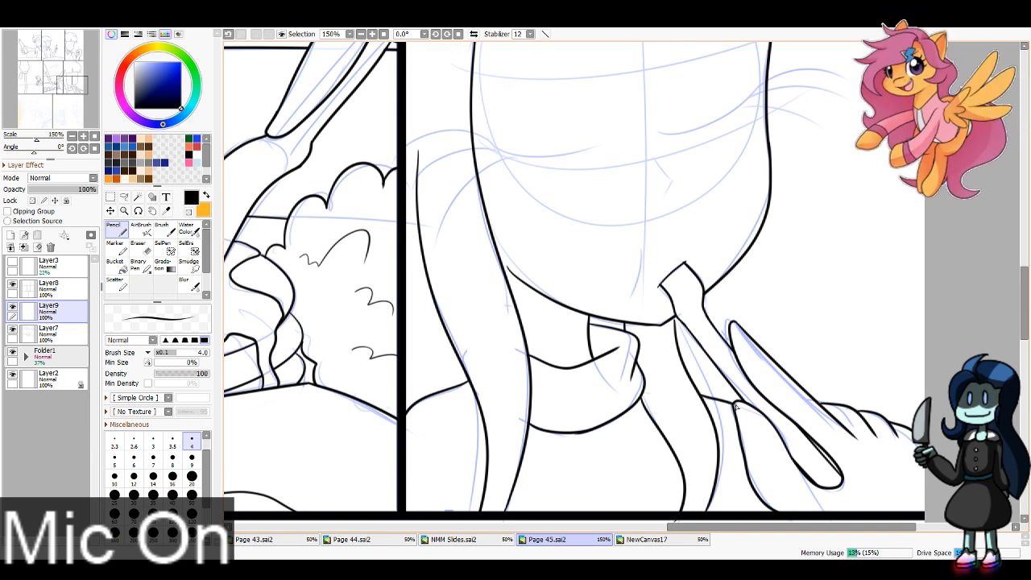
pyautogui.press('e')
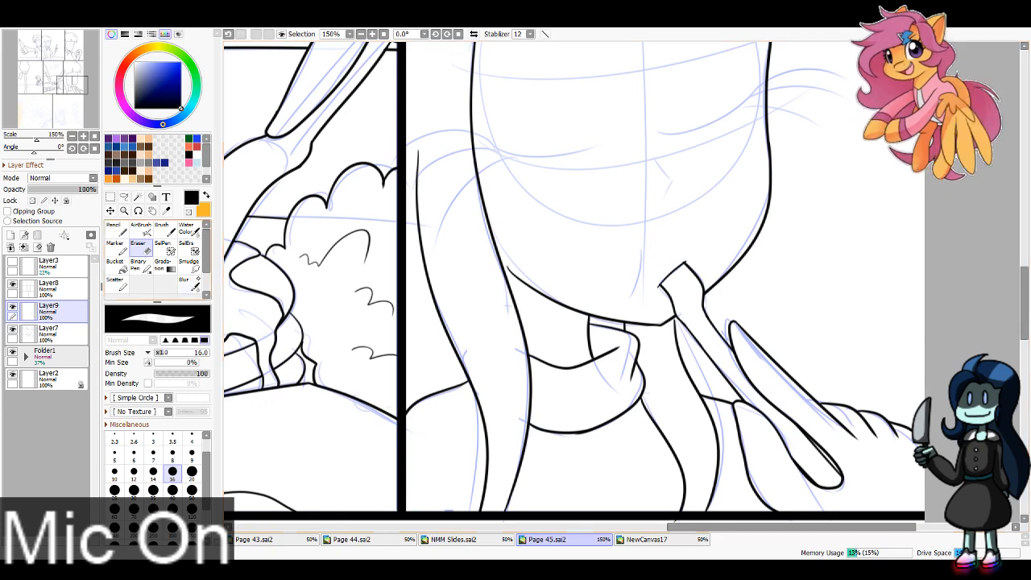
pyautogui.press('n')
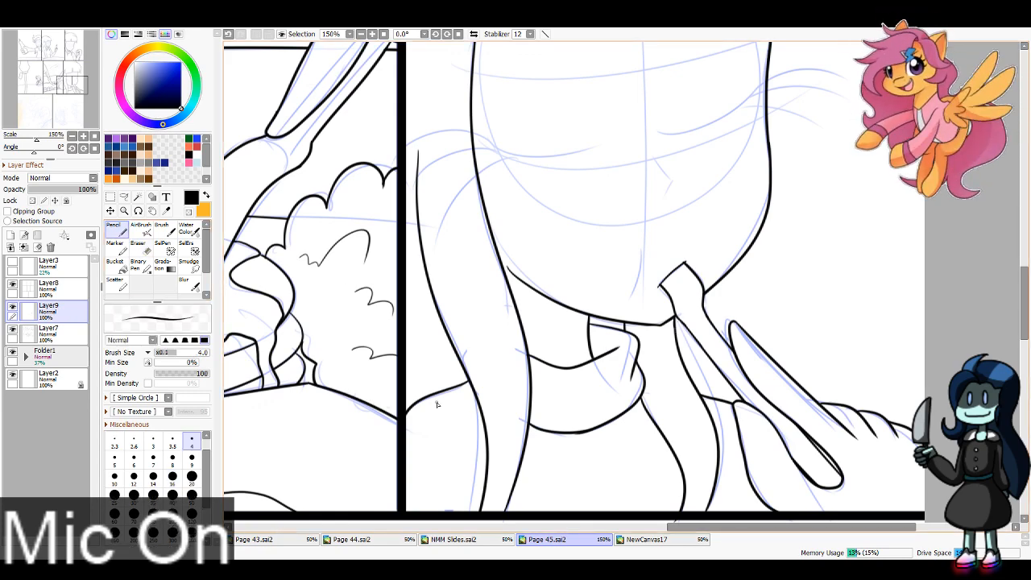
# Step: Ink two pointed hair locks on the left of the seventh panel's head and erase the excess at their tips
pyautogui.moveTo(48, 92)
pyautogui.mouseDown()
pyautogui.moveTo(46, 74)
pyautogui.moveTo(47, 95)
pyautogui.moveTo(11, 114)
pyautogui.moveTo(15, 101)
pyautogui.moveTo(20, 118)
pyautogui.mouseUp()
pyautogui.moveTo(534, 134)
pyautogui.mouseDown()
pyautogui.moveTo(410, 350)
pyautogui.moveTo(410, 465)
pyautogui.mouseUp()
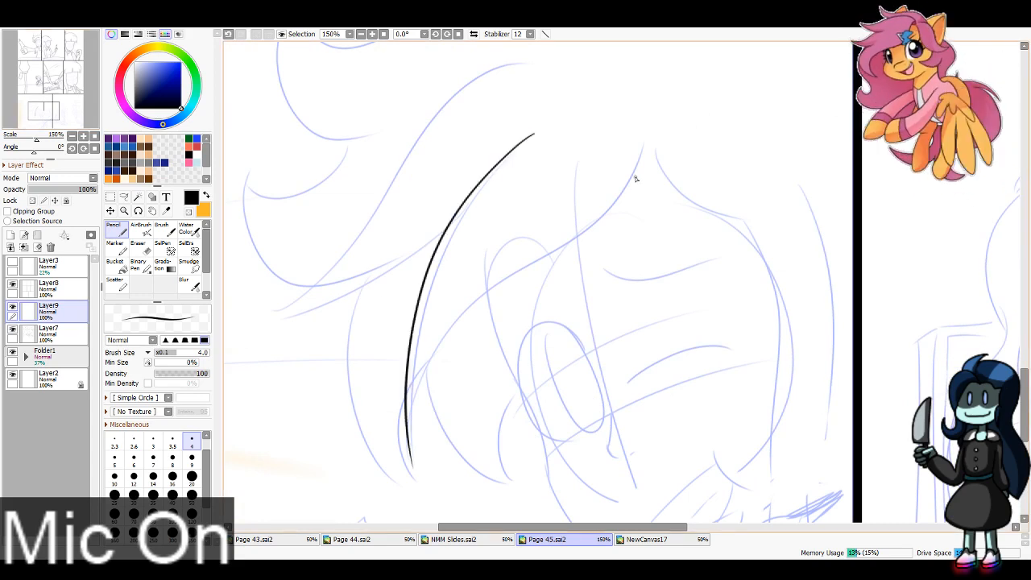
pyautogui.moveTo(649, 128)
pyautogui.mouseDown()
pyautogui.moveTo(412, 403)
pyautogui.moveTo(411, 464)
pyautogui.mouseUp()
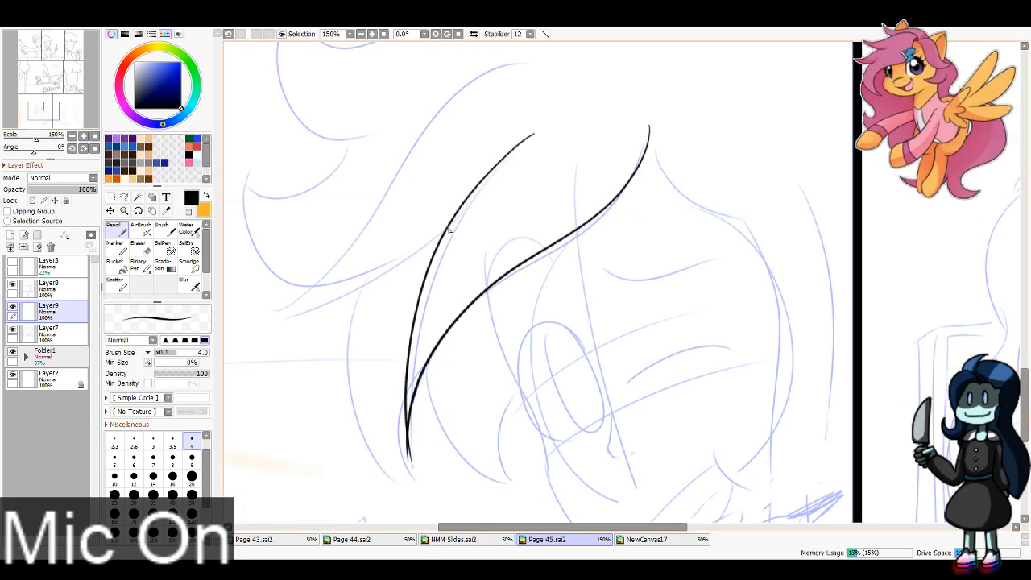
pyautogui.moveTo(445, 232); pyautogui.dragTo(288, 300)
pyautogui.moveTo(449, 226)
pyautogui.mouseDown()
pyautogui.moveTo(257, 316)
pyautogui.moveTo(433, 127)
pyautogui.moveTo(548, 58)
pyautogui.mouseUp()
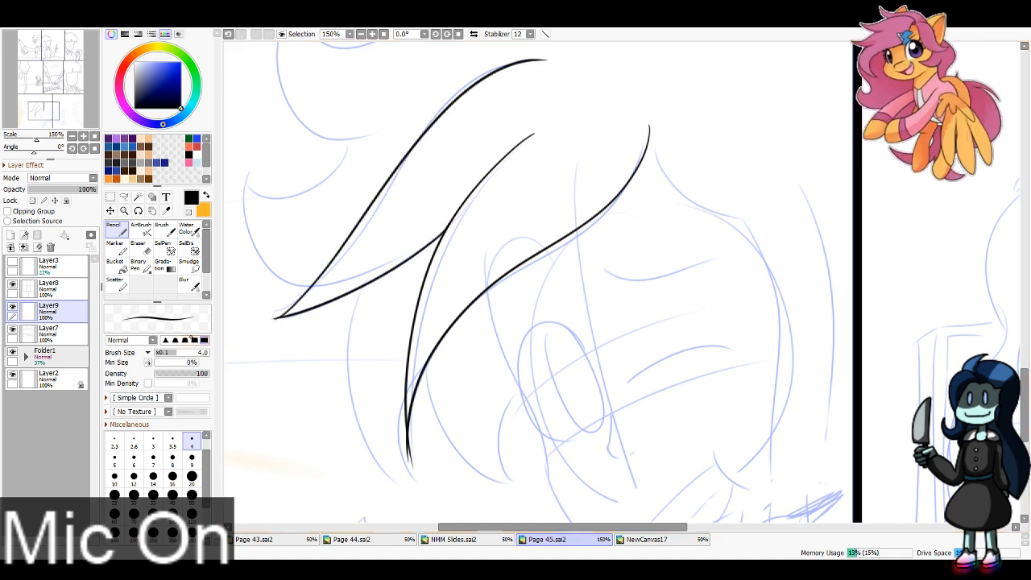
pyautogui.press('e')
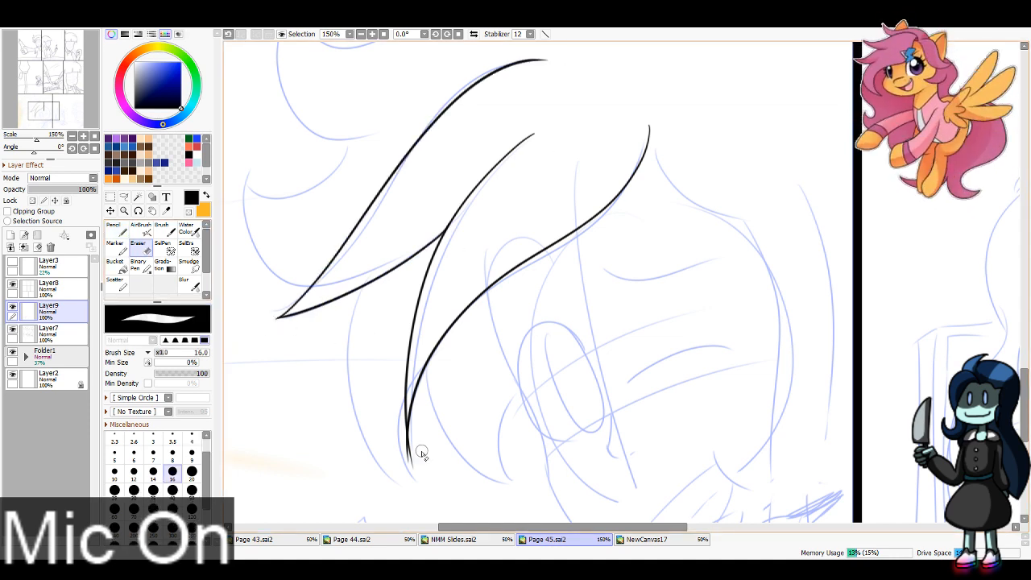
pyautogui.moveTo(419, 482); pyautogui.dragTo(397, 404)
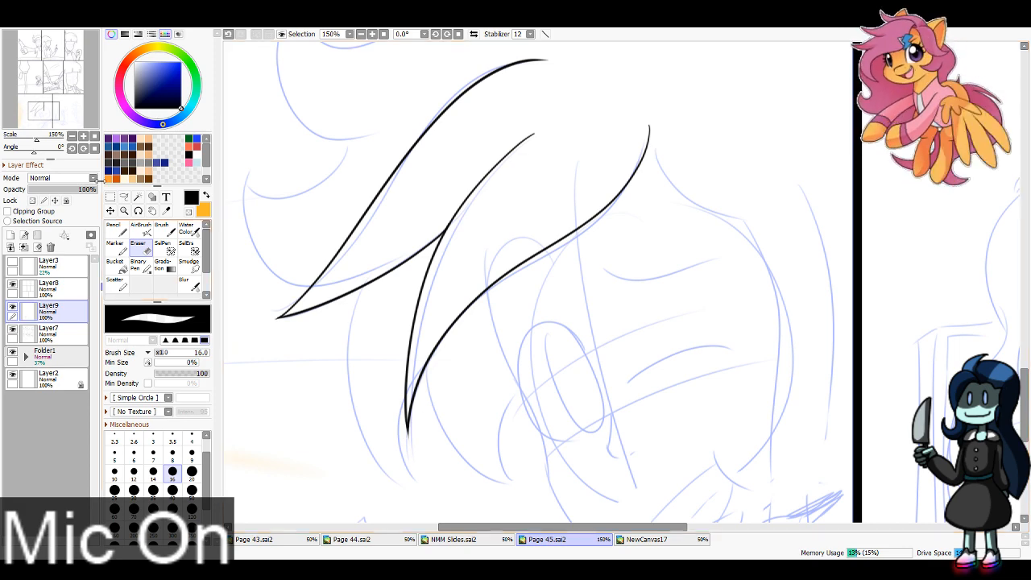
# Step: Ink the bangs' edge from the hair parting down toward the right side of the seventh panel's face
pyautogui.click(54, 79)
pyautogui.click(59, 78)
pyautogui.press('n')
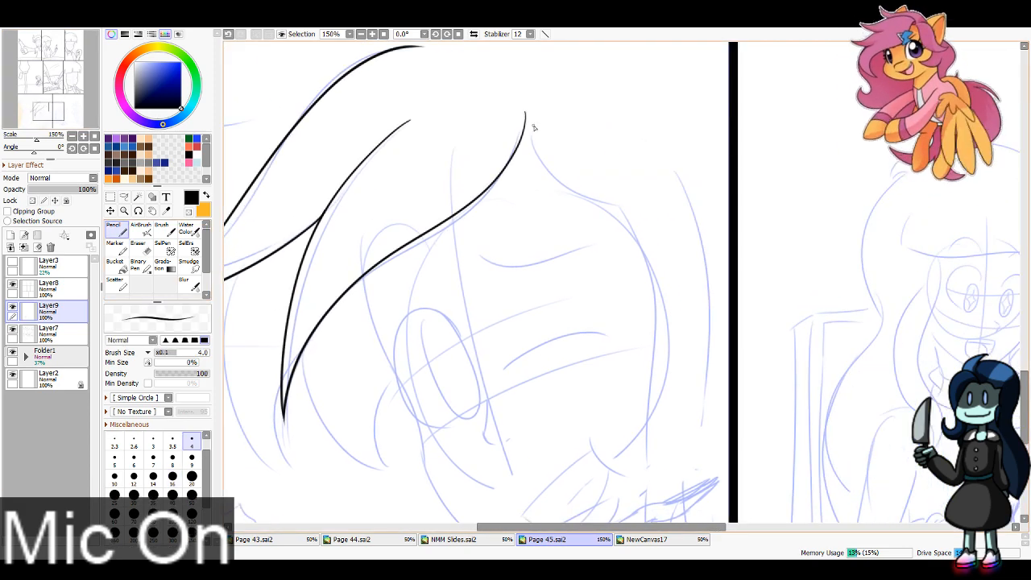
pyautogui.moveTo(526, 124); pyautogui.dragTo(644, 215)
# Step: Ink the curled finger and the outer contour of the hand and forearm at the bottom of the seventh panel
pyautogui.moveTo(50, 113); pyautogui.dragTo(46, 124)
pyautogui.moveTo(512, 283)
pyautogui.mouseDown()
pyautogui.moveTo(563, 312)
pyautogui.moveTo(534, 389)
pyautogui.moveTo(543, 377)
pyautogui.moveTo(537, 386)
pyautogui.moveTo(534, 341)
pyautogui.mouseUp()
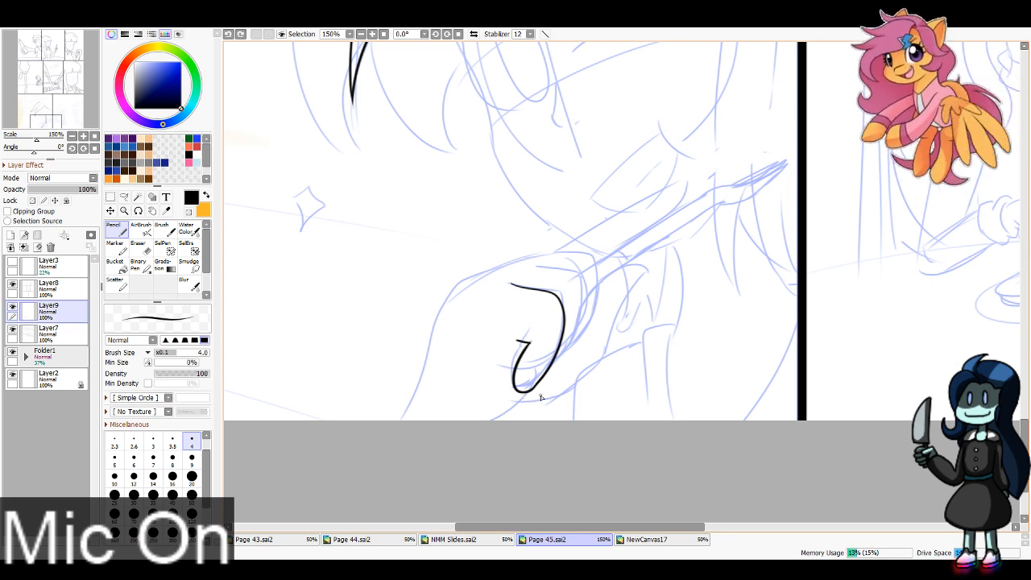
pyautogui.moveTo(547, 402)
pyautogui.mouseDown()
pyautogui.moveTo(532, 433)
pyautogui.moveTo(516, 406)
pyautogui.moveTo(463, 447)
pyautogui.mouseUp()
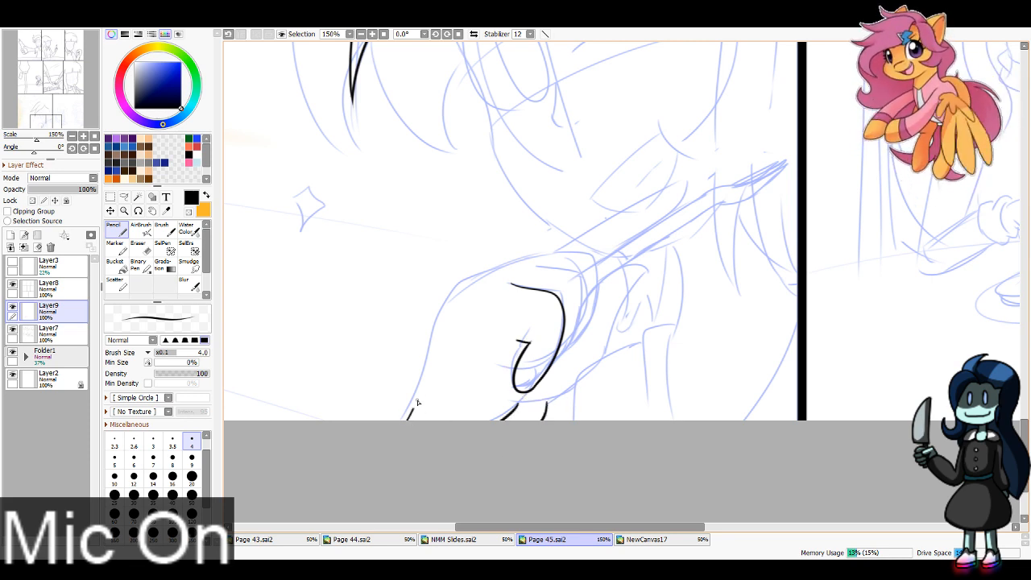
pyautogui.moveTo(417, 402)
pyautogui.mouseDown()
pyautogui.moveTo(463, 285)
pyautogui.moveTo(534, 259)
pyautogui.moveTo(582, 304)
pyautogui.moveTo(560, 364)
pyautogui.mouseUp()
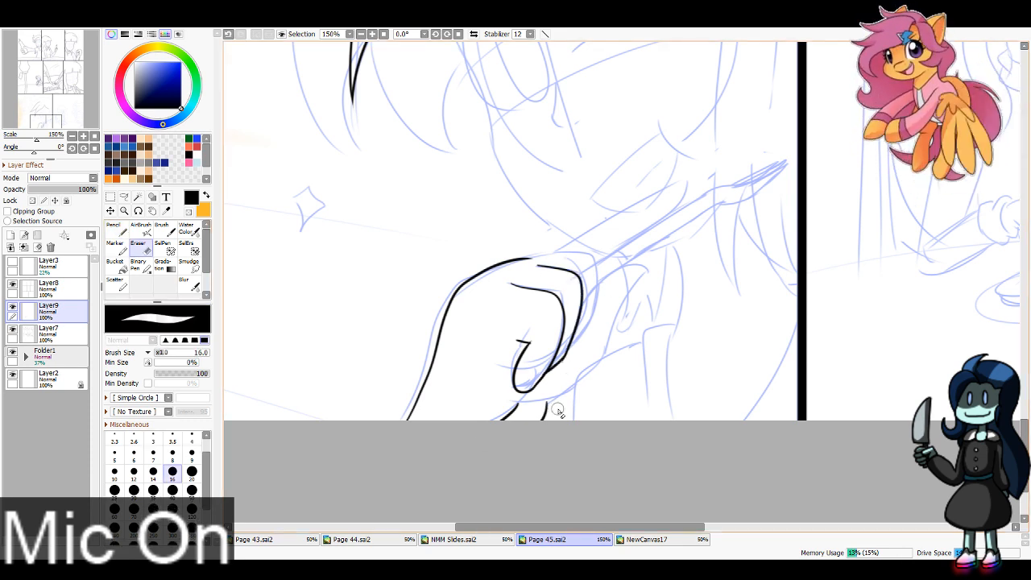
# Step: Ink the extended finger right of the curled one, from the page's bottom edge up around its tip
pyautogui.moveTo(541, 419)
pyautogui.mouseDown()
pyautogui.moveTo(580, 393)
pyautogui.moveTo(651, 268)
pyautogui.moveTo(589, 315)
pyautogui.mouseUp()
pyautogui.hotkey('ctrl', 'z')
pyautogui.hotkey('ctrl', 'z')
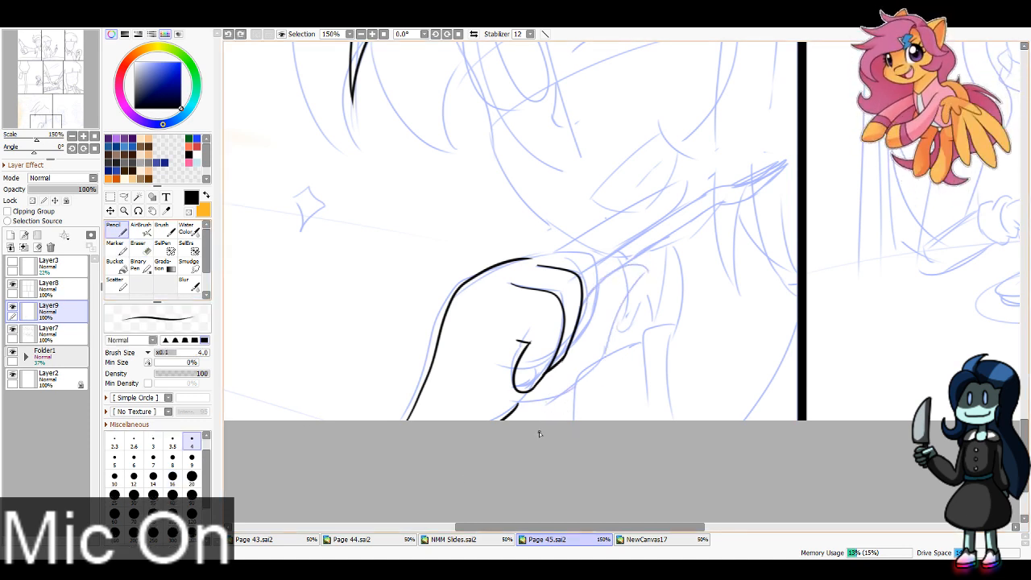
pyautogui.moveTo(539, 427)
pyautogui.mouseDown()
pyautogui.moveTo(594, 373)
pyautogui.moveTo(637, 282)
pyautogui.moveTo(624, 275)
pyautogui.moveTo(585, 313)
pyautogui.mouseUp()
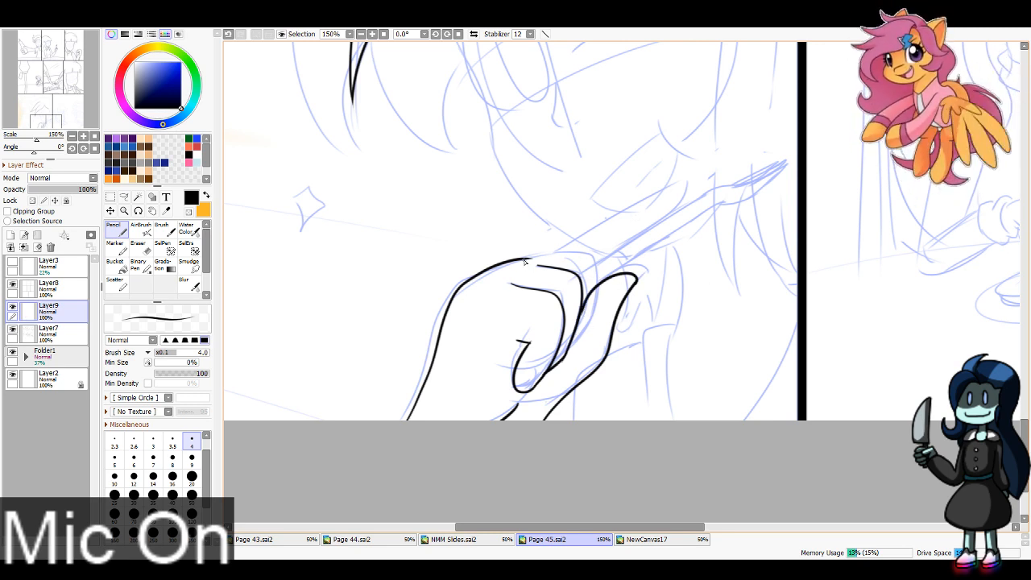
# Step: Ink the hand's top knuckle, the extended index finger and both edges of the utensil handle in the seventh panel
pyautogui.moveTo(525, 260)
pyautogui.mouseDown()
pyautogui.moveTo(590, 257)
pyautogui.moveTo(602, 282)
pyautogui.mouseUp()
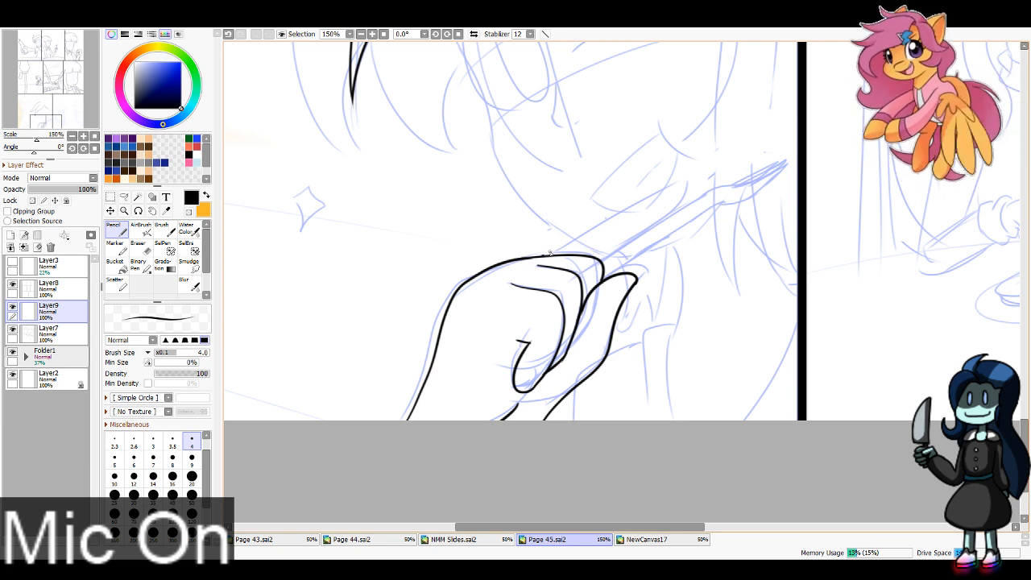
pyautogui.moveTo(550, 254); pyautogui.dragTo(687, 186)
pyautogui.moveTo(604, 261); pyautogui.dragTo(689, 191)
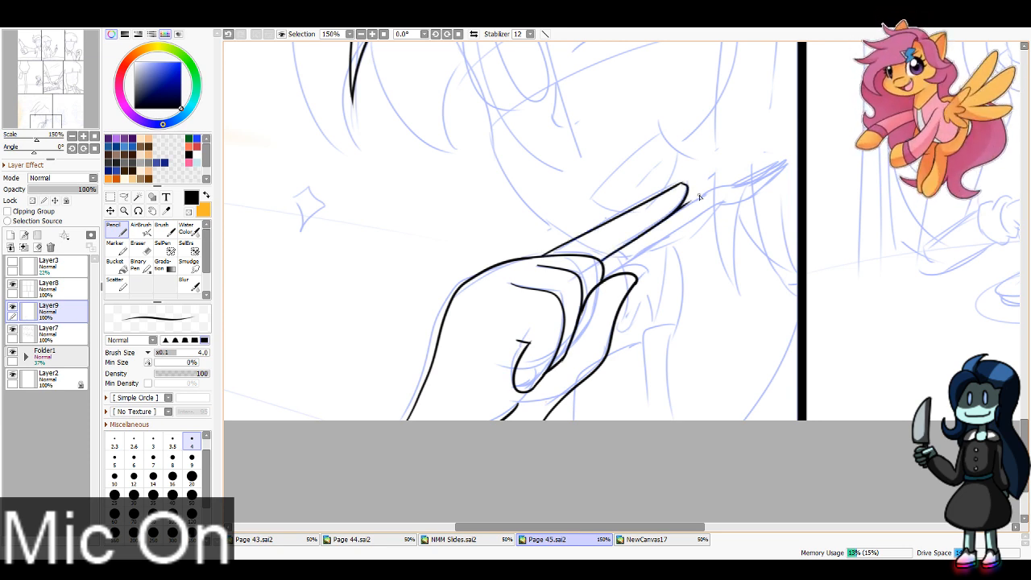
pyautogui.hotkey('ctrl', 'z')
pyautogui.moveTo(604, 263); pyautogui.dragTo(712, 191)
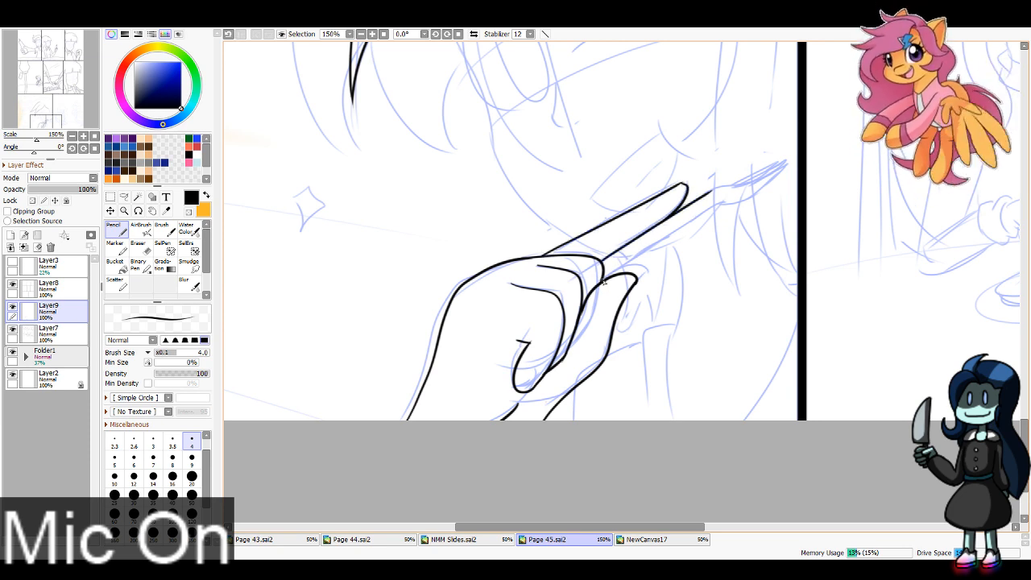
pyautogui.moveTo(602, 282); pyautogui.dragTo(722, 206)
# Step: Ink the utensil's curved head from the end of its handle to the seventh panel's right border, with its inner rim lines
pyautogui.moveTo(567, 170); pyautogui.dragTo(402, 266)
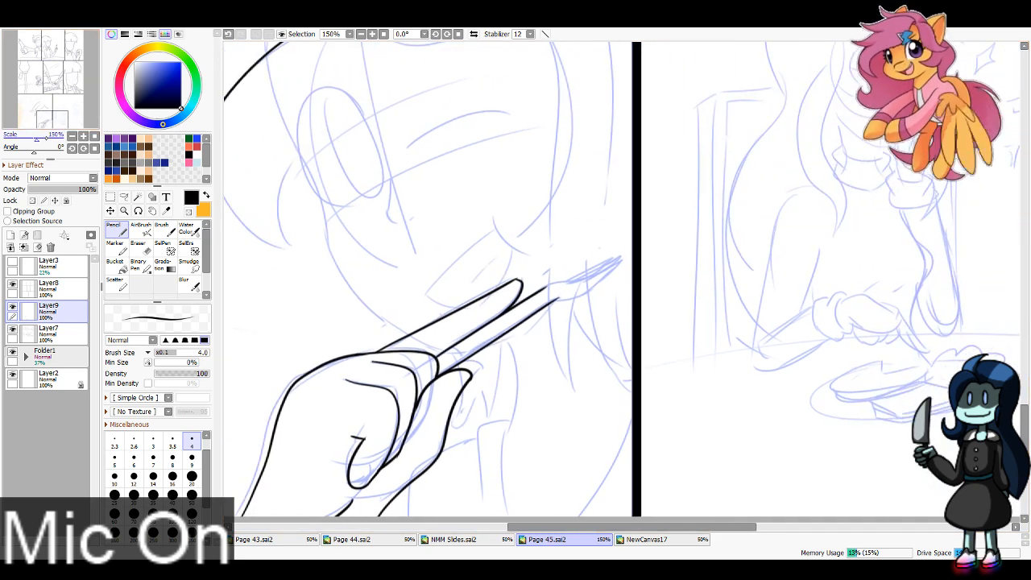
pyautogui.moveTo(554, 284); pyautogui.dragTo(634, 253)
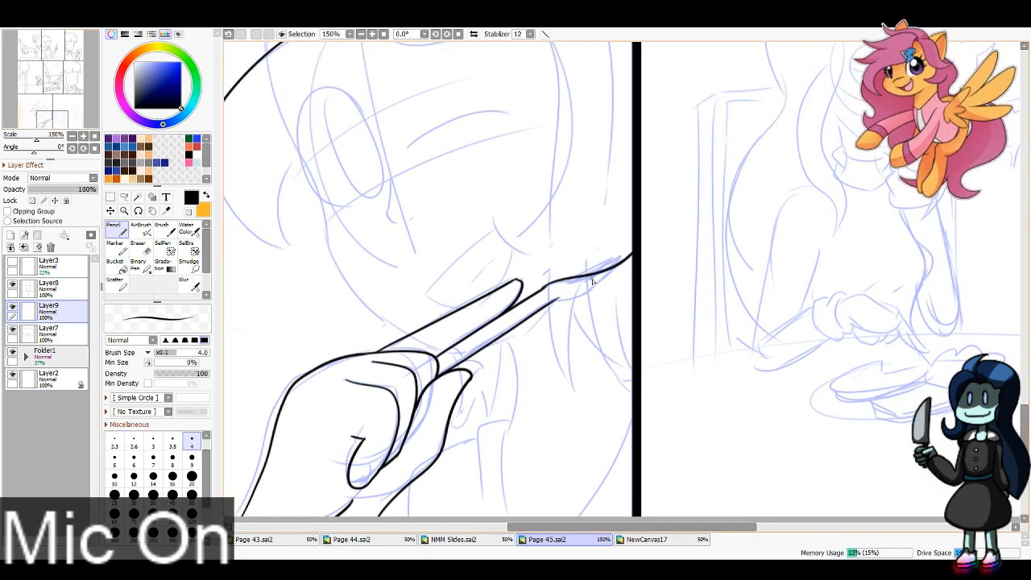
pyautogui.hotkey('ctrl', 'z')
pyautogui.moveTo(543, 289); pyautogui.dragTo(636, 256)
pyautogui.moveTo(556, 302)
pyautogui.mouseDown()
pyautogui.moveTo(632, 271)
pyautogui.moveTo(560, 300)
pyautogui.moveTo(634, 266)
pyautogui.moveTo(620, 279)
pyautogui.moveTo(576, 277)
pyautogui.moveTo(634, 253)
pyautogui.mouseUp()
pyautogui.hotkey('ctrl', 'z')
pyautogui.moveTo(575, 282); pyautogui.dragTo(636, 248)
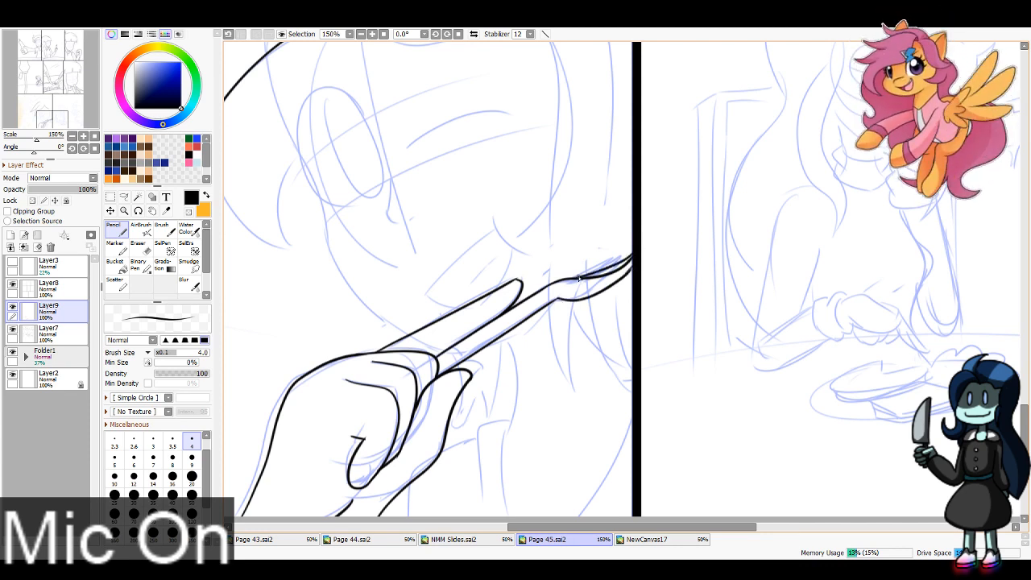
pyautogui.moveTo(578, 278); pyautogui.dragTo(630, 253)
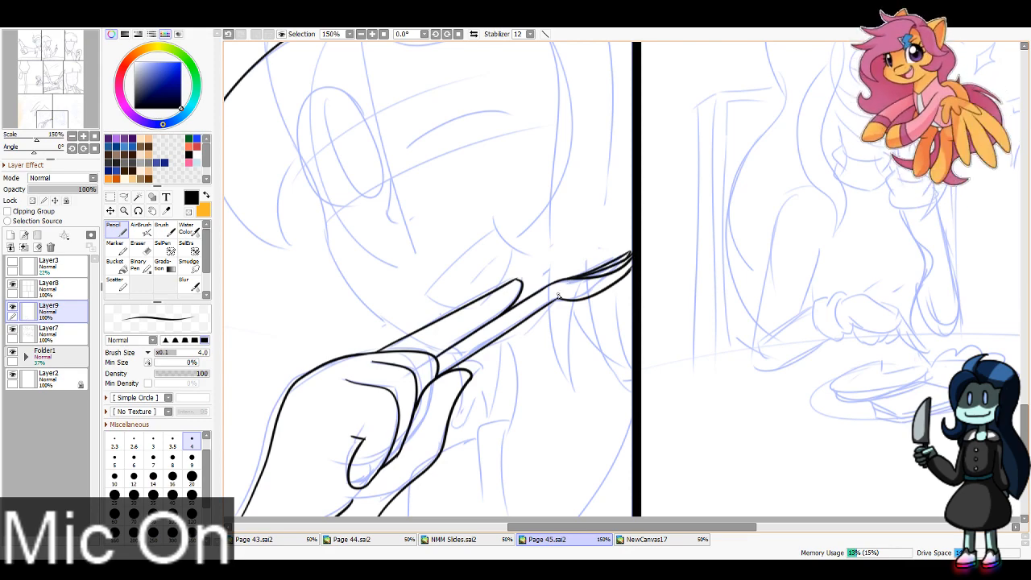
pyautogui.moveTo(537, 307)
pyautogui.mouseDown()
pyautogui.moveTo(785, 321)
pyautogui.moveTo(869, 360)
pyautogui.moveTo(691, 268)
pyautogui.moveTo(633, 252)
pyautogui.mouseUp()
# Step: Ink the long hair strands between the face and the right panel border, with pointed tips below the utensil, and erase overlapping lines
pyautogui.moveTo(564, 201); pyautogui.dragTo(446, 394)
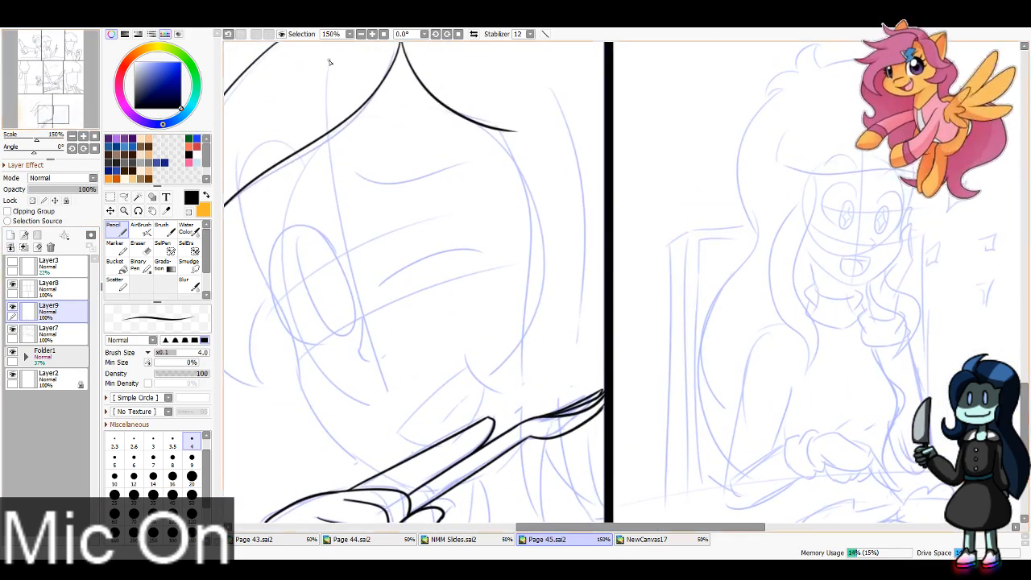
pyautogui.press('pagedown')
pyautogui.moveTo(583, 196)
pyautogui.mouseDown()
pyautogui.moveTo(538, 113)
pyautogui.moveTo(510, 190)
pyautogui.moveTo(538, 367)
pyautogui.mouseUp()
pyautogui.moveTo(533, 265)
pyautogui.mouseDown()
pyautogui.moveTo(574, 352)
pyautogui.moveTo(554, 106)
pyautogui.moveTo(539, 74)
pyautogui.moveTo(565, 335)
pyautogui.mouseUp()
pyautogui.hotkey('ctrl', 'z')
pyautogui.hotkey('ctrl', 'z')
pyautogui.moveTo(535, 71)
pyautogui.mouseDown()
pyautogui.moveTo(557, 162)
pyautogui.moveTo(567, 337)
pyautogui.mouseUp()
pyautogui.moveTo(530, 287); pyautogui.dragTo(533, 376)
pyautogui.hotkey('ctrl', 'z')
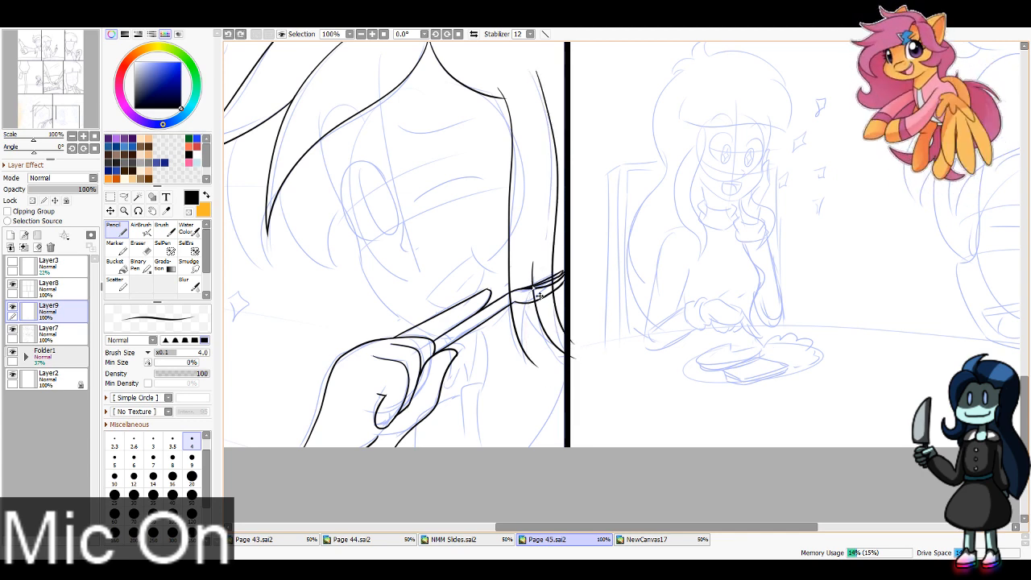
pyautogui.moveTo(529, 322)
pyautogui.mouseDown()
pyautogui.moveTo(538, 377)
pyautogui.moveTo(542, 364)
pyautogui.mouseUp()
pyautogui.press('e')
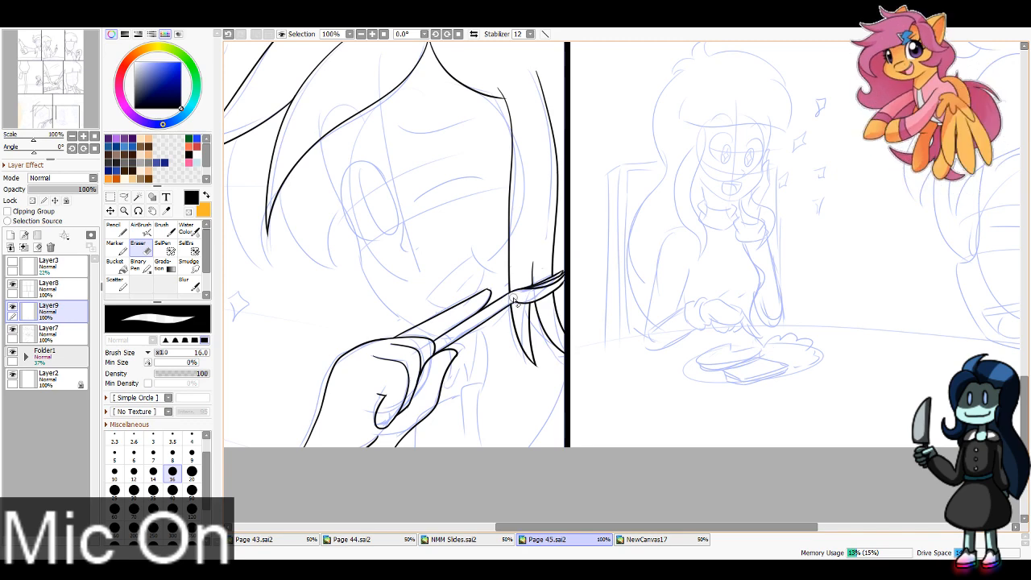
pyautogui.press('n')
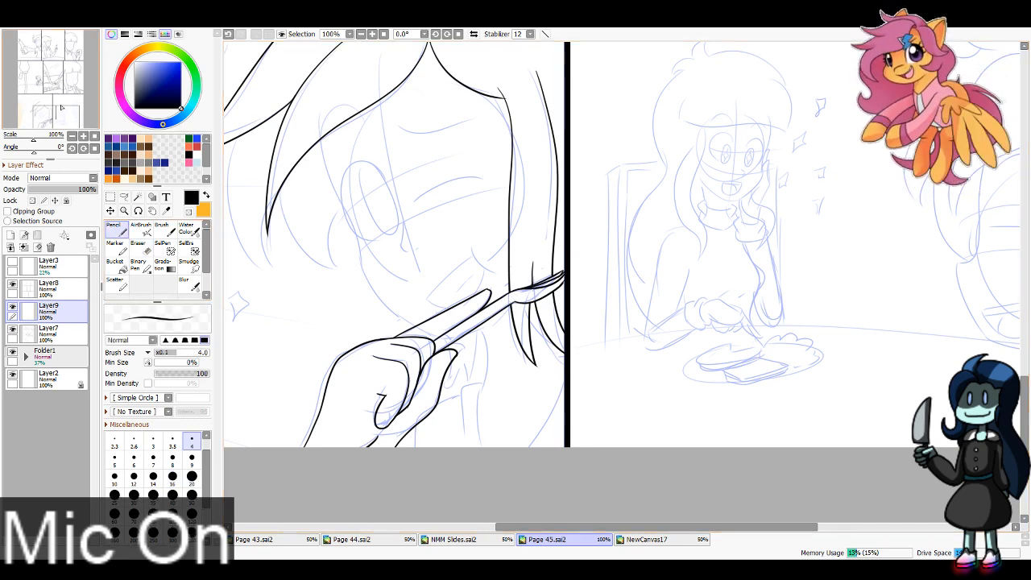
# Step: Erase the line overshoot at the peak of the seventh panel's hair parting on Layer9
pyautogui.click(55, 110)
pyautogui.press('e')
pyautogui.click(50, 332)
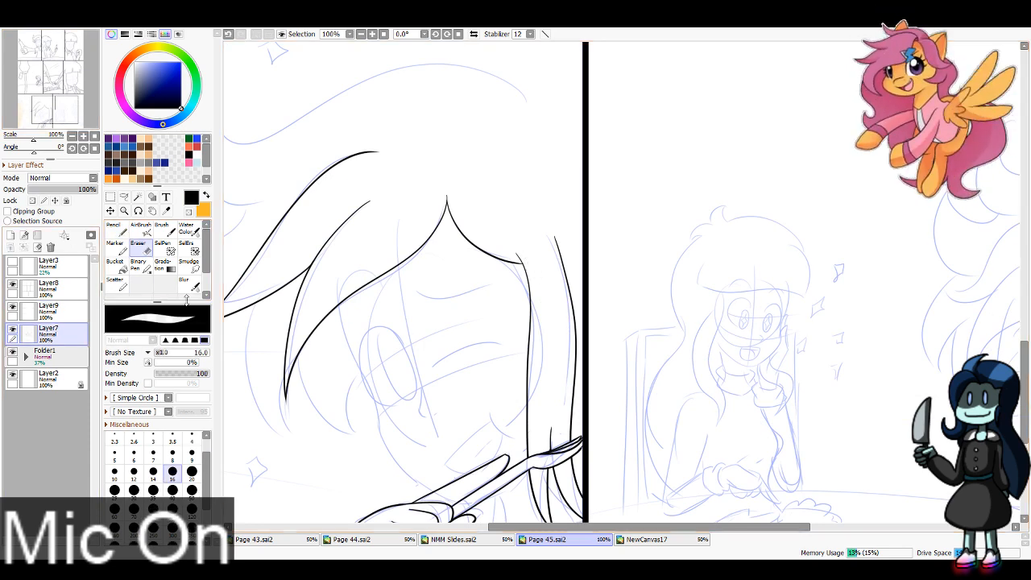
pyautogui.click(64, 311)
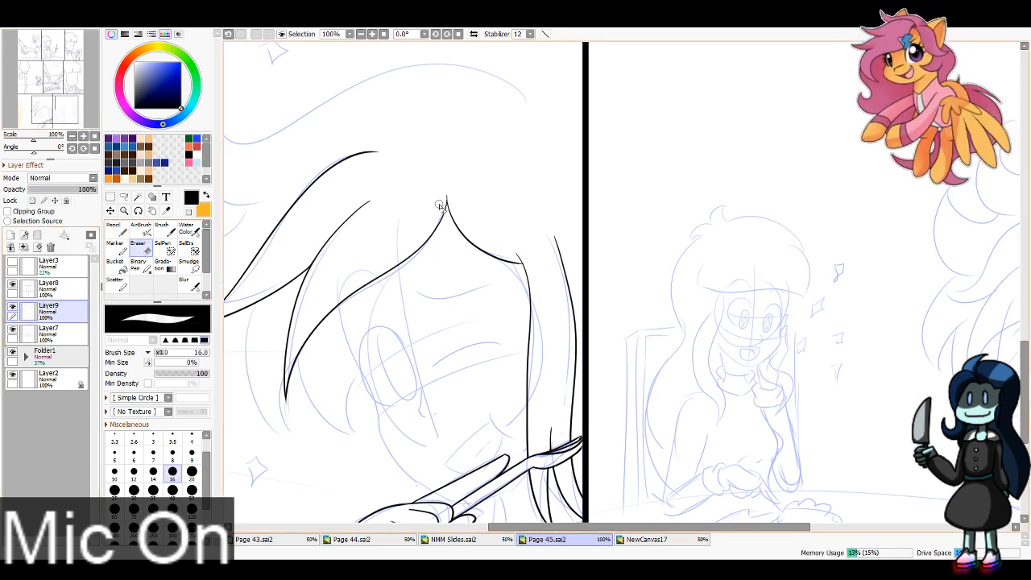
pyautogui.click(51, 339)
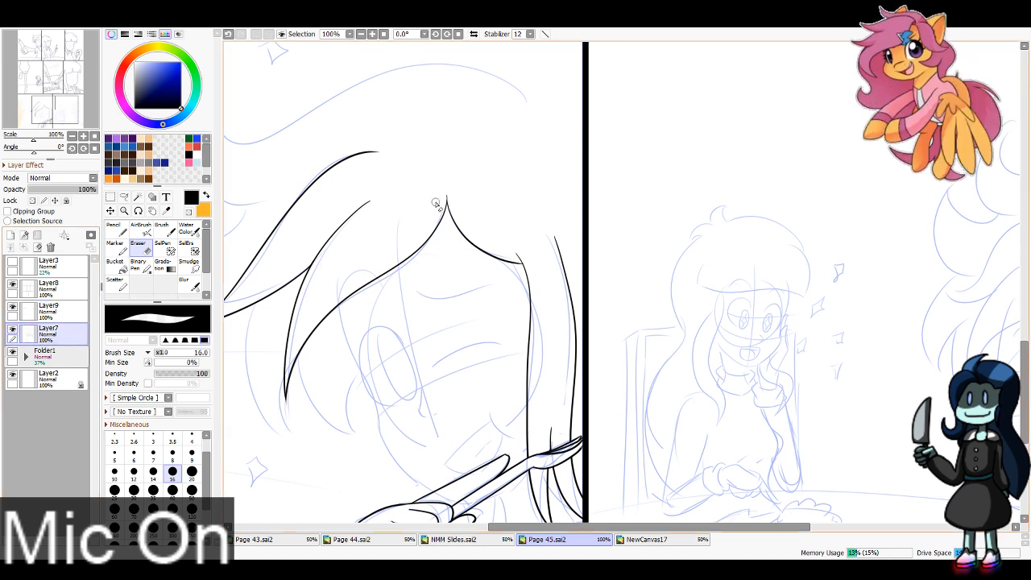
pyautogui.click(68, 312)
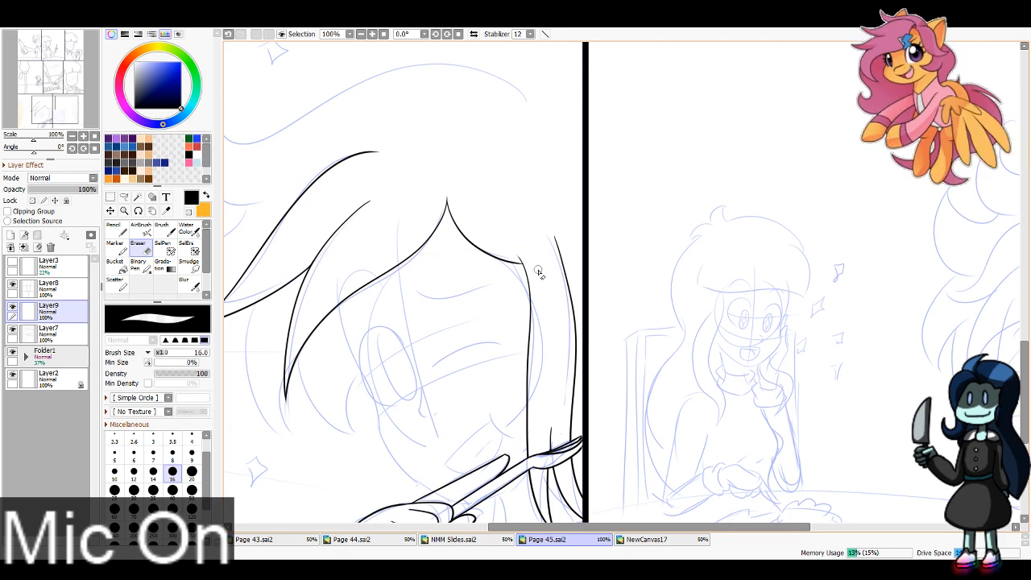
# Step: Ink the hair's outer top contour from the right panel border over the head to the upper curled lock on the left
pyautogui.click(47, 109)
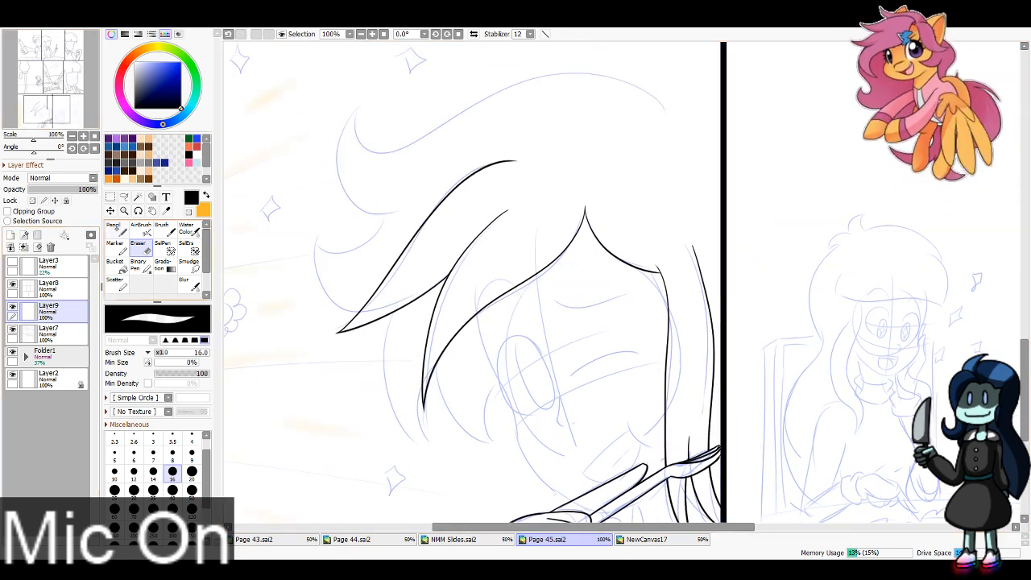
pyautogui.click(117, 229)
pyautogui.moveTo(687, 111)
pyautogui.mouseDown()
pyautogui.moveTo(655, 89)
pyautogui.moveTo(459, 113)
pyautogui.moveTo(356, 106)
pyautogui.mouseUp()
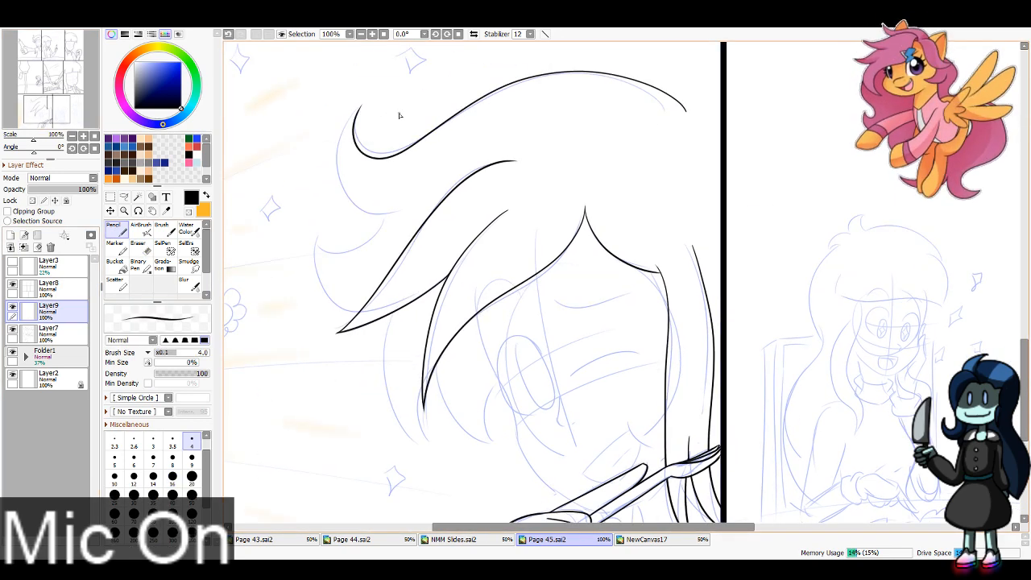
pyautogui.hotkey('ctrl', 'z')
pyautogui.moveTo(689, 113)
pyautogui.mouseDown()
pyautogui.moveTo(398, 139)
pyautogui.moveTo(359, 111)
pyautogui.moveTo(401, 212)
pyautogui.mouseUp()
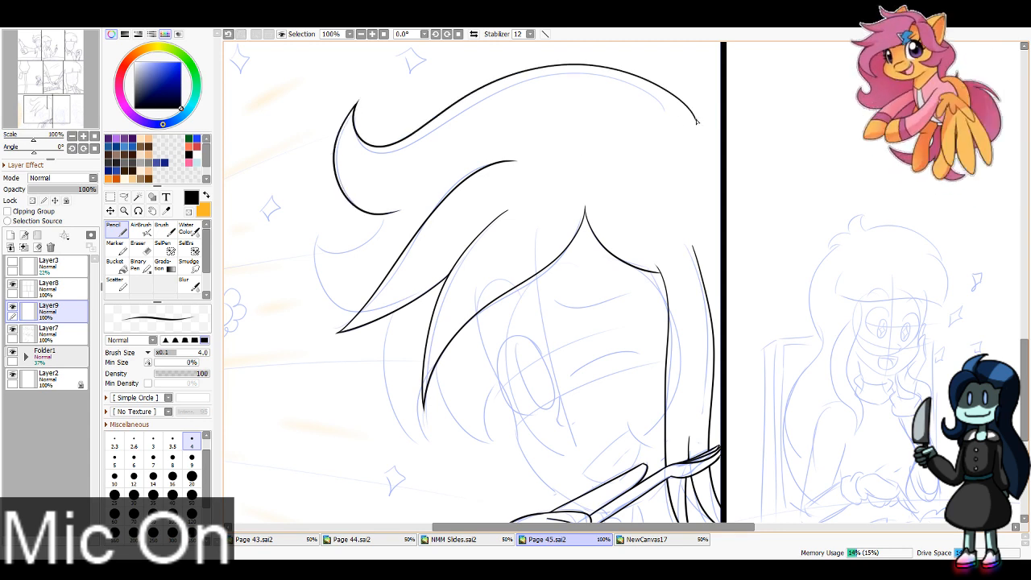
pyautogui.press('e')
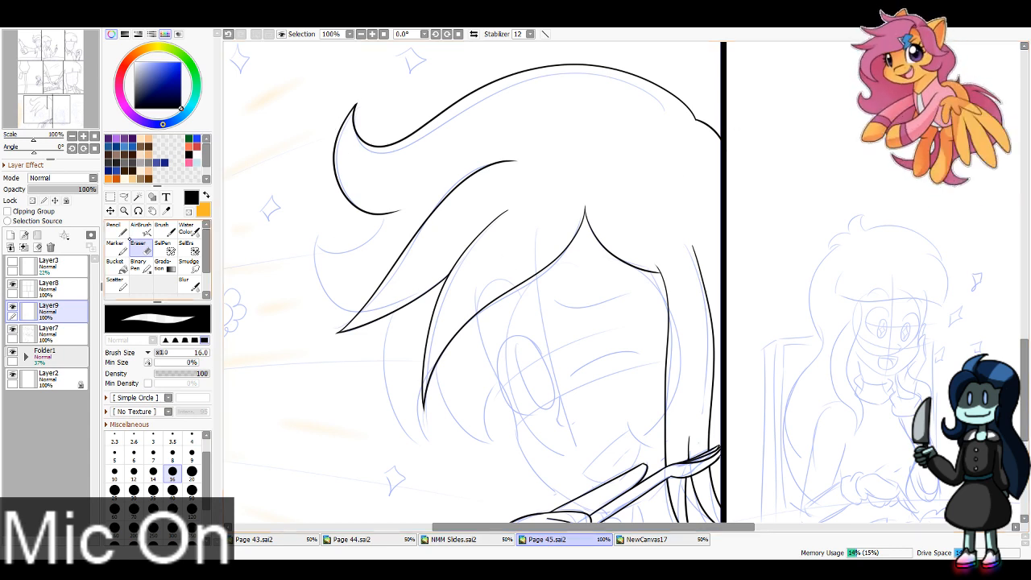
# Step: Ink the remaining curled locks down the left side of the hair and erase the lines that cross the front locks
pyautogui.press('n')
pyautogui.moveTo(385, 216)
pyautogui.mouseDown()
pyautogui.moveTo(353, 254)
pyautogui.moveTo(318, 241)
pyautogui.moveTo(317, 261)
pyautogui.moveTo(423, 291)
pyautogui.moveTo(435, 444)
pyautogui.moveTo(429, 374)
pyautogui.moveTo(468, 434)
pyautogui.moveTo(509, 435)
pyautogui.mouseUp()
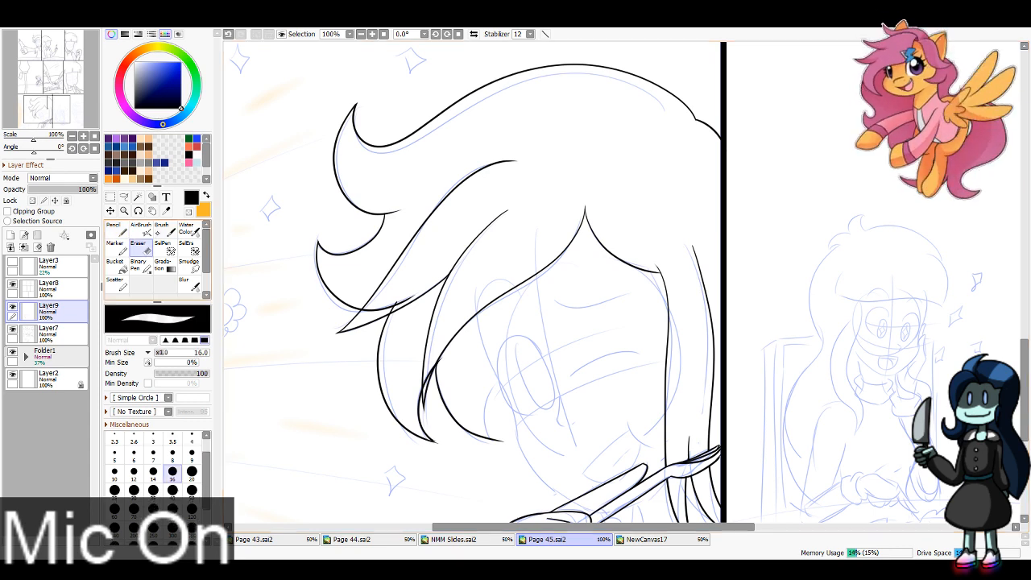
pyautogui.press('e')
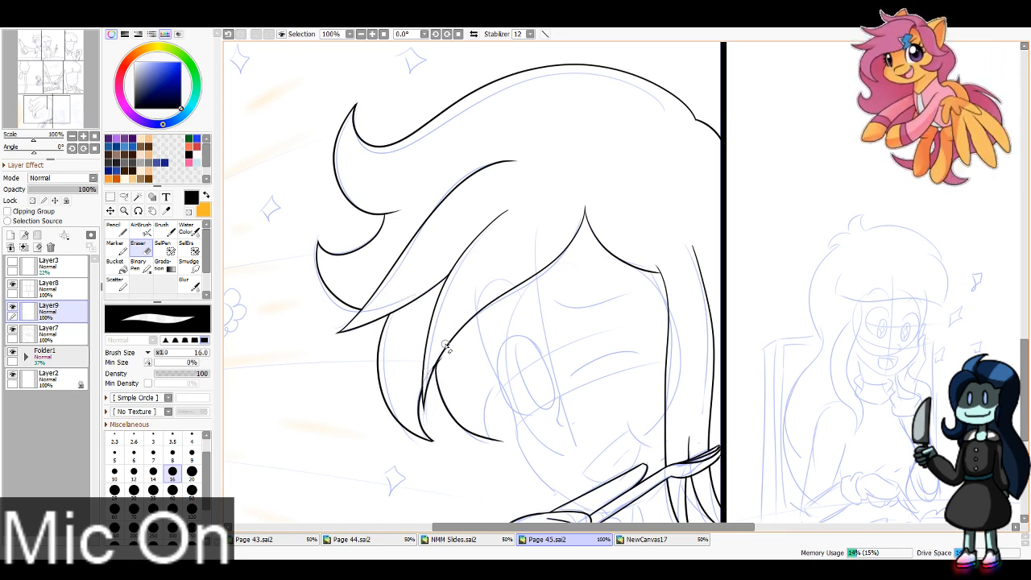
# Step: Ink the face contour from beneath the bangs down the cheek to the hand, and the jawline below the utensil handle
pyautogui.click(116, 229)
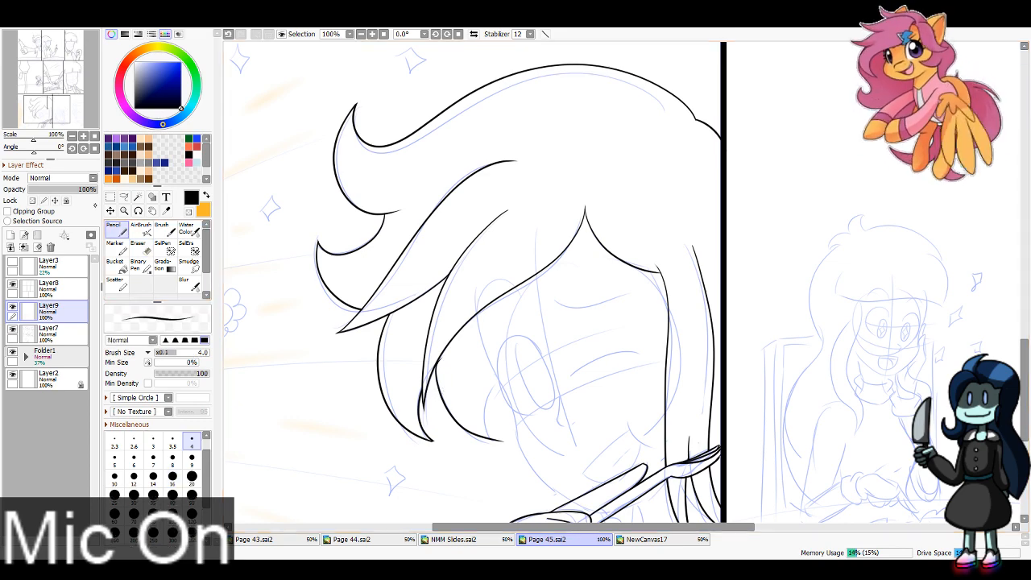
pyautogui.moveTo(47, 115); pyautogui.dragTo(48, 119)
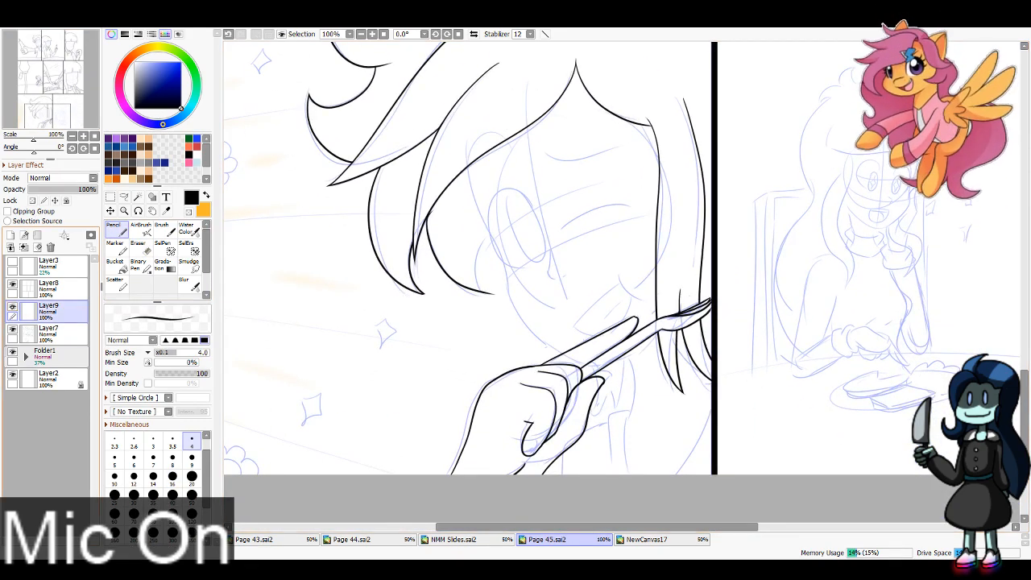
pyautogui.scroll(1, 48, 117)
pyautogui.moveTo(48, 117); pyautogui.dragTo(49, 118)
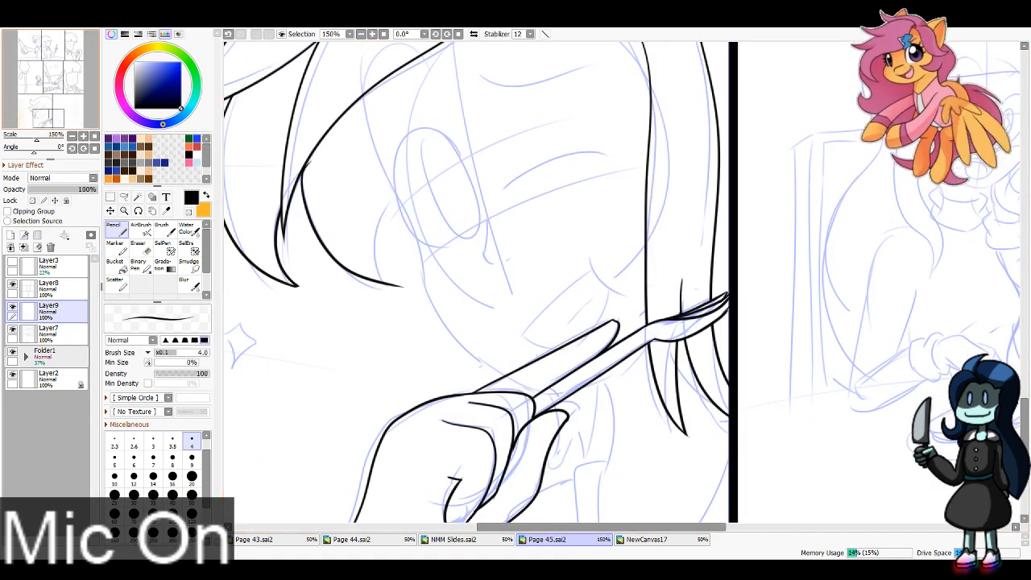
pyautogui.moveTo(363, 93); pyautogui.dragTo(408, 209)
pyautogui.hotkey('ctrl', 'z')
pyautogui.moveTo(362, 95)
pyautogui.mouseDown()
pyautogui.moveTo(373, 149)
pyautogui.moveTo(436, 300)
pyautogui.mouseUp()
pyautogui.moveTo(420, 266); pyautogui.dragTo(564, 382)
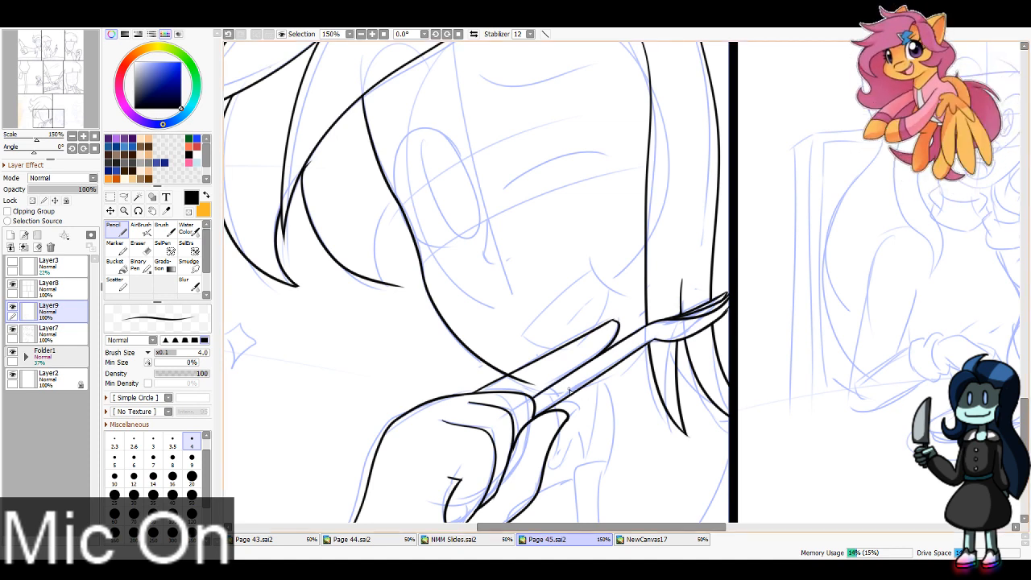
pyautogui.hotkey('ctrl', 'z')
pyautogui.moveTo(571, 391)
pyautogui.mouseDown()
pyautogui.moveTo(609, 379)
pyautogui.moveTo(592, 397)
pyautogui.moveTo(648, 350)
pyautogui.moveTo(609, 379)
pyautogui.mouseUp()
pyautogui.hotkey('ctrl', 'z')
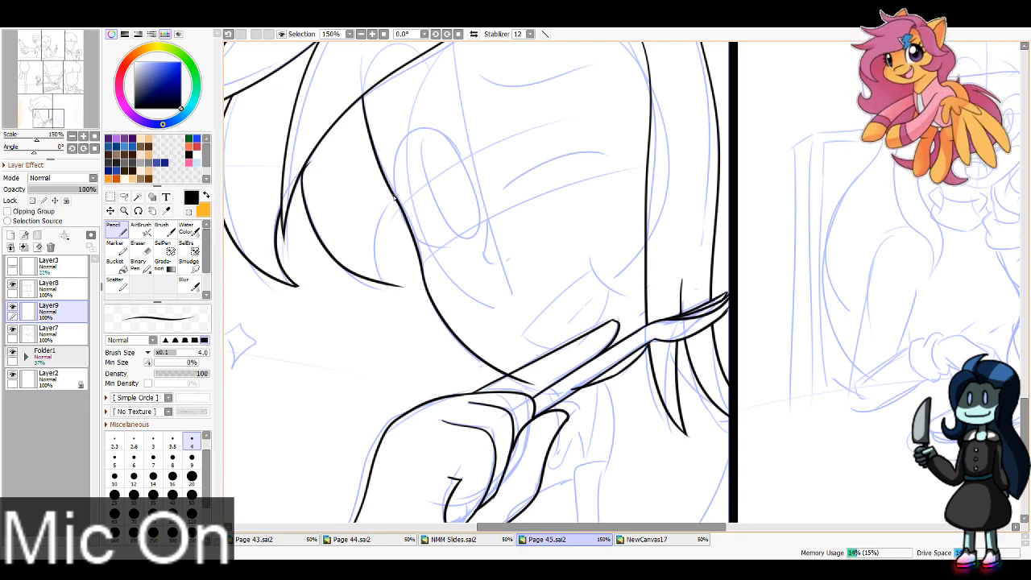
# Step: Ink the inner edge of the hair lock beside the cheek and erase the excess line at its tip
pyautogui.moveTo(393, 195); pyautogui.dragTo(401, 299)
pyautogui.hotkey('ctrl', 'z')
pyautogui.moveTo(392, 195); pyautogui.dragTo(402, 299)
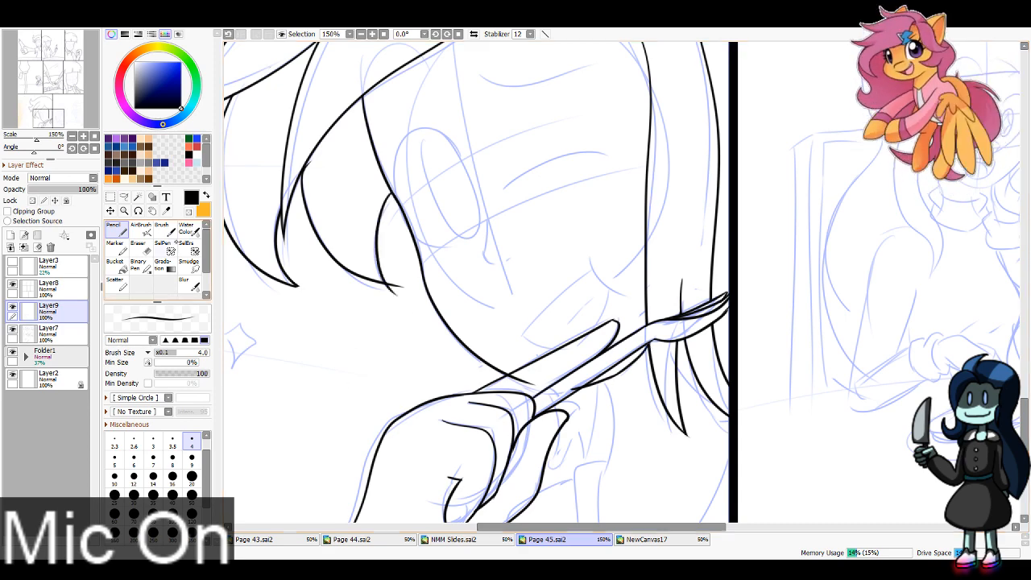
pyautogui.press('e')
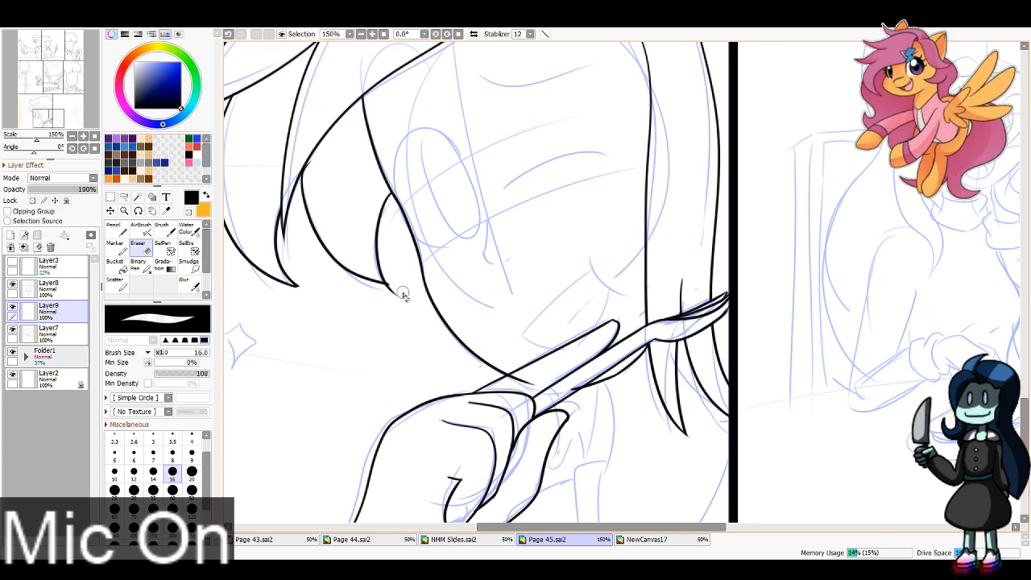
pyautogui.moveTo(393, 276); pyautogui.dragTo(395, 299)
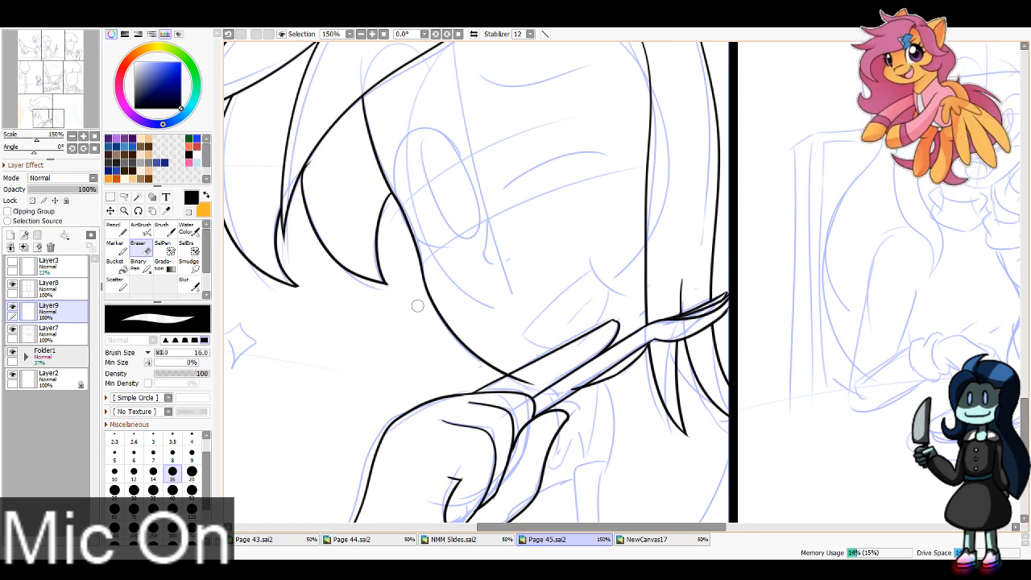
# Step: Ink the long contours below the jaw and the shoulder and clothing lines down to the page's bottom edge
pyautogui.moveTo(48, 118)
pyautogui.mouseDown()
pyautogui.moveTo(43, 103)
pyautogui.moveTo(48, 125)
pyautogui.mouseUp()
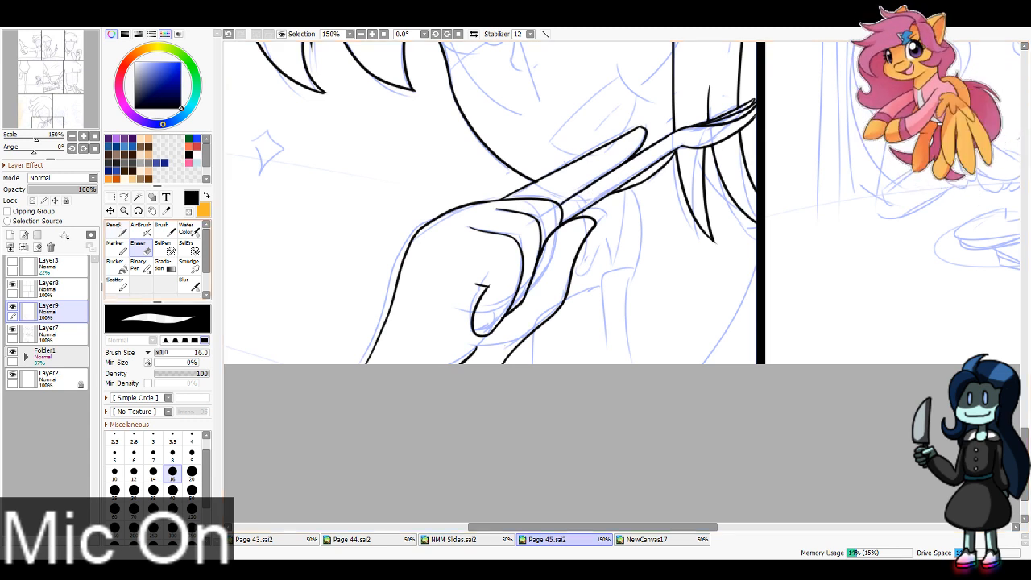
pyautogui.press('n')
pyautogui.moveTo(632, 189)
pyautogui.mouseDown()
pyautogui.moveTo(639, 277)
pyautogui.moveTo(629, 364)
pyautogui.mouseUp()
pyautogui.moveTo(743, 342); pyautogui.dragTo(722, 366)
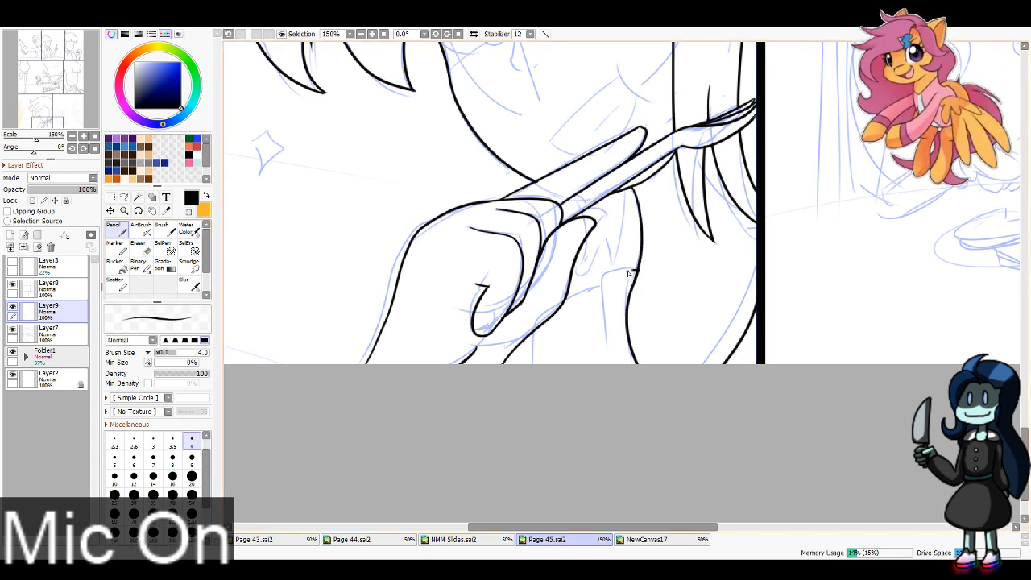
pyautogui.moveTo(629, 274); pyautogui.dragTo(606, 366)
pyautogui.moveTo(608, 284)
pyautogui.mouseDown()
pyautogui.moveTo(566, 301)
pyautogui.moveTo(529, 367)
pyautogui.mouseUp()
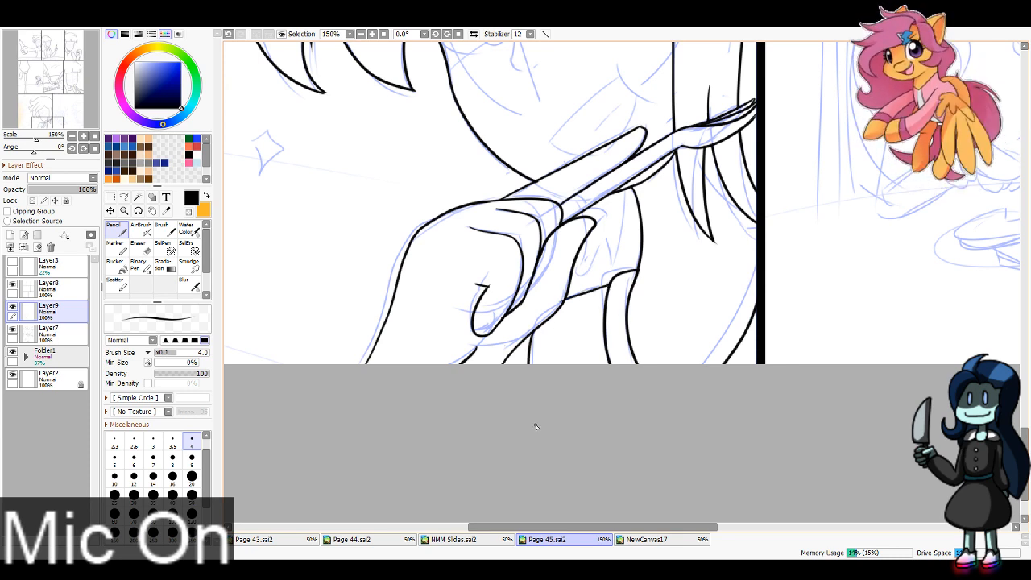
pyautogui.press('e')
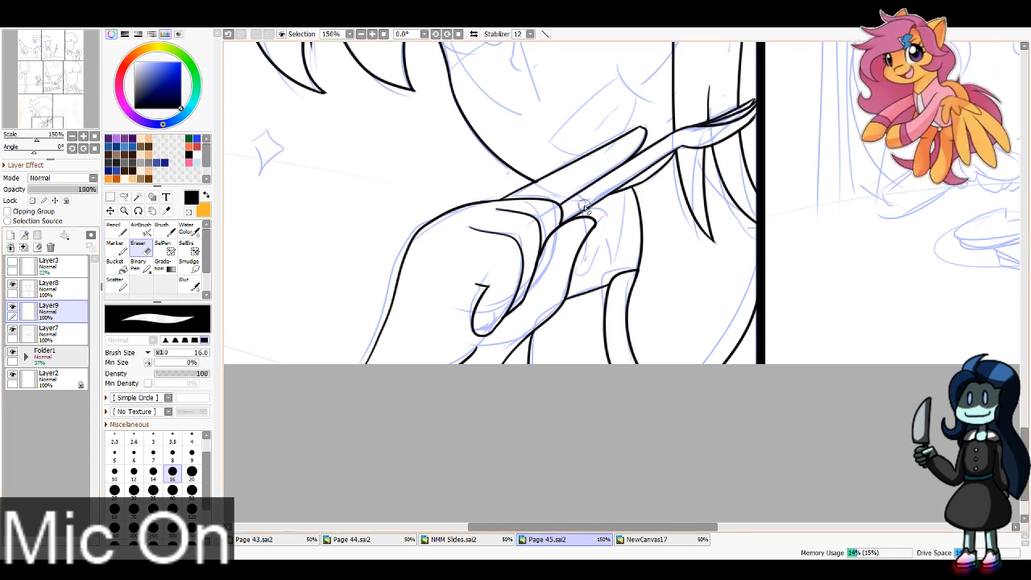
# Step: Ink the small jagged strands between the raised finger and the contour below the jaw, cleaning up the stray lines
pyautogui.press('n')
pyautogui.moveTo(591, 219); pyautogui.dragTo(582, 277)
pyautogui.moveTo(614, 239); pyautogui.dragTo(608, 275)
pyautogui.hotkey('ctrl', 'z')
pyautogui.moveTo(629, 214)
pyautogui.mouseDown()
pyautogui.moveTo(606, 277)
pyautogui.moveTo(625, 194)
pyautogui.moveTo(623, 219)
pyautogui.moveTo(596, 259)
pyautogui.moveTo(585, 226)
pyautogui.mouseUp()
pyautogui.hotkey('ctrl', 'z')
pyautogui.press('e')
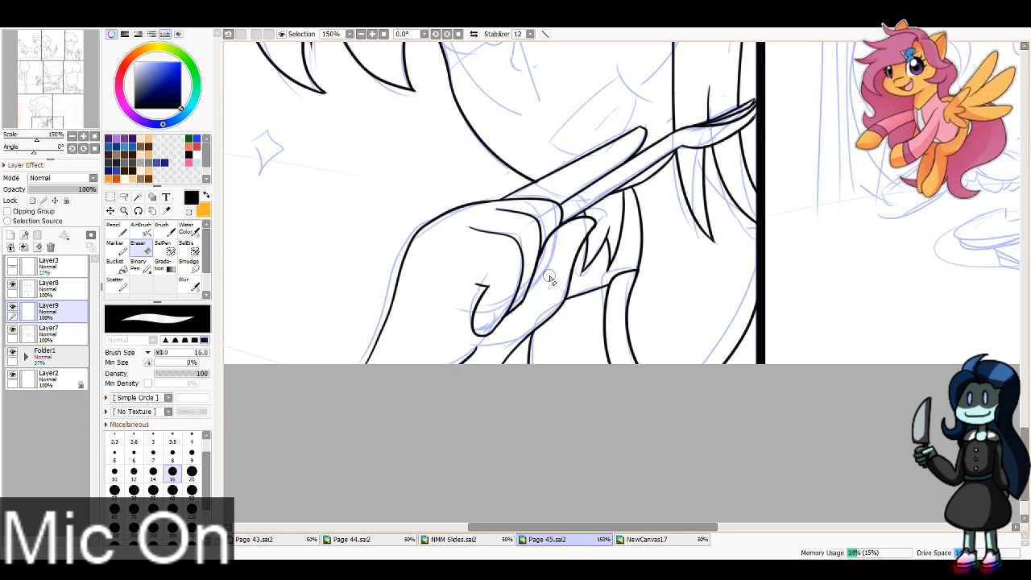
pyautogui.click(360, 34)
pyautogui.click(360, 34)
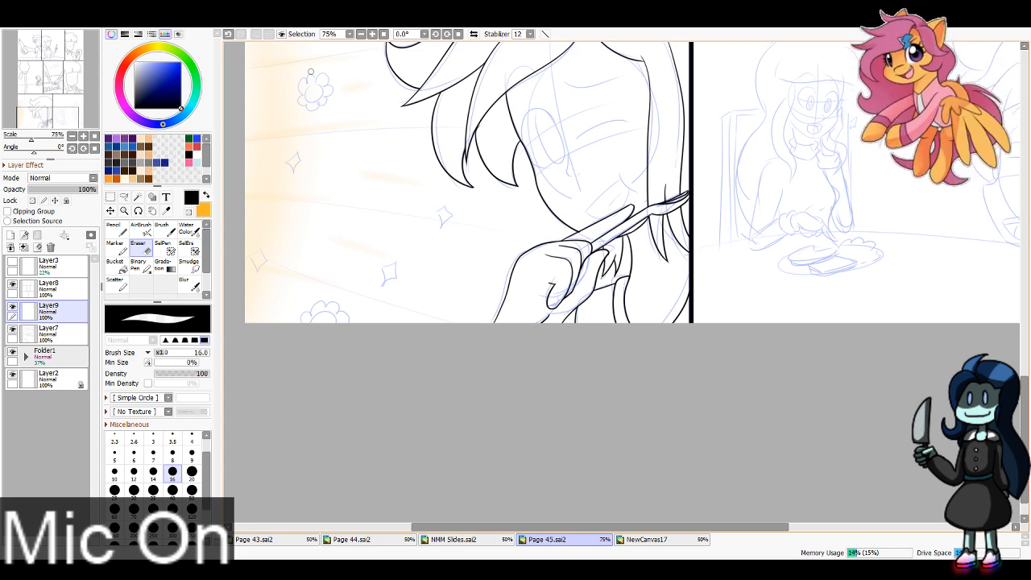
# Step: Ink the rounded shoulder curve of the foreground figure at the eighth panel's lower corner with the 4 px Pencil
pyautogui.moveTo(47, 125)
pyautogui.mouseDown()
pyautogui.moveTo(52, 111)
pyautogui.moveTo(41, 117)
pyautogui.mouseUp()
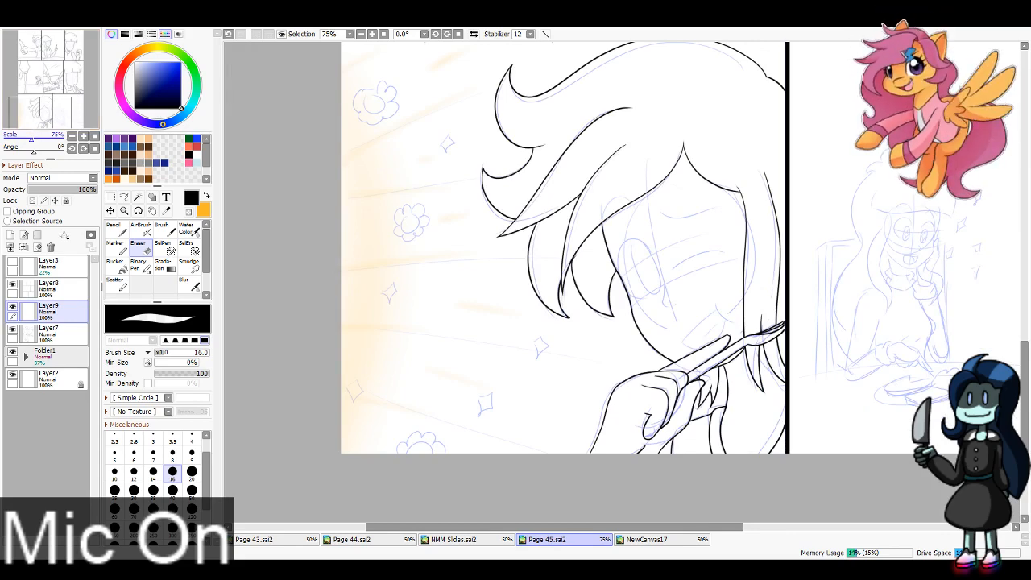
pyautogui.moveTo(46, 116); pyautogui.dragTo(79, 115)
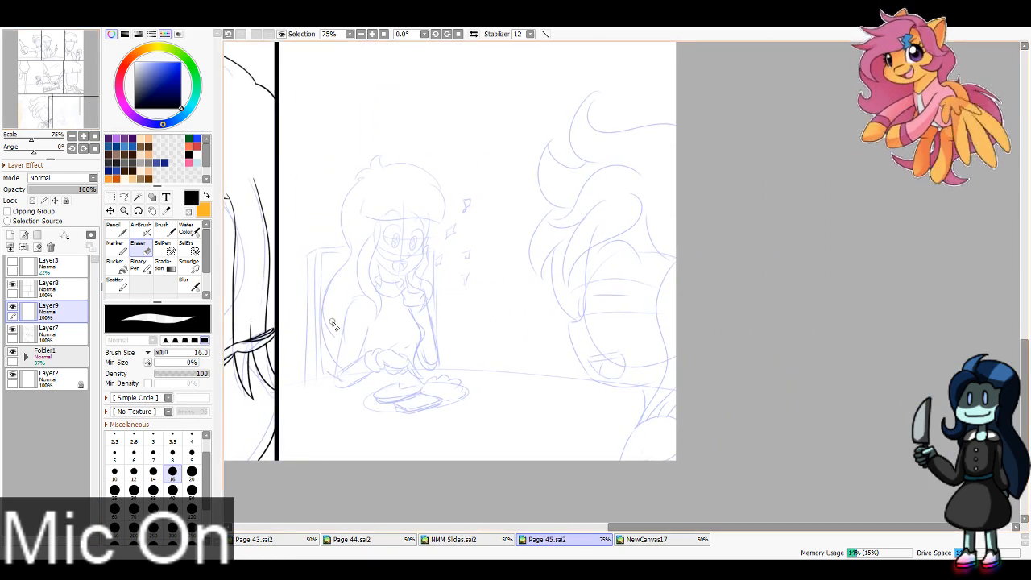
pyautogui.click(115, 229)
pyautogui.click(84, 122)
pyautogui.click(371, 33)
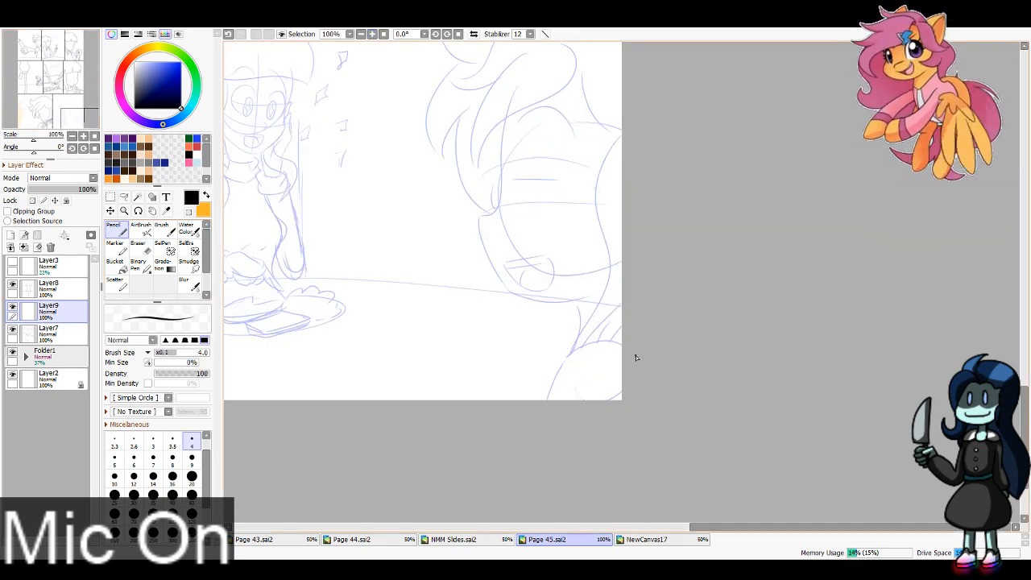
pyautogui.moveTo(633, 351); pyautogui.dragTo(549, 403)
pyautogui.hotkey('ctrl', 'z')
pyautogui.hotkey('ctrl', 'z')
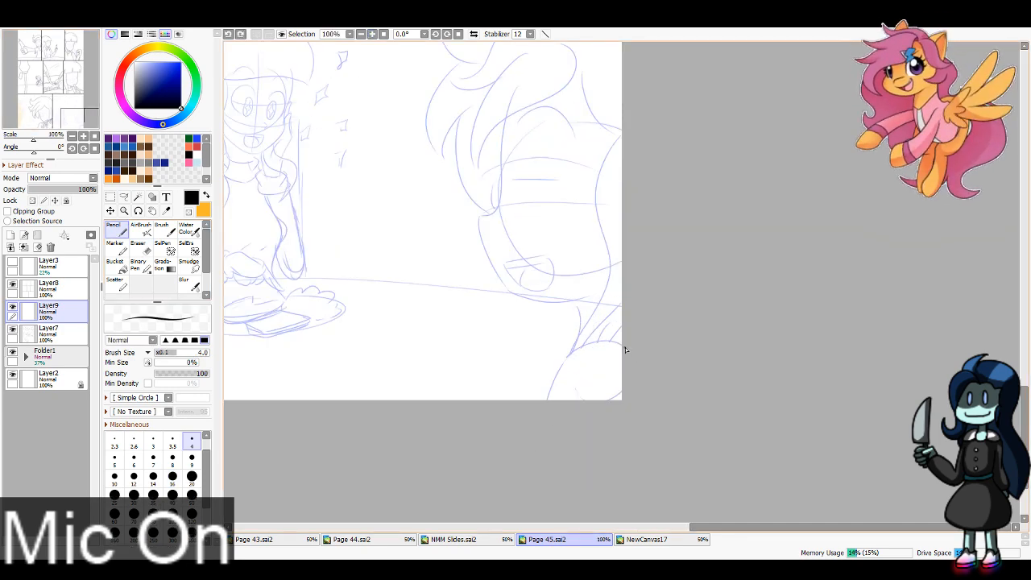
pyautogui.moveTo(623, 349); pyautogui.dragTo(549, 403)
pyautogui.hotkey('ctrl', 'z')
pyautogui.moveTo(627, 350)
pyautogui.mouseDown()
pyautogui.moveTo(593, 342)
pyautogui.moveTo(545, 443)
pyautogui.mouseUp()
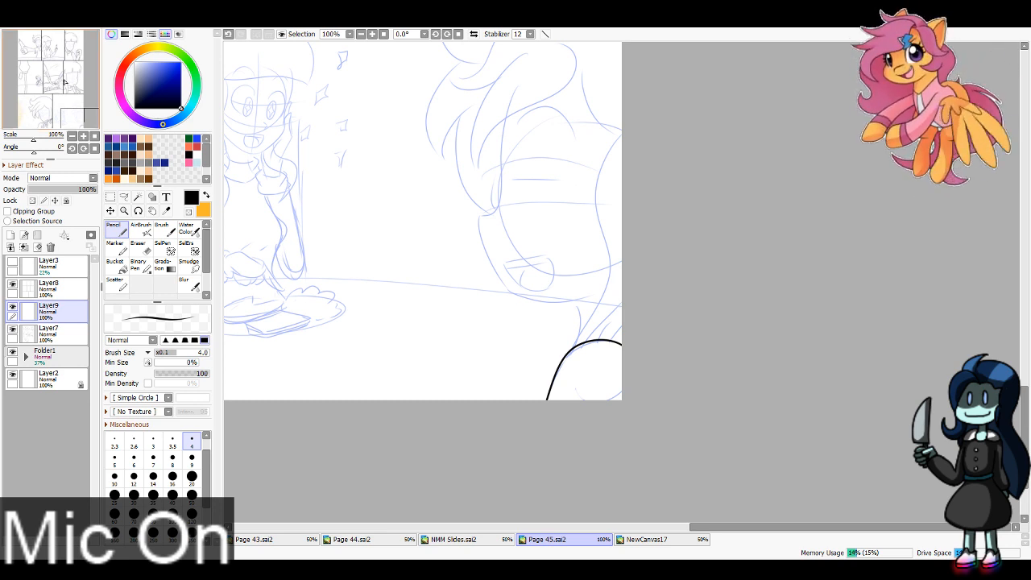
# Step: Ink the foreground figure's long side hair contour from the page edge down to the shoulder, plus the short strands above the shoulder
pyautogui.scroll(3, 569, 439)
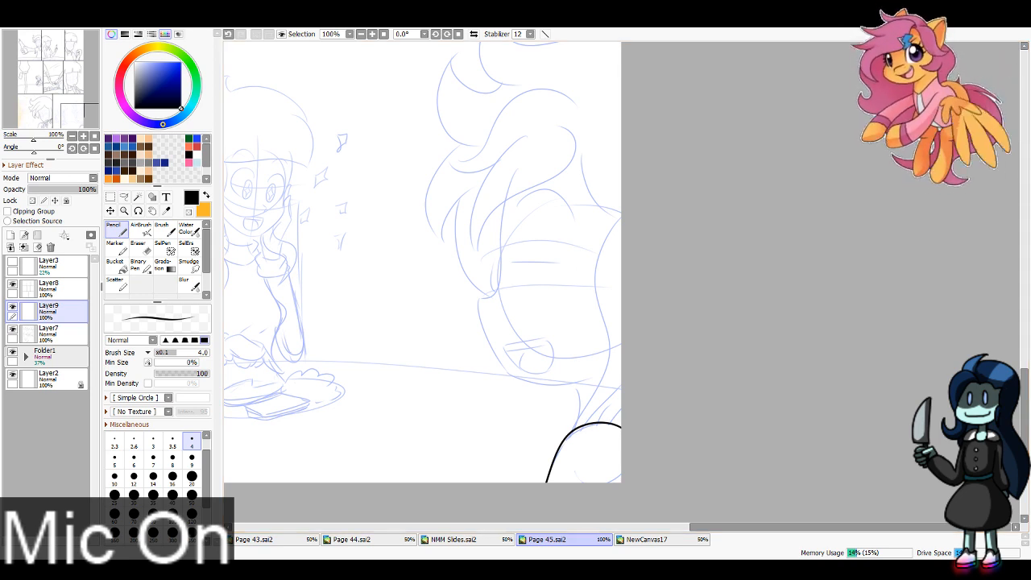
pyautogui.moveTo(625, 214)
pyautogui.mouseDown()
pyautogui.moveTo(555, 443)
pyautogui.moveTo(564, 460)
pyautogui.moveTo(622, 215)
pyautogui.mouseUp()
pyautogui.hotkey('ctrl', 'z')
pyautogui.hotkey('ctrl', 'z')
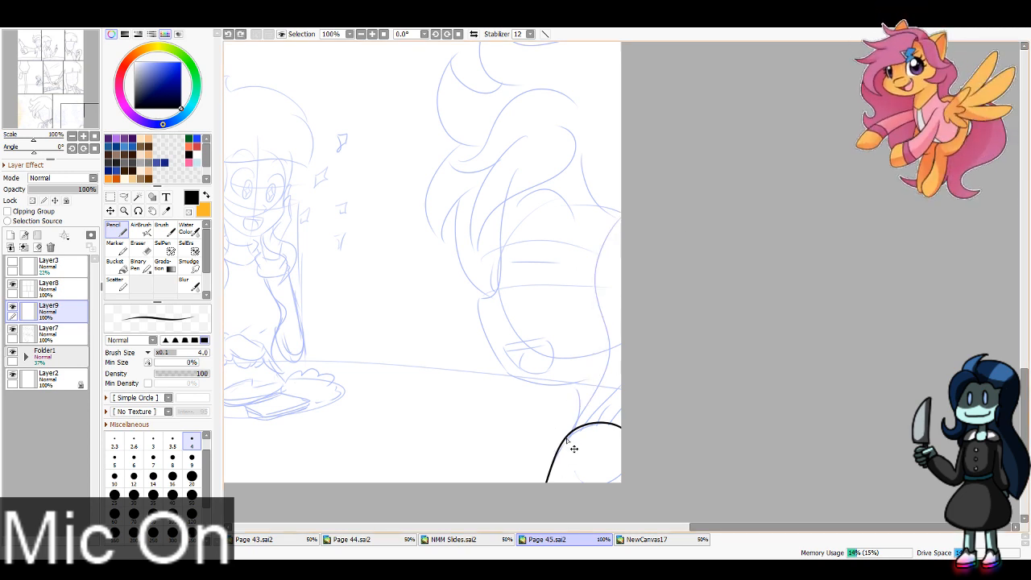
pyautogui.moveTo(558, 448); pyautogui.dragTo(621, 221)
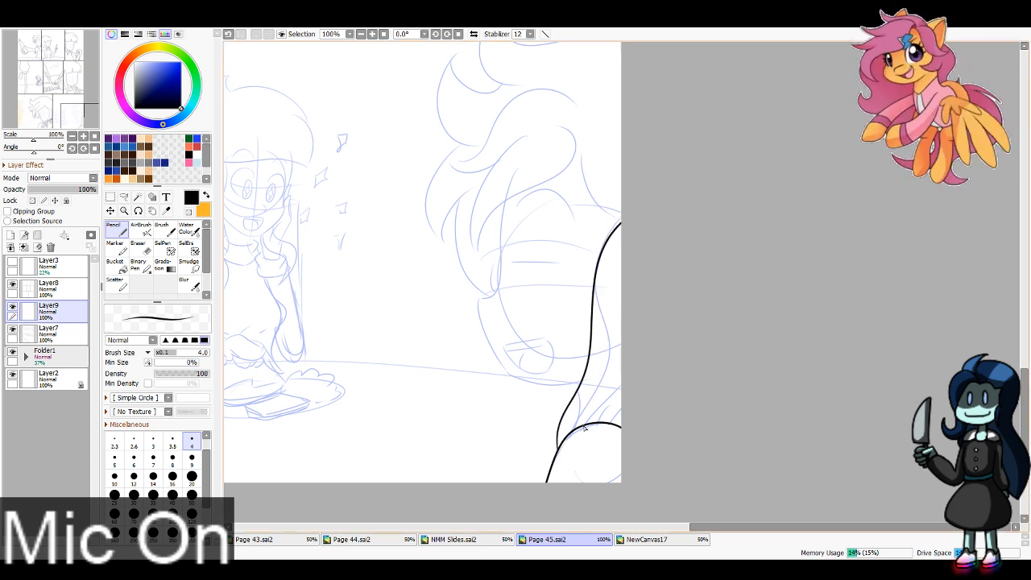
pyautogui.moveTo(578, 432); pyautogui.dragTo(608, 393)
pyautogui.hotkey('ctrl', 'z')
pyautogui.moveTo(579, 426)
pyautogui.mouseDown()
pyautogui.moveTo(609, 392)
pyautogui.moveTo(597, 414)
pyautogui.moveTo(622, 407)
pyautogui.mouseUp()
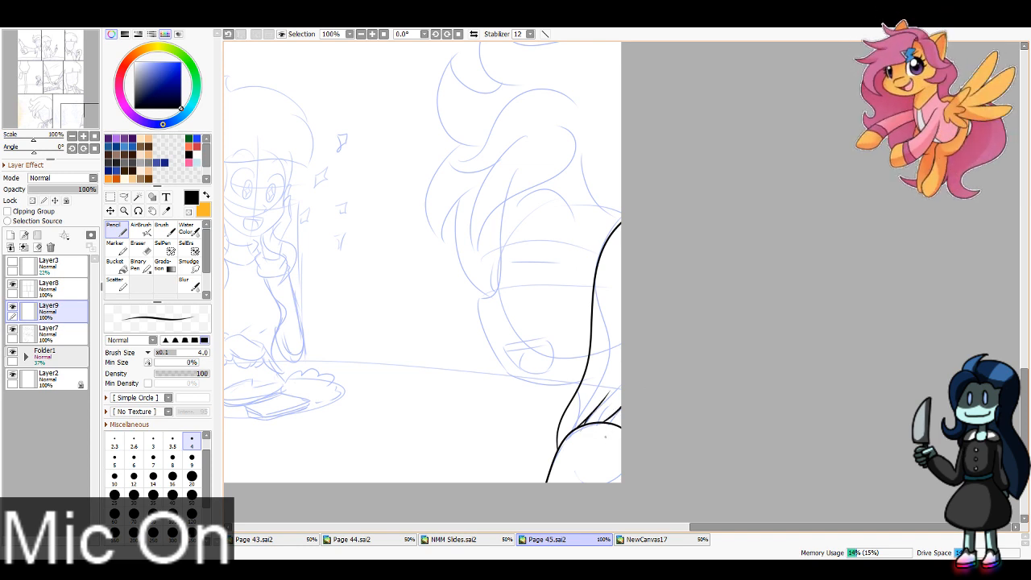
# Step: Ink the edges of the foreground figure's bangs, forming a long pointed lock beside the face, and trim the lock's tip
pyautogui.scroll(3, 557, 270)
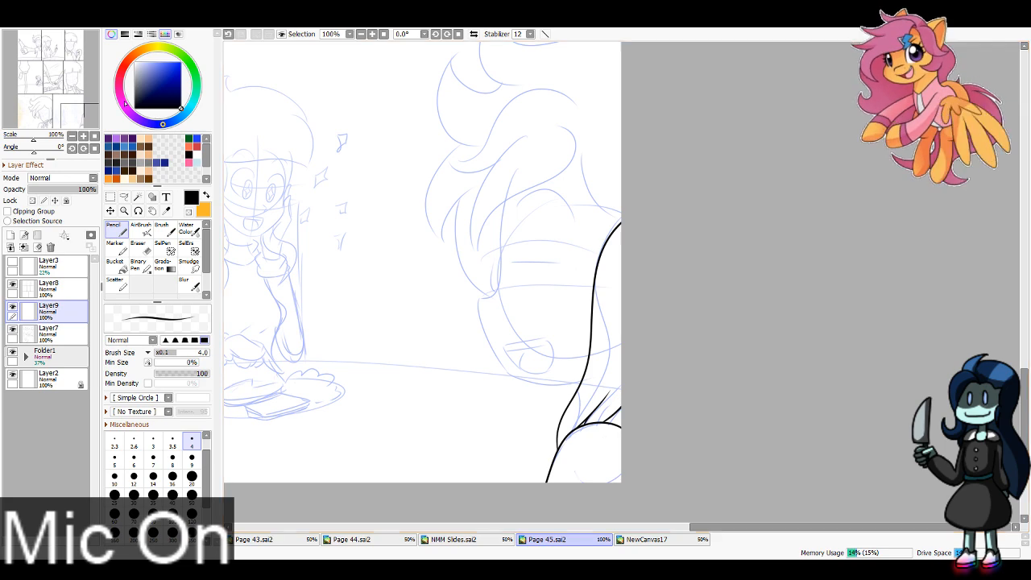
pyautogui.moveTo(555, 248)
pyautogui.mouseDown()
pyautogui.moveTo(603, 347)
pyautogui.moveTo(580, 304)
pyautogui.moveTo(582, 249)
pyautogui.moveTo(485, 298)
pyautogui.moveTo(420, 417)
pyautogui.mouseUp()
pyautogui.hotkey('ctrl', 'z')
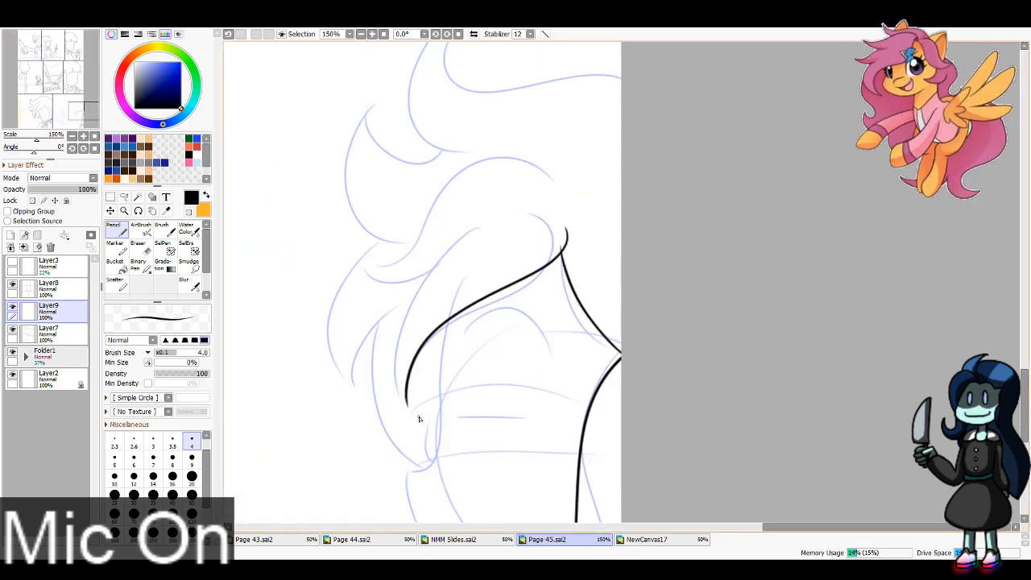
pyautogui.hotkey('ctrl', 'z')
pyautogui.moveTo(566, 224)
pyautogui.mouseDown()
pyautogui.moveTo(451, 331)
pyautogui.moveTo(417, 418)
pyautogui.moveTo(488, 218)
pyautogui.mouseUp()
pyautogui.hotkey('ctrl', 'z')
pyautogui.moveTo(410, 406)
pyautogui.mouseDown()
pyautogui.moveTo(439, 269)
pyautogui.moveTo(477, 237)
pyautogui.mouseUp()
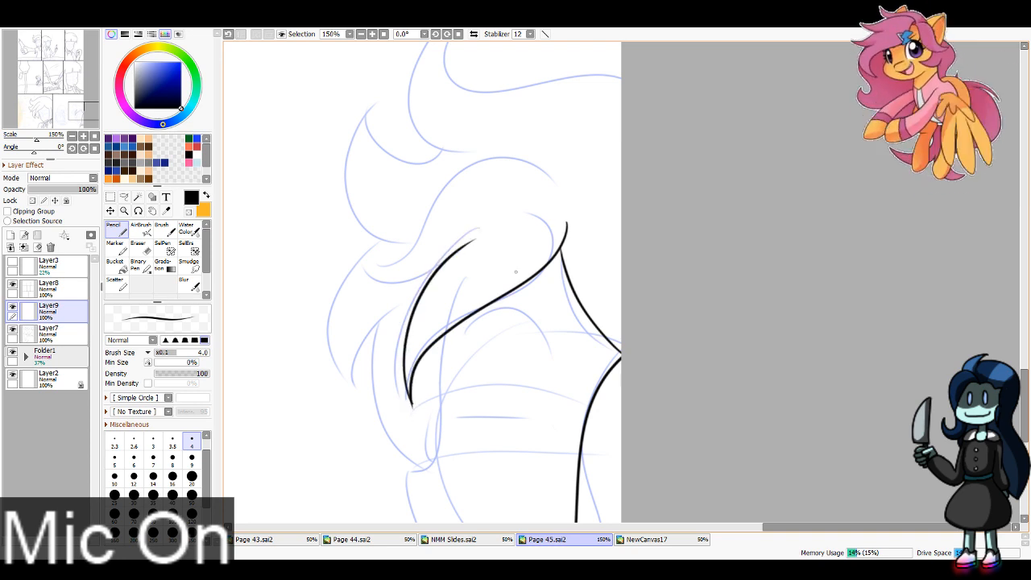
pyautogui.hotkey('ctrl', 'z')
pyautogui.moveTo(411, 407)
pyautogui.mouseDown()
pyautogui.moveTo(407, 356)
pyautogui.moveTo(478, 230)
pyautogui.mouseUp()
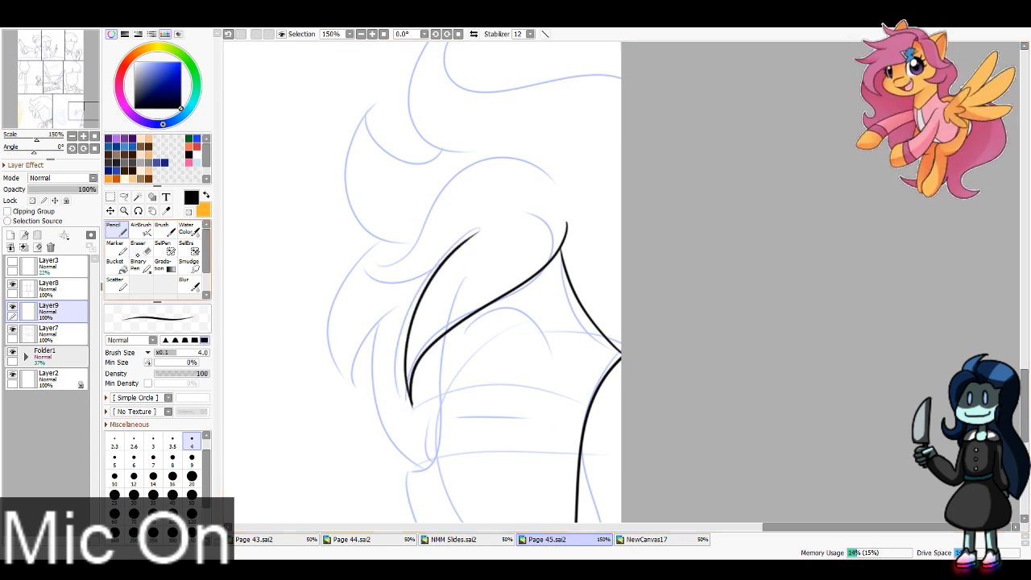
pyautogui.press('e')
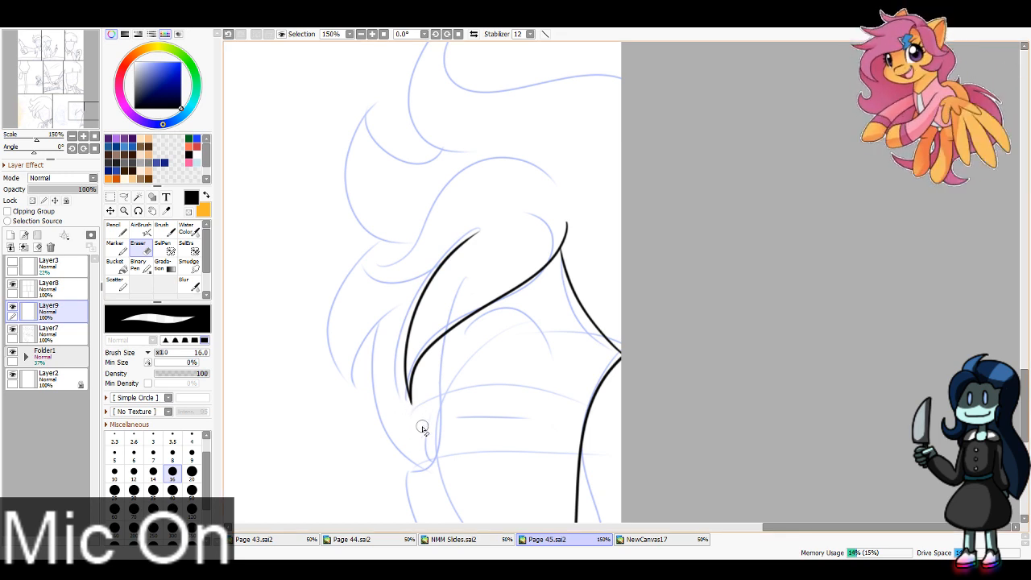
# Step: Ink the curled lock arching over the bangs and erase the excess line at the peak of the parting
pyautogui.press('n')
pyautogui.moveTo(440, 268)
pyautogui.mouseDown()
pyautogui.moveTo(384, 278)
pyautogui.moveTo(361, 269)
pyautogui.moveTo(421, 217)
pyautogui.moveTo(564, 204)
pyautogui.mouseUp()
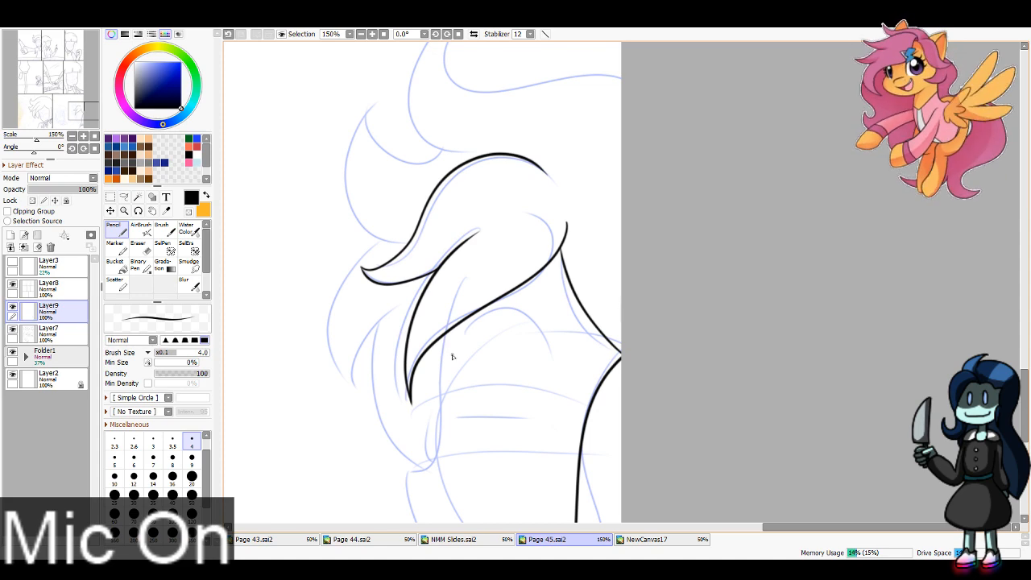
pyautogui.press('e')
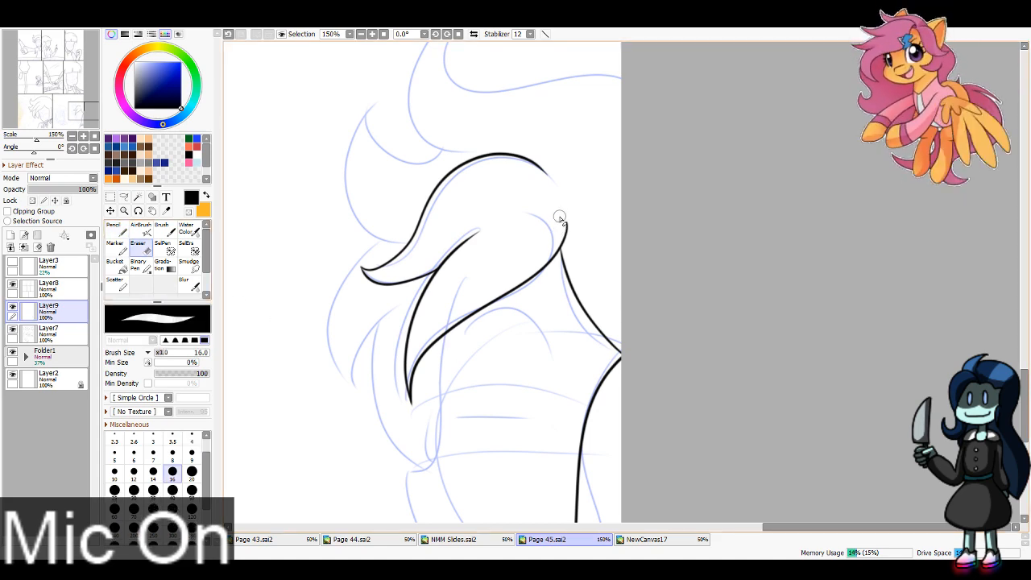
pyautogui.moveTo(560, 218); pyautogui.dragTo(556, 237)
pyautogui.hotkey('ctrl', 'z')
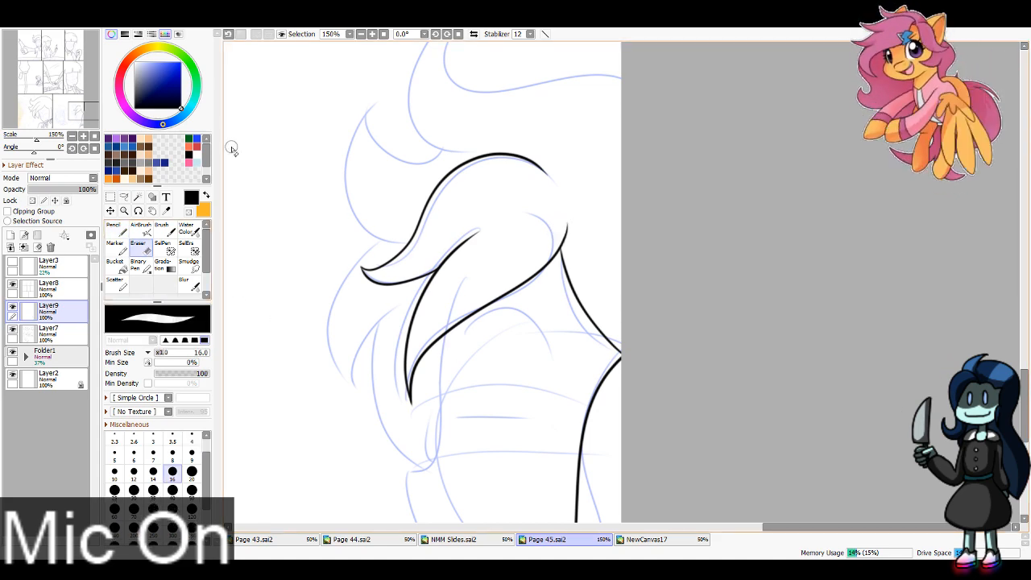
# Step: Ink the two large spiky tufts and the crown line at the top of the foreground figure's hair, cleaning up their tips
pyautogui.scroll(2, 568, 181)
pyautogui.press('n')
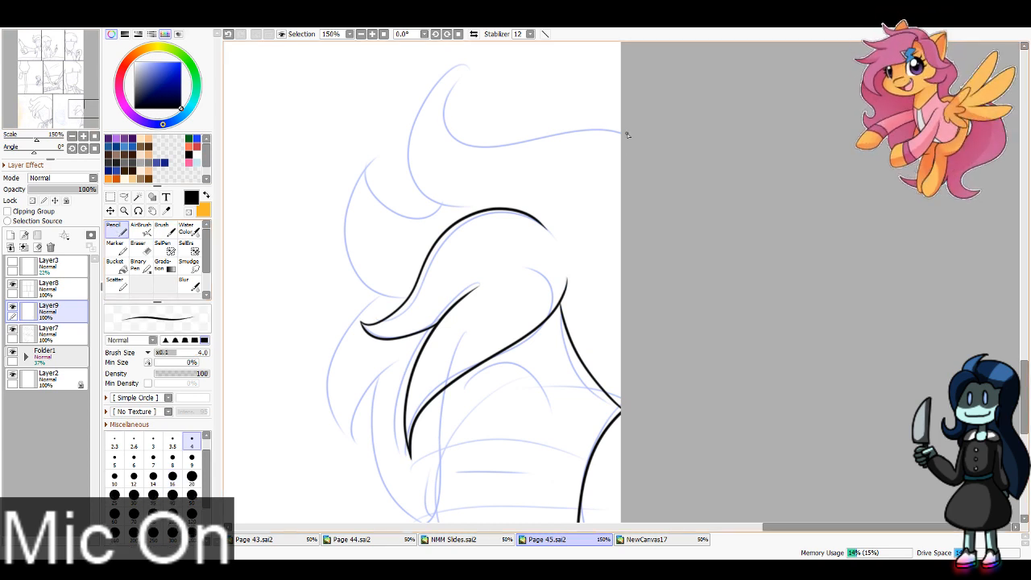
pyautogui.moveTo(630, 124)
pyautogui.mouseDown()
pyautogui.moveTo(496, 140)
pyautogui.moveTo(482, 55)
pyautogui.moveTo(426, 87)
pyautogui.moveTo(411, 216)
pyautogui.moveTo(383, 160)
pyautogui.moveTo(367, 168)
pyautogui.moveTo(418, 292)
pyautogui.moveTo(376, 286)
pyautogui.moveTo(378, 160)
pyautogui.mouseUp()
pyautogui.hotkey('ctrl', 'z')
pyautogui.press('e')
pyautogui.moveTo(473, 61); pyautogui.dragTo(466, 54)
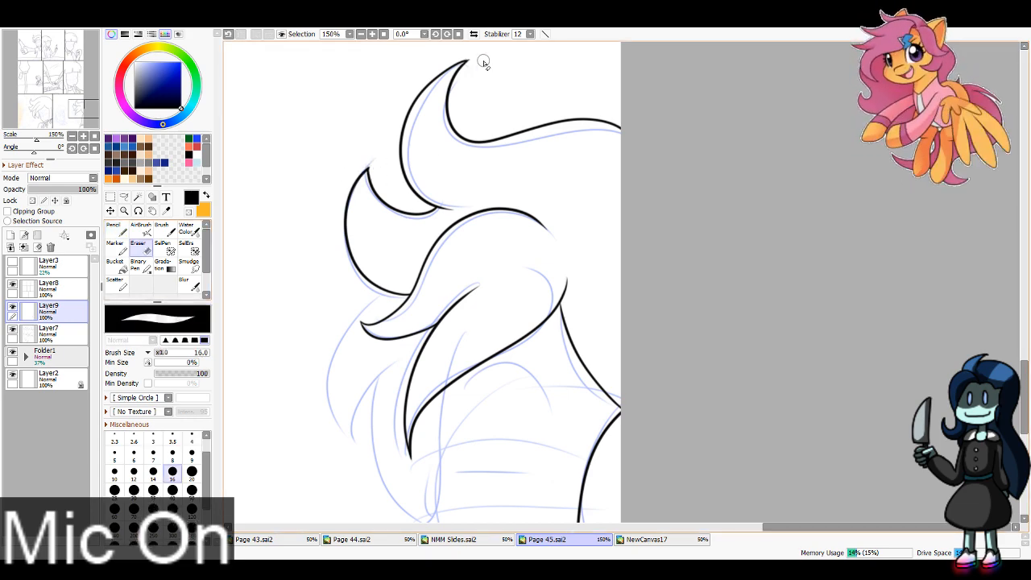
# Step: Ink the foreground figure's face contour from beneath the bangs down to the notch above the cheek
pyautogui.press('n')
pyautogui.click(60, 87)
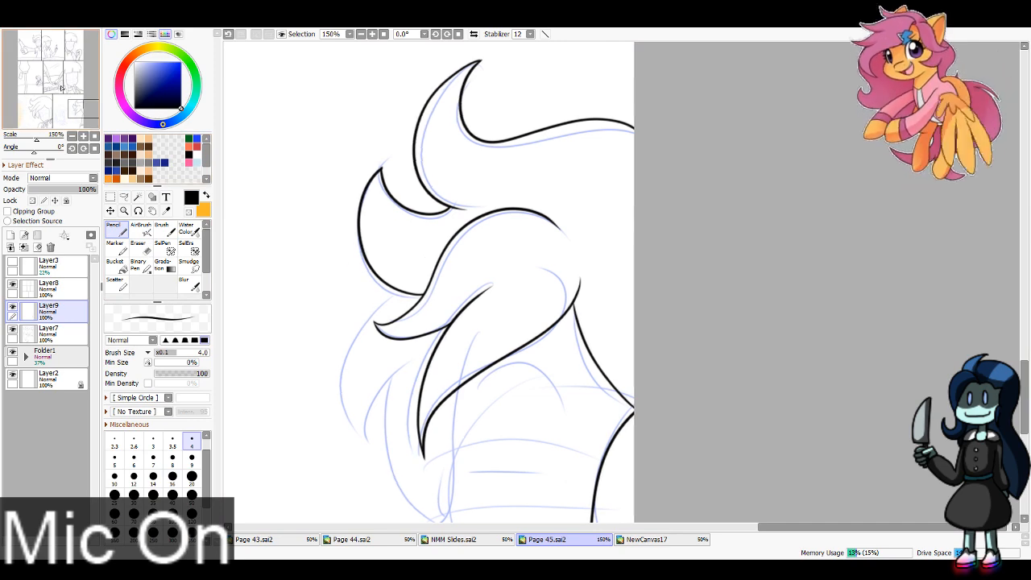
pyautogui.moveTo(61, 87); pyautogui.dragTo(67, 89)
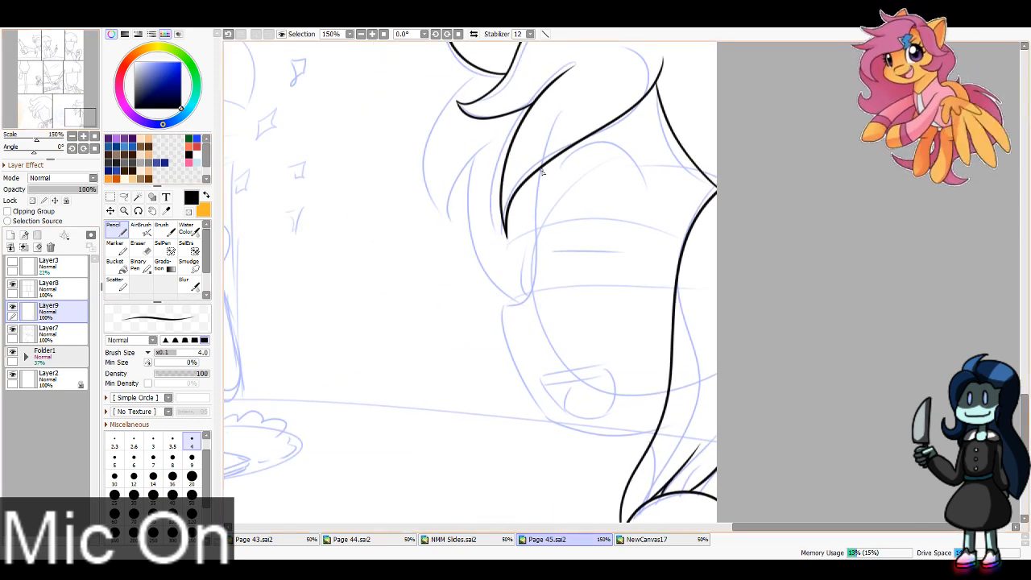
pyautogui.moveTo(542, 171)
pyautogui.mouseDown()
pyautogui.moveTo(538, 272)
pyautogui.moveTo(536, 254)
pyautogui.moveTo(536, 270)
pyautogui.moveTo(511, 307)
pyautogui.mouseUp()
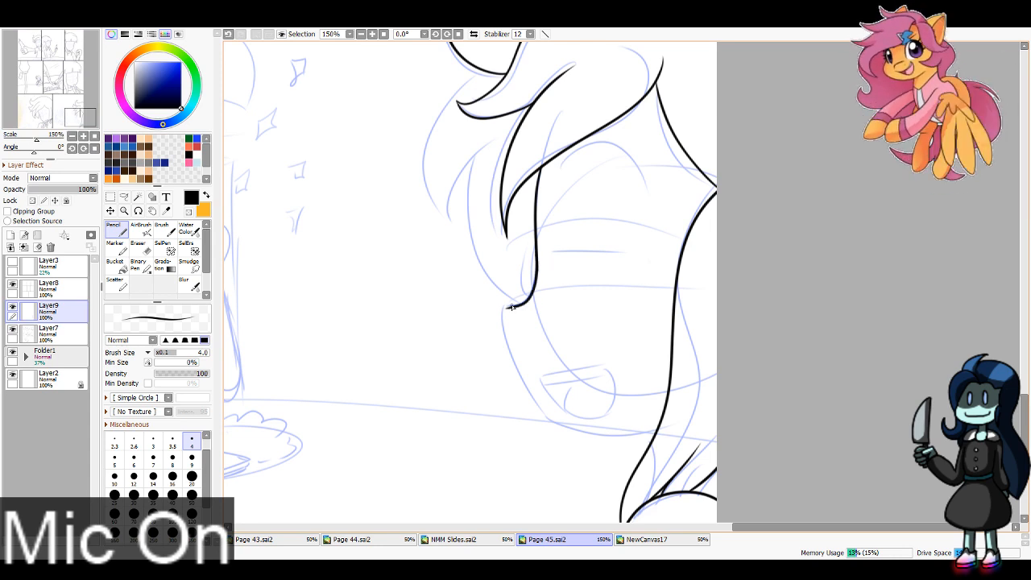
pyautogui.hotkey('ctrl', 'z')
pyautogui.moveTo(538, 253); pyautogui.dragTo(503, 305)
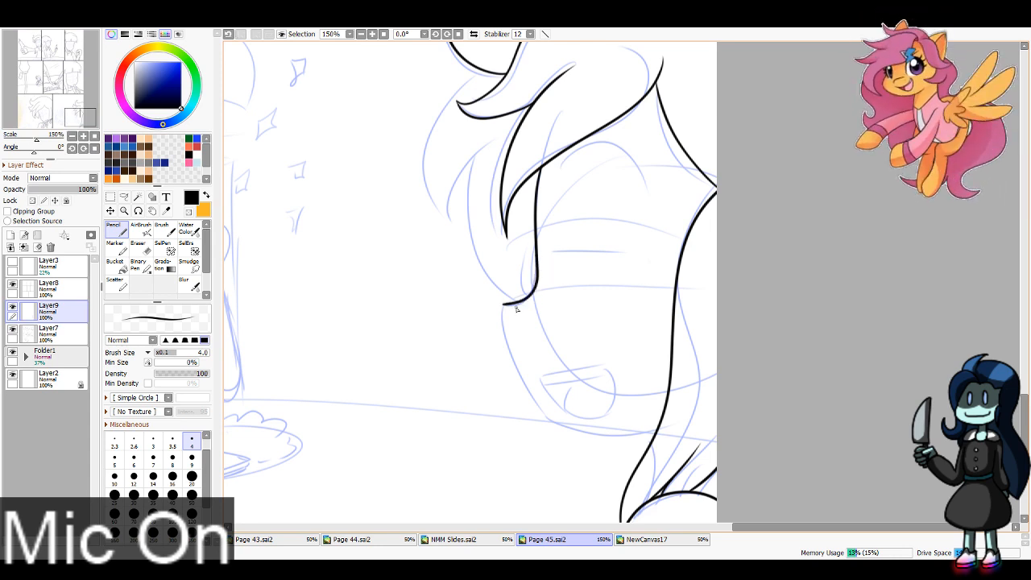
pyautogui.hotkey('ctrl', 'z')
pyautogui.moveTo(538, 251); pyautogui.dragTo(504, 312)
pyautogui.hotkey('ctrl', 'z')
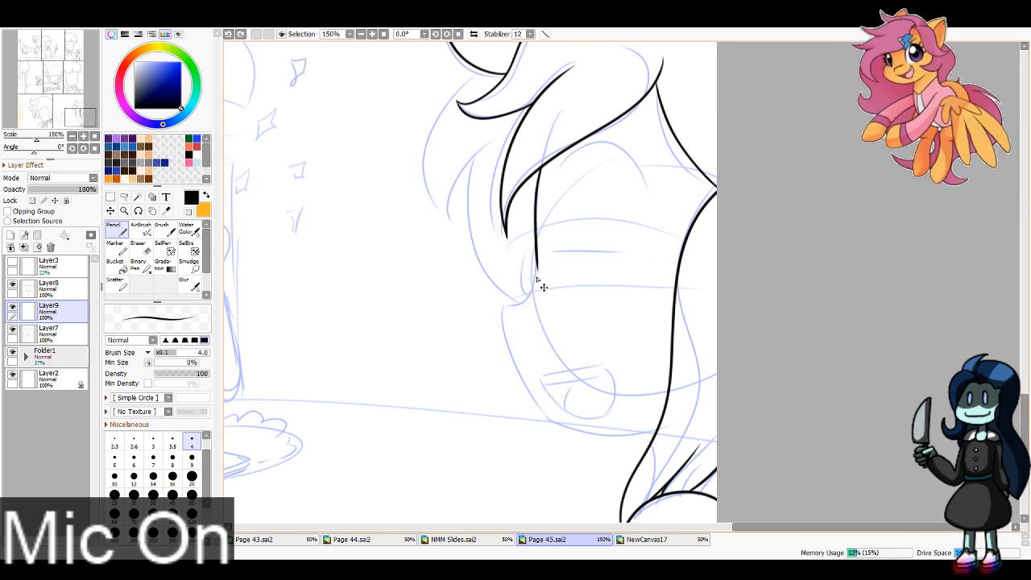
pyautogui.moveTo(538, 251)
pyautogui.mouseDown()
pyautogui.moveTo(535, 296)
pyautogui.moveTo(504, 311)
pyautogui.mouseUp()
pyautogui.hotkey('ctrl', 'z')
pyautogui.moveTo(538, 252)
pyautogui.mouseDown()
pyautogui.moveTo(506, 305)
pyautogui.moveTo(504, 333)
pyautogui.moveTo(552, 427)
pyautogui.mouseUp()
pyautogui.hotkey('ctrl', 'z')
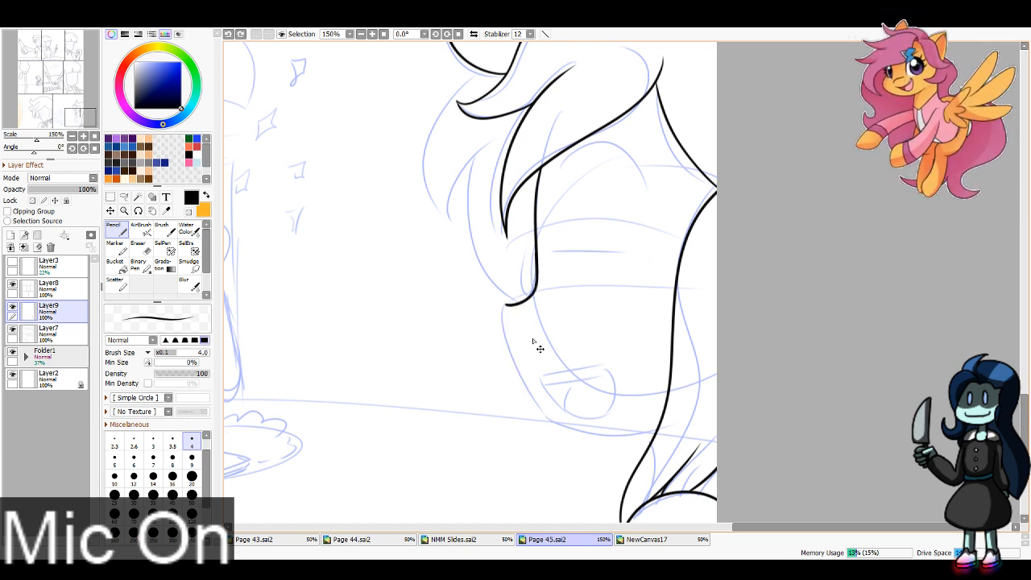
# Step: Ink the cheek and jawline from the notch around the chin to the long side hair contour
pyautogui.moveTo(507, 307)
pyautogui.mouseDown()
pyautogui.moveTo(548, 424)
pyautogui.moveTo(650, 433)
pyautogui.mouseUp()
pyautogui.hotkey('ctrl', 'z')
pyautogui.moveTo(544, 421); pyautogui.dragTo(658, 432)
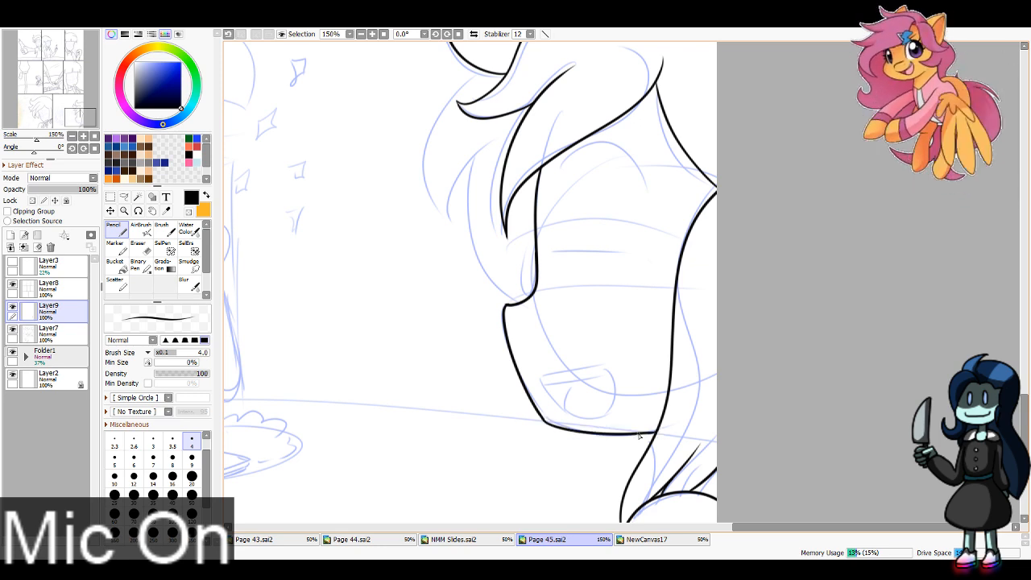
pyautogui.press('e')
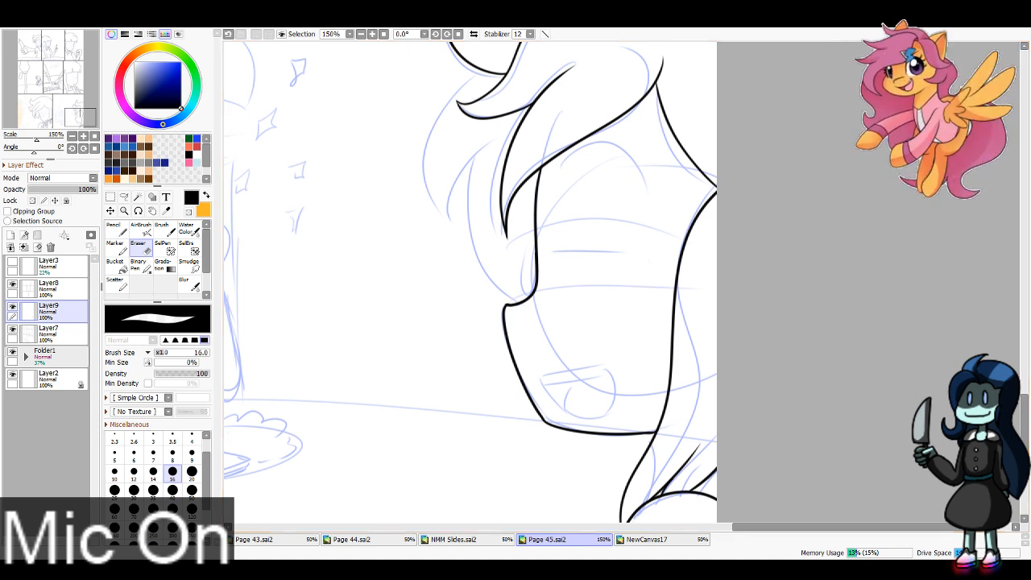
# Step: Ink the outer hair locks hanging behind the bangs beside the face and erase the overshoot where they meet the cheek notch
pyautogui.click(117, 229)
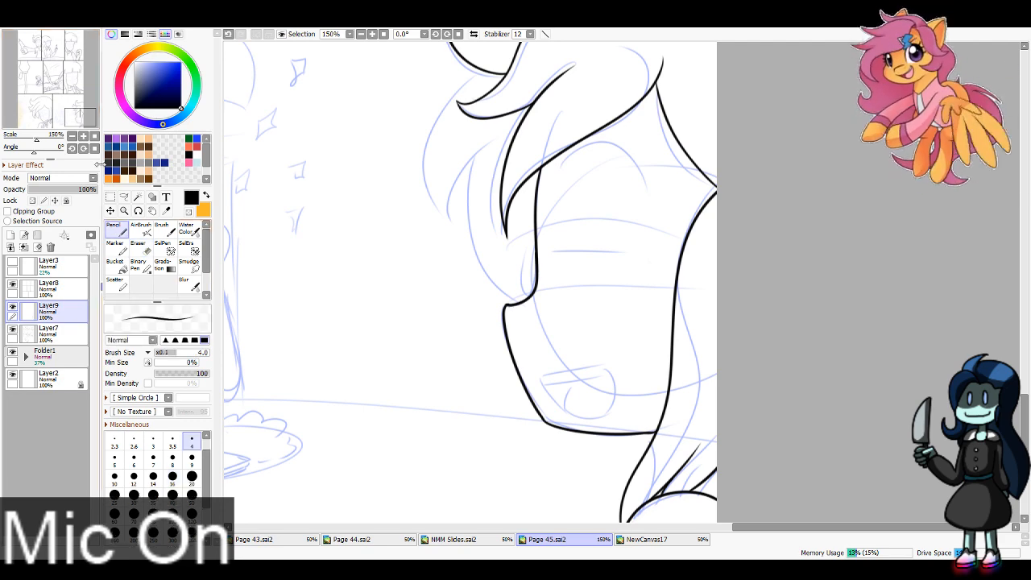
pyautogui.moveTo(84, 126); pyautogui.dragTo(79, 69)
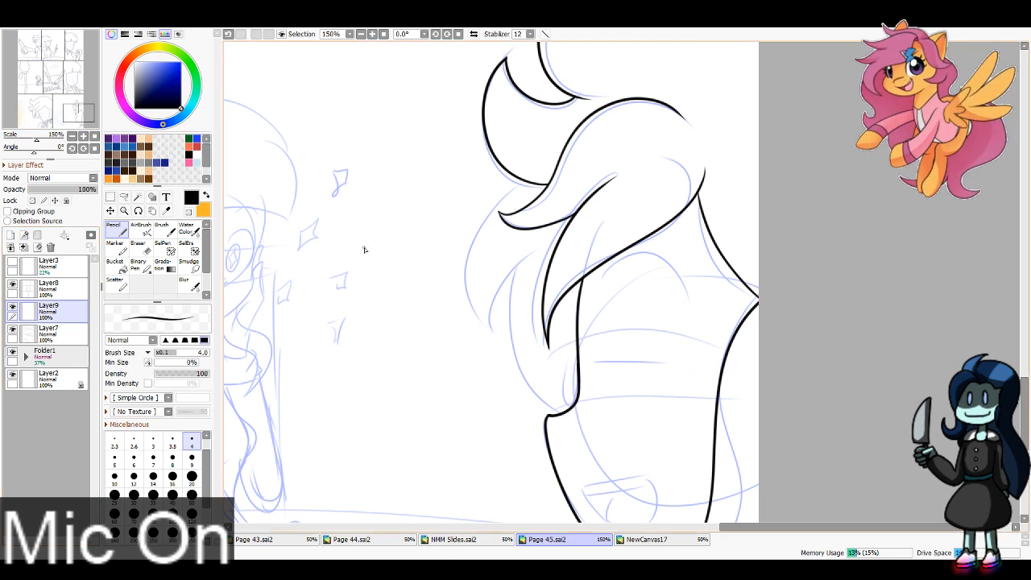
pyautogui.moveTo(528, 185); pyautogui.dragTo(489, 328)
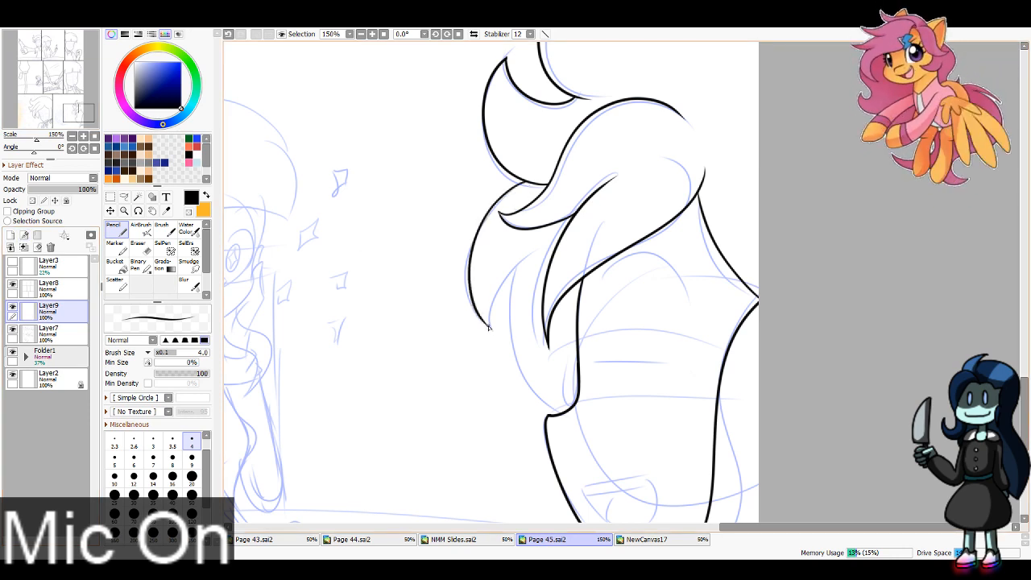
pyautogui.moveTo(526, 259); pyautogui.dragTo(567, 408)
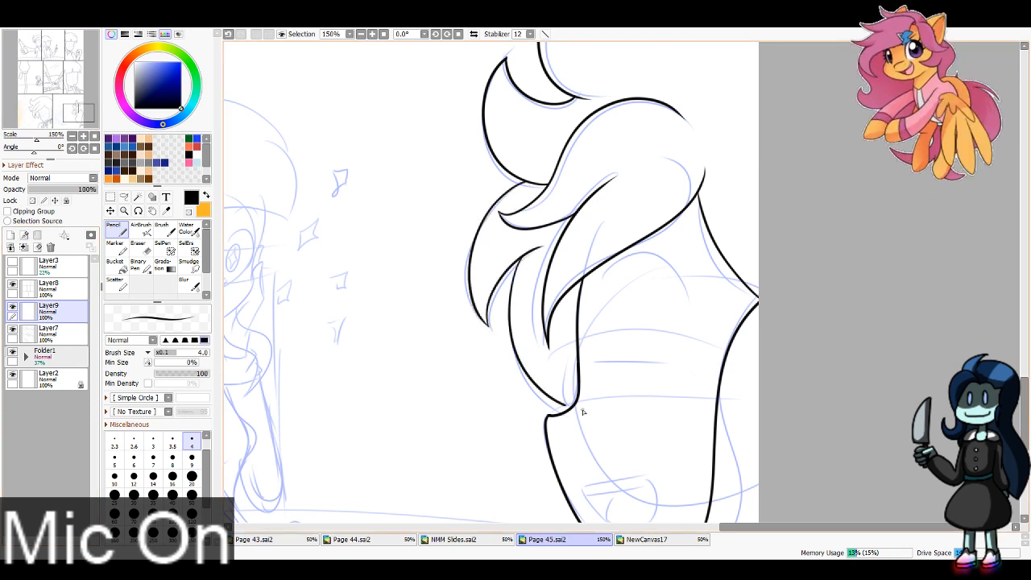
pyautogui.moveTo(578, 345)
pyautogui.mouseDown()
pyautogui.moveTo(567, 374)
pyautogui.moveTo(577, 418)
pyautogui.mouseUp()
pyautogui.hotkey('ctrl', 'z')
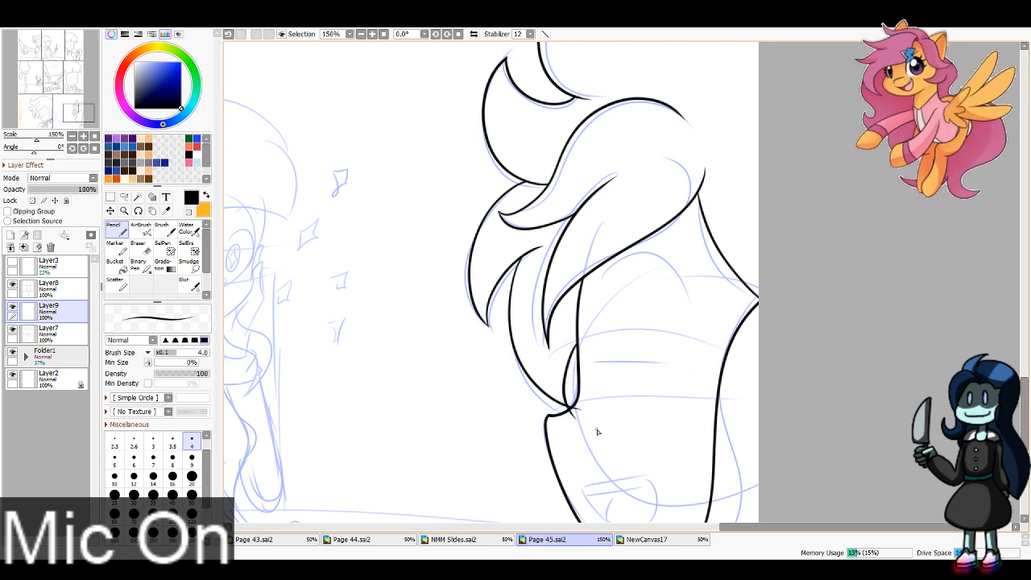
pyautogui.press('e')
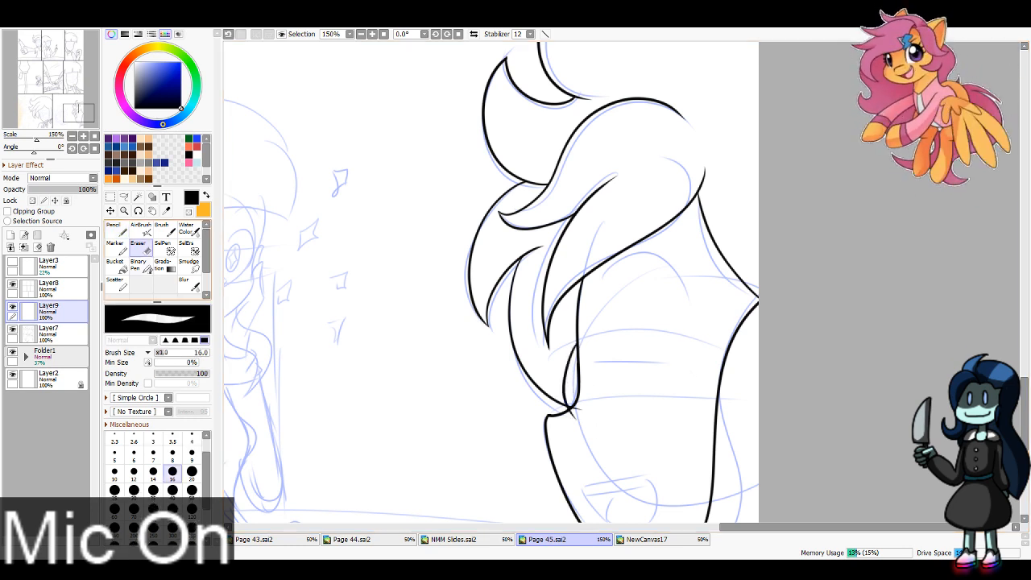
pyautogui.moveTo(577, 409); pyautogui.dragTo(575, 417)
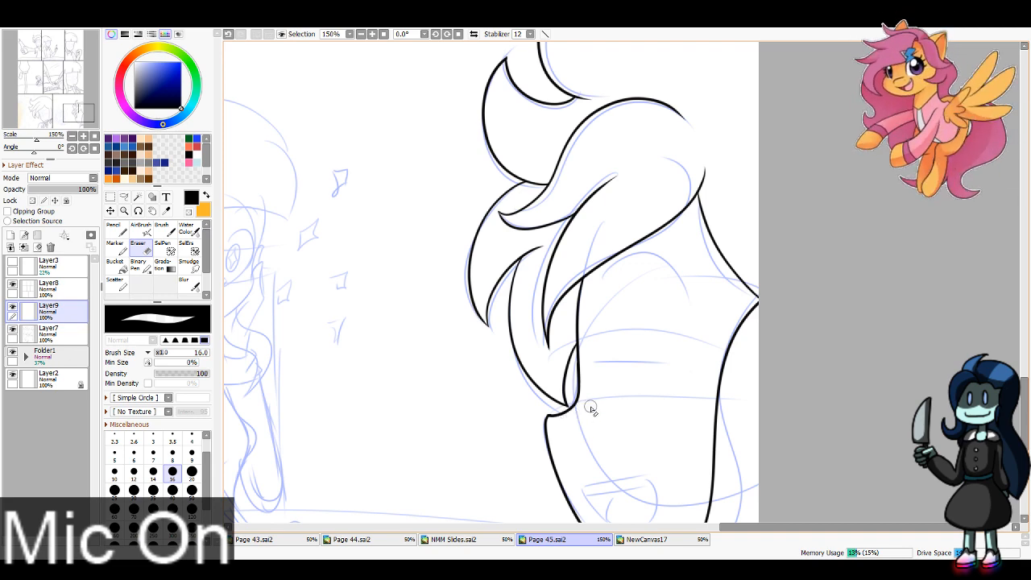
# Step: Ink the table's long curved back edge across the last panel, from the panel border to the page edge
pyautogui.moveTo(86, 104); pyautogui.dragTo(70, 112)
pyautogui.click(361, 35)
pyautogui.click(119, 229)
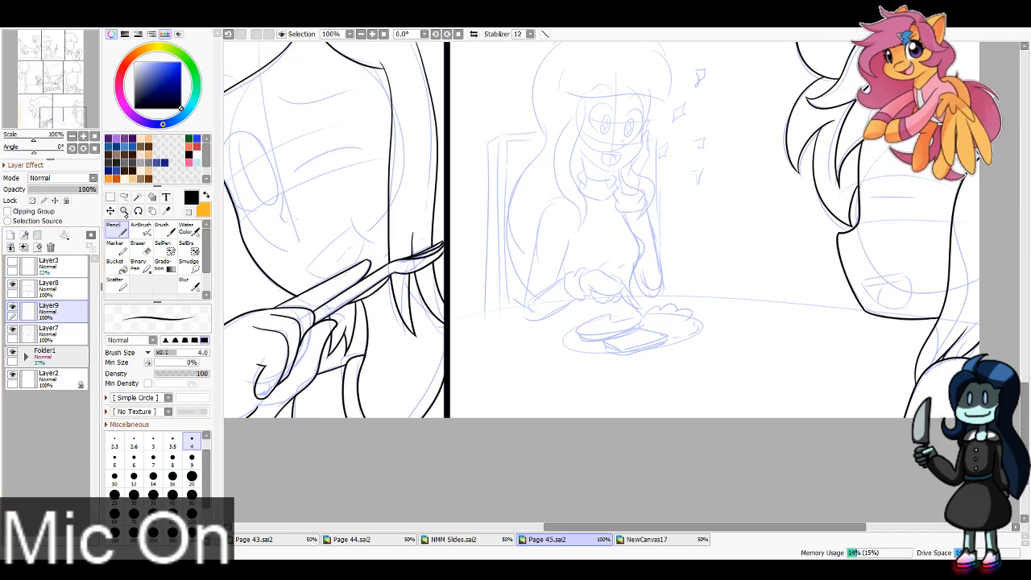
pyautogui.moveTo(448, 326)
pyautogui.mouseDown()
pyautogui.moveTo(677, 302)
pyautogui.moveTo(980, 300)
pyautogui.mouseUp()
pyautogui.hotkey('ctrl', 'z')
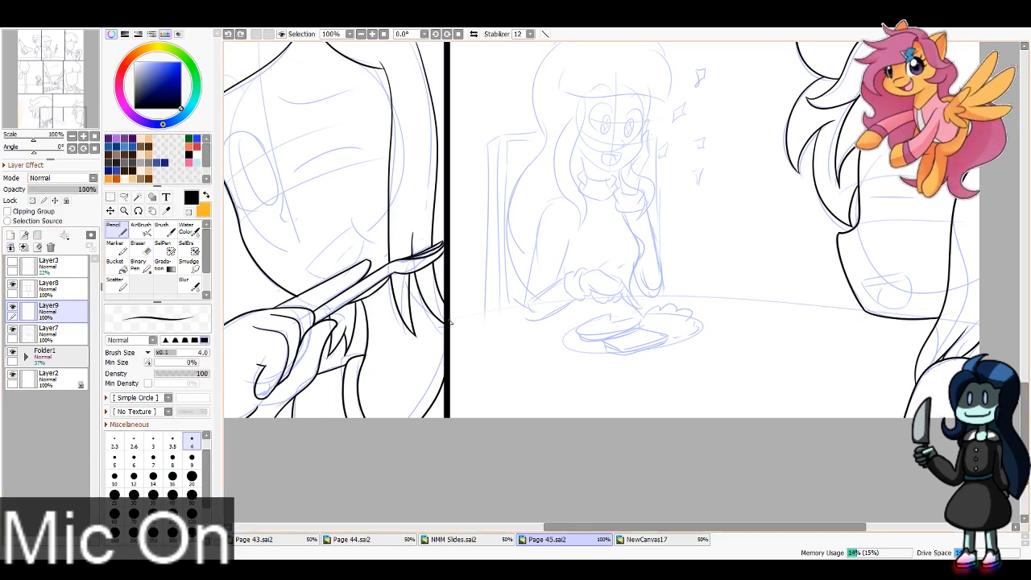
pyautogui.moveTo(450, 322)
pyautogui.mouseDown()
pyautogui.moveTo(844, 306)
pyautogui.moveTo(978, 327)
pyautogui.mouseUp()
pyautogui.hotkey('ctrl', 'z')
pyautogui.moveTo(448, 323)
pyautogui.mouseDown()
pyautogui.moveTo(746, 306)
pyautogui.moveTo(978, 326)
pyautogui.moveTo(527, 306)
pyautogui.moveTo(978, 318)
pyautogui.mouseUp()
pyautogui.hotkey('ctrl', 'z')
pyautogui.hotkey('ctrl', 'z')
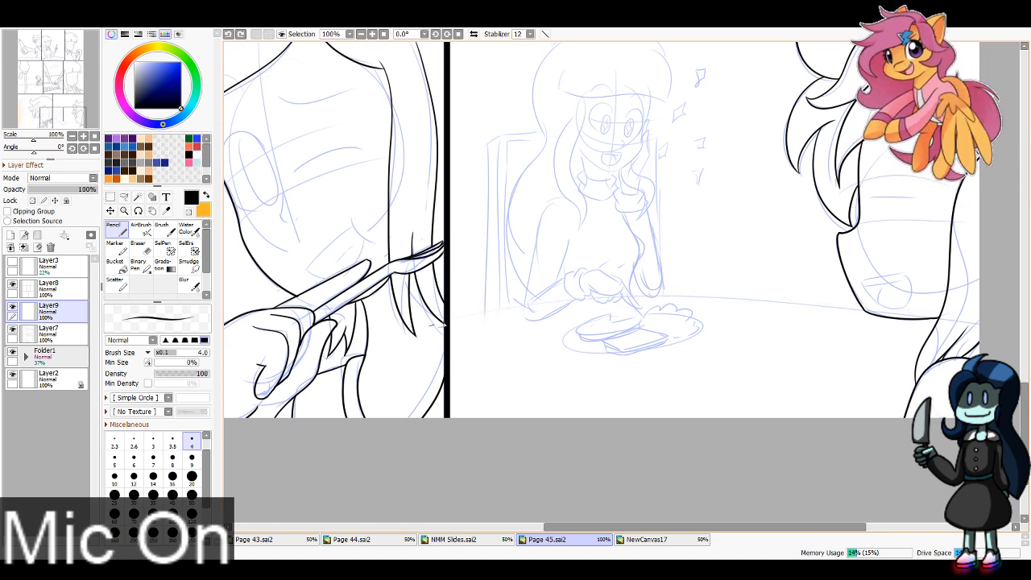
pyautogui.moveTo(448, 322)
pyautogui.mouseDown()
pyautogui.moveTo(905, 312)
pyautogui.moveTo(978, 321)
pyautogui.mouseUp()
pyautogui.hotkey('ctrl', 'z')
pyautogui.moveTo(435, 325)
pyautogui.mouseDown()
pyautogui.moveTo(836, 311)
pyautogui.moveTo(978, 331)
pyautogui.mouseUp()
pyautogui.hotkey('ctrl', 'z')
# Step: Erase the table line where it overshoots the panel border and crosses the foreground figure
pyautogui.press('e')
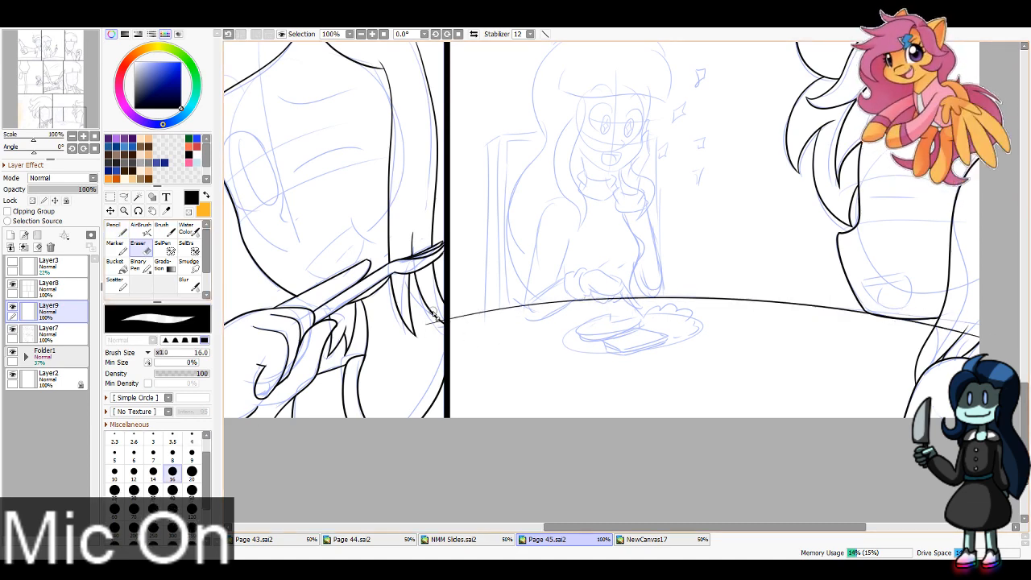
pyautogui.moveTo(443, 321); pyautogui.dragTo(427, 324)
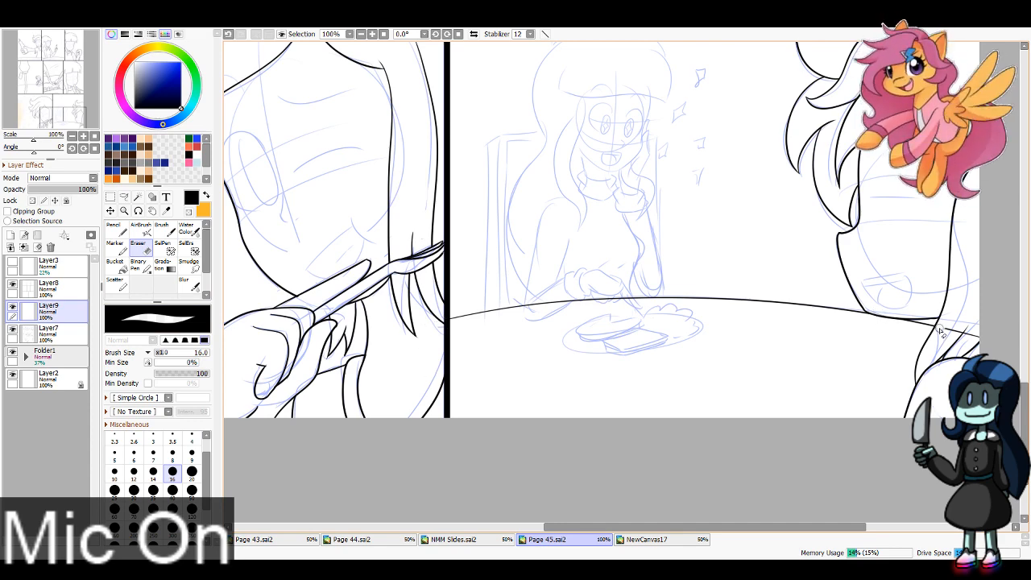
pyautogui.moveTo(940, 331); pyautogui.dragTo(1002, 340)
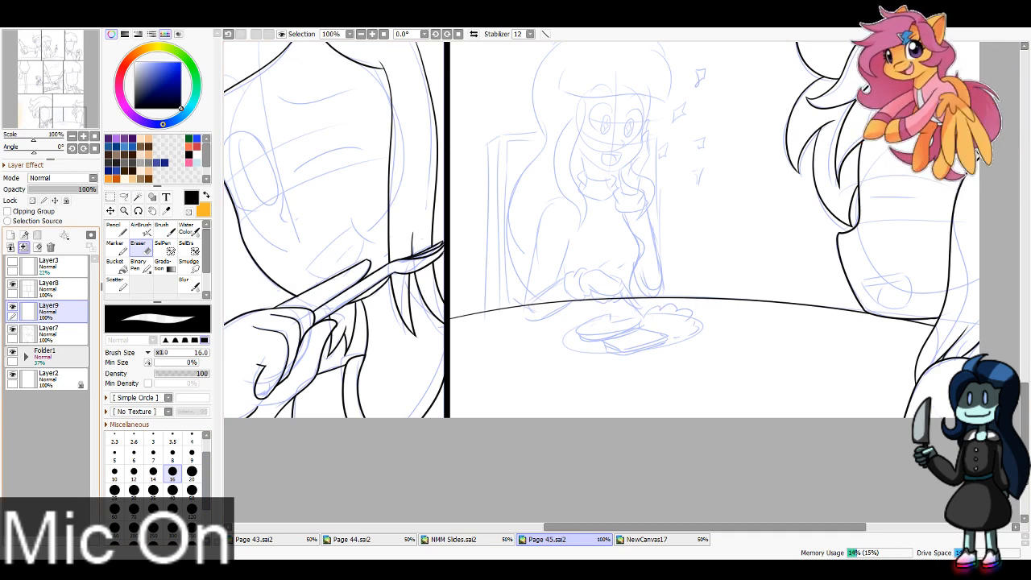
# Step: Ink the seated girl's blunt bangs with their rounded sides and a narrow notch in the middle
pyautogui.press('n')
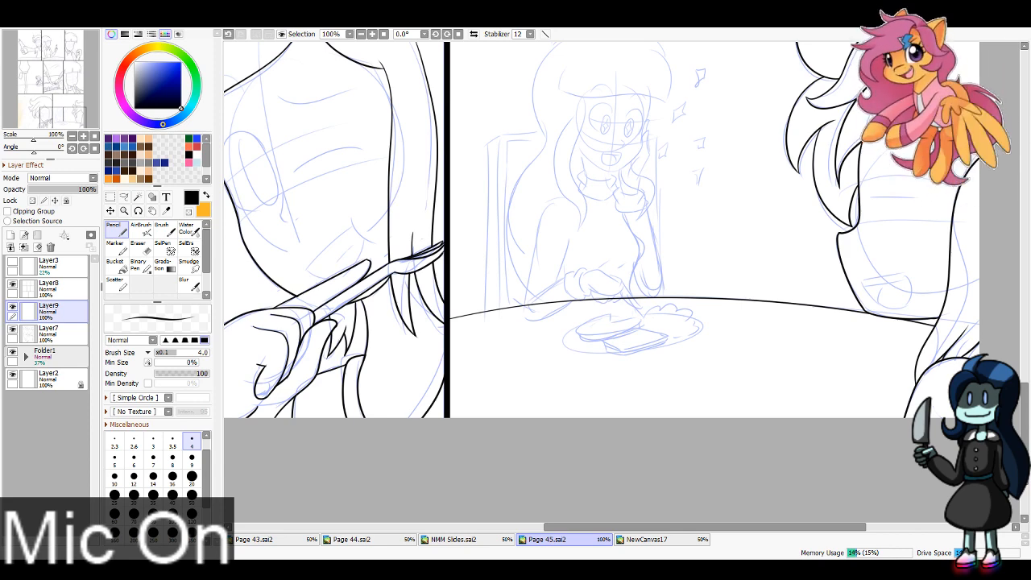
pyautogui.moveTo(51, 94); pyautogui.dragTo(66, 111)
pyautogui.click(372, 34)
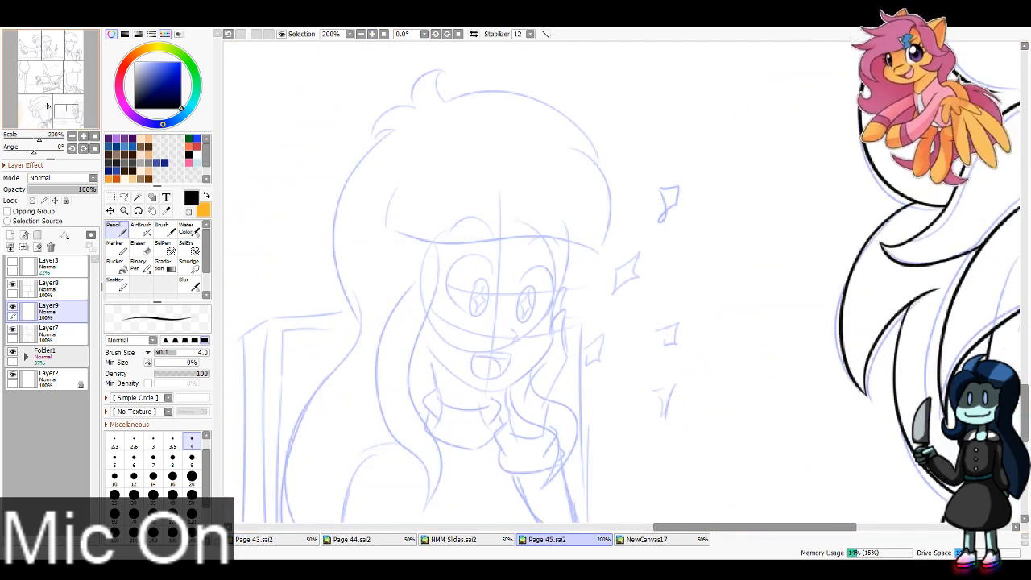
pyautogui.moveTo(400, 182)
pyautogui.mouseDown()
pyautogui.moveTo(391, 236)
pyautogui.moveTo(389, 227)
pyautogui.moveTo(412, 238)
pyautogui.moveTo(600, 242)
pyautogui.mouseUp()
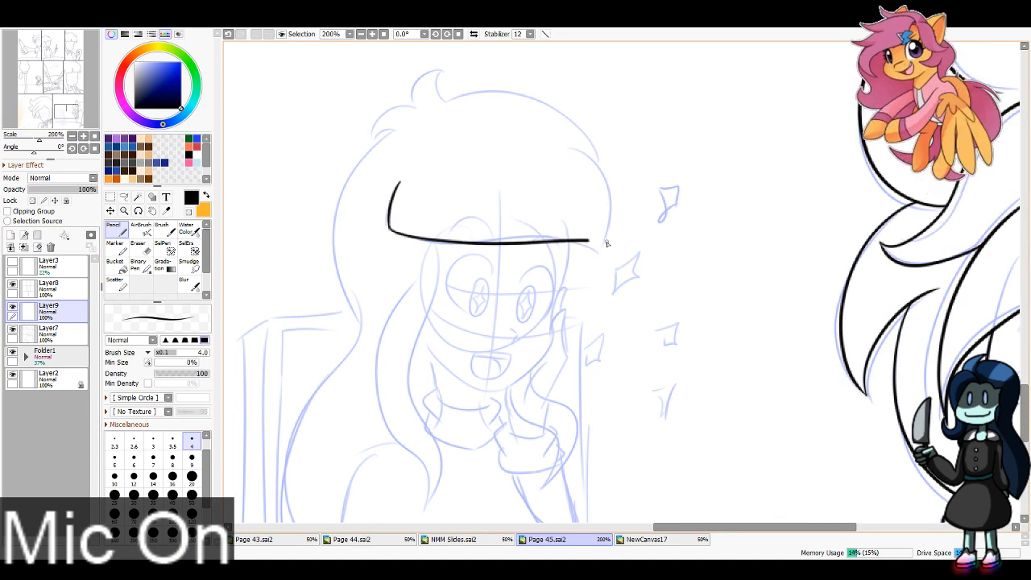
pyautogui.hotkey('ctrl', 'z')
pyautogui.moveTo(390, 234)
pyautogui.mouseDown()
pyautogui.moveTo(618, 265)
pyautogui.moveTo(544, 137)
pyautogui.mouseUp()
pyautogui.moveTo(514, 240)
pyautogui.mouseDown()
pyautogui.moveTo(519, 200)
pyautogui.moveTo(521, 239)
pyautogui.mouseUp()
pyautogui.hotkey('ctrl', 'z')
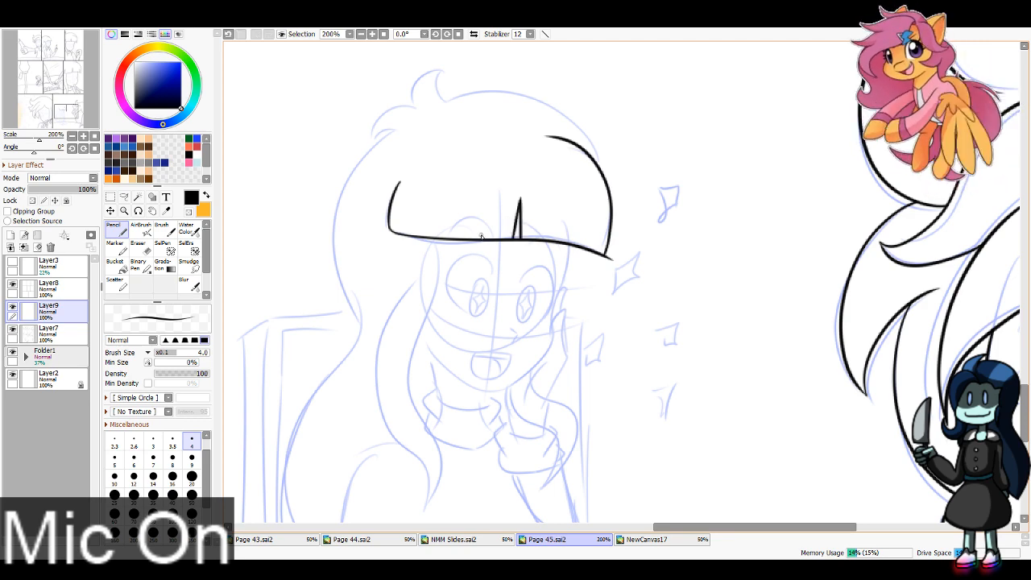
# Step: Add small notches near both ends of the bangs and erase the corner overshoot and the line beneath the notches
pyautogui.moveTo(418, 237)
pyautogui.mouseDown()
pyautogui.moveTo(420, 212)
pyautogui.moveTo(422, 240)
pyautogui.mouseUp()
pyautogui.moveTo(587, 253); pyautogui.dragTo(591, 222)
pyautogui.moveTo(591, 222); pyautogui.dragTo(594, 254)
pyautogui.click(141, 245)
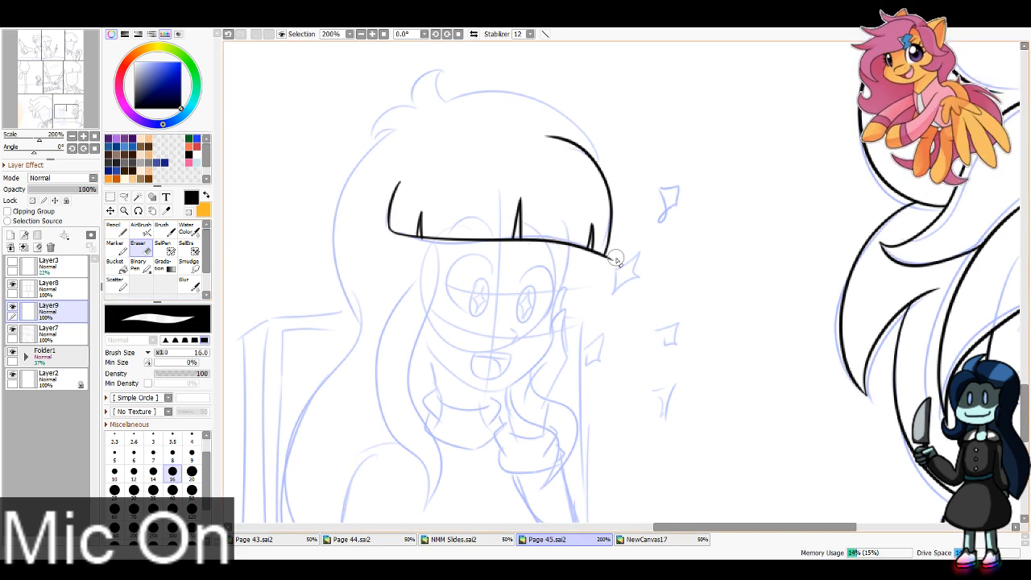
pyautogui.click(192, 438)
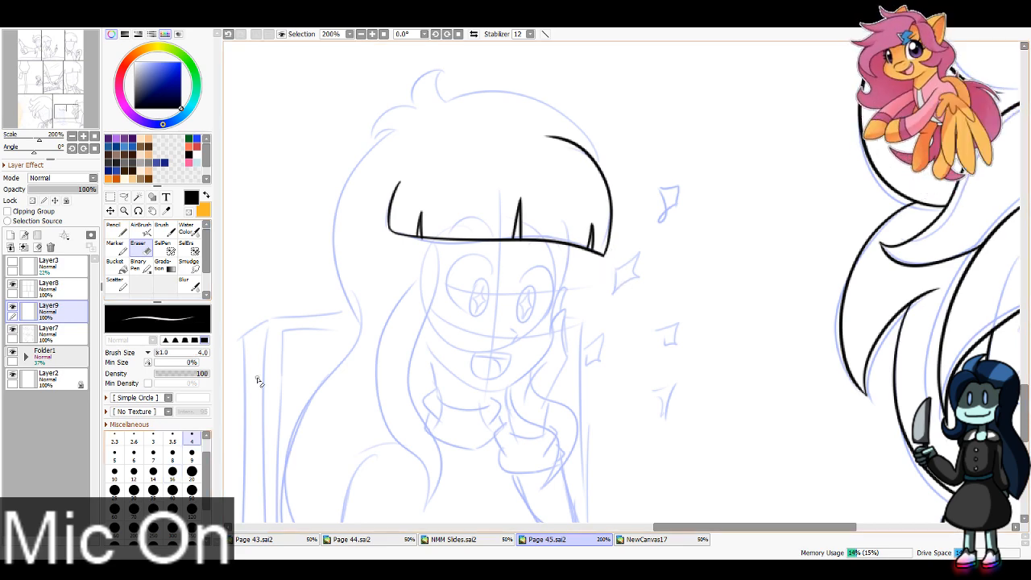
pyautogui.moveTo(516, 236); pyautogui.dragTo(518, 238)
# Step: Ink the girl's crown, hair tufts and outer hair contour, plus the long wavy lock hanging beside her face
pyautogui.press('n')
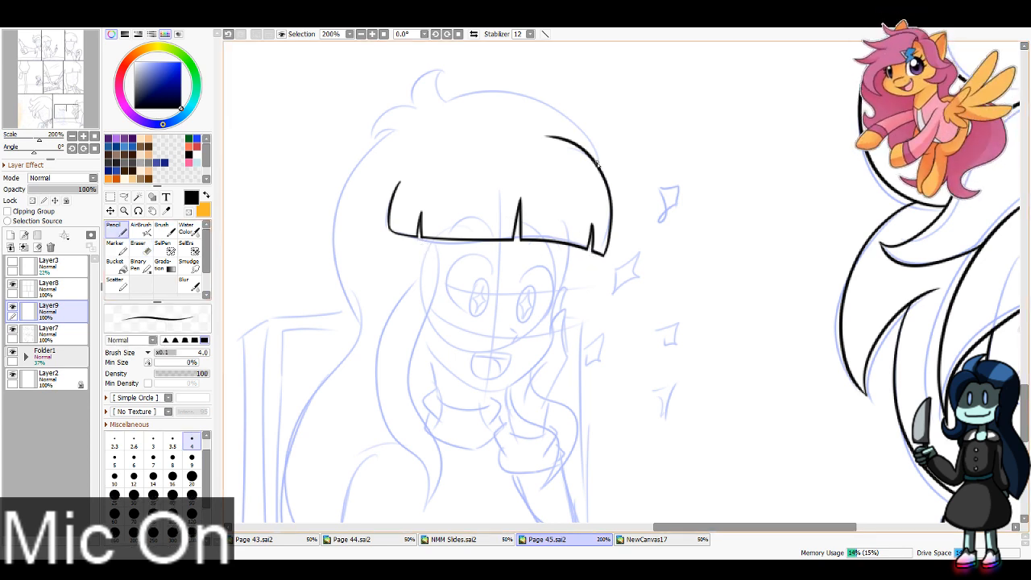
pyautogui.moveTo(599, 167)
pyautogui.mouseDown()
pyautogui.moveTo(543, 102)
pyautogui.moveTo(396, 133)
pyautogui.moveTo(414, 110)
pyautogui.moveTo(404, 90)
pyautogui.moveTo(416, 77)
pyautogui.moveTo(390, 120)
pyautogui.moveTo(337, 147)
pyautogui.moveTo(389, 147)
pyautogui.moveTo(356, 316)
pyautogui.mouseUp()
pyautogui.hotkey('ctrl', 'z')
pyautogui.moveTo(373, 135)
pyautogui.mouseDown()
pyautogui.moveTo(344, 287)
pyautogui.moveTo(357, 320)
pyautogui.mouseUp()
pyautogui.scroll(-3, 441, 145)
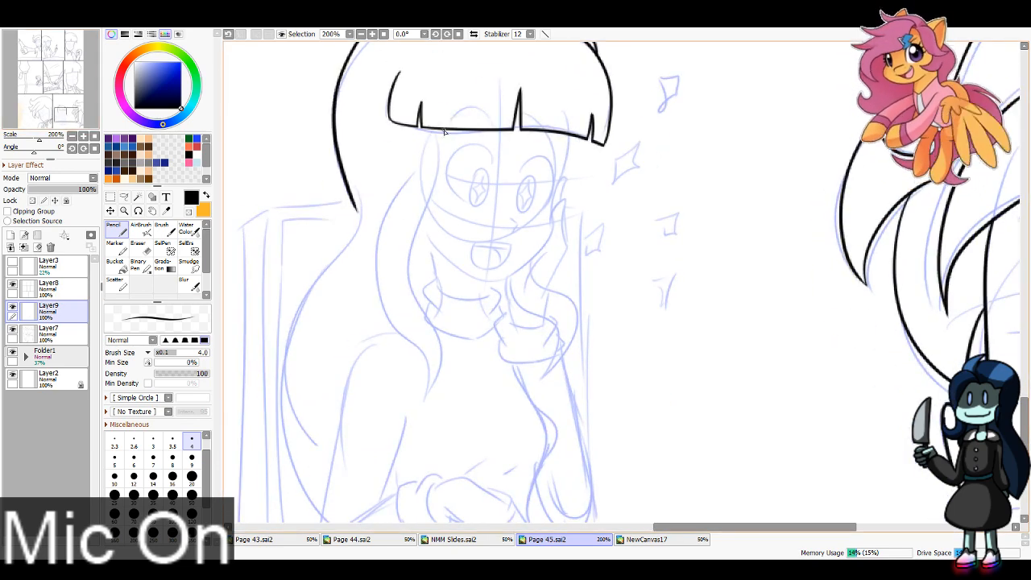
pyautogui.moveTo(440, 145)
pyautogui.mouseDown()
pyautogui.moveTo(431, 395)
pyautogui.moveTo(407, 334)
pyautogui.moveTo(414, 182)
pyautogui.moveTo(452, 220)
pyautogui.mouseUp()
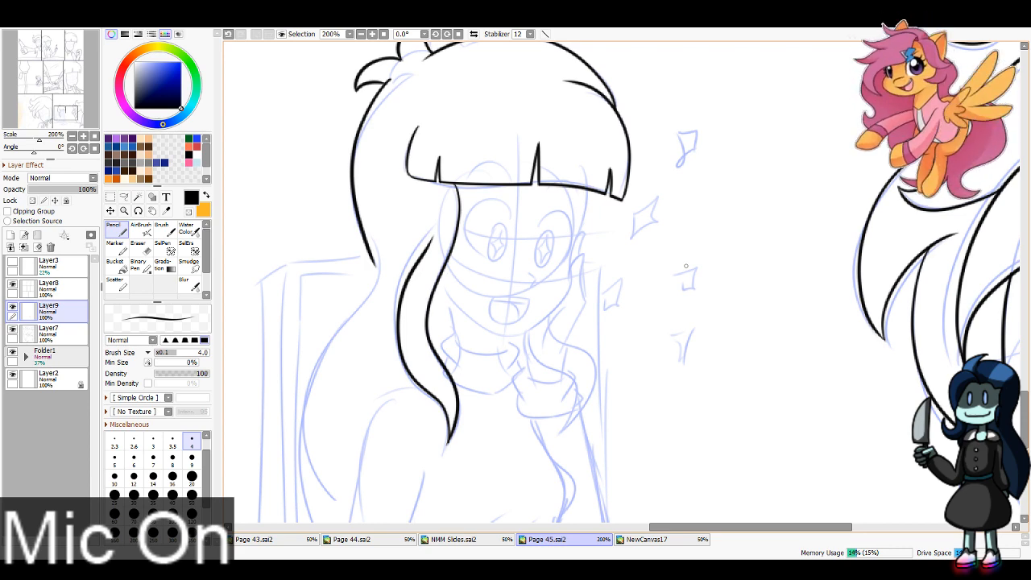
# Step: Ink the girl's face contour from beneath the bangs around the cheeks and chin to the side lock
pyautogui.scroll(2, 624, 266)
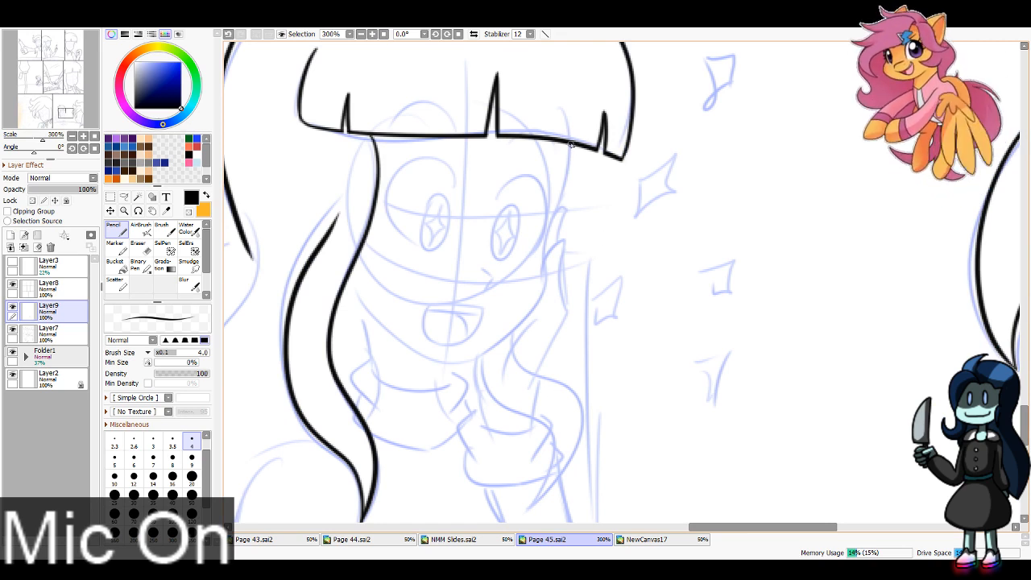
pyautogui.moveTo(571, 144)
pyautogui.mouseDown()
pyautogui.moveTo(545, 232)
pyautogui.moveTo(547, 242)
pyautogui.moveTo(550, 220)
pyautogui.moveTo(543, 294)
pyautogui.moveTo(546, 268)
pyautogui.moveTo(498, 348)
pyautogui.moveTo(475, 364)
pyautogui.moveTo(439, 361)
pyautogui.mouseUp()
pyautogui.moveTo(356, 298); pyautogui.dragTo(425, 356)
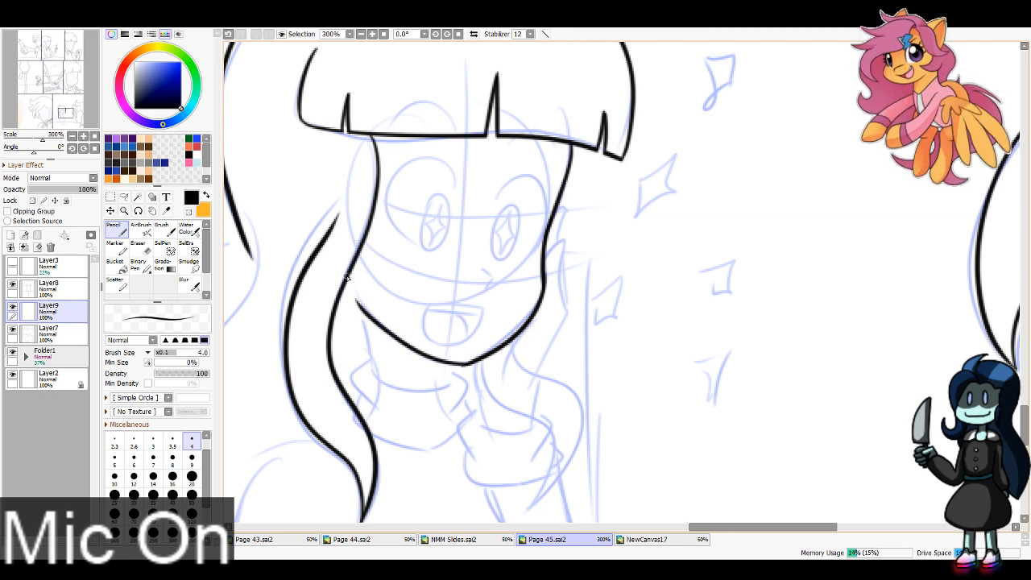
# Step: Ink the girl's neck, the curved neckline and the folded collar edges on both sides
pyautogui.moveTo(362, 311); pyautogui.dragTo(369, 379)
pyautogui.hotkey('ctrl', 'z')
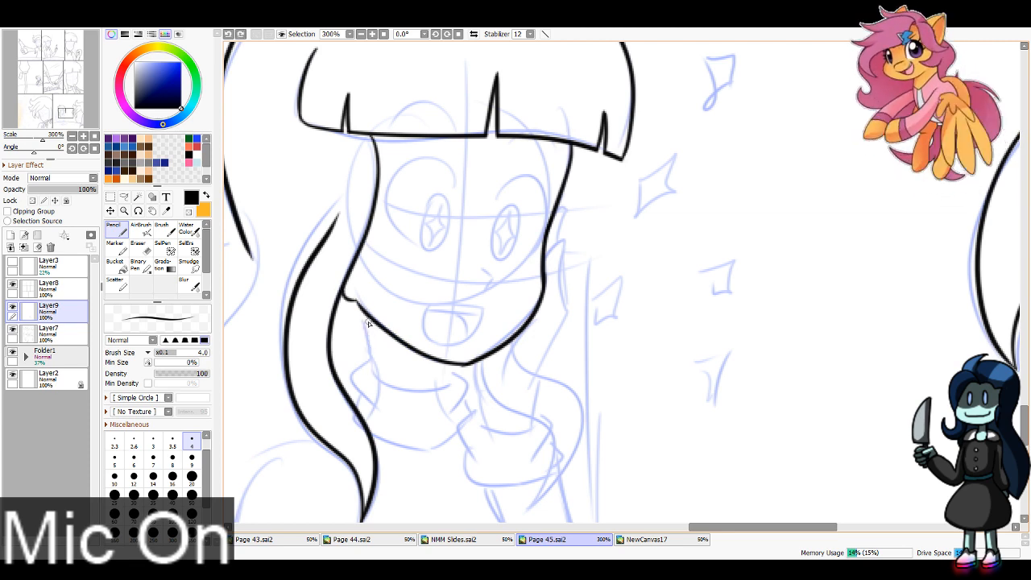
pyautogui.moveTo(364, 313); pyautogui.dragTo(374, 381)
pyautogui.moveTo(443, 364); pyautogui.dragTo(448, 387)
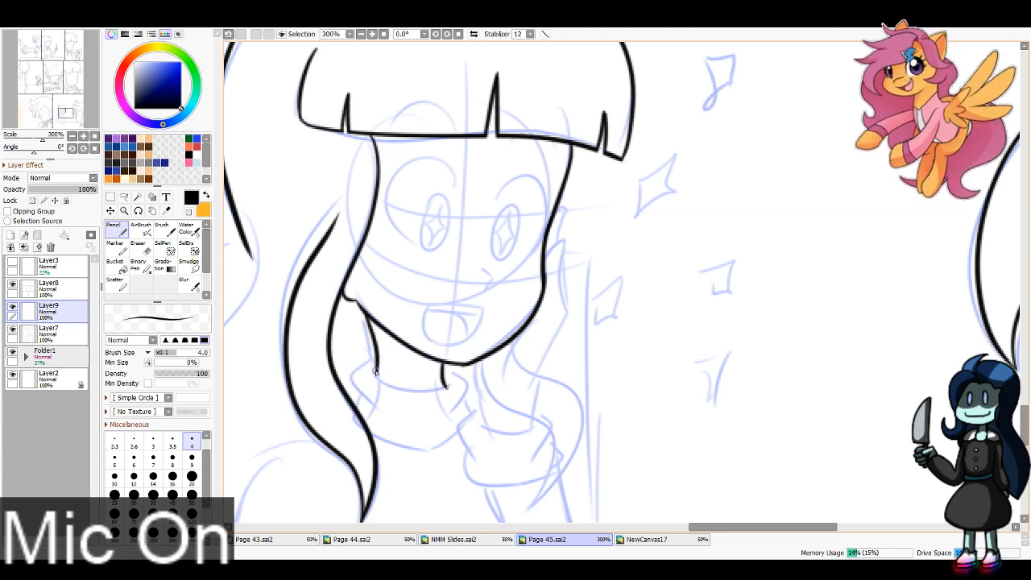
pyautogui.moveTo(375, 371); pyautogui.dragTo(454, 380)
pyautogui.moveTo(374, 353); pyautogui.dragTo(367, 400)
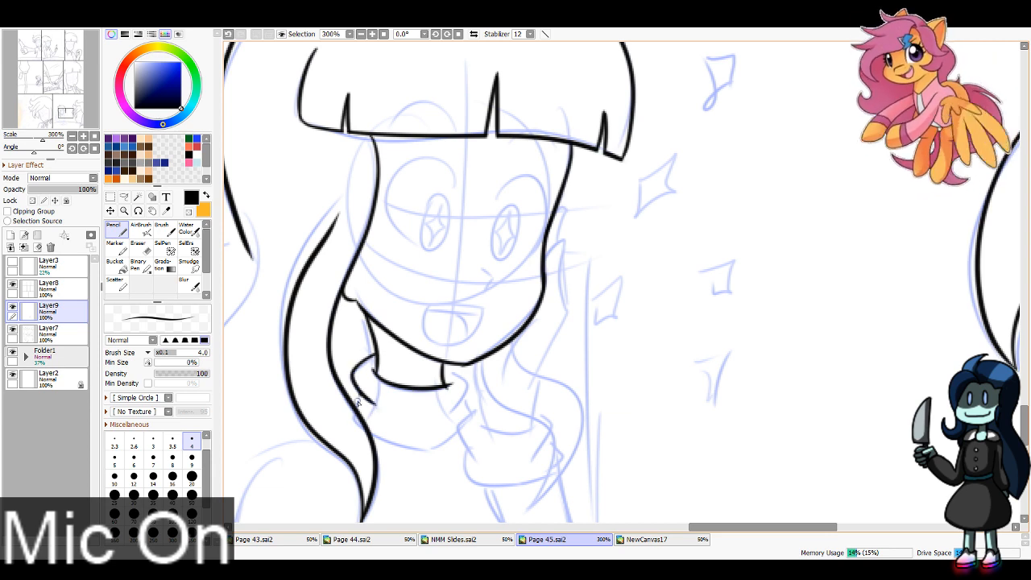
pyautogui.moveTo(450, 370); pyautogui.dragTo(454, 414)
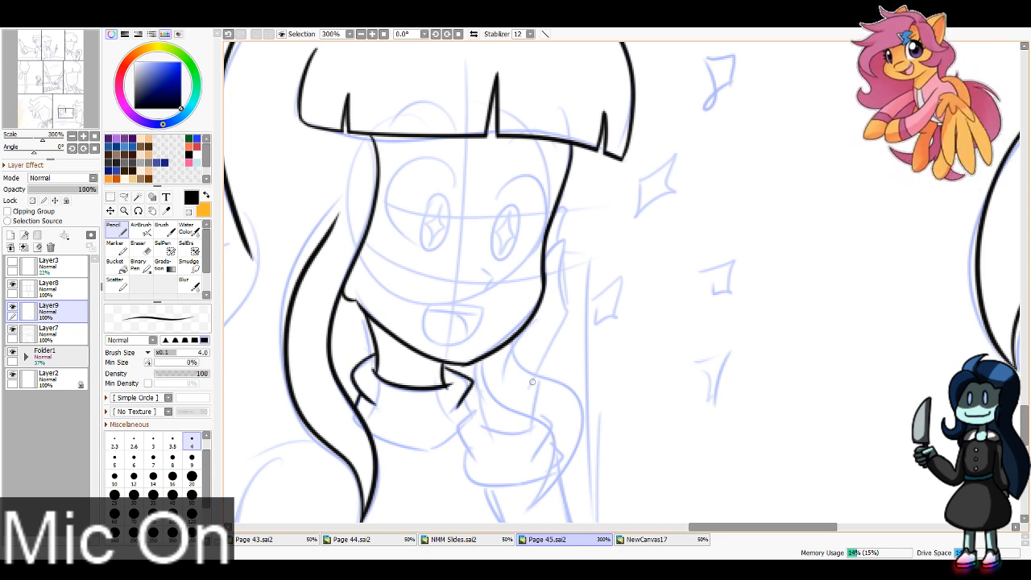
# Step: Ink the fingers of the girl's raised hand resting against her cheek
pyautogui.moveTo(568, 311)
pyautogui.mouseDown()
pyautogui.moveTo(555, 243)
pyautogui.moveTo(547, 260)
pyautogui.moveTo(561, 284)
pyautogui.moveTo(558, 240)
pyautogui.mouseUp()
pyautogui.hotkey('ctrl', 'z')
pyautogui.hotkey('ctrl', 'z')
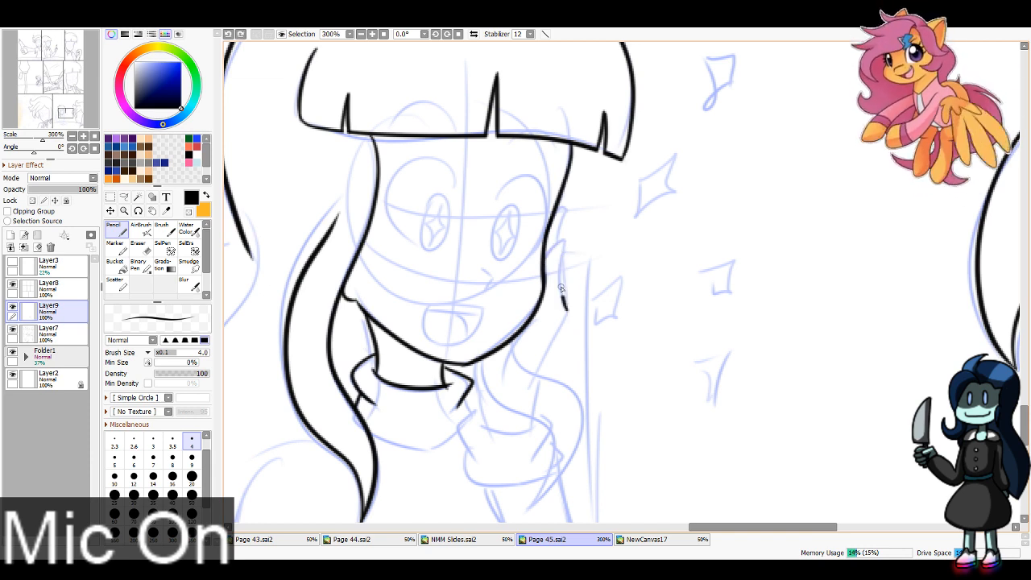
pyautogui.moveTo(562, 289)
pyautogui.mouseDown()
pyautogui.moveTo(564, 248)
pyautogui.moveTo(553, 250)
pyautogui.moveTo(564, 212)
pyautogui.mouseUp()
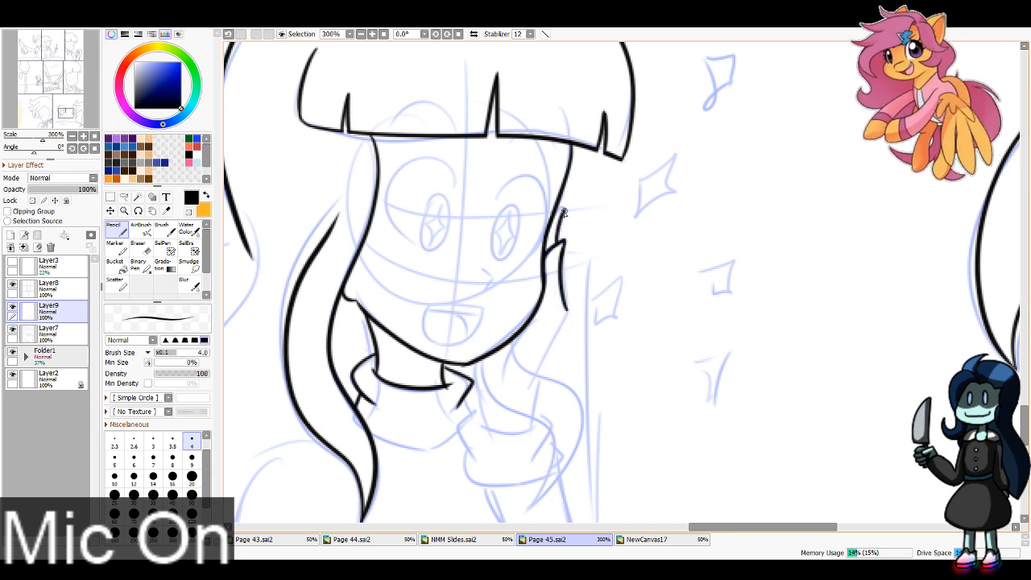
pyautogui.moveTo(563, 307); pyautogui.dragTo(527, 435)
pyautogui.hotkey('ctrl', 'z')
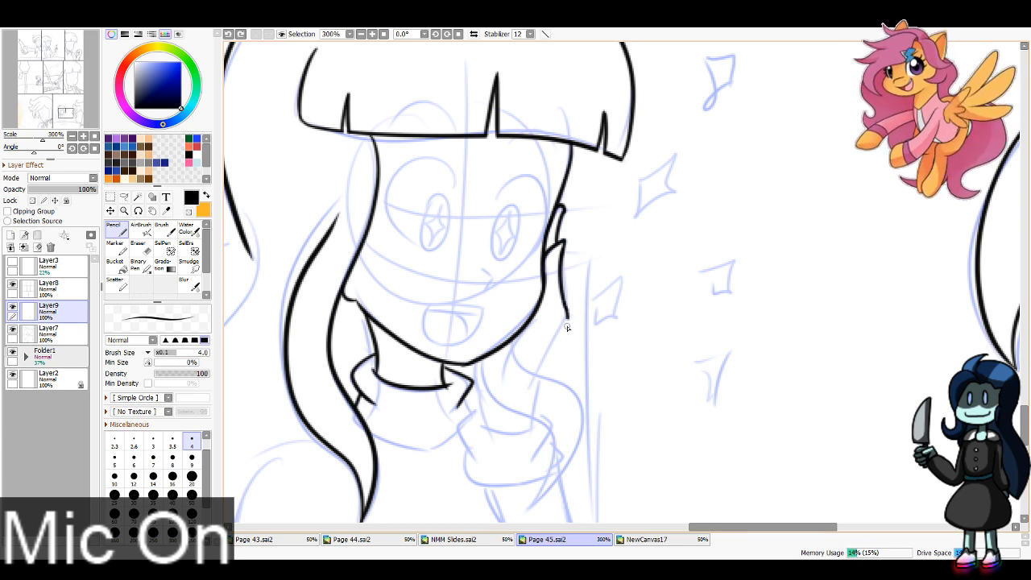
# Step: Ink the raised hand's palm and wrist down to the sleeve, and outline the puffy cuff around it
pyautogui.moveTo(567, 327)
pyautogui.mouseDown()
pyautogui.moveTo(532, 439)
pyautogui.moveTo(565, 318)
pyautogui.moveTo(502, 388)
pyautogui.mouseUp()
pyautogui.hotkey('ctrl', 'z')
pyautogui.hotkey('ctrl', 'z')
pyautogui.moveTo(521, 331)
pyautogui.mouseDown()
pyautogui.moveTo(493, 439)
pyautogui.moveTo(534, 427)
pyautogui.moveTo(473, 455)
pyautogui.mouseUp()
pyautogui.moveTo(536, 416)
pyautogui.mouseDown()
pyautogui.moveTo(550, 443)
pyautogui.moveTo(546, 480)
pyautogui.moveTo(546, 440)
pyautogui.moveTo(552, 472)
pyautogui.mouseUp()
pyautogui.hotkey('ctrl', 'z')
pyautogui.moveTo(468, 448)
pyautogui.mouseDown()
pyautogui.moveTo(464, 457)
pyautogui.moveTo(560, 466)
pyautogui.mouseUp()
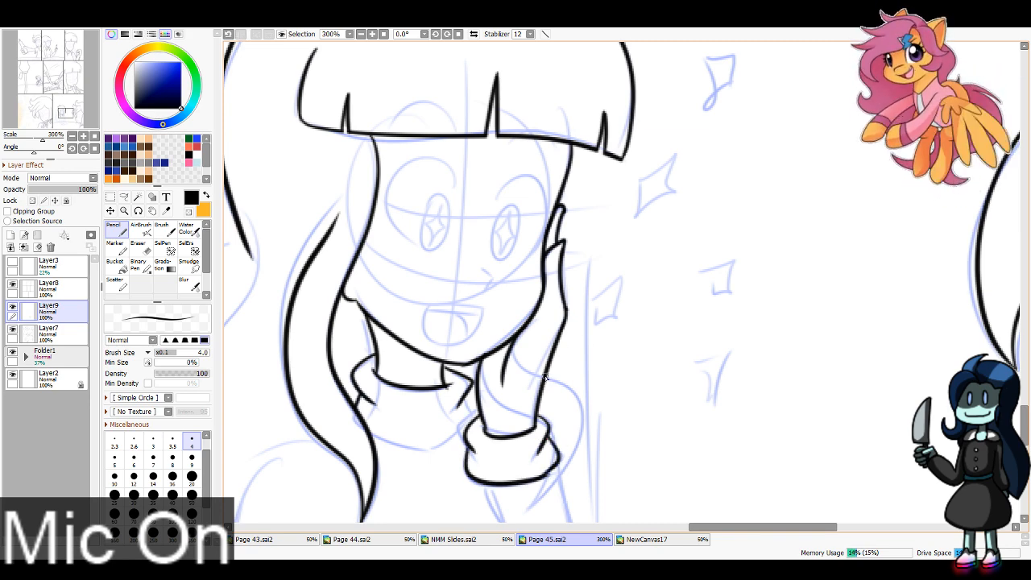
# Step: Ink the hair lock curving behind the raised wrist and the sleeved forearm down to the elbow on the table
pyautogui.moveTo(545, 377); pyautogui.dragTo(571, 473)
pyautogui.moveTo(502, 484)
pyautogui.mouseDown()
pyautogui.moveTo(450, 156)
pyautogui.moveTo(464, 438)
pyautogui.mouseUp()
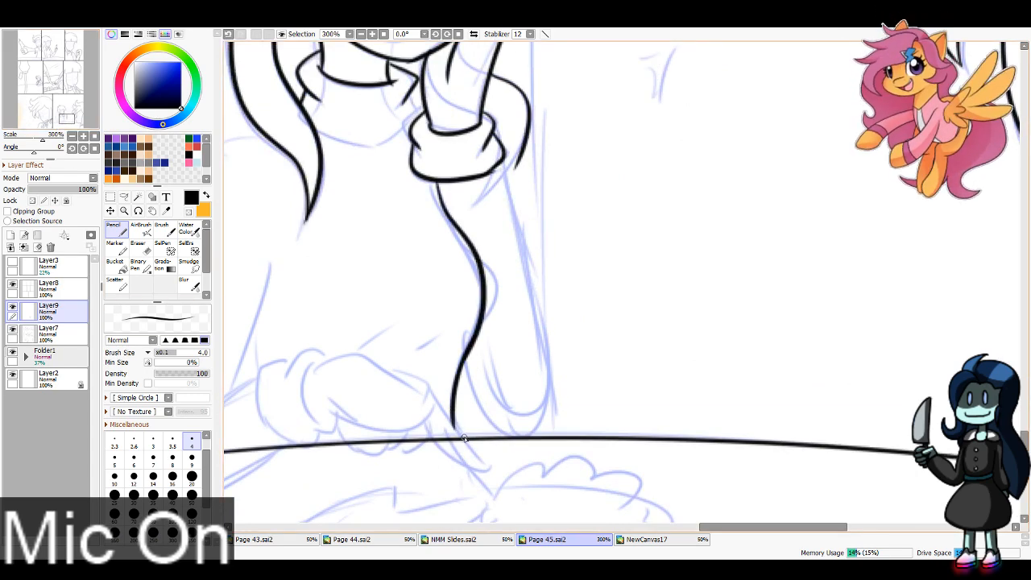
pyautogui.moveTo(498, 167)
pyautogui.mouseDown()
pyautogui.moveTo(544, 392)
pyautogui.moveTo(544, 420)
pyautogui.moveTo(522, 440)
pyautogui.mouseUp()
pyautogui.moveTo(468, 360); pyautogui.dragTo(538, 431)
pyautogui.hotkey('ctrl', 'z')
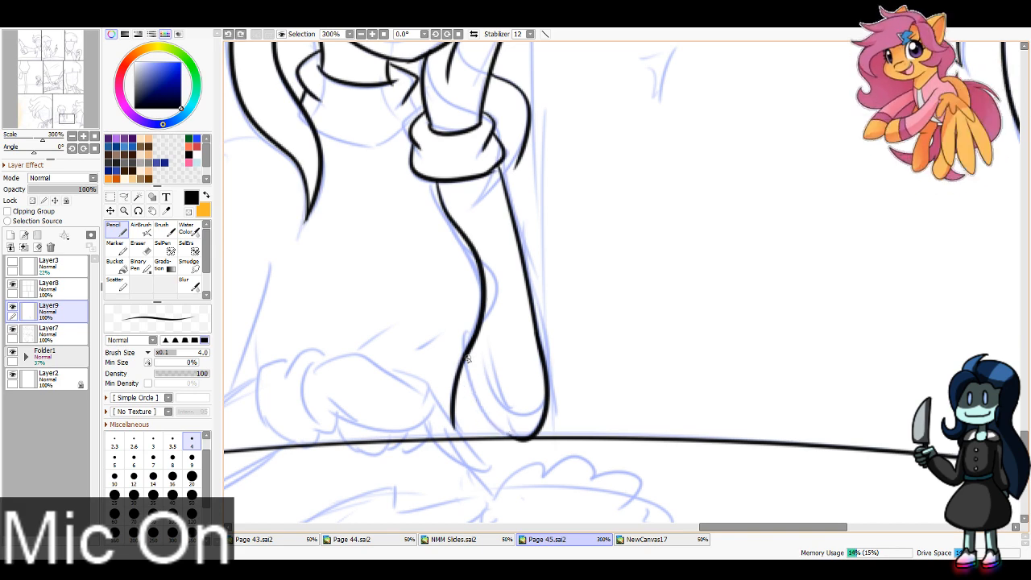
pyautogui.hotkey('ctrl', 'y')
pyautogui.hotkey('ctrl', 'z')
pyautogui.moveTo(466, 358); pyautogui.dragTo(524, 438)
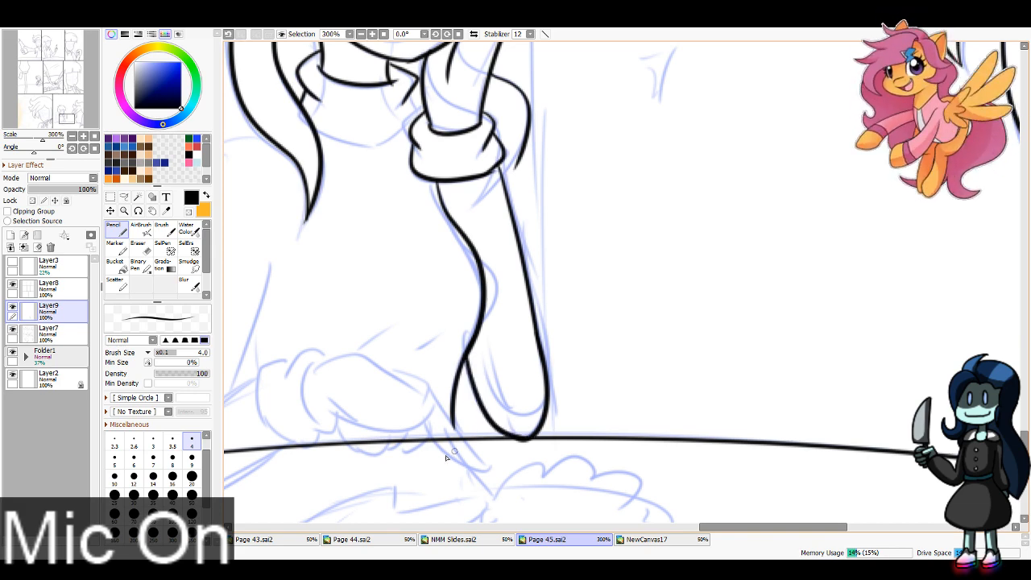
# Step: Extend the hair lock's tip behind the cuff and ink the rounded lower edge of the collar
pyautogui.moveTo(454, 189); pyautogui.dragTo(564, 328)
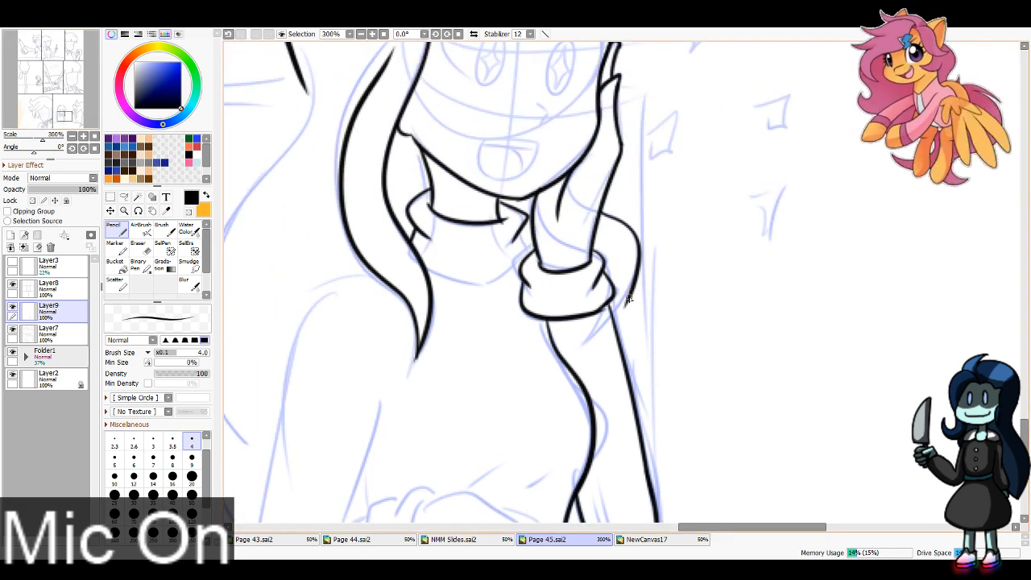
pyautogui.moveTo(633, 287); pyautogui.dragTo(616, 324)
pyautogui.hotkey('ctrl', 'z')
pyautogui.hotkey('ctrl', 'y')
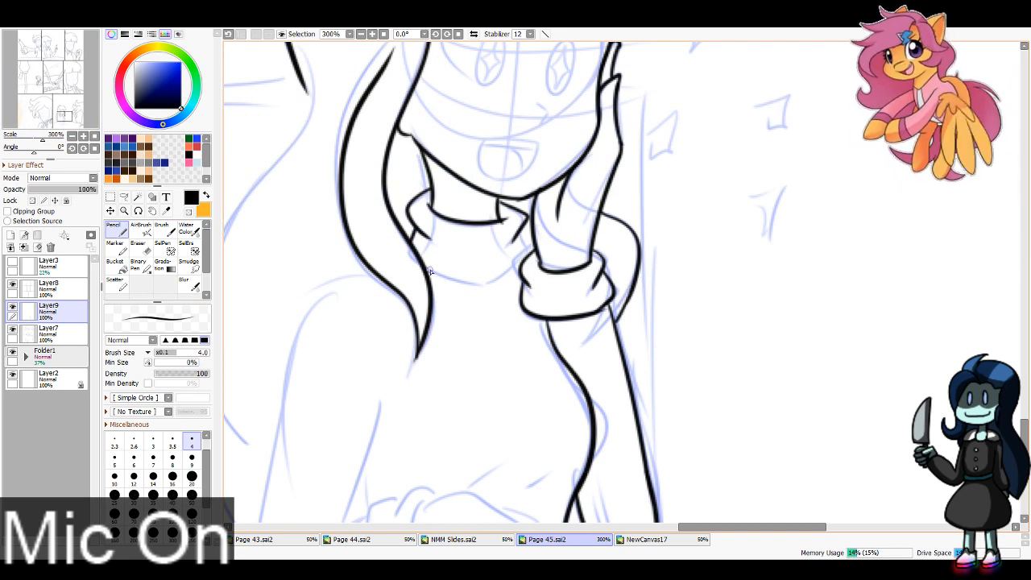
pyautogui.moveTo(430, 272)
pyautogui.mouseDown()
pyautogui.moveTo(518, 270)
pyautogui.moveTo(528, 255)
pyautogui.moveTo(522, 262)
pyautogui.mouseUp()
pyautogui.hotkey('ctrl', 'z')
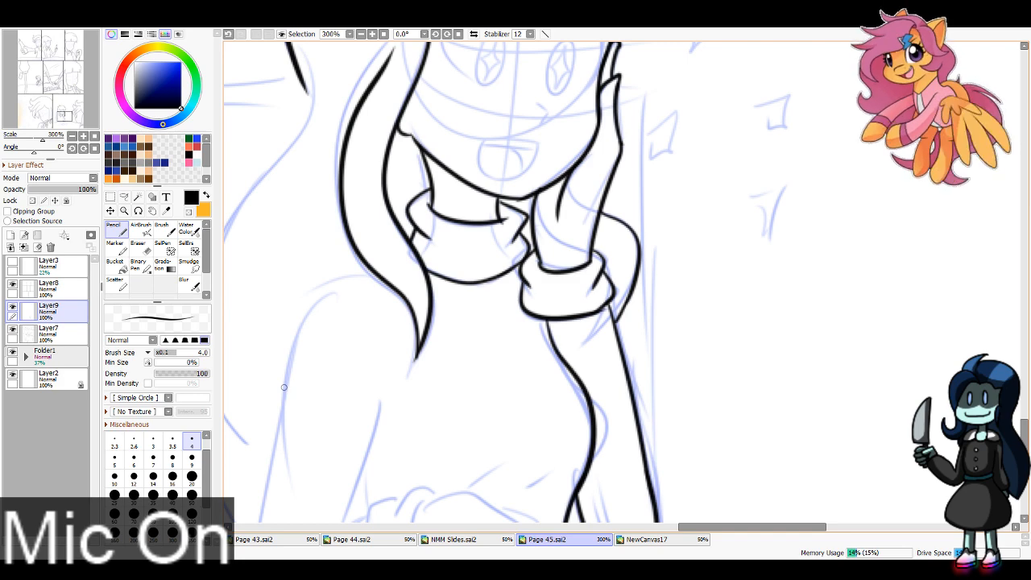
# Step: Ink the back of the girl's hand on the table with its extended finger and curled fingers
pyautogui.moveTo(64, 116); pyautogui.dragTo(62, 119)
pyautogui.moveTo(535, 335)
pyautogui.mouseDown()
pyautogui.moveTo(527, 392)
pyautogui.moveTo(566, 378)
pyautogui.moveTo(601, 337)
pyautogui.moveTo(671, 376)
pyautogui.mouseUp()
pyautogui.hotkey('ctrl', 'z')
pyautogui.moveTo(533, 333)
pyautogui.mouseDown()
pyautogui.moveTo(592, 328)
pyautogui.moveTo(655, 373)
pyautogui.moveTo(710, 441)
pyautogui.moveTo(683, 437)
pyautogui.moveTo(659, 390)
pyautogui.moveTo(626, 426)
pyautogui.moveTo(602, 429)
pyautogui.moveTo(565, 412)
pyautogui.mouseUp()
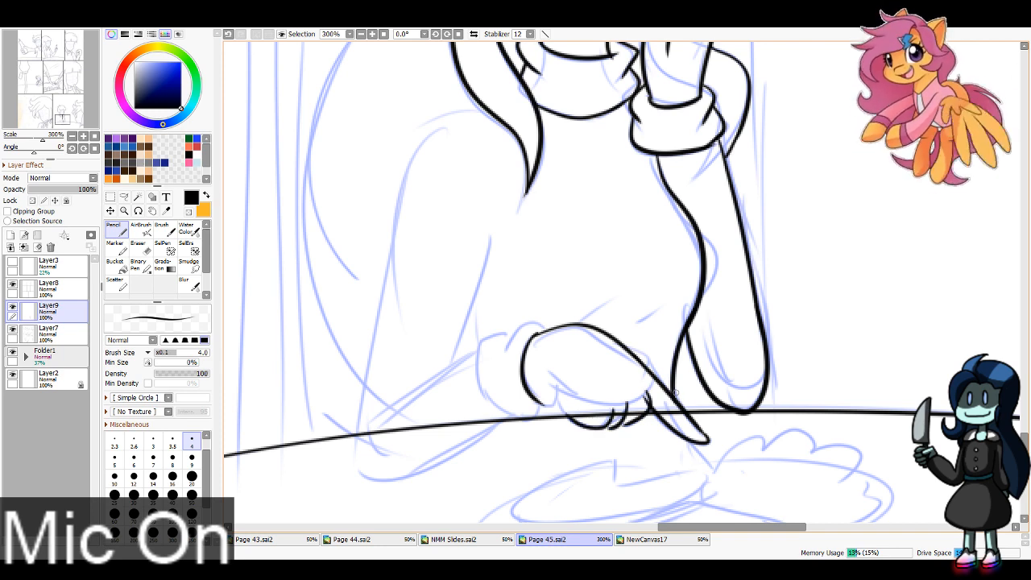
# Step: Redraw the curled fingers' underside on the table hand and join them to the base of the palm
pyautogui.hotkey('ctrl', 'z')
pyautogui.hotkey('ctrl', 'z')
pyautogui.moveTo(630, 403)
pyautogui.mouseDown()
pyautogui.moveTo(630, 414)
pyautogui.moveTo(602, 426)
pyautogui.mouseUp()
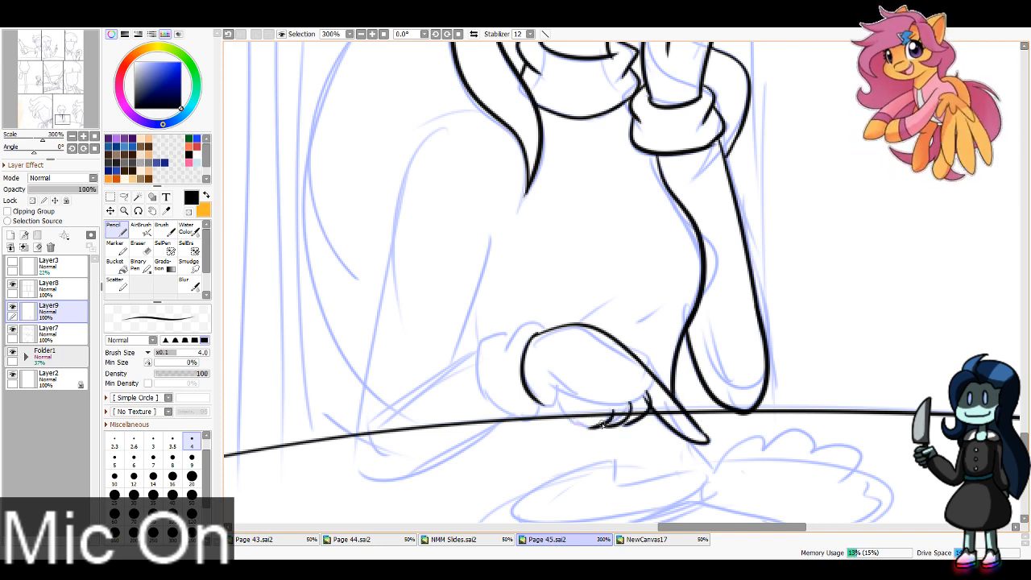
pyautogui.moveTo(558, 385); pyautogui.dragTo(598, 417)
pyautogui.hotkey('ctrl', 'z')
pyautogui.moveTo(555, 387)
pyautogui.mouseDown()
pyautogui.moveTo(590, 427)
pyautogui.moveTo(570, 420)
pyautogui.moveTo(598, 429)
pyautogui.moveTo(555, 394)
pyautogui.moveTo(548, 402)
pyautogui.moveTo(561, 408)
pyautogui.moveTo(534, 395)
pyautogui.moveTo(558, 407)
pyautogui.moveTo(554, 391)
pyautogui.moveTo(564, 416)
pyautogui.mouseUp()
pyautogui.hotkey('ctrl', 'z')
pyautogui.hotkey('ctrl', 'z')
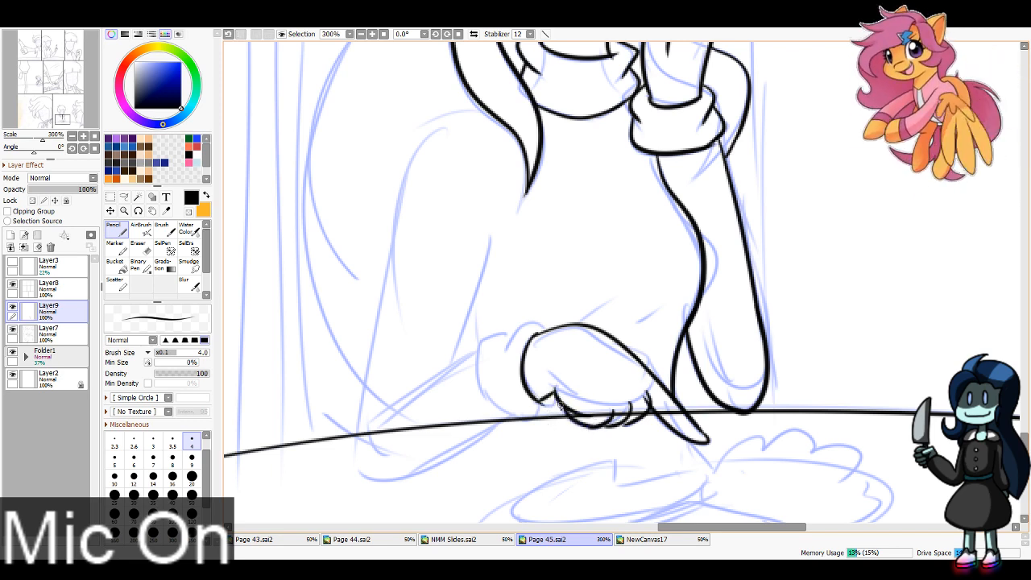
# Step: Ink the puffy sleeve cuff around the wrist of the girl's hand resting on the table
pyautogui.moveTo(552, 330)
pyautogui.mouseDown()
pyautogui.moveTo(517, 323)
pyautogui.moveTo(509, 349)
pyautogui.moveTo(476, 339)
pyautogui.moveTo(514, 417)
pyautogui.mouseUp()
pyautogui.hotkey('ctrl', 'z')
pyautogui.moveTo(510, 329); pyautogui.dragTo(516, 420)
pyautogui.hotkey('ctrl', 'z')
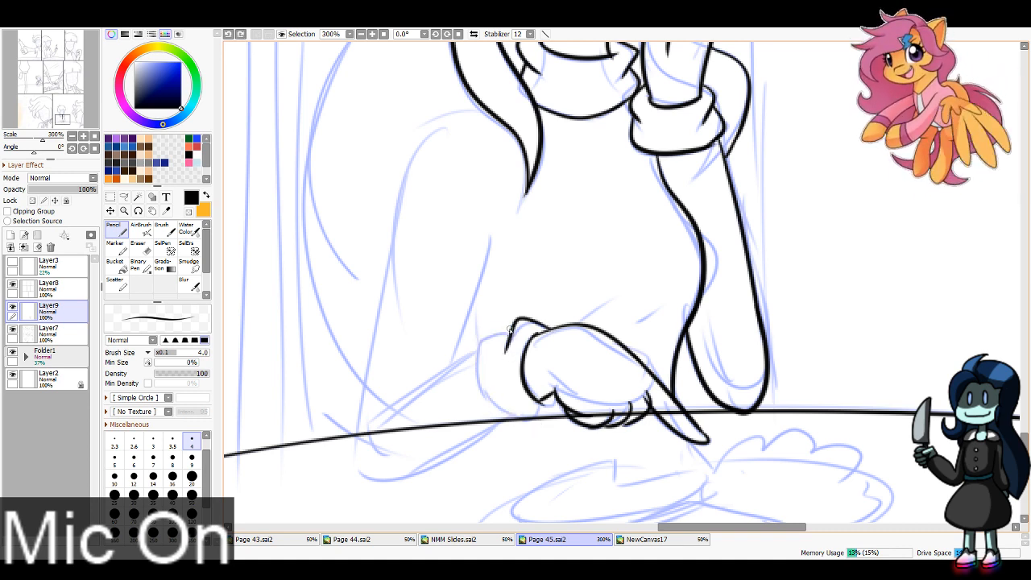
pyautogui.moveTo(512, 327)
pyautogui.mouseDown()
pyautogui.moveTo(515, 421)
pyautogui.moveTo(540, 423)
pyautogui.moveTo(514, 424)
pyautogui.moveTo(529, 429)
pyautogui.mouseUp()
pyautogui.hotkey('ctrl', 'z')
pyautogui.hotkey('ctrl', 'z')
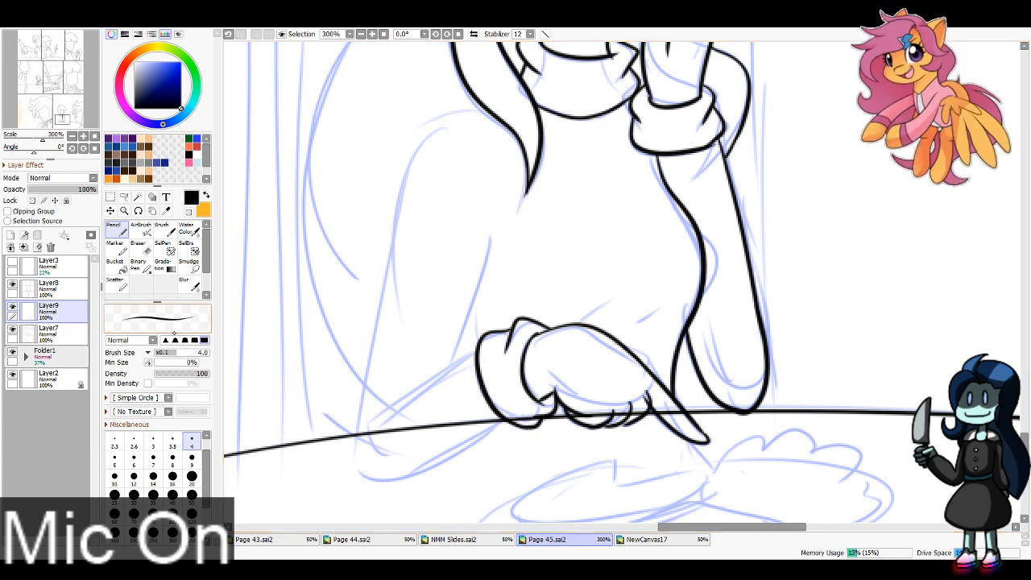
# Step: Erase the table edge running through the curled fingers, extended finger and cuff on Layer7 with a size 8 eraser
pyautogui.click(53, 333)
pyautogui.click(140, 248)
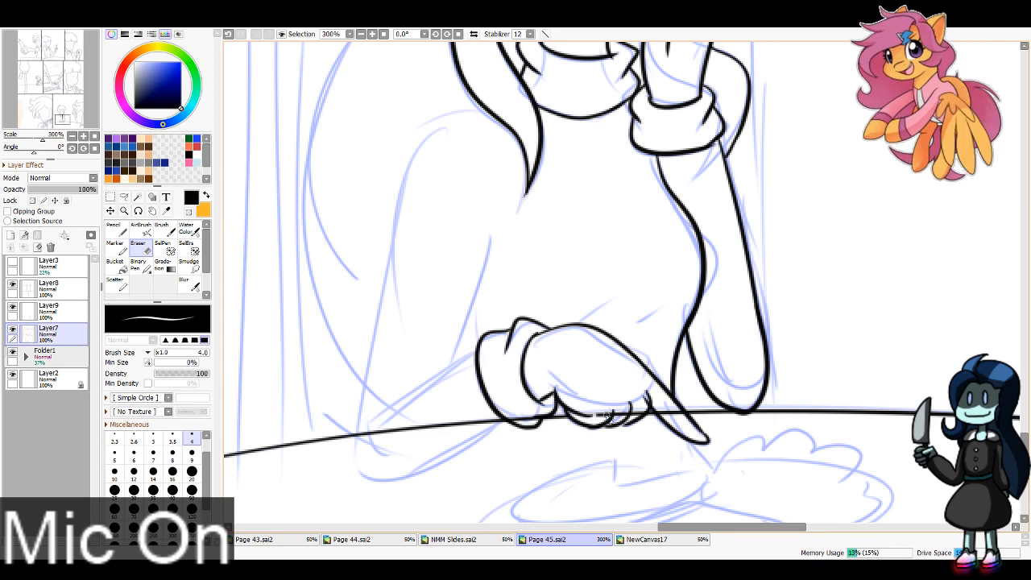
pyautogui.click(172, 455)
pyautogui.moveTo(599, 417); pyautogui.dragTo(679, 417)
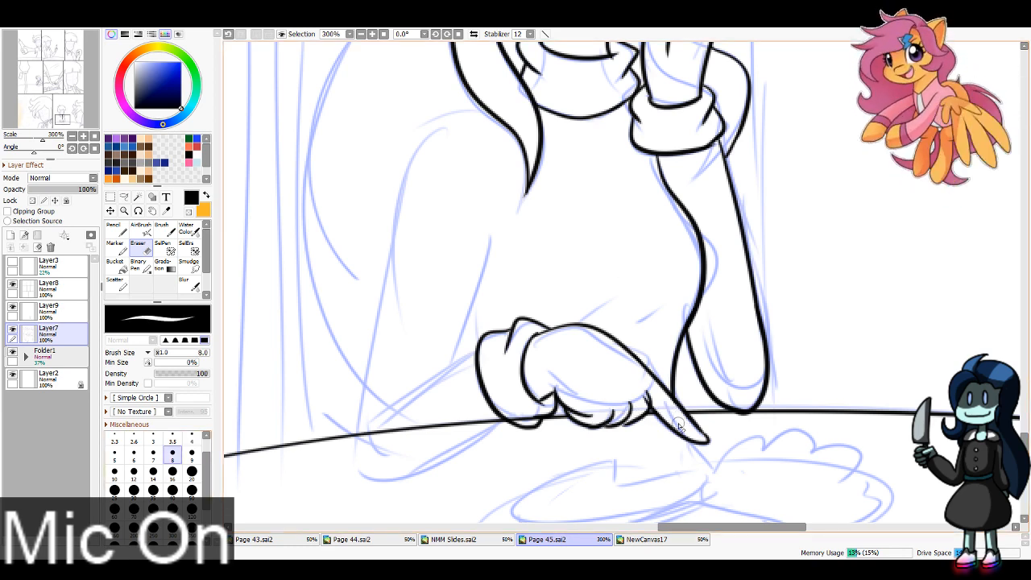
pyautogui.moveTo(550, 414); pyautogui.dragTo(514, 415)
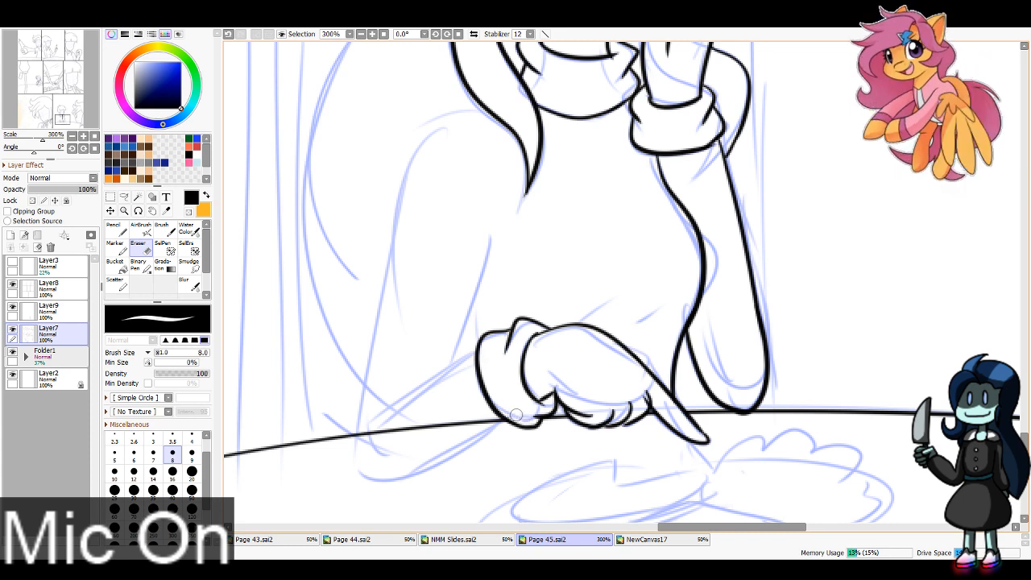
# Step: Trim the overlapping line at the curled finger beside the extended finger on Layer9
pyautogui.click(60, 311)
pyautogui.click(117, 230)
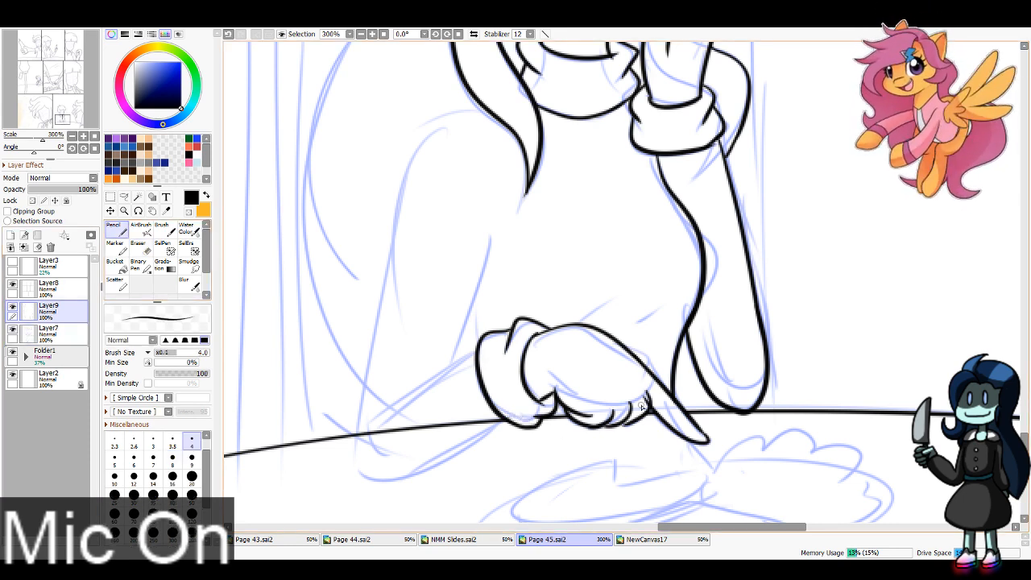
pyautogui.press('e')
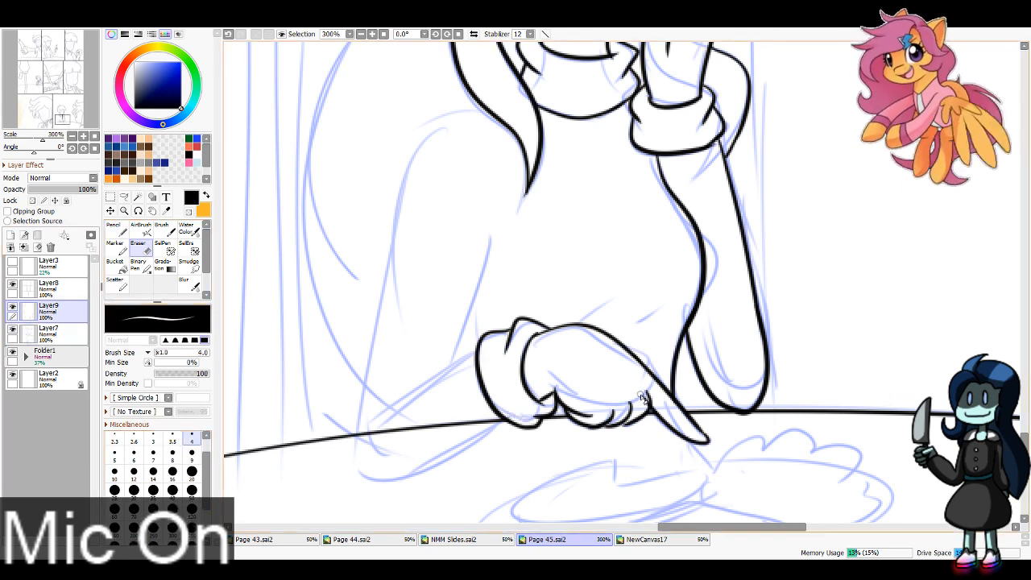
pyautogui.press('n')
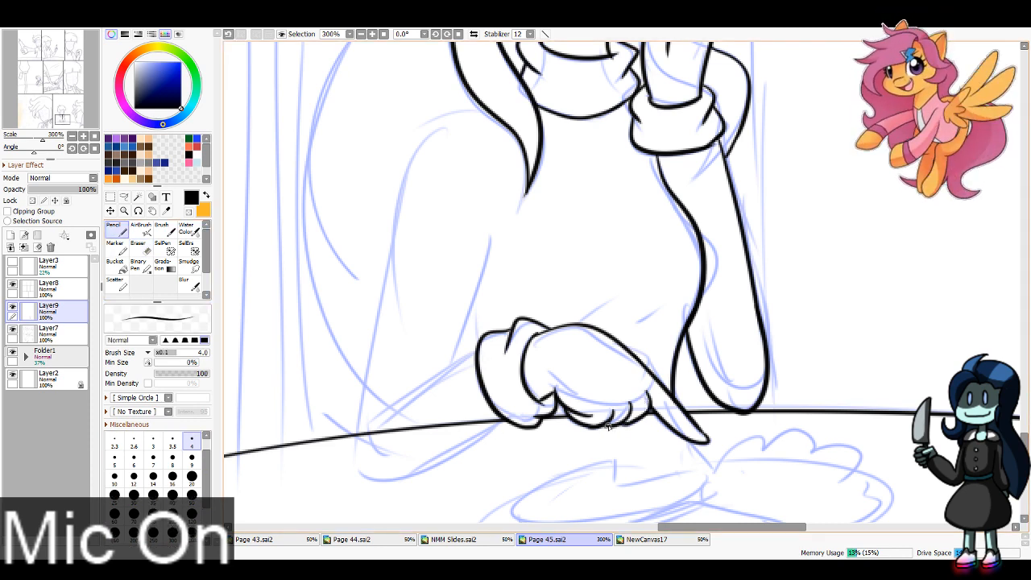
# Step: Ink the forearm lying on the table from the cuff to a rounded elbow
pyautogui.moveTo(475, 351)
pyautogui.mouseDown()
pyautogui.moveTo(348, 449)
pyautogui.moveTo(486, 423)
pyautogui.moveTo(360, 461)
pyautogui.moveTo(435, 464)
pyautogui.mouseUp()
pyautogui.hotkey('ctrl', 'z')
pyautogui.hotkey('ctrl', 'z')
pyautogui.moveTo(350, 452); pyautogui.dragTo(432, 469)
pyautogui.hotkey('ctrl', 'z')
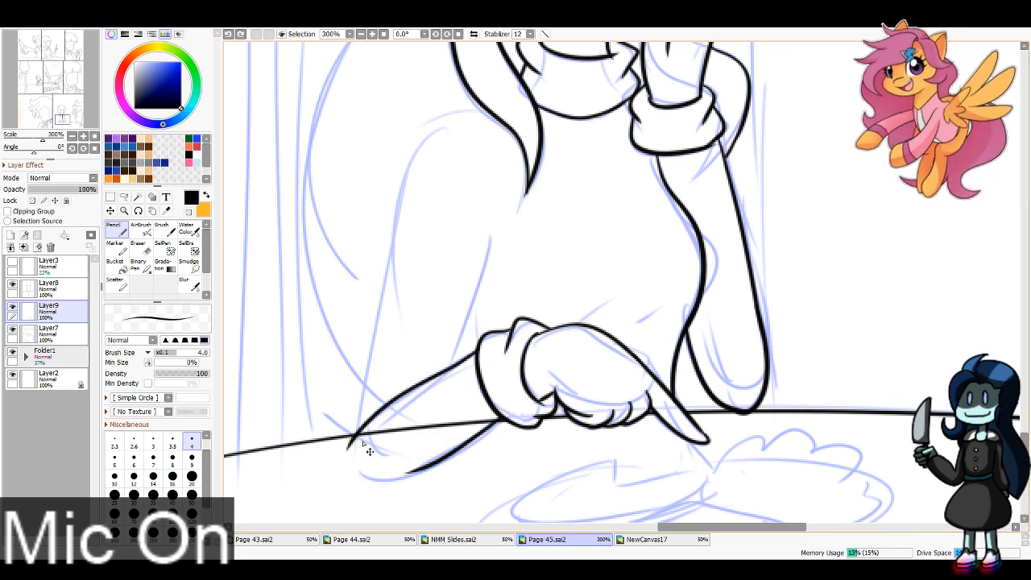
pyautogui.moveTo(352, 453); pyautogui.dragTo(435, 461)
# Step: Ink the shoulder and outer upper arm down to the table elbow, plus the arm's inner edge
pyautogui.hotkey('ctrl', 'z')
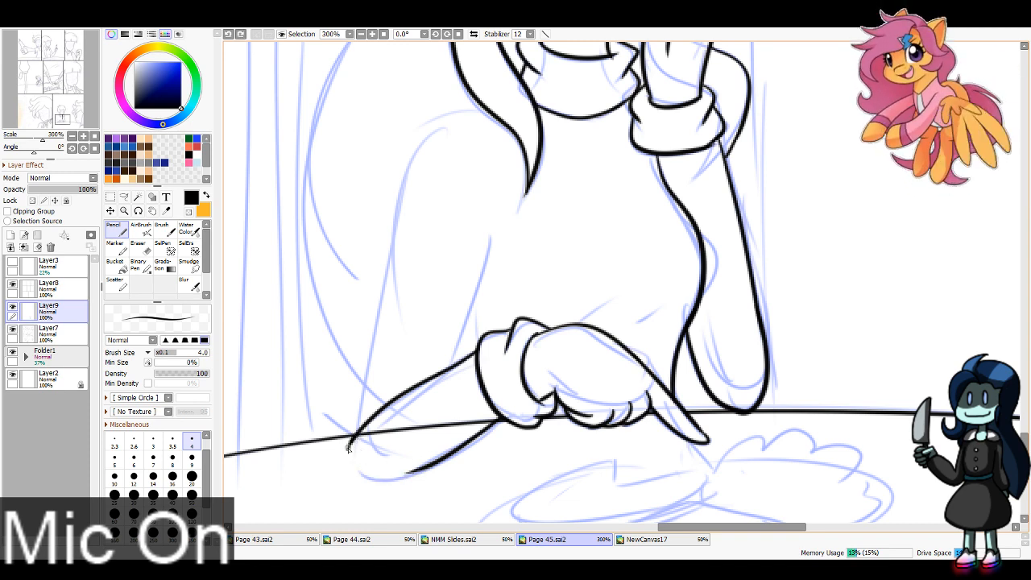
pyautogui.moveTo(349, 447); pyautogui.dragTo(435, 463)
pyautogui.moveTo(352, 440); pyautogui.dragTo(428, 175)
pyautogui.hotkey('ctrl', 'z')
pyautogui.moveTo(487, 109)
pyautogui.mouseDown()
pyautogui.moveTo(399, 195)
pyautogui.moveTo(349, 449)
pyautogui.moveTo(361, 403)
pyautogui.mouseUp()
pyautogui.hotkey('ctrl', 'z')
pyautogui.moveTo(456, 367); pyautogui.dragTo(493, 230)
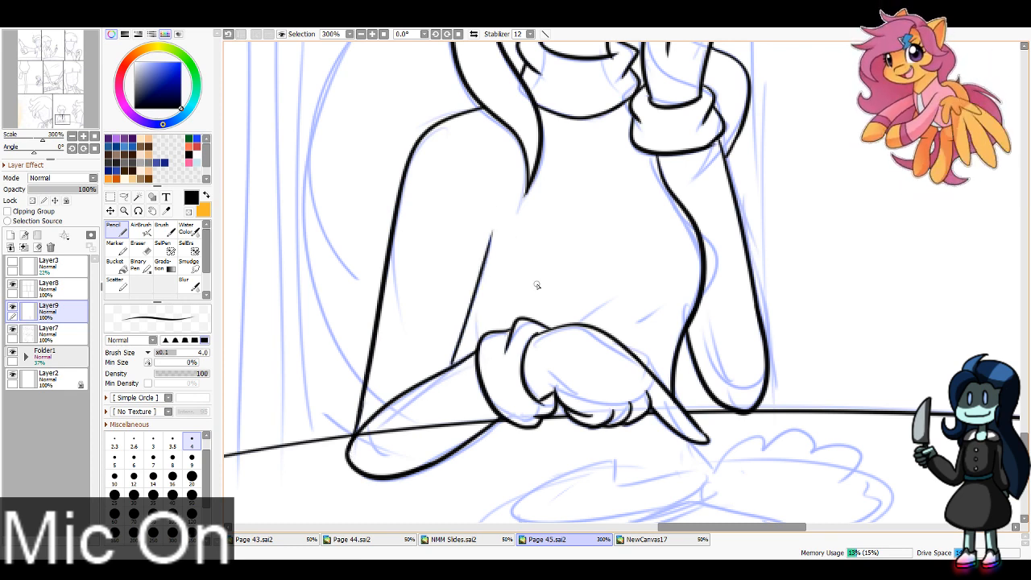
# Step: Ink the short torso line beside the inner arm and the shirt fold creases above the hand
pyautogui.moveTo(464, 320); pyautogui.dragTo(465, 363)
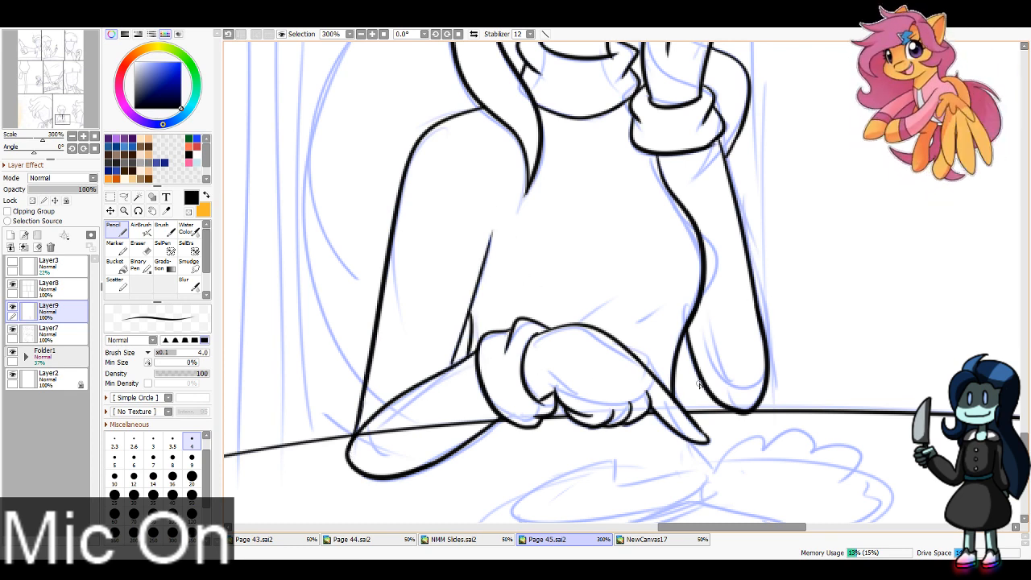
pyautogui.hotkey('ctrl', 'z')
pyautogui.moveTo(472, 327); pyautogui.dragTo(461, 358)
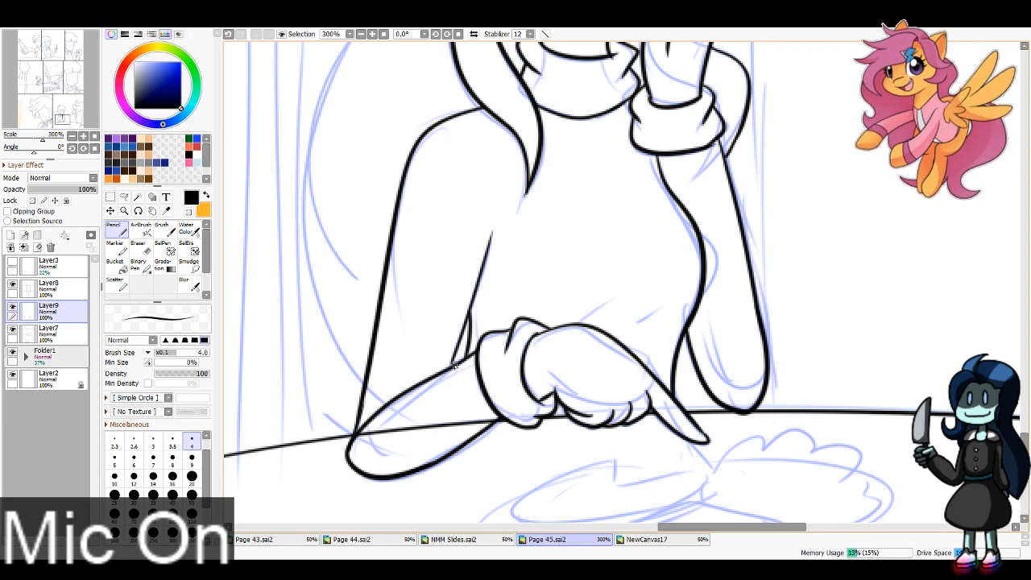
pyautogui.moveTo(585, 323)
pyautogui.mouseDown()
pyautogui.moveTo(644, 299)
pyautogui.moveTo(649, 317)
pyautogui.mouseUp()
# Step: Erase the table edge crossing the resting forearm on Layer7 with a size 8 eraser
pyautogui.click(67, 334)
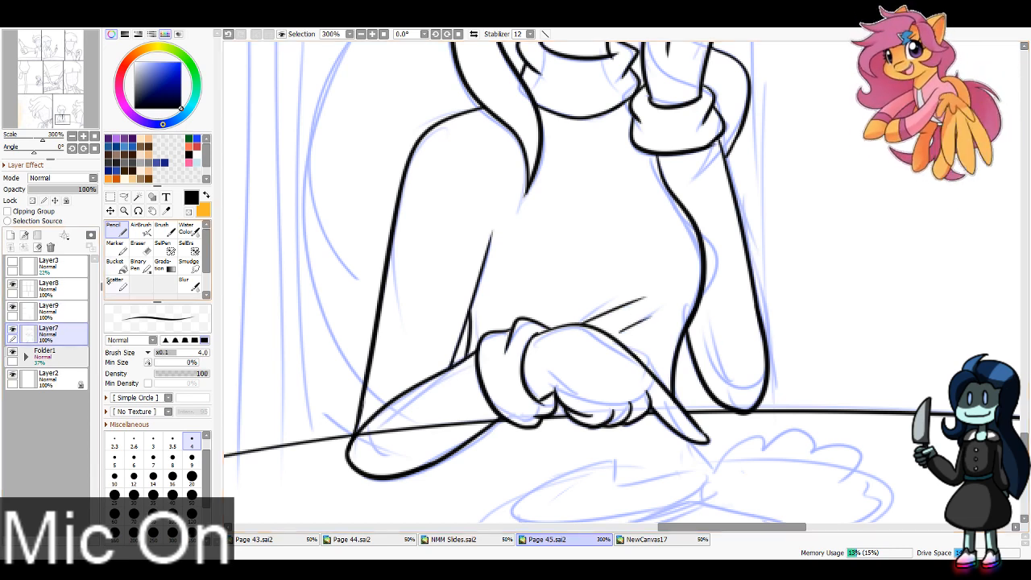
pyautogui.click(140, 248)
pyautogui.click(172, 455)
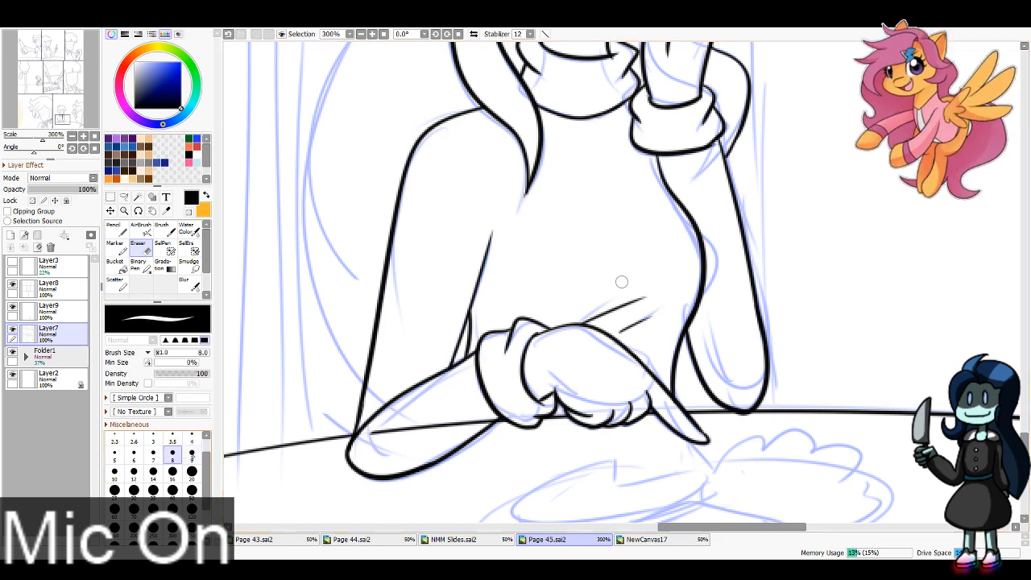
pyautogui.moveTo(416, 435)
pyautogui.mouseDown()
pyautogui.moveTo(549, 407)
pyautogui.moveTo(642, 439)
pyautogui.mouseUp()
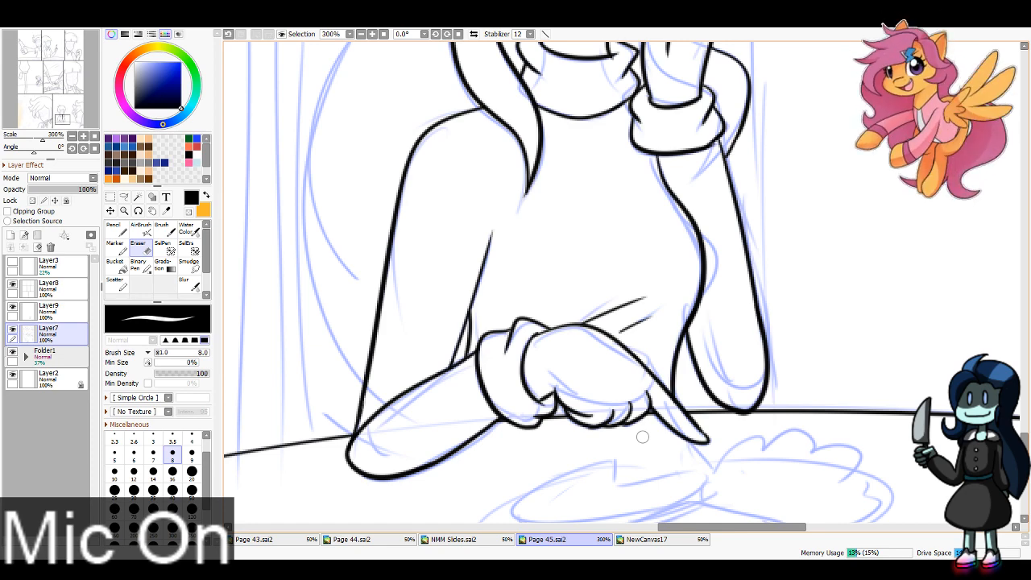
# Step: Ink the long back hair on Layer9, curving from beside the head down behind the arm to the elbow
pyautogui.click(48, 313)
pyautogui.doubleClick(362, 34)
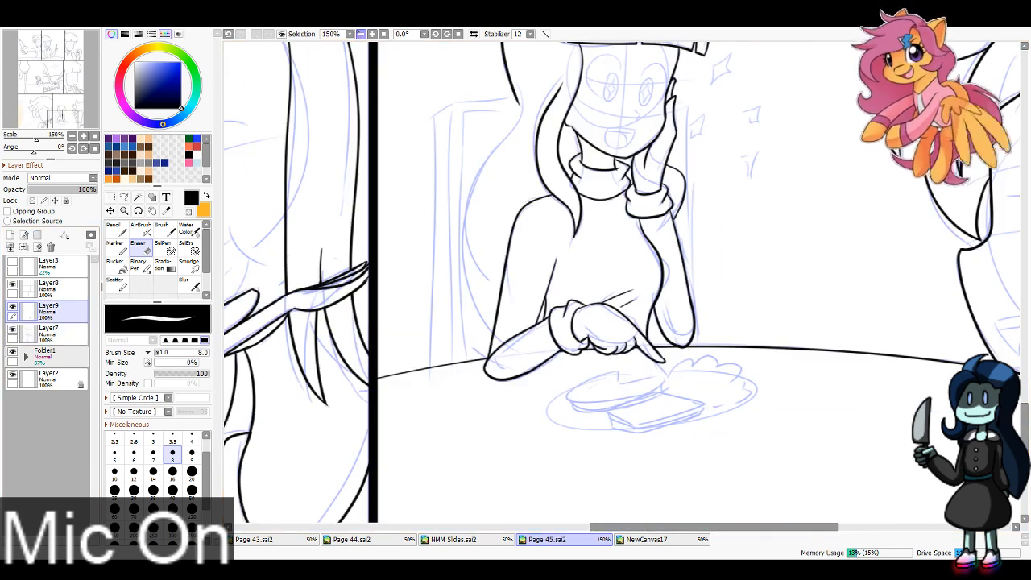
pyautogui.moveTo(58, 68); pyautogui.dragTo(57, 66)
pyautogui.click(117, 231)
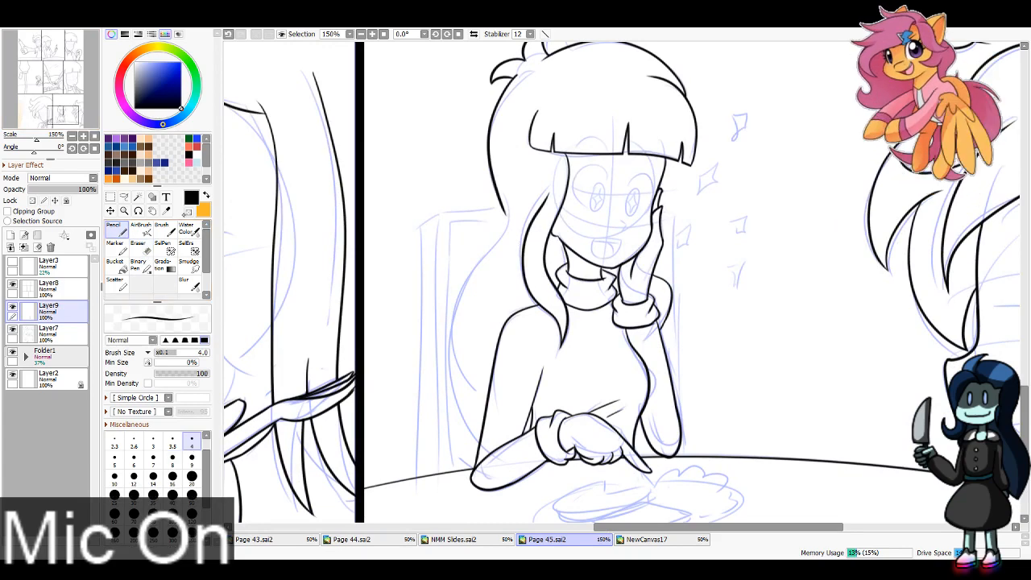
pyautogui.moveTo(501, 211)
pyautogui.mouseDown()
pyautogui.moveTo(470, 286)
pyautogui.moveTo(482, 456)
pyautogui.mouseUp()
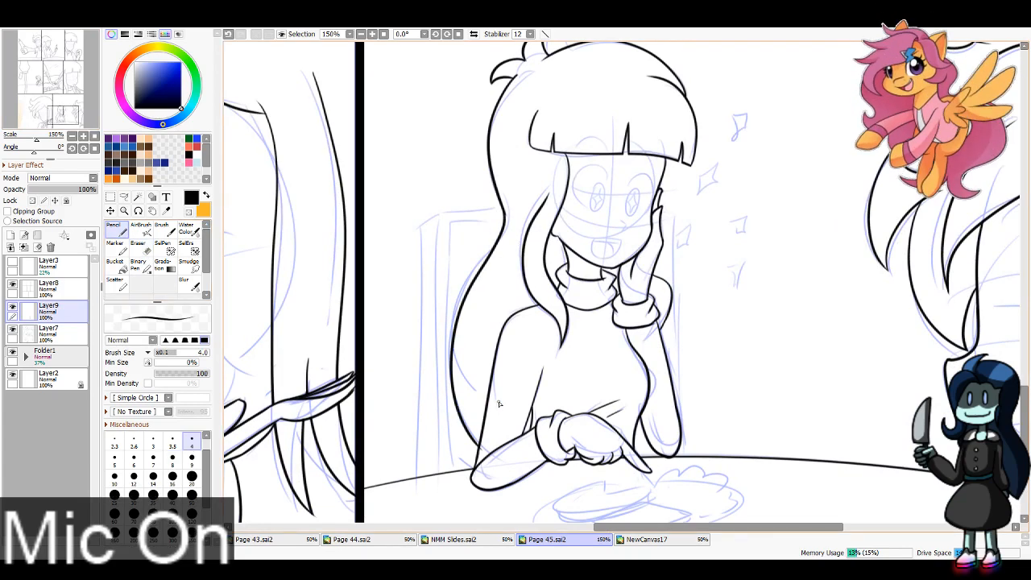
pyautogui.hotkey('ctrl', 'z')
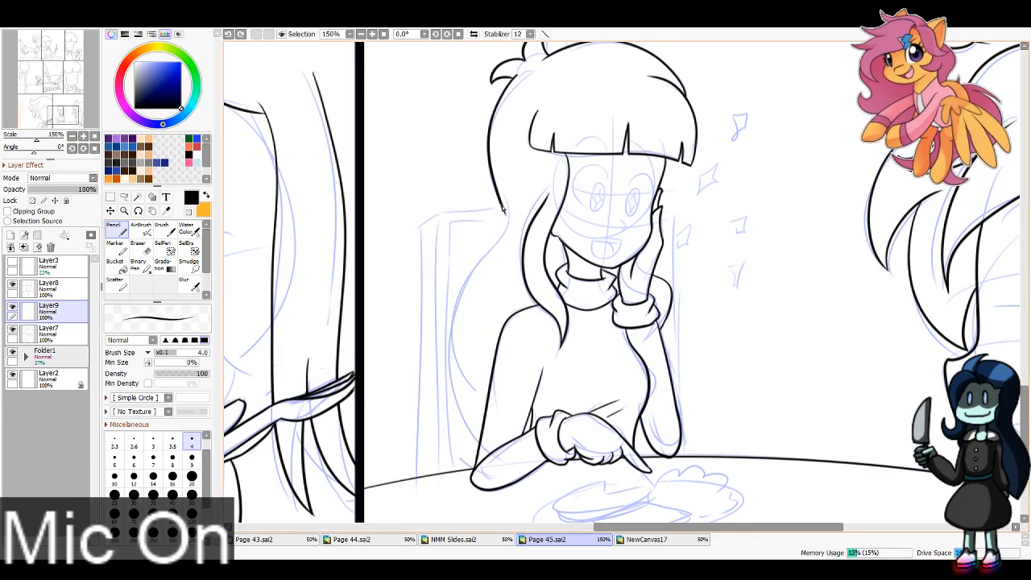
pyautogui.moveTo(502, 208)
pyautogui.mouseDown()
pyautogui.moveTo(486, 265)
pyautogui.moveTo(481, 456)
pyautogui.mouseUp()
pyautogui.hotkey('ctrl', 'z')
pyautogui.moveTo(503, 206)
pyautogui.mouseDown()
pyautogui.moveTo(463, 317)
pyautogui.moveTo(481, 466)
pyautogui.mouseUp()
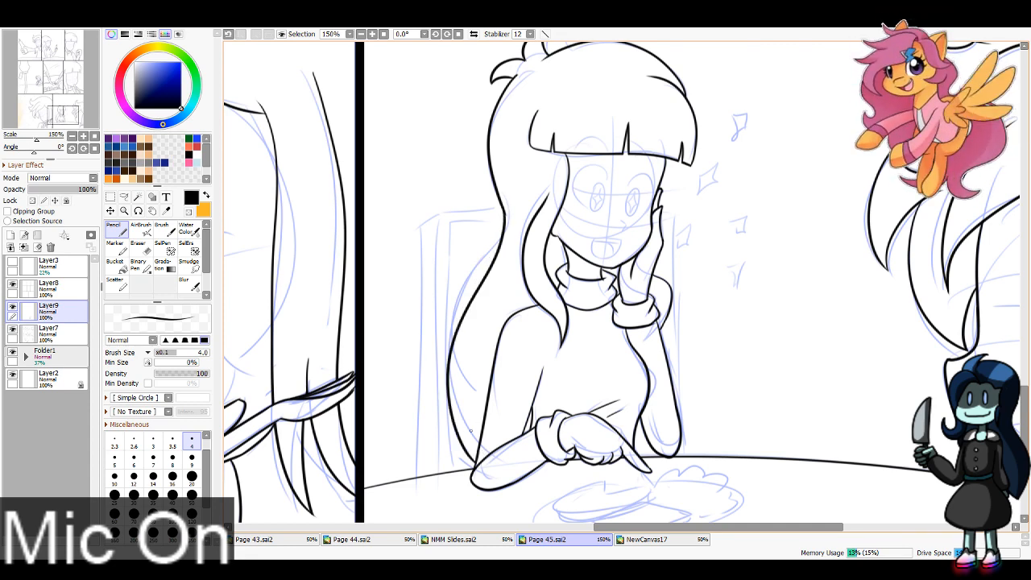
# Step: Clean up the join in the long back hair outline with the eraser on Layer9
pyautogui.press('e')
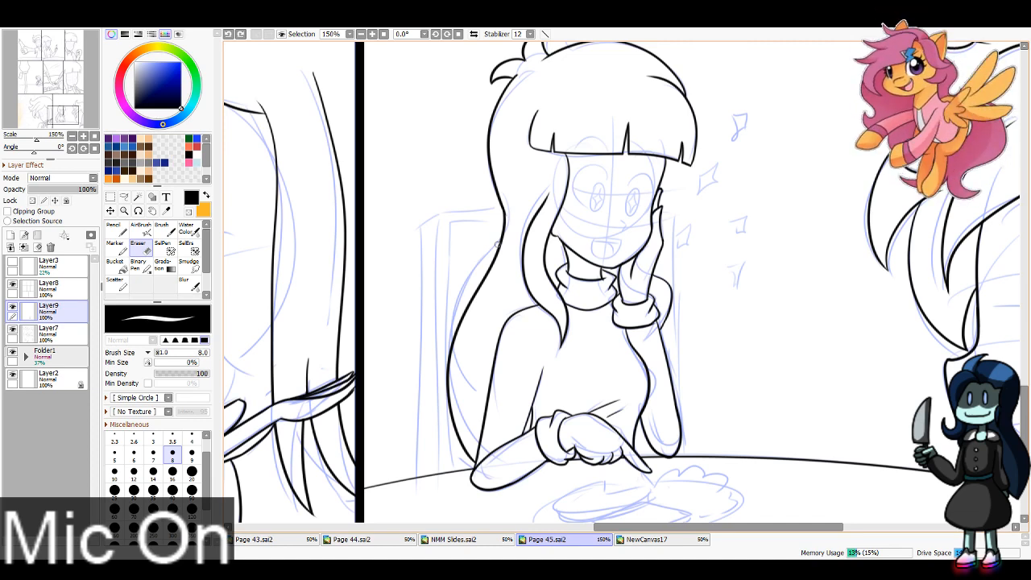
pyautogui.moveTo(510, 220); pyautogui.dragTo(509, 219)
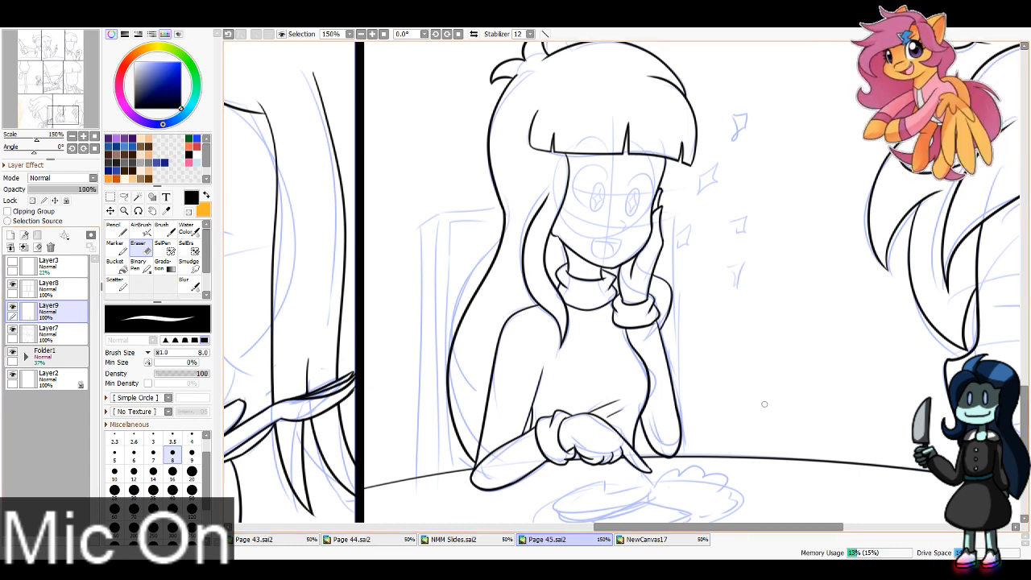
pyautogui.click(59, 334)
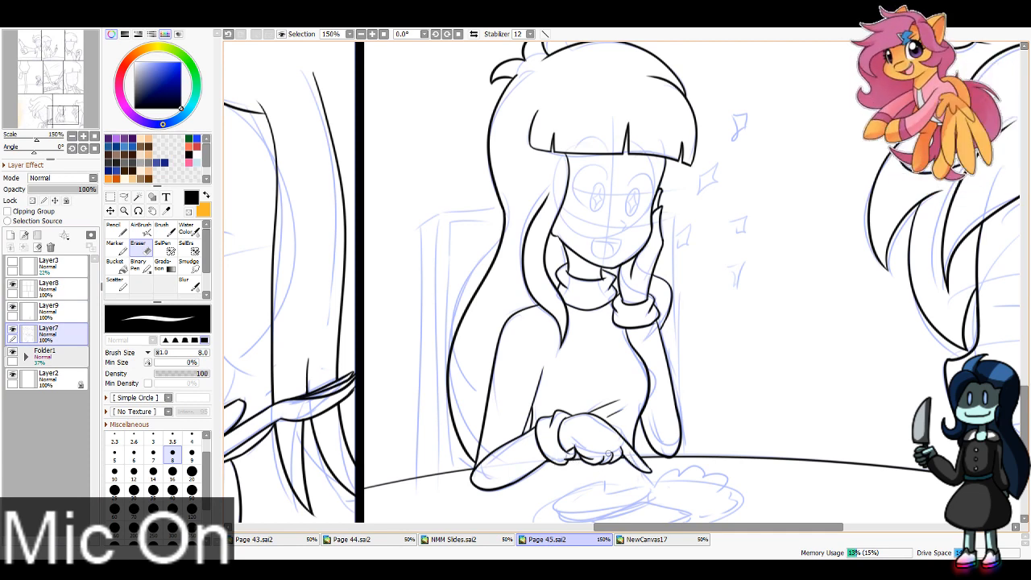
pyautogui.click(49, 309)
pyautogui.click(114, 230)
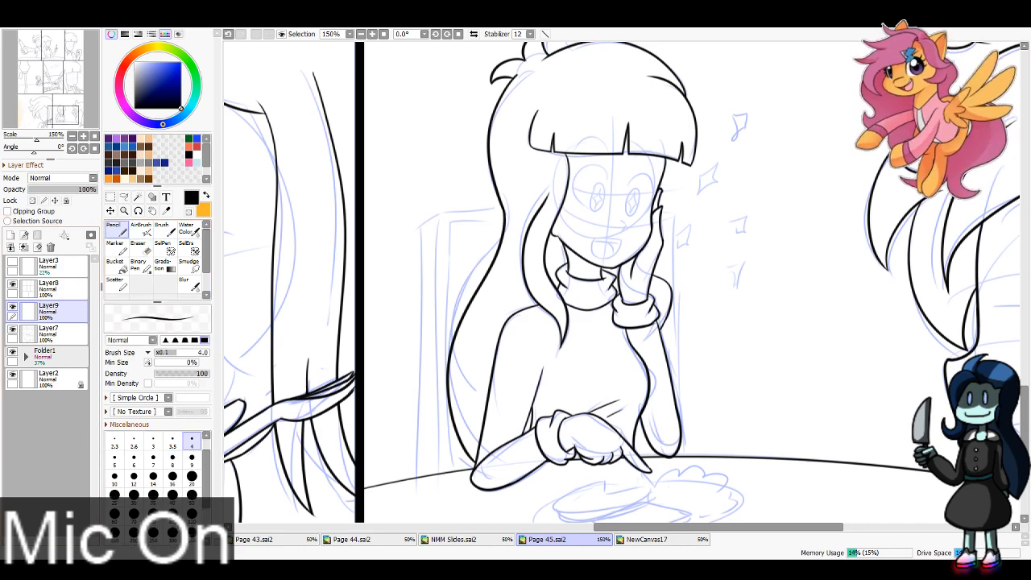
# Step: Ink the diamond-shaped top face of the bread slice on the plate
pyautogui.moveTo(639, 384)
pyautogui.mouseDown()
pyautogui.moveTo(570, 236)
pyautogui.moveTo(555, 234)
pyautogui.mouseUp()
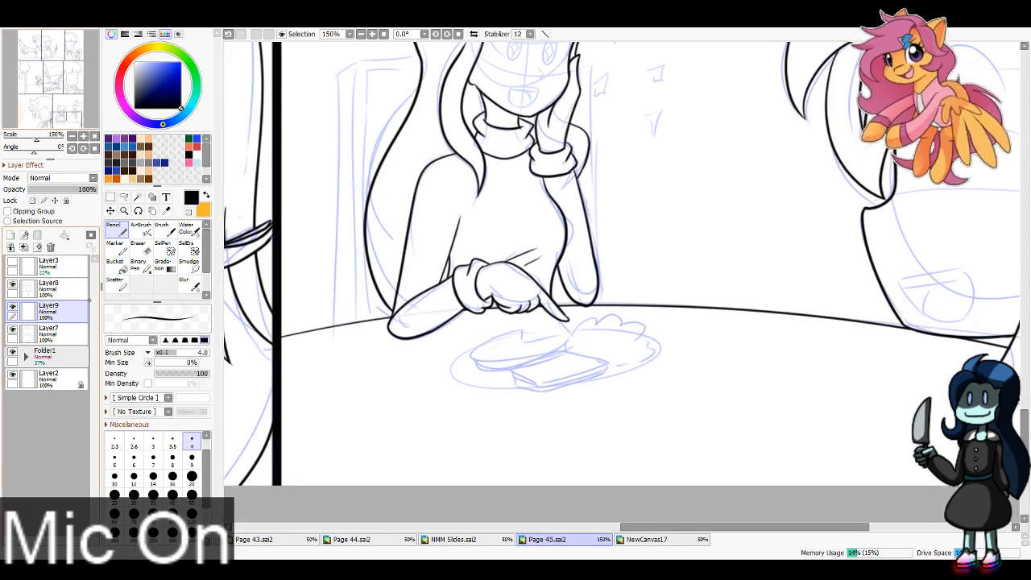
pyautogui.moveTo(65, 120); pyautogui.dragTo(64, 124)
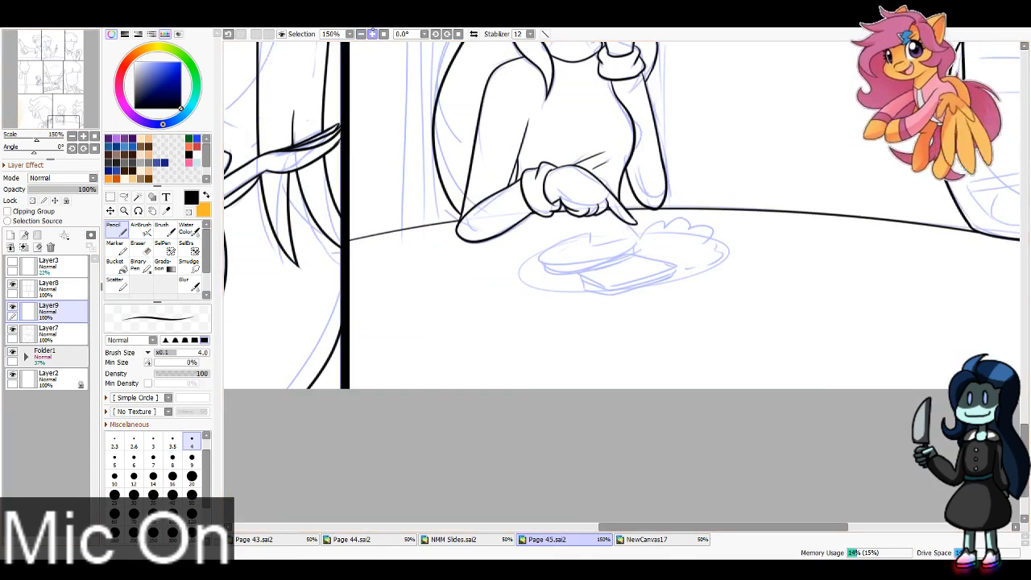
pyautogui.doubleClick(83, 137)
pyautogui.moveTo(630, 249); pyautogui.dragTo(519, 304)
pyautogui.moveTo(427, 317)
pyautogui.mouseDown()
pyautogui.moveTo(529, 282)
pyautogui.moveTo(630, 304)
pyautogui.mouseUp()
pyautogui.moveTo(424, 318)
pyautogui.mouseDown()
pyautogui.moveTo(536, 341)
pyautogui.moveTo(506, 347)
pyautogui.moveTo(611, 309)
pyautogui.moveTo(421, 323)
pyautogui.moveTo(427, 342)
pyautogui.moveTo(425, 334)
pyautogui.moveTo(503, 348)
pyautogui.mouseUp()
pyautogui.hotkey('ctrl', 'z')
pyautogui.hotkey('ctrl', 'z')
# Step: Ink the thickness along the top bread slice's front edges and trim the overshooting corner
pyautogui.hotkey('ctrl', 'z')
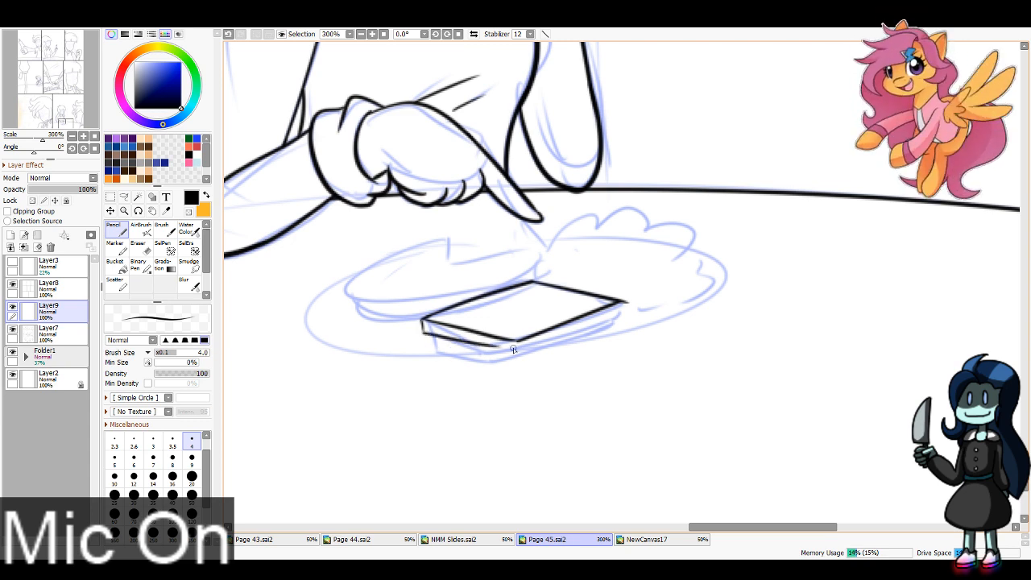
pyautogui.hotkey('ctrl', 'z')
pyautogui.moveTo(422, 332)
pyautogui.mouseDown()
pyautogui.moveTo(522, 349)
pyautogui.moveTo(625, 306)
pyautogui.mouseUp()
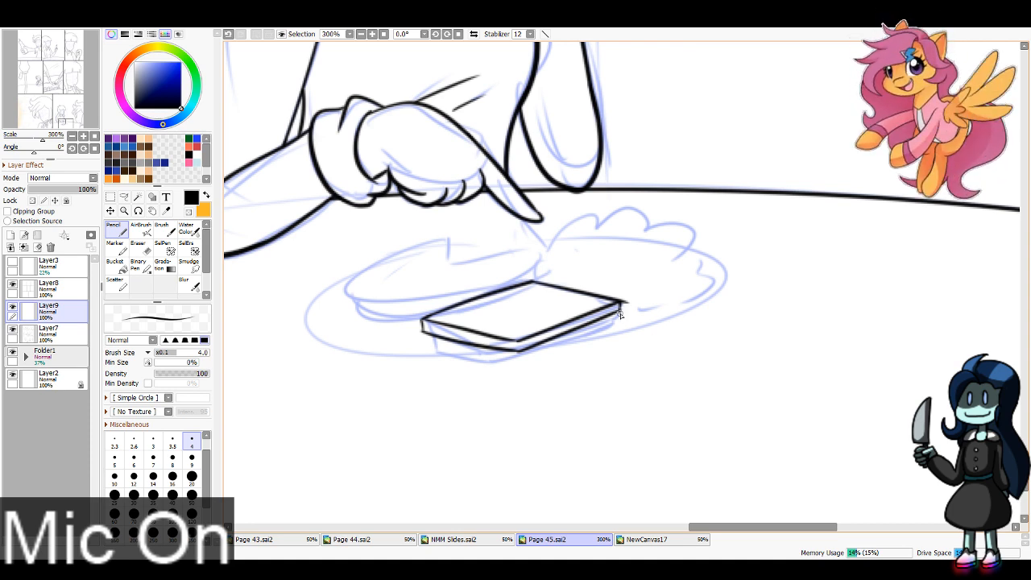
pyautogui.press('e')
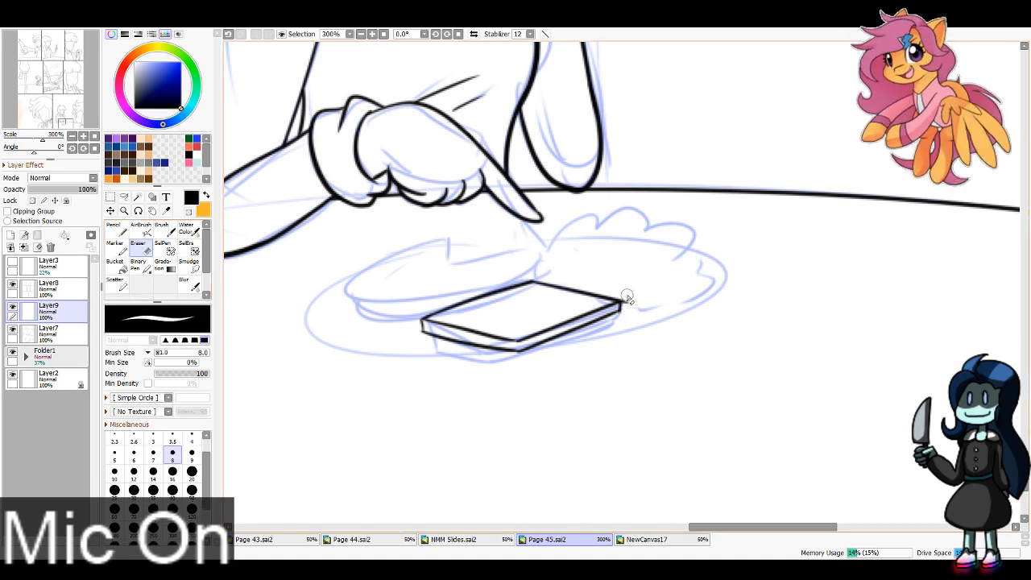
pyautogui.press('n')
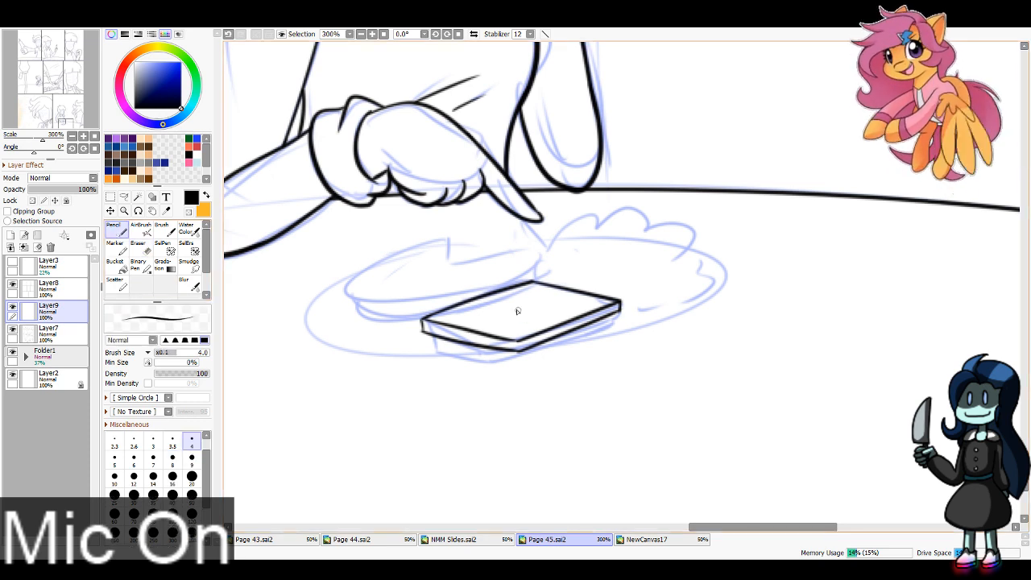
# Step: Ink a melting butter pat on the top bread slice and a second slice beneath it
pyautogui.moveTo(522, 299)
pyautogui.mouseDown()
pyautogui.moveTo(507, 310)
pyautogui.moveTo(524, 300)
pyautogui.moveTo(540, 311)
pyautogui.moveTo(525, 316)
pyautogui.moveTo(498, 298)
pyautogui.moveTo(486, 317)
pyautogui.moveTo(538, 326)
pyautogui.moveTo(551, 297)
pyautogui.moveTo(506, 300)
pyautogui.mouseUp()
pyautogui.moveTo(425, 332)
pyautogui.mouseDown()
pyautogui.moveTo(426, 345)
pyautogui.moveTo(516, 362)
pyautogui.moveTo(616, 323)
pyautogui.mouseUp()
pyautogui.hotkey('ctrl', 'z')
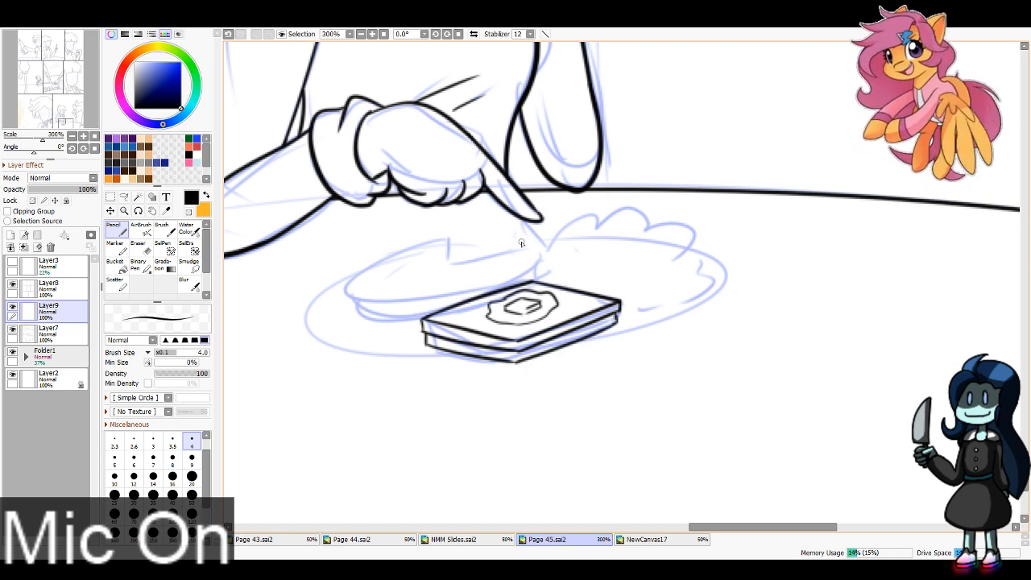
# Step: Ink the narrow utensil extending from under the pointing finger toward the plate and erase its excess tip
pyautogui.moveTo(523, 220); pyautogui.dragTo(567, 263)
pyautogui.hotkey('ctrl', 'z')
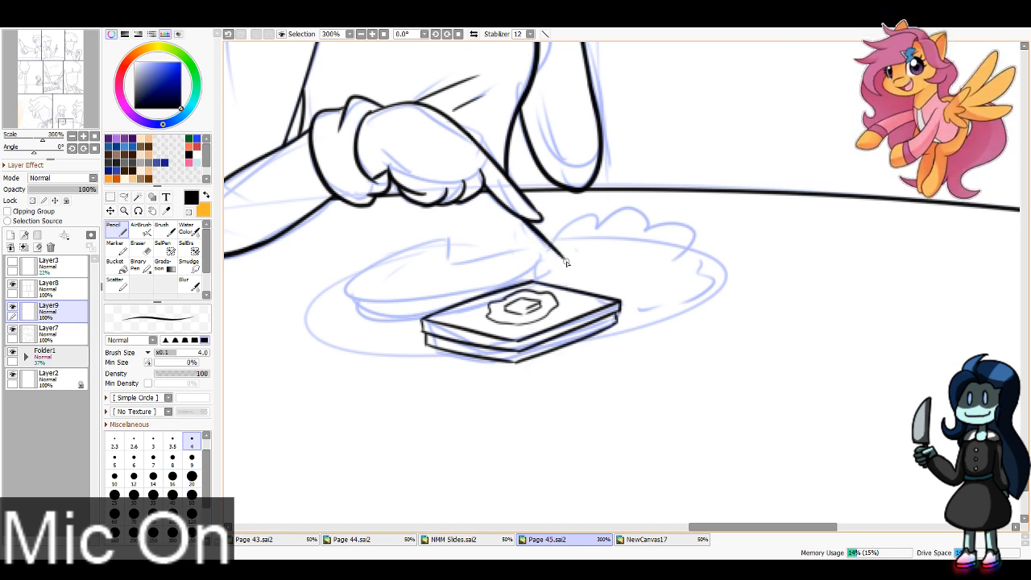
pyautogui.moveTo(522, 218)
pyautogui.mouseDown()
pyautogui.moveTo(503, 218)
pyautogui.moveTo(565, 271)
pyautogui.moveTo(544, 259)
pyautogui.moveTo(564, 265)
pyautogui.moveTo(554, 247)
pyautogui.mouseUp()
pyautogui.hotkey('ctrl', 'z')
pyautogui.hotkey('ctrl', 'z')
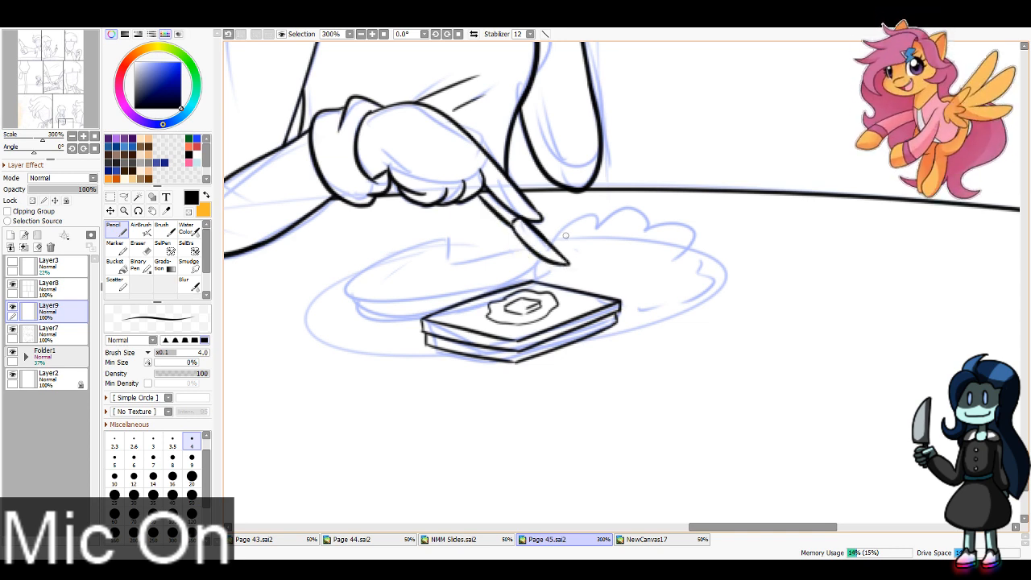
pyautogui.press('e')
pyautogui.moveTo(576, 262)
pyautogui.mouseDown()
pyautogui.moveTo(558, 245)
pyautogui.moveTo(570, 262)
pyautogui.mouseUp()
pyautogui.press('n')
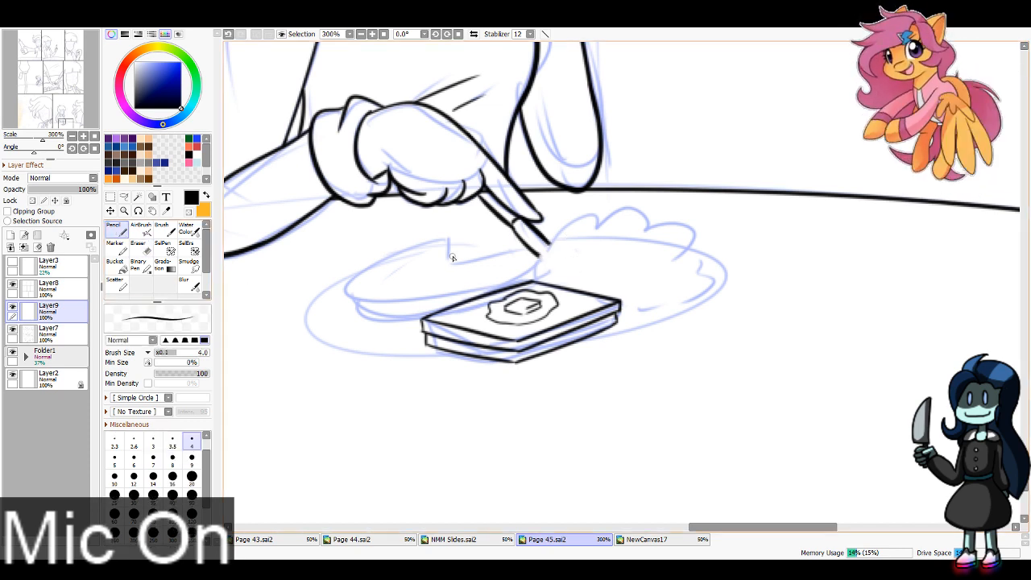
# Step: Ink the notched pancake stack beside the bread, including its layered front edges and the inner faces of the cut
pyautogui.moveTo(458, 240)
pyautogui.mouseDown()
pyautogui.moveTo(436, 266)
pyautogui.moveTo(522, 250)
pyautogui.moveTo(495, 292)
pyautogui.moveTo(524, 286)
pyautogui.moveTo(519, 248)
pyautogui.moveTo(399, 249)
pyautogui.moveTo(387, 310)
pyautogui.moveTo(509, 277)
pyautogui.mouseUp()
pyautogui.hotkey('ctrl', 'z')
pyautogui.moveTo(340, 304)
pyautogui.mouseDown()
pyautogui.moveTo(388, 319)
pyautogui.moveTo(452, 308)
pyautogui.mouseUp()
pyautogui.moveTo(353, 320); pyautogui.dragTo(415, 330)
pyautogui.hotkey('ctrl', 'z')
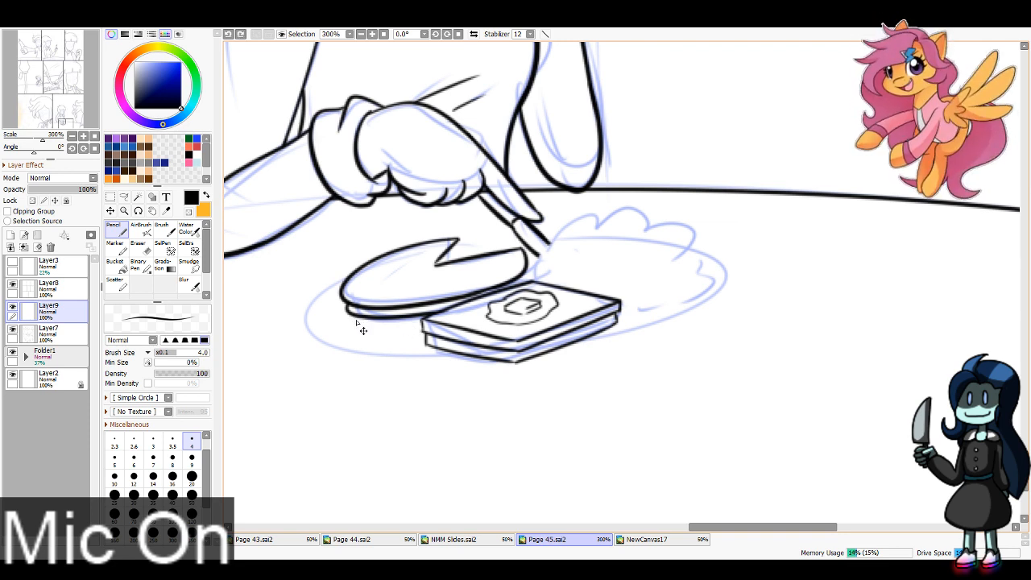
pyautogui.moveTo(350, 318); pyautogui.dragTo(423, 327)
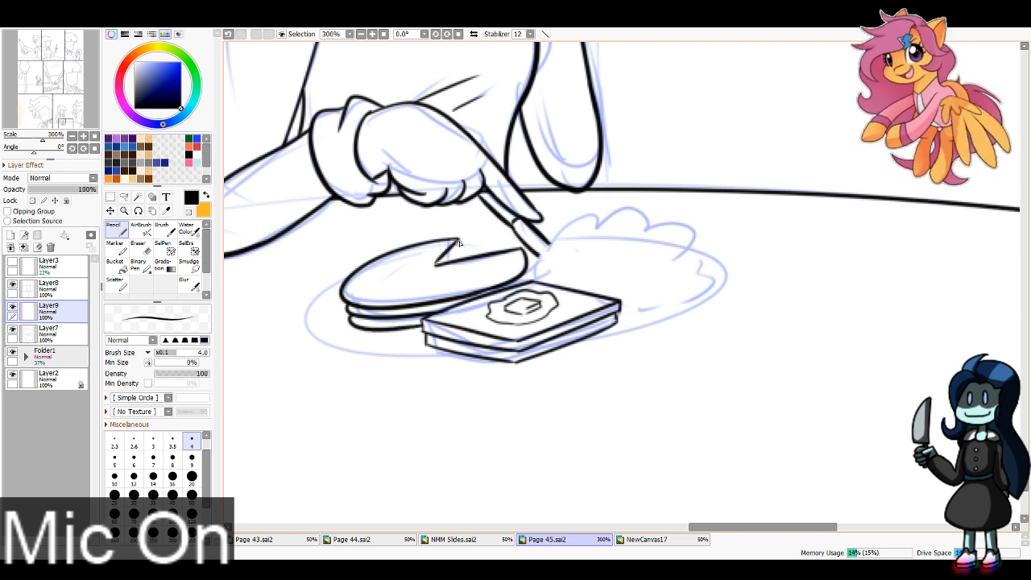
pyautogui.moveTo(459, 240)
pyautogui.mouseDown()
pyautogui.moveTo(460, 261)
pyautogui.moveTo(439, 265)
pyautogui.moveTo(454, 263)
pyautogui.mouseUp()
pyautogui.hotkey('ctrl', 'z')
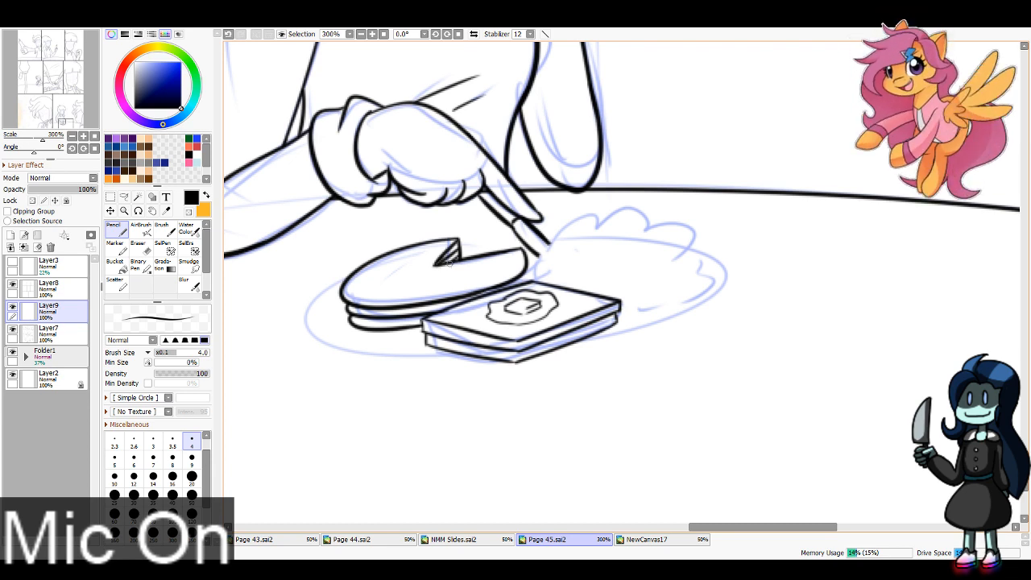
# Step: Ink the scalloped mound of food behind the bread slices and clean up the line where the utensil meets the pointing hand
pyautogui.moveTo(528, 272)
pyautogui.mouseDown()
pyautogui.moveTo(591, 221)
pyautogui.moveTo(593, 230)
pyautogui.moveTo(666, 241)
pyautogui.moveTo(704, 285)
pyautogui.moveTo(662, 301)
pyautogui.moveTo(572, 288)
pyautogui.mouseUp()
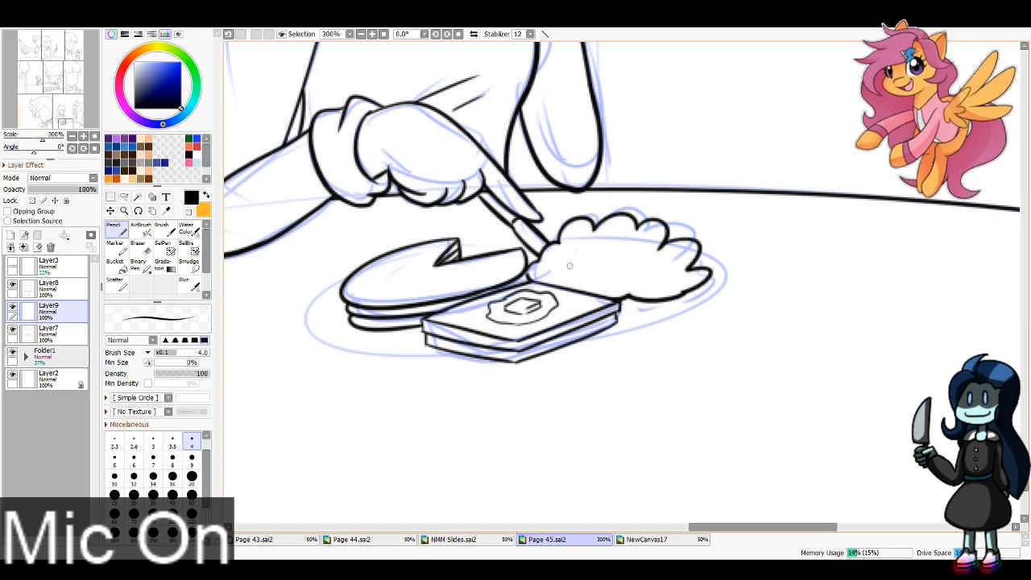
pyautogui.moveTo(65, 123)
pyautogui.mouseDown()
pyautogui.moveTo(63, 112)
pyautogui.moveTo(69, 119)
pyautogui.mouseUp()
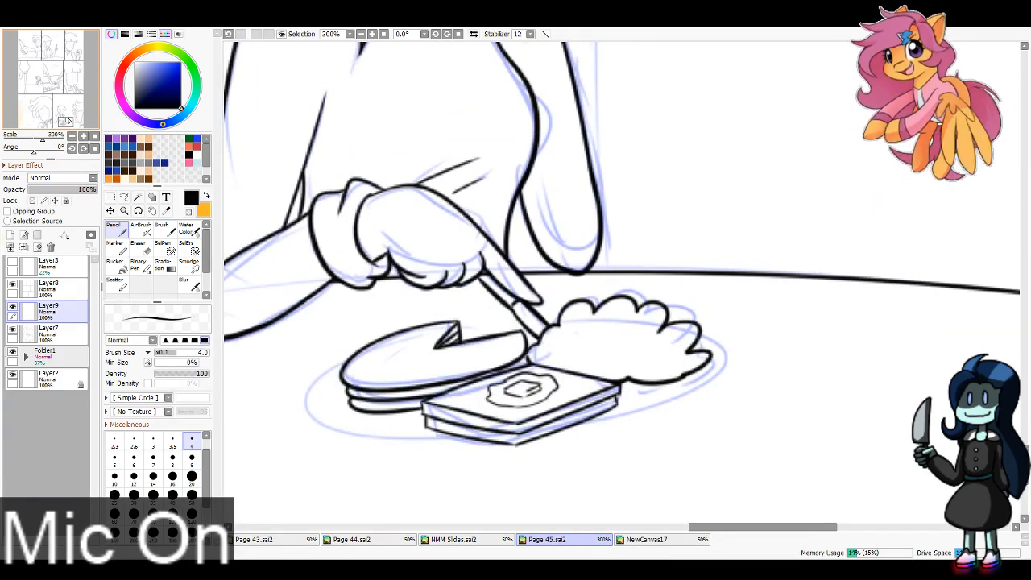
pyautogui.click(48, 330)
pyautogui.click(139, 246)
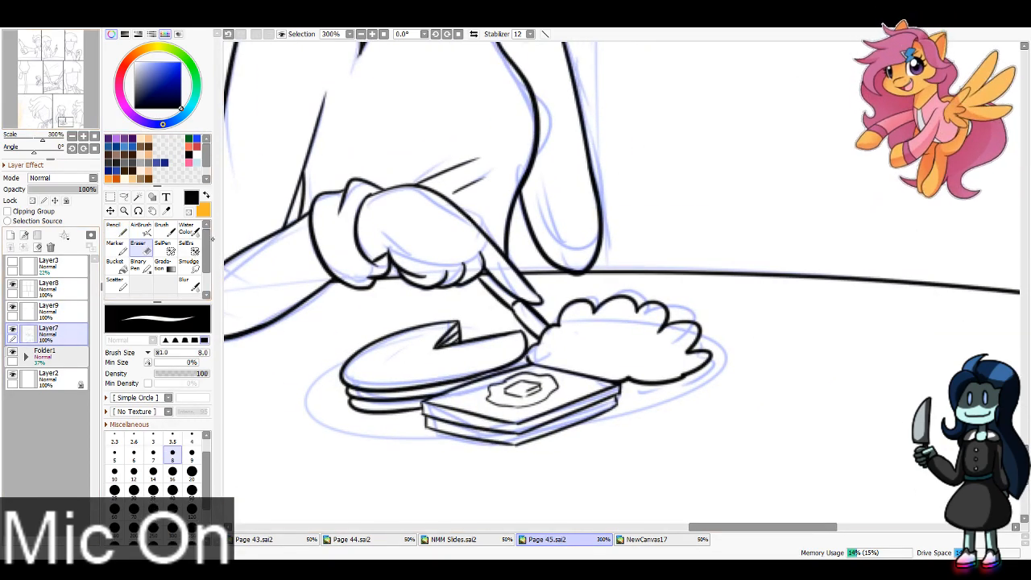
pyautogui.hotkey('ctrl', 'z')
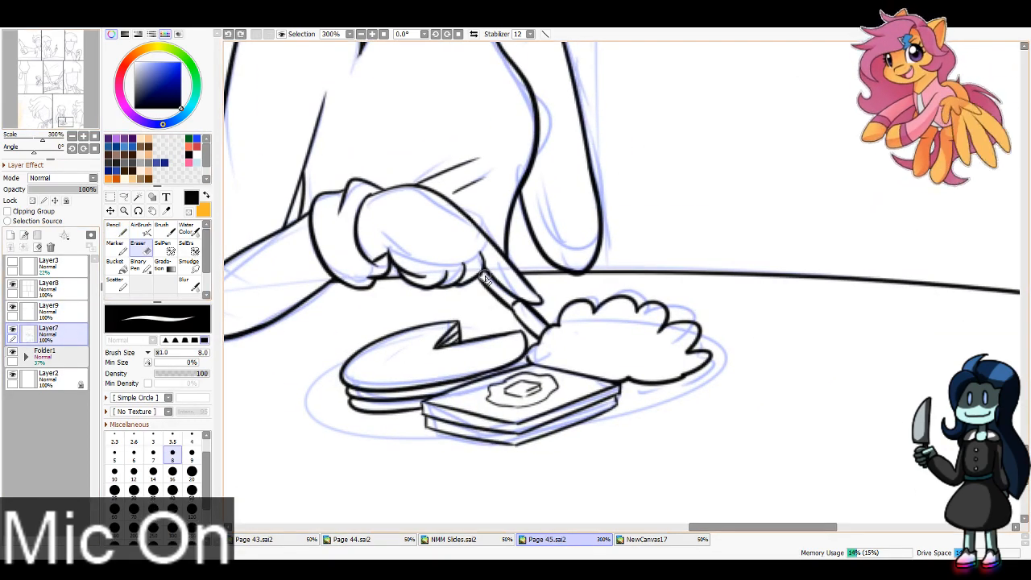
pyautogui.moveTo(485, 275); pyautogui.dragTo(486, 278)
pyautogui.click(48, 307)
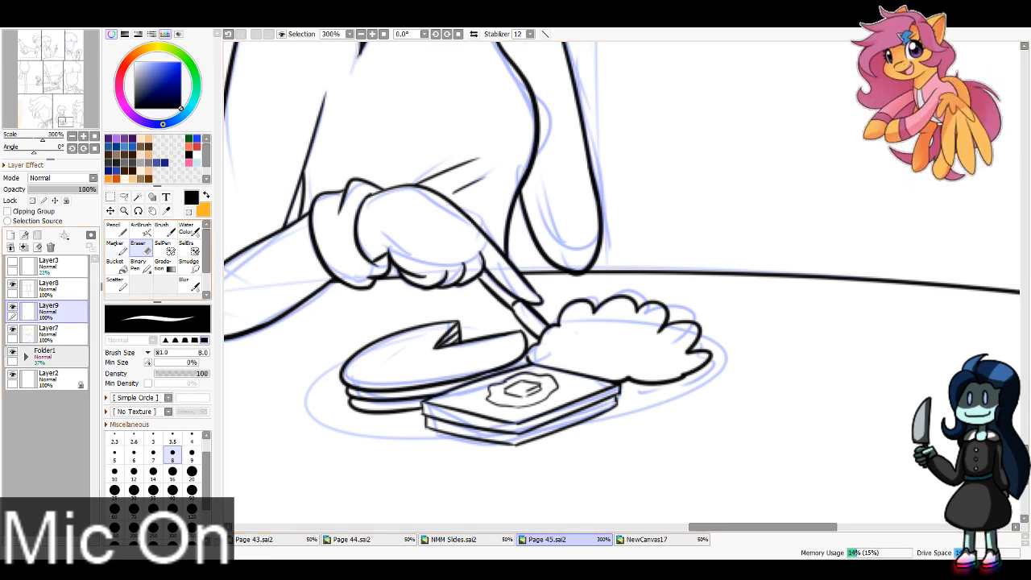
# Step: Ink the wavy syrup outline on top of the pancake stack with drips running down its front edge
pyautogui.click(114, 228)
pyautogui.moveTo(407, 333)
pyautogui.mouseDown()
pyautogui.moveTo(372, 343)
pyautogui.moveTo(349, 370)
pyautogui.moveTo(354, 408)
pyautogui.moveTo(357, 380)
pyautogui.moveTo(378, 377)
pyautogui.moveTo(389, 413)
pyautogui.moveTo(393, 382)
pyautogui.moveTo(416, 375)
pyautogui.moveTo(434, 389)
pyautogui.moveTo(458, 368)
pyautogui.moveTo(508, 368)
pyautogui.moveTo(502, 357)
pyautogui.moveTo(529, 342)
pyautogui.mouseUp()
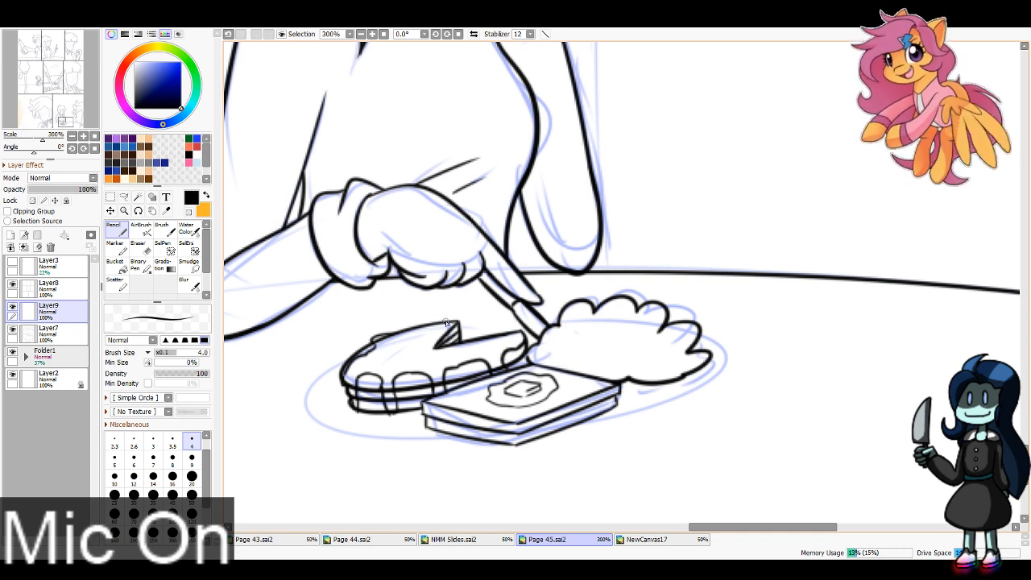
pyautogui.moveTo(390, 341)
pyautogui.mouseDown()
pyautogui.moveTo(419, 338)
pyautogui.moveTo(427, 325)
pyautogui.moveTo(437, 332)
pyautogui.mouseUp()
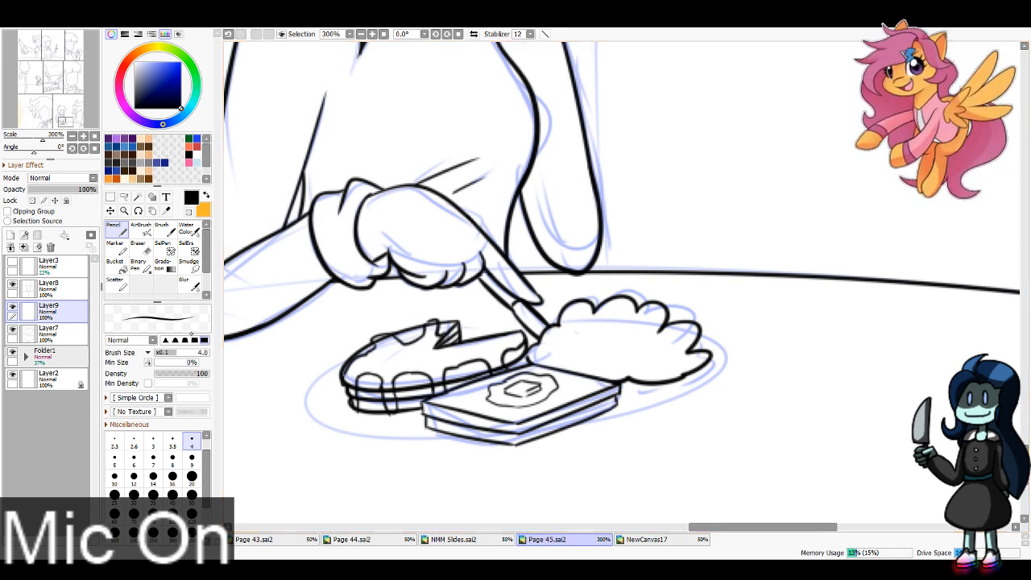
# Step: Erase the pancake edge lines that run through the syrup drips
pyautogui.click(49, 329)
pyautogui.click(138, 244)
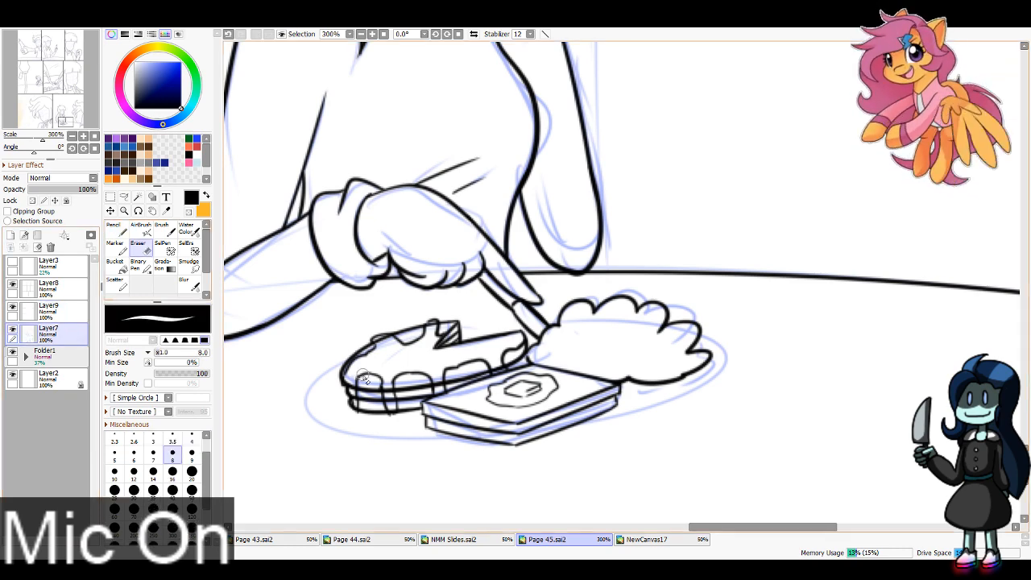
pyautogui.moveTo(383, 348); pyautogui.dragTo(385, 343)
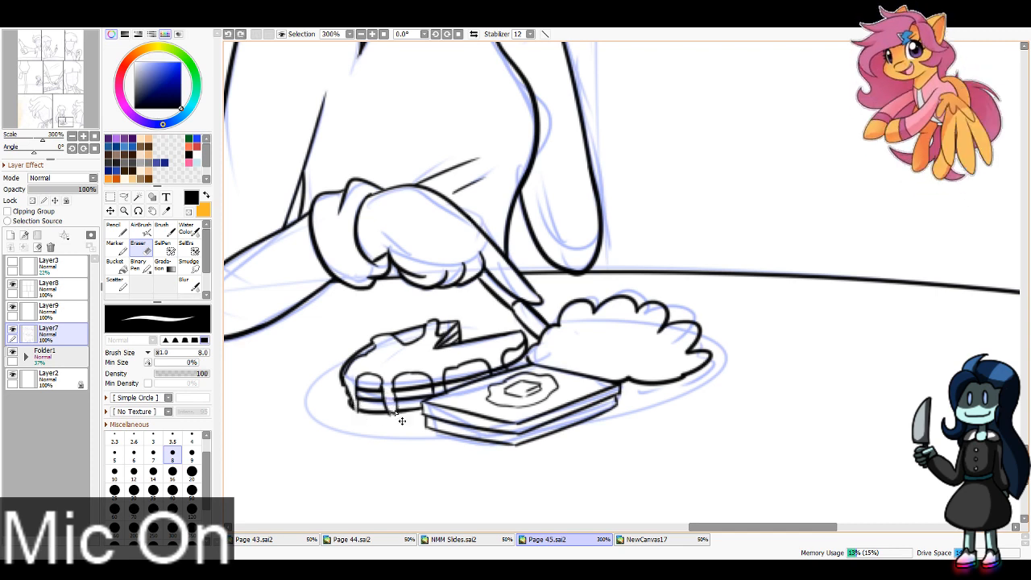
pyautogui.moveTo(440, 375)
pyautogui.mouseDown()
pyautogui.moveTo(440, 393)
pyautogui.moveTo(440, 380)
pyautogui.mouseUp()
pyautogui.hotkey('ctrl', 'z')
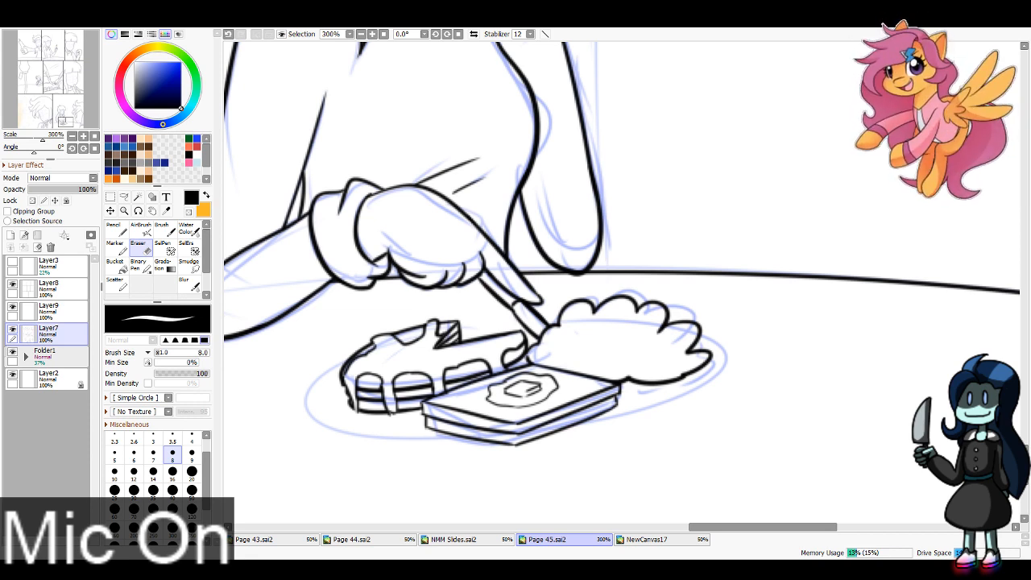
# Step: Ink the oval outer rim of the plate around the pancakes, bread and mound on Layer9
pyautogui.click(361, 34)
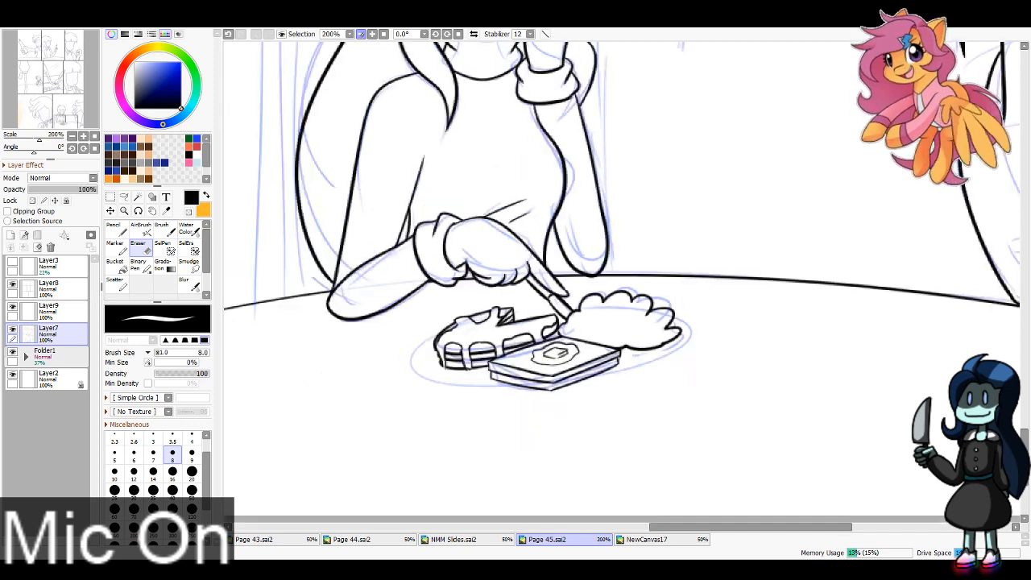
pyautogui.click(361, 34)
pyautogui.click(361, 33)
pyautogui.click(361, 33)
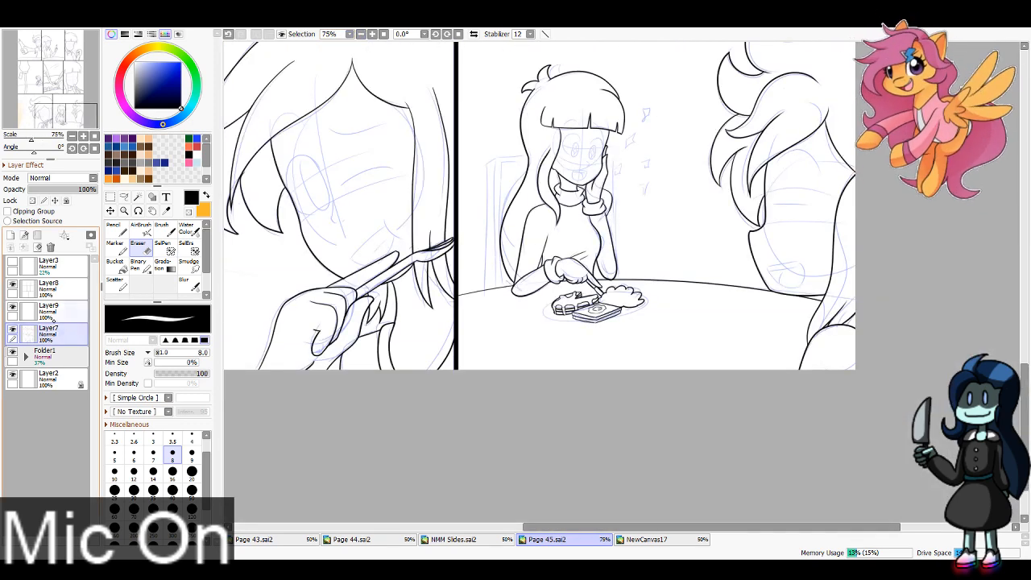
pyautogui.click(69, 311)
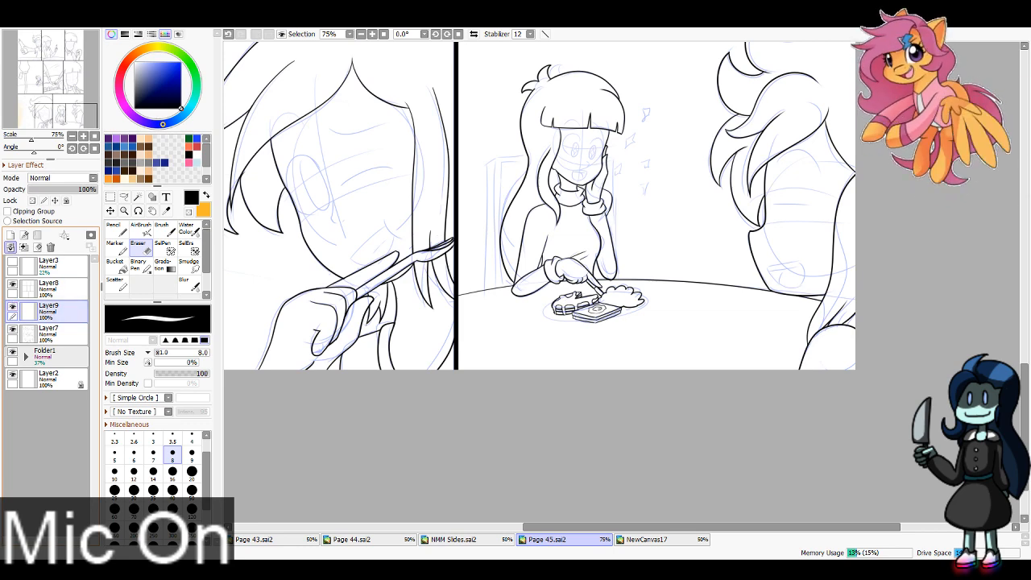
pyautogui.scroll(3, 618, 280)
pyautogui.click(117, 230)
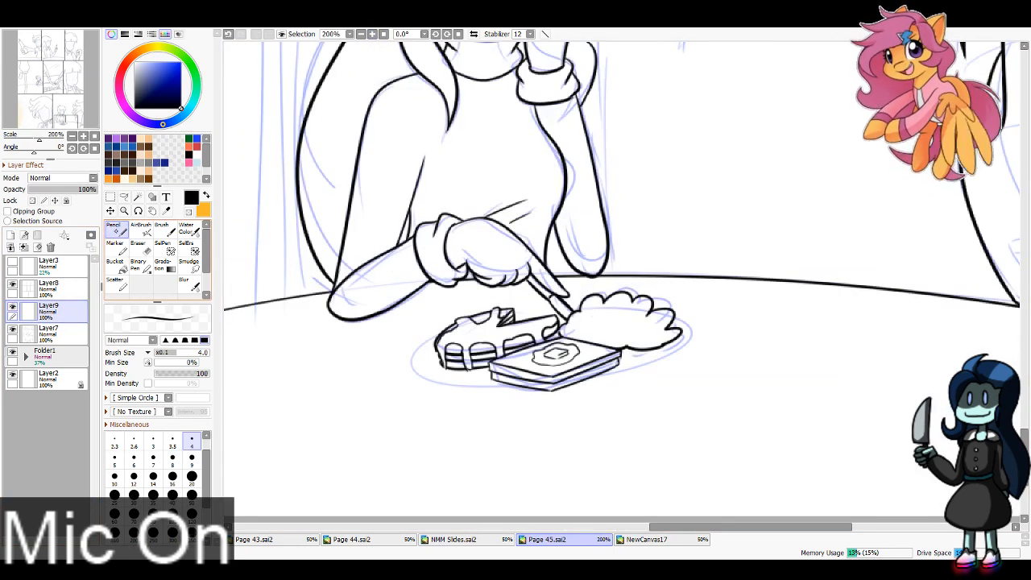
pyautogui.moveTo(497, 324)
pyautogui.mouseDown()
pyautogui.moveTo(673, 312)
pyautogui.moveTo(687, 332)
pyautogui.moveTo(561, 379)
pyautogui.mouseUp()
pyautogui.hotkey('ctrl', 'z')
pyautogui.hotkey('ctrl', 'z')
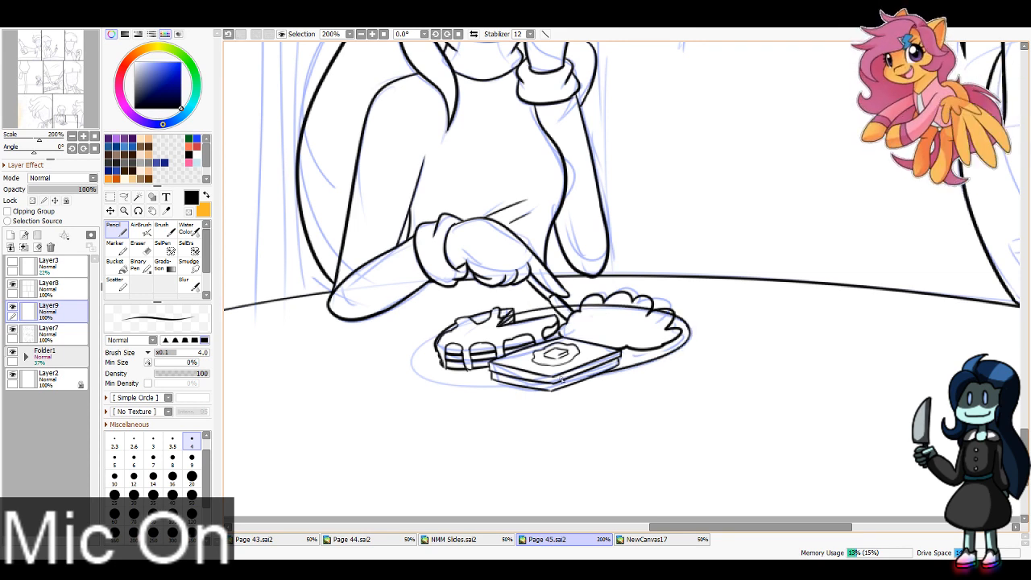
pyautogui.moveTo(445, 334)
pyautogui.mouseDown()
pyautogui.moveTo(481, 379)
pyautogui.moveTo(616, 379)
pyautogui.mouseUp()
pyautogui.hotkey('ctrl', 'z')
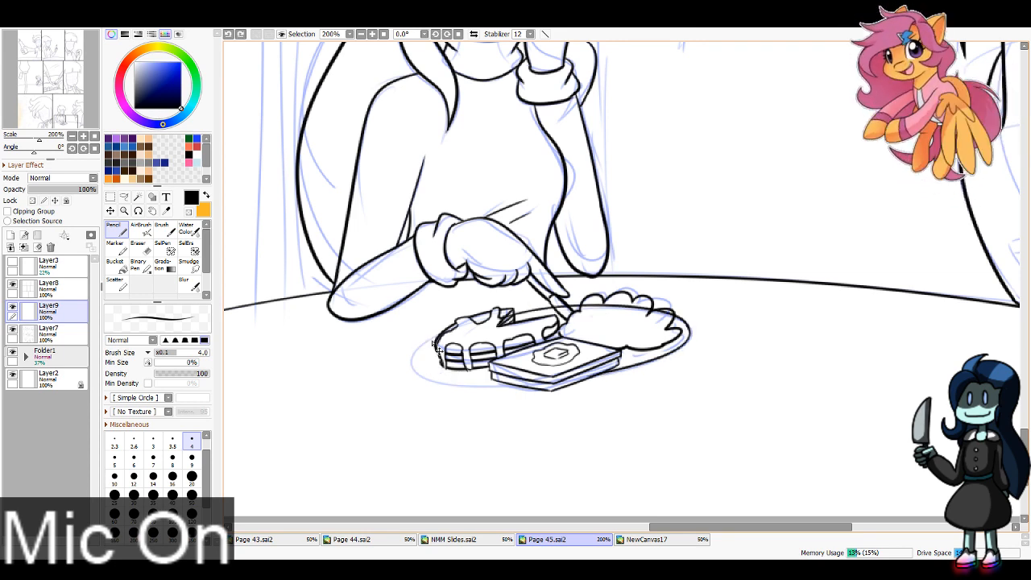
pyautogui.moveTo(453, 332)
pyautogui.mouseDown()
pyautogui.moveTo(412, 360)
pyautogui.moveTo(571, 373)
pyautogui.mouseUp()
pyautogui.hotkey('ctrl', 'z')
pyautogui.moveTo(451, 332); pyautogui.dragTo(626, 373)
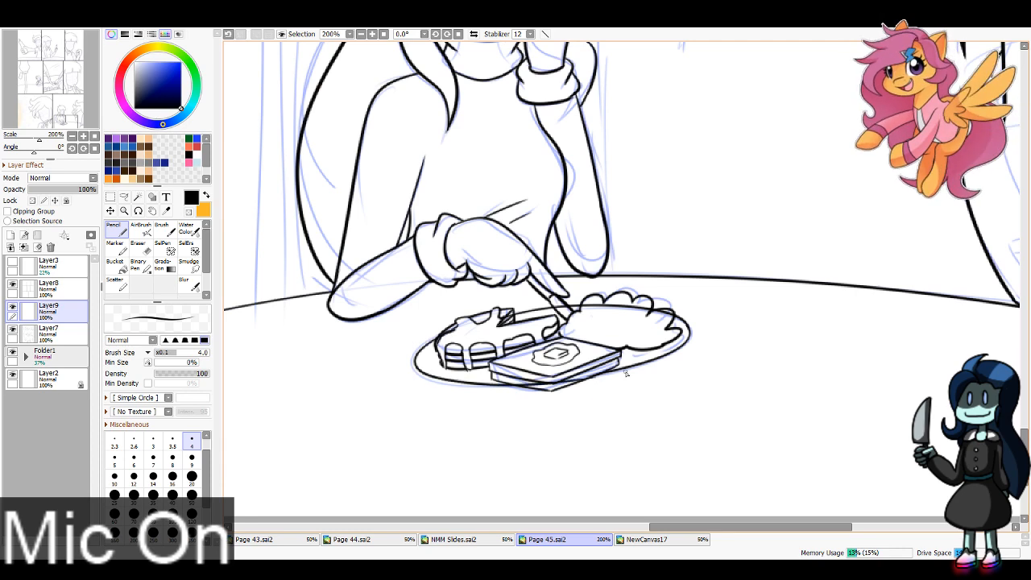
# Step: Ink the inner rim line of the plate, following the outer rim around the food
pyautogui.moveTo(441, 347)
pyautogui.mouseDown()
pyautogui.moveTo(479, 375)
pyautogui.moveTo(557, 368)
pyautogui.mouseUp()
pyautogui.hotkey('ctrl', 'z')
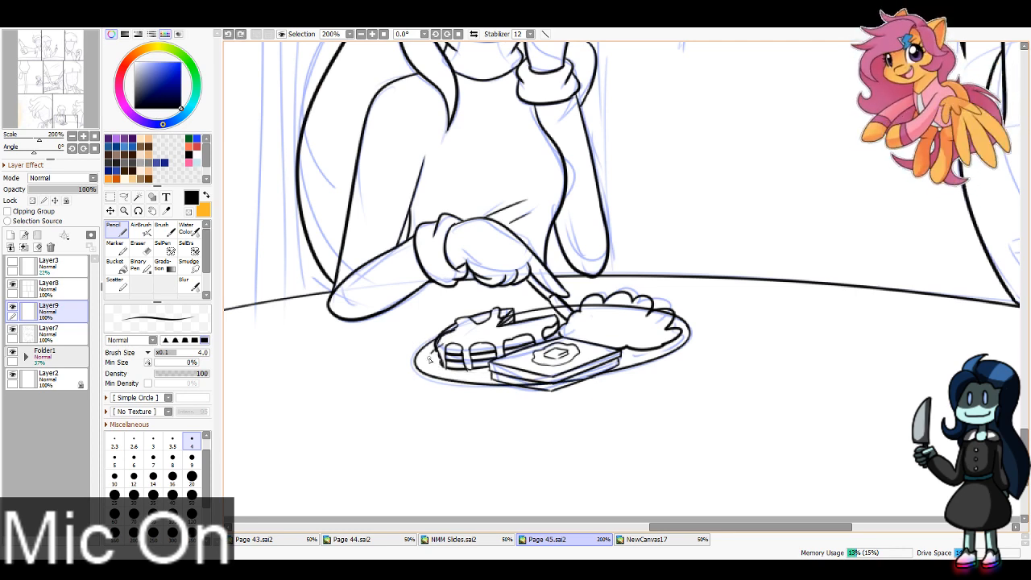
pyautogui.hotkey('ctrl', 'z')
pyautogui.moveTo(429, 360)
pyautogui.mouseDown()
pyautogui.moveTo(558, 368)
pyautogui.moveTo(449, 372)
pyautogui.moveTo(621, 366)
pyautogui.moveTo(621, 356)
pyautogui.moveTo(677, 333)
pyautogui.mouseUp()
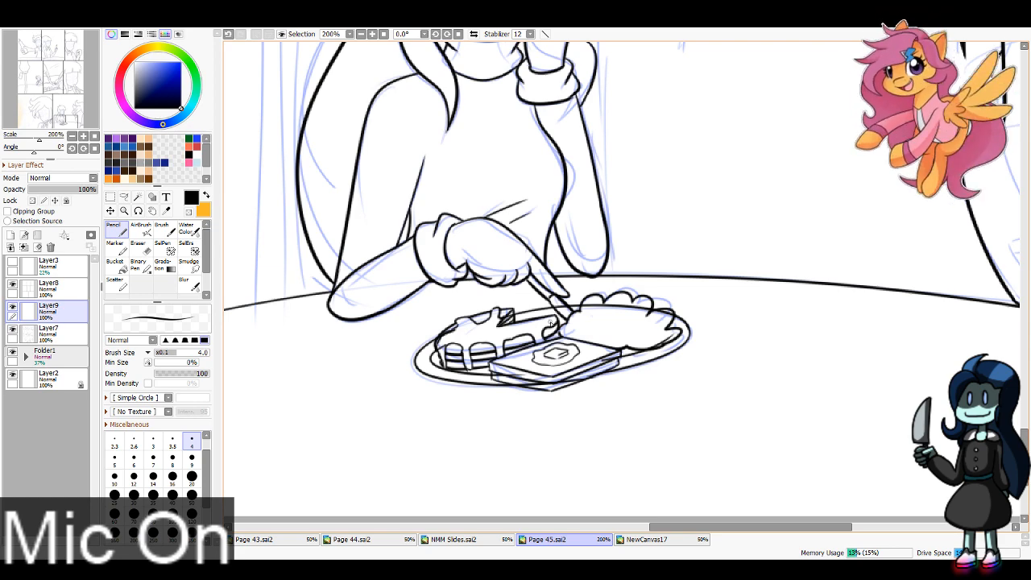
pyautogui.moveTo(551, 324); pyautogui.dragTo(593, 316)
# Step: Erase the plate rim lines that cross over the food mound and utensil
pyautogui.press('e')
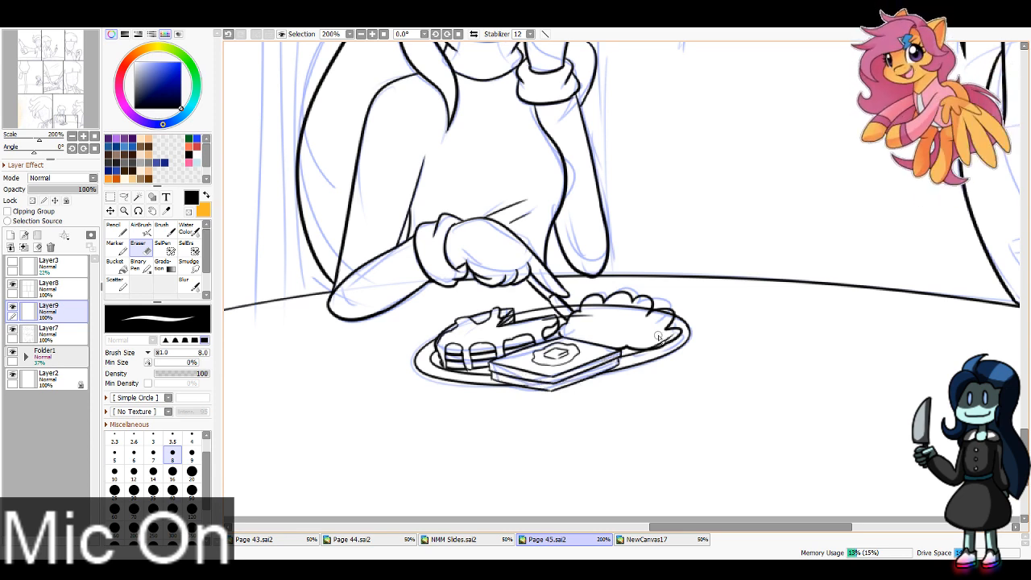
pyautogui.moveTo(668, 319)
pyautogui.mouseDown()
pyautogui.moveTo(648, 310)
pyautogui.moveTo(587, 304)
pyautogui.moveTo(556, 326)
pyautogui.mouseUp()
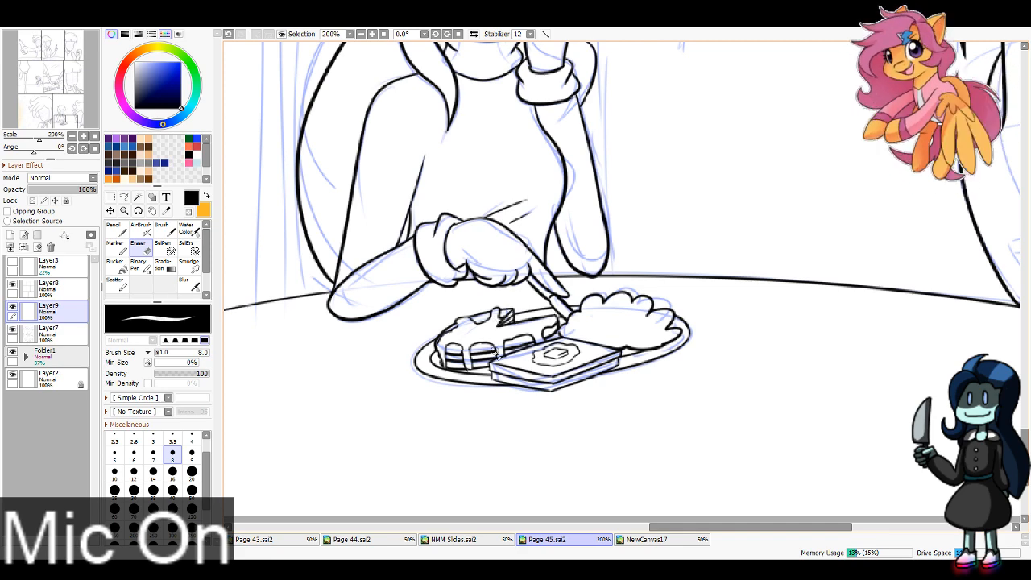
pyautogui.click(361, 34)
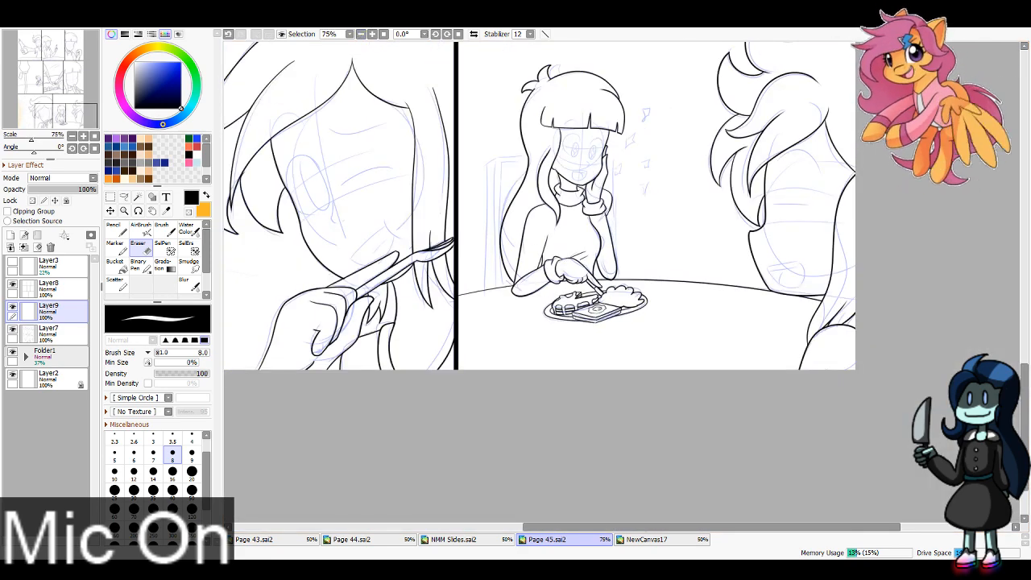
# Step: Ink the curved upper edge of the pancake on the plate at the lower right corner of the page's first panel
pyautogui.moveTo(39, 117); pyautogui.dragTo(65, 53)
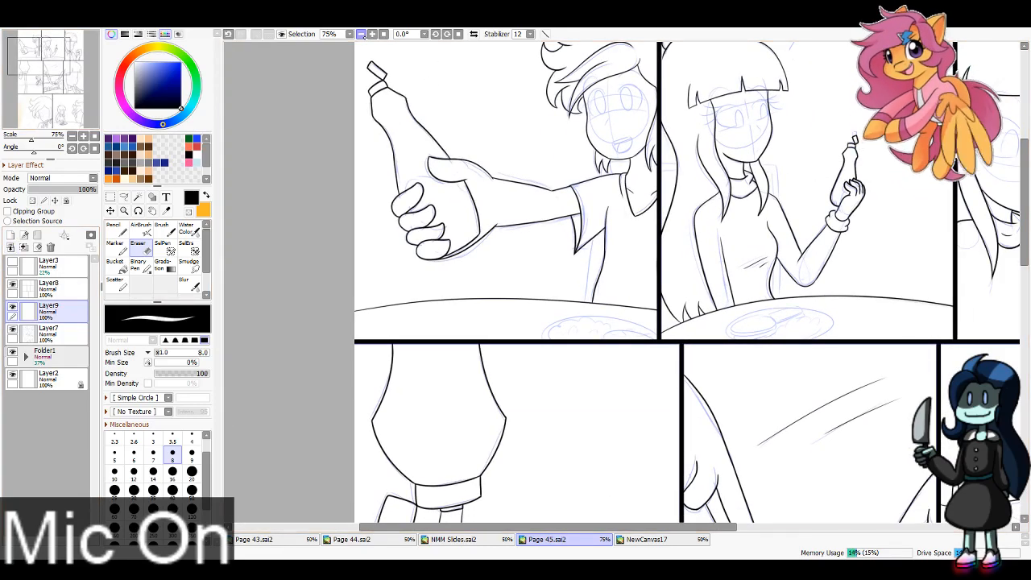
pyautogui.scroll(-1, 334, 51)
pyautogui.scroll(4, 331, 51)
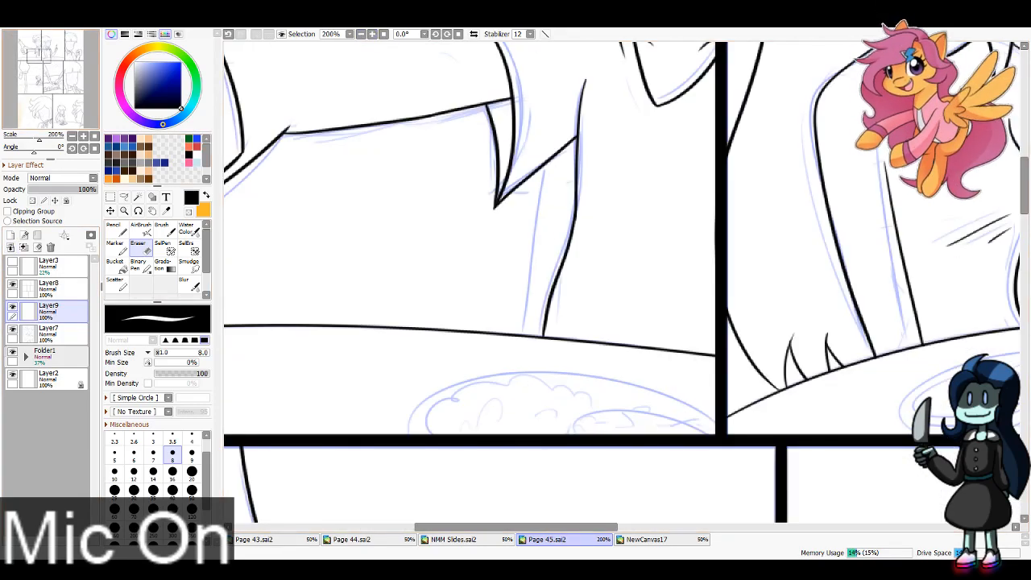
pyautogui.press('n')
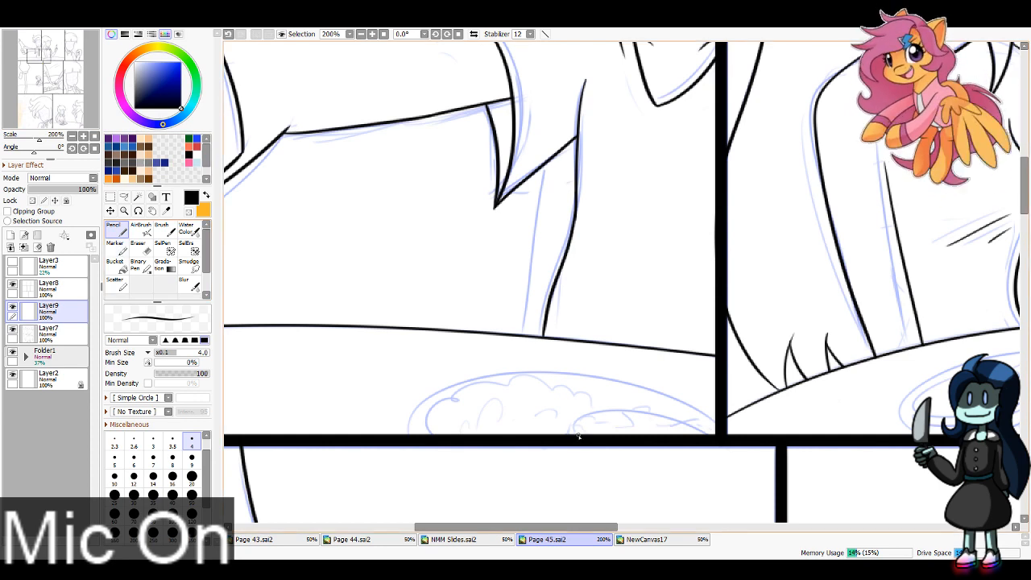
pyautogui.hotkey('ctrl', 'z')
pyautogui.moveTo(590, 422)
pyautogui.mouseDown()
pyautogui.moveTo(653, 413)
pyautogui.moveTo(733, 441)
pyautogui.mouseUp()
pyautogui.hotkey('ctrl', 'z')
pyautogui.moveTo(577, 436); pyautogui.dragTo(714, 430)
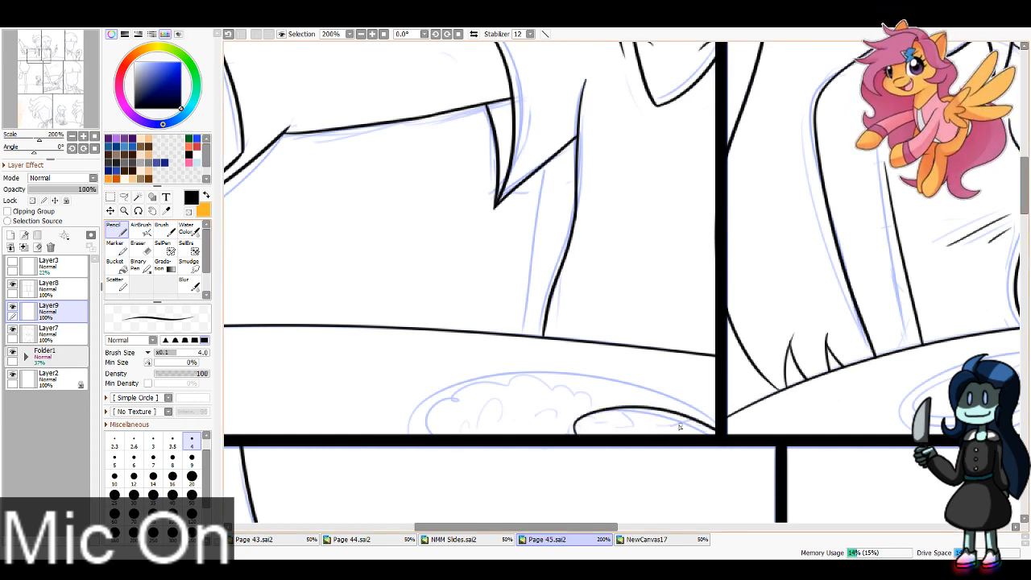
pyautogui.hotkey('ctrl', 'z')
pyautogui.moveTo(576, 437)
pyautogui.mouseDown()
pyautogui.moveTo(672, 416)
pyautogui.moveTo(702, 426)
pyautogui.mouseUp()
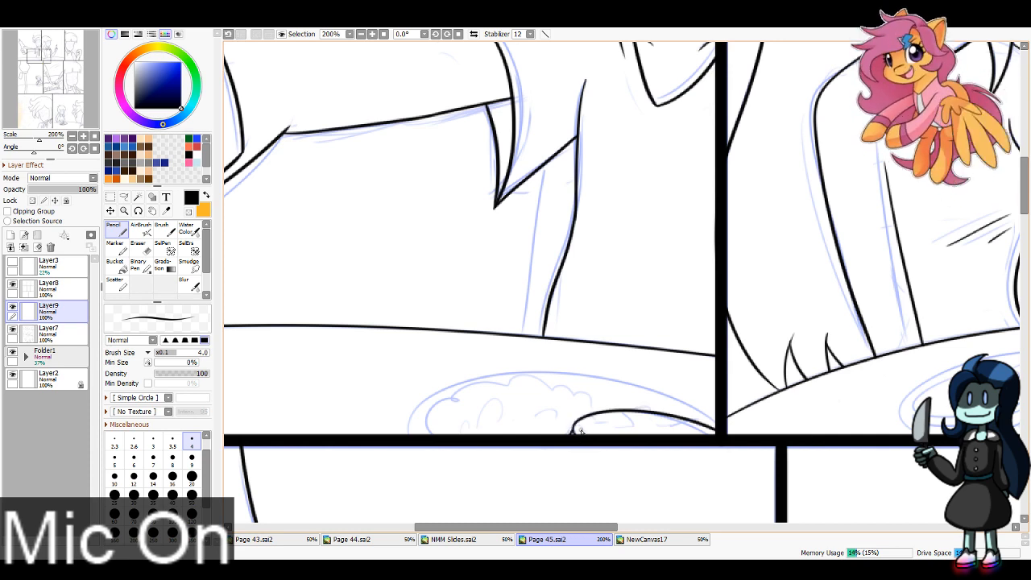
# Step: Ink the bumpy food mound and the syrup on the pancake in the first panel, erasing the pancake edge crossing the syrup
pyautogui.moveTo(594, 413)
pyautogui.mouseDown()
pyautogui.moveTo(516, 374)
pyautogui.moveTo(460, 397)
pyautogui.moveTo(433, 423)
pyautogui.moveTo(471, 437)
pyautogui.moveTo(524, 411)
pyautogui.mouseUp()
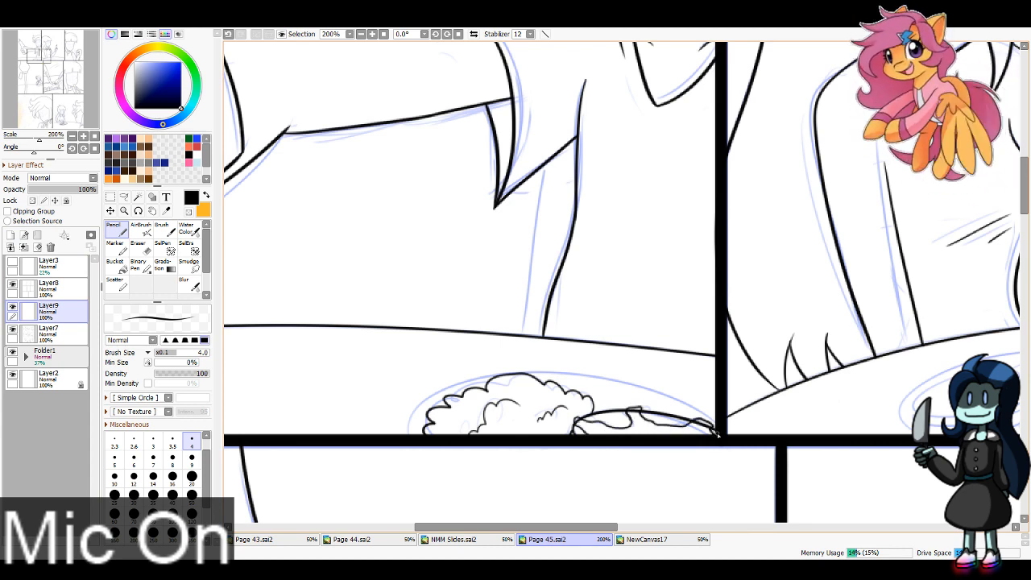
pyautogui.click(48, 330)
pyautogui.click(139, 246)
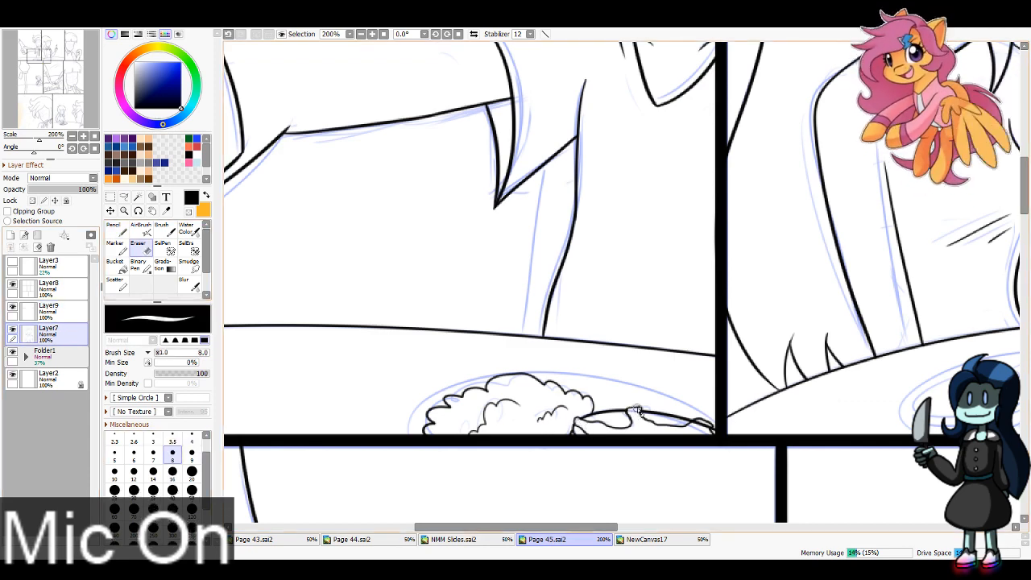
pyautogui.moveTo(638, 410); pyautogui.dragTo(711, 425)
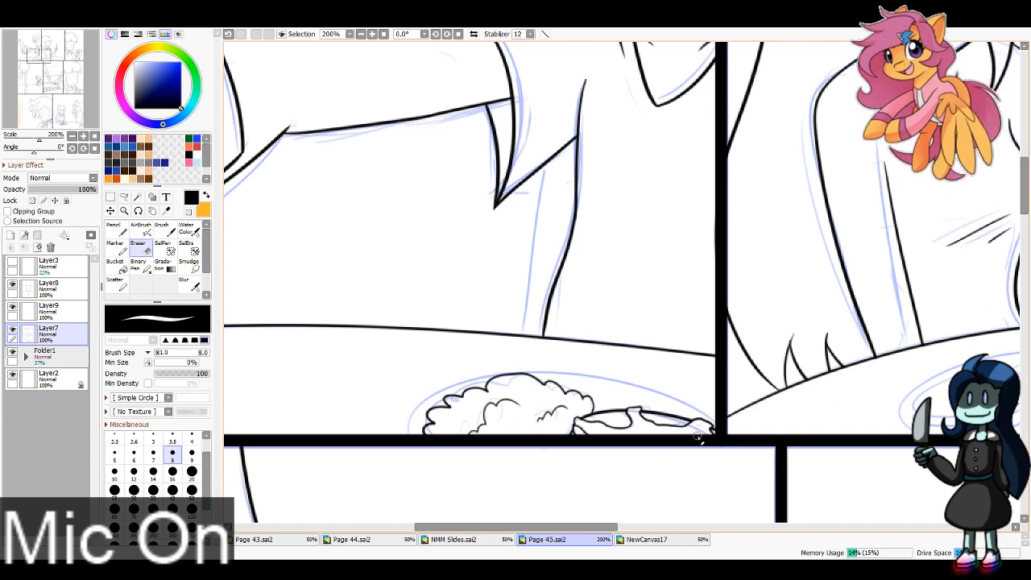
# Step: Ink the plate's curved outer rim around the food in the first panel on Layer9
pyautogui.click(80, 313)
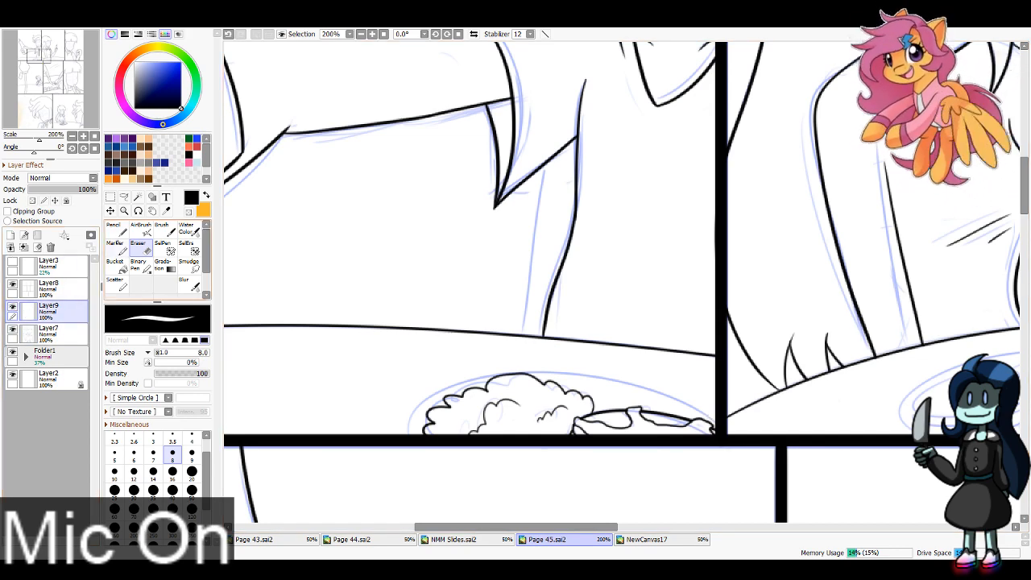
pyautogui.press('n')
pyautogui.moveTo(408, 432)
pyautogui.mouseDown()
pyautogui.moveTo(469, 388)
pyautogui.moveTo(753, 441)
pyautogui.mouseUp()
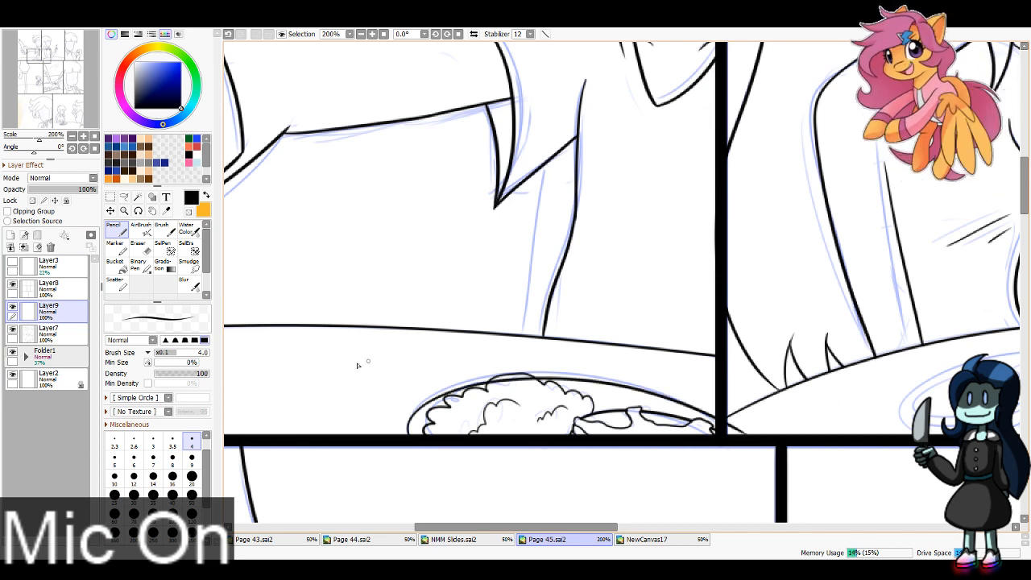
# Step: Erase the end of the plate rim line that overshoots the first panel's border
pyautogui.press('e')
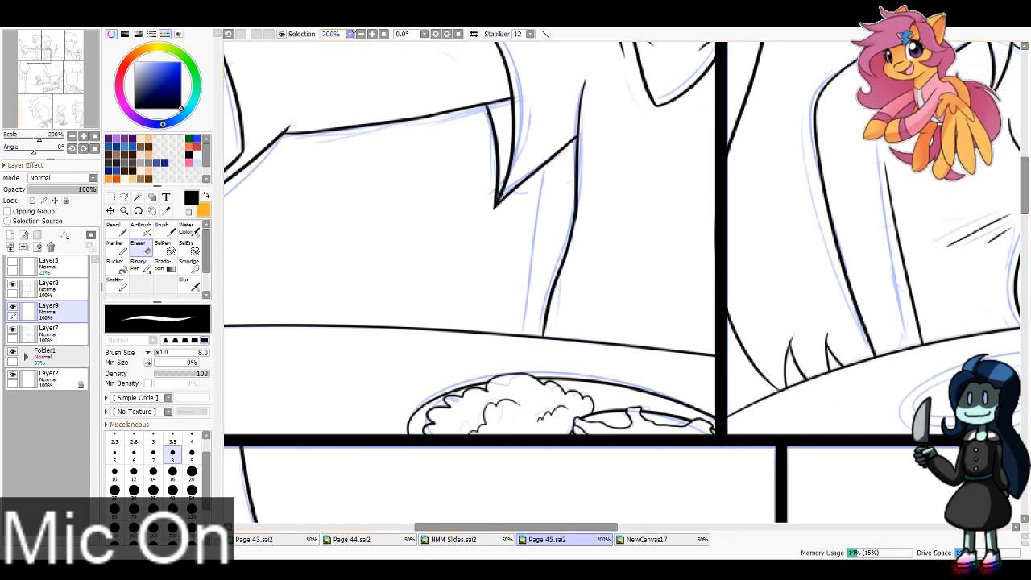
pyautogui.press('pagedown')
pyautogui.press('pagedown')
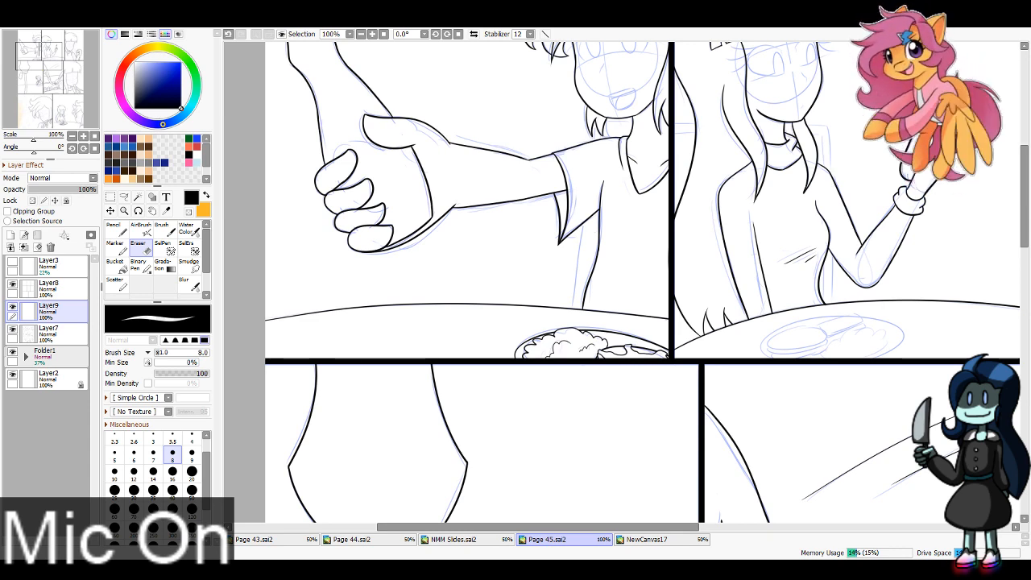
# Step: Ink the square toast slice with its thick side edges on the plate in the second panel, on Layer9
pyautogui.click(112, 235)
pyautogui.click(61, 334)
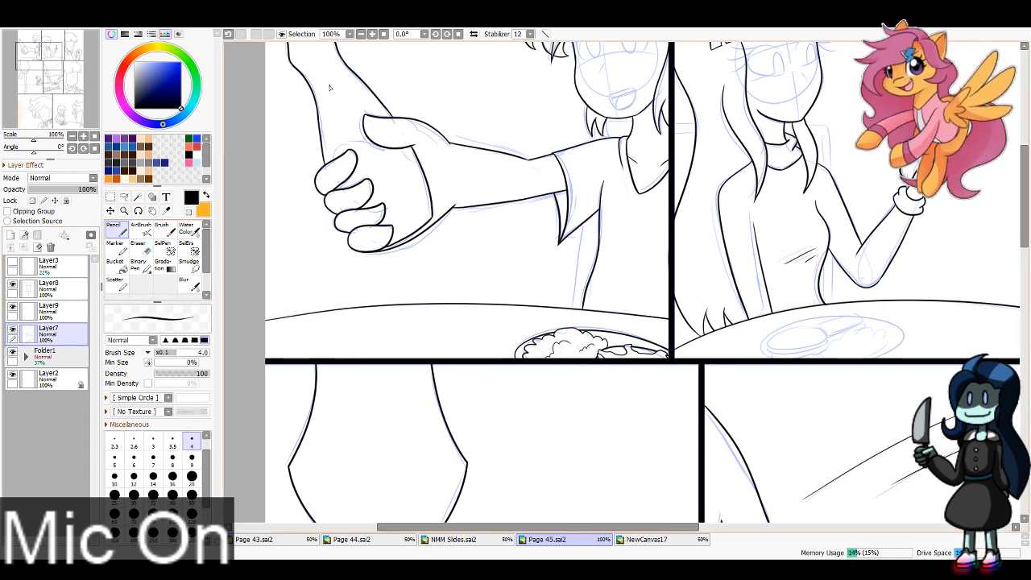
pyautogui.click(372, 34)
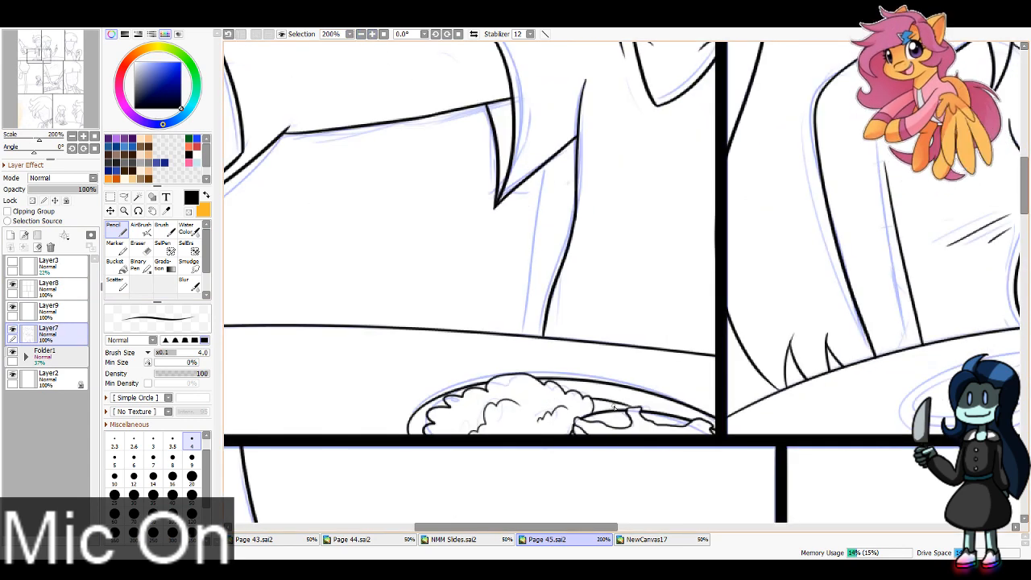
pyautogui.moveTo(43, 54); pyautogui.dragTo(57, 55)
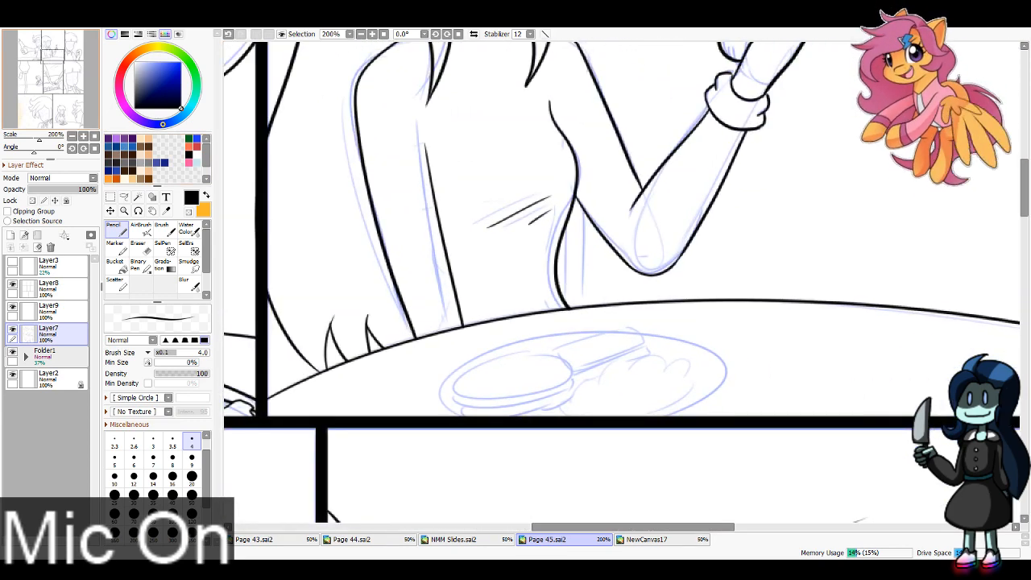
pyautogui.click(60, 312)
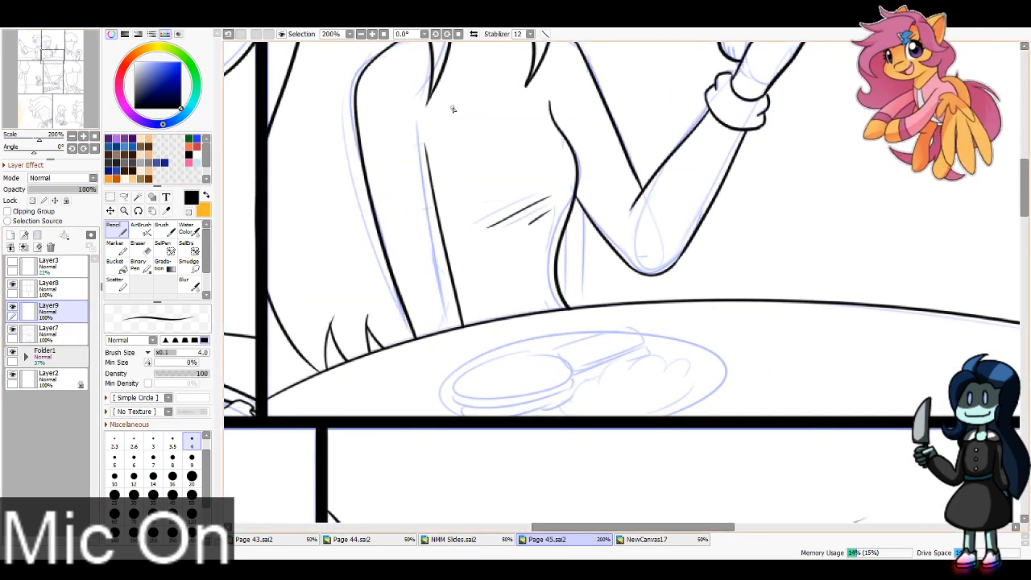
pyautogui.press('pageup')
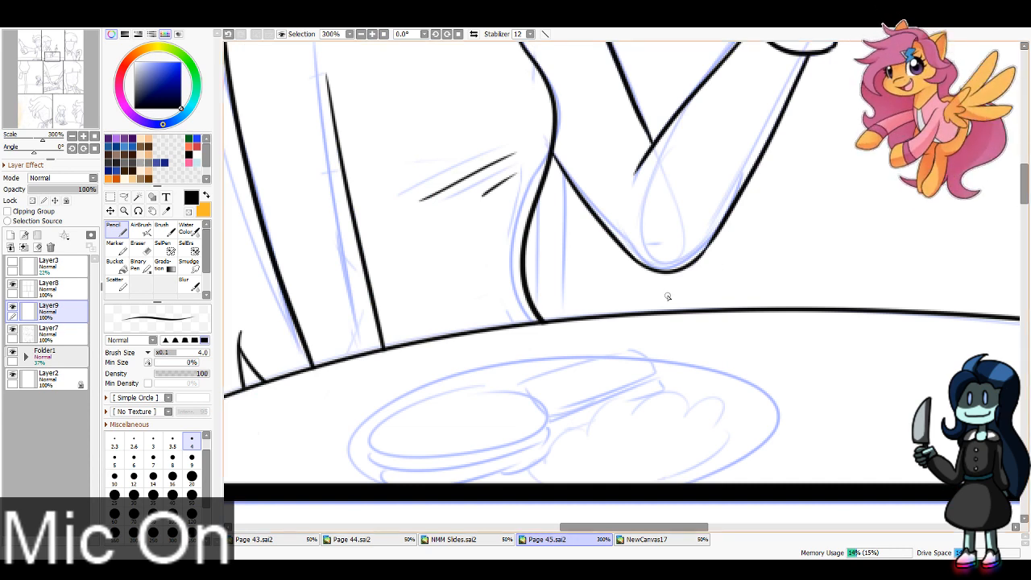
pyautogui.moveTo(492, 469)
pyautogui.mouseDown()
pyautogui.moveTo(527, 454)
pyautogui.moveTo(521, 485)
pyautogui.moveTo(572, 442)
pyautogui.moveTo(655, 412)
pyautogui.mouseUp()
pyautogui.hotkey('ctrl', 'z')
pyautogui.hotkey('ctrl', 'z')
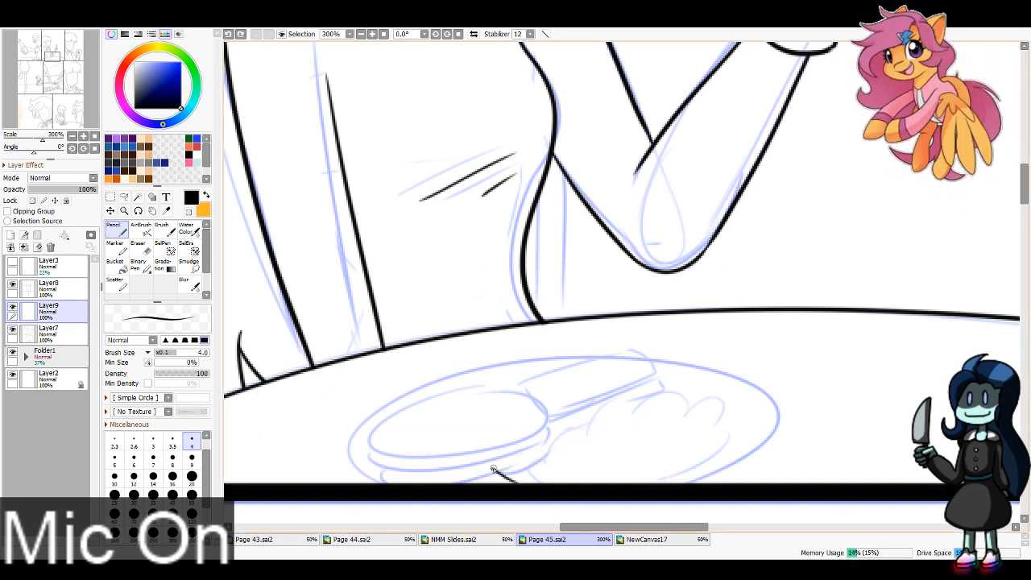
pyautogui.moveTo(493, 469)
pyautogui.mouseDown()
pyautogui.moveTo(627, 409)
pyautogui.moveTo(692, 439)
pyautogui.mouseUp()
pyautogui.hotkey('ctrl', 'z')
pyautogui.moveTo(625, 412)
pyautogui.mouseDown()
pyautogui.moveTo(712, 449)
pyautogui.moveTo(638, 483)
pyautogui.mouseUp()
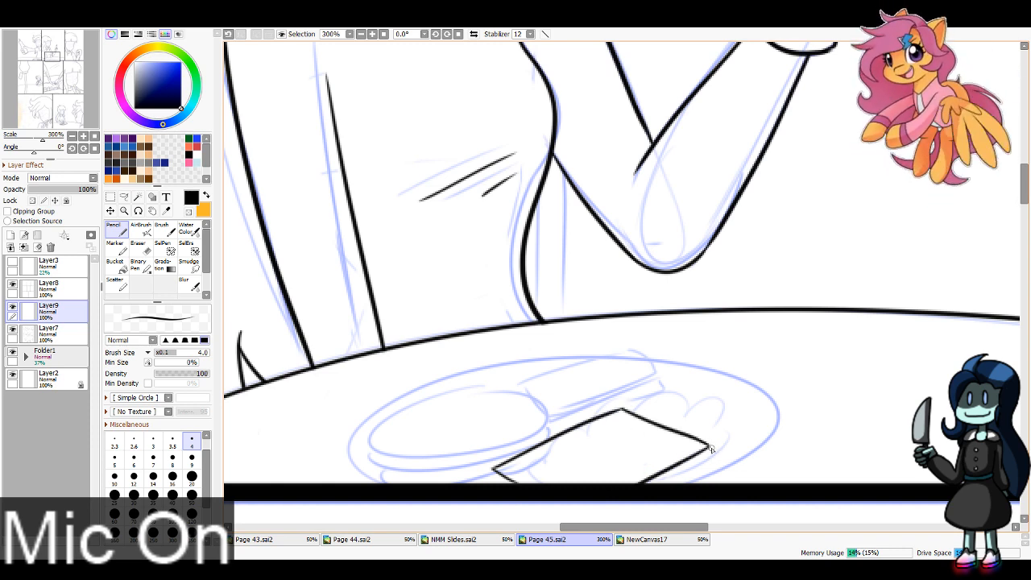
pyautogui.moveTo(710, 460); pyautogui.dragTo(651, 488)
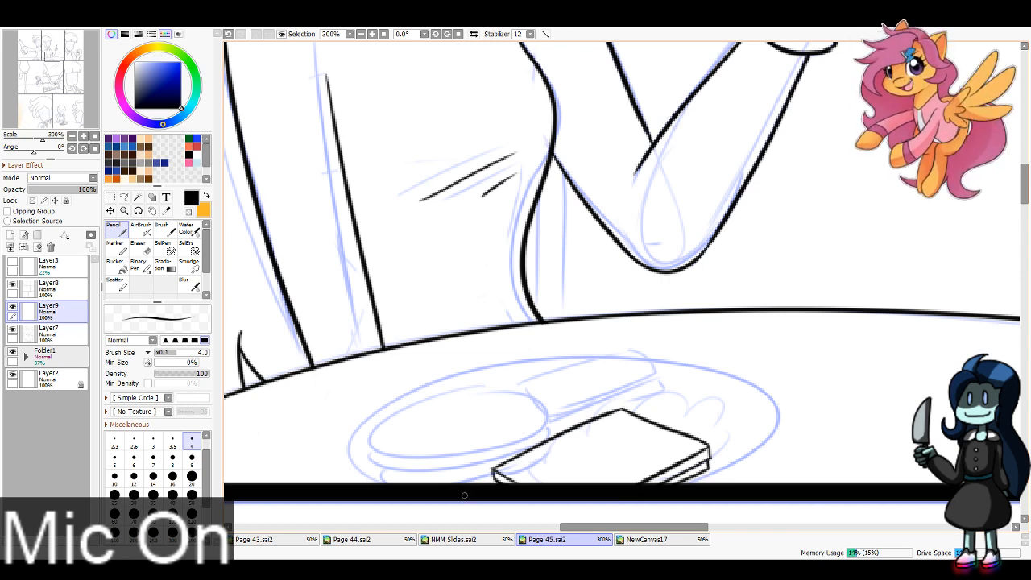
# Step: Ink a small square butter pat with a wavy melted puddle around it on top of the toast
pyautogui.moveTo(599, 448)
pyautogui.mouseDown()
pyautogui.moveTo(578, 461)
pyautogui.moveTo(583, 469)
pyautogui.moveTo(619, 455)
pyautogui.moveTo(577, 461)
pyautogui.moveTo(597, 469)
pyautogui.moveTo(619, 456)
pyautogui.moveTo(598, 445)
pyautogui.moveTo(564, 460)
pyautogui.moveTo(595, 483)
pyautogui.moveTo(639, 463)
pyautogui.moveTo(601, 433)
pyautogui.mouseUp()
pyautogui.hotkey('ctrl', 'z')
pyautogui.hotkey('ctrl', 'z')
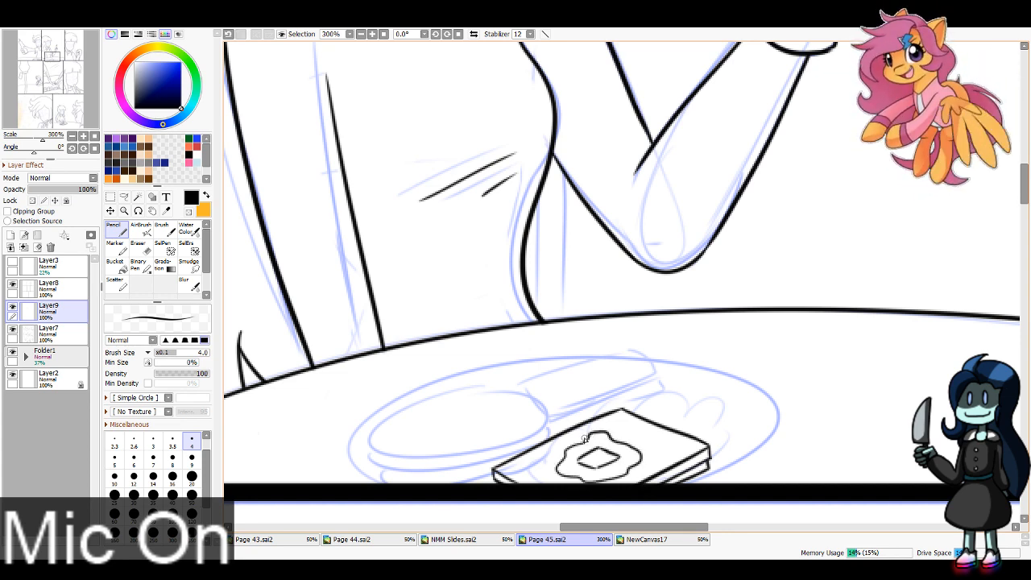
# Step: Ink the oval top of the pancake stack beside the toast and clean up its outline
pyautogui.moveTo(442, 385)
pyautogui.mouseDown()
pyautogui.moveTo(401, 400)
pyautogui.moveTo(447, 449)
pyautogui.moveTo(490, 378)
pyautogui.moveTo(380, 414)
pyautogui.moveTo(539, 423)
pyautogui.moveTo(391, 402)
pyautogui.moveTo(431, 453)
pyautogui.moveTo(451, 376)
pyautogui.moveTo(378, 424)
pyautogui.moveTo(539, 424)
pyautogui.moveTo(395, 407)
pyautogui.mouseUp()
pyautogui.hotkey('ctrl', 'z')
pyautogui.hotkey('ctrl', 'z')
pyautogui.hotkey('ctrl', 'z')
pyautogui.hotkey('ctrl', 'z')
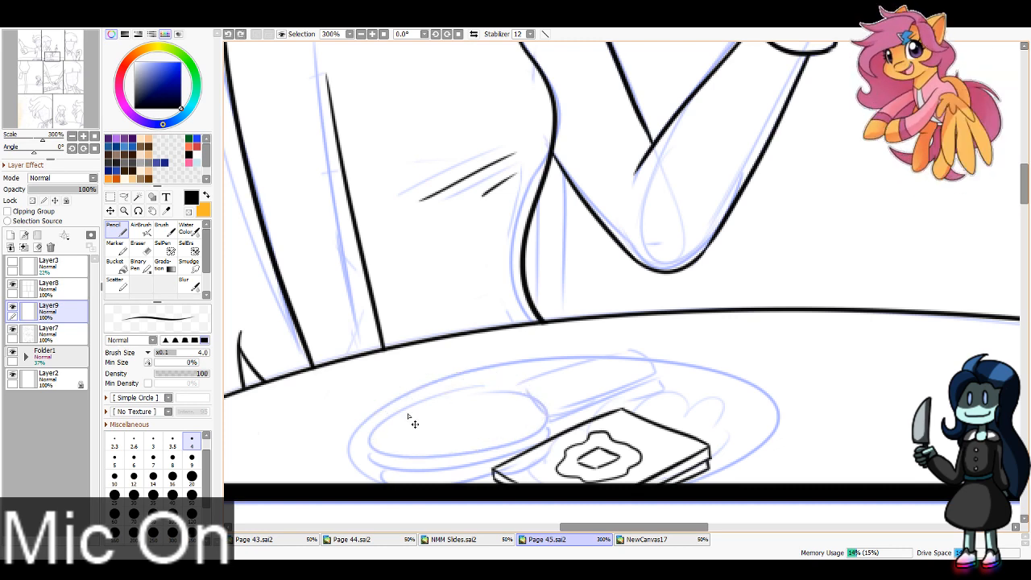
pyautogui.moveTo(451, 385)
pyautogui.mouseDown()
pyautogui.moveTo(384, 414)
pyautogui.moveTo(430, 390)
pyautogui.moveTo(523, 399)
pyautogui.moveTo(435, 383)
pyautogui.moveTo(371, 434)
pyautogui.moveTo(397, 411)
pyautogui.mouseUp()
pyautogui.hotkey('ctrl', 'z')
pyautogui.hotkey('ctrl', 'z')
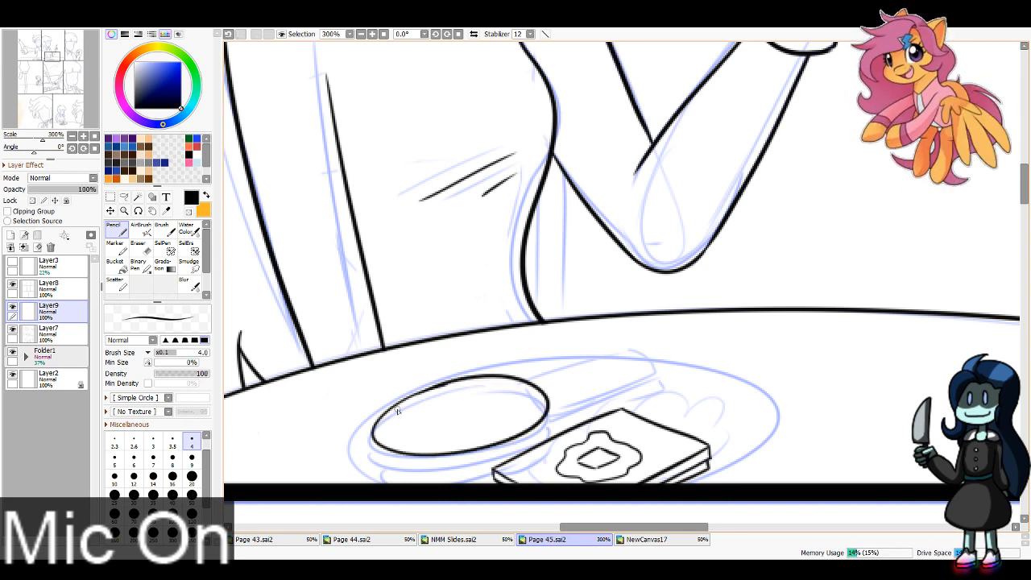
pyautogui.press('e')
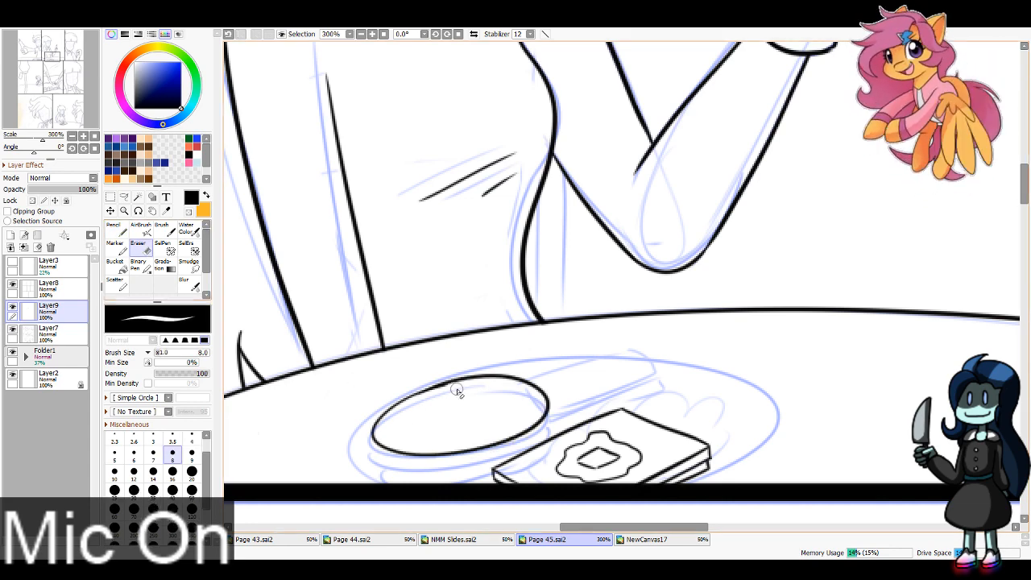
pyautogui.press('n')
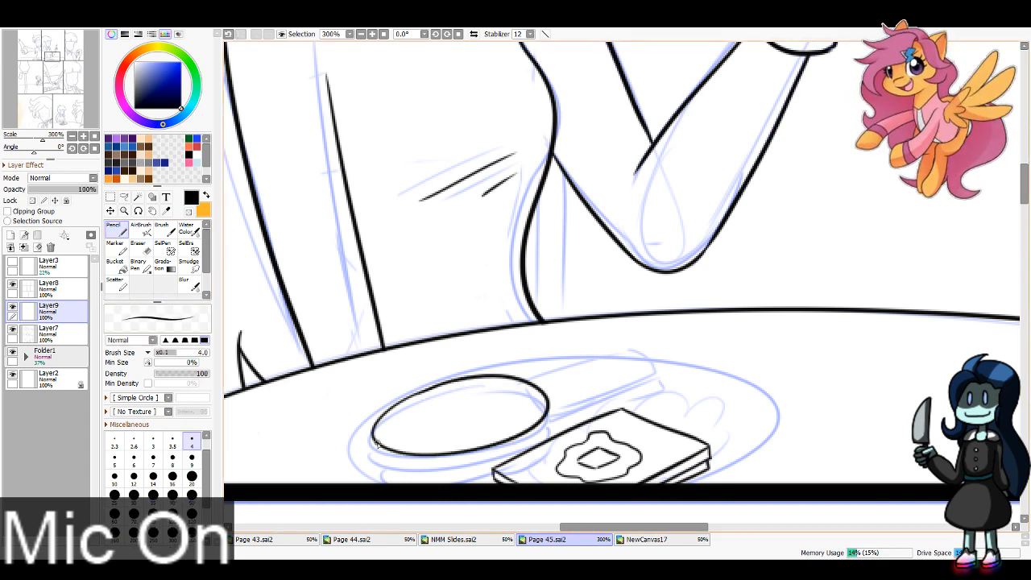
# Step: Ink the curved side edges of the stacked pancakes beneath the oval top, ending at the toast
pyautogui.moveTo(376, 446)
pyautogui.mouseDown()
pyautogui.moveTo(445, 468)
pyautogui.moveTo(504, 455)
pyautogui.moveTo(552, 423)
pyautogui.moveTo(490, 459)
pyautogui.mouseUp()
pyautogui.hotkey('ctrl', 'z')
pyautogui.hotkey('ctrl', 'z')
pyautogui.moveTo(548, 410)
pyautogui.mouseDown()
pyautogui.moveTo(531, 441)
pyautogui.moveTo(469, 460)
pyautogui.mouseUp()
pyautogui.hotkey('ctrl', 'z')
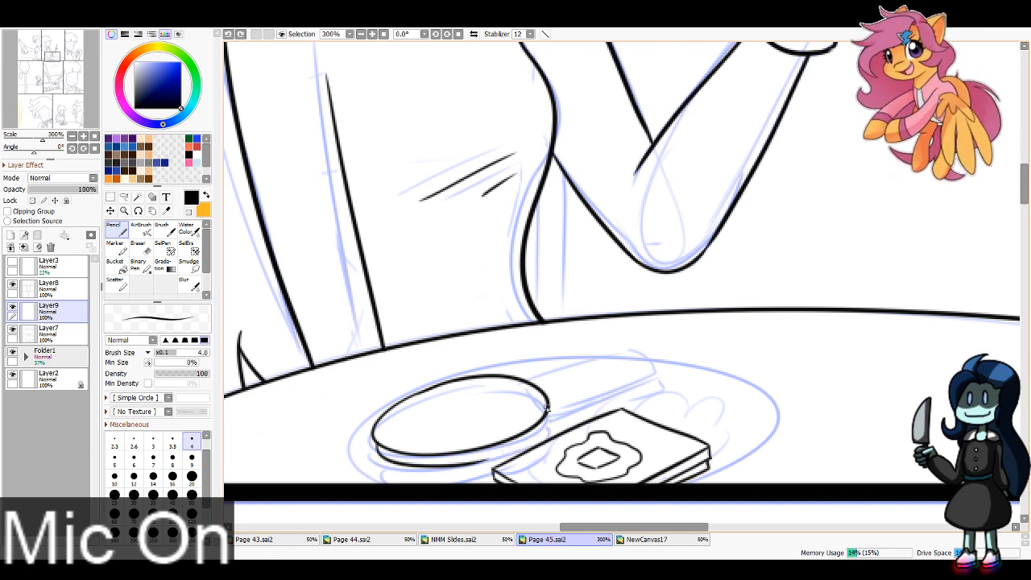
pyautogui.moveTo(547, 411)
pyautogui.mouseDown()
pyautogui.moveTo(451, 466)
pyautogui.moveTo(435, 485)
pyautogui.moveTo(494, 470)
pyautogui.mouseUp()
pyautogui.hotkey('ctrl', 'z')
pyautogui.moveTo(383, 471); pyautogui.dragTo(493, 472)
pyautogui.hotkey('ctrl', 'z')
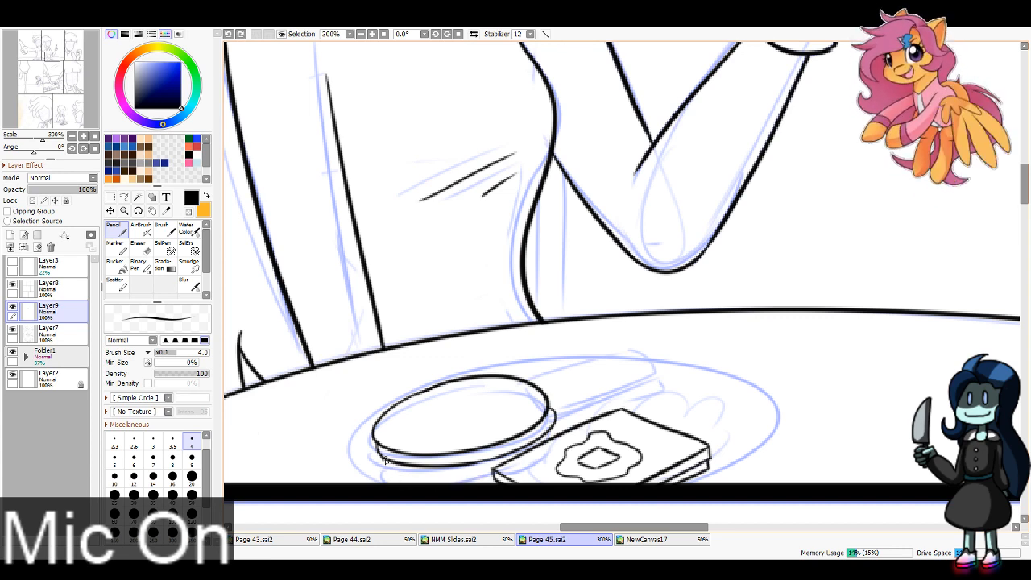
pyautogui.moveTo(383, 466)
pyautogui.mouseDown()
pyautogui.moveTo(439, 478)
pyautogui.moveTo(491, 472)
pyautogui.mouseUp()
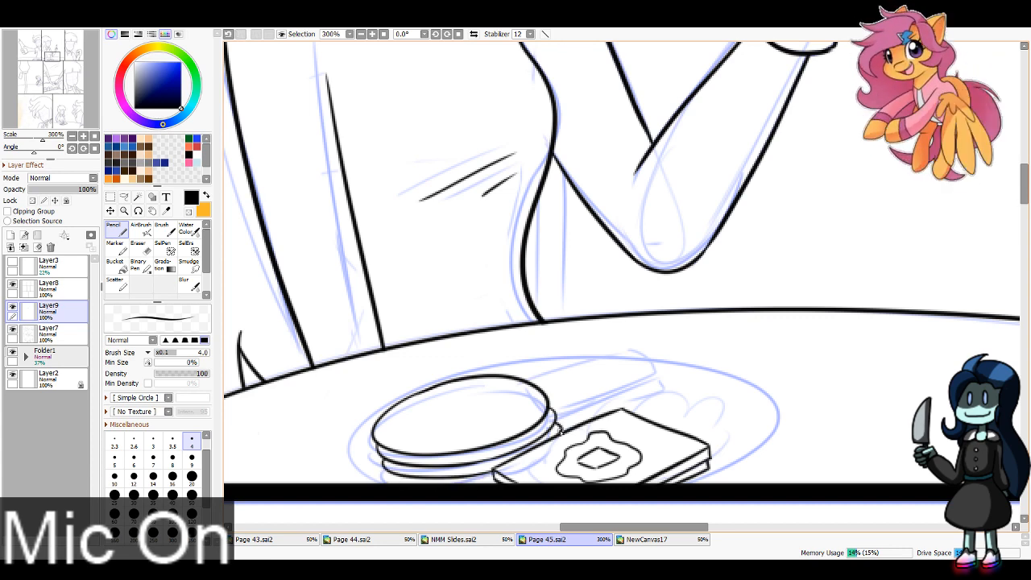
# Step: Ink the bumpy food mound behind the pancakes and toast, including its inner fold lines
pyautogui.moveTo(531, 379)
pyautogui.mouseDown()
pyautogui.moveTo(569, 343)
pyautogui.moveTo(615, 345)
pyautogui.moveTo(639, 357)
pyautogui.moveTo(638, 376)
pyautogui.moveTo(695, 398)
pyautogui.moveTo(702, 443)
pyautogui.mouseUp()
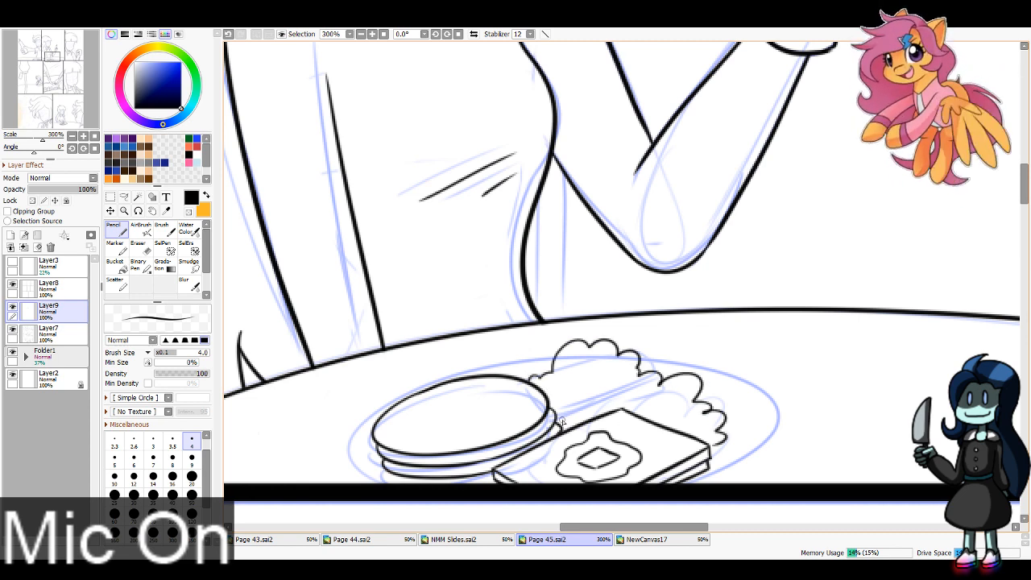
pyautogui.moveTo(564, 391)
pyautogui.mouseDown()
pyautogui.moveTo(603, 386)
pyautogui.moveTo(683, 416)
pyautogui.mouseUp()
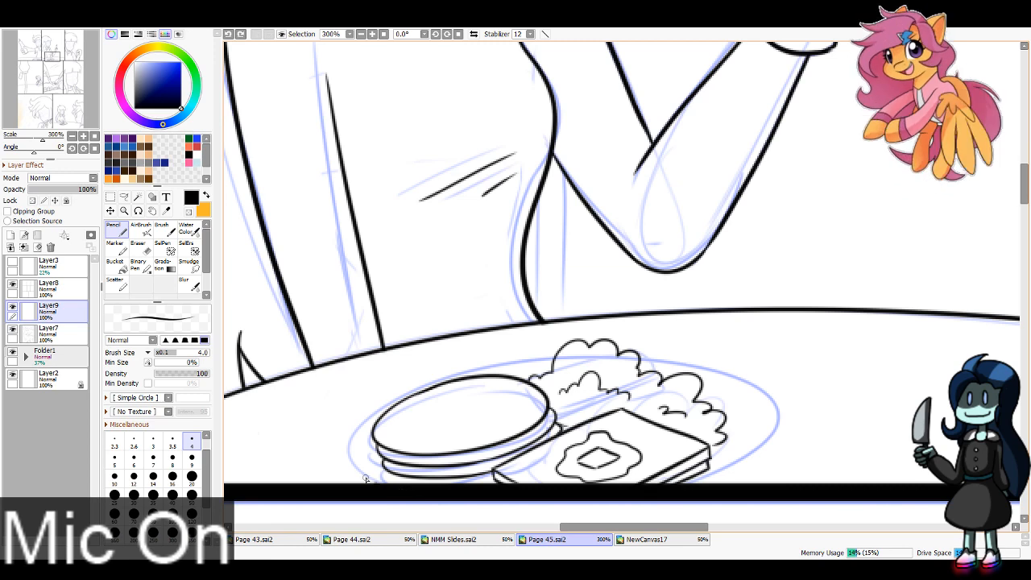
# Step: Ink the plate's oval outer rim and its inner rim line around the food in the second panel
pyautogui.moveTo(365, 478)
pyautogui.mouseDown()
pyautogui.moveTo(454, 378)
pyautogui.moveTo(771, 423)
pyautogui.moveTo(550, 490)
pyautogui.mouseUp()
pyautogui.hotkey('ctrl', 'z')
pyautogui.moveTo(386, 483)
pyautogui.mouseDown()
pyautogui.moveTo(764, 410)
pyautogui.moveTo(577, 487)
pyautogui.mouseUp()
pyautogui.moveTo(380, 426)
pyautogui.mouseDown()
pyautogui.moveTo(494, 480)
pyautogui.moveTo(524, 464)
pyautogui.mouseUp()
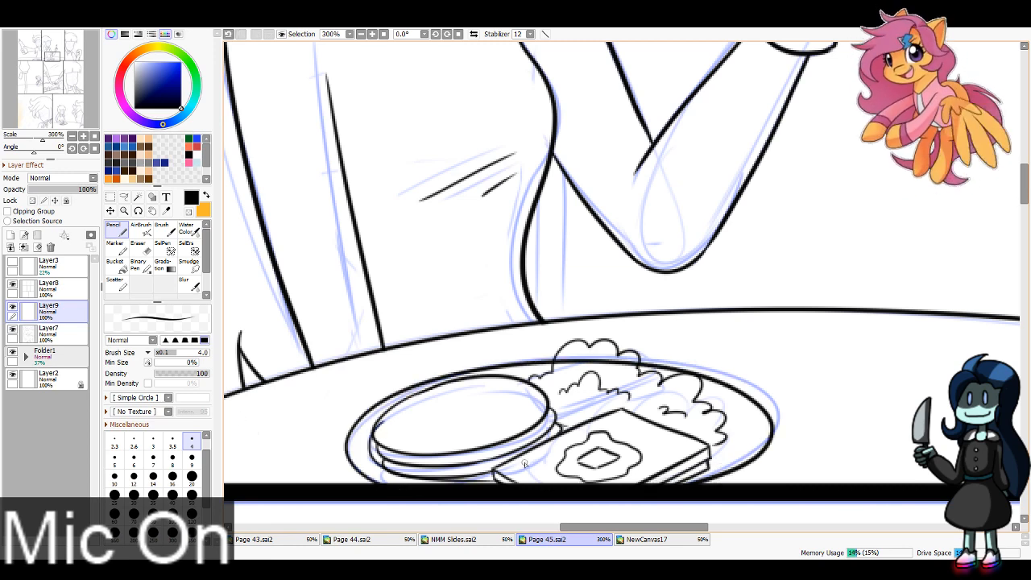
pyautogui.moveTo(687, 393); pyautogui.dragTo(596, 473)
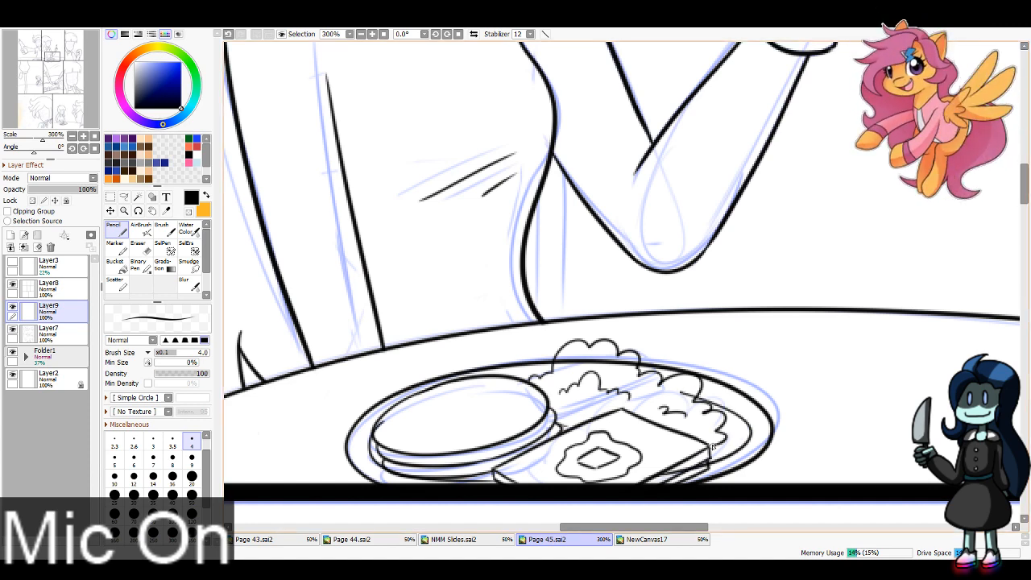
# Step: Erase the plate rim lines that cross over the pancake stack and toast
pyautogui.press('e')
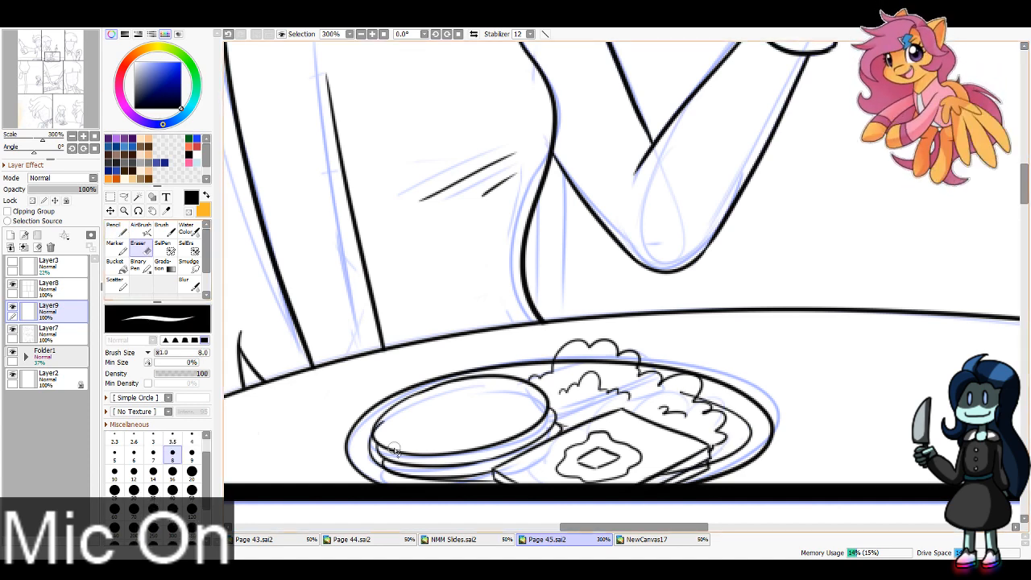
pyautogui.moveTo(392, 463); pyautogui.dragTo(438, 473)
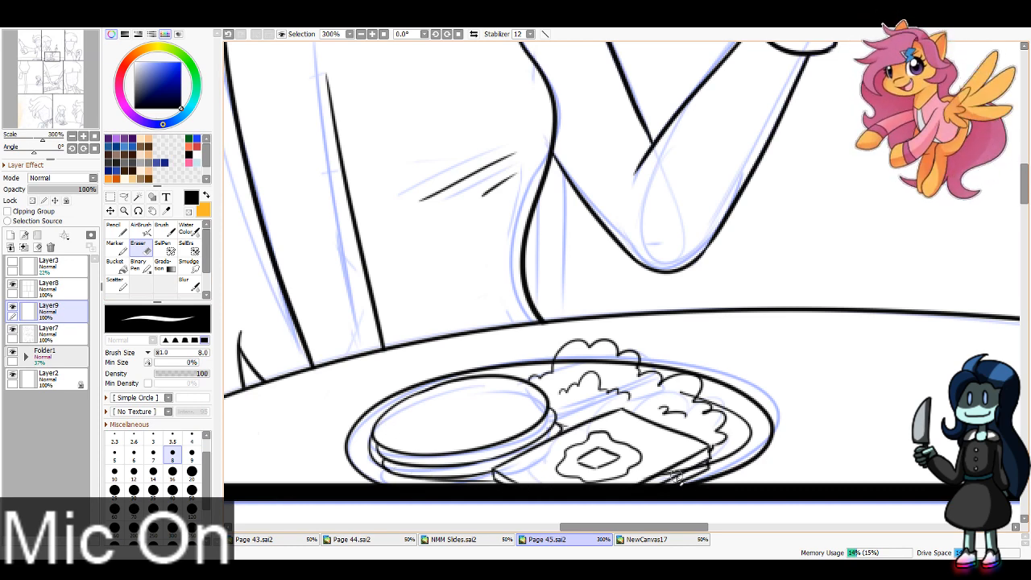
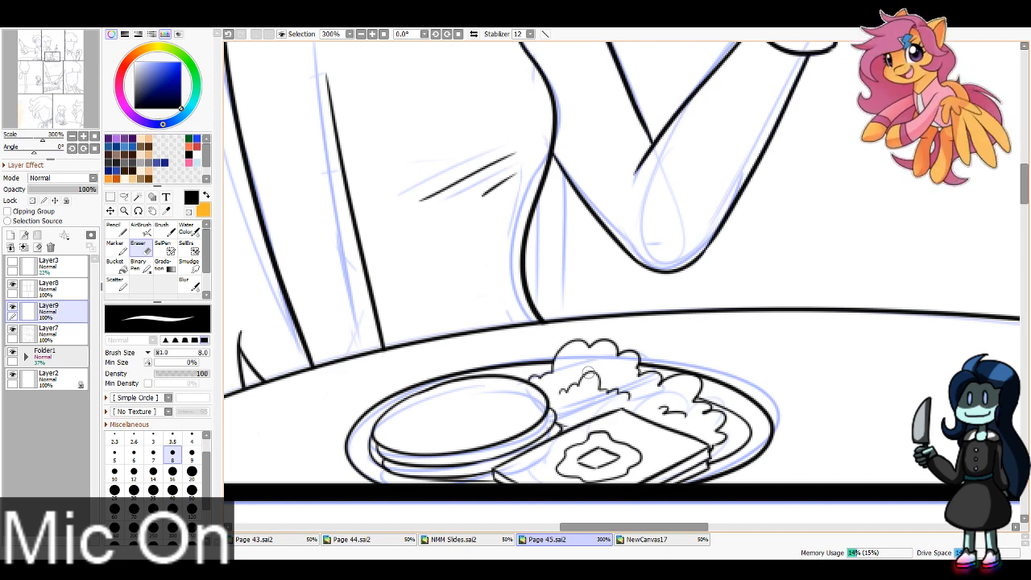
# Step: Ink the top face of the toast on the plate in front of the seated character in the middle-row panel
pyautogui.scroll(-5, 363, 110)
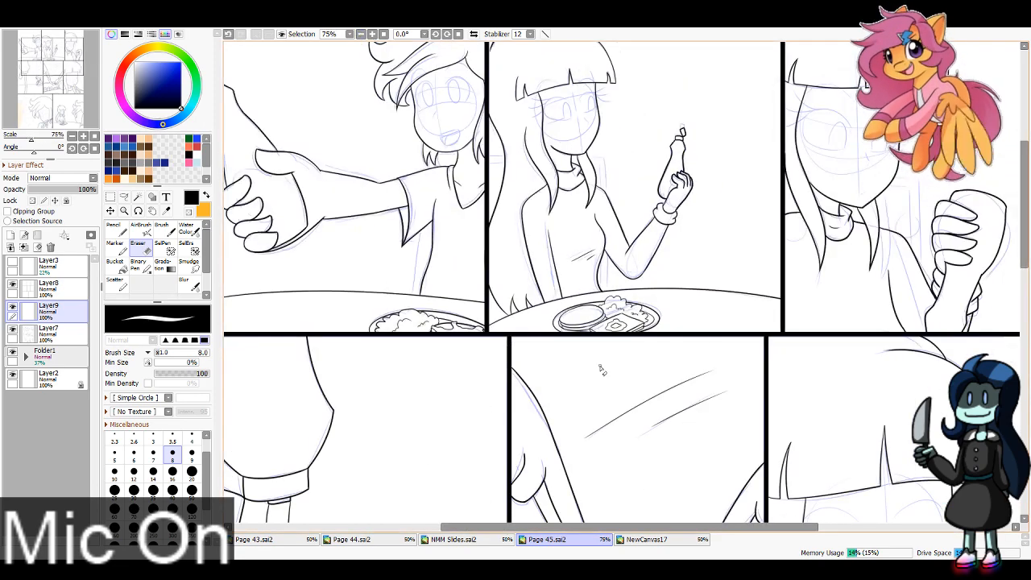
pyautogui.moveTo(75, 49); pyautogui.dragTo(62, 88)
pyautogui.scroll(5, 70, 88)
pyautogui.click(117, 230)
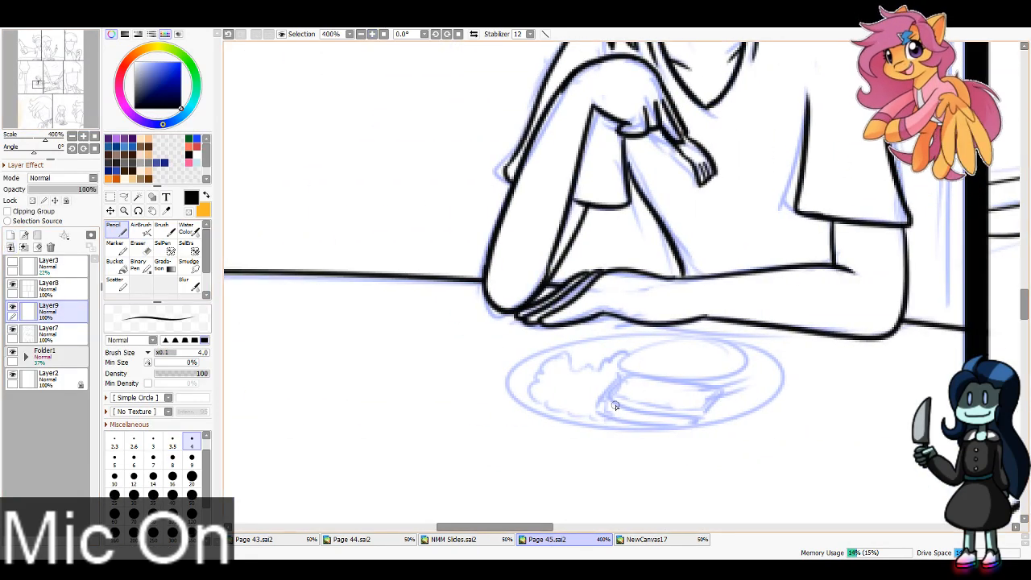
pyautogui.moveTo(625, 376)
pyautogui.mouseDown()
pyautogui.moveTo(688, 408)
pyautogui.moveTo(605, 400)
pyautogui.moveTo(699, 411)
pyautogui.mouseUp()
pyautogui.hotkey('ctrl', 'z')
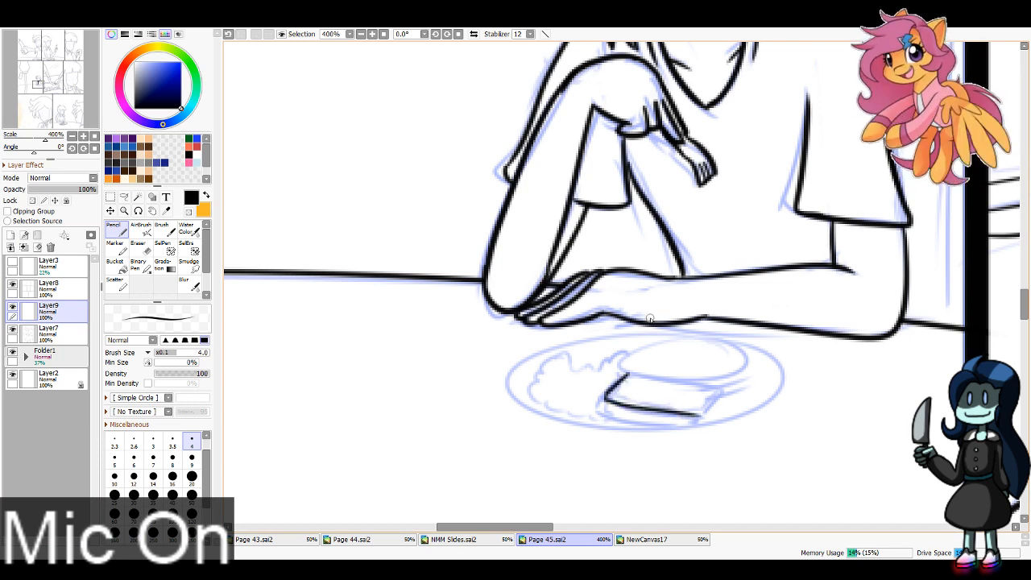
pyautogui.moveTo(629, 375); pyautogui.dragTo(721, 389)
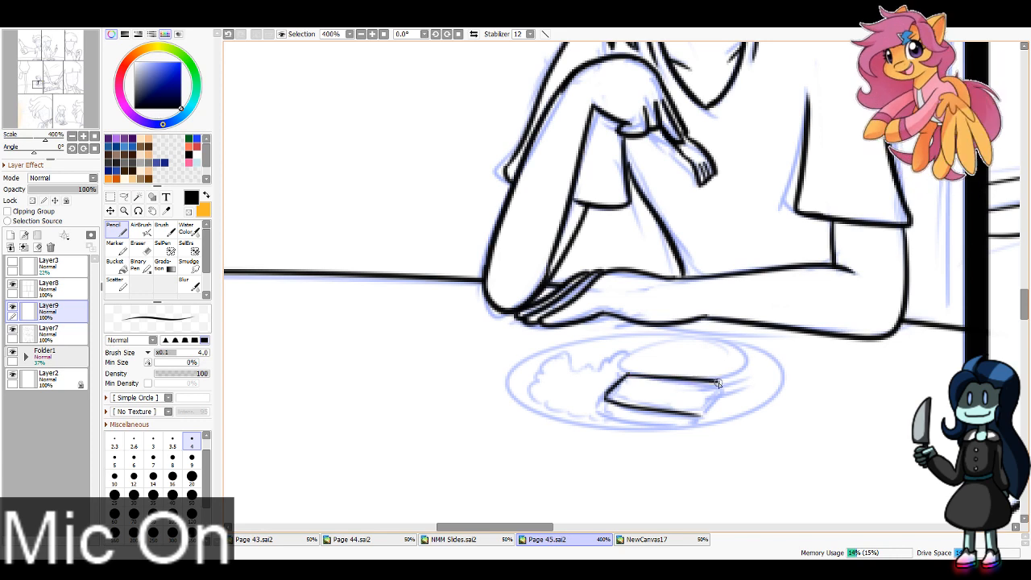
pyautogui.hotkey('ctrl', 'z')
pyautogui.moveTo(627, 372)
pyautogui.mouseDown()
pyautogui.moveTo(712, 388)
pyautogui.moveTo(687, 420)
pyautogui.mouseUp()
# Step: Ink the toast's front thickness edge and the edge of the second slice beneath it
pyautogui.moveTo(605, 402); pyautogui.dragTo(693, 421)
pyautogui.hotkey('ctrl', 'z')
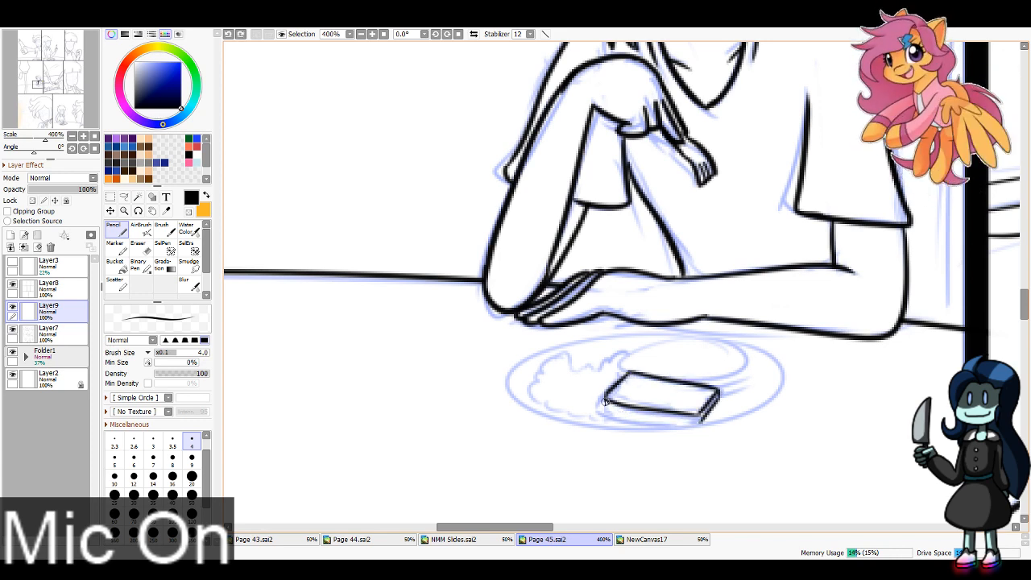
pyautogui.moveTo(606, 402); pyautogui.dragTo(703, 422)
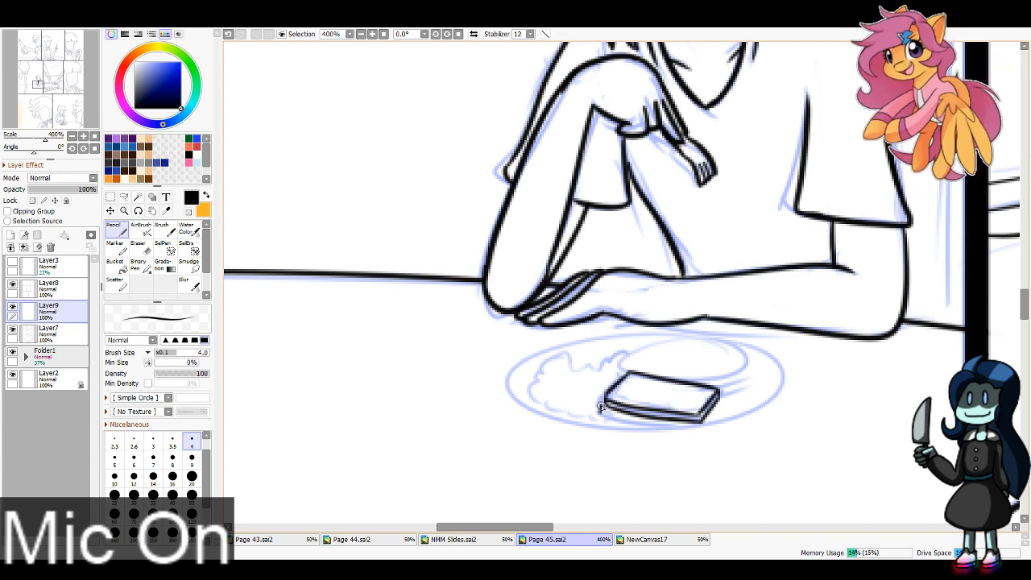
pyautogui.moveTo(657, 427); pyautogui.dragTo(674, 427)
pyautogui.hotkey('ctrl', 'z')
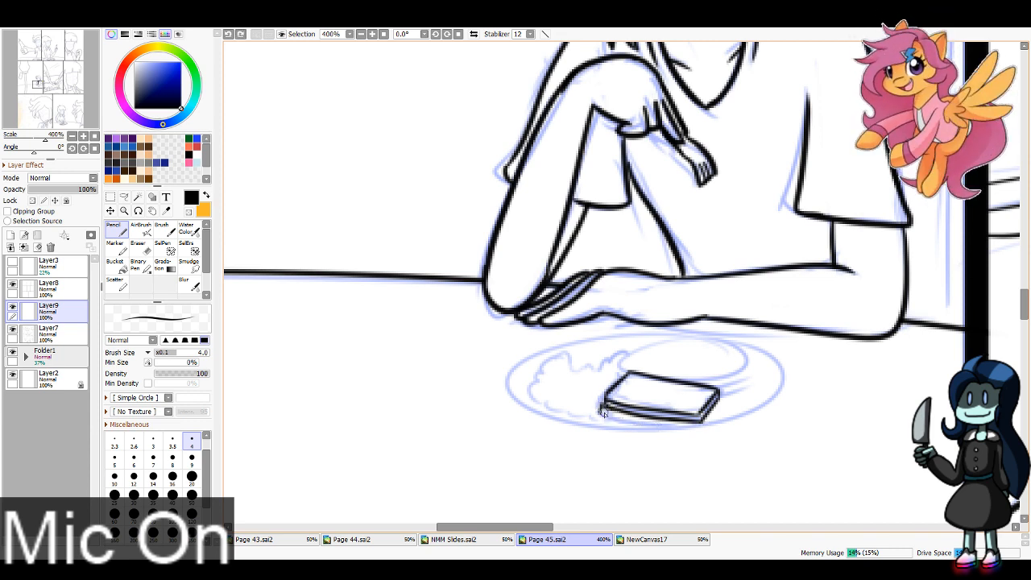
pyautogui.moveTo(602, 412); pyautogui.dragTo(688, 428)
pyautogui.hotkey('ctrl', 'z')
pyautogui.moveTo(601, 412); pyautogui.dragTo(690, 428)
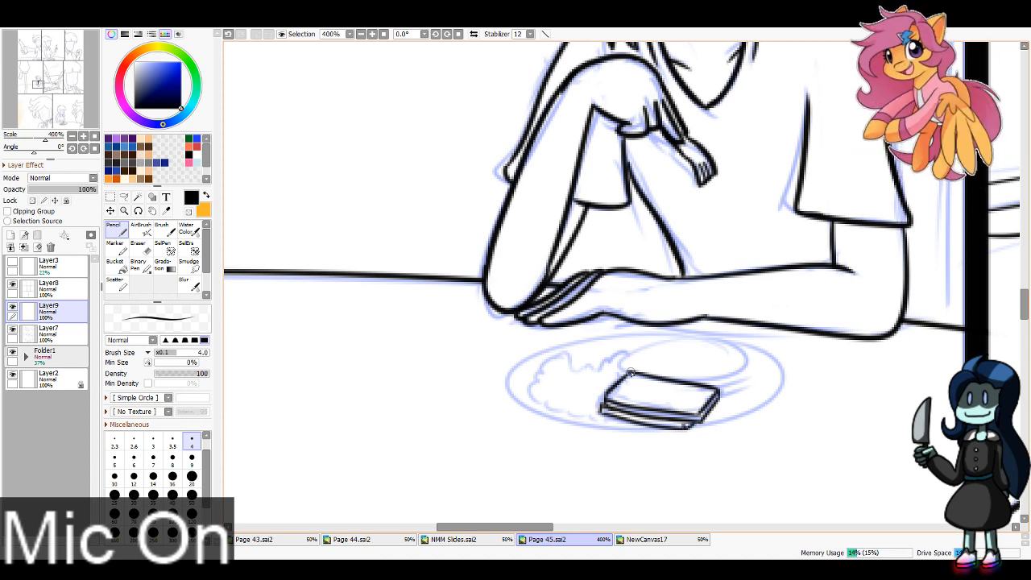
# Step: Ink the oval pancake stack behind the toast and the bumpy food mound beside it, including its inner fold lines
pyautogui.moveTo(627, 373)
pyautogui.mouseDown()
pyautogui.moveTo(731, 347)
pyautogui.moveTo(723, 381)
pyautogui.moveTo(693, 382)
pyautogui.moveTo(748, 379)
pyautogui.moveTo(718, 386)
pyautogui.moveTo(732, 397)
pyautogui.mouseUp()
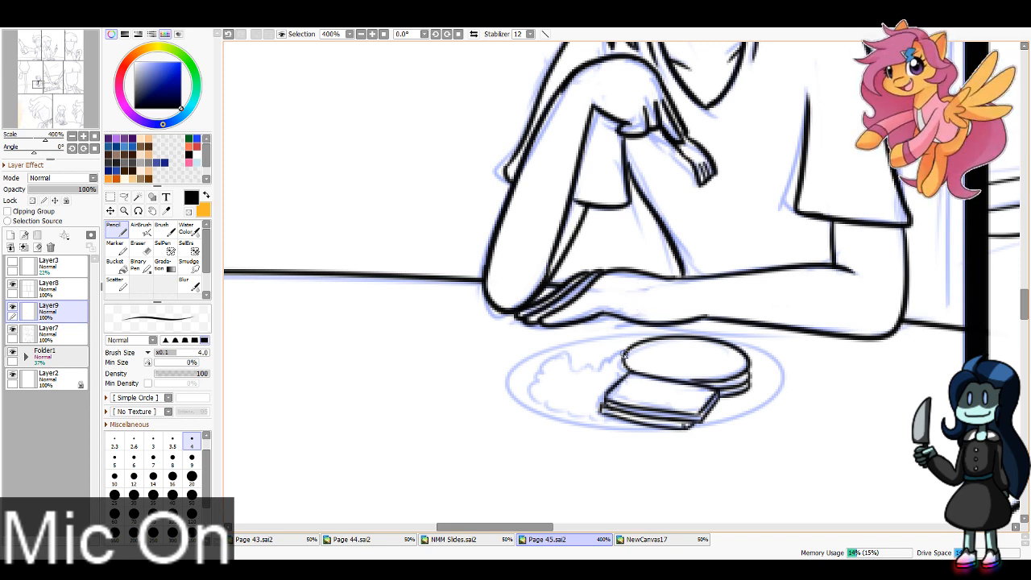
pyautogui.moveTo(624, 355)
pyautogui.mouseDown()
pyautogui.moveTo(577, 370)
pyautogui.moveTo(566, 356)
pyautogui.moveTo(536, 377)
pyautogui.moveTo(532, 391)
pyautogui.moveTo(550, 406)
pyautogui.moveTo(602, 417)
pyautogui.mouseUp()
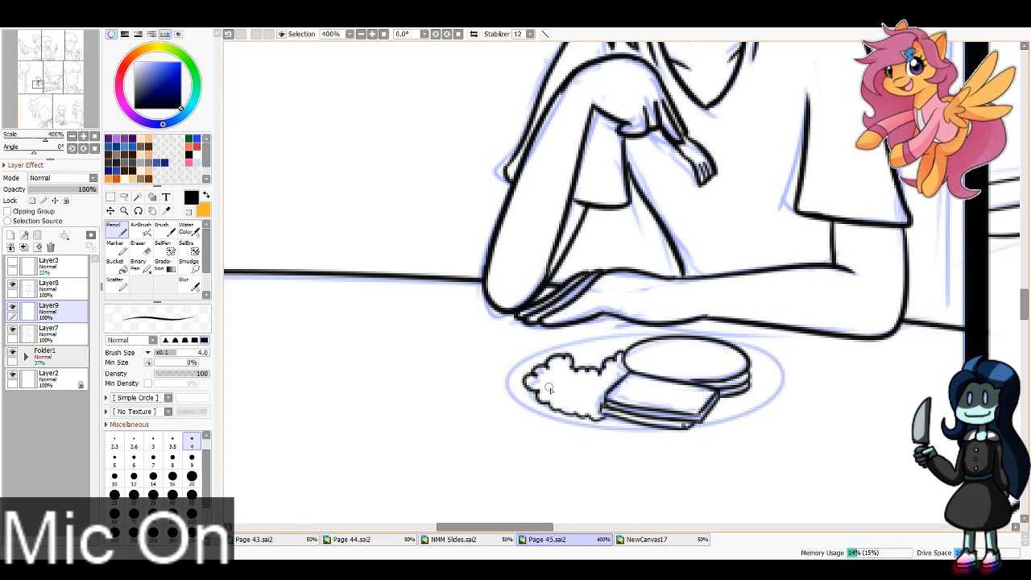
pyautogui.moveTo(549, 389)
pyautogui.mouseDown()
pyautogui.moveTo(570, 376)
pyautogui.moveTo(584, 380)
pyautogui.moveTo(584, 399)
pyautogui.moveTo(610, 393)
pyautogui.mouseUp()
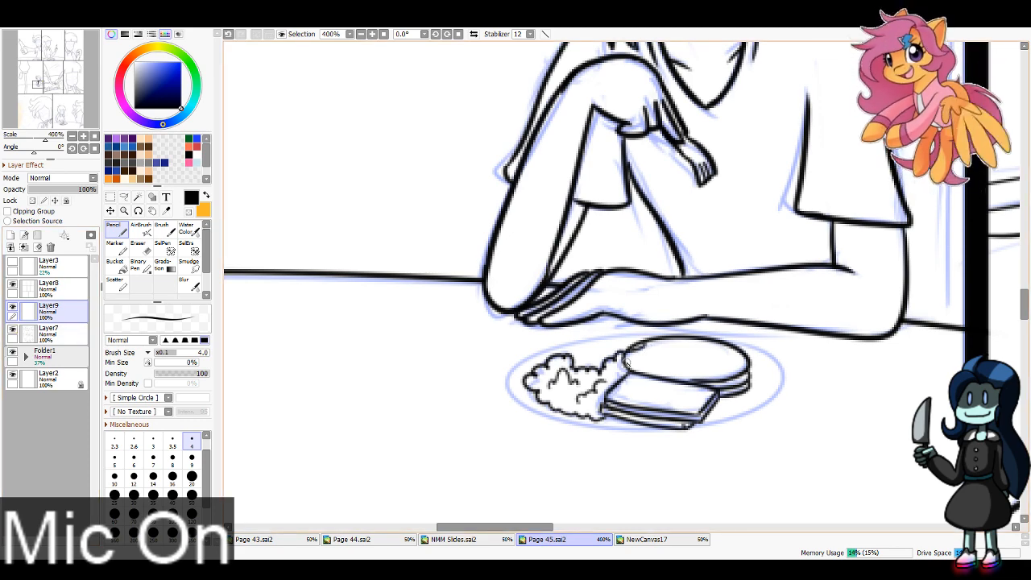
# Step: Add the scalloped surface marks to the pancake stack and a small oval topping with an inner shape on the toast
pyautogui.moveTo(653, 376)
pyautogui.mouseDown()
pyautogui.moveTo(692, 381)
pyautogui.moveTo(706, 369)
pyautogui.moveTo(732, 395)
pyautogui.moveTo(732, 371)
pyautogui.moveTo(748, 391)
pyautogui.moveTo(752, 373)
pyautogui.moveTo(724, 346)
pyautogui.moveTo(656, 340)
pyautogui.mouseUp()
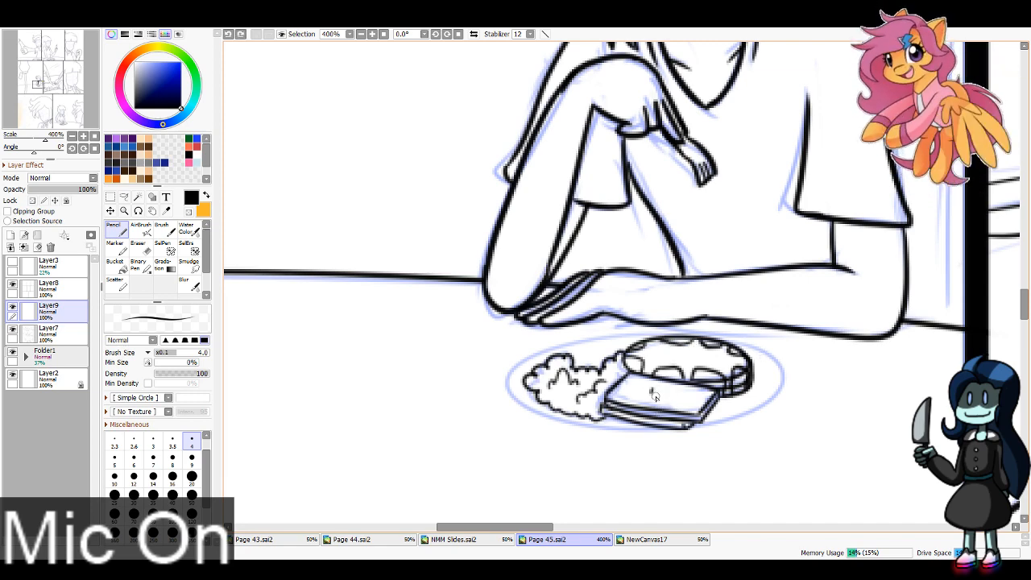
pyautogui.moveTo(655, 397)
pyautogui.mouseDown()
pyautogui.moveTo(655, 385)
pyautogui.moveTo(644, 403)
pyautogui.moveTo(677, 398)
pyautogui.moveTo(657, 384)
pyautogui.moveTo(671, 395)
pyautogui.mouseUp()
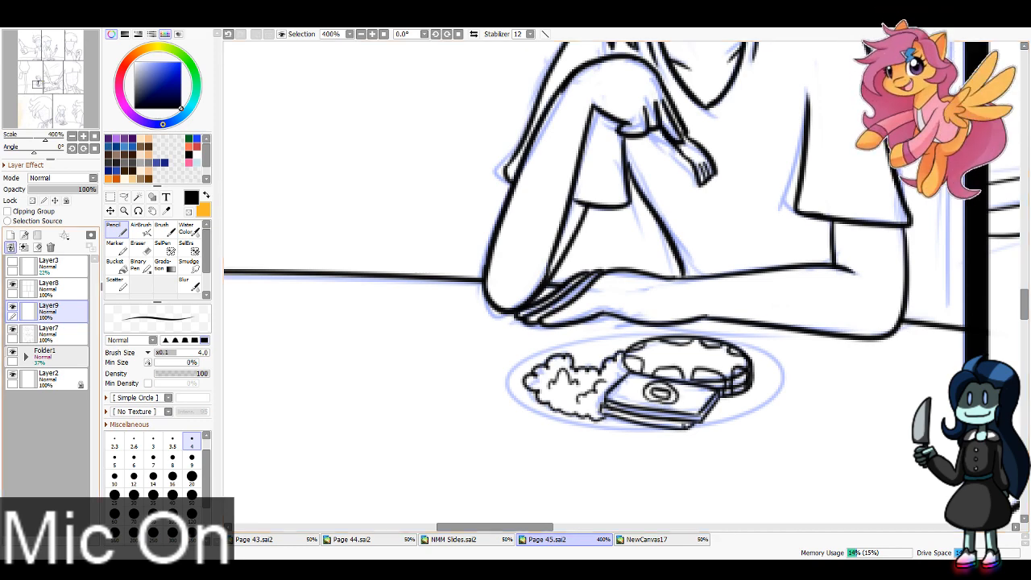
# Step: Ink the plate's outer and inner rim lines around the food and erase the rim parts that cross the food
pyautogui.moveTo(655, 332)
pyautogui.mouseDown()
pyautogui.moveTo(598, 339)
pyautogui.moveTo(781, 375)
pyautogui.moveTo(637, 333)
pyautogui.moveTo(538, 360)
pyautogui.moveTo(749, 342)
pyautogui.moveTo(592, 332)
pyautogui.moveTo(703, 336)
pyautogui.moveTo(622, 334)
pyautogui.moveTo(549, 418)
pyautogui.moveTo(637, 333)
pyautogui.moveTo(548, 424)
pyautogui.moveTo(624, 332)
pyautogui.moveTo(538, 377)
pyautogui.moveTo(671, 409)
pyautogui.mouseUp()
pyautogui.hotkey('ctrl', 'z')
pyautogui.hotkey('ctrl', 'z')
pyautogui.hotkey('ctrl', 'z')
pyautogui.hotkey('ctrl', 'z')
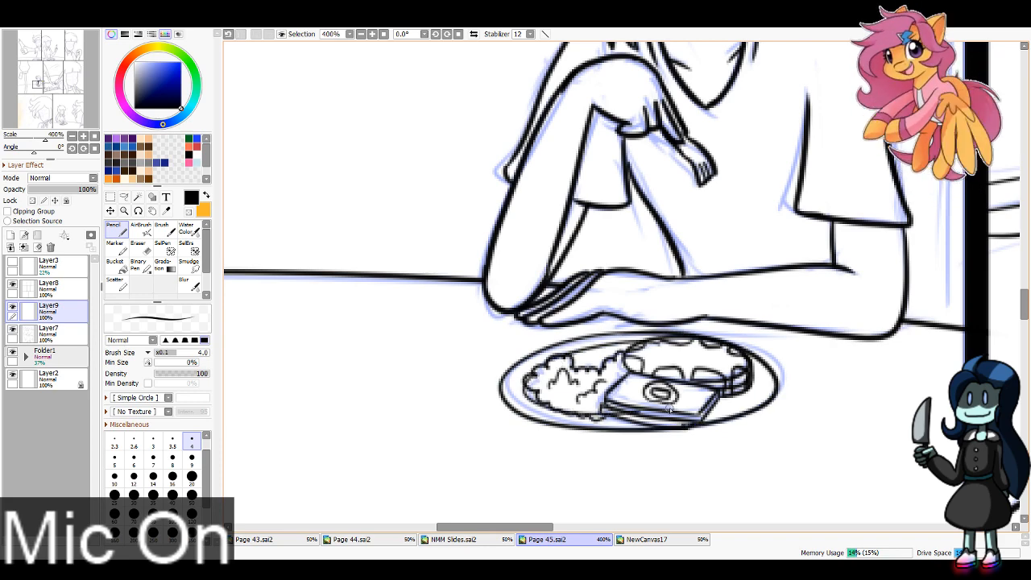
pyautogui.moveTo(749, 366); pyautogui.dragTo(688, 411)
pyautogui.hotkey('ctrl', 'z')
pyautogui.moveTo(750, 366)
pyautogui.mouseDown()
pyautogui.moveTo(755, 395)
pyautogui.moveTo(696, 411)
pyautogui.mouseUp()
pyautogui.press('e')
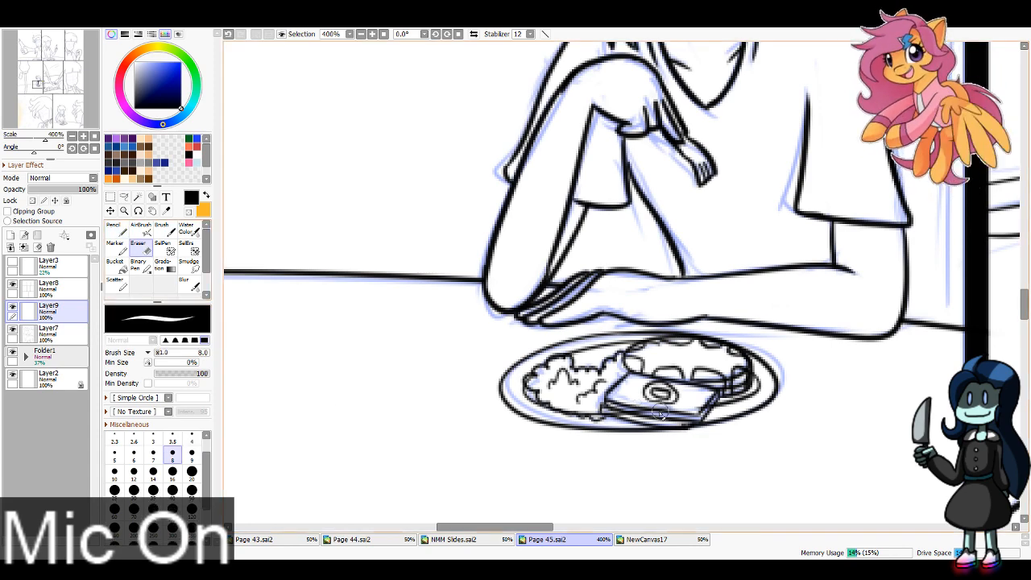
pyautogui.moveTo(598, 412); pyautogui.dragTo(698, 411)
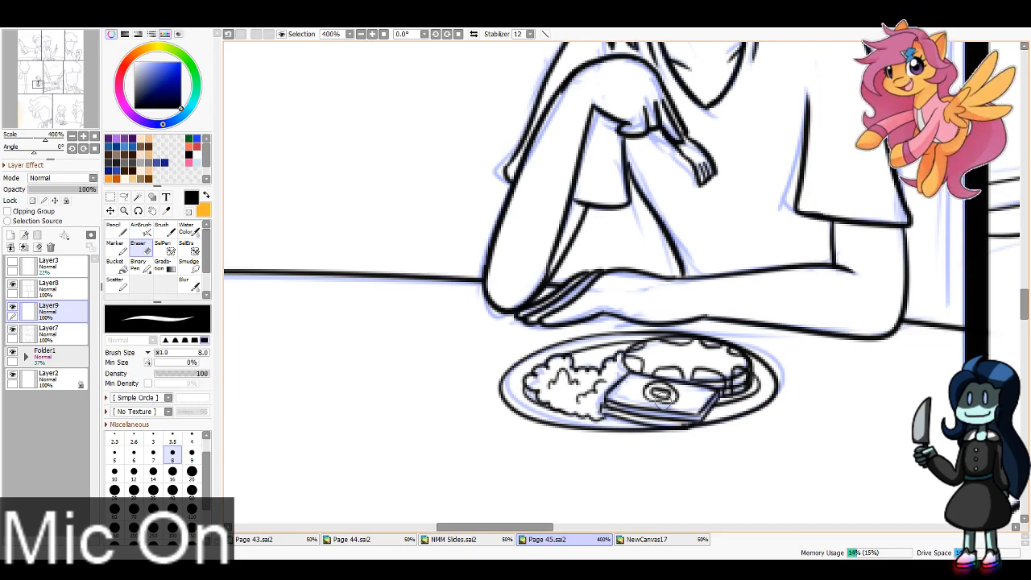
pyautogui.click(72, 136)
pyautogui.click(72, 137)
pyautogui.click(71, 136)
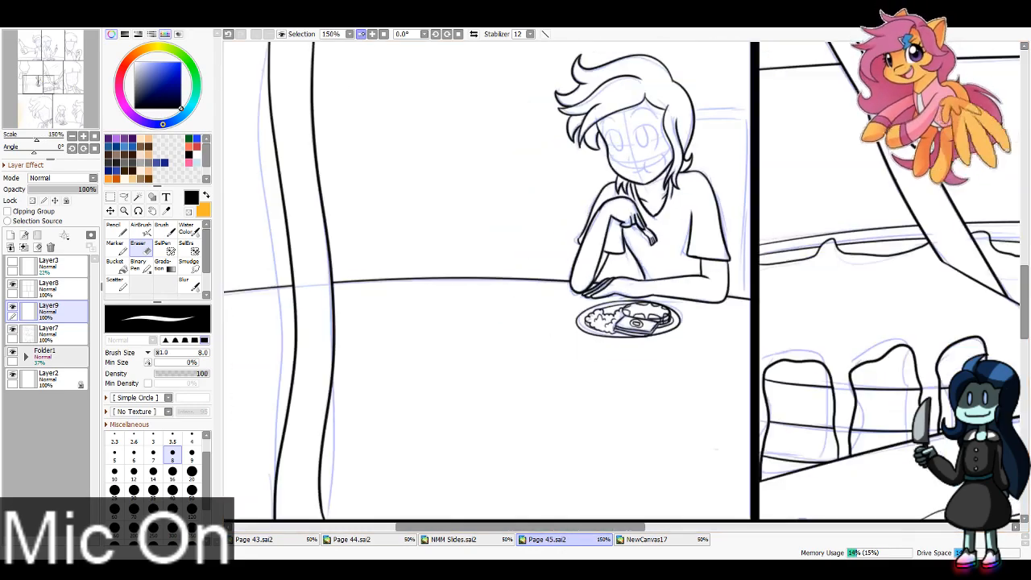
pyautogui.click(72, 137)
pyautogui.moveTo(42, 88); pyautogui.dragTo(26, 47)
pyautogui.click(117, 230)
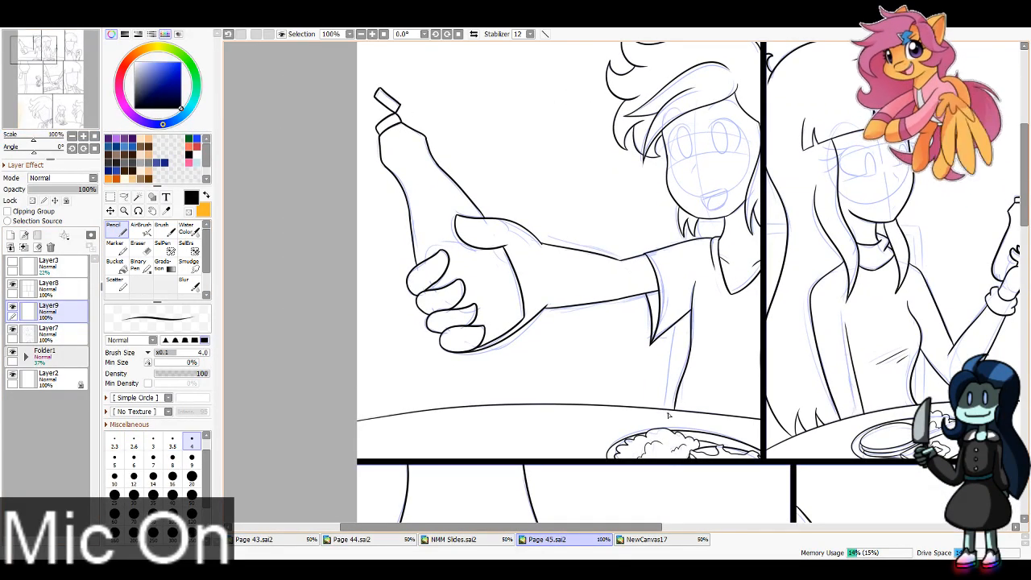
pyautogui.moveTo(681, 243); pyautogui.dragTo(667, 414)
pyautogui.moveTo(688, 220); pyautogui.dragTo(667, 414)
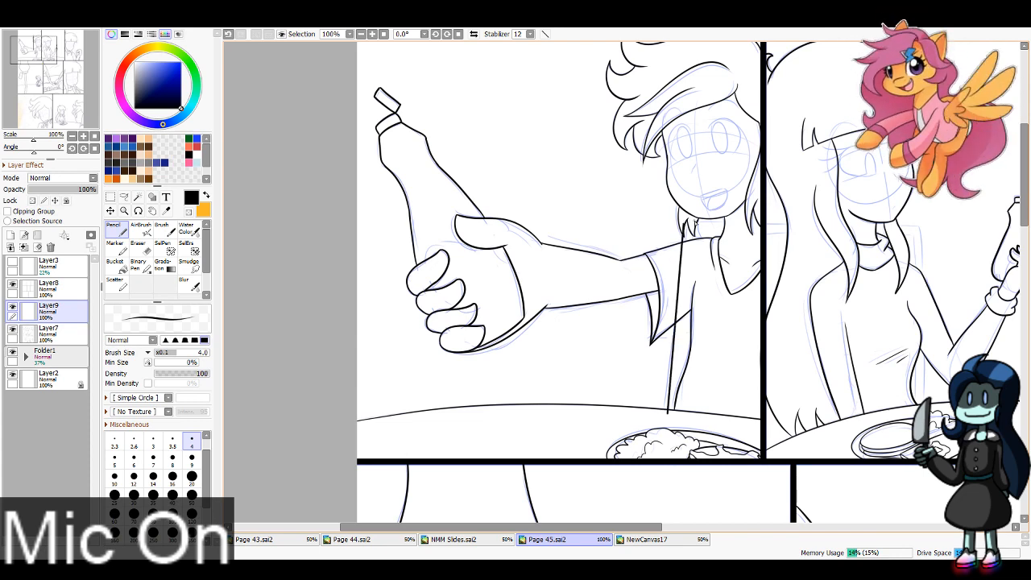
pyautogui.moveTo(692, 222)
pyautogui.mouseDown()
pyautogui.moveTo(777, 224)
pyautogui.moveTo(765, 233)
pyautogui.mouseUp()
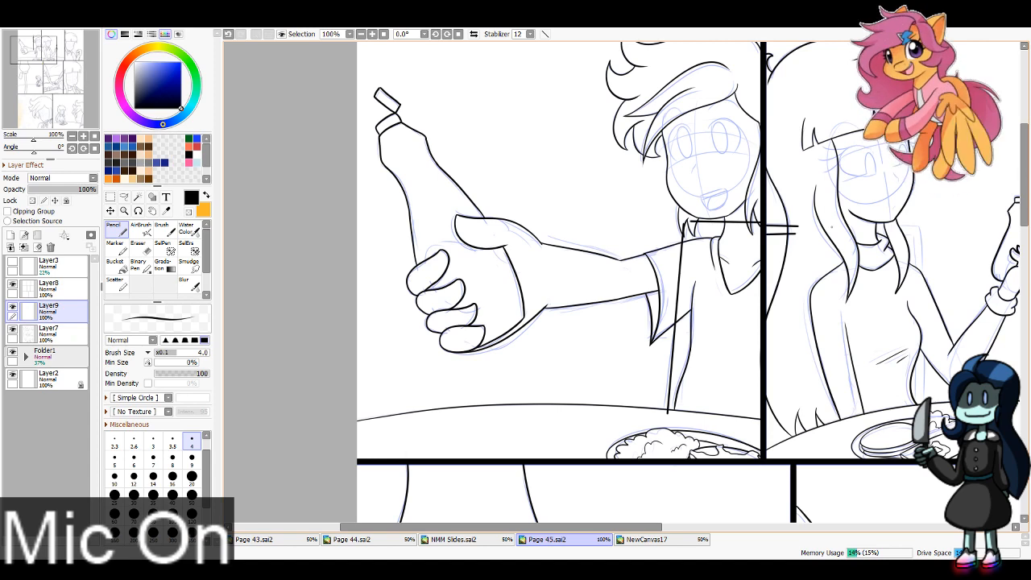
pyautogui.moveTo(916, 228); pyautogui.dragTo(920, 403)
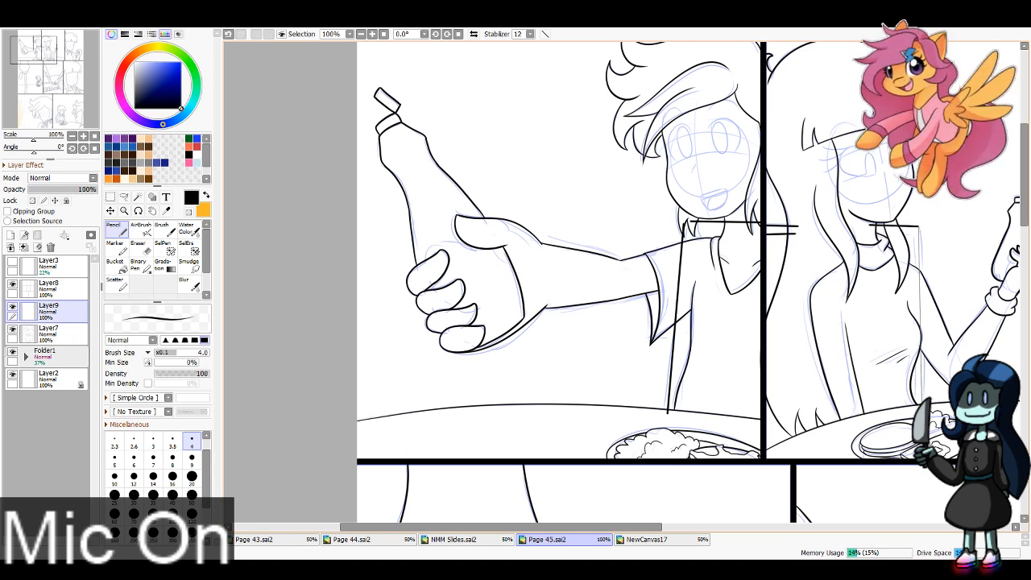
pyautogui.hotkey('ctrl', 'z')
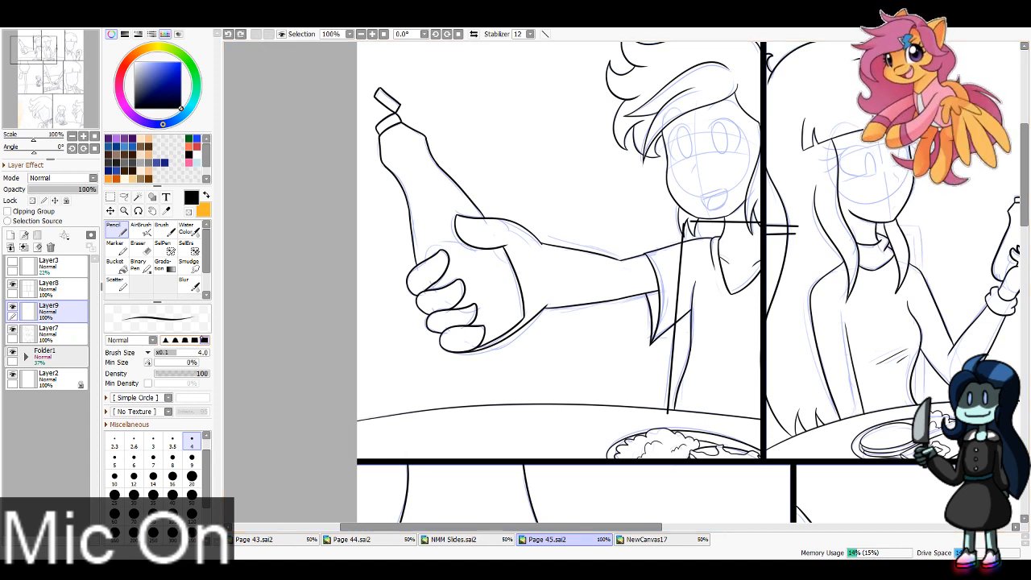
pyautogui.hotkey('ctrl', 'z')
pyautogui.hotkey('ctrl', 'z')
pyautogui.hotkey('ctrl', 'z')
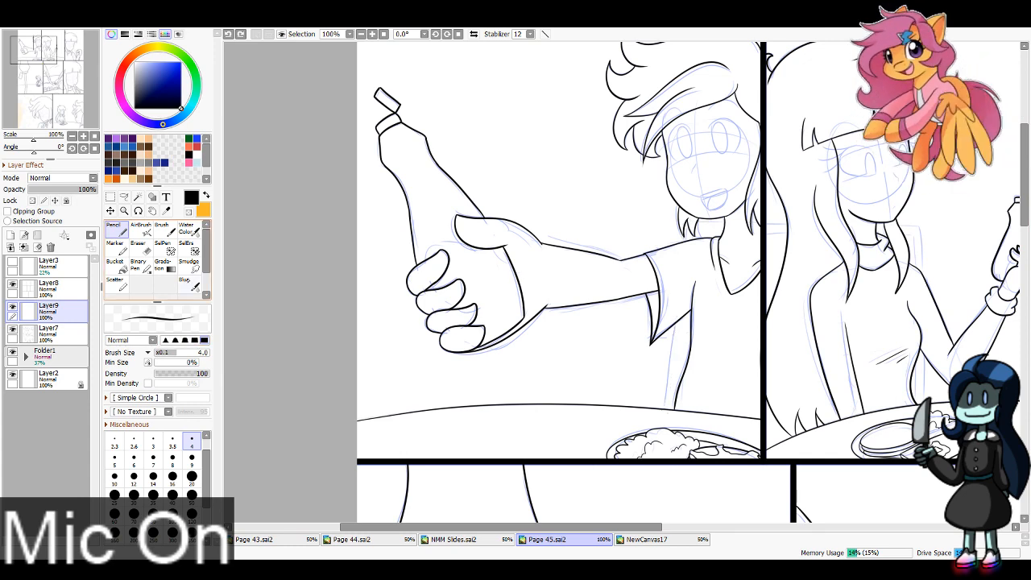
# Step: Ink the double-line chair-back frame behind the first-panel character with straight Pencil lines at size 3, from the table up and across to the panel border
pyautogui.click(153, 441)
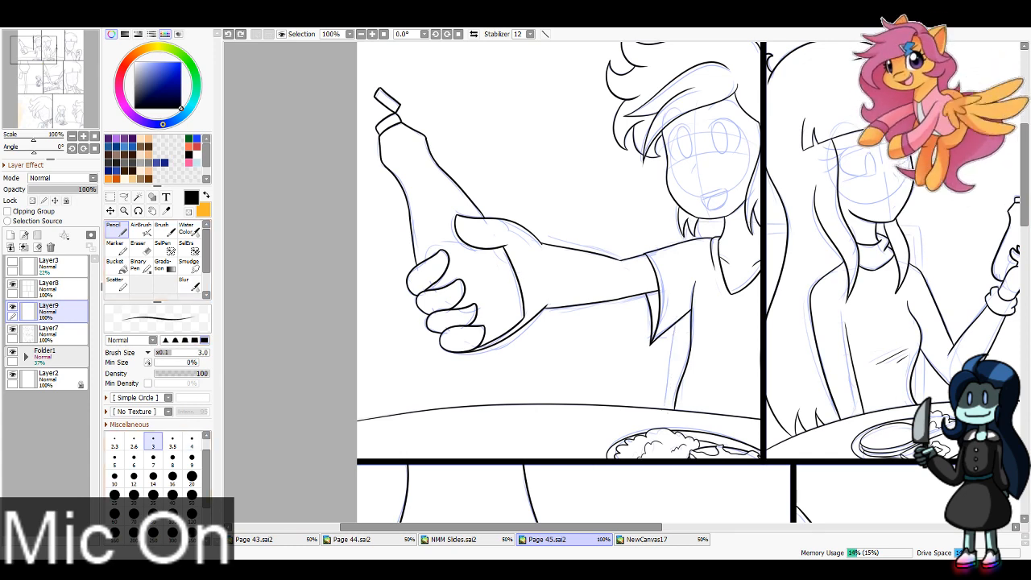
pyautogui.click(667, 414)
pyautogui.keyDown('shift'); pyautogui.click(682, 220); pyautogui.keyUp('shift')
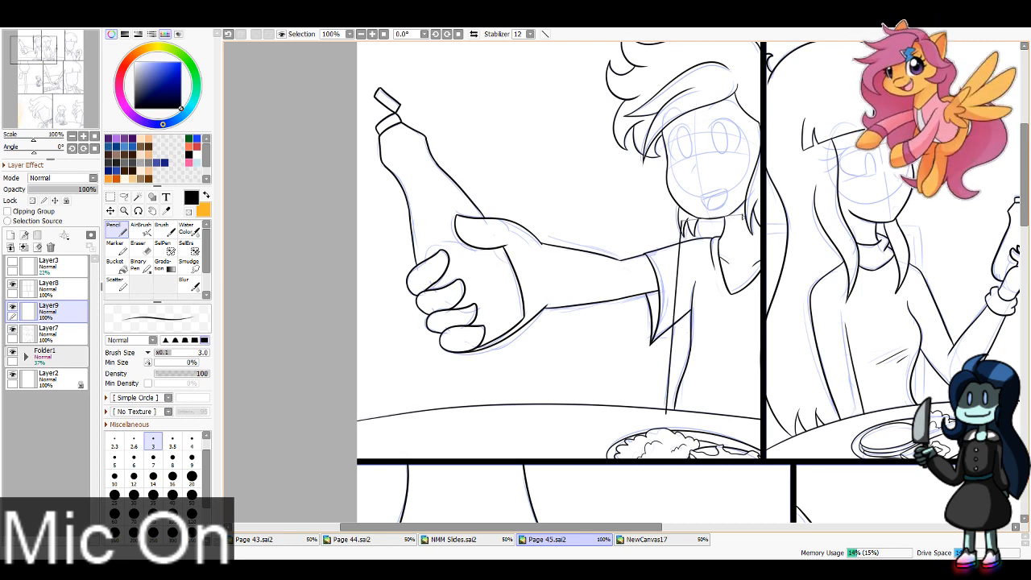
pyautogui.keyDown('shift'); pyautogui.click(761, 222); pyautogui.keyUp('shift')
pyautogui.keyDown('shift'); pyautogui.click(689, 229); pyautogui.keyUp('shift')
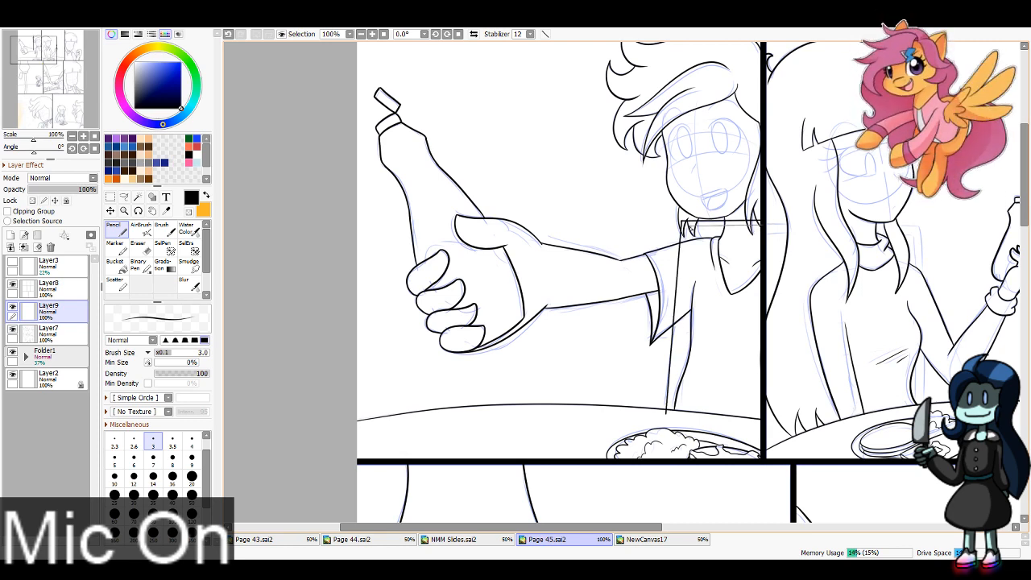
pyautogui.moveTo(689, 230); pyautogui.dragTo(672, 416)
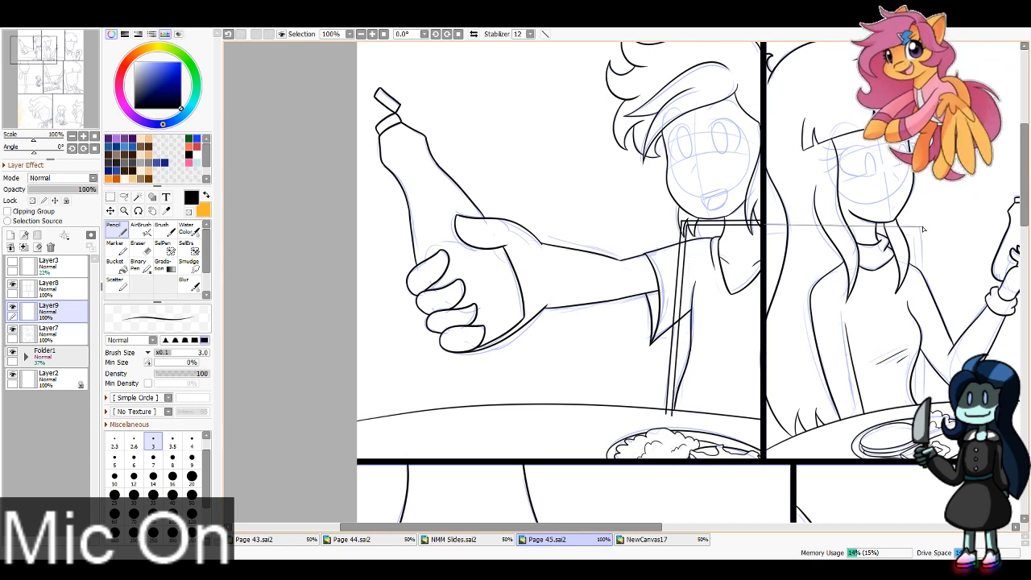
# Step: Ink the matching double-line chair-back frame behind the second-panel character, from the panel border across and straight down to the table
pyautogui.keyDown('shift'); pyautogui.click(923, 228); pyautogui.keyUp('shift')
pyautogui.keyDown('shift'); pyautogui.click(923, 402); pyautogui.keyUp('shift')
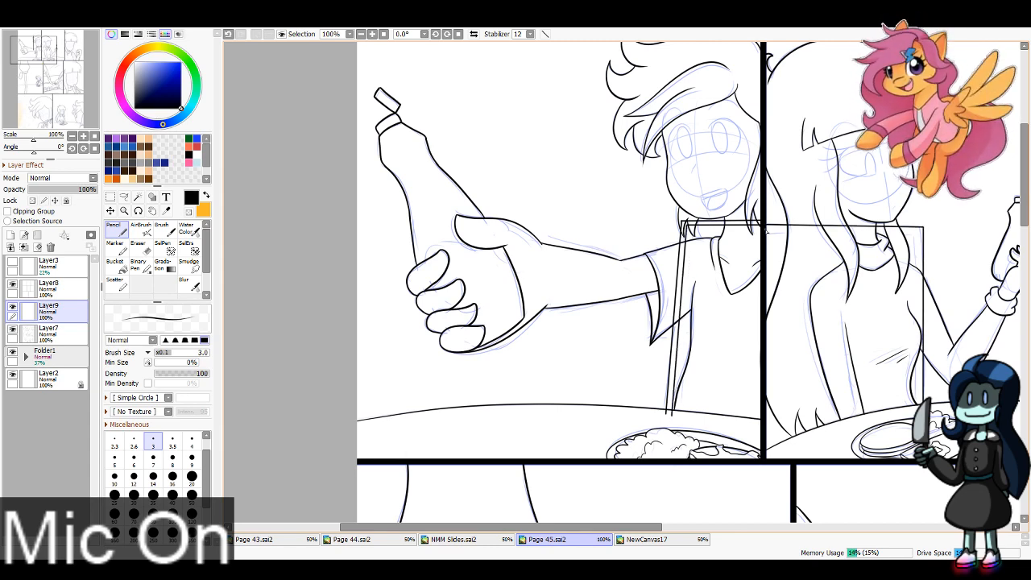
pyautogui.keyDown('shift'); pyautogui.click(920, 233); pyautogui.keyUp('shift')
pyautogui.moveTo(921, 234); pyautogui.dragTo(919, 397)
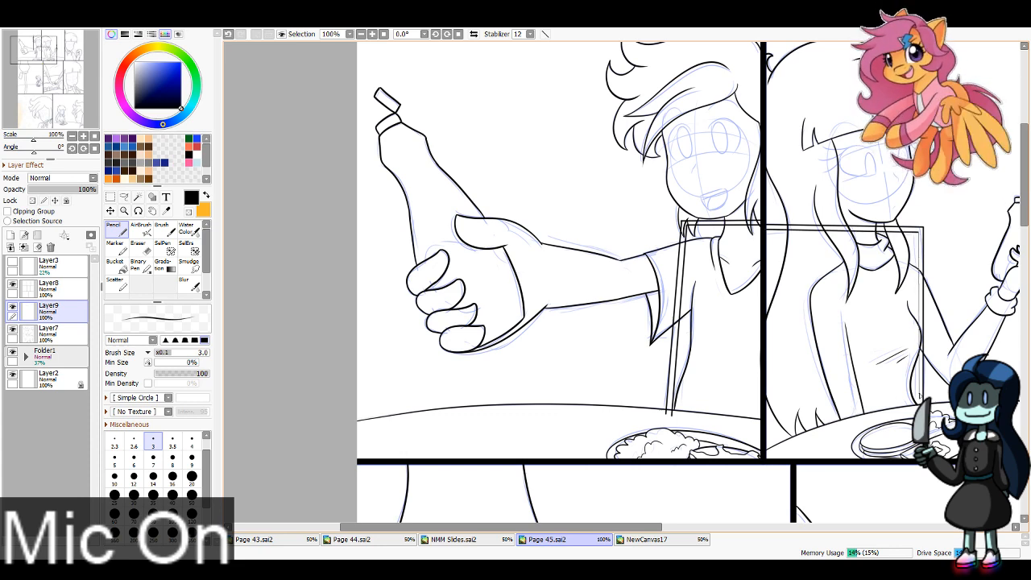
pyautogui.keyDown('shift'); pyautogui.click(919, 402); pyautogui.keyUp('shift')
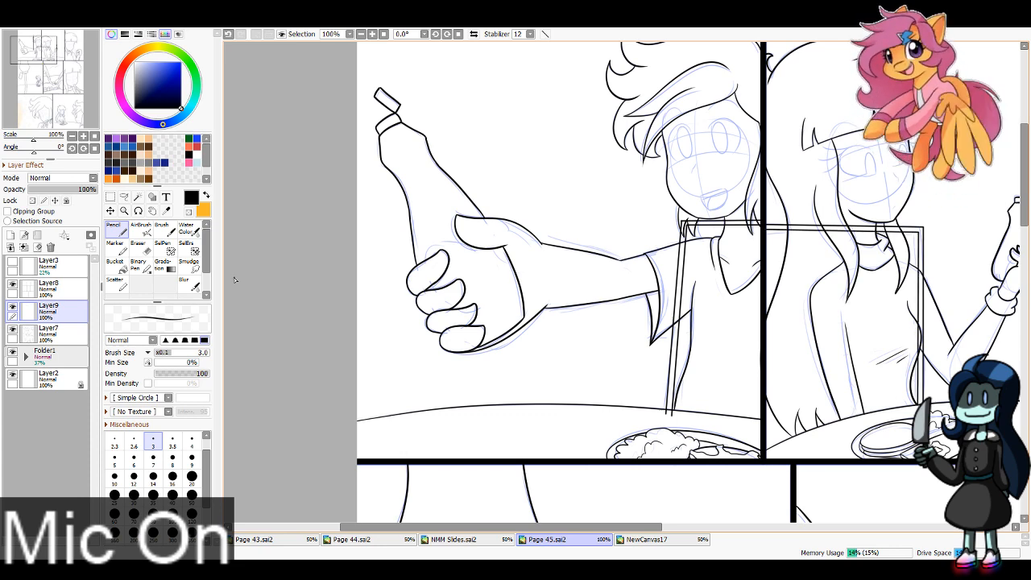
# Step: Erase the first-panel chair-back lines that cross the character's shirt, sleeve and hair or run past the table edge, using Eraser sizes 16 and 8
pyautogui.moveTo(311, 314); pyautogui.dragTo(165, 323)
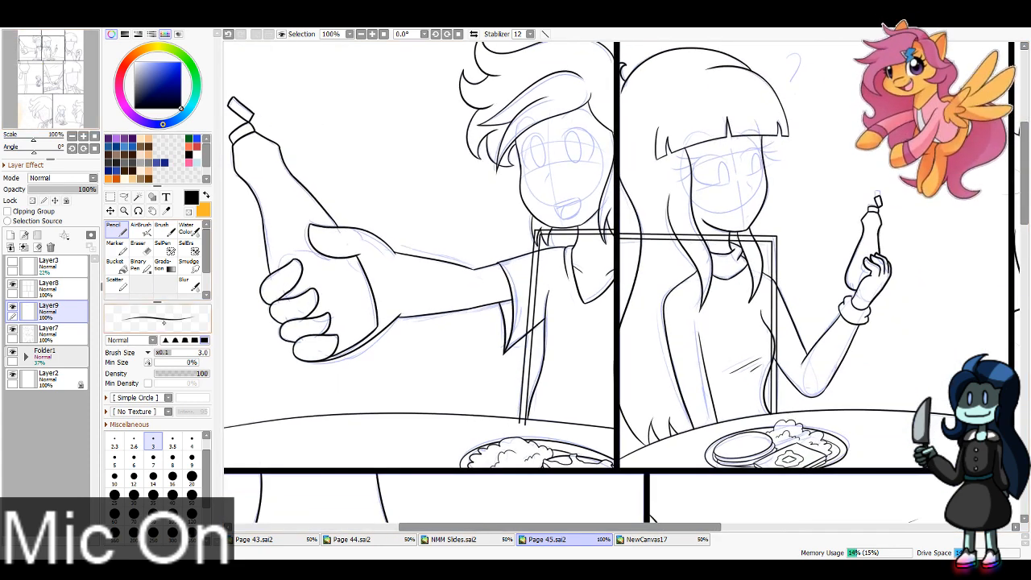
pyautogui.press('e')
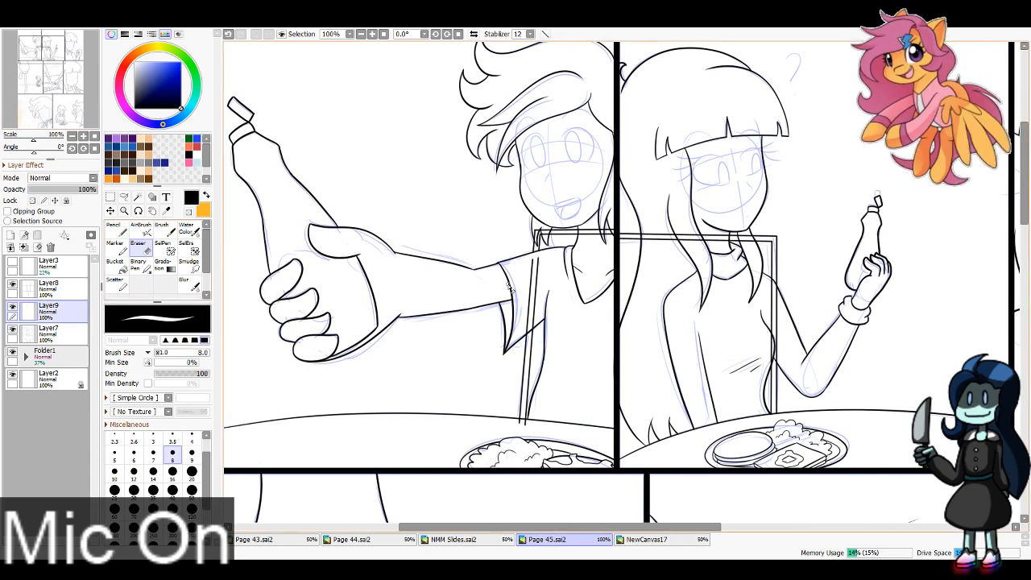
pyautogui.click(172, 474)
pyautogui.moveTo(530, 425); pyautogui.dragTo(518, 423)
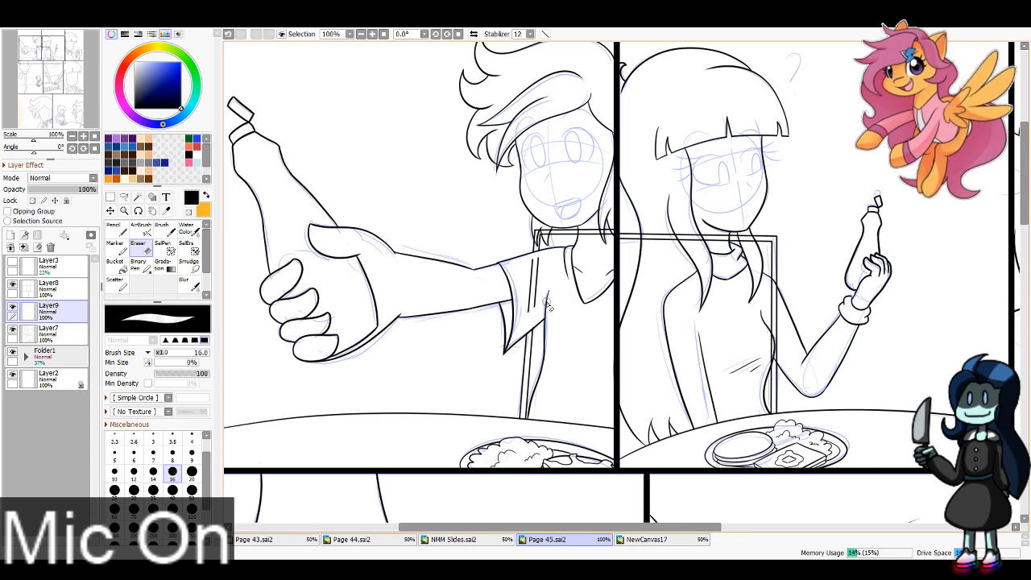
pyautogui.moveTo(540, 303); pyautogui.dragTo(526, 275)
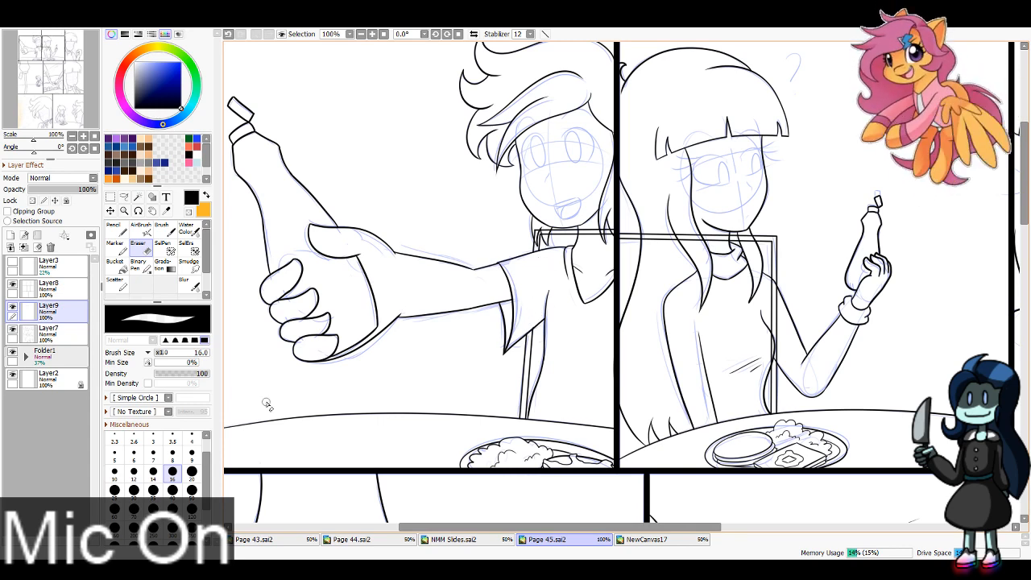
pyautogui.click(172, 452)
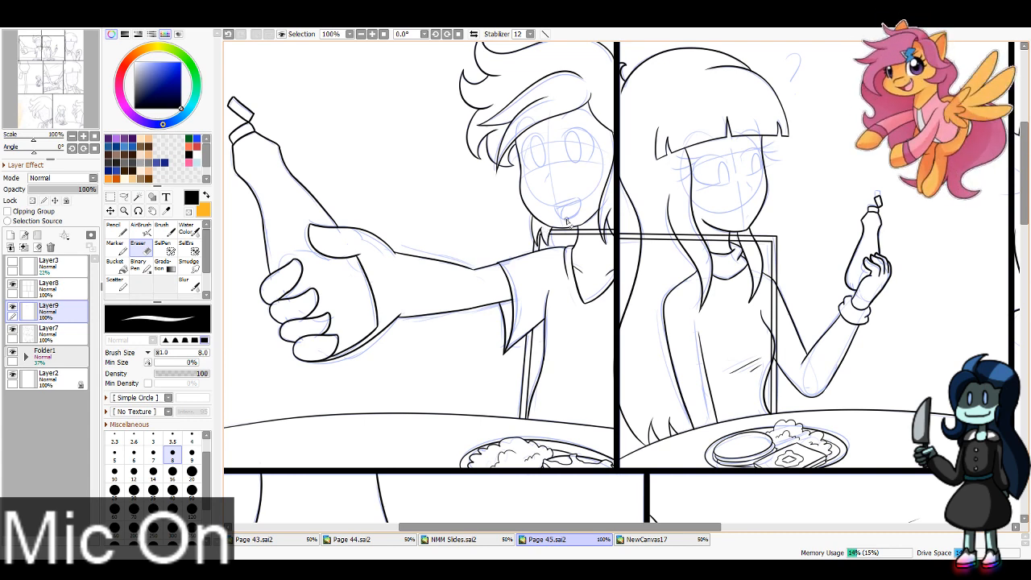
# Step: Erase the second-panel chair-back lines that cross the character's hair, neck and shoulder with the Eraser at size 16
pyautogui.click(173, 471)
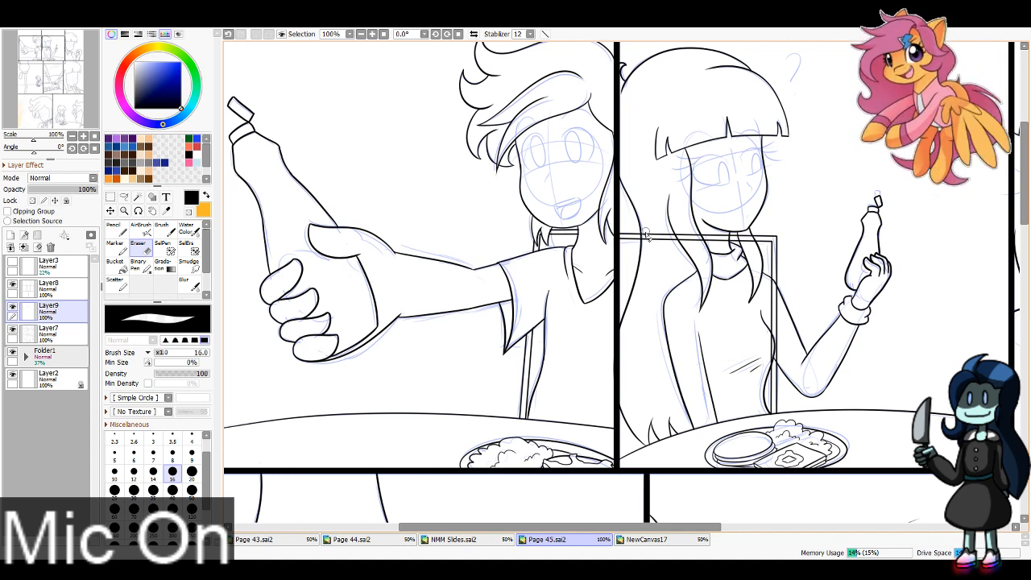
pyautogui.moveTo(647, 244)
pyautogui.mouseDown()
pyautogui.moveTo(713, 235)
pyautogui.moveTo(759, 240)
pyautogui.mouseUp()
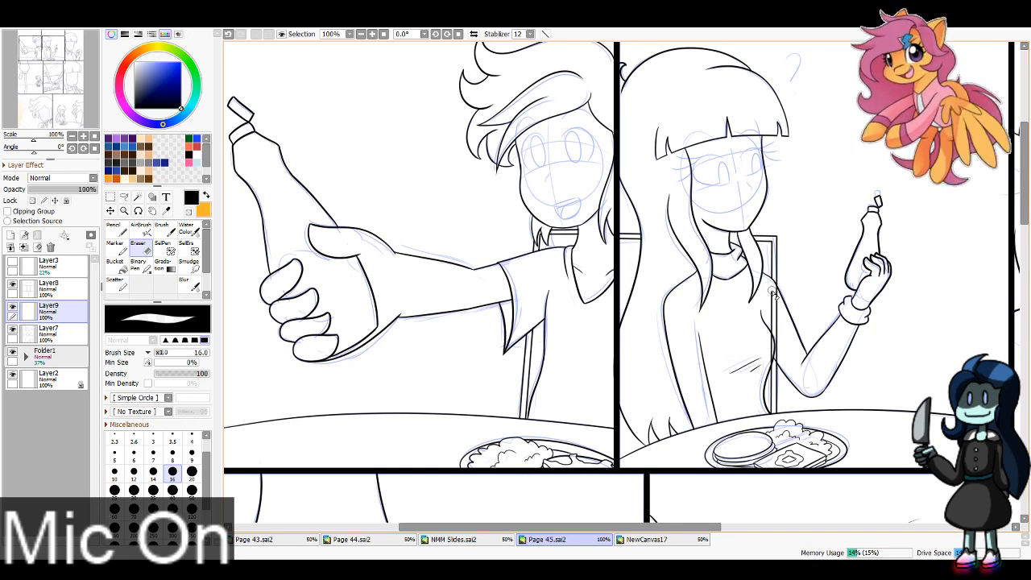
pyautogui.moveTo(773, 289); pyautogui.dragTo(774, 346)
# Step: Ink the double-line chair-back corner behind the top row's third-panel character with straight Pencil lines at size 3
pyautogui.click(67, 56)
pyautogui.moveTo(67, 56); pyautogui.dragTo(92, 55)
pyautogui.click(117, 231)
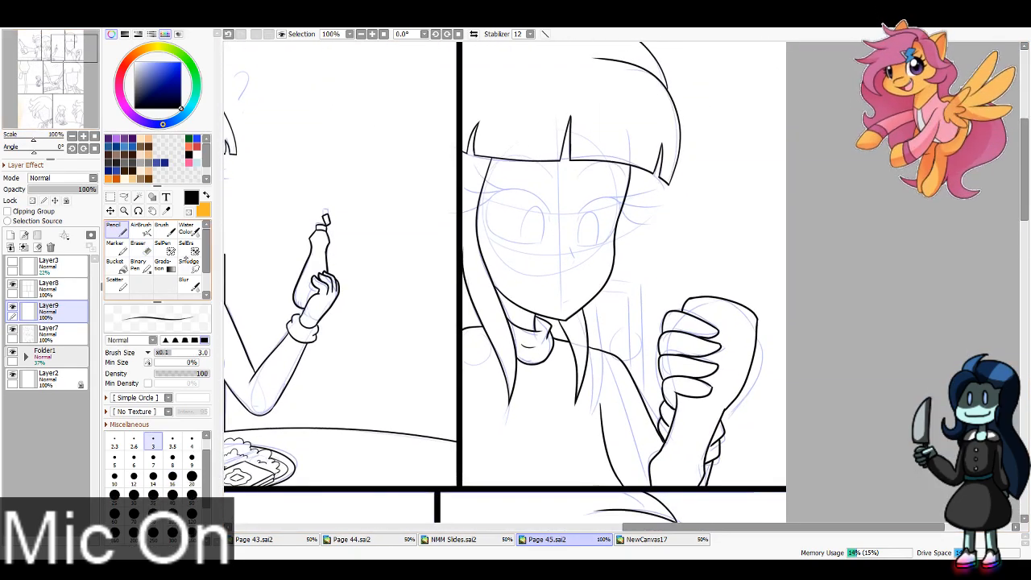
pyautogui.moveTo(599, 279)
pyautogui.mouseDown()
pyautogui.moveTo(654, 283)
pyautogui.moveTo(643, 281)
pyautogui.moveTo(645, 431)
pyautogui.mouseUp()
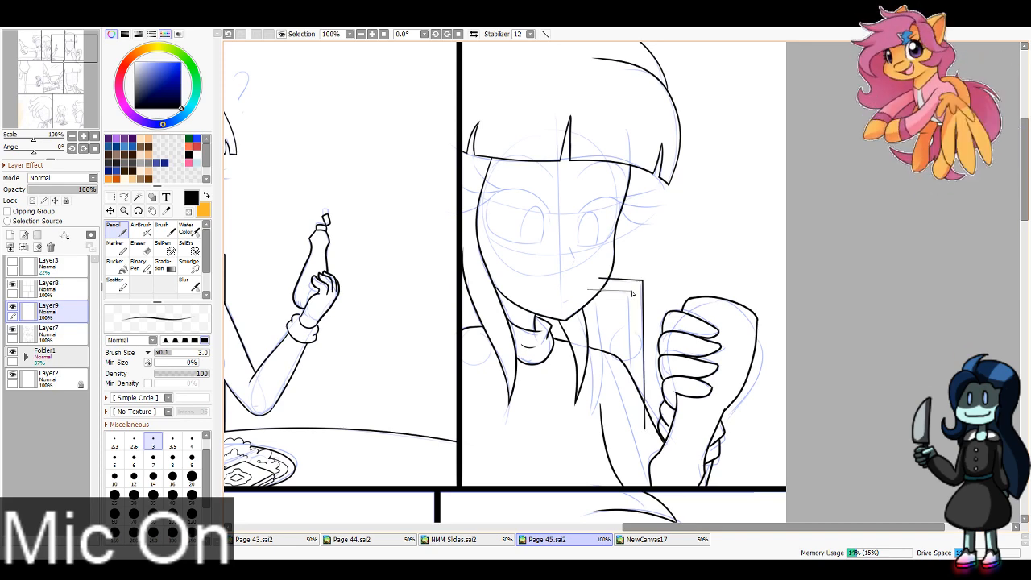
pyautogui.hotkey('ctrl', 'z')
pyautogui.moveTo(634, 292); pyautogui.dragTo(634, 415)
# Step: Erase the ends of the third-panel chair-back lines that overlap the character's face and shoulder
pyautogui.press('e')
pyautogui.moveTo(598, 274); pyautogui.dragTo(596, 285)
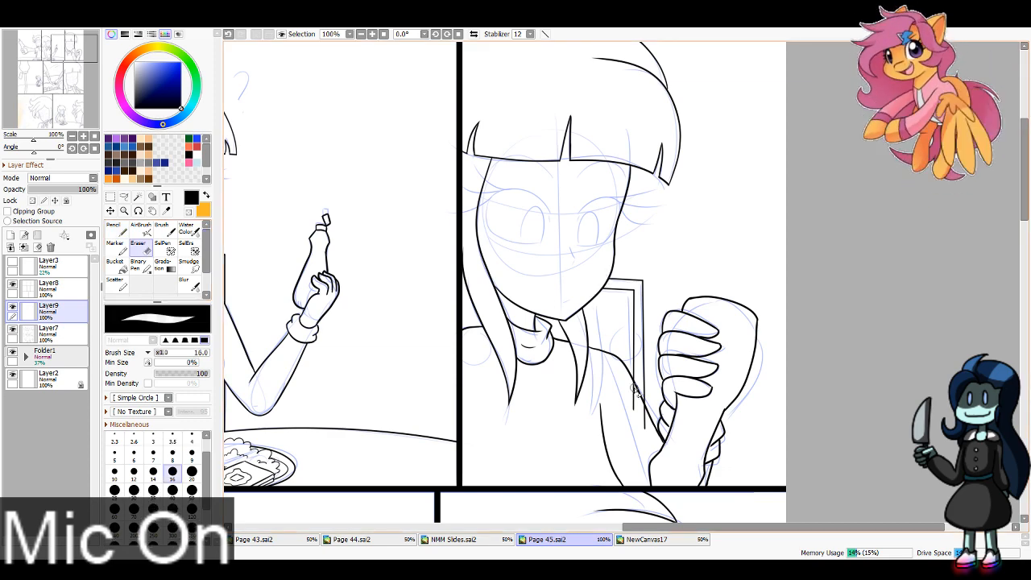
pyautogui.moveTo(642, 411); pyautogui.dragTo(647, 441)
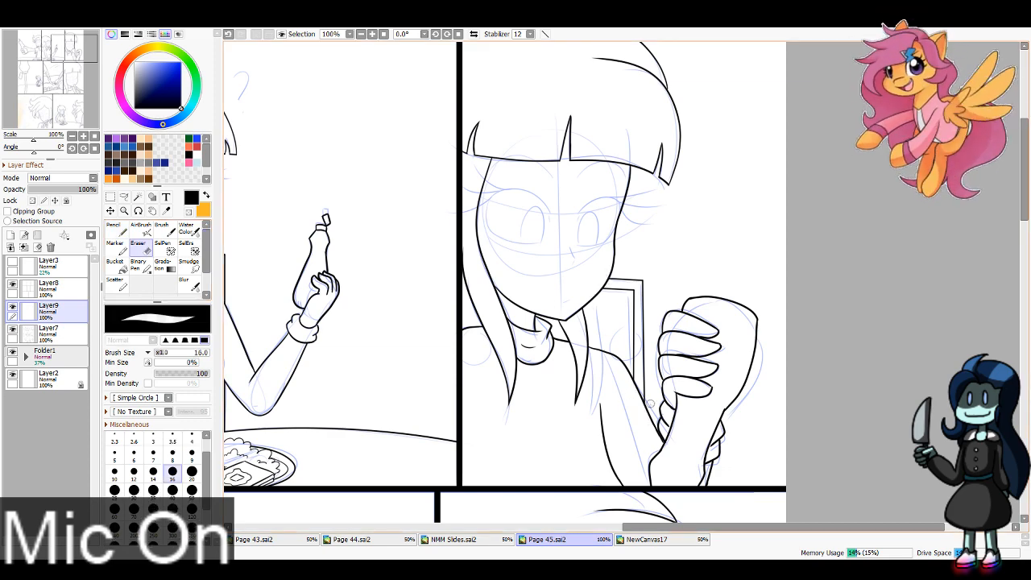
# Step: Ink the chair-back frame behind the small seated character in the middle row's first panel and erase the lines crossing the body
pyautogui.moveTo(44, 78); pyautogui.dragTo(45, 84)
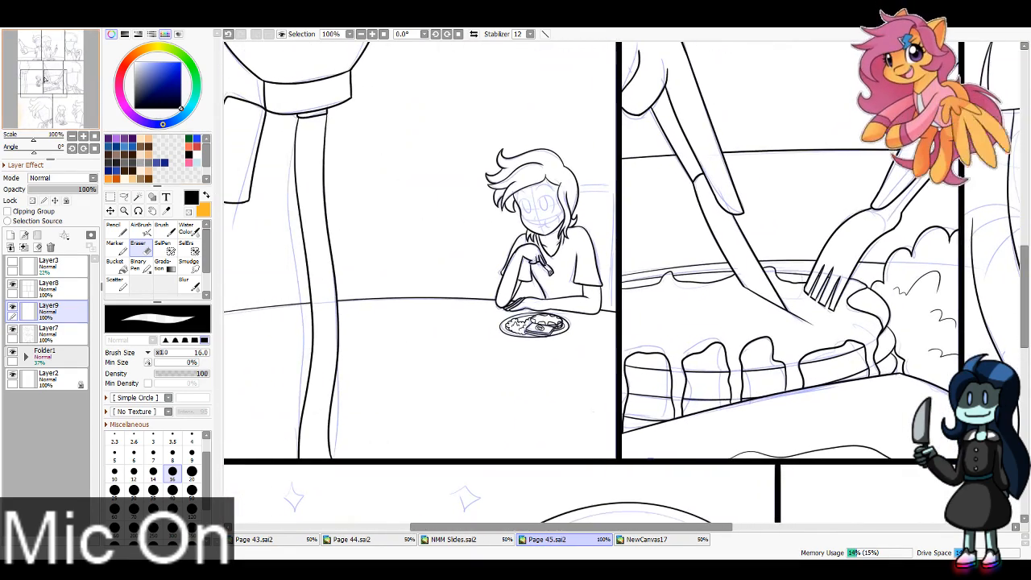
pyautogui.press('n')
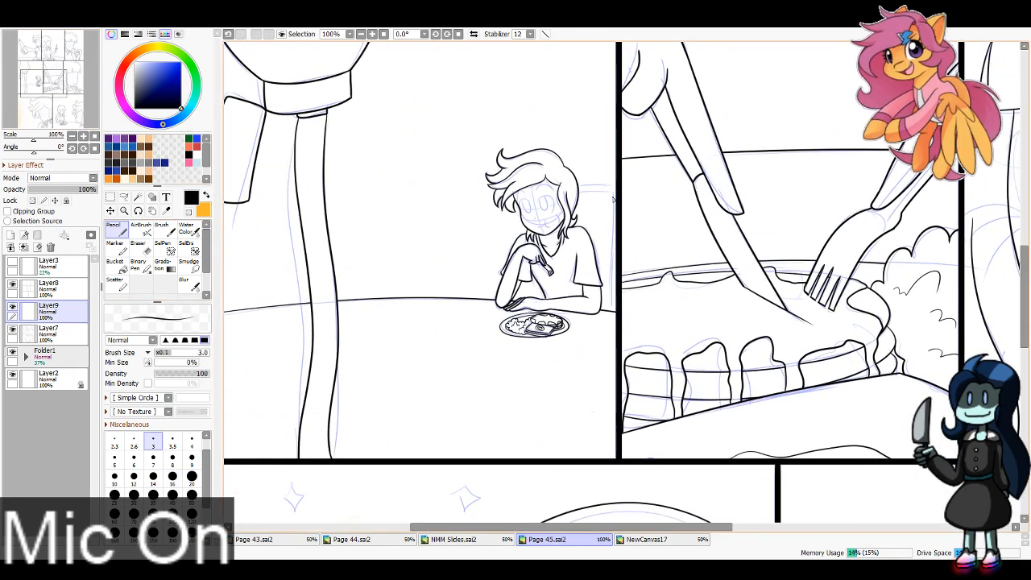
pyautogui.moveTo(615, 196); pyautogui.dragTo(614, 312)
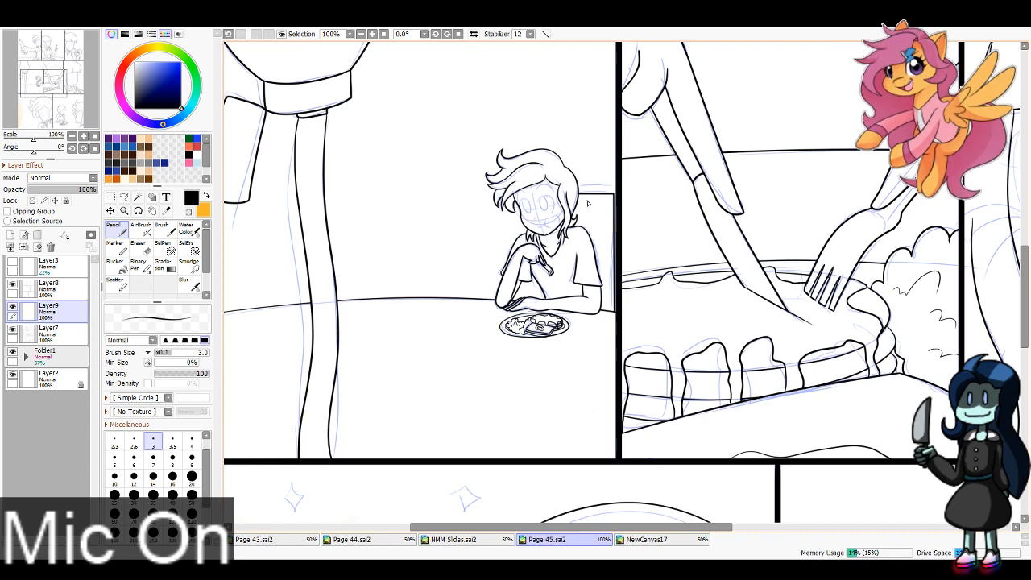
pyautogui.moveTo(580, 191); pyautogui.dragTo(619, 190)
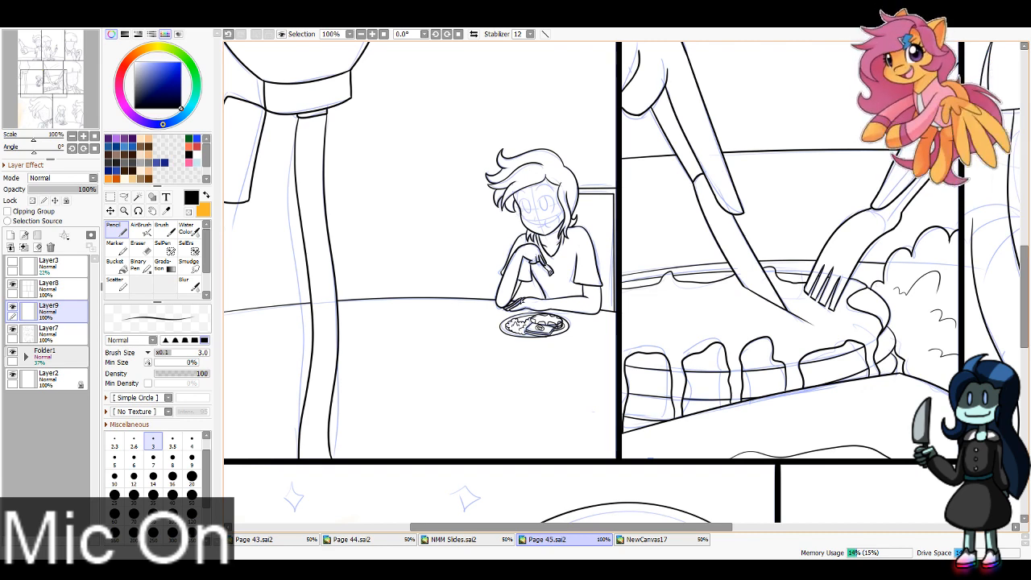
pyautogui.moveTo(525, 225)
pyautogui.mouseDown()
pyautogui.moveTo(526, 304)
pyautogui.moveTo(507, 304)
pyautogui.moveTo(531, 301)
pyautogui.moveTo(529, 226)
pyautogui.mouseUp()
pyautogui.press('e')
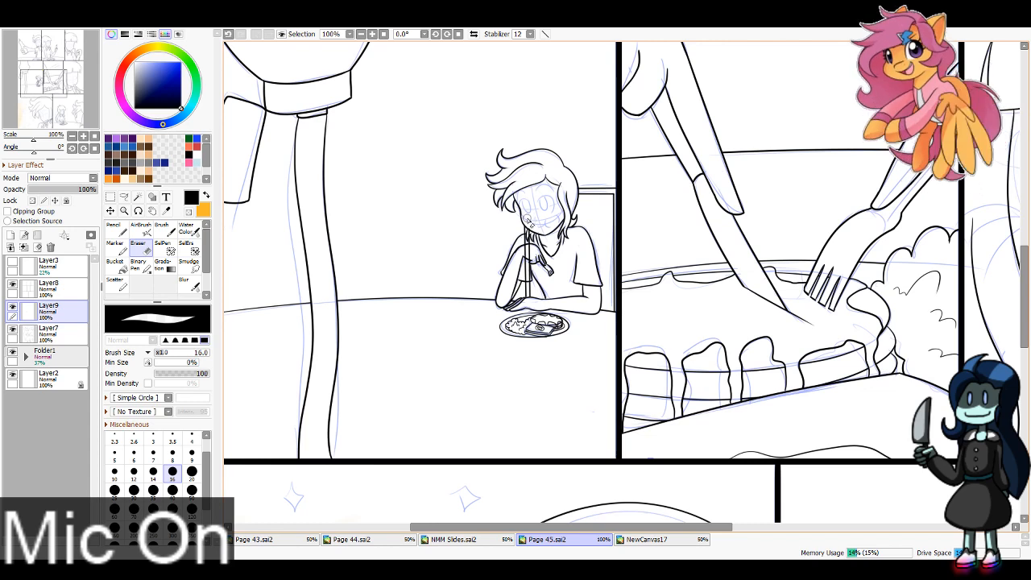
pyautogui.moveTo(529, 221); pyautogui.dragTo(529, 278)
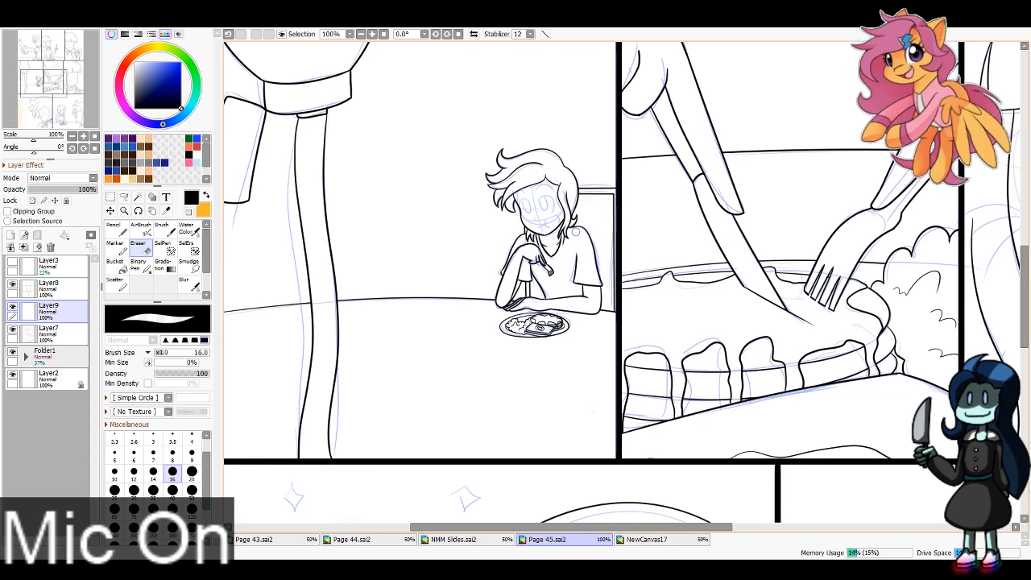
# Step: Ink the double-line chair-back corner behind the character in the middle row's last panel and erase the parts crossing the hand and utensil
pyautogui.moveTo(44, 85)
pyautogui.mouseDown()
pyautogui.moveTo(81, 87)
pyautogui.moveTo(83, 74)
pyautogui.mouseUp()
pyautogui.press('n')
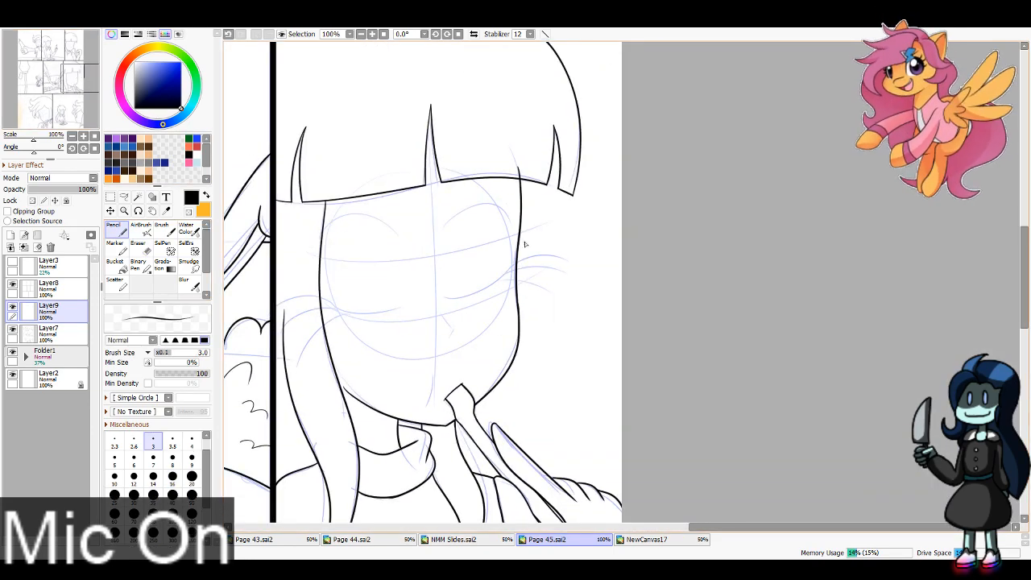
pyautogui.click(361, 34)
pyautogui.moveTo(88, 64); pyautogui.dragTo(54, 79)
pyautogui.click(361, 34)
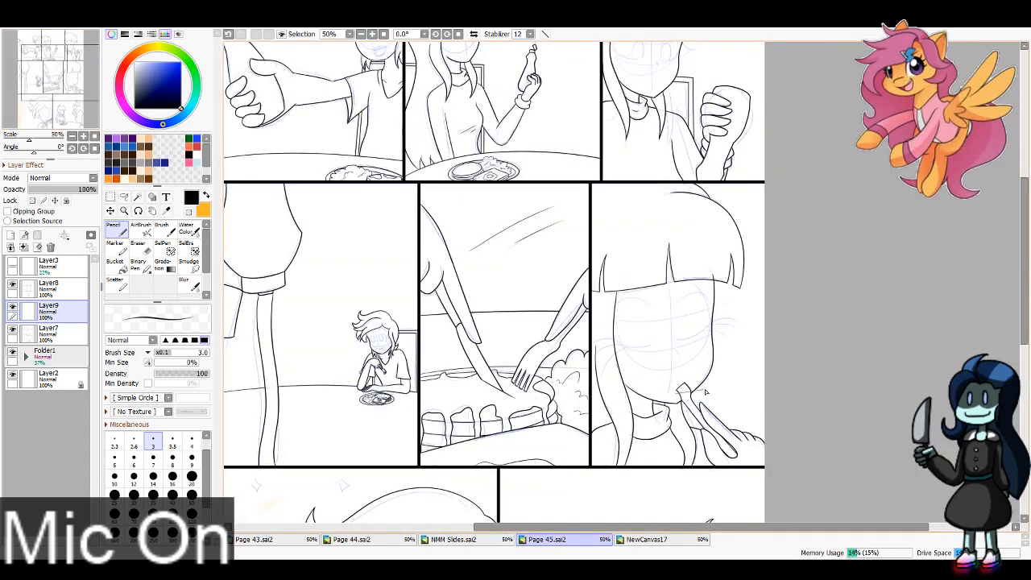
pyautogui.moveTo(706, 392)
pyautogui.mouseDown()
pyautogui.moveTo(765, 397)
pyautogui.moveTo(748, 398)
pyautogui.moveTo(756, 463)
pyautogui.mouseUp()
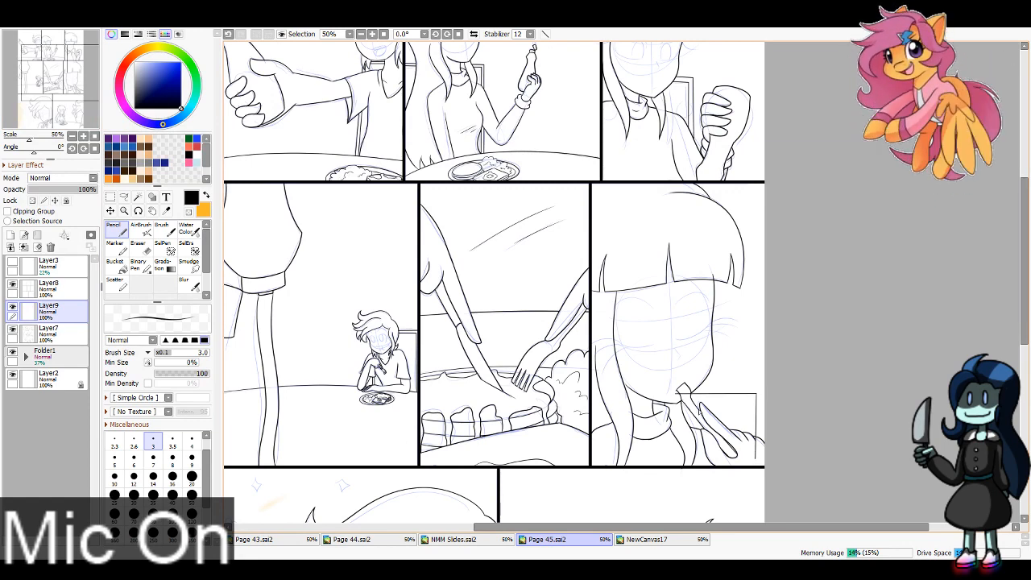
pyautogui.moveTo(677, 400); pyautogui.dragTo(751, 399)
pyautogui.moveTo(751, 400); pyautogui.dragTo(751, 458)
pyautogui.press('e')
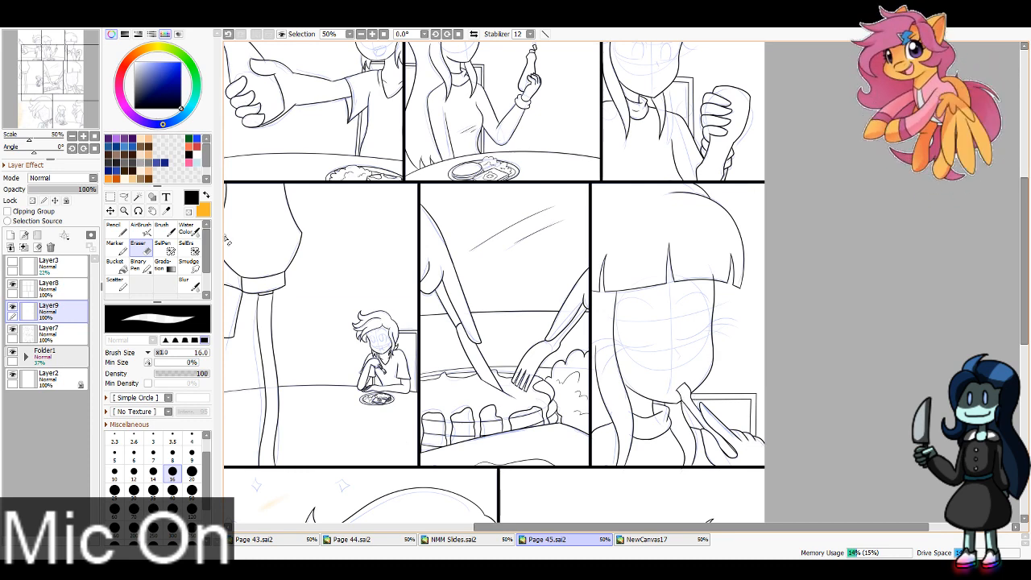
# Step: Ink the chair back behind the seated character in the bottom row with straight double lines, including the side edge that gives it depth
pyautogui.moveTo(81, 61)
pyautogui.mouseDown()
pyautogui.moveTo(54, 101)
pyautogui.moveTo(76, 100)
pyautogui.moveTo(62, 116)
pyautogui.mouseUp()
pyautogui.click(373, 34)
pyautogui.click(117, 230)
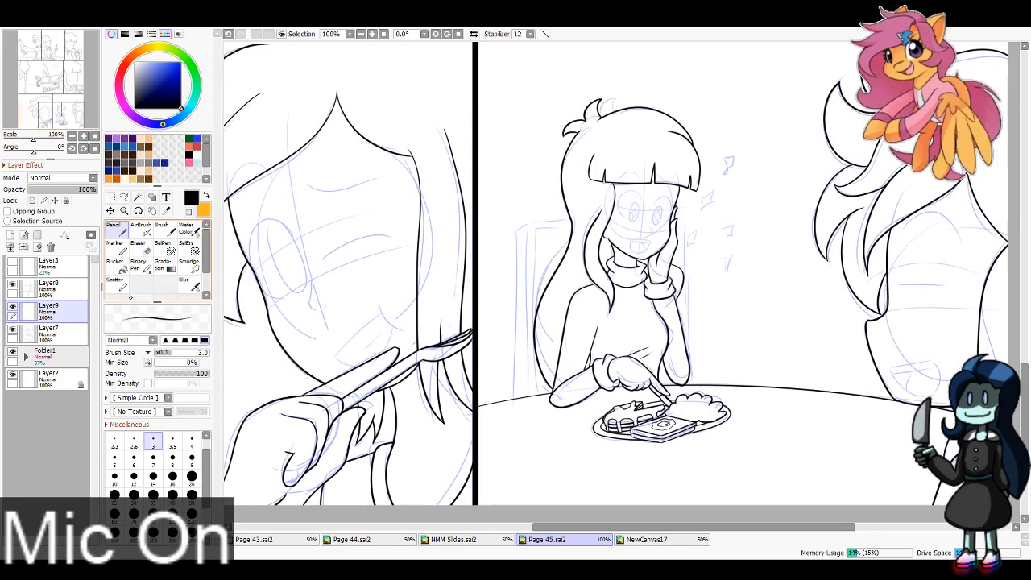
pyautogui.keyDown('shift'); pyautogui.click(530, 223); pyautogui.keyUp('shift')
pyautogui.keyDown('shift'); pyautogui.click(685, 223); pyautogui.keyUp('shift')
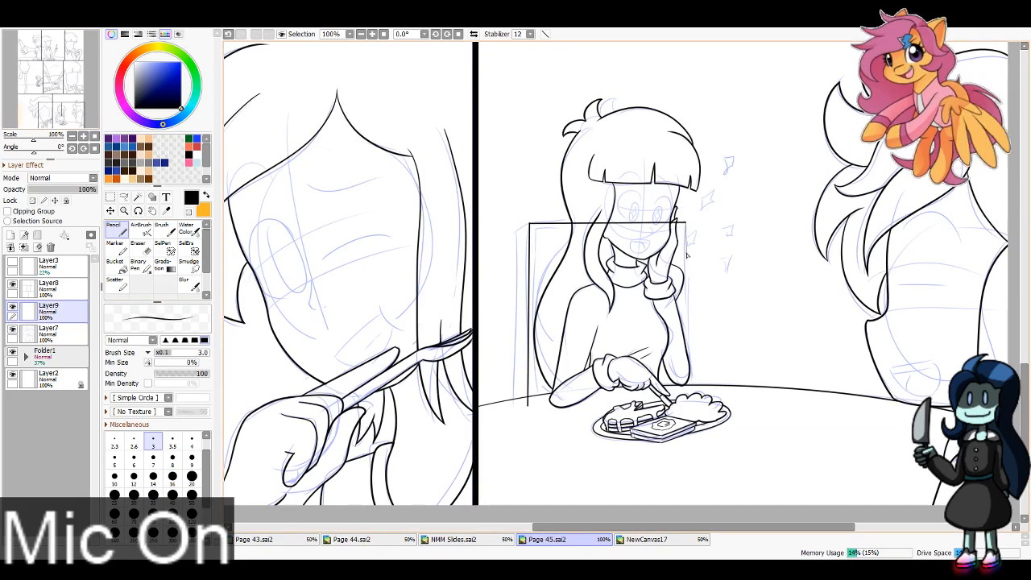
pyautogui.keyDown('shift'); pyautogui.click(686, 387); pyautogui.keyUp('shift')
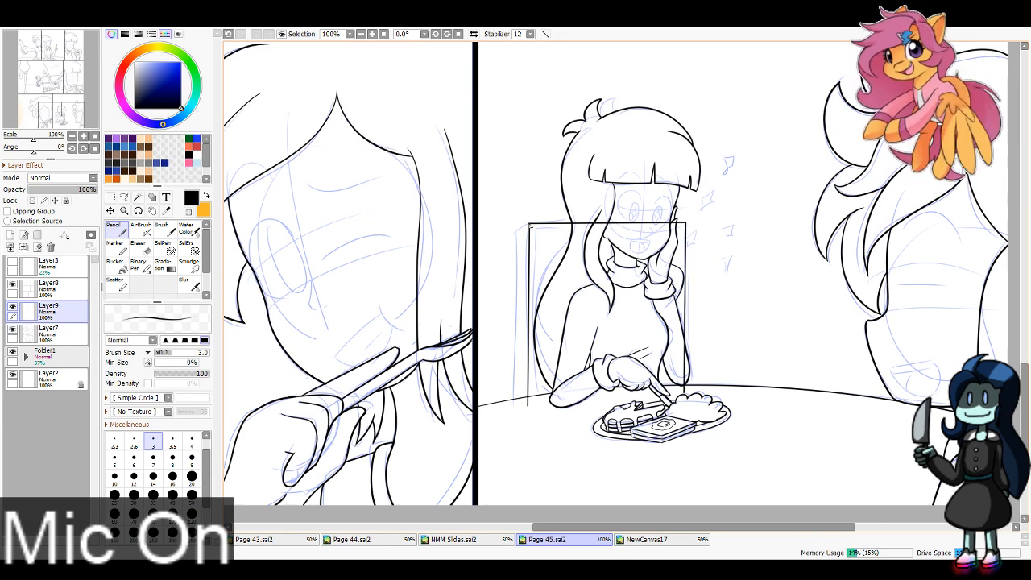
pyautogui.keyDown('shift'); pyautogui.click(518, 233); pyautogui.keyUp('shift')
pyautogui.keyDown('shift'); pyautogui.click(519, 415); pyautogui.keyUp('shift')
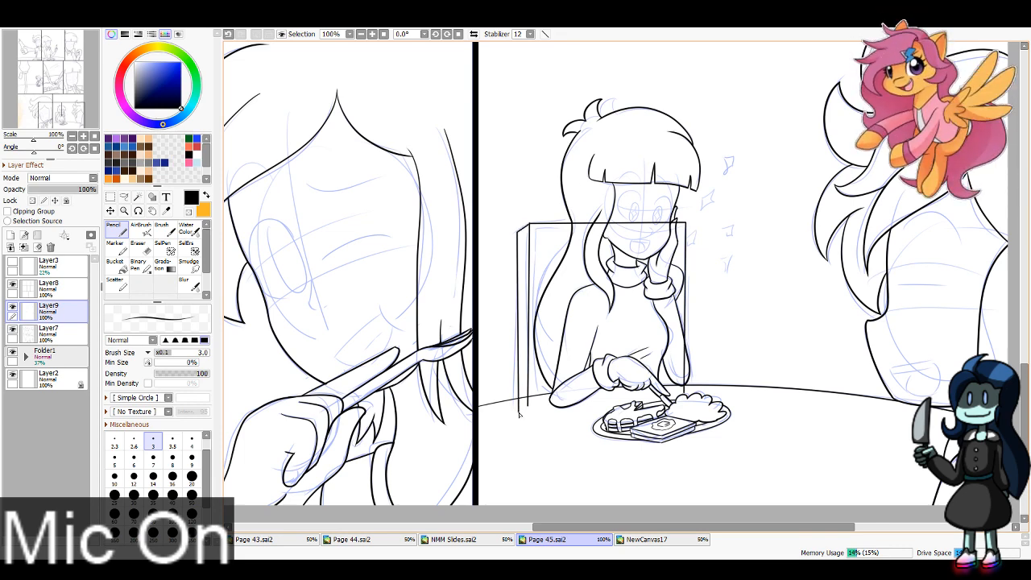
pyautogui.keyDown('shift'); pyautogui.click(535, 229); pyautogui.keyUp('shift')
pyautogui.keyDown('shift'); pyautogui.click(682, 228); pyautogui.keyUp('shift')
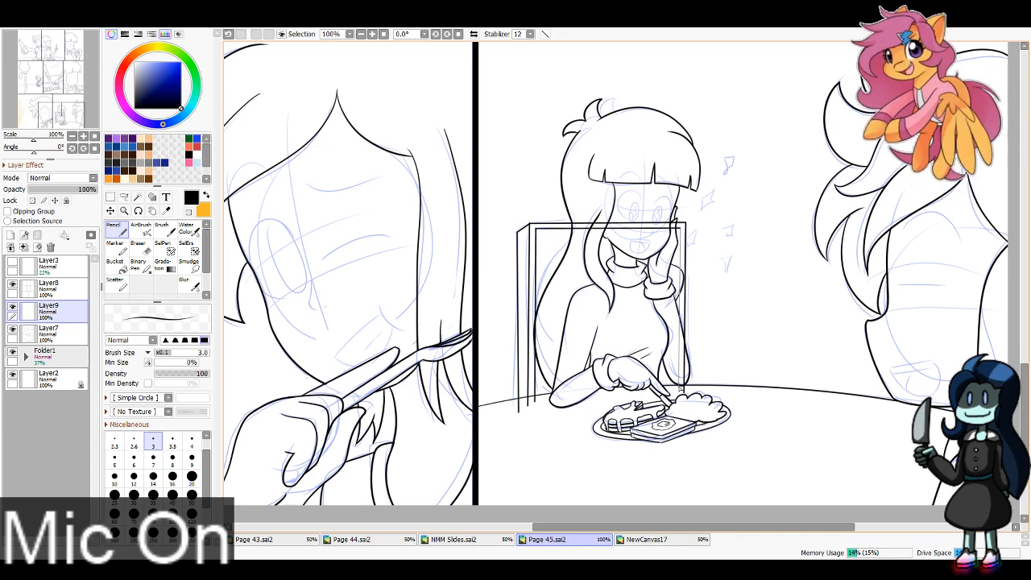
pyautogui.keyDown('shift'); pyautogui.click(681, 393); pyautogui.keyUp('shift')
# Step: Erase the bottom-row chair lines that run past the table edge or cross the character's hair, face and arm, using Eraser size 16
pyautogui.press('e')
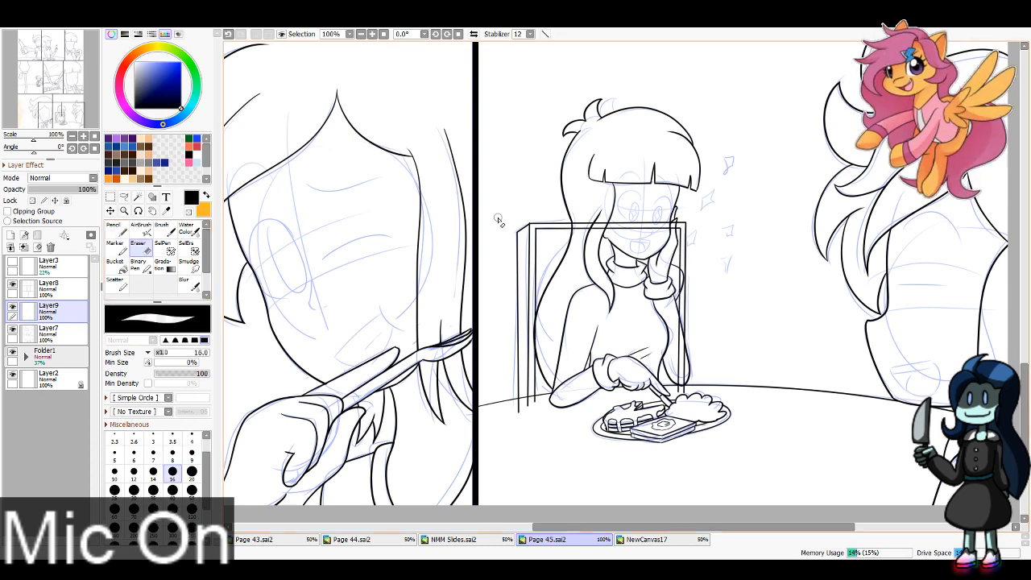
pyautogui.moveTo(535, 408); pyautogui.dragTo(535, 403)
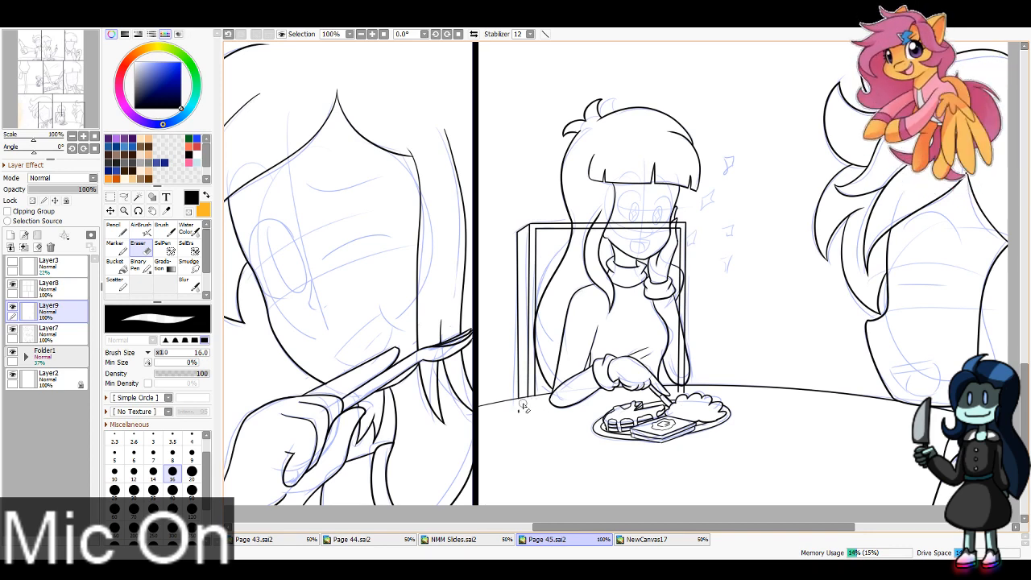
pyautogui.moveTo(530, 403); pyautogui.dragTo(521, 410)
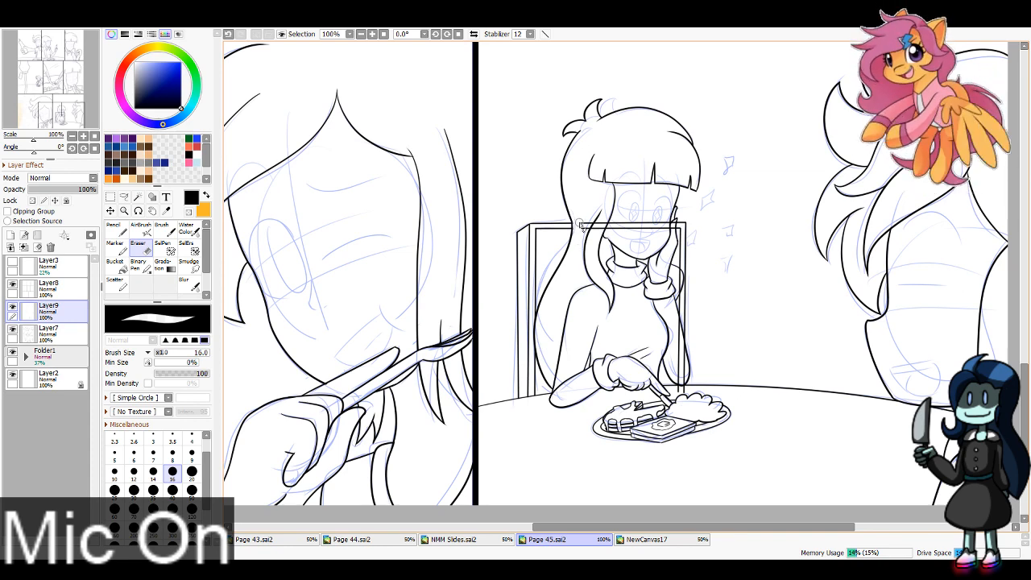
pyautogui.moveTo(636, 220)
pyautogui.mouseDown()
pyautogui.moveTo(651, 239)
pyautogui.moveTo(673, 230)
pyautogui.mouseUp()
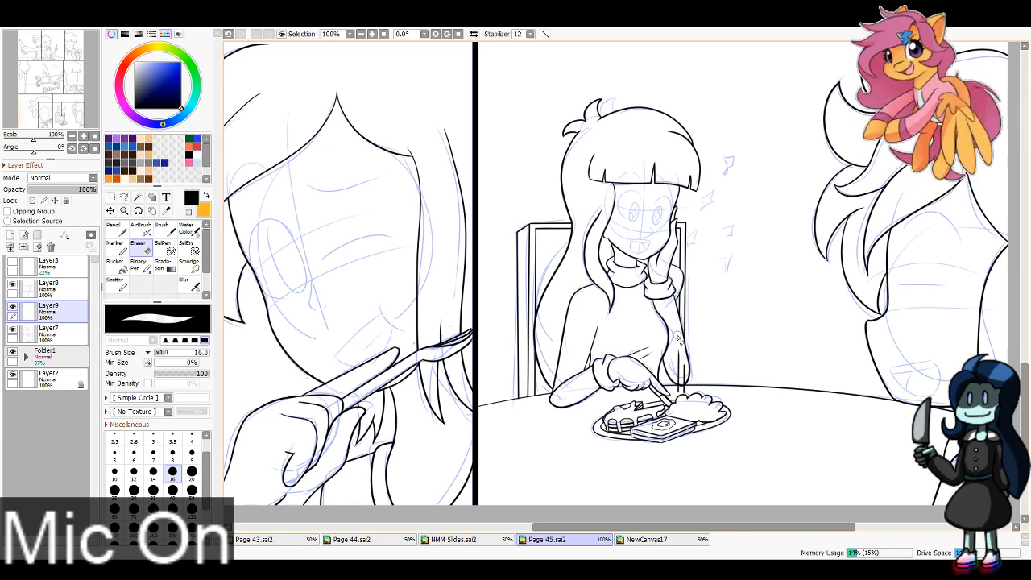
pyautogui.moveTo(678, 339); pyautogui.dragTo(689, 406)
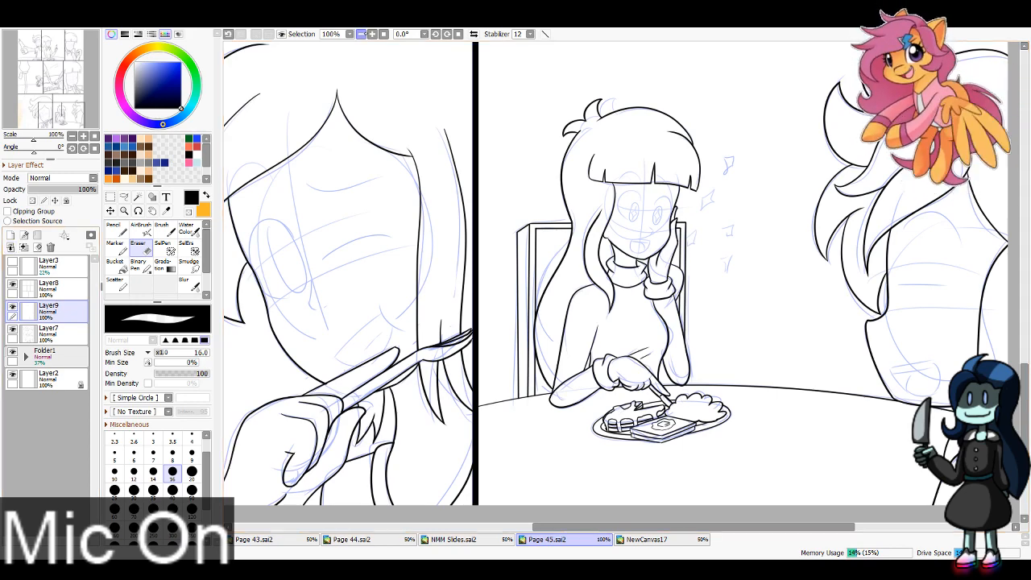
# Step: Ink the nose of the character in the top row's first panel, using Pencil size 3
pyautogui.click(361, 34)
pyautogui.click(361, 34)
pyautogui.click(361, 33)
pyautogui.moveTo(49, 79)
pyautogui.mouseDown()
pyautogui.moveTo(46, 45)
pyautogui.moveTo(55, 56)
pyautogui.mouseUp()
pyautogui.click(372, 34)
pyautogui.click(371, 34)
pyautogui.click(371, 34)
pyautogui.click(372, 34)
pyautogui.click(371, 34)
pyautogui.click(372, 34)
pyautogui.press('n')
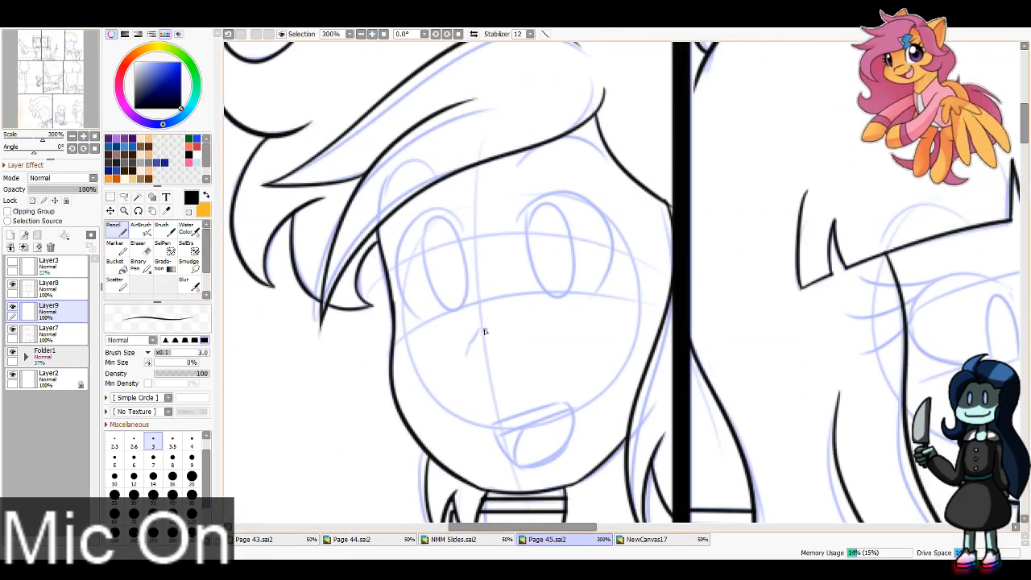
pyautogui.moveTo(481, 329)
pyautogui.mouseDown()
pyautogui.moveTo(471, 352)
pyautogui.moveTo(482, 366)
pyautogui.mouseUp()
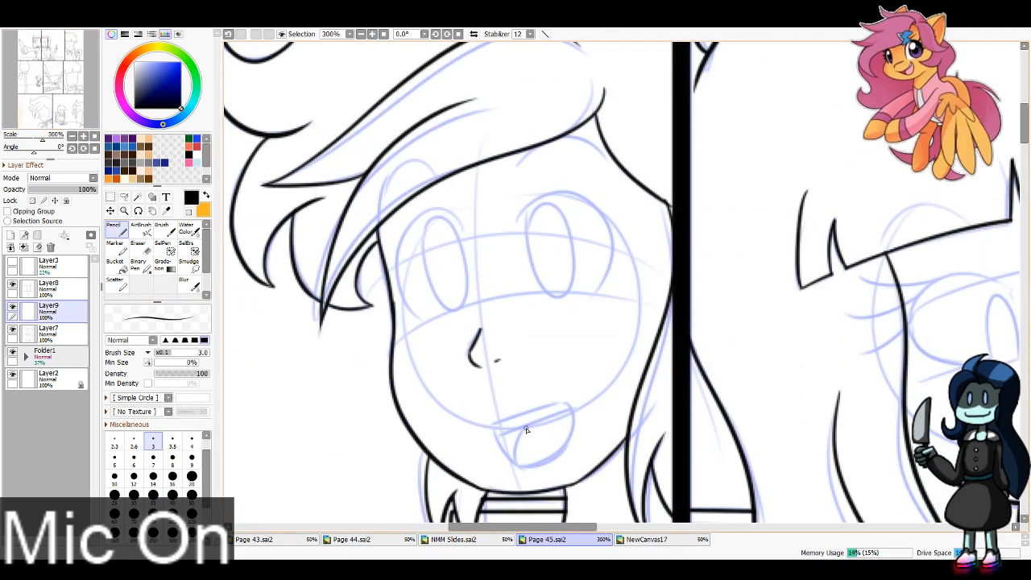
# Step: Ink the open mouth of the character in the top row's first panel, with the teeth line and the tongue
pyautogui.moveTo(493, 424)
pyautogui.mouseDown()
pyautogui.moveTo(573, 403)
pyautogui.moveTo(526, 458)
pyautogui.mouseUp()
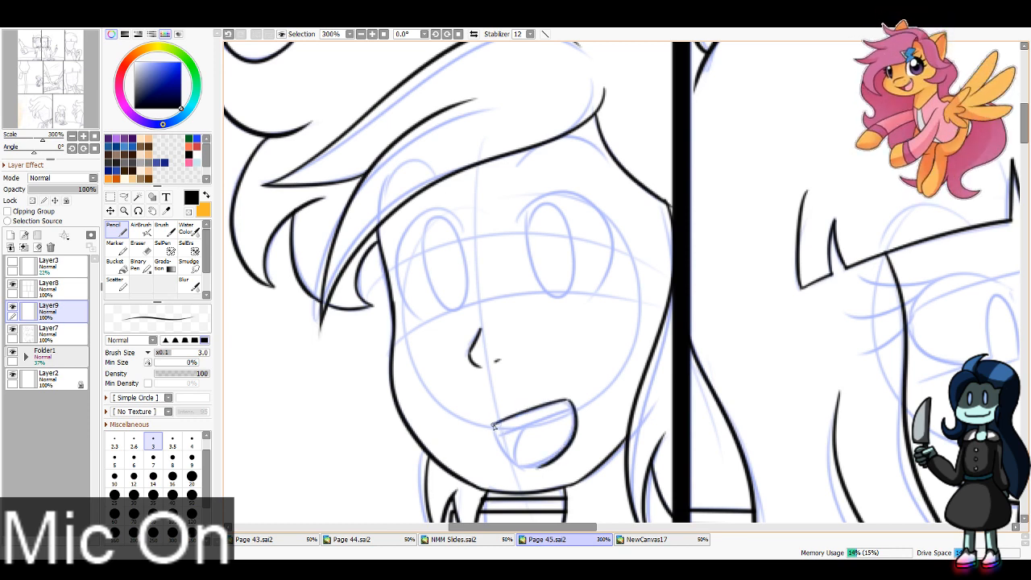
pyautogui.moveTo(494, 427); pyautogui.dragTo(538, 465)
pyautogui.hotkey('ctrl', 'z')
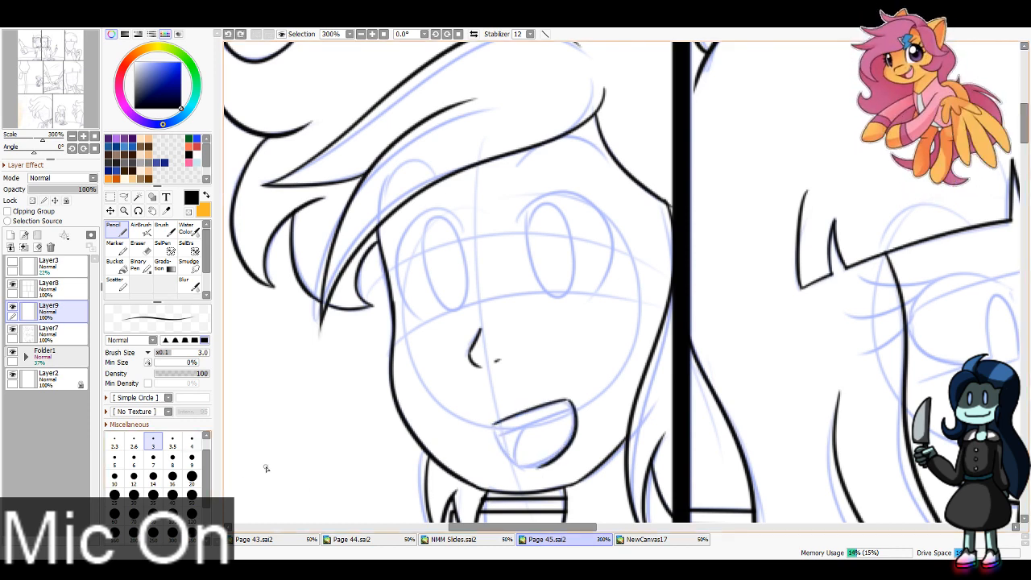
pyautogui.moveTo(492, 423)
pyautogui.mouseDown()
pyautogui.moveTo(504, 458)
pyautogui.moveTo(541, 468)
pyautogui.mouseUp()
pyautogui.hotkey('ctrl', 'z')
pyautogui.moveTo(492, 425); pyautogui.dragTo(547, 471)
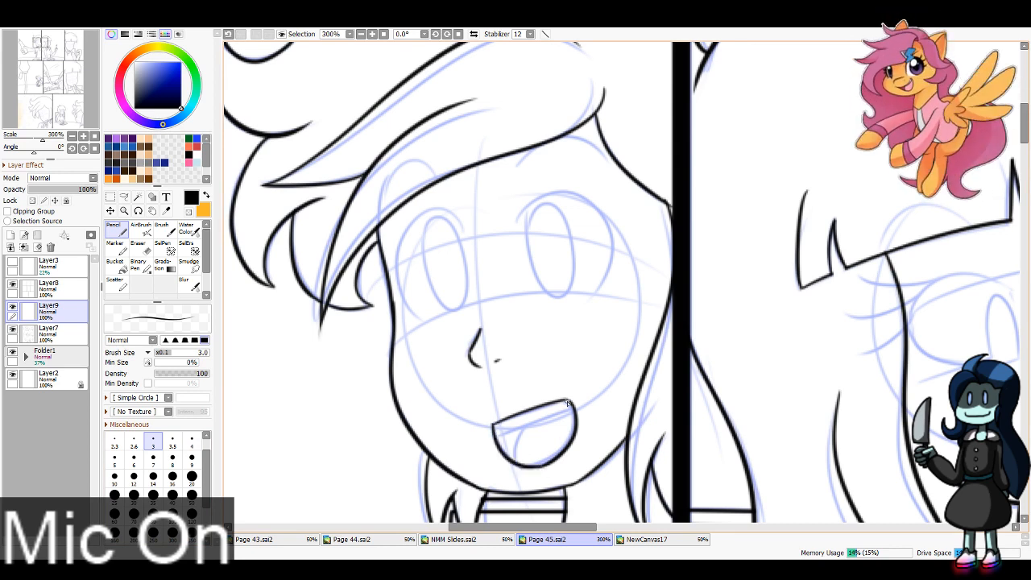
pyautogui.hotkey('ctrl', 'z')
pyautogui.moveTo(567, 401); pyautogui.dragTo(574, 416)
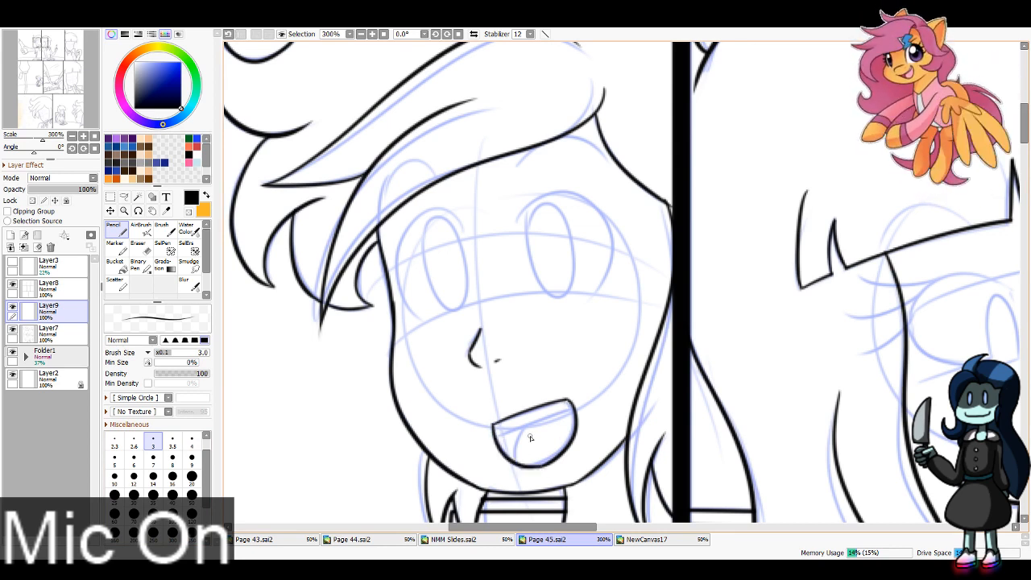
pyautogui.moveTo(495, 432)
pyautogui.mouseDown()
pyautogui.moveTo(557, 424)
pyautogui.moveTo(513, 462)
pyautogui.moveTo(528, 427)
pyautogui.mouseUp()
pyautogui.hotkey('ctrl', 'z')
# Step: Ink both eye outlines of the first-panel character with Pencil size 6 and trim their inner ends with Eraser size 16
pyautogui.click(134, 461)
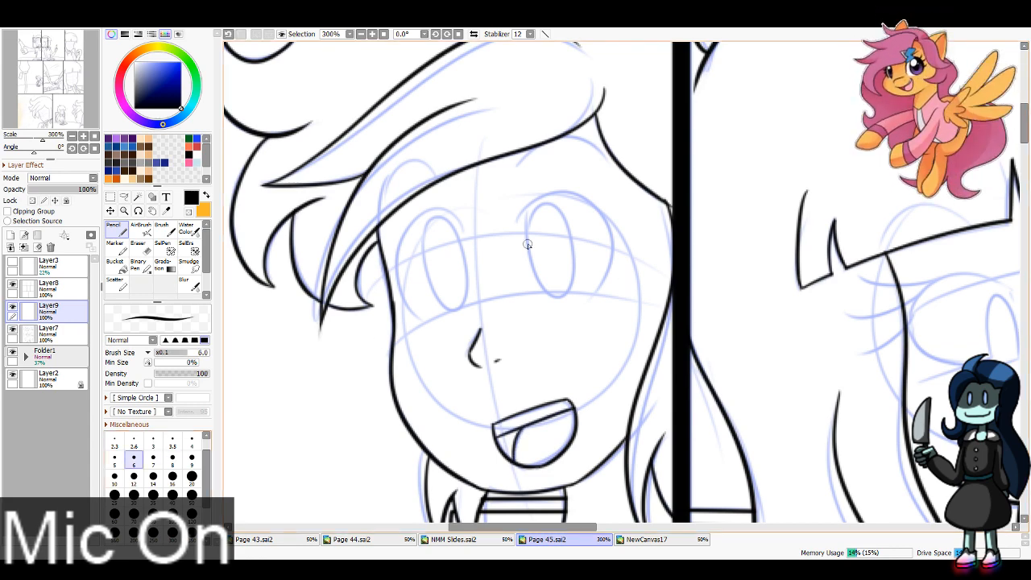
pyautogui.moveTo(514, 232)
pyautogui.mouseDown()
pyautogui.moveTo(584, 188)
pyautogui.moveTo(600, 302)
pyautogui.mouseUp()
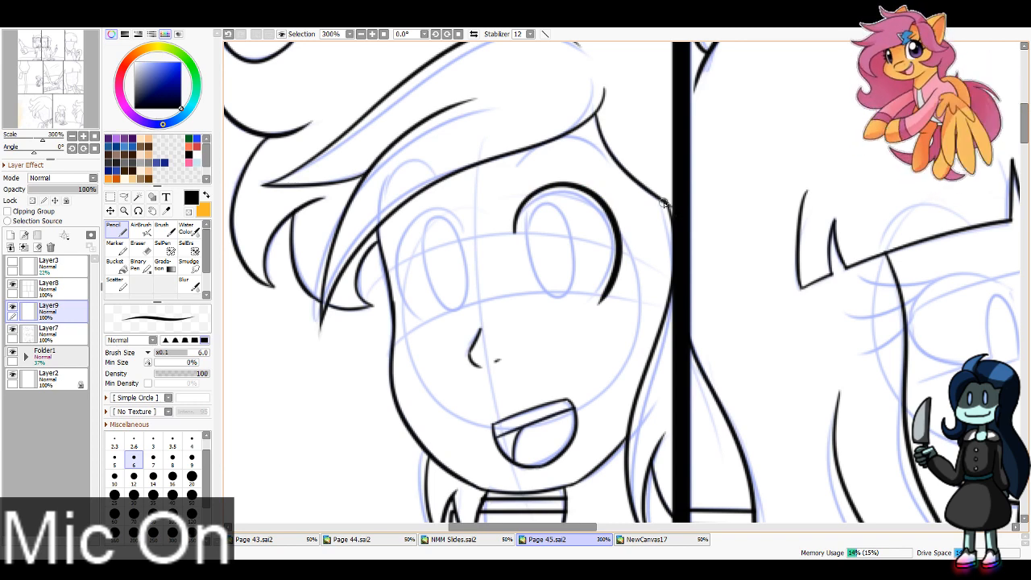
pyautogui.moveTo(472, 240); pyautogui.dragTo(431, 324)
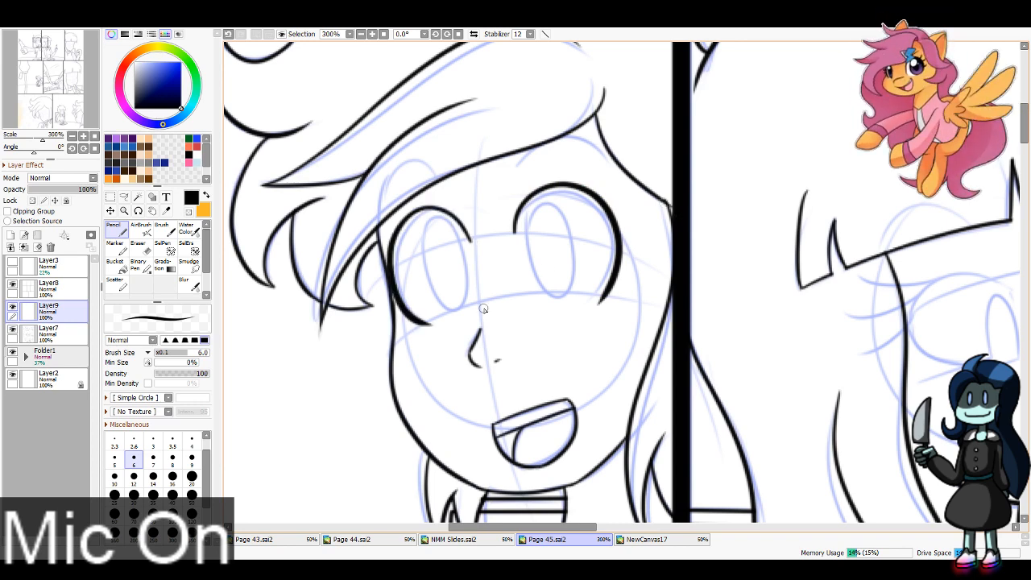
pyautogui.hotkey('ctrl', 'z')
pyautogui.moveTo(471, 242); pyautogui.dragTo(432, 324)
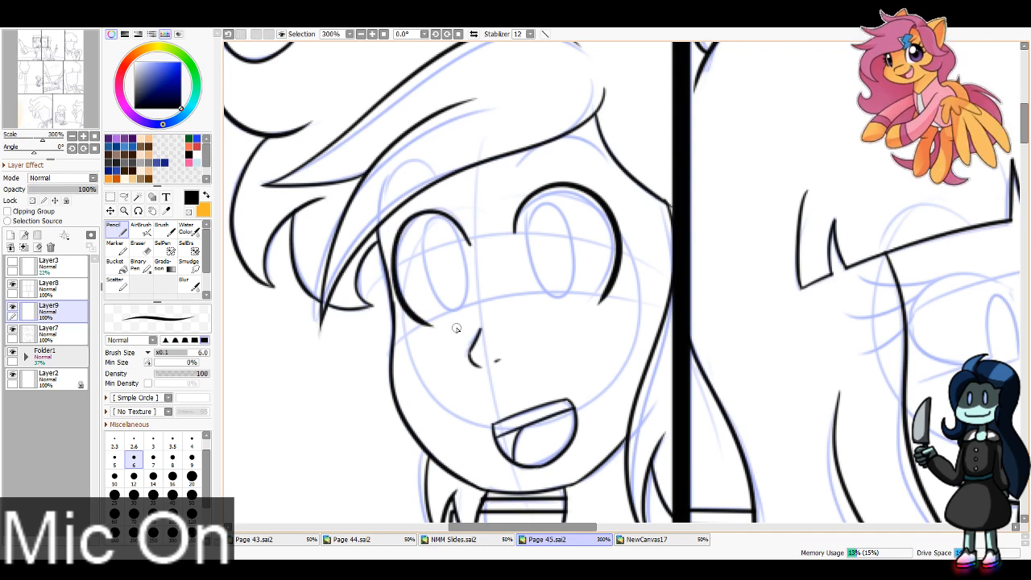
pyautogui.press('e')
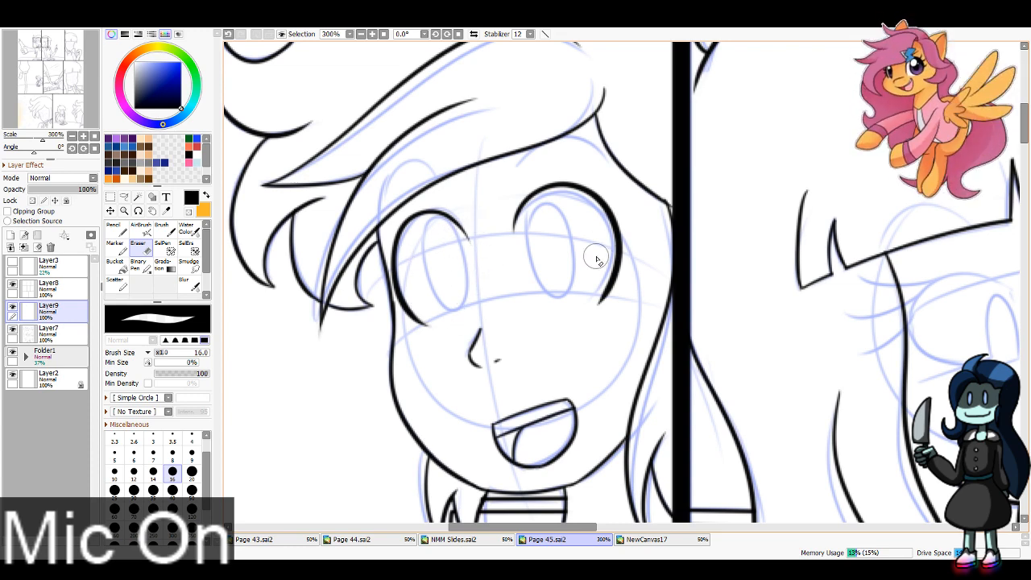
# Step: Ink both eyebrows of the character in the top row's first panel, using Pencil size 4
pyautogui.press('n')
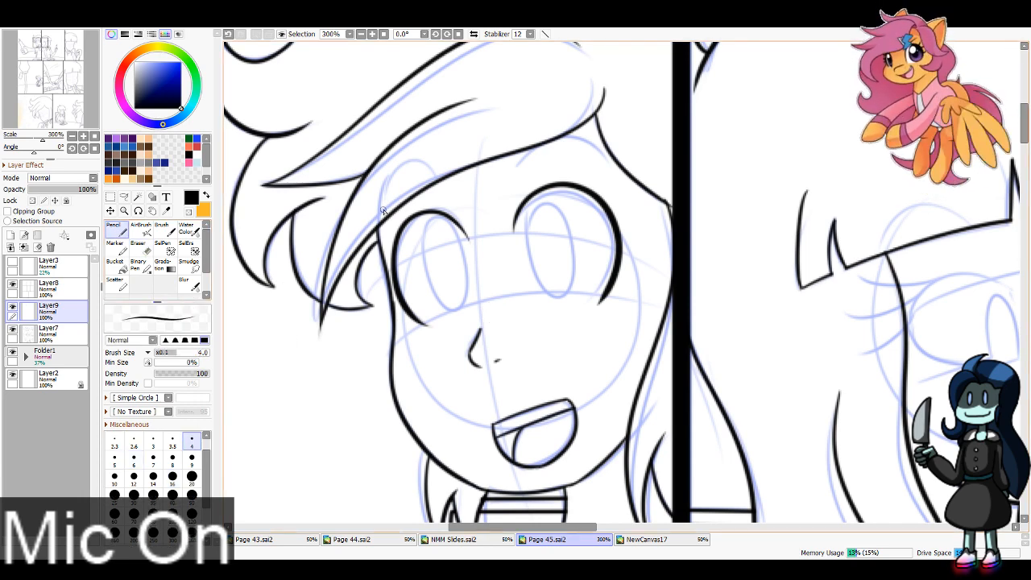
pyautogui.moveTo(382, 211); pyautogui.dragTo(444, 176)
pyautogui.moveTo(518, 166); pyautogui.dragTo(609, 168)
pyautogui.hotkey('ctrl', 'z')
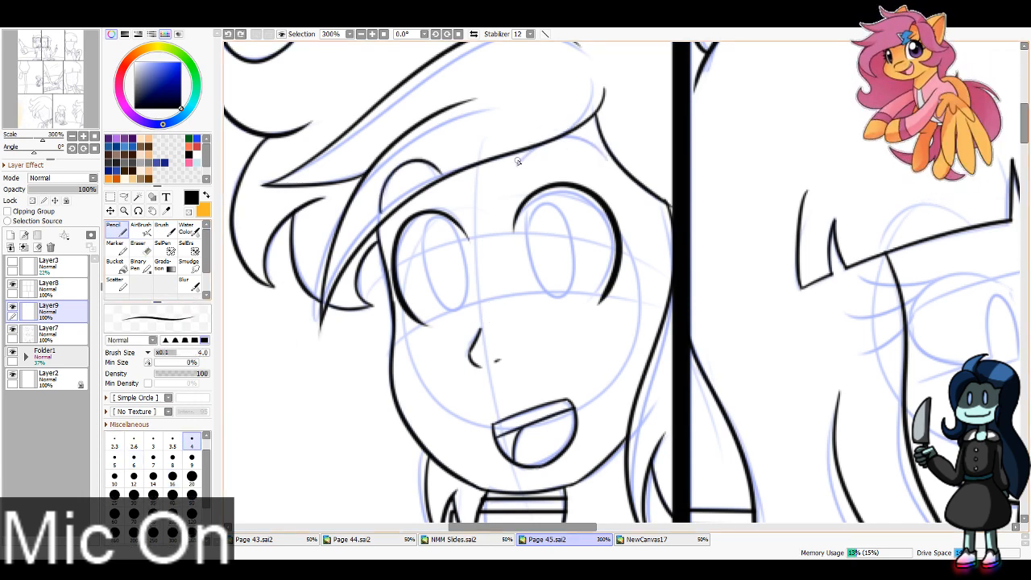
pyautogui.moveTo(518, 161)
pyautogui.mouseDown()
pyautogui.moveTo(572, 129)
pyautogui.moveTo(667, 194)
pyautogui.mouseUp()
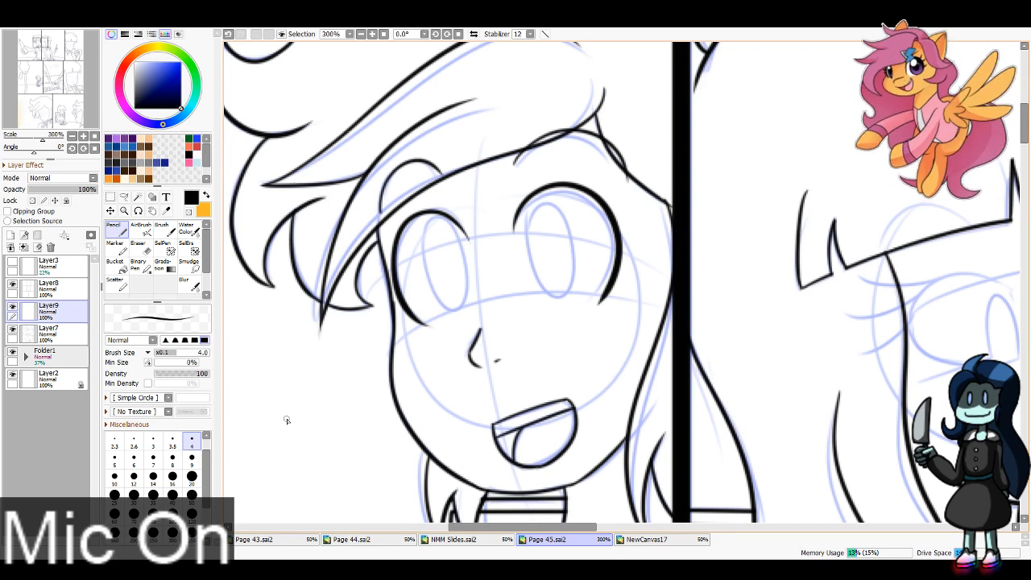
# Step: Ink the eyebrows at size 4 and the eye outlines at size 6 for the character in the top row's second panel
pyautogui.moveTo(617, 275)
pyautogui.mouseDown()
pyautogui.moveTo(590, 247)
pyautogui.moveTo(232, 247)
pyautogui.mouseUp()
pyautogui.moveTo(511, 223)
pyautogui.mouseDown()
pyautogui.moveTo(547, 178)
pyautogui.moveTo(653, 201)
pyautogui.moveTo(690, 166)
pyautogui.moveTo(729, 191)
pyautogui.mouseUp()
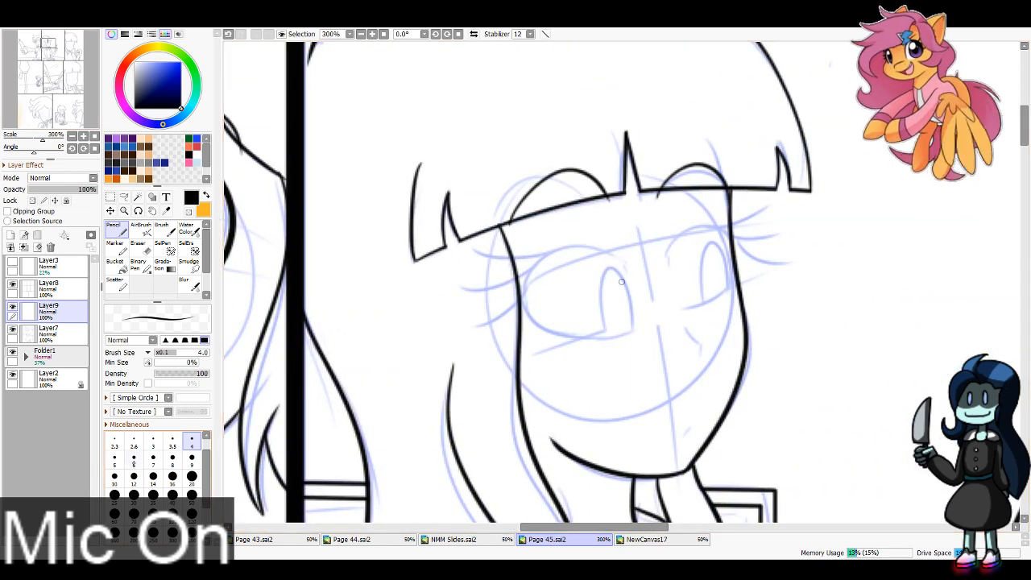
pyautogui.press(']')
pyautogui.press(']')
pyautogui.moveTo(634, 264)
pyautogui.mouseDown()
pyautogui.moveTo(523, 278)
pyautogui.moveTo(615, 333)
pyautogui.mouseUp()
pyautogui.hotkey('ctrl', 'z')
pyautogui.hotkey('ctrl', 'z')
pyautogui.moveTo(639, 269)
pyautogui.mouseDown()
pyautogui.moveTo(545, 257)
pyautogui.moveTo(542, 302)
pyautogui.moveTo(632, 337)
pyautogui.mouseUp()
pyautogui.moveTo(637, 266)
pyautogui.mouseDown()
pyautogui.moveTo(639, 282)
pyautogui.moveTo(717, 225)
pyautogui.moveTo(735, 259)
pyautogui.moveTo(731, 309)
pyautogui.moveTo(733, 299)
pyautogui.mouseUp()
# Step: Ink the eyelashes at the outer corners of both eyes of the character in the top row's second panel
pyautogui.moveTo(702, 225)
pyautogui.mouseDown()
pyautogui.moveTo(773, 207)
pyautogui.moveTo(793, 227)
pyautogui.mouseUp()
pyautogui.moveTo(733, 242); pyautogui.dragTo(810, 269)
pyautogui.moveTo(569, 241); pyautogui.dragTo(479, 233)
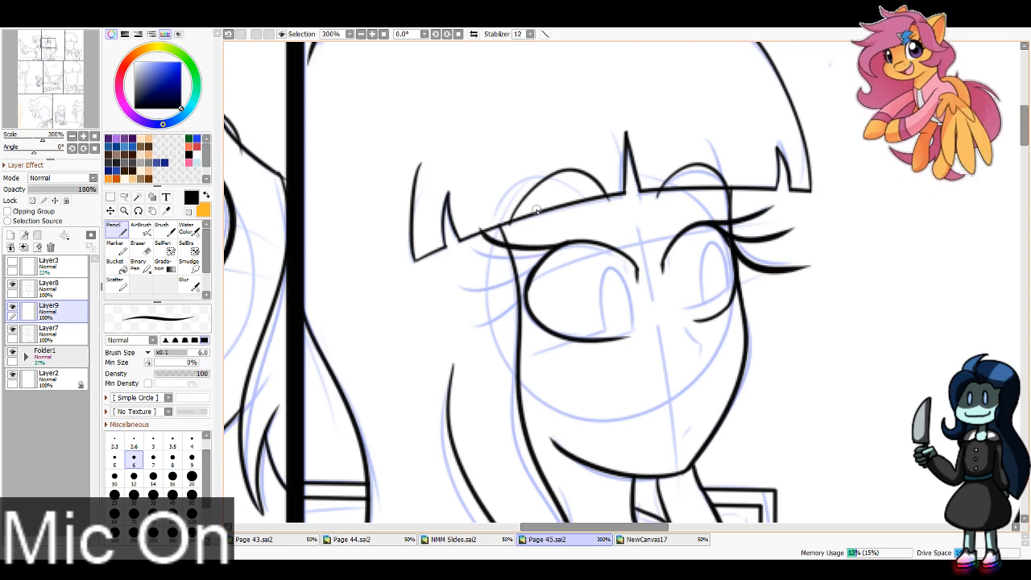
pyautogui.moveTo(536, 258)
pyautogui.mouseDown()
pyautogui.moveTo(462, 265)
pyautogui.moveTo(467, 313)
pyautogui.mouseUp()
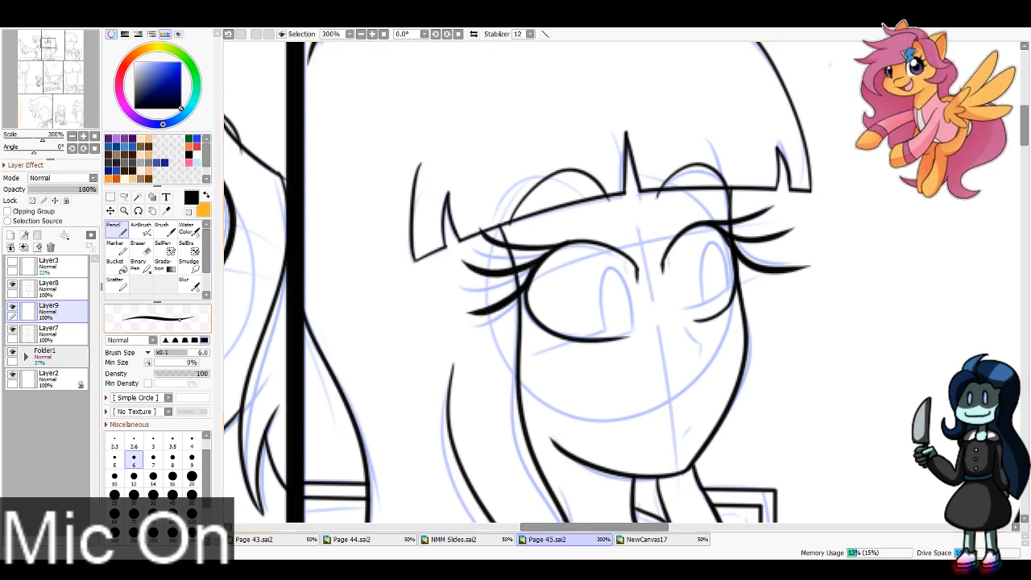
# Step: Ink the nose with its nostril mark and the small mouth of the second-panel character, using Pencil size 4
pyautogui.click(192, 439)
pyautogui.moveTo(683, 331)
pyautogui.mouseDown()
pyautogui.moveTo(701, 348)
pyautogui.moveTo(699, 363)
pyautogui.mouseUp()
pyautogui.hotkey('ctrl', 'z')
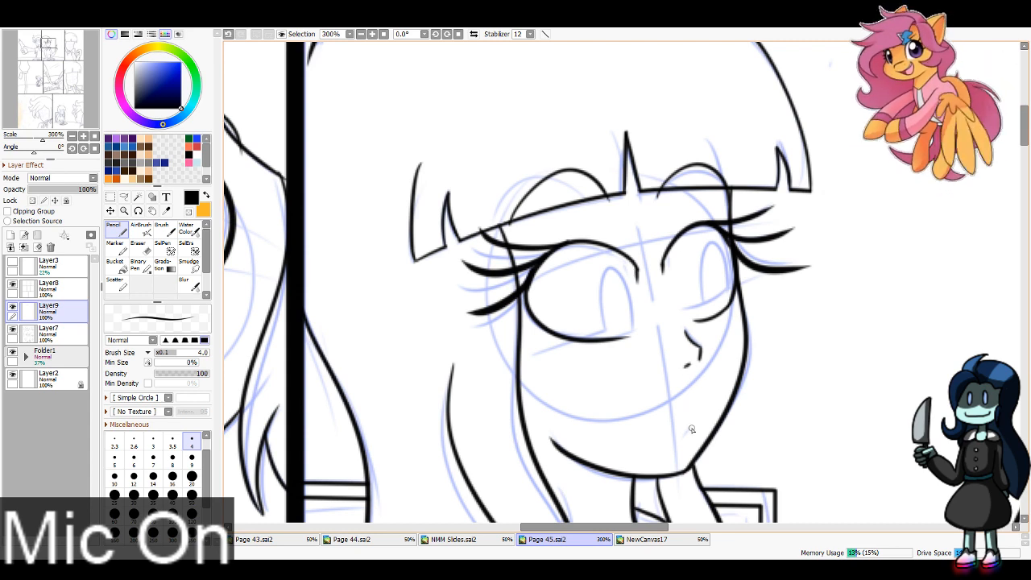
pyautogui.click(688, 366)
pyautogui.moveTo(688, 432); pyautogui.dragTo(691, 428)
# Step: Ink the nose and the short mouth line of the character in the top row's third panel, using Pencil size 4
pyautogui.moveTo(52, 50); pyautogui.dragTo(78, 51)
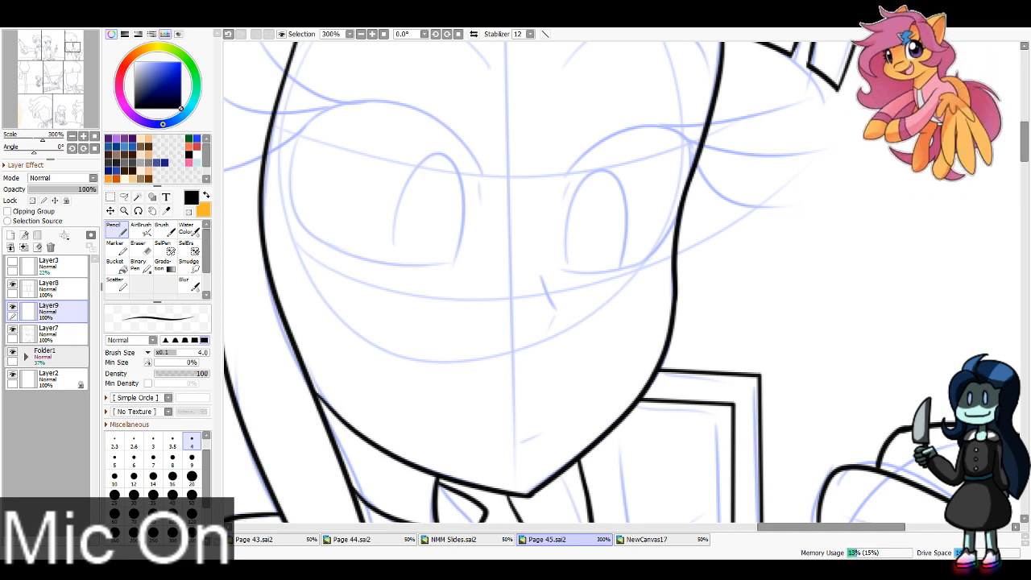
pyautogui.click(361, 33)
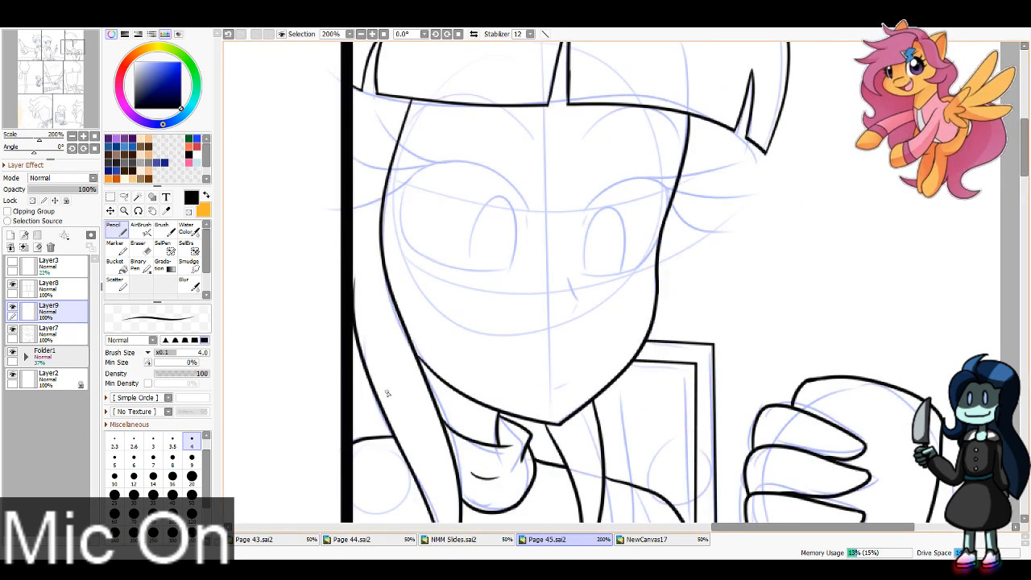
pyautogui.moveTo(569, 278); pyautogui.dragTo(572, 316)
pyautogui.hotkey('ctrl', 'z')
pyautogui.moveTo(556, 390); pyautogui.dragTo(567, 386)
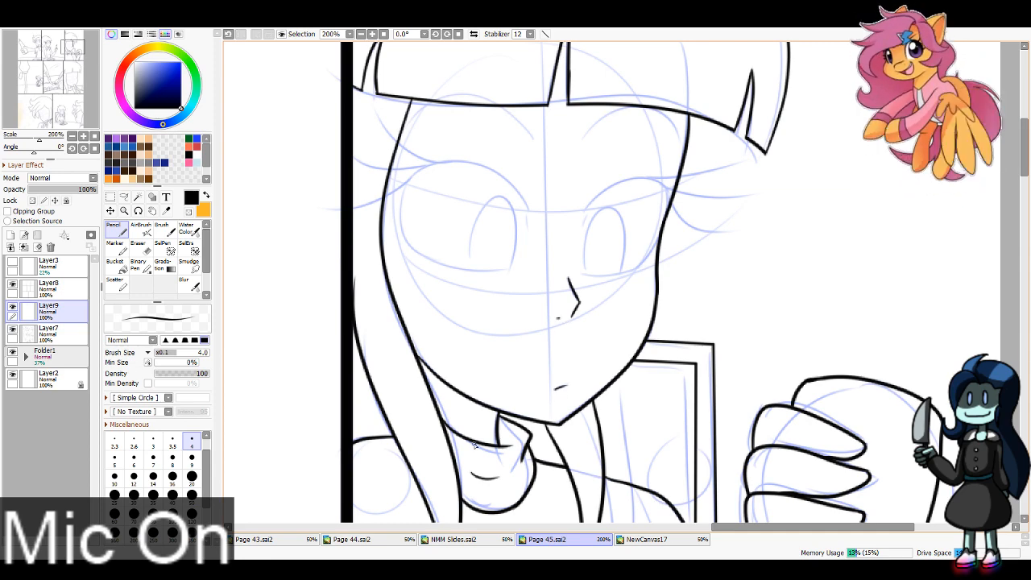
# Step: Ink the outline of the third-panel character's eye nearer the panel border, using Pencil size 6 on a canvas rotated to -22.5°
pyautogui.click(435, 34)
pyautogui.click(436, 34)
pyautogui.click(436, 34)
pyautogui.press(']')
pyautogui.press(']')
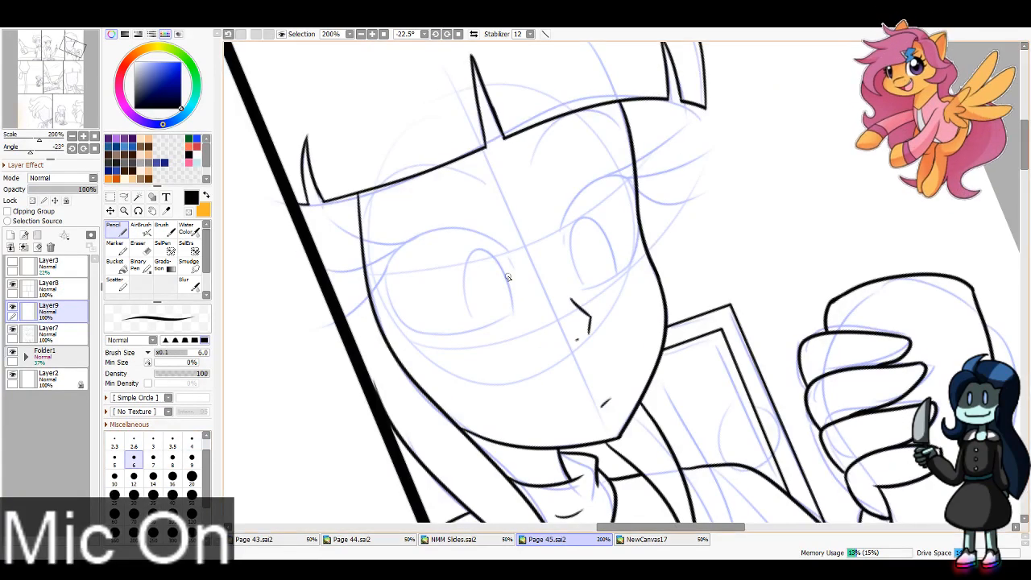
pyautogui.moveTo(514, 255)
pyautogui.mouseDown()
pyautogui.moveTo(467, 229)
pyautogui.moveTo(387, 283)
pyautogui.mouseUp()
pyautogui.hotkey('ctrl', 'z')
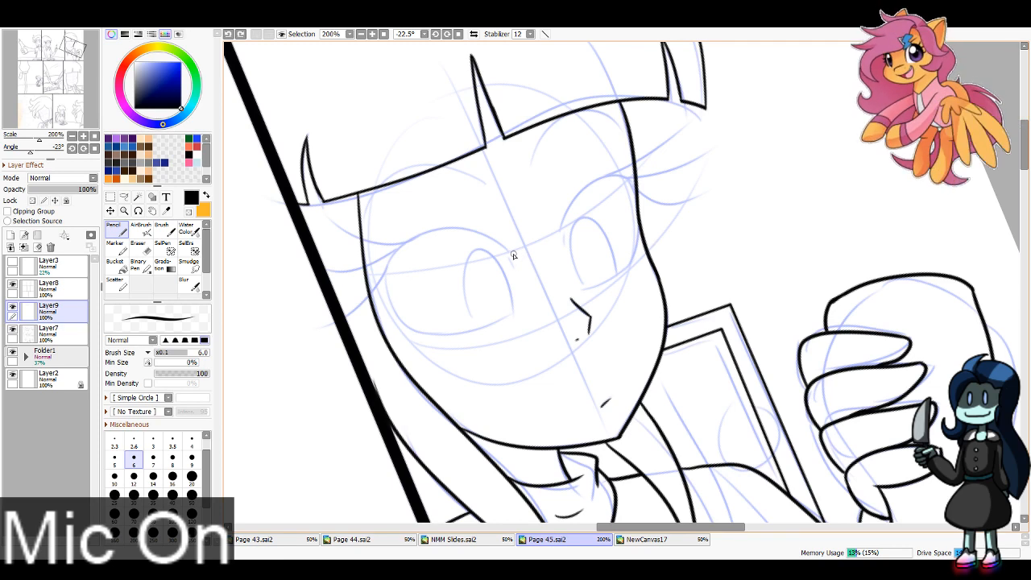
pyautogui.moveTo(514, 255)
pyautogui.mouseDown()
pyautogui.moveTo(391, 293)
pyautogui.moveTo(405, 328)
pyautogui.moveTo(440, 344)
pyautogui.moveTo(520, 318)
pyautogui.mouseUp()
pyautogui.hotkey('ctrl', 'z')
pyautogui.hotkey('ctrl', 'z')
pyautogui.moveTo(417, 332)
pyautogui.mouseDown()
pyautogui.moveTo(530, 303)
pyautogui.moveTo(451, 335)
pyautogui.moveTo(524, 307)
pyautogui.mouseUp()
# Step: Ink the upper and lower outline of the third-panel character's other eye, the one farther from the panel border
pyautogui.moveTo(561, 239)
pyautogui.mouseDown()
pyautogui.moveTo(637, 204)
pyautogui.moveTo(615, 280)
pyautogui.mouseUp()
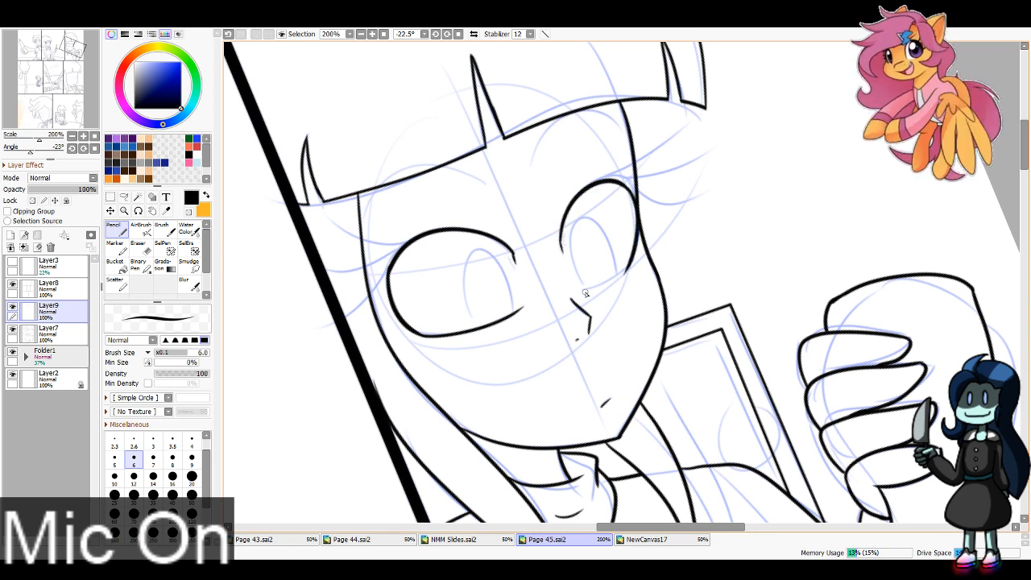
pyautogui.moveTo(586, 293); pyautogui.dragTo(636, 259)
pyautogui.hotkey('ctrl', 'z')
pyautogui.moveTo(582, 290); pyautogui.dragTo(634, 265)
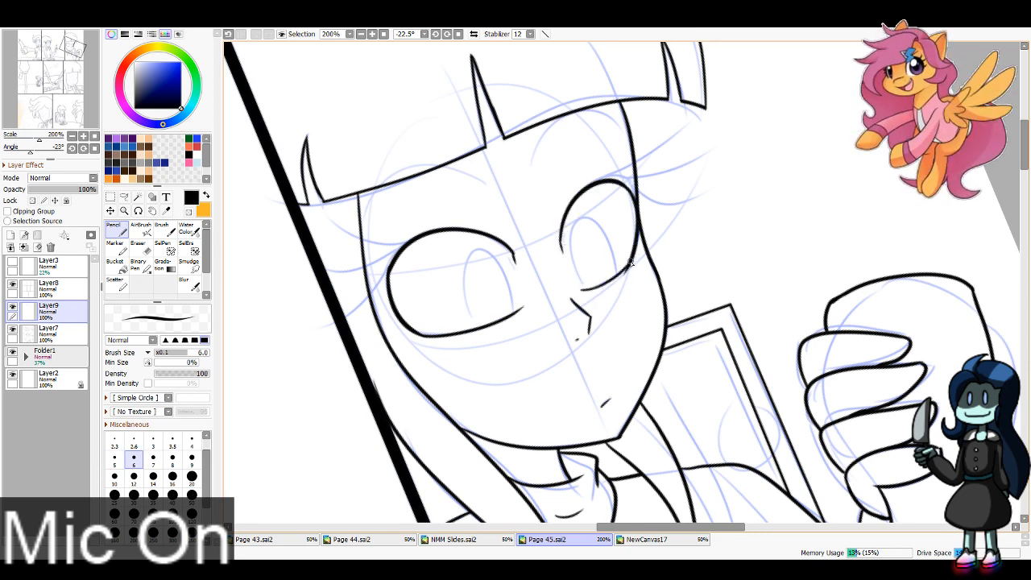
# Step: Ink three eyelashes at the outer corner of each eye of the character in the top row's third panel
pyautogui.moveTo(594, 185)
pyautogui.mouseDown()
pyautogui.moveTo(668, 128)
pyautogui.moveTo(700, 155)
pyautogui.mouseUp()
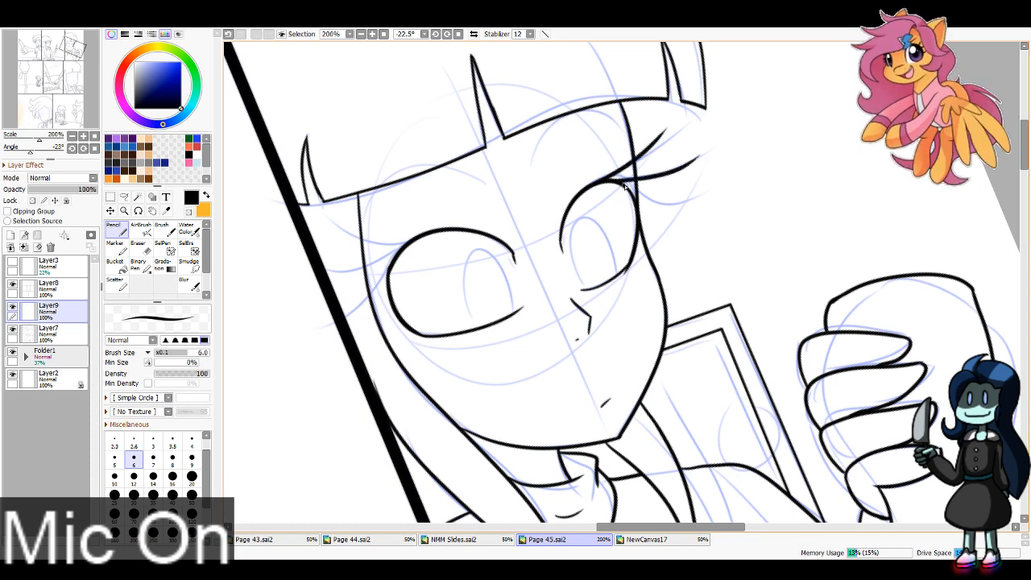
pyautogui.moveTo(626, 187); pyautogui.dragTo(698, 194)
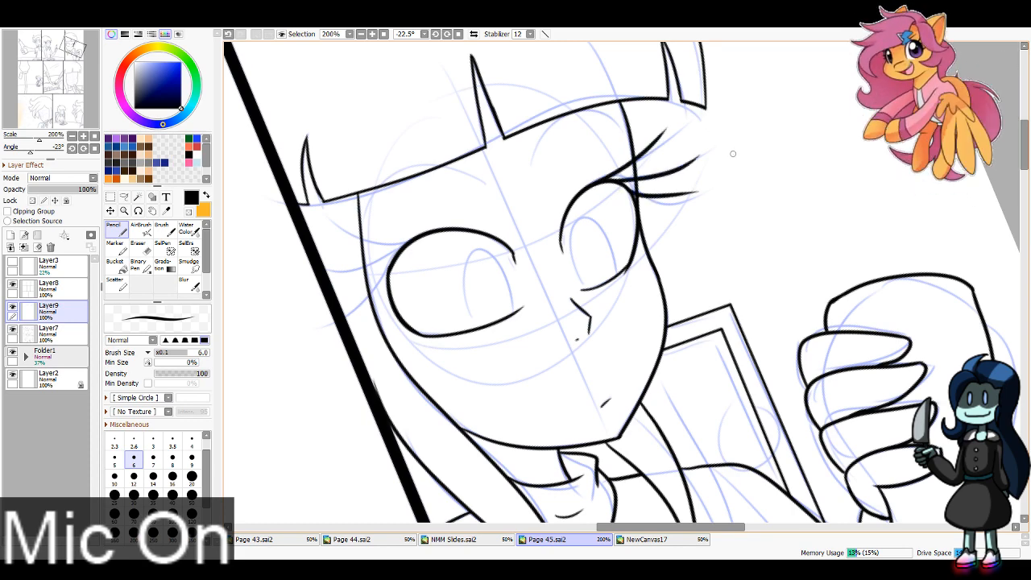
pyautogui.hotkey('ctrl', 'z')
pyautogui.moveTo(622, 187); pyautogui.dragTo(691, 194)
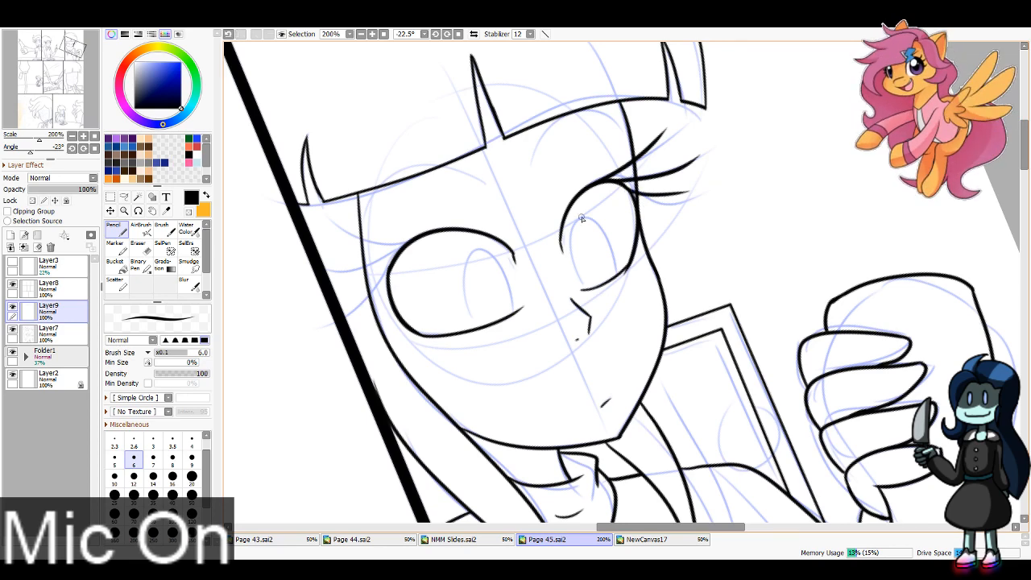
pyautogui.hotkey('ctrl', 'z')
pyautogui.moveTo(625, 189); pyautogui.dragTo(699, 195)
pyautogui.hotkey('ctrl', 'z')
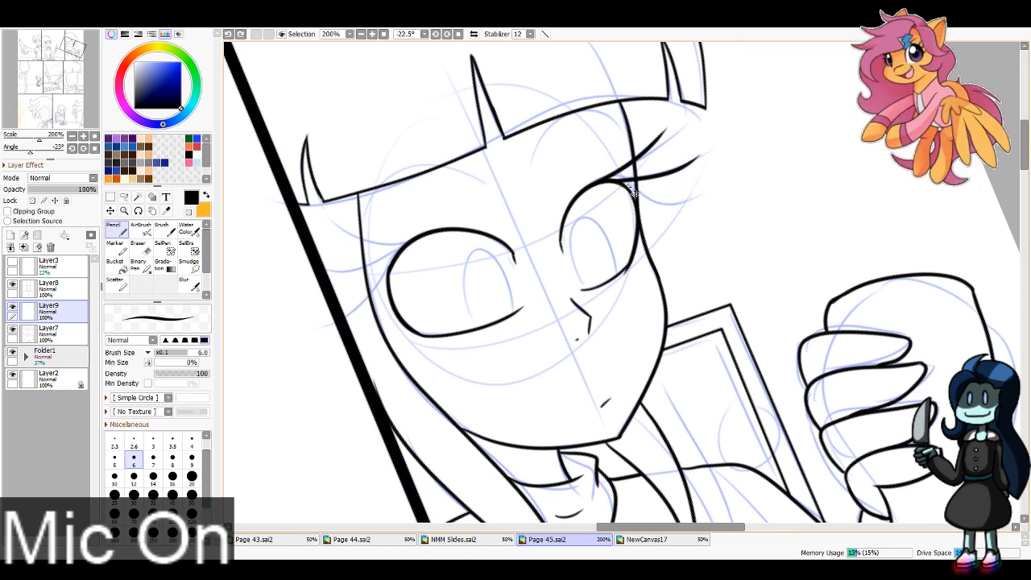
pyautogui.moveTo(621, 185); pyautogui.dragTo(691, 195)
pyautogui.moveTo(421, 235); pyautogui.dragTo(331, 232)
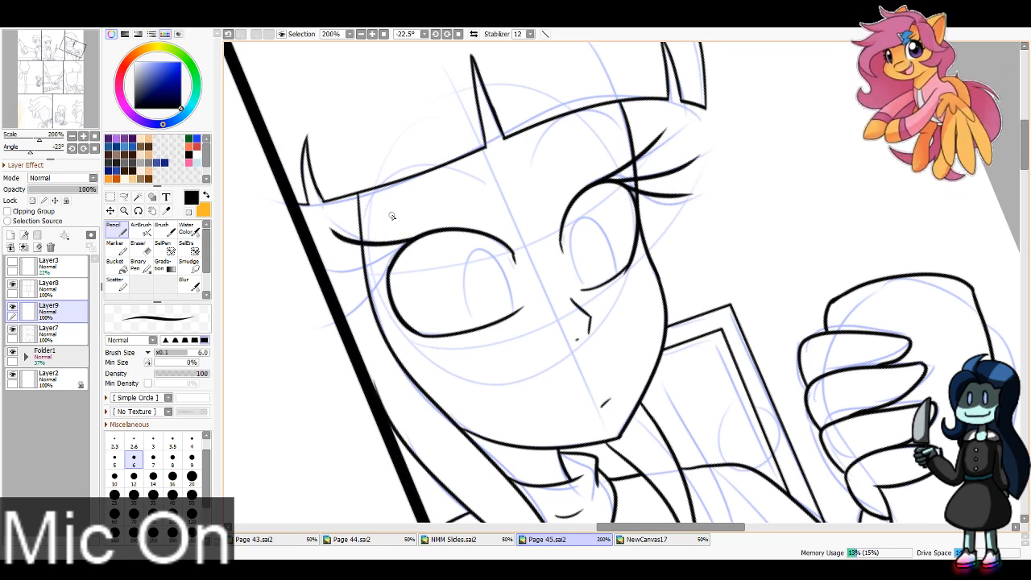
pyautogui.moveTo(400, 250); pyautogui.dragTo(324, 279)
pyautogui.moveTo(388, 274); pyautogui.dragTo(345, 319)
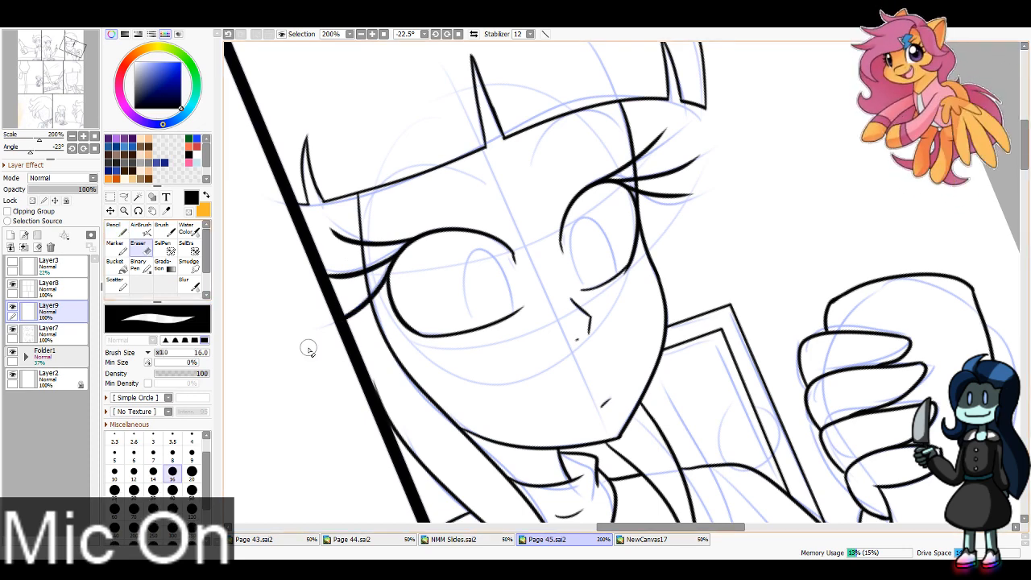
# Step: Ink both eyebrows of the character in the top row's third panel, using Pencil size 4
pyautogui.click(192, 440)
pyautogui.moveTo(367, 211)
pyautogui.mouseDown()
pyautogui.moveTo(588, 102)
pyautogui.moveTo(643, 151)
pyautogui.moveTo(623, 134)
pyautogui.mouseUp()
pyautogui.hotkey('ctrl', 'z')
pyautogui.moveTo(535, 168)
pyautogui.mouseDown()
pyautogui.moveTo(582, 104)
pyautogui.moveTo(623, 124)
pyautogui.mouseUp()
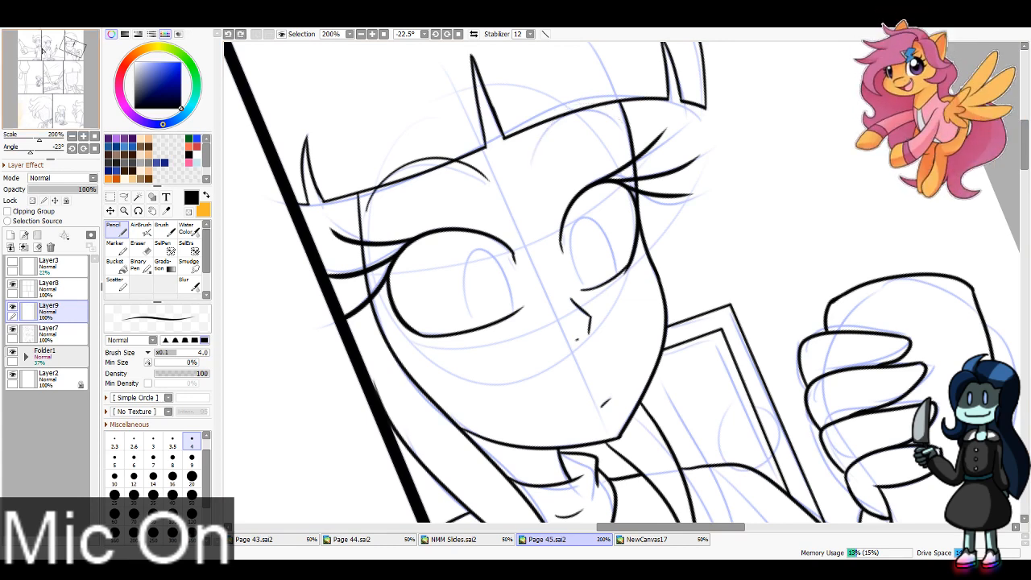
pyautogui.moveTo(534, 167); pyautogui.dragTo(625, 105)
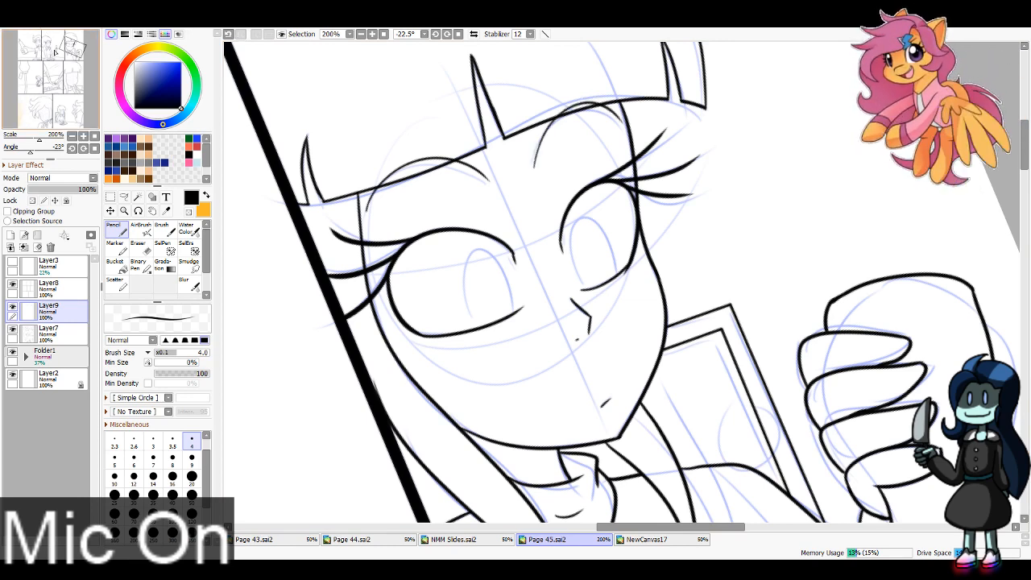
# Step: Ink the nose and mouth of the short-haired character in the middle row at 400% zoom with canvas rotation reset, using Pencil size 4
pyautogui.moveTo(73, 46); pyautogui.dragTo(41, 79)
pyautogui.click(458, 34)
pyautogui.click(372, 33)
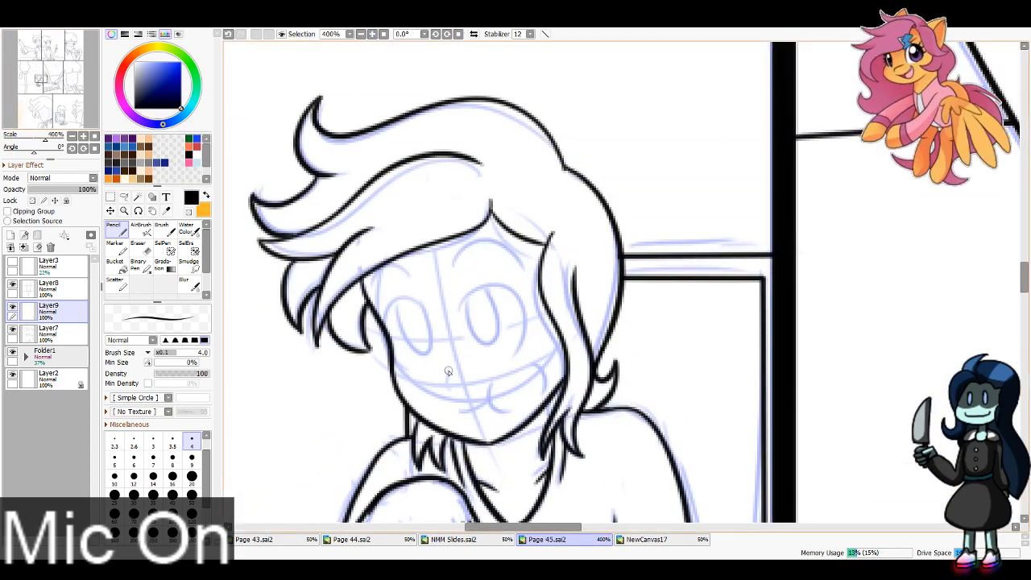
pyautogui.moveTo(449, 371)
pyautogui.mouseDown()
pyautogui.moveTo(453, 394)
pyautogui.moveTo(508, 413)
pyautogui.mouseUp()
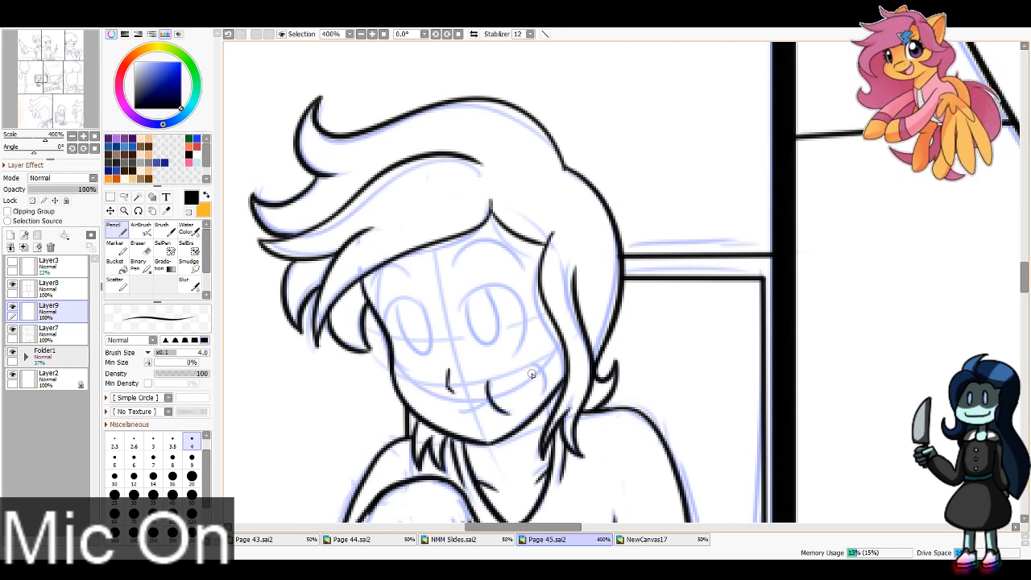
pyautogui.moveTo(531, 362)
pyautogui.mouseDown()
pyautogui.moveTo(537, 397)
pyautogui.moveTo(463, 412)
pyautogui.mouseUp()
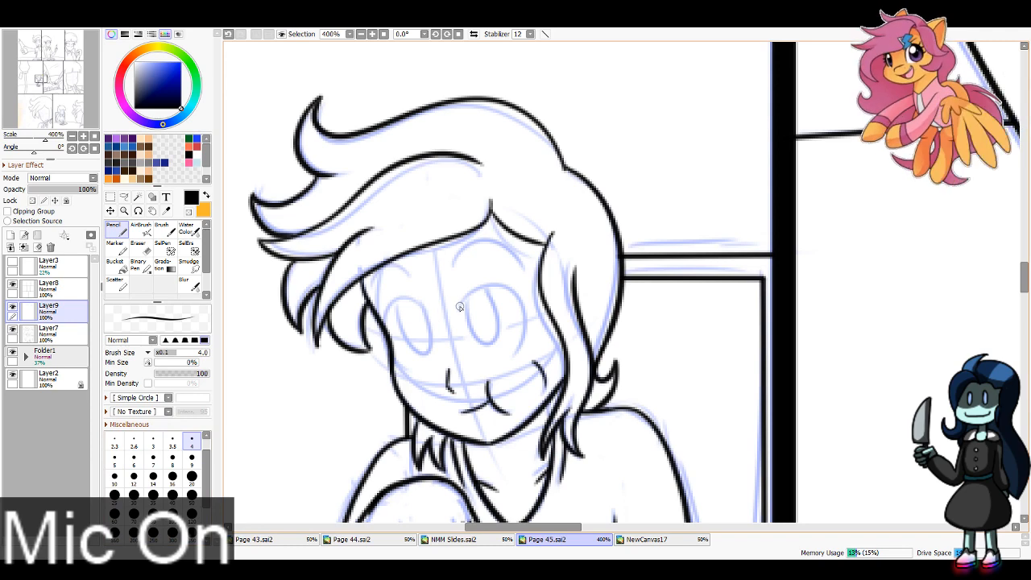
# Step: Ink the curved outline of the short-haired character's larger eye, above the mouth, using Pencil size 6
pyautogui.moveTo(460, 309); pyautogui.dragTo(511, 347)
pyautogui.hotkey('ctrl', 'z')
pyautogui.click(133, 456)
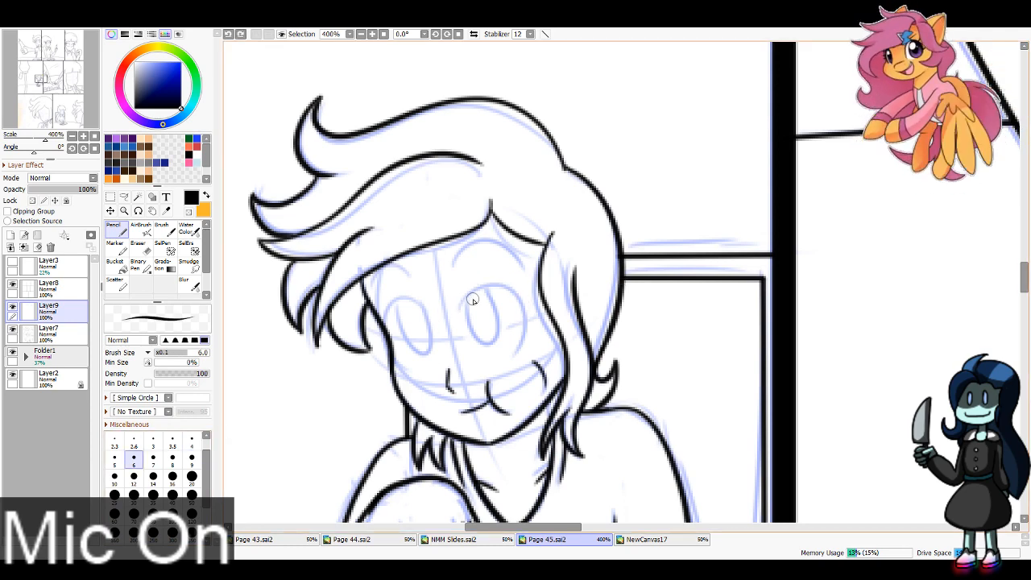
pyautogui.moveTo(460, 313)
pyautogui.mouseDown()
pyautogui.moveTo(515, 294)
pyautogui.moveTo(508, 340)
pyautogui.mouseUp()
pyautogui.hotkey('ctrl', 'z')
pyautogui.moveTo(460, 311); pyautogui.dragTo(501, 354)
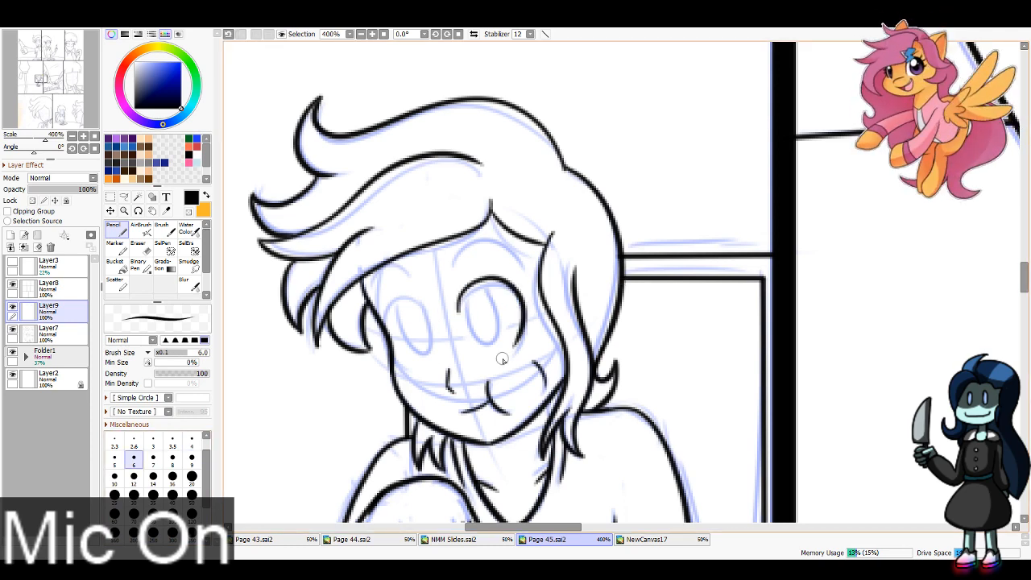
pyautogui.hotkey('ctrl', 'z')
pyautogui.moveTo(458, 315)
pyautogui.mouseDown()
pyautogui.moveTo(481, 279)
pyautogui.moveTo(508, 351)
pyautogui.mouseUp()
pyautogui.hotkey('ctrl', 'z')
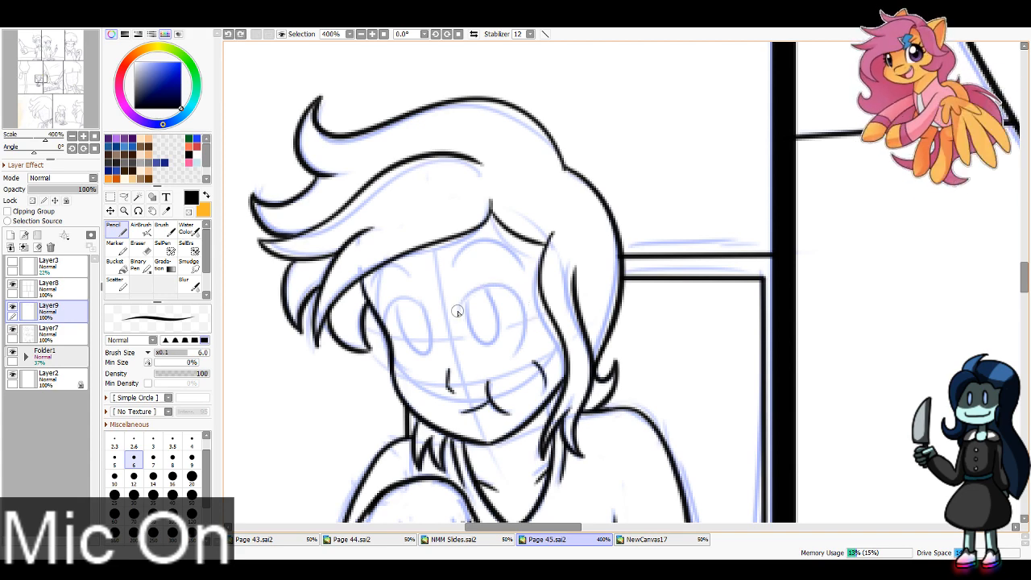
pyautogui.moveTo(460, 310)
pyautogui.mouseDown()
pyautogui.moveTo(522, 314)
pyautogui.moveTo(516, 345)
pyautogui.mouseUp()
pyautogui.hotkey('ctrl', 'z')
pyautogui.moveTo(458, 313)
pyautogui.mouseDown()
pyautogui.moveTo(520, 295)
pyautogui.moveTo(512, 350)
pyautogui.mouseUp()
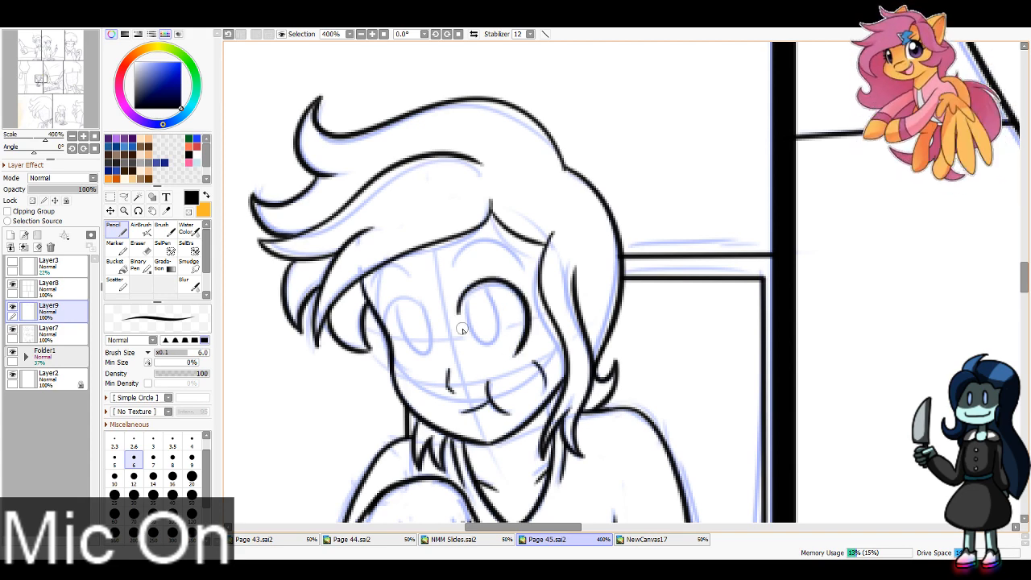
pyautogui.hotkey('ctrl', 'z')
pyautogui.moveTo(457, 313)
pyautogui.mouseDown()
pyautogui.moveTo(522, 311)
pyautogui.moveTo(513, 348)
pyautogui.moveTo(460, 309)
pyautogui.moveTo(502, 355)
pyautogui.moveTo(460, 313)
pyautogui.moveTo(526, 312)
pyautogui.moveTo(512, 346)
pyautogui.mouseUp()
pyautogui.hotkey('ctrl', 'z')
pyautogui.hotkey('ctrl', 'z')
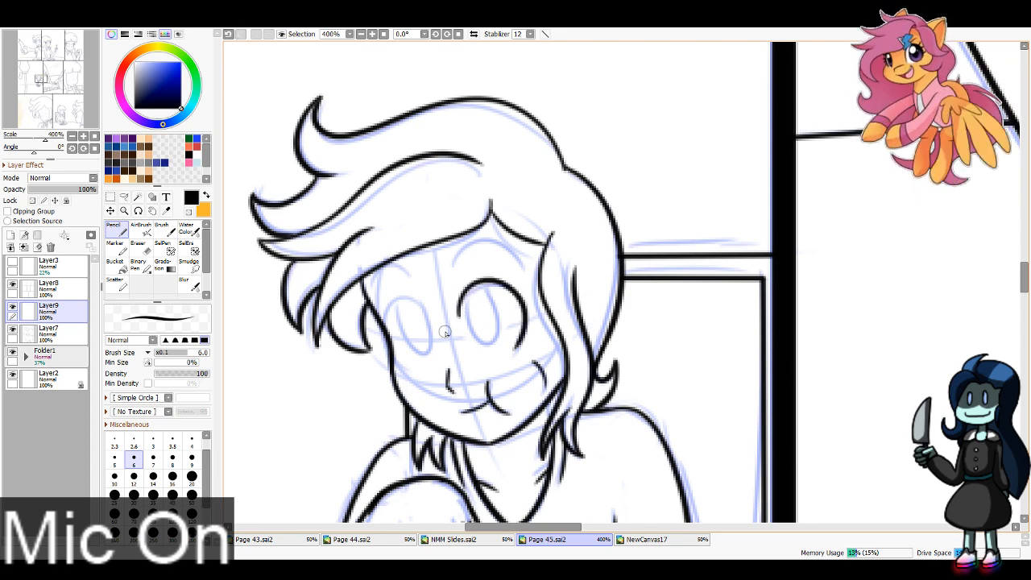
# Step: Ink the outline of the short-haired character's other eye, the smaller one beside the cheek edge
pyautogui.moveTo(430, 316); pyautogui.dragTo(426, 364)
pyautogui.hotkey('ctrl', 'z')
pyautogui.moveTo(432, 326)
pyautogui.mouseDown()
pyautogui.moveTo(414, 297)
pyautogui.moveTo(403, 367)
pyautogui.mouseUp()
# Step: Ink both arched eyebrows of the short-haired character in the middle row, using Pencil size 4
pyautogui.press('[')
pyautogui.press('[')
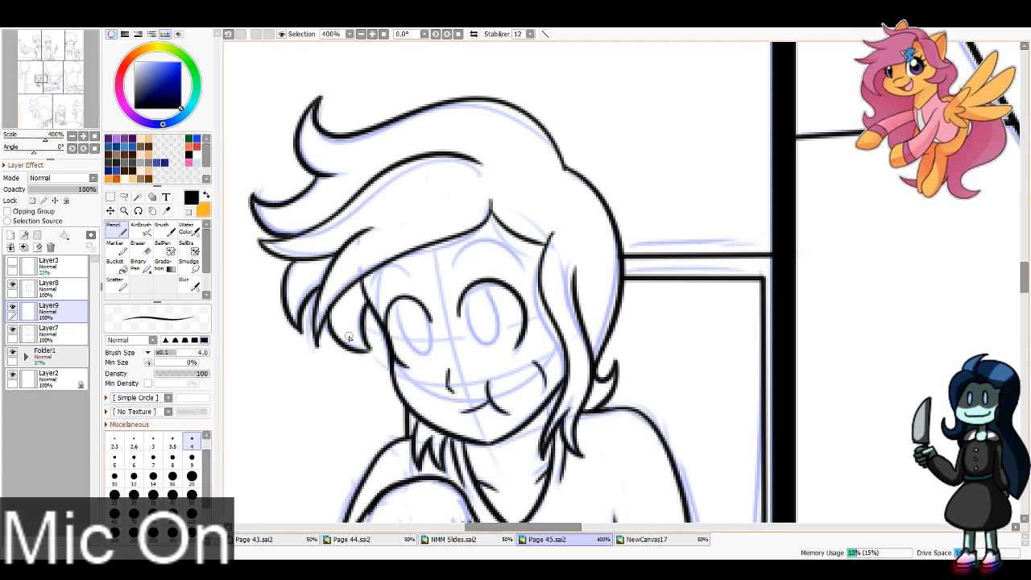
pyautogui.moveTo(415, 275); pyautogui.dragTo(373, 295)
pyautogui.moveTo(452, 268); pyautogui.dragTo(523, 256)
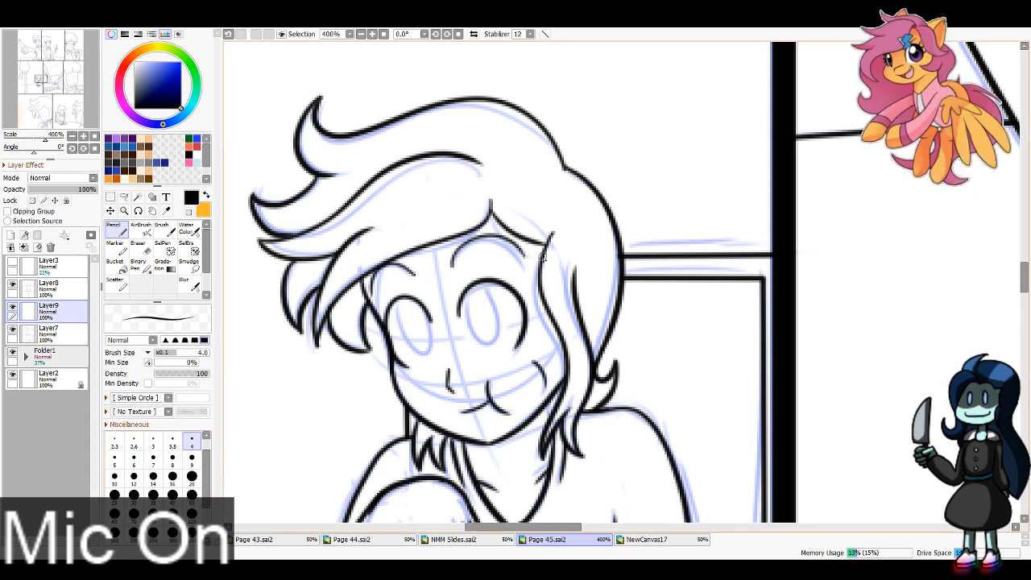
pyautogui.hotkey('ctrl', 'z')
pyautogui.moveTo(453, 267)
pyautogui.mouseDown()
pyautogui.moveTo(466, 243)
pyautogui.moveTo(522, 257)
pyautogui.mouseUp()
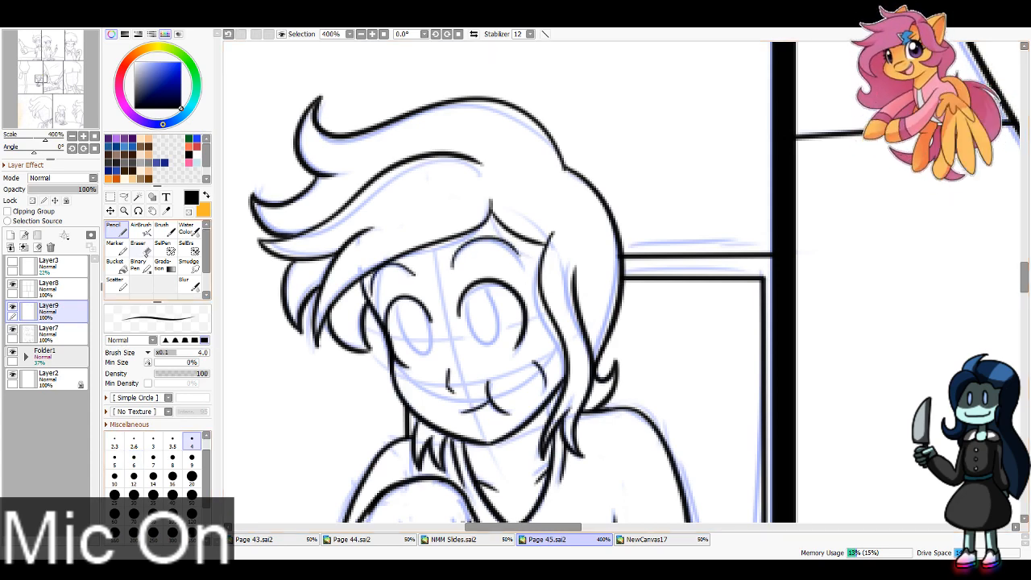
# Step: Ink the angular nose and small nostril mark of the character in the middle row's last panel, using Pencil size 4 at 150% zoom
pyautogui.press('e')
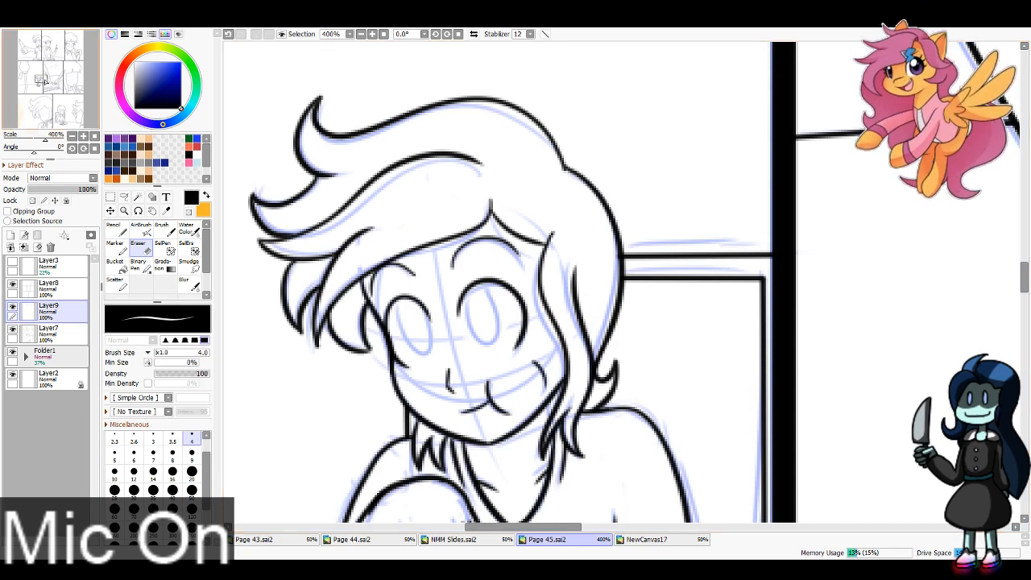
pyautogui.moveTo(64, 79); pyautogui.dragTo(75, 79)
pyautogui.click(360, 35)
pyautogui.click(360, 35)
pyautogui.click(360, 35)
pyautogui.press('n')
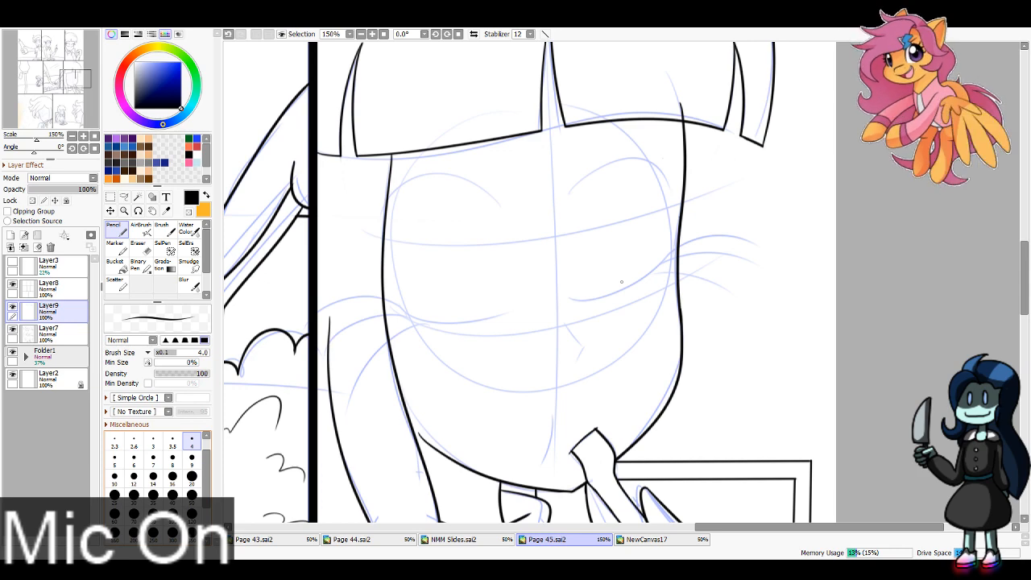
pyautogui.moveTo(566, 320); pyautogui.dragTo(585, 352)
pyautogui.hotkey('ctrl', 'z')
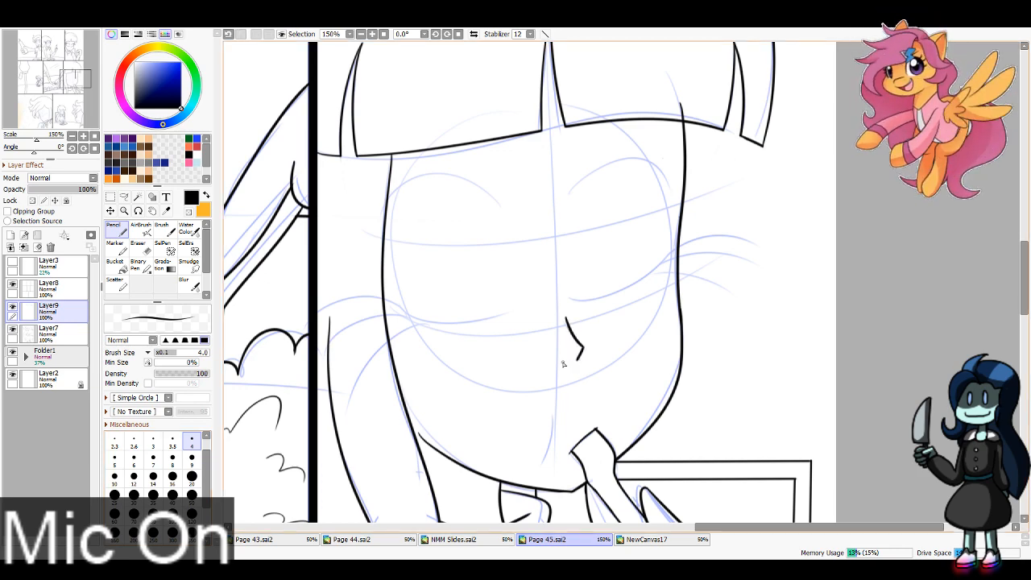
pyautogui.hotkey('ctrl', 'z')
# Step: Ink the short curved mouth line below the nose of the character in the middle row's last panel
pyautogui.moveTo(555, 415); pyautogui.dragTo(535, 476)
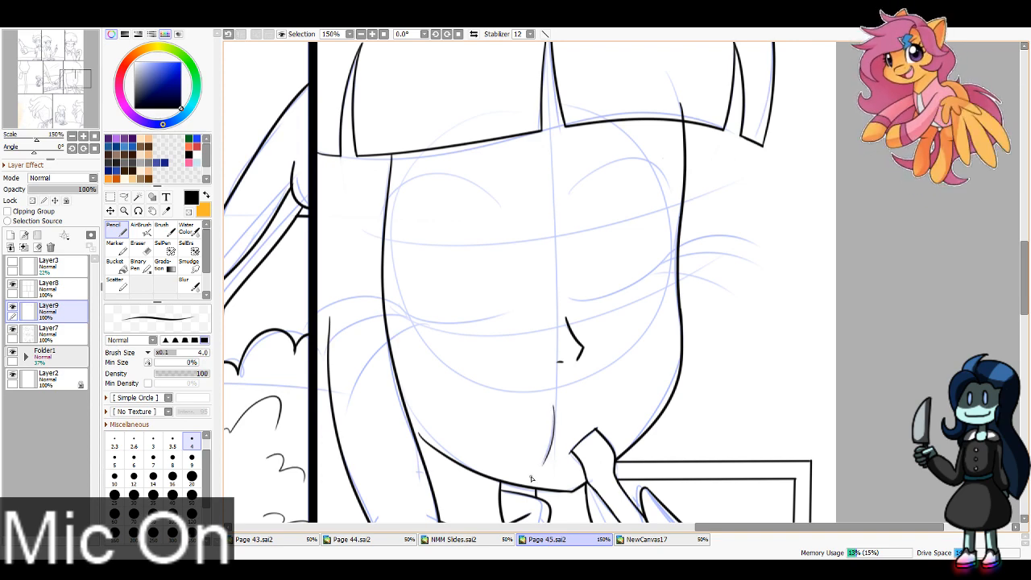
pyautogui.hotkey('ctrl', 'z')
pyautogui.moveTo(554, 403); pyautogui.dragTo(533, 467)
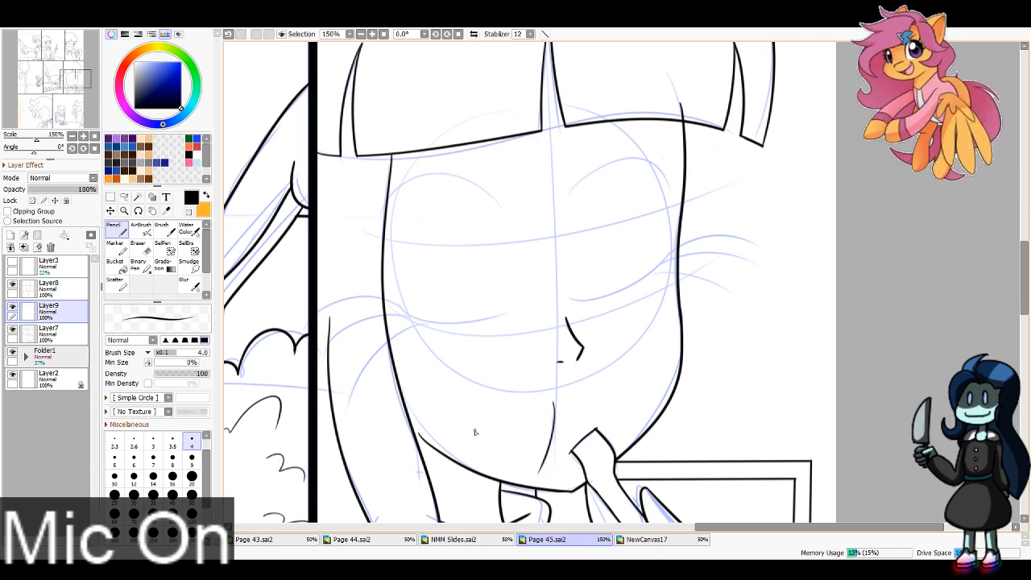
pyautogui.moveTo(448, 379); pyautogui.dragTo(437, 406)
pyautogui.hotkey('ctrl', 'z')
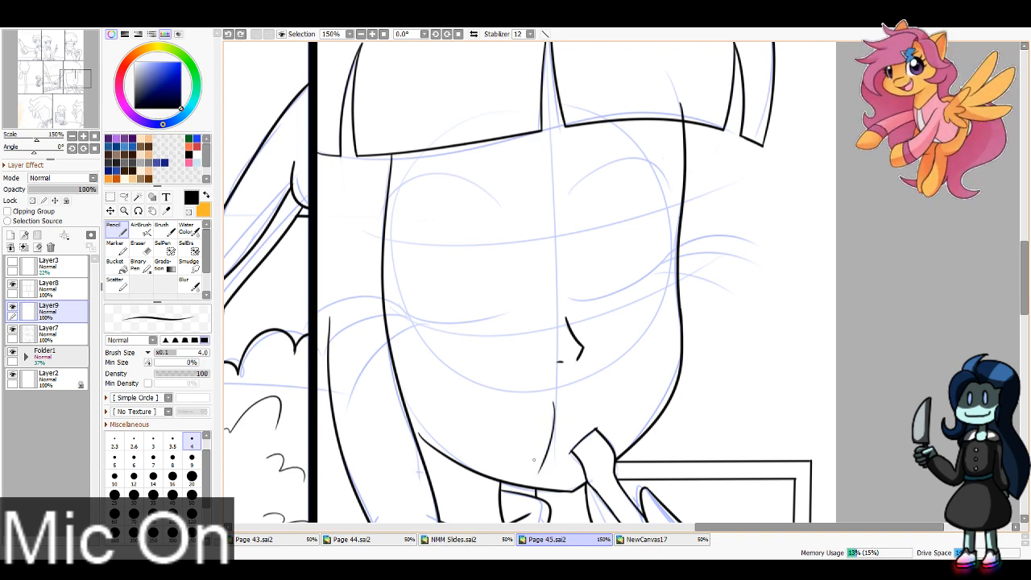
pyautogui.hotkey('ctrl', 'z')
pyautogui.moveTo(554, 404); pyautogui.dragTo(541, 471)
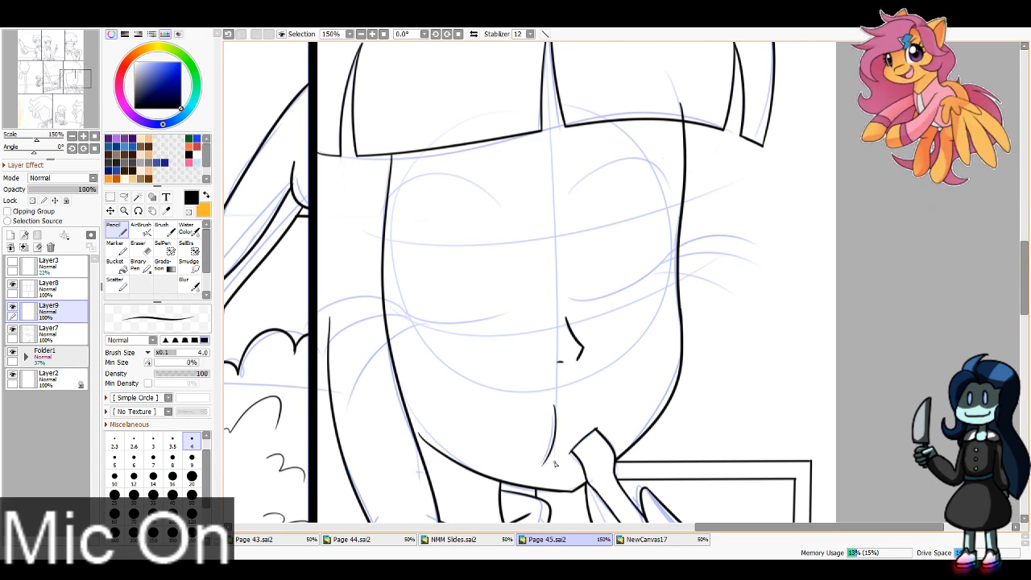
pyautogui.hotkey('ctrl', 'z')
pyautogui.moveTo(554, 401); pyautogui.dragTo(542, 471)
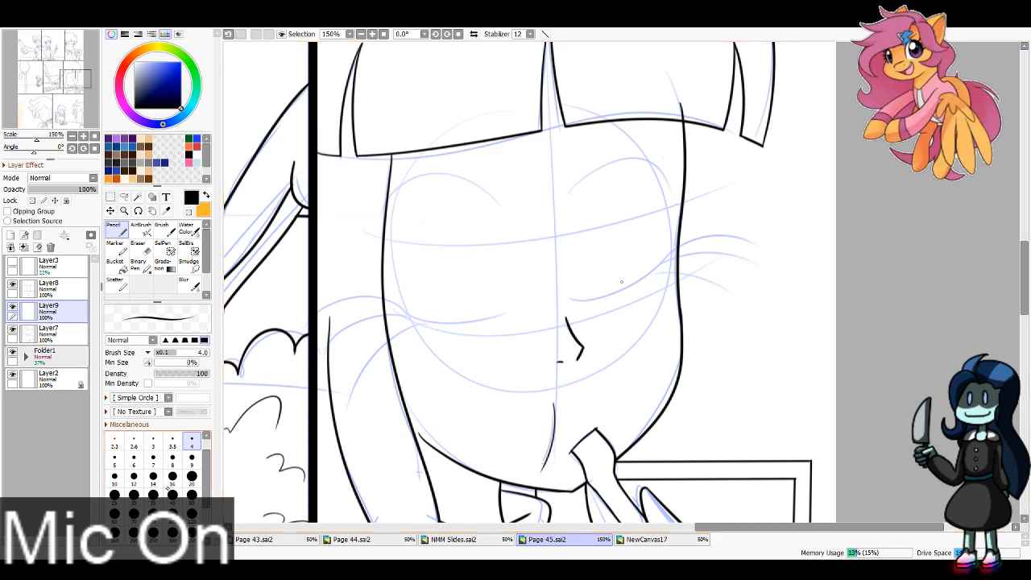
# Step: Ink the two closed eyelid curves of the character in the middle row's last panel, using Pencil size 8
pyautogui.press(']')
pyautogui.press(']')
pyautogui.press(']')
pyautogui.press(']')
pyautogui.moveTo(403, 314)
pyautogui.mouseDown()
pyautogui.moveTo(502, 316)
pyautogui.moveTo(668, 264)
pyautogui.mouseUp()
pyautogui.hotkey('ctrl', 'z')
pyautogui.moveTo(570, 300); pyautogui.dragTo(749, 244)
pyautogui.hotkey('ctrl', 'z')
# Step: Ink three long eyelashes at the outer corner of each closed eye in the middle row's last panel
pyautogui.moveTo(659, 269); pyautogui.dragTo(749, 245)
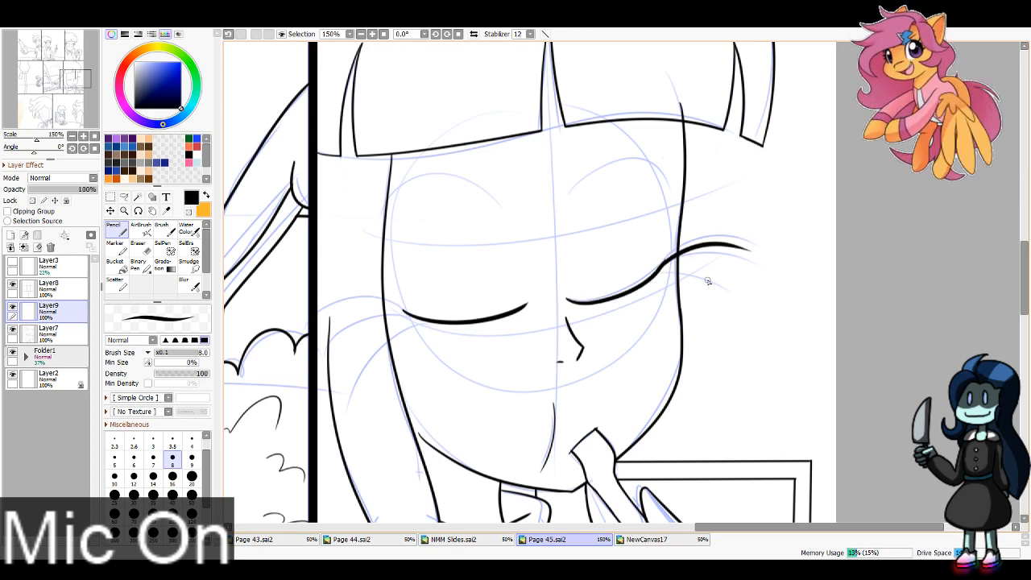
pyautogui.moveTo(654, 277)
pyautogui.mouseDown()
pyautogui.moveTo(767, 279)
pyautogui.moveTo(733, 283)
pyautogui.moveTo(744, 293)
pyautogui.mouseUp()
pyautogui.hotkey('ctrl', 'z')
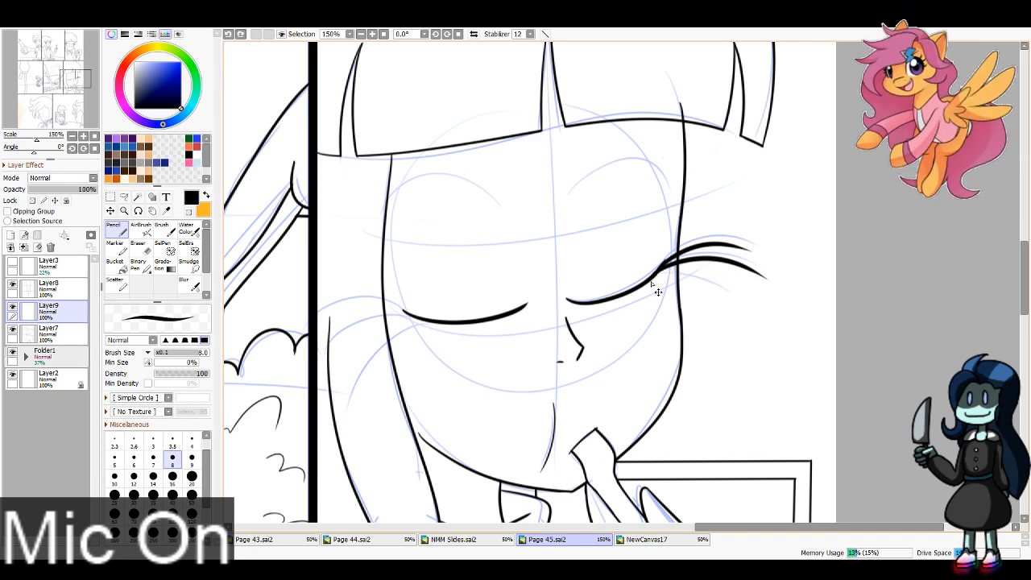
pyautogui.moveTo(669, 274); pyautogui.dragTo(738, 305)
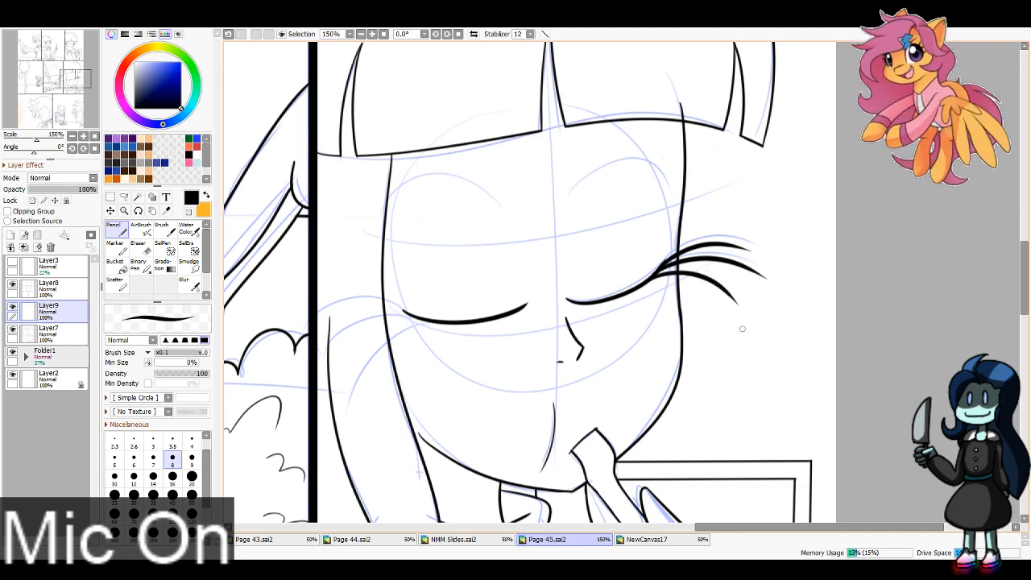
pyautogui.moveTo(412, 315); pyautogui.dragTo(330, 332)
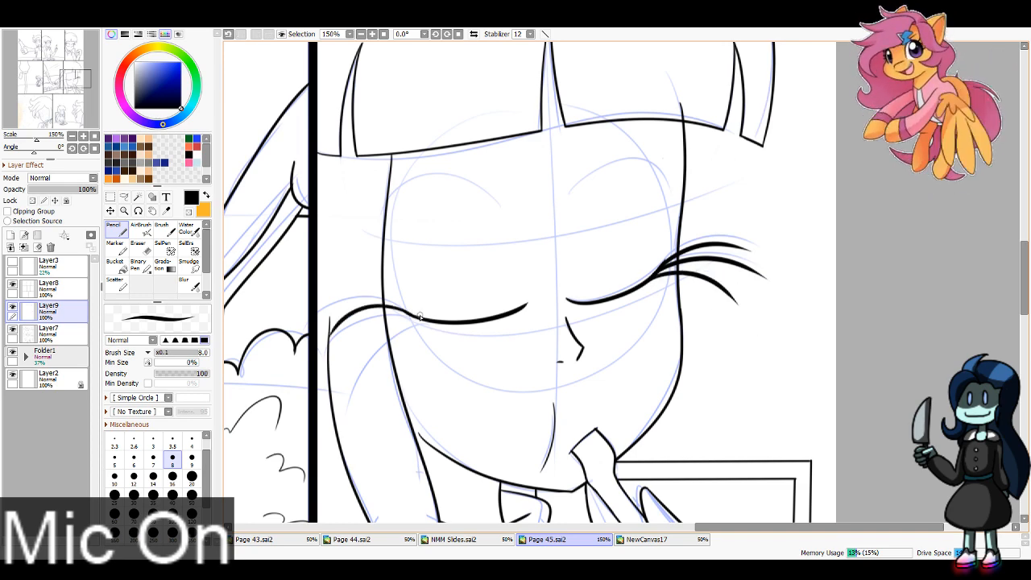
pyautogui.hotkey('ctrl', 'z')
pyautogui.moveTo(412, 315)
pyautogui.mouseDown()
pyautogui.moveTo(321, 329)
pyautogui.moveTo(352, 332)
pyautogui.moveTo(322, 369)
pyautogui.moveTo(340, 405)
pyautogui.mouseUp()
# Step: Ink both arched eyebrows above the closed eyes in the middle row's last panel, using Pencil size 4
pyautogui.click(191, 442)
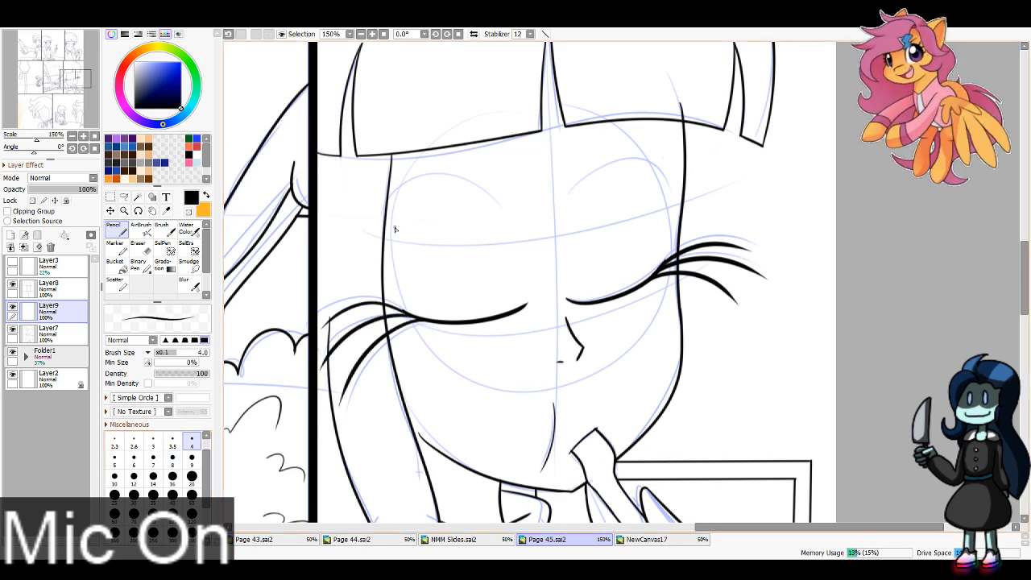
pyautogui.moveTo(386, 197); pyautogui.dragTo(517, 200)
pyautogui.moveTo(577, 176); pyautogui.dragTo(681, 184)
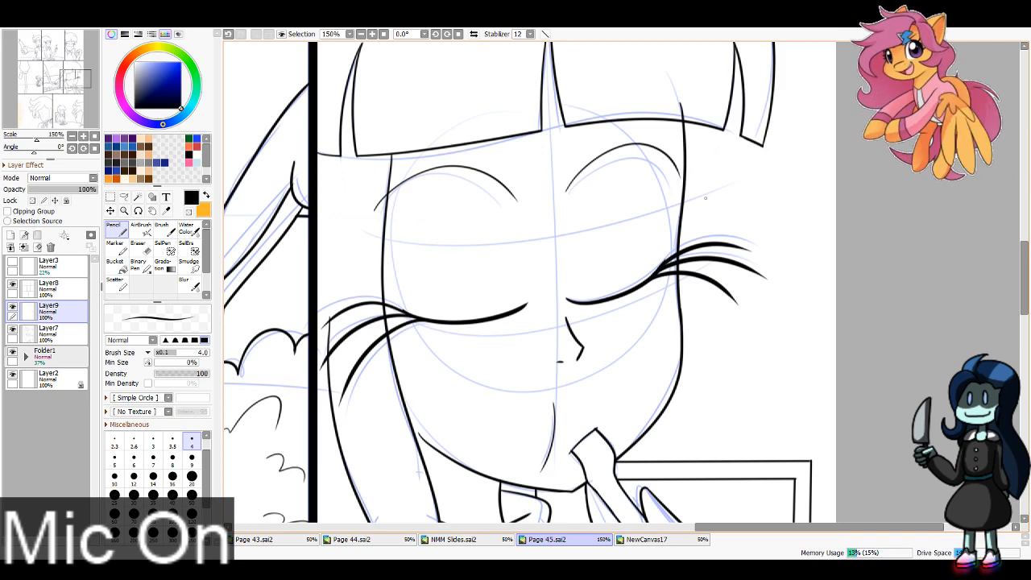
# Step: Erase the end of the face line that overshoots the fringe on Layer7, using Eraser size 16
pyautogui.click(48, 330)
pyautogui.click(138, 245)
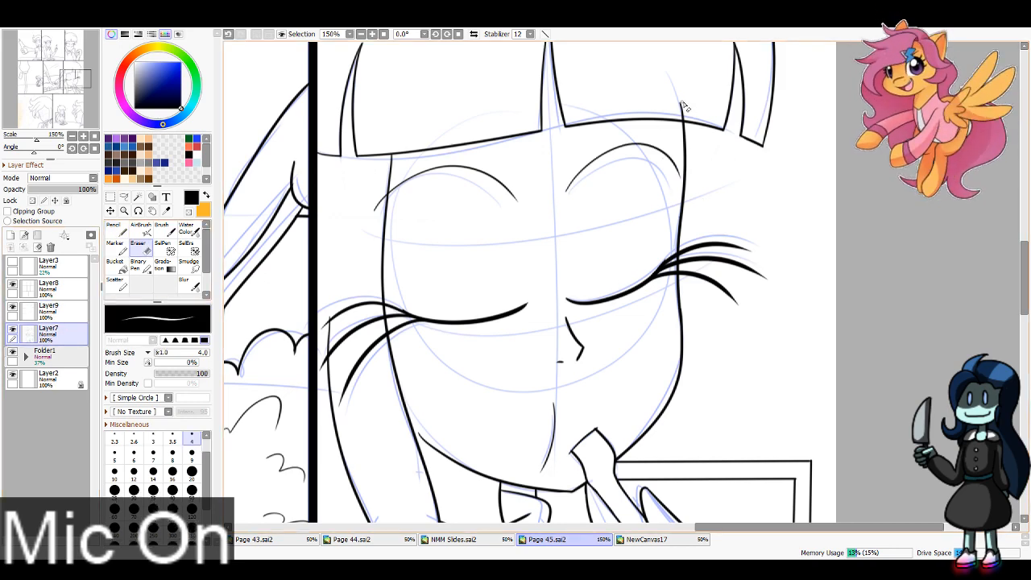
pyautogui.click(173, 471)
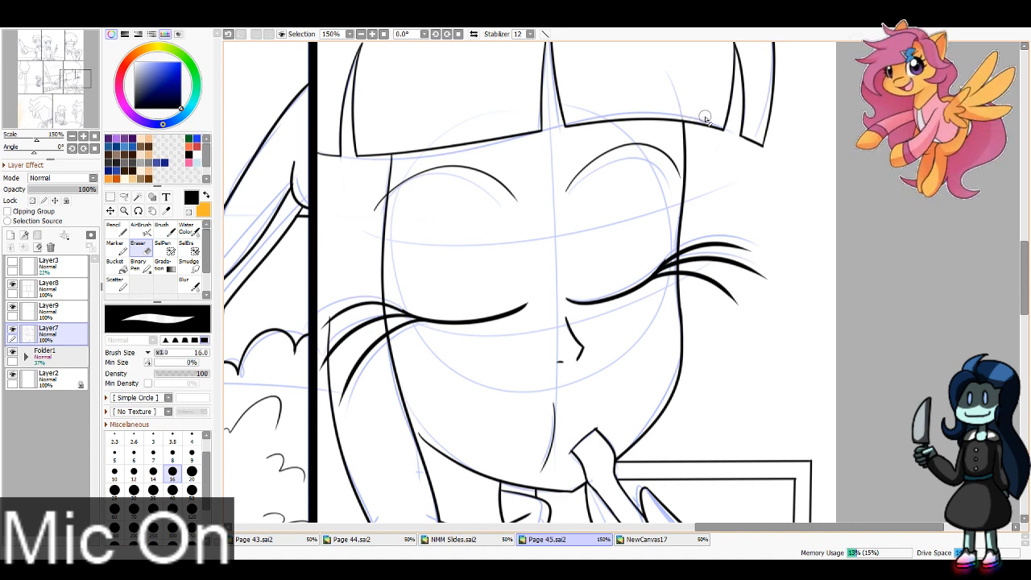
# Step: Ink the nose and nostril mark of the large close-up face in the bottom row on Layer9, using Pencil size 4
pyautogui.click(58, 312)
pyautogui.click(116, 230)
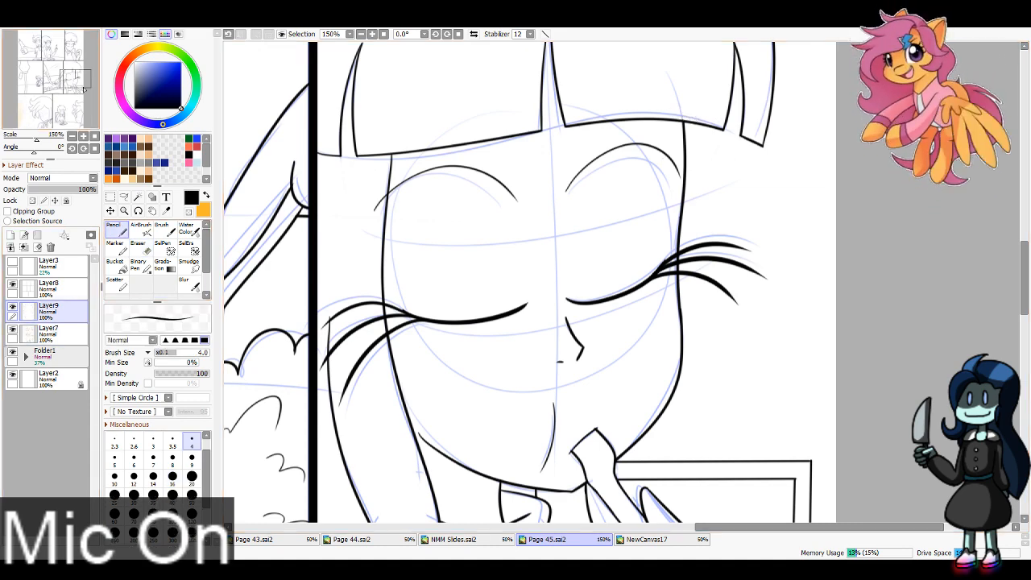
pyautogui.moveTo(39, 113); pyautogui.dragTo(49, 116)
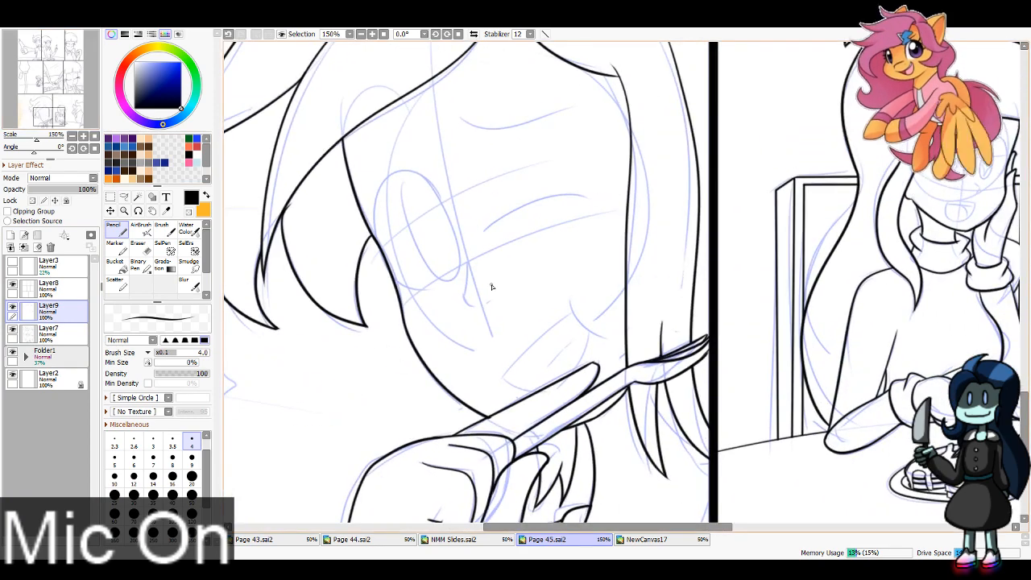
pyautogui.moveTo(470, 266); pyautogui.dragTo(472, 309)
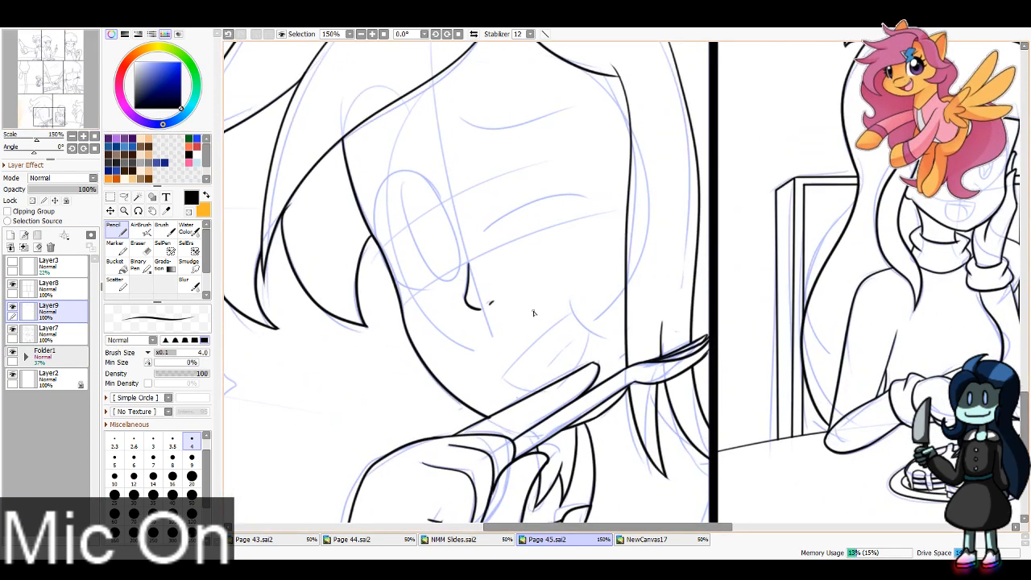
# Step: Ink the cheek crease and the open mouth with its inner tongue line on the bottom row's close-up face
pyautogui.moveTo(567, 295); pyautogui.dragTo(616, 343)
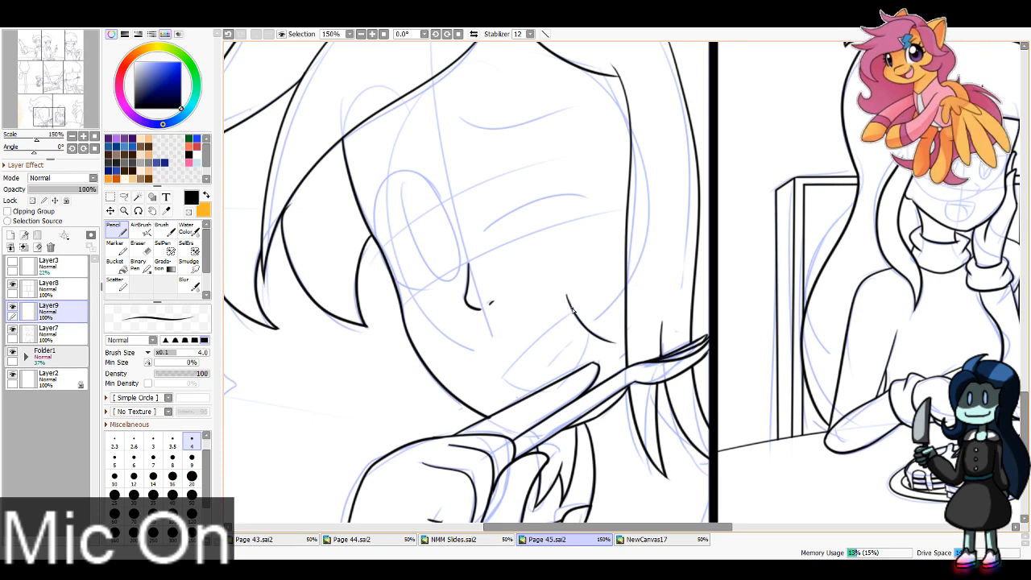
pyautogui.moveTo(574, 310); pyautogui.dragTo(508, 377)
pyautogui.hotkey('ctrl', 'z')
pyautogui.moveTo(575, 311)
pyautogui.mouseDown()
pyautogui.moveTo(504, 381)
pyautogui.moveTo(540, 397)
pyautogui.mouseUp()
pyautogui.hotkey('ctrl', 'z')
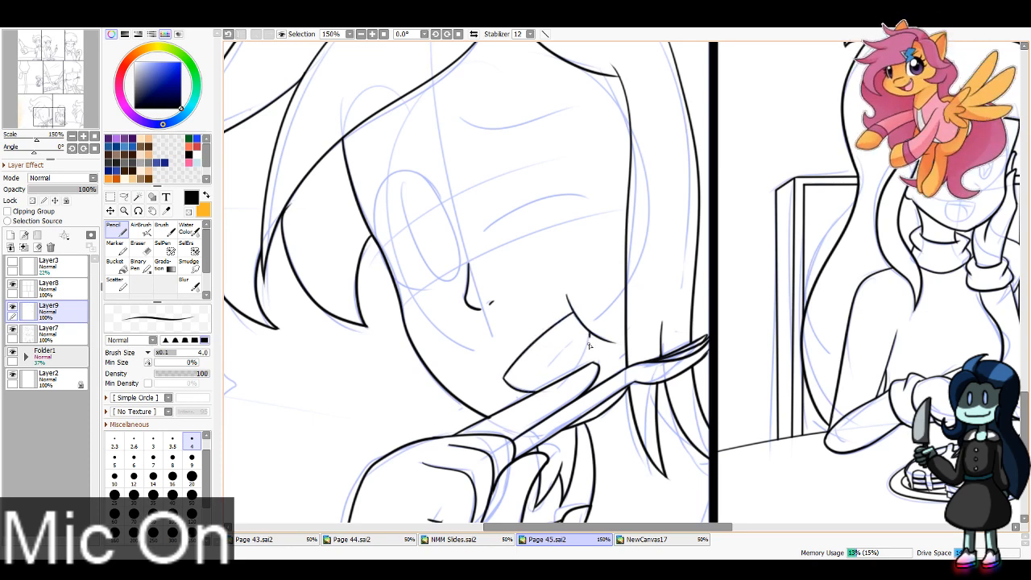
pyautogui.moveTo(589, 346); pyautogui.dragTo(576, 375)
pyautogui.hotkey('ctrl', 'z')
pyautogui.hotkey('ctrl', 'z')
pyautogui.moveTo(589, 332)
pyautogui.mouseDown()
pyautogui.moveTo(575, 374)
pyautogui.moveTo(568, 347)
pyautogui.mouseUp()
pyautogui.hotkey('ctrl', 'z')
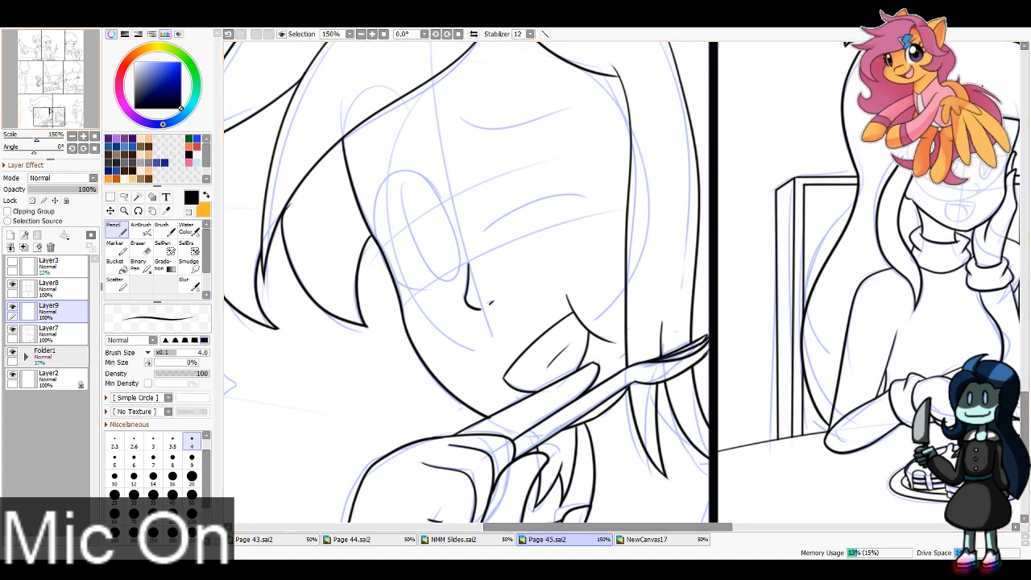
# Step: Ink the arched winking eye and the open eye's outline on the bottom row's close-up face, using Pencil size 8
pyautogui.moveTo(574, 372); pyautogui.dragTo(546, 440)
pyautogui.click(173, 459)
pyautogui.moveTo(457, 310)
pyautogui.mouseDown()
pyautogui.moveTo(506, 269)
pyautogui.moveTo(569, 272)
pyautogui.mouseUp()
pyautogui.moveTo(417, 267); pyautogui.dragTo(344, 271)
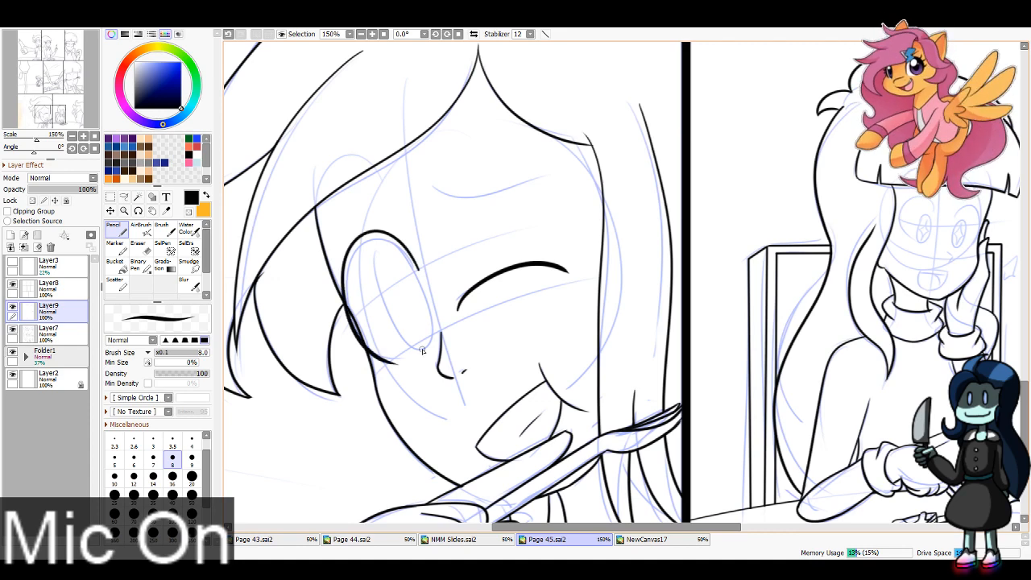
pyautogui.hotkey('ctrl', 'z')
pyautogui.moveTo(417, 268)
pyautogui.mouseDown()
pyautogui.moveTo(353, 249)
pyautogui.moveTo(401, 353)
pyautogui.mouseUp()
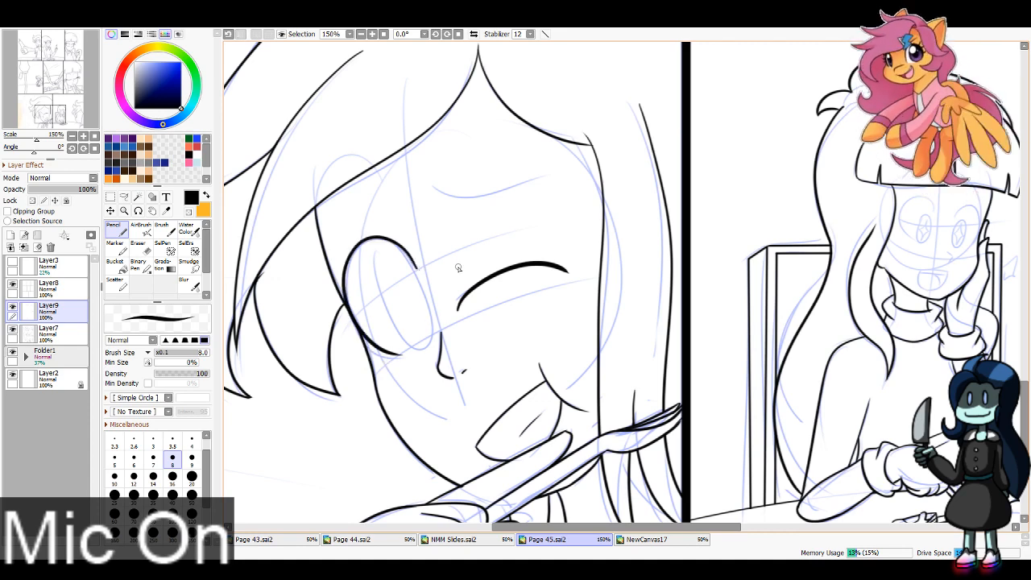
pyautogui.press('e')
pyautogui.moveTo(403, 257)
pyautogui.mouseDown()
pyautogui.moveTo(417, 290)
pyautogui.moveTo(411, 279)
pyautogui.mouseUp()
pyautogui.hotkey('ctrl', 'z')
pyautogui.hotkey('ctrl', 'z')
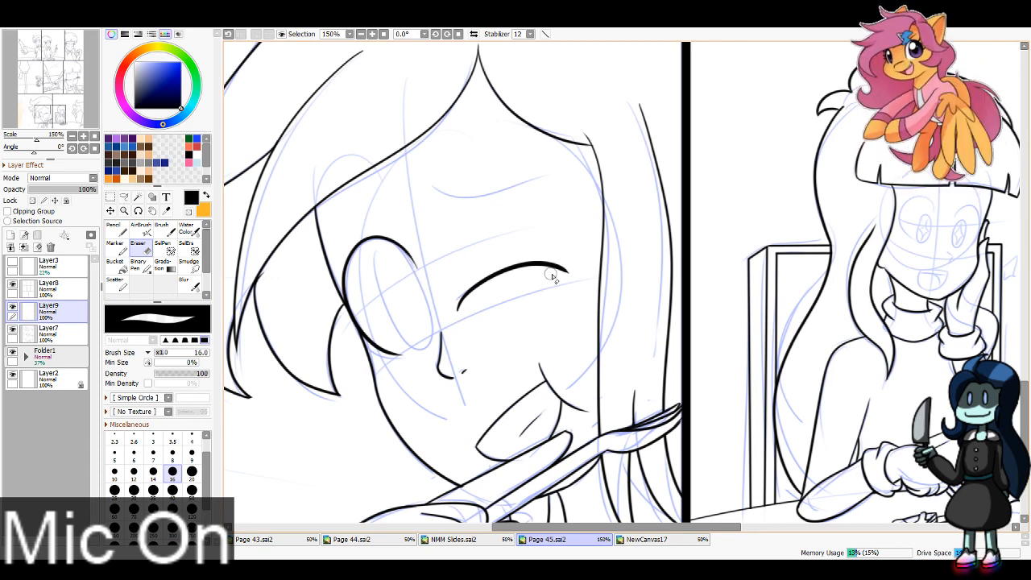
# Step: Ink both eyebrows of the winking close-up face in the bottom row on Layer9, using Pencil size 4
pyautogui.press('n')
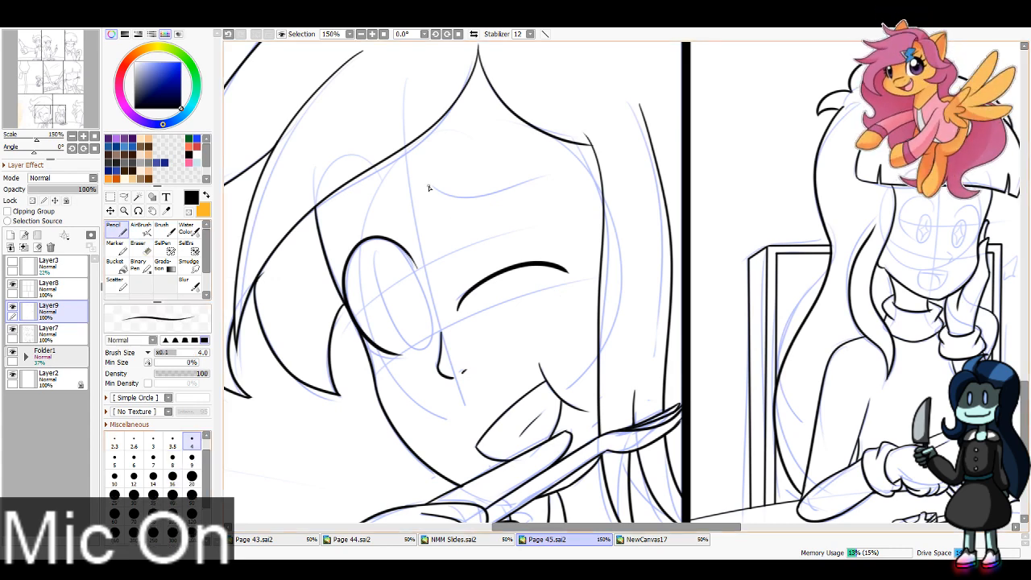
pyautogui.moveTo(429, 188); pyautogui.dragTo(563, 170)
pyautogui.moveTo(392, 188); pyautogui.dragTo(327, 240)
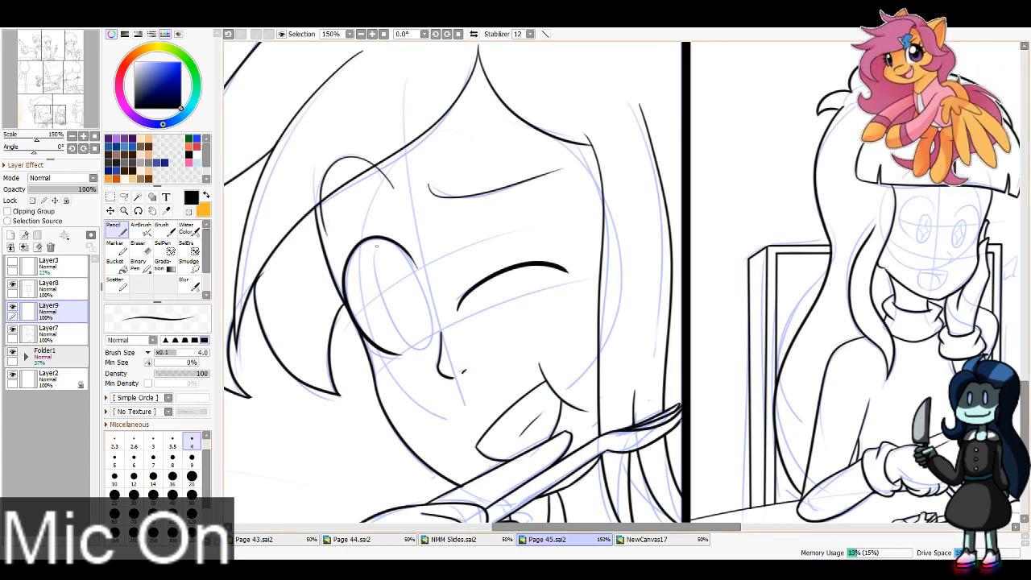
pyautogui.hotkey('ctrl', 'z')
pyautogui.moveTo(393, 187); pyautogui.dragTo(334, 259)
pyautogui.hotkey('ctrl', 'z')
pyautogui.moveTo(391, 186); pyautogui.dragTo(334, 262)
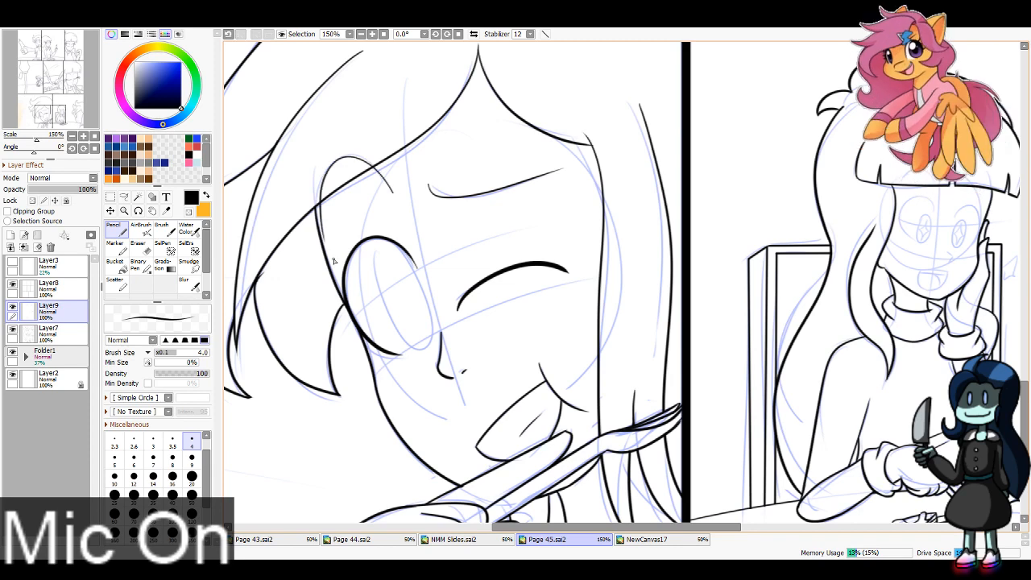
pyautogui.hotkey('ctrl', 'z')
pyautogui.moveTo(392, 190); pyautogui.dragTo(334, 260)
pyautogui.hotkey('ctrl', 'z')
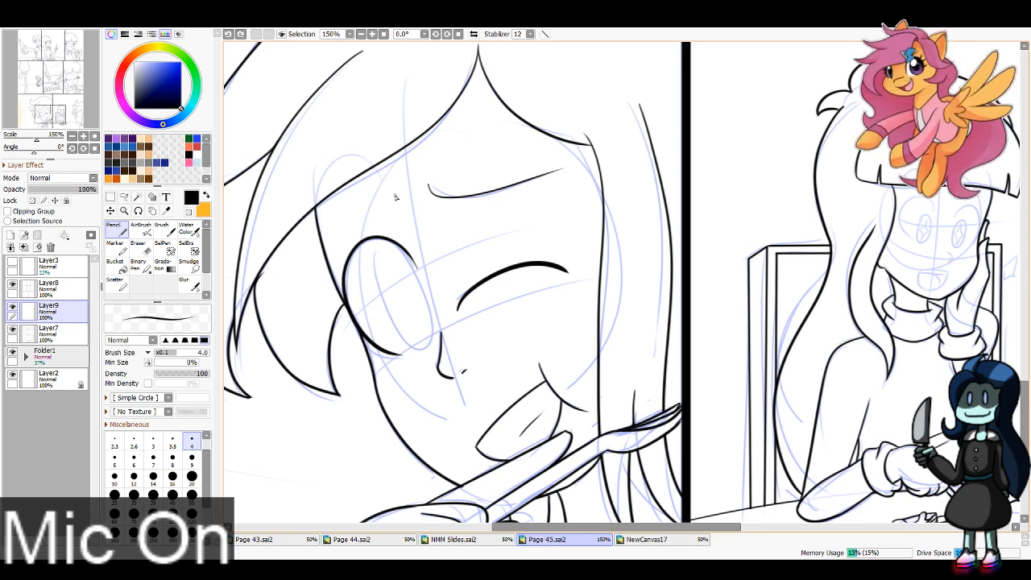
pyautogui.moveTo(393, 195)
pyautogui.mouseDown()
pyautogui.moveTo(361, 161)
pyautogui.moveTo(333, 260)
pyautogui.mouseUp()
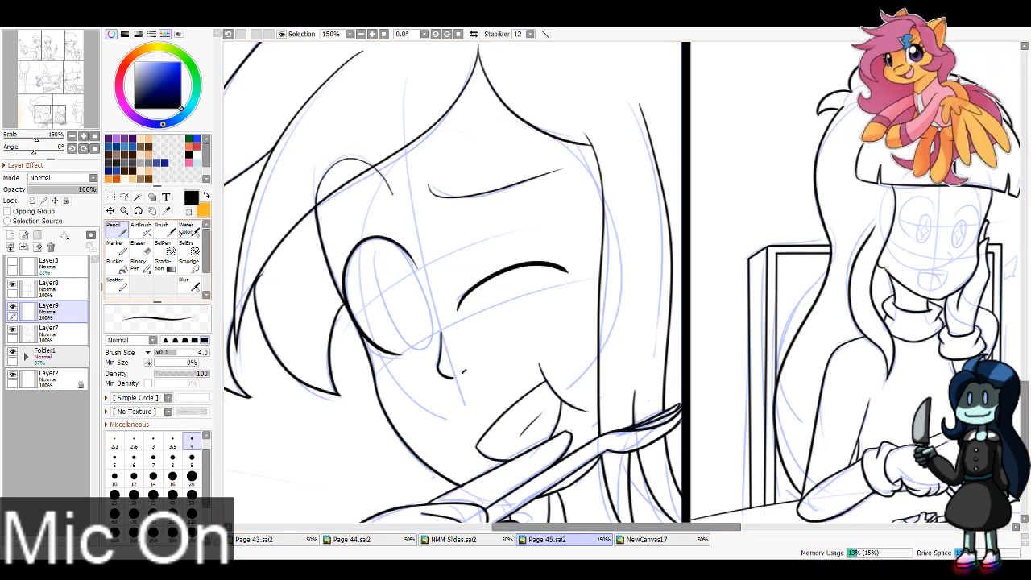
# Step: Ink the nose and nostril mark of the long-haired girl seated in the bottom row's last panel
pyautogui.moveTo(63, 120); pyautogui.dragTo(74, 116)
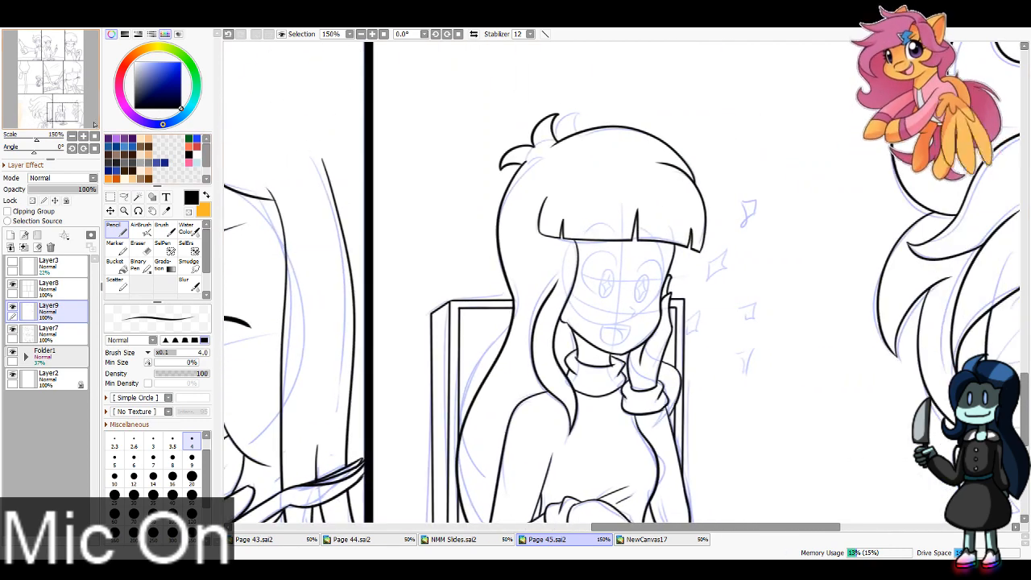
pyautogui.click(373, 34)
pyautogui.click(372, 35)
pyautogui.click(372, 34)
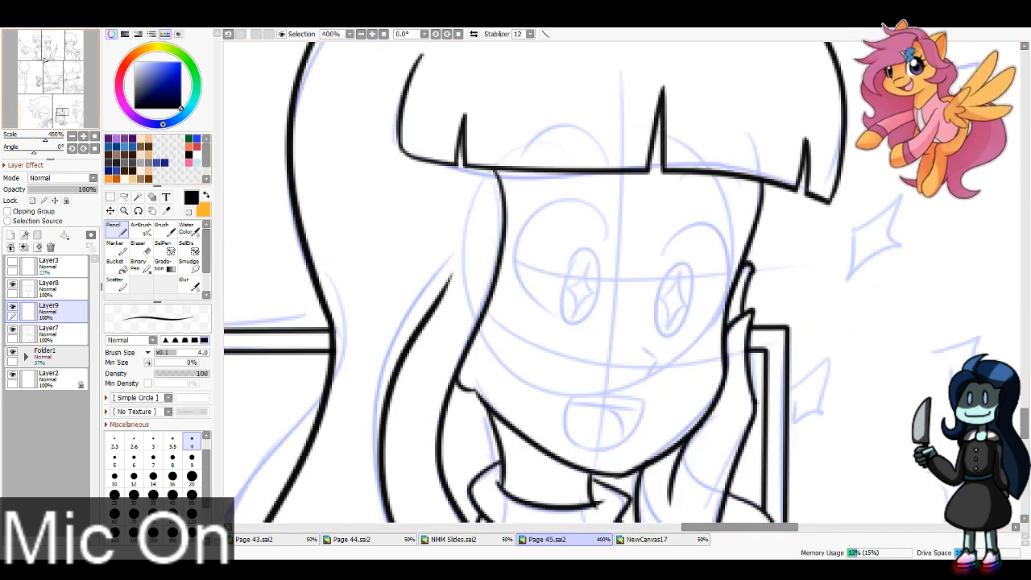
pyautogui.click(436, 34)
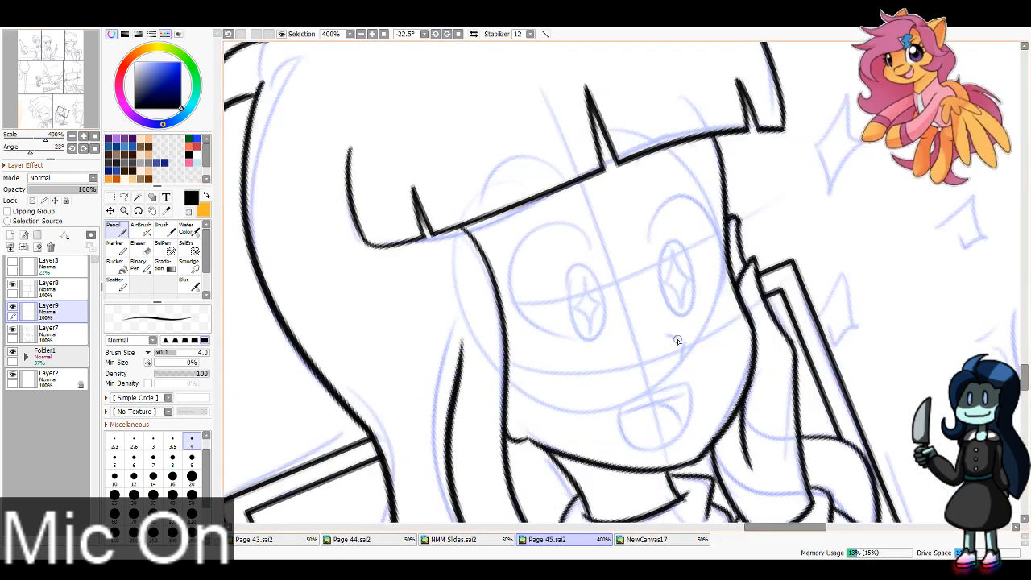
pyautogui.moveTo(668, 334)
pyautogui.mouseDown()
pyautogui.moveTo(686, 348)
pyautogui.moveTo(637, 442)
pyautogui.moveTo(688, 435)
pyautogui.mouseUp()
pyautogui.hotkey('ctrl', 'z')
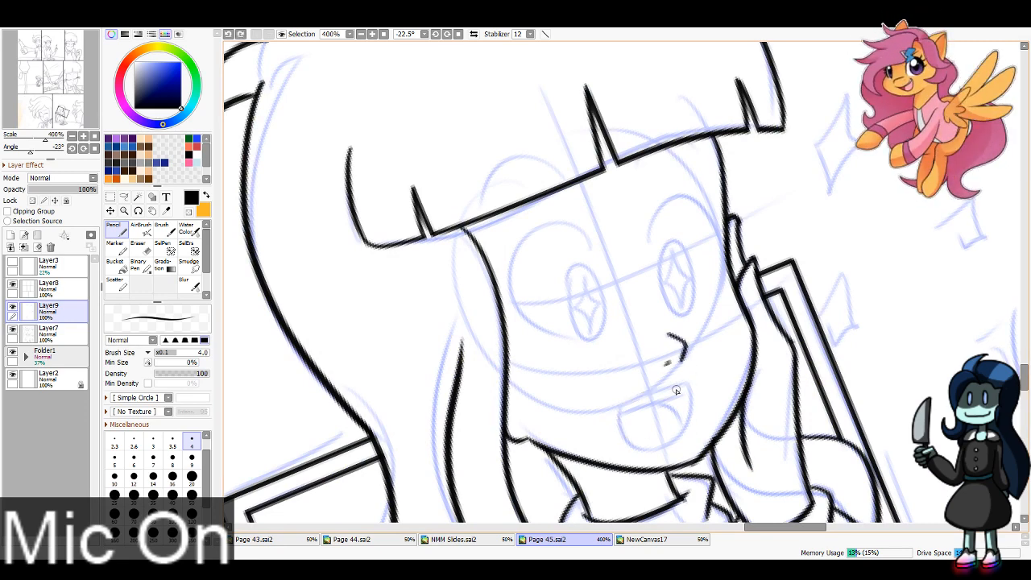
# Step: Ink the seated girl's open mouth with a teeth line and a tongue curve
pyautogui.moveTo(686, 383)
pyautogui.mouseDown()
pyautogui.moveTo(622, 409)
pyautogui.moveTo(674, 442)
pyautogui.mouseUp()
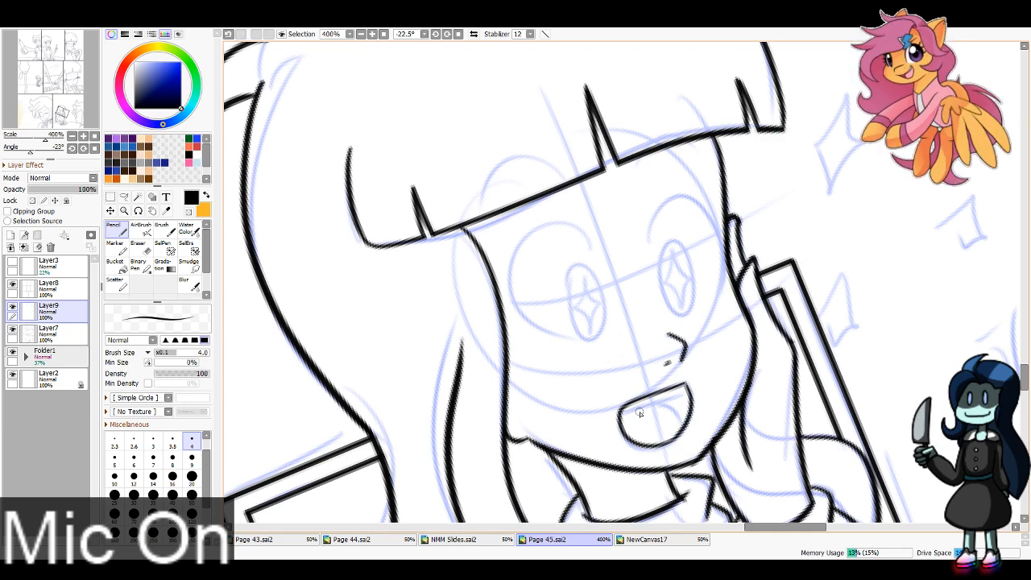
pyautogui.moveTo(621, 417)
pyautogui.mouseDown()
pyautogui.moveTo(690, 392)
pyautogui.moveTo(691, 424)
pyautogui.mouseUp()
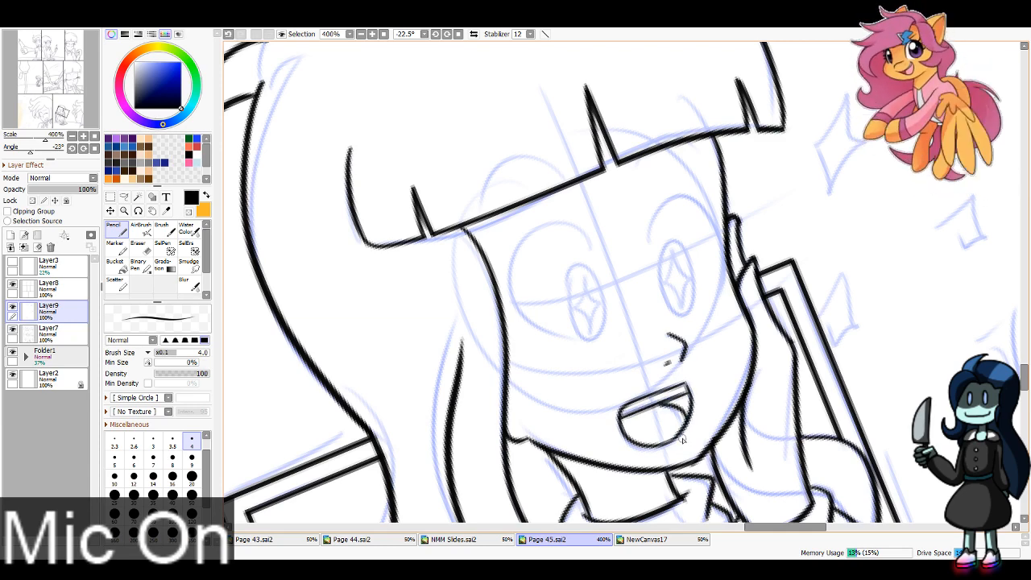
pyautogui.hotkey('ctrl', 'z')
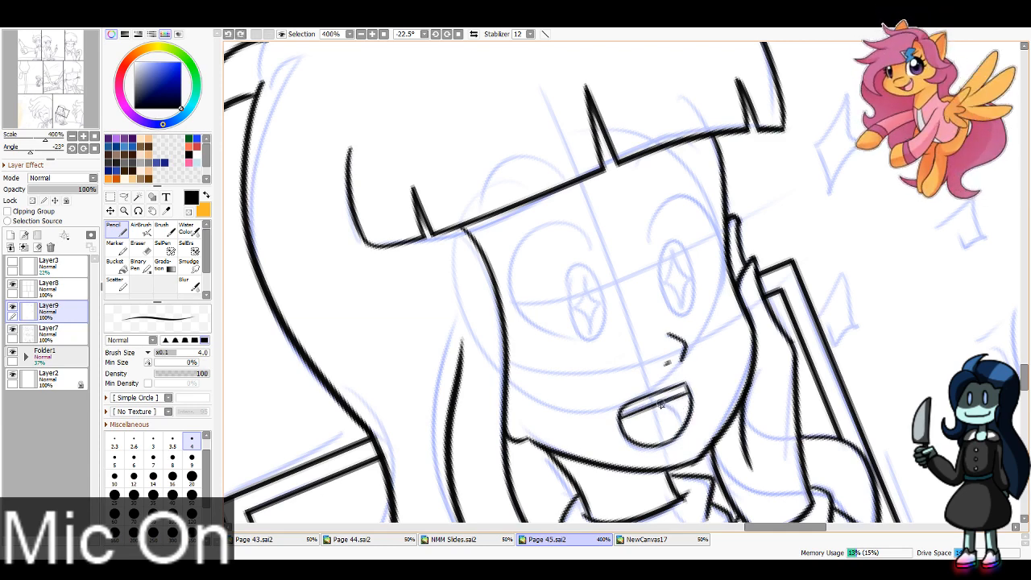
pyautogui.moveTo(659, 401); pyautogui.dragTo(686, 428)
pyautogui.hotkey('ctrl', 'z')
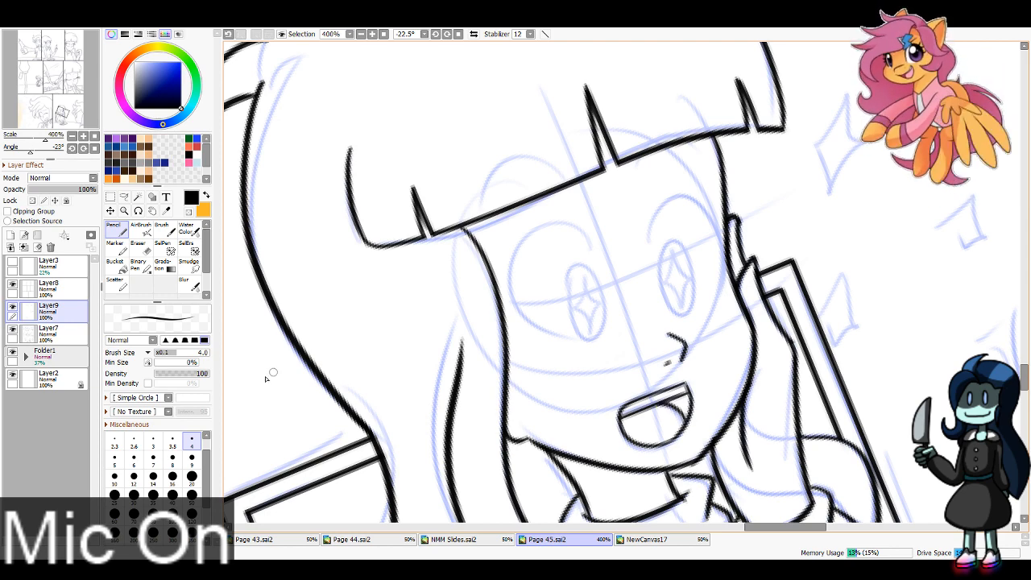
# Step: Ink the curved outlines of both of the seated girl's eyes, using Pencil size 6
pyautogui.click(134, 456)
pyautogui.moveTo(604, 252)
pyautogui.mouseDown()
pyautogui.moveTo(568, 216)
pyautogui.moveTo(592, 348)
pyautogui.mouseUp()
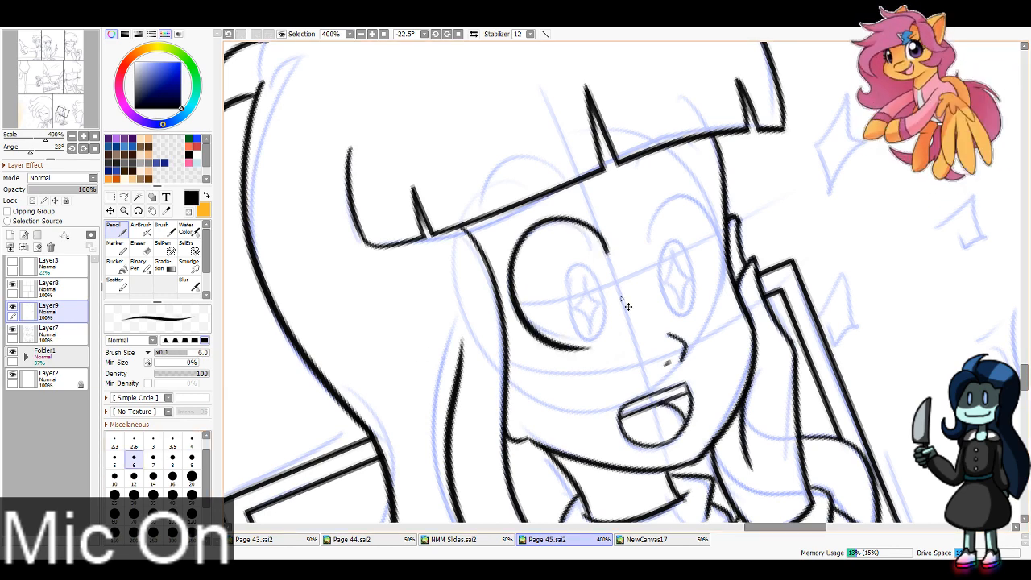
pyautogui.hotkey('ctrl', 'z')
pyautogui.moveTo(613, 252)
pyautogui.mouseDown()
pyautogui.moveTo(509, 261)
pyautogui.moveTo(592, 348)
pyautogui.mouseUp()
pyautogui.hotkey('ctrl', 'z')
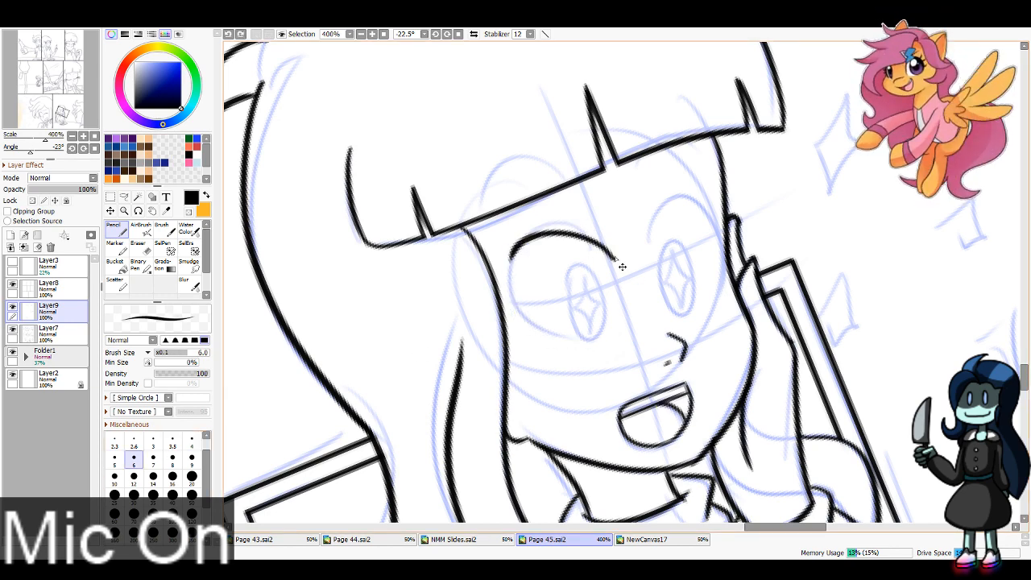
pyautogui.hotkey('ctrl', 'z')
pyautogui.moveTo(613, 260)
pyautogui.mouseDown()
pyautogui.moveTo(602, 245)
pyautogui.moveTo(524, 276)
pyautogui.moveTo(540, 336)
pyautogui.moveTo(596, 339)
pyautogui.mouseUp()
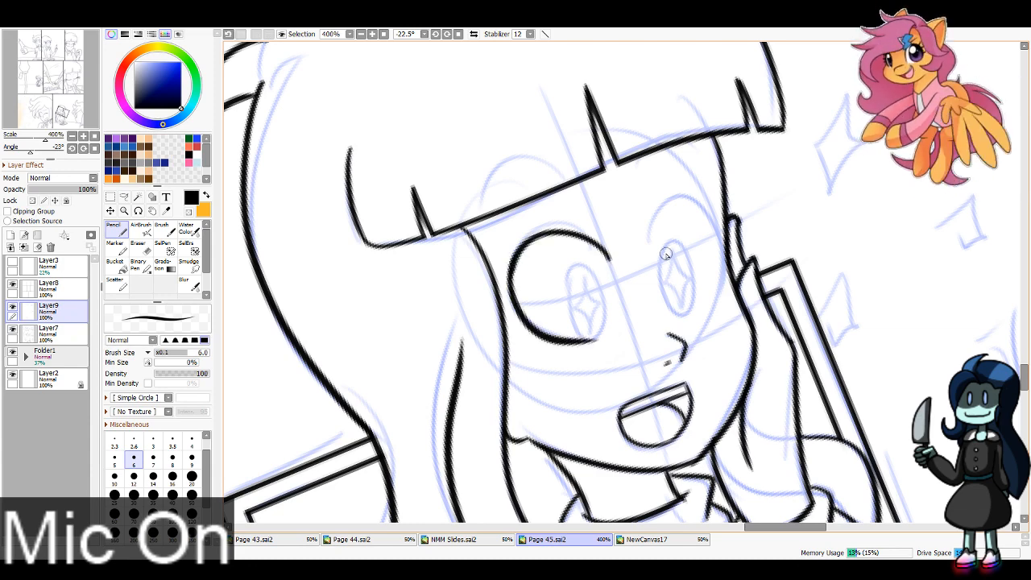
pyautogui.moveTo(644, 248)
pyautogui.mouseDown()
pyautogui.moveTo(713, 201)
pyautogui.moveTo(694, 316)
pyautogui.mouseUp()
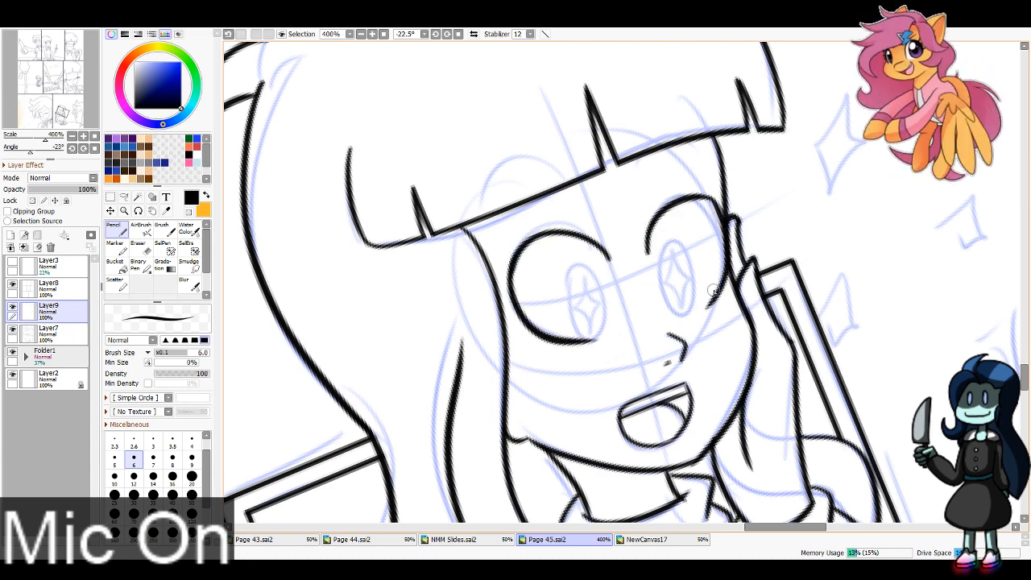
# Step: Add three lashes to the outer side of each of the seated girl's eyes and extend the inner ends of the lids
pyautogui.moveTo(705, 198)
pyautogui.mouseDown()
pyautogui.moveTo(794, 178)
pyautogui.moveTo(797, 216)
pyautogui.mouseUp()
pyautogui.moveTo(544, 234)
pyautogui.mouseDown()
pyautogui.moveTo(448, 241)
pyautogui.moveTo(444, 283)
pyautogui.mouseUp()
pyautogui.moveTo(511, 274); pyautogui.dragTo(461, 344)
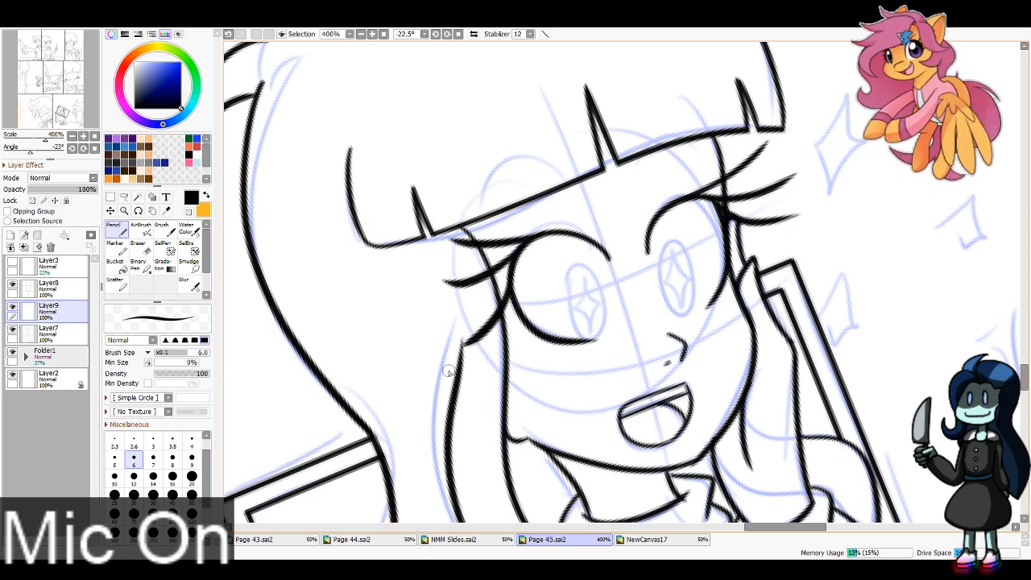
pyautogui.moveTo(608, 260); pyautogui.dragTo(612, 276)
# Step: Ink the seated girl's two arched eyebrows over her fringe, using Pencil size 4
pyautogui.press('[')
pyautogui.press('[')
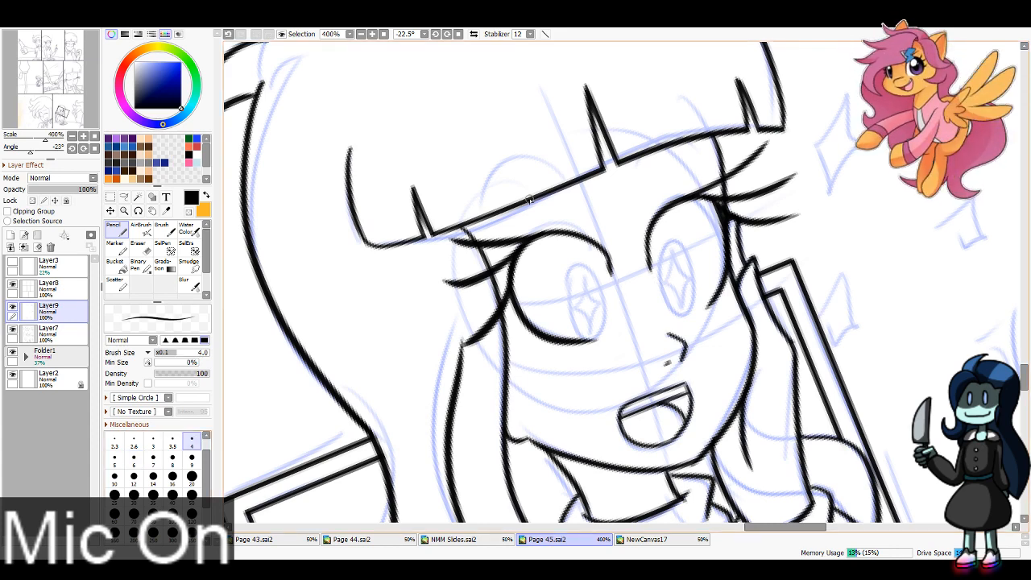
pyautogui.moveTo(480, 201)
pyautogui.mouseDown()
pyautogui.moveTo(520, 152)
pyautogui.moveTo(595, 174)
pyautogui.moveTo(666, 121)
pyautogui.moveTo(734, 174)
pyautogui.mouseUp()
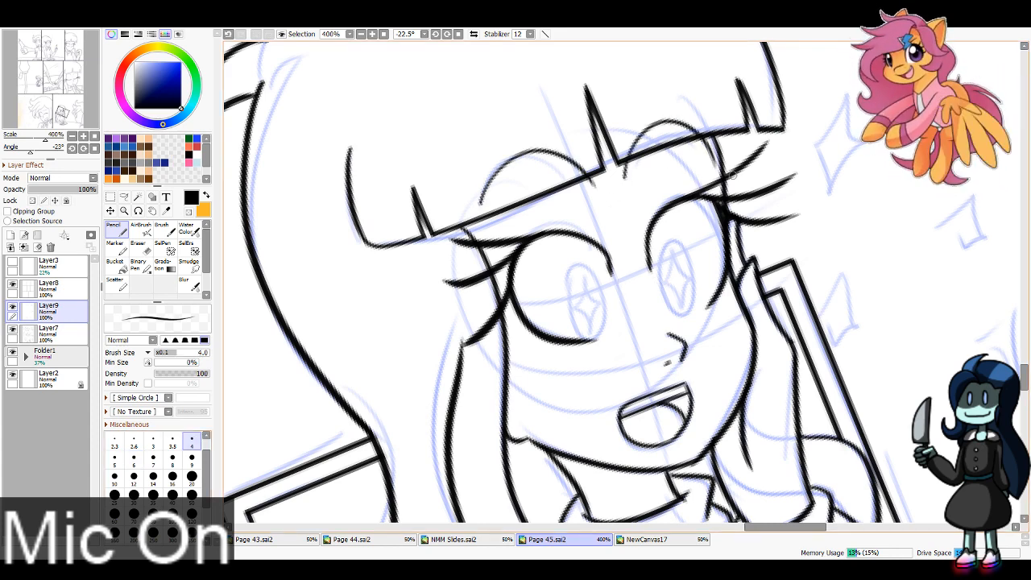
# Step: Ink the arched eyebrow of the large foreground character at the page edge in the bottom row's last panel
pyautogui.click(458, 34)
pyautogui.click(383, 34)
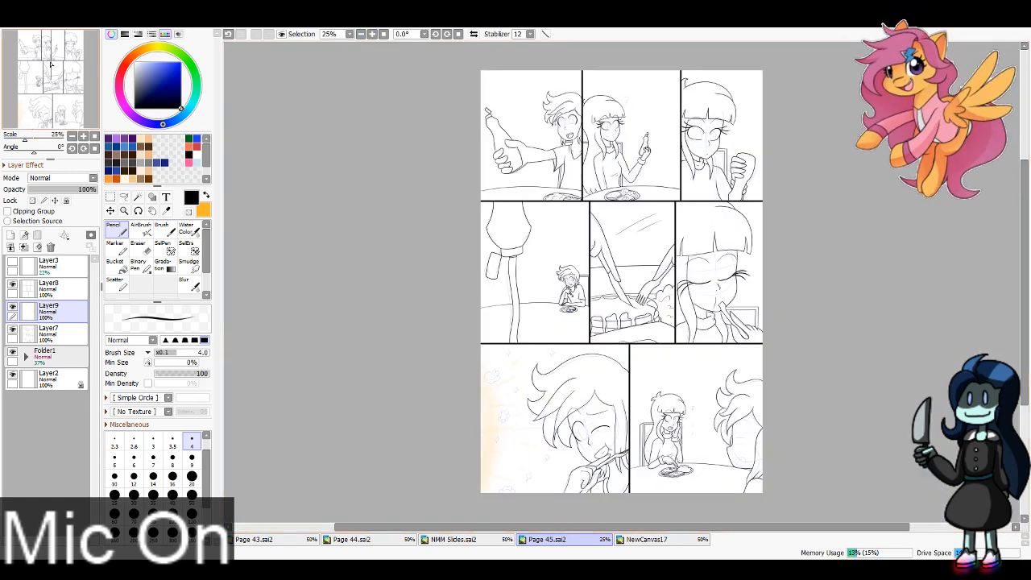
pyautogui.click(74, 80)
pyautogui.moveTo(75, 80); pyautogui.dragTo(70, 124)
pyautogui.scroll(5, 71, 88)
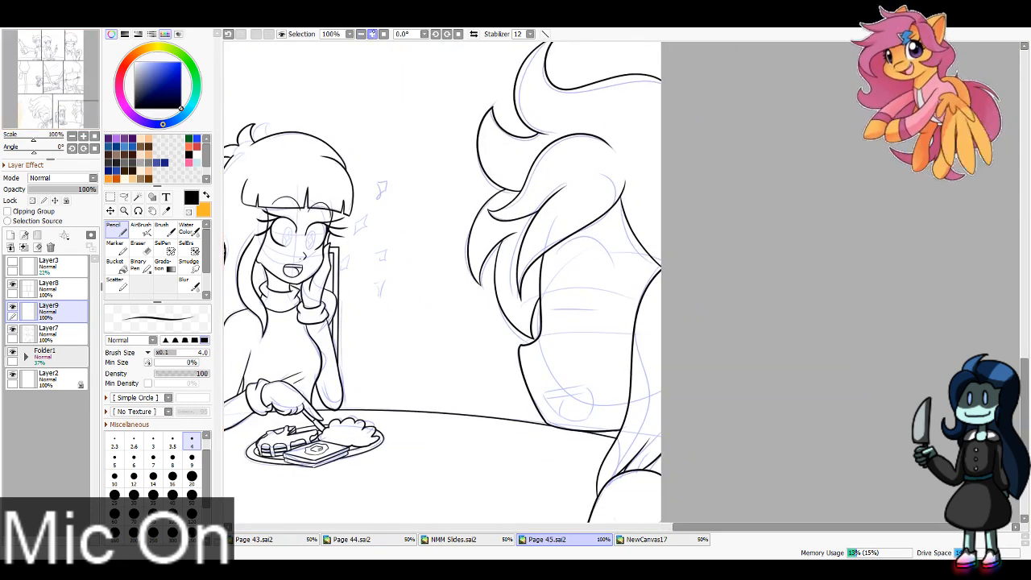
pyautogui.scroll(2, 71, 124)
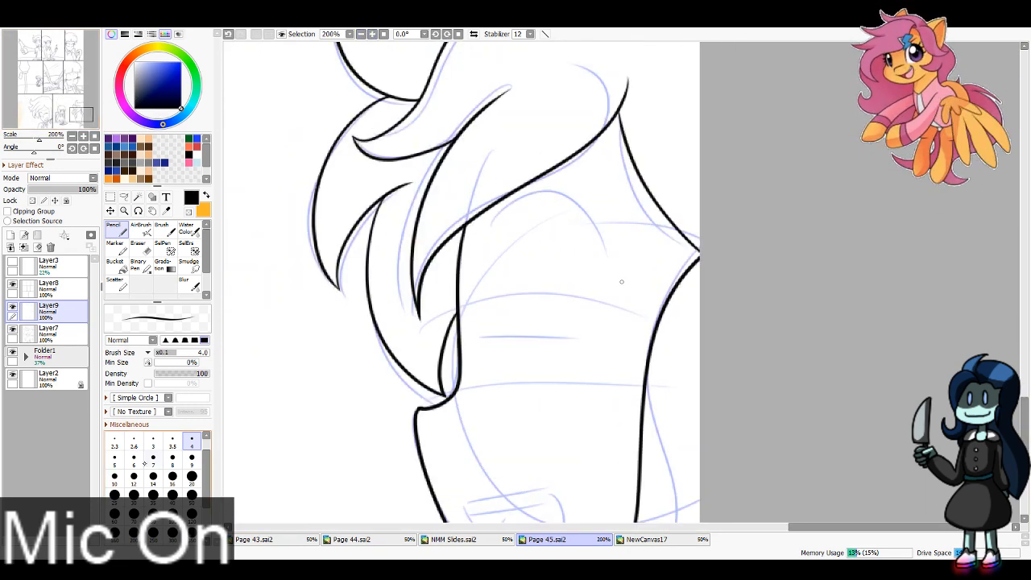
pyautogui.moveTo(514, 195); pyautogui.dragTo(607, 274)
pyautogui.hotkey('ctrl', 'z')
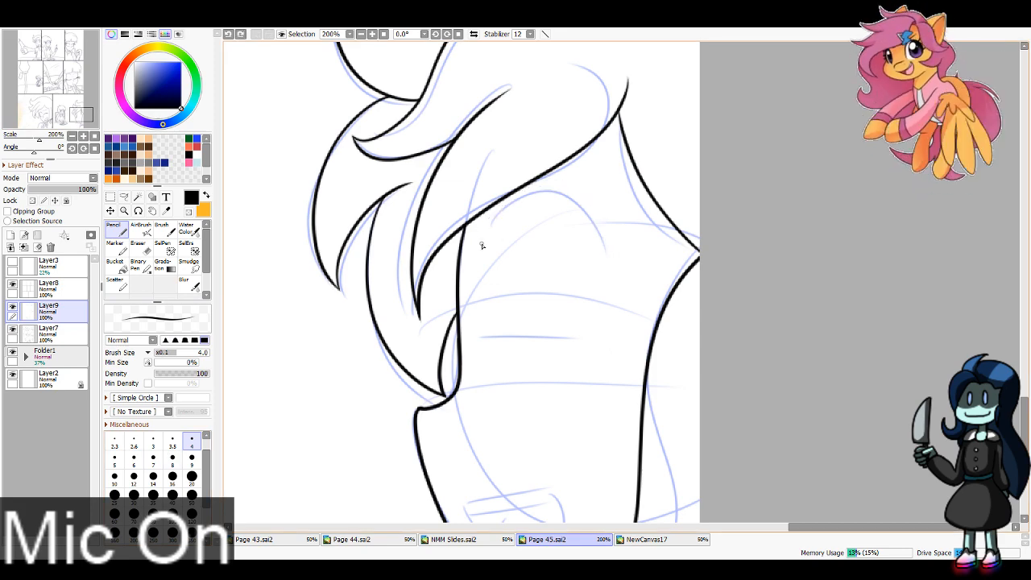
pyautogui.moveTo(481, 242)
pyautogui.mouseDown()
pyautogui.moveTo(577, 198)
pyautogui.moveTo(606, 272)
pyautogui.mouseUp()
pyautogui.hotkey('ctrl', 'z')
pyautogui.moveTo(481, 239); pyautogui.dragTo(612, 265)
pyautogui.hotkey('ctrl', 'z')
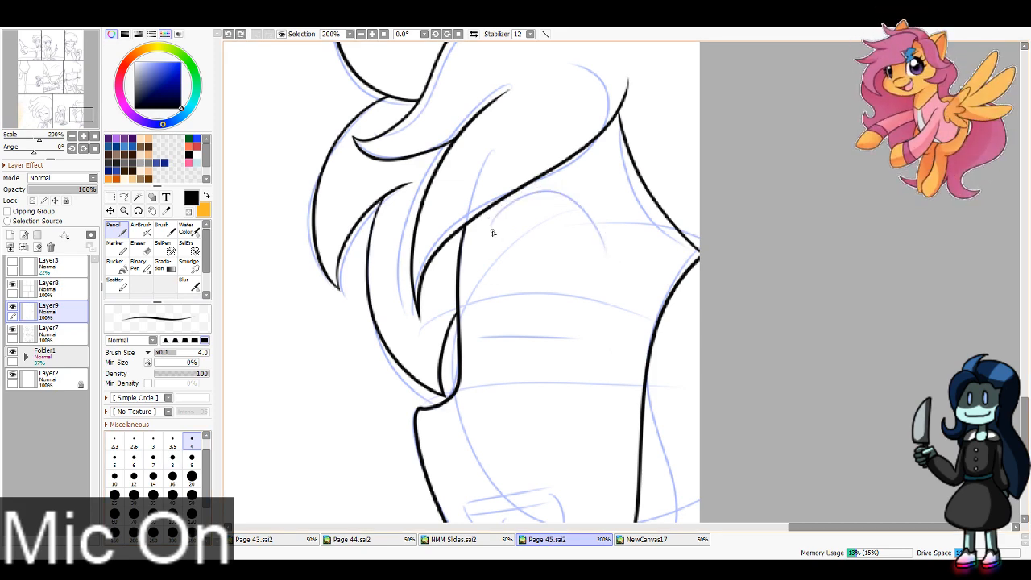
pyautogui.moveTo(487, 234); pyautogui.dragTo(605, 261)
# Step: Ink the foreground character's closed eye as a thick horizontal line, using Pencil size 8
pyautogui.moveTo(585, 411); pyautogui.dragTo(621, 281)
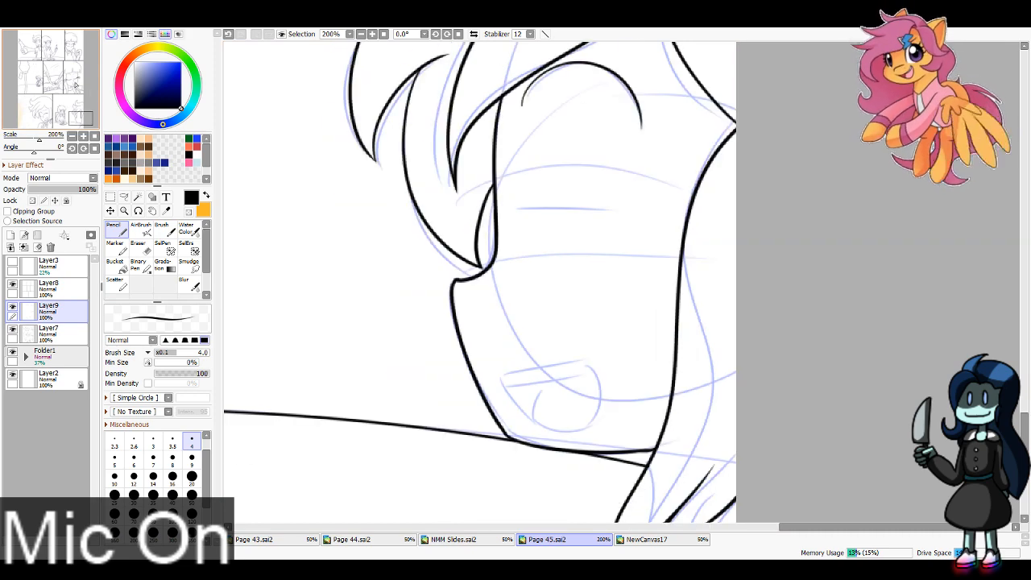
pyautogui.click(172, 459)
pyautogui.moveTo(516, 209); pyautogui.dragTo(653, 218)
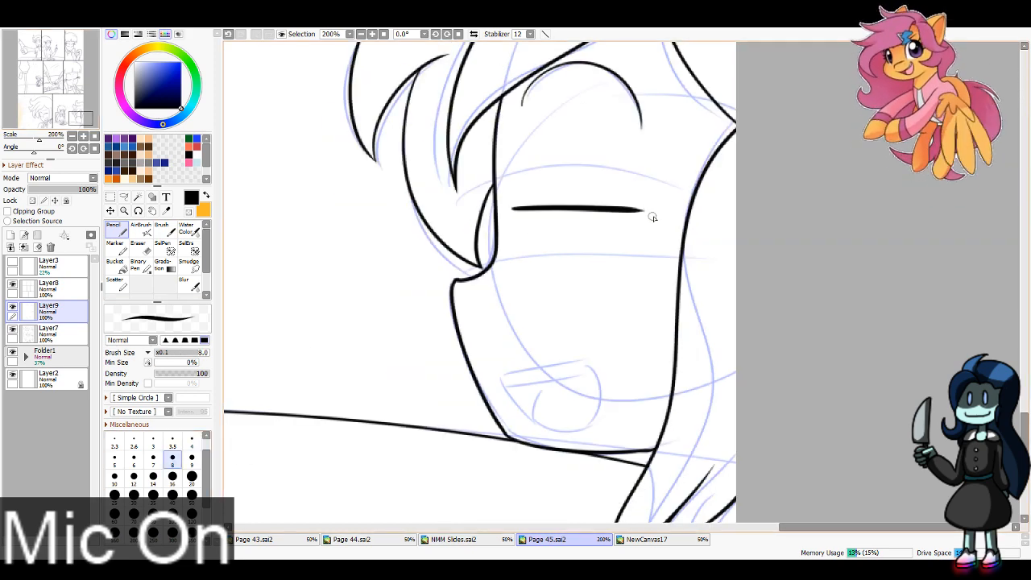
# Step: Ink the foreground character's open mouth with a teeth line and a tongue curve, using Pencil size 4
pyautogui.click(192, 441)
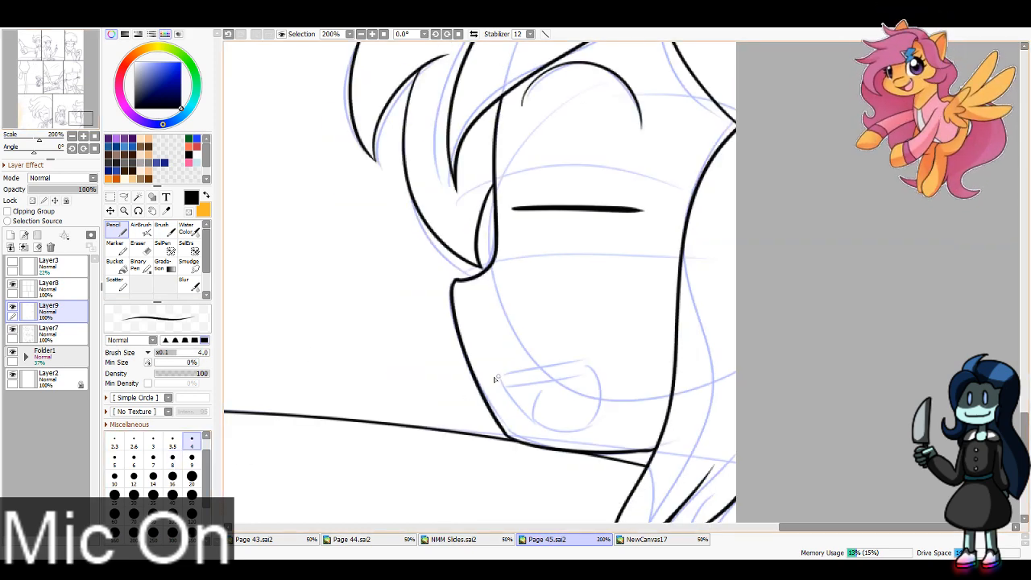
pyautogui.moveTo(495, 379)
pyautogui.mouseDown()
pyautogui.moveTo(582, 364)
pyautogui.moveTo(552, 435)
pyautogui.mouseUp()
pyautogui.hotkey('ctrl', 'z')
pyautogui.moveTo(501, 377)
pyautogui.mouseDown()
pyautogui.moveTo(597, 389)
pyautogui.moveTo(559, 424)
pyautogui.moveTo(518, 416)
pyautogui.moveTo(570, 432)
pyautogui.mouseUp()
pyautogui.hotkey('ctrl', 'z')
pyautogui.moveTo(500, 375); pyautogui.dragTo(548, 431)
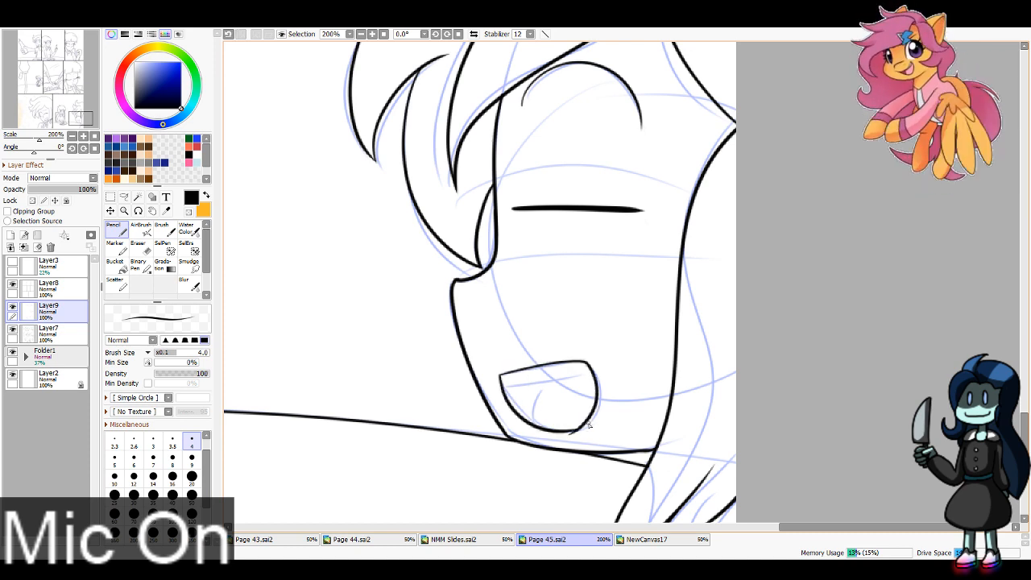
pyautogui.moveTo(501, 385); pyautogui.dragTo(596, 375)
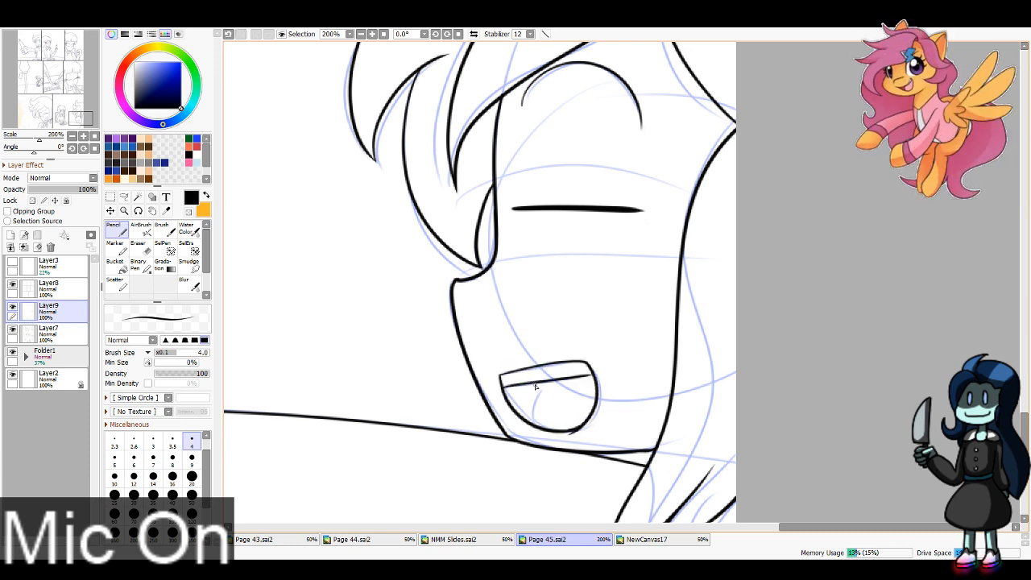
pyautogui.press('e')
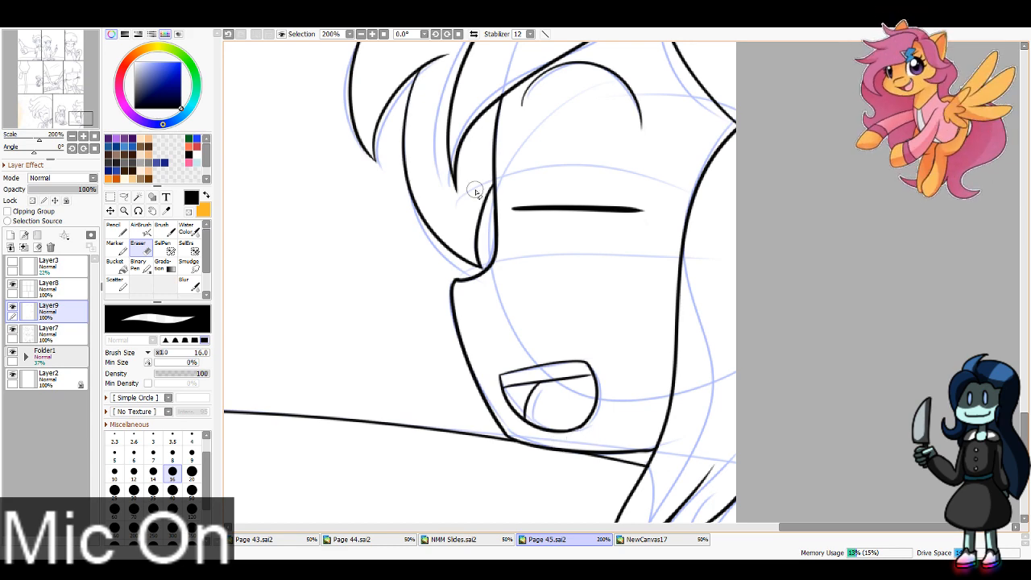
# Step: Hide Layer9 and the sketch in Folder1, and add a new folder containing three new layers directly above Layer2
pyautogui.click(385, 35)
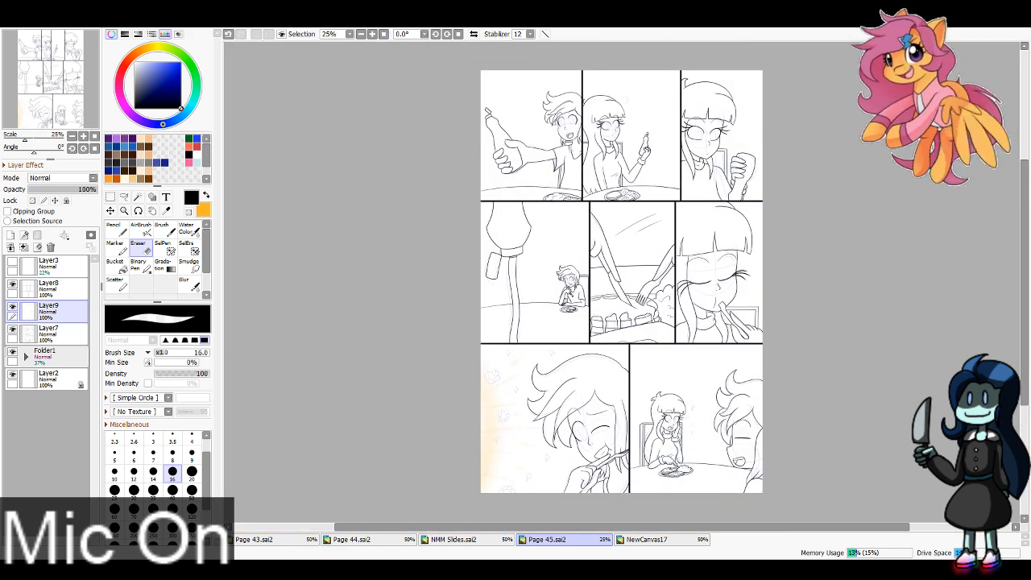
pyautogui.click(13, 307)
pyautogui.click(52, 380)
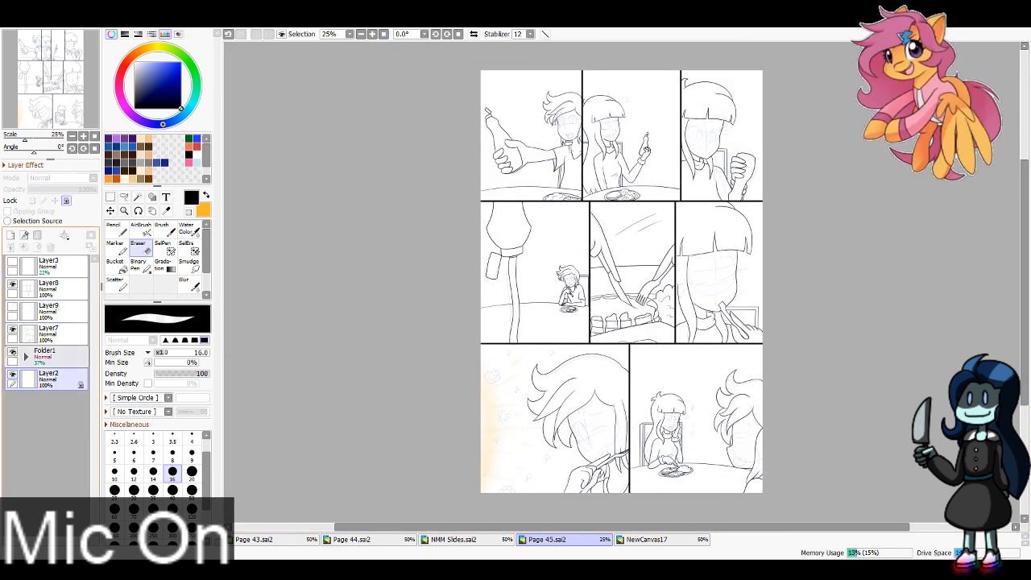
pyautogui.click(12, 352)
pyautogui.click(37, 235)
pyautogui.click(11, 235)
# Step: Add four more layers inside Folder2 above Layer12, and load purple and dark brown as the two drawing colours
pyautogui.click(10, 236)
pyautogui.click(11, 235)
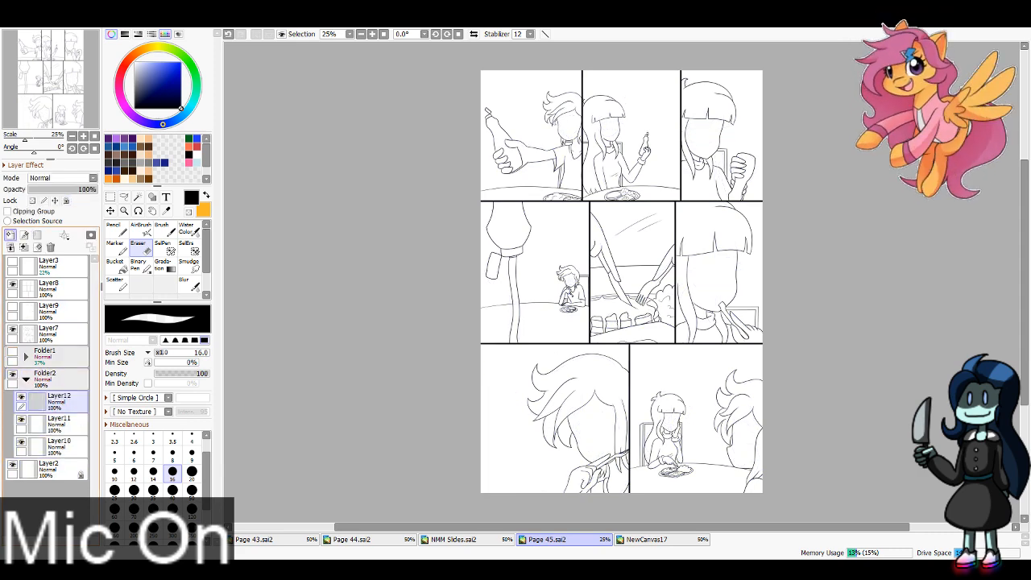
pyautogui.click(10, 236)
pyautogui.click(11, 235)
pyautogui.click(10, 235)
pyautogui.click(10, 236)
pyautogui.click(125, 138)
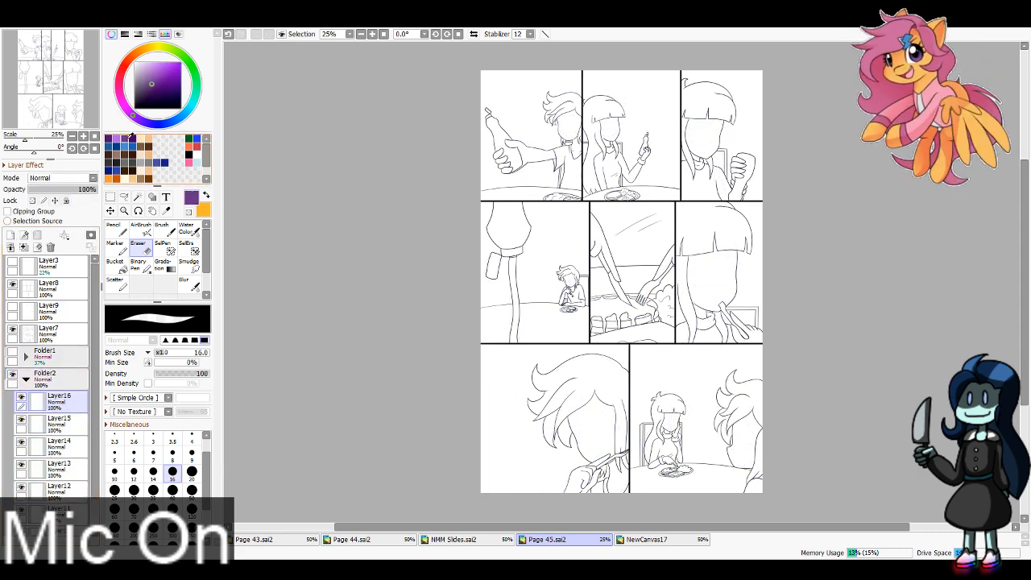
pyautogui.press('x')
pyautogui.click(124, 155)
pyautogui.press('x')
# Step: On Layer16, block dark brown over the short-haired character's hair in the first panels of the top and middle rows, using Pencil size 100
pyautogui.click(116, 228)
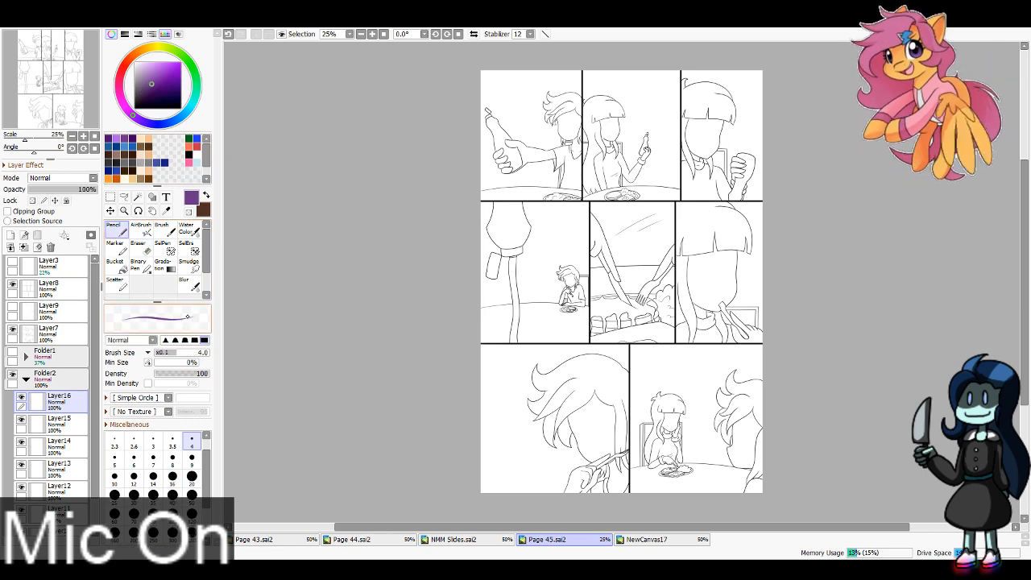
pyautogui.click(173, 512)
pyautogui.press('x')
pyautogui.moveTo(548, 91)
pyautogui.mouseDown()
pyautogui.moveTo(545, 105)
pyautogui.moveTo(575, 133)
pyautogui.moveTo(561, 141)
pyautogui.mouseUp()
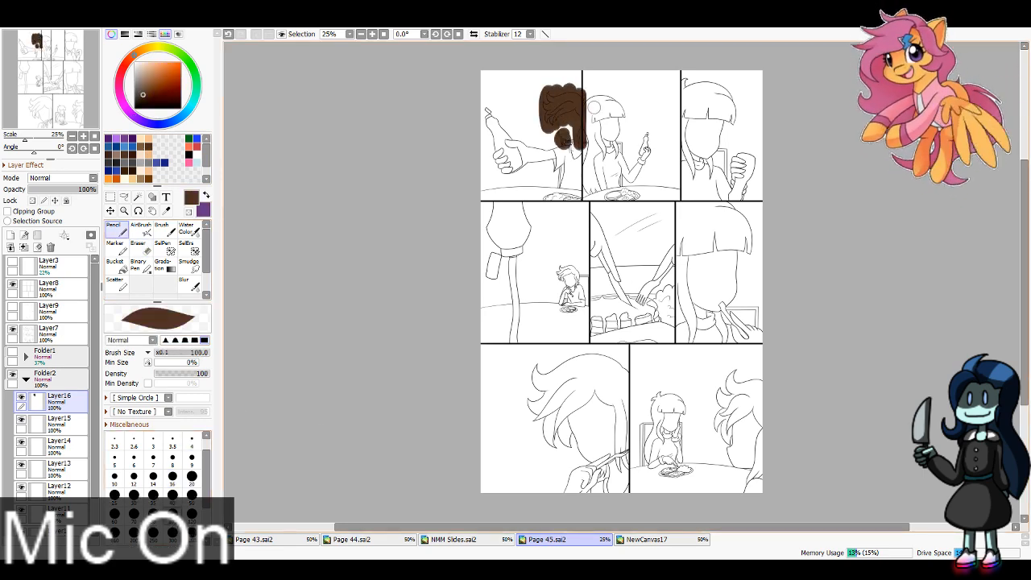
pyautogui.moveTo(559, 268); pyautogui.dragTo(570, 278)
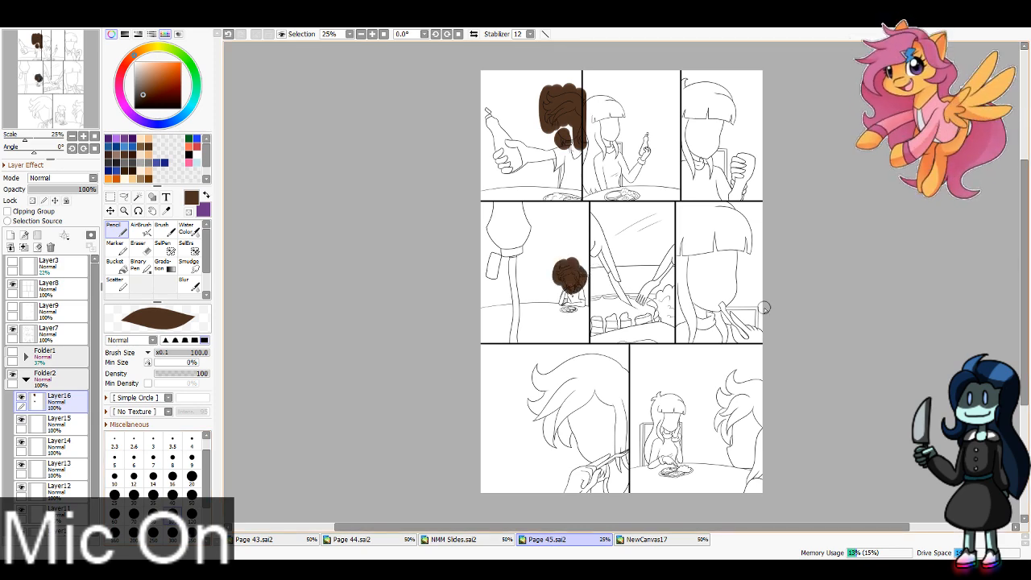
# Step: Block dark brown over the short-haired character's hair in both bottom-row panels, using Pencil size 300
pyautogui.click(173, 532)
pyautogui.moveTo(540, 379)
pyautogui.mouseDown()
pyautogui.moveTo(572, 376)
pyautogui.moveTo(535, 396)
pyautogui.moveTo(570, 399)
pyautogui.moveTo(552, 432)
pyautogui.moveTo(559, 437)
pyautogui.moveTo(610, 450)
pyautogui.mouseUp()
pyautogui.moveTo(735, 373)
pyautogui.mouseDown()
pyautogui.moveTo(741, 397)
pyautogui.moveTo(770, 377)
pyautogui.moveTo(761, 429)
pyautogui.mouseUp()
# Step: Hide Layer16 and select the background, face, neck and shirt around the hair in the top row's first panel with the Magic Wand
pyautogui.scroll(2, 51, 75)
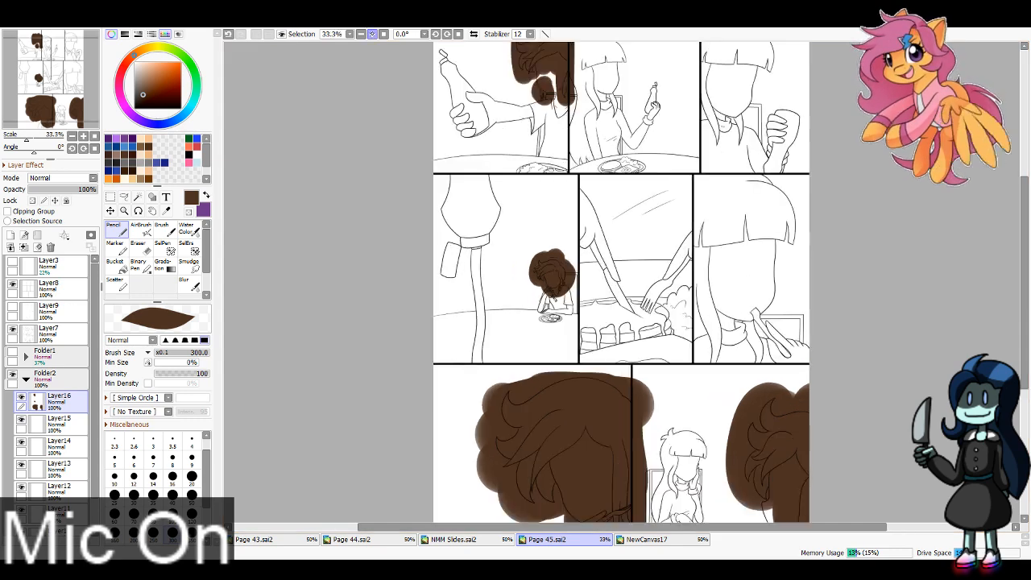
pyautogui.moveTo(51, 75); pyautogui.dragTo(49, 45)
pyautogui.click(21, 397)
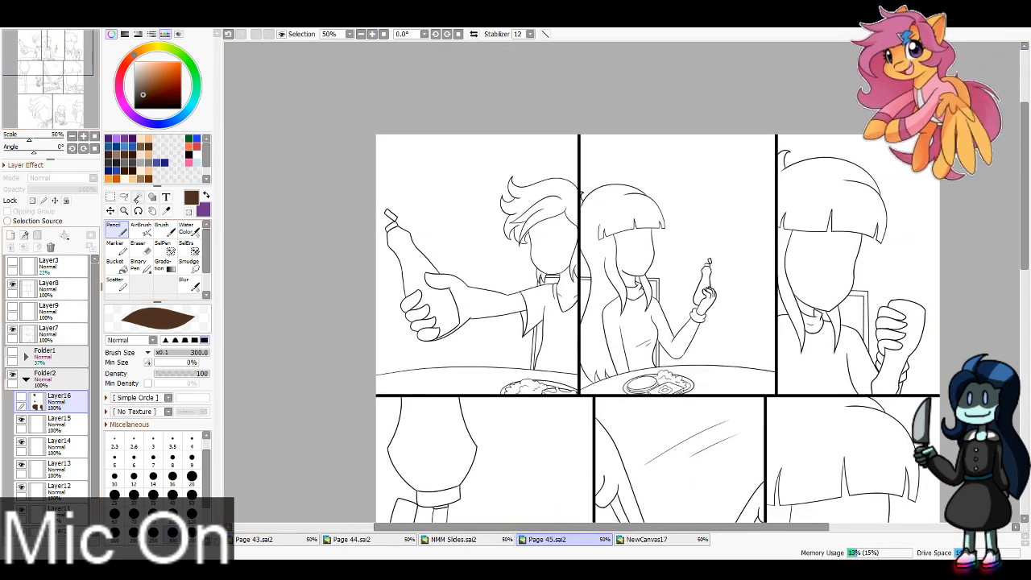
pyautogui.click(138, 198)
pyautogui.click(477, 257)
pyautogui.click(549, 249)
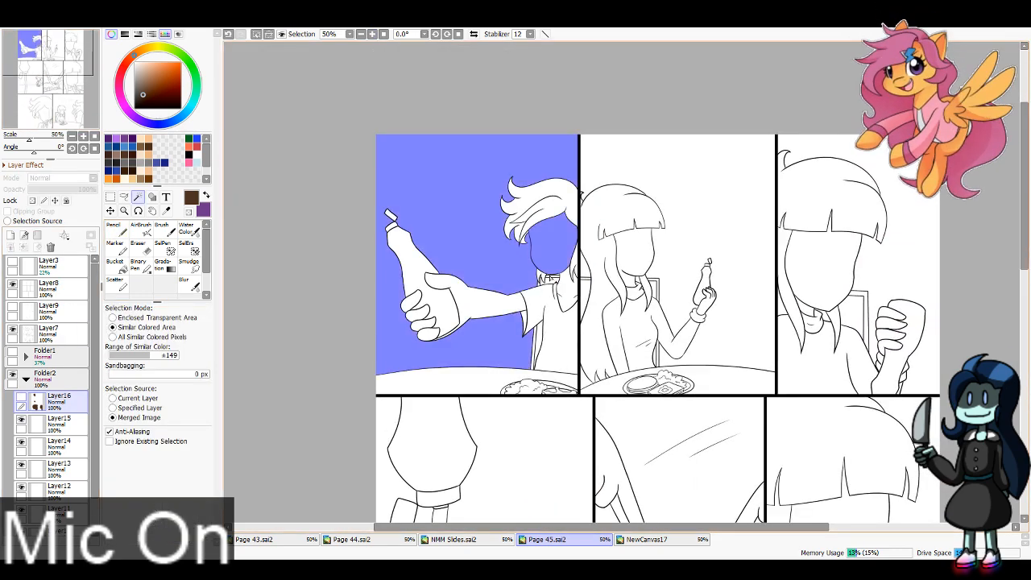
pyautogui.click(551, 281)
pyautogui.click(544, 292)
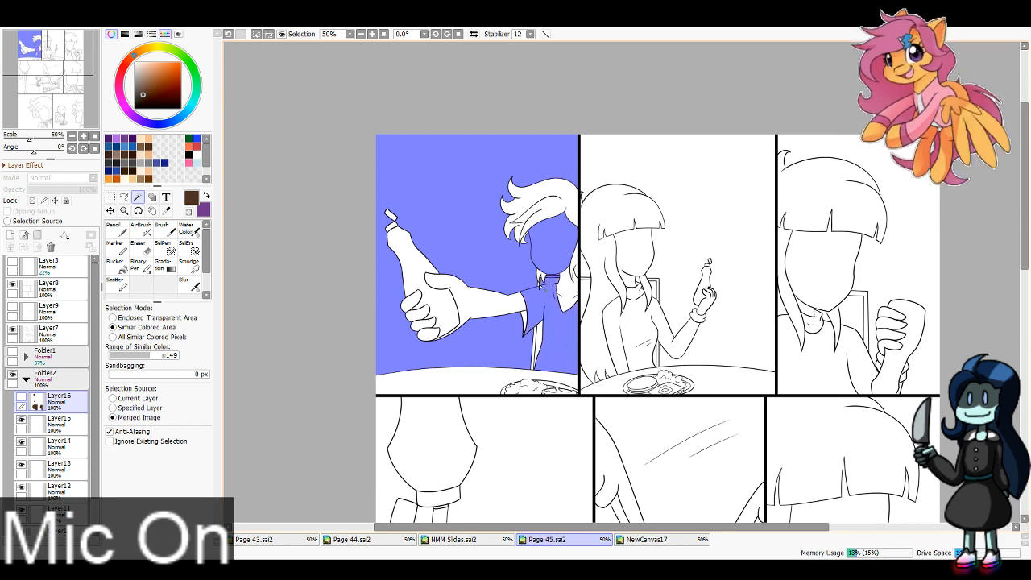
# Step: Add the outstretched arm, the remaining collar area, and the second panel's background and adjoining hair to the selection in the top row
pyautogui.click(574, 282)
pyautogui.click(588, 248)
pyautogui.click(582, 192)
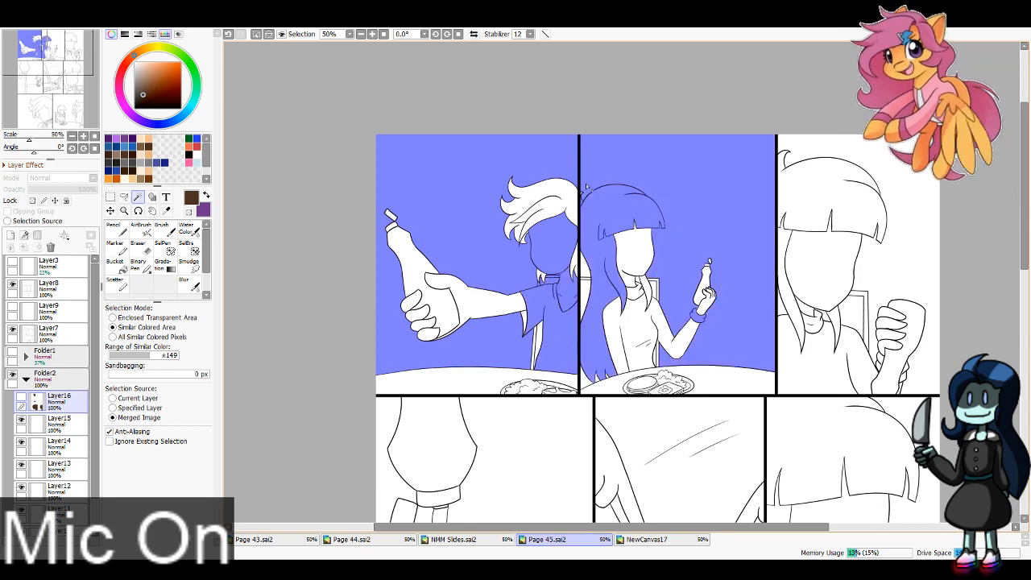
pyautogui.click(517, 305)
pyautogui.click(584, 275)
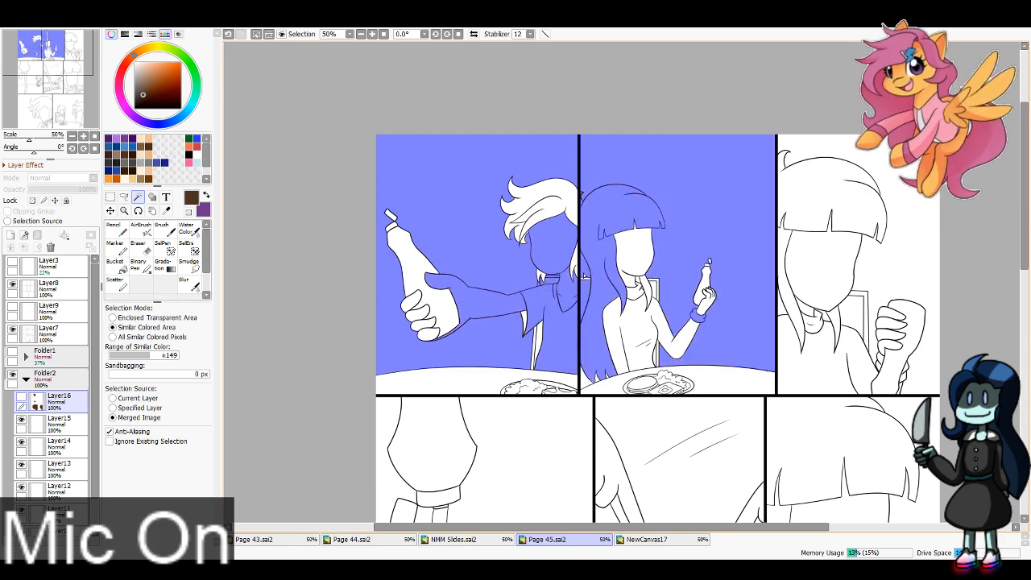
# Step: Add the background, face, shirt and raised arm around the seated character's hair in the middle row's first panel to the selection
pyautogui.scroll(-5, 489, 293)
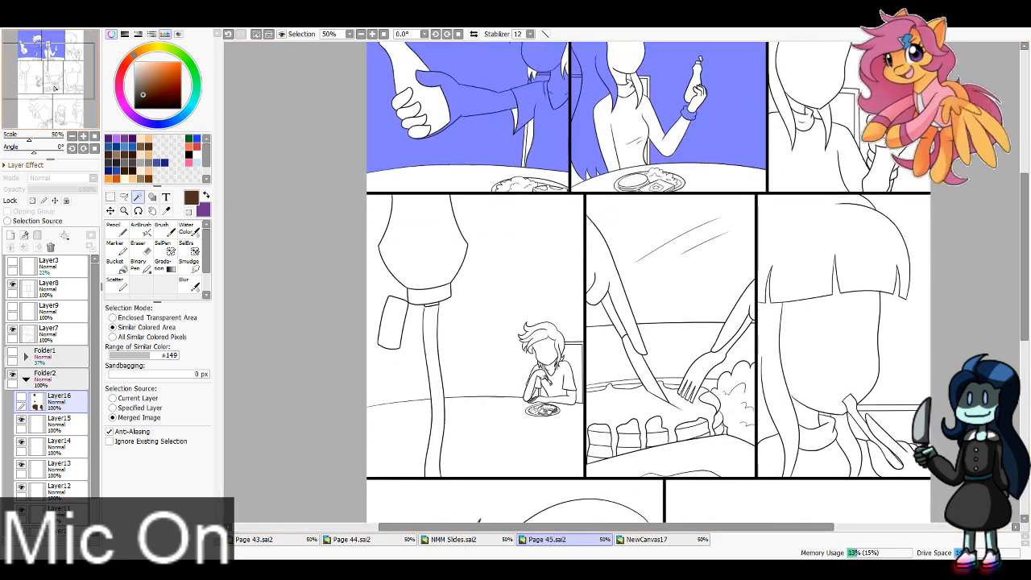
pyautogui.click(490, 294)
pyautogui.scroll(3, 500, 288)
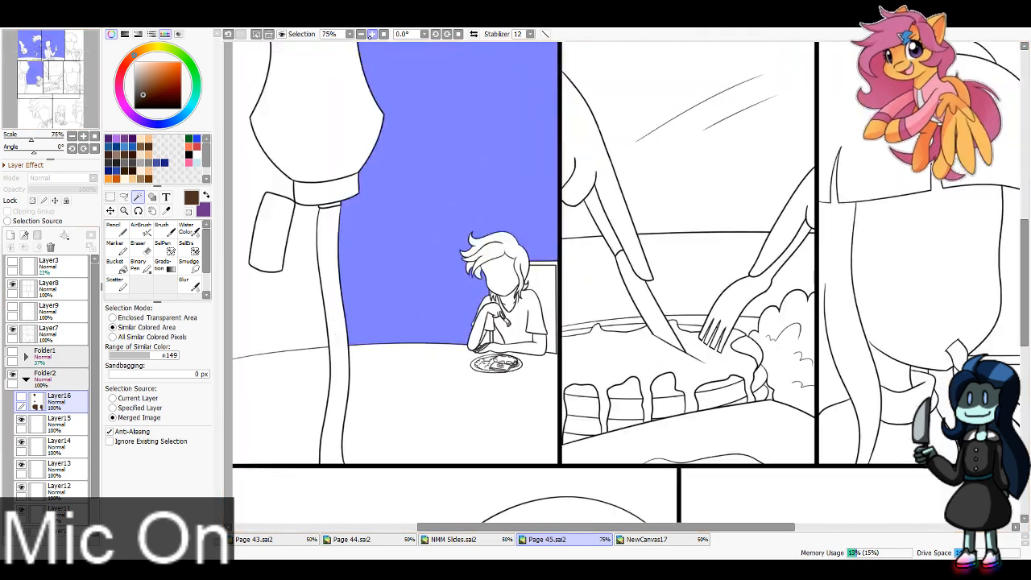
pyautogui.click(510, 261)
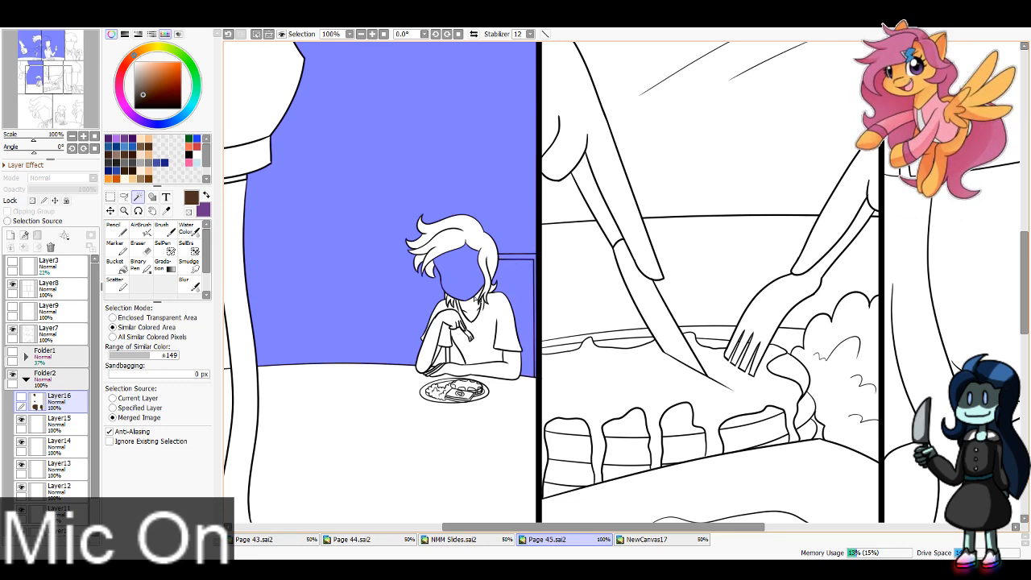
pyautogui.click(470, 310)
pyautogui.click(490, 326)
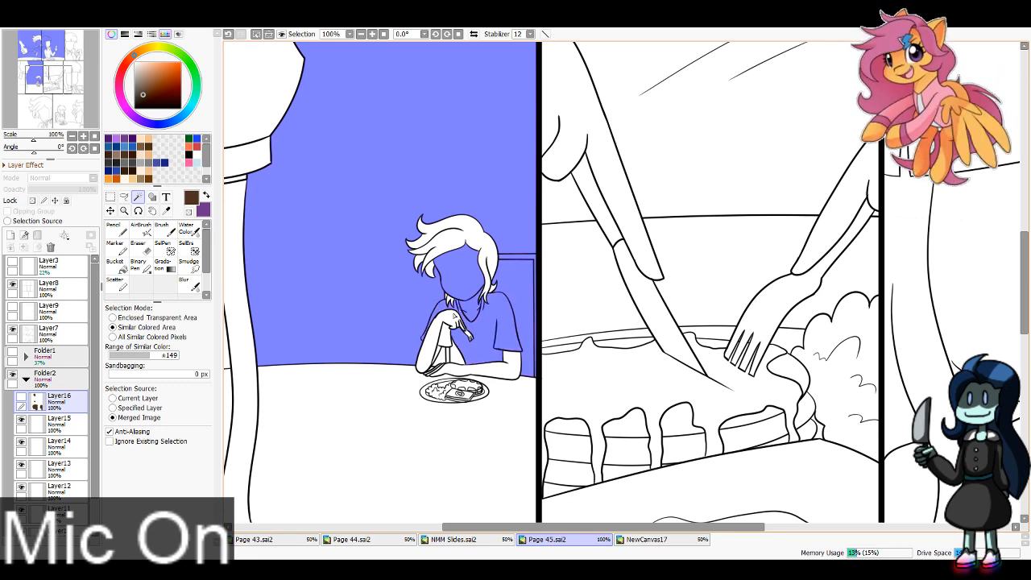
pyautogui.click(438, 328)
pyautogui.click(452, 308)
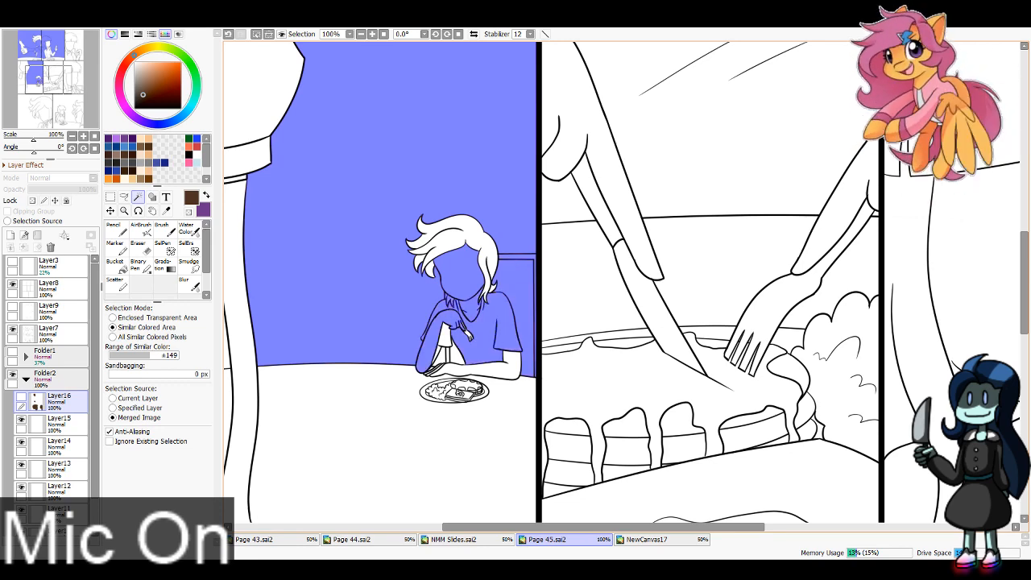
pyautogui.hotkey('ctrl', 'z')
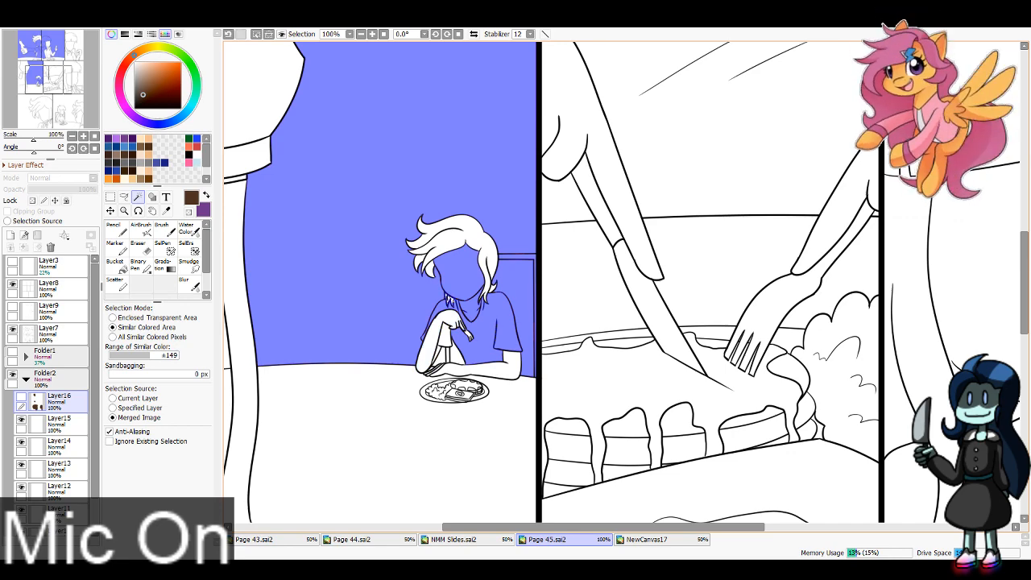
pyautogui.click(452, 327)
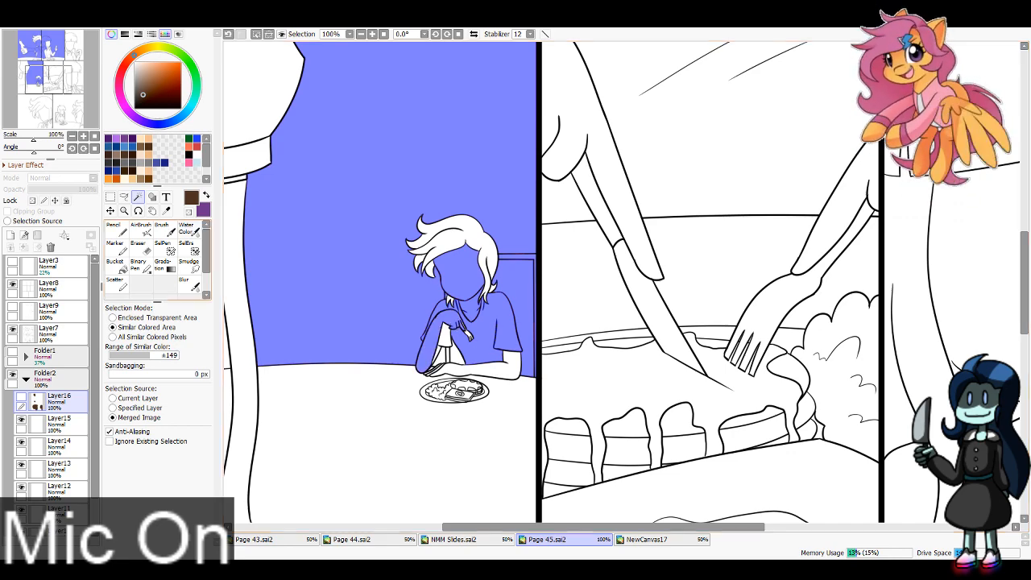
# Step: Add the background, face, hand and utensil around the hair in the bottom row's first panel to the selection
pyautogui.moveTo(66, 79); pyautogui.dragTo(39, 112)
pyautogui.scroll(-1, 302, 144)
pyautogui.click(407, 274)
pyautogui.click(624, 354)
pyautogui.click(600, 348)
pyautogui.click(589, 366)
pyautogui.click(654, 345)
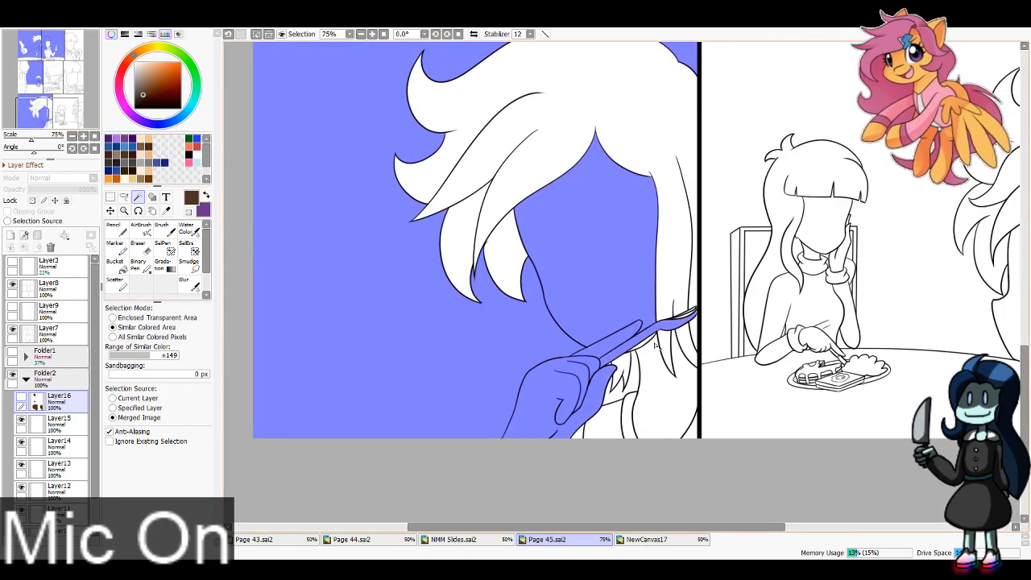
# Step: Add the neck, collar and shirt areas below the hair in the bottom row's first panel to the selection
pyautogui.click(644, 395)
pyautogui.click(620, 405)
pyautogui.click(627, 413)
pyautogui.click(587, 435)
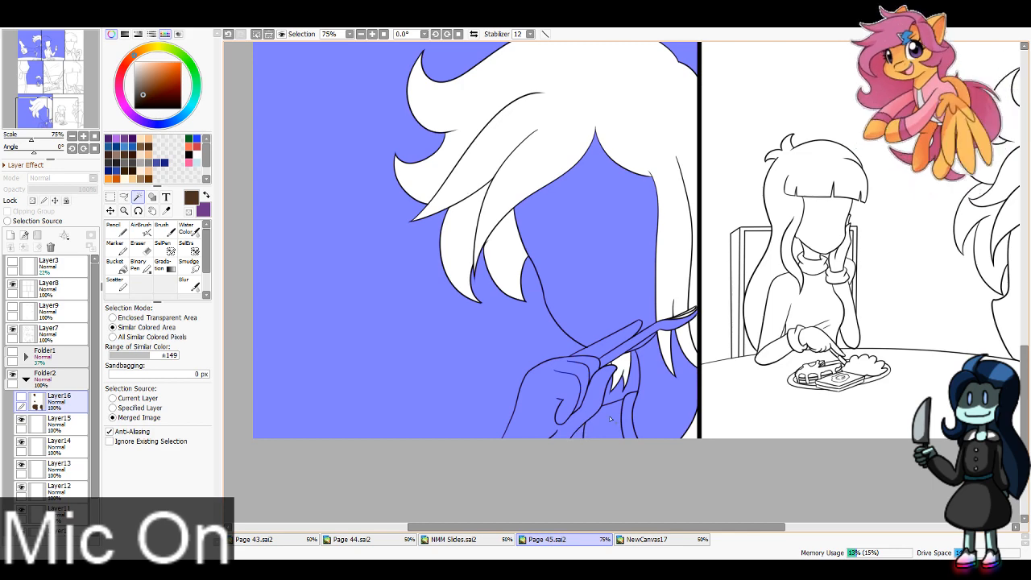
pyautogui.click(695, 430)
# Step: Add the background, table, and foreground character's face and clothing in the bottom row's last panel to the selection
pyautogui.click(721, 338)
pyautogui.click(729, 387)
pyautogui.moveTo(46, 115); pyautogui.dragTo(72, 115)
pyautogui.click(749, 290)
pyautogui.click(725, 382)
pyautogui.click(759, 427)
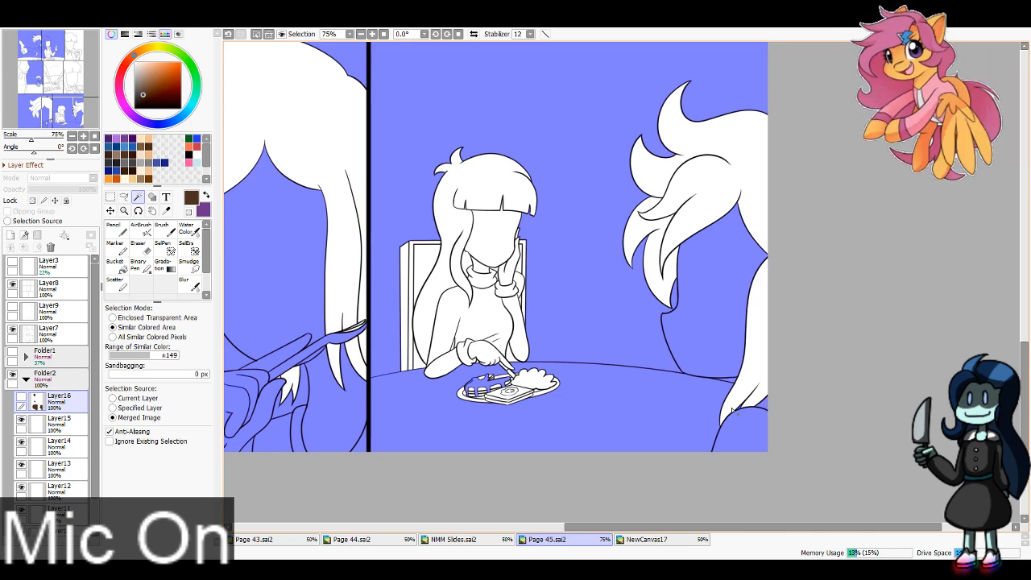
# Step: Show Layer16 again, delete the brown inside the selected areas, and deselect
pyautogui.click(21, 397)
pyautogui.press('Delete')
pyautogui.hotkey('ctrl', 'd')
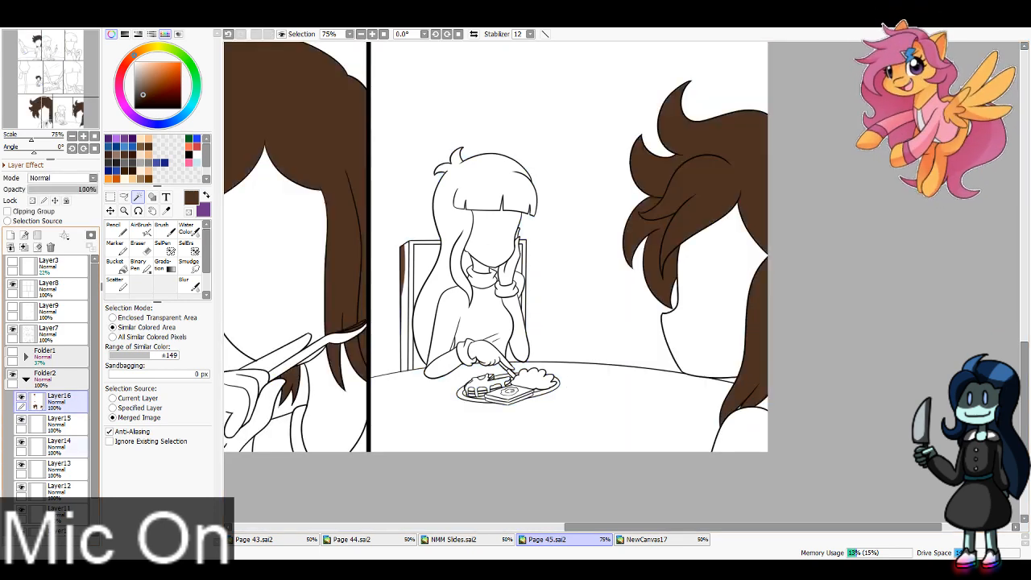
# Step: Erase the stray brown left on the chair back and the utensil tip in the bottom row, using Eraser size 16
pyautogui.click(138, 247)
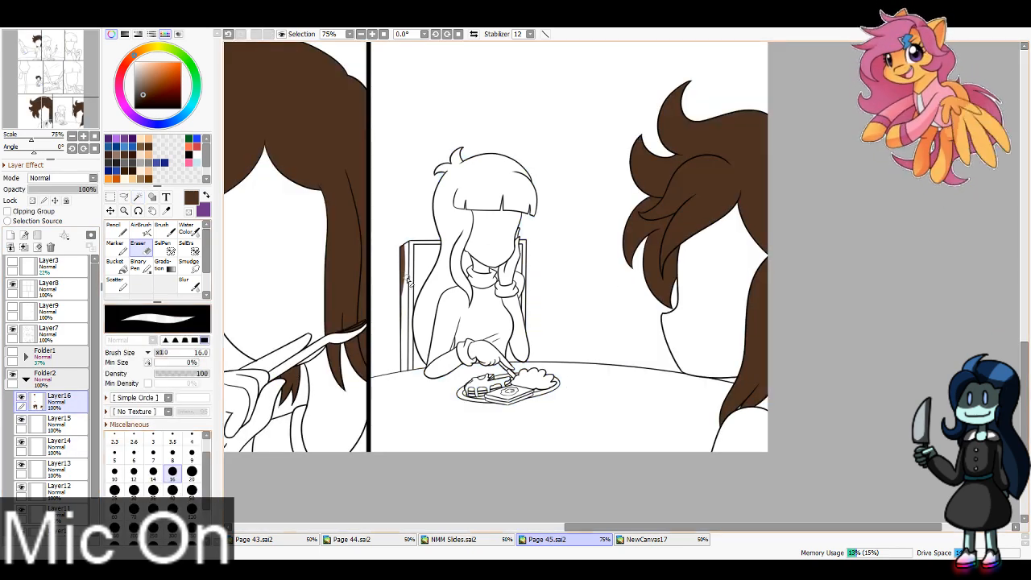
pyautogui.moveTo(406, 279)
pyautogui.mouseDown()
pyautogui.moveTo(403, 240)
pyautogui.moveTo(402, 309)
pyautogui.mouseUp()
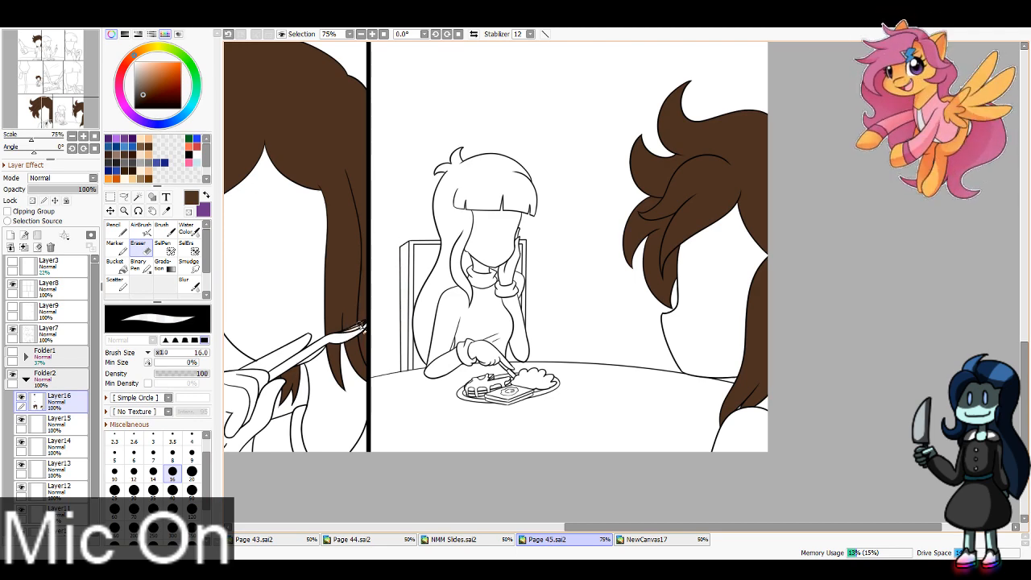
pyautogui.moveTo(366, 327); pyautogui.dragTo(367, 326)
pyautogui.moveTo(63, 115); pyautogui.dragTo(52, 46)
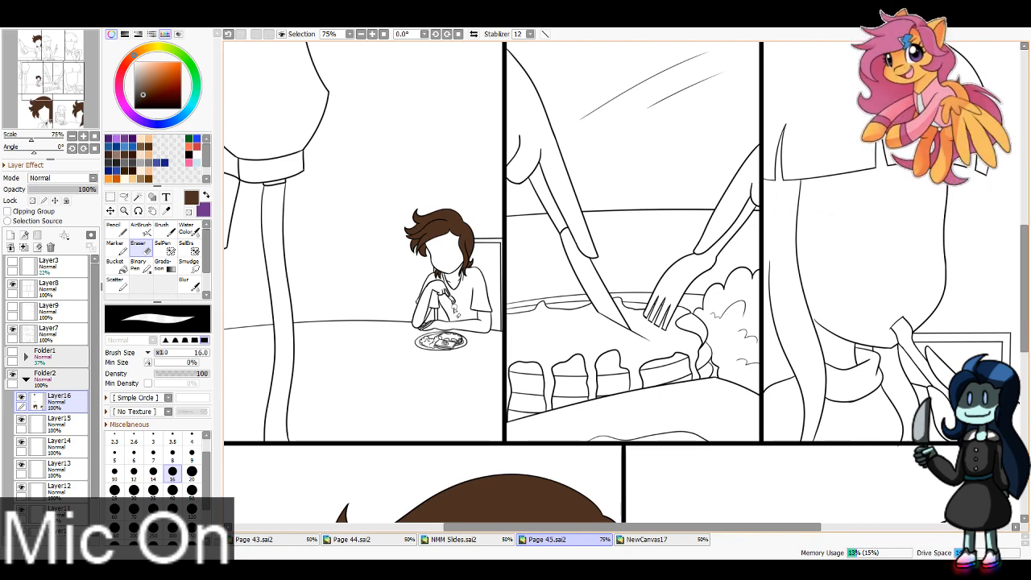
# Step: On Layer15, block purple over the long-haired character's hair in the top row's second and third panels, using Pencil size 100
pyautogui.moveTo(50, 47); pyautogui.dragTo(20, 25)
pyautogui.click(57, 421)
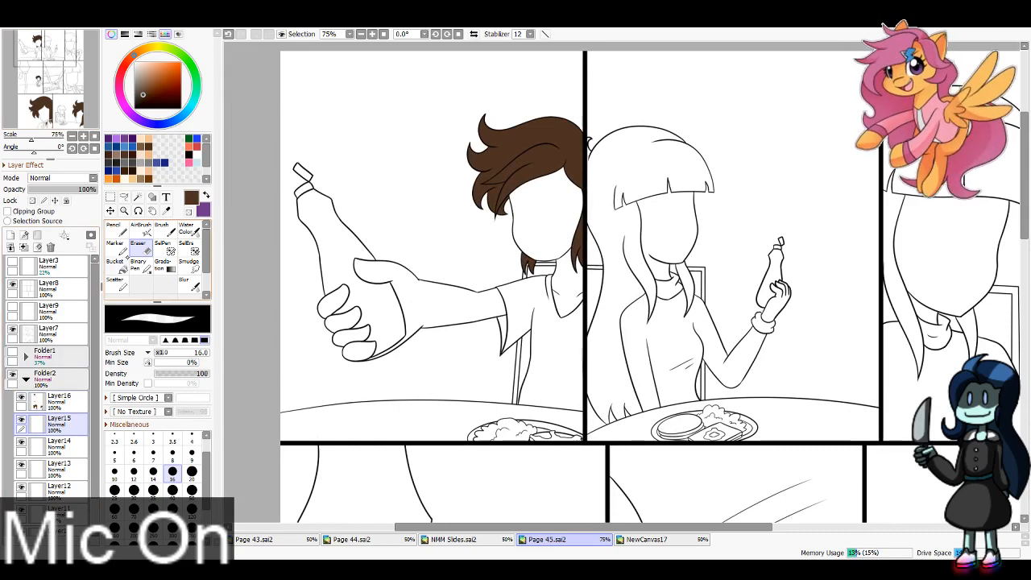
pyautogui.press('x')
pyautogui.press('n')
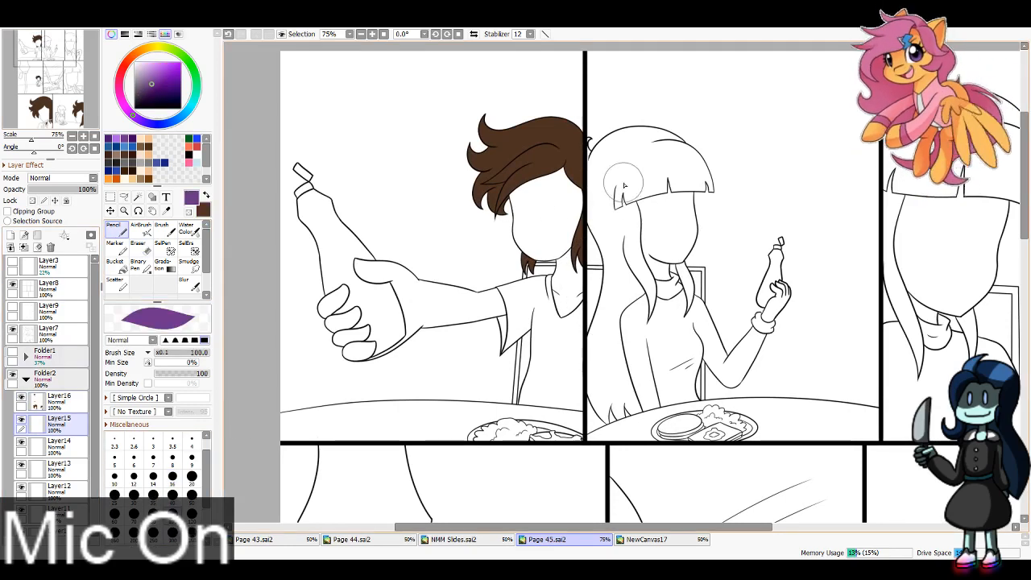
pyautogui.moveTo(625, 186)
pyautogui.mouseDown()
pyautogui.moveTo(605, 156)
pyautogui.moveTo(640, 125)
pyautogui.moveTo(670, 127)
pyautogui.moveTo(707, 195)
pyautogui.moveTo(641, 187)
pyautogui.moveTo(651, 306)
pyautogui.moveTo(685, 306)
pyautogui.moveTo(676, 313)
pyautogui.moveTo(651, 187)
pyautogui.moveTo(630, 185)
pyautogui.moveTo(612, 211)
pyautogui.moveTo(598, 385)
pyautogui.moveTo(610, 361)
pyautogui.moveTo(619, 392)
pyautogui.moveTo(633, 396)
pyautogui.moveTo(626, 379)
pyautogui.moveTo(658, 321)
pyautogui.mouseUp()
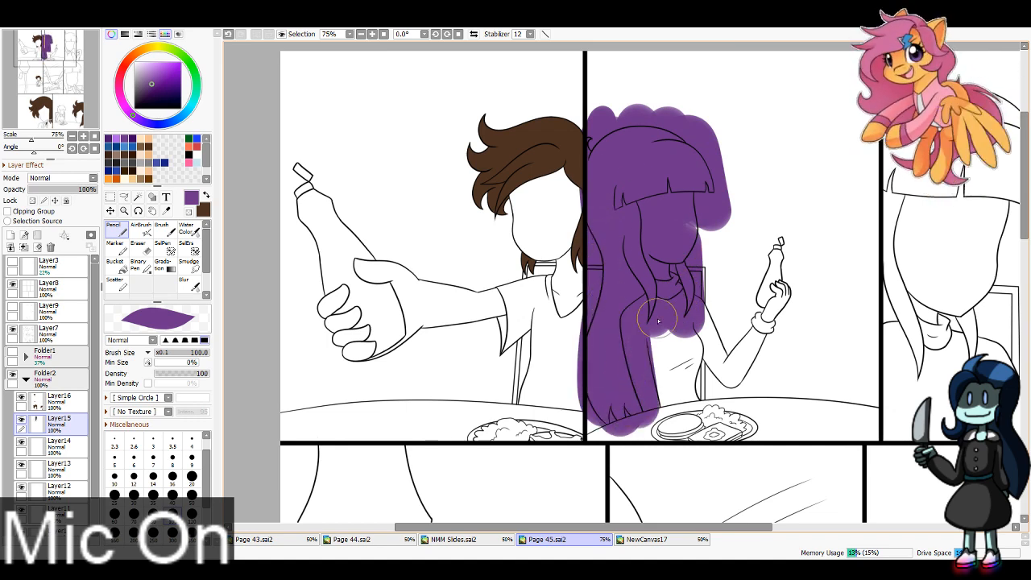
pyautogui.moveTo(53, 50); pyautogui.dragTo(66, 45)
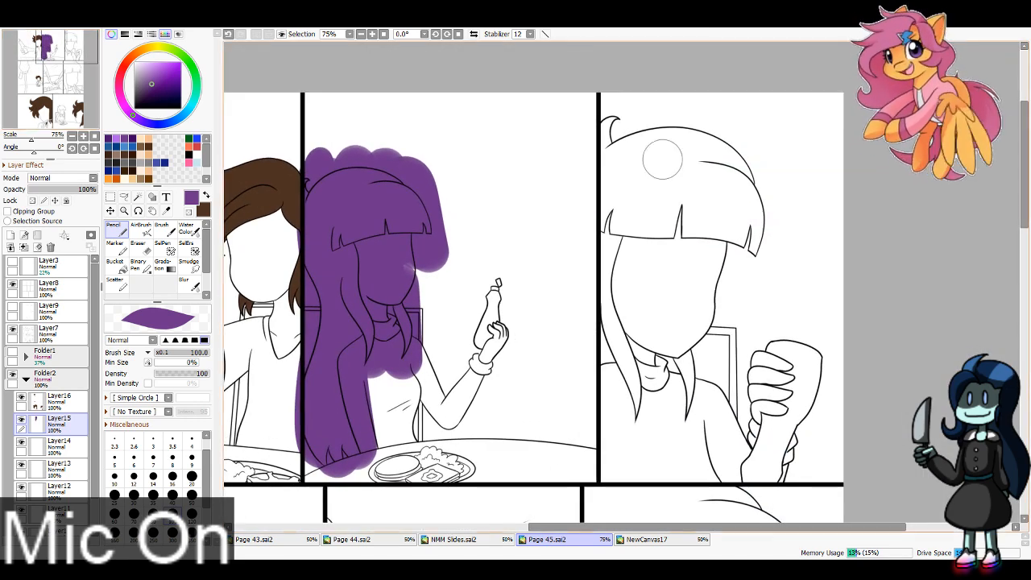
pyautogui.moveTo(625, 112)
pyautogui.mouseDown()
pyautogui.moveTo(608, 196)
pyautogui.moveTo(604, 171)
pyautogui.moveTo(642, 109)
pyautogui.moveTo(634, 190)
pyautogui.moveTo(650, 246)
pyautogui.moveTo(667, 251)
pyautogui.moveTo(731, 139)
pyautogui.moveTo(746, 232)
pyautogui.moveTo(759, 240)
pyautogui.moveTo(685, 415)
pyautogui.moveTo(648, 301)
pyautogui.moveTo(637, 396)
pyautogui.moveTo(614, 240)
pyautogui.mouseUp()
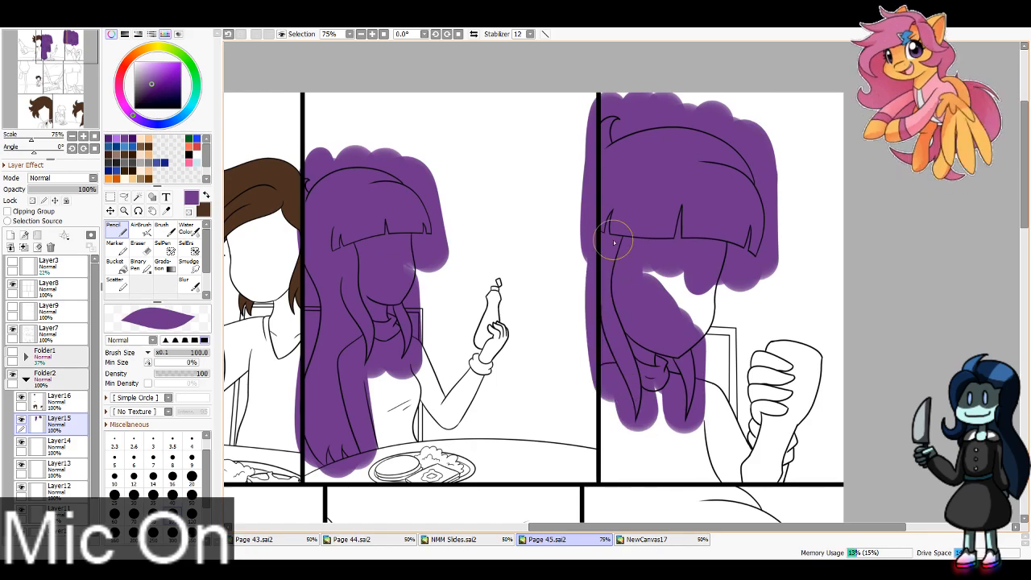
# Step: Block purple over the long-haired character's bangs and both hanging side locks in the middle row's last panel
pyautogui.moveTo(32, 65)
pyautogui.mouseDown()
pyautogui.moveTo(3, 102)
pyautogui.moveTo(38, 95)
pyautogui.mouseUp()
pyautogui.moveTo(476, 117)
pyautogui.mouseDown()
pyautogui.moveTo(636, 111)
pyautogui.moveTo(687, 151)
pyautogui.moveTo(710, 245)
pyautogui.moveTo(506, 256)
pyautogui.moveTo(489, 214)
pyautogui.moveTo(497, 178)
pyautogui.moveTo(509, 177)
pyautogui.moveTo(528, 240)
pyautogui.moveTo(548, 167)
pyautogui.moveTo(583, 119)
pyautogui.moveTo(643, 218)
pyautogui.moveTo(676, 224)
pyautogui.moveTo(679, 190)
pyautogui.mouseUp()
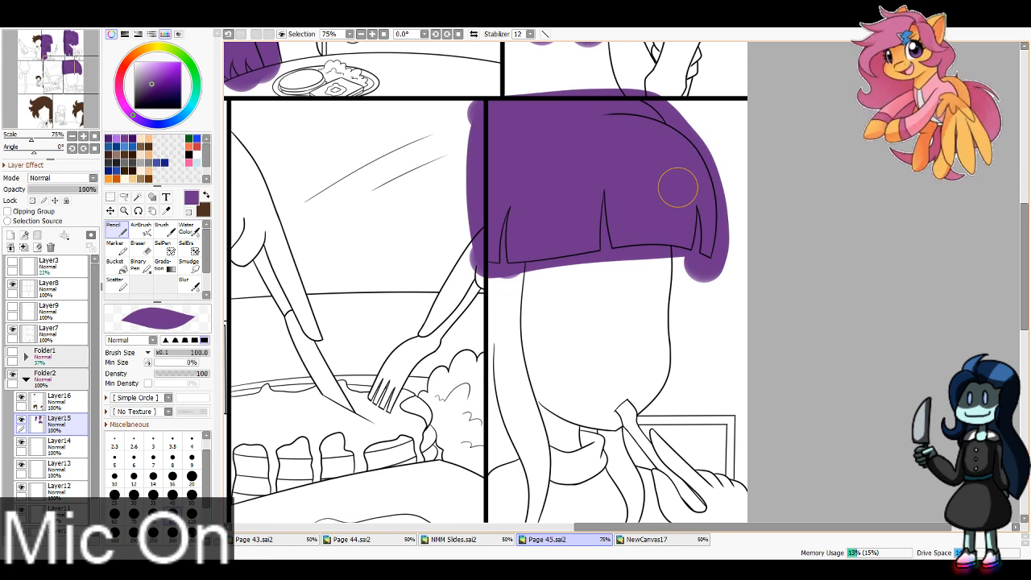
pyautogui.scroll(-5, 677, 187)
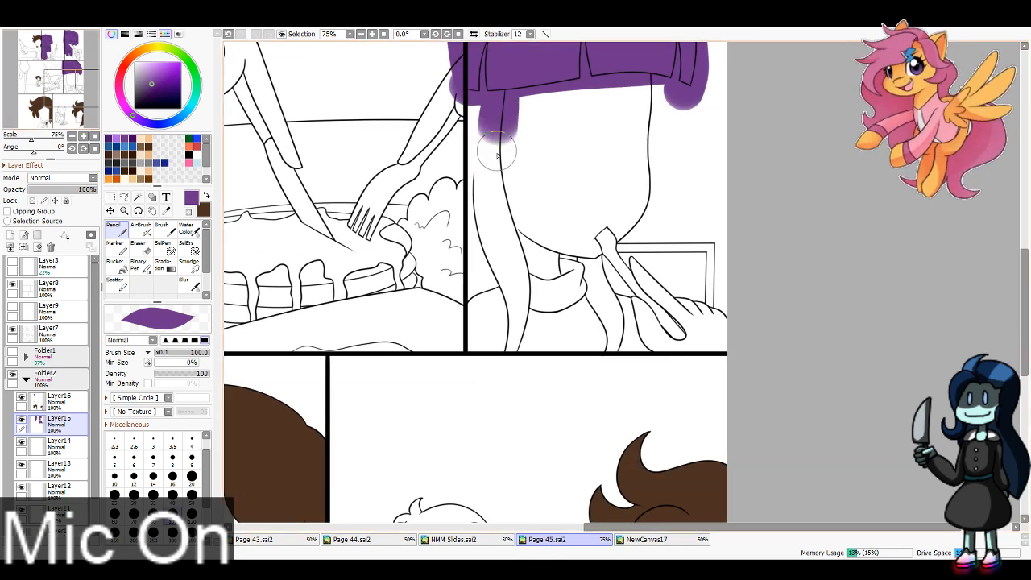
pyautogui.moveTo(497, 155)
pyautogui.mouseDown()
pyautogui.moveTo(496, 104)
pyautogui.moveTo(526, 299)
pyautogui.moveTo(523, 277)
pyautogui.moveTo(514, 331)
pyautogui.moveTo(494, 201)
pyautogui.moveTo(484, 276)
pyautogui.moveTo(484, 115)
pyautogui.mouseUp()
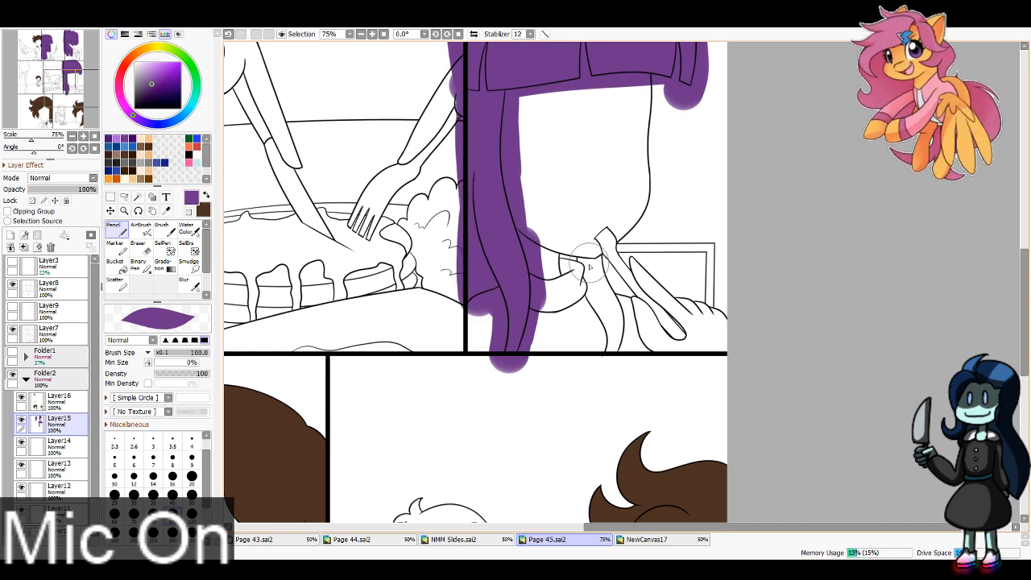
pyautogui.moveTo(588, 267)
pyautogui.mouseDown()
pyautogui.moveTo(574, 282)
pyautogui.moveTo(613, 362)
pyautogui.moveTo(605, 258)
pyautogui.mouseUp()
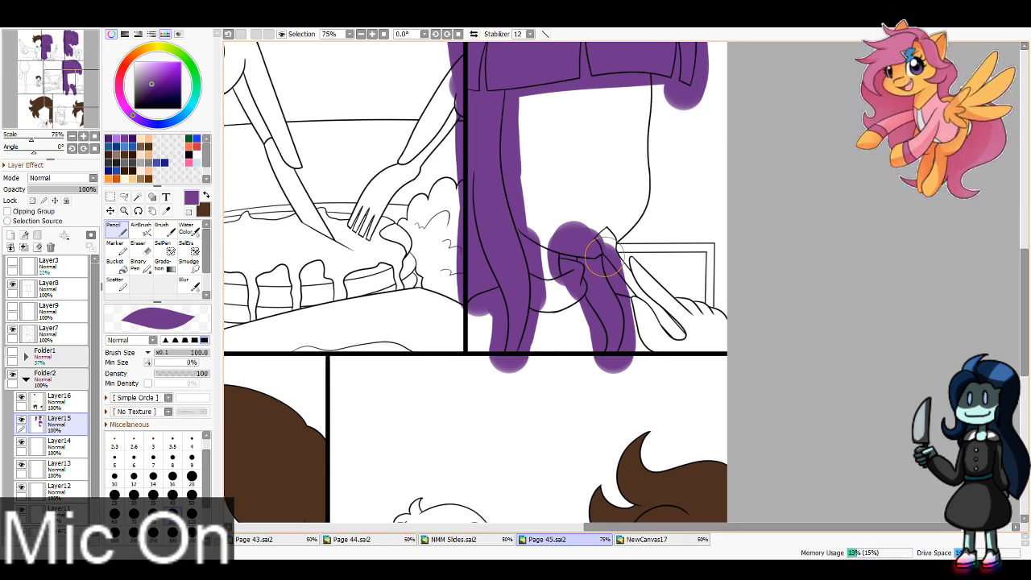
# Step: Block purple over the seated long-haired character's hair in the bottom row's last panel
pyautogui.moveTo(556, 439)
pyautogui.mouseDown()
pyautogui.moveTo(604, 391)
pyautogui.moveTo(687, 101)
pyautogui.mouseUp()
pyautogui.moveTo(520, 376)
pyautogui.mouseDown()
pyautogui.moveTo(512, 353)
pyautogui.moveTo(512, 375)
pyautogui.moveTo(547, 347)
pyautogui.moveTo(542, 357)
pyautogui.moveTo(558, 290)
pyautogui.moveTo(552, 302)
pyautogui.moveTo(547, 260)
pyautogui.moveTo(530, 239)
pyautogui.moveTo(531, 170)
pyautogui.moveTo(548, 189)
pyautogui.moveTo(575, 172)
pyautogui.moveTo(617, 228)
pyautogui.moveTo(591, 301)
pyautogui.moveTo(627, 322)
pyautogui.moveTo(606, 279)
pyautogui.moveTo(628, 314)
pyautogui.mouseUp()
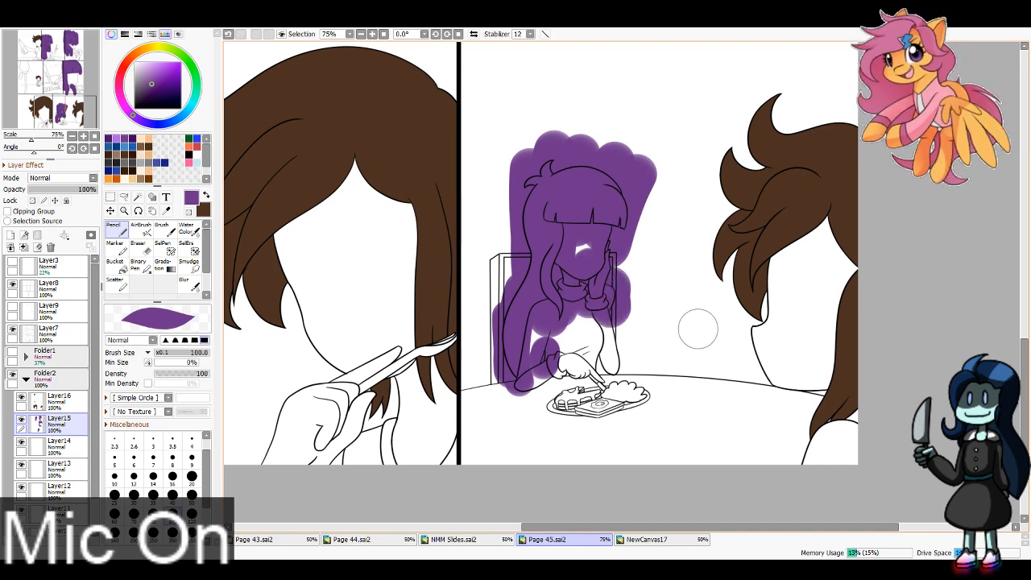
pyautogui.moveTo(550, 361)
pyautogui.mouseDown()
pyautogui.moveTo(524, 328)
pyautogui.moveTo(516, 351)
pyautogui.moveTo(521, 321)
pyautogui.moveTo(566, 286)
pyautogui.mouseUp()
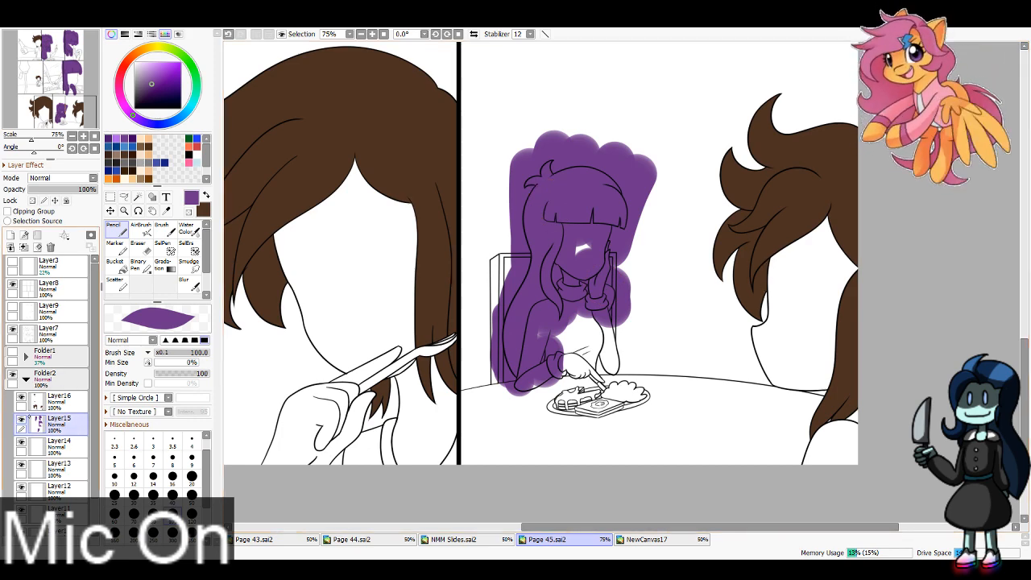
# Step: Hide Layer15 and Magic Wand-select the background, the long-haired character's face and the chair back in the bottom row's last panel
pyautogui.click(21, 419)
pyautogui.click(124, 197)
pyautogui.click(138, 197)
pyautogui.click(635, 246)
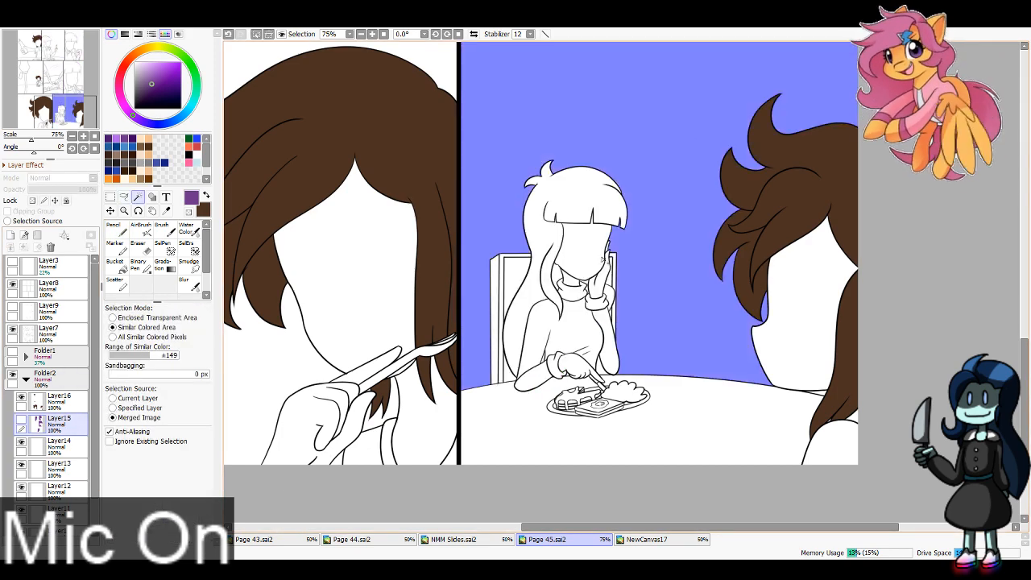
pyautogui.click(602, 260)
pyautogui.click(514, 278)
pyautogui.click(501, 280)
pyautogui.click(495, 282)
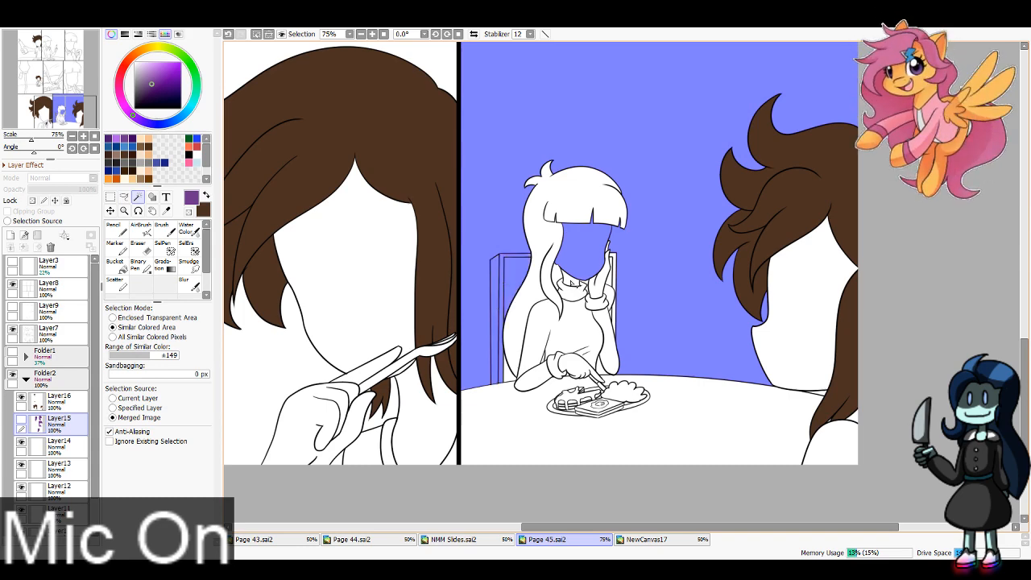
# Step: Add the seated long-haired character's collar, torso, raised hand and sleeve, plus the chair's remaining gaps, to the selection
pyautogui.click(574, 284)
pyautogui.click(564, 339)
pyautogui.click(600, 266)
pyautogui.click(601, 308)
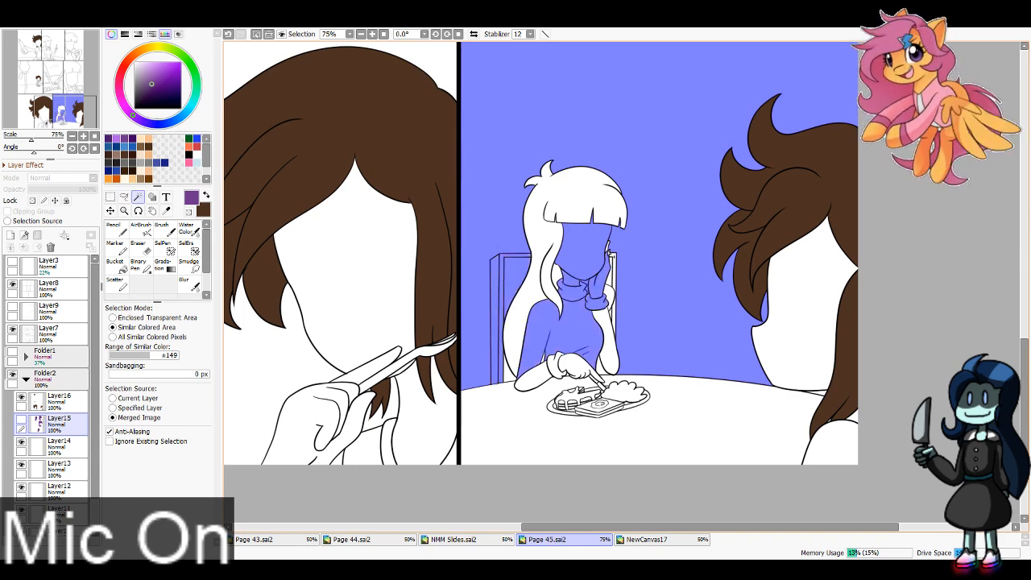
pyautogui.click(614, 261)
pyautogui.click(611, 280)
pyautogui.click(610, 335)
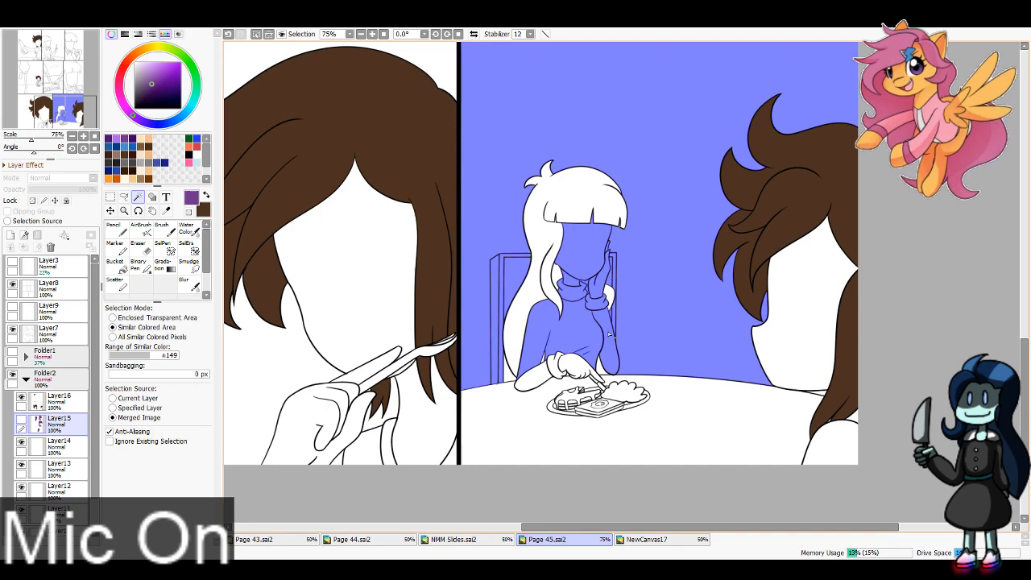
# Step: Add the seated character's resting forearm and hand, along with the tabletop, to the selection
pyautogui.click(532, 382)
pyautogui.click(509, 376)
pyautogui.click(519, 401)
pyautogui.click(554, 367)
pyautogui.click(573, 367)
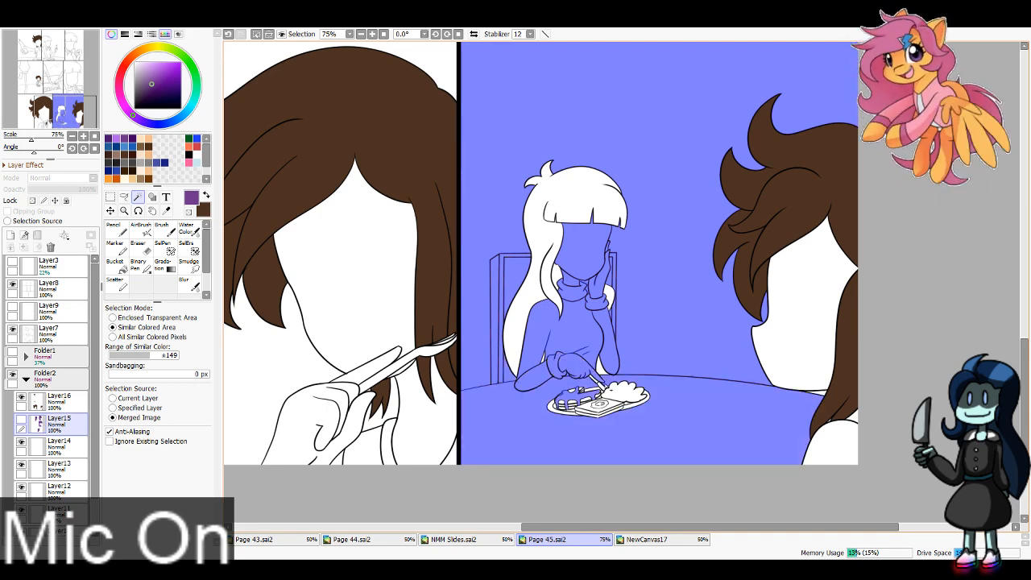
# Step: Add the background, face, collar and clothing in the middle row's last panel to the selection, undoing the stray line-art selection
pyautogui.moveTo(71, 92); pyautogui.dragTo(73, 88)
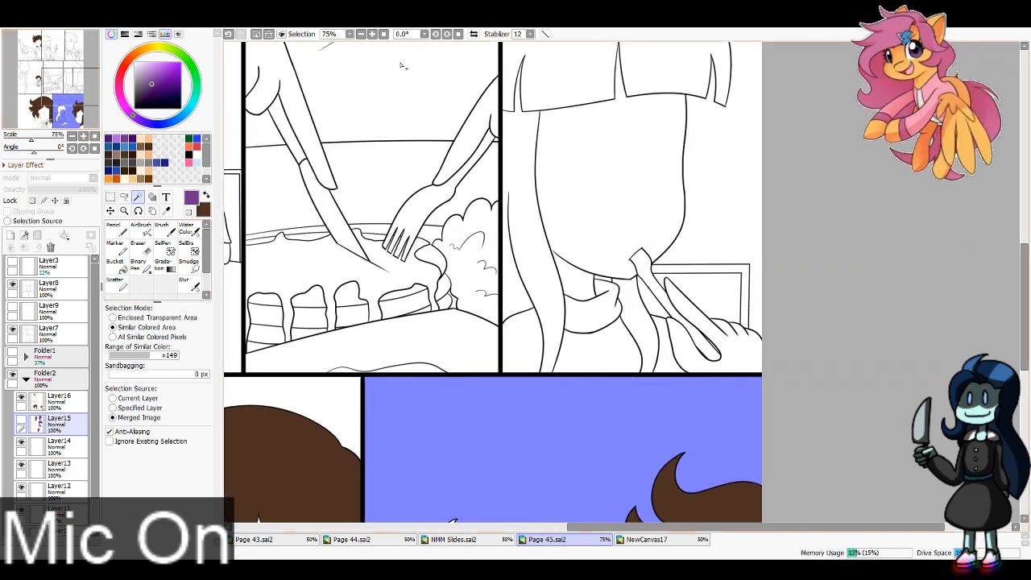
pyautogui.click(361, 34)
pyautogui.click(75, 78)
pyautogui.click(668, 148)
pyautogui.click(603, 282)
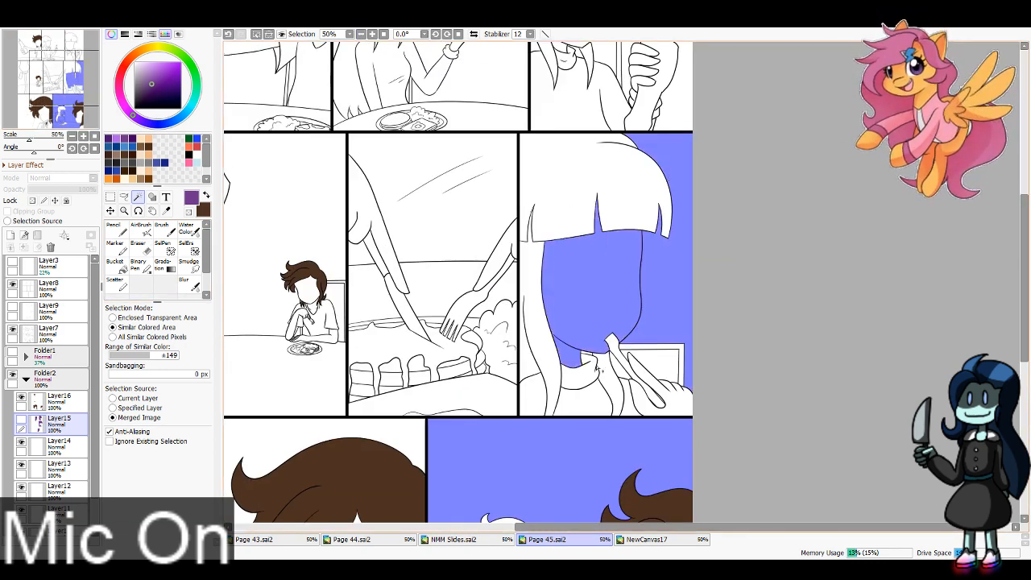
pyautogui.click(582, 386)
pyautogui.click(578, 399)
pyautogui.click(534, 395)
pyautogui.click(622, 368)
pyautogui.click(630, 363)
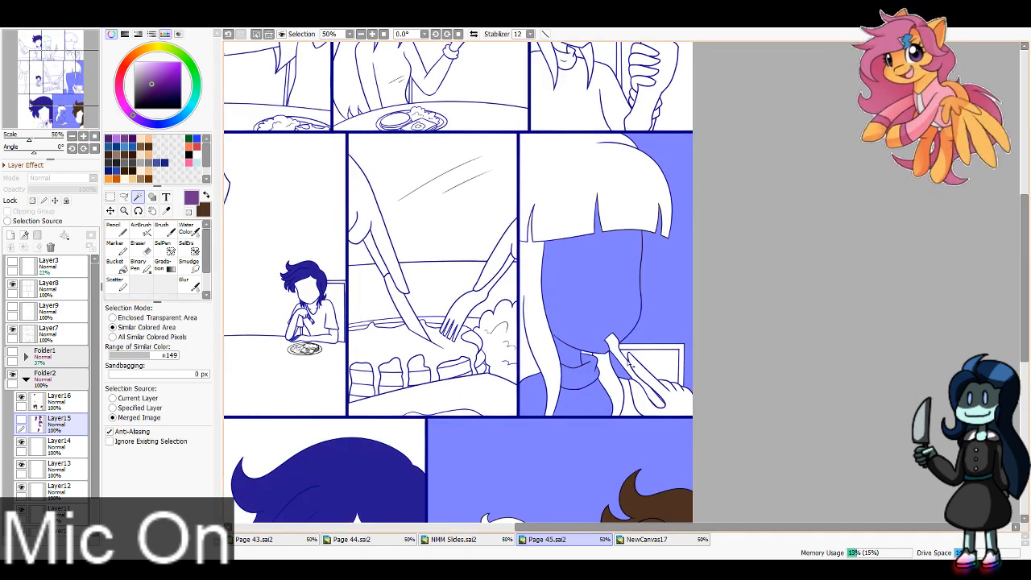
pyautogui.hotkey('ctrl', 'z')
# Step: Add the shoulder, hand, utensil and chair frame in the middle row's last panel to the selection
pyautogui.click(628, 388)
pyautogui.click(674, 398)
pyautogui.click(651, 378)
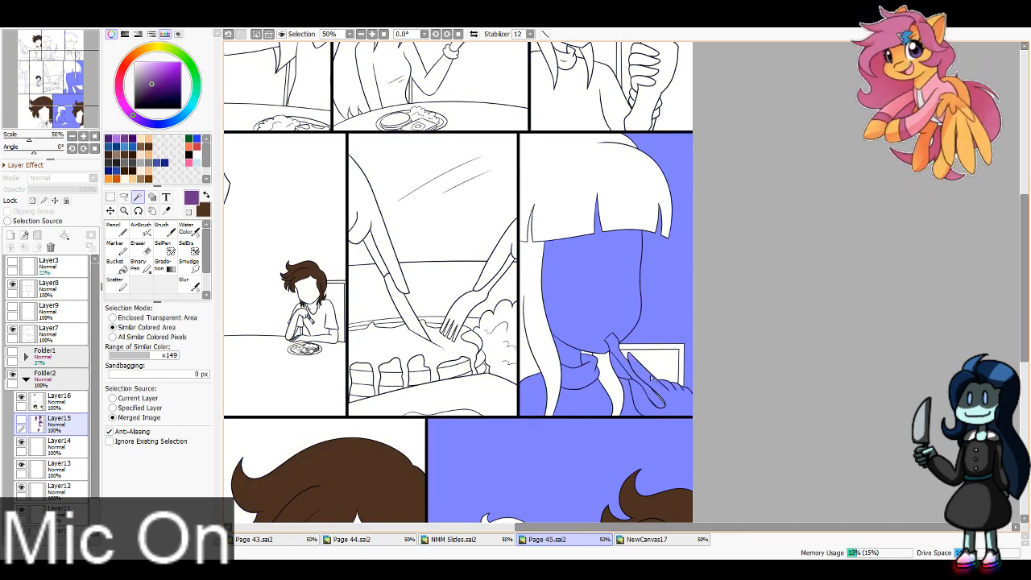
pyautogui.click(653, 359)
pyautogui.click(649, 347)
# Step: Add the background, fork-holding arm, side food and adjoining foreground in the middle row's centre panel to the selection
pyautogui.click(482, 219)
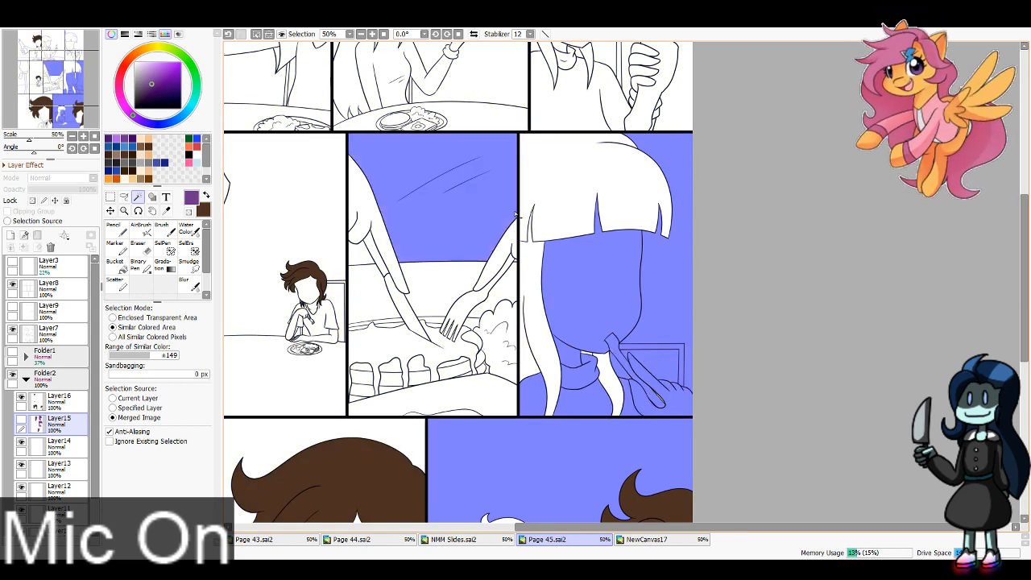
pyautogui.click(503, 253)
pyautogui.click(515, 251)
pyautogui.click(514, 261)
pyautogui.click(511, 284)
pyautogui.click(509, 335)
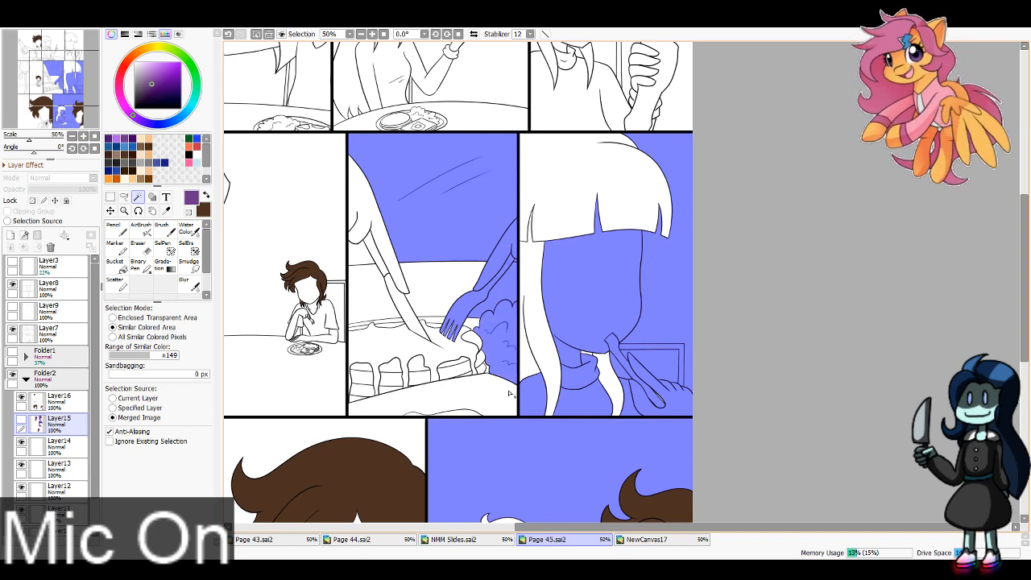
pyautogui.click(508, 391)
# Step: Add the background, face, collar, sweater and chair in the top row's last panel to the selection
pyautogui.scroll(5, 701, 186)
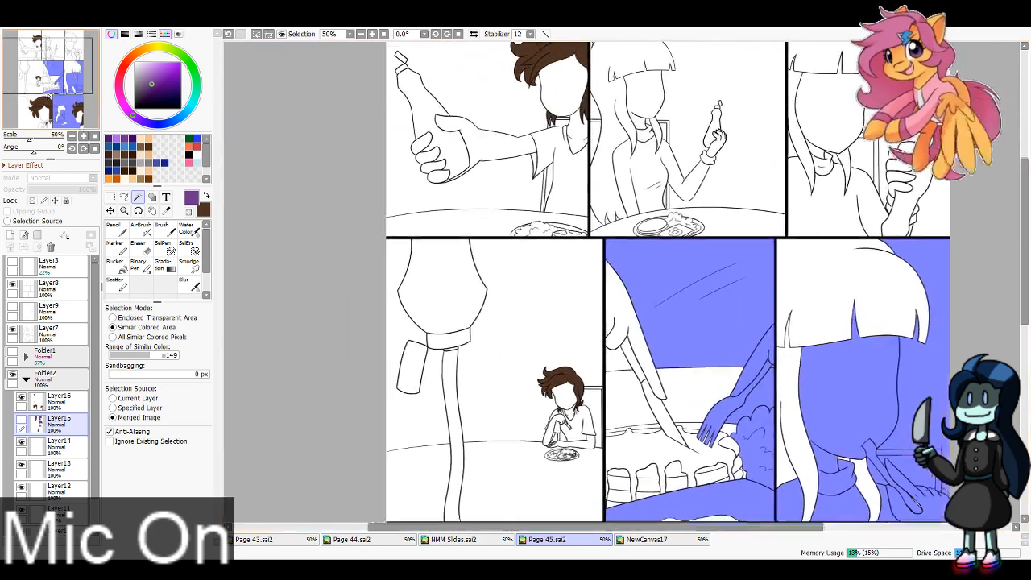
pyautogui.click(679, 129)
pyautogui.click(667, 274)
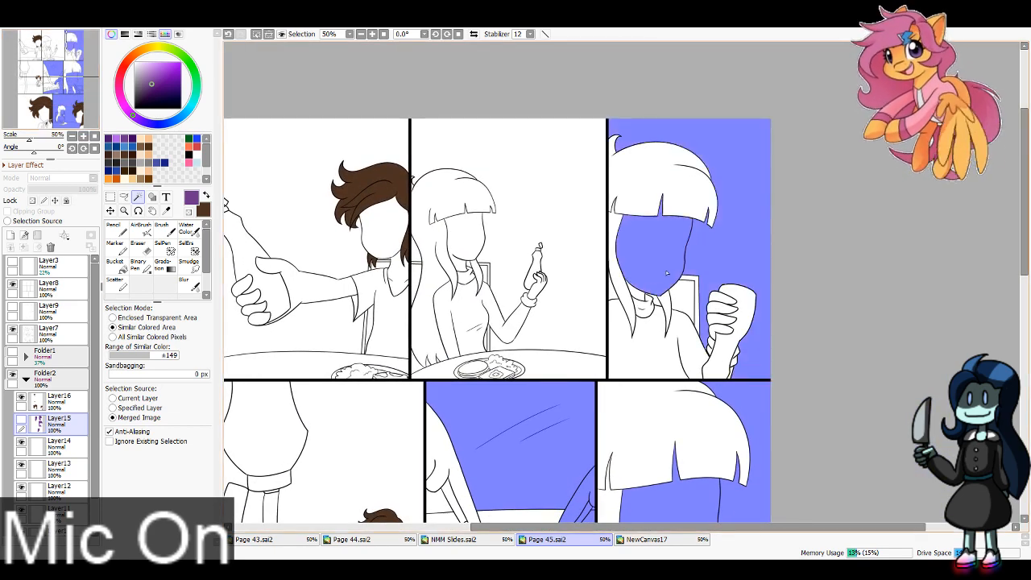
pyautogui.click(645, 311)
pyautogui.click(639, 298)
pyautogui.click(649, 332)
pyautogui.click(681, 301)
pyautogui.click(697, 317)
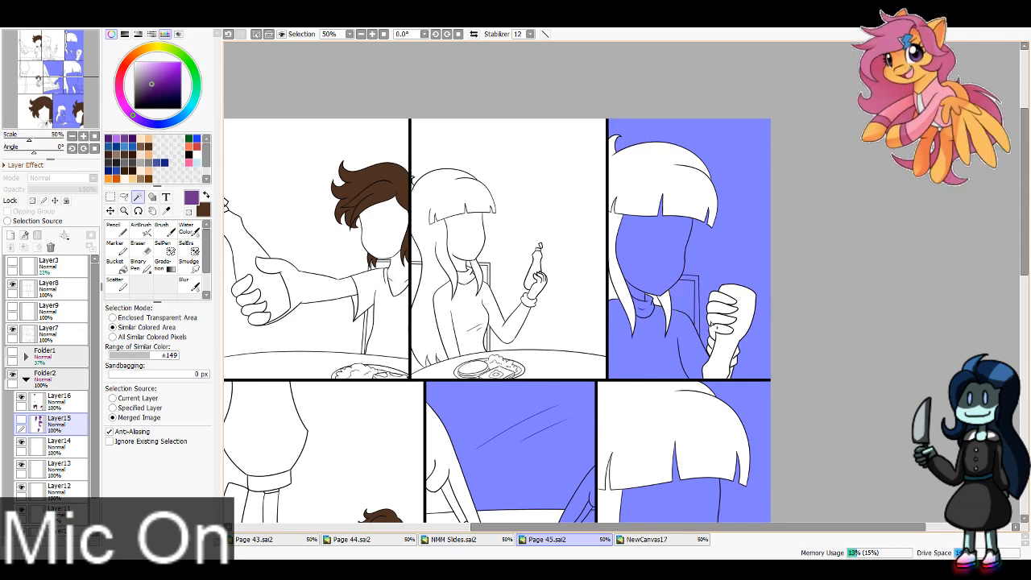
# Step: Add the background, table, sweater, face, collar and chair gaps in the top row's second panel to the selection
pyautogui.click(590, 279)
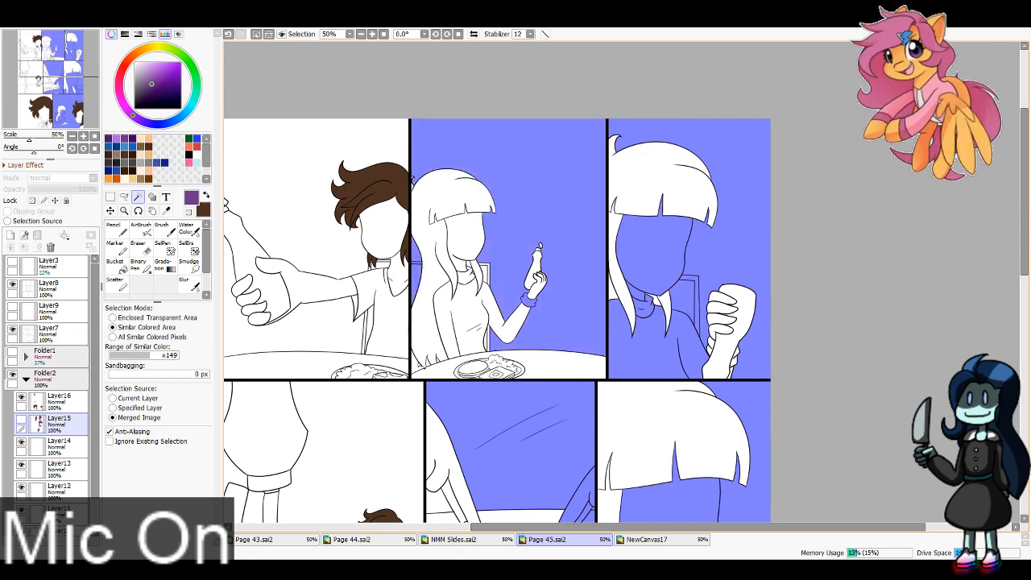
pyautogui.click(427, 374)
pyautogui.click(458, 335)
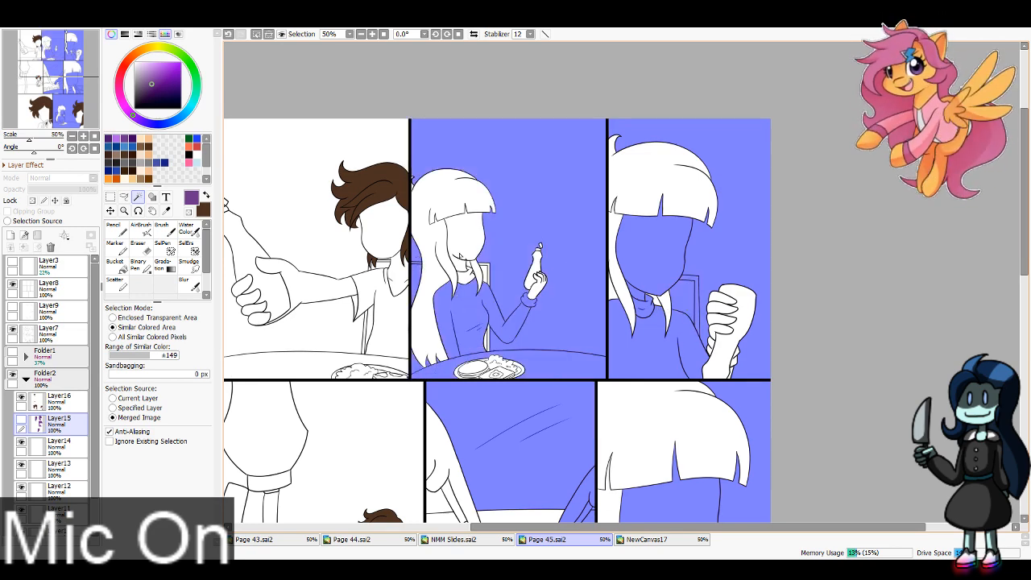
pyautogui.click(468, 244)
pyautogui.click(467, 277)
pyautogui.click(485, 278)
pyautogui.click(488, 266)
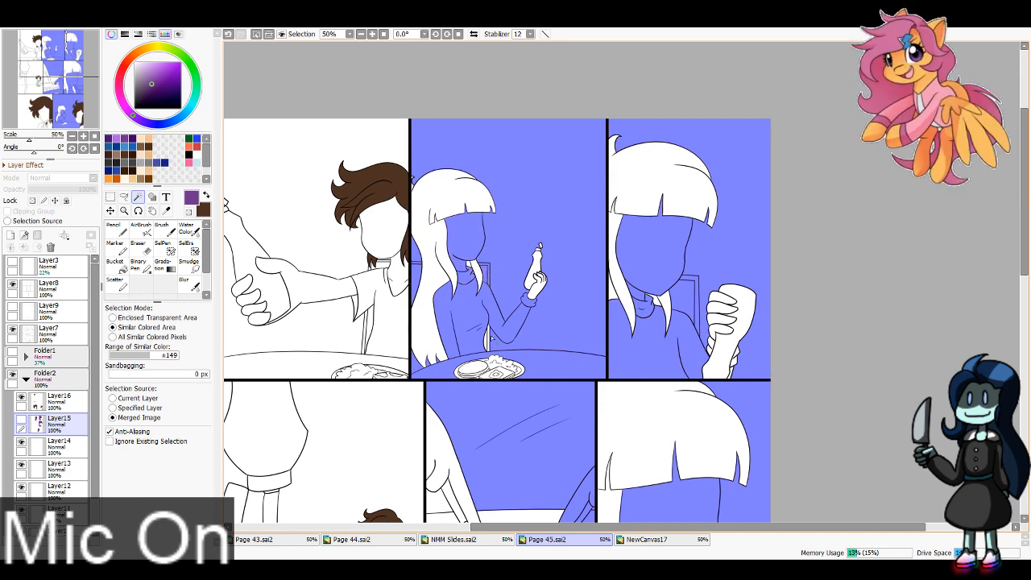
pyautogui.click(488, 346)
# Step: Add the first panel's shirt, neck and table to the selection, delete the selected purple from Layer15, deselect and show the layer
pyautogui.click(382, 315)
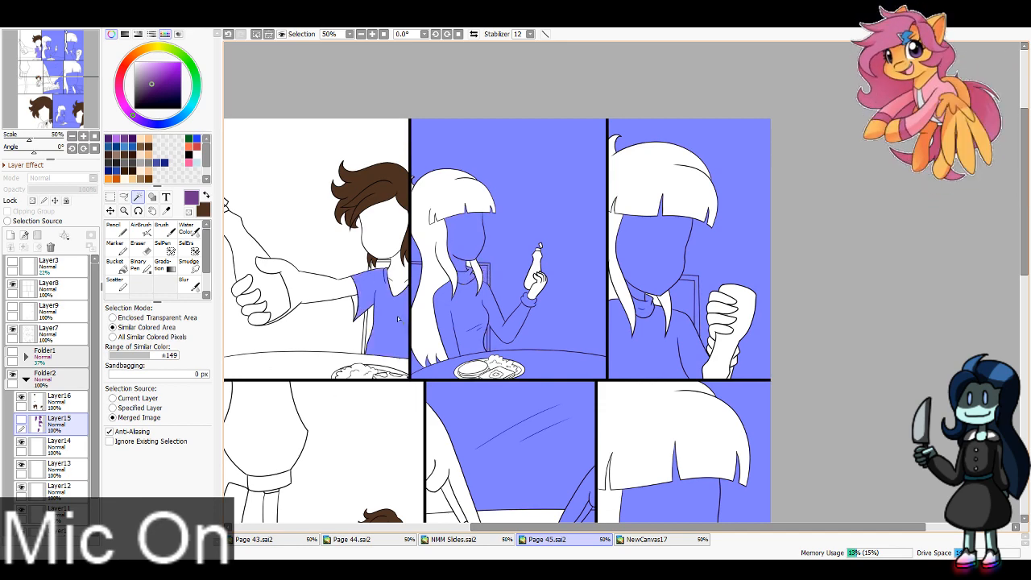
pyautogui.click(399, 276)
pyautogui.click(322, 365)
pyautogui.press('Delete')
pyautogui.hotkey('ctrl', 'd')
pyautogui.click(21, 421)
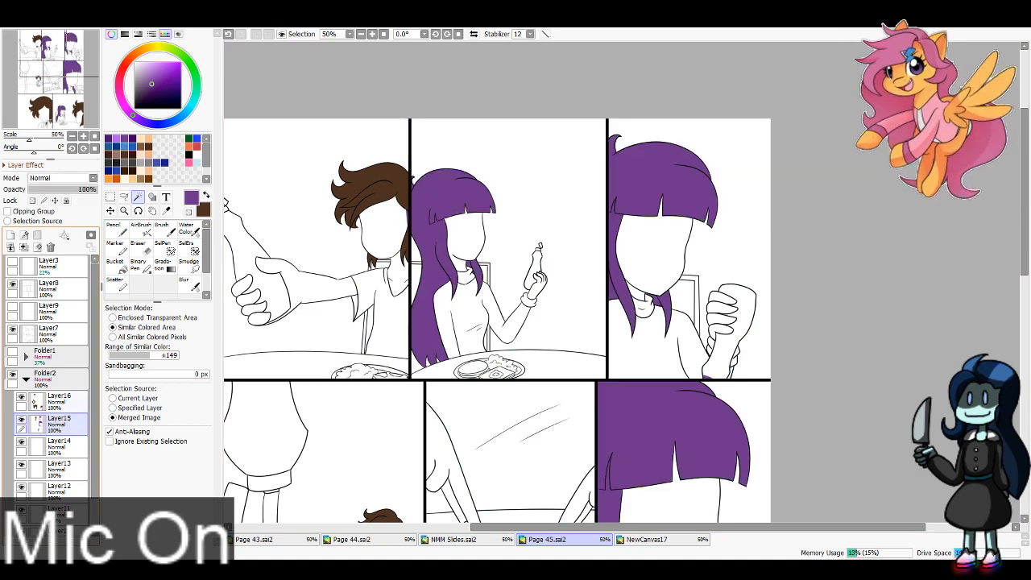
# Step: Set the Eraser to size 40 for cleaning stray purple on Layer15 and bring the bottom row into view
pyautogui.press('e')
pyautogui.click(172, 490)
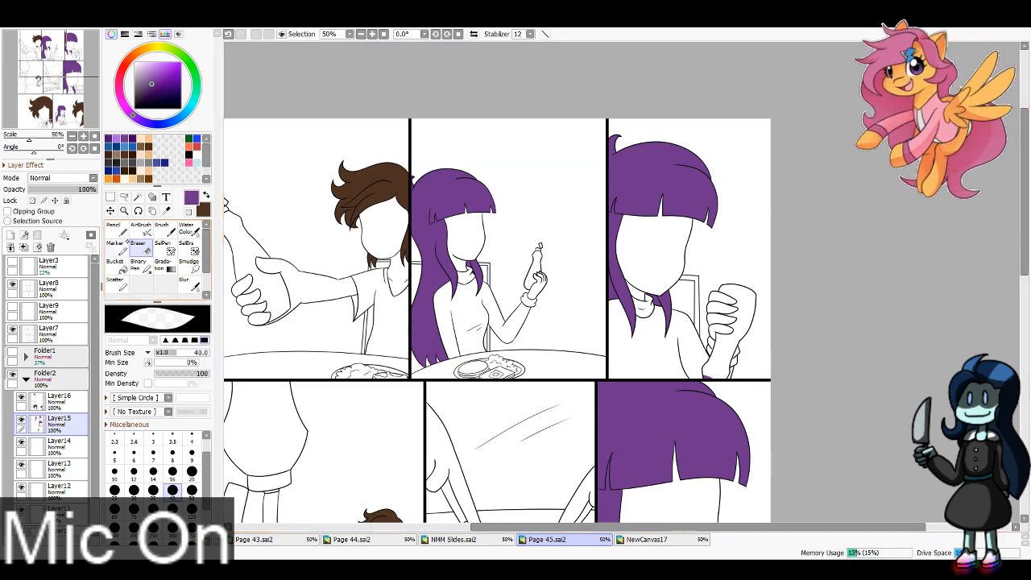
pyautogui.moveTo(54, 72); pyautogui.dragTo(42, 128)
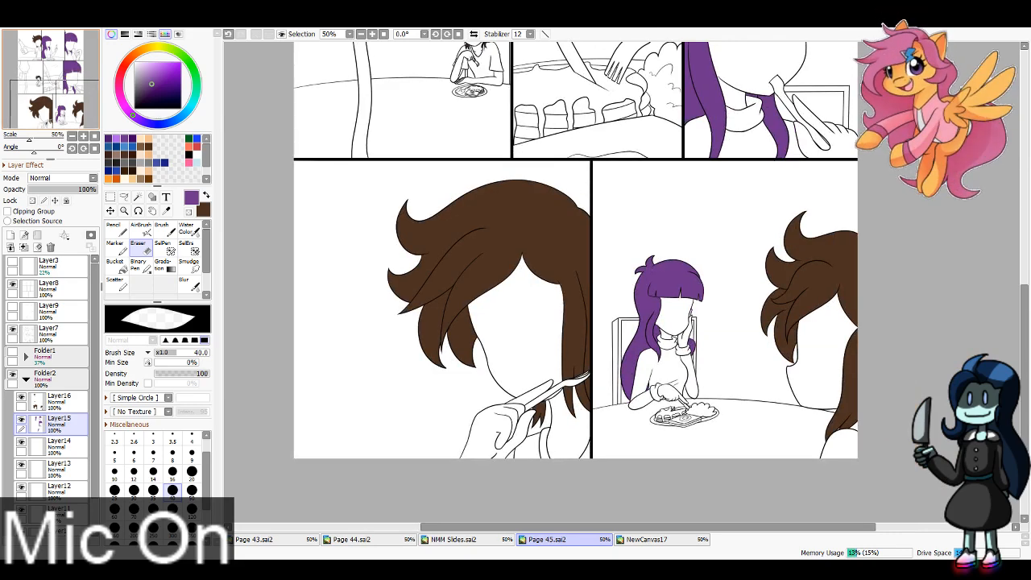
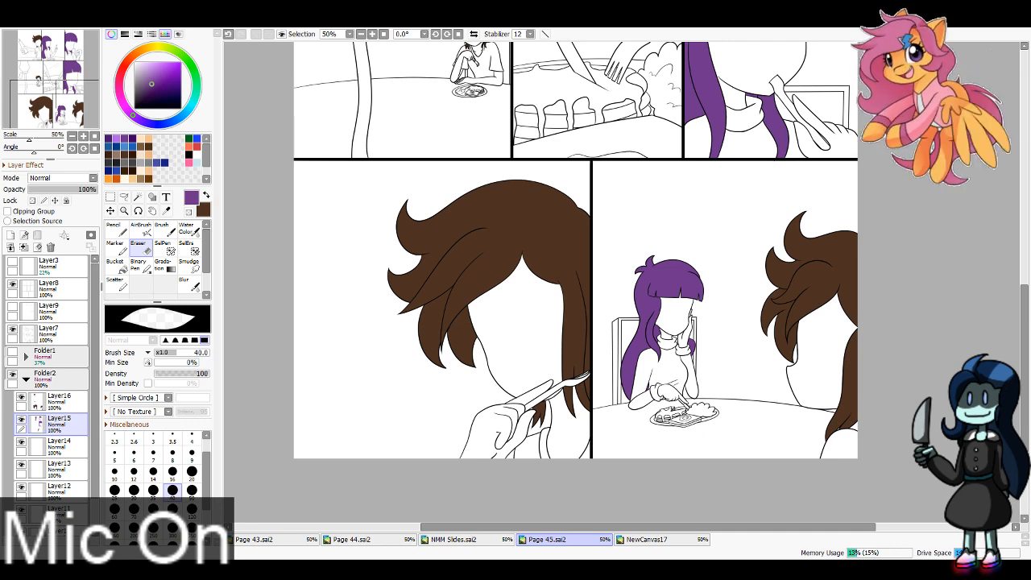
# Step: On Layer14, paint the collar and cuffs blue in the bottom row's last panel with the Pencil at size 40
pyautogui.click(61, 446)
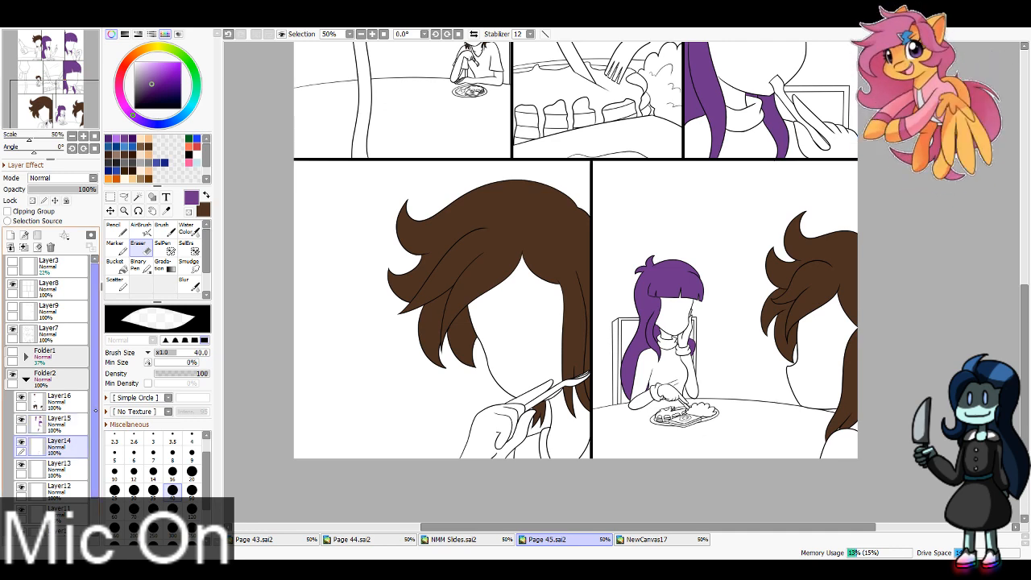
pyautogui.click(119, 147)
pyautogui.click(117, 229)
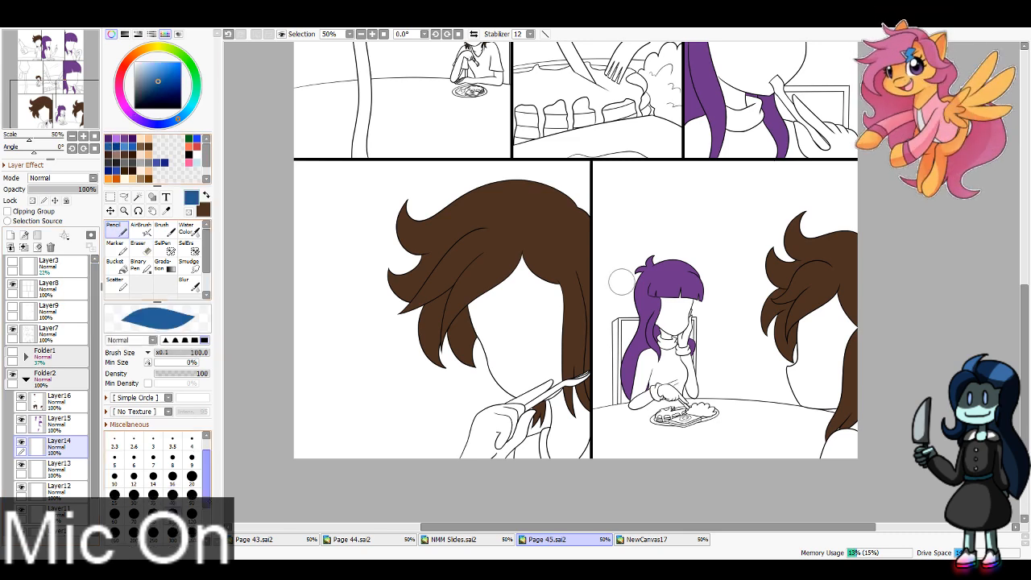
pyautogui.click(173, 494)
pyautogui.moveTo(659, 341); pyautogui.dragTo(683, 350)
pyautogui.moveTo(659, 401); pyautogui.dragTo(660, 396)
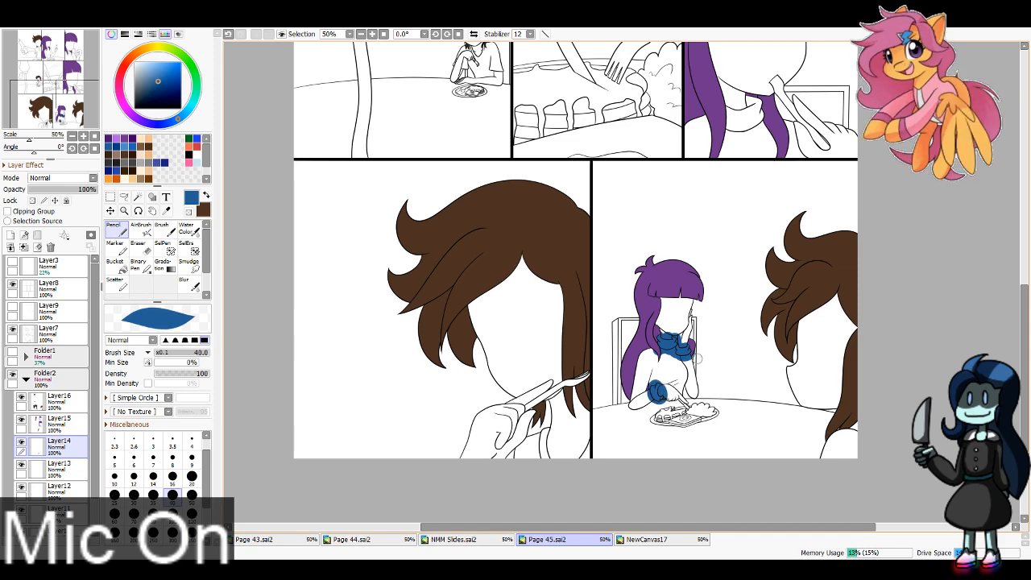
# Step: Paint blue over the collar in the middle row's last panel and the collars and cuffs in the top row's second and last panels
pyautogui.scroll(3, 667, 324)
pyautogui.moveTo(720, 306)
pyautogui.mouseDown()
pyautogui.moveTo(753, 319)
pyautogui.moveTo(754, 294)
pyautogui.mouseUp()
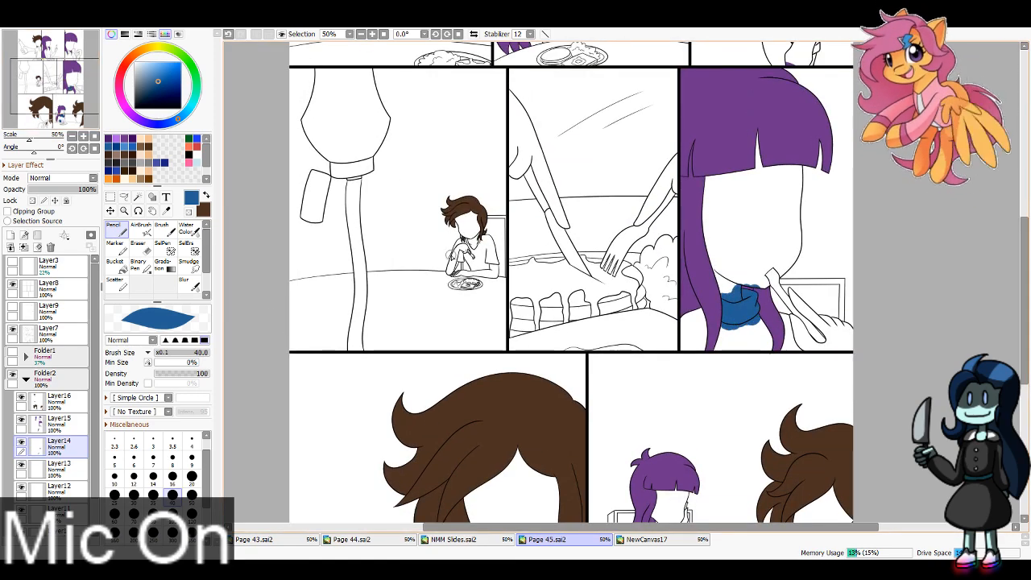
pyautogui.scroll(4, 755, 295)
pyautogui.moveTo(548, 235)
pyautogui.mouseDown()
pyautogui.moveTo(555, 251)
pyautogui.moveTo(564, 241)
pyautogui.mouseUp()
pyautogui.moveTo(615, 263)
pyautogui.mouseDown()
pyautogui.moveTo(620, 275)
pyautogui.moveTo(630, 270)
pyautogui.mouseUp()
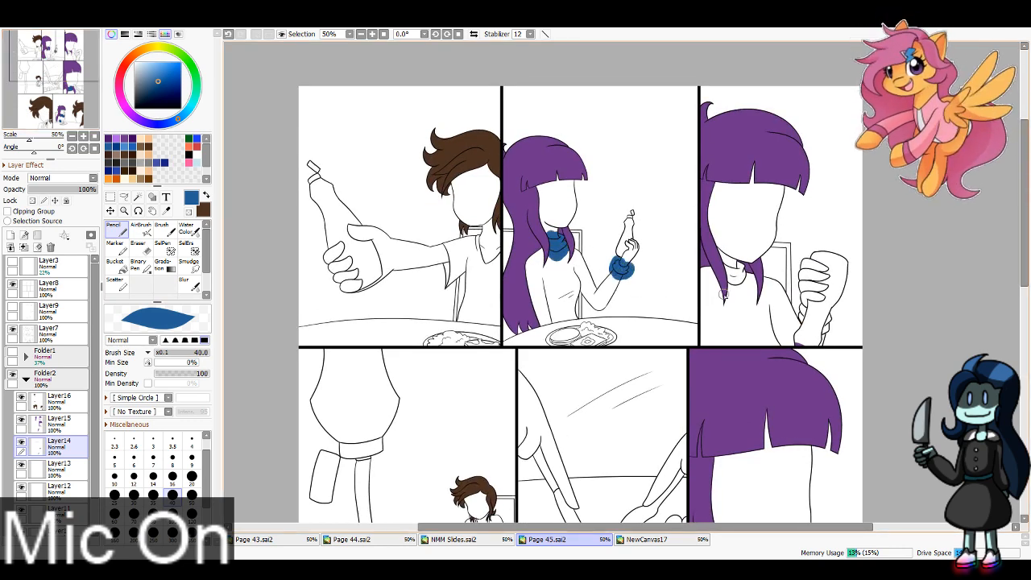
pyautogui.moveTo(725, 261); pyautogui.dragTo(744, 266)
pyautogui.moveTo(826, 330)
pyautogui.mouseDown()
pyautogui.moveTo(828, 311)
pyautogui.moveTo(822, 335)
pyautogui.moveTo(801, 302)
pyautogui.mouseUp()
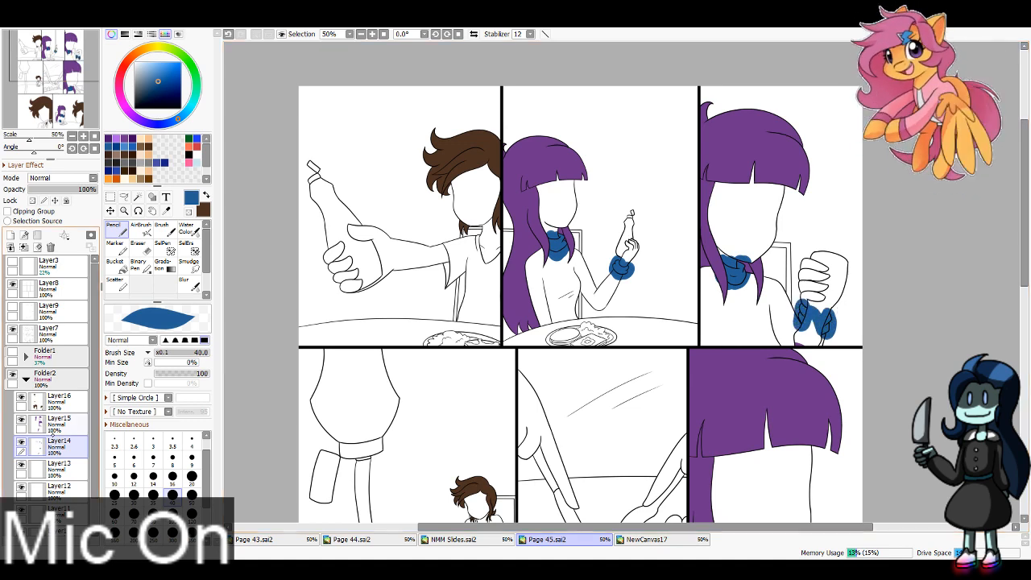
# Step: Paint the shirt in the top row's first panel light blue on Layer14 with the Pencil at size 60
pyautogui.click(60, 422)
pyautogui.press('e')
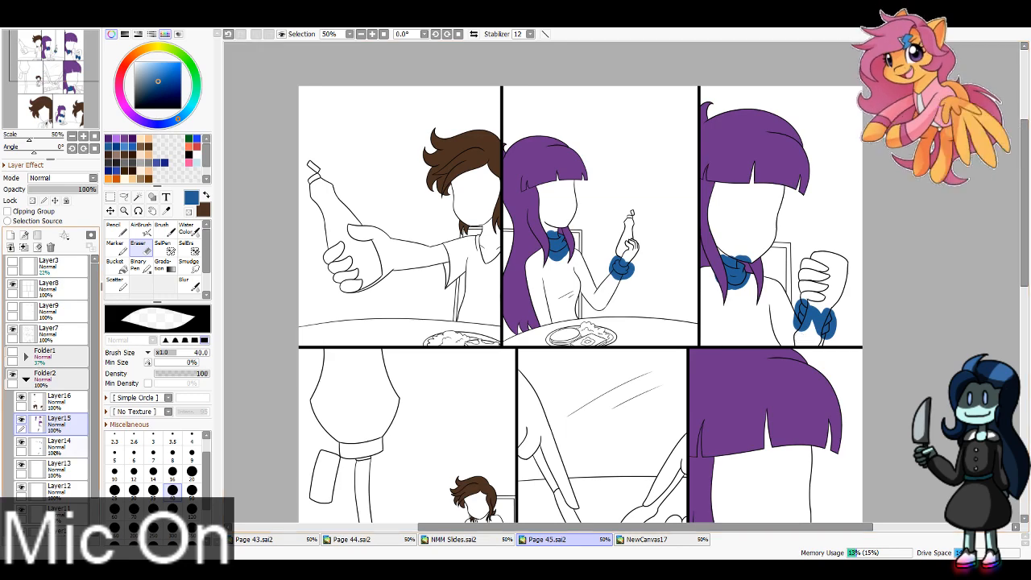
pyautogui.click(80, 445)
pyautogui.moveTo(52, 31)
pyautogui.mouseDown()
pyautogui.moveTo(46, 59)
pyautogui.moveTo(48, 31)
pyautogui.mouseUp()
pyautogui.click(197, 163)
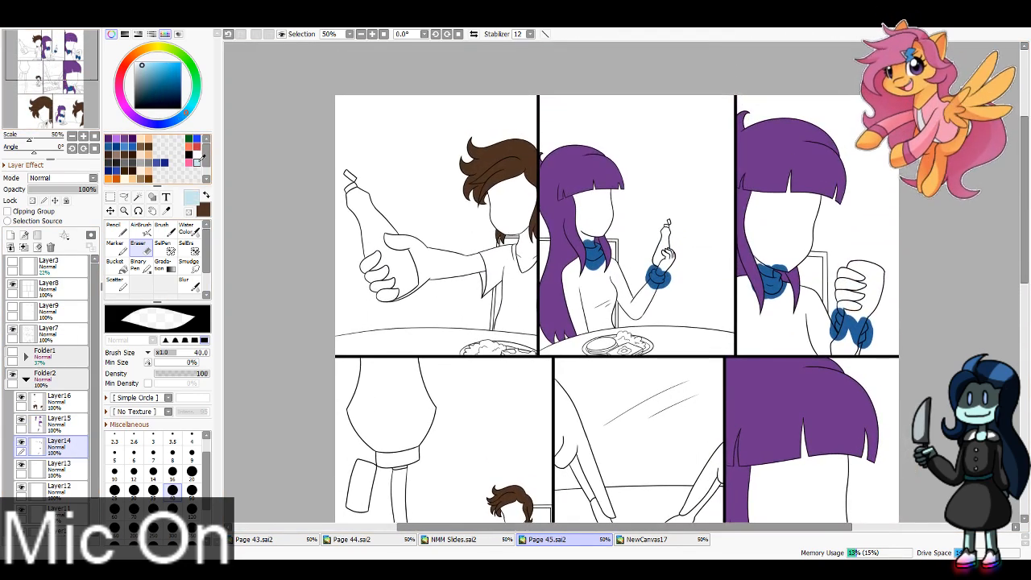
pyautogui.press('n')
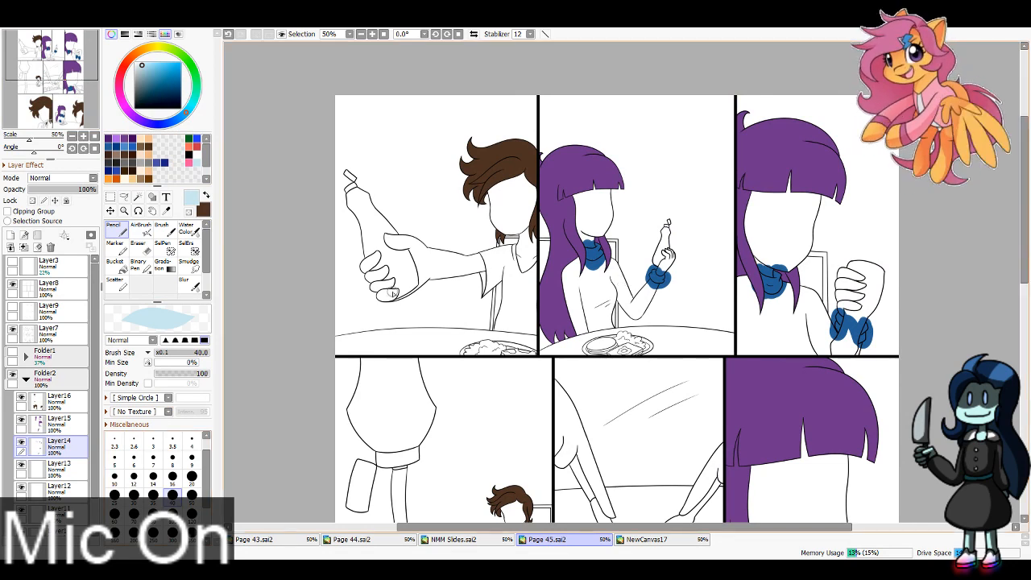
pyautogui.press(']')
pyautogui.press(']')
pyautogui.moveTo(477, 245); pyautogui.dragTo(484, 310)
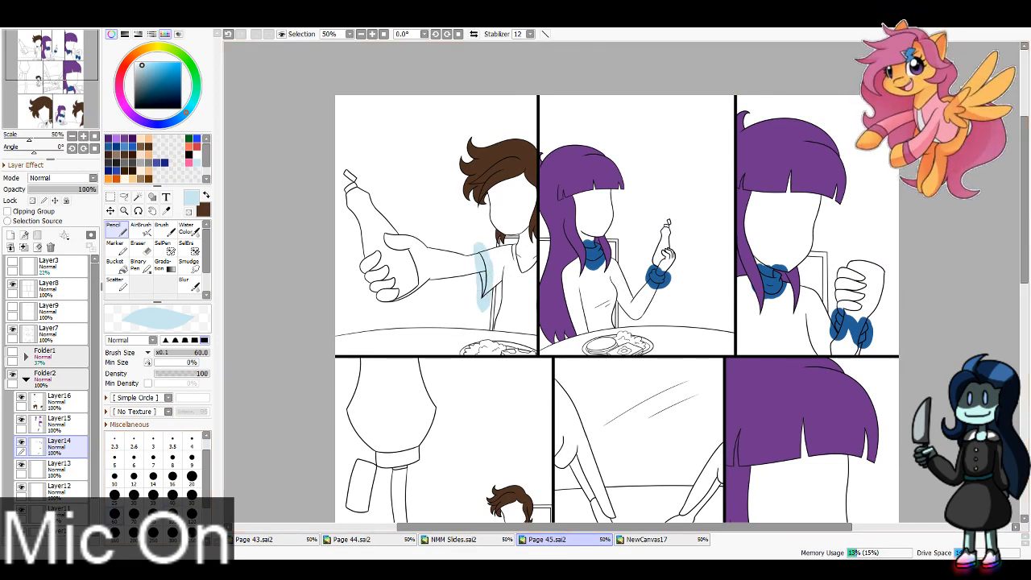
pyautogui.moveTo(487, 294)
pyautogui.mouseDown()
pyautogui.moveTo(500, 254)
pyautogui.moveTo(520, 245)
pyautogui.moveTo(510, 284)
pyautogui.moveTo(519, 331)
pyautogui.moveTo(533, 322)
pyautogui.moveTo(532, 257)
pyautogui.moveTo(516, 325)
pyautogui.mouseUp()
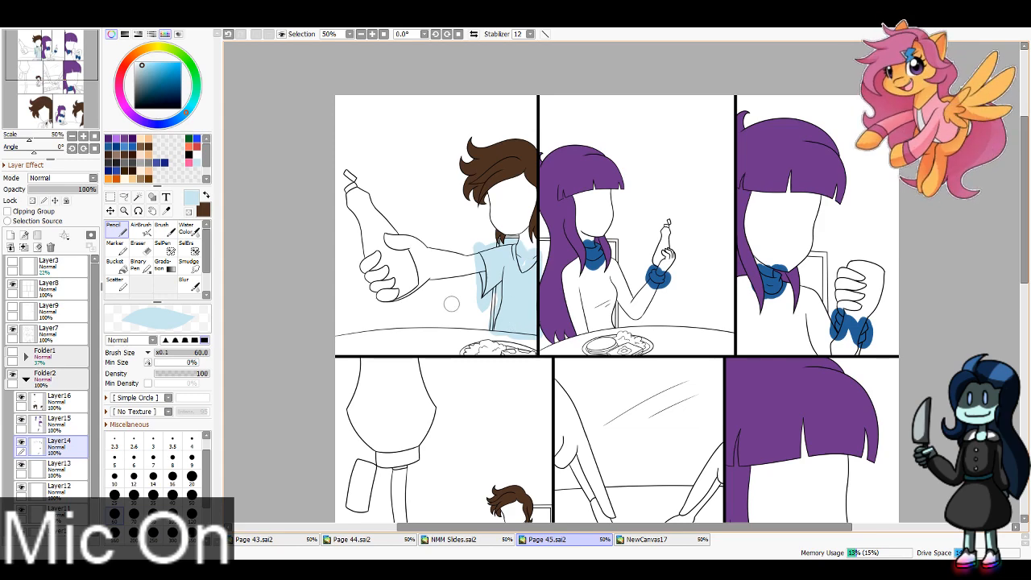
# Step: Paint the brown-haired character's shirt light blue in the middle row's first panel and in both bottom-row panels
pyautogui.scroll(-5, 451, 304)
pyautogui.moveTo(548, 274)
pyautogui.mouseDown()
pyautogui.moveTo(580, 286)
pyautogui.moveTo(596, 278)
pyautogui.moveTo(552, 311)
pyautogui.moveTo(514, 228)
pyautogui.moveTo(516, 69)
pyautogui.moveTo(500, 71)
pyautogui.mouseUp()
pyautogui.moveTo(597, 387)
pyautogui.mouseDown()
pyautogui.moveTo(593, 411)
pyautogui.moveTo(589, 390)
pyautogui.moveTo(566, 417)
pyautogui.moveTo(579, 434)
pyautogui.moveTo(637, 402)
pyautogui.mouseUp()
pyautogui.moveTo(688, 310)
pyautogui.mouseDown()
pyautogui.moveTo(681, 350)
pyautogui.moveTo(691, 336)
pyautogui.mouseUp()
pyautogui.hotkey('ctrl', 'z')
pyautogui.moveTo(886, 390)
pyautogui.mouseDown()
pyautogui.moveTo(870, 408)
pyautogui.moveTo(891, 419)
pyautogui.moveTo(902, 410)
pyautogui.mouseUp()
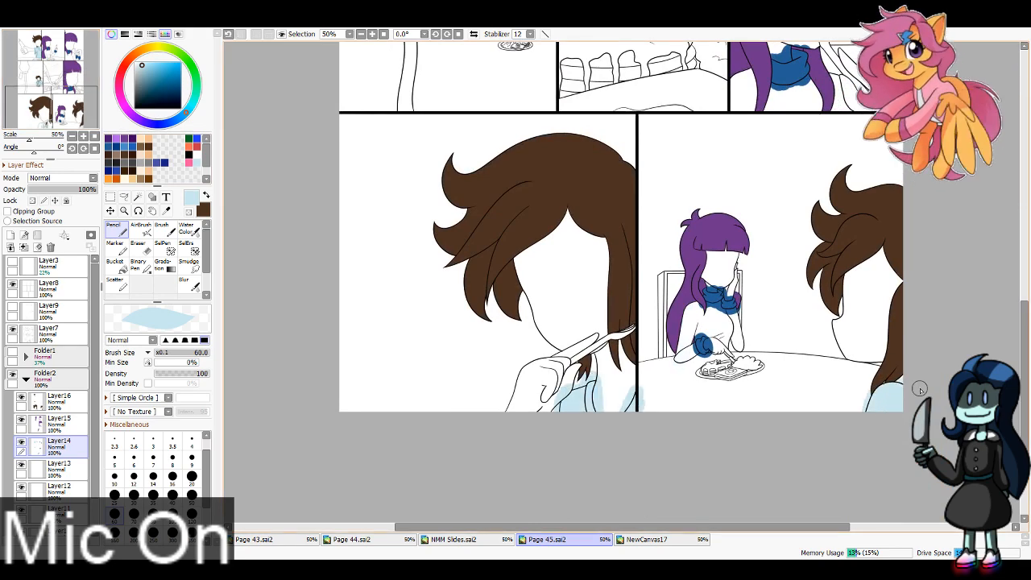
# Step: Hide Layer14 and select the background, hand, neck, face and fork in the bottom row's first panel with the Magic Wand
pyautogui.click(21, 443)
pyautogui.click(138, 196)
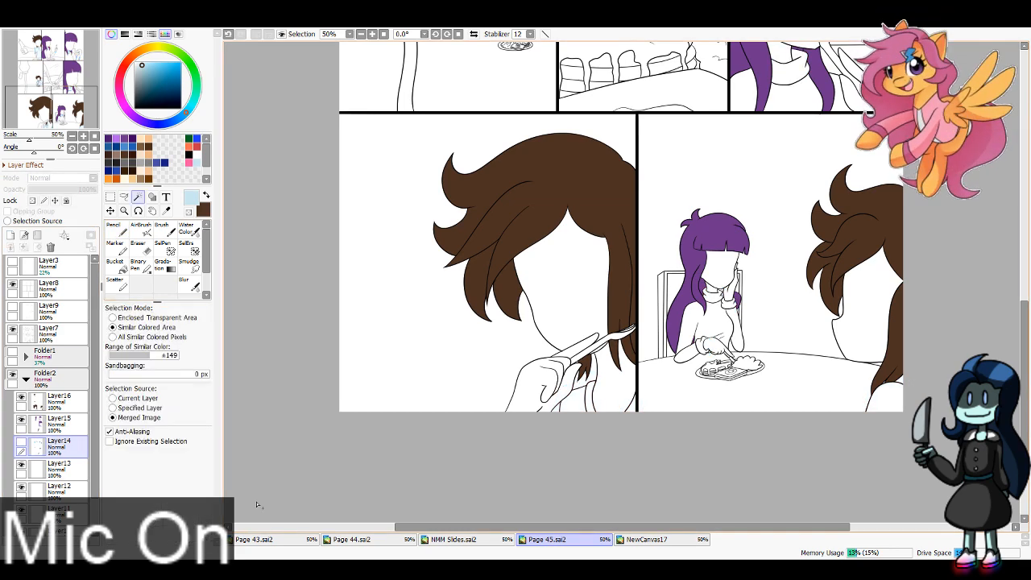
pyautogui.click(481, 407)
pyautogui.click(548, 385)
pyautogui.click(584, 371)
pyautogui.click(615, 385)
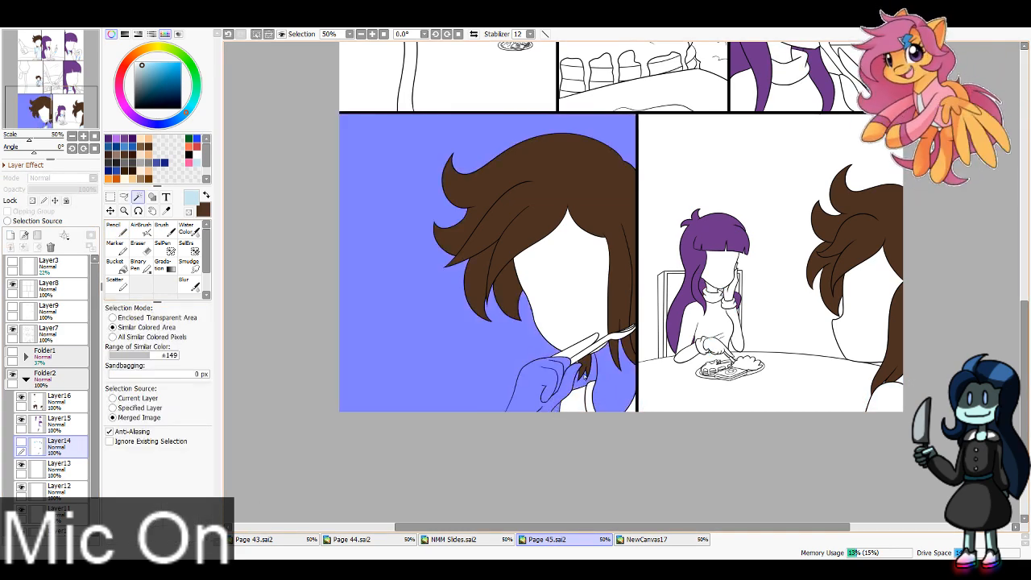
pyautogui.click(594, 347)
pyautogui.click(582, 343)
pyautogui.click(602, 336)
pyautogui.hotkey('ctrl', 'z')
pyautogui.click(602, 333)
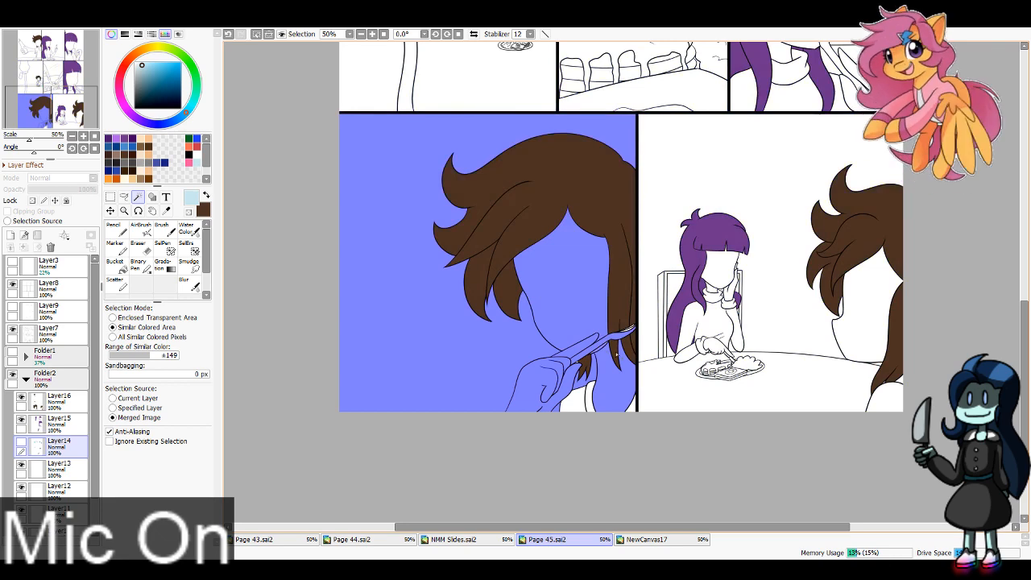
# Step: Add the table, background, sweater, hands and both faces in the bottom row's last panel to the selection
pyautogui.click(666, 382)
pyautogui.click(655, 345)
pyautogui.click(703, 329)
pyautogui.click(689, 351)
pyautogui.click(710, 347)
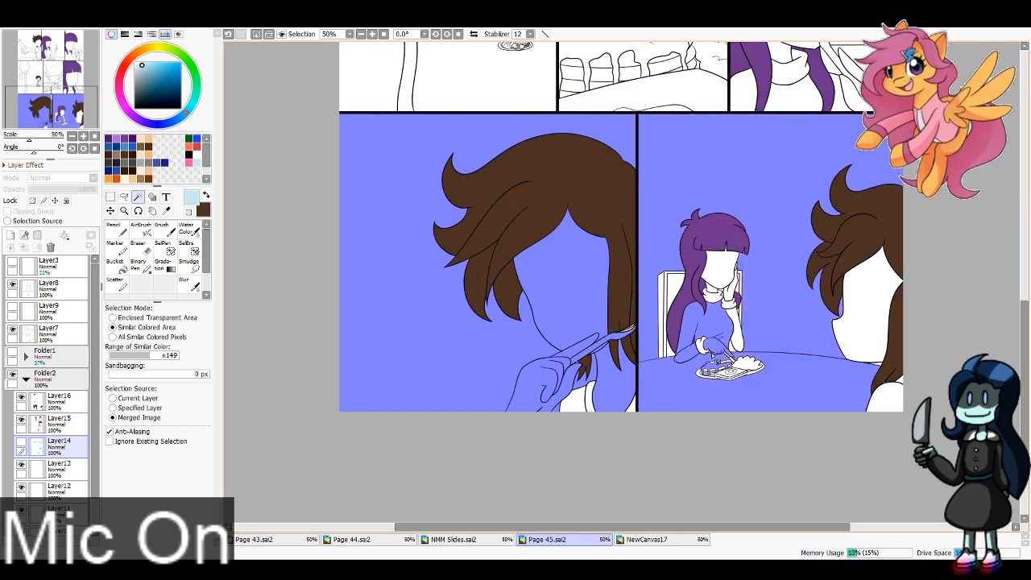
pyautogui.click(721, 281)
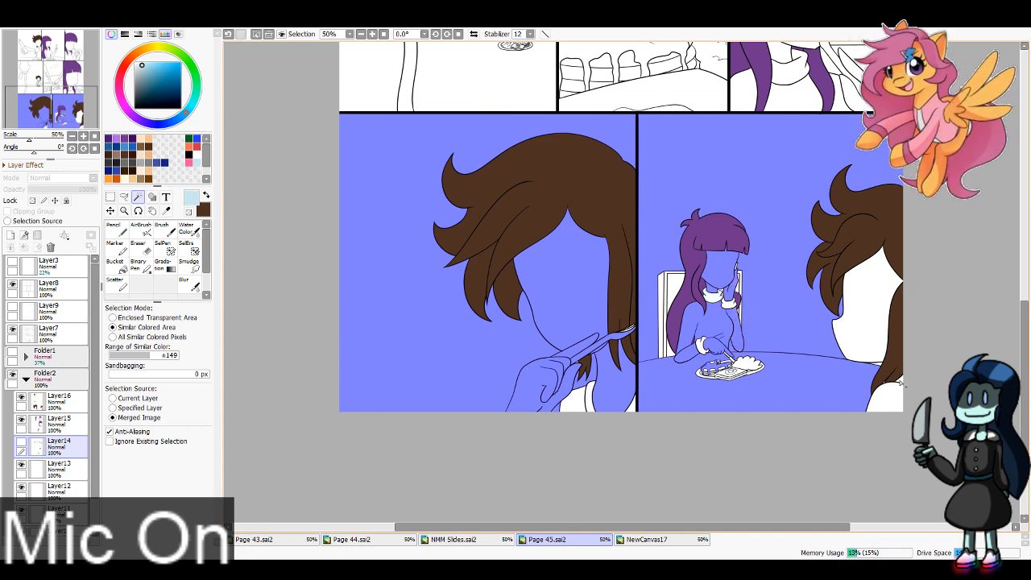
pyautogui.click(884, 367)
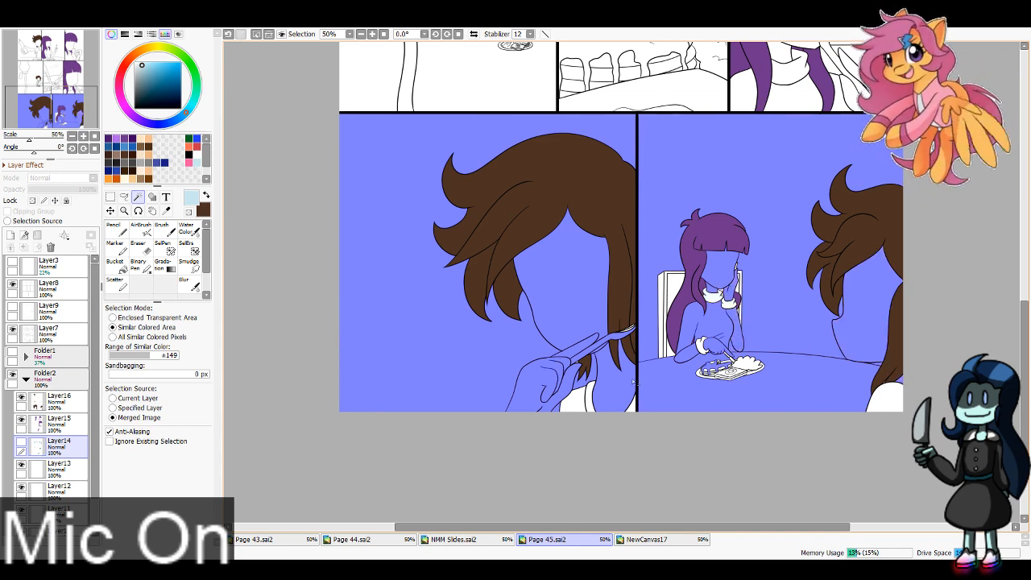
# Step: Add the background, arms, table, face and chair in the middle row's first panel to the selection
pyautogui.moveTo(52, 112); pyautogui.dragTo(61, 84)
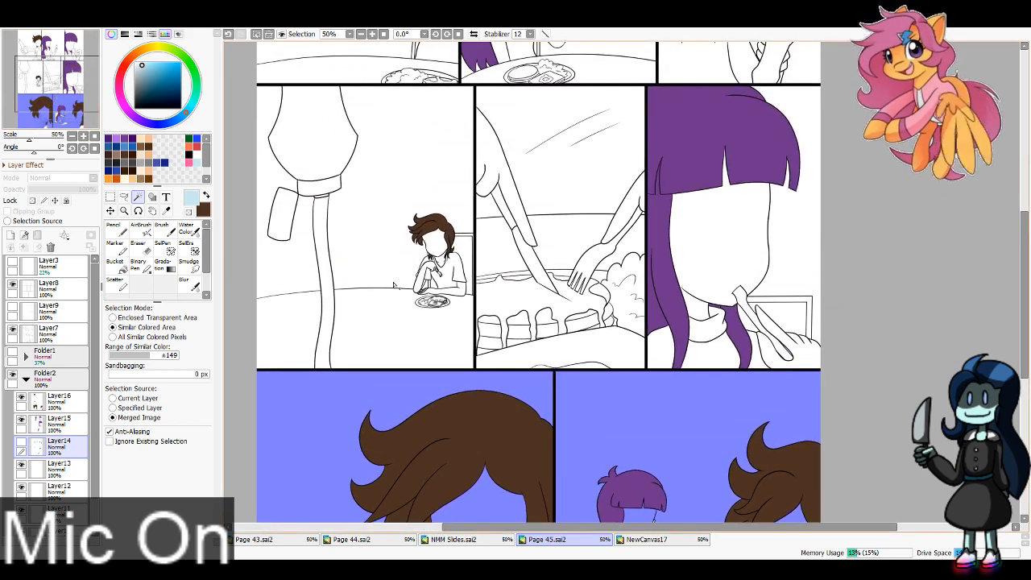
pyautogui.click(395, 248)
pyautogui.click(420, 279)
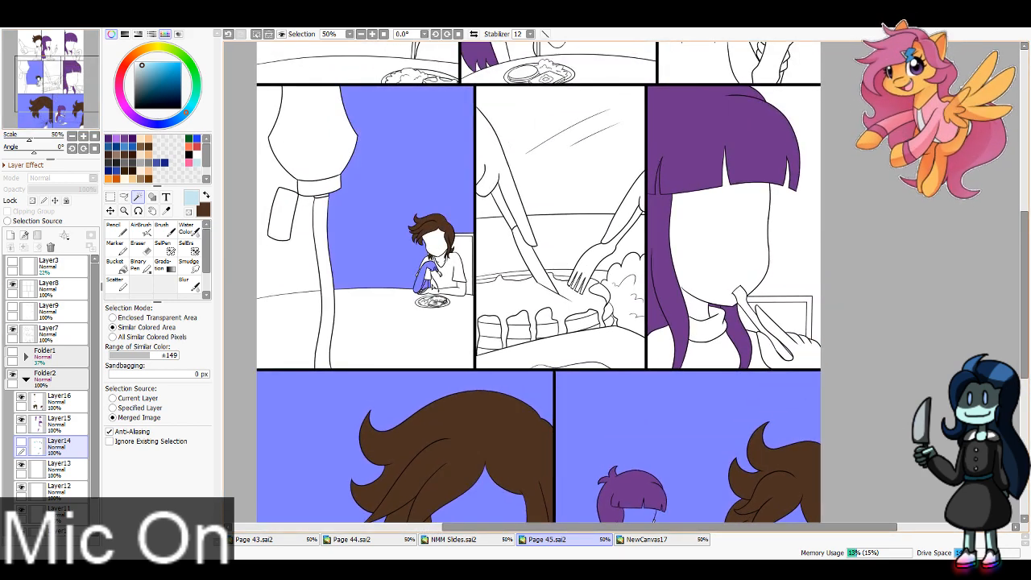
pyautogui.click(439, 284)
pyautogui.click(435, 316)
pyautogui.click(436, 245)
pyautogui.click(445, 275)
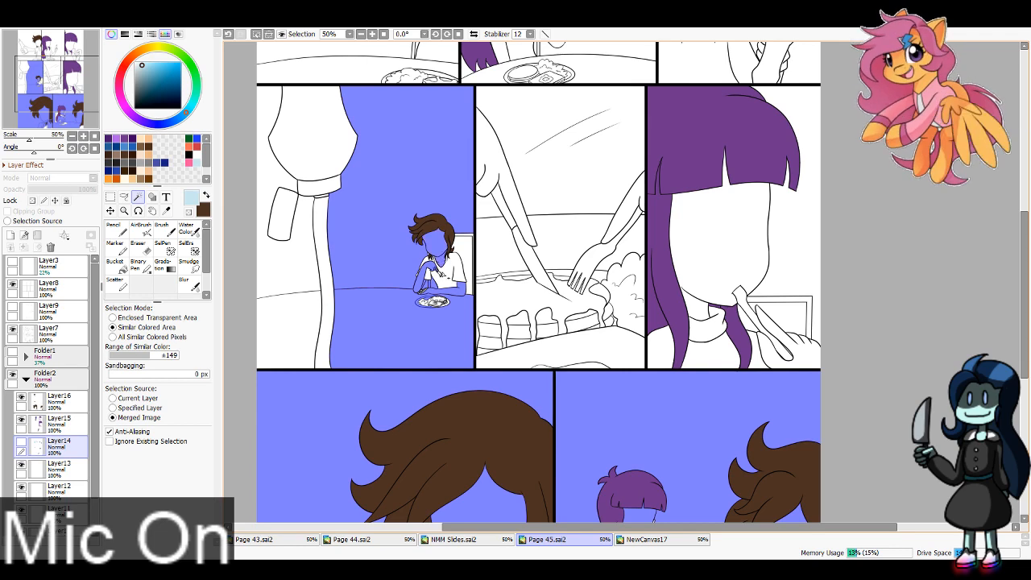
pyautogui.click(456, 266)
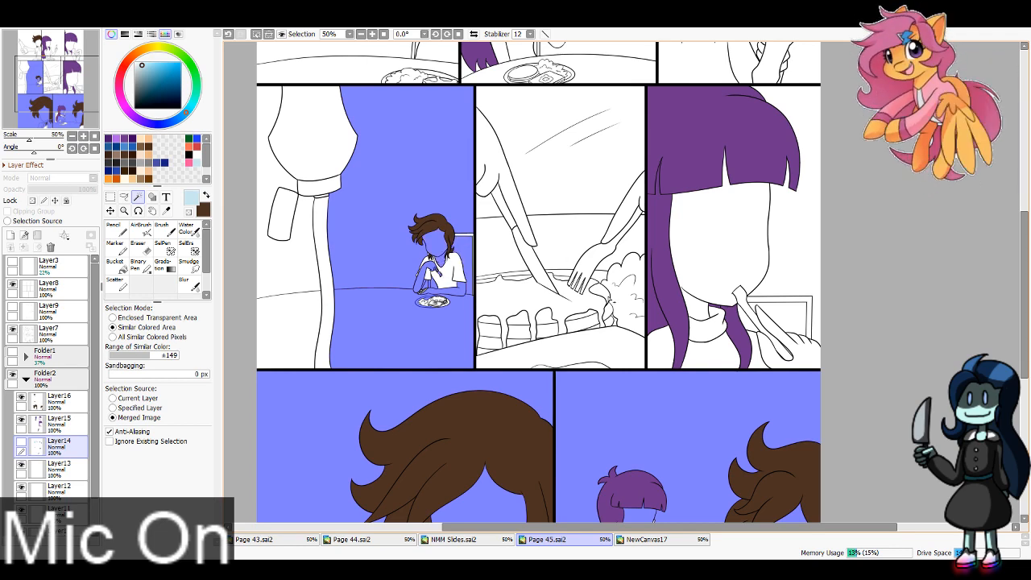
# Step: Add the face, sweater and gaps beside the hair in the middle row's last panel to the selection
pyautogui.click(717, 242)
pyautogui.click(709, 355)
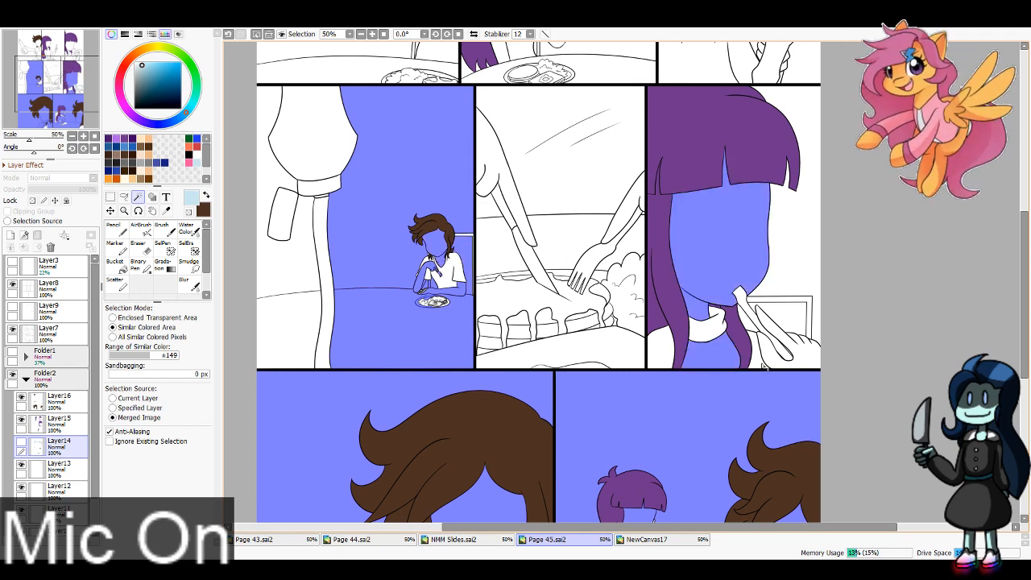
pyautogui.click(660, 354)
pyautogui.click(747, 320)
pyautogui.click(751, 333)
# Step: Add the background, arm, chair, table, face and neck in the top row's first panel to the selection
pyautogui.moveTo(64, 65); pyautogui.dragTo(67, 51)
pyautogui.click(329, 274)
pyautogui.click(330, 282)
pyautogui.click(368, 310)
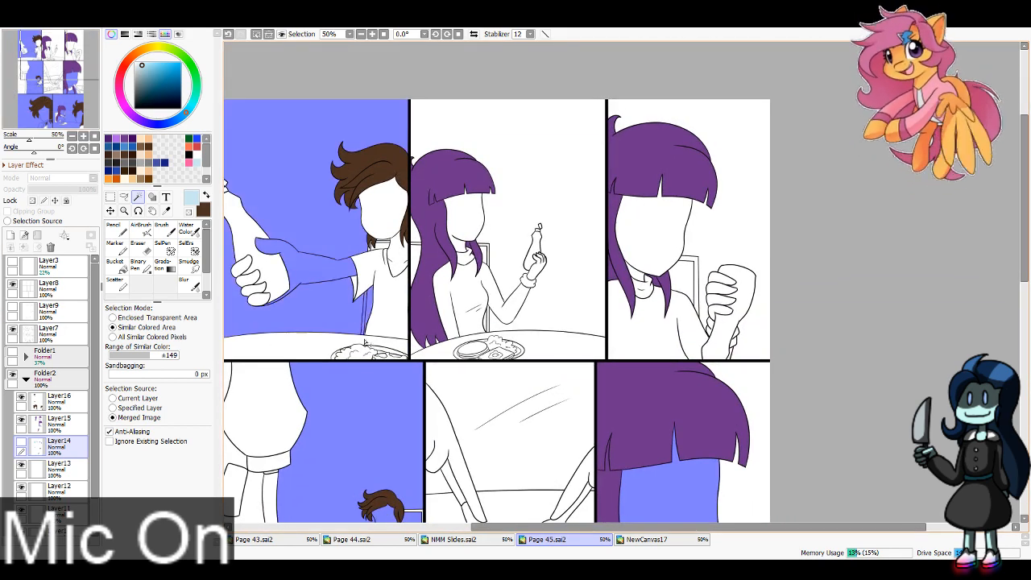
pyautogui.click(369, 344)
pyautogui.click(375, 252)
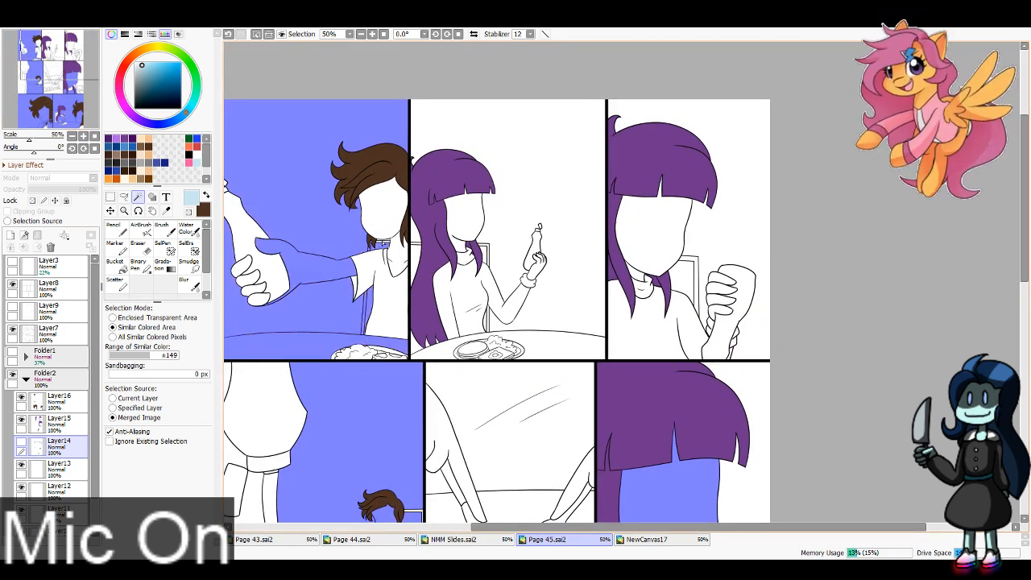
pyautogui.click(385, 216)
pyautogui.click(398, 259)
# Step: Add the table and the gaps behind the purple hair in the top row's second panel to the selection
pyautogui.click(412, 241)
pyautogui.hotkey('ctrl', 'z')
pyautogui.click(418, 240)
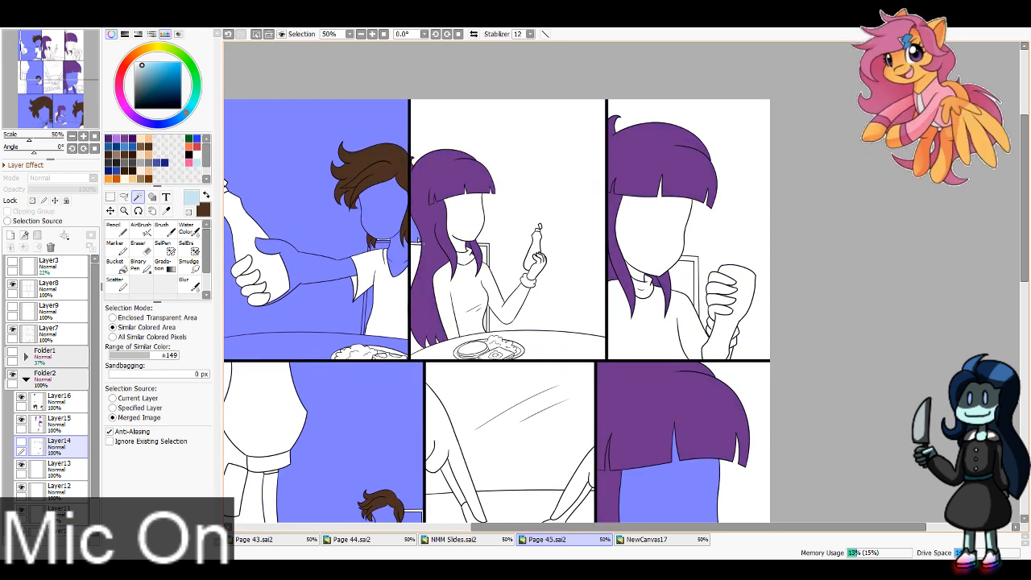
pyautogui.click(417, 272)
pyautogui.click(415, 350)
pyautogui.click(432, 352)
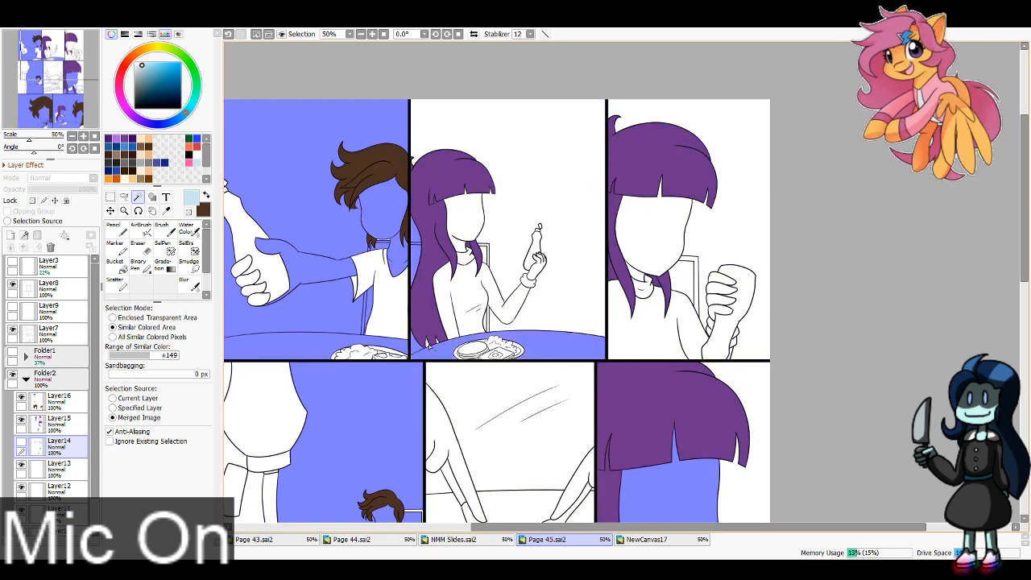
pyautogui.click(430, 345)
pyautogui.hotkey('ctrl', 'z')
# Step: Add the face, background, chair and raised hand in the top row's second panel to the selection
pyautogui.click(483, 238)
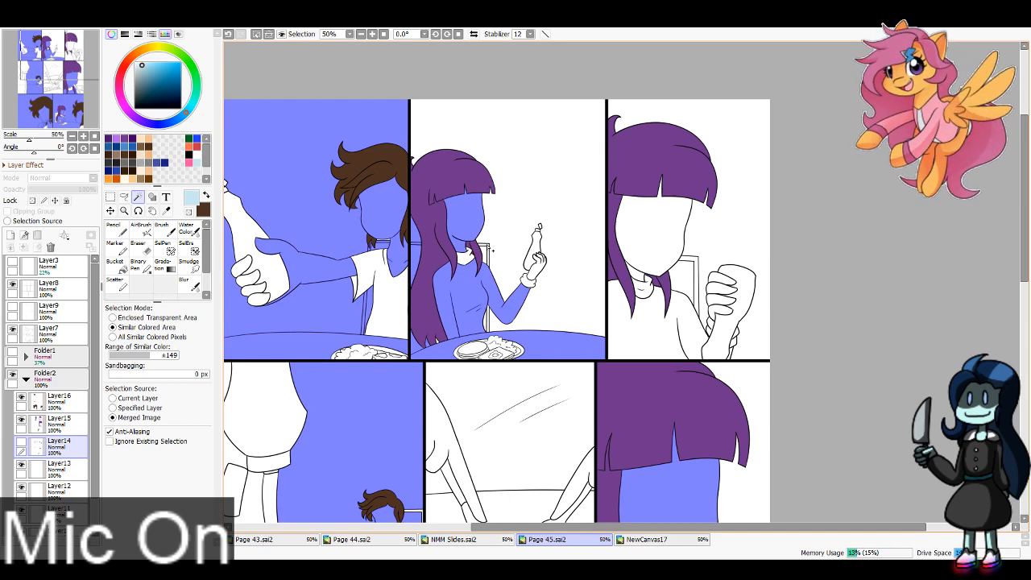
pyautogui.click(503, 267)
pyautogui.hotkey('ctrl', 'z')
pyautogui.click(506, 270)
pyautogui.click(110, 375)
pyautogui.click(535, 264)
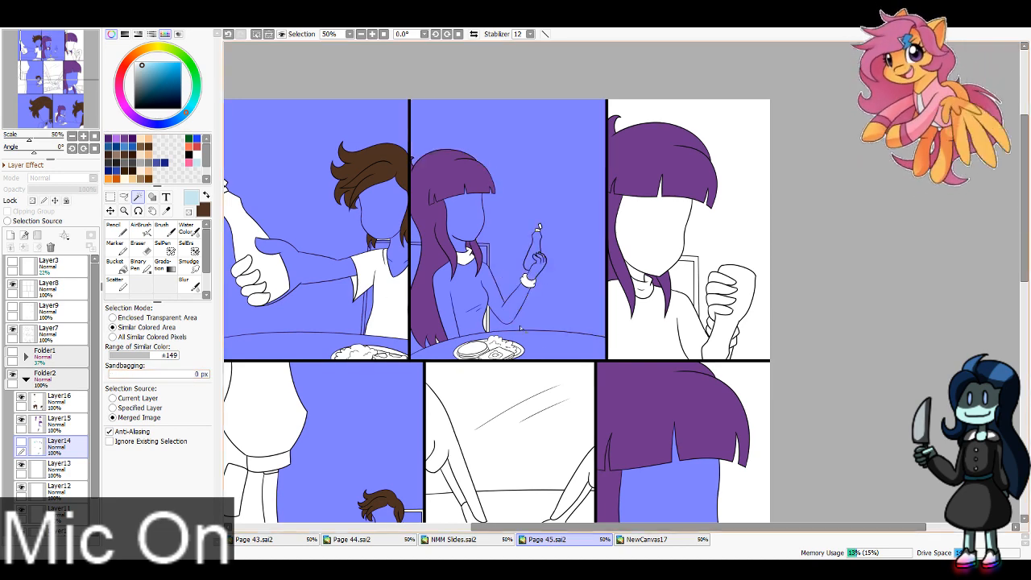
# Step: Add the sweater, neck, face and chair gaps in the top row's last panel to the selection
pyautogui.click(683, 338)
pyautogui.click(638, 273)
pyautogui.click(658, 238)
pyautogui.click(690, 279)
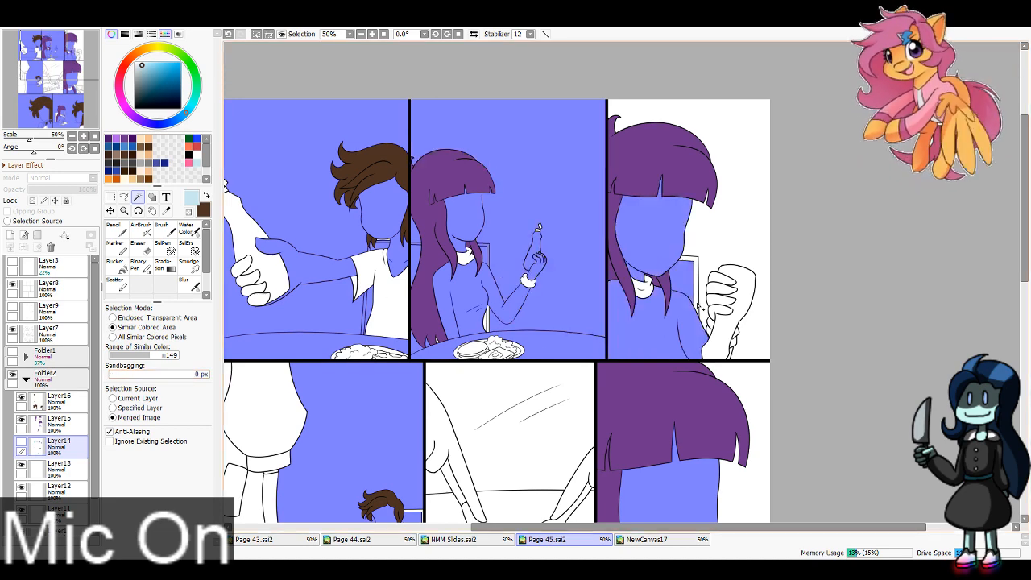
pyautogui.click(720, 315)
pyautogui.hotkey('ctrl', 'z')
pyautogui.click(703, 305)
# Step: Add the background and raised hand in the top row's last panel, delete the selected paint from Layer14, deselect and show the layer
pyautogui.click(720, 310)
pyautogui.click(722, 300)
pyautogui.click(724, 289)
pyautogui.click(724, 279)
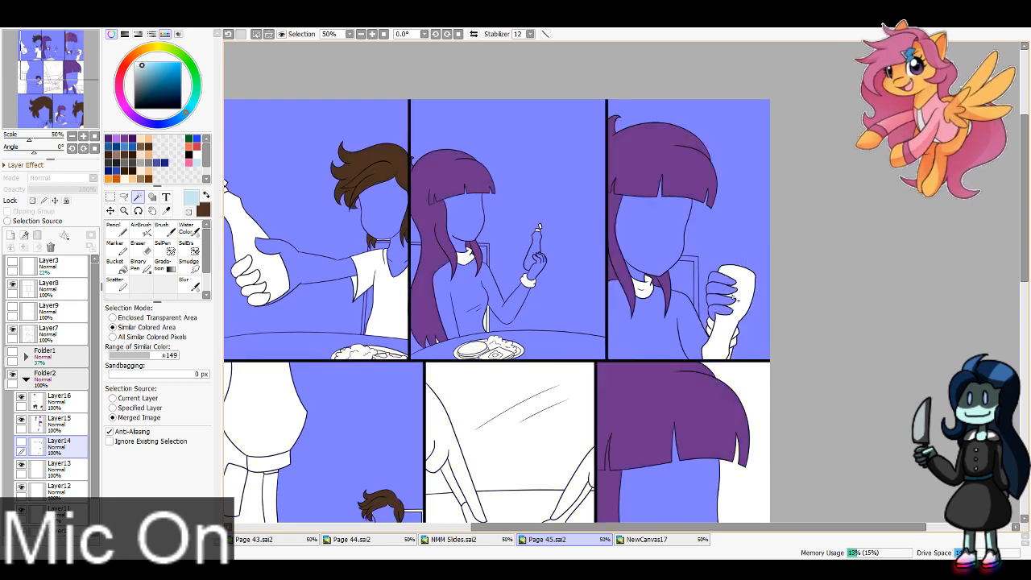
pyautogui.click(739, 300)
pyautogui.hotkey('ctrl', 'd')
pyautogui.click(22, 442)
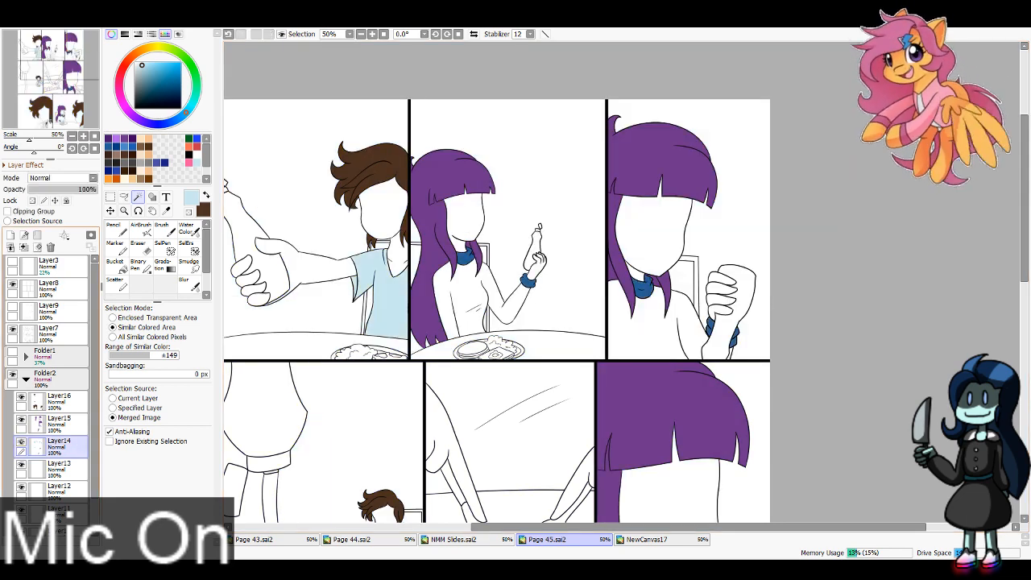
# Step: Set the Eraser to size 100 for cleaning stray blue paint on Layer14
pyautogui.click(173, 508)
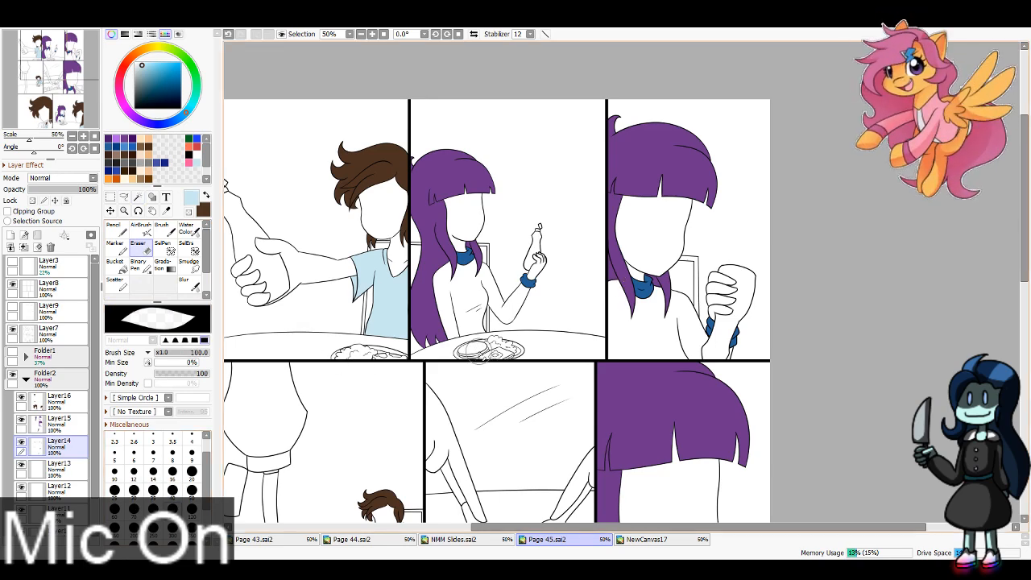
pyautogui.moveTo(480, 346)
pyautogui.mouseDown()
pyautogui.moveTo(623, 77)
pyautogui.moveTo(613, 75)
pyautogui.mouseUp()
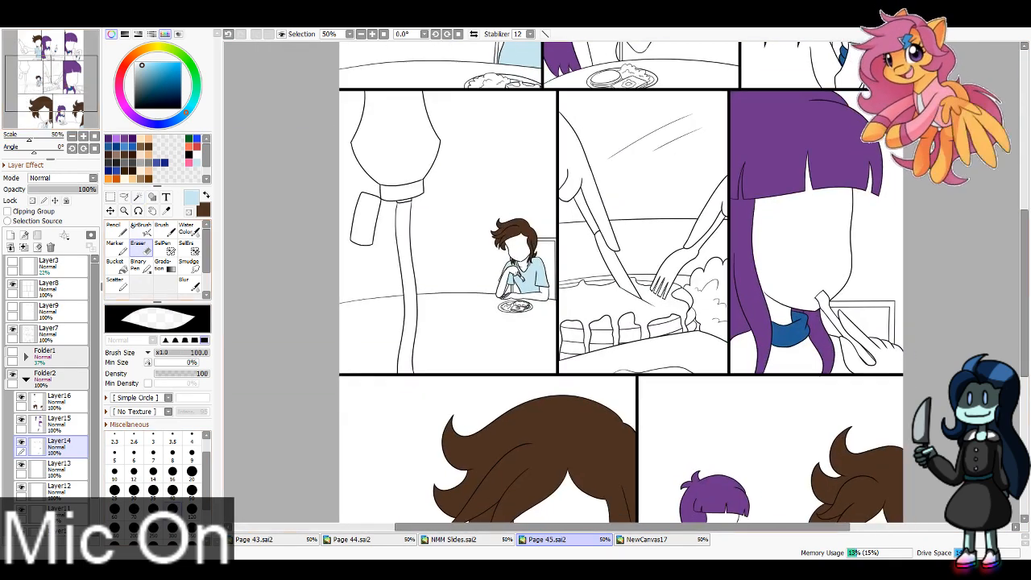
pyautogui.moveTo(47, 65); pyautogui.dragTo(60, 93)
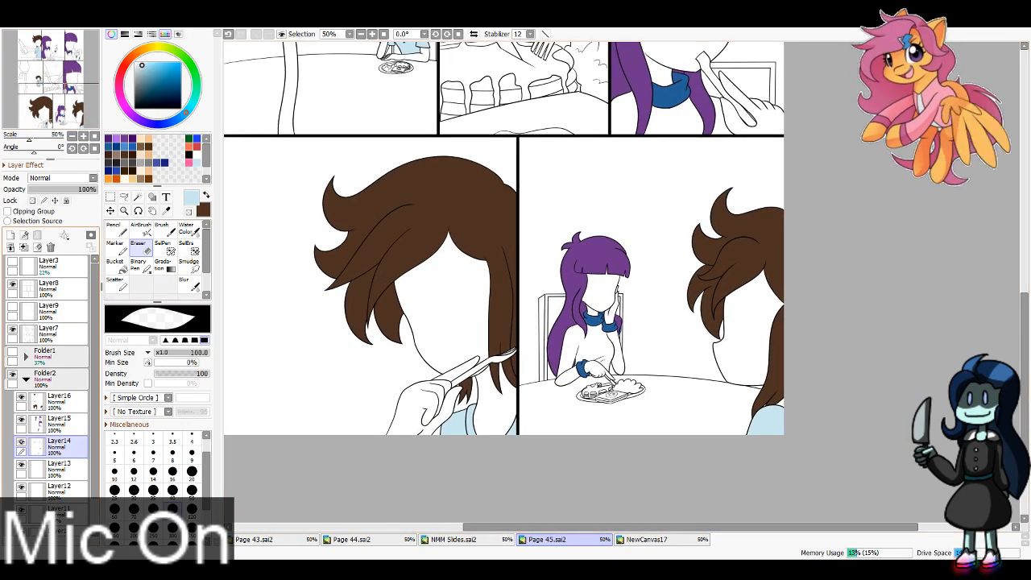
# Step: Erase the stray blue between the girl's collar and raised hand in the bottom row's last panel using Eraser size 8
pyautogui.click(173, 471)
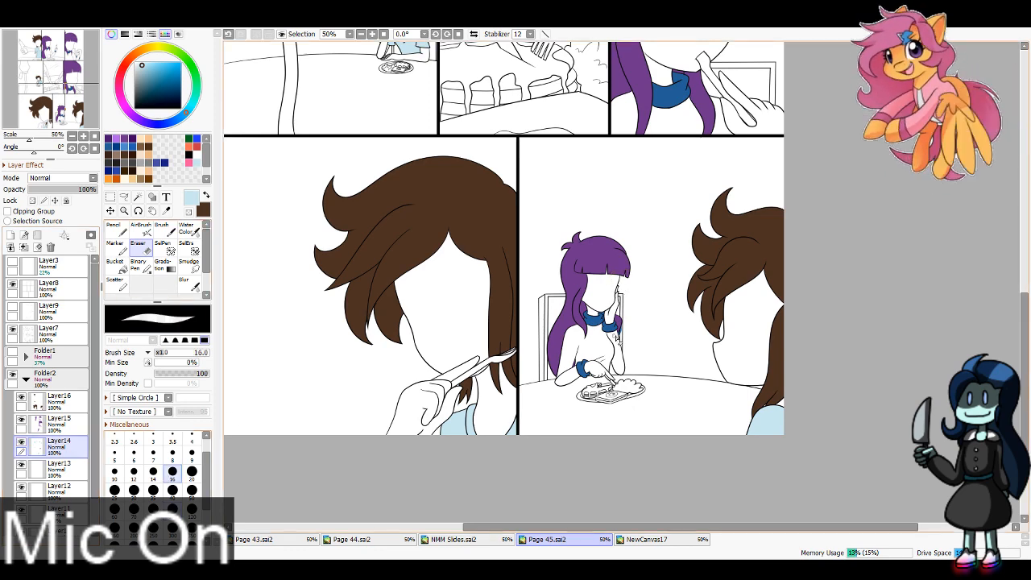
pyautogui.scroll(4, 612, 272)
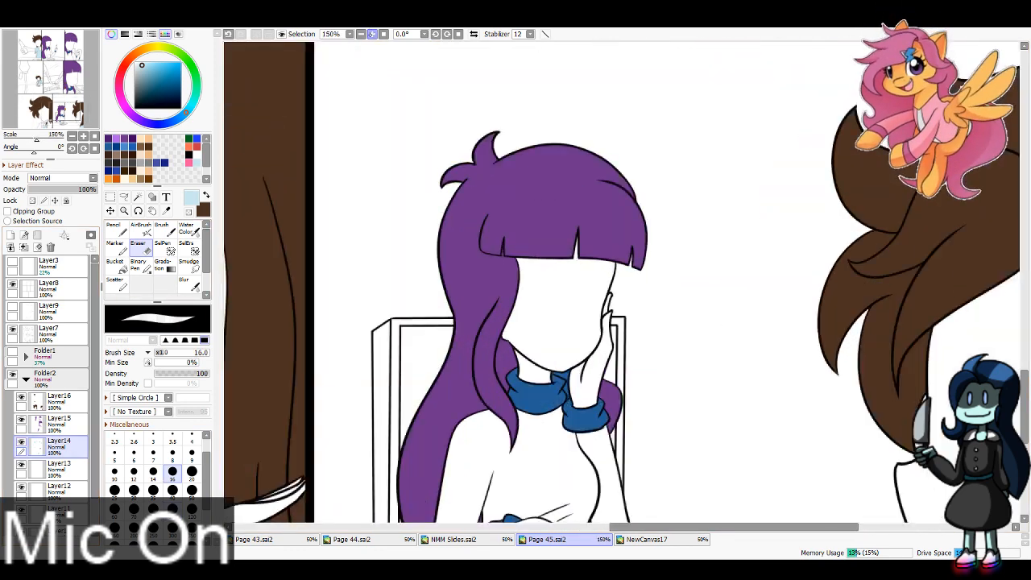
pyautogui.click(173, 455)
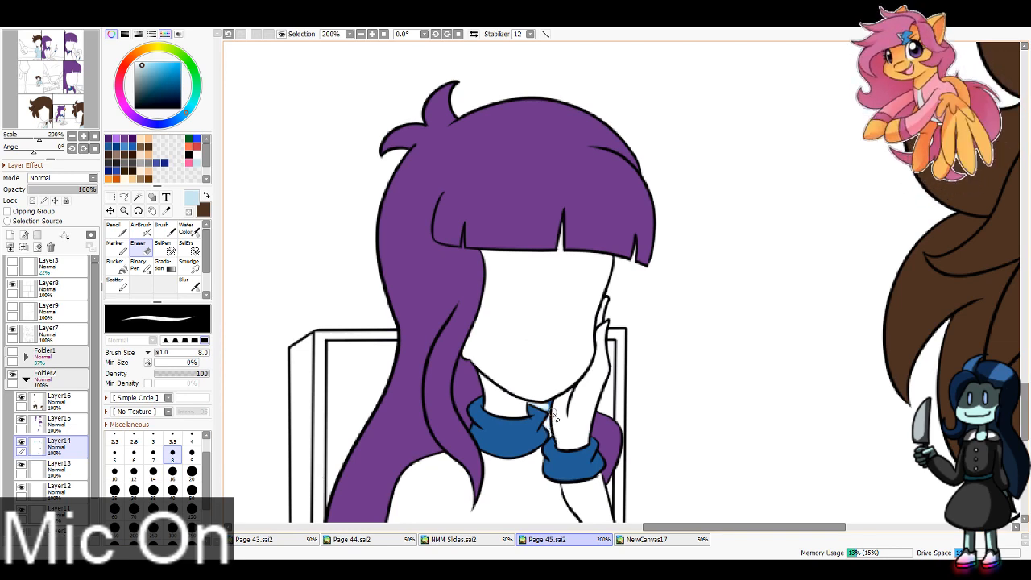
# Step: Fill the hair gap between the girl's neck and collar on Layer15 with the sampled hair purple, using Pencil size 6
pyautogui.click(59, 423)
pyautogui.click(166, 212)
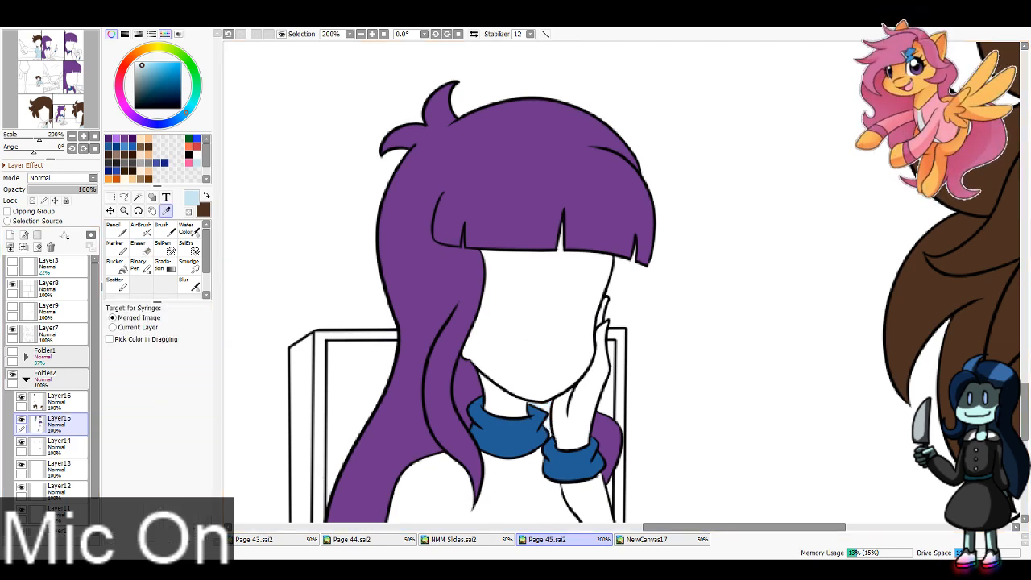
pyautogui.click(206, 195)
pyautogui.click(493, 177)
pyautogui.click(117, 230)
pyautogui.click(192, 442)
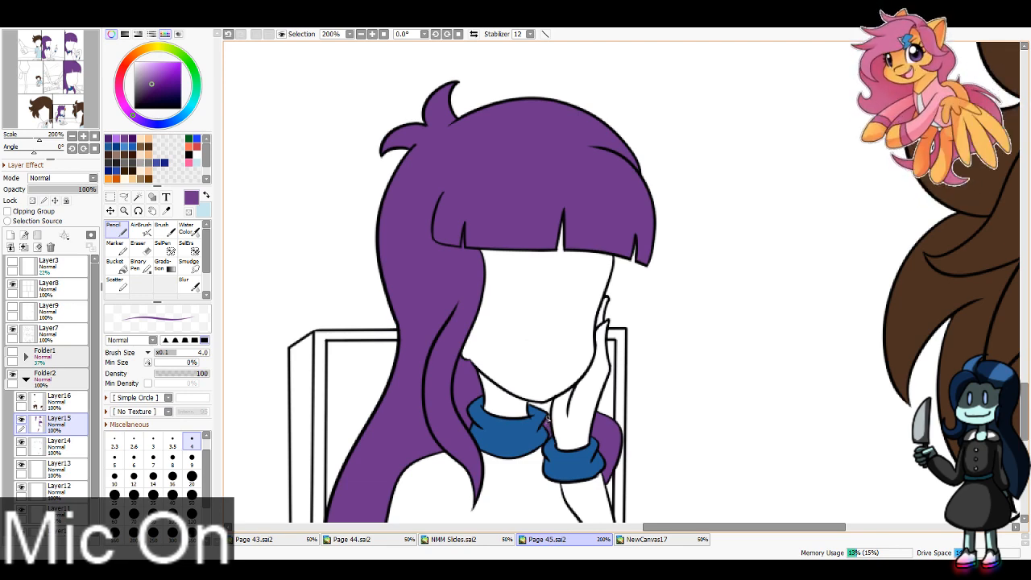
pyautogui.press(']')
pyautogui.press(']')
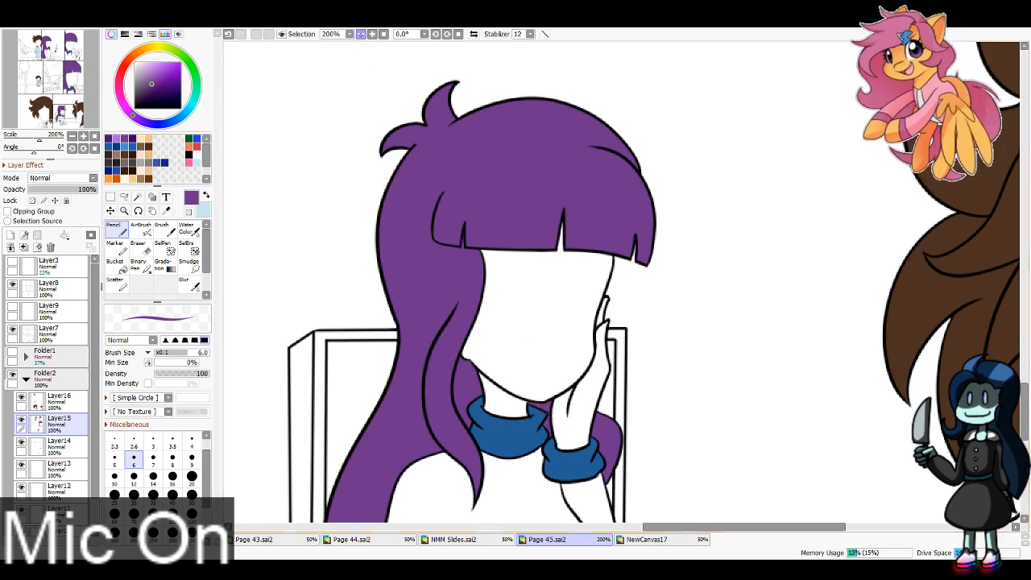
# Step: Paint the sweater in the top row's second panel medium blue on Layer13, using Pencil size 60
pyautogui.click(361, 34)
pyautogui.click(362, 34)
pyautogui.click(362, 34)
pyautogui.click(362, 33)
pyautogui.click(362, 34)
pyautogui.moveTo(36, 75); pyautogui.dragTo(33, 30)
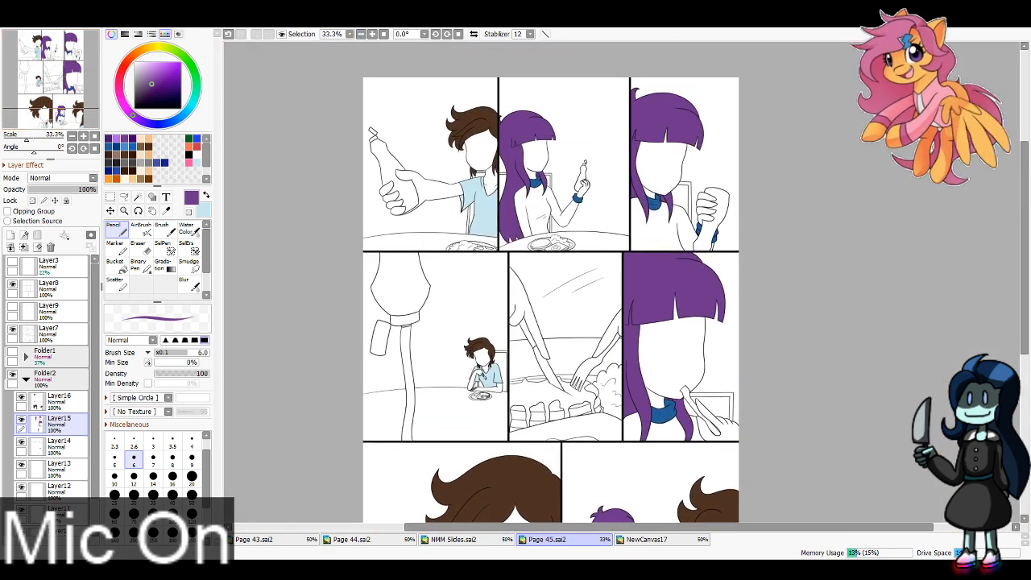
pyautogui.click(66, 469)
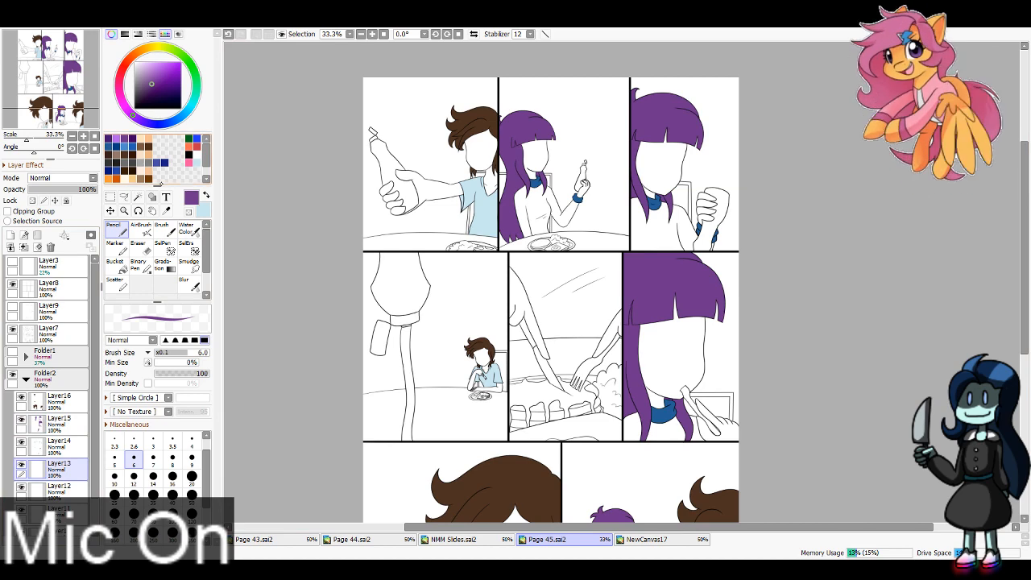
pyautogui.click(131, 148)
pyautogui.click(173, 494)
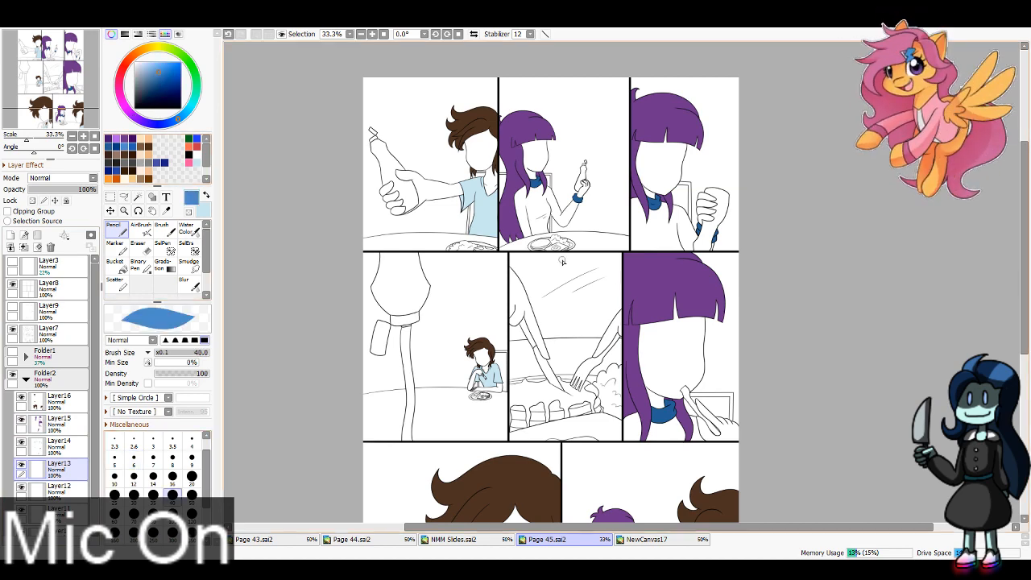
pyautogui.click(114, 514)
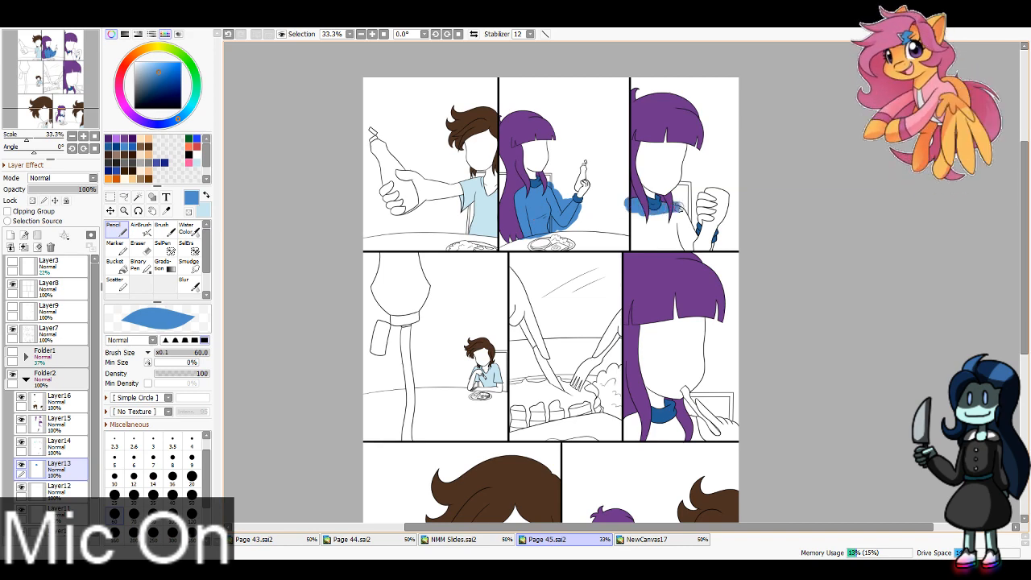
# Step: Paint the girl's sweater medium blue in the last panels of the top, middle and bottom rows
pyautogui.moveTo(682, 219); pyautogui.dragTo(690, 234)
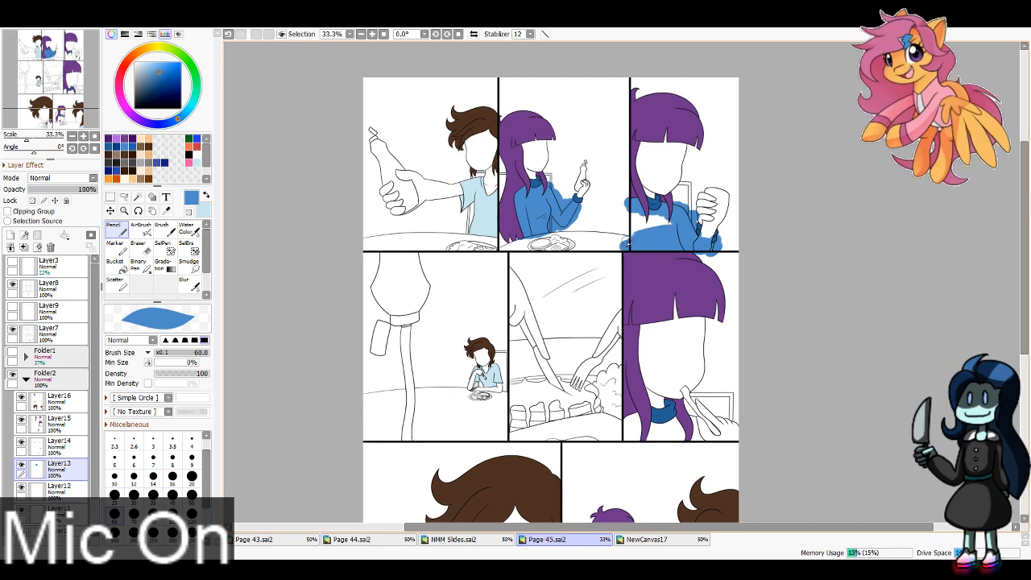
pyautogui.moveTo(628, 240); pyautogui.dragTo(655, 226)
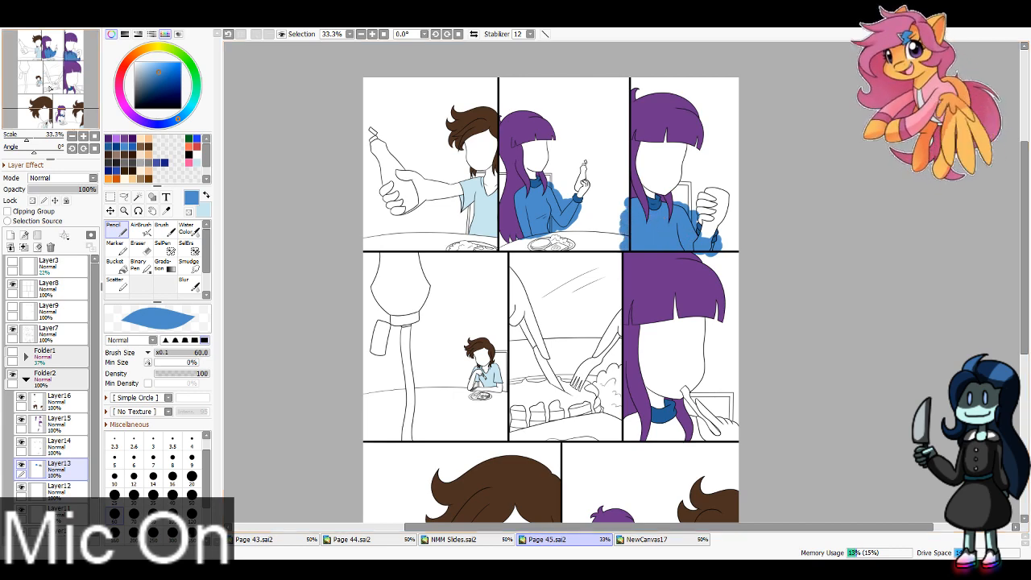
pyautogui.moveTo(534, 472); pyautogui.dragTo(502, 380)
pyautogui.moveTo(610, 325)
pyautogui.mouseDown()
pyautogui.moveTo(620, 354)
pyautogui.moveTo(645, 330)
pyautogui.moveTo(669, 331)
pyautogui.moveTo(676, 348)
pyautogui.mouseUp()
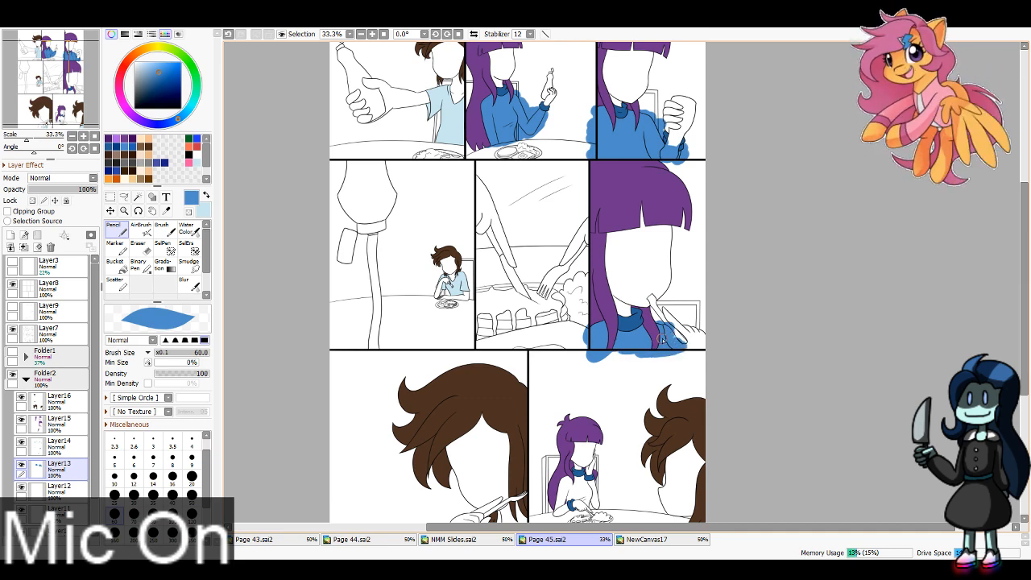
pyautogui.moveTo(585, 501); pyautogui.dragTo(577, 317)
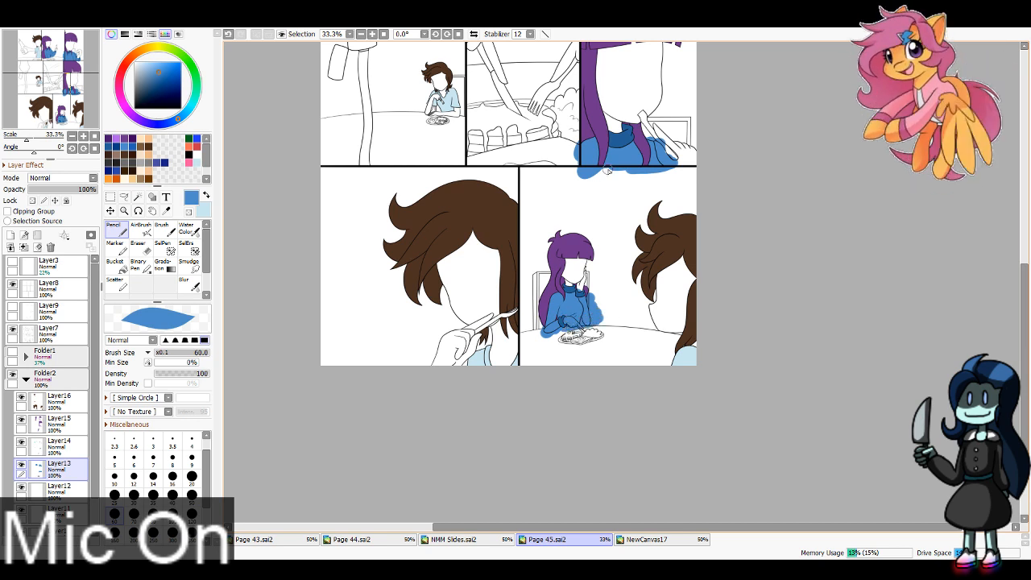
# Step: Hide Layer13 and select the chair gaps and background in the top row's second panel with the Magic Wand
pyautogui.moveTo(631, 168); pyautogui.dragTo(651, 474)
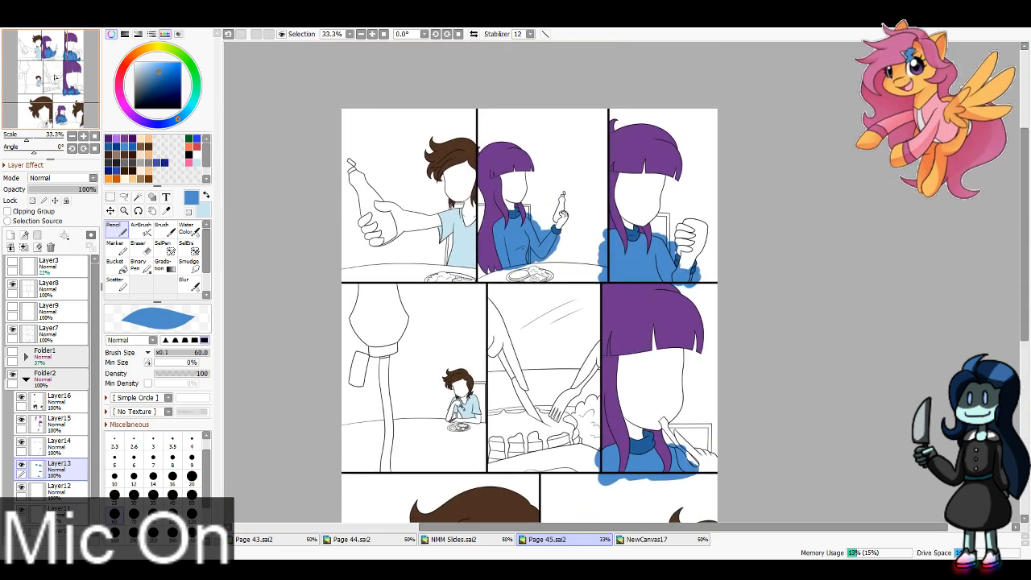
pyautogui.click(372, 34)
pyautogui.click(373, 34)
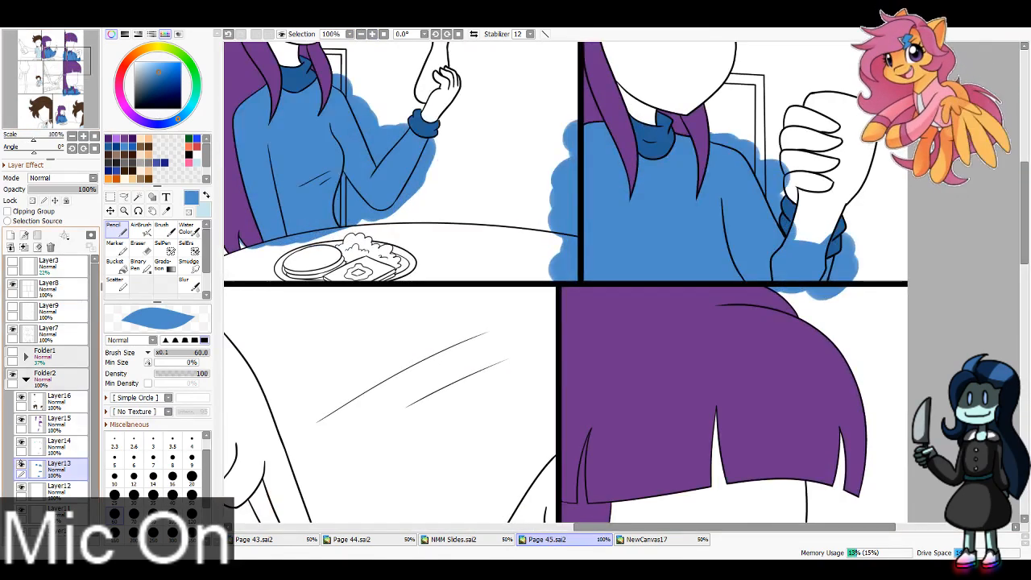
pyautogui.click(21, 464)
pyautogui.click(138, 197)
pyautogui.moveTo(346, 96); pyautogui.dragTo(373, 207)
pyautogui.click(365, 182)
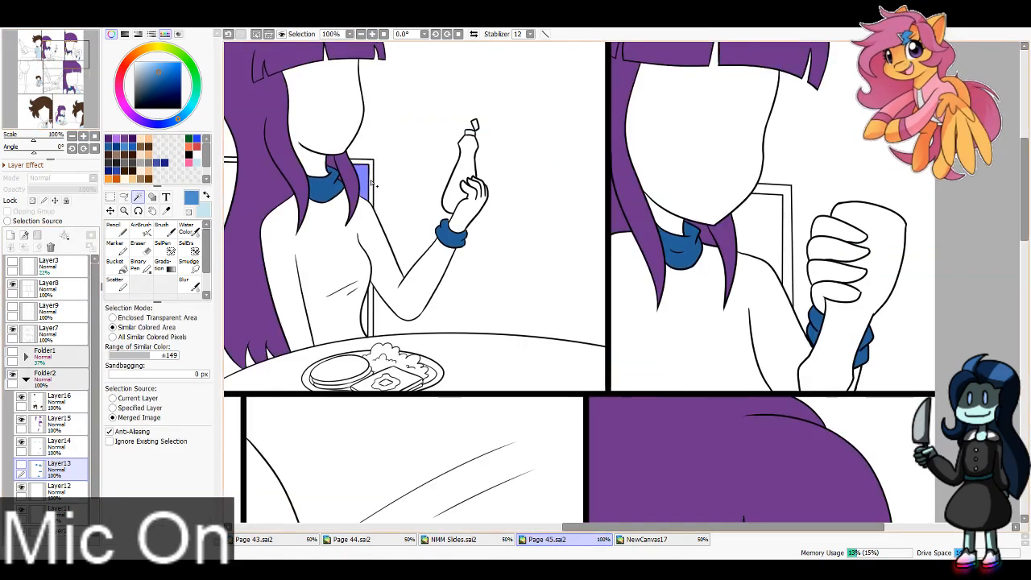
pyautogui.click(390, 325)
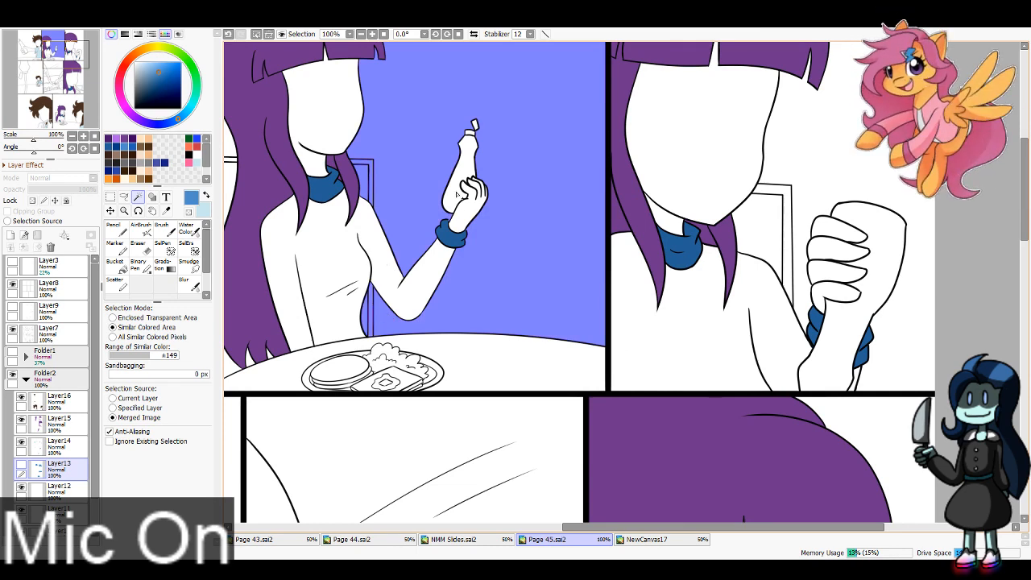
# Step: Add the bottle, raised hand and table in the top row's second panel to the selection
pyautogui.click(457, 195)
pyautogui.click(468, 211)
pyautogui.moveTo(344, 350); pyautogui.dragTo(436, 387)
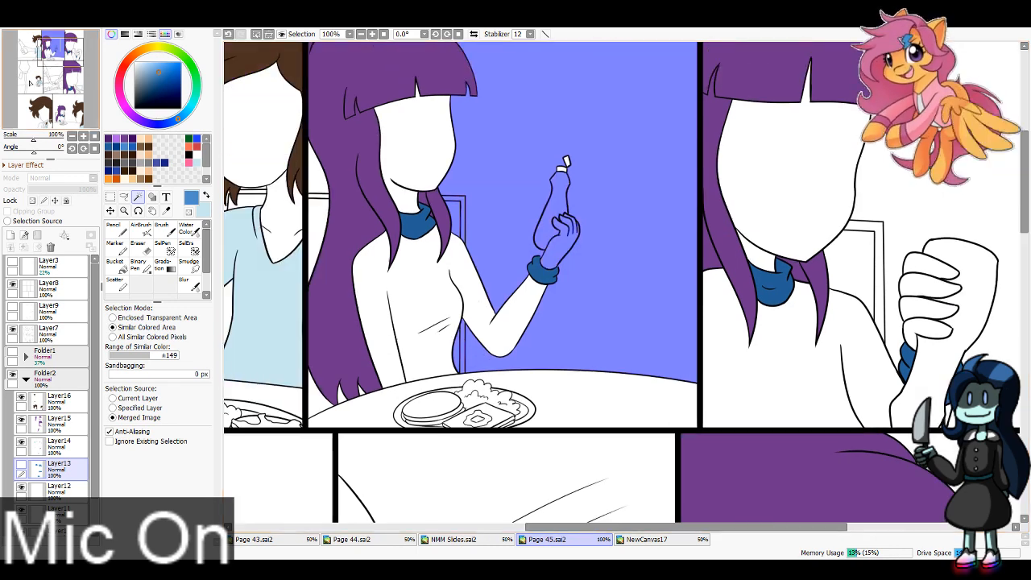
pyautogui.click(436, 387)
# Step: Add the neck, face and chair areas in the top row's last panel to the selection
pyautogui.moveTo(759, 255); pyautogui.dragTo(419, 265)
pyautogui.click(418, 266)
pyautogui.click(445, 237)
pyautogui.click(518, 276)
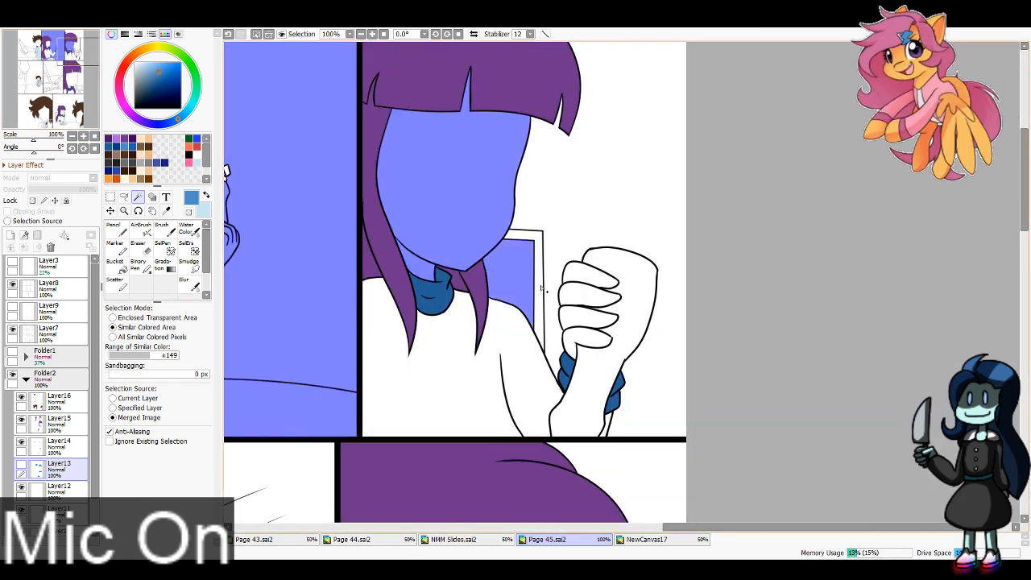
pyautogui.click(541, 288)
# Step: Add the background, fingers and fist in the top row's last panel to the selection
pyautogui.click(613, 186)
pyautogui.click(592, 274)
pyautogui.click(588, 295)
pyautogui.click(587, 317)
pyautogui.click(583, 338)
pyautogui.click(632, 314)
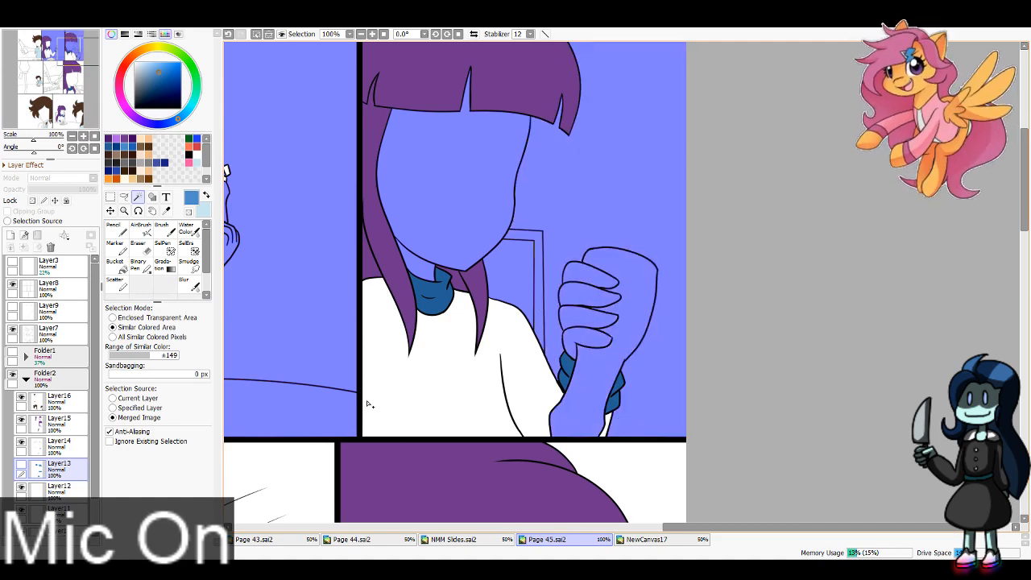
# Step: Add the face, background, utensil, chair and hand in the middle row's last panel to the selection
pyautogui.moveTo(66, 61); pyautogui.dragTo(66, 83)
pyautogui.click(360, 34)
pyautogui.click(713, 258)
pyautogui.click(793, 250)
pyautogui.click(735, 324)
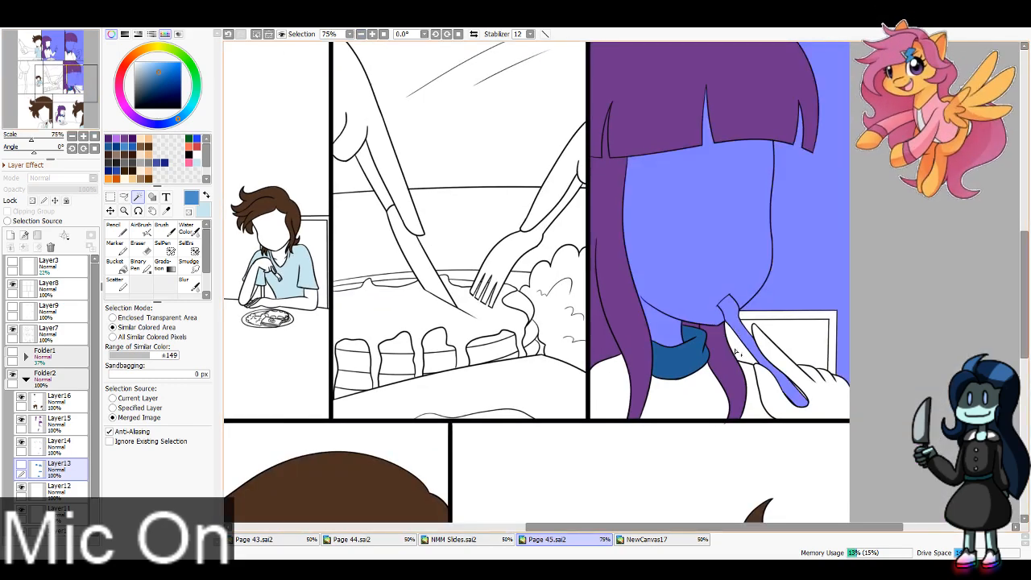
pyautogui.click(734, 352)
pyautogui.click(780, 391)
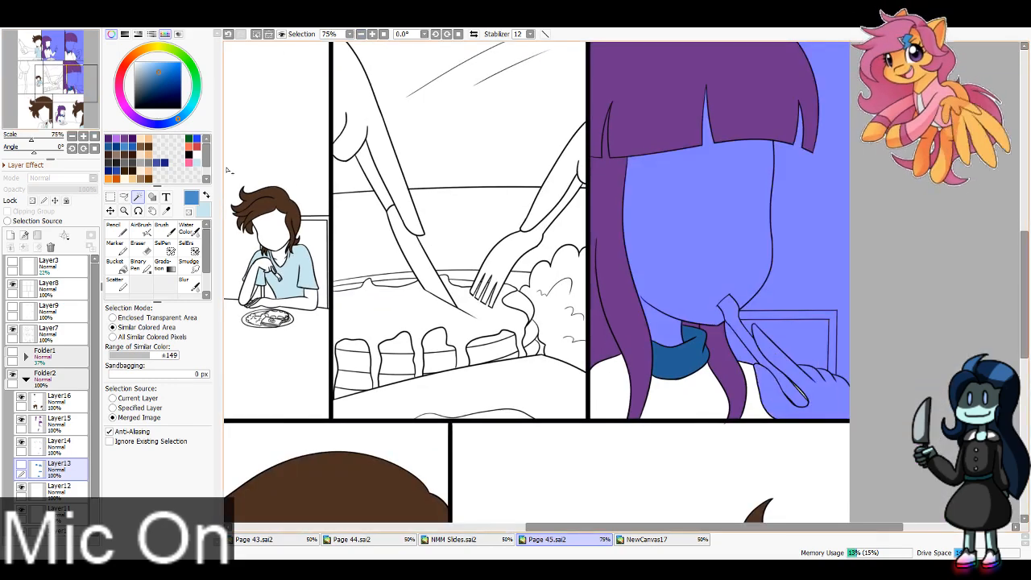
# Step: Add the chair, background and table in the bottom row's last panel to the selection
pyautogui.moveTo(67, 83); pyautogui.dragTo(69, 115)
pyautogui.click(486, 298)
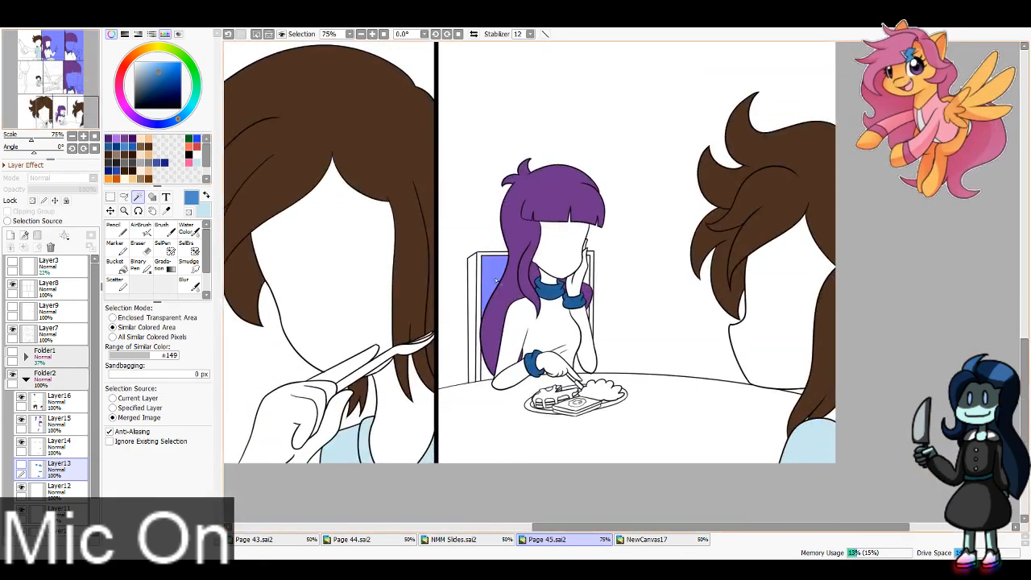
pyautogui.click(477, 327)
pyautogui.click(473, 338)
pyautogui.click(459, 383)
pyautogui.click(489, 396)
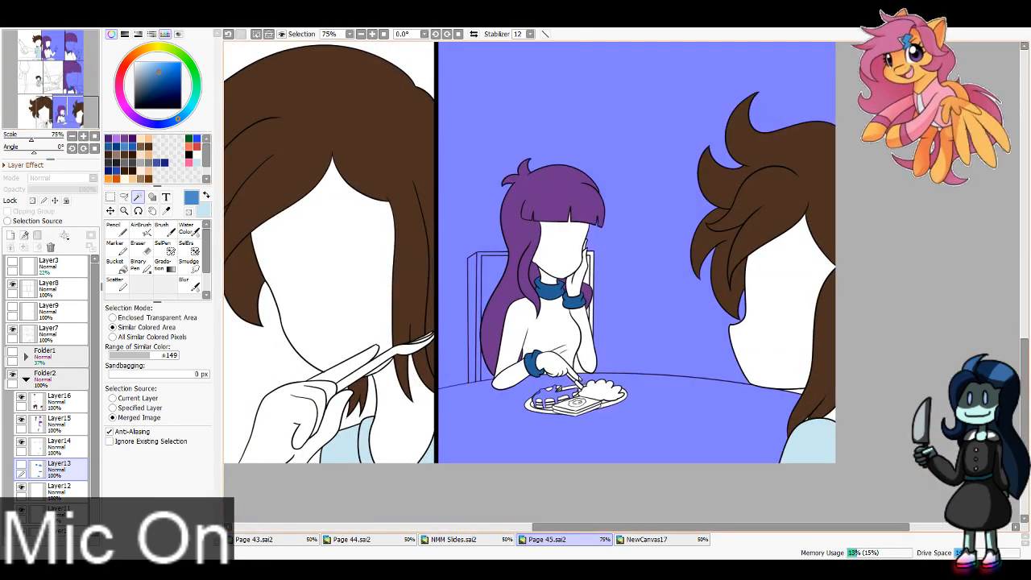
# Step: Add the girl's lower hand and the utensil above the plate to the selection, undoing stray picks
pyautogui.click(548, 363)
pyautogui.click(577, 384)
pyautogui.click(564, 407)
pyautogui.hotkey('ctrl', 'z')
pyautogui.click(581, 387)
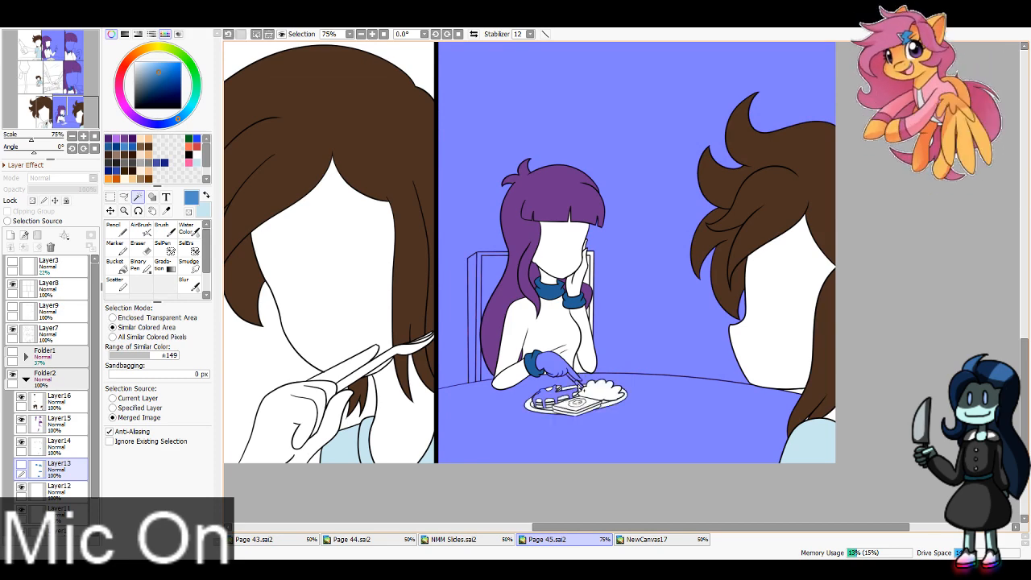
pyautogui.click(572, 390)
pyautogui.hotkey('ctrl', 'z')
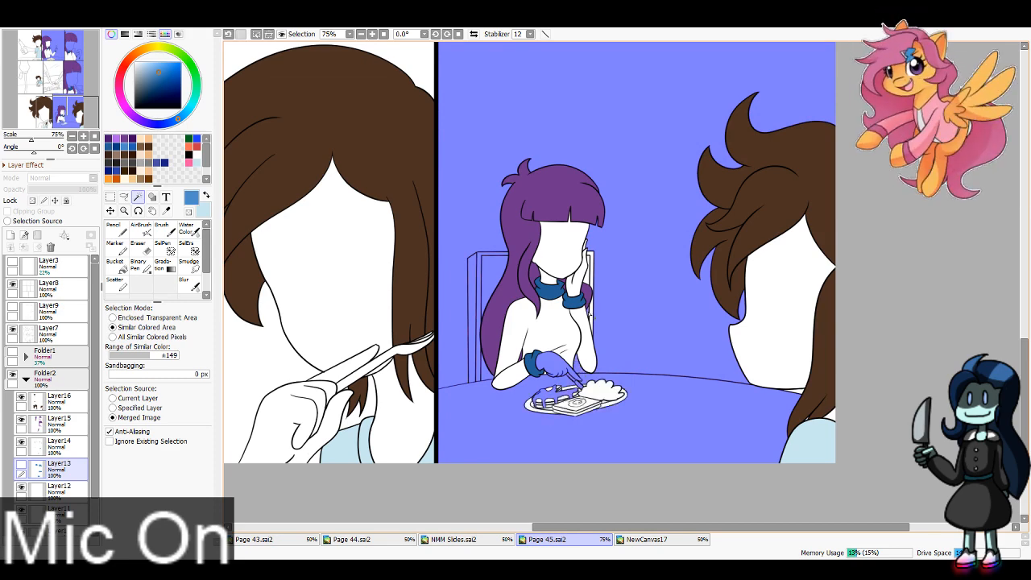
# Step: Add the girl's raised hand and face, delete the selected paint from Layer13, deselect and show the layer
pyautogui.click(585, 278)
pyautogui.click(565, 263)
pyautogui.hotkey('ctrl', 'd')
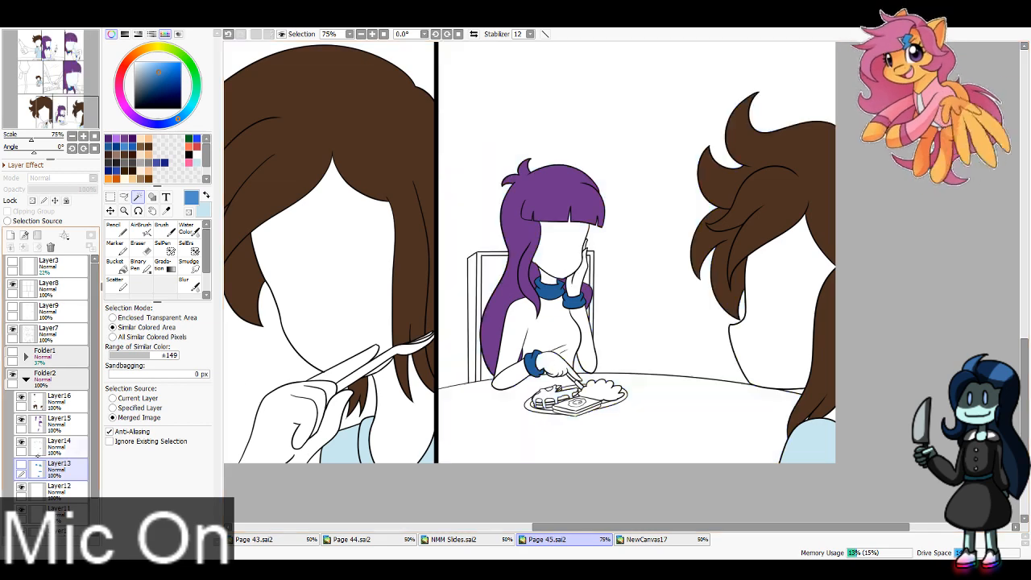
pyautogui.click(22, 465)
# Step: Erase the blue spilling past the left border of the middle row's last panel using Eraser size 40
pyautogui.moveTo(67, 103); pyautogui.dragTo(67, 86)
pyautogui.click(140, 248)
pyautogui.click(172, 490)
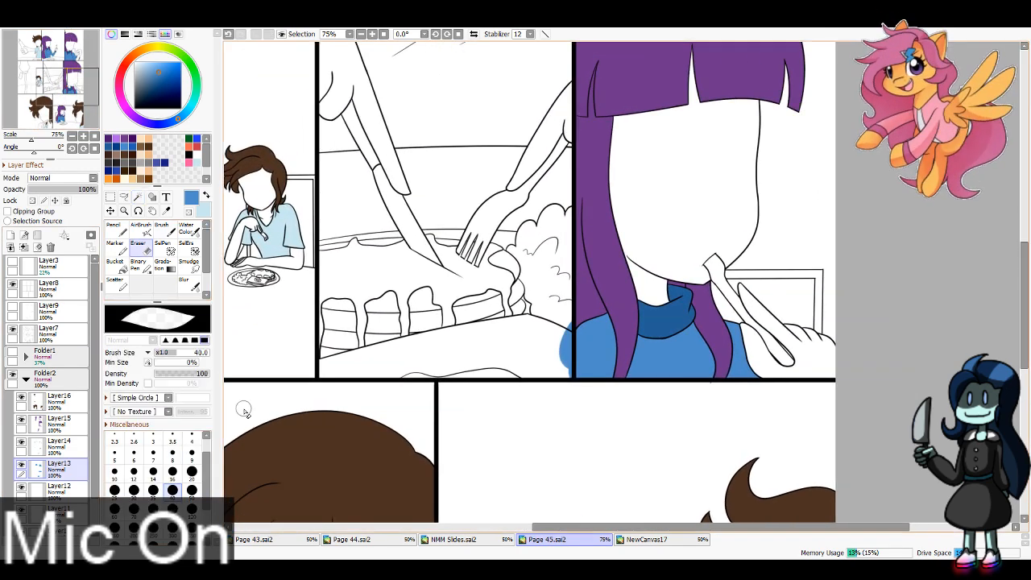
pyautogui.moveTo(564, 314)
pyautogui.mouseDown()
pyautogui.moveTo(564, 352)
pyautogui.moveTo(567, 326)
pyautogui.mouseUp()
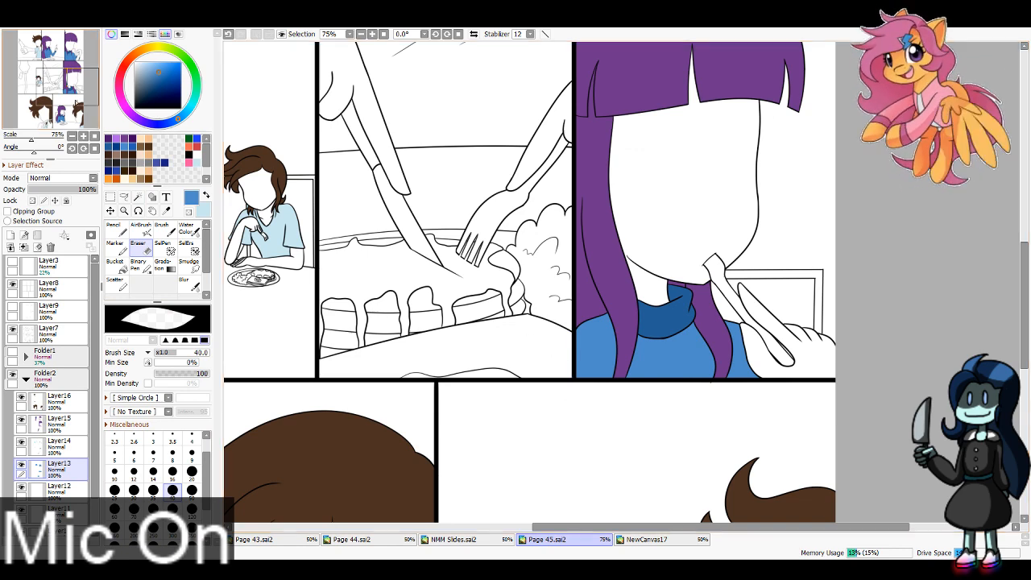
# Step: Paint the torso and sleeves in the middle row's center panel medium blue on Layer13, using Pencil size 100
pyautogui.moveTo(63, 79); pyautogui.dragTo(57, 59)
pyautogui.press('n')
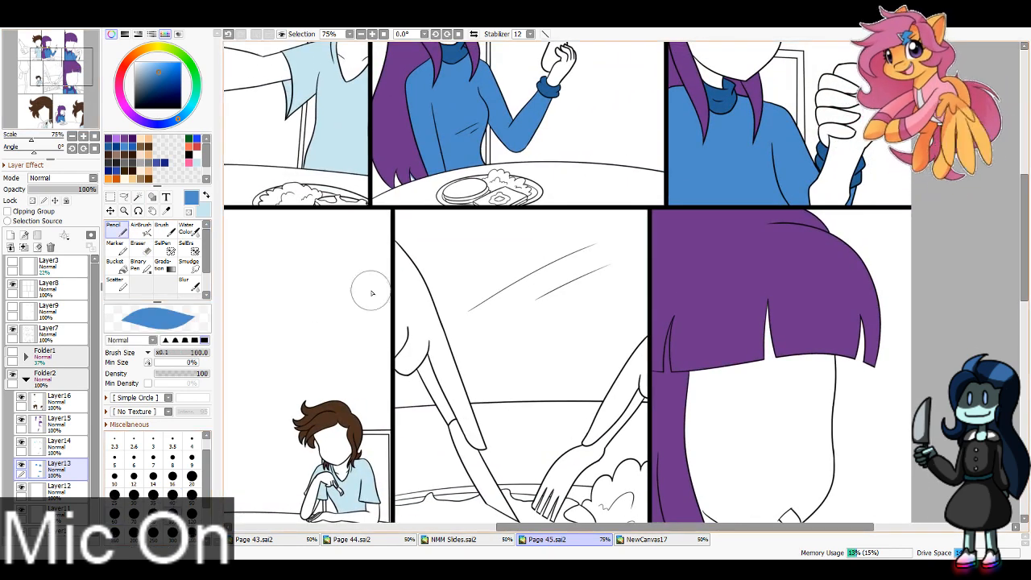
pyautogui.moveTo(386, 231)
pyautogui.mouseDown()
pyautogui.moveTo(656, 228)
pyautogui.moveTo(636, 242)
pyautogui.mouseUp()
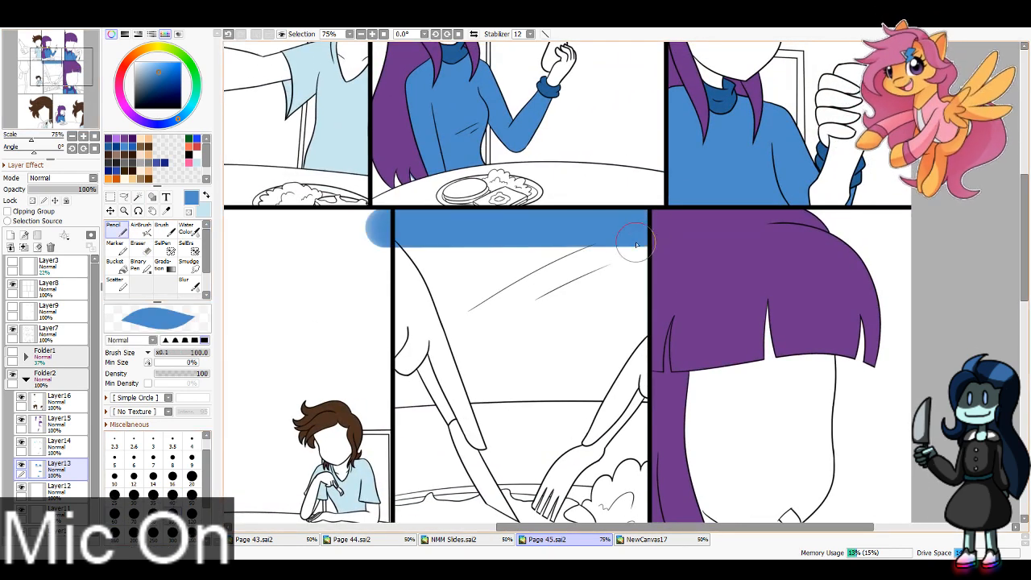
pyautogui.moveTo(397, 353)
pyautogui.mouseDown()
pyautogui.moveTo(431, 402)
pyautogui.moveTo(644, 395)
pyautogui.moveTo(635, 393)
pyautogui.moveTo(616, 310)
pyautogui.moveTo(641, 249)
pyautogui.moveTo(596, 314)
pyautogui.moveTo(576, 312)
pyautogui.moveTo(468, 363)
pyautogui.moveTo(406, 250)
pyautogui.moveTo(510, 263)
pyautogui.mouseUp()
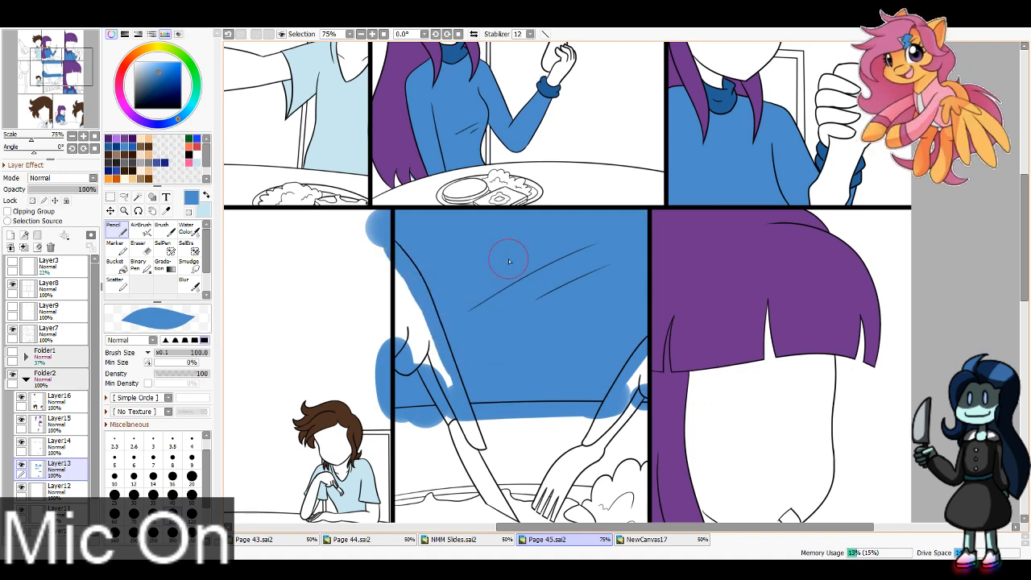
# Step: Hide Layer13 and Magic Wand-select the middle row's first panel background plus the center panel's hand, knife and tabletop
pyautogui.click(22, 465)
pyautogui.click(138, 197)
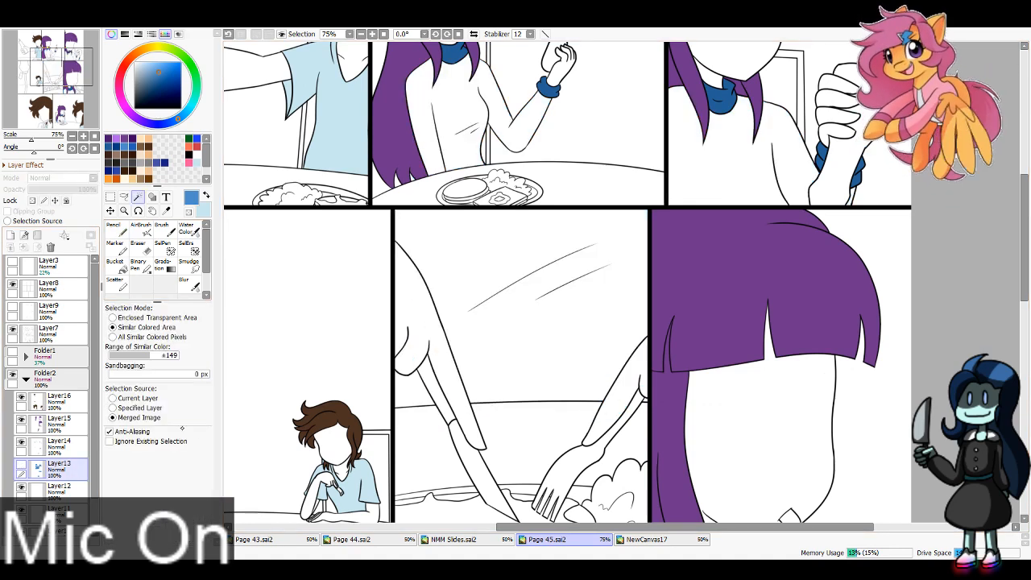
pyautogui.click(337, 347)
pyautogui.click(427, 319)
pyautogui.click(437, 391)
pyautogui.click(473, 464)
pyautogui.click(430, 453)
pyautogui.click(515, 440)
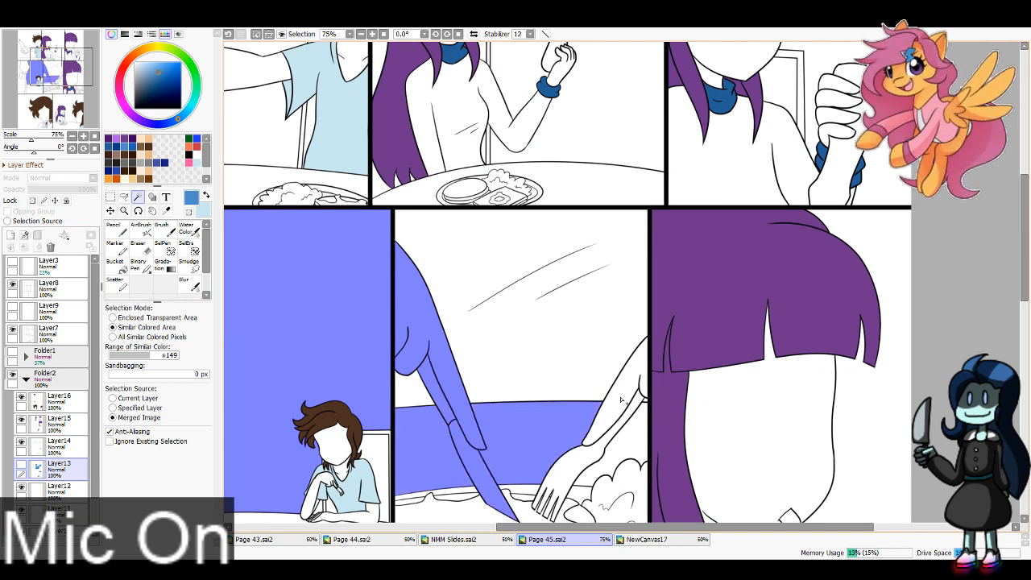
# Step: Add the center panel's fork-holding hand and remaining areas outside the sweater, delete their paint from Layer13, deselect and show the layer
pyautogui.click(621, 400)
pyautogui.click(592, 456)
pyautogui.click(626, 445)
pyautogui.click(719, 415)
pyautogui.press('d')
pyautogui.hotkey('ctrl', 'd')
pyautogui.click(22, 465)
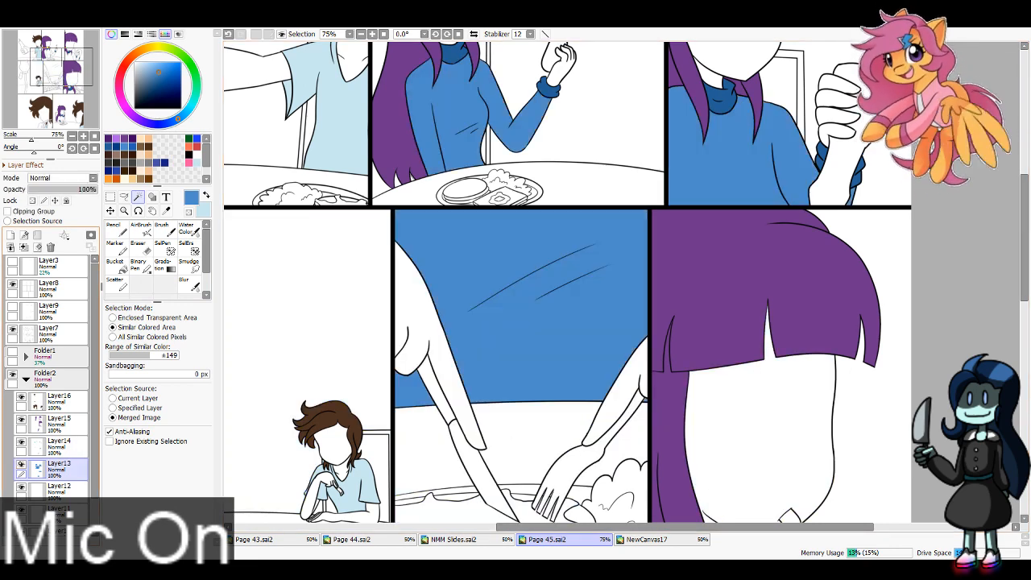
# Step: Lock Layer14's opacity and repaint the boy's shirt white in the top row's first panel with the Pencil
pyautogui.click(53, 80)
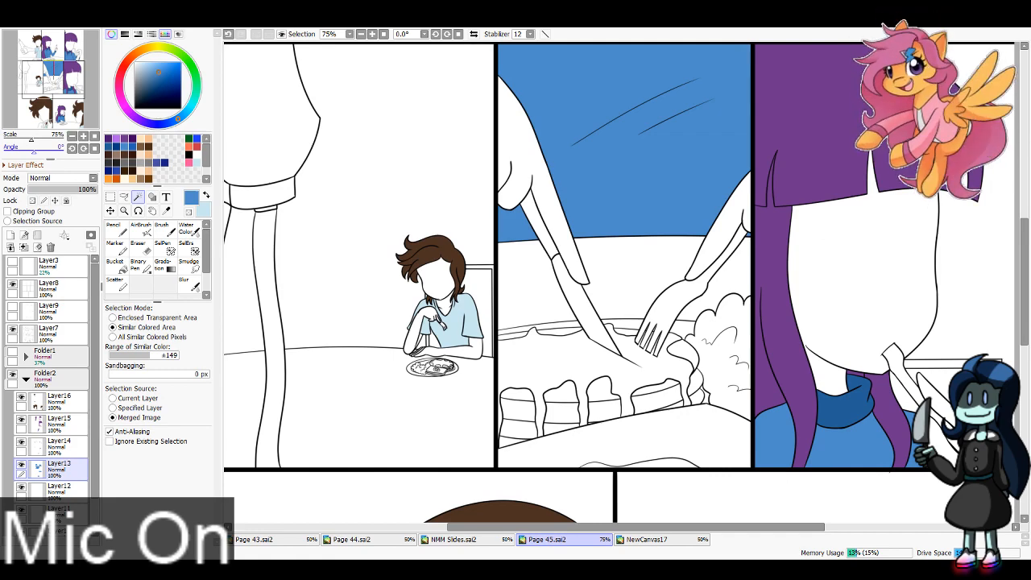
pyautogui.click(50, 444)
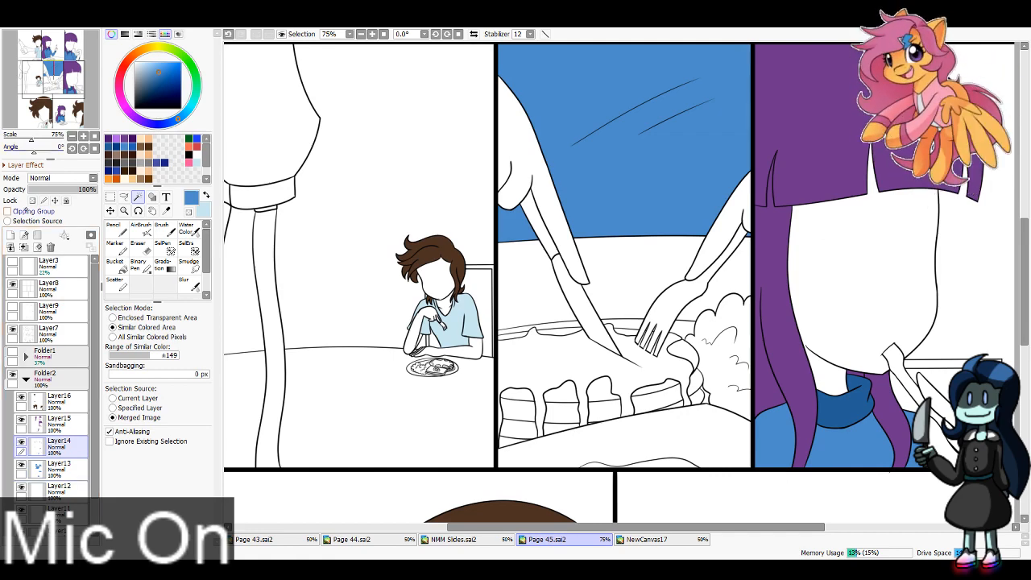
pyautogui.click(32, 201)
pyautogui.moveTo(49, 70); pyautogui.dragTo(44, 49)
pyautogui.press('x')
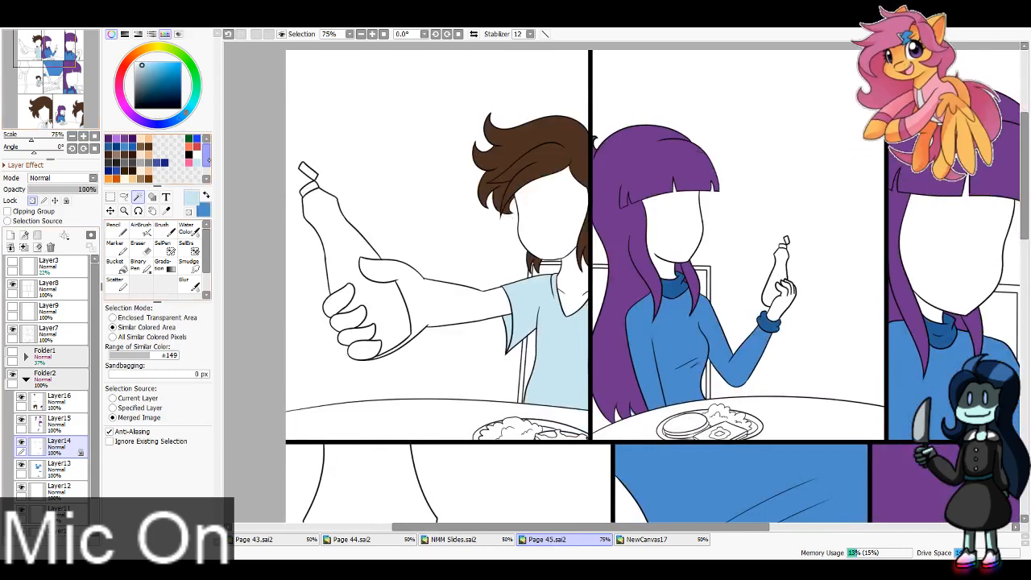
pyautogui.click(196, 155)
pyautogui.click(117, 229)
pyautogui.moveTo(496, 326)
pyautogui.mouseDown()
pyautogui.moveTo(510, 290)
pyautogui.moveTo(509, 375)
pyautogui.moveTo(531, 374)
pyautogui.moveTo(578, 290)
pyautogui.moveTo(578, 320)
pyautogui.moveTo(552, 294)
pyautogui.mouseUp()
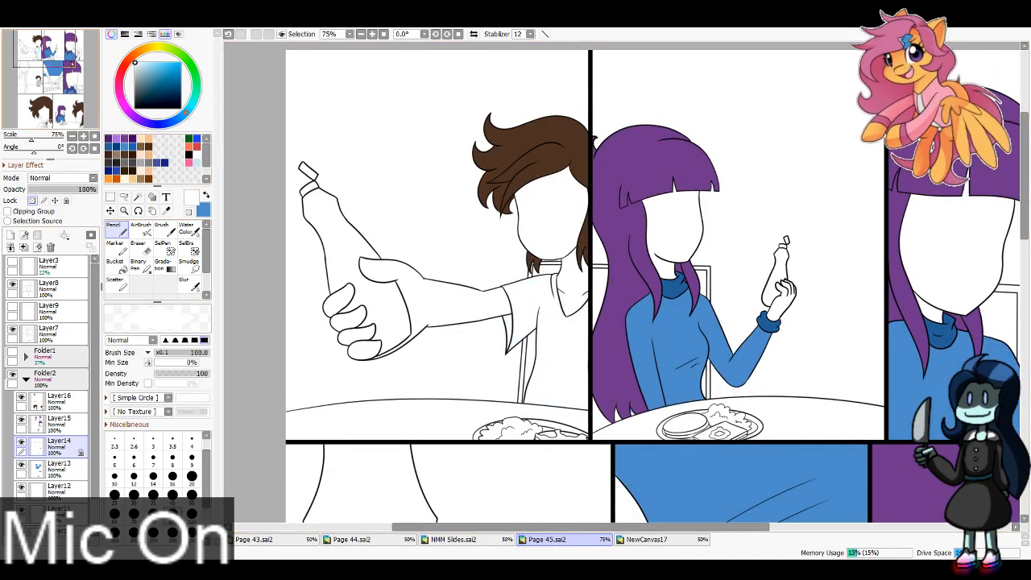
# Step: Repaint the boy's shirt white on Layer14 in the first panels of the middle and bottom rows
pyautogui.moveTo(45, 69); pyautogui.dragTo(51, 91)
pyautogui.moveTo(435, 169); pyautogui.dragTo(494, 207)
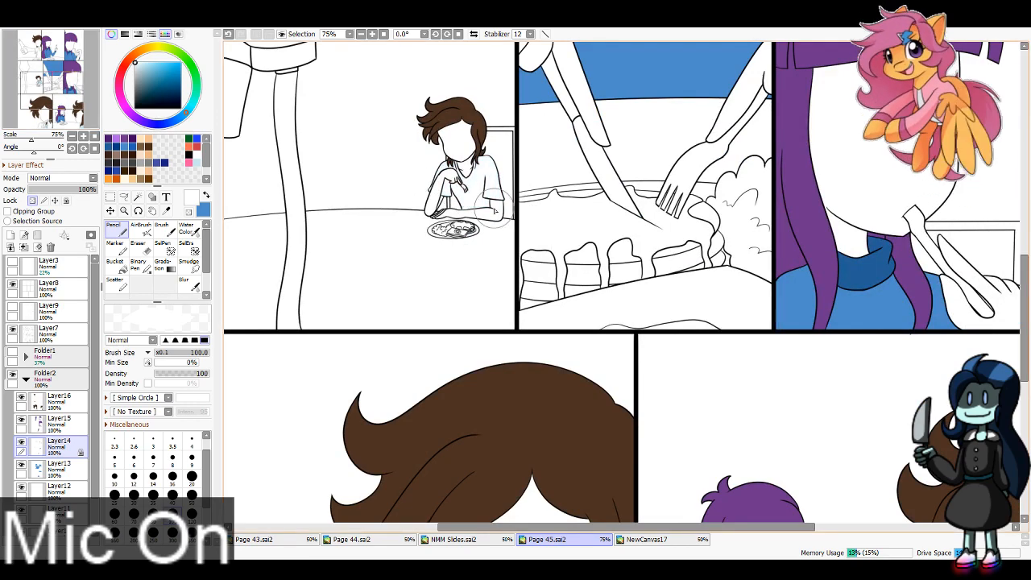
pyautogui.moveTo(55, 122); pyautogui.dragTo(55, 128)
pyautogui.moveTo(489, 272)
pyautogui.mouseDown()
pyautogui.moveTo(462, 324)
pyautogui.moveTo(559, 335)
pyautogui.moveTo(582, 308)
pyautogui.mouseUp()
pyautogui.moveTo(55, 126)
pyautogui.mouseDown()
pyautogui.moveTo(75, 124)
pyautogui.moveTo(71, 49)
pyautogui.moveTo(48, 52)
pyautogui.mouseUp()
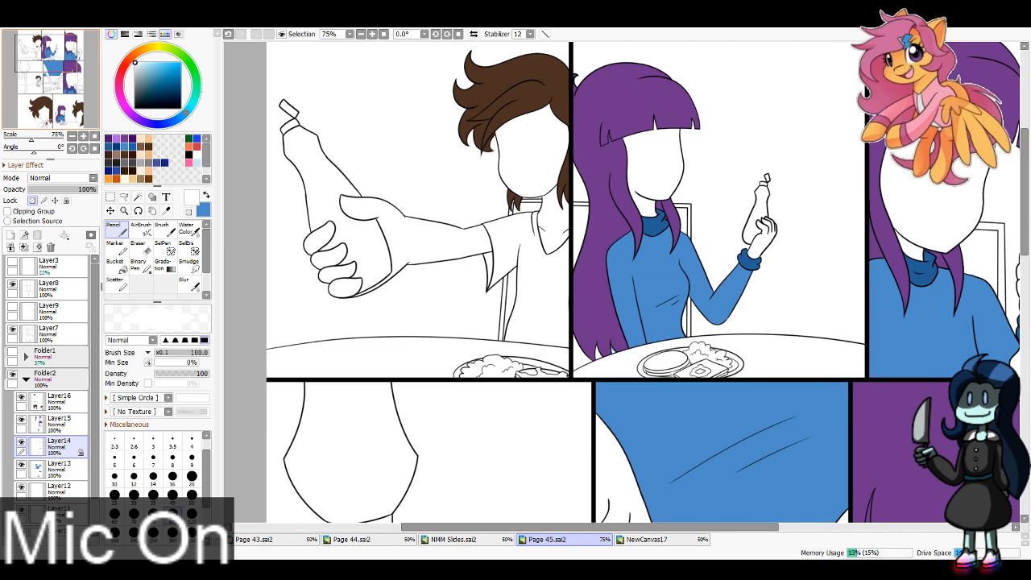
# Step: Paint the boy's hand, arm, face and neck pale peach on Layer11 in the top row's first panel
pyautogui.scroll(-1, 48, 378)
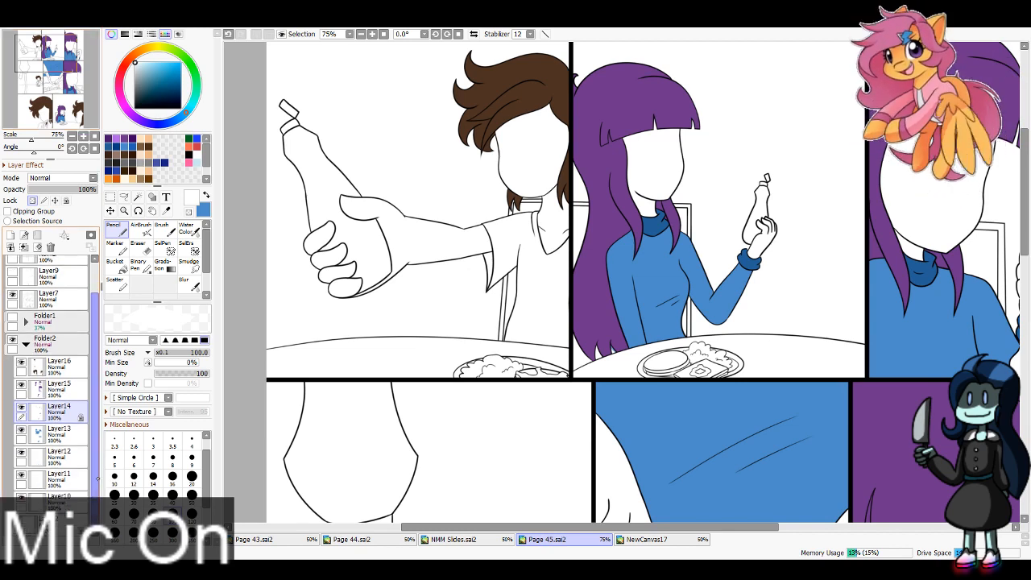
pyautogui.click(58, 477)
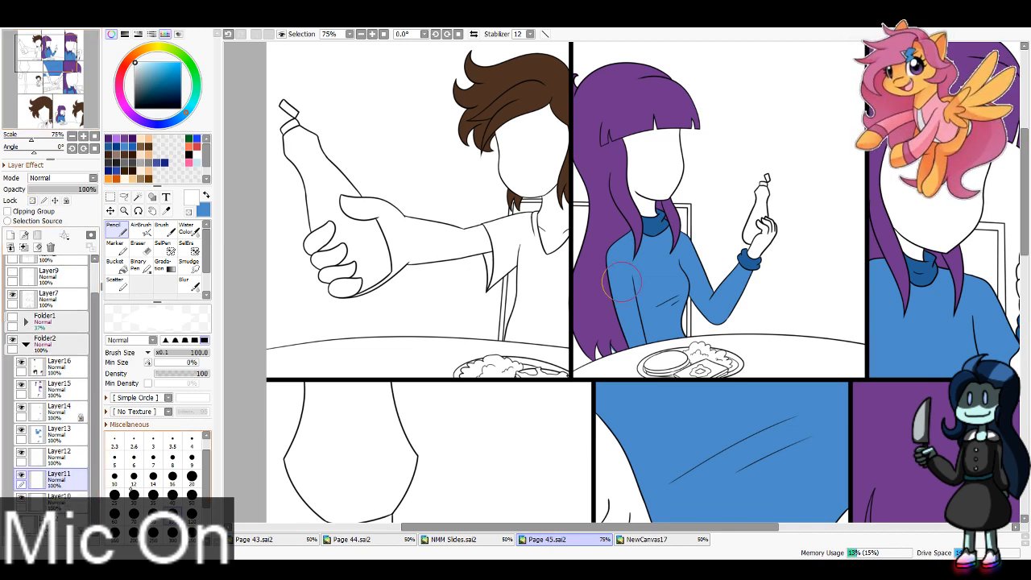
pyautogui.click(147, 137)
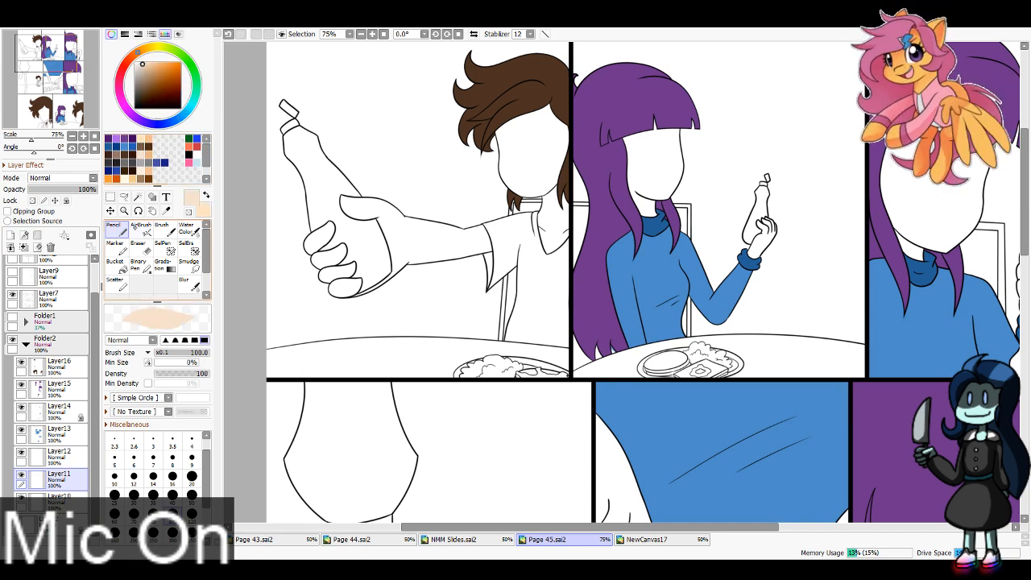
pyautogui.moveTo(351, 187)
pyautogui.mouseDown()
pyautogui.moveTo(379, 211)
pyautogui.moveTo(320, 269)
pyautogui.moveTo(363, 299)
pyautogui.moveTo(367, 236)
pyautogui.moveTo(369, 251)
pyautogui.moveTo(401, 264)
pyautogui.moveTo(479, 267)
pyautogui.moveTo(491, 217)
pyautogui.mouseUp()
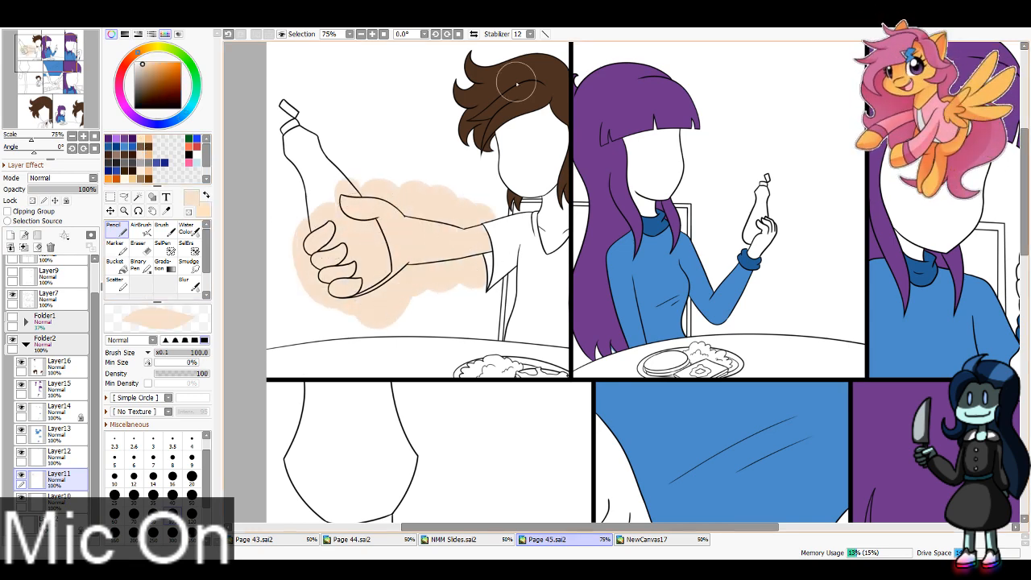
pyautogui.moveTo(512, 137)
pyautogui.mouseDown()
pyautogui.moveTo(524, 181)
pyautogui.moveTo(552, 181)
pyautogui.moveTo(550, 254)
pyautogui.moveTo(556, 242)
pyautogui.mouseUp()
# Step: Paint the girl's faces and raised hands in the top row's other two panels with her warmer skin tone on Layer11
pyautogui.moveTo(636, 141)
pyautogui.mouseDown()
pyautogui.moveTo(657, 124)
pyautogui.moveTo(681, 181)
pyautogui.mouseUp()
pyautogui.moveTo(770, 230)
pyautogui.mouseDown()
pyautogui.moveTo(761, 253)
pyautogui.moveTo(773, 215)
pyautogui.mouseUp()
pyautogui.click(95, 60)
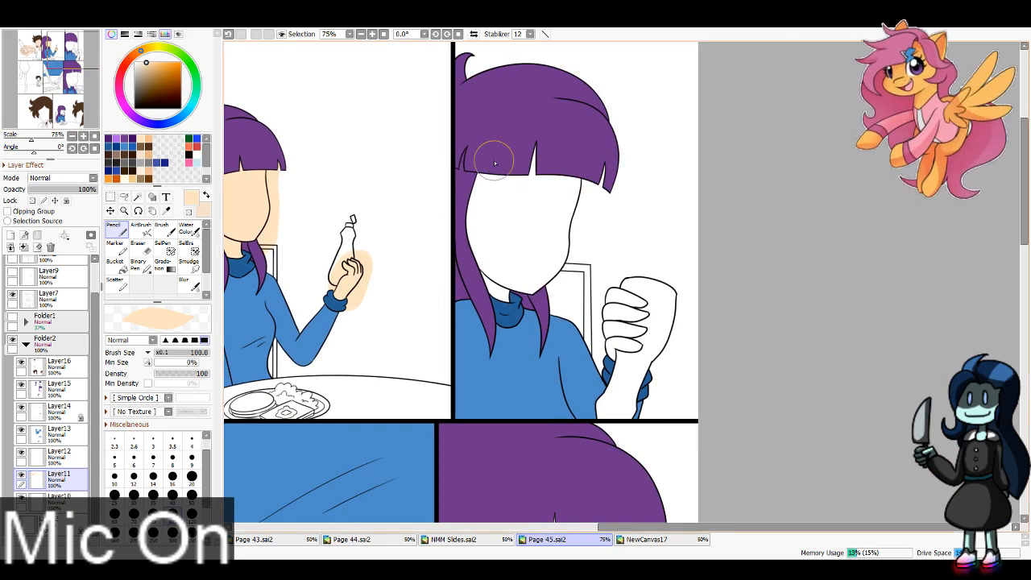
pyautogui.moveTo(491, 154)
pyautogui.mouseDown()
pyautogui.moveTo(495, 308)
pyautogui.moveTo(551, 137)
pyautogui.moveTo(546, 182)
pyautogui.mouseUp()
pyautogui.moveTo(613, 282)
pyautogui.mouseDown()
pyautogui.moveTo(645, 362)
pyautogui.moveTo(669, 307)
pyautogui.mouseUp()
# Step: Paint the boy's face, neck and arms pale peach on Layer11 in the middle row's first panel
pyautogui.moveTo(53, 78); pyautogui.dragTo(49, 81)
pyautogui.press('x')
pyautogui.moveTo(493, 287)
pyautogui.mouseDown()
pyautogui.moveTo(469, 306)
pyautogui.moveTo(477, 309)
pyautogui.mouseUp()
pyautogui.moveTo(497, 256)
pyautogui.mouseDown()
pyautogui.moveTo(506, 244)
pyautogui.moveTo(525, 251)
pyautogui.mouseUp()
pyautogui.moveTo(502, 314); pyautogui.dragTo(536, 308)
# Step: Paint the girl's hands in the middle row's center panel and her face, neck and hand in its last panel on Layer11
pyautogui.moveTo(656, 242)
pyautogui.mouseDown()
pyautogui.moveTo(645, 217)
pyautogui.moveTo(636, 250)
pyautogui.moveTo(588, 113)
pyautogui.mouseUp()
pyautogui.moveTo(564, 169); pyautogui.dragTo(566, 63)
pyautogui.click(51, 73)
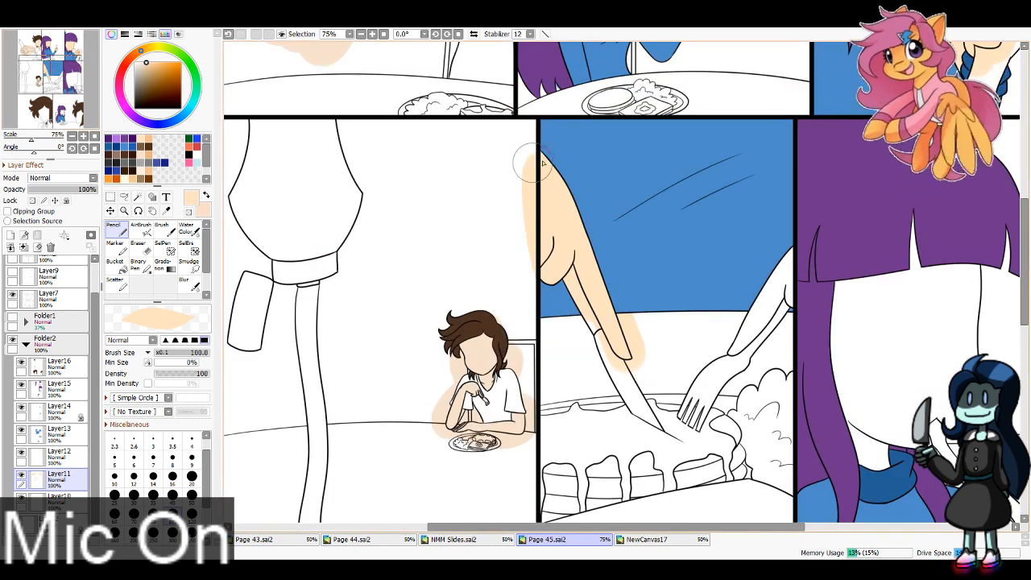
pyautogui.moveTo(532, 162); pyautogui.dragTo(538, 163)
pyautogui.moveTo(727, 361); pyautogui.dragTo(782, 269)
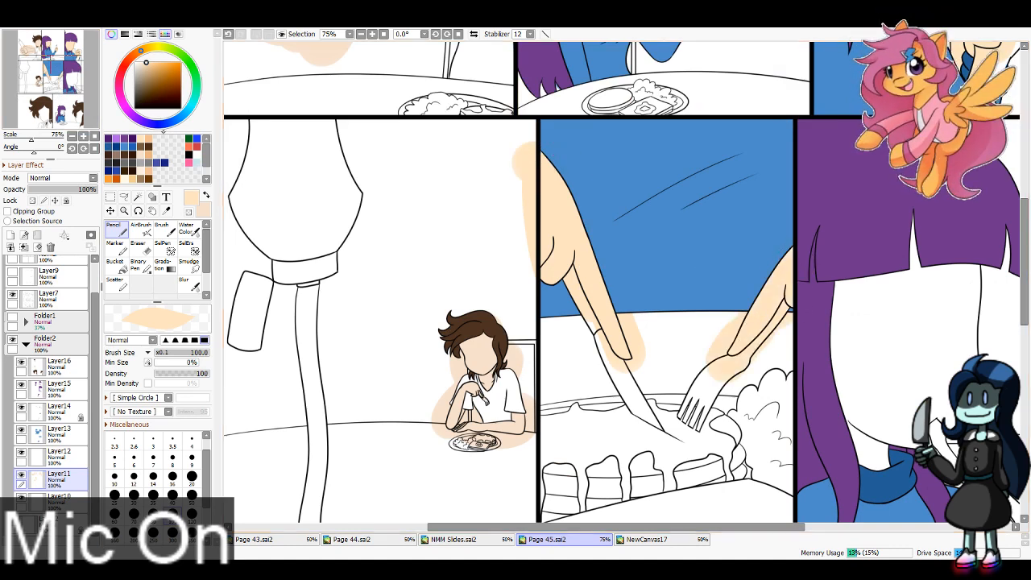
pyautogui.click(71, 87)
pyautogui.moveTo(635, 252)
pyautogui.mouseDown()
pyautogui.moveTo(688, 243)
pyautogui.moveTo(726, 99)
pyautogui.moveTo(716, 73)
pyautogui.moveTo(650, 49)
pyautogui.moveTo(613, 74)
pyautogui.moveTo(600, 119)
pyautogui.moveTo(599, 295)
pyautogui.moveTo(625, 250)
pyautogui.moveTo(672, 282)
pyautogui.moveTo(748, 300)
pyautogui.moveTo(767, 275)
pyautogui.moveTo(831, 307)
pyautogui.moveTo(831, 361)
pyautogui.mouseUp()
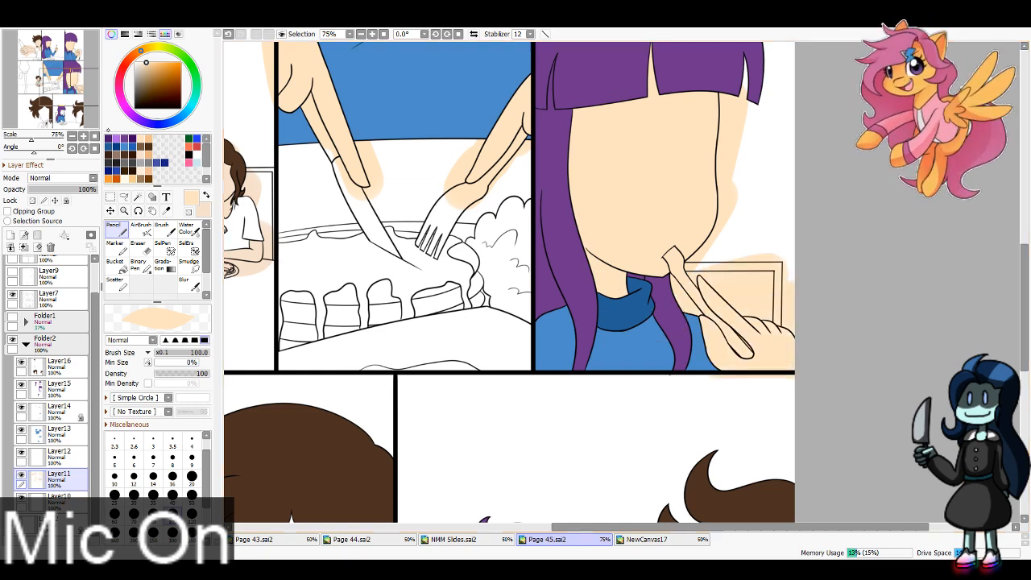
# Step: Paint the boy's skin pale peach on Layer11 in both bottom-row panels, covering his face, neck and raised hand
pyautogui.moveTo(58, 98); pyautogui.dragTo(49, 113)
pyautogui.click(206, 195)
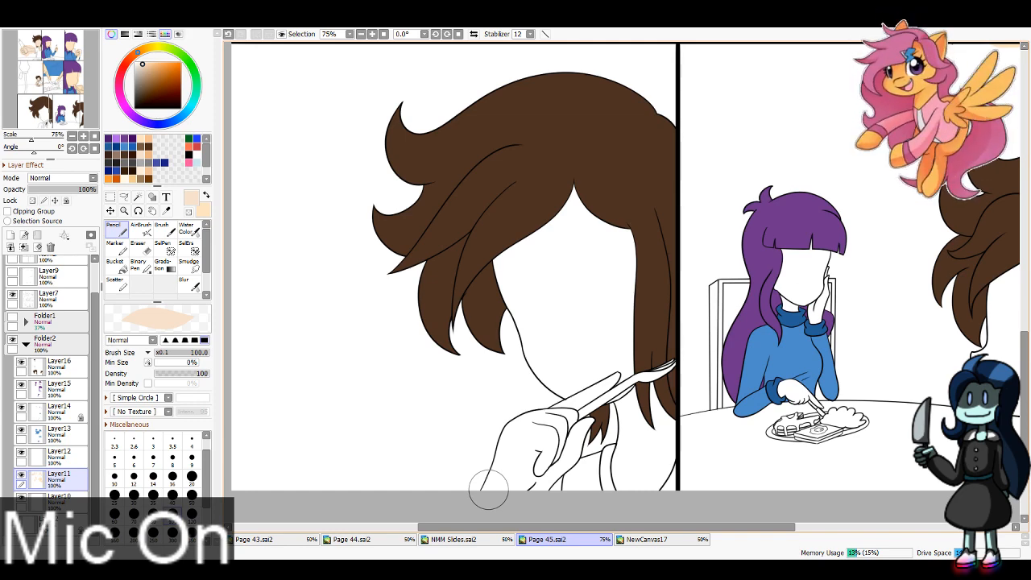
pyautogui.moveTo(488, 490)
pyautogui.mouseDown()
pyautogui.moveTo(550, 391)
pyautogui.moveTo(575, 394)
pyautogui.moveTo(615, 374)
pyautogui.moveTo(657, 414)
pyautogui.moveTo(660, 453)
pyautogui.moveTo(646, 371)
pyautogui.moveTo(646, 435)
pyautogui.moveTo(616, 298)
pyautogui.moveTo(617, 203)
pyautogui.moveTo(549, 388)
pyautogui.moveTo(549, 181)
pyautogui.moveTo(499, 377)
pyautogui.moveTo(524, 343)
pyautogui.mouseUp()
pyautogui.moveTo(775, 491)
pyautogui.mouseDown()
pyautogui.moveTo(527, 452)
pyautogui.moveTo(416, 450)
pyautogui.mouseUp()
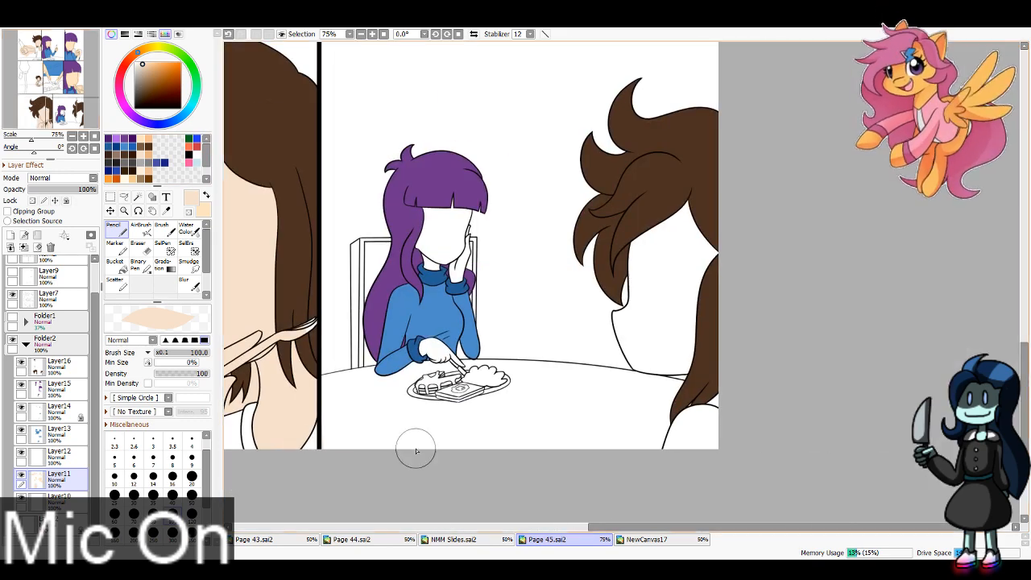
pyautogui.moveTo(611, 306)
pyautogui.mouseDown()
pyautogui.moveTo(636, 368)
pyautogui.moveTo(633, 291)
pyautogui.moveTo(687, 170)
pyautogui.moveTo(683, 379)
pyautogui.moveTo(707, 388)
pyautogui.moveTo(710, 375)
pyautogui.moveTo(712, 415)
pyautogui.mouseUp()
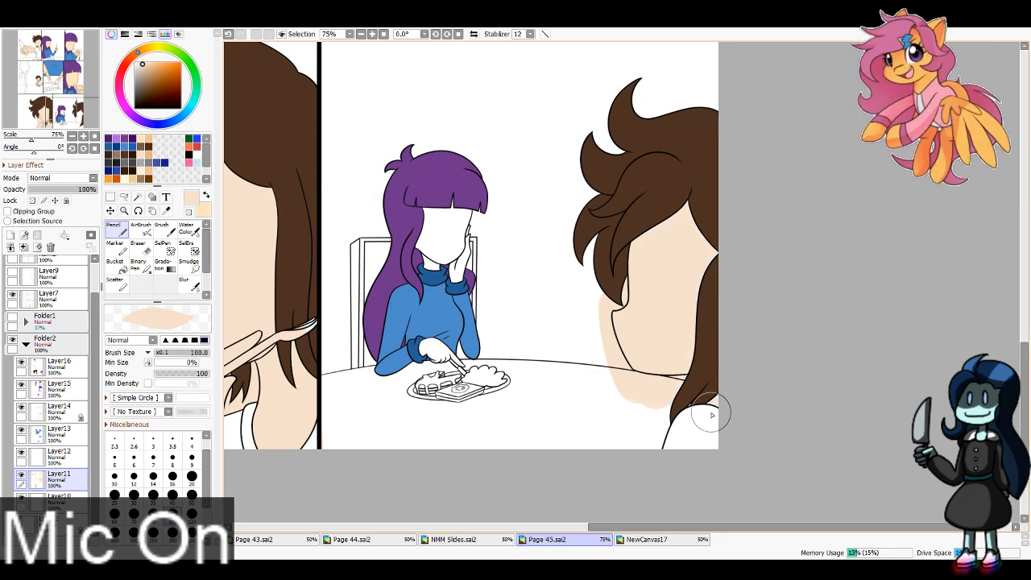
# Step: Paint the girl's face and hands in the bottom row's last panel with her warmer skin tone on Layer11
pyautogui.press('x')
pyautogui.moveTo(425, 211)
pyautogui.mouseDown()
pyautogui.moveTo(437, 200)
pyautogui.moveTo(453, 234)
pyautogui.mouseUp()
pyautogui.moveTo(438, 344)
pyautogui.mouseDown()
pyautogui.moveTo(423, 353)
pyautogui.moveTo(485, 342)
pyautogui.mouseUp()
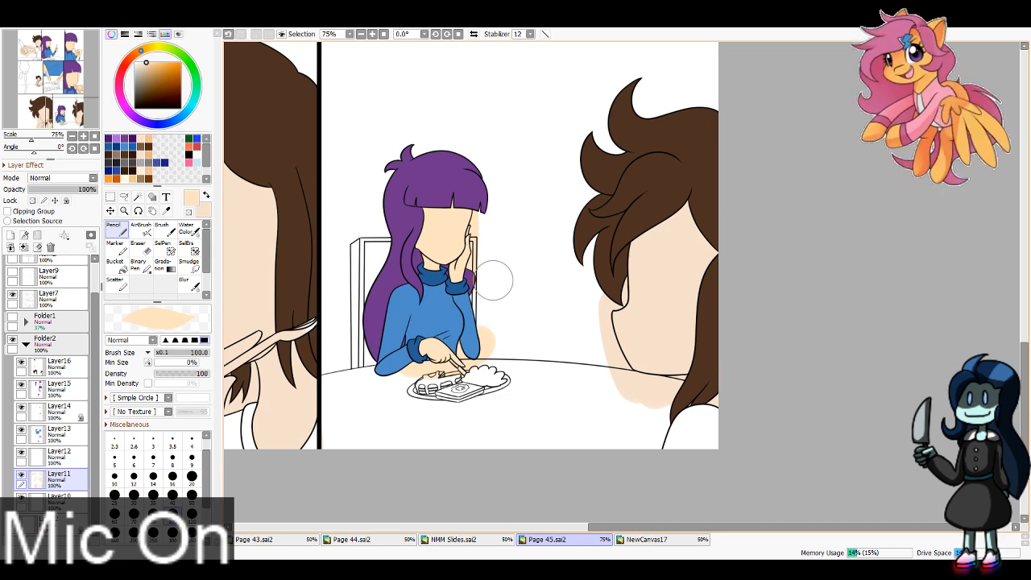
# Step: Hide Layer11, move it below Layer10 and add a new layer above it
pyautogui.click(21, 476)
pyautogui.click(137, 197)
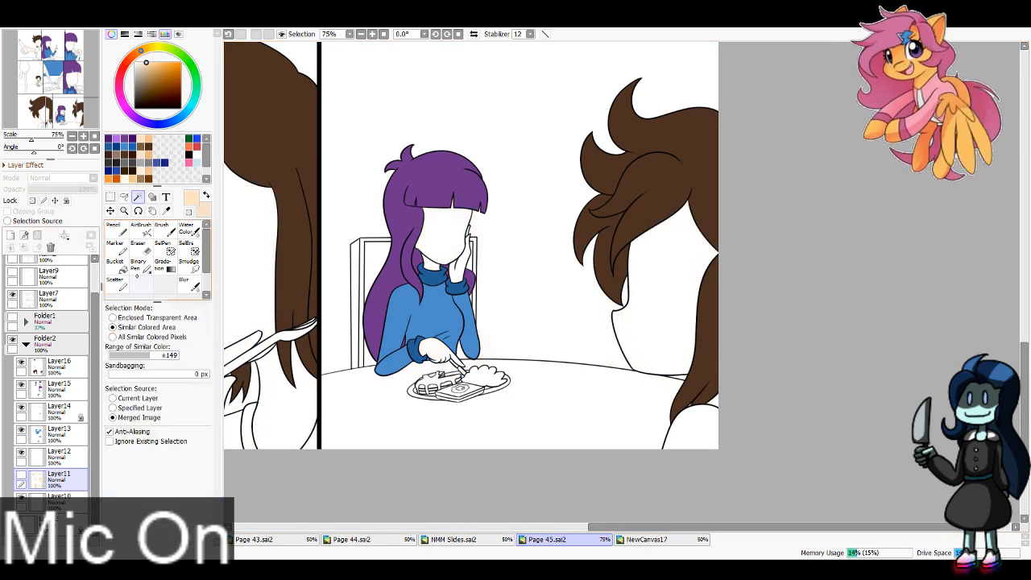
pyautogui.moveTo(64, 479); pyautogui.dragTo(65, 506)
pyautogui.click(11, 235)
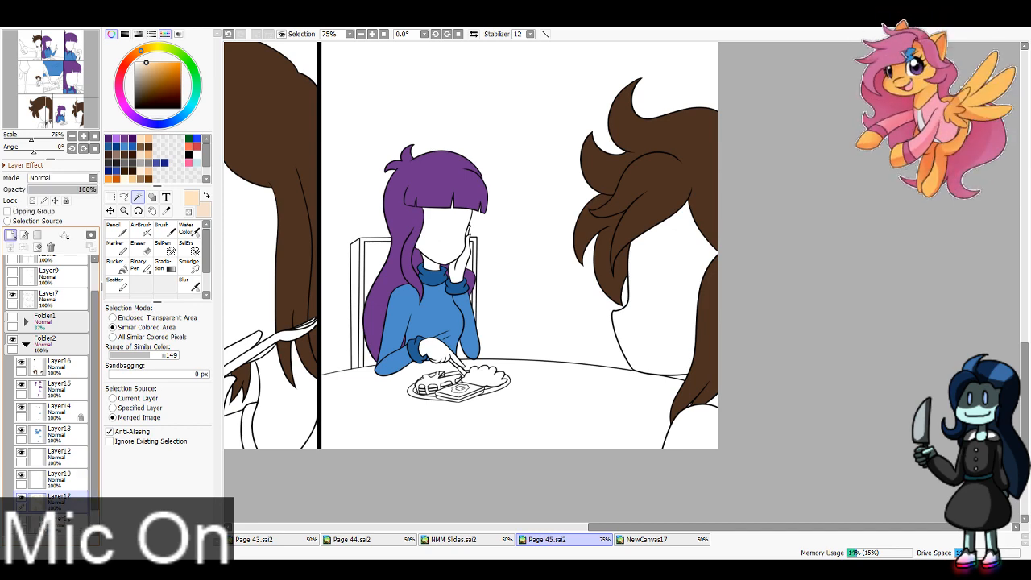
pyautogui.click(71, 519)
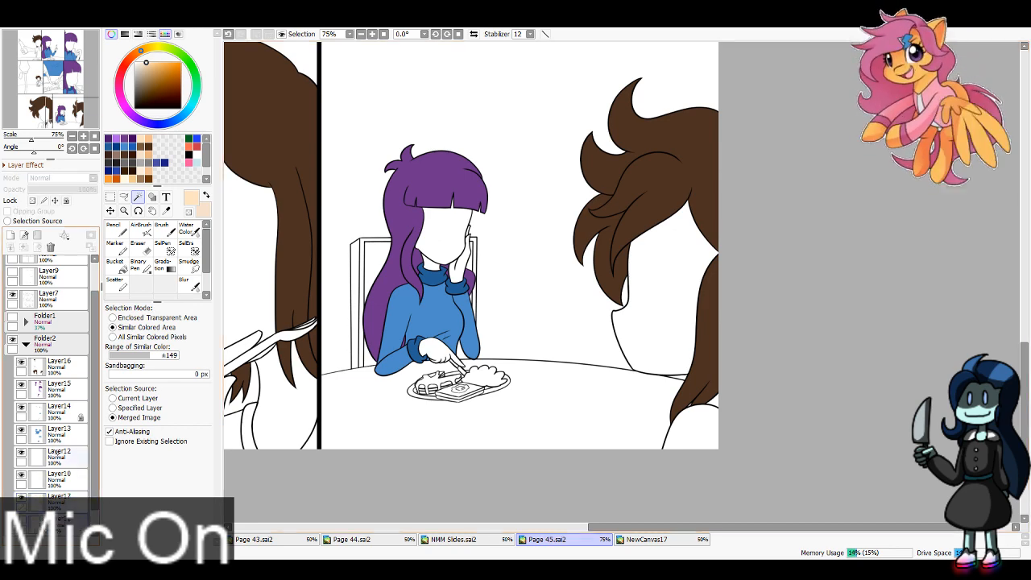
# Step: Add a new layer above Layer12 and set up the Bucket with a grey colour
pyautogui.click(72, 455)
pyautogui.click(10, 236)
pyautogui.press('x')
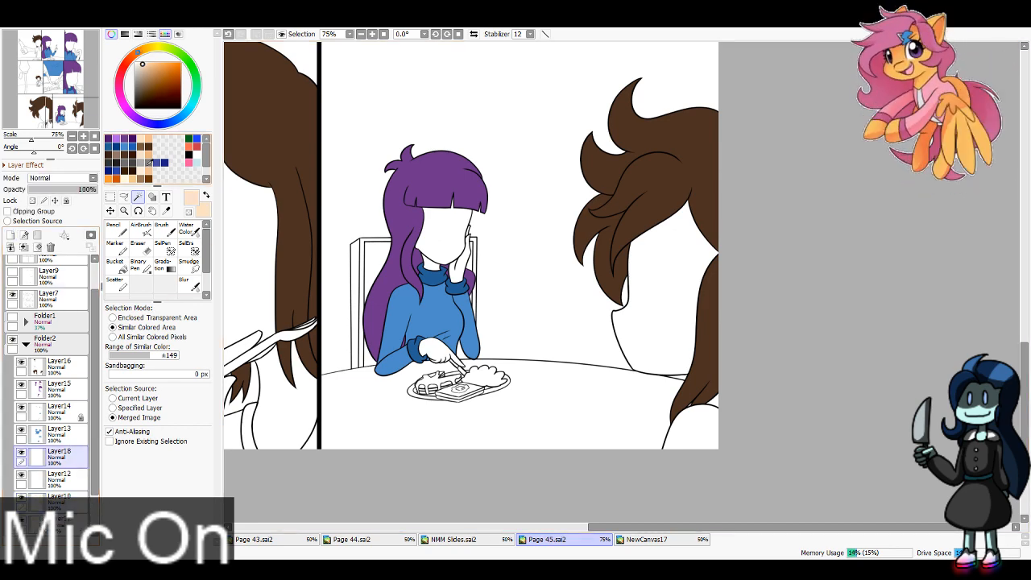
pyautogui.click(149, 163)
pyautogui.click(117, 267)
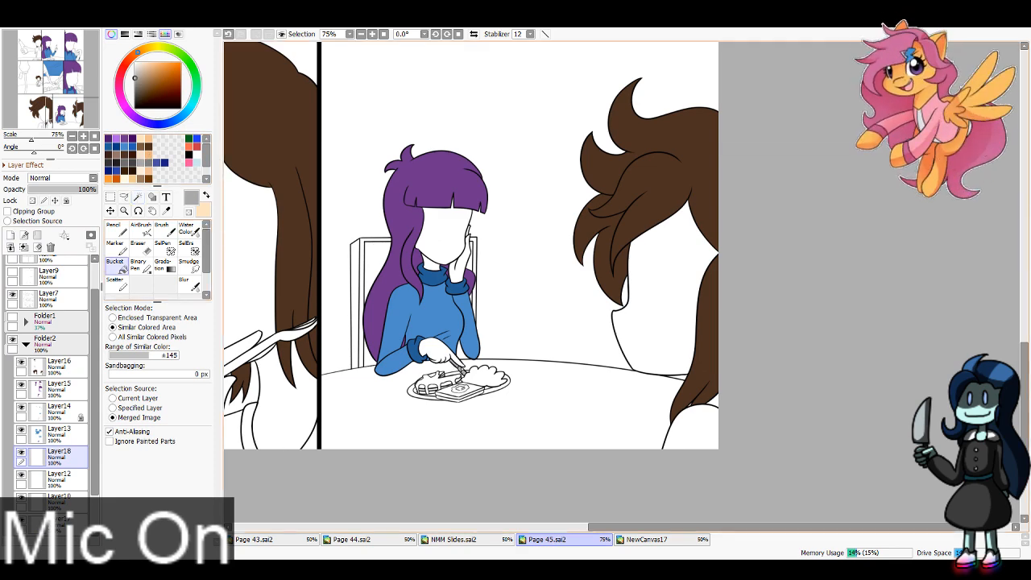
# Step: Sample the plate's light grey from Page 44 and return to Page 45 with the Bucket ready
pyautogui.click(648, 540)
pyautogui.click(485, 540)
pyautogui.click(382, 540)
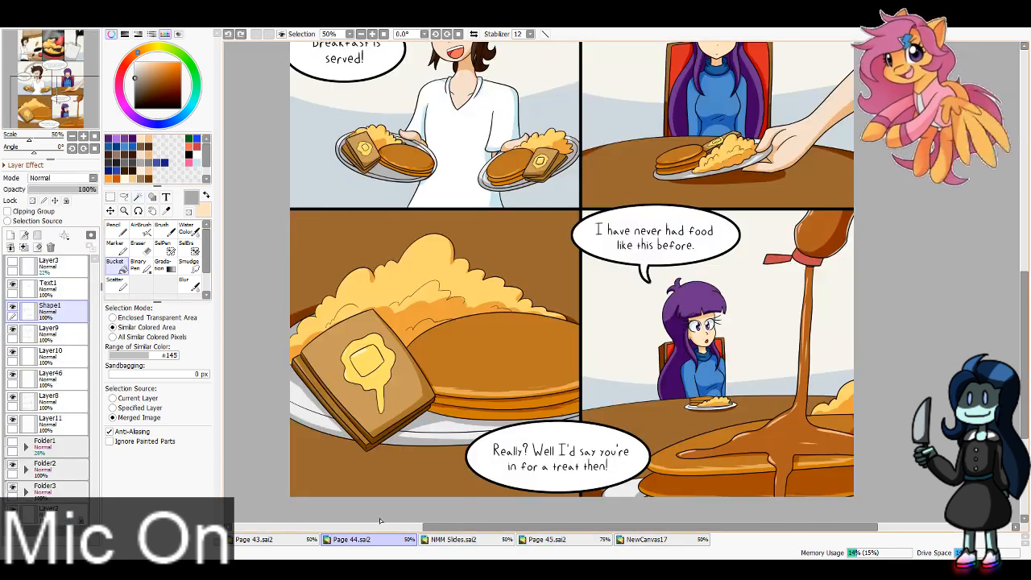
pyautogui.press('alt')
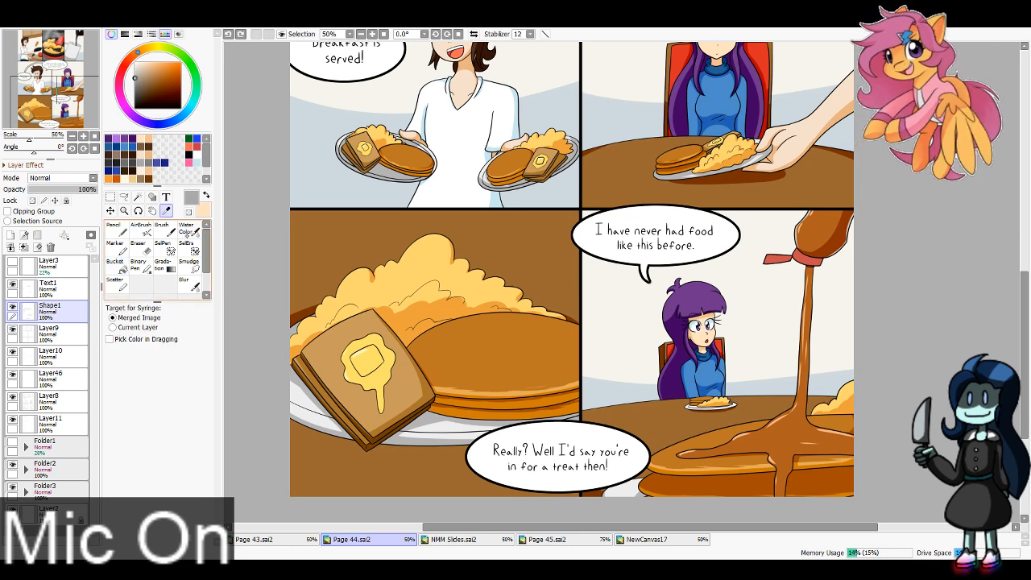
pyautogui.keyDown('alt'); pyautogui.click(437, 152); pyautogui.keyUp('alt')
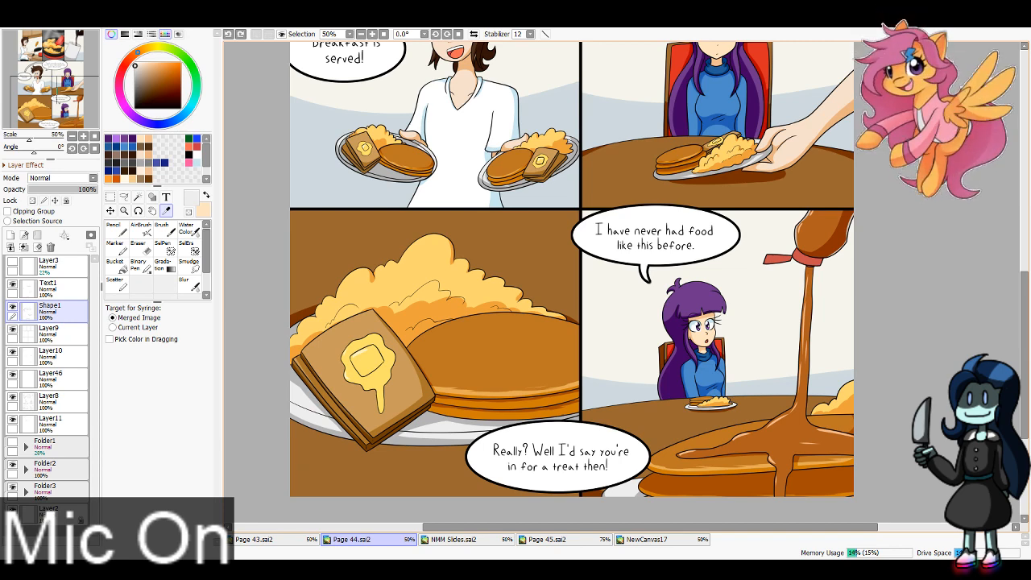
pyautogui.click(546, 539)
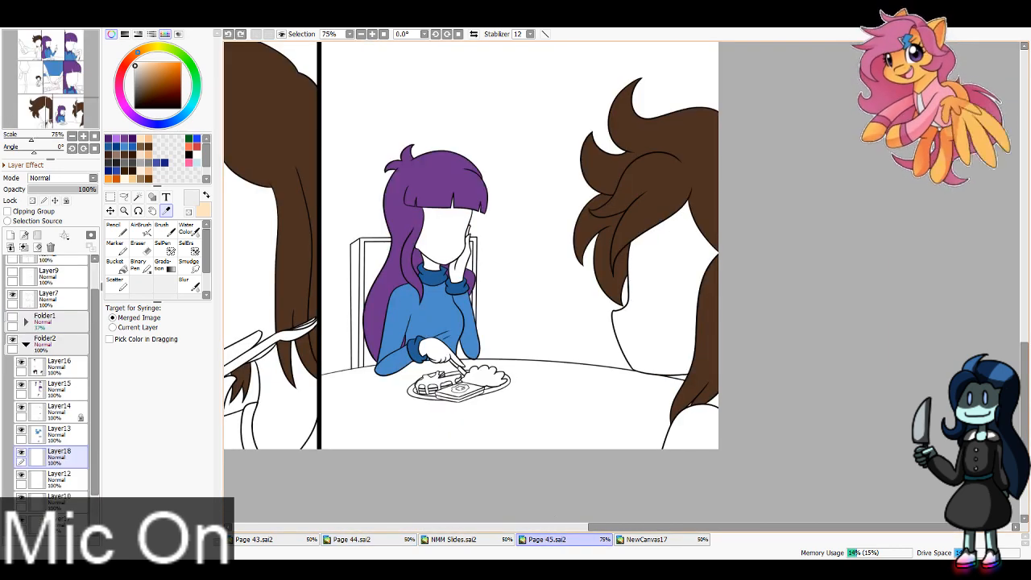
pyautogui.click(117, 267)
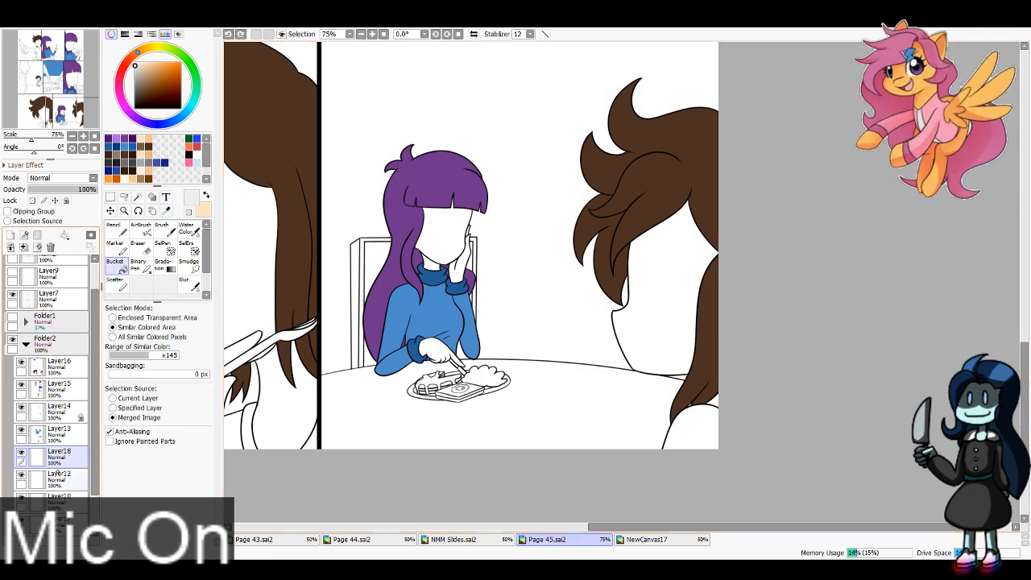
# Step: Sample the toast's tan from Page 44 and fill the toast on the girl's plate in Page 45's bottom row on Layer18
pyautogui.click(352, 539)
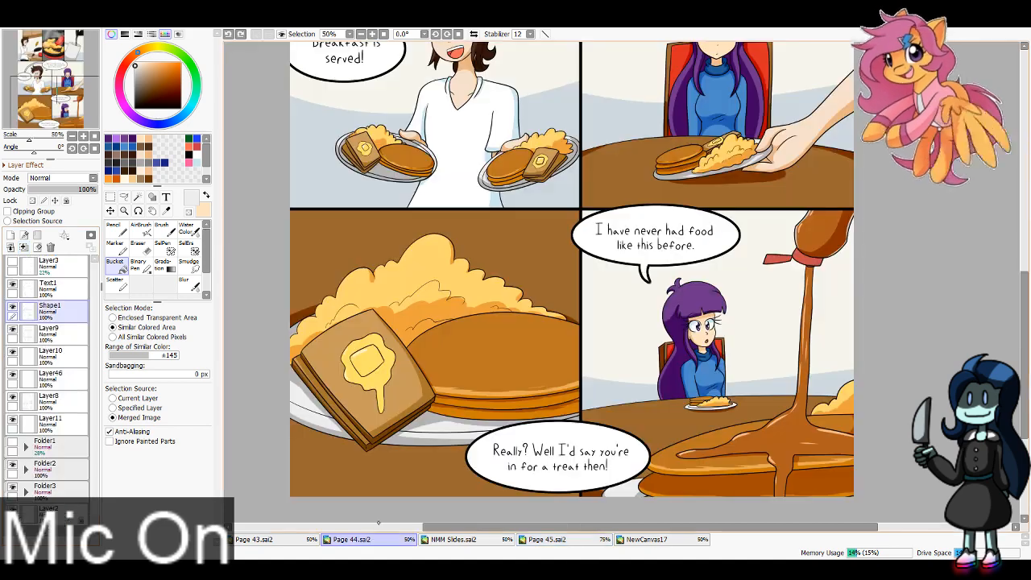
pyautogui.click(166, 210)
pyautogui.click(337, 366)
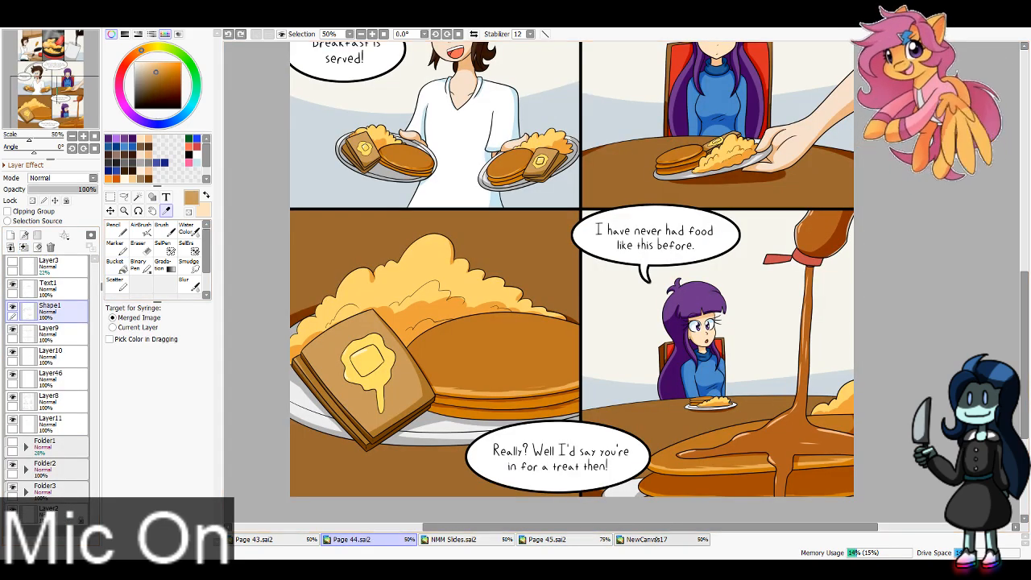
pyautogui.click(647, 539)
pyautogui.click(547, 539)
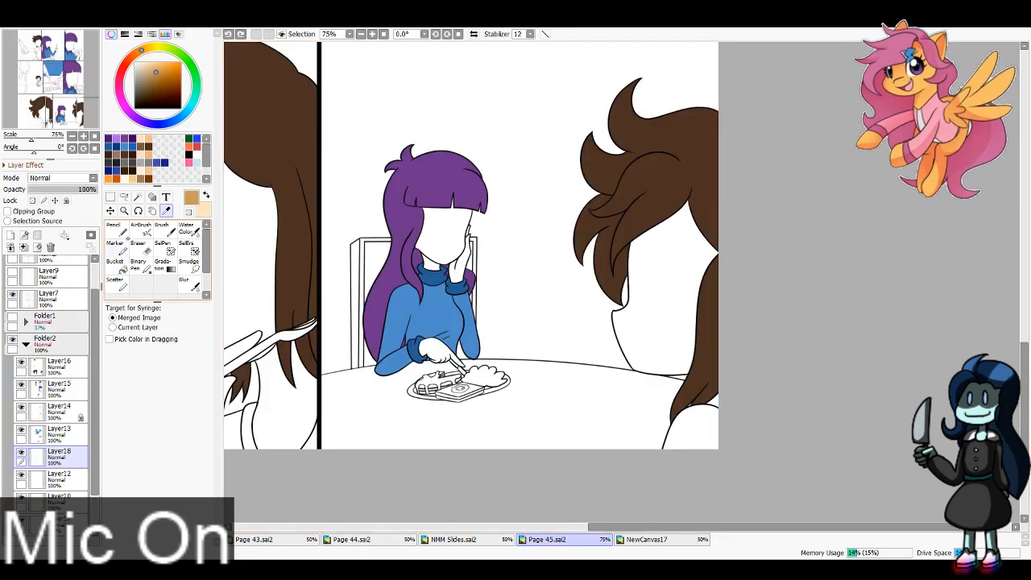
pyautogui.click(115, 261)
pyautogui.click(453, 394)
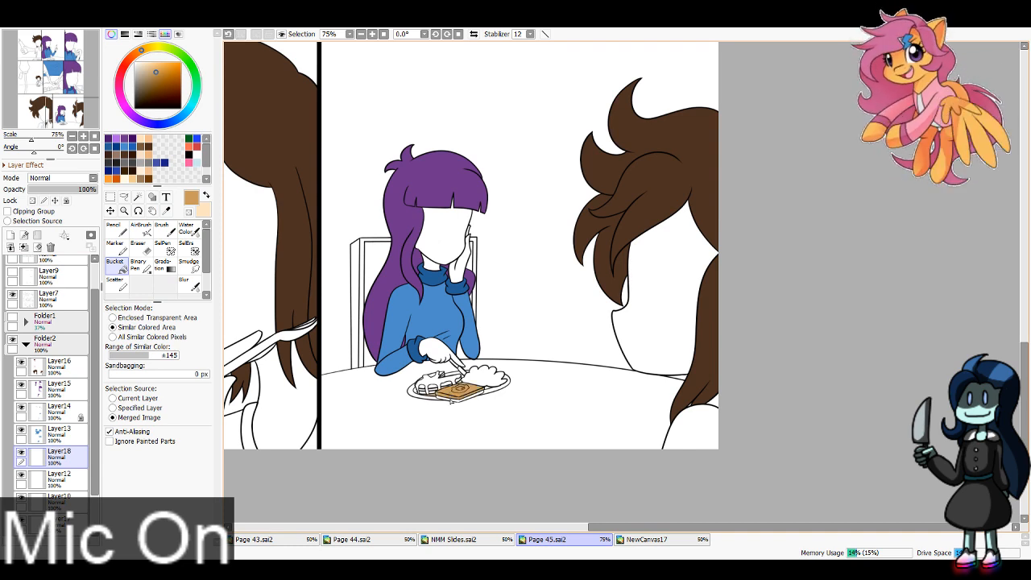
# Step: Undo the last toast fill and refill the toast on the girl's bottom-row plate in tan with 1 px Sandbagging
pyautogui.hotkey('ctrl', 'z')
pyautogui.click(451, 399)
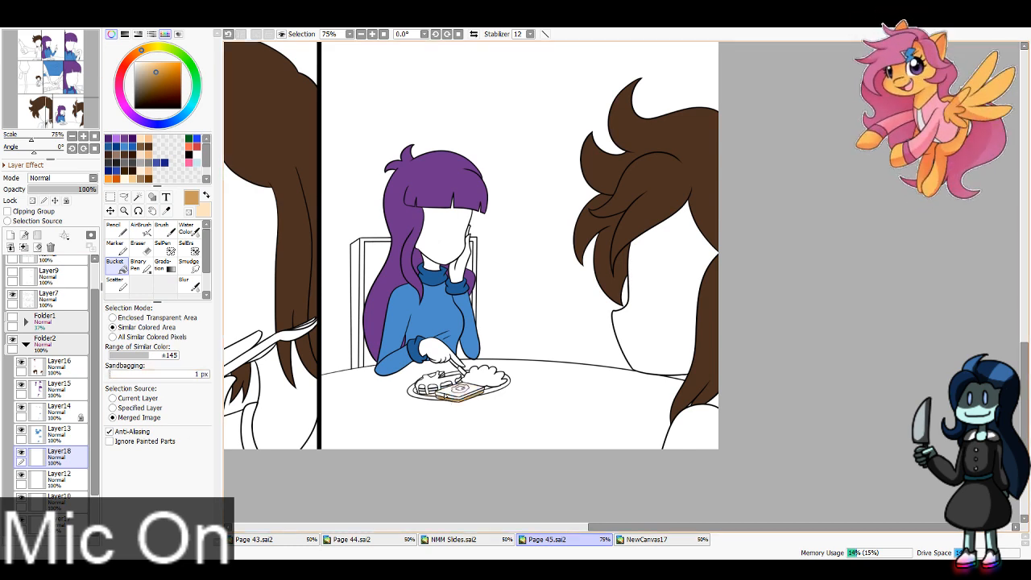
pyautogui.click(464, 394)
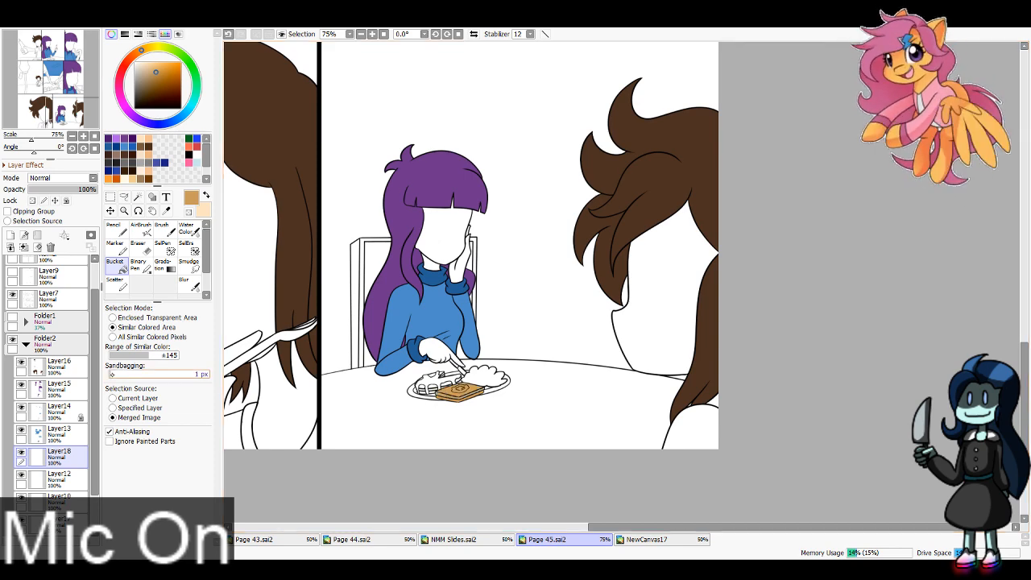
# Step: Fill the large toast in the middle panel with tan and cover the unfilled gap along its lower edge using a 16 px Pencil
pyautogui.click(114, 229)
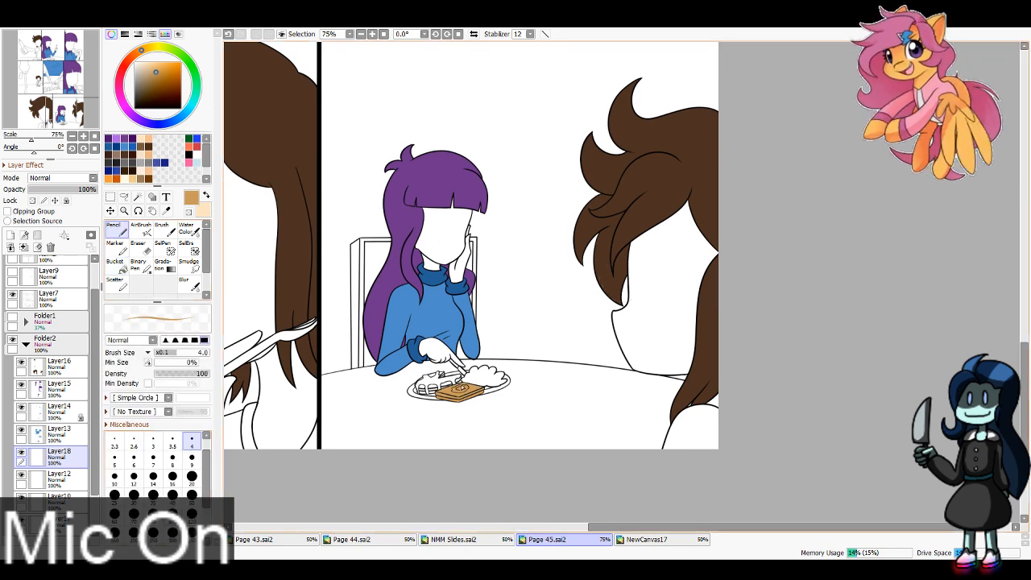
pyautogui.moveTo(61, 121); pyautogui.dragTo(59, 80)
pyautogui.click(115, 263)
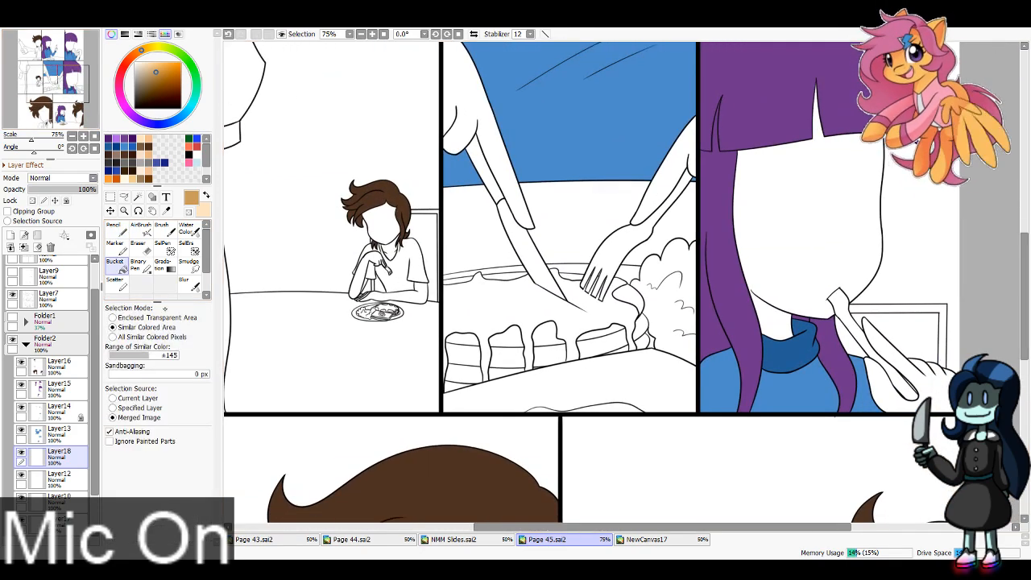
pyautogui.click(608, 383)
pyautogui.click(114, 229)
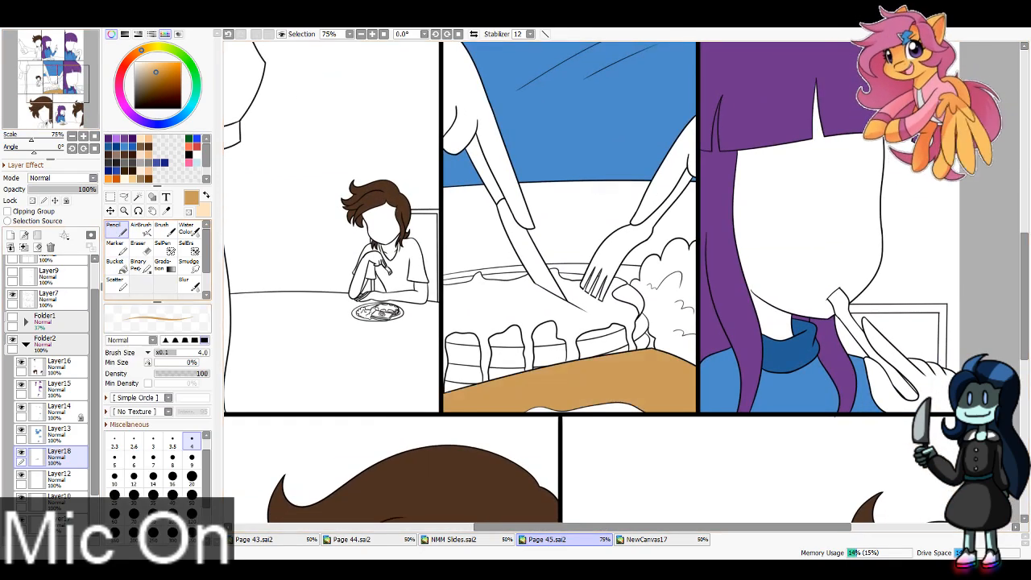
pyautogui.click(173, 477)
pyautogui.moveTo(517, 411); pyautogui.dragTo(659, 411)
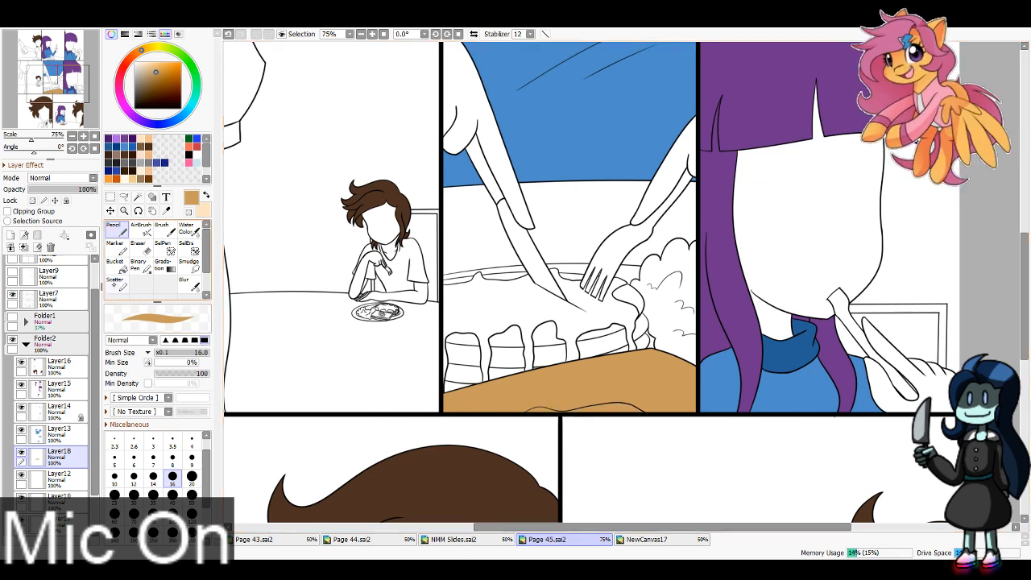
# Step: Fill the toast on the brown-haired character's plate in the middle row with tan and touch up its centre with a 4 px Pencil
pyautogui.click(114, 261)
pyautogui.click(360, 33)
pyautogui.click(360, 34)
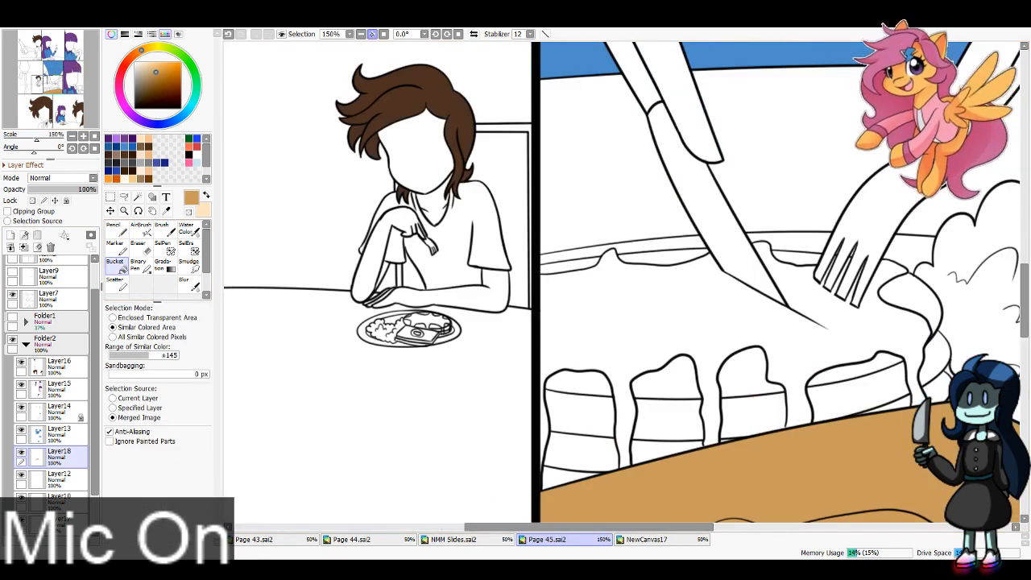
pyautogui.click(427, 337)
pyautogui.click(420, 347)
pyautogui.hotkey('ctrl', 'z')
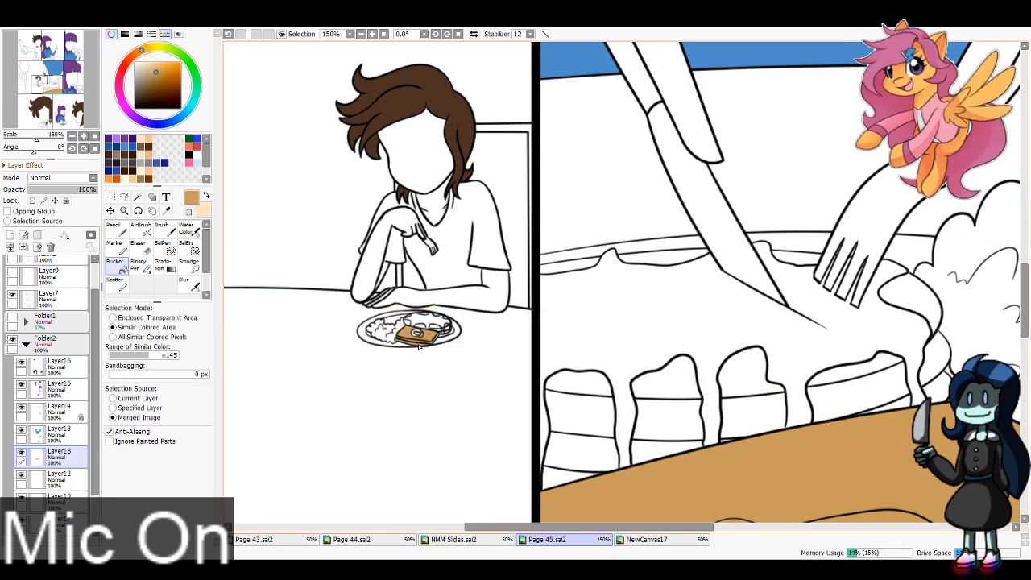
pyautogui.click(115, 230)
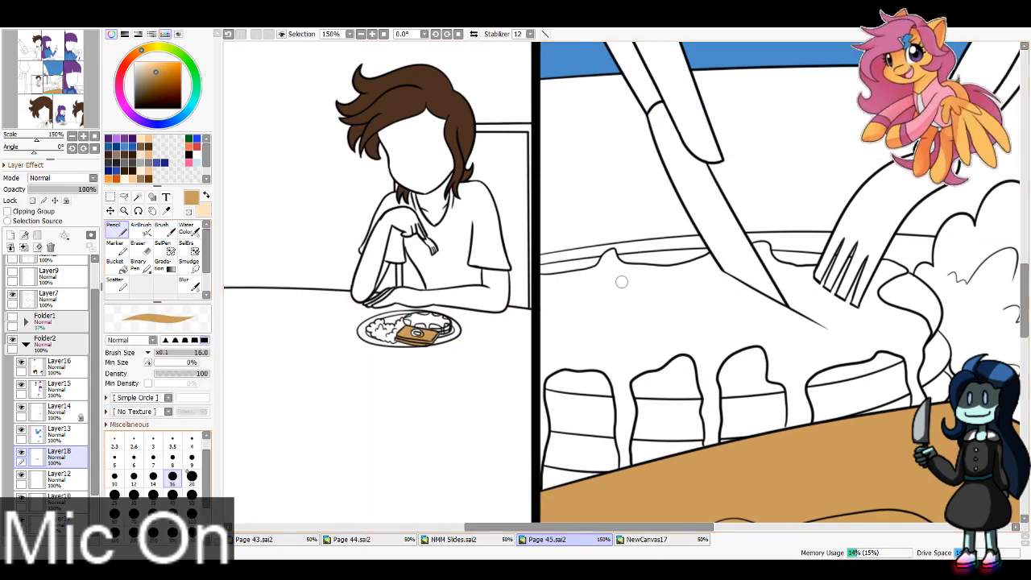
pyautogui.click(191, 442)
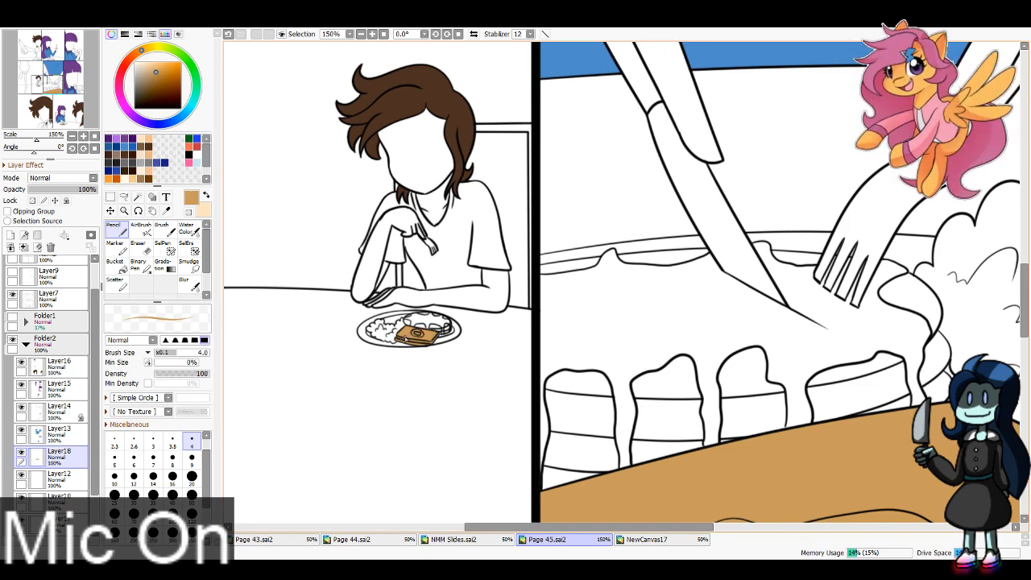
# Step: Fill the buttered toast on the girl's plate in the middle panel of the top row with tan
pyautogui.moveTo(59, 91); pyautogui.dragTo(69, 66)
pyautogui.click(115, 261)
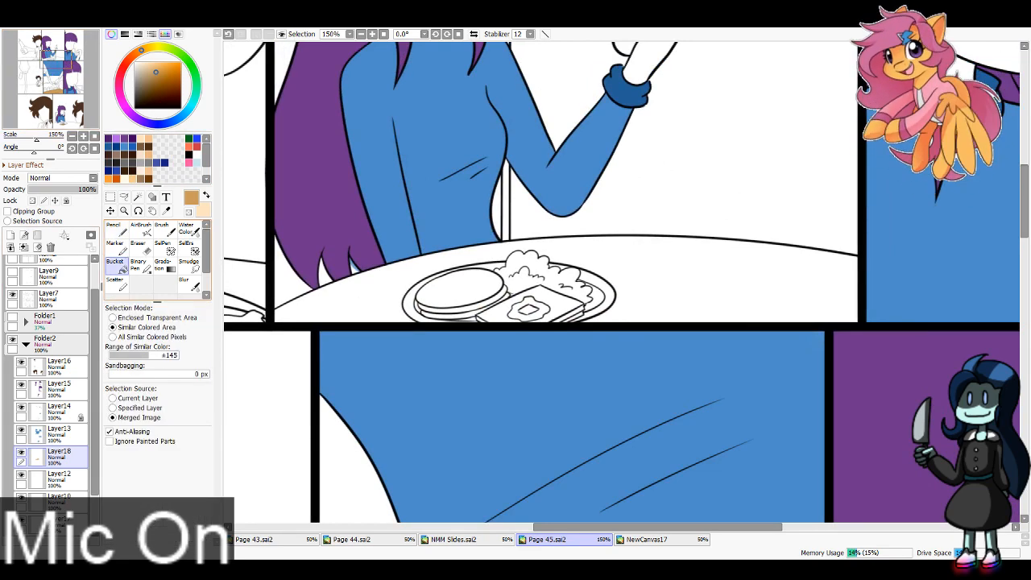
pyautogui.click(564, 312)
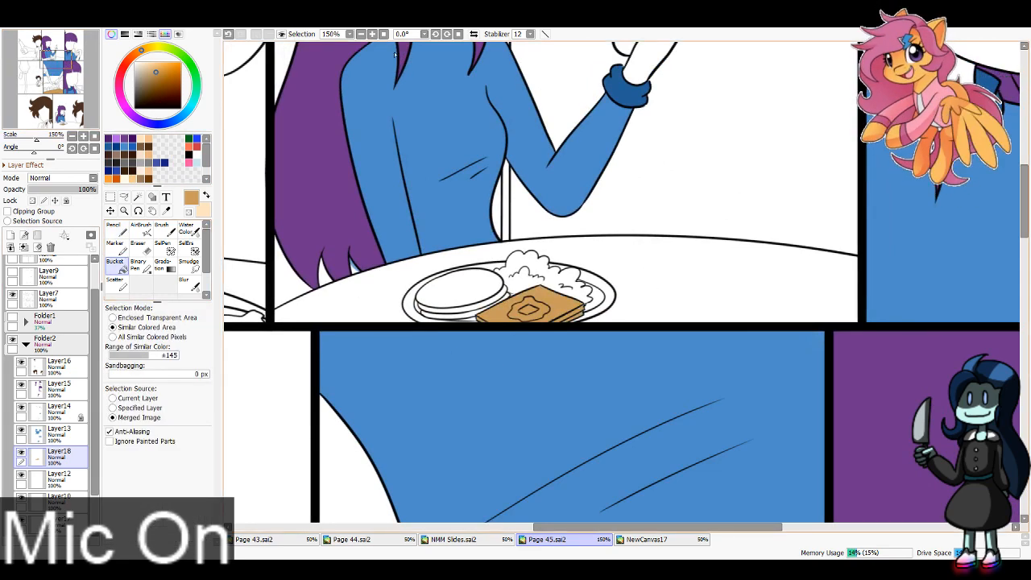
# Step: Add a new layer beneath Layer18 and sample the pancake's orange-brown from Page 44 for use on Page 45 with the Bucket
pyautogui.scroll(-3, 395, 54)
pyautogui.moveTo(48, 90); pyautogui.dragTo(58, 68)
pyautogui.click(11, 246)
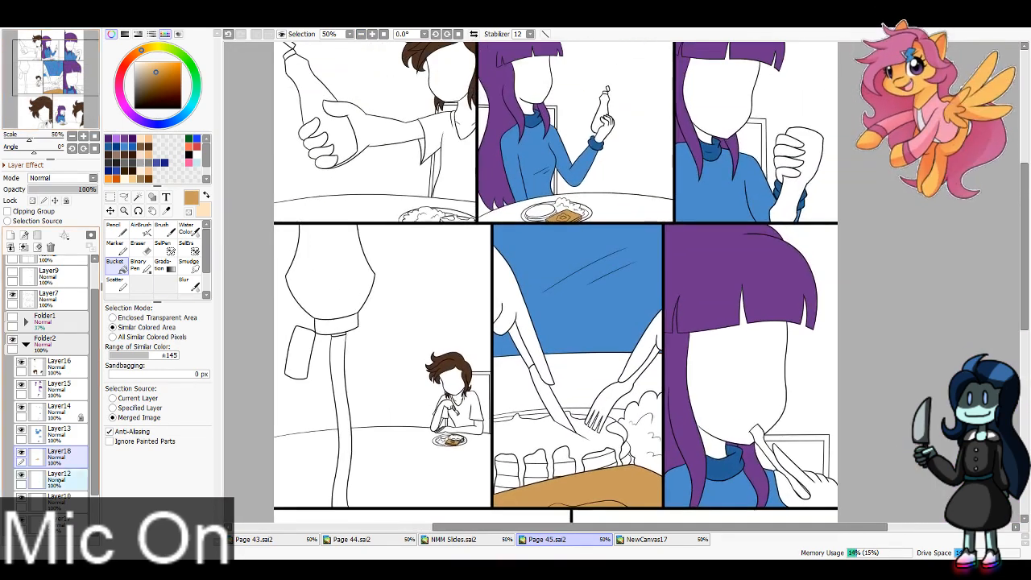
pyautogui.click(352, 539)
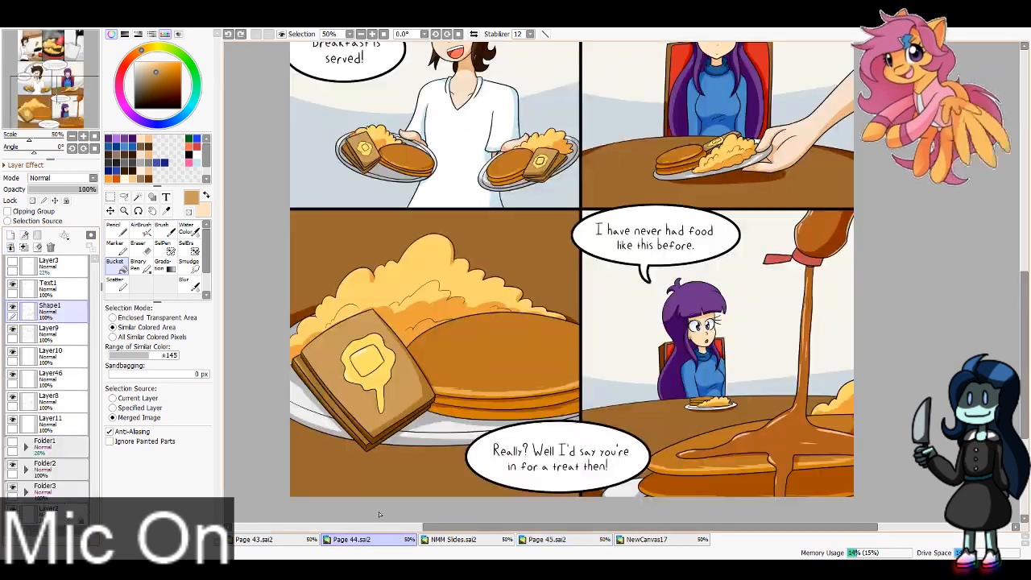
pyautogui.click(167, 209)
pyautogui.click(500, 348)
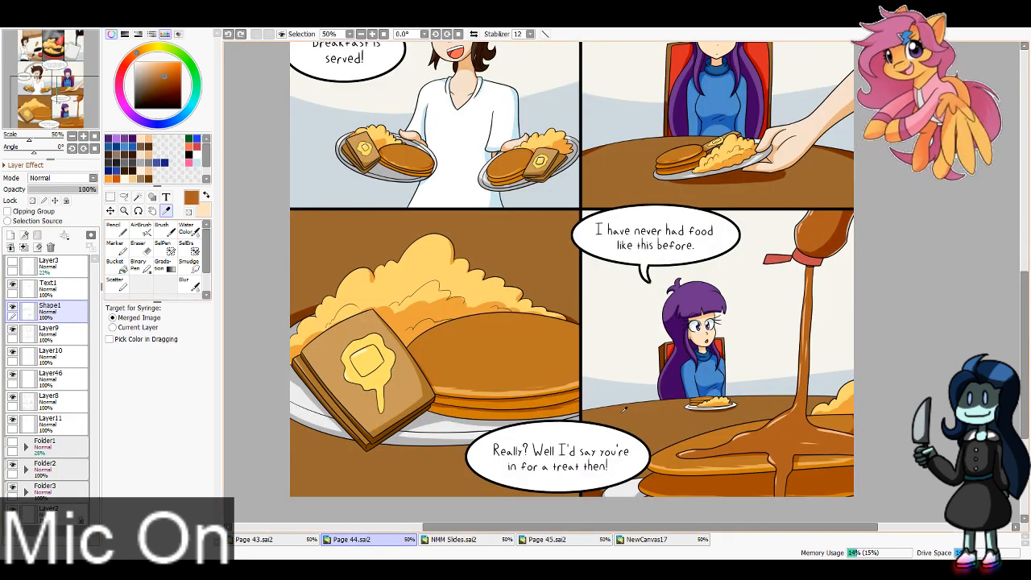
pyautogui.click(548, 539)
pyautogui.click(115, 261)
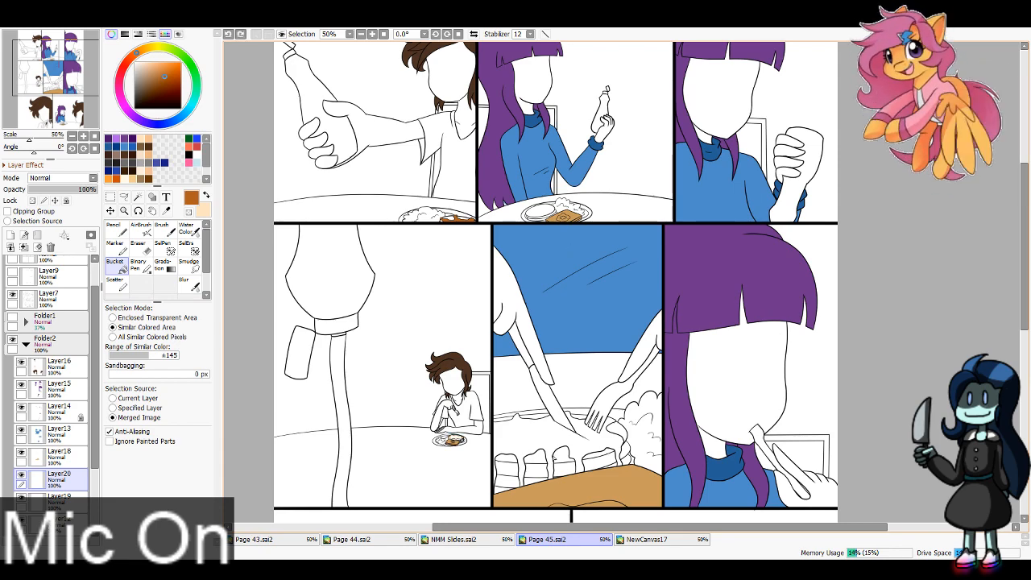
# Step: Paint roughly over the syrup bottles in the three top-row panels on Layer20 with a 100 px orange-brown Pencil
pyautogui.moveTo(289, 241)
pyautogui.mouseDown()
pyautogui.moveTo(311, 66)
pyautogui.moveTo(321, 332)
pyautogui.mouseUp()
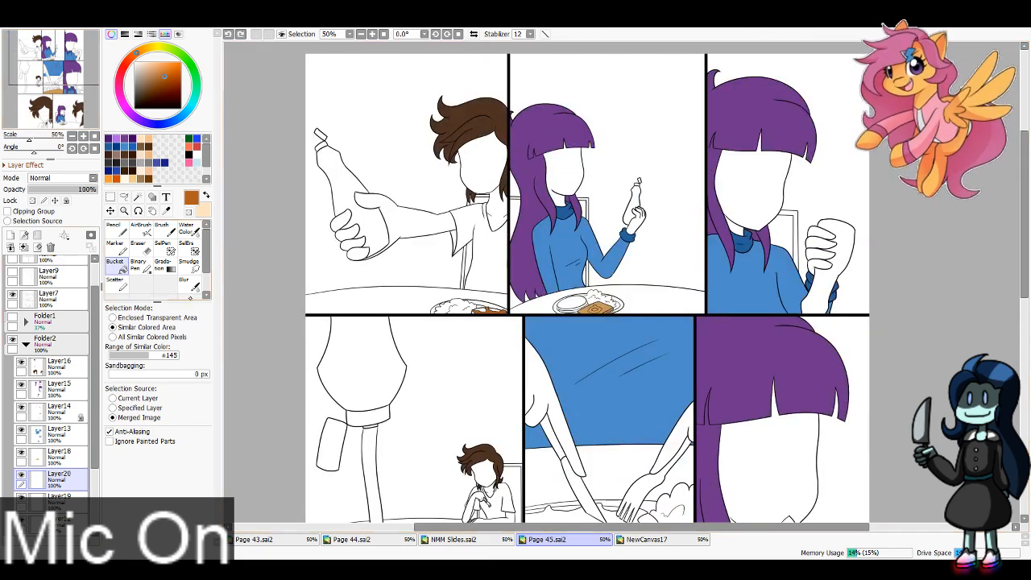
pyautogui.click(117, 230)
pyautogui.click(172, 514)
pyautogui.moveTo(323, 162)
pyautogui.mouseDown()
pyautogui.moveTo(336, 148)
pyautogui.moveTo(315, 165)
pyautogui.moveTo(338, 161)
pyautogui.moveTo(378, 244)
pyautogui.moveTo(399, 245)
pyautogui.mouseUp()
pyautogui.moveTo(636, 194); pyautogui.dragTo(637, 222)
pyautogui.moveTo(818, 240)
pyautogui.mouseDown()
pyautogui.moveTo(849, 229)
pyautogui.moveTo(837, 218)
pyautogui.moveTo(848, 236)
pyautogui.moveTo(817, 307)
pyautogui.moveTo(817, 252)
pyautogui.mouseUp()
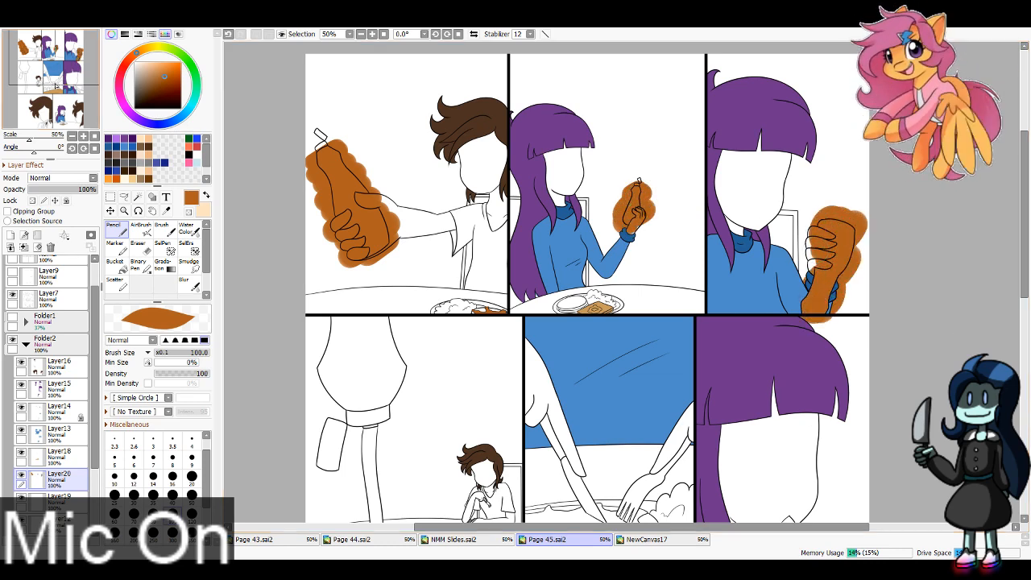
# Step: Paint over the syrup bottle and its pouring stream in the first panel of the middle row with the same orange-brown
pyautogui.moveTo(36, 70); pyautogui.dragTo(35, 93)
pyautogui.moveTo(355, 213)
pyautogui.mouseDown()
pyautogui.moveTo(385, 218)
pyautogui.moveTo(402, 192)
pyautogui.moveTo(410, 152)
pyautogui.moveTo(397, 123)
pyautogui.moveTo(374, 199)
pyautogui.moveTo(365, 178)
pyautogui.mouseUp()
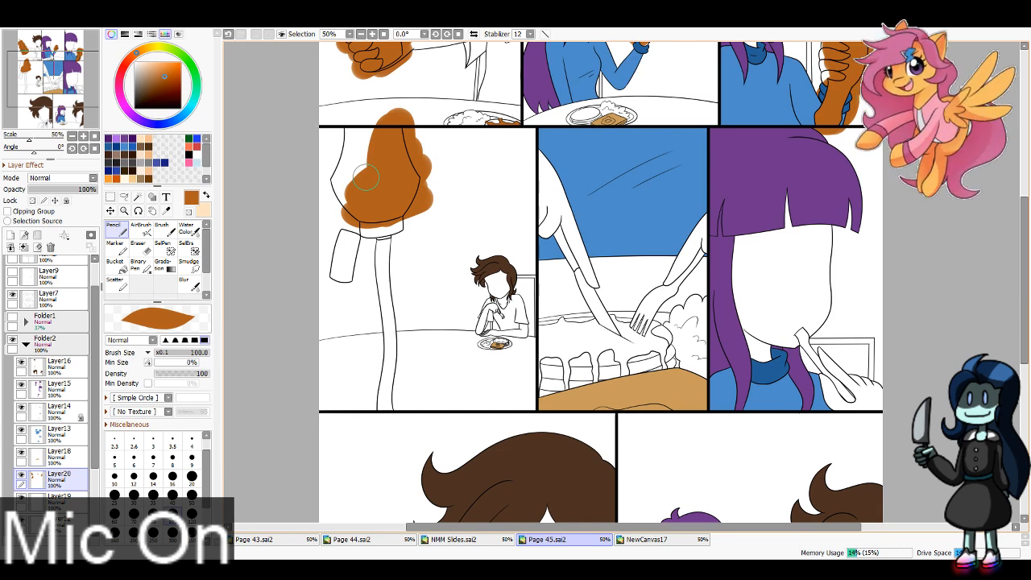
pyautogui.moveTo(369, 135)
pyautogui.mouseDown()
pyautogui.moveTo(338, 206)
pyautogui.moveTo(389, 241)
pyautogui.moveTo(392, 400)
pyautogui.moveTo(286, 346)
pyautogui.mouseUp()
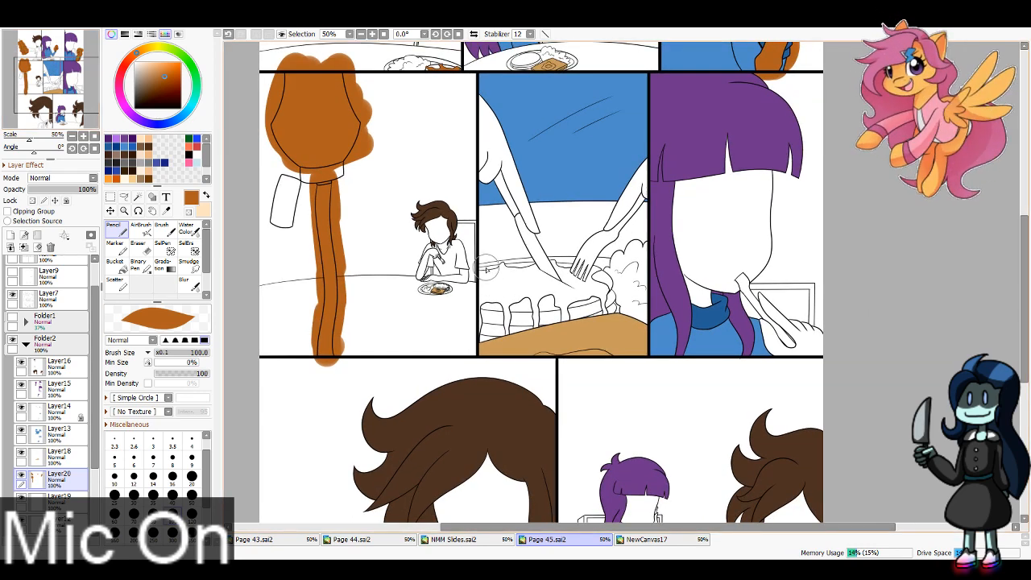
# Step: Paint over the syrup-covered pancakes in the middle panel and on the girl's bottom-row plate with orange-brown
pyautogui.moveTo(487, 270)
pyautogui.mouseDown()
pyautogui.moveTo(565, 281)
pyautogui.moveTo(564, 290)
pyautogui.moveTo(611, 311)
pyautogui.moveTo(502, 337)
pyautogui.moveTo(501, 303)
pyautogui.mouseUp()
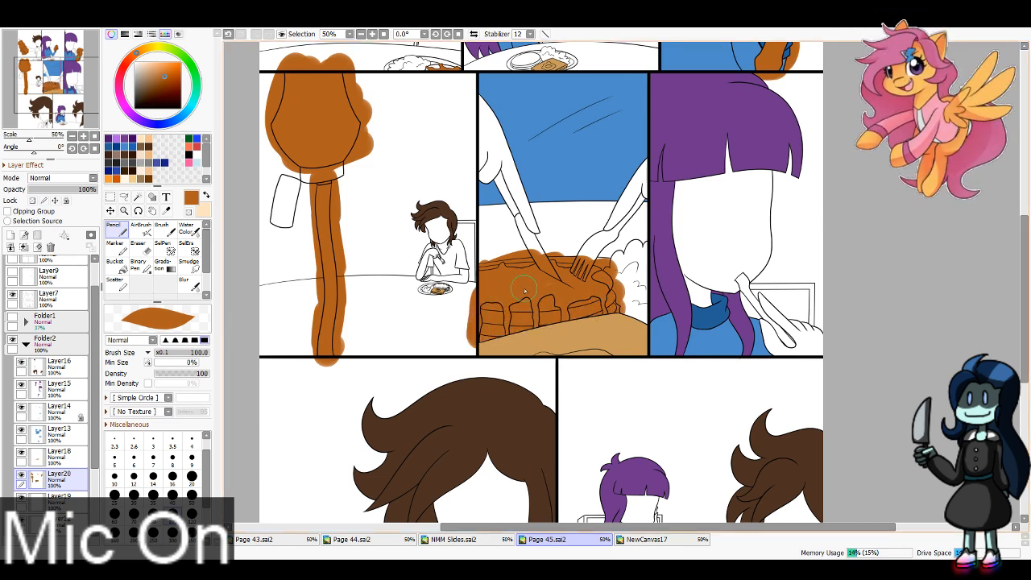
pyautogui.click(69, 115)
pyautogui.moveTo(69, 119); pyautogui.dragTo(74, 123)
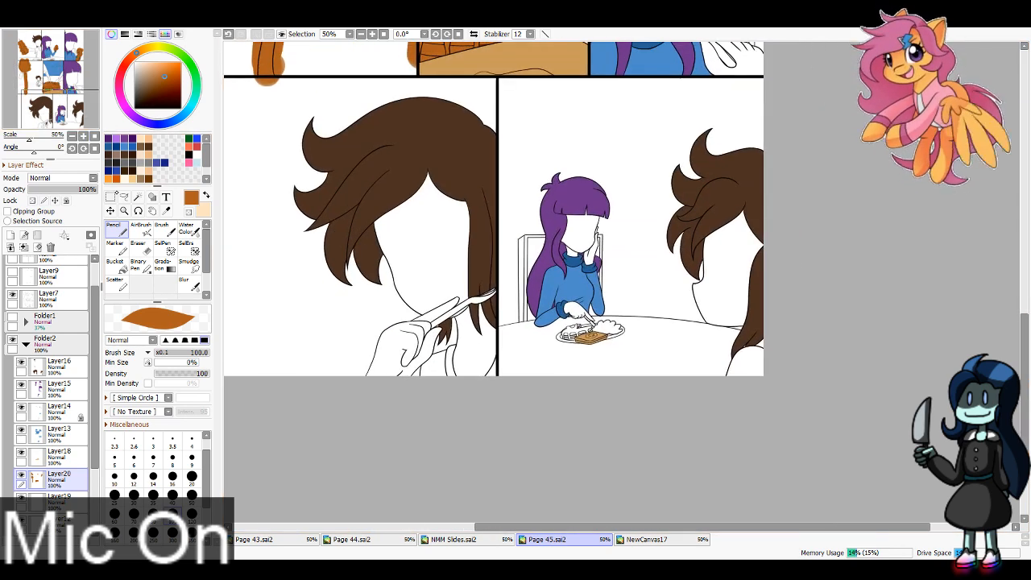
pyautogui.moveTo(568, 327)
pyautogui.mouseDown()
pyautogui.moveTo(574, 336)
pyautogui.moveTo(585, 325)
pyautogui.mouseUp()
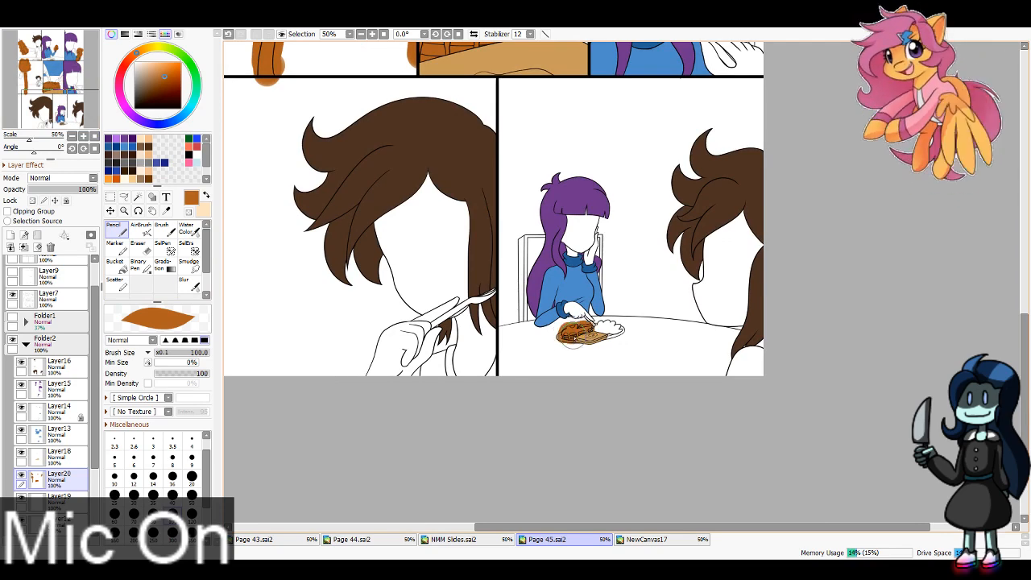
# Step: Hide Layer20 and select the plate area beside the pancakes on the girl's bottom-row plate with the Magic Wand
pyautogui.click(22, 474)
pyautogui.click(138, 197)
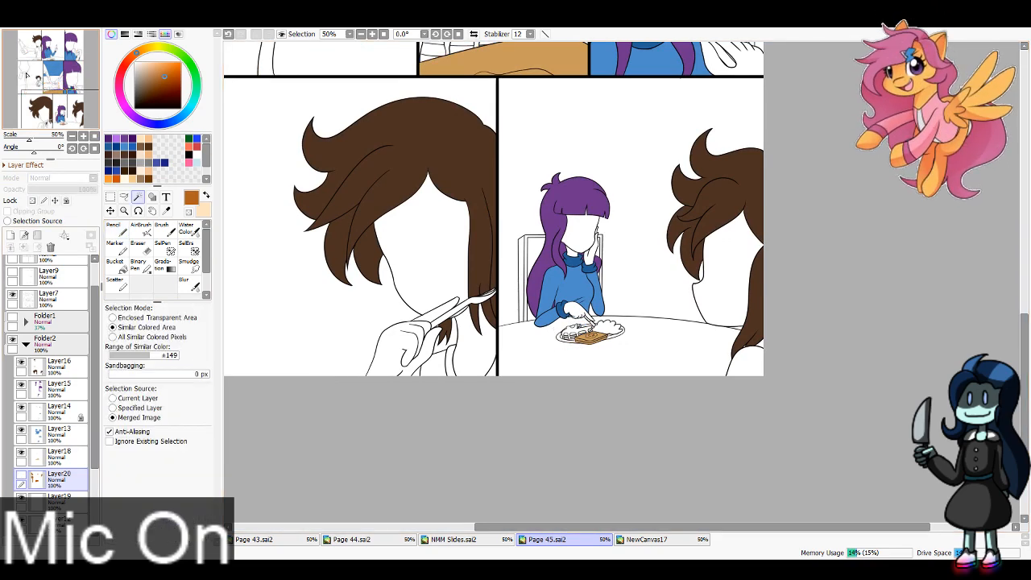
pyautogui.click(73, 126)
pyautogui.click(372, 34)
pyautogui.doubleClick(372, 33)
pyautogui.moveTo(66, 127); pyautogui.dragTo(63, 124)
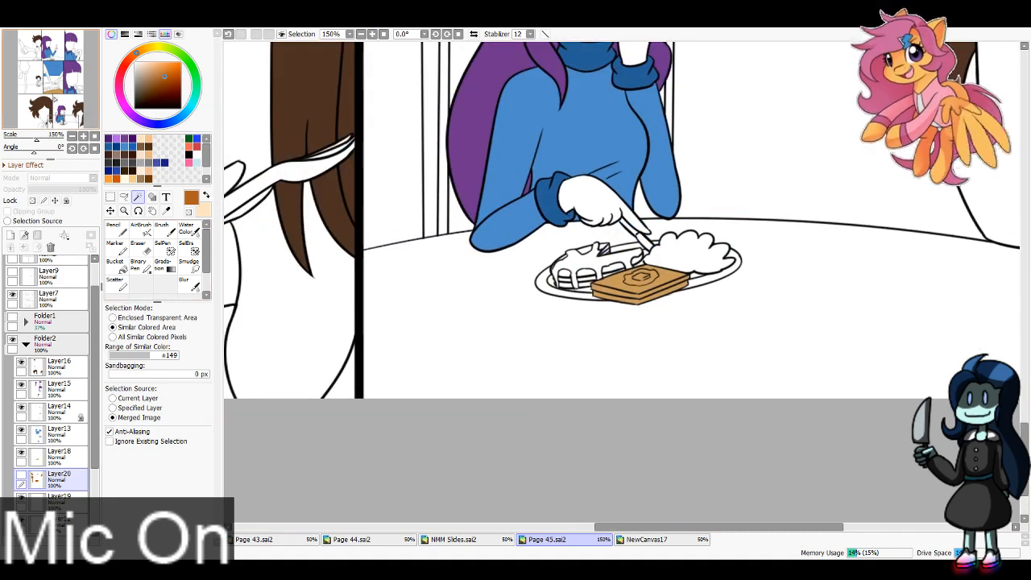
pyautogui.click(528, 294)
pyautogui.hotkey('ctrl', 'z')
pyautogui.click(550, 285)
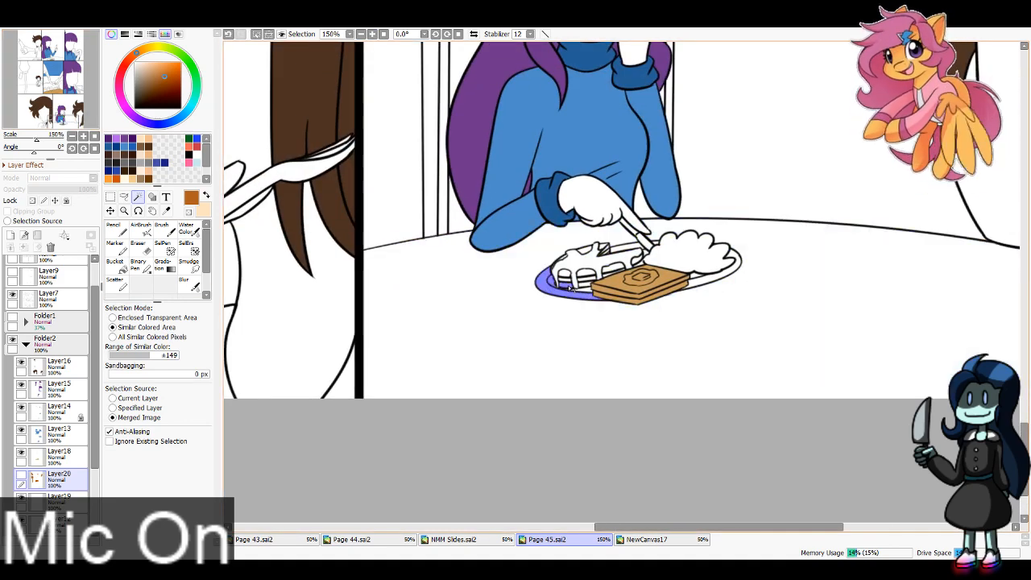
# Step: Add the exposed pancake pieces between the syrup drips and the scrambled eggs to the selection
pyautogui.click(586, 275)
pyautogui.click(586, 282)
pyautogui.click(588, 288)
pyautogui.hotkey('ctrl', 'z')
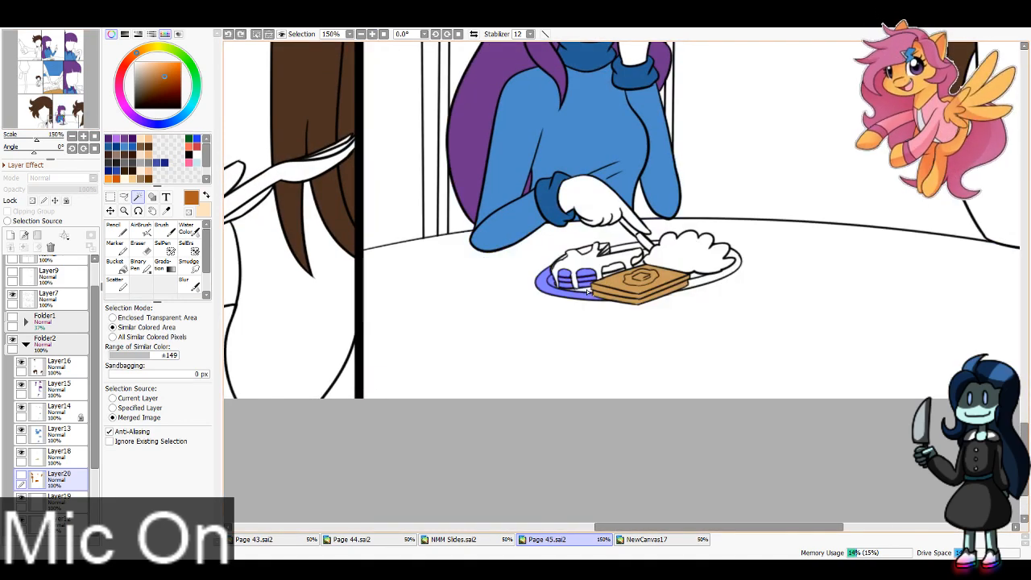
pyautogui.click(586, 291)
pyautogui.click(612, 270)
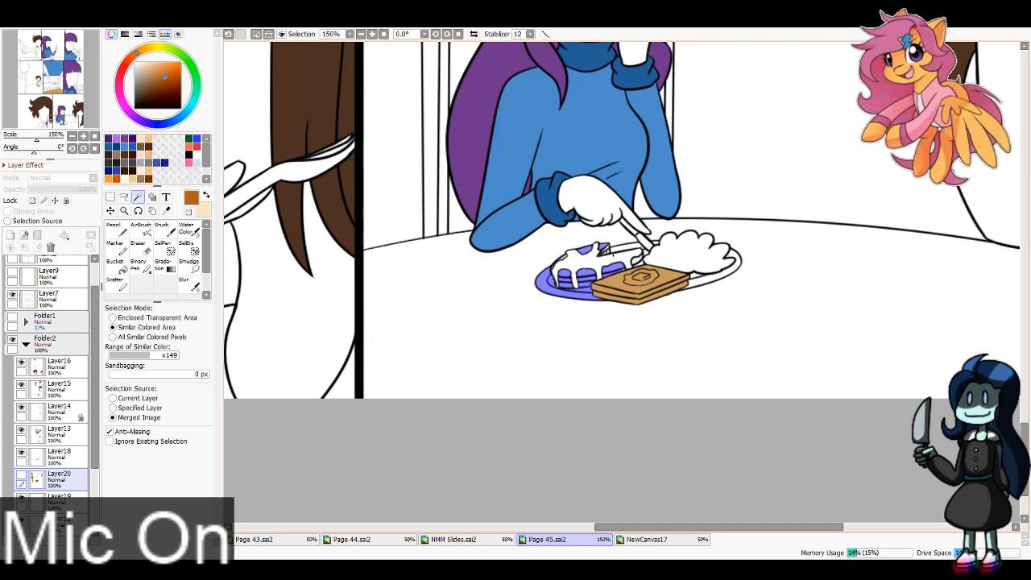
pyautogui.click(609, 253)
pyautogui.hotkey('ctrl', 'z')
pyautogui.click(611, 255)
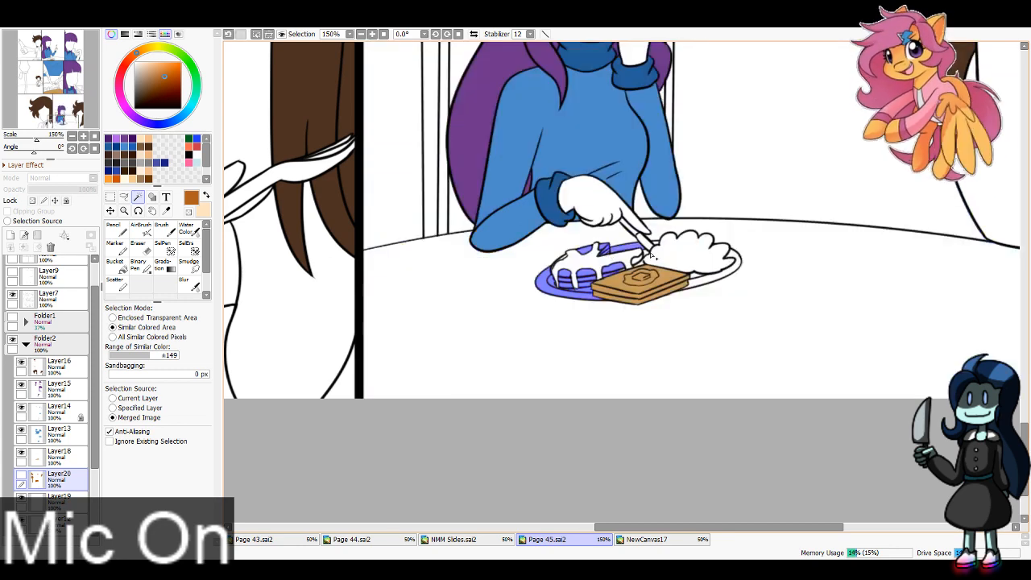
pyautogui.click(663, 257)
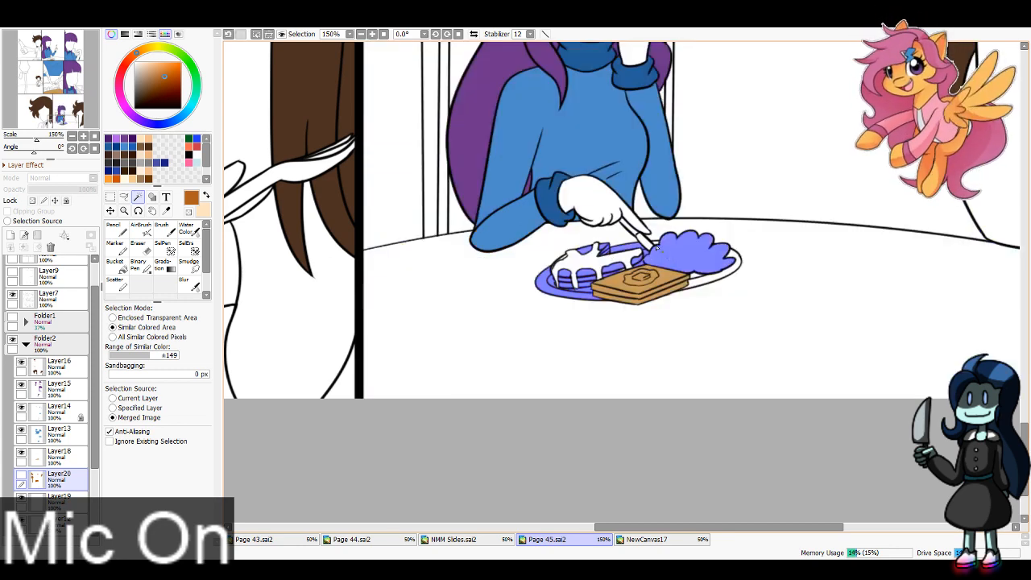
# Step: Add the tabletop around the girl's plate to the selection with 1 px Sandbagging and return Sandbagging to 0 px
pyautogui.click(111, 374)
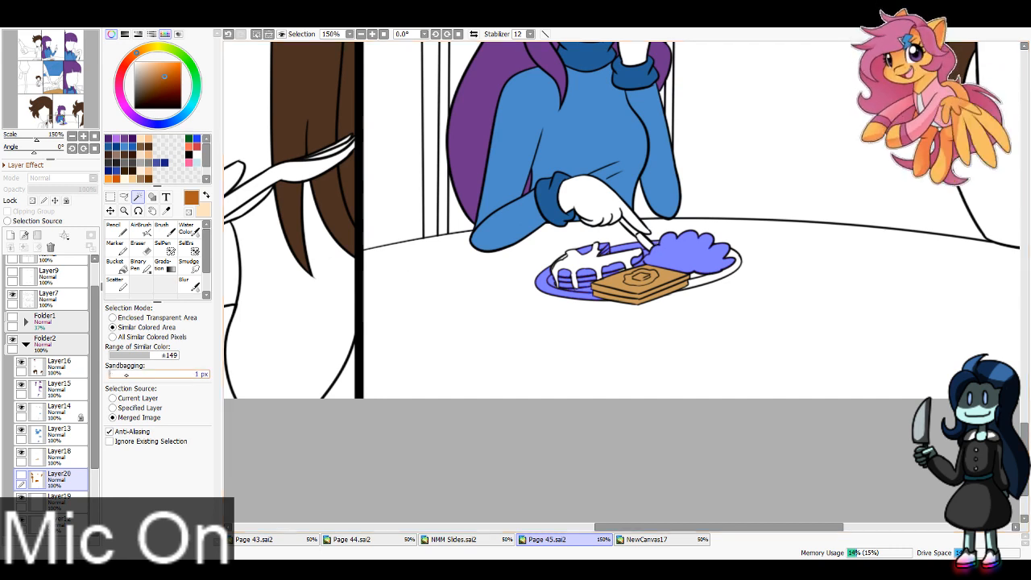
pyautogui.click(419, 348)
pyautogui.click(108, 375)
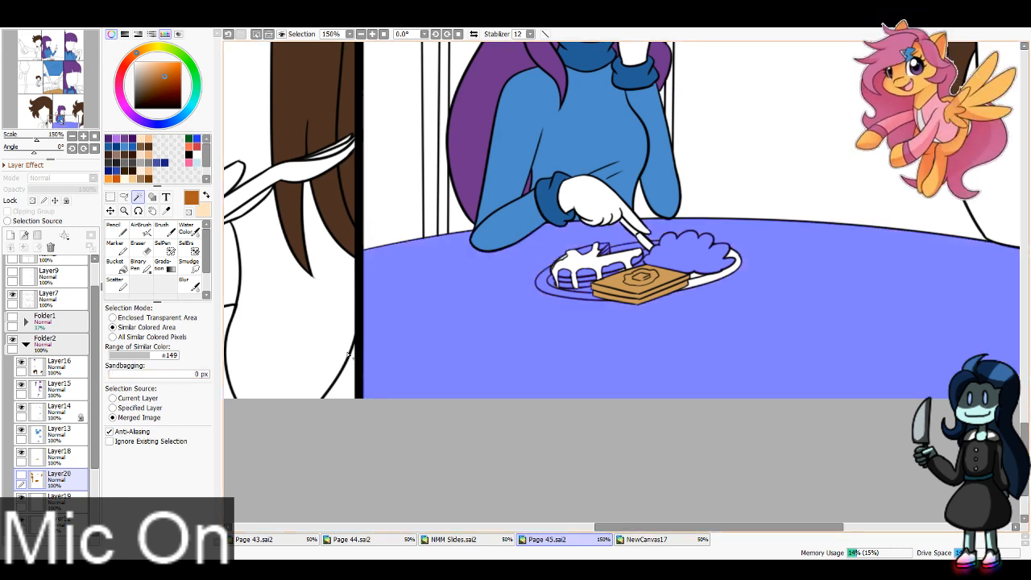
pyautogui.click(565, 257)
pyautogui.hotkey('ctrl', 'z')
pyautogui.click(565, 258)
pyautogui.hotkey('ctrl', 'z')
pyautogui.click(564, 258)
pyautogui.hotkey('ctrl', 'z')
pyautogui.click(564, 258)
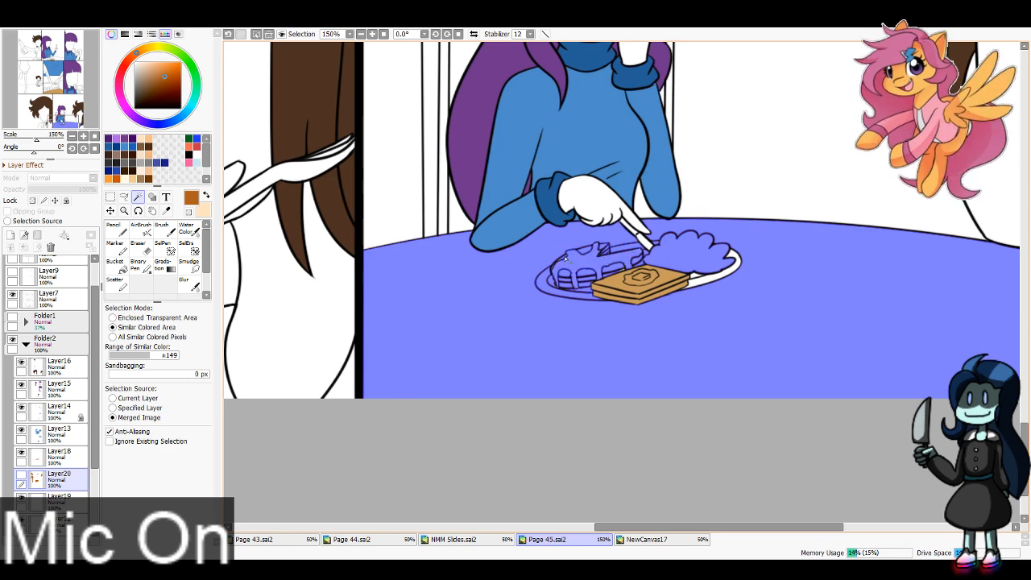
pyautogui.hotkey('ctrl', 'z')
# Step: Add the remaining plate area between the toast and the scrambled eggs to the selection
pyautogui.click(694, 284)
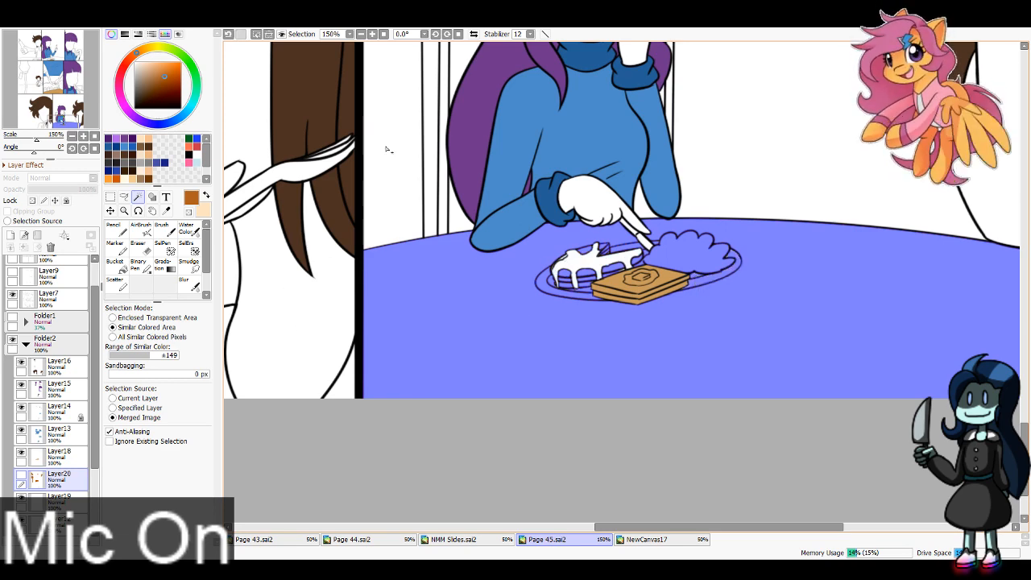
pyautogui.scroll(-2, 387, 149)
pyautogui.moveTo(386, 149); pyautogui.dragTo(461, 320)
pyautogui.moveTo(475, 65); pyautogui.dragTo(339, 378)
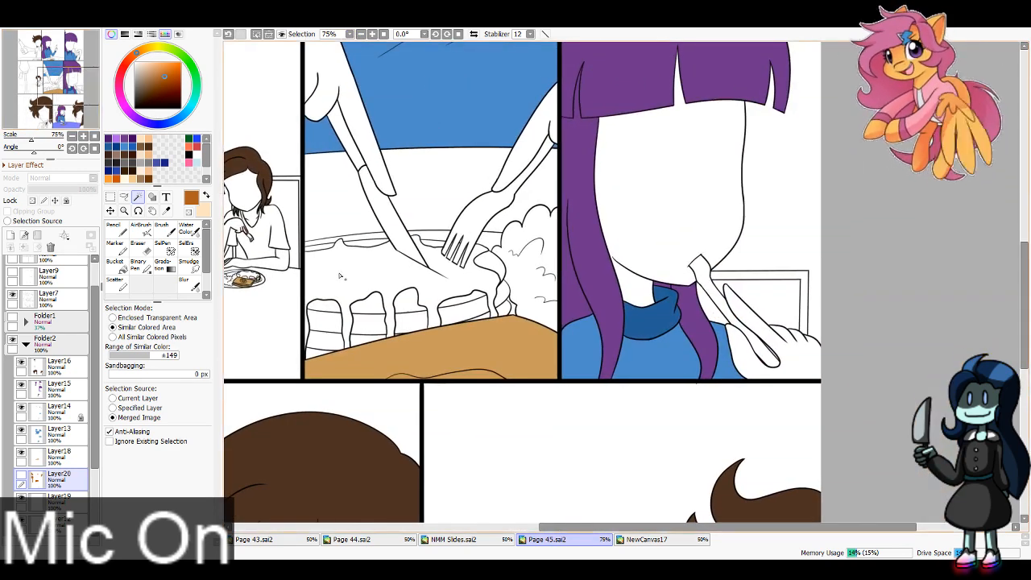
# Step: Add the tabletop, plate rim and first exposed pancake stack in the close-up cutting panel to the selection
pyautogui.click(355, 243)
pyautogui.click(355, 237)
pyautogui.click(355, 228)
pyautogui.click(324, 309)
pyautogui.click(325, 318)
pyautogui.click(326, 340)
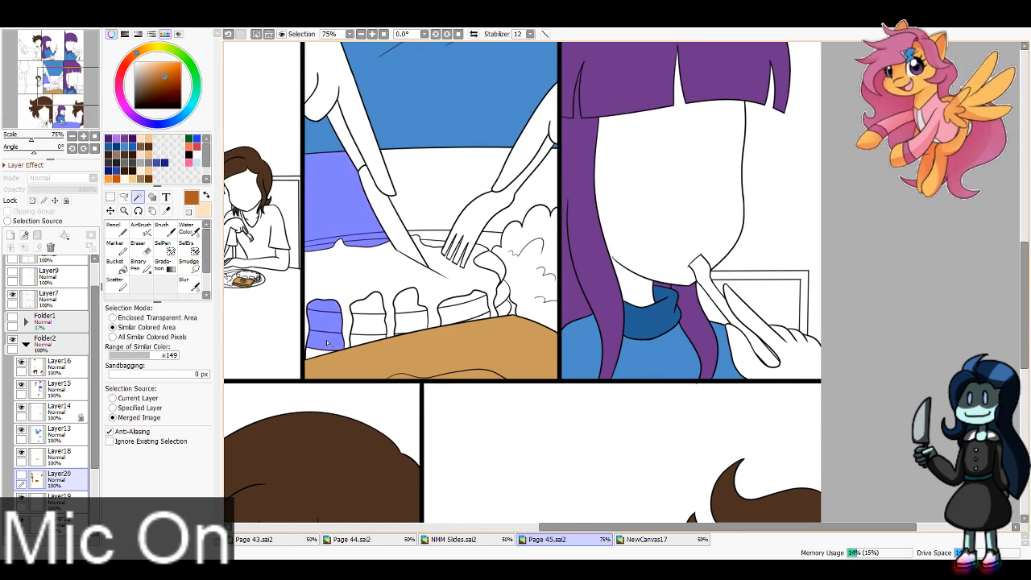
# Step: Add the other exposed pancake pieces between the syrup drips in the cutting panel, undoing the selection that spills into the syrup
pyautogui.click(367, 341)
pyautogui.click(369, 324)
pyautogui.click(368, 304)
pyautogui.click(411, 302)
pyautogui.click(416, 326)
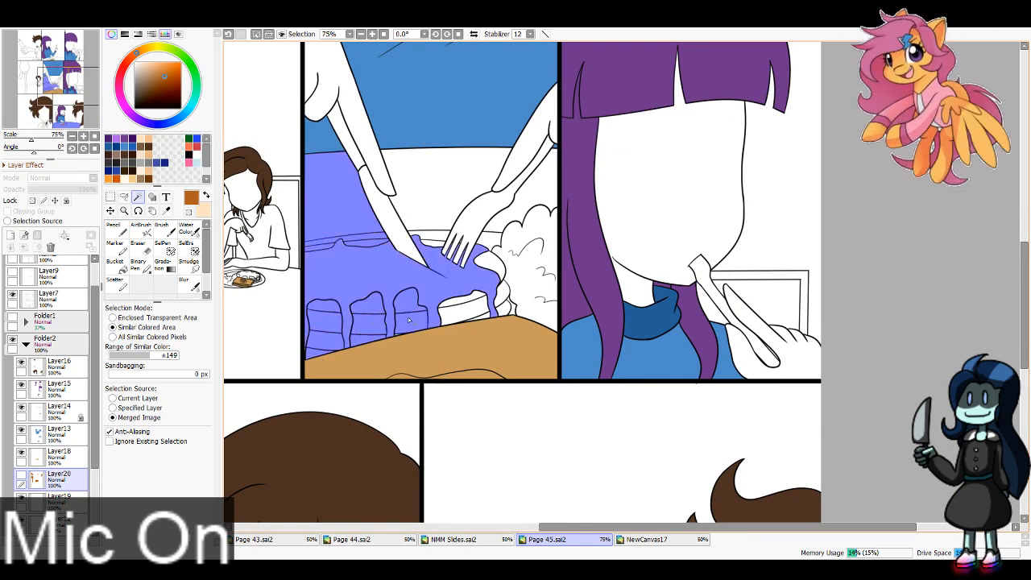
pyautogui.hotkey('ctrl', 'z')
pyautogui.click(463, 312)
pyautogui.click(465, 301)
# Step: Add the knife blade, the fork and the table and plate areas around them in the cutting panel to the selection
pyautogui.click(406, 244)
pyautogui.click(429, 240)
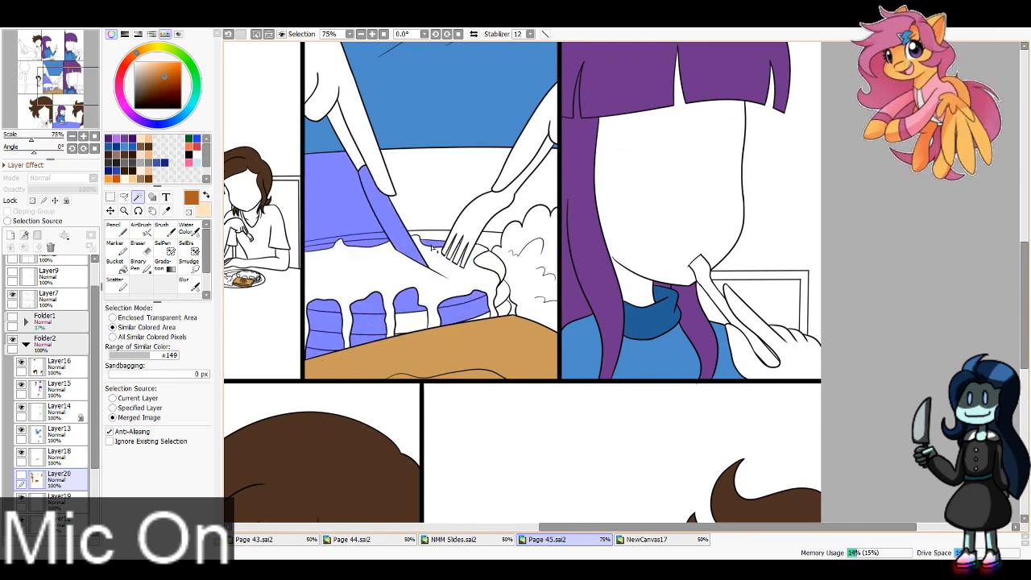
pyautogui.click(431, 235)
pyautogui.click(439, 219)
pyautogui.click(464, 219)
pyautogui.click(501, 247)
# Step: Add the exposed pancake edge beside the rightmost syrup drip and the scrambled eggs to the selection
pyautogui.click(489, 245)
pyautogui.click(488, 266)
pyautogui.click(506, 296)
pyautogui.click(504, 305)
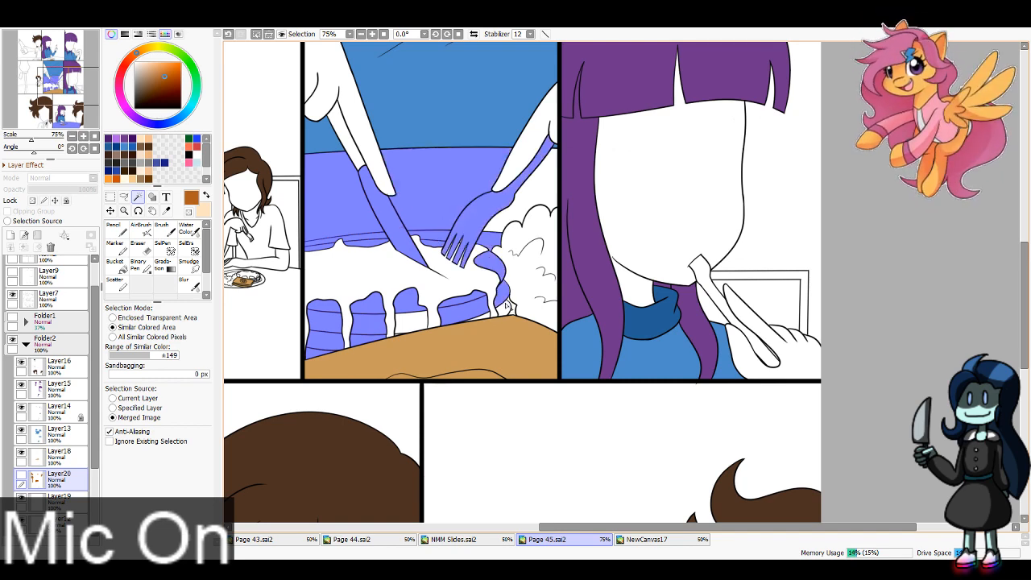
pyautogui.click(520, 308)
pyautogui.click(525, 219)
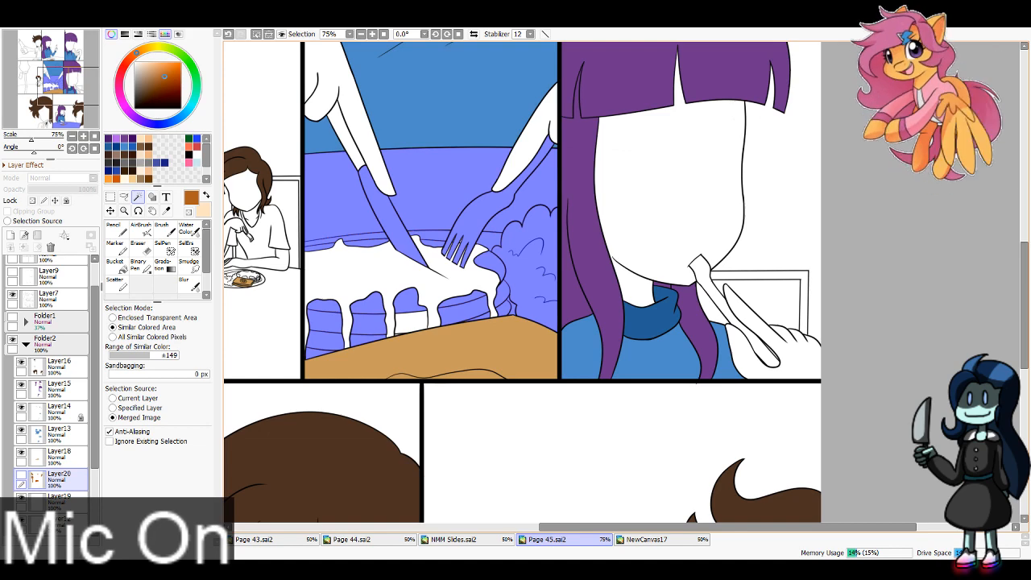
# Step: Add the third stack's lower pancake piece with 1 px Sandbagging, then the tiny gap beside its syrup drip with 0 px
pyautogui.click(403, 278)
pyautogui.hotkey('ctrl', 'z')
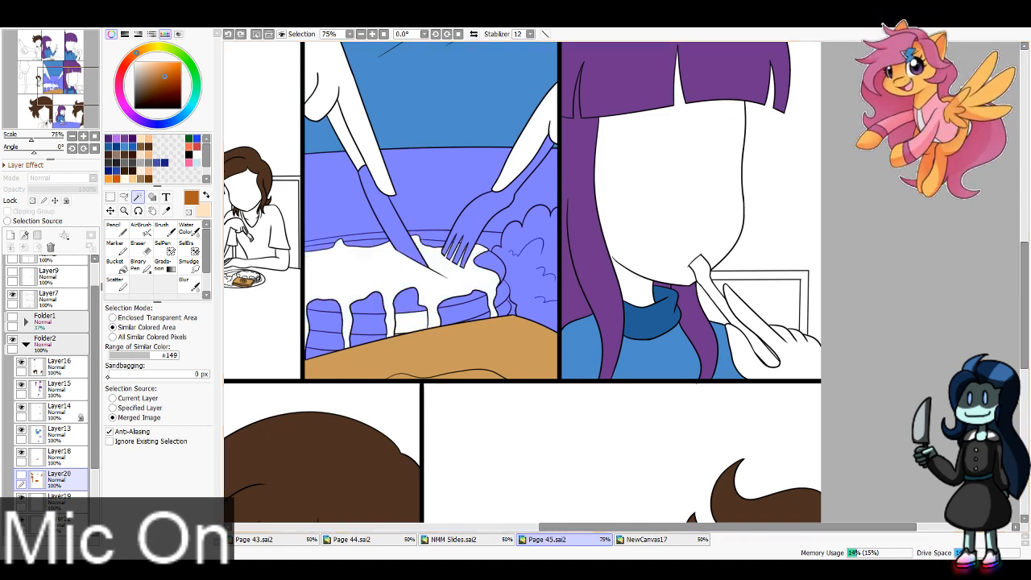
pyautogui.click(119, 374)
pyautogui.click(412, 322)
pyautogui.click(111, 374)
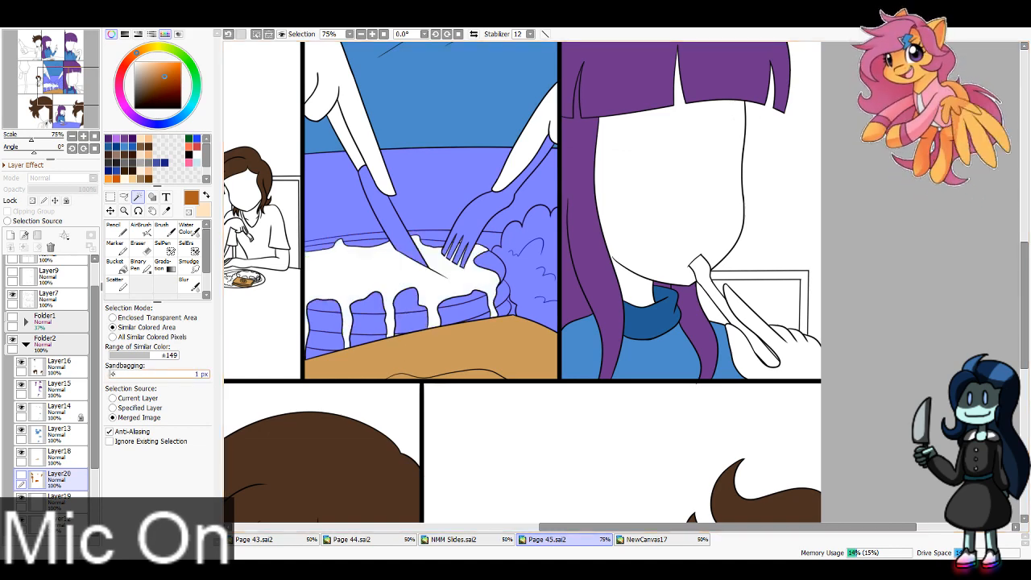
pyautogui.click(396, 336)
pyautogui.hotkey('ctrl', 'z')
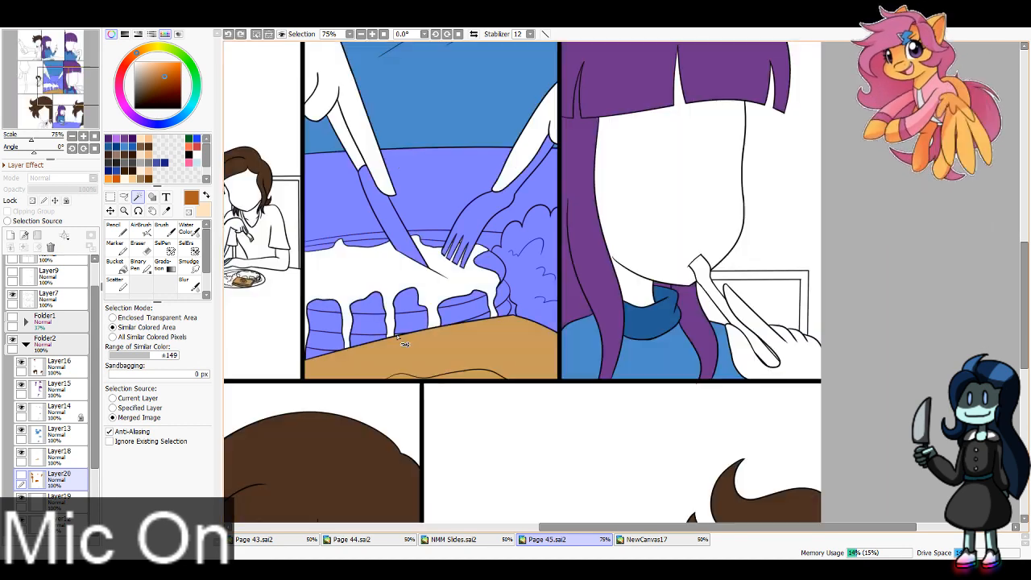
pyautogui.click(396, 336)
pyautogui.hotkey('ctrl', 'z')
pyautogui.click(395, 336)
# Step: Add the tabletop, plate and scrambled eggs in the middle-row panel with the seated brown-haired character, using 1 px Sandbagging
pyautogui.moveTo(55, 102); pyautogui.dragTo(32, 103)
pyautogui.click(372, 34)
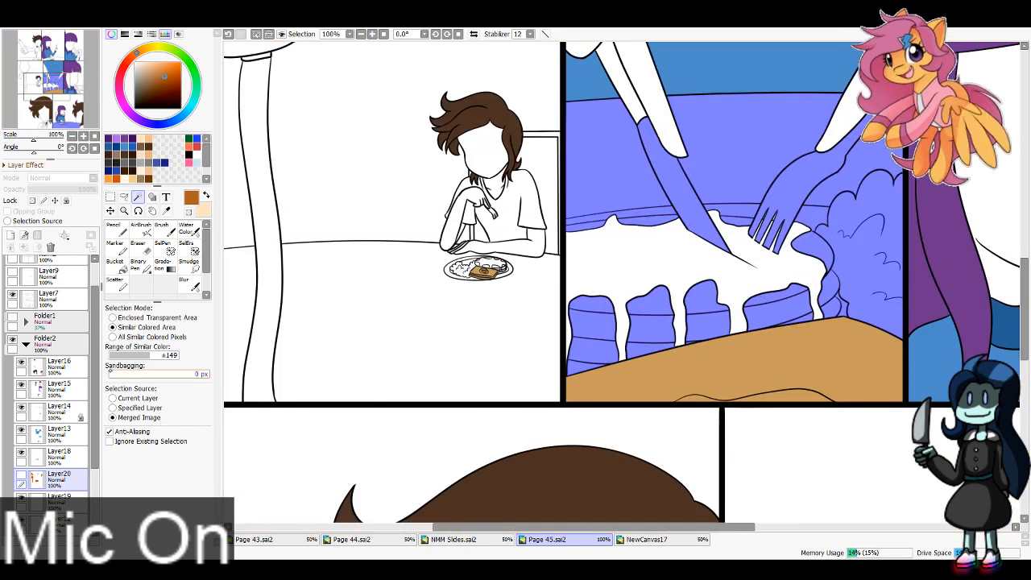
pyautogui.click(285, 323)
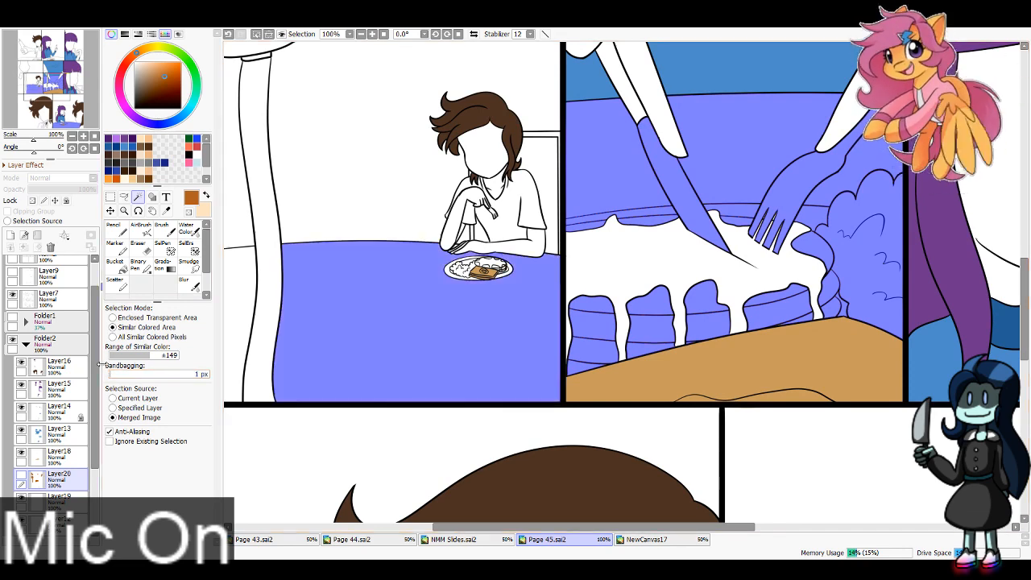
pyautogui.click(473, 263)
pyautogui.click(448, 271)
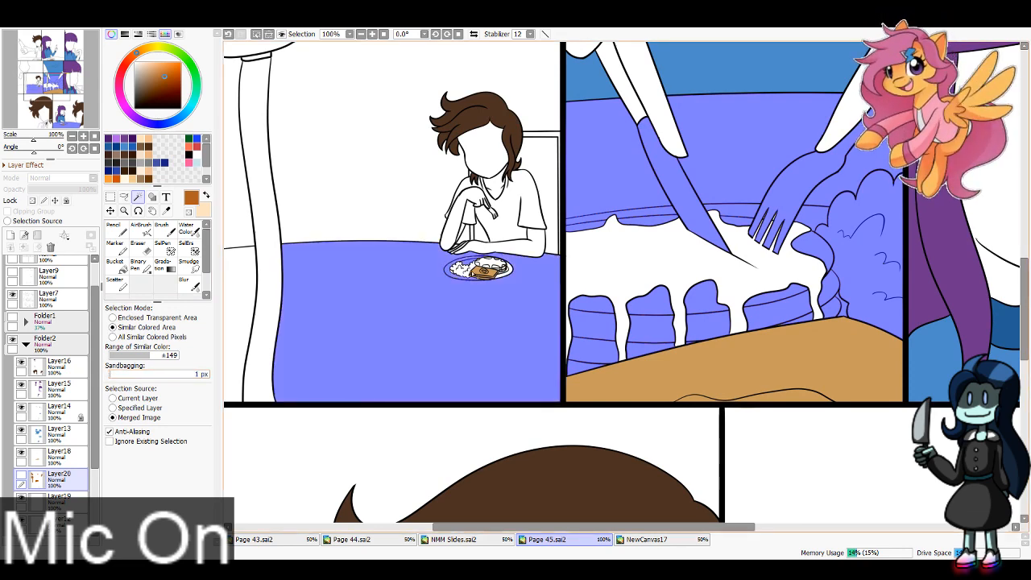
pyautogui.click(472, 274)
pyautogui.click(462, 270)
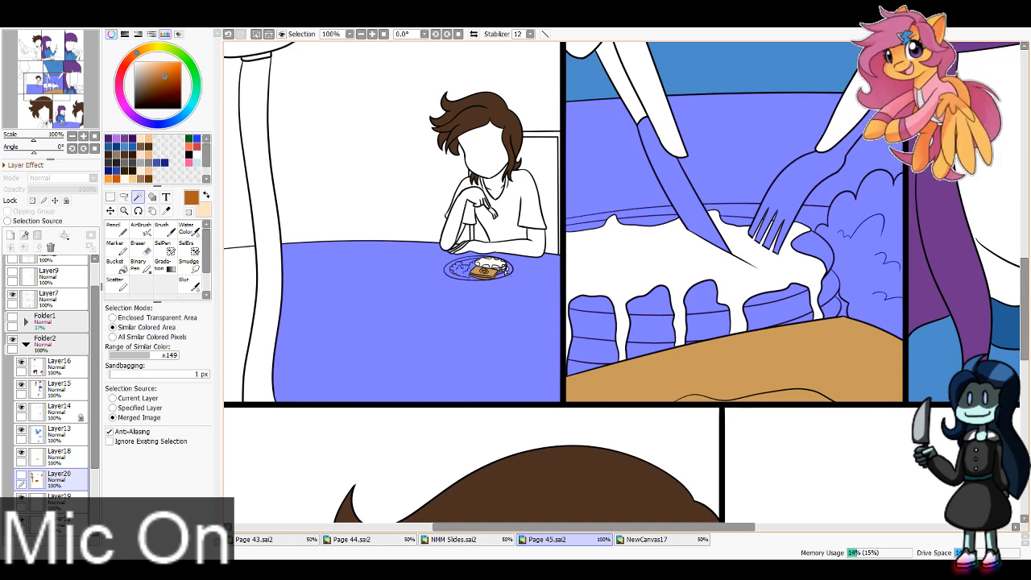
# Step: Add the brown-haired character's resting forearm and the small exposed pancake pieces on the plate, undoing spills into the syrup
pyautogui.click(372, 34)
pyautogui.click(372, 34)
pyautogui.click(372, 34)
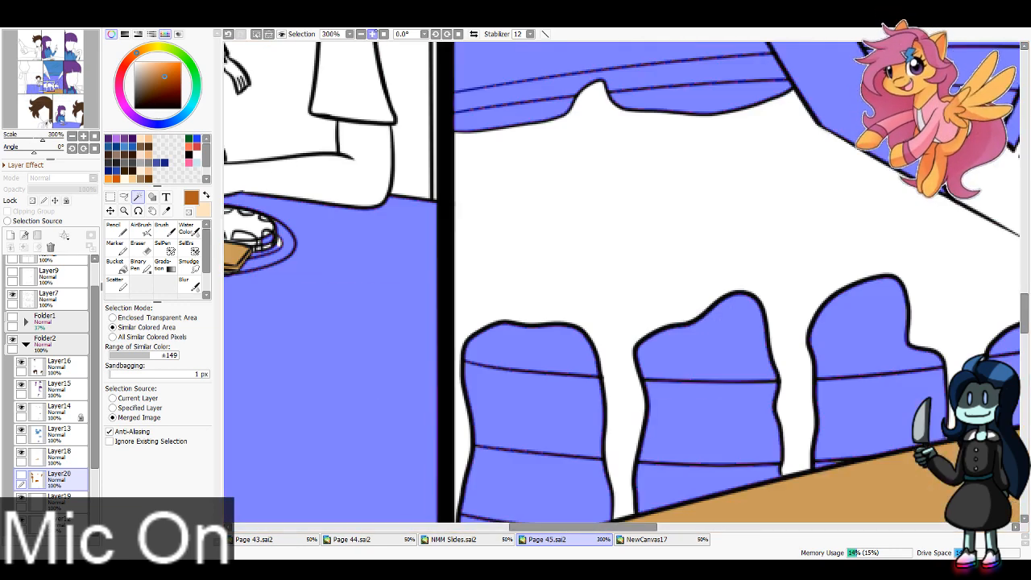
pyautogui.moveTo(36, 61); pyautogui.dragTo(33, 59)
pyautogui.click(495, 338)
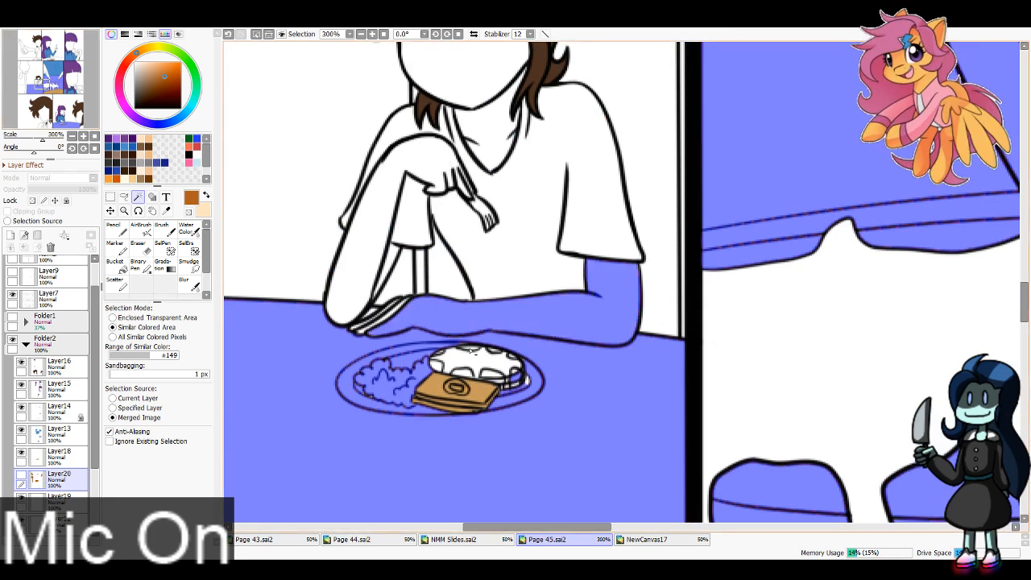
pyautogui.click(513, 388)
pyautogui.hotkey('ctrl', 'z')
pyautogui.click(518, 386)
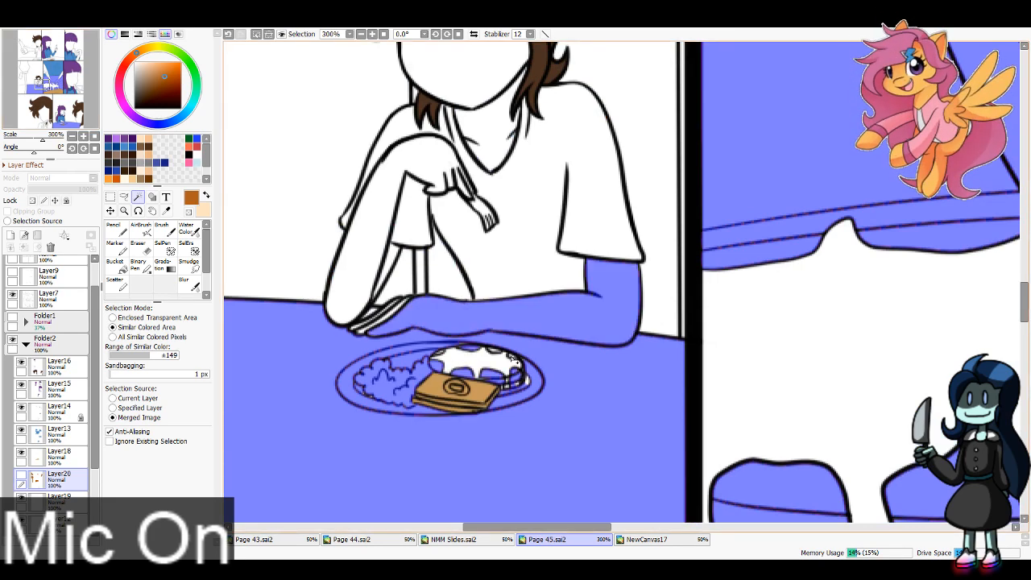
pyautogui.click(445, 357)
pyautogui.hotkey('ctrl', 'z')
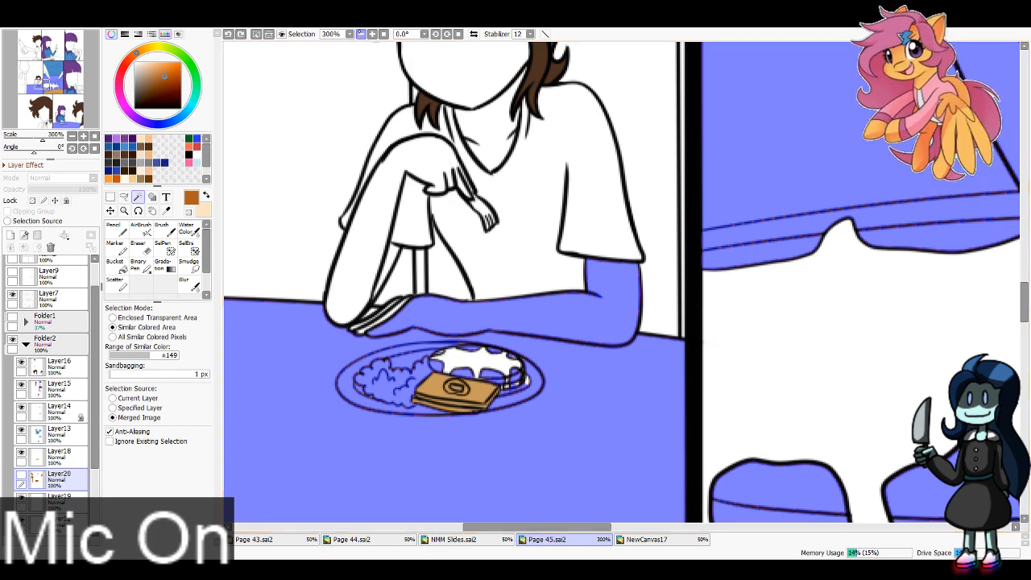
# Step: Add the wall and table around the pouring syrup bottle, plus its flap, cap and spout, to the selection
pyautogui.scroll(-3, 449, 361)
pyautogui.click(435, 234)
pyautogui.click(304, 276)
pyautogui.click(300, 322)
pyautogui.moveTo(300, 323); pyautogui.dragTo(456, 518)
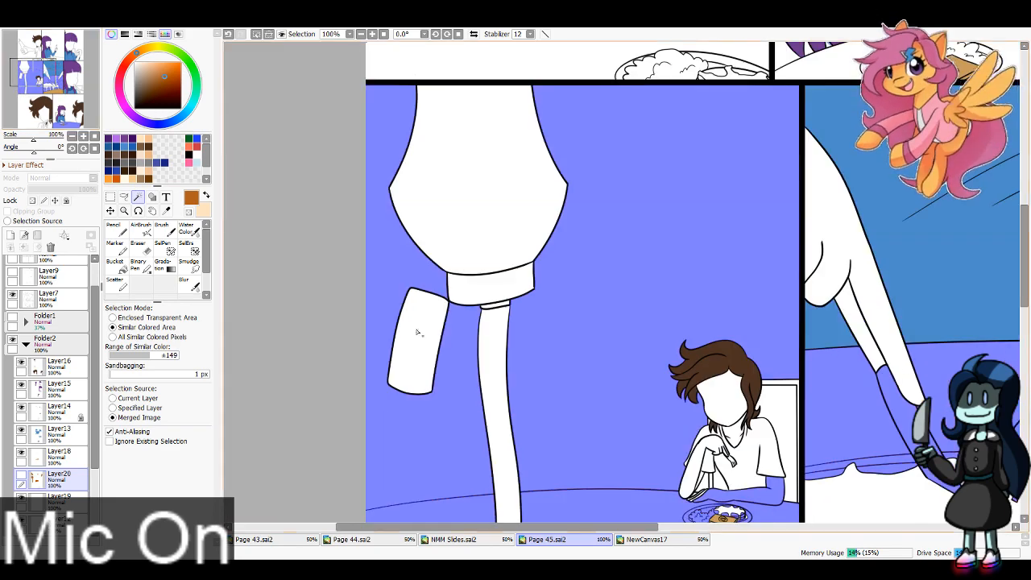
pyautogui.click(419, 333)
pyautogui.click(493, 286)
pyautogui.click(495, 303)
# Step: Add the background, tabletop, gripping hand, forearm and bottle cap around the held syrup bottle in the first panel to the selection
pyautogui.moveTo(516, 89); pyautogui.dragTo(445, 504)
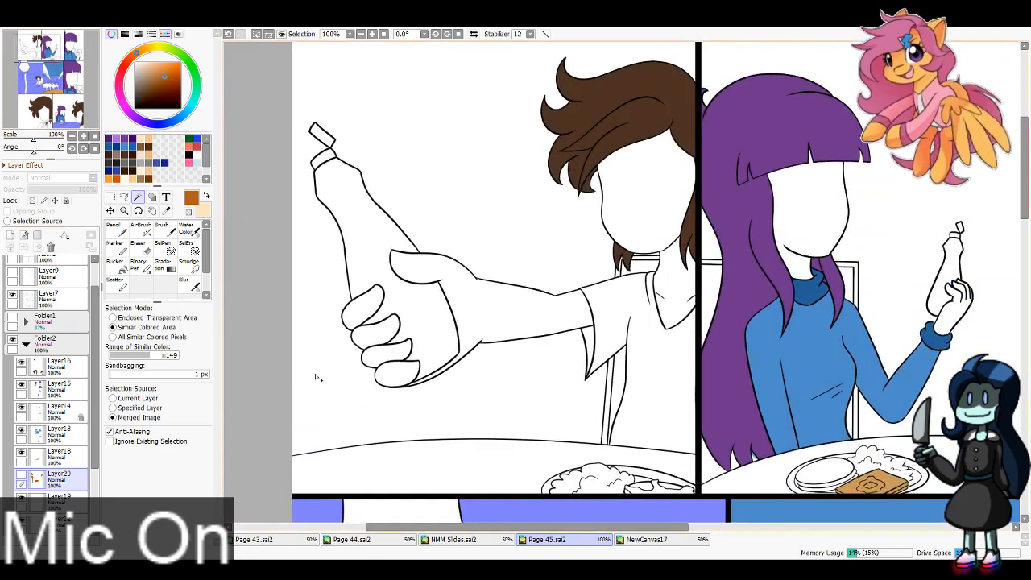
pyautogui.click(315, 368)
pyautogui.click(338, 472)
pyautogui.click(393, 373)
pyautogui.click(380, 352)
pyautogui.click(361, 326)
pyautogui.click(360, 316)
pyautogui.click(481, 291)
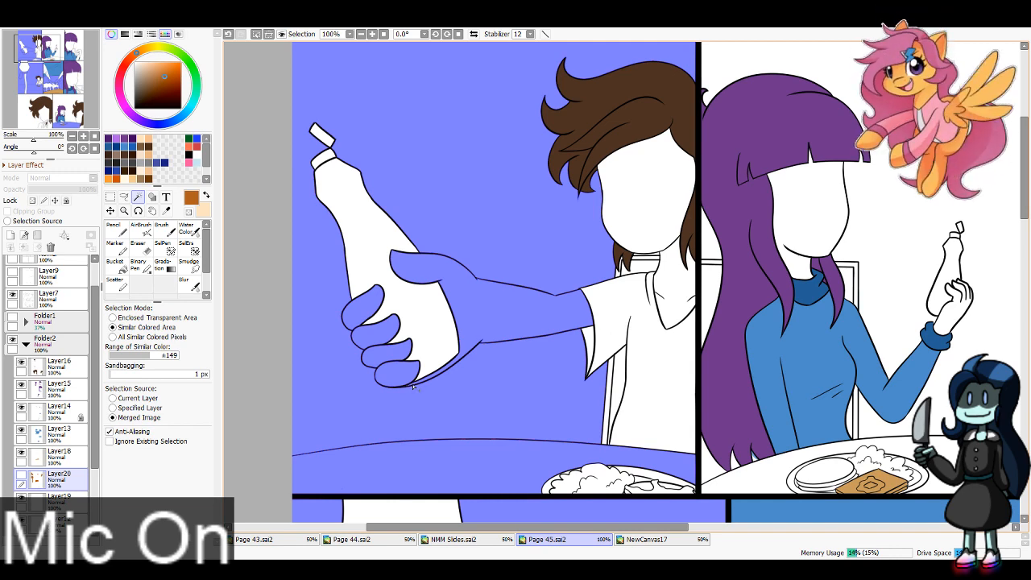
pyautogui.click(322, 167)
pyautogui.hotkey('ctrl', 'z')
pyautogui.click(324, 157)
pyautogui.click(322, 135)
# Step: Add the background and the girl's raised hand around the small syrup bottle in the second top-row panel to the selection
pyautogui.moveTo(500, 273)
pyautogui.mouseDown()
pyautogui.moveTo(187, 119)
pyautogui.moveTo(95, 246)
pyautogui.mouseUp()
pyautogui.click(559, 206)
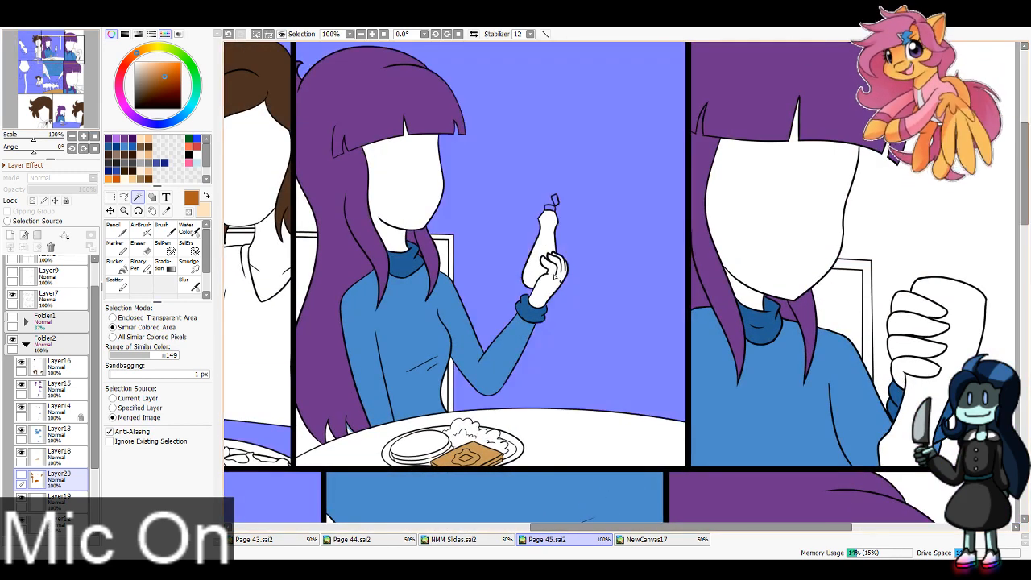
pyautogui.click(559, 276)
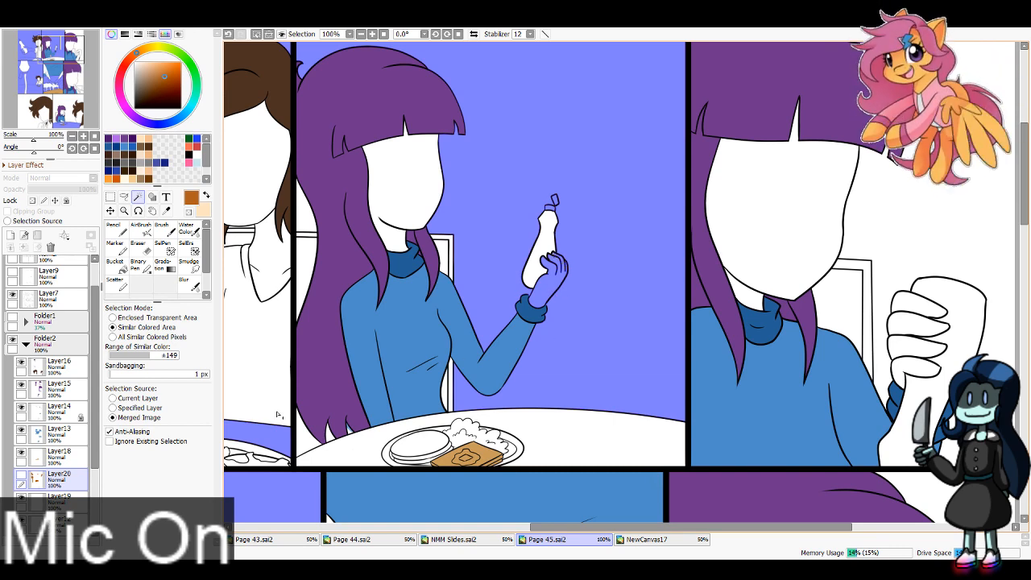
# Step: Set Sandbagging to 0 px and add the girl's gripping fingers and the backgrounds of the last top-row panel and the panel beneath
pyautogui.click(111, 375)
pyautogui.click(917, 373)
pyautogui.click(917, 347)
pyautogui.click(919, 326)
pyautogui.click(920, 305)
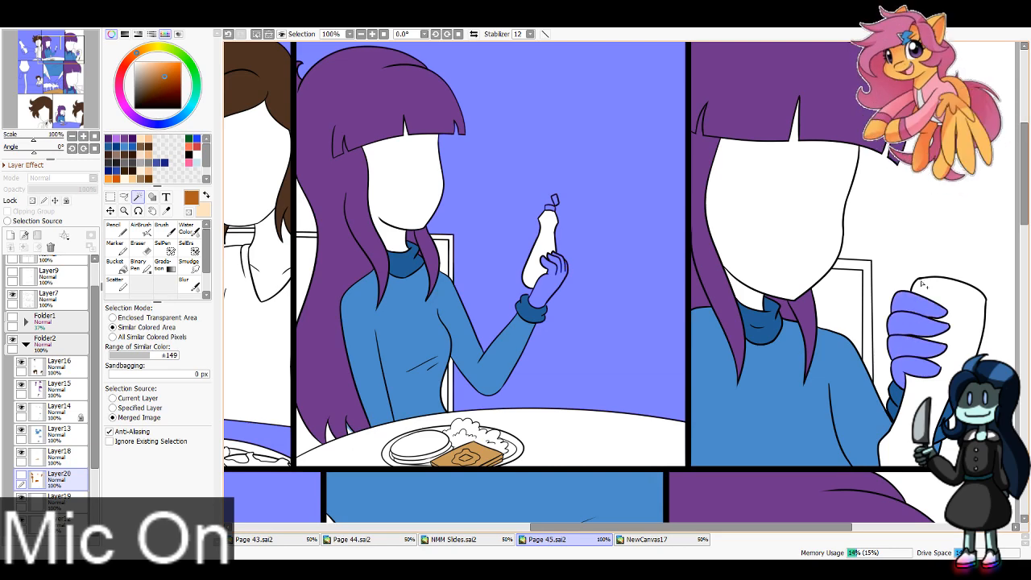
pyautogui.click(922, 267)
pyautogui.click(935, 491)
# Step: Clear the selected areas from the syrup colour on Layer20, remove the selection and show the layer again
pyautogui.moveTo(934, 491); pyautogui.dragTo(723, 114)
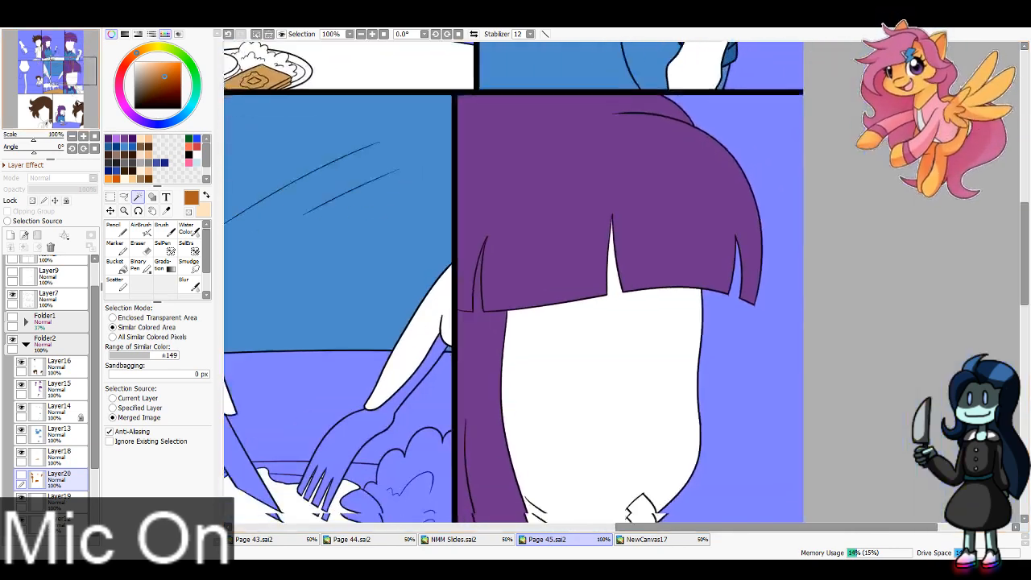
pyautogui.moveTo(523, 451); pyautogui.dragTo(699, 166)
pyautogui.hotkey('ctrl', 'd')
pyautogui.click(21, 474)
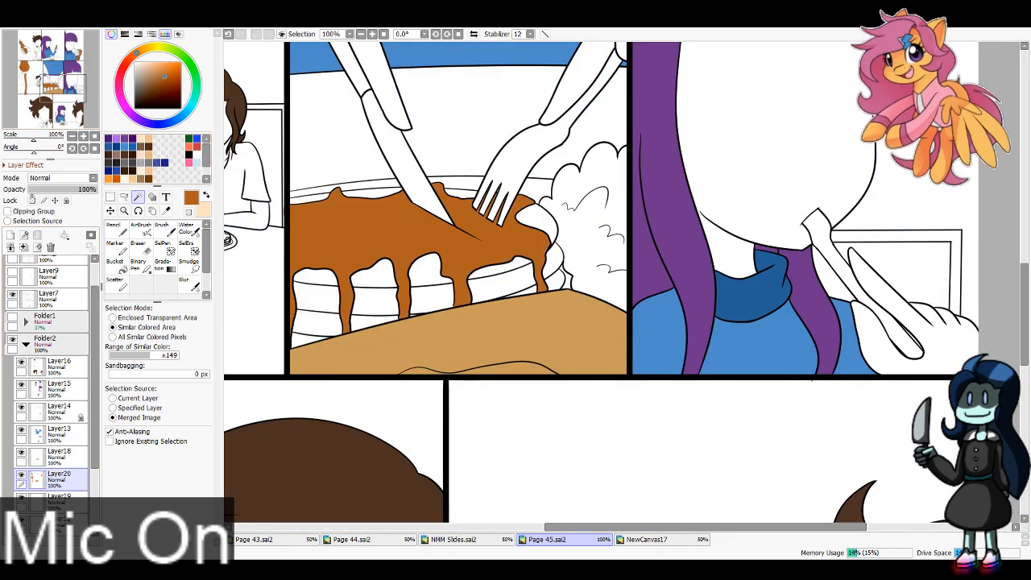
# Step: Erase the leftover syrup-coloured blob below the pouring stream with the 100 px Eraser
pyautogui.moveTo(24, 72); pyautogui.dragTo(14, 69)
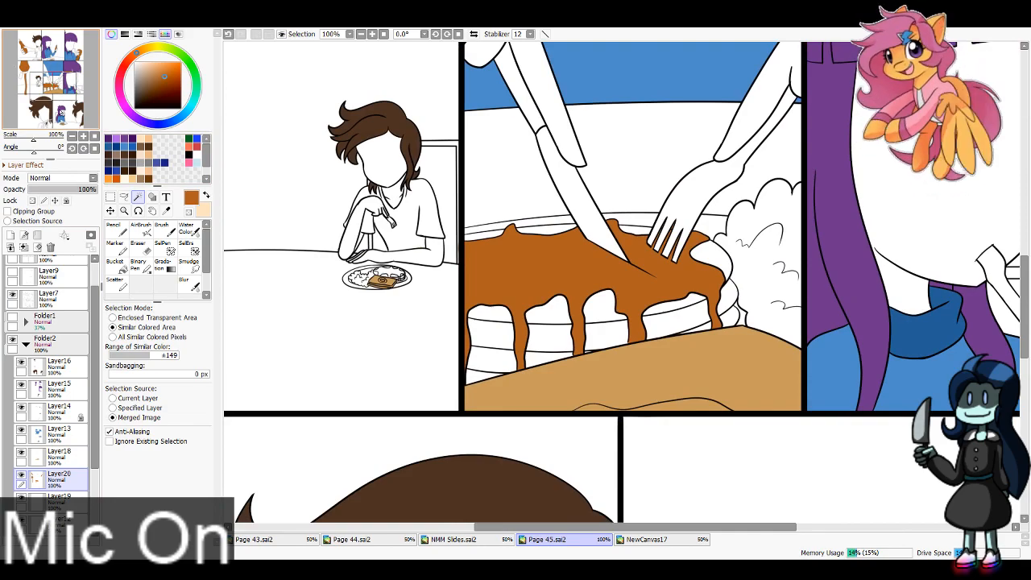
pyautogui.moveTo(61, 111)
pyautogui.mouseDown()
pyautogui.moveTo(58, 58)
pyautogui.moveTo(37, 89)
pyautogui.moveTo(48, 108)
pyautogui.moveTo(70, 113)
pyautogui.moveTo(42, 93)
pyautogui.mouseUp()
pyautogui.click(141, 248)
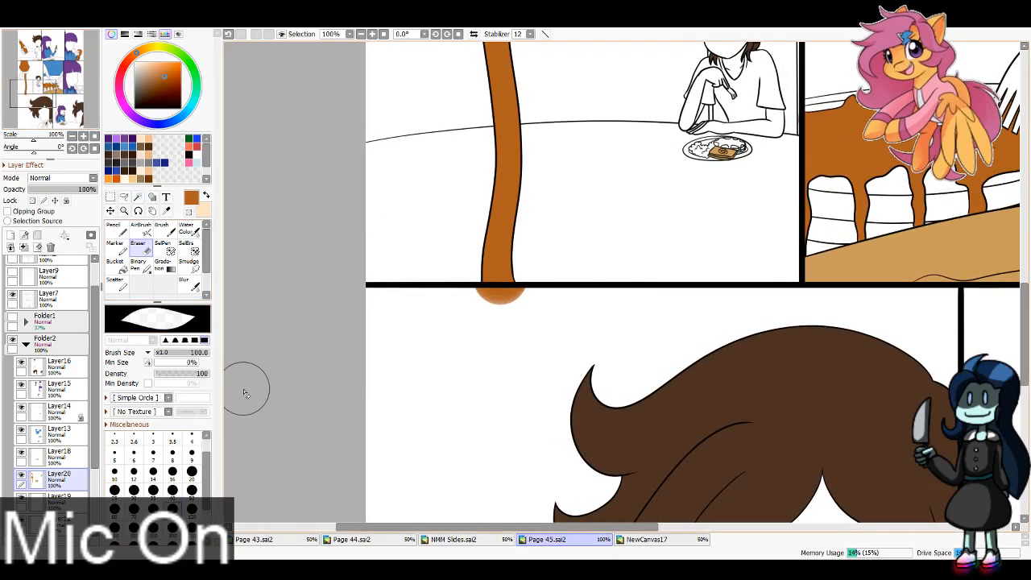
pyautogui.moveTo(465, 314); pyautogui.dragTo(509, 316)
pyautogui.hotkey('ctrl', 'z')
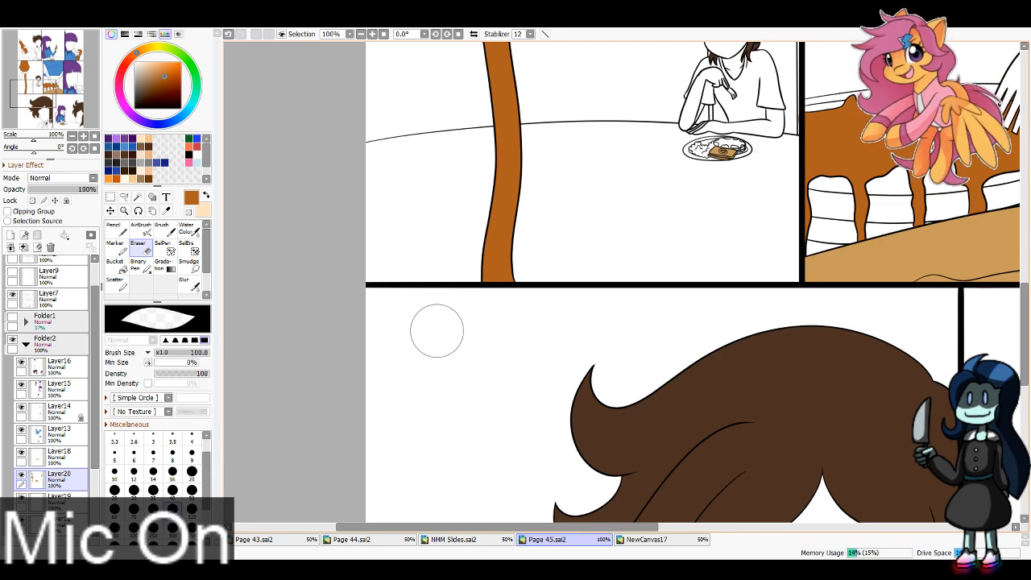
pyautogui.click(40, 87)
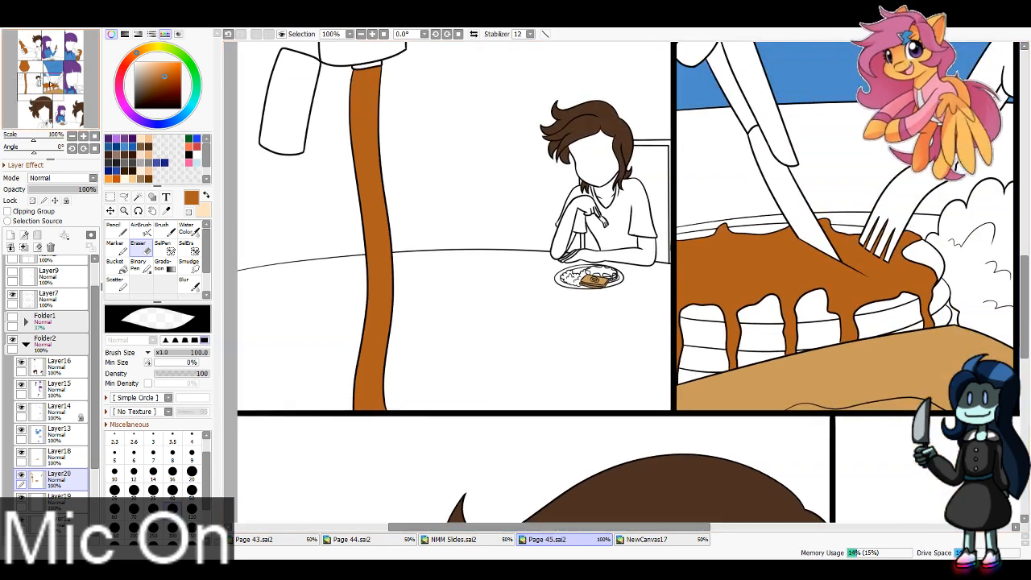
# Step: Paint the syrup on the brown-haired character's small middle-row pancakes with the size 4 Pencil on Layer20, undoing stray strokes
pyautogui.click(372, 34)
pyautogui.click(373, 34)
pyautogui.click(372, 34)
pyautogui.click(119, 228)
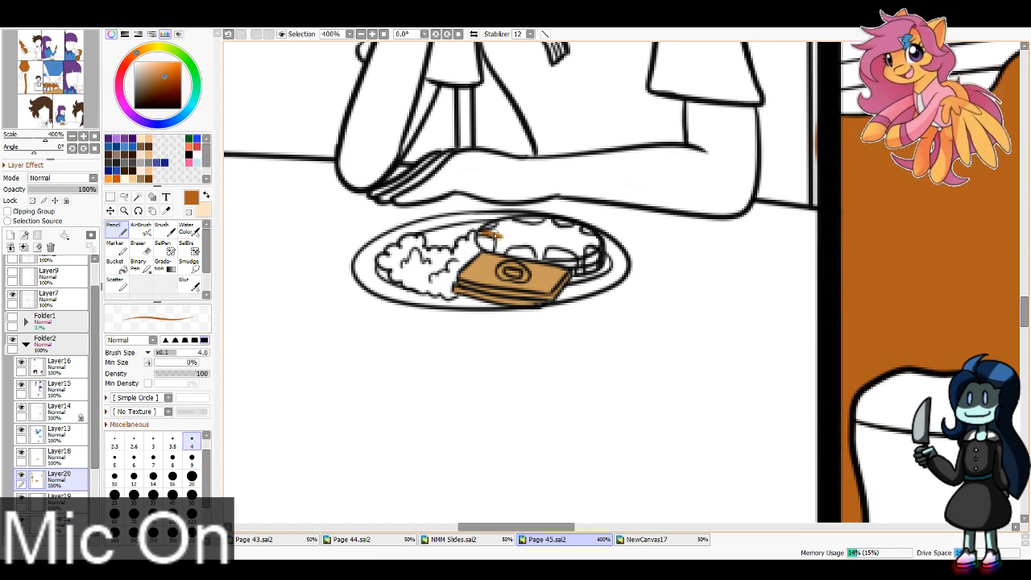
pyautogui.moveTo(501, 228); pyautogui.dragTo(579, 234)
pyautogui.hotkey('ctrl', 'z')
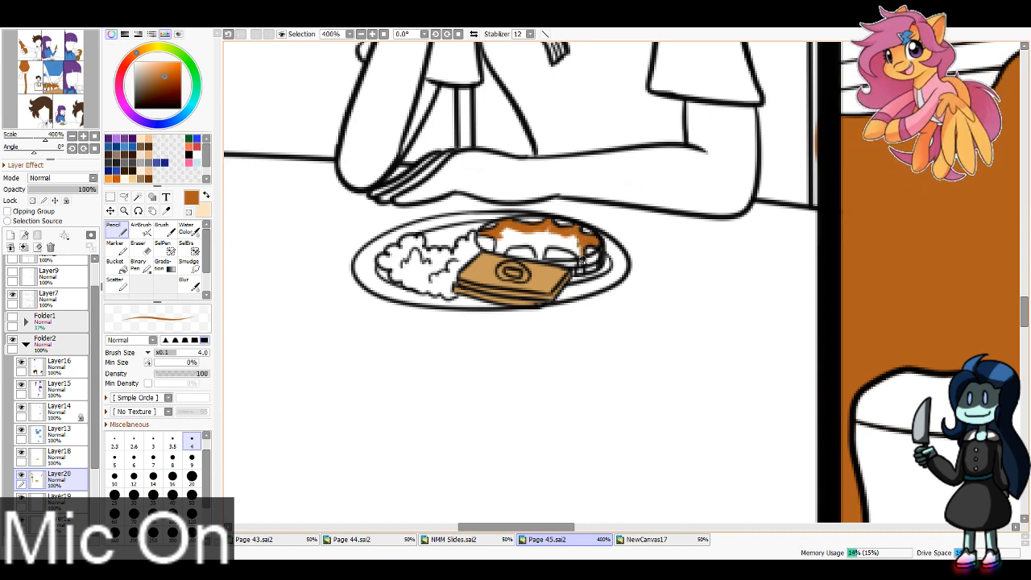
pyautogui.hotkey('ctrl', 'z')
pyautogui.moveTo(581, 248)
pyautogui.mouseDown()
pyautogui.moveTo(587, 277)
pyautogui.moveTo(580, 243)
pyautogui.moveTo(555, 243)
pyautogui.moveTo(541, 258)
pyautogui.moveTo(536, 238)
pyautogui.moveTo(503, 237)
pyautogui.mouseUp()
pyautogui.hotkey('ctrl', 'z')
pyautogui.hotkey('ctrl', 'z')
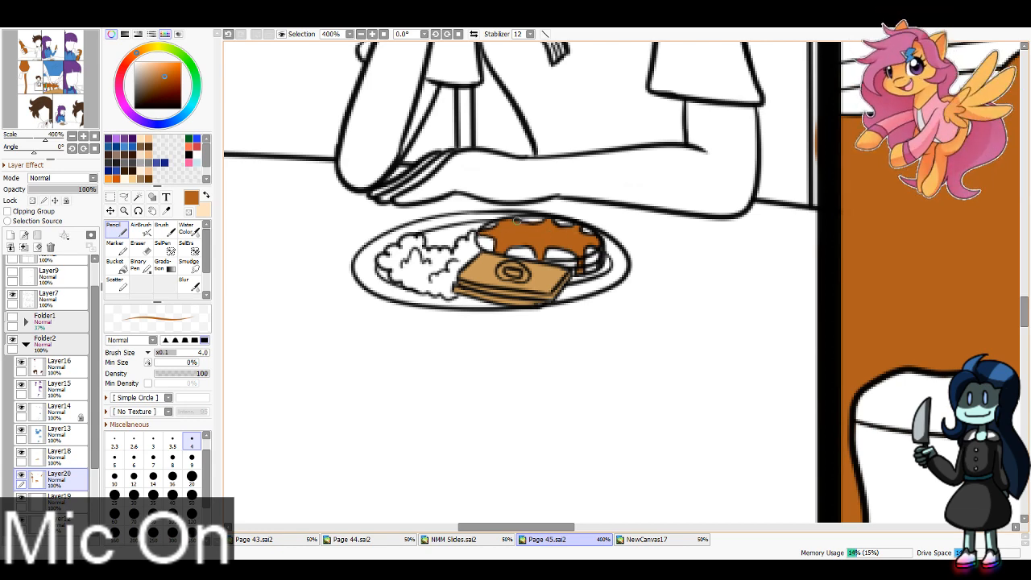
# Step: Make Layer19 active, sample the yellow of the scrambled eggs from Page 44 and return to Page 45
pyautogui.click(57, 498)
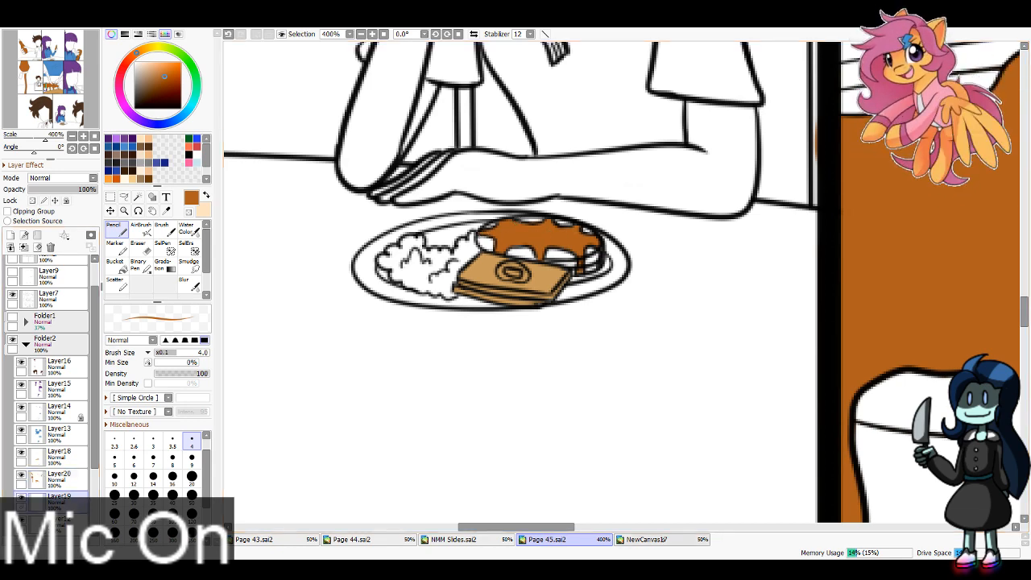
pyautogui.click(375, 542)
pyautogui.keyDown('alt'); pyautogui.click(428, 252); pyautogui.keyUp('alt')
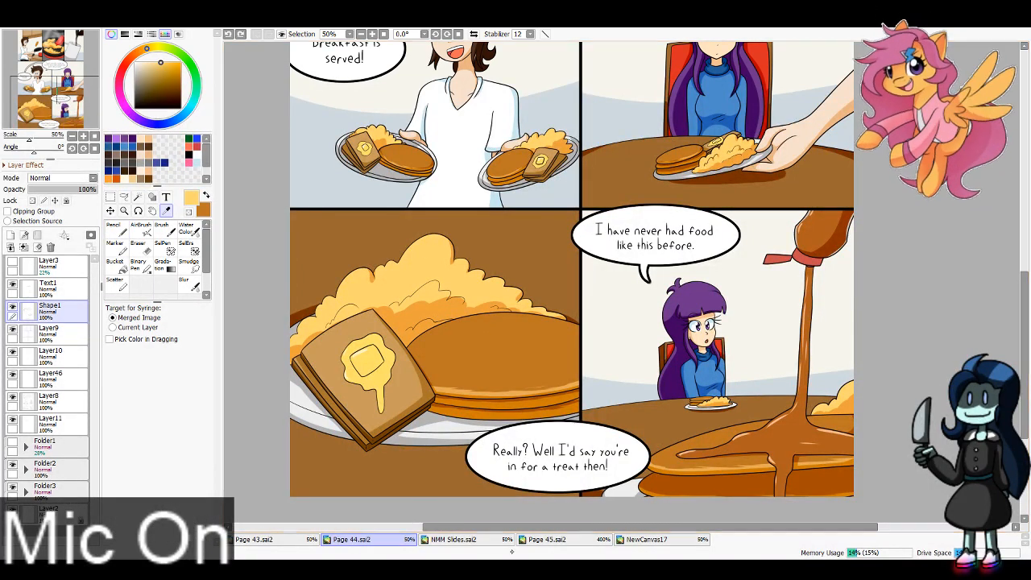
pyautogui.click(547, 539)
# Step: Paint the small pancakes beneath the syrup with the stored orange-brown secondary colour, using the Pencil at size 8
pyautogui.press('n')
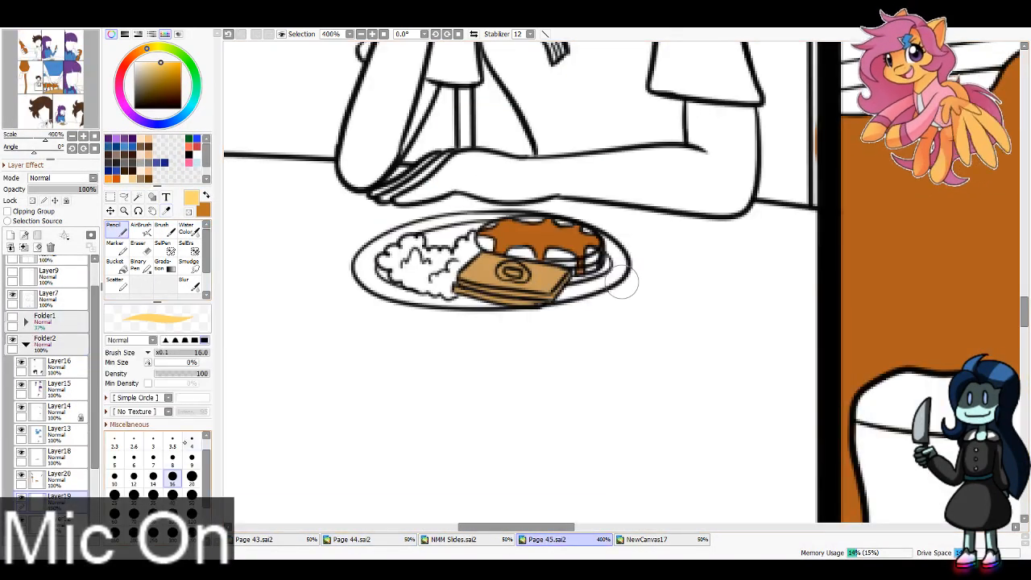
pyautogui.press('x')
pyautogui.press('[')
pyautogui.press('[')
pyautogui.press('[')
pyautogui.press('[')
pyautogui.press('[')
pyautogui.moveTo(488, 238)
pyautogui.mouseDown()
pyautogui.moveTo(589, 242)
pyautogui.moveTo(561, 233)
pyautogui.moveTo(596, 260)
pyautogui.moveTo(509, 251)
pyautogui.mouseUp()
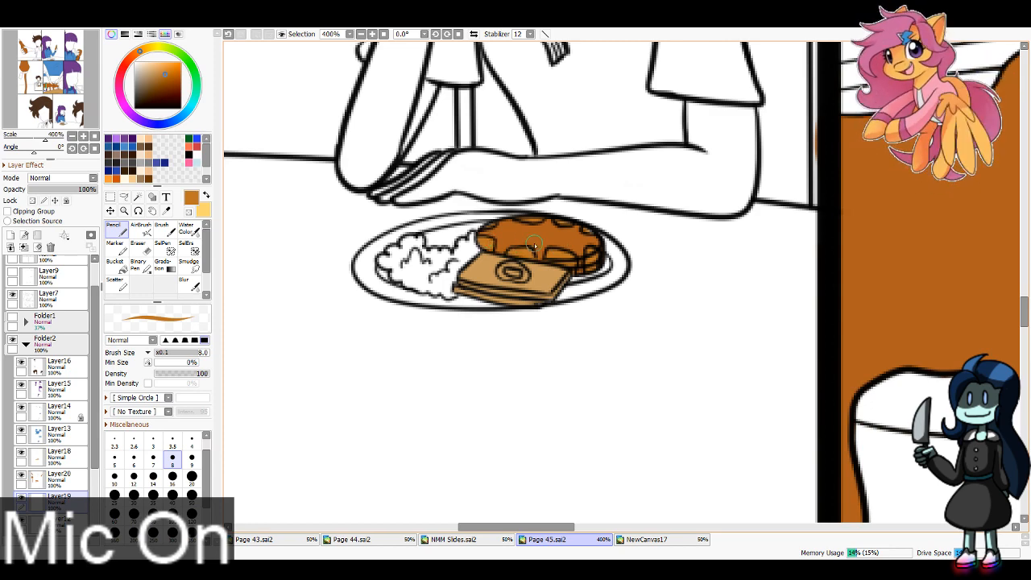
# Step: Paint the pancake showing beneath the syrup on the first top-row panel's plate orange-brown with the size 8 Pencil on Layer19
pyautogui.click(38, 59)
pyautogui.moveTo(38, 58); pyautogui.dragTo(37, 58)
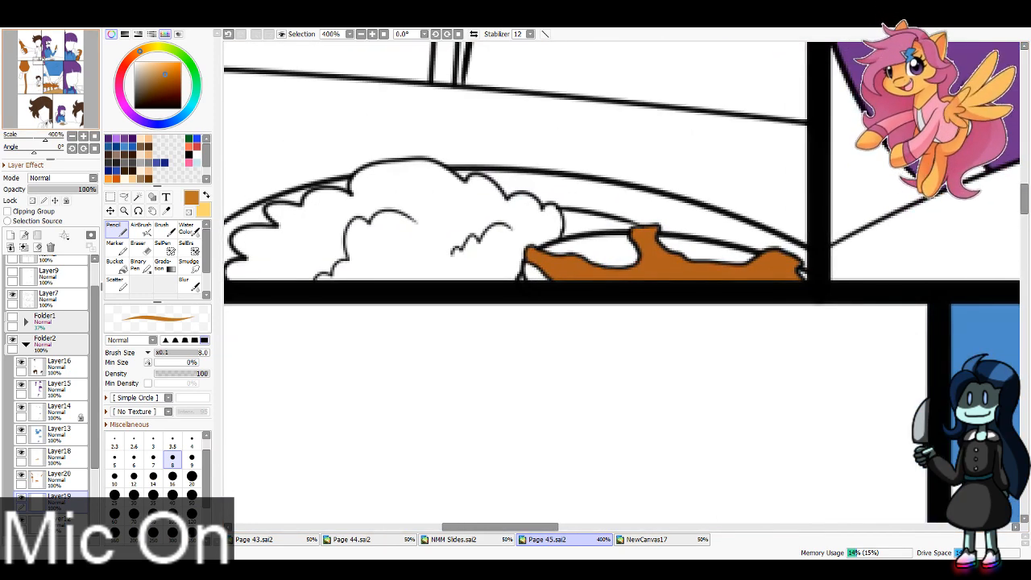
pyautogui.moveTo(528, 281)
pyautogui.mouseDown()
pyautogui.moveTo(663, 253)
pyautogui.moveTo(587, 249)
pyautogui.moveTo(664, 246)
pyautogui.moveTo(650, 263)
pyautogui.moveTo(632, 247)
pyautogui.moveTo(803, 278)
pyautogui.mouseUp()
# Step: Paint the purple-haired character's pancakes in the second top-row panel orange-brown, undoing a stray stroke and filling the interior at Pencil size 16
pyautogui.moveTo(50, 62)
pyautogui.mouseDown()
pyautogui.moveTo(59, 67)
pyautogui.moveTo(47, 62)
pyautogui.mouseUp()
pyautogui.moveTo(377, 360)
pyautogui.mouseDown()
pyautogui.moveTo(435, 369)
pyautogui.moveTo(416, 377)
pyautogui.moveTo(479, 375)
pyautogui.moveTo(519, 357)
pyautogui.moveTo(517, 374)
pyautogui.moveTo(514, 365)
pyautogui.moveTo(484, 377)
pyautogui.moveTo(572, 344)
pyautogui.moveTo(546, 358)
pyautogui.moveTo(604, 320)
pyautogui.moveTo(572, 272)
pyautogui.moveTo(478, 264)
pyautogui.moveTo(548, 261)
pyautogui.moveTo(407, 291)
pyautogui.mouseUp()
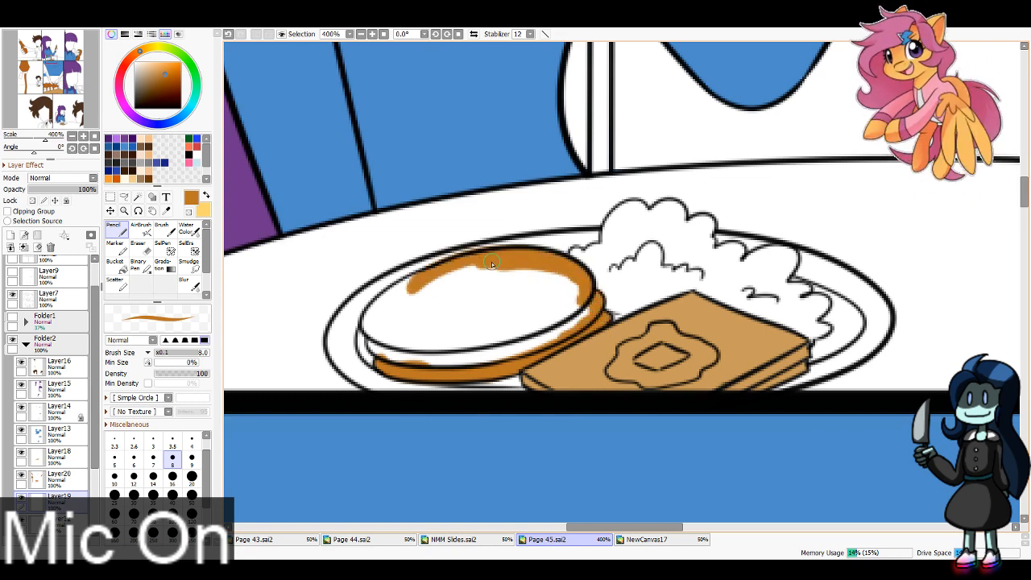
pyautogui.hotkey('ctrl', 'z')
pyautogui.moveTo(514, 256); pyautogui.dragTo(435, 279)
pyautogui.moveTo(485, 258)
pyautogui.mouseDown()
pyautogui.moveTo(403, 297)
pyautogui.moveTo(381, 327)
pyautogui.mouseUp()
pyautogui.moveTo(421, 279)
pyautogui.mouseDown()
pyautogui.moveTo(455, 269)
pyautogui.moveTo(390, 300)
pyautogui.moveTo(389, 335)
pyautogui.moveTo(373, 316)
pyautogui.moveTo(390, 355)
pyautogui.moveTo(392, 335)
pyautogui.moveTo(563, 314)
pyautogui.mouseUp()
pyautogui.press(']')
pyautogui.press(']')
pyautogui.press(']')
pyautogui.press(']')
pyautogui.press(']')
pyautogui.moveTo(483, 351)
pyautogui.mouseDown()
pyautogui.moveTo(555, 337)
pyautogui.moveTo(546, 322)
pyautogui.moveTo(472, 292)
pyautogui.moveTo(469, 330)
pyautogui.mouseUp()
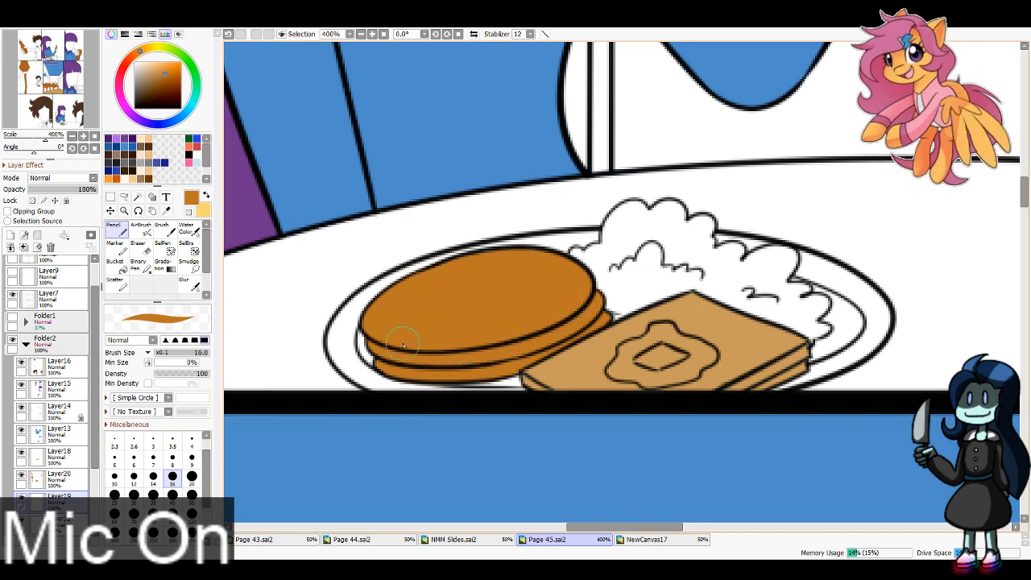
# Step: Paint the pancake layers between the syrup drips in the close-up panel, outlining at Pencil size 16 and filling at size 40
pyautogui.moveTo(49, 80); pyautogui.dragTo(49, 86)
pyautogui.click(362, 35)
pyautogui.click(362, 35)
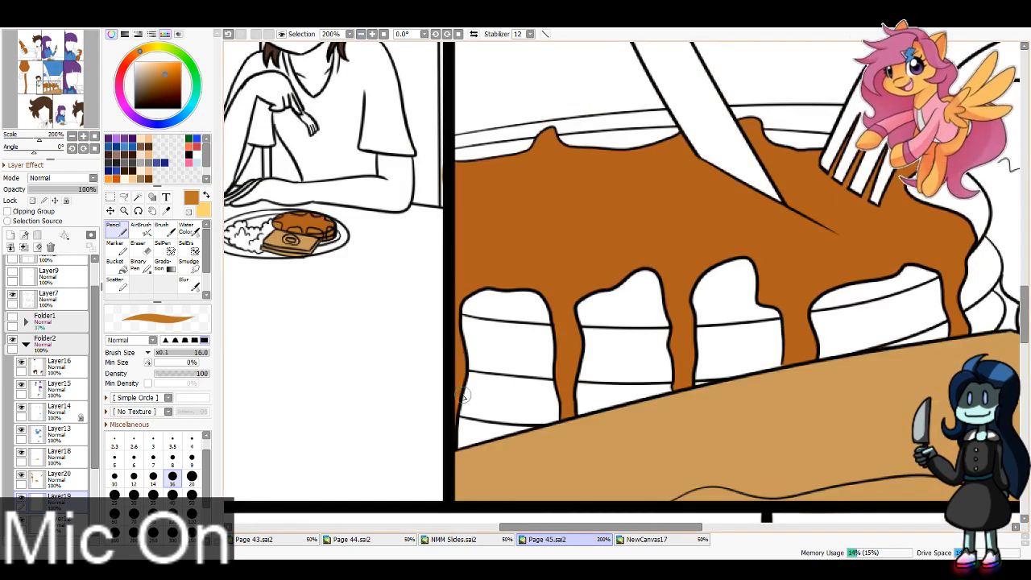
pyautogui.moveTo(459, 406); pyautogui.dragTo(600, 415)
pyautogui.press(']')
pyautogui.press(']')
pyautogui.press(']')
pyautogui.press(']')
pyautogui.press(']')
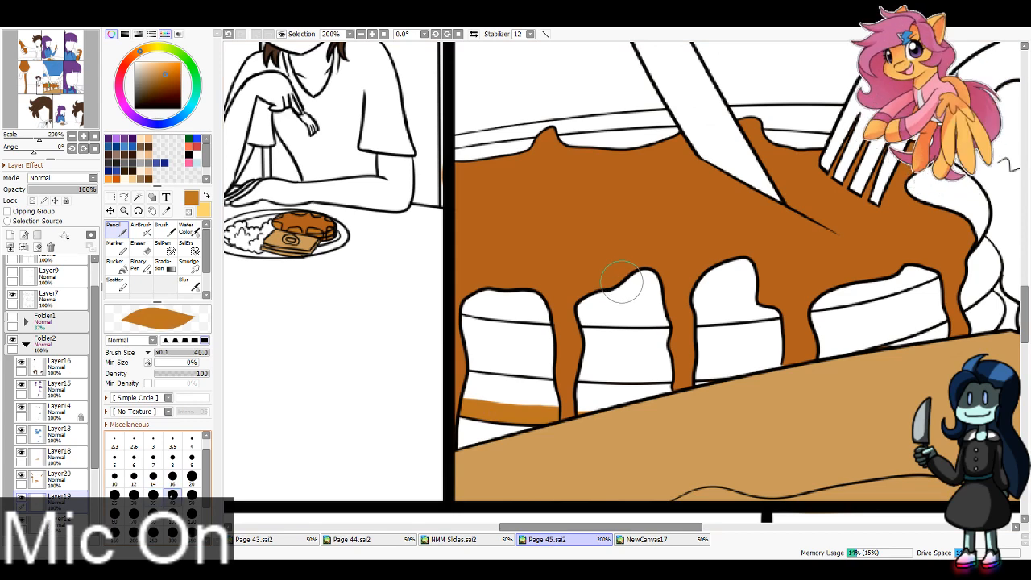
pyautogui.moveTo(479, 393)
pyautogui.mouseDown()
pyautogui.moveTo(480, 290)
pyautogui.moveTo(493, 358)
pyautogui.moveTo(493, 334)
pyautogui.moveTo(587, 356)
pyautogui.moveTo(597, 395)
pyautogui.moveTo(577, 394)
pyautogui.moveTo(794, 358)
pyautogui.moveTo(553, 307)
pyautogui.moveTo(706, 249)
pyautogui.mouseUp()
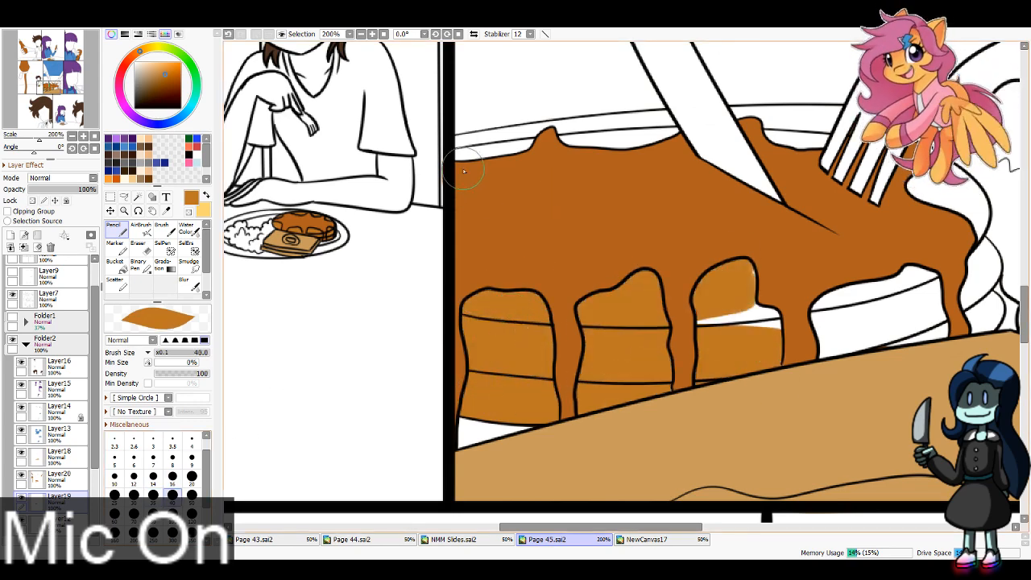
# Step: Paint the close-up stack's back edge behind the syrup and touch up the gap between the drips with the Pencil at size 16
pyautogui.press('[')
pyautogui.press('[')
pyautogui.press('[')
pyautogui.press('[')
pyautogui.press('[')
pyautogui.moveTo(455, 161)
pyautogui.mouseDown()
pyautogui.moveTo(679, 138)
pyautogui.moveTo(619, 141)
pyautogui.moveTo(660, 146)
pyautogui.mouseUp()
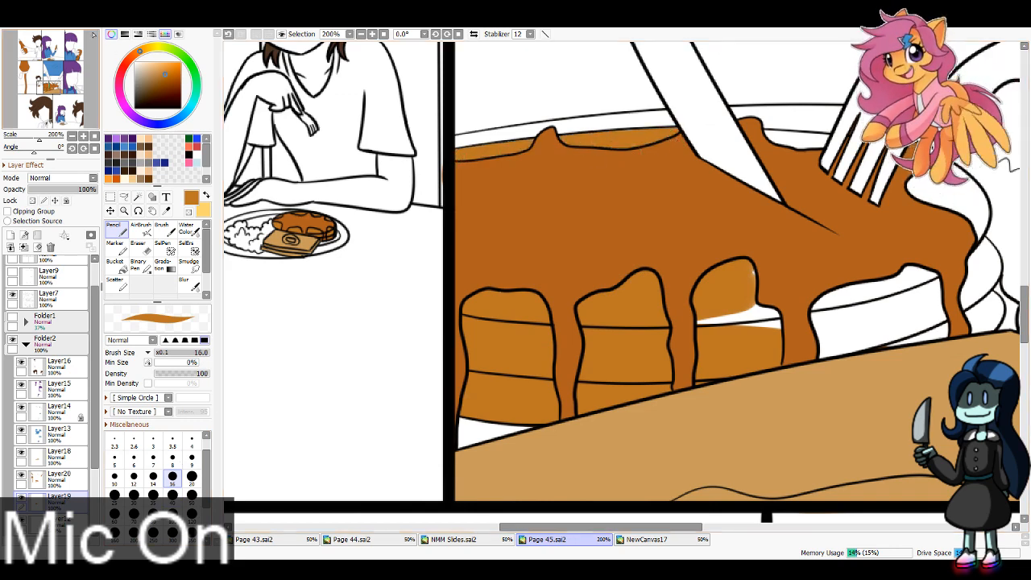
pyautogui.click(59, 87)
pyautogui.moveTo(102, 37); pyautogui.dragTo(99, 38)
pyautogui.click(60, 80)
pyautogui.click(58, 85)
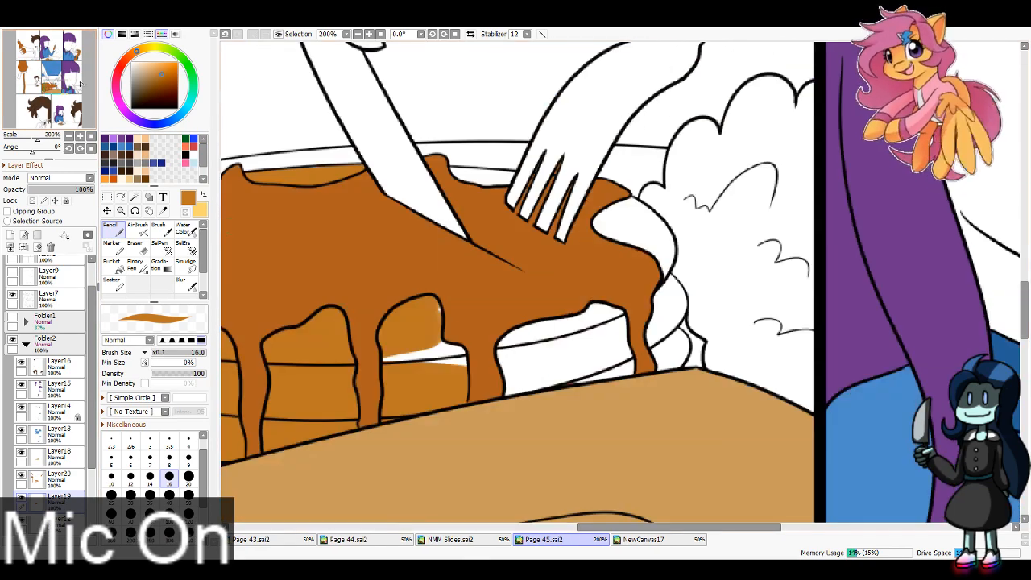
pyautogui.moveTo(452, 172)
pyautogui.mouseDown()
pyautogui.moveTo(509, 179)
pyautogui.moveTo(498, 187)
pyautogui.mouseUp()
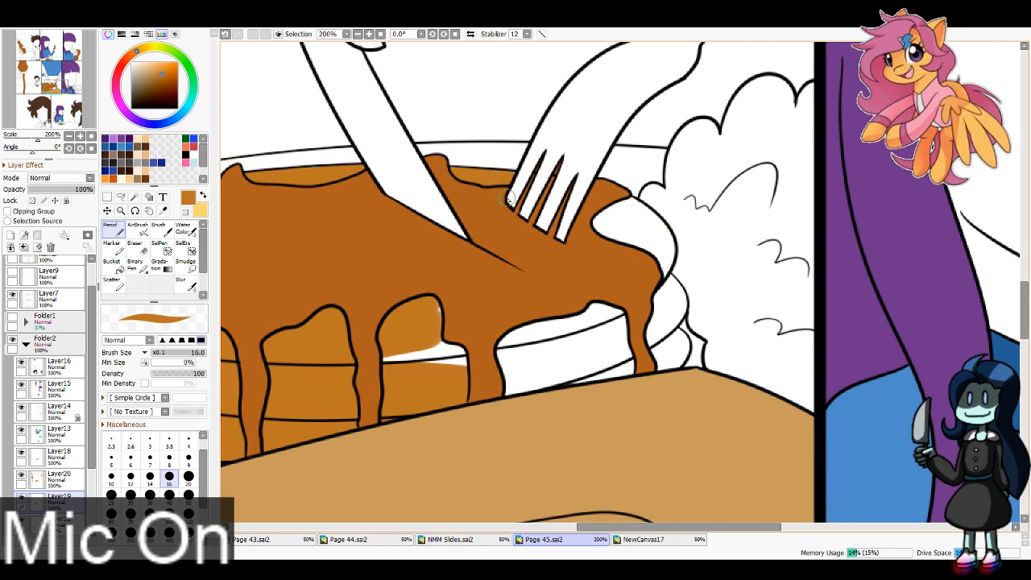
pyautogui.moveTo(391, 356); pyautogui.dragTo(455, 345)
pyautogui.click(60, 479)
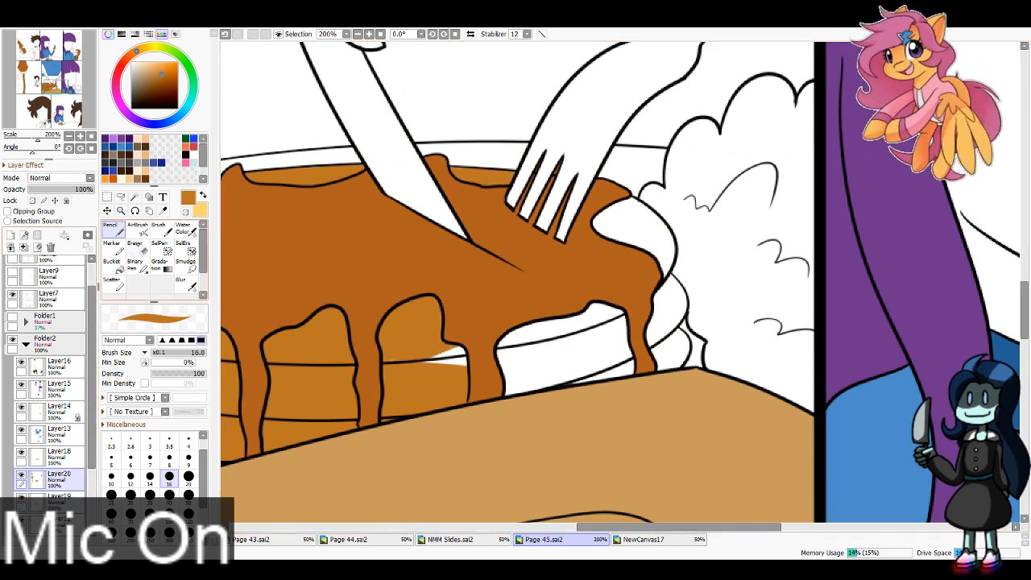
pyautogui.click(137, 248)
pyautogui.click(169, 471)
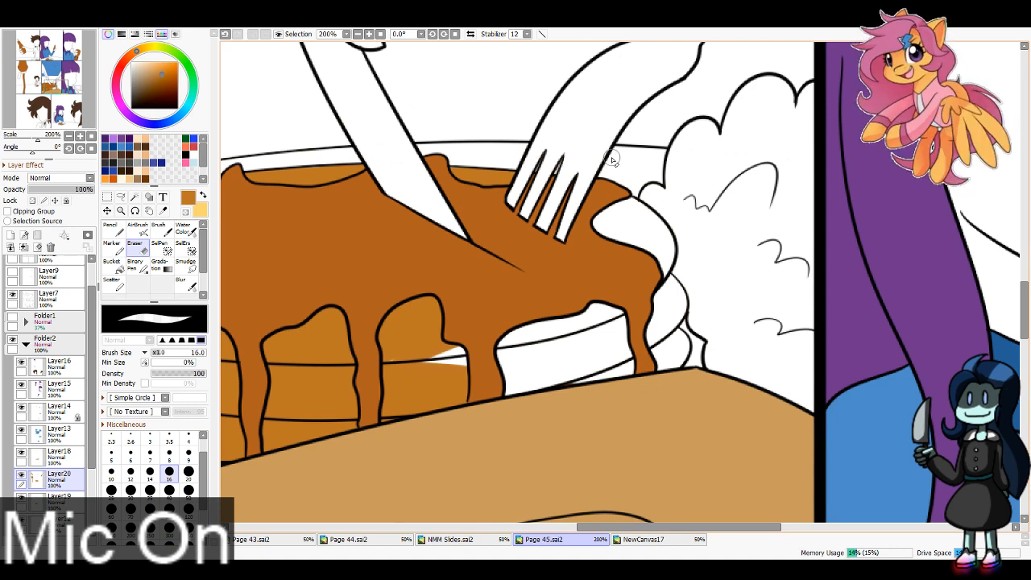
pyautogui.click(60, 497)
pyautogui.click(113, 230)
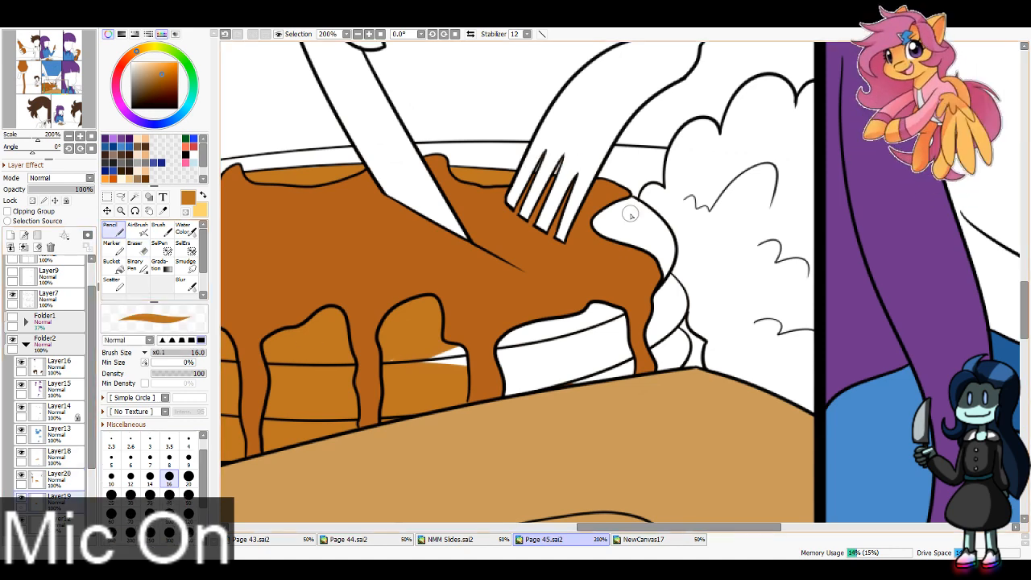
# Step: Undo the size 16 strokes and paint the remaining pancake areas on the close-up stack's right side with the Pencil at size 40
pyautogui.moveTo(622, 203)
pyautogui.mouseDown()
pyautogui.moveTo(653, 223)
pyautogui.moveTo(674, 289)
pyautogui.moveTo(667, 328)
pyautogui.moveTo(677, 306)
pyautogui.moveTo(656, 342)
pyautogui.moveTo(676, 362)
pyautogui.moveTo(675, 348)
pyautogui.moveTo(586, 376)
pyautogui.moveTo(435, 359)
pyautogui.mouseUp()
pyautogui.hotkey('ctrl', 'z')
pyautogui.hotkey('ctrl', 'z')
pyautogui.press(']')
pyautogui.press(']')
pyautogui.press(']')
pyautogui.press(']')
pyautogui.press(']')
pyautogui.moveTo(574, 284)
pyautogui.mouseDown()
pyautogui.moveTo(625, 228)
pyautogui.moveTo(541, 361)
pyautogui.mouseUp()
pyautogui.moveTo(630, 324); pyautogui.dragTo(652, 306)
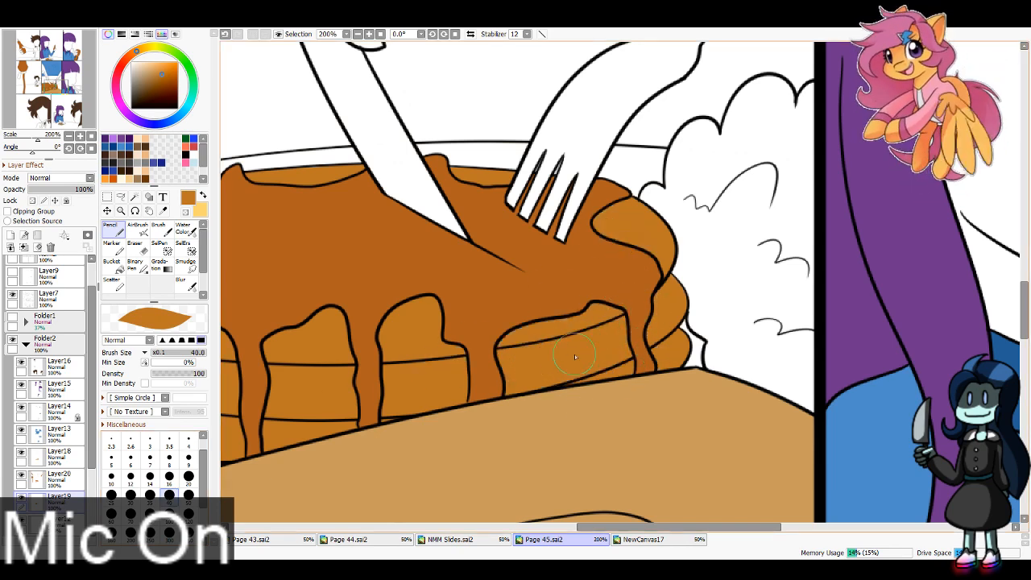
# Step: Erase the stray syrup colour beside the fork in the bottom-row panel from Layer20 with the size 16 Eraser
pyautogui.moveTo(69, 91); pyautogui.dragTo(66, 123)
pyautogui.click(169, 457)
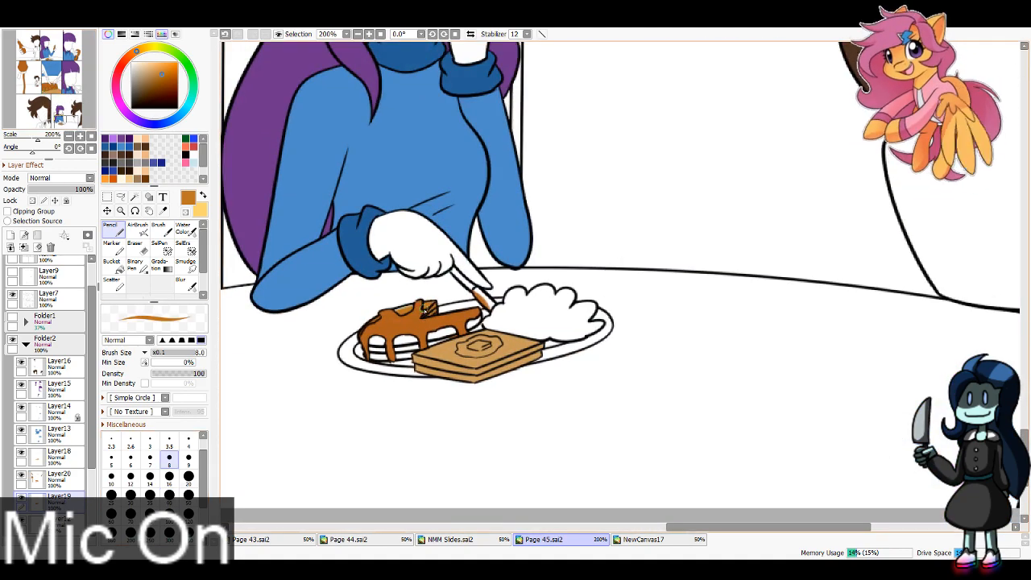
pyautogui.click(63, 480)
pyautogui.press('e')
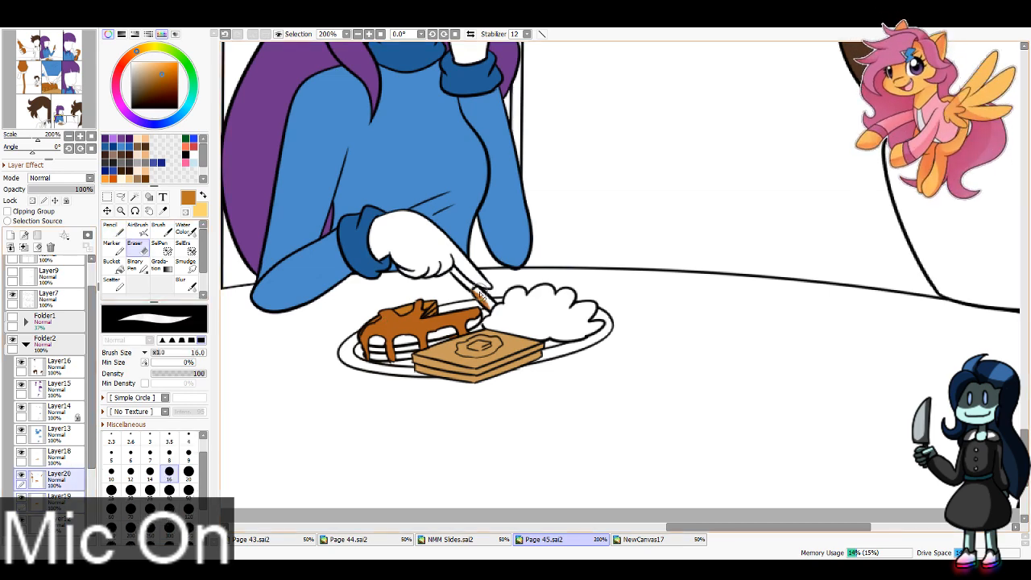
pyautogui.moveTo(481, 295); pyautogui.dragTo(498, 306)
pyautogui.click(169, 457)
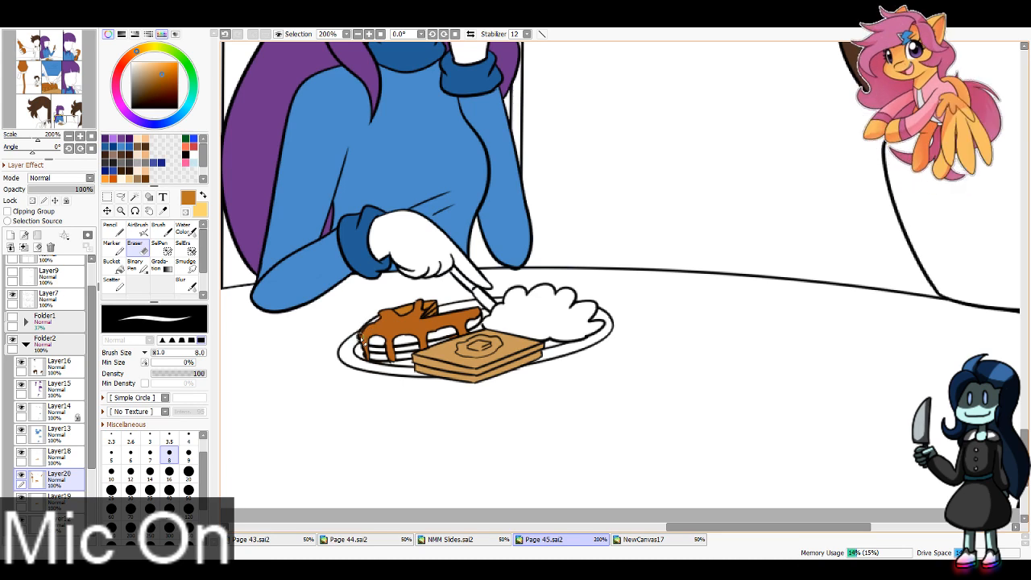
# Step: Paint the pancakes beneath the syrup on the bottom-row plate orange-brown on Layer19 with the Pencil at size 8
pyautogui.press('n')
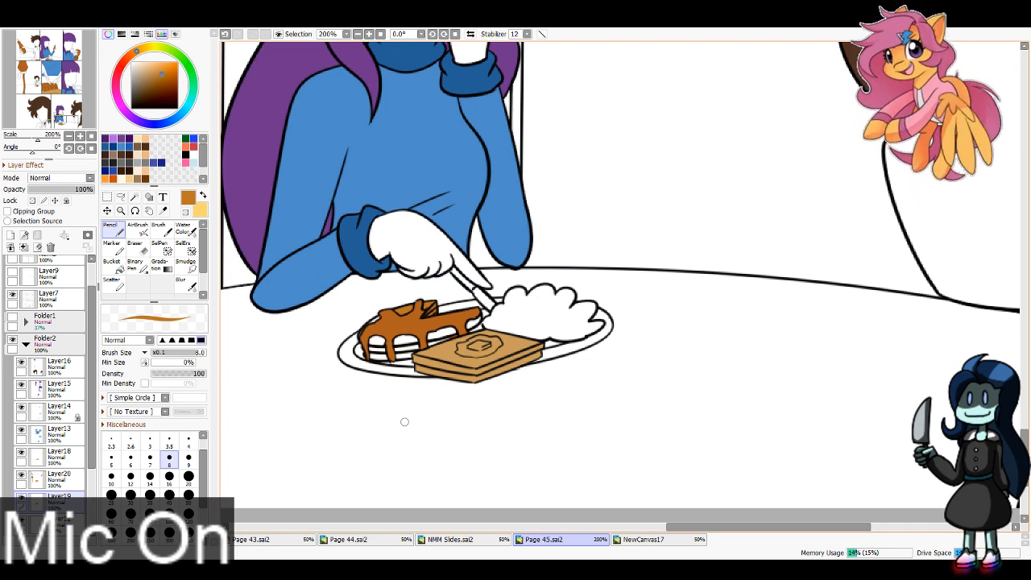
pyautogui.press('e')
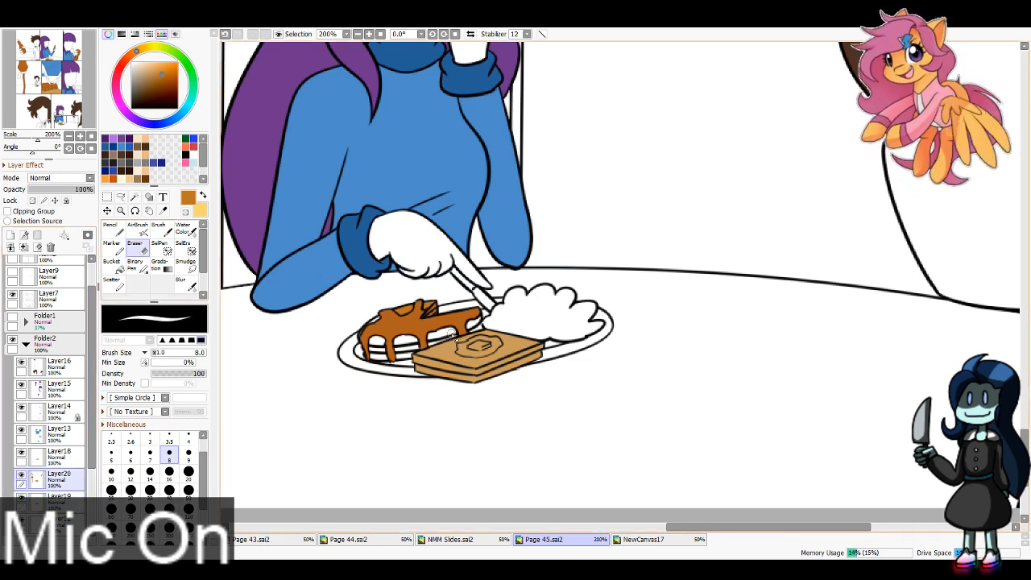
pyautogui.click(59, 497)
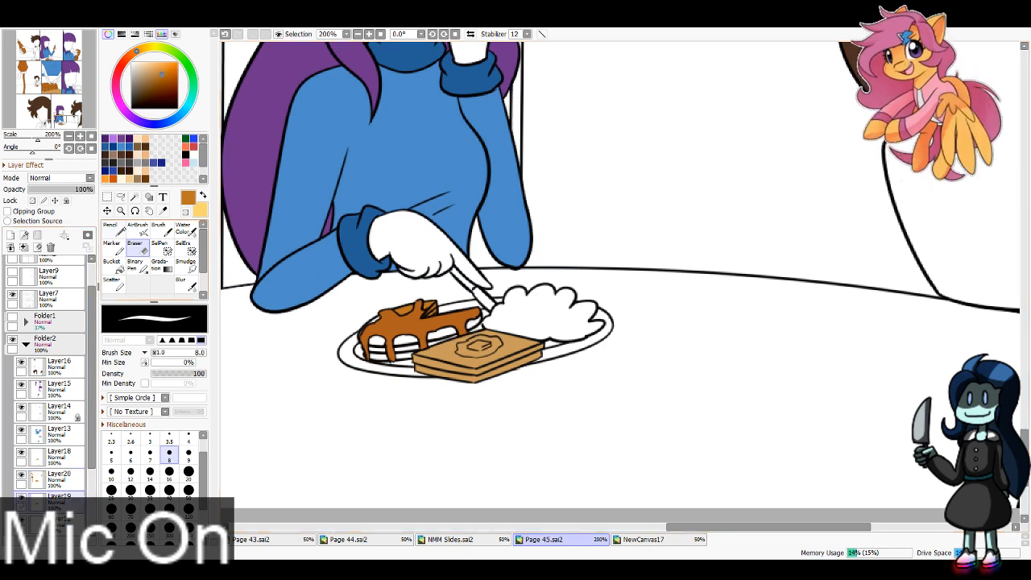
pyautogui.press('n')
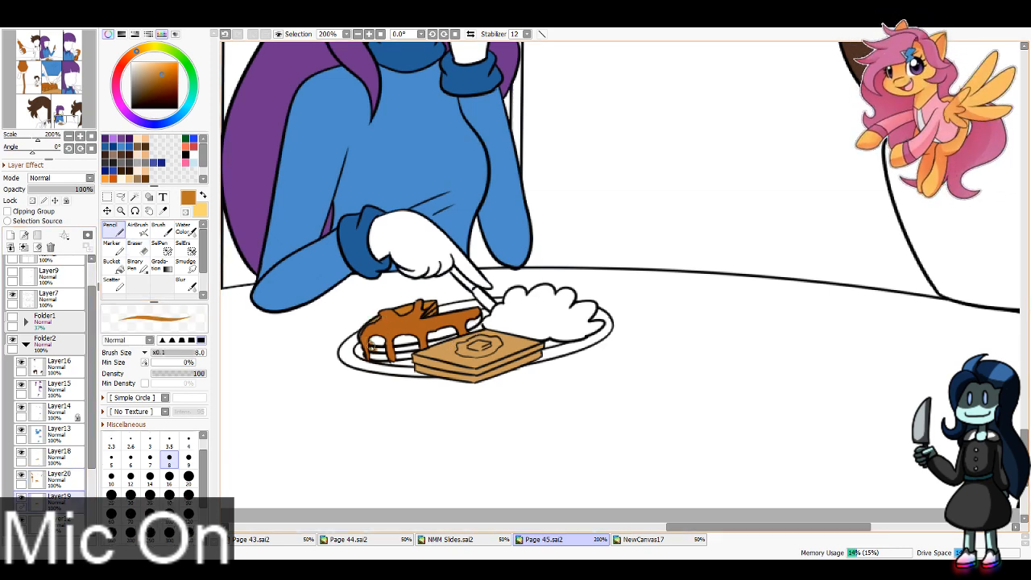
pyautogui.moveTo(372, 354)
pyautogui.mouseDown()
pyautogui.moveTo(406, 357)
pyautogui.moveTo(376, 348)
pyautogui.mouseUp()
pyautogui.moveTo(448, 328); pyautogui.dragTo(456, 343)
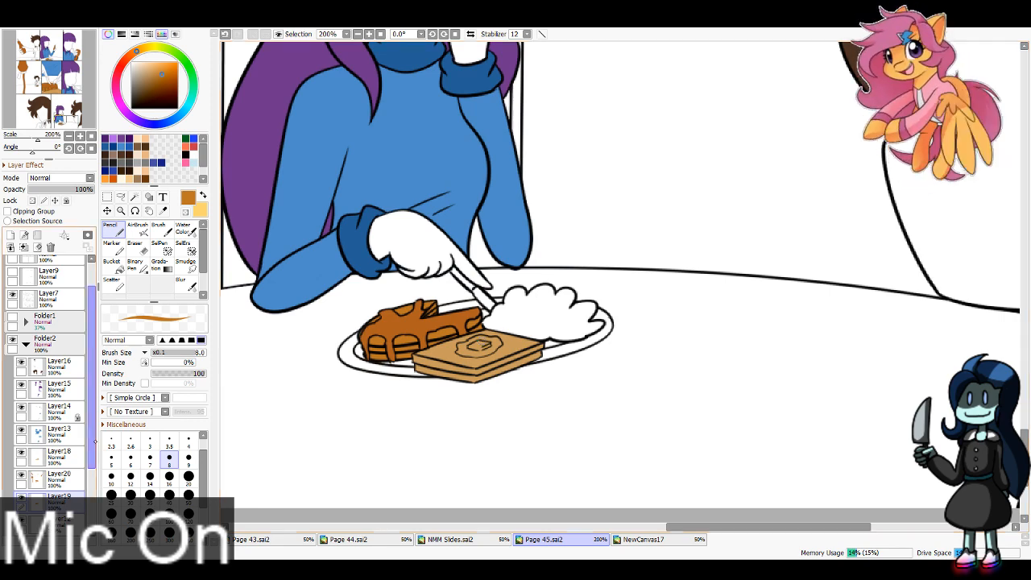
# Step: Paint the scrambled eggs on the bottom-row plate with the stored yellow on Layer12, using the size 8 Pencil
pyautogui.moveTo(92, 398); pyautogui.dragTo(92, 452)
pyautogui.click(67, 444)
pyautogui.press('x')
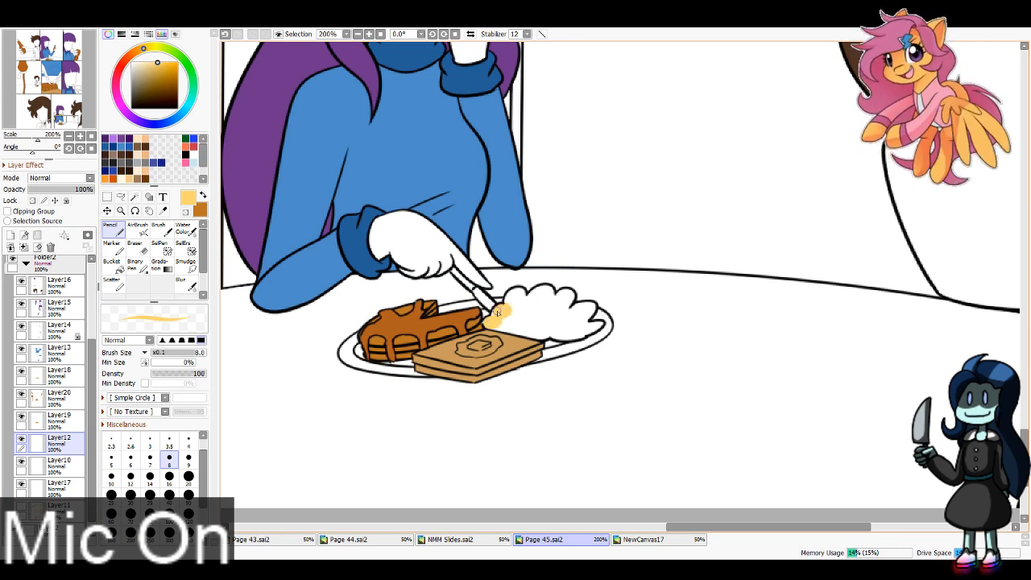
pyautogui.moveTo(514, 299)
pyautogui.mouseDown()
pyautogui.moveTo(546, 290)
pyautogui.moveTo(537, 308)
pyautogui.moveTo(548, 305)
pyautogui.moveTo(525, 299)
pyautogui.moveTo(533, 308)
pyautogui.moveTo(555, 297)
pyautogui.moveTo(565, 303)
pyautogui.moveTo(560, 317)
pyautogui.moveTo(566, 296)
pyautogui.moveTo(547, 298)
pyautogui.moveTo(550, 312)
pyautogui.moveTo(592, 313)
pyautogui.mouseUp()
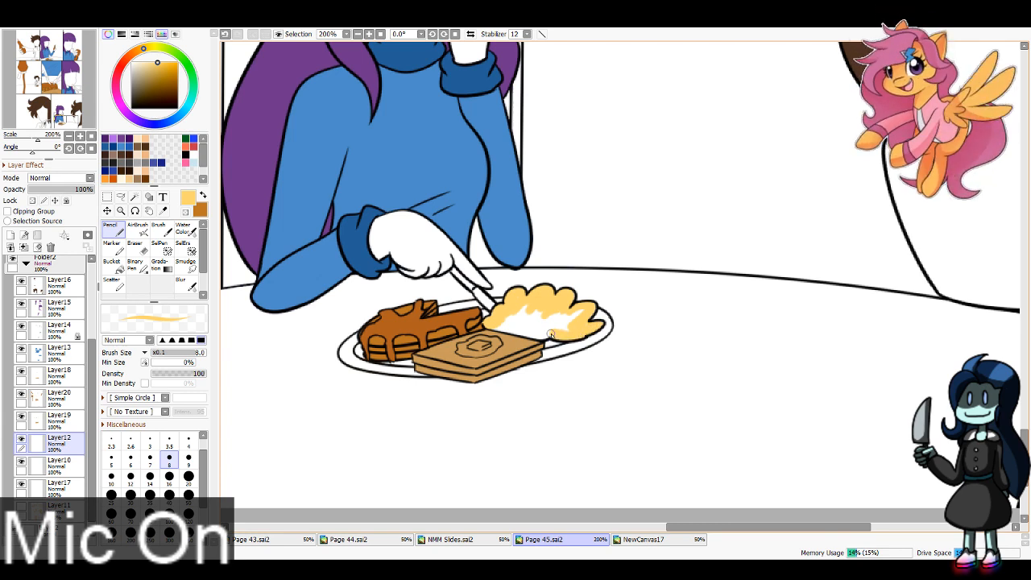
pyautogui.moveTo(582, 315)
pyautogui.mouseDown()
pyautogui.moveTo(515, 339)
pyautogui.moveTo(530, 305)
pyautogui.mouseUp()
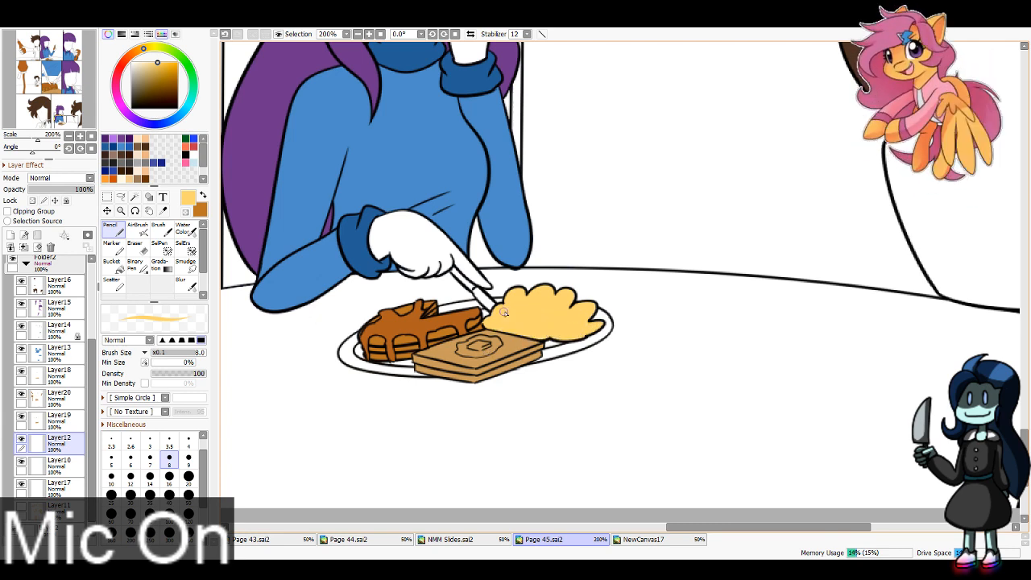
# Step: Fill the scrambled eggs in the close-up panel and on the first top-row panel's plate with yellow using the Bucket
pyautogui.scroll(-2, 276, 59)
pyautogui.moveTo(85, 99); pyautogui.dragTo(51, 79)
pyautogui.click(112, 262)
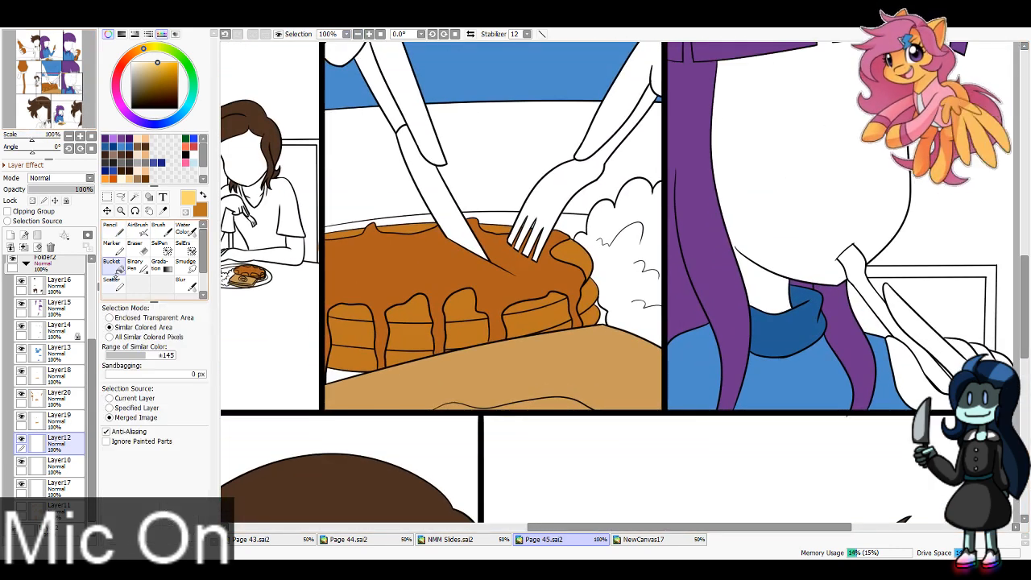
pyautogui.click(636, 303)
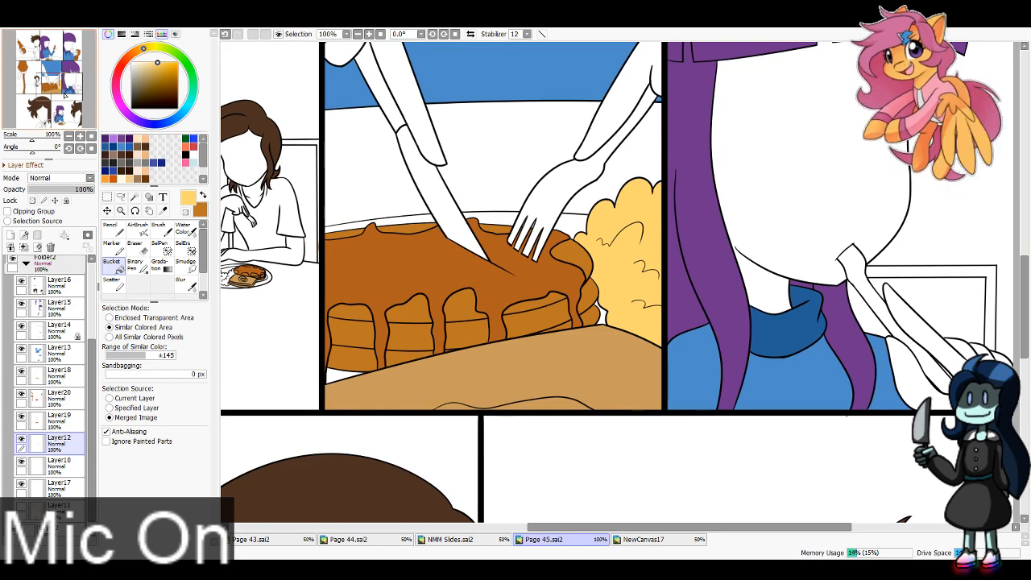
pyautogui.moveTo(47, 77); pyautogui.dragTo(50, 60)
pyautogui.click(464, 196)
# Step: Undo the last Bucket fill, set Sandbagging to 1 px and fill the scrambled eggs on the purple-haired character's top-row plate with yellow
pyautogui.click(754, 175)
pyautogui.hotkey('ctrl', 'z')
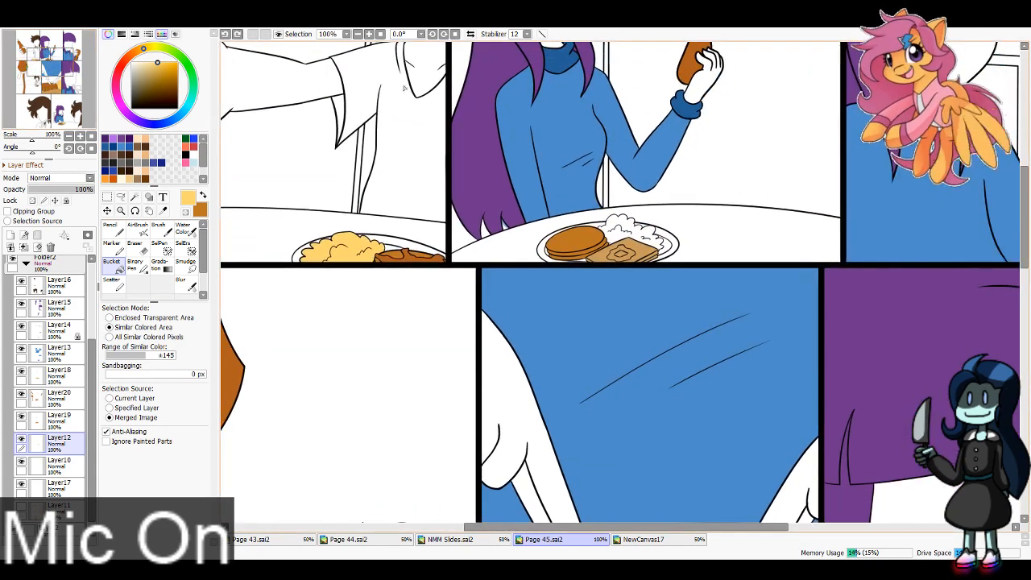
pyautogui.click(369, 34)
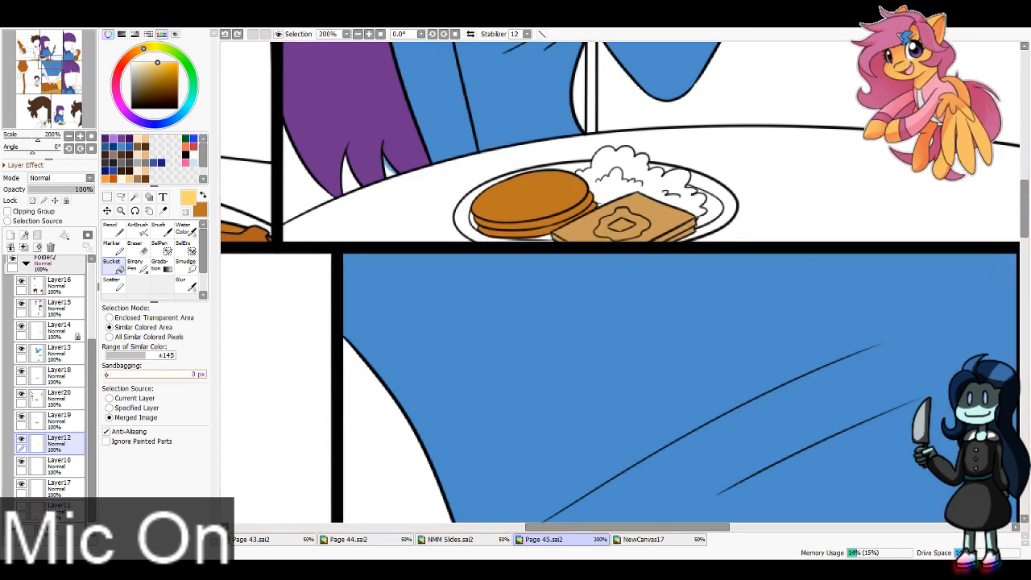
pyautogui.click(185, 373)
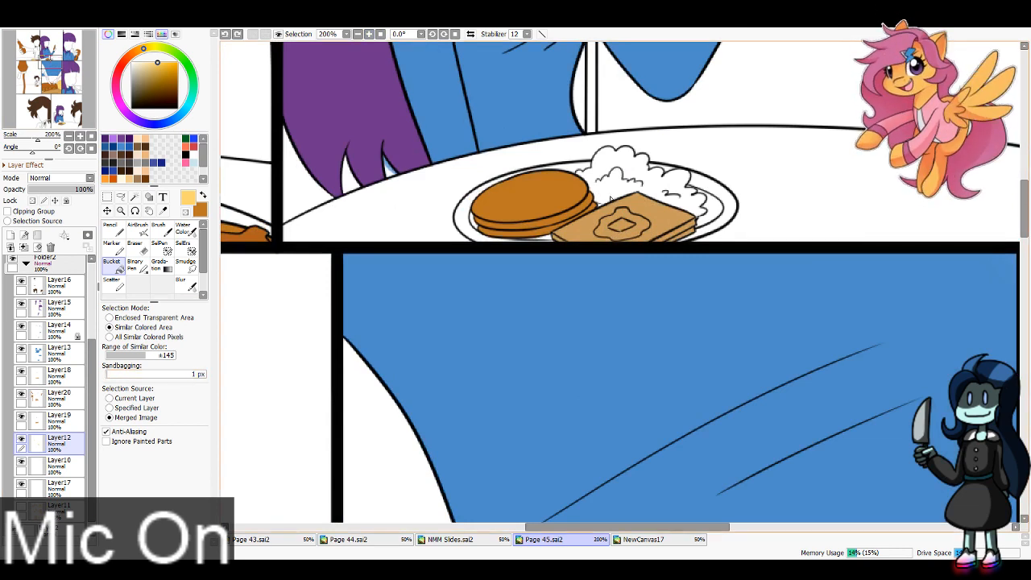
pyautogui.click(641, 179)
pyautogui.press('e')
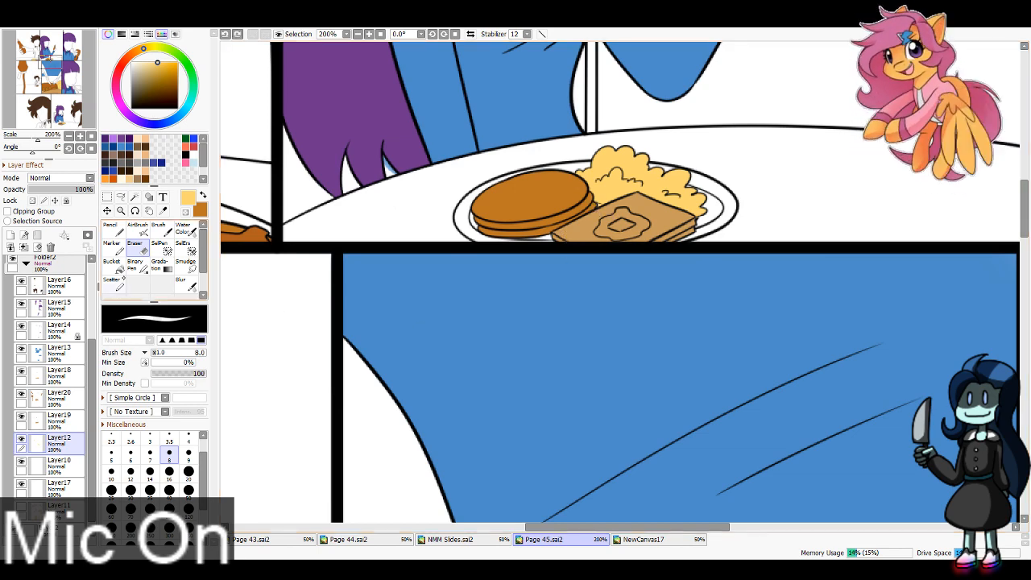
pyautogui.click(111, 228)
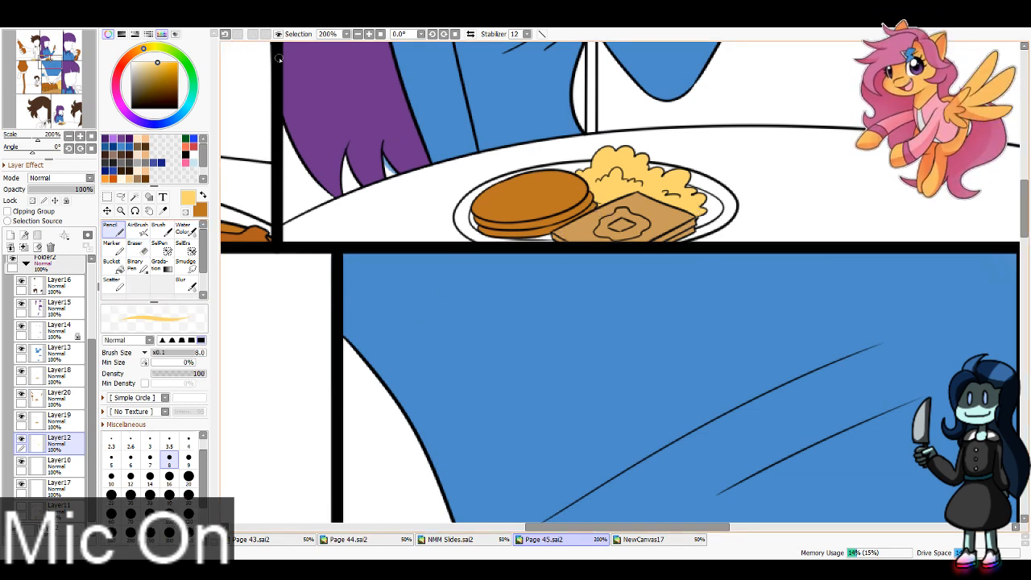
# Step: Make Layer10 active and sample the light grey plate colour from the Page 44 document, returning to Page 45
pyautogui.click(359, 33)
pyautogui.click(358, 34)
pyautogui.click(359, 34)
pyautogui.click(358, 33)
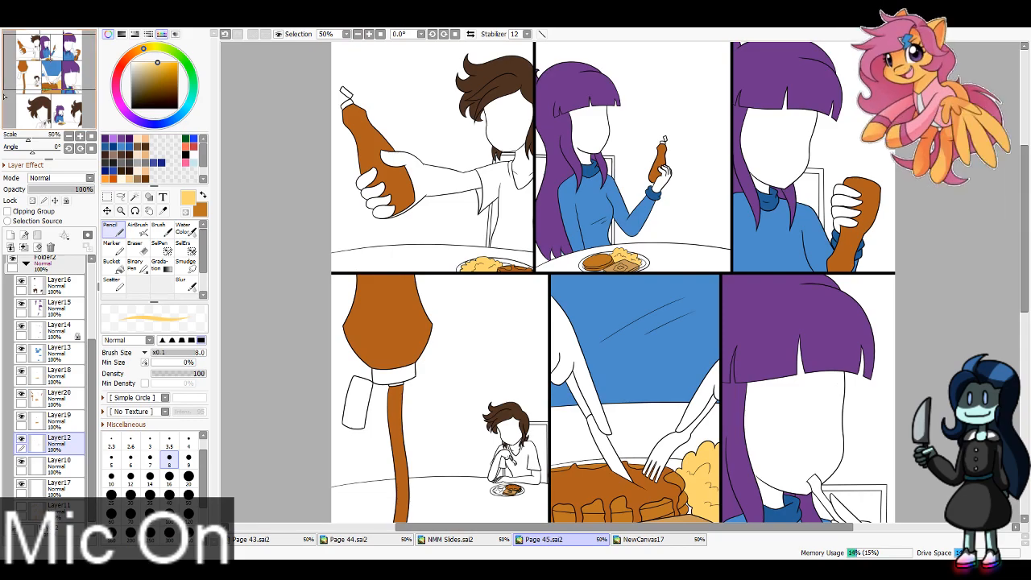
pyautogui.moveTo(50, 62)
pyautogui.mouseDown()
pyautogui.moveTo(58, 108)
pyautogui.moveTo(53, 59)
pyautogui.mouseUp()
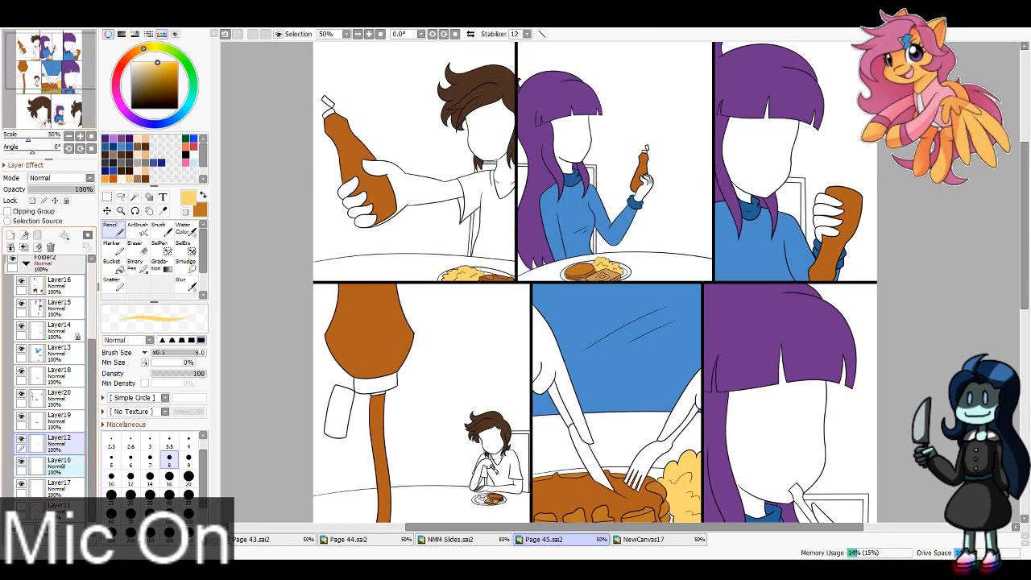
pyautogui.click(56, 463)
pyautogui.click(163, 210)
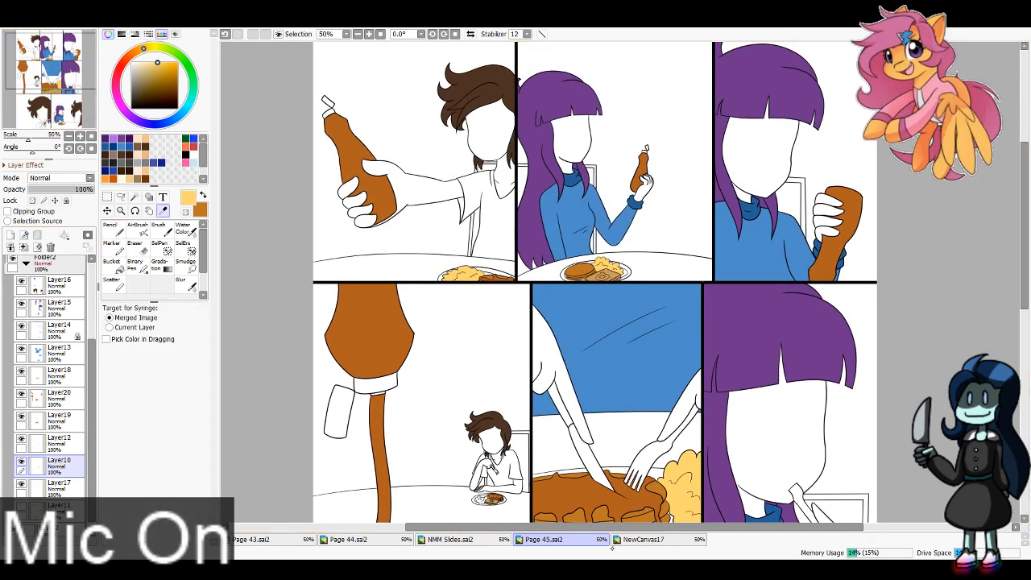
pyautogui.click(355, 539)
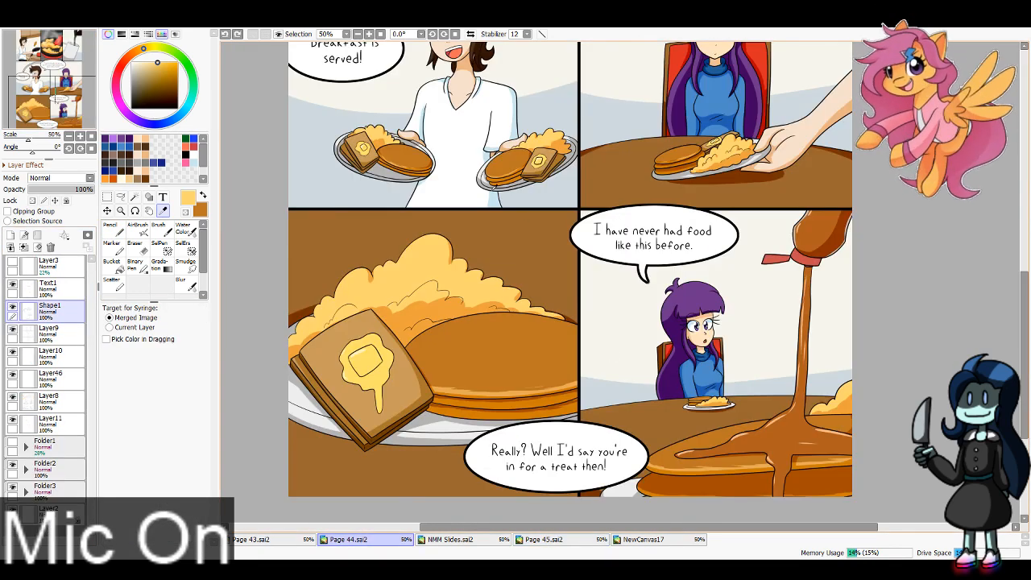
pyautogui.click(615, 489)
pyautogui.click(548, 538)
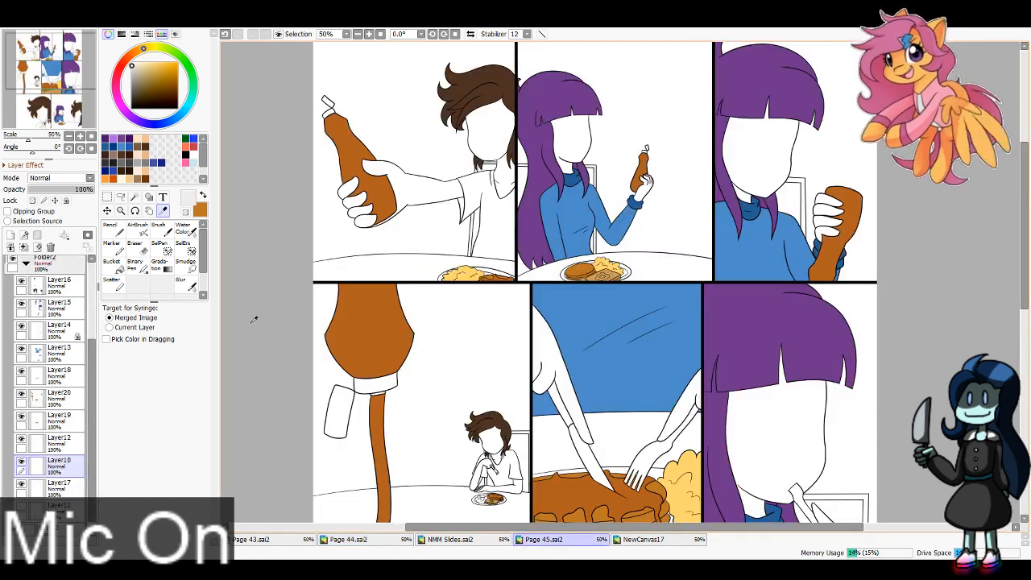
# Step: Paint light grey over the plates in the top-row panels and on the small middle-row plate with the Pencil at size 40
pyautogui.press('n')
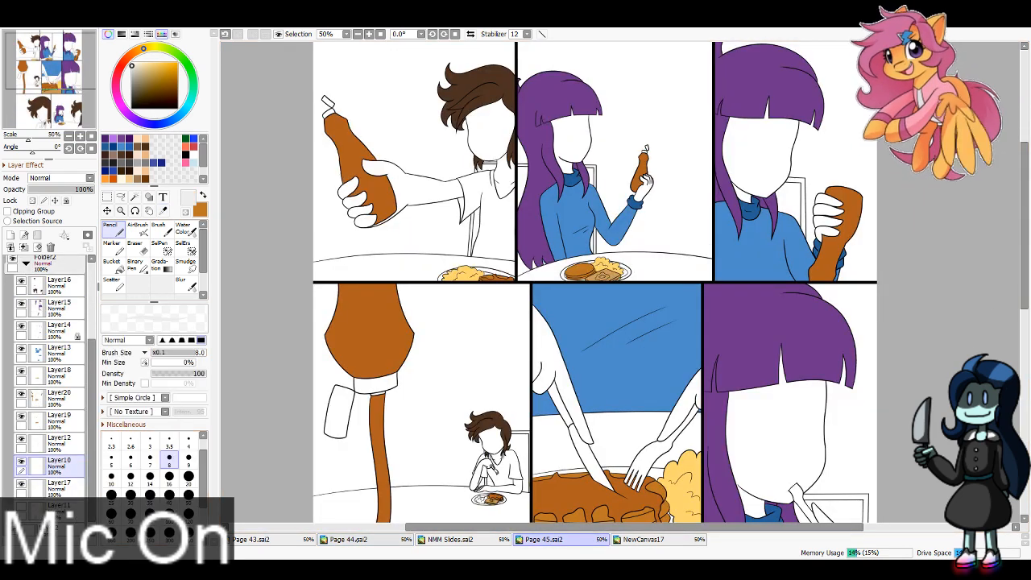
pyautogui.click(169, 494)
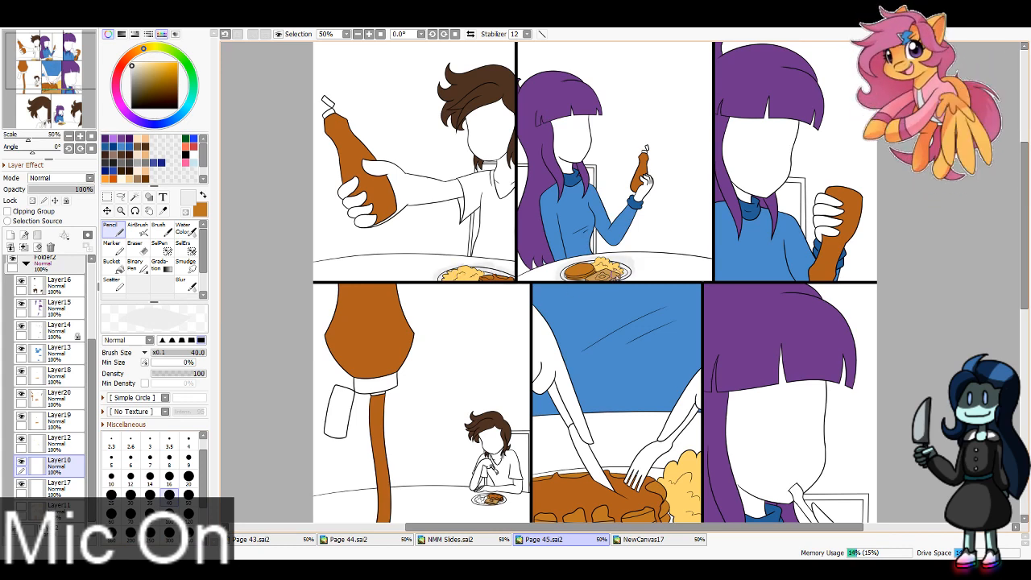
pyautogui.moveTo(492, 498); pyautogui.dragTo(530, 338)
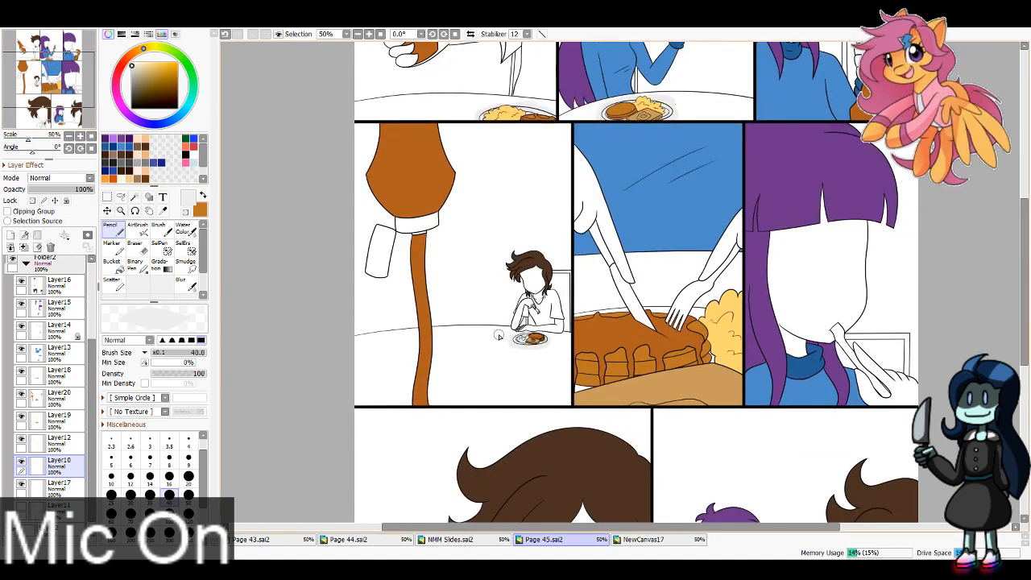
# Step: Fill the scrambled eggs on the small middle-row plate with the sampled egg yellow on Layer12, with Layer10 hidden
pyautogui.click(59, 439)
pyautogui.click(162, 210)
pyautogui.click(720, 334)
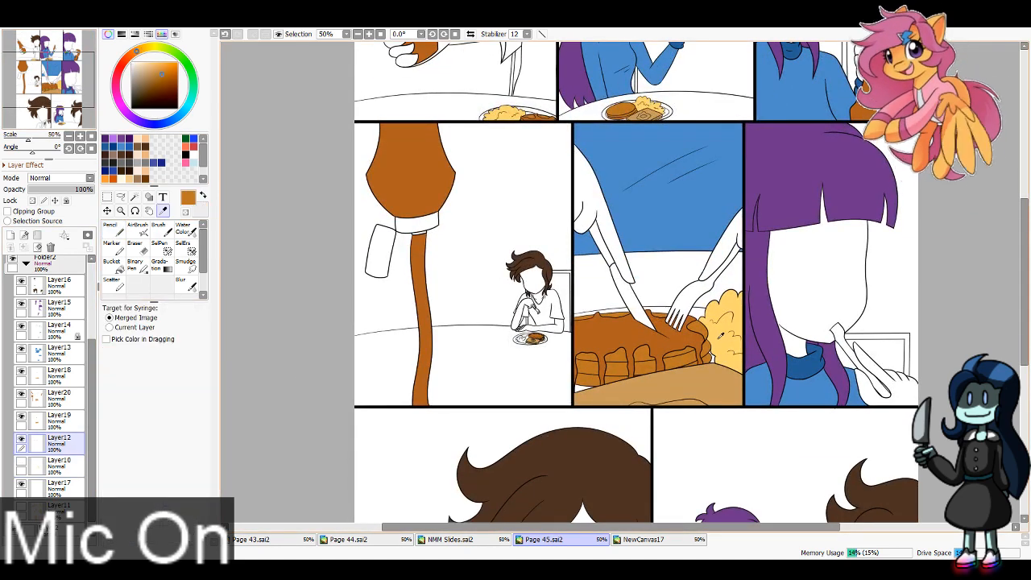
pyautogui.click(720, 334)
pyautogui.click(112, 264)
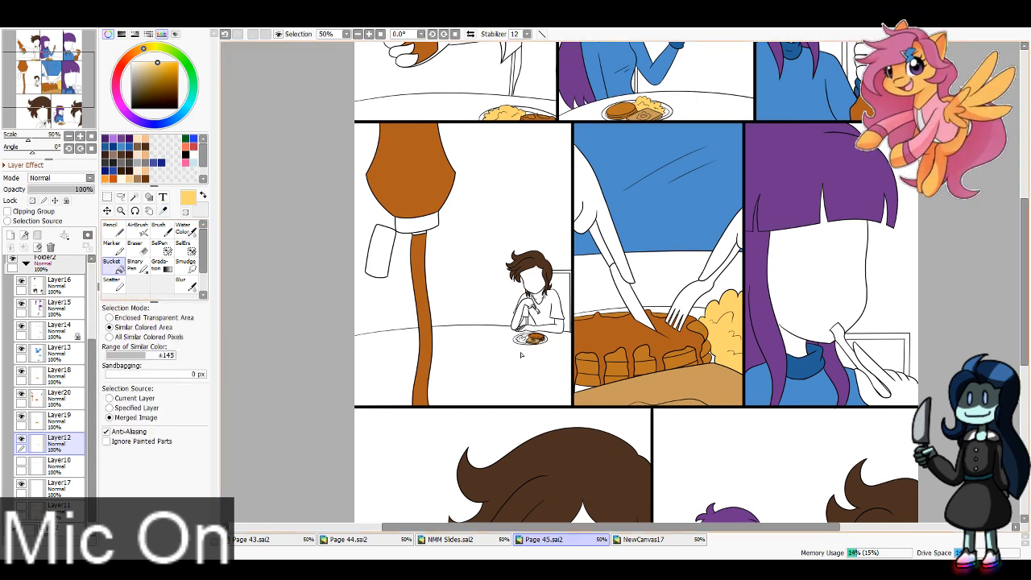
pyautogui.click(58, 462)
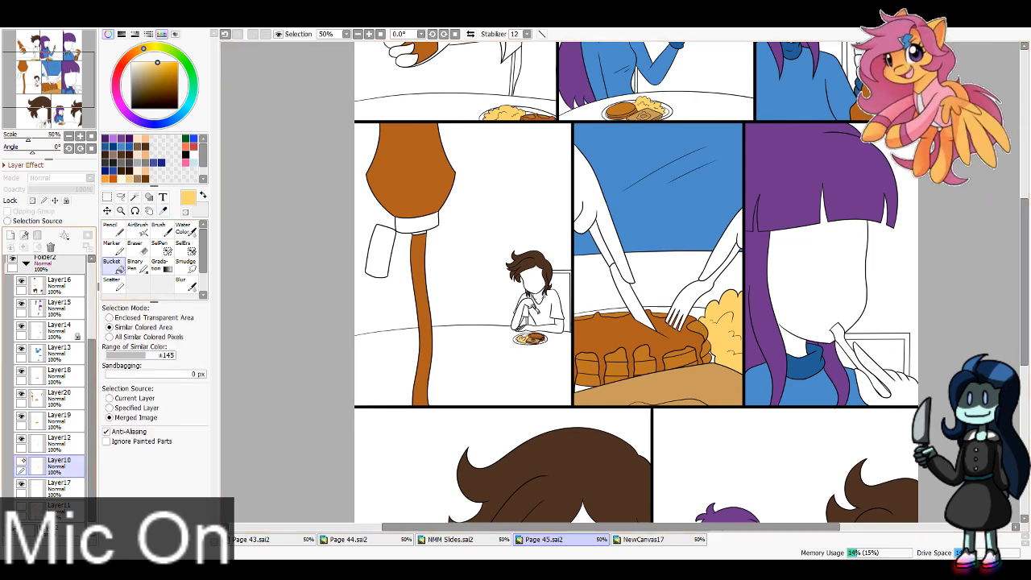
# Step: Paint light grey roughly over the close-up plate, the cutlery and the bottom-row fork and plate on Layer10 with the Pencil at size 100
pyautogui.click(112, 228)
pyautogui.click(169, 515)
pyautogui.moveTo(608, 386)
pyautogui.mouseDown()
pyautogui.moveTo(588, 312)
pyautogui.moveTo(623, 322)
pyautogui.moveTo(632, 306)
pyautogui.moveTo(623, 263)
pyautogui.moveTo(693, 315)
pyautogui.moveTo(651, 310)
pyautogui.moveTo(692, 361)
pyautogui.moveTo(714, 368)
pyautogui.mouseUp()
pyautogui.moveTo(680, 311); pyautogui.dragTo(687, 301)
pyautogui.click(66, 87)
pyautogui.moveTo(679, 258); pyautogui.dragTo(741, 326)
pyautogui.click(57, 107)
pyautogui.moveTo(57, 106); pyautogui.dragTo(59, 120)
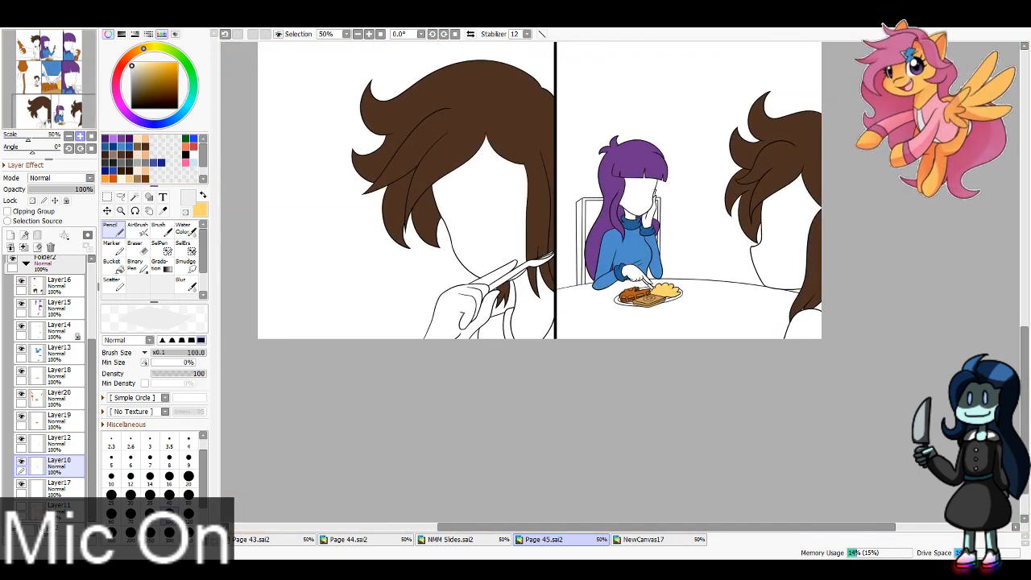
pyautogui.moveTo(486, 291); pyautogui.dragTo(548, 256)
pyautogui.moveTo(617, 300); pyautogui.dragTo(686, 293)
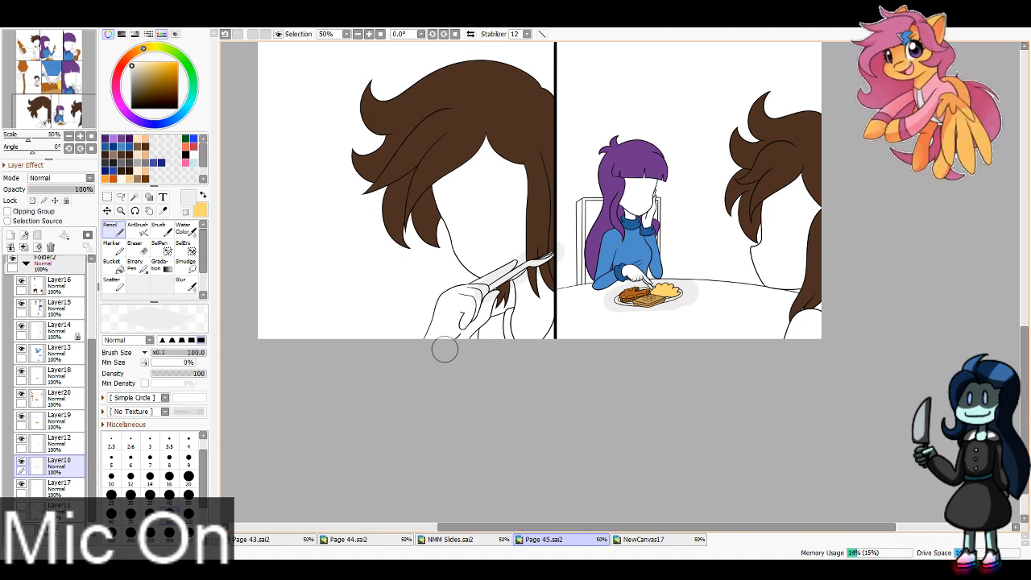
# Step: Hide Layer10 and select the background, face and hand around the fork in the first bottom-row panel with the Magic Wand
pyautogui.click(22, 461)
pyautogui.click(134, 197)
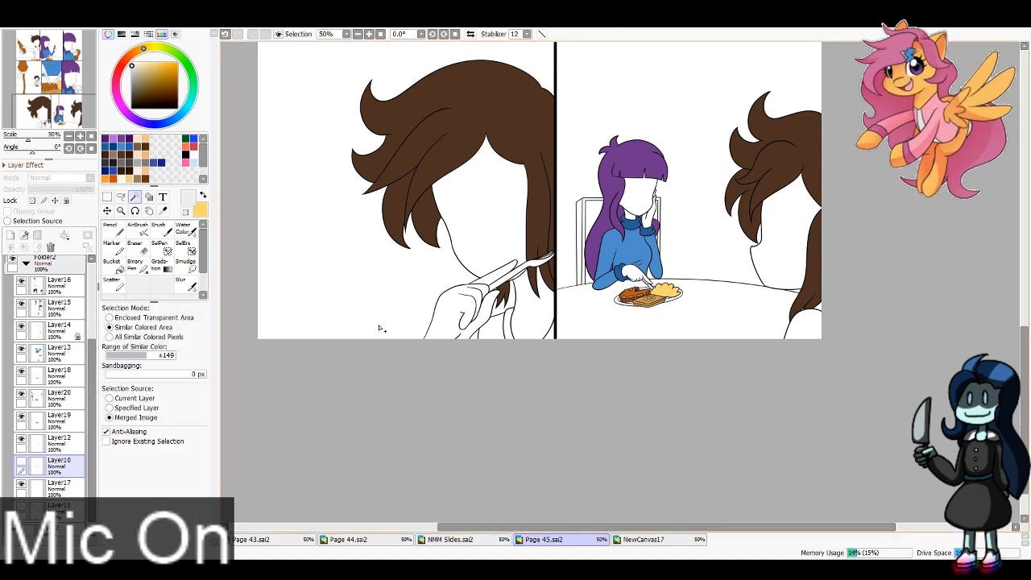
pyautogui.click(381, 325)
pyautogui.click(509, 247)
pyautogui.click(503, 272)
pyautogui.click(485, 294)
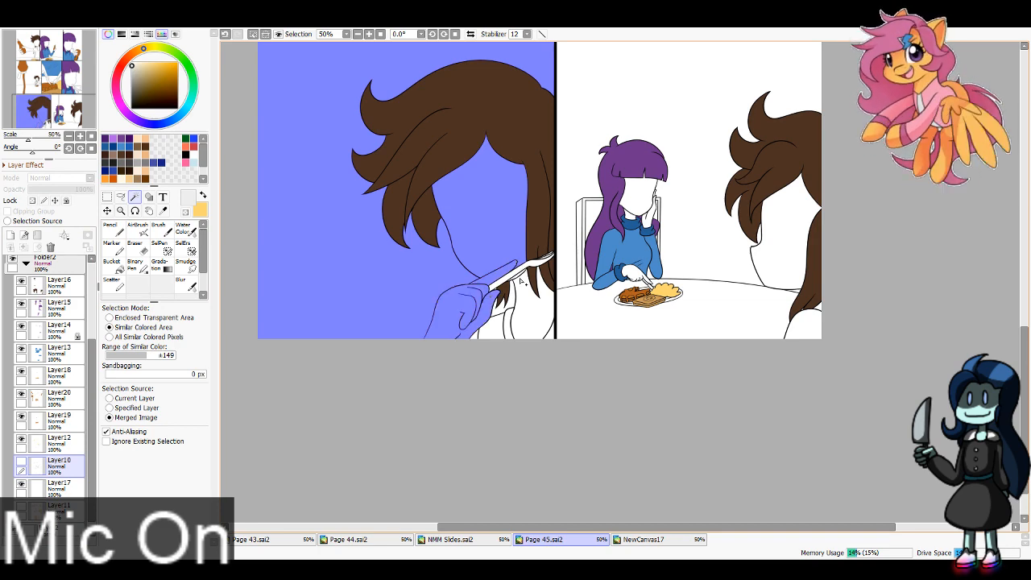
# Step: Add the neck, shirt and small gaps beneath the fork in the first bottom-row panel to the selection, undoing stray picks
pyautogui.click(520, 277)
pyautogui.hotkey('ctrl', 'z')
pyautogui.click(520, 278)
pyautogui.hotkey('ctrl', 'z')
pyautogui.click(518, 275)
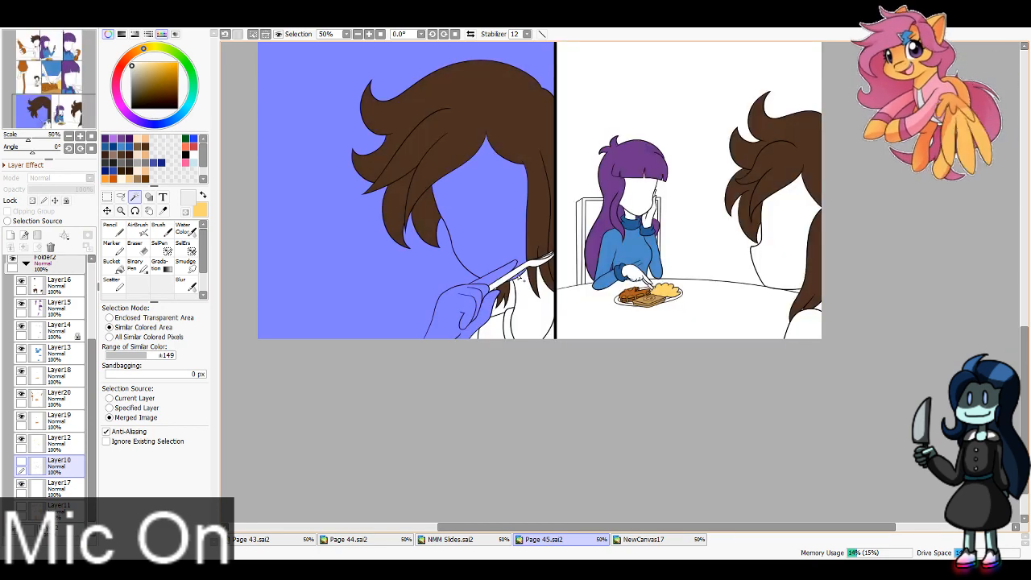
pyautogui.click(530, 311)
pyautogui.click(513, 296)
pyautogui.click(494, 323)
pyautogui.click(508, 324)
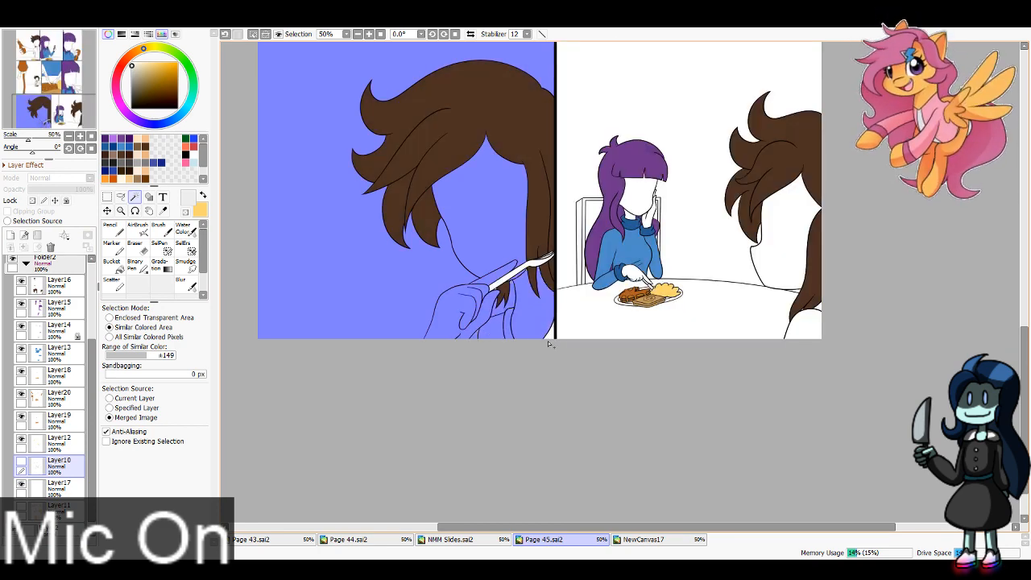
# Step: Add the table, the purple-haired character's hand and the background of the last bottom-row panel to the selection
pyautogui.click(616, 314)
pyautogui.click(636, 275)
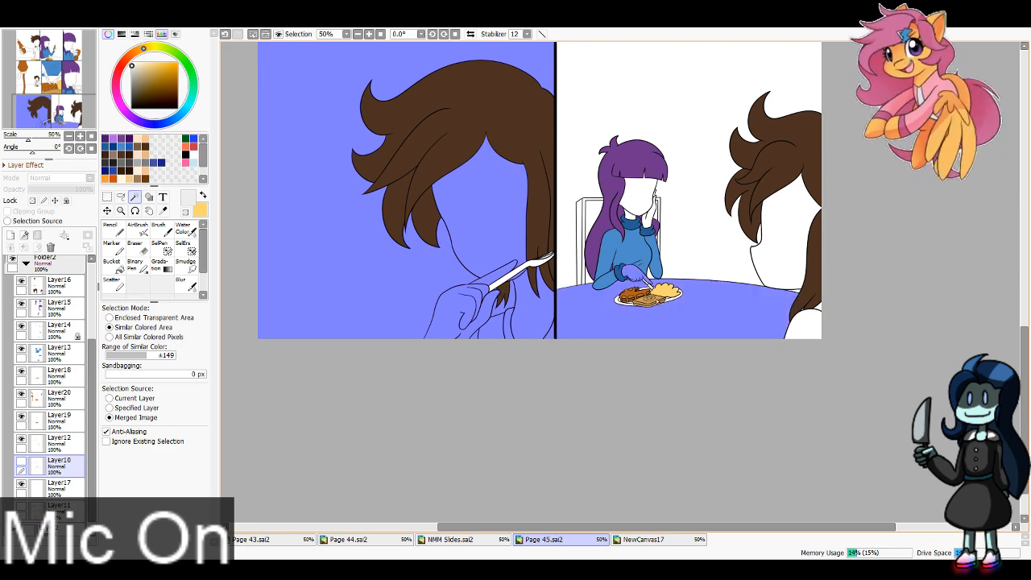
pyautogui.click(689, 274)
# Step: Add the sleeves, arms and table around the plate and cutlery in the pancake close-up panel to the selection
pyautogui.scroll(5, 689, 274)
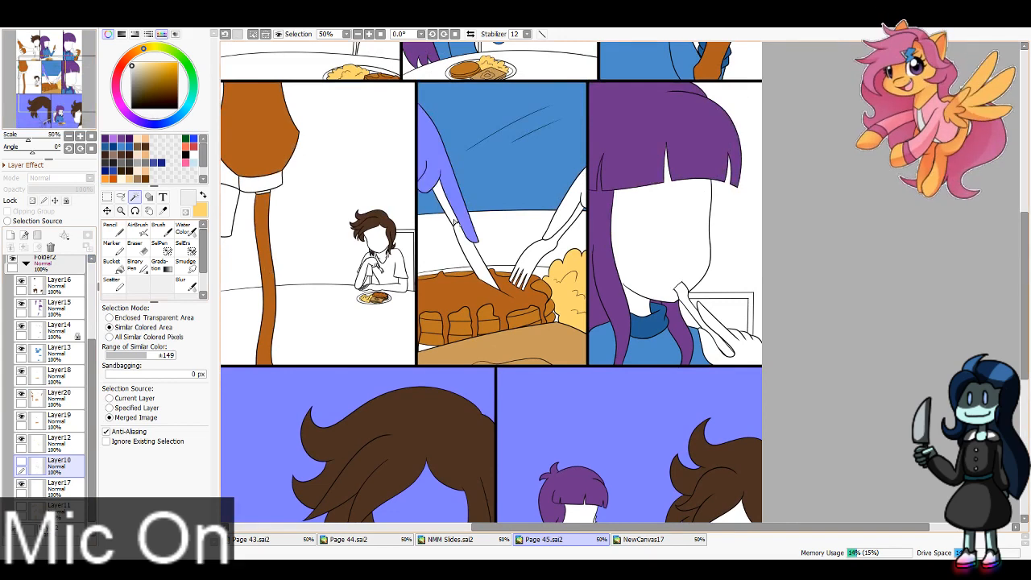
pyautogui.click(442, 246)
pyautogui.click(506, 237)
pyautogui.click(575, 245)
pyautogui.click(573, 206)
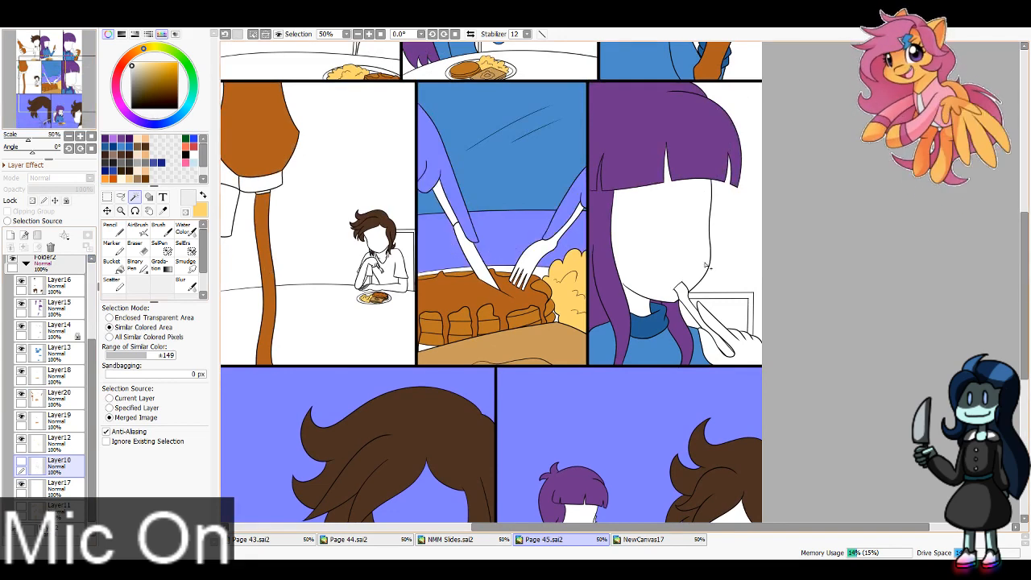
# Step: Add the face, chair areas and hand around the utensil in the last middle-row panel to the selection
pyautogui.click(694, 259)
pyautogui.click(712, 296)
pyautogui.click(690, 316)
pyautogui.click(722, 312)
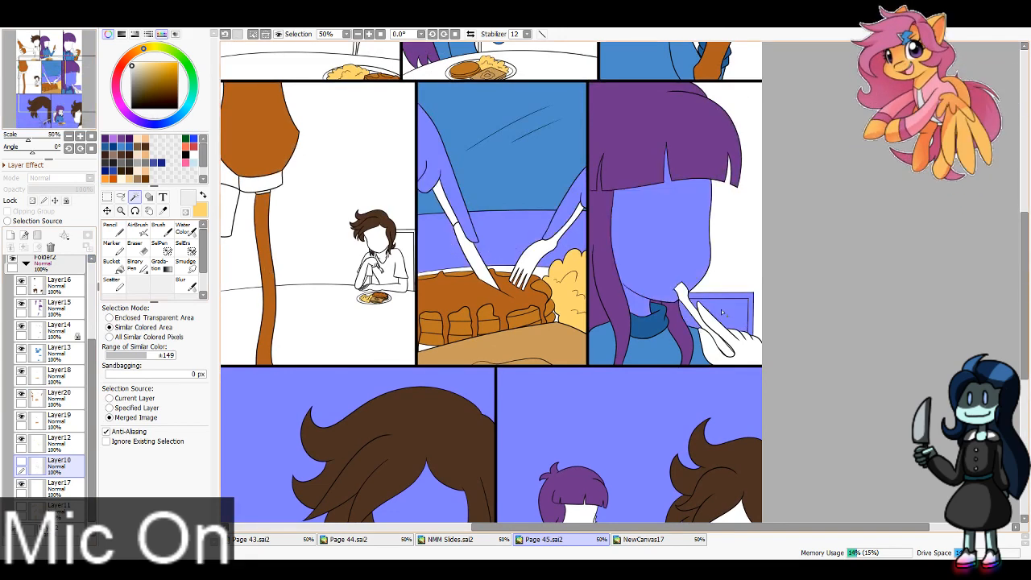
pyautogui.click(728, 352)
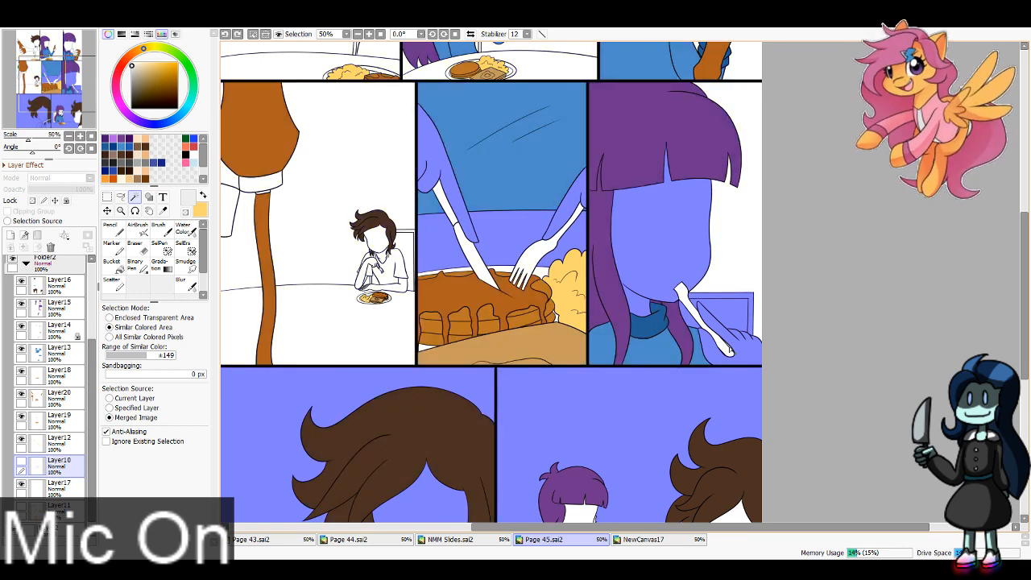
# Step: Add the table and the seated character's shirt, hand and arms in the first middle-row panel to the selection
pyautogui.click(397, 313)
pyautogui.click(382, 274)
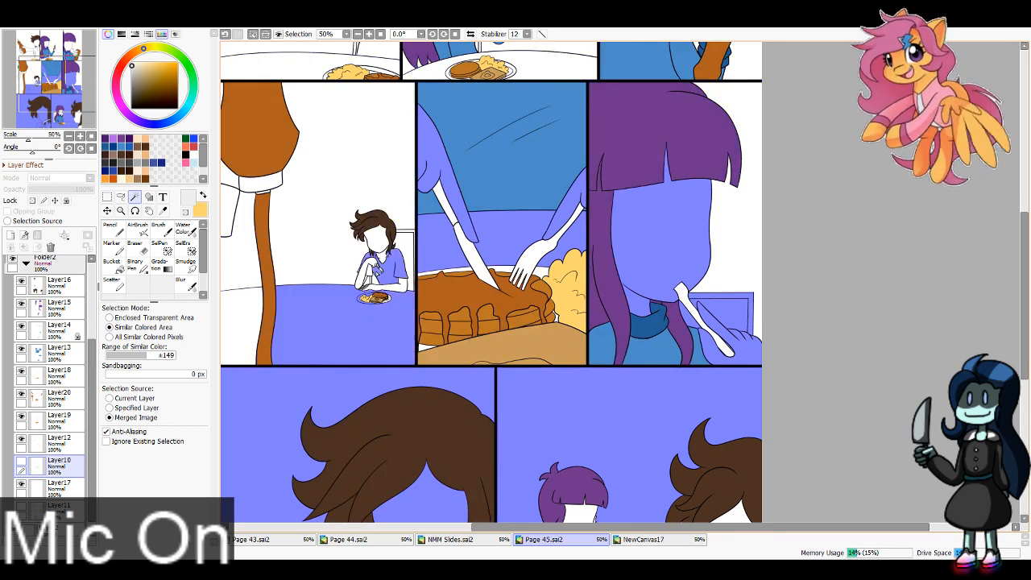
pyautogui.click(365, 275)
pyautogui.click(382, 287)
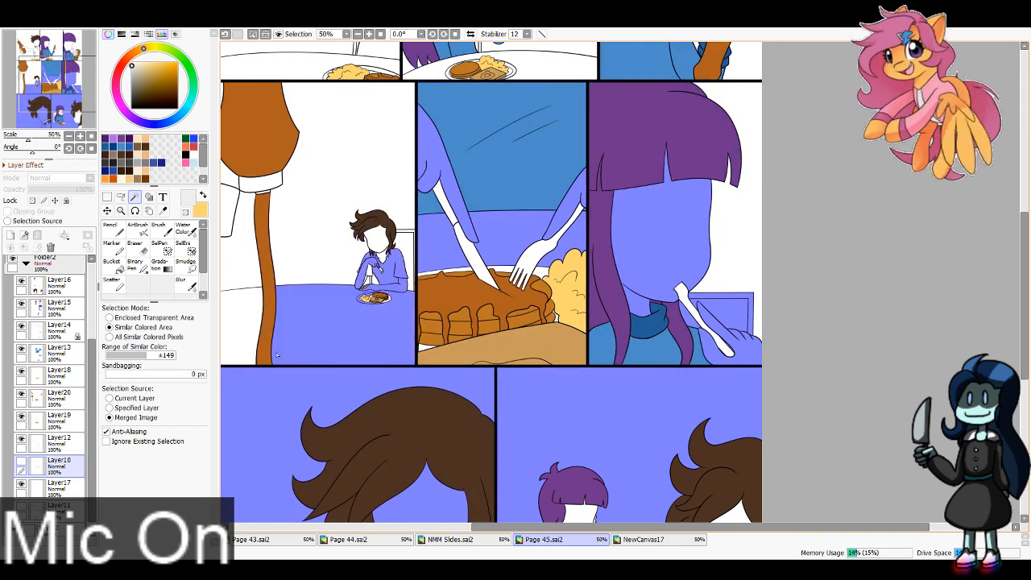
# Step: Add the top-row tables to the selection, clear the excess grey from Layer10, deselect and show the layer again
pyautogui.scroll(5, 276, 355)
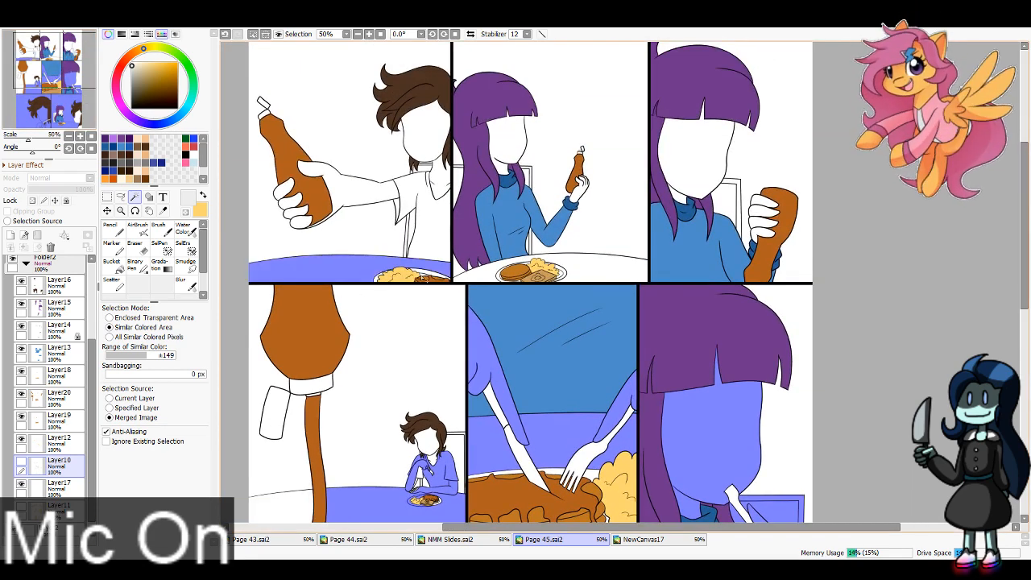
pyautogui.click(489, 274)
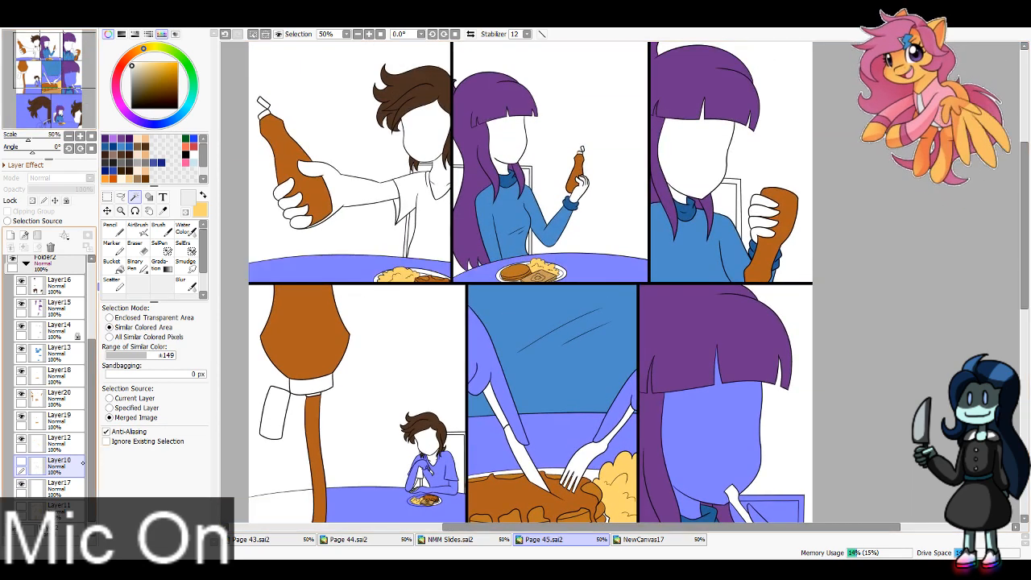
pyautogui.hotkey('ctrl', 'd')
pyautogui.click(21, 462)
# Step: Touch up the light grey on the small plate in the first middle-row panel with the Pencil at sizes 8 and 16
pyautogui.moveTo(41, 49)
pyautogui.mouseDown()
pyautogui.moveTo(25, 78)
pyautogui.moveTo(46, 66)
pyautogui.mouseUp()
pyautogui.click(369, 34)
pyautogui.click(369, 35)
pyautogui.click(369, 35)
pyautogui.click(369, 35)
pyautogui.click(369, 35)
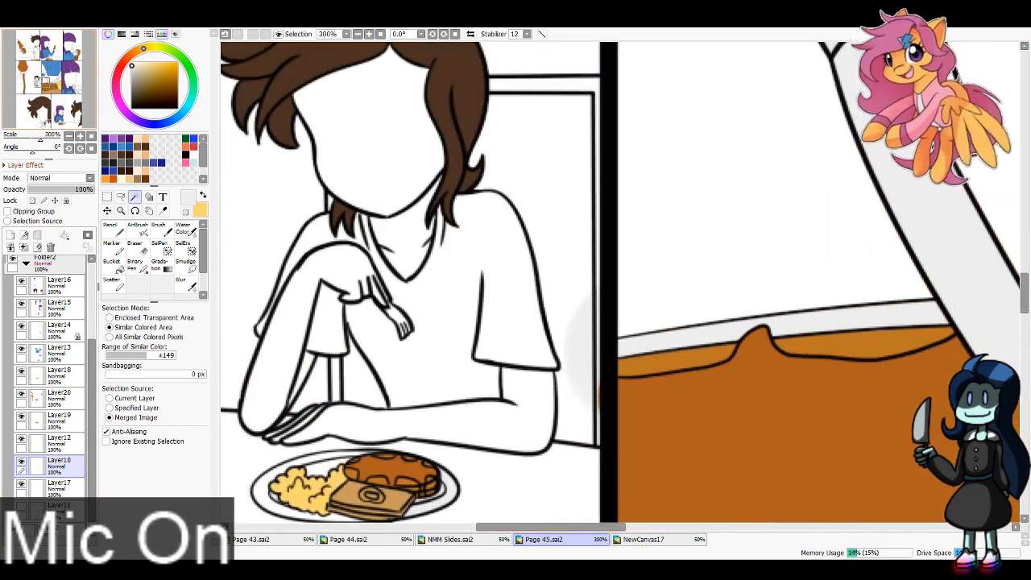
pyautogui.click(114, 230)
pyautogui.click(170, 459)
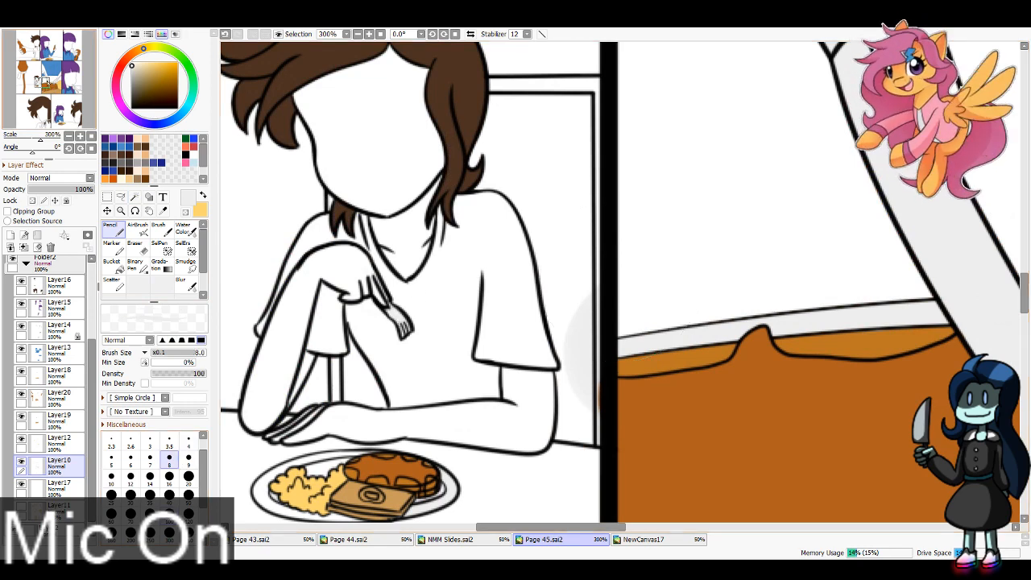
pyautogui.moveTo(45, 81); pyautogui.dragTo(41, 85)
pyautogui.click(169, 477)
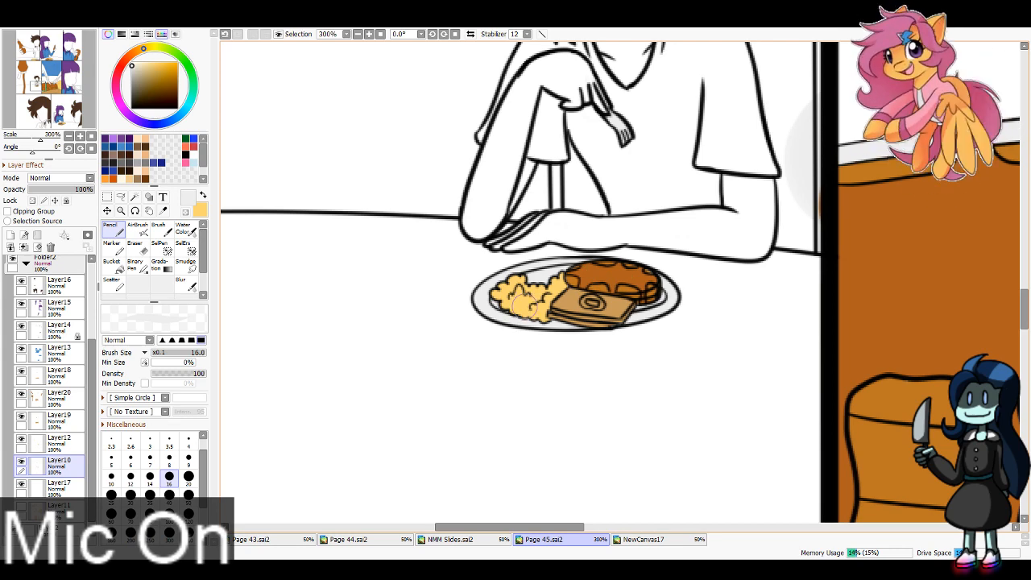
# Step: Erase stray paint beside the seated character in the first middle-row panel on Layer10 and Layer20 with the Eraser at size 40
pyautogui.scroll(-4, 351, 50)
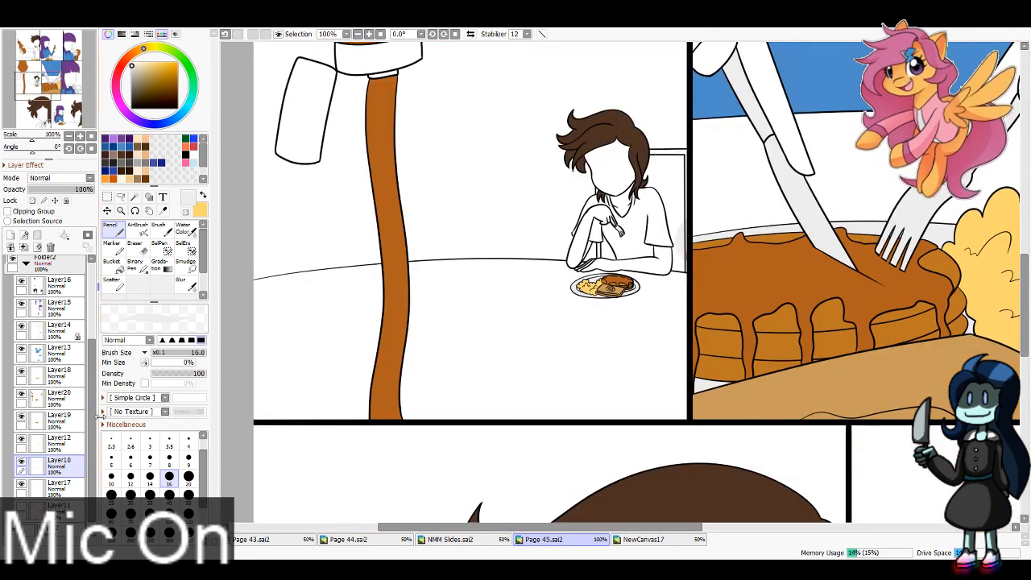
pyautogui.click(137, 248)
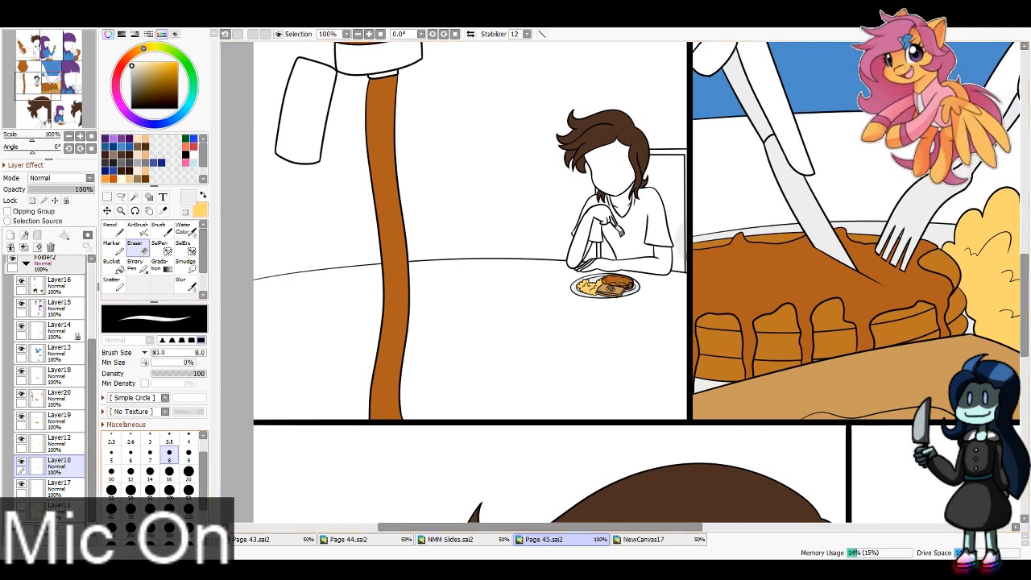
pyautogui.click(169, 490)
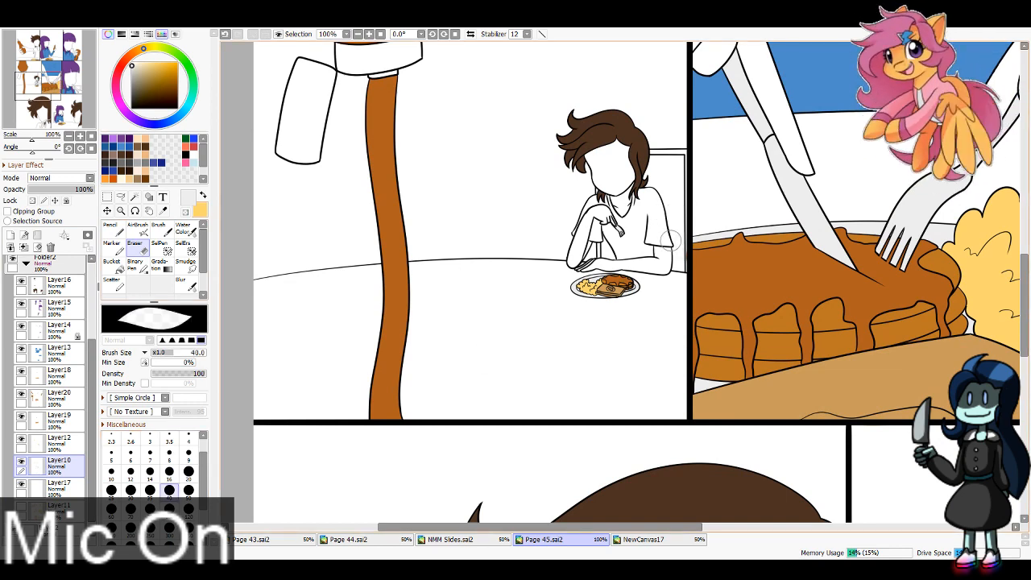
pyautogui.click(359, 35)
pyautogui.click(60, 398)
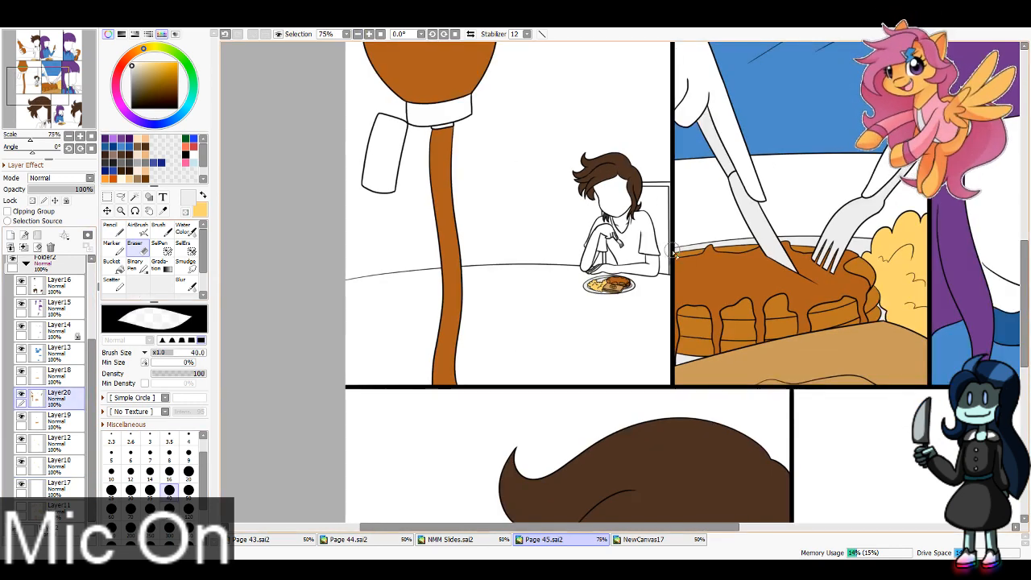
pyautogui.click(359, 34)
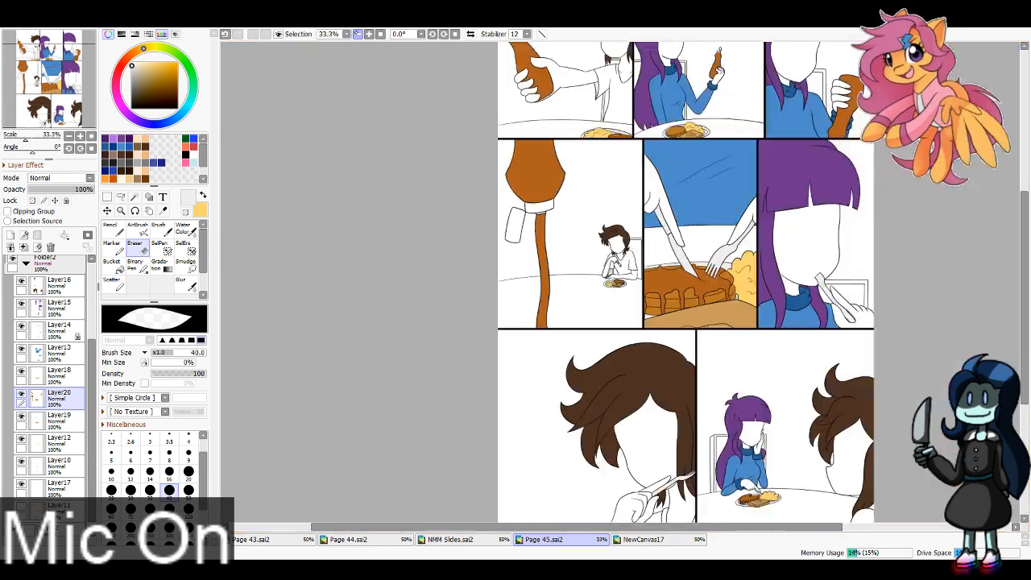
pyautogui.click(360, 35)
pyautogui.click(32, 509)
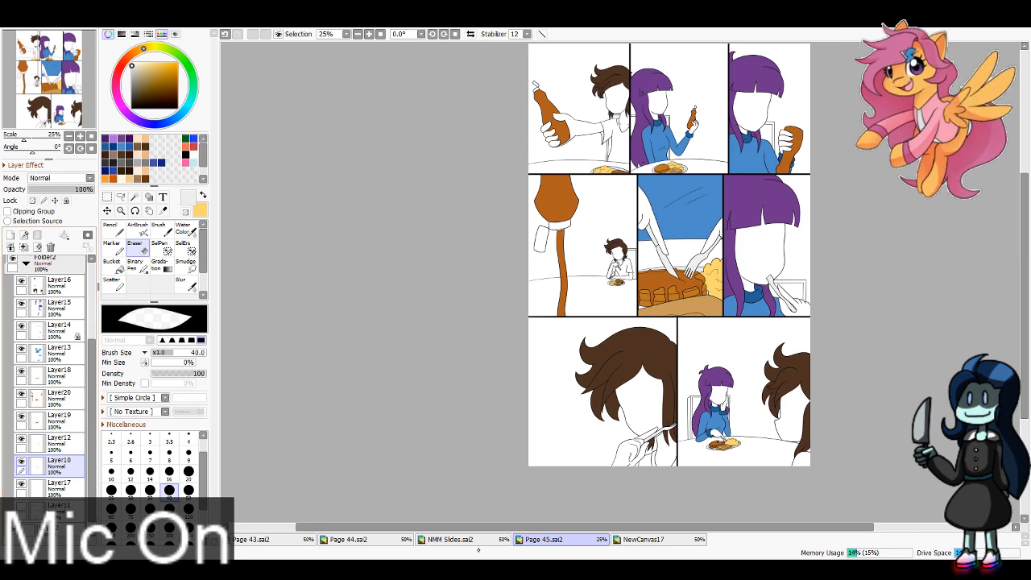
# Step: Sample the red of the syrup bottle's cap on Page 44 and bucket-fill the bottle caps red on Page 45's Layer10
pyautogui.click(380, 539)
pyautogui.click(164, 211)
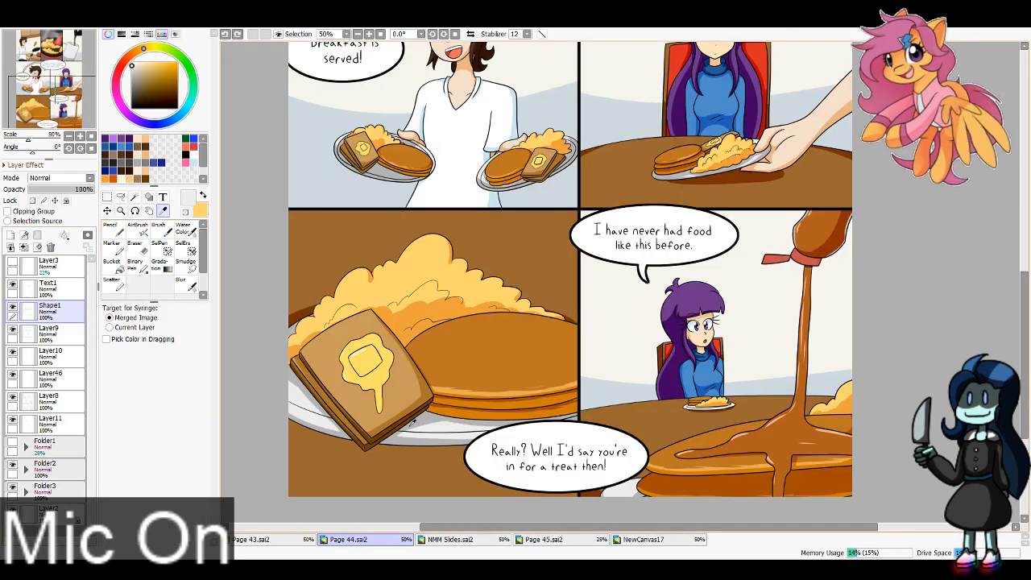
pyautogui.click(800, 257)
pyautogui.click(545, 539)
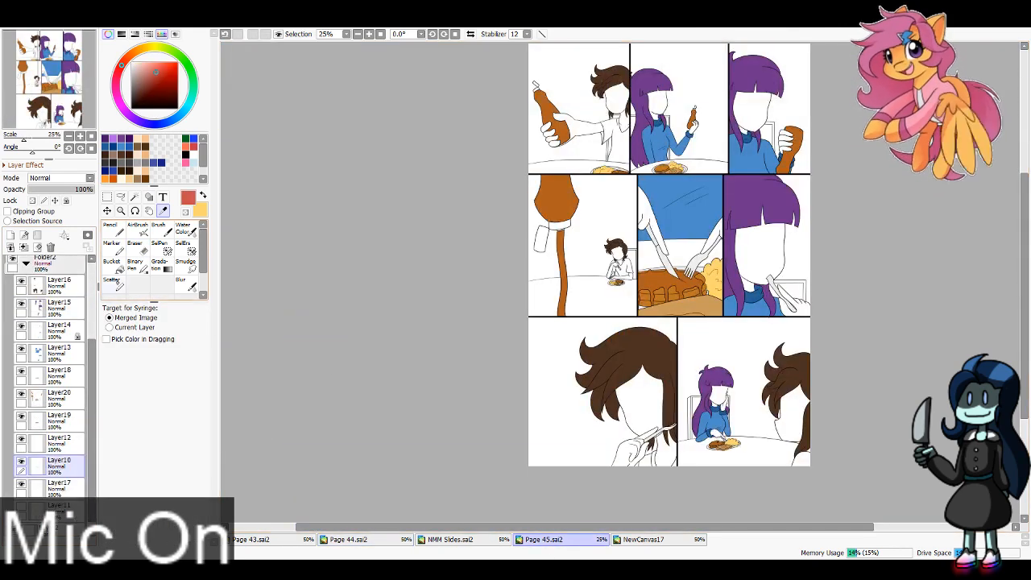
pyautogui.click(112, 266)
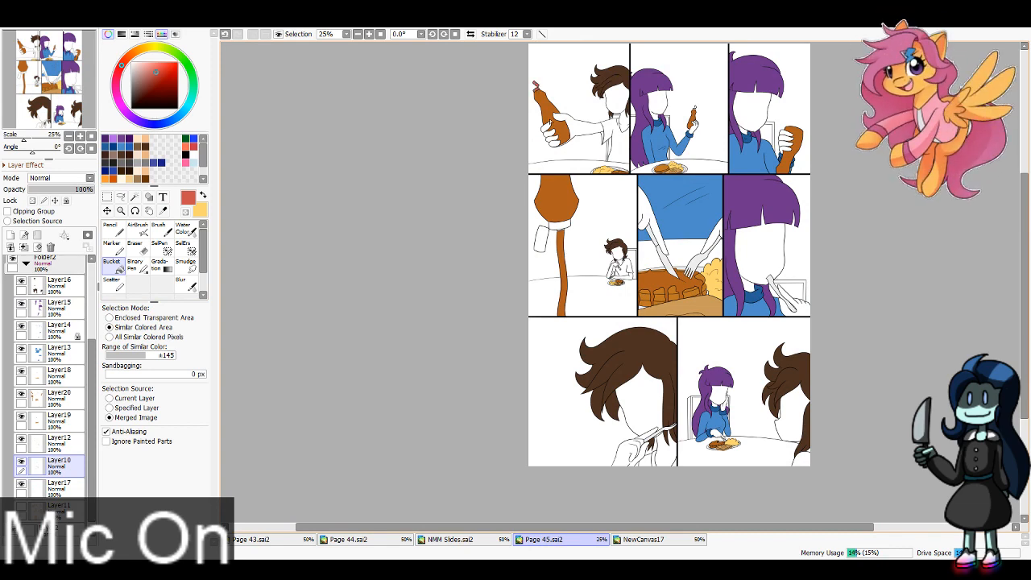
pyautogui.click(545, 239)
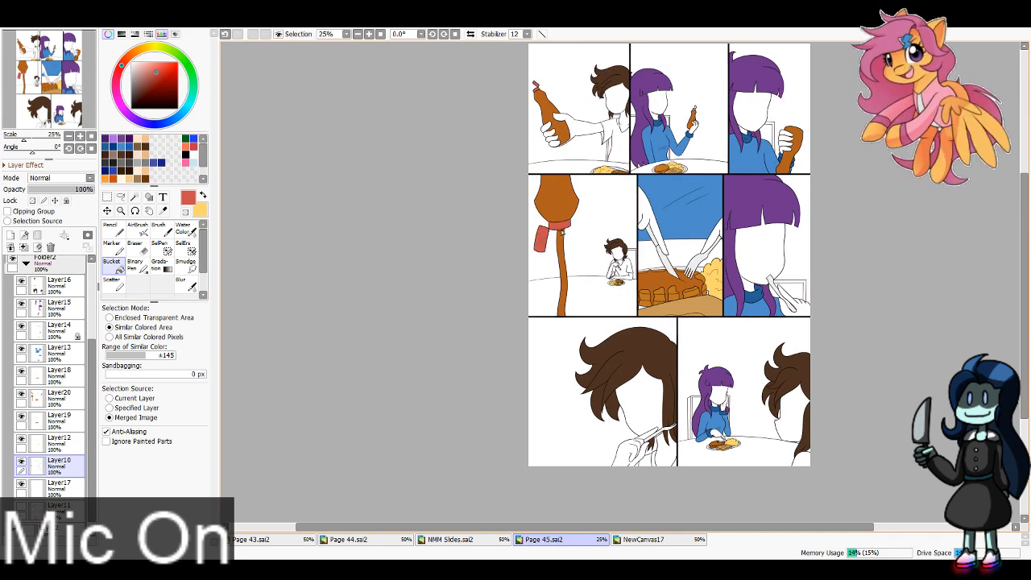
# Step: With Layer11 active, select the backgrounds and chair gaps in the first two top-row panels with the Magic Wand
pyautogui.click(51, 75)
pyautogui.click(369, 34)
pyautogui.click(369, 34)
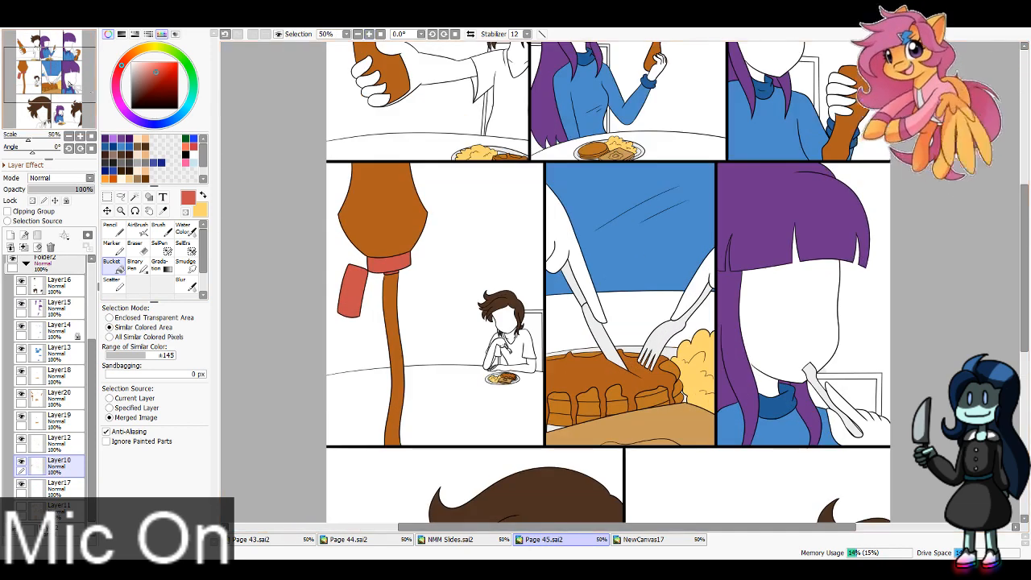
pyautogui.click(52, 57)
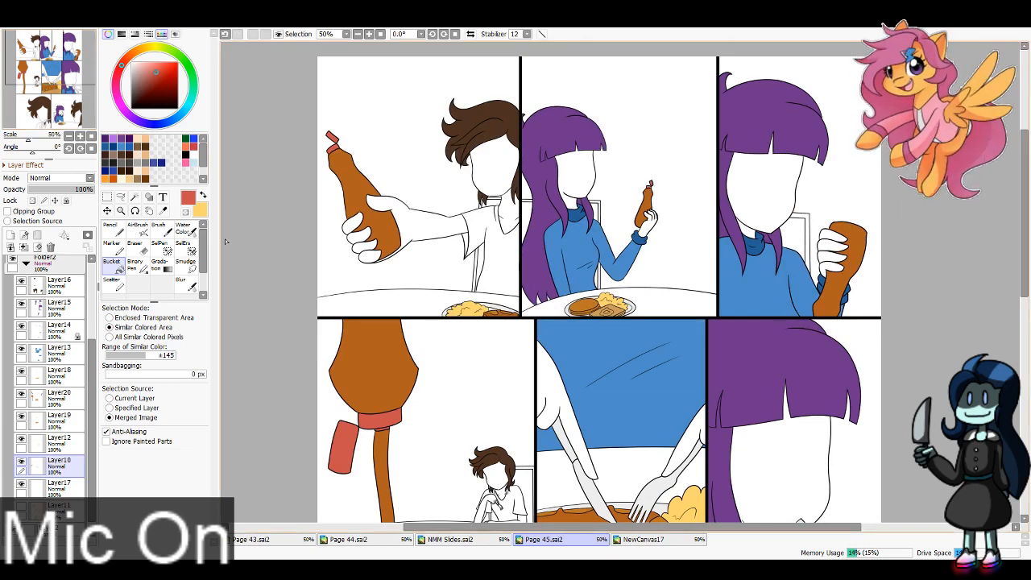
pyautogui.moveTo(98, 95); pyautogui.dragTo(75, 63)
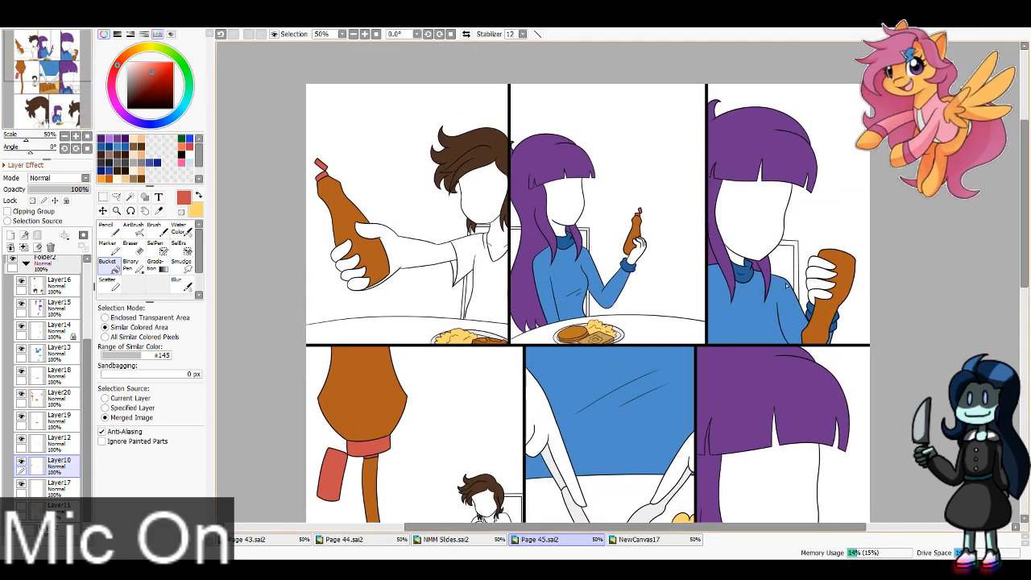
pyautogui.click(130, 196)
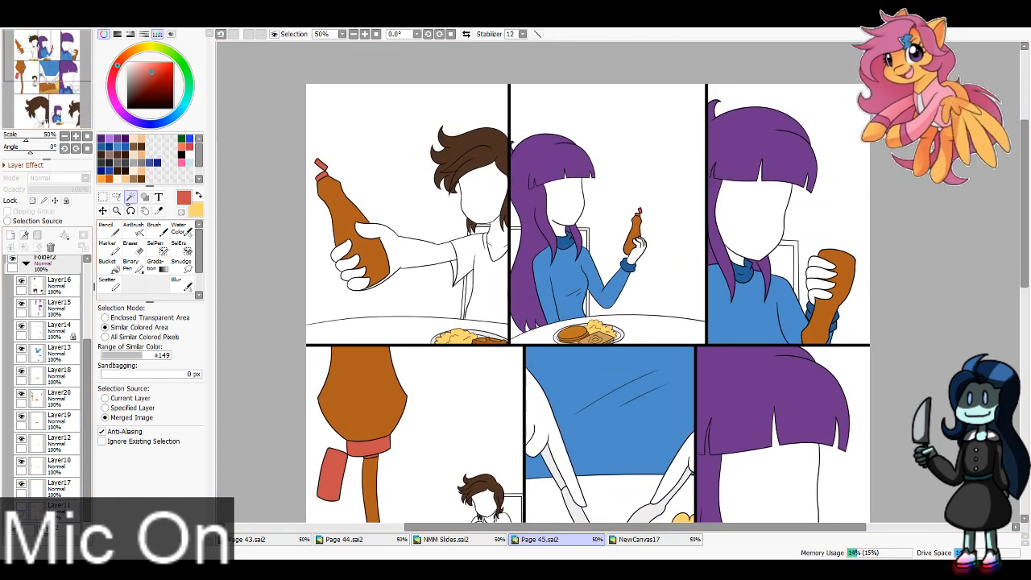
pyautogui.click(424, 228)
pyautogui.click(465, 296)
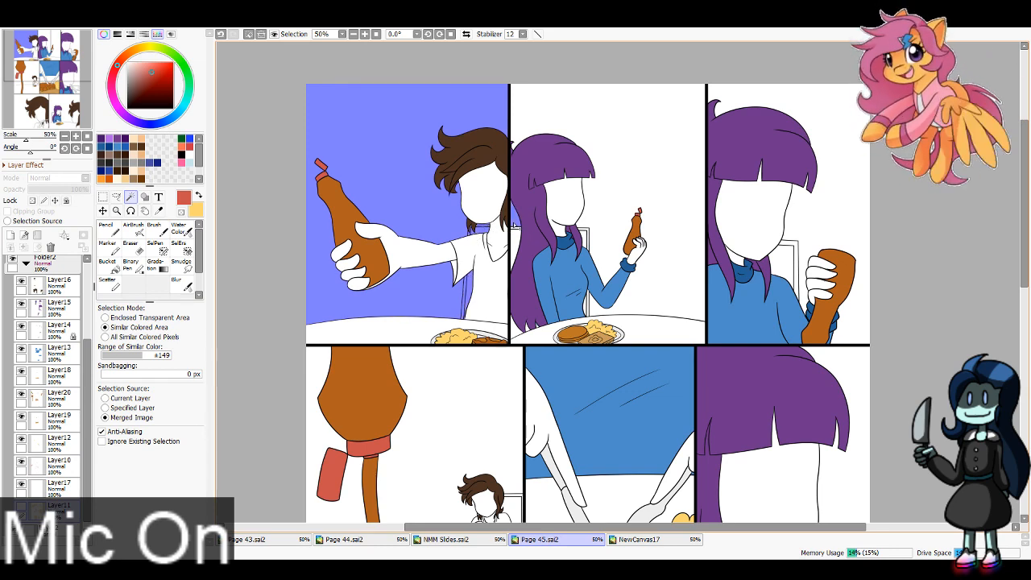
pyautogui.click(593, 234)
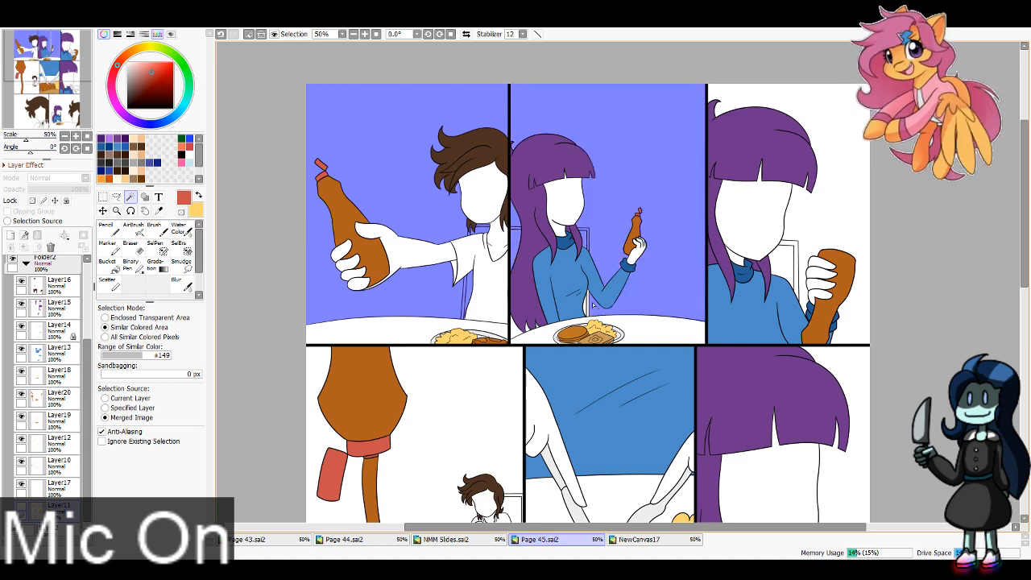
# Step: Add the background and chair of the third top-row panel to the selection
pyautogui.moveTo(850, 215); pyautogui.dragTo(675, 197)
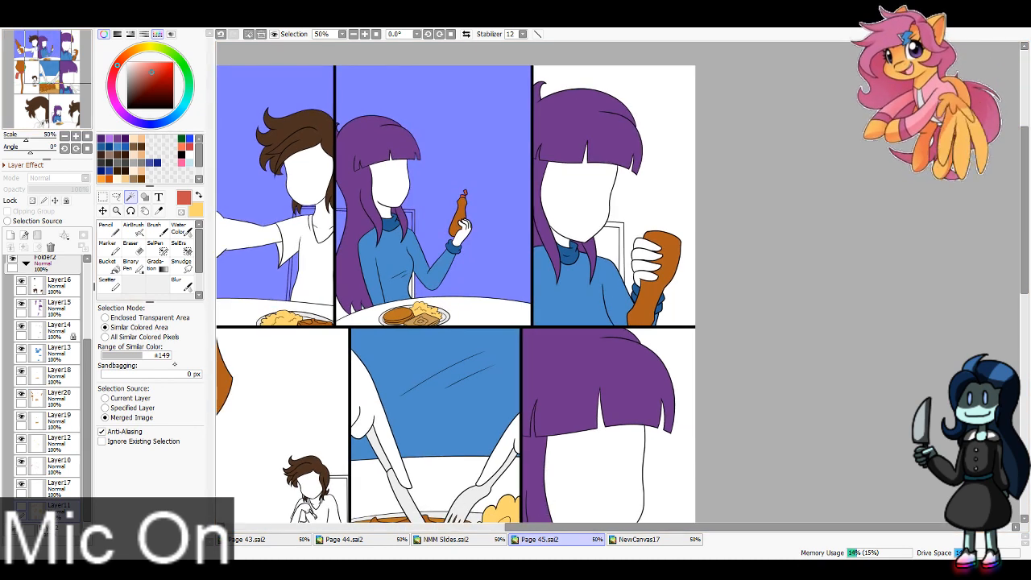
pyautogui.click(657, 211)
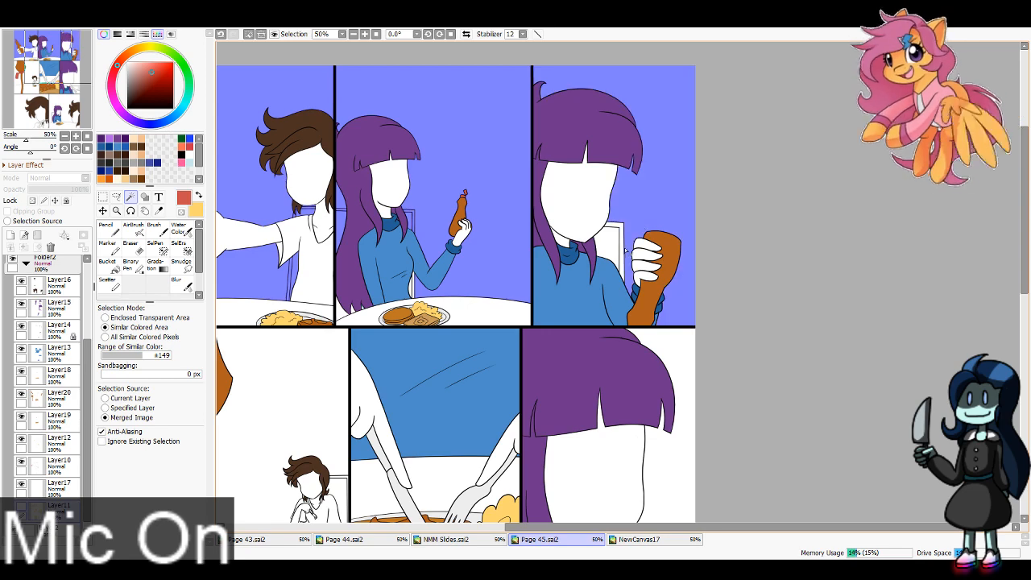
pyautogui.click(622, 250)
pyautogui.click(615, 250)
# Step: Add the background, table and chair in the first middle-row panel to the selection
pyautogui.click(49, 77)
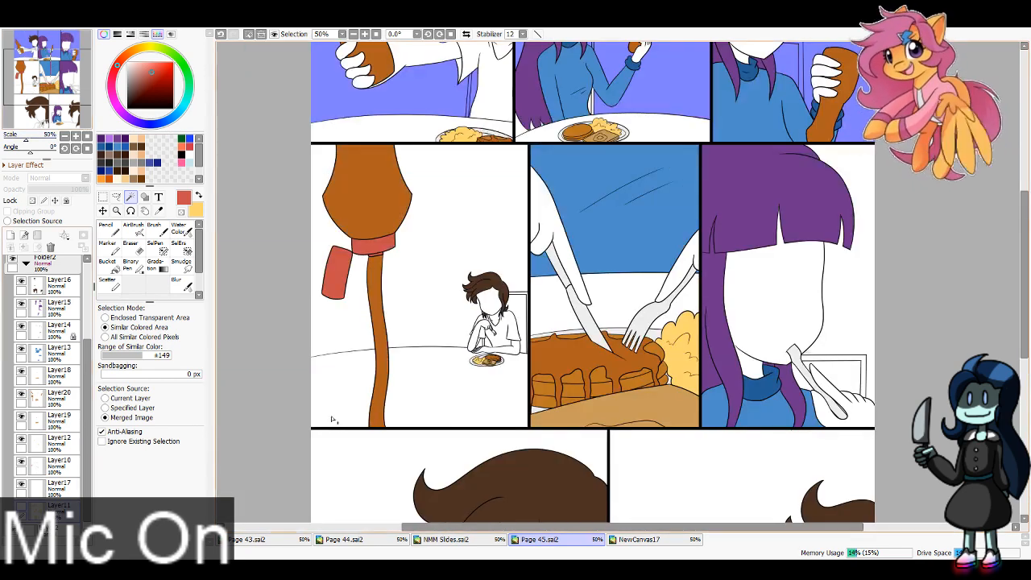
pyautogui.click(444, 321)
pyautogui.click(464, 371)
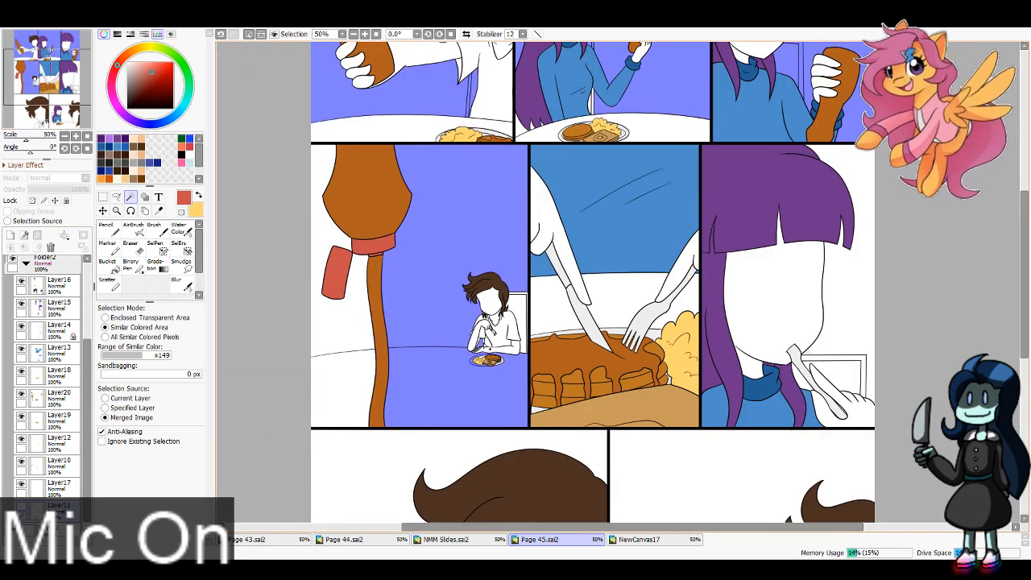
pyautogui.click(518, 314)
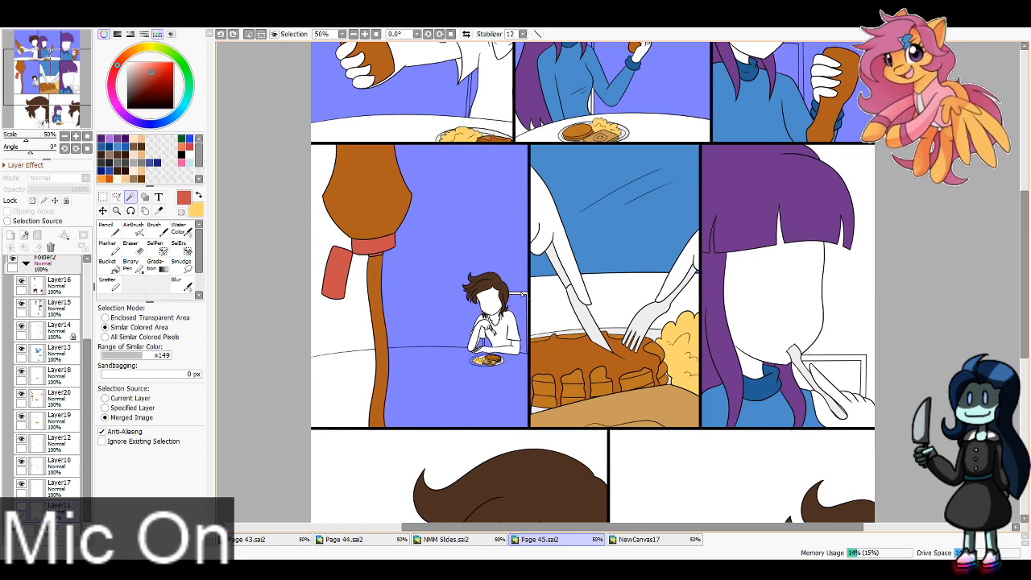
pyautogui.click(523, 295)
# Step: Add the table areas around the knife and fork in the second middle-row panel to the selection
pyautogui.scroll(2, 458, 139)
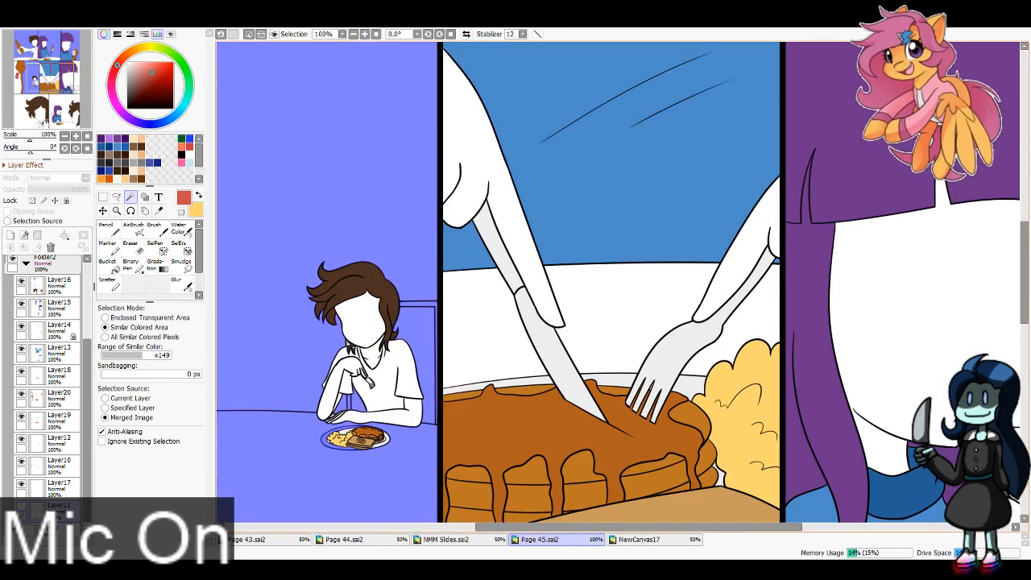
pyautogui.click(500, 339)
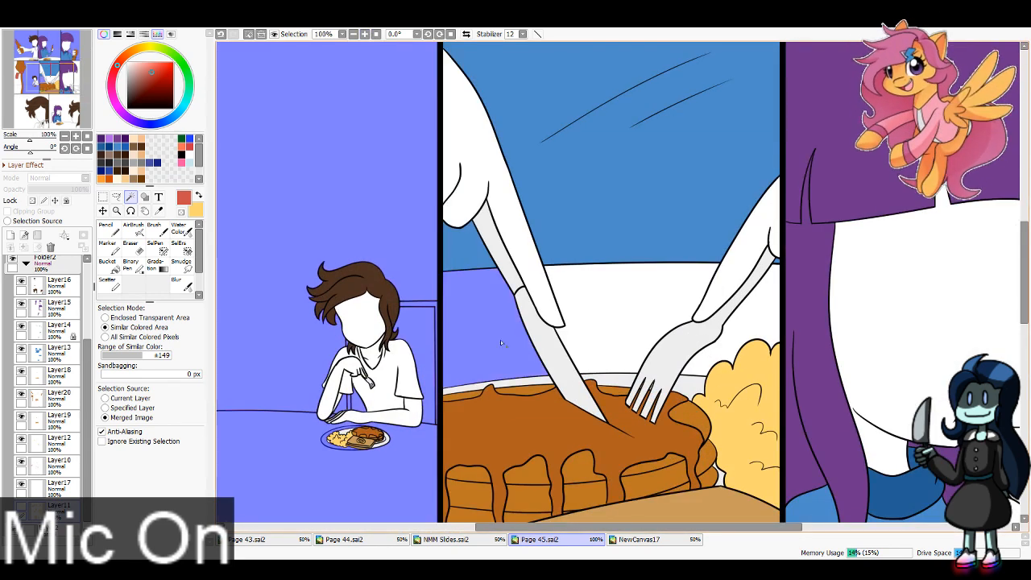
pyautogui.click(620, 319)
pyautogui.click(737, 310)
# Step: Add the background, chair and fork-holding hand in the third middle-row panel to the selection
pyautogui.moveTo(66, 94); pyautogui.dragTo(90, 99)
pyautogui.click(586, 353)
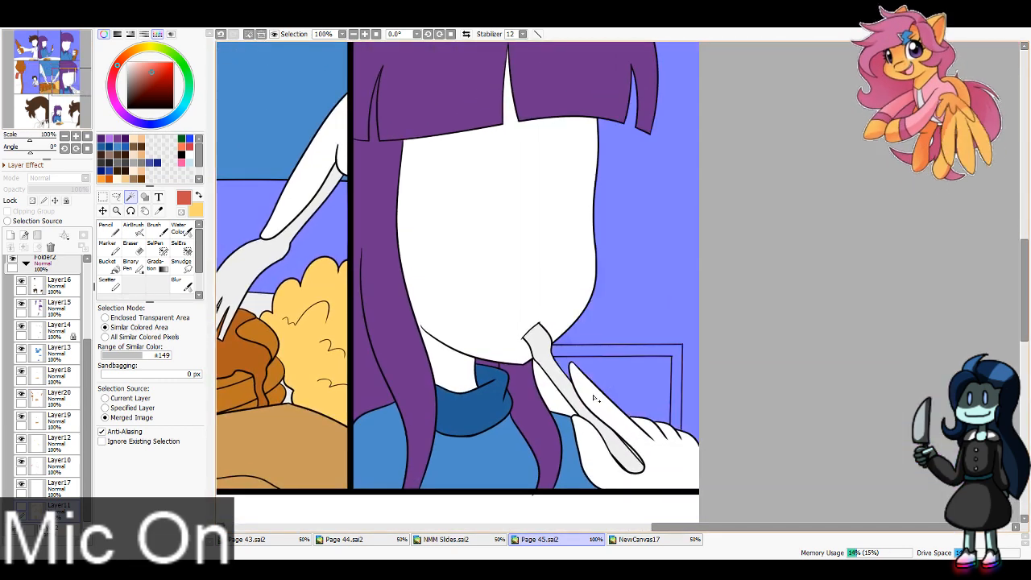
pyautogui.click(555, 391)
pyautogui.click(649, 456)
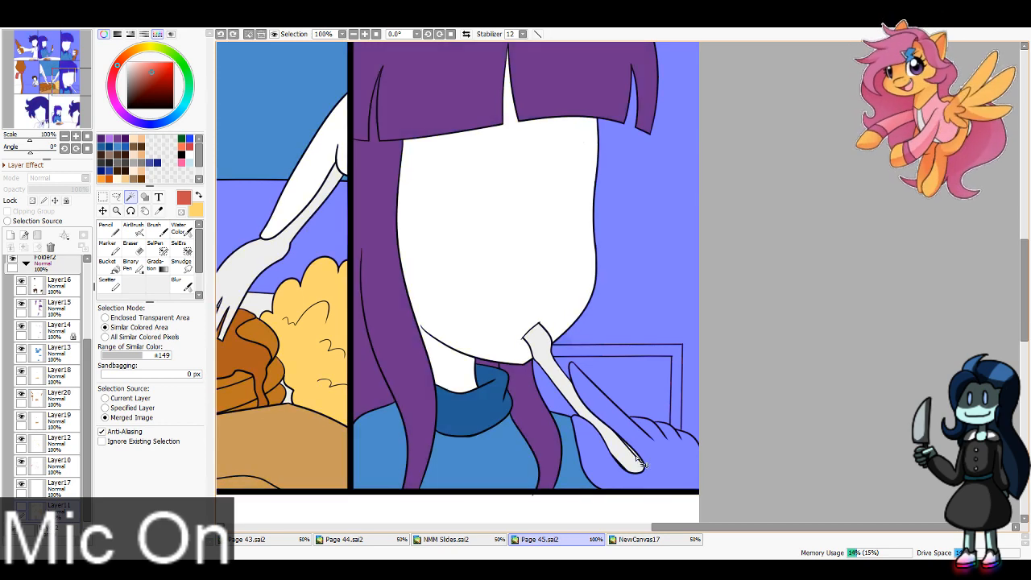
# Step: Add the background and the gaps around the hand and neck in the first bottom-row panel, undoing the excess selections
pyautogui.click(37, 120)
pyautogui.click(370, 266)
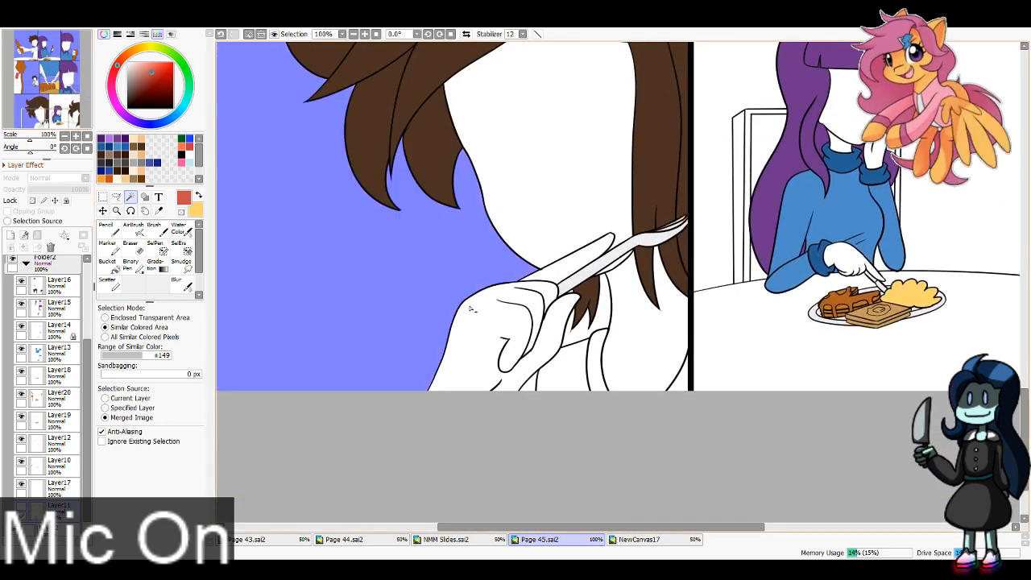
pyautogui.click(591, 327)
pyautogui.click(576, 366)
pyautogui.click(595, 373)
pyautogui.hotkey('ctrl', 'z')
pyautogui.hotkey('ctrl', 'z')
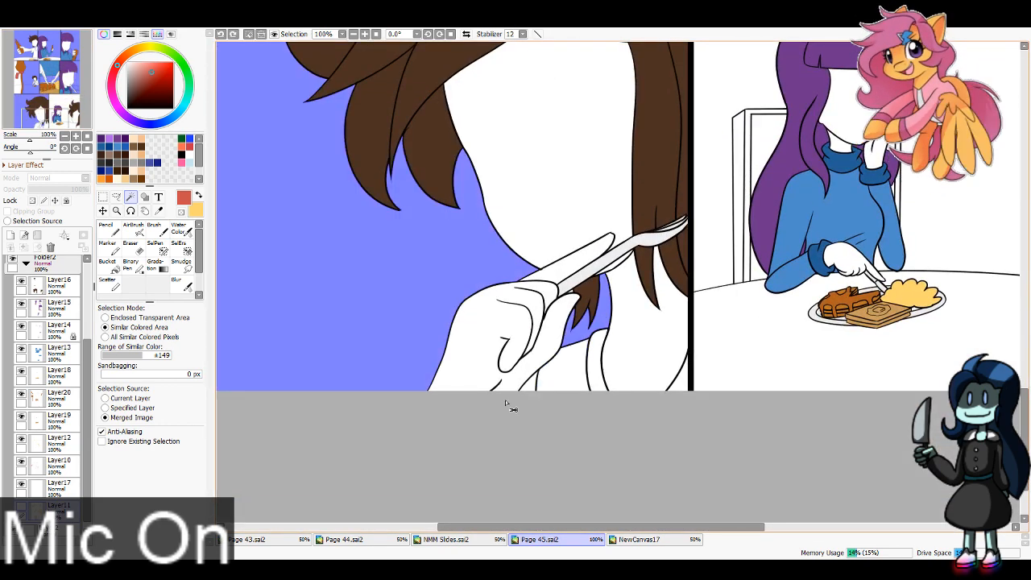
pyautogui.moveTo(478, 406); pyautogui.dragTo(414, 387)
pyautogui.click(471, 371)
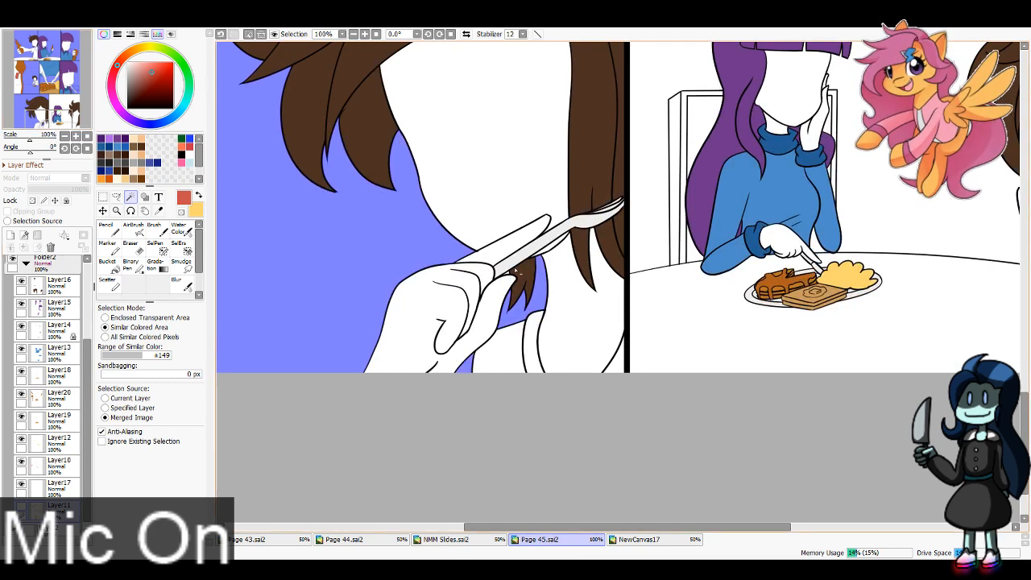
# Step: Add the background, chair and table in the second bottom-row panel to the selection
pyautogui.moveTo(844, 169); pyautogui.dragTo(532, 279)
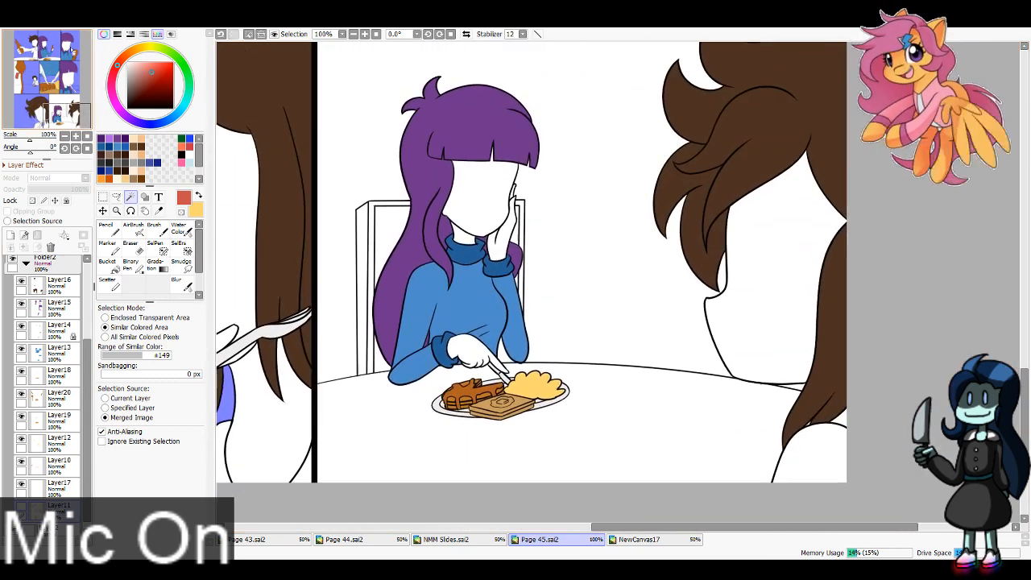
pyautogui.click(548, 270)
pyautogui.click(389, 233)
pyautogui.click(372, 242)
pyautogui.click(362, 250)
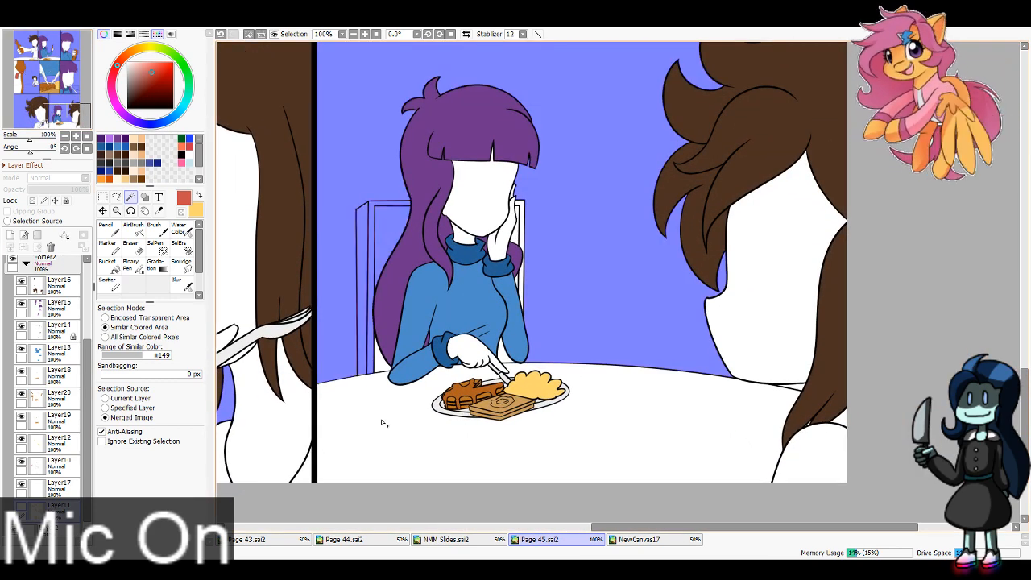
pyautogui.click(384, 423)
pyautogui.click(521, 241)
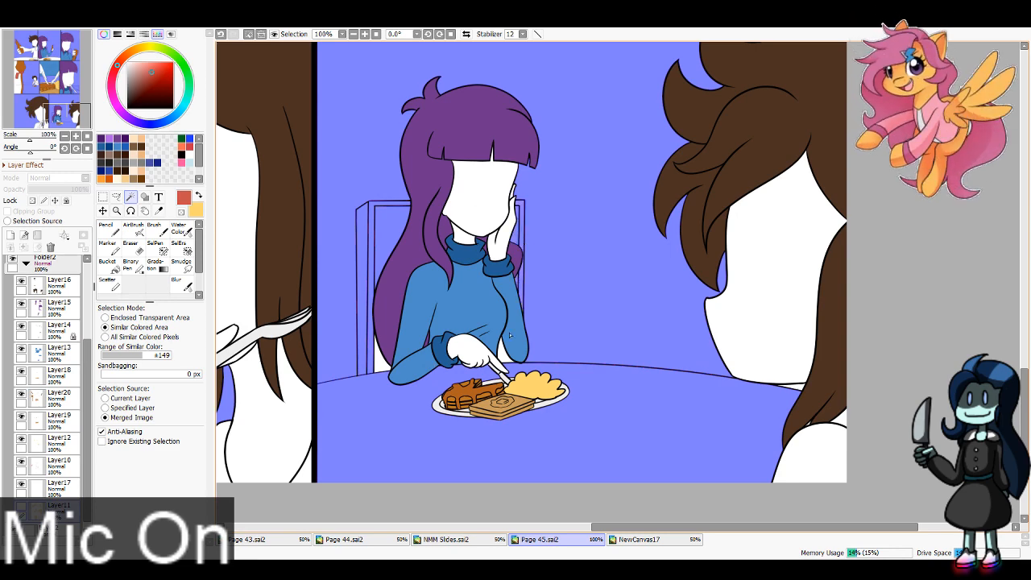
pyautogui.click(382, 371)
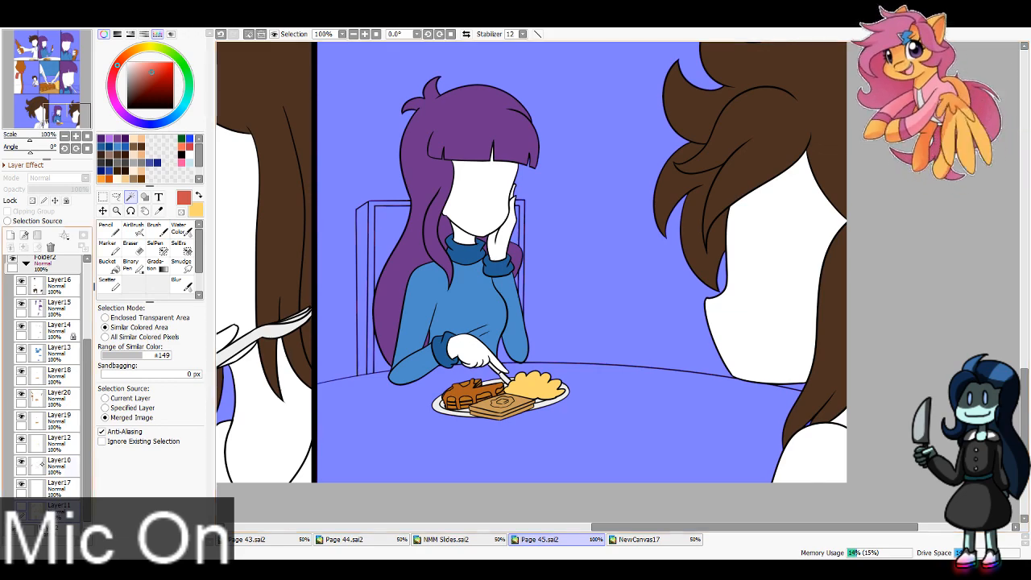
# Step: Clear the selected areas from Layer11, deselect, and show the skin-tone layer again
pyautogui.hotkey('ctrl', 'd')
pyautogui.click(22, 507)
pyautogui.click(52, 119)
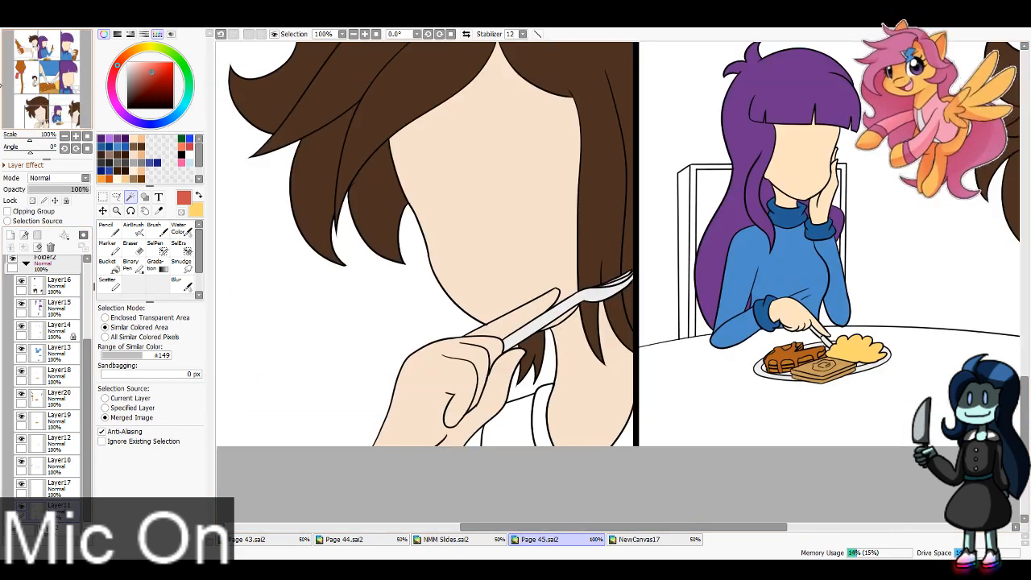
pyautogui.moveTo(52, 118); pyautogui.dragTo(43, 84)
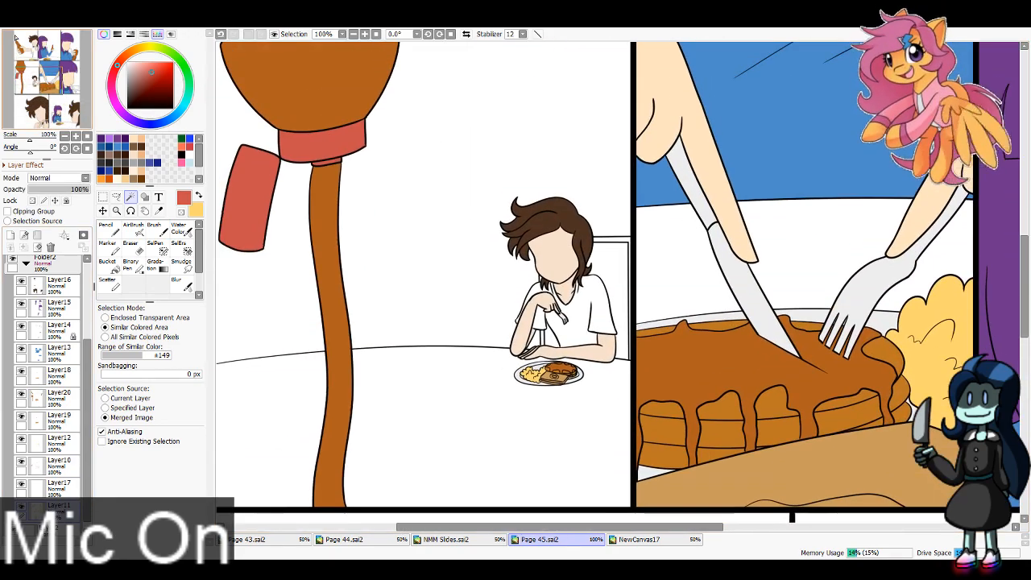
pyautogui.moveTo(14, 37); pyautogui.dragTo(38, 40)
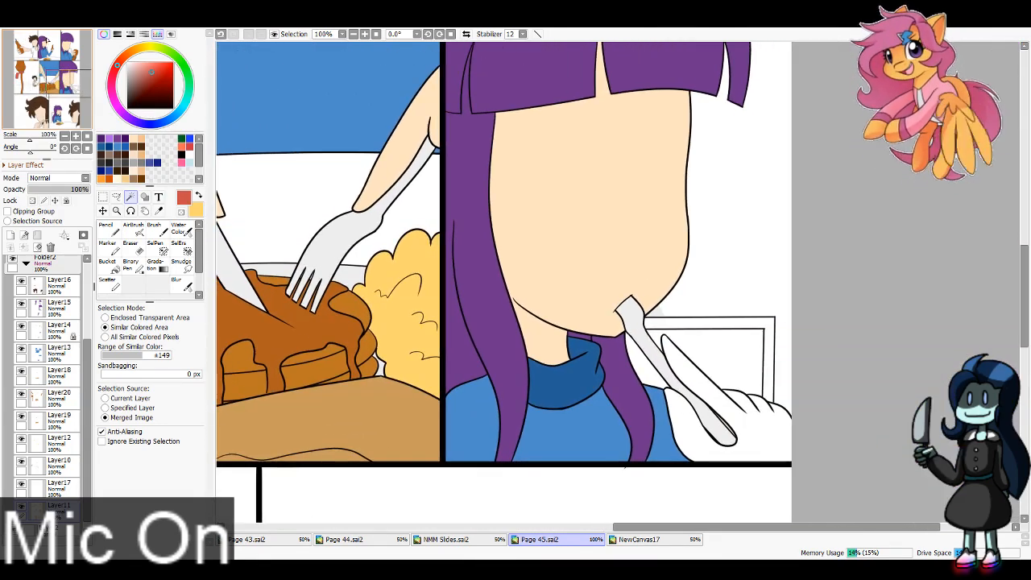
# Step: Erase stray paint beside the fork in the third middle-row panel on Layer10 with the Eraser at size 40
pyautogui.click(53, 463)
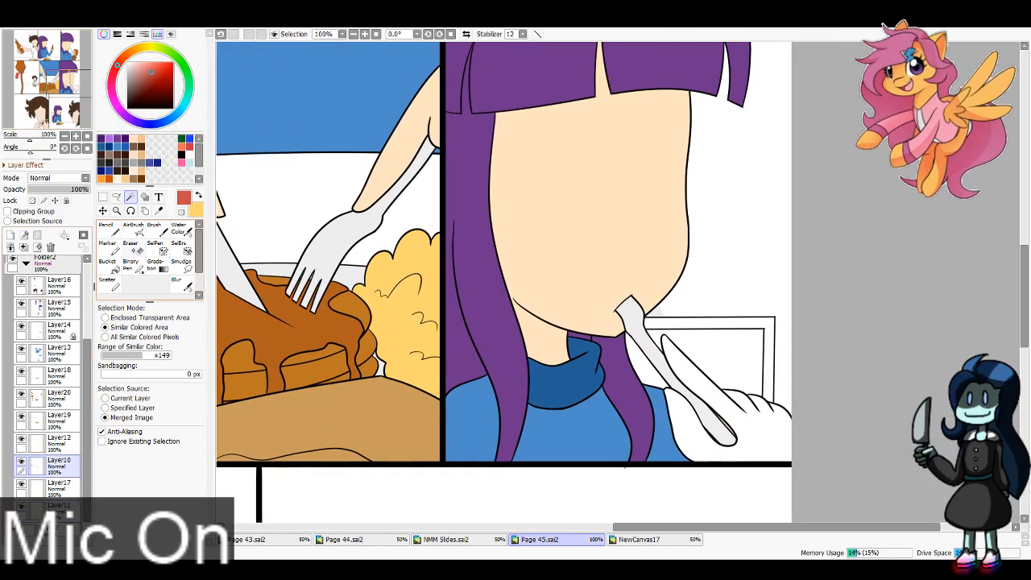
pyautogui.click(132, 248)
pyautogui.moveTo(659, 310); pyautogui.dragTo(657, 310)
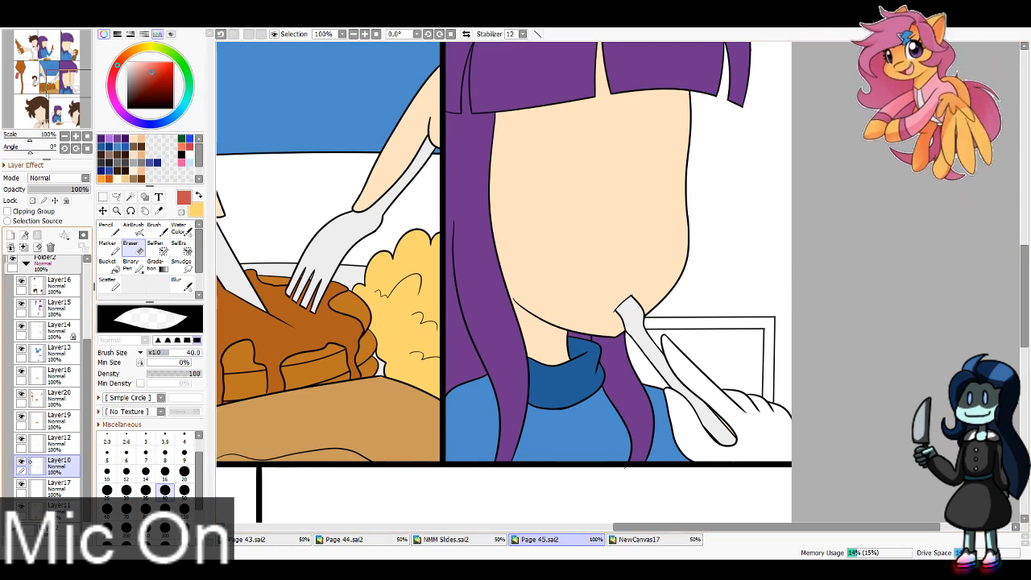
# Step: Sample the face's skin tone and bucket-fill the fork-holding hand in the third middle-row panel on Layer11
pyautogui.click(159, 211)
pyautogui.click(72, 507)
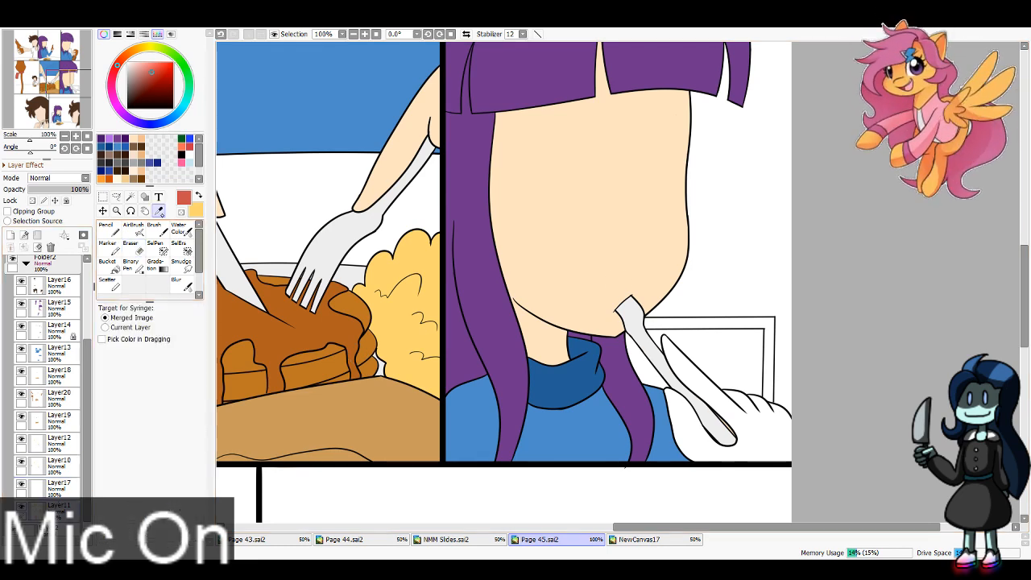
pyautogui.click(521, 230)
pyautogui.click(111, 229)
pyautogui.click(113, 268)
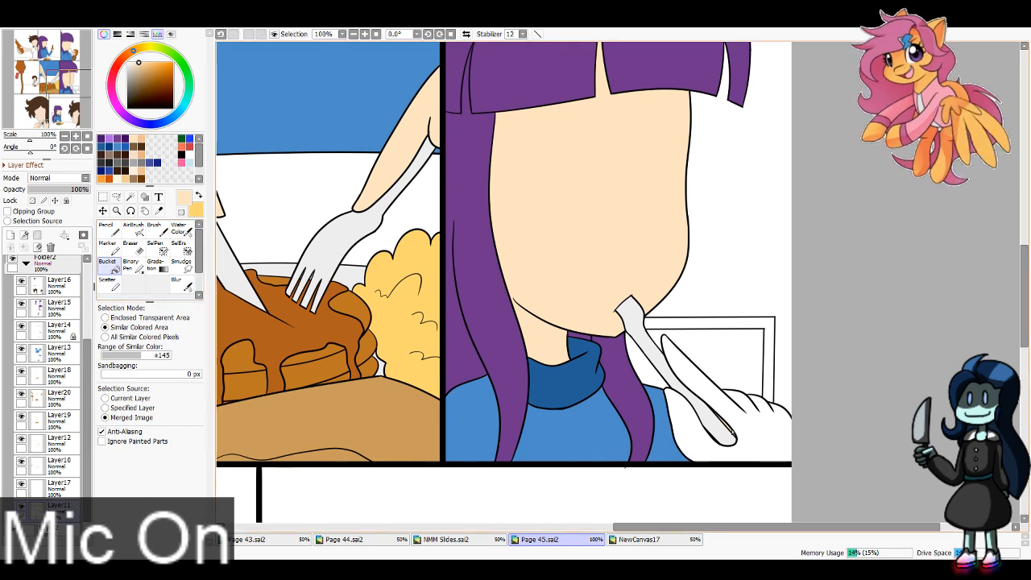
pyautogui.click(761, 419)
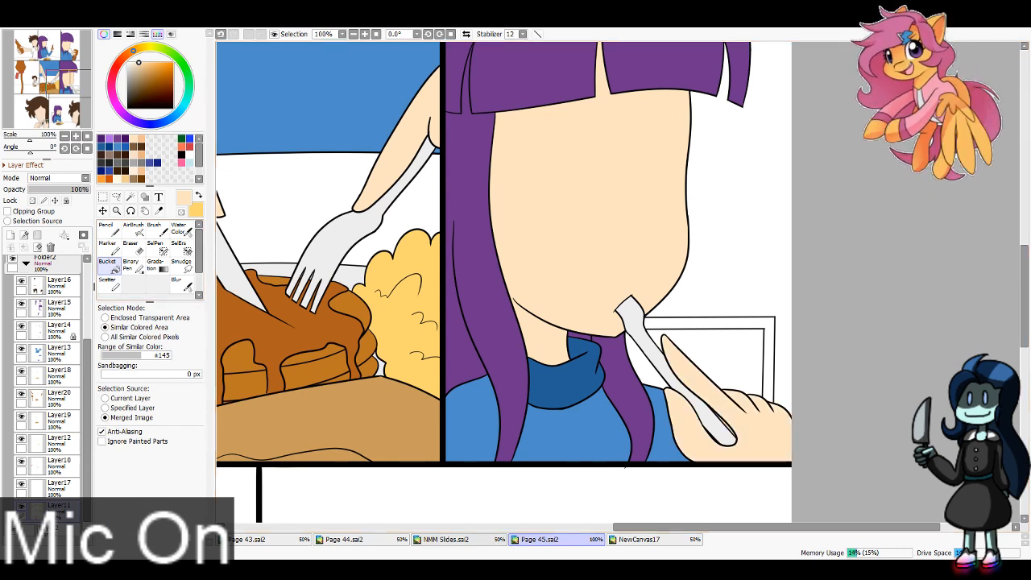
pyautogui.scroll(-4, 312, 191)
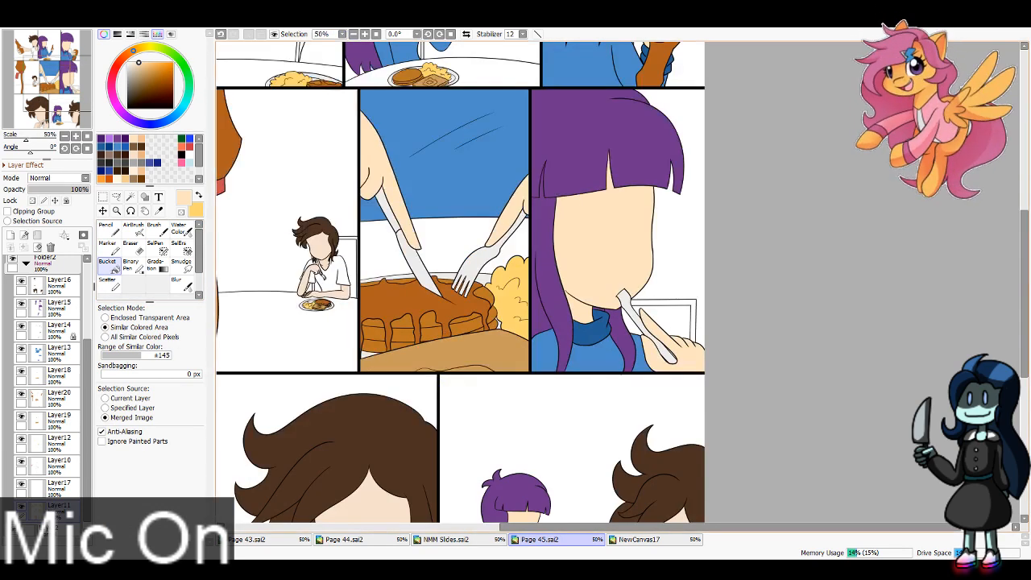
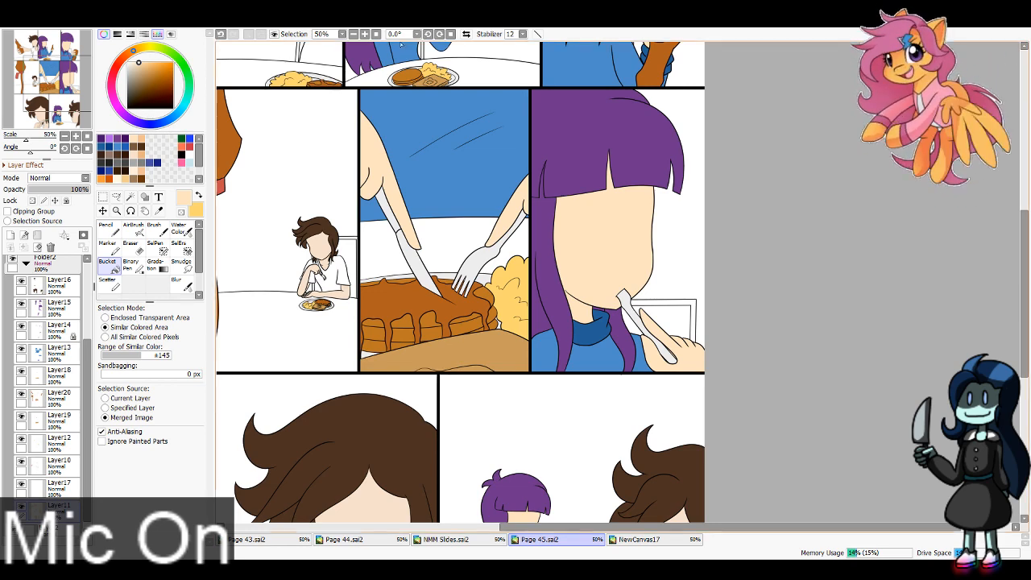
# Step: Make Layer21 the active layer for colouring
pyautogui.click(365, 34)
pyautogui.click(353, 34)
pyautogui.click(353, 33)
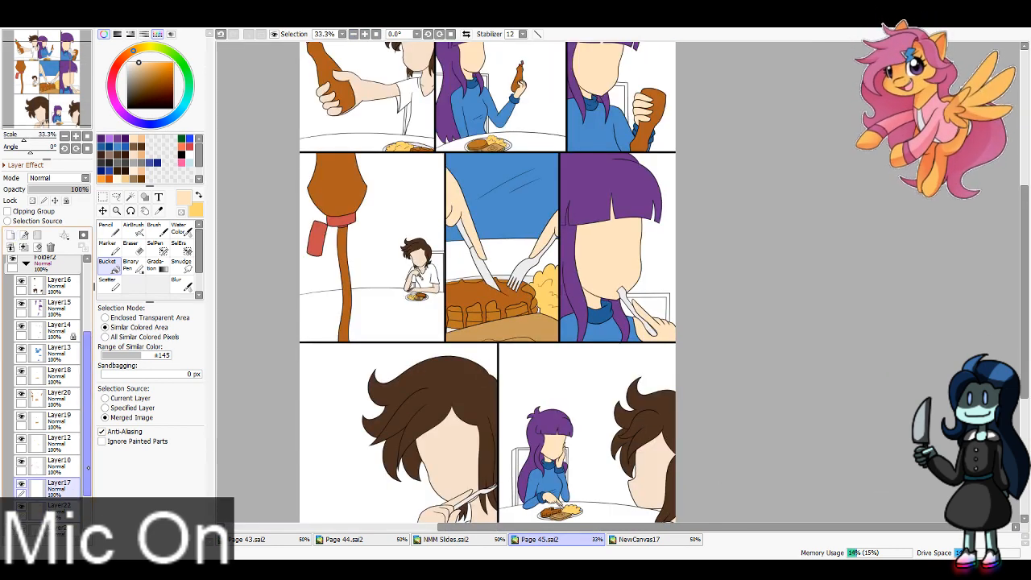
pyautogui.scroll(3, 80, 389)
pyautogui.scroll(-4, 48, 387)
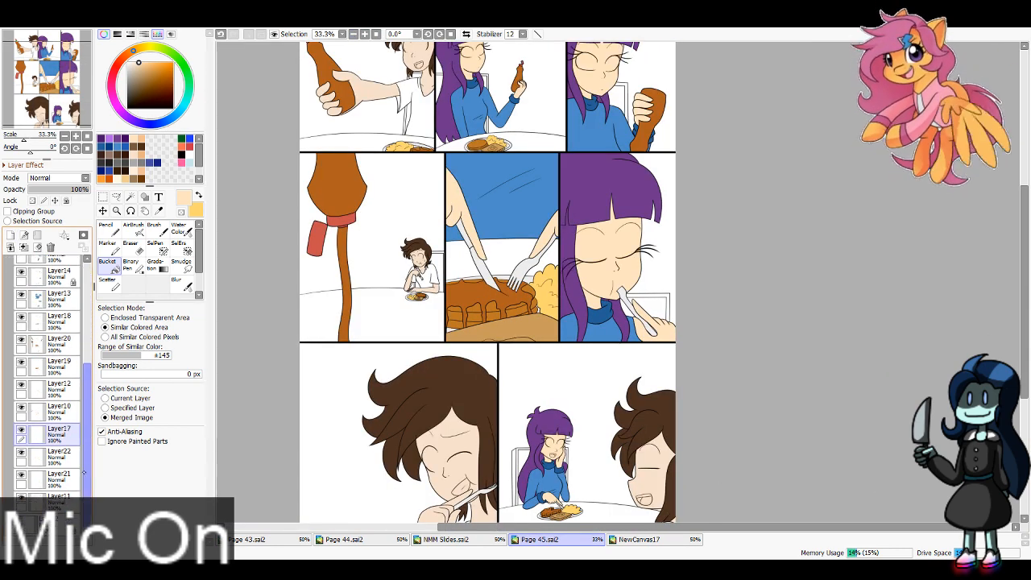
pyautogui.click(56, 478)
# Step: Fill the brown-haired character's open mouth in the first panel with the red swatch and the tongue with the orange swatch
pyautogui.click(55, 56)
pyautogui.moveTo(55, 56); pyautogui.dragTo(57, 48)
pyautogui.scroll(2, 618, 283)
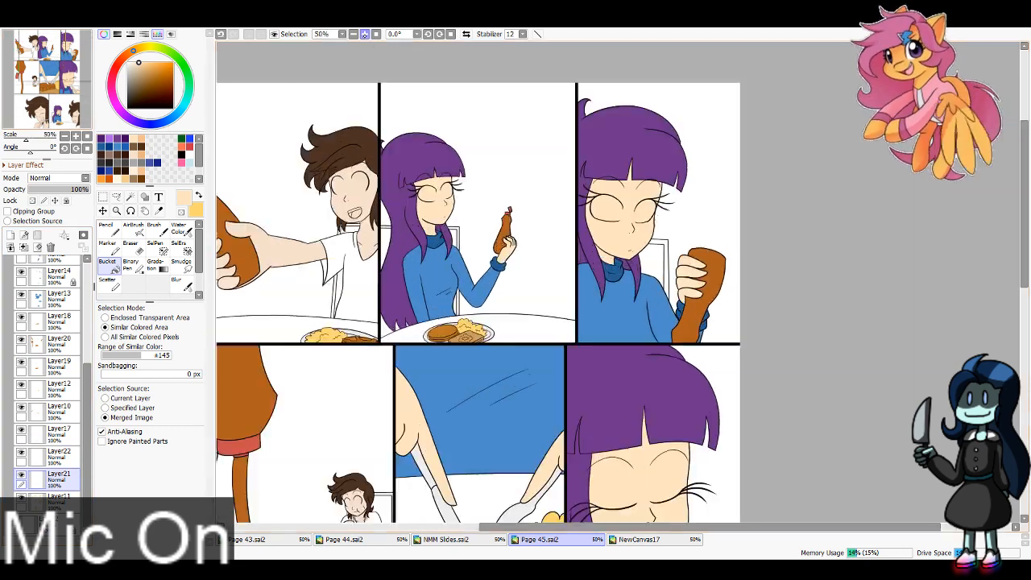
pyautogui.click(46, 48)
pyautogui.click(182, 147)
pyautogui.press('x')
pyautogui.click(189, 147)
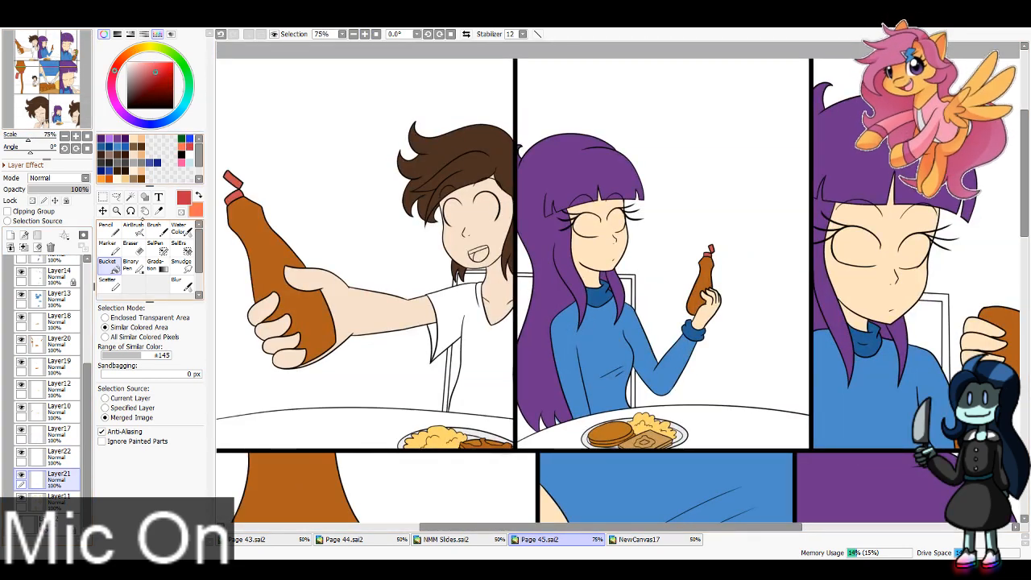
pyautogui.click(108, 283)
pyautogui.click(108, 266)
pyautogui.click(474, 260)
pyautogui.press('x')
pyautogui.click(481, 257)
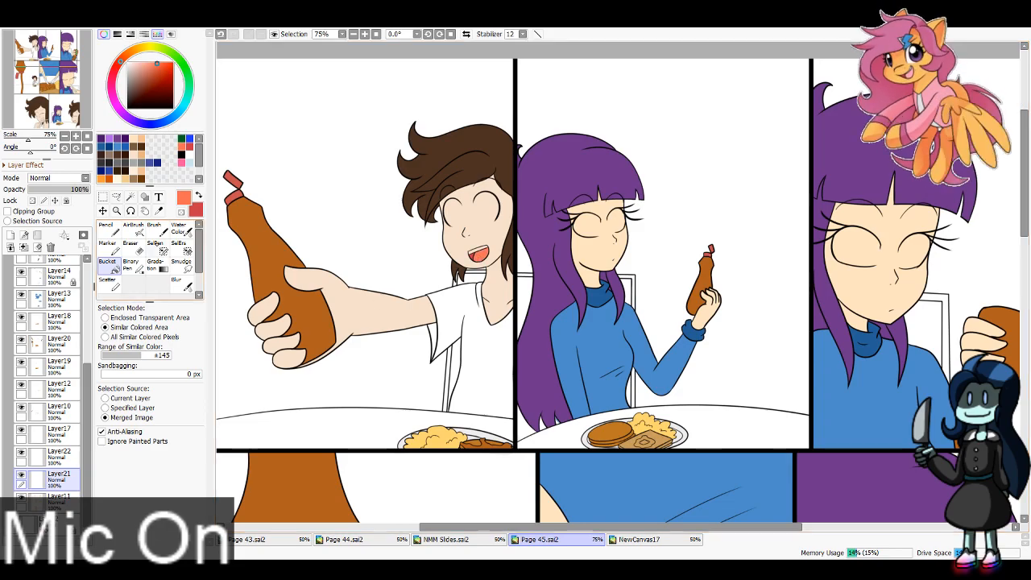
# Step: Fill both characters' mouths in the last panel with orange tongues and red interiors
pyautogui.moveTo(29, 73); pyautogui.dragTo(63, 113)
pyautogui.click(765, 387)
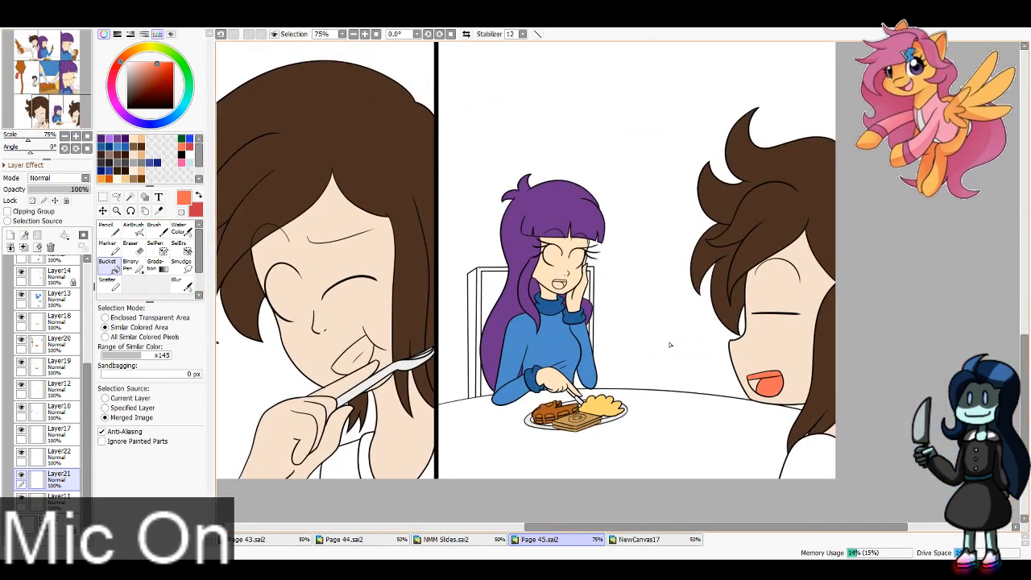
pyautogui.press('x')
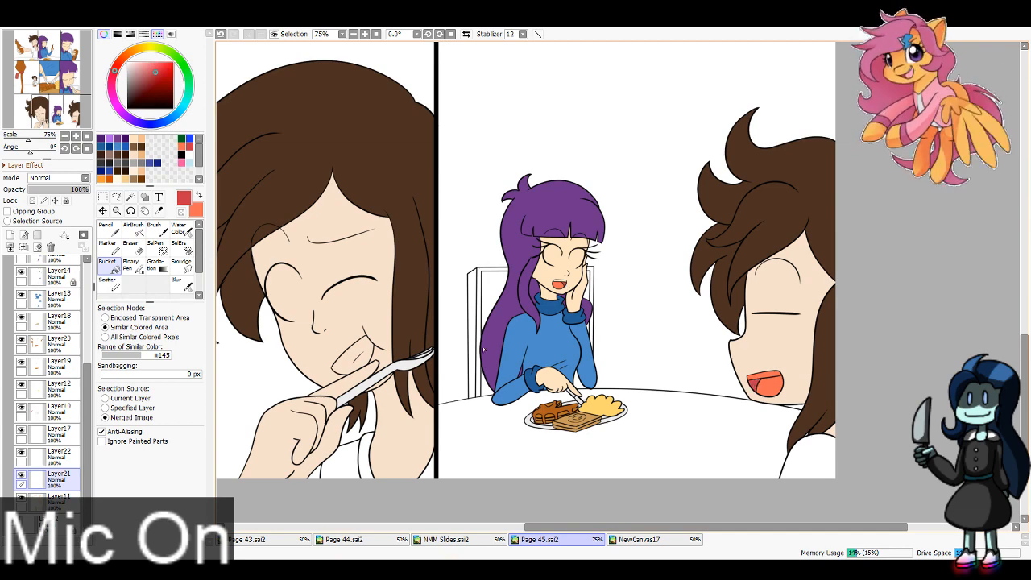
# Step: Pick white from the canvas and fill the teeth of the brown-haired character holding the fork in the close-up panel
pyautogui.rightClick(459, 354)
pyautogui.moveTo(274, 375); pyautogui.dragTo(398, 320)
pyautogui.click(475, 304)
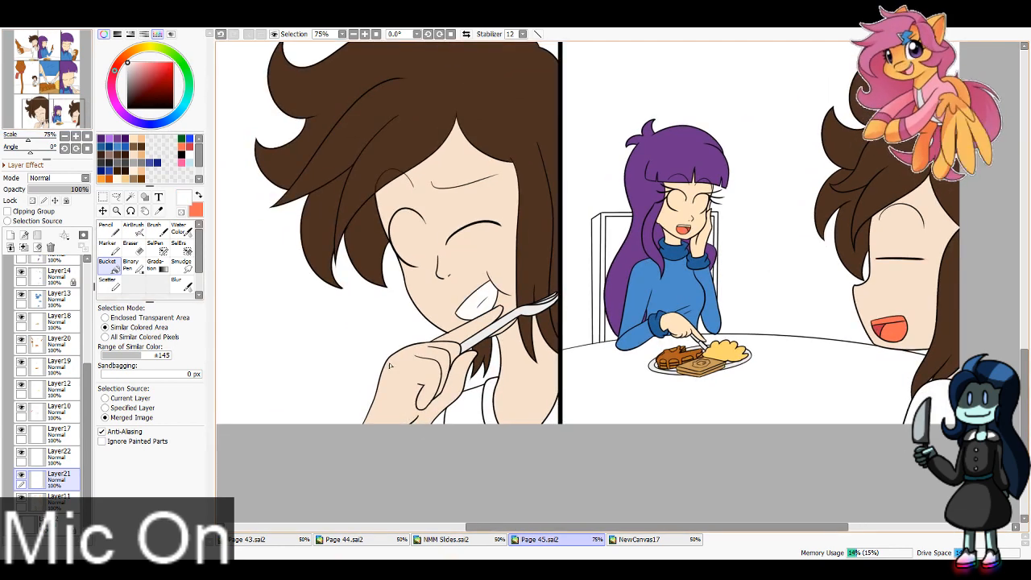
pyautogui.click(688, 229)
pyautogui.hotkey('ctrl', 'z')
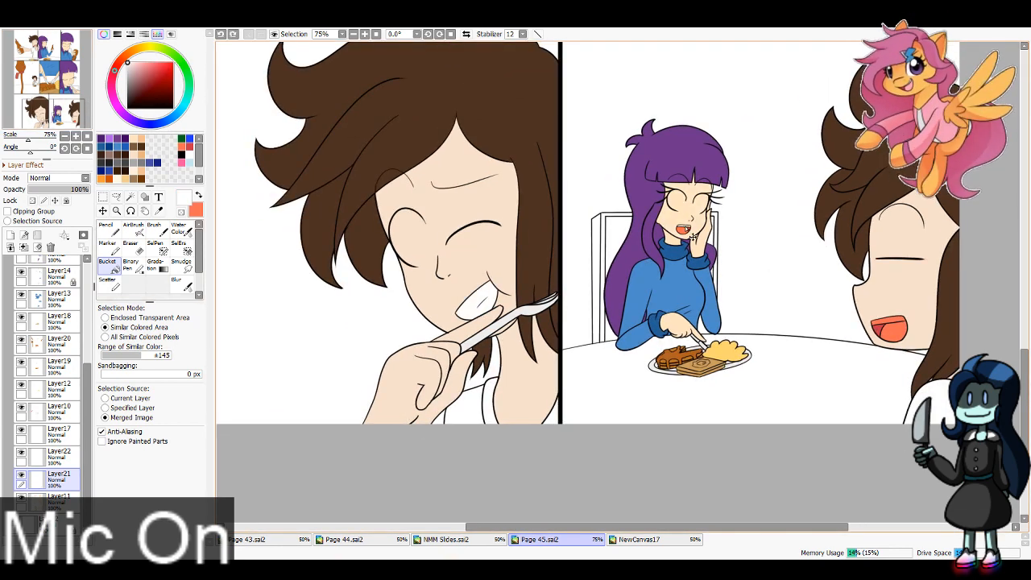
pyautogui.click(684, 229)
pyautogui.hotkey('ctrl', 'z')
# Step: Paint the brown-haired character's upper teeth white in the last panel with the size 16 Pencil and the layer's opacity locked
pyautogui.moveTo(690, 230); pyautogui.dragTo(359, 203)
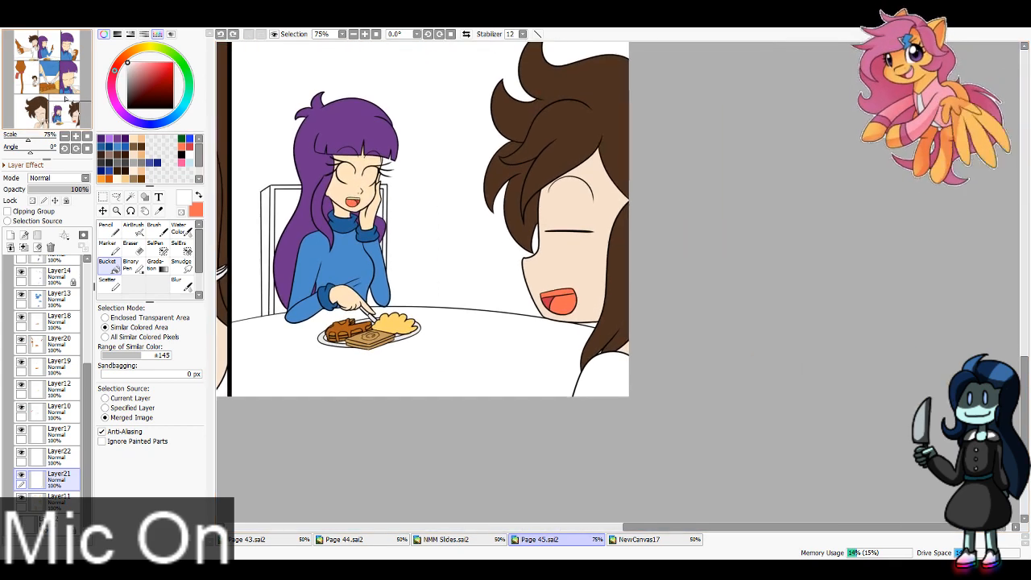
pyautogui.click(365, 34)
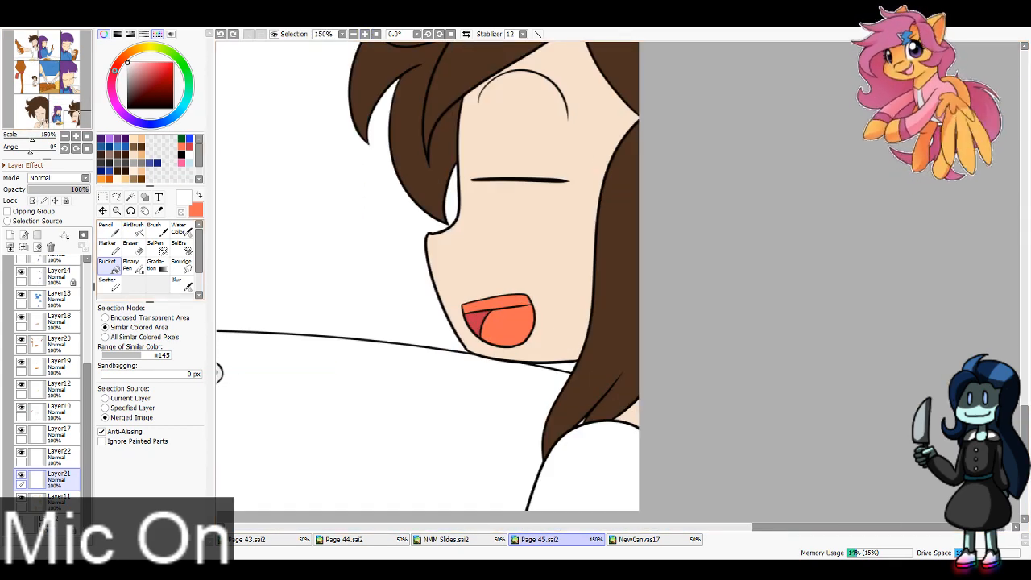
pyautogui.click(108, 229)
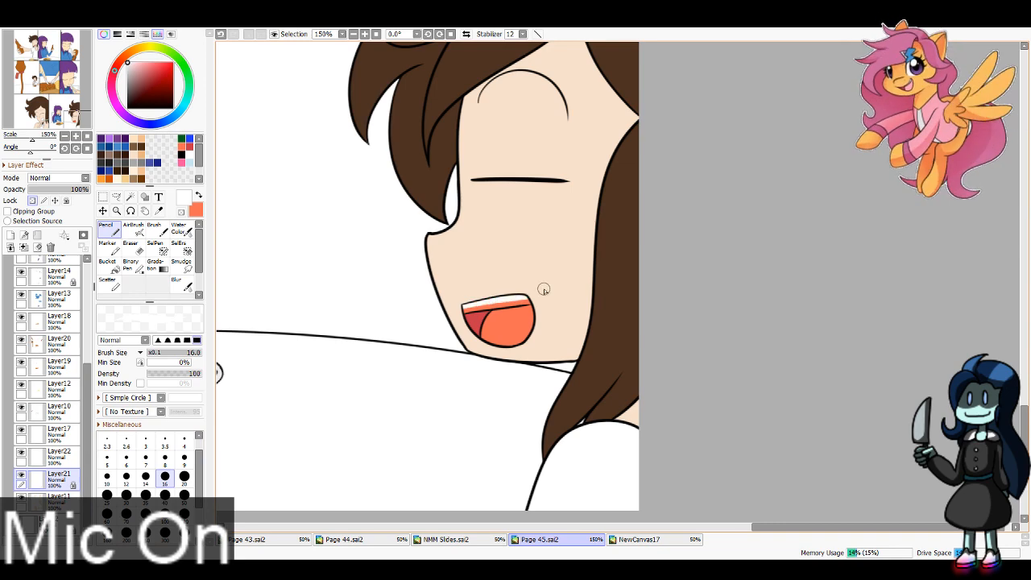
pyautogui.hotkey('ctrl', 'z')
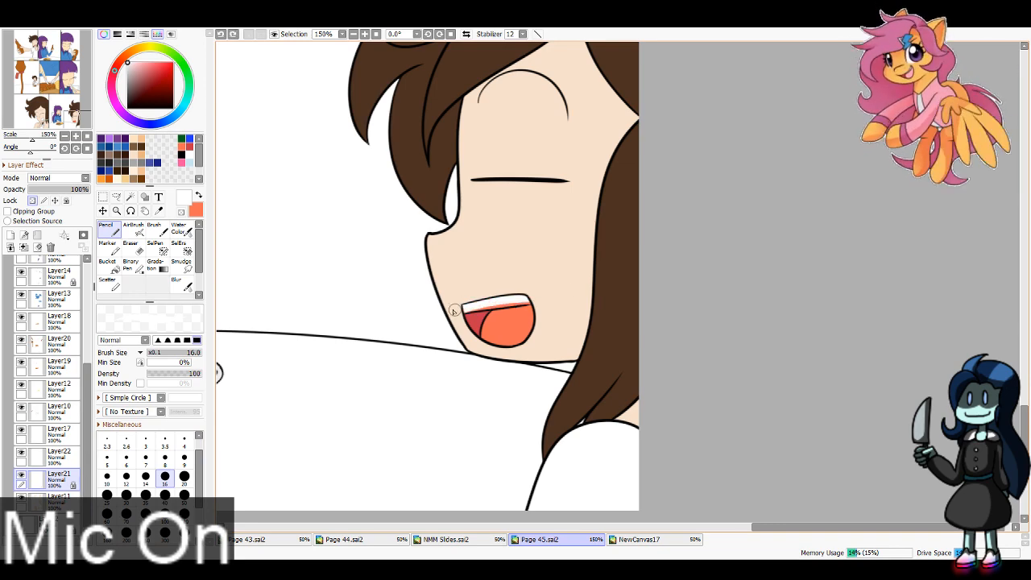
pyautogui.moveTo(456, 310); pyautogui.dragTo(559, 291)
# Step: Unlock the layer's opacity and paint the purple-haired woman's upper teeth white in the last panel with the Pencil at size 4
pyautogui.moveTo(69, 116); pyautogui.dragTo(46, 58)
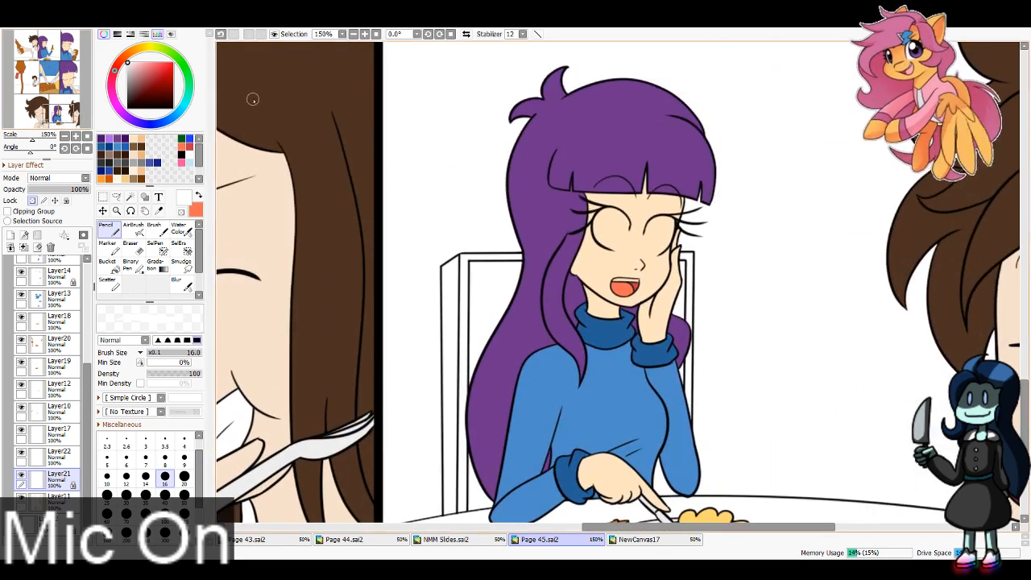
pyautogui.doubleClick(365, 34)
pyautogui.click(33, 201)
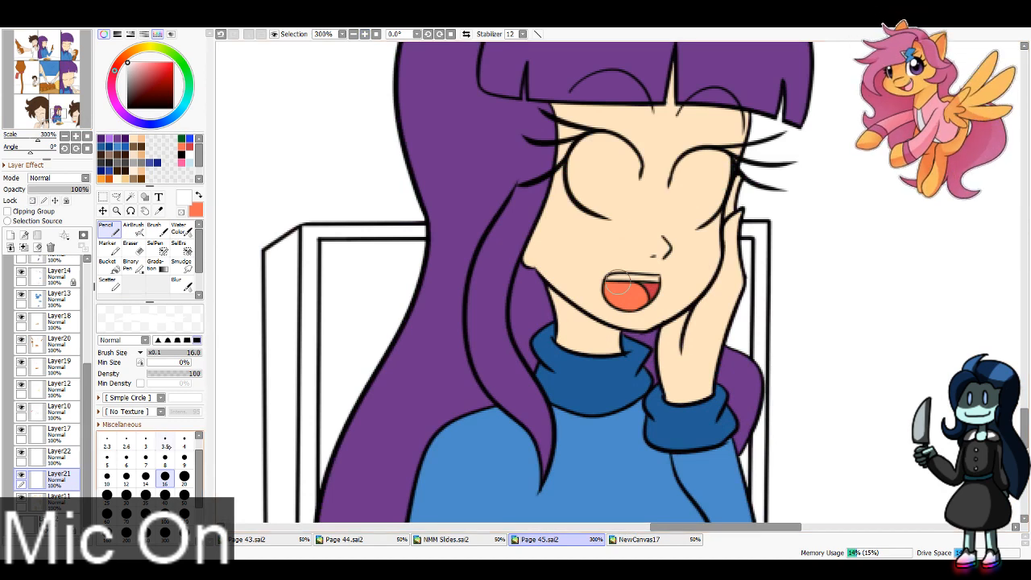
pyautogui.click(184, 439)
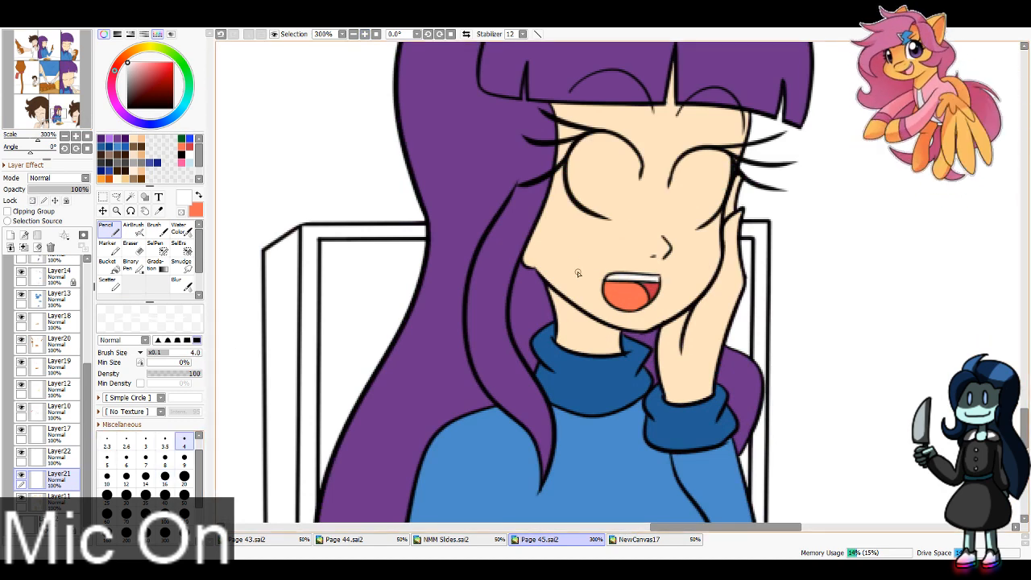
# Step: Paint the whites of both the purple-haired woman's eyes in the last panel with the Pencil at size 8
pyautogui.click(166, 457)
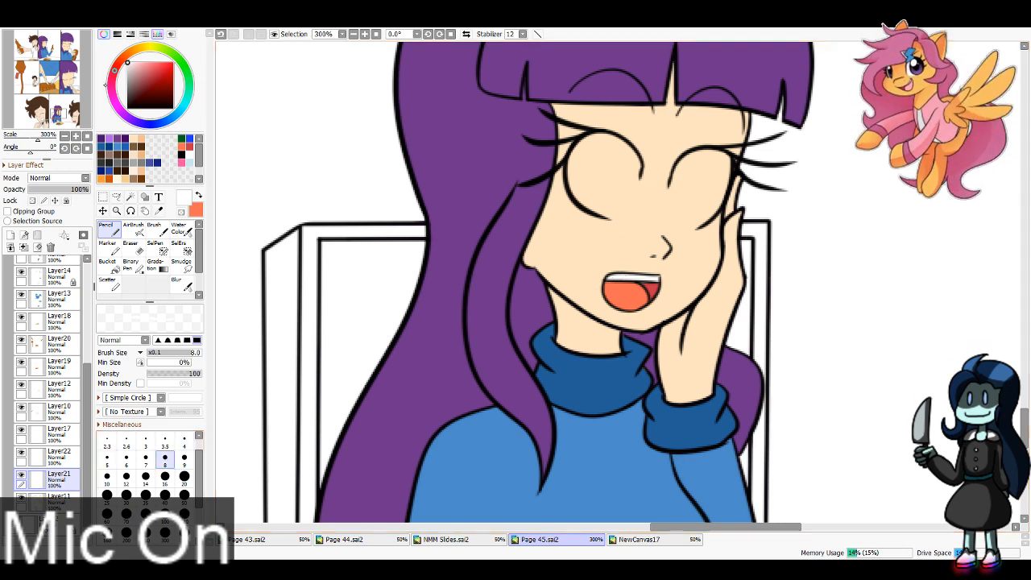
pyautogui.moveTo(27, 81)
pyautogui.mouseDown()
pyautogui.moveTo(33, 91)
pyautogui.moveTo(7, 76)
pyautogui.mouseUp()
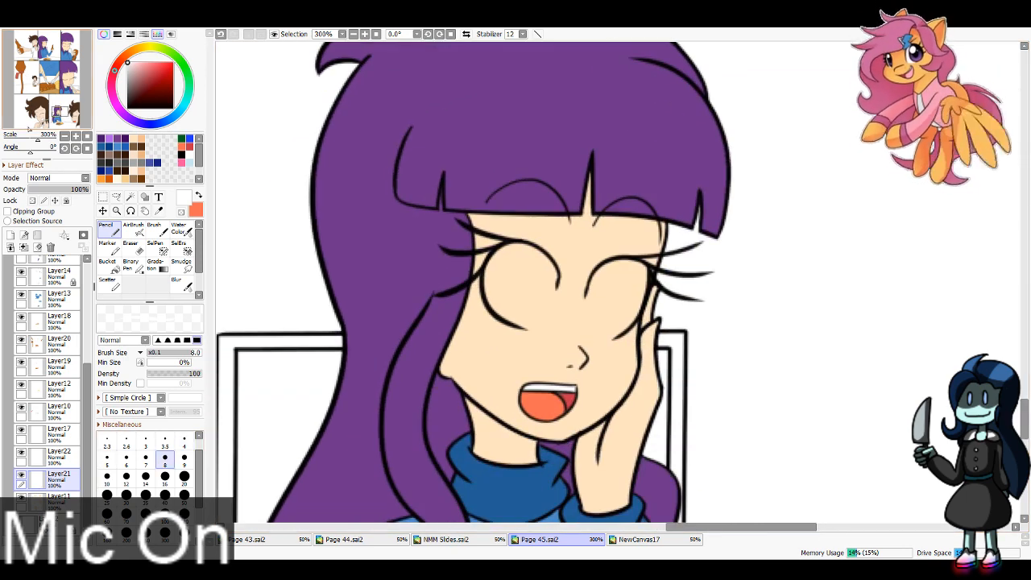
pyautogui.moveTo(551, 277); pyautogui.dragTo(545, 334)
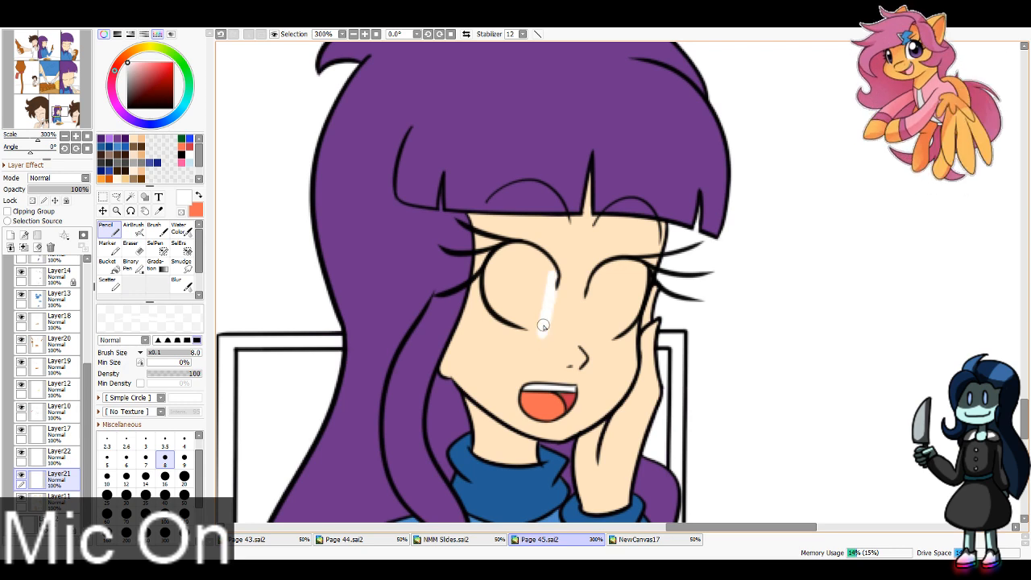
pyautogui.hotkey('ctrl', 'z')
pyautogui.moveTo(554, 270)
pyautogui.mouseDown()
pyautogui.moveTo(545, 326)
pyautogui.moveTo(500, 306)
pyautogui.moveTo(508, 310)
pyautogui.moveTo(488, 284)
pyautogui.moveTo(515, 249)
pyautogui.moveTo(507, 262)
pyautogui.moveTo(547, 277)
pyautogui.moveTo(533, 259)
pyautogui.moveTo(545, 288)
pyautogui.moveTo(549, 269)
pyautogui.moveTo(535, 316)
pyautogui.moveTo(515, 267)
pyautogui.moveTo(500, 286)
pyautogui.mouseUp()
pyautogui.moveTo(604, 305)
pyautogui.mouseDown()
pyautogui.moveTo(587, 325)
pyautogui.moveTo(593, 286)
pyautogui.moveTo(588, 329)
pyautogui.moveTo(626, 321)
pyautogui.moveTo(613, 328)
pyautogui.moveTo(642, 271)
pyautogui.moveTo(627, 265)
pyautogui.moveTo(600, 279)
pyautogui.moveTo(590, 298)
pyautogui.moveTo(605, 294)
pyautogui.moveTo(599, 306)
pyautogui.moveTo(618, 280)
pyautogui.moveTo(610, 309)
pyautogui.mouseUp()
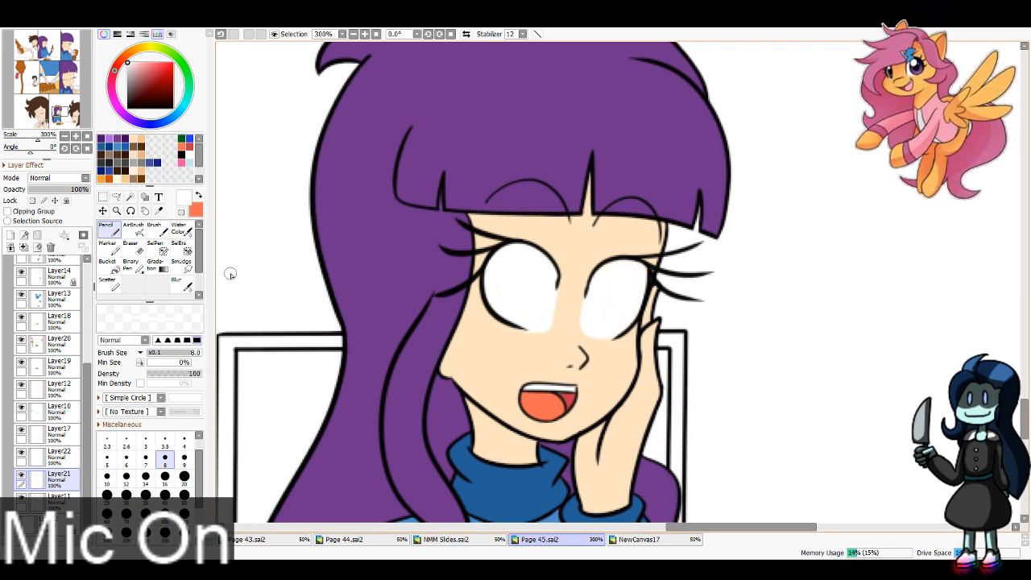
pyautogui.press('e')
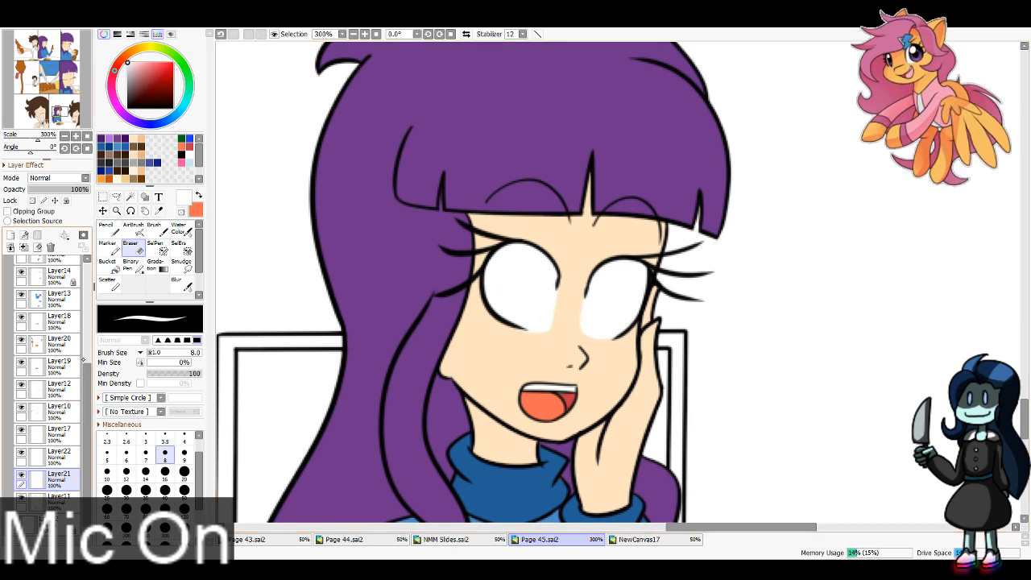
pyautogui.scroll(3, 48, 359)
pyautogui.click(56, 272)
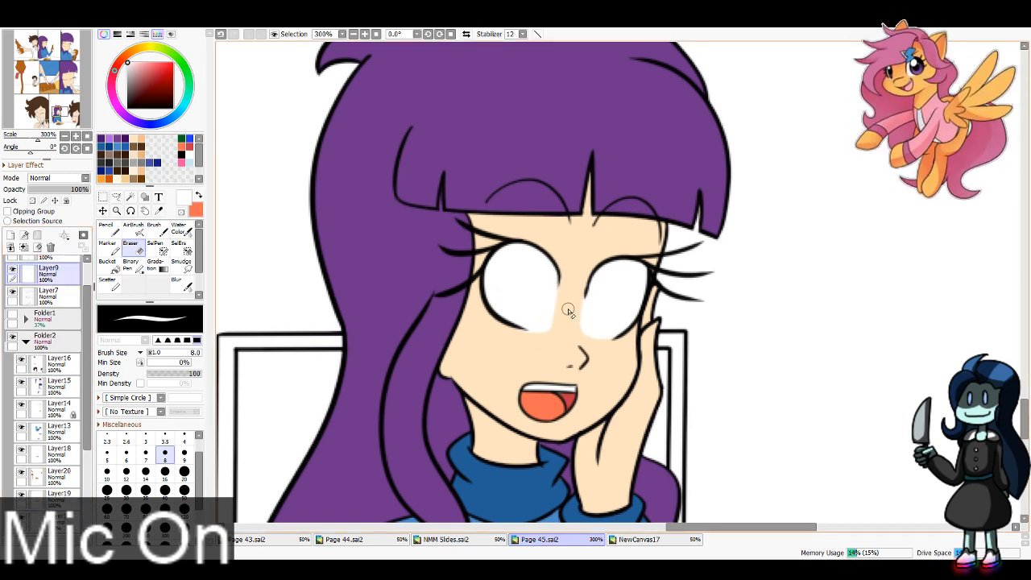
pyautogui.scroll(-3, 48, 379)
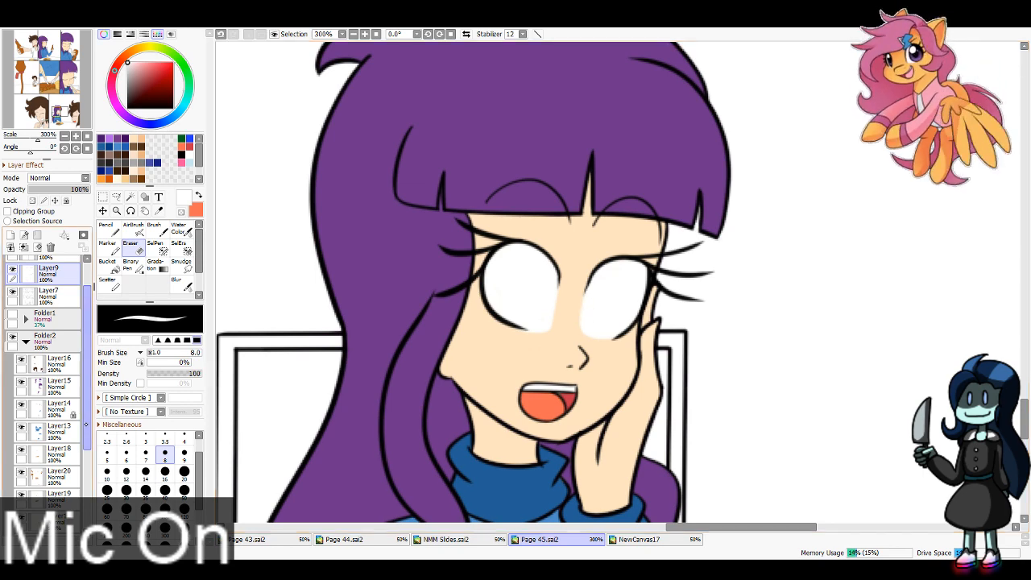
pyautogui.scroll(-1, 49, 379)
pyautogui.click(59, 488)
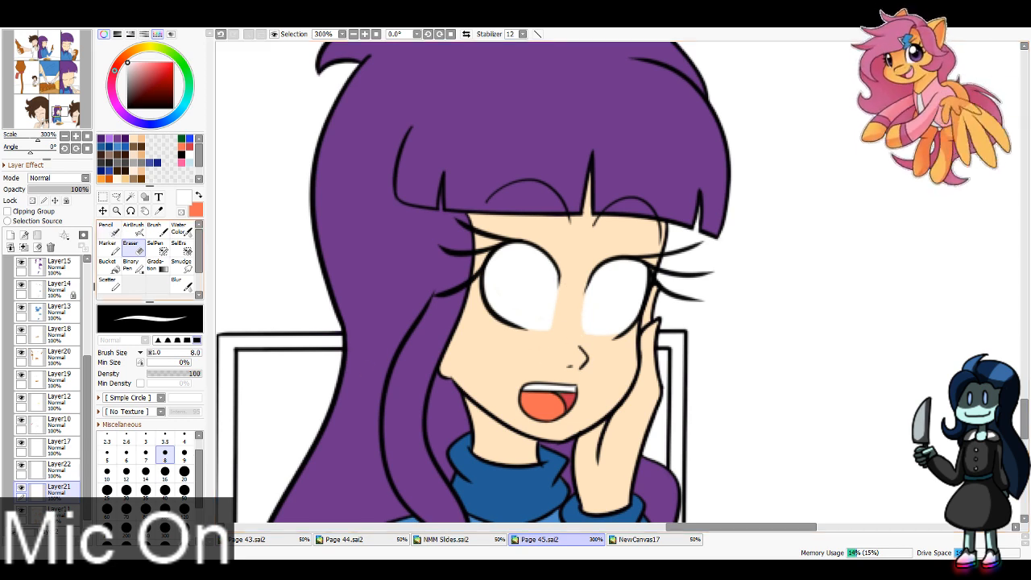
# Step: Paint the winking brown-haired character's open eye white in the close-up panel, outlining at Pencil size 16 and filling in at size 40
pyautogui.press('n')
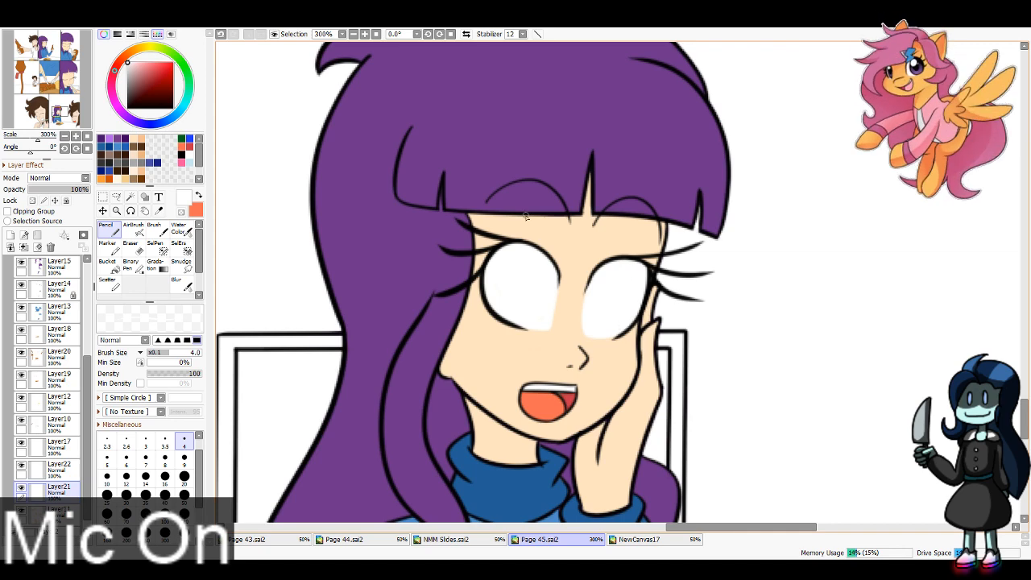
pyautogui.click(39, 113)
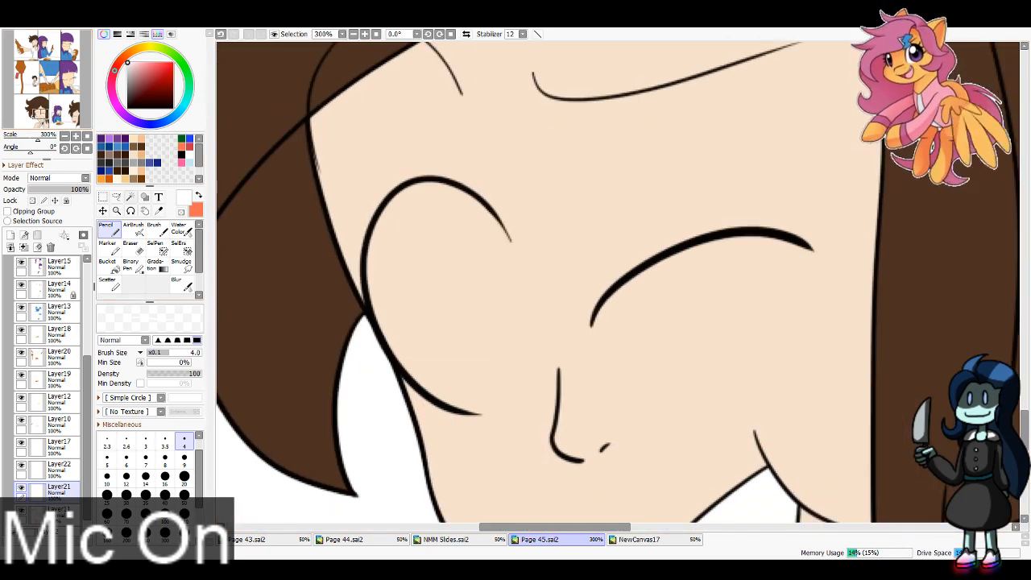
pyautogui.click(165, 476)
pyautogui.moveTo(484, 224)
pyautogui.mouseDown()
pyautogui.moveTo(510, 267)
pyautogui.moveTo(540, 426)
pyautogui.mouseUp()
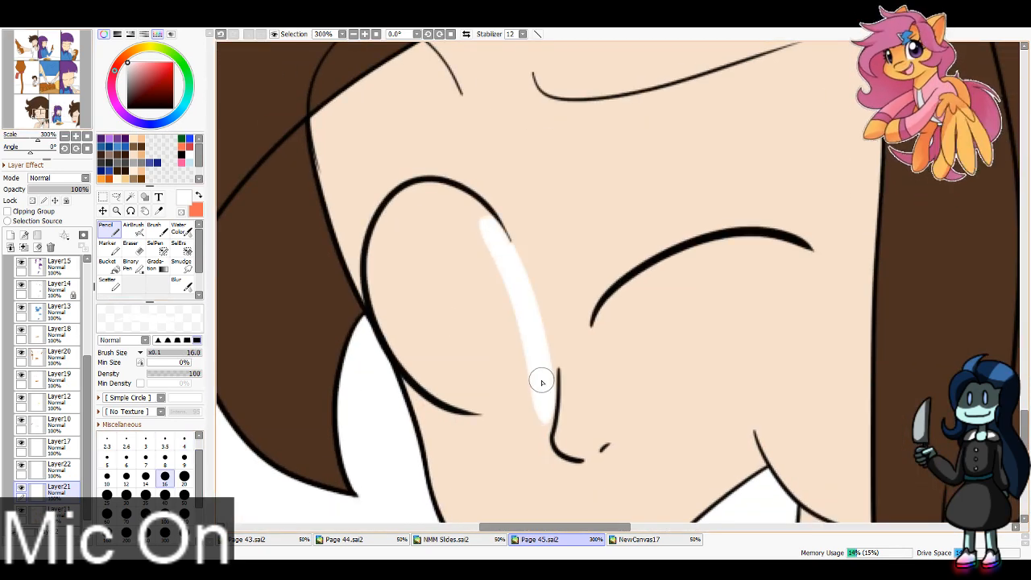
pyautogui.moveTo(542, 380); pyautogui.dragTo(462, 405)
pyautogui.hotkey('ctrl', 'z')
pyautogui.moveTo(540, 381)
pyautogui.mouseDown()
pyautogui.moveTo(453, 398)
pyautogui.moveTo(493, 394)
pyautogui.moveTo(481, 402)
pyautogui.moveTo(415, 353)
pyautogui.moveTo(444, 382)
pyautogui.moveTo(383, 307)
pyautogui.moveTo(408, 340)
pyautogui.moveTo(388, 325)
pyautogui.moveTo(392, 241)
pyautogui.moveTo(379, 273)
pyautogui.moveTo(439, 198)
pyautogui.mouseUp()
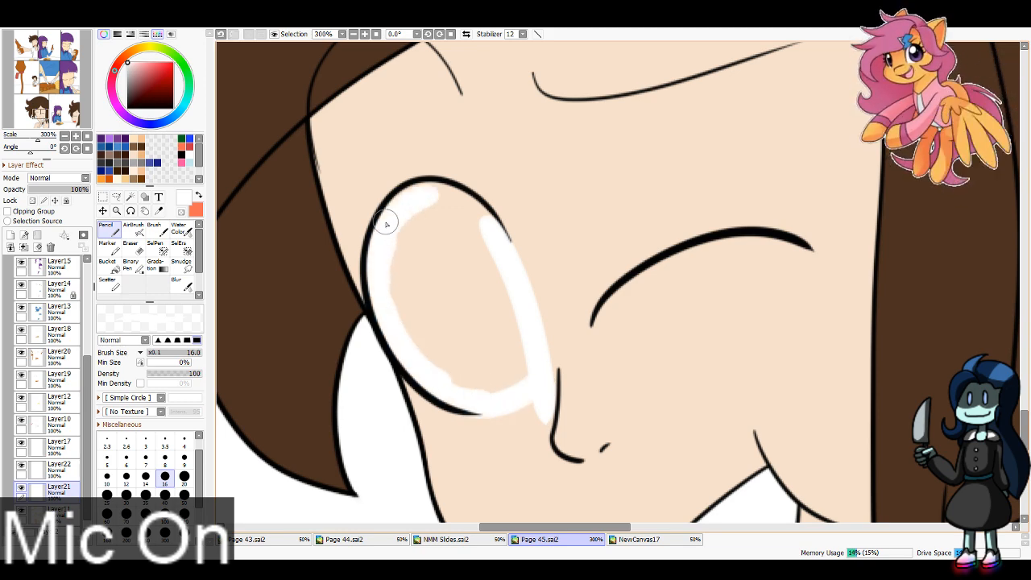
pyautogui.moveTo(387, 225)
pyautogui.mouseDown()
pyautogui.moveTo(447, 211)
pyautogui.moveTo(411, 199)
pyautogui.moveTo(488, 243)
pyautogui.mouseUp()
pyautogui.moveTo(457, 204)
pyautogui.mouseDown()
pyautogui.moveTo(518, 342)
pyautogui.moveTo(410, 230)
pyautogui.moveTo(460, 250)
pyautogui.moveTo(455, 261)
pyautogui.mouseUp()
pyautogui.click(165, 496)
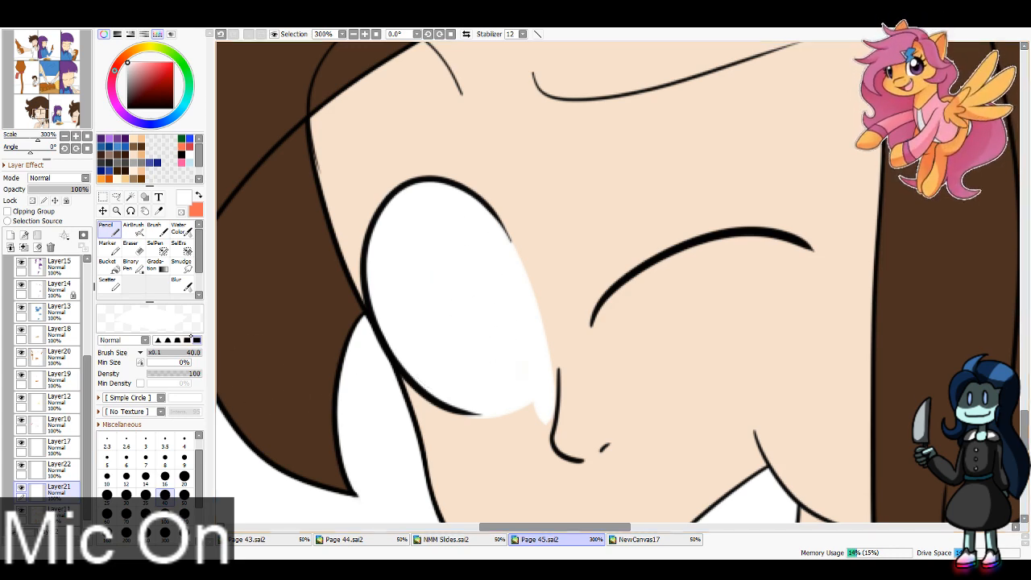
# Step: Erase the white paint spilling past the lower edge of the open eye, beside the nose, with the size 8 Eraser
pyautogui.press('e')
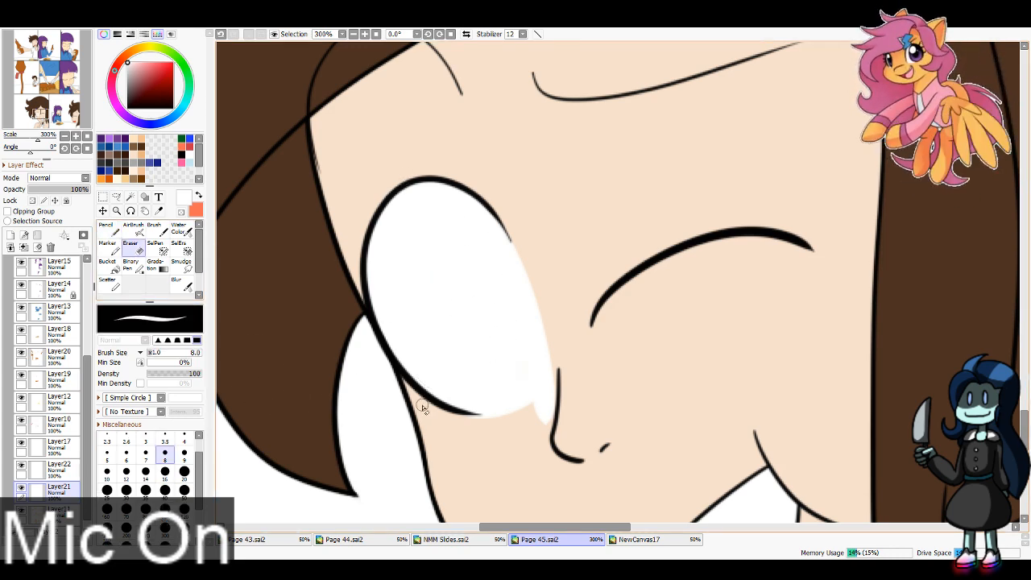
pyautogui.moveTo(451, 424)
pyautogui.mouseDown()
pyautogui.moveTo(574, 369)
pyautogui.moveTo(560, 386)
pyautogui.mouseUp()
pyautogui.hotkey('ctrl', 'z')
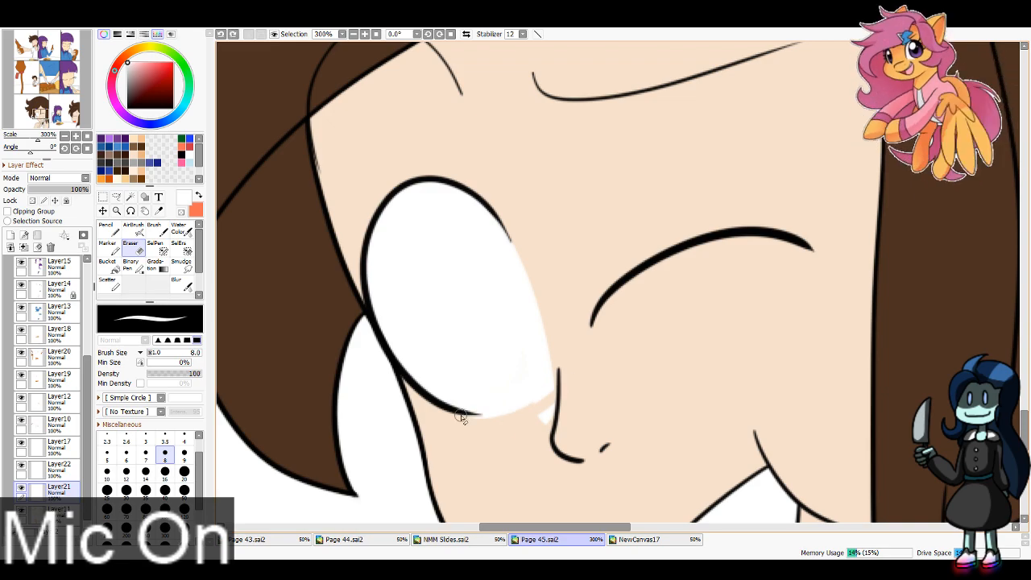
pyautogui.moveTo(462, 418)
pyautogui.mouseDown()
pyautogui.moveTo(562, 385)
pyautogui.moveTo(569, 396)
pyautogui.moveTo(535, 433)
pyautogui.mouseUp()
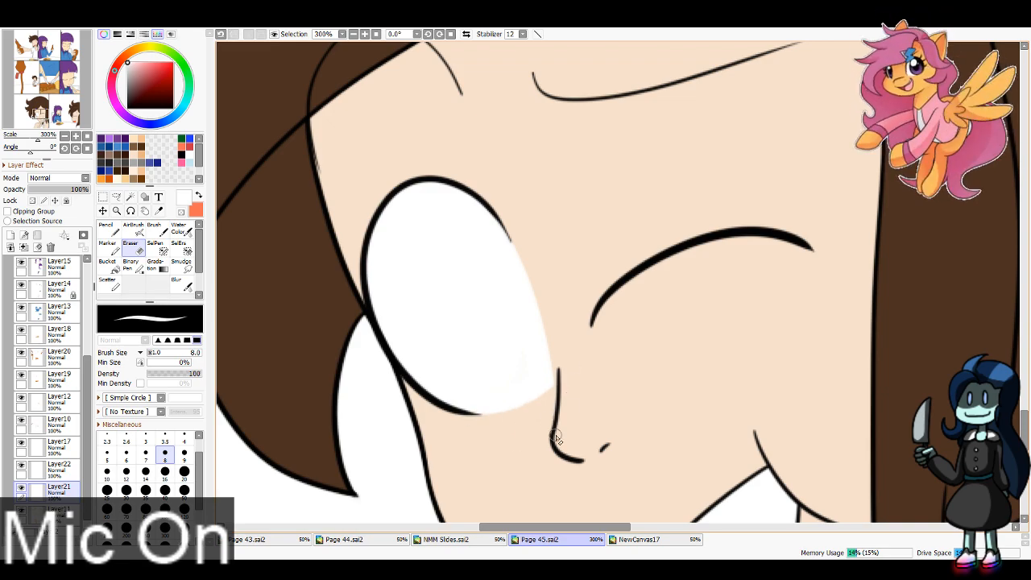
# Step: Paint the whites of both eyes of the fork-holding brown-haired character with the Pencil at size 8 and trim the edges with the Eraser
pyautogui.moveTo(45, 111); pyautogui.dragTo(34, 79)
pyautogui.press('n')
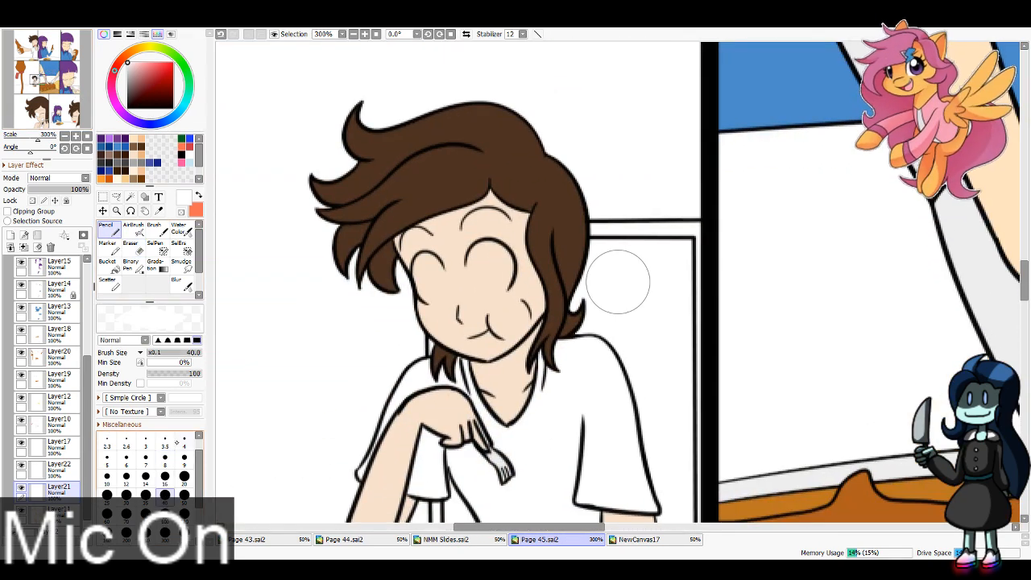
pyautogui.moveTo(471, 259); pyautogui.dragTo(485, 296)
pyautogui.hotkey('ctrl', 'z')
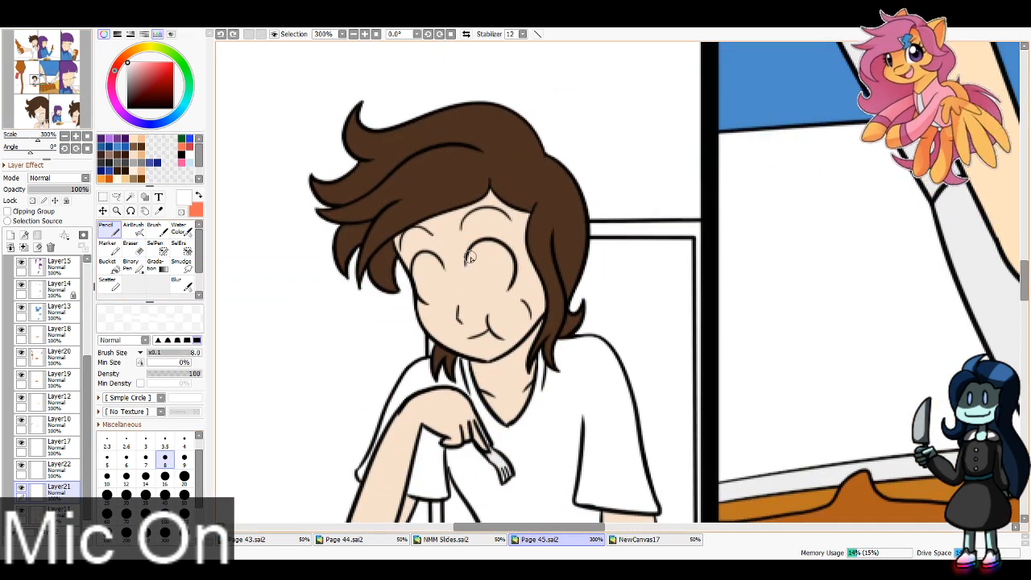
pyautogui.moveTo(469, 256)
pyautogui.mouseDown()
pyautogui.moveTo(482, 293)
pyautogui.moveTo(476, 283)
pyautogui.moveTo(496, 292)
pyautogui.moveTo(502, 275)
pyautogui.moveTo(475, 278)
pyautogui.moveTo(481, 296)
pyautogui.moveTo(506, 266)
pyautogui.mouseUp()
pyautogui.hotkey('ctrl', 'z')
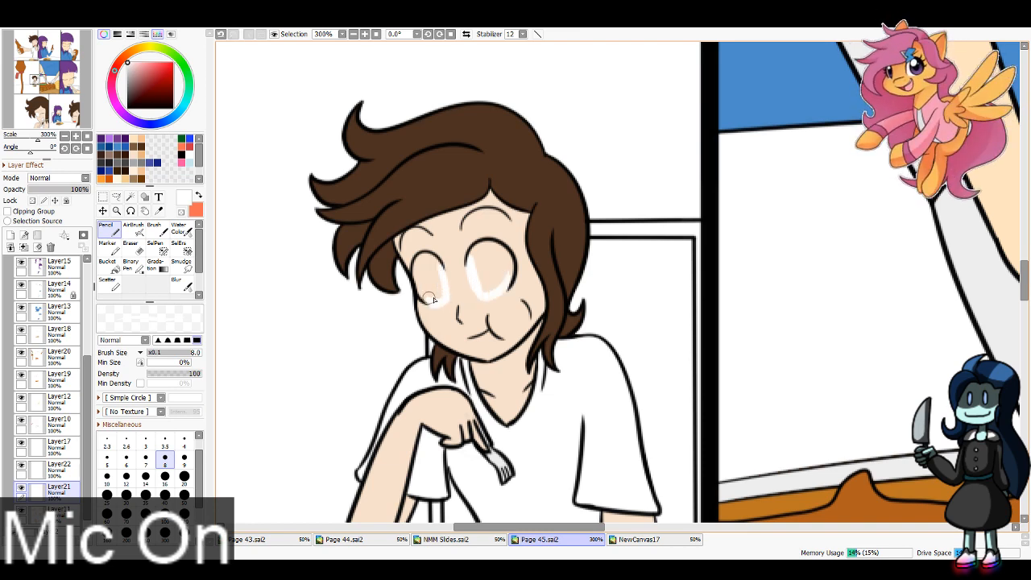
pyautogui.moveTo(431, 299)
pyautogui.mouseDown()
pyautogui.moveTo(424, 260)
pyautogui.moveTo(439, 298)
pyautogui.mouseUp()
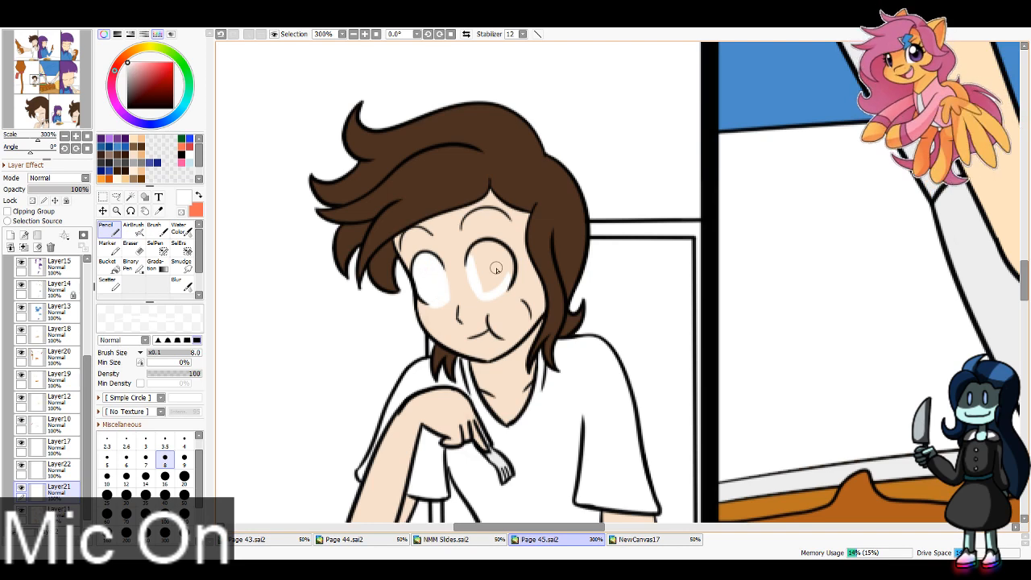
pyautogui.moveTo(476, 263)
pyautogui.mouseDown()
pyautogui.moveTo(500, 261)
pyautogui.moveTo(477, 252)
pyautogui.moveTo(500, 277)
pyautogui.moveTo(480, 264)
pyautogui.mouseUp()
pyautogui.press('e')
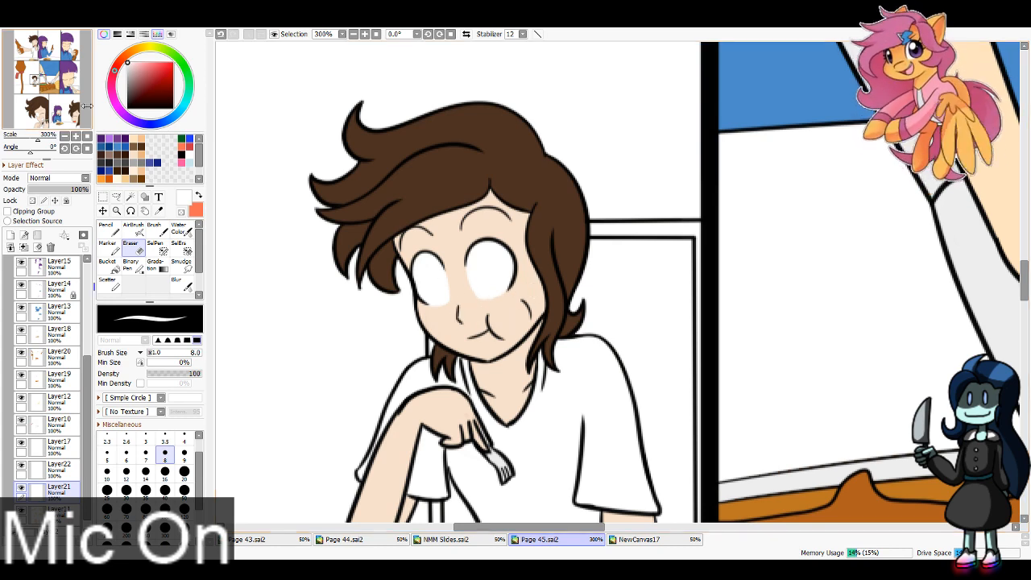
# Step: Paint the larger eye of the purple-haired woman white in the top row's third panel, outlining at Pencil size 8 and filling at size 16
pyautogui.click(68, 52)
pyautogui.moveTo(64, 56); pyautogui.dragTo(69, 47)
pyautogui.press('n')
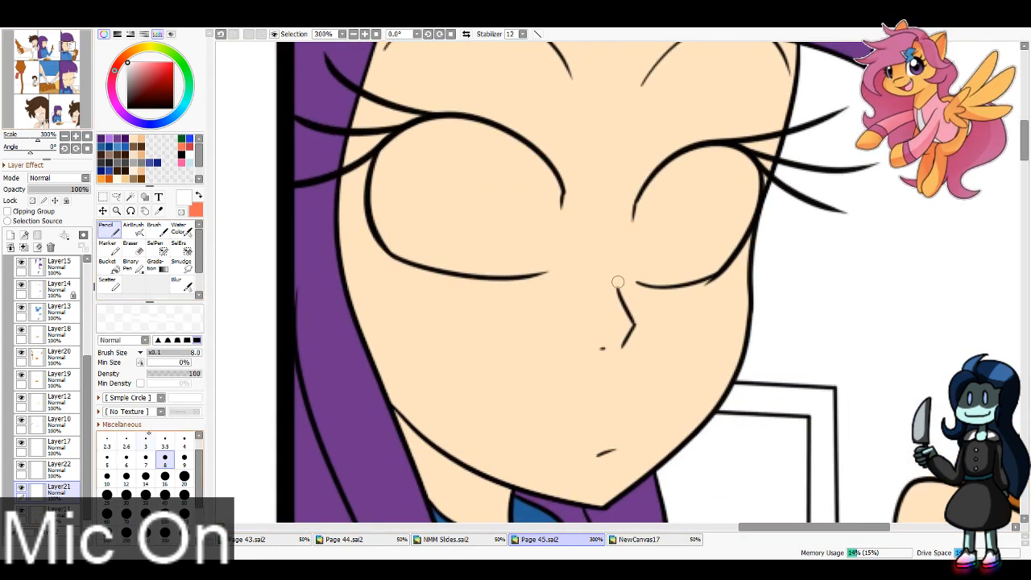
pyautogui.moveTo(545, 177)
pyautogui.mouseDown()
pyautogui.moveTo(529, 312)
pyautogui.moveTo(547, 190)
pyautogui.moveTo(517, 151)
pyautogui.moveTo(477, 126)
pyautogui.moveTo(422, 145)
pyautogui.moveTo(415, 136)
pyautogui.moveTo(391, 184)
pyautogui.moveTo(389, 158)
pyautogui.moveTo(414, 232)
pyautogui.moveTo(384, 214)
pyautogui.moveTo(460, 252)
pyautogui.mouseUp()
pyautogui.moveTo(394, 241)
pyautogui.mouseDown()
pyautogui.moveTo(524, 266)
pyautogui.moveTo(397, 242)
pyautogui.moveTo(477, 262)
pyautogui.moveTo(516, 256)
pyautogui.moveTo(528, 239)
pyautogui.moveTo(513, 229)
pyautogui.moveTo(518, 190)
pyautogui.moveTo(497, 189)
pyautogui.moveTo(468, 213)
pyautogui.moveTo(439, 208)
pyautogui.mouseUp()
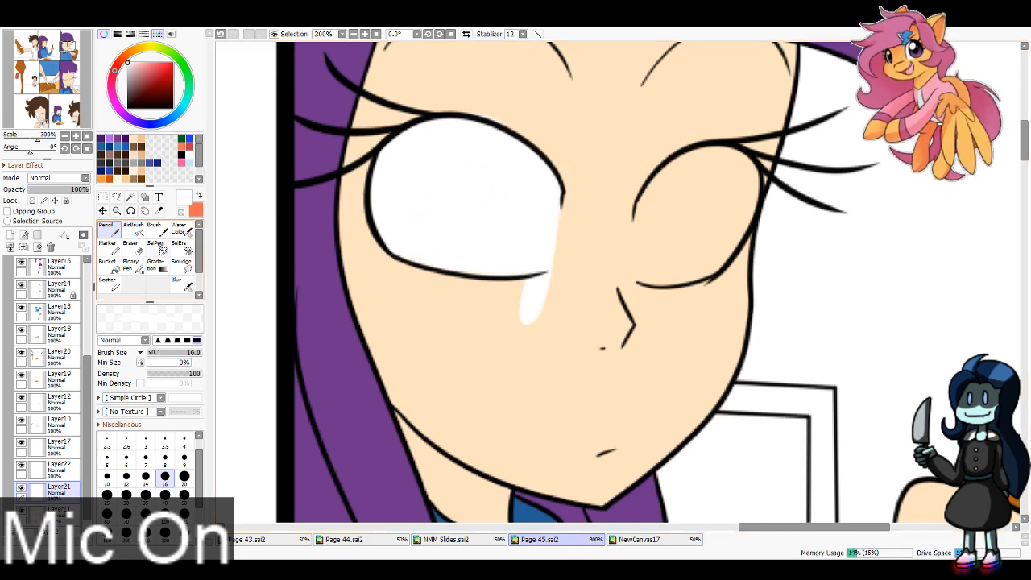
# Step: Erase the white streak running below the larger eye's inner corner onto the cheek with the size 8 Eraser
pyautogui.press('e')
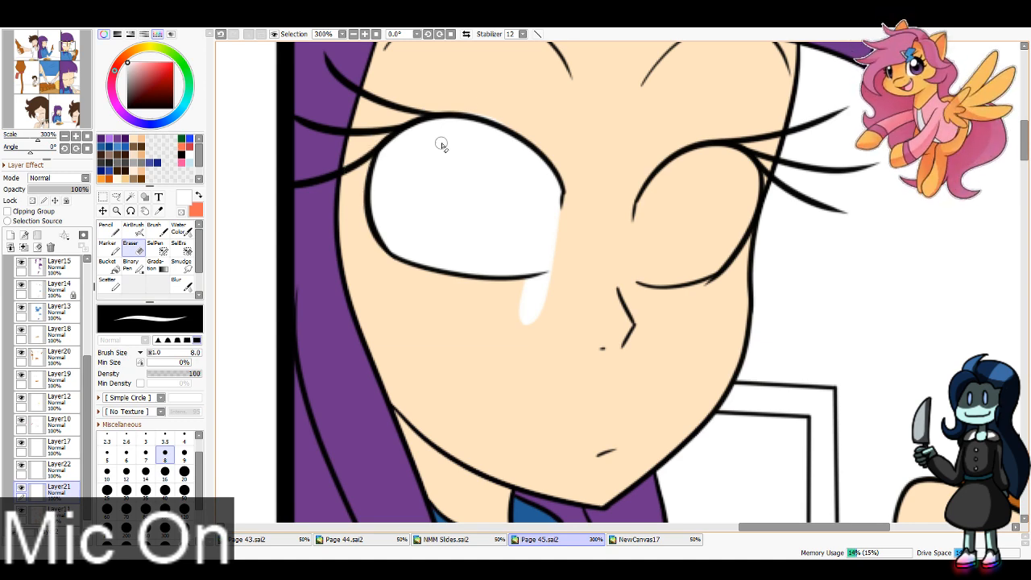
pyautogui.moveTo(435, 108); pyautogui.dragTo(548, 158)
pyautogui.hotkey('ctrl', 'z')
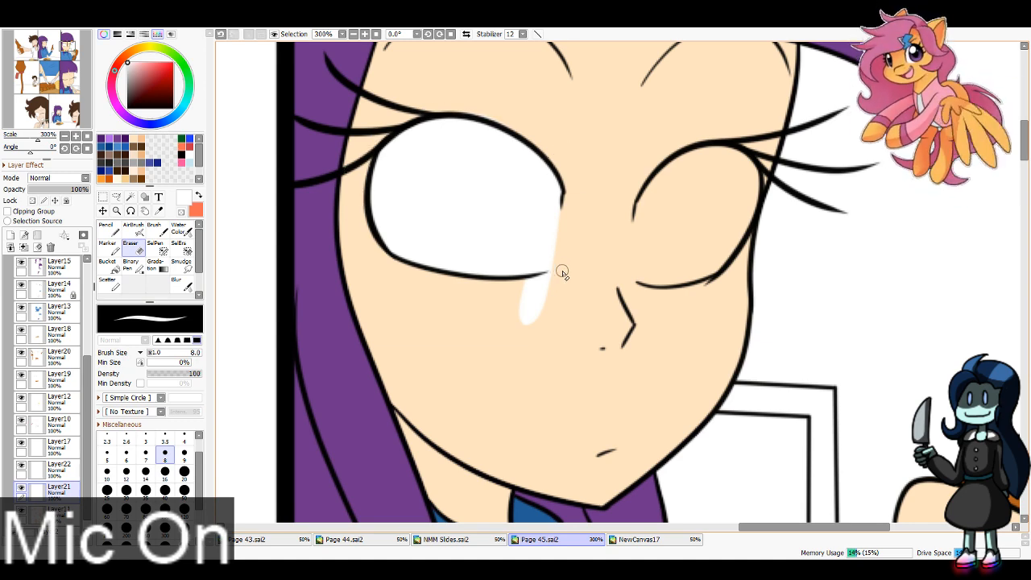
pyautogui.moveTo(563, 274)
pyautogui.mouseDown()
pyautogui.moveTo(571, 278)
pyautogui.moveTo(558, 300)
pyautogui.moveTo(576, 238)
pyautogui.mouseUp()
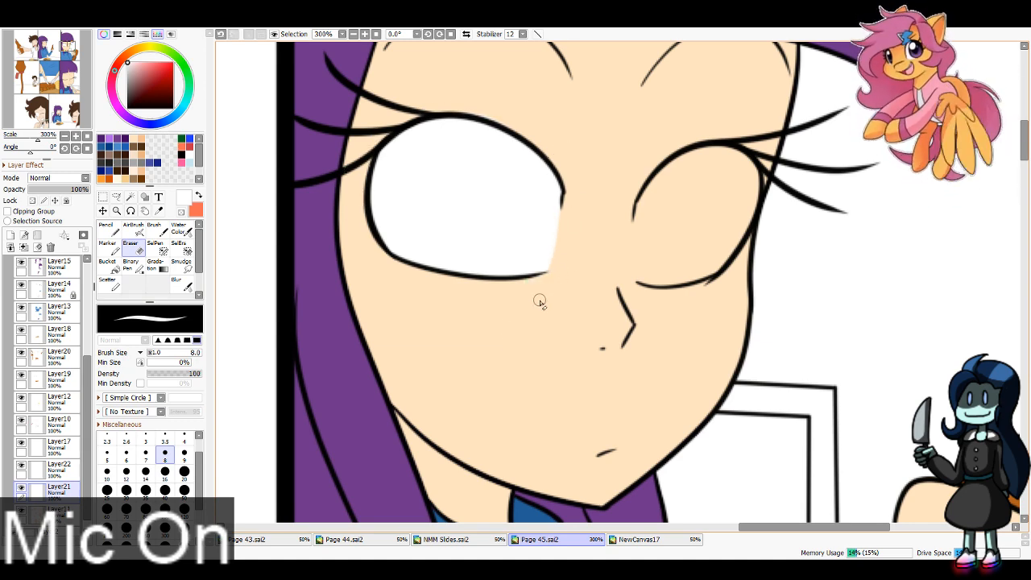
# Step: Paint the purple-haired woman's smaller far eye white in the same panel and clean its edge with the Eraser
pyautogui.press('n')
pyautogui.moveTo(651, 204)
pyautogui.mouseDown()
pyautogui.moveTo(660, 308)
pyautogui.moveTo(652, 265)
pyautogui.moveTo(710, 261)
pyautogui.moveTo(665, 268)
pyautogui.moveTo(731, 211)
pyautogui.moveTo(702, 265)
pyautogui.moveTo(724, 214)
pyautogui.moveTo(717, 256)
pyautogui.moveTo(748, 181)
pyautogui.moveTo(696, 163)
pyautogui.moveTo(644, 221)
pyautogui.moveTo(713, 158)
pyautogui.moveTo(725, 192)
pyautogui.mouseUp()
pyautogui.press('e')
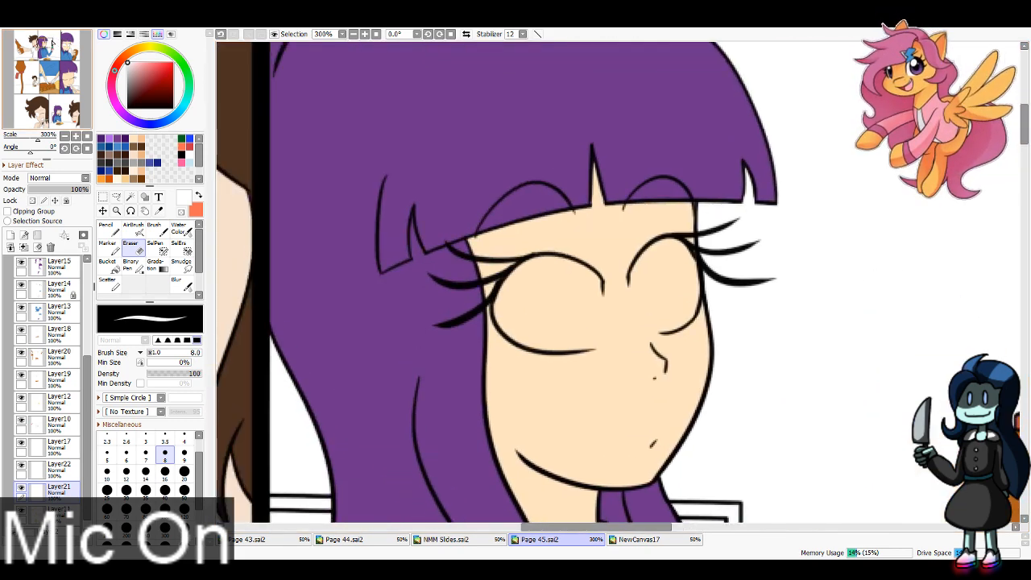
# Step: Paint the whites of both the purple-haired woman's eyes in the top row's second panel with the Pencil at size 16
pyautogui.press('n')
pyautogui.moveTo(590, 272); pyautogui.dragTo(588, 375)
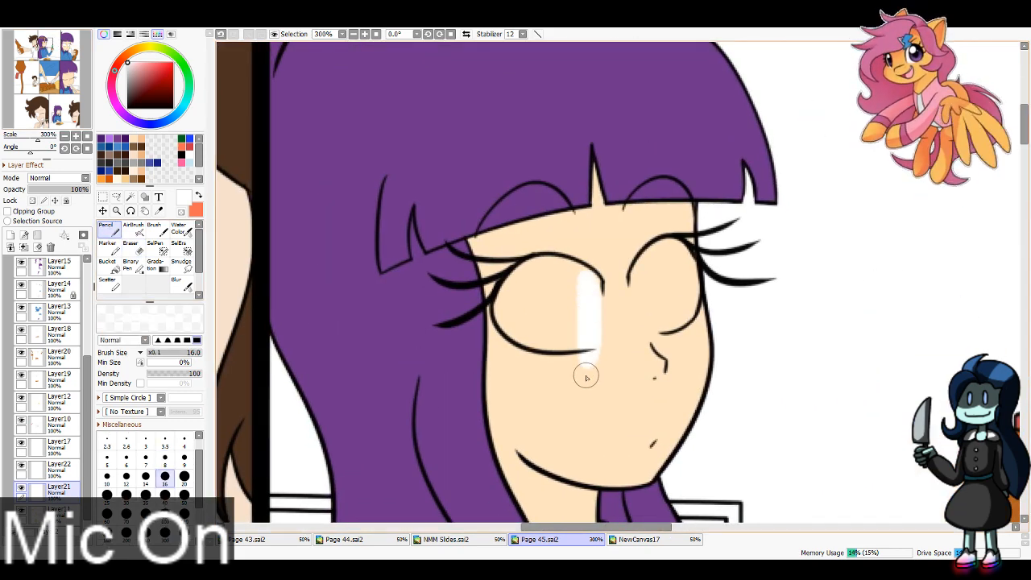
pyautogui.moveTo(643, 264)
pyautogui.mouseDown()
pyautogui.moveTo(653, 323)
pyautogui.moveTo(687, 308)
pyautogui.moveTo(675, 310)
pyautogui.moveTo(687, 263)
pyautogui.moveTo(687, 285)
pyautogui.moveTo(670, 251)
pyautogui.moveTo(655, 304)
pyautogui.moveTo(668, 300)
pyautogui.moveTo(634, 278)
pyautogui.moveTo(665, 252)
pyautogui.mouseUp()
pyautogui.moveTo(563, 283)
pyautogui.mouseDown()
pyautogui.moveTo(522, 292)
pyautogui.moveTo(535, 271)
pyautogui.moveTo(506, 307)
pyautogui.moveTo(546, 341)
pyautogui.moveTo(586, 336)
pyautogui.moveTo(580, 310)
pyautogui.moveTo(554, 279)
pyautogui.moveTo(519, 309)
pyautogui.mouseUp()
# Step: Erase the white paint spilling below the purple-haired woman's nearer eye with the size 8 Eraser, and select Layer9
pyautogui.press('e')
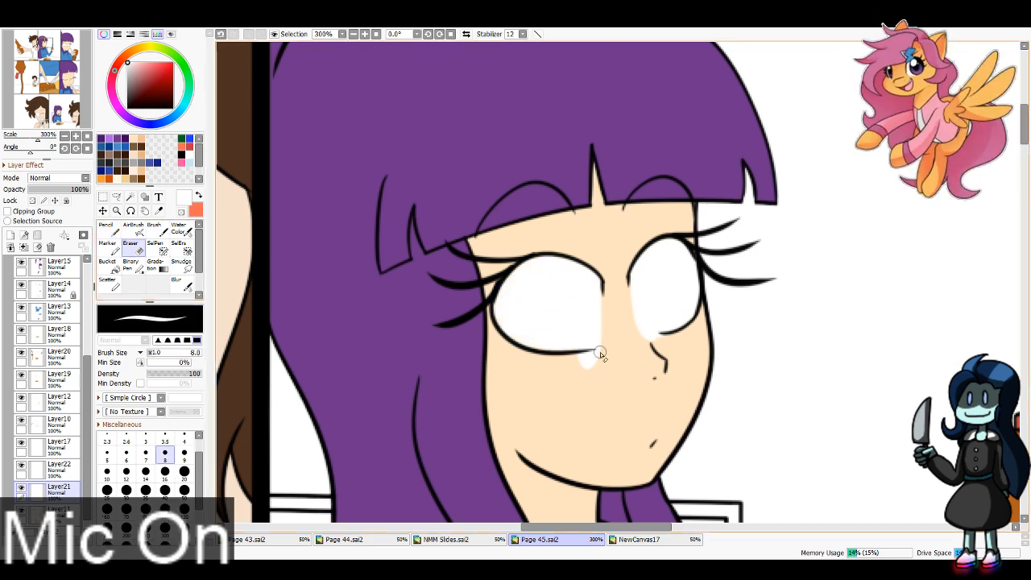
pyautogui.moveTo(612, 353); pyautogui.dragTo(563, 373)
pyautogui.moveTo(639, 342)
pyautogui.mouseDown()
pyautogui.moveTo(696, 330)
pyautogui.moveTo(675, 346)
pyautogui.moveTo(647, 345)
pyautogui.mouseUp()
pyautogui.hotkey('ctrl', 'z')
pyautogui.scroll(4, 79, 304)
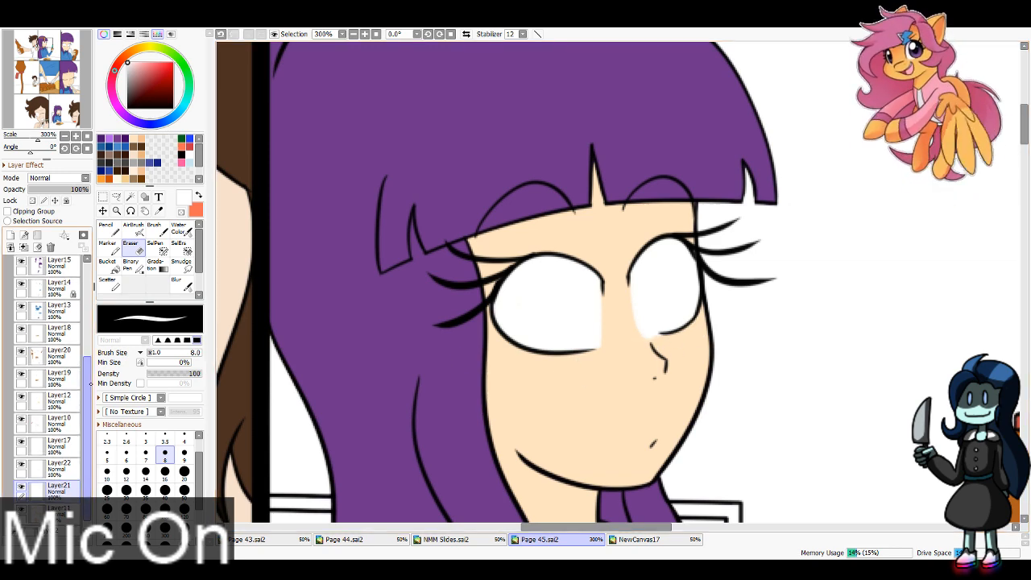
pyautogui.scroll(1, 48, 306)
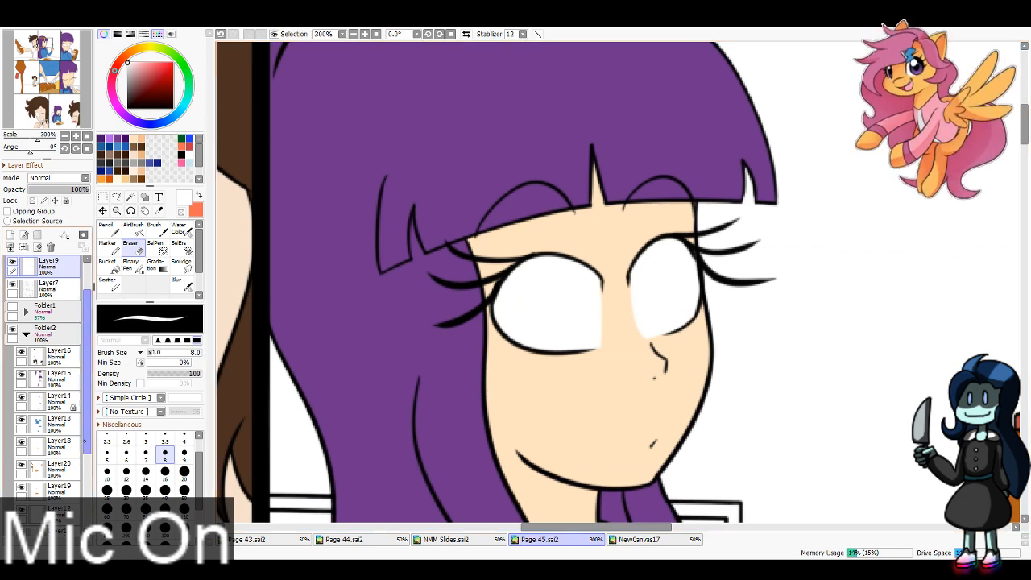
# Step: Outline the whites of both the open-mouthed brown-haired character's eyes in the first panel with the white Pencil at size 8
pyautogui.moveTo(87, 409); pyautogui.dragTo(87, 460)
pyautogui.click(110, 229)
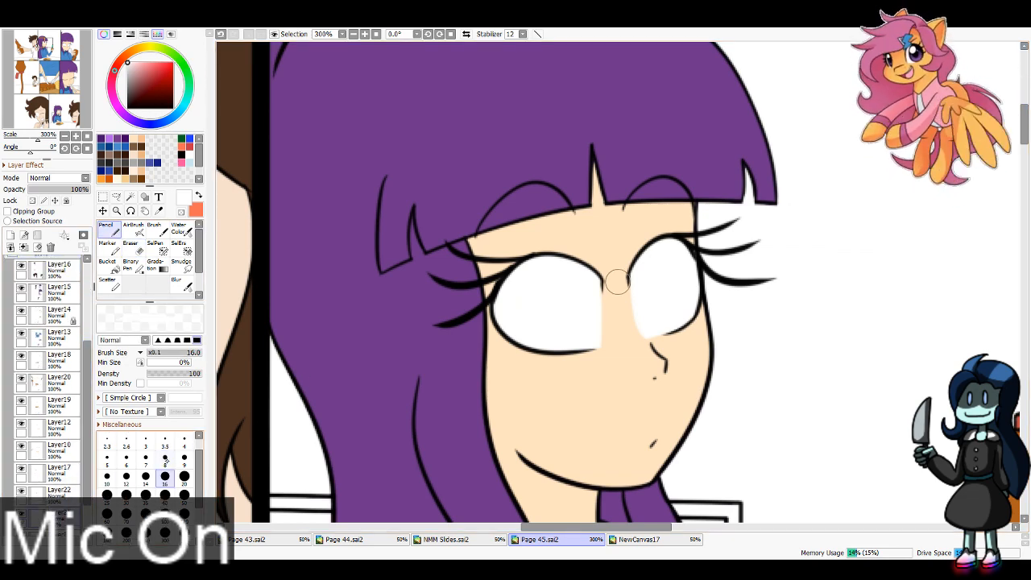
pyautogui.click(166, 461)
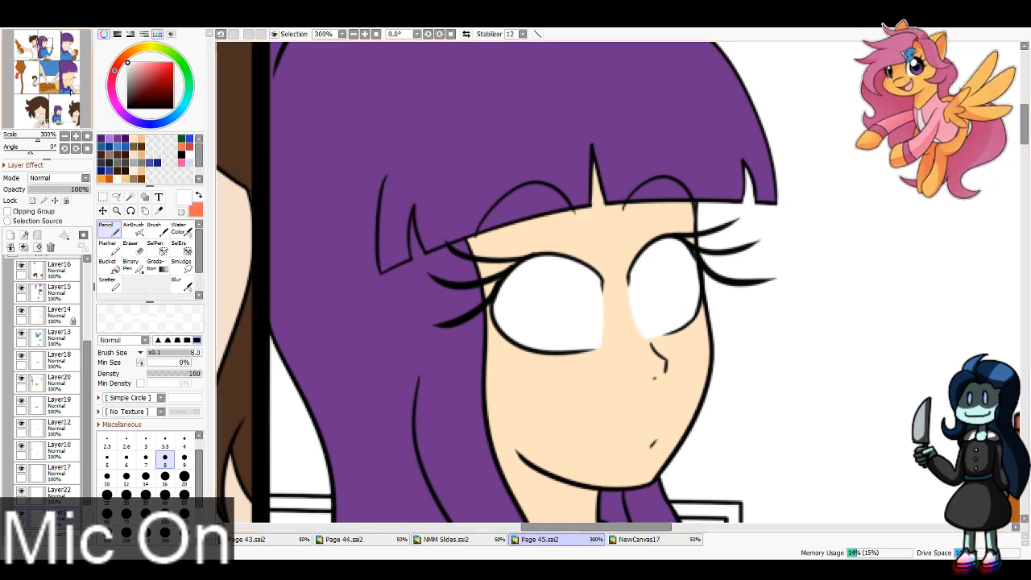
pyautogui.moveTo(318, 221); pyautogui.dragTo(759, 249)
pyautogui.moveTo(540, 233)
pyautogui.mouseDown()
pyautogui.moveTo(537, 264)
pyautogui.moveTo(570, 353)
pyautogui.moveTo(557, 336)
pyautogui.moveTo(630, 285)
pyautogui.mouseUp()
pyautogui.moveTo(483, 247)
pyautogui.mouseDown()
pyautogui.moveTo(490, 359)
pyautogui.moveTo(435, 322)
pyautogui.moveTo(452, 315)
pyautogui.moveTo(430, 313)
pyautogui.moveTo(420, 294)
pyautogui.moveTo(496, 353)
pyautogui.mouseUp()
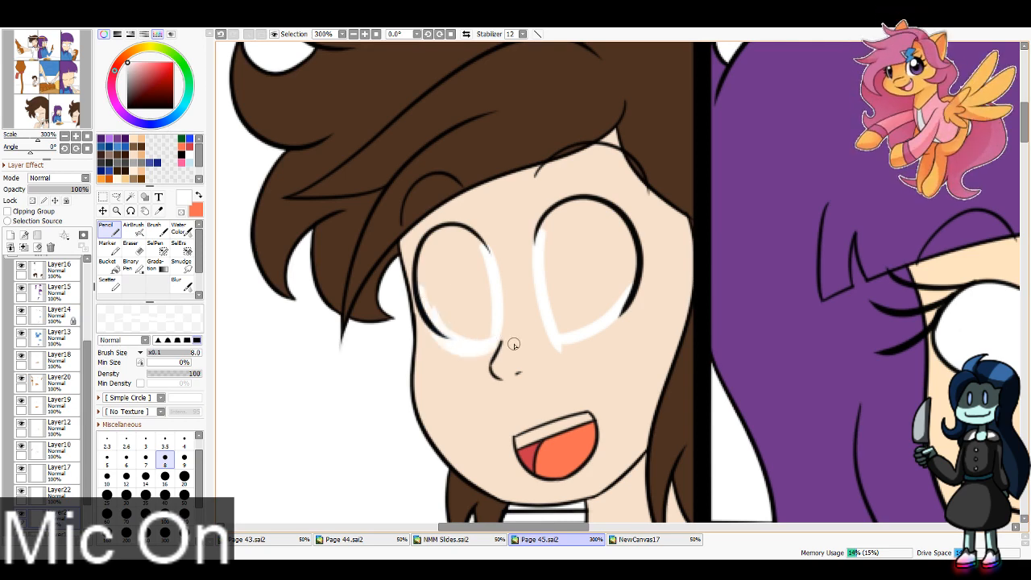
# Step: Fill the inside of both outlined eyes of the open-mouthed brown-haired character with white using the Pencil at size 16
pyautogui.press(']')
pyautogui.press(']')
pyautogui.press(']')
pyautogui.press(']')
pyautogui.press(']')
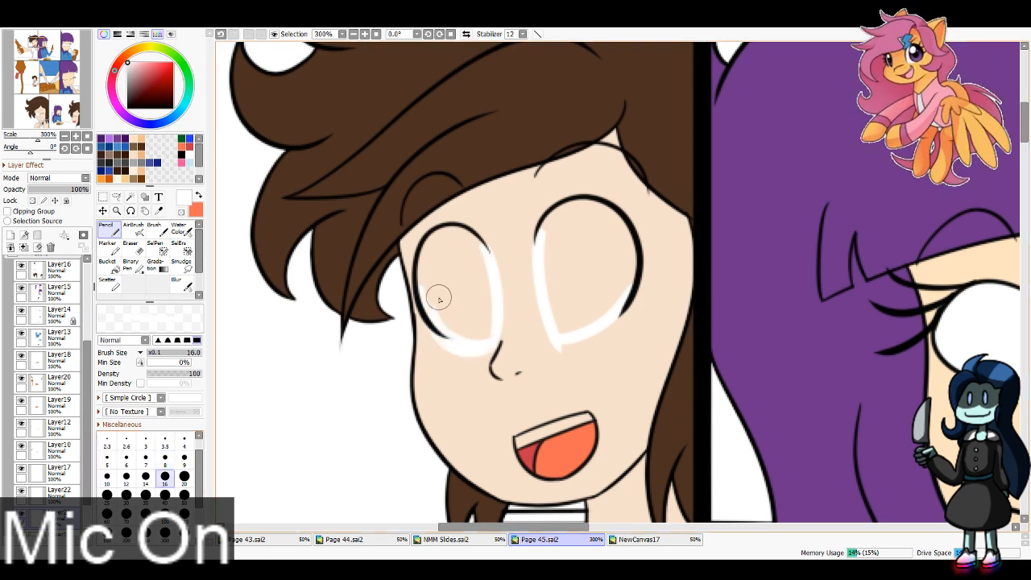
pyautogui.moveTo(438, 299)
pyautogui.mouseDown()
pyautogui.moveTo(444, 244)
pyautogui.moveTo(430, 261)
pyautogui.moveTo(473, 269)
pyautogui.moveTo(445, 241)
pyautogui.moveTo(460, 266)
pyautogui.moveTo(463, 244)
pyautogui.moveTo(479, 330)
pyautogui.moveTo(461, 255)
pyautogui.moveTo(441, 280)
pyautogui.moveTo(486, 330)
pyautogui.mouseUp()
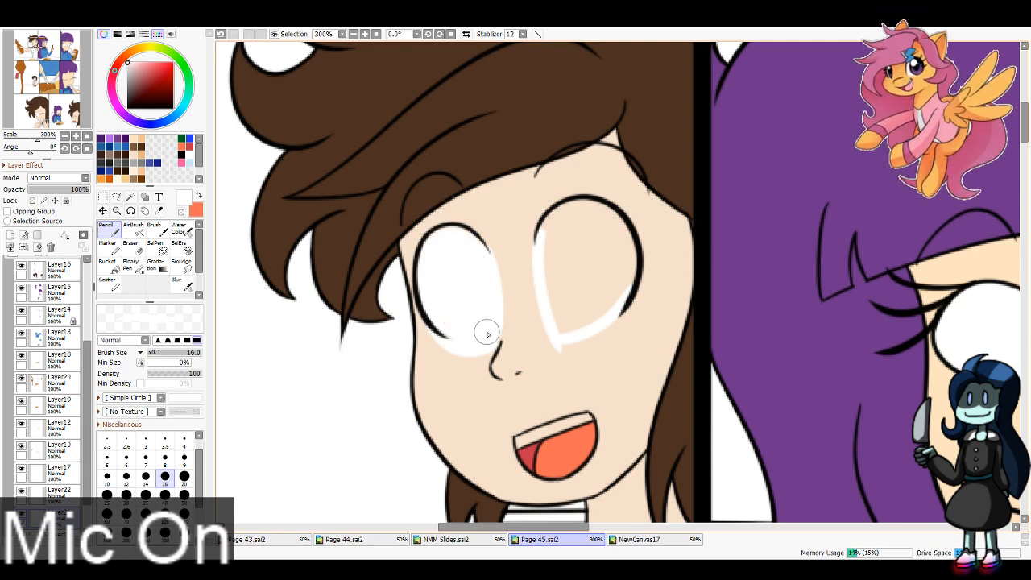
pyautogui.moveTo(553, 237)
pyautogui.mouseDown()
pyautogui.moveTo(608, 247)
pyautogui.moveTo(564, 227)
pyautogui.moveTo(614, 273)
pyautogui.moveTo(597, 223)
pyautogui.moveTo(595, 309)
pyautogui.moveTo(622, 277)
pyautogui.moveTo(557, 327)
pyautogui.moveTo(570, 274)
pyautogui.moveTo(579, 302)
pyautogui.moveTo(599, 277)
pyautogui.moveTo(592, 249)
pyautogui.moveTo(564, 230)
pyautogui.mouseUp()
# Step: Redraw the lower outer outline of the brown-haired character's eye beside the hair in black on Layer9 with the Pencil at size 6
pyautogui.press('x')
pyautogui.scroll(5, 85, 288)
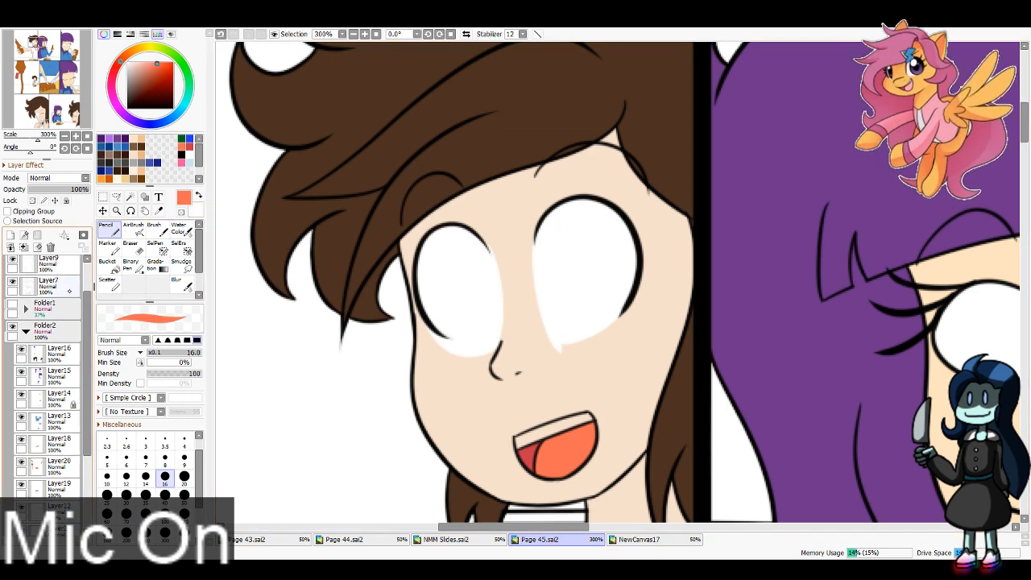
pyautogui.press('x')
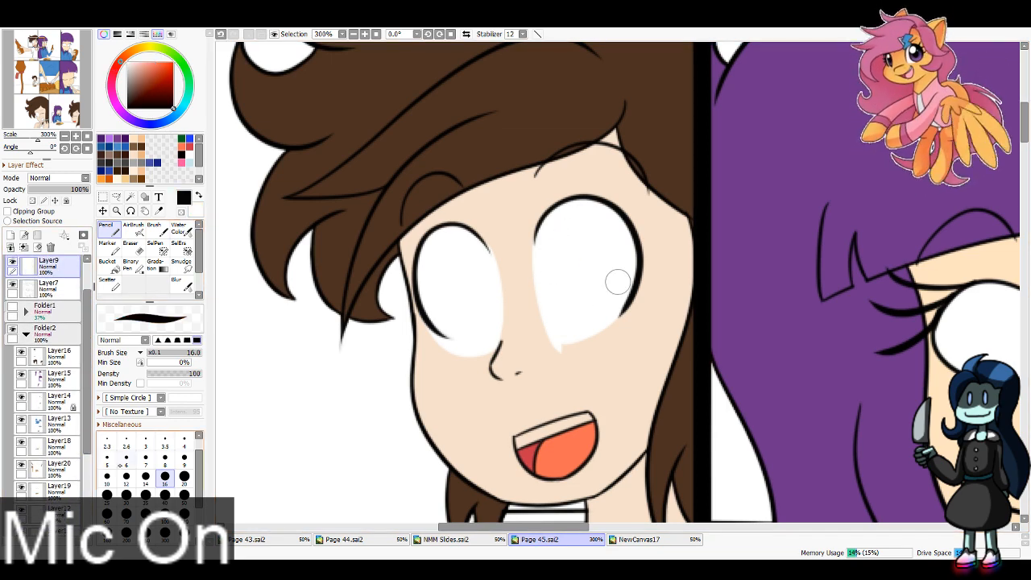
pyautogui.click(123, 463)
pyautogui.moveTo(414, 269); pyautogui.dragTo(467, 358)
pyautogui.hotkey('ctrl', 'z')
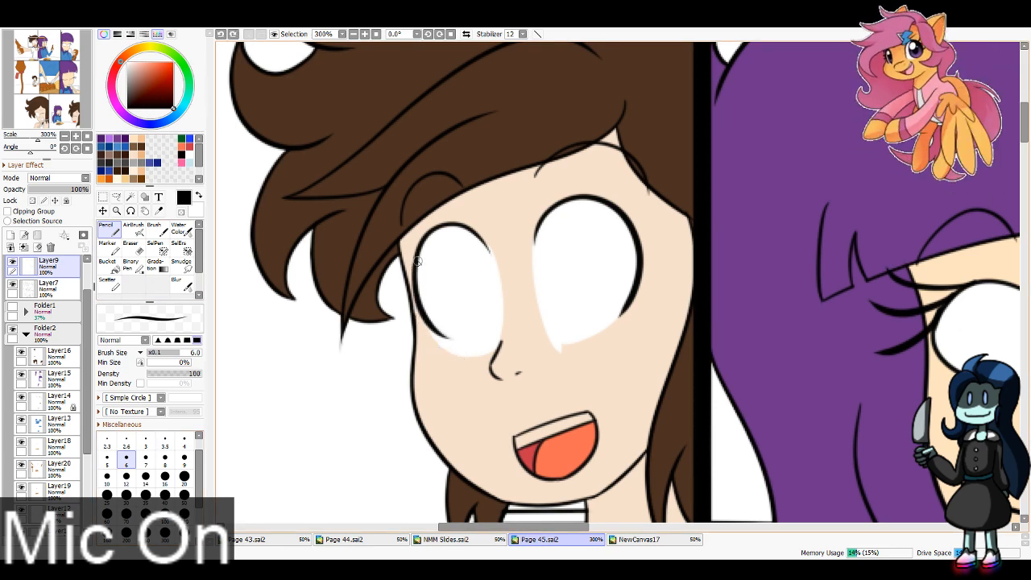
pyautogui.hotkey('ctrl', 'y')
pyautogui.hotkey('ctrl', 'z')
pyautogui.moveTo(415, 259); pyautogui.dragTo(451, 351)
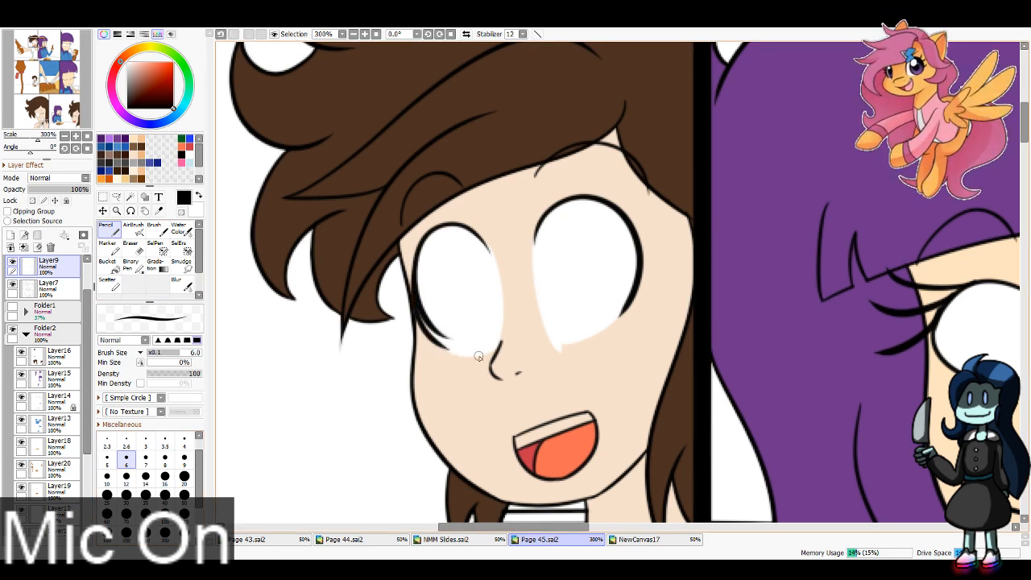
pyautogui.hotkey('ctrl', 'z')
pyautogui.moveTo(415, 257)
pyautogui.mouseDown()
pyautogui.moveTo(427, 328)
pyautogui.moveTo(463, 356)
pyautogui.mouseUp()
pyautogui.hotkey('ctrl', 'z')
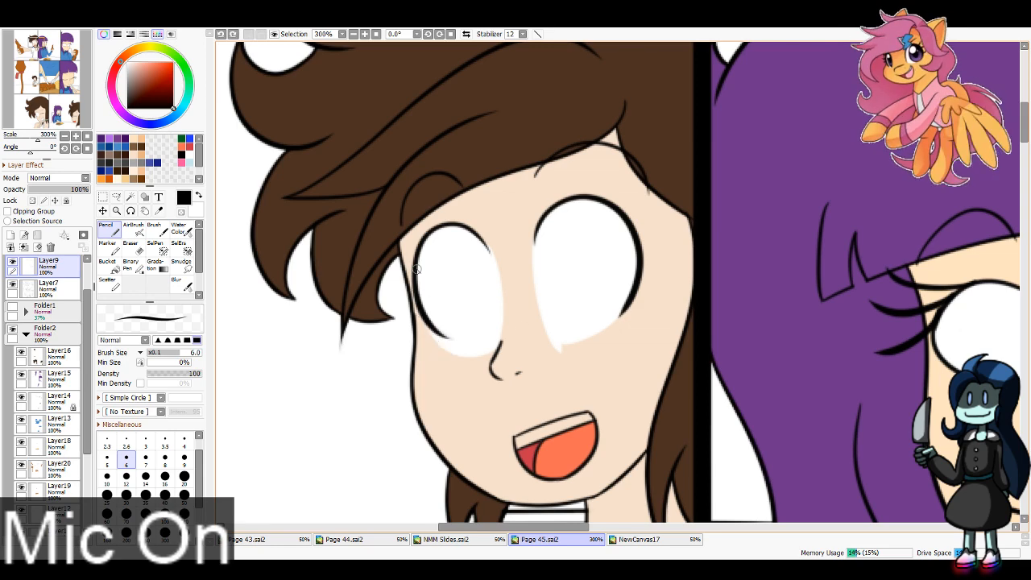
pyautogui.moveTo(415, 268); pyautogui.dragTo(465, 358)
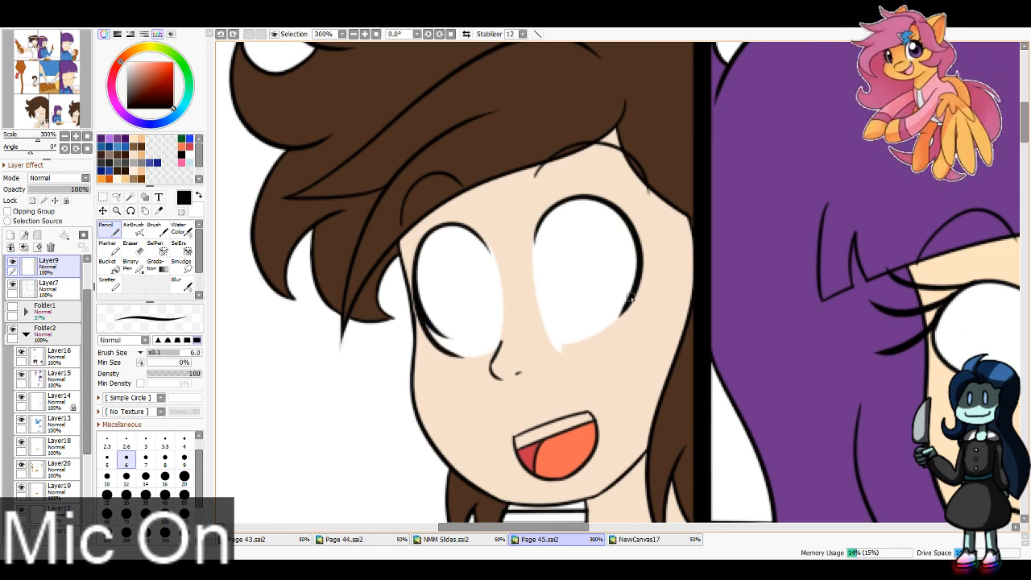
# Step: Erase the stray marks around the redrawn lower outline of that eye with the size 8 Eraser
pyautogui.scroll(-2, 47, 371)
pyautogui.scroll(-1, 47, 371)
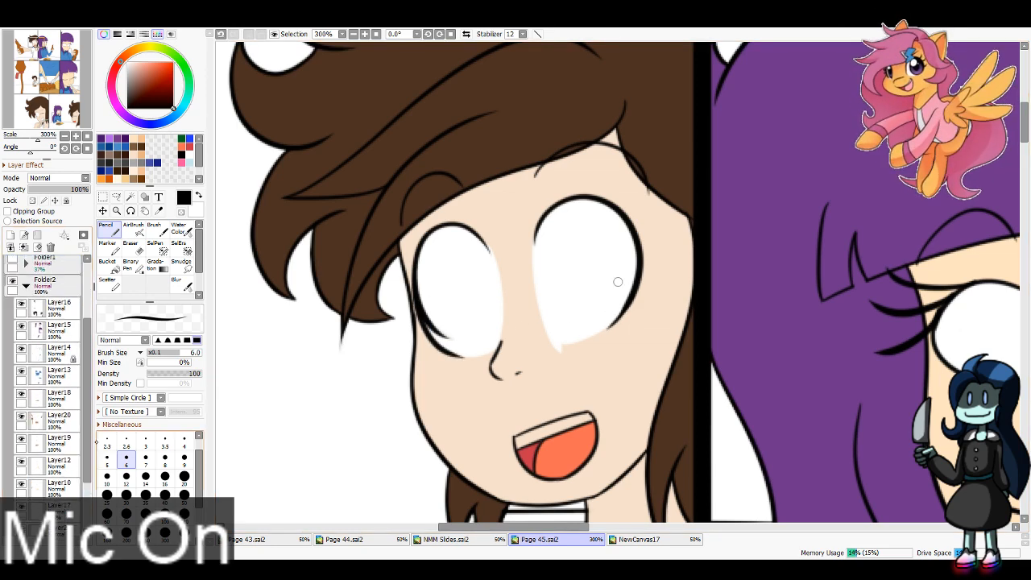
pyautogui.click(130, 243)
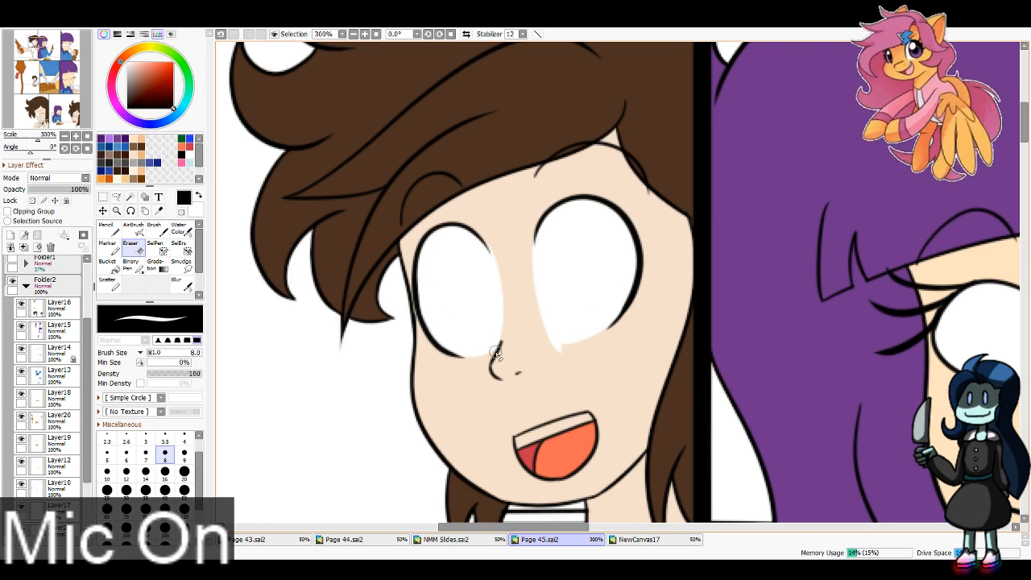
pyautogui.moveTo(468, 363); pyautogui.dragTo(438, 358)
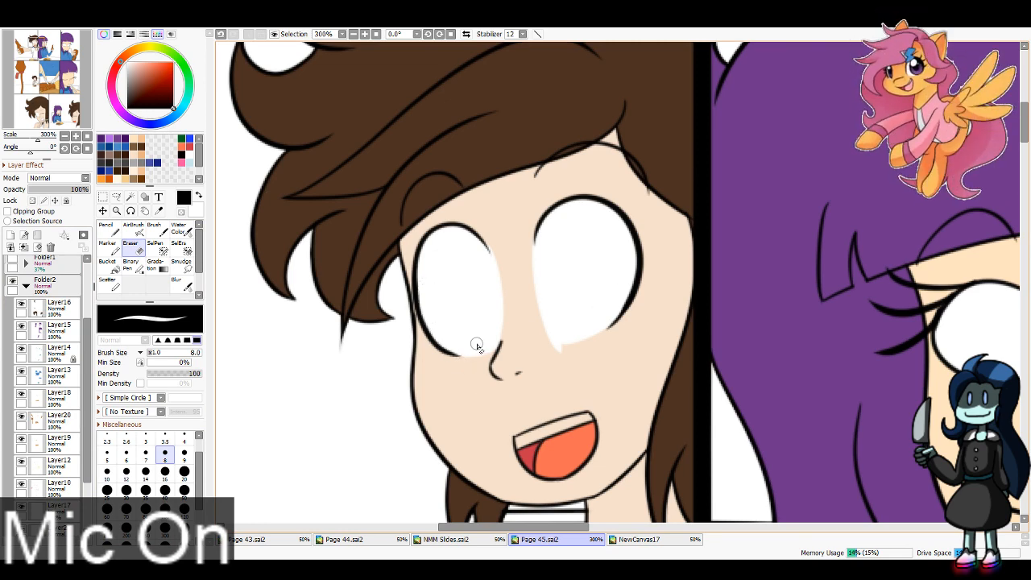
# Step: Erase the white tip spilling below the brown-haired character's other eye on Layer21 with the size 8 Eraser
pyautogui.scroll(-1, 48, 403)
pyautogui.click(57, 488)
pyautogui.press('x')
pyautogui.press('n')
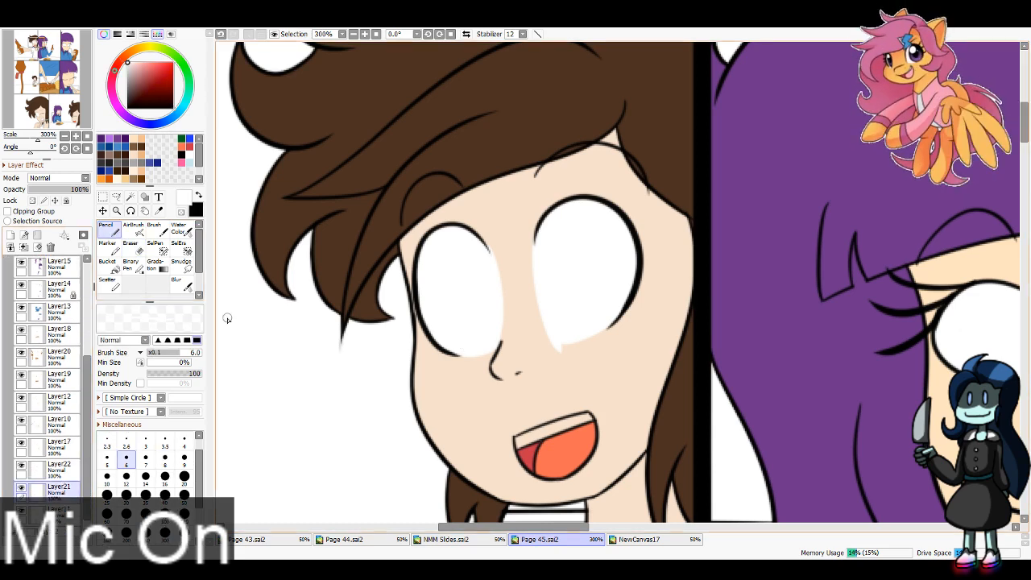
pyautogui.press('e')
pyautogui.moveTo(543, 345); pyautogui.dragTo(617, 326)
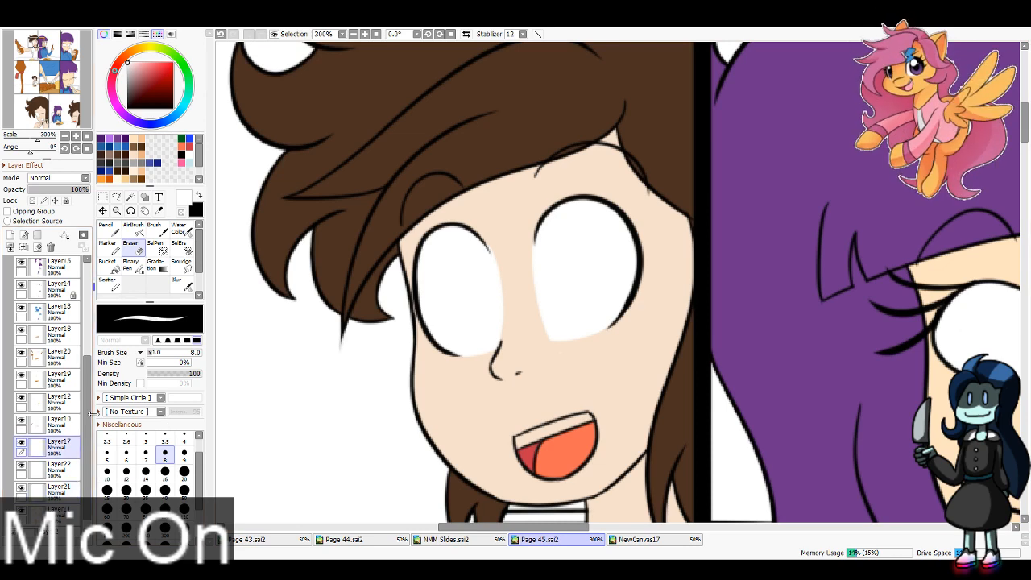
# Step: Show the Folder1 sketch as a guide for drawing on Layer17
pyautogui.scroll(5, 48, 363)
pyautogui.click(14, 332)
pyautogui.moveTo(86, 334); pyautogui.dragTo(86, 423)
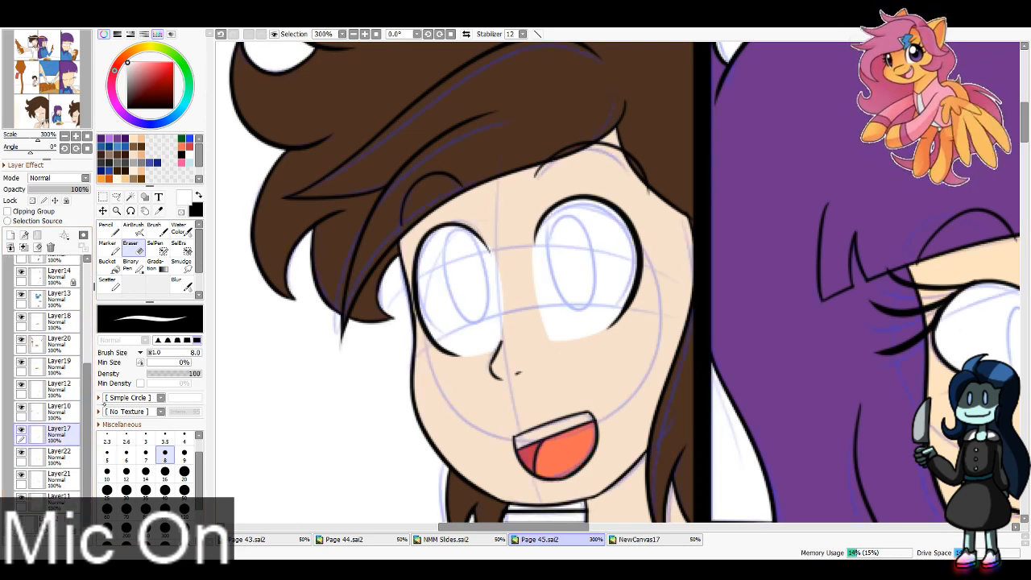
# Step: Draw the oval pupil outlines in both the brown-haired character's eyes in black on Layer17 with the Pencil at size 4, following the sketch
pyautogui.click(198, 196)
pyautogui.press('n')
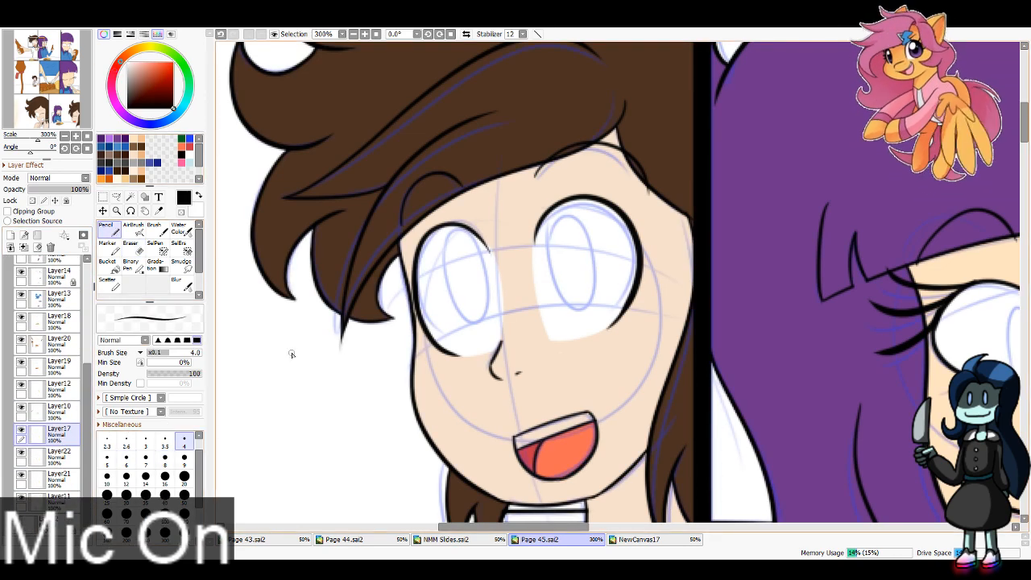
pyautogui.moveTo(545, 243)
pyautogui.mouseDown()
pyautogui.moveTo(561, 310)
pyautogui.moveTo(556, 220)
pyautogui.moveTo(545, 280)
pyautogui.moveTo(572, 227)
pyautogui.moveTo(565, 312)
pyautogui.moveTo(549, 226)
pyautogui.moveTo(581, 270)
pyautogui.moveTo(545, 276)
pyautogui.mouseUp()
pyautogui.hotkey('ctrl', 'z')
pyautogui.hotkey('ctrl', 'z')
pyautogui.hotkey('ctrl', 'z')
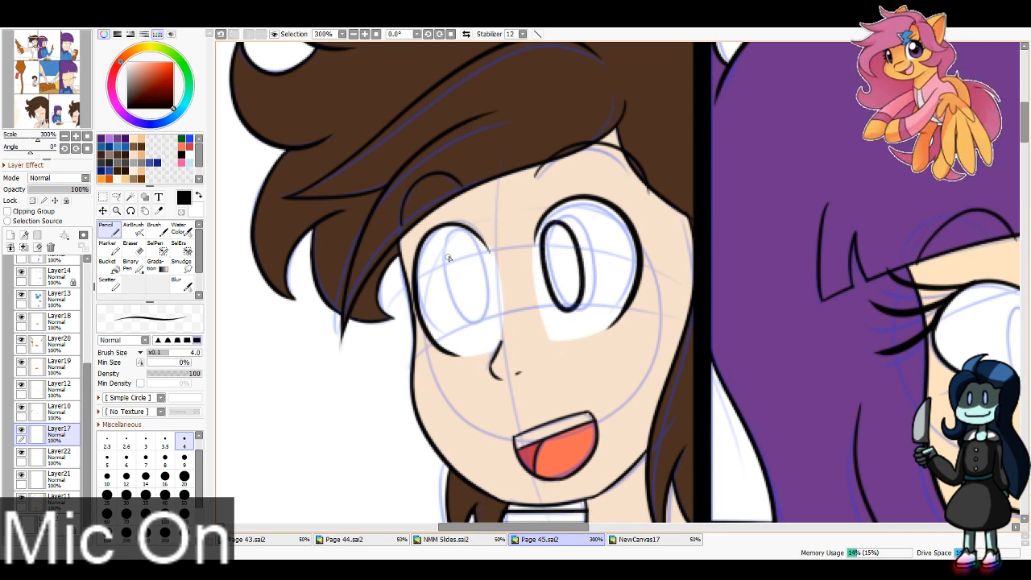
pyautogui.moveTo(449, 258)
pyautogui.mouseDown()
pyautogui.moveTo(471, 312)
pyautogui.moveTo(450, 252)
pyautogui.moveTo(462, 299)
pyautogui.mouseUp()
pyautogui.hotkey('ctrl', 'z')
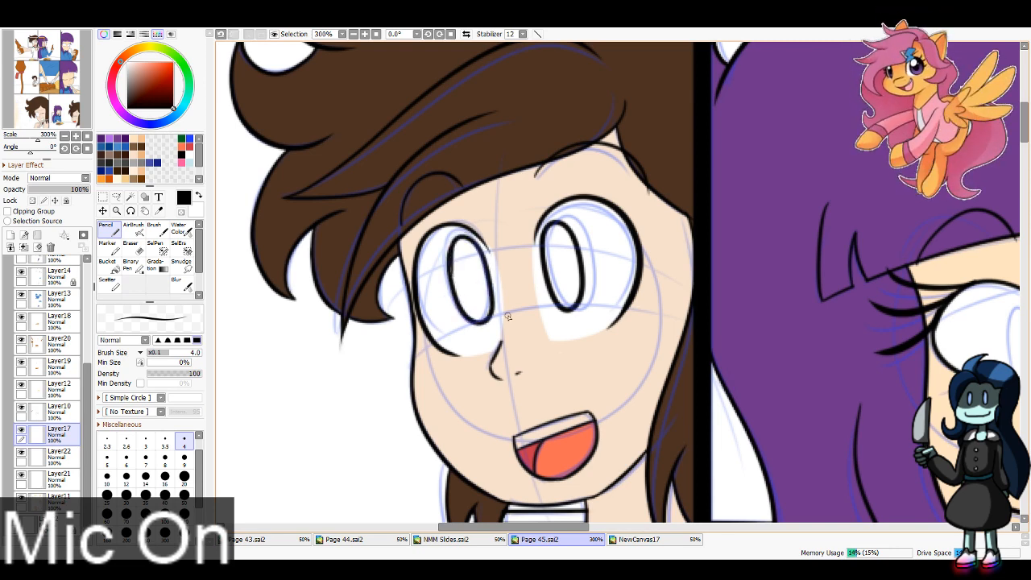
# Step: Redraw the oval pupil outline in the brown-haired character's eye on the hair-covered side with the size 4 Pencil on Layer17
pyautogui.hotkey('ctrl', 'z')
pyautogui.moveTo(450, 258)
pyautogui.mouseDown()
pyautogui.moveTo(465, 314)
pyautogui.moveTo(450, 277)
pyautogui.moveTo(473, 242)
pyautogui.moveTo(451, 290)
pyautogui.moveTo(493, 312)
pyautogui.moveTo(456, 298)
pyautogui.moveTo(487, 323)
pyautogui.moveTo(449, 246)
pyautogui.moveTo(480, 318)
pyautogui.moveTo(455, 242)
pyautogui.moveTo(477, 243)
pyautogui.moveTo(444, 265)
pyautogui.moveTo(458, 235)
pyautogui.moveTo(446, 270)
pyautogui.moveTo(467, 246)
pyautogui.moveTo(448, 276)
pyautogui.moveTo(454, 237)
pyautogui.moveTo(446, 269)
pyautogui.moveTo(463, 312)
pyautogui.mouseUp()
pyautogui.hotkey('ctrl', 'z')
pyautogui.hotkey('ctrl', 'z')
pyautogui.hotkey('ctrl', 'z')
pyautogui.hotkey('ctrl', 'z')
pyautogui.hotkey('ctrl', 'z')
pyautogui.hotkey('ctrl', 'z')
pyautogui.hotkey('ctrl', 'z')
pyautogui.hotkey('ctrl', 'z')
pyautogui.hotkey('ctrl', 'z')
pyautogui.press('e')
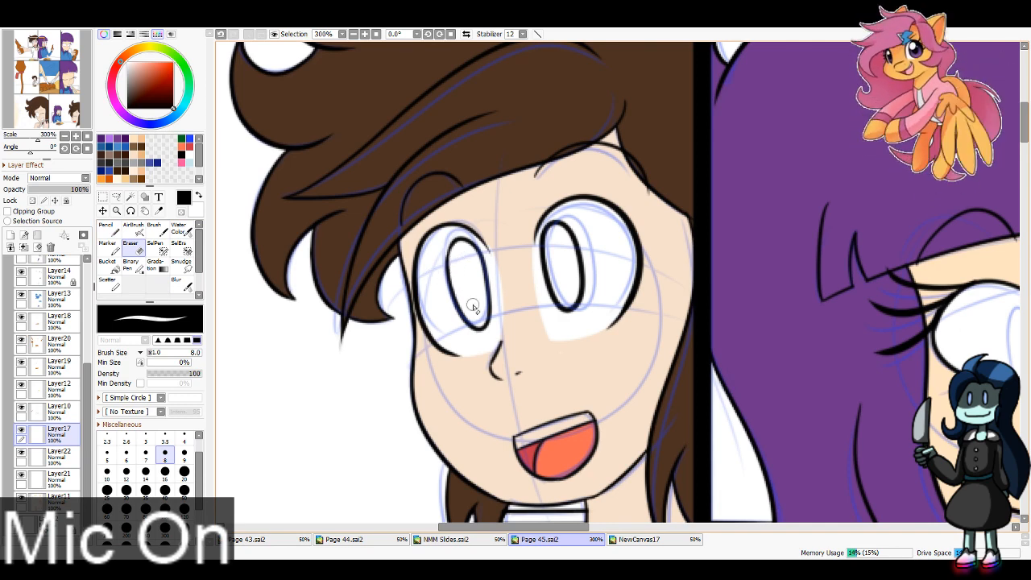
pyautogui.press('n')
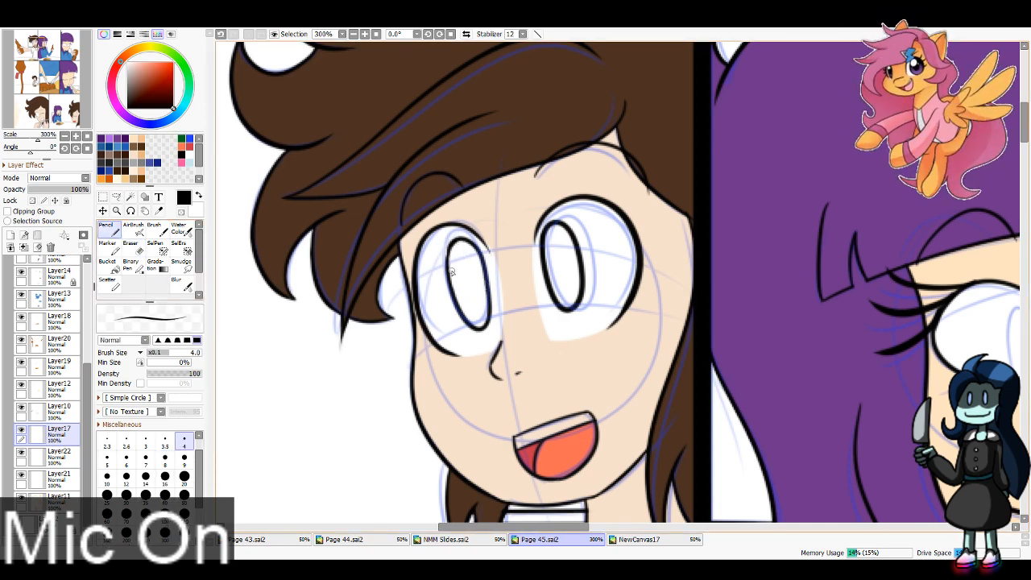
# Step: Draw the arched black pupil outlines in the purple-haired character's eyes beside the syrup bottle on Layer17 and erase the ends overshooting the lower eyelids
pyautogui.press('x')
pyautogui.click(59, 479)
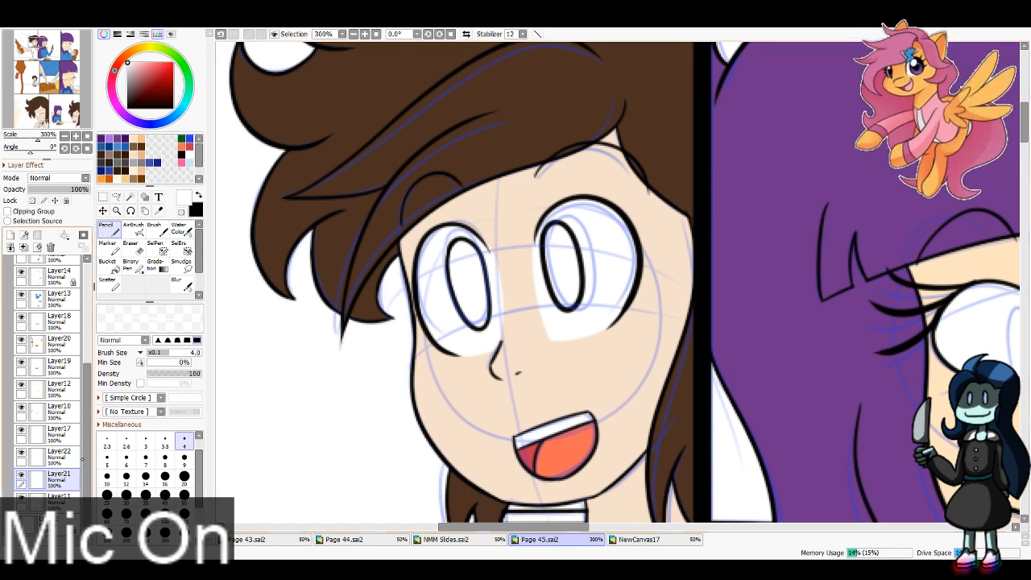
pyautogui.click(58, 434)
pyautogui.press('x')
pyautogui.moveTo(52, 69); pyautogui.dragTo(61, 71)
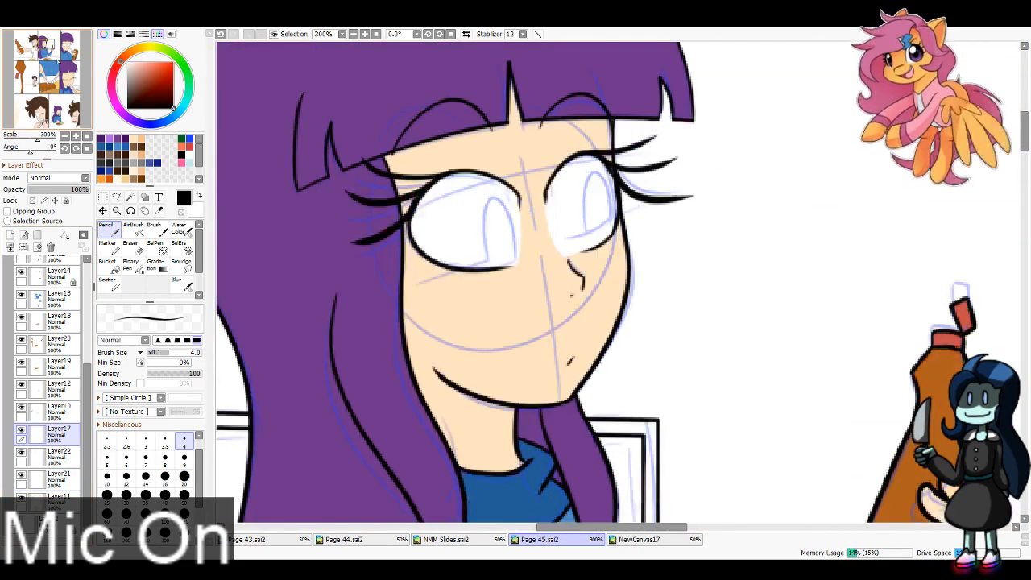
pyautogui.moveTo(488, 273)
pyautogui.mouseDown()
pyautogui.moveTo(514, 223)
pyautogui.moveTo(518, 269)
pyautogui.mouseUp()
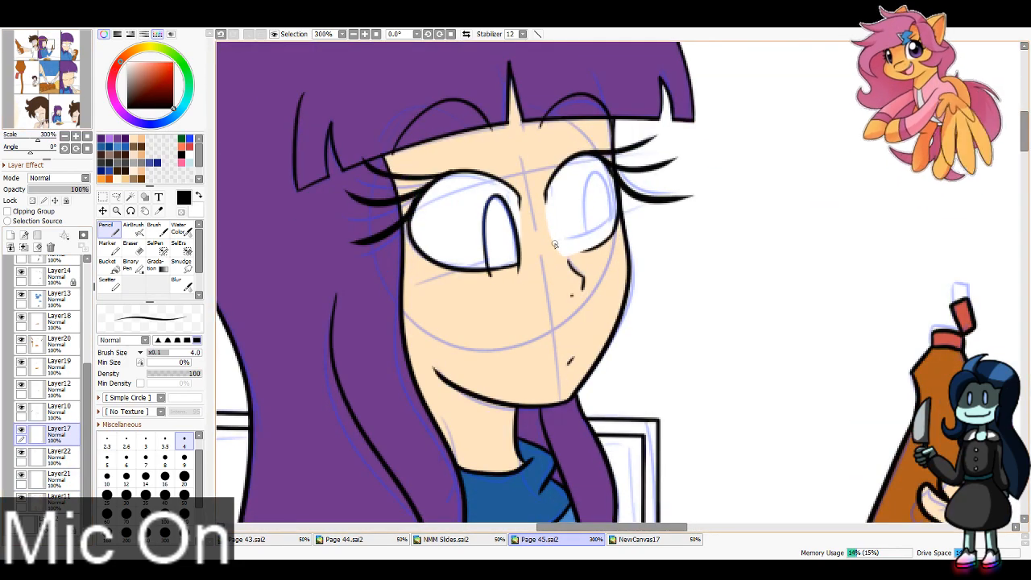
pyautogui.moveTo(590, 250)
pyautogui.mouseDown()
pyautogui.moveTo(588, 191)
pyautogui.moveTo(610, 250)
pyautogui.mouseUp()
pyautogui.hotkey('ctrl', 'z')
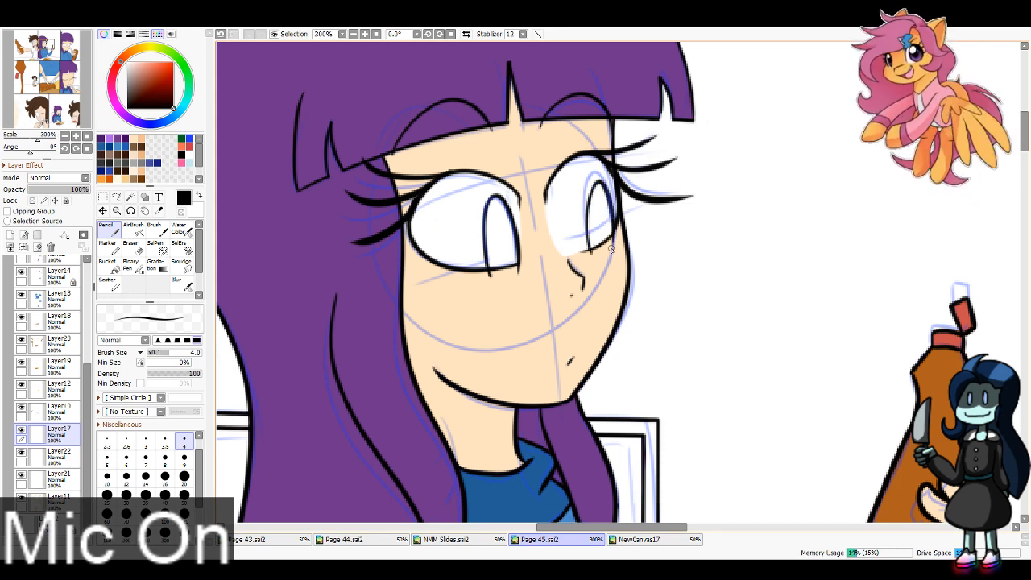
pyautogui.press('e')
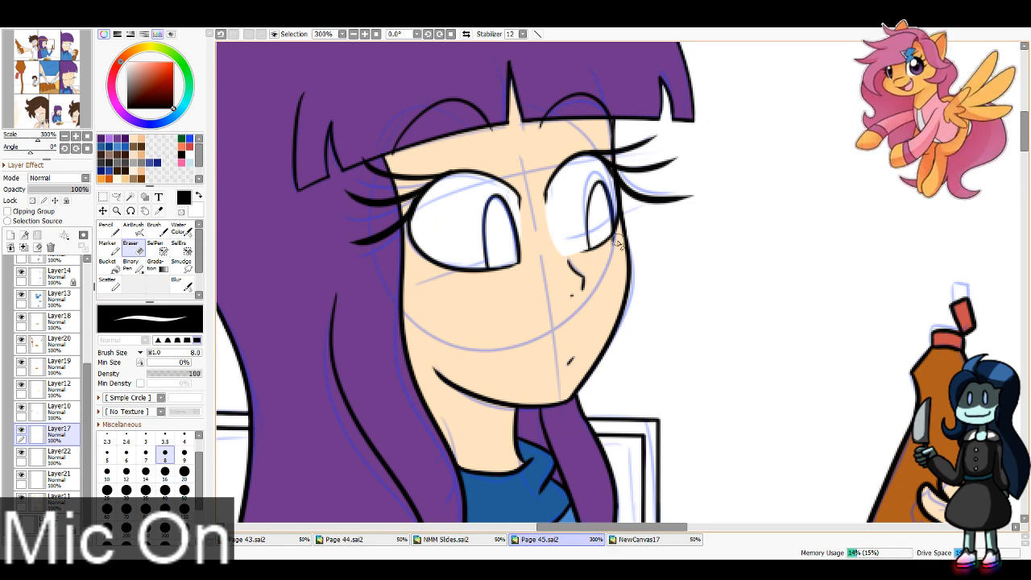
# Step: Draw the arched pupil outlines in both eyes of the purple-haired character in the close-up panel with the size 4 Pencil, following the sketch
pyautogui.moveTo(48, 45); pyautogui.dragTo(69, 46)
pyautogui.press('n')
pyautogui.moveTo(411, 311); pyautogui.dragTo(476, 329)
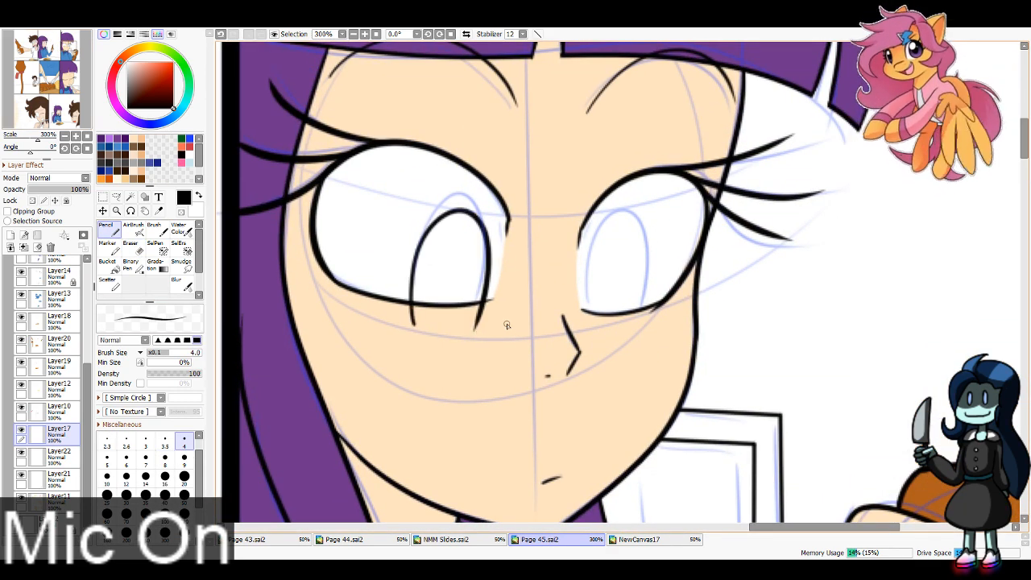
pyautogui.moveTo(586, 307); pyautogui.dragTo(632, 331)
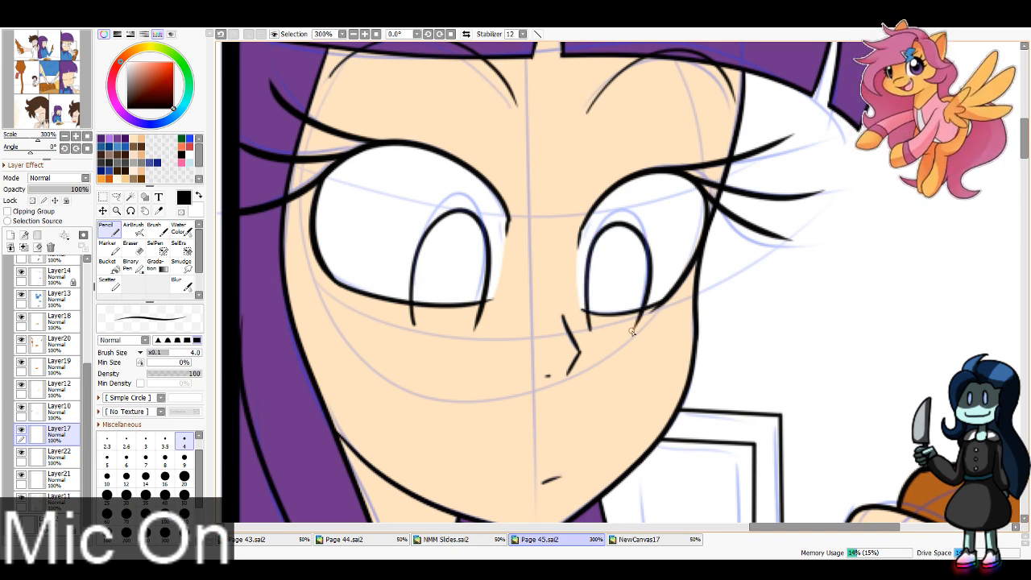
# Step: Erase the pupil outline ends hanging below the lower eyelids of both close-up eyes with the size 8 Eraser
pyautogui.press('e')
pyautogui.moveTo(411, 309); pyautogui.dragTo(415, 327)
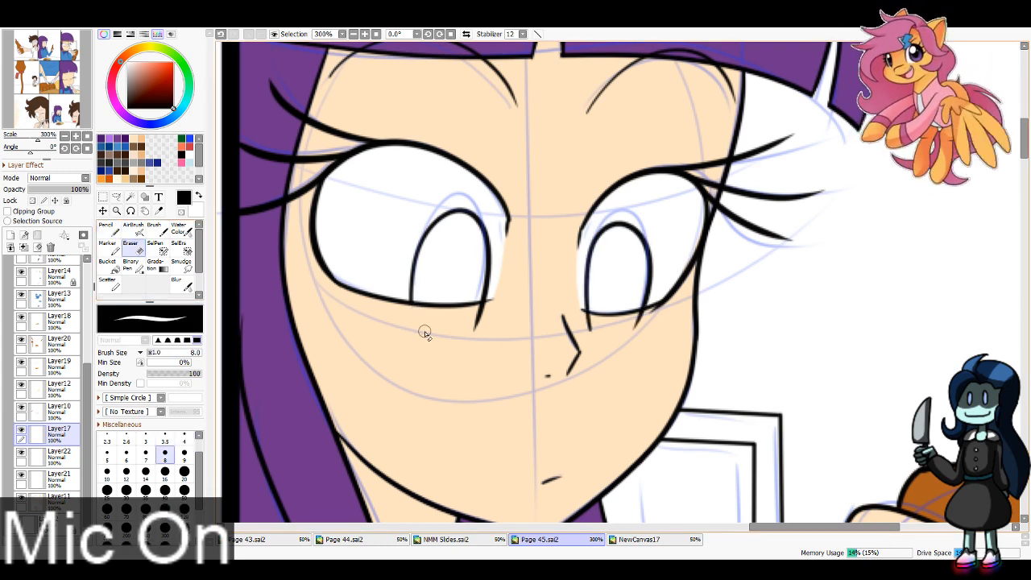
pyautogui.moveTo(479, 313)
pyautogui.mouseDown()
pyautogui.moveTo(493, 306)
pyautogui.moveTo(478, 326)
pyautogui.mouseUp()
pyautogui.moveTo(595, 321); pyautogui.dragTo(581, 317)
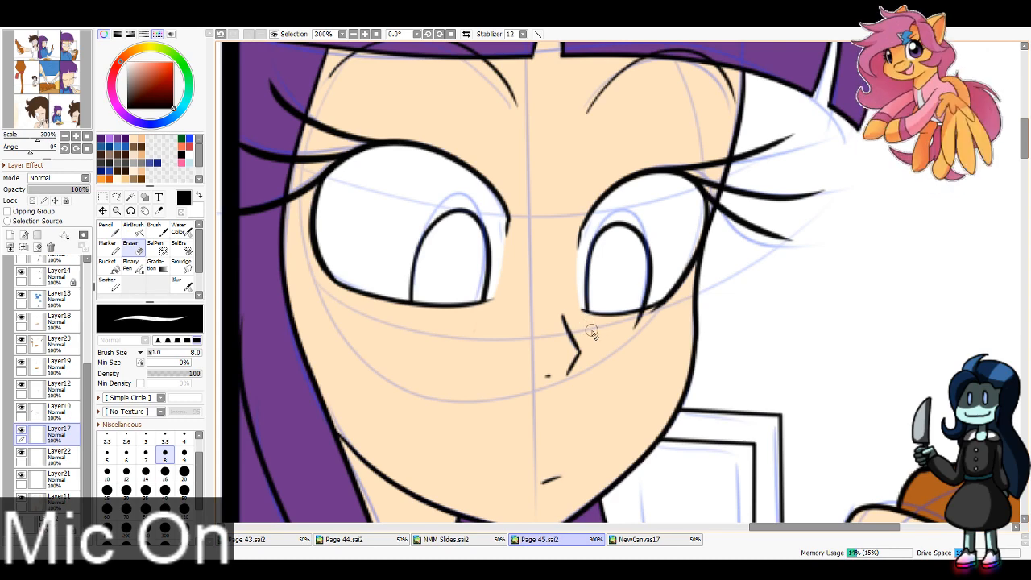
pyautogui.moveTo(641, 329); pyautogui.dragTo(655, 323)
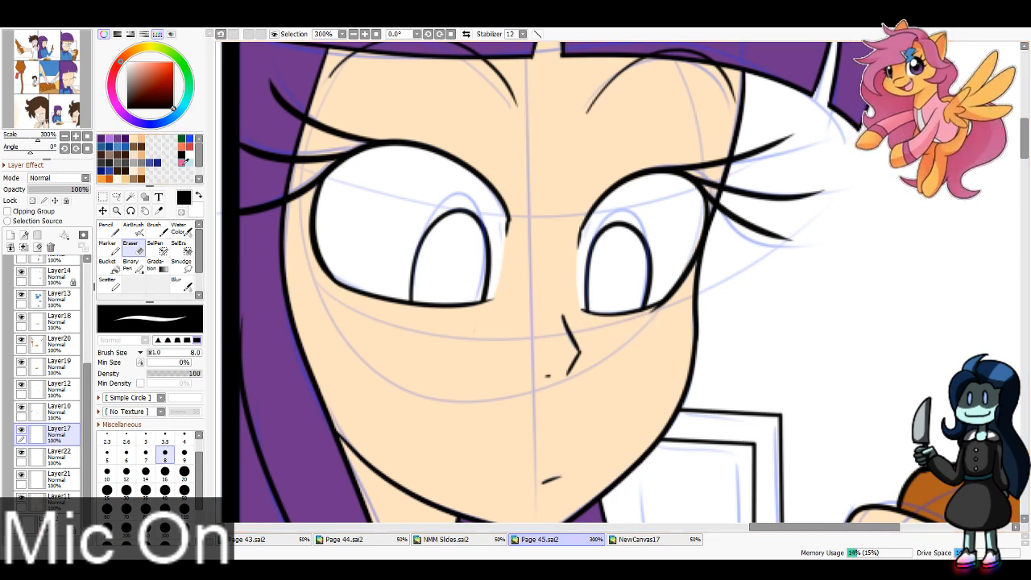
# Step: Draw the pupil outlines for the brown-haired character eating at the table and in the open eye of the winking close-up with the size 4 Pencil
pyautogui.moveTo(32, 84); pyautogui.dragTo(34, 80)
pyautogui.press('n')
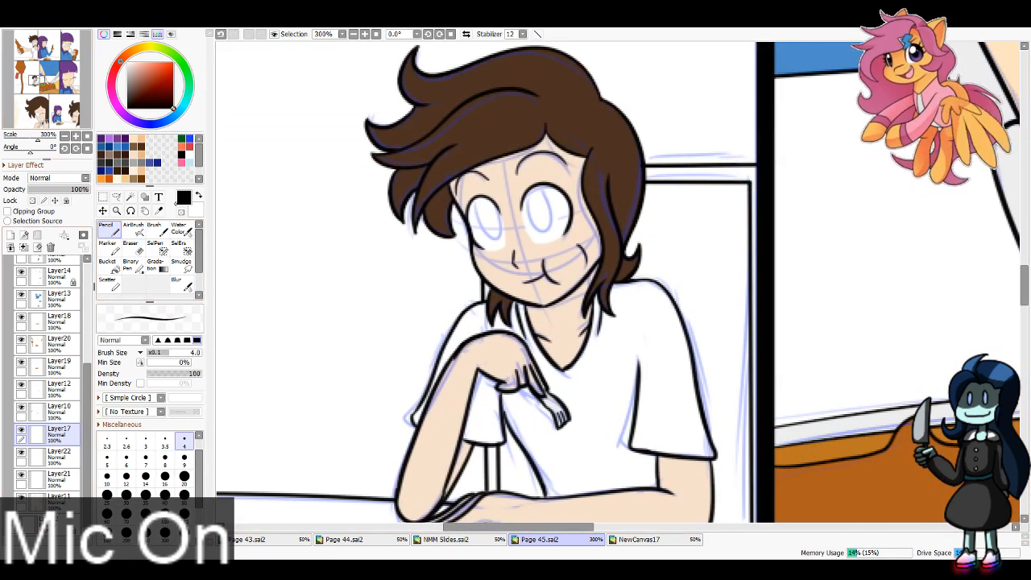
pyautogui.moveTo(480, 198)
pyautogui.mouseDown()
pyautogui.moveTo(498, 224)
pyautogui.moveTo(525, 205)
pyautogui.moveTo(531, 223)
pyautogui.moveTo(538, 192)
pyautogui.mouseUp()
pyautogui.hotkey('ctrl', 'z')
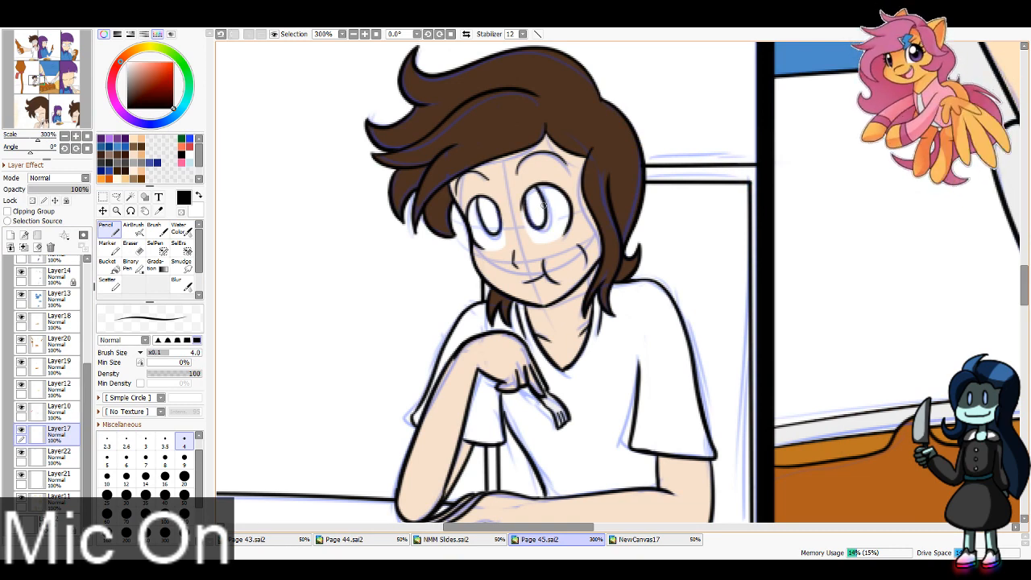
pyautogui.moveTo(41, 81); pyautogui.dragTo(42, 113)
pyautogui.moveTo(340, 211)
pyautogui.mouseDown()
pyautogui.moveTo(336, 248)
pyautogui.moveTo(415, 246)
pyautogui.mouseUp()
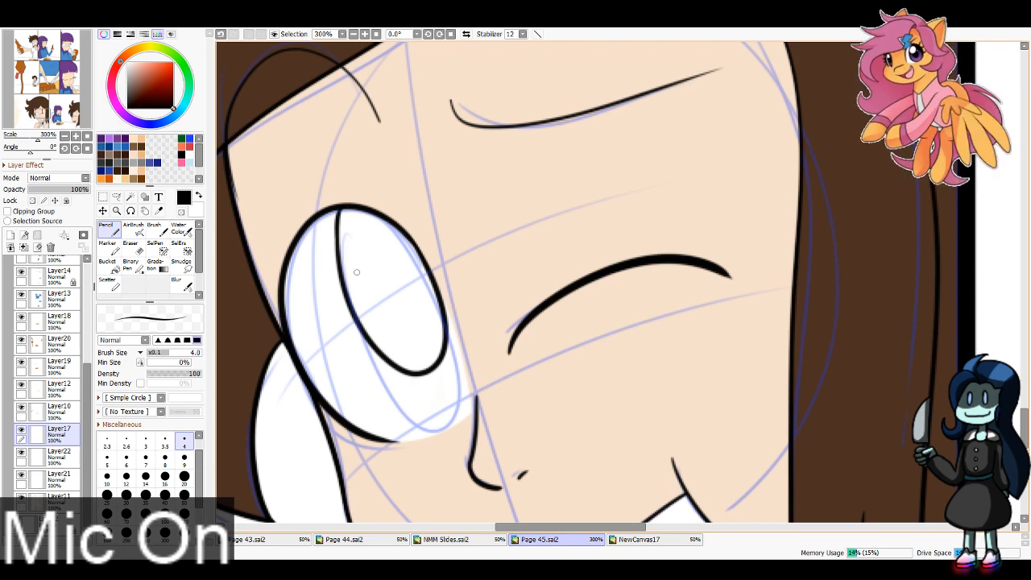
# Step: Draw the oval pupil outlines in both eyes of the open-mouthed purple-haired character resting a hand on her cheek, using the size 4 Pencil
pyautogui.moveTo(54, 114); pyautogui.dragTo(61, 112)
pyautogui.click(75, 136)
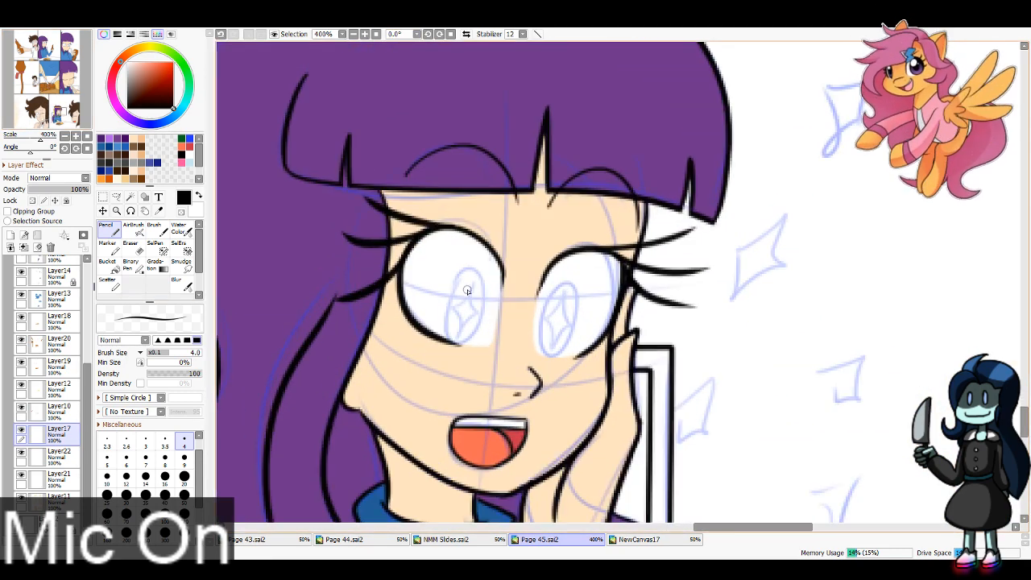
pyautogui.moveTo(467, 289)
pyautogui.mouseDown()
pyautogui.moveTo(455, 319)
pyautogui.moveTo(491, 332)
pyautogui.moveTo(470, 280)
pyautogui.moveTo(456, 315)
pyautogui.moveTo(479, 280)
pyautogui.moveTo(457, 300)
pyautogui.mouseUp()
pyautogui.hotkey('ctrl', 'z')
pyautogui.hotkey('ctrl', 'z')
pyautogui.hotkey('ctrl', 'z')
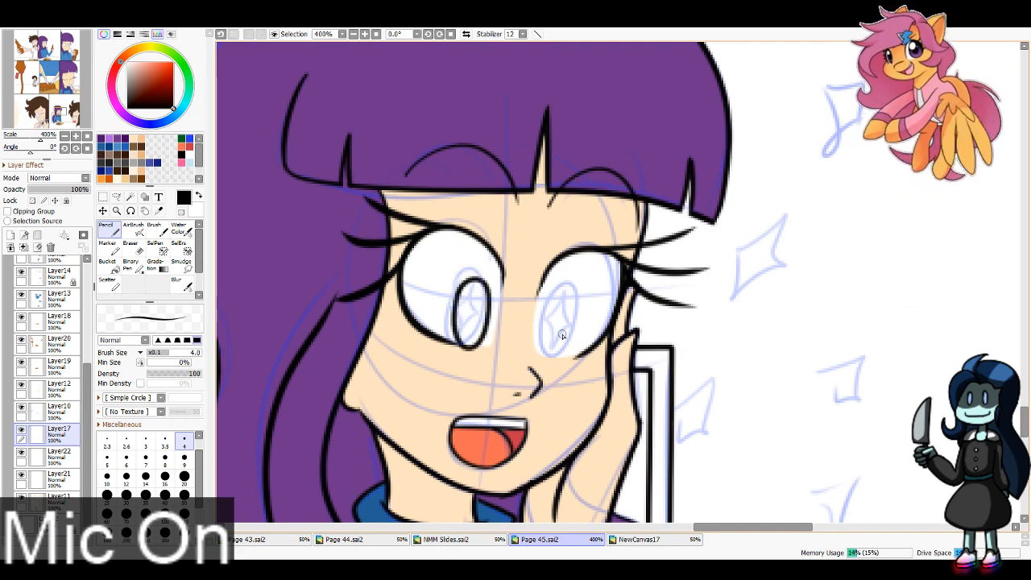
pyautogui.moveTo(554, 302)
pyautogui.mouseDown()
pyautogui.moveTo(546, 361)
pyautogui.moveTo(559, 360)
pyautogui.mouseUp()
pyautogui.hotkey('ctrl', 'z')
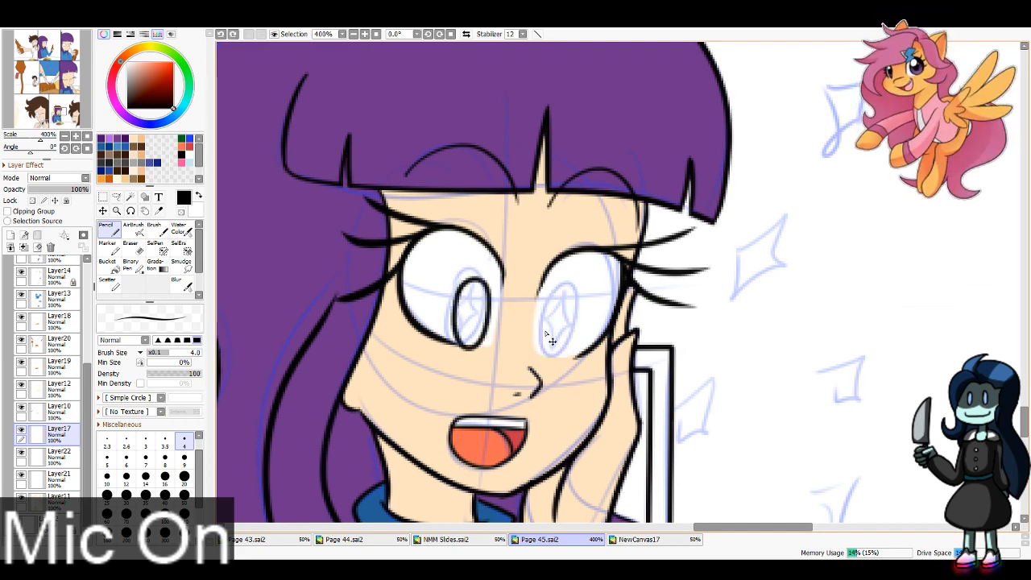
pyautogui.moveTo(551, 299)
pyautogui.mouseDown()
pyautogui.moveTo(572, 342)
pyautogui.moveTo(542, 322)
pyautogui.moveTo(574, 303)
pyautogui.moveTo(568, 360)
pyautogui.mouseUp()
pyautogui.hotkey('ctrl', 'z')
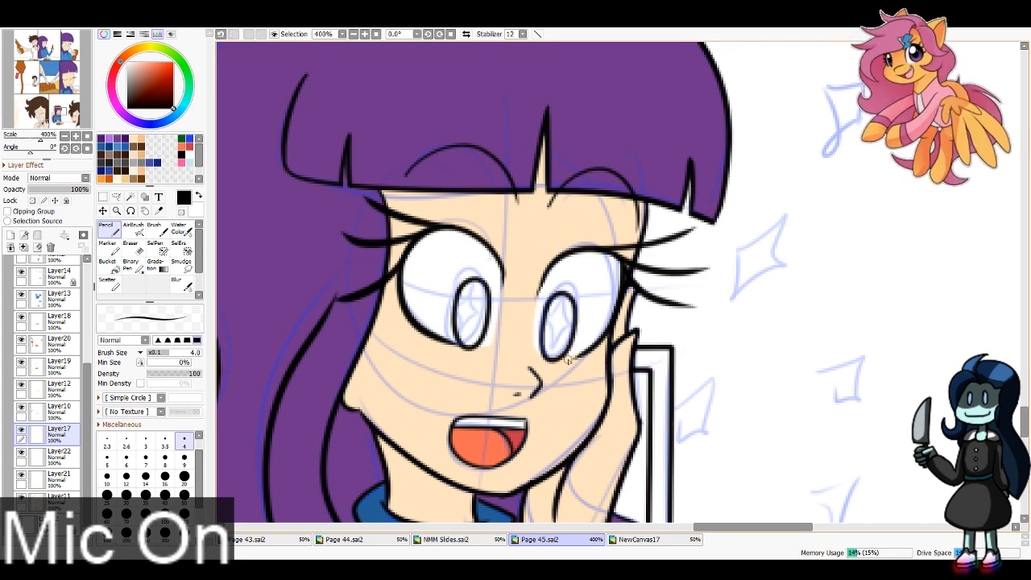
# Step: Make Layer22 the active layer and hide the Folder1 sketch
pyautogui.scroll(5, 48, 386)
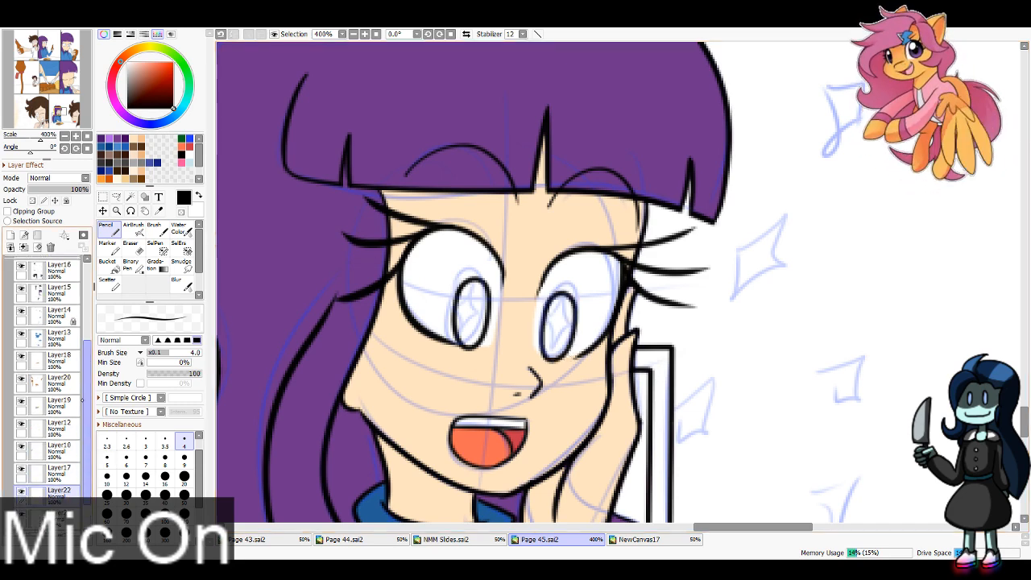
pyautogui.click(12, 327)
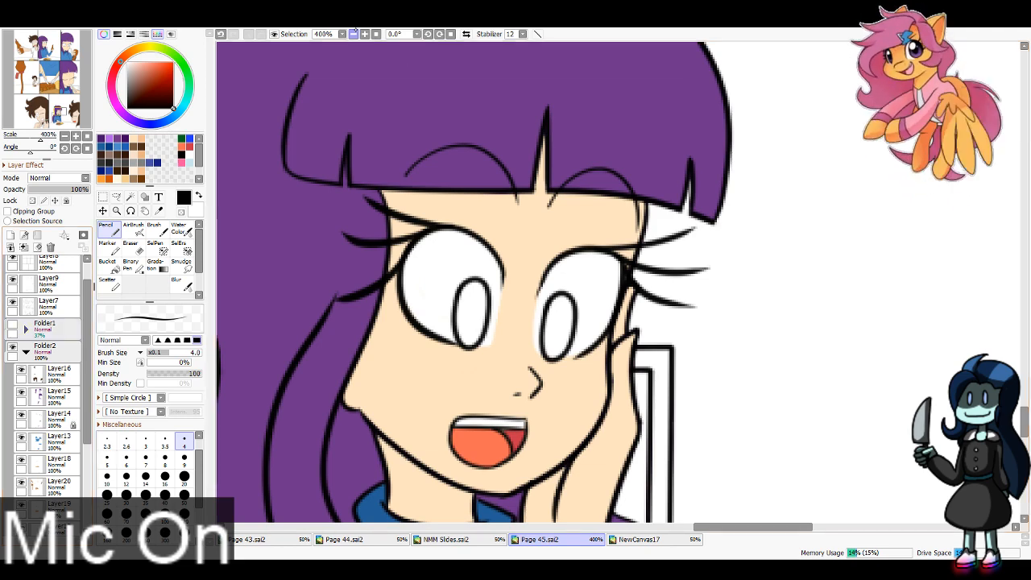
pyautogui.click(353, 34)
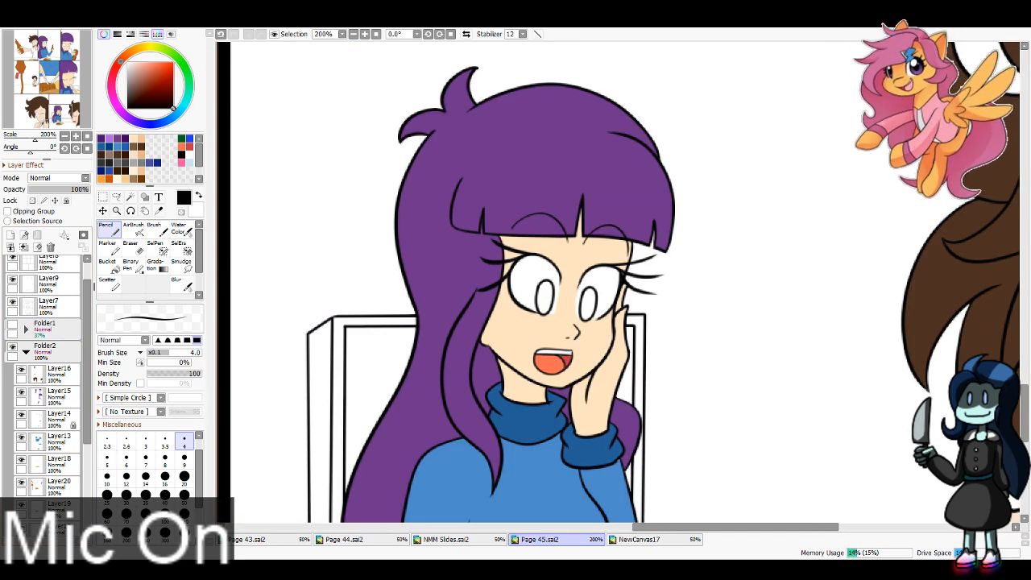
pyautogui.scroll(-3, 48, 386)
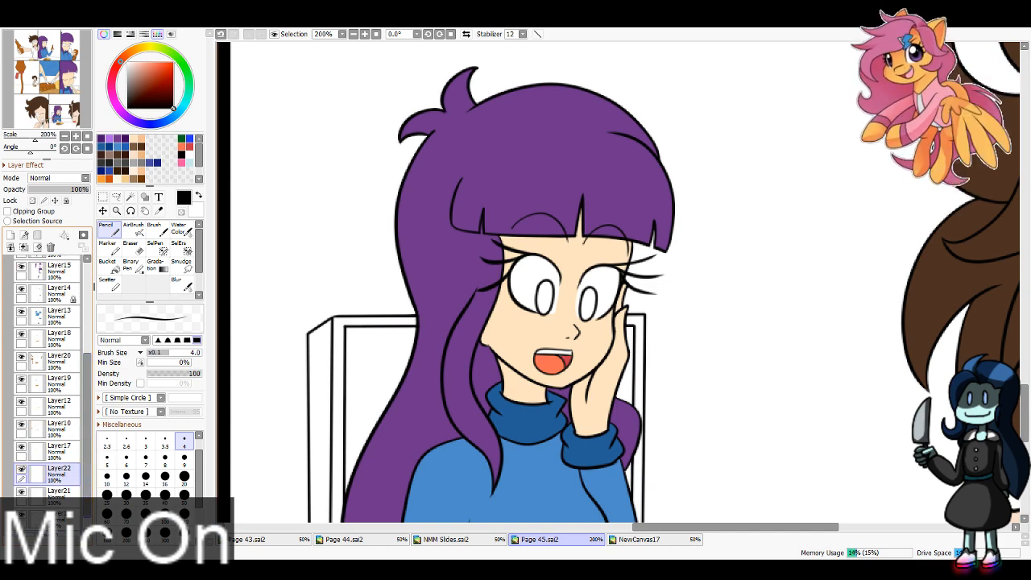
# Step: Select the insides of the characters' pupils across the panels with the Magic Wand set to Similar Colored Area on the merged image
pyautogui.click(130, 197)
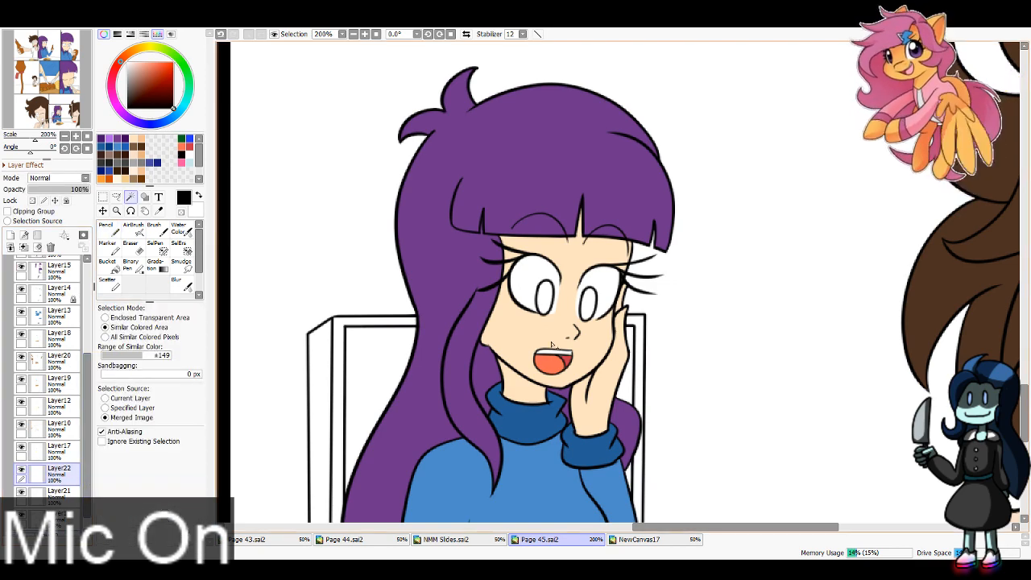
pyautogui.click(545, 298)
pyautogui.click(589, 304)
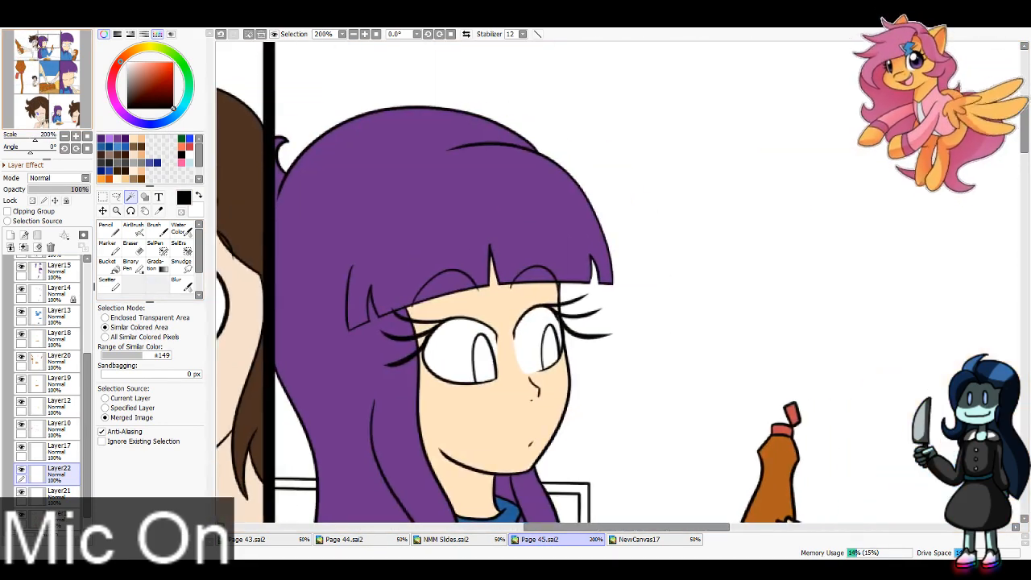
pyautogui.moveTo(485, 356); pyautogui.dragTo(465, 376)
pyautogui.click(466, 378)
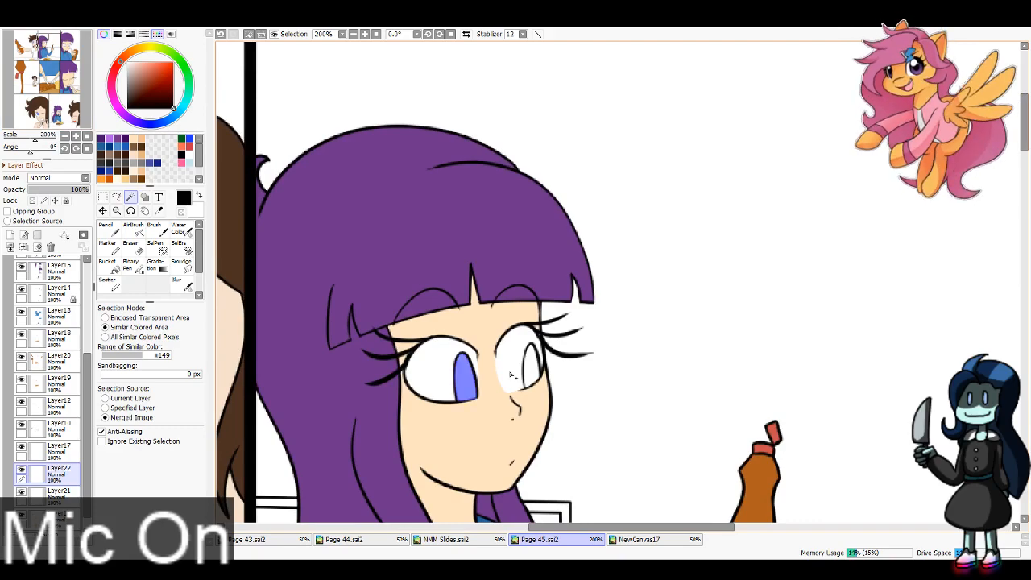
pyautogui.click(516, 374)
pyautogui.hotkey('ctrl', 'z')
pyautogui.click(531, 369)
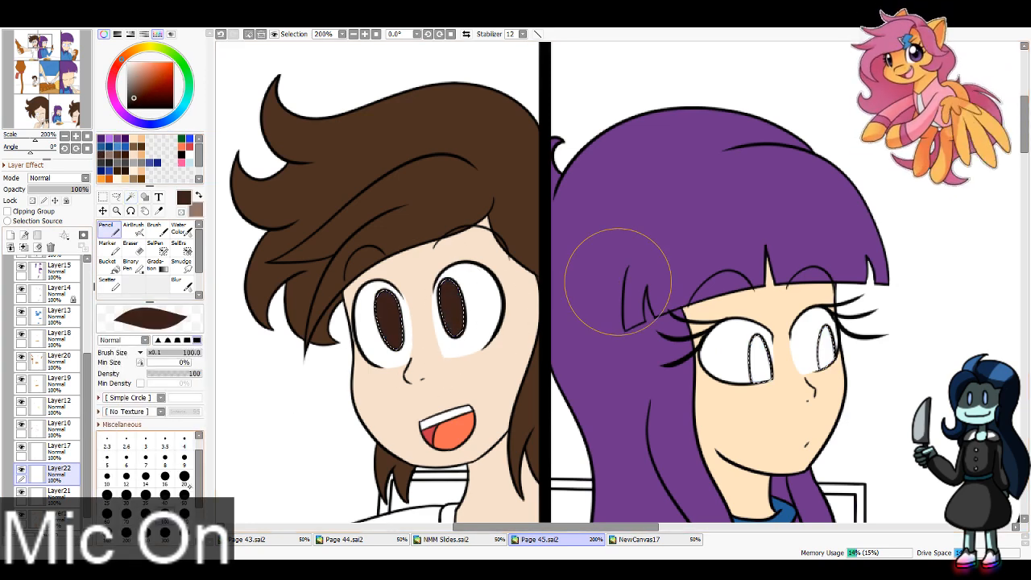
# Step: Shade the lower part of the smiling brown-haired character's dark brown pupils in the first panel with a lighter brown
pyautogui.moveTo(378, 324); pyautogui.dragTo(396, 351)
pyautogui.moveTo(440, 311)
pyautogui.mouseDown()
pyautogui.moveTo(452, 310)
pyautogui.moveTo(452, 328)
pyautogui.moveTo(465, 319)
pyautogui.moveTo(457, 332)
pyautogui.moveTo(468, 321)
pyautogui.moveTo(455, 332)
pyautogui.mouseUp()
pyautogui.hotkey('ctrl', 'z')
pyautogui.hotkey('ctrl', 'z')
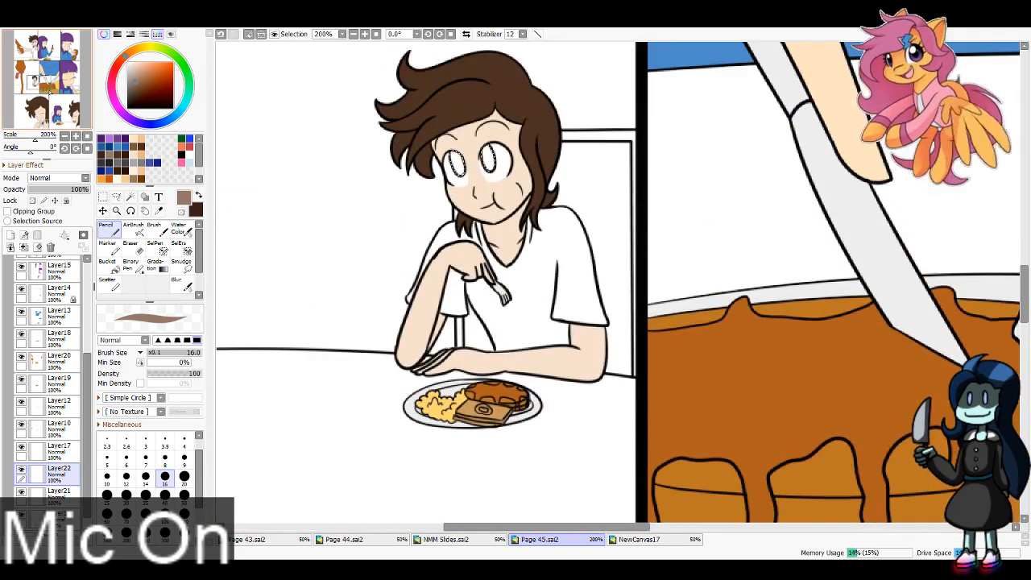
# Step: Paint the pupils of the brown-haired character at the table dark brown with a lighter brown lower part, using the size 16 Pencil
pyautogui.moveTo(461, 160)
pyautogui.mouseDown()
pyautogui.moveTo(433, 171)
pyautogui.moveTo(476, 187)
pyautogui.moveTo(460, 169)
pyautogui.moveTo(463, 182)
pyautogui.moveTo(495, 169)
pyautogui.mouseUp()
pyautogui.press('x')
pyautogui.hotkey('ctrl', 'z')
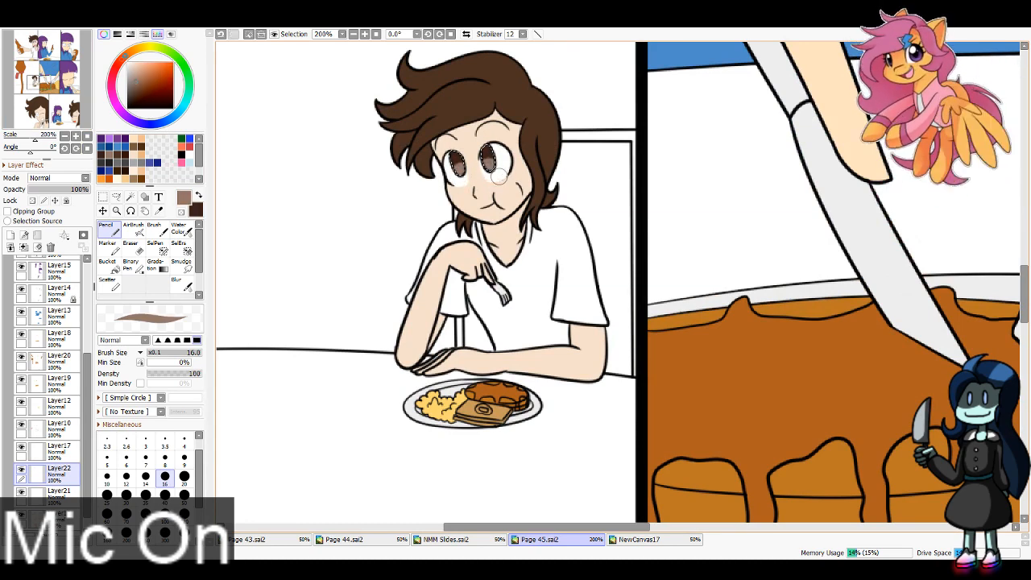
# Step: Fill the winking brown-haired character's pupil with dark brown and paint its lower part lighter brown, using the Pencil at size 40
pyautogui.moveTo(46, 81); pyautogui.dragTo(37, 118)
pyautogui.press('x')
pyautogui.click(165, 498)
pyautogui.moveTo(684, 150)
pyautogui.mouseDown()
pyautogui.moveTo(766, 124)
pyautogui.moveTo(619, 62)
pyautogui.mouseUp()
pyautogui.moveTo(383, 348)
pyautogui.mouseDown()
pyautogui.moveTo(381, 365)
pyautogui.moveTo(274, 440)
pyautogui.mouseUp()
pyautogui.press('x')
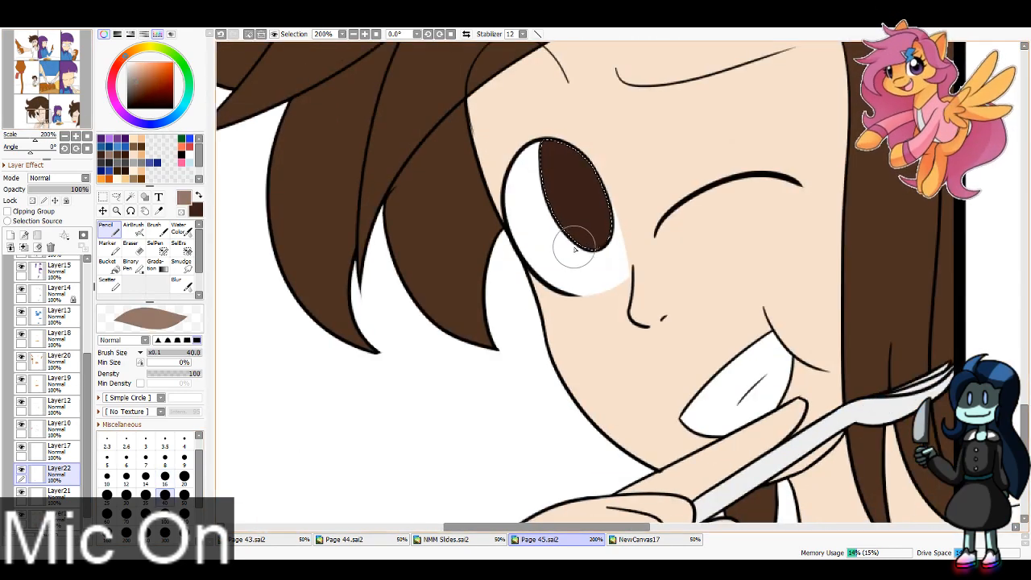
pyautogui.moveTo(574, 245)
pyautogui.mouseDown()
pyautogui.moveTo(605, 256)
pyautogui.moveTo(613, 244)
pyautogui.mouseUp()
# Step: Fill the pupils of the purple-haired character holding the syrup bottle with dark purple and paint their lower parts light purple
pyautogui.moveTo(37, 115); pyautogui.dragTo(49, 48)
pyautogui.click(102, 140)
pyautogui.press('x')
pyautogui.click(110, 139)
pyautogui.press('x')
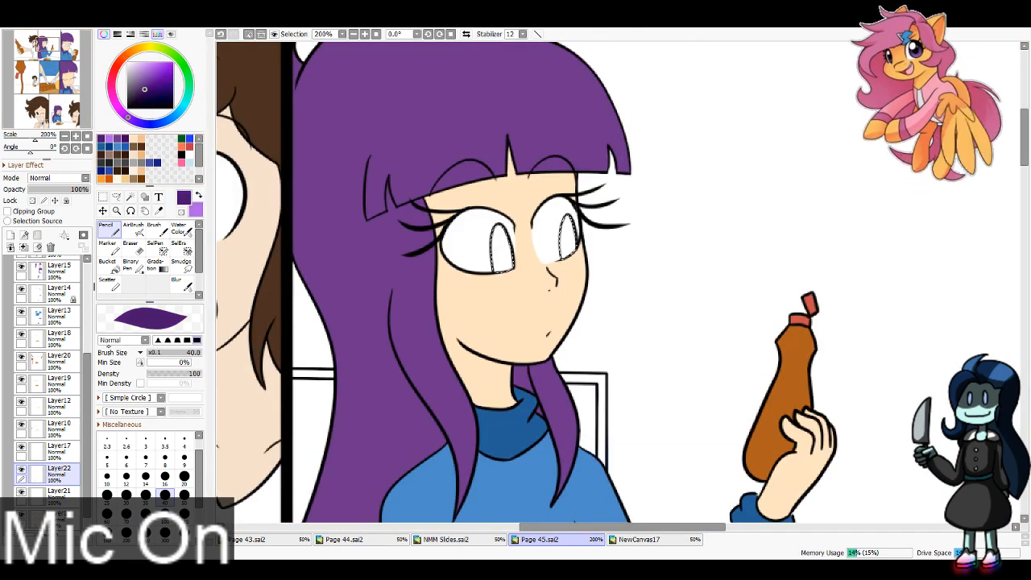
pyautogui.moveTo(568, 213)
pyautogui.mouseDown()
pyautogui.moveTo(467, 240)
pyautogui.moveTo(492, 263)
pyautogui.moveTo(507, 259)
pyautogui.moveTo(513, 279)
pyautogui.moveTo(579, 263)
pyautogui.mouseUp()
pyautogui.press('x')
pyautogui.click(165, 477)
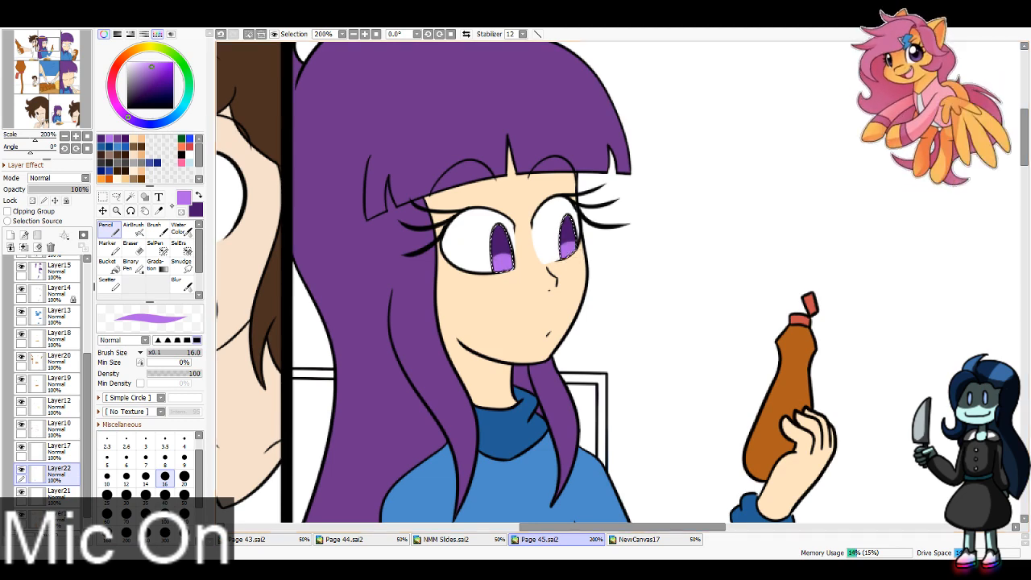
# Step: Fill the close-up purple-haired character's pupils with dark purple at Pencil size 40 and add light purple lower parts at size 16
pyautogui.click(68, 49)
pyautogui.moveTo(67, 47); pyautogui.dragTo(75, 48)
pyautogui.press('x')
pyautogui.click(165, 496)
pyautogui.moveTo(315, 206)
pyautogui.mouseDown()
pyautogui.moveTo(239, 314)
pyautogui.moveTo(374, 281)
pyautogui.moveTo(420, 287)
pyautogui.moveTo(413, 242)
pyautogui.mouseUp()
pyautogui.press('x')
pyautogui.click(165, 477)
pyautogui.moveTo(278, 269); pyautogui.dragTo(324, 271)
pyautogui.moveTo(415, 288); pyautogui.dragTo(394, 276)
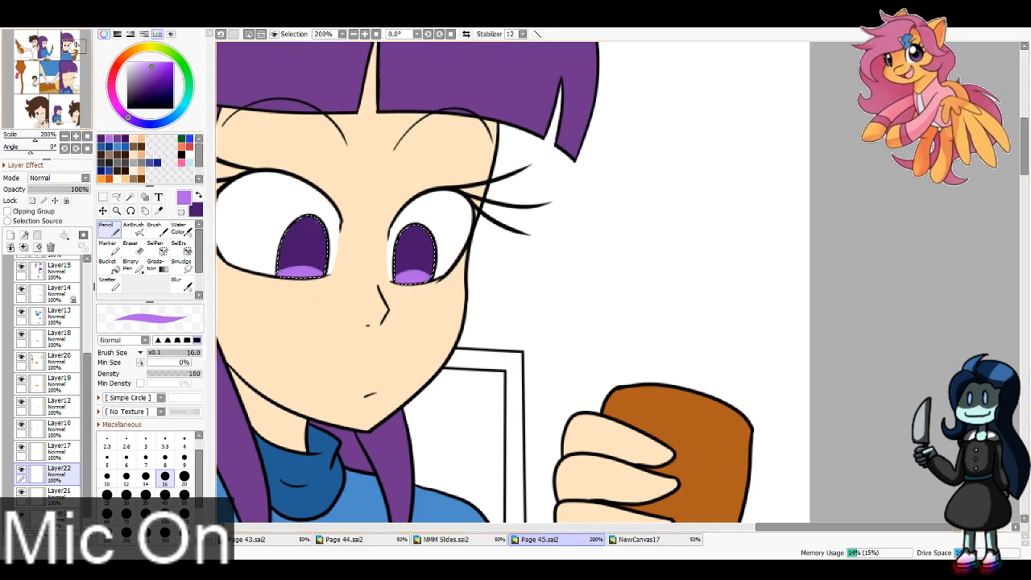
# Step: Fill both pupils of the open-mouthed purple-haired character with light purple, using the size 16 Pencil
pyautogui.click(68, 115)
pyautogui.moveTo(68, 115); pyautogui.dragTo(60, 112)
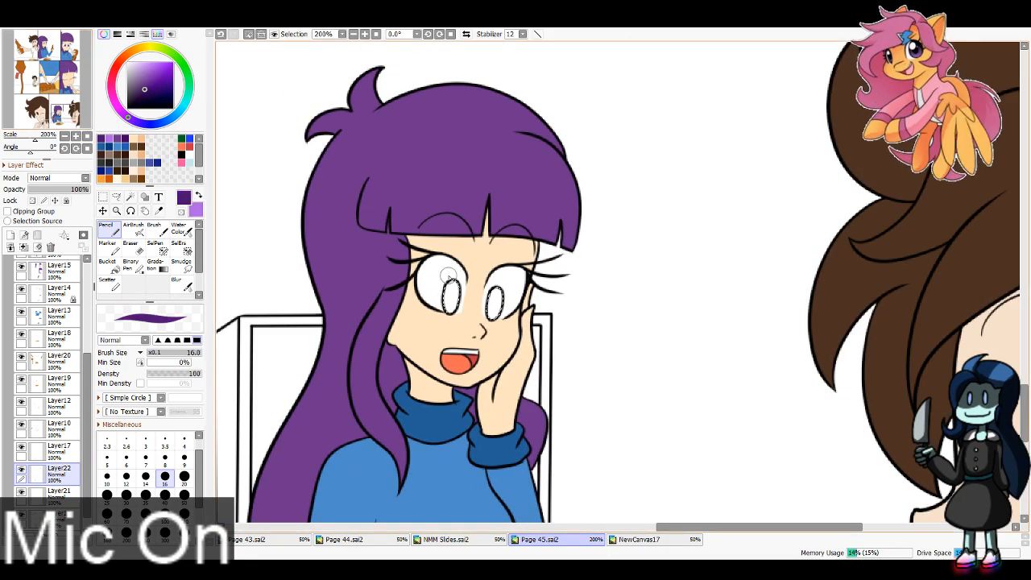
pyautogui.moveTo(493, 296); pyautogui.dragTo(496, 311)
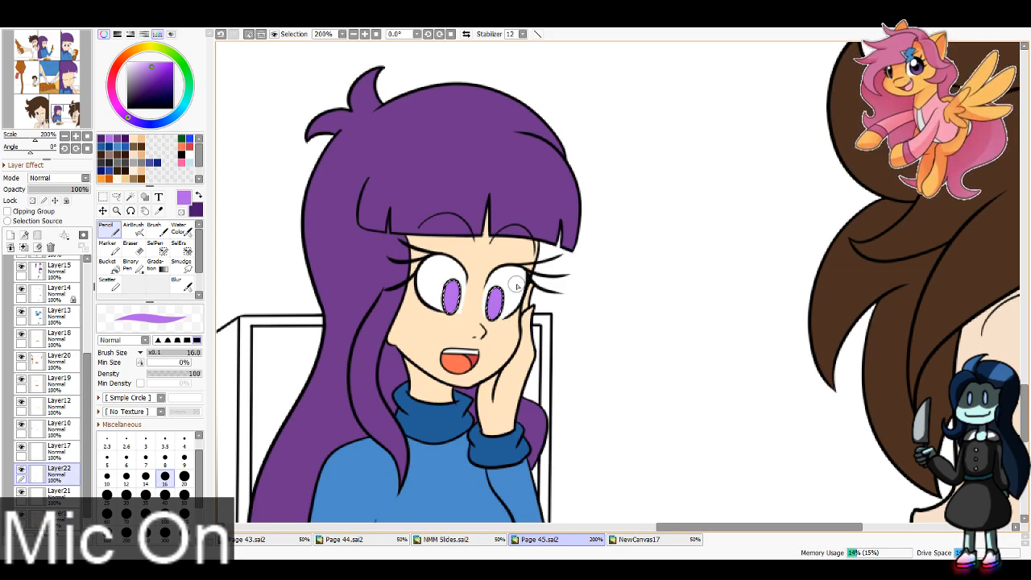
# Step: Paint black centres in both brown pupils of the brown-haired character in the first panel, using the Pencil at size 8
pyautogui.moveTo(58, 113); pyautogui.dragTo(28, 43)
pyautogui.click(181, 155)
pyautogui.click(165, 459)
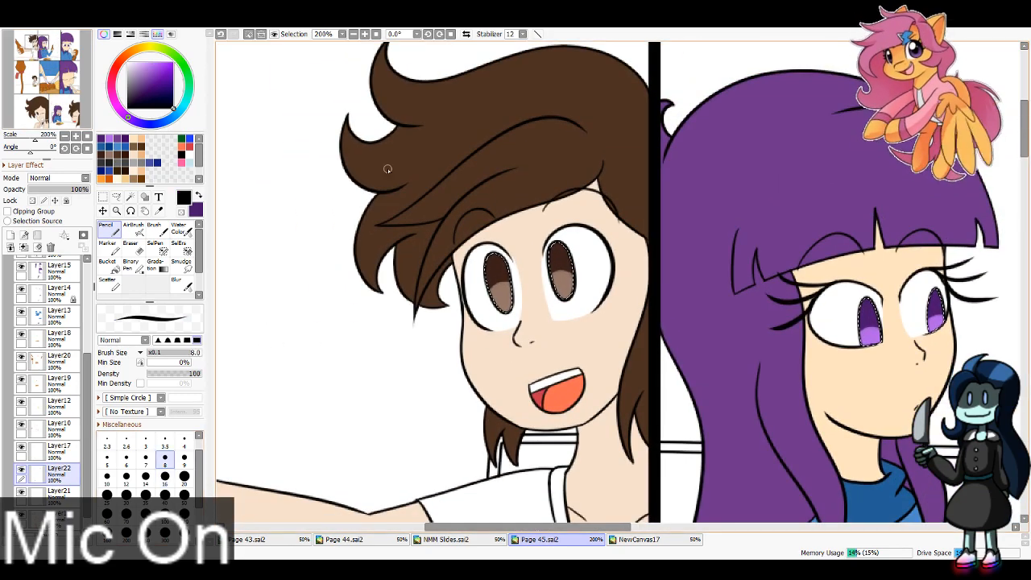
pyautogui.click(365, 34)
pyautogui.moveTo(435, 265)
pyautogui.mouseDown()
pyautogui.moveTo(442, 303)
pyautogui.moveTo(437, 269)
pyautogui.mouseUp()
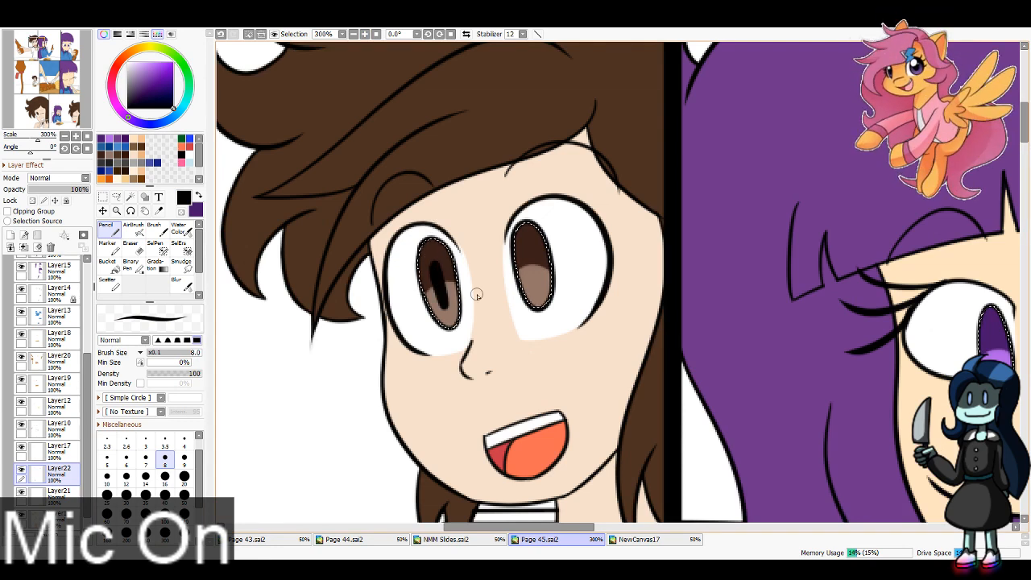
pyautogui.moveTo(529, 244); pyautogui.dragTo(534, 269)
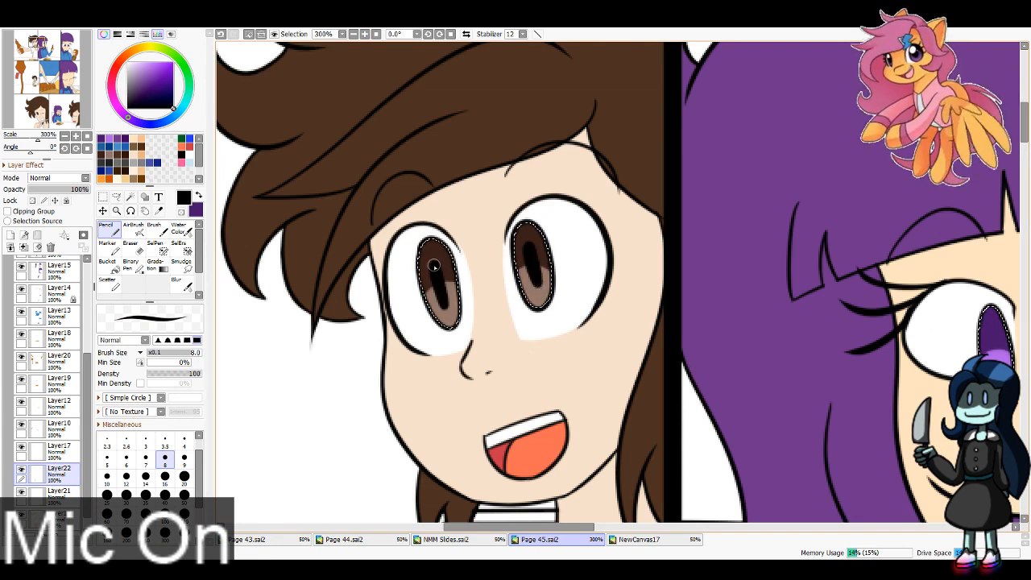
pyautogui.moveTo(443, 296)
pyautogui.mouseDown()
pyautogui.moveTo(434, 262)
pyautogui.moveTo(437, 301)
pyautogui.mouseUp()
pyautogui.moveTo(529, 248)
pyautogui.mouseDown()
pyautogui.moveTo(534, 279)
pyautogui.moveTo(528, 256)
pyautogui.mouseUp()
pyautogui.hotkey('ctrl', 'z')
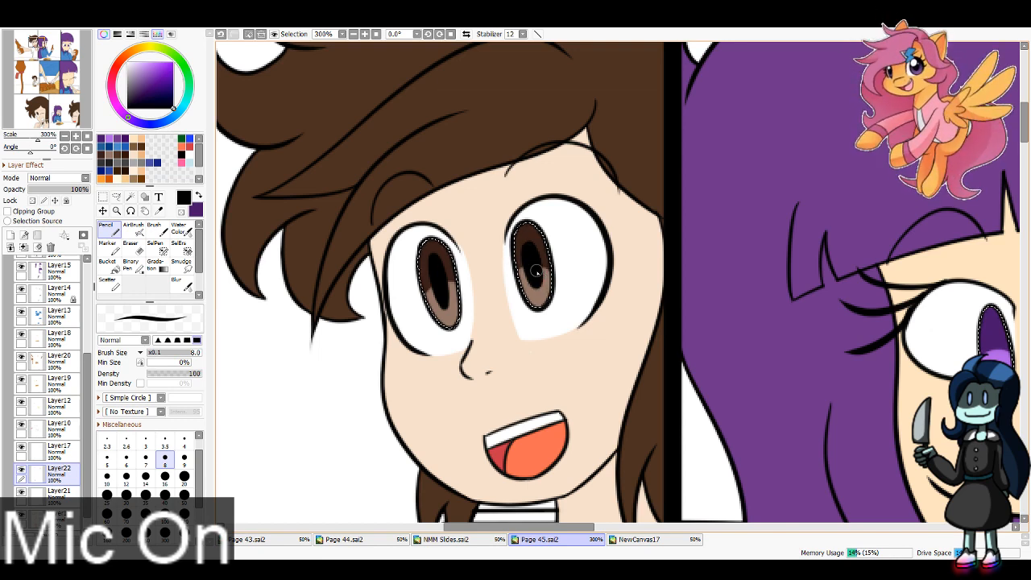
# Step: Paint black centres in the purple-haired character's pupils in the second panel and in the close-up third panel
pyautogui.moveTo(44, 47); pyautogui.dragTo(50, 46)
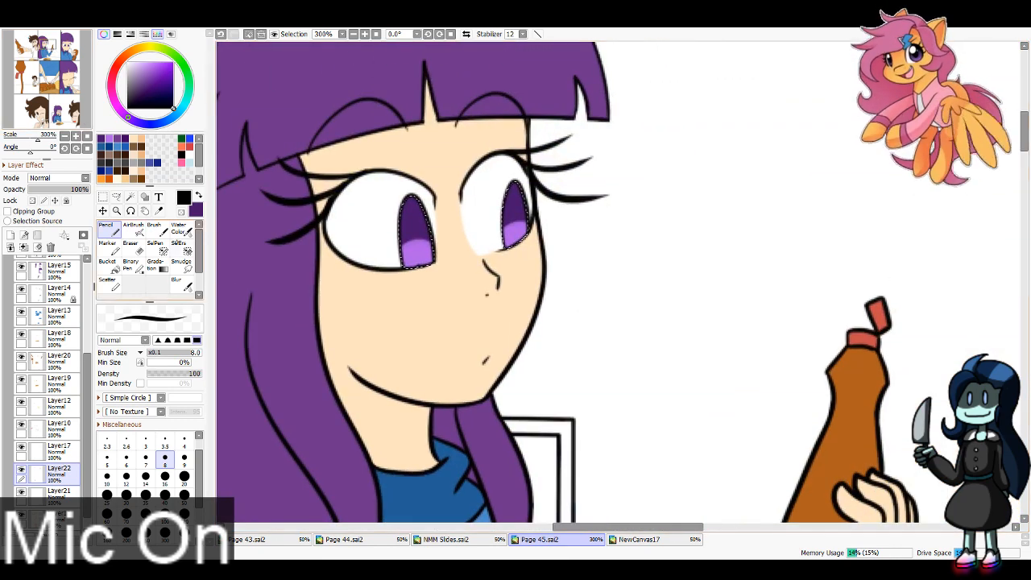
pyautogui.moveTo(417, 262); pyautogui.dragTo(423, 268)
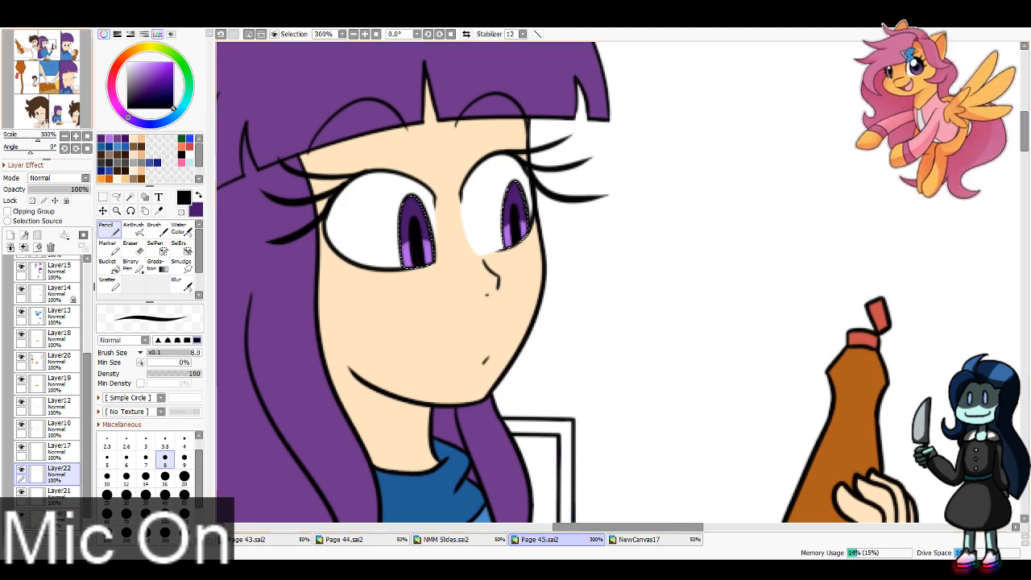
pyautogui.moveTo(66, 48); pyautogui.dragTo(71, 47)
pyautogui.moveTo(378, 282)
pyautogui.mouseDown()
pyautogui.moveTo(383, 234)
pyautogui.moveTo(392, 304)
pyautogui.moveTo(406, 284)
pyautogui.mouseUp()
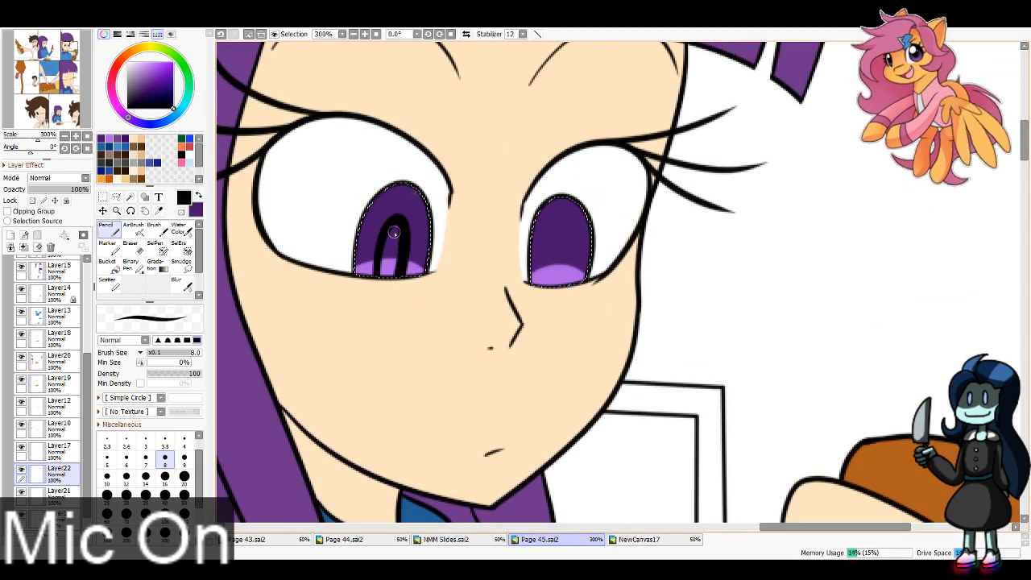
pyautogui.moveTo(394, 233); pyautogui.dragTo(394, 259)
pyautogui.moveTo(549, 287)
pyautogui.mouseDown()
pyautogui.moveTo(570, 287)
pyautogui.moveTo(568, 278)
pyautogui.moveTo(569, 287)
pyautogui.mouseUp()
pyautogui.hotkey('ctrl', 'z')
pyautogui.moveTo(560, 238)
pyautogui.mouseDown()
pyautogui.moveTo(561, 279)
pyautogui.moveTo(550, 274)
pyautogui.mouseUp()
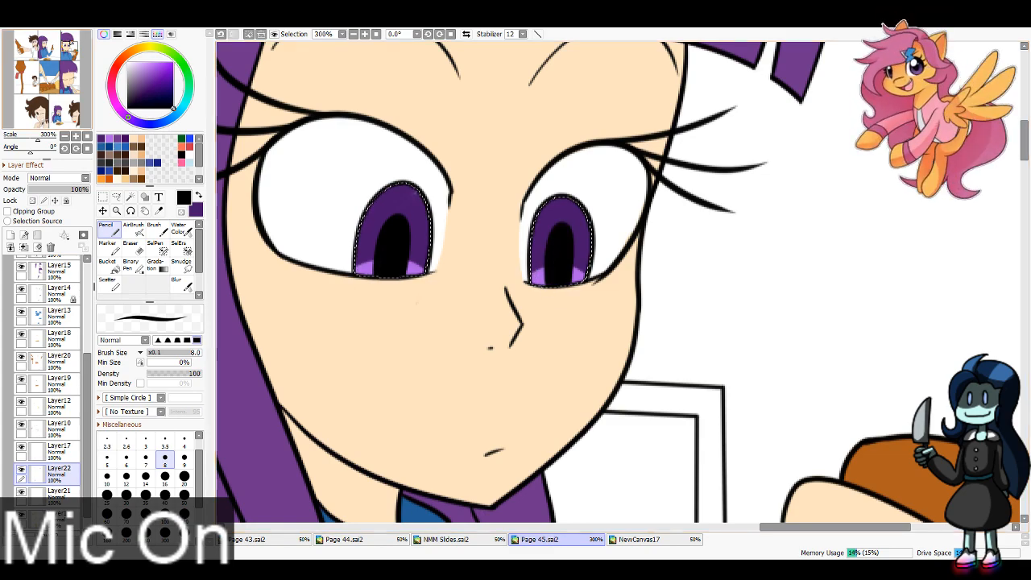
# Step: Paint small black centres in the pupils of the brown-haired character sitting at the table with a fork
pyautogui.moveTo(42, 79); pyautogui.dragTo(35, 81)
pyautogui.moveTo(539, 96)
pyautogui.mouseDown()
pyautogui.moveTo(546, 107)
pyautogui.moveTo(592, 100)
pyautogui.mouseUp()
pyautogui.hotkey('ctrl', 'z')
pyautogui.hotkey('ctrl', 'z')
pyautogui.hotkey('ctrl', 'z')
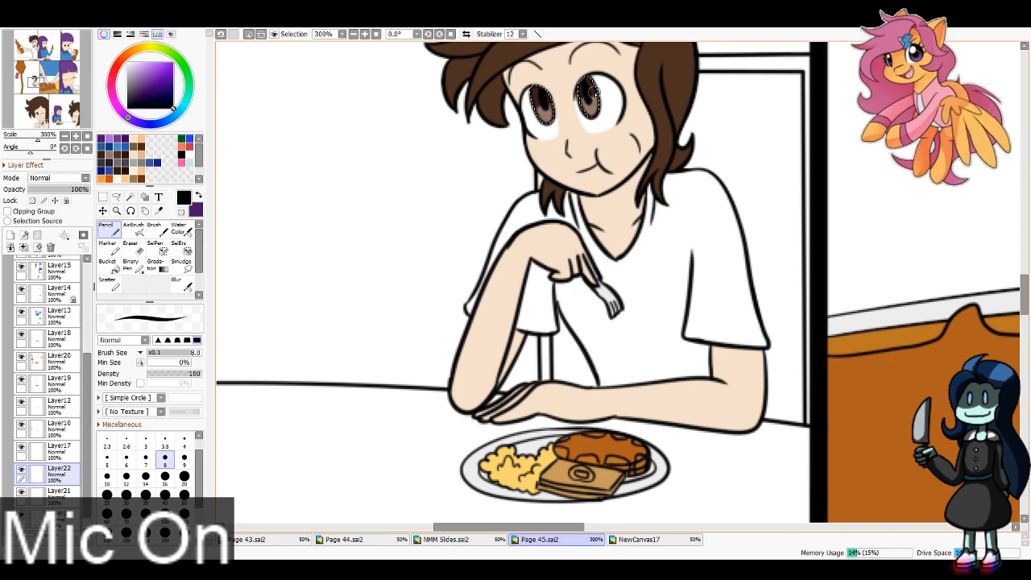
# Step: Paint a black centre in the winking brown-haired character's open eye, using the Pencil at size 12
pyautogui.moveTo(34, 81); pyautogui.dragTo(43, 126)
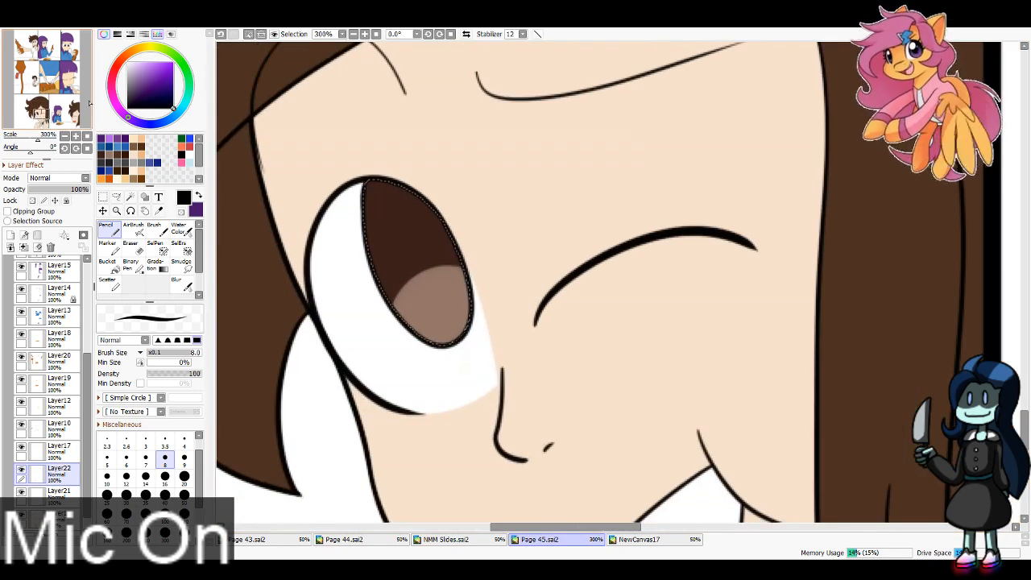
pyautogui.click(127, 478)
pyautogui.moveTo(397, 219)
pyautogui.mouseDown()
pyautogui.moveTo(413, 273)
pyautogui.moveTo(407, 207)
pyautogui.moveTo(439, 298)
pyautogui.moveTo(409, 273)
pyautogui.moveTo(418, 254)
pyautogui.moveTo(439, 295)
pyautogui.moveTo(405, 264)
pyautogui.moveTo(415, 243)
pyautogui.moveTo(431, 281)
pyautogui.moveTo(417, 257)
pyautogui.mouseUp()
pyautogui.hotkey('ctrl', 'z')
pyautogui.hotkey('ctrl', 'z')
# Step: Draw bright yellow four-pointed stars in the open-mouthed purple-haired character's light purple pupils, using the Pencil at size 4
pyautogui.moveTo(52, 112); pyautogui.dragTo(59, 111)
pyautogui.click(198, 196)
pyautogui.click(146, 47)
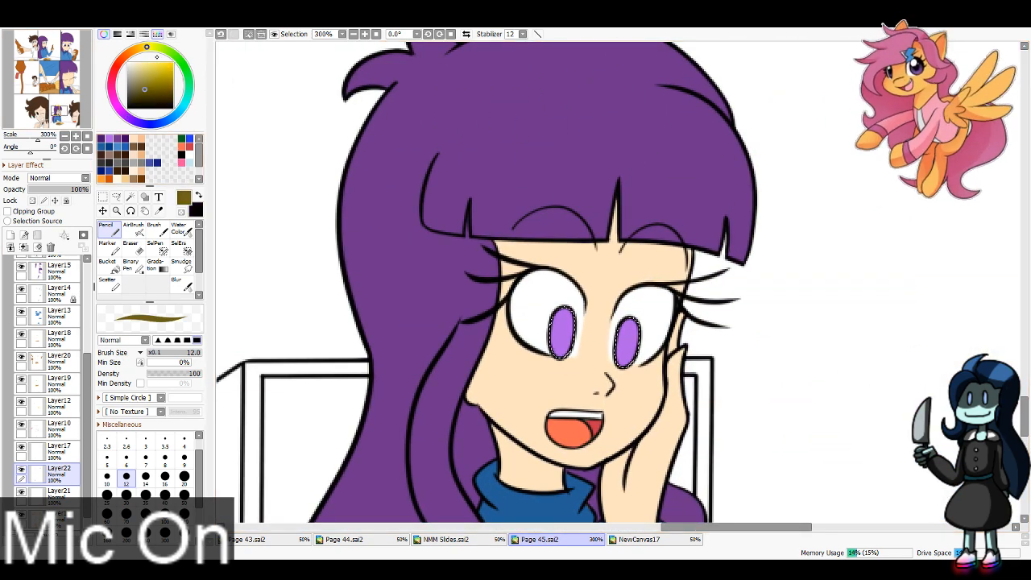
pyautogui.click(150, 62)
pyautogui.click(159, 62)
pyautogui.click(185, 440)
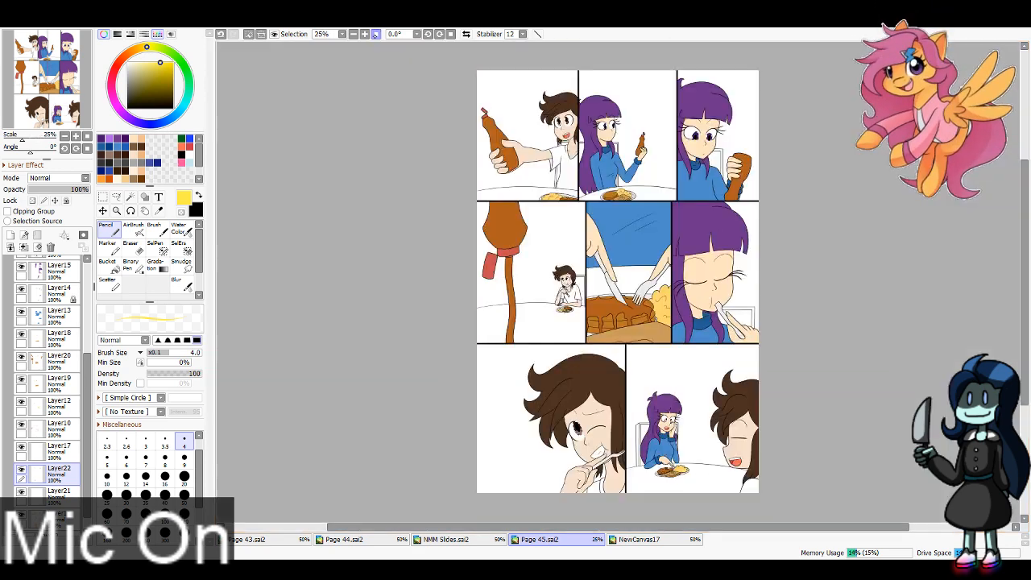
pyautogui.press('Home')
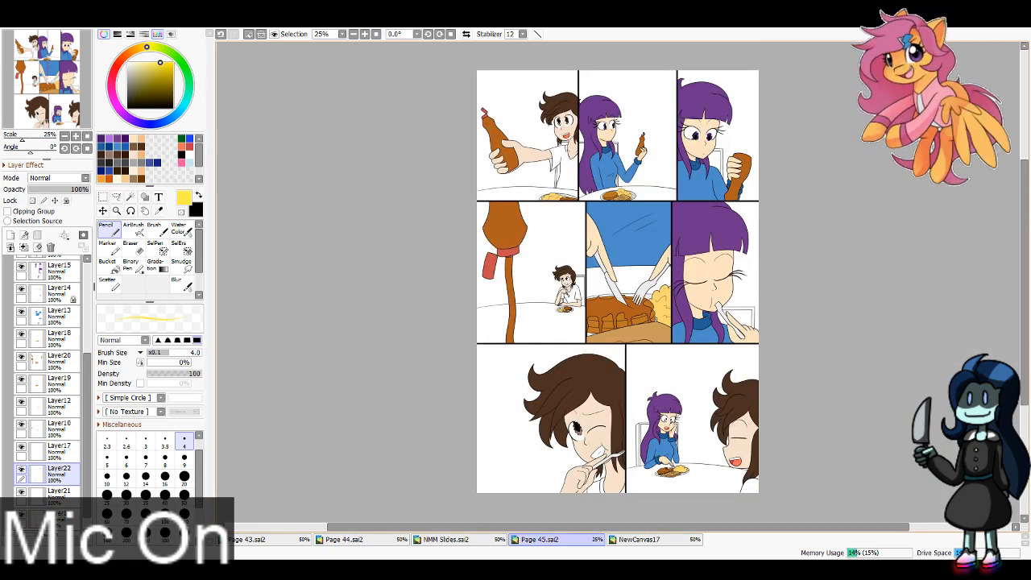
# Step: On Layer17, add large and small white highlights to the first panel's brown-haired character's pupils with the Pencil at size 12
pyautogui.click(58, 451)
pyautogui.moveTo(43, 73)
pyautogui.mouseDown()
pyautogui.moveTo(50, 88)
pyautogui.moveTo(47, 65)
pyautogui.mouseUp()
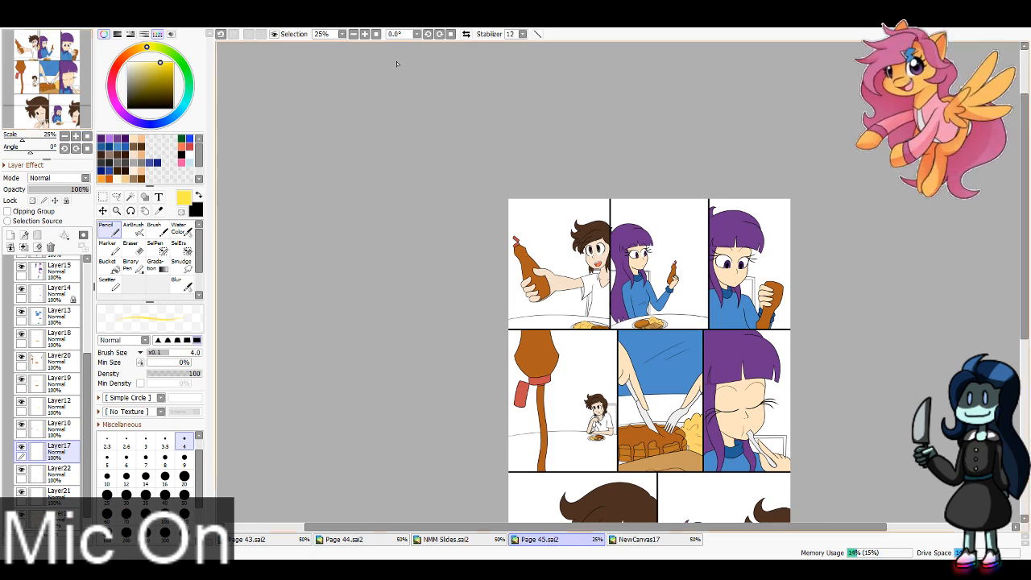
pyautogui.click(365, 33)
pyautogui.moveTo(30, 39); pyautogui.dragTo(35, 42)
pyautogui.click(365, 33)
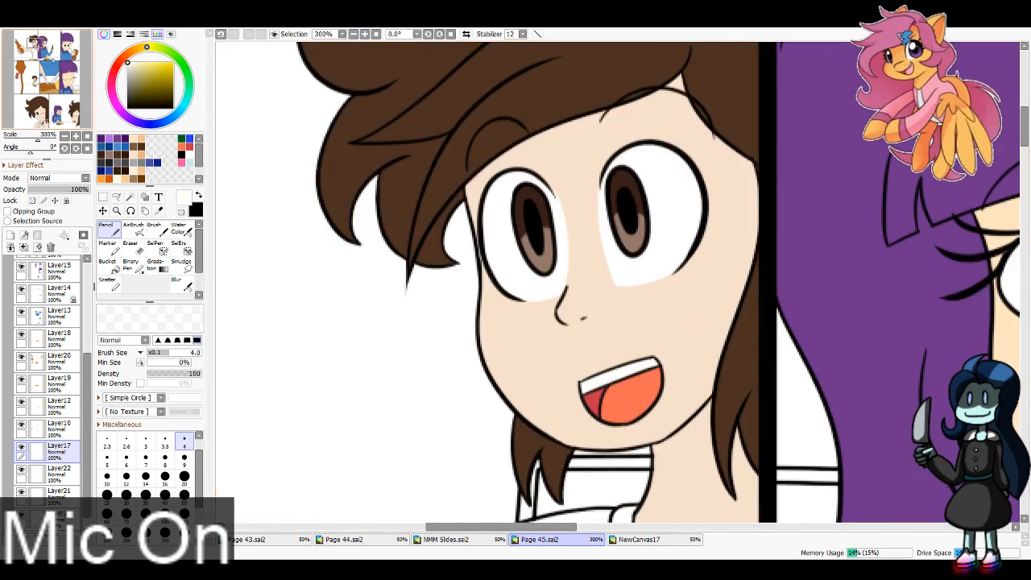
pyautogui.click(365, 33)
pyautogui.click(165, 478)
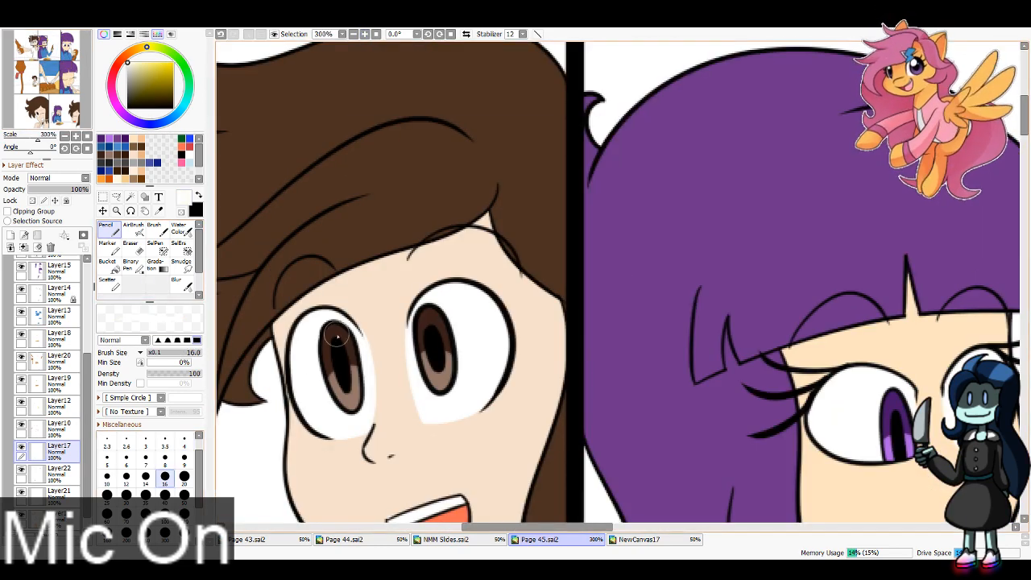
pyautogui.click(126, 479)
pyautogui.moveTo(323, 336); pyautogui.dragTo(329, 331)
pyautogui.hotkey('ctrl', 'z')
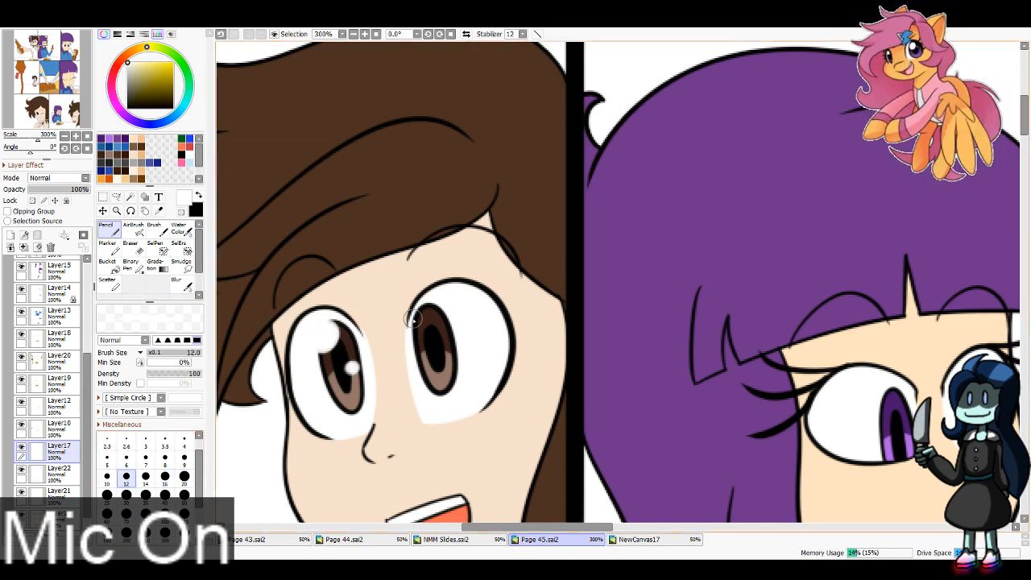
pyautogui.moveTo(419, 312); pyautogui.dragTo(422, 323)
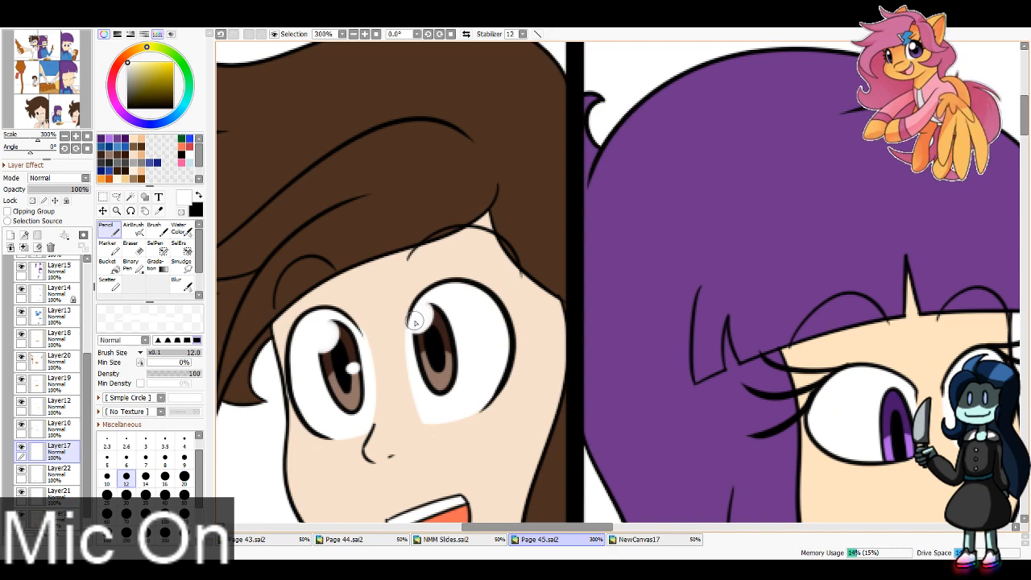
pyautogui.click(447, 353)
# Step: Add a large upper and a small lower white highlight to each of the purple-haired character's pupils in the second panel
pyautogui.moveTo(771, 456)
pyautogui.mouseDown()
pyautogui.moveTo(666, 382)
pyautogui.moveTo(443, 400)
pyautogui.mouseUp()
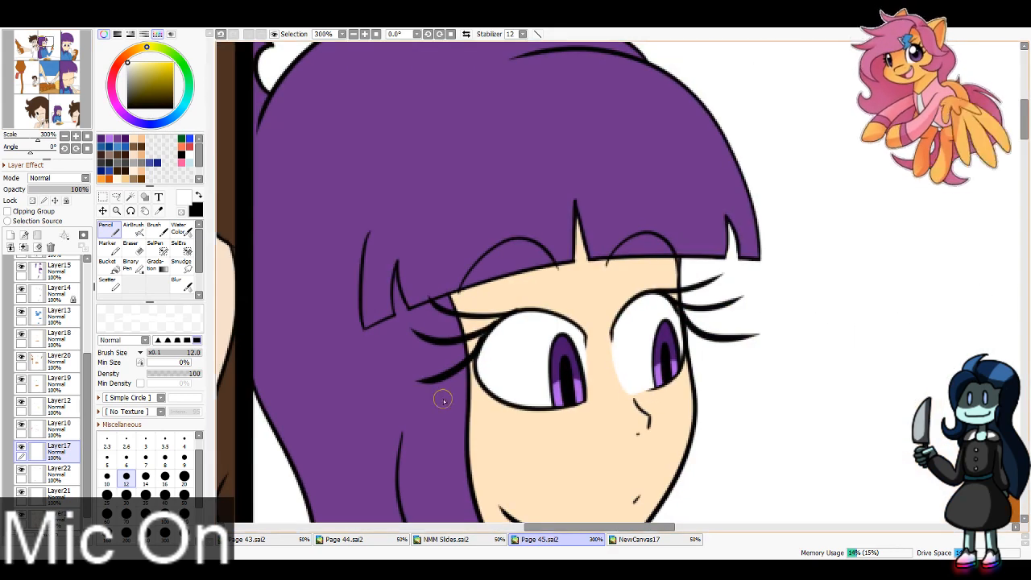
pyautogui.moveTo(556, 341); pyautogui.dragTo(559, 351)
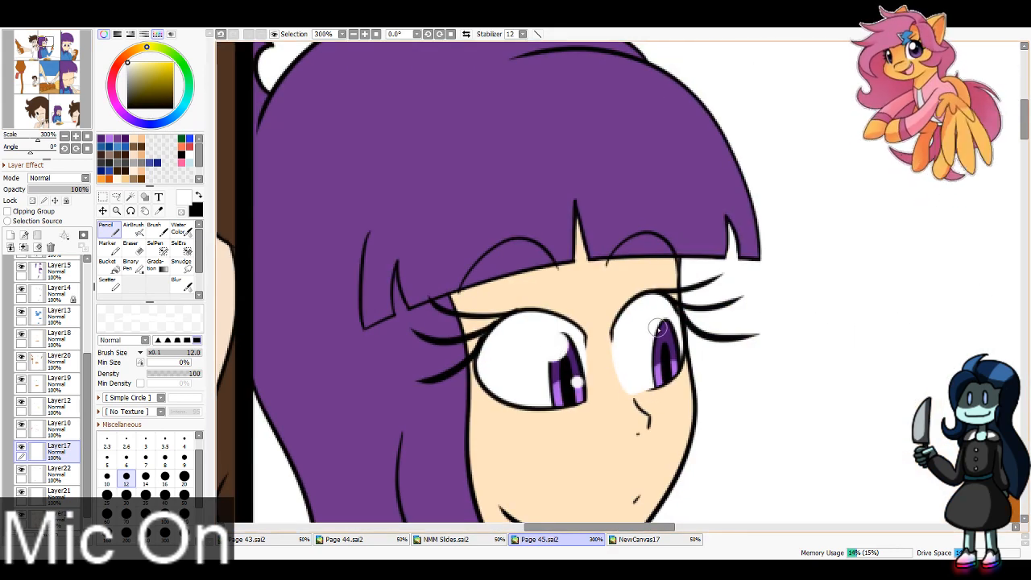
pyautogui.moveTo(659, 328); pyautogui.dragTo(657, 334)
pyautogui.click(675, 361)
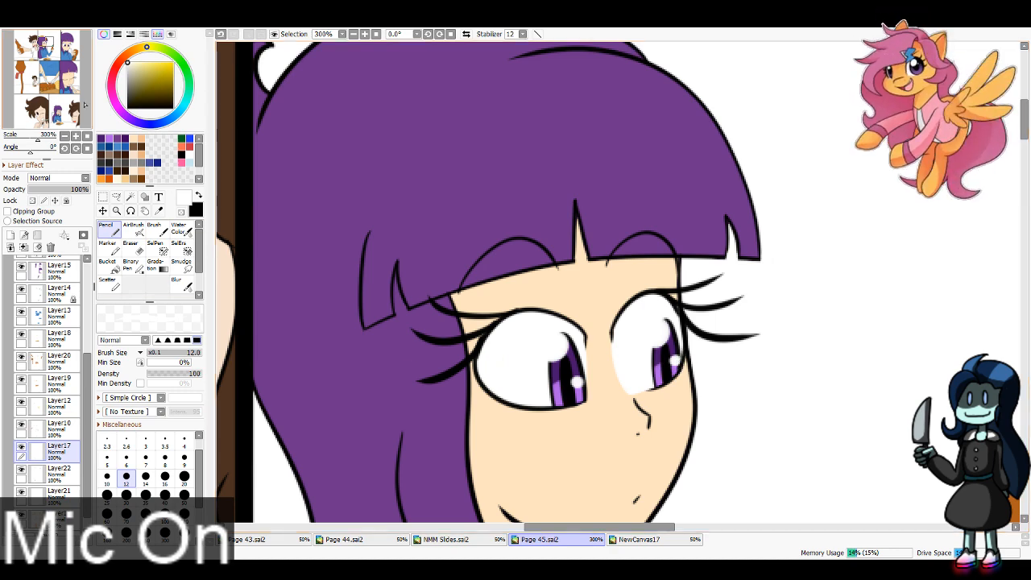
# Step: Add large and small white highlights to both pupils of the close-up purple-haired character in the third panel
pyautogui.moveTo(64, 43); pyautogui.dragTo(68, 46)
pyautogui.moveTo(595, 102); pyautogui.dragTo(604, 110)
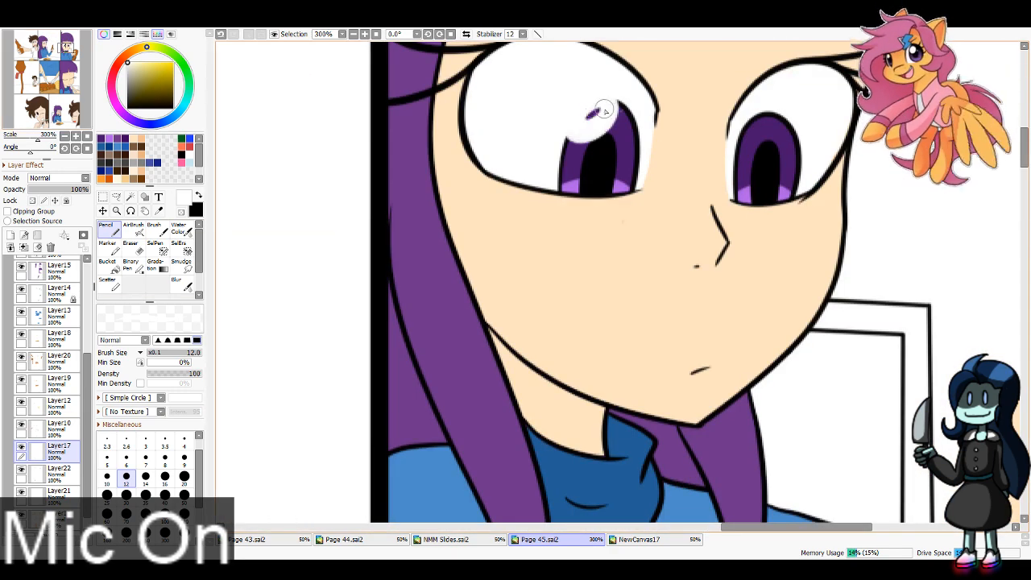
pyautogui.moveTo(618, 179); pyautogui.dragTo(631, 185)
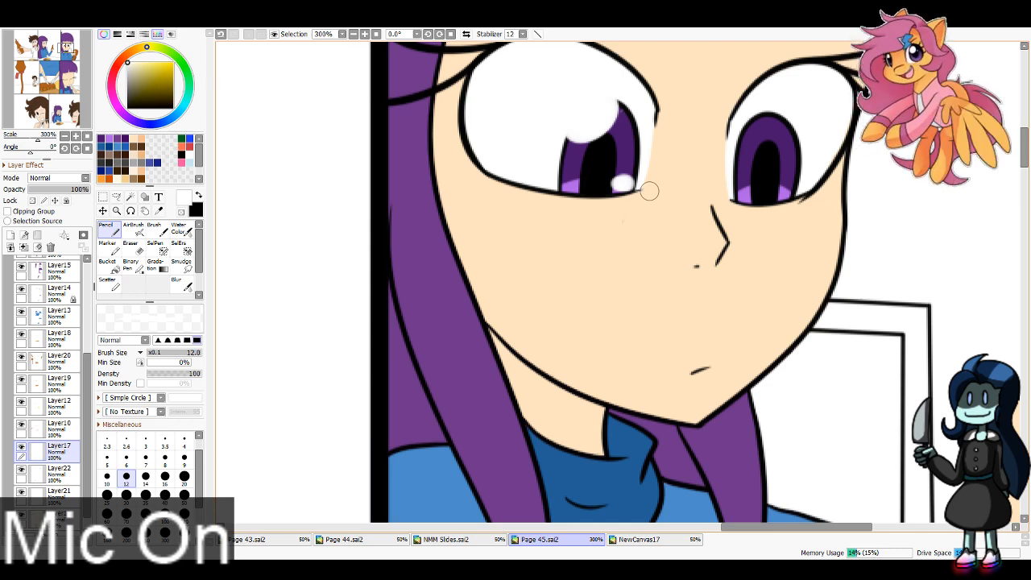
pyautogui.moveTo(751, 122)
pyautogui.mouseDown()
pyautogui.moveTo(744, 141)
pyautogui.moveTo(755, 145)
pyautogui.mouseUp()
pyautogui.hotkey('ctrl', 'z')
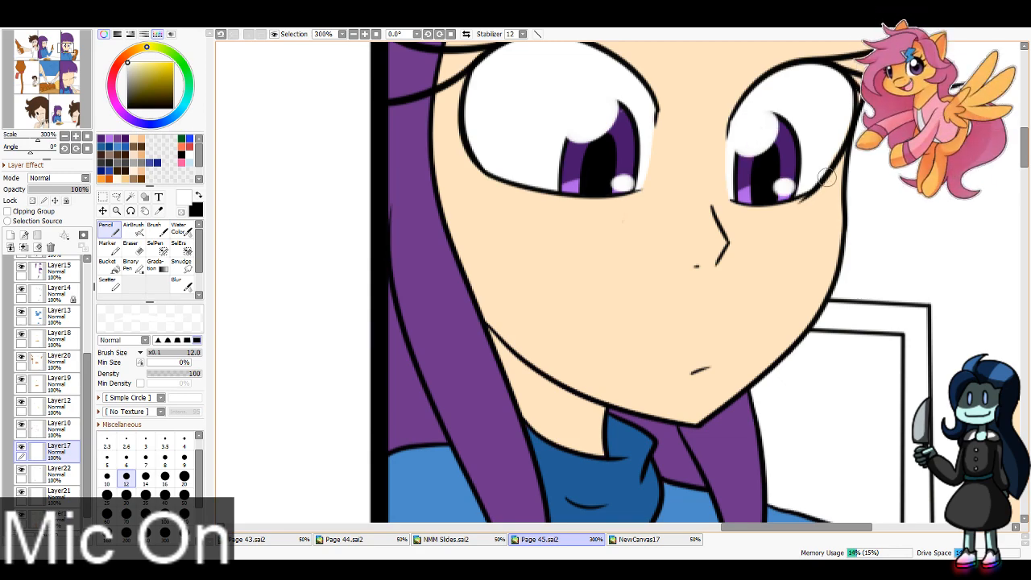
# Step: Add white highlights to the seated brown-haired character's pupils at Pencil size 6 and to the winking character's pupil at size 16
pyautogui.moveTo(67, 48); pyautogui.dragTo(35, 80)
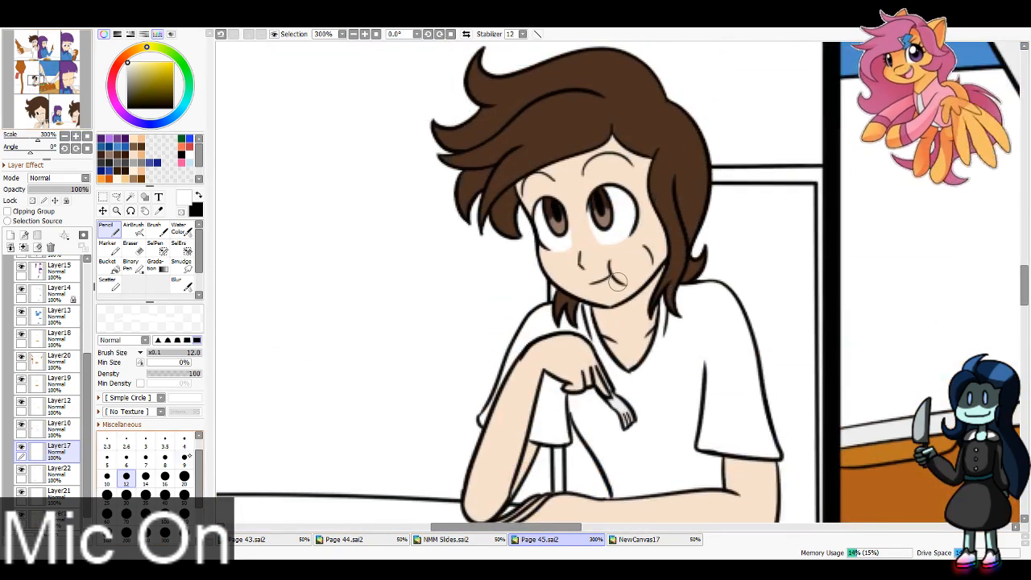
pyautogui.click(126, 456)
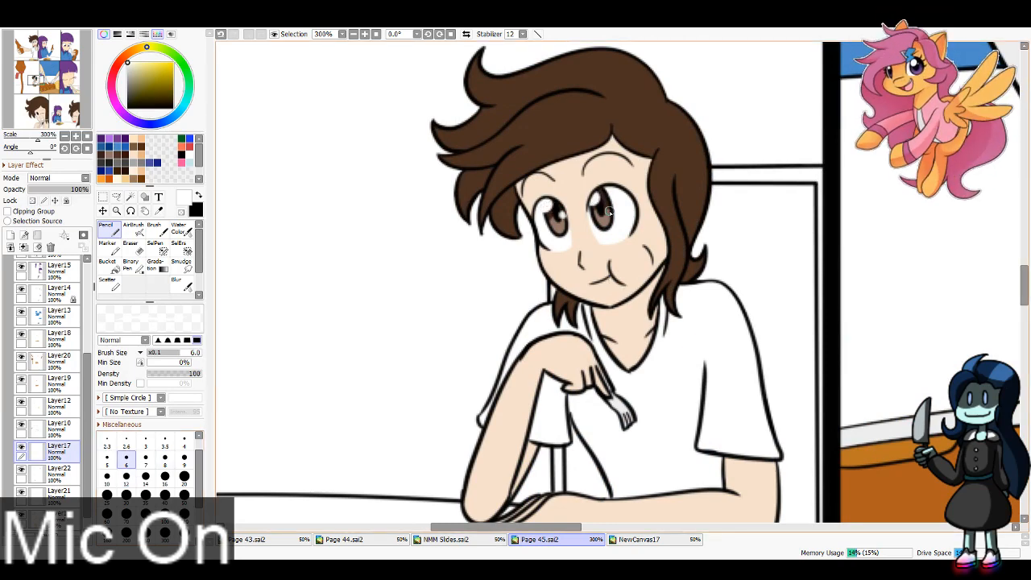
pyautogui.moveTo(36, 107); pyautogui.dragTo(39, 112)
pyautogui.click(165, 476)
pyautogui.moveTo(501, 270)
pyautogui.mouseDown()
pyautogui.moveTo(510, 247)
pyautogui.moveTo(493, 268)
pyautogui.mouseUp()
pyautogui.moveTo(575, 321); pyautogui.dragTo(562, 327)
pyautogui.hotkey('ctrl', 'z')
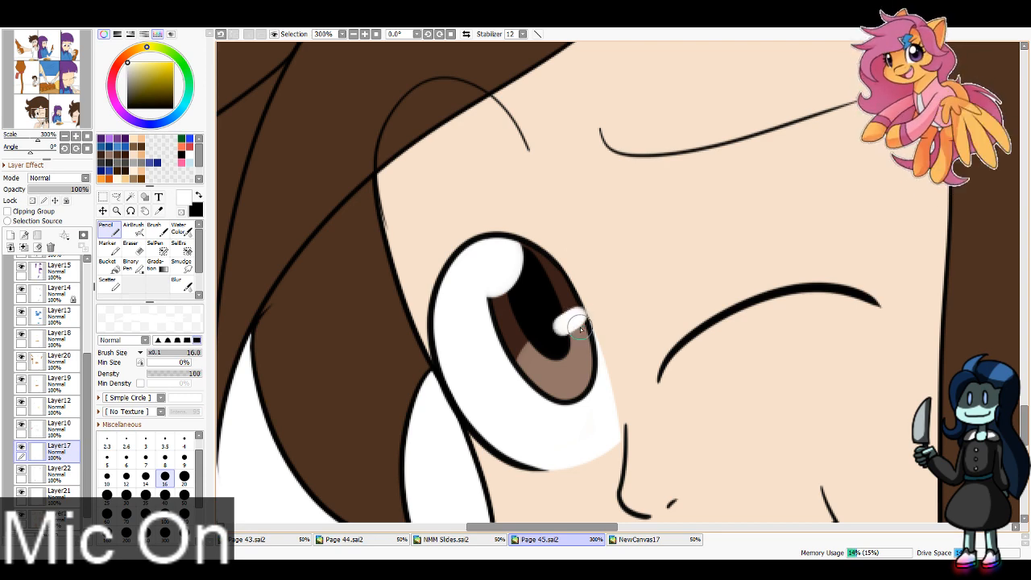
# Step: Make Layer20 the active layer and check its contents by hiding and showing it
pyautogui.moveTo(47, 112); pyautogui.dragTo(60, 110)
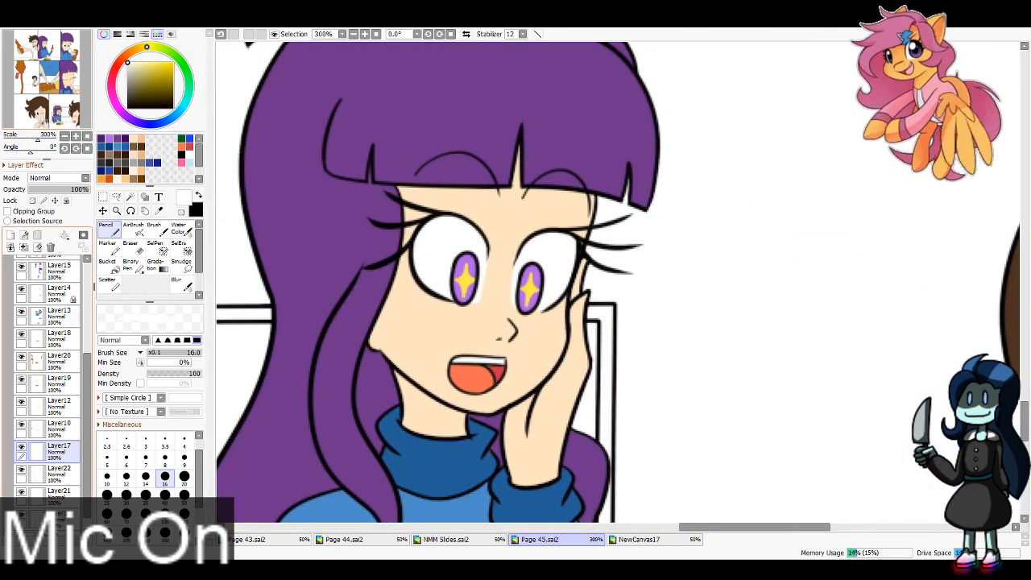
pyautogui.click(353, 34)
pyautogui.click(353, 34)
pyautogui.click(353, 34)
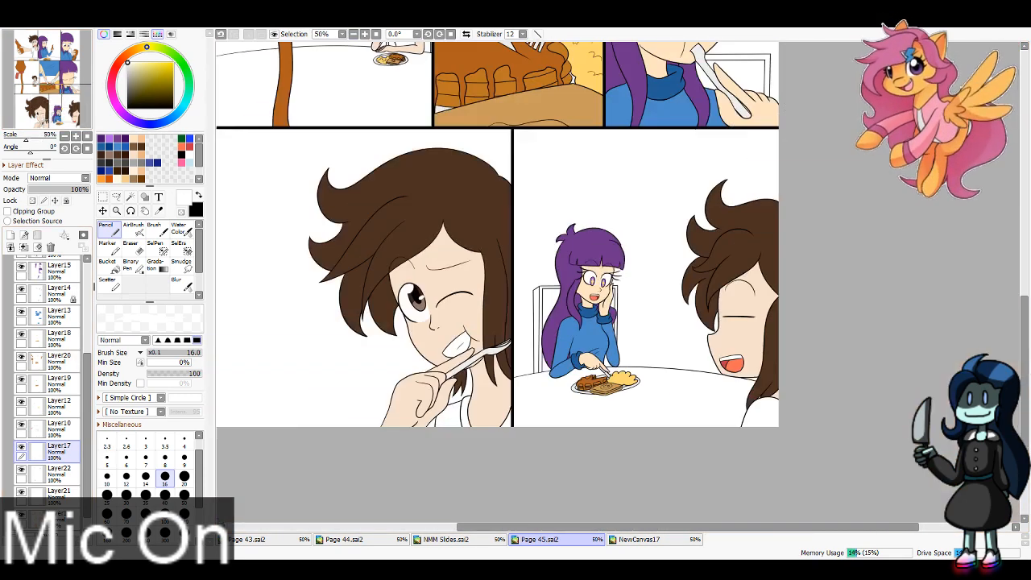
pyautogui.moveTo(71, 114); pyautogui.dragTo(53, 69)
pyautogui.click(365, 33)
pyautogui.click(365, 34)
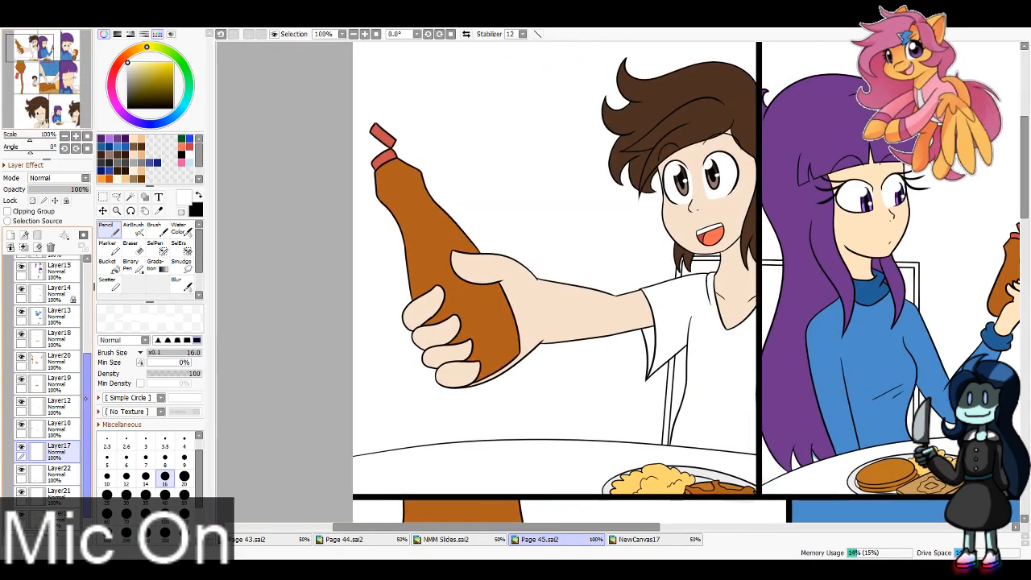
pyautogui.moveTo(87, 419); pyautogui.dragTo(87, 395)
pyautogui.click(60, 402)
pyautogui.click(21, 399)
pyautogui.click(21, 399)
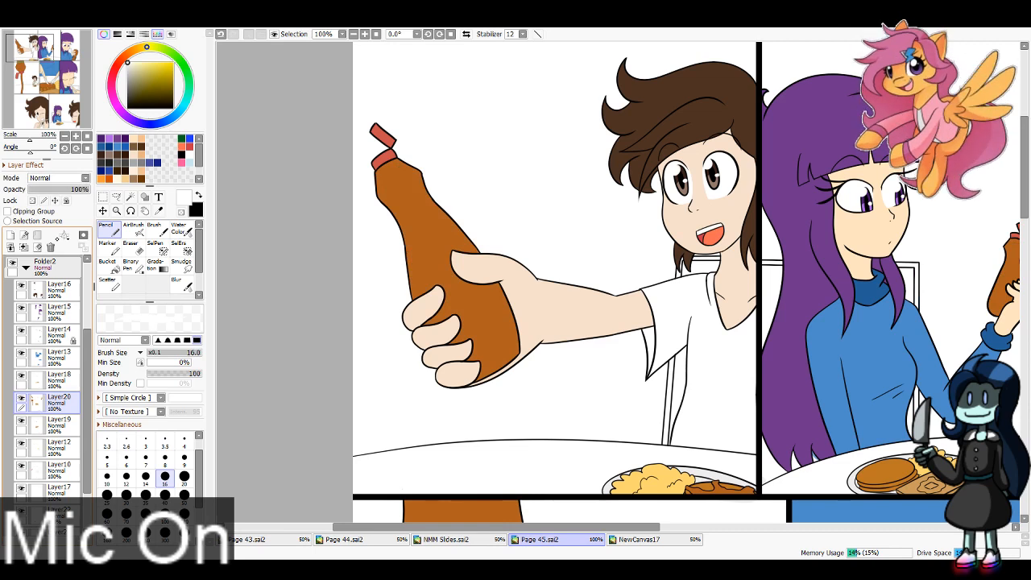
# Step: Erase thin strips of brown along both side edges of the first panel's syrup bottle, using the Eraser at size 16
pyautogui.click(130, 244)
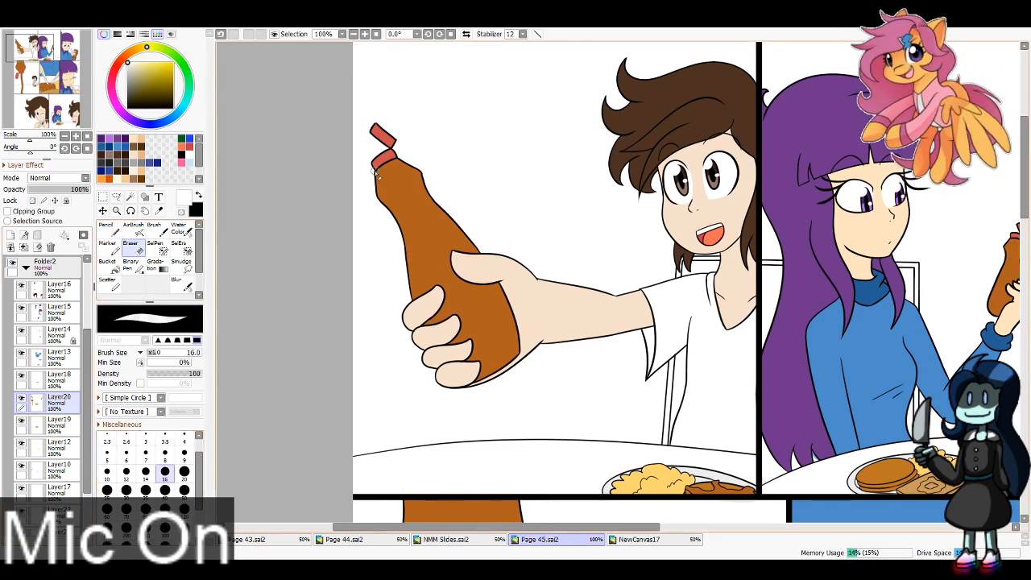
pyautogui.moveTo(394, 217); pyautogui.dragTo(407, 303)
pyautogui.hotkey('ctrl', 'z')
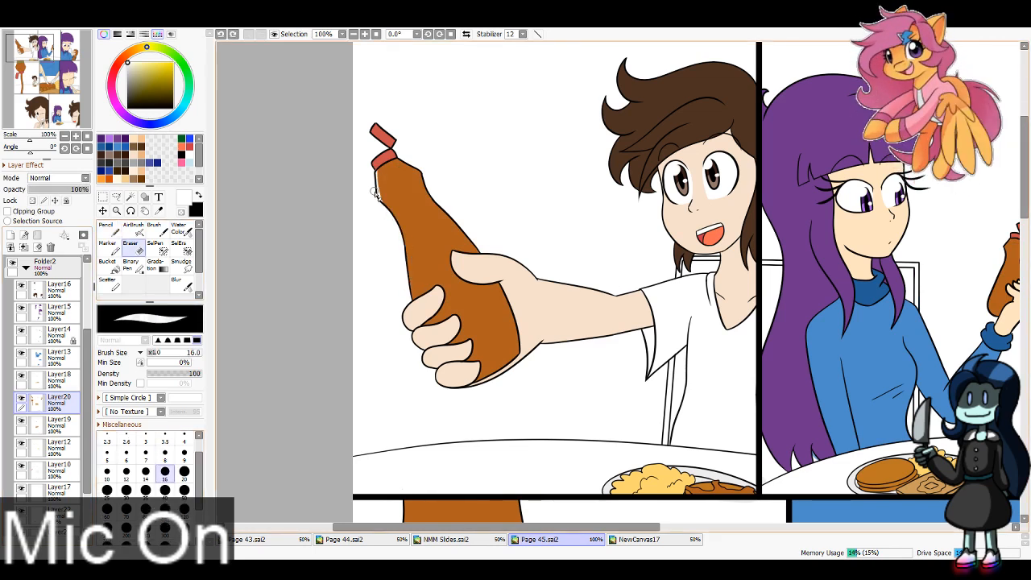
pyautogui.moveTo(376, 193); pyautogui.dragTo(407, 301)
pyautogui.hotkey('ctrl', 'z')
pyautogui.moveTo(372, 185)
pyautogui.mouseDown()
pyautogui.moveTo(408, 252)
pyautogui.moveTo(412, 298)
pyautogui.mouseUp()
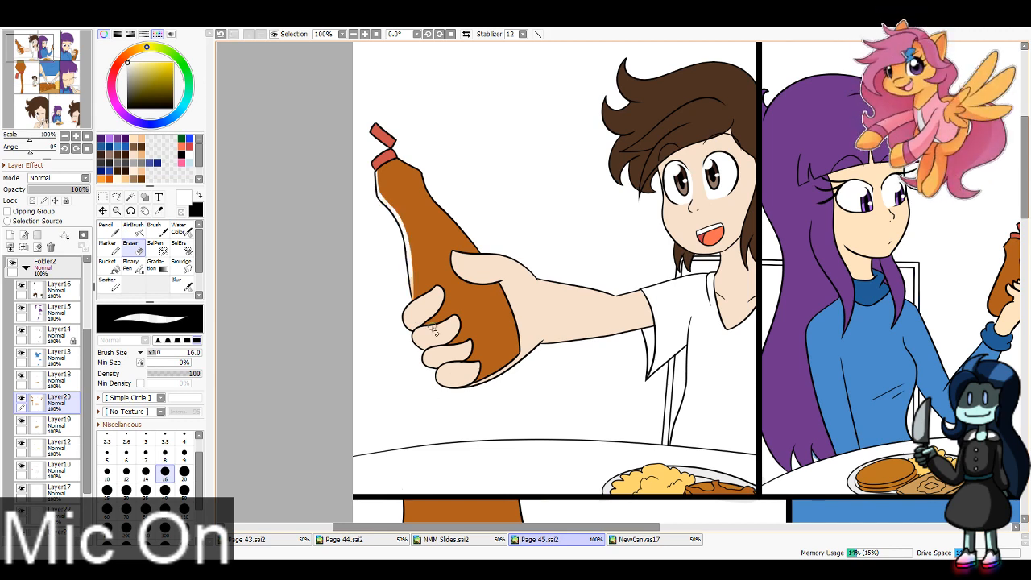
pyautogui.moveTo(522, 360); pyautogui.dragTo(492, 273)
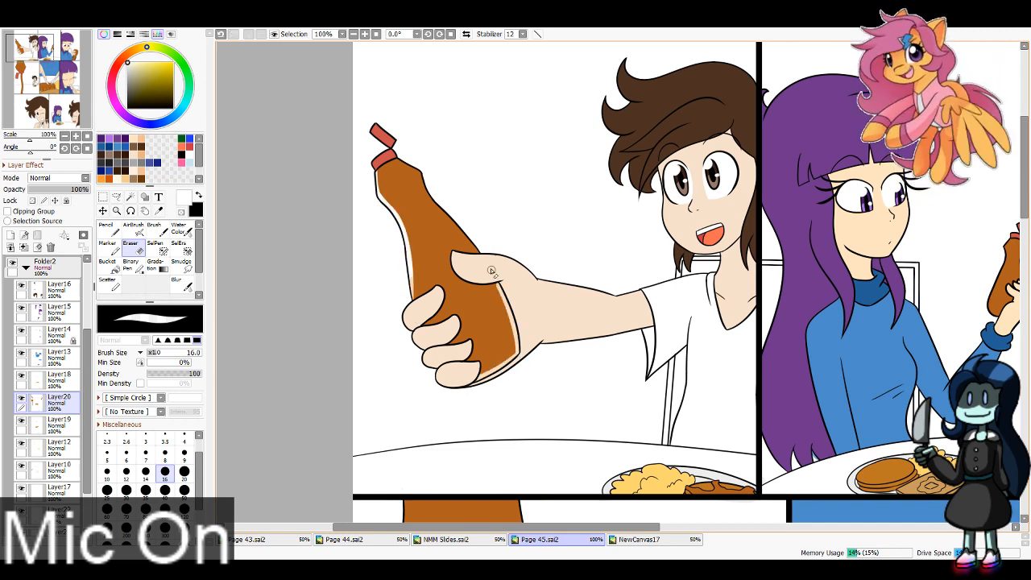
# Step: Redo the erased strip along the right edge of the first panel's bottle, from the neck down to the thumb
pyautogui.hotkey('ctrl', 'z')
pyautogui.moveTo(392, 161)
pyautogui.mouseDown()
pyautogui.moveTo(436, 198)
pyautogui.moveTo(444, 183)
pyautogui.mouseUp()
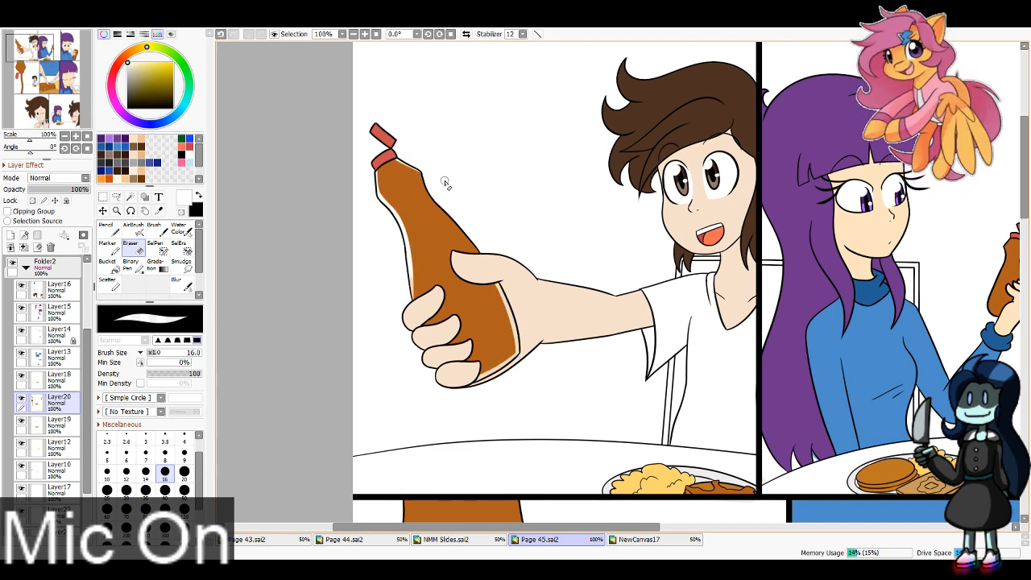
pyautogui.hotkey('ctrl', 'z')
pyautogui.moveTo(393, 157); pyautogui.dragTo(443, 184)
pyautogui.moveTo(431, 197); pyautogui.dragTo(491, 269)
pyautogui.hotkey('ctrl', 'z')
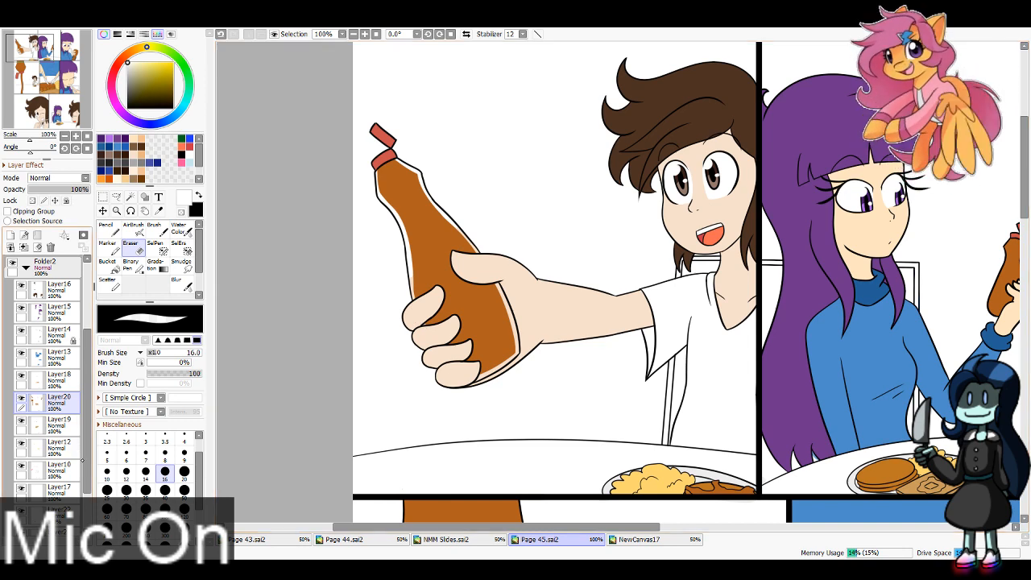
# Step: On Layer20, erase the brown from the neck of the first panel's syrup bottle with the Eraser at size 16
pyautogui.scroll(-3, 49, 386)
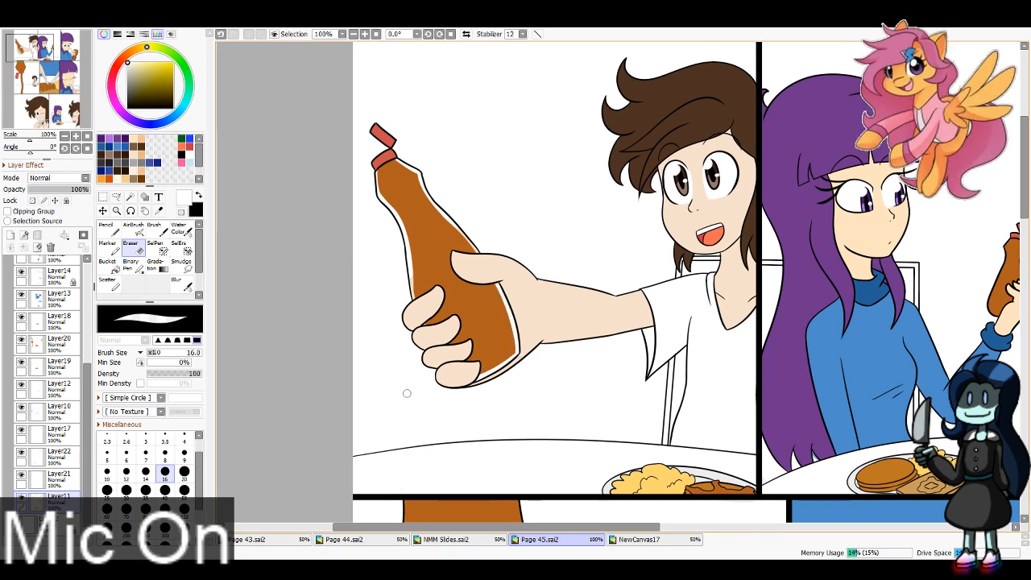
pyautogui.click(165, 455)
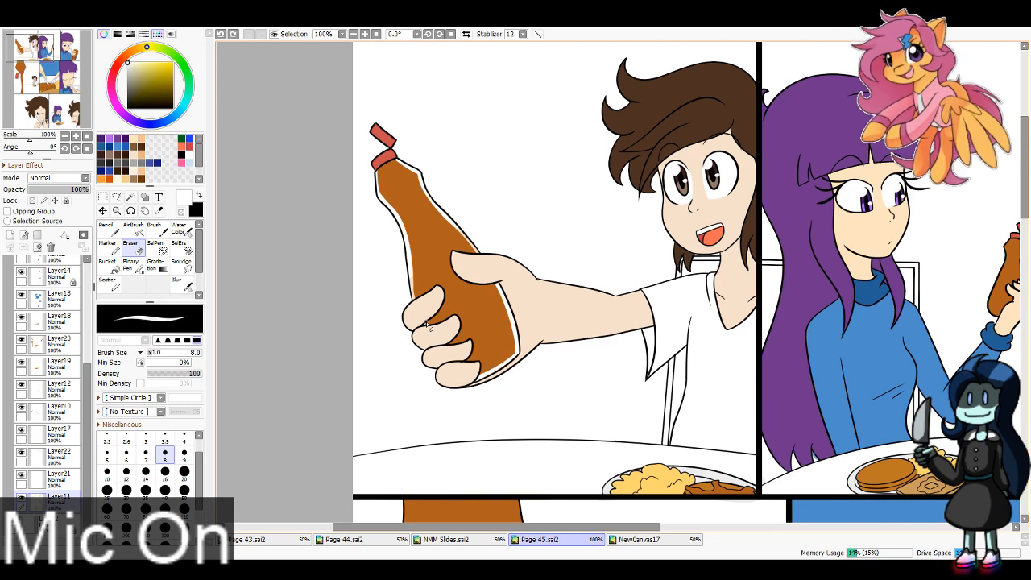
pyautogui.click(165, 474)
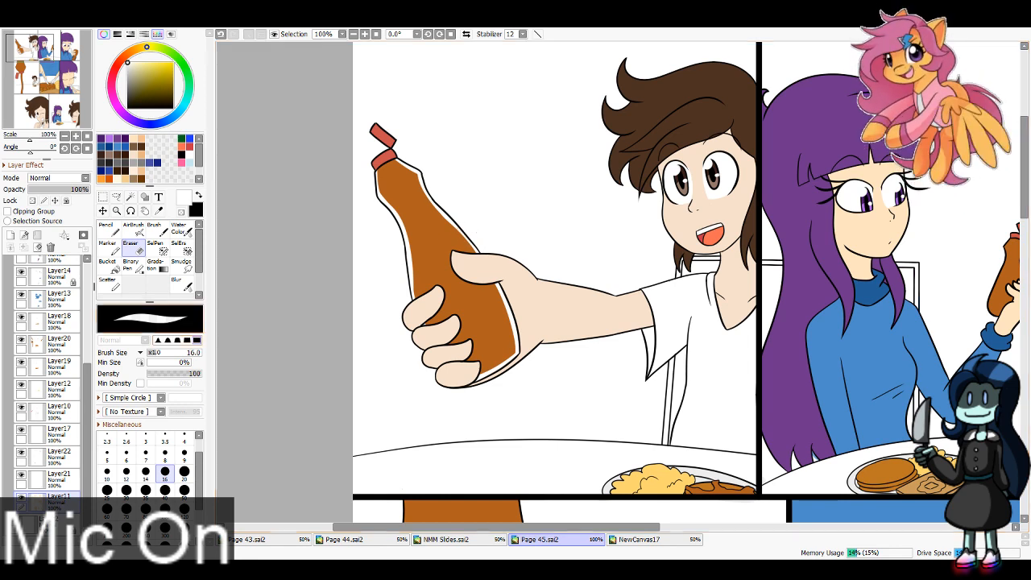
pyautogui.click(58, 341)
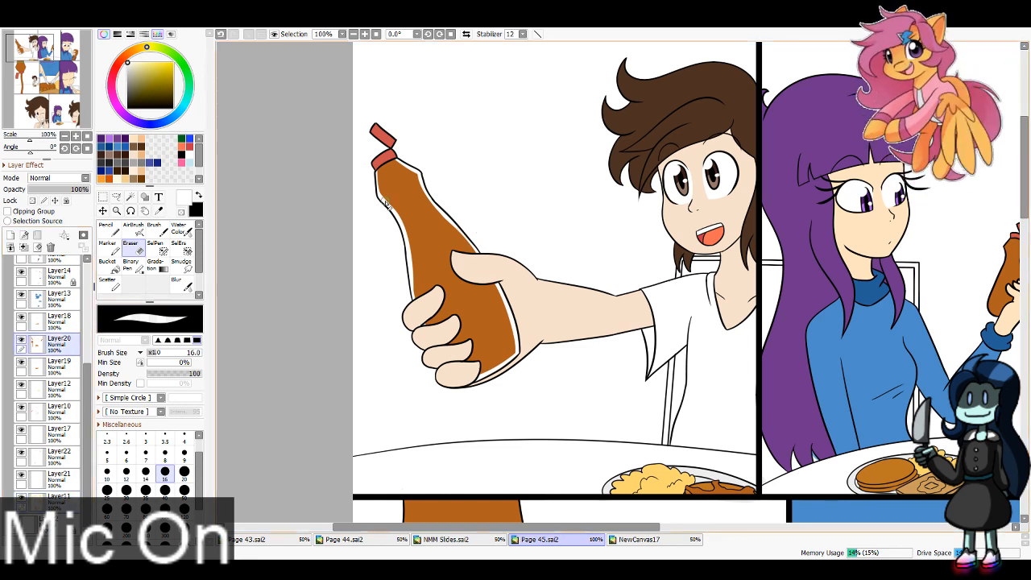
pyautogui.moveTo(385, 208)
pyautogui.mouseDown()
pyautogui.moveTo(435, 182)
pyautogui.moveTo(396, 193)
pyautogui.moveTo(402, 186)
pyautogui.moveTo(364, 186)
pyautogui.moveTo(407, 164)
pyautogui.mouseUp()
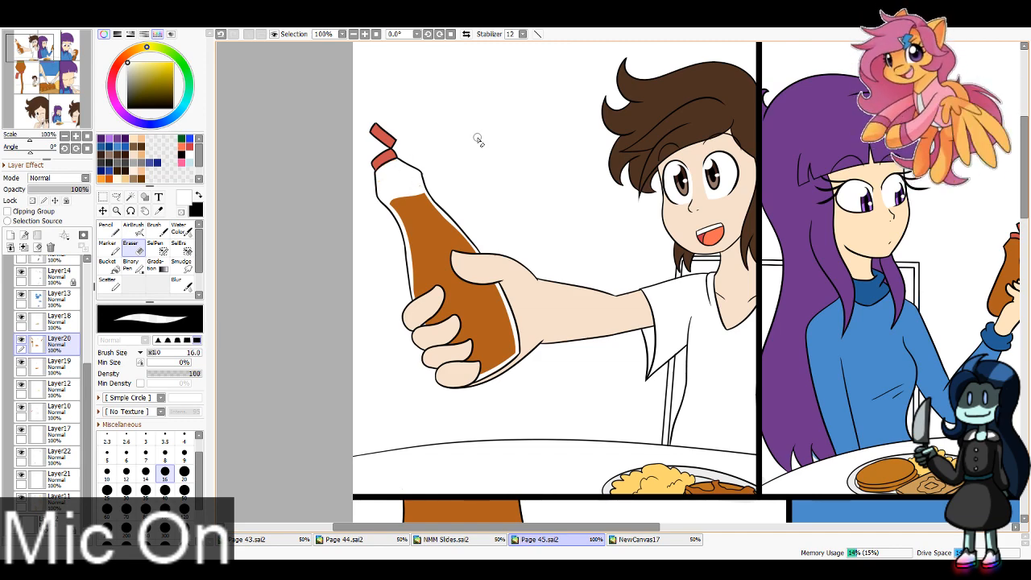
# Step: Erase the brown from the neck of the second panel's syrup bottle with the Eraser at size 8
pyautogui.moveTo(751, 100); pyautogui.dragTo(337, 109)
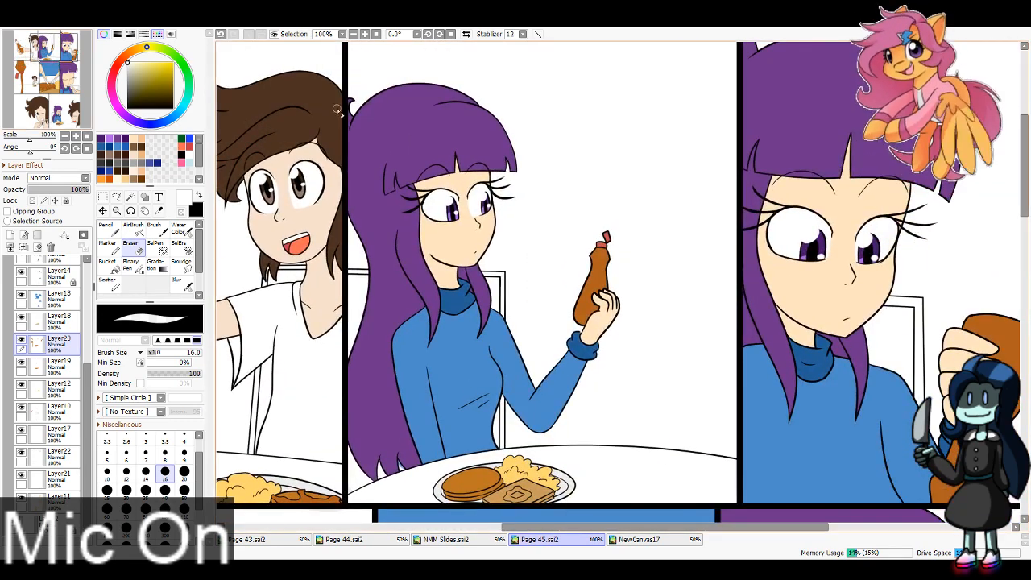
pyautogui.click(365, 34)
pyautogui.click(167, 455)
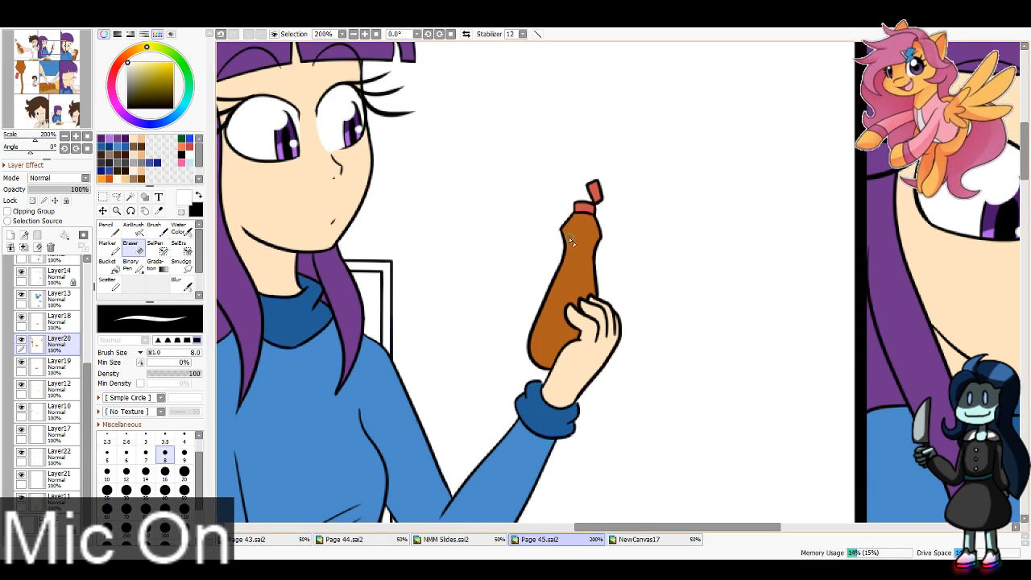
pyautogui.moveTo(565, 232)
pyautogui.mouseDown()
pyautogui.moveTo(600, 252)
pyautogui.moveTo(612, 240)
pyautogui.moveTo(592, 214)
pyautogui.mouseUp()
pyautogui.hotkey('ctrl', 'z')
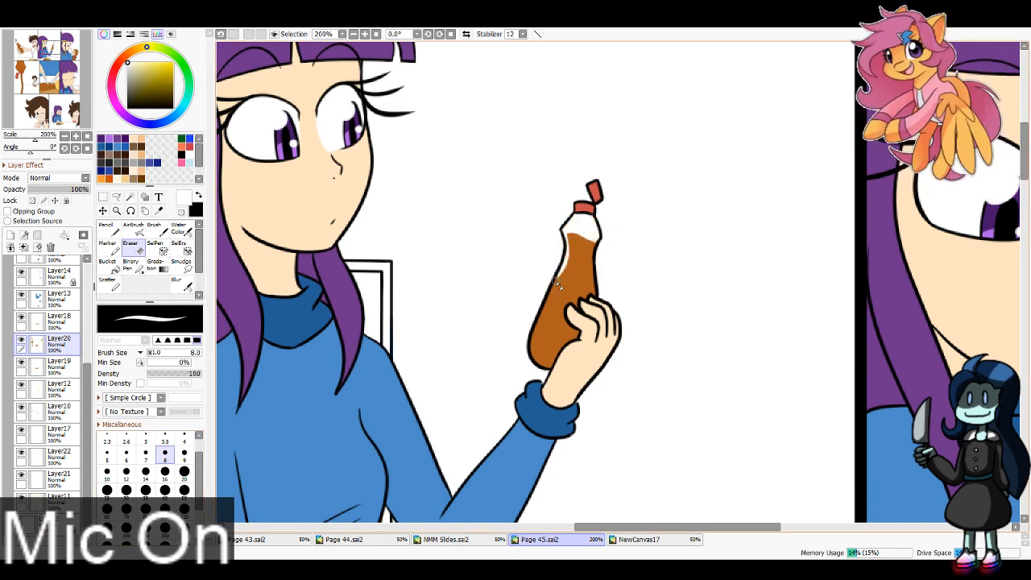
# Step: Erase thin strips of brown along both side edges of the second panel's syrup bottle
pyautogui.moveTo(555, 281); pyautogui.dragTo(534, 352)
pyautogui.hotkey('ctrl', 'z')
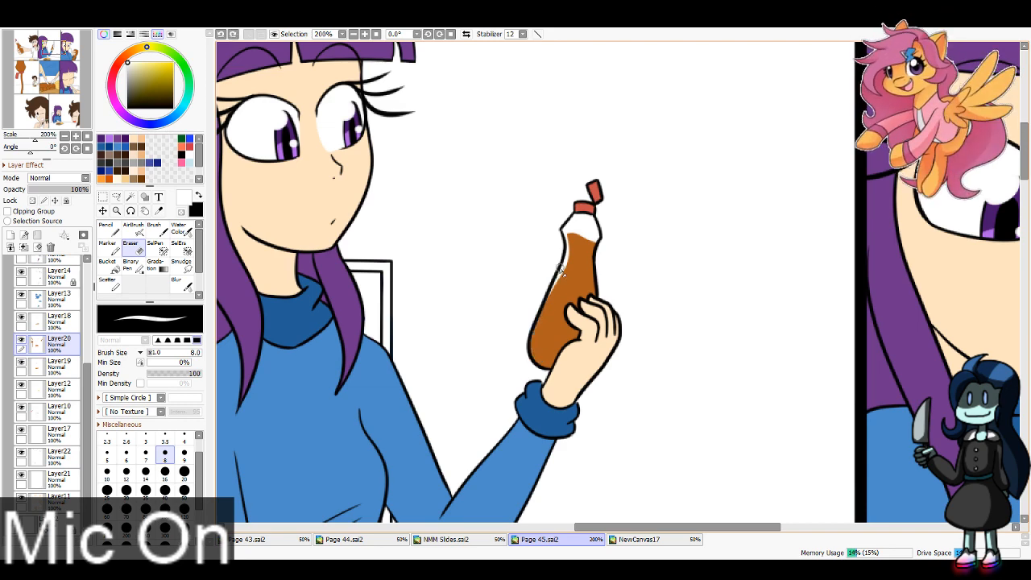
pyautogui.moveTo(562, 267)
pyautogui.mouseDown()
pyautogui.moveTo(532, 343)
pyautogui.moveTo(553, 367)
pyautogui.mouseUp()
pyautogui.hotkey('ctrl', 'z')
pyautogui.moveTo(534, 324); pyautogui.dragTo(553, 366)
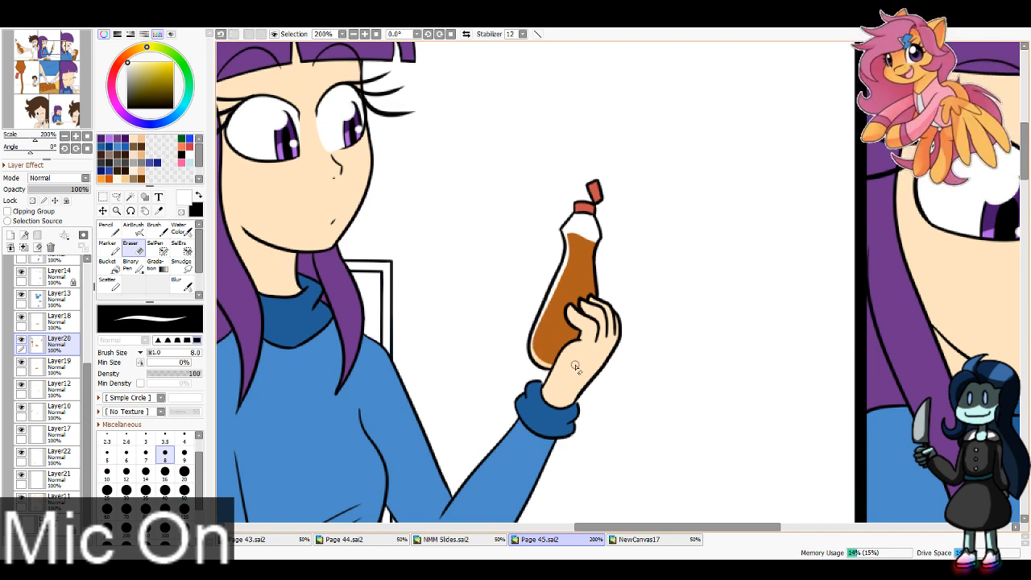
pyautogui.moveTo(601, 237)
pyautogui.mouseDown()
pyautogui.moveTo(601, 284)
pyautogui.moveTo(599, 265)
pyautogui.mouseUp()
pyautogui.hotkey('ctrl', 'z')
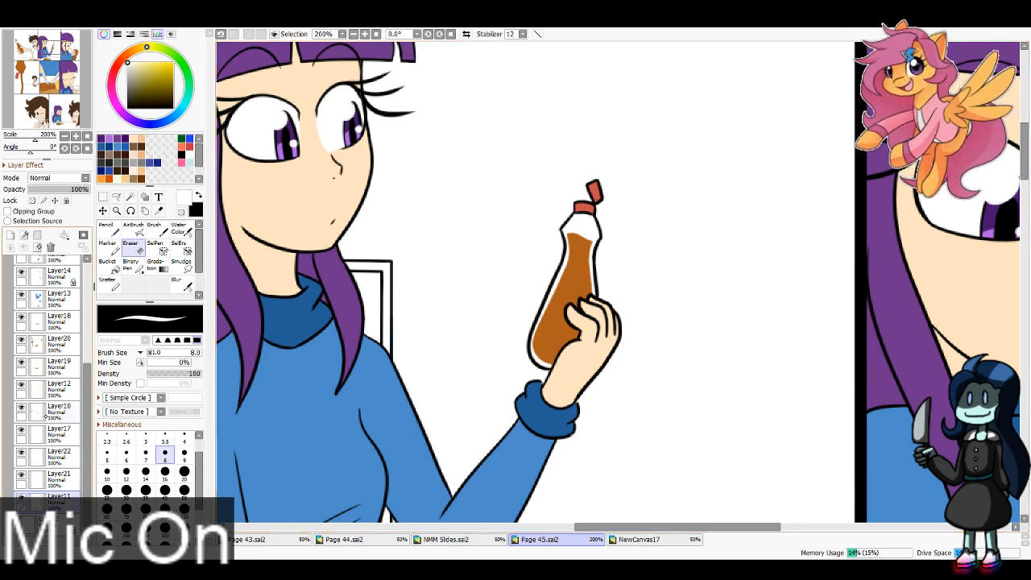
# Step: On Layer20, erase the brown from the upturned base of the third panel's bottle with the Eraser at size 40
pyautogui.moveTo(49, 47); pyautogui.dragTo(75, 53)
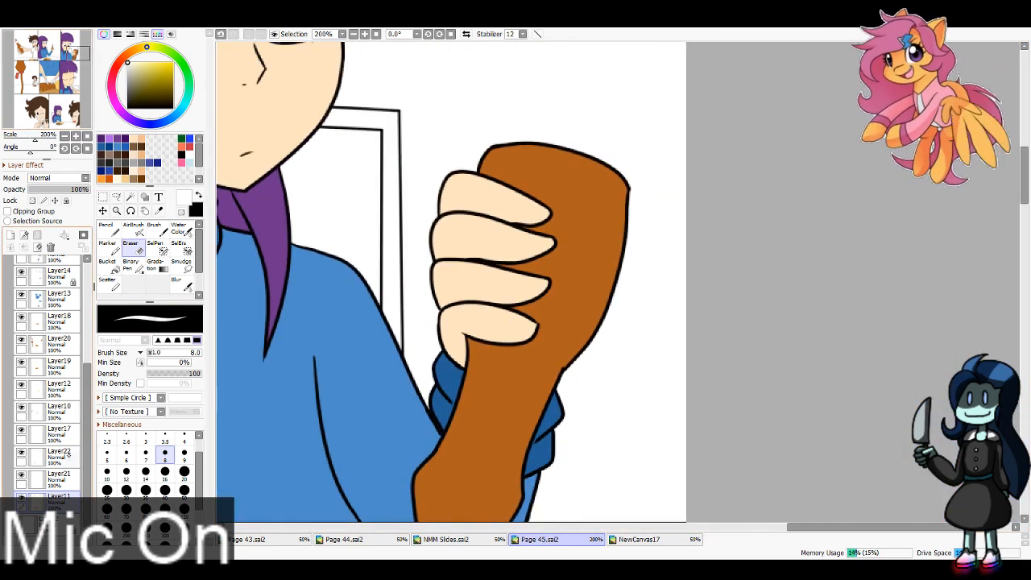
pyautogui.click(56, 342)
pyautogui.click(165, 490)
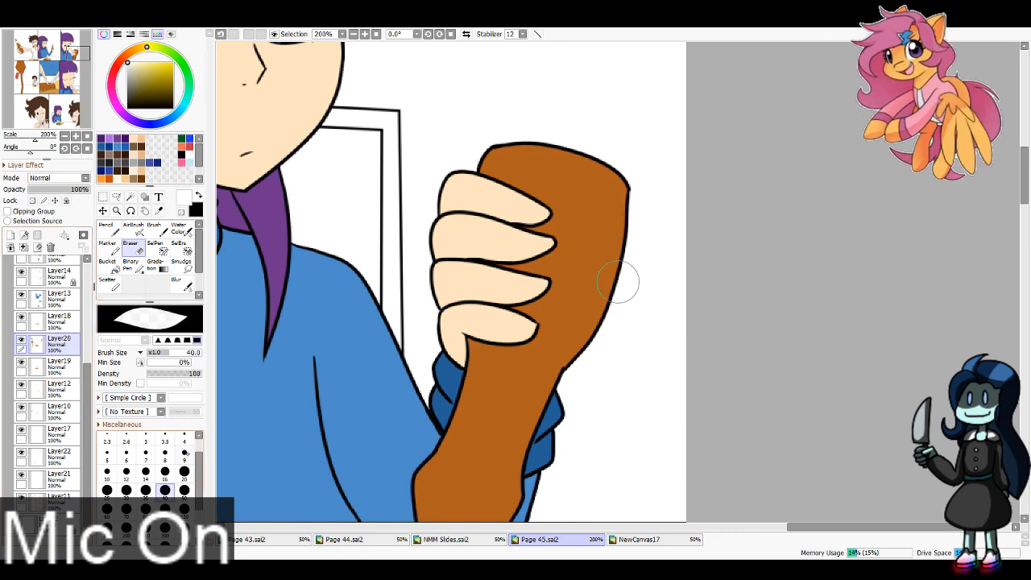
pyautogui.moveTo(484, 184)
pyautogui.mouseDown()
pyautogui.moveTo(676, 182)
pyautogui.moveTo(493, 162)
pyautogui.mouseUp()
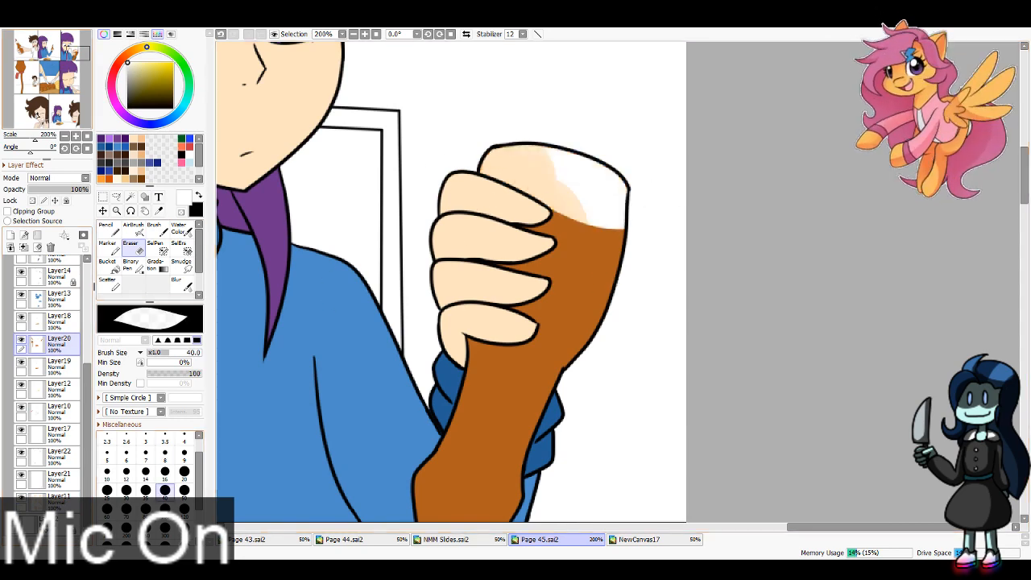
# Step: Erase a thin strip of brown along the right edge of the third panel's bottle with the Eraser at size 16
pyautogui.click(75, 56)
pyautogui.click(165, 470)
pyautogui.moveTo(670, 153); pyautogui.dragTo(556, 412)
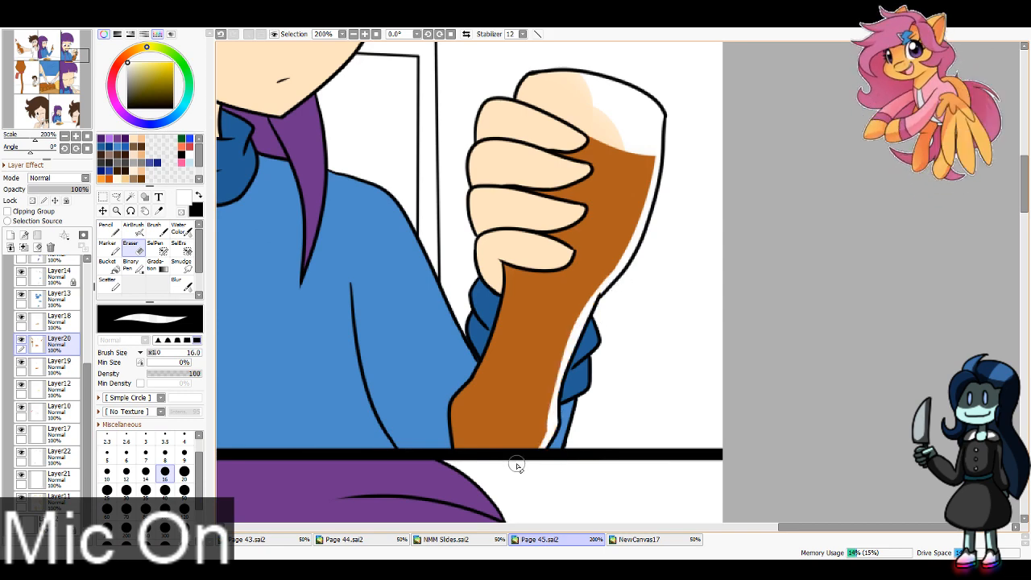
pyautogui.hotkey('ctrl', 'z')
pyautogui.moveTo(622, 279)
pyautogui.mouseDown()
pyautogui.moveTo(588, 319)
pyautogui.moveTo(573, 403)
pyautogui.mouseUp()
pyautogui.hotkey('ctrl', 'z')
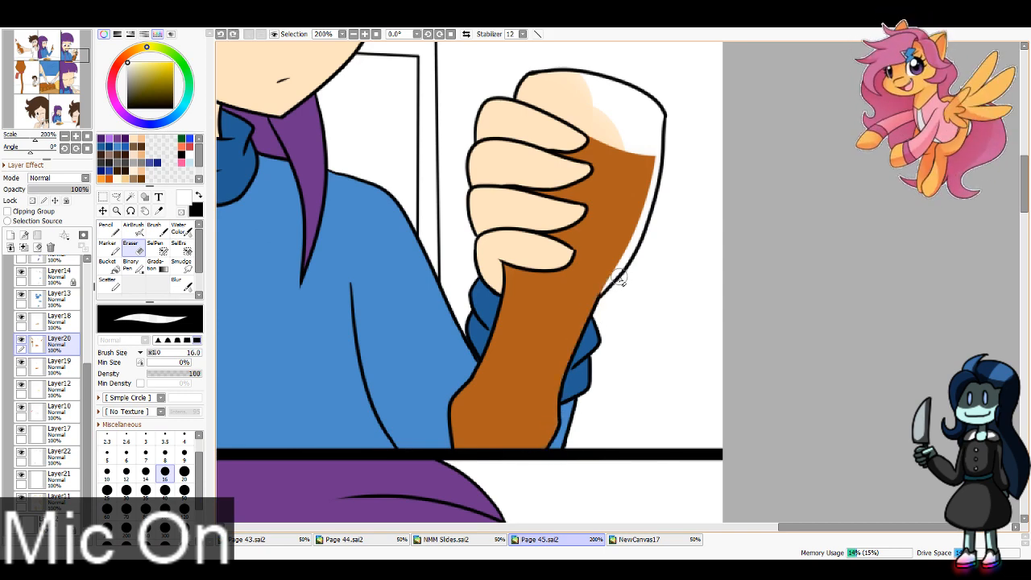
pyautogui.moveTo(615, 278); pyautogui.dragTo(566, 419)
pyautogui.moveTo(570, 371); pyautogui.dragTo(559, 472)
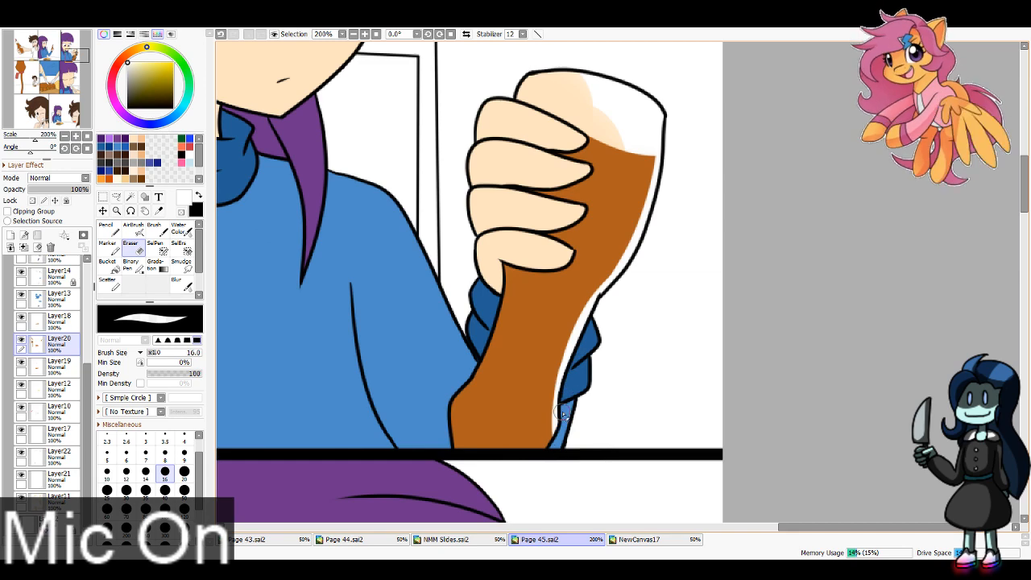
pyautogui.moveTo(562, 412); pyautogui.dragTo(534, 469)
# Step: Erase a thin strip of brown along the left edge of the third panel's bottle, below the fingers
pyautogui.moveTo(451, 448)
pyautogui.mouseDown()
pyautogui.moveTo(459, 387)
pyautogui.moveTo(448, 414)
pyautogui.moveTo(518, 260)
pyautogui.moveTo(490, 345)
pyautogui.mouseUp()
pyautogui.hotkey('ctrl', 'z')
pyautogui.moveTo(504, 253); pyautogui.dragTo(482, 343)
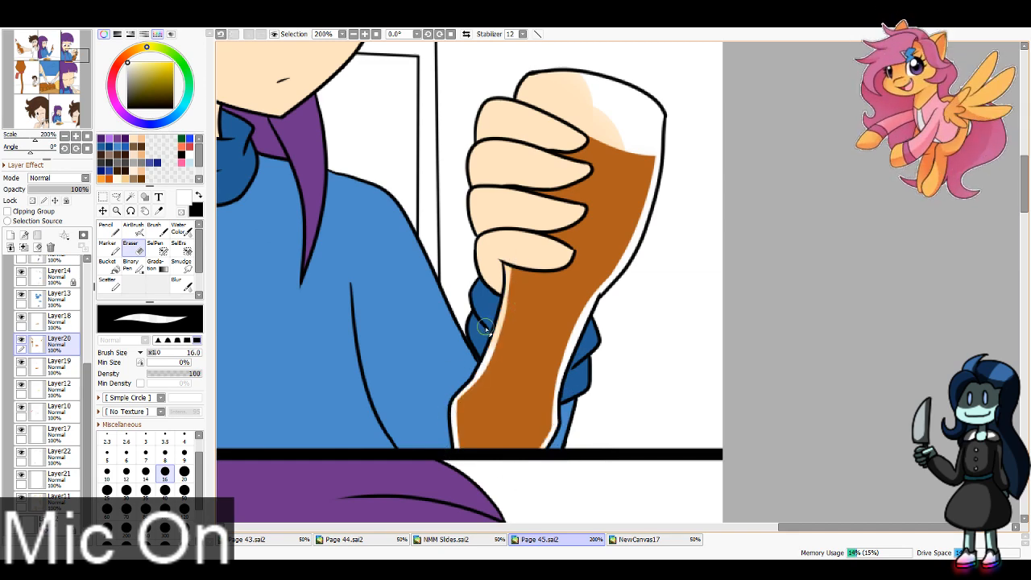
# Step: Erase a strip of brown along the whole left edge of the large upside-down bottle in the fourth panel
pyautogui.moveTo(54, 74); pyautogui.dragTo(25, 69)
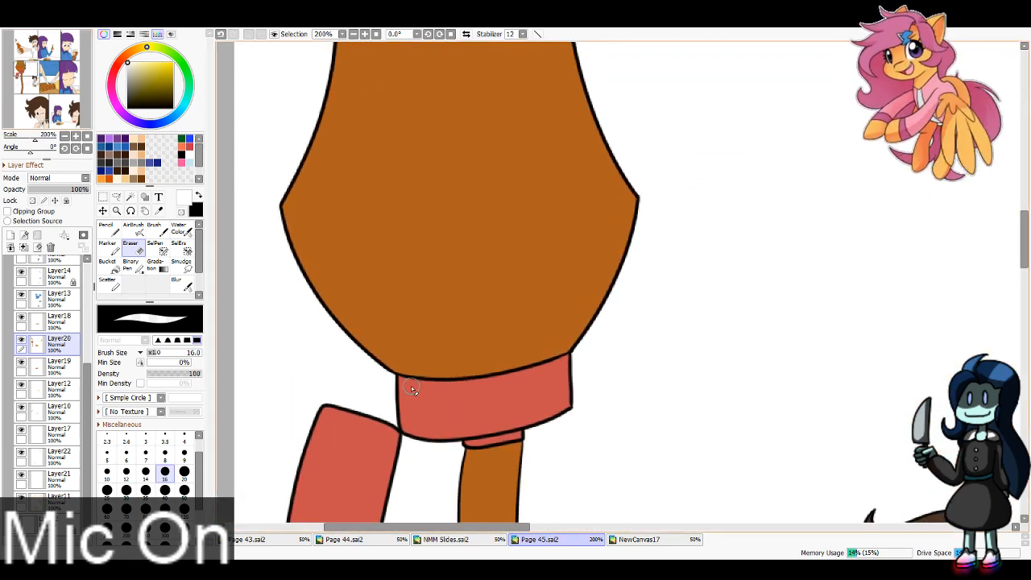
pyautogui.moveTo(407, 377); pyautogui.dragTo(284, 205)
pyautogui.click(50, 125)
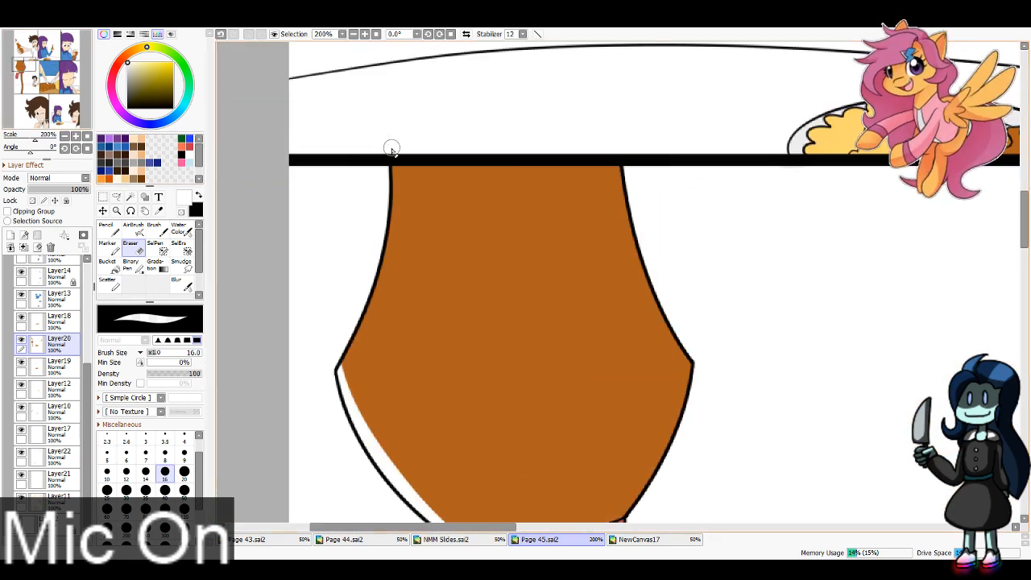
pyautogui.moveTo(391, 150); pyautogui.dragTo(291, 451)
pyautogui.hotkey('ctrl', 'z')
pyautogui.moveTo(387, 153)
pyautogui.mouseDown()
pyautogui.moveTo(387, 262)
pyautogui.moveTo(306, 412)
pyautogui.mouseUp()
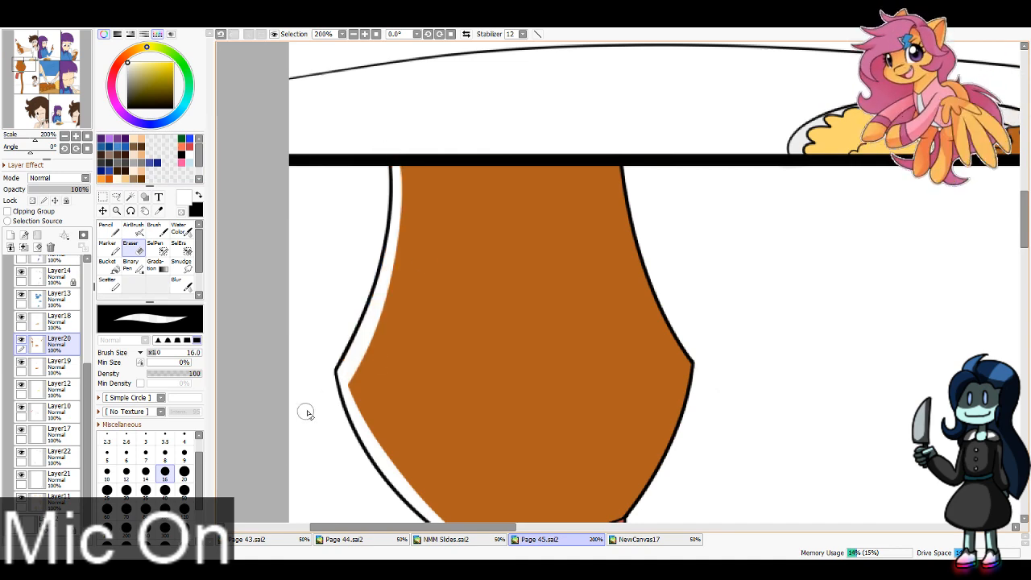
pyautogui.hotkey('ctrl', 'z')
pyautogui.moveTo(396, 152); pyautogui.dragTo(290, 437)
# Step: Erase a strip of brown along the right edge of the fourth panel's upside-down bottle down to its red cap
pyautogui.moveTo(25, 66); pyautogui.dragTo(29, 67)
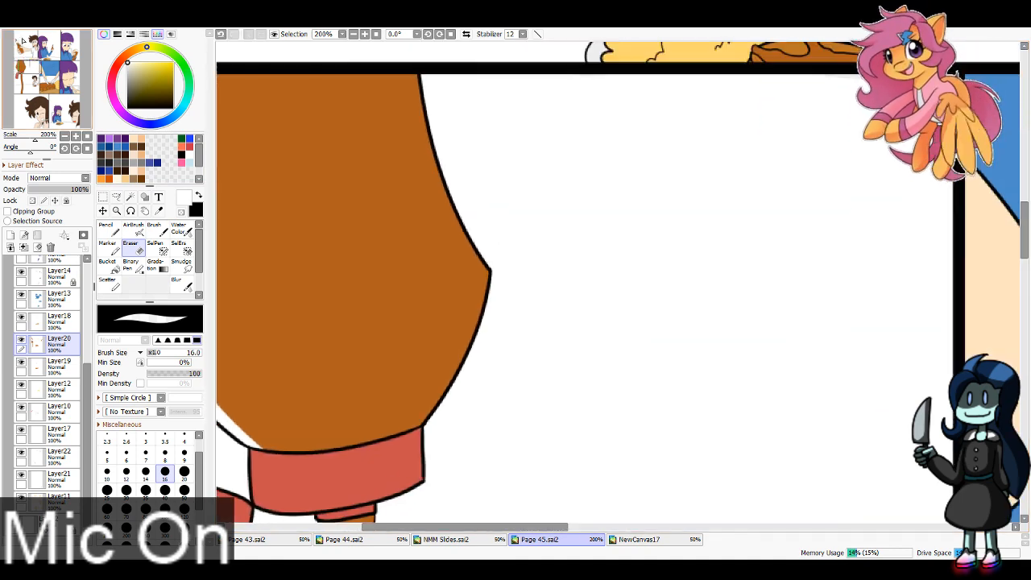
pyautogui.moveTo(411, 61)
pyautogui.mouseDown()
pyautogui.moveTo(415, 109)
pyautogui.moveTo(488, 270)
pyautogui.mouseUp()
pyautogui.hotkey('ctrl', 'z')
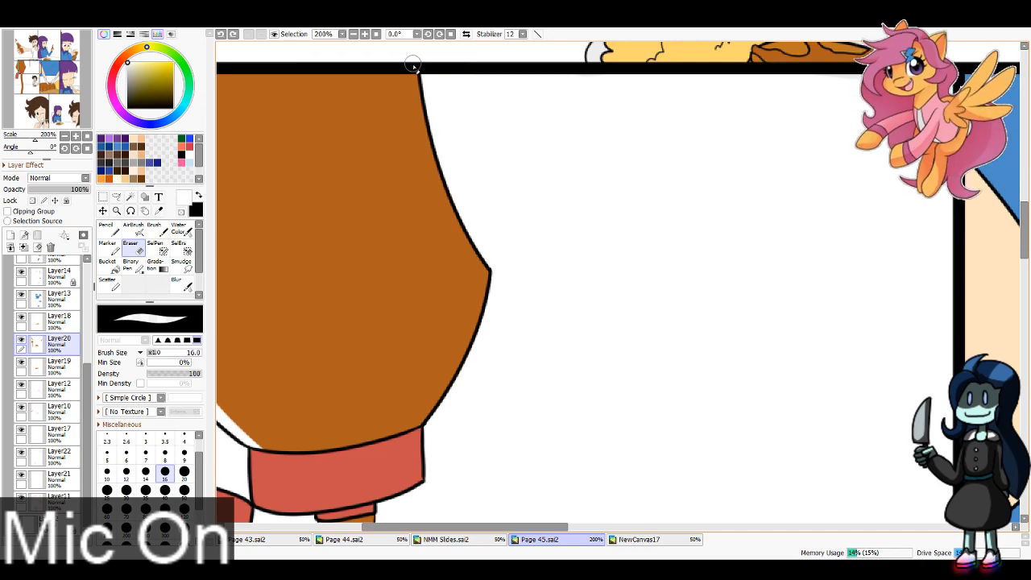
pyautogui.moveTo(413, 65)
pyautogui.mouseDown()
pyautogui.moveTo(488, 266)
pyautogui.moveTo(427, 426)
pyautogui.mouseUp()
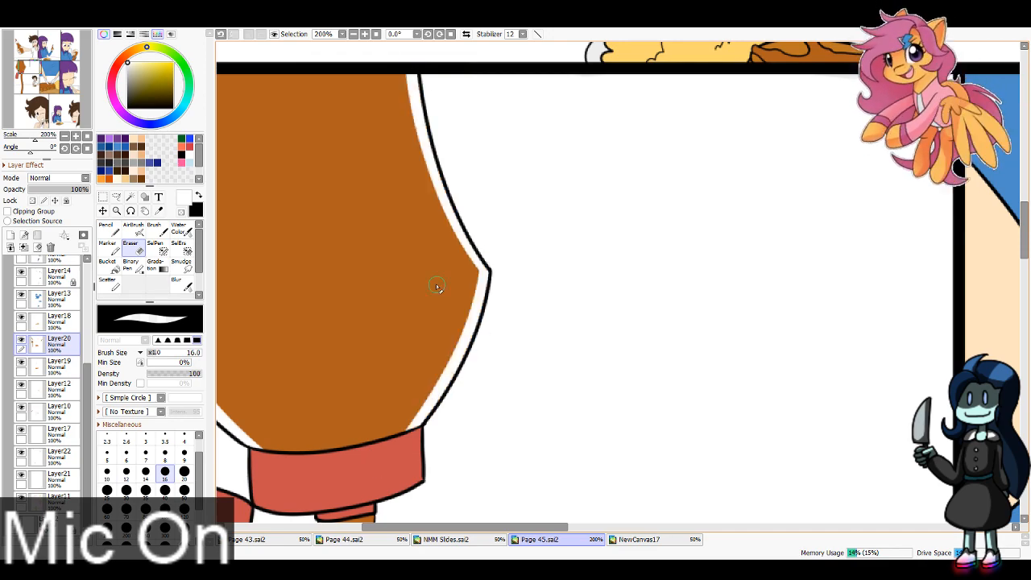
# Step: On Layer11, erase the leftover skin colour inside the cleared base of the third panel's bottle
pyautogui.moveTo(34, 75); pyautogui.dragTo(92, 59)
pyautogui.click(354, 34)
pyautogui.click(353, 34)
pyautogui.keyDown('ctrl'); pyautogui.keyDown('shift'); pyautogui.click(561, 360); pyautogui.keyUp('shift'); pyautogui.keyUp('ctrl')
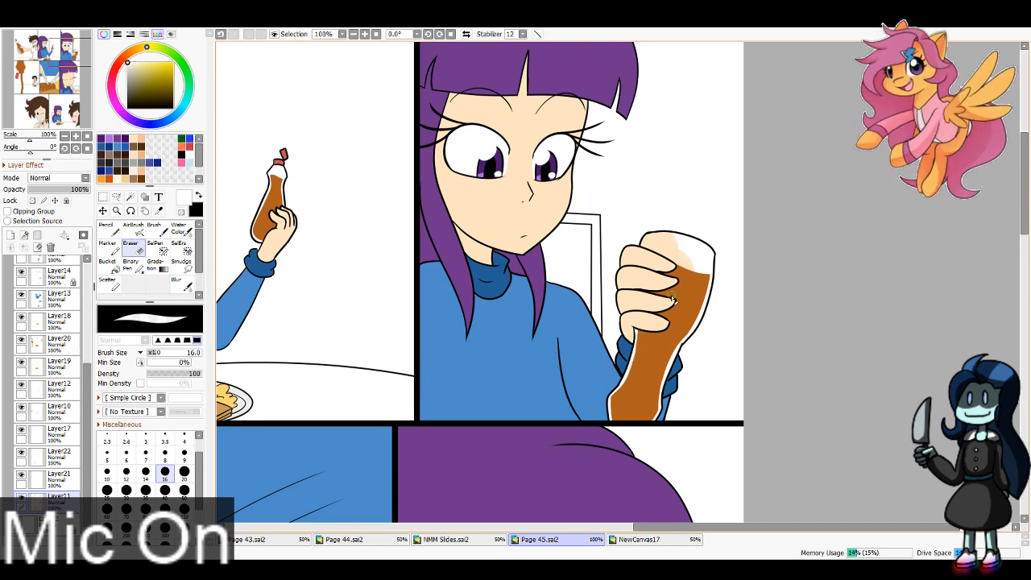
pyautogui.moveTo(643, 243)
pyautogui.mouseDown()
pyautogui.moveTo(674, 256)
pyautogui.moveTo(642, 249)
pyautogui.mouseUp()
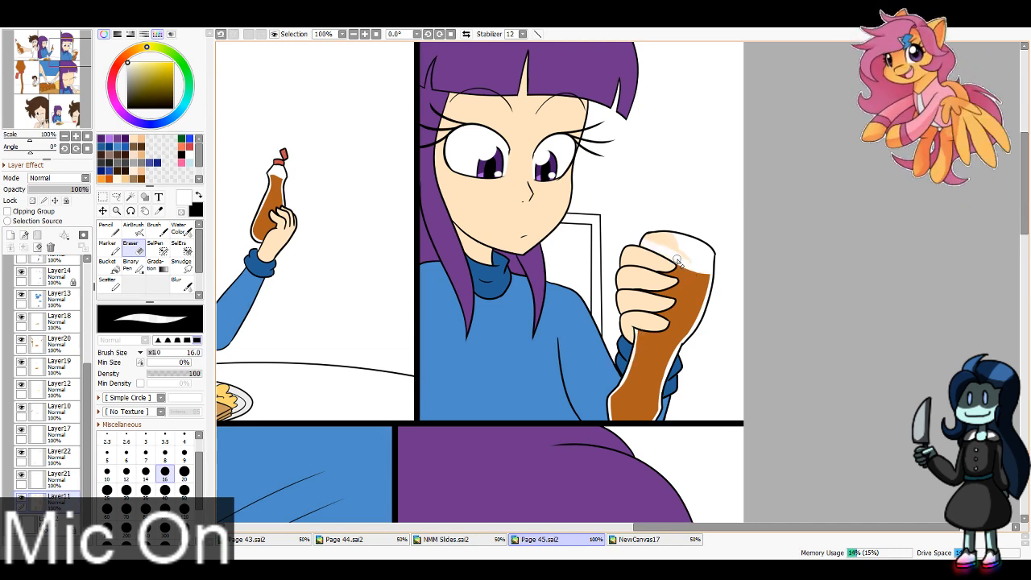
pyautogui.moveTo(706, 271)
pyautogui.mouseDown()
pyautogui.moveTo(644, 239)
pyautogui.moveTo(675, 242)
pyautogui.mouseUp()
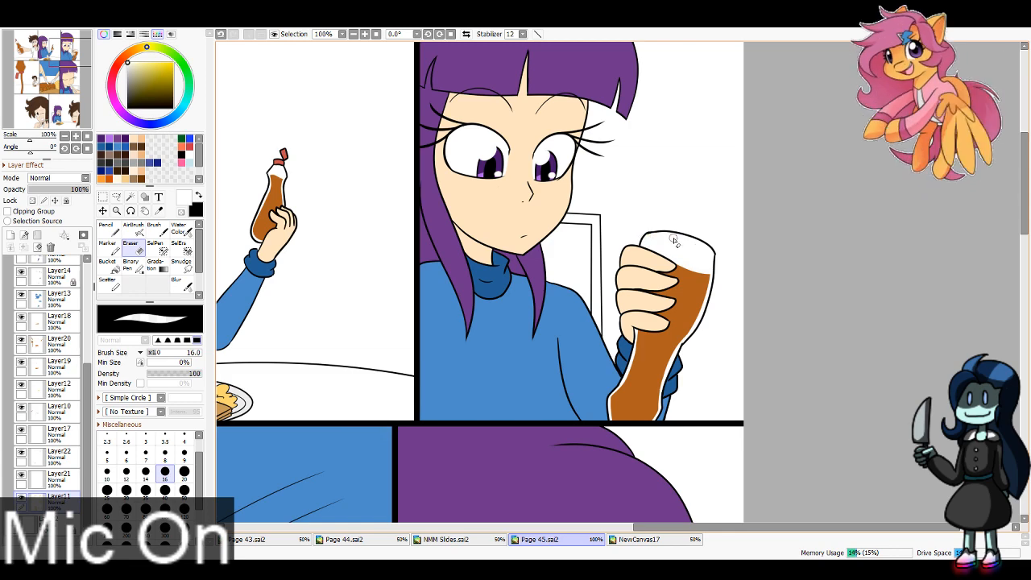
# Step: On Layer10, fill the cleared glass areas of the second and third panels' bottles with pale blue
pyautogui.click(64, 53)
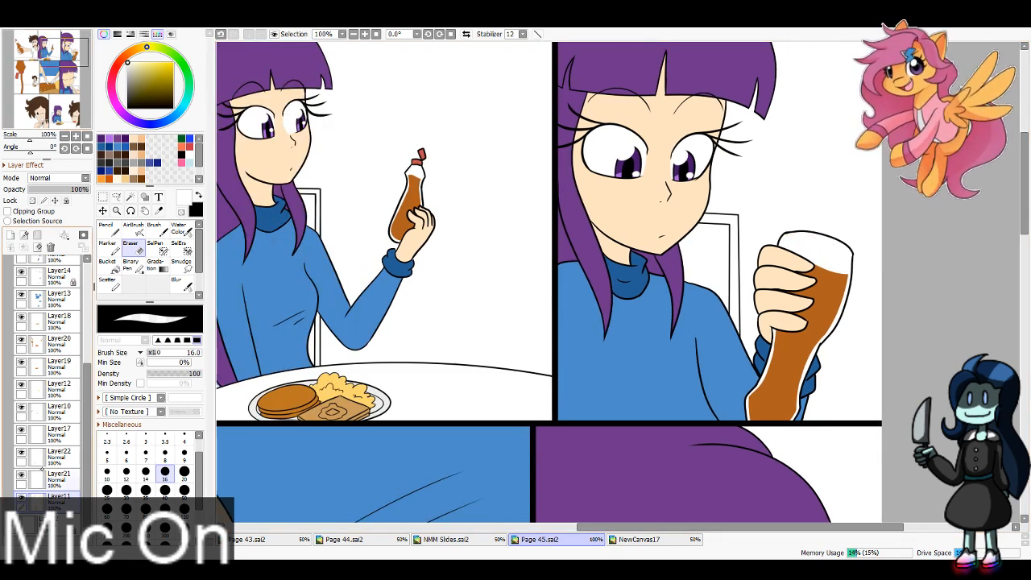
pyautogui.click(65, 476)
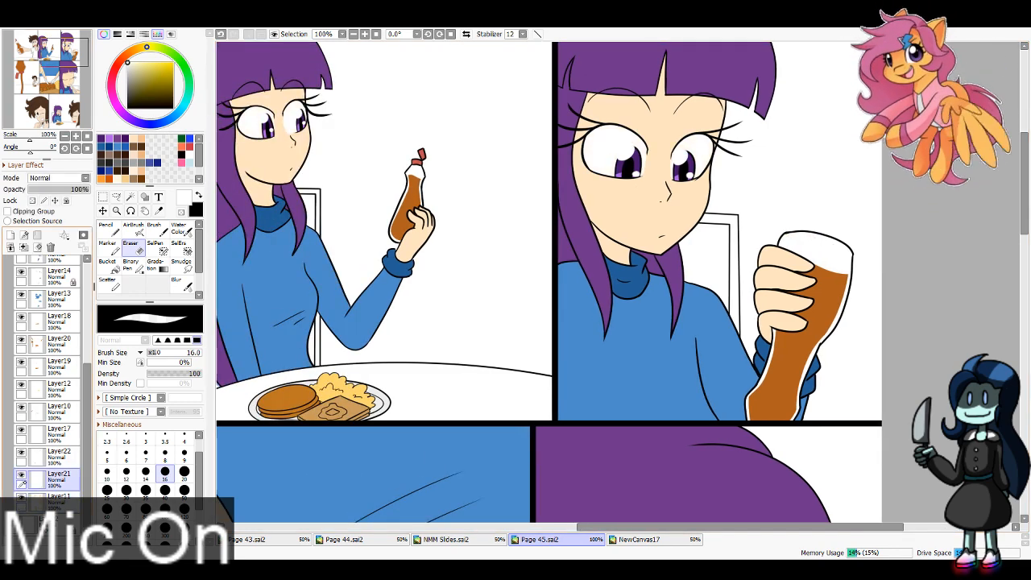
pyautogui.click(52, 409)
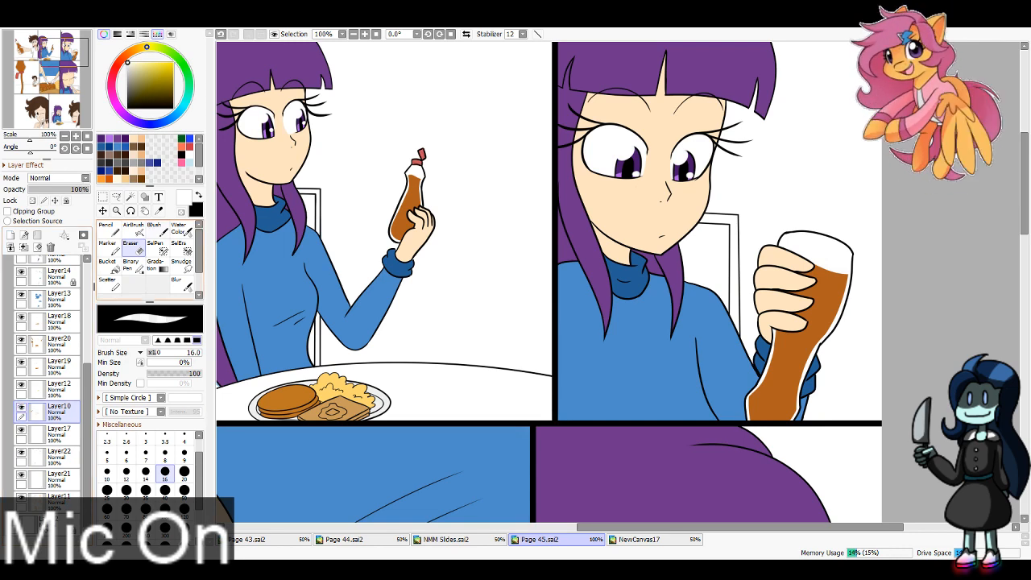
pyautogui.keyDown('alt'); pyautogui.click(375, 307); pyautogui.keyUp('alt')
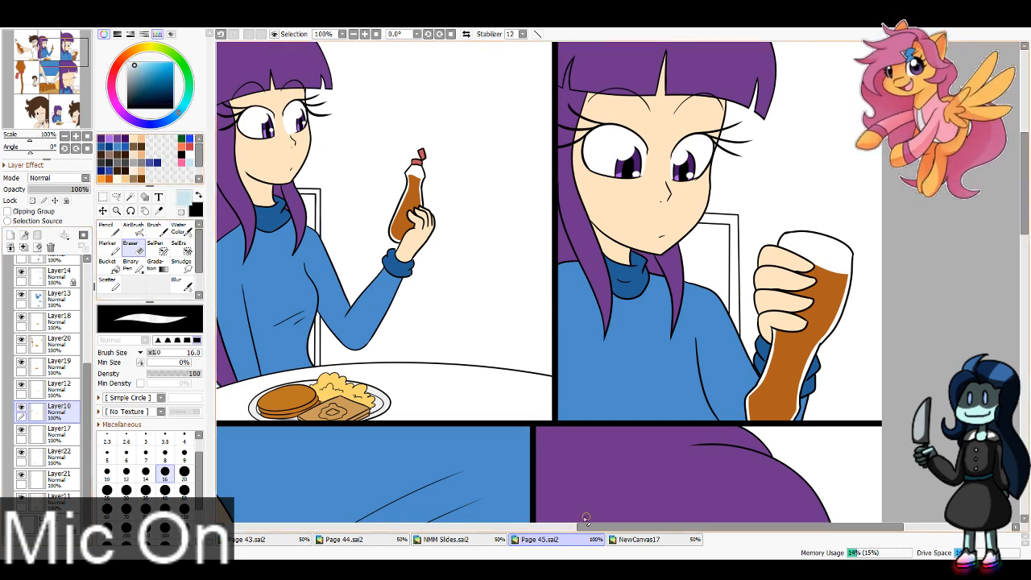
pyautogui.click(387, 539)
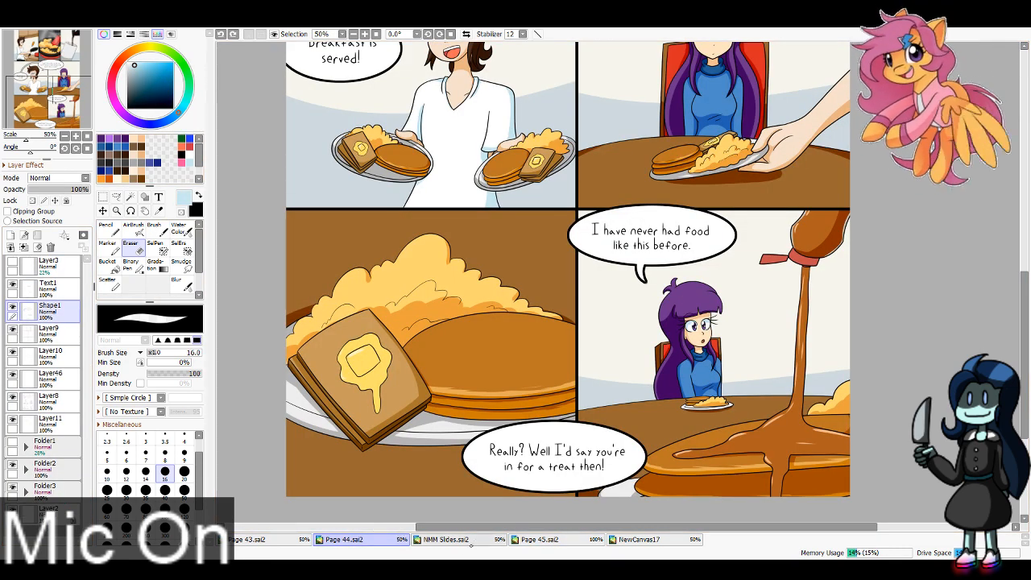
pyautogui.click(539, 539)
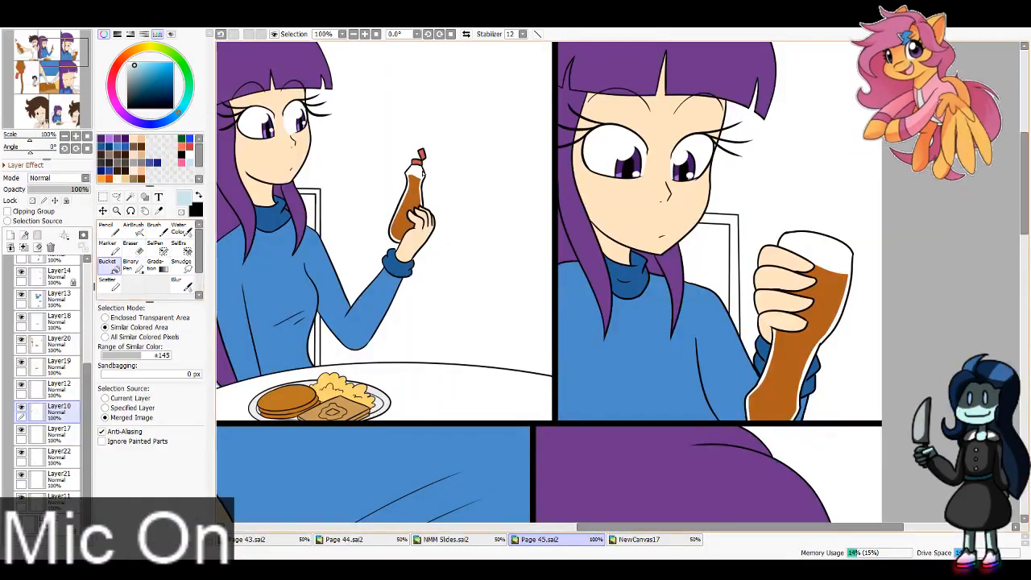
pyautogui.click(848, 274)
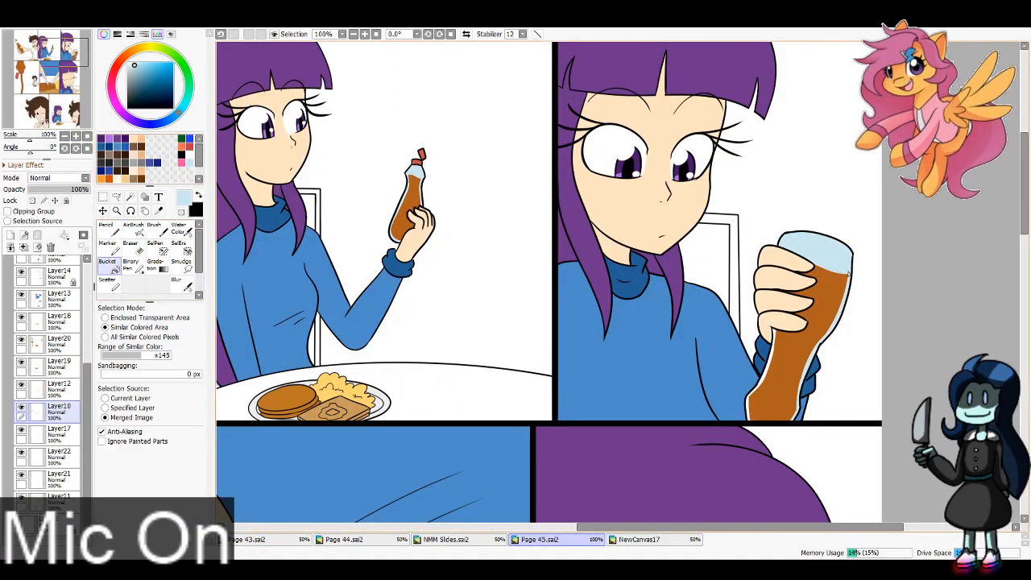
pyautogui.click(770, 366)
# Step: Fill the cleared side strips of the fourth panel's upside-down bottle with the same pale blue
pyautogui.moveTo(44, 65); pyautogui.dragTo(9, 89)
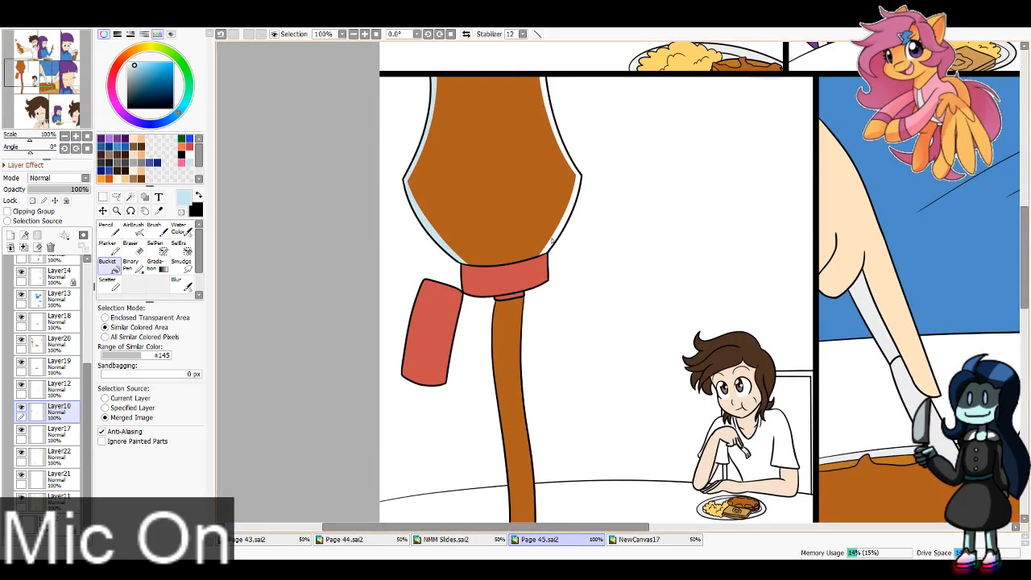
pyautogui.moveTo(30, 74); pyautogui.dragTo(31, 61)
pyautogui.click(354, 34)
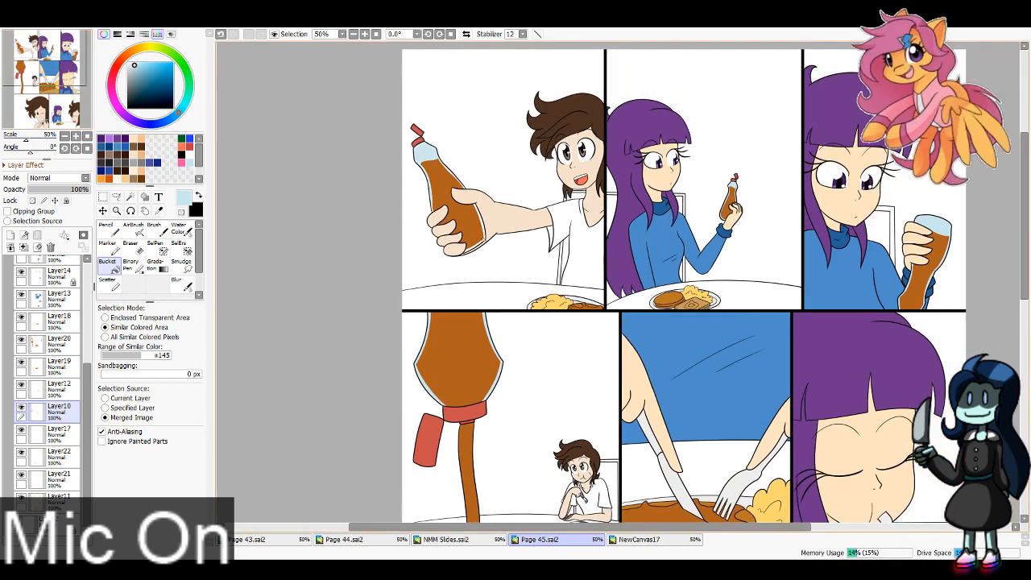
# Step: Lock Layer10's transparent pixels and repaint the bottles' pale blue glass areas in a lighter blue with the Pencil at size 100
pyautogui.click(32, 200)
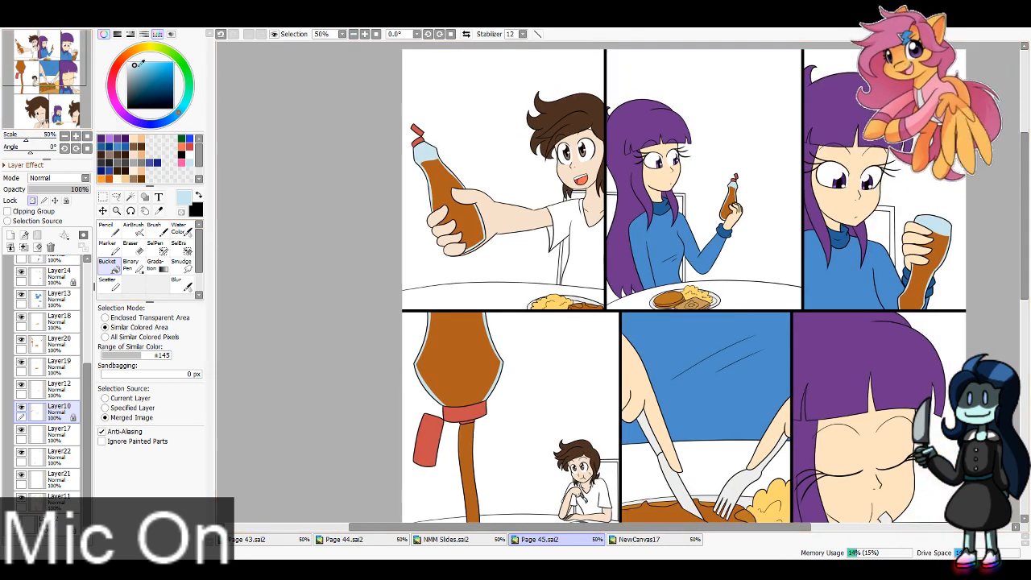
pyautogui.click(132, 61)
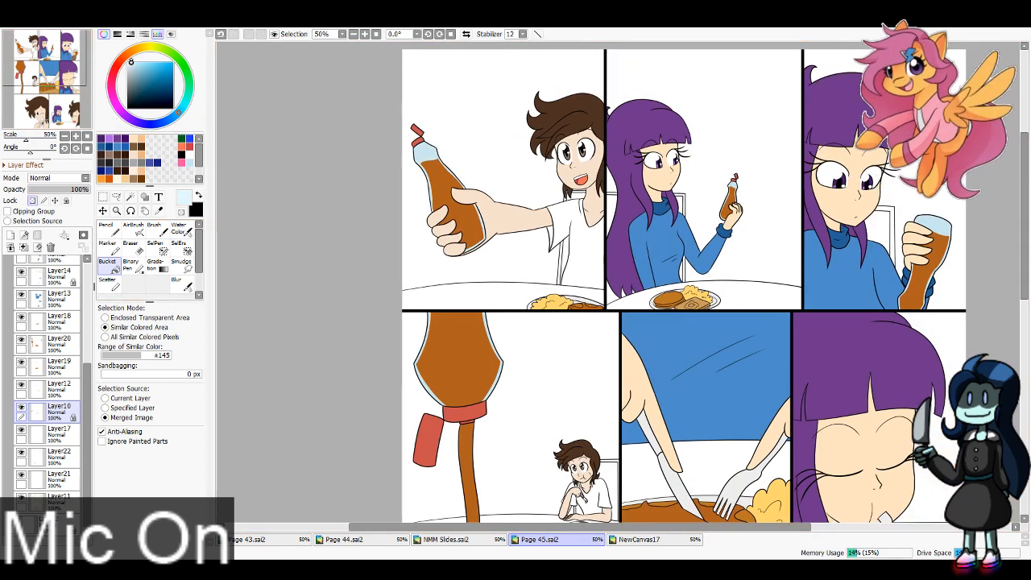
pyautogui.click(105, 227)
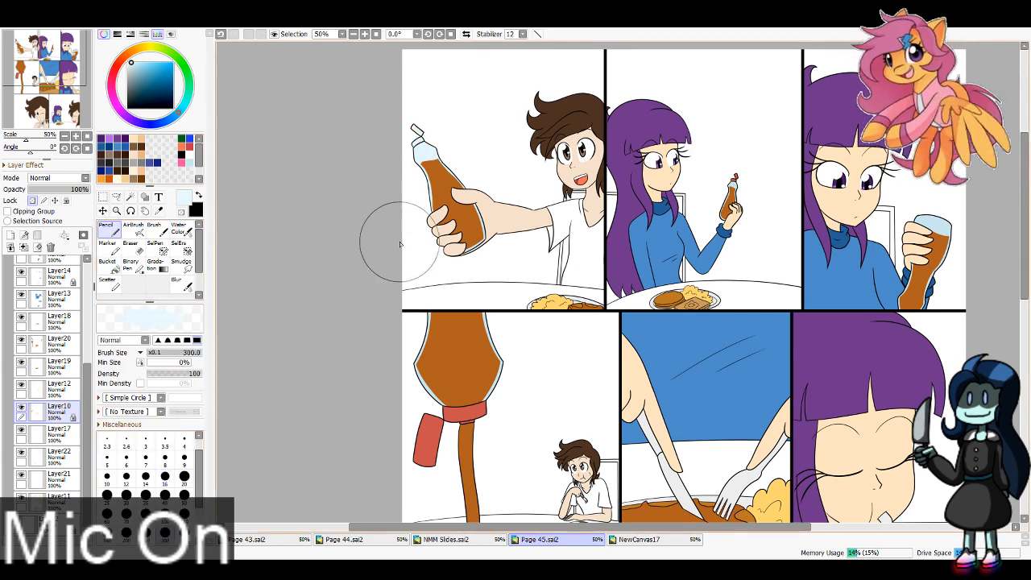
pyautogui.hotkey('ctrl', 'z')
pyautogui.moveTo(449, 175); pyautogui.dragTo(430, 187)
pyautogui.click(166, 478)
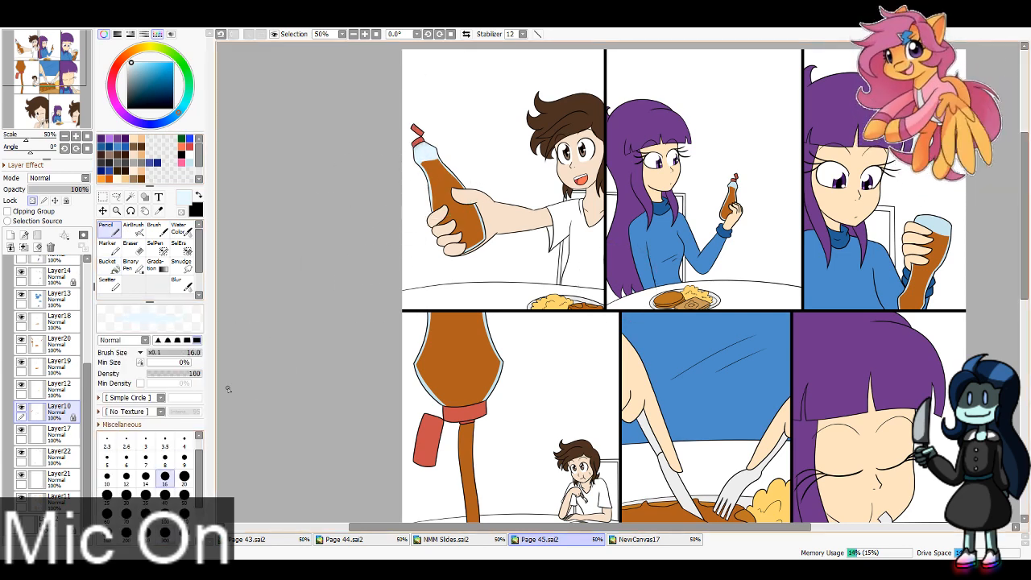
pyautogui.click(165, 514)
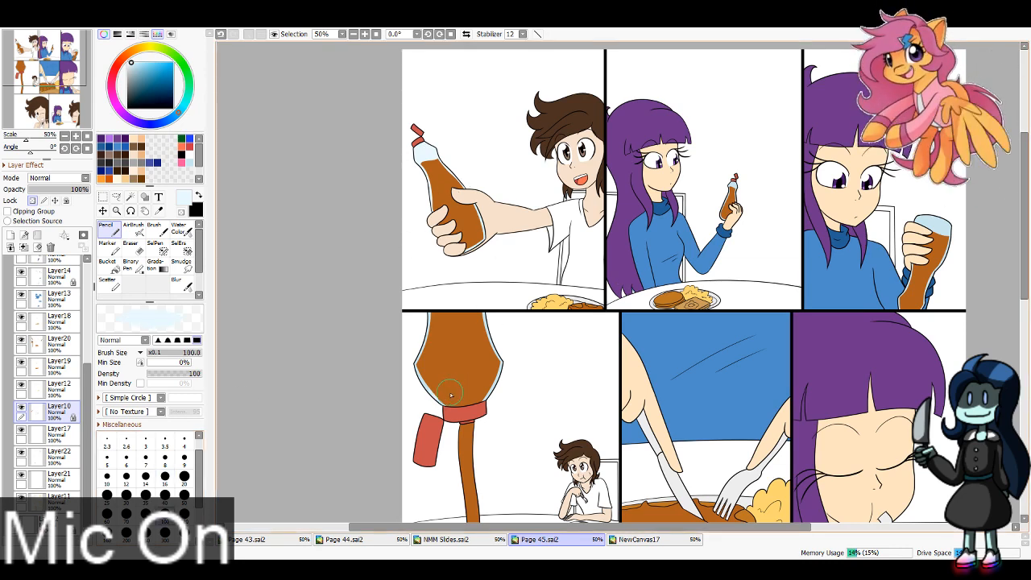
pyautogui.hotkey('ctrl', 'z')
pyautogui.moveTo(460, 392)
pyautogui.mouseDown()
pyautogui.moveTo(409, 375)
pyautogui.moveTo(445, 311)
pyautogui.moveTo(514, 307)
pyautogui.moveTo(469, 391)
pyautogui.mouseUp()
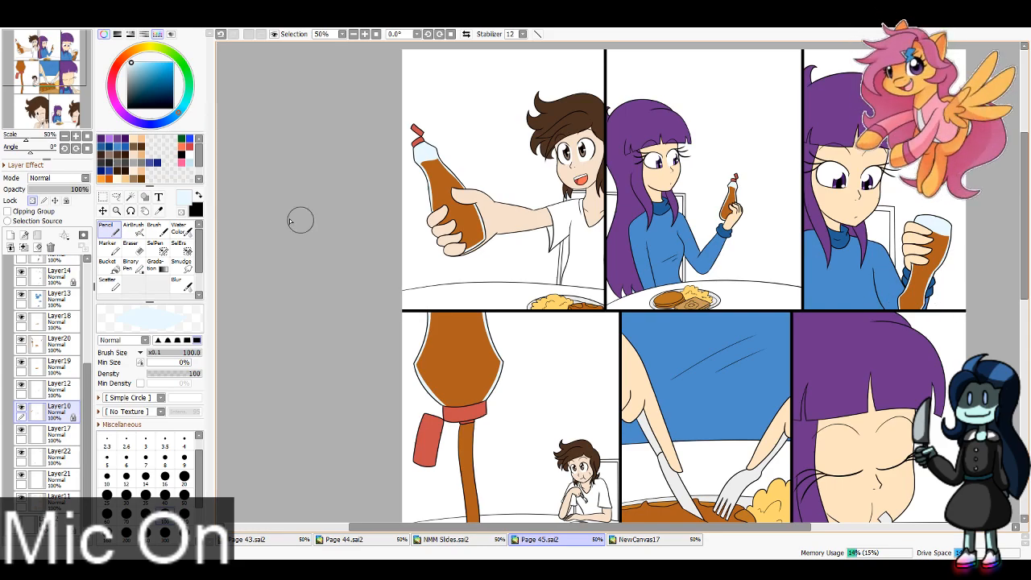
# Step: Collapse Folder2, create a new layer folder directly above Layer2 and add five new layers inside it
pyautogui.moveTo(41, 86); pyautogui.dragTo(43, 54)
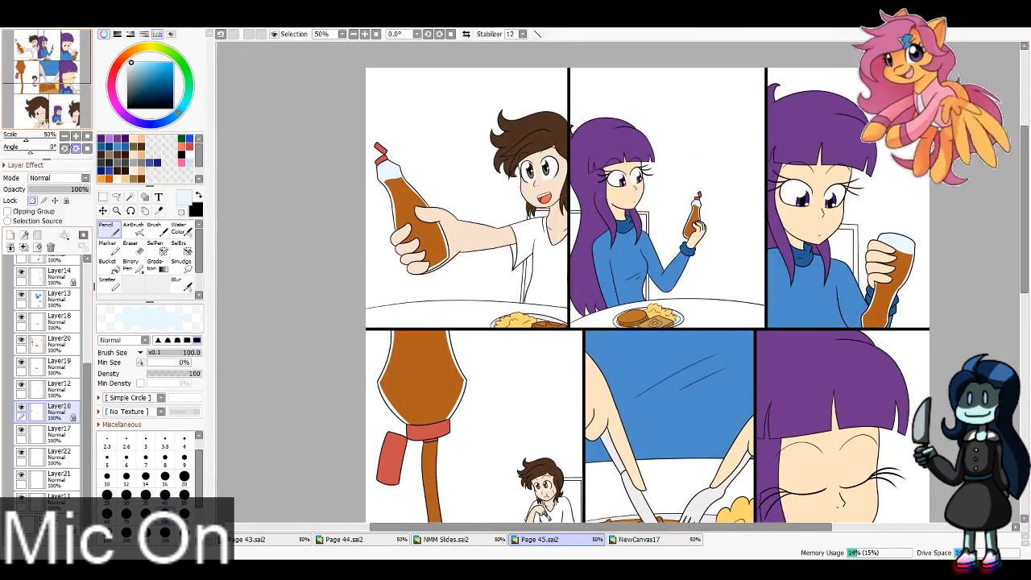
pyautogui.moveTo(86, 379); pyautogui.dragTo(86, 316)
pyautogui.click(25, 333)
pyautogui.click(48, 358)
pyautogui.click(38, 235)
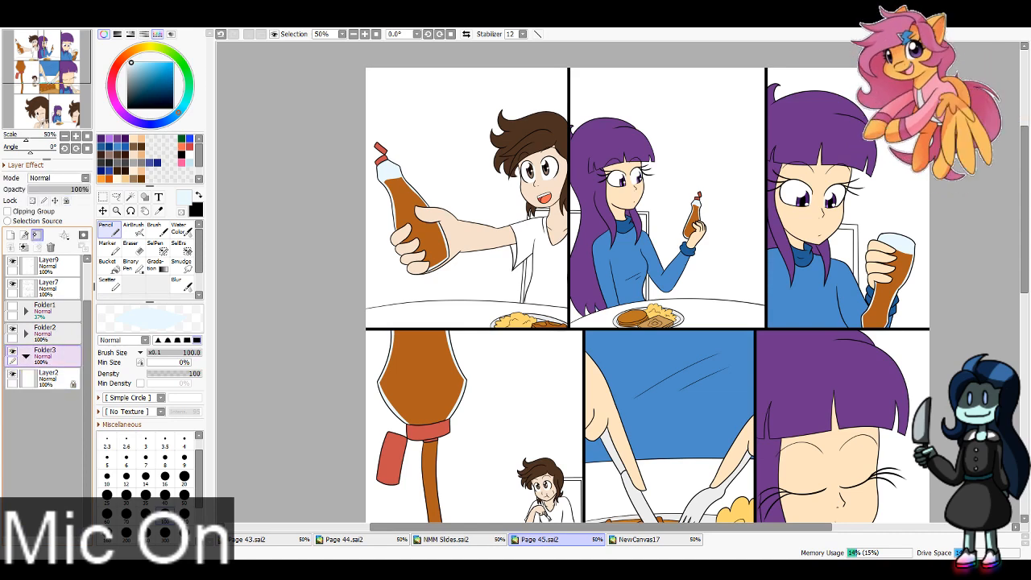
pyautogui.click(10, 235)
pyautogui.click(10, 236)
pyautogui.click(11, 235)
pyautogui.click(11, 235)
pyautogui.click(11, 235)
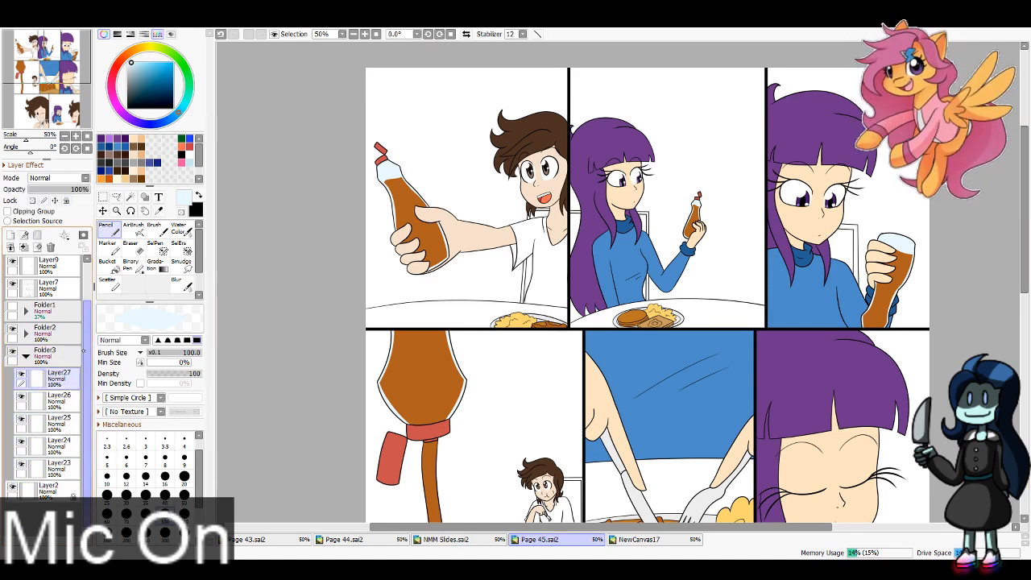
# Step: Sample the brown table colour from Page 44.sai2 and return to Page 45.sai2
pyautogui.click(344, 539)
pyautogui.click(159, 210)
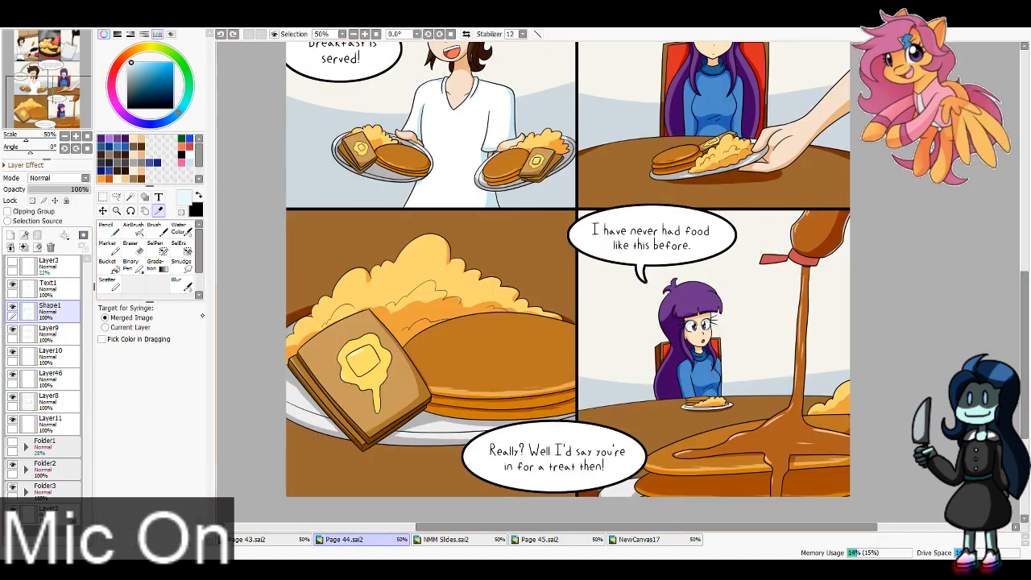
pyautogui.click(516, 254)
pyautogui.click(577, 538)
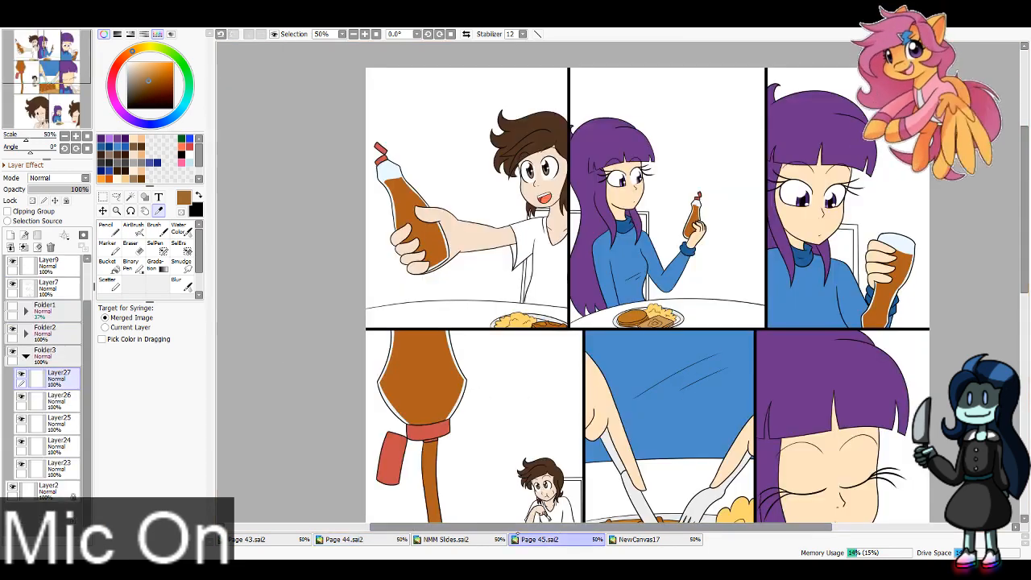
pyautogui.click(371, 539)
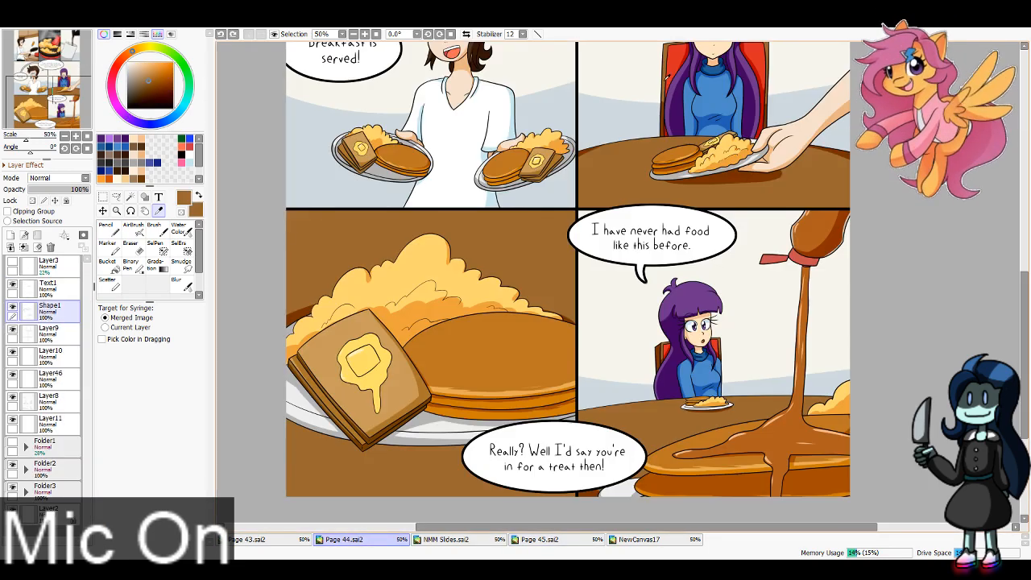
pyautogui.click(540, 539)
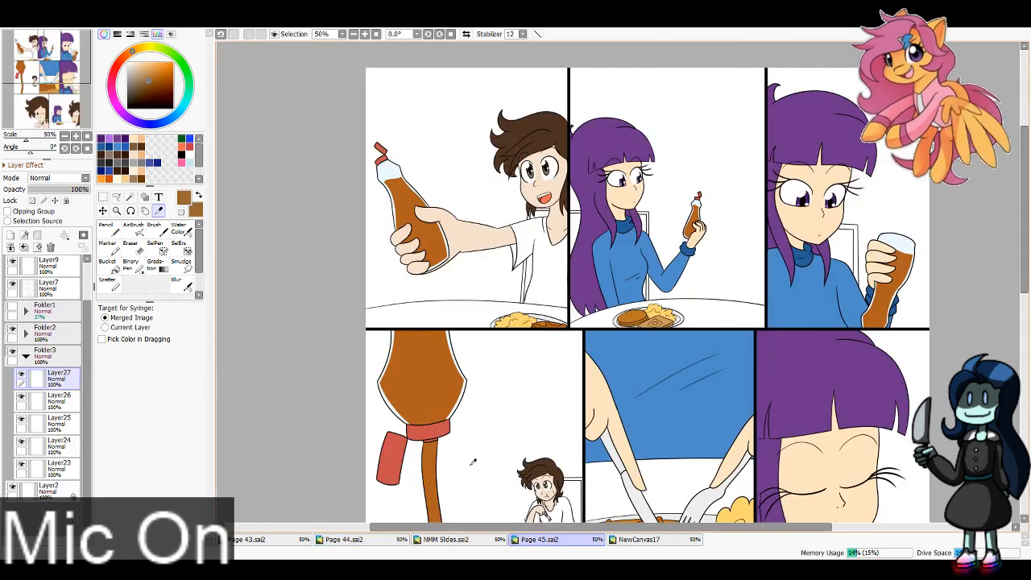
# Step: On Layer27, paint the tables and chairs in the first and second panels brown with the Pencil
pyautogui.click(107, 228)
pyautogui.moveTo(414, 334)
pyautogui.mouseDown()
pyautogui.moveTo(560, 302)
pyautogui.moveTo(568, 323)
pyautogui.moveTo(532, 285)
pyautogui.moveTo(524, 242)
pyautogui.moveTo(529, 213)
pyautogui.moveTo(568, 210)
pyautogui.mouseUp()
pyautogui.moveTo(645, 208)
pyautogui.mouseDown()
pyautogui.moveTo(667, 284)
pyautogui.moveTo(649, 266)
pyautogui.moveTo(569, 328)
pyautogui.moveTo(587, 315)
pyautogui.moveTo(776, 327)
pyautogui.moveTo(644, 286)
pyautogui.mouseUp()
pyautogui.click(26, 333)
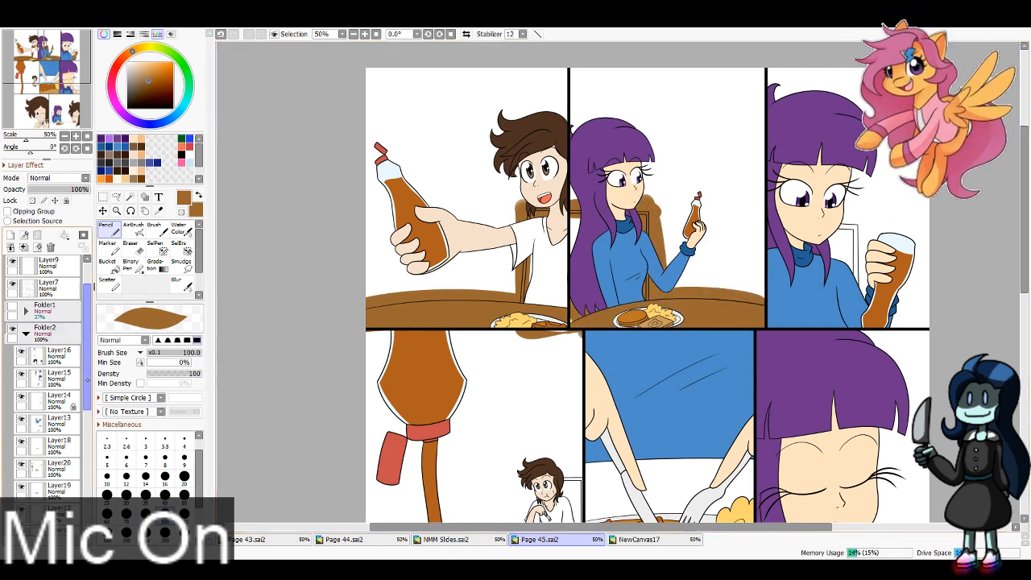
pyautogui.moveTo(87, 339); pyautogui.dragTo(88, 418)
pyautogui.click(56, 359)
pyautogui.press('e')
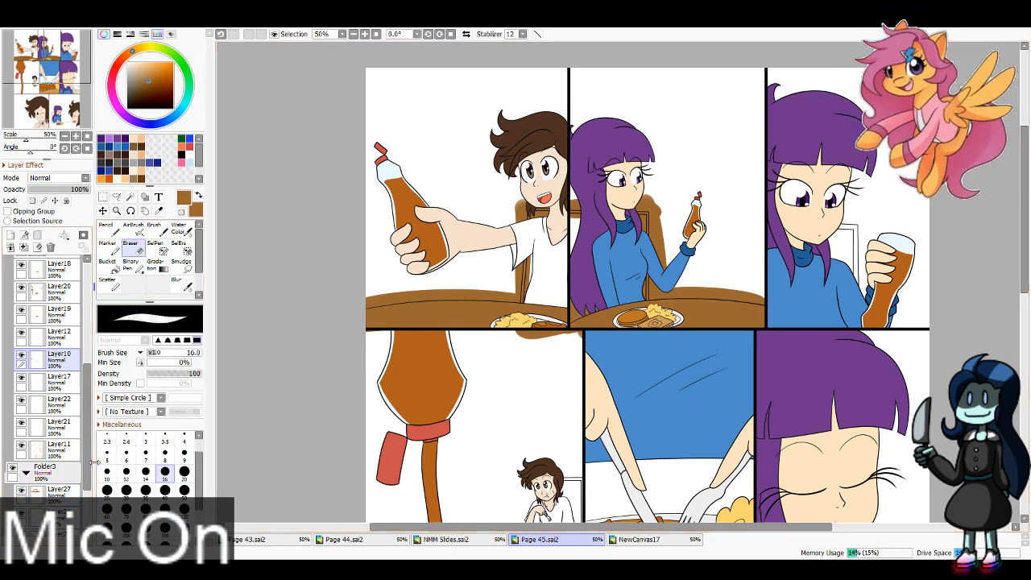
# Step: On Layer27 in Folder3, paint the chair behind the girl in the third panel brown with the Pencil
pyautogui.moveTo(88, 412); pyautogui.dragTo(88, 336)
pyautogui.click(26, 329)
pyautogui.click(60, 375)
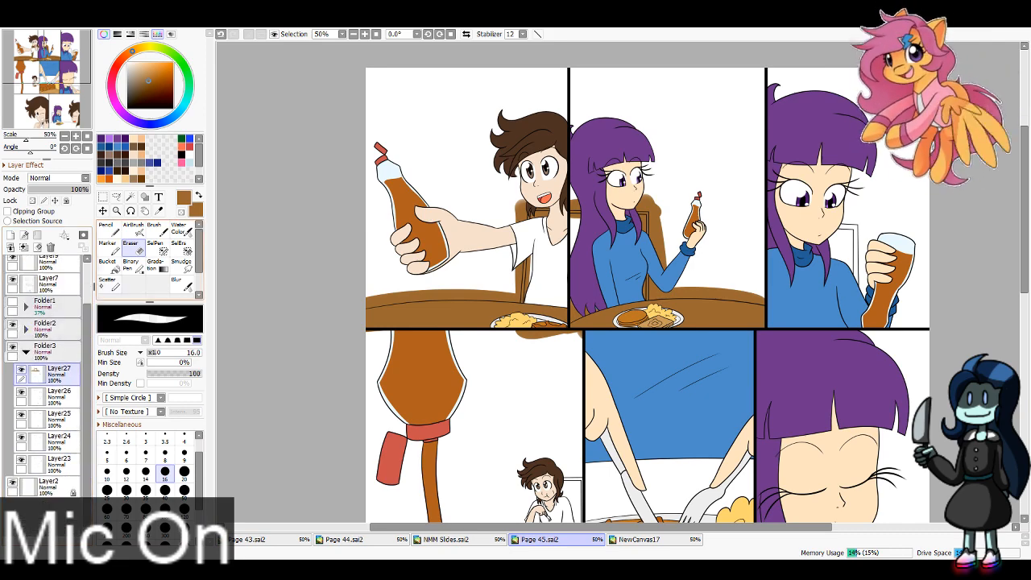
pyautogui.press('n')
pyautogui.moveTo(571, 257); pyautogui.dragTo(455, 215)
pyautogui.moveTo(727, 182); pyautogui.dragTo(742, 256)
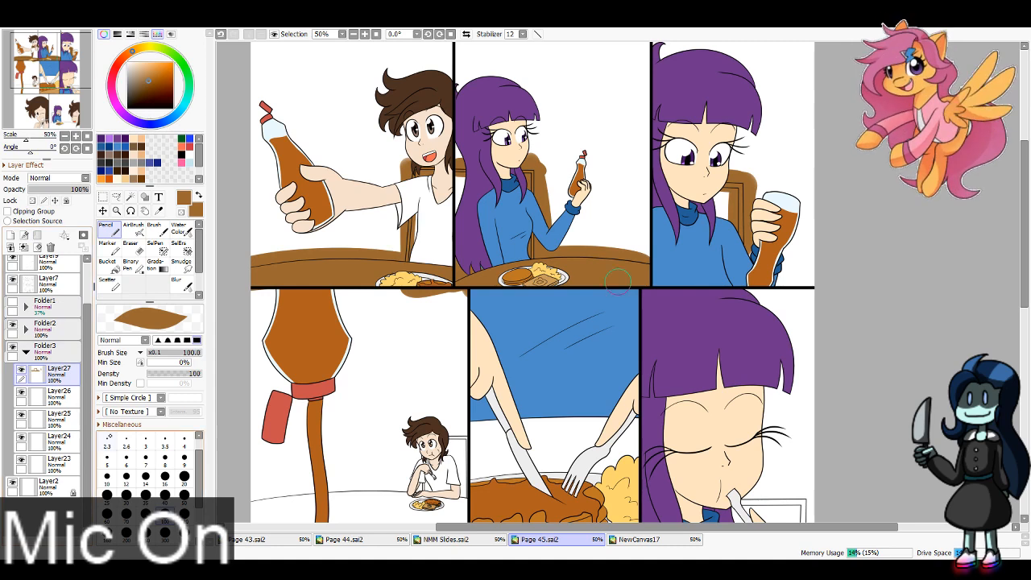
# Step: Inspect Folder2's colour layers by selecting Layer10, Layer12 and Layer20 and switching Layer19's and Layer11's visibility off and on
pyautogui.click(26, 330)
pyautogui.moveTo(87, 353); pyautogui.dragTo(91, 421)
pyautogui.click(62, 386)
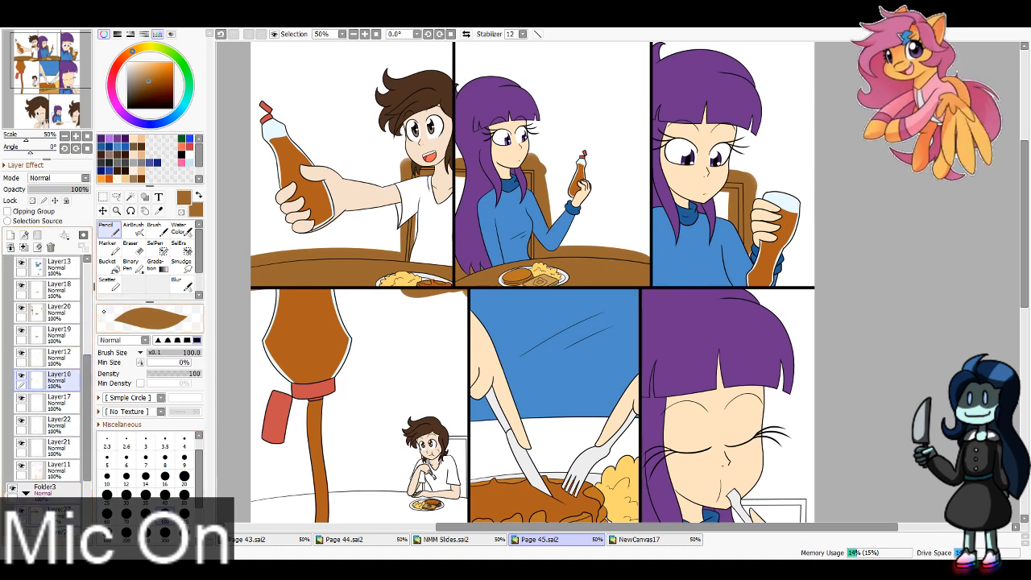
pyautogui.press('e')
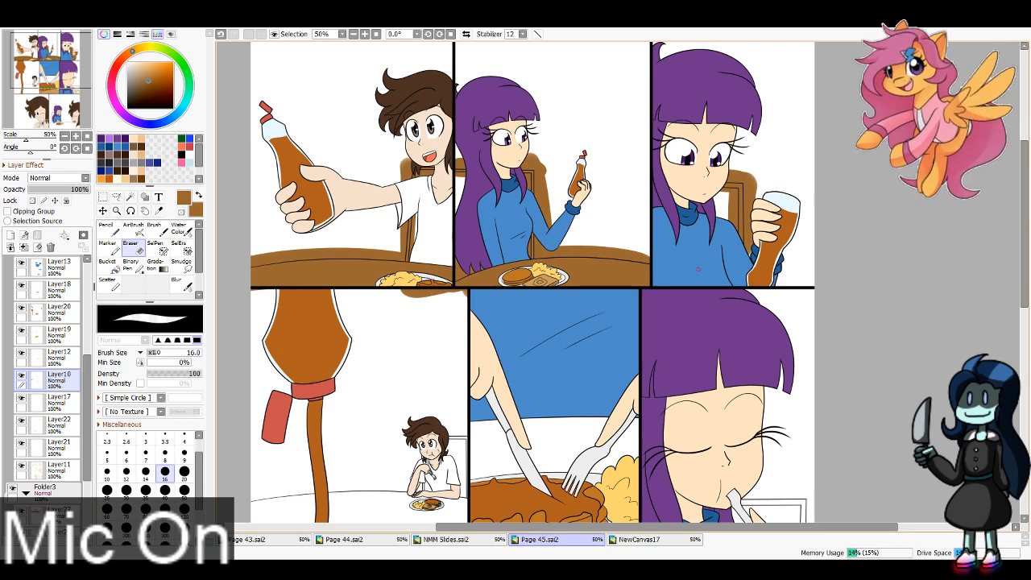
pyautogui.click(73, 354)
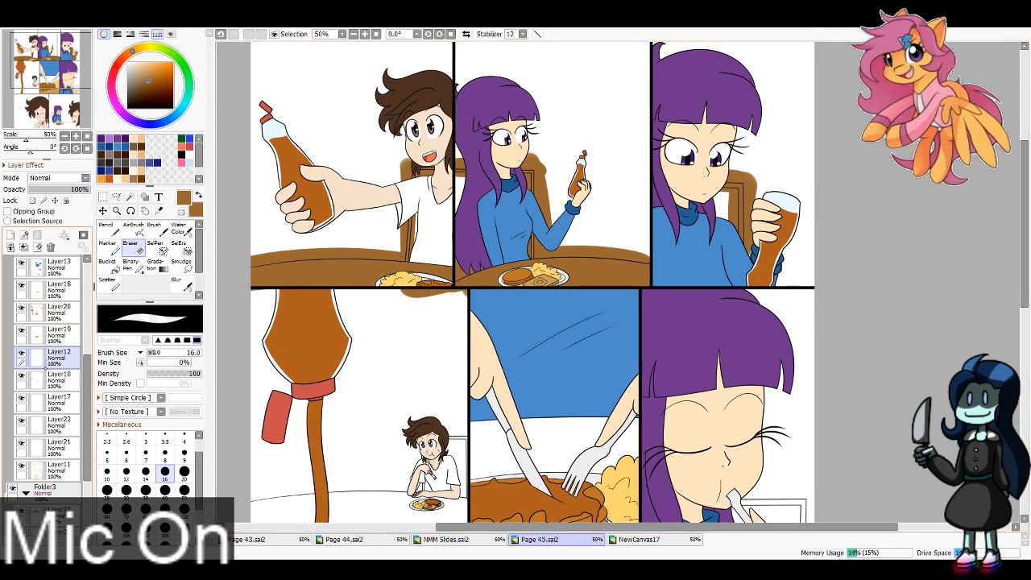
pyautogui.click(58, 313)
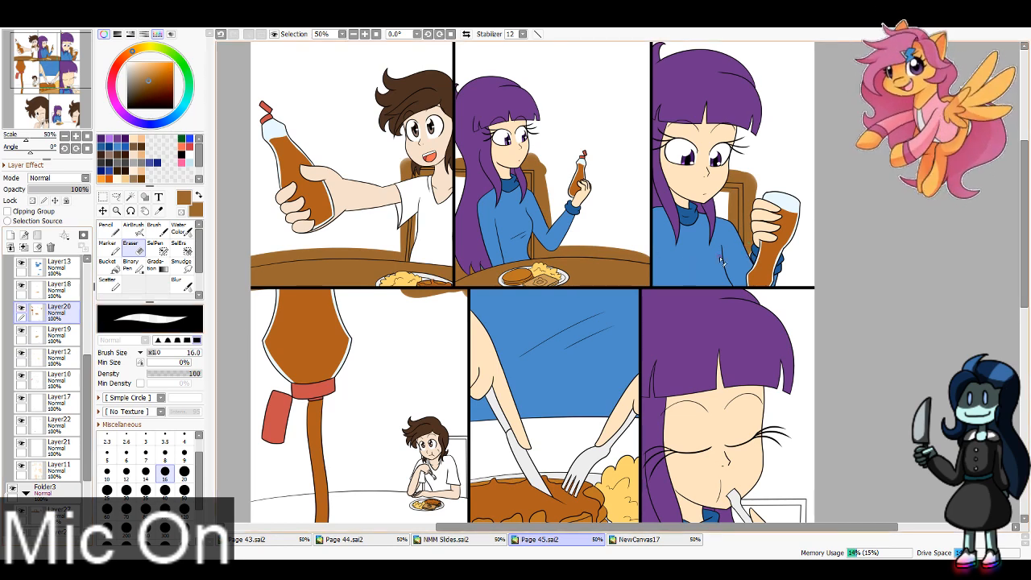
pyautogui.click(22, 330)
pyautogui.click(22, 331)
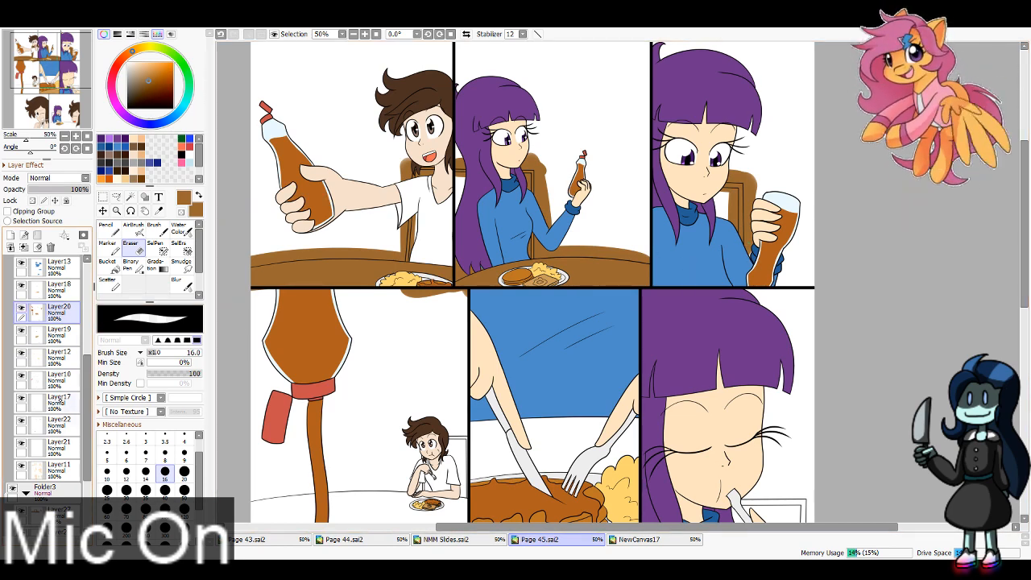
pyautogui.click(22, 467)
pyautogui.click(22, 467)
pyautogui.scroll(3, 22, 457)
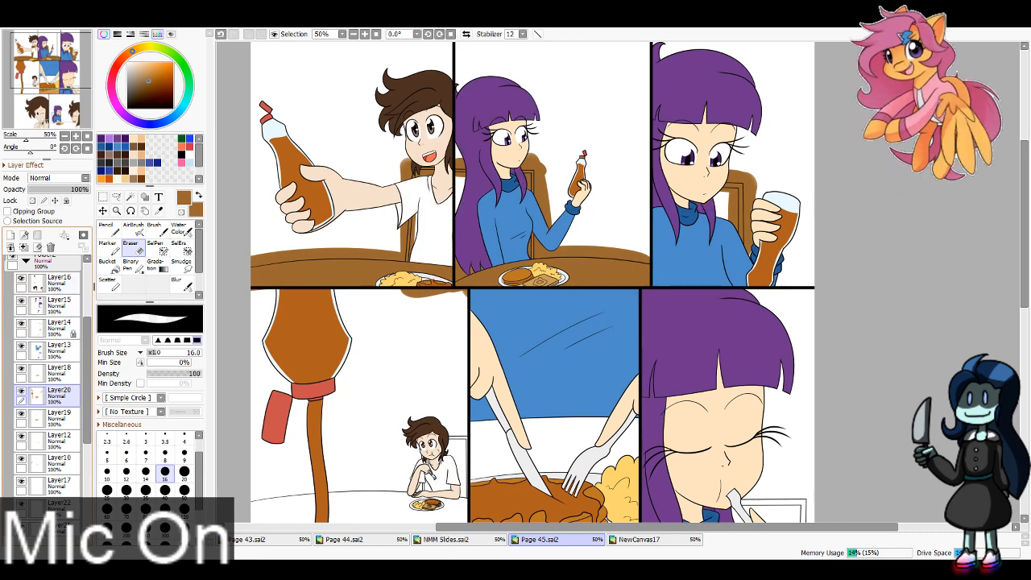
# Step: On Layer27 in Folder3, paint the tables and chairs in the middle row of panels brown with the Pencil
pyautogui.moveTo(87, 354); pyautogui.dragTo(87, 439)
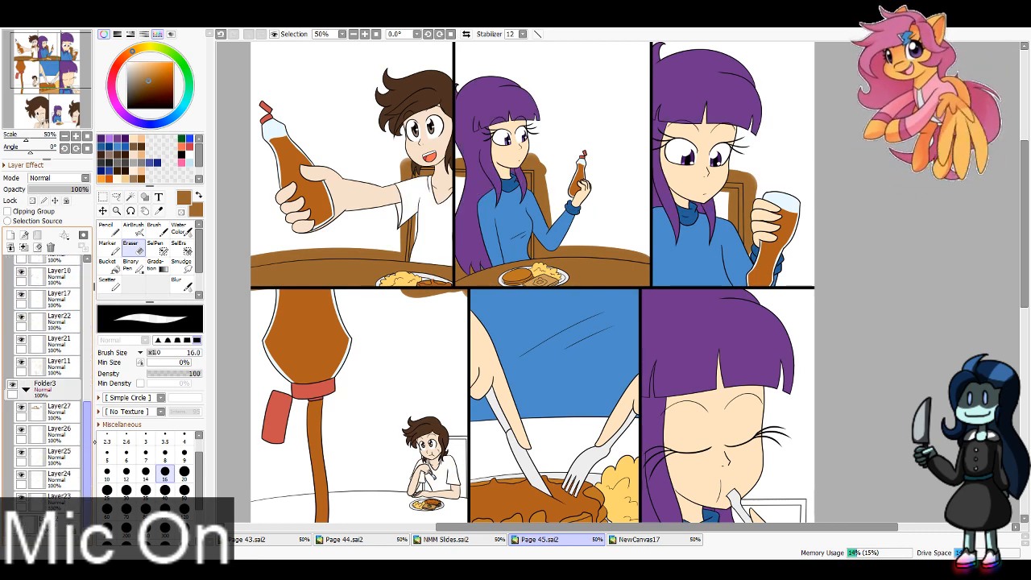
pyautogui.click(58, 410)
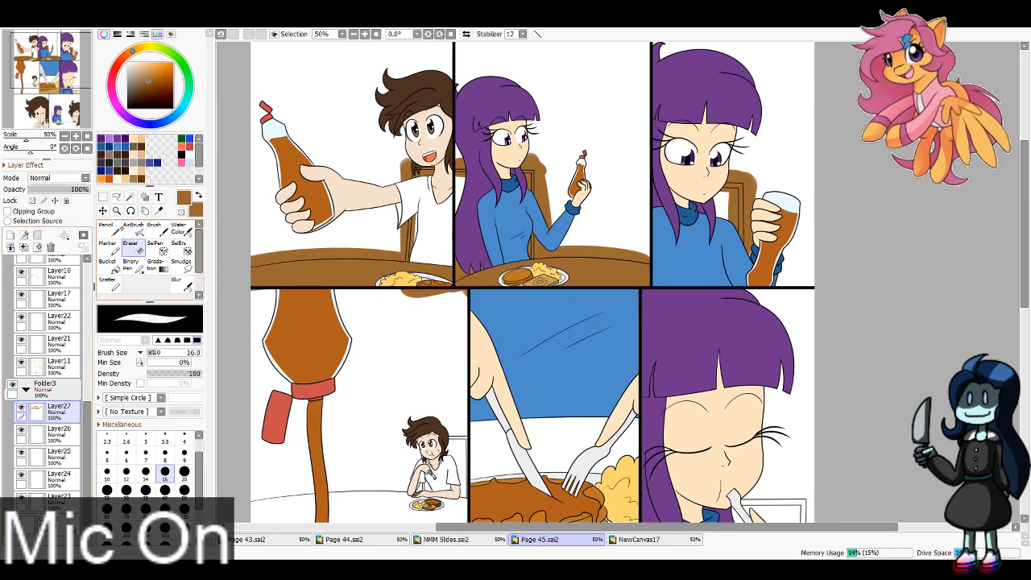
pyautogui.click(108, 229)
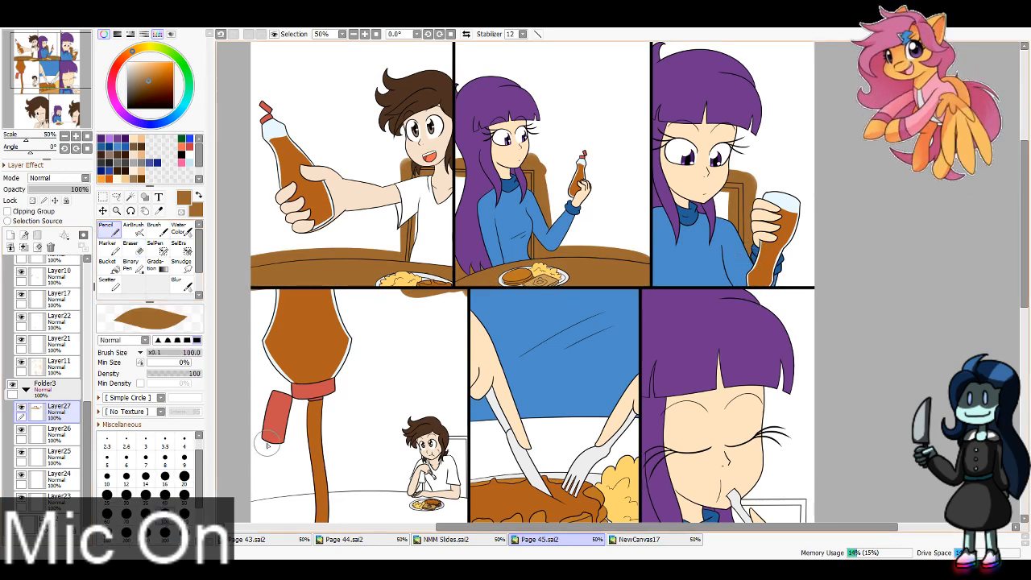
pyautogui.click(40, 86)
pyautogui.moveTo(522, 341)
pyautogui.mouseDown()
pyautogui.moveTo(411, 347)
pyautogui.moveTo(627, 348)
pyautogui.moveTo(490, 327)
pyautogui.moveTo(631, 324)
pyautogui.moveTo(379, 315)
pyautogui.moveTo(580, 300)
pyautogui.moveTo(415, 285)
pyautogui.moveTo(580, 283)
pyautogui.moveTo(554, 283)
pyautogui.moveTo(564, 286)
pyautogui.moveTo(604, 212)
pyautogui.moveTo(609, 257)
pyautogui.moveTo(641, 288)
pyautogui.moveTo(623, 192)
pyautogui.moveTo(620, 212)
pyautogui.moveTo(674, 179)
pyautogui.moveTo(754, 176)
pyautogui.moveTo(772, 230)
pyautogui.mouseUp()
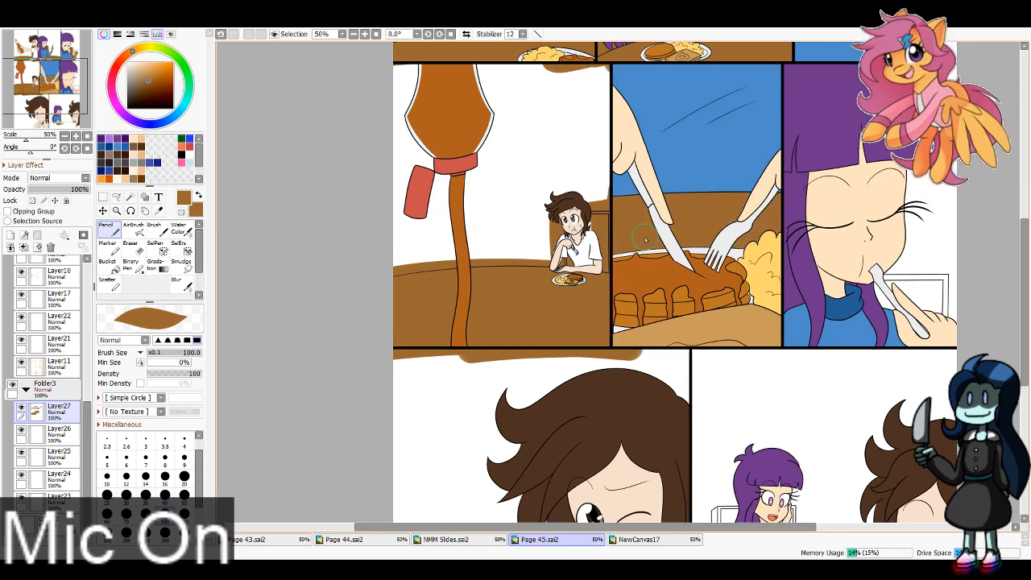
pyautogui.moveTo(866, 278)
pyautogui.mouseDown()
pyautogui.moveTo(948, 277)
pyautogui.moveTo(946, 320)
pyautogui.mouseUp()
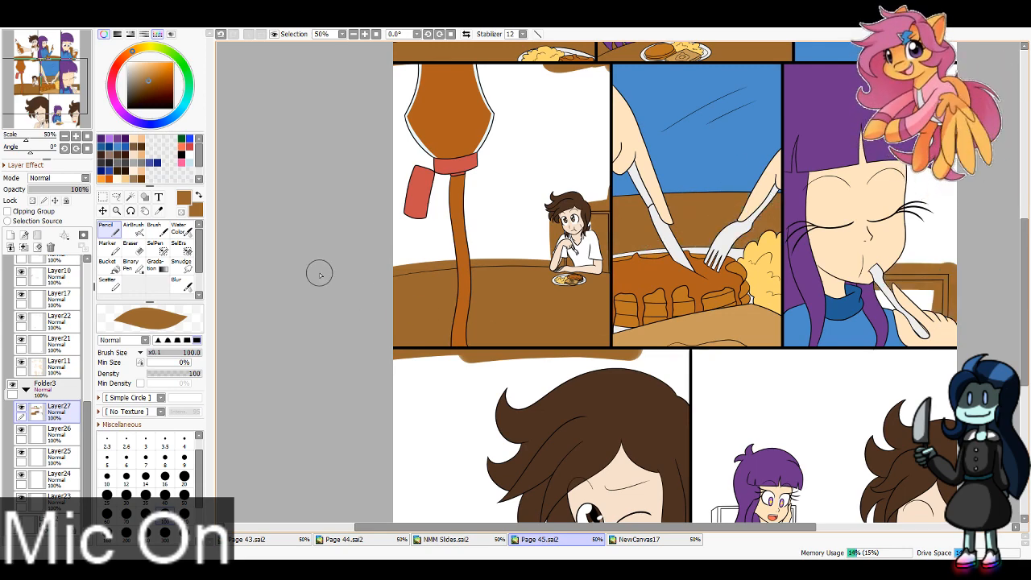
# Step: On Layer27, paint the table and the girl's chair in the last panel brown with the Pencil
pyautogui.moveTo(700, 484); pyautogui.dragTo(476, 258)
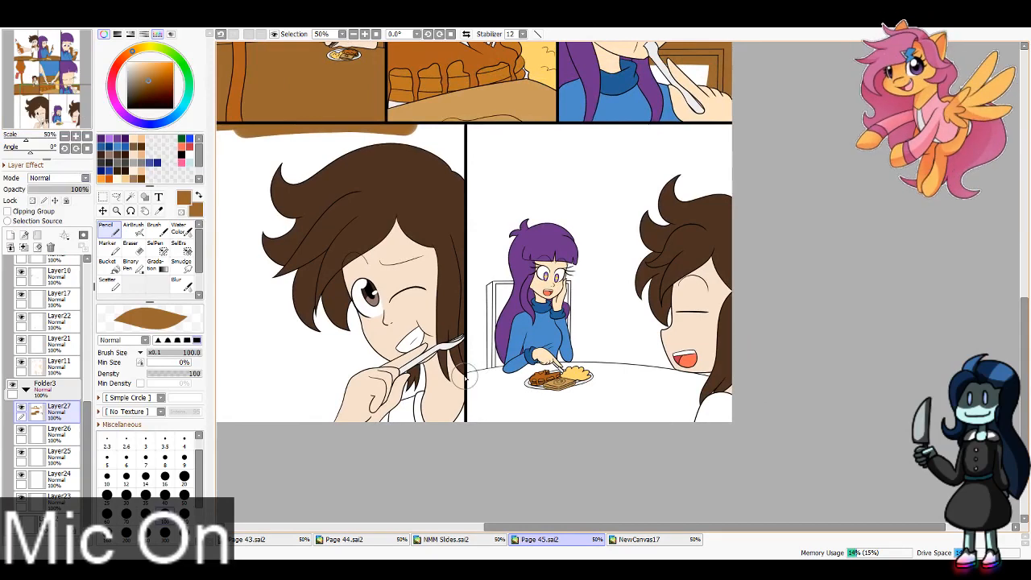
pyautogui.moveTo(465, 376)
pyautogui.mouseDown()
pyautogui.moveTo(736, 382)
pyautogui.moveTo(448, 385)
pyautogui.moveTo(751, 397)
pyautogui.moveTo(431, 412)
pyautogui.moveTo(490, 430)
pyautogui.mouseUp()
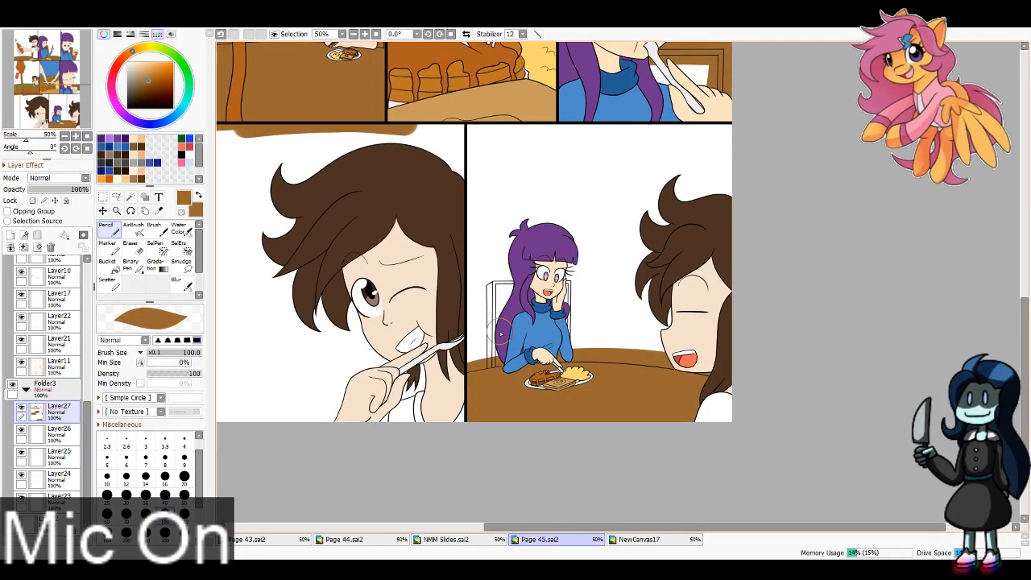
pyautogui.moveTo(492, 272)
pyautogui.mouseDown()
pyautogui.moveTo(491, 348)
pyautogui.moveTo(572, 272)
pyautogui.moveTo(578, 396)
pyautogui.mouseUp()
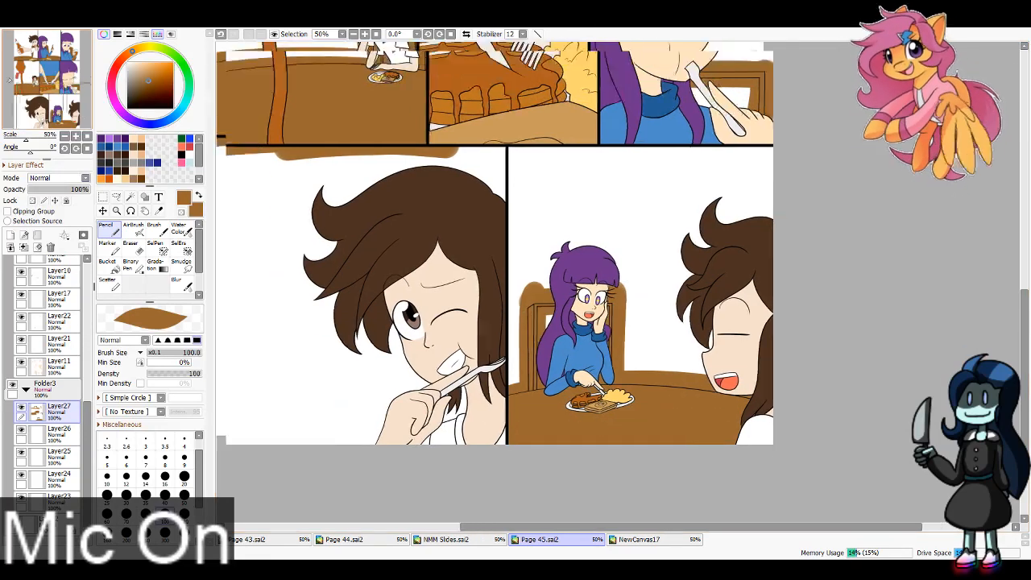
pyautogui.moveTo(500, 241); pyautogui.dragTo(636, 468)
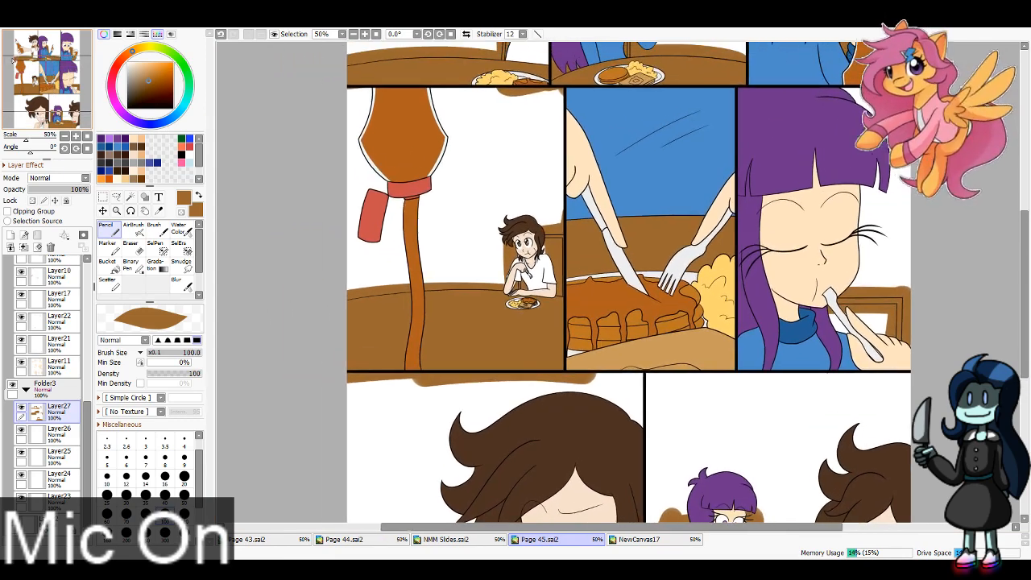
# Step: Select Layer14 in Folder2, release its opacity lock and switch to the Eraser over the pancake panel
pyautogui.moveTo(13, 60); pyautogui.dragTo(12, 61)
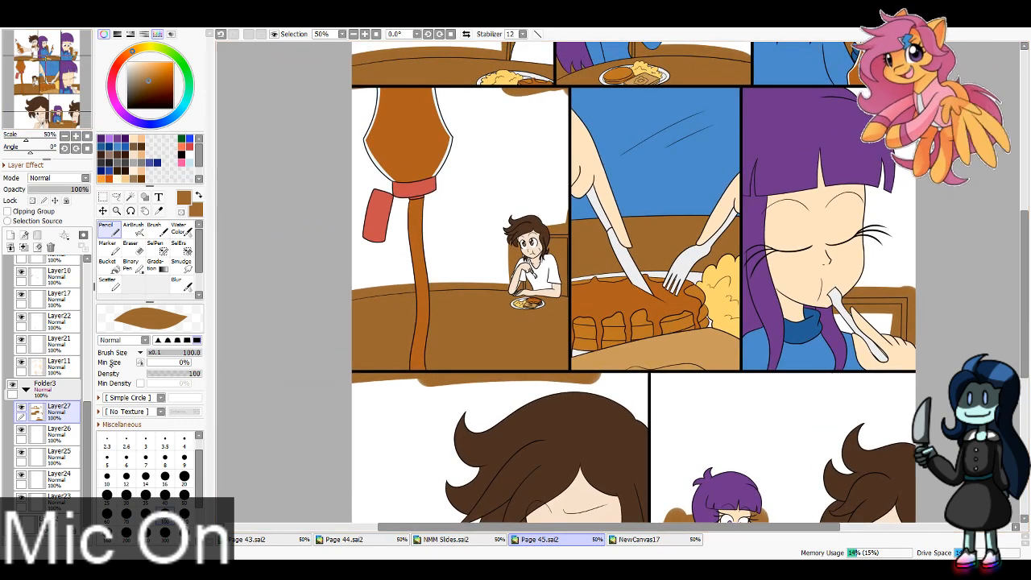
pyautogui.hotkey('ctrl', '+')
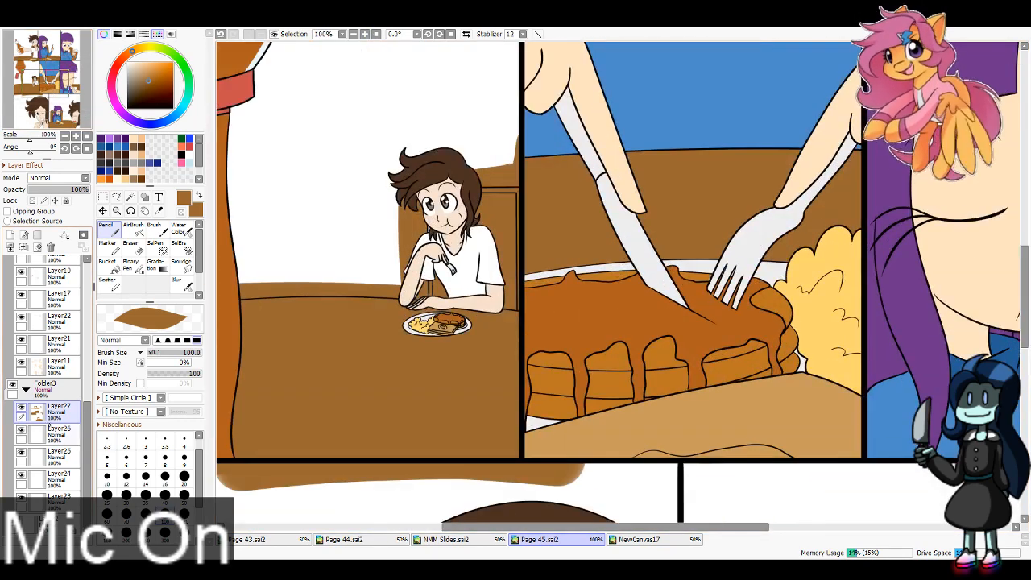
pyautogui.scroll(5, 63, 364)
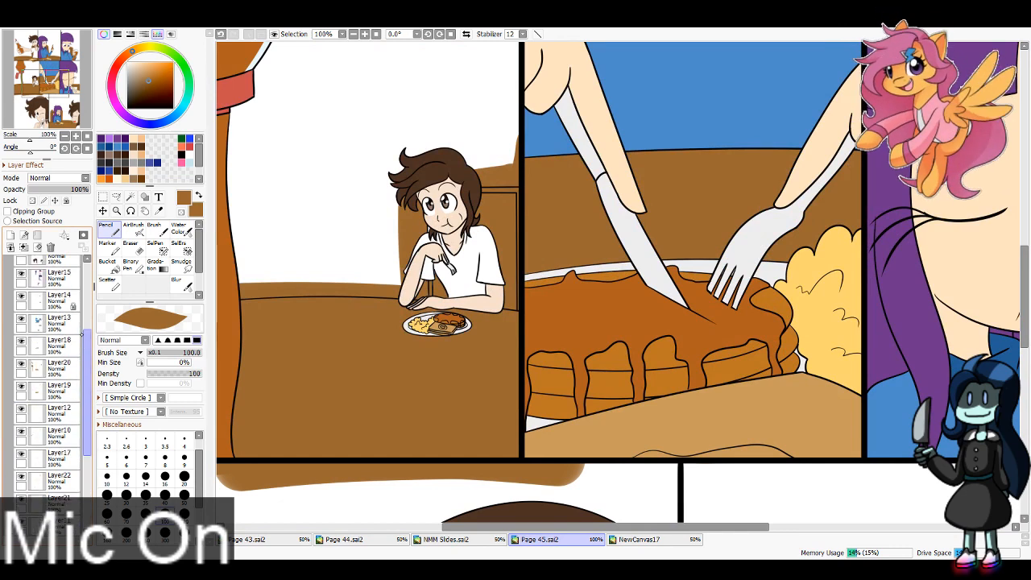
pyautogui.click(71, 351)
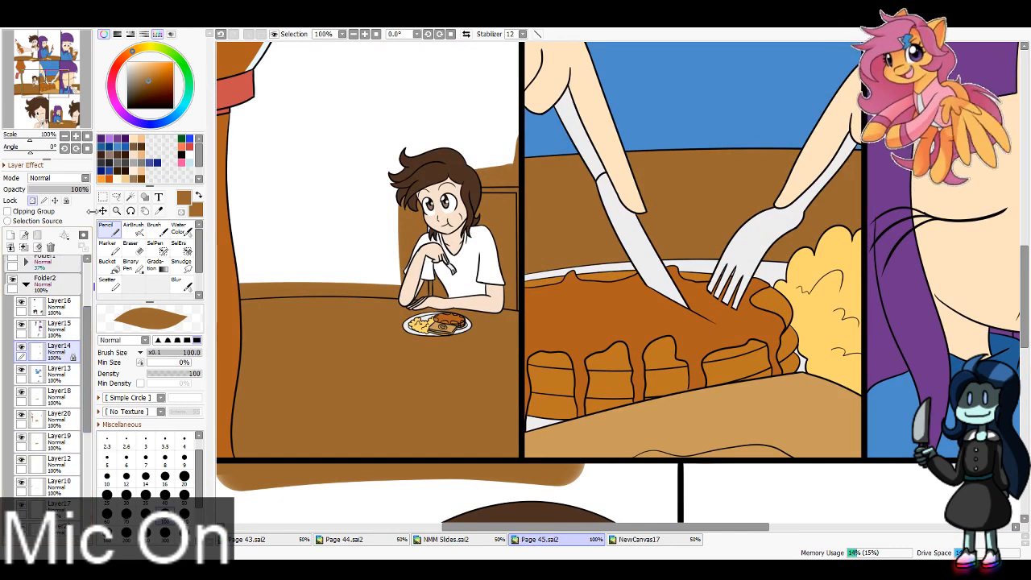
pyautogui.press('e')
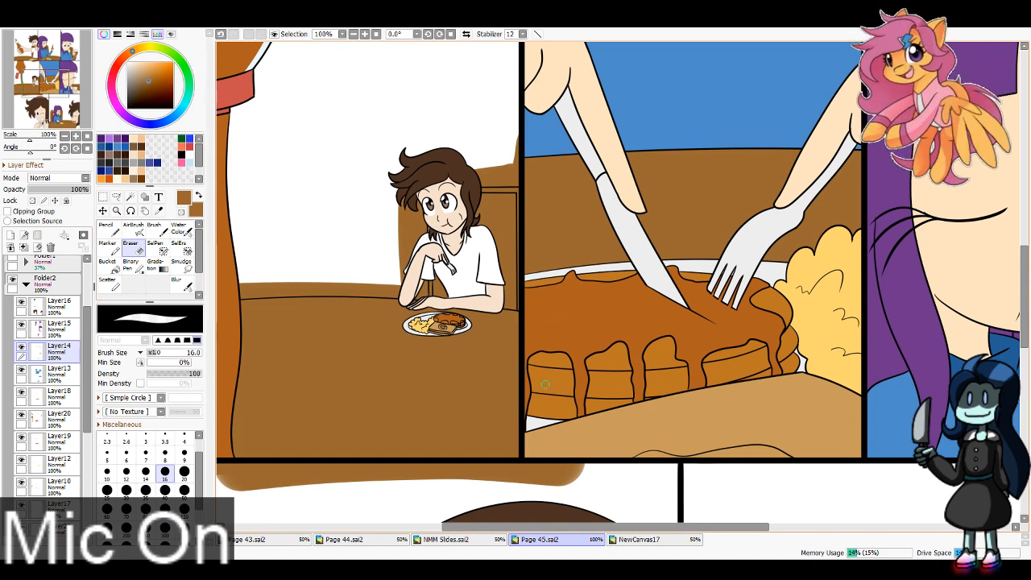
pyautogui.scroll(-3, 545, 385)
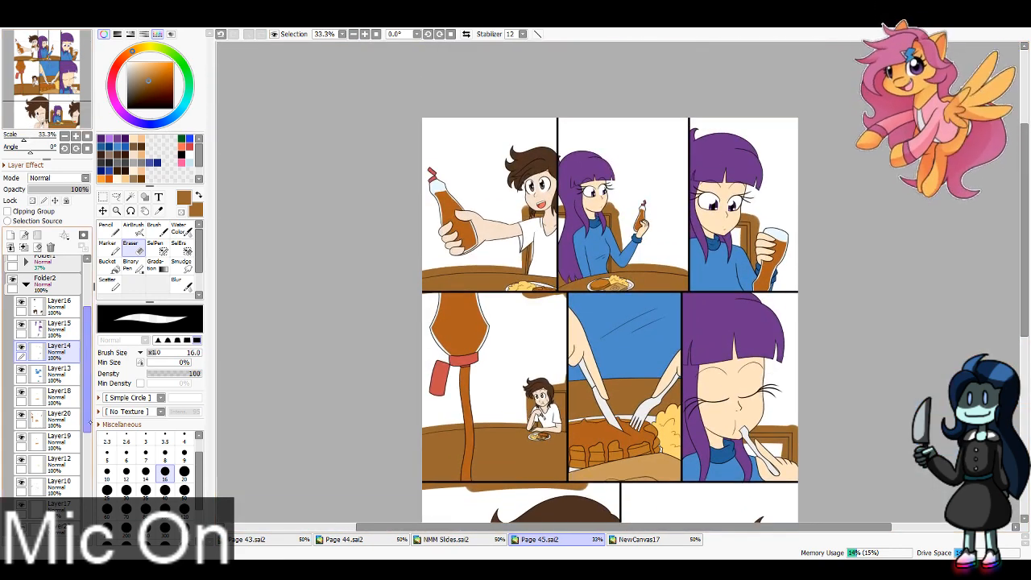
# Step: Hide Layer27 and select the wall backgrounds of the first four panels with the Magic Wand while Layer27 is active
pyautogui.scroll(3, 79, 338)
pyautogui.moveTo(85, 338); pyautogui.dragTo(85, 467)
pyautogui.click(61, 442)
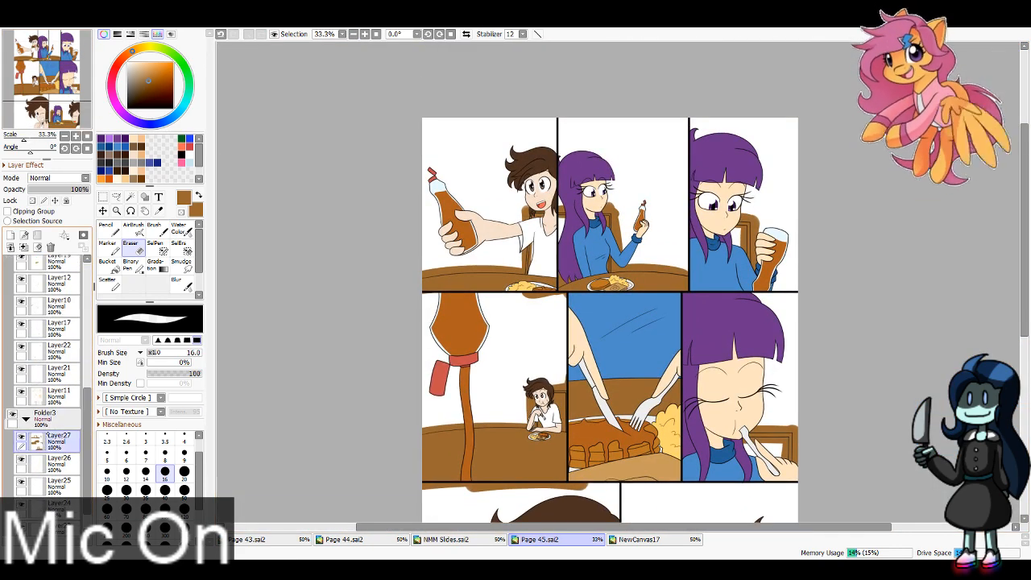
pyautogui.click(22, 437)
pyautogui.click(130, 198)
pyautogui.click(529, 253)
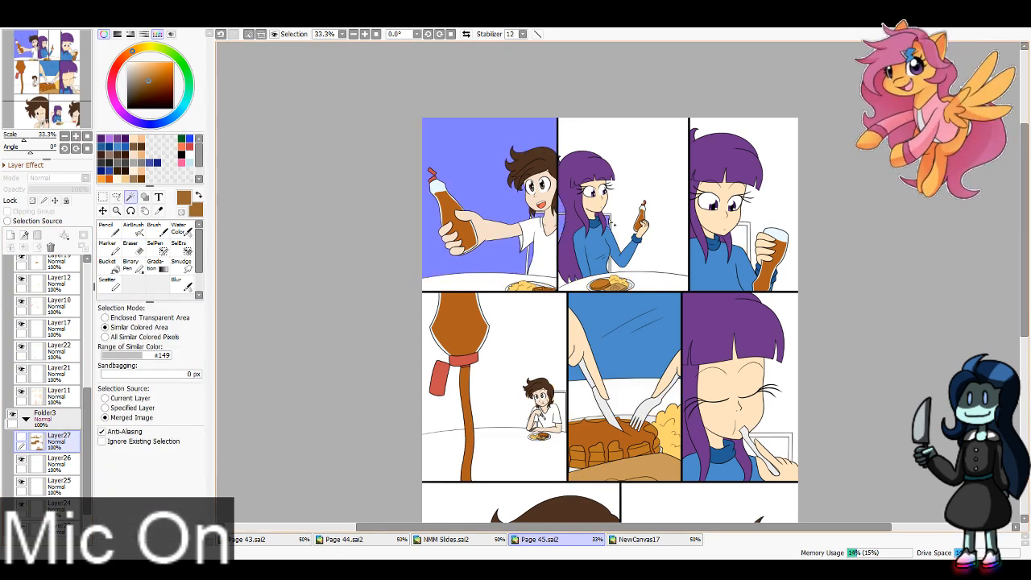
pyautogui.click(649, 267)
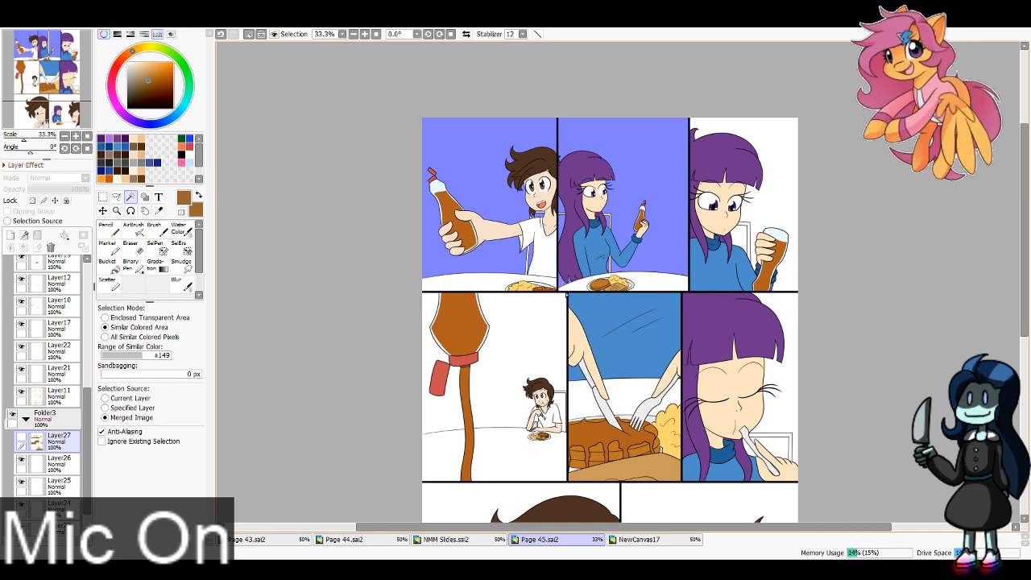
pyautogui.click(791, 266)
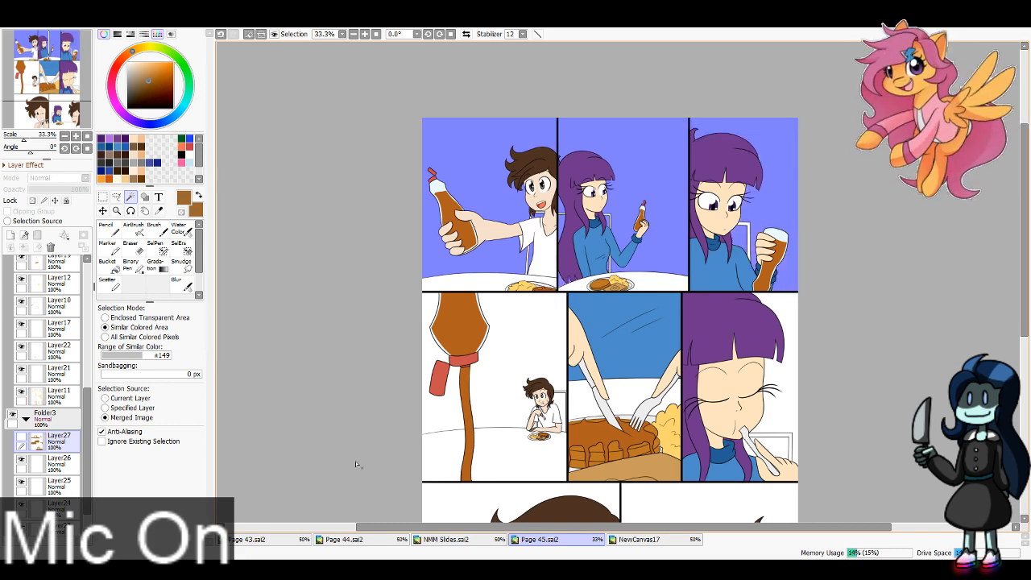
pyautogui.click(493, 426)
pyautogui.click(556, 414)
pyautogui.click(566, 408)
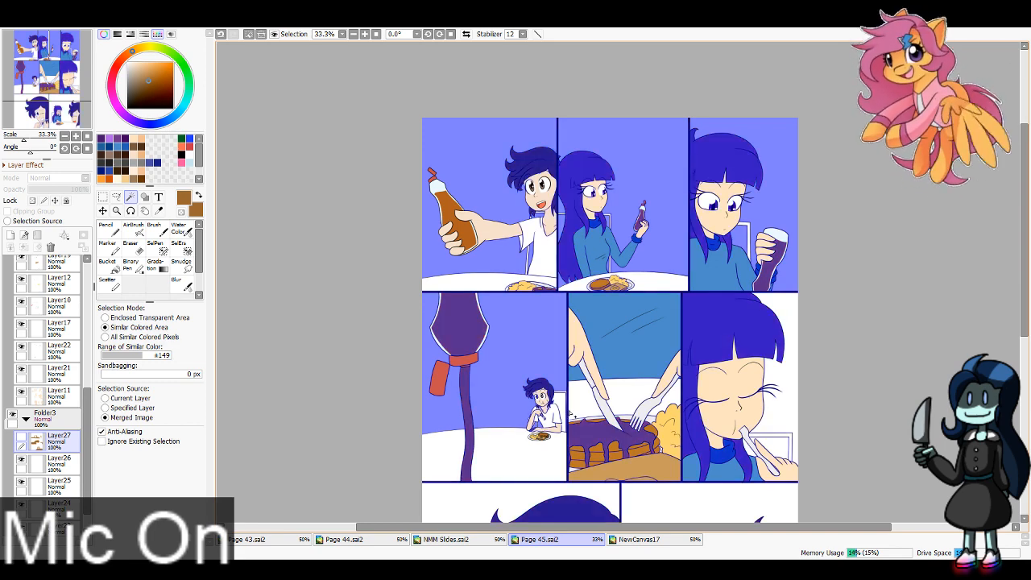
pyautogui.hotkey('ctrl', 'z')
pyautogui.click(581, 400)
pyautogui.click(632, 395)
pyautogui.hotkey('ctrl', 'z')
pyautogui.hotkey('ctrl', 'z')
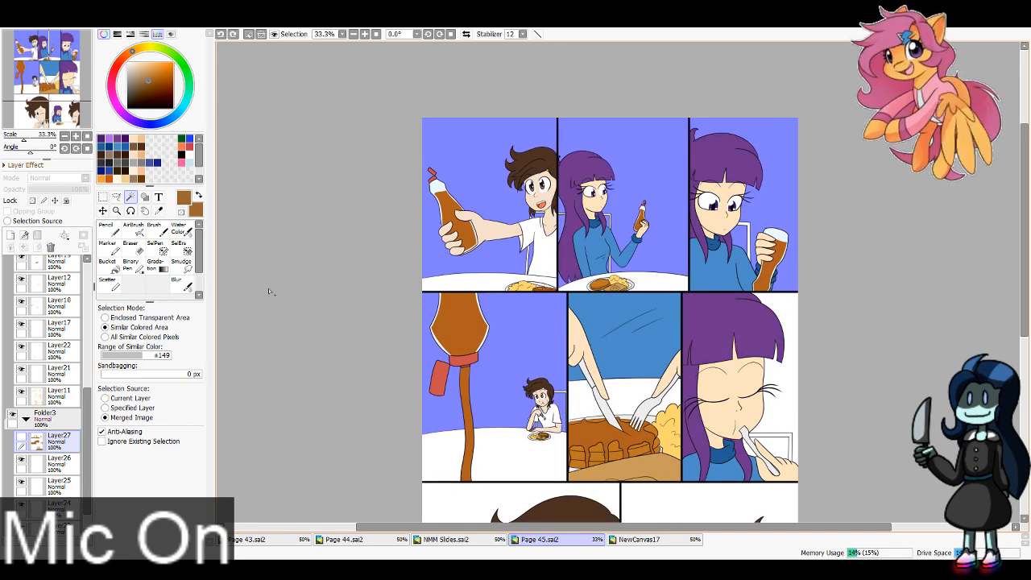
# Step: Add the sixth and eighth panels' wall backgrounds to the selection, clear the spilled brown from Layer27, deselect and show Layer27 again
pyautogui.moveTo(271, 293); pyautogui.dragTo(179, 191)
pyautogui.click(700, 307)
pyautogui.click(681, 349)
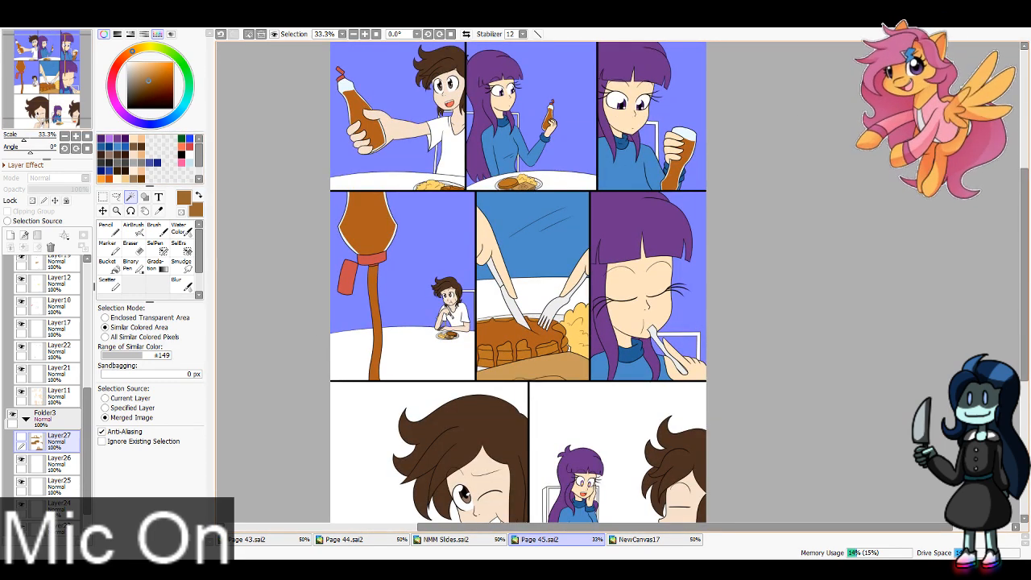
pyautogui.moveTo(548, 427); pyautogui.dragTo(619, 286)
pyautogui.click(607, 396)
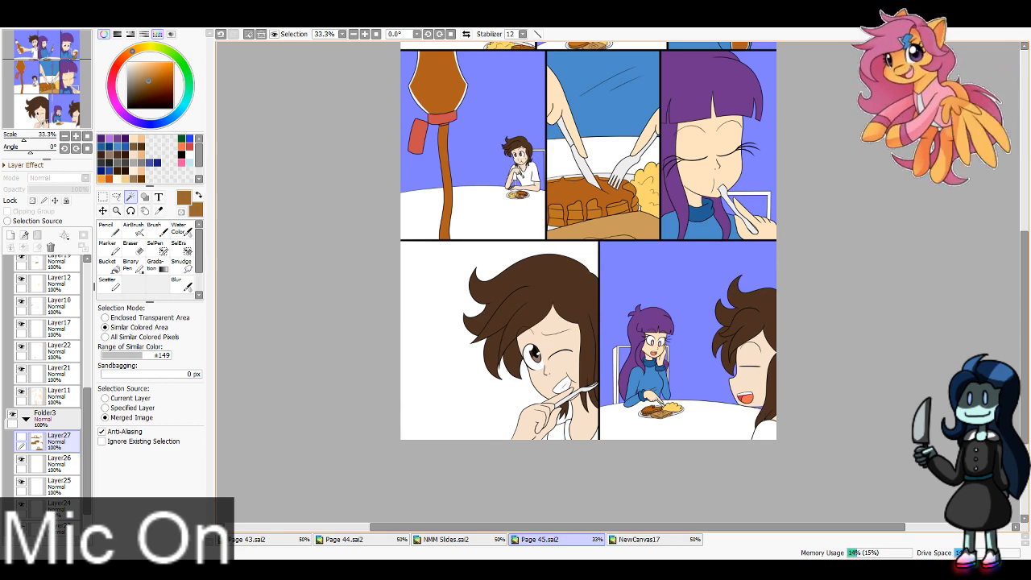
pyautogui.hotkey('ctrl', 'd')
pyautogui.click(21, 437)
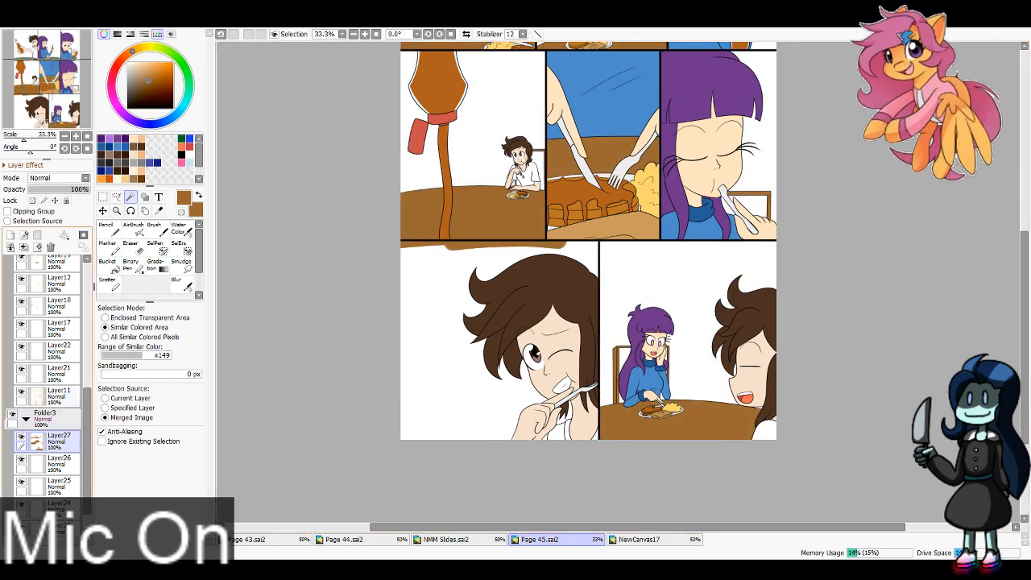
# Step: Clear the spilled brown from the seventh panel's background on Layer27, using a Magic Wand selection made with the layer hidden
pyautogui.click(21, 437)
pyautogui.click(410, 326)
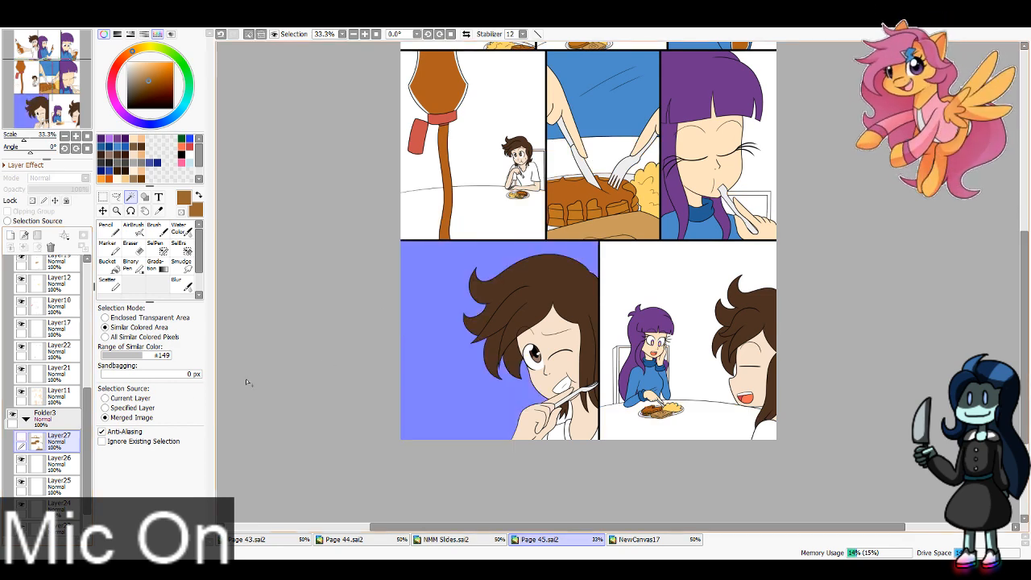
pyautogui.hotkey('ctrl', 'd')
pyautogui.click(22, 438)
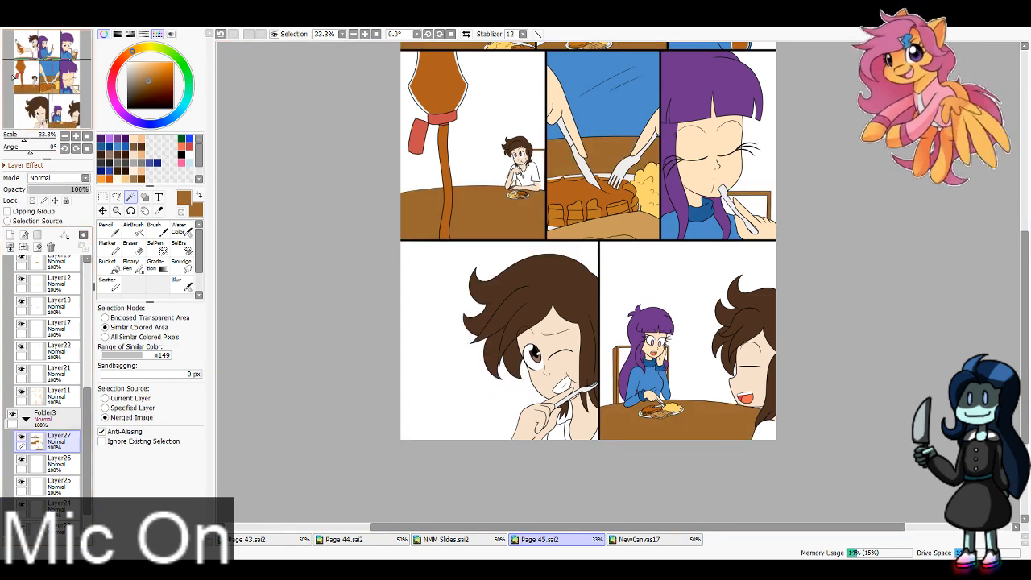
# Step: Select Layer26 in Folder3, sample the red chair colour from Page 44.sai2 and return to Page 45.sai2
pyautogui.moveTo(69, 94); pyautogui.dragTo(68, 55)
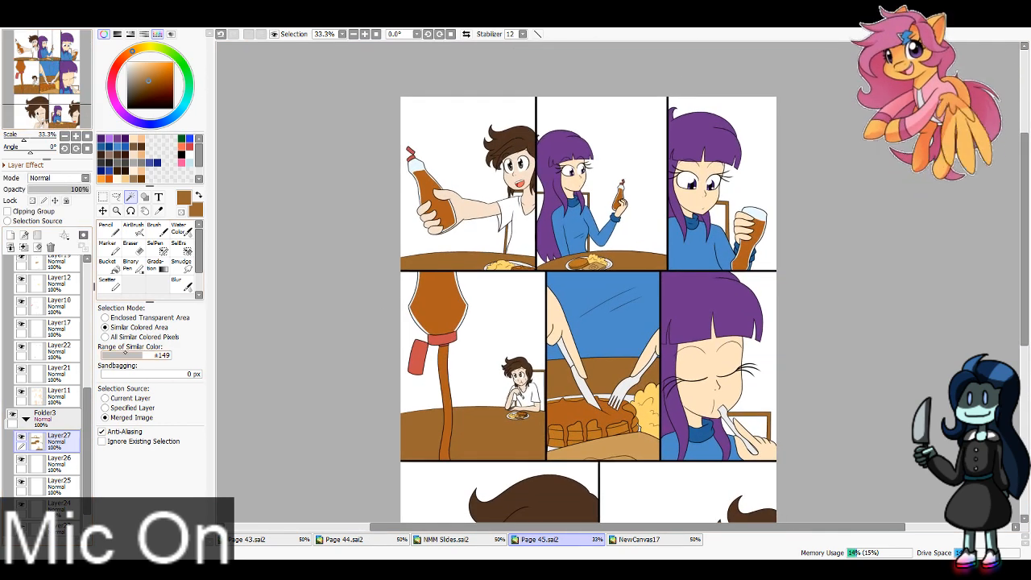
pyautogui.click(68, 467)
pyautogui.click(360, 540)
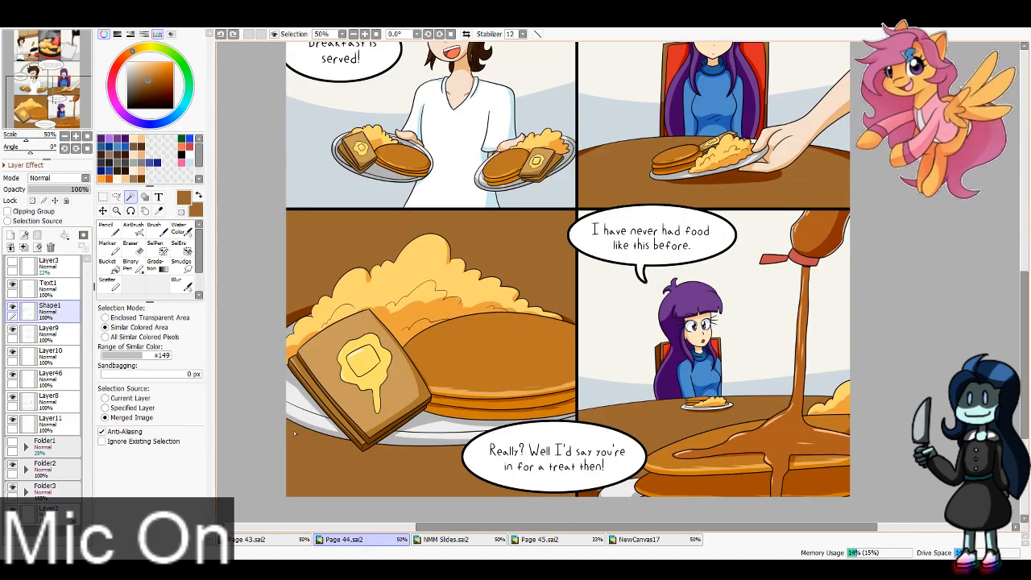
pyautogui.click(159, 211)
pyautogui.click(566, 136)
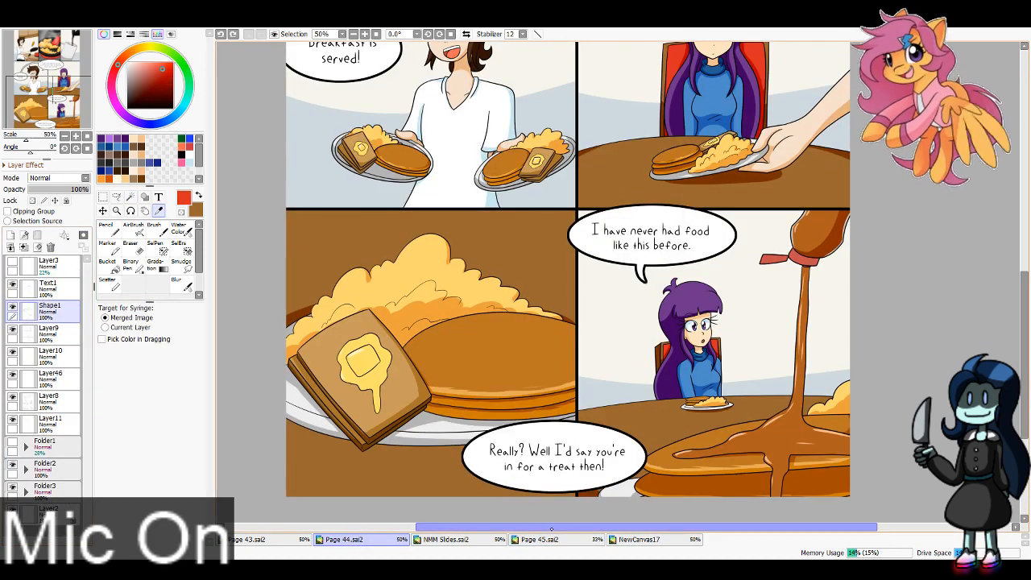
pyautogui.click(539, 539)
# Step: On Layer26, paint the chair backs red with the Pencil in every panel that shows a chair
pyautogui.moveTo(514, 202); pyautogui.dragTo(507, 245)
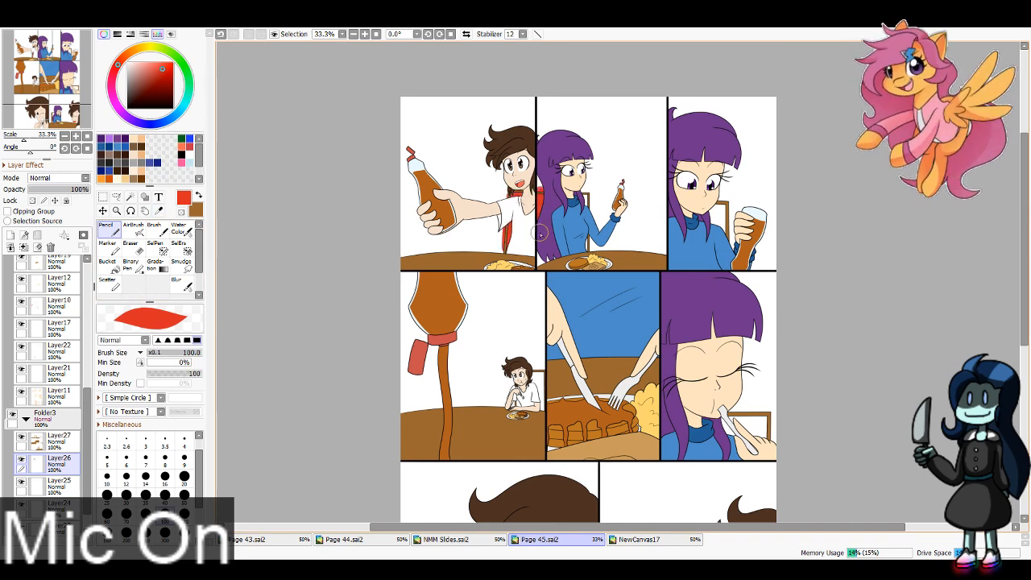
pyautogui.moveTo(585, 192); pyautogui.dragTo(586, 216)
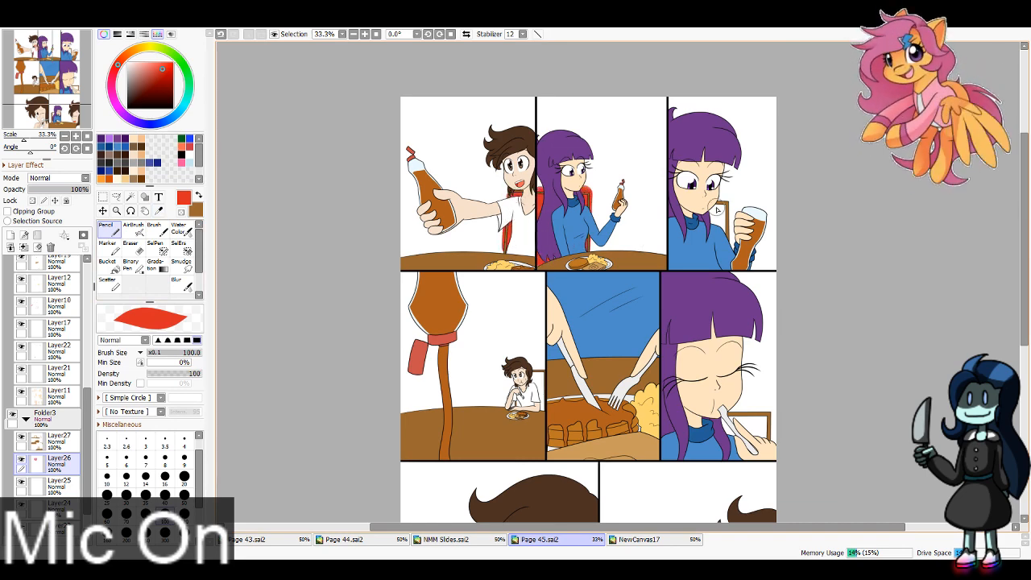
pyautogui.moveTo(717, 211); pyautogui.dragTo(717, 233)
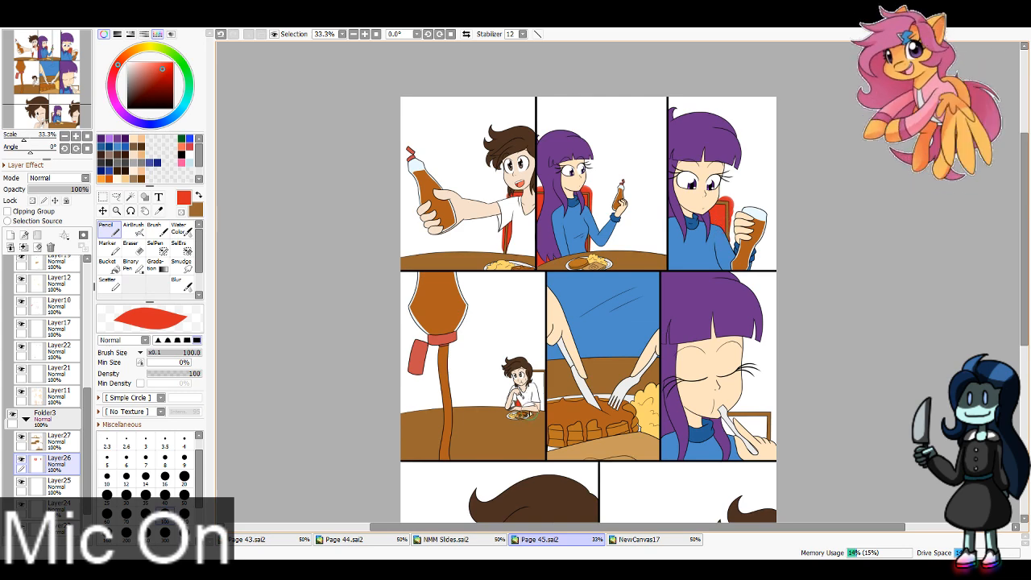
pyautogui.moveTo(531, 416); pyautogui.dragTo(537, 400)
pyautogui.moveTo(727, 420); pyautogui.dragTo(749, 443)
pyautogui.moveTo(70, 55); pyautogui.dragTo(70, 89)
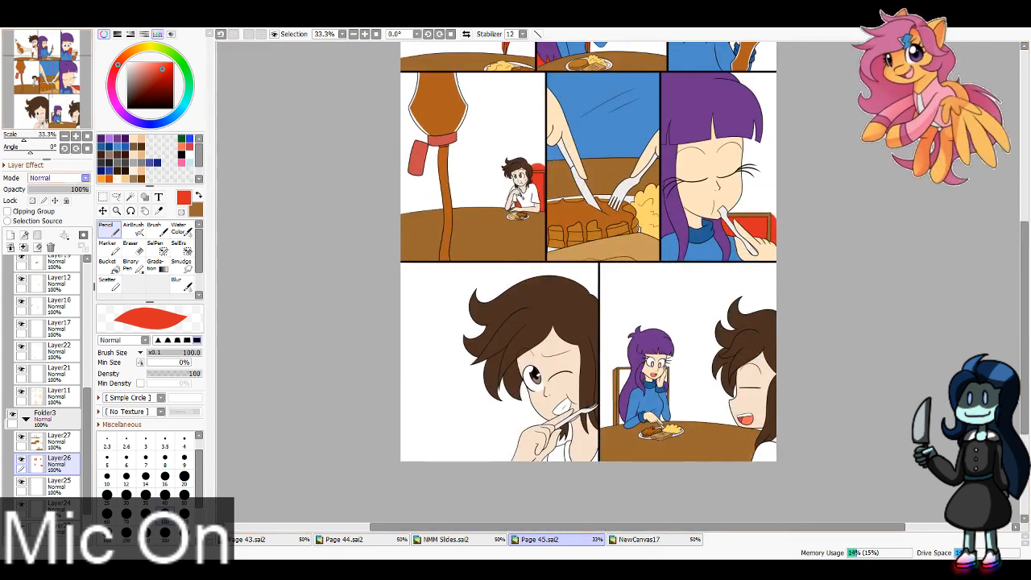
pyautogui.moveTo(623, 420)
pyautogui.mouseDown()
pyautogui.moveTo(624, 382)
pyautogui.moveTo(657, 370)
pyautogui.moveTo(664, 419)
pyautogui.mouseUp()
# Step: Hide Layer26 and select the wall backgrounds of the eighth, sixth and fourth panels with the Magic Wand
pyautogui.click(21, 459)
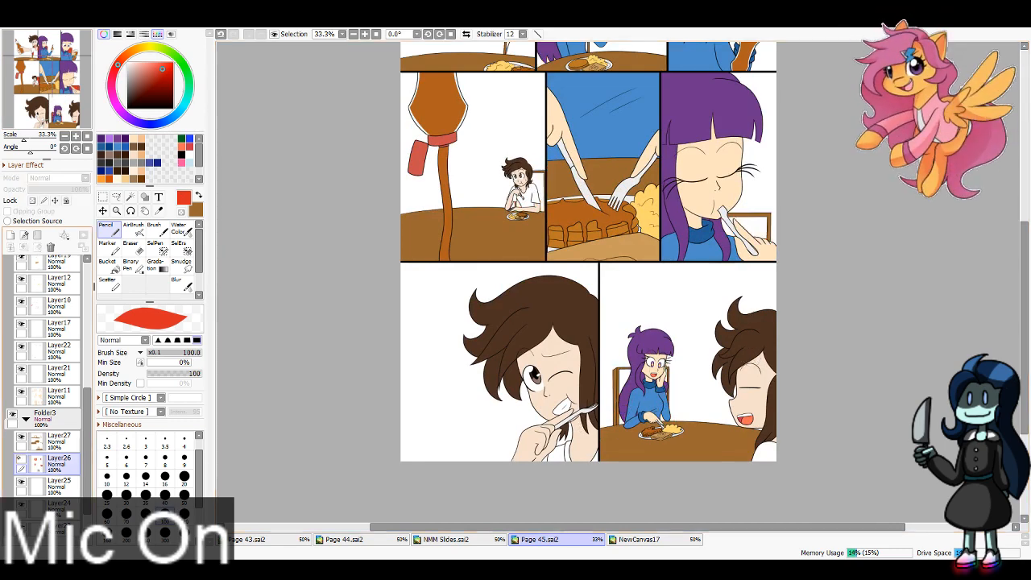
pyautogui.click(117, 197)
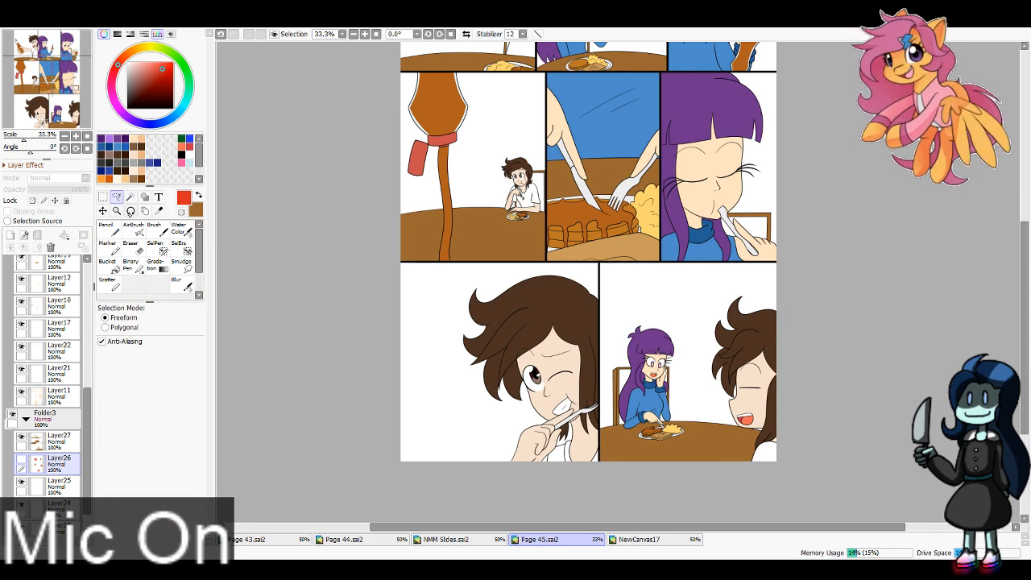
pyautogui.click(130, 197)
pyautogui.click(683, 421)
pyautogui.scroll(2, 223, 164)
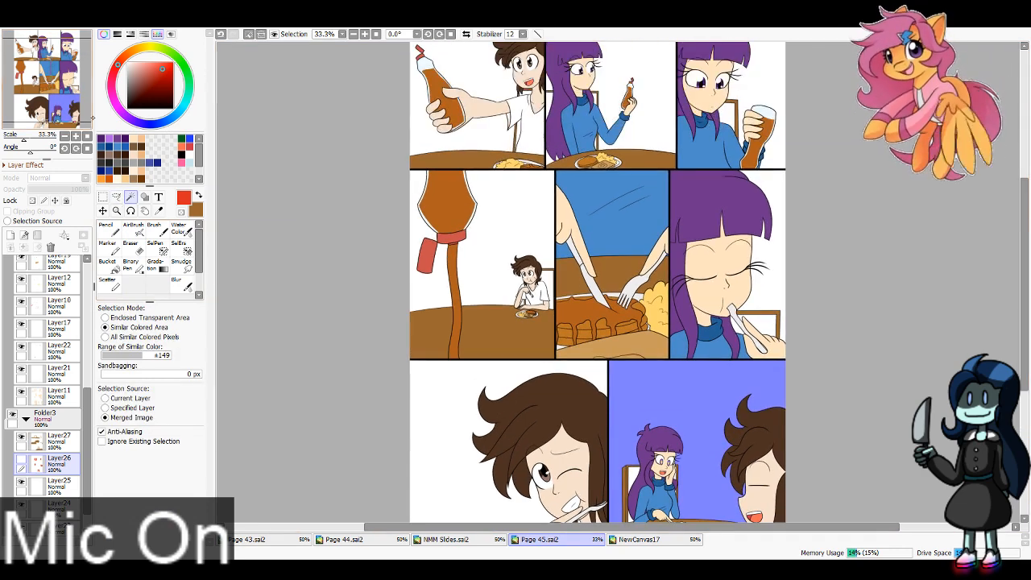
pyautogui.click(780, 300)
pyautogui.click(488, 293)
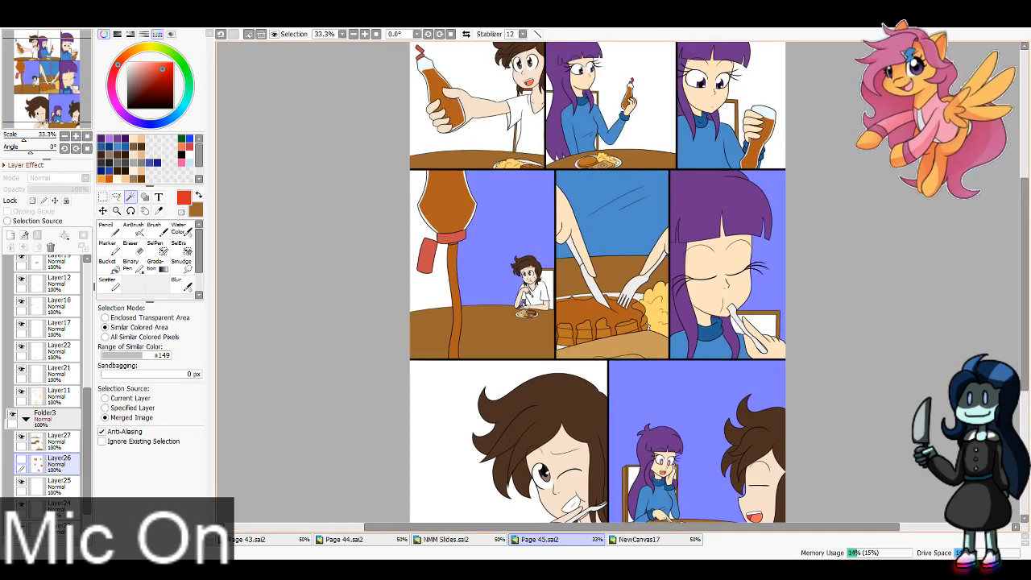
# Step: Add the first, second and third panels' walls to the selection, clear the spilled red from Layer26, deselect and show the layer again
pyautogui.scroll(2, 263, 272)
pyautogui.click(496, 247)
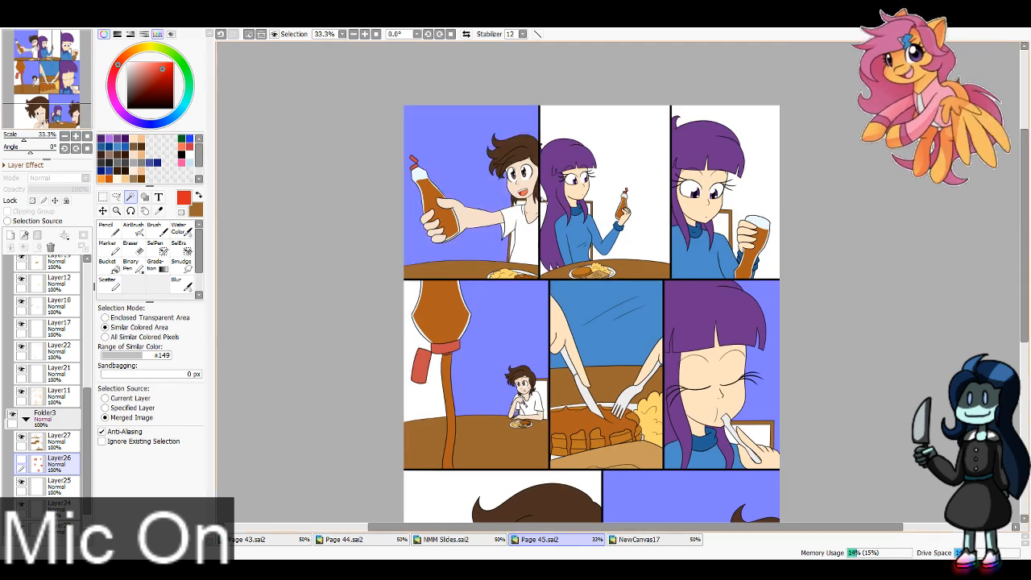
pyautogui.click(648, 199)
pyautogui.click(764, 201)
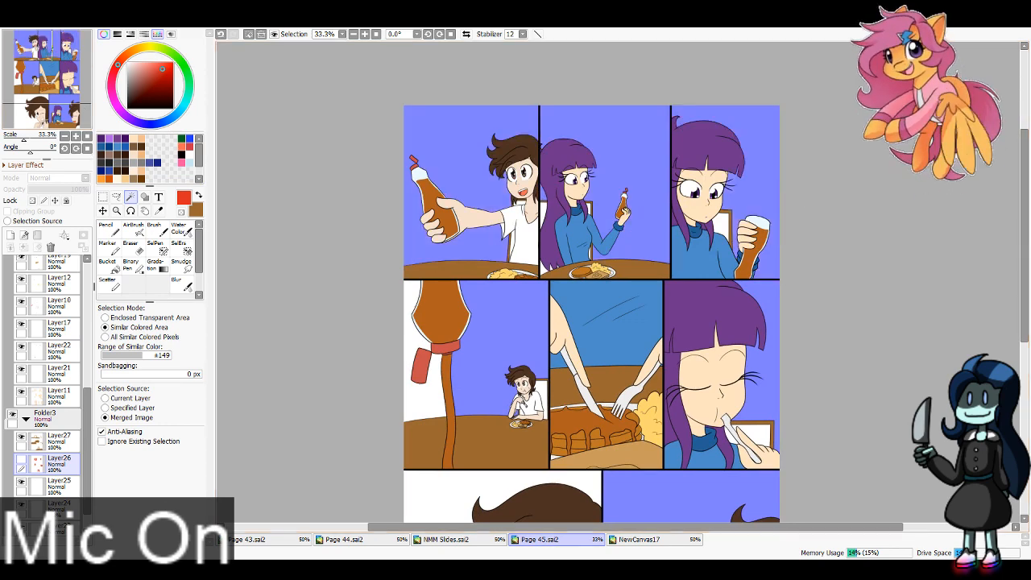
pyautogui.hotkey('ctrl', 'd')
pyautogui.click(22, 459)
# Step: Fill the wall backgrounds on Layer23 with the Bucket, using the off-white wall colour sampled from Page 44.sai2 and the merged image as selection source
pyautogui.moveTo(87, 462); pyautogui.dragTo(87, 477)
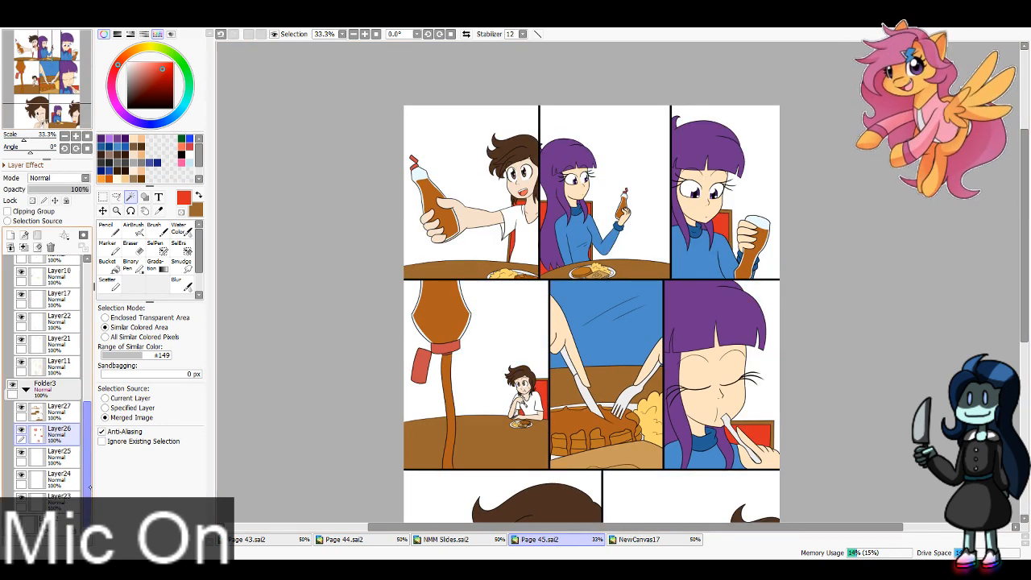
pyautogui.click(60, 500)
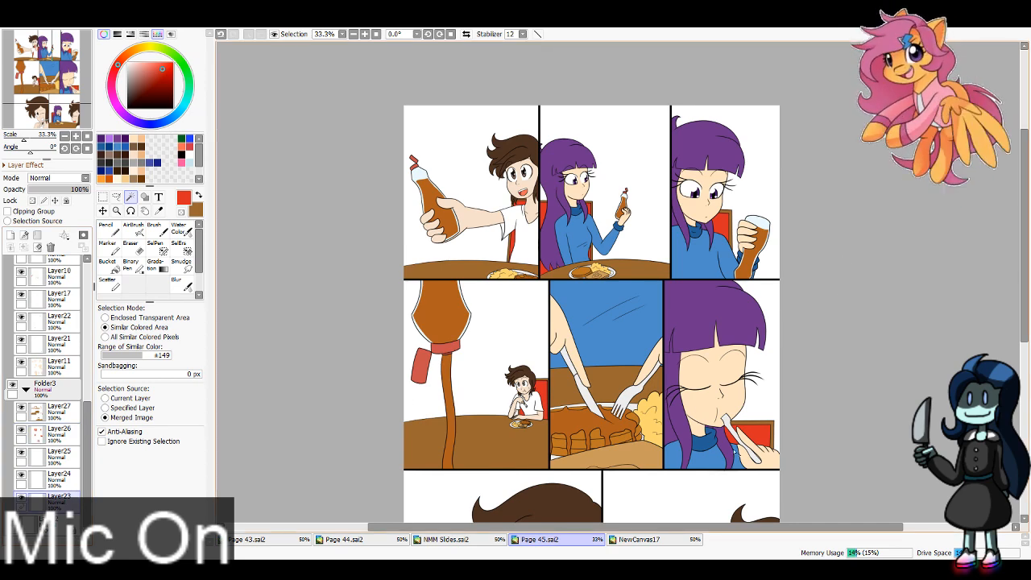
pyautogui.click(345, 540)
pyautogui.click(158, 211)
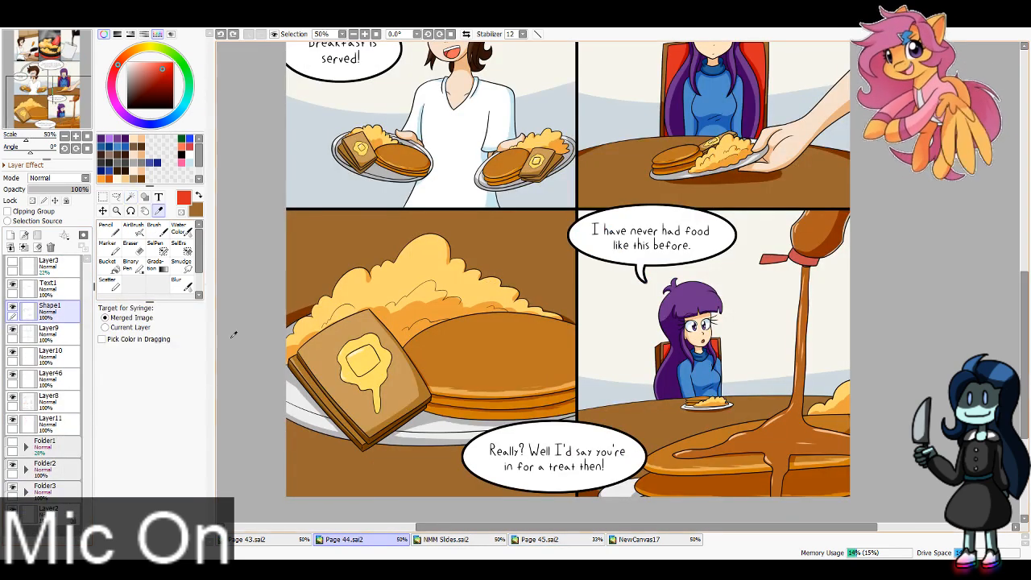
pyautogui.click(633, 349)
pyautogui.click(540, 539)
pyautogui.click(107, 265)
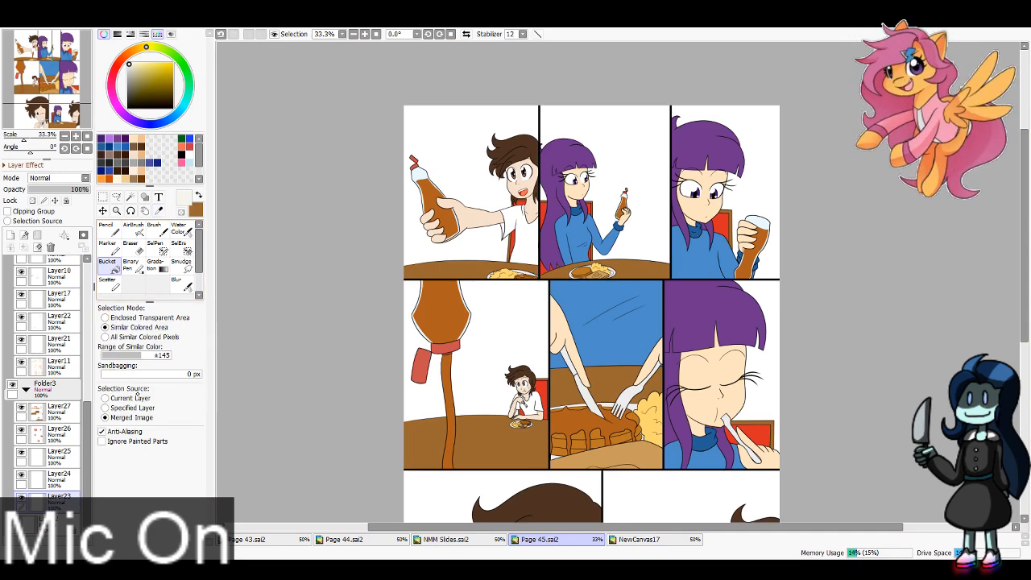
pyautogui.click(105, 418)
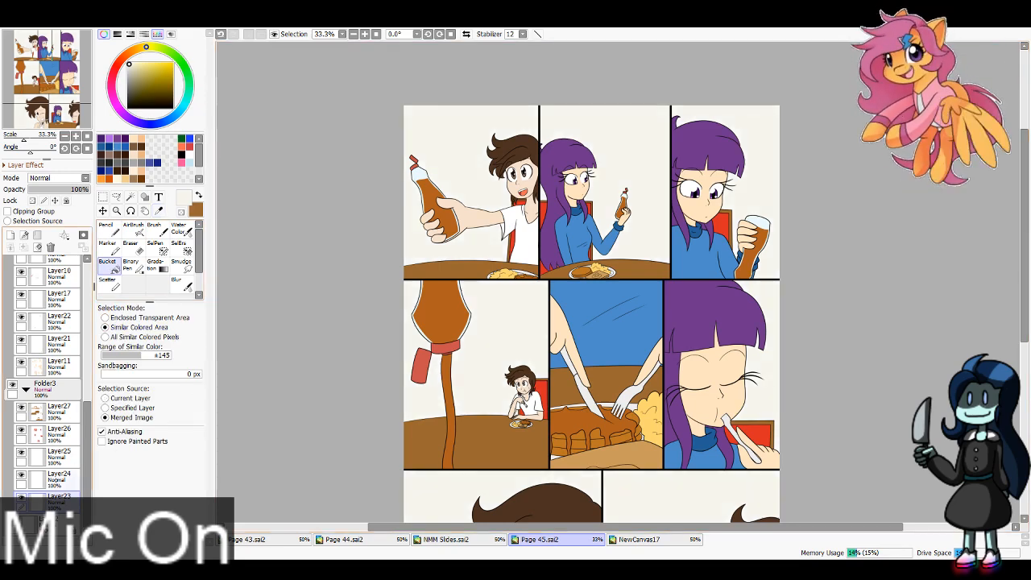
# Step: Clip Layer24 to the wall layer beneath it, sample the blue-grey lower wall colour from Page 44.sai2 and return to Page 45.sai2
pyautogui.click(68, 481)
pyautogui.click(31, 211)
pyautogui.click(345, 540)
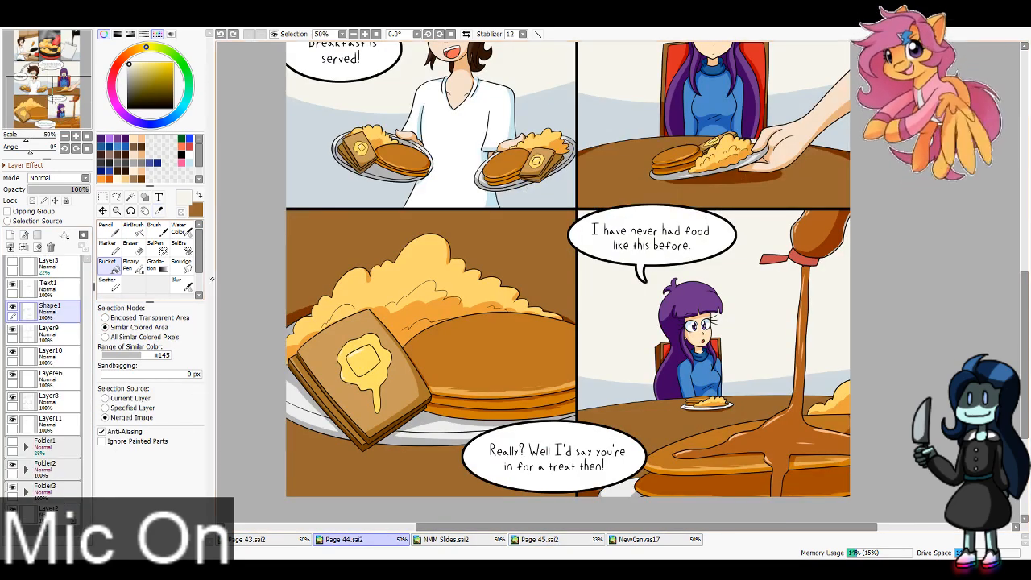
pyautogui.click(159, 211)
pyautogui.click(622, 396)
pyautogui.click(540, 539)
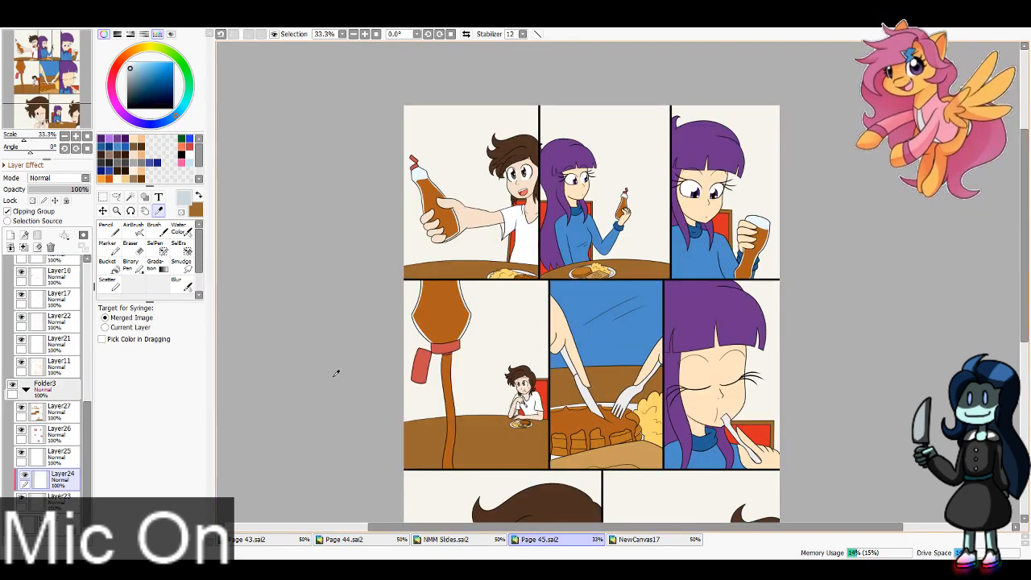
# Step: Paint the blue-grey lower wall band across the panels' backgrounds on Layer24 with the Pencil
pyautogui.click(106, 229)
pyautogui.moveTo(391, 249)
pyautogui.mouseDown()
pyautogui.moveTo(534, 233)
pyautogui.moveTo(411, 263)
pyautogui.mouseUp()
pyautogui.moveTo(565, 233)
pyautogui.mouseDown()
pyautogui.moveTo(680, 240)
pyautogui.moveTo(575, 257)
pyautogui.moveTo(730, 261)
pyautogui.mouseUp()
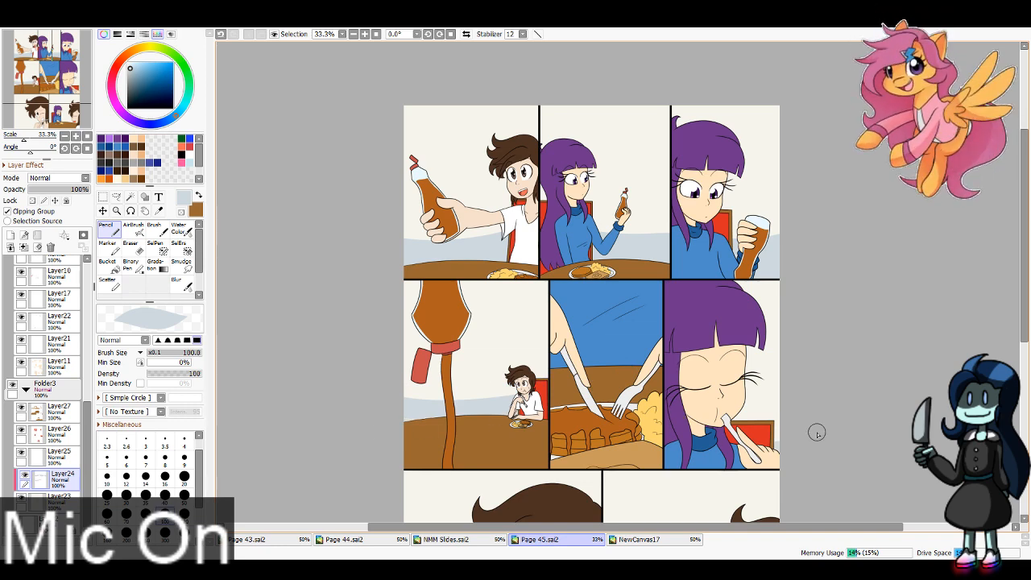
pyautogui.click(41, 95)
pyautogui.moveTo(456, 469); pyautogui.dragTo(644, 429)
pyautogui.moveTo(616, 464); pyautogui.dragTo(453, 482)
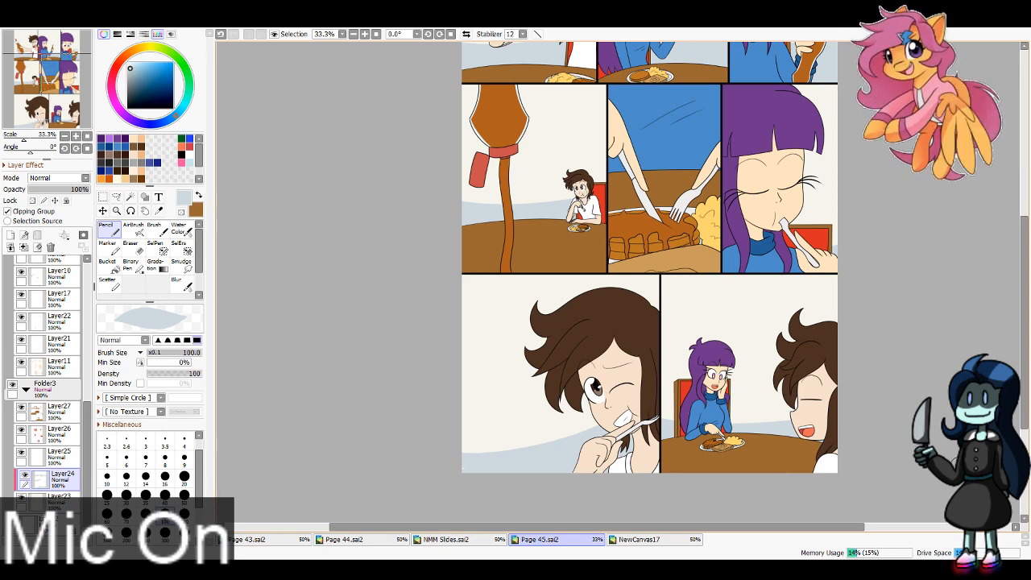
# Step: Move Layer25 between Layer27 and Layer26 and make it a clipping group on Layer26
pyautogui.click(56, 451)
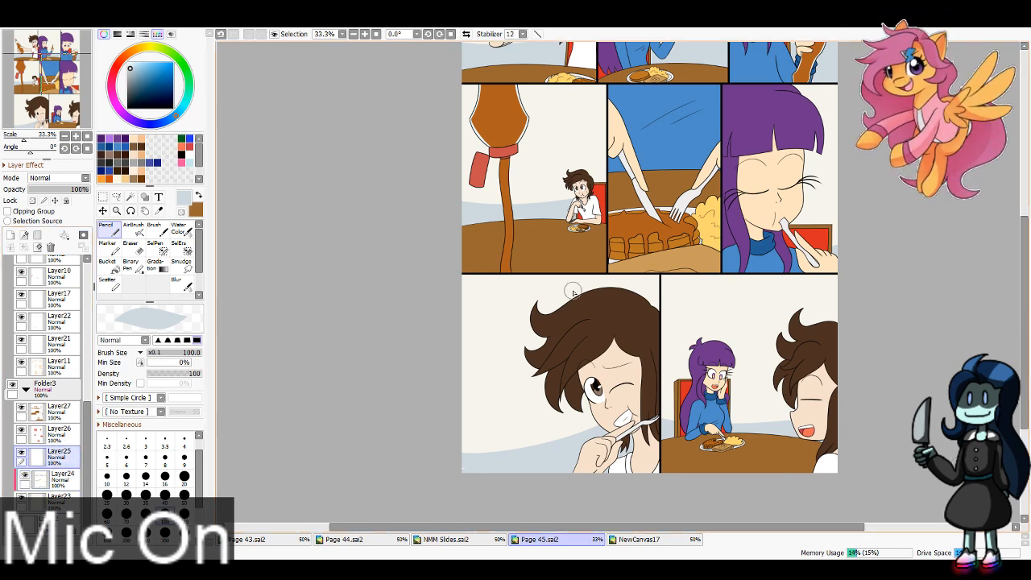
pyautogui.moveTo(57, 453); pyautogui.dragTo(56, 430)
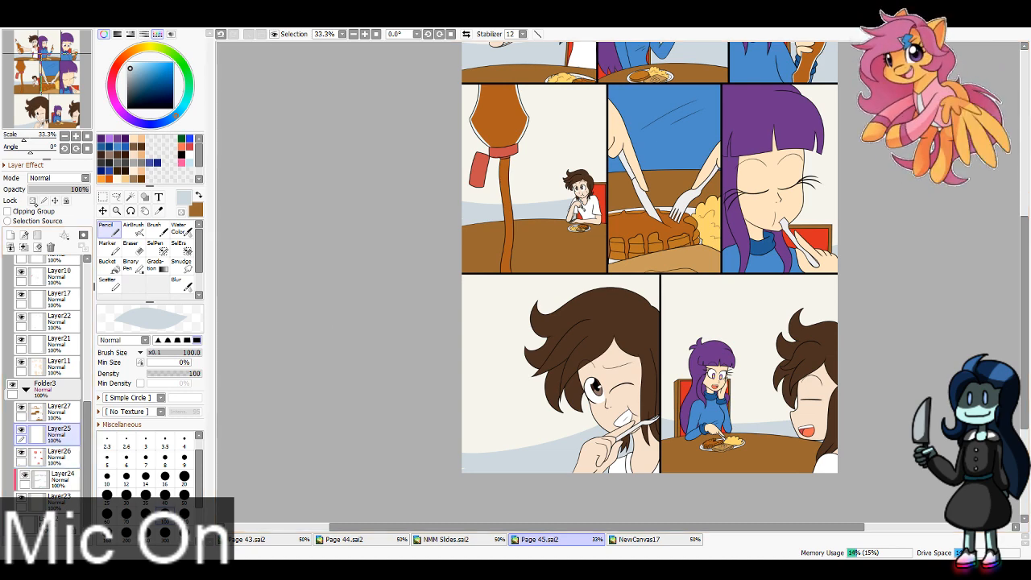
pyautogui.click(68, 208)
# Step: Sample the chair's dark red and the table's dark brown shadow colours from Page 44.sai2, and return to Page 45.sai2
pyautogui.click(345, 539)
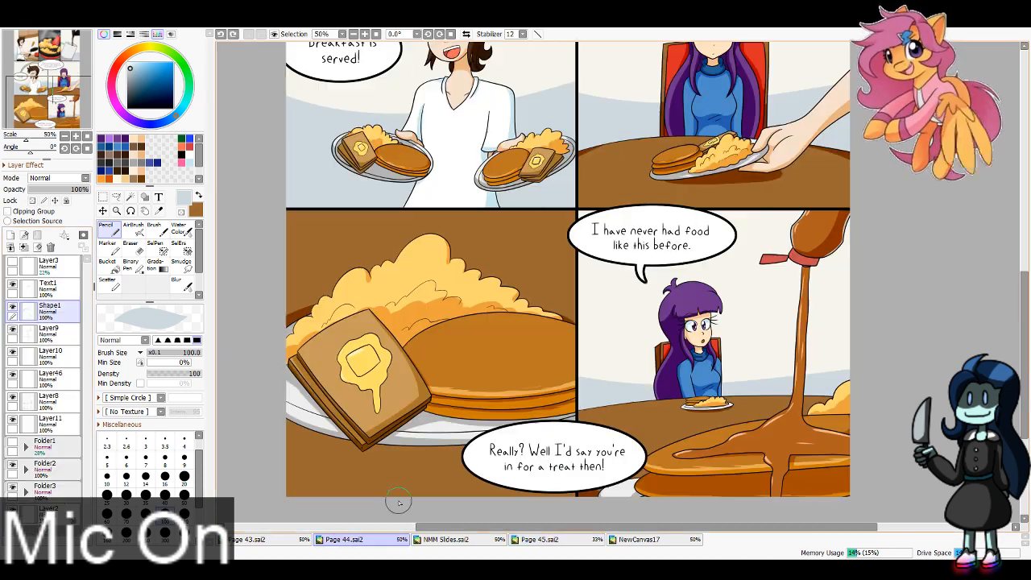
pyautogui.press('alt')
pyautogui.moveTo(72, 128); pyautogui.dragTo(79, 121)
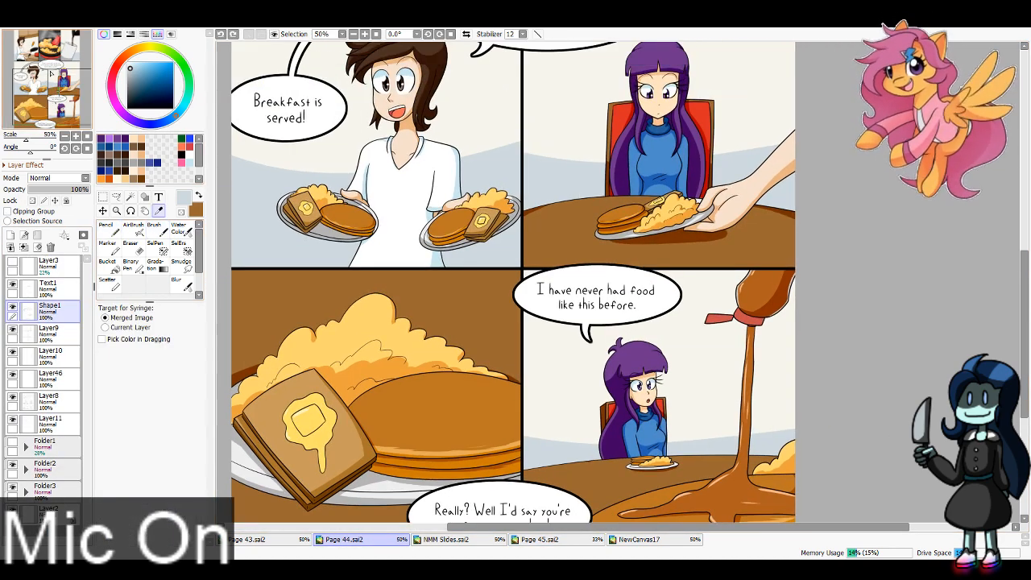
pyautogui.click(710, 154)
pyautogui.press('x')
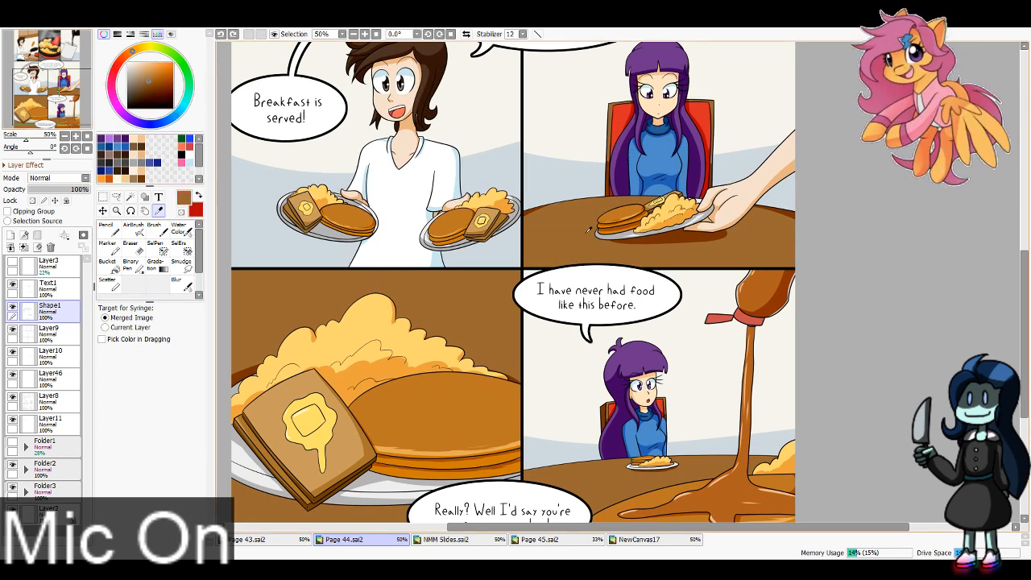
pyautogui.click(668, 235)
pyautogui.click(573, 539)
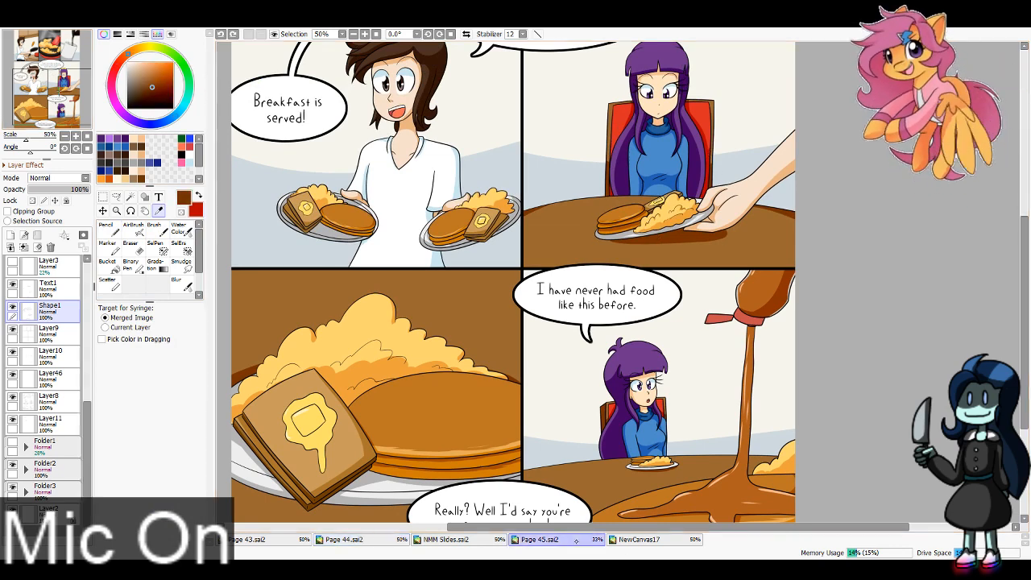
# Step: Shade the eighth panel's chair back in dark red on Layer25 with the Pencil at size 40
pyautogui.moveTo(42, 94); pyautogui.dragTo(61, 116)
pyautogui.click(365, 33)
pyautogui.click(365, 33)
pyautogui.click(365, 34)
pyautogui.click(364, 34)
pyautogui.click(109, 230)
pyautogui.click(165, 494)
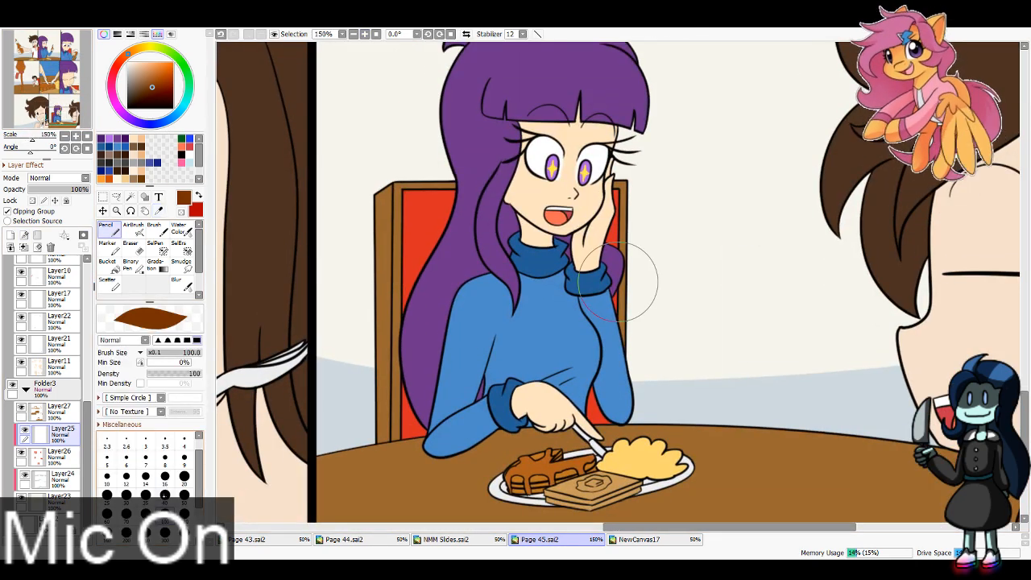
pyautogui.press('x')
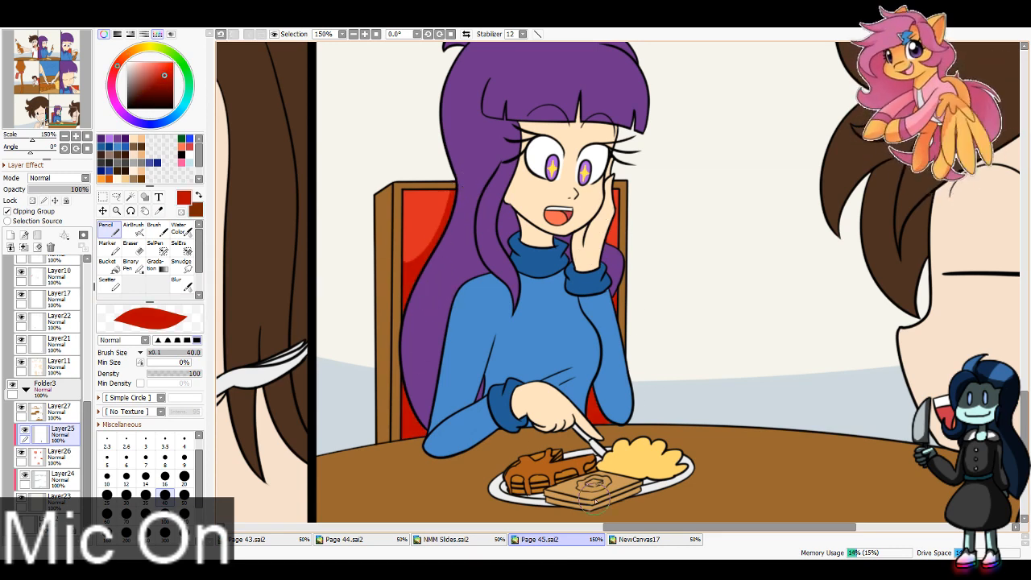
# Step: Shade the red chair backs in the sixth and fourth panels with the dark red on Layer25
pyautogui.moveTo(59, 108); pyautogui.dragTo(72, 86)
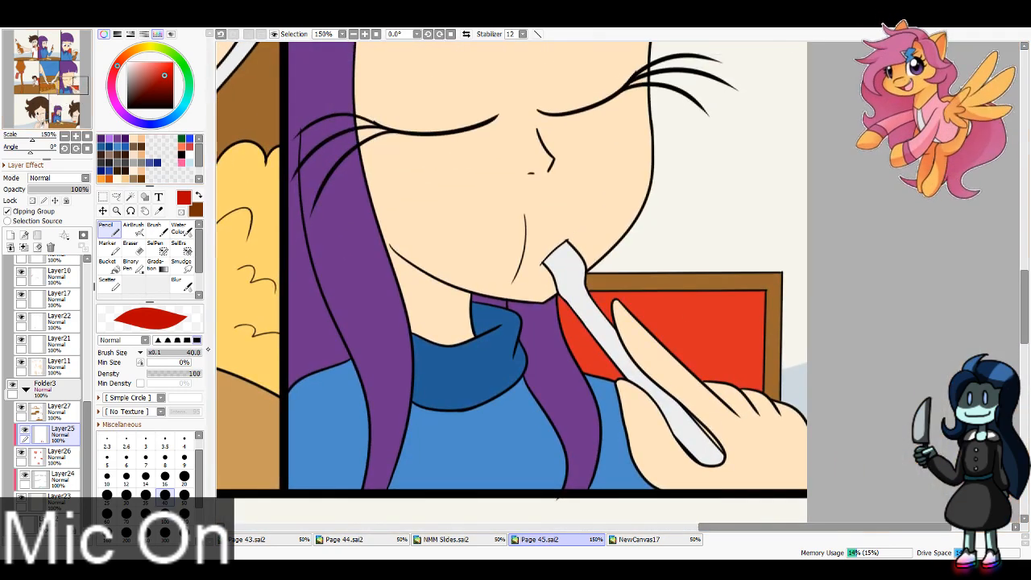
pyautogui.moveTo(561, 298)
pyautogui.mouseDown()
pyautogui.moveTo(737, 446)
pyautogui.moveTo(585, 334)
pyautogui.moveTo(584, 306)
pyautogui.moveTo(679, 392)
pyautogui.mouseUp()
pyautogui.moveTo(607, 265); pyautogui.dragTo(688, 410)
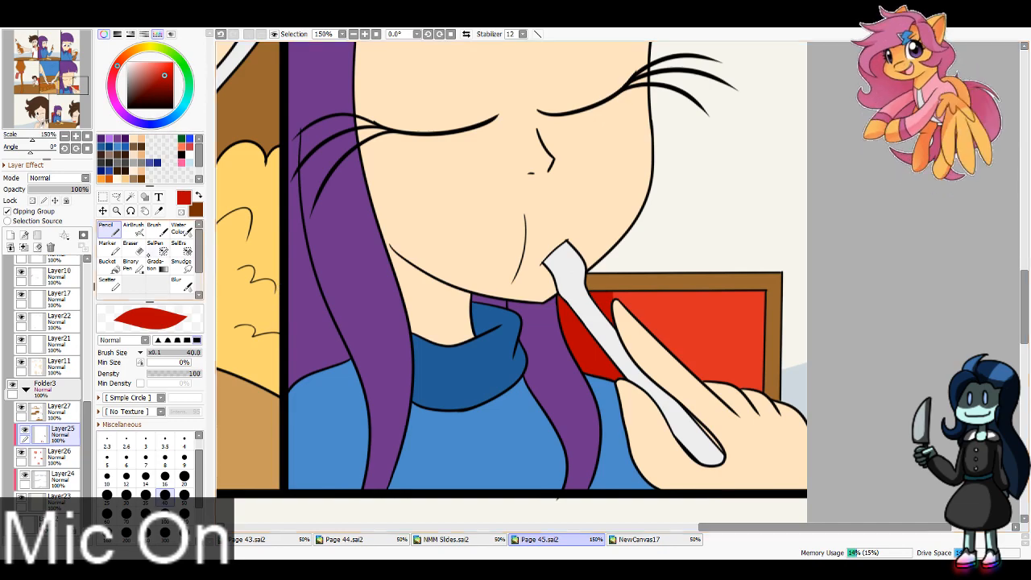
pyautogui.moveTo(49, 81); pyautogui.dragTo(39, 81)
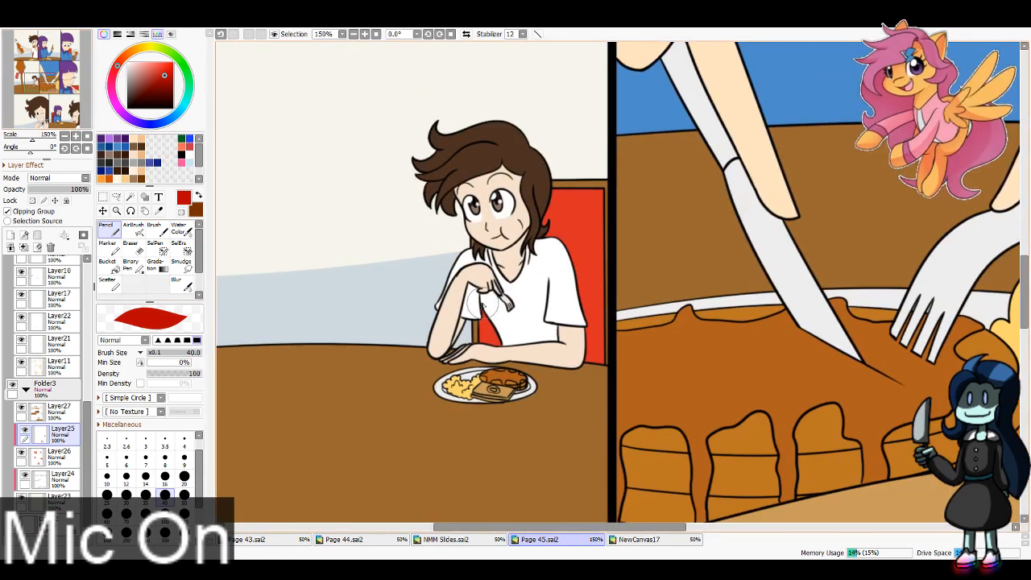
pyautogui.moveTo(483, 303); pyautogui.dragTo(489, 337)
pyautogui.moveTo(570, 317); pyautogui.dragTo(620, 242)
pyautogui.moveTo(618, 299); pyautogui.dragTo(589, 391)
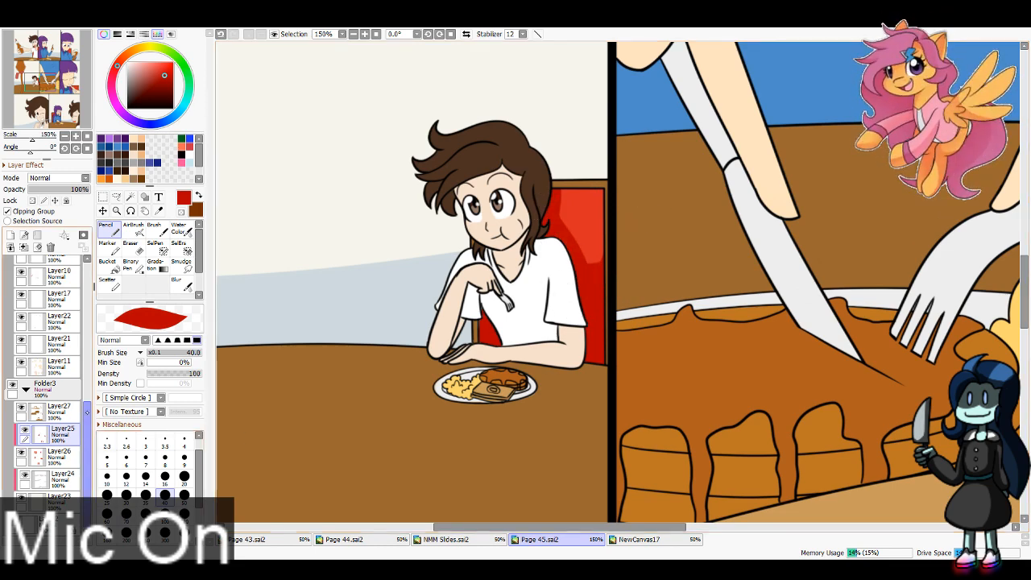
# Step: Check what Layer13 and Layer14 contain by hiding and showing each one, leaving Layer14 selected
pyautogui.scroll(2, 49, 403)
pyautogui.moveTo(89, 390); pyautogui.dragTo(89, 355)
pyautogui.click(60, 325)
pyautogui.click(60, 303)
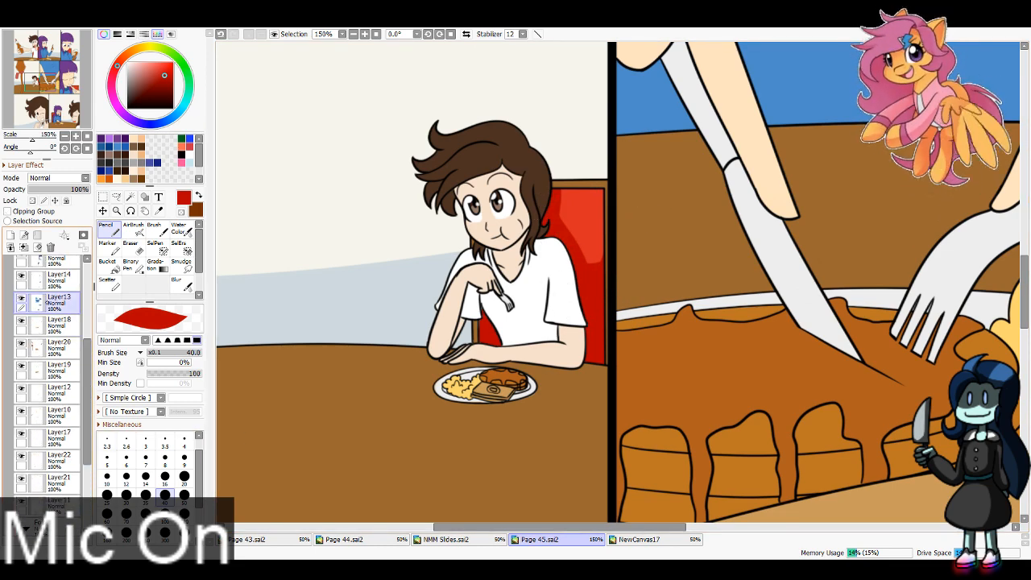
pyautogui.click(21, 299)
pyautogui.click(21, 299)
pyautogui.click(59, 280)
pyautogui.click(21, 276)
pyautogui.click(21, 277)
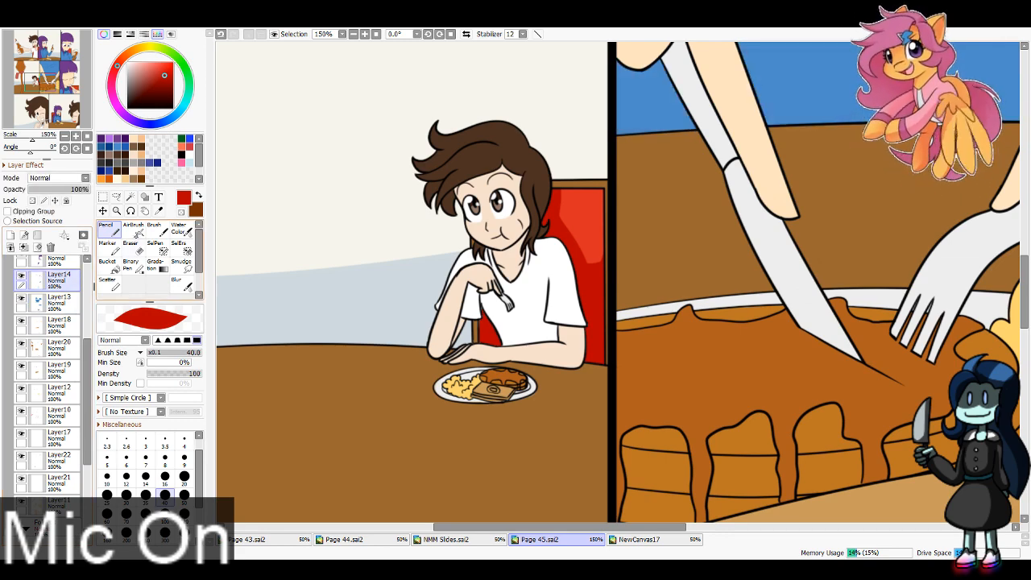
# Step: Clean up stray paint around the fourth panel's seated character on Layer14 and Layer10 with the Eraser at size 8
pyautogui.click(133, 248)
pyautogui.click(168, 472)
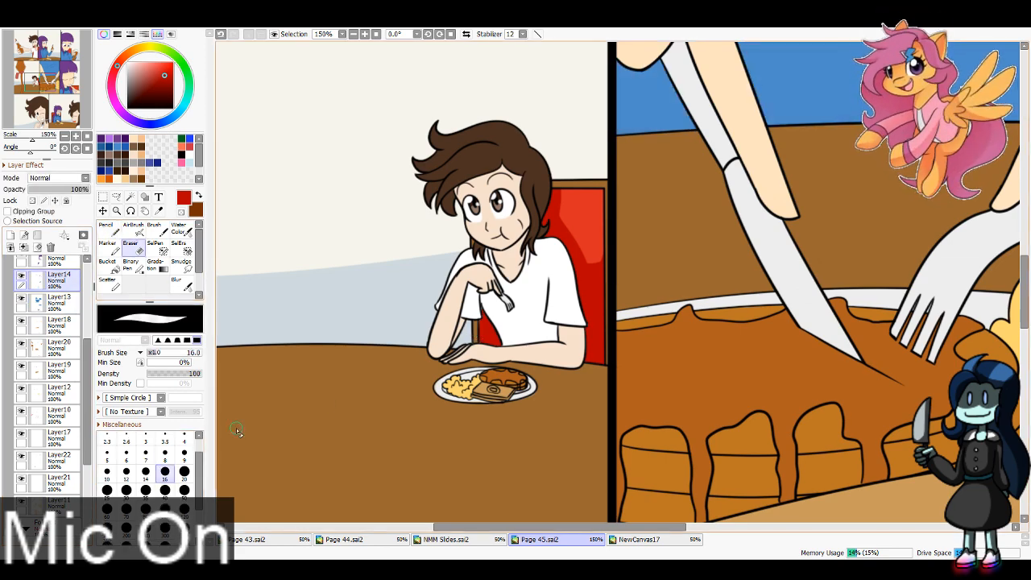
pyautogui.click(166, 455)
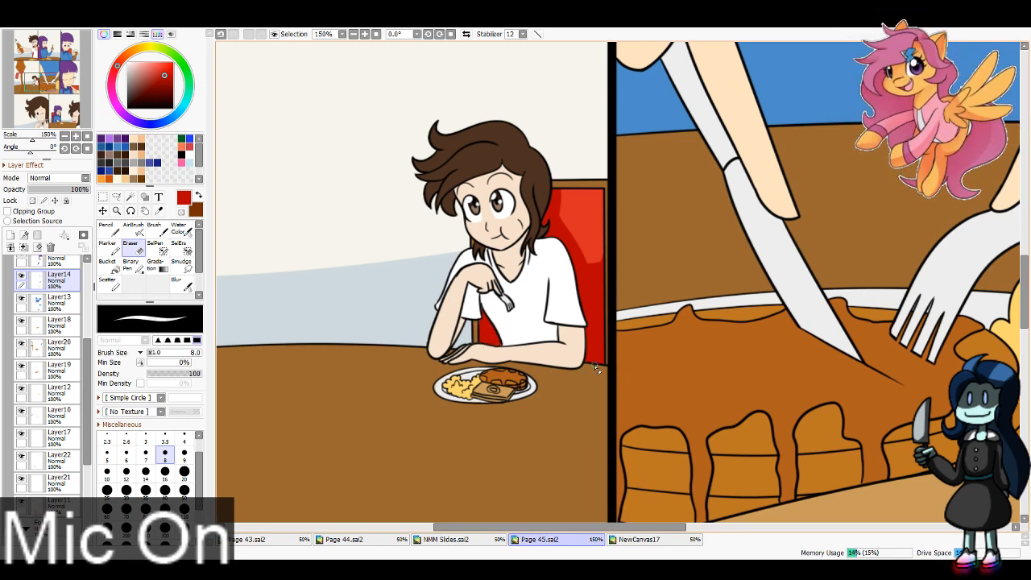
pyautogui.click(58, 413)
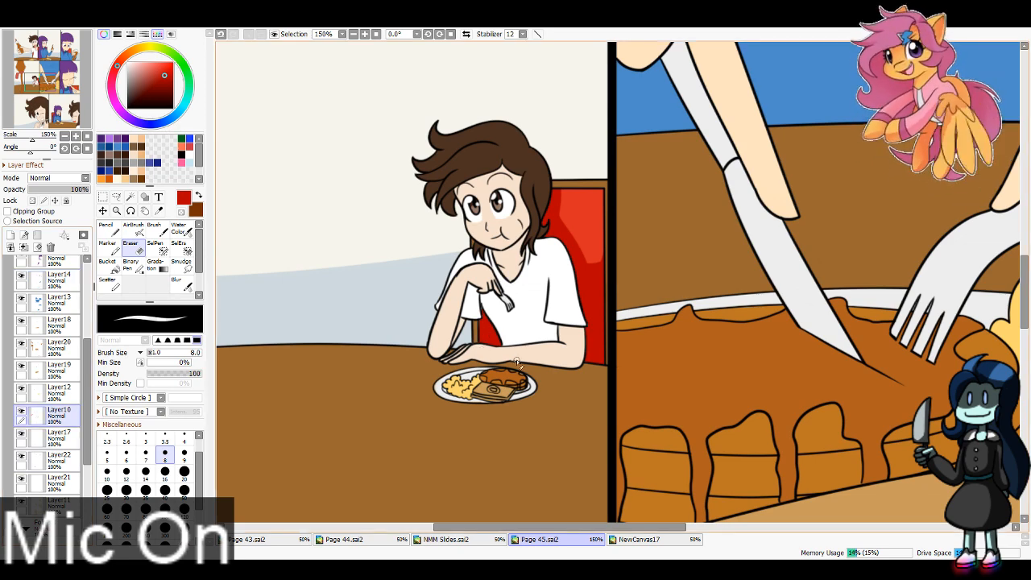
# Step: Shade the first panel's red chair back in dark red on Layer25 with the Pencil at size 40
pyautogui.scroll(-5, 48, 387)
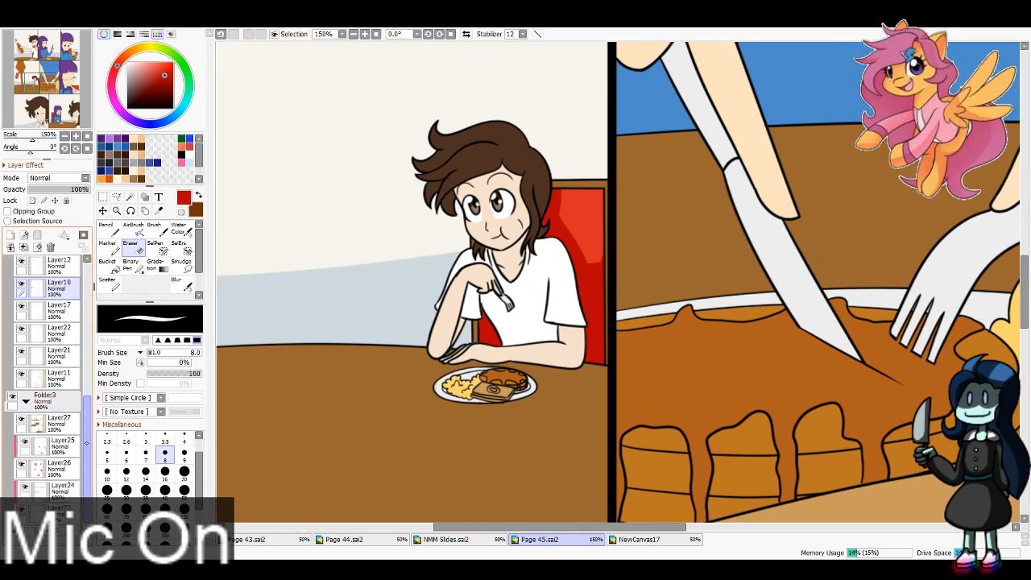
pyautogui.click(61, 445)
pyautogui.click(105, 230)
pyautogui.click(42, 46)
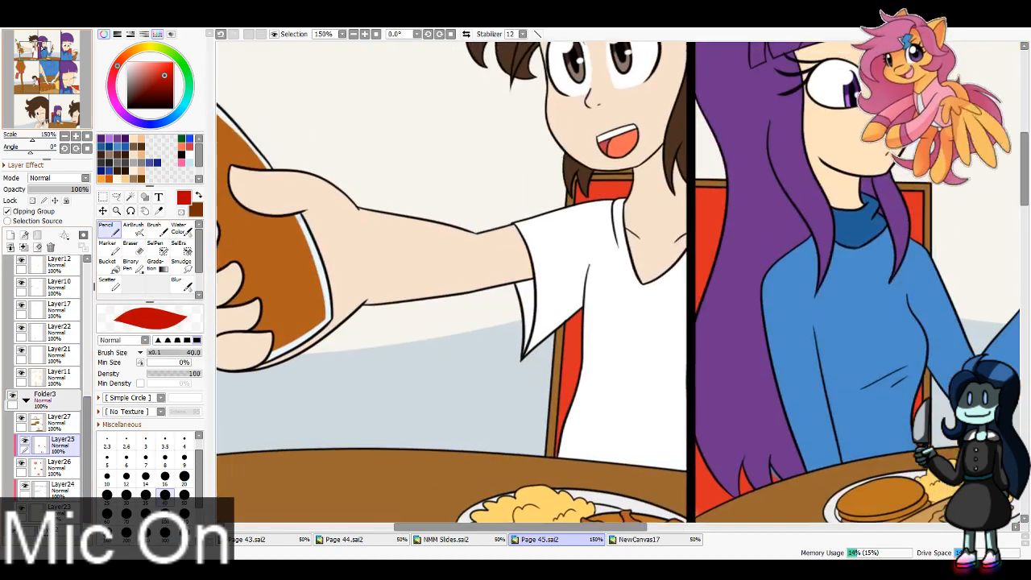
pyautogui.moveTo(42, 46); pyautogui.dragTo(43, 46)
pyautogui.moveTo(567, 321); pyautogui.dragTo(552, 440)
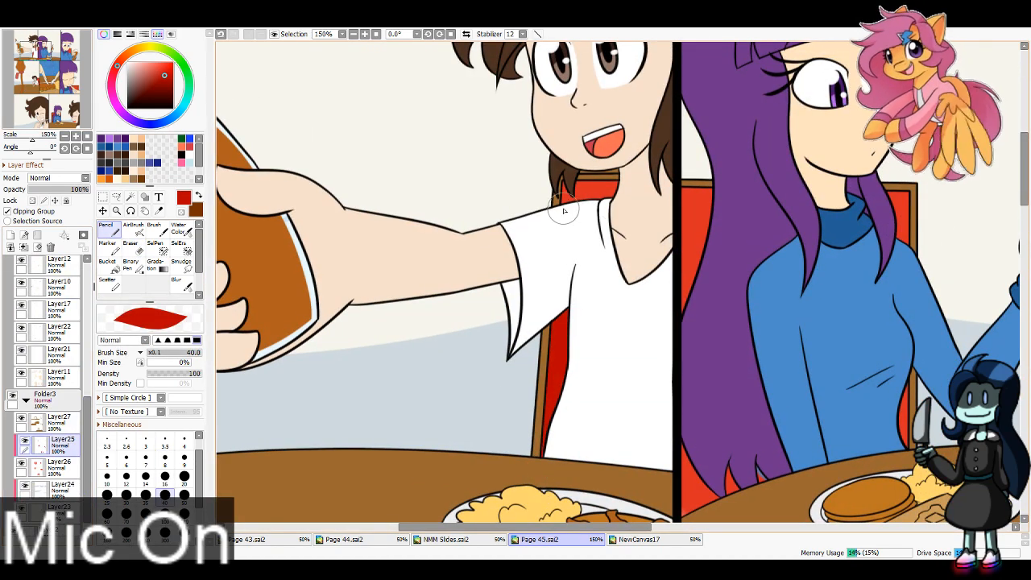
# Step: Clean up stray paint around the first panel's chair with the Eraser at size 8, checking Layer27 and Layer26 before returning to Layer25
pyautogui.click(58, 419)
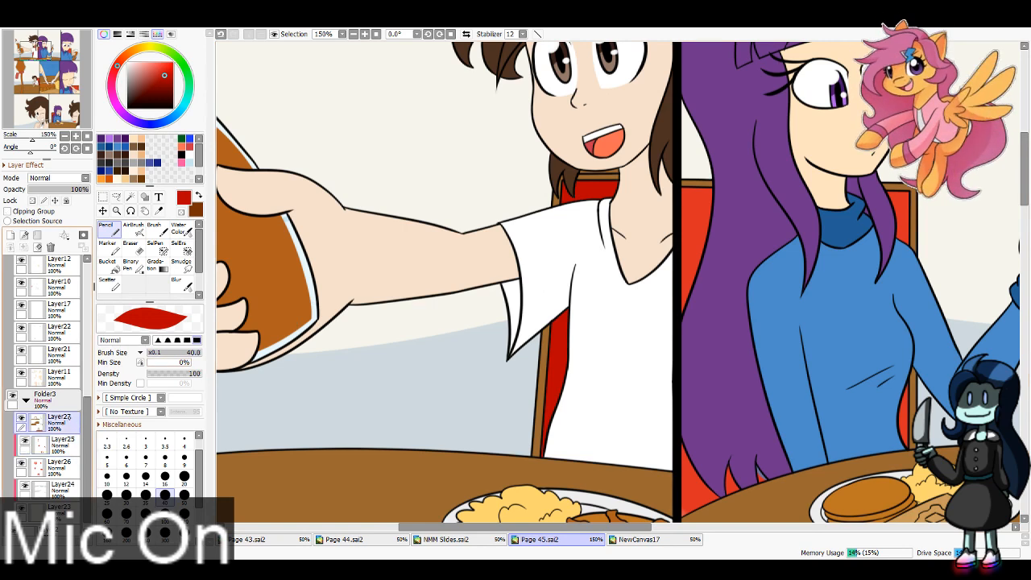
pyautogui.press('e')
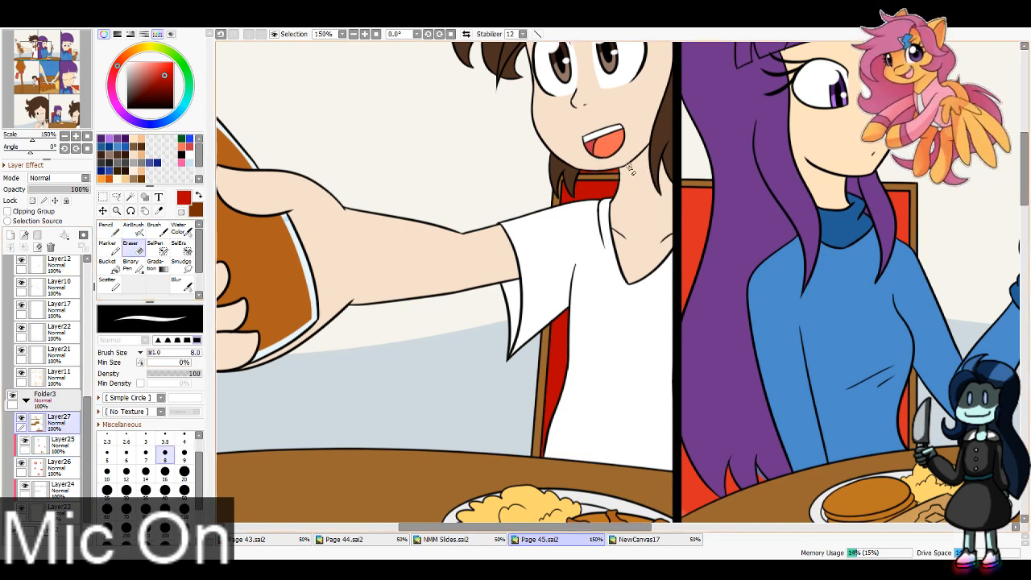
pyautogui.click(61, 444)
pyautogui.click(59, 468)
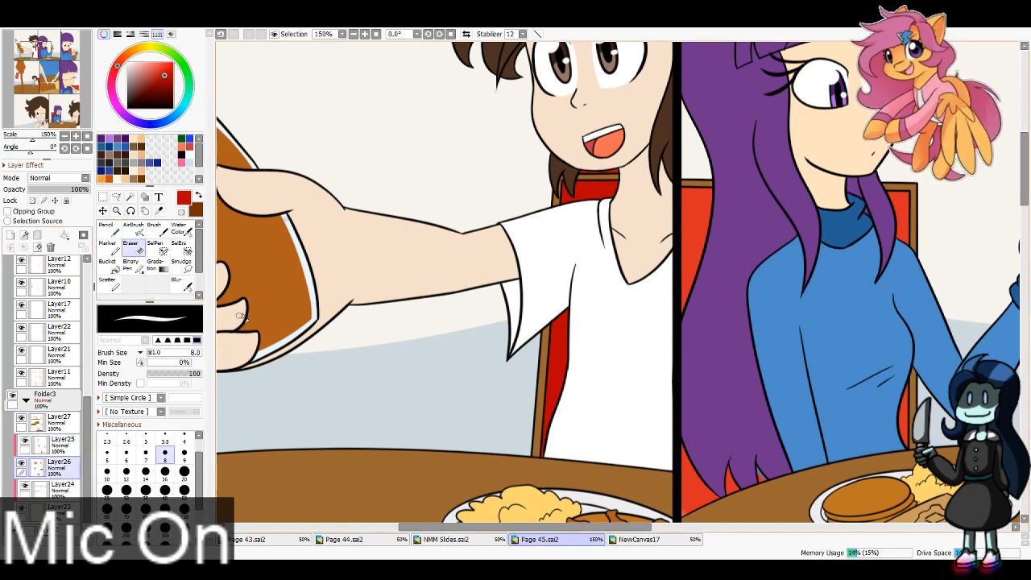
pyautogui.click(60, 445)
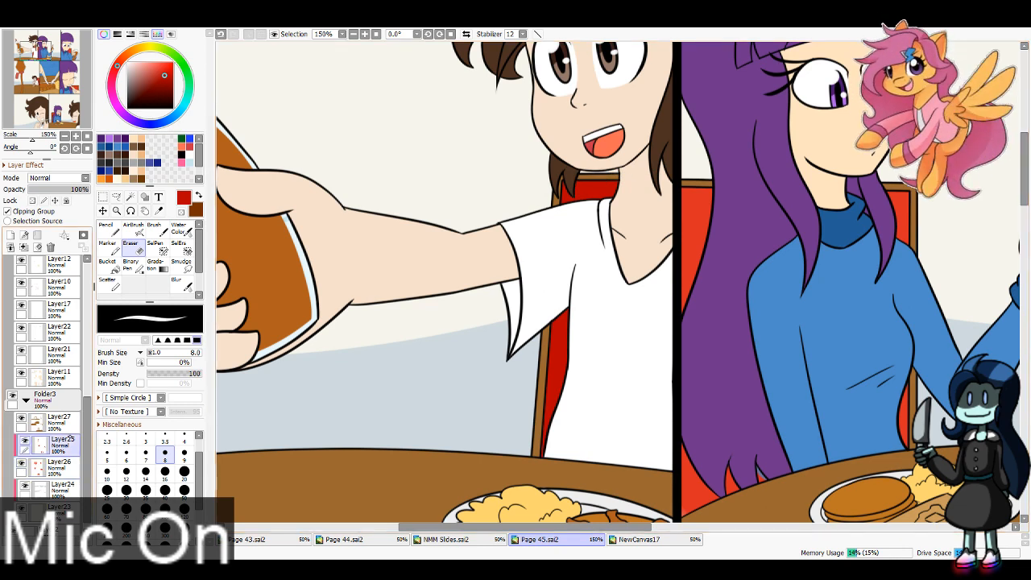
# Step: Shade the lower part of the second panel's chair on Layer25 and erase stray paint by the character's hair ends on Layer13
pyautogui.click(109, 229)
pyautogui.moveTo(501, 520)
pyautogui.mouseDown()
pyautogui.moveTo(459, 429)
pyautogui.moveTo(268, 376)
pyautogui.mouseUp()
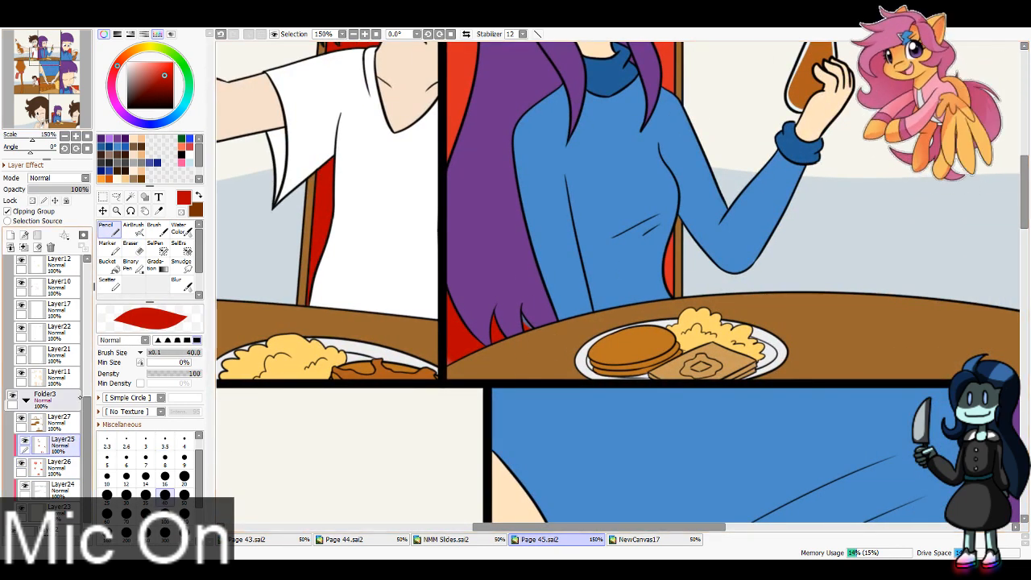
pyautogui.scroll(5, 48, 395)
pyautogui.click(59, 292)
pyautogui.press('e')
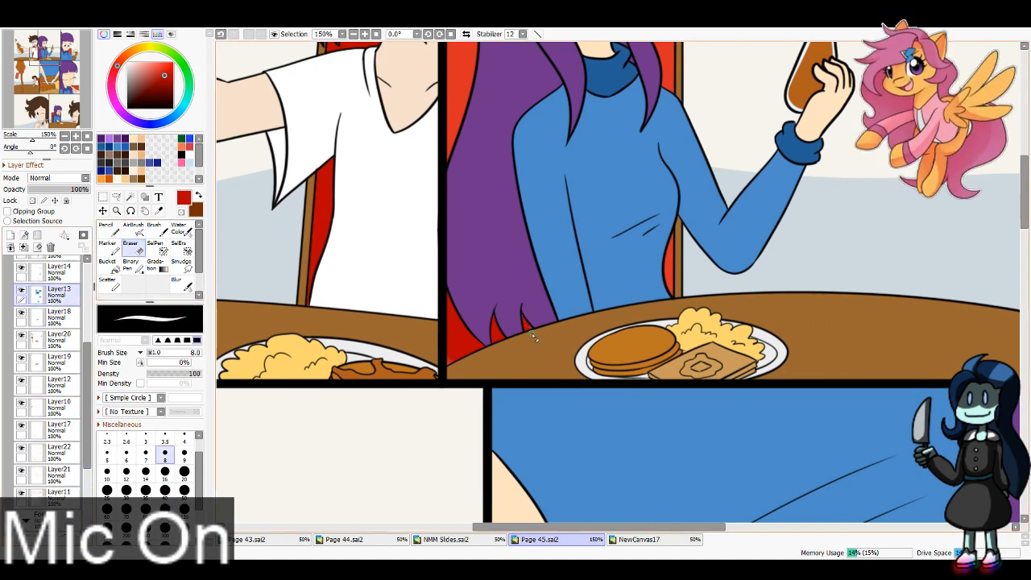
# Step: Touch up the second panel's chair corner on Layer26 and shade the rest of its chair back in dark red on Layer25
pyautogui.moveTo(88, 451); pyautogui.dragTo(88, 507)
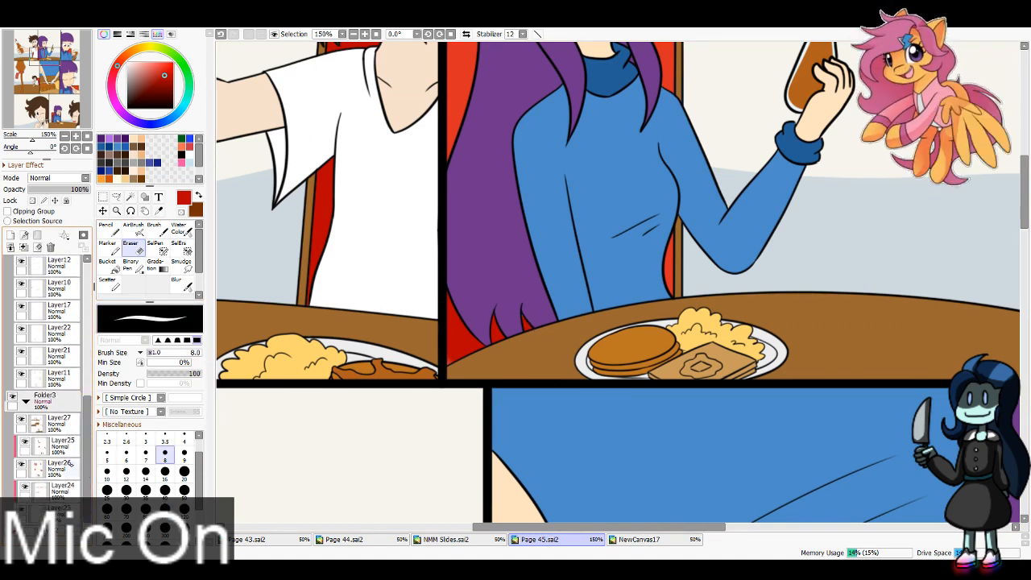
pyautogui.click(60, 469)
pyautogui.press('n')
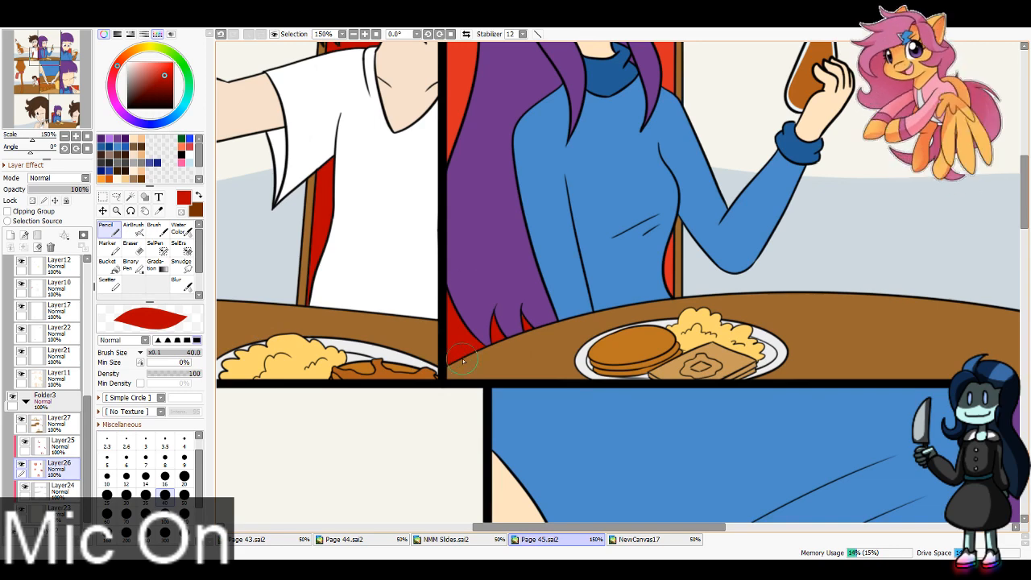
pyautogui.click(61, 446)
pyautogui.moveTo(25, 93); pyautogui.dragTo(26, 86)
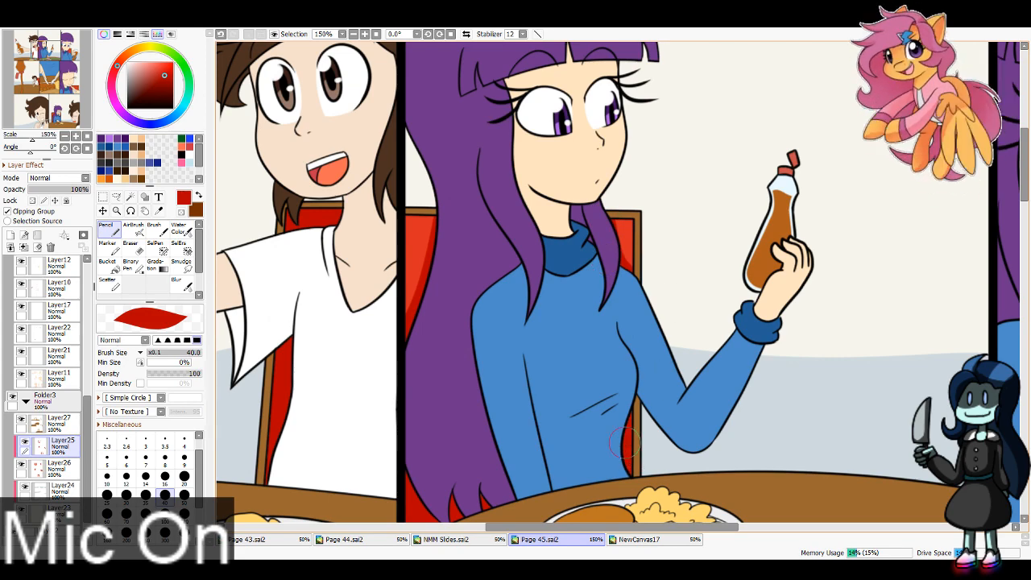
# Step: Shade the third panel's chair back in dark red on Layer25 and retouch the sixth panel's chair shading
pyautogui.moveTo(63, 93); pyautogui.dragTo(69, 51)
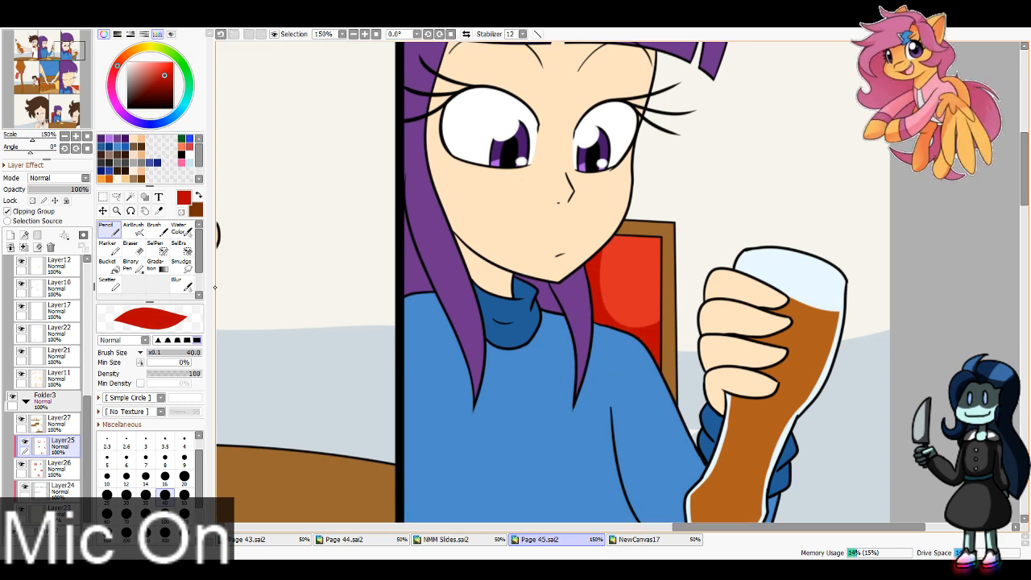
pyautogui.moveTo(78, 69); pyautogui.dragTo(75, 89)
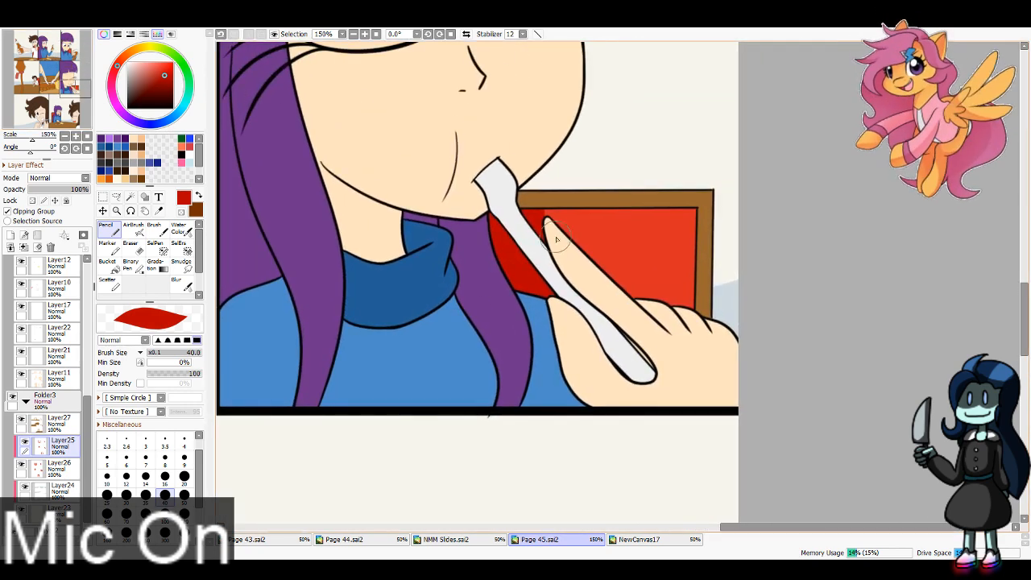
pyautogui.hotkey('ctrl', 'z')
pyautogui.moveTo(559, 244)
pyautogui.mouseDown()
pyautogui.moveTo(710, 256)
pyautogui.moveTo(714, 275)
pyautogui.moveTo(705, 245)
pyautogui.moveTo(575, 266)
pyautogui.mouseUp()
pyautogui.hotkey('ctrl', 'z')
# Step: Add a layer clipped to Layer27 and shade the first panel's wooden chair frame in dark brown
pyautogui.moveTo(75, 105); pyautogui.dragTo(31, 46)
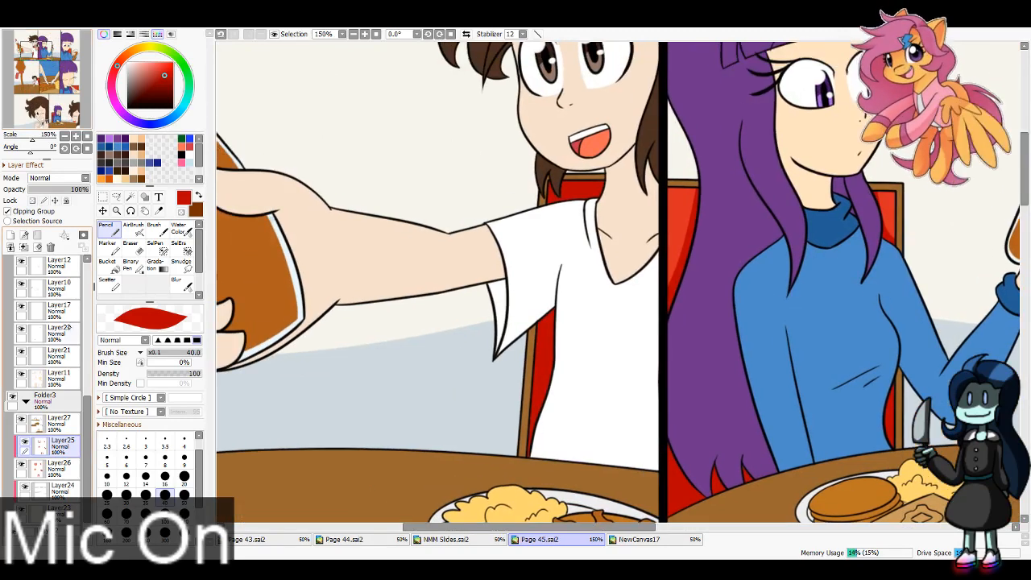
pyautogui.click(10, 235)
pyautogui.press('x')
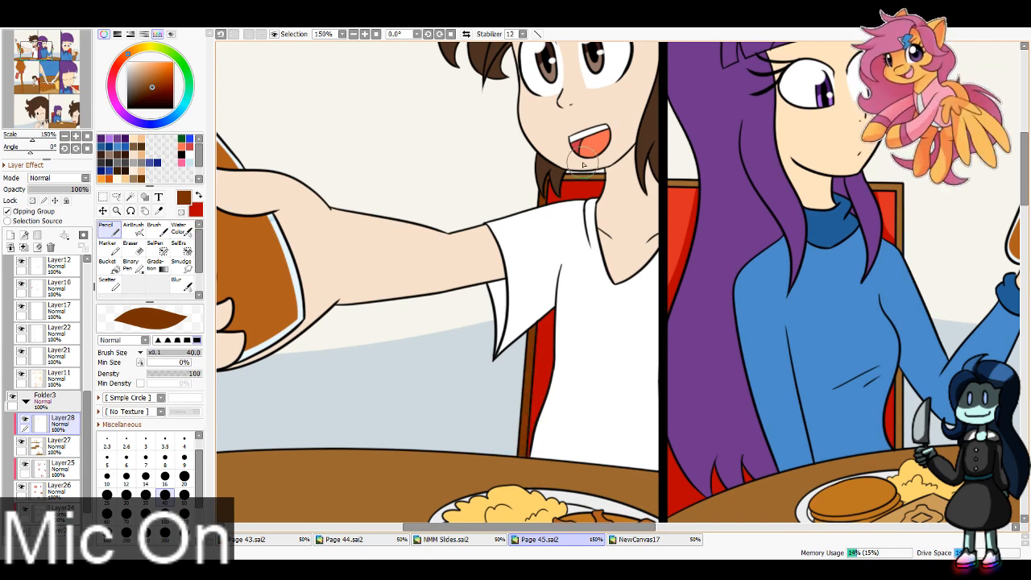
pyautogui.moveTo(224, 497); pyautogui.dragTo(471, 346)
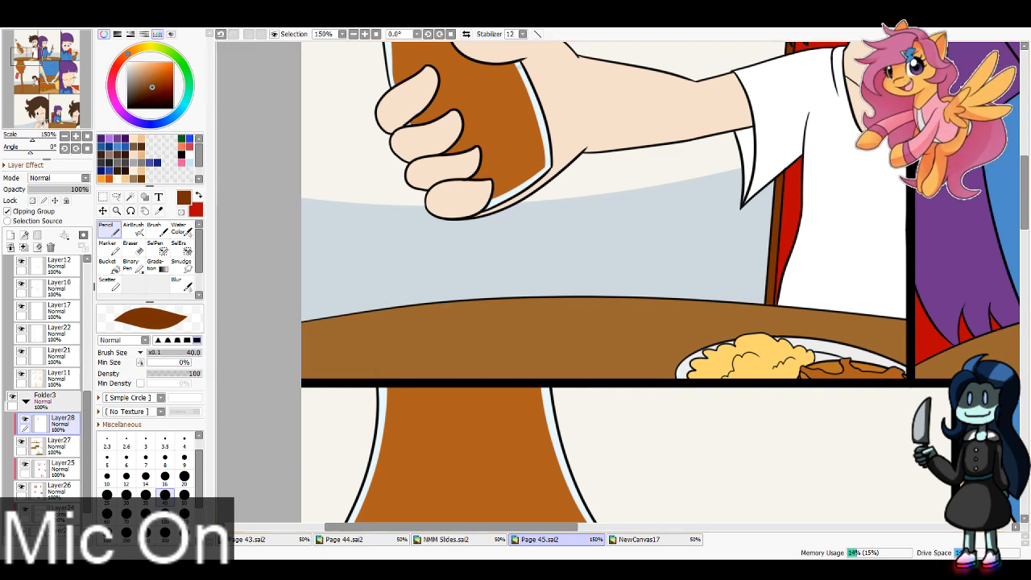
# Step: Shade the chair frames in the second and third panels and the table around the second panel's plate in dark brown on Layer28
pyautogui.moveTo(34, 53); pyautogui.dragTo(44, 53)
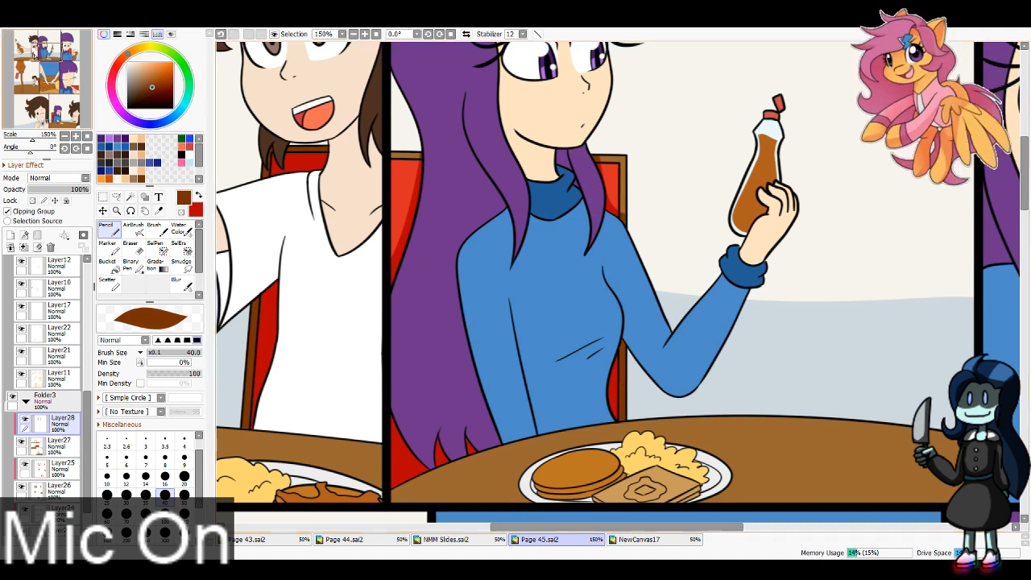
pyautogui.scroll(-3, 520, 251)
pyautogui.moveTo(681, 235)
pyautogui.mouseDown()
pyautogui.moveTo(687, 253)
pyautogui.moveTo(650, 273)
pyautogui.mouseUp()
pyautogui.hotkey('ctrl', 'z')
pyautogui.hotkey('ctrl', 'z')
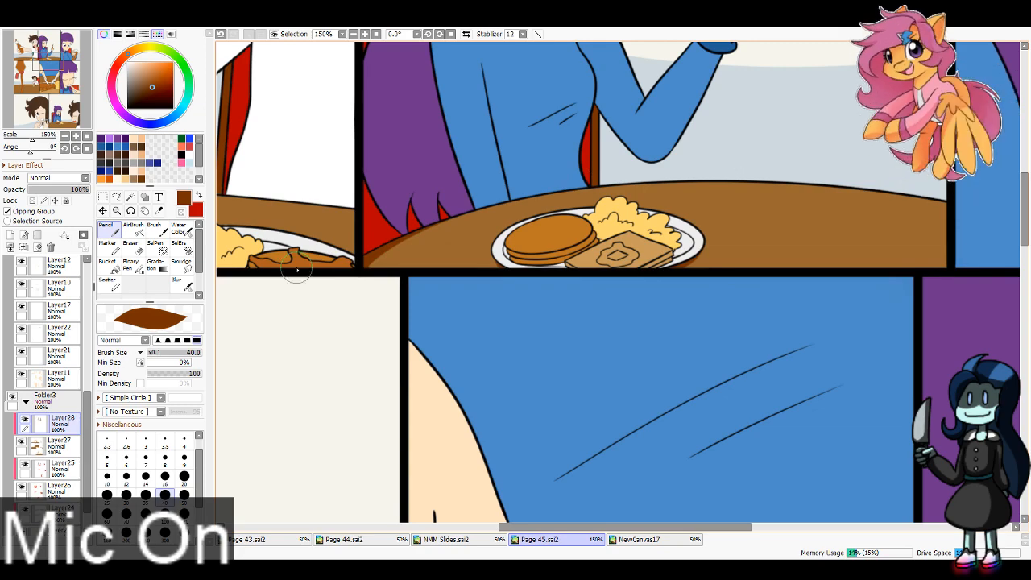
pyautogui.moveTo(44, 71); pyautogui.dragTo(69, 65)
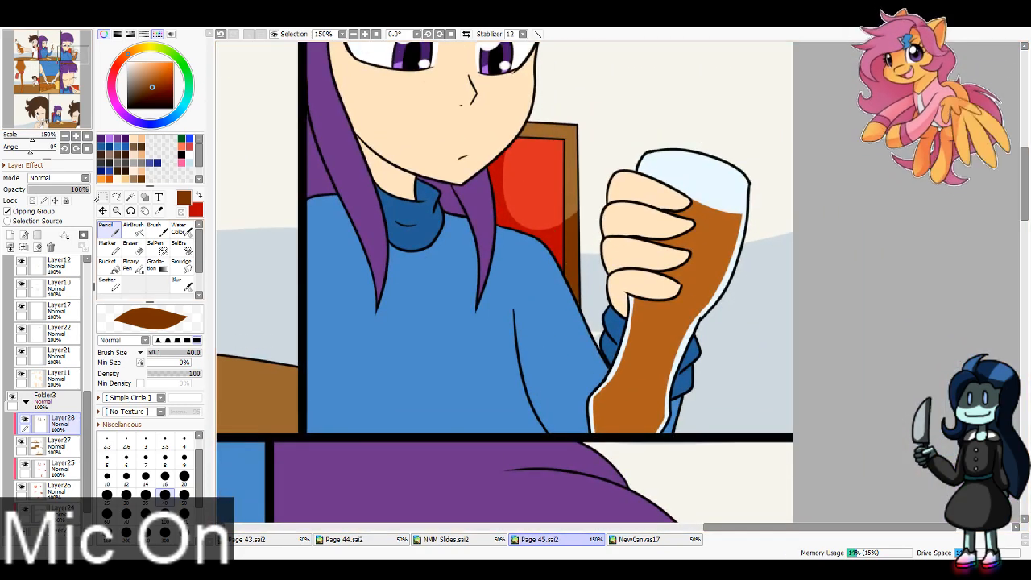
# Step: Paint dark brown shadows under the plate and the character's arm on the fourth panel's table on Layer28
pyautogui.moveTo(74, 53); pyautogui.dragTo(40, 77)
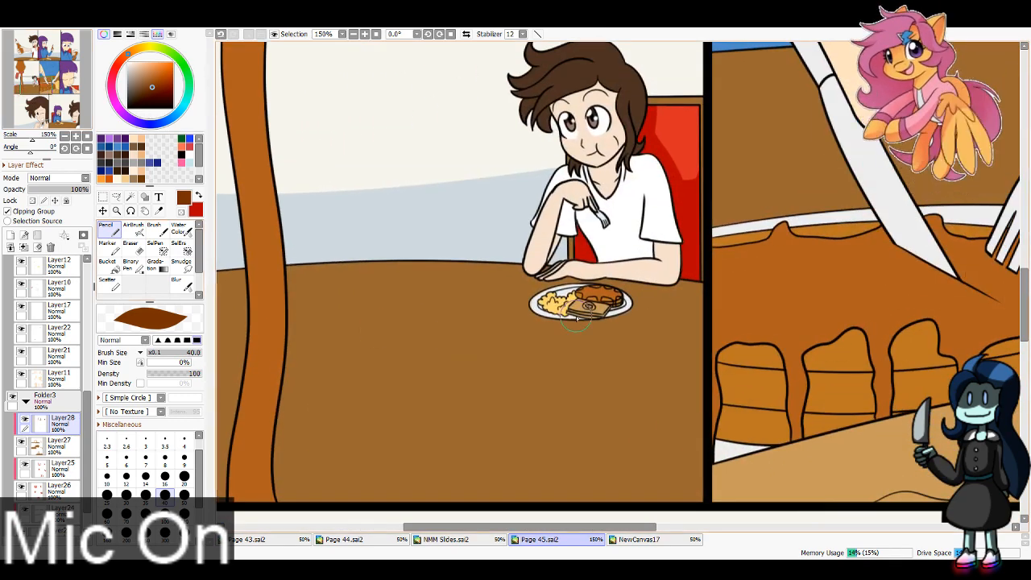
pyautogui.moveTo(586, 307); pyautogui.dragTo(626, 306)
pyautogui.moveTo(545, 275)
pyautogui.mouseDown()
pyautogui.moveTo(735, 291)
pyautogui.moveTo(716, 179)
pyautogui.mouseUp()
pyautogui.hotkey('ctrl', 'z')
pyautogui.hotkey('ctrl', 'z')
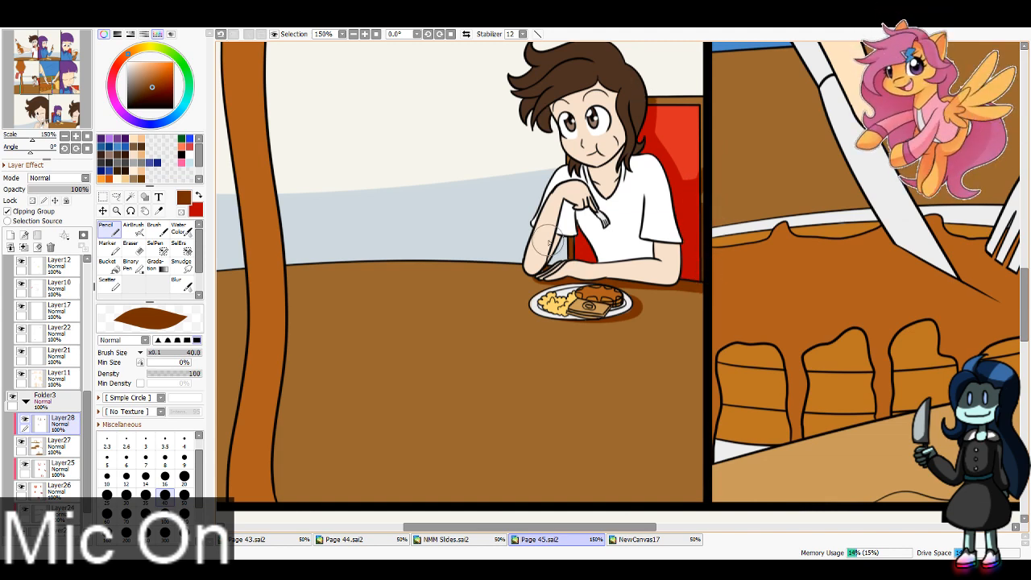
# Step: Shade the far left edge of the fourth panel's table in dark brown on Layer28
pyautogui.scroll(-2, 399, 276)
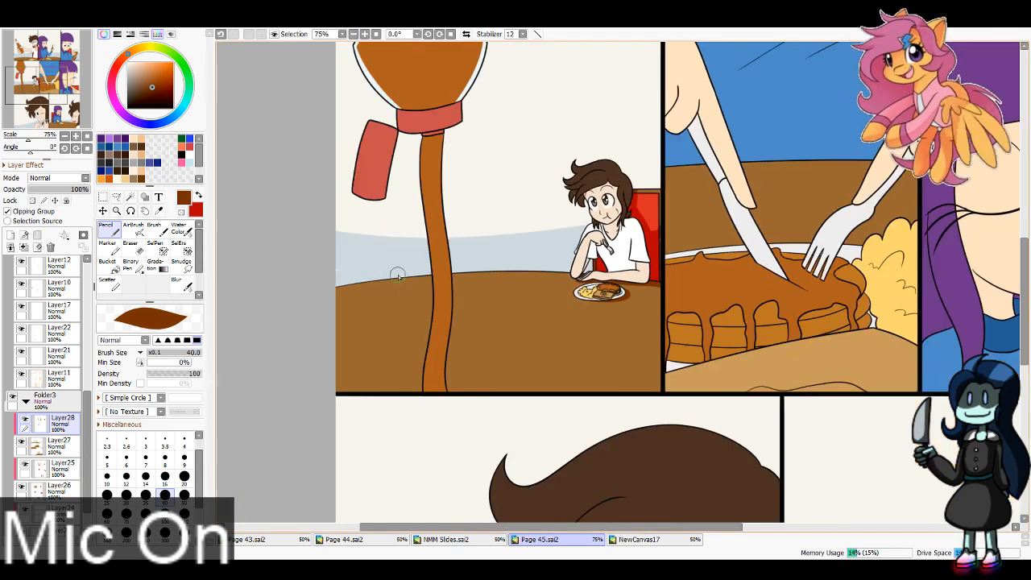
pyautogui.moveTo(345, 289); pyautogui.dragTo(321, 314)
pyautogui.hotkey('ctrl', 'z')
pyautogui.moveTo(374, 275); pyautogui.dragTo(323, 300)
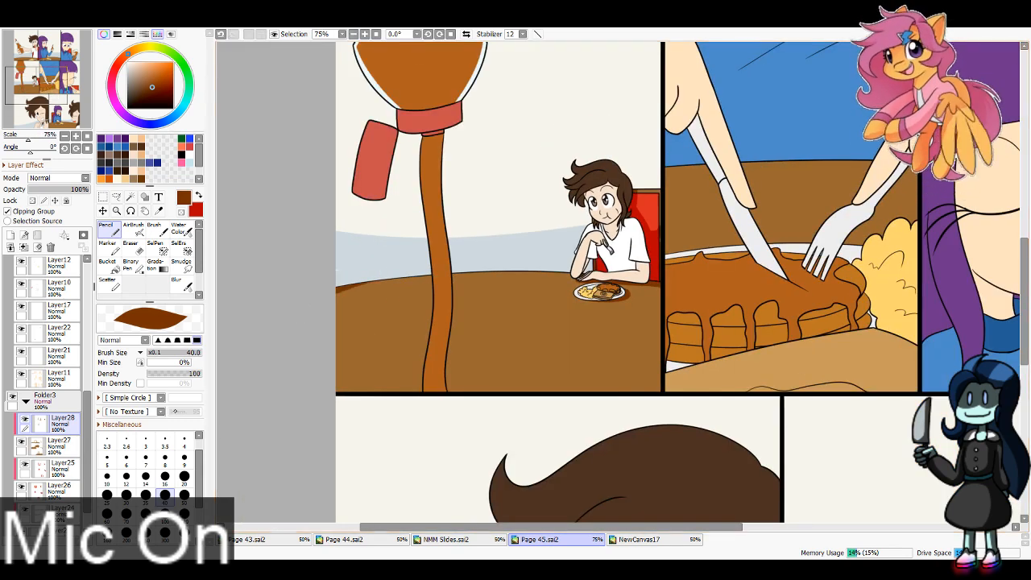
# Step: Sample the blue-grey of the fourth panel's wall as the second color and return to Layer28 with the Pencil
pyautogui.moveTo(86, 453); pyautogui.dragTo(86, 467)
pyautogui.click(59, 457)
pyautogui.press('x')
pyautogui.keyDown('alt'); pyautogui.click(350, 261); pyautogui.keyUp('alt')
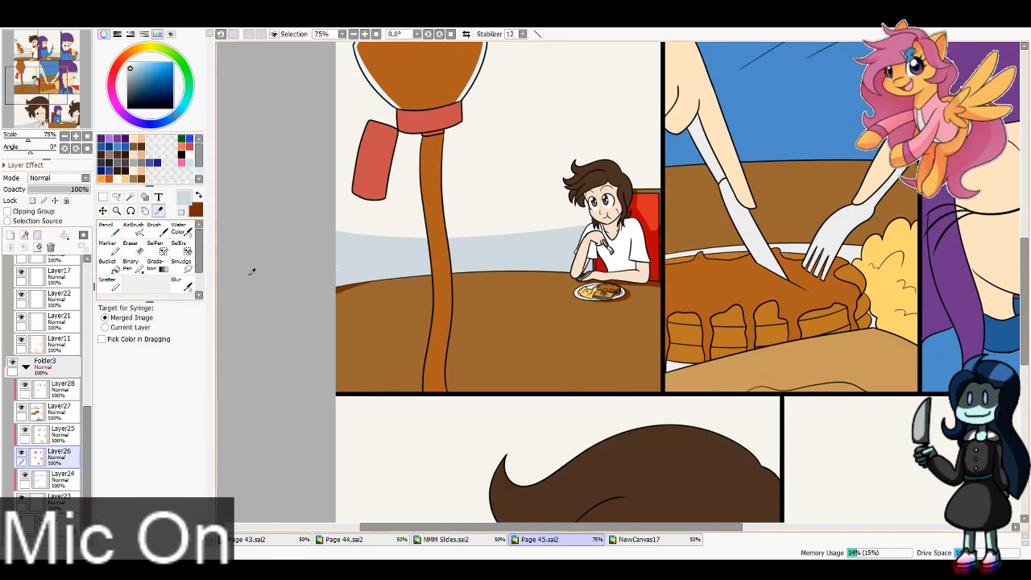
pyautogui.click(63, 387)
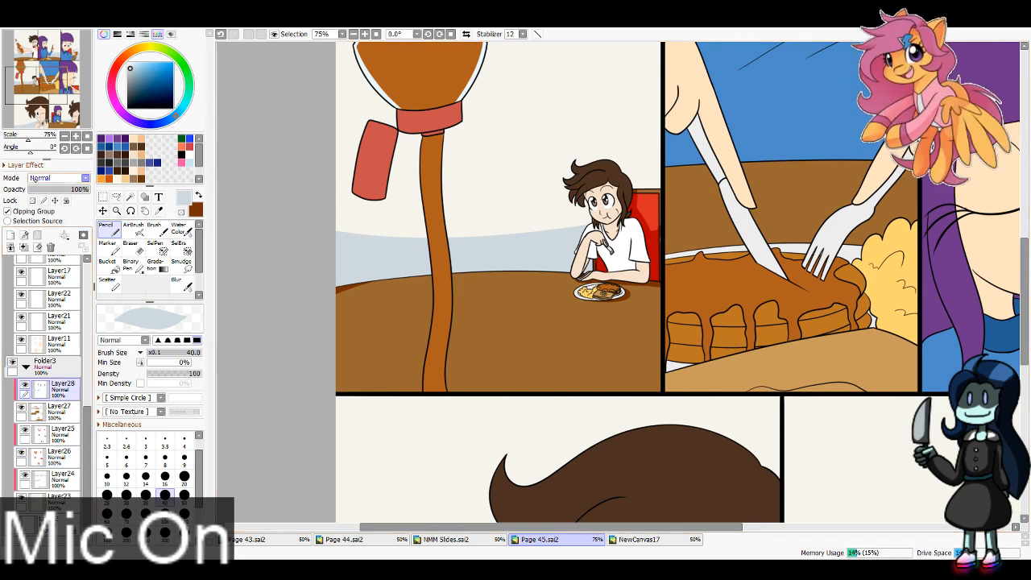
# Step: Shade the fifth panel's table edge and the sixth panel's chair frame in dark brown on Layer28
pyautogui.click(55, 81)
pyautogui.moveTo(55, 80); pyautogui.dragTo(64, 79)
pyautogui.press('x')
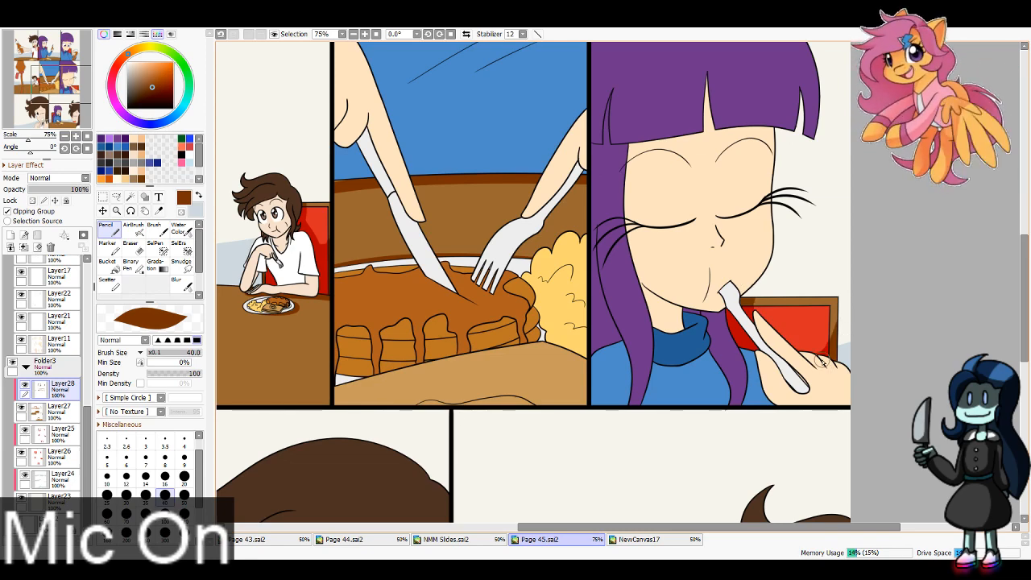
# Step: Paint a dark brown shadow around the plate on the eighth panel's table on Layer28, undoing unwanted strokes
pyautogui.moveTo(38, 116); pyautogui.dragTo(69, 119)
pyautogui.hotkey('ctrl', 'z')
pyautogui.moveTo(523, 328)
pyautogui.mouseDown()
pyautogui.moveTo(553, 333)
pyautogui.moveTo(458, 338)
pyautogui.moveTo(547, 333)
pyautogui.mouseUp()
pyautogui.hotkey('ctrl', 'z')
pyautogui.hotkey('ctrl', 'z')
pyautogui.moveTo(456, 337)
pyautogui.mouseDown()
pyautogui.moveTo(547, 335)
pyautogui.moveTo(543, 321)
pyautogui.moveTo(555, 343)
pyautogui.moveTo(543, 320)
pyautogui.moveTo(481, 345)
pyautogui.moveTo(451, 333)
pyautogui.moveTo(528, 344)
pyautogui.moveTo(469, 349)
pyautogui.moveTo(451, 334)
pyautogui.moveTo(546, 332)
pyautogui.mouseUp()
pyautogui.hotkey('ctrl', 'z')
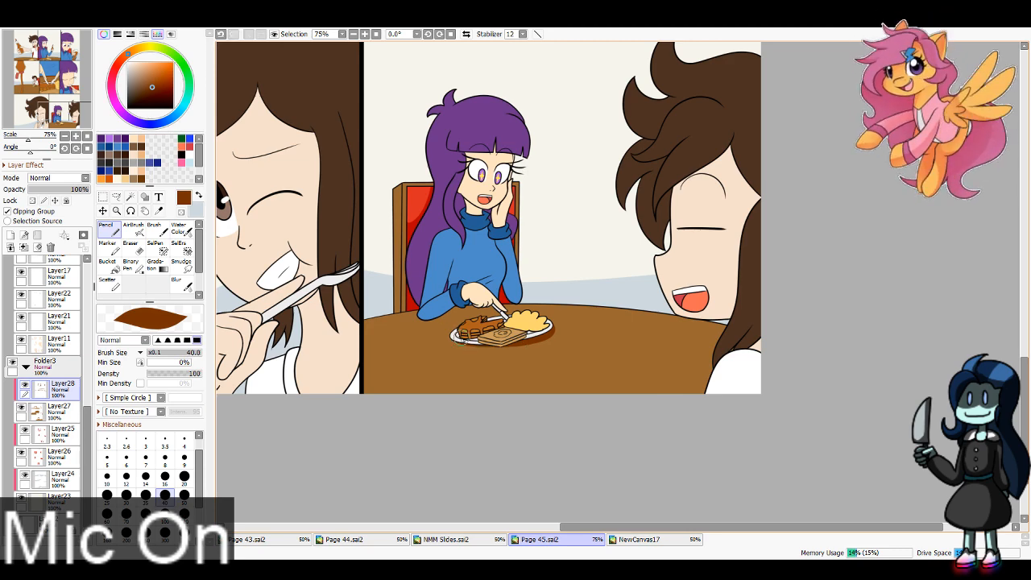
# Step: Shade the eighth panel's table edge below the seated character's arm in dark brown, redoing unwanted strokes
pyautogui.hotkey('ctrl', 'z')
pyautogui.moveTo(429, 320); pyautogui.dragTo(493, 308)
pyautogui.hotkey('ctrl', 'z')
pyautogui.hotkey('ctrl', 'z')
pyautogui.moveTo(367, 329); pyautogui.dragTo(439, 317)
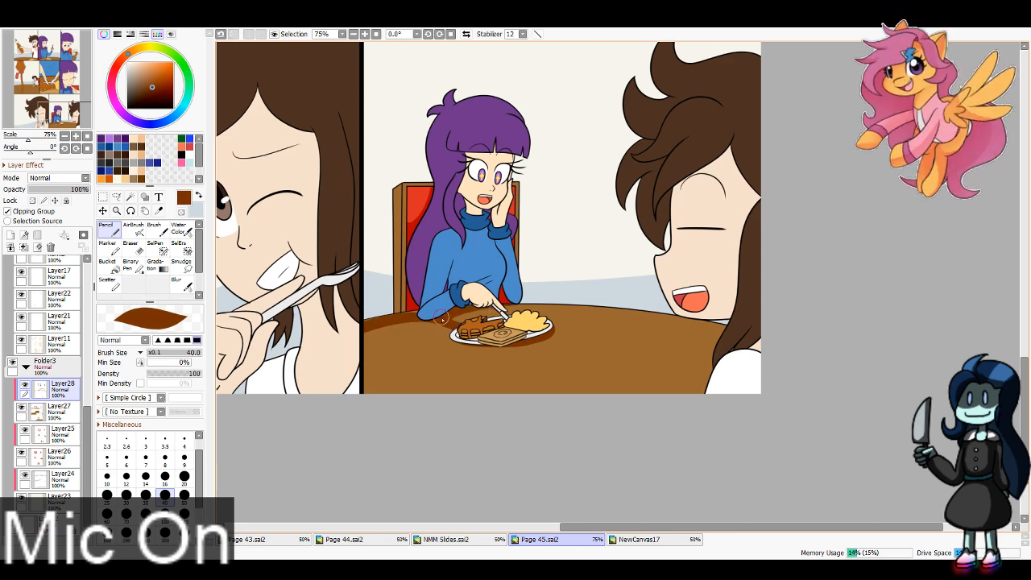
# Step: Try to shade the eighth panel's table edge from the plate across to the laughing character in dark brown
pyautogui.moveTo(506, 312); pyautogui.dragTo(727, 331)
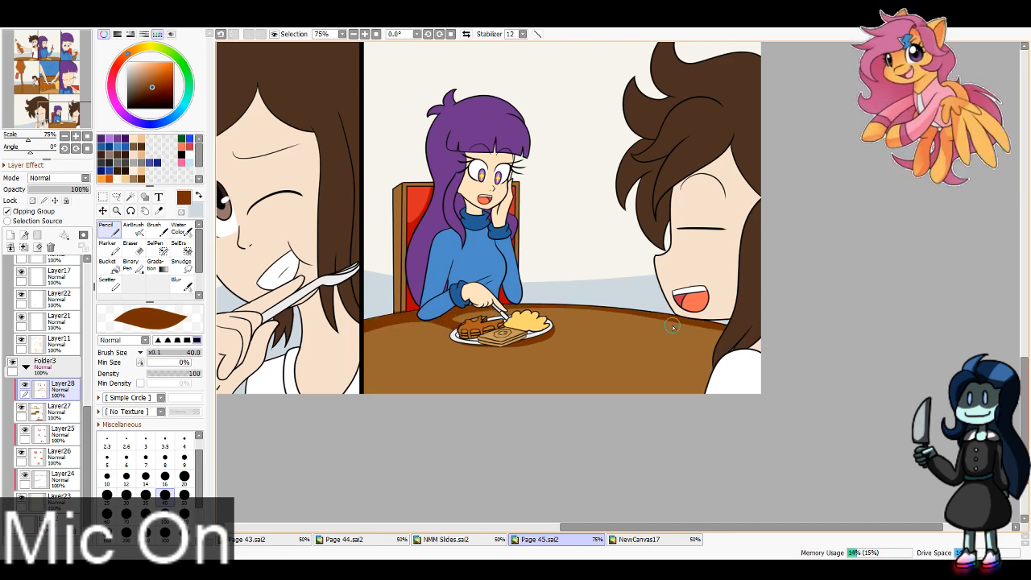
pyautogui.hotkey('ctrl', 'z')
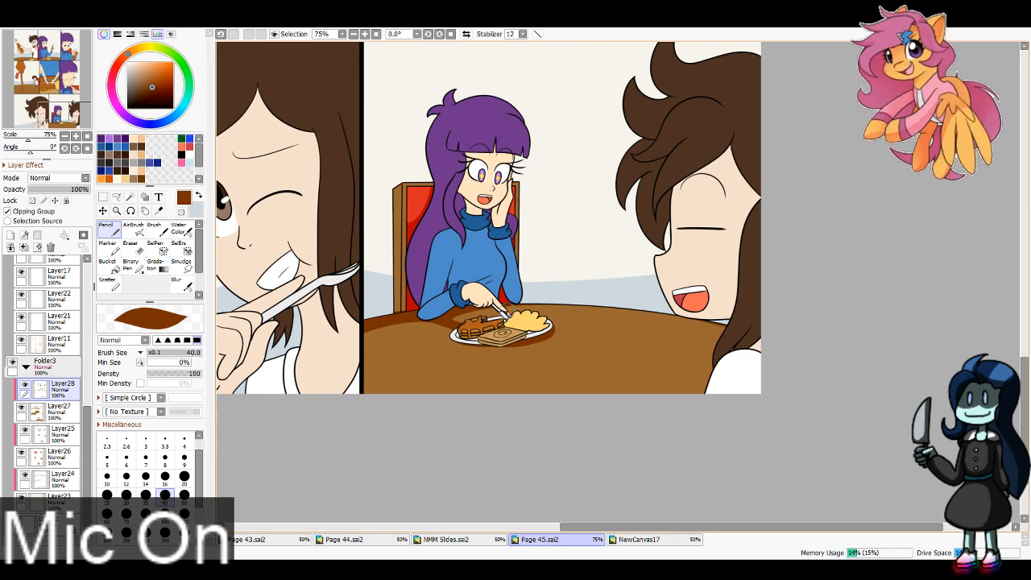
pyautogui.hotkey('ctrl', 'z')
pyautogui.moveTo(456, 309); pyautogui.dragTo(690, 313)
pyautogui.moveTo(499, 307)
pyautogui.mouseDown()
pyautogui.moveTo(621, 305)
pyautogui.moveTo(723, 325)
pyautogui.mouseUp()
pyautogui.hotkey('ctrl', 'z')
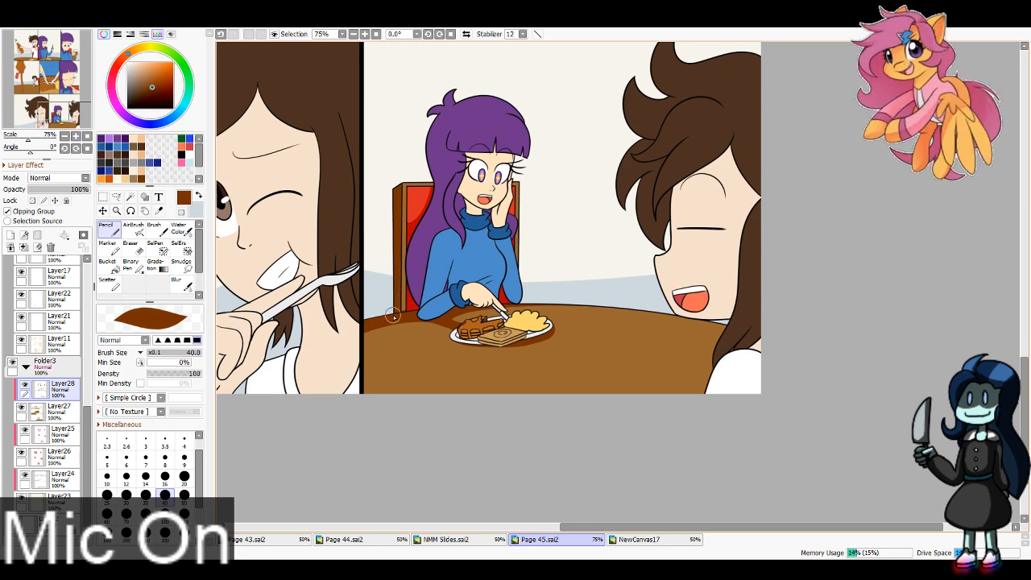
# Step: Shade the eighth panel's wooden chair frame in dark brown on Layer28, undoing the stray stroke
pyautogui.hotkey('ctrl', 'z')
pyautogui.moveTo(395, 217); pyautogui.dragTo(413, 244)
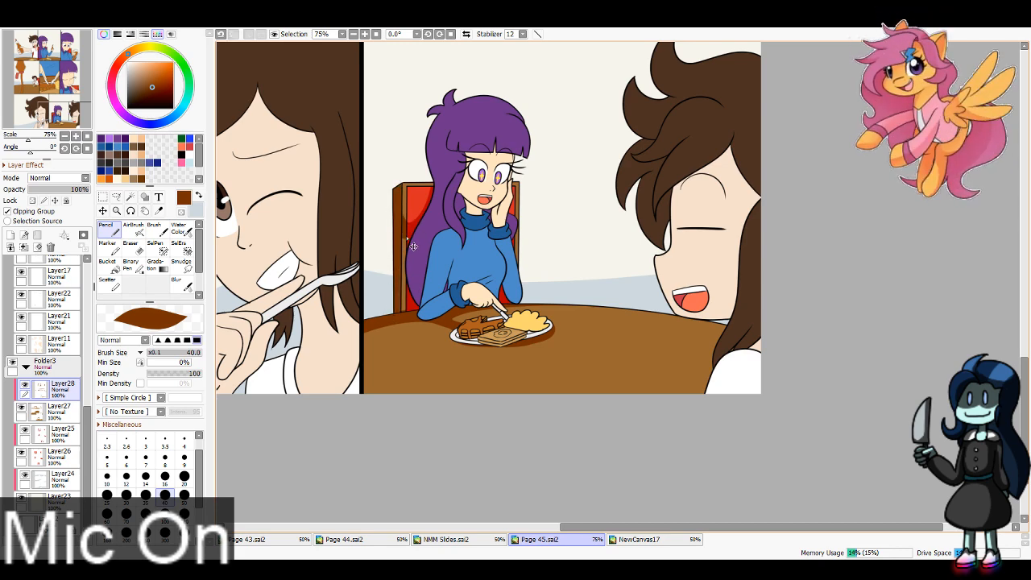
pyautogui.hotkey('ctrl', 'z')
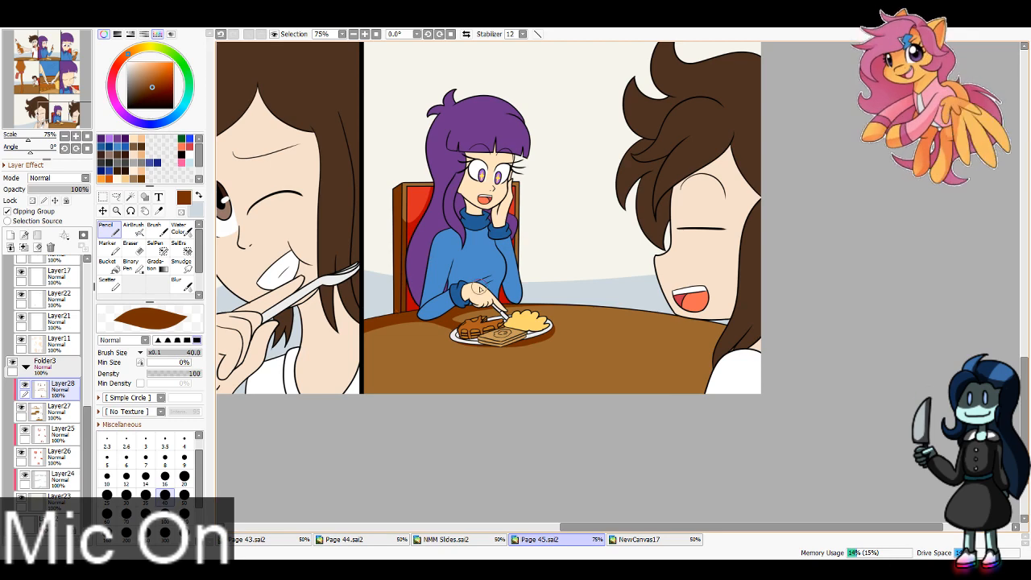
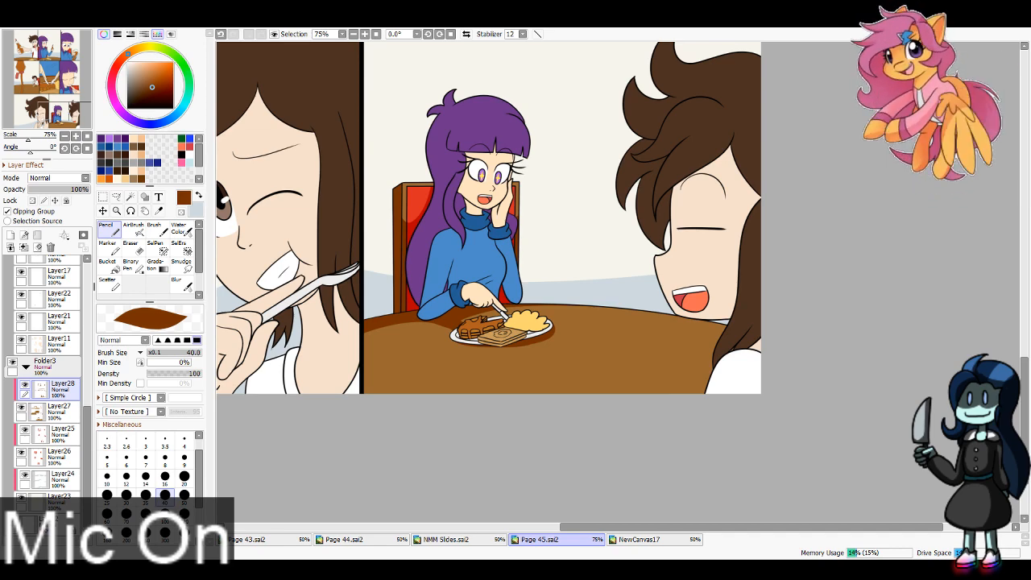
# Step: Collapse Folder3 and add a new layer directly above Layer11, set as a clipping group
pyautogui.scroll(-2, 564, 282)
pyautogui.click(25, 367)
pyautogui.click(42, 344)
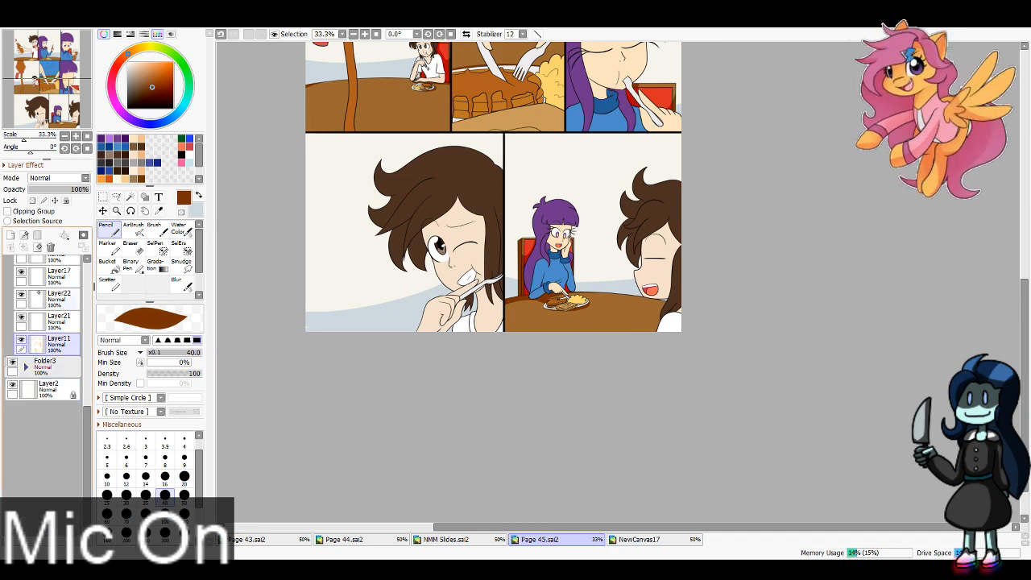
pyautogui.click(9, 234)
pyautogui.click(7, 211)
# Step: Set peach and tan as the two skin shadow colours, and shade the eighth panel's laughing character's forehead, jaw and neck in tan
pyautogui.click(141, 138)
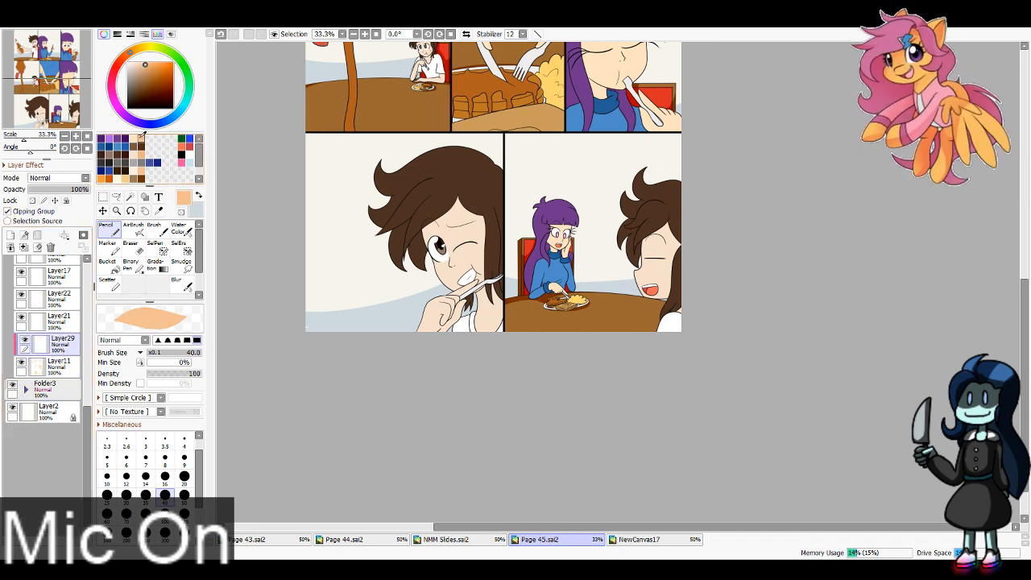
pyautogui.press('x')
pyautogui.click(141, 170)
pyautogui.scroll(4, 304, 42)
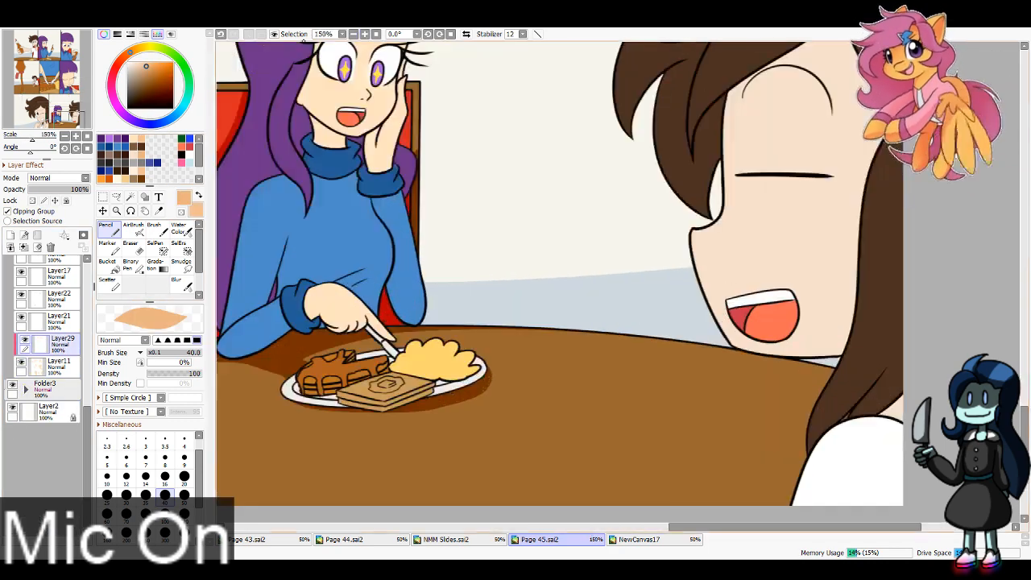
pyautogui.moveTo(904, 143); pyautogui.dragTo(618, 281)
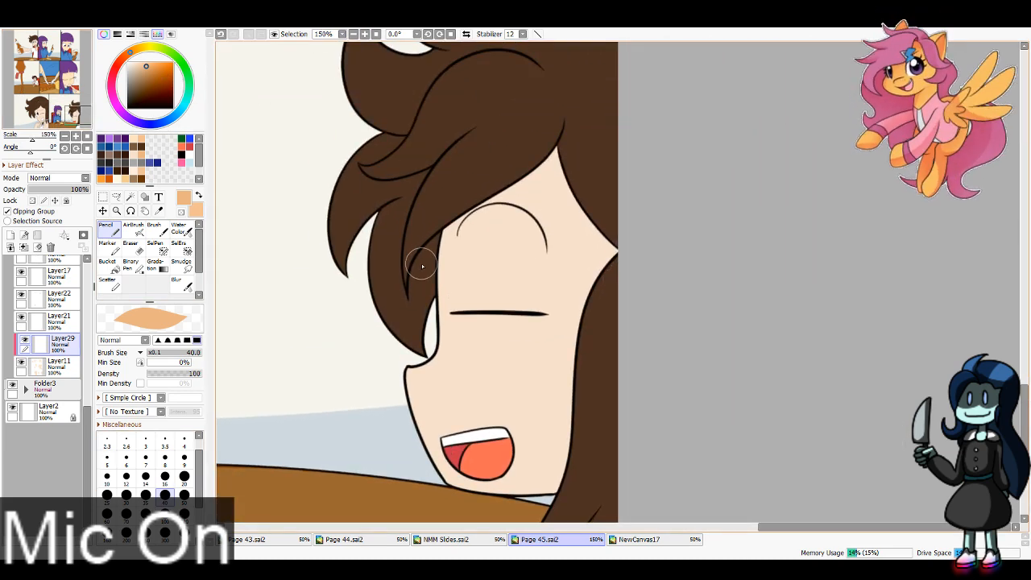
pyautogui.moveTo(412, 273)
pyautogui.mouseDown()
pyautogui.moveTo(568, 126)
pyautogui.moveTo(571, 158)
pyautogui.moveTo(553, 137)
pyautogui.moveTo(686, 276)
pyautogui.mouseUp()
pyautogui.moveTo(528, 258); pyautogui.dragTo(528, 272)
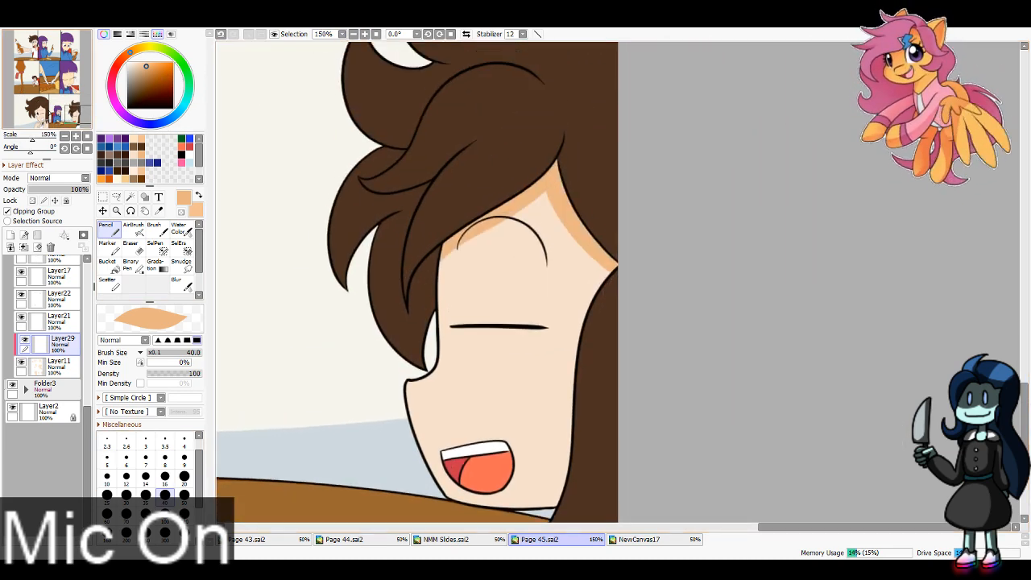
pyautogui.moveTo(78, 115); pyautogui.dragTo(79, 116)
pyautogui.moveTo(482, 499); pyautogui.dragTo(614, 397)
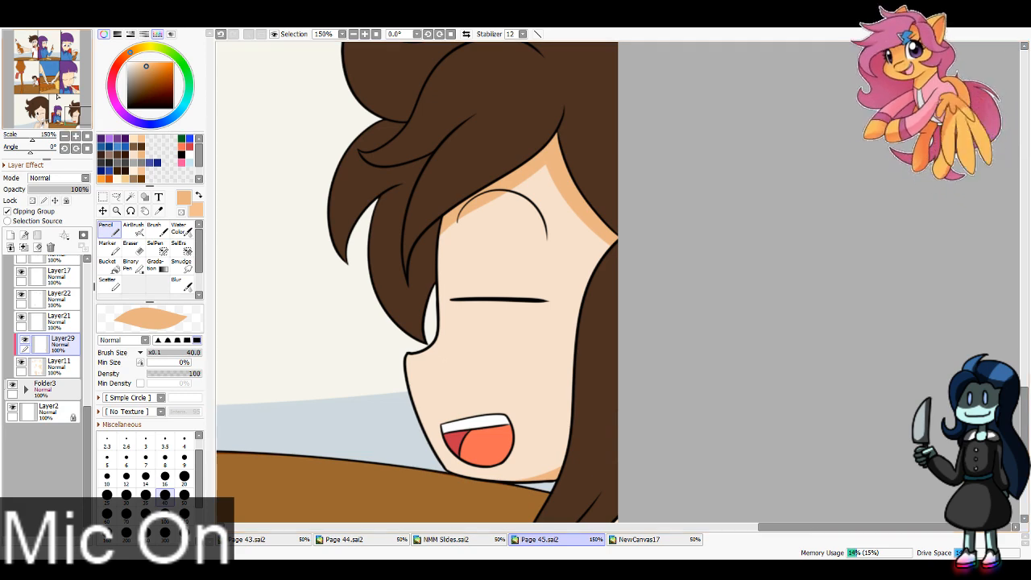
pyautogui.moveTo(77, 115); pyautogui.dragTo(79, 122)
pyautogui.moveTo(713, 315); pyautogui.dragTo(689, 340)
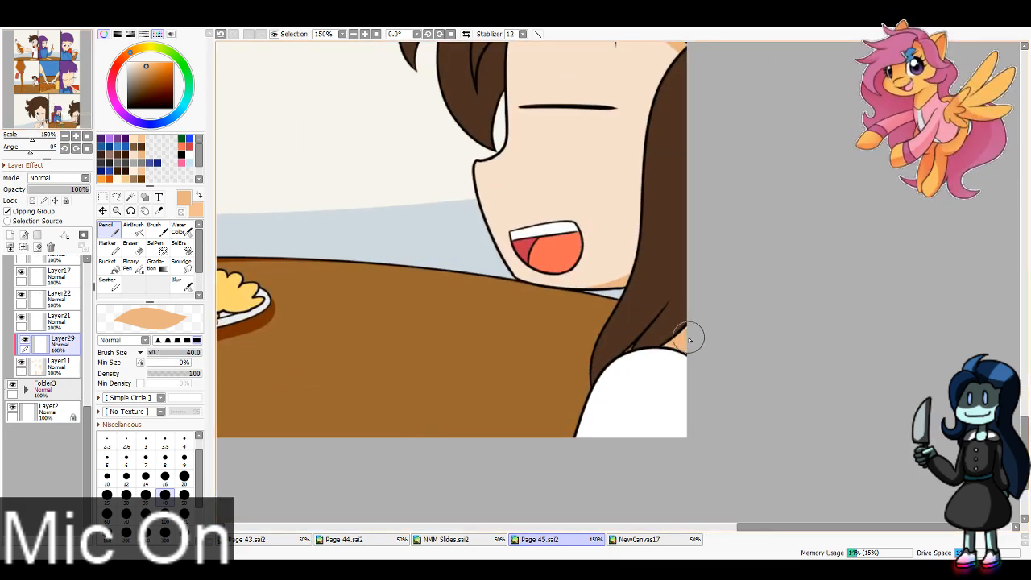
# Step: Shade the purple-haired character's face, neck and hands in the eighth panel in peach, using brush size 16 for details
pyautogui.moveTo(70, 116); pyautogui.dragTo(62, 114)
pyautogui.press('x')
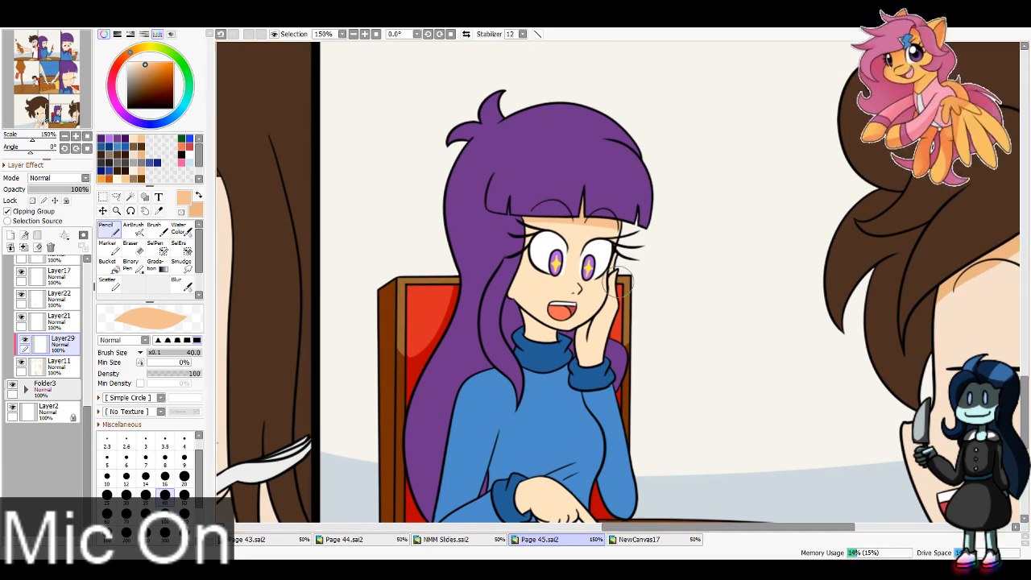
pyautogui.click(165, 475)
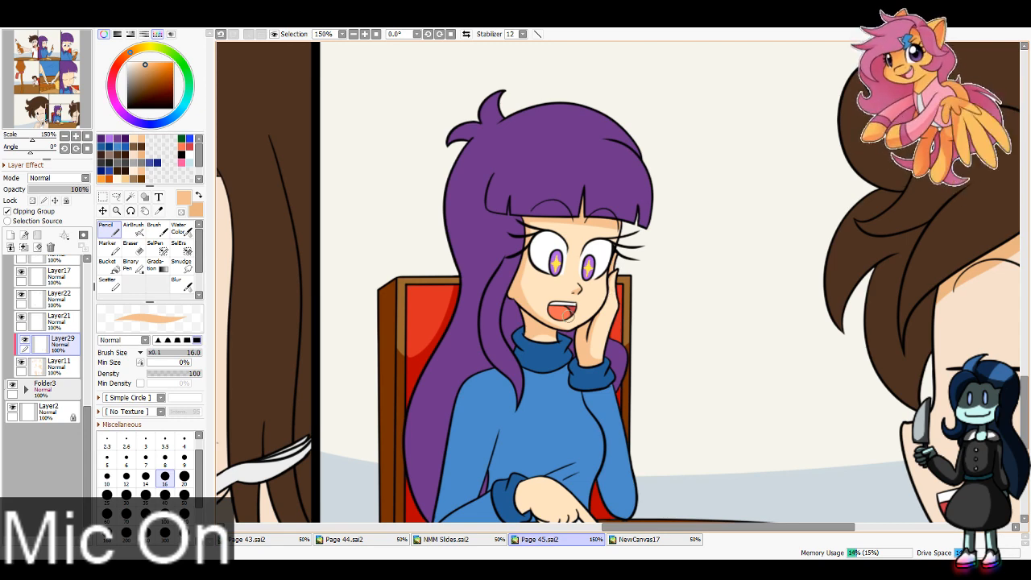
pyautogui.scroll(-5, 566, 344)
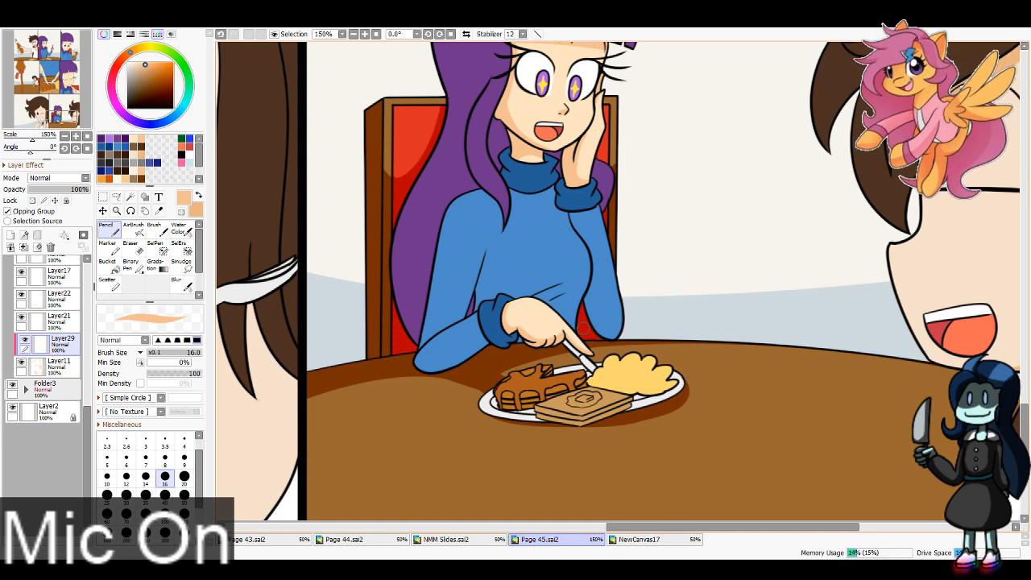
# Step: Shade the seventh panel character's forehead below the brown hair in tan with brush size 40
pyautogui.click(46, 114)
pyautogui.click(165, 495)
pyautogui.press('x')
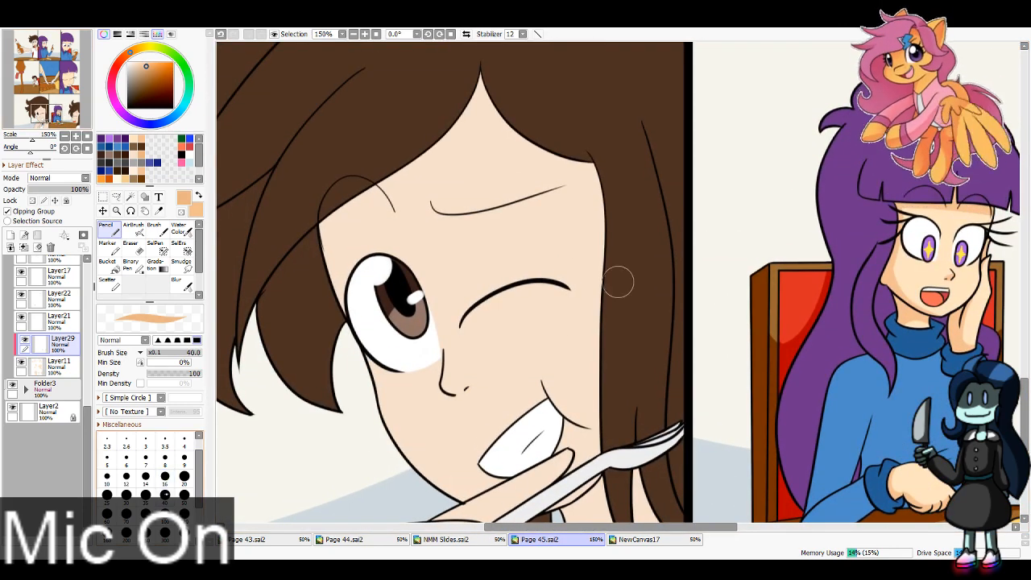
pyautogui.moveTo(310, 243)
pyautogui.mouseDown()
pyautogui.moveTo(478, 95)
pyautogui.moveTo(375, 191)
pyautogui.mouseUp()
pyautogui.moveTo(493, 89)
pyautogui.mouseDown()
pyautogui.moveTo(554, 163)
pyautogui.moveTo(602, 172)
pyautogui.mouseUp()
pyautogui.click(47, 117)
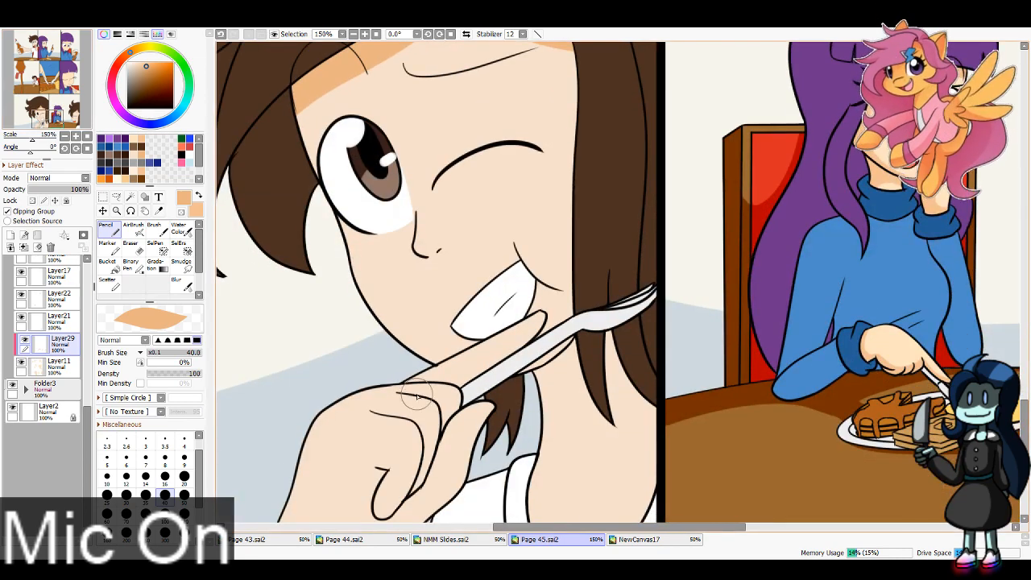
# Step: Paint tan shadows under the seventh panel character's nose and along the jaw behind the fork with brush size 16
pyautogui.click(165, 476)
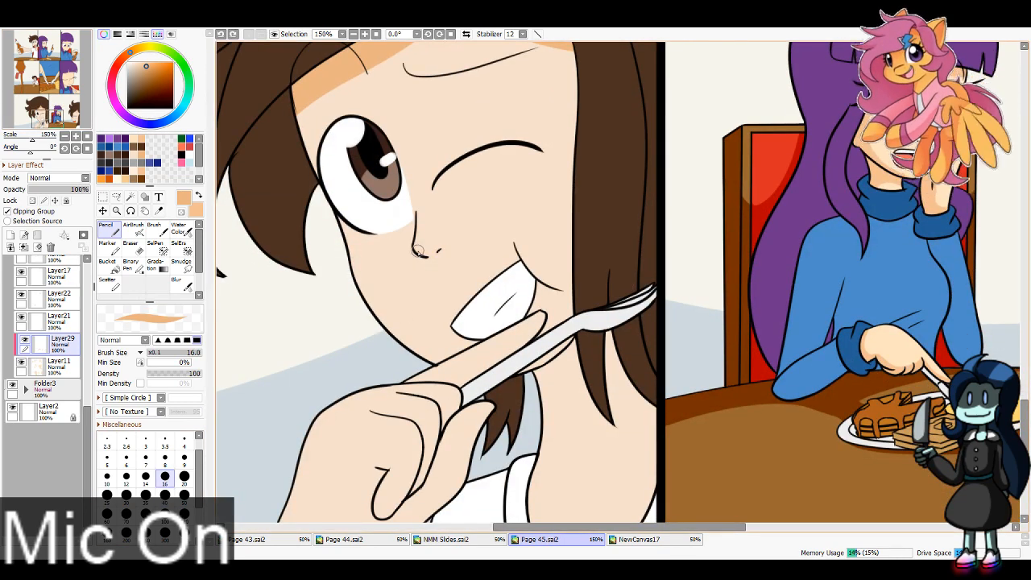
pyautogui.moveTo(412, 248); pyautogui.dragTo(442, 253)
pyautogui.moveTo(564, 342); pyautogui.dragTo(538, 360)
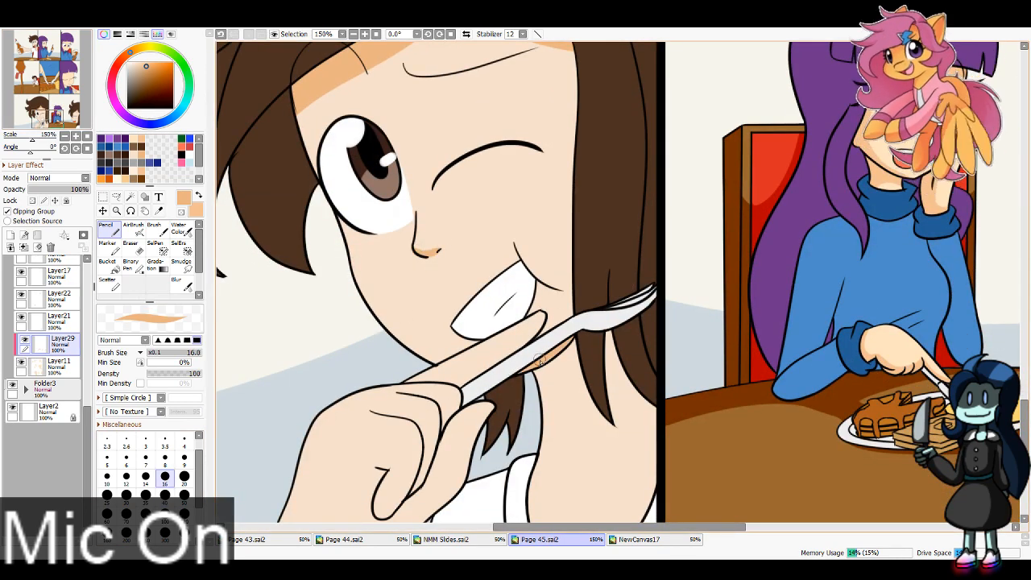
pyautogui.scroll(-1, 616, 282)
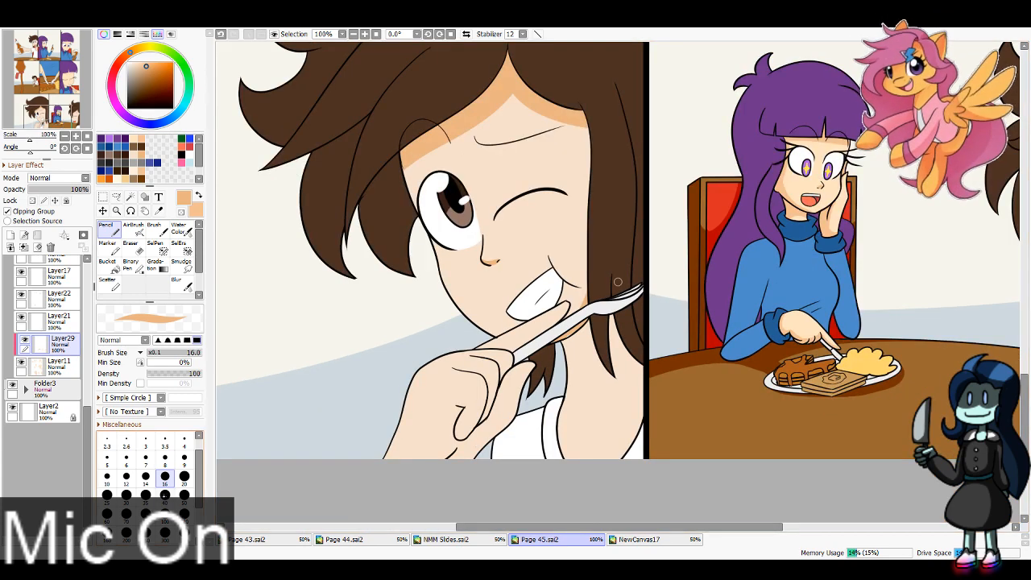
# Step: Shade the seventh panel character's cheek beside the hair and the neck and shoulder in tan with brush size 40
pyautogui.click(165, 496)
pyautogui.moveTo(576, 103); pyautogui.dragTo(592, 298)
pyautogui.moveTo(557, 382); pyautogui.dragTo(658, 370)
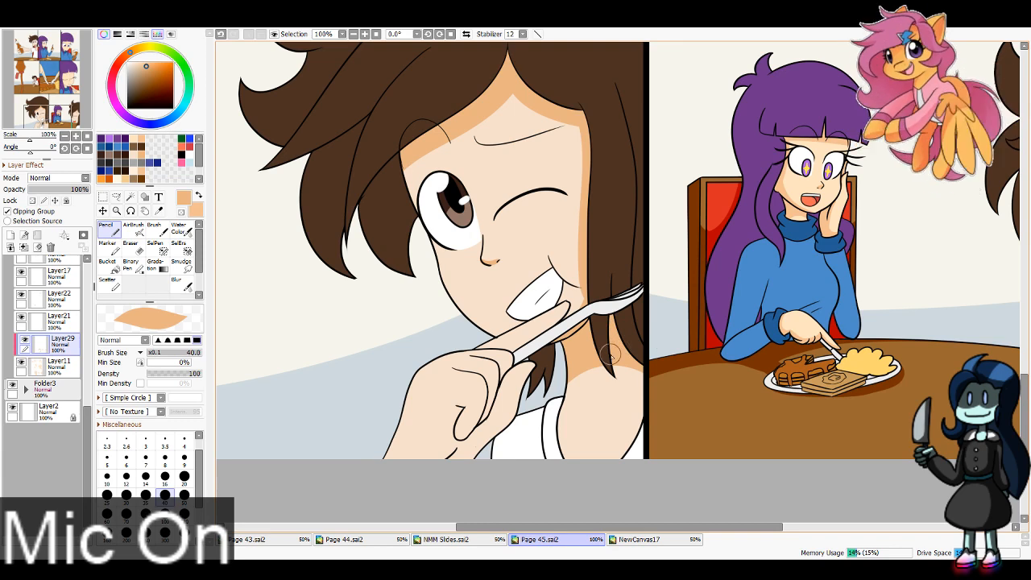
# Step: Shade the seventh panel's fork-holding hand and wrist in tan with brush size 16, undoing unwanted strokes
pyautogui.click(164, 476)
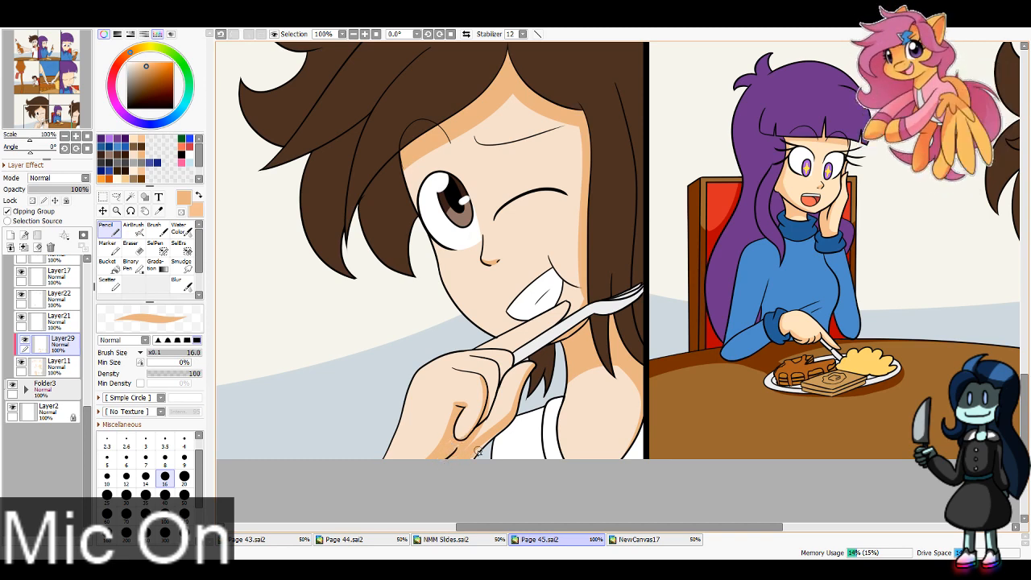
pyautogui.hotkey('ctrl', 'z')
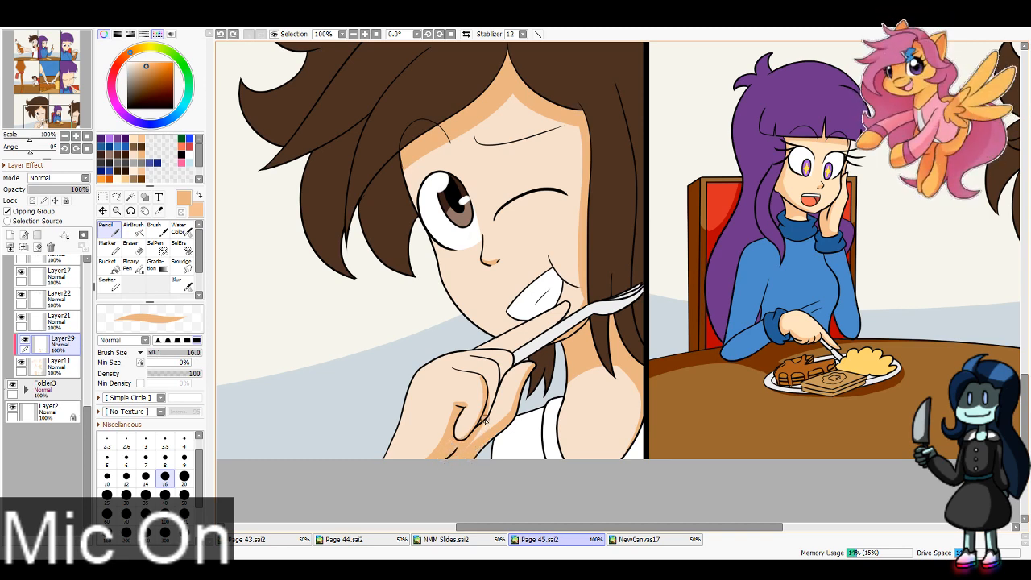
pyautogui.moveTo(486, 418)
pyautogui.mouseDown()
pyautogui.moveTo(494, 427)
pyautogui.moveTo(472, 443)
pyautogui.mouseUp()
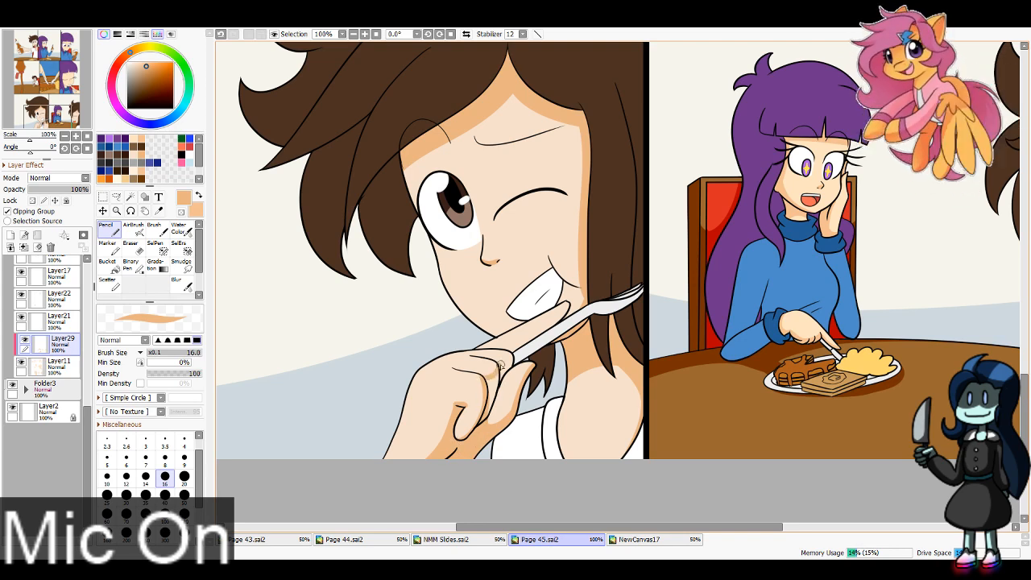
pyautogui.hotkey('ctrl', 'z')
pyautogui.moveTo(481, 378)
pyautogui.mouseDown()
pyautogui.moveTo(498, 369)
pyautogui.moveTo(489, 396)
pyautogui.mouseUp()
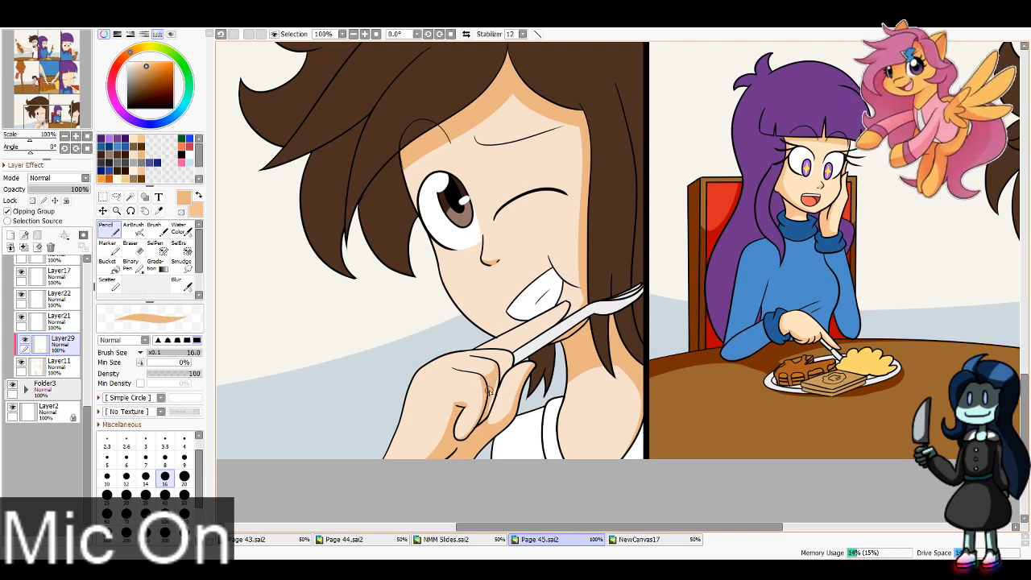
pyautogui.hotkey('ctrl', 'z')
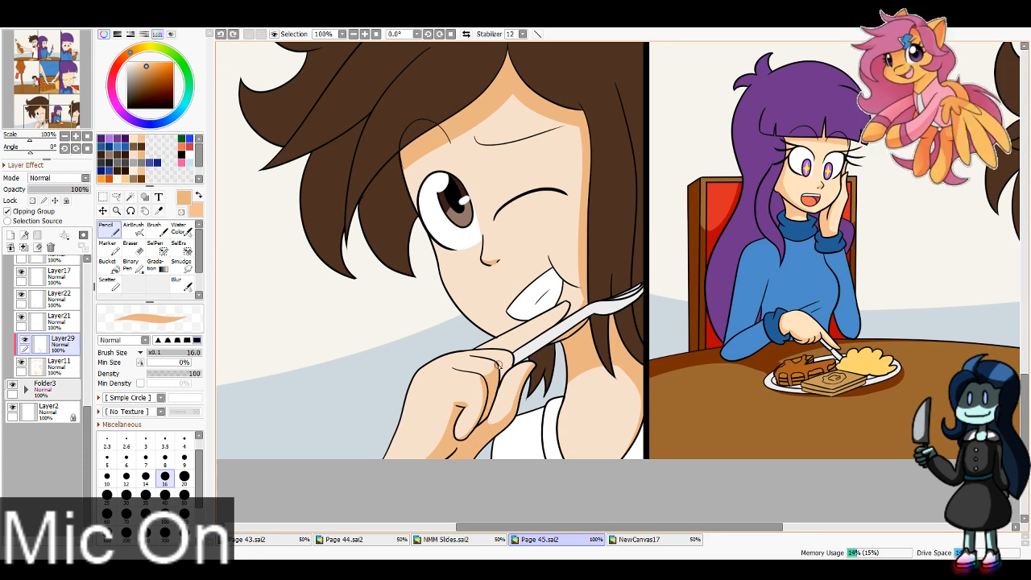
# Step: Shade the extended finger along the fork in the seventh panel, undoing unwanted strokes and switching to the Eraser
pyautogui.moveTo(496, 364)
pyautogui.mouseDown()
pyautogui.moveTo(516, 355)
pyautogui.moveTo(497, 382)
pyautogui.moveTo(575, 307)
pyautogui.moveTo(515, 351)
pyautogui.moveTo(553, 325)
pyautogui.mouseUp()
pyautogui.hotkey('ctrl', 'z')
pyautogui.hotkey('ctrl', 'z')
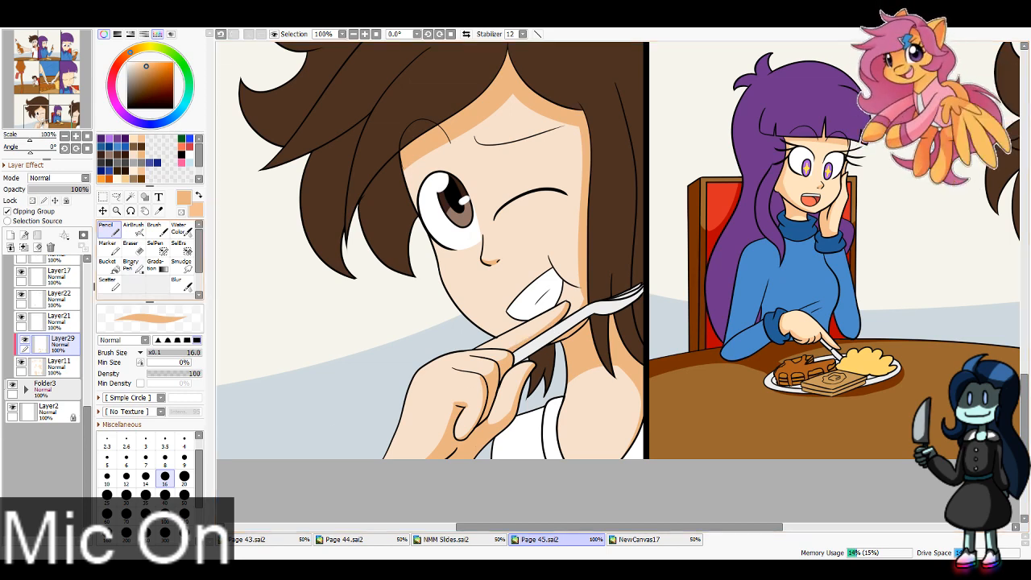
pyautogui.click(130, 243)
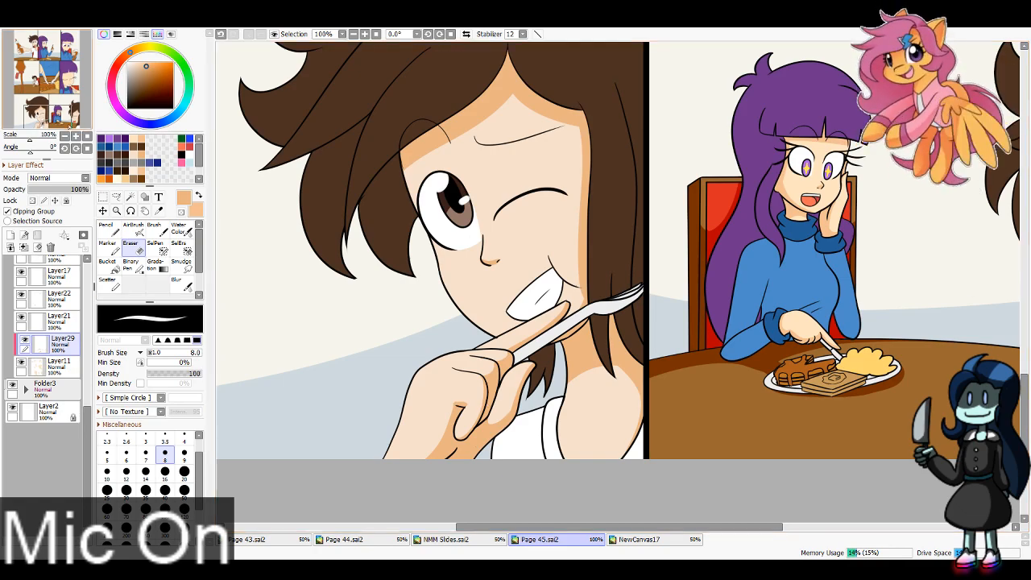
# Step: Shade the sixth panel character's forehead, side of the face and neck in peach with the Pencil at size 40
pyautogui.moveTo(63, 121)
pyautogui.mouseDown()
pyautogui.moveTo(79, 119)
pyautogui.moveTo(49, 121)
pyautogui.moveTo(71, 102)
pyautogui.mouseUp()
pyautogui.click(111, 231)
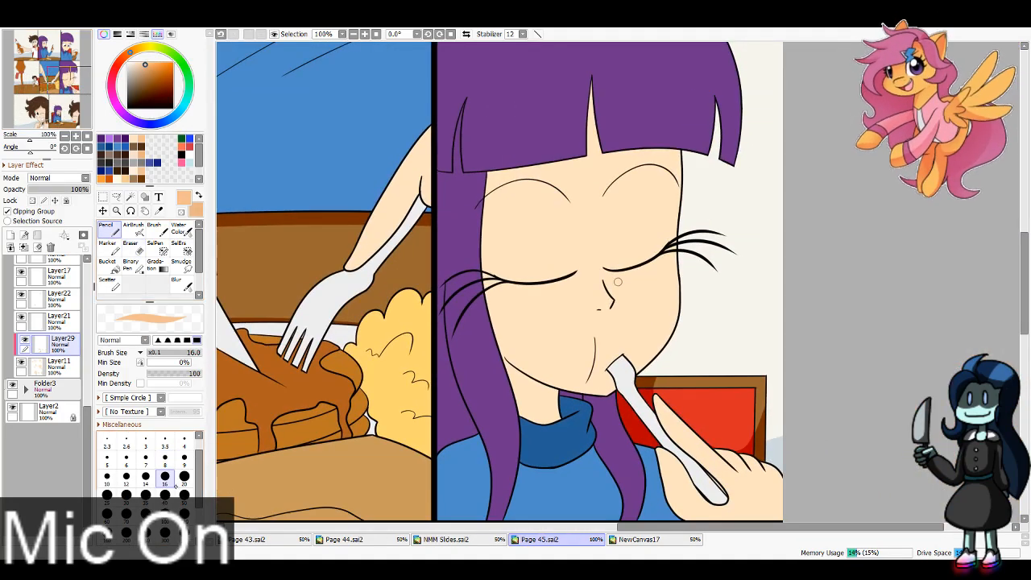
pyautogui.click(165, 497)
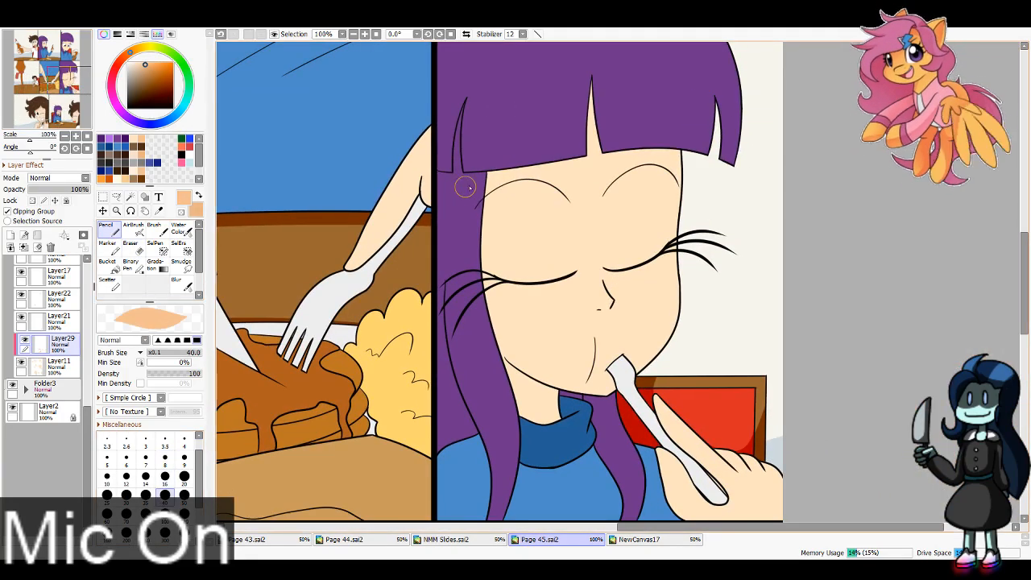
pyautogui.moveTo(475, 183); pyautogui.dragTo(684, 165)
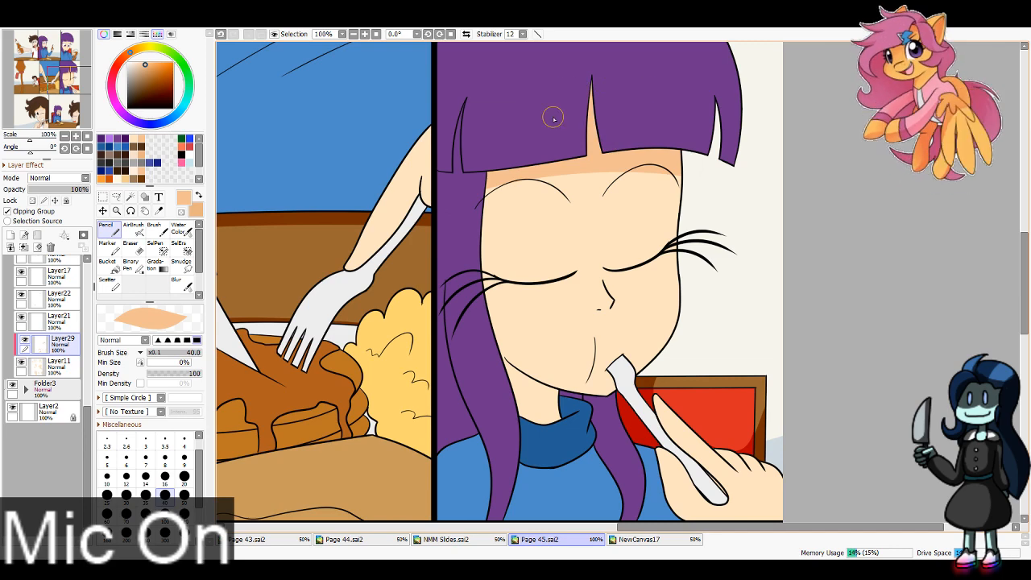
pyautogui.moveTo(497, 151); pyautogui.dragTo(562, 403)
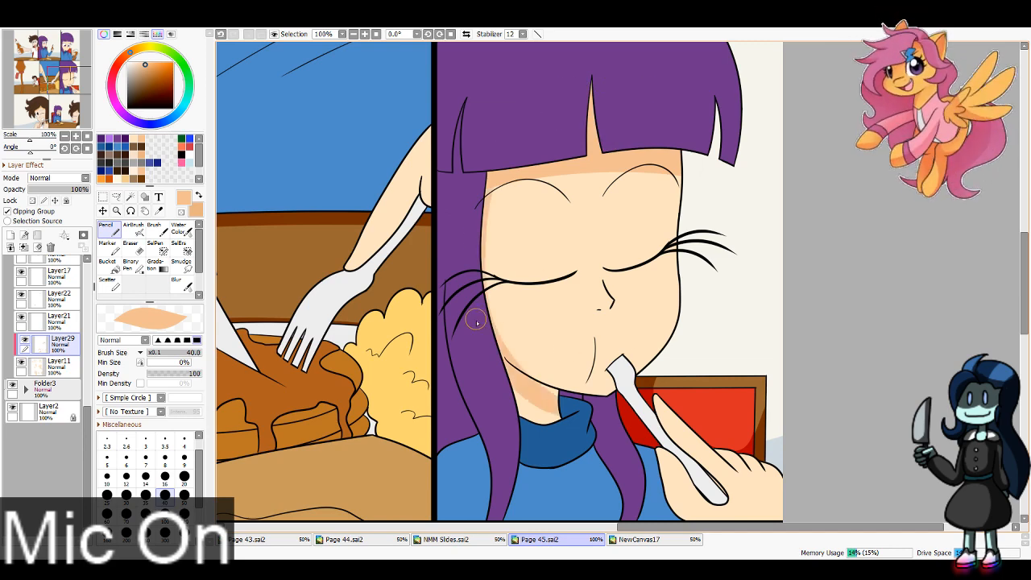
pyautogui.moveTo(476, 320); pyautogui.dragTo(616, 409)
pyautogui.moveTo(509, 397); pyautogui.dragTo(519, 418)
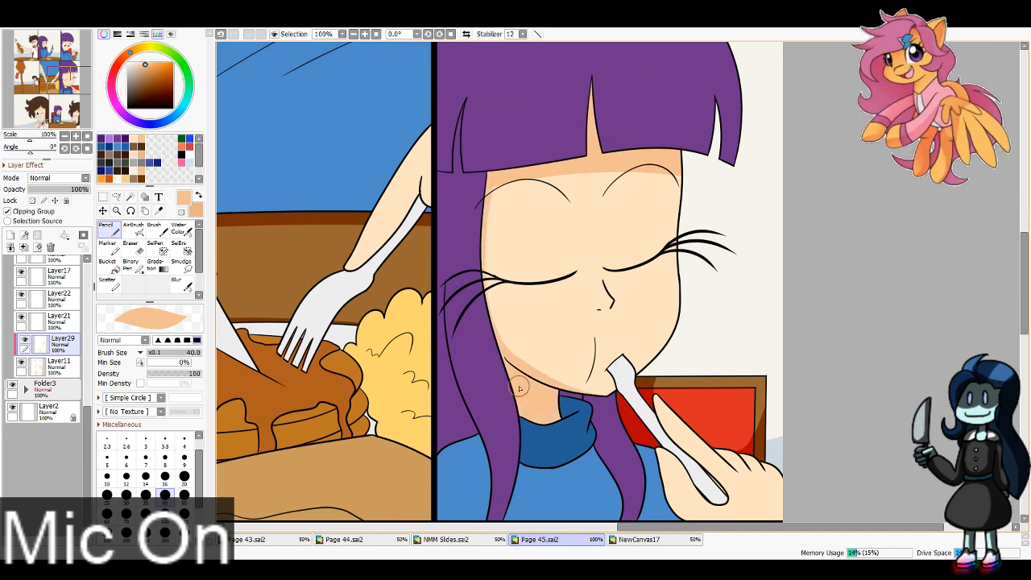
# Step: Paint peach shadows under the nose and on the fork-holding hand in the sixth panel with brush size 16
pyautogui.press('[')
pyautogui.press('[')
pyautogui.press('[')
pyautogui.press('[')
pyautogui.press('[')
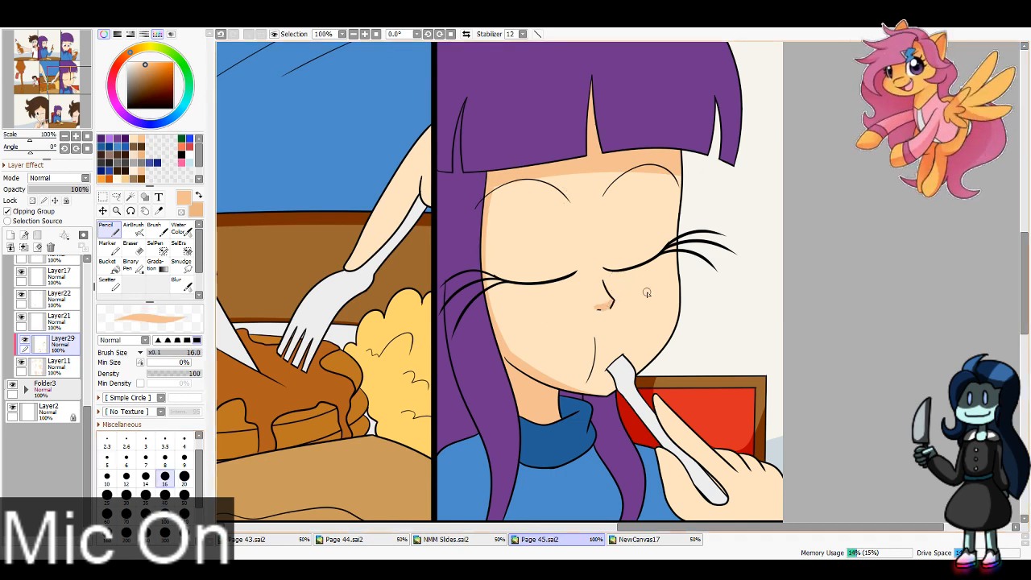
pyautogui.moveTo(617, 427)
pyautogui.mouseDown()
pyautogui.moveTo(582, 382)
pyautogui.moveTo(489, 316)
pyautogui.moveTo(586, 364)
pyautogui.mouseUp()
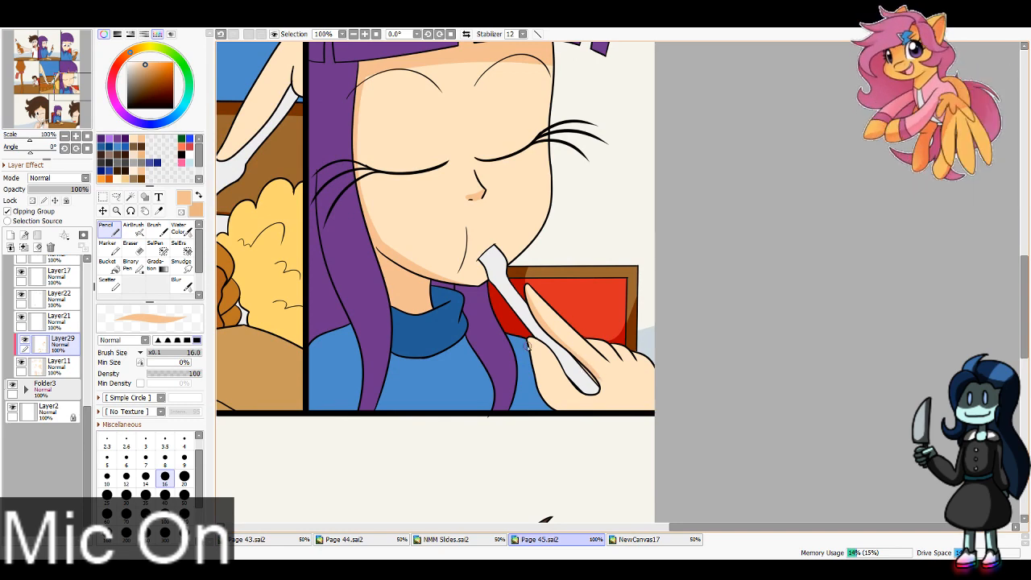
pyautogui.moveTo(528, 345); pyautogui.dragTo(604, 427)
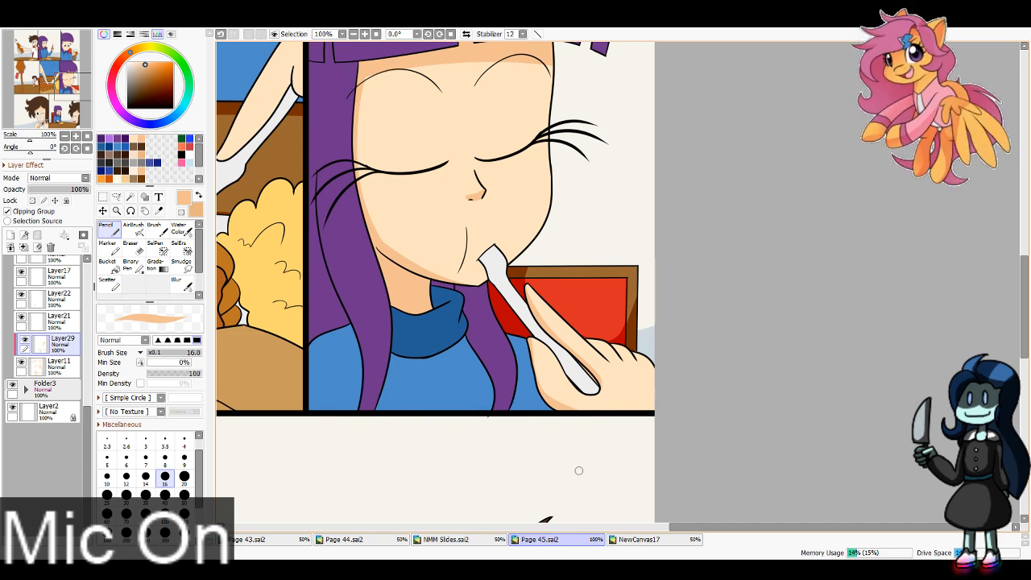
# Step: Shade the fork-holding hand in the fifth panel in peach, undoing unwanted strokes
pyautogui.moveTo(515, 354)
pyautogui.mouseDown()
pyautogui.moveTo(589, 324)
pyautogui.moveTo(737, 473)
pyautogui.mouseUp()
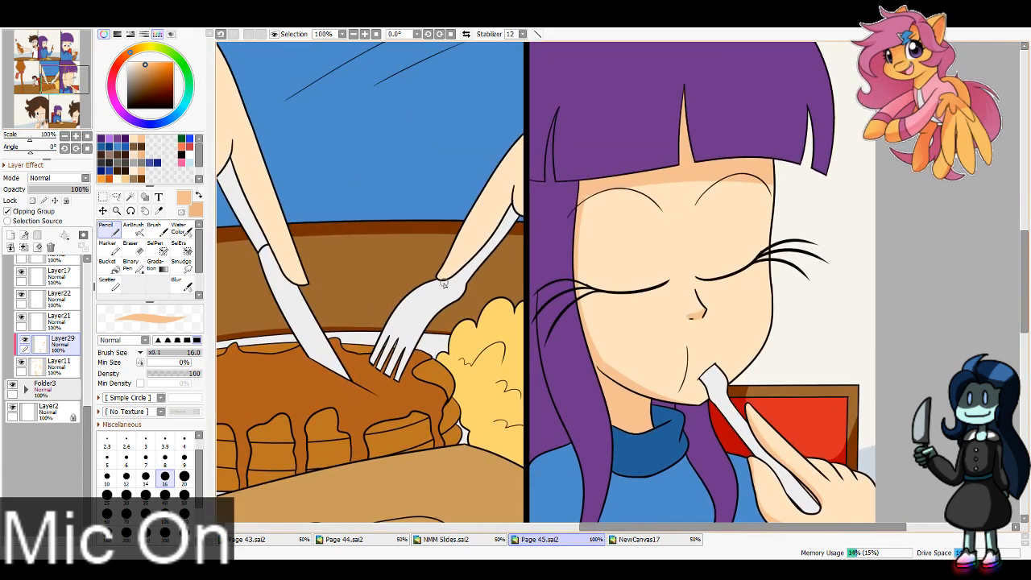
pyautogui.moveTo(439, 281)
pyautogui.mouseDown()
pyautogui.moveTo(480, 251)
pyautogui.moveTo(511, 191)
pyautogui.moveTo(440, 282)
pyautogui.moveTo(474, 260)
pyautogui.mouseUp()
pyautogui.hotkey('ctrl', 'z')
pyautogui.hotkey('ctrl', 'z')
pyautogui.hotkey('ctrl', 'z')
pyautogui.moveTo(513, 189); pyautogui.dragTo(474, 254)
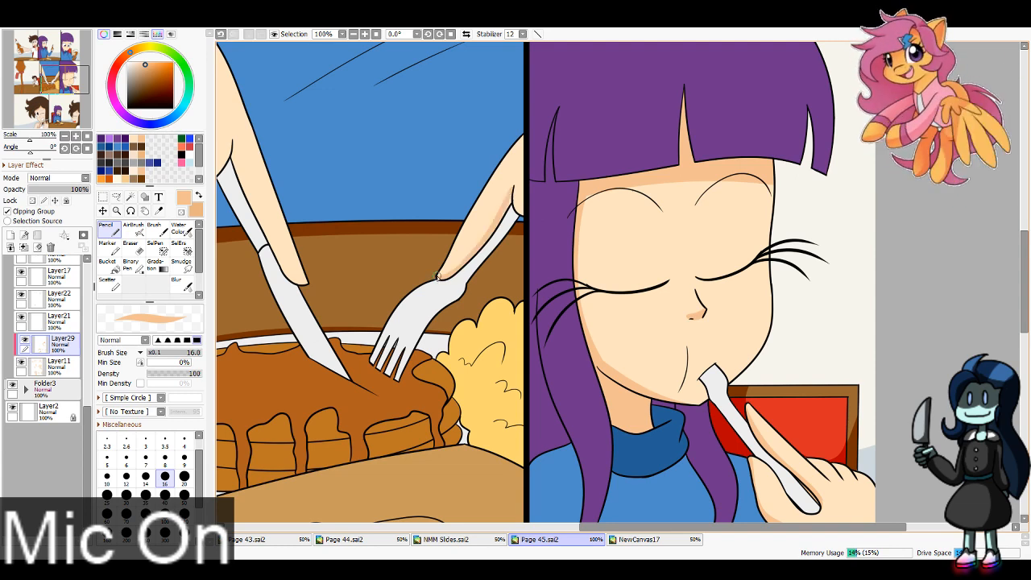
pyautogui.hotkey('ctrl', 'z')
pyautogui.moveTo(527, 203); pyautogui.dragTo(520, 213)
pyautogui.hotkey('ctrl', 'z')
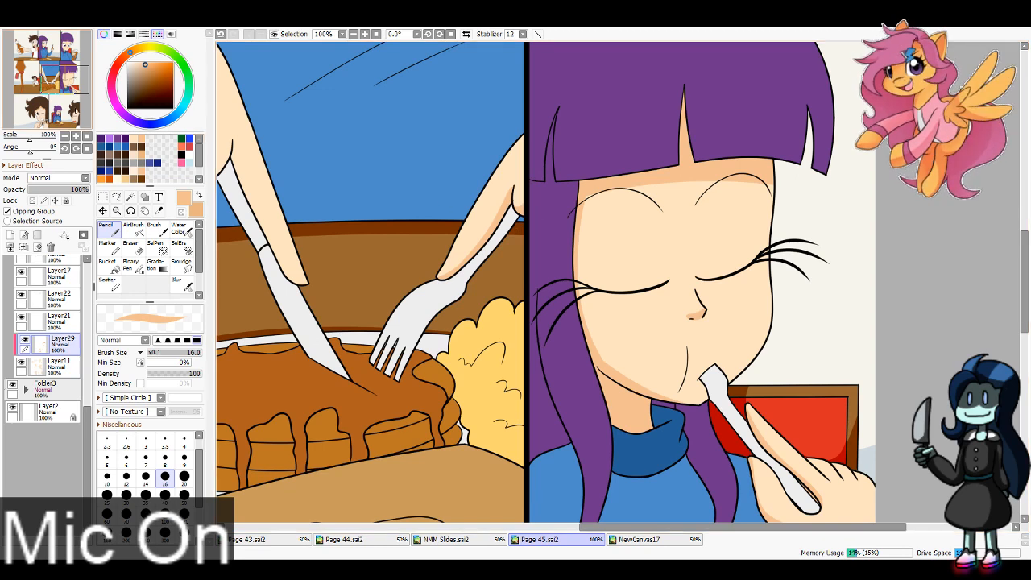
# Step: Shade the finger resting along the knife in the fifth panel in peach, undoing unwanted strokes
pyautogui.moveTo(235, 145)
pyautogui.mouseDown()
pyautogui.moveTo(447, 265)
pyautogui.moveTo(470, 345)
pyautogui.mouseUp()
pyautogui.hotkey('ctrl', 'z')
pyautogui.hotkey('ctrl', 'z')
pyautogui.moveTo(445, 269); pyautogui.dragTo(493, 388)
pyautogui.hotkey('ctrl', 'z')
pyautogui.moveTo(444, 262); pyautogui.dragTo(518, 427)
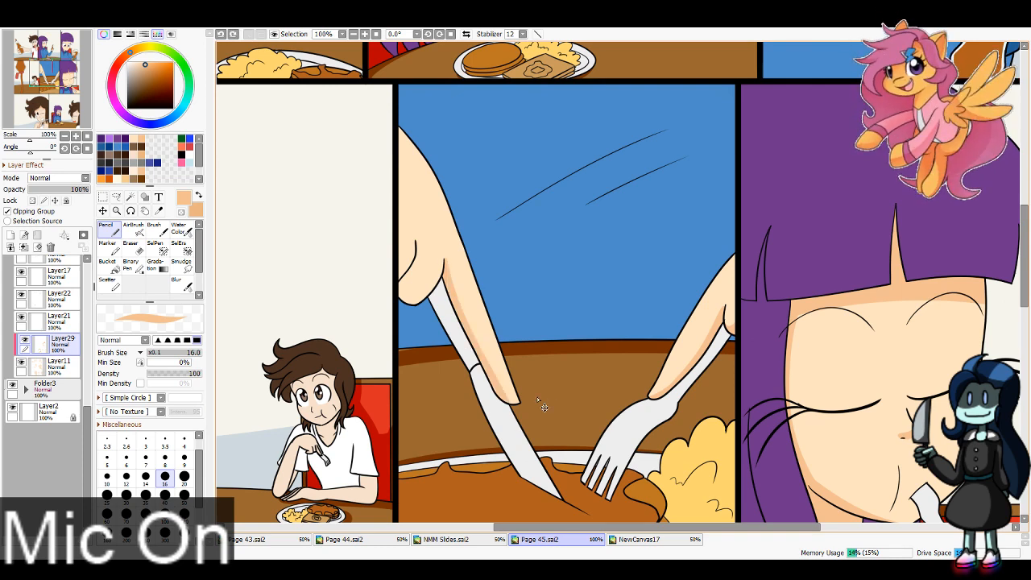
pyautogui.moveTo(492, 375); pyautogui.dragTo(524, 404)
pyautogui.hotkey('ctrl', 'z')
pyautogui.hotkey('ctrl', 'z')
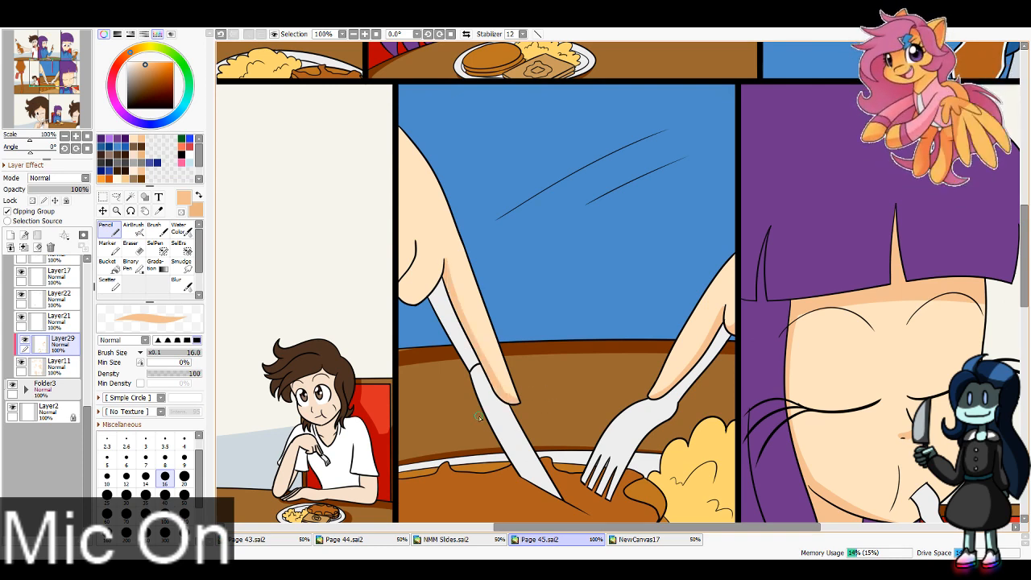
# Step: Shade the curled part of the knife-holding hand in the fifth panel in peach, undoing unwanted strokes
pyautogui.moveTo(415, 254)
pyautogui.mouseDown()
pyautogui.moveTo(445, 277)
pyautogui.moveTo(399, 297)
pyautogui.moveTo(411, 294)
pyautogui.moveTo(408, 278)
pyautogui.moveTo(391, 298)
pyautogui.mouseUp()
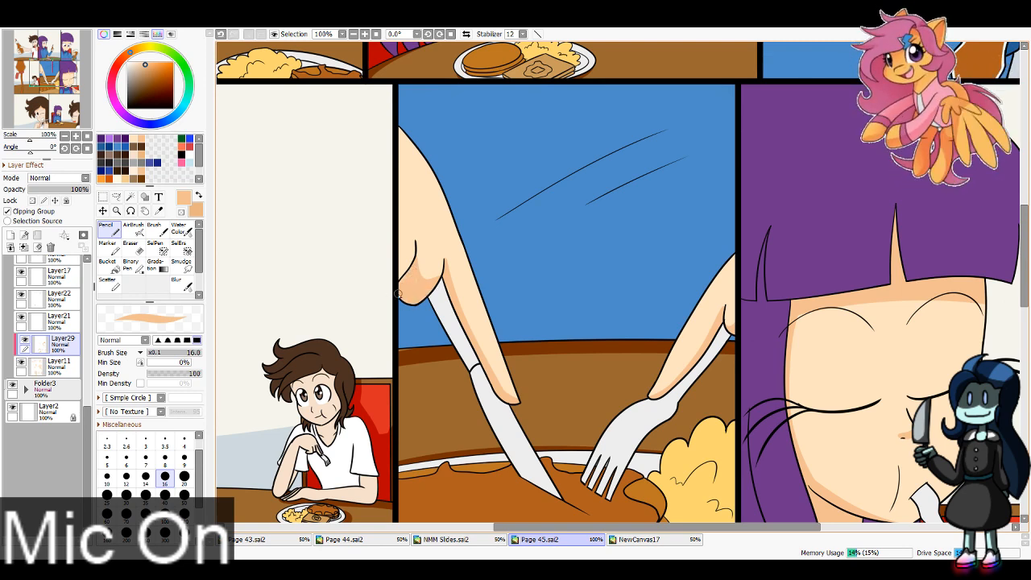
pyautogui.hotkey('ctrl', 'z')
pyautogui.moveTo(402, 260)
pyautogui.mouseDown()
pyautogui.moveTo(411, 249)
pyautogui.moveTo(443, 277)
pyautogui.mouseUp()
pyautogui.hotkey('ctrl', 'z')
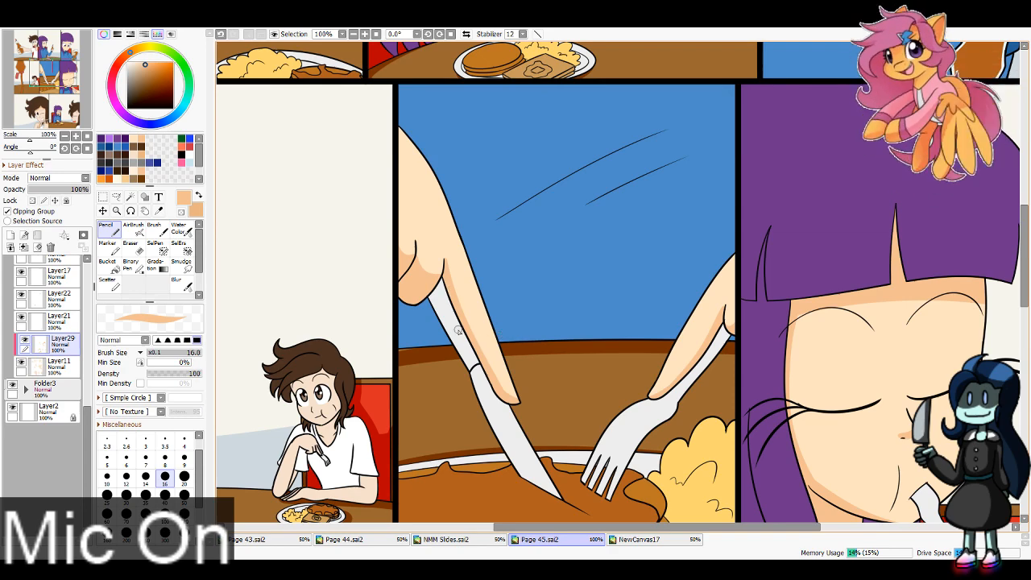
# Step: Switch to tan and shade the fourth panel character's forehead under the hair at 200% zoom with brush size 16
pyautogui.click(199, 195)
pyautogui.moveTo(33, 83); pyautogui.dragTo(40, 81)
pyautogui.doubleClick(365, 34)
pyautogui.moveTo(353, 233)
pyautogui.mouseDown()
pyautogui.moveTo(425, 211)
pyautogui.moveTo(436, 237)
pyautogui.mouseUp()
pyautogui.hotkey('ctrl', 'z')
pyautogui.moveTo(39, 104); pyautogui.dragTo(41, 79)
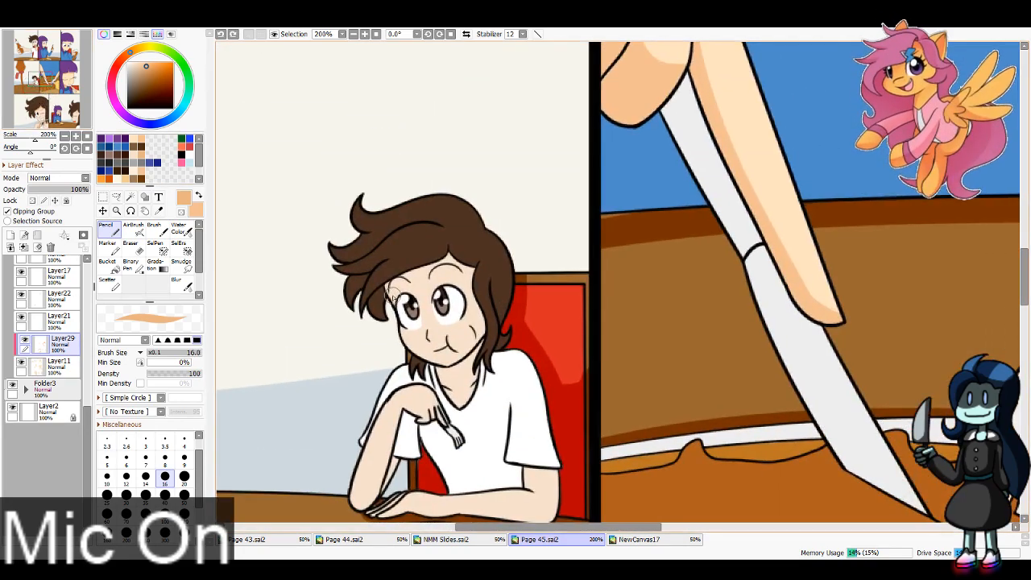
pyautogui.moveTo(468, 240); pyautogui.dragTo(477, 254)
pyautogui.hotkey('ctrl', 'z')
pyautogui.moveTo(378, 294)
pyautogui.mouseDown()
pyautogui.moveTo(451, 245)
pyautogui.moveTo(469, 250)
pyautogui.moveTo(449, 253)
pyautogui.moveTo(493, 294)
pyautogui.mouseUp()
# Step: Shade the fourth panel character's neck, cheek and jaw in tan, then reduce the brush size to 8
pyautogui.moveTo(435, 380)
pyautogui.mouseDown()
pyautogui.moveTo(490, 384)
pyautogui.moveTo(481, 315)
pyautogui.mouseUp()
pyautogui.hotkey('ctrl', 'z')
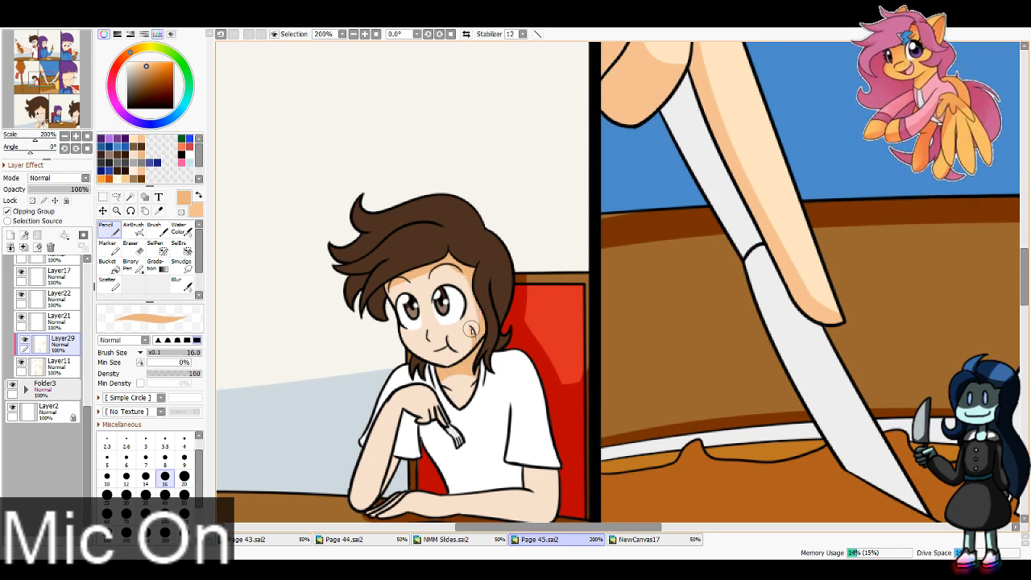
pyautogui.hotkey('ctrl', 'z')
pyautogui.moveTo(474, 334); pyautogui.dragTo(453, 364)
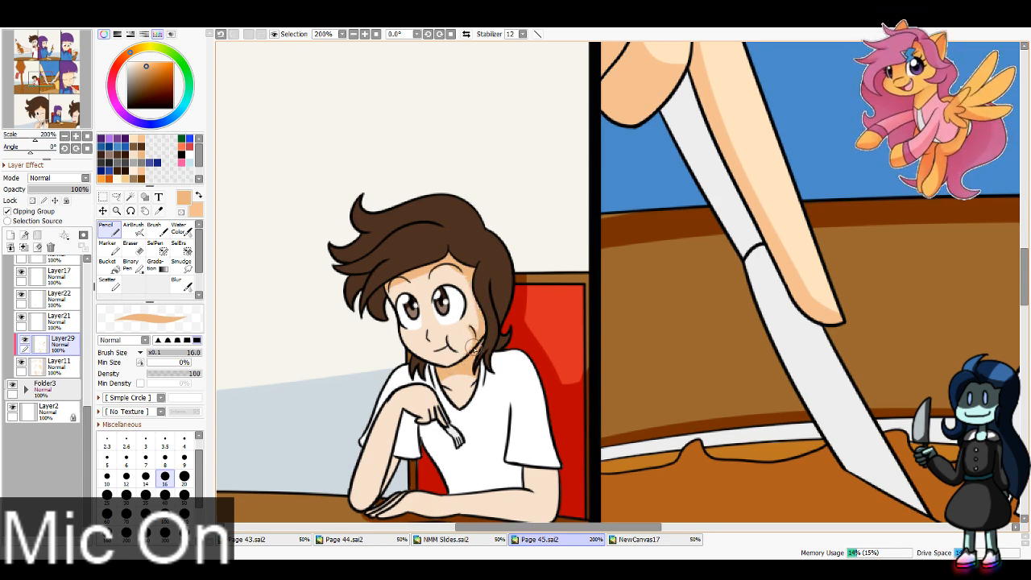
pyautogui.click(165, 459)
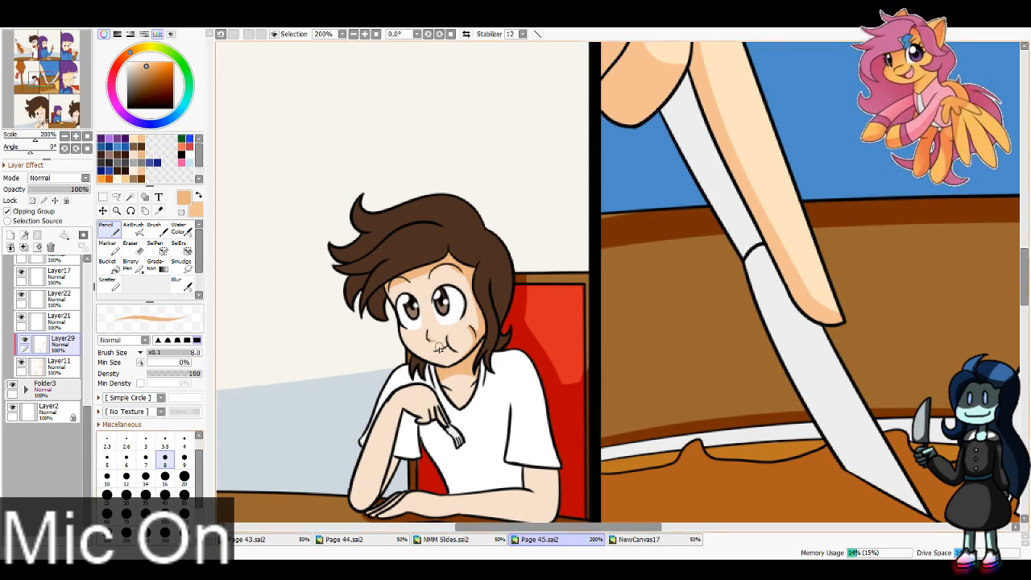
# Step: Shade both forearms of the fourth panel character in tan with brush size 16, undoing unwanted strokes
pyautogui.moveTo(477, 252); pyautogui.dragTo(532, 143)
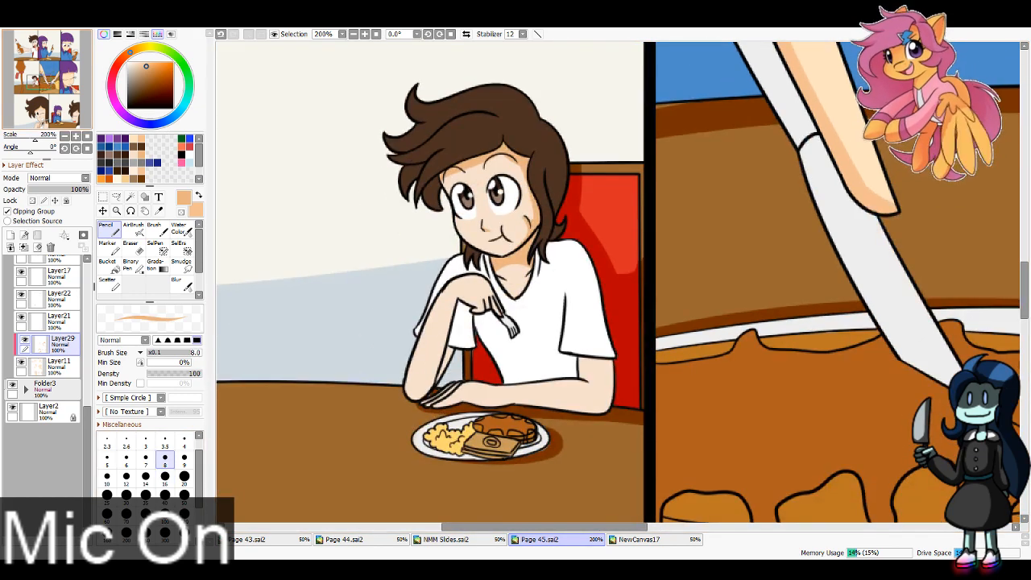
pyautogui.moveTo(462, 403)
pyautogui.mouseDown()
pyautogui.moveTo(505, 403)
pyautogui.moveTo(493, 418)
pyautogui.moveTo(461, 402)
pyautogui.moveTo(630, 408)
pyautogui.mouseUp()
pyautogui.hotkey('ctrl', 'z')
pyautogui.click(165, 476)
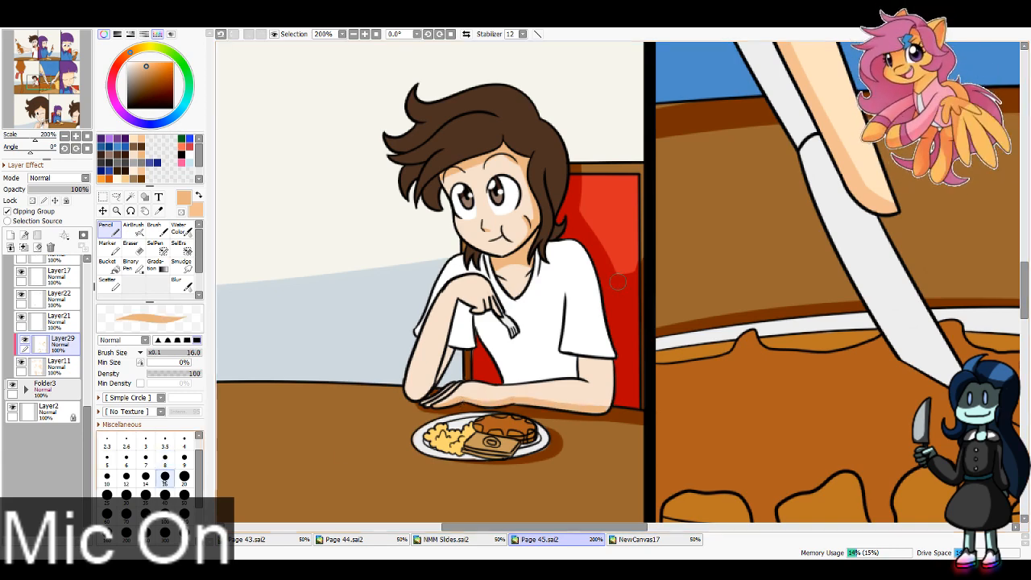
pyautogui.moveTo(607, 346); pyautogui.dragTo(568, 419)
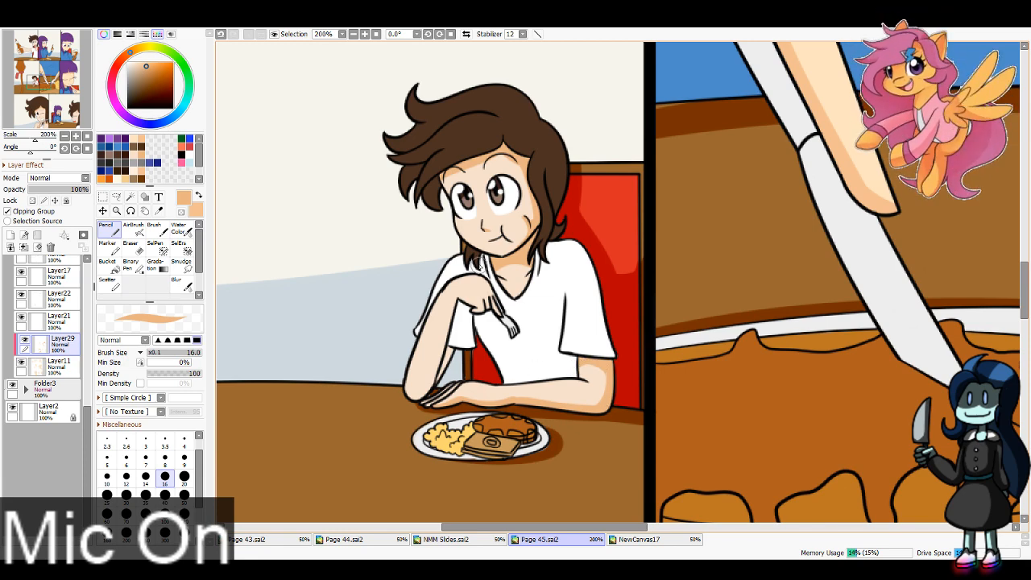
pyautogui.moveTo(457, 296)
pyautogui.mouseDown()
pyautogui.moveTo(482, 312)
pyautogui.moveTo(433, 377)
pyautogui.mouseUp()
pyautogui.hotkey('ctrl', 'z')
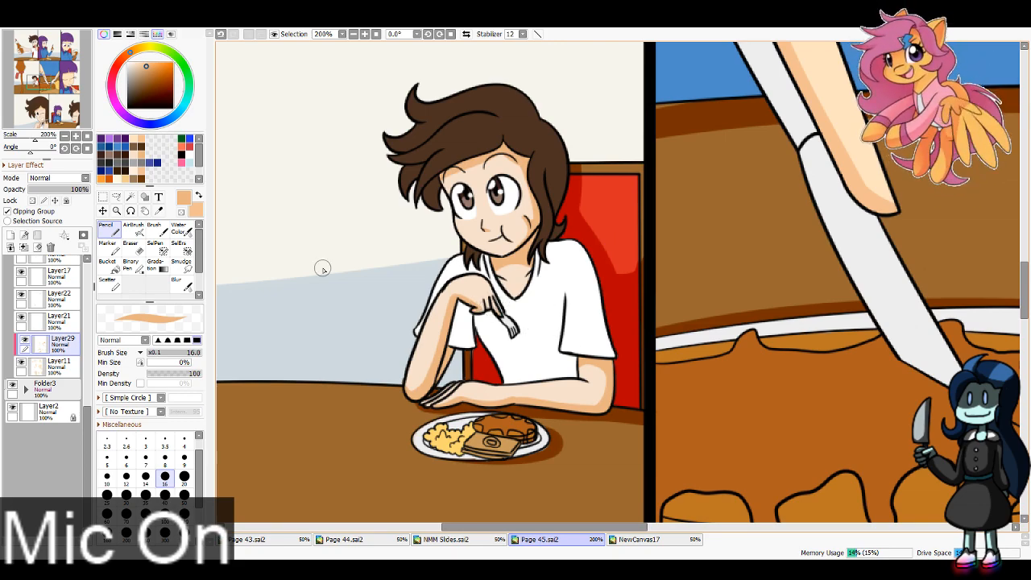
# Step: Switch from tan to peach and shade the lowest finger and palm edge holding the glass in the third panel
pyautogui.moveTo(70, 59); pyautogui.dragTo(71, 53)
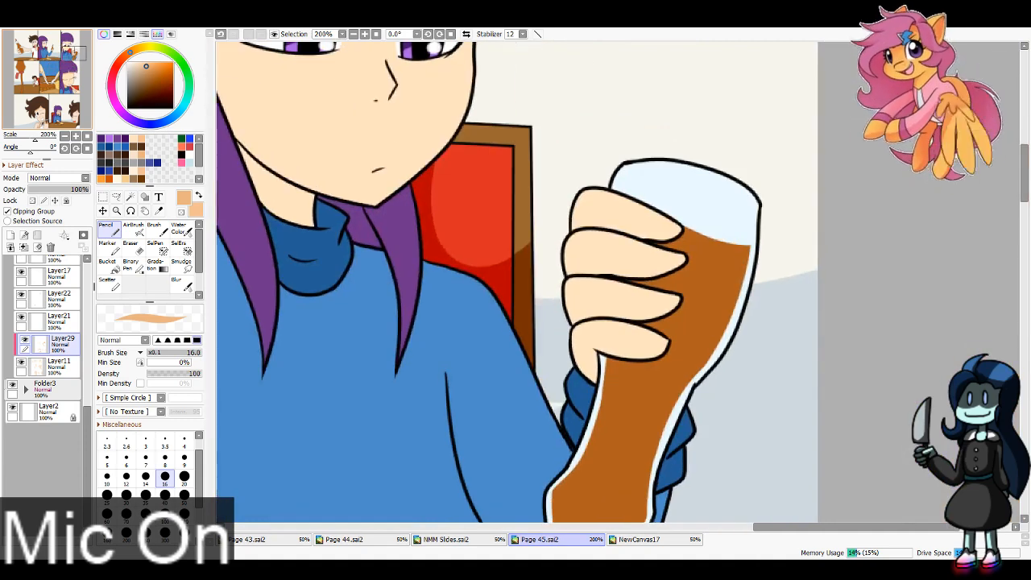
pyautogui.moveTo(569, 332); pyautogui.dragTo(676, 340)
pyautogui.moveTo(597, 357)
pyautogui.mouseDown()
pyautogui.moveTo(572, 338)
pyautogui.moveTo(601, 352)
pyautogui.moveTo(682, 320)
pyautogui.mouseUp()
pyautogui.press('x')
pyautogui.hotkey('ctrl', 'z')
pyautogui.hotkey('ctrl', 'z')
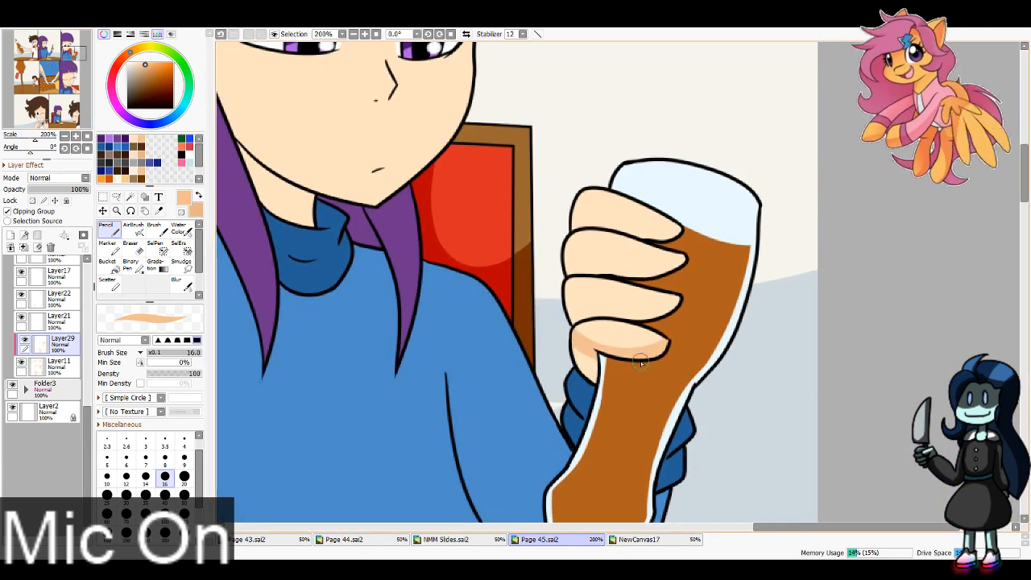
pyautogui.hotkey('ctrl', 'z')
pyautogui.moveTo(574, 334); pyautogui.dragTo(688, 335)
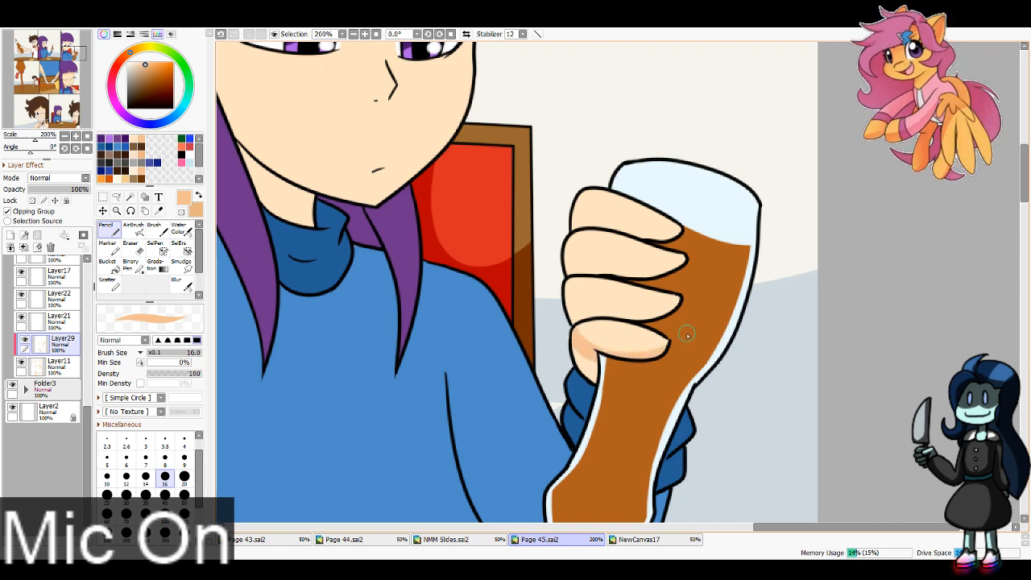
# Step: Shade the undersides of the two middle fingers around the glass in the third panel in peach
pyautogui.moveTo(564, 300)
pyautogui.mouseDown()
pyautogui.moveTo(614, 316)
pyautogui.moveTo(679, 300)
pyautogui.mouseUp()
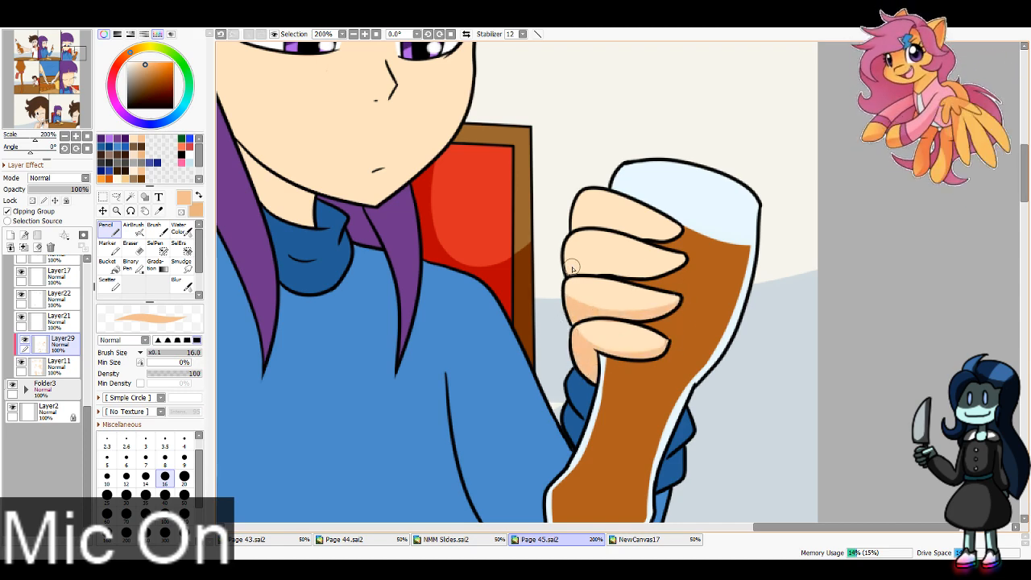
pyautogui.moveTo(566, 266); pyautogui.dragTo(689, 255)
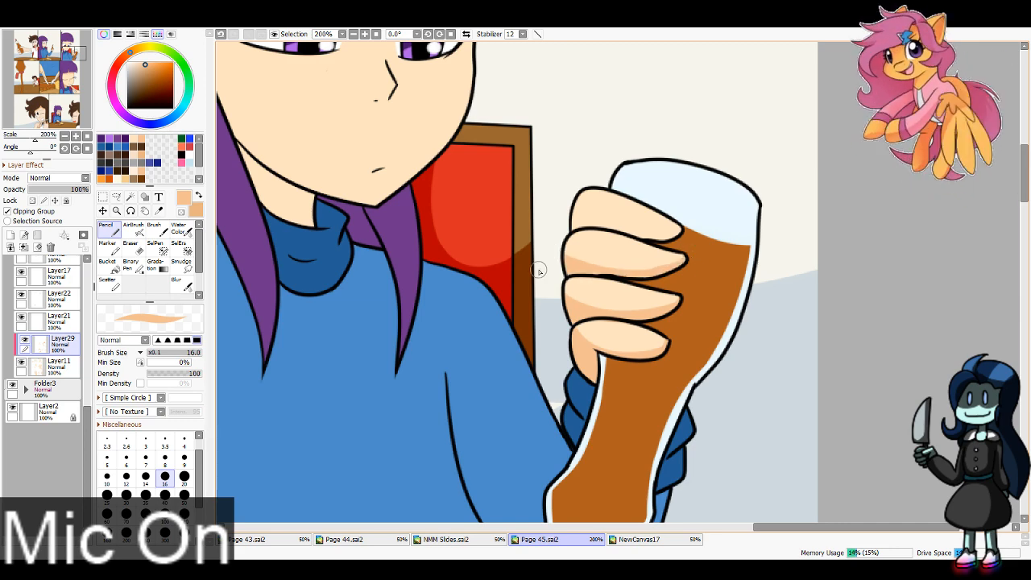
pyautogui.hotkey('ctrl', 'z')
pyautogui.moveTo(686, 267); pyautogui.dragTo(686, 265)
# Step: Shade the underside of the uppermost finger on the glass in the third panel in peach, undoing unwanted strokes
pyautogui.moveTo(574, 207)
pyautogui.mouseDown()
pyautogui.moveTo(647, 237)
pyautogui.moveTo(680, 238)
pyautogui.mouseUp()
pyautogui.hotkey('ctrl', 'z')
pyautogui.hotkey('ctrl', 'z')
pyautogui.moveTo(600, 223)
pyautogui.mouseDown()
pyautogui.moveTo(682, 236)
pyautogui.moveTo(638, 237)
pyautogui.moveTo(571, 216)
pyautogui.mouseUp()
pyautogui.hotkey('ctrl', 'z')
pyautogui.hotkey('ctrl', 'z')
pyautogui.hotkey('ctrl', 'z')
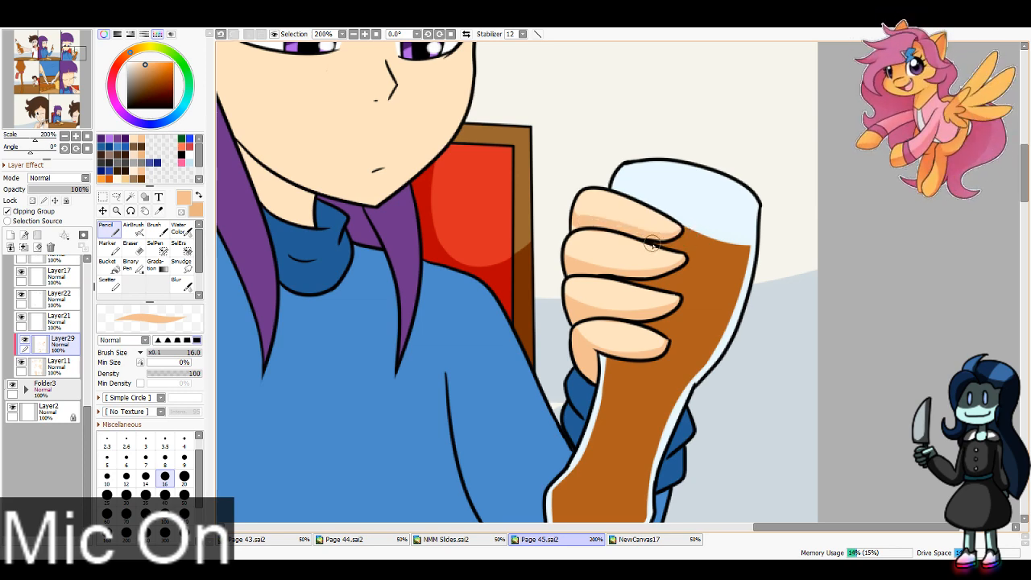
pyautogui.hotkey('ctrl', 'z')
pyautogui.moveTo(649, 238); pyautogui.dragTo(561, 219)
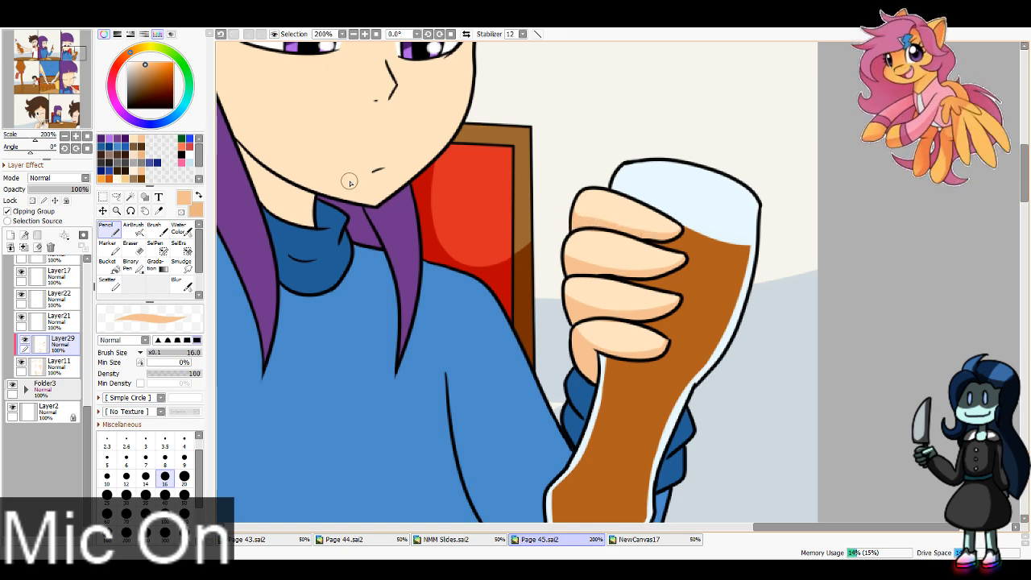
# Step: Shade the third panel character's side of the face, neck and forehead under the bangs in peach with brush size 40
pyautogui.moveTo(348, 181)
pyautogui.mouseDown()
pyautogui.moveTo(476, 300)
pyautogui.moveTo(496, 458)
pyautogui.mouseUp()
pyautogui.click(165, 496)
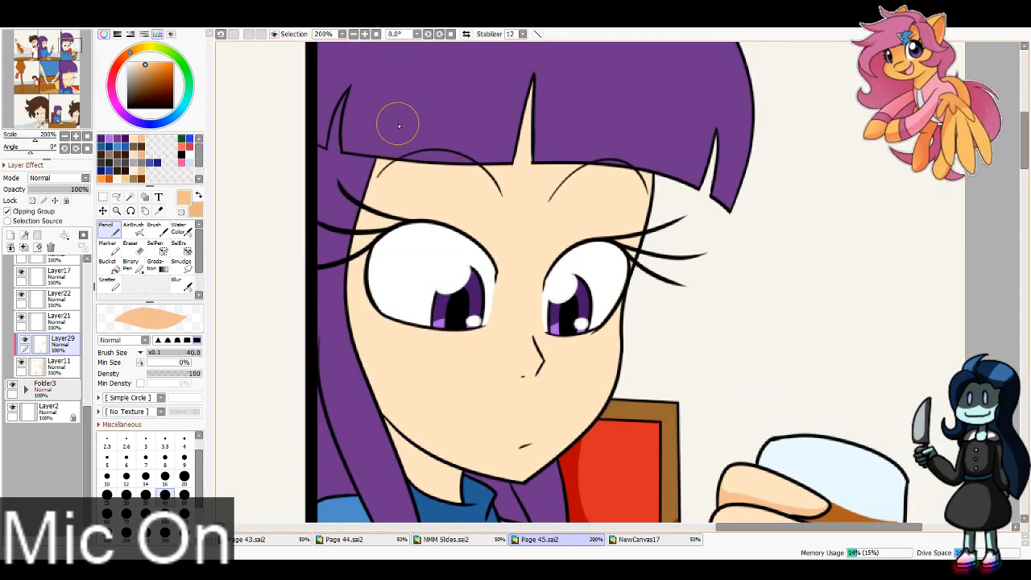
pyautogui.moveTo(379, 165); pyautogui.dragTo(492, 484)
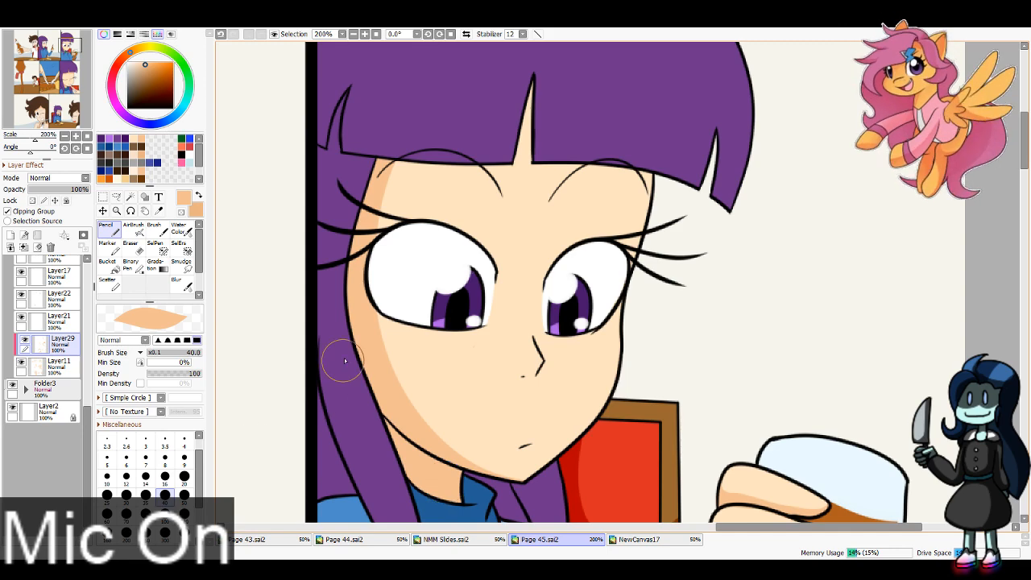
pyautogui.moveTo(385, 149); pyautogui.dragTo(666, 203)
pyautogui.hotkey('ctrl', 'z')
pyautogui.moveTo(382, 152); pyautogui.dragTo(683, 190)
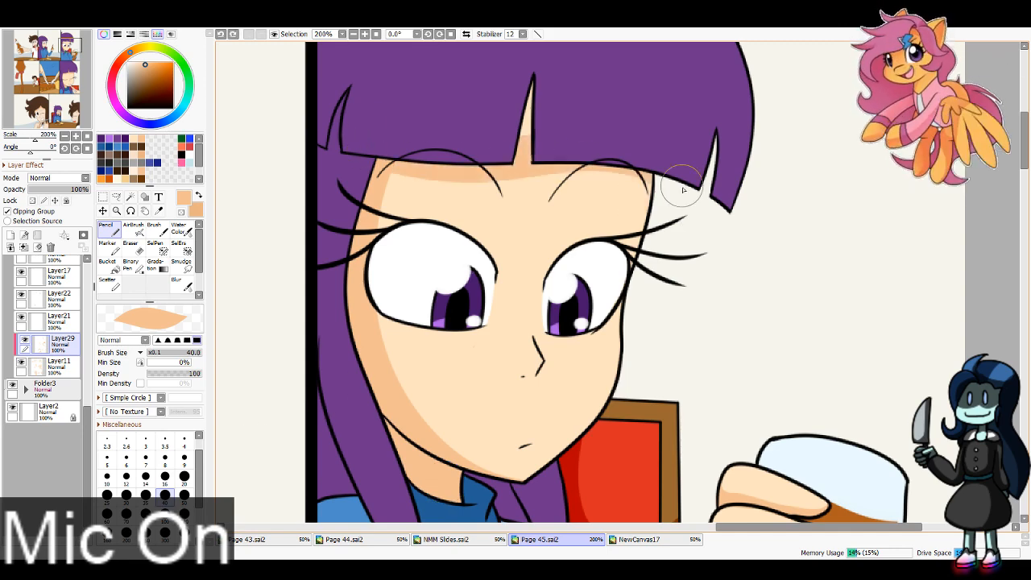
pyautogui.hotkey('ctrl', 'z')
pyautogui.moveTo(376, 145); pyautogui.dragTo(657, 198)
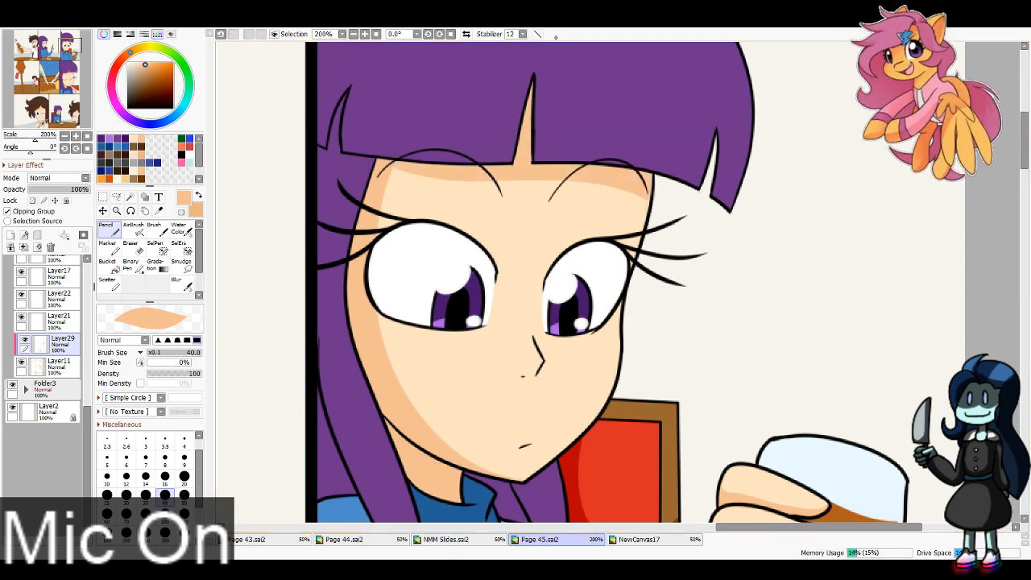
# Step: Paint a peach shadow under the third panel character's nose, reducing the brush from size 16 to 12
pyautogui.click(165, 476)
pyautogui.moveTo(539, 361); pyautogui.dragTo(521, 375)
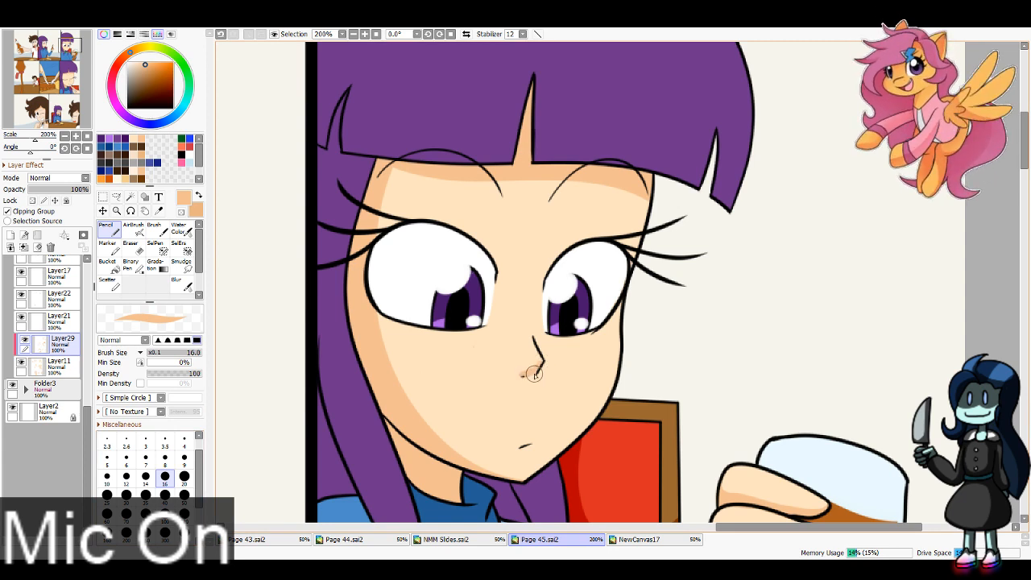
pyautogui.hotkey('ctrl', 'z')
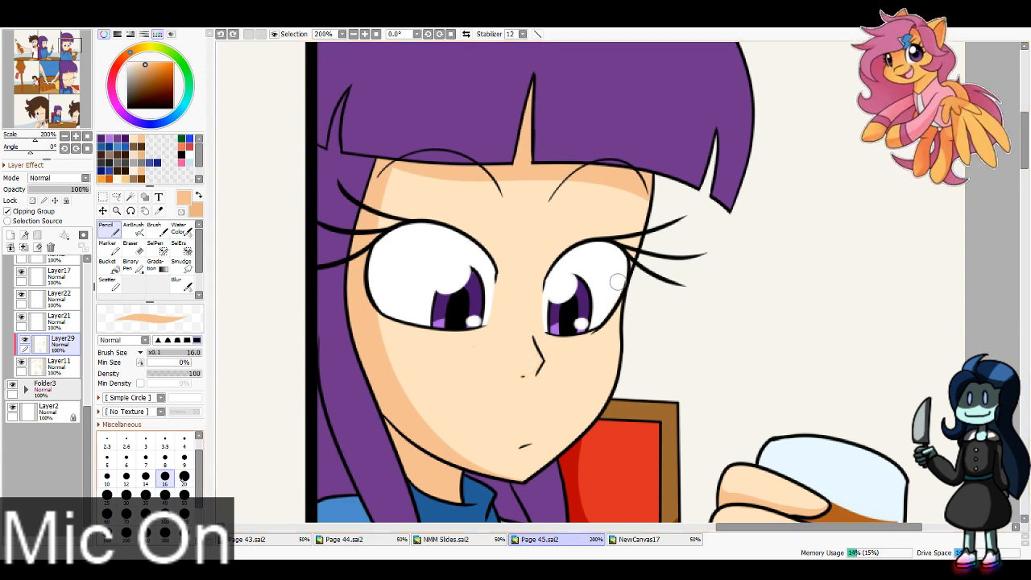
pyautogui.press('[')
pyautogui.press('[')
pyautogui.moveTo(543, 363); pyautogui.dragTo(522, 376)
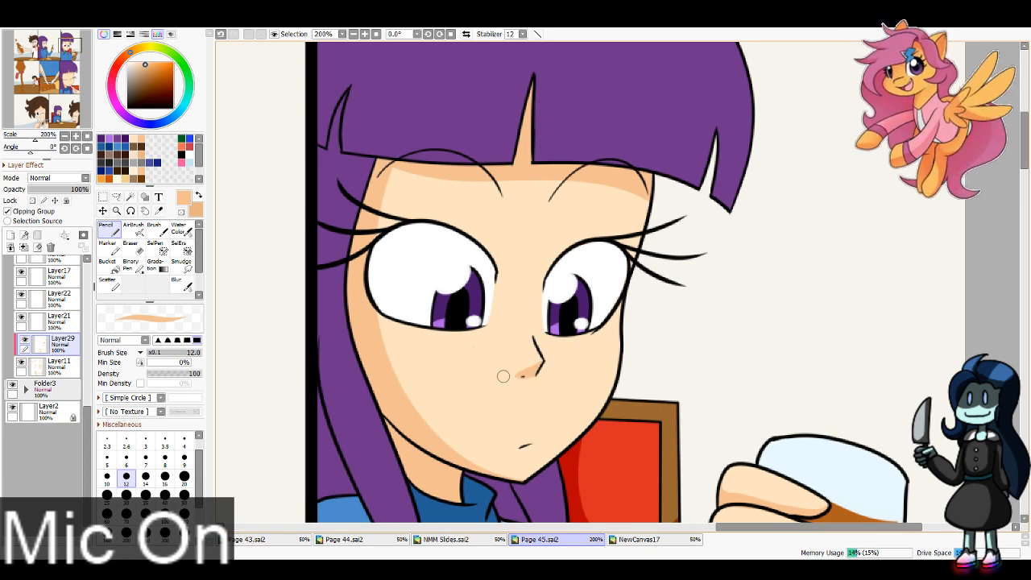
# Step: Shade the second panel character's forehead, side of the face, jaw and neck in peach with brush size 12
pyautogui.moveTo(64, 45); pyautogui.dragTo(46, 44)
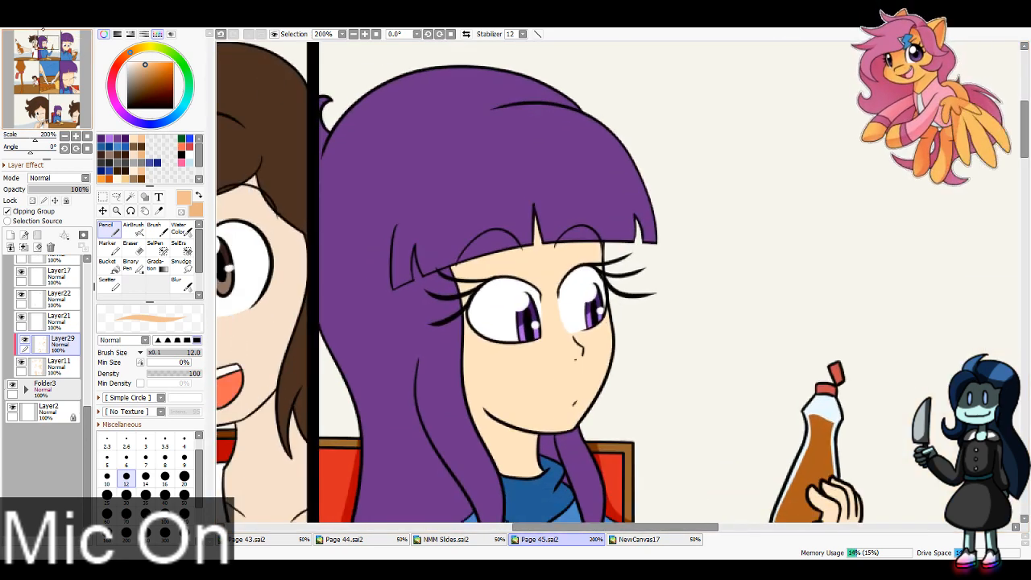
pyautogui.moveTo(455, 281); pyautogui.dragTo(669, 266)
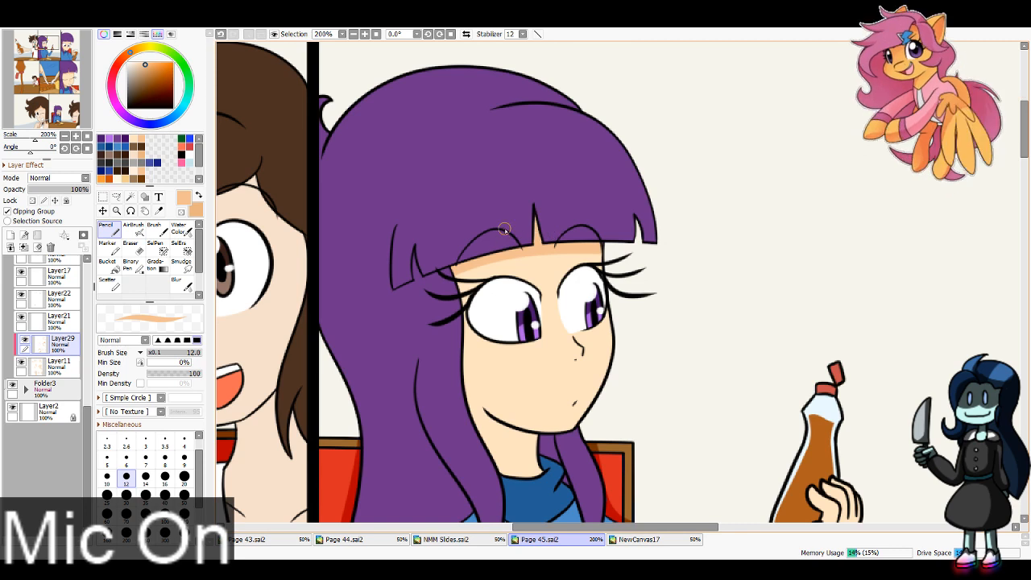
pyautogui.moveTo(465, 257)
pyautogui.mouseDown()
pyautogui.moveTo(483, 389)
pyautogui.moveTo(630, 419)
pyautogui.mouseUp()
pyautogui.hotkey('ctrl', 'z')
pyautogui.moveTo(574, 438)
pyautogui.mouseDown()
pyautogui.moveTo(481, 389)
pyautogui.moveTo(469, 272)
pyautogui.mouseUp()
pyautogui.moveTo(457, 352)
pyautogui.mouseDown()
pyautogui.moveTo(562, 452)
pyautogui.moveTo(501, 438)
pyautogui.moveTo(480, 445)
pyautogui.moveTo(476, 410)
pyautogui.mouseUp()
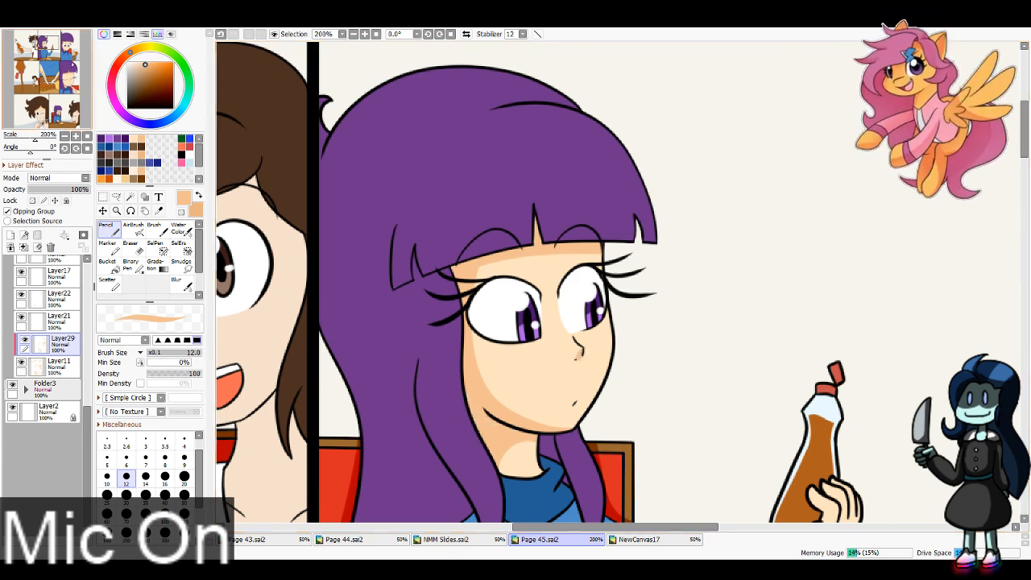
# Step: Shade the first panel character's forehead, side of the face and neck in tan with brush size 16
pyautogui.moveTo(270, 369); pyautogui.dragTo(621, 354)
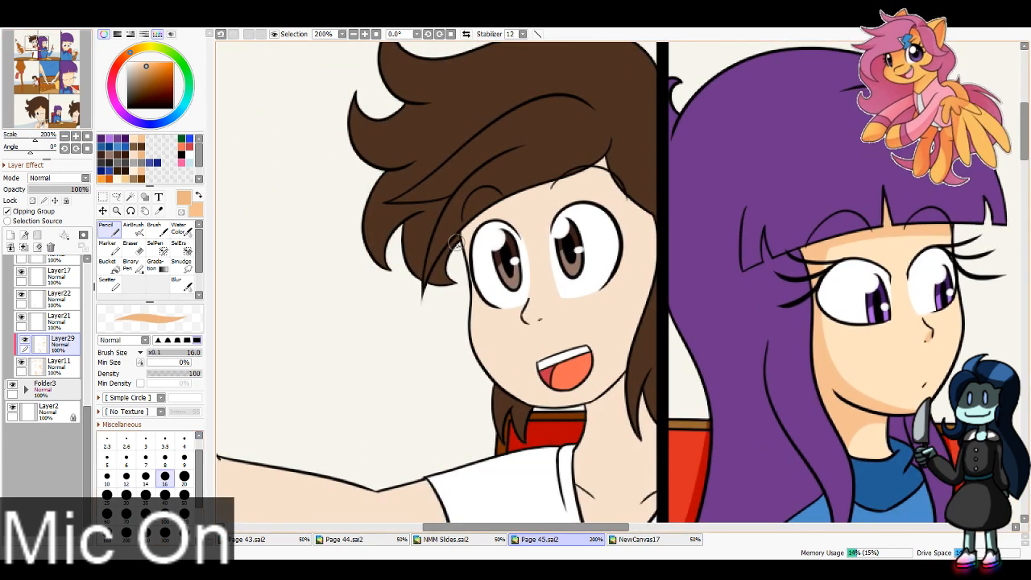
pyautogui.press(']')
pyautogui.press(']')
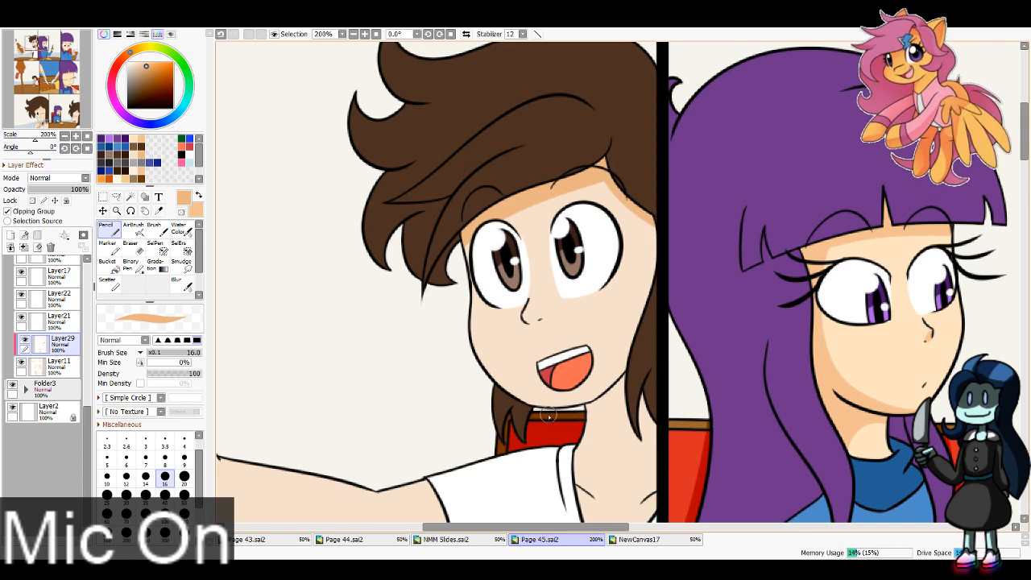
pyautogui.moveTo(636, 199); pyautogui.dragTo(656, 274)
pyautogui.moveTo(585, 425)
pyautogui.mouseDown()
pyautogui.moveTo(613, 410)
pyautogui.moveTo(673, 440)
pyautogui.mouseUp()
pyautogui.moveTo(618, 400); pyautogui.dragTo(600, 403)
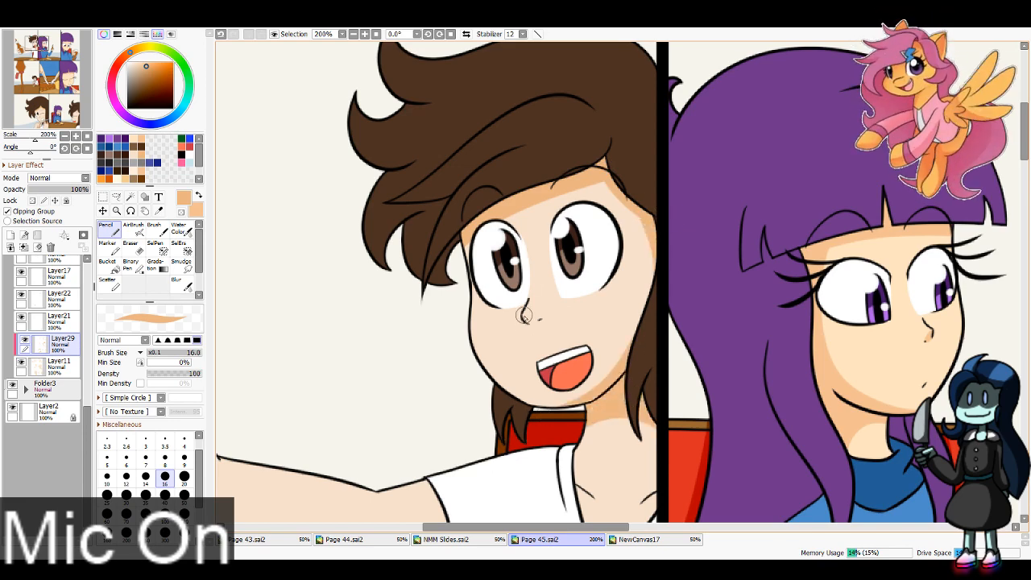
pyautogui.moveTo(525, 315)
pyautogui.mouseDown()
pyautogui.moveTo(542, 321)
pyautogui.moveTo(513, 213)
pyautogui.moveTo(578, 79)
pyautogui.moveTo(568, 150)
pyautogui.mouseUp()
pyautogui.hotkey('ctrl', 'z')
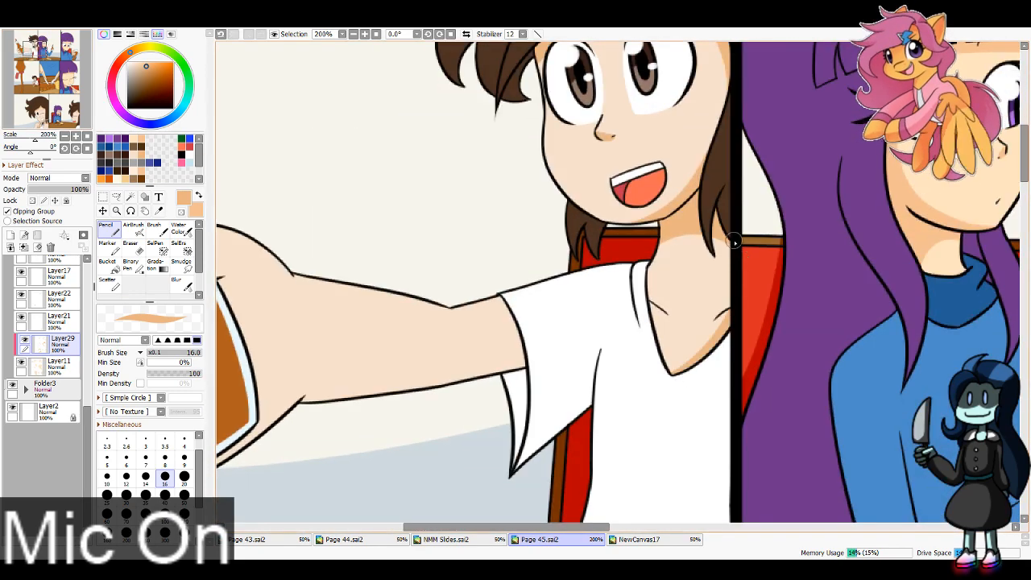
# Step: Shade the underside of the first panel character's forearm, wrist, palm edge and thumb in tan with brush size 16
pyautogui.moveTo(411, 204); pyautogui.dragTo(722, 93)
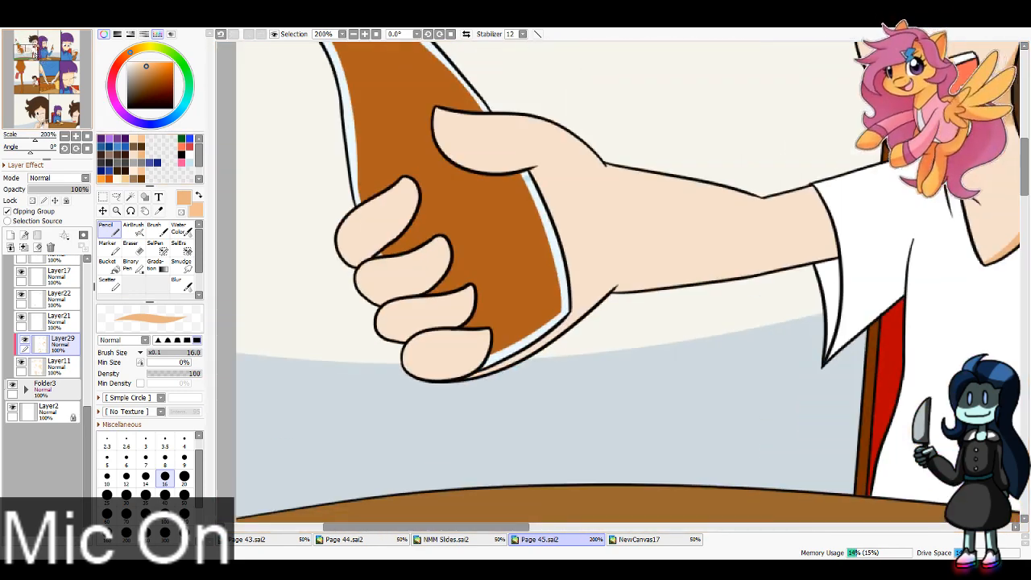
pyautogui.moveTo(622, 242); pyautogui.dragTo(544, 343)
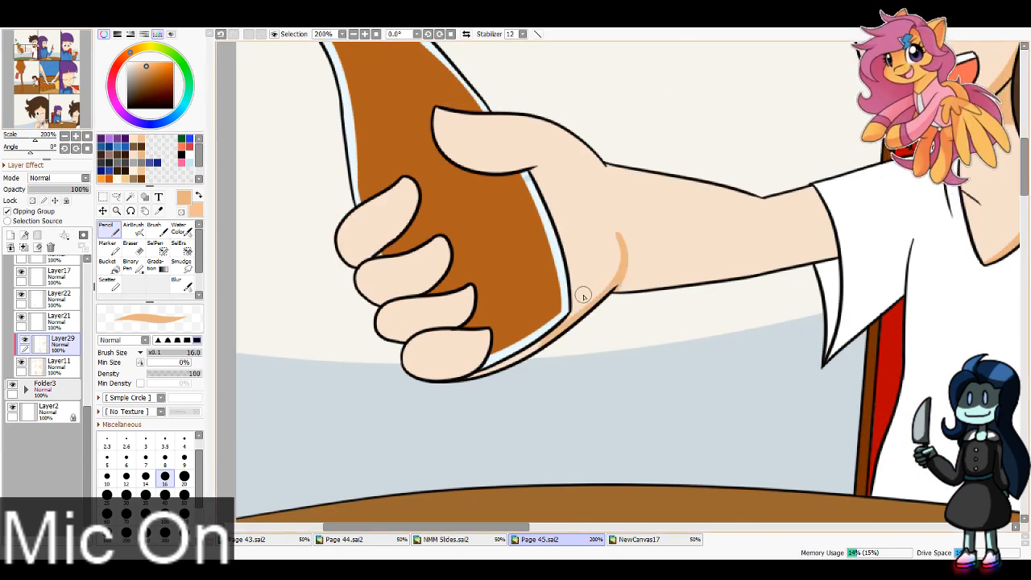
pyautogui.hotkey('ctrl', 'z')
pyautogui.moveTo(618, 226)
pyautogui.mouseDown()
pyautogui.moveTo(617, 237)
pyautogui.moveTo(766, 249)
pyautogui.moveTo(857, 224)
pyautogui.moveTo(748, 274)
pyautogui.moveTo(623, 285)
pyautogui.moveTo(707, 269)
pyautogui.moveTo(610, 275)
pyautogui.moveTo(535, 346)
pyautogui.mouseUp()
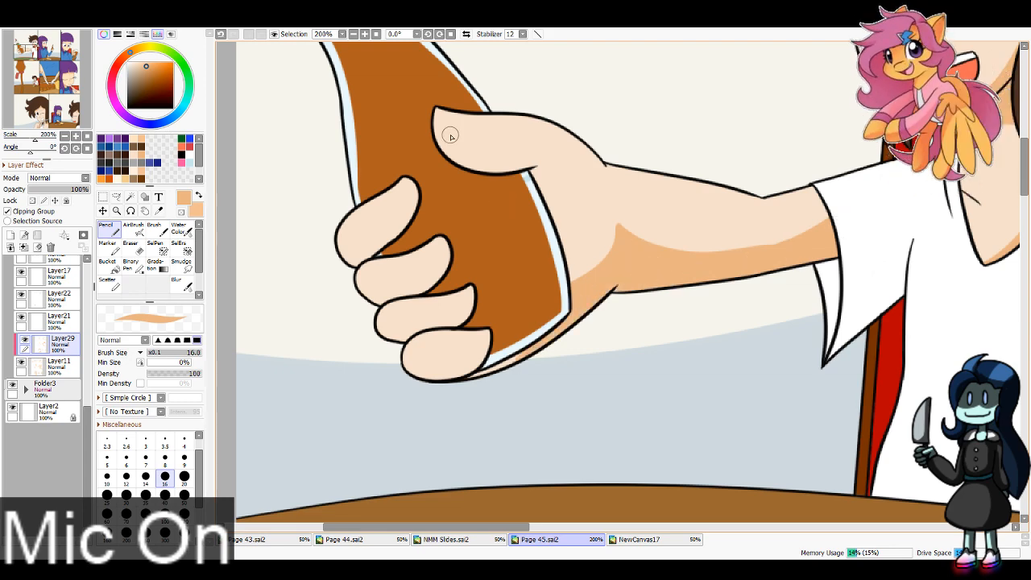
pyautogui.moveTo(439, 137); pyautogui.dragTo(548, 166)
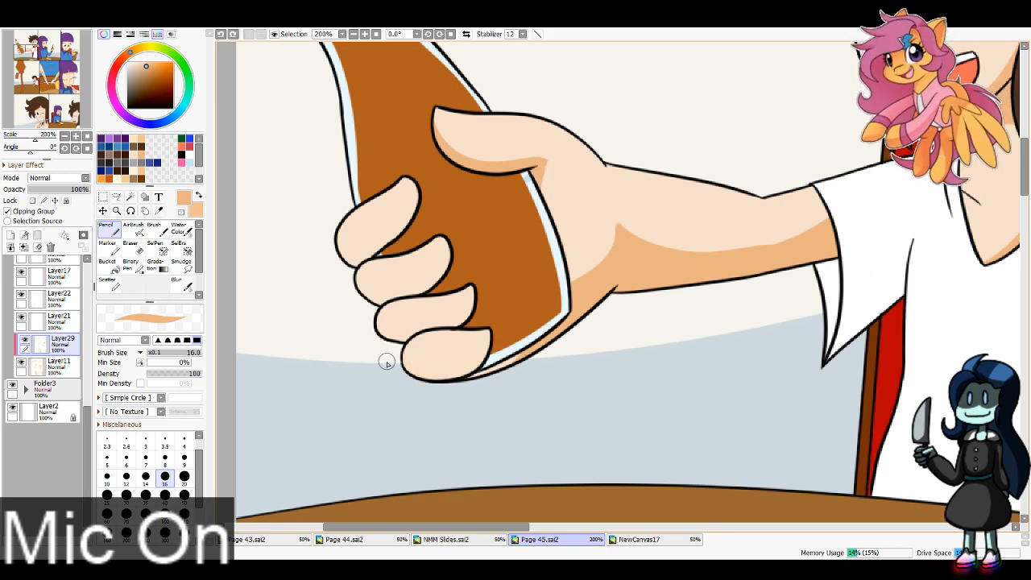
# Step: Shade the undersides of the first panel character's curled fingers around the bottle in tan
pyautogui.moveTo(379, 338); pyautogui.dragTo(464, 314)
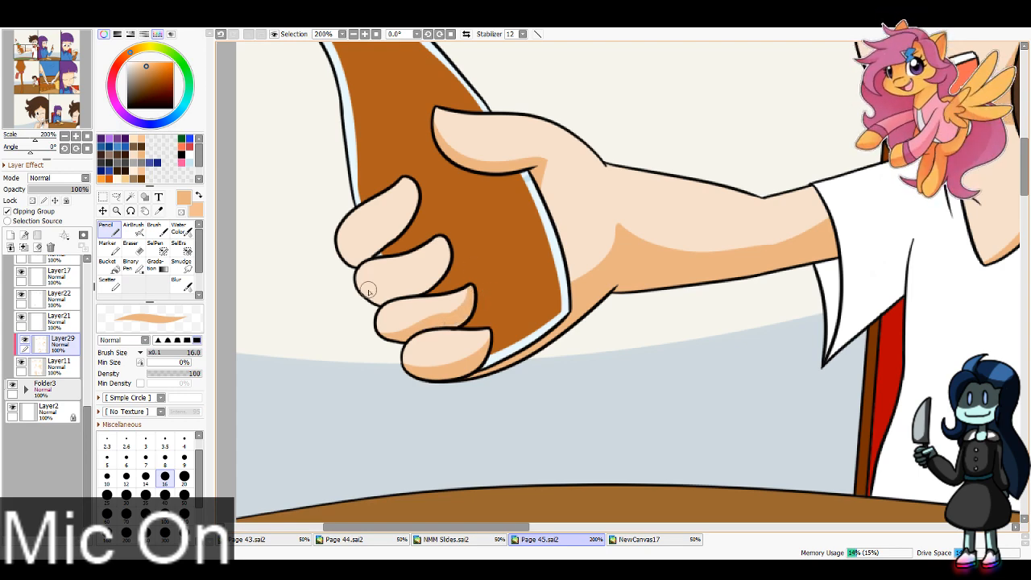
pyautogui.moveTo(349, 287); pyautogui.dragTo(449, 245)
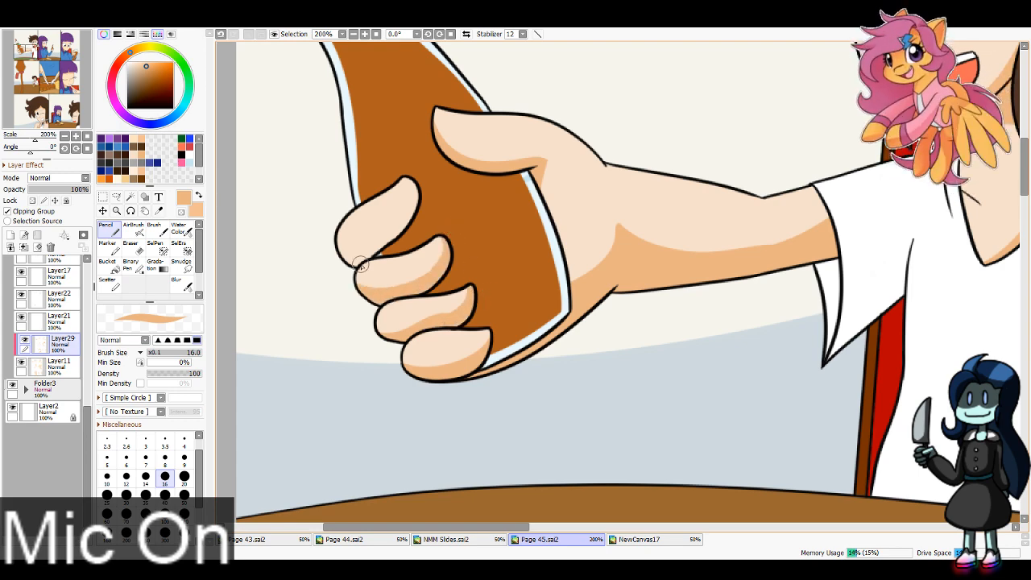
pyautogui.moveTo(330, 247); pyautogui.dragTo(417, 180)
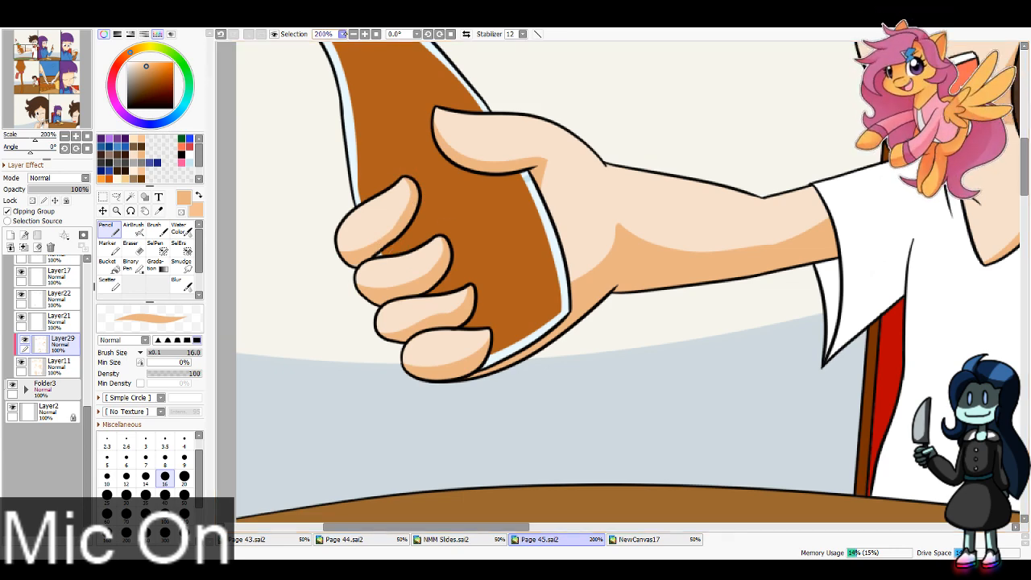
# Step: Create a new layer above Layer21 and make it a clipping group
pyautogui.click(353, 34)
pyautogui.click(353, 33)
pyautogui.click(353, 34)
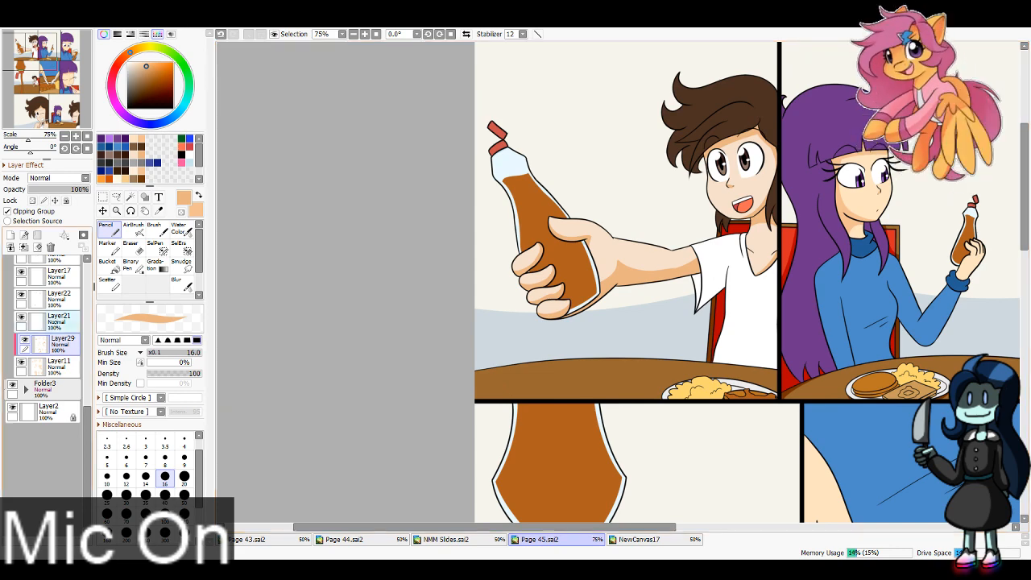
pyautogui.click(61, 321)
pyautogui.click(11, 236)
pyautogui.click(30, 211)
# Step: Paint light blue shadows across the upper eye whites of the first panel character with brush size 16
pyautogui.moveTo(451, 201); pyautogui.dragTo(405, 348)
pyautogui.press('pageup')
pyautogui.press('pageup')
pyautogui.press('pageup')
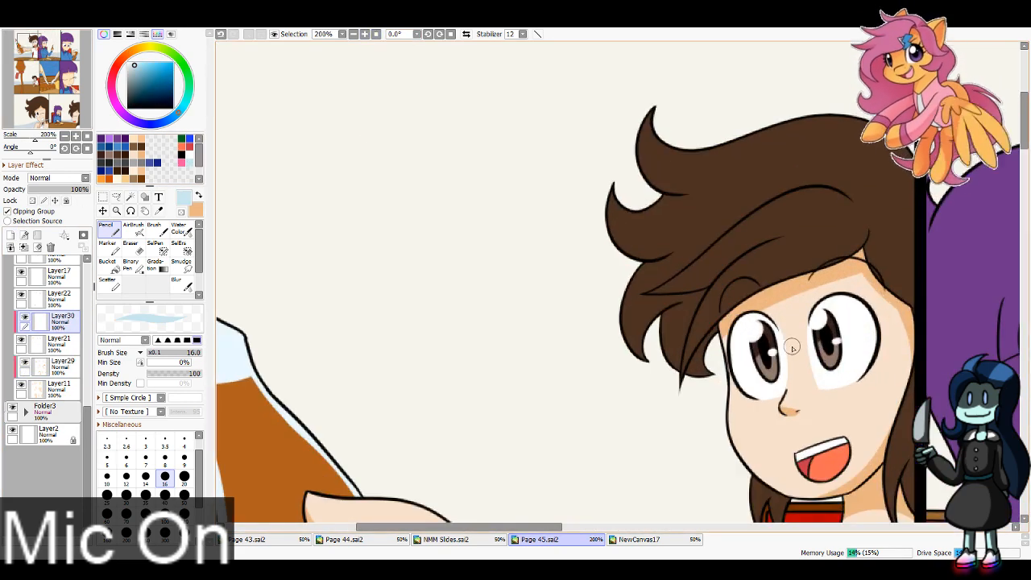
pyautogui.moveTo(793, 347)
pyautogui.mouseDown()
pyautogui.moveTo(897, 337)
pyautogui.moveTo(737, 322)
pyautogui.mouseUp()
# Step: Shade the upper eye whites of the second panel's purple-haired character in light blue
pyautogui.click(47, 40)
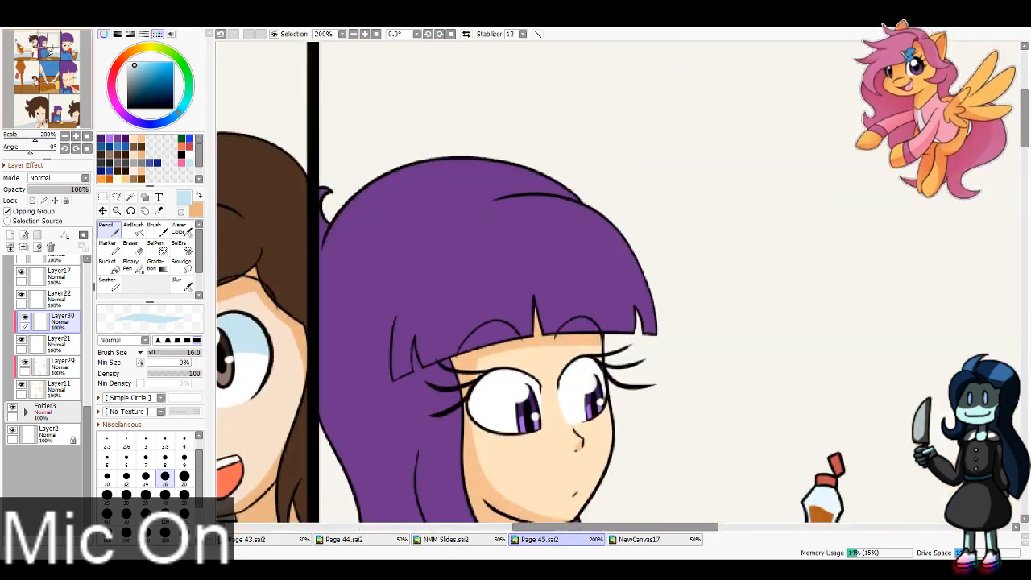
pyautogui.moveTo(47, 40); pyautogui.dragTo(46, 46)
pyautogui.moveTo(590, 157)
pyautogui.mouseDown()
pyautogui.moveTo(668, 152)
pyautogui.moveTo(599, 121)
pyautogui.moveTo(514, 155)
pyautogui.moveTo(524, 141)
pyautogui.mouseUp()
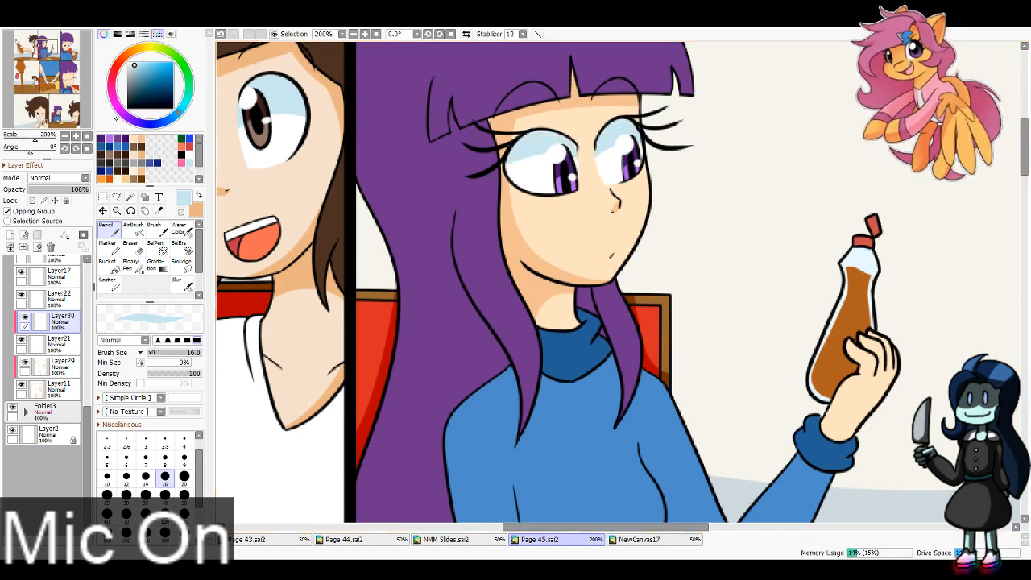
# Step: Shade the upper and outer eye whites of the third panel character in light blue
pyautogui.click(50, 46)
pyautogui.moveTo(50, 46); pyautogui.dragTo(68, 44)
pyautogui.moveTo(601, 312); pyautogui.dragTo(728, 324)
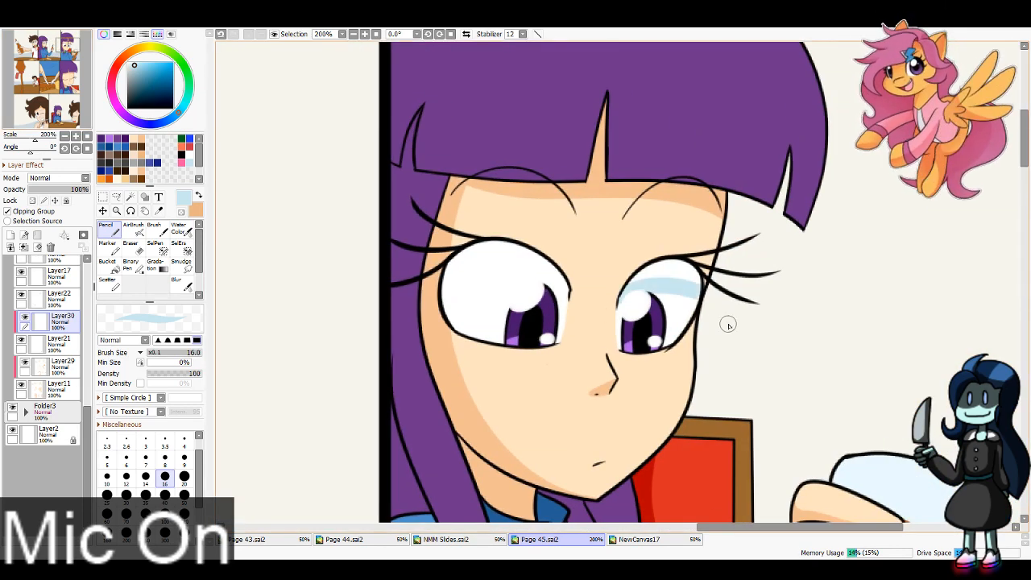
pyautogui.moveTo(627, 284)
pyautogui.mouseDown()
pyautogui.moveTo(729, 273)
pyautogui.moveTo(719, 257)
pyautogui.mouseUp()
pyautogui.moveTo(578, 307)
pyautogui.mouseDown()
pyautogui.moveTo(441, 260)
pyautogui.moveTo(497, 287)
pyautogui.moveTo(443, 247)
pyautogui.moveTo(604, 307)
pyautogui.moveTo(547, 263)
pyautogui.moveTo(584, 311)
pyautogui.moveTo(570, 294)
pyautogui.moveTo(376, 321)
pyautogui.mouseUp()
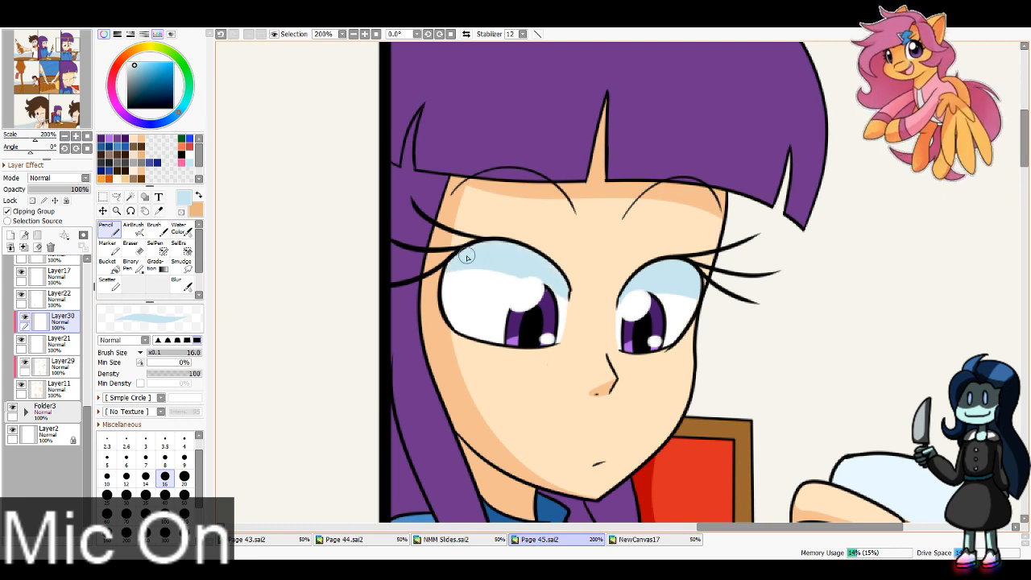
pyautogui.moveTo(466, 256); pyautogui.dragTo(449, 300)
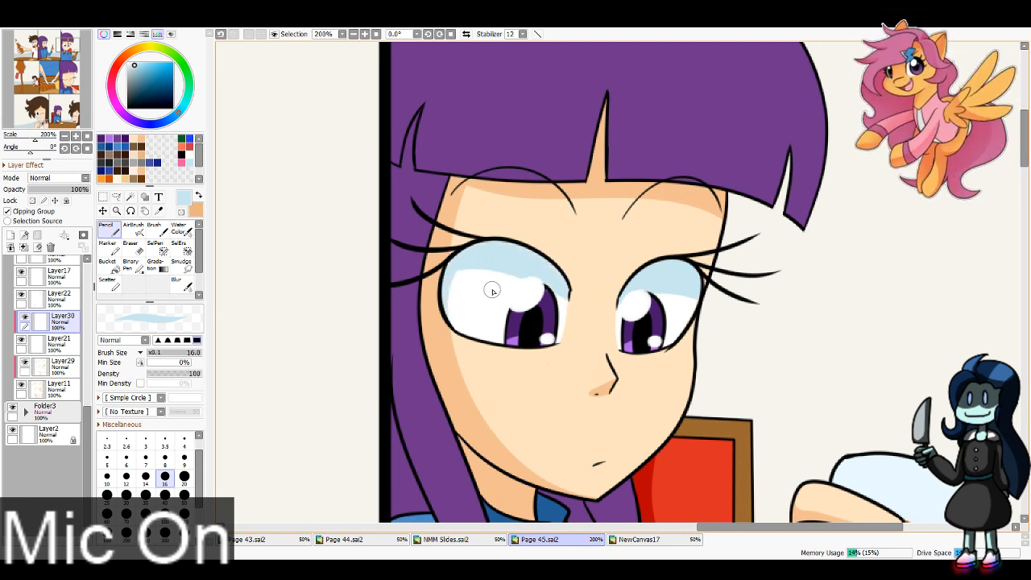
# Step: Shade the eye whites of the small seated character in the fourth panel and, with brush size 40, the winking character's open eye in light blue
pyautogui.moveTo(47, 88); pyautogui.dragTo(49, 94)
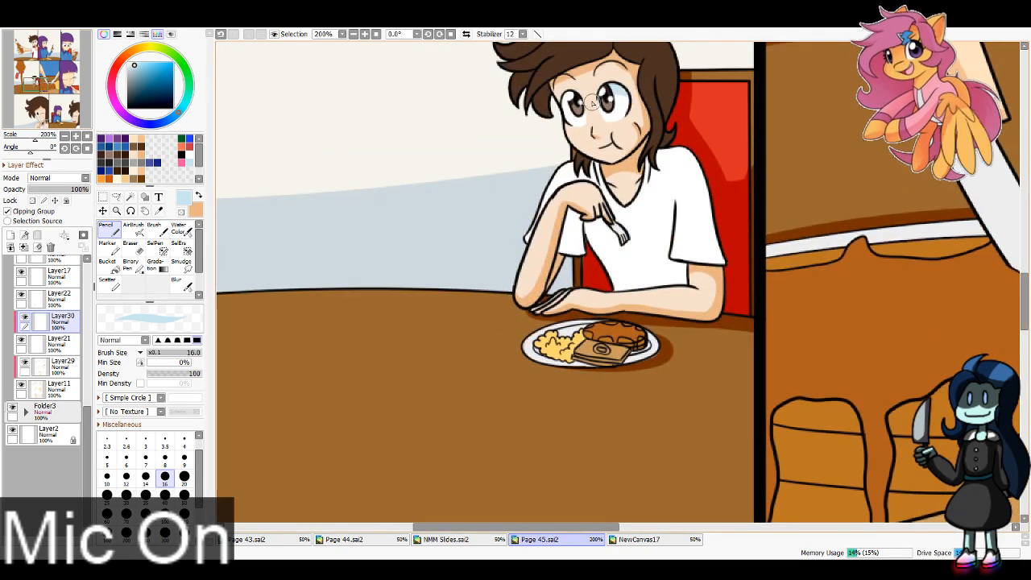
pyautogui.moveTo(46, 100); pyautogui.dragTo(44, 127)
pyautogui.click(165, 496)
pyautogui.moveTo(727, 257); pyautogui.dragTo(675, 354)
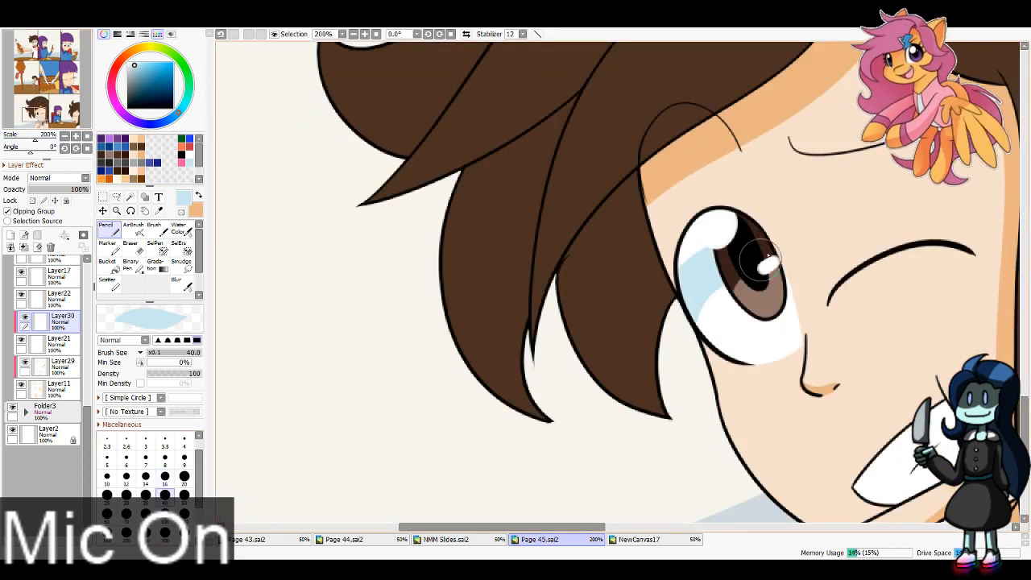
# Step: Shade the upper eye whites of the last panel's star-eyed character in light blue with brush size 16
pyautogui.moveTo(44, 112); pyautogui.dragTo(71, 112)
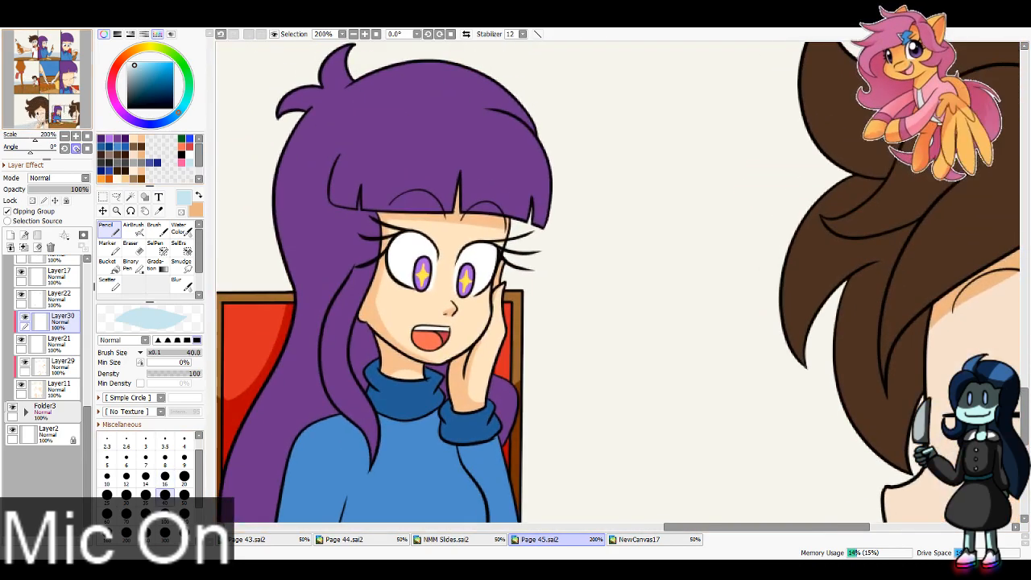
pyautogui.click(165, 477)
pyautogui.moveTo(442, 271); pyautogui.dragTo(508, 286)
pyautogui.hotkey('ctrl', 'z')
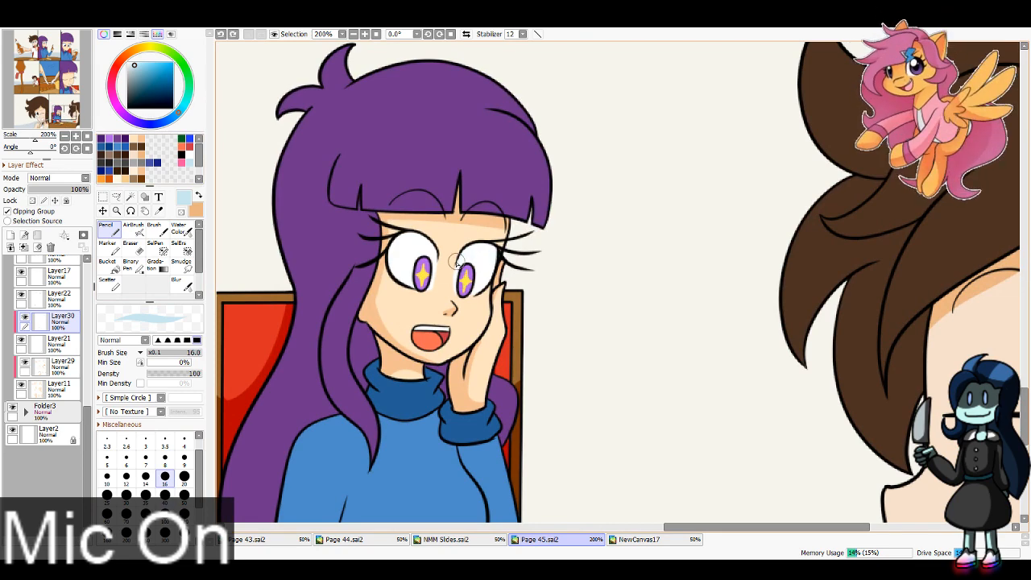
pyautogui.moveTo(456, 262); pyautogui.dragTo(504, 271)
pyautogui.moveTo(468, 241); pyautogui.dragTo(478, 277)
pyautogui.moveTo(391, 251)
pyautogui.mouseDown()
pyautogui.moveTo(442, 257)
pyautogui.moveTo(390, 254)
pyautogui.moveTo(394, 241)
pyautogui.mouseUp()
pyautogui.hotkey('ctrl', 'z')
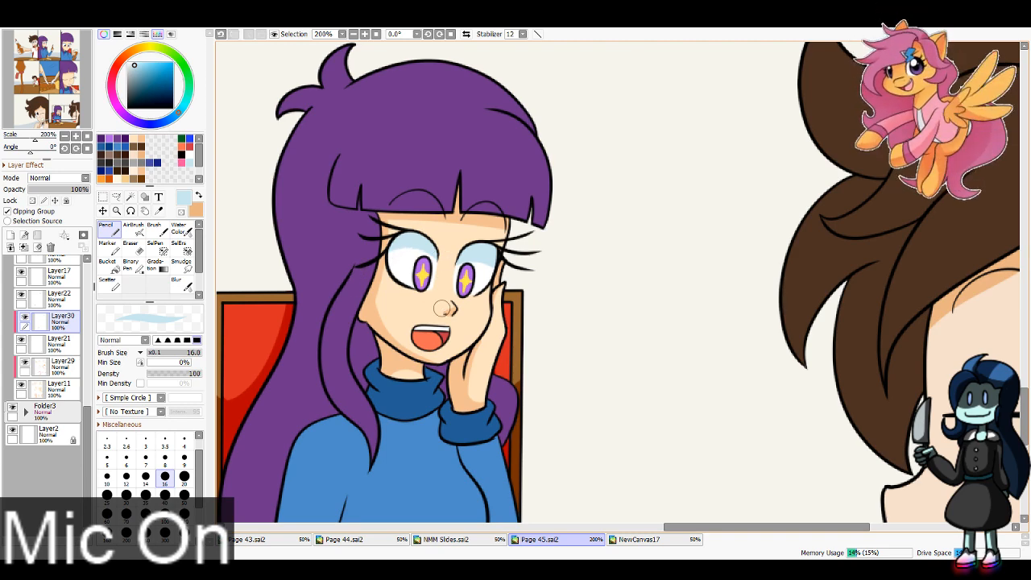
# Step: Create a new layer above Layer10 and make it a clipping group
pyautogui.hotkey('ctrl', '0')
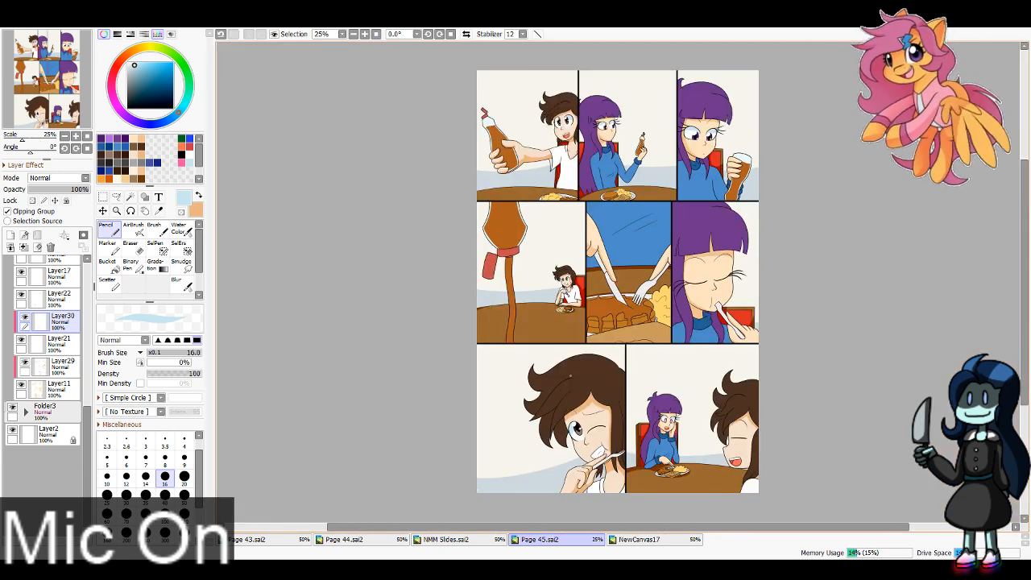
pyautogui.moveTo(87, 452); pyautogui.dragTo(87, 409)
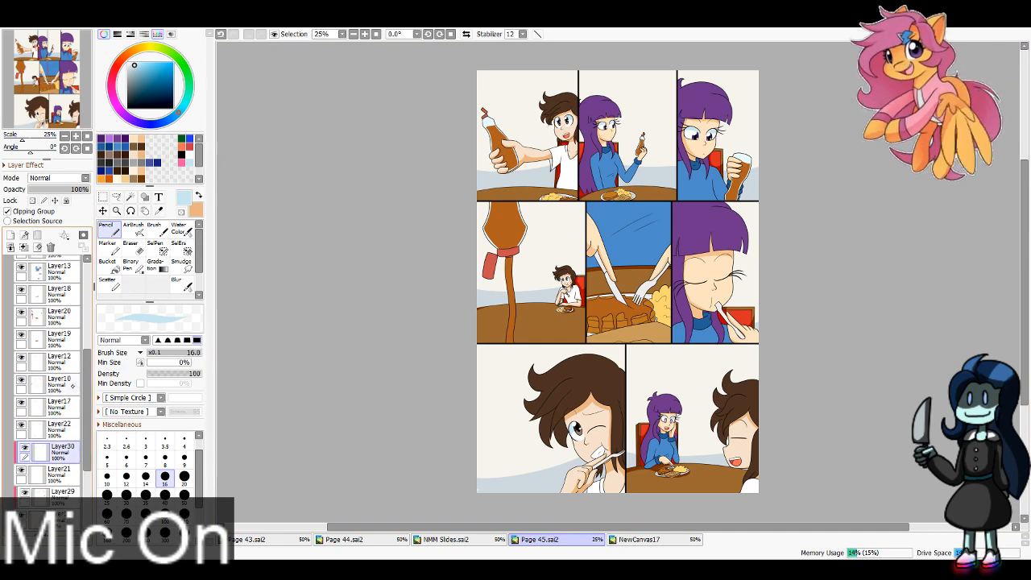
pyautogui.click(58, 383)
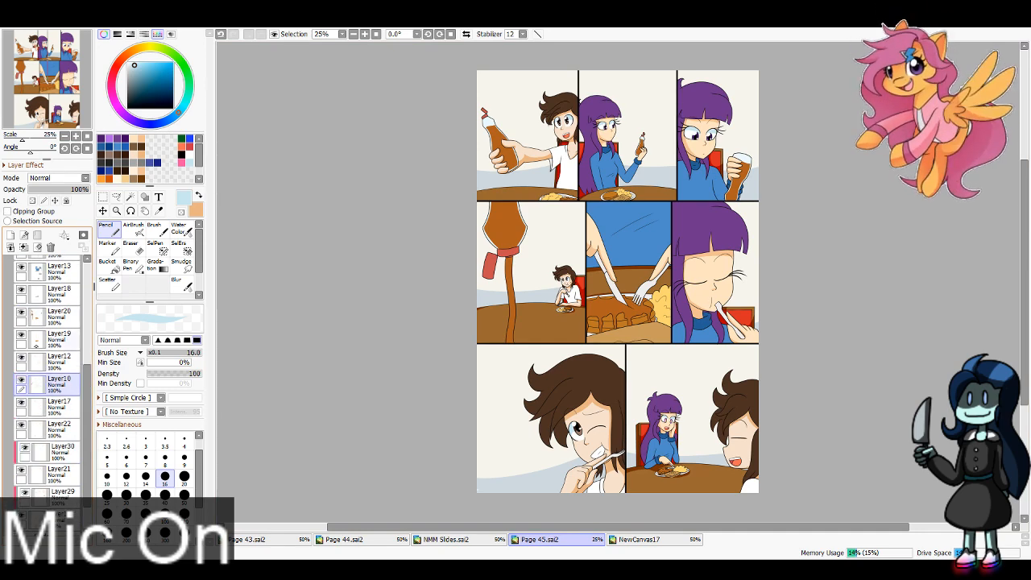
pyautogui.click(21, 379)
pyautogui.click(21, 379)
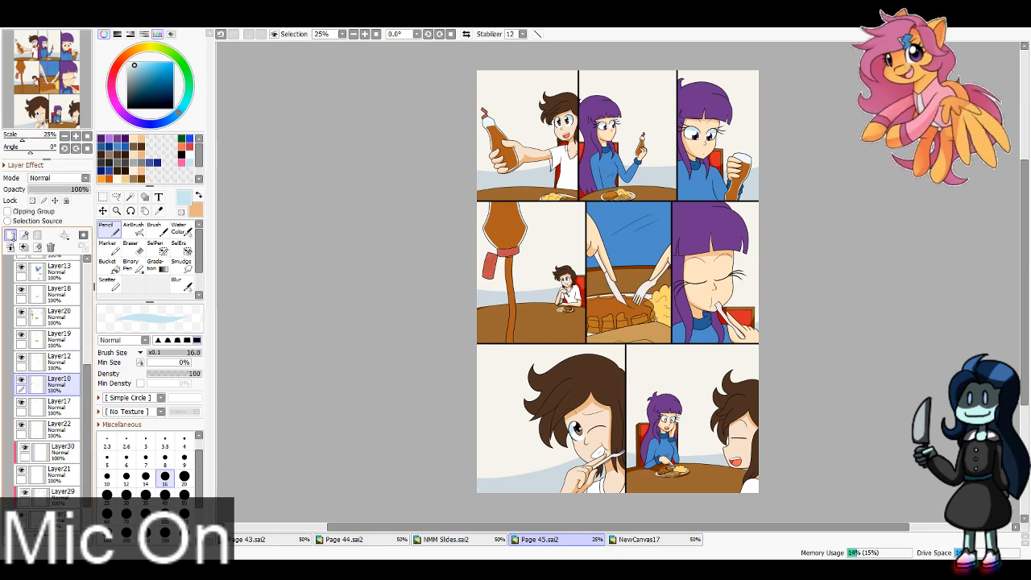
pyautogui.click(10, 235)
pyautogui.click(7, 211)
# Step: Shade the bottle's cap and flipped-open lid in the first and second panels in dark red with brush size 16
pyautogui.moveTo(42, 63); pyautogui.dragTo(22, 43)
pyautogui.tripleClick(365, 34)
pyautogui.doubleClick(365, 33)
pyautogui.click(158, 210)
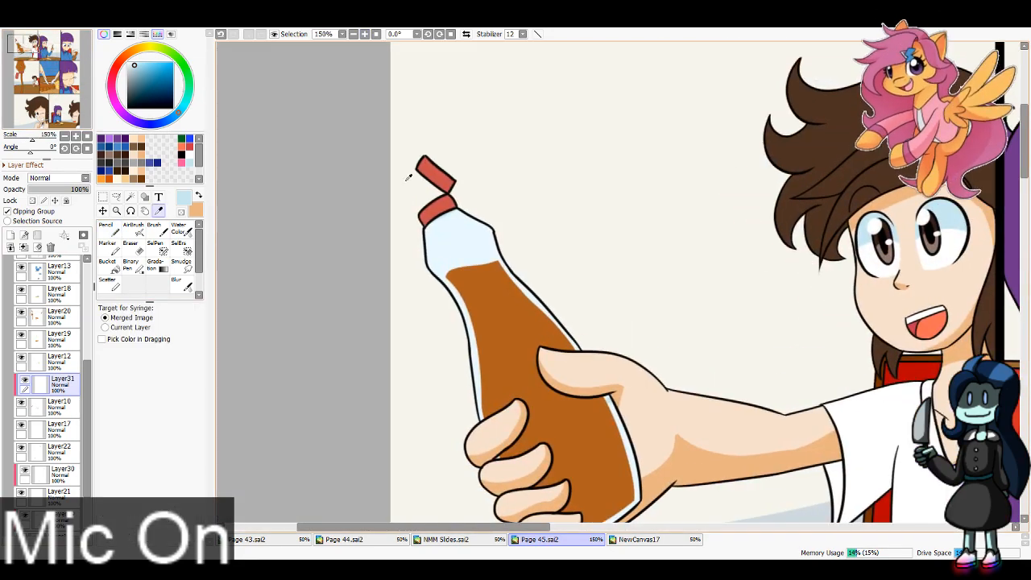
pyautogui.click(408, 176)
pyautogui.click(109, 229)
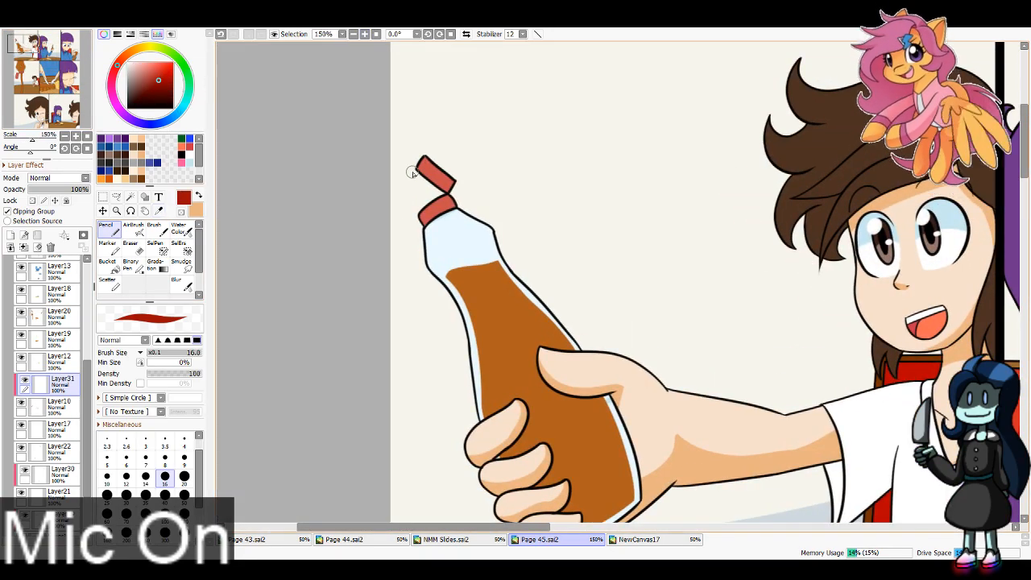
pyautogui.moveTo(412, 171); pyautogui.dragTo(460, 190)
pyautogui.hotkey('ctrl', 'z')
pyautogui.moveTo(411, 164); pyautogui.dragTo(458, 190)
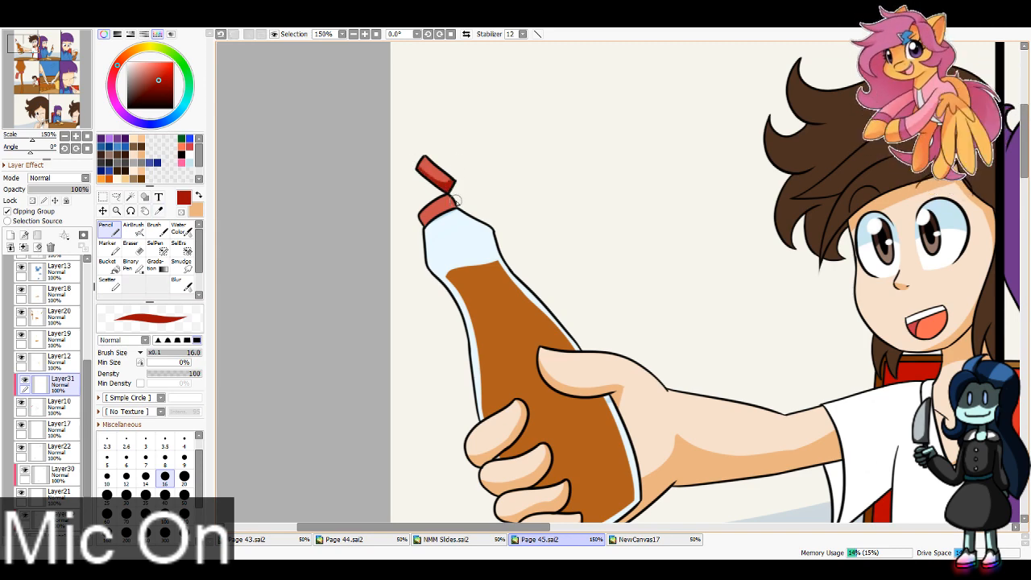
pyautogui.moveTo(420, 225); pyautogui.dragTo(447, 198)
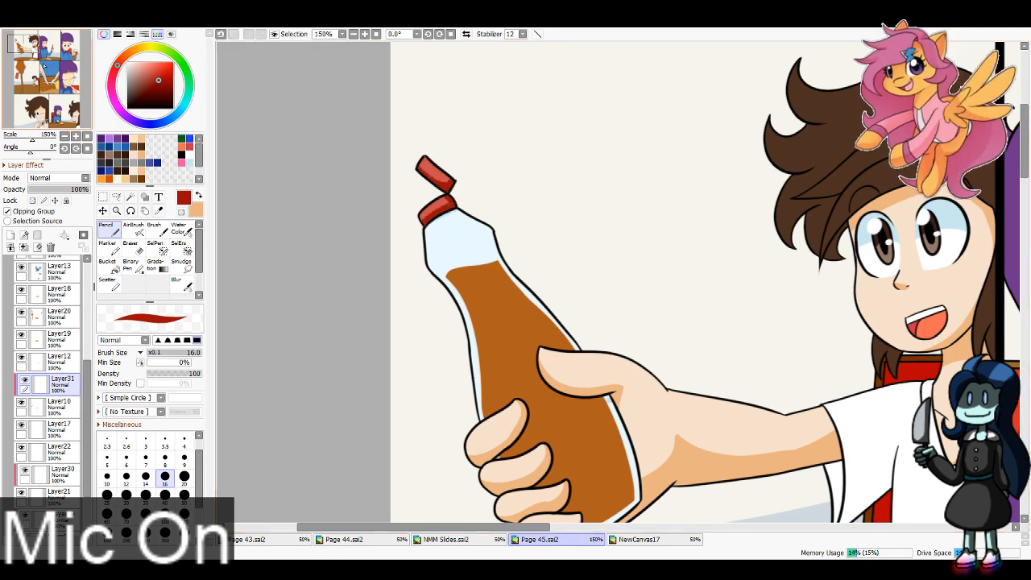
pyautogui.moveTo(30, 62); pyautogui.dragTo(58, 66)
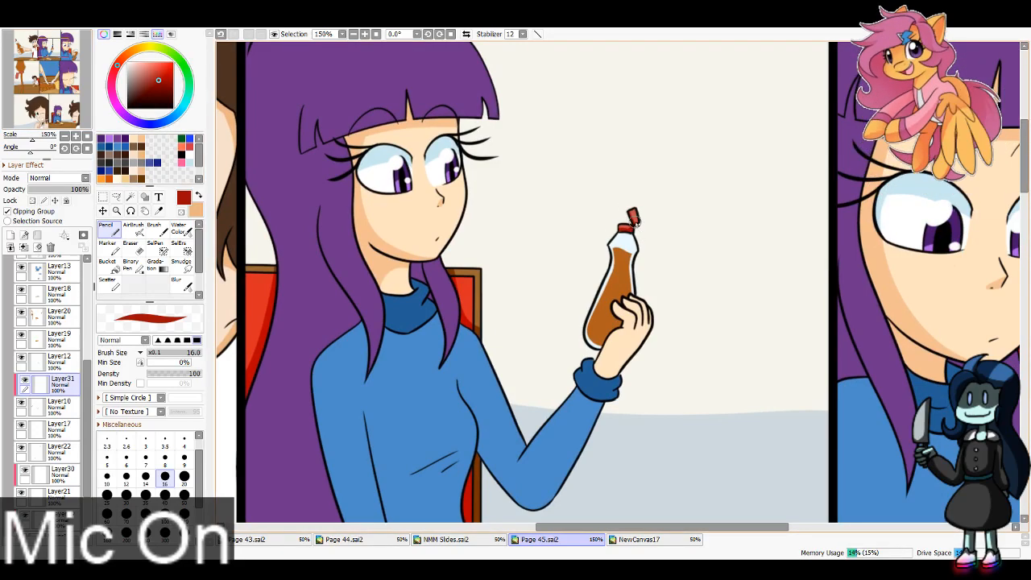
# Step: Shade the fourth panel bottle's cap, nozzle and open lid in dark red, increasing the brush from size 16 to 40
pyautogui.moveTo(54, 64); pyautogui.dragTo(24, 50)
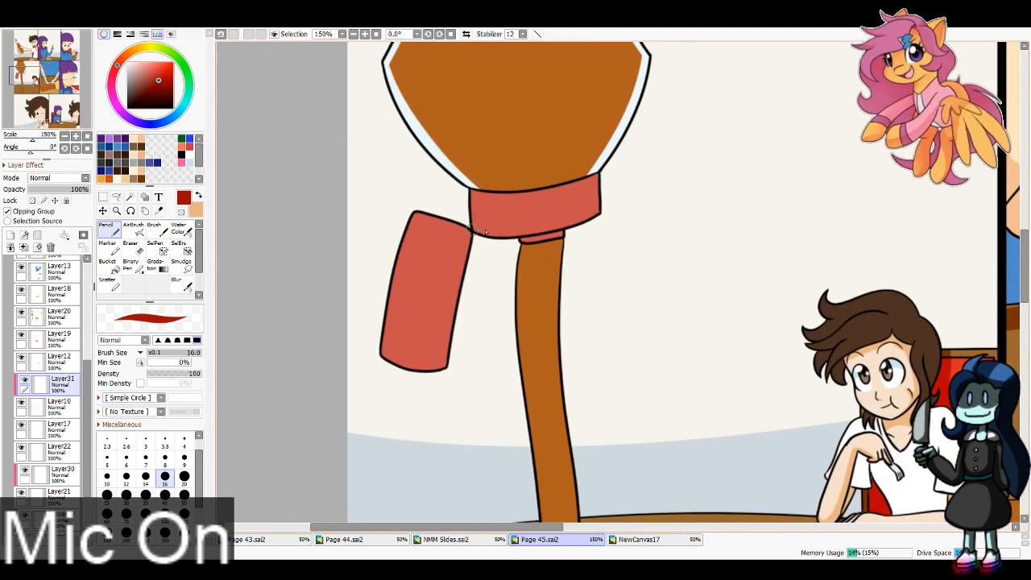
pyautogui.moveTo(475, 227); pyautogui.dragTo(601, 210)
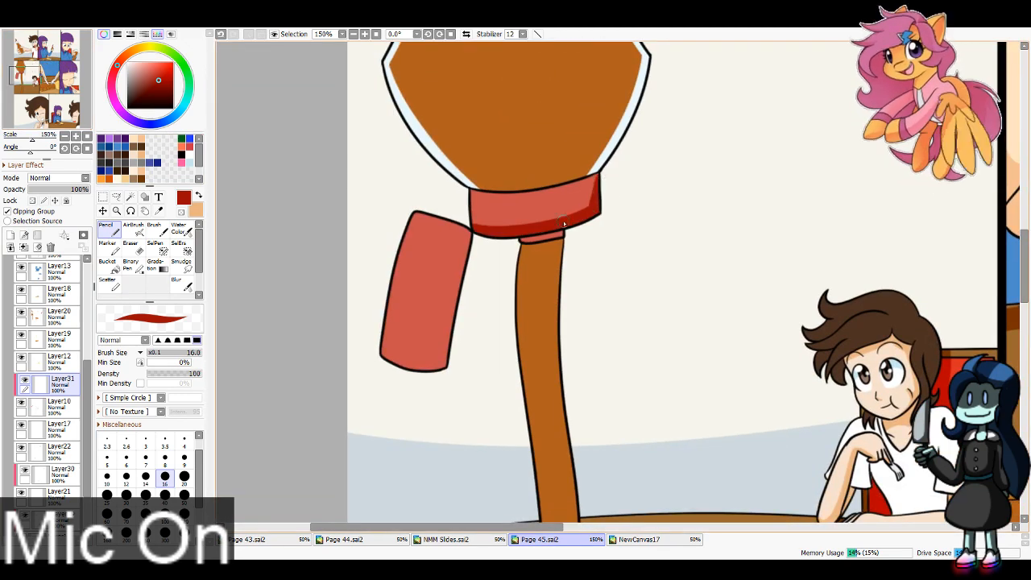
pyautogui.press(']')
pyautogui.press(']')
pyautogui.press(']')
pyautogui.press(']')
pyautogui.press(']')
pyautogui.moveTo(465, 222); pyautogui.dragTo(457, 347)
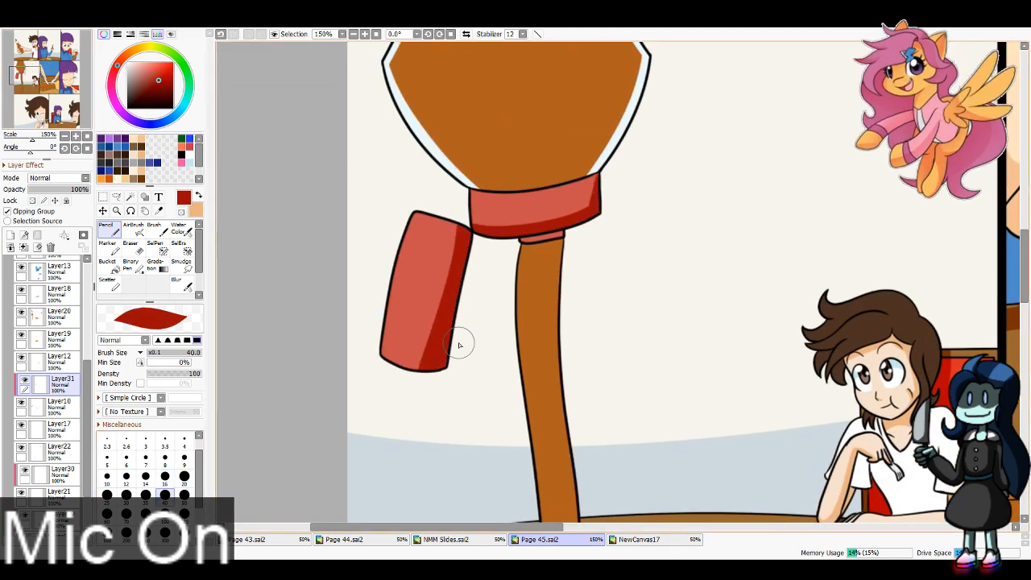
pyautogui.moveTo(528, 241); pyautogui.dragTo(581, 229)
pyautogui.moveTo(390, 365); pyautogui.dragTo(472, 334)
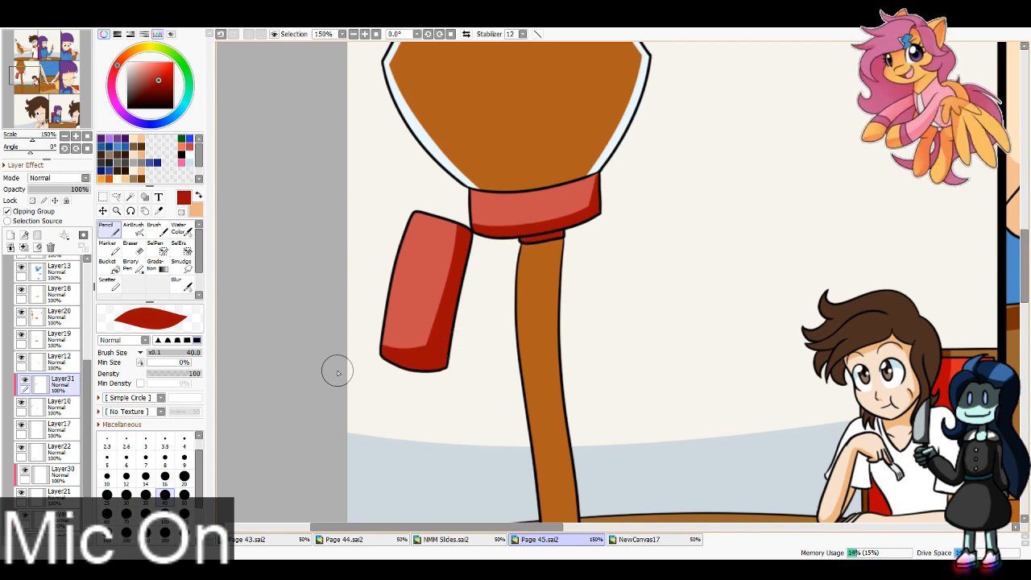
pyautogui.keyDown('alt'); pyautogui.click(413, 121); pyautogui.keyUp('alt')
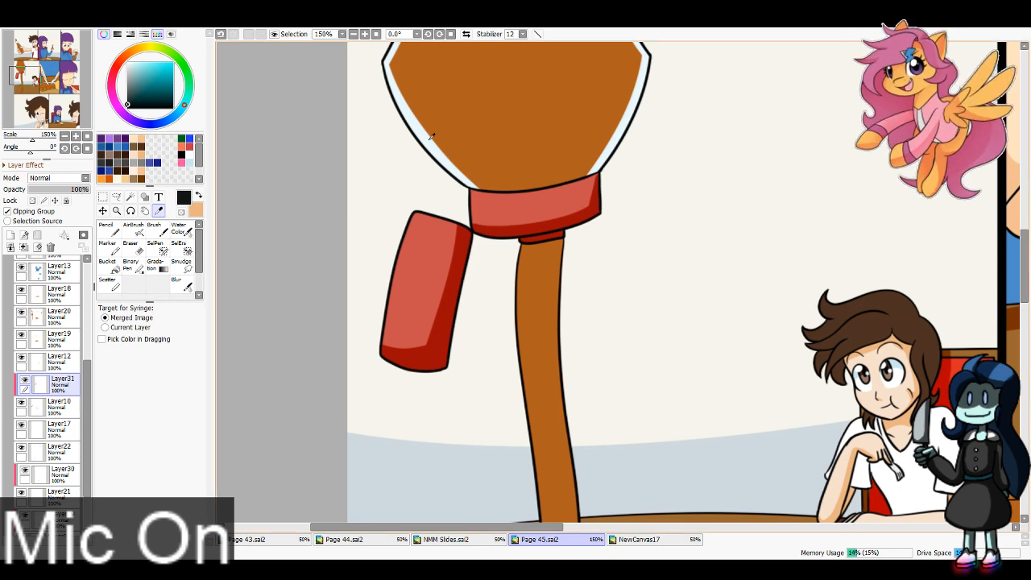
pyautogui.click(131, 64)
pyautogui.click(129, 70)
pyautogui.moveTo(374, 90)
pyautogui.mouseDown()
pyautogui.moveTo(428, 242)
pyautogui.moveTo(743, 199)
pyautogui.moveTo(552, 270)
pyautogui.moveTo(591, 307)
pyautogui.moveTo(641, 321)
pyautogui.moveTo(588, 294)
pyautogui.mouseUp()
pyautogui.press('n')
pyautogui.hotkey('ctrl', 'z')
pyautogui.moveTo(538, 324)
pyautogui.mouseDown()
pyautogui.moveTo(564, 323)
pyautogui.moveTo(518, 303)
pyautogui.mouseUp()
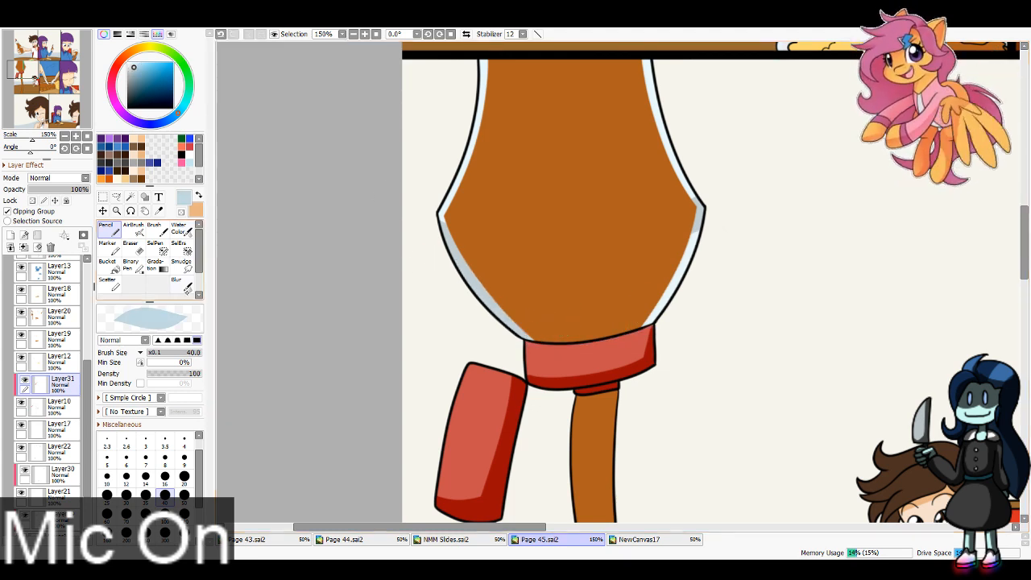
pyautogui.hotkey('ctrl', 'z')
pyautogui.hotkey('ctrl', 'z')
# Step: Shade the glass edges of the fourth and third panels' syrup bottles in light blue with brush size 40
pyautogui.hotkey('ctrl', 'z')
pyautogui.moveTo(422, 224); pyautogui.dragTo(536, 259)
pyautogui.hotkey('ctrl', 'z')
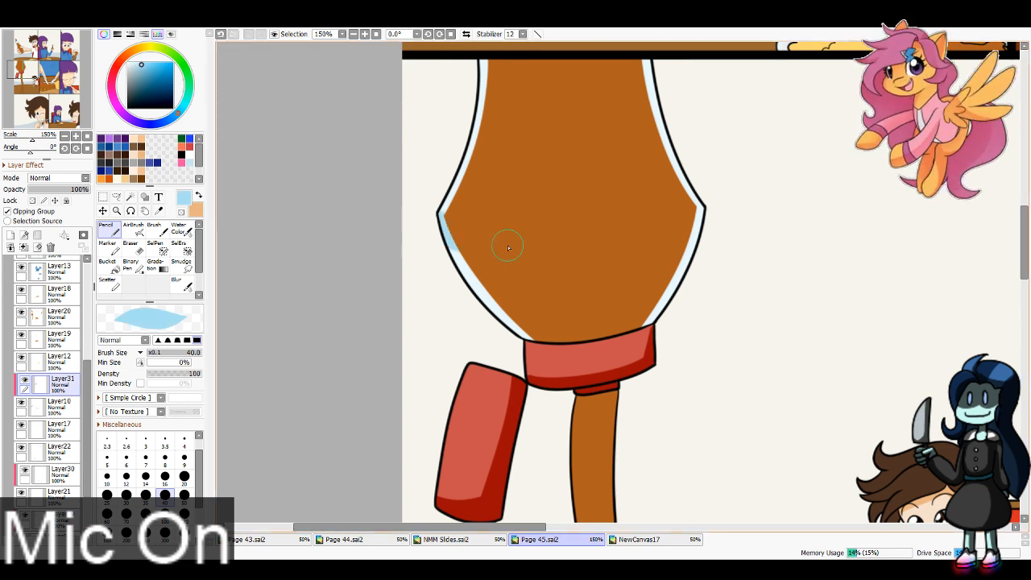
pyautogui.moveTo(423, 221)
pyautogui.mouseDown()
pyautogui.moveTo(548, 243)
pyautogui.moveTo(486, 282)
pyautogui.moveTo(453, 253)
pyautogui.moveTo(565, 309)
pyautogui.moveTo(525, 323)
pyautogui.mouseUp()
pyautogui.moveTo(631, 311)
pyautogui.mouseDown()
pyautogui.moveTo(660, 295)
pyautogui.moveTo(638, 301)
pyautogui.moveTo(687, 236)
pyautogui.mouseUp()
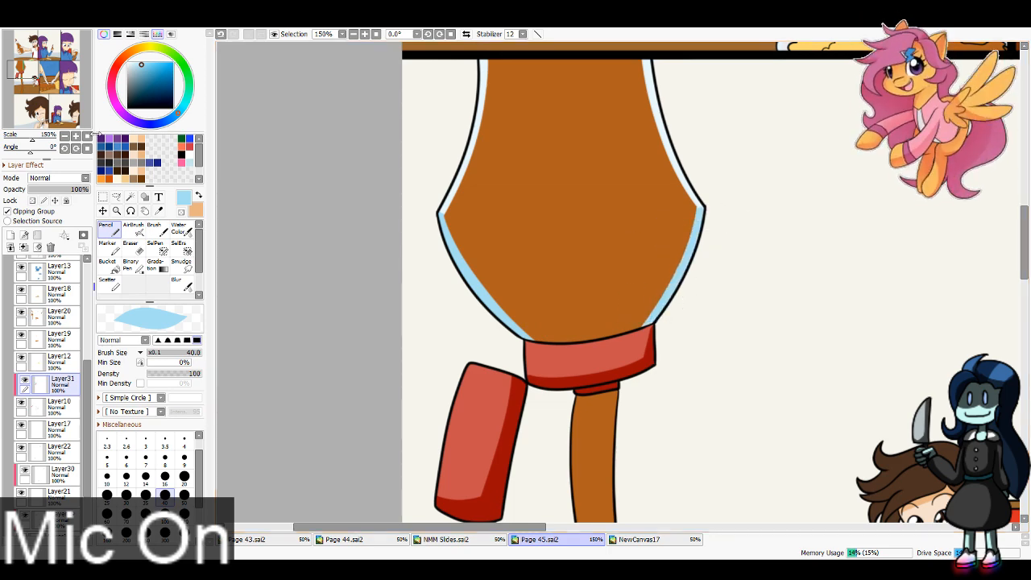
pyautogui.moveTo(71, 49); pyautogui.dragTo(87, 63)
pyautogui.moveTo(574, 167)
pyautogui.mouseDown()
pyautogui.moveTo(566, 254)
pyautogui.moveTo(467, 443)
pyautogui.moveTo(465, 312)
pyautogui.mouseUp()
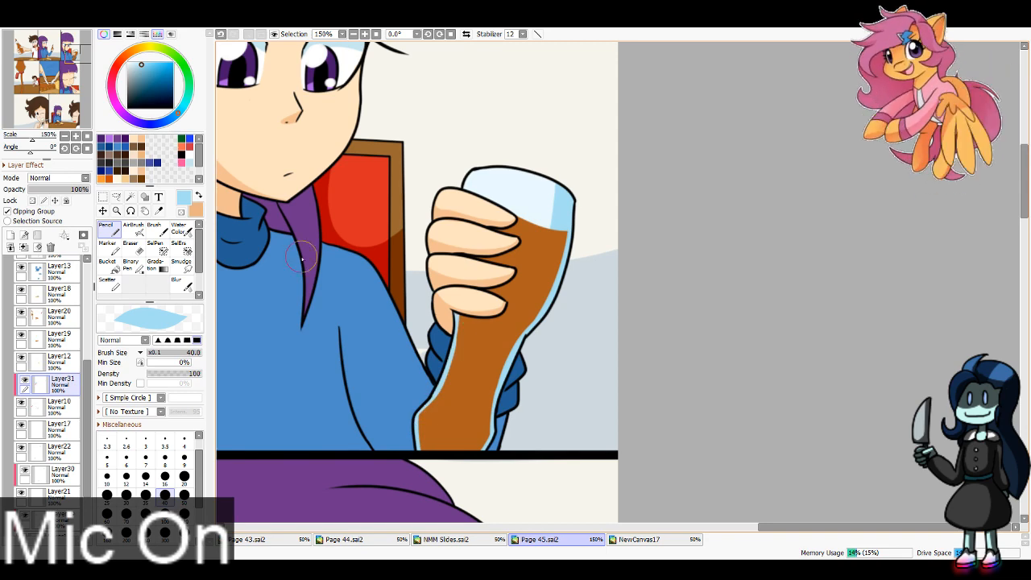
# Step: Shade the glass of the second panel's small syrup bottle in light blue with brush size 16
pyautogui.moveTo(80, 53); pyautogui.dragTo(54, 43)
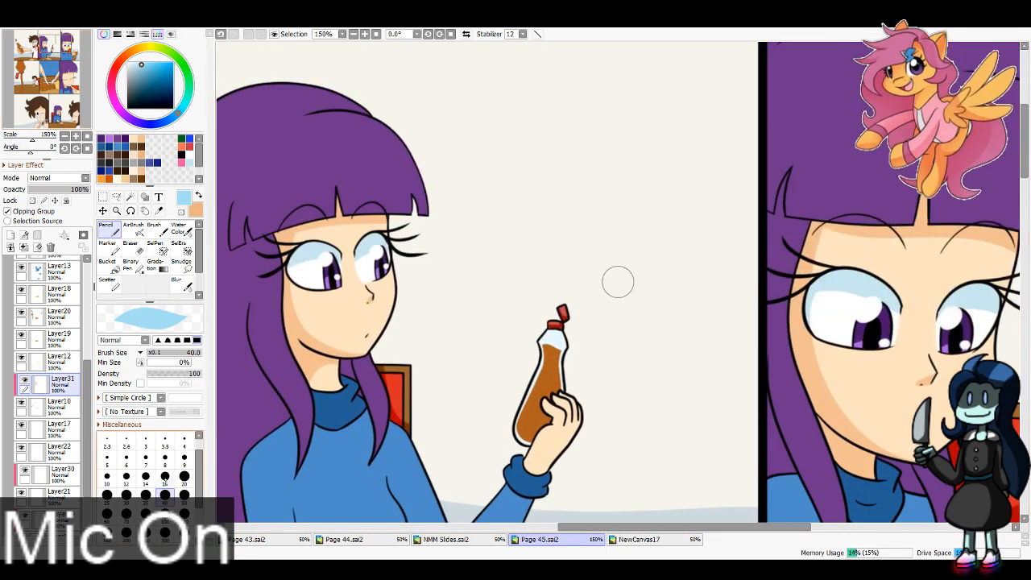
pyautogui.press('[')
pyautogui.press('[')
pyautogui.press('[')
pyautogui.press('[')
pyautogui.press('[')
pyautogui.moveTo(561, 335); pyautogui.dragTo(556, 375)
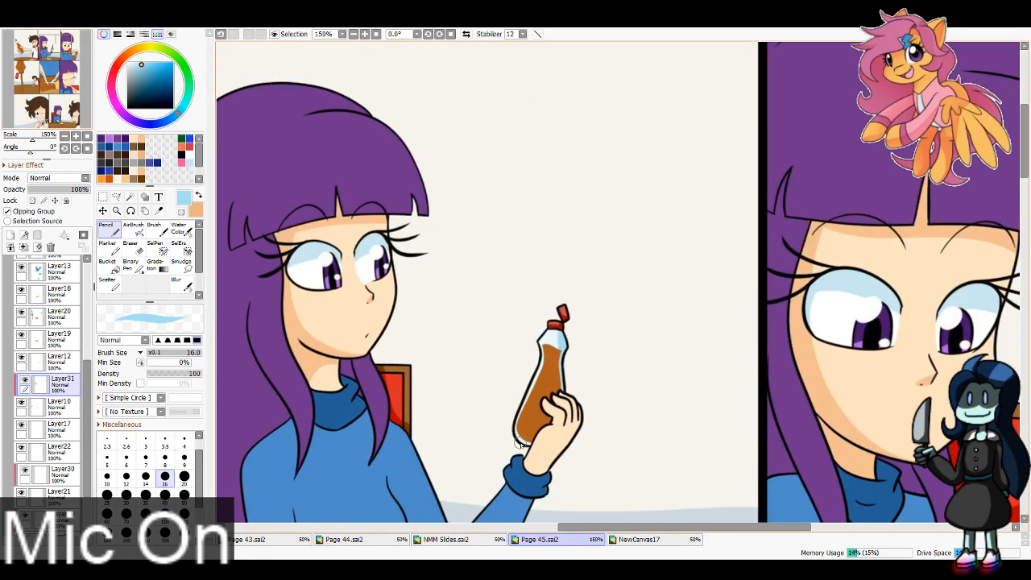
# Step: Shade the first panel bottle's glass edges in light blue with brush size 40, using size 16 around the neck
pyautogui.moveTo(47, 46); pyautogui.dragTo(26, 45)
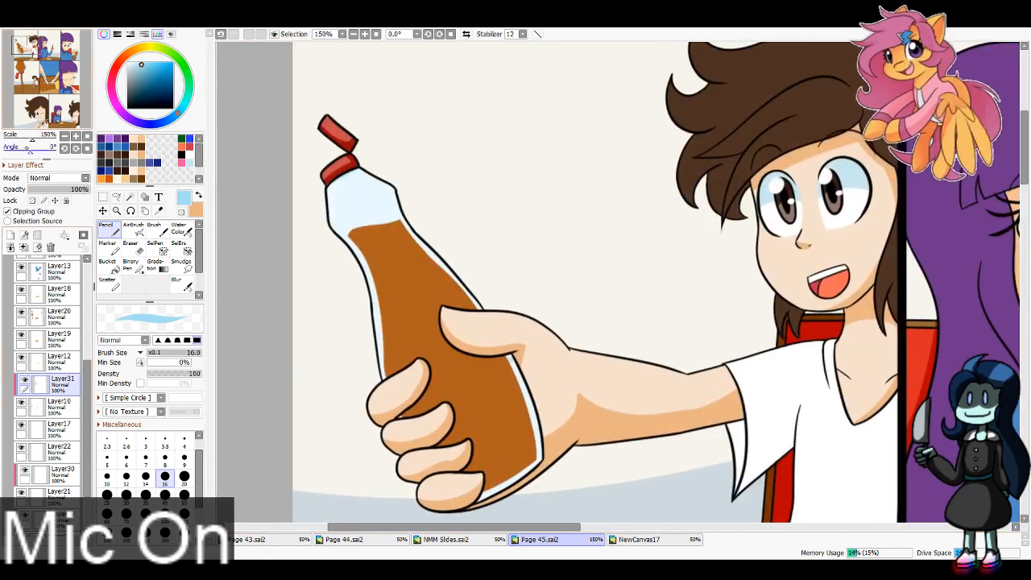
pyautogui.click(165, 498)
pyautogui.moveTo(467, 502); pyautogui.dragTo(538, 423)
pyautogui.moveTo(503, 338); pyautogui.dragTo(534, 443)
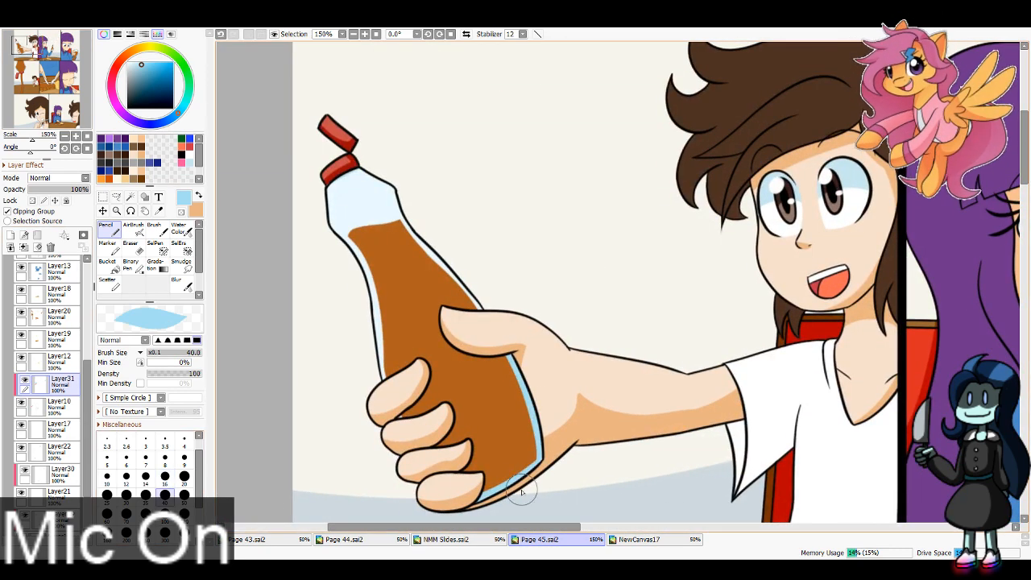
pyautogui.moveTo(316, 228); pyautogui.dragTo(378, 377)
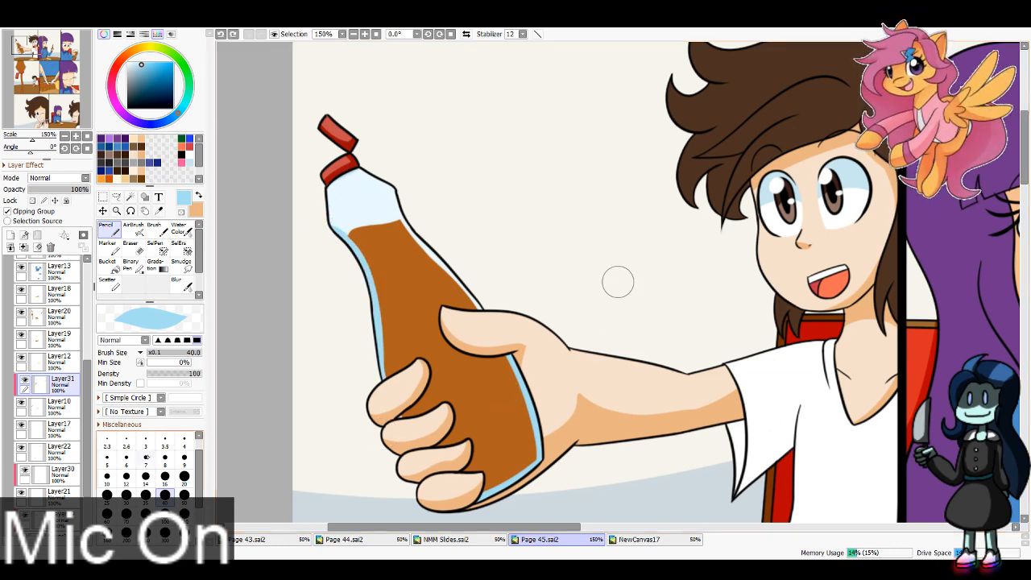
pyautogui.press('[')
pyautogui.press('[')
pyautogui.press('[')
pyautogui.press('[')
pyautogui.press('[')
pyautogui.hotkey('ctrl', 'z')
pyautogui.moveTo(335, 183)
pyautogui.mouseDown()
pyautogui.moveTo(365, 255)
pyautogui.moveTo(350, 242)
pyautogui.mouseUp()
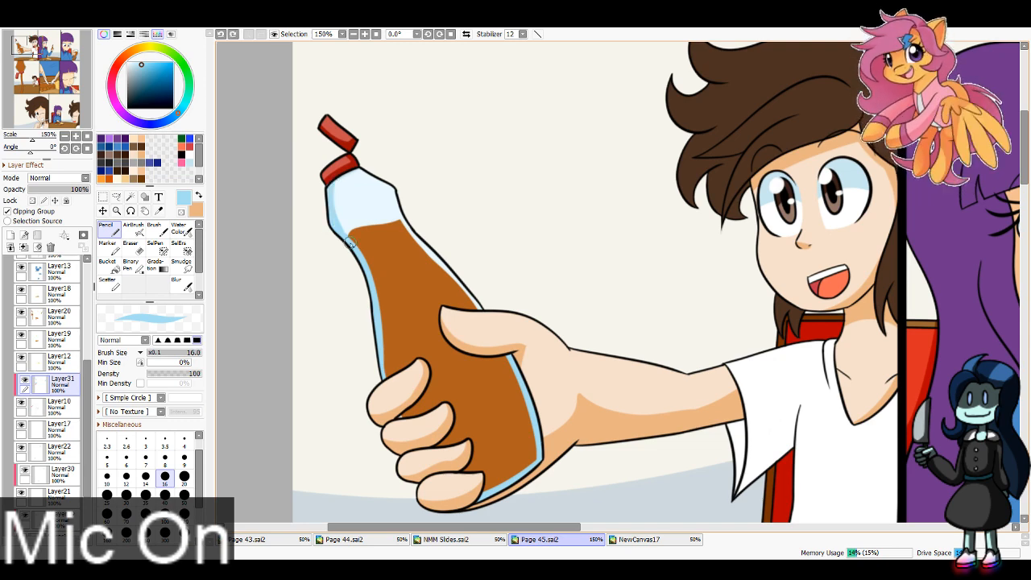
# Step: Create a new layer above Layer12 and make it a clipping group
pyautogui.click(58, 357)
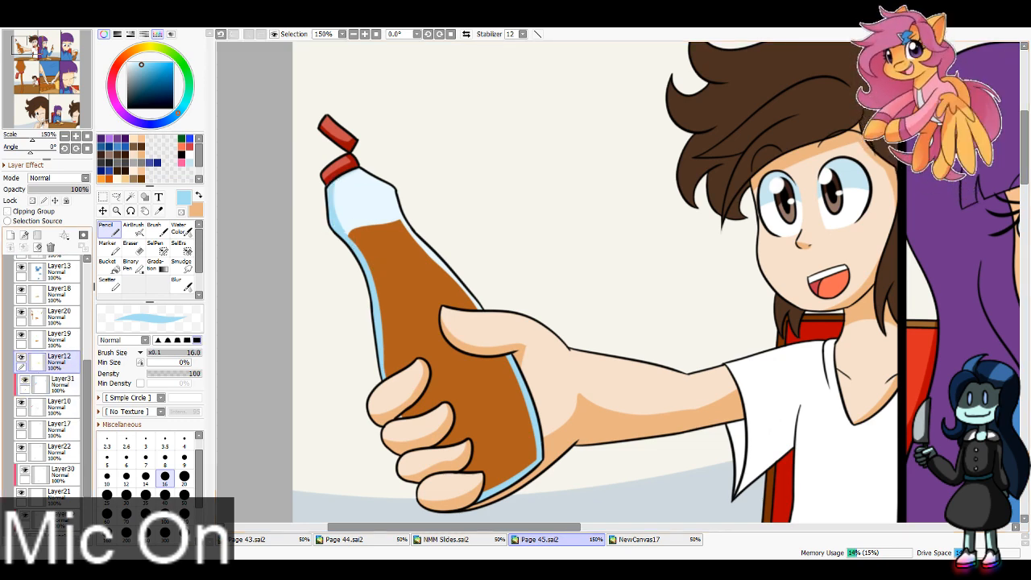
pyautogui.click(21, 357)
pyautogui.click(21, 357)
pyautogui.click(22, 357)
pyautogui.click(21, 357)
pyautogui.moveTo(36, 65); pyautogui.dragTo(35, 69)
pyautogui.click(9, 235)
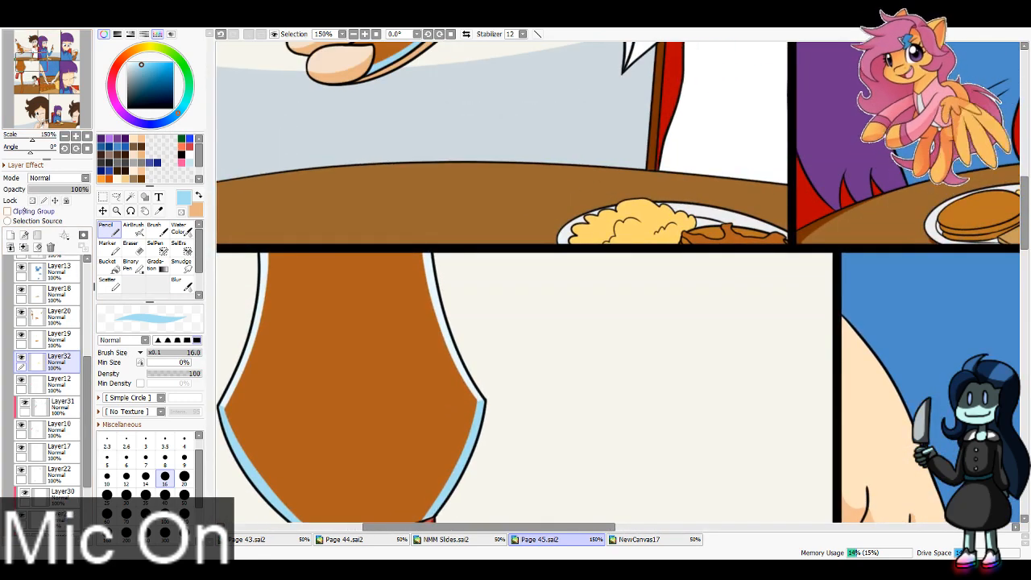
pyautogui.click(7, 211)
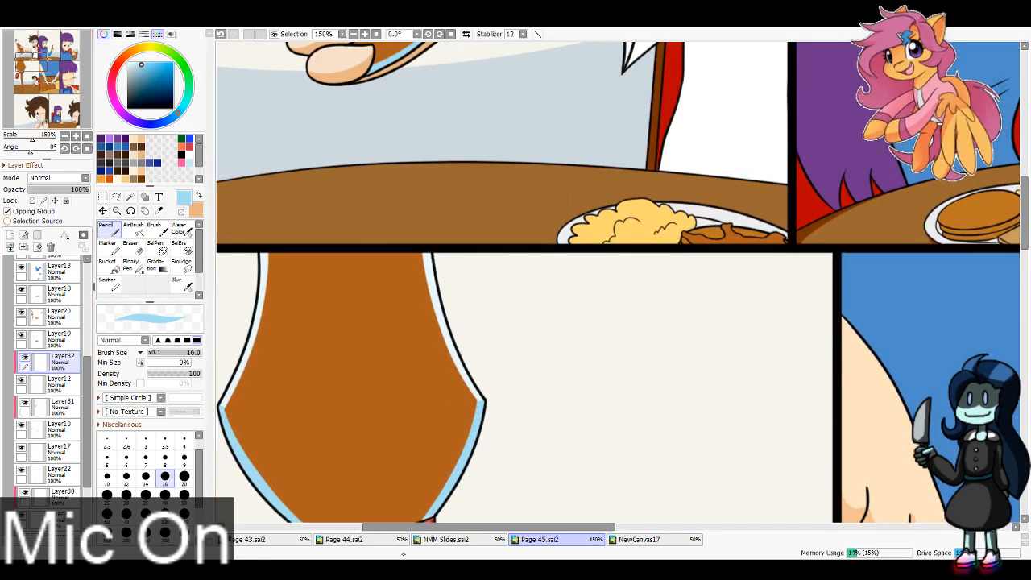
# Step: Sample the scrambled eggs' orange shadow colour from Page 44.sai2 and return to Page 45.sai2 with the Pencil
pyautogui.click(355, 539)
pyautogui.press('alt')
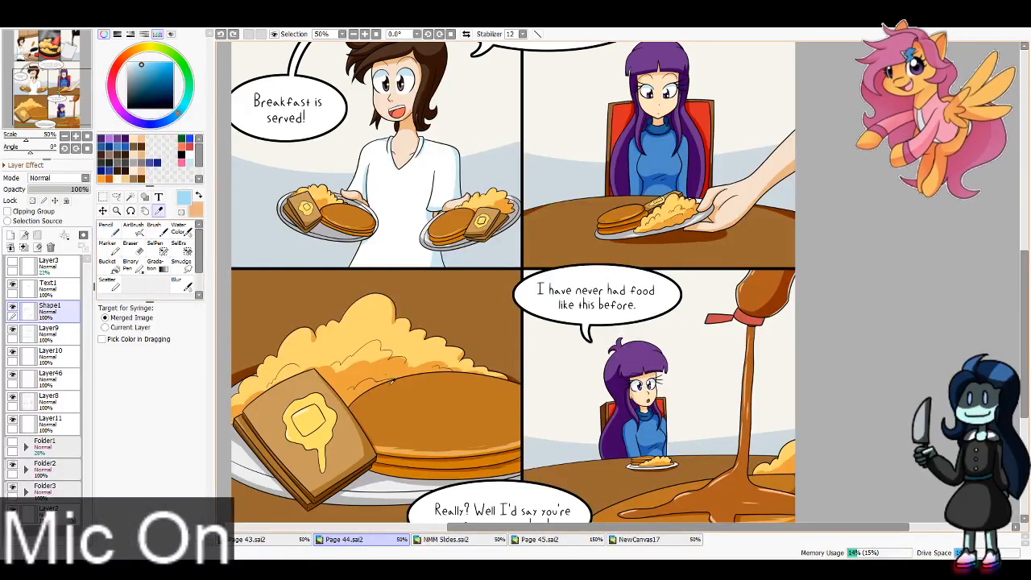
pyautogui.click(370, 364)
pyautogui.click(548, 538)
pyautogui.click(111, 230)
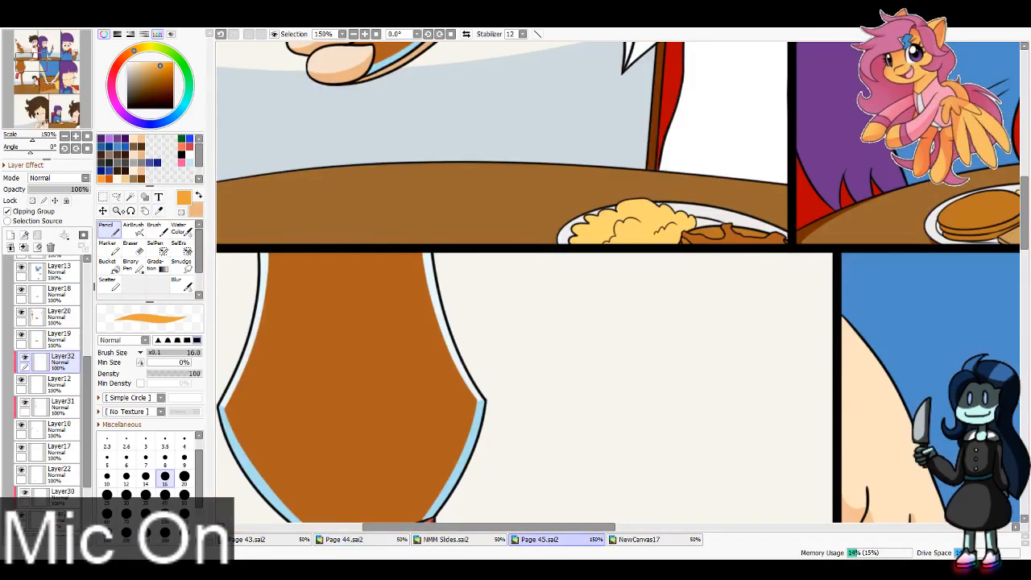
# Step: Shade the scrambled eggs in the first and second panels in orange with brush size 8
pyautogui.moveTo(751, 158); pyautogui.dragTo(617, 281)
pyautogui.scroll(1, 617, 281)
pyautogui.click(166, 460)
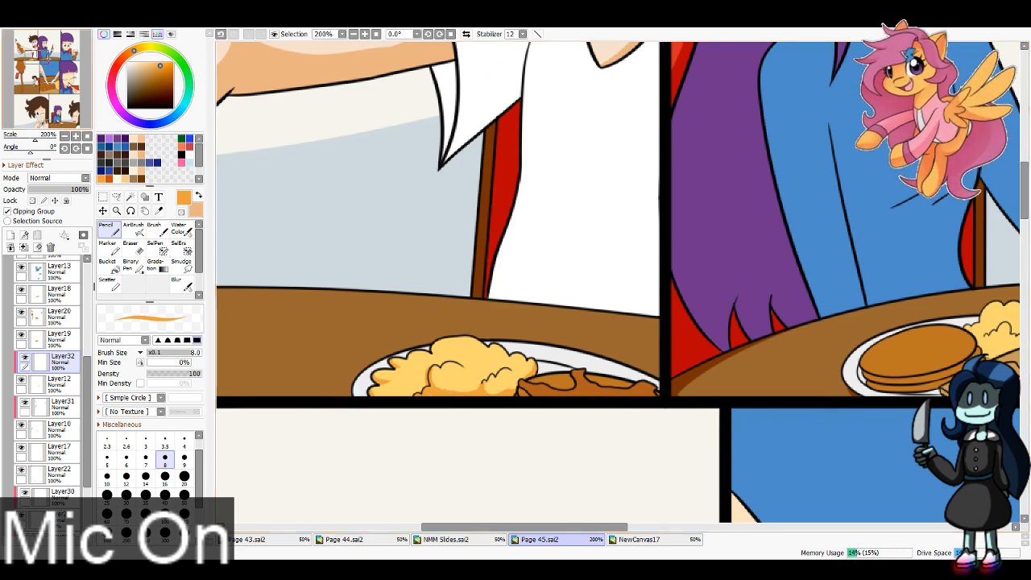
pyautogui.moveTo(806, 339); pyautogui.dragTo(345, 302)
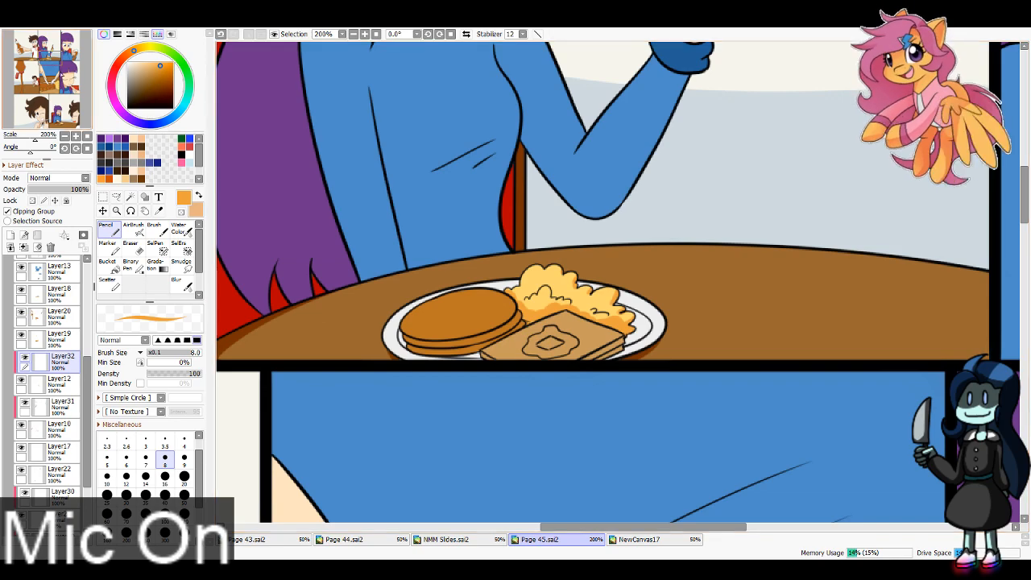
# Step: Shade the lower edges and inner folds of the fifth panel's scrambled eggs in orange with brush size 16
pyautogui.moveTo(49, 59); pyautogui.dragTo(63, 85)
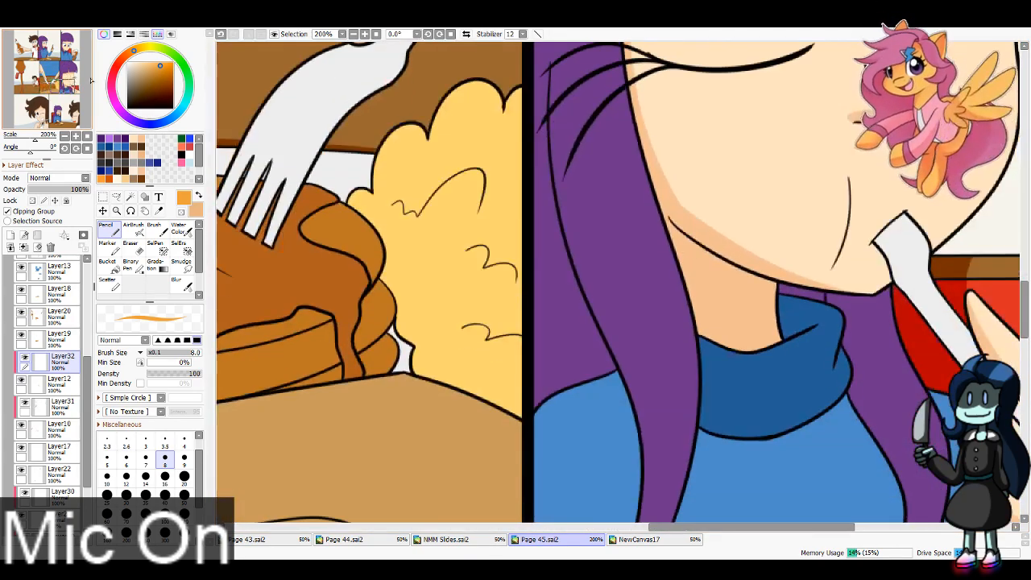
pyautogui.click(167, 474)
pyautogui.moveTo(357, 213)
pyautogui.mouseDown()
pyautogui.moveTo(399, 284)
pyautogui.moveTo(379, 323)
pyautogui.moveTo(427, 363)
pyautogui.moveTo(418, 342)
pyautogui.moveTo(466, 402)
pyautogui.moveTo(442, 377)
pyautogui.moveTo(518, 417)
pyautogui.mouseUp()
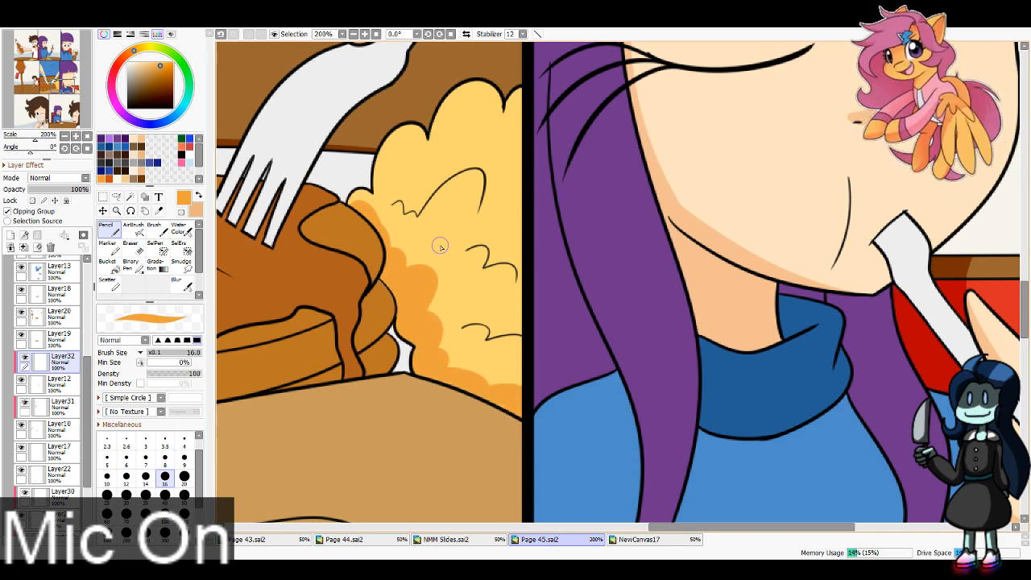
pyautogui.moveTo(478, 175)
pyautogui.mouseDown()
pyautogui.moveTo(468, 244)
pyautogui.moveTo(477, 257)
pyautogui.moveTo(484, 245)
pyautogui.moveTo(481, 268)
pyautogui.moveTo(485, 244)
pyautogui.mouseUp()
pyautogui.hotkey('ctrl', 'z')
pyautogui.hotkey('ctrl', 'z')
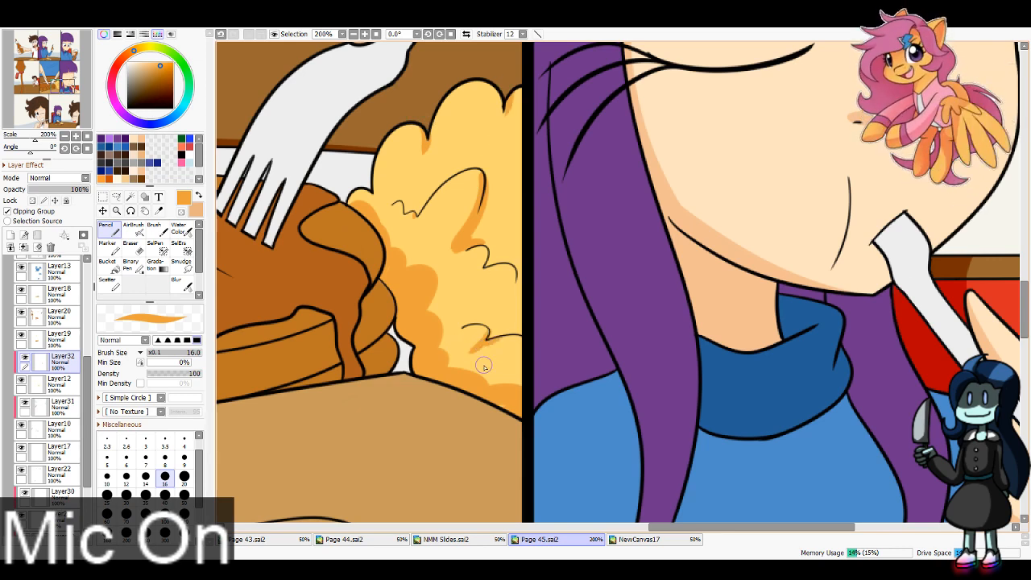
pyautogui.moveTo(449, 357)
pyautogui.mouseDown()
pyautogui.moveTo(475, 367)
pyautogui.moveTo(476, 403)
pyautogui.moveTo(571, 355)
pyautogui.mouseUp()
pyautogui.hotkey('ctrl', 'z')
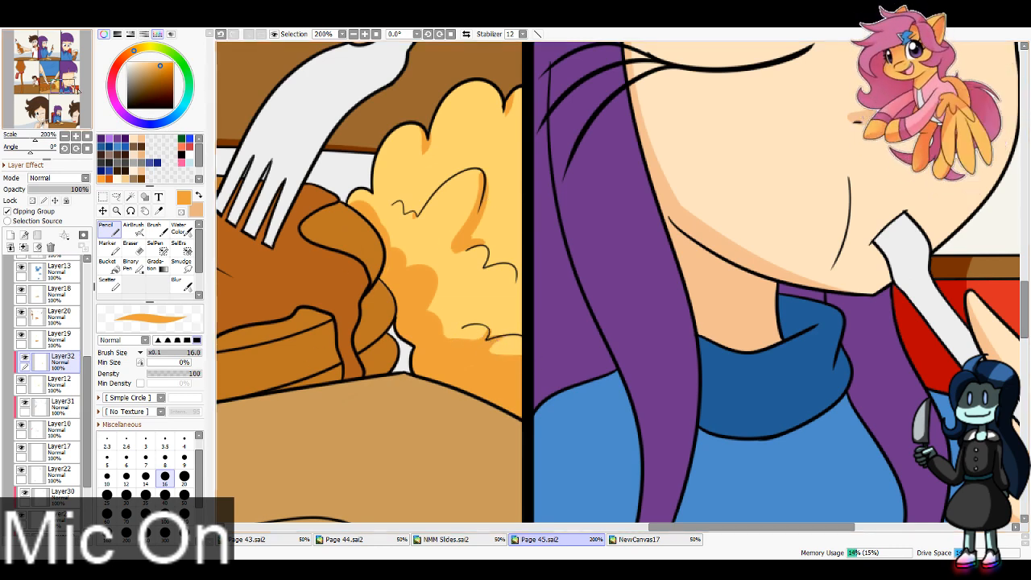
# Step: Shade the scrambled eggs on the fourth panel's small plate in orange with brush size 8
pyautogui.moveTo(71, 87); pyautogui.dragTo(48, 84)
pyautogui.press('[')
pyautogui.press('[')
pyautogui.press('[')
pyautogui.press('[')
pyautogui.press('[')
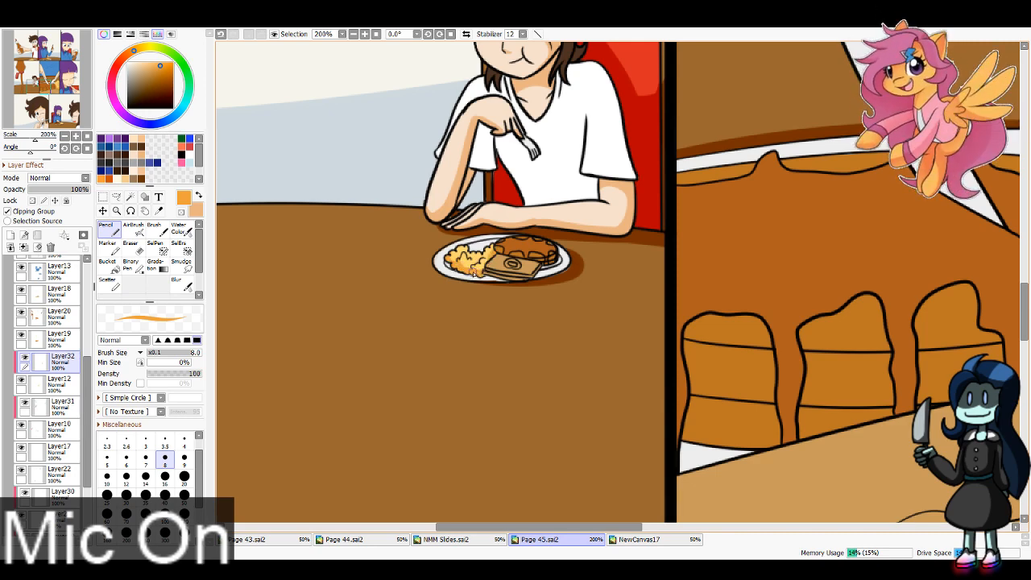
# Step: Shade the scrambled eggs on the bottom row's plate in orange with brush size 16
pyautogui.moveTo(60, 125); pyautogui.dragTo(65, 122)
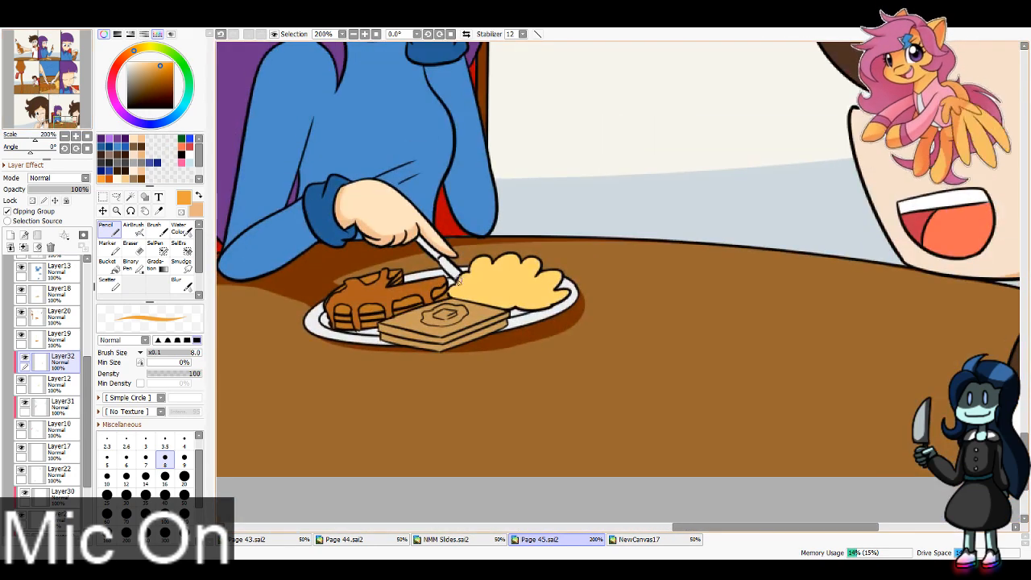
pyautogui.press(']')
pyautogui.press(']')
pyautogui.press(']')
pyautogui.press(']')
pyautogui.press(']')
pyautogui.moveTo(460, 295)
pyautogui.mouseDown()
pyautogui.moveTo(519, 289)
pyautogui.moveTo(481, 298)
pyautogui.moveTo(568, 304)
pyautogui.moveTo(531, 315)
pyautogui.mouseUp()
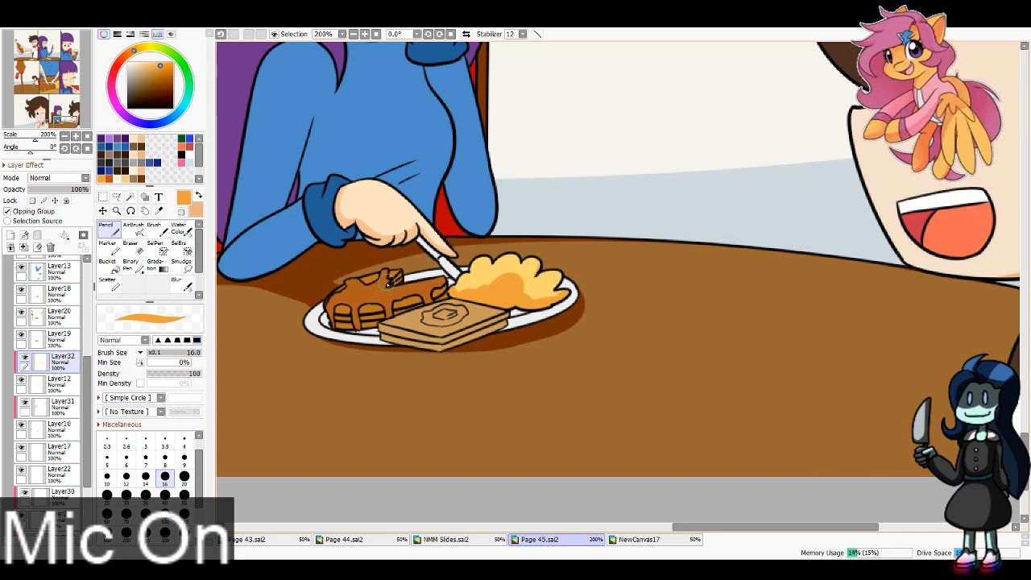
# Step: Create a clipping layer above Layer19 and sample the pancakes' light orange side colour from Page 44.sai2
pyautogui.click(58, 339)
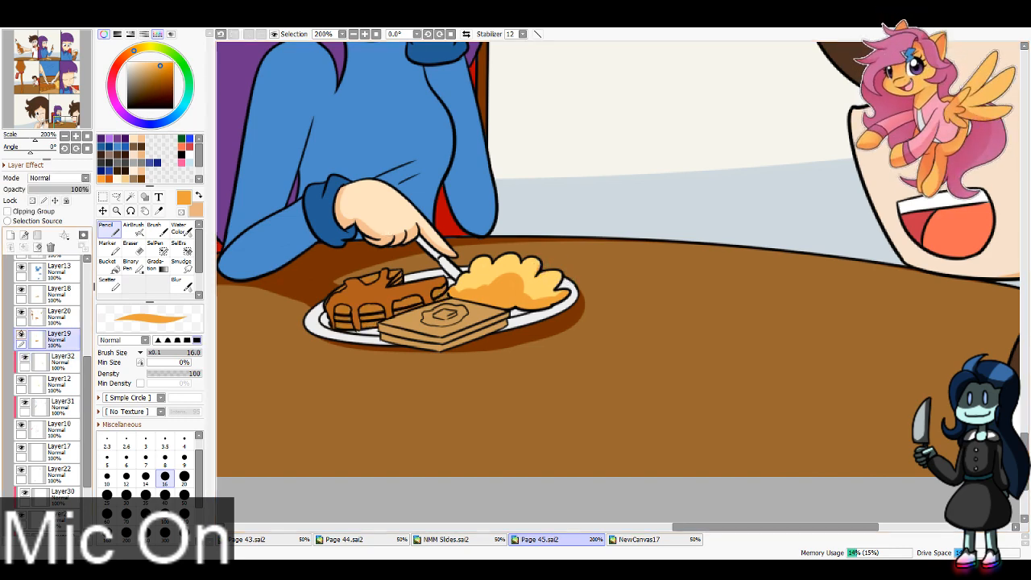
pyautogui.click(9, 234)
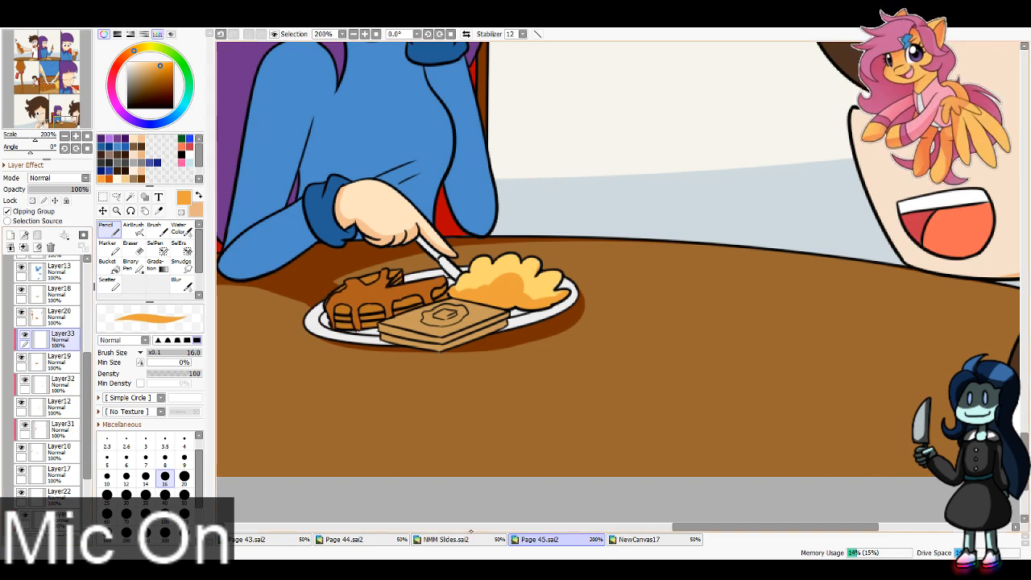
pyautogui.click(344, 540)
pyautogui.press('i')
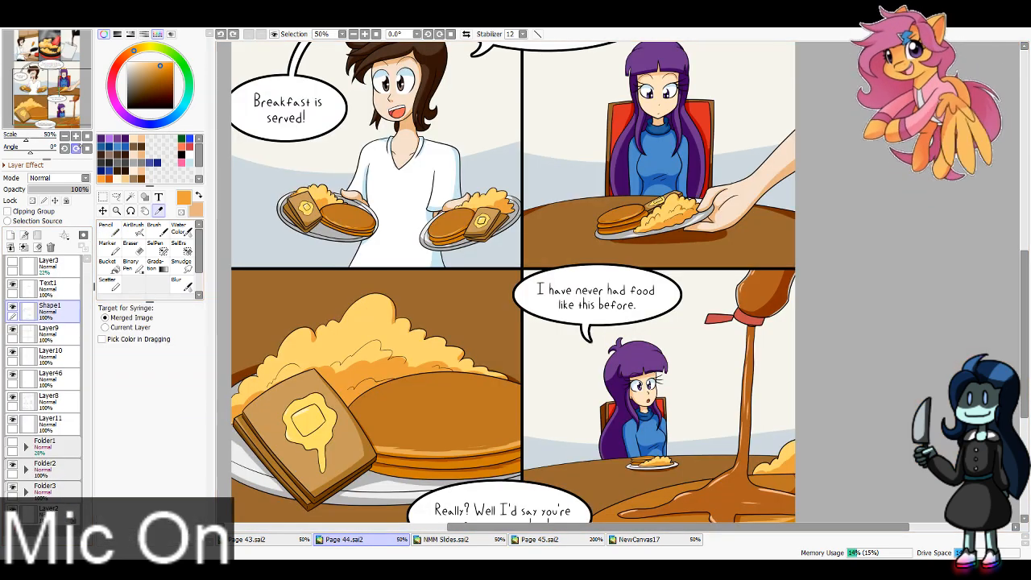
pyautogui.moveTo(516, 323); pyautogui.dragTo(534, 286)
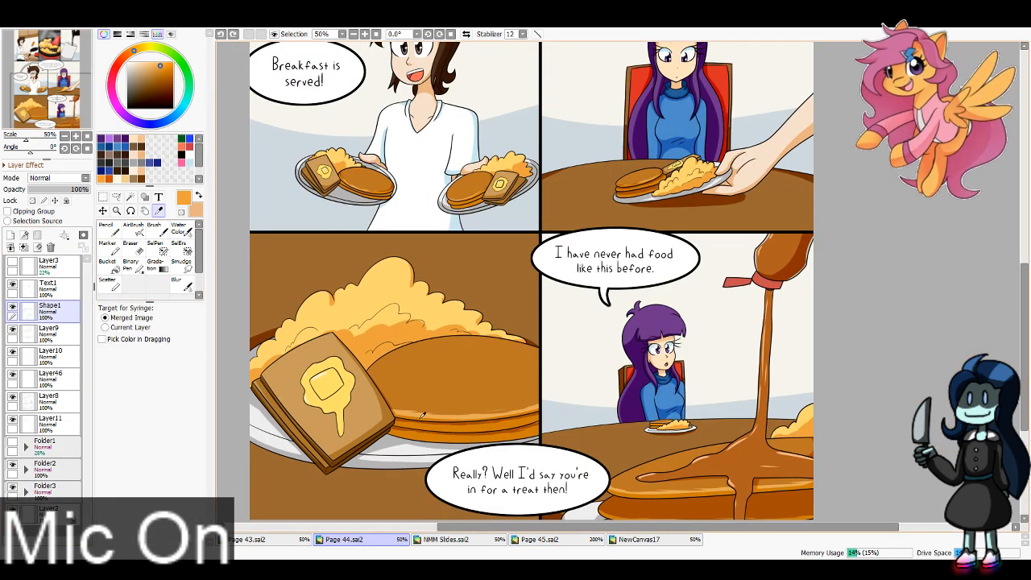
pyautogui.click(540, 540)
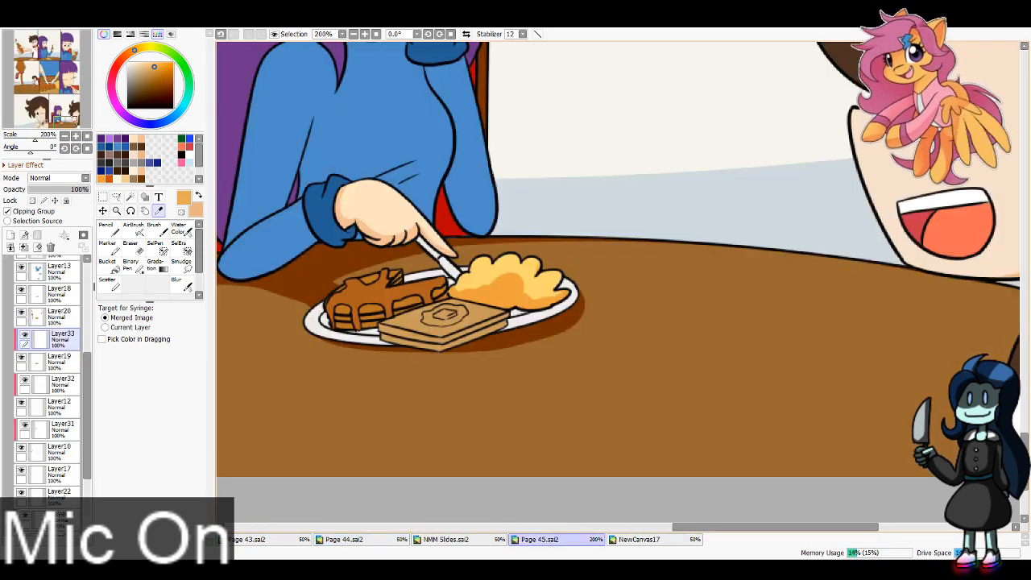
# Step: Paint the sides of the syrup-covered pancakes on the bottom row's plate in light orange with brush size 8
pyautogui.moveTo(459, 323); pyautogui.dragTo(796, 431)
pyautogui.click(366, 33)
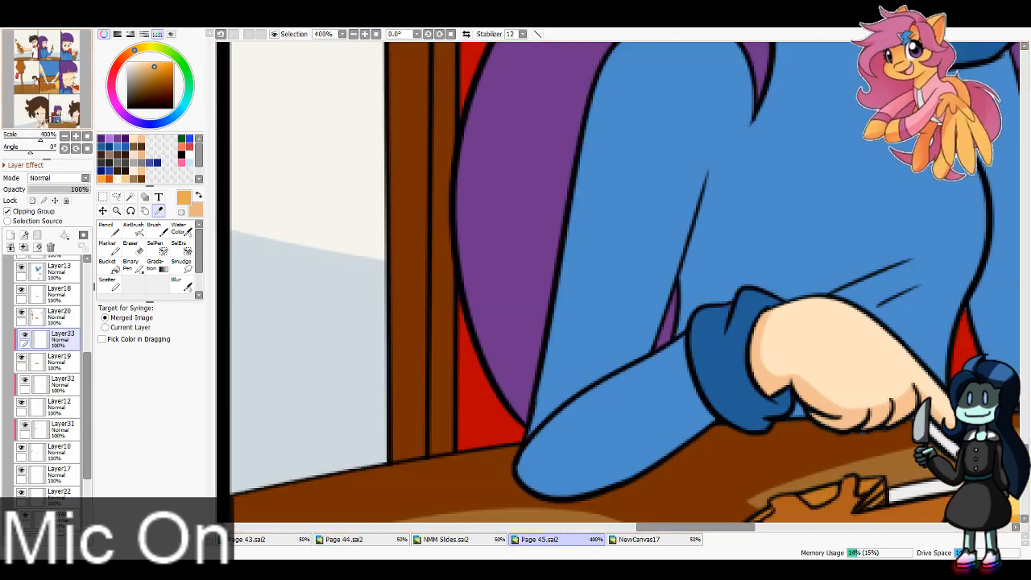
pyautogui.moveTo(925, 443)
pyautogui.mouseDown()
pyautogui.moveTo(678, 292)
pyautogui.moveTo(669, 185)
pyautogui.mouseUp()
pyautogui.press('n')
pyautogui.click(165, 457)
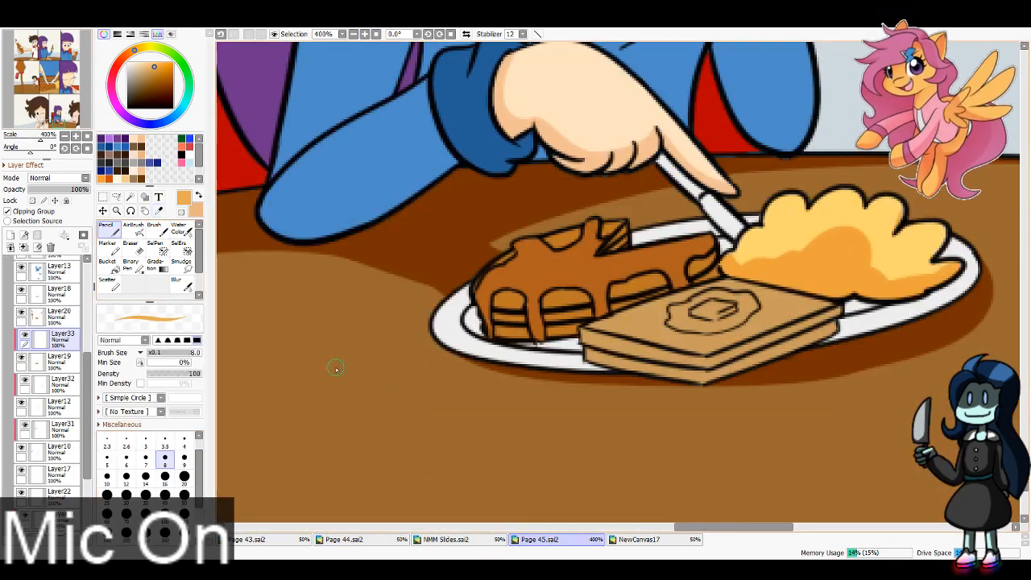
pyautogui.moveTo(492, 307)
pyautogui.mouseDown()
pyautogui.moveTo(725, 262)
pyautogui.moveTo(672, 283)
pyautogui.mouseUp()
pyautogui.moveTo(510, 317)
pyautogui.mouseDown()
pyautogui.moveTo(588, 316)
pyautogui.moveTo(572, 332)
pyautogui.mouseUp()
pyautogui.moveTo(722, 262); pyautogui.dragTo(698, 279)
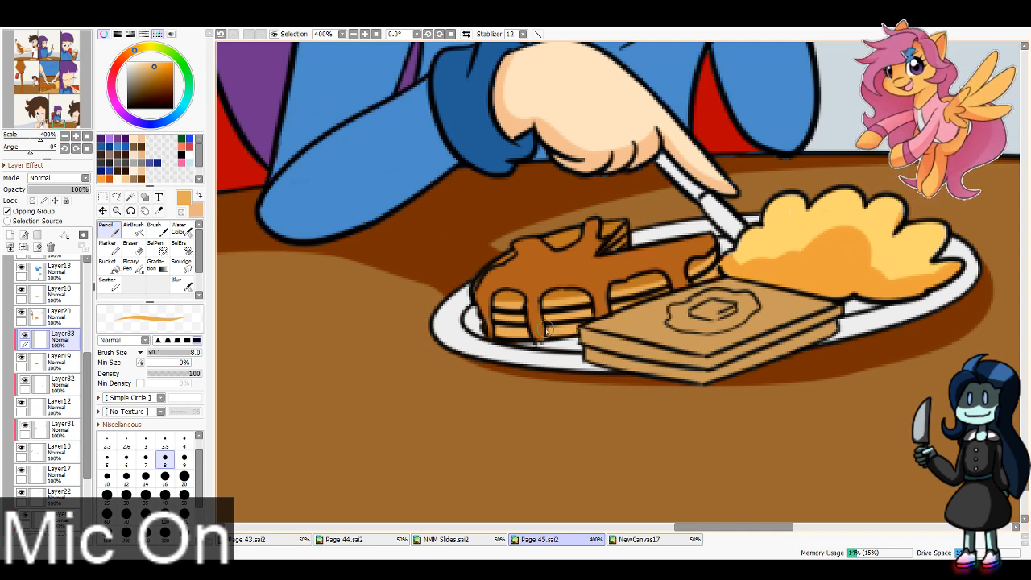
pyautogui.moveTo(602, 315); pyautogui.dragTo(707, 280)
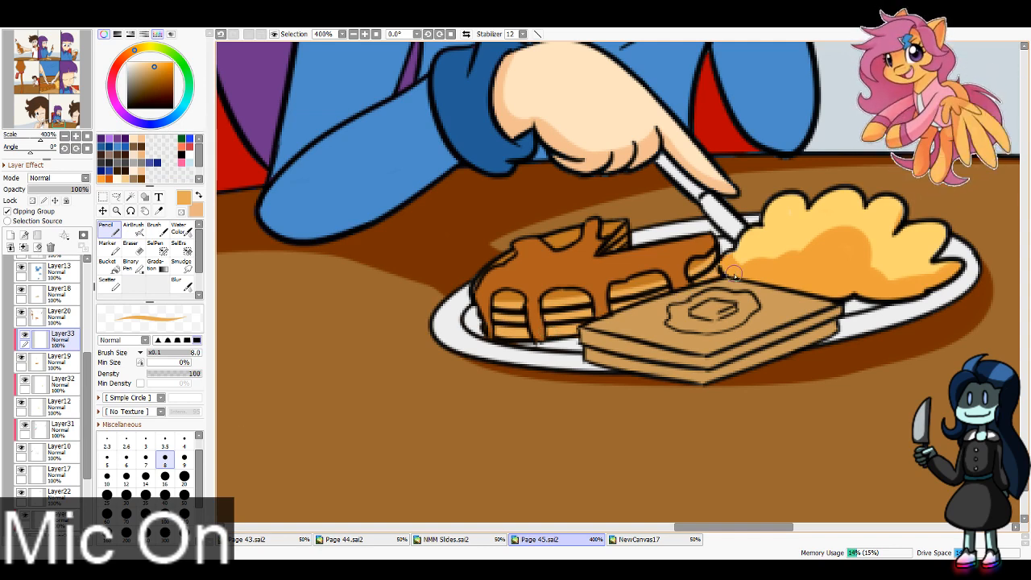
# Step: Refine the light orange edges of that plate's top pancake beneath the syrup with brush size 4
pyautogui.click(184, 441)
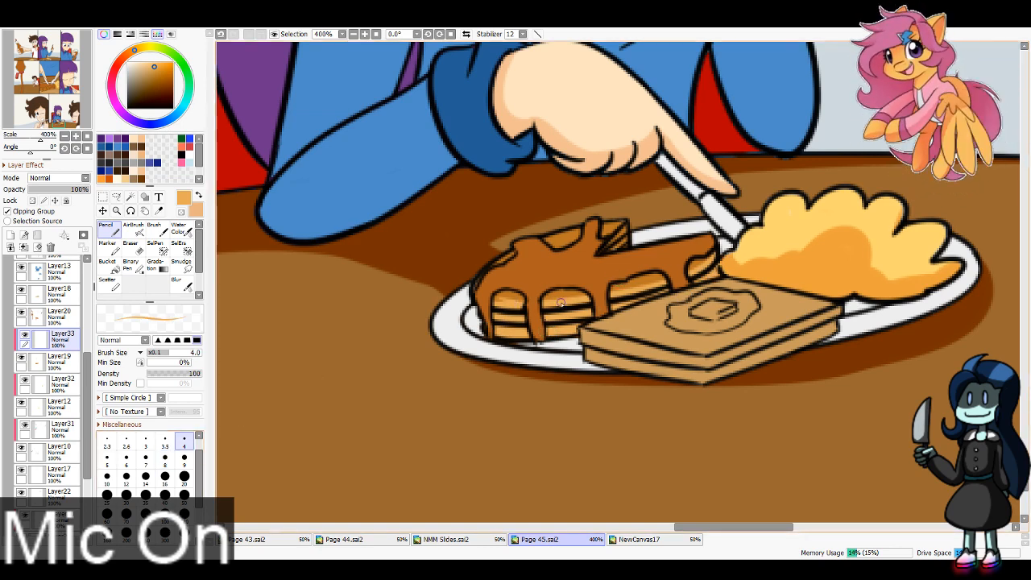
pyautogui.hotkey('ctrl', 'z')
pyautogui.moveTo(624, 291); pyautogui.dragTo(662, 279)
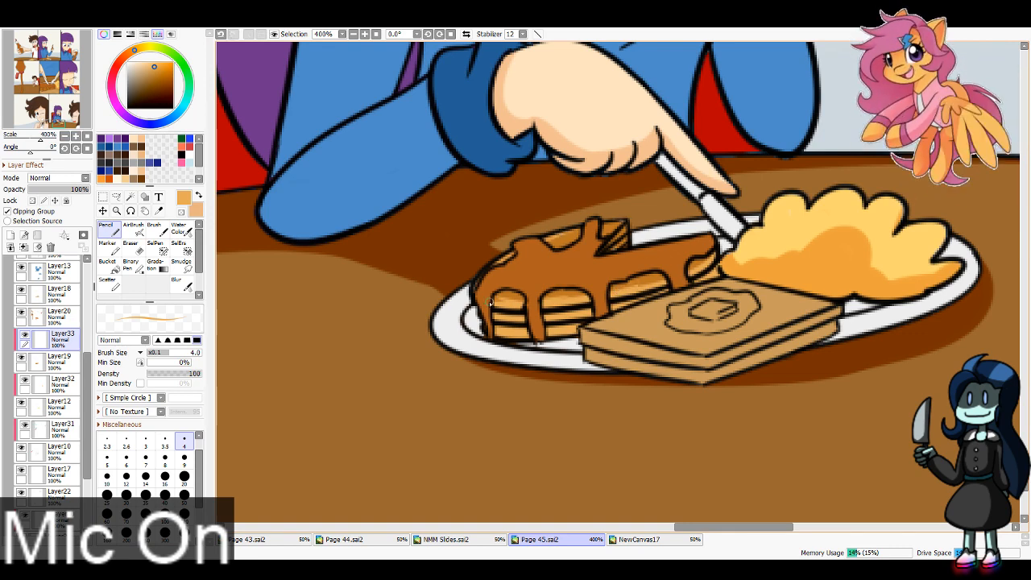
# Step: Paint the sides of the large pancakes in the middle row's close-up panel in light orange with brush size 40
pyautogui.moveTo(61, 124); pyautogui.dragTo(46, 86)
pyautogui.click(353, 34)
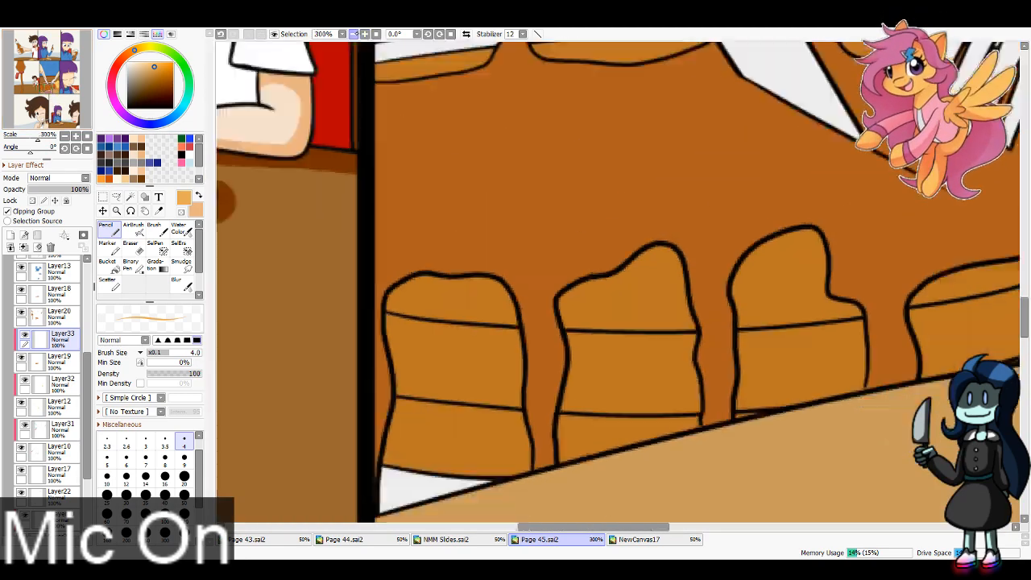
pyautogui.click(353, 34)
pyautogui.click(353, 34)
pyautogui.click(164, 495)
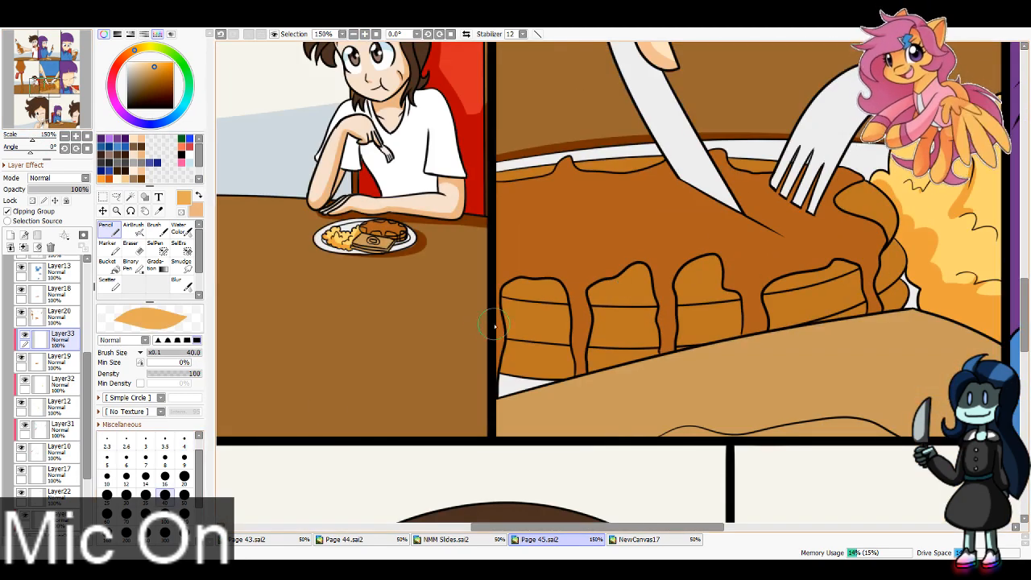
pyautogui.moveTo(479, 318); pyautogui.dragTo(750, 324)
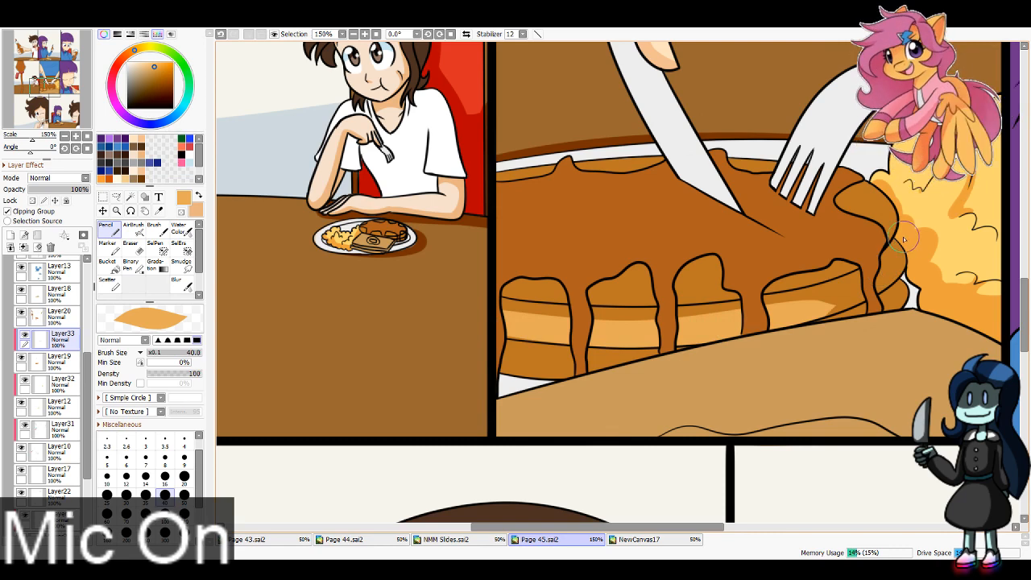
pyautogui.moveTo(904, 250); pyautogui.dragTo(797, 323)
pyautogui.moveTo(474, 352)
pyautogui.mouseDown()
pyautogui.moveTo(543, 375)
pyautogui.moveTo(773, 350)
pyautogui.moveTo(535, 342)
pyautogui.moveTo(475, 357)
pyautogui.moveTo(661, 373)
pyautogui.moveTo(690, 344)
pyautogui.mouseUp()
pyautogui.hotkey('ctrl', 'z')
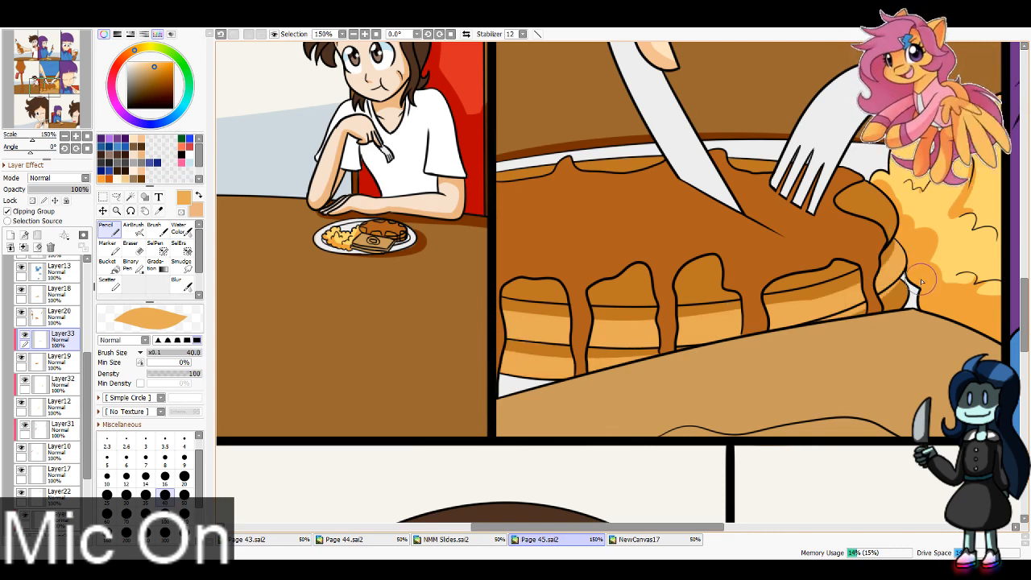
# Step: Clean up the painted sides with the size 16 eraser and paint the top pancake beneath the syrup's edge light orange with brush size 16
pyautogui.press('e')
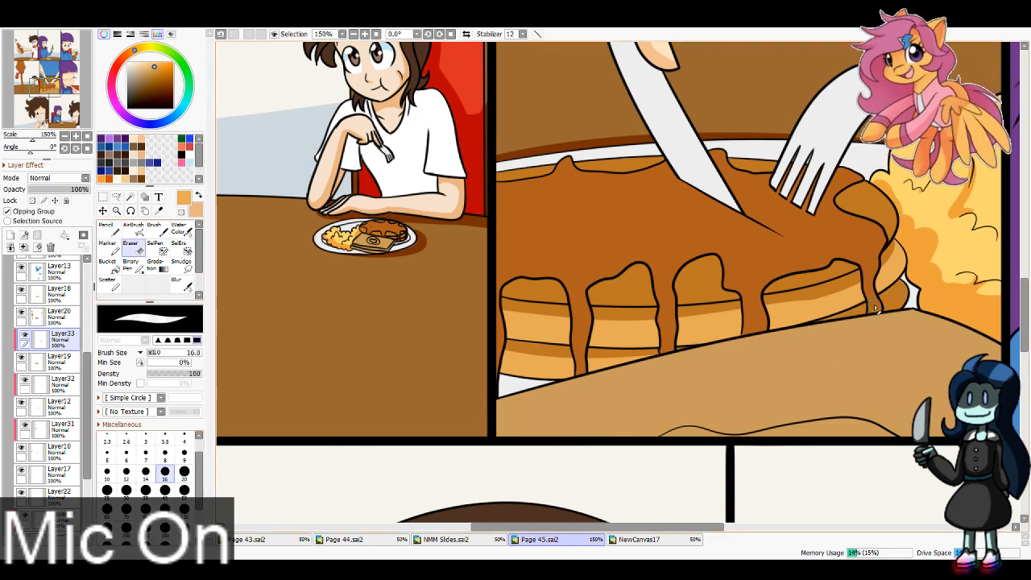
pyautogui.press('n')
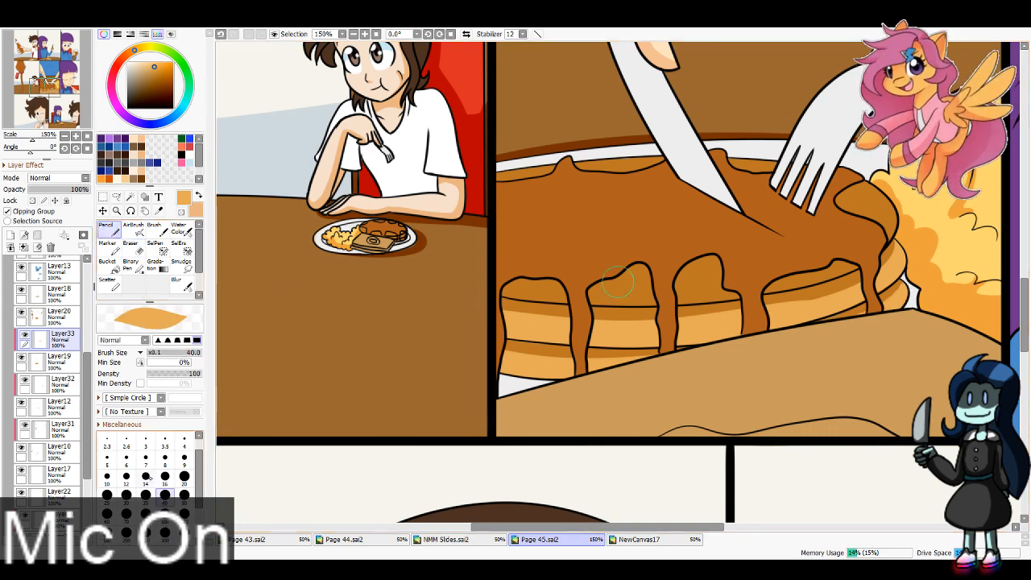
pyautogui.click(165, 476)
pyautogui.moveTo(502, 282)
pyautogui.mouseDown()
pyautogui.moveTo(698, 286)
pyautogui.moveTo(633, 298)
pyautogui.moveTo(647, 300)
pyautogui.mouseUp()
pyautogui.moveTo(554, 296); pyautogui.dragTo(740, 295)
pyautogui.moveTo(626, 299); pyautogui.dragTo(770, 290)
pyautogui.moveTo(686, 290); pyautogui.dragTo(826, 270)
pyautogui.moveTo(685, 288); pyautogui.dragTo(862, 255)
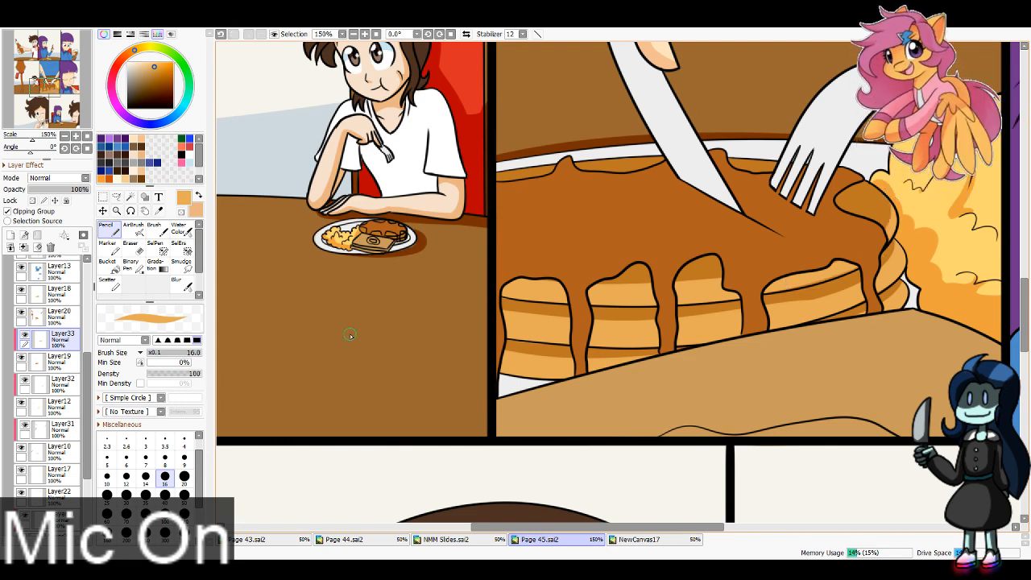
# Step: Refine the light orange edges of the close-up pancake stack into streaks with the eraser and pencil at size 16
pyautogui.press('e')
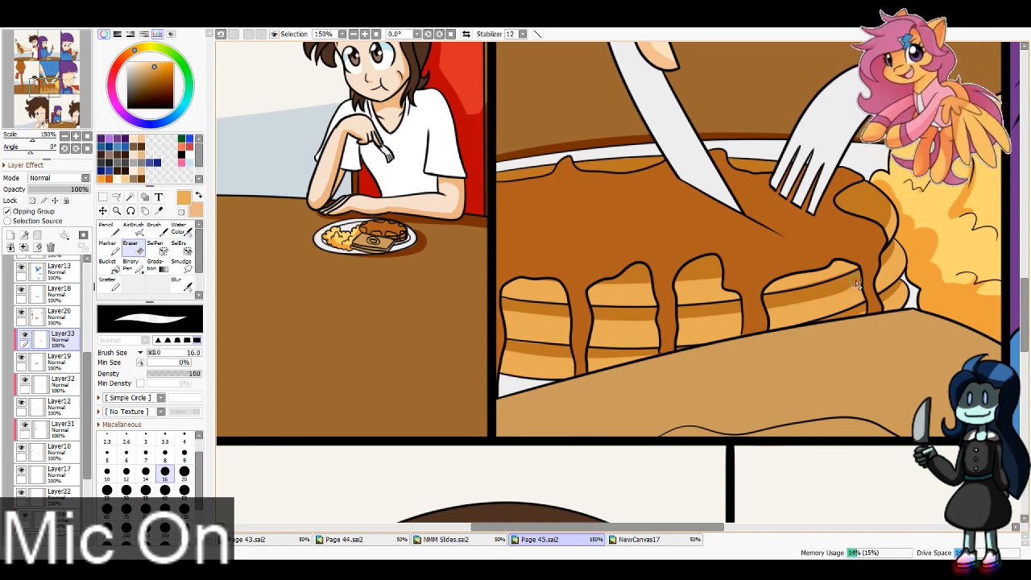
pyautogui.press('n')
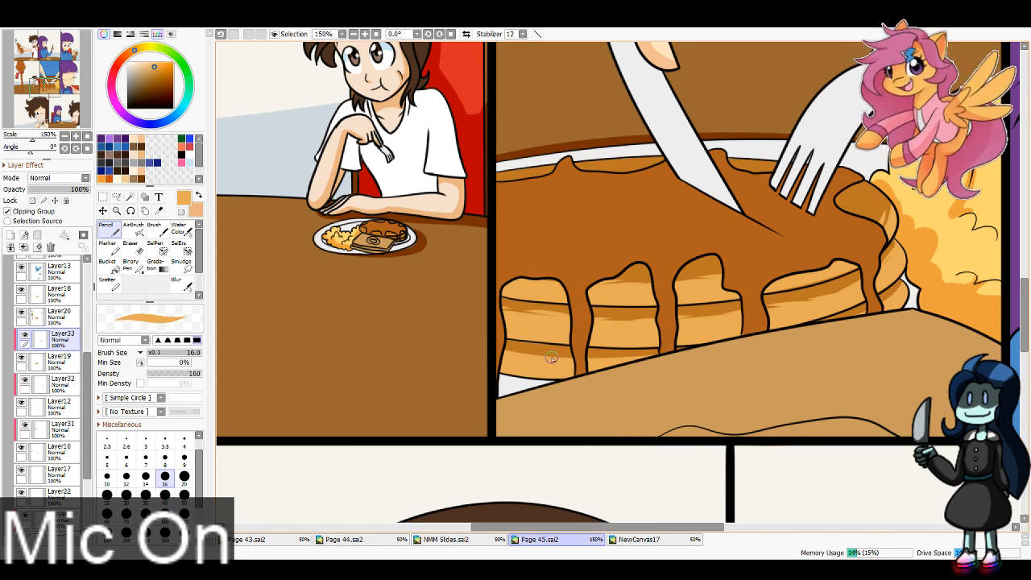
pyautogui.moveTo(577, 359); pyautogui.dragTo(672, 355)
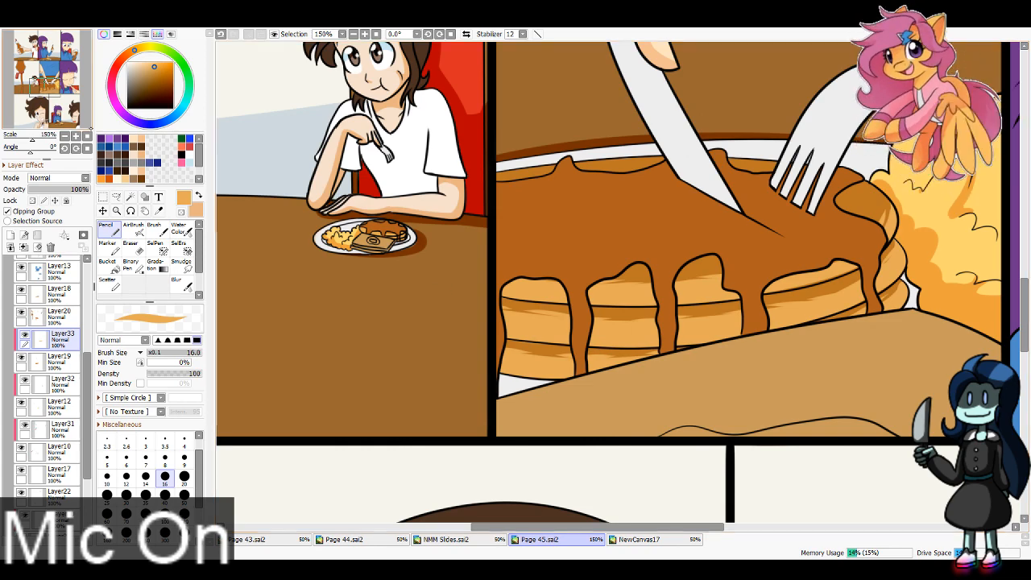
# Step: Sample the pancakes' orange and dark brown side colours from Page 44.sai2 and create a clipping layer above Layer19 in Page 45.sai2
pyautogui.moveTo(42, 74); pyautogui.dragTo(34, 60)
pyautogui.moveTo(73, 99); pyautogui.dragTo(77, 99)
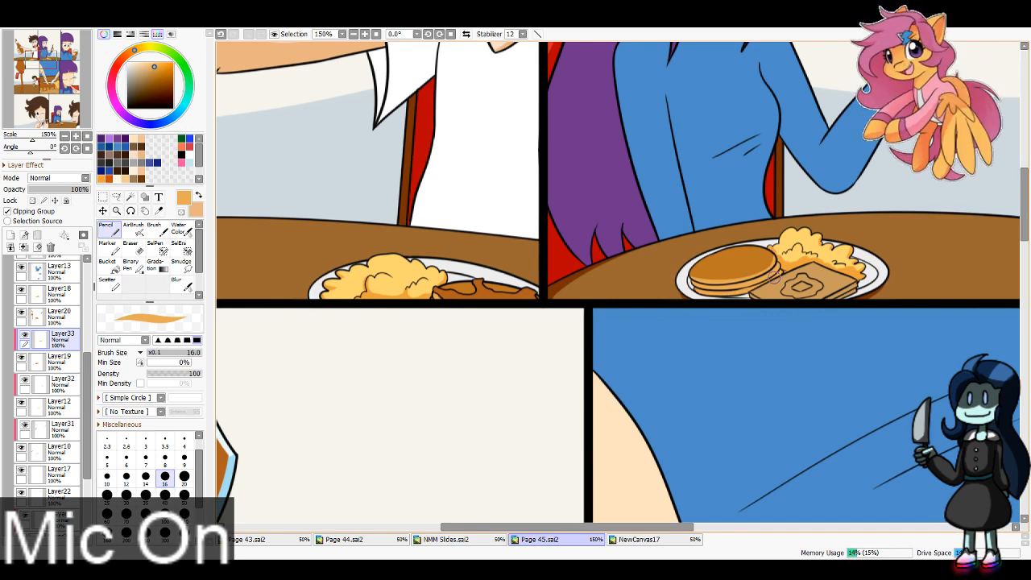
pyautogui.click(362, 539)
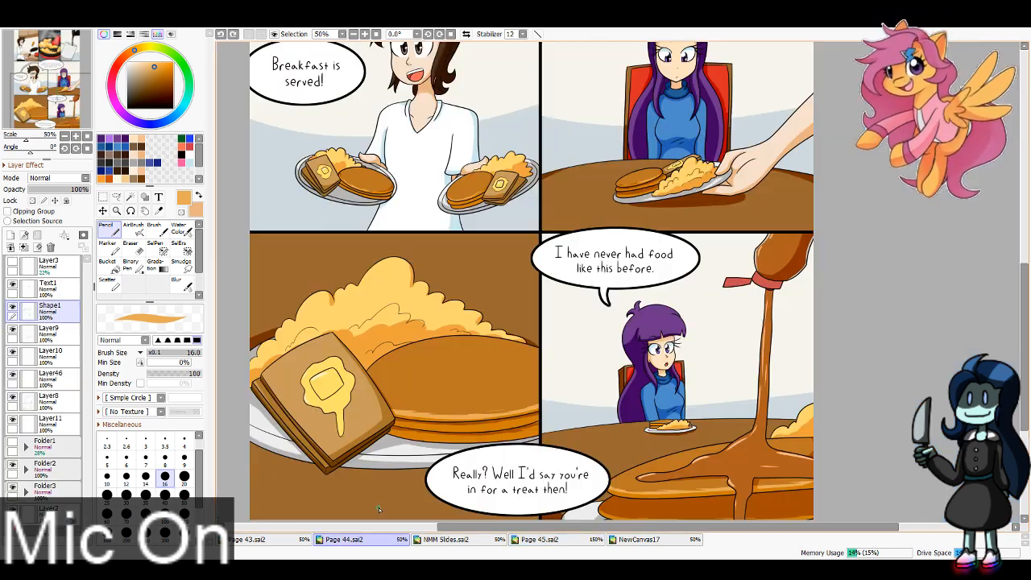
pyautogui.press('alt')
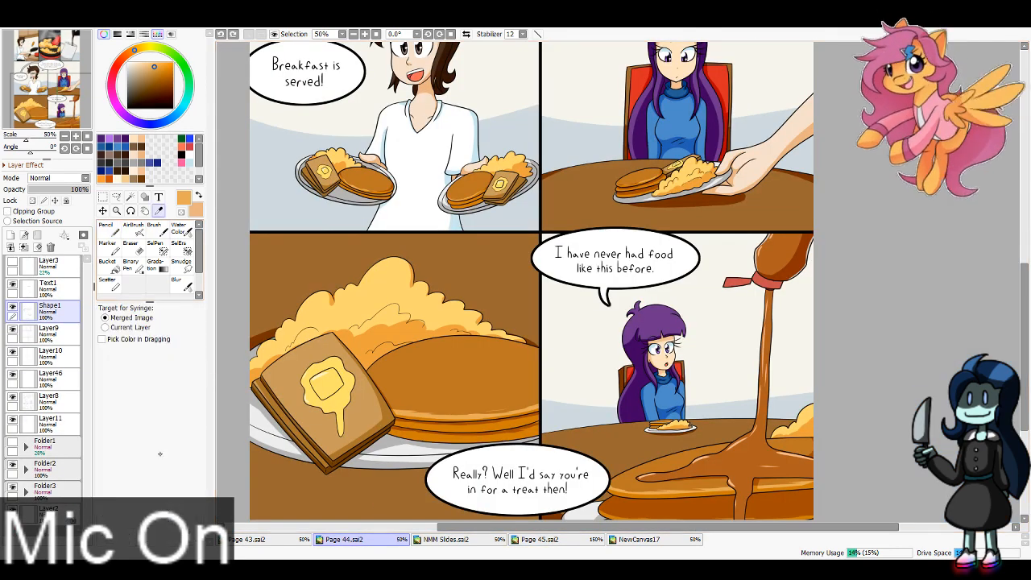
pyautogui.click(698, 503)
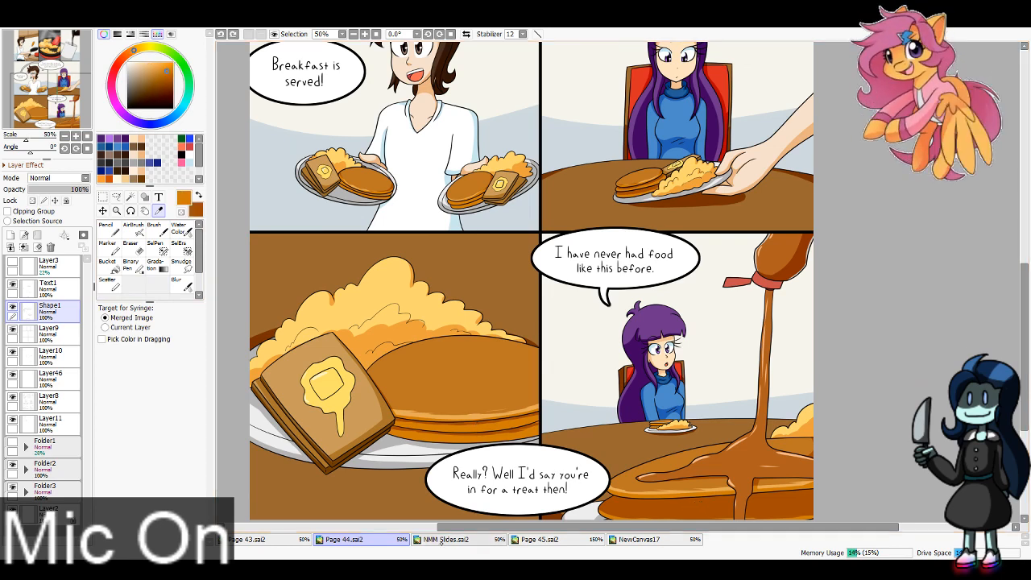
pyautogui.click(544, 539)
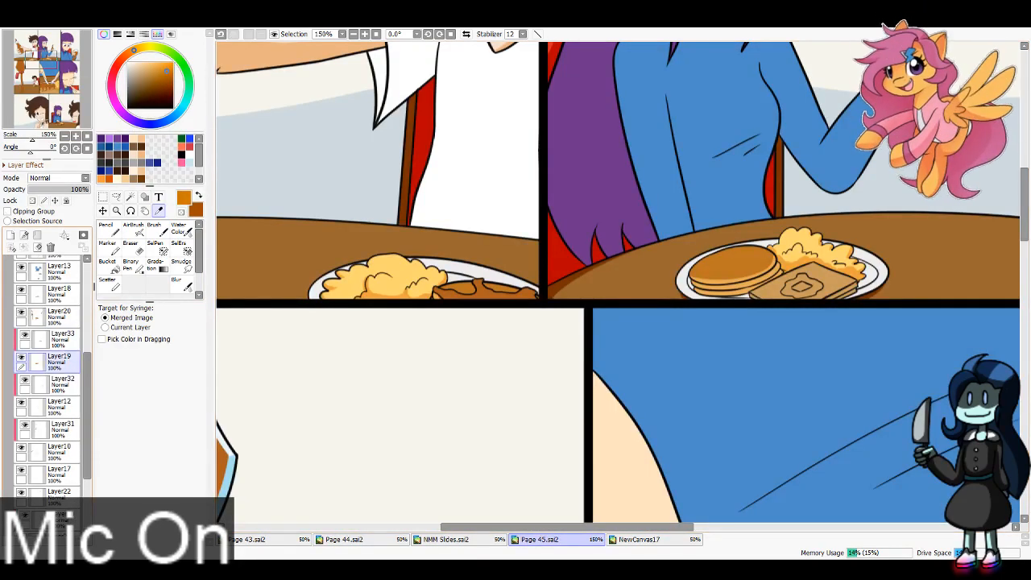
pyautogui.press('n')
pyautogui.moveTo(578, 325); pyautogui.dragTo(523, 298)
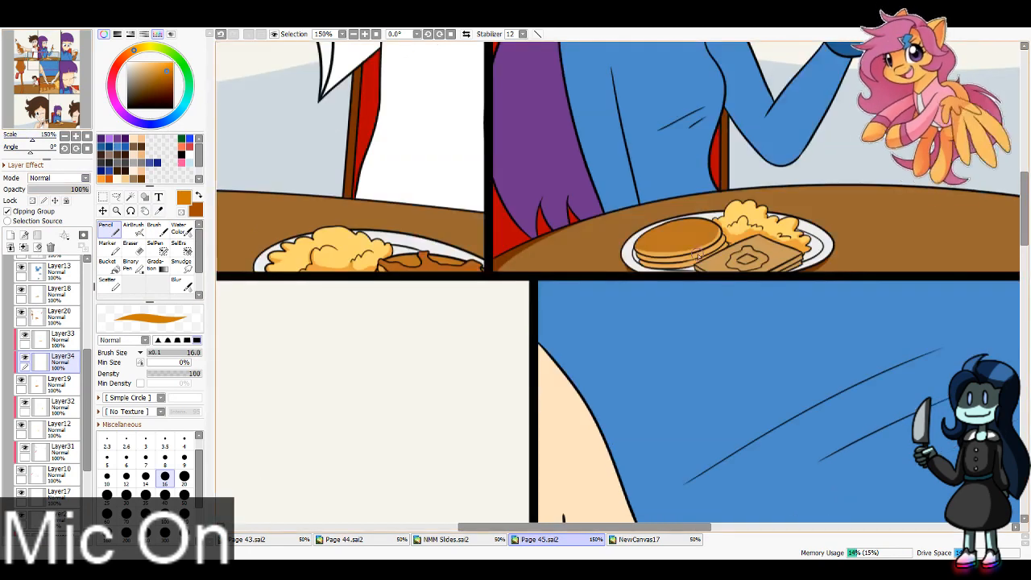
pyautogui.press('x')
pyautogui.moveTo(641, 231)
pyautogui.mouseDown()
pyautogui.moveTo(698, 264)
pyautogui.moveTo(644, 234)
pyautogui.moveTo(717, 241)
pyautogui.mouseUp()
pyautogui.hotkey('ctrl', 'z')
pyautogui.hotkey('ctrl', 'z')
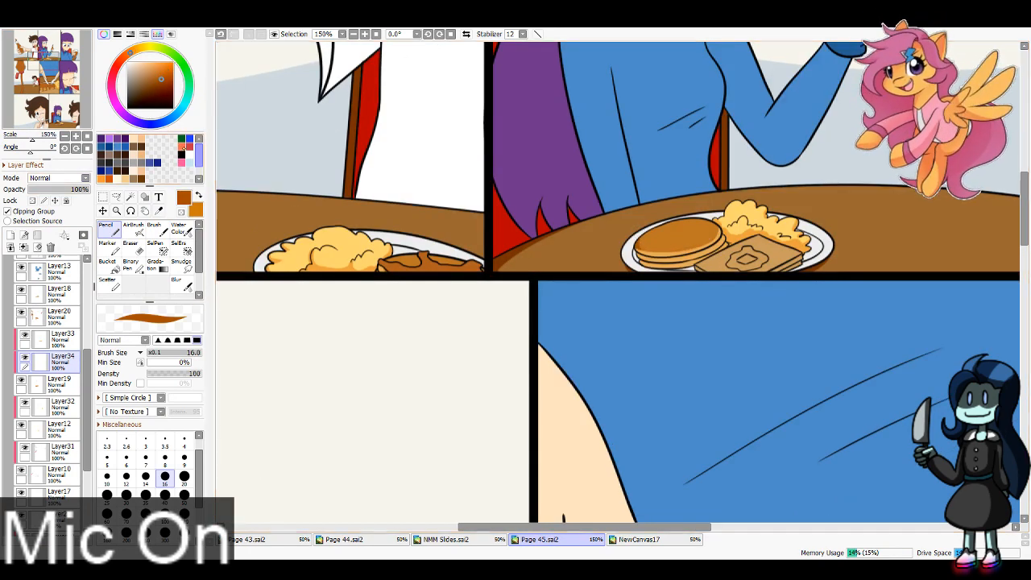
# Step: Paint dark orange-brown shadows between the light bands of the close-up pancake stack with brush size 40
pyautogui.moveTo(37, 66); pyautogui.dragTo(51, 85)
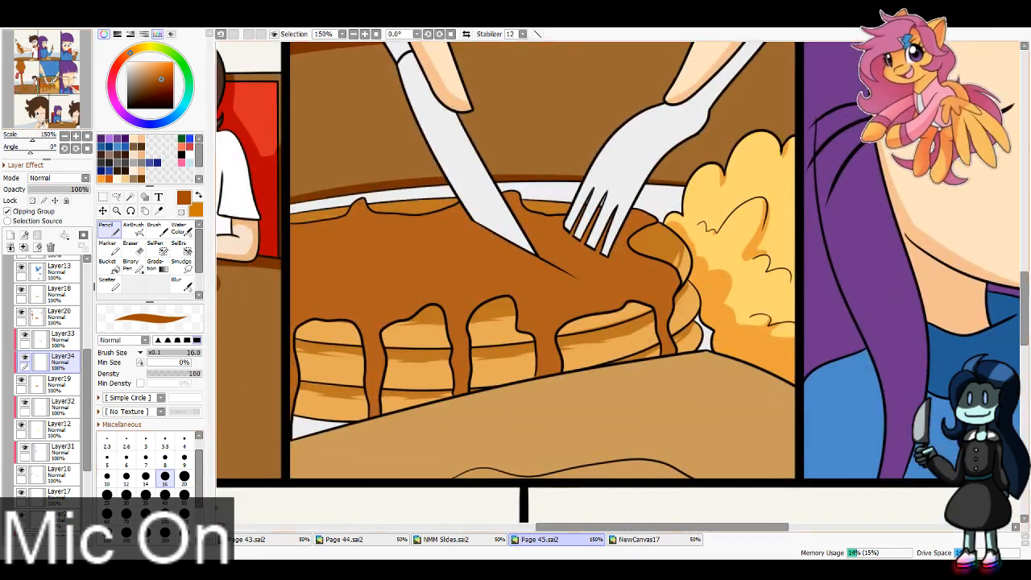
pyautogui.click(165, 493)
pyautogui.moveTo(283, 349)
pyautogui.mouseDown()
pyautogui.moveTo(496, 362)
pyautogui.moveTo(686, 301)
pyautogui.moveTo(542, 376)
pyautogui.mouseUp()
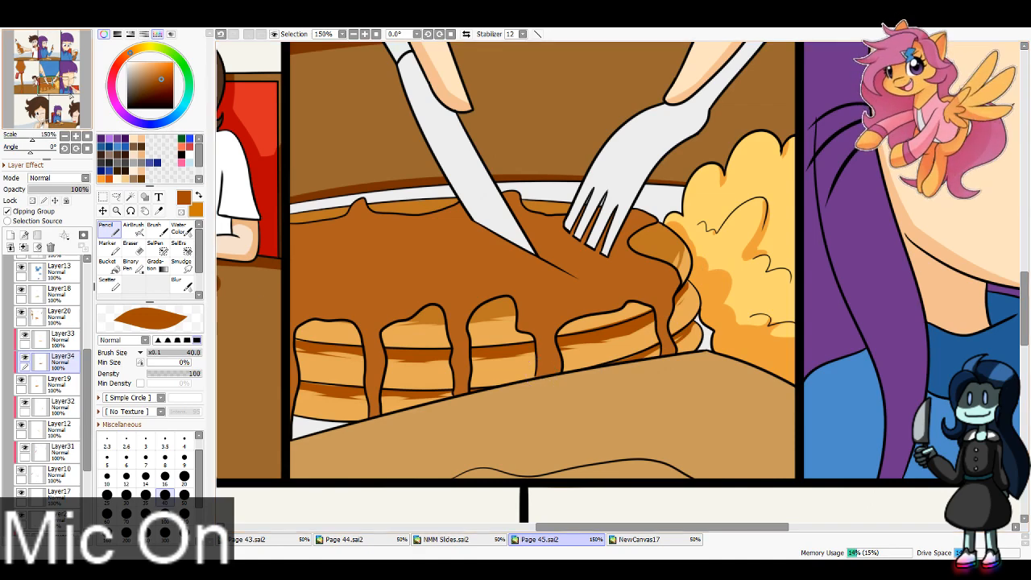
# Step: Lock Layer33's opacity and recolour the pancake sides on the bottom row's plate orange with brush size 16
pyautogui.moveTo(53, 115); pyautogui.dragTo(56, 125)
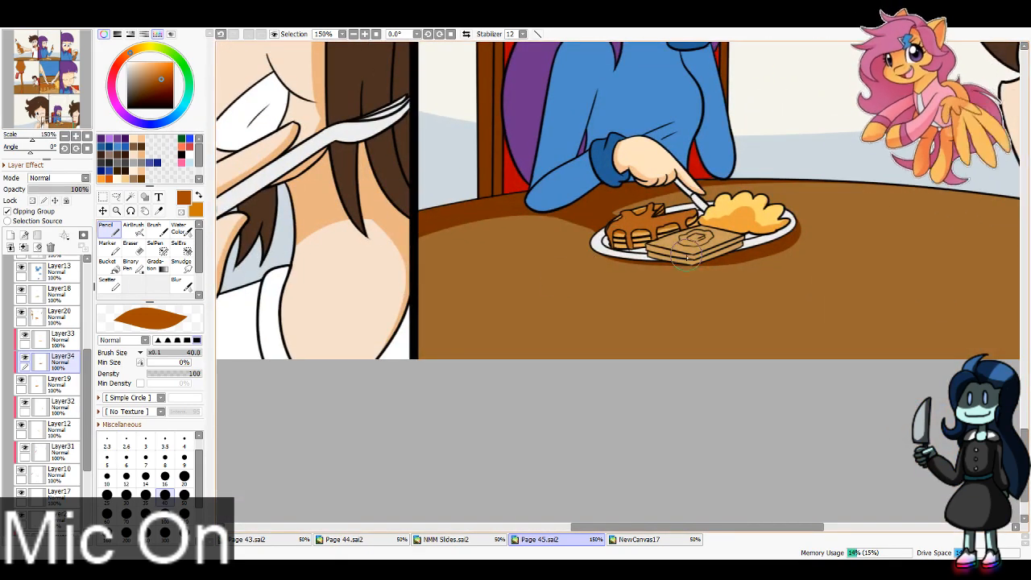
pyautogui.click(56, 337)
pyautogui.press('x')
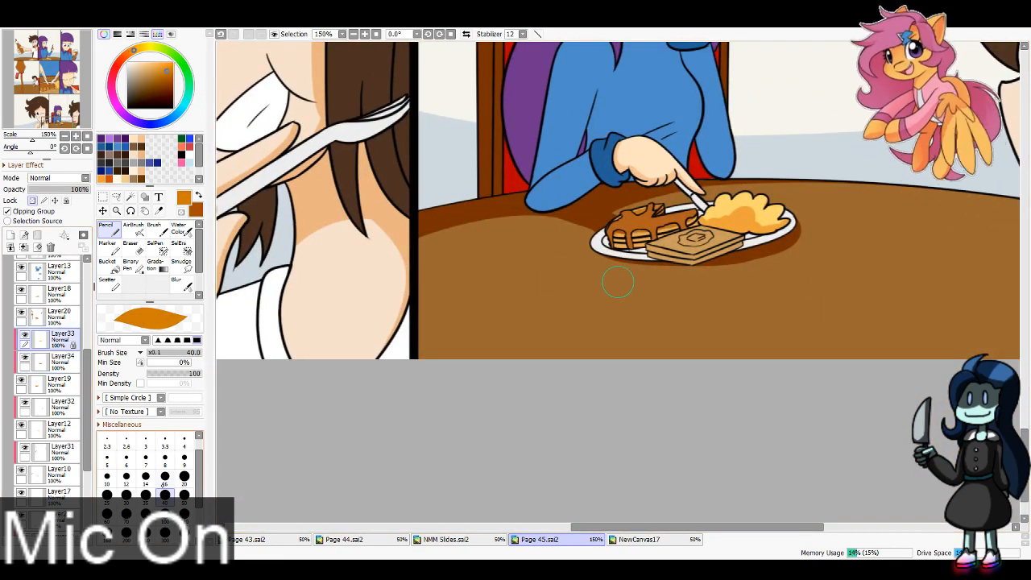
pyautogui.click(165, 477)
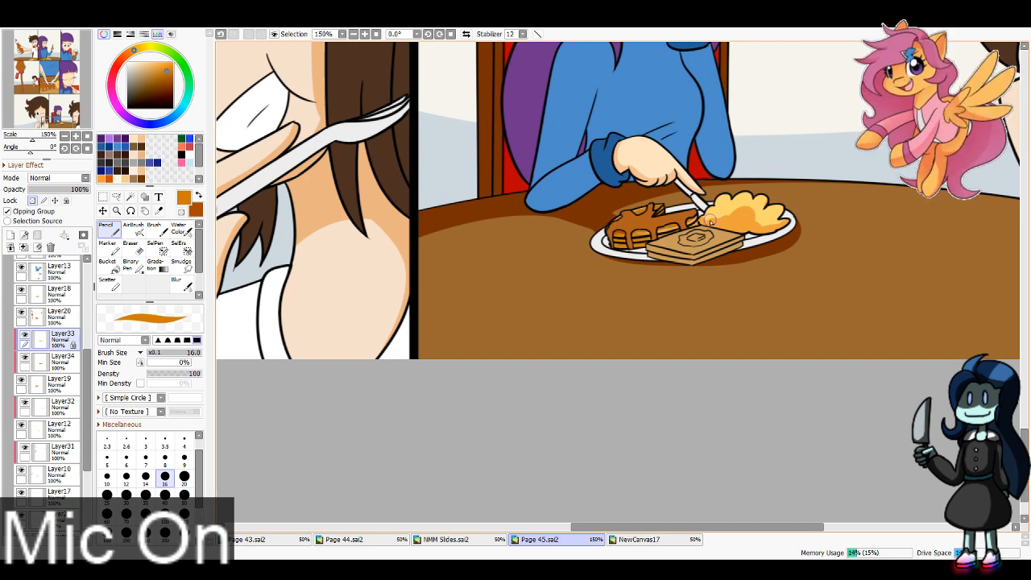
# Step: Recolour the lower light bands of the middle row's close-up pancakes in darker orange with brush size 40, comparing by undoing and redoing
pyautogui.moveTo(51, 106); pyautogui.dragTo(51, 88)
pyautogui.click(165, 497)
pyautogui.moveTo(346, 351)
pyautogui.mouseDown()
pyautogui.moveTo(375, 348)
pyautogui.moveTo(495, 355)
pyautogui.moveTo(430, 363)
pyautogui.moveTo(313, 311)
pyautogui.moveTo(460, 330)
pyautogui.moveTo(368, 319)
pyautogui.moveTo(569, 306)
pyautogui.moveTo(477, 356)
pyautogui.moveTo(743, 269)
pyautogui.moveTo(752, 224)
pyautogui.moveTo(629, 336)
pyautogui.mouseUp()
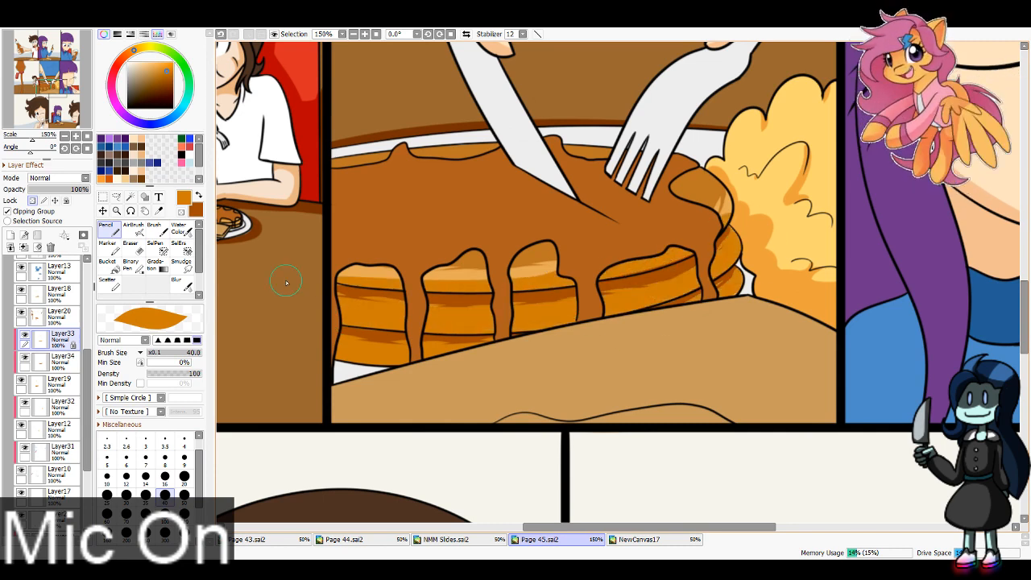
pyautogui.hotkey('ctrl', 'z')
pyautogui.hotkey('ctrl', 'y')
pyautogui.hotkey('ctrl', 'z')
pyautogui.hotkey('ctrl', 'y')
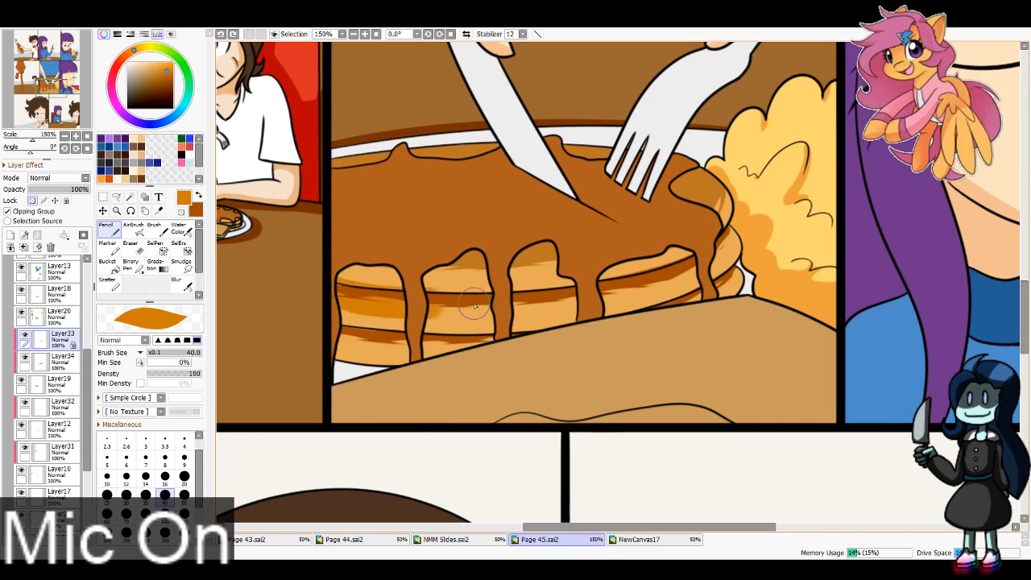
pyautogui.moveTo(359, 315)
pyautogui.mouseDown()
pyautogui.moveTo(454, 332)
pyautogui.moveTo(788, 267)
pyautogui.moveTo(668, 290)
pyautogui.moveTo(671, 314)
pyautogui.moveTo(755, 217)
pyautogui.moveTo(751, 184)
pyautogui.moveTo(685, 280)
pyautogui.moveTo(712, 247)
pyautogui.mouseUp()
pyautogui.moveTo(322, 326); pyautogui.dragTo(488, 353)
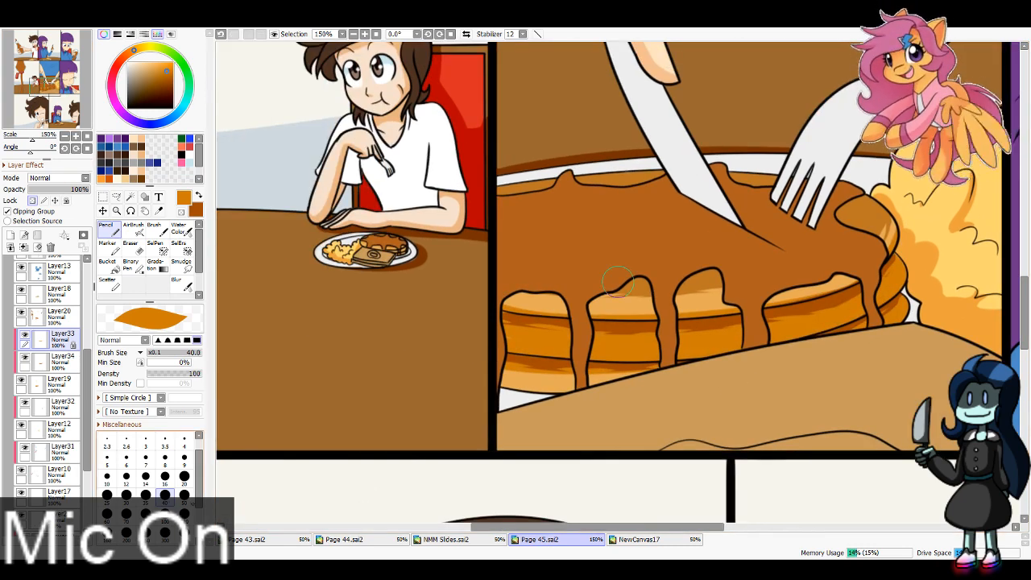
# Step: Recolour the pancake sides on the plate before the purple-haired girl in the top row orange with brush size 16
pyautogui.click(166, 478)
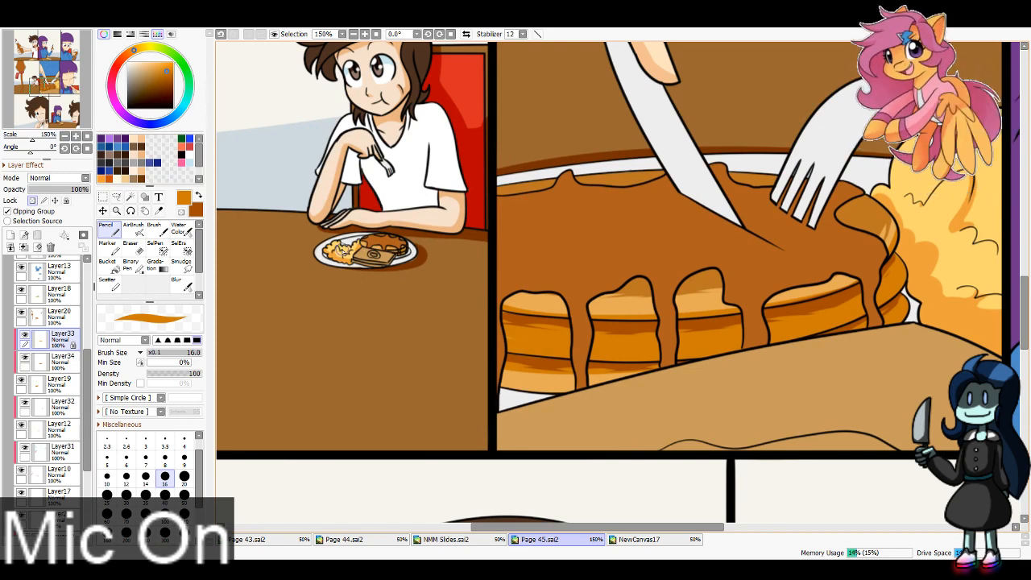
pyautogui.moveTo(44, 86); pyautogui.dragTo(45, 56)
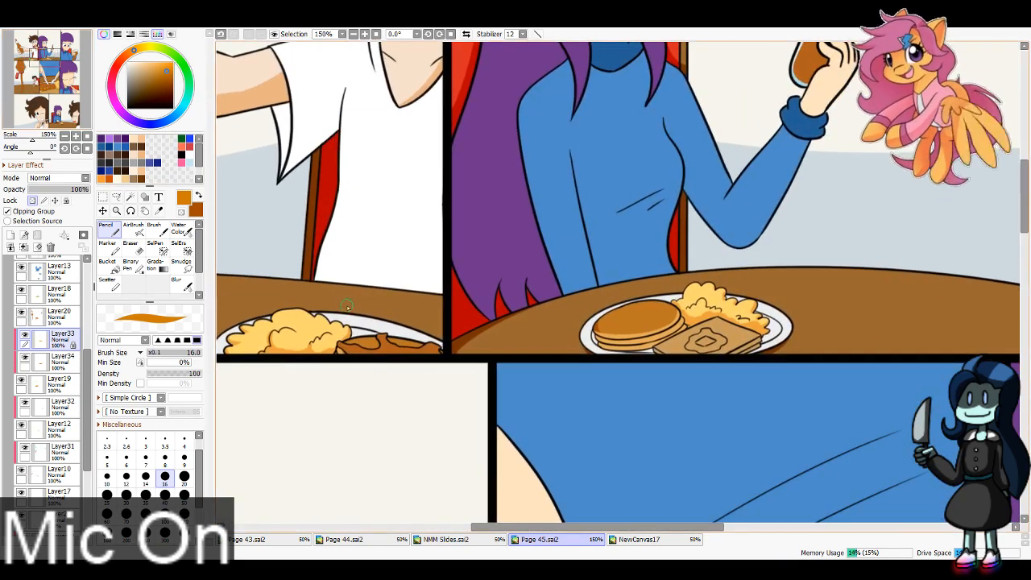
pyautogui.moveTo(588, 345); pyautogui.dragTo(654, 350)
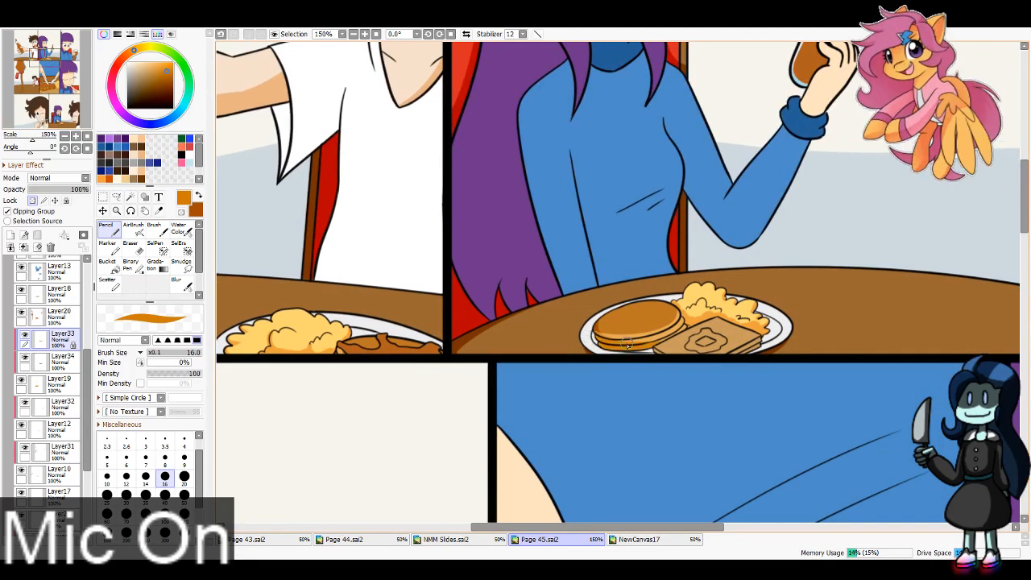
pyautogui.moveTo(593, 332); pyautogui.dragTo(685, 328)
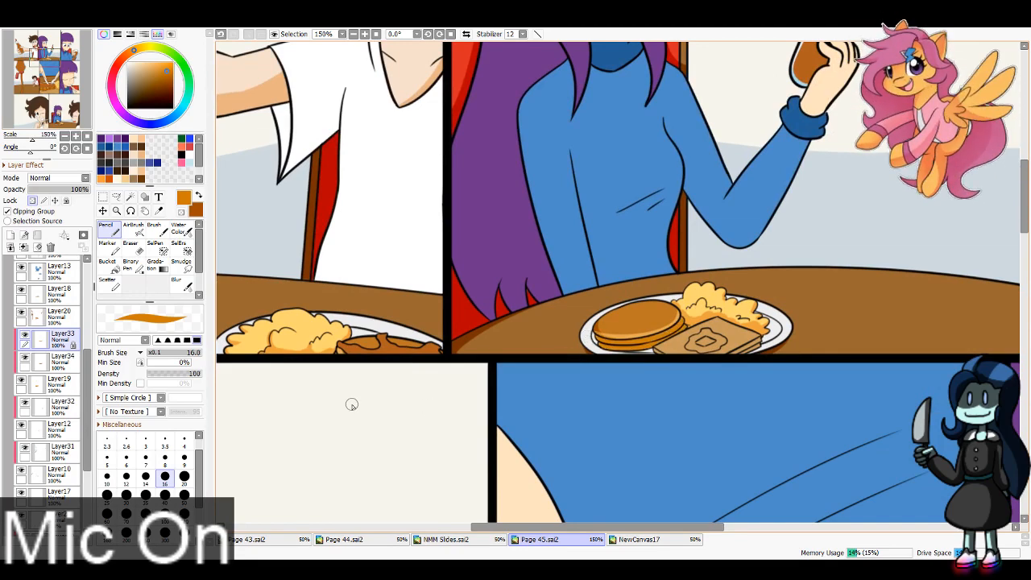
# Step: Identify the syrup on Layer20 by toggling its visibility, and create a clipping layer above it
pyautogui.moveTo(35, 78); pyautogui.dragTo(38, 81)
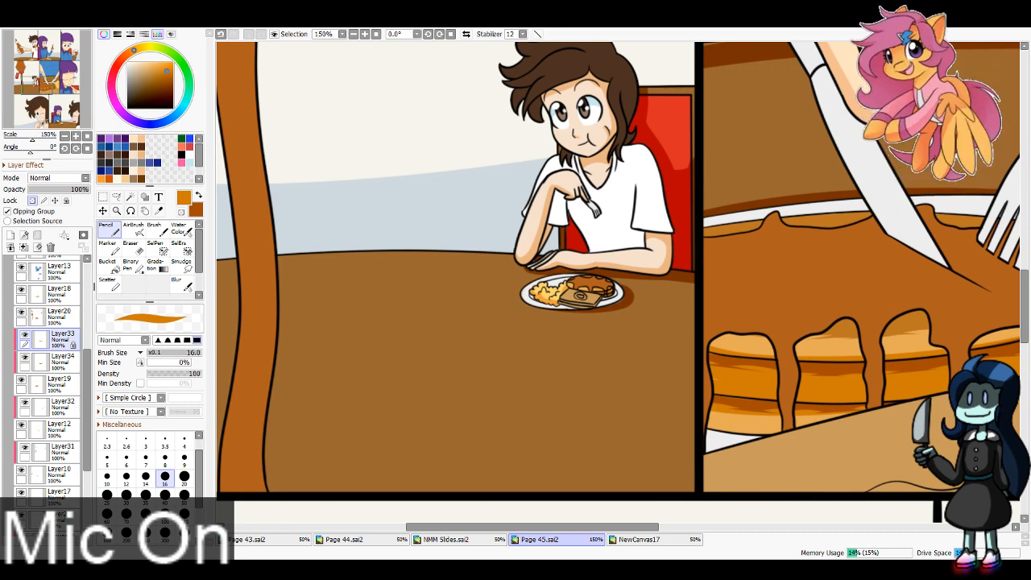
pyautogui.click(42, 315)
pyautogui.click(23, 311)
pyautogui.click(23, 311)
pyautogui.click(22, 311)
pyautogui.click(23, 311)
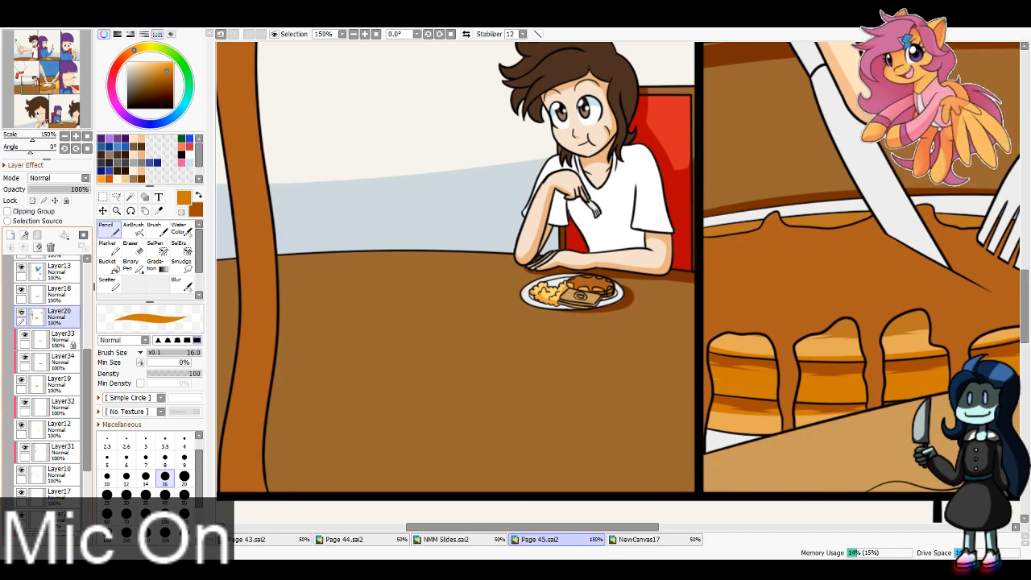
pyautogui.click(23, 234)
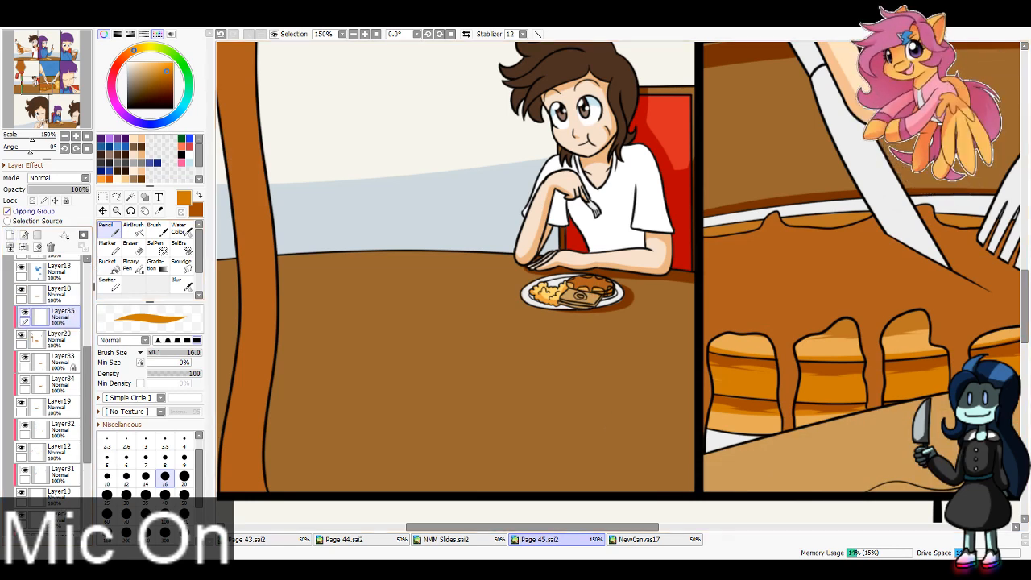
pyautogui.click(7, 211)
# Step: Sample the syrup bottle's peach highlight and dark brown shadow colours from Page 44.sai2
pyautogui.click(397, 538)
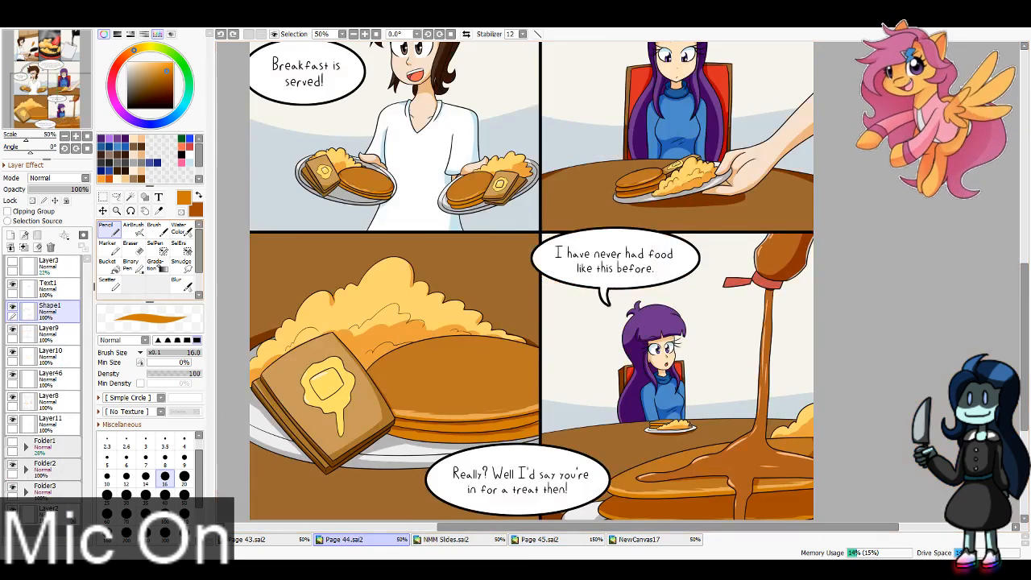
pyautogui.click(159, 211)
pyautogui.moveTo(611, 304); pyautogui.dragTo(552, 277)
pyautogui.moveTo(441, 424); pyautogui.dragTo(391, 397)
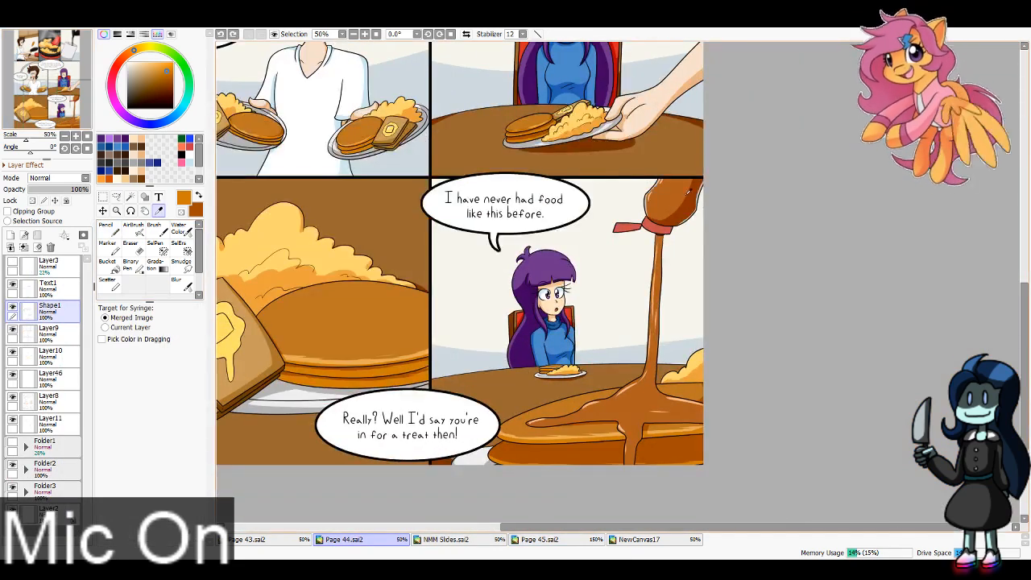
pyautogui.click(689, 190)
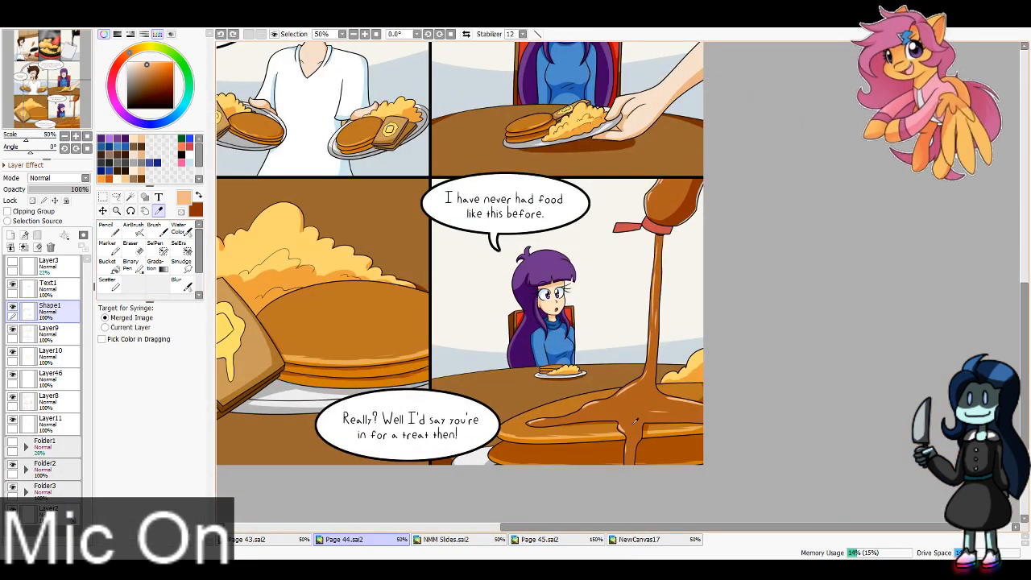
# Step: Switch back to Page 45.sai2 and shade the left edge of the syrup in the brown-haired character's bottle dark brown with brush size 40
pyautogui.click(539, 539)
pyautogui.click(26, 50)
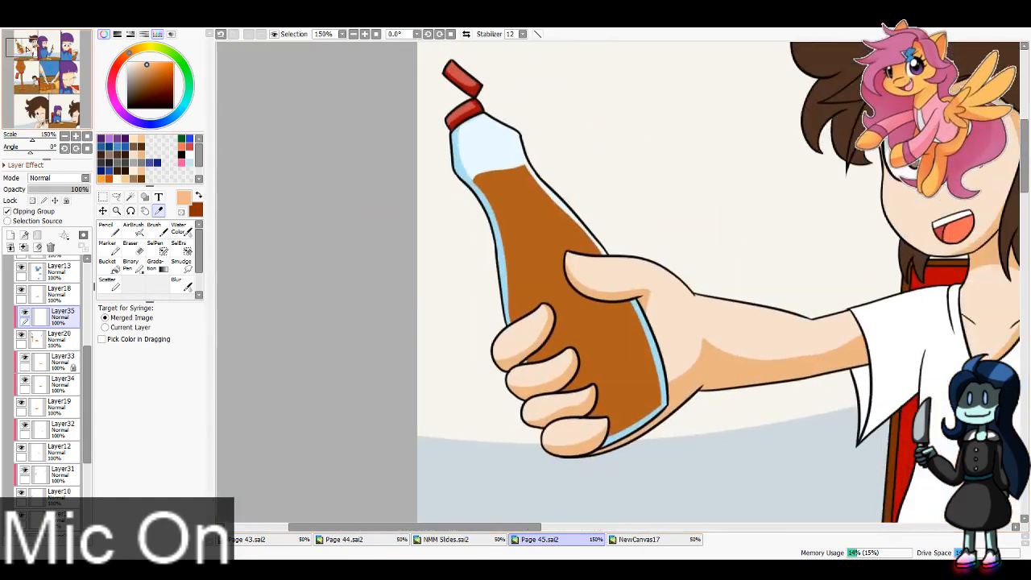
pyautogui.moveTo(27, 50); pyautogui.dragTo(29, 48)
pyautogui.click(352, 34)
pyautogui.press('x')
pyautogui.click(109, 230)
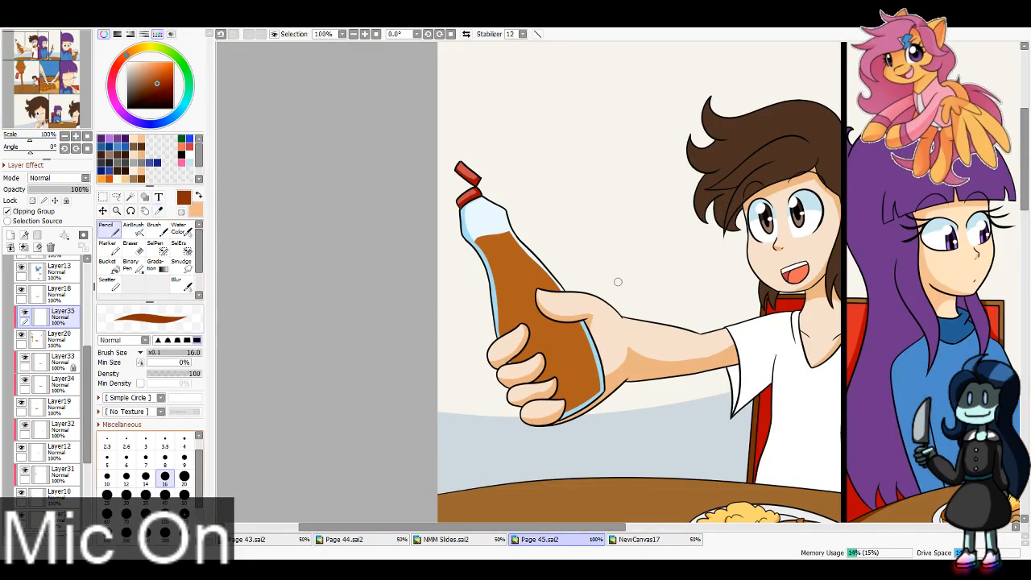
pyautogui.click(165, 497)
pyautogui.moveTo(474, 248); pyautogui.dragTo(501, 330)
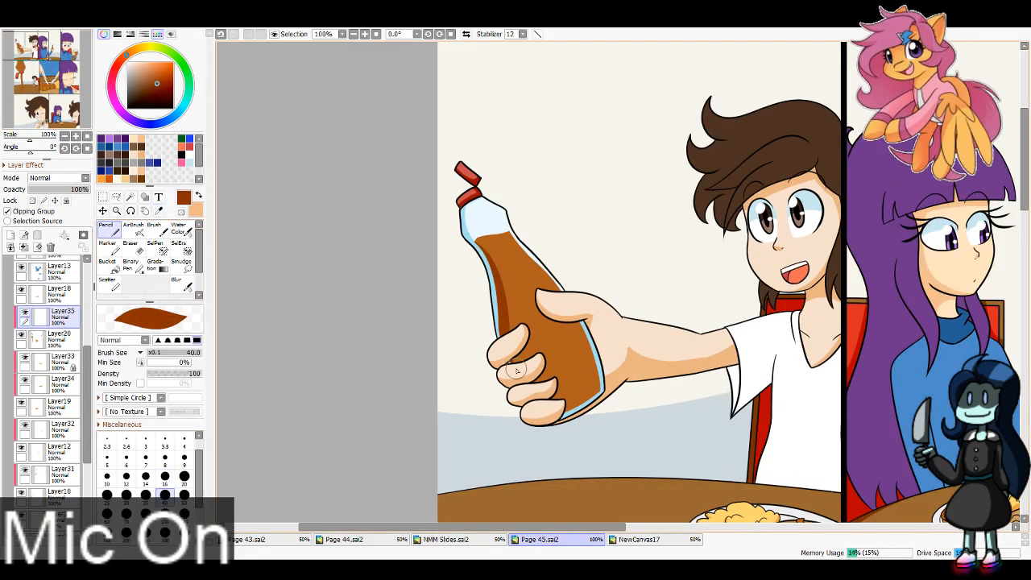
# Step: Shade the lower part of the syrup around the brown-haired character's fingers dark brown, undoing and redrawing the strokes until they fit
pyautogui.moveTo(556, 403); pyautogui.dragTo(598, 380)
pyautogui.hotkey('ctrl', 'z')
pyautogui.moveTo(495, 297)
pyautogui.mouseDown()
pyautogui.moveTo(596, 311)
pyautogui.moveTo(604, 349)
pyautogui.mouseUp()
pyautogui.hotkey('ctrl', 'z')
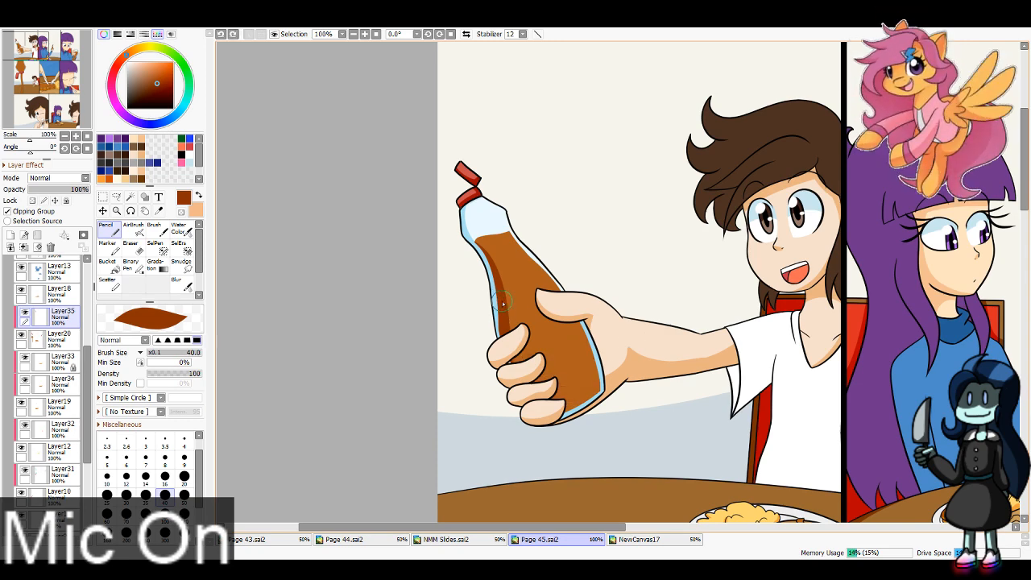
pyautogui.moveTo(502, 301); pyautogui.dragTo(599, 312)
pyautogui.moveTo(509, 369); pyautogui.dragTo(587, 379)
pyautogui.hotkey('ctrl', 'z')
pyautogui.hotkey('ctrl', 'z')
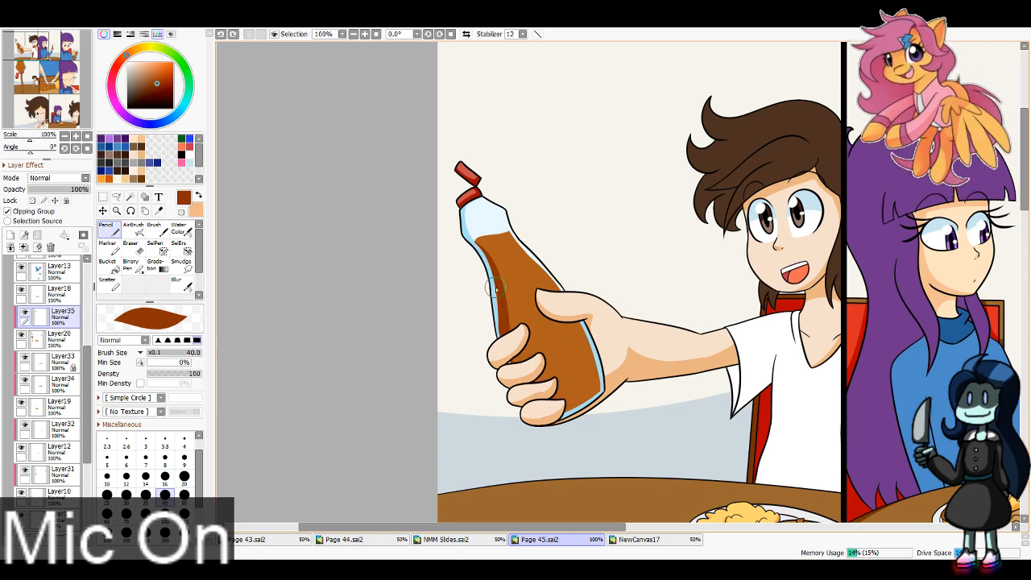
pyautogui.moveTo(495, 286)
pyautogui.mouseDown()
pyautogui.moveTo(557, 377)
pyautogui.moveTo(606, 303)
pyautogui.moveTo(599, 358)
pyautogui.moveTo(589, 301)
pyautogui.moveTo(579, 376)
pyautogui.moveTo(595, 345)
pyautogui.moveTo(601, 365)
pyautogui.moveTo(575, 409)
pyautogui.mouseUp()
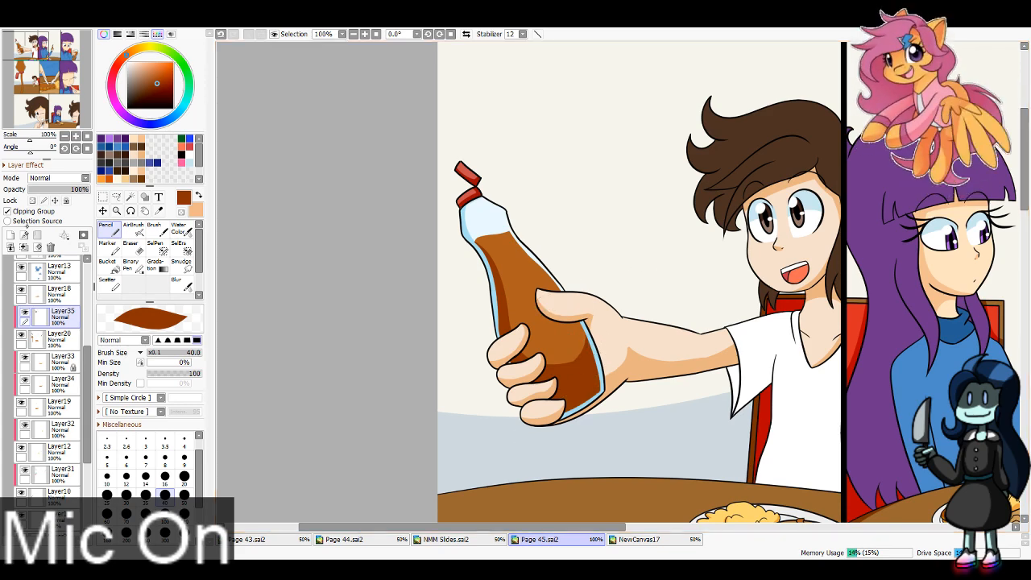
# Step: Fill the lower half of the syrup in the middle row's upside-down bottle with a dark brown shadow, from its widest point to the cap
pyautogui.moveTo(47, 62)
pyautogui.mouseDown()
pyautogui.moveTo(66, 64)
pyautogui.moveTo(45, 66)
pyautogui.mouseUp()
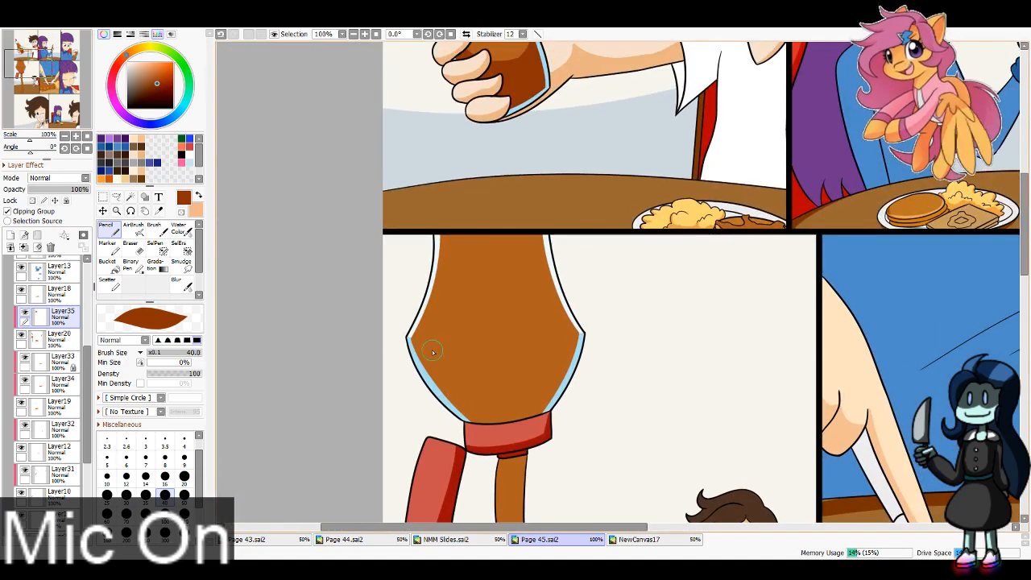
pyautogui.moveTo(387, 326); pyautogui.dragTo(597, 326)
pyautogui.hotkey('ctrl', 'z')
pyautogui.moveTo(405, 346)
pyautogui.mouseDown()
pyautogui.moveTo(584, 353)
pyautogui.moveTo(441, 376)
pyautogui.mouseUp()
pyautogui.moveTo(598, 338)
pyautogui.mouseDown()
pyautogui.moveTo(450, 327)
pyautogui.moveTo(598, 335)
pyautogui.mouseUp()
pyautogui.hotkey('ctrl', 'z')
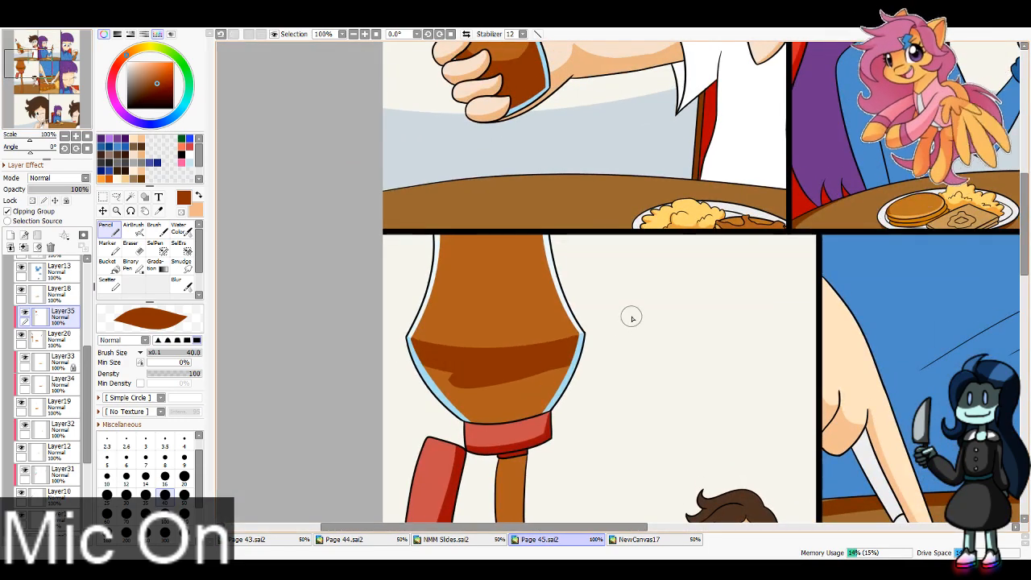
pyautogui.moveTo(467, 368)
pyautogui.mouseDown()
pyautogui.moveTo(565, 360)
pyautogui.moveTo(434, 382)
pyautogui.moveTo(409, 415)
pyautogui.moveTo(494, 426)
pyautogui.moveTo(580, 375)
pyautogui.mouseUp()
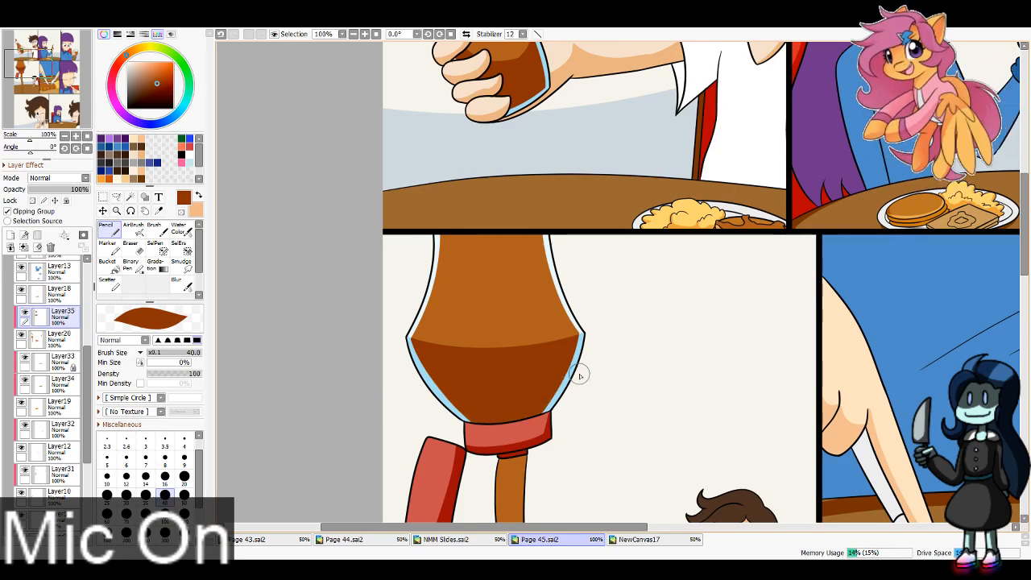
# Step: Create a clipping layer above Layer35 and paint peach highlights on the syrup in the brown-haired character's bottle with brush size 8
pyautogui.moveTo(23, 69)
pyautogui.mouseDown()
pyautogui.moveTo(34, 92)
pyautogui.moveTo(38, 79)
pyautogui.moveTo(14, 122)
pyautogui.moveTo(28, 105)
pyautogui.moveTo(4, 77)
pyautogui.moveTo(12, 72)
pyautogui.mouseUp()
pyautogui.click(10, 235)
pyautogui.click(8, 212)
pyautogui.press('x')
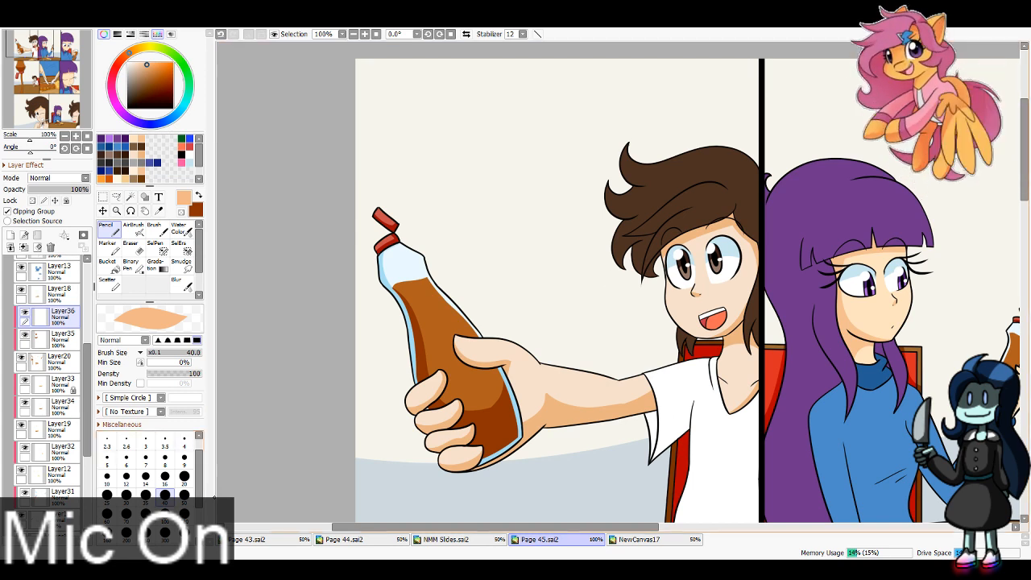
pyautogui.click(165, 477)
pyautogui.click(165, 459)
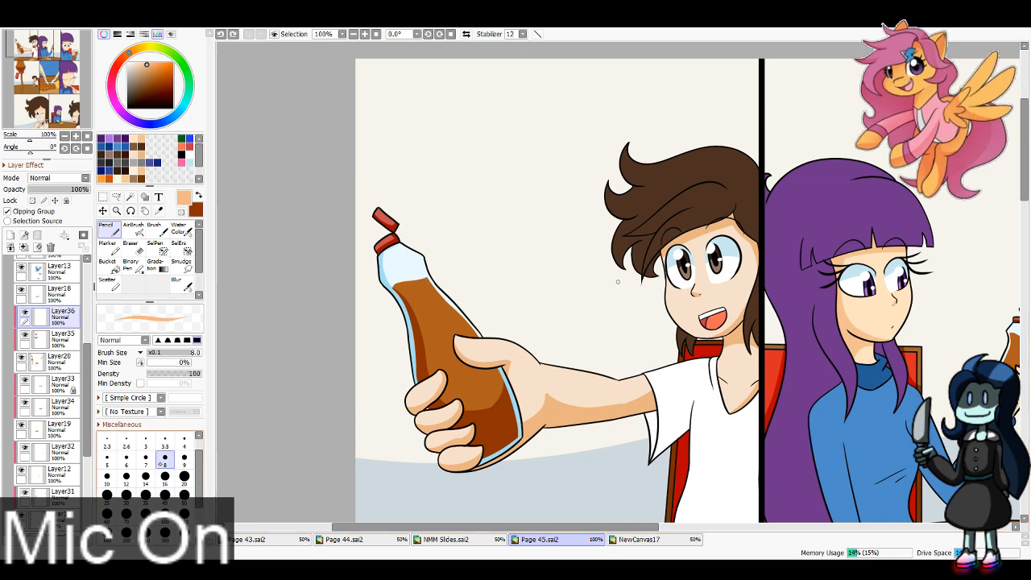
pyautogui.moveTo(427, 279); pyautogui.dragTo(468, 322)
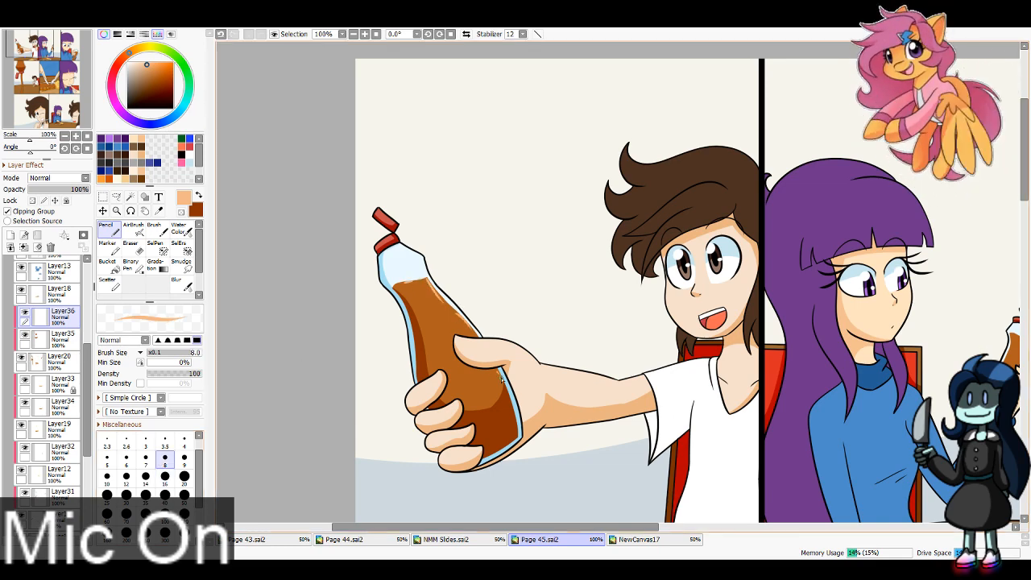
# Step: Shade the syrup in the purple-haired girl's small bottle in the top row dark brown on Layer35, and try a peach highlight on Layer36
pyautogui.moveTo(406, 139)
pyautogui.mouseDown()
pyautogui.moveTo(301, 104)
pyautogui.moveTo(19, 176)
pyautogui.mouseUp()
pyautogui.click(60, 334)
pyautogui.press('x')
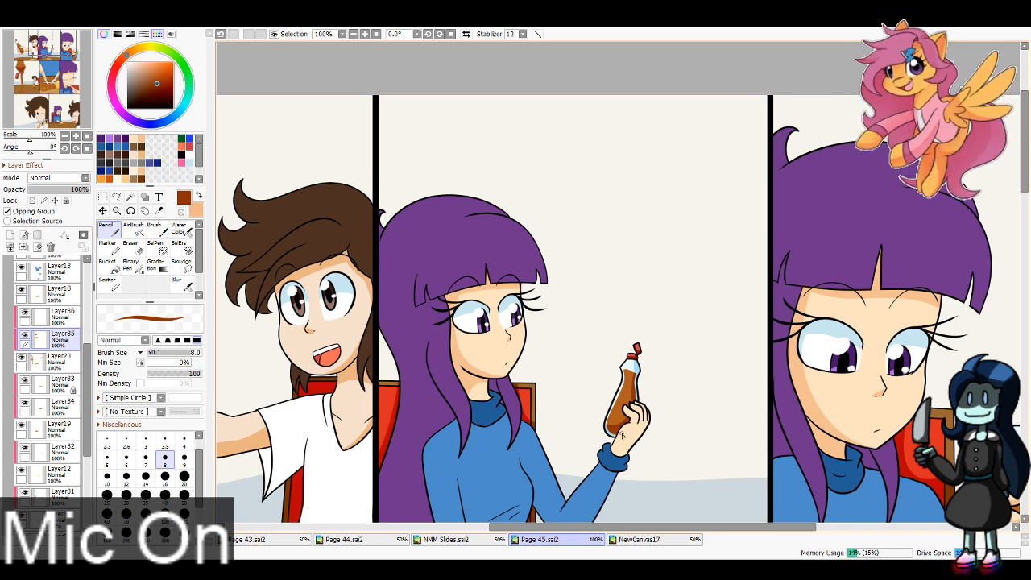
pyautogui.click(62, 317)
pyautogui.press('x')
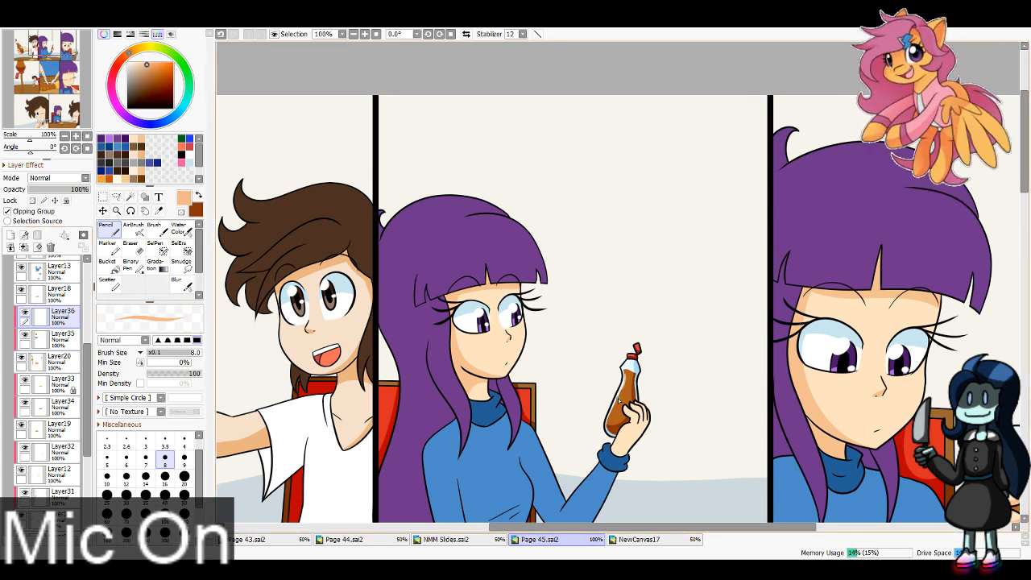
pyautogui.hotkey('ctrl', 'z')
pyautogui.moveTo(626, 375); pyautogui.dragTo(613, 417)
pyautogui.hotkey('ctrl', 'z')
# Step: Shade the syrup in the bottle held up close by the purple-haired girl in the top row dark brown on Layer35 with brush size 40
pyautogui.moveTo(72, 47); pyautogui.dragTo(74, 49)
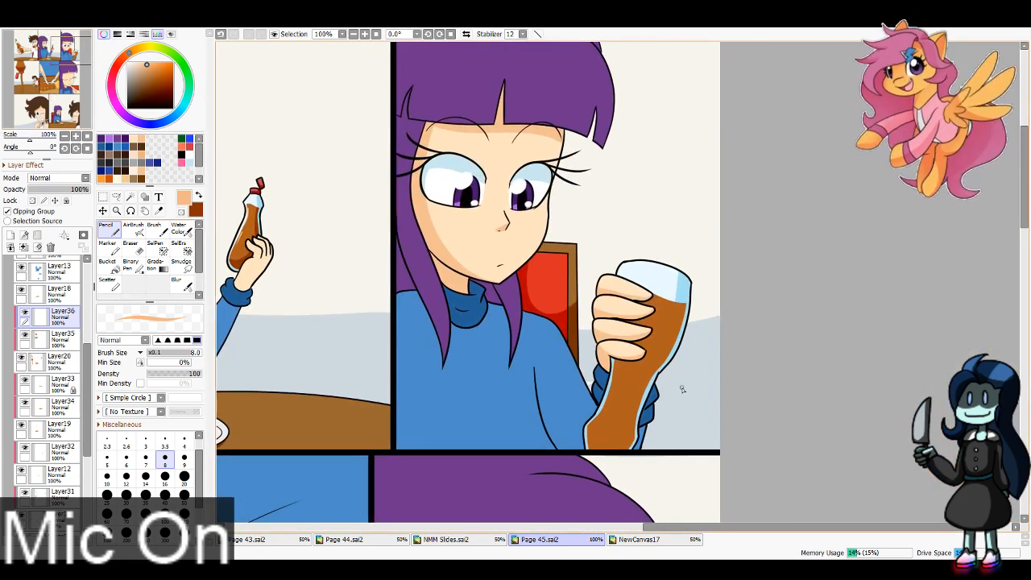
pyautogui.press('x')
pyautogui.click(165, 498)
pyautogui.click(62, 339)
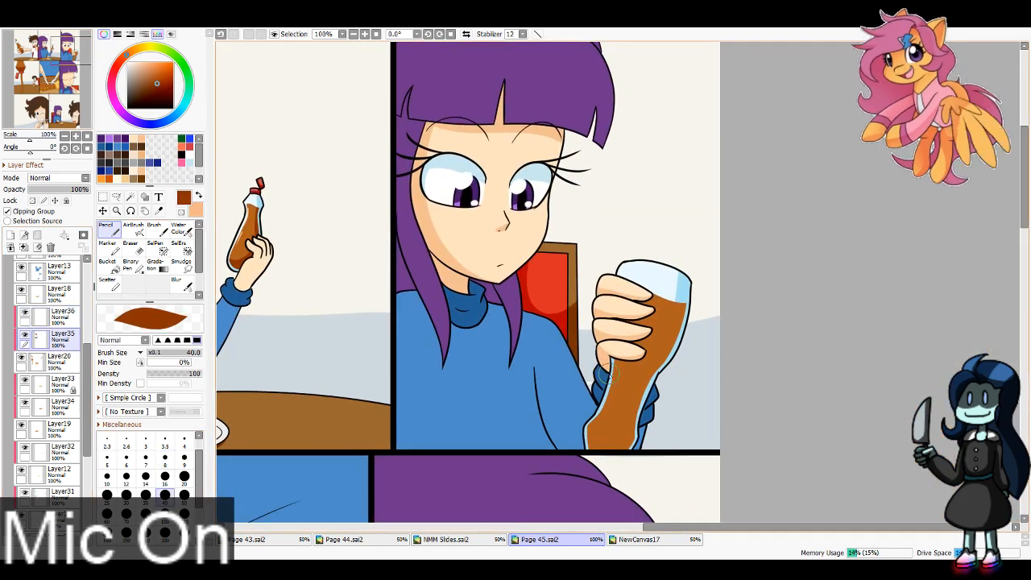
pyautogui.moveTo(605, 371)
pyautogui.mouseDown()
pyautogui.moveTo(692, 272)
pyautogui.moveTo(672, 353)
pyautogui.mouseUp()
pyautogui.hotkey('ctrl', 'z')
pyautogui.moveTo(688, 287); pyautogui.dragTo(646, 379)
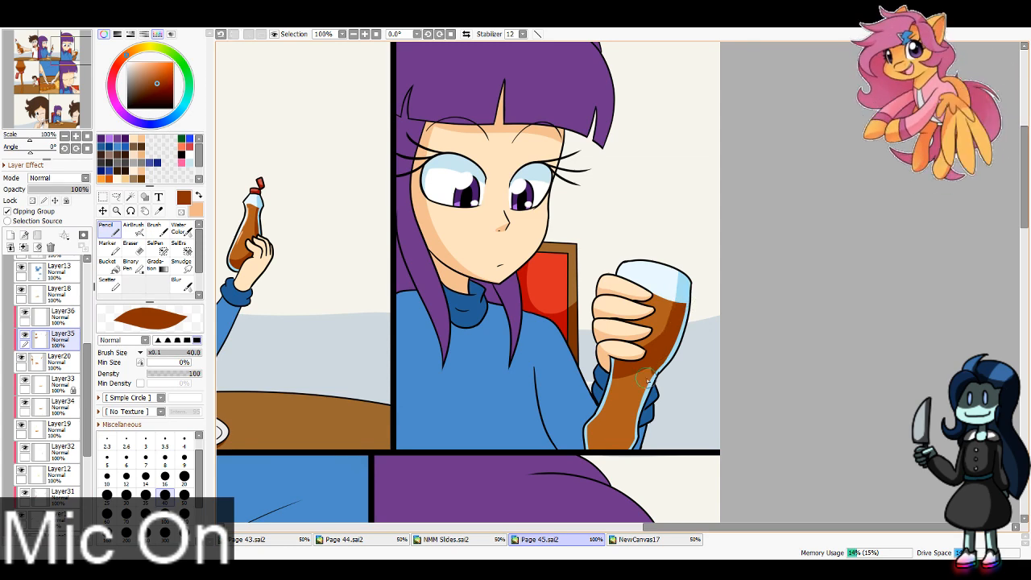
pyautogui.hotkey('ctrl', 'z')
pyautogui.moveTo(688, 290); pyautogui.dragTo(654, 369)
pyautogui.moveTo(605, 405); pyautogui.dragTo(682, 360)
pyautogui.moveTo(593, 426)
pyautogui.mouseDown()
pyautogui.moveTo(679, 364)
pyautogui.moveTo(594, 432)
pyautogui.moveTo(627, 457)
pyautogui.mouseUp()
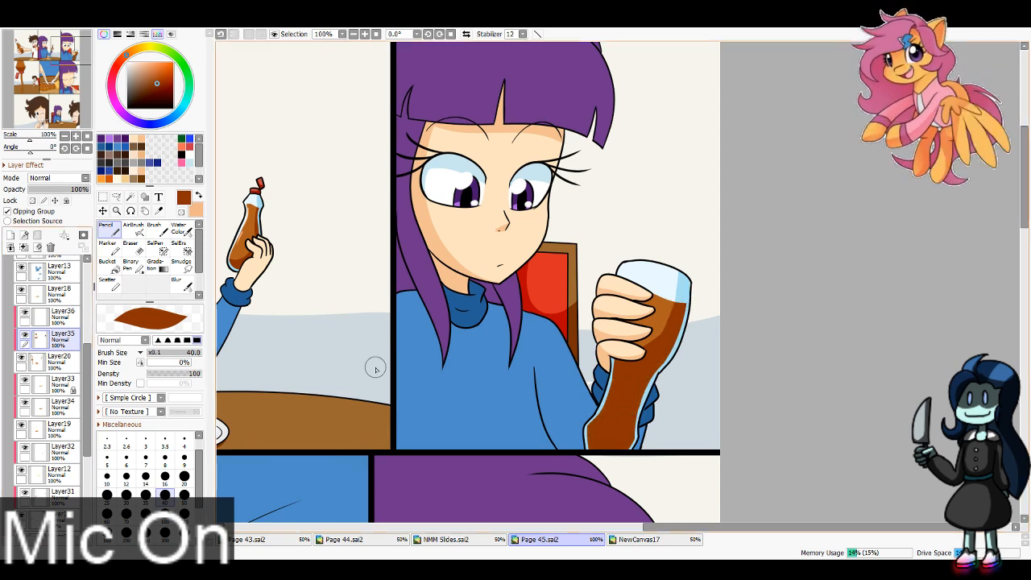
# Step: Paint a peach highlight on the syrup in the girl's close-up bottle on Layer36 with brush size 8
pyautogui.click(165, 477)
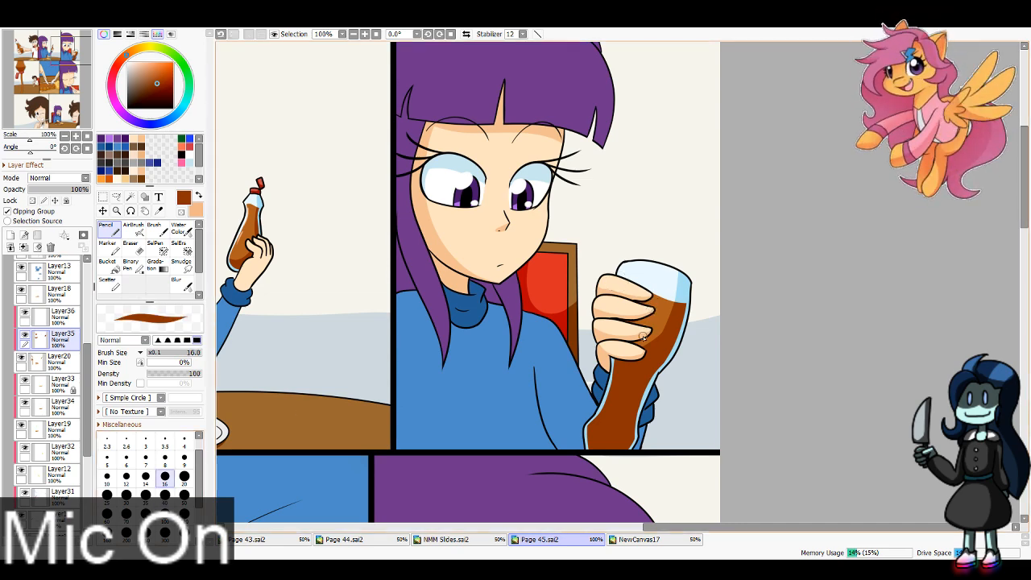
pyautogui.click(63, 314)
pyautogui.press('x')
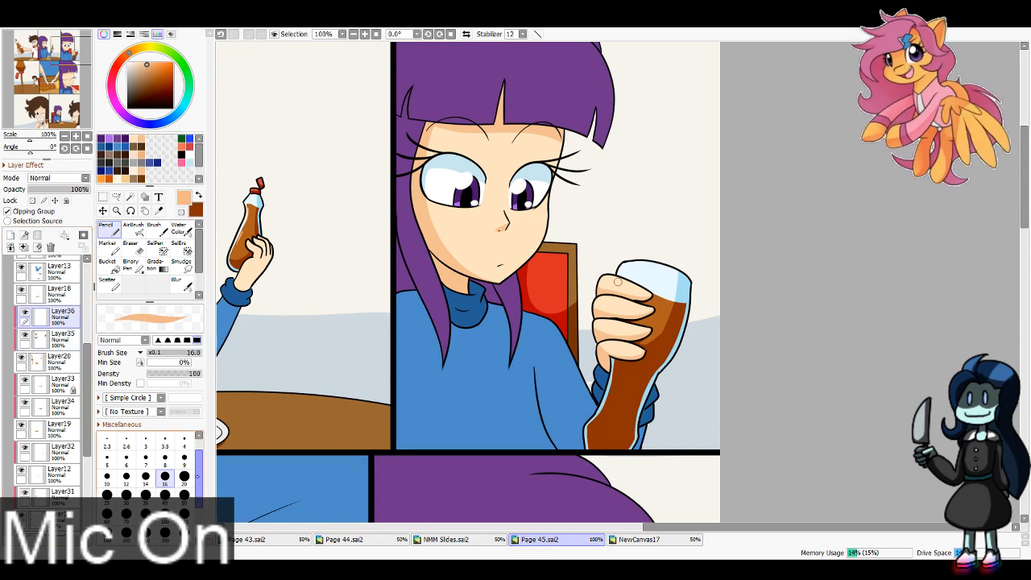
pyautogui.click(165, 458)
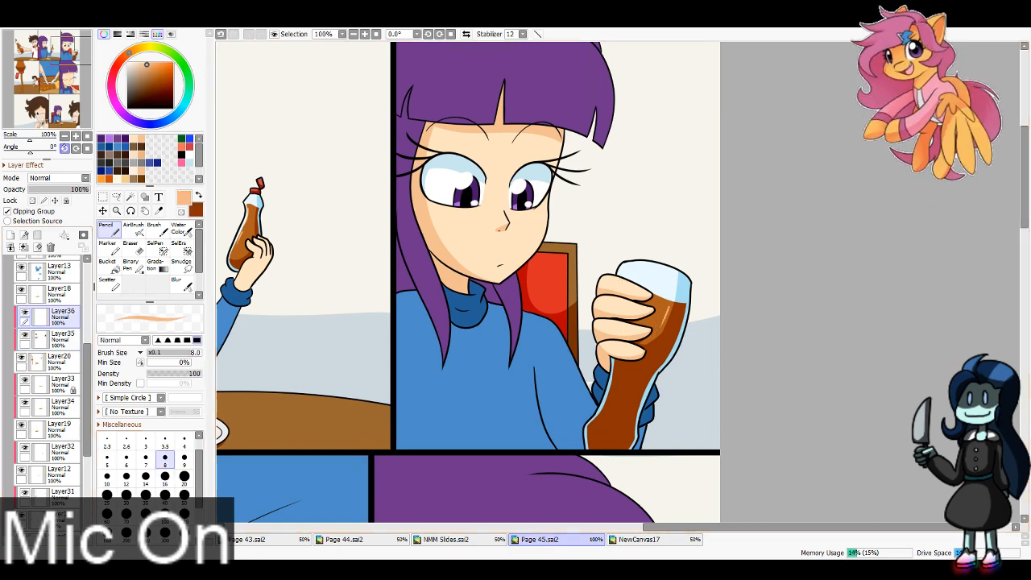
# Step: Paint thin peach highlights along the syrup stream pouring from the middle row's bottle with brush size 8
pyautogui.moveTo(59, 67); pyautogui.dragTo(30, 76)
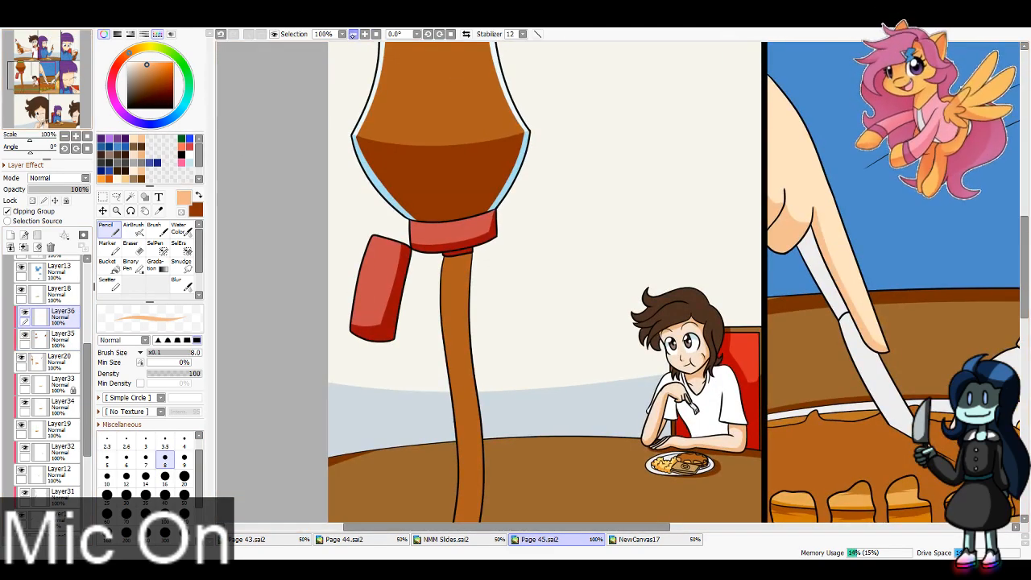
pyautogui.scroll(-1, 502, 305)
pyautogui.moveTo(503, 305); pyautogui.dragTo(496, 200)
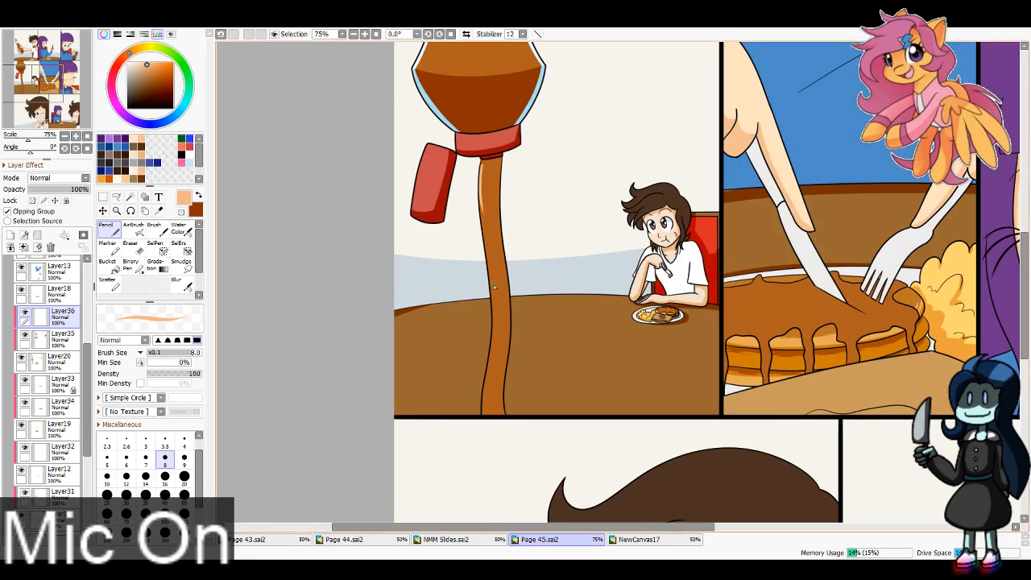
pyautogui.hotkey('ctrl', 'z')
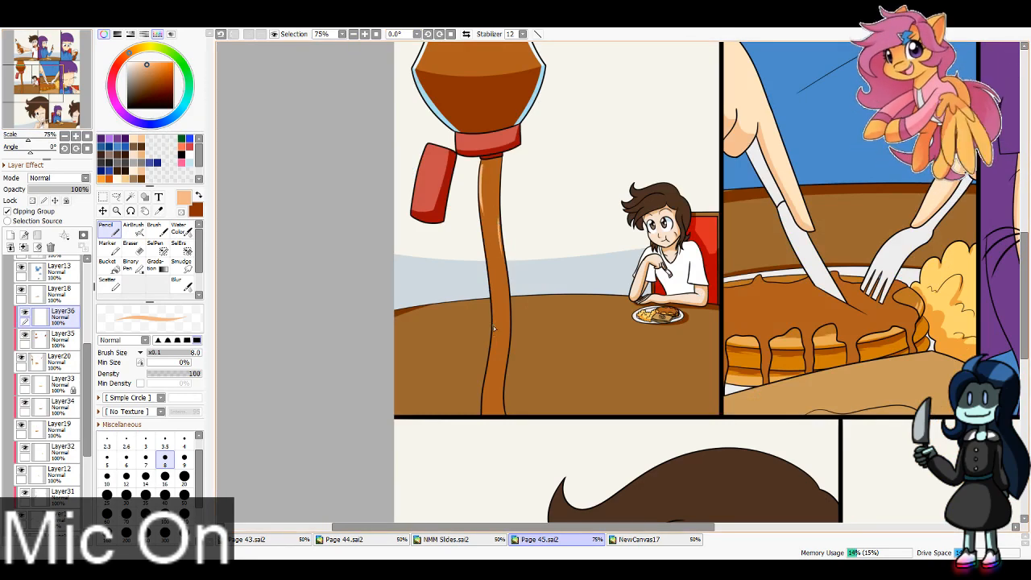
pyautogui.moveTo(494, 328); pyautogui.dragTo(492, 385)
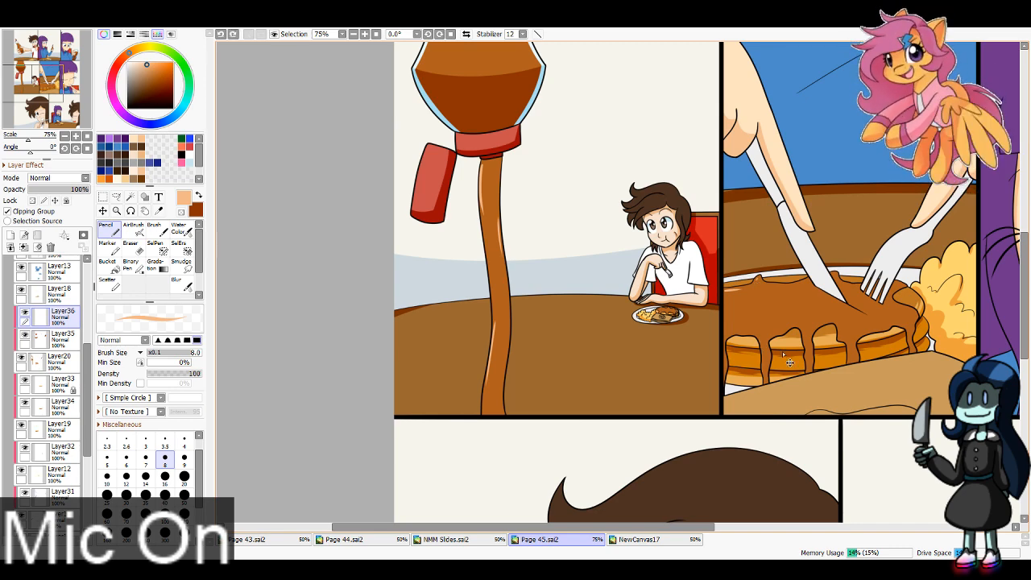
# Step: Shade the syrup drips running down the middle row's close-up pancakes dark brown on Layer36 with brush size 40
pyautogui.click(62, 338)
pyautogui.press('x')
pyautogui.click(165, 496)
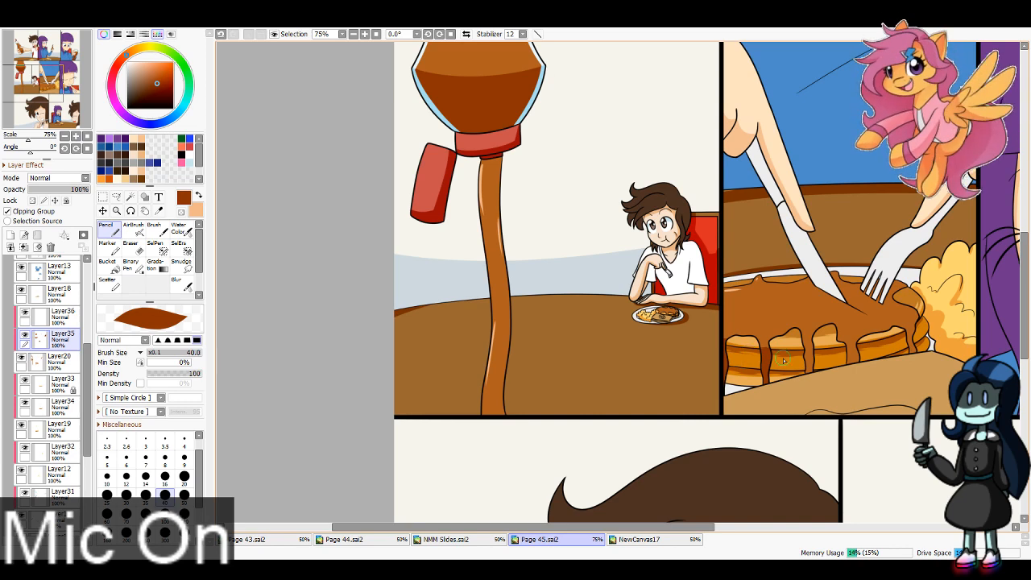
pyautogui.hotkey('ctrl', 'z')
pyautogui.hotkey('ctrl', 'z')
pyautogui.hotkey('ctrl', 'z')
pyautogui.hotkey('ctrl', 'z')
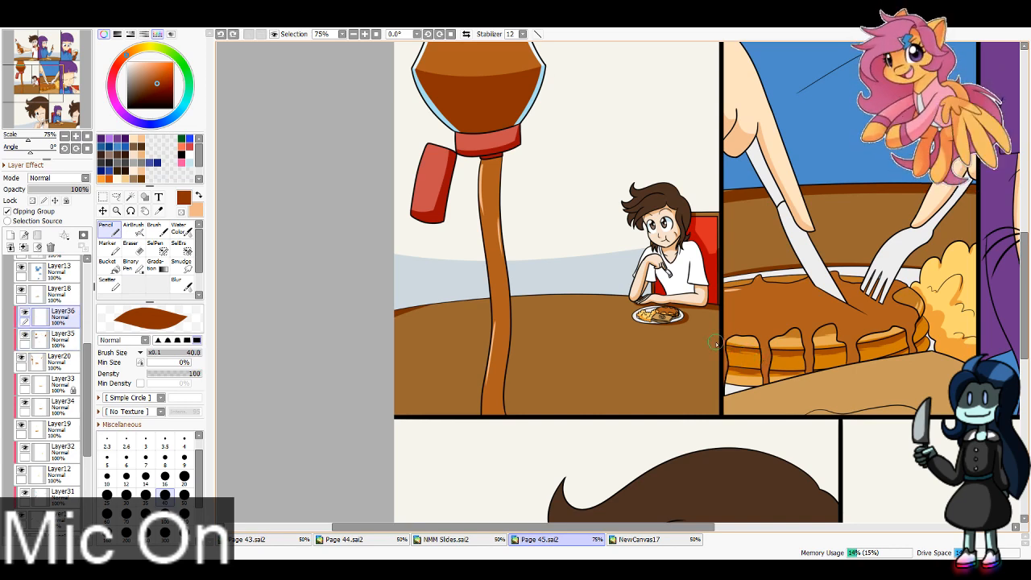
pyautogui.moveTo(732, 349); pyautogui.dragTo(733, 359)
pyautogui.hotkey('ctrl', 'z')
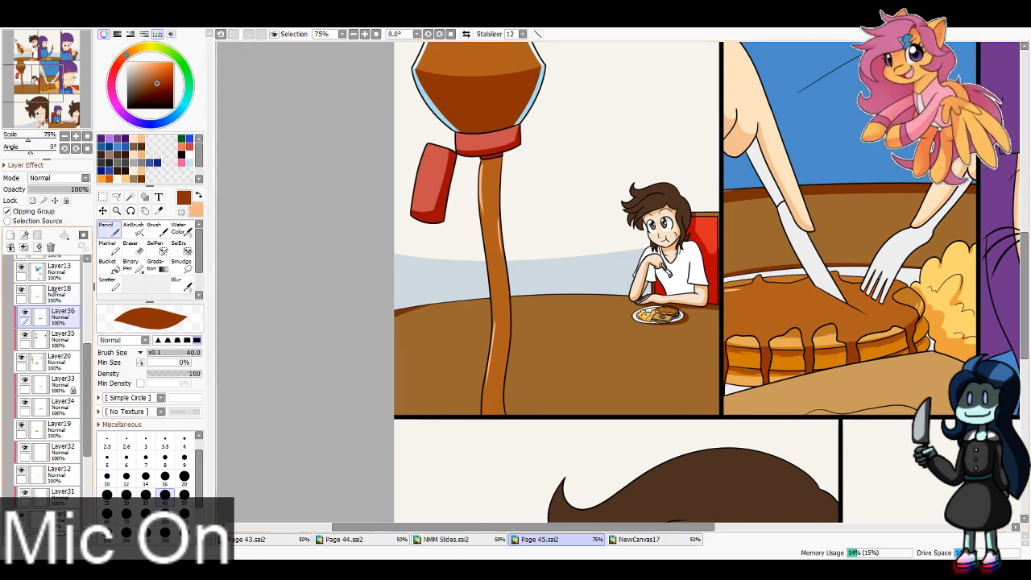
# Step: Paint peach highlights on the syrup covering the middle row's close-up pancakes with brush size 16
pyautogui.press('[')
pyautogui.press('[')
pyautogui.press('[')
pyautogui.press('[')
pyautogui.press('[')
pyautogui.press('x')
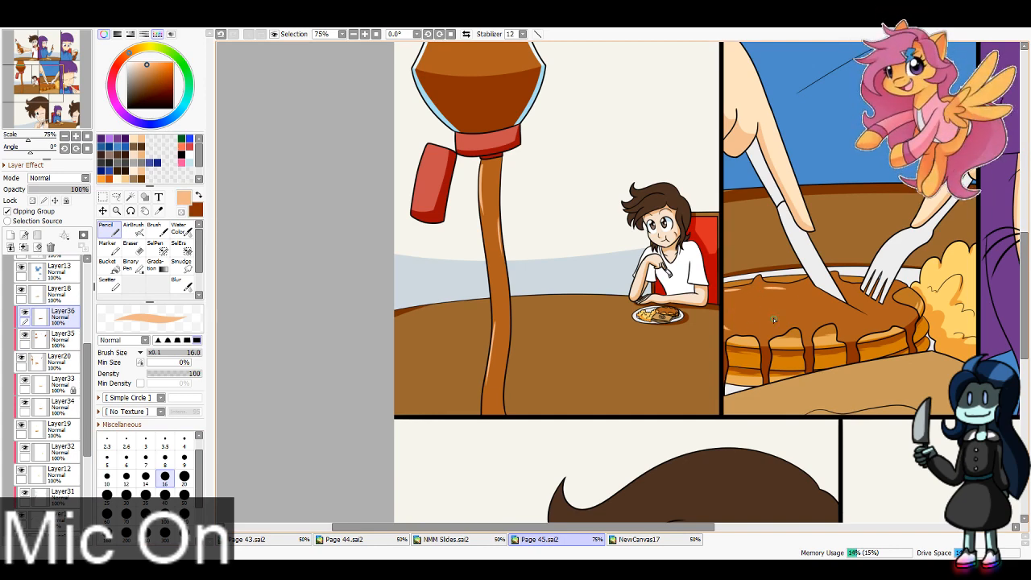
pyautogui.moveTo(797, 326); pyautogui.dragTo(870, 330)
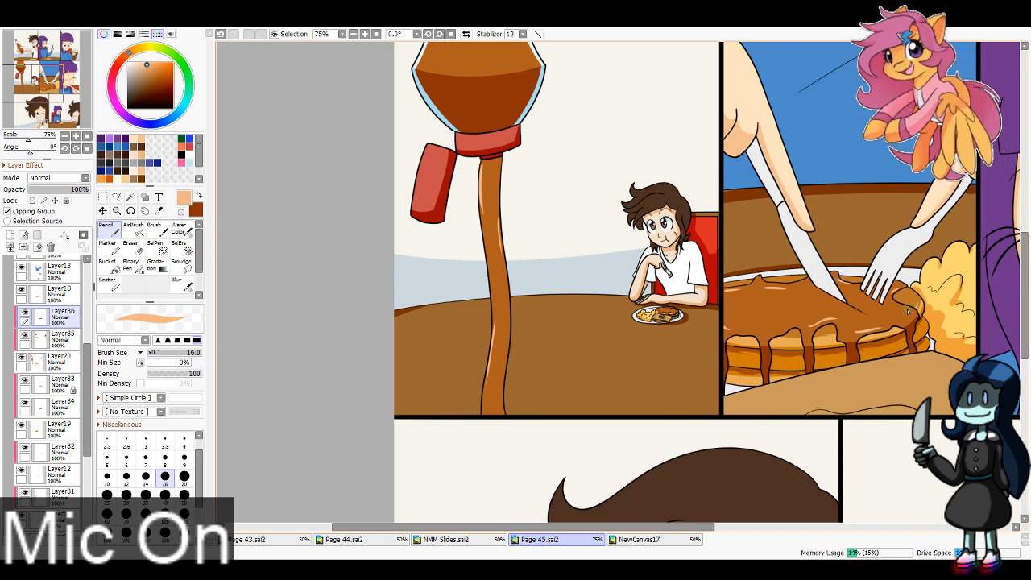
# Step: Create a new layer above Layer18 and switch to Page 44.sai2 for colour reference
pyautogui.scroll(-5, 908, 312)
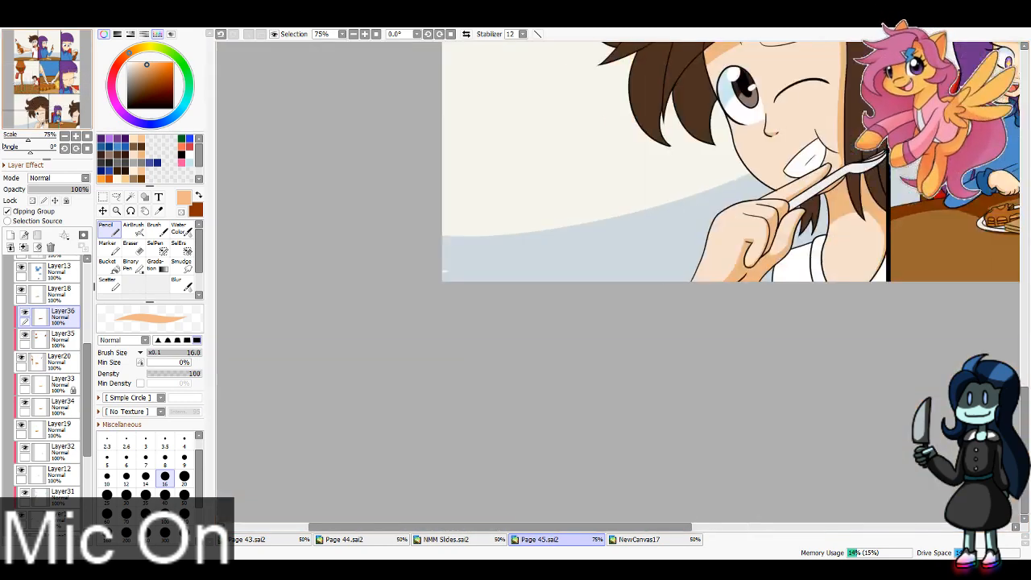
pyautogui.moveTo(910, 209); pyautogui.dragTo(434, 276)
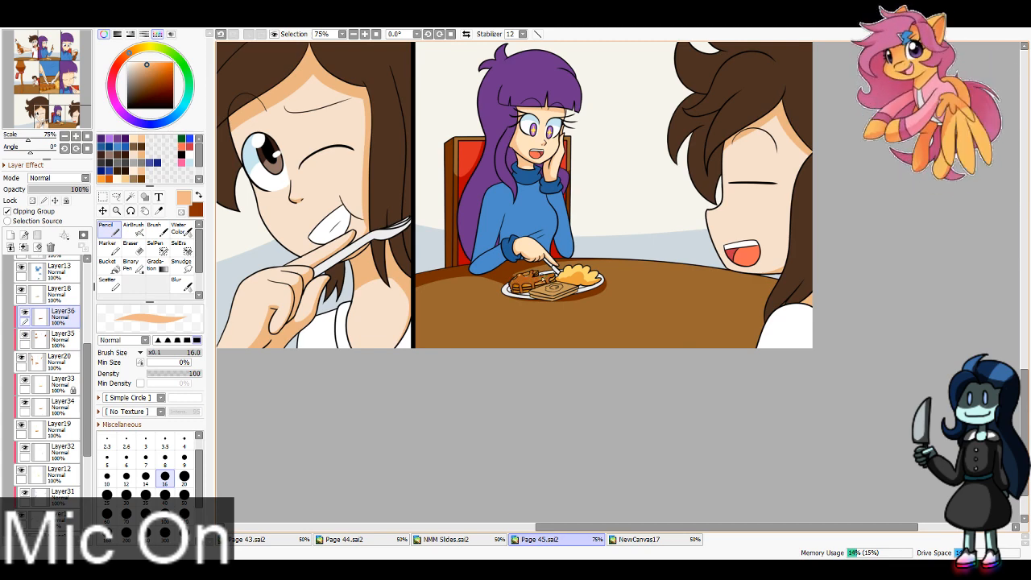
pyautogui.press('x')
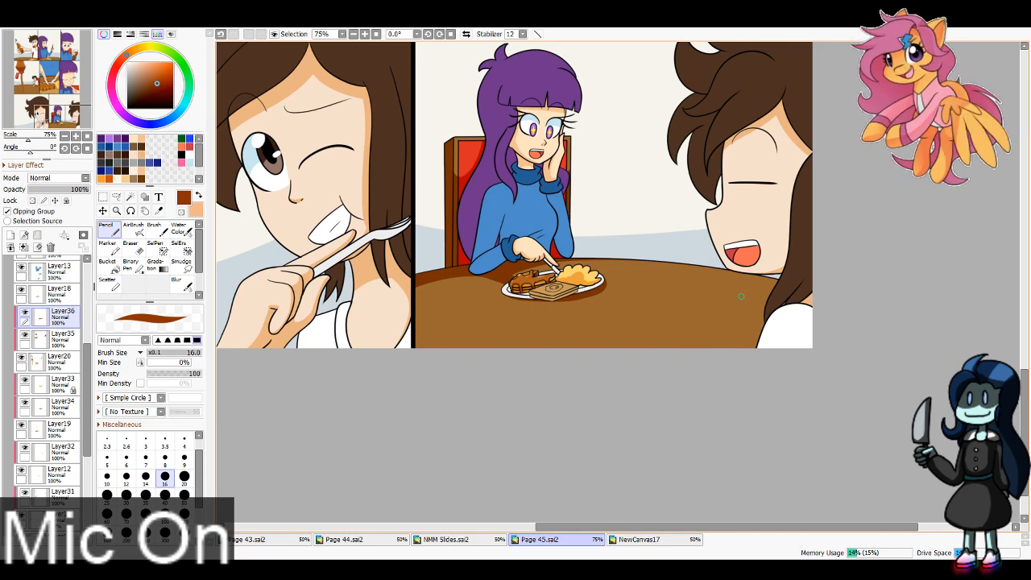
pyautogui.click(56, 292)
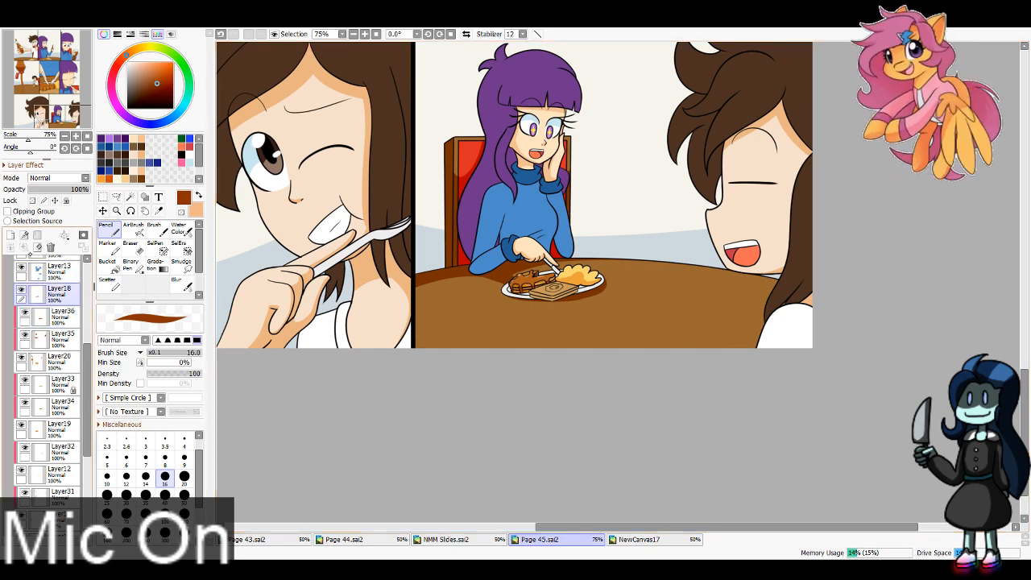
pyautogui.click(10, 235)
pyautogui.click(345, 540)
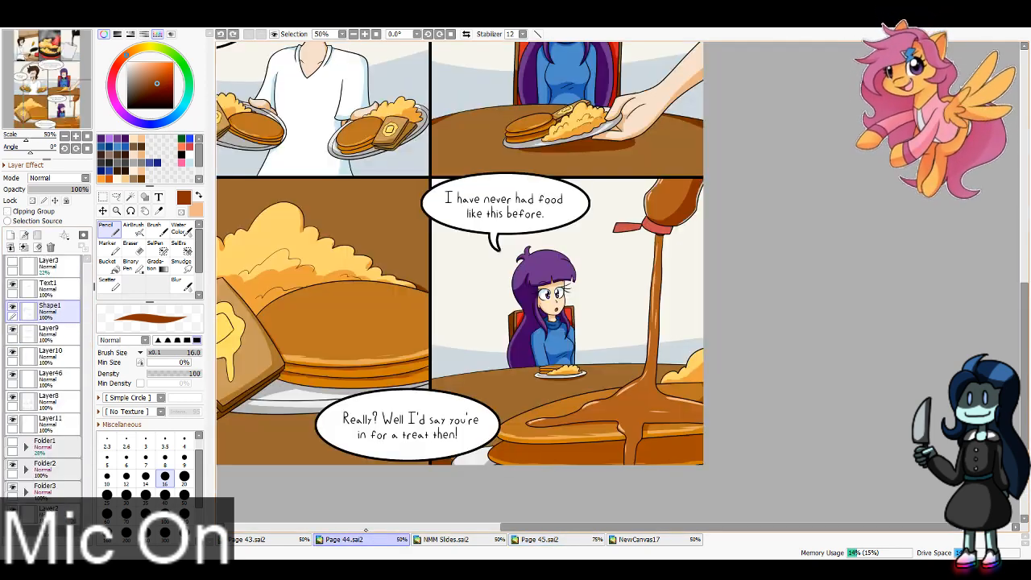
# Step: Sample the toast brown from Page 44.sai2 and try painting with it on the bottom row's plate of food in Page 45.sai2
pyautogui.moveTo(483, 242); pyautogui.dragTo(538, 347)
pyautogui.press('alt')
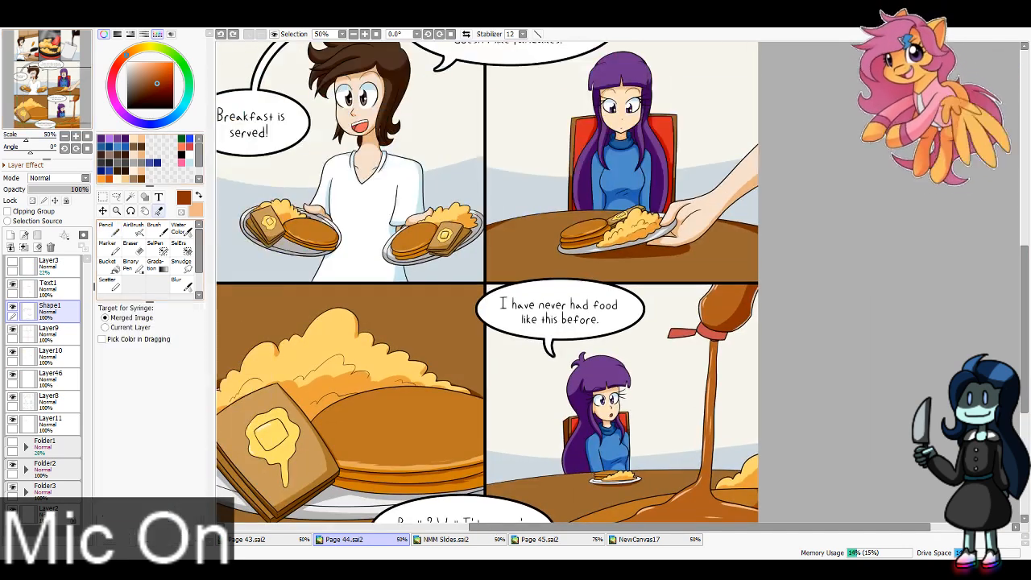
pyautogui.keyDown('alt'); pyautogui.click(473, 234); pyautogui.keyUp('alt')
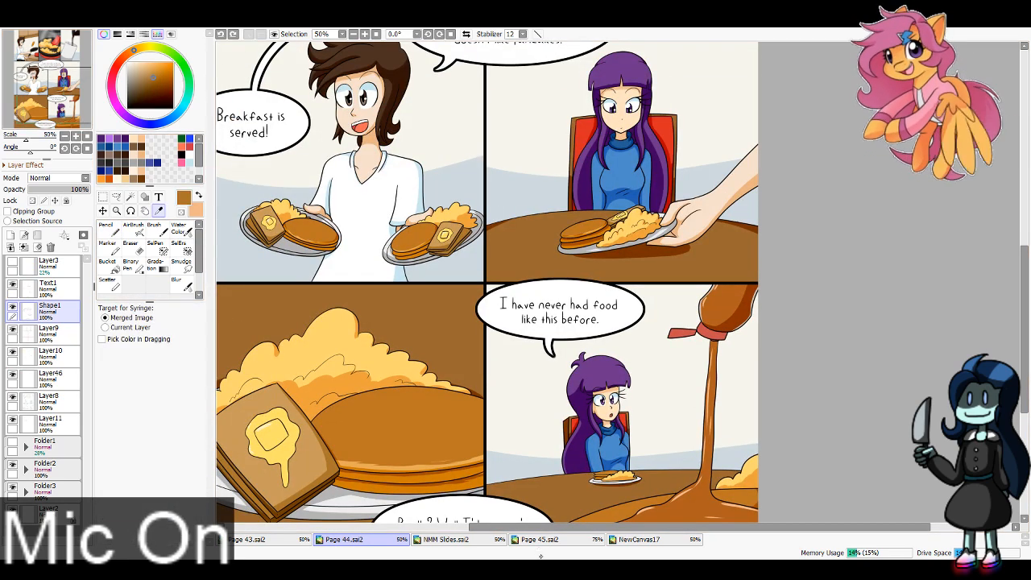
pyautogui.click(540, 539)
pyautogui.click(110, 231)
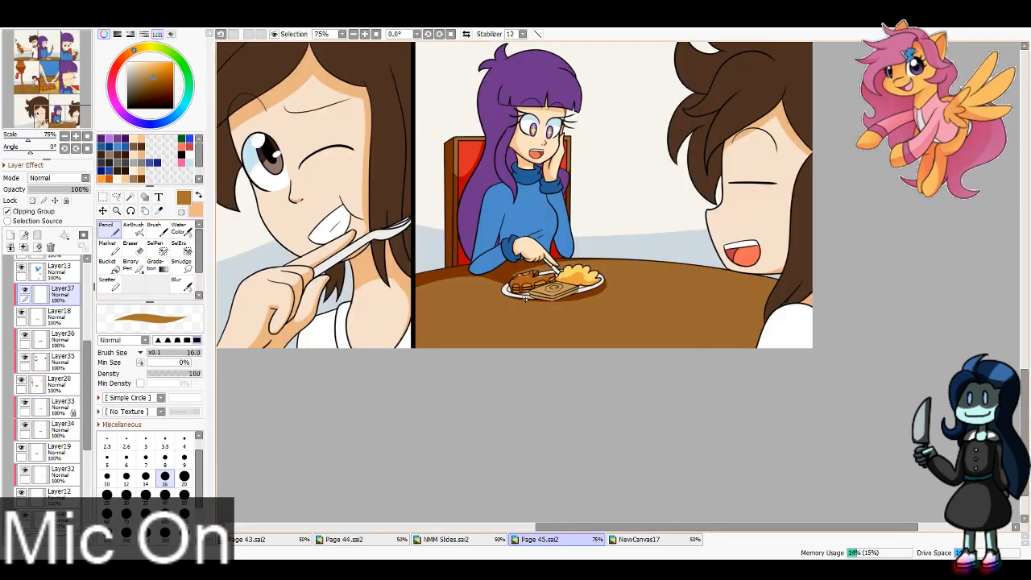
pyautogui.moveTo(530, 295)
pyautogui.mouseDown()
pyautogui.moveTo(558, 300)
pyautogui.moveTo(576, 288)
pyautogui.moveTo(558, 296)
pyautogui.mouseUp()
pyautogui.hotkey('ctrl', 'z')
# Step: Sample the butter yellow from Page 44.sai2 as the drawing colour and return to Page 45.sai2
pyautogui.moveTo(48, 124); pyautogui.dragTo(32, 91)
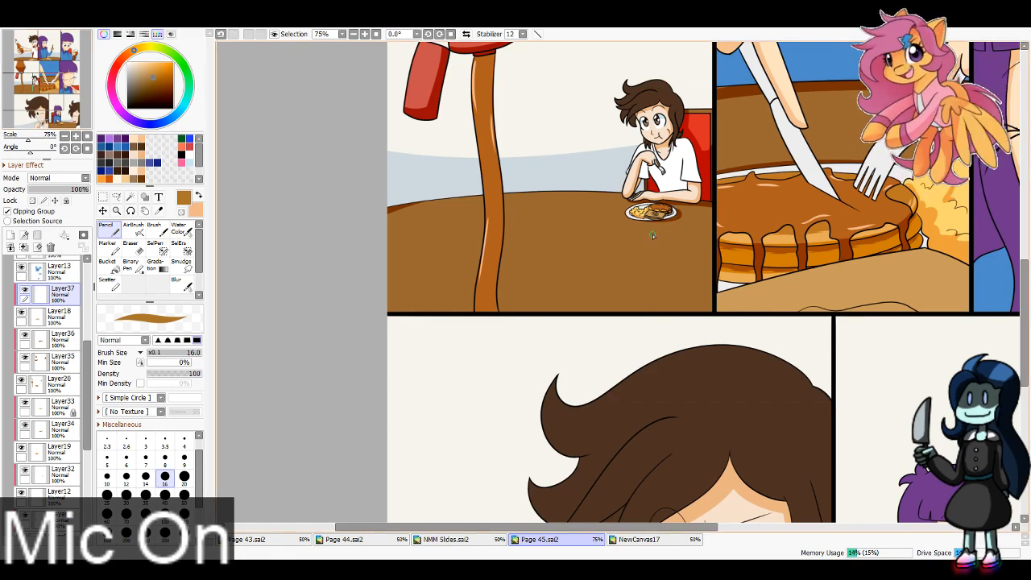
pyautogui.moveTo(33, 88); pyautogui.dragTo(51, 60)
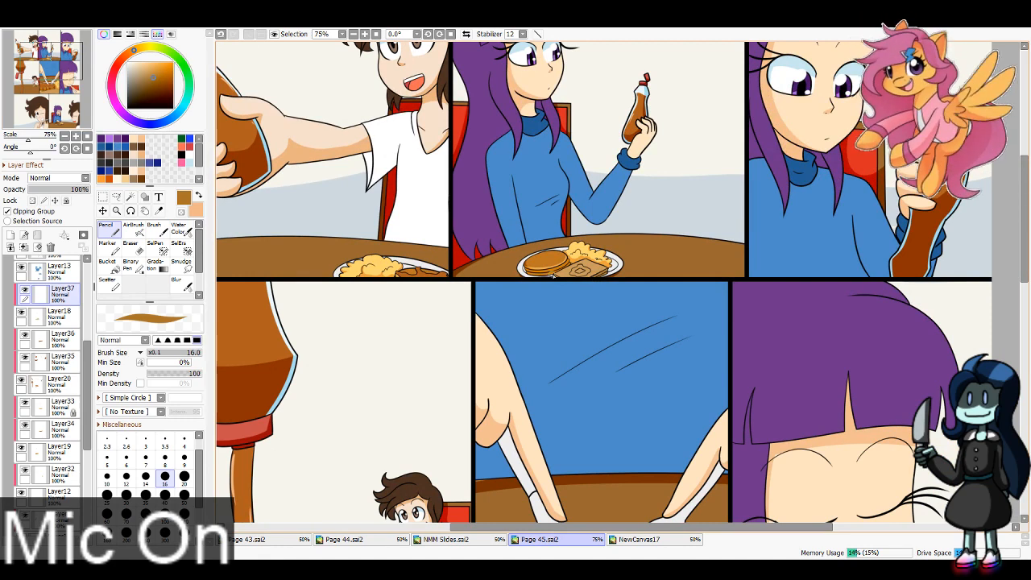
pyautogui.press('x')
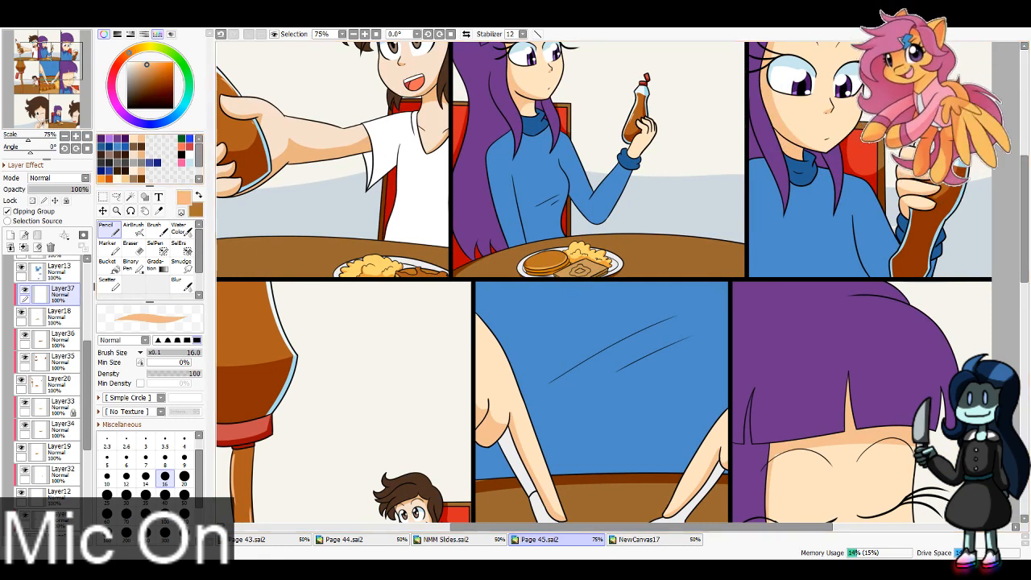
pyautogui.click(158, 211)
pyautogui.click(345, 540)
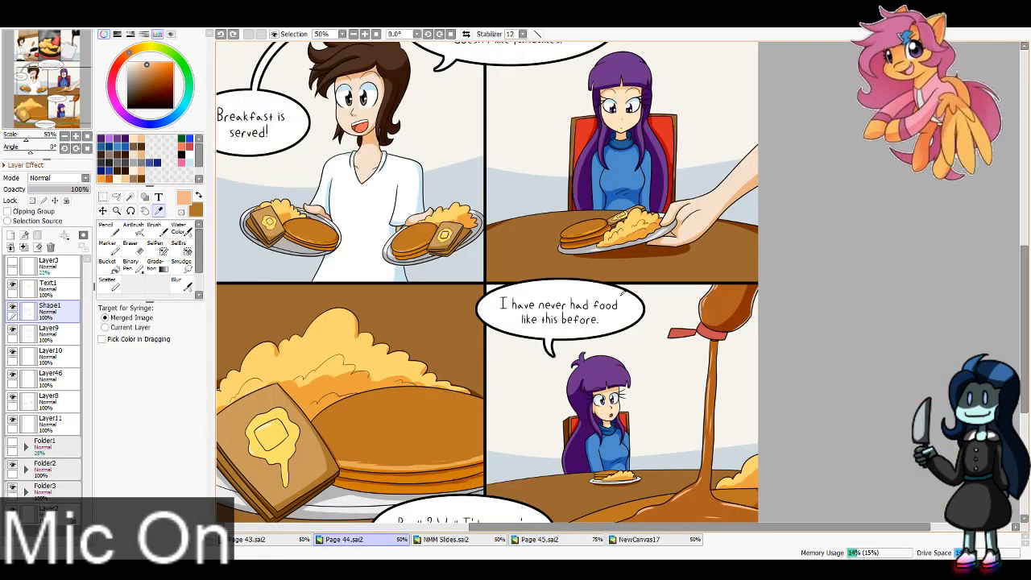
pyautogui.click(627, 214)
pyautogui.click(540, 540)
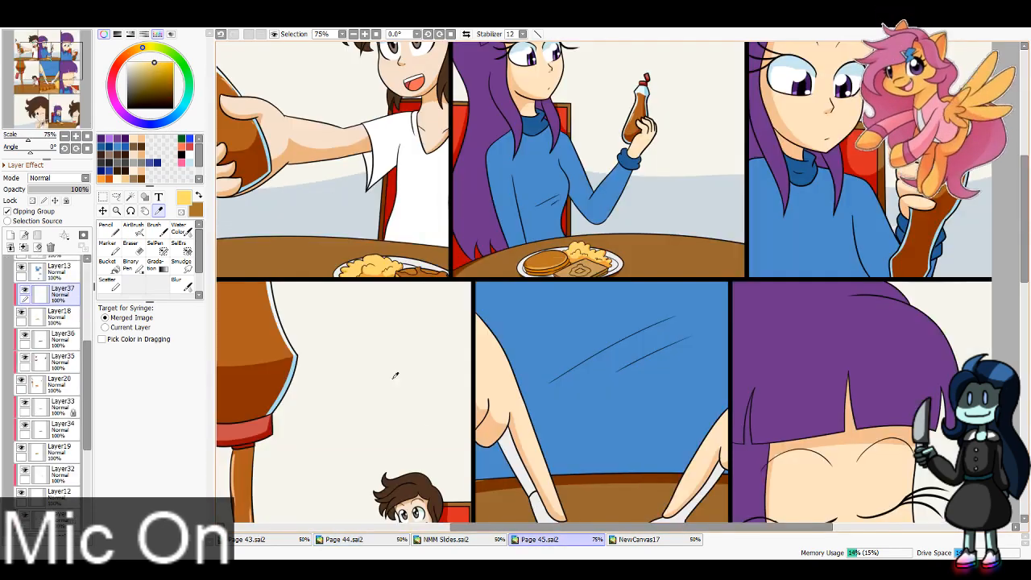
# Step: Paint yellow butter on the toast in the top row's middle panel and on the middle row's small plate with pencil size 8
pyautogui.press('n')
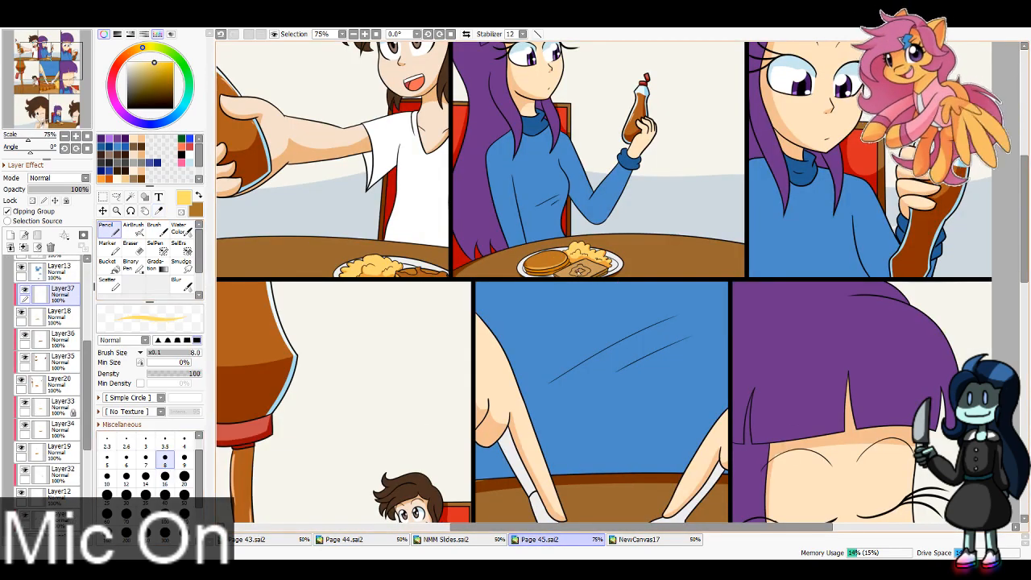
pyautogui.scroll(4, 579, 272)
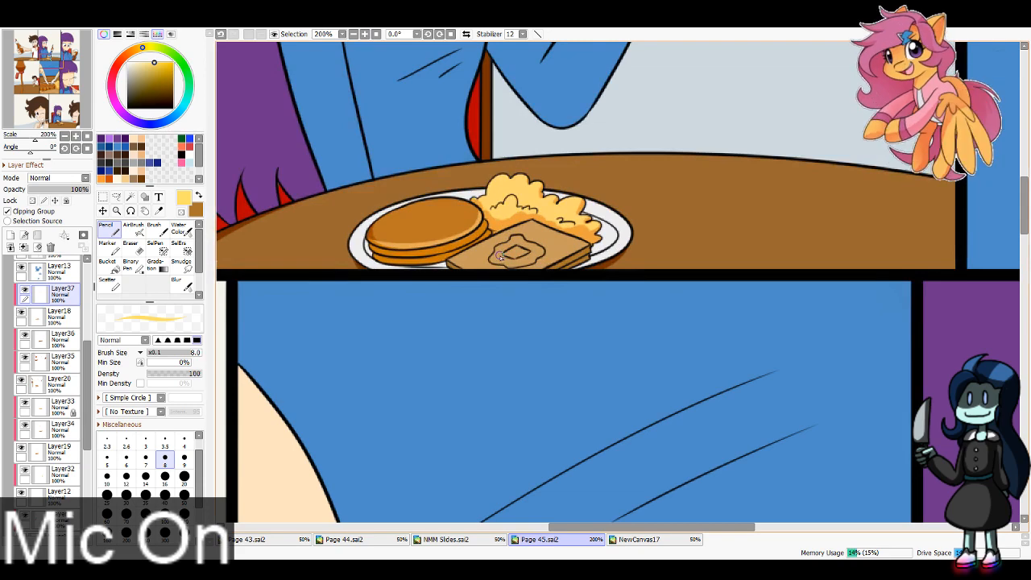
pyautogui.moveTo(496, 258); pyautogui.dragTo(510, 249)
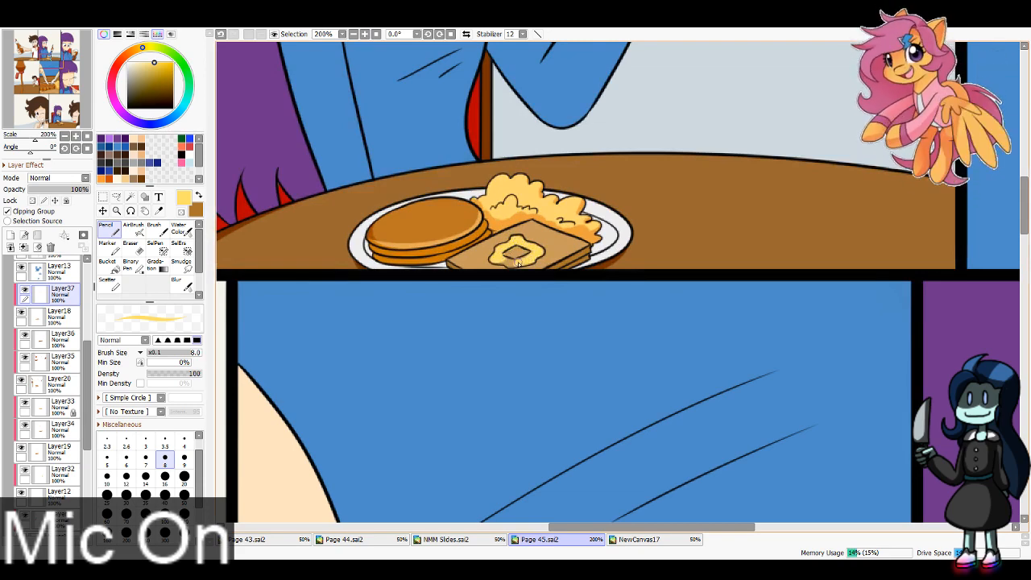
pyautogui.moveTo(506, 261); pyautogui.dragTo(505, 257)
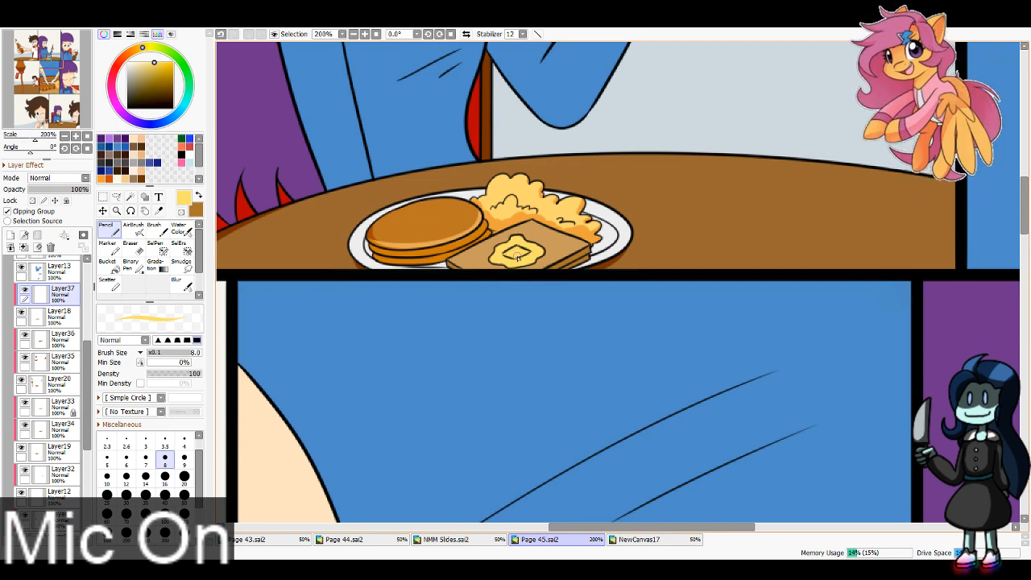
pyautogui.moveTo(59, 65); pyautogui.dragTo(38, 84)
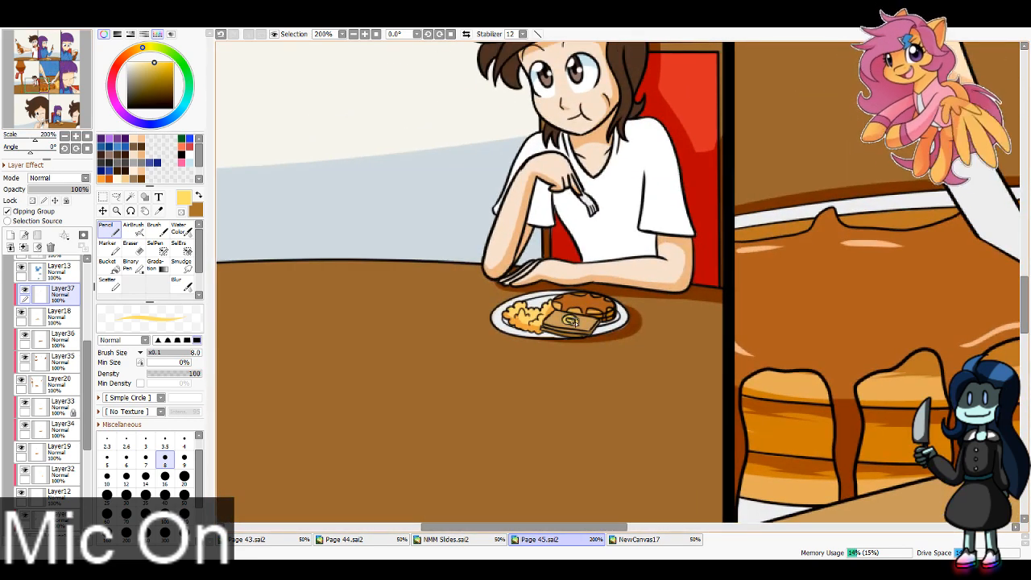
# Step: Fill the melted butter on the middle row's close-up toast with yellow at brush size 16
pyautogui.moveTo(52, 89); pyautogui.dragTo(58, 91)
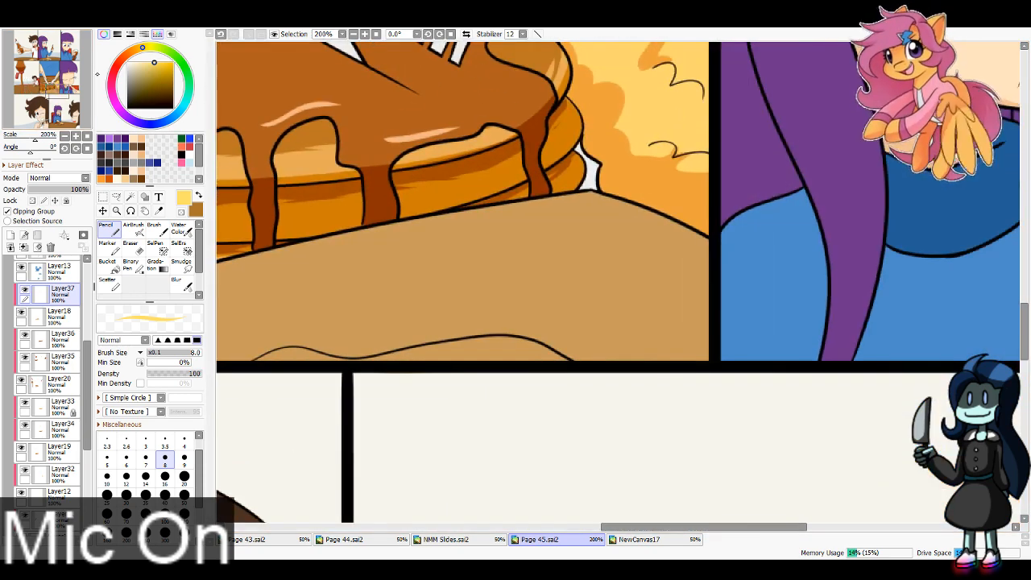
pyautogui.click(166, 477)
pyautogui.moveTo(254, 359)
pyautogui.mouseDown()
pyautogui.moveTo(310, 359)
pyautogui.moveTo(273, 365)
pyautogui.moveTo(320, 376)
pyautogui.moveTo(293, 360)
pyautogui.moveTo(367, 380)
pyautogui.moveTo(322, 363)
pyautogui.moveTo(397, 367)
pyautogui.moveTo(444, 353)
pyautogui.moveTo(434, 369)
pyautogui.moveTo(491, 354)
pyautogui.mouseUp()
pyautogui.moveTo(436, 367)
pyautogui.mouseDown()
pyautogui.moveTo(513, 342)
pyautogui.moveTo(487, 356)
pyautogui.moveTo(549, 369)
pyautogui.mouseUp()
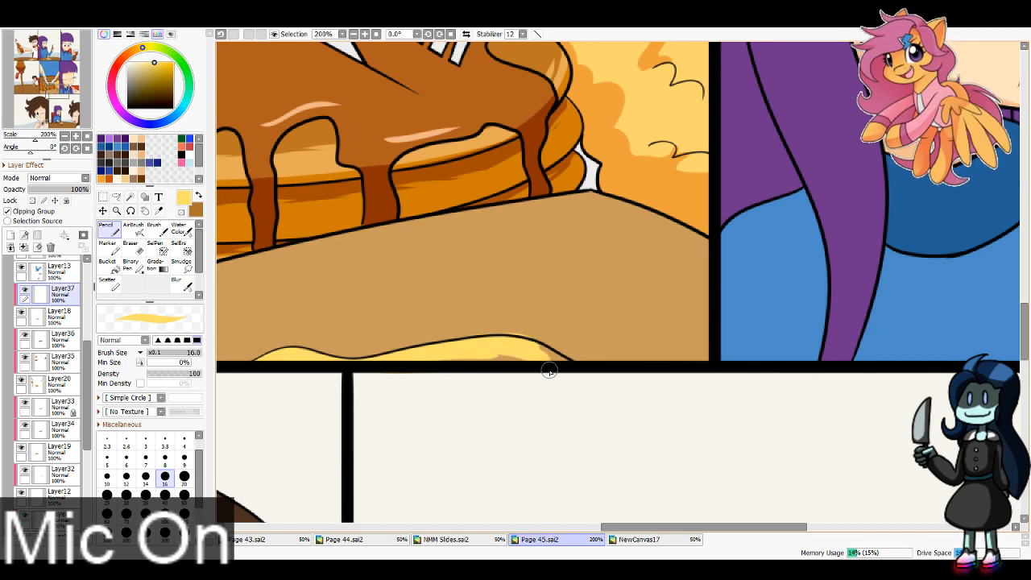
pyautogui.hotkey('ctrl', 'z')
pyautogui.moveTo(426, 355)
pyautogui.mouseDown()
pyautogui.moveTo(535, 360)
pyautogui.moveTo(487, 347)
pyautogui.moveTo(556, 375)
pyautogui.mouseUp()
pyautogui.hotkey('ctrl', 'z')
pyautogui.moveTo(500, 348); pyautogui.dragTo(556, 370)
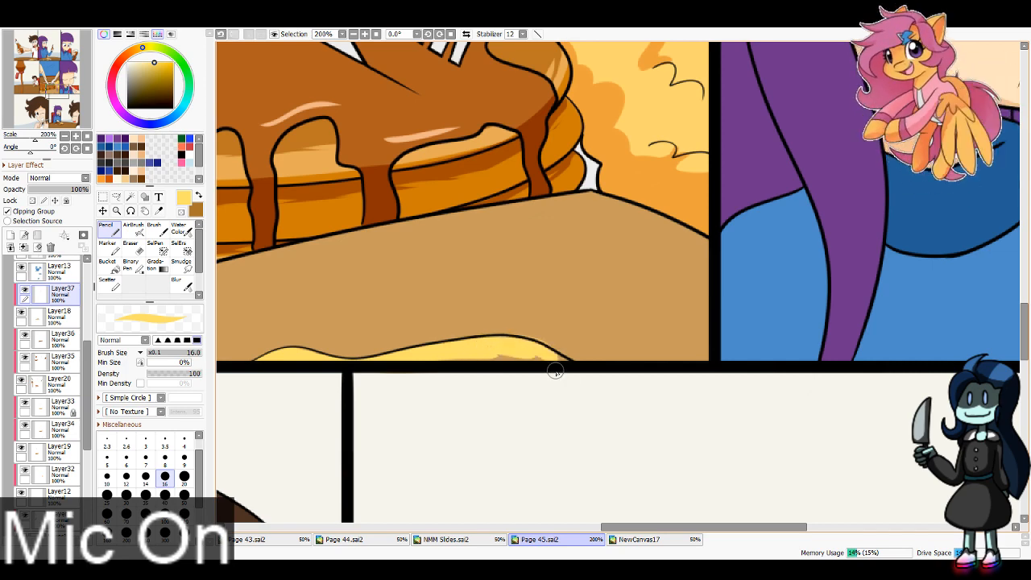
pyautogui.hotkey('ctrl', 'z')
pyautogui.moveTo(494, 342)
pyautogui.mouseDown()
pyautogui.moveTo(582, 381)
pyautogui.moveTo(558, 367)
pyautogui.moveTo(469, 363)
pyautogui.mouseUp()
# Step: Paint yellow butter on the toast in the bottom row's plate with brush size 8
pyautogui.moveTo(57, 121); pyautogui.dragTo(60, 122)
pyautogui.click(354, 33)
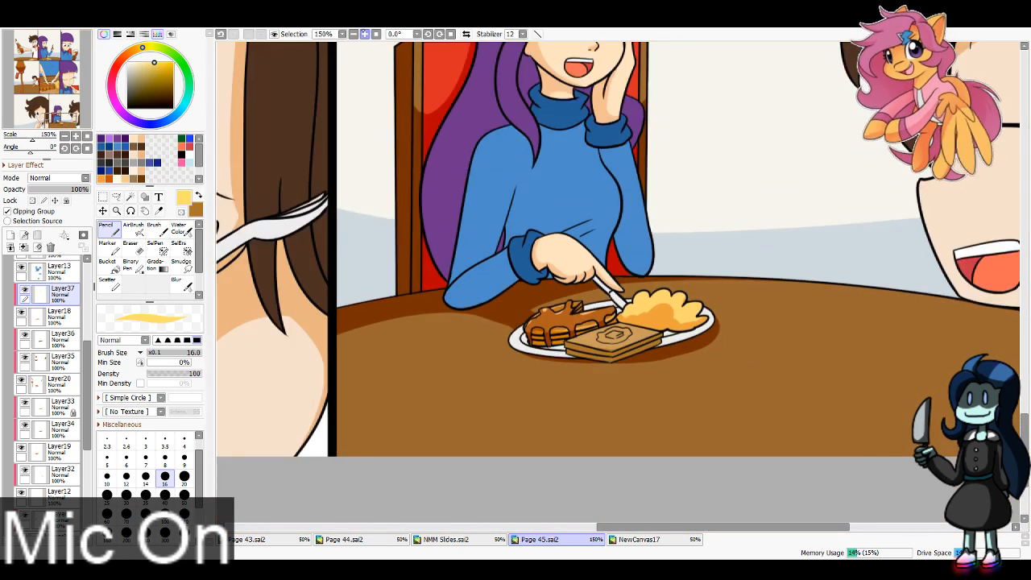
pyautogui.click(365, 34)
pyautogui.click(365, 34)
pyautogui.click(365, 34)
pyautogui.click(166, 459)
pyautogui.moveTo(566, 426)
pyautogui.mouseDown()
pyautogui.moveTo(648, 420)
pyautogui.moveTo(601, 440)
pyautogui.moveTo(620, 436)
pyautogui.moveTo(604, 426)
pyautogui.moveTo(576, 436)
pyautogui.moveTo(625, 415)
pyautogui.mouseUp()
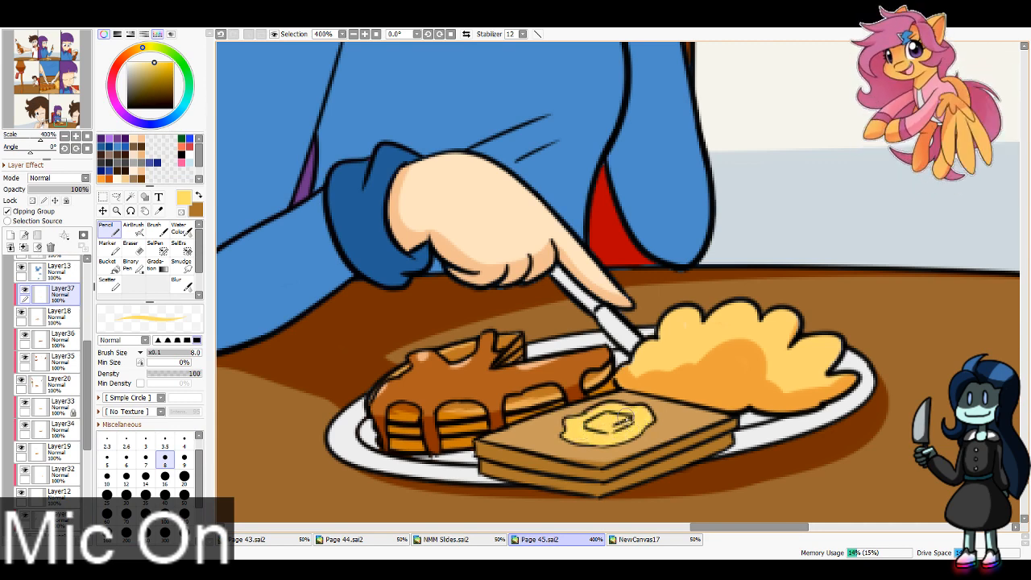
# Step: Create a new layer above Layer13 and clip it to that layer for the sweater shading
pyautogui.click(376, 34)
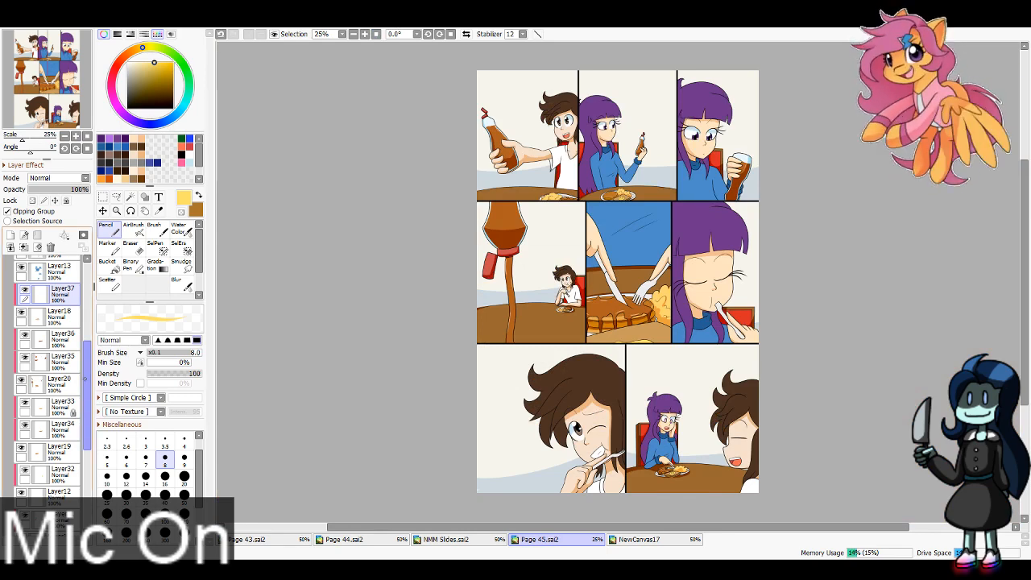
pyautogui.moveTo(88, 408); pyautogui.dragTo(88, 359)
pyautogui.click(64, 393)
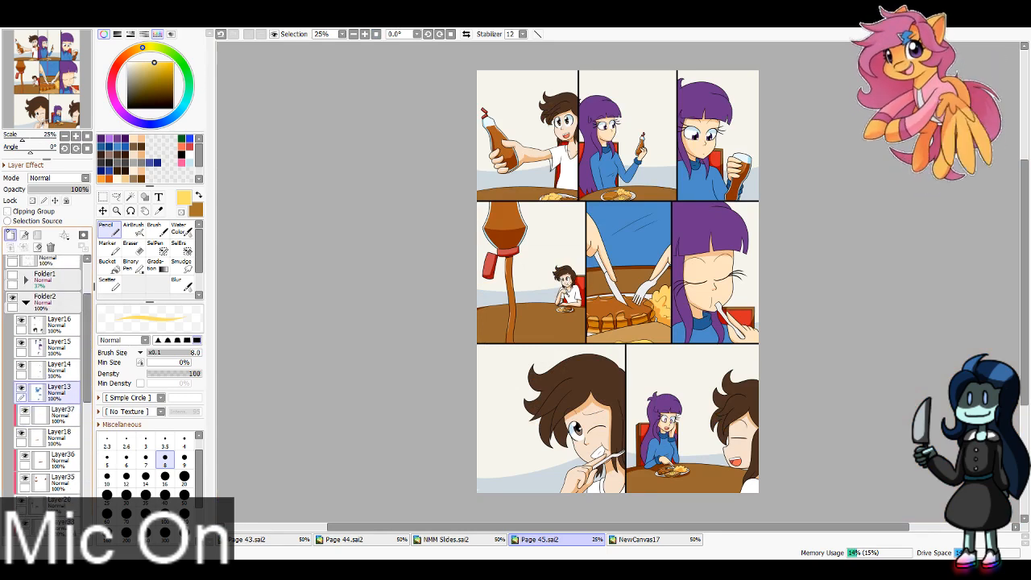
pyautogui.click(10, 235)
pyautogui.click(24, 211)
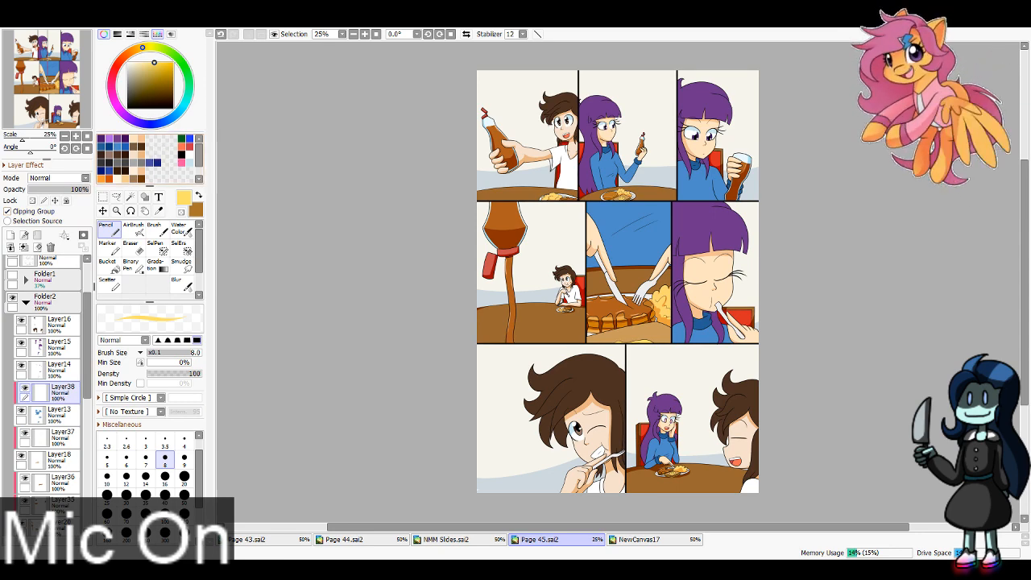
# Step: Shade the lowered sleeve of the girl's sweater in the top row's middle panel dark blue with brush size 16
pyautogui.click(127, 148)
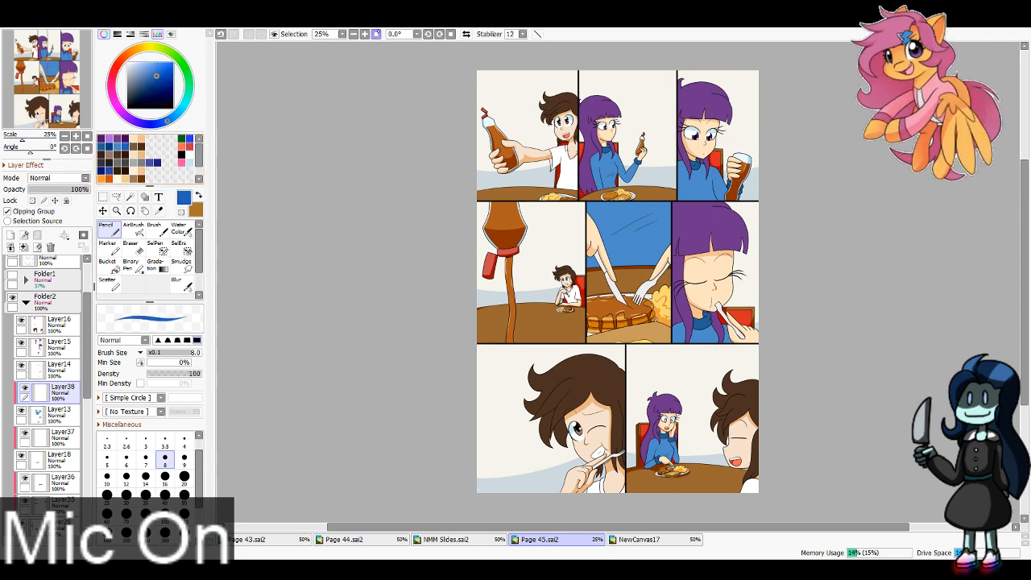
pyautogui.tripleClick(365, 34)
pyautogui.click(365, 34)
pyautogui.moveTo(48, 78); pyautogui.dragTo(50, 50)
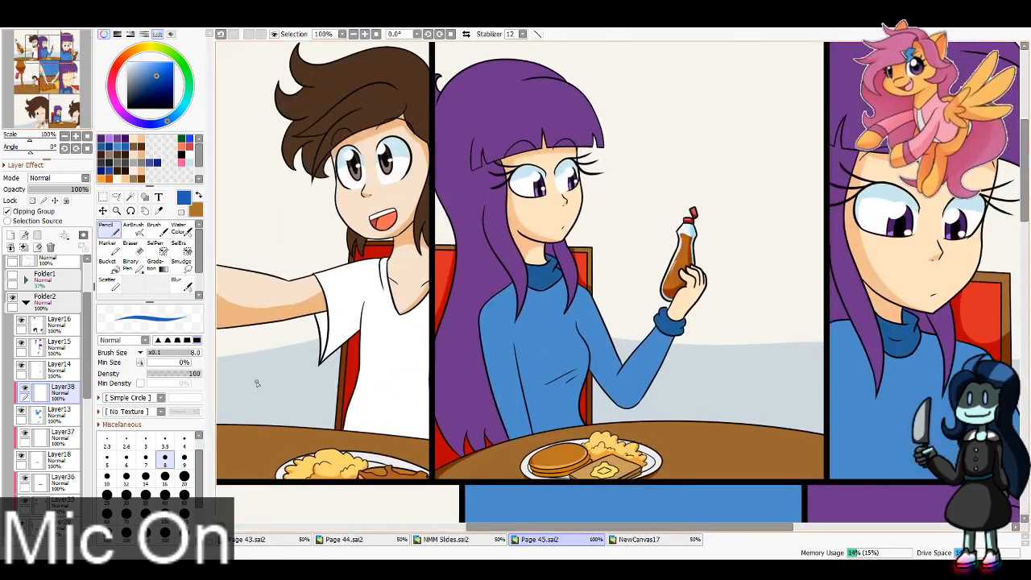
pyautogui.click(165, 477)
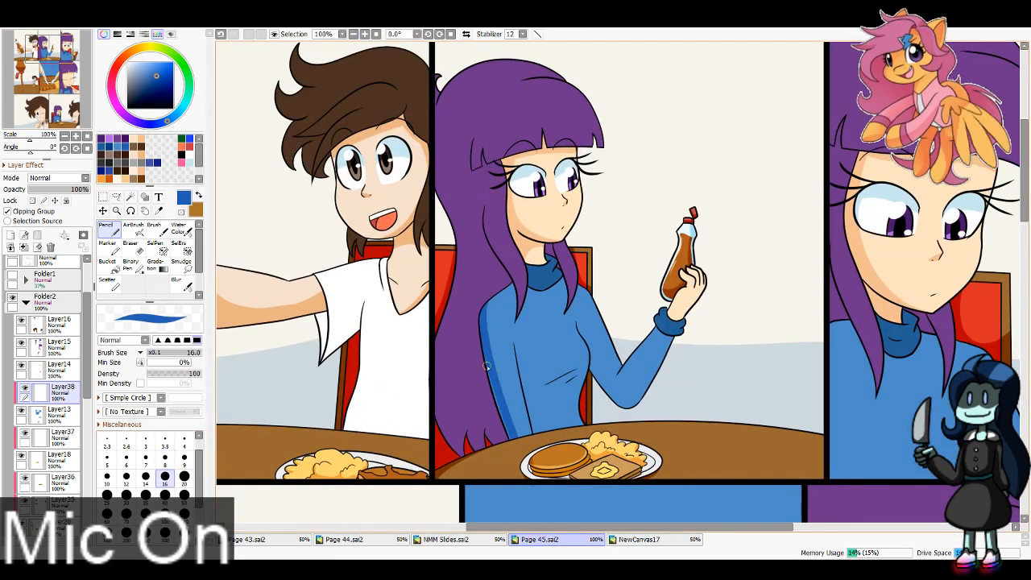
# Step: Shade the sweater's torso below the chest dark blue with brush size 30 and trim the edges with the eraser at size 16
pyautogui.click(126, 494)
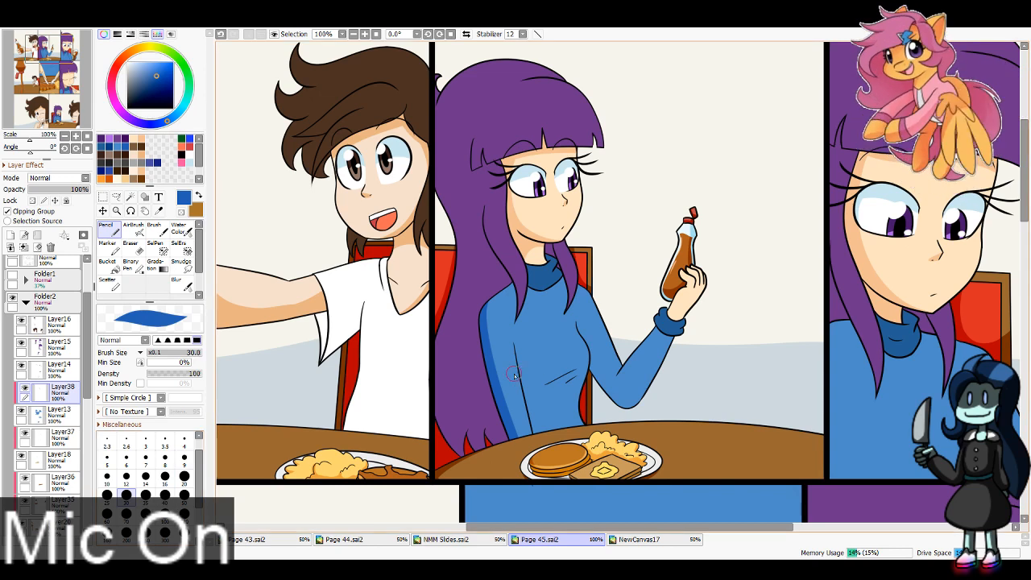
pyautogui.moveTo(514, 375)
pyautogui.mouseDown()
pyautogui.moveTo(593, 371)
pyautogui.moveTo(595, 385)
pyautogui.moveTo(572, 373)
pyautogui.moveTo(588, 367)
pyautogui.moveTo(587, 392)
pyautogui.moveTo(557, 390)
pyautogui.moveTo(550, 438)
pyautogui.mouseUp()
pyautogui.hotkey('ctrl', 'z')
pyautogui.moveTo(528, 383)
pyautogui.mouseDown()
pyautogui.moveTo(539, 451)
pyautogui.moveTo(537, 412)
pyautogui.mouseUp()
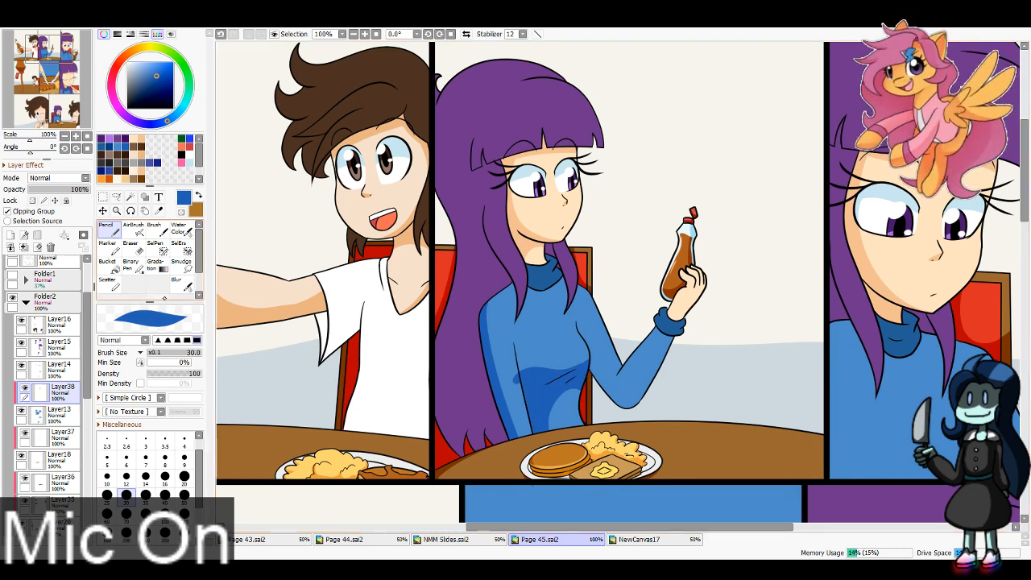
pyautogui.press('e')
pyautogui.moveTo(517, 361); pyautogui.dragTo(522, 408)
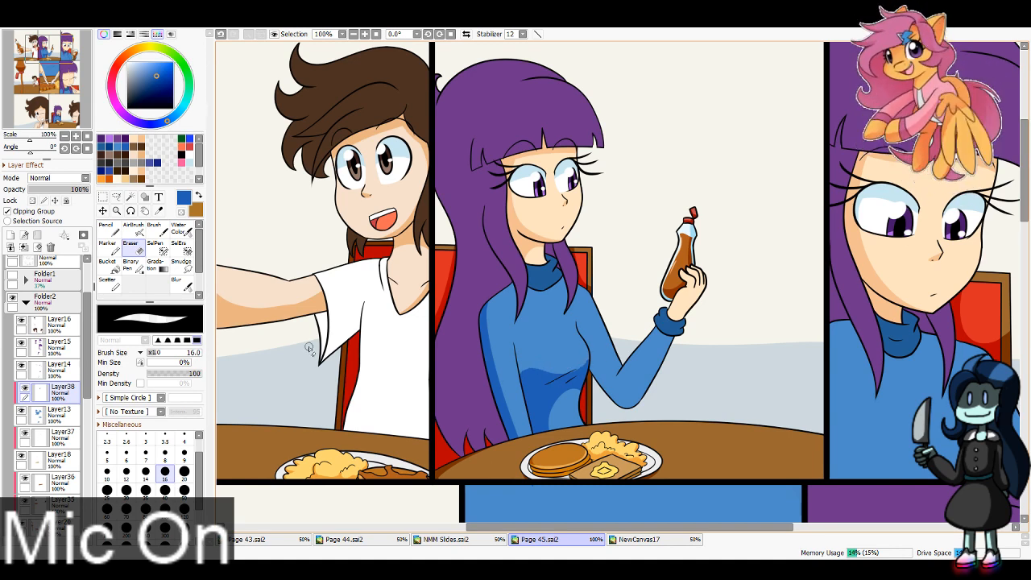
# Step: Shade the sweater's raised sleeve and the side of the chest dark blue, cleaning up the shadow with the eraser
pyautogui.press('n')
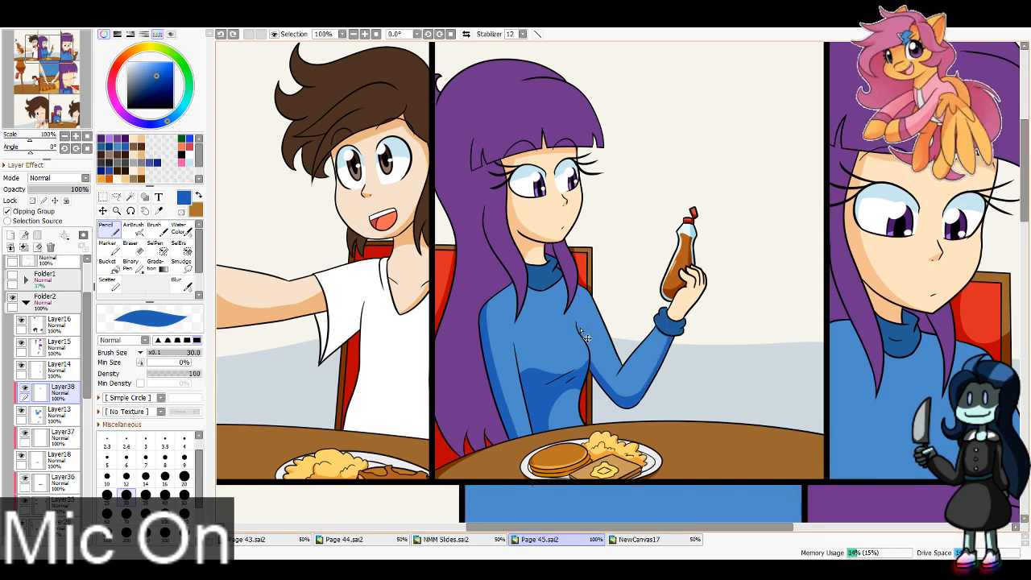
pyautogui.press('e')
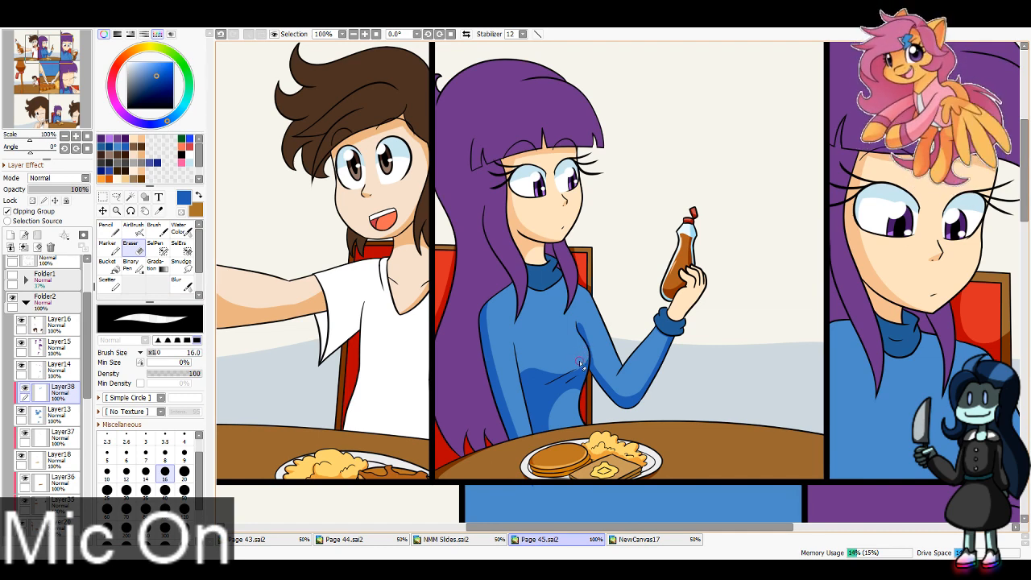
pyautogui.press('n')
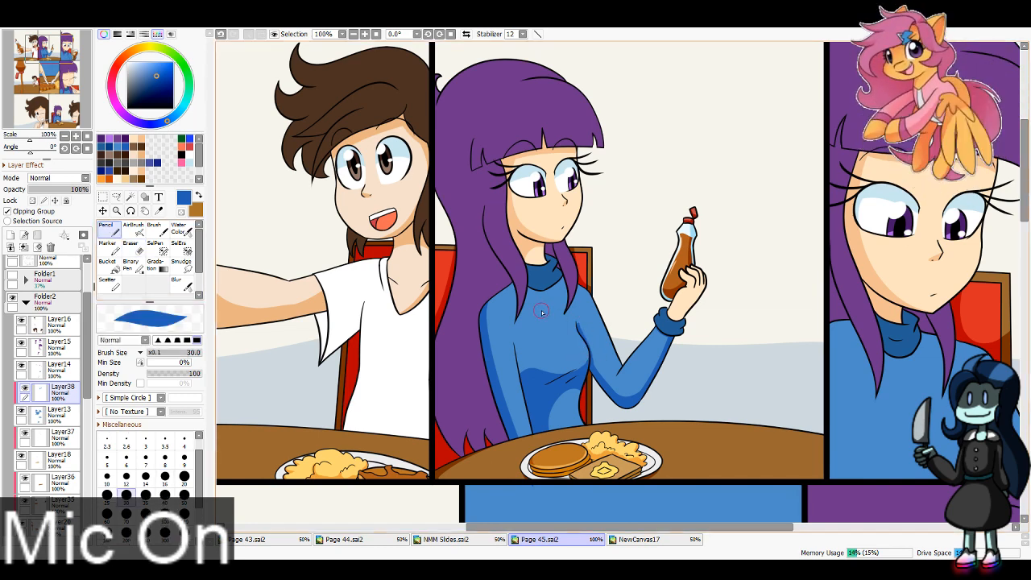
# Step: Rework the dark blue shadow on the sweater beneath the hair and collar in the top row's middle panel with brush size 30
pyautogui.hotkey('ctrl', 'z')
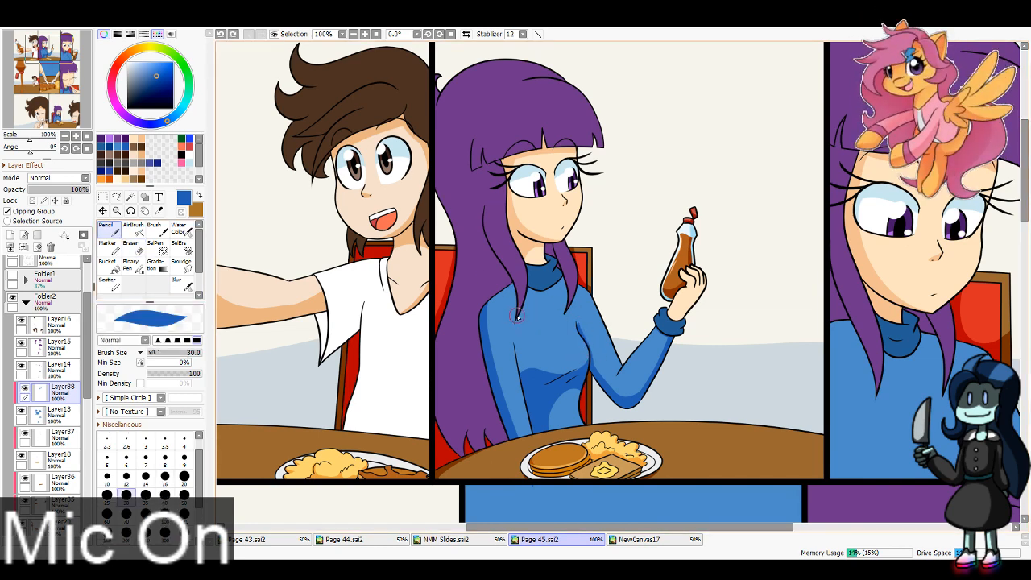
pyautogui.moveTo(517, 315); pyautogui.dragTo(513, 289)
pyautogui.hotkey('ctrl', 'z')
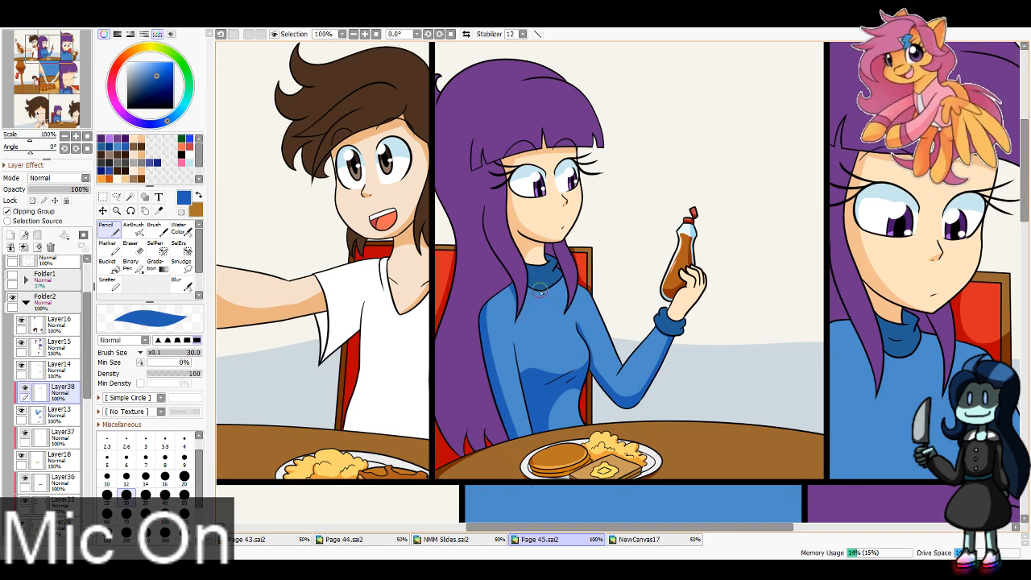
pyautogui.moveTo(522, 280); pyautogui.dragTo(571, 256)
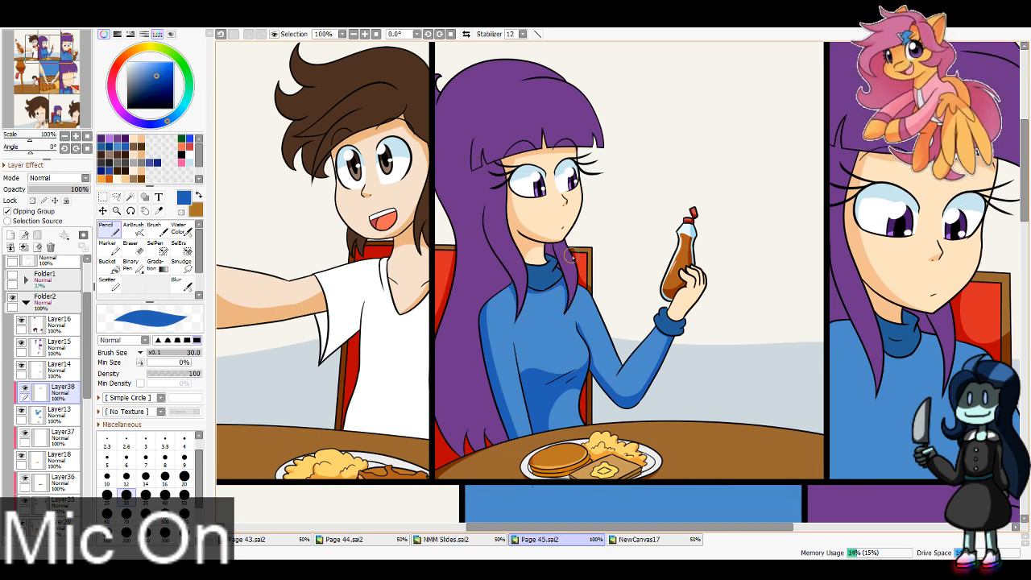
pyautogui.hotkey('ctrl', 'z')
pyautogui.moveTo(525, 281); pyautogui.dragTo(565, 254)
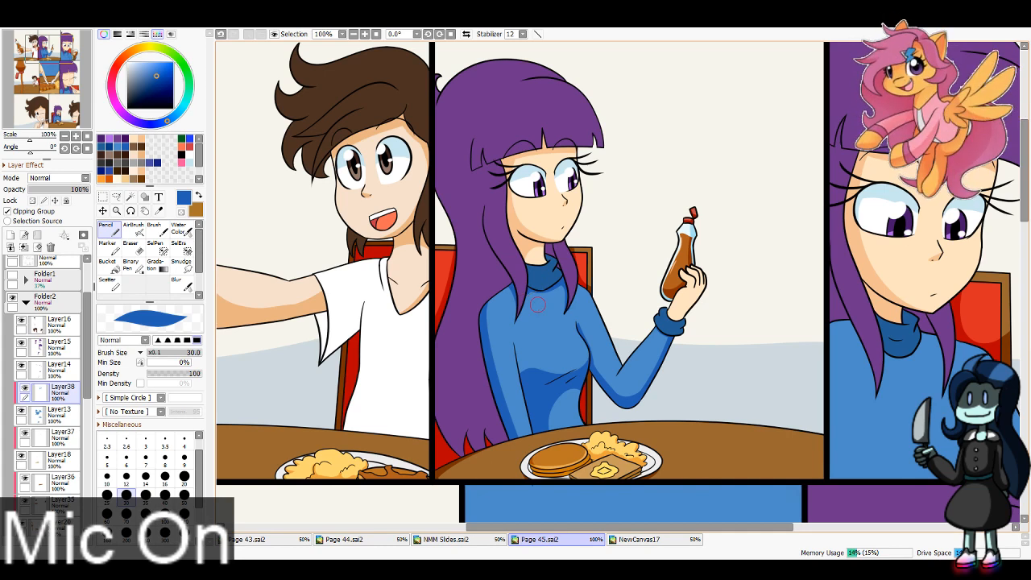
pyautogui.moveTo(538, 305); pyautogui.dragTo(355, 221)
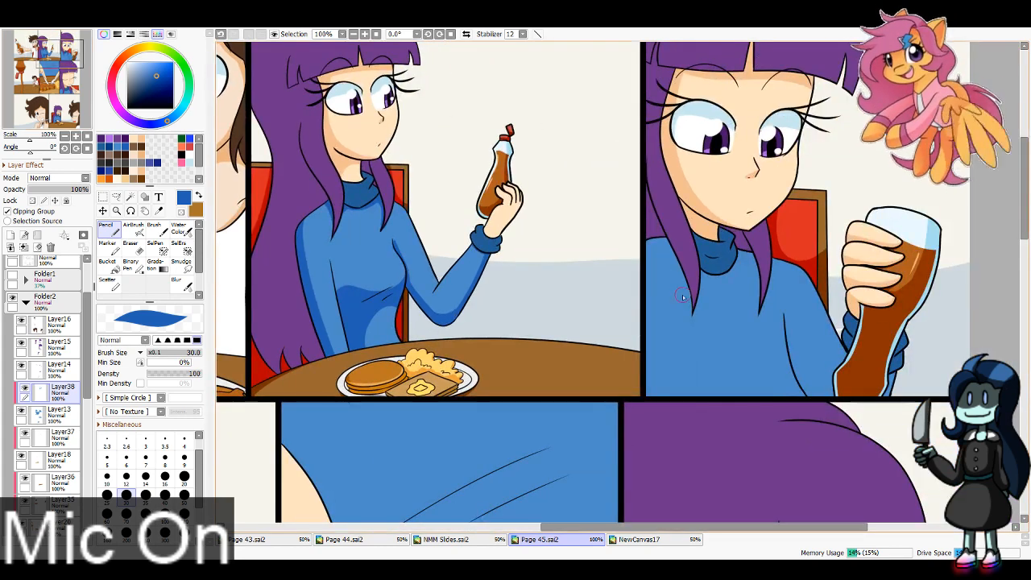
# Step: Shade the shoulder and raised sleeve of the girl's sweater in the top row's right panel dark blue with brush size 30
pyautogui.moveTo(694, 306); pyautogui.dragTo(649, 231)
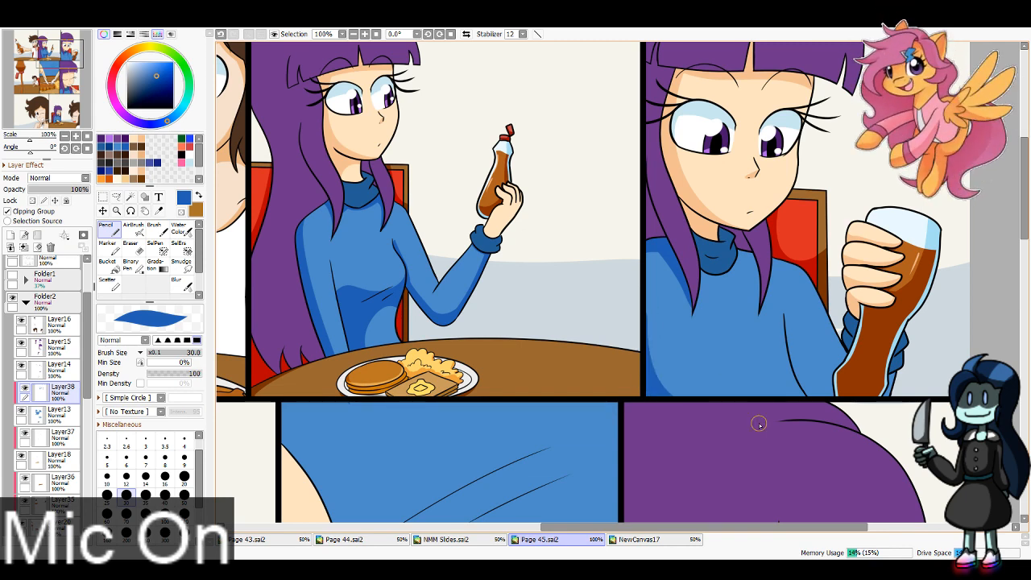
pyautogui.moveTo(791, 378)
pyautogui.mouseDown()
pyautogui.moveTo(784, 316)
pyautogui.moveTo(856, 422)
pyautogui.mouseUp()
pyautogui.hotkey('ctrl', 'z')
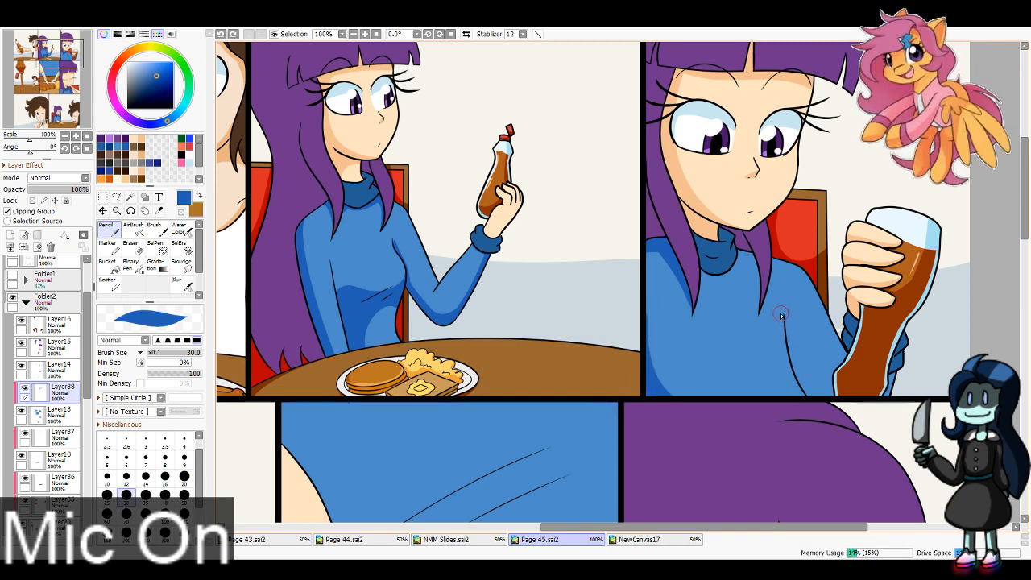
pyautogui.moveTo(783, 315); pyautogui.dragTo(858, 428)
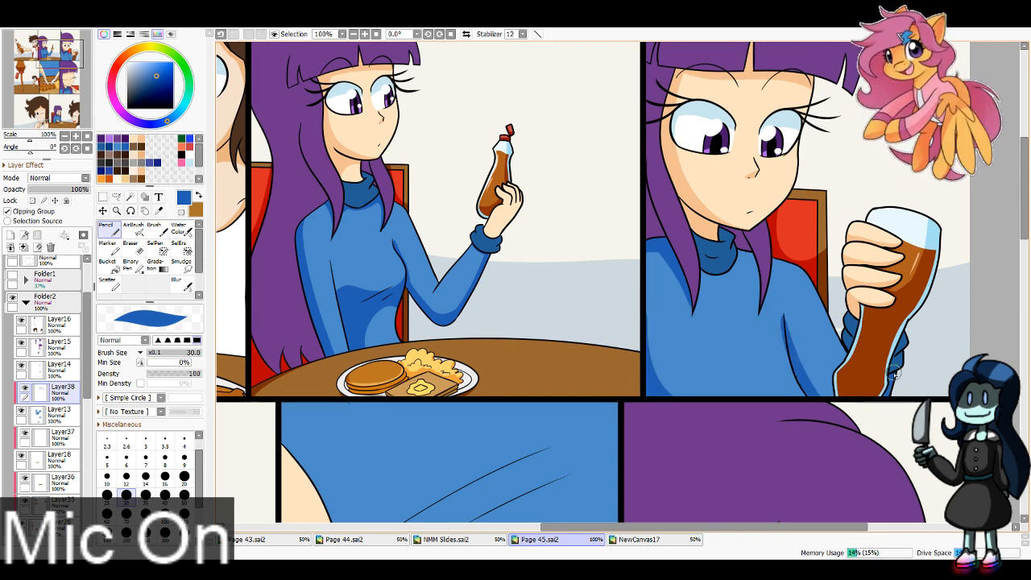
pyautogui.press('e')
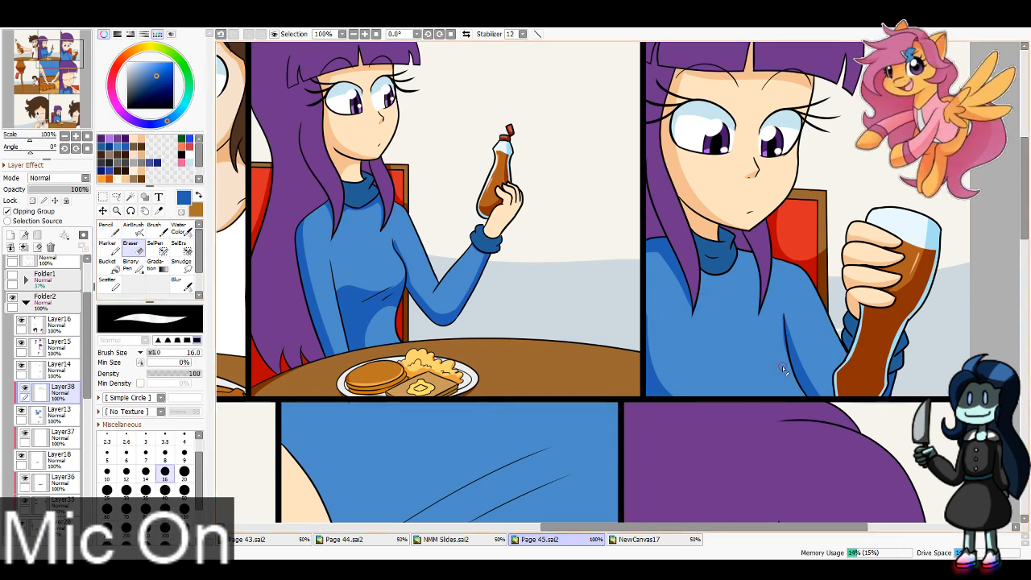
# Step: Paint the dark blue shadow on the sweater beneath the hair and collar in the top row's right panel
pyautogui.press('n')
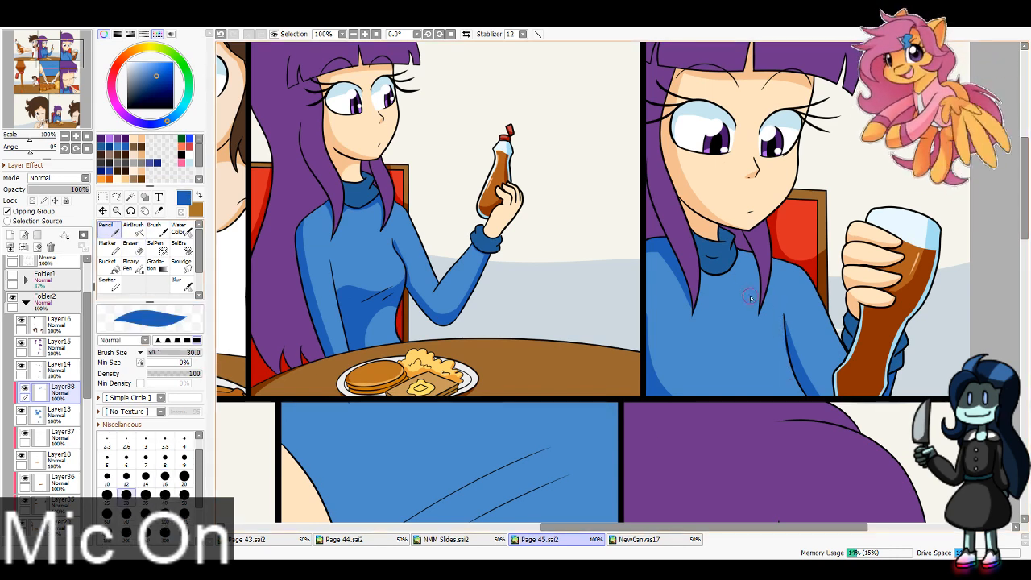
pyautogui.moveTo(762, 301); pyautogui.dragTo(738, 261)
pyautogui.hotkey('ctrl', 'z')
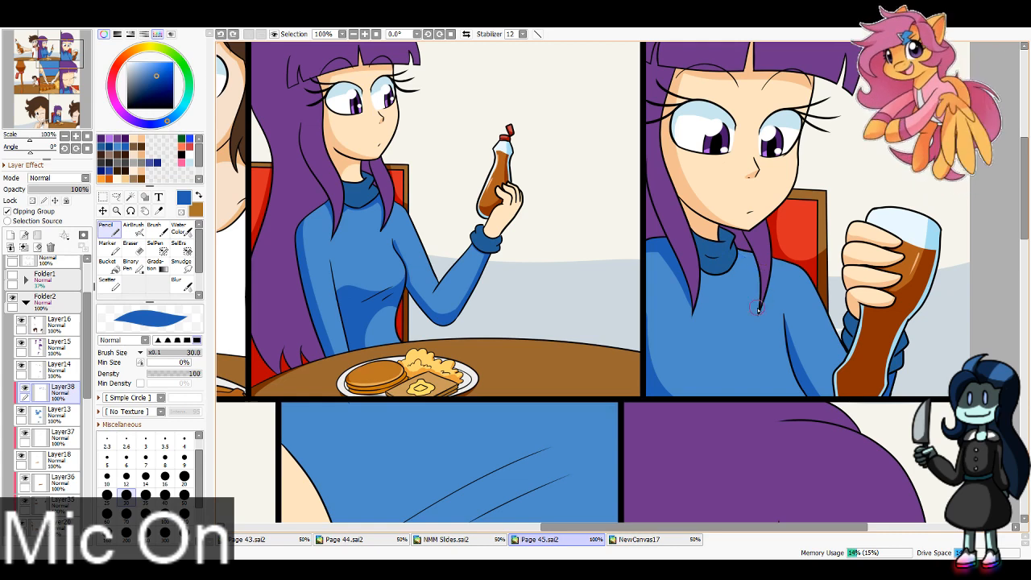
pyautogui.moveTo(759, 305)
pyautogui.mouseDown()
pyautogui.moveTo(710, 258)
pyautogui.moveTo(716, 247)
pyautogui.moveTo(732, 267)
pyautogui.moveTo(751, 242)
pyautogui.mouseUp()
pyautogui.hotkey('ctrl', 'z')
pyautogui.moveTo(697, 262); pyautogui.dragTo(747, 242)
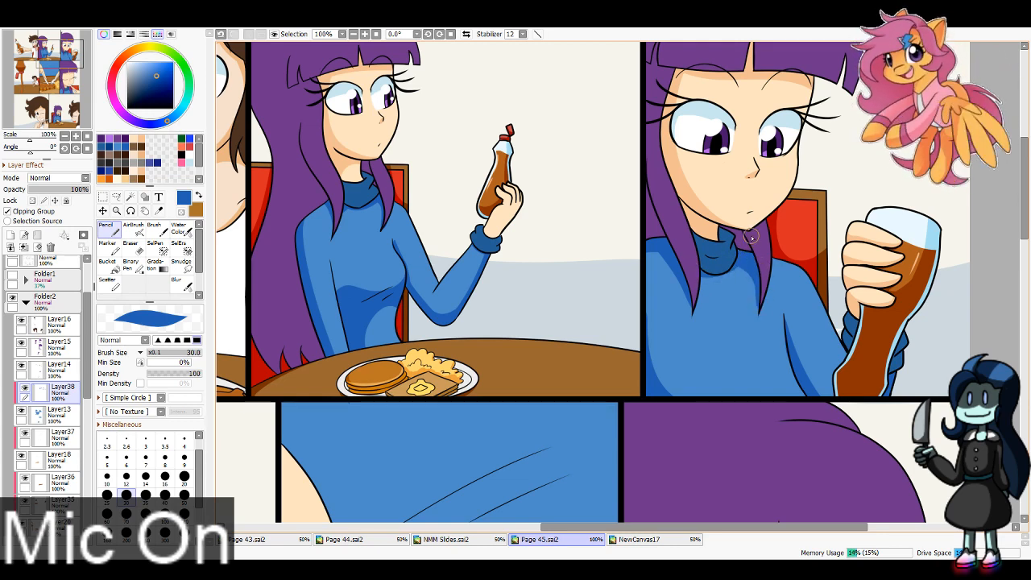
# Step: Shade the sweater torso below the chest dark blue in the middle row's close-up panel above the pancakes, using brush size 100
pyautogui.moveTo(61, 55)
pyautogui.mouseDown()
pyautogui.moveTo(23, 73)
pyautogui.moveTo(58, 73)
pyautogui.mouseUp()
pyautogui.press(']')
pyautogui.press(']')
pyautogui.press(']')
pyautogui.press(']')
pyautogui.press(']')
pyautogui.press(']')
pyautogui.press(']')
pyautogui.moveTo(302, 222); pyautogui.dragTo(708, 328)
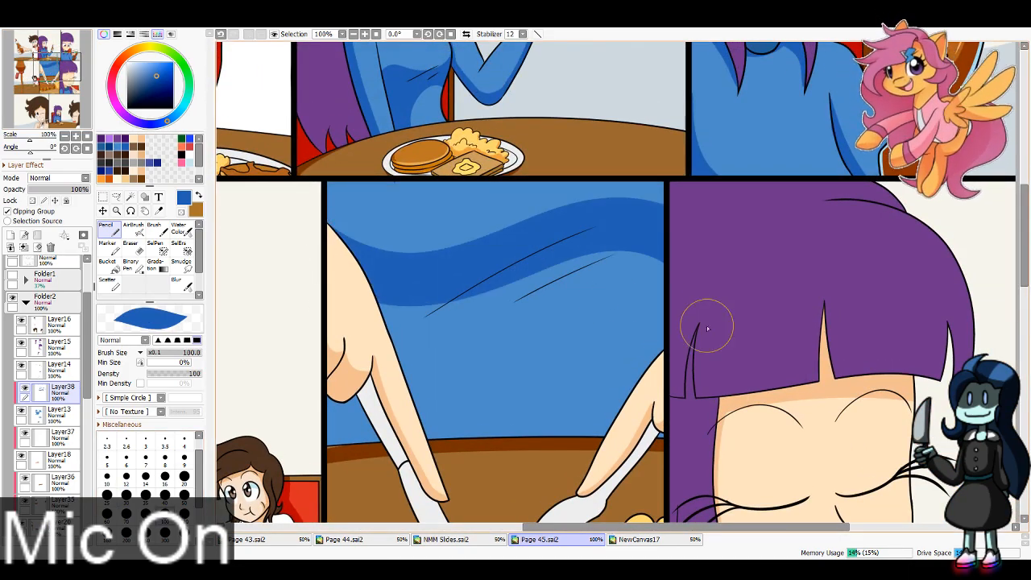
pyautogui.hotkey('ctrl', 'z')
pyautogui.moveTo(318, 238)
pyautogui.mouseDown()
pyautogui.moveTo(444, 276)
pyautogui.moveTo(733, 321)
pyautogui.mouseUp()
pyautogui.moveTo(444, 275)
pyautogui.mouseDown()
pyautogui.moveTo(325, 383)
pyautogui.moveTo(594, 295)
pyautogui.moveTo(668, 338)
pyautogui.moveTo(635, 405)
pyautogui.mouseUp()
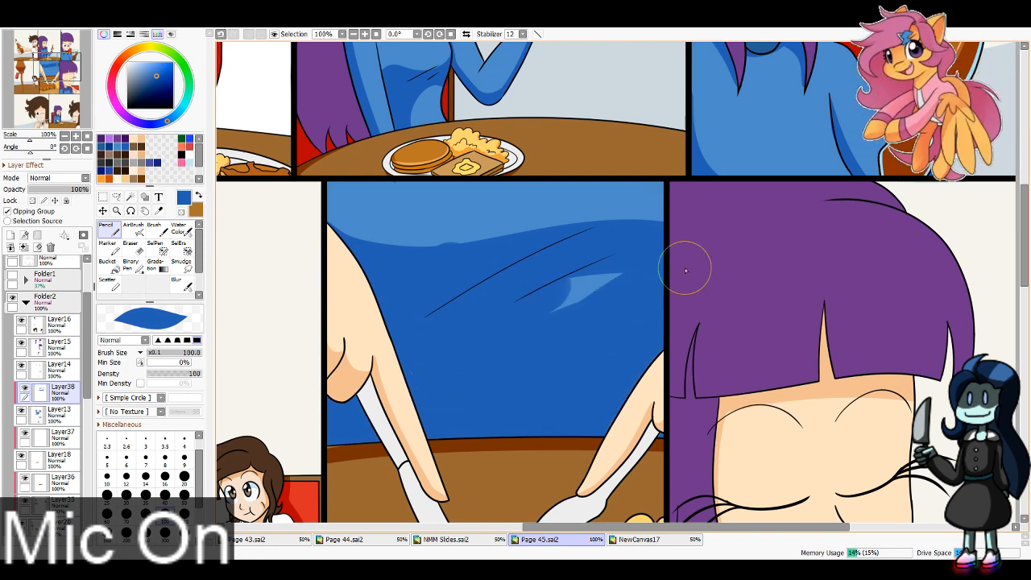
pyautogui.hotkey('ctrl', 'z')
pyautogui.click(130, 244)
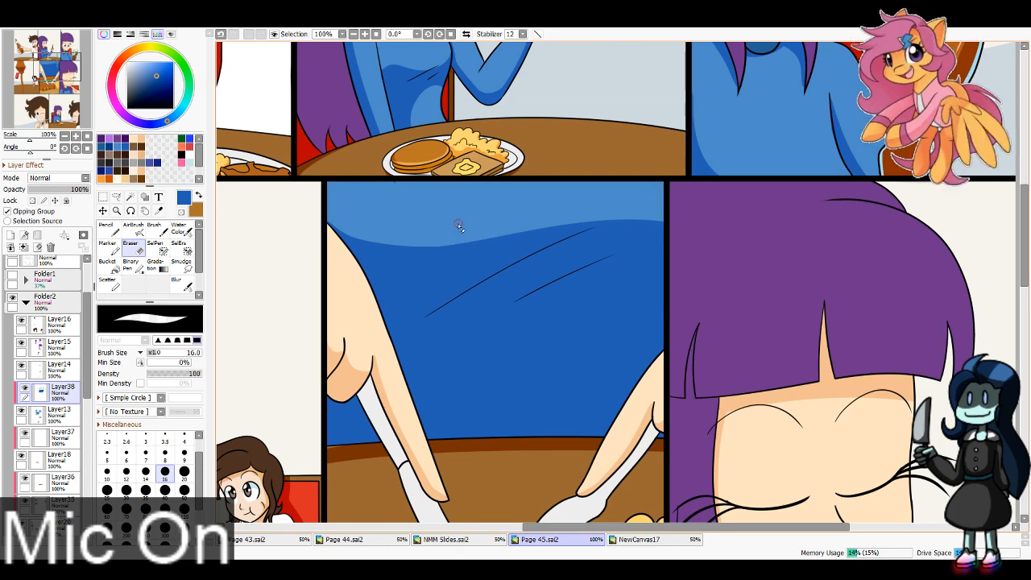
# Step: Shade the sweater's shoulders and chest dark blue around the hair in the middle row's right panel with brush size 40
pyautogui.moveTo(50, 88); pyautogui.dragTo(68, 87)
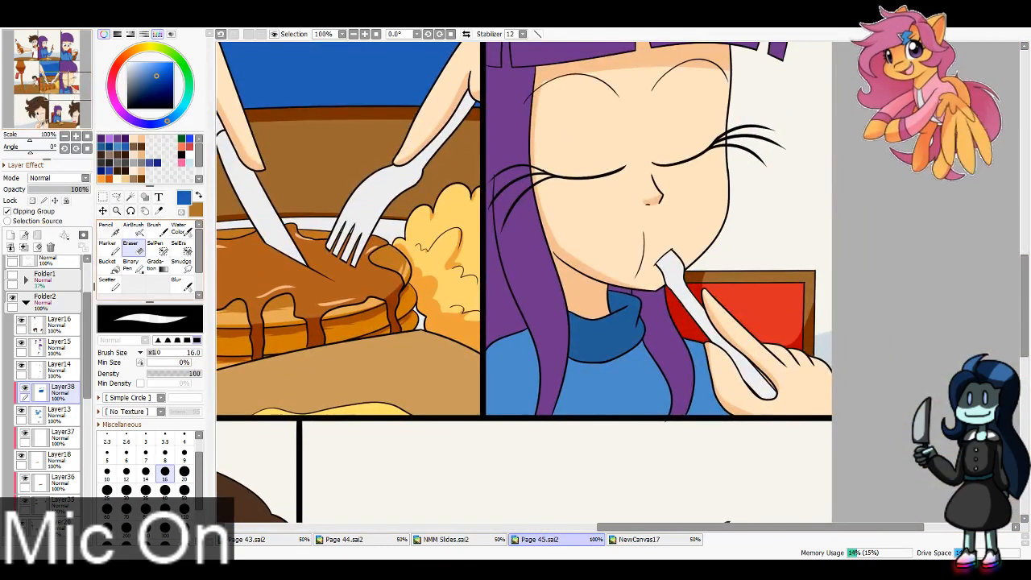
pyautogui.click(108, 230)
pyautogui.moveTo(535, 421)
pyautogui.mouseDown()
pyautogui.moveTo(536, 355)
pyautogui.moveTo(515, 377)
pyautogui.moveTo(534, 340)
pyautogui.mouseUp()
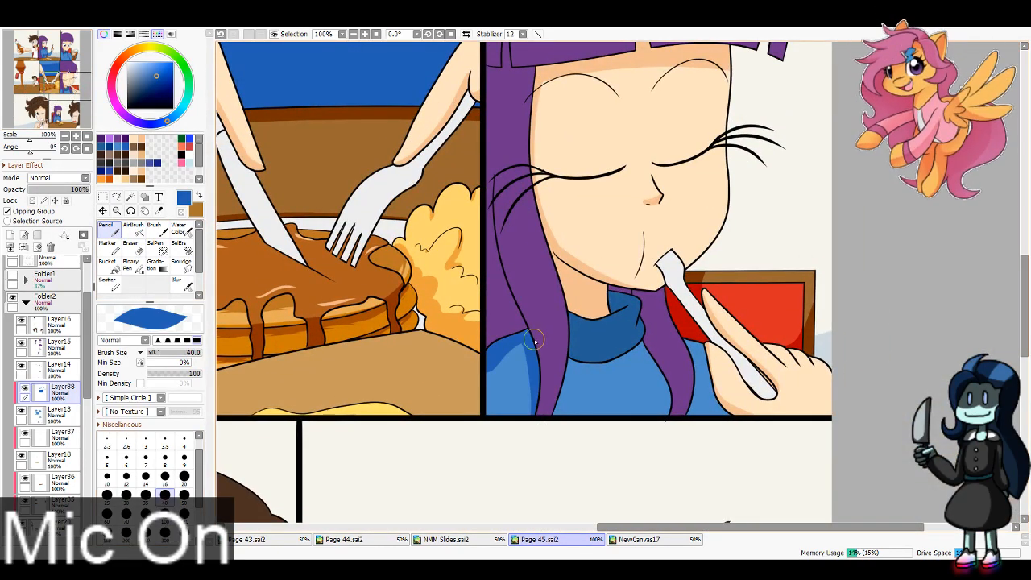
pyautogui.hotkey('ctrl', 'z')
pyautogui.moveTo(533, 430)
pyautogui.mouseDown()
pyautogui.moveTo(513, 338)
pyautogui.moveTo(488, 353)
pyautogui.moveTo(493, 435)
pyautogui.mouseUp()
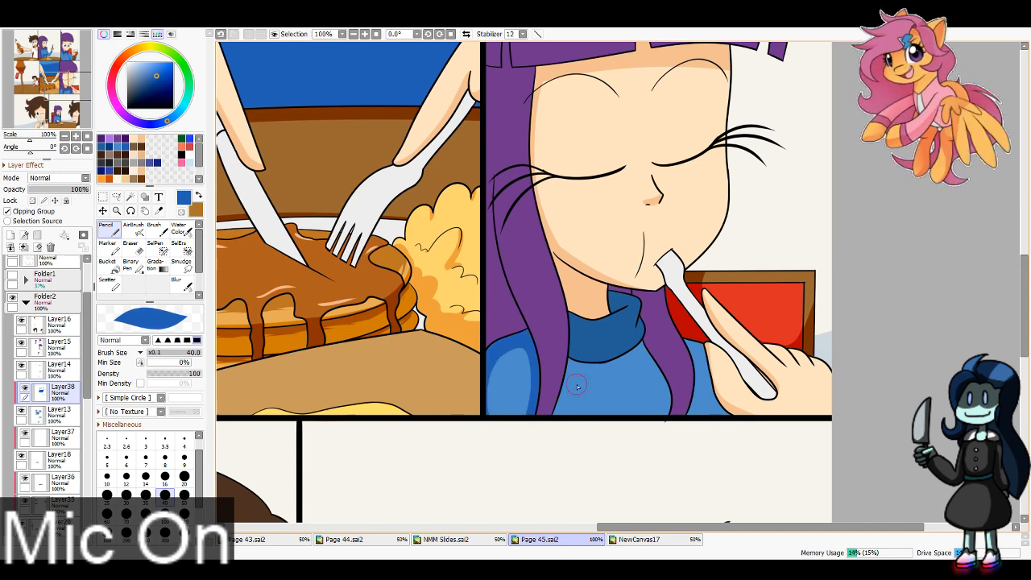
pyautogui.moveTo(572, 351)
pyautogui.mouseDown()
pyautogui.moveTo(645, 302)
pyautogui.moveTo(691, 383)
pyautogui.moveTo(640, 349)
pyautogui.moveTo(662, 422)
pyautogui.mouseUp()
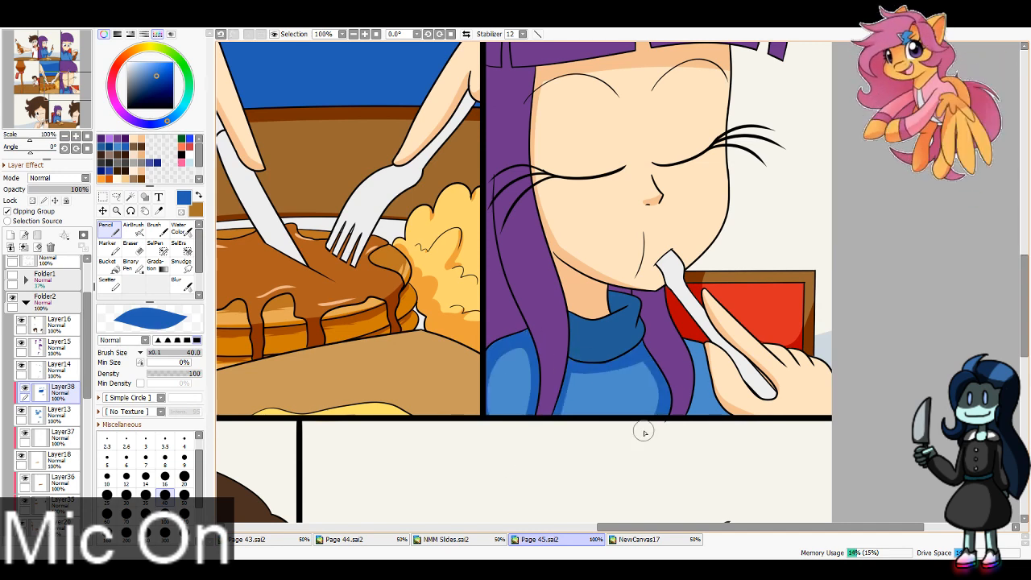
pyautogui.moveTo(713, 345)
pyautogui.mouseDown()
pyautogui.moveTo(693, 361)
pyautogui.moveTo(684, 416)
pyautogui.moveTo(777, 416)
pyautogui.mouseUp()
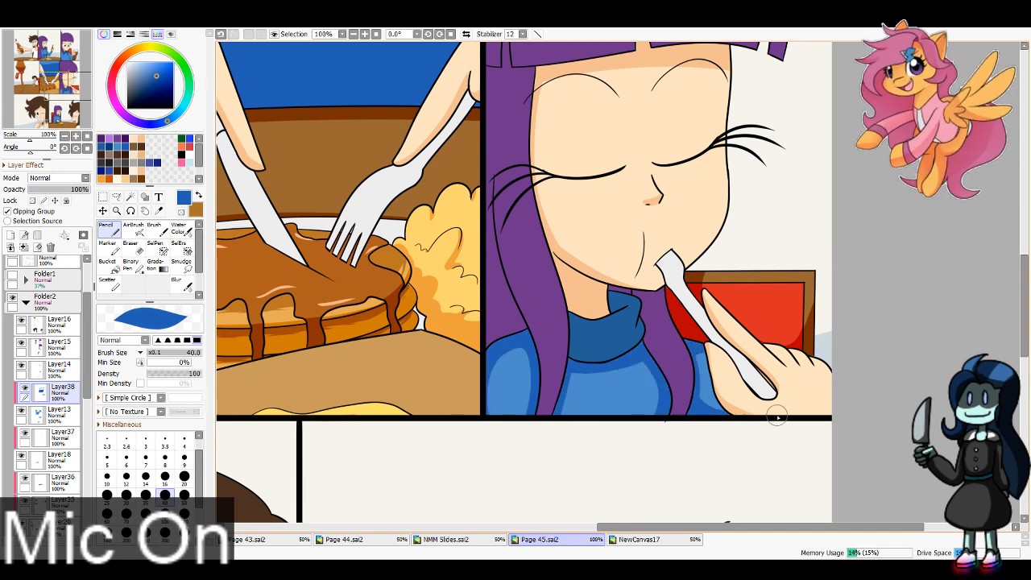
pyautogui.hotkey('ctrl', 'z')
# Step: Shade the lowered sleeve of the girl's sweater dark blue in the bottom row's right panel with brush size 20
pyautogui.moveTo(65, 110); pyautogui.dragTo(63, 114)
pyautogui.click(184, 476)
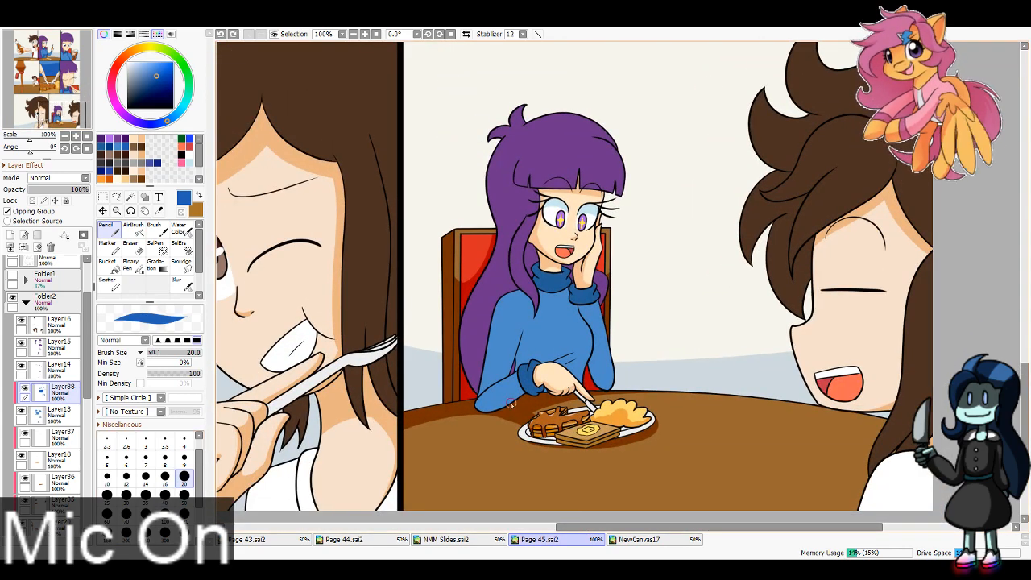
pyautogui.moveTo(477, 399)
pyautogui.mouseDown()
pyautogui.moveTo(532, 390)
pyautogui.moveTo(495, 409)
pyautogui.moveTo(533, 389)
pyautogui.mouseUp()
pyautogui.hotkey('ctrl', 'z')
pyautogui.hotkey('ctrl', 'z')
pyautogui.moveTo(522, 329); pyautogui.dragTo(491, 387)
pyautogui.press('e')
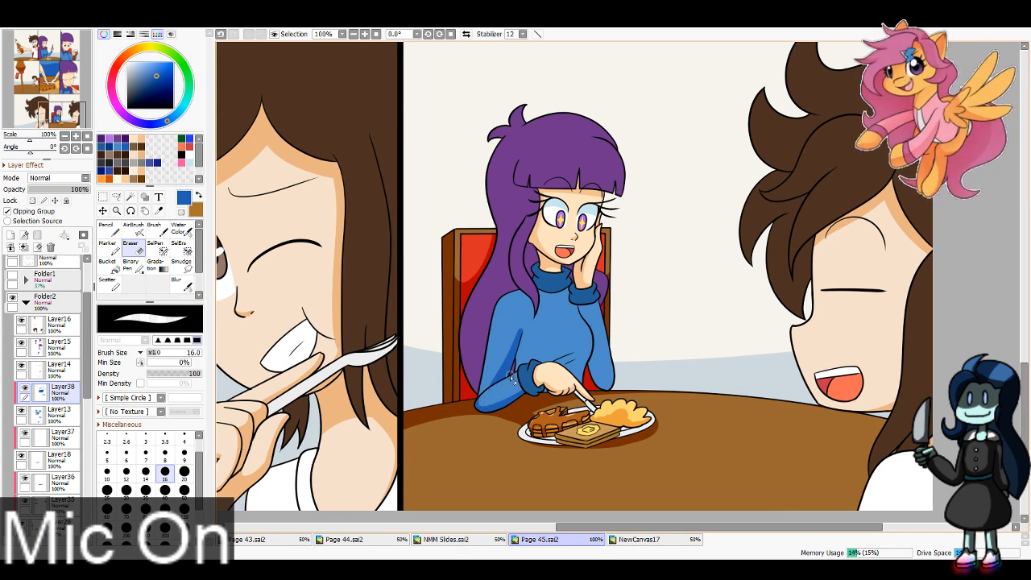
# Step: Shade the sweater's torso below the chest and the raised sleeve dark blue in the bottom row's right panel
pyautogui.press('n')
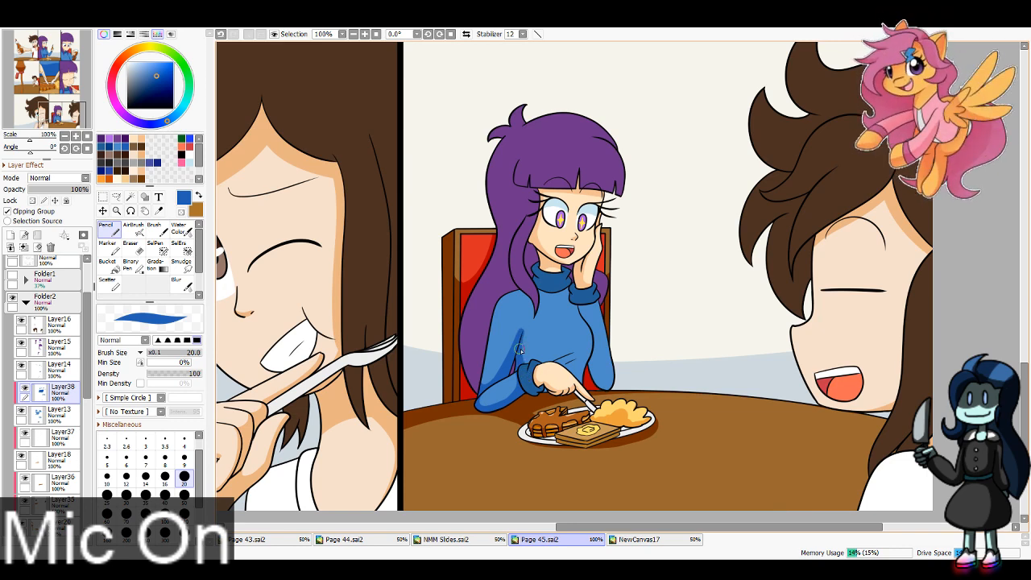
pyautogui.hotkey('ctrl', 'z')
pyautogui.moveTo(524, 352)
pyautogui.mouseDown()
pyautogui.moveTo(593, 353)
pyautogui.moveTo(574, 365)
pyautogui.moveTo(584, 387)
pyautogui.moveTo(609, 387)
pyautogui.mouseUp()
pyautogui.hotkey('ctrl', 'z')
pyautogui.hotkey('ctrl', 'z')
pyautogui.hotkey('ctrl', 'z')
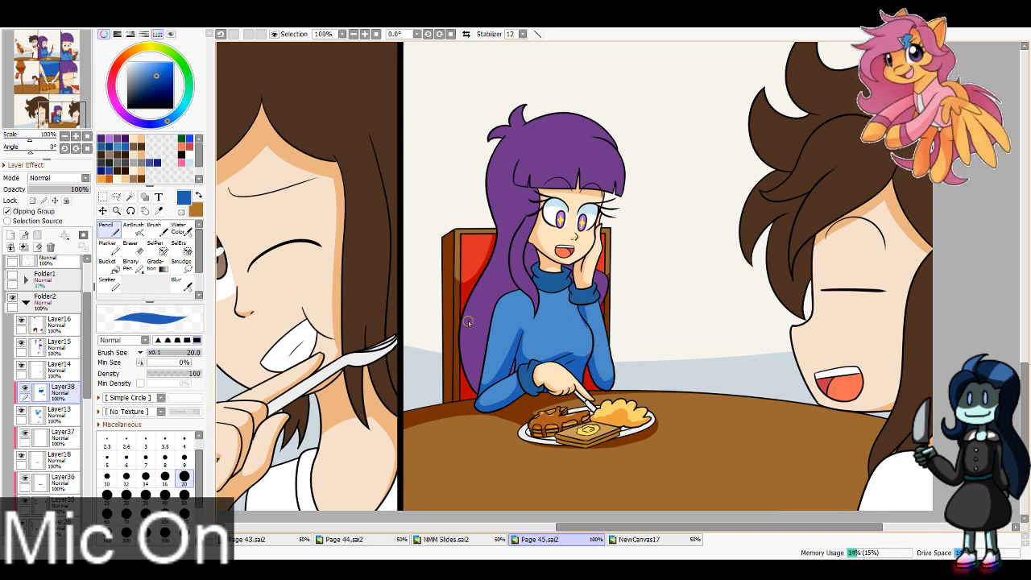
pyautogui.press('e')
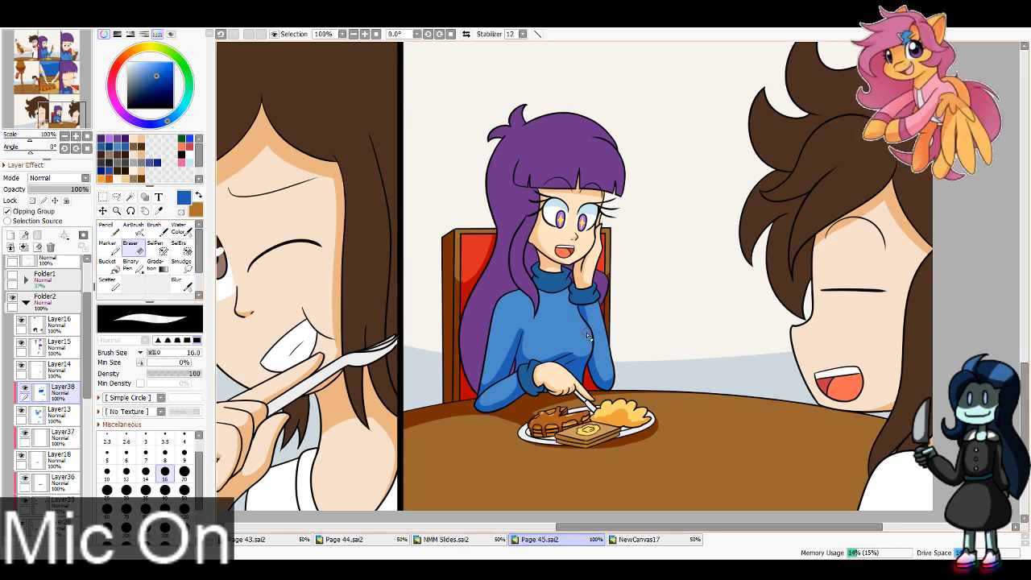
# Step: Rework the dark blue shadow on the sweater's shoulder and chest beneath the hair in the bottom row's right panel
pyautogui.press('n')
pyautogui.moveTo(537, 313); pyautogui.dragTo(518, 290)
pyautogui.hotkey('ctrl', 'z')
pyautogui.hotkey('ctrl', 'z')
pyautogui.hotkey('ctrl', 'z')
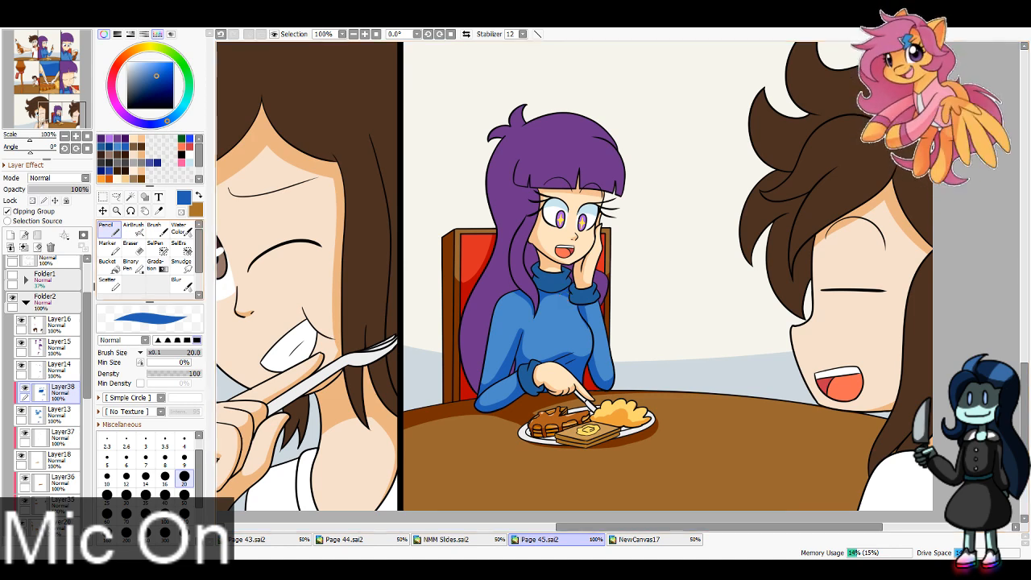
pyautogui.press('e')
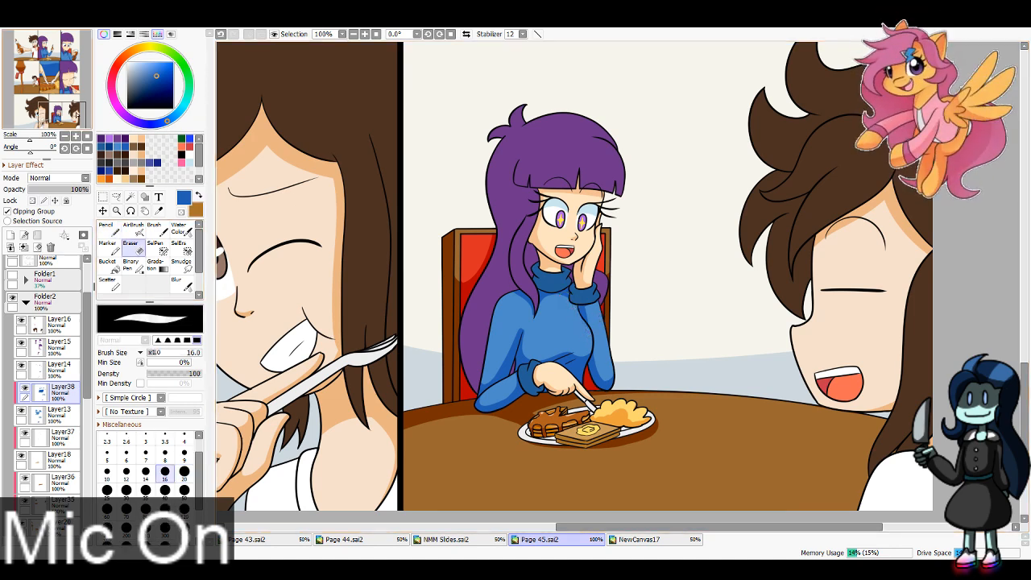
# Step: Add a clipped layer above Layer14 and set the Pencil to a deep navy blue
pyautogui.click(52, 369)
pyautogui.click(11, 235)
pyautogui.click(7, 211)
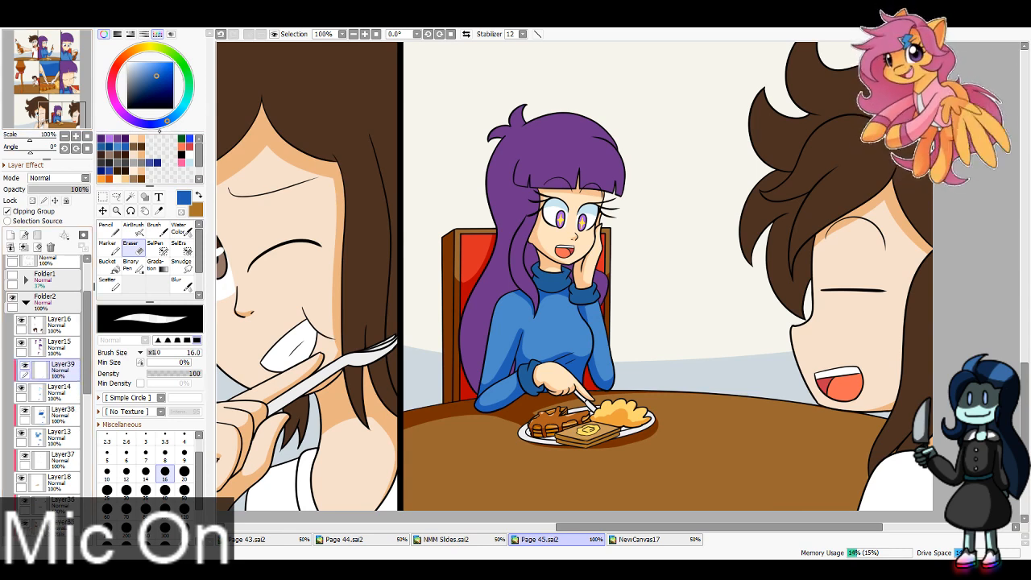
pyautogui.click(113, 145)
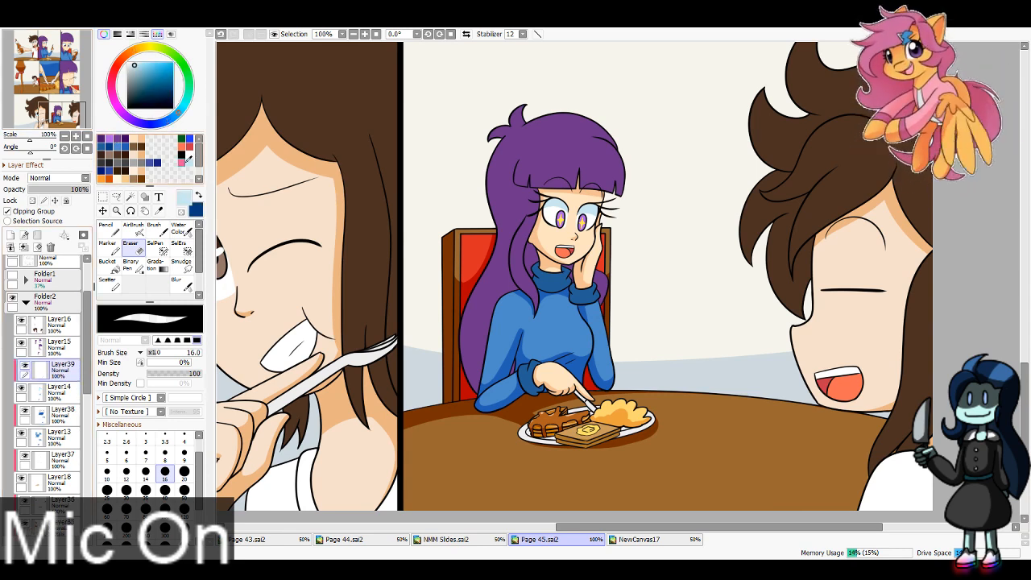
pyautogui.press('n')
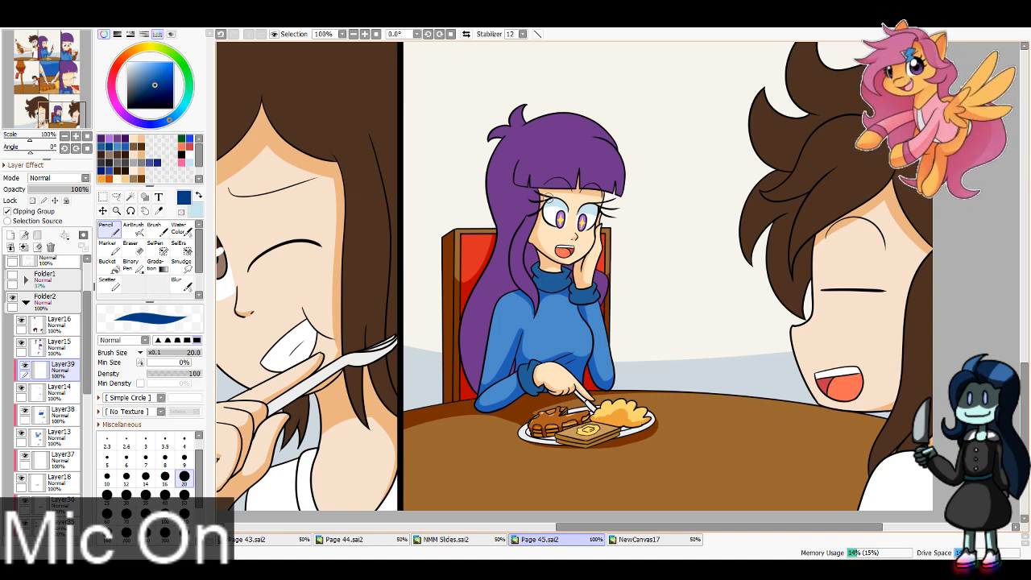
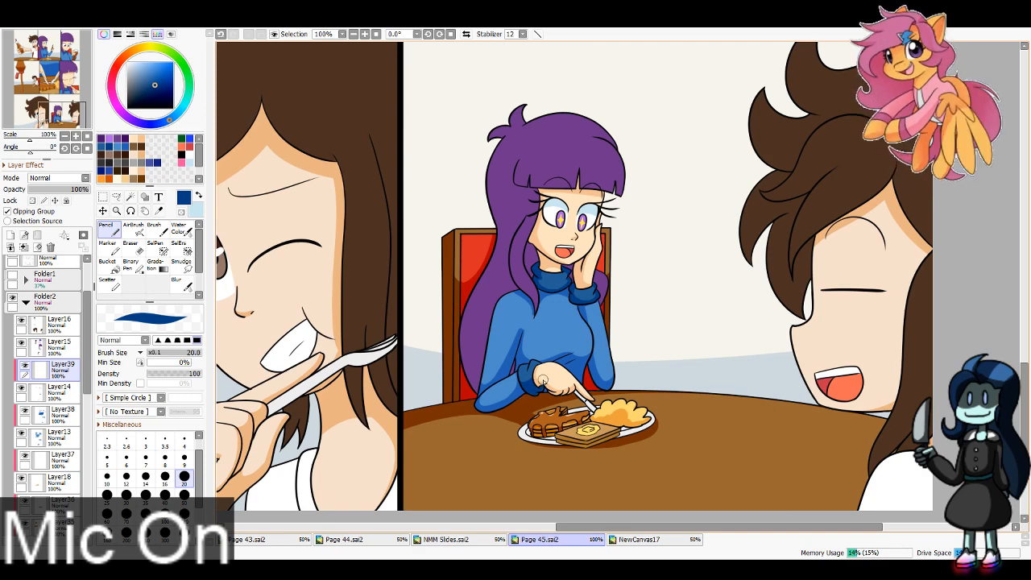
# Step: Shade the white shirt light blue in the bottom row's left panel with brush size 40
pyautogui.click(78, 124)
pyautogui.press('x')
pyautogui.moveTo(647, 293)
pyautogui.mouseDown()
pyautogui.moveTo(643, 355)
pyautogui.moveTo(655, 371)
pyautogui.mouseUp()
pyautogui.moveTo(52, 118); pyautogui.dragTo(45, 120)
pyautogui.click(166, 497)
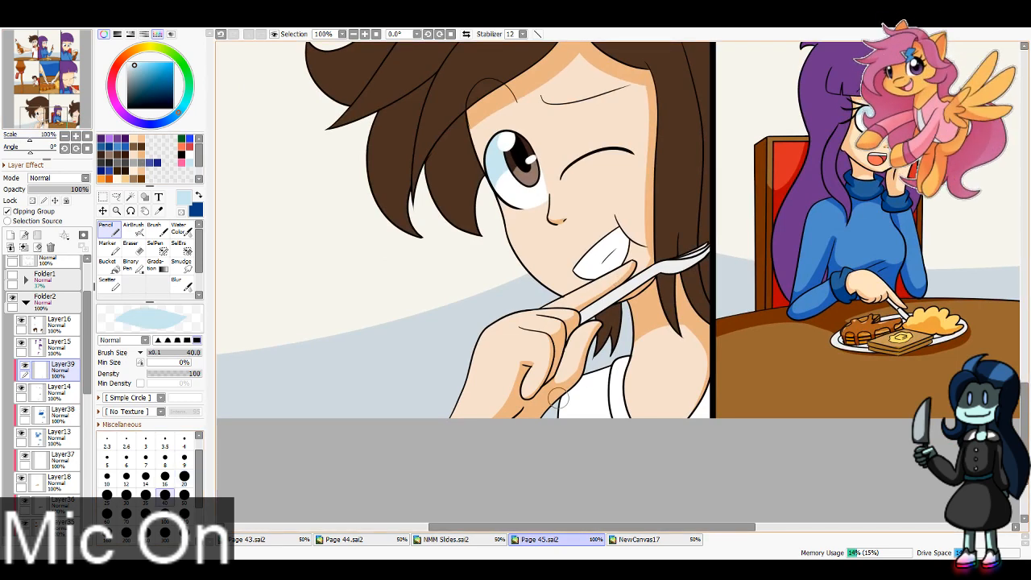
pyautogui.moveTo(587, 369); pyautogui.dragTo(567, 426)
pyautogui.moveTo(637, 353); pyautogui.dragTo(635, 425)
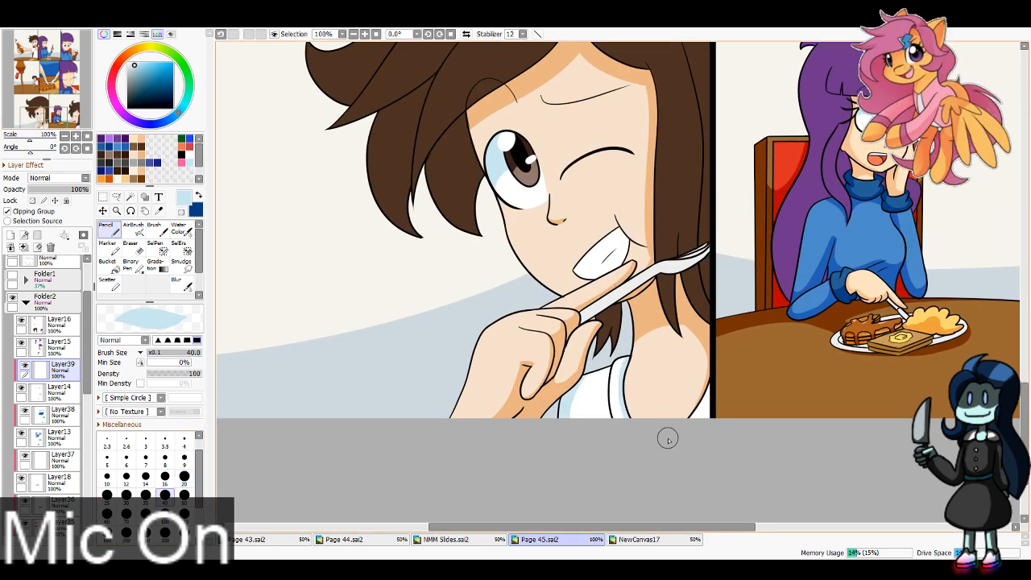
# Step: Refine the white shirt's light blue shadow beside the shoulder seam in the bottom row's left panel with brush size 16
pyautogui.press('[')
pyautogui.press('[')
pyautogui.press('[')
pyautogui.press('[')
pyautogui.press('[')
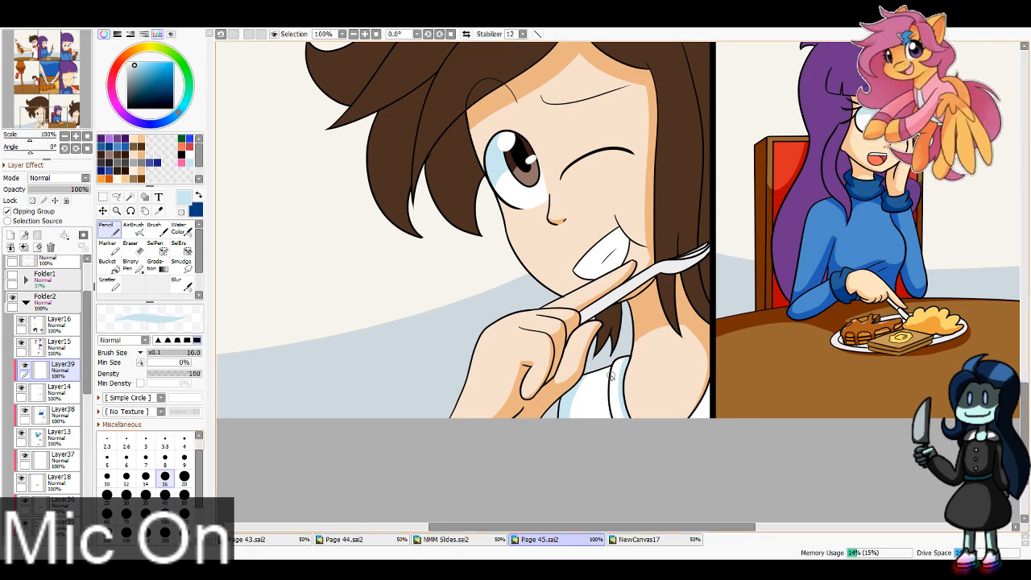
pyautogui.moveTo(610, 376); pyautogui.dragTo(628, 446)
pyautogui.hotkey('ctrl', 'z')
pyautogui.moveTo(611, 374); pyautogui.dragTo(624, 447)
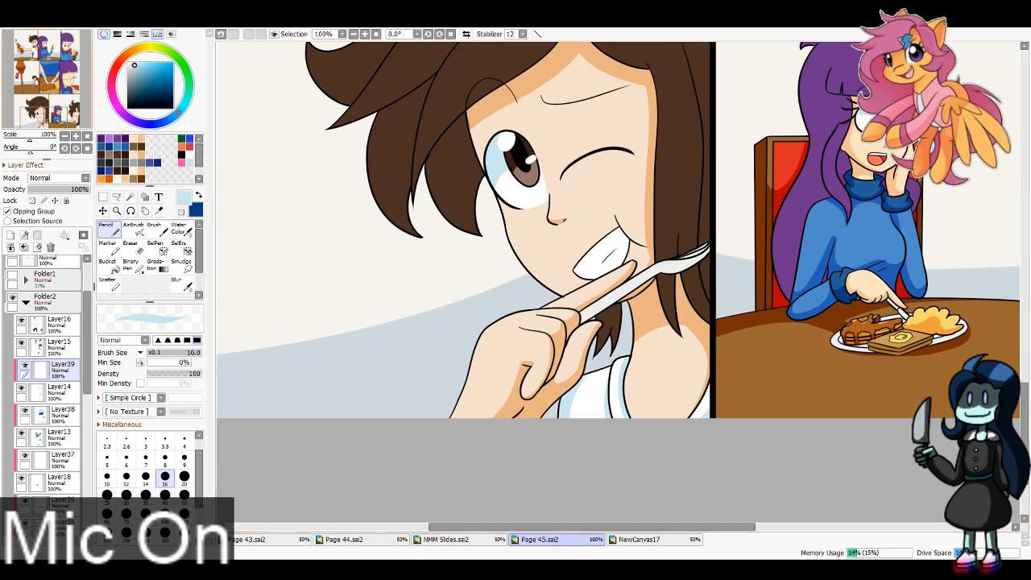
# Step: Shade the seated boy's white shirt light blue in the middle row's left panel
pyautogui.moveTo(58, 108); pyautogui.dragTo(44, 81)
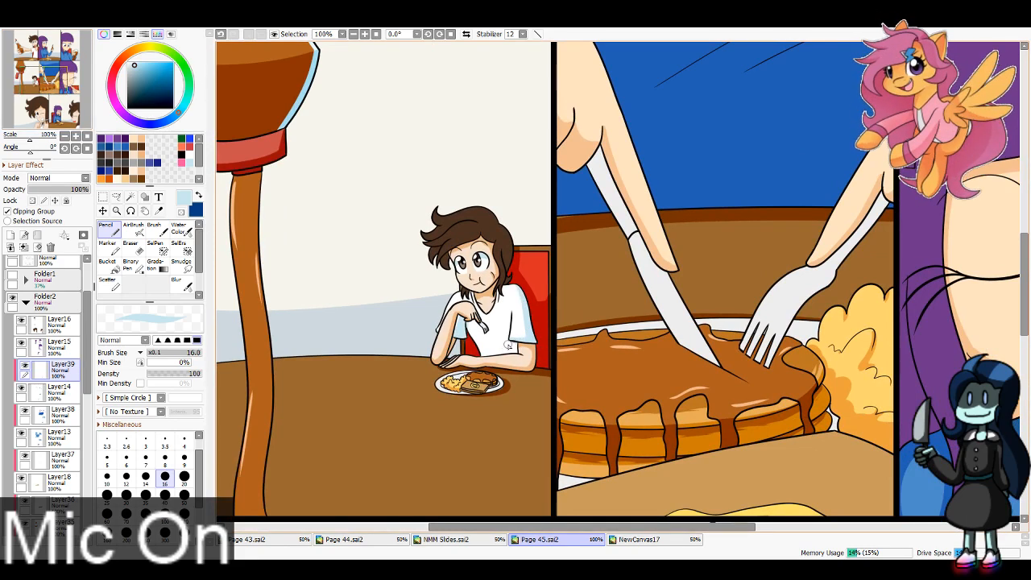
pyautogui.hotkey('ctrl', 'z')
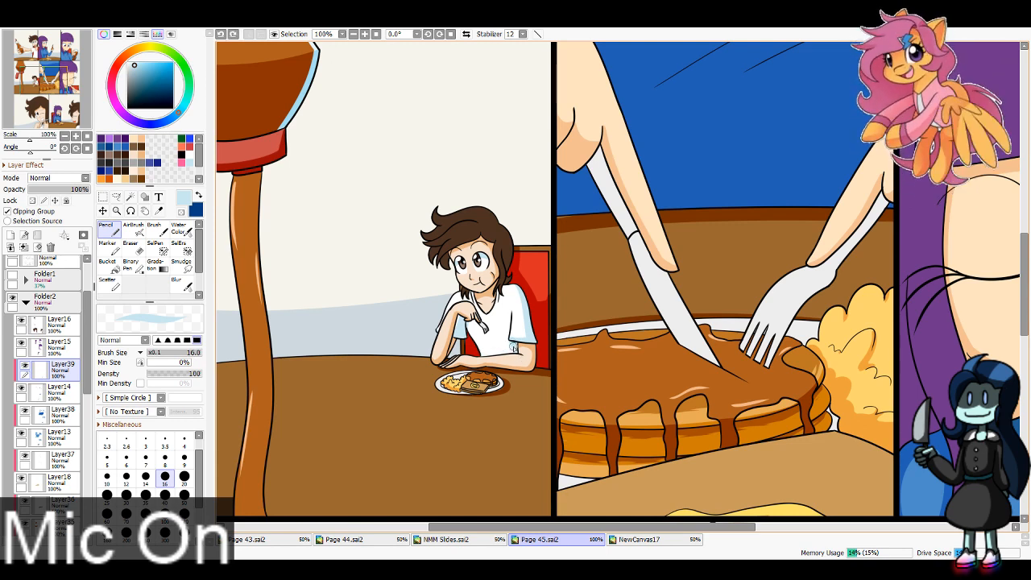
pyautogui.moveTo(478, 355)
pyautogui.mouseDown()
pyautogui.moveTo(490, 338)
pyautogui.moveTo(478, 345)
pyautogui.mouseUp()
pyautogui.hotkey('ctrl', 'z')
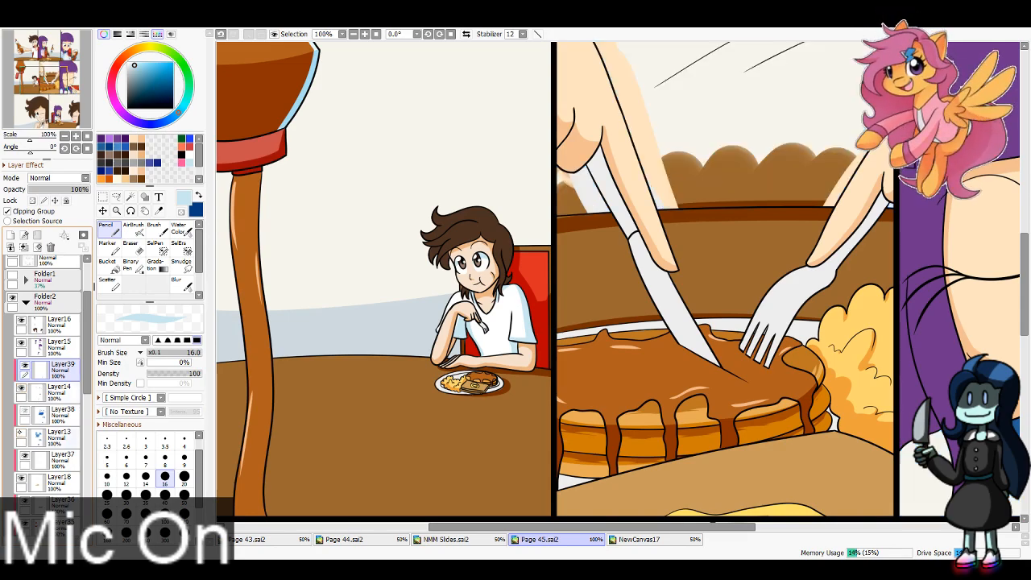
# Step: Shade the girl's turtleneck collar deep navy blue in the middle row's right panel
pyautogui.moveTo(46, 66); pyautogui.dragTo(72, 88)
pyautogui.press('x')
pyautogui.moveTo(513, 296)
pyautogui.mouseDown()
pyautogui.moveTo(511, 335)
pyautogui.moveTo(556, 331)
pyautogui.mouseUp()
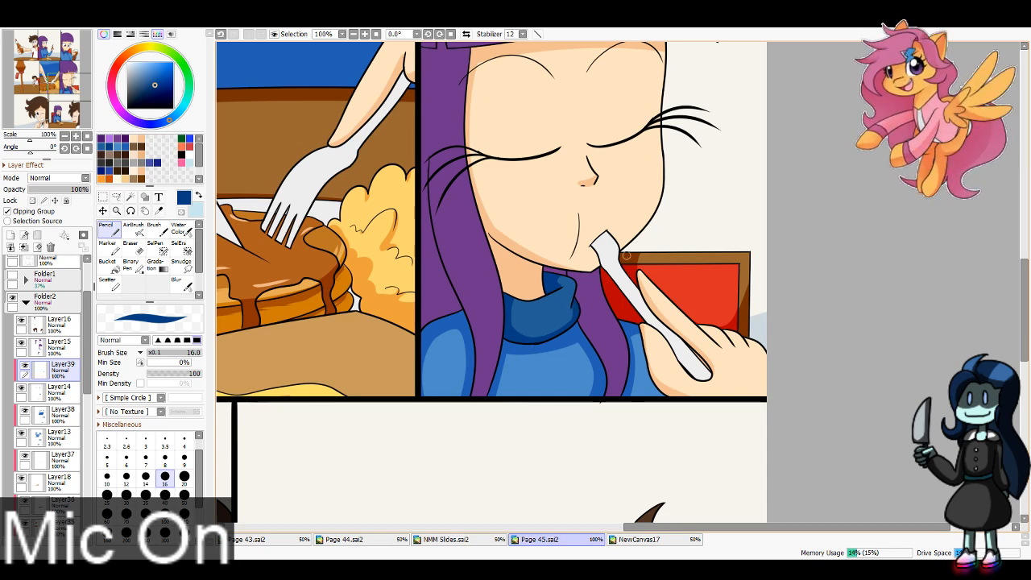
# Step: Shade the girl's turtleneck collar and cuff deep navy blue in the top row's right and middle panels with brush sizes 8 and 16
pyautogui.moveTo(72, 68); pyautogui.dragTo(70, 48)
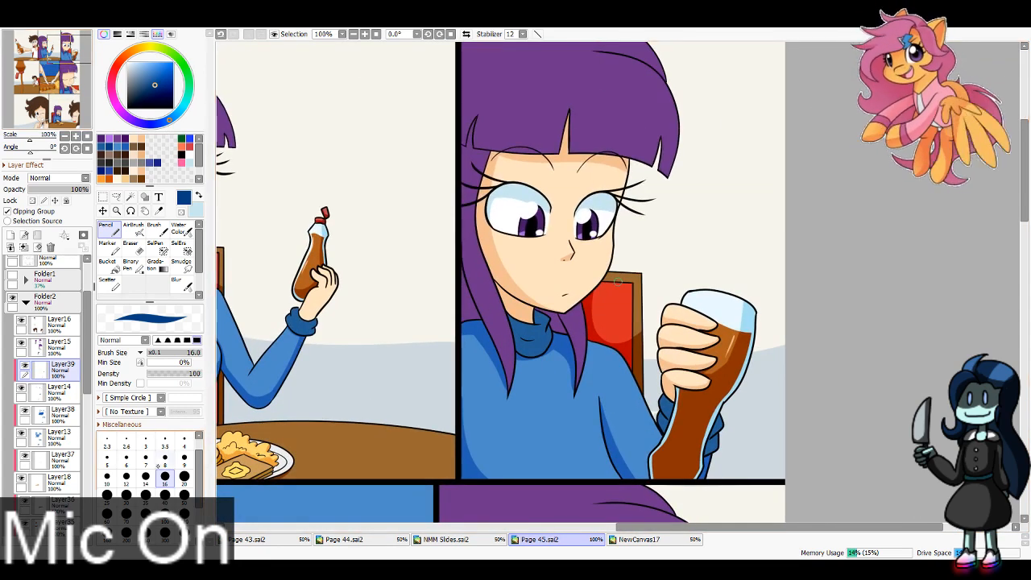
pyautogui.click(165, 457)
pyautogui.hotkey('ctrl', 'z')
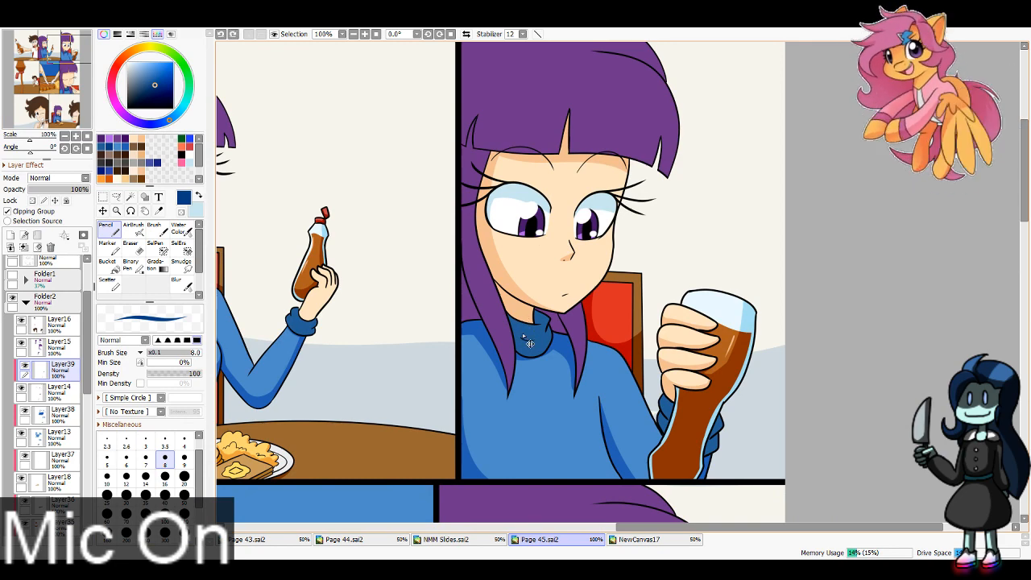
pyautogui.moveTo(524, 320)
pyautogui.mouseDown()
pyautogui.moveTo(521, 338)
pyautogui.moveTo(520, 329)
pyautogui.moveTo(531, 339)
pyautogui.mouseUp()
pyautogui.hotkey('ctrl', 'z')
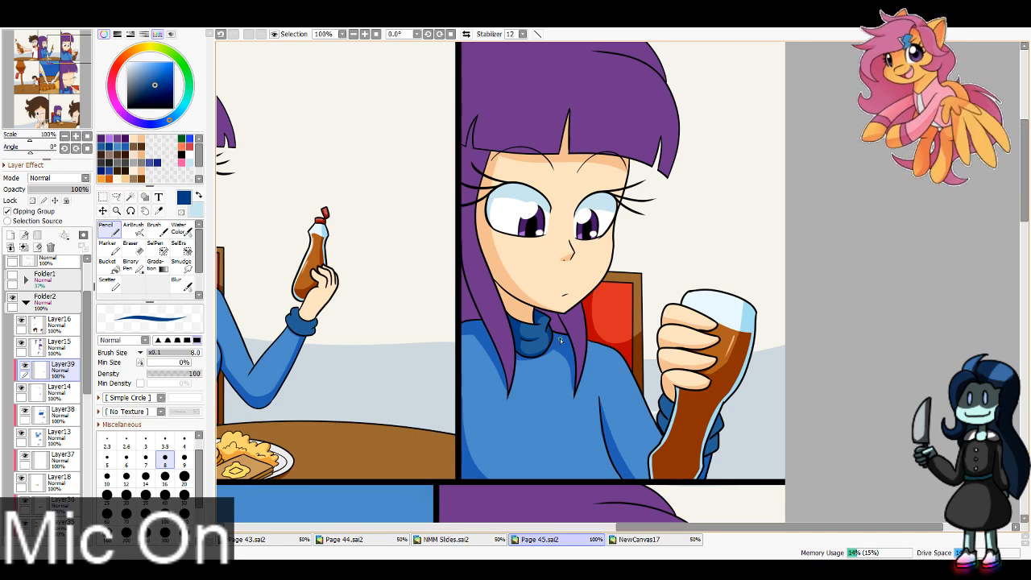
pyautogui.click(165, 478)
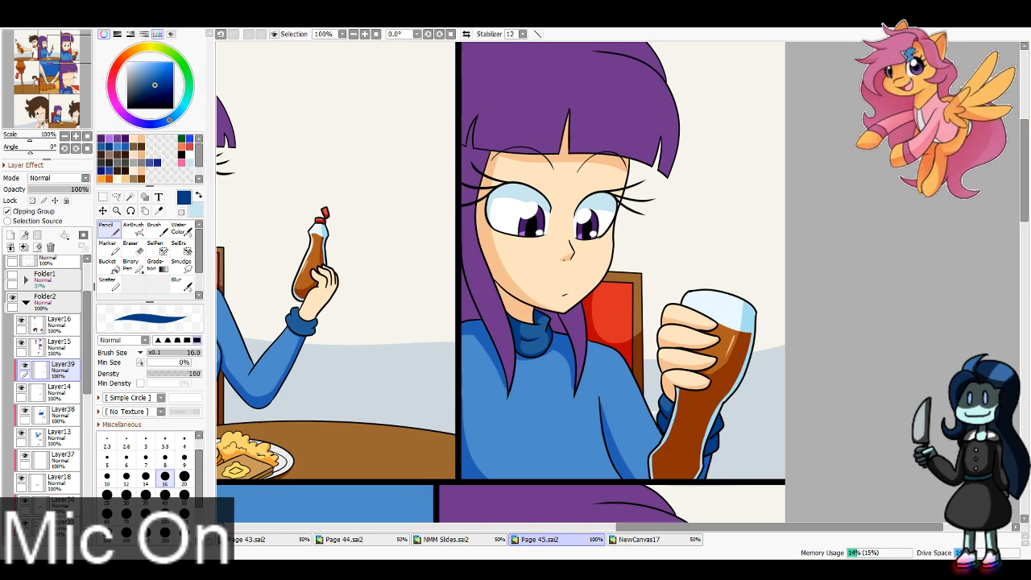
pyautogui.moveTo(60, 49); pyautogui.dragTo(44, 47)
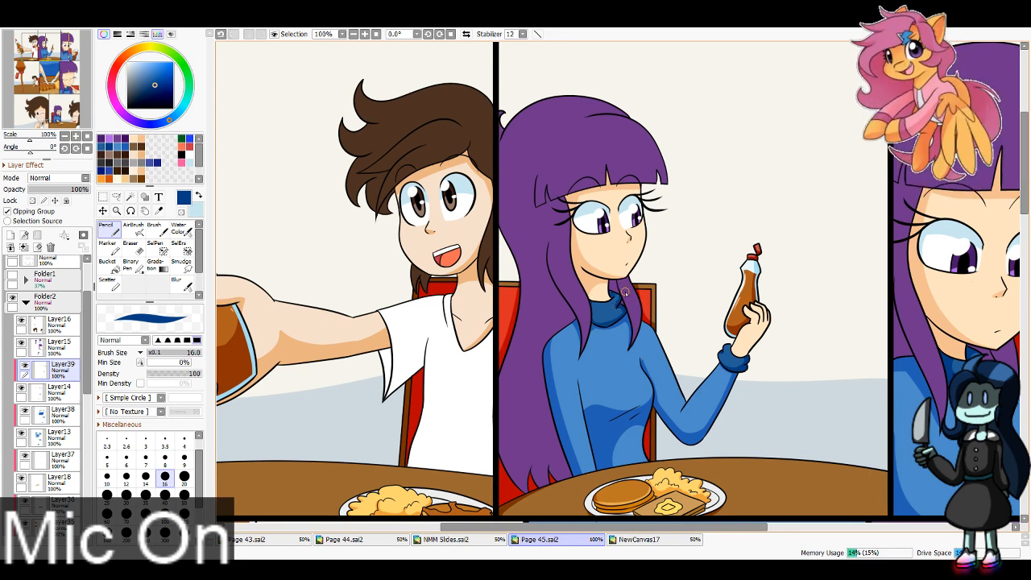
# Step: Fill the shadow inside the outstretched arm's white sleeve with light blue in the top row's left panel
pyautogui.moveTo(361, 344)
pyautogui.mouseDown()
pyautogui.moveTo(537, 307)
pyautogui.moveTo(572, 280)
pyautogui.moveTo(597, 327)
pyautogui.mouseUp()
pyautogui.press('x')
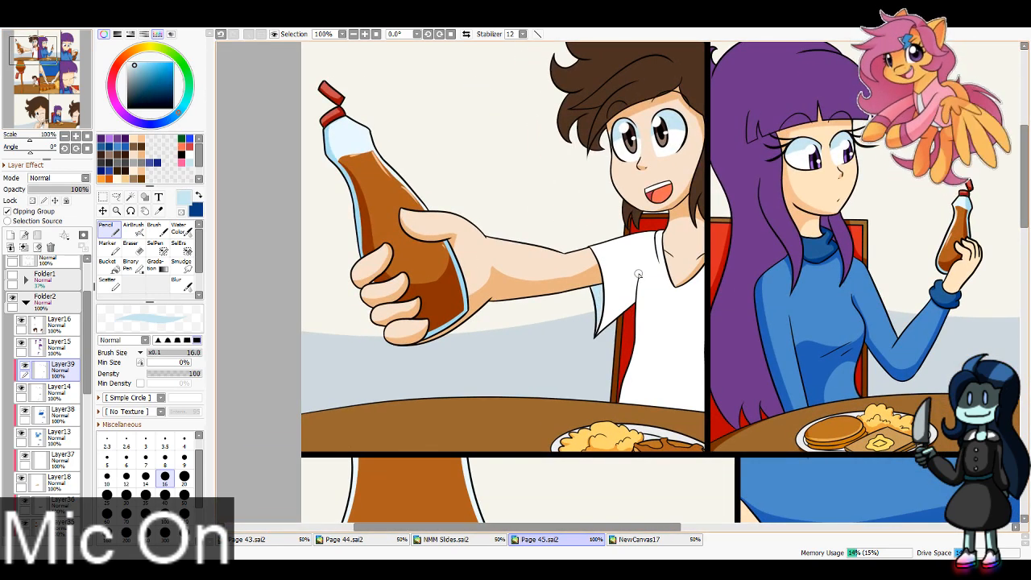
pyautogui.moveTo(639, 274)
pyautogui.mouseDown()
pyautogui.moveTo(605, 282)
pyautogui.moveTo(603, 268)
pyautogui.moveTo(629, 319)
pyautogui.mouseUp()
pyautogui.hotkey('ctrl', 'z')
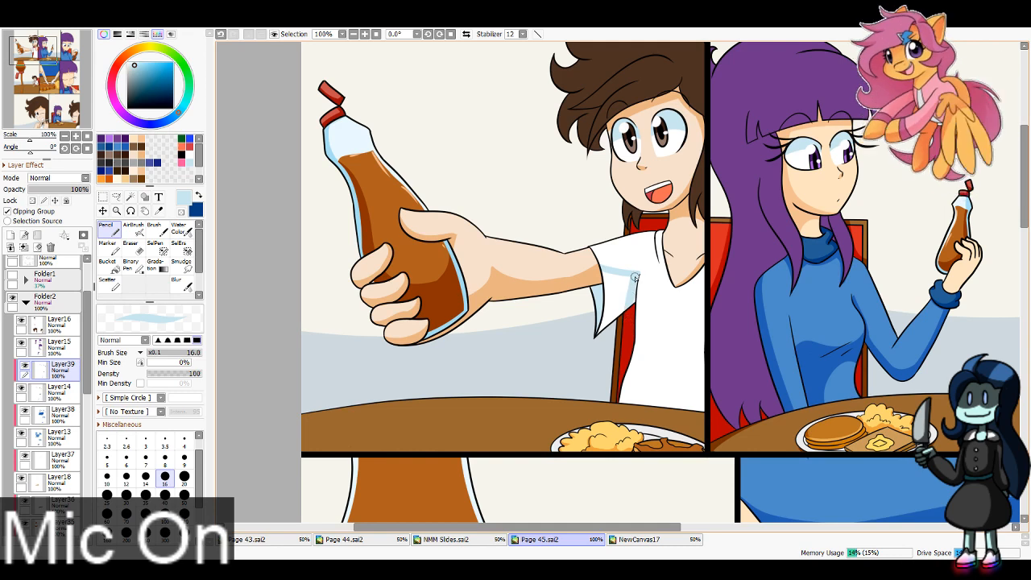
pyautogui.moveTo(635, 278); pyautogui.dragTo(609, 320)
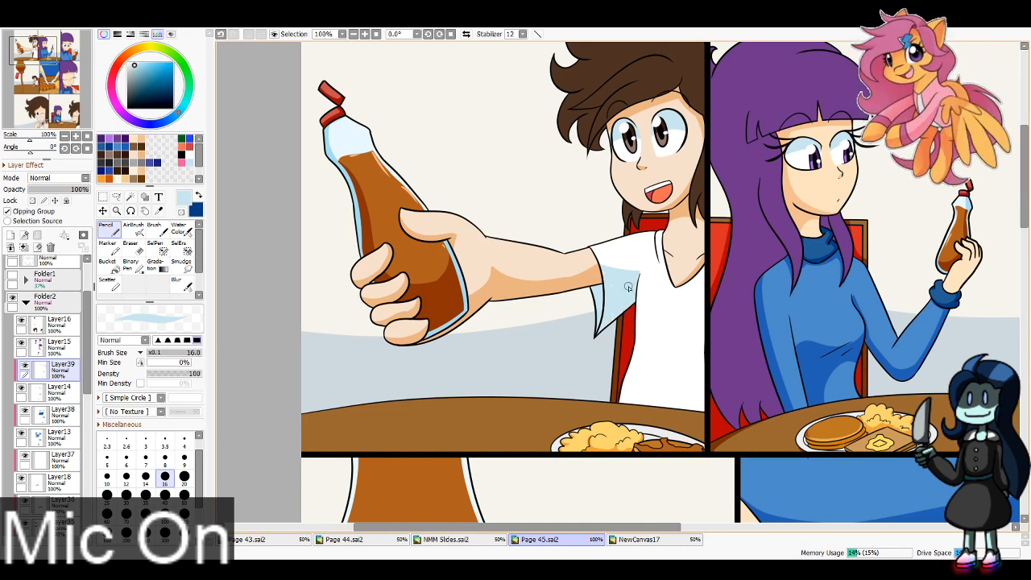
# Step: Shade the torso of the white shirt light blue in the top row's left panel with brush size 40
pyautogui.click(165, 497)
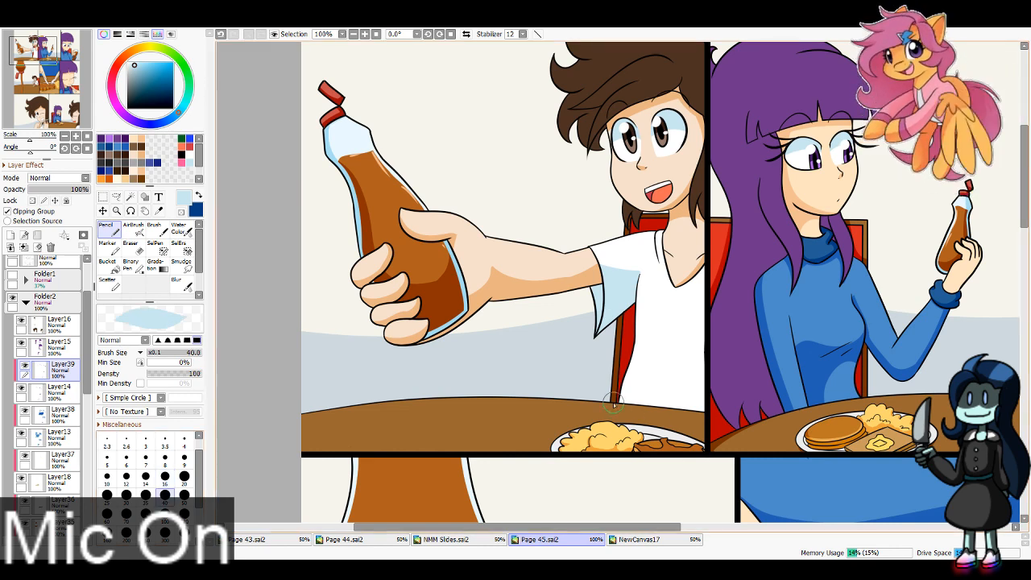
pyautogui.moveTo(614, 404); pyautogui.dragTo(722, 379)
pyautogui.moveTo(684, 412)
pyautogui.mouseDown()
pyautogui.moveTo(705, 230)
pyautogui.moveTo(710, 288)
pyautogui.moveTo(694, 399)
pyautogui.mouseUp()
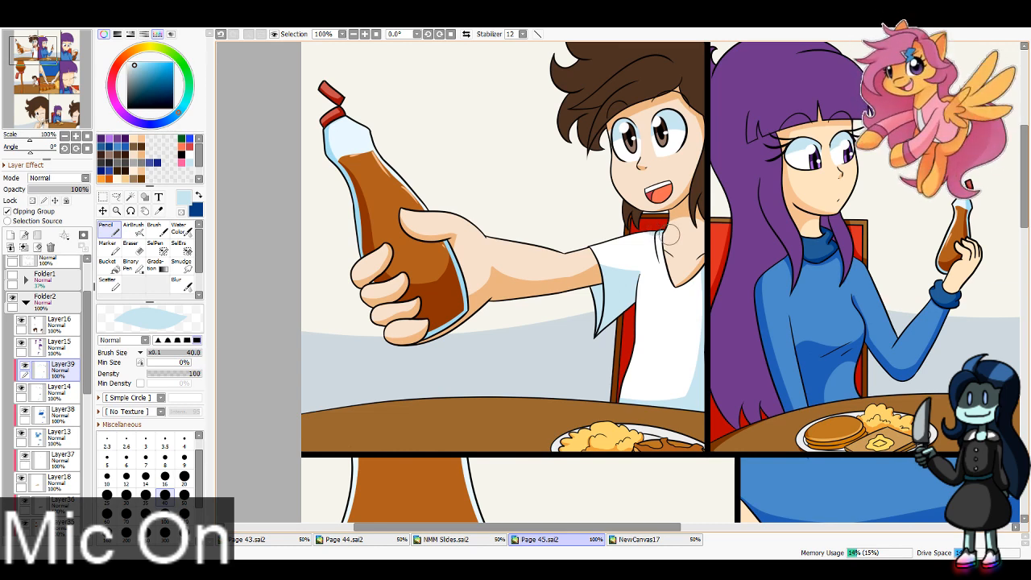
# Step: Identify the plate and cutlery layer by toggling layer visibility, and select the clipped Layer31 above Layer10
pyautogui.moveTo(87, 346); pyautogui.dragTo(87, 391)
pyautogui.click(60, 434)
pyautogui.click(21, 430)
pyautogui.click(21, 431)
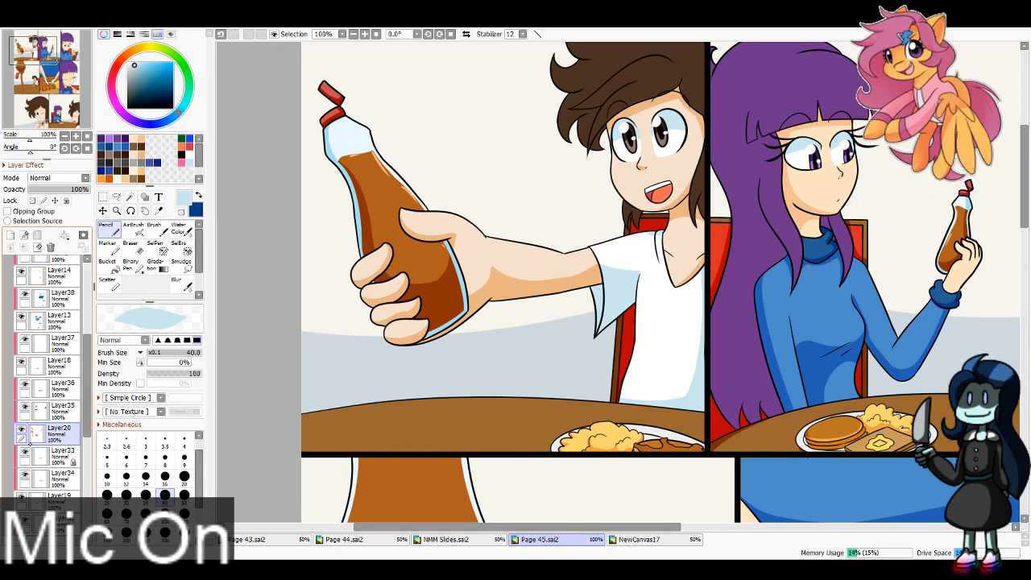
pyautogui.scroll(-1, 55, 458)
pyautogui.click(55, 457)
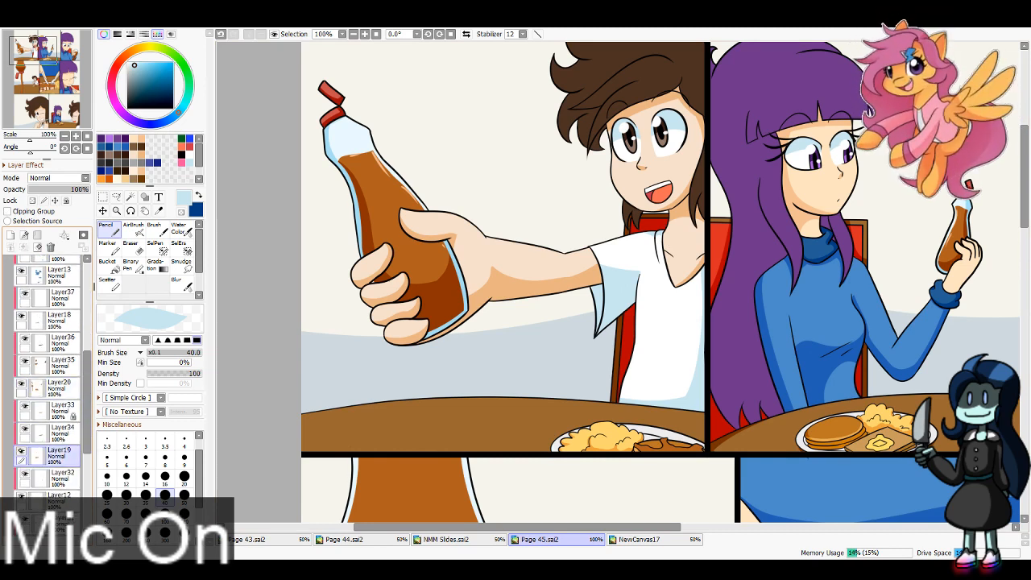
pyautogui.scroll(-2, 32, 463)
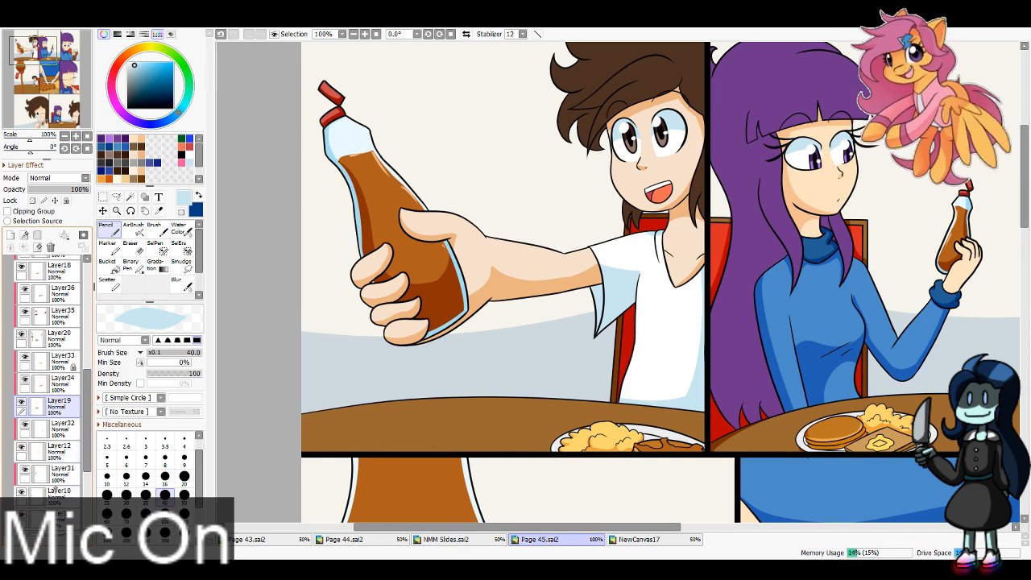
pyautogui.click(56, 490)
pyautogui.click(21, 490)
pyautogui.click(21, 491)
pyautogui.click(58, 475)
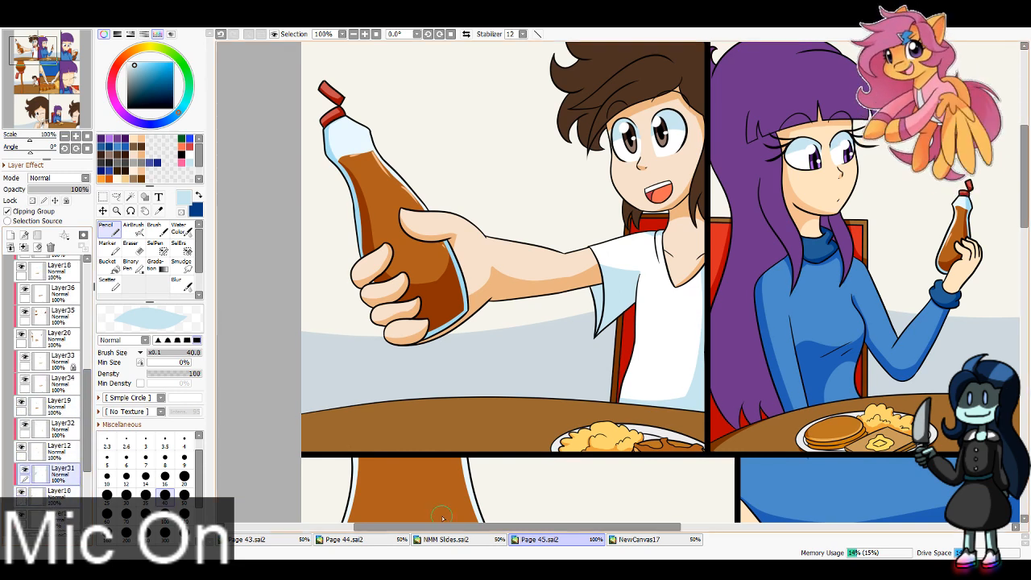
# Step: Pick the plate's grey shadow colour from Page 44.sai2 and return to Page 45.sai2 with the Pencil
pyautogui.click(344, 539)
pyautogui.click(159, 210)
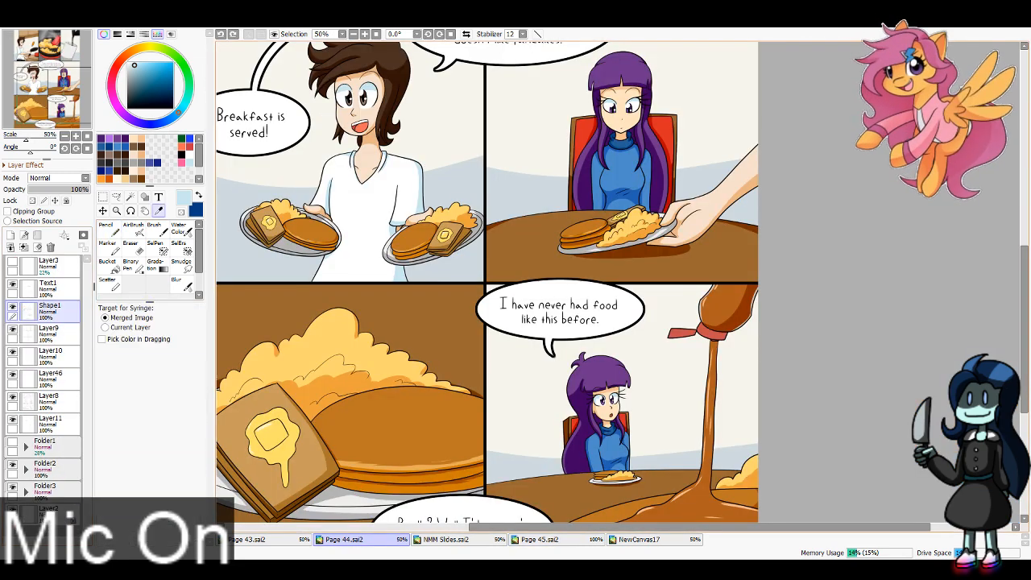
pyautogui.click(625, 244)
pyautogui.click(539, 539)
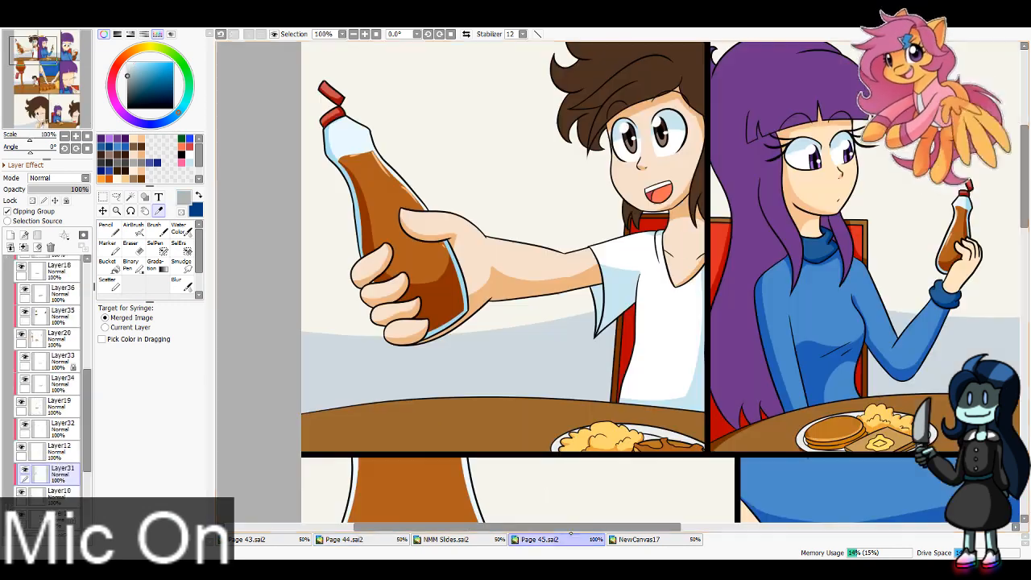
pyautogui.click(109, 230)
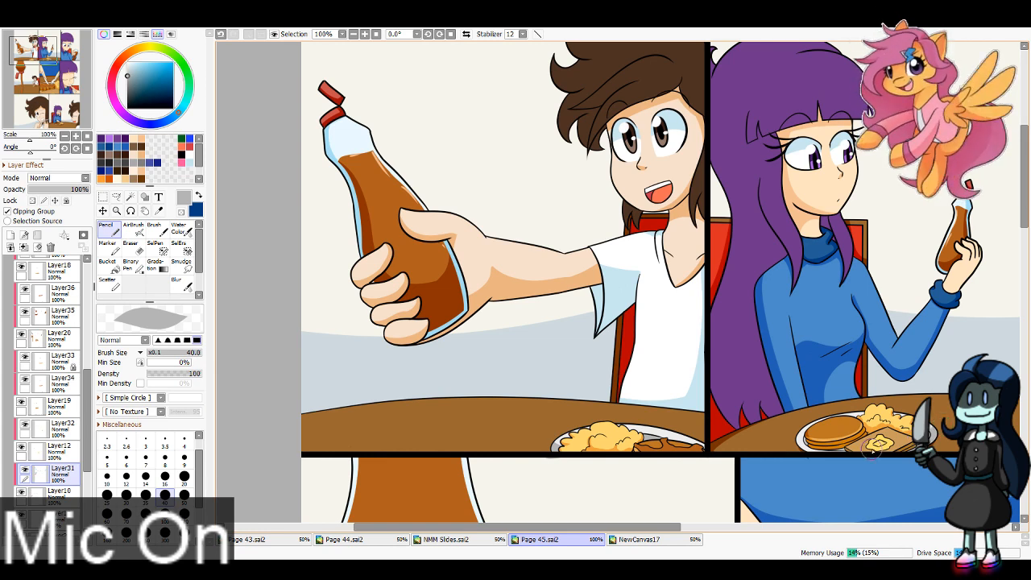
# Step: Shade the plates grey in the top row and the middle row's left panel, reducing the brush to size 16
pyautogui.hotkey('ctrl', 'z')
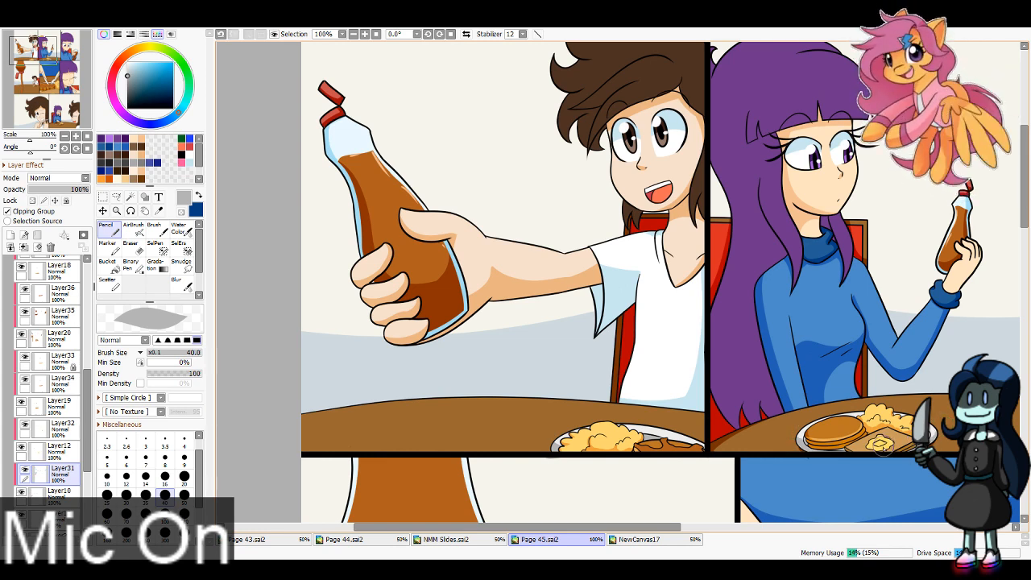
pyautogui.moveTo(26, 87)
pyautogui.mouseDown()
pyautogui.moveTo(65, 52)
pyautogui.moveTo(22, 78)
pyautogui.moveTo(39, 82)
pyautogui.mouseUp()
pyautogui.press('[')
pyautogui.press('[')
pyautogui.press('[')
pyautogui.press('[')
pyautogui.press('[')
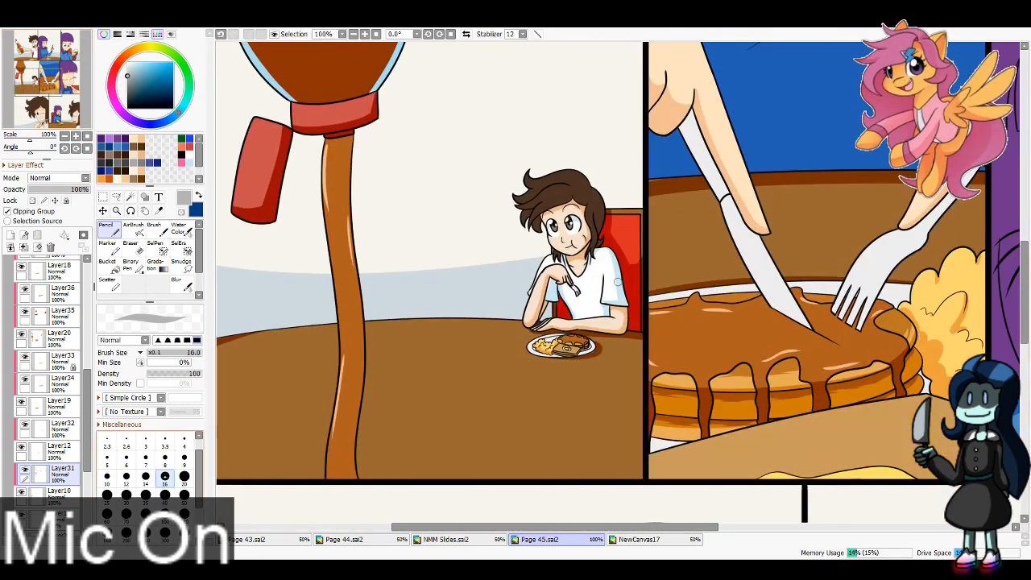
pyautogui.hotkey('ctrl', 'z')
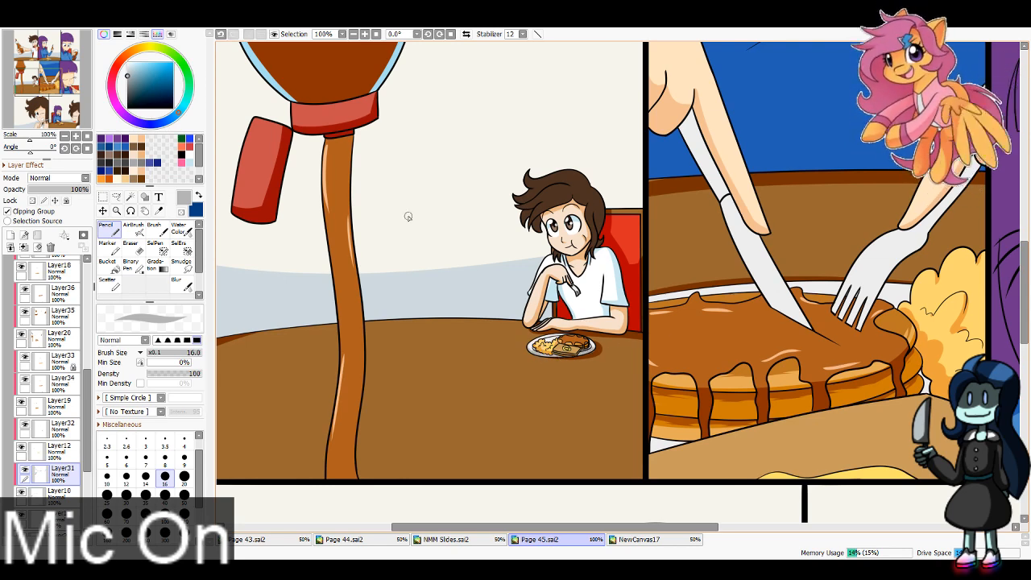
# Step: Shade the knife handle grey in the middle row's centre panel with brush size 40
pyautogui.press(']')
pyautogui.press(']')
pyautogui.press(']')
pyautogui.press(']')
pyautogui.press(']')
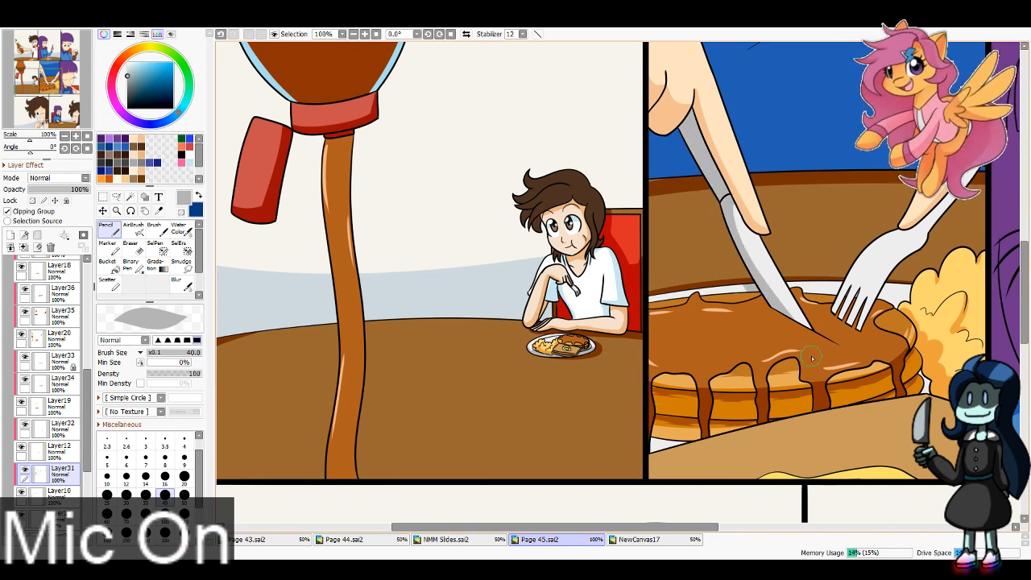
pyautogui.hotkey('ctrl', 'z')
pyautogui.hotkey('ctrl', 'y')
pyautogui.hotkey('ctrl', 'z')
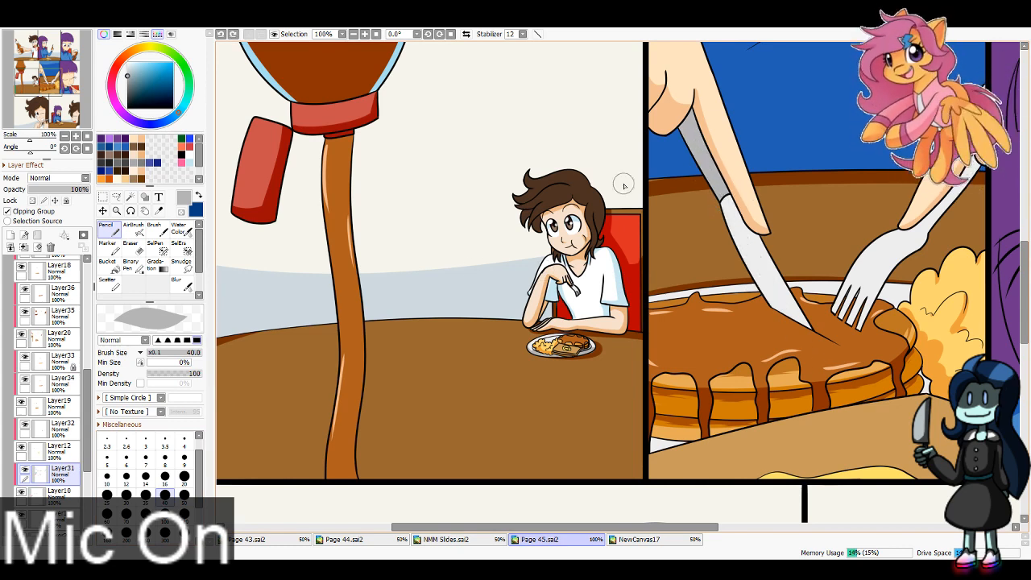
# Step: Shade the edge of the knife blade grey with brush size 16 and clean it up with the Eraser
pyautogui.press('[')
pyautogui.press('[')
pyautogui.press('[')
pyautogui.press('[')
pyautogui.press('[')
pyautogui.moveTo(749, 227)
pyautogui.mouseDown()
pyautogui.moveTo(620, 200)
pyautogui.moveTo(654, 280)
pyautogui.mouseUp()
pyautogui.hotkey('ctrl', 'z')
pyautogui.hotkey('ctrl', 'y')
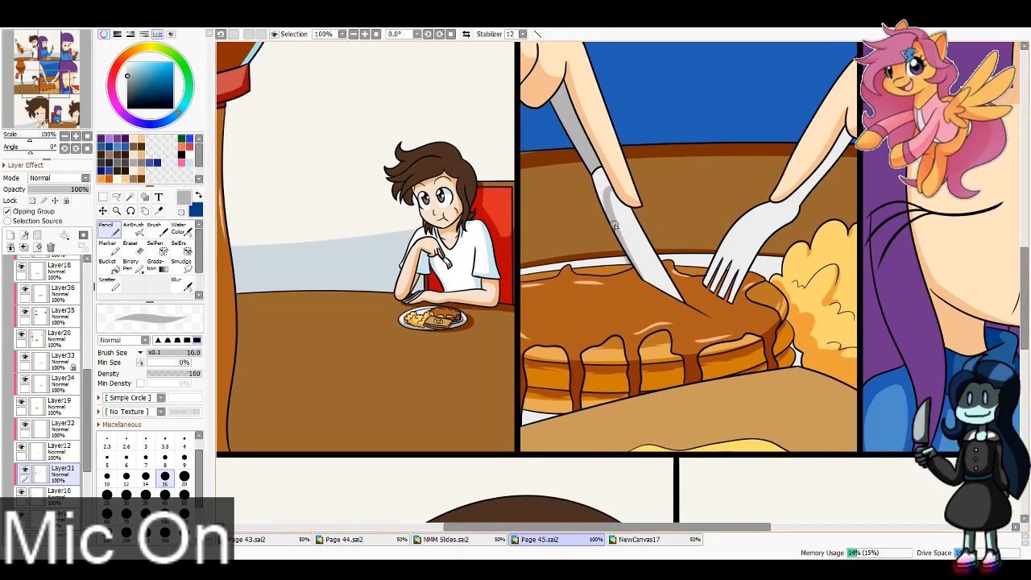
pyautogui.press('e')
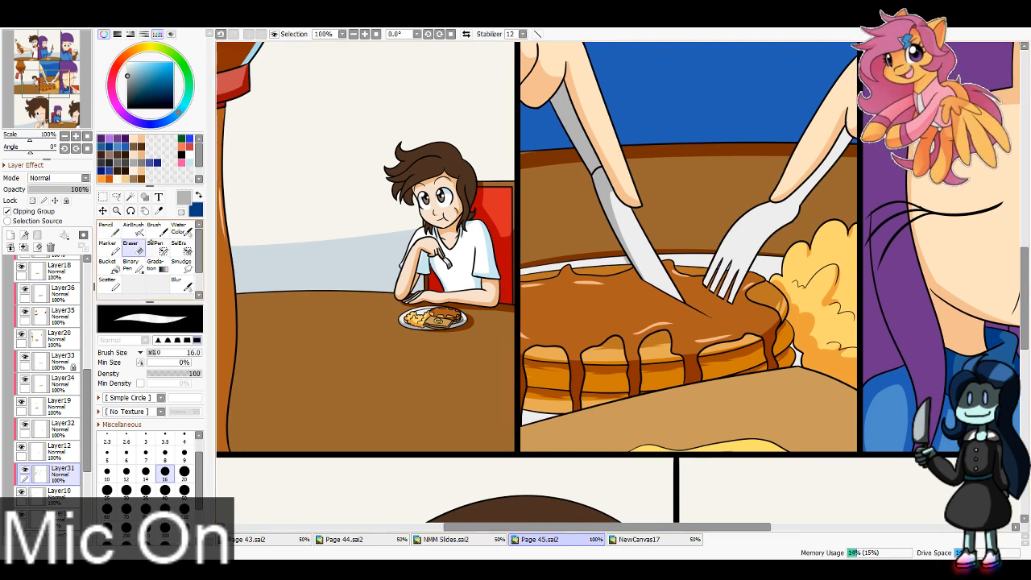
# Step: Shade the fork and visible plate edges grey in the middle row's centre panel with brush size 40, and trim with the Eraser
pyautogui.press('n')
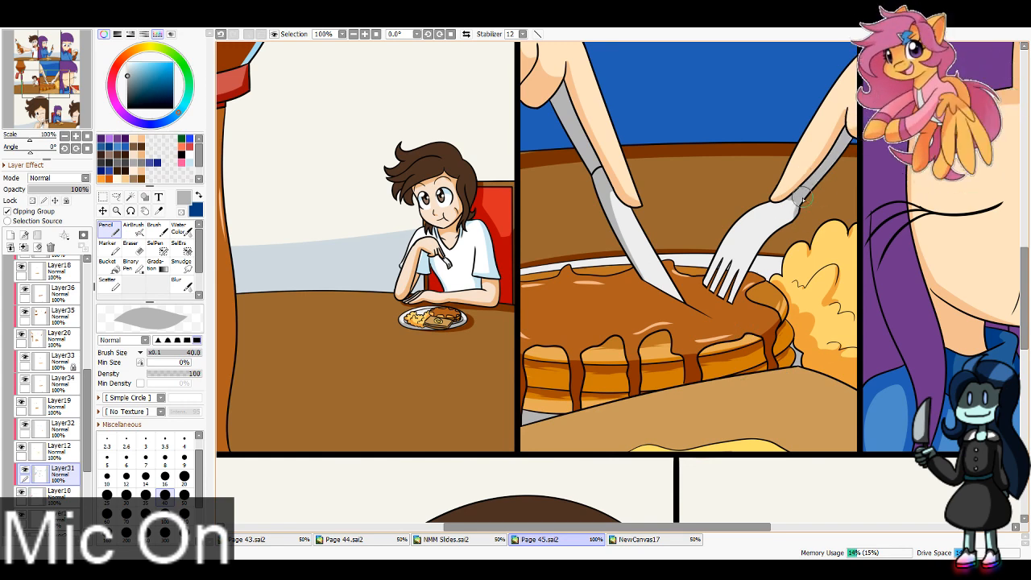
pyautogui.moveTo(794, 211); pyautogui.dragTo(745, 282)
pyautogui.hotkey('ctrl', 'z')
pyautogui.moveTo(794, 211); pyautogui.dragTo(731, 302)
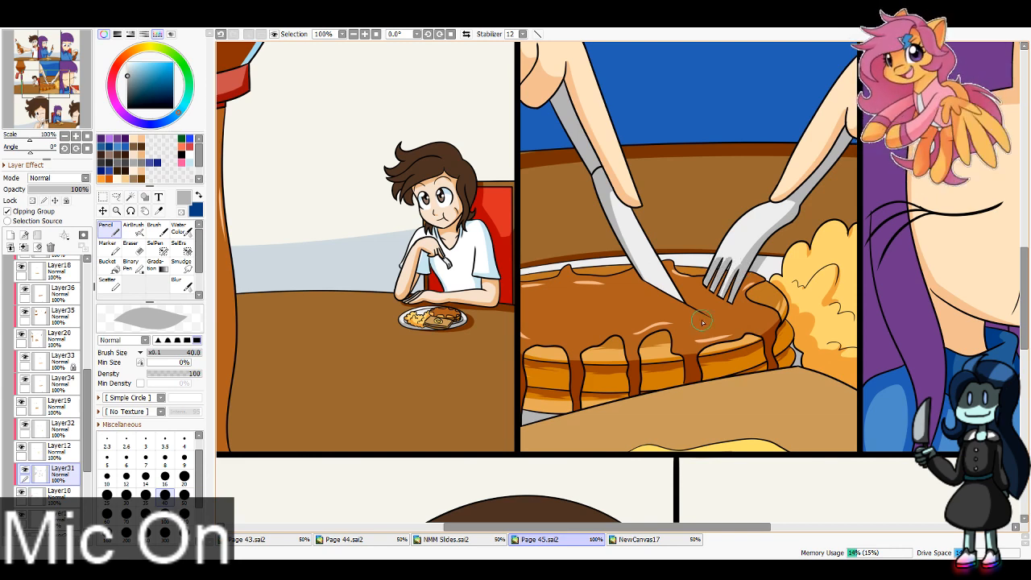
pyautogui.press('e')
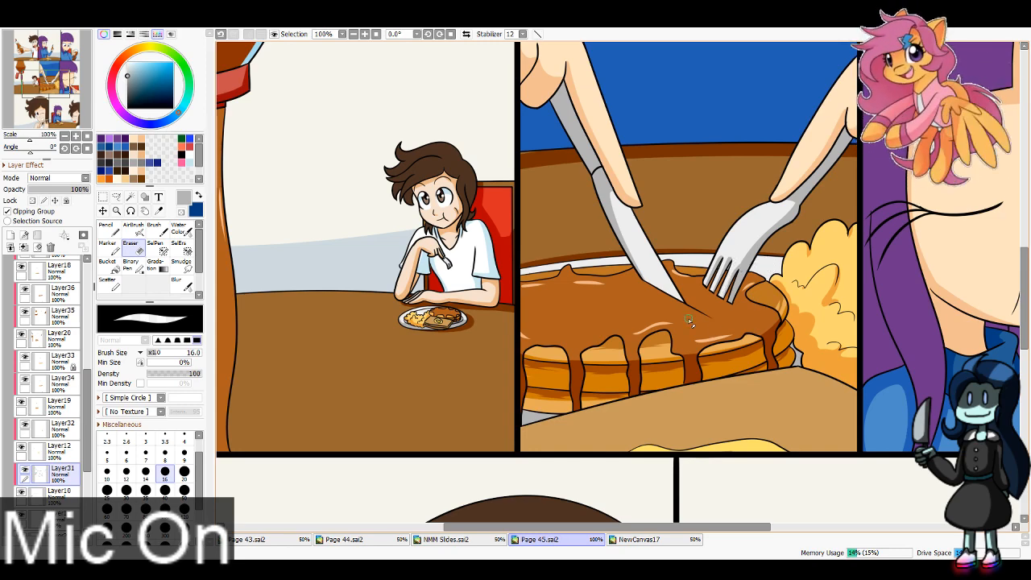
# Step: Shade the fork grey in the middle row's right panel with the Pencil at brush size 40
pyautogui.moveTo(68, 80); pyautogui.dragTo(81, 87)
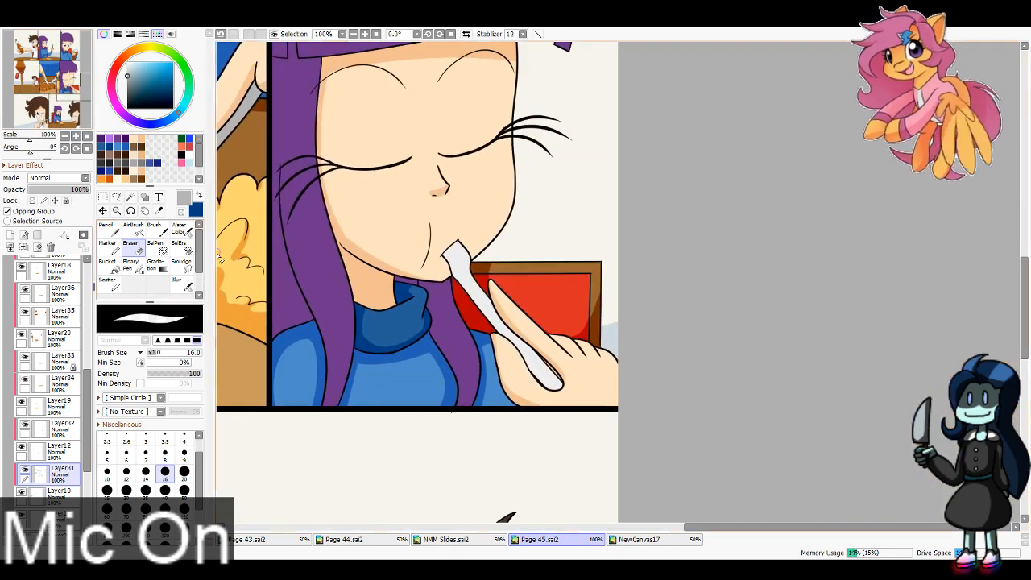
pyautogui.press('n')
pyautogui.moveTo(440, 252)
pyautogui.mouseDown()
pyautogui.moveTo(473, 315)
pyautogui.moveTo(566, 391)
pyautogui.mouseUp()
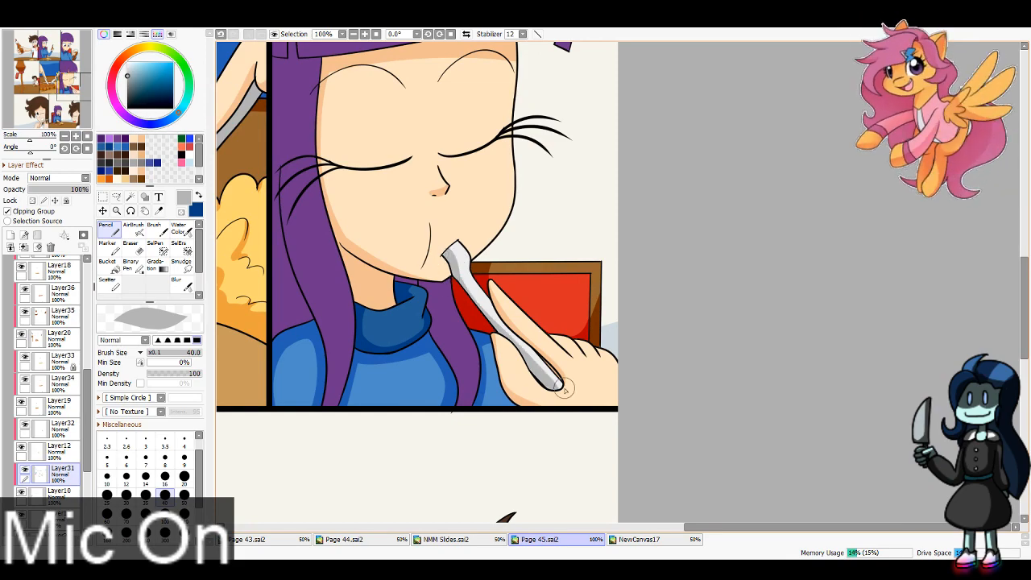
pyautogui.moveTo(509, 327); pyautogui.dragTo(544, 373)
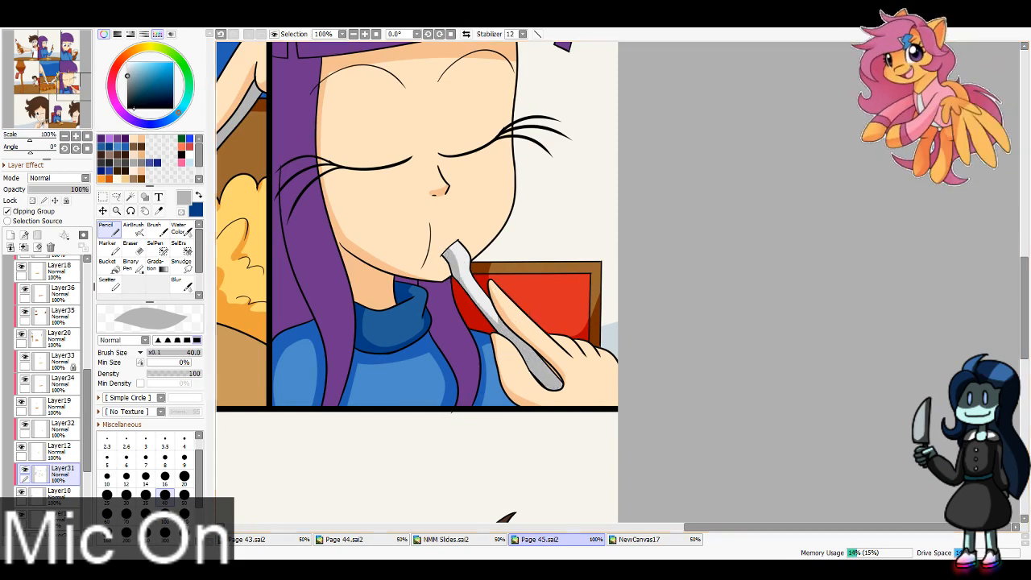
# Step: Shade the fork grey in the bottom row's left panel, using brush size 40 on the handle and size 16 on the head
pyautogui.moveTo(80, 87); pyautogui.dragTo(51, 119)
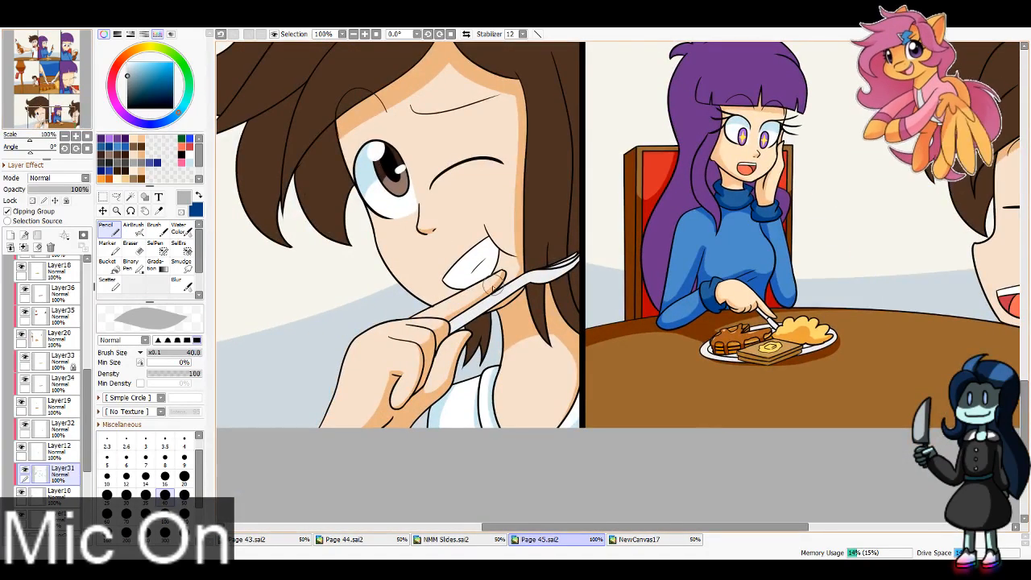
pyautogui.moveTo(492, 285)
pyautogui.mouseDown()
pyautogui.moveTo(508, 307)
pyautogui.moveTo(460, 322)
pyautogui.moveTo(483, 311)
pyautogui.mouseUp()
pyautogui.hotkey('ctrl', 'z')
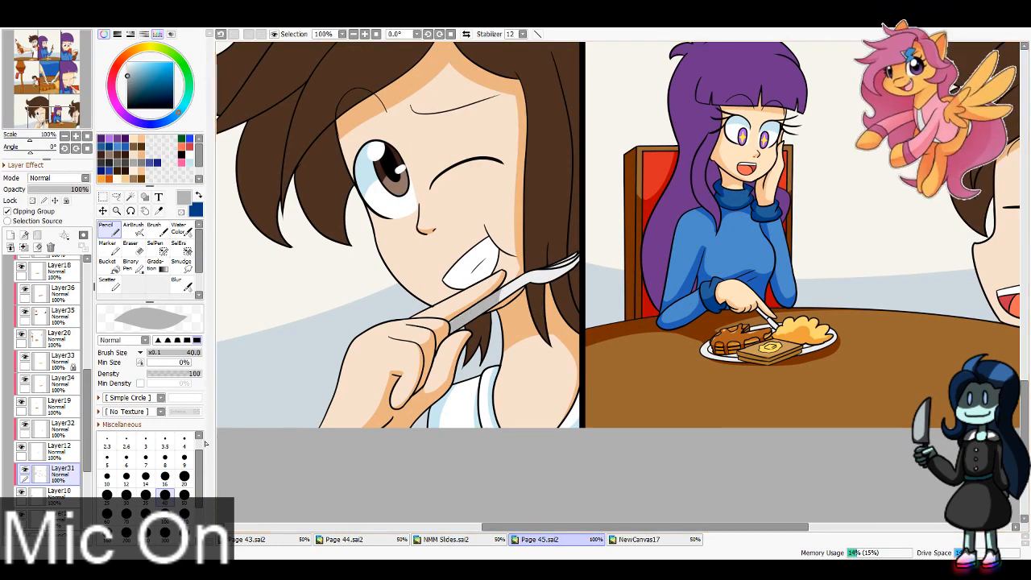
pyautogui.press('[')
pyautogui.press('[')
pyautogui.press('[')
pyautogui.press('[')
pyautogui.press('[')
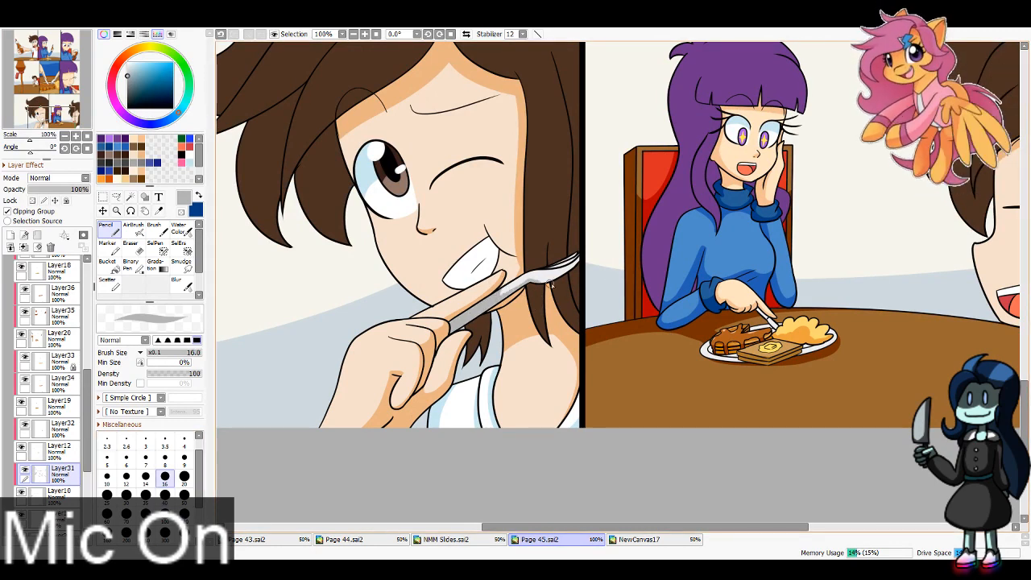
pyautogui.hotkey('ctrl', 'z')
pyautogui.moveTo(551, 284)
pyautogui.mouseDown()
pyautogui.moveTo(585, 249)
pyautogui.moveTo(575, 264)
pyautogui.mouseUp()
pyautogui.hotkey('ctrl', 'z')
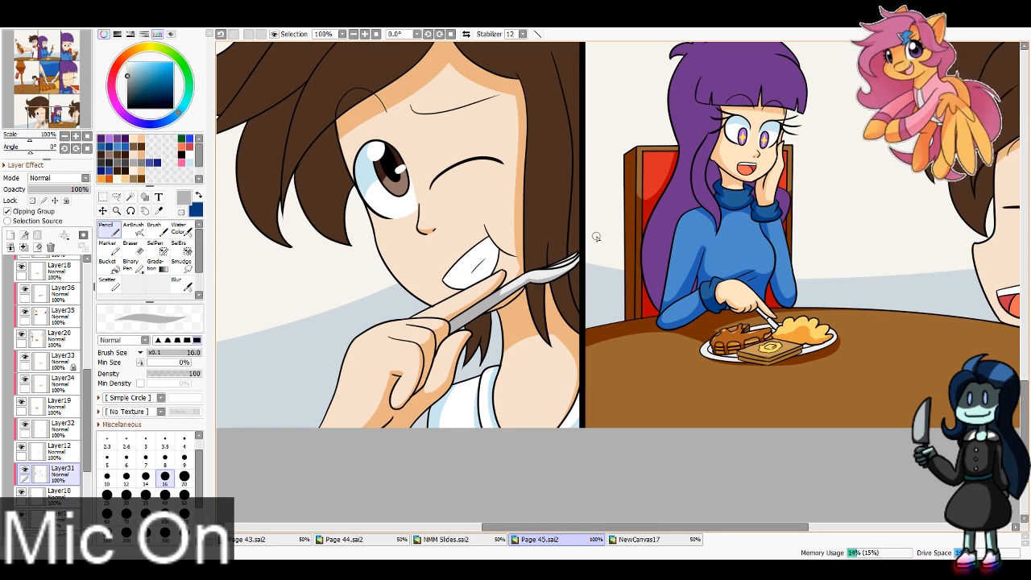
pyautogui.hotkey('ctrl', 'z')
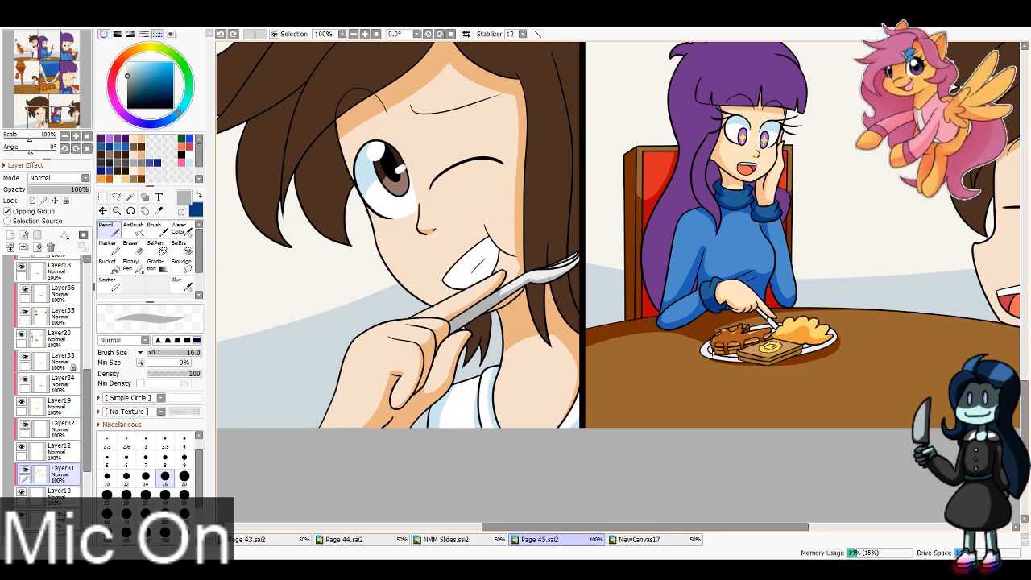
pyautogui.hotkey('ctrl', 'y')
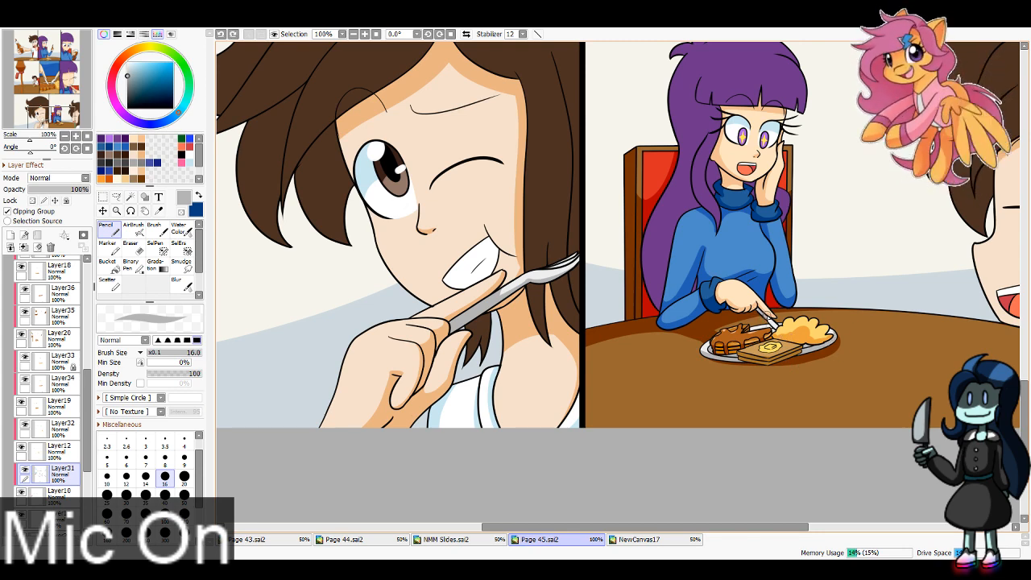
# Step: Shade the plate and the fork grey in the bottom row's right panel with brush size 16
pyautogui.hotkey('ctrl', 'z')
pyautogui.moveTo(767, 317); pyautogui.dragTo(780, 331)
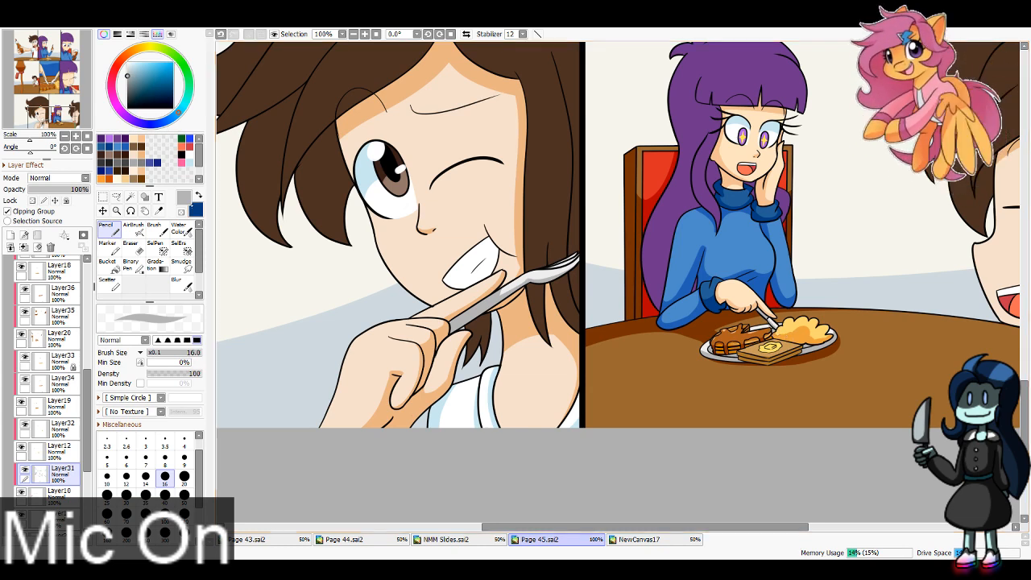
pyautogui.moveTo(665, 343); pyautogui.dragTo(388, 352)
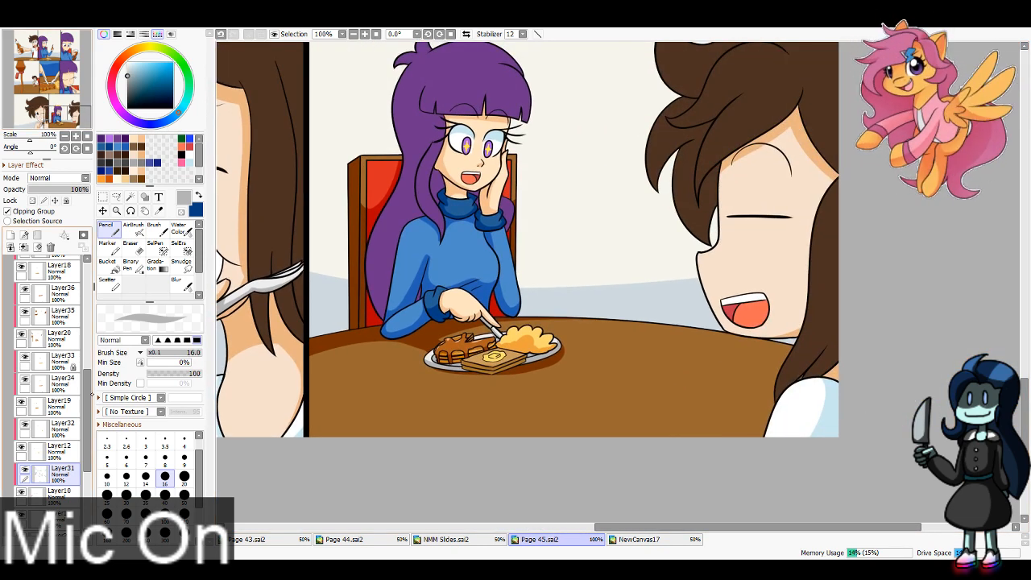
# Step: Add a new layer clipped to the purple hair layer, Layer15, and choose dark purple as the drawing colour
pyautogui.moveTo(87, 435); pyautogui.dragTo(87, 346)
pyautogui.click(63, 376)
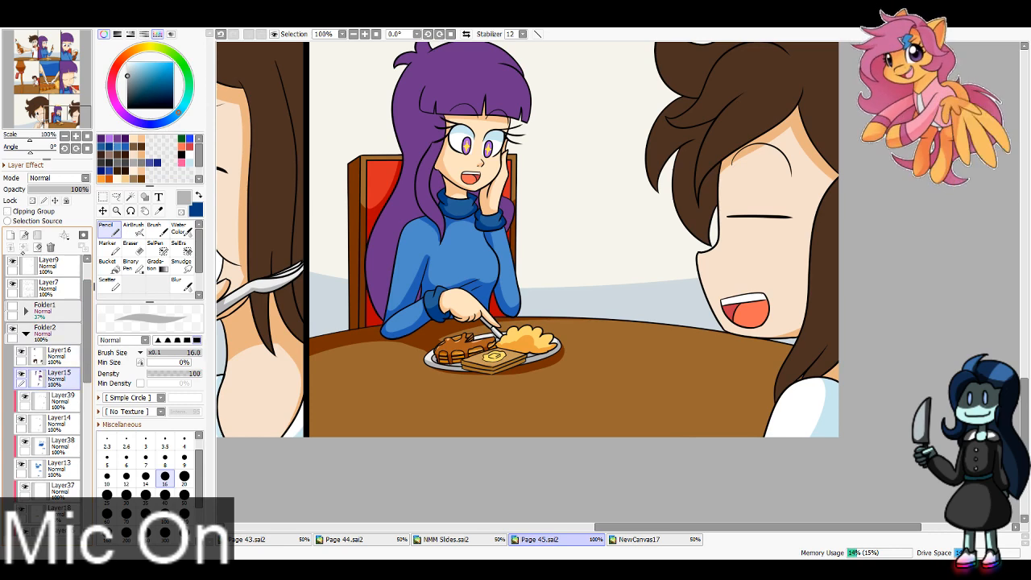
pyautogui.click(10, 235)
pyautogui.click(24, 211)
pyautogui.moveTo(67, 117); pyautogui.dragTo(58, 118)
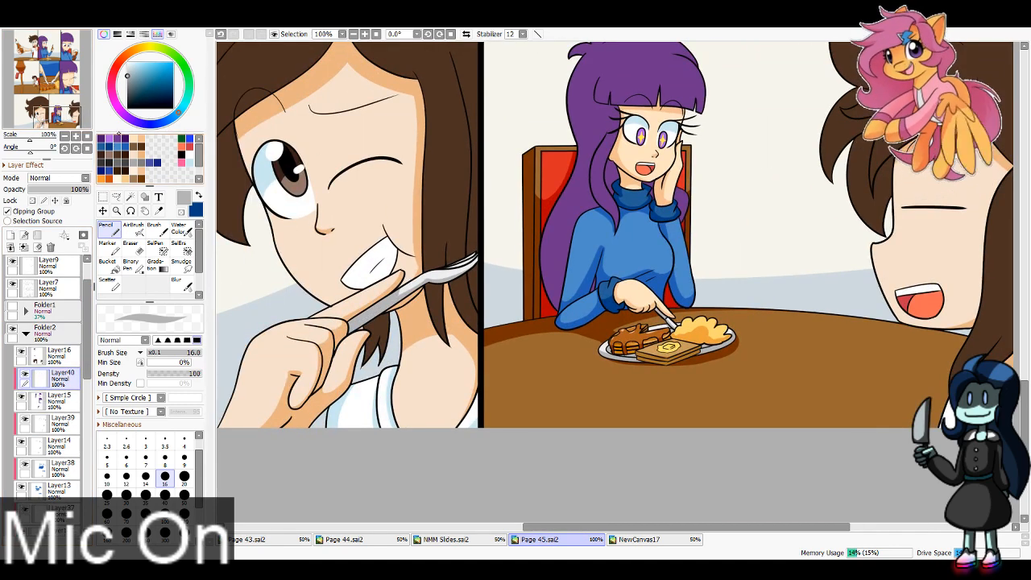
pyautogui.click(125, 138)
# Step: Shade the hair behind the neck and hand and the lock beside the face dark purple in the bottom row's right panel
pyautogui.click(53, 111)
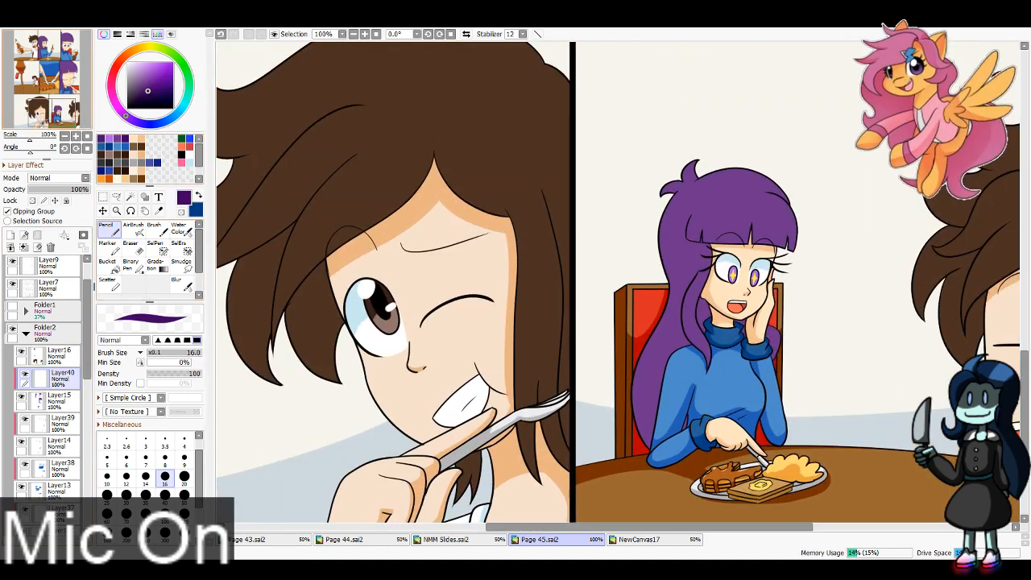
pyautogui.moveTo(54, 113); pyautogui.dragTo(65, 110)
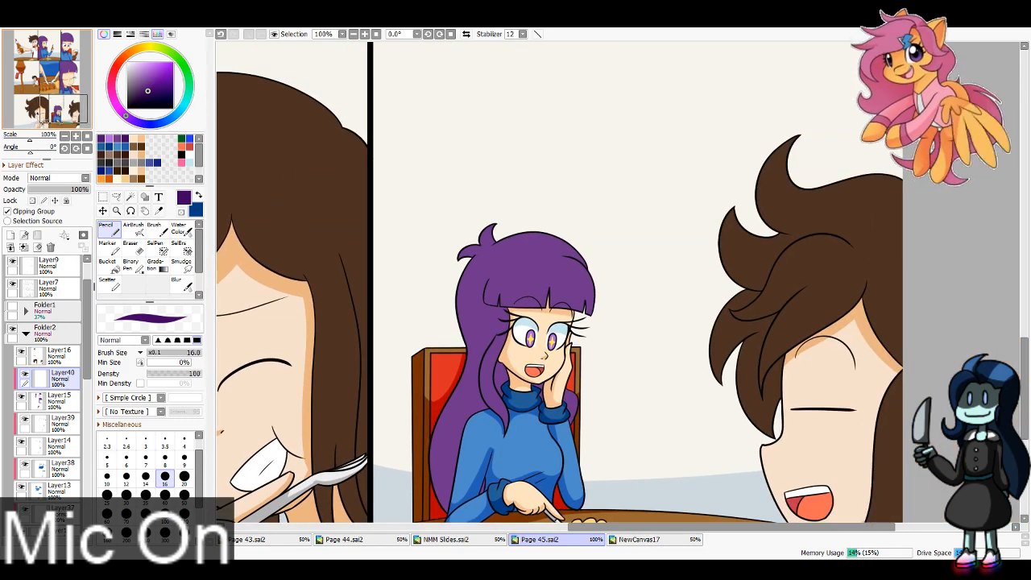
pyautogui.click(365, 33)
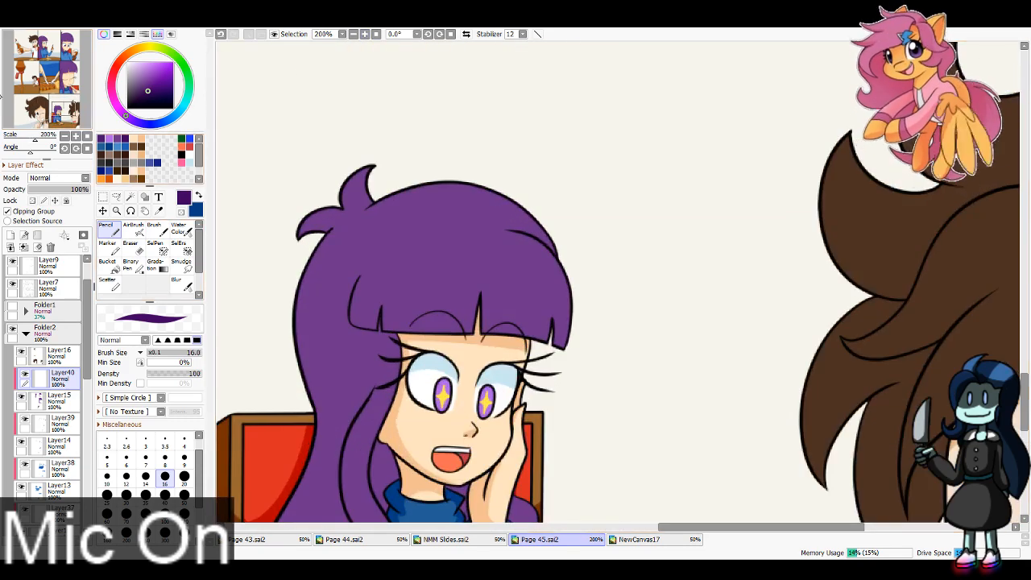
pyautogui.moveTo(20, 91); pyautogui.dragTo(22, 94)
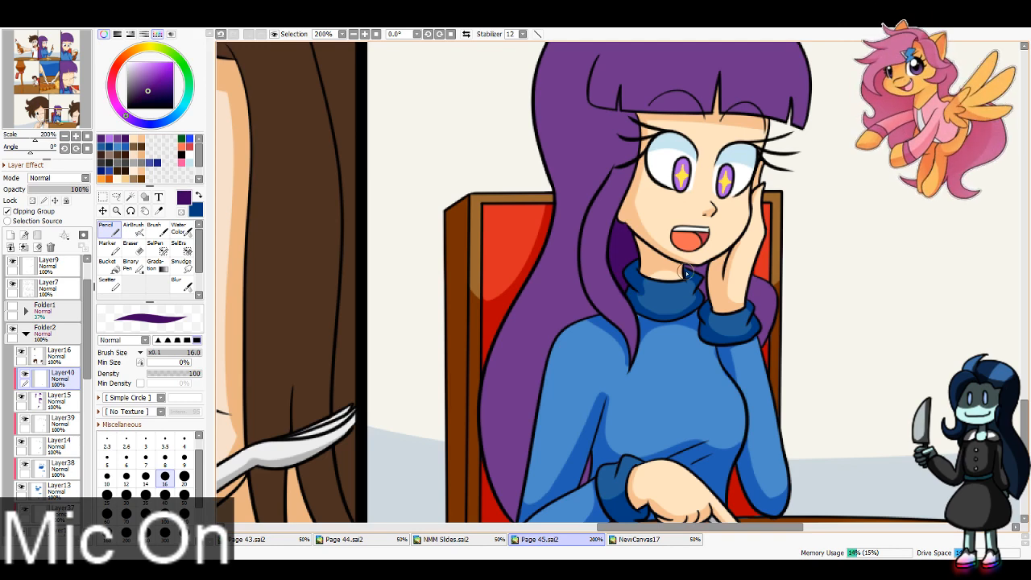
pyautogui.moveTo(742, 295); pyautogui.dragTo(749, 348)
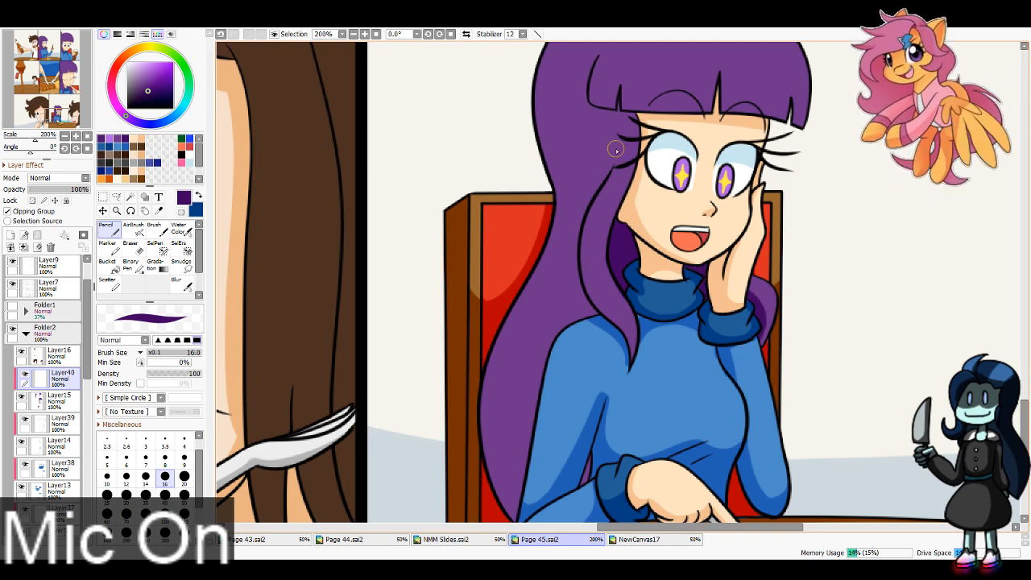
pyautogui.moveTo(609, 172)
pyautogui.mouseDown()
pyautogui.moveTo(598, 196)
pyautogui.moveTo(629, 364)
pyautogui.mouseUp()
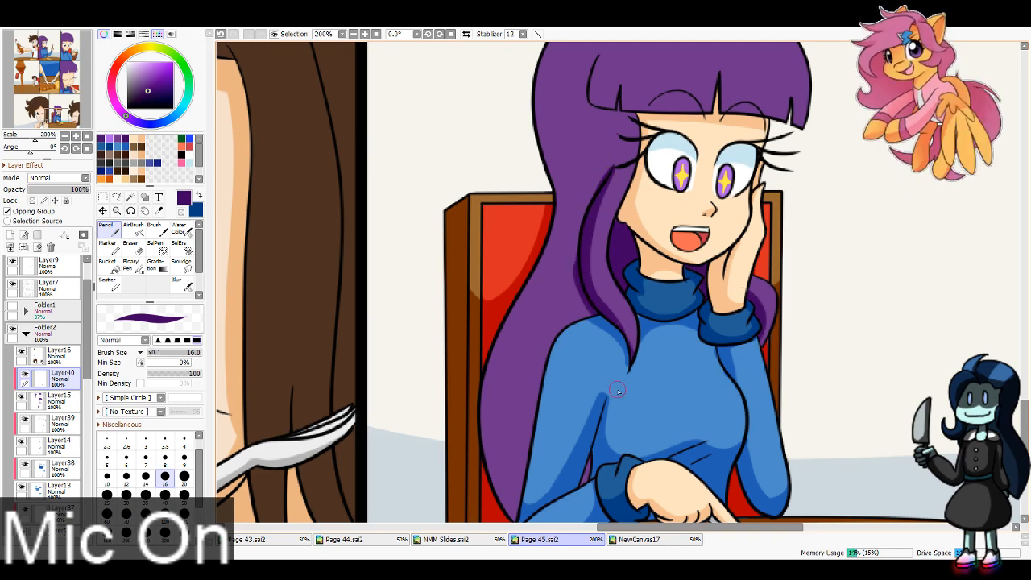
# Step: Shade the lower edge of the girl's fringe dark purple in the bottom row's right panel with brush size 16
pyautogui.scroll(5, 233, 253)
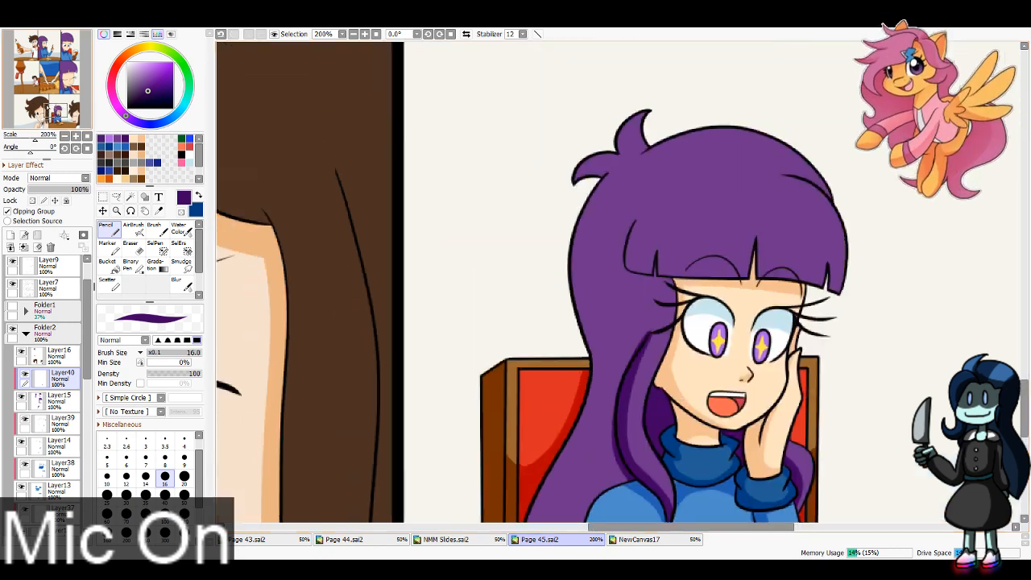
pyautogui.moveTo(570, 281)
pyautogui.mouseDown()
pyautogui.moveTo(634, 255)
pyautogui.moveTo(643, 300)
pyautogui.moveTo(834, 319)
pyautogui.mouseUp()
pyautogui.hotkey('ctrl', 'z')
pyautogui.moveTo(703, 298); pyautogui.dragTo(865, 315)
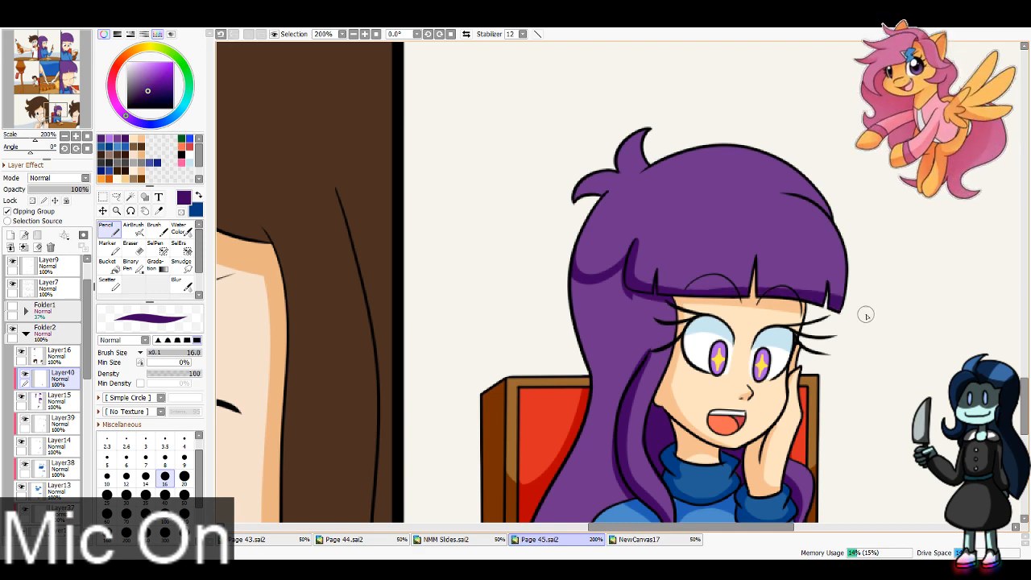
# Step: Shade the side hair beneath the fringe dark purple in the bottom row's right panel with brush size 40
pyautogui.moveTo(63, 117); pyautogui.dragTo(63, 116)
pyautogui.click(165, 497)
pyautogui.moveTo(650, 271)
pyautogui.mouseDown()
pyautogui.moveTo(597, 273)
pyautogui.moveTo(592, 335)
pyautogui.mouseUp()
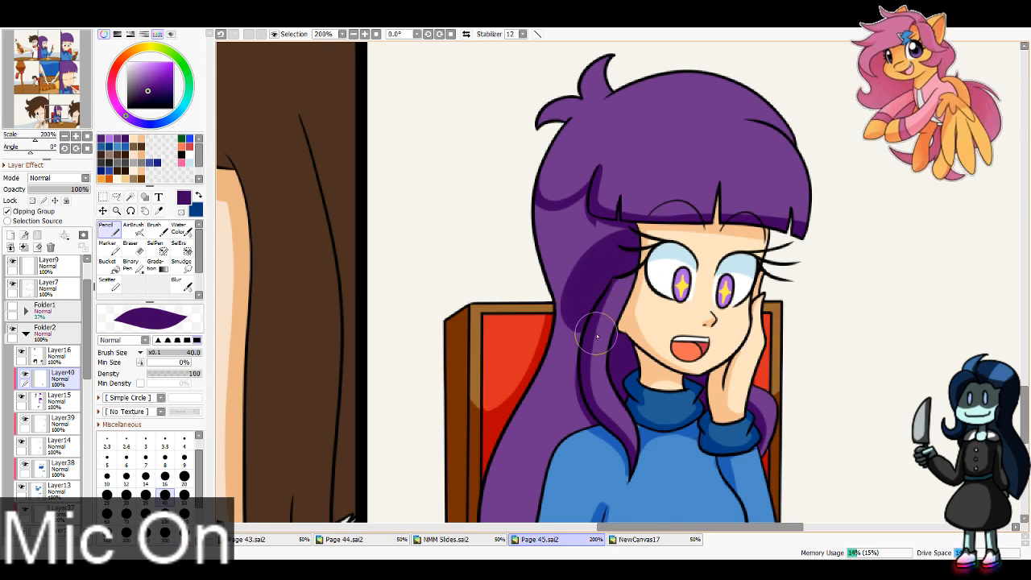
pyautogui.hotkey('ctrl', 'z')
pyautogui.moveTo(647, 280)
pyautogui.mouseDown()
pyautogui.moveTo(591, 270)
pyautogui.moveTo(595, 324)
pyautogui.mouseUp()
pyautogui.hotkey('ctrl', 'z')
pyautogui.moveTo(646, 274); pyautogui.dragTo(595, 330)
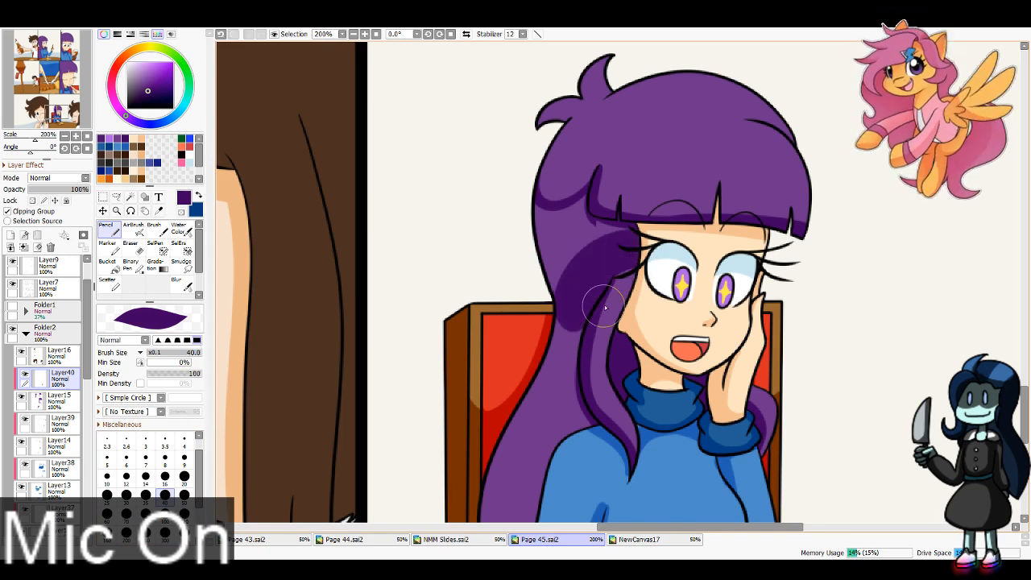
# Step: Fill the rest of the long hair behind the shoulder dark purple, using brush size 14 for edges and 40 for the large area
pyautogui.click(146, 478)
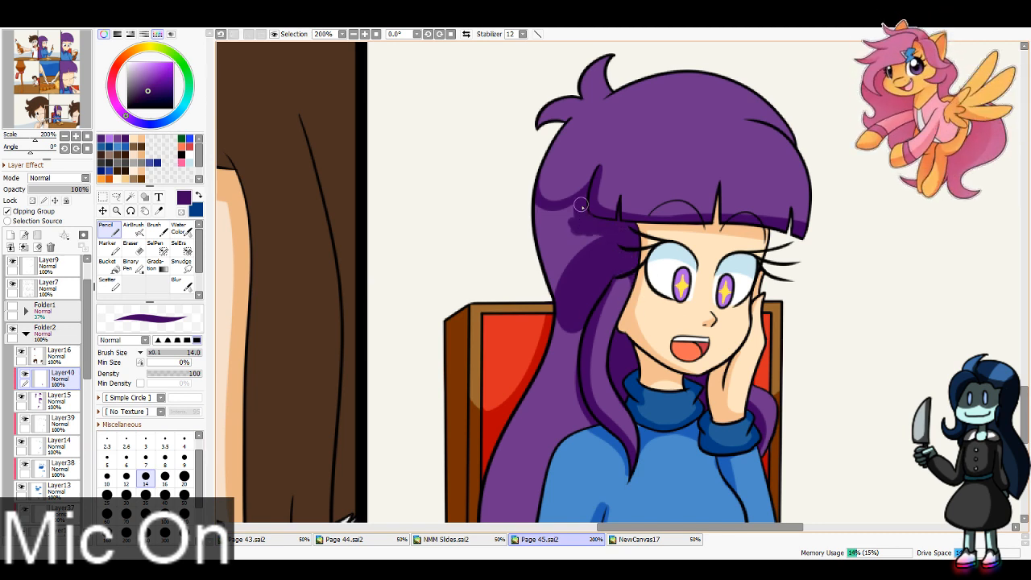
pyautogui.moveTo(535, 226)
pyautogui.mouseDown()
pyautogui.moveTo(584, 196)
pyautogui.moveTo(590, 247)
pyautogui.moveTo(541, 242)
pyautogui.moveTo(555, 251)
pyautogui.moveTo(598, 239)
pyautogui.moveTo(556, 283)
pyautogui.mouseUp()
pyautogui.moveTo(59, 113); pyautogui.dragTo(59, 116)
pyautogui.click(165, 496)
pyautogui.moveTo(564, 169)
pyautogui.mouseDown()
pyautogui.moveTo(558, 294)
pyautogui.moveTo(555, 222)
pyautogui.moveTo(578, 299)
pyautogui.mouseUp()
pyautogui.moveTo(563, 255)
pyautogui.mouseDown()
pyautogui.moveTo(508, 464)
pyautogui.moveTo(540, 369)
pyautogui.moveTo(582, 437)
pyautogui.mouseUp()
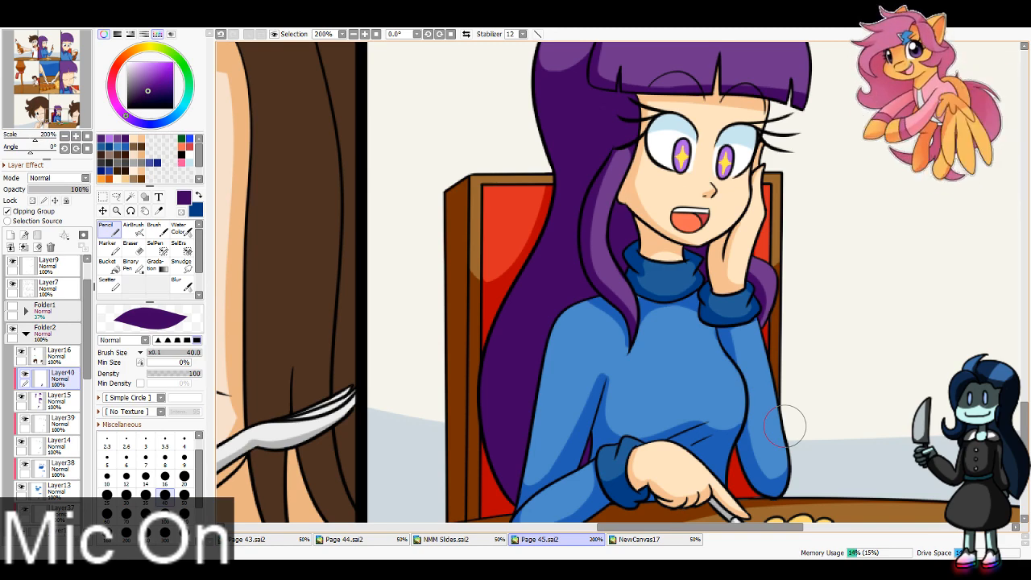
# Step: Shade the hair locks framing the face and neck dark purple in the middle row's right panel with brush size 40
pyautogui.moveTo(58, 113); pyautogui.dragTo(68, 84)
pyautogui.click(353, 34)
pyautogui.click(71, 86)
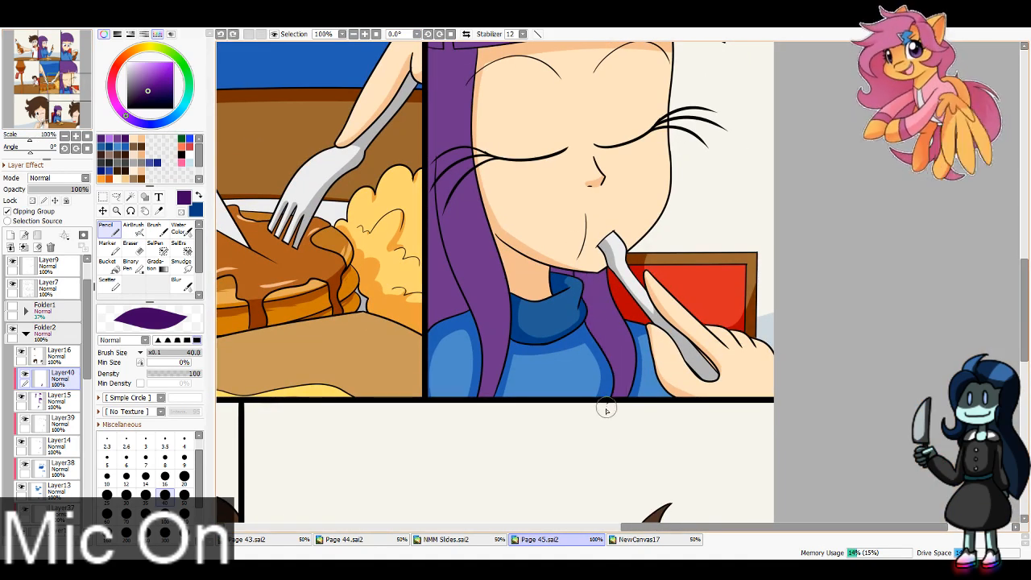
pyautogui.moveTo(70, 87); pyautogui.dragTo(69, 84)
pyautogui.moveTo(485, 137)
pyautogui.mouseDown()
pyautogui.moveTo(466, 278)
pyautogui.moveTo(493, 362)
pyautogui.mouseUp()
pyautogui.moveTo(466, 285); pyautogui.dragTo(480, 452)
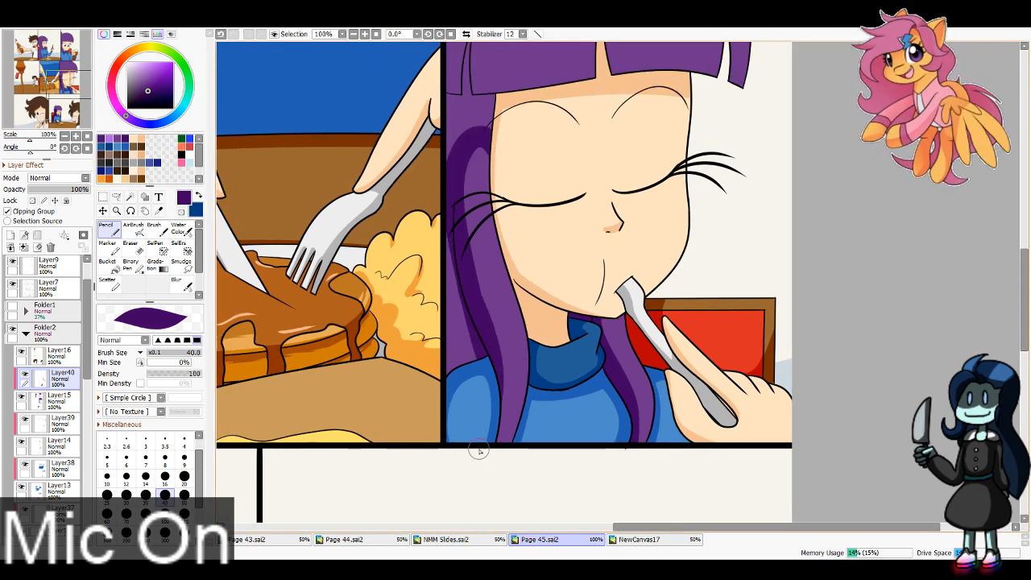
# Step: Redo the dark purple shading on the hair between the face-side lock and the panel border, down to the shoulder
pyautogui.hotkey('ctrl', 'z')
pyautogui.moveTo(473, 291); pyautogui.dragTo(447, 507)
pyautogui.moveTo(463, 308); pyautogui.dragTo(477, 372)
pyautogui.moveTo(455, 295); pyautogui.dragTo(453, 369)
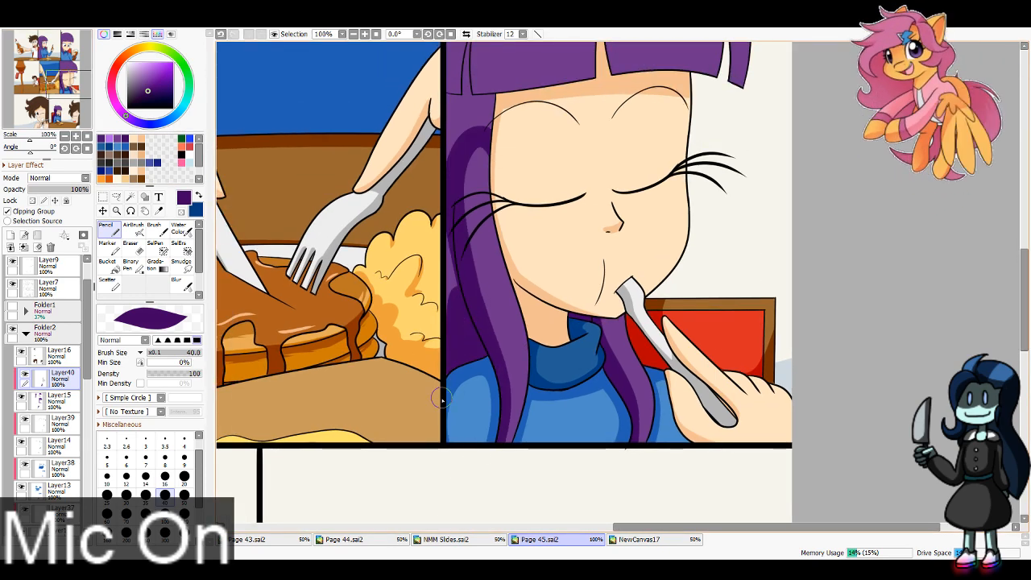
pyautogui.moveTo(451, 240); pyautogui.dragTo(451, 292)
# Step: Shade the fringe's lower edge and the side hair directly beneath it dark purple in the middle row's right panel
pyautogui.click(35, 137)
pyautogui.moveTo(338, 209); pyautogui.dragTo(634, 459)
pyautogui.click(354, 34)
pyautogui.click(354, 34)
pyautogui.click(353, 33)
pyautogui.click(353, 34)
pyautogui.moveTo(516, 226)
pyautogui.mouseDown()
pyautogui.moveTo(514, 267)
pyautogui.moveTo(427, 316)
pyautogui.moveTo(636, 304)
pyautogui.moveTo(762, 322)
pyautogui.mouseUp()
pyautogui.click(375, 34)
pyautogui.hotkey('ctrl', 'z')
pyautogui.moveTo(467, 322); pyautogui.dragTo(762, 322)
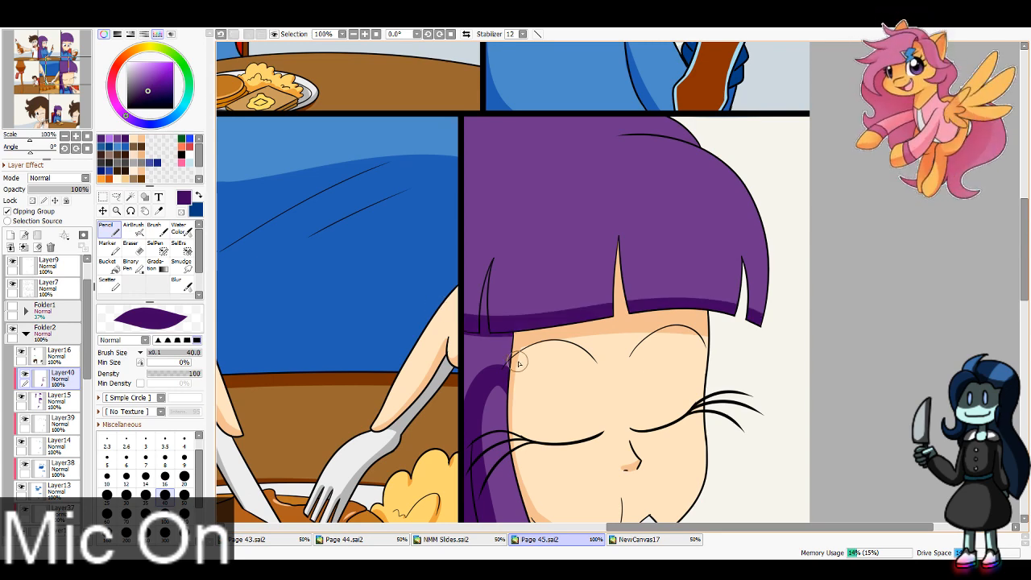
pyautogui.moveTo(518, 362); pyautogui.dragTo(448, 401)
pyautogui.moveTo(477, 362); pyautogui.dragTo(527, 347)
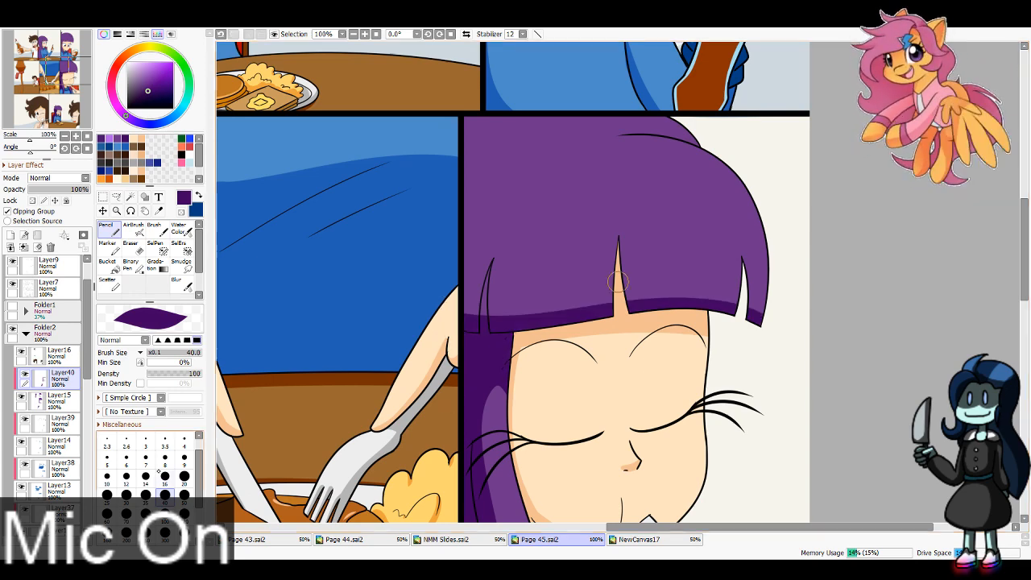
# Step: Shade along the partings in the fringe dark purple in the middle row's right panel with brush size 16
pyautogui.press('[')
pyautogui.press('[')
pyautogui.press('[')
pyautogui.press('[')
pyautogui.press('[')
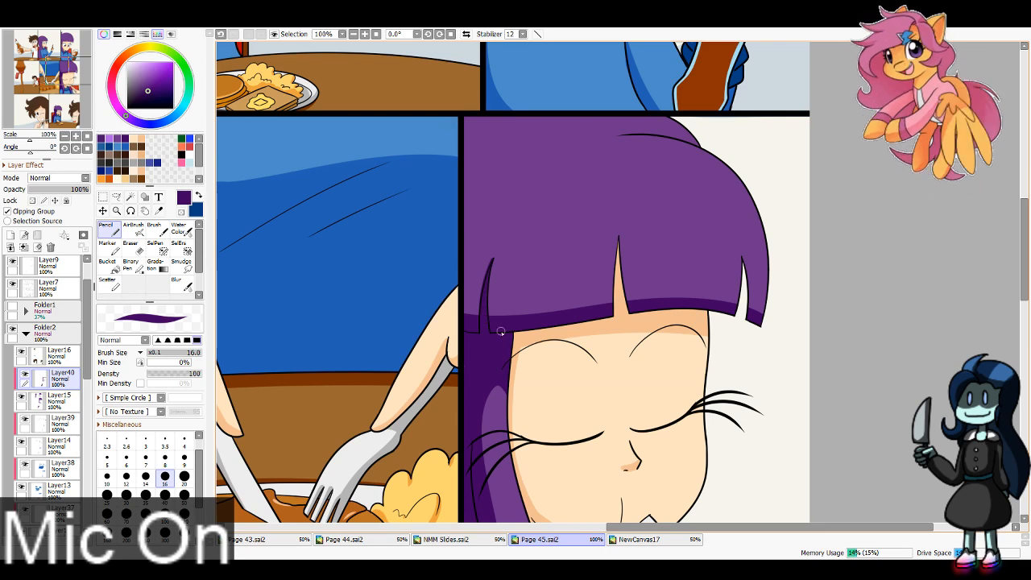
pyautogui.moveTo(494, 260); pyautogui.dragTo(489, 312)
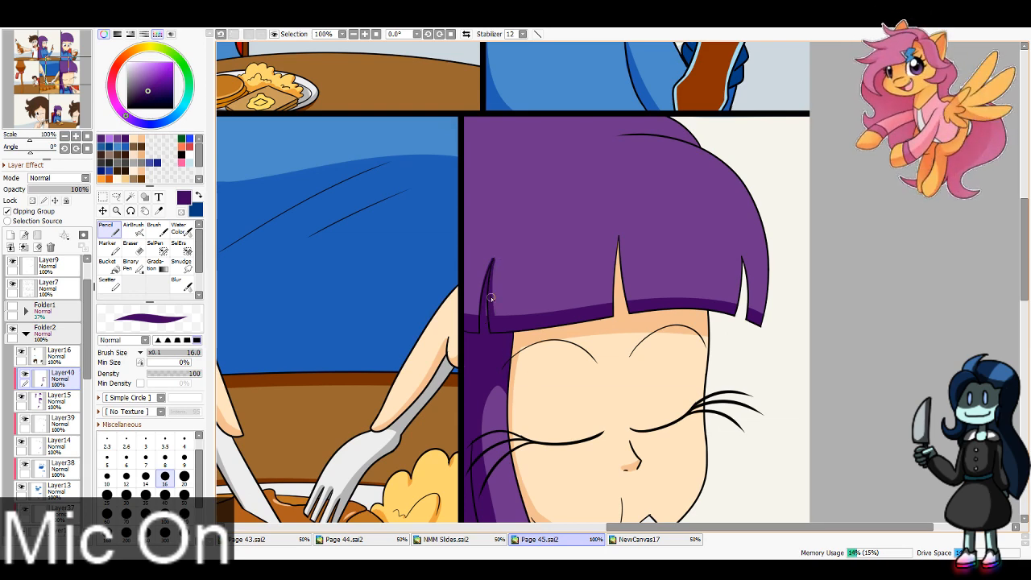
pyautogui.press('e')
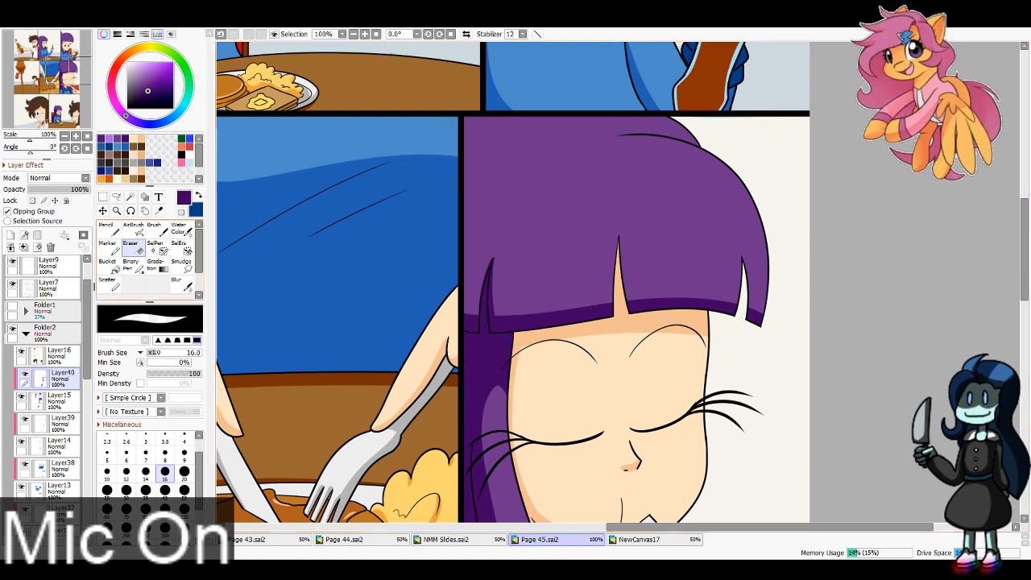
pyautogui.press('n')
pyautogui.hotkey('ctrl', 'z')
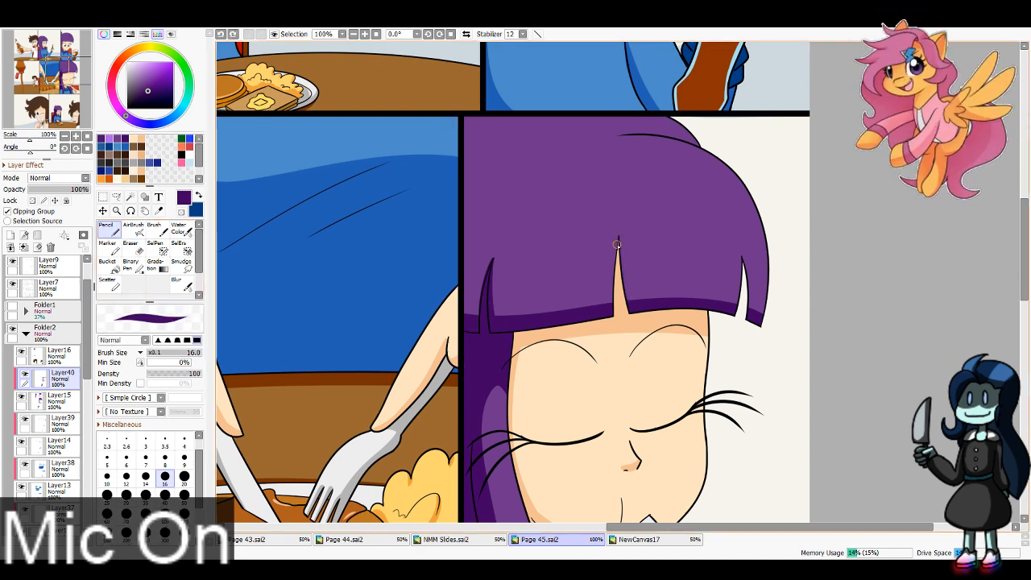
pyautogui.moveTo(619, 237); pyautogui.dragTo(625, 300)
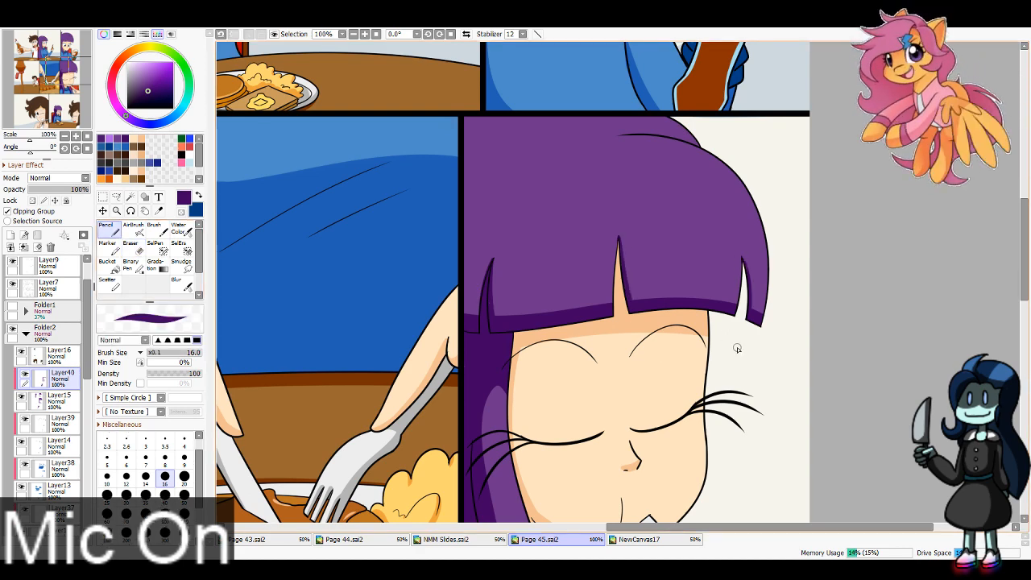
# Step: Shade the hair locks framing the face and neck dark purple in the top row's right panel with brush size 40
pyautogui.click(74, 58)
pyautogui.moveTo(74, 58); pyautogui.dragTo(76, 51)
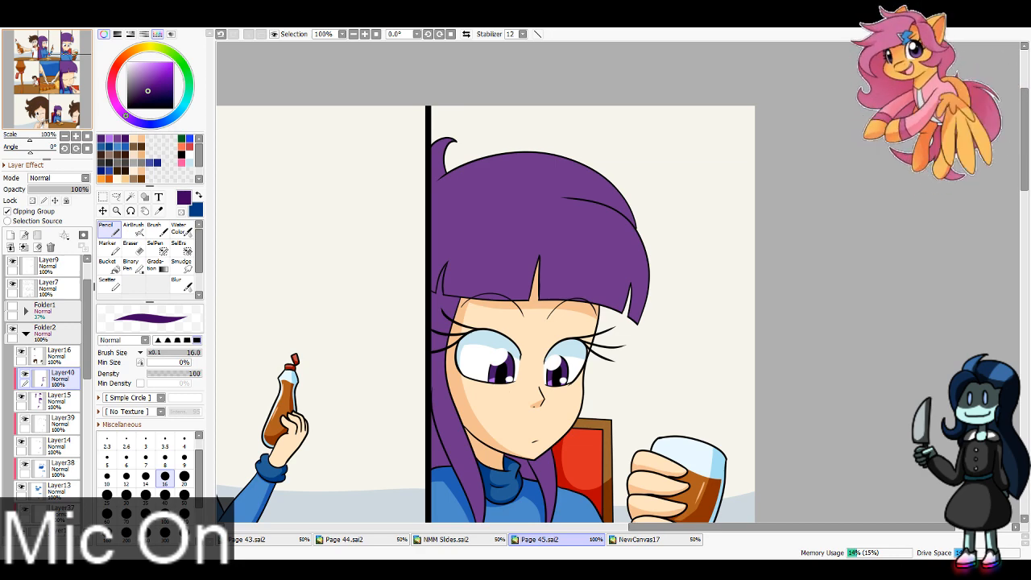
pyautogui.click(165, 497)
pyautogui.click(74, 47)
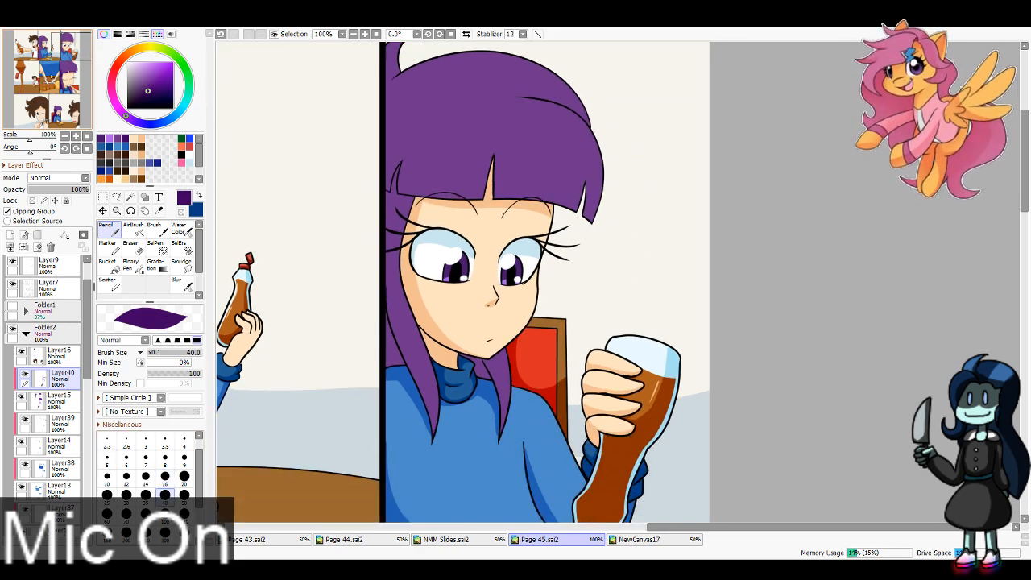
pyautogui.moveTo(412, 216)
pyautogui.mouseDown()
pyautogui.moveTo(393, 213)
pyautogui.moveTo(430, 414)
pyautogui.mouseUp()
pyautogui.hotkey('ctrl', 'z')
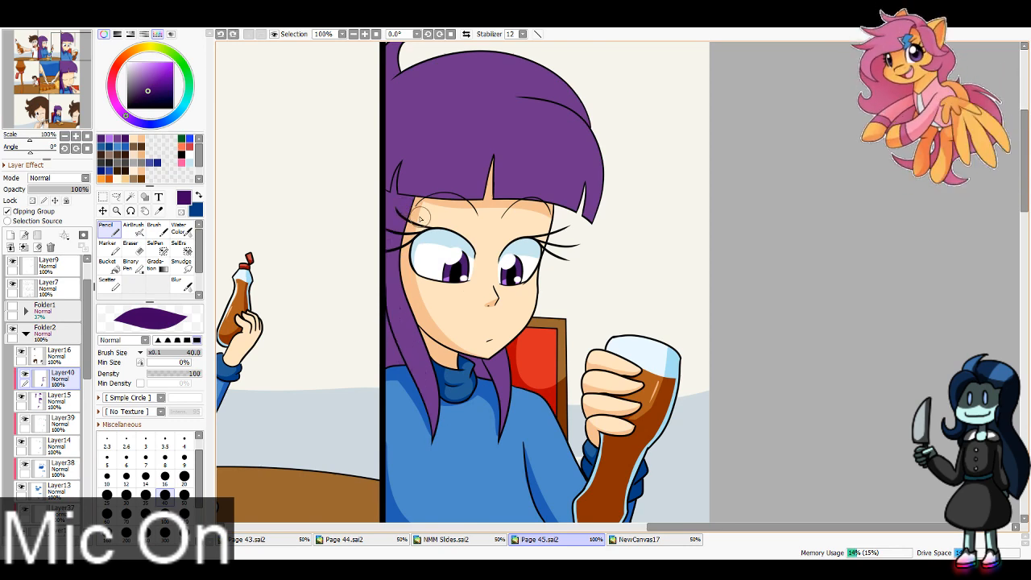
pyautogui.moveTo(417, 217); pyautogui.dragTo(440, 449)
pyautogui.moveTo(369, 232)
pyautogui.mouseDown()
pyautogui.moveTo(406, 367)
pyautogui.moveTo(450, 459)
pyautogui.mouseUp()
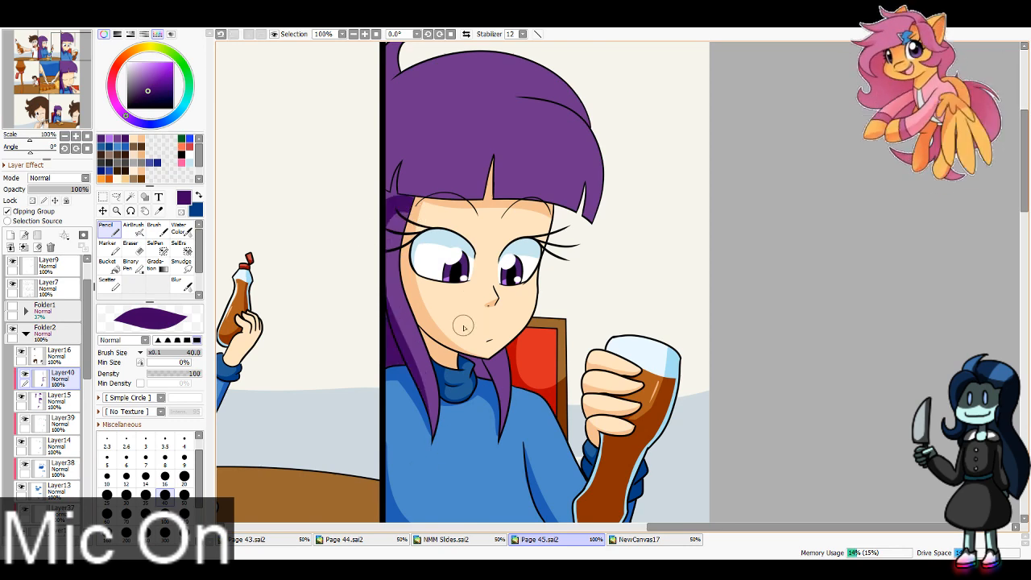
pyautogui.moveTo(464, 328)
pyautogui.mouseDown()
pyautogui.moveTo(485, 418)
pyautogui.moveTo(479, 481)
pyautogui.mouseUp()
pyautogui.hotkey('ctrl', 'z')
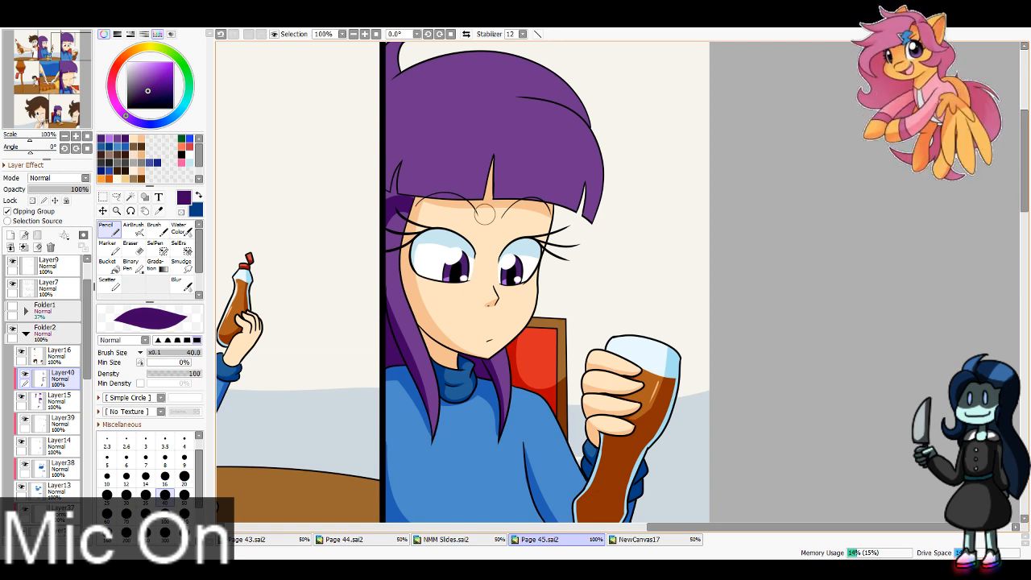
# Step: Shade the fringe's side parting and the hair by the panel border dark purple in the top row's right panel with brush size 16
pyautogui.press('[')
pyautogui.press('[')
pyautogui.press('[')
pyautogui.press('[')
pyautogui.press('[')
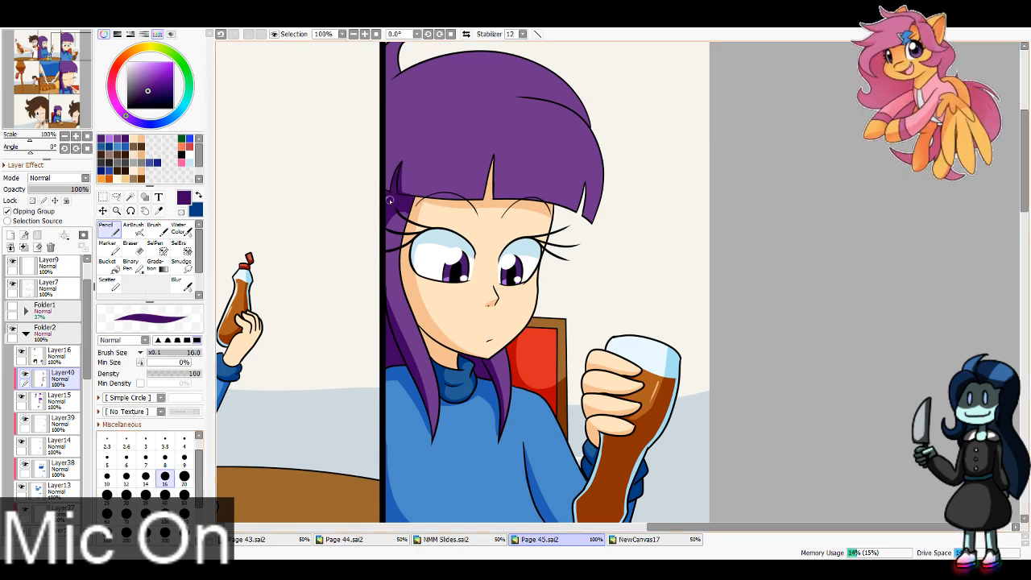
pyautogui.moveTo(390, 213)
pyautogui.mouseDown()
pyautogui.moveTo(397, 311)
pyautogui.moveTo(390, 218)
pyautogui.mouseUp()
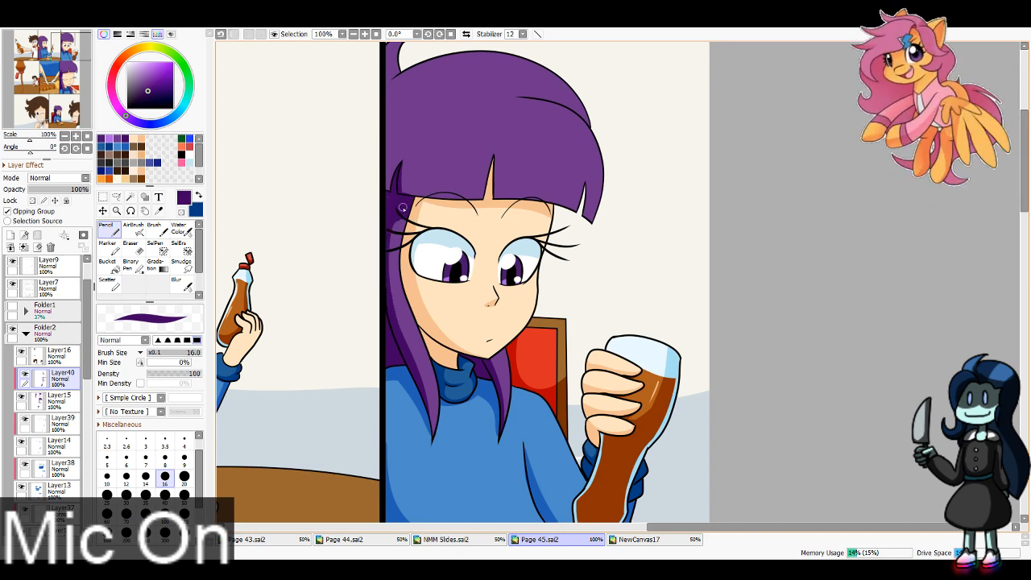
# Step: Shade the fringe's lower edge dark purple in the top row's right panel with brush size 40
pyautogui.click(165, 495)
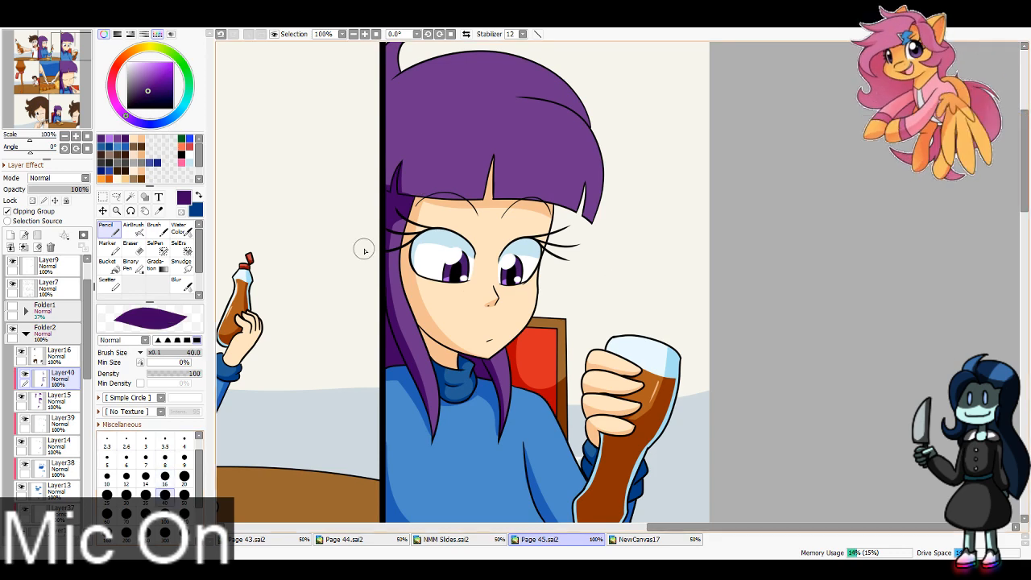
pyautogui.moveTo(373, 180)
pyautogui.mouseDown()
pyautogui.moveTo(505, 192)
pyautogui.moveTo(600, 222)
pyautogui.mouseUp()
pyautogui.hotkey('ctrl', 'z')
pyautogui.moveTo(375, 171)
pyautogui.mouseDown()
pyautogui.moveTo(393, 190)
pyautogui.moveTo(600, 227)
pyautogui.mouseUp()
# Step: Shade both face-framing hair locks dark purple in the top row's middle panel with brush size 16
pyautogui.click(165, 477)
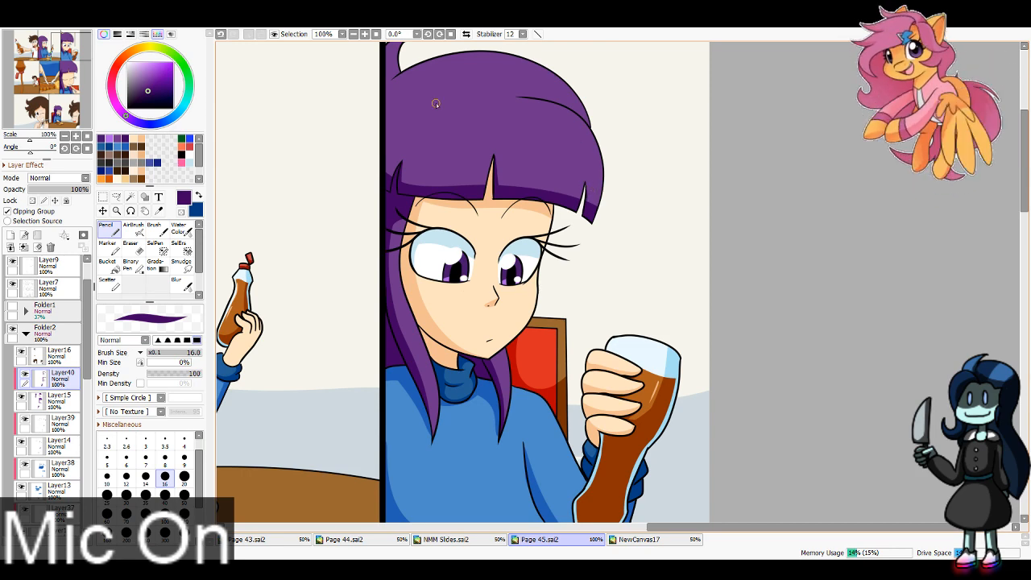
pyautogui.moveTo(436, 103); pyautogui.dragTo(509, 279)
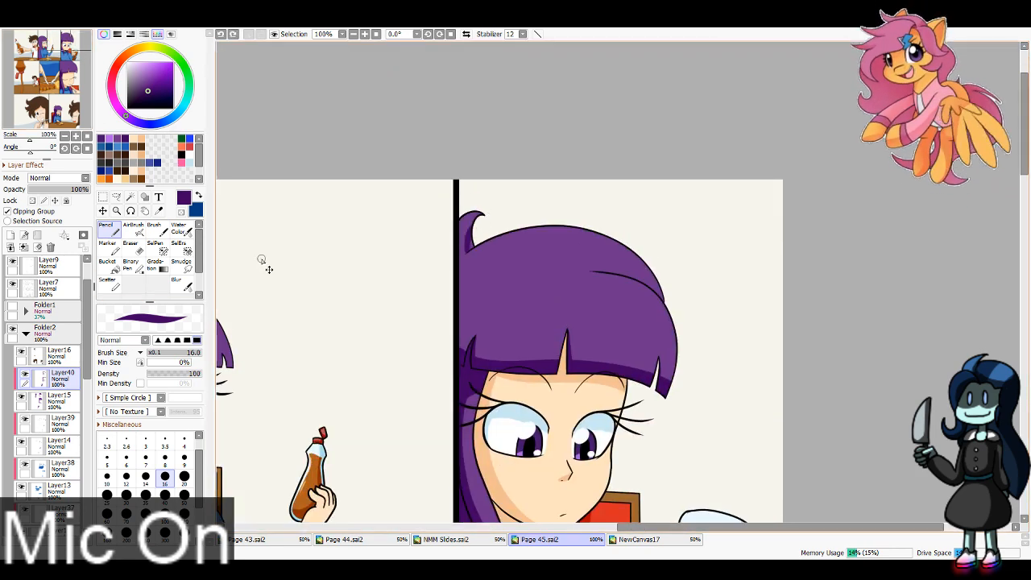
pyautogui.hotkey('ctrl', 'z')
pyautogui.moveTo(53, 46); pyautogui.dragTo(47, 45)
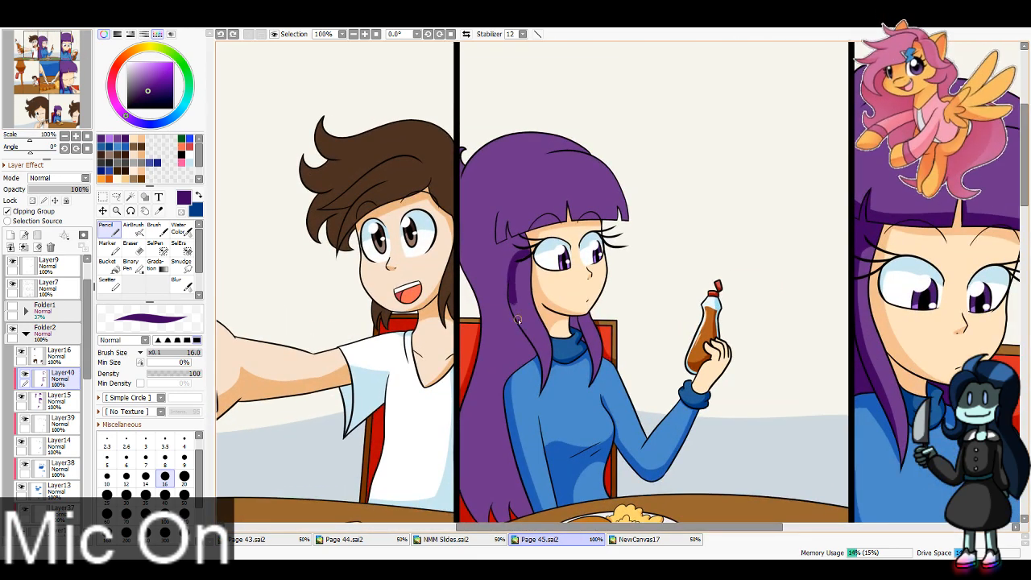
pyautogui.moveTo(578, 322); pyautogui.dragTo(576, 413)
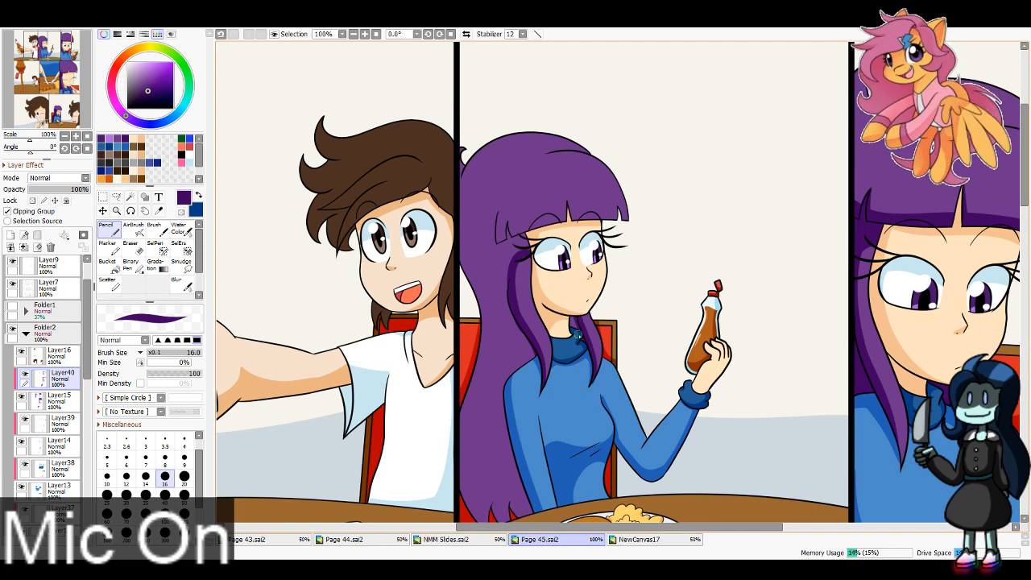
# Step: Shade the fringe's lower edge and the long hair behind the face dark purple in the top row's middle panel with brush size 40
pyautogui.click(165, 495)
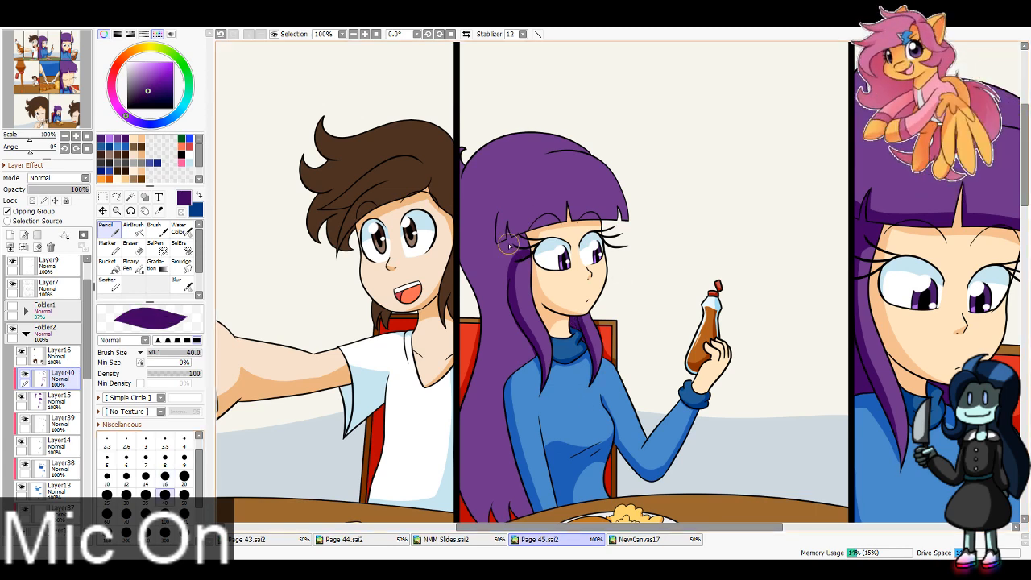
pyautogui.moveTo(500, 244)
pyautogui.mouseDown()
pyautogui.moveTo(590, 219)
pyautogui.moveTo(629, 222)
pyautogui.mouseUp()
pyautogui.hotkey('ctrl', 'z')
pyautogui.moveTo(501, 245)
pyautogui.mouseDown()
pyautogui.moveTo(637, 223)
pyautogui.moveTo(487, 276)
pyautogui.moveTo(507, 259)
pyautogui.moveTo(529, 386)
pyautogui.mouseUp()
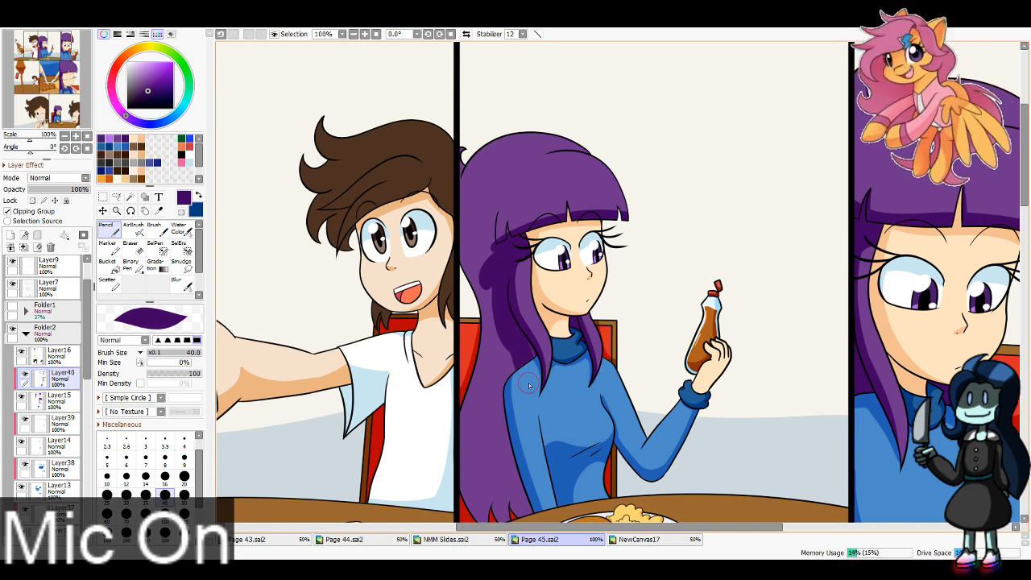
pyautogui.moveTo(507, 448); pyautogui.dragTo(535, 384)
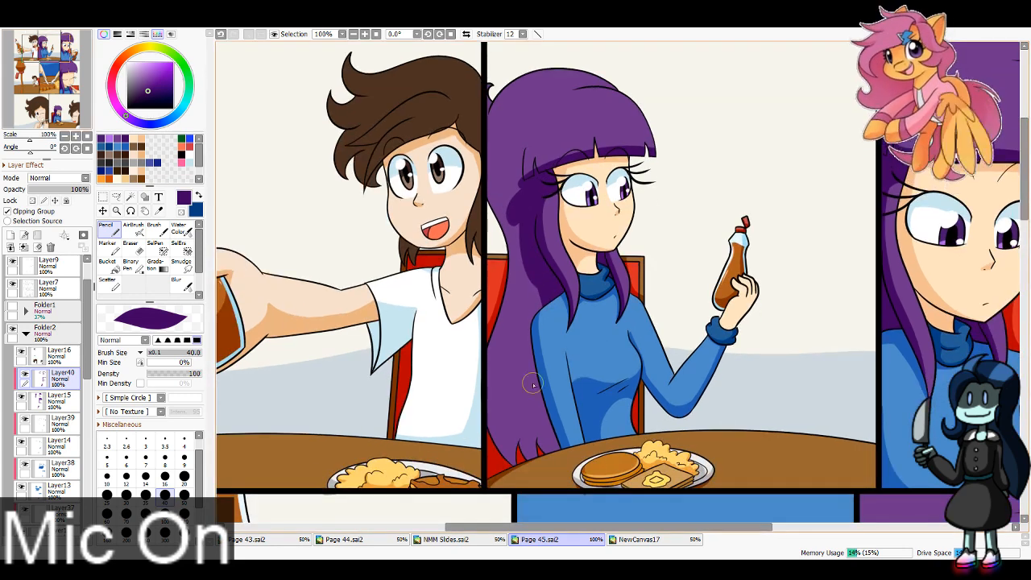
pyautogui.moveTo(565, 430)
pyautogui.mouseDown()
pyautogui.moveTo(538, 462)
pyautogui.moveTo(522, 455)
pyautogui.moveTo(512, 473)
pyautogui.moveTo(497, 470)
pyautogui.moveTo(491, 436)
pyautogui.moveTo(517, 269)
pyautogui.moveTo(540, 319)
pyautogui.mouseUp()
# Step: Extend the dark purple shading from the fringe's side tips across the back hair to the panel border with brush sizes 8 and 16
pyautogui.moveTo(69, 128); pyautogui.dragTo(65, 121)
pyautogui.scroll(2, 69, 123)
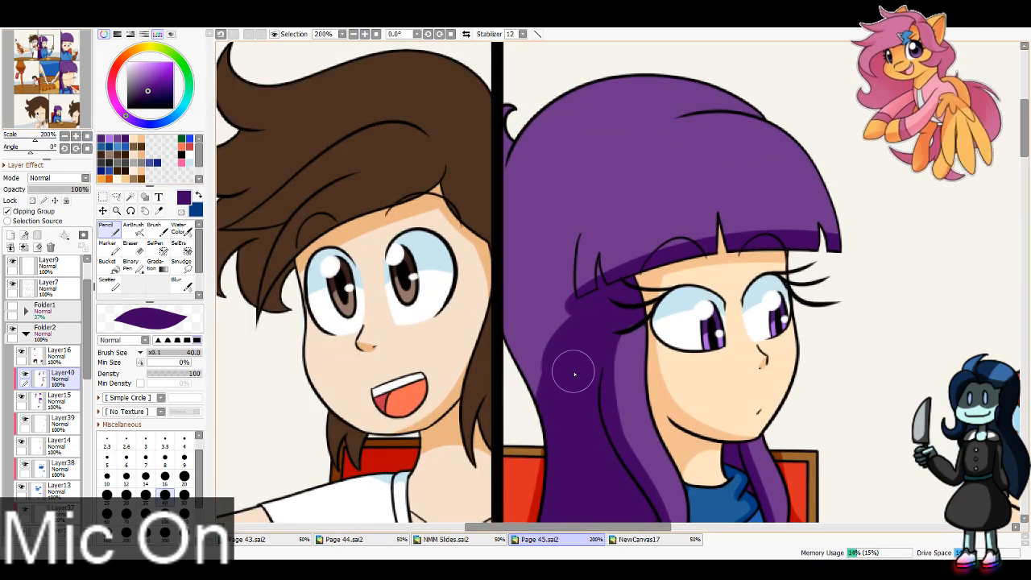
pyautogui.click(165, 460)
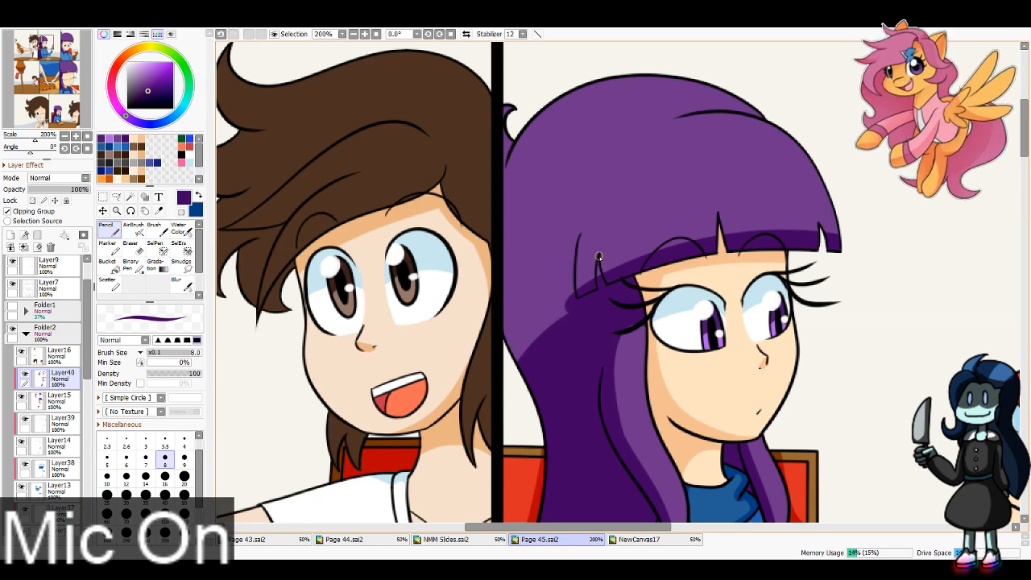
pyautogui.moveTo(580, 234); pyautogui.dragTo(489, 242)
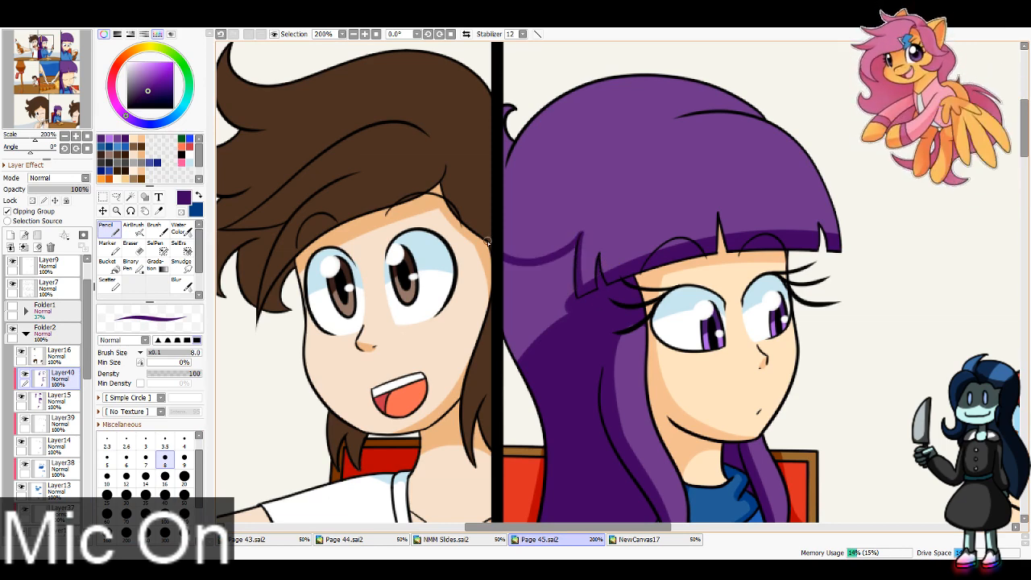
pyautogui.click(165, 478)
pyautogui.moveTo(576, 244)
pyautogui.mouseDown()
pyautogui.moveTo(574, 309)
pyautogui.moveTo(572, 258)
pyautogui.moveTo(516, 263)
pyautogui.moveTo(500, 295)
pyautogui.moveTo(512, 309)
pyautogui.moveTo(515, 292)
pyautogui.moveTo(526, 303)
pyautogui.moveTo(538, 272)
pyautogui.moveTo(564, 276)
pyautogui.mouseUp()
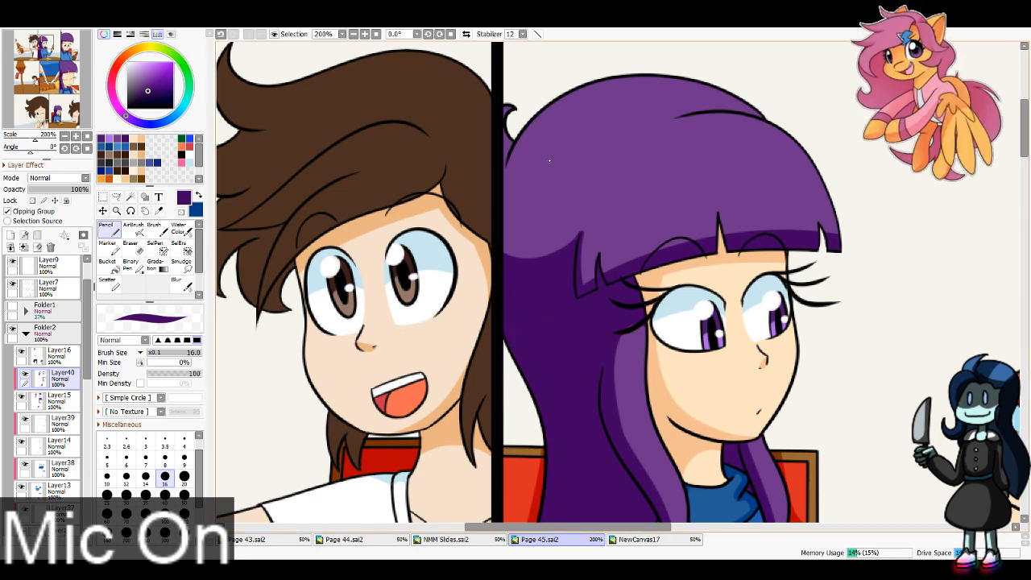
# Step: Add a new clipped layer above Layer16 and choose dark brown as the brush colour
pyautogui.click(60, 351)
pyautogui.click(10, 234)
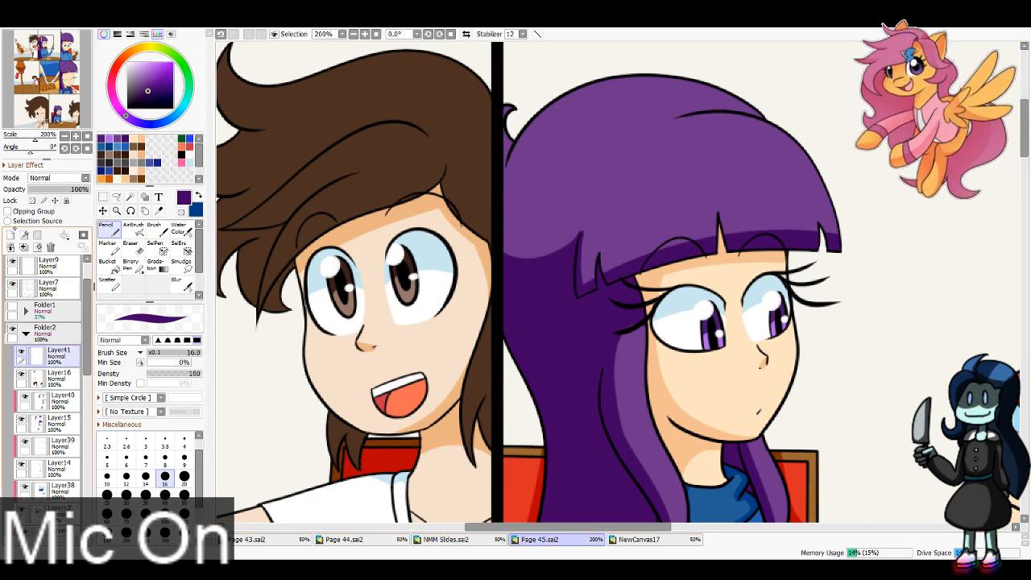
pyautogui.click(7, 211)
pyautogui.press('x')
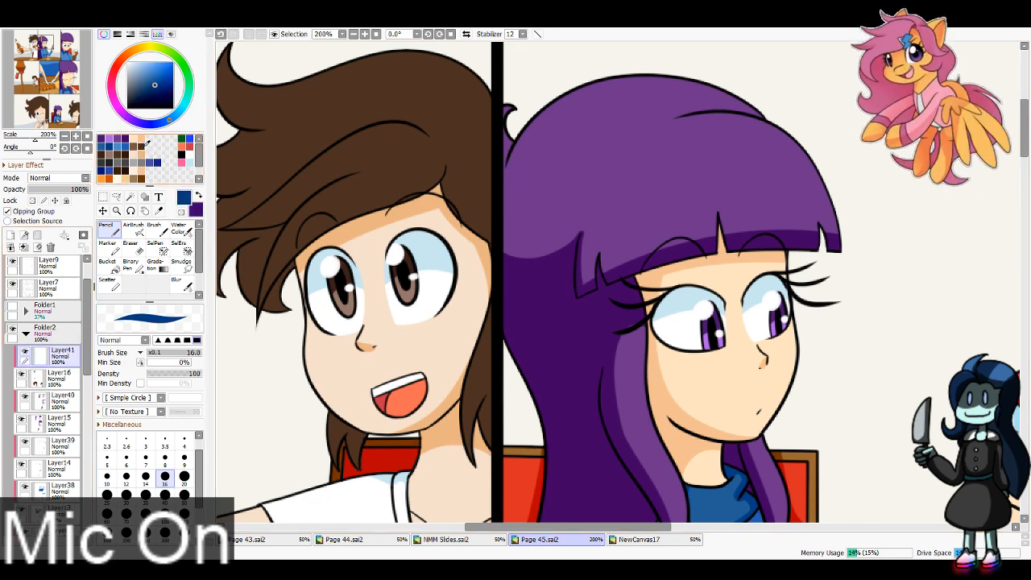
pyautogui.click(129, 151)
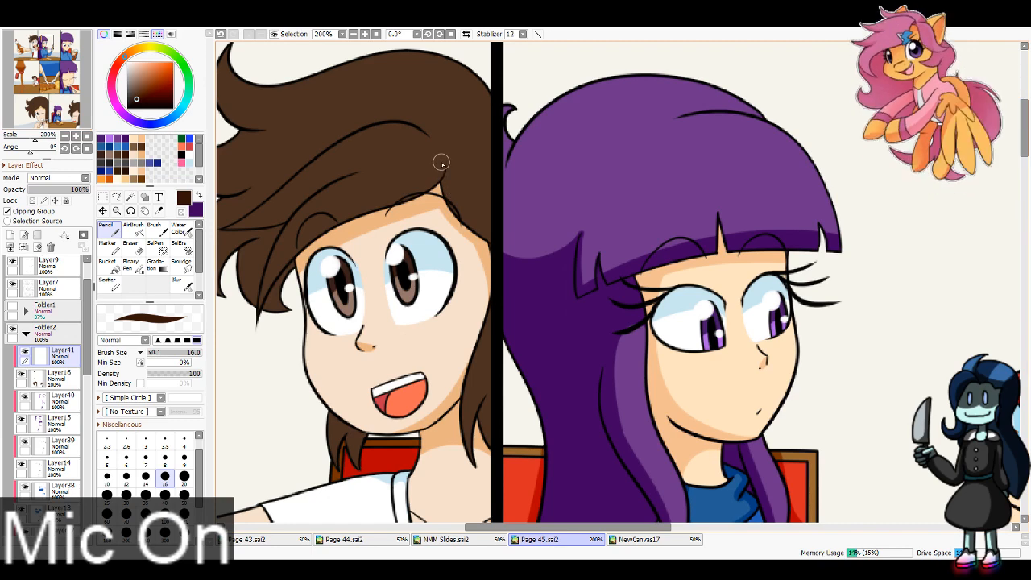
# Step: Shade the lower edge of the boy's fringe and its hanging side locks dark brown in the top row's left panel
pyautogui.moveTo(442, 164); pyautogui.dragTo(266, 327)
pyautogui.moveTo(311, 255); pyautogui.dragTo(305, 341)
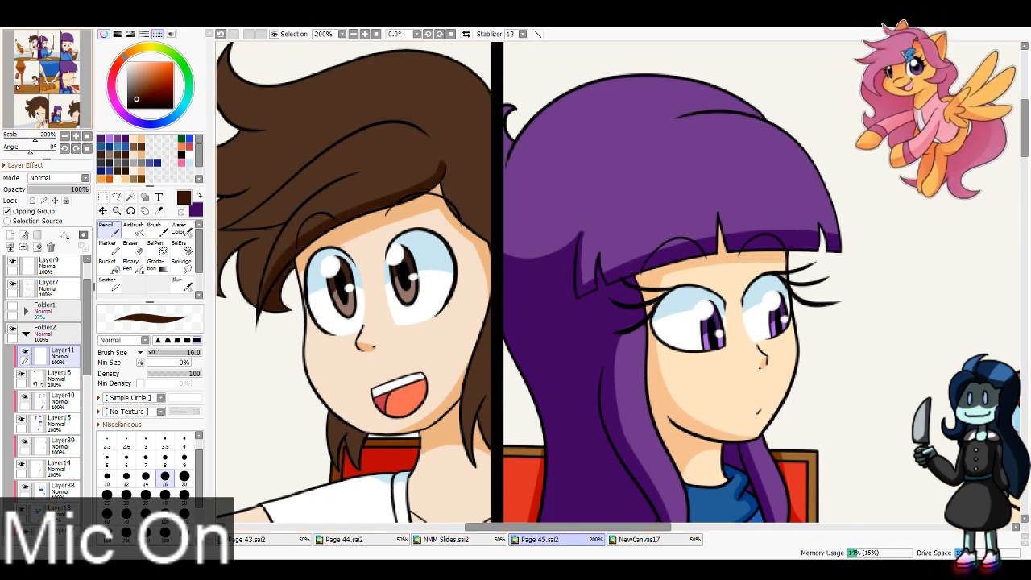
pyautogui.moveTo(265, 225)
pyautogui.mouseDown()
pyautogui.moveTo(504, 225)
pyautogui.moveTo(559, 180)
pyautogui.moveTo(551, 215)
pyautogui.mouseUp()
pyautogui.hotkey('ctrl', 'z')
pyautogui.moveTo(598, 171); pyautogui.dragTo(535, 219)
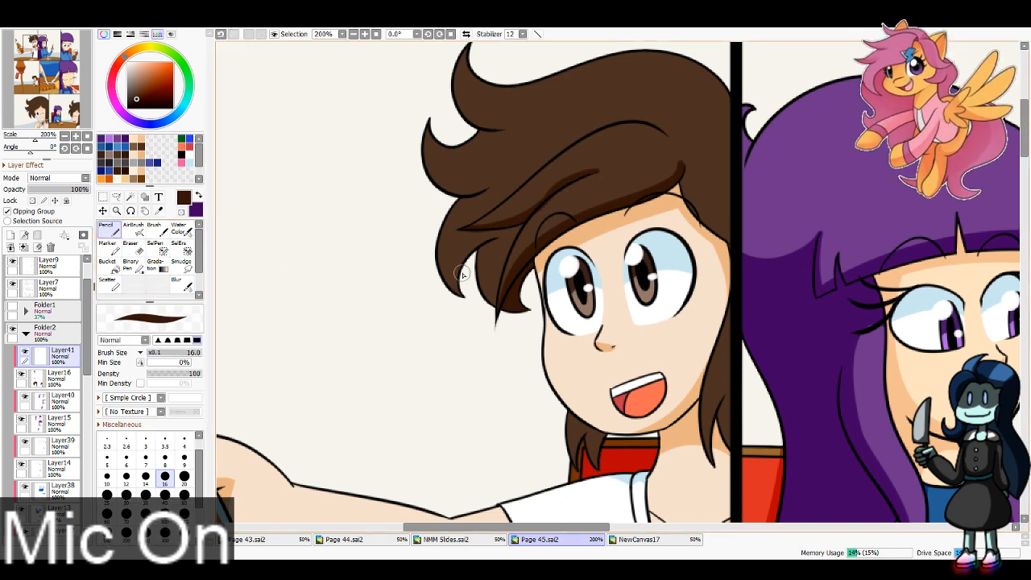
pyautogui.moveTo(479, 233)
pyautogui.mouseDown()
pyautogui.moveTo(485, 294)
pyautogui.moveTo(475, 244)
pyautogui.moveTo(495, 240)
pyautogui.moveTo(496, 264)
pyautogui.moveTo(505, 236)
pyautogui.moveTo(496, 288)
pyautogui.moveTo(508, 231)
pyautogui.moveTo(495, 299)
pyautogui.mouseUp()
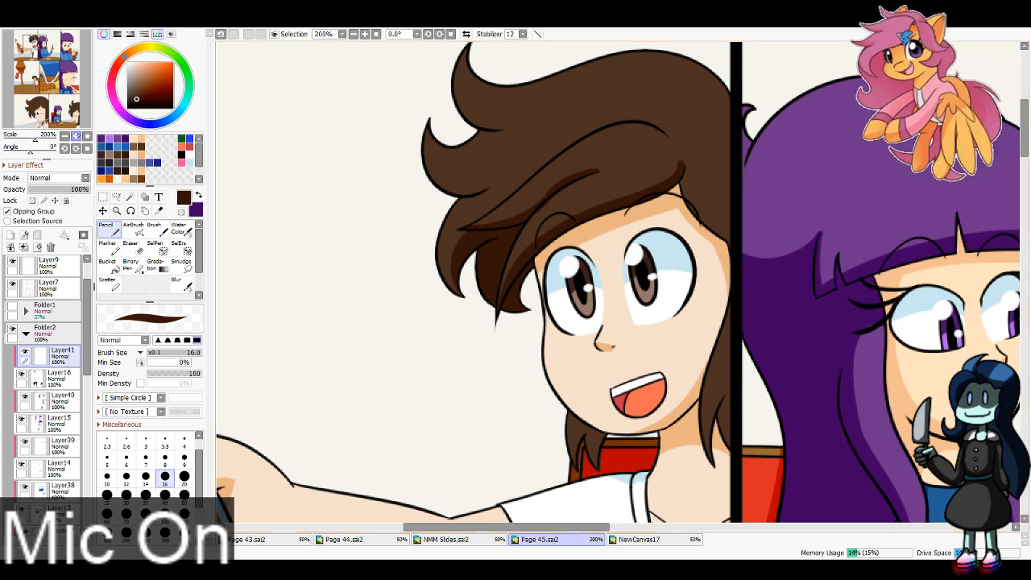
# Step: Shade the undersides of the boy's two upswept hair tufts dark brown in the top row's left panel with brush size 16
pyautogui.click(35, 41)
pyautogui.click(132, 248)
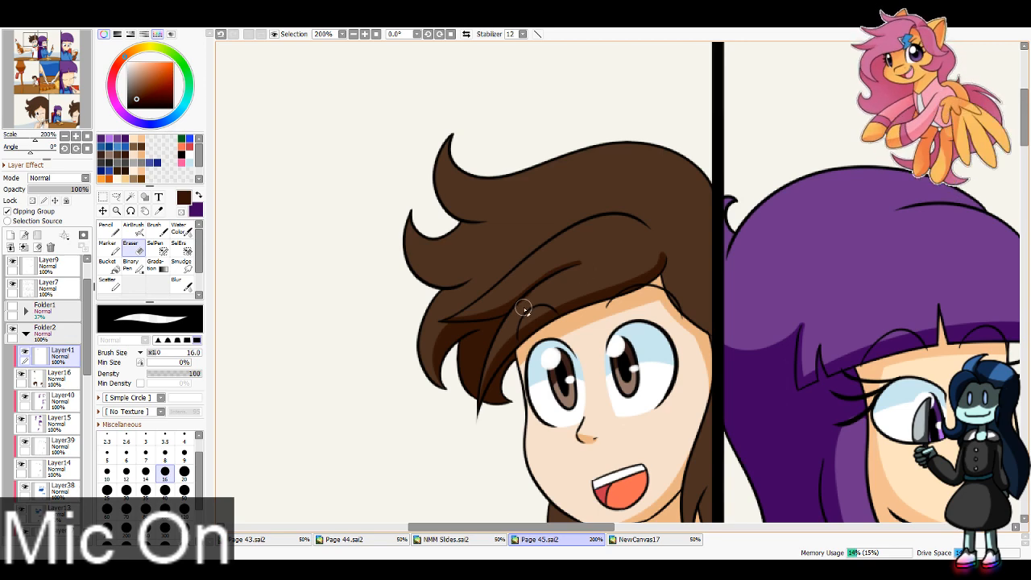
pyautogui.press('n')
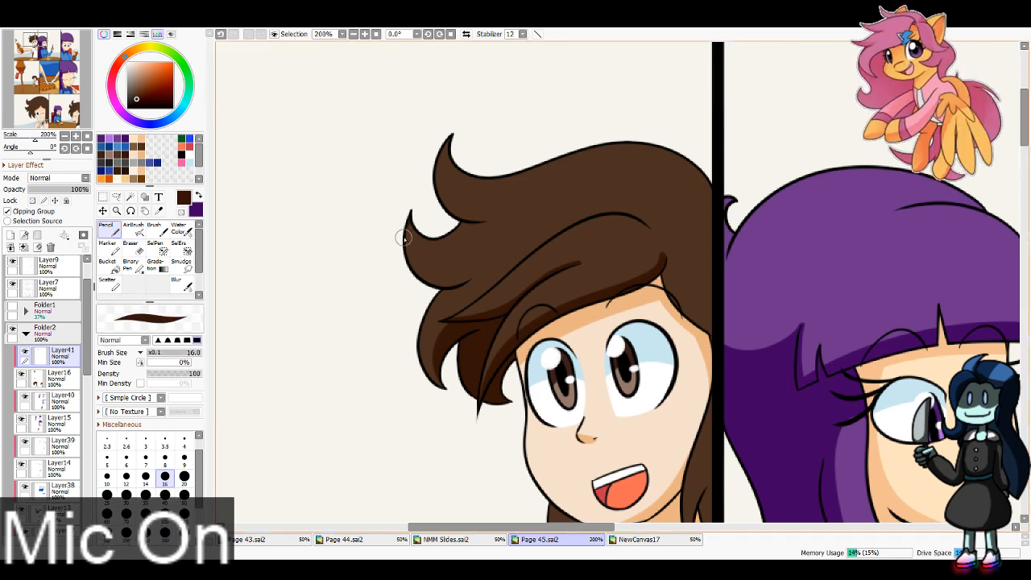
pyautogui.moveTo(404, 237)
pyautogui.mouseDown()
pyautogui.moveTo(493, 247)
pyautogui.moveTo(480, 275)
pyautogui.mouseUp()
pyautogui.hotkey('ctrl', 'z')
pyautogui.moveTo(405, 216); pyautogui.dragTo(474, 273)
pyautogui.hotkey('ctrl', 'z')
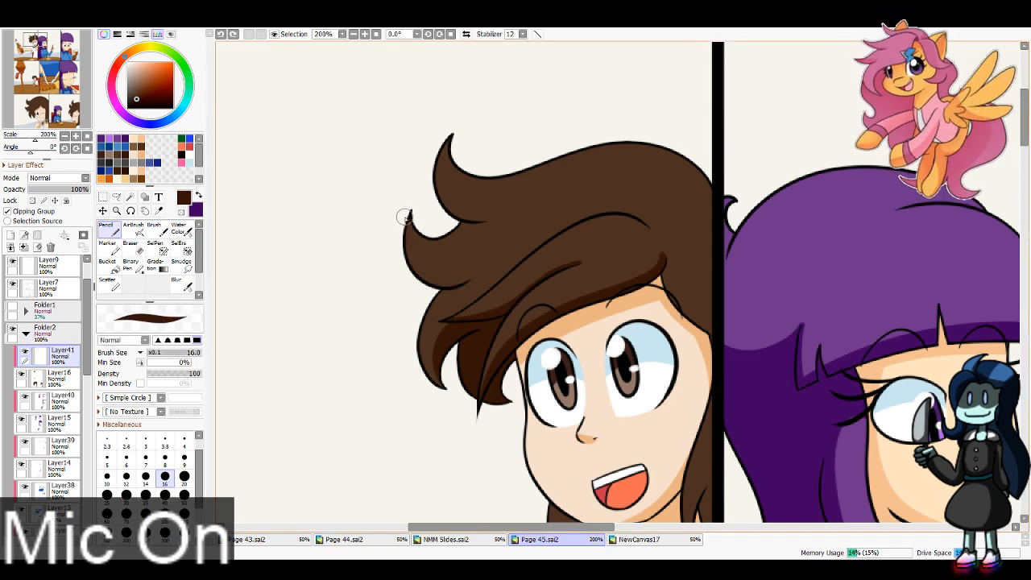
pyautogui.moveTo(406, 214); pyautogui.dragTo(485, 268)
pyautogui.moveTo(445, 131); pyautogui.dragTo(501, 209)
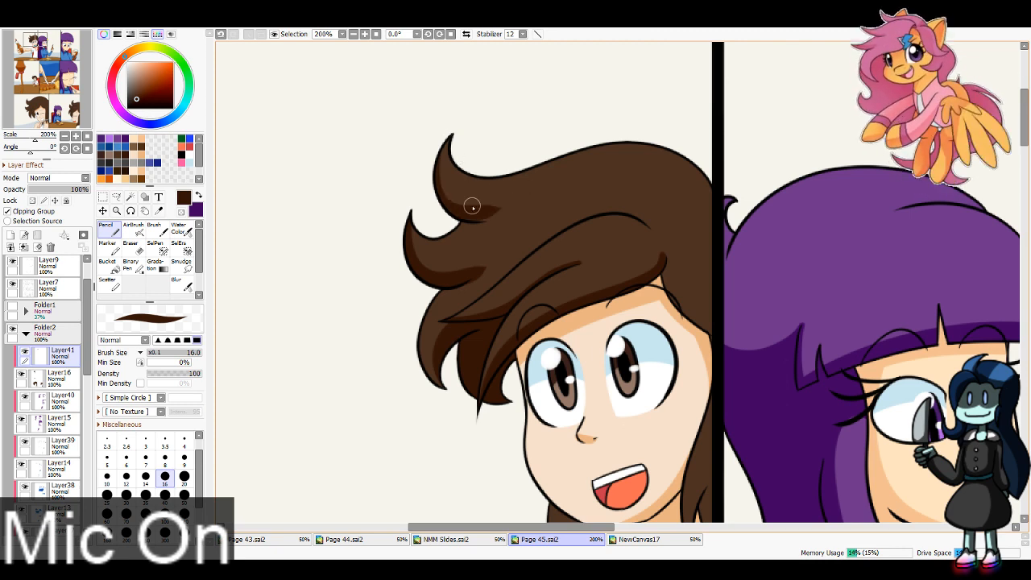
pyautogui.hotkey('ctrl', 'z')
pyautogui.moveTo(447, 135); pyautogui.dragTo(503, 206)
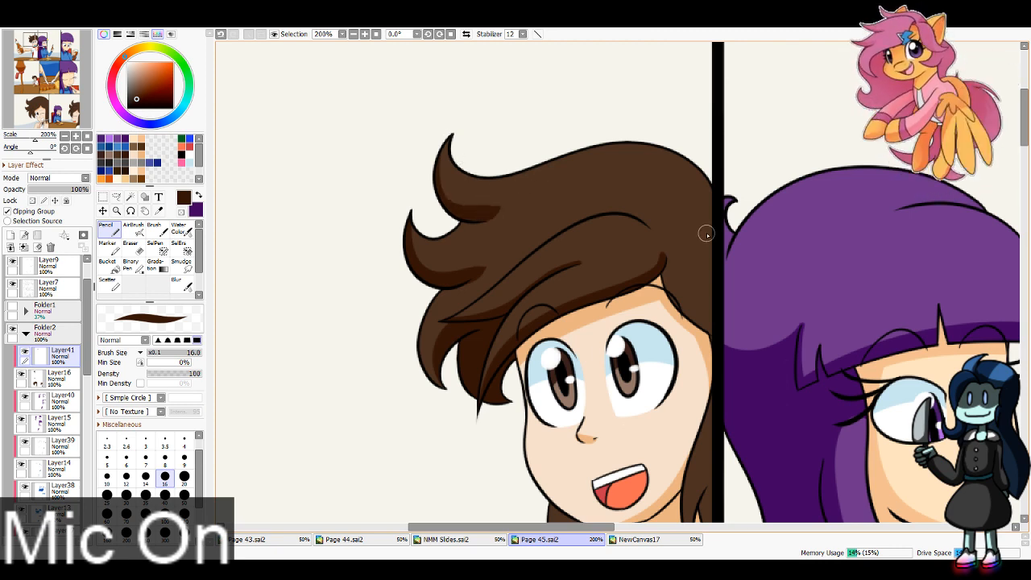
# Step: Shade the boy's back hair dark brown from the fringe down beside his face to the panel border
pyautogui.moveTo(664, 261)
pyautogui.mouseDown()
pyautogui.moveTo(708, 271)
pyautogui.moveTo(668, 274)
pyautogui.moveTo(713, 280)
pyautogui.moveTo(689, 319)
pyautogui.moveTo(725, 332)
pyautogui.mouseUp()
pyautogui.moveTo(369, 418); pyautogui.dragTo(259, 289)
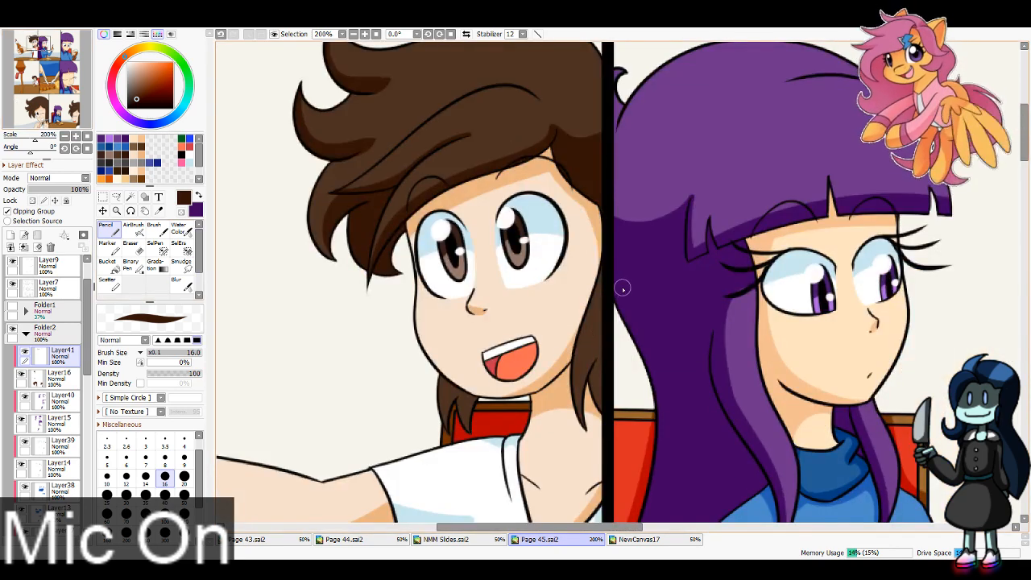
pyautogui.moveTo(622, 289); pyautogui.dragTo(591, 433)
pyautogui.moveTo(604, 354); pyautogui.dragTo(599, 401)
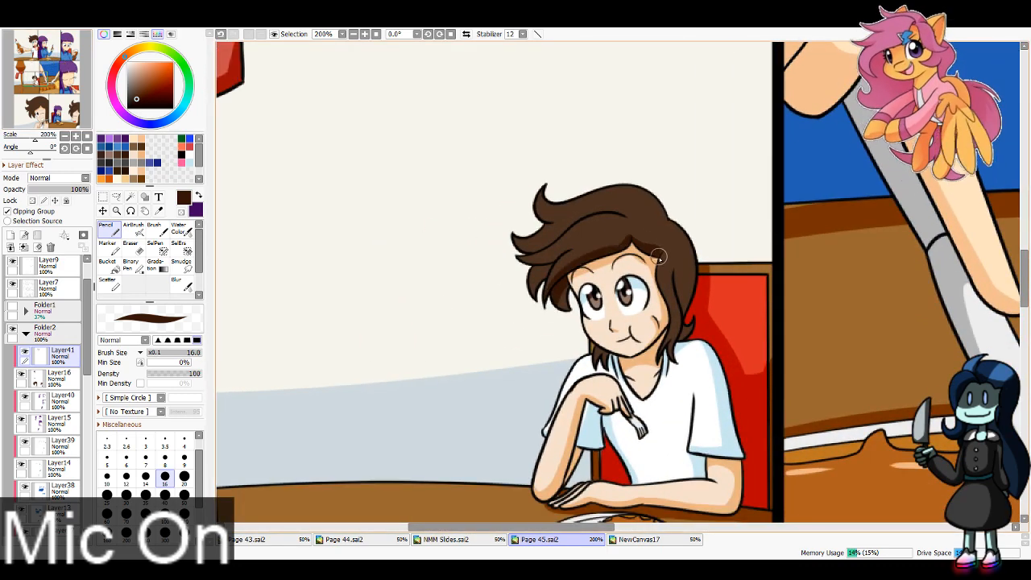
# Step: Extend the dark brown shading over the boy's back hair and refine his outer locks and lower tuft in the top row's left panel
pyautogui.moveTo(658, 256)
pyautogui.mouseDown()
pyautogui.moveTo(681, 355)
pyautogui.moveTo(683, 339)
pyautogui.mouseUp()
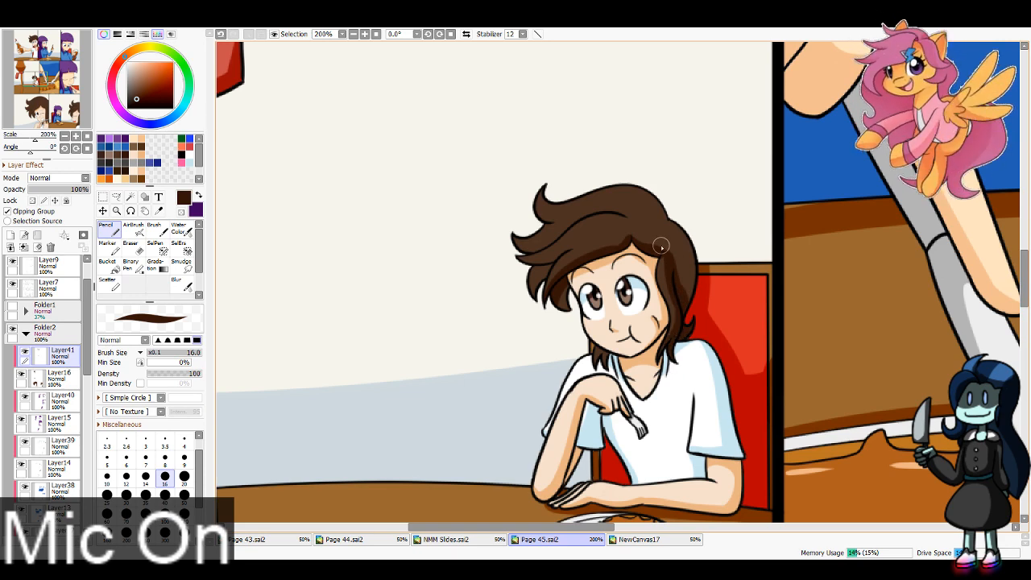
pyautogui.moveTo(649, 248)
pyautogui.mouseDown()
pyautogui.moveTo(676, 234)
pyautogui.moveTo(695, 326)
pyautogui.mouseUp()
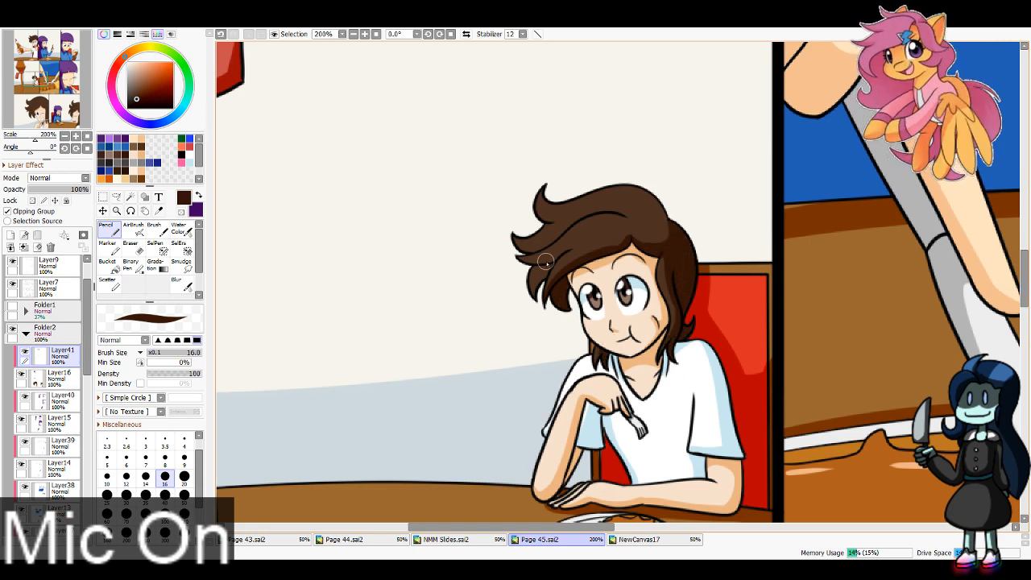
pyautogui.moveTo(545, 262); pyautogui.dragTo(542, 283)
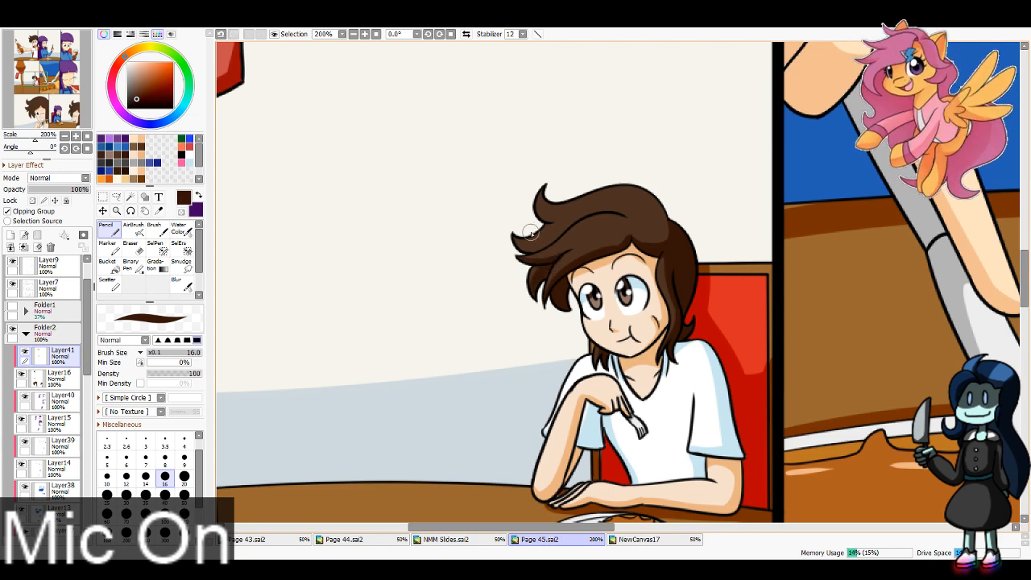
pyautogui.moveTo(512, 234); pyautogui.dragTo(562, 225)
pyautogui.hotkey('ctrl', 'z')
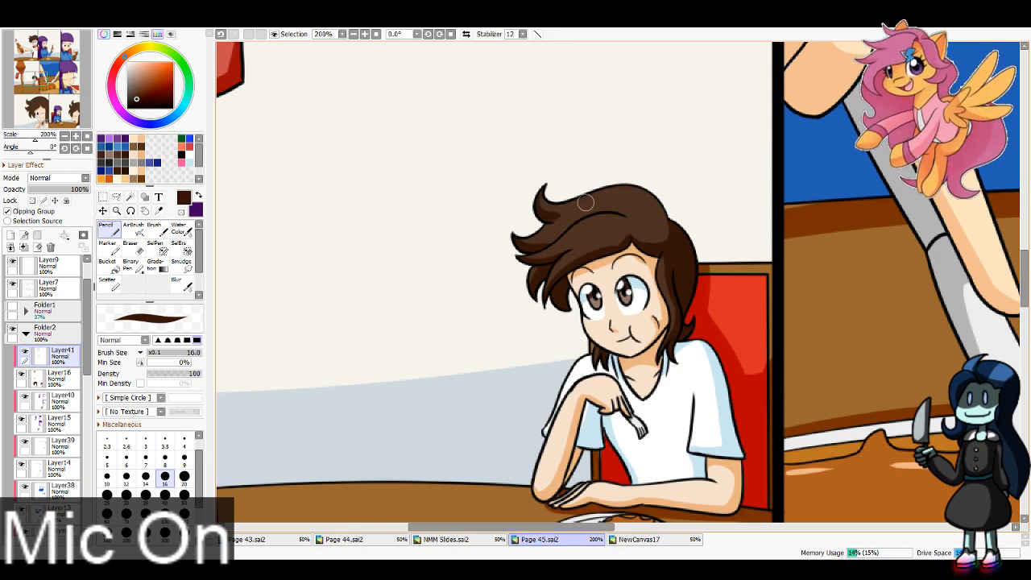
# Step: Shade the lower edge and parting crease of the boy's fringe dark brown in the bottom row's left panel with brush size 40
pyautogui.moveTo(50, 79); pyautogui.dragTo(41, 107)
pyautogui.scroll(-2, 42, 103)
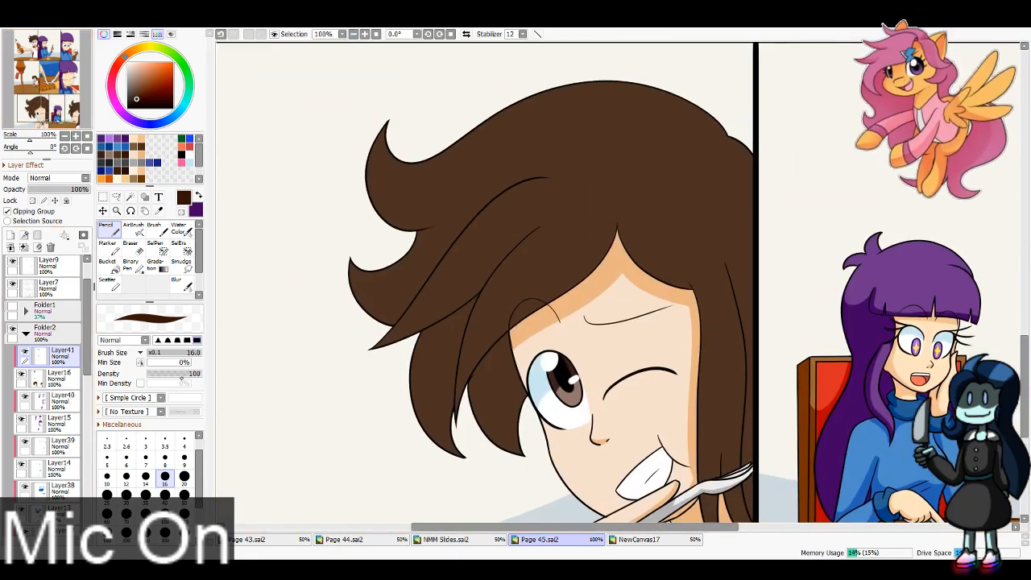
pyautogui.click(165, 497)
pyautogui.moveTo(464, 419); pyautogui.dragTo(589, 275)
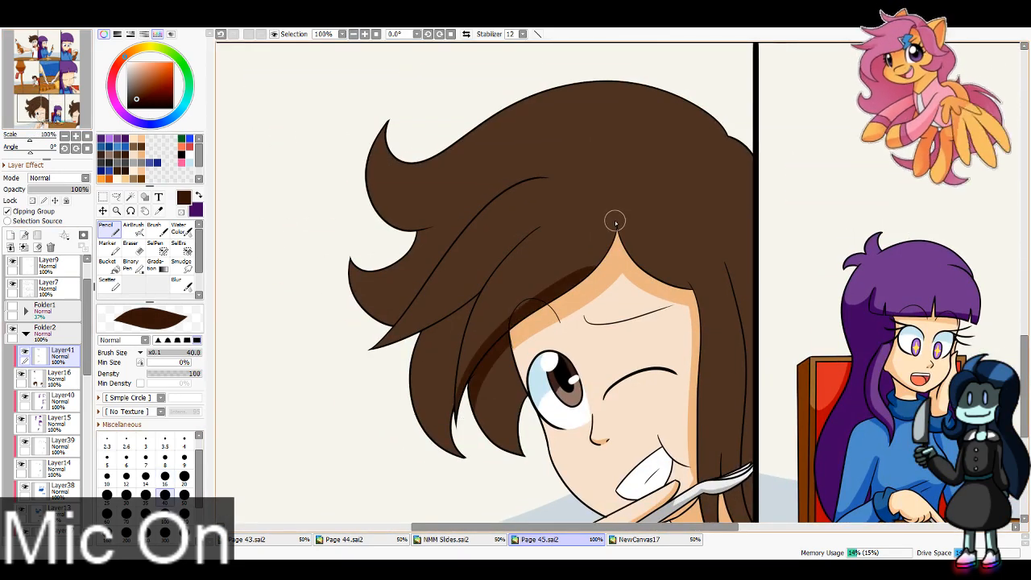
pyautogui.moveTo(614, 221); pyautogui.dragTo(575, 285)
pyautogui.moveTo(539, 223)
pyautogui.mouseDown()
pyautogui.moveTo(460, 310)
pyautogui.moveTo(491, 266)
pyautogui.moveTo(357, 352)
pyautogui.moveTo(463, 330)
pyautogui.moveTo(469, 306)
pyautogui.moveTo(456, 455)
pyautogui.mouseUp()
pyautogui.hotkey('ctrl', 'z')
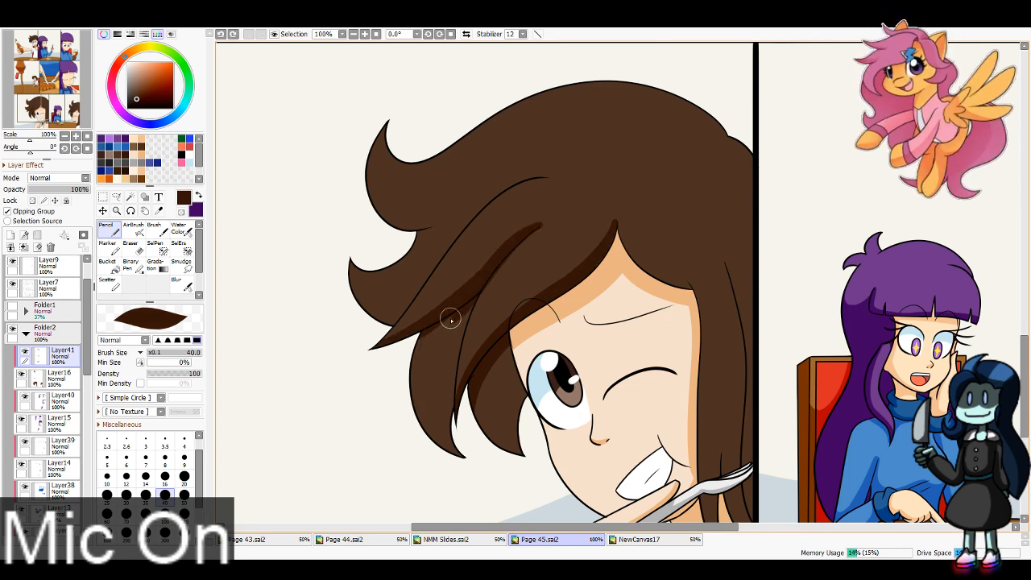
# Step: Shade the two locks hanging beside the boy's open eye dark brown in the bottom row's left panel
pyautogui.moveTo(466, 307); pyautogui.dragTo(431, 451)
pyautogui.moveTo(468, 302); pyautogui.dragTo(468, 459)
pyautogui.hotkey('ctrl', 'z')
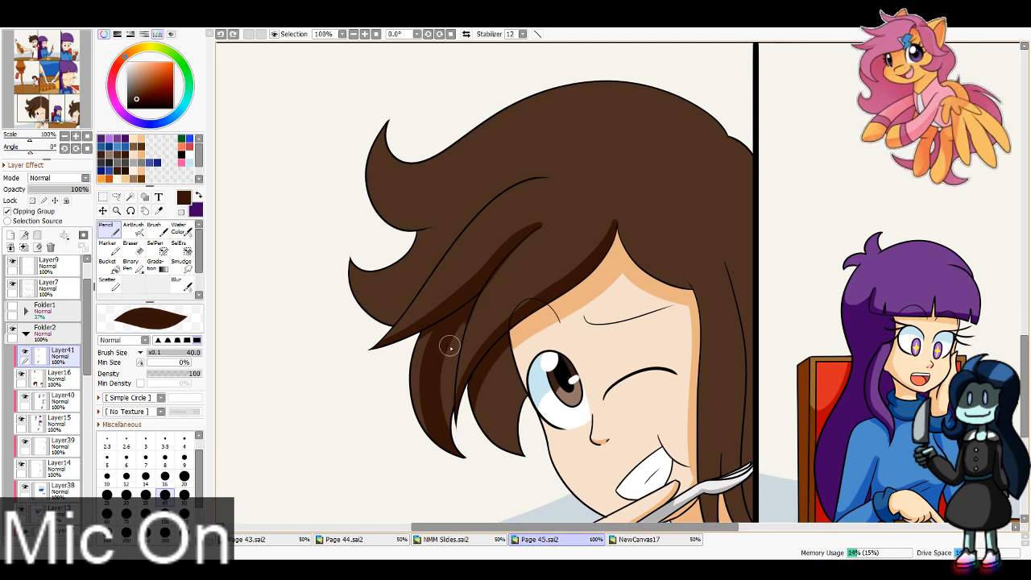
pyautogui.moveTo(451, 345); pyautogui.dragTo(458, 431)
pyautogui.moveTo(503, 359)
pyautogui.mouseDown()
pyautogui.moveTo(477, 411)
pyautogui.moveTo(515, 464)
pyautogui.mouseUp()
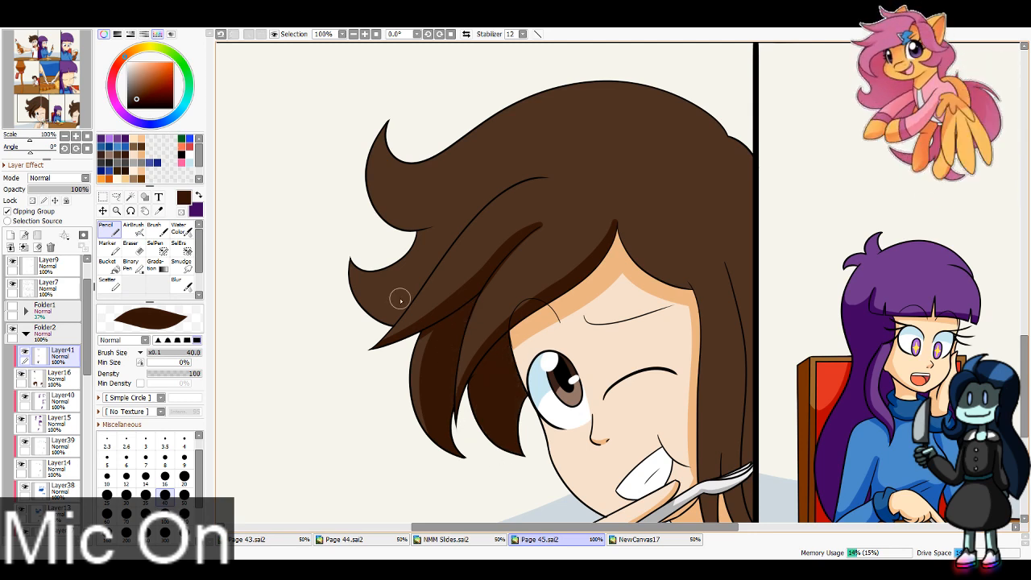
# Step: Shade the underside of the boy's lower upswept tuft dark brown in the bottom row's left panel
pyautogui.moveTo(350, 256)
pyautogui.mouseDown()
pyautogui.moveTo(358, 301)
pyautogui.moveTo(428, 307)
pyautogui.moveTo(431, 290)
pyautogui.mouseUp()
pyautogui.press('e')
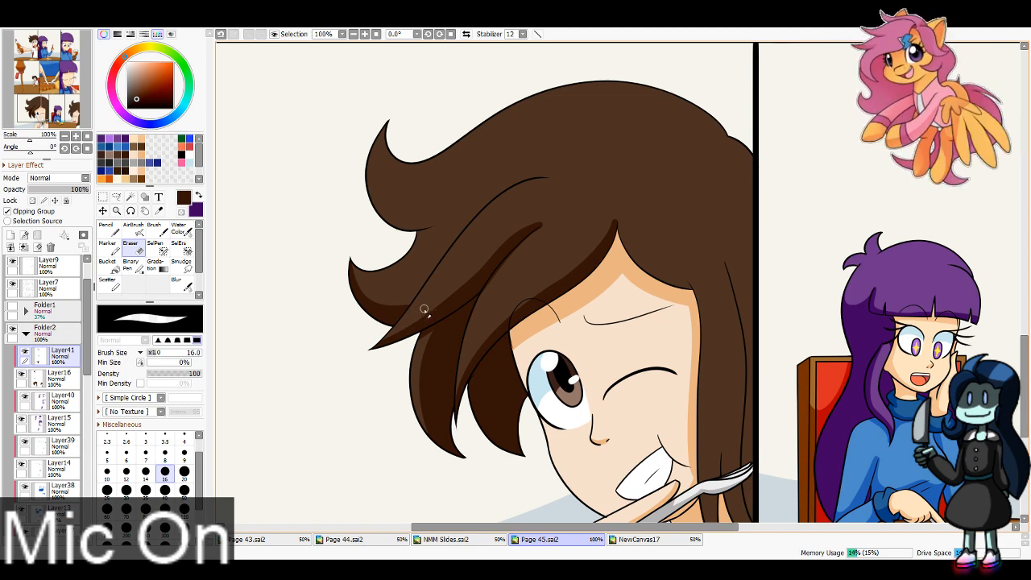
pyautogui.hotkey('ctrl', 'z')
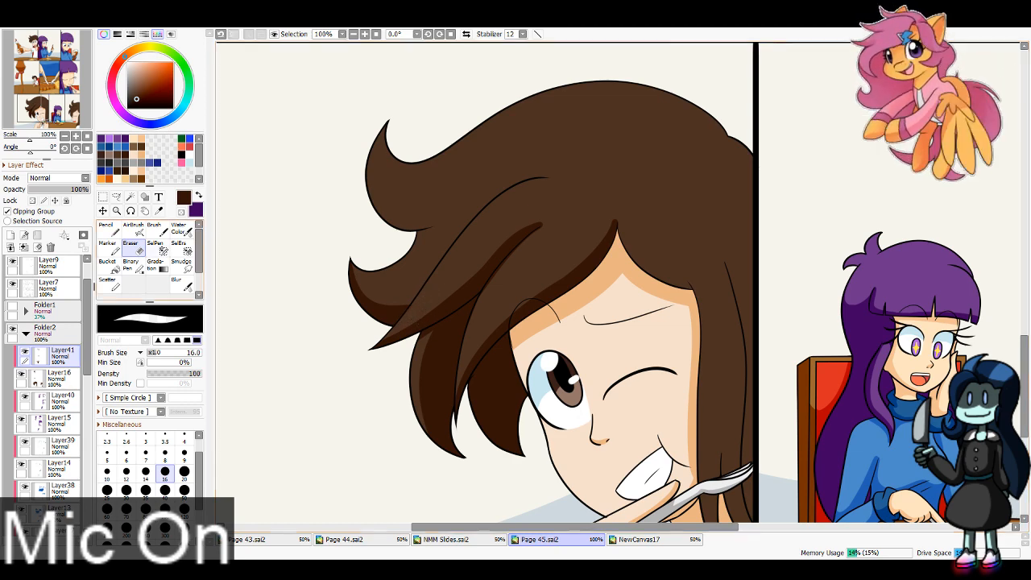
# Step: Shade the underside of the boy's upper tuft dark brown in the bottom row's left panel and trim its edge with eraser size 40
pyautogui.press('n')
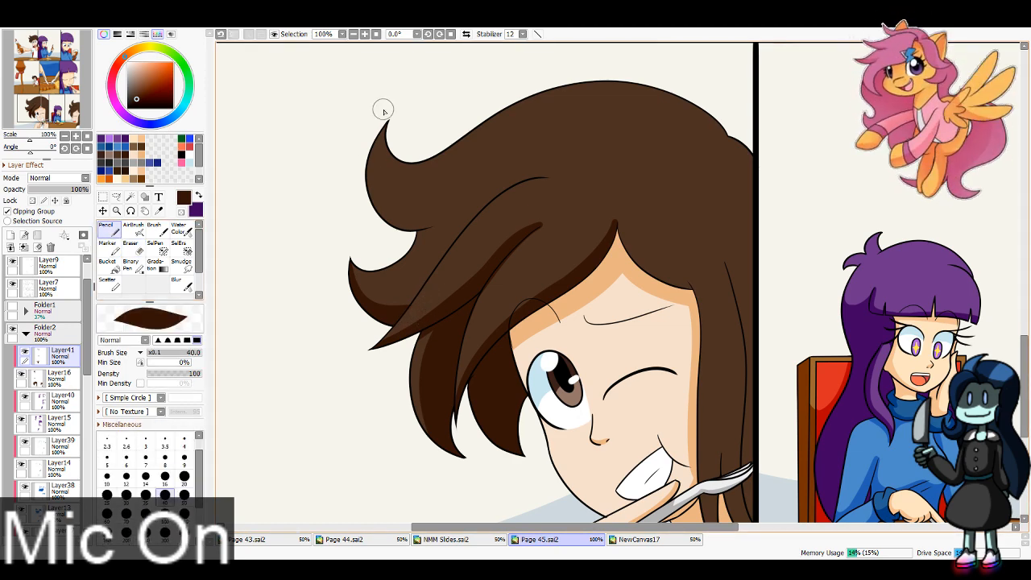
pyautogui.press('e')
pyautogui.click(165, 489)
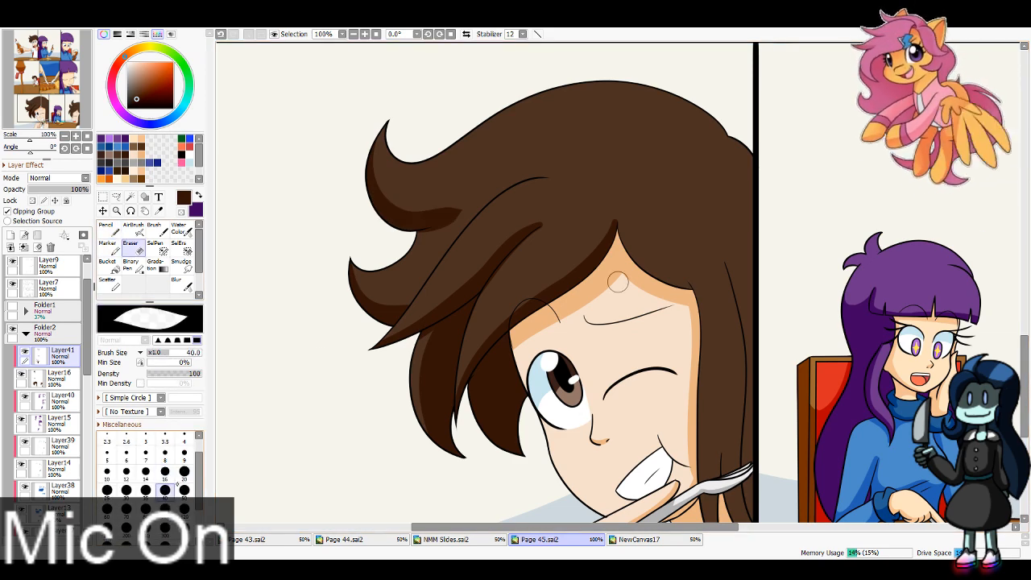
pyautogui.moveTo(409, 239); pyautogui.dragTo(482, 208)
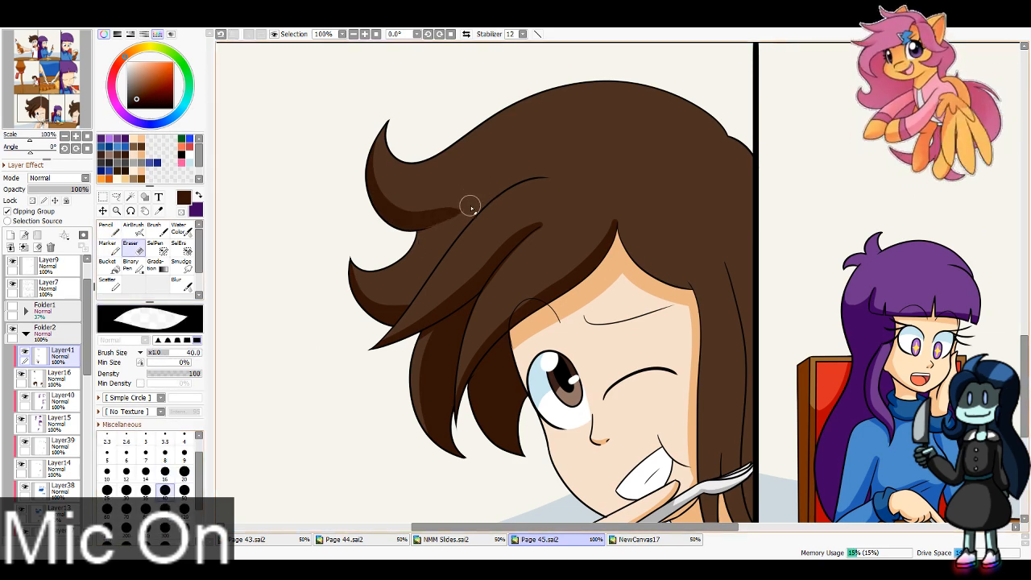
pyautogui.hotkey('ctrl', 'z')
pyautogui.moveTo(430, 239); pyautogui.dragTo(470, 196)
pyautogui.moveTo(387, 167); pyautogui.dragTo(474, 195)
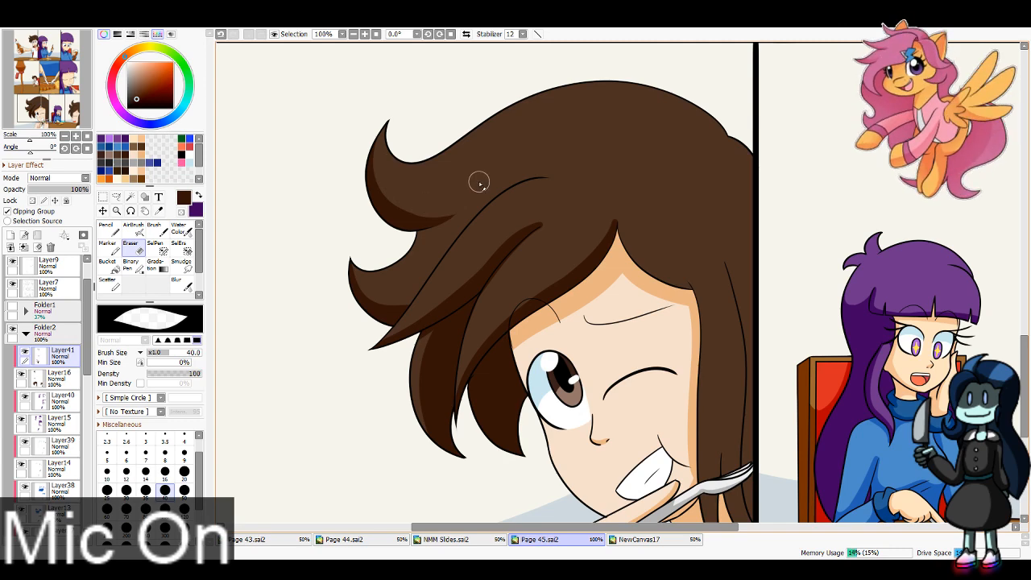
# Step: Shade the other half of the boy's fringe and his long side hair down to the panel border in the bottom row's left panel
pyautogui.moveTo(52, 109); pyautogui.dragTo(55, 111)
pyautogui.click(108, 229)
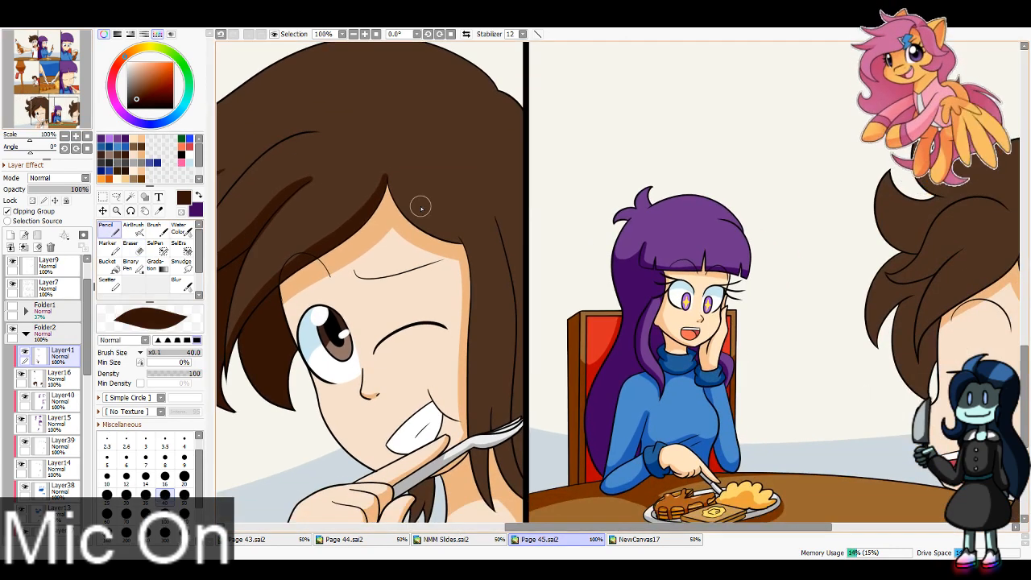
pyautogui.moveTo(387, 178)
pyautogui.mouseDown()
pyautogui.moveTo(463, 240)
pyautogui.moveTo(486, 504)
pyautogui.mouseUp()
pyautogui.moveTo(511, 394)
pyautogui.mouseDown()
pyautogui.moveTo(519, 500)
pyautogui.moveTo(524, 492)
pyautogui.mouseUp()
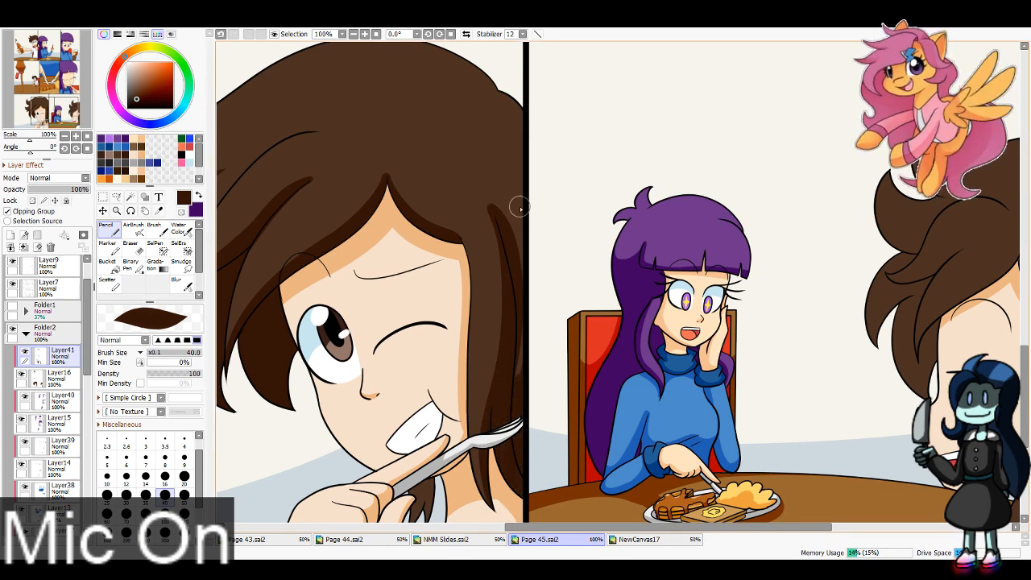
pyautogui.moveTo(496, 207)
pyautogui.mouseDown()
pyautogui.moveTo(531, 187)
pyautogui.moveTo(524, 298)
pyautogui.mouseUp()
pyautogui.moveTo(522, 215); pyautogui.dragTo(524, 367)
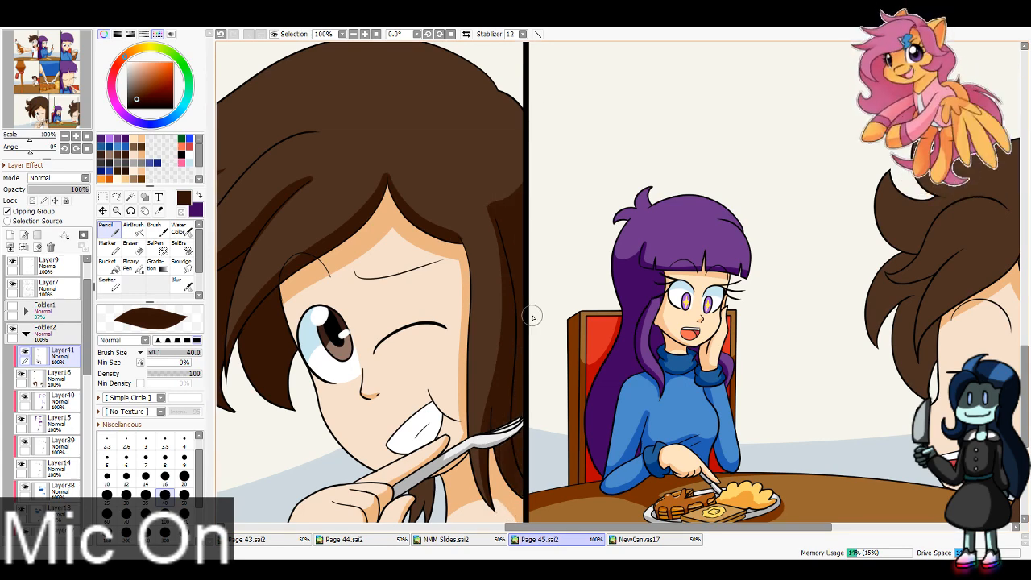
pyautogui.moveTo(446, 390); pyautogui.dragTo(501, 233)
pyautogui.moveTo(483, 303); pyautogui.dragTo(459, 396)
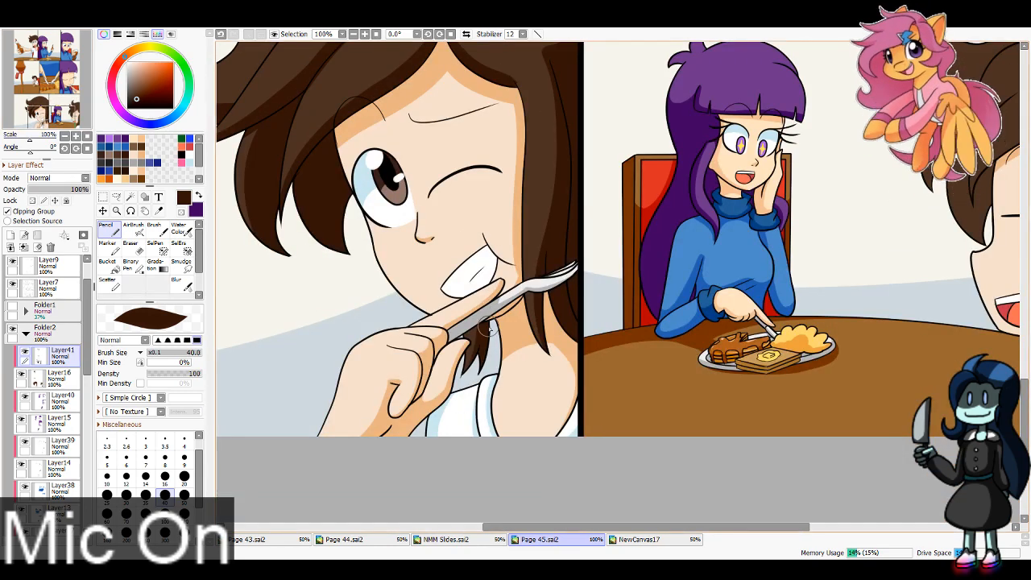
# Step: Shade the laughing boy's fringe edge and the long hair behind his face dark brown in the bottom row's right panel
pyautogui.moveTo(52, 119); pyautogui.dragTo(79, 107)
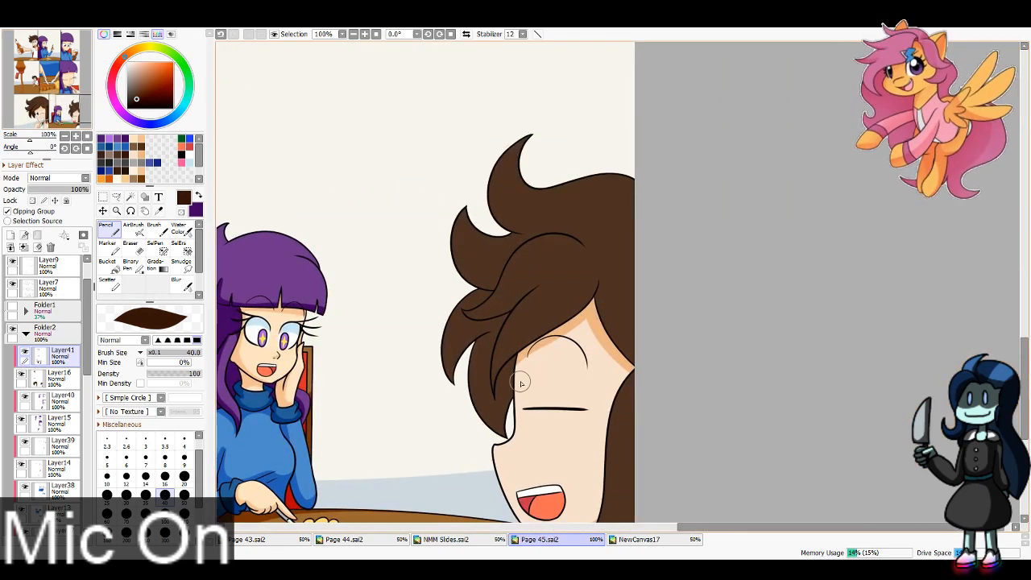
pyautogui.moveTo(497, 397)
pyautogui.mouseDown()
pyautogui.moveTo(604, 275)
pyautogui.moveTo(650, 347)
pyautogui.mouseUp()
pyautogui.moveTo(607, 299); pyautogui.dragTo(651, 361)
pyautogui.moveTo(79, 115); pyautogui.dragTo(80, 127)
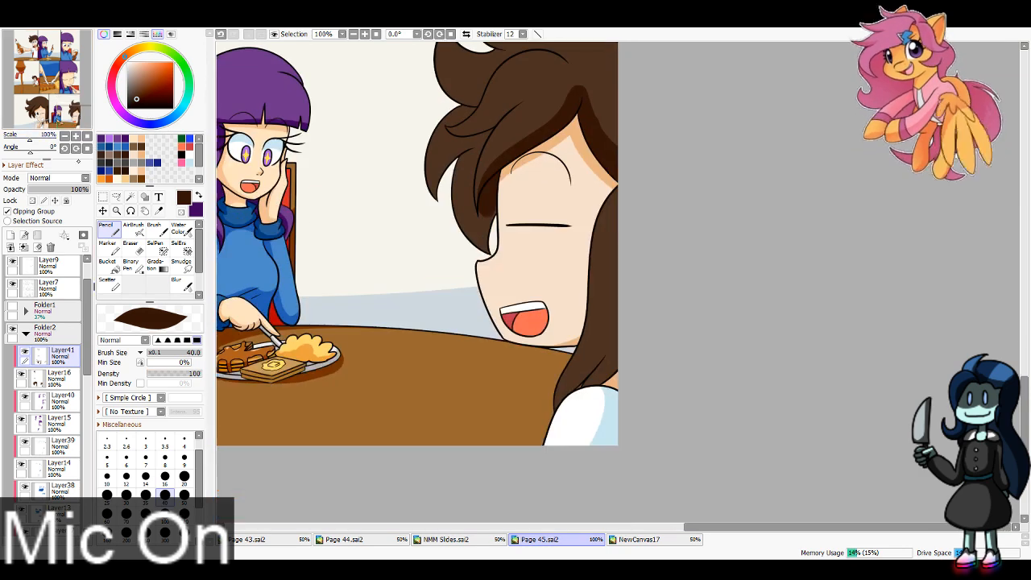
pyautogui.moveTo(629, 203)
pyautogui.mouseDown()
pyautogui.moveTo(618, 329)
pyautogui.moveTo(584, 472)
pyautogui.mouseUp()
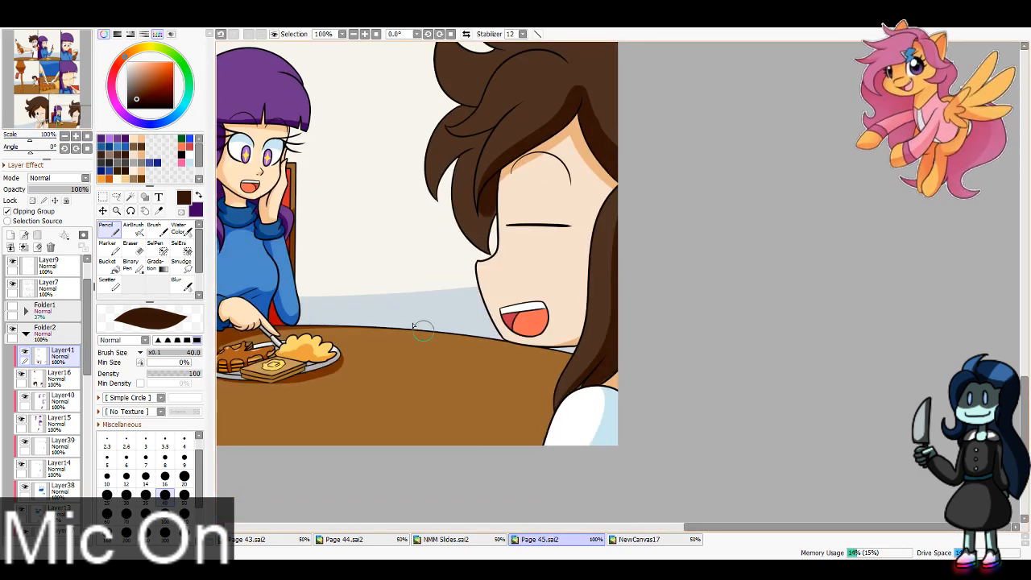
# Step: Shade the small flicked lock at the side of the laughing boy's fringe dark brown with brush size 16
pyautogui.click(76, 108)
pyautogui.click(166, 477)
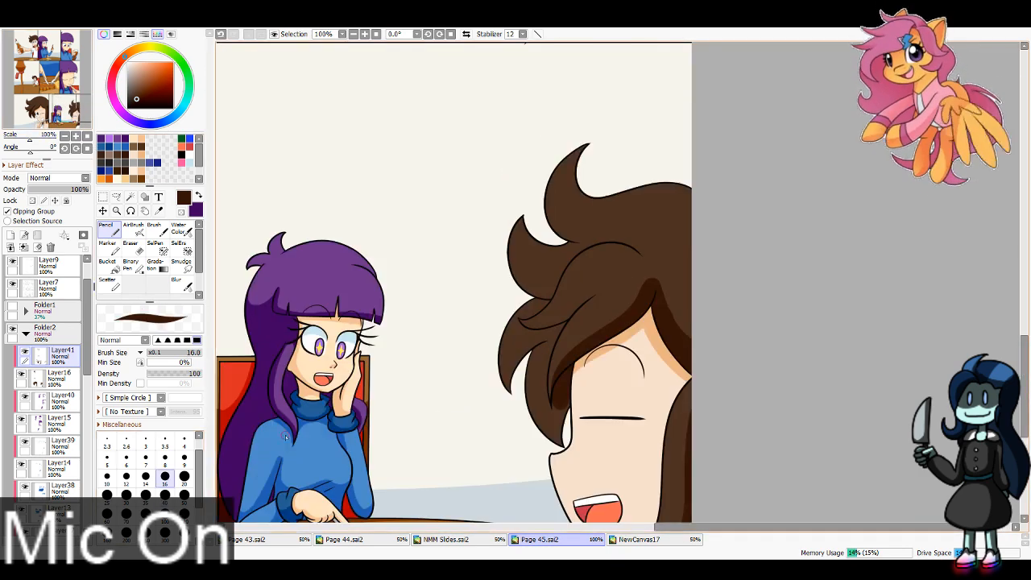
pyautogui.hotkey('ctrl', 'z')
pyautogui.moveTo(517, 324); pyautogui.dragTo(593, 298)
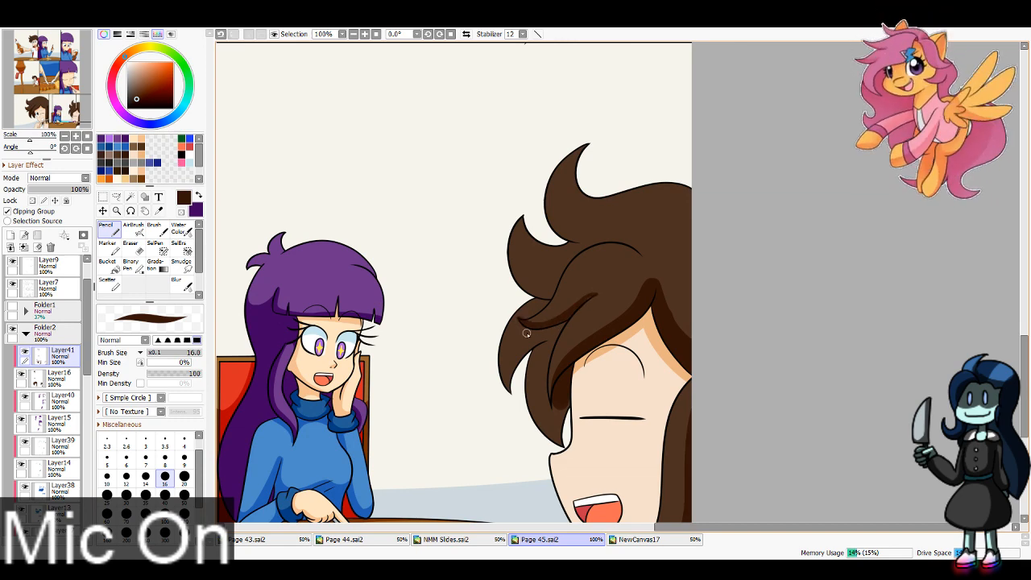
# Step: Shade the laughing boy's hanging side locks in front of his face dark brown with brush size 40
pyautogui.press(']')
pyautogui.press(']')
pyautogui.press(']')
pyautogui.press(']')
pyautogui.press(']')
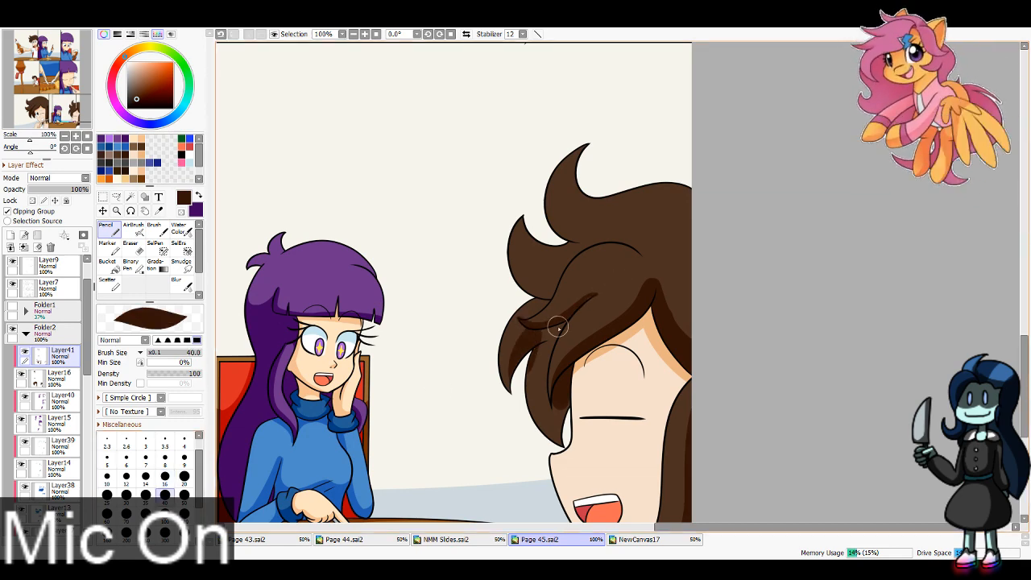
pyautogui.moveTo(559, 327)
pyautogui.mouseDown()
pyautogui.moveTo(527, 383)
pyautogui.moveTo(564, 319)
pyautogui.moveTo(528, 432)
pyautogui.mouseUp()
pyautogui.moveTo(552, 347); pyautogui.dragTo(535, 439)
pyautogui.moveTo(578, 385); pyautogui.dragTo(569, 460)
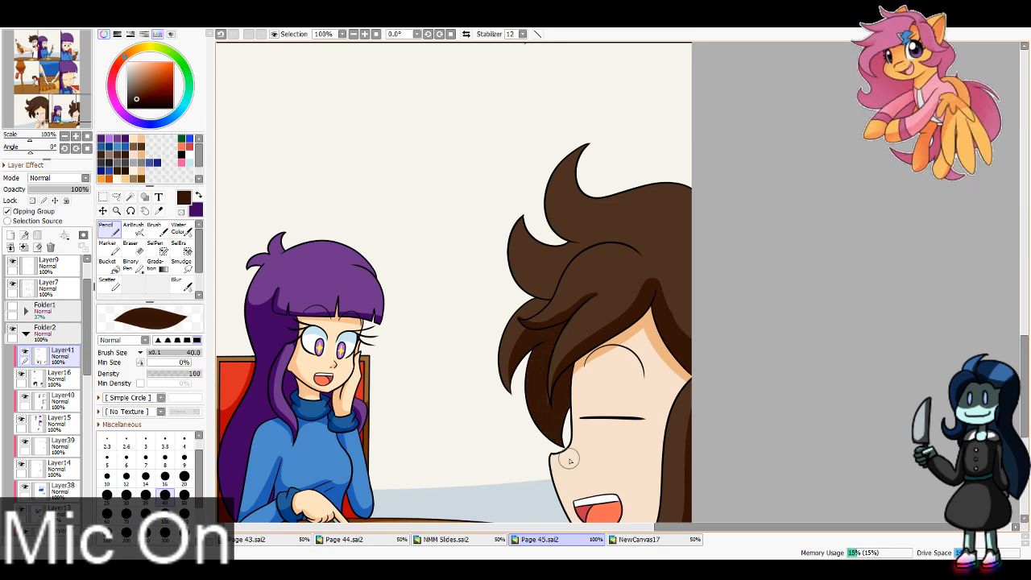
# Step: Shade the undersides of the laughing boy's lower and upper upswept tufts dark brown
pyautogui.moveTo(556, 289); pyautogui.dragTo(518, 229)
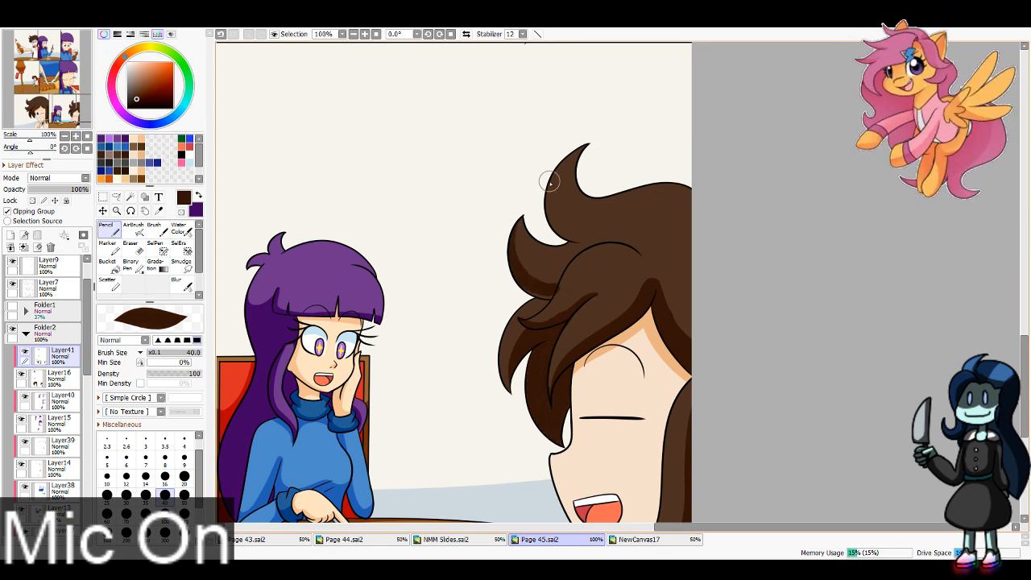
pyautogui.press('e')
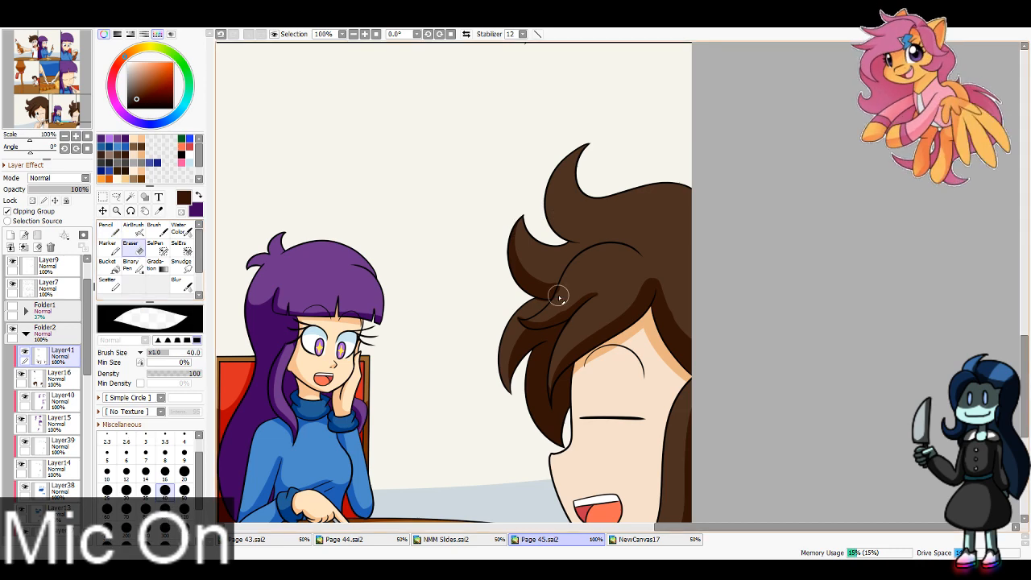
pyautogui.press('[')
pyautogui.press('[')
pyautogui.press('[')
pyautogui.press('[')
pyautogui.press('[')
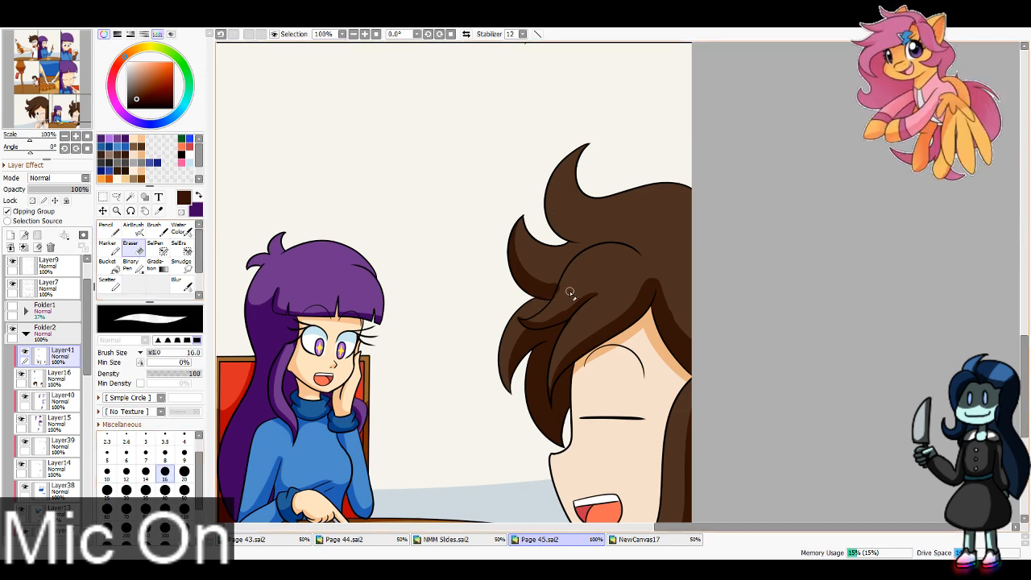
pyautogui.hotkey('ctrl', 'z')
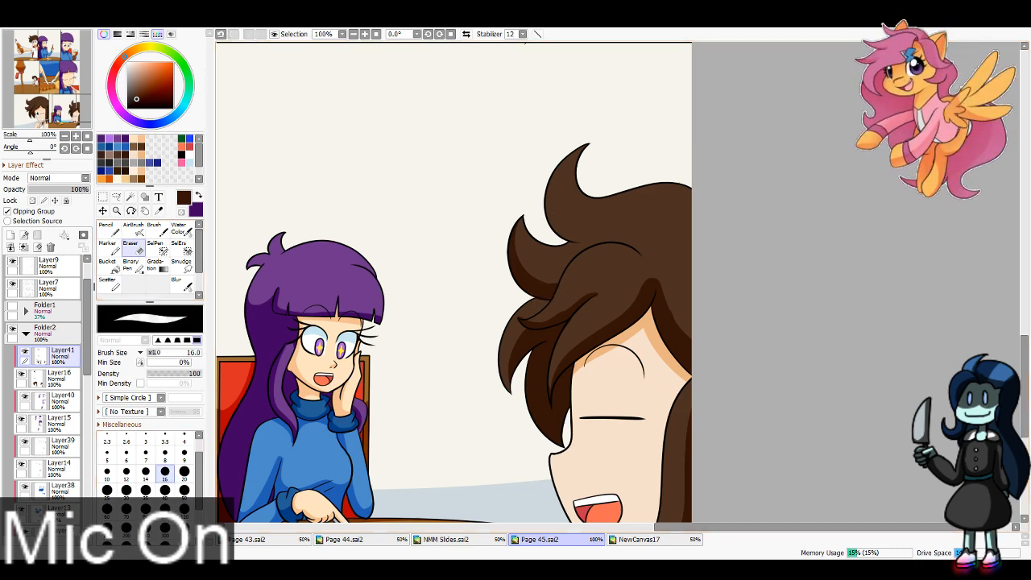
pyautogui.press('n')
pyautogui.moveTo(541, 207)
pyautogui.mouseDown()
pyautogui.moveTo(604, 227)
pyautogui.moveTo(557, 230)
pyautogui.moveTo(585, 235)
pyautogui.mouseUp()
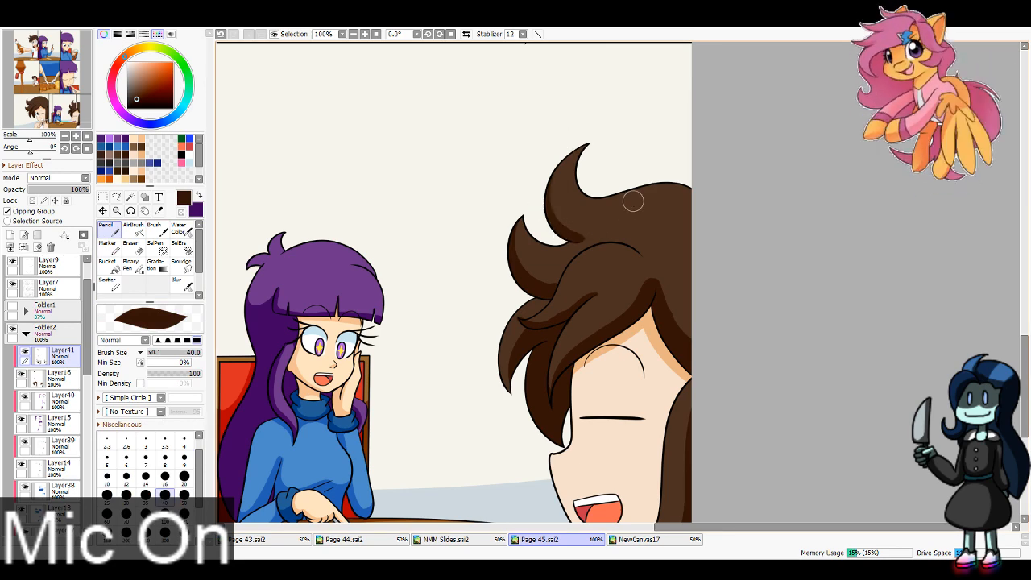
# Step: Collapse Folder2, expand Folder3 and add a new layer directly above Layer24
pyautogui.click(26, 334)
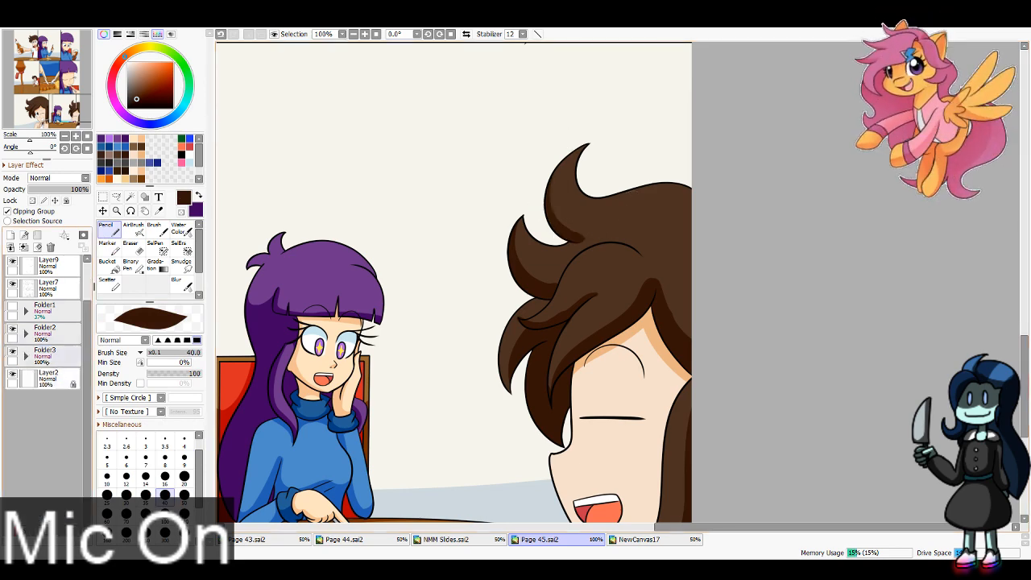
pyautogui.click(49, 362)
pyautogui.click(26, 356)
pyautogui.moveTo(88, 352)
pyautogui.mouseDown()
pyautogui.moveTo(91, 504)
pyautogui.moveTo(89, 360)
pyautogui.mouseUp()
pyautogui.click(26, 316)
pyautogui.click(26, 339)
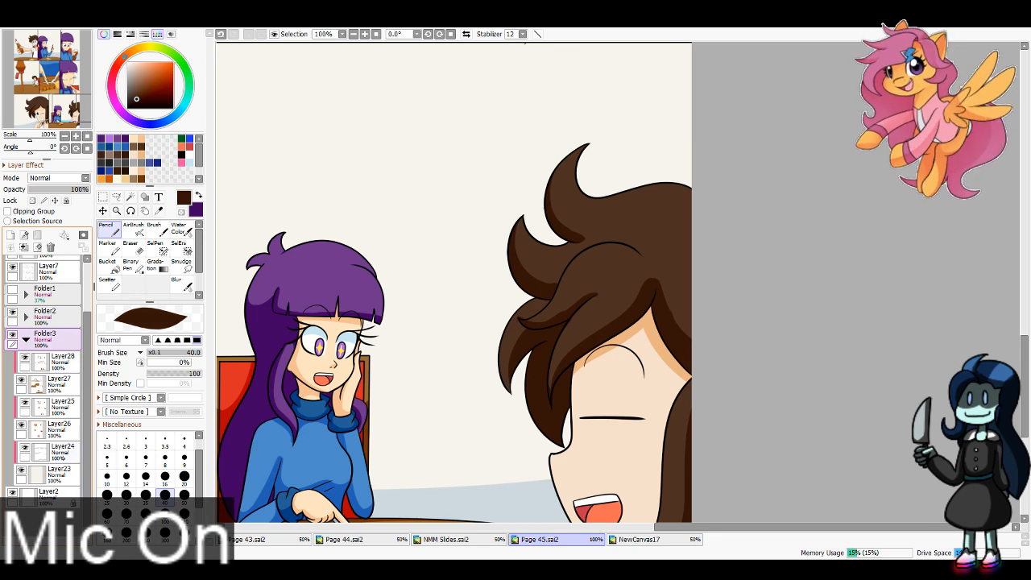
pyautogui.click(63, 456)
pyautogui.click(11, 235)
# Step: Airbrush a yellow glow behind the purple-haired girl at size 300, sampled from her eye sparkle, with thin rays around it at size 16
pyautogui.click(68, 112)
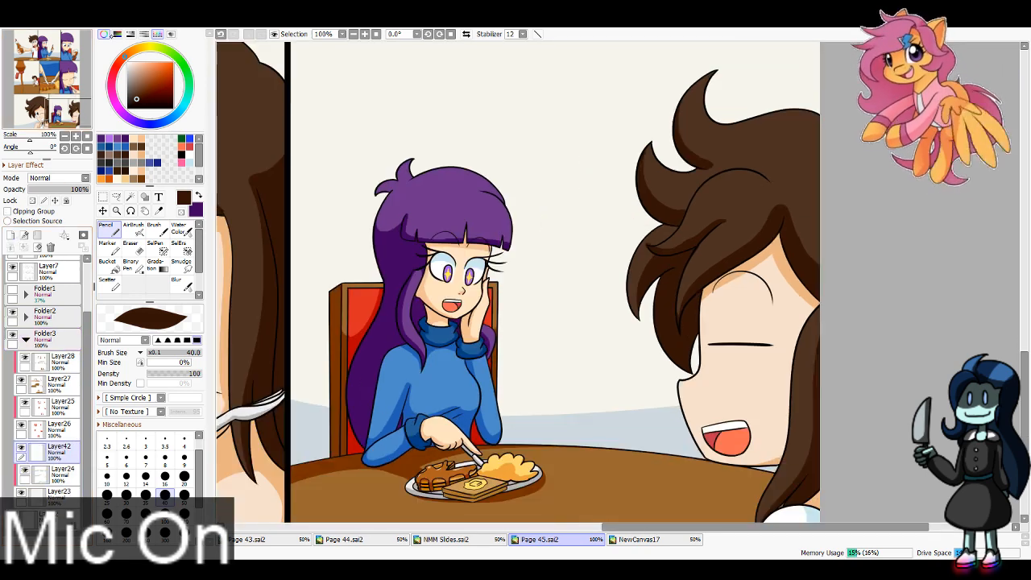
pyautogui.click(152, 51)
pyautogui.click(159, 211)
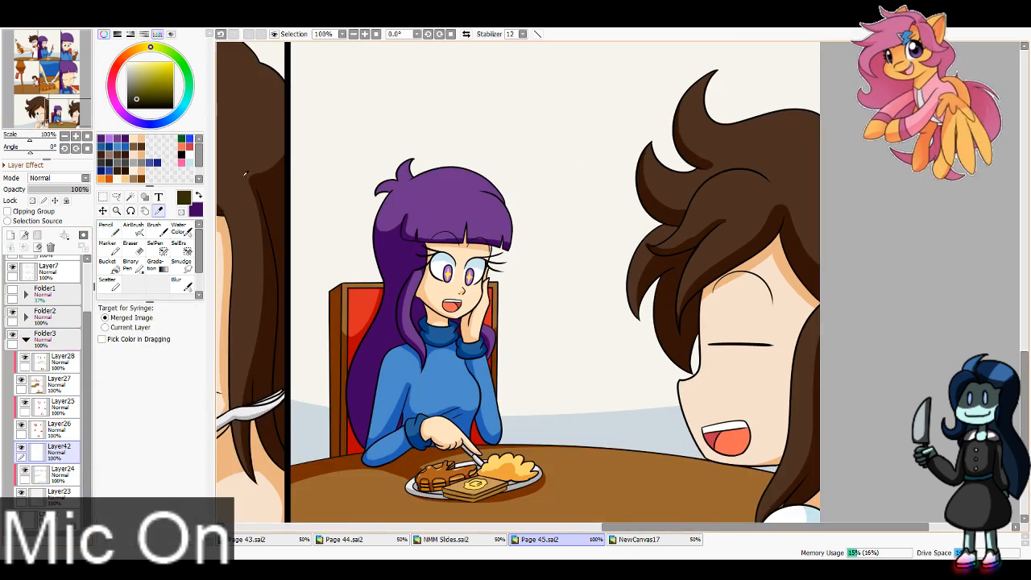
pyautogui.click(448, 275)
pyautogui.click(133, 229)
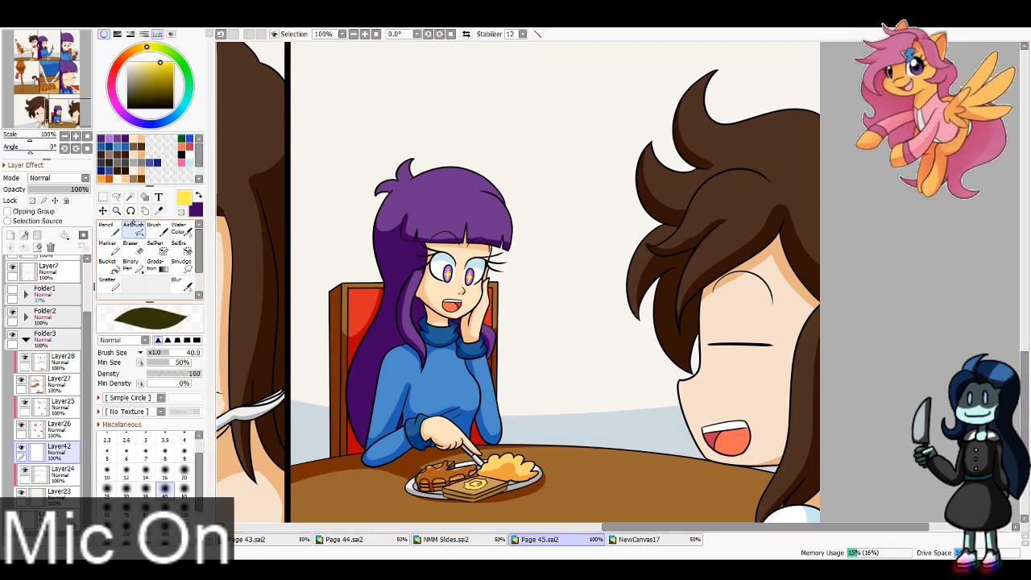
pyautogui.click(166, 530)
pyautogui.moveTo(378, 425)
pyautogui.mouseDown()
pyautogui.moveTo(526, 319)
pyautogui.moveTo(483, 384)
pyautogui.moveTo(347, 203)
pyautogui.moveTo(495, 351)
pyautogui.mouseUp()
pyautogui.hotkey('ctrl', 'z')
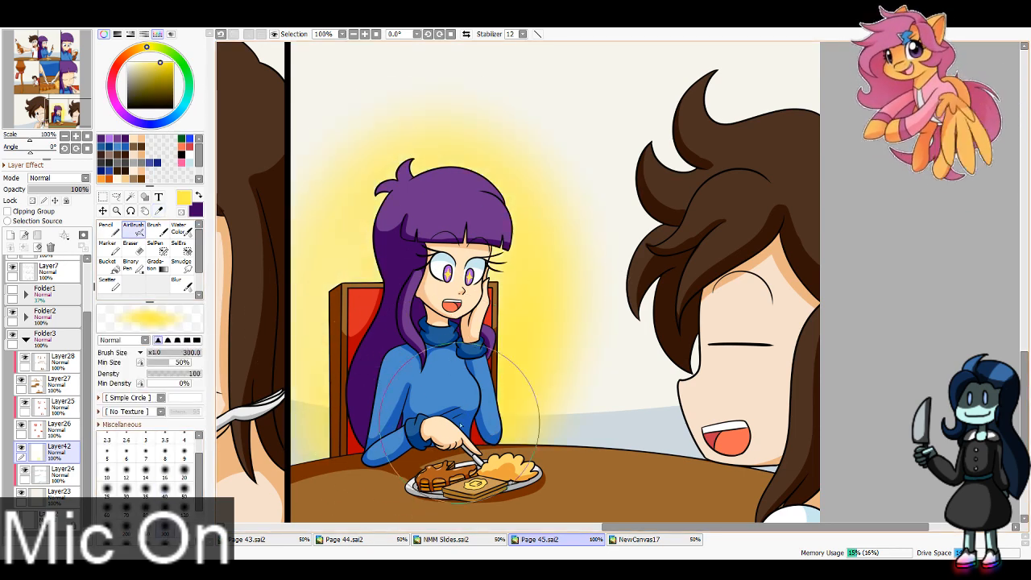
pyautogui.click(353, 35)
pyautogui.click(353, 34)
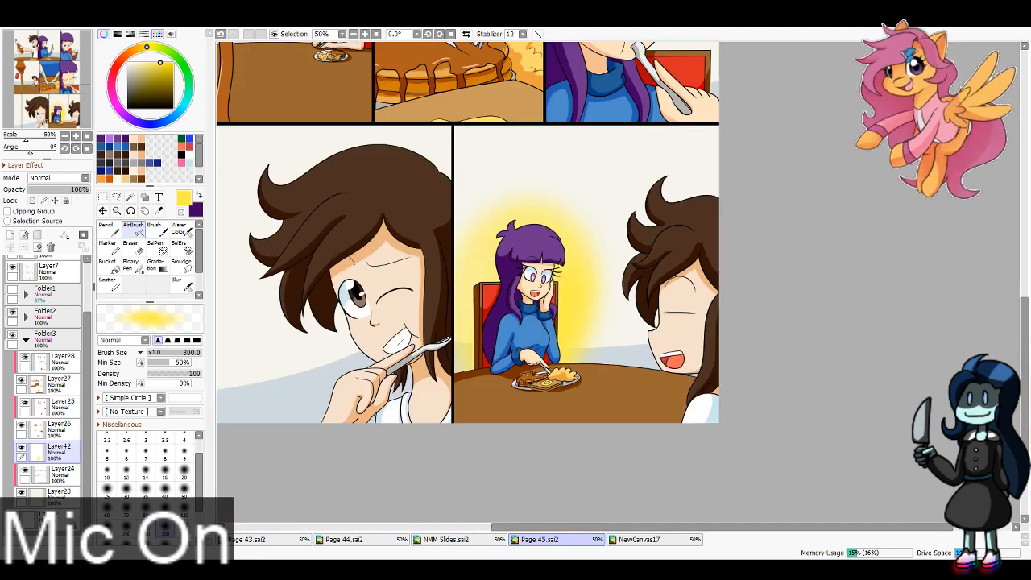
pyautogui.click(164, 477)
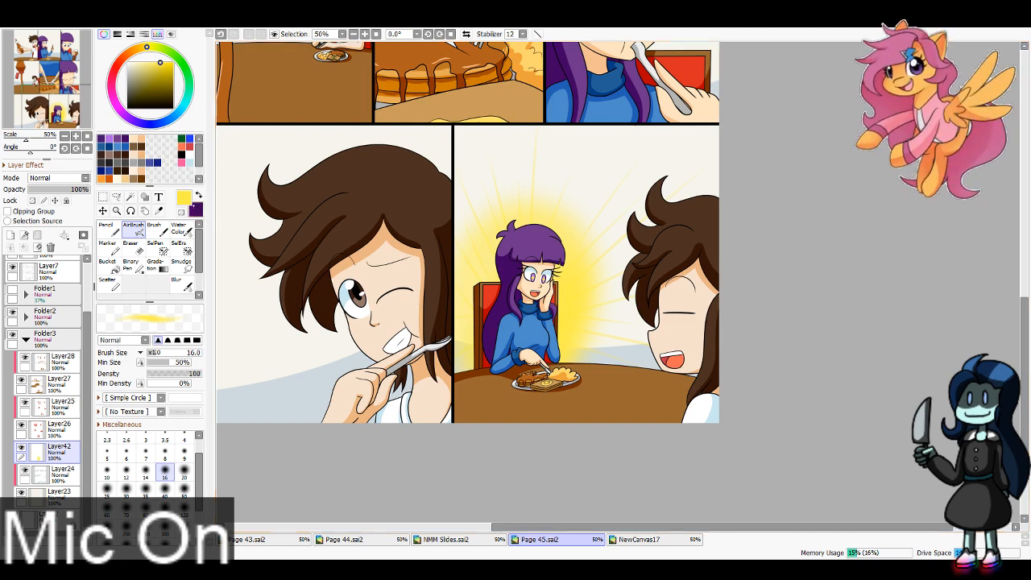
# Step: Draw small pale yellow four-pointed sparkles beside the girl on a new layer with the Pencil at size 8
pyautogui.click(199, 195)
pyautogui.click(159, 211)
pyautogui.click(576, 306)
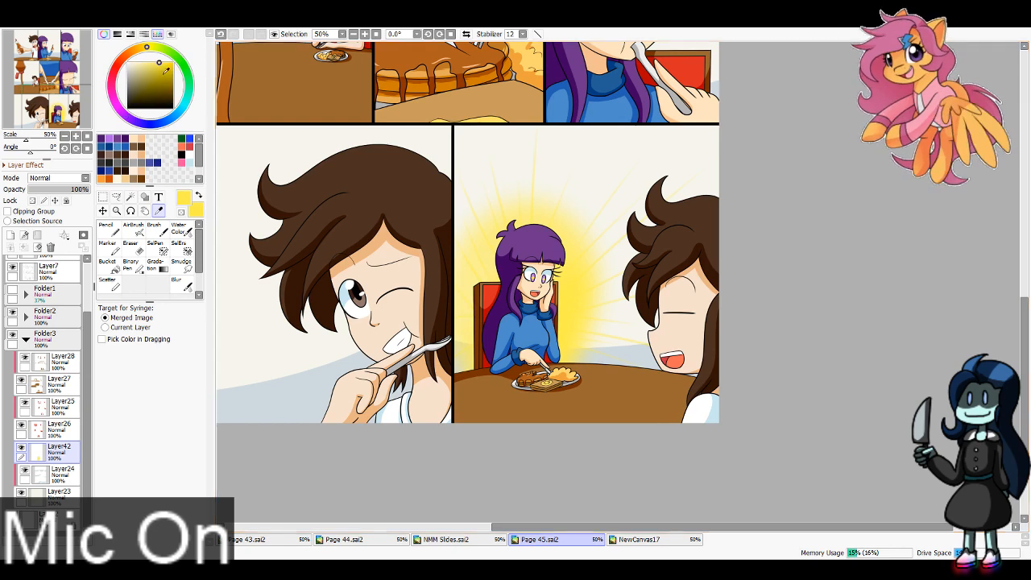
pyautogui.scroll(3, 576, 306)
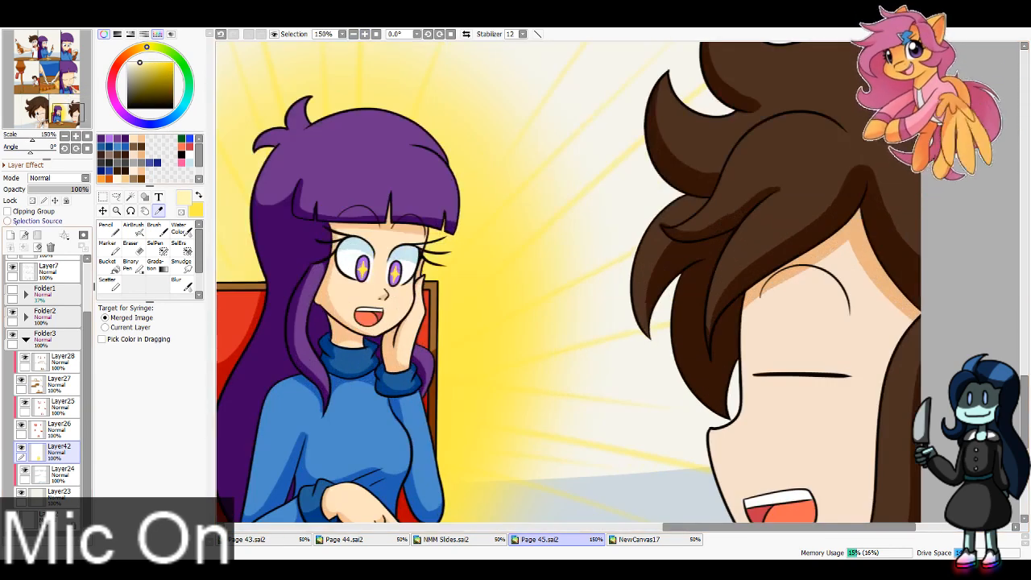
pyautogui.click(23, 212)
pyautogui.click(24, 213)
pyautogui.click(10, 236)
pyautogui.click(106, 228)
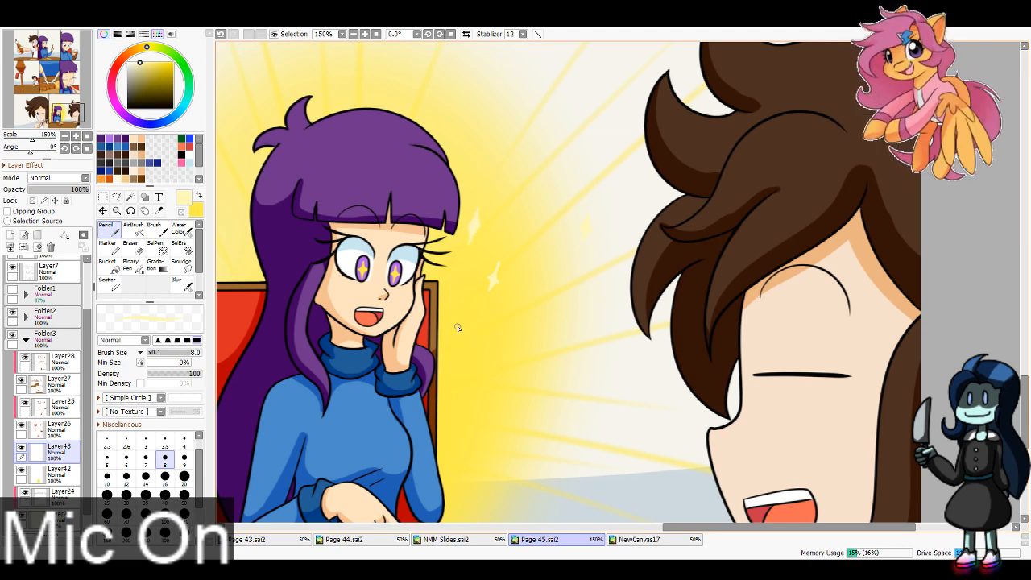
pyautogui.moveTo(465, 319)
pyautogui.mouseDown()
pyautogui.moveTo(461, 349)
pyautogui.moveTo(463, 317)
pyautogui.mouseUp()
pyautogui.hotkey('ctrl', 'z')
pyautogui.moveTo(525, 327); pyautogui.dragTo(513, 344)
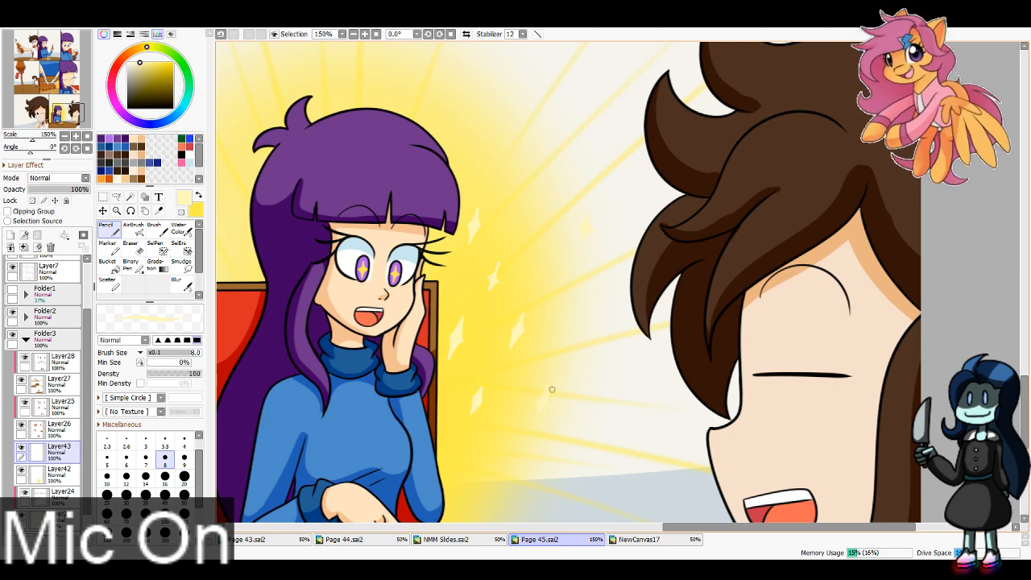
# Step: Lock the sparkle layer's transparency and recolour the two outer sparkles stronger yellow with brush size 40
pyautogui.click(199, 195)
pyautogui.click(32, 201)
pyautogui.click(165, 496)
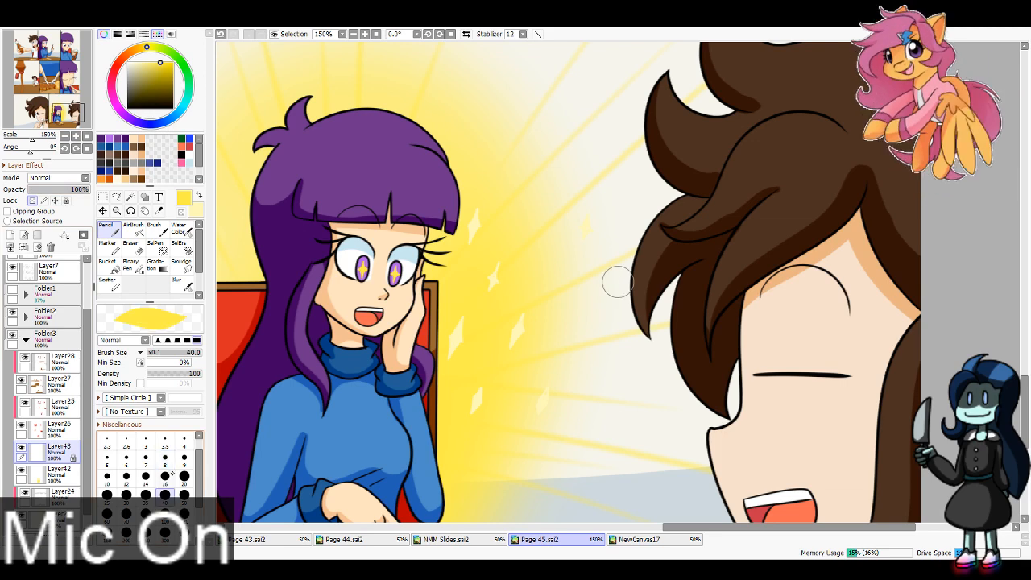
pyautogui.moveTo(557, 384); pyautogui.dragTo(538, 435)
pyautogui.moveTo(603, 224); pyautogui.dragTo(583, 258)
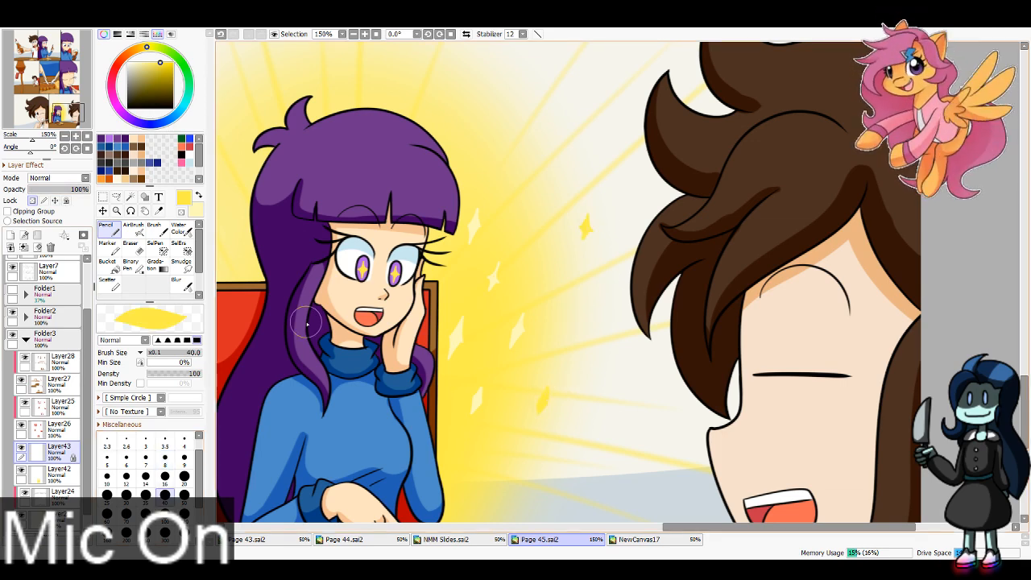
# Step: Turn the sparkles back to pale yellow and draw more of them around the girl with brush size 8
pyautogui.click(352, 34)
pyautogui.click(353, 33)
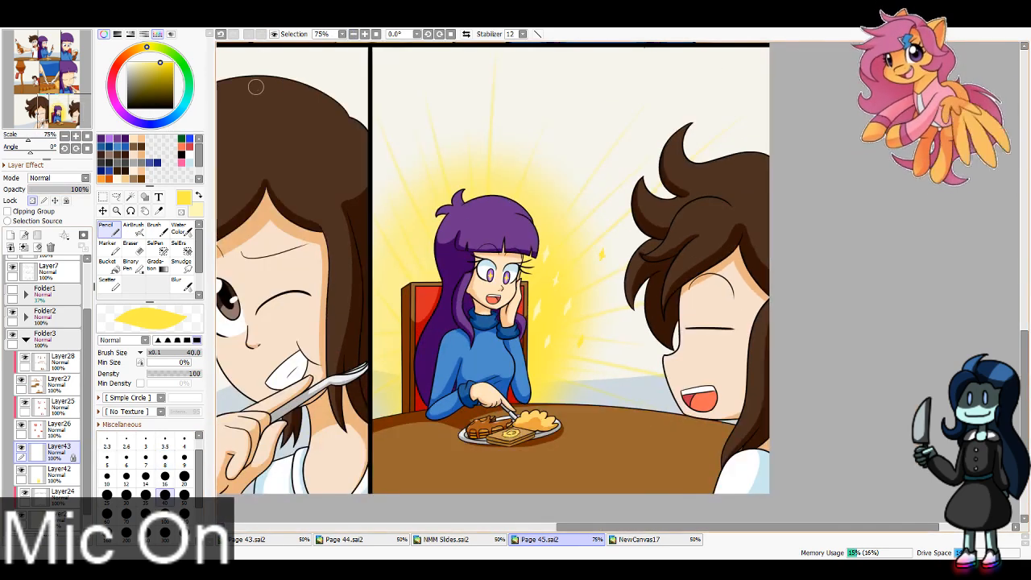
pyautogui.press('x')
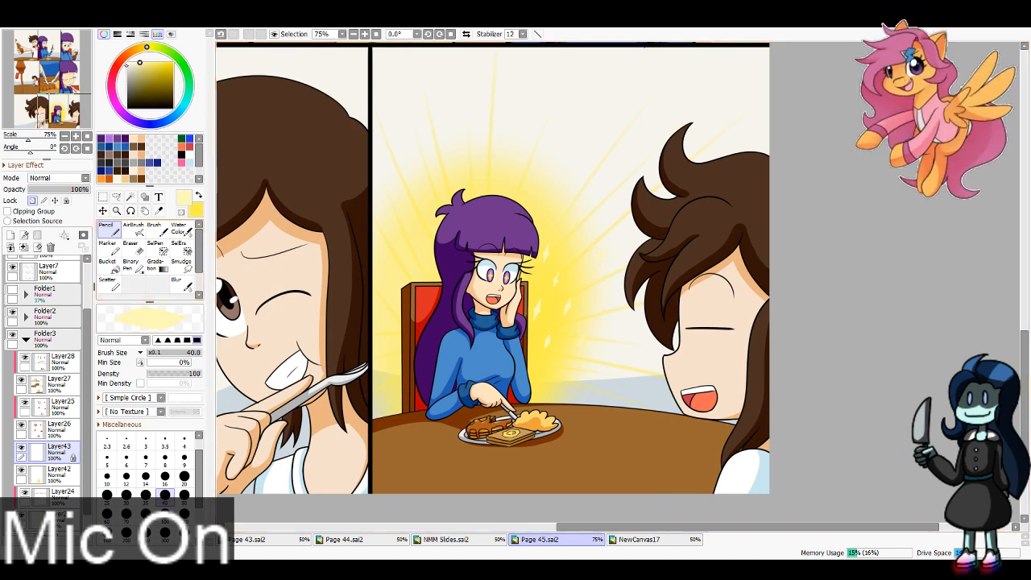
pyautogui.click(165, 457)
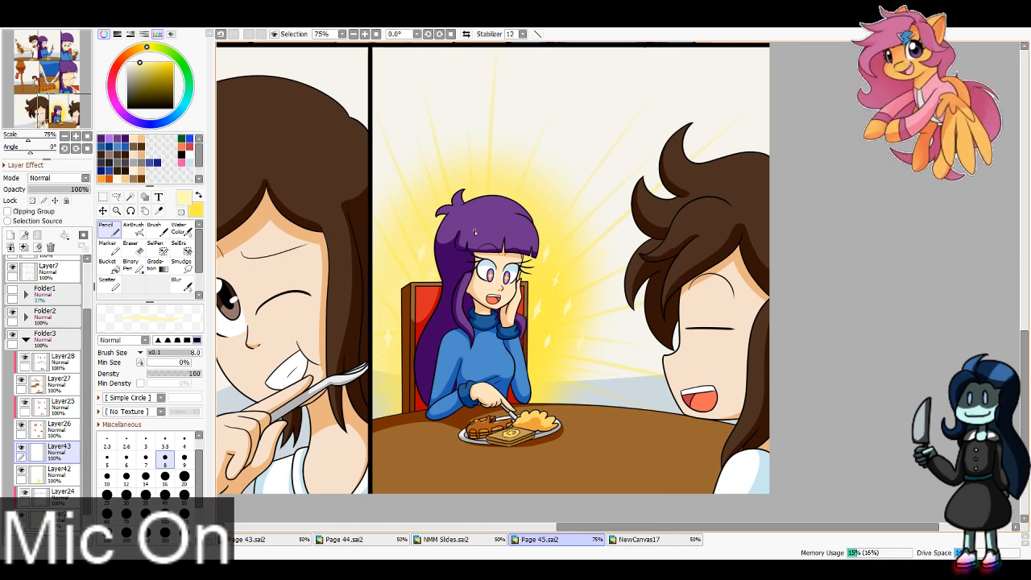
# Step: On Layer42, airbrush a yellow glow along the left edge of the winking character's panel at size 300, with radiating rays at size 40
pyautogui.moveTo(509, 207); pyautogui.dragTo(1002, 112)
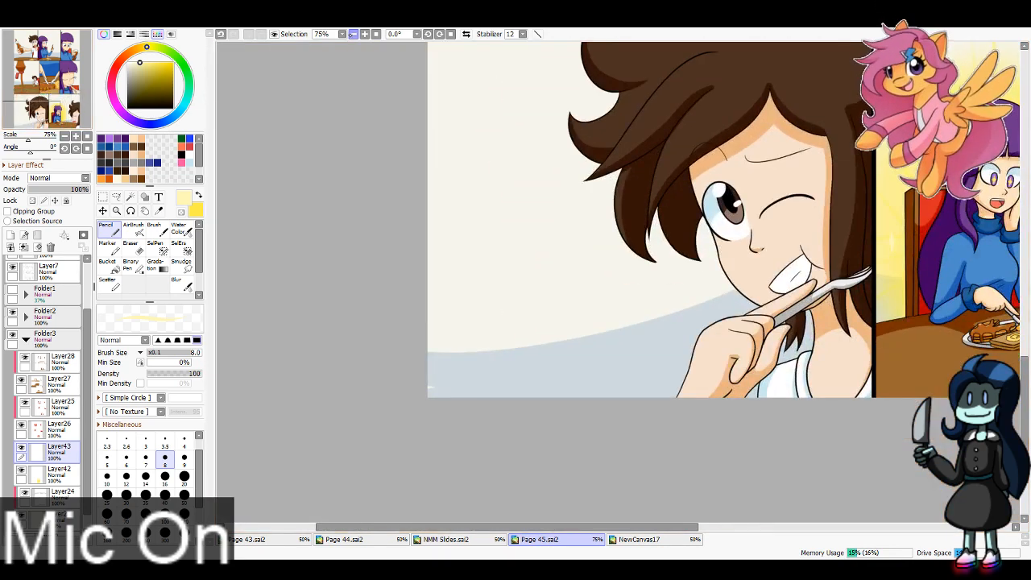
pyautogui.press('pagedown')
pyautogui.moveTo(91, 108); pyautogui.dragTo(94, 100)
pyautogui.press('x')
pyautogui.click(70, 474)
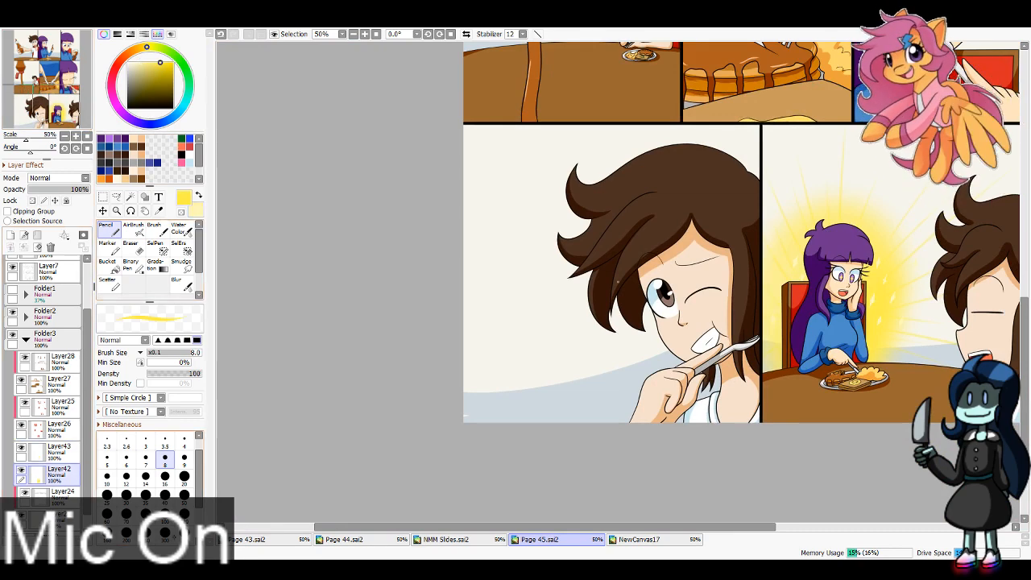
pyautogui.click(165, 534)
pyautogui.click(133, 229)
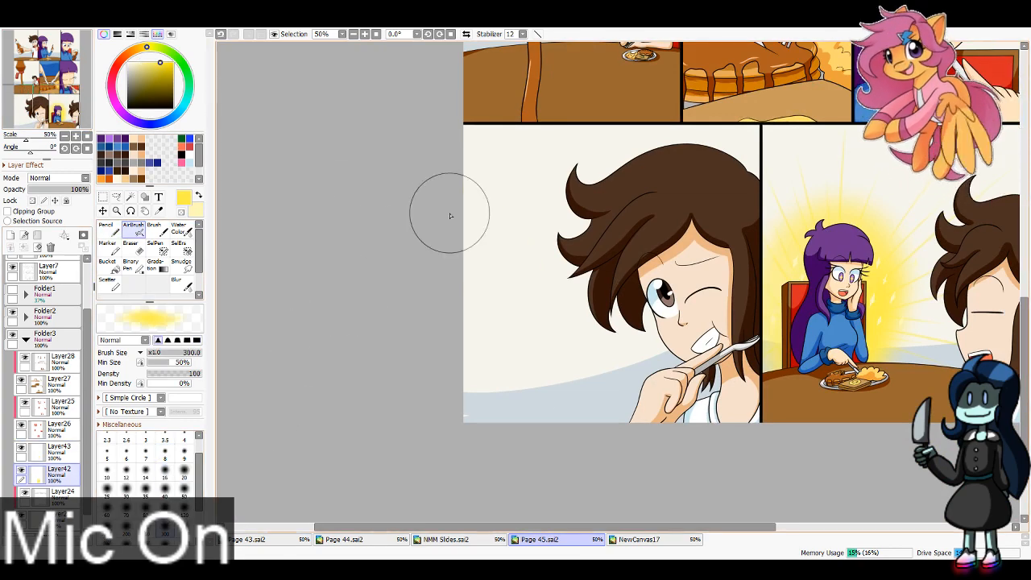
pyautogui.moveTo(449, 214)
pyautogui.mouseDown()
pyautogui.moveTo(460, 504)
pyautogui.moveTo(468, 248)
pyautogui.moveTo(482, 293)
pyautogui.mouseUp()
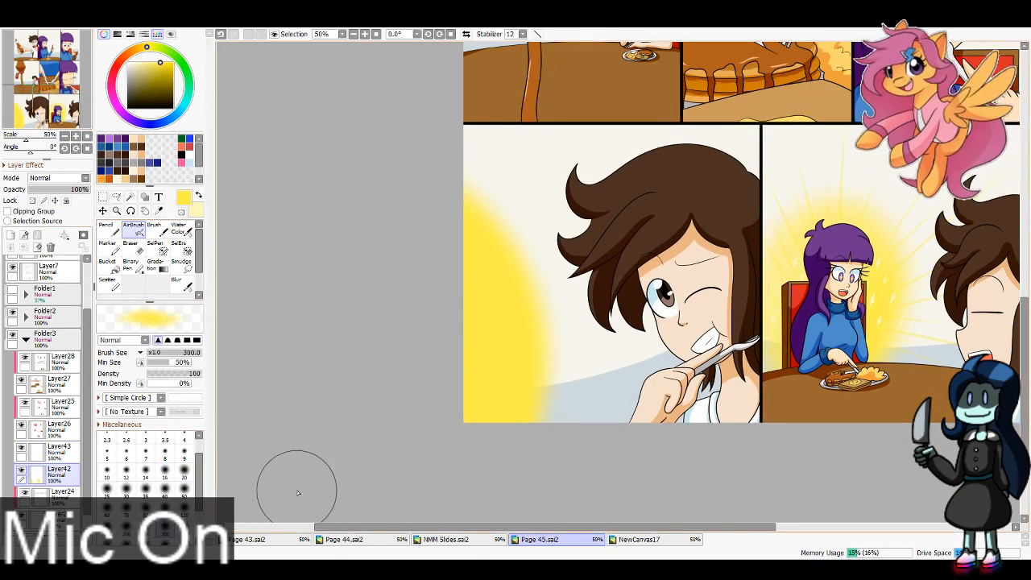
pyautogui.click(166, 488)
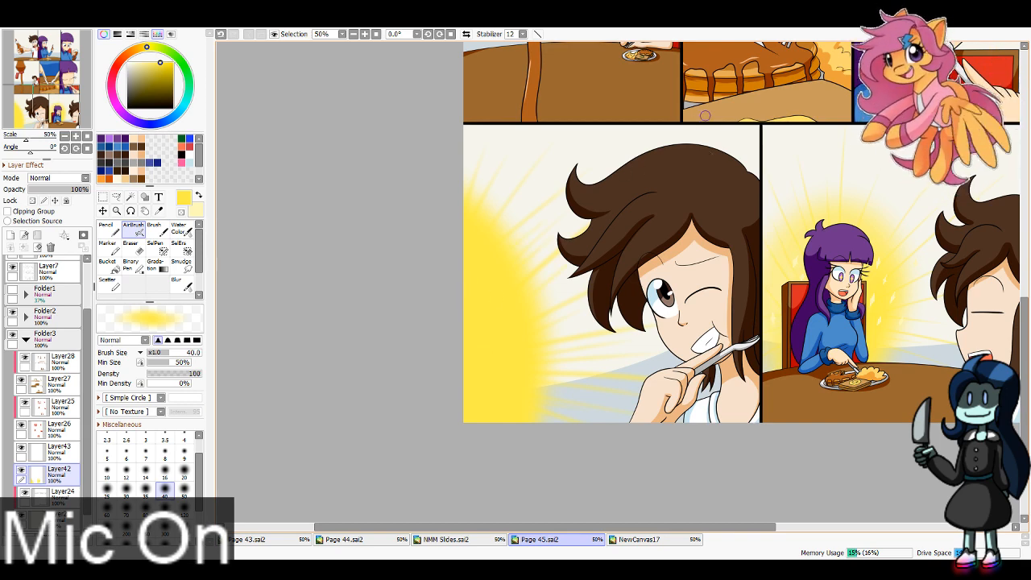
# Step: Add a new layer above Layer43 for the winking character's panel and show the sketch in Folder1
pyautogui.click(59, 452)
pyautogui.press('x')
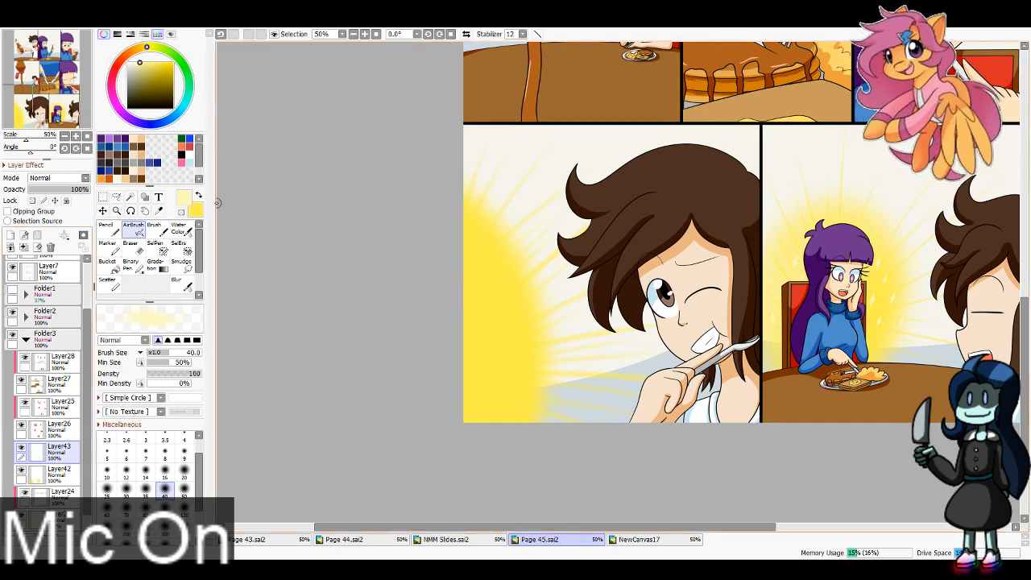
pyautogui.click(75, 136)
pyautogui.click(76, 136)
pyautogui.click(31, 117)
pyautogui.click(11, 235)
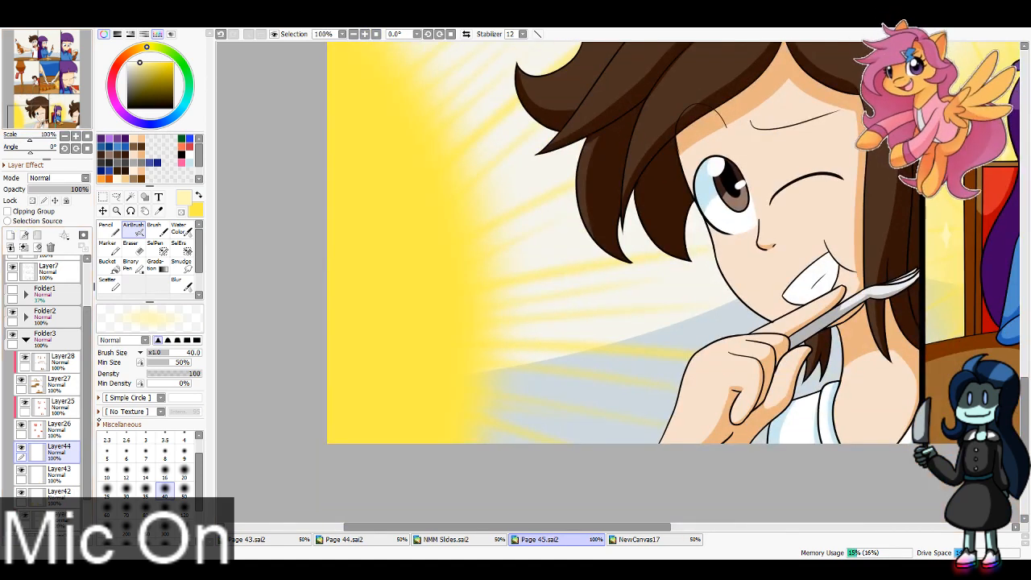
pyautogui.click(108, 230)
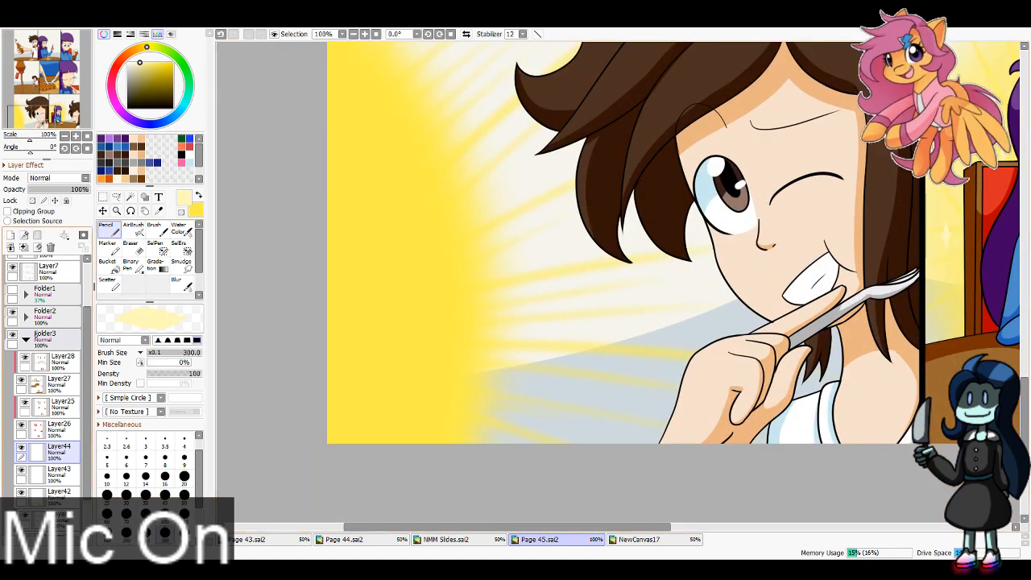
pyautogui.click(12, 290)
# Step: Fill the centres of the sketched flowers pale yellow with the Pencil at size 40
pyautogui.click(165, 494)
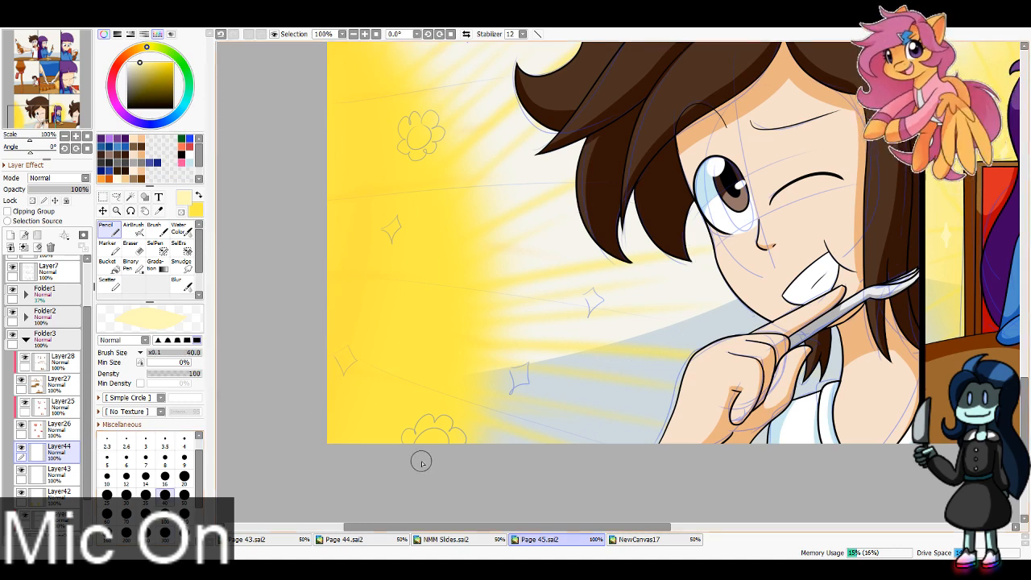
pyautogui.click(419, 135)
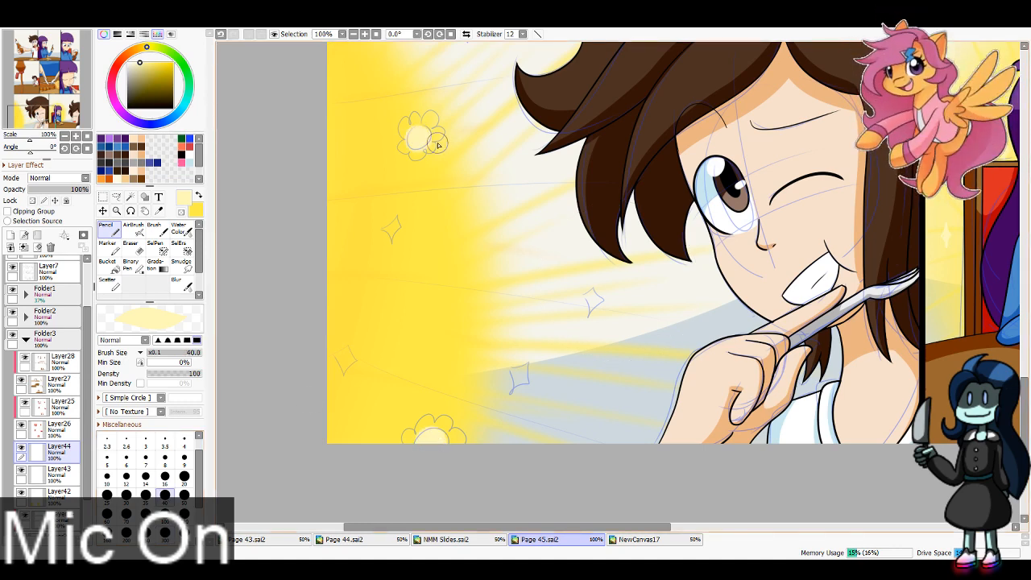
pyautogui.moveTo(438, 143); pyautogui.dragTo(474, 261)
pyautogui.click(409, 100)
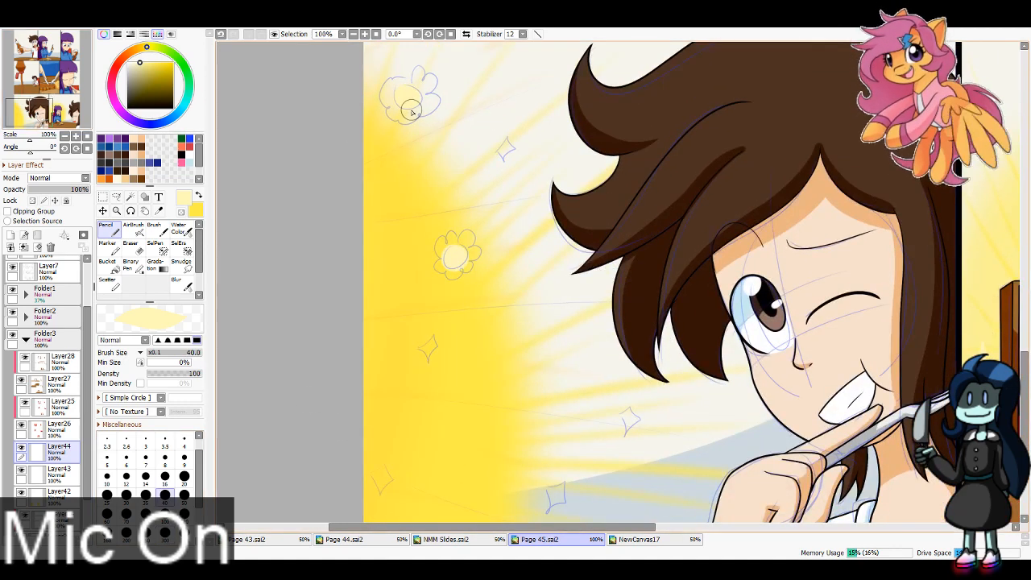
# Step: Trace the two leftmost sketched sparkles below the flowers in pale yellow with brush size 8
pyautogui.moveTo(51, 68)
pyautogui.mouseDown()
pyautogui.moveTo(51, 59)
pyautogui.moveTo(53, 72)
pyautogui.mouseUp()
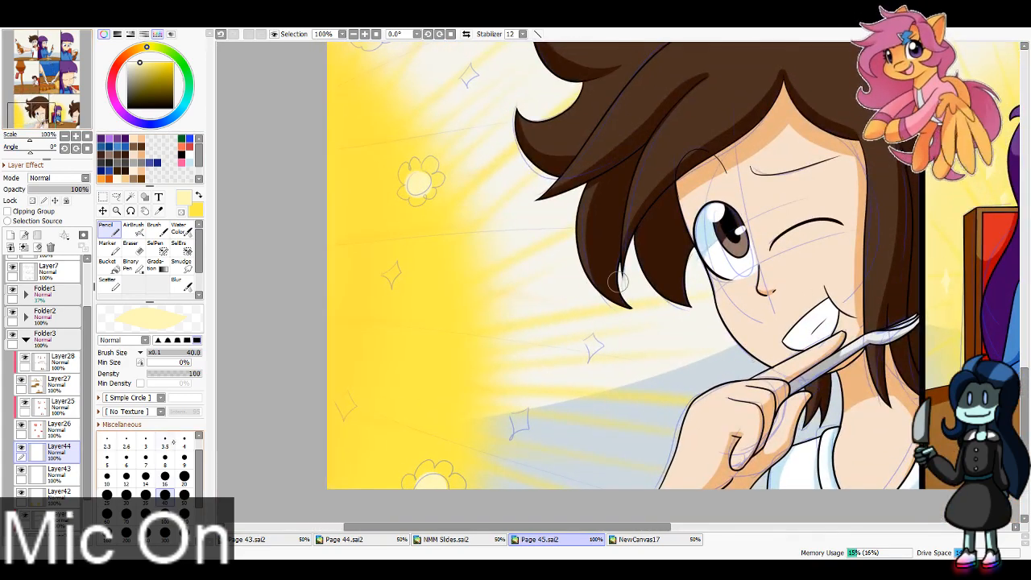
pyautogui.click(165, 459)
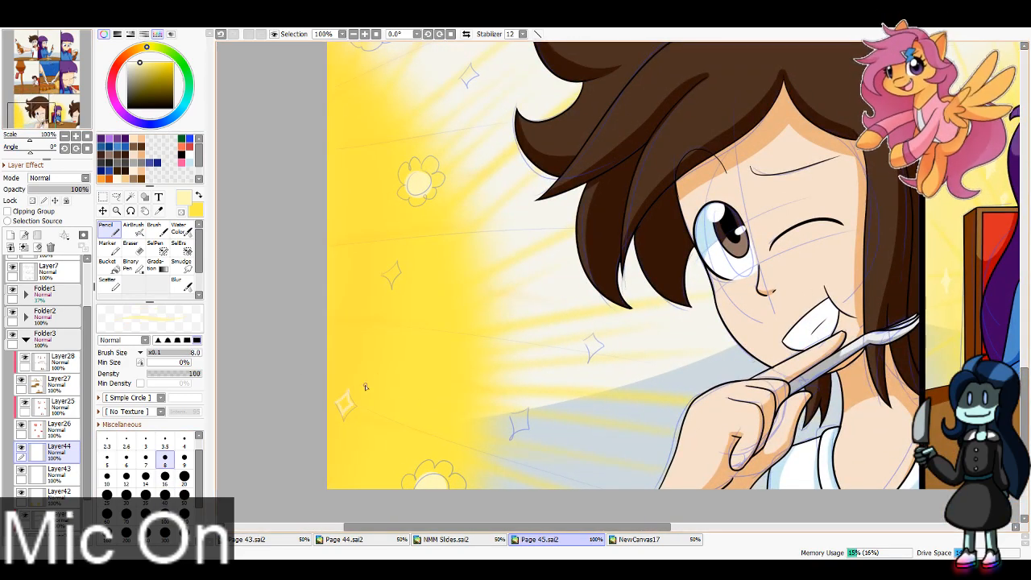
pyautogui.hotkey('ctrl', 'z')
pyautogui.hotkey('ctrl', 'z')
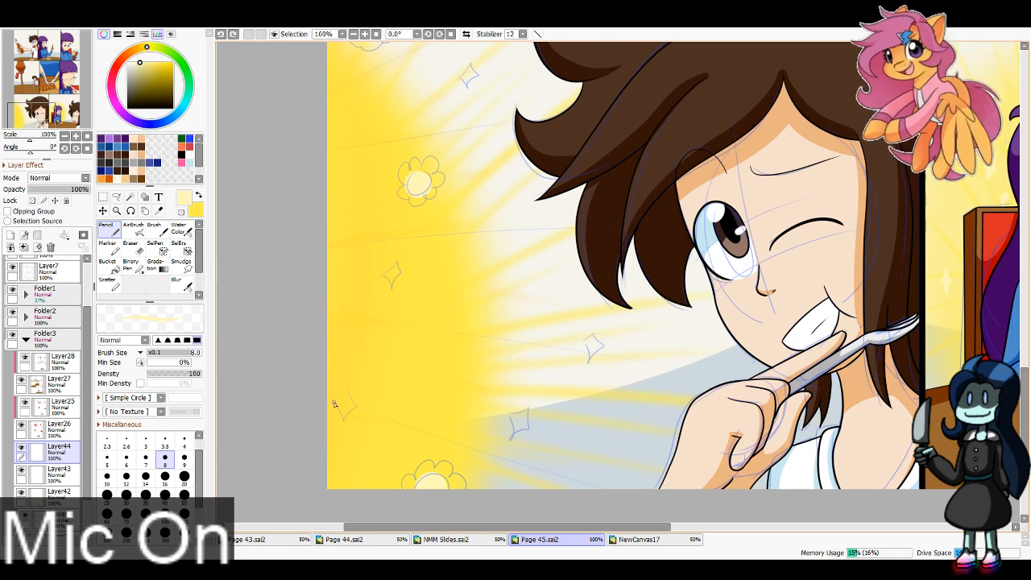
pyautogui.moveTo(336, 404); pyautogui.dragTo(334, 402)
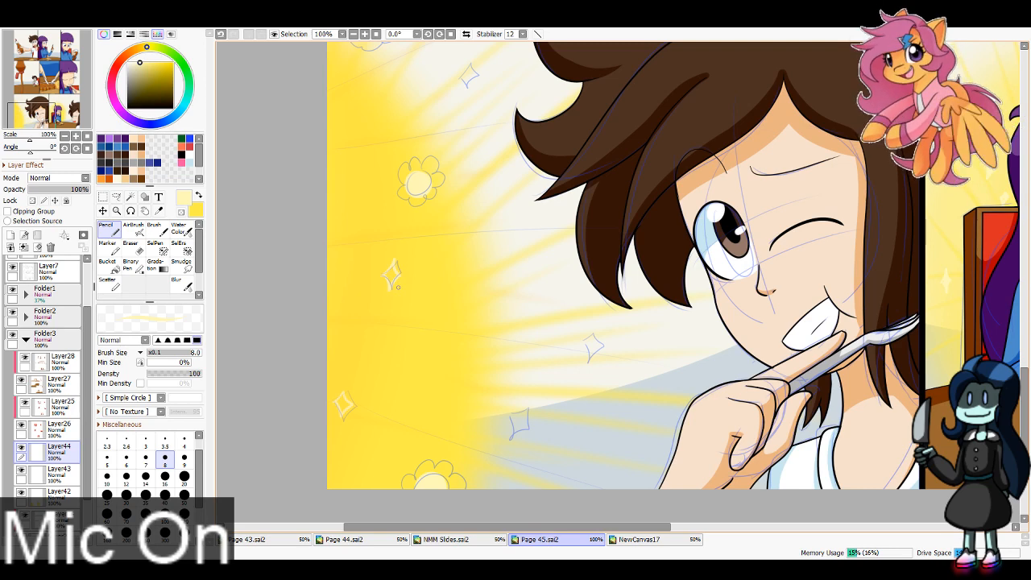
# Step: Try scattering stars over the yellow glow using the Scatter brush with the Stars shape at size 100
pyautogui.click(109, 284)
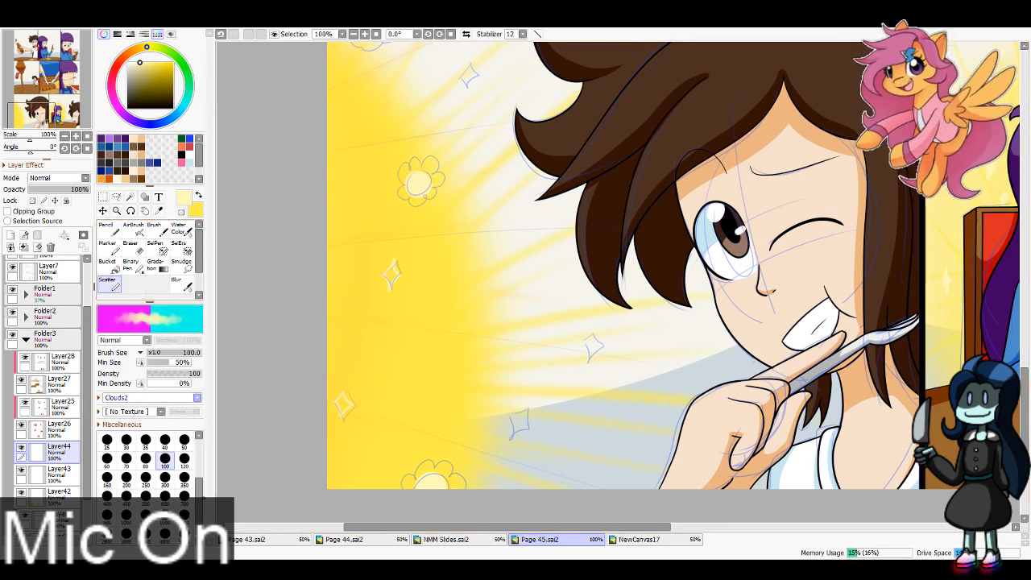
pyautogui.click(149, 451)
pyautogui.moveTo(361, 480); pyautogui.dragTo(411, 230)
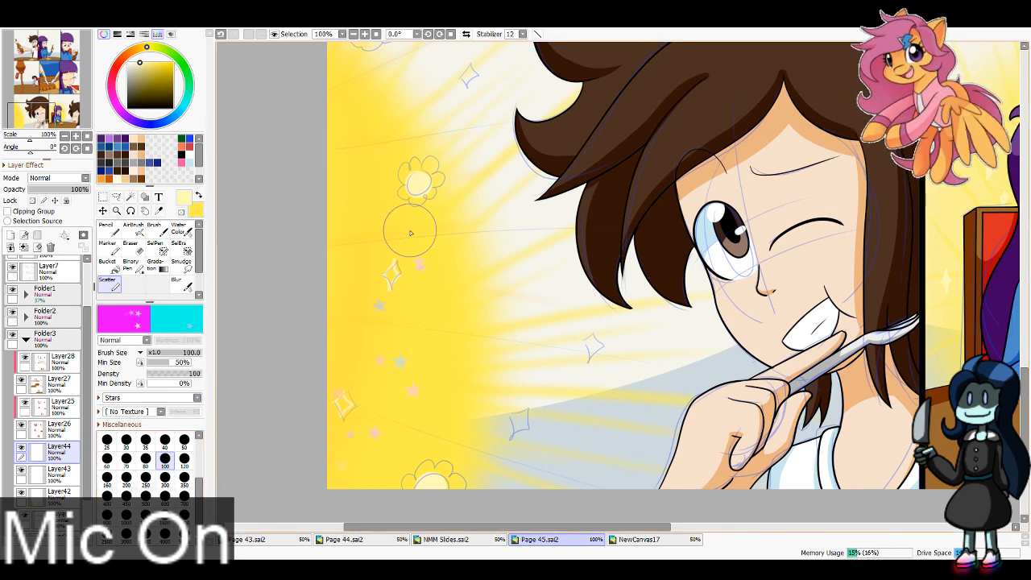
pyautogui.hotkey('ctrl', 'z')
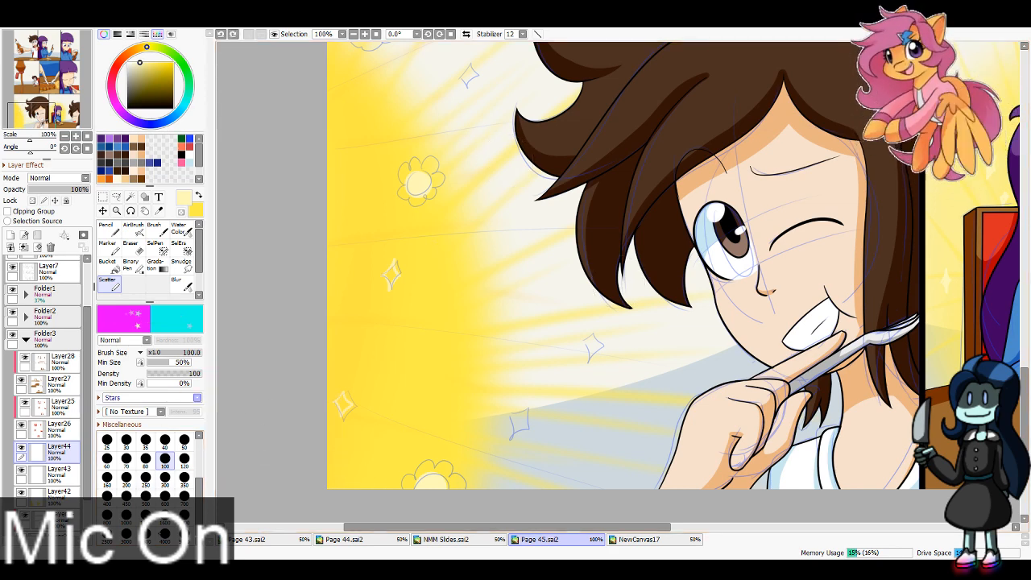
# Step: Switch the Scatter brush to the Star_stylised shape and show its shape settings
pyautogui.click(149, 441)
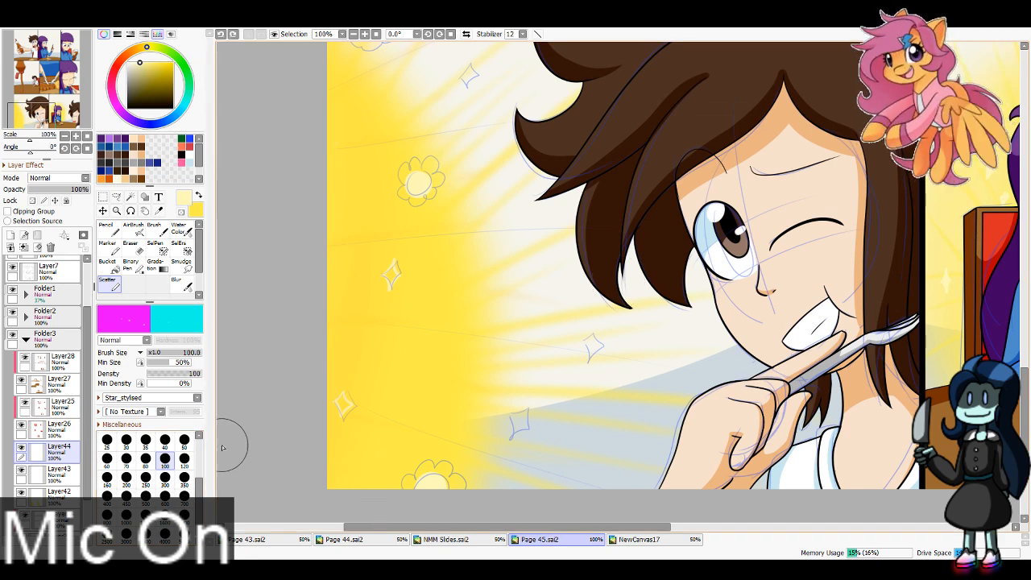
pyautogui.click(121, 424)
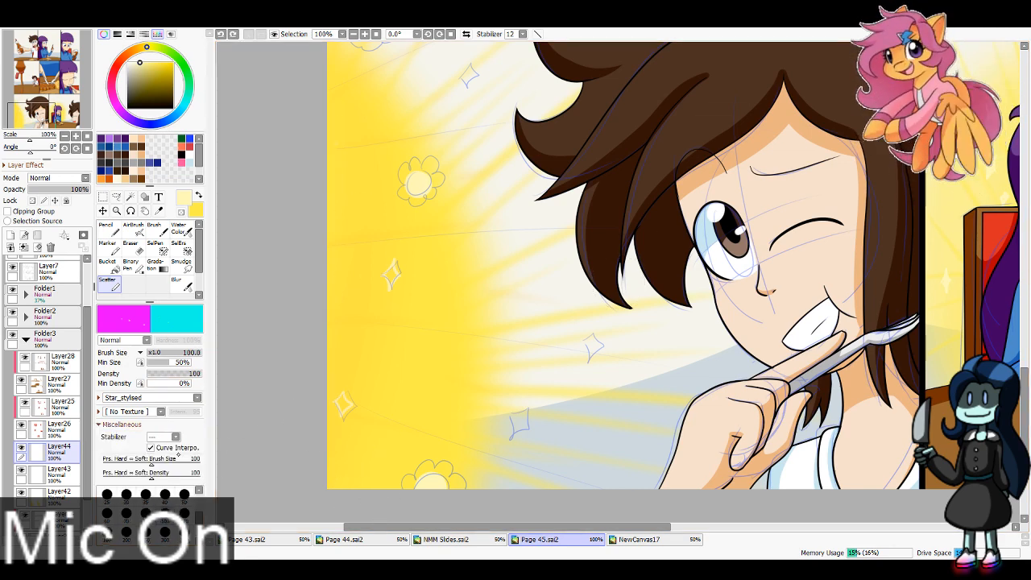
pyautogui.click(121, 425)
pyautogui.click(99, 398)
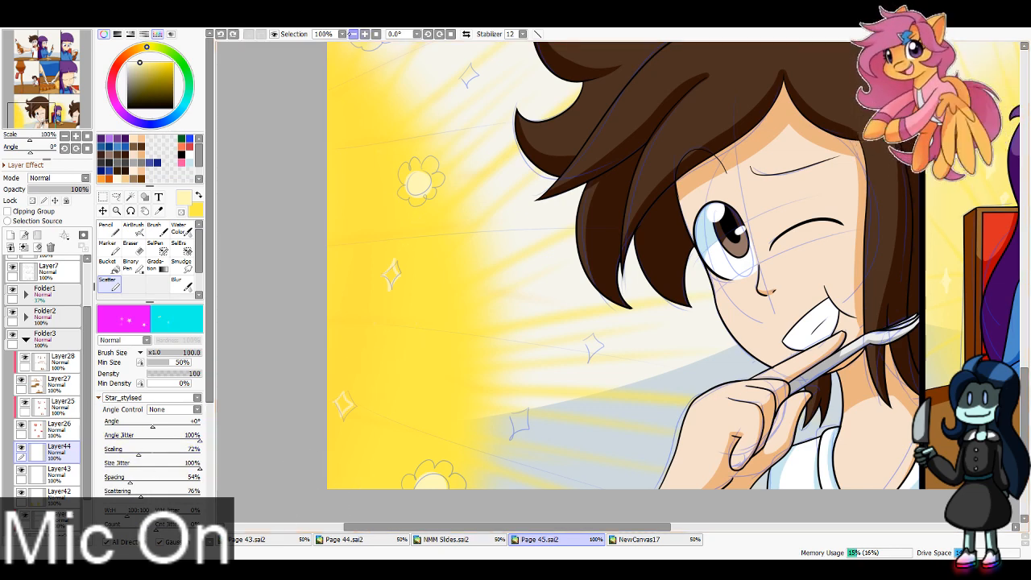
# Step: Scatter stylised stars over the yellow glow in the winking character's panel, using brush sizes 300 and 100
pyautogui.click(353, 34)
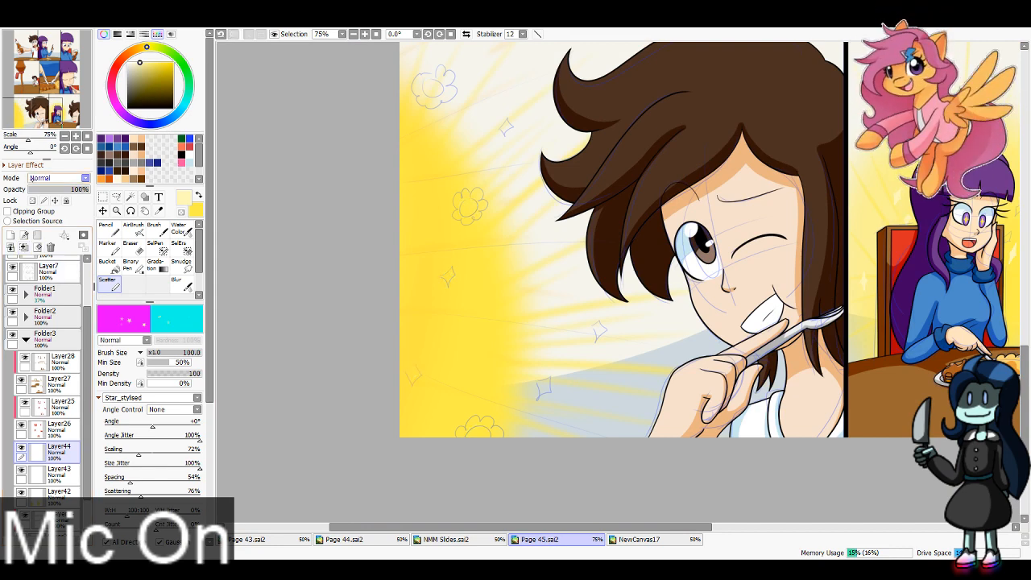
pyautogui.click(35, 109)
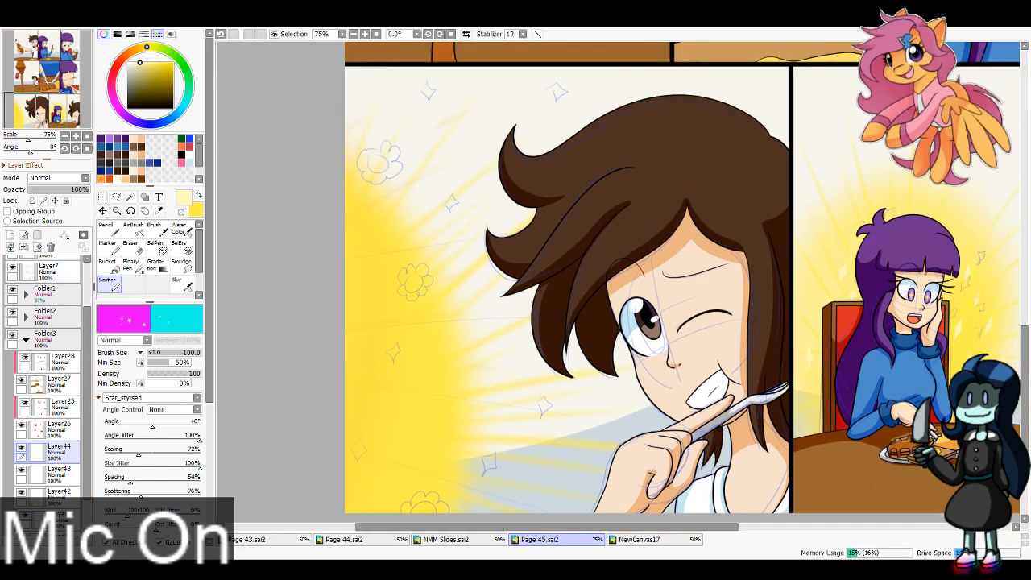
pyautogui.click(99, 398)
pyautogui.click(167, 481)
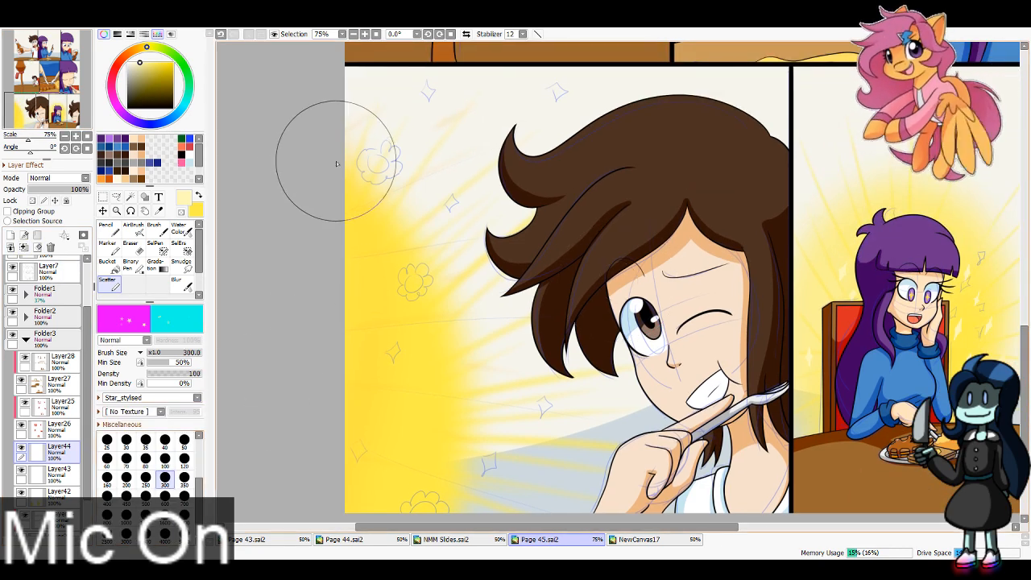
pyautogui.moveTo(336, 161)
pyautogui.mouseDown()
pyautogui.moveTo(387, 526)
pyautogui.moveTo(317, 197)
pyautogui.moveTo(372, 519)
pyautogui.moveTo(338, 214)
pyautogui.moveTo(358, 492)
pyautogui.mouseUp()
pyautogui.hotkey('ctrl', 'z')
pyautogui.click(165, 460)
# Step: Remove the pale hand-drawn sparkles on Layer43 around the purple-haired character in the last panel
pyautogui.moveTo(641, 352); pyautogui.dragTo(234, 290)
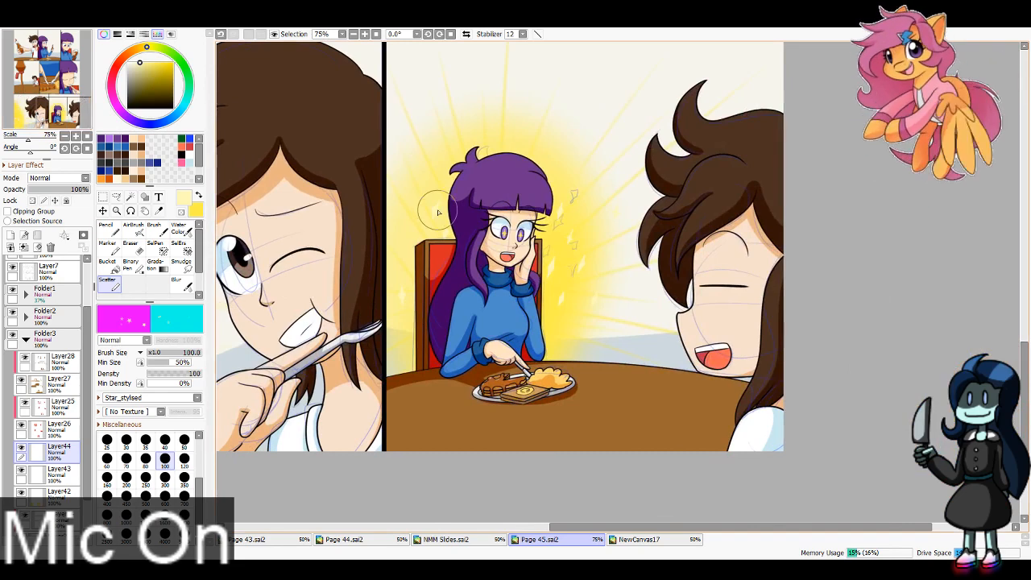
pyautogui.click(130, 246)
pyautogui.click(48, 473)
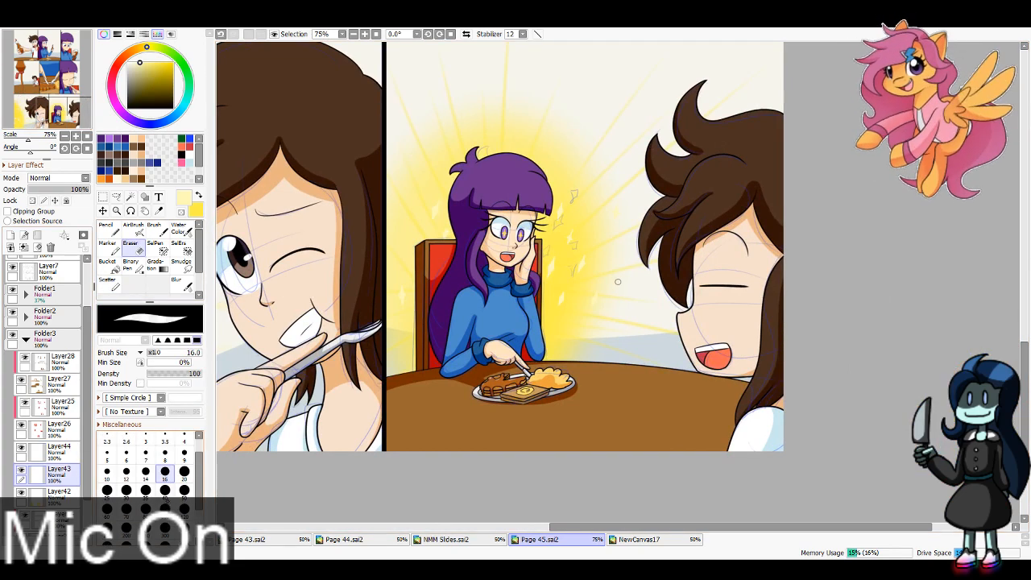
pyautogui.click(165, 490)
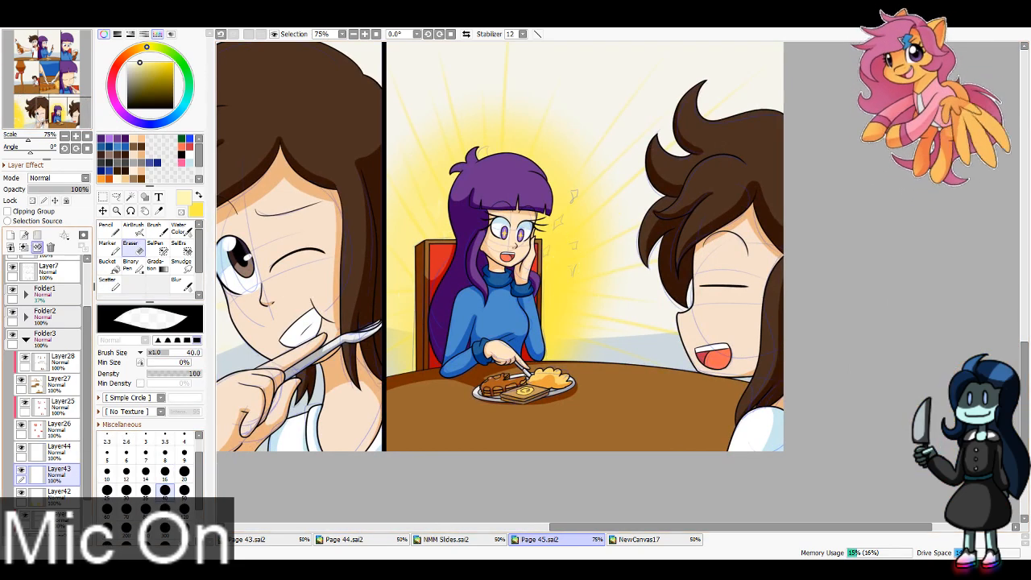
# Step: Scatter stylised stars on Layer43 over the glow around the purple-haired character, using brush sizes 100 and 60
pyautogui.click(107, 281)
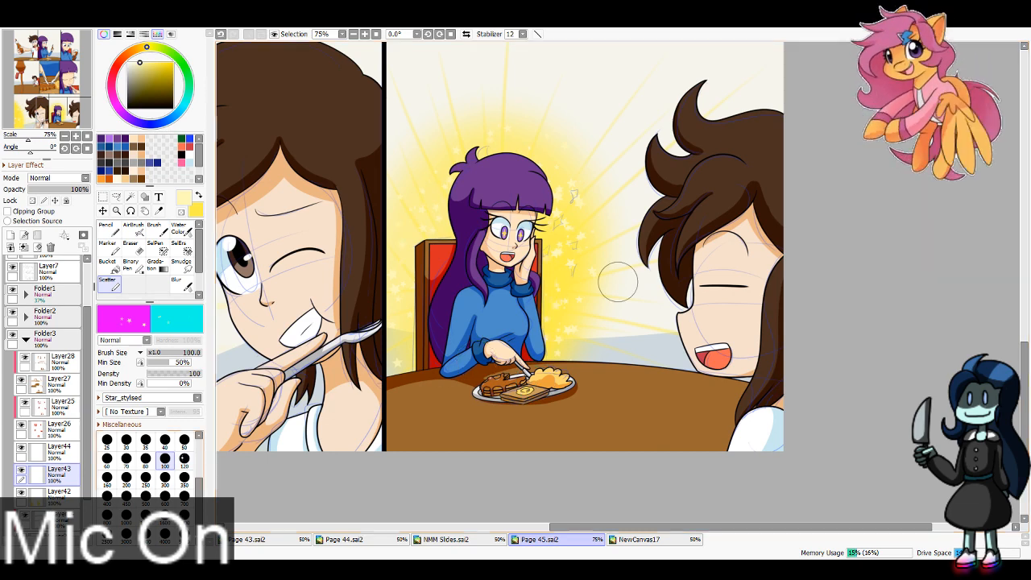
pyautogui.press('[')
pyautogui.press('[')
pyautogui.press('[')
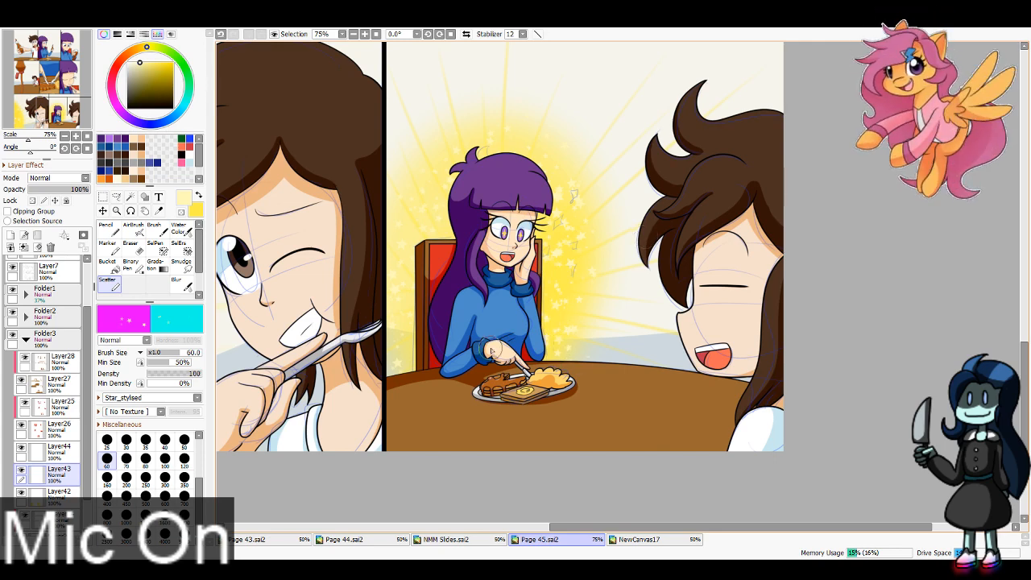
# Step: Scatter small stylised stars on Layer44 across the winking character's background at size 60
pyautogui.moveTo(358, 97)
pyautogui.mouseDown()
pyautogui.moveTo(677, 129)
pyautogui.moveTo(821, 90)
pyautogui.mouseUp()
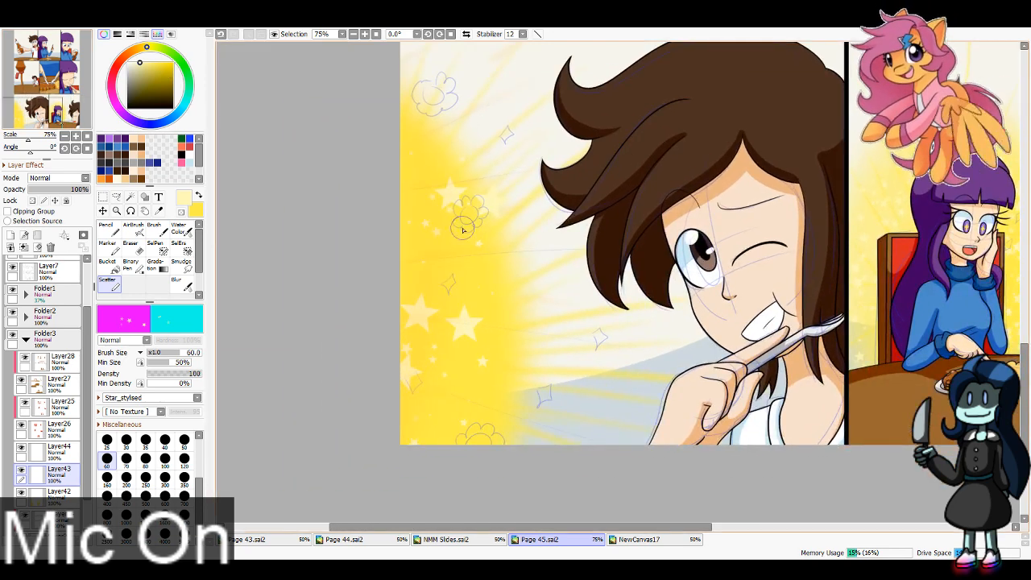
pyautogui.click(57, 449)
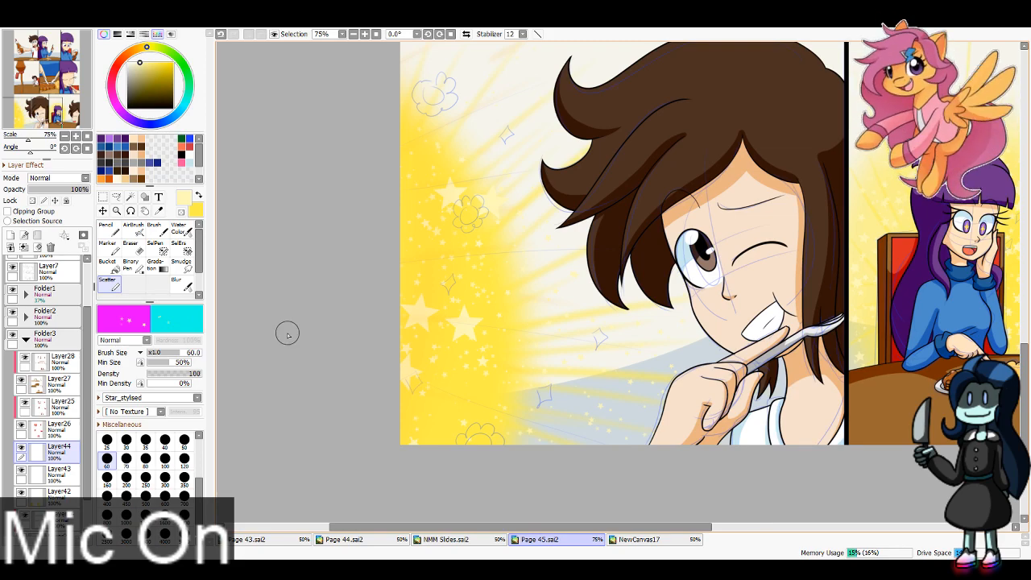
pyautogui.scroll(3, 518, 120)
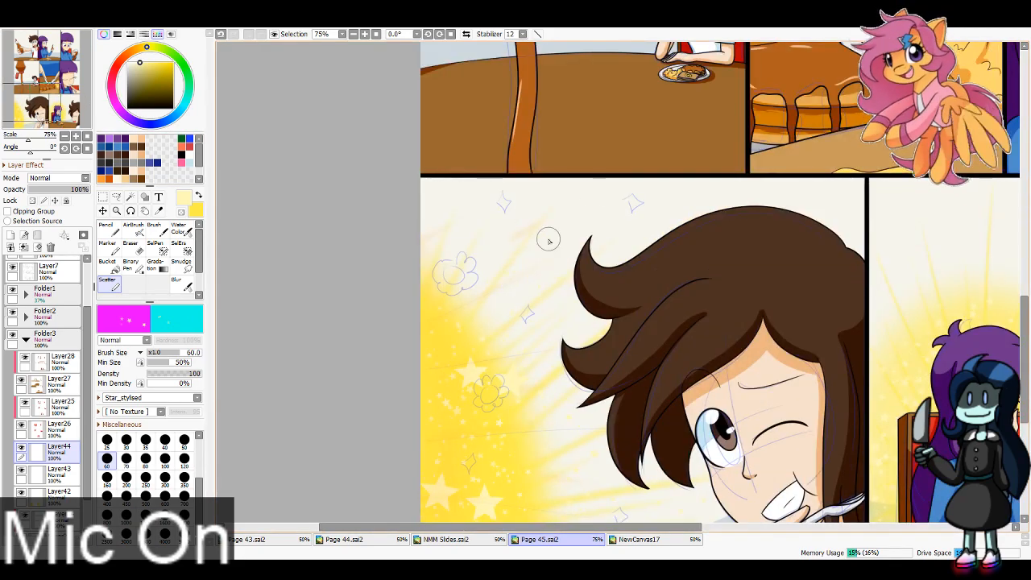
pyautogui.moveTo(80, 75); pyautogui.dragTo(83, 89)
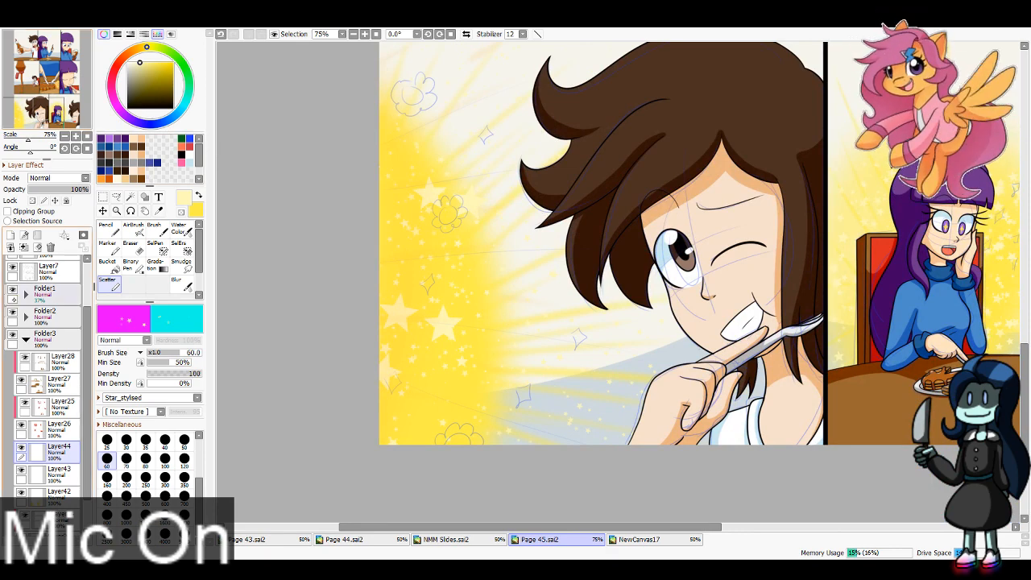
# Step: Hide the sketch in Folder1 and collapse Folder3
pyautogui.click(12, 288)
pyautogui.moveTo(87, 360); pyautogui.dragTo(87, 340)
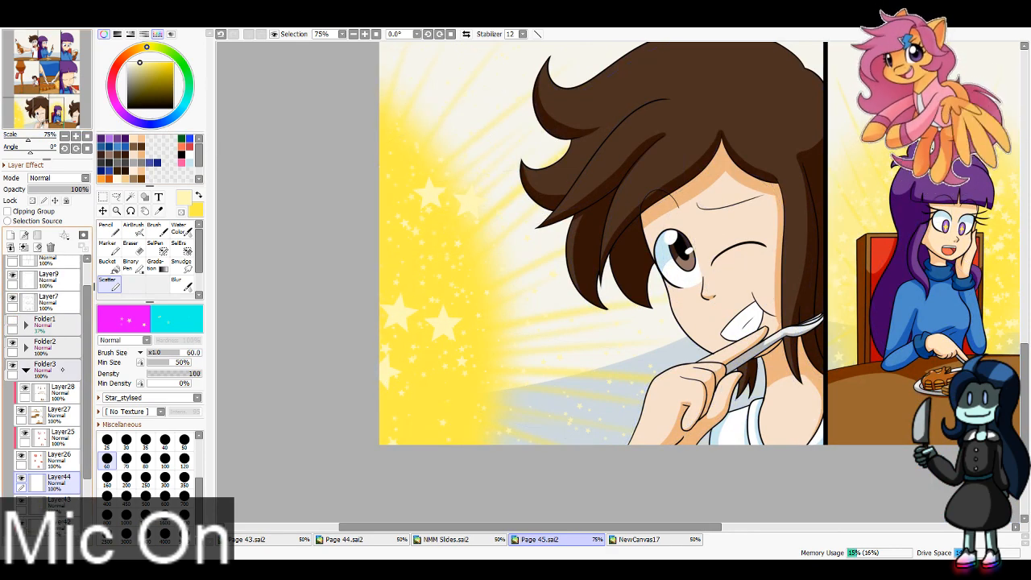
pyautogui.click(26, 369)
pyautogui.moveTo(50, 97); pyautogui.dragTo(70, 91)
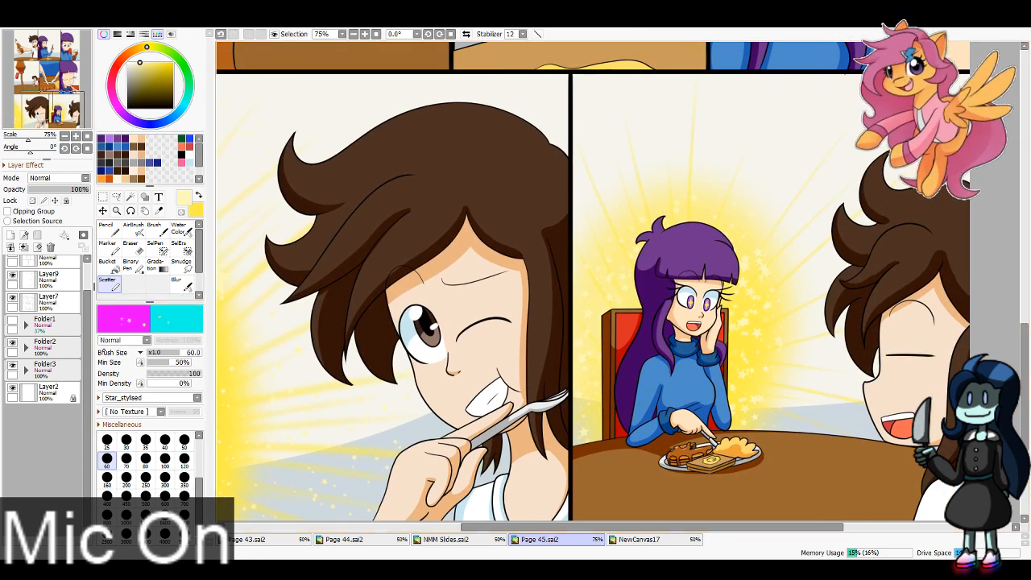
# Step: Add black text above Layer3 over the bottle in the first panel, reading "Here, put some of this on your pancakes like I did." on three lines
pyautogui.moveTo(88, 302); pyautogui.dragTo(91, 247)
pyautogui.click(181, 153)
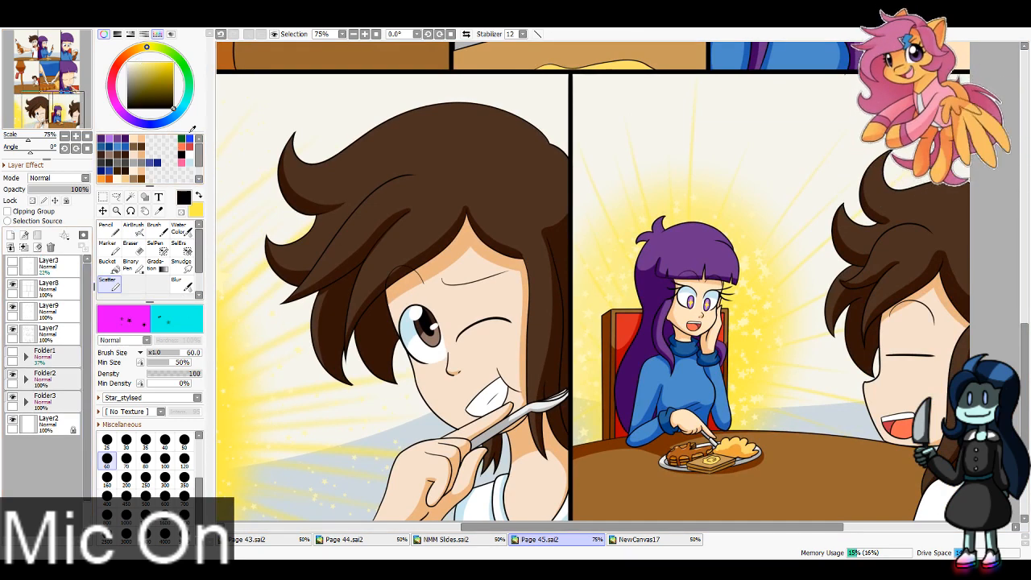
pyautogui.click(66, 266)
pyautogui.click(159, 197)
pyautogui.moveTo(55, 105); pyautogui.dragTo(37, 42)
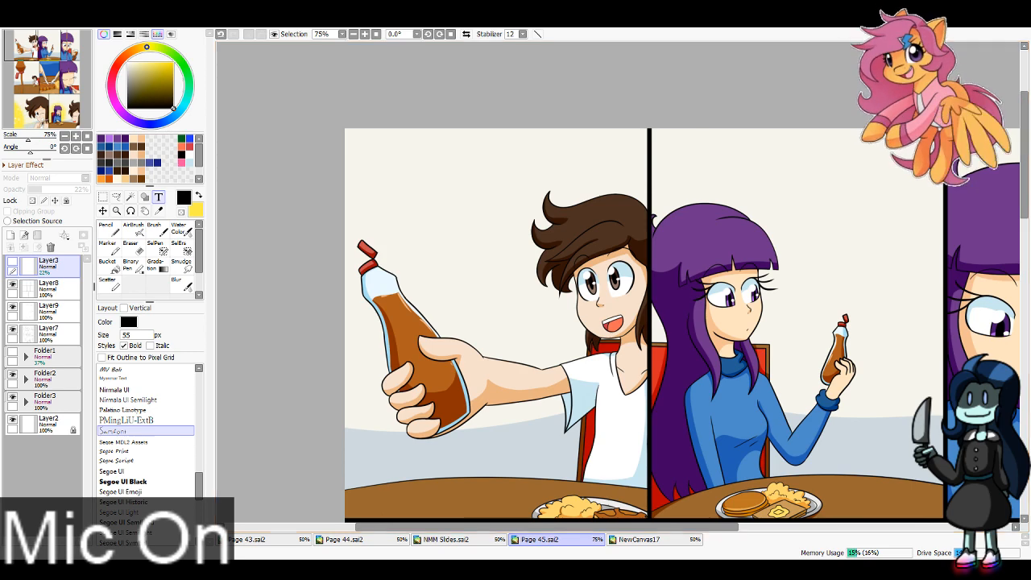
pyautogui.moveTo(516, 306); pyautogui.dragTo(447, 272)
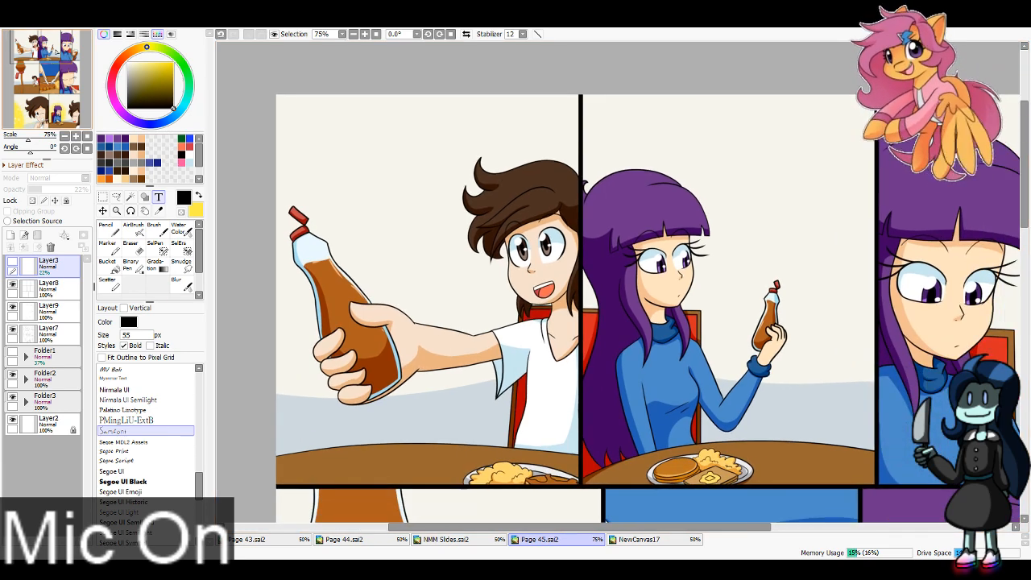
pyautogui.click(309, 113)
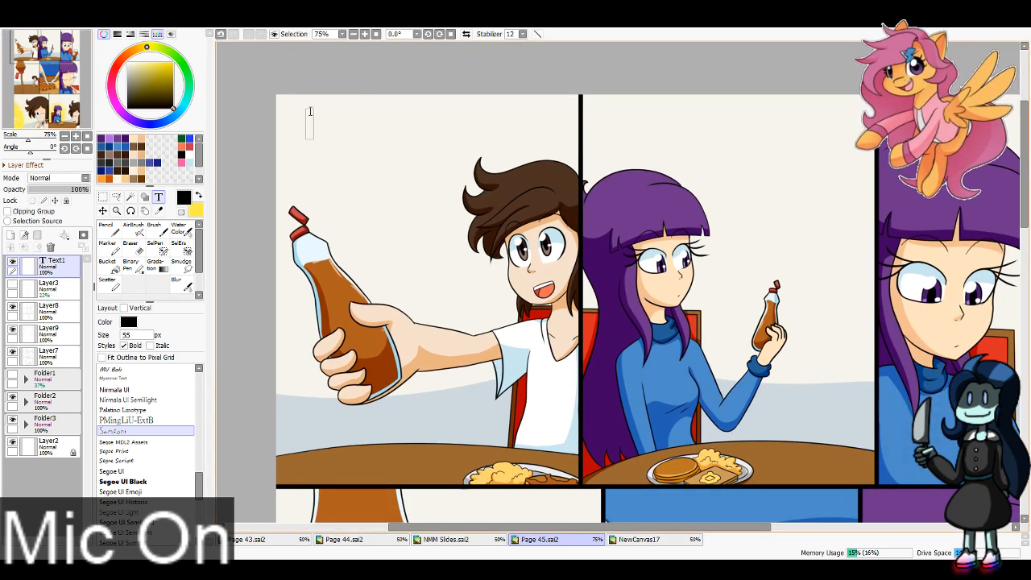
pyautogui.write('Here, put')
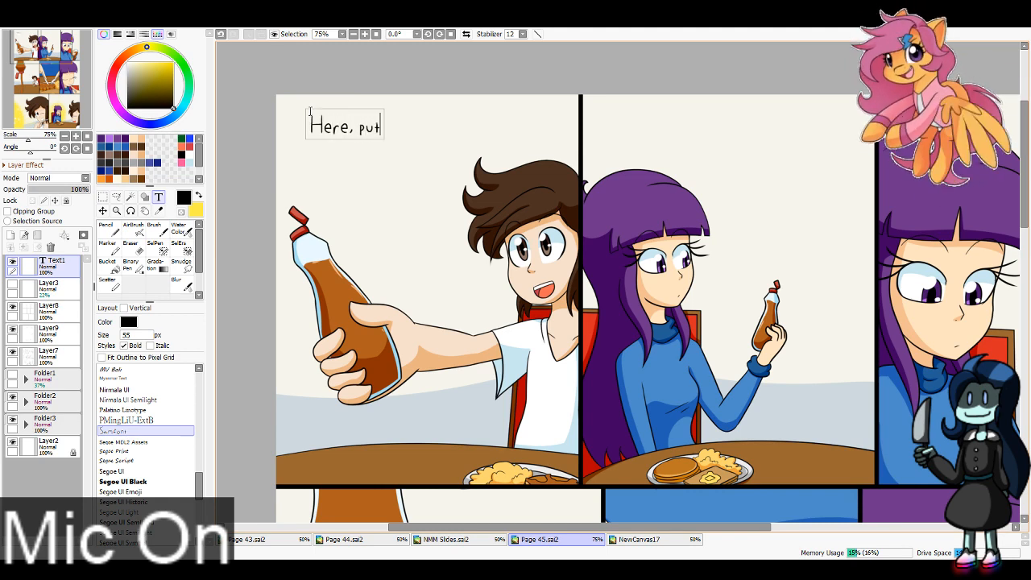
pyautogui.write(' some of this')
pyautogui.press('Return')
pyautogui.write('on your')
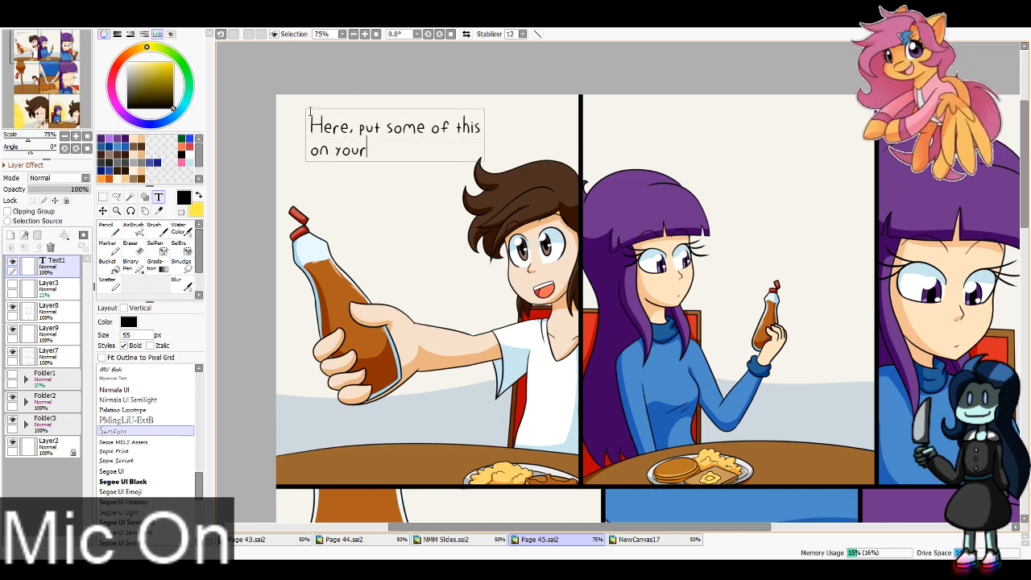
pyautogui.write(' pan cakes')
pyautogui.press('Return')
pyautogui.write('lik')
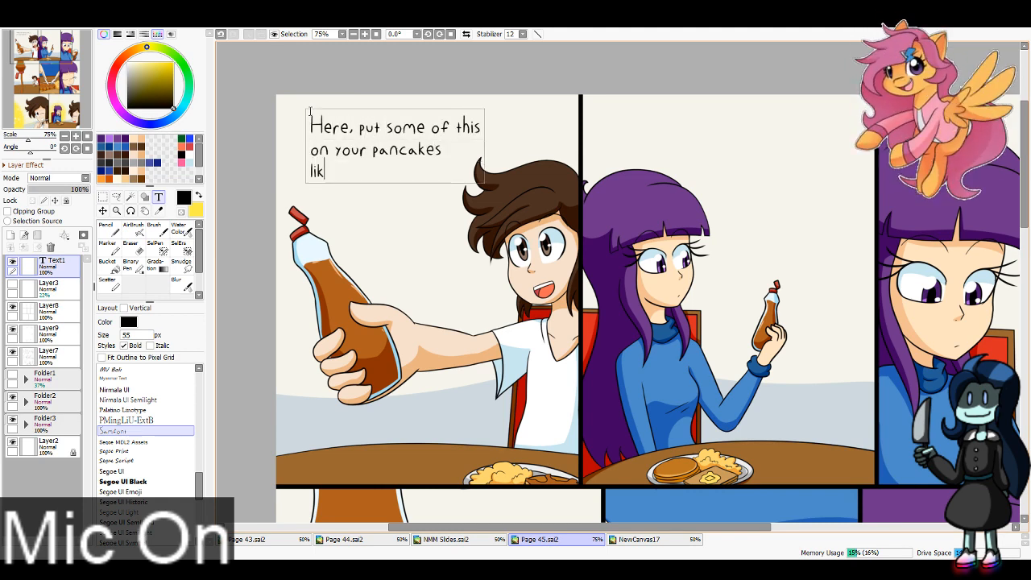
pyautogui.write('e I did.')
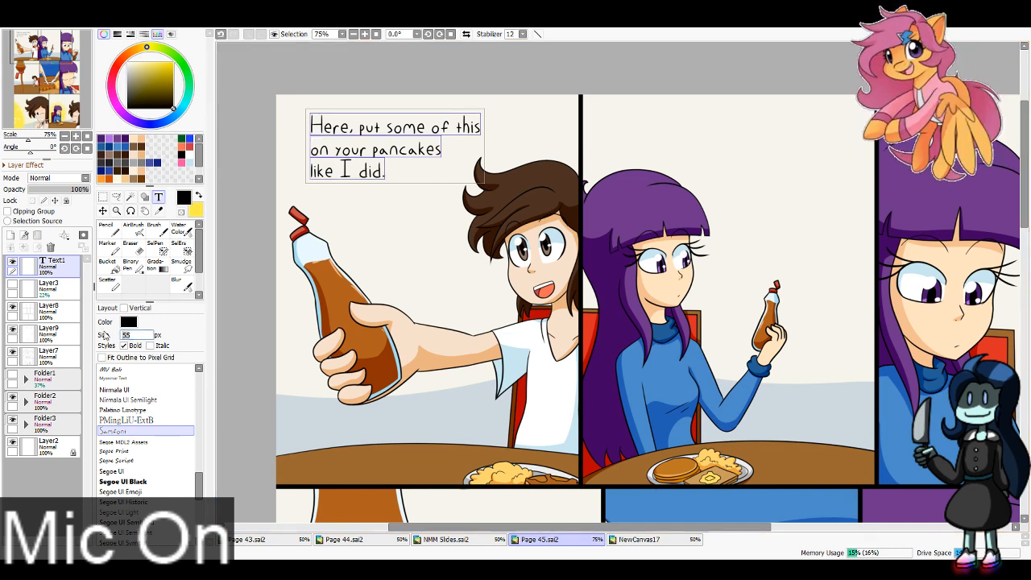
pyautogui.write('45')
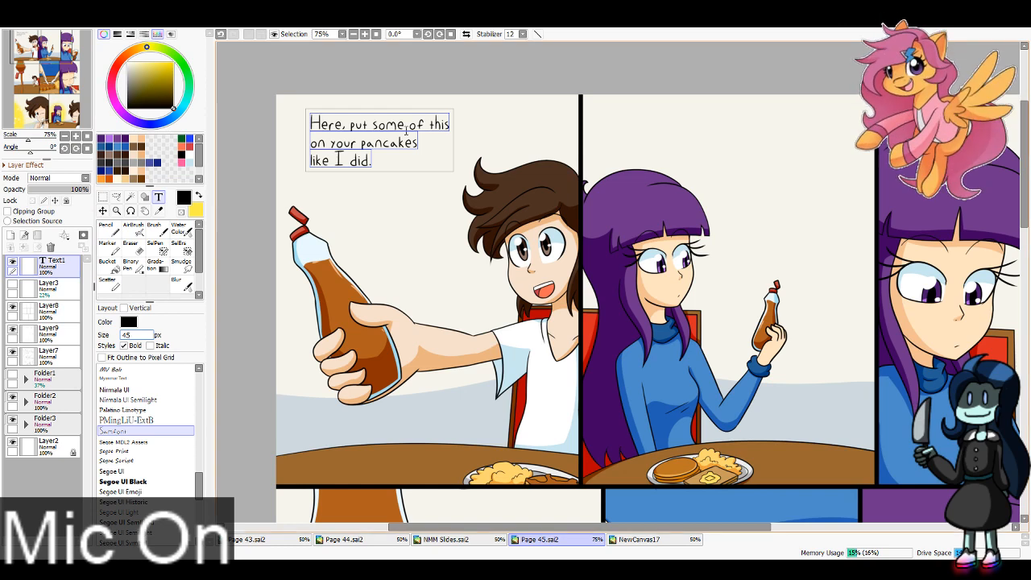
# Step: Set the dialogue's size to 45 px, rewrap its first line after "some of" and shift the text slightly left
pyautogui.click(432, 124)
pyautogui.press('Return')
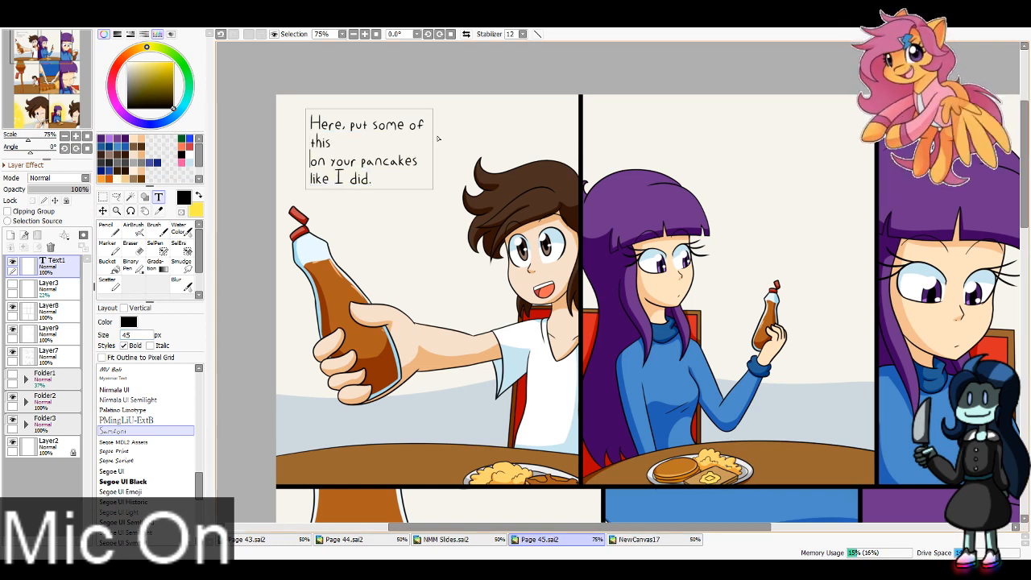
pyautogui.press('Delete')
pyautogui.click(103, 210)
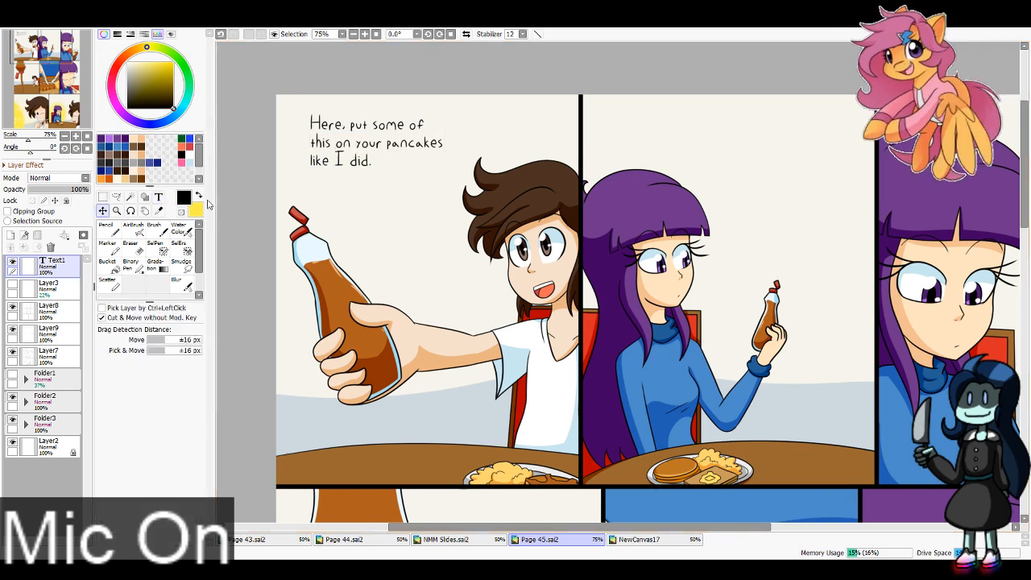
pyautogui.moveTo(448, 151); pyautogui.dragTo(433, 150)
# Step: Add the text "*Snrk*" beside the winking character's chin and nudge it slightly right
pyautogui.moveTo(46, 72); pyautogui.dragTo(44, 112)
pyautogui.click(158, 198)
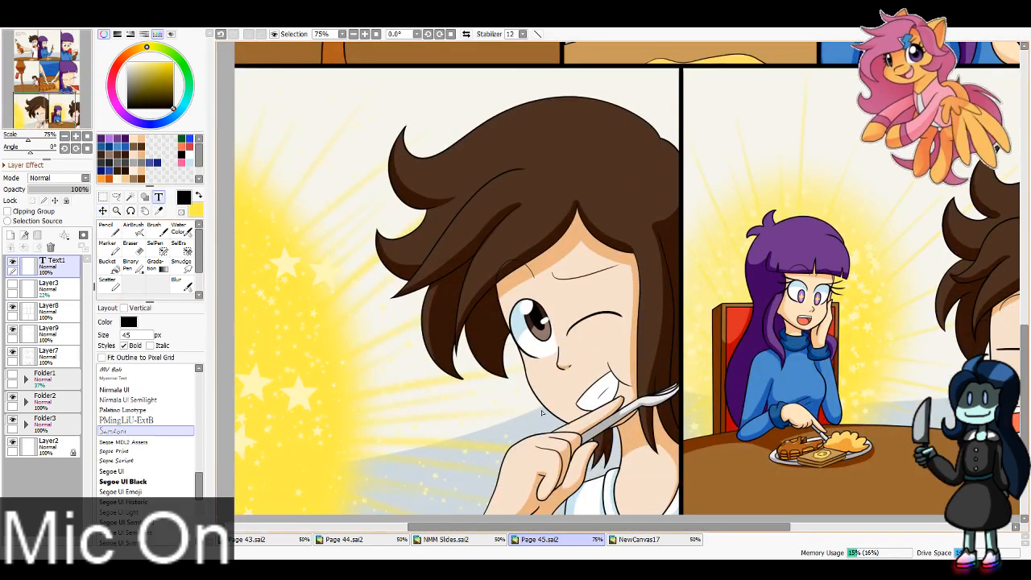
pyautogui.click(416, 417)
pyautogui.write('*Snrk*')
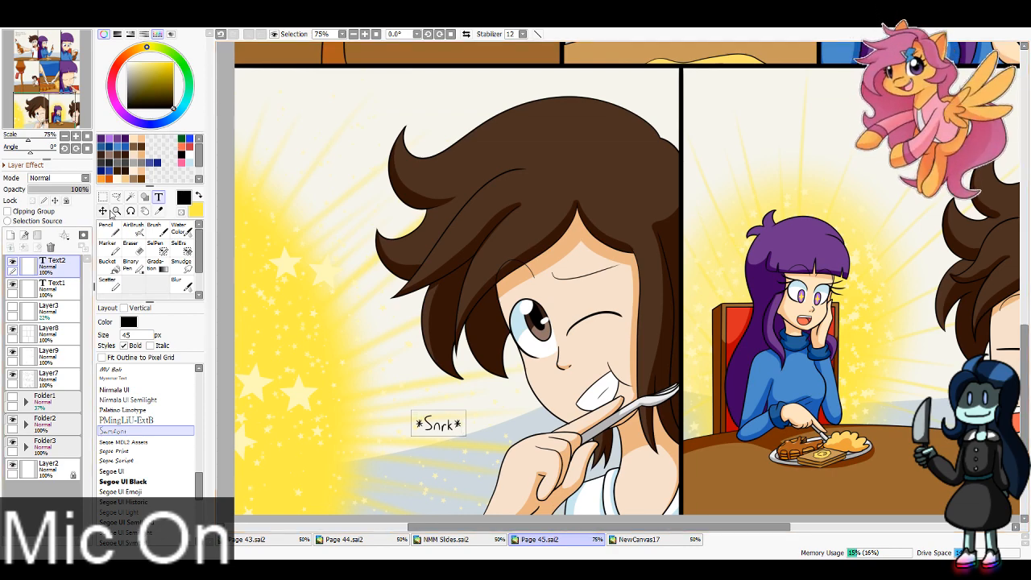
pyautogui.click(103, 211)
pyautogui.moveTo(470, 435); pyautogui.dragTo(482, 433)
# Step: Add two-line dialogue above the purple-haired character in the last panel, reading "I have never had food this good before!"
pyautogui.moveTo(54, 98); pyautogui.dragTo(68, 88)
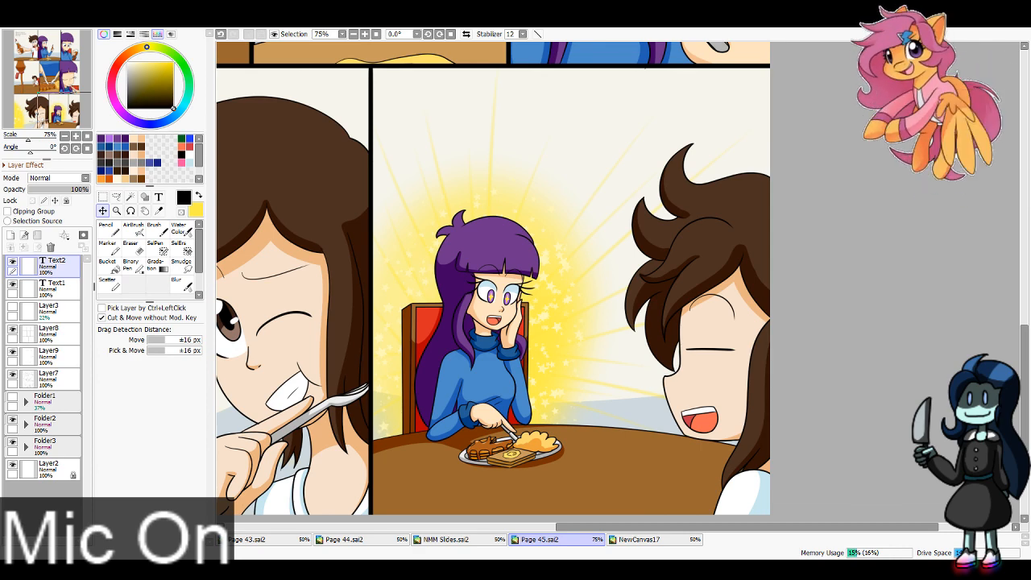
pyautogui.click(159, 197)
pyautogui.click(430, 88)
pyautogui.write('I')
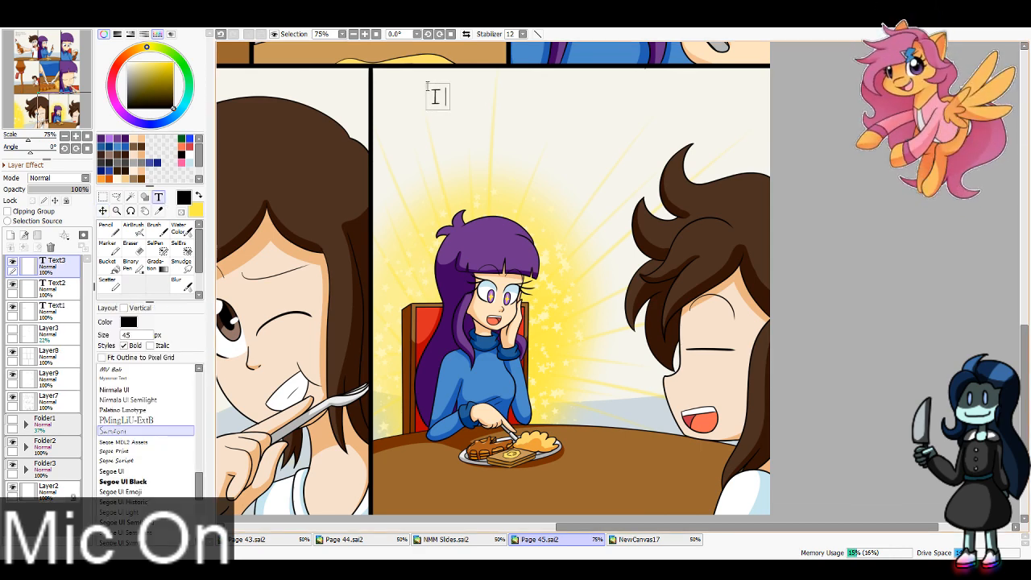
pyautogui.write(' have never had')
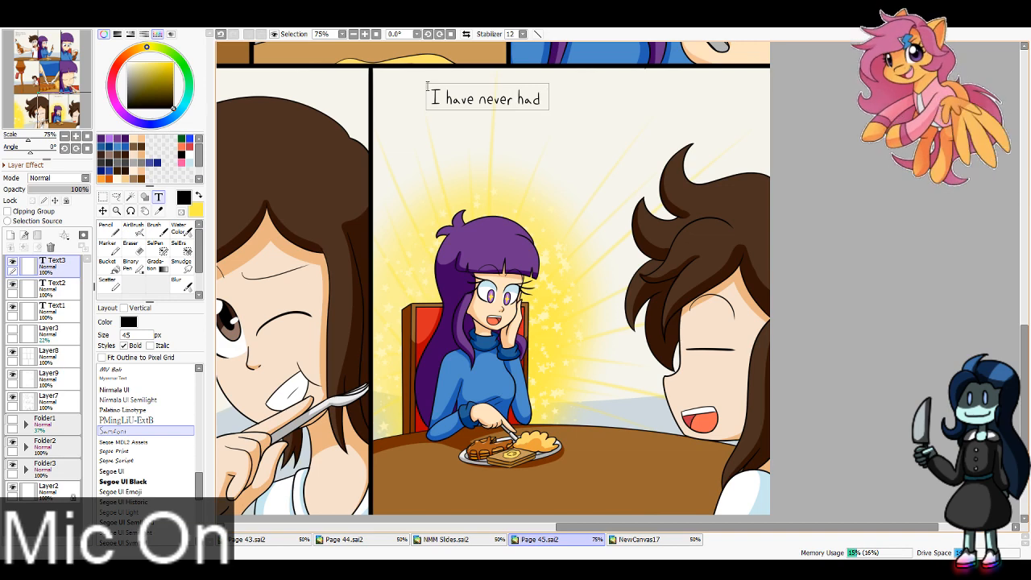
pyautogui.write(' food')
pyautogui.press('Return')
pyautogui.write('thi')
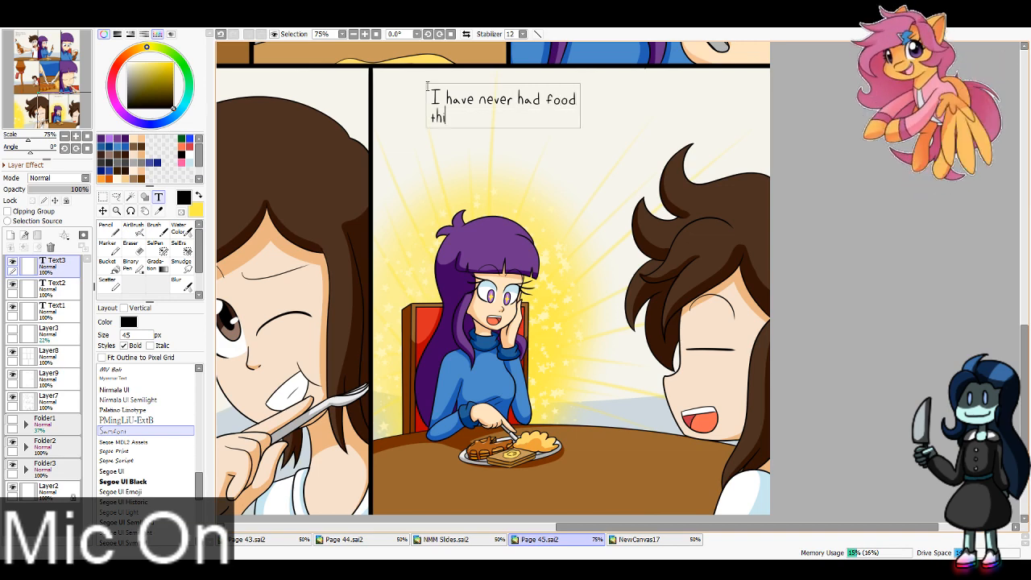
pyautogui.write('s good before!')
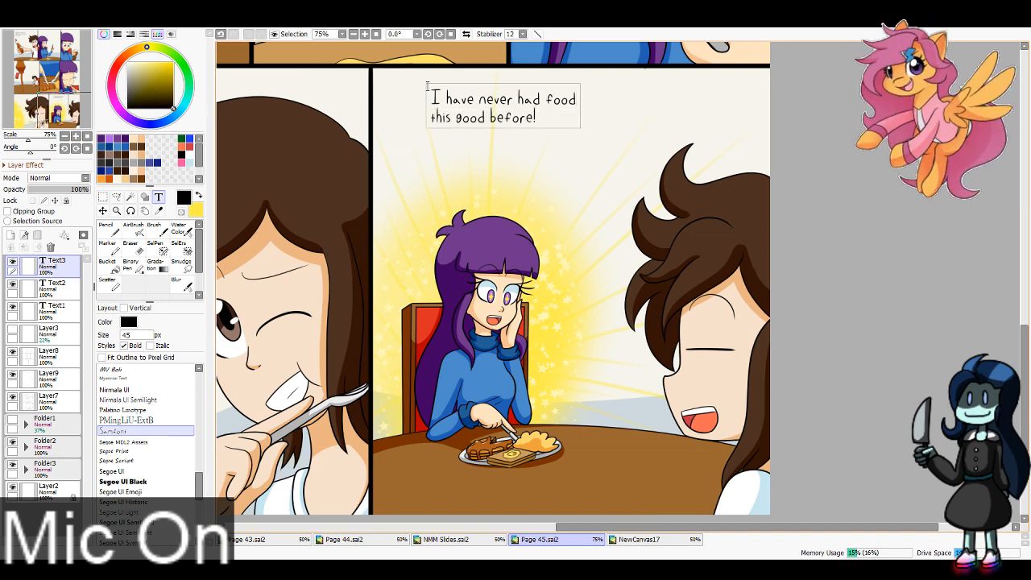
# Step: Shift the purple-haired character's dialogue in the last panel slightly left and down
pyautogui.click(102, 211)
pyautogui.moveTo(518, 119); pyautogui.dragTo(505, 126)
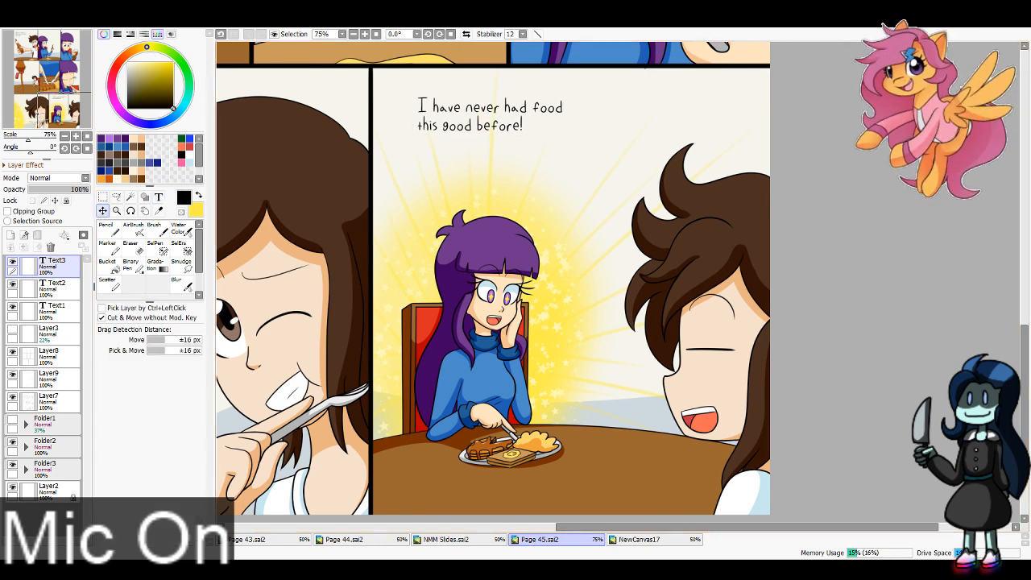
# Step: Add the two-line text "I'm happy to hear that!" above the brown-haired character in the last panel, and shift the neighbouring dialogue slightly up and left
pyautogui.moveTo(44, 56)
pyautogui.mouseDown()
pyautogui.moveTo(46, 70)
pyautogui.moveTo(49, 56)
pyautogui.mouseUp()
pyautogui.click(158, 197)
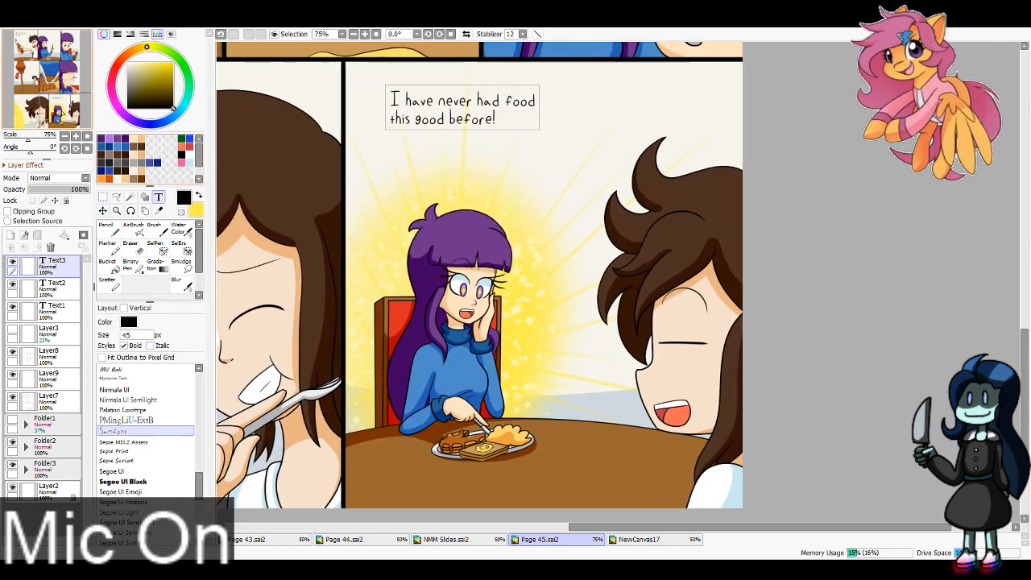
pyautogui.click(512, 470)
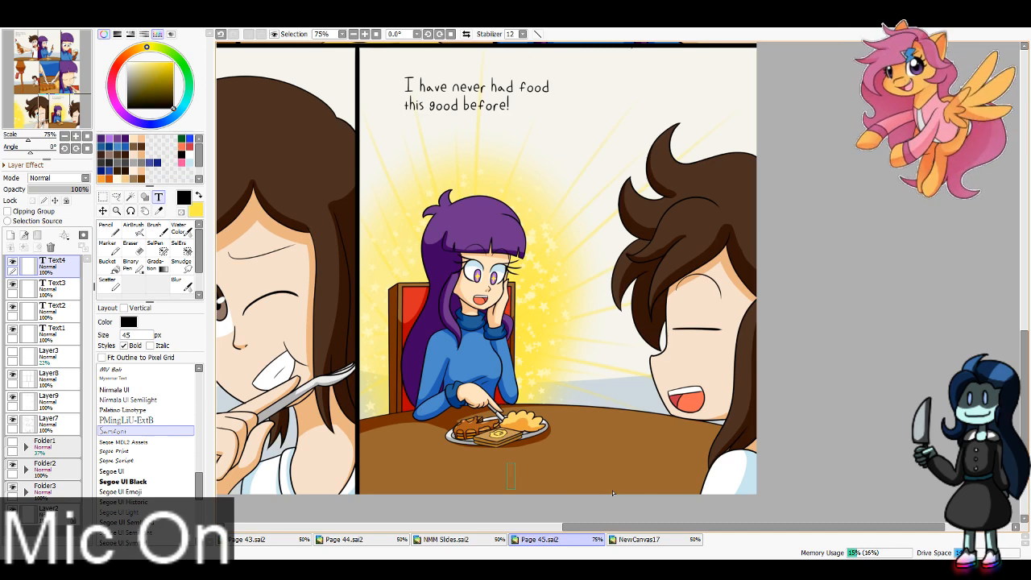
pyautogui.write("I'm happy to hear that!")
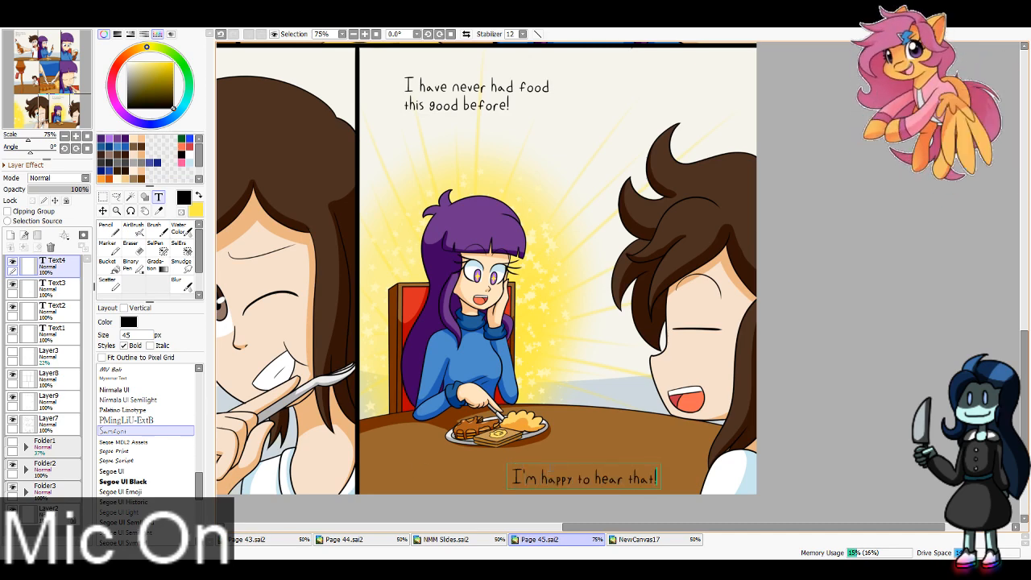
pyautogui.press('Return')
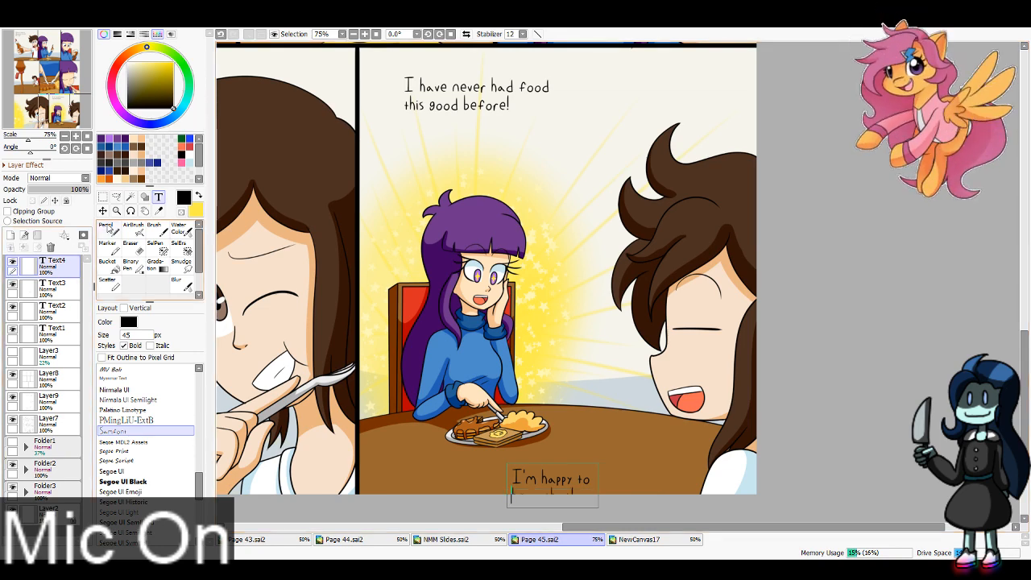
pyautogui.click(103, 211)
pyautogui.moveTo(549, 477); pyautogui.dragTo(675, 71)
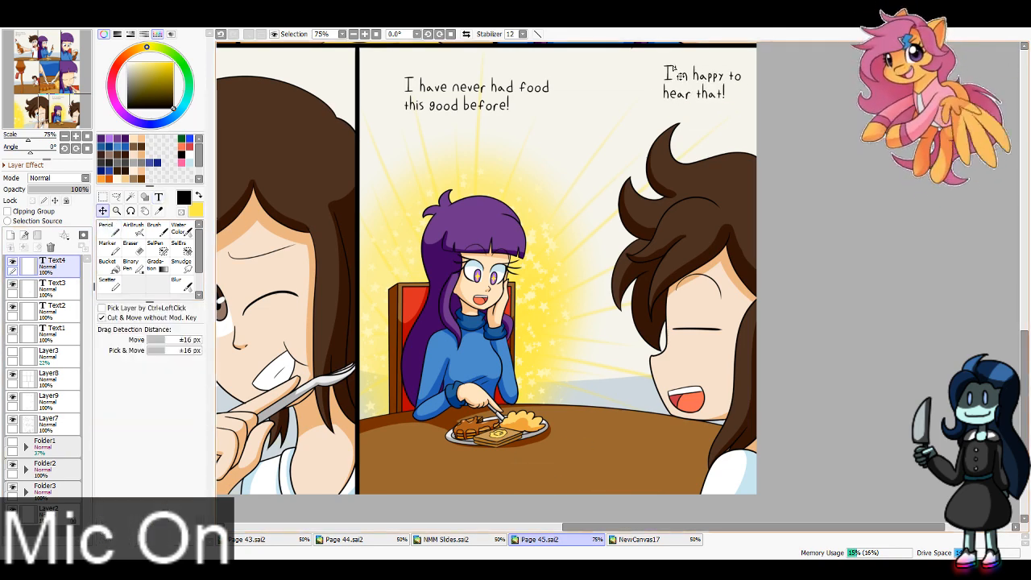
pyautogui.click(46, 290)
pyautogui.moveTo(542, 116); pyautogui.dragTo(520, 81)
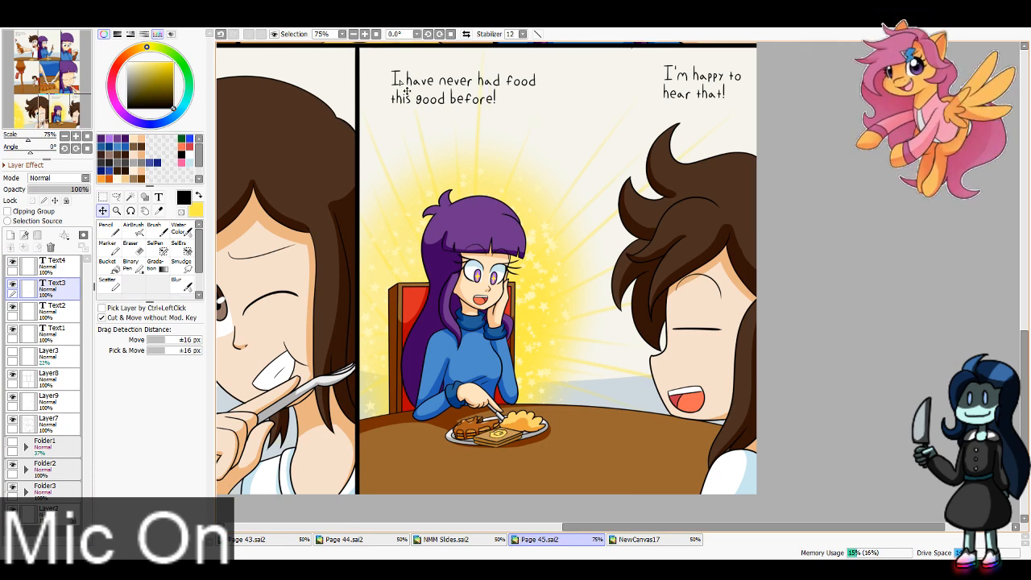
# Step: Rasterize the four text layers and merge them into the single layer Text1
pyautogui.click(48, 265)
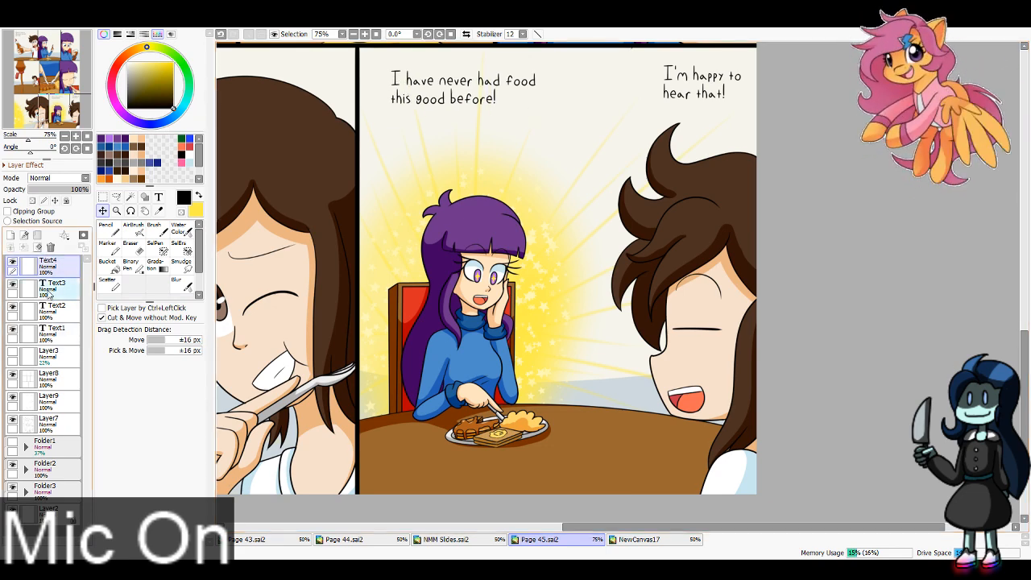
pyautogui.click(49, 294)
pyautogui.click(56, 312)
pyautogui.click(57, 331)
pyautogui.click(62, 266)
pyautogui.hotkey('ctrl', 'e')
pyautogui.hotkey('ctrl', 'e')
pyautogui.hotkey('ctrl', 'e')
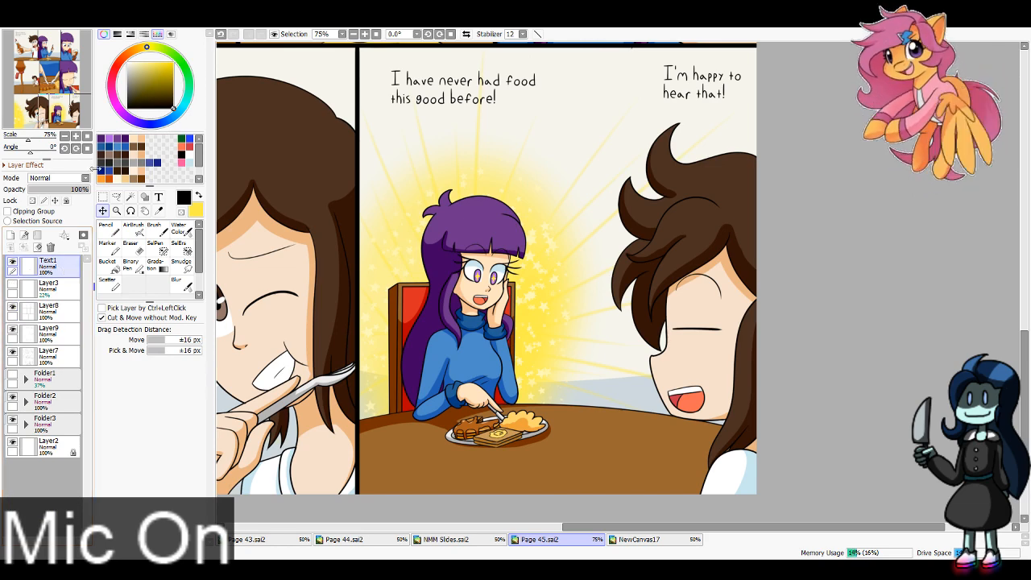
# Step: Cut the "*Snrk*" text onto its own layer and rotate it slightly clockwise
pyautogui.moveTo(53, 102); pyautogui.dragTo(41, 114)
pyautogui.click(116, 196)
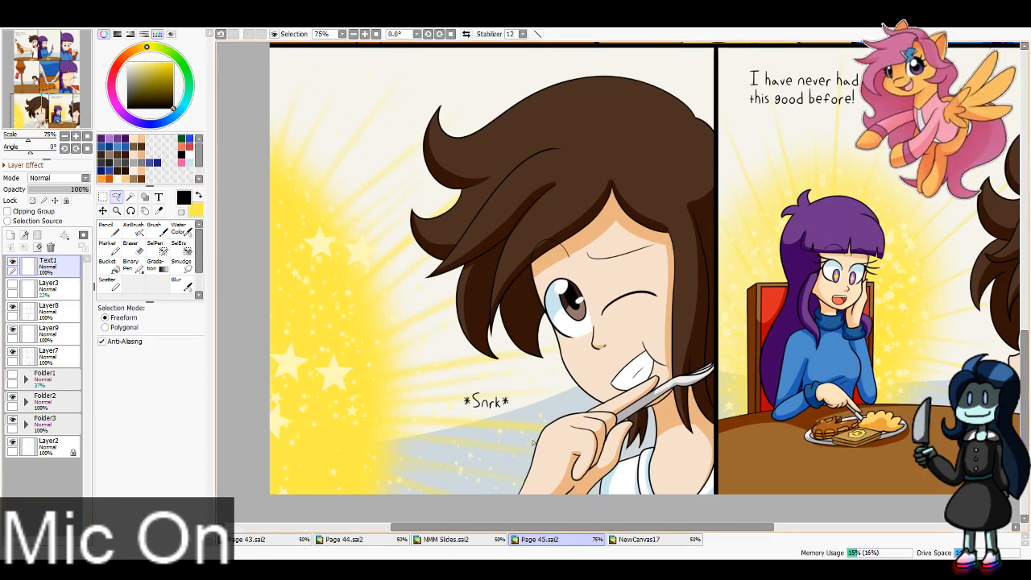
pyautogui.moveTo(487, 392); pyautogui.dragTo(510, 396)
pyautogui.hotkey('ctrl', 'z')
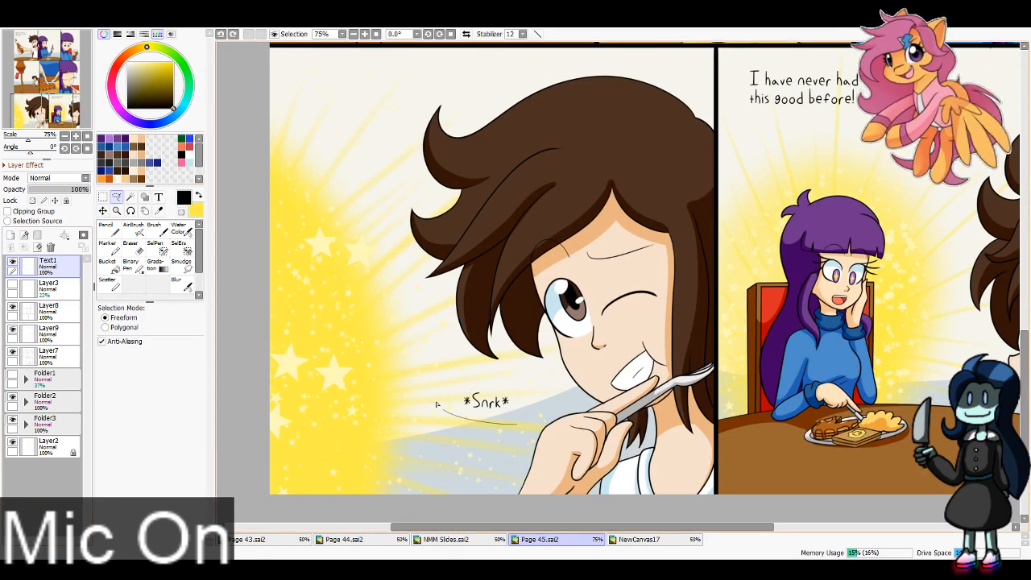
pyautogui.moveTo(438, 404); pyautogui.dragTo(522, 406)
pyautogui.hotkey('ctrl', 'x')
pyautogui.hotkey('ctrl', 'v')
pyautogui.hotkey('ctrl', 't')
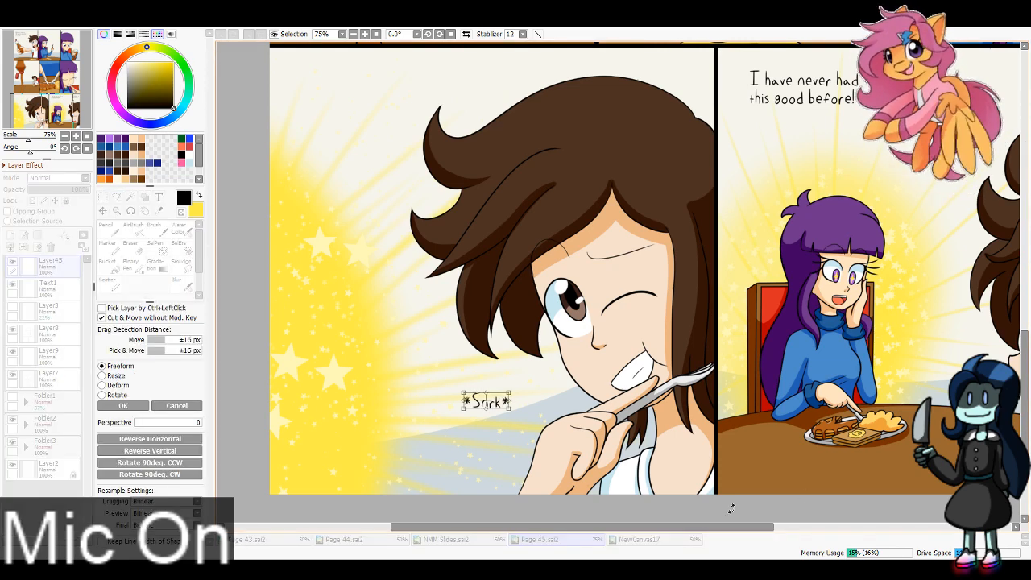
pyautogui.moveTo(621, 458); pyautogui.dragTo(589, 489)
pyautogui.press('Return')
# Step: Give the "*Snrk*" text a white outline and move it slightly right, closer to the character's hand
pyautogui.press('x')
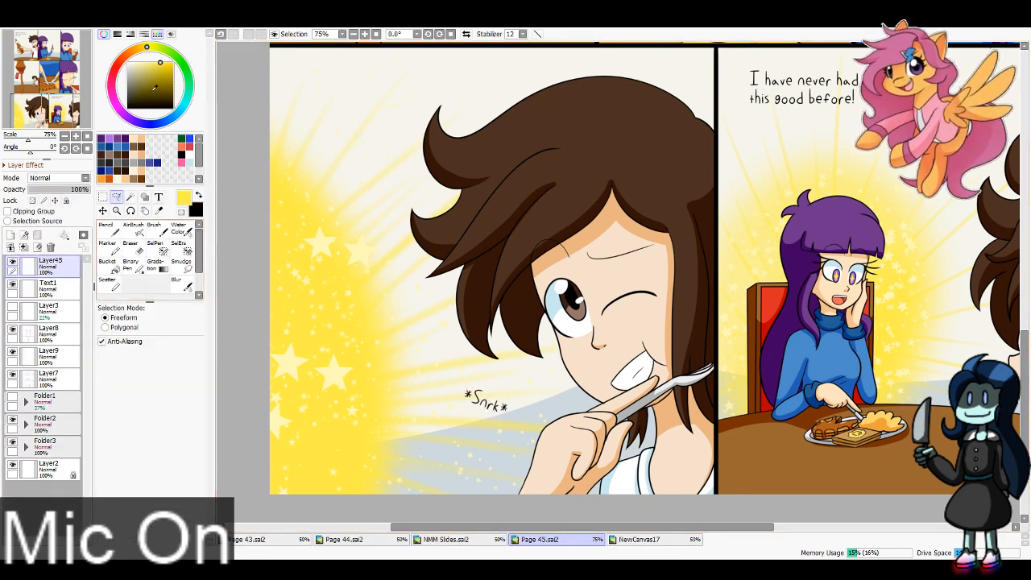
pyautogui.moveTo(154, 87); pyautogui.dragTo(128, 62)
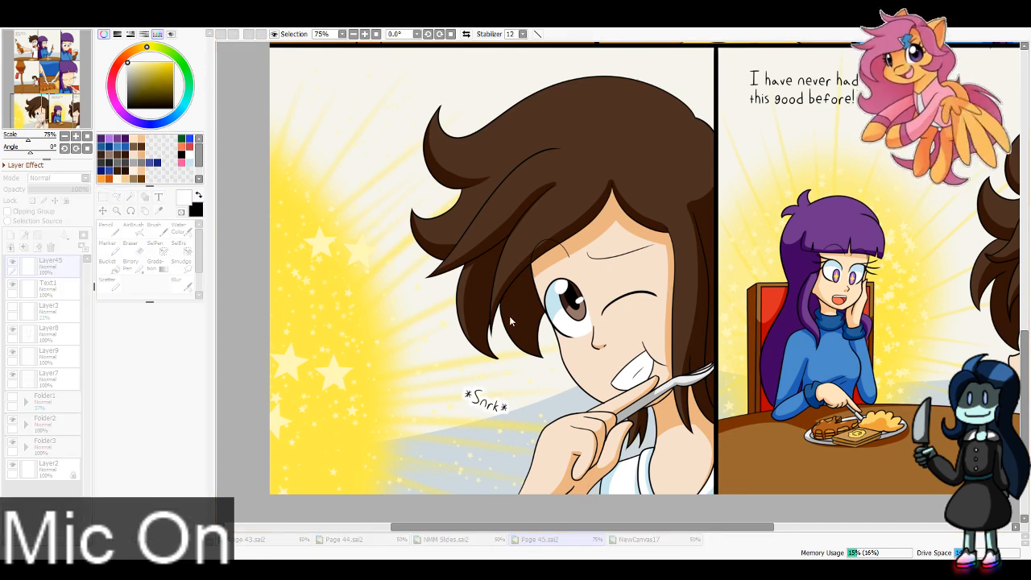
pyautogui.click(102, 210)
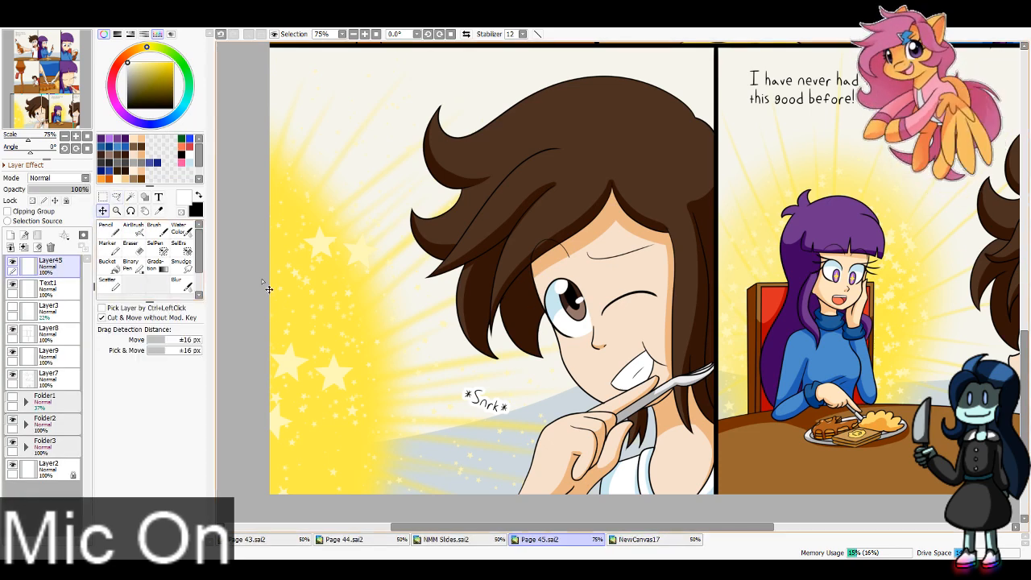
pyautogui.moveTo(529, 427); pyautogui.dragTo(551, 421)
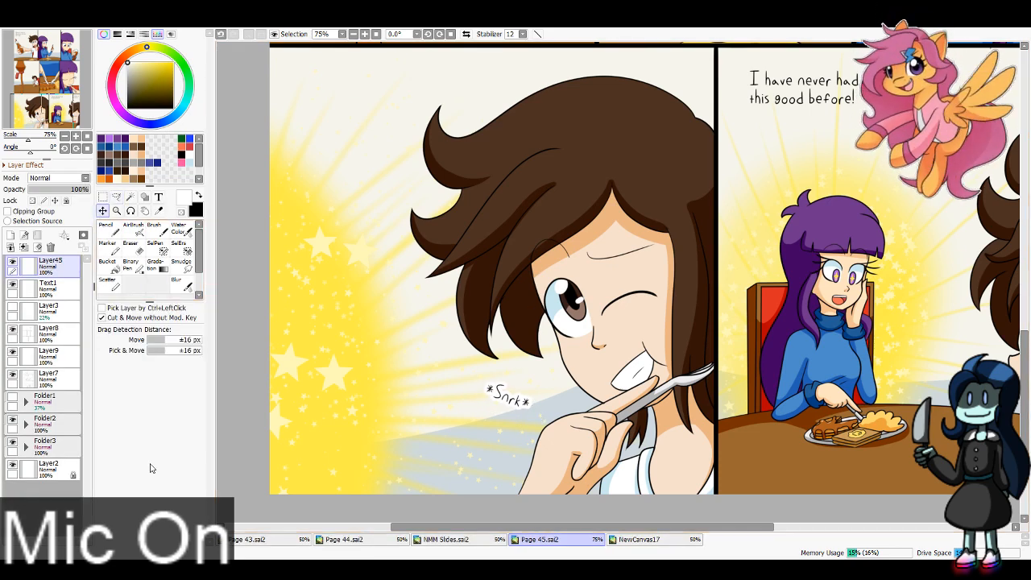
# Step: Centre the first and third lines of the first panel's dialogue on Text1 relative to its middle line
pyautogui.click(52, 288)
pyautogui.click(68, 311)
pyautogui.moveTo(45, 63); pyautogui.dragTo(28, 29)
pyautogui.click(52, 286)
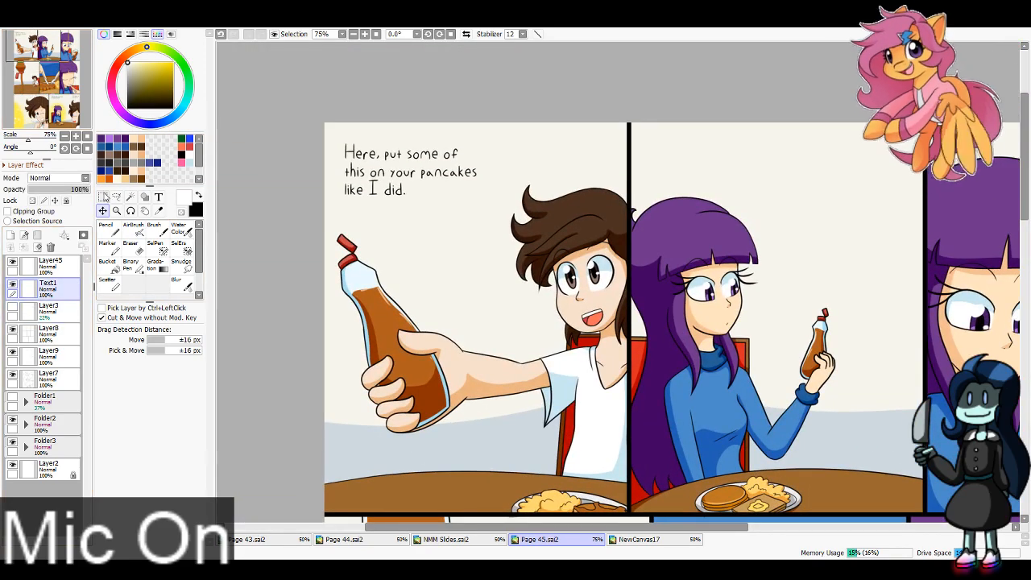
pyautogui.hotkey('ctrl', 't')
pyautogui.moveTo(337, 131)
pyautogui.mouseDown()
pyautogui.moveTo(465, 165)
pyautogui.moveTo(437, 158)
pyautogui.mouseUp()
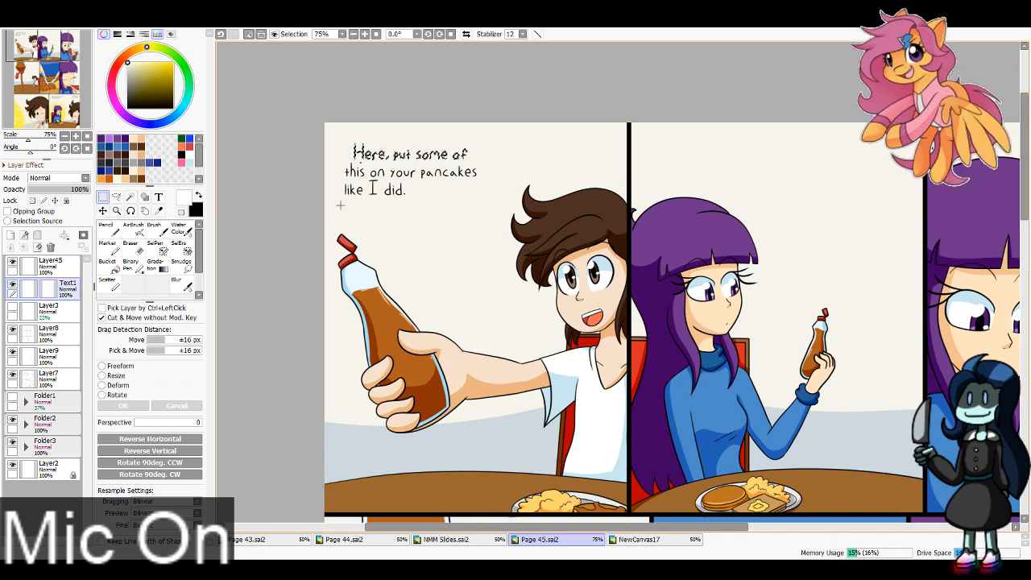
pyautogui.moveTo(341, 178); pyautogui.dragTo(431, 208)
pyautogui.hotkey('ctrl', 'd')
# Step: Centre the second lines of both dialogues in the last panel beneath their first lines
pyautogui.moveTo(37, 44); pyautogui.dragTo(70, 99)
pyautogui.moveTo(388, 304); pyautogui.dragTo(519, 294)
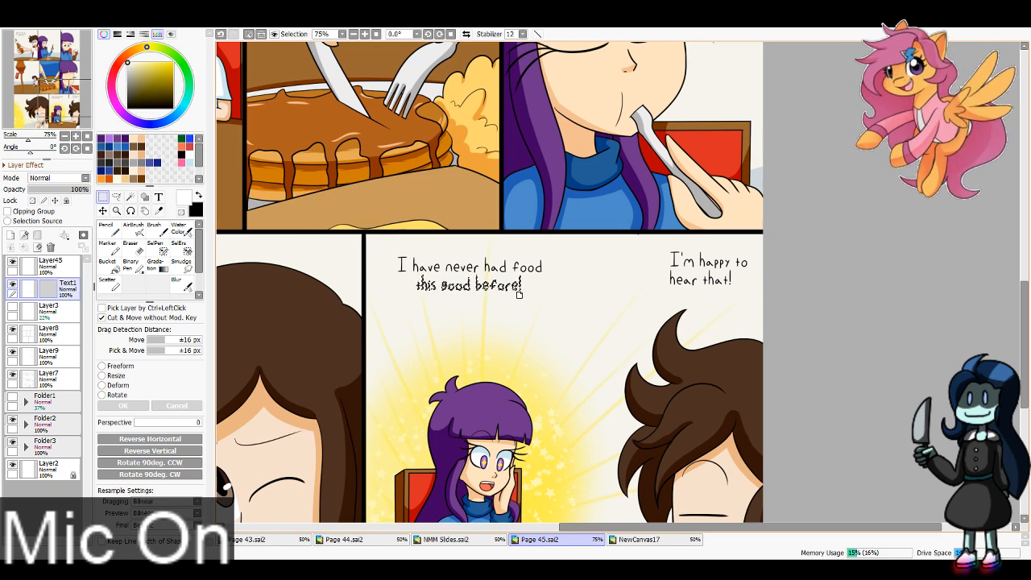
pyautogui.moveTo(660, 299); pyautogui.dragTo(740, 287)
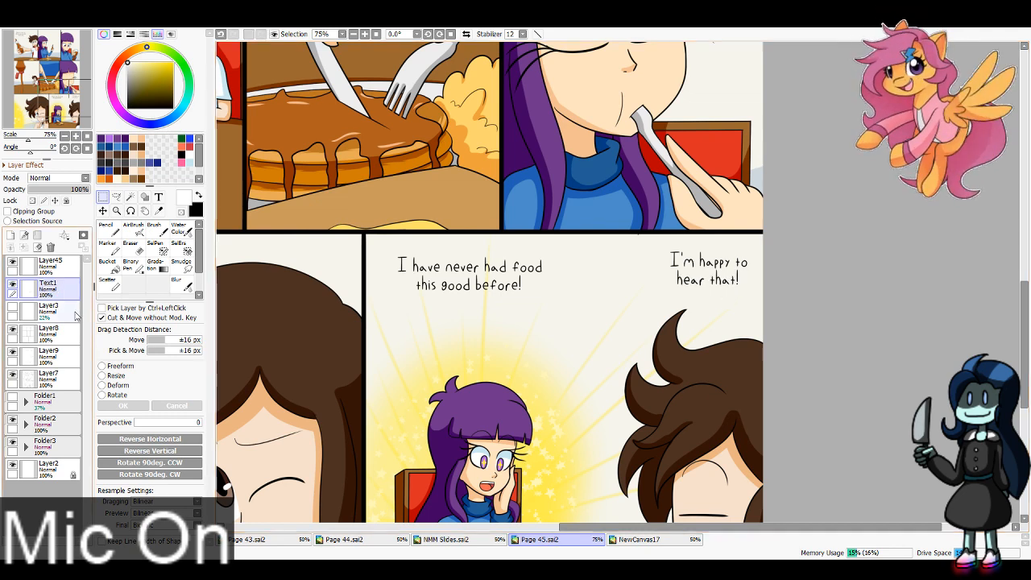
# Step: Draw white elliptical speech bubbles beneath the text layer, behind both last-panel dialogues and the first panel's dialogue
pyautogui.click(77, 316)
pyautogui.click(145, 197)
pyautogui.moveTo(651, 238); pyautogui.dragTo(735, 281)
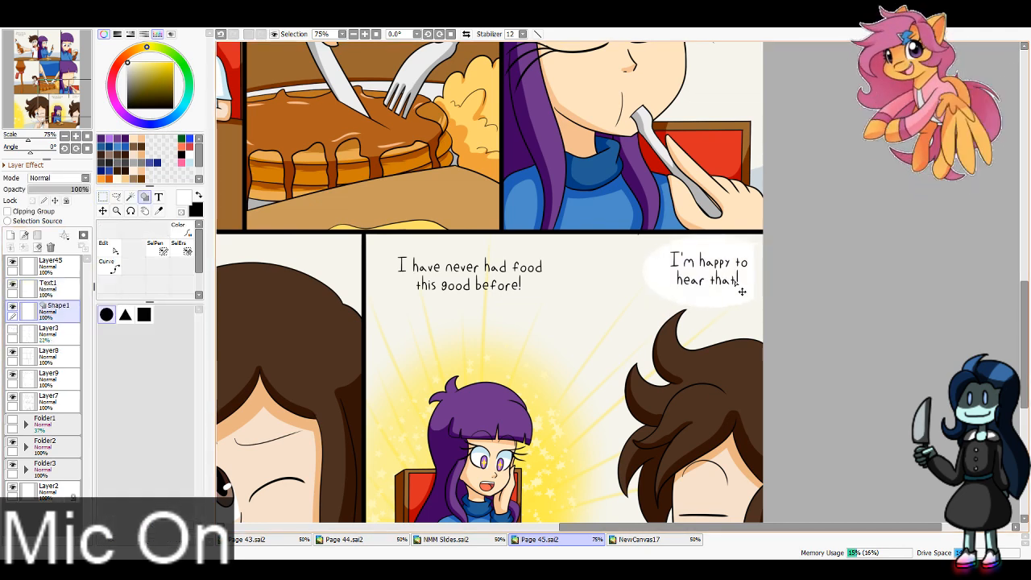
pyautogui.moveTo(368, 233); pyautogui.dragTo(578, 324)
pyautogui.moveTo(478, 309); pyautogui.dragTo(477, 303)
pyautogui.moveTo(64, 99); pyautogui.dragTo(30, 40)
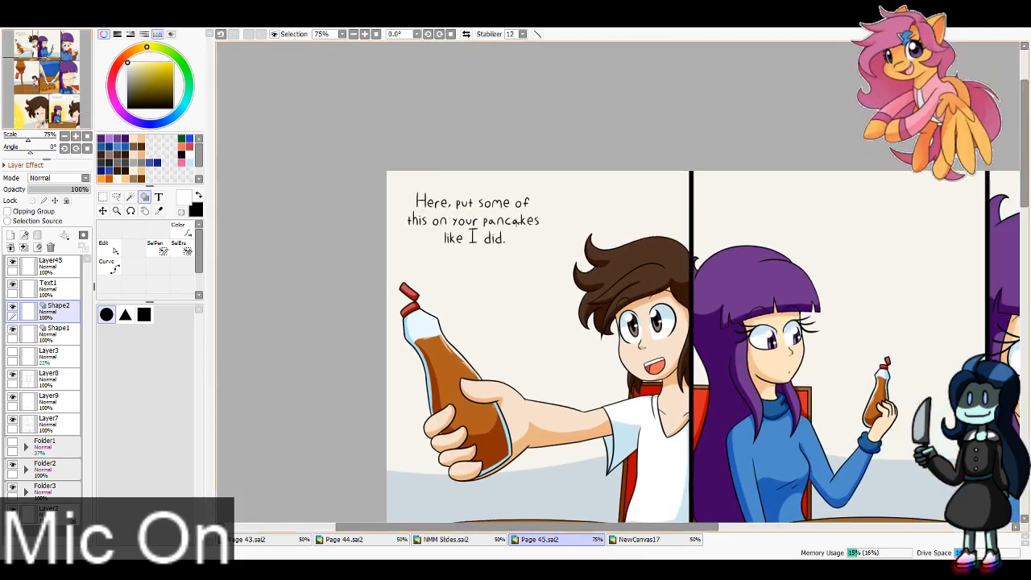
pyautogui.moveTo(389, 174); pyautogui.dragTo(569, 277)
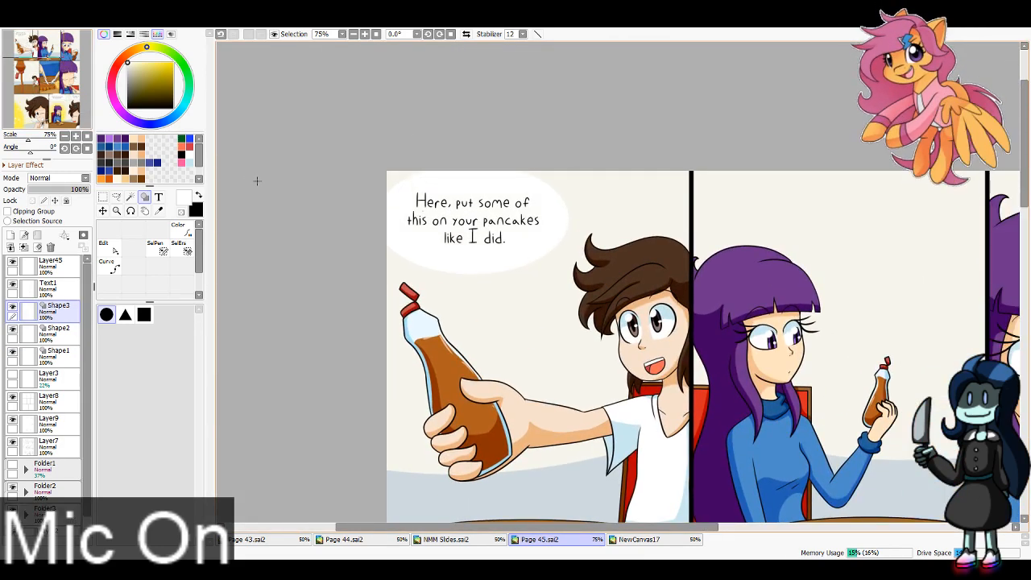
# Step: Merge the three speech bubble shape layers into Shape1
pyautogui.hotkey('ctrl', 'r')
pyautogui.hotkey('ctrl', 'r')
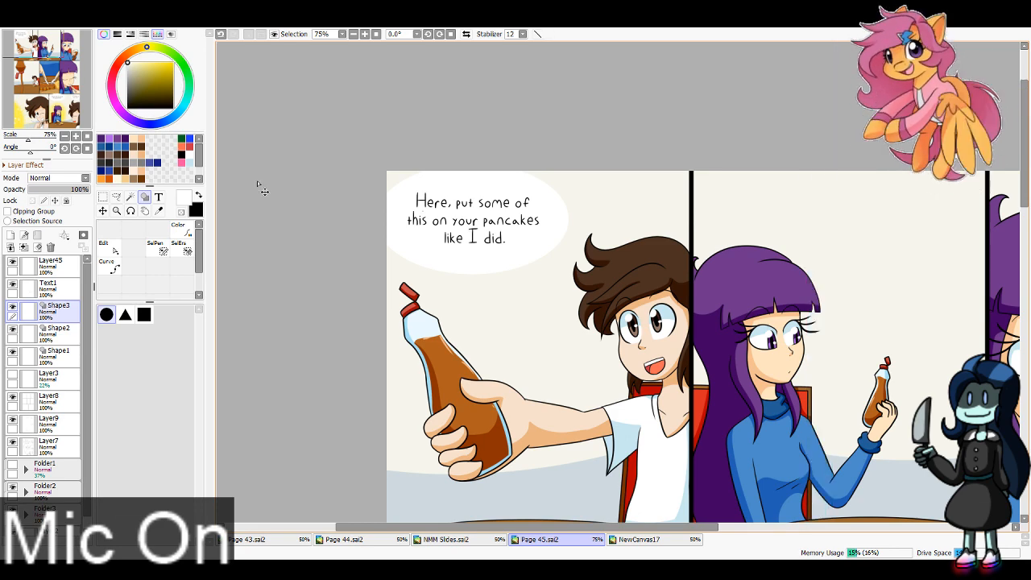
pyautogui.hotkey('ctrl', 'r')
pyautogui.hotkey('ctrl', 'r')
pyautogui.hotkey('ctrl', 'e')
pyautogui.hotkey('ctrl', 'e')
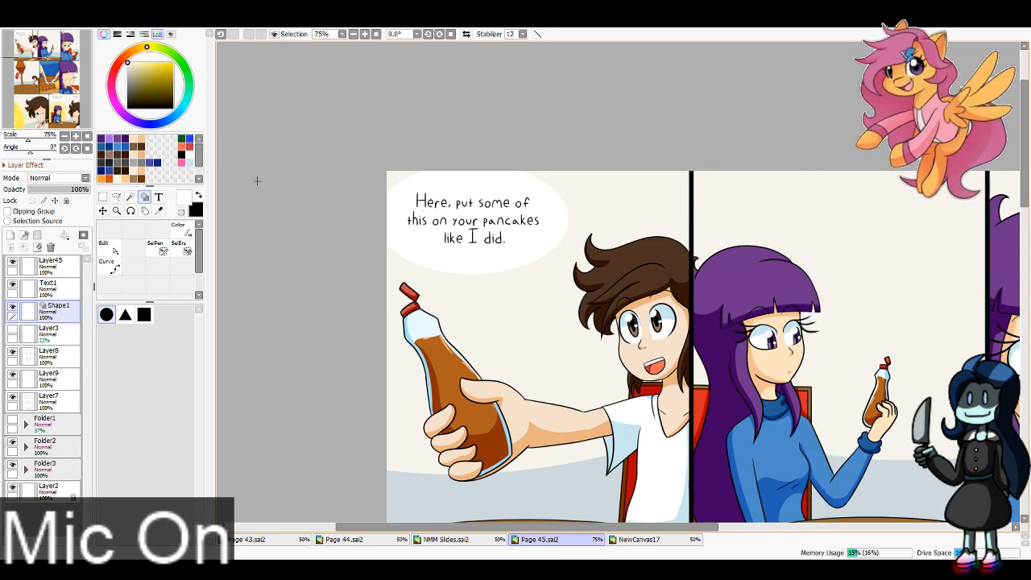
# Step: Draw a pointed white tail from the first panel's bubble toward the brown-haired character with an 8 px Pencil, and touch it up with a 16 px Eraser
pyautogui.moveTo(257, 181); pyautogui.dragTo(566, 556)
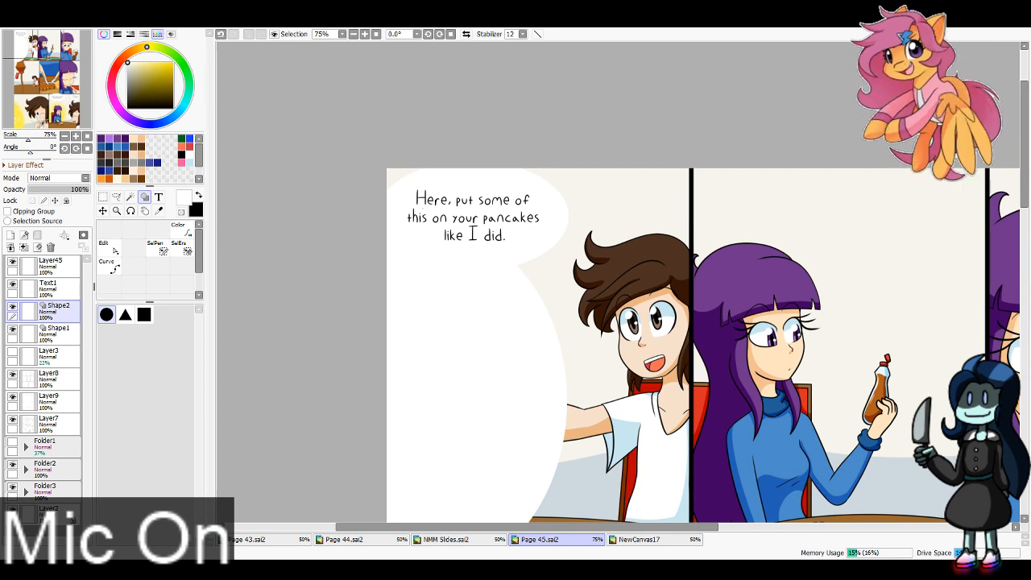
pyautogui.hotkey('ctrl', 'z')
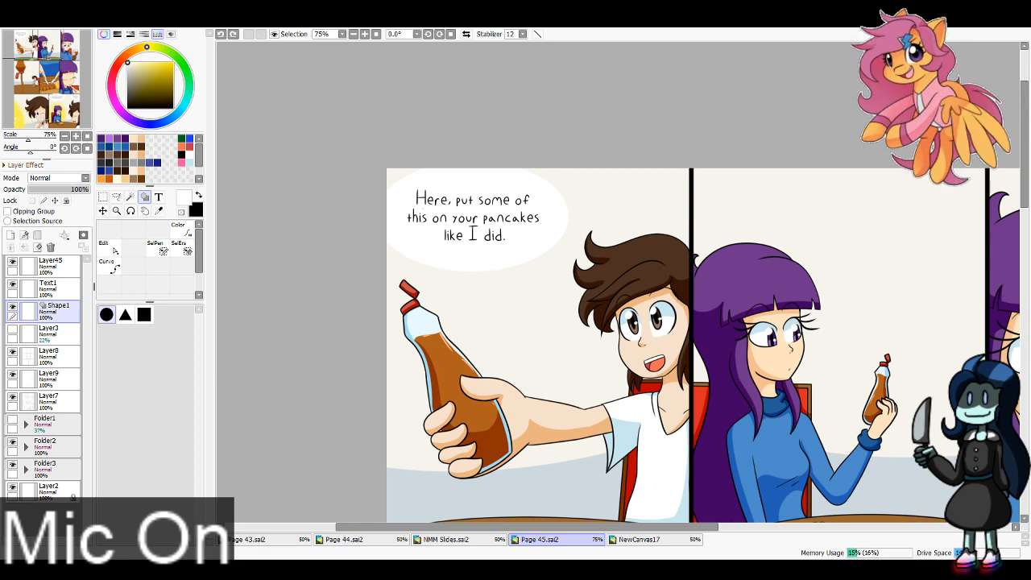
pyautogui.click(109, 230)
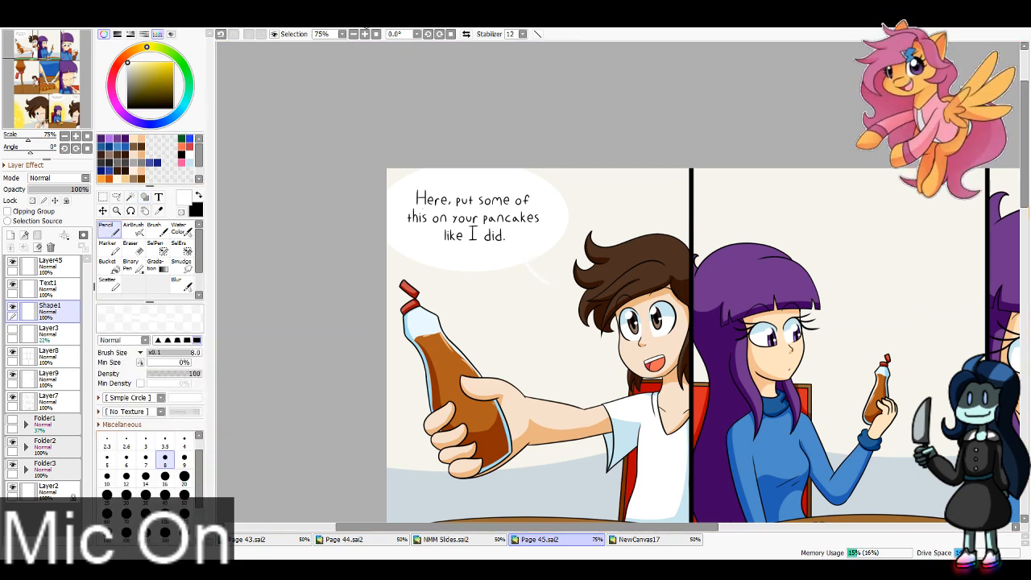
pyautogui.scroll(3, 446, 293)
pyautogui.moveTo(402, 216)
pyautogui.mouseDown()
pyautogui.moveTo(436, 281)
pyautogui.moveTo(403, 236)
pyautogui.mouseUp()
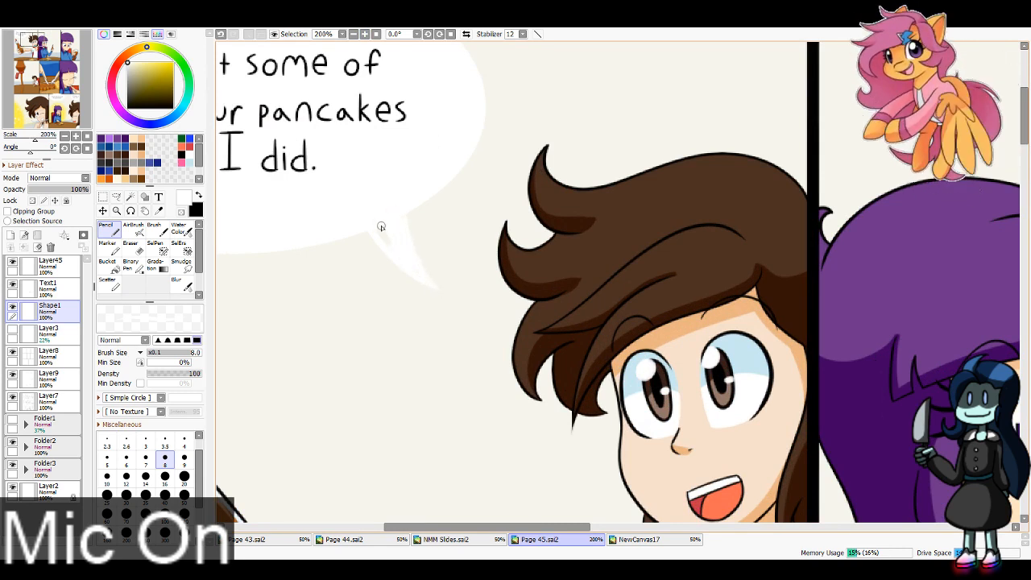
pyautogui.press('e')
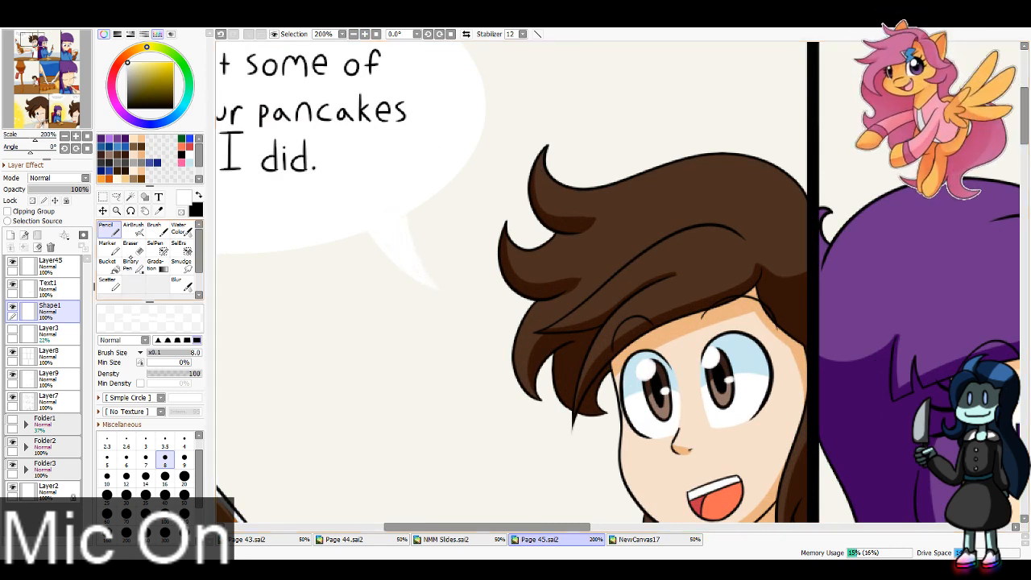
pyautogui.click(166, 474)
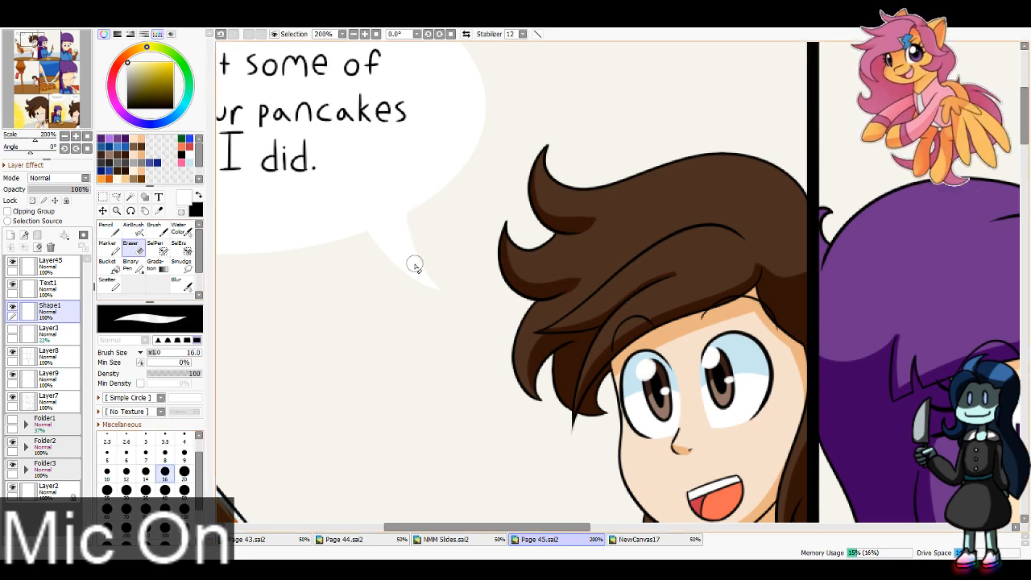
pyautogui.moveTo(418, 222); pyautogui.dragTo(493, 309)
pyautogui.hotkey('ctrl', 'z')
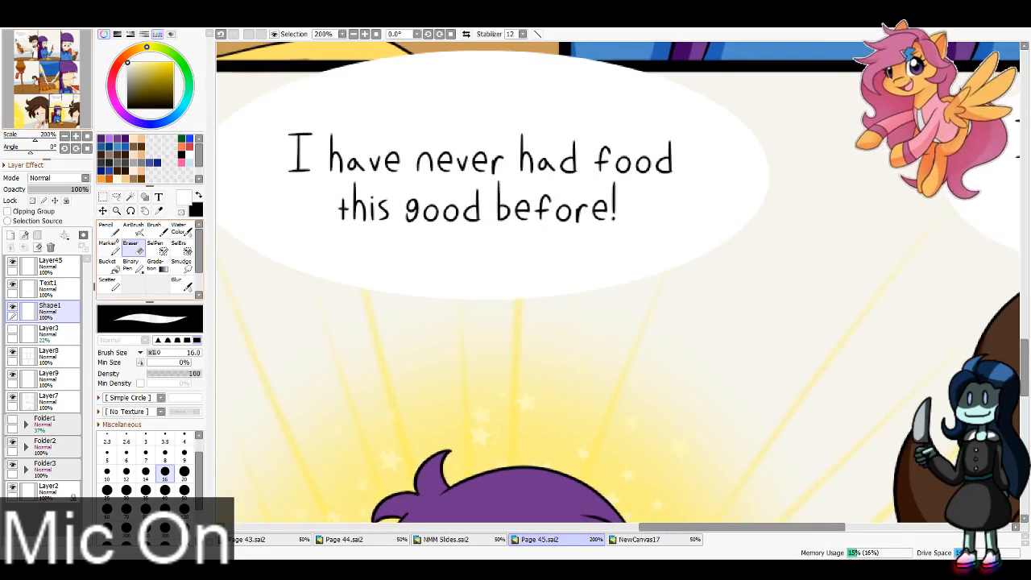
# Step: Draw a pointed white tail from the "I have never had food this good before!" bubble down toward the purple-haired character with a 6 px Pencil
pyautogui.click(110, 229)
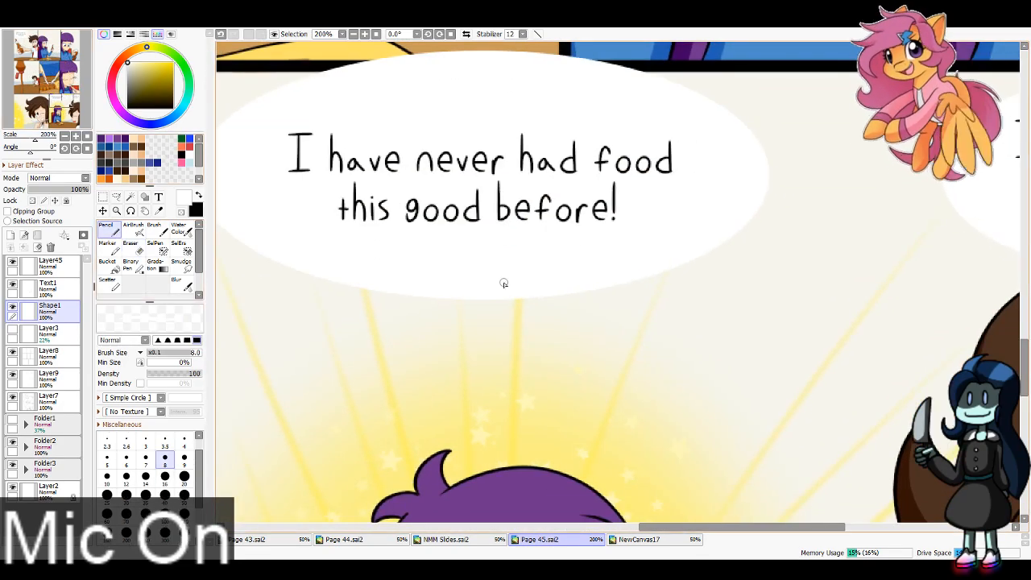
pyautogui.click(127, 458)
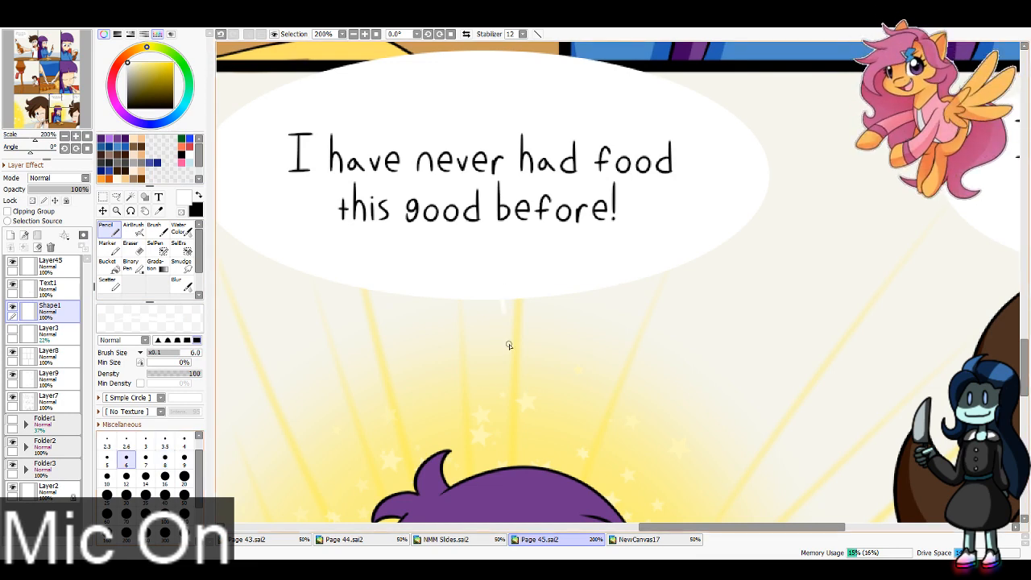
pyautogui.moveTo(503, 301)
pyautogui.mouseDown()
pyautogui.moveTo(513, 368)
pyautogui.moveTo(520, 301)
pyautogui.mouseUp()
pyautogui.moveTo(513, 352)
pyautogui.mouseDown()
pyautogui.moveTo(505, 285)
pyautogui.moveTo(516, 290)
pyautogui.moveTo(515, 346)
pyautogui.mouseUp()
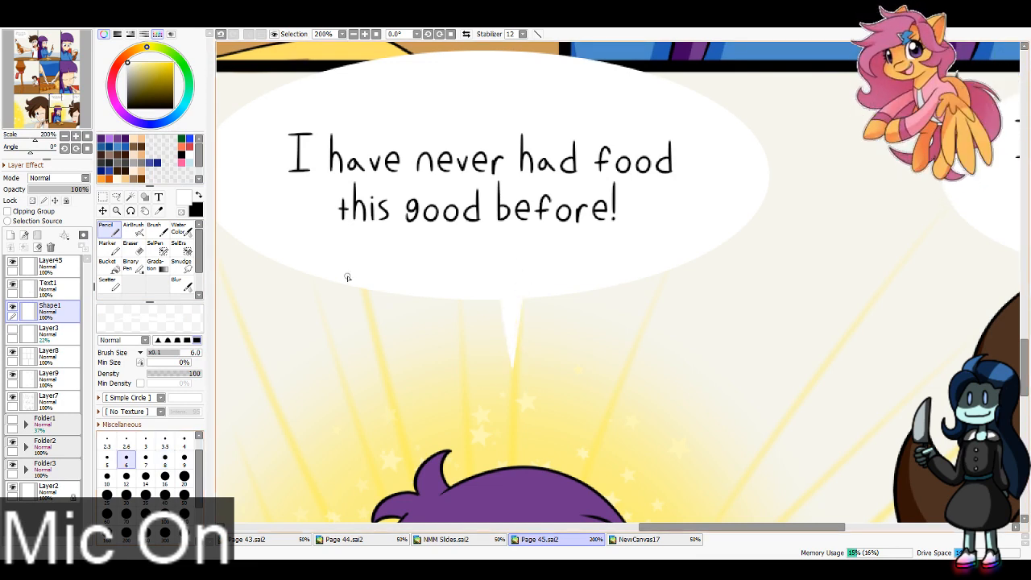
# Step: Draw a pointed white tail from the "I'm happy to hear that!" bubble toward the brown-haired character with a 6 px Pencil, and trim it with a 16 px Eraser
pyautogui.moveTo(70, 107); pyautogui.dragTo(79, 97)
pyautogui.moveTo(592, 336)
pyautogui.mouseDown()
pyautogui.moveTo(610, 416)
pyautogui.moveTo(620, 316)
pyautogui.mouseUp()
pyautogui.hotkey('ctrl', 'z')
pyautogui.moveTo(611, 410); pyautogui.dragTo(623, 344)
pyautogui.moveTo(615, 393)
pyautogui.mouseDown()
pyautogui.moveTo(621, 362)
pyautogui.moveTo(610, 353)
pyautogui.mouseUp()
pyautogui.click(128, 244)
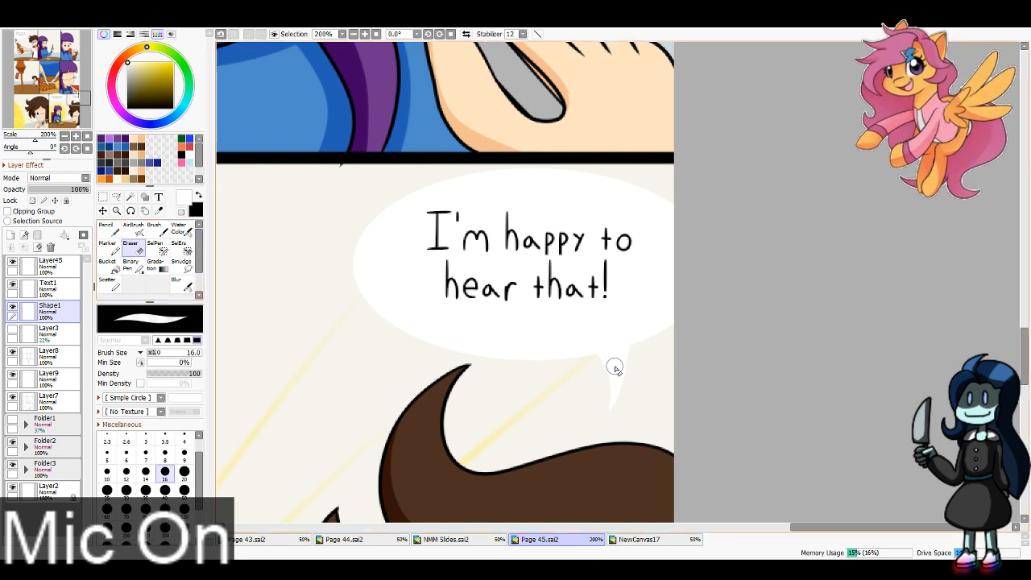
# Step: Add a thick black outline around the speech bubbles and their tails on the Shape1 layer
pyautogui.press('x')
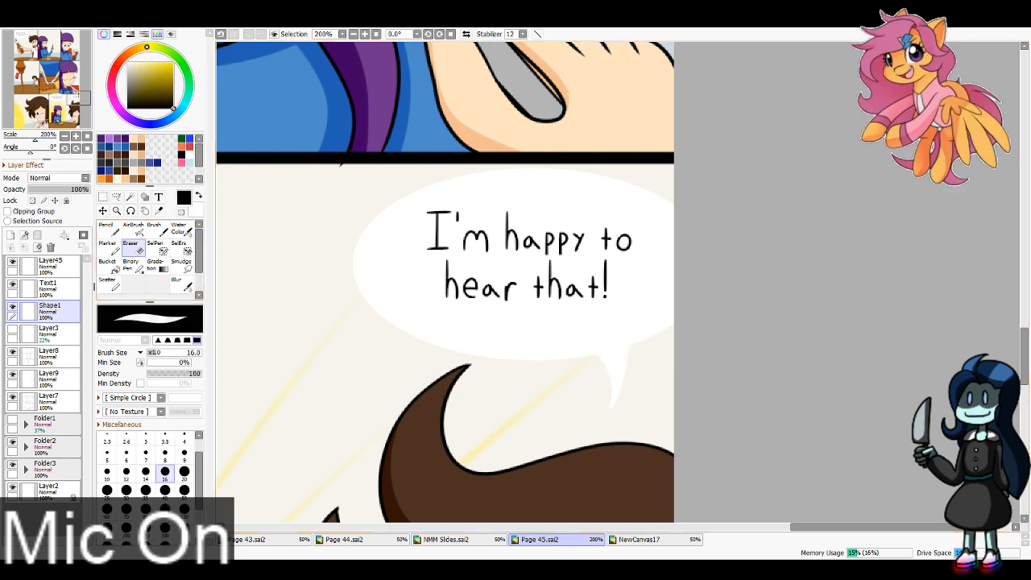
pyautogui.click(106, 352)
pyautogui.click(555, 311)
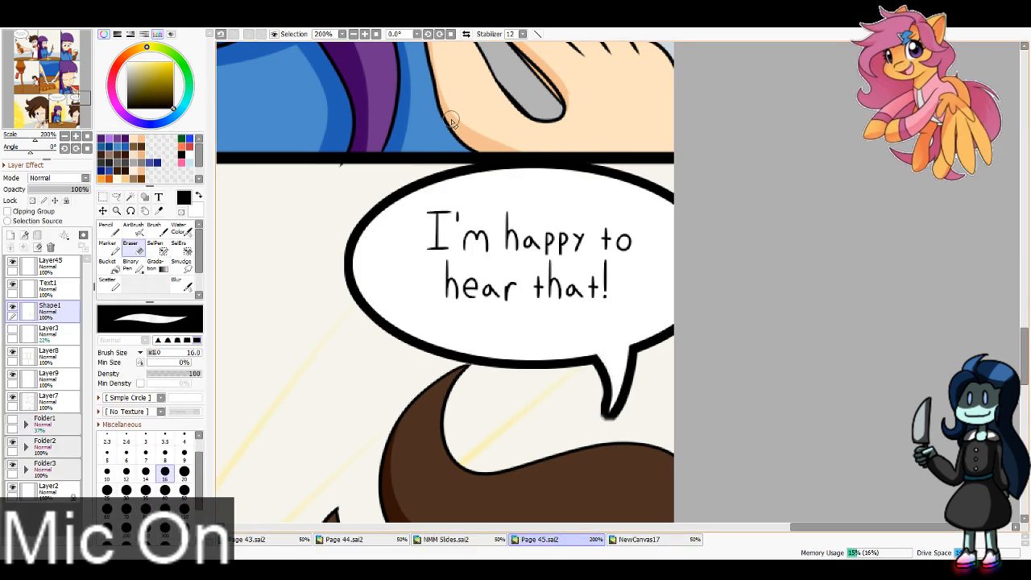
# Step: Save the finished comic page as a PNG image named Page 45.png
pyautogui.click(377, 34)
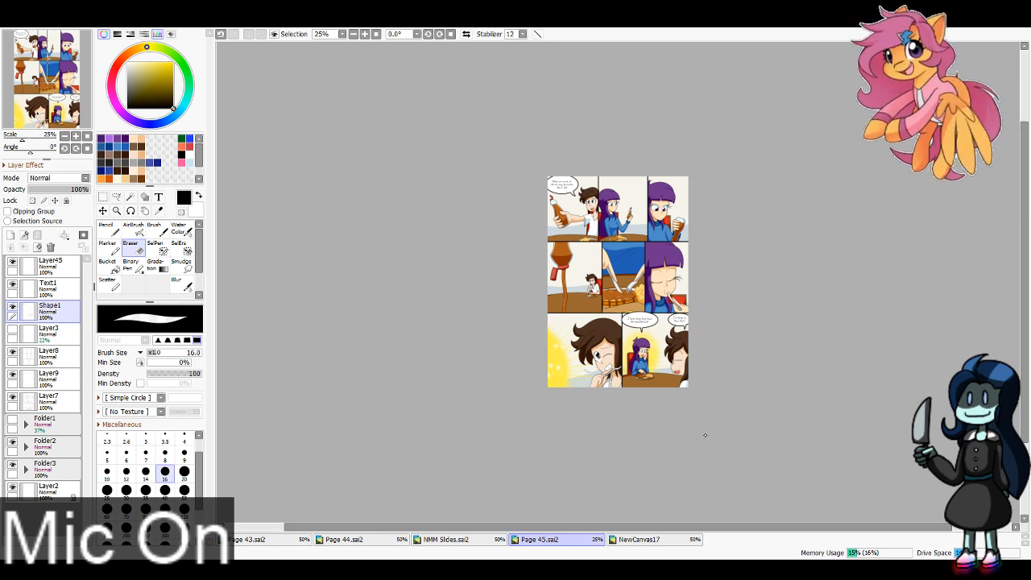
pyautogui.press('Return')
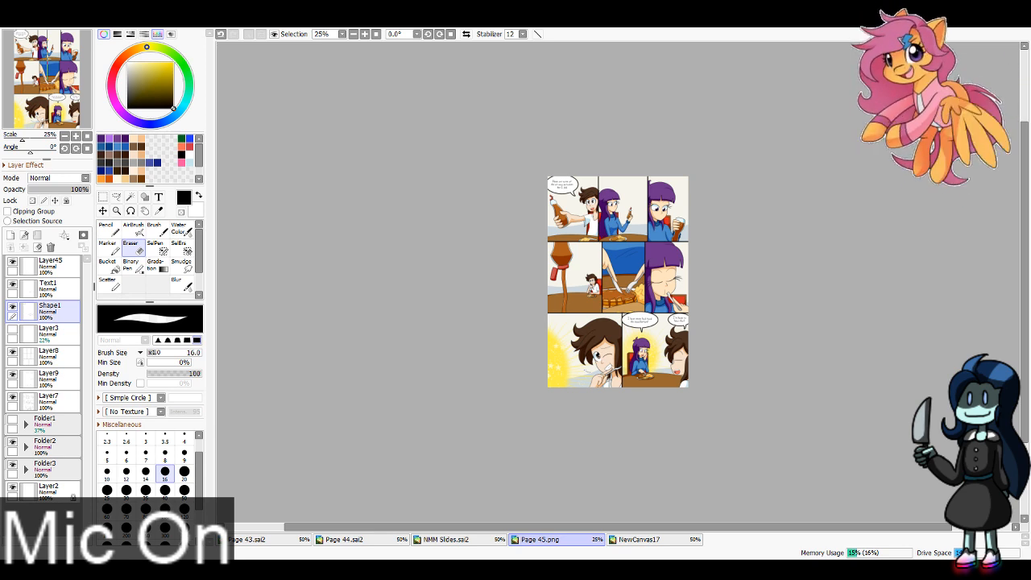
# Step: Switch to the blank NewCanvas17 canvas and set up the Marker with bright blue from the saved swatches
pyautogui.click(662, 539)
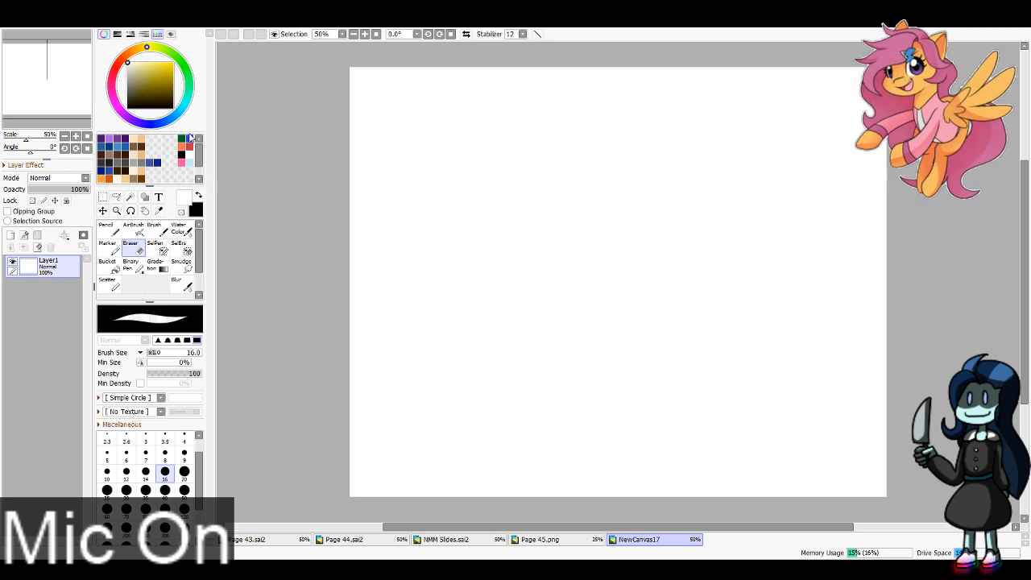
pyautogui.click(191, 138)
pyautogui.click(108, 245)
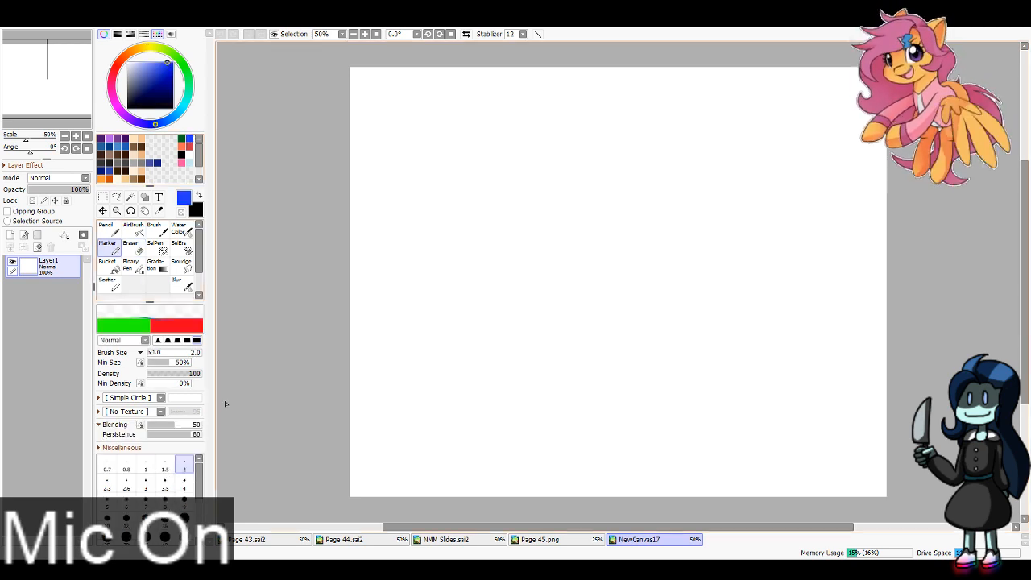
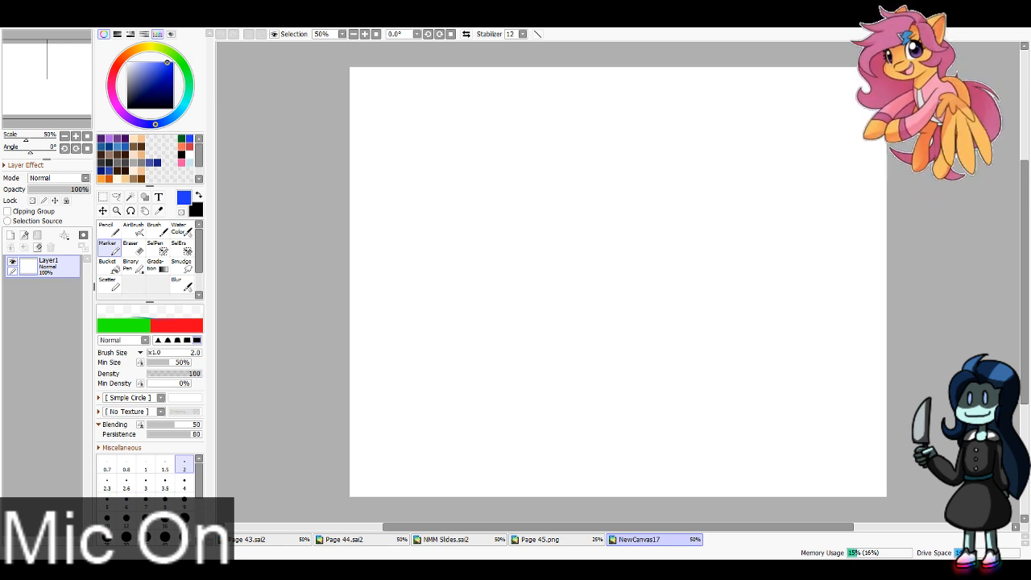
# Step: Paste the newer desktop screenshot as a layer in NewCanvas18 and remove the older screenshot layer beneath it
pyautogui.click(30, 59)
pyautogui.moveTo(32, 59); pyautogui.dragTo(119, 62)
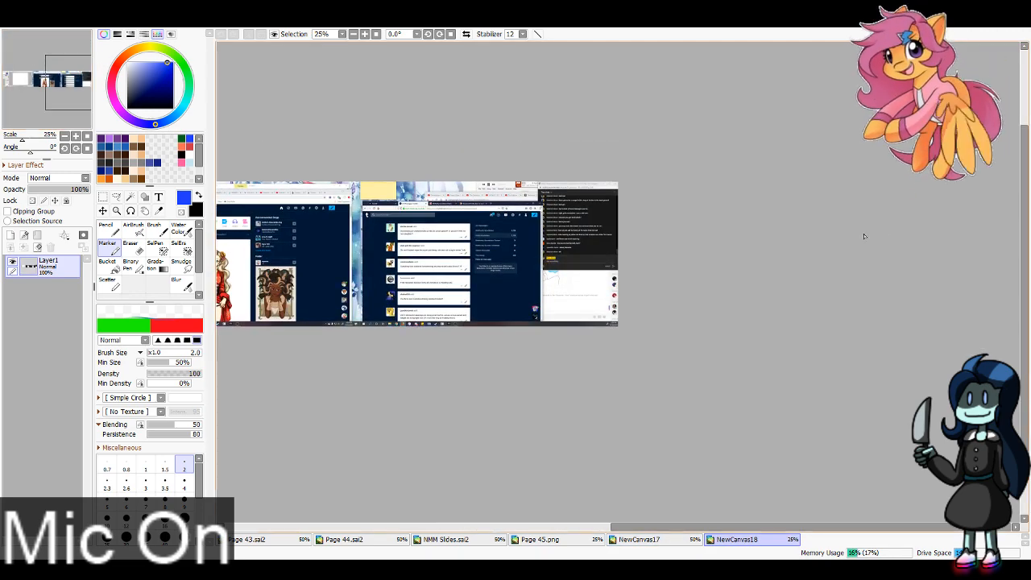
pyautogui.click(365, 34)
pyautogui.click(367, 35)
pyautogui.click(366, 35)
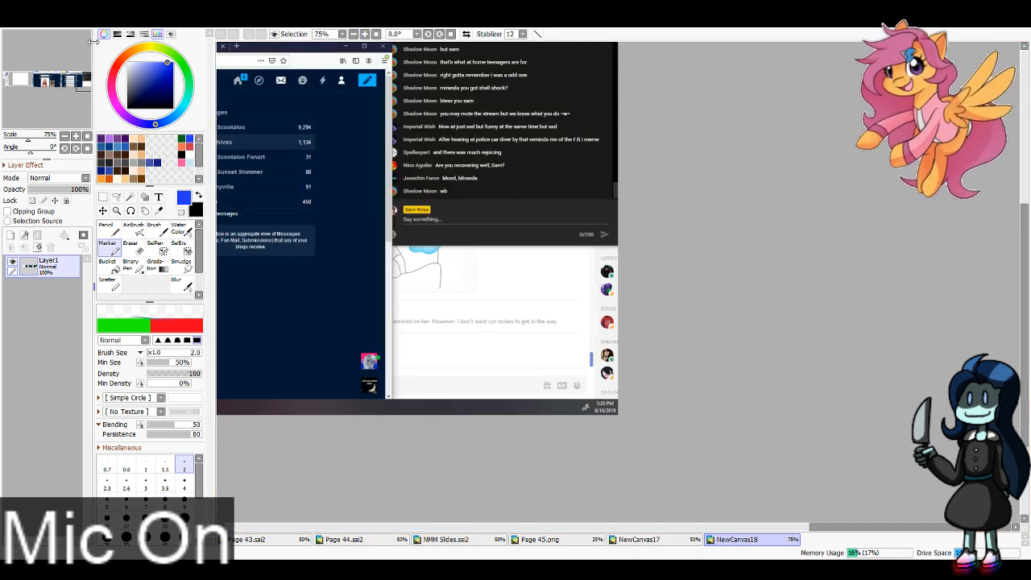
pyautogui.moveTo(87, 80); pyautogui.dragTo(76, 78)
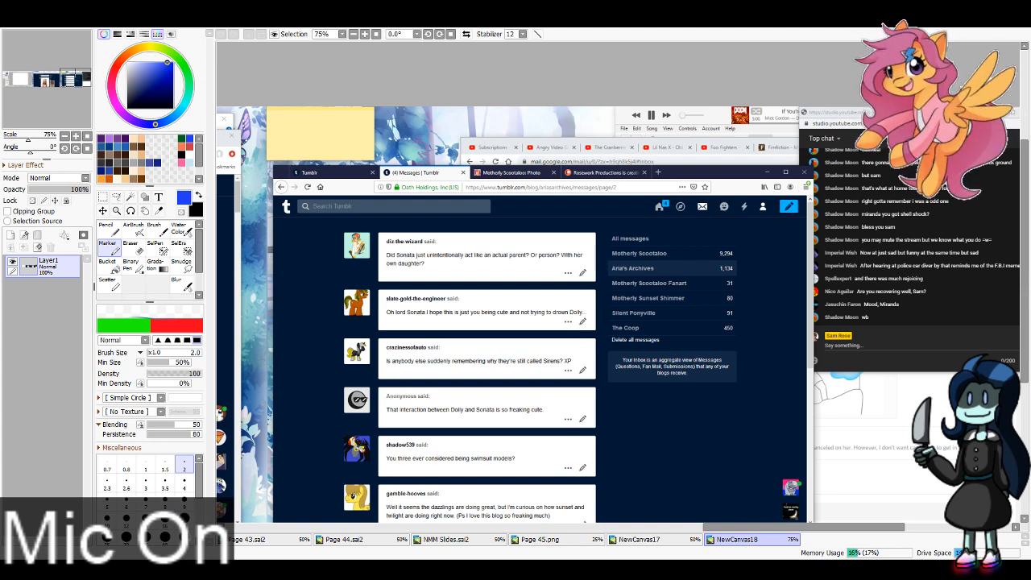
pyautogui.hotkey('ctrl', 'v')
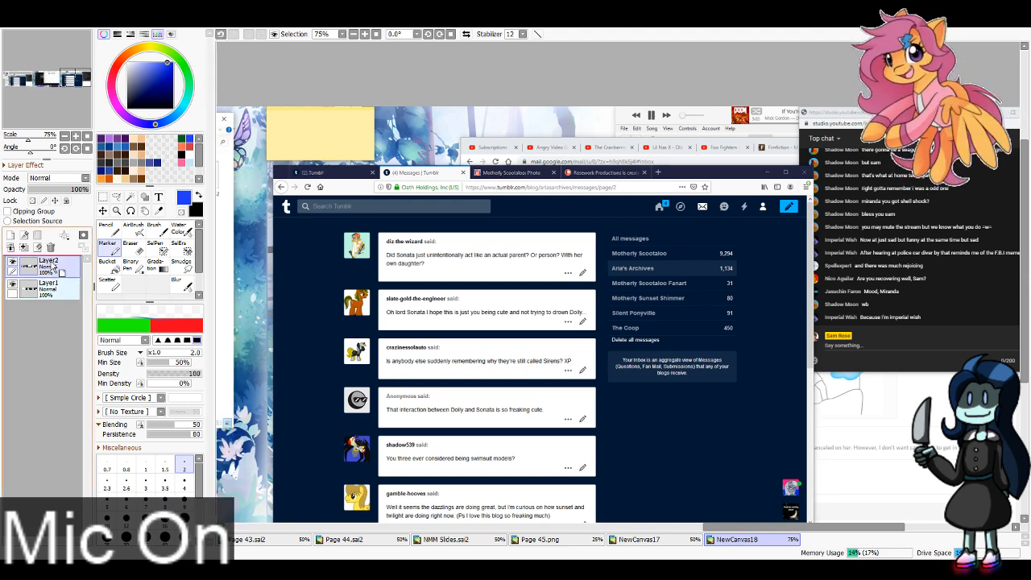
pyautogui.moveTo(53, 267); pyautogui.dragTo(51, 247)
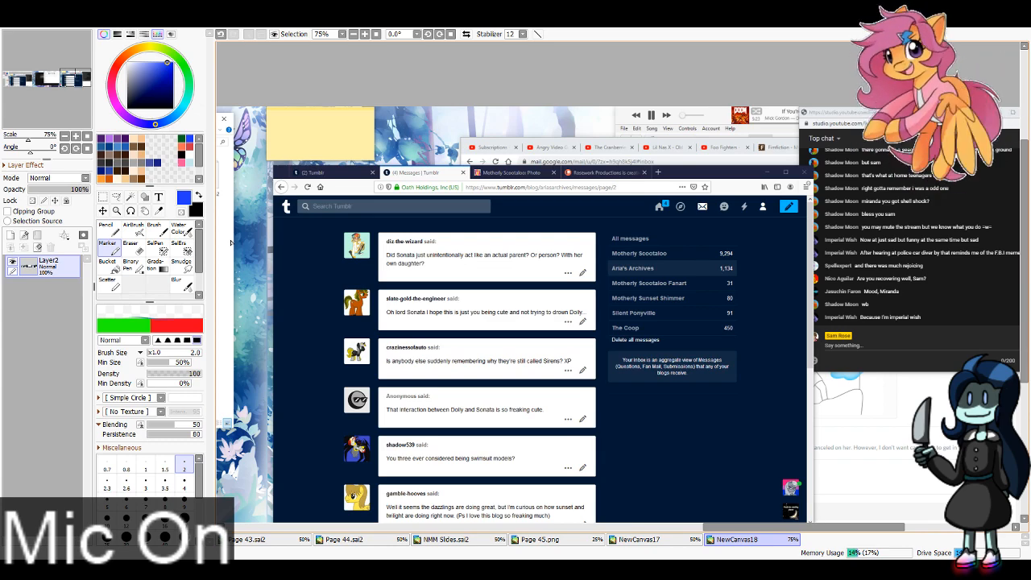
# Step: Cut the "Did Sonata just unintentionally act like an actual parent?" message from NewCanvas18 and paste it near the upper left of NewCanvas17's page
pyautogui.click(103, 197)
pyautogui.moveTo(74, 95); pyautogui.dragTo(69, 97)
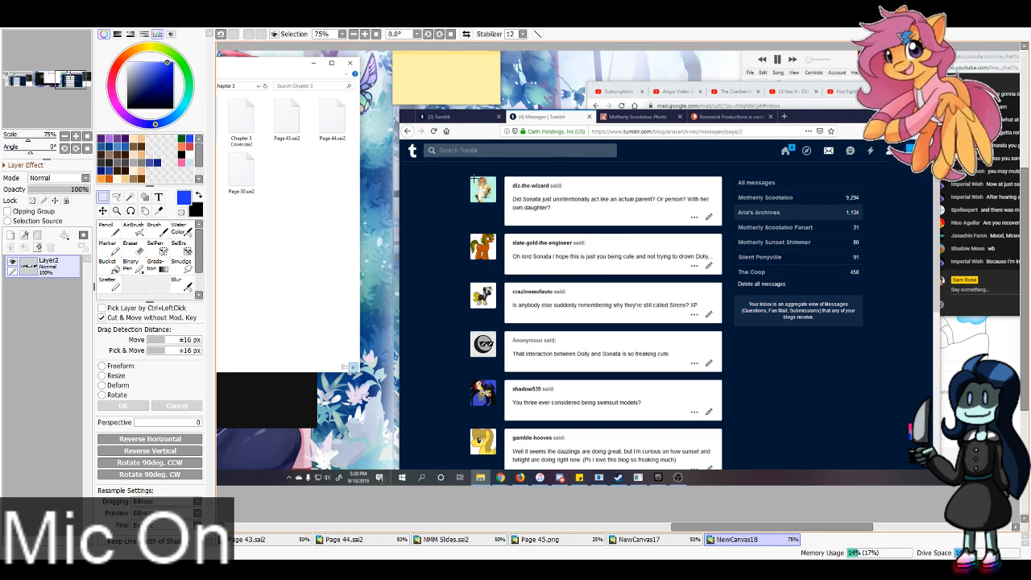
pyautogui.moveTo(467, 173); pyautogui.dragTo(727, 229)
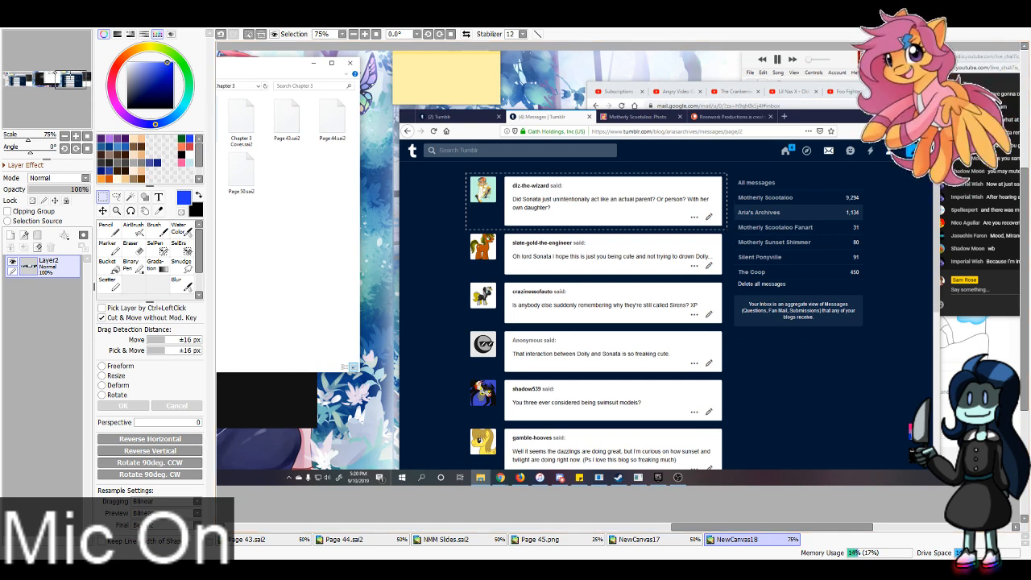
pyautogui.press('Delete')
pyautogui.click(644, 539)
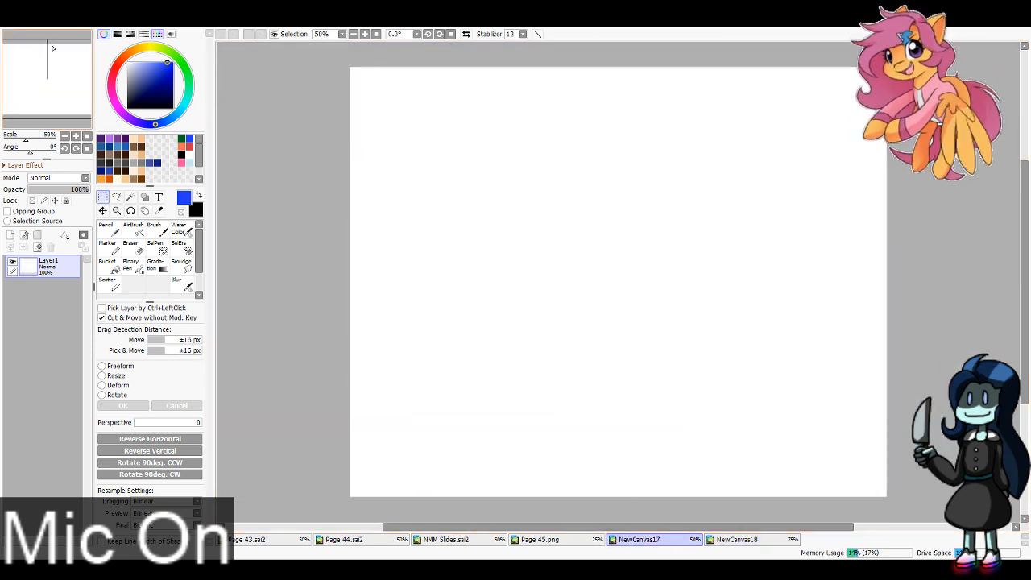
pyautogui.click(48, 77)
pyautogui.click(103, 210)
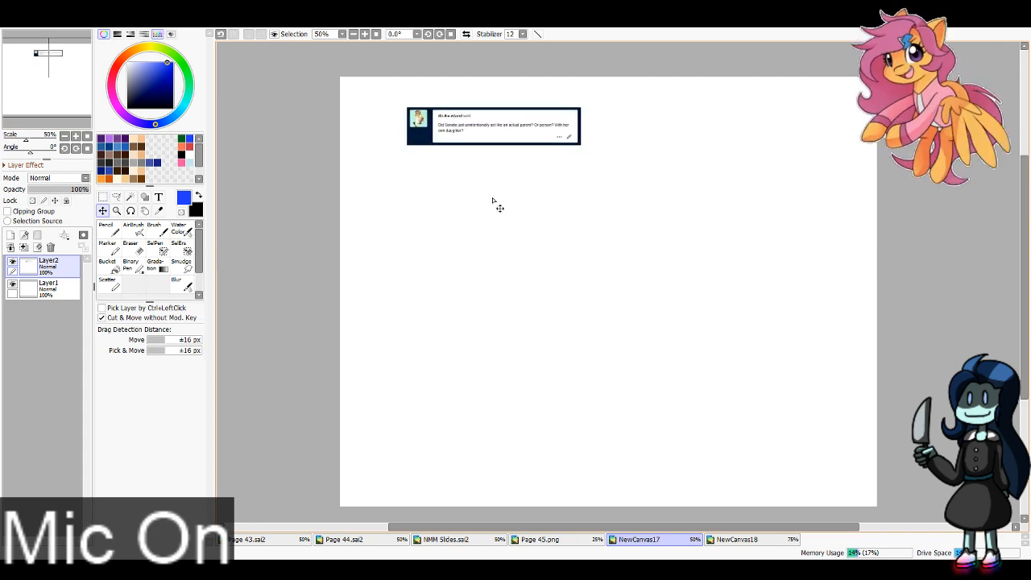
# Step: Cut the "Oh lord Sonata I hope this is just you being cute" message from NewCanvas18 and place it on the right side of NewCanvas17's page
pyautogui.click(769, 535)
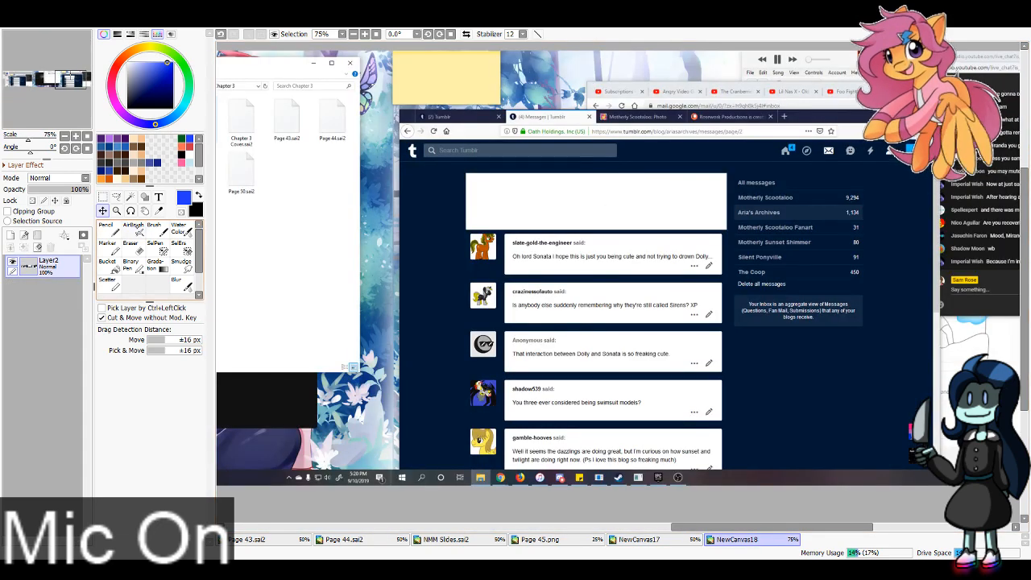
pyautogui.hotkey('ctrl', 't')
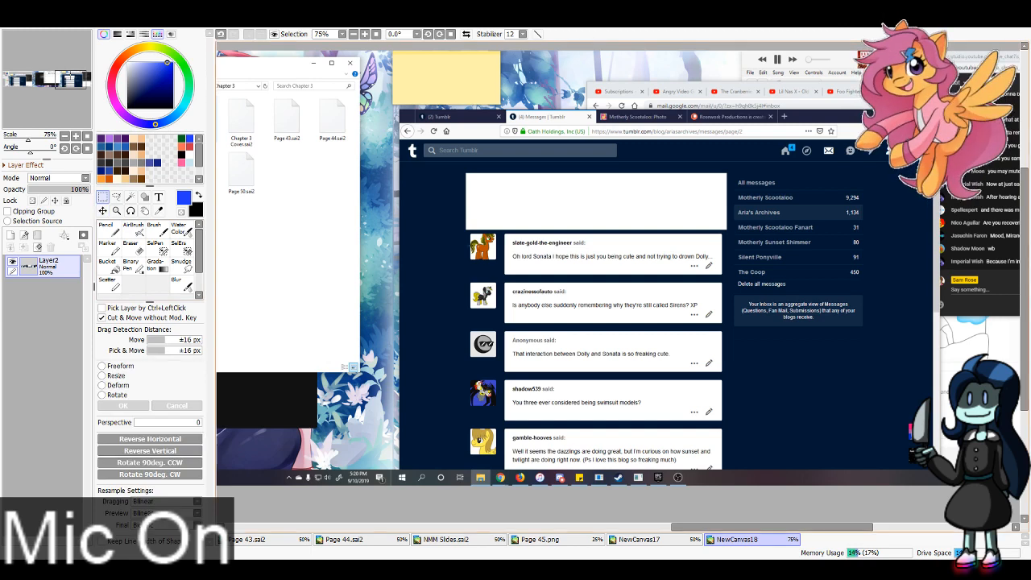
pyautogui.moveTo(468, 232); pyautogui.dragTo(726, 278)
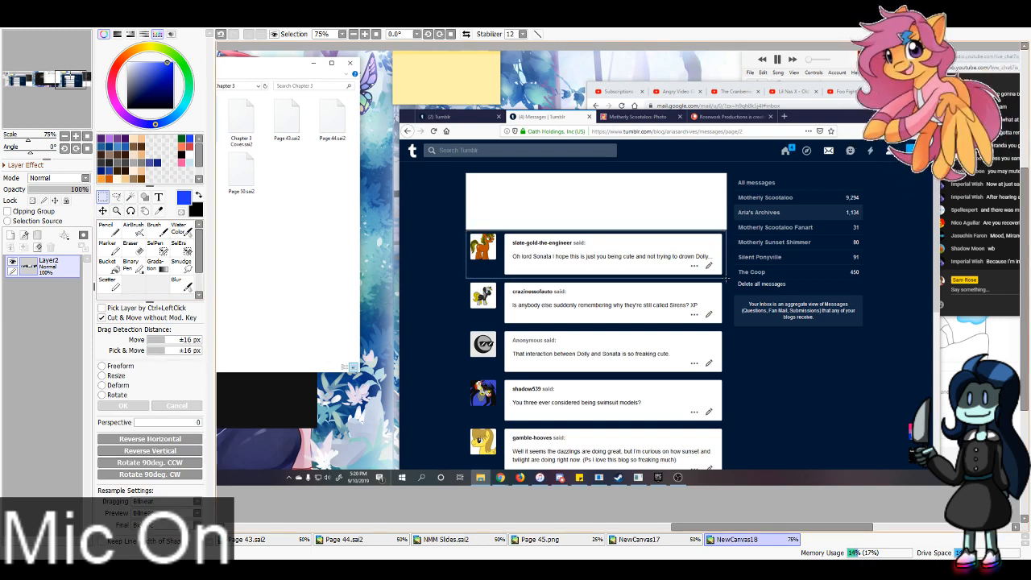
pyautogui.hotkey('ctrl', 'x')
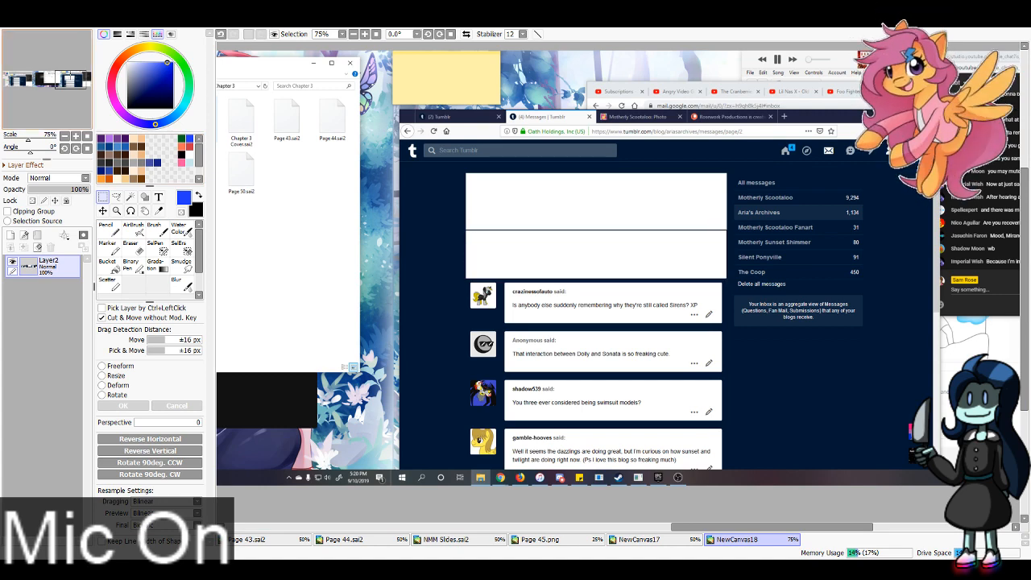
pyautogui.click(636, 540)
pyautogui.hotkey('ctrl', 'v')
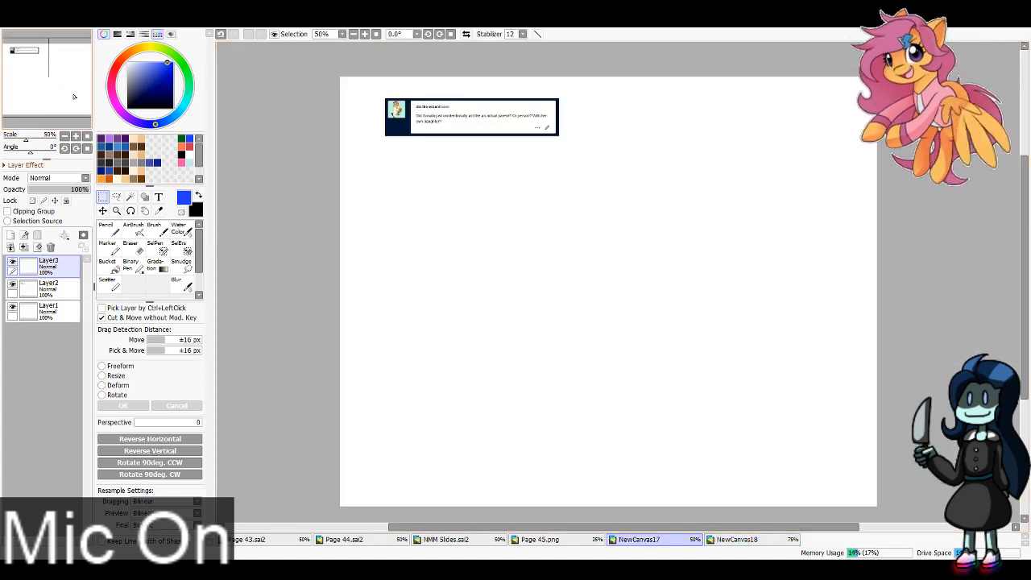
pyautogui.click(103, 211)
pyautogui.moveTo(867, 274); pyautogui.dragTo(501, 239)
pyautogui.moveTo(842, 254); pyautogui.dragTo(424, 239)
# Step: Create a layer folder in NewCanvas17 and put Layer1, Layer2 and Layer3 inside it
pyautogui.click(37, 235)
pyautogui.click(70, 288)
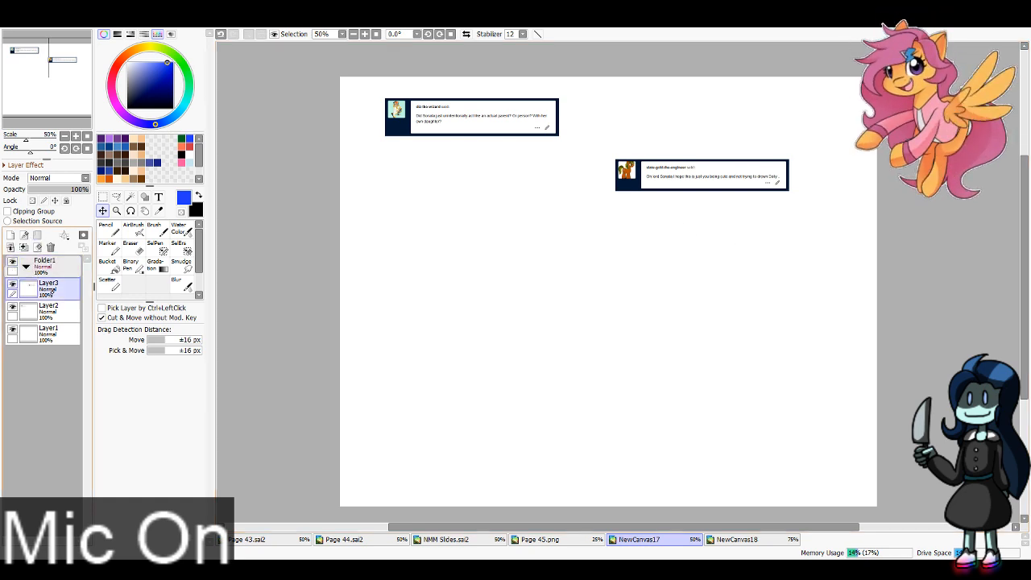
pyautogui.keyDown('shift'); pyautogui.click(68, 328); pyautogui.keyUp('shift')
pyautogui.moveTo(63, 327); pyautogui.dragTo(56, 272)
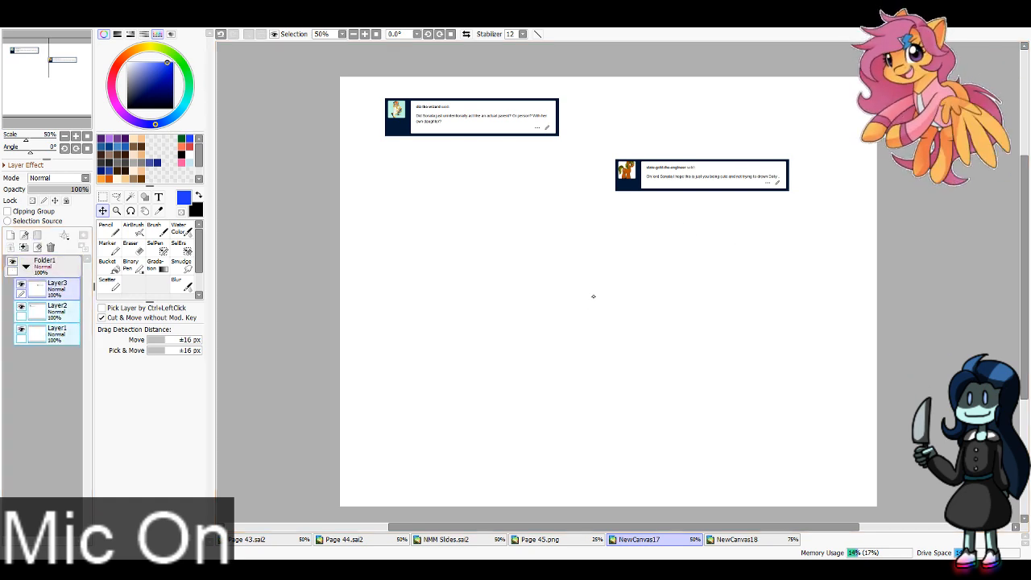
pyautogui.click(67, 291)
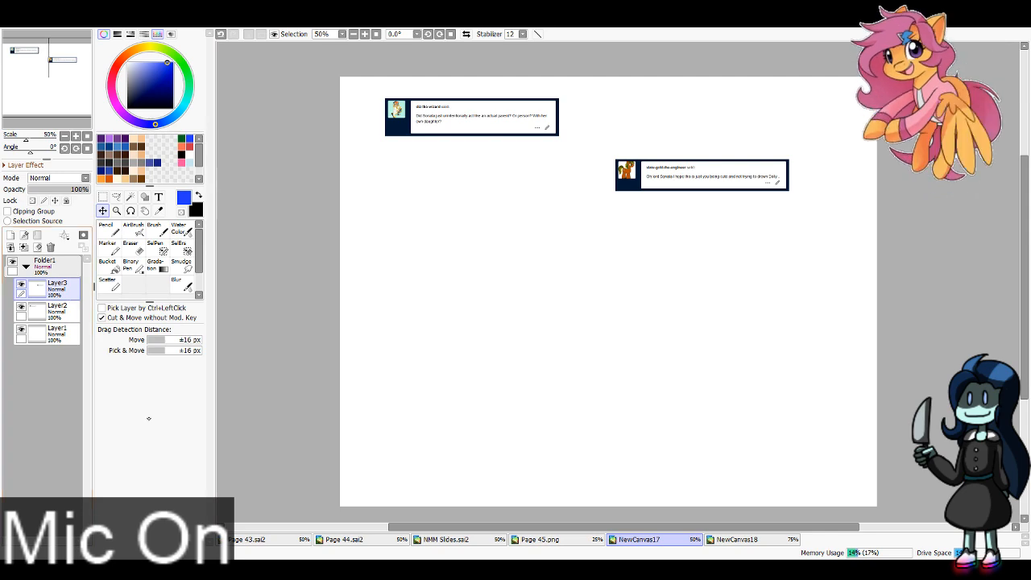
# Step: Cut the "That interaction between Dolly and Sonata is so freaking cute" message from NewCanvas18 and place it below the first message in NewCanvas17
pyautogui.click(749, 539)
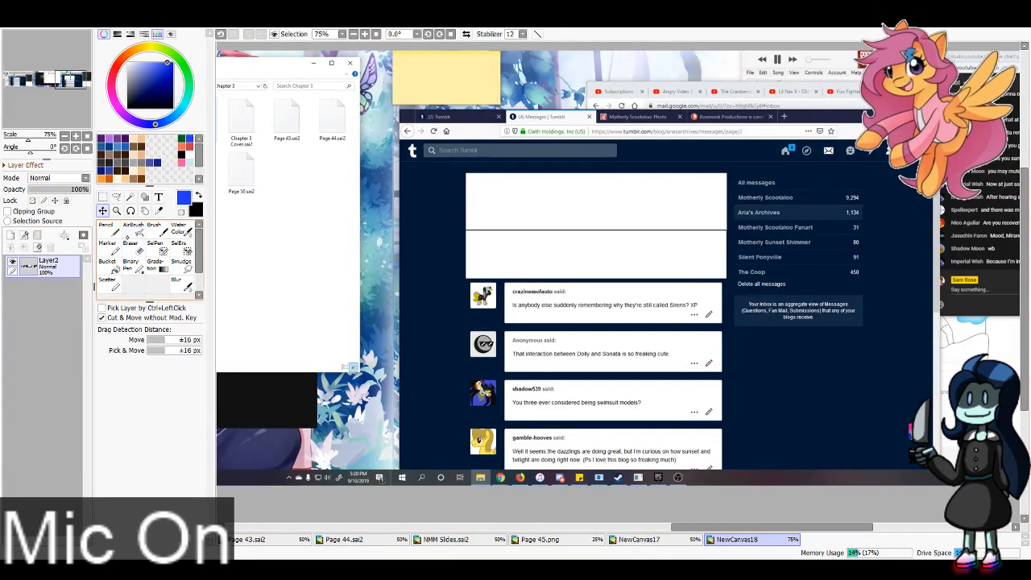
pyautogui.hotkey('ctrl', 't')
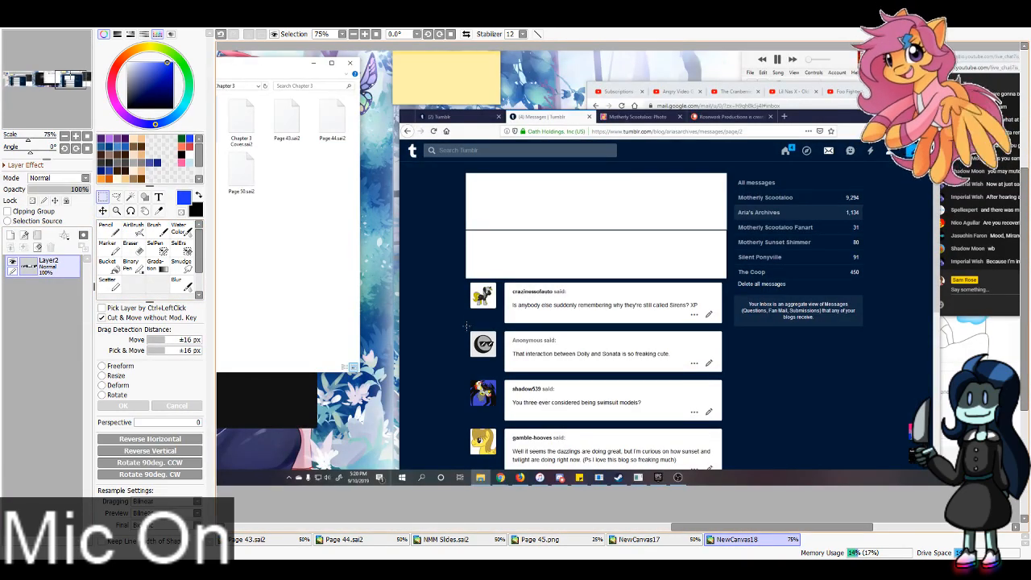
pyautogui.moveTo(466, 326); pyautogui.dragTo(725, 376)
pyautogui.press('Delete')
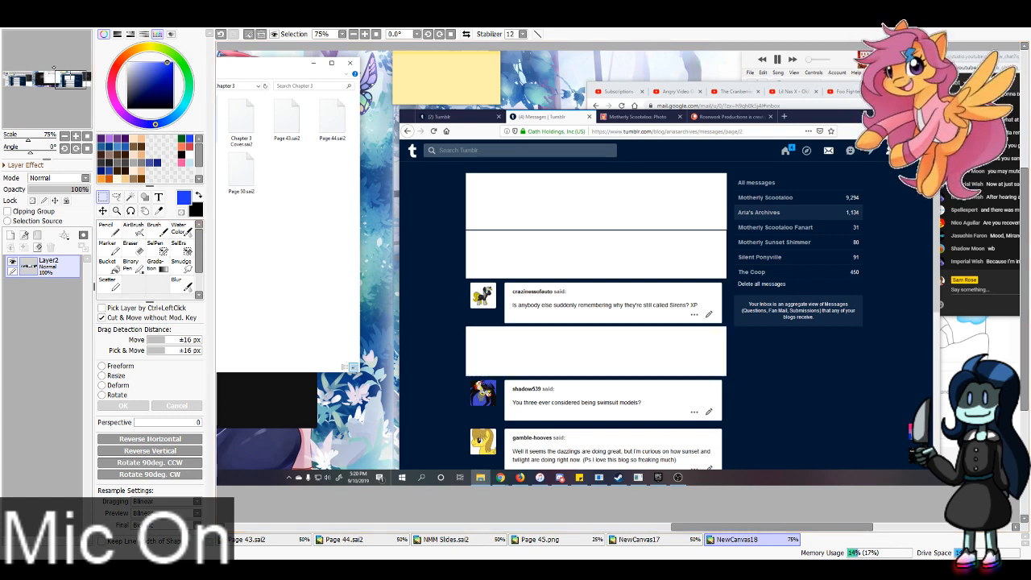
pyautogui.click(643, 540)
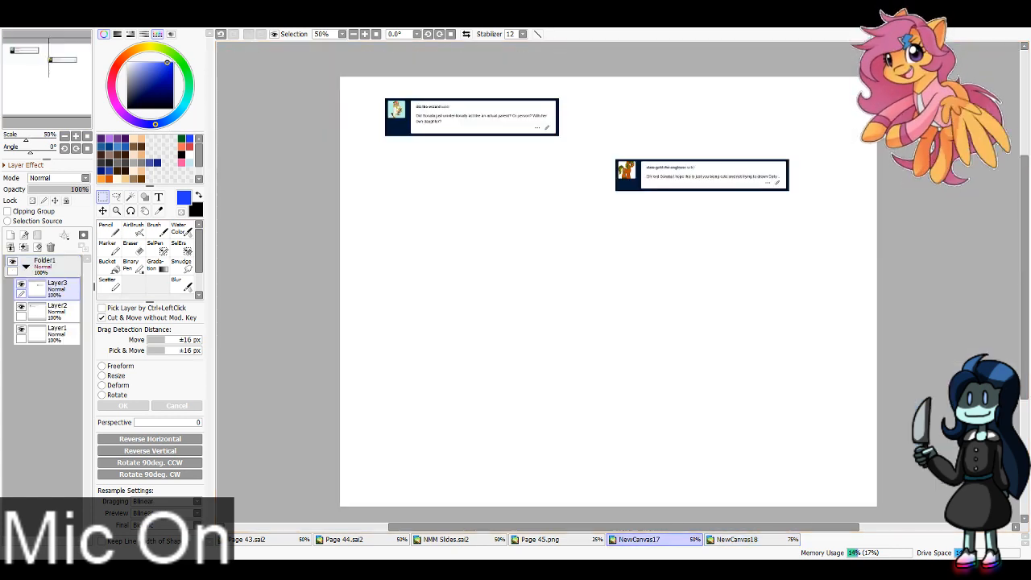
pyautogui.hotkey('ctrl', 'v')
pyautogui.click(103, 211)
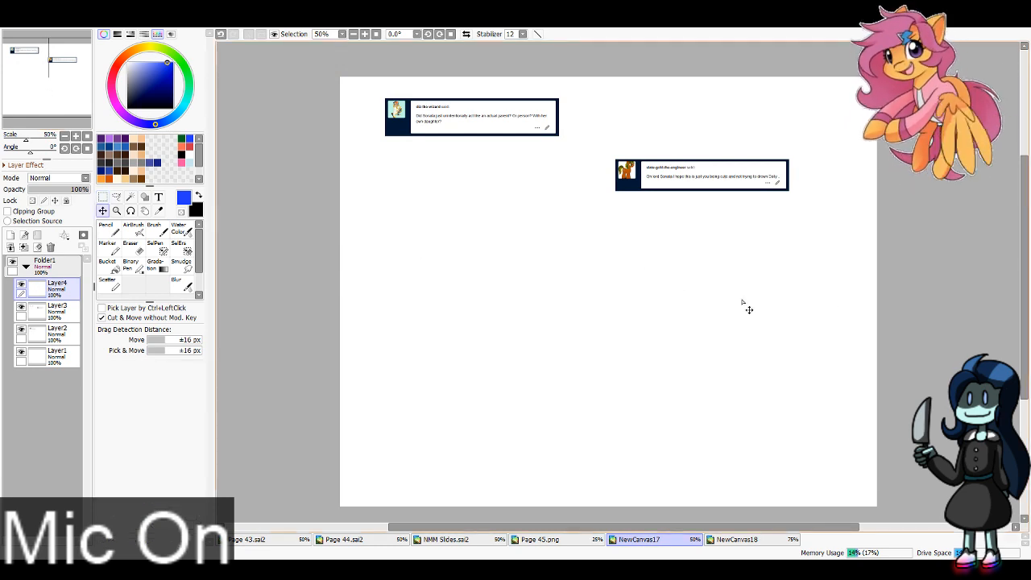
pyautogui.hotkey('ctrl', 'v')
pyautogui.moveTo(690, 264); pyautogui.dragTo(502, 249)
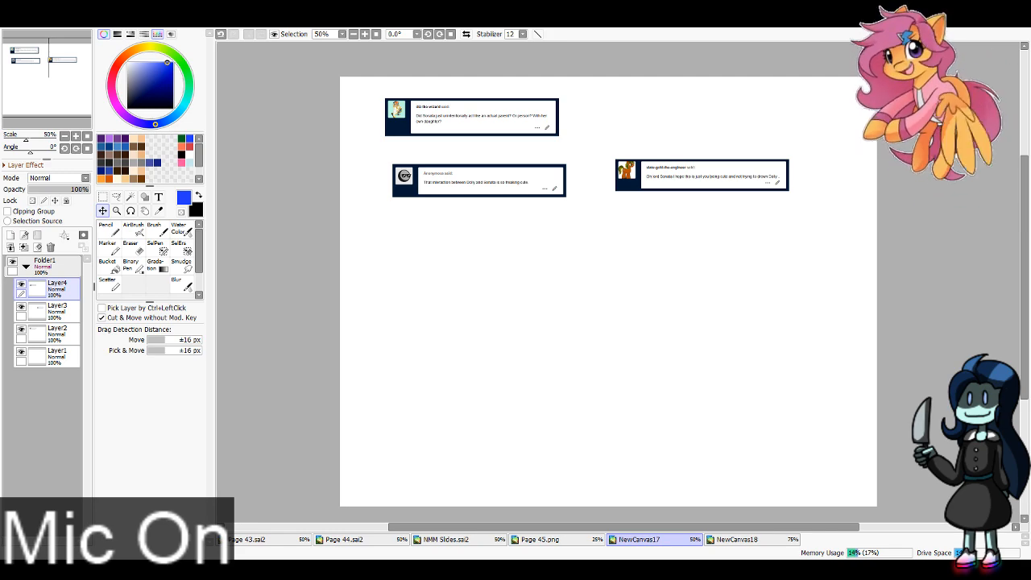
# Step: Cut the "SONATA PLAYING WITH DOLLY! DID WE SKIP DIMENSIONS?" message from NewCanvas18's newest screenshot and place it above the right-hand message in NewCanvas17
pyautogui.click(735, 539)
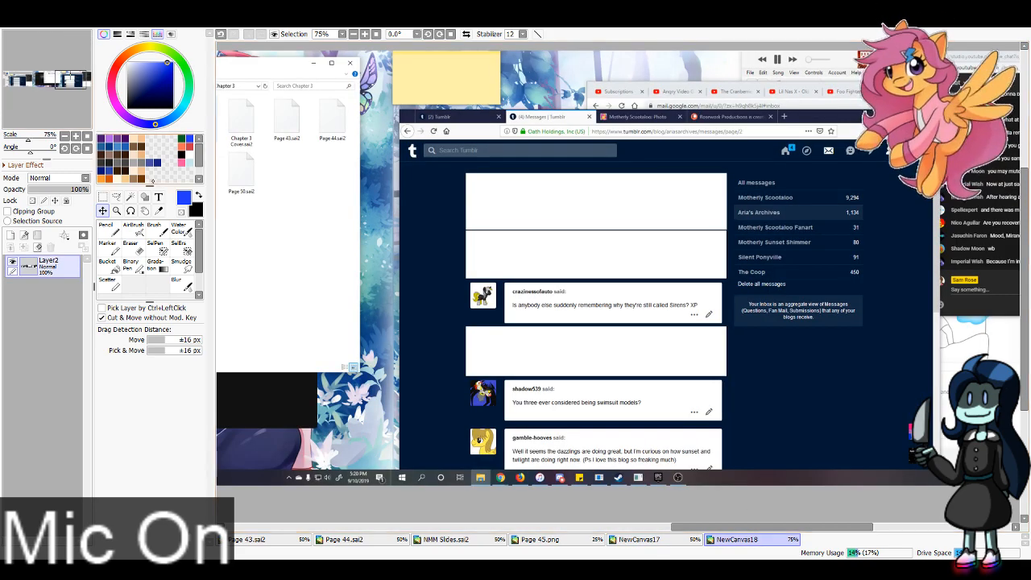
pyautogui.hotkey('ctrl', 't')
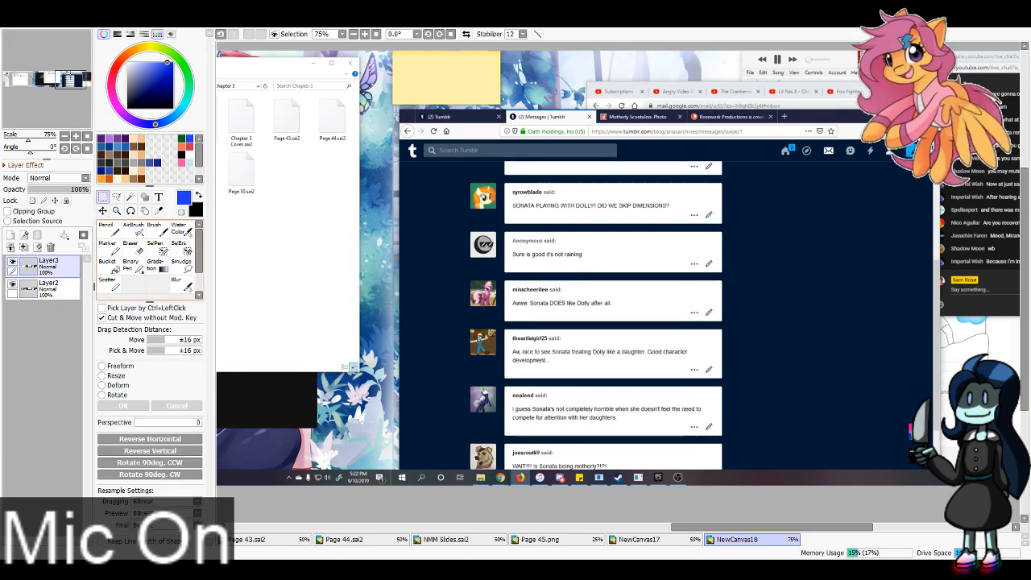
pyautogui.moveTo(466, 181); pyautogui.dragTo(726, 227)
pyautogui.hotkey('ctrl', 'x')
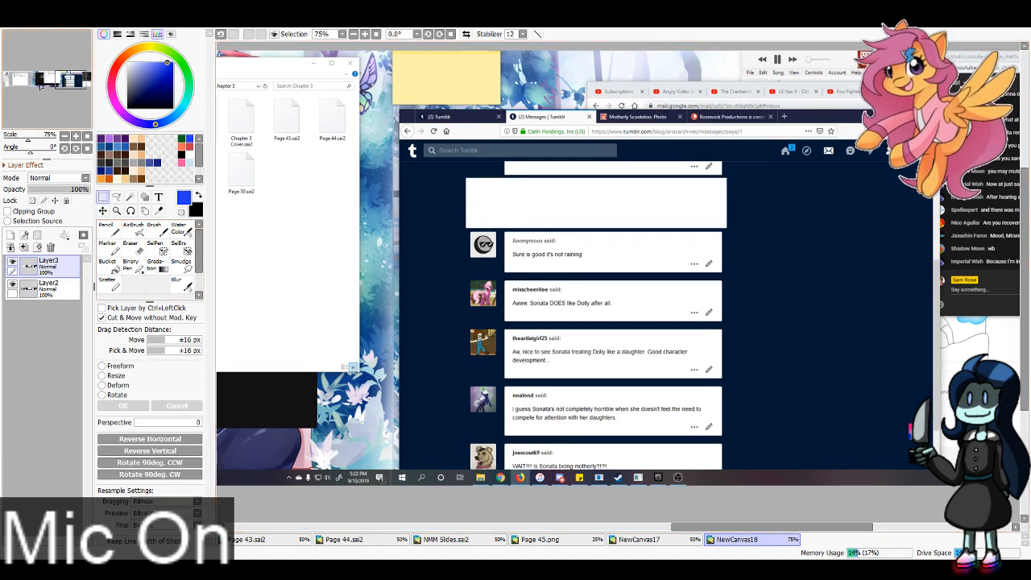
pyautogui.click(639, 540)
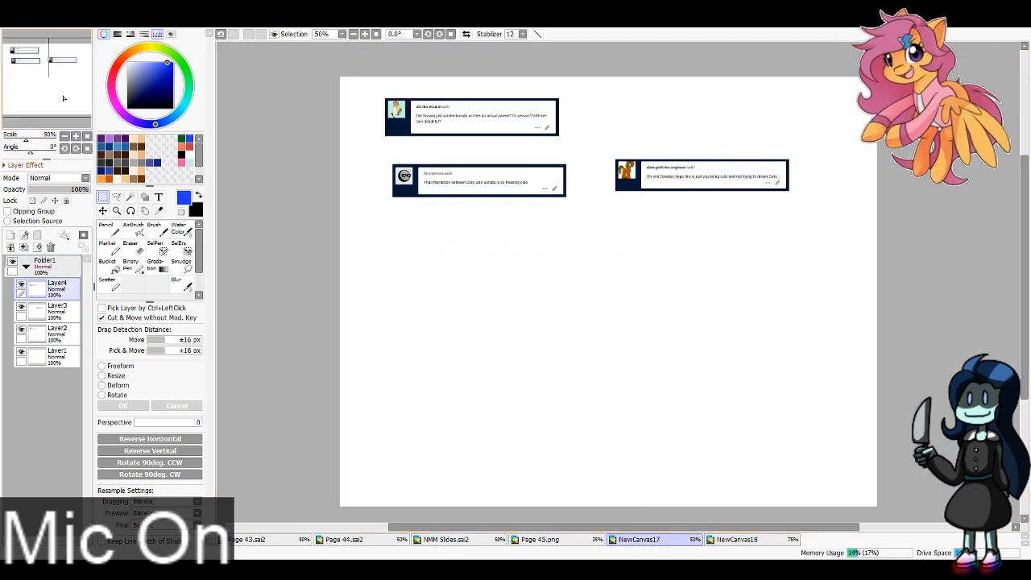
pyautogui.hotkey('ctrl', 'v')
pyautogui.moveTo(881, 309); pyautogui.dragTo(533, 253)
pyautogui.moveTo(748, 272); pyautogui.dragTo(359, 305)
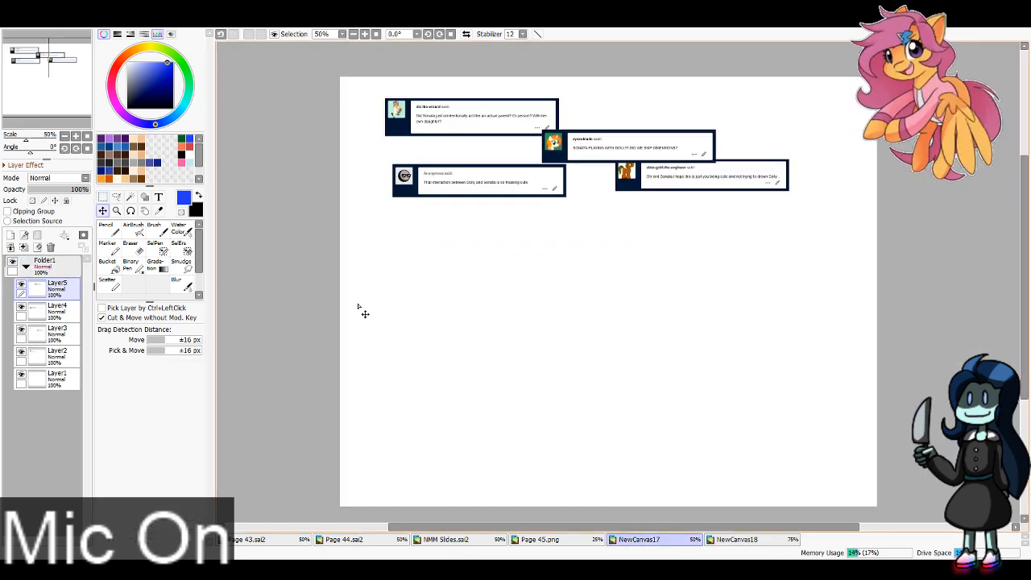
pyautogui.moveTo(636, 242); pyautogui.dragTo(692, 218)
# Step: Cut the "Awww, Sonata DOES like Dolly after all." message from NewCanvas18, paste it into NewCanvas17 and position it on the page
pyautogui.click(737, 539)
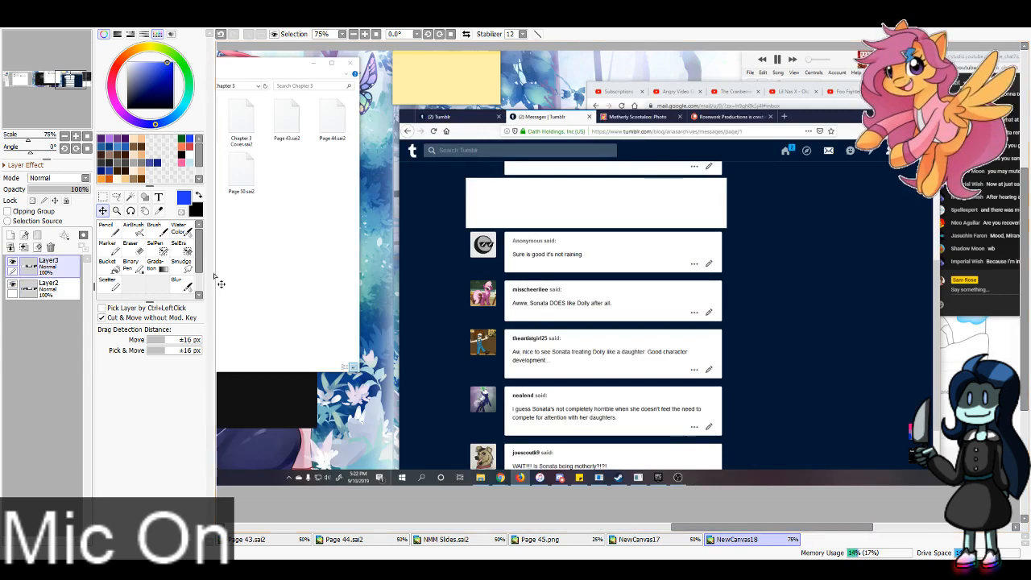
pyautogui.hotkey('ctrl', 't')
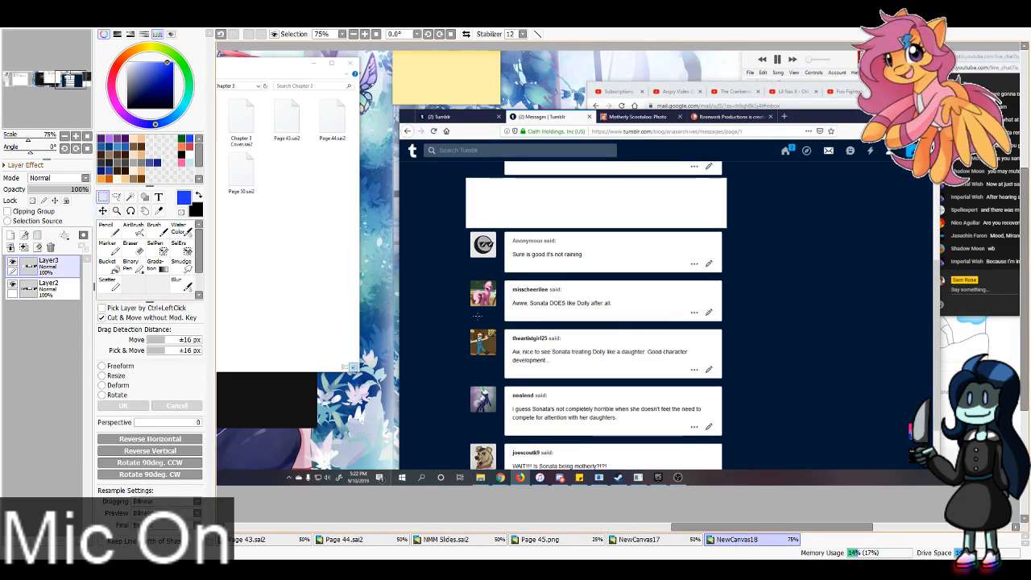
pyautogui.moveTo(468, 278); pyautogui.dragTo(723, 326)
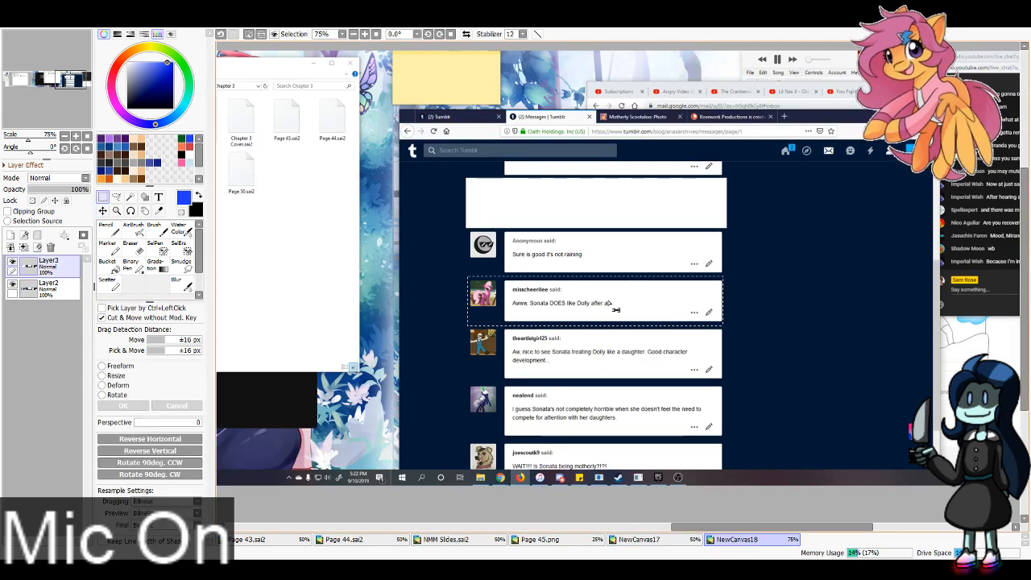
pyautogui.click(465, 278)
pyautogui.moveTo(466, 277); pyautogui.dragTo(726, 325)
pyautogui.hotkey('ctrl', 'x')
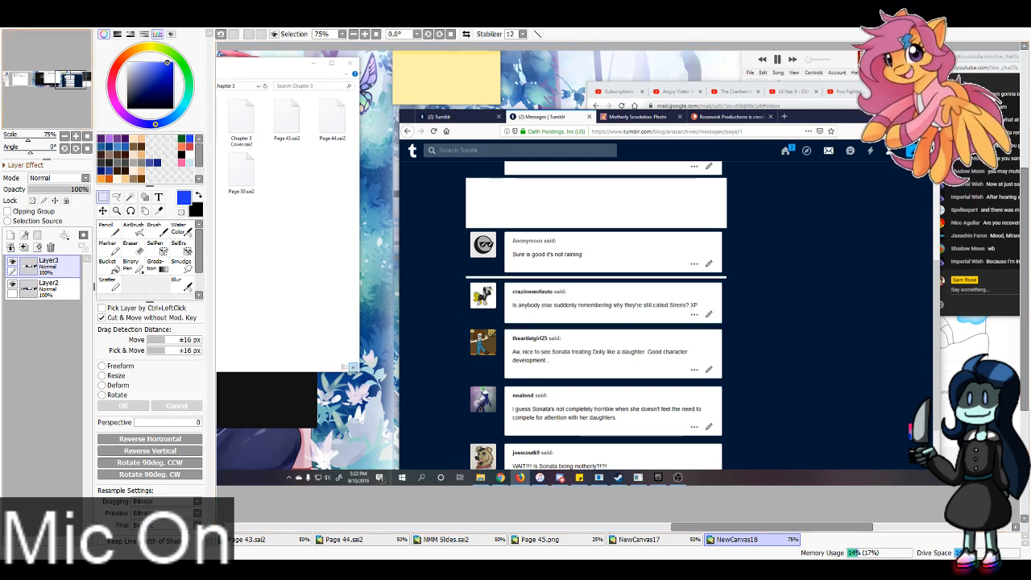
pyautogui.click(642, 540)
pyautogui.hotkey('ctrl', 'v')
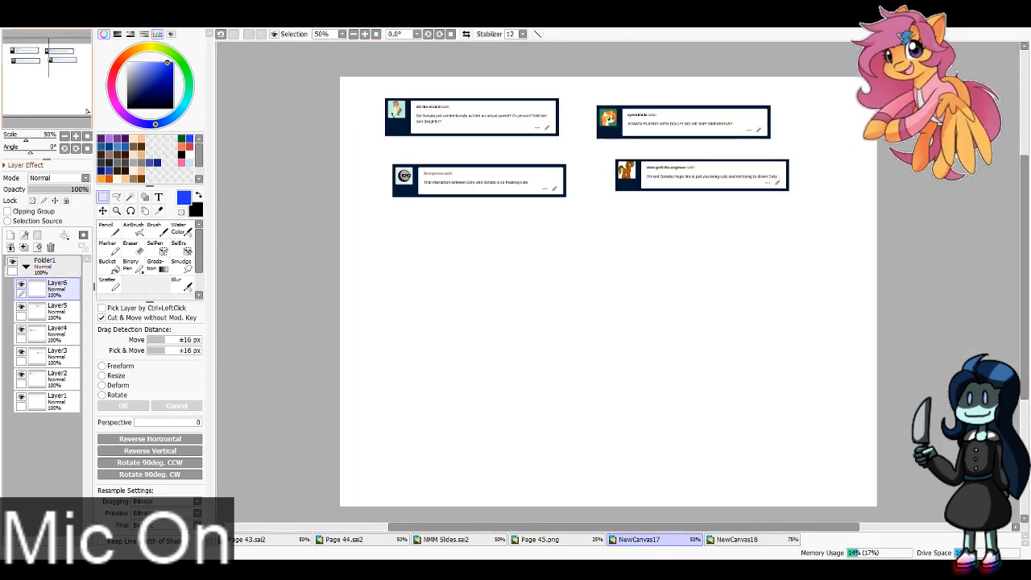
pyautogui.click(104, 211)
pyautogui.moveTo(842, 301); pyautogui.dragTo(556, 290)
# Step: Cut the "Aw, nice to see Sonata treating Dolly like a daughter" message from NewCanvas18 and place it below the right-hand messages in NewCanvas17
pyautogui.click(767, 539)
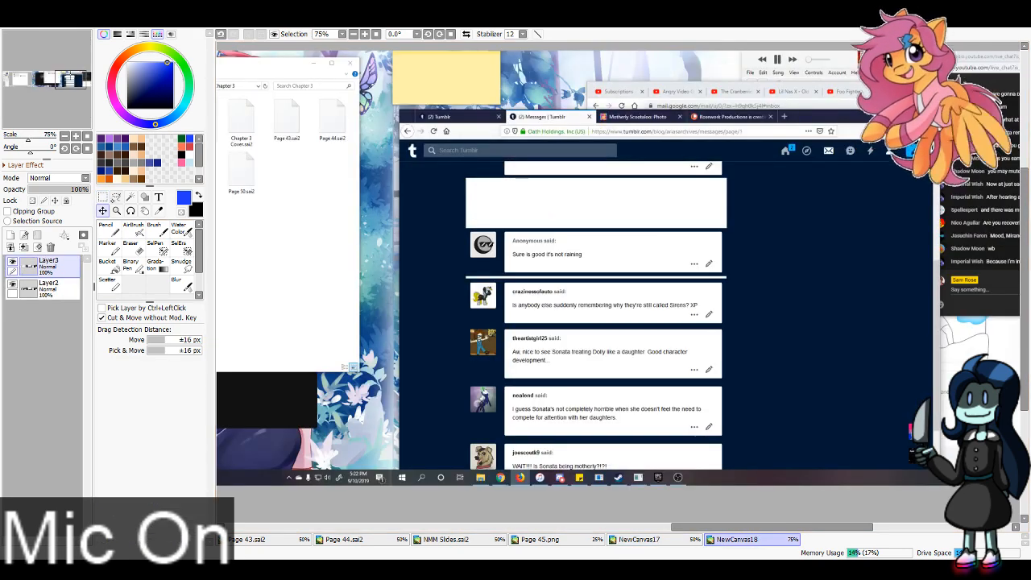
pyautogui.hotkey('ctrl', 't')
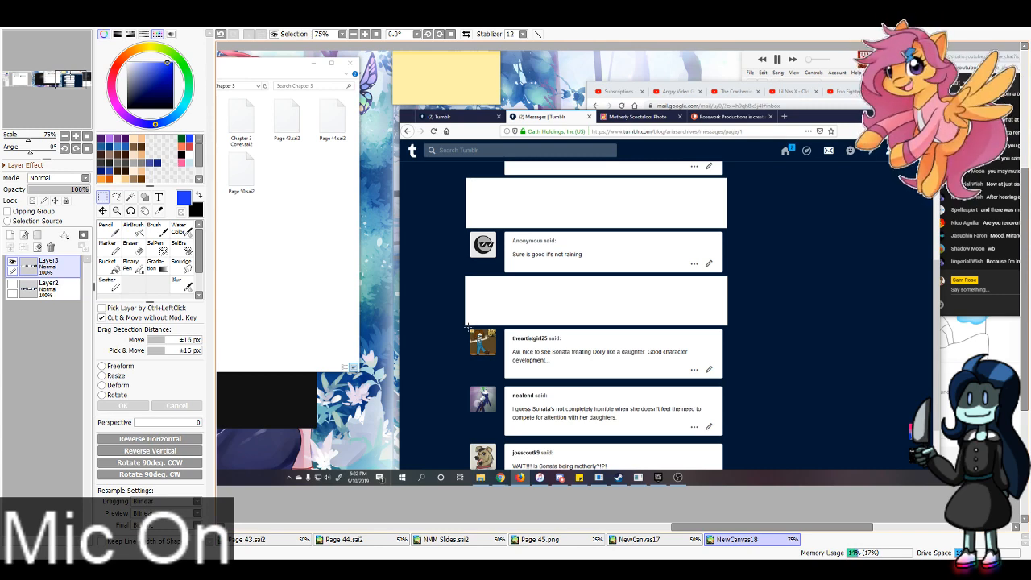
pyautogui.moveTo(466, 326); pyautogui.dragTo(726, 382)
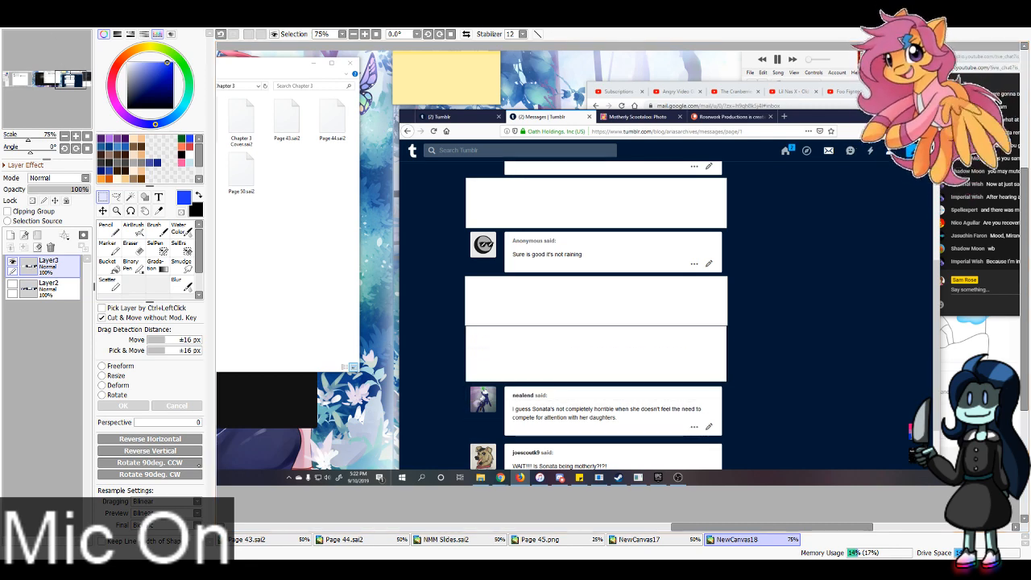
pyautogui.click(639, 539)
pyautogui.hotkey('ctrl', 'v')
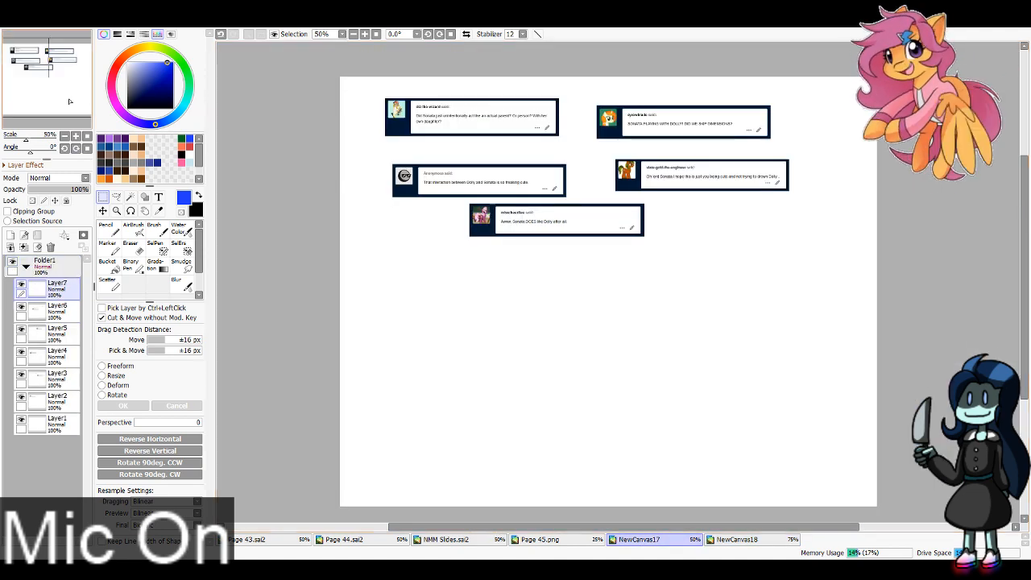
pyautogui.press('ctrl')
pyautogui.moveTo(901, 324); pyautogui.dragTo(426, 353)
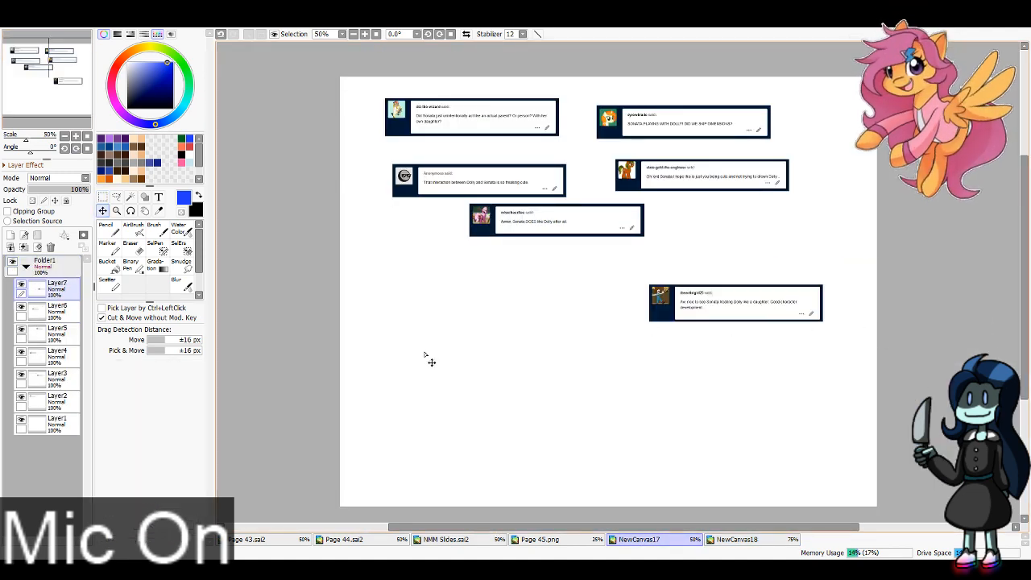
pyautogui.moveTo(737, 333); pyautogui.dragTo(756, 269)
# Step: Cut the "I guess Sonata's not completely horrible" message from NewCanvas18 and place it below the left-hand messages in NewCanvas17
pyautogui.click(739, 539)
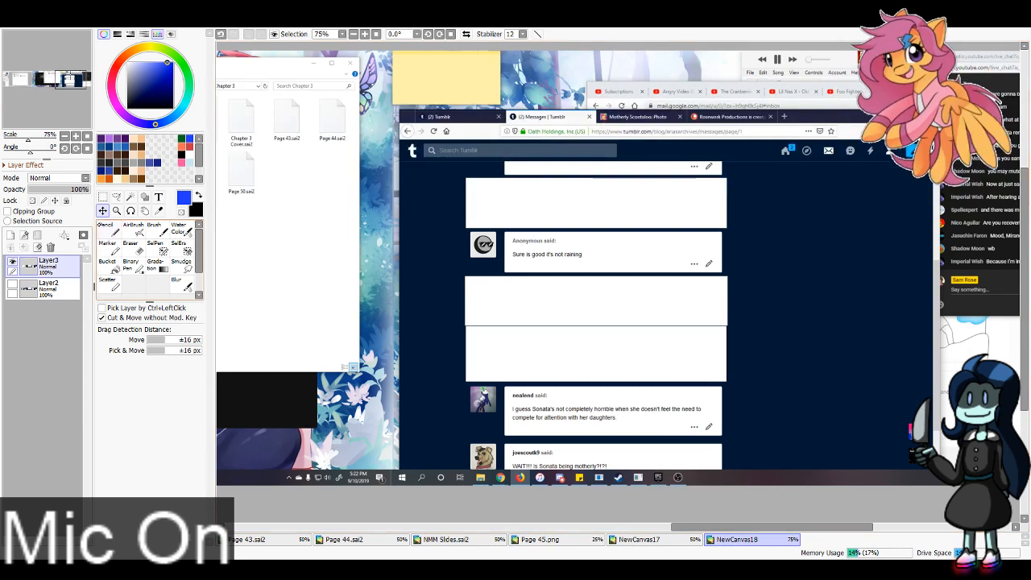
pyautogui.hotkey('ctrl', 't')
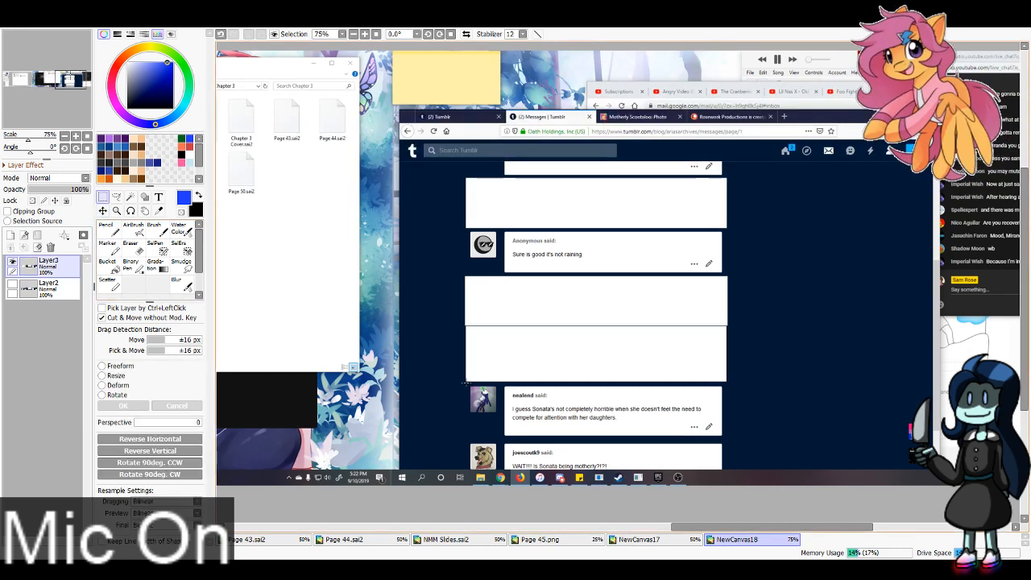
pyautogui.moveTo(466, 383); pyautogui.dragTo(728, 441)
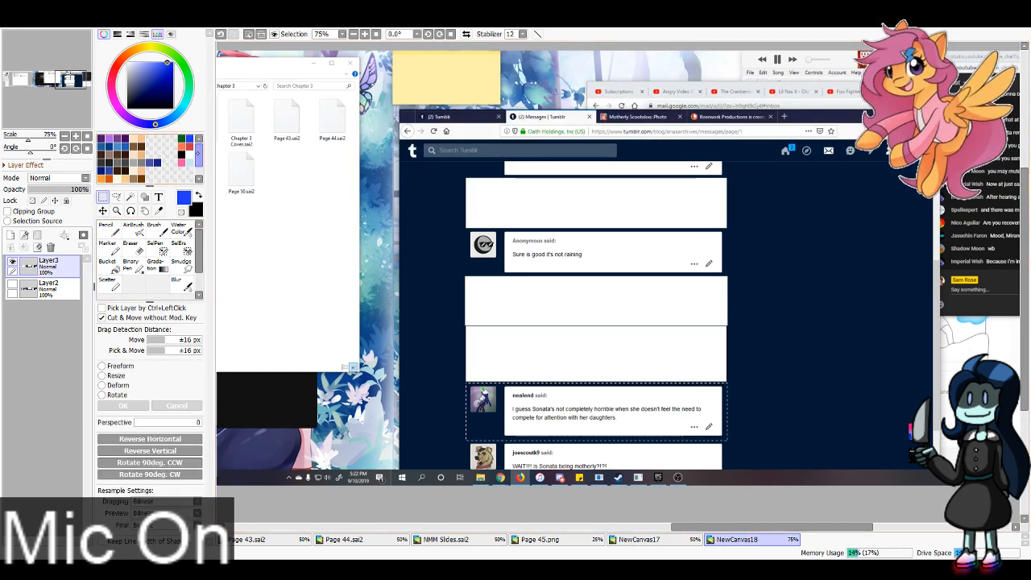
pyautogui.press('Delete')
pyautogui.click(645, 540)
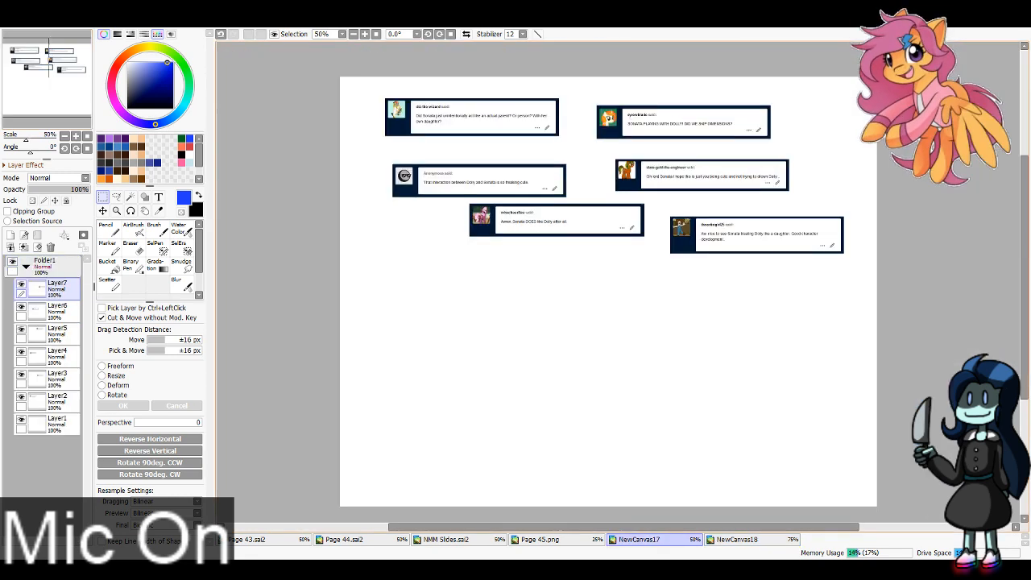
pyautogui.click(102, 210)
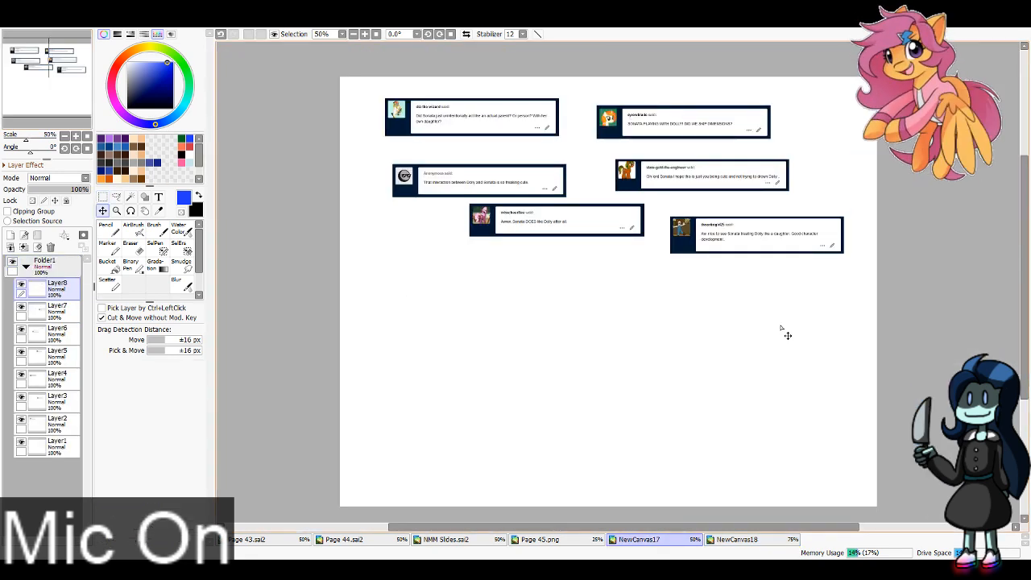
pyautogui.moveTo(782, 330); pyautogui.dragTo(402, 299)
pyautogui.moveTo(607, 308)
pyautogui.mouseDown()
pyautogui.moveTo(430, 315)
pyautogui.moveTo(474, 315)
pyautogui.mouseUp()
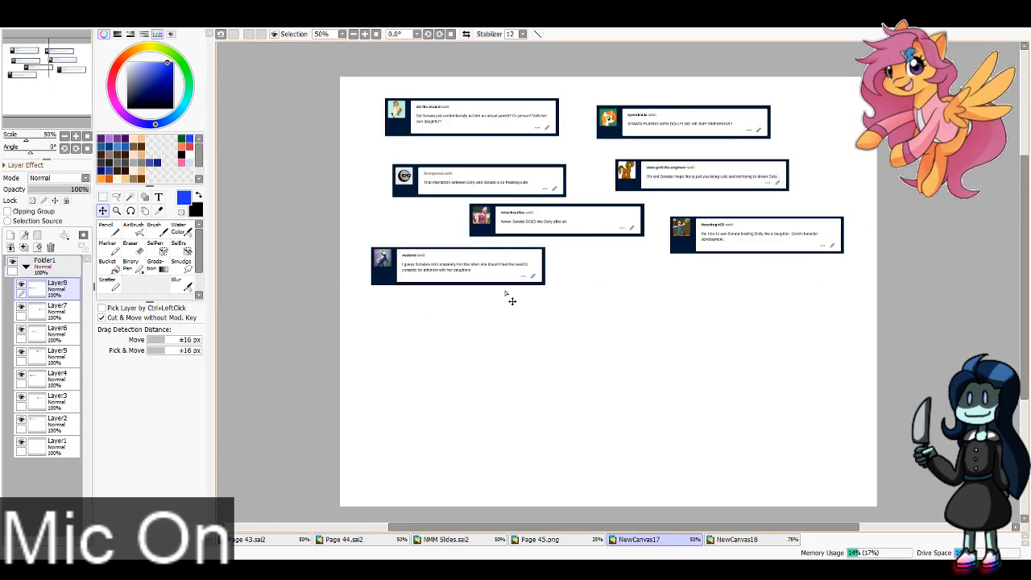
# Step: Paste the newer screenshot into NewCanvas18, hide the older one and cut the "WAIT!!! Is Sonata being motherly?!?!" message from it
pyautogui.click(737, 539)
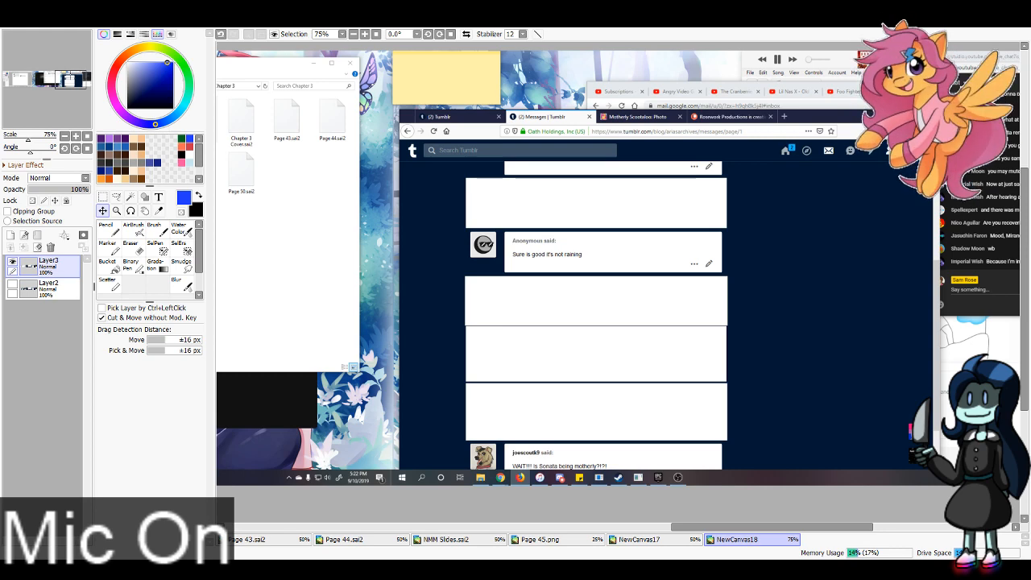
pyautogui.hotkey('ctrl', 'v')
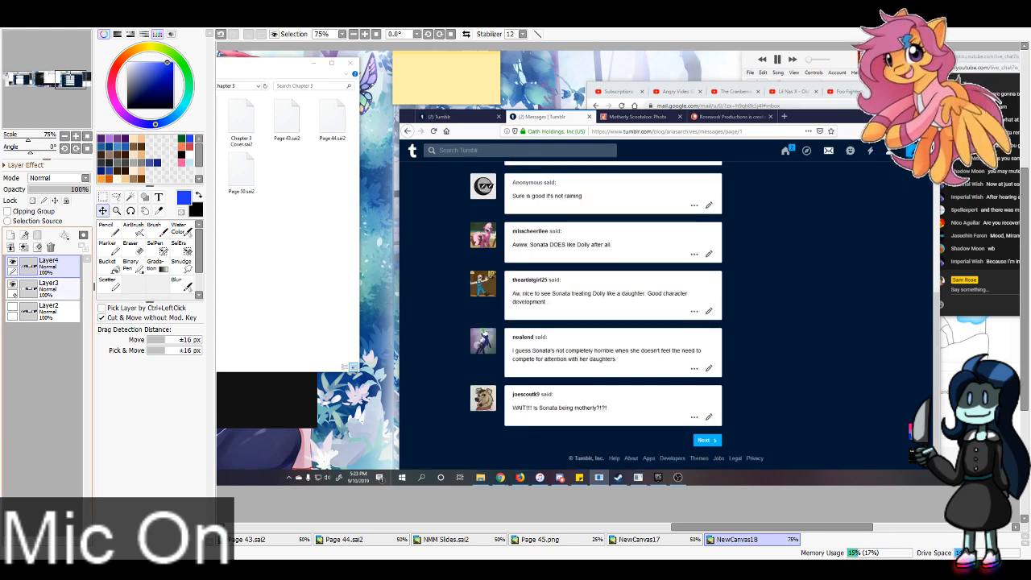
pyautogui.hotkey('ctrl', 't')
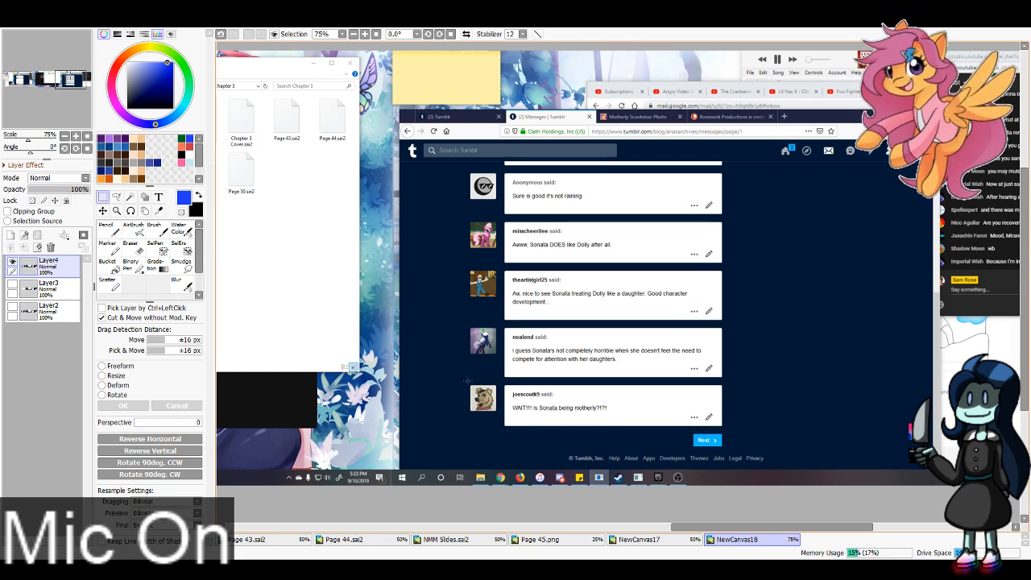
pyautogui.moveTo(467, 381); pyautogui.dragTo(726, 431)
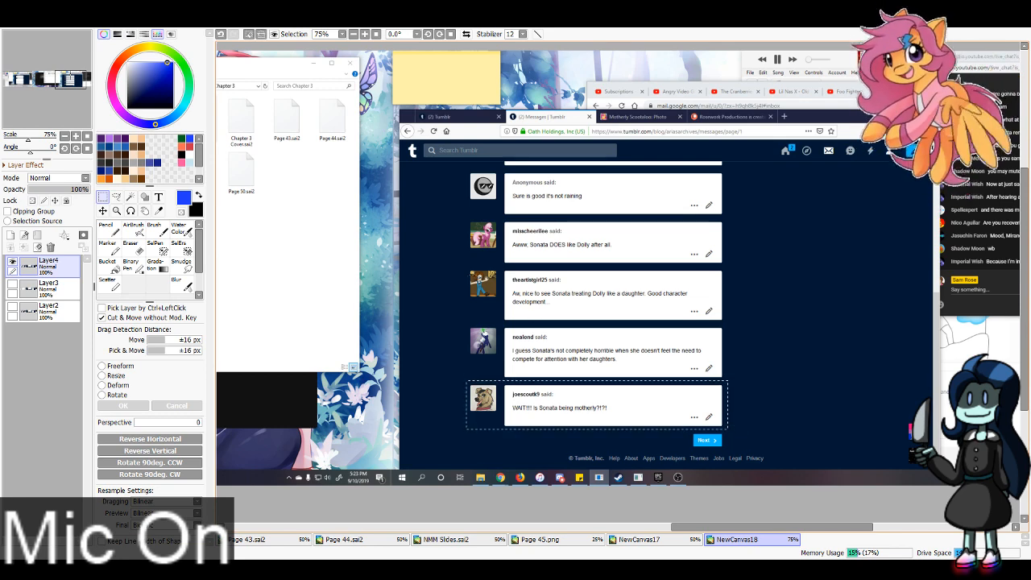
pyautogui.press('Delete')
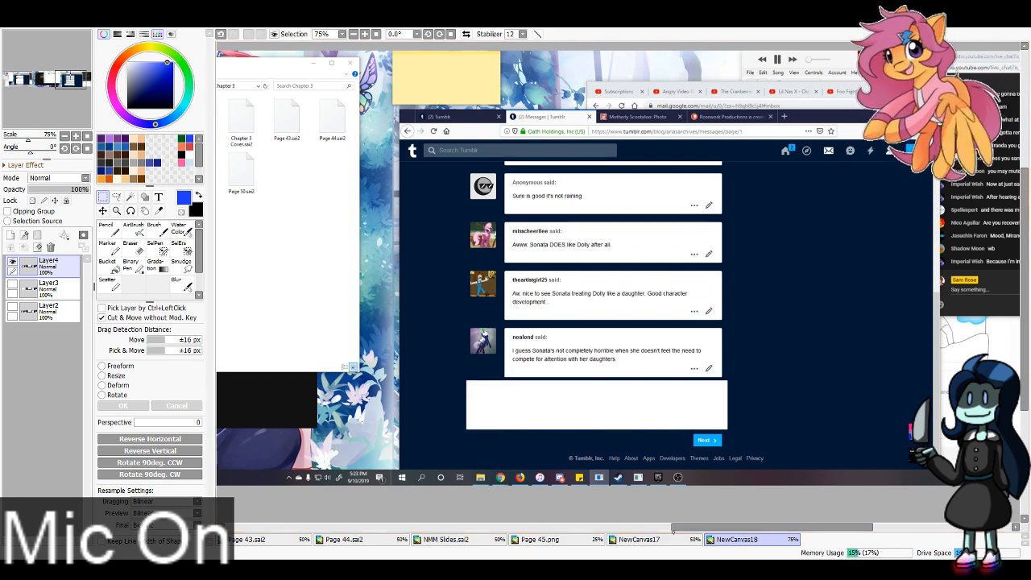
# Step: Paste the "WAIT!!!" message into NewCanvas17 and place it to the right of the "I guess Sonata's not completely horrible" message
pyautogui.hotkey('ctrl', 'shift', 'Tab')
pyautogui.hotkey('ctrl', 'v')
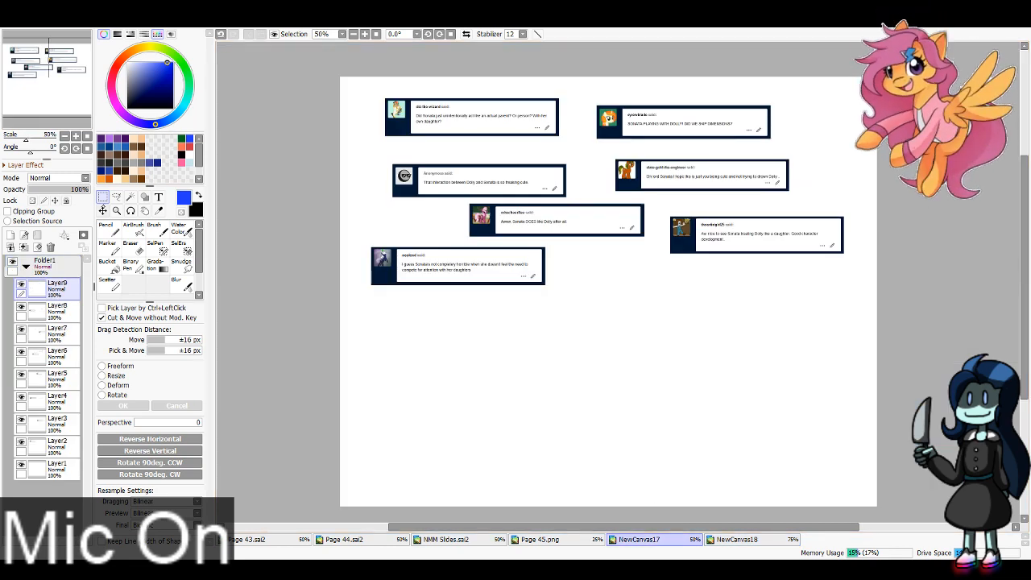
pyautogui.moveTo(693, 320); pyautogui.dragTo(537, 338)
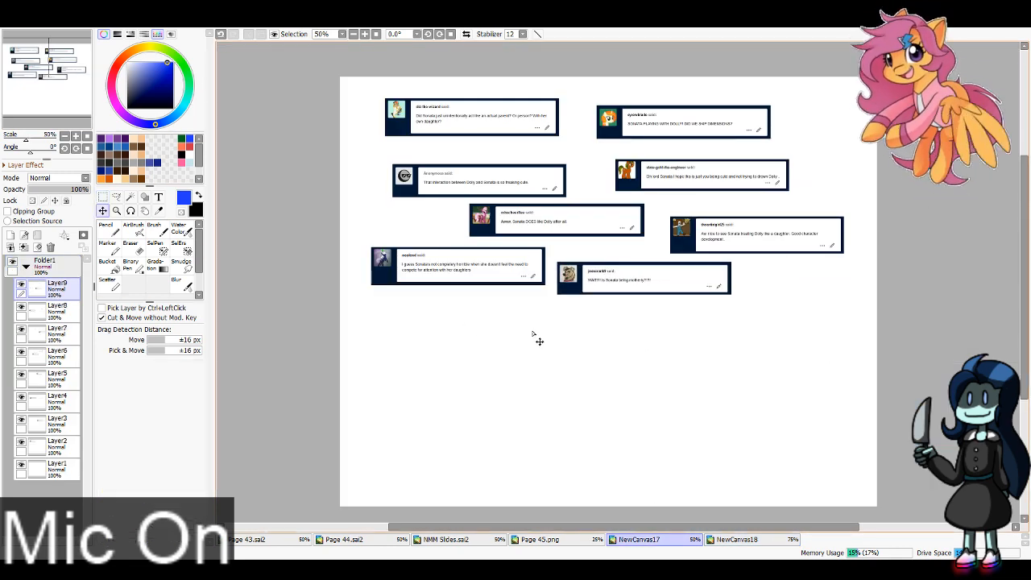
pyautogui.hotkey('ctrl', 'Tab')
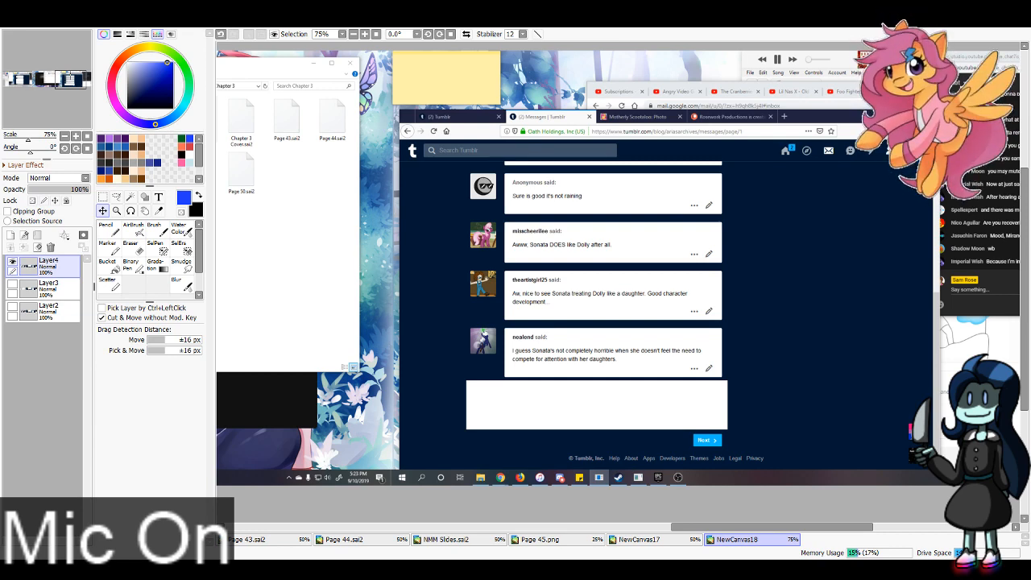
pyautogui.click(654, 539)
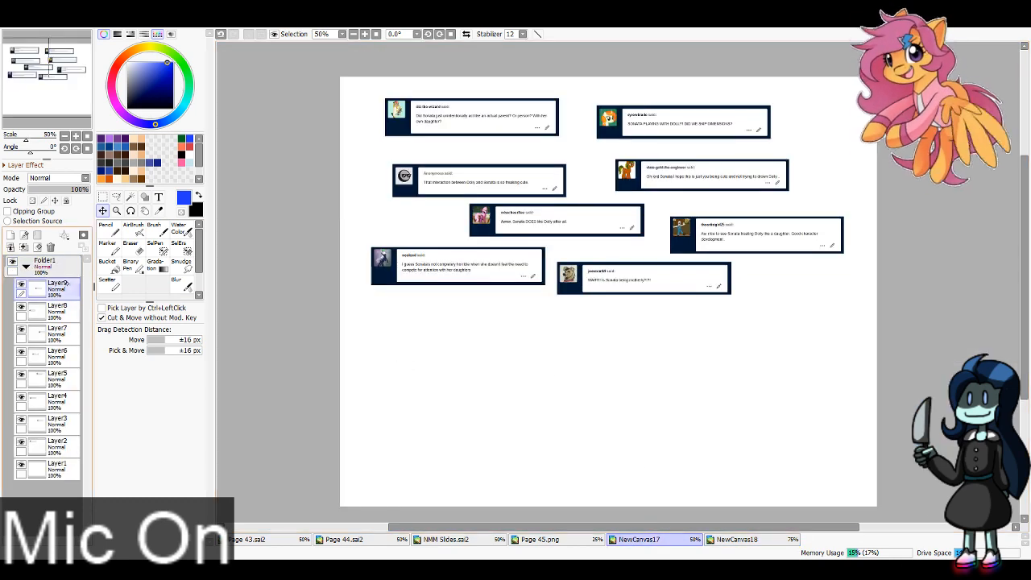
# Step: Paint over the options and edit icons of the "WAIT!!!" message on Layer9 with a white Pencil at brush size 40
pyautogui.click(159, 210)
pyautogui.click(507, 184)
pyautogui.click(21, 284)
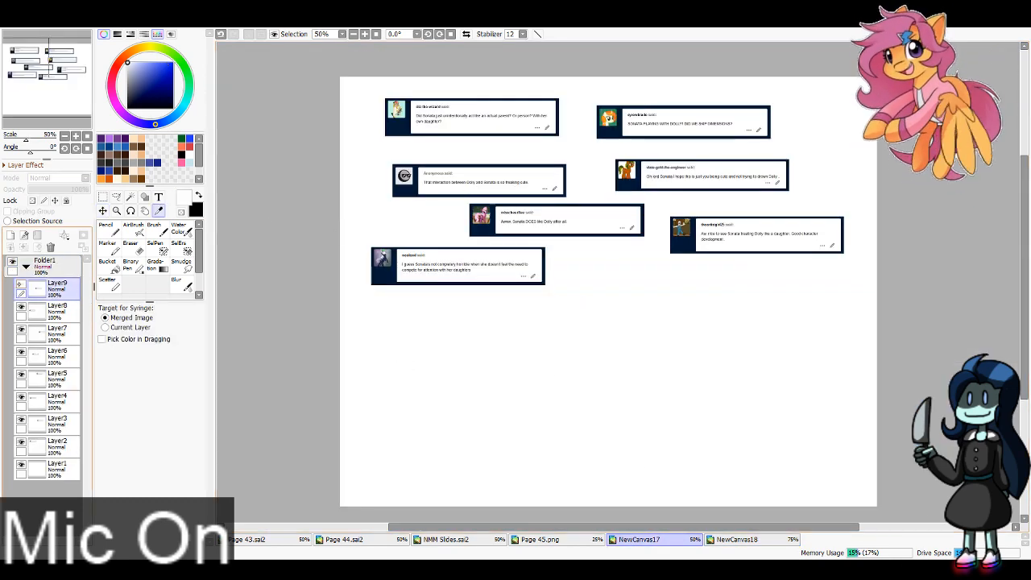
pyautogui.click(21, 284)
pyautogui.press('n')
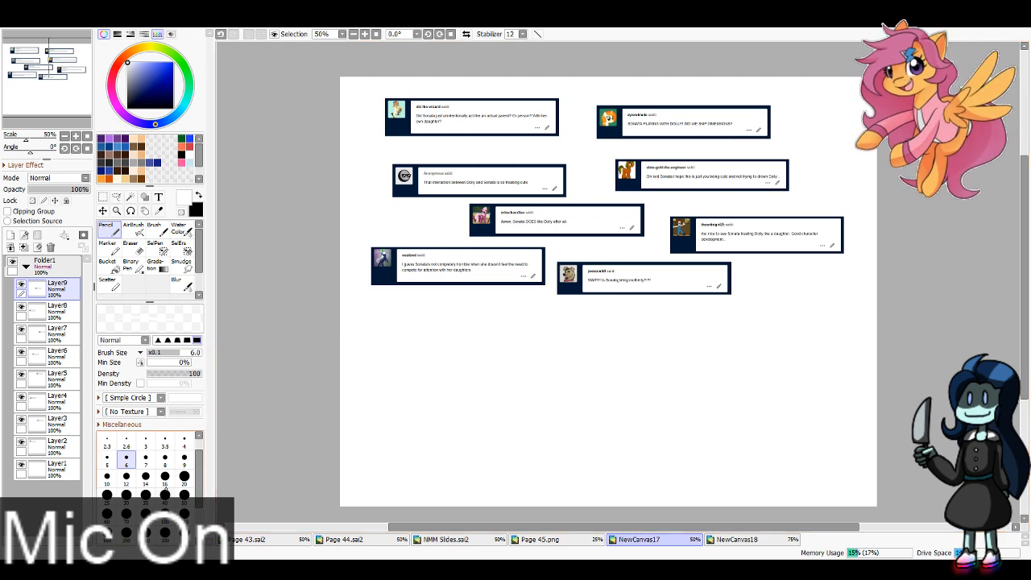
pyautogui.click(165, 495)
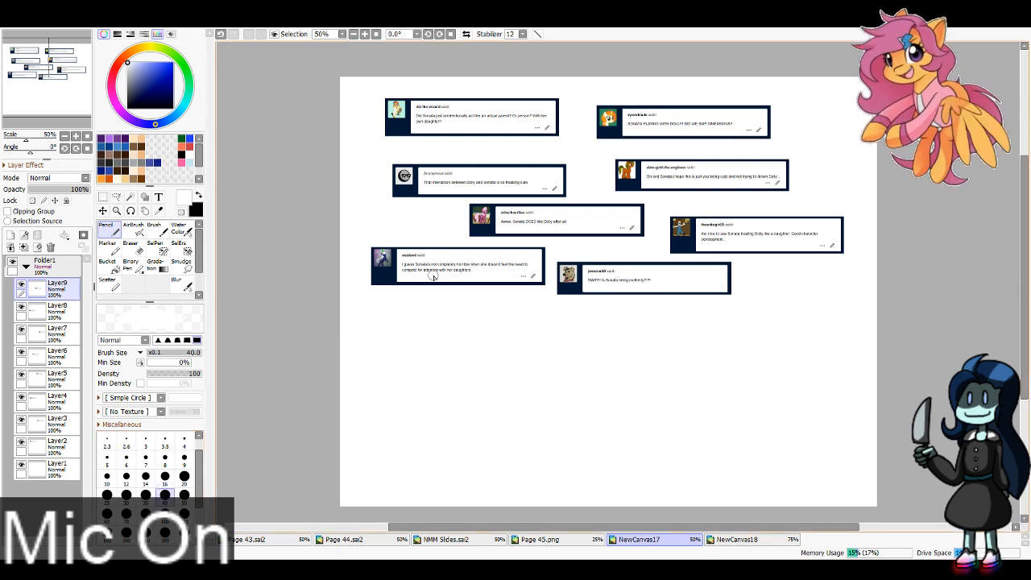
# Step: Shorten the "WAIT!!!" message box by moving its right border in beside the text and deleting the leftover strips
pyautogui.click(103, 196)
pyautogui.click(365, 35)
pyautogui.moveTo(761, 296); pyautogui.dragTo(712, 301)
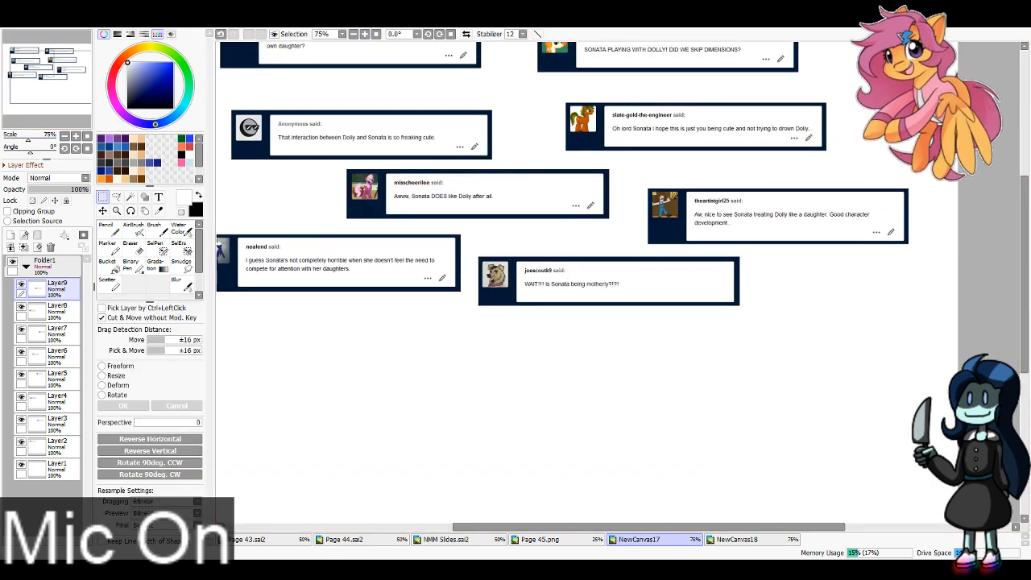
pyautogui.moveTo(727, 249)
pyautogui.mouseDown()
pyautogui.moveTo(760, 313)
pyautogui.moveTo(625, 290)
pyautogui.mouseUp()
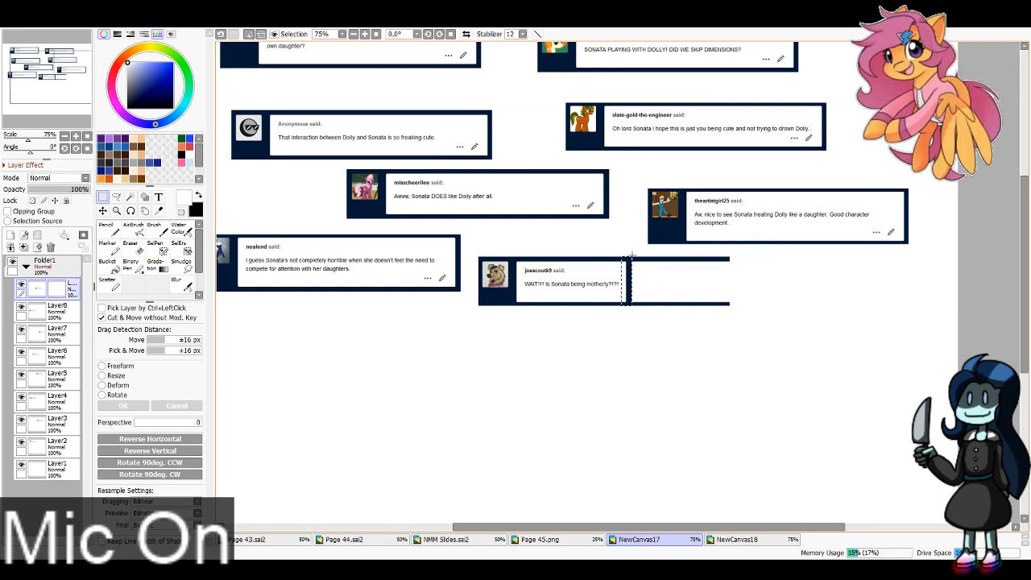
pyautogui.hotkey('ctrl', 'd')
pyautogui.moveTo(632, 255); pyautogui.dragTo(778, 344)
pyautogui.press('Delete')
pyautogui.hotkey('ctrl', 'd')
# Step: Paint over the options and edit icons of the "I guess Sonata's not completely horrible" message on Layer8 in white
pyautogui.click(50, 312)
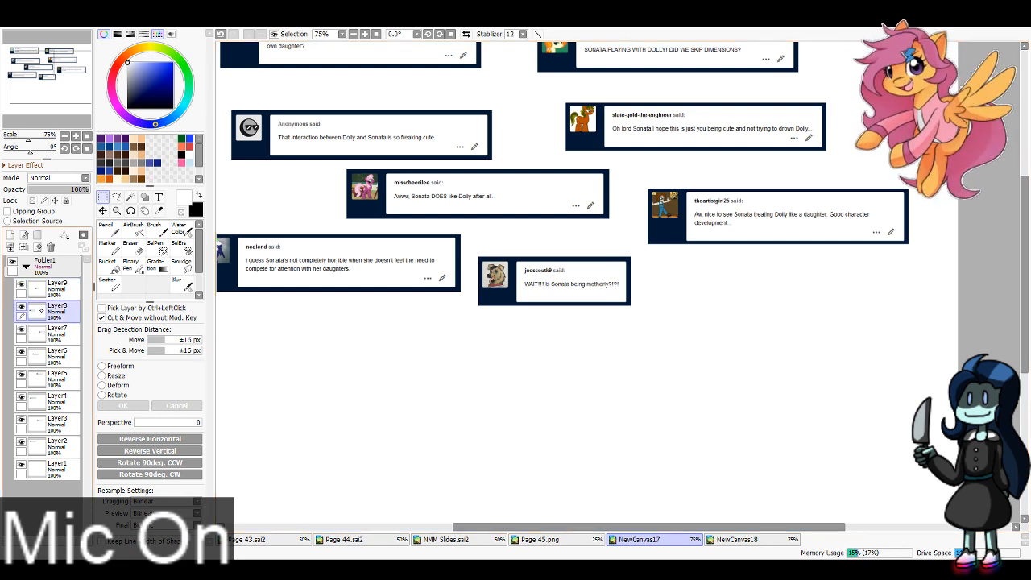
pyautogui.click(43, 75)
pyautogui.click(108, 229)
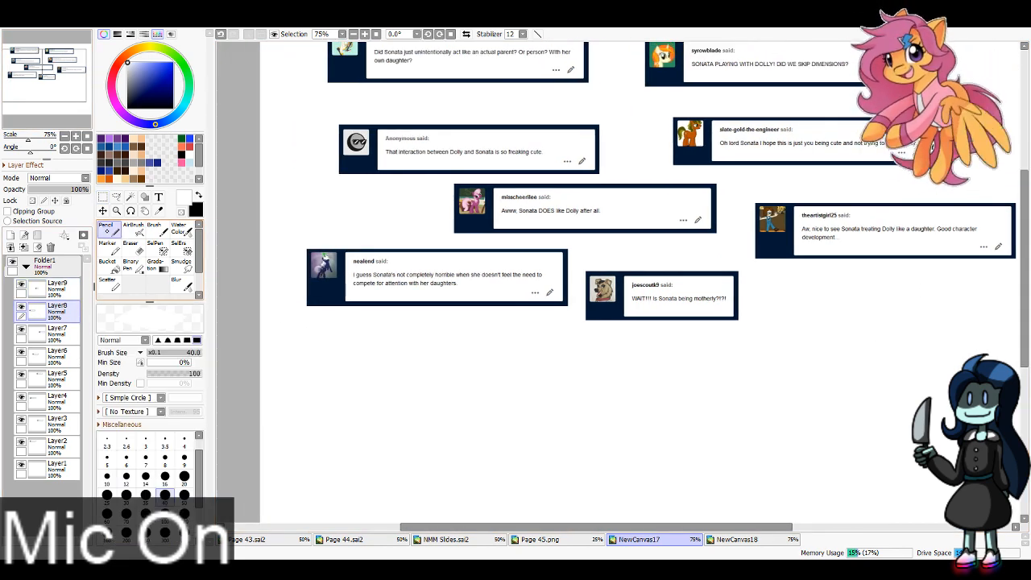
pyautogui.moveTo(540, 292); pyautogui.dragTo(549, 297)
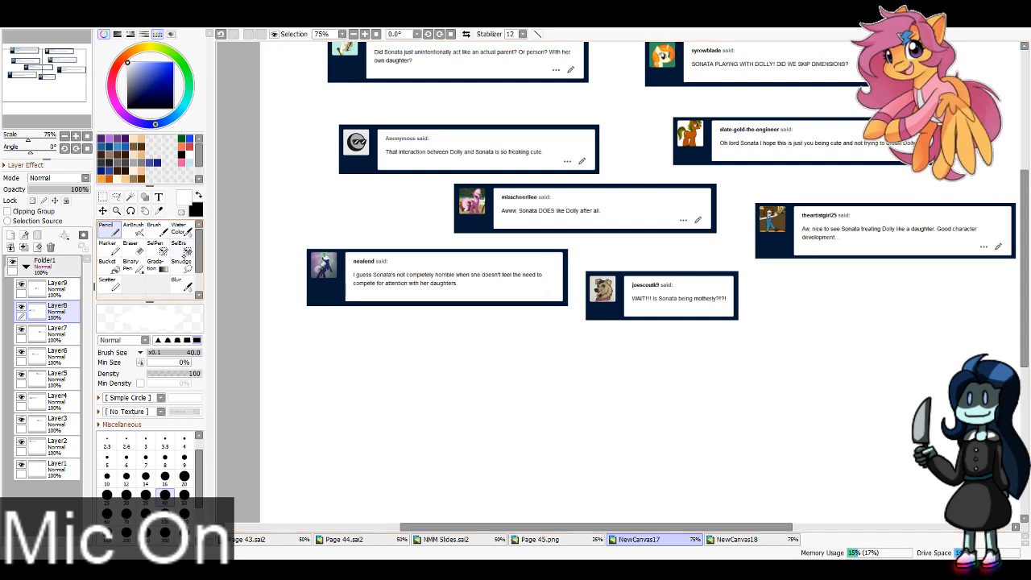
# Step: Paint over the options and edit icons of the "Aw, nice to see Sonata" message on Layer7 in white
pyautogui.click(50, 331)
pyautogui.click(51, 71)
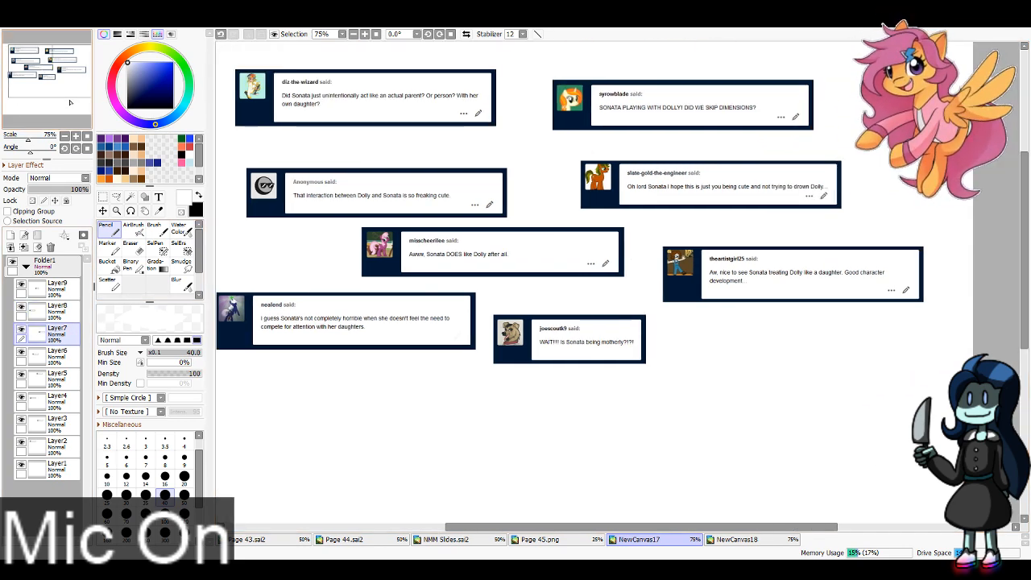
pyautogui.moveTo(887, 288); pyautogui.dragTo(909, 289)
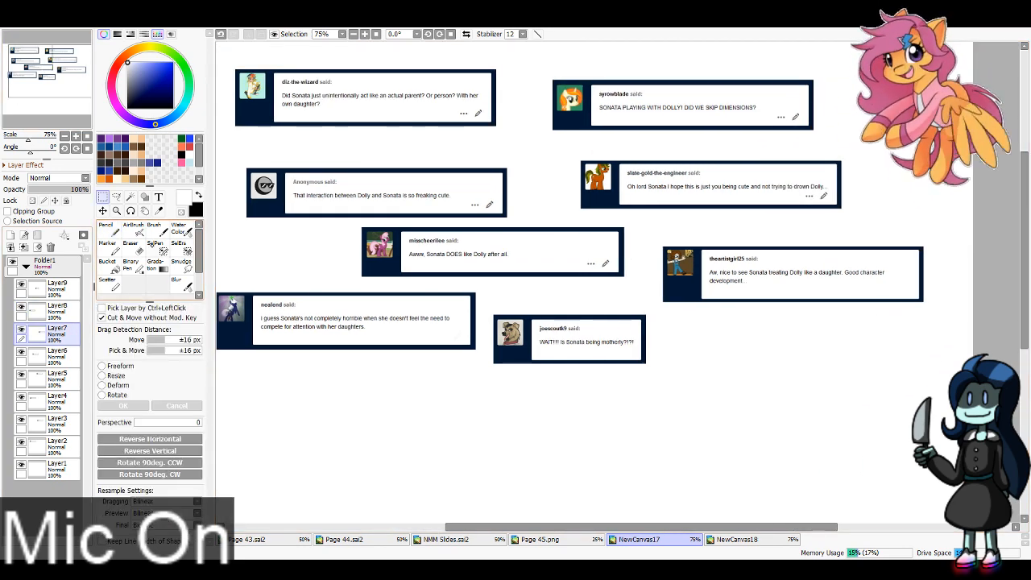
# Step: Shorten the "Aw, nice to see Sonata" message box by moving its right border in beside the text and cutting away the leftover strips
pyautogui.press('m')
pyautogui.moveTo(915, 239)
pyautogui.mouseDown()
pyautogui.moveTo(951, 332)
pyautogui.moveTo(923, 303)
pyautogui.moveTo(896, 297)
pyautogui.mouseUp()
pyautogui.hotkey('ctrl', 'd')
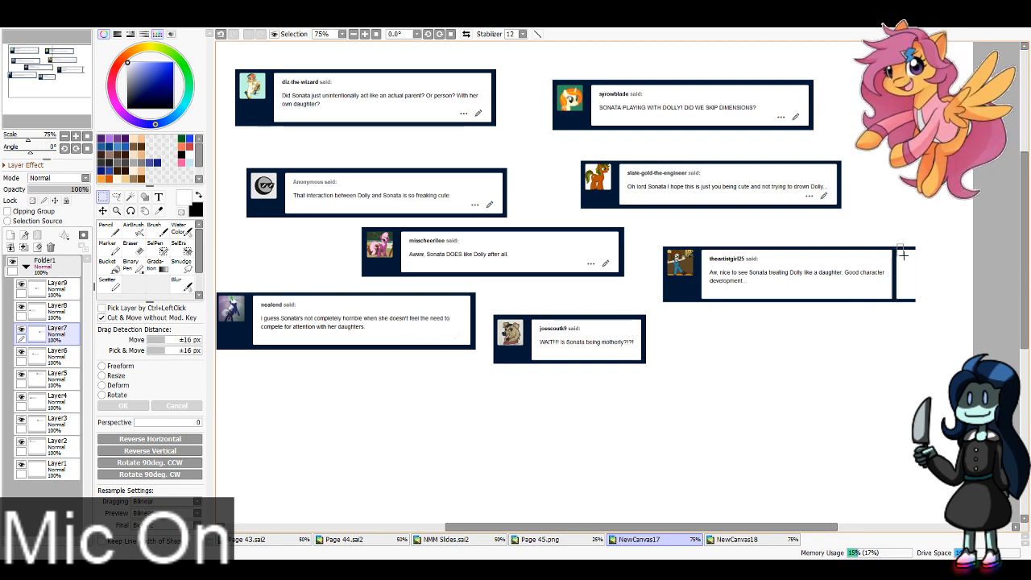
pyautogui.moveTo(898, 245); pyautogui.dragTo(962, 327)
pyautogui.hotkey('ctrl', 'x')
pyautogui.moveTo(897, 244); pyautogui.dragTo(939, 343)
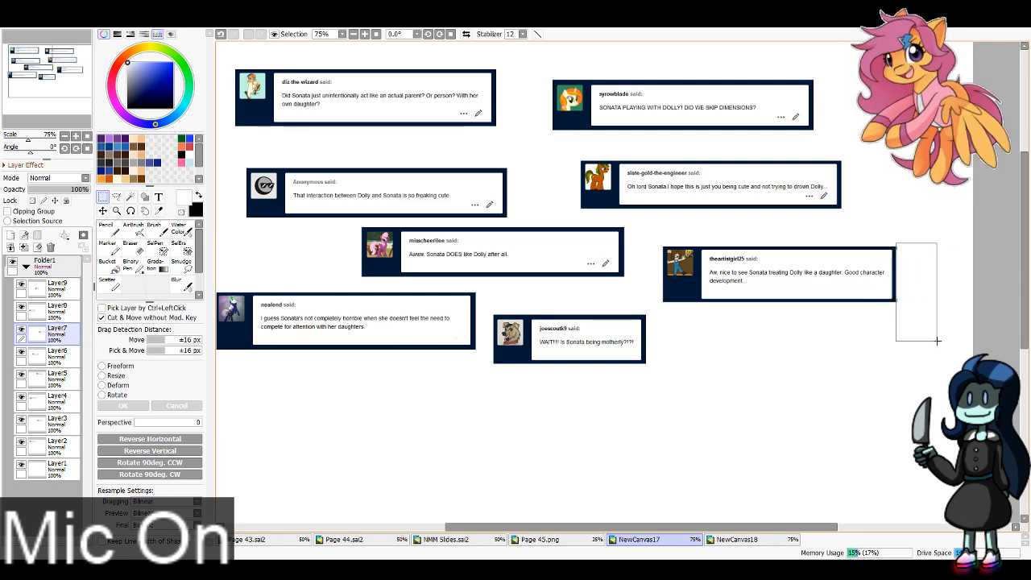
pyautogui.hotkey('ctrl', 'x')
# Step: Paint over the options and edit icons of the "Awww, Sonata DOES like Dolly after all." message on Layer6 in white
pyautogui.click(57, 357)
pyautogui.click(21, 351)
pyautogui.click(21, 351)
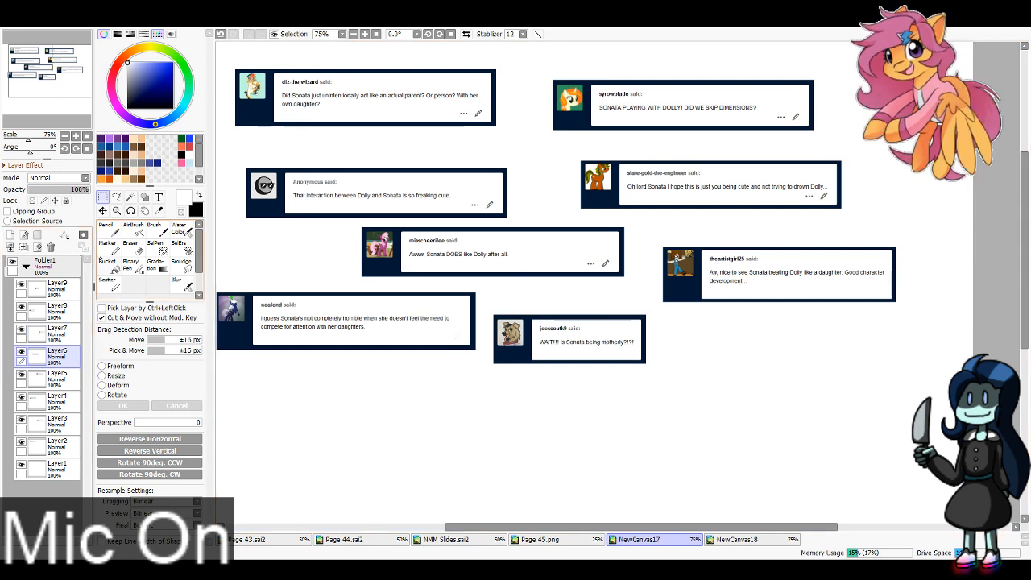
pyautogui.click(106, 226)
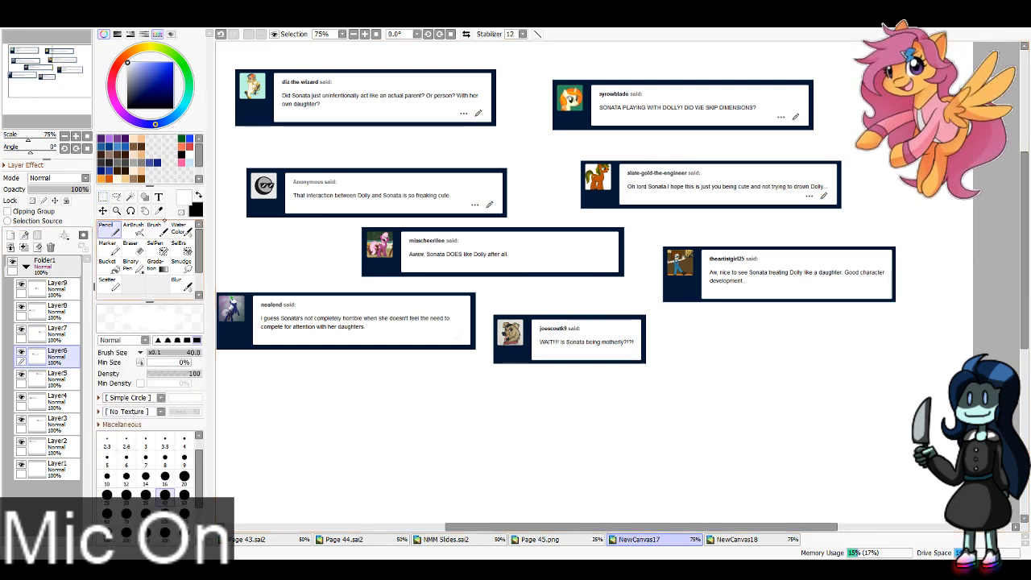
# Step: Shorten the "Awww, Sonata DOES like Dolly after all." message box by moving its right border in beside the text and cutting away the leftover strips
pyautogui.press('m')
pyautogui.moveTo(614, 222)
pyautogui.mouseDown()
pyautogui.moveTo(641, 275)
pyautogui.moveTo(517, 262)
pyautogui.mouseUp()
pyautogui.moveTo(520, 224); pyautogui.dragTo(698, 307)
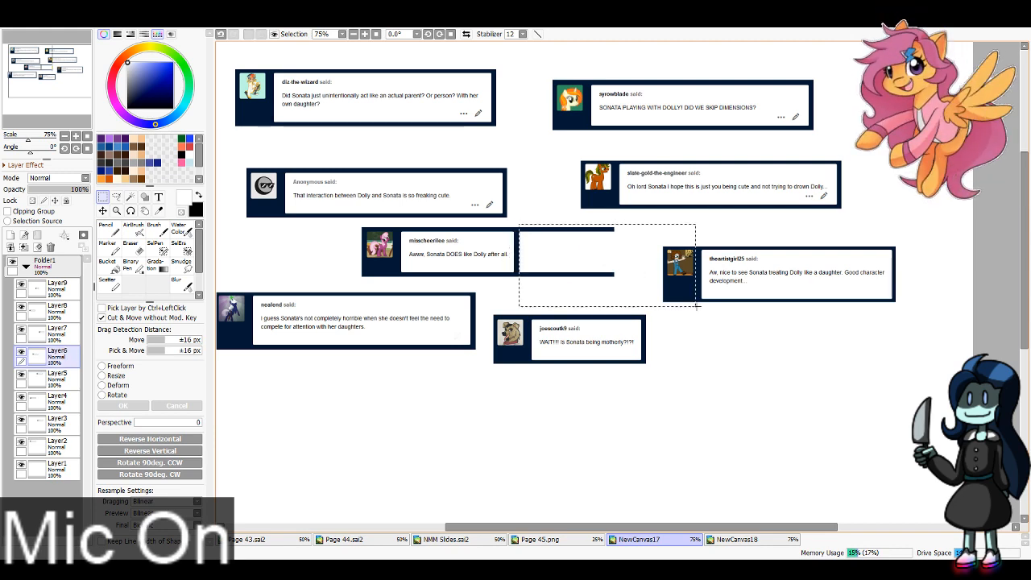
pyautogui.hotkey('ctrl', 'x')
# Step: On Layer5, paint over the "SONATA PLAYING WITH DOLLY!" message's icons in white and shorten its box to fit the text
pyautogui.click(39, 376)
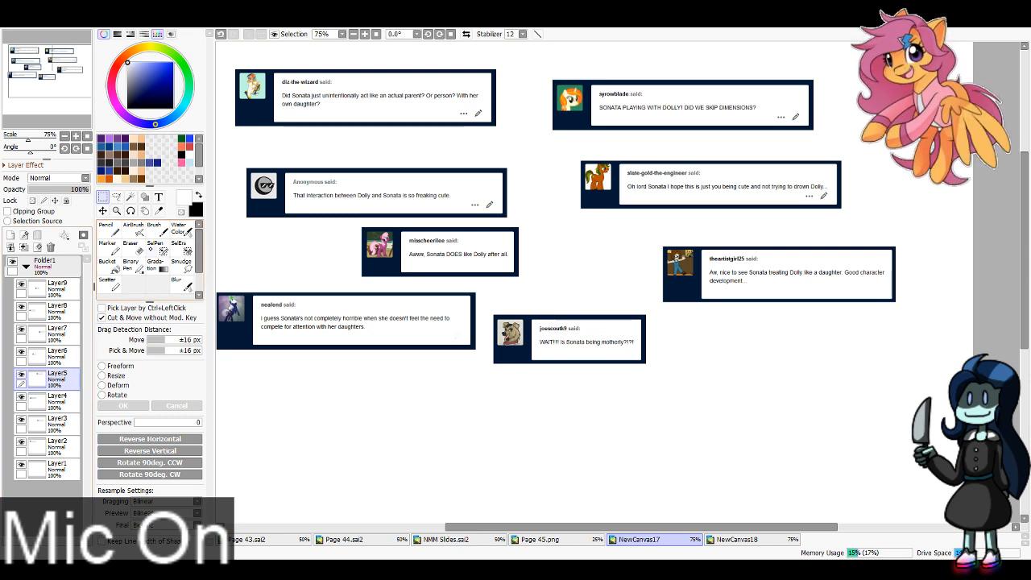
pyautogui.click(113, 232)
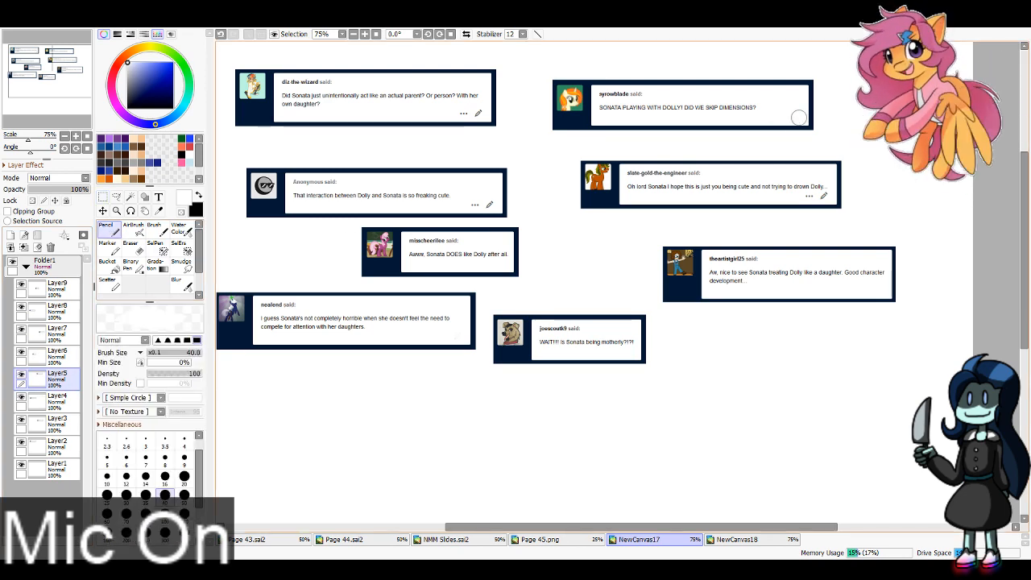
pyautogui.press('m')
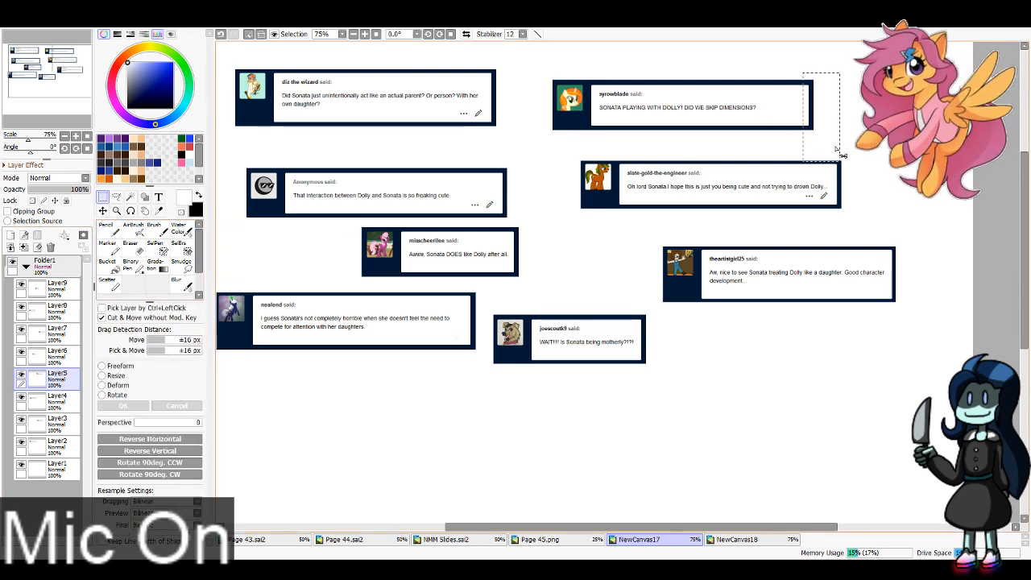
pyautogui.moveTo(804, 68)
pyautogui.mouseDown()
pyautogui.moveTo(838, 145)
pyautogui.moveTo(764, 116)
pyautogui.mouseUp()
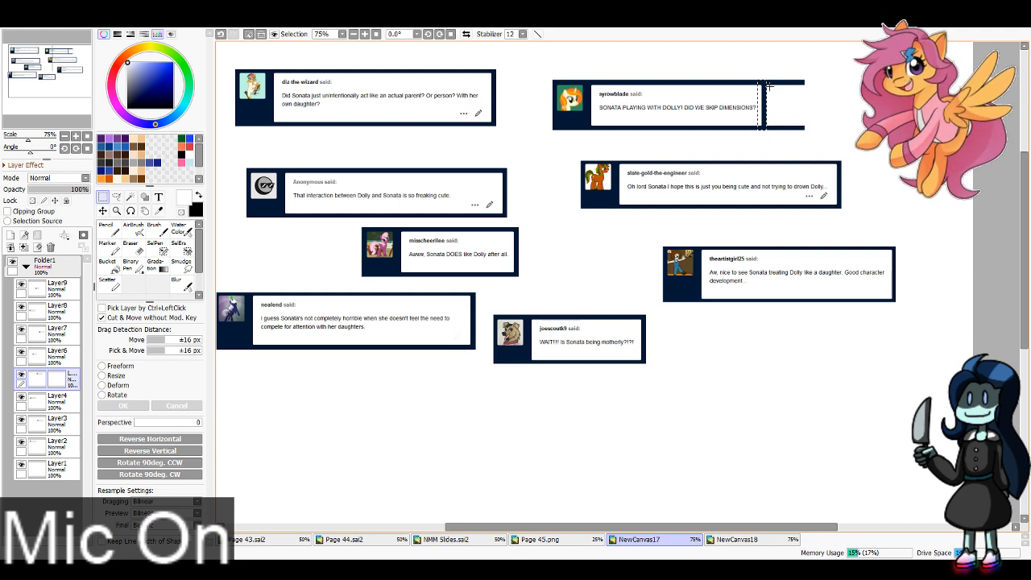
pyautogui.moveTo(767, 74); pyautogui.dragTo(862, 154)
pyautogui.press('Delete')
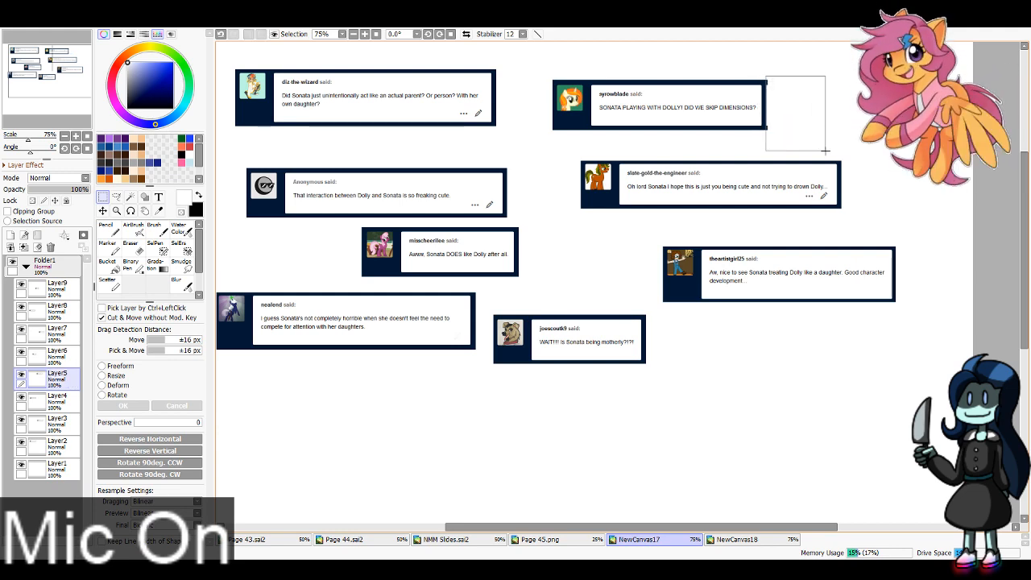
pyautogui.hotkey('ctrl', 'd')
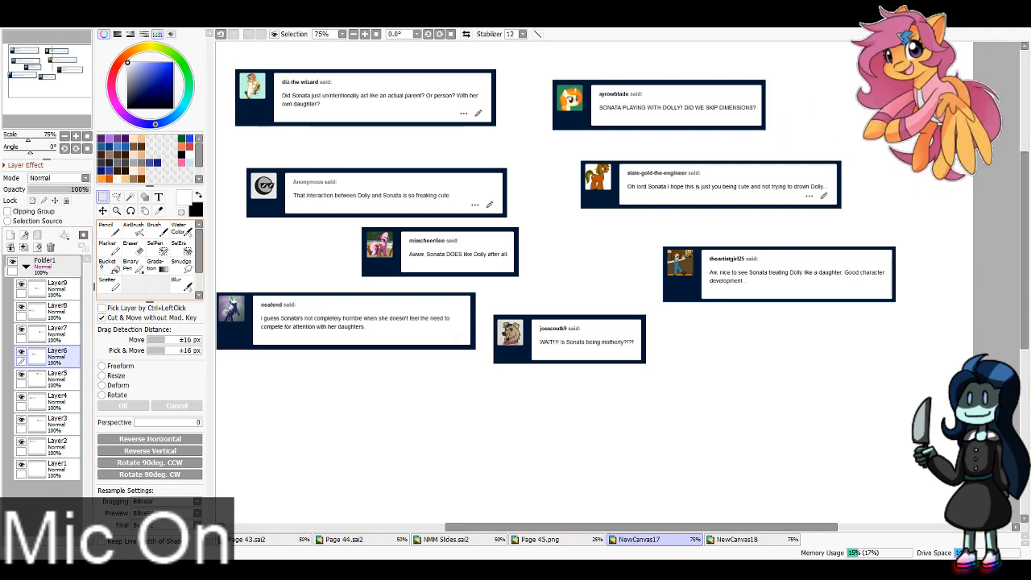
# Step: On Layer4, paint over the "That interaction between Dolly and Sonata" message's icons in white and shorten its box to fit the text
pyautogui.click(27, 400)
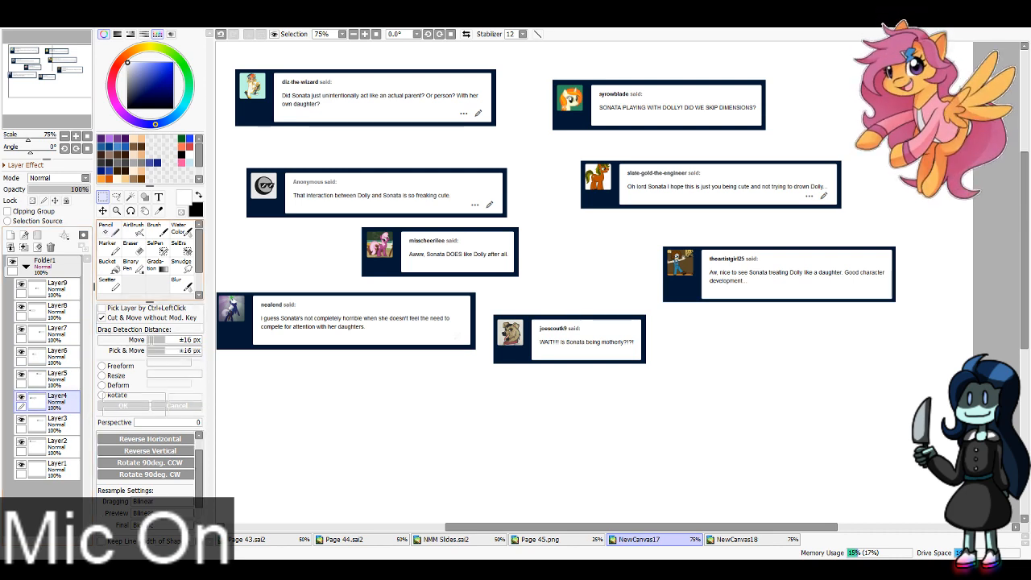
pyautogui.click(111, 231)
pyautogui.moveTo(474, 204)
pyautogui.mouseDown()
pyautogui.moveTo(486, 203)
pyautogui.moveTo(523, 154)
pyautogui.mouseUp()
pyautogui.press('m')
pyautogui.moveTo(508, 197); pyautogui.dragTo(460, 196)
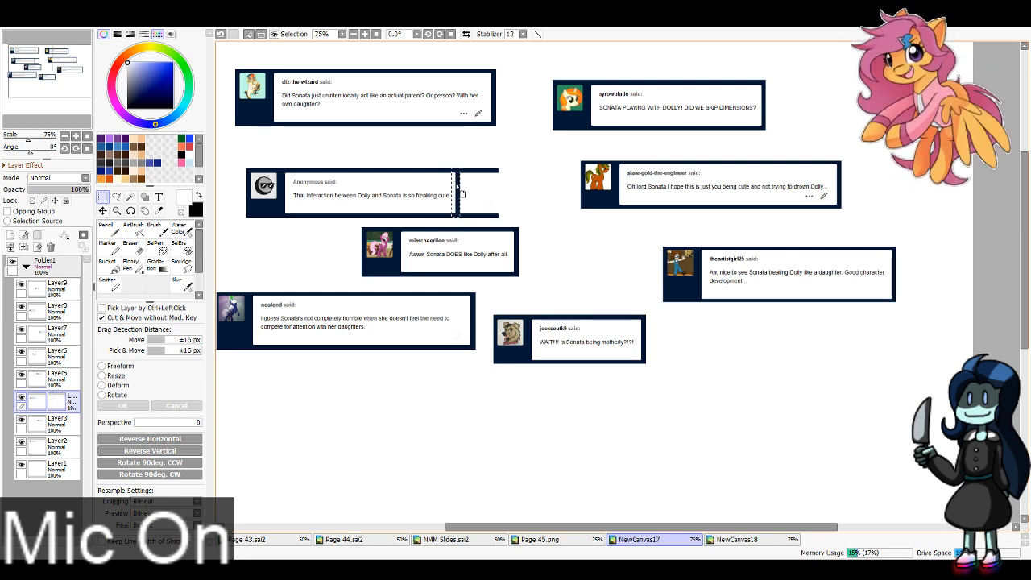
pyautogui.moveTo(458, 164); pyautogui.dragTo(545, 232)
pyautogui.hotkey('ctrl', 'x')
# Step: With a size 16 white brush, paint over the icons of the "Oh lord Sonata" message on Layer3 and the "Did Sonata just" message on Layer2
pyautogui.click(58, 423)
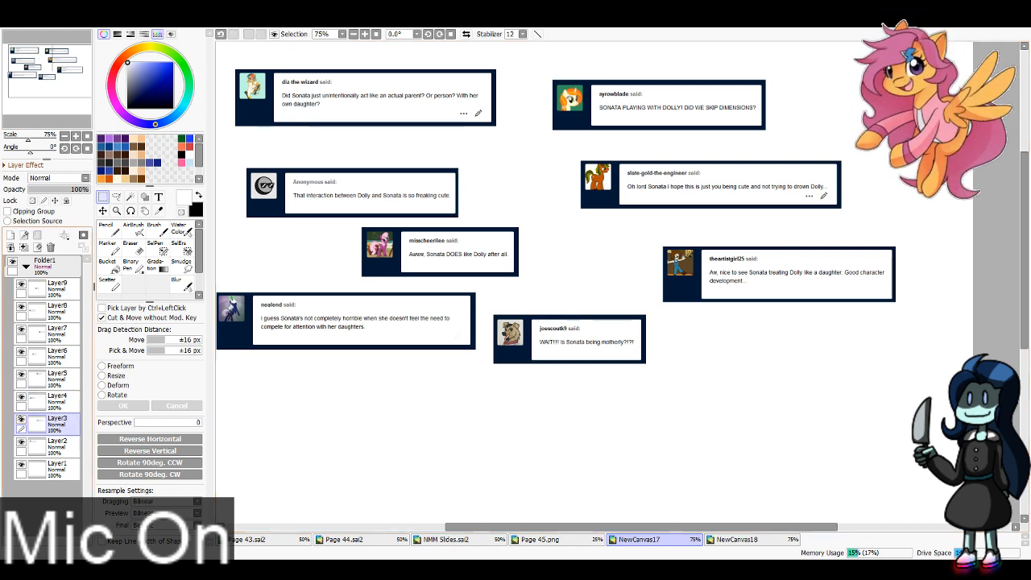
pyautogui.click(109, 229)
pyautogui.click(165, 478)
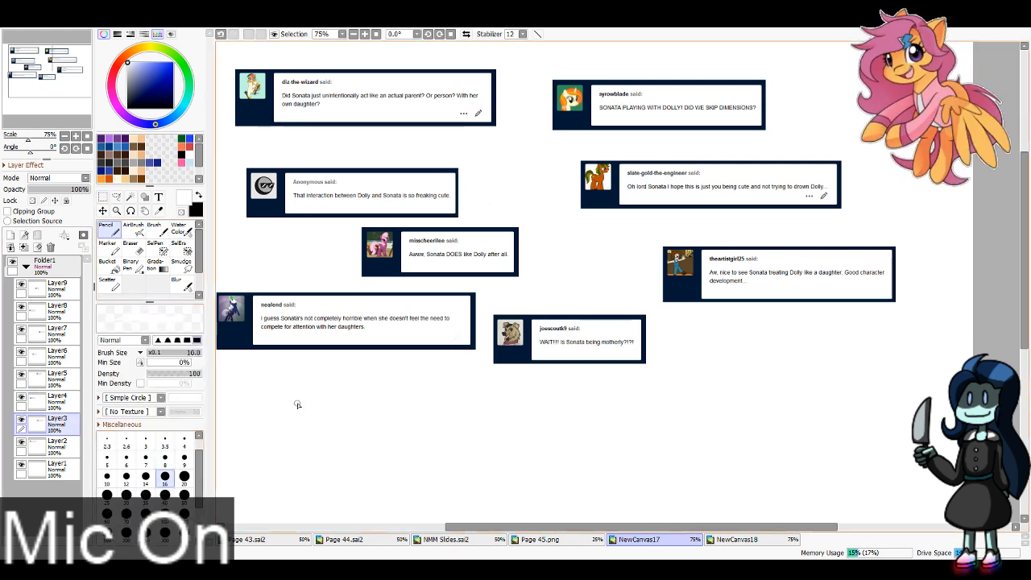
pyautogui.moveTo(805, 196); pyautogui.dragTo(814, 196)
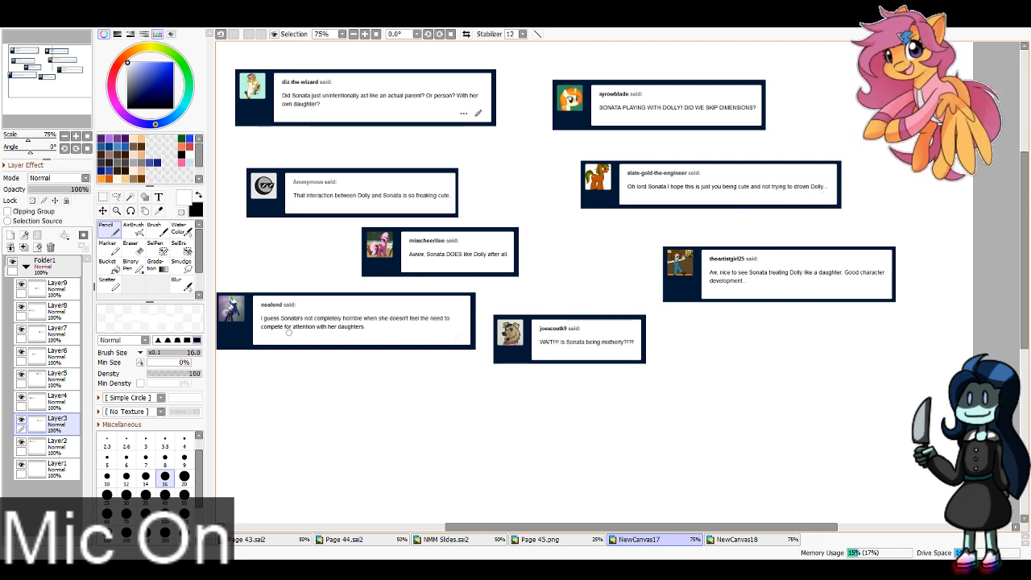
pyautogui.click(48, 445)
pyautogui.moveTo(459, 112); pyautogui.dragTo(481, 113)
# Step: Enlarge the "Did Sonata just unintentionally act" message on Layer2, tilt it counterclockwise and place it in the canvas's upper-left corner
pyautogui.scroll(-1, 713, 128)
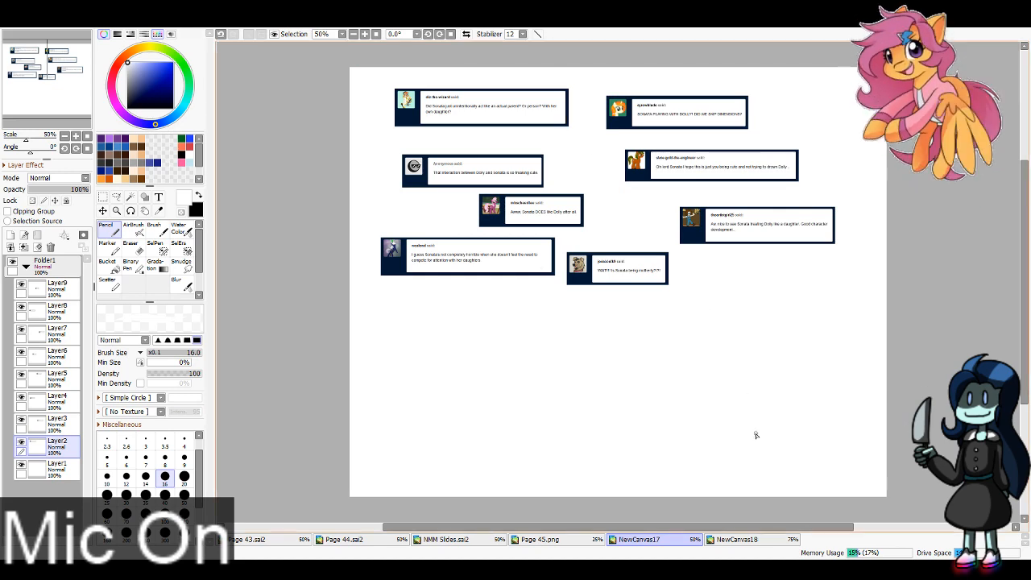
pyautogui.hotkey('ctrl', 't')
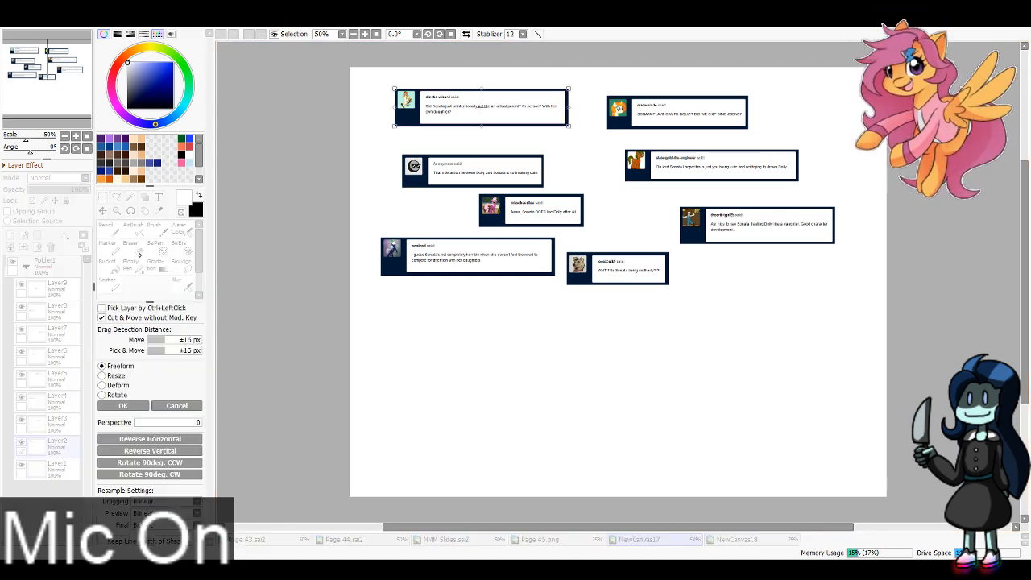
pyautogui.moveTo(568, 126); pyautogui.dragTo(698, 136)
pyautogui.moveTo(577, 119); pyautogui.dragTo(538, 107)
pyautogui.press('Return')
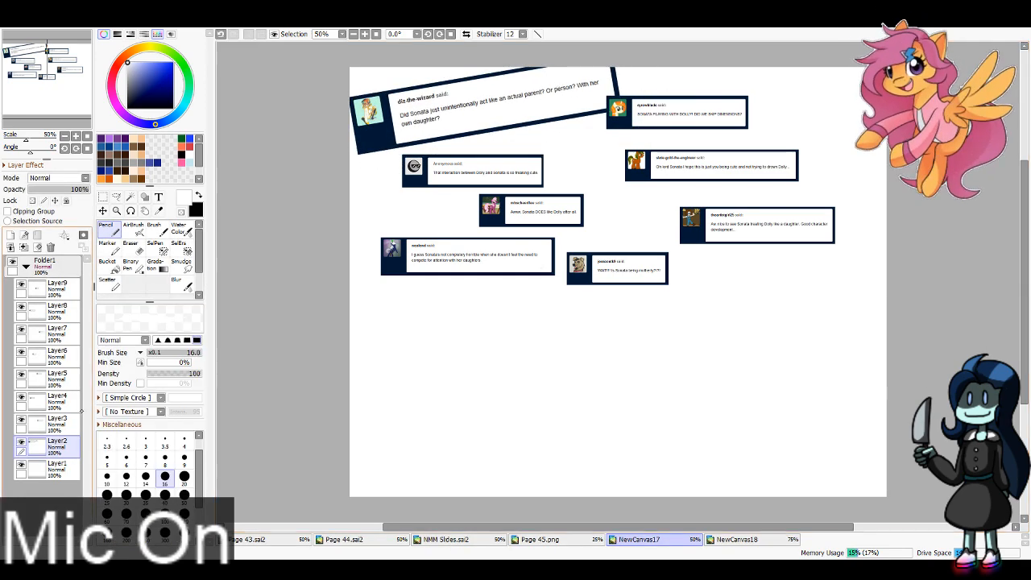
# Step: Enlarge the "Oh lord Sonata" message on Layer3, tilt it clockwise and shift it left to just below the "SONATA PLAYING WITH DOLLY!" message
pyautogui.click(58, 424)
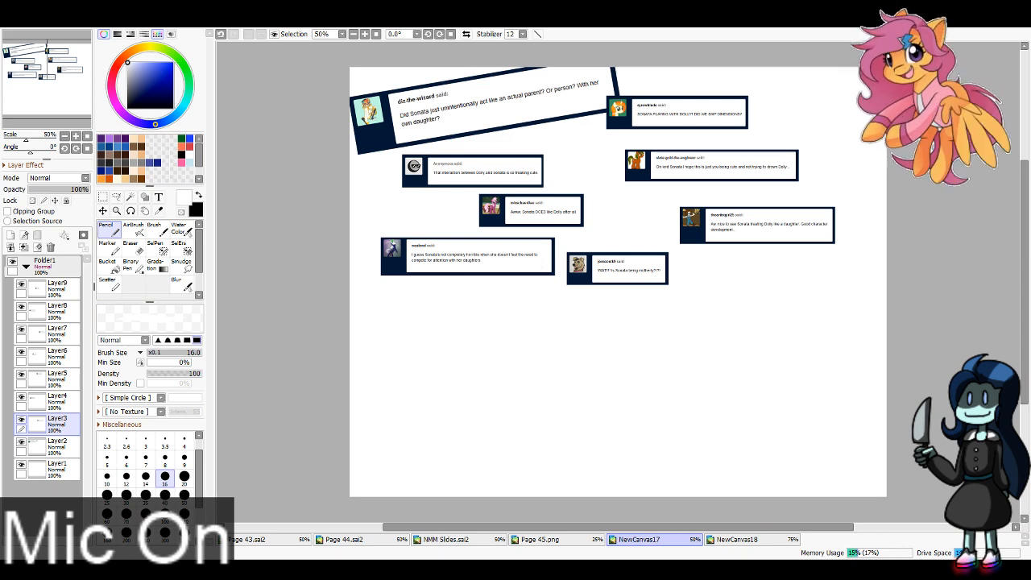
pyautogui.hotkey('ctrl', 't')
pyautogui.moveTo(800, 181); pyautogui.dragTo(888, 242)
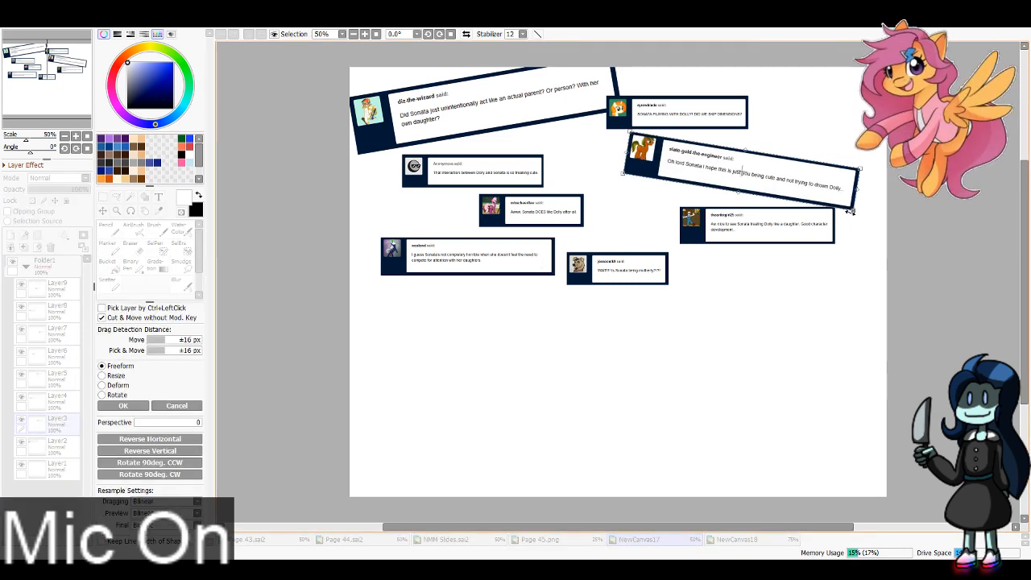
pyautogui.moveTo(848, 194); pyautogui.dragTo(788, 161)
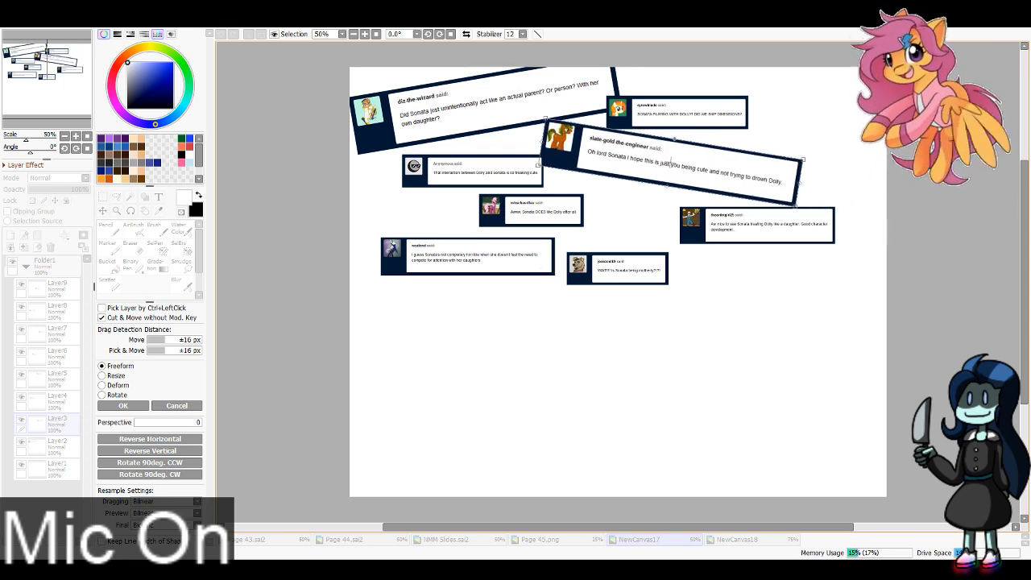
pyautogui.press('Return')
pyautogui.click(57, 402)
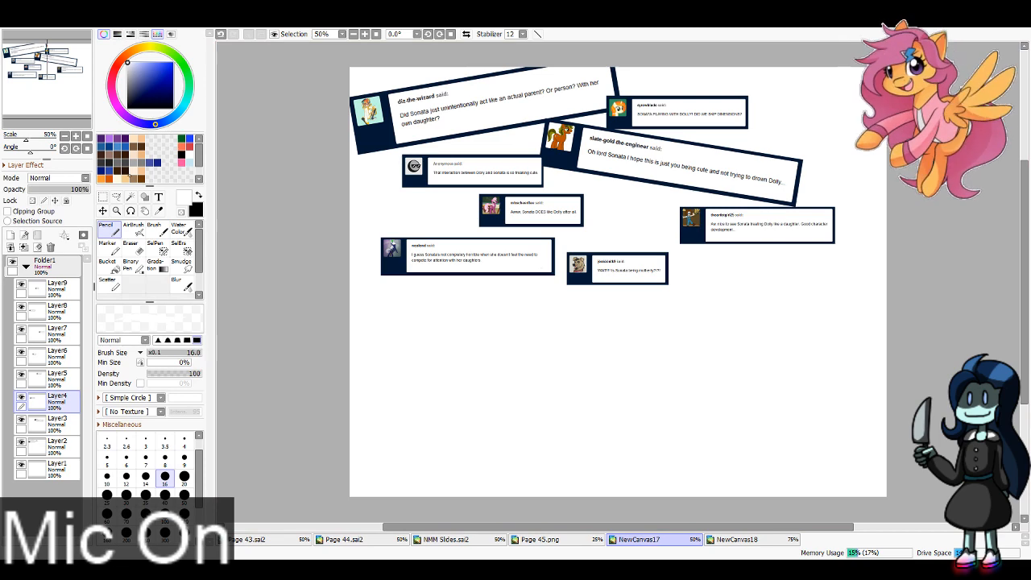
pyautogui.hotkey('ctrl', 't')
pyautogui.moveTo(543, 187); pyautogui.dragTo(609, 232)
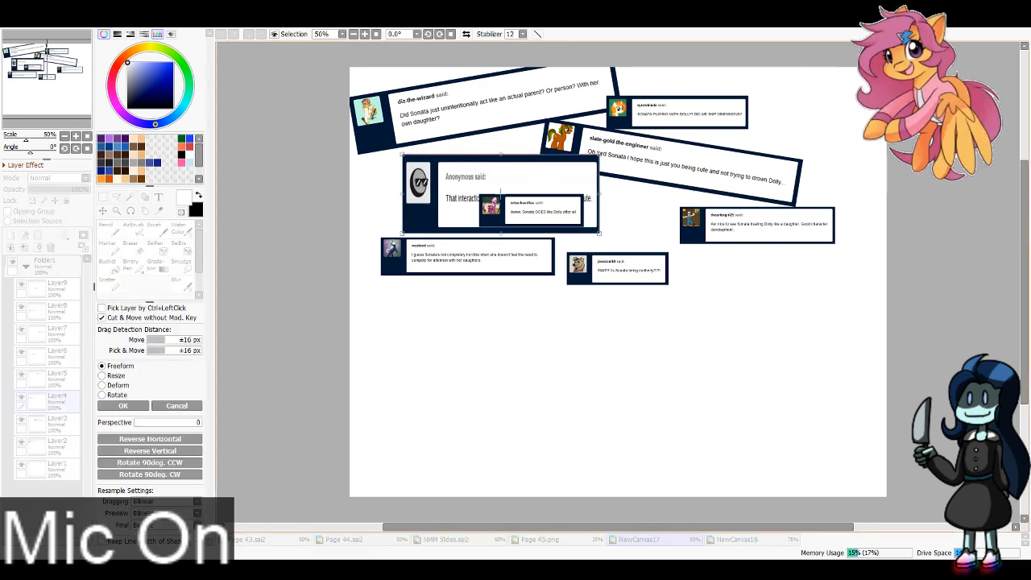
pyautogui.press('Return')
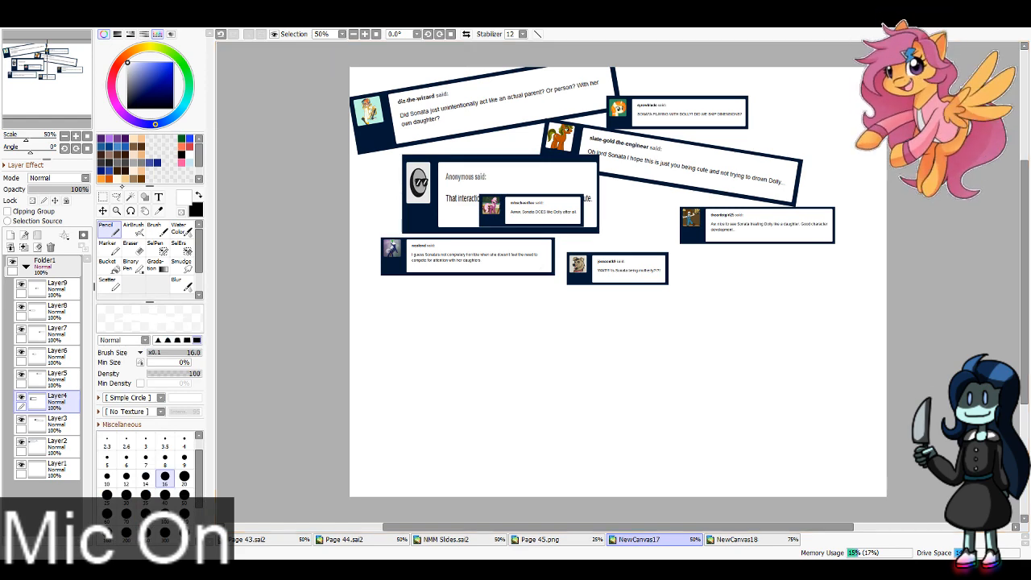
pyautogui.hotkey('ctrl', 't')
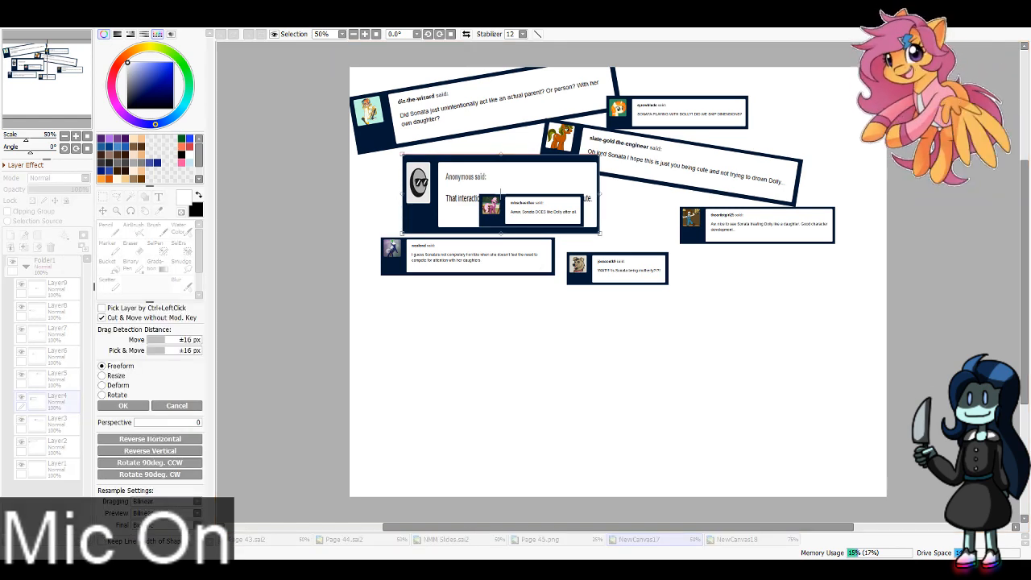
pyautogui.press('Escape')
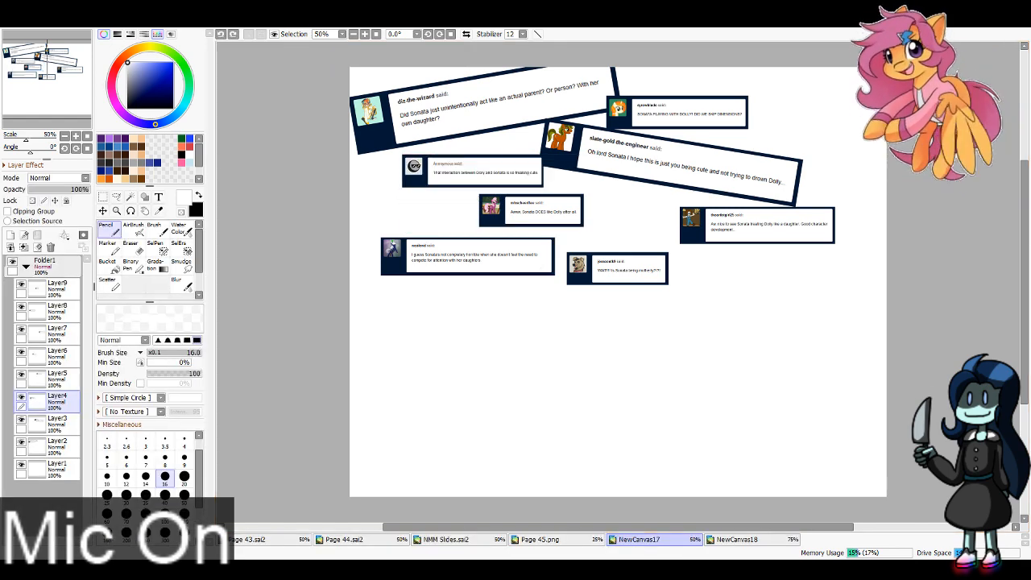
# Step: Enlarge the "That interaction between Dolly and Sonata" message on Layer4, tilt it slightly clockwise and place it at the canvas's left edge below the first message
pyautogui.hotkey('ctrl', 't')
pyautogui.moveTo(543, 187); pyautogui.dragTo(665, 227)
pyautogui.moveTo(590, 187); pyautogui.dragTo(536, 184)
pyautogui.moveTo(586, 190)
pyautogui.mouseDown()
pyautogui.moveTo(576, 209)
pyautogui.moveTo(537, 196)
pyautogui.mouseUp()
pyautogui.click(123, 406)
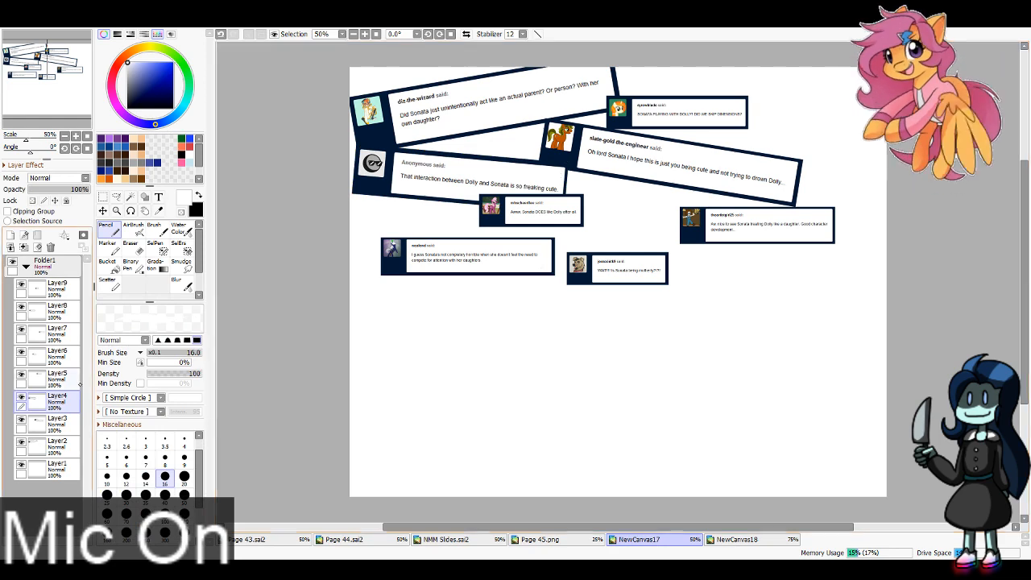
# Step: Enlarge the "SONATA PLAYING WITH DOLLY!" message on Layer5, tilt it slightly clockwise and place it in the canvas's upper-right corner
pyautogui.click(72, 380)
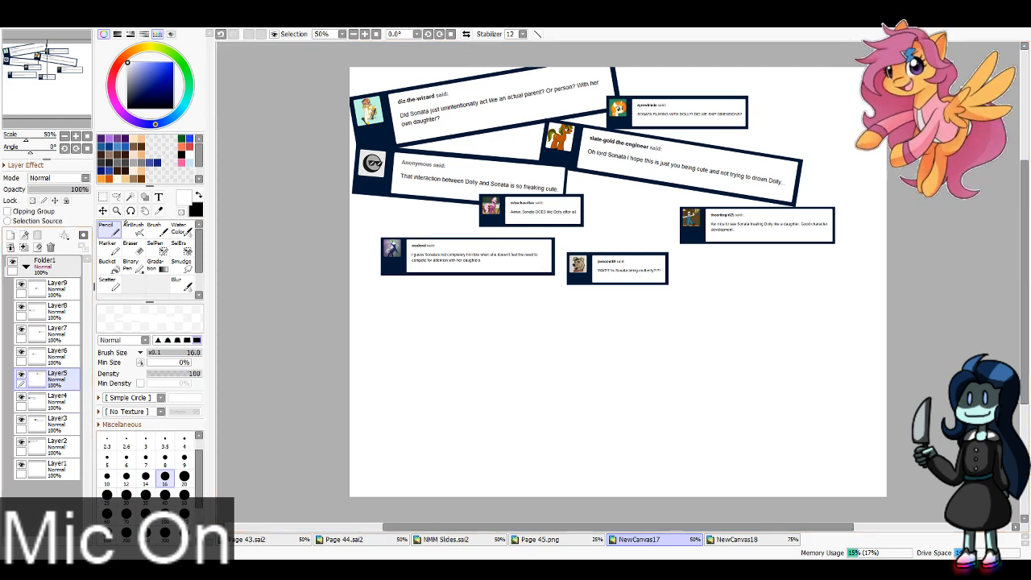
pyautogui.hotkey('ctrl', 't')
pyautogui.moveTo(749, 126)
pyautogui.mouseDown()
pyautogui.moveTo(858, 174)
pyautogui.moveTo(898, 196)
pyautogui.moveTo(893, 208)
pyautogui.mouseUp()
pyautogui.moveTo(809, 135); pyautogui.dragTo(827, 117)
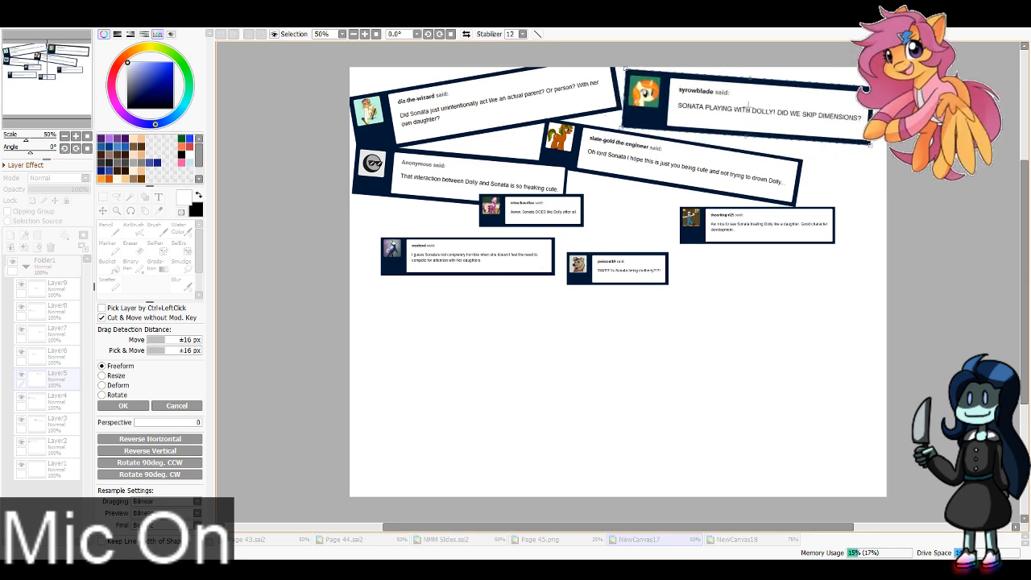
pyautogui.press('Return')
# Step: Enlarge the "Awww, Sonata DOES like Dolly after all." message on Layer6 and tilt it counterclockwise below the "Oh lord Sonata" message
pyautogui.click(66, 358)
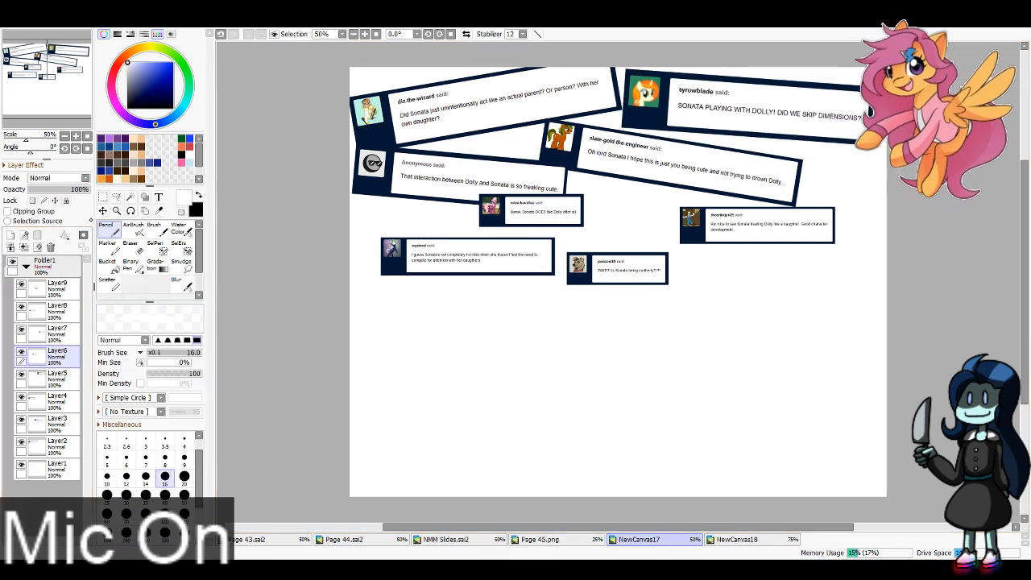
pyautogui.hotkey('ctrl', 't')
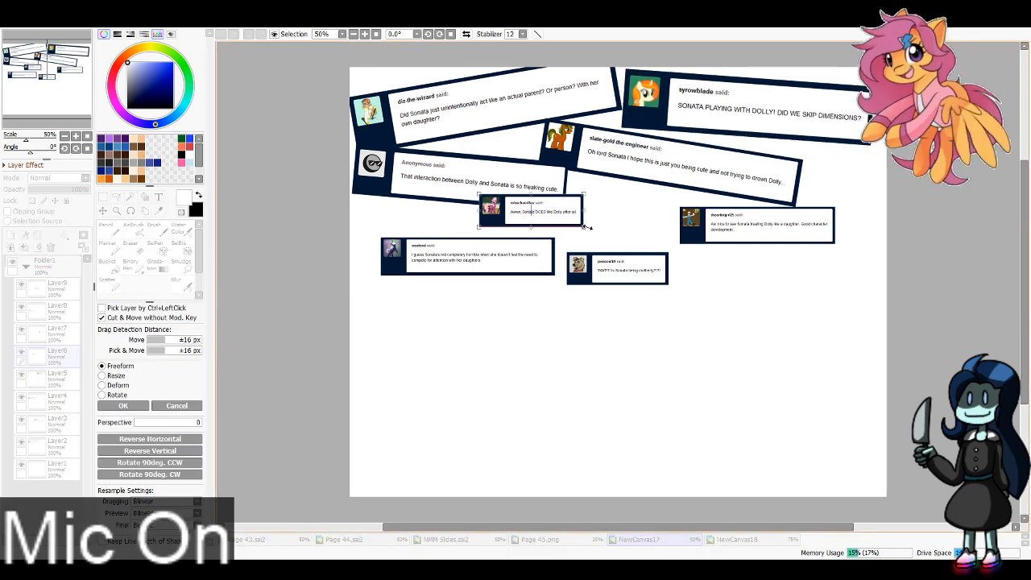
pyautogui.moveTo(585, 227)
pyautogui.mouseDown()
pyautogui.moveTo(641, 240)
pyautogui.moveTo(629, 220)
pyautogui.moveTo(674, 216)
pyautogui.mouseUp()
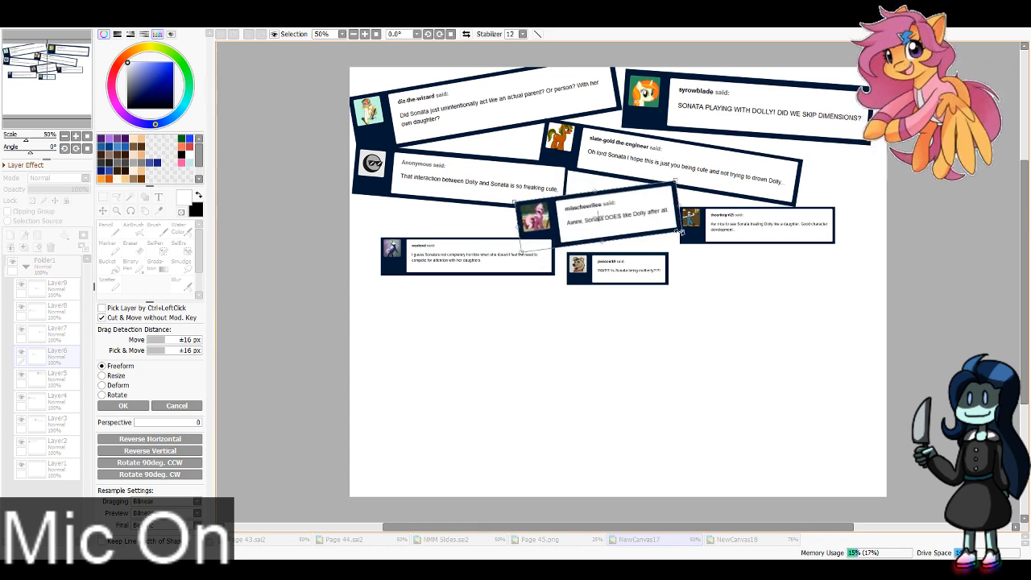
pyautogui.press('Return')
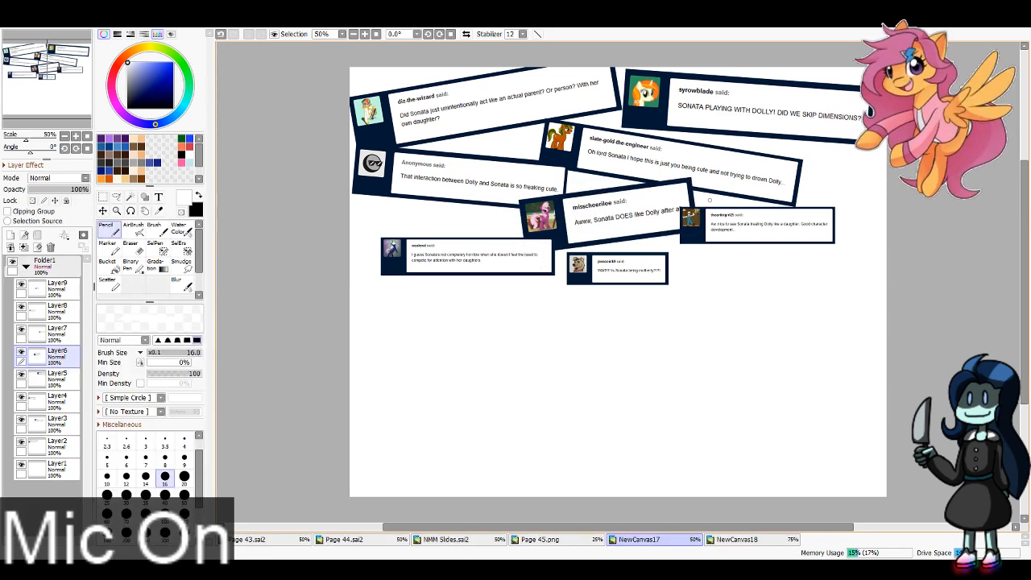
# Step: Enlarge the "Aw, nice to see Sonata" message on Layer7 and tilt it counterclockwise so it reaches the canvas's right edge
pyautogui.click(65, 334)
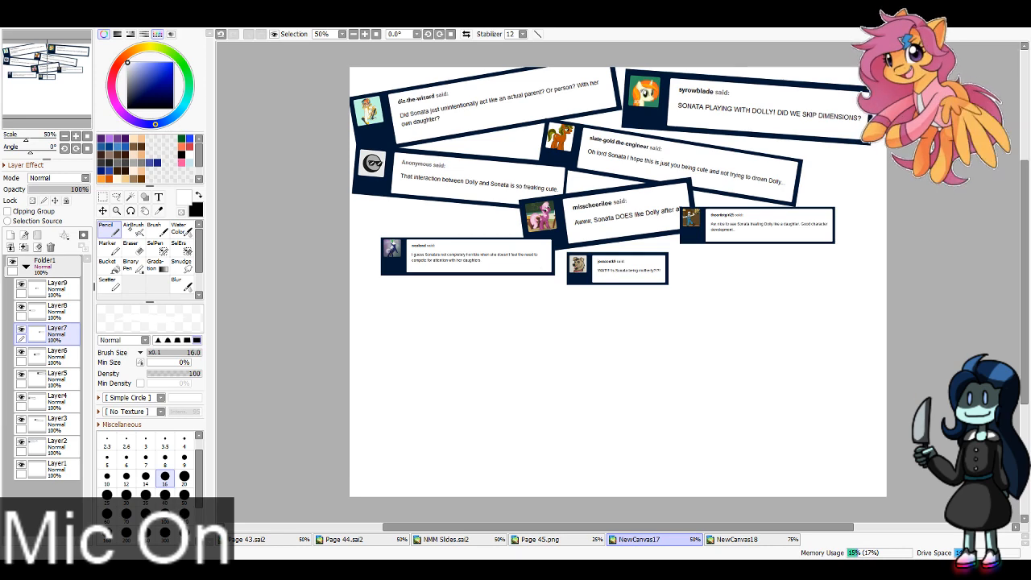
pyautogui.hotkey('ctrl', 't')
pyautogui.moveTo(836, 241)
pyautogui.mouseDown()
pyautogui.moveTo(875, 293)
pyautogui.moveTo(932, 272)
pyautogui.moveTo(922, 211)
pyautogui.mouseUp()
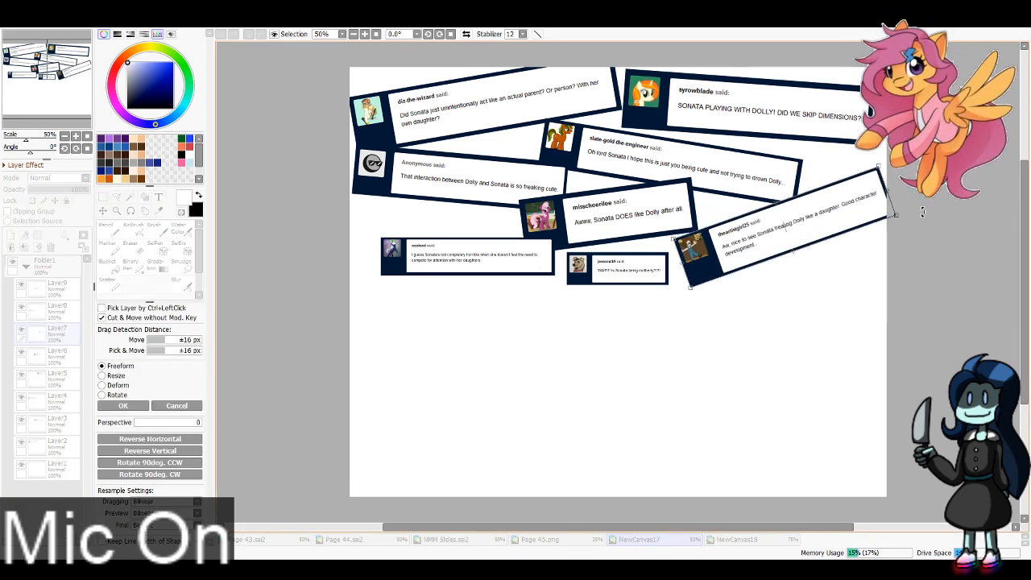
pyautogui.press('Return')
# Step: Enlarge the "I guess Sonata's not completely horrible" message on Layer8, tilt it clockwise and place it at the canvas's left edge below the Layer4 message
pyautogui.click(63, 311)
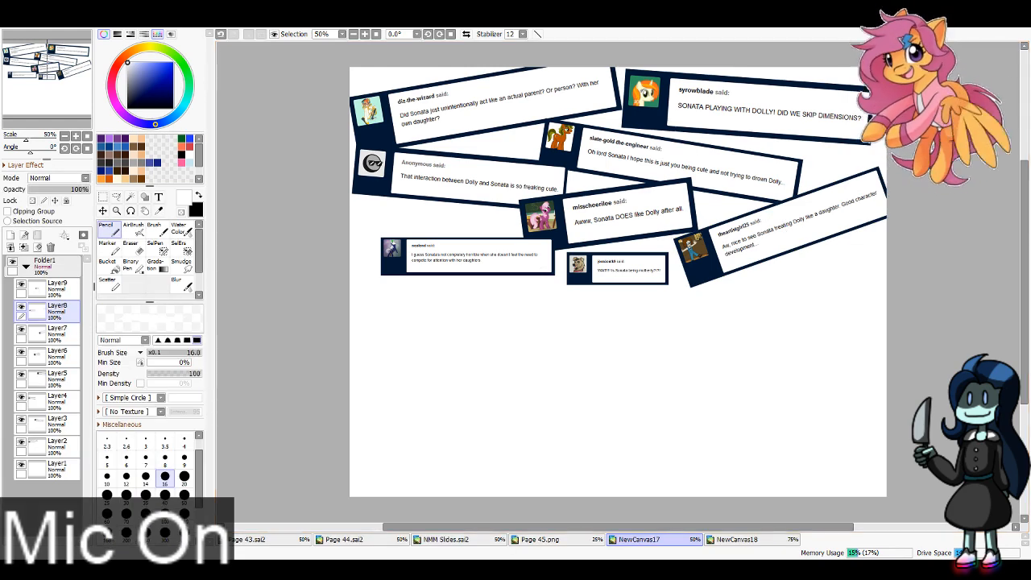
pyautogui.hotkey('ctrl', 't')
pyautogui.moveTo(553, 275)
pyautogui.mouseDown()
pyautogui.moveTo(628, 343)
pyautogui.moveTo(507, 274)
pyautogui.moveTo(521, 270)
pyautogui.mouseUp()
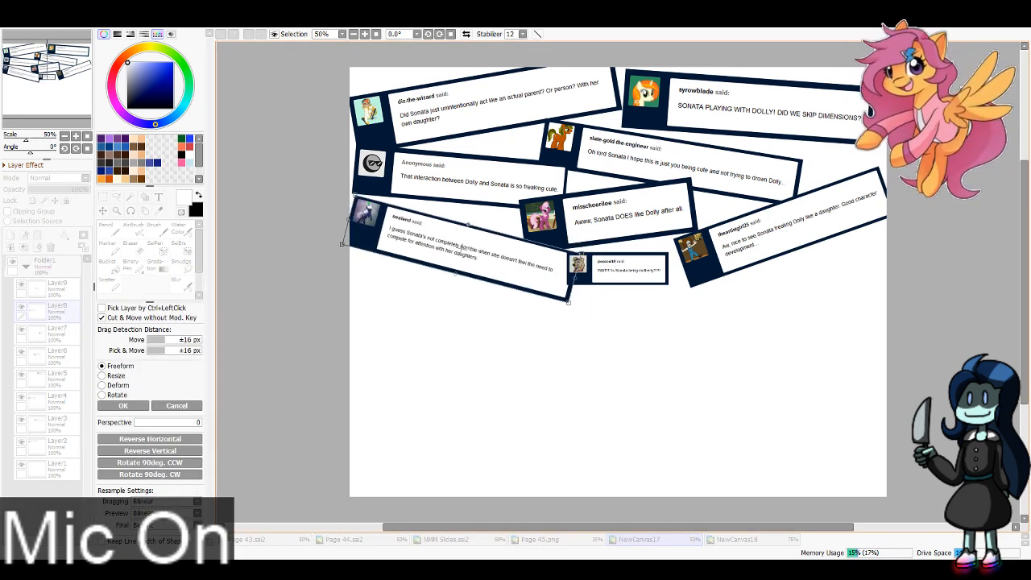
pyautogui.press('Return')
# Step: Enlarge the "WAIT!!! Is Sonata being motherly?!?!" message on Layer9 and tilt it slightly counterclockwise below the other messages at mid-canvas
pyautogui.click(63, 288)
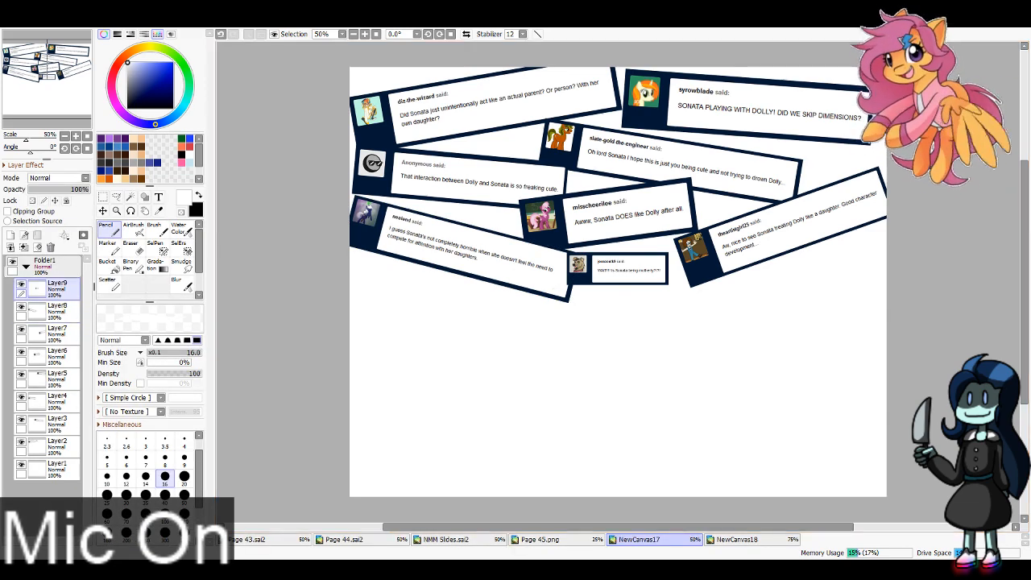
pyautogui.hotkey('ctrl', 't')
pyautogui.moveTo(669, 284)
pyautogui.mouseDown()
pyautogui.moveTo(738, 329)
pyautogui.moveTo(761, 288)
pyautogui.mouseUp()
pyautogui.moveTo(684, 295); pyautogui.dragTo(680, 292)
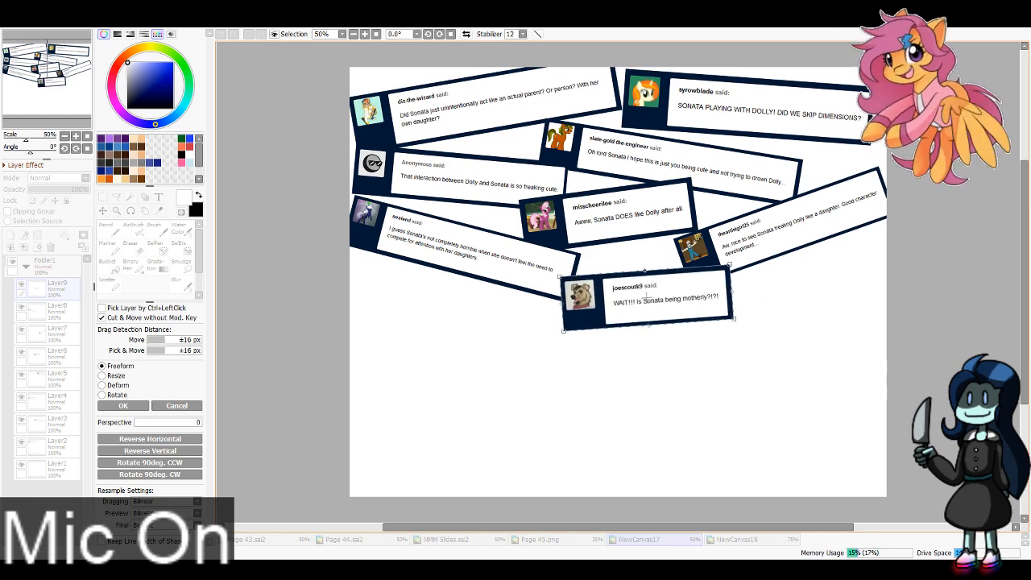
pyautogui.press('Return')
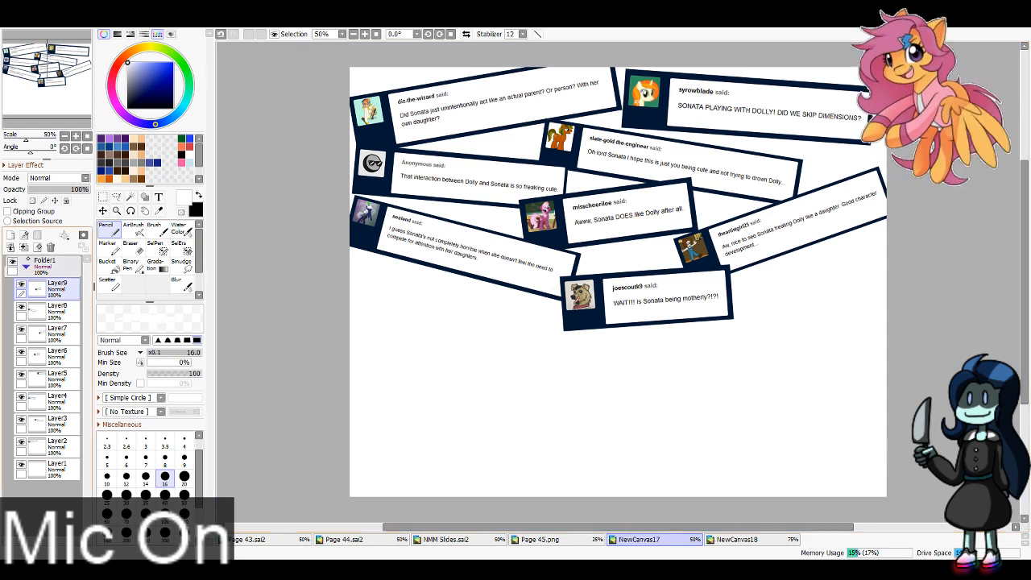
# Step: Merge the separate message layers into a single layer and add a new empty layer beneath it
pyautogui.click(23, 247)
pyautogui.click(23, 246)
pyautogui.click(24, 247)
pyautogui.click(23, 247)
pyautogui.click(23, 246)
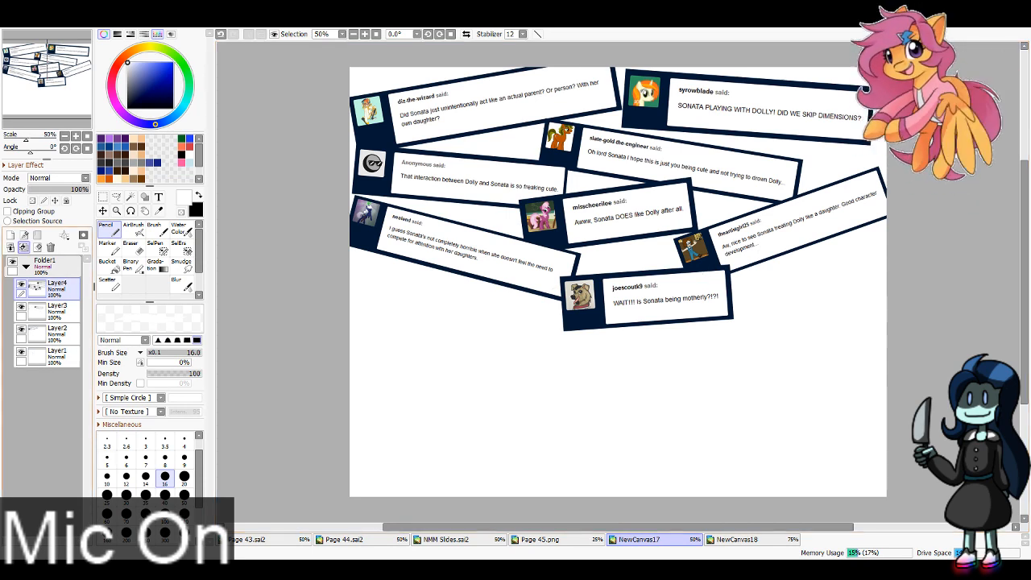
pyautogui.click(23, 246)
pyautogui.click(23, 246)
pyautogui.click(10, 235)
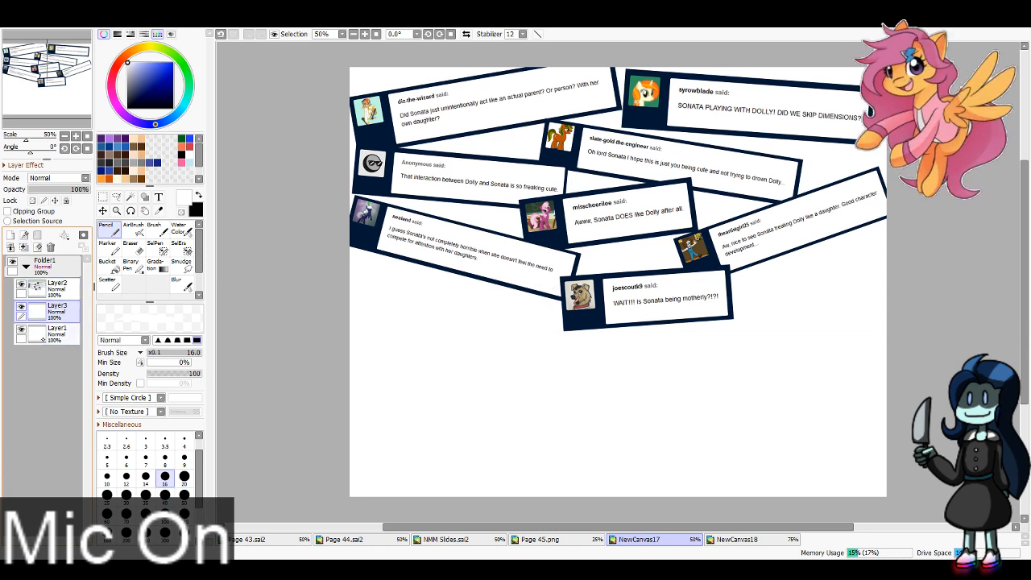
# Step: Sketch a wide blue dome arc for the left head with the Marker in the canvas's lower-left area, redoing it until it fits
pyautogui.click(189, 138)
pyautogui.click(108, 248)
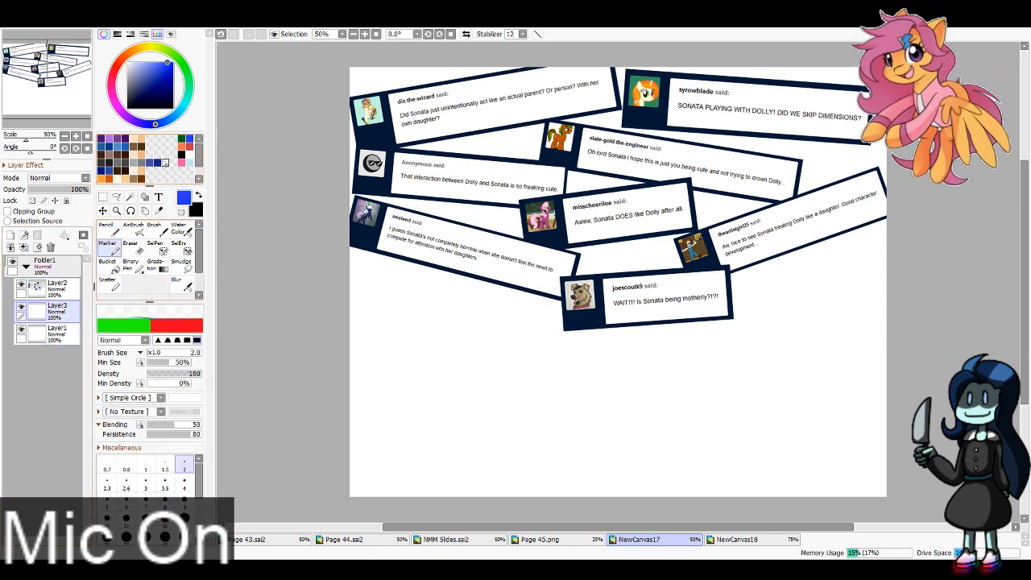
pyautogui.moveTo(674, 432); pyautogui.dragTo(661, 371)
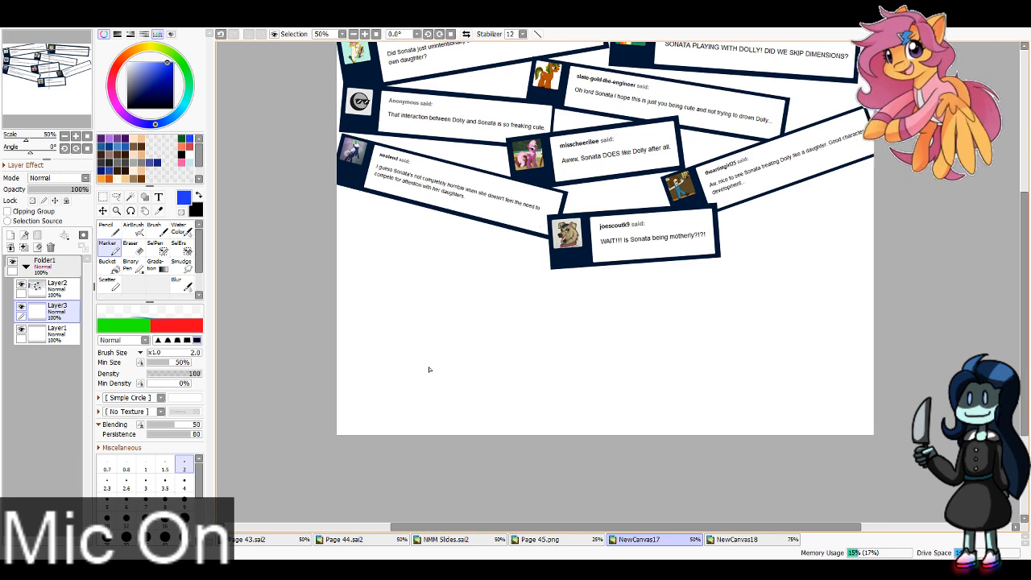
pyautogui.moveTo(430, 385)
pyautogui.mouseDown()
pyautogui.moveTo(475, 328)
pyautogui.moveTo(602, 388)
pyautogui.mouseUp()
pyautogui.hotkey('ctrl', 'z')
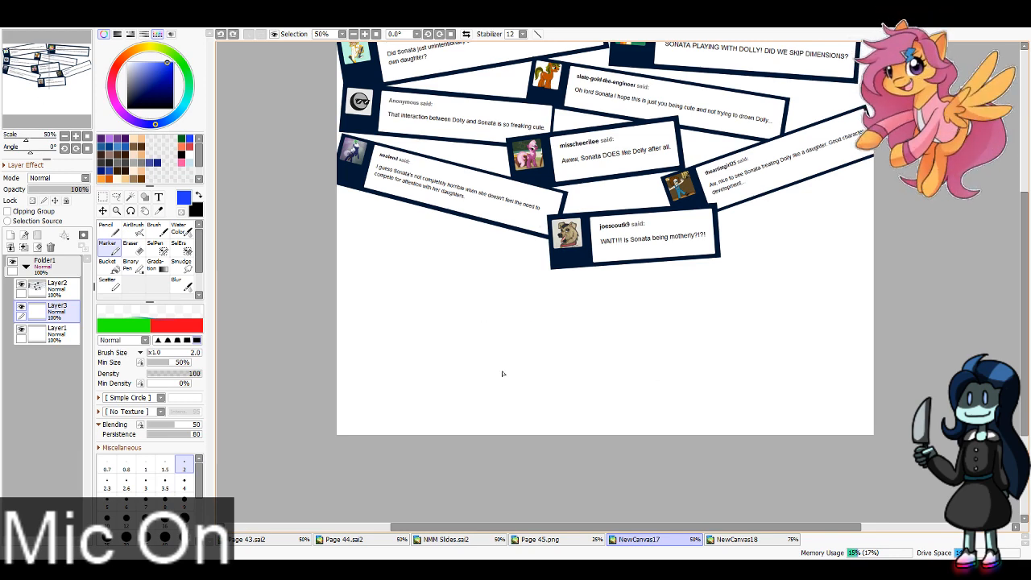
pyautogui.moveTo(411, 369); pyautogui.dragTo(577, 369)
pyautogui.hotkey('ctrl', 'z')
pyautogui.moveTo(391, 379)
pyautogui.mouseDown()
pyautogui.moveTo(478, 333)
pyautogui.moveTo(553, 385)
pyautogui.mouseUp()
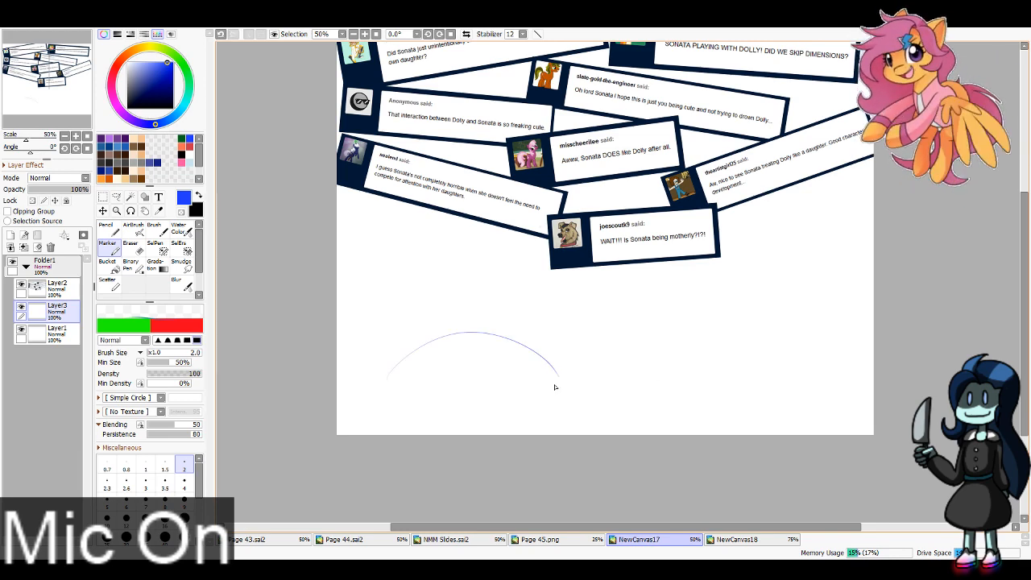
pyautogui.hotkey('ctrl', 'z')
pyautogui.moveTo(380, 395); pyautogui.dragTo(574, 377)
# Step: Sketch a second, slightly smaller blue dome arc for the right head in the canvas's lower-right area
pyautogui.moveTo(680, 377); pyautogui.dragTo(802, 366)
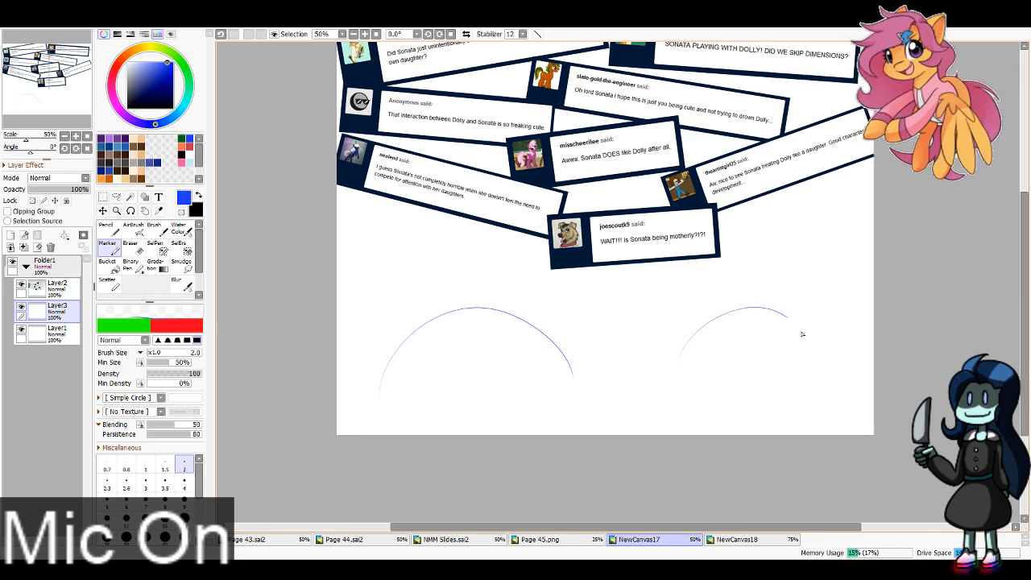
pyautogui.hotkey('ctrl', 'z')
pyautogui.moveTo(679, 369)
pyautogui.mouseDown()
pyautogui.moveTo(780, 310)
pyautogui.moveTo(798, 365)
pyautogui.moveTo(731, 318)
pyautogui.moveTo(843, 380)
pyautogui.mouseUp()
pyautogui.hotkey('ctrl', 'z')
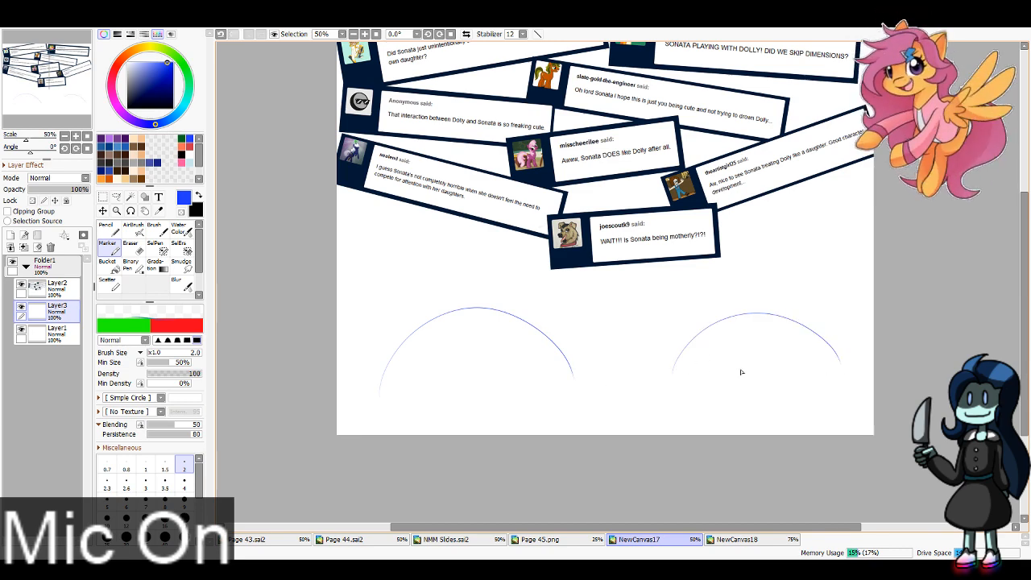
# Step: Sketch the swept-up hair curve, the inner strand, the bottom edge and the trailing hair lines around the right head
pyautogui.moveTo(672, 374)
pyautogui.mouseDown()
pyautogui.moveTo(749, 282)
pyautogui.moveTo(780, 291)
pyautogui.moveTo(740, 321)
pyautogui.mouseUp()
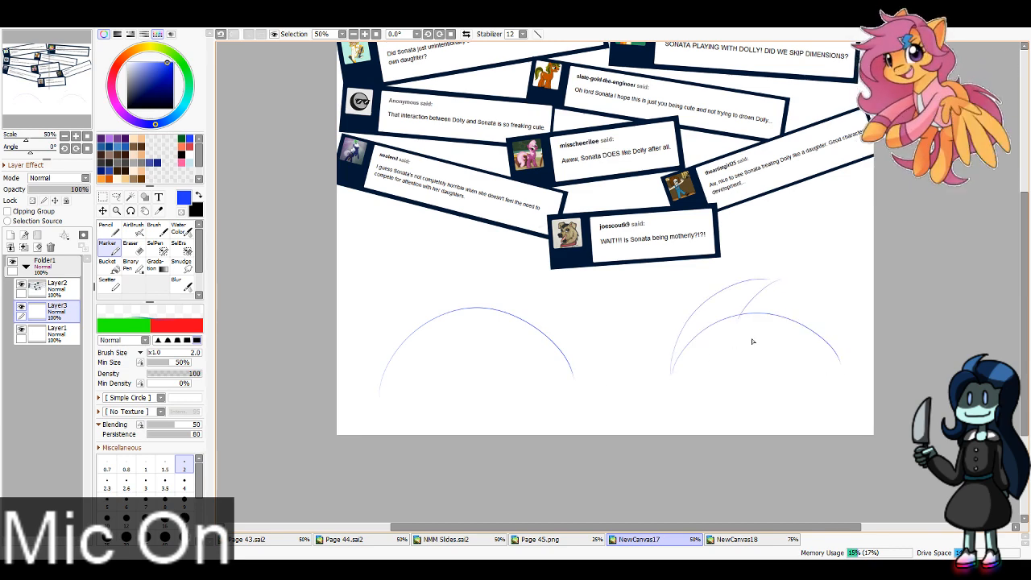
pyautogui.hotkey('ctrl', 'z')
pyautogui.moveTo(784, 280); pyautogui.dragTo(738, 330)
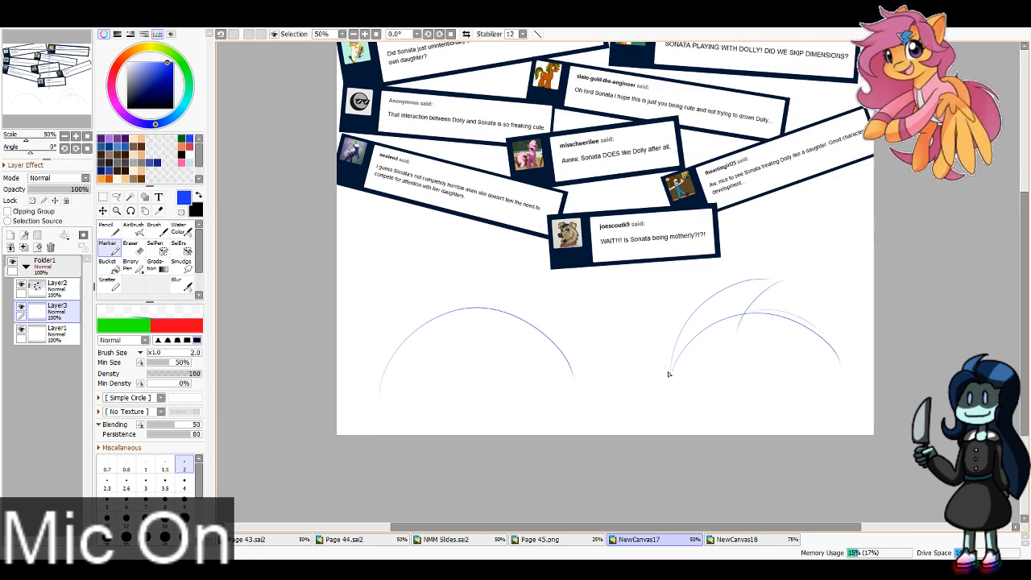
pyautogui.moveTo(667, 373); pyautogui.dragTo(841, 365)
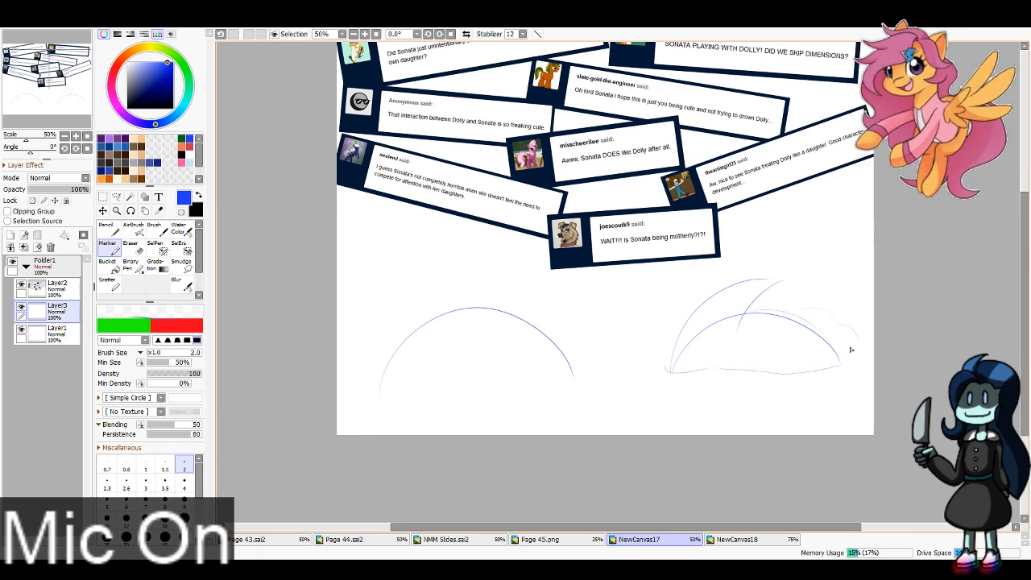
pyautogui.hotkey('ctrl', 'z')
pyautogui.moveTo(793, 315)
pyautogui.mouseDown()
pyautogui.moveTo(852, 317)
pyautogui.moveTo(855, 342)
pyautogui.mouseUp()
# Step: Sketch the curled tuft, rounded side and wavy bottom edge of the left head, plus loose flowing lines between the two heads
pyautogui.moveTo(537, 317)
pyautogui.mouseDown()
pyautogui.moveTo(527, 290)
pyautogui.moveTo(557, 340)
pyautogui.moveTo(580, 371)
pyautogui.mouseUp()
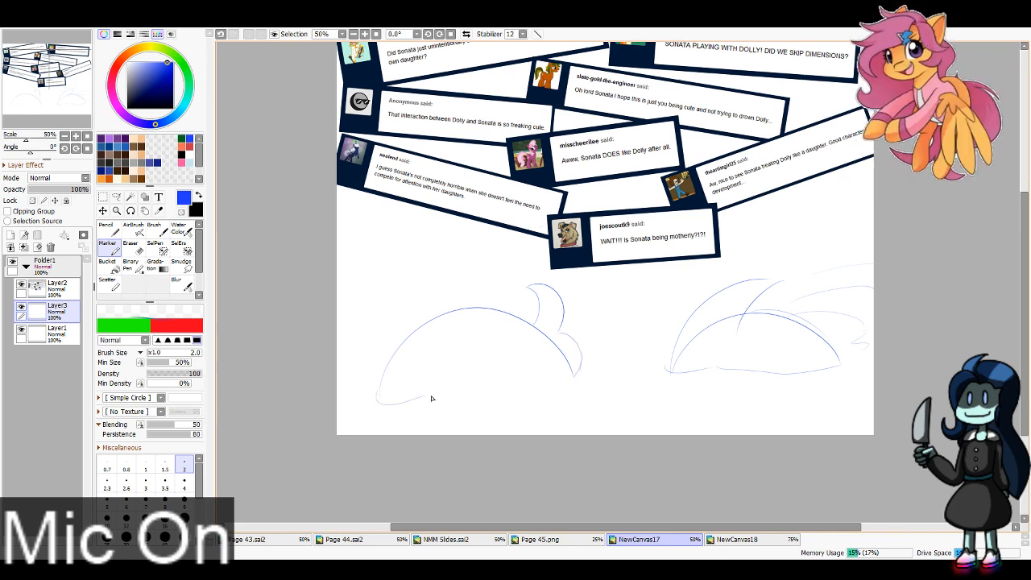
pyautogui.moveTo(431, 398)
pyautogui.mouseDown()
pyautogui.moveTo(539, 393)
pyautogui.moveTo(575, 375)
pyautogui.mouseUp()
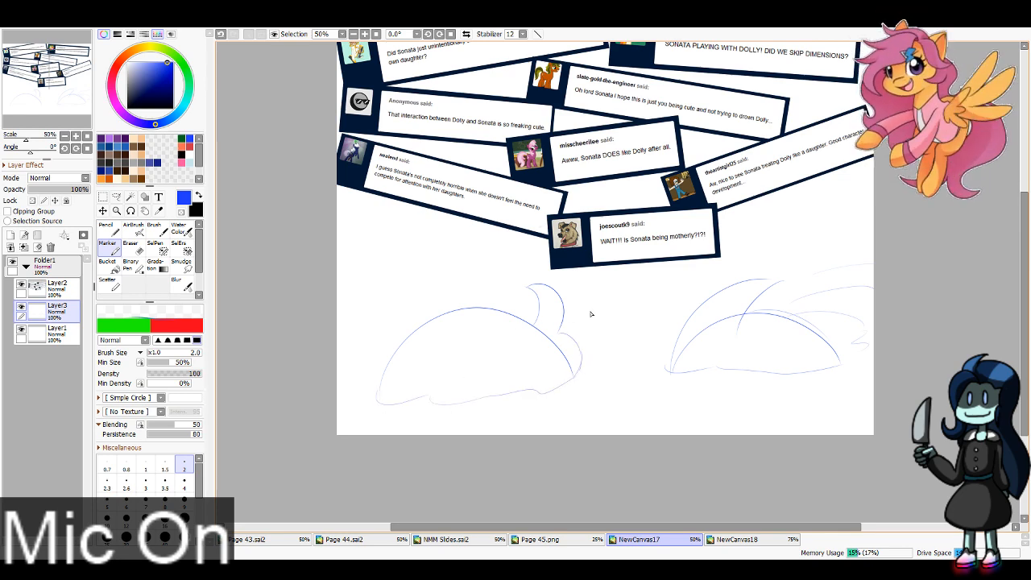
pyautogui.moveTo(586, 323); pyautogui.dragTo(660, 303)
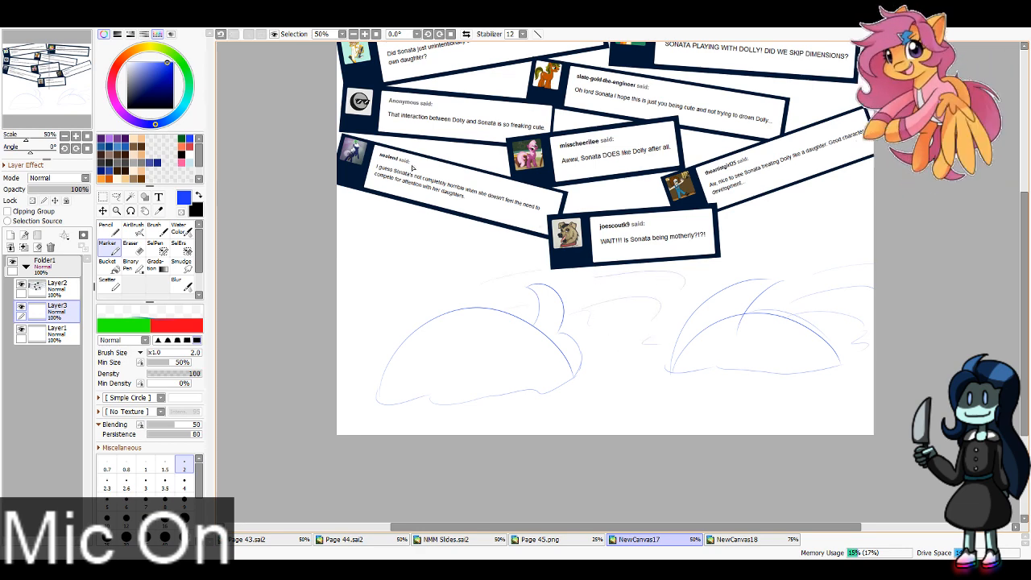
pyautogui.hotkey('ctrl', 'z')
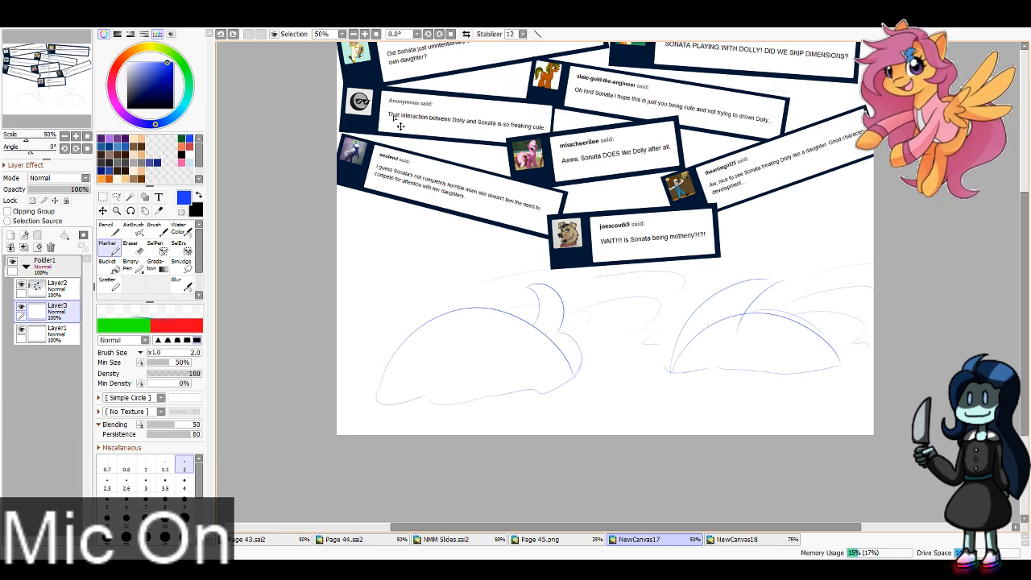
pyautogui.scroll(1, 400, 124)
pyautogui.hotkey('ctrl', 'y')
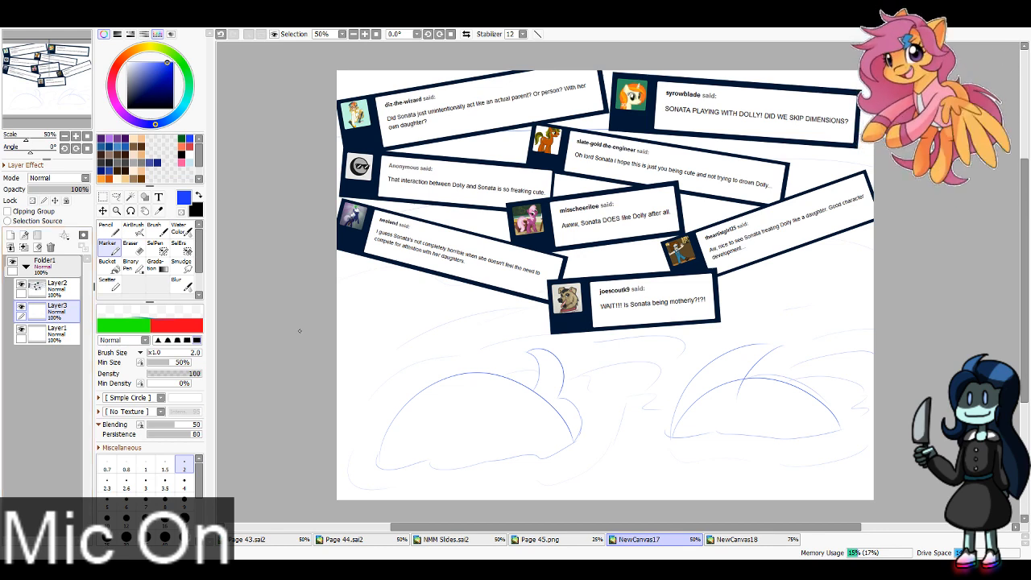
# Step: Merge the sketch layer down into Layer1, add a new layer above it and fade Layer1 to 25% opacity
pyautogui.click(25, 248)
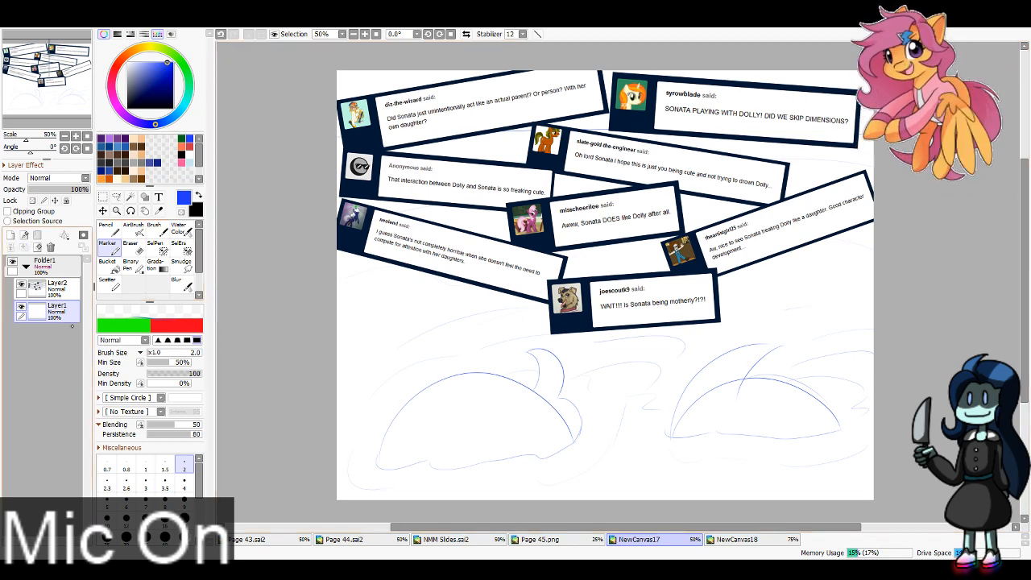
pyautogui.click(11, 235)
pyautogui.click(58, 334)
pyautogui.click(43, 190)
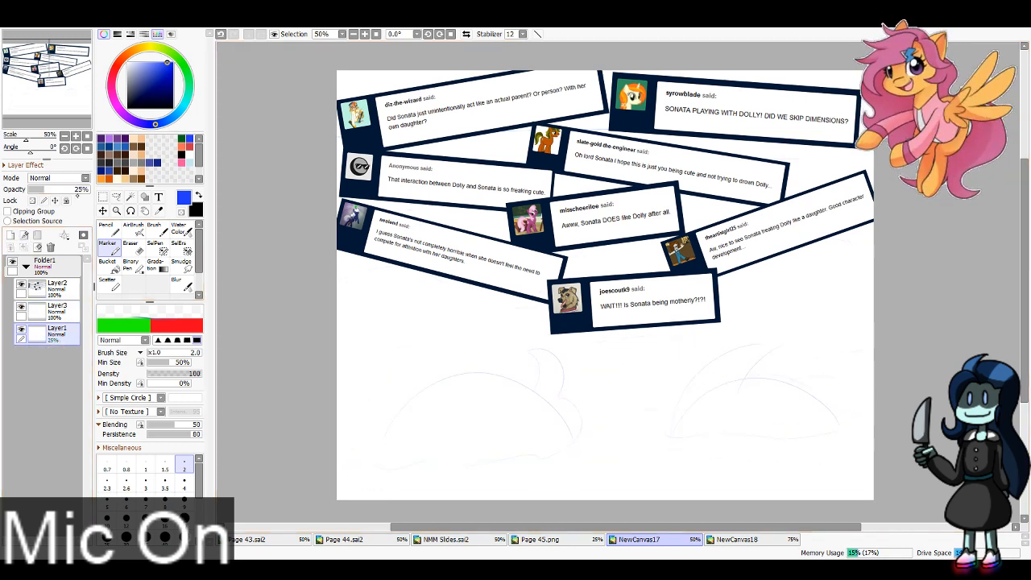
# Step: Ink the outer top curve of the right head's hair on Layer3 in black with the Pencil at size 6
pyautogui.click(56, 309)
pyautogui.click(105, 228)
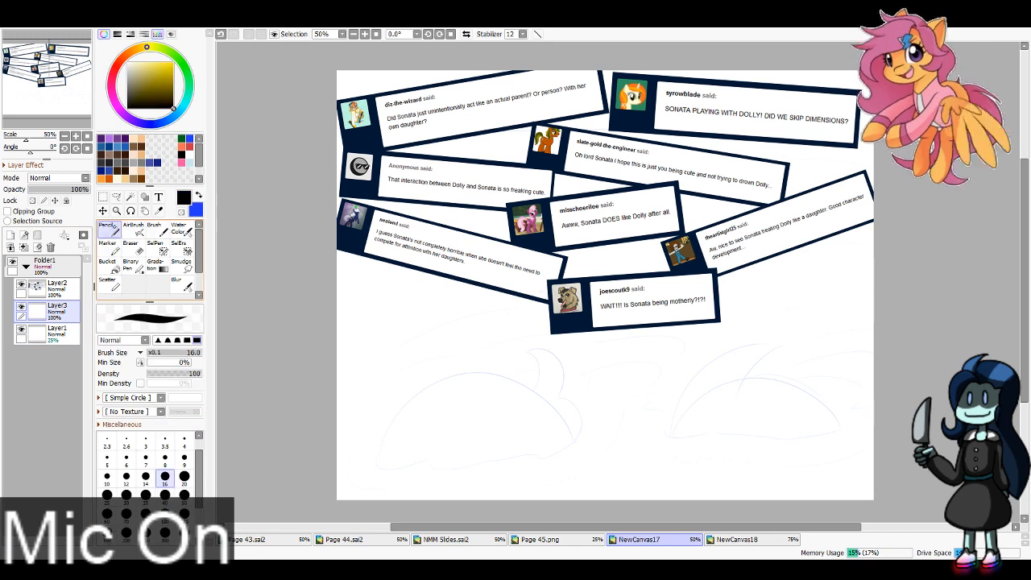
pyautogui.click(127, 459)
pyautogui.moveTo(56, 90); pyautogui.dragTo(66, 91)
pyautogui.click(77, 137)
pyautogui.click(76, 137)
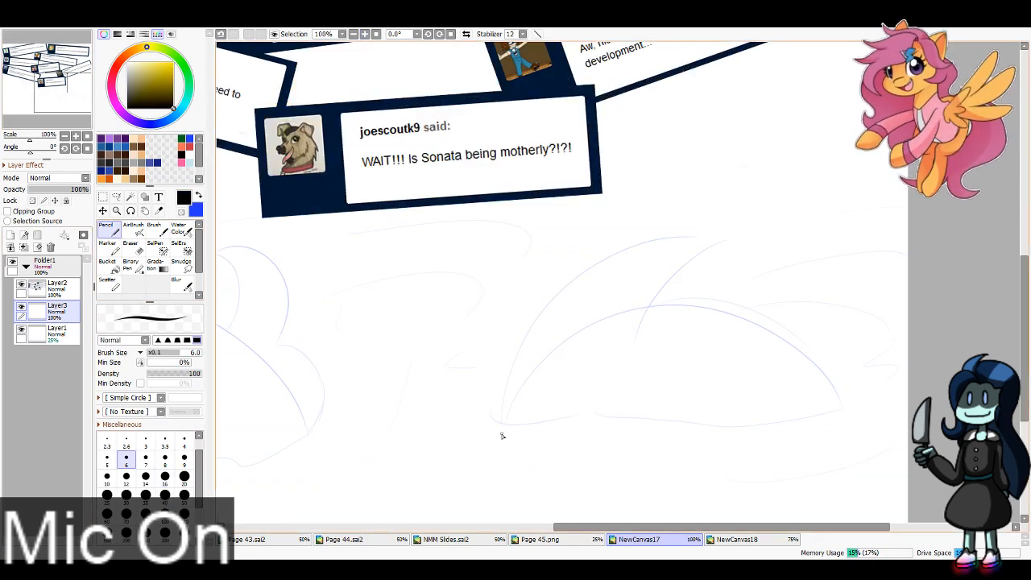
pyautogui.moveTo(502, 433)
pyautogui.mouseDown()
pyautogui.moveTo(560, 283)
pyautogui.moveTo(785, 216)
pyautogui.mouseUp()
pyautogui.hotkey('ctrl', 'z')
pyautogui.moveTo(502, 435); pyautogui.dragTo(801, 241)
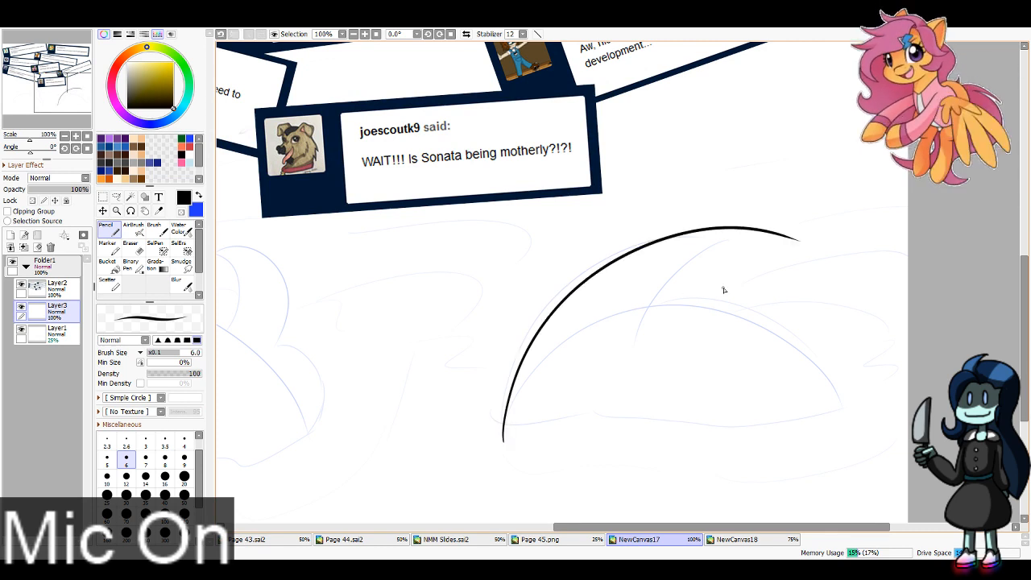
pyautogui.hotkey('ctrl', 'z')
pyautogui.moveTo(499, 435)
pyautogui.mouseDown()
pyautogui.moveTo(506, 399)
pyautogui.moveTo(801, 242)
pyautogui.mouseUp()
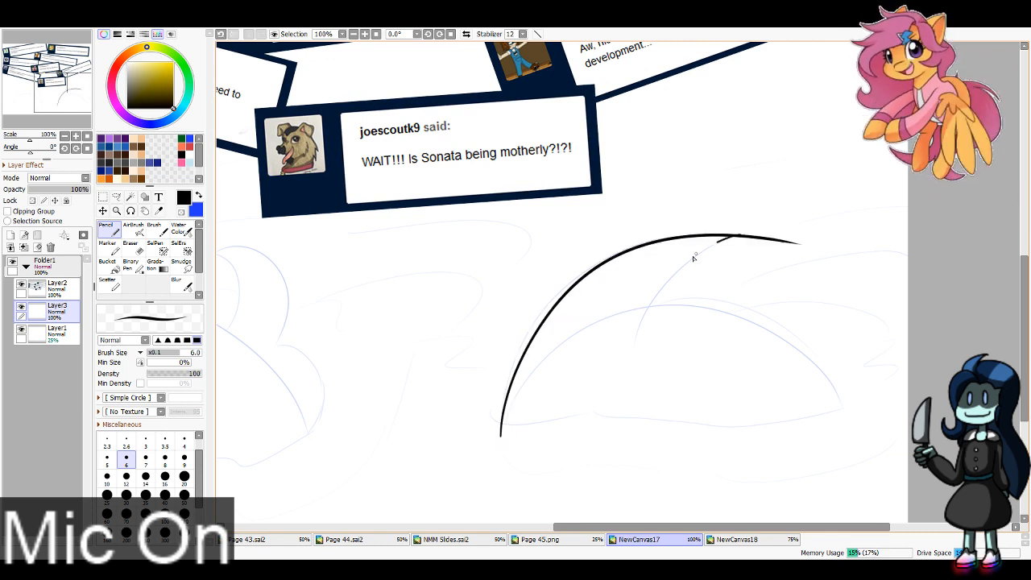
# Step: Ink the inner hair strand curving down from the top of the right head's outer line, redoing it until it follows the sketch
pyautogui.moveTo(717, 242); pyautogui.dragTo(625, 372)
pyautogui.hotkey('ctrl', 'z')
pyautogui.moveTo(735, 238); pyautogui.dragTo(638, 365)
pyautogui.hotkey('ctrl', 'z')
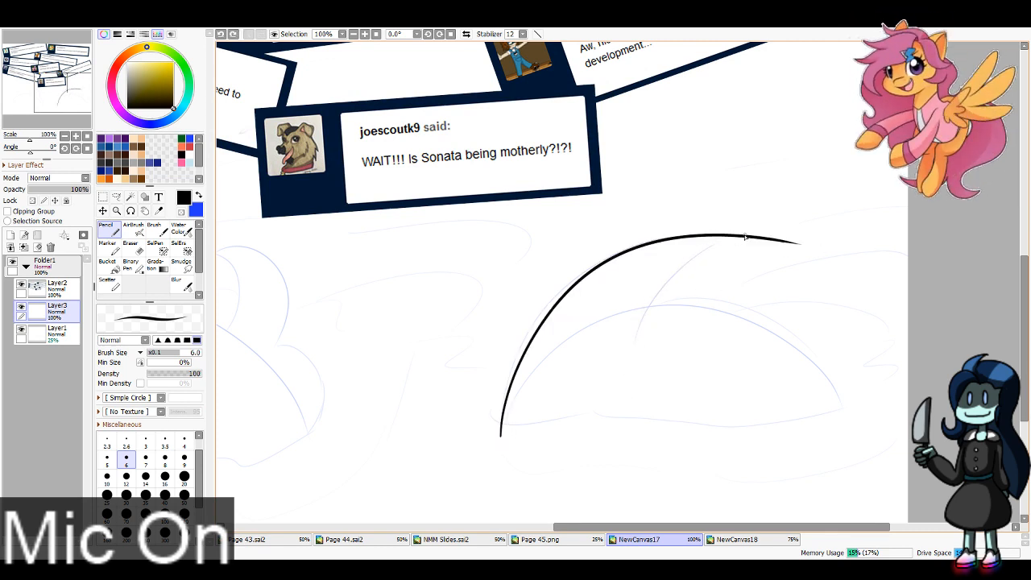
pyautogui.moveTo(745, 237); pyautogui.dragTo(625, 366)
pyautogui.hotkey('ctrl', 'z')
pyautogui.moveTo(735, 237); pyautogui.dragTo(629, 364)
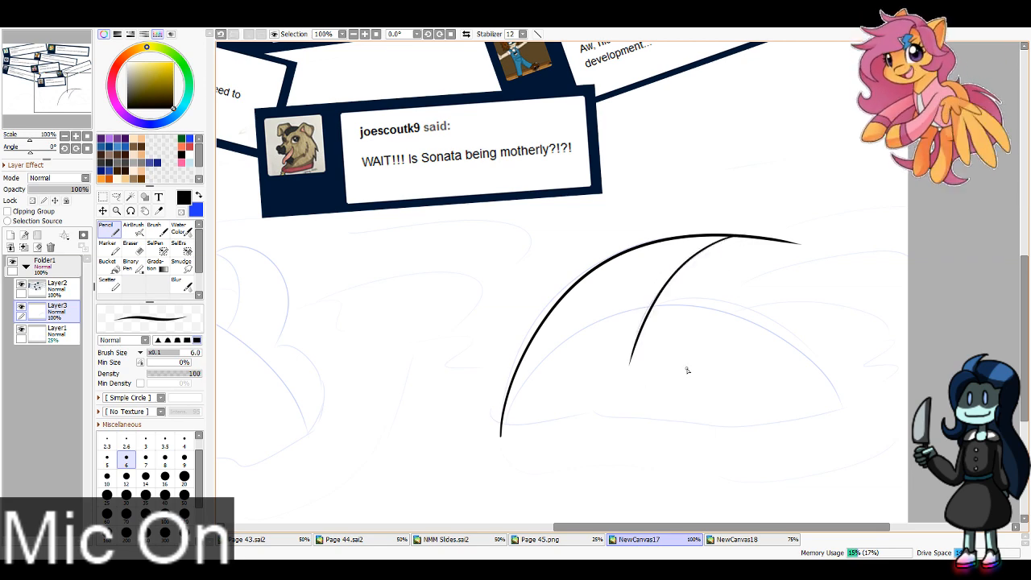
# Step: Undo the size reduction of the Page 45 document and close the Page 45 and Page 44 documents
pyautogui.click(545, 539)
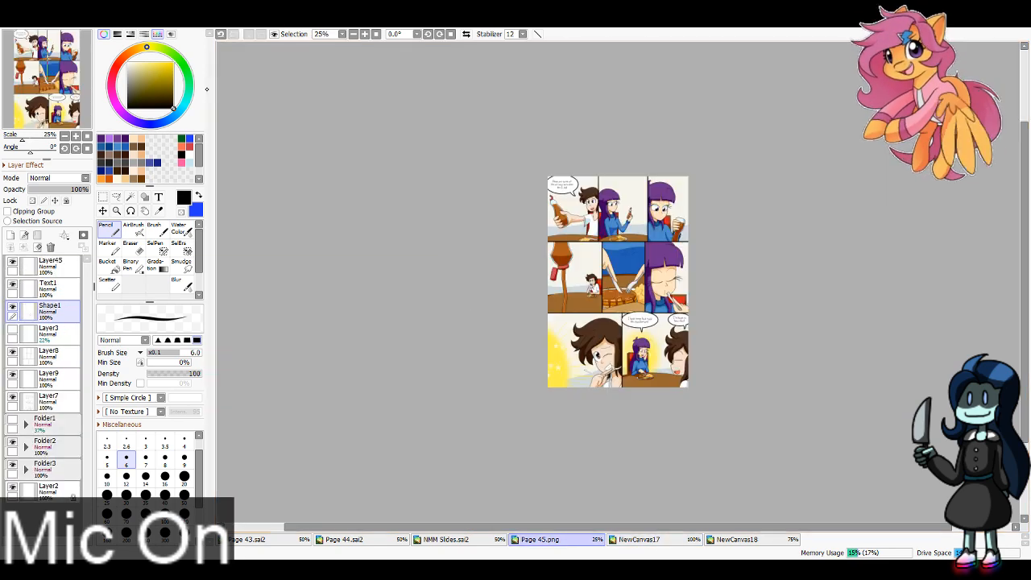
pyautogui.hotkey('ctrl', 'z')
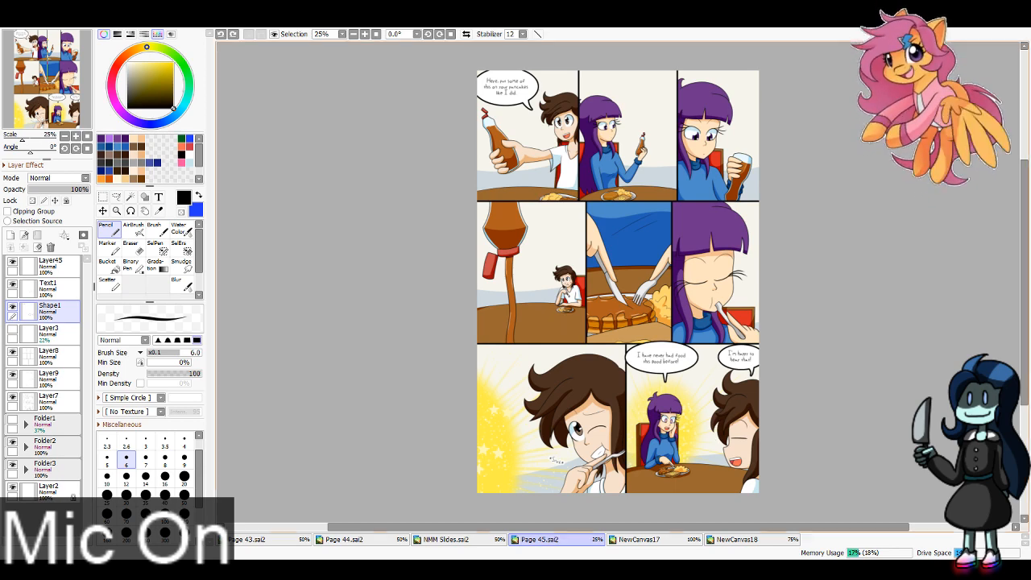
pyautogui.hotkey('ctrl', 'w')
pyautogui.click(361, 539)
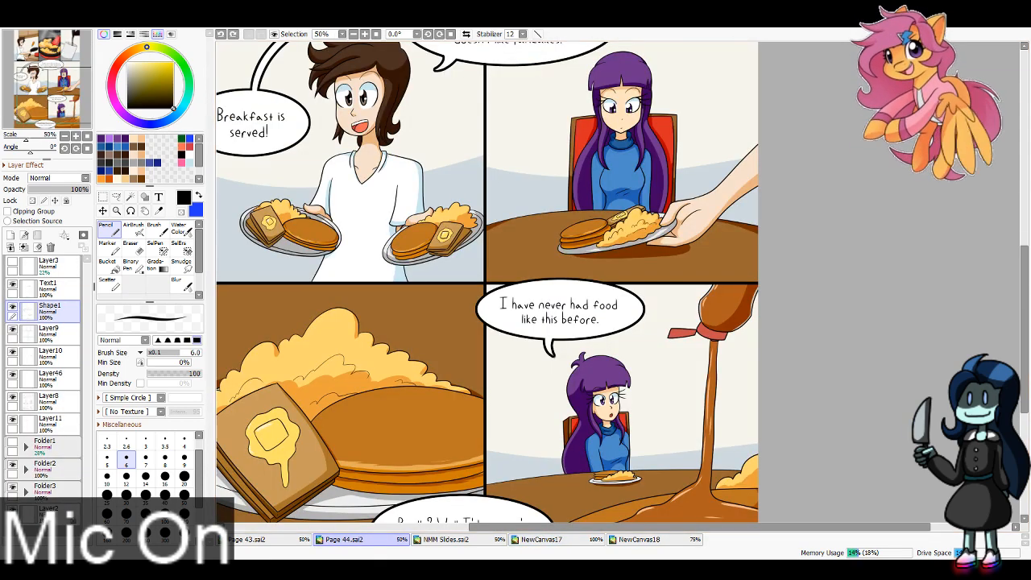
pyautogui.hotkey('ctrl', 'w')
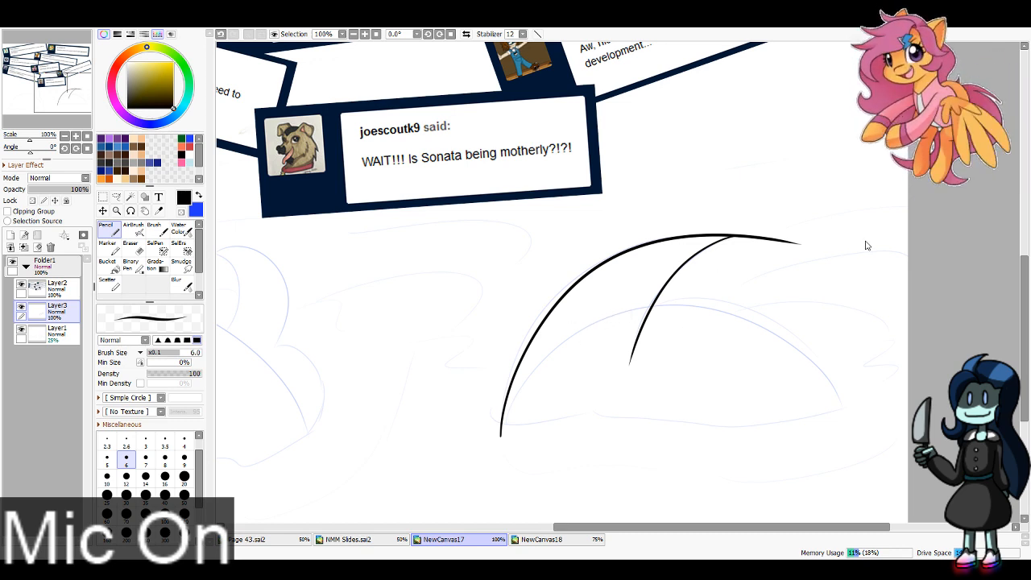
# Step: Open the Panel 8.png and Panel 7.png images and return to the NewCanvas17 drawing
pyautogui.click(710, 438)
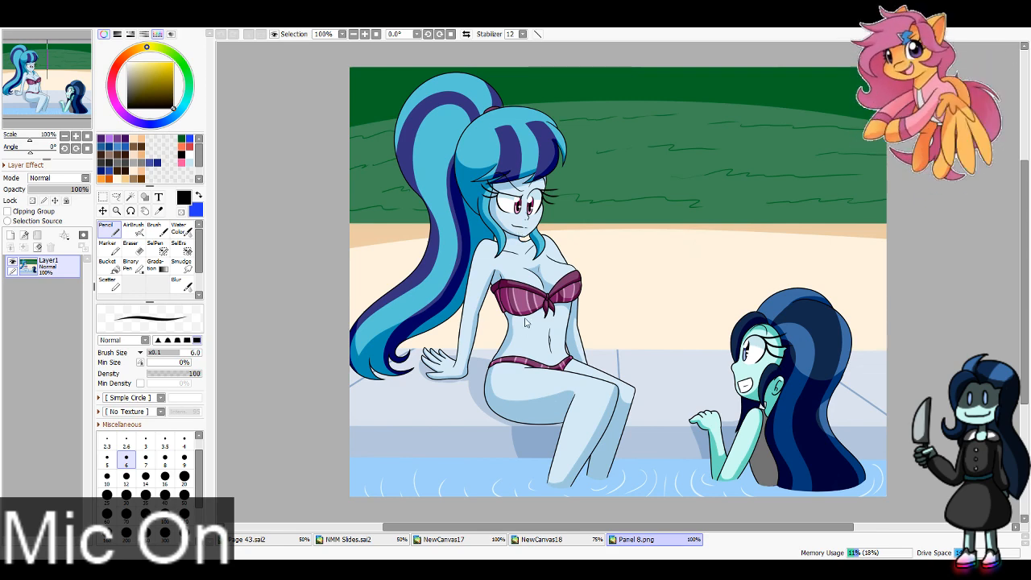
pyautogui.click(707, 439)
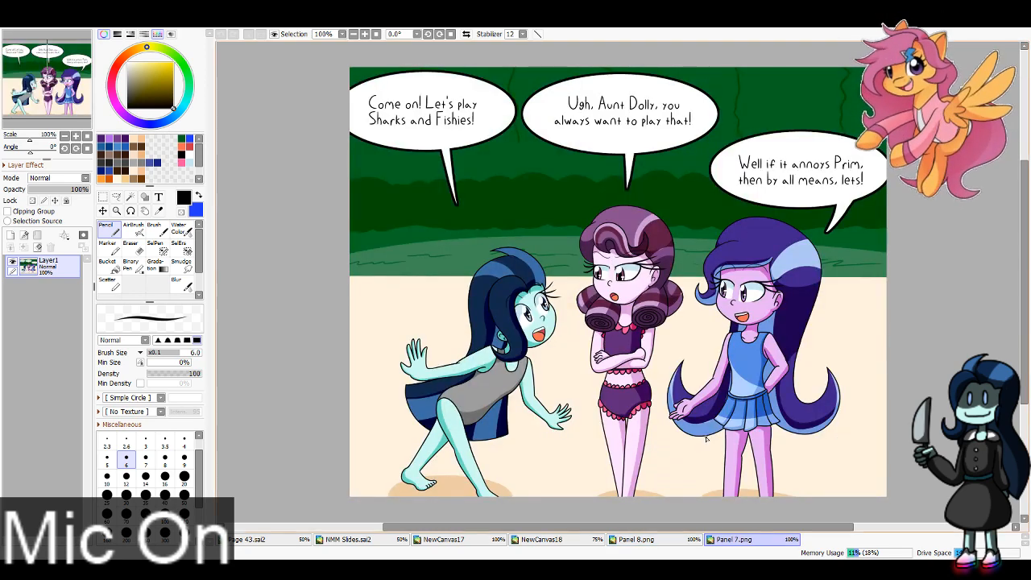
pyautogui.click(542, 539)
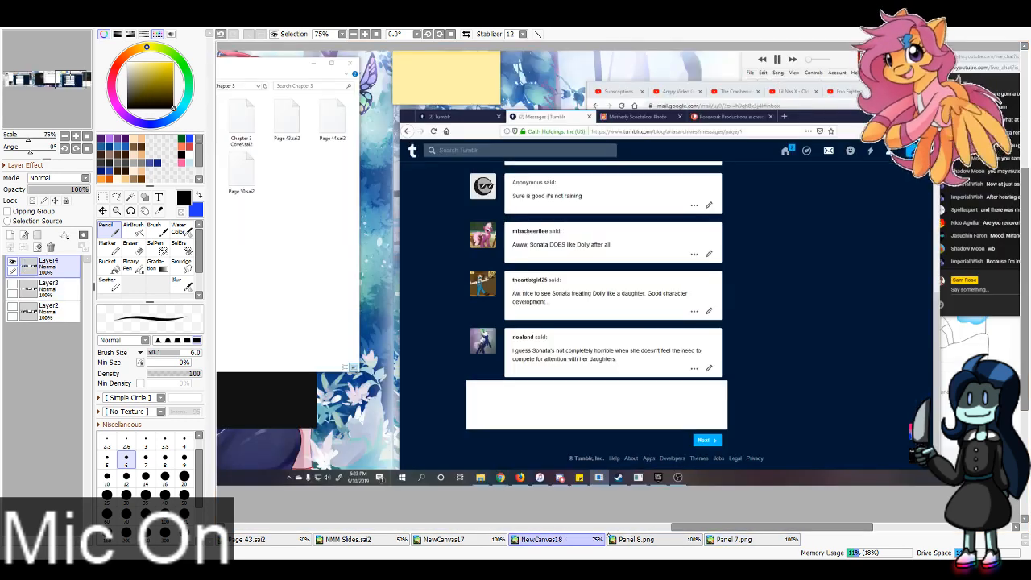
pyautogui.click(477, 539)
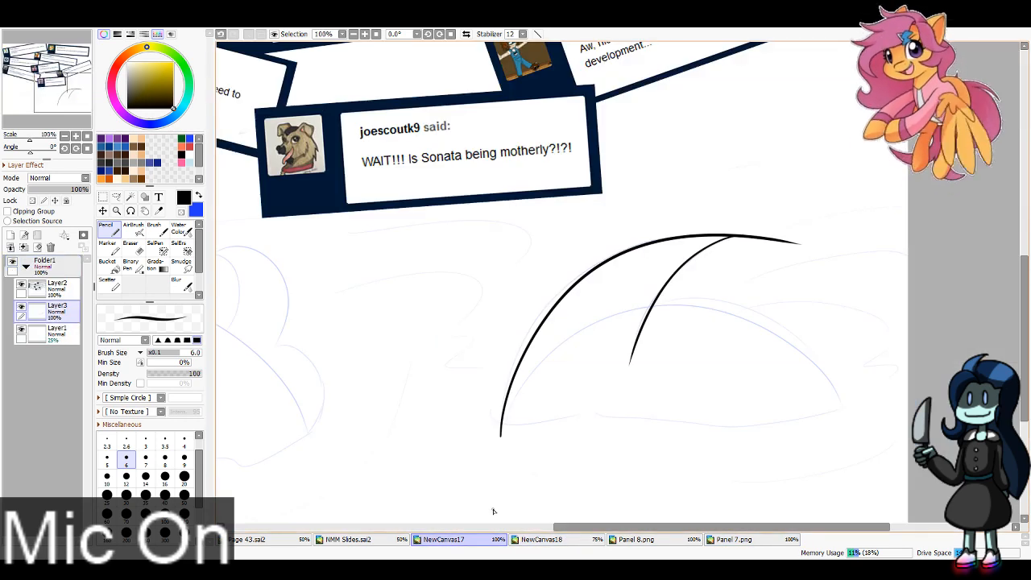
# Step: Erase the overshoot of the outer hair line past the strand's tip on the right head and save the drawing as WiP.sai2
pyautogui.press('e')
pyautogui.moveTo(817, 258)
pyautogui.mouseDown()
pyautogui.moveTo(763, 249)
pyautogui.moveTo(784, 237)
pyautogui.moveTo(718, 253)
pyautogui.mouseUp()
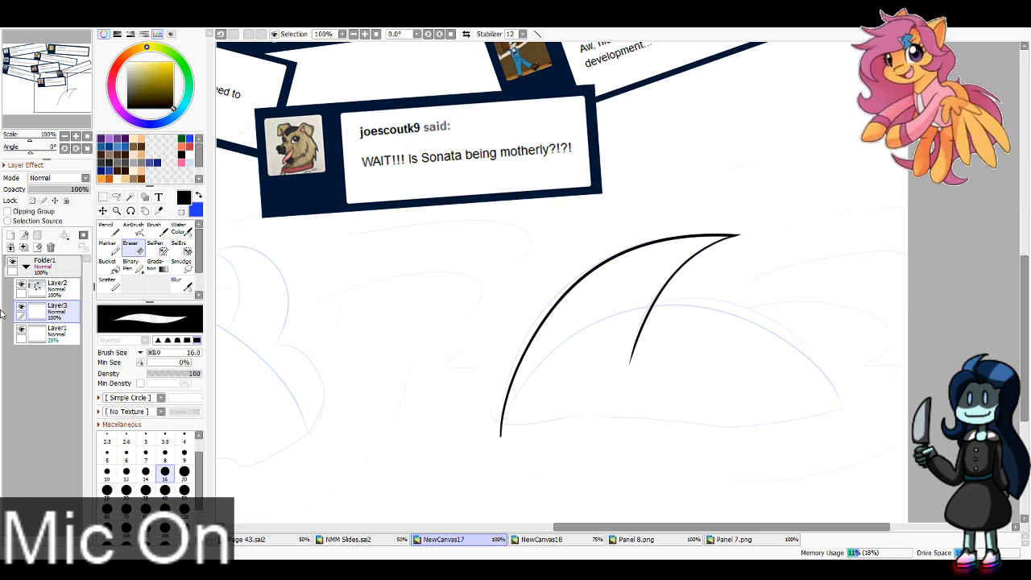
pyautogui.press('Return')
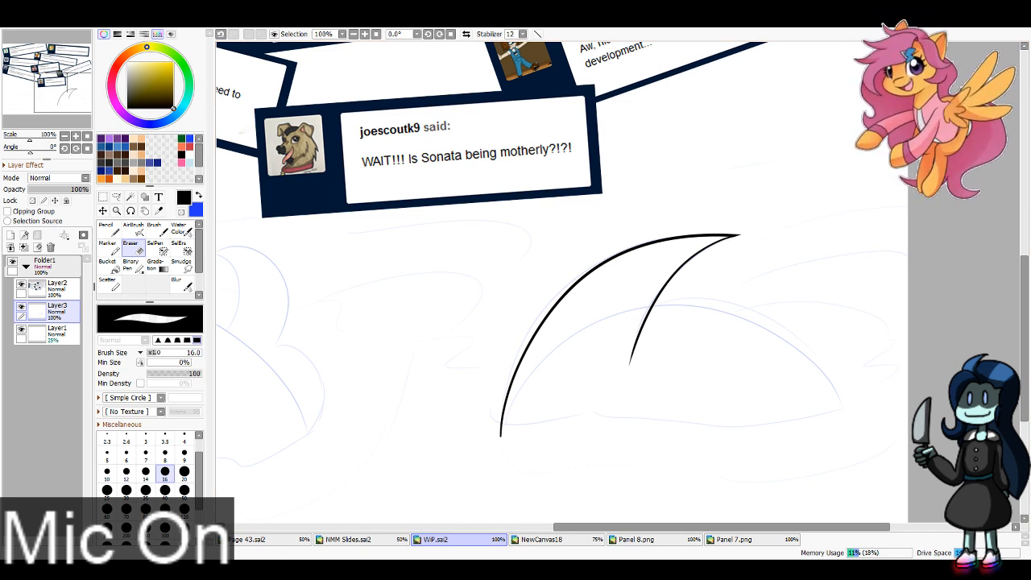
# Step: Ink the right head's back curve from the inner strand down to the waterline in black with the Pencil at size 6
pyautogui.press('n')
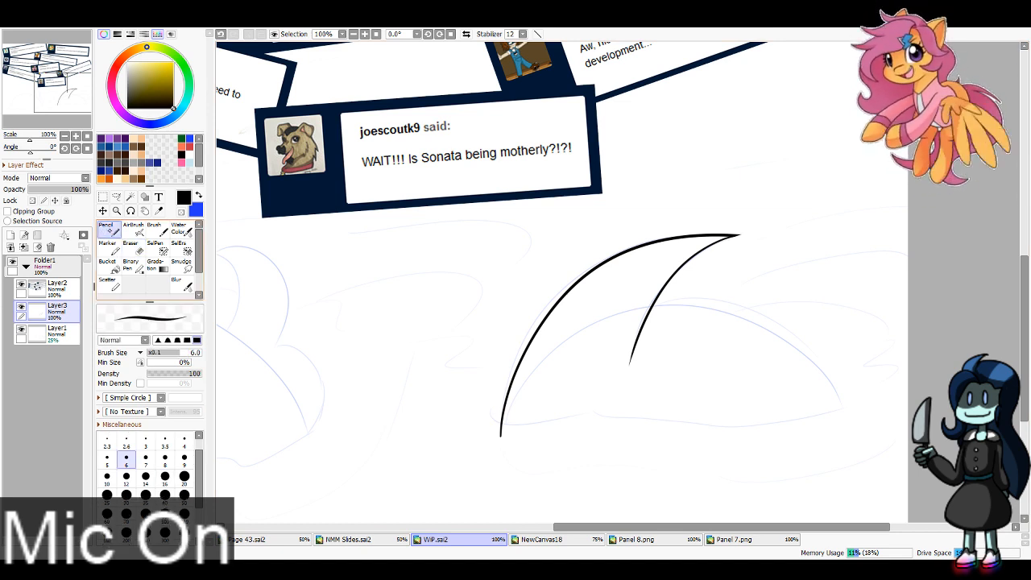
pyautogui.moveTo(655, 300)
pyautogui.mouseDown()
pyautogui.moveTo(711, 298)
pyautogui.moveTo(834, 408)
pyautogui.mouseUp()
pyautogui.hotkey('ctrl', 'z')
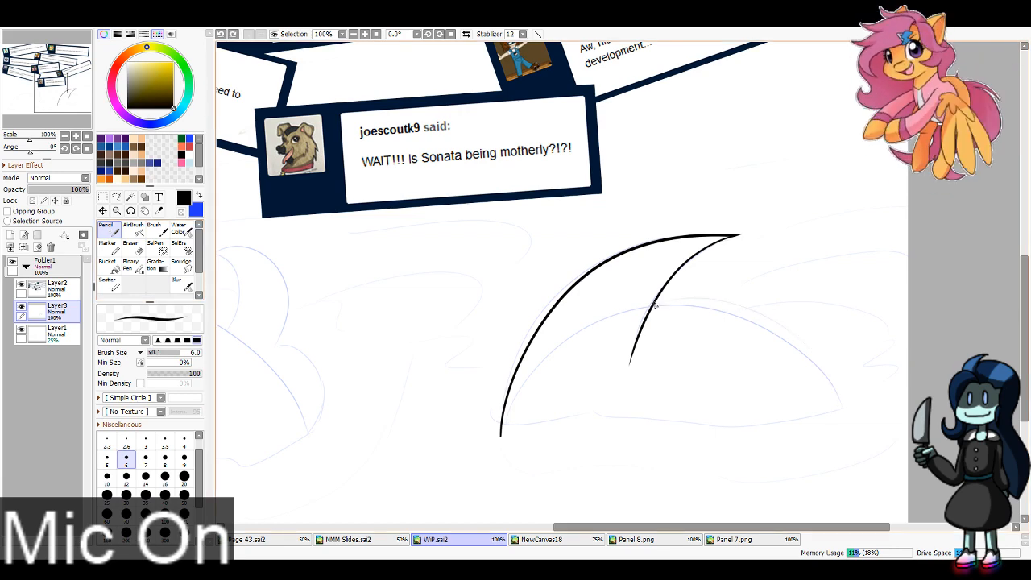
pyautogui.moveTo(654, 300); pyautogui.dragTo(861, 418)
# Step: Ink the left head's domed outline and the curled ponytail strand above its back along the sketch, redoing the dome once
pyautogui.moveTo(226, 259)
pyautogui.mouseDown()
pyautogui.moveTo(557, 230)
pyautogui.moveTo(610, 214)
pyautogui.mouseUp()
pyautogui.moveTo(306, 445)
pyautogui.mouseDown()
pyautogui.moveTo(306, 421)
pyautogui.moveTo(487, 261)
pyautogui.moveTo(633, 315)
pyautogui.mouseUp()
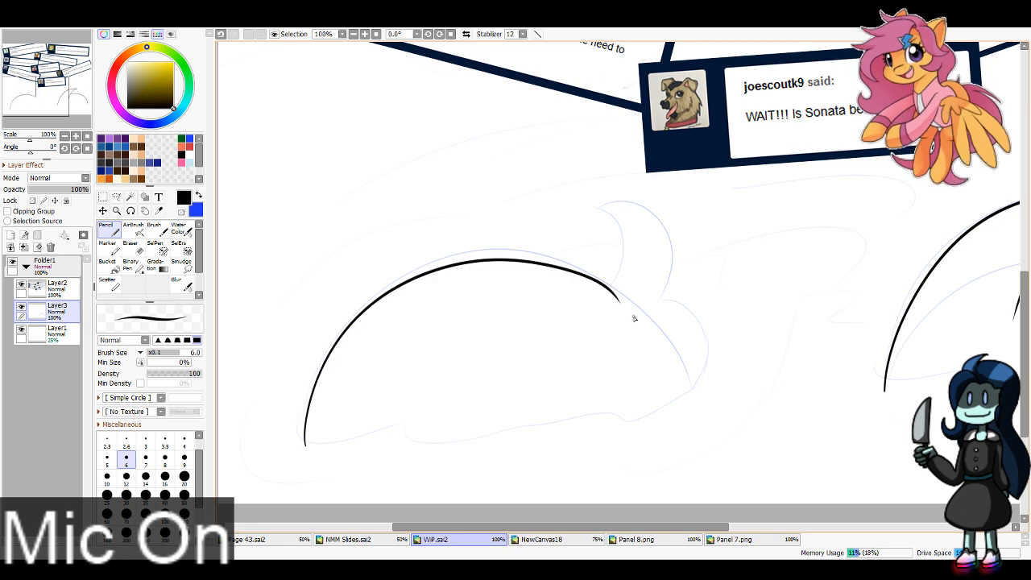
pyautogui.hotkey('ctrl', 'z')
pyautogui.moveTo(302, 442)
pyautogui.mouseDown()
pyautogui.moveTo(338, 339)
pyautogui.moveTo(631, 303)
pyautogui.moveTo(614, 284)
pyautogui.moveTo(593, 208)
pyautogui.moveTo(662, 302)
pyautogui.moveTo(699, 382)
pyautogui.mouseUp()
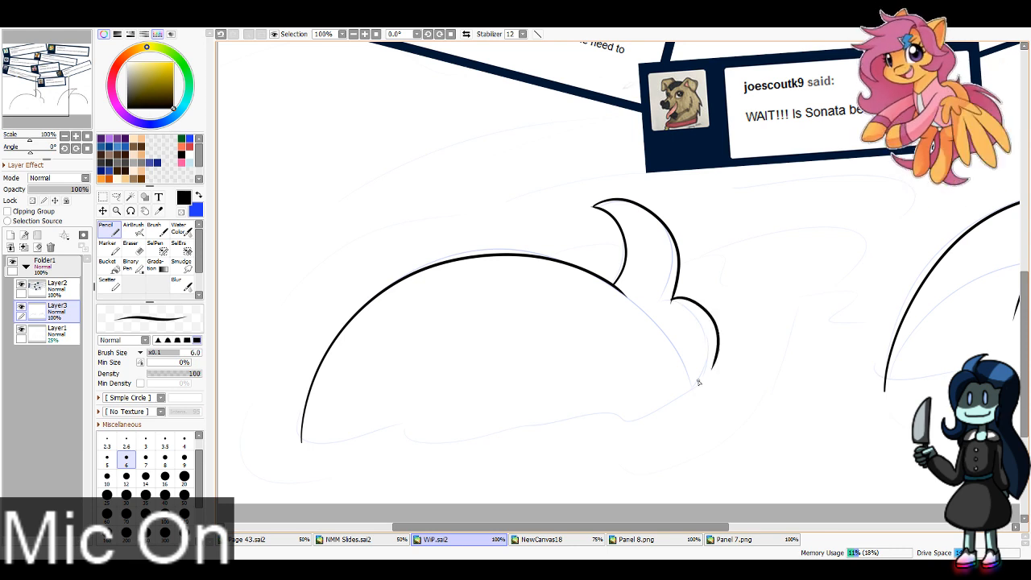
# Step: Redo the small rounded hair lobe behind the left head and ink the back-of-head curve below it
pyautogui.hotkey('ctrl', 'z')
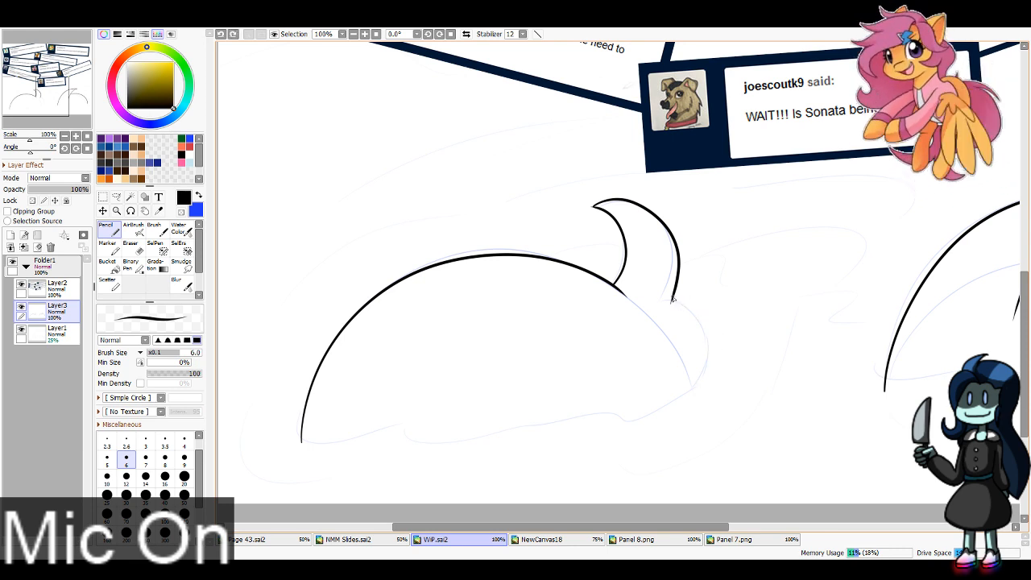
pyautogui.moveTo(673, 301); pyautogui.dragTo(702, 388)
pyautogui.hotkey('ctrl', 'z')
pyautogui.moveTo(672, 340); pyautogui.dragTo(699, 413)
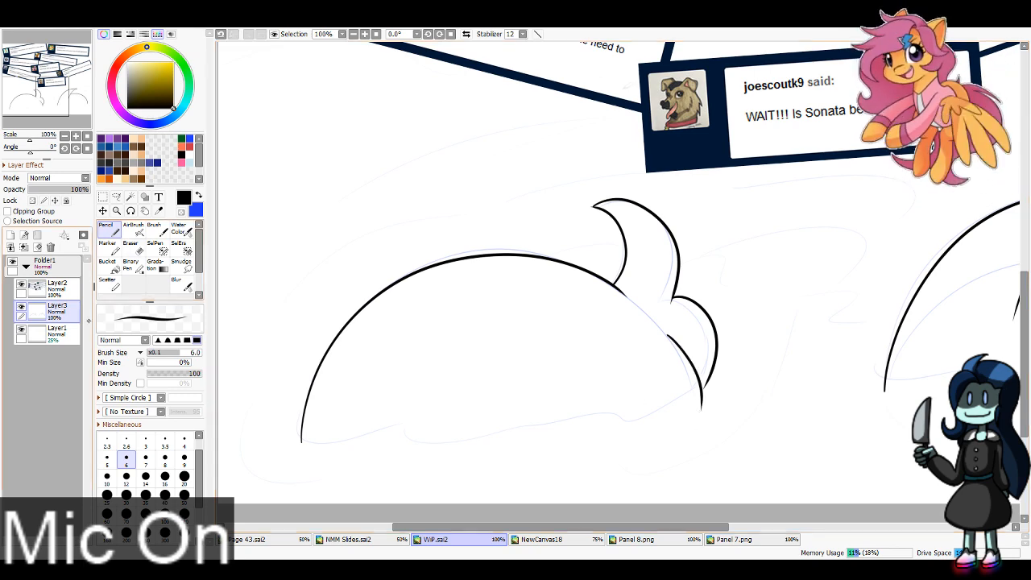
# Step: Add a new layer above Layer3 and pick the light blue water color from Panel 8.png
pyautogui.click(10, 236)
pyautogui.press('pagedown')
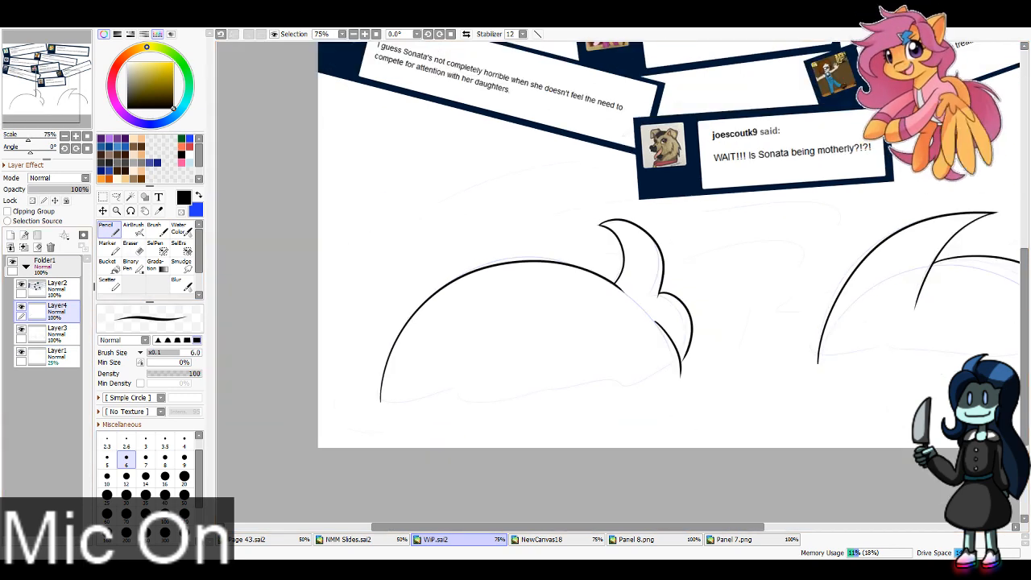
pyautogui.click(659, 541)
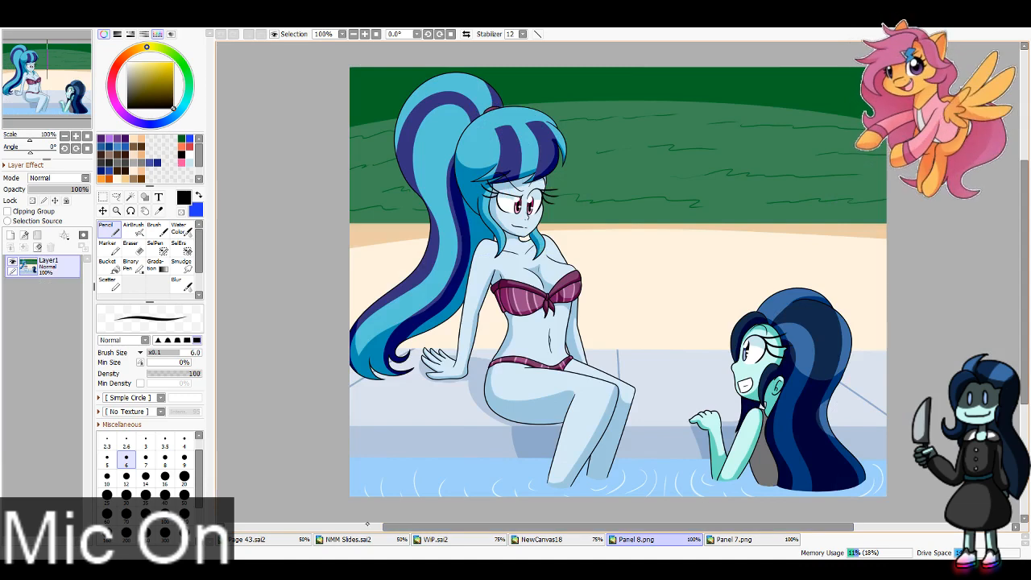
pyautogui.press('alt')
pyautogui.click(509, 474)
# Step: Close the NewCanvas18 document holding the Tumblr screenshots and return to the WiP drawing
pyautogui.click(542, 540)
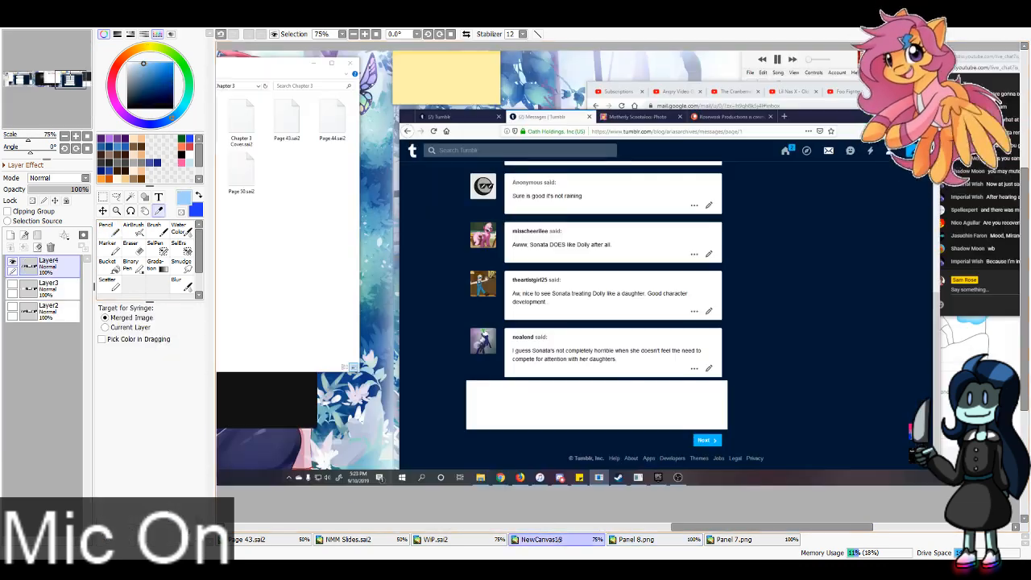
pyautogui.click(467, 540)
pyautogui.click(542, 540)
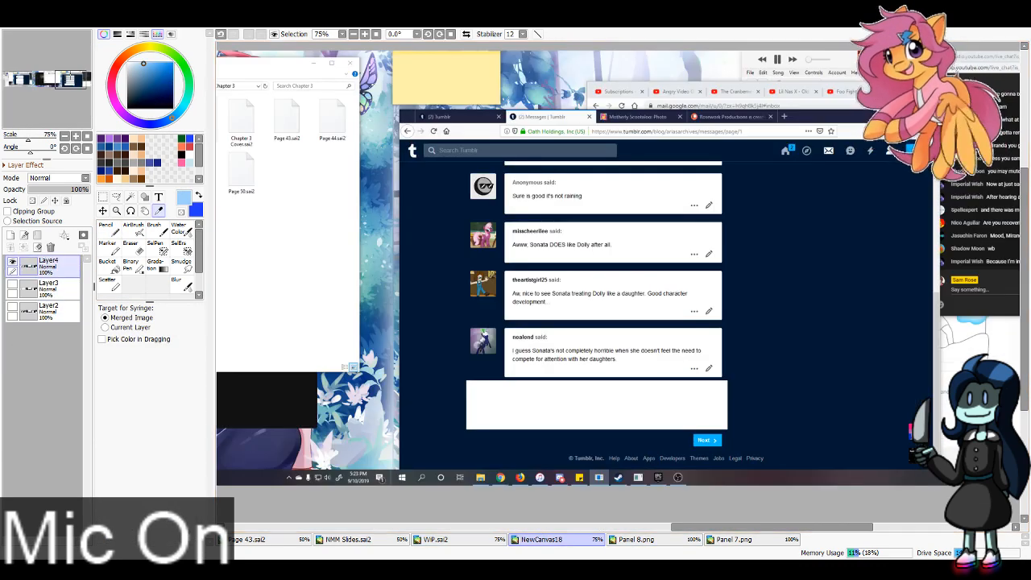
pyautogui.hotkey('ctrl', 'w')
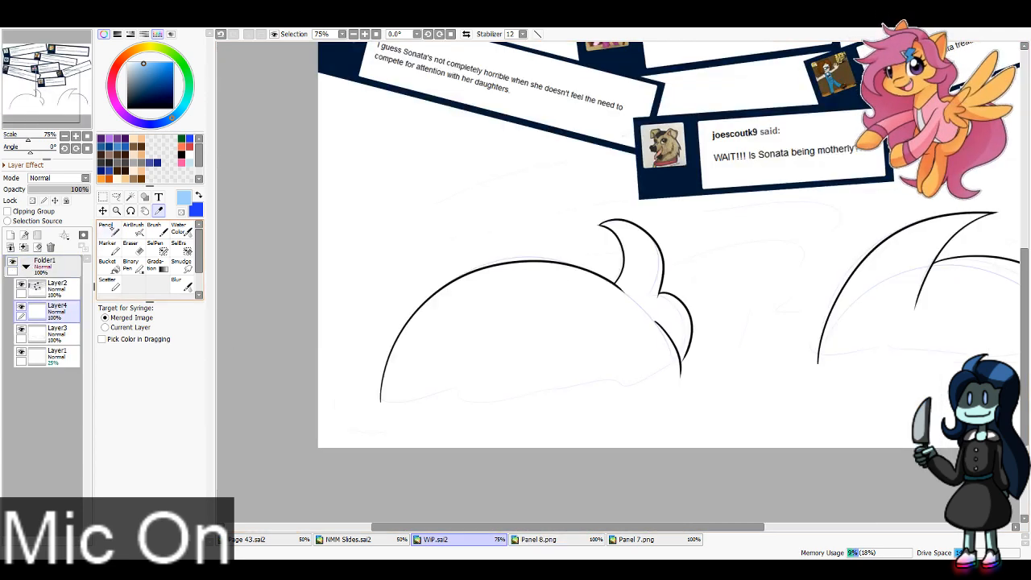
# Step: Draw a wavy light blue waterline beneath the left head on Layer4 with the Pencil at size 16, redoing it until it fits
pyautogui.click(109, 230)
pyautogui.click(165, 497)
pyautogui.moveTo(369, 396); pyautogui.dragTo(450, 402)
pyautogui.hotkey('ctrl', 'z')
pyautogui.click(165, 476)
pyautogui.moveTo(371, 399)
pyautogui.mouseDown()
pyautogui.moveTo(501, 405)
pyautogui.moveTo(603, 384)
pyautogui.moveTo(618, 395)
pyautogui.moveTo(682, 383)
pyautogui.mouseUp()
pyautogui.hotkey('ctrl', 'z')
pyautogui.moveTo(617, 392); pyautogui.dragTo(695, 376)
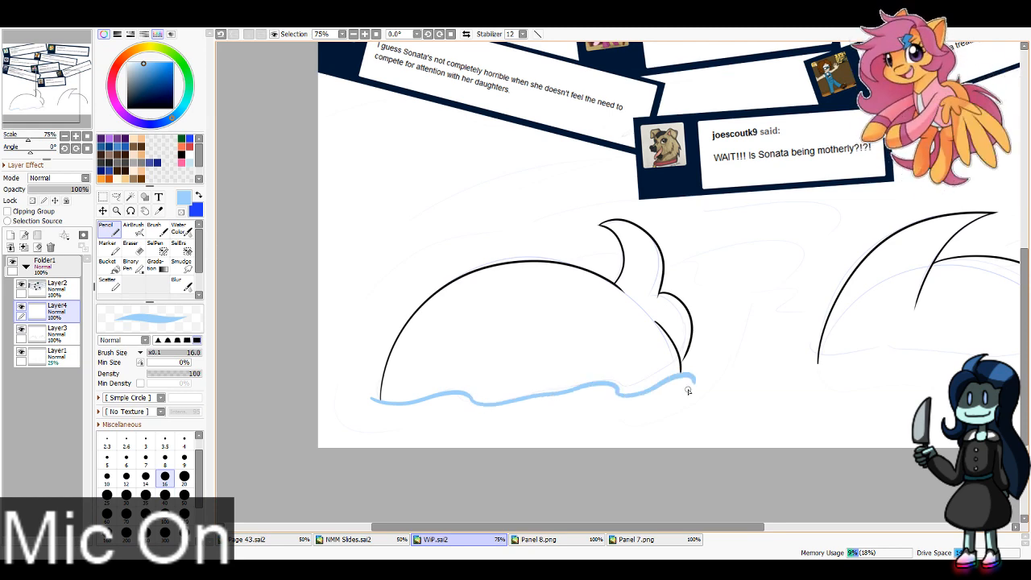
# Step: Draw a matching wavy light blue waterline beneath the right head on Layer4, redoing its end
pyautogui.moveTo(64, 123); pyautogui.dragTo(74, 124)
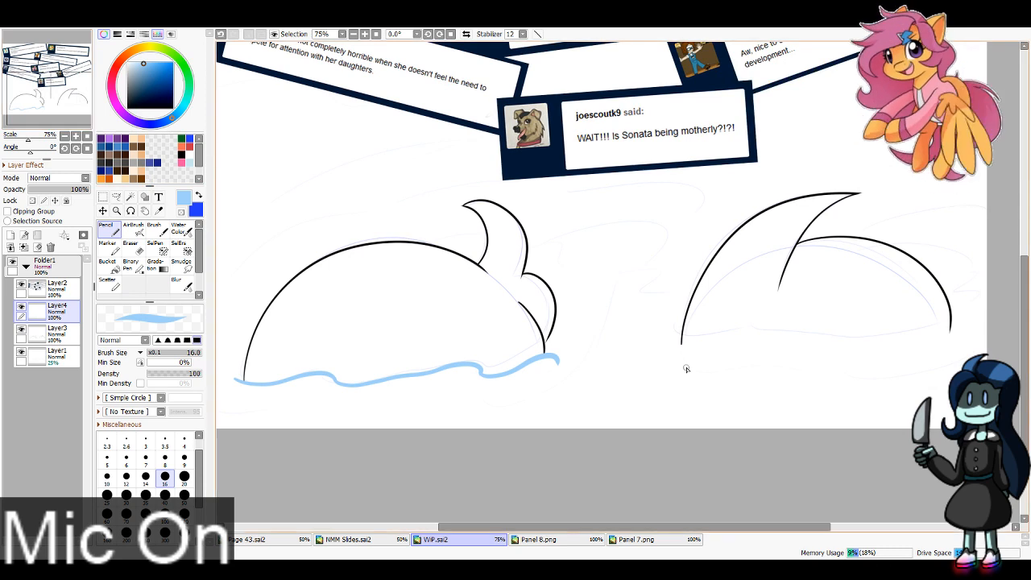
pyautogui.moveTo(677, 346)
pyautogui.mouseDown()
pyautogui.moveTo(894, 332)
pyautogui.moveTo(972, 347)
pyautogui.mouseUp()
pyautogui.hotkey('ctrl', 'z')
pyautogui.moveTo(909, 342); pyautogui.dragTo(965, 330)
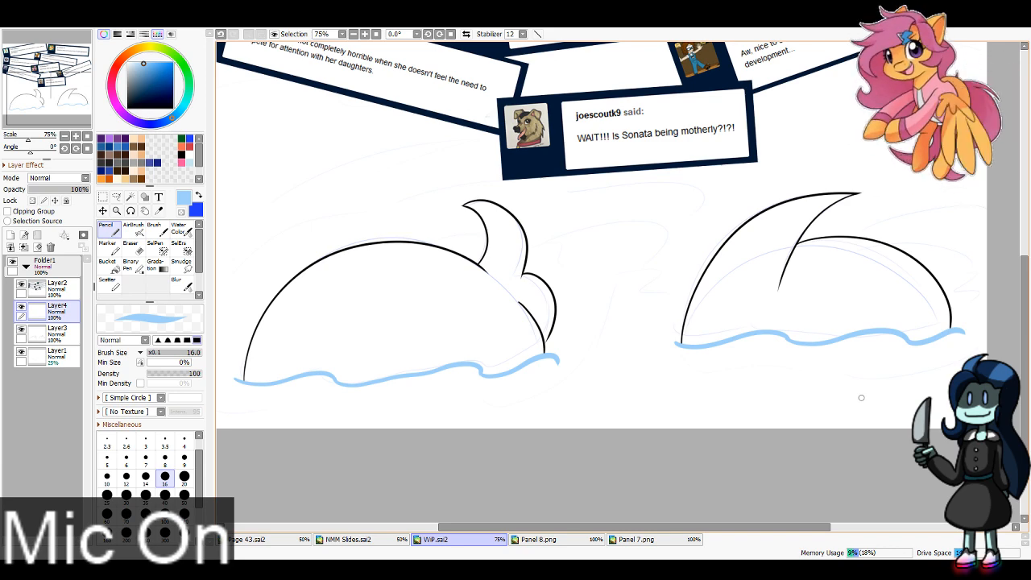
# Step: Add a layer above Layer1 and pick the light blue and dark navy hair colors from Panel 8.png as the two active colors
pyautogui.click(48, 332)
pyautogui.click(48, 354)
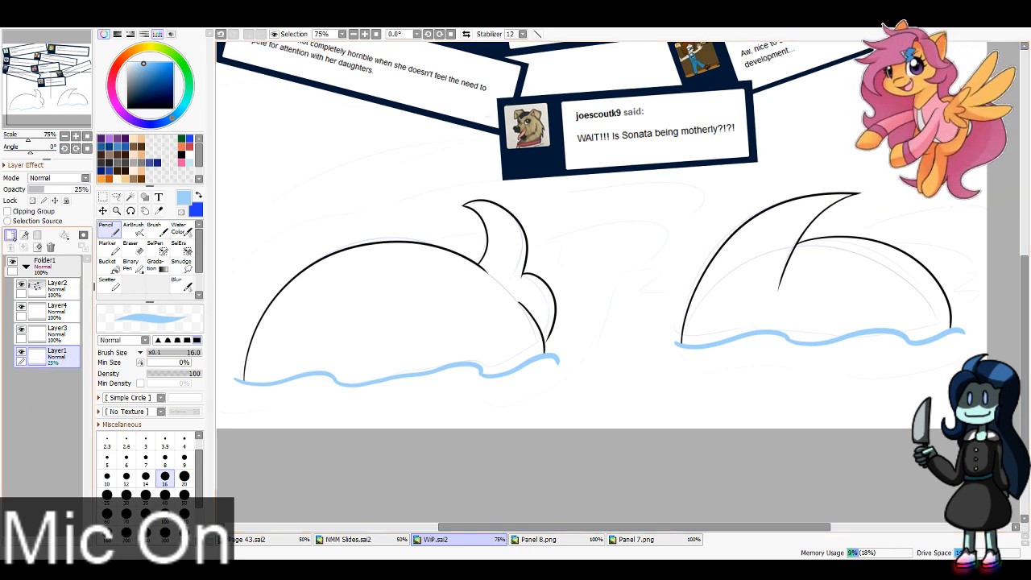
pyautogui.click(580, 539)
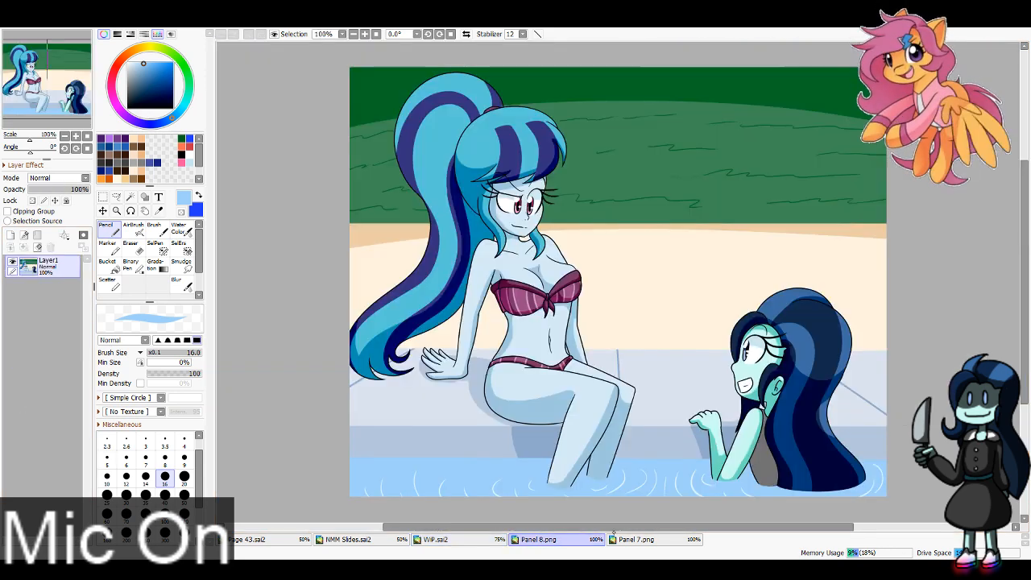
pyautogui.click(158, 211)
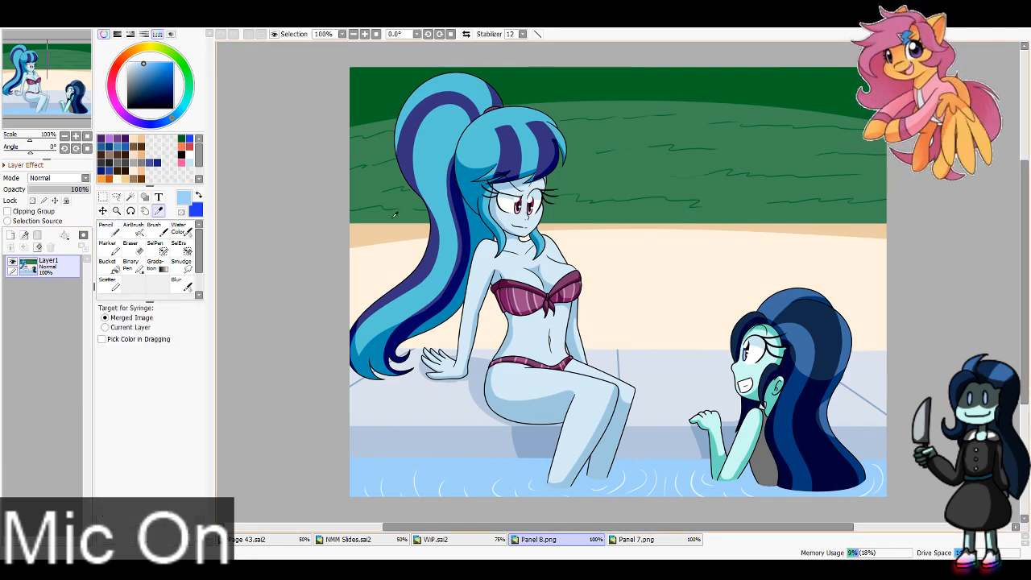
pyautogui.click(488, 123)
pyautogui.press('x')
pyautogui.click(813, 311)
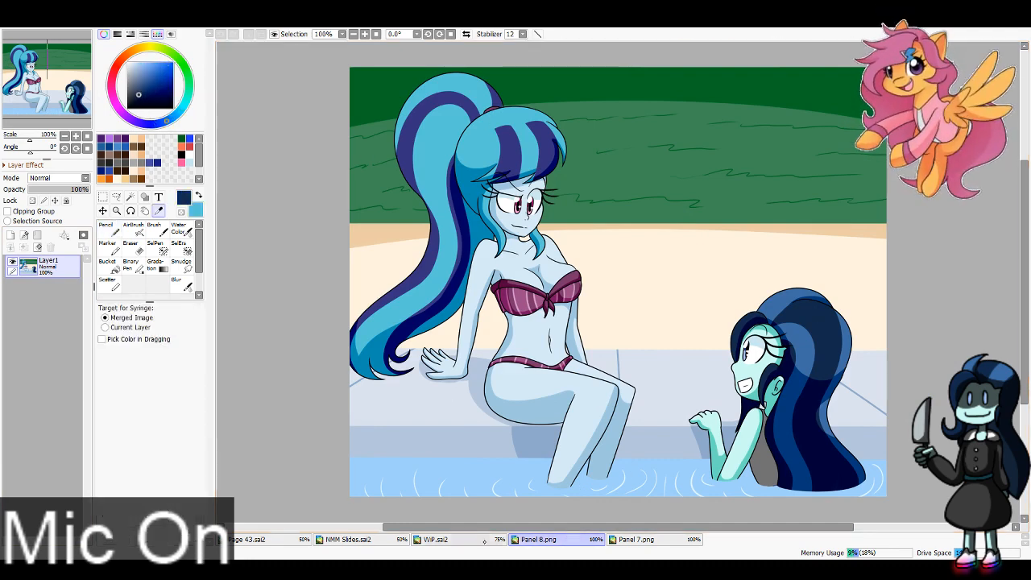
# Step: Paint roughly over the left head in light blue and the right head in dark navy on Layer5 with the Pencil at size 300
pyautogui.click(485, 540)
pyautogui.press('x')
pyautogui.press('n')
pyautogui.moveTo(276, 313)
pyautogui.mouseDown()
pyautogui.moveTo(296, 332)
pyautogui.moveTo(342, 290)
pyautogui.moveTo(434, 269)
pyautogui.moveTo(382, 333)
pyautogui.moveTo(438, 373)
pyautogui.moveTo(327, 369)
pyautogui.mouseUp()
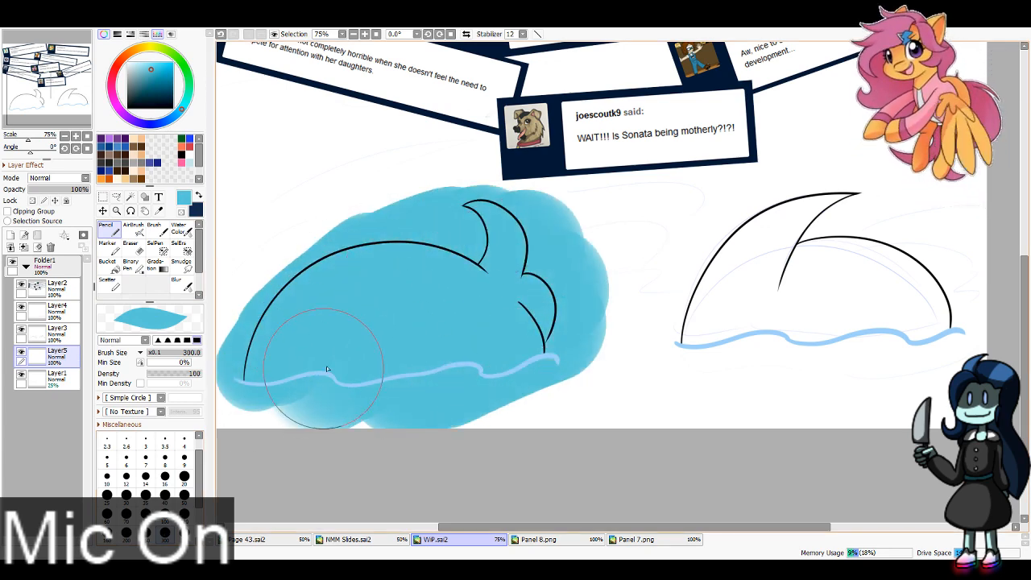
pyautogui.press('x')
pyautogui.moveTo(691, 357)
pyautogui.mouseDown()
pyautogui.moveTo(780, 243)
pyautogui.moveTo(872, 217)
pyautogui.moveTo(883, 261)
pyautogui.moveTo(845, 356)
pyautogui.mouseUp()
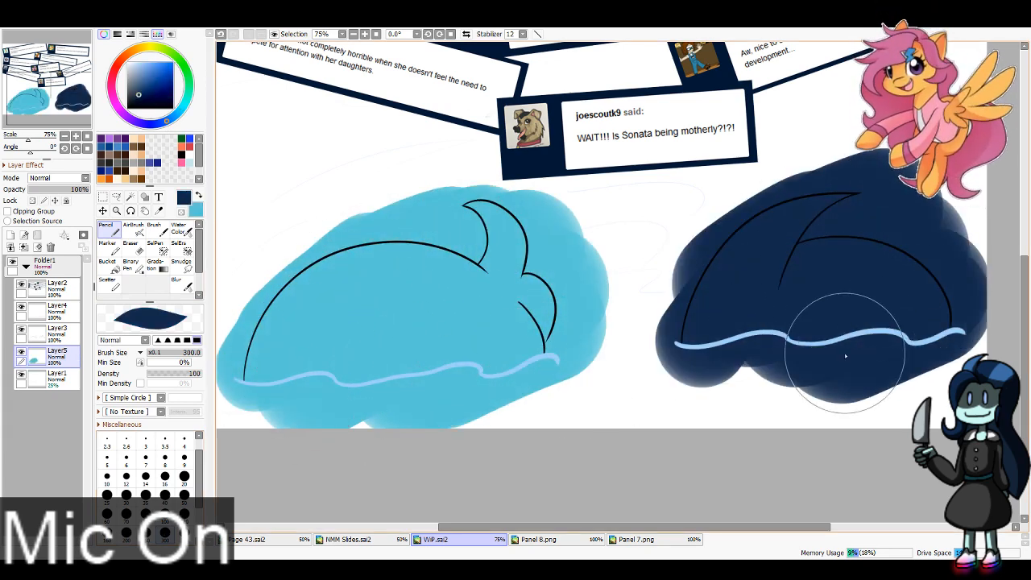
# Step: Hide Layer5, select the area outside both heads with the Magic Wand, delete the excess paint there, deselect, and show the layer again
pyautogui.click(21, 352)
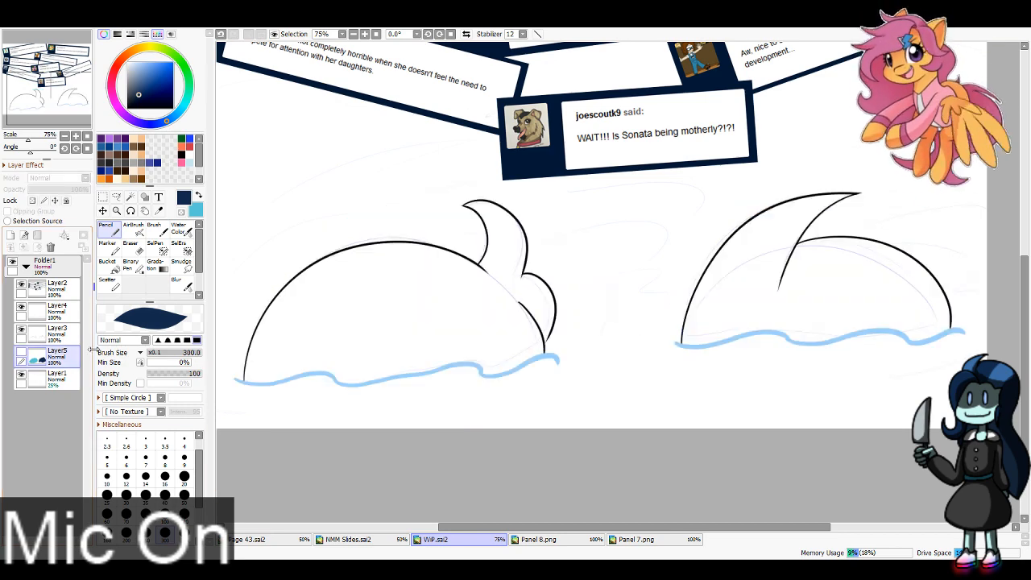
pyautogui.click(64, 334)
pyautogui.click(165, 95)
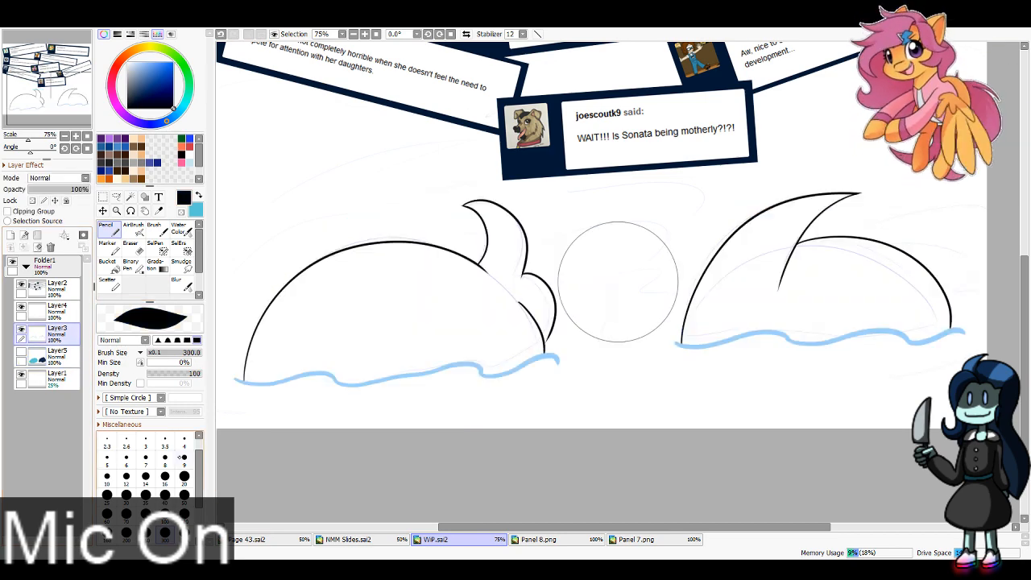
pyautogui.click(185, 441)
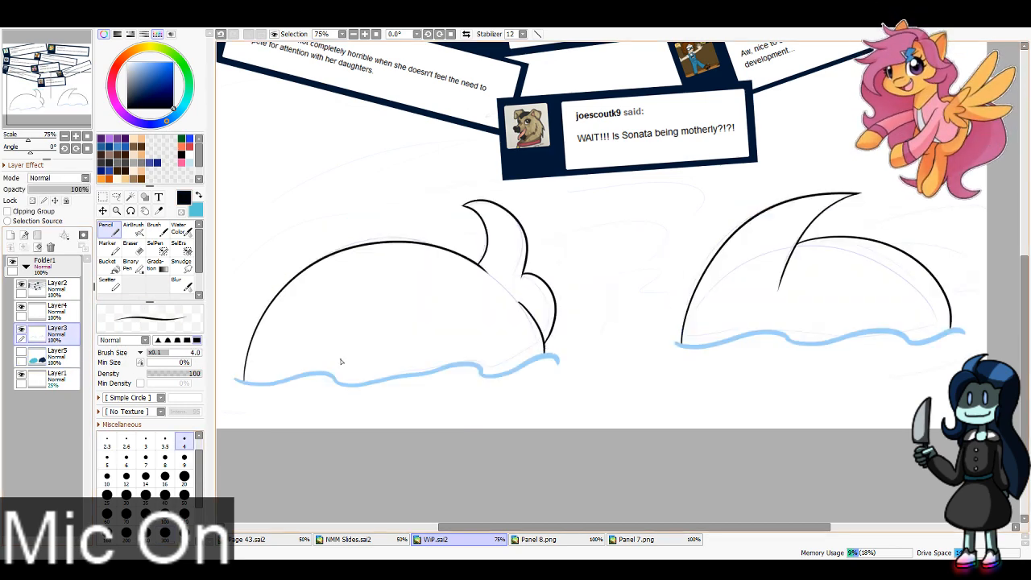
pyautogui.click(56, 352)
pyautogui.click(131, 196)
pyautogui.click(380, 220)
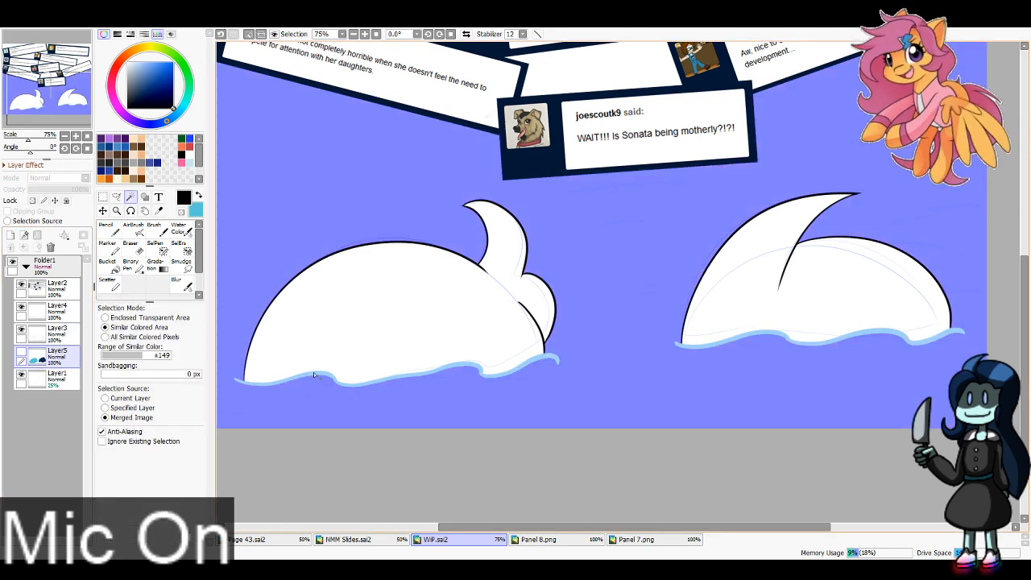
pyautogui.press('Delete')
pyautogui.hotkey('ctrl', 'd')
pyautogui.click(21, 352)
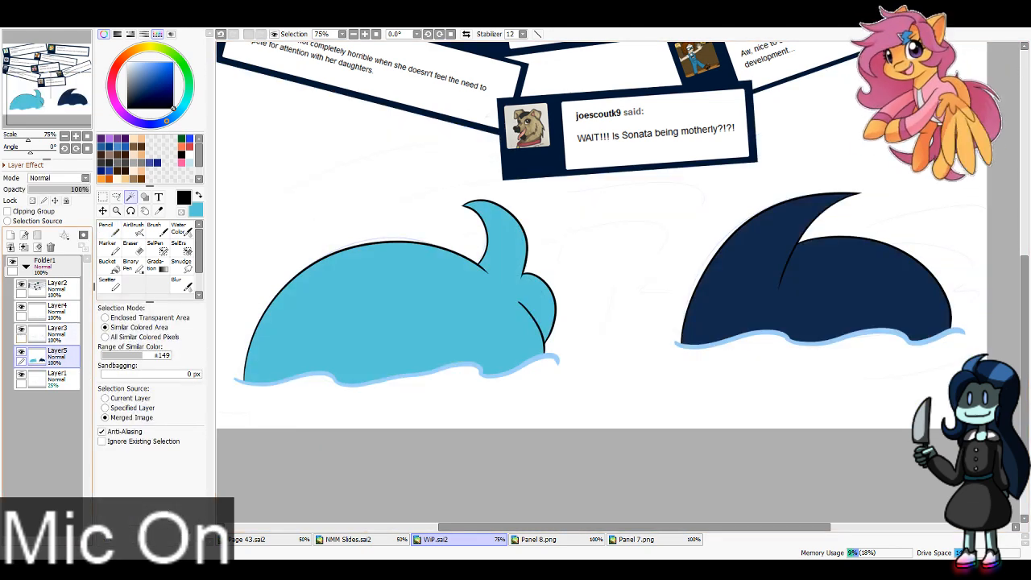
# Step: Add a new layer above Layer1 and pick the light blue of the waterline beneath the left head
pyautogui.click(64, 136)
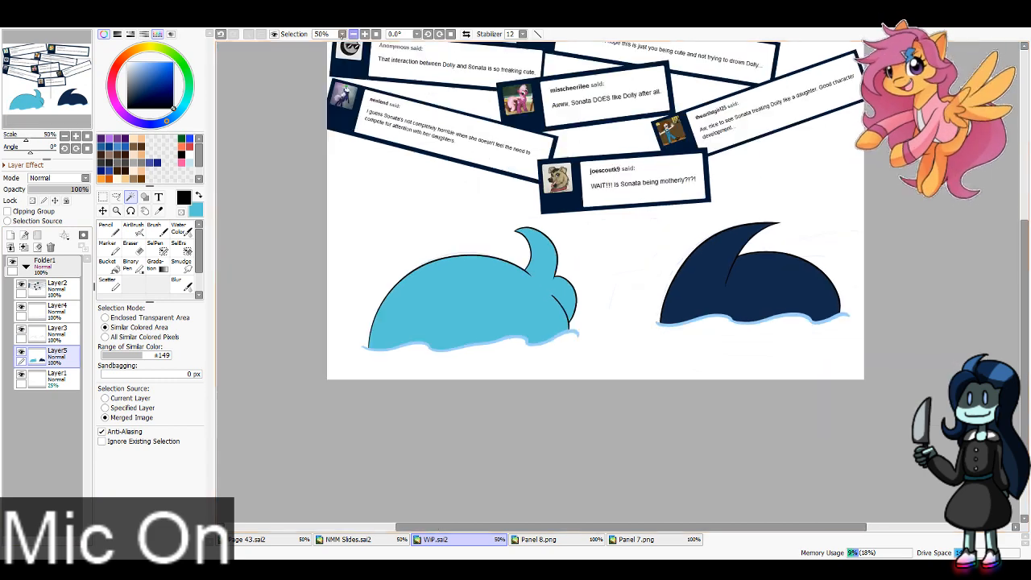
pyautogui.moveTo(50, 100); pyautogui.dragTo(52, 83)
pyautogui.click(56, 380)
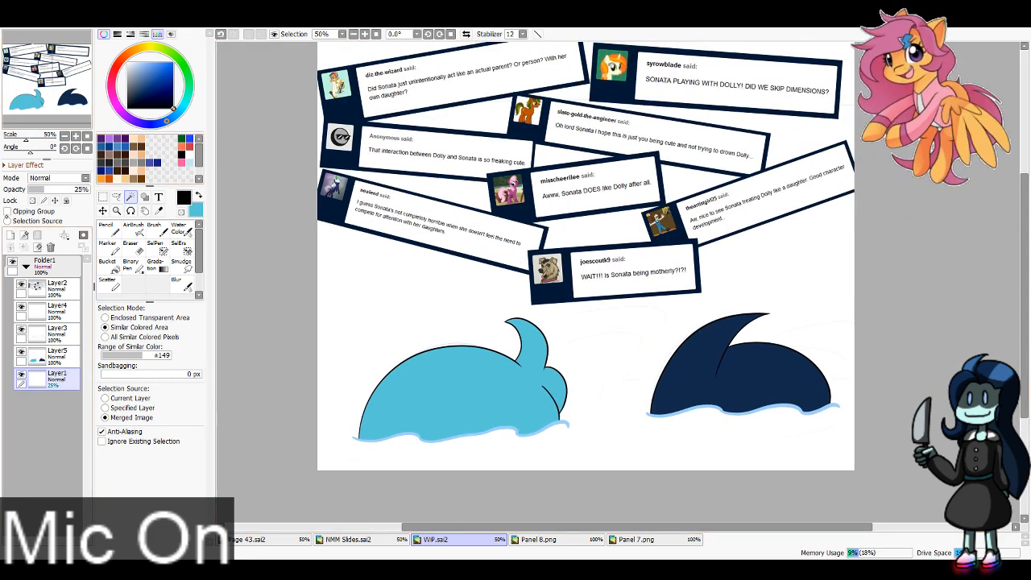
pyautogui.click(10, 235)
pyautogui.press('x')
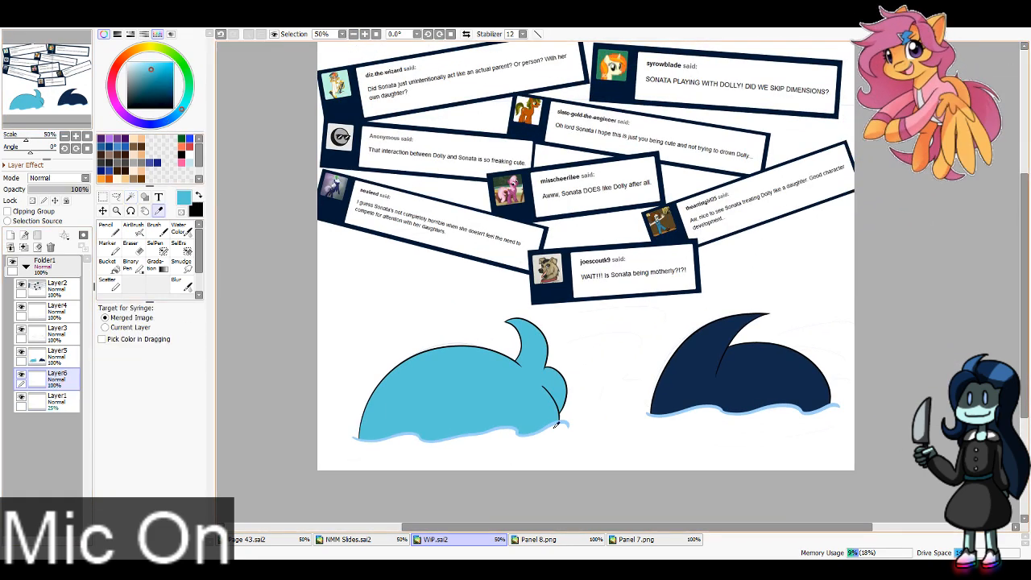
pyautogui.keyDown('alt'); pyautogui.click(559, 421); pyautogui.keyUp('alt')
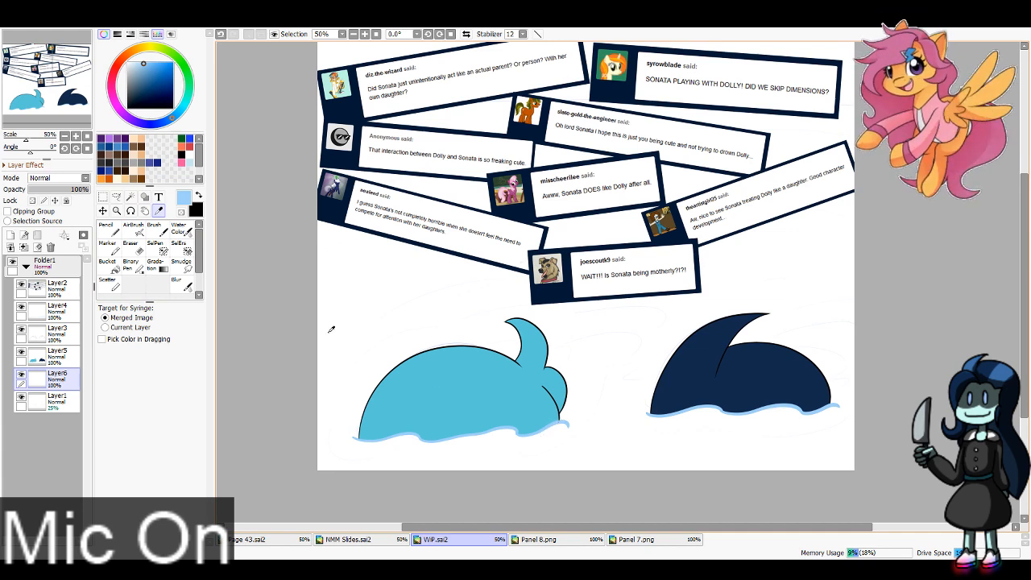
pyautogui.moveTo(419, 306); pyautogui.dragTo(416, 329)
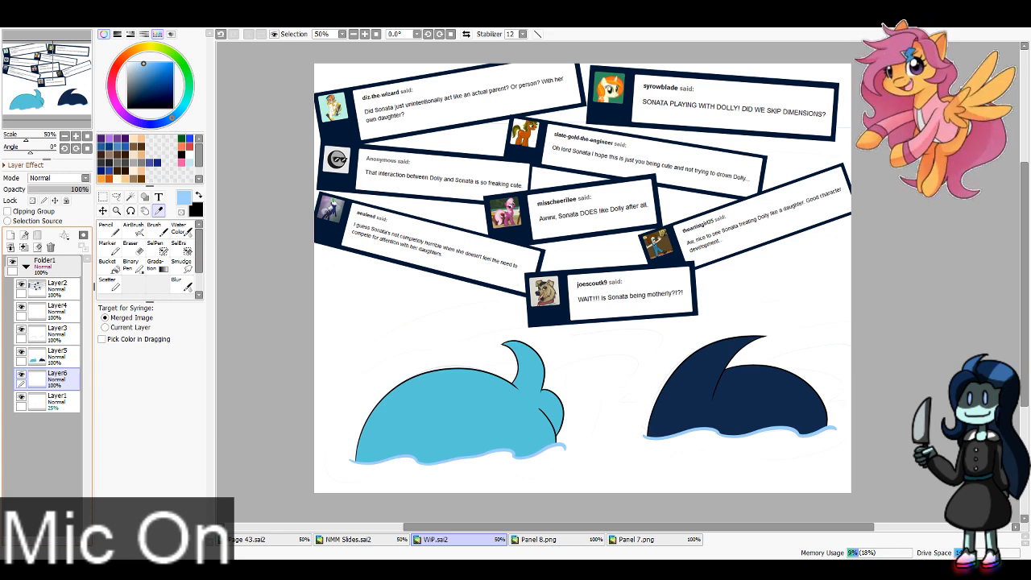
# Step: Draw a wavy light blue water surface line across the canvas behind the upper messages on Layer6 with the Pencil at size 40
pyautogui.click(109, 230)
pyautogui.click(165, 497)
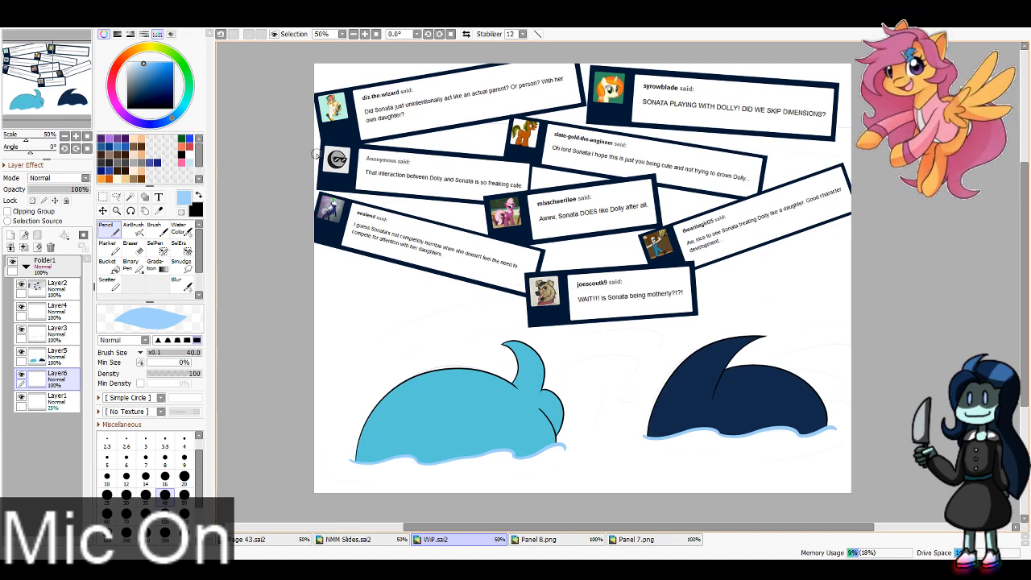
pyautogui.moveTo(378, 149); pyautogui.dragTo(847, 150)
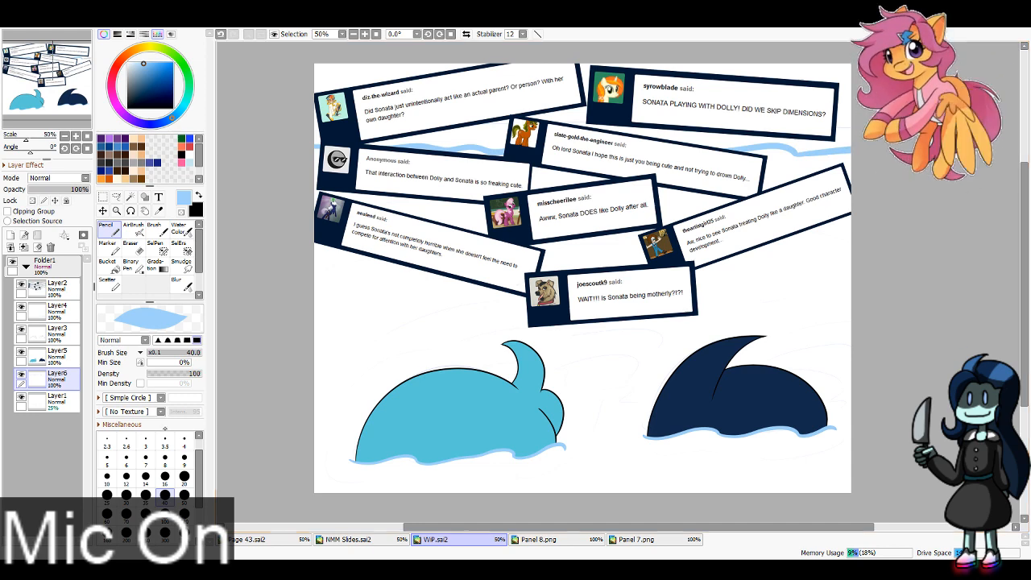
# Step: Fill the water below the wavy surface line on Layer6 in light blue with the Pencil at sizes 100 and 300
pyautogui.click(165, 516)
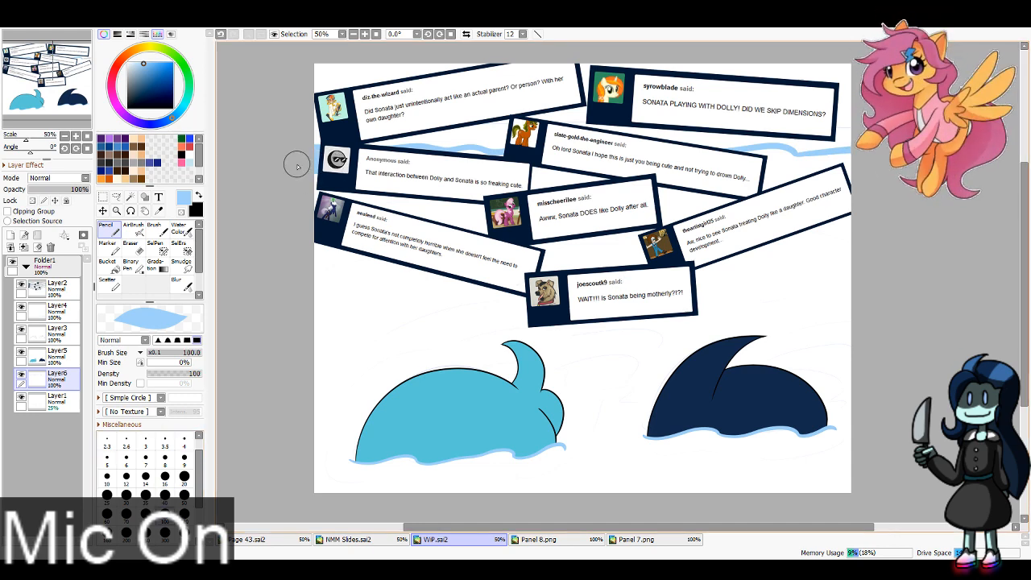
pyautogui.moveTo(459, 165)
pyautogui.mouseDown()
pyautogui.moveTo(776, 169)
pyautogui.moveTo(757, 161)
pyautogui.moveTo(796, 176)
pyautogui.moveTo(887, 174)
pyautogui.mouseUp()
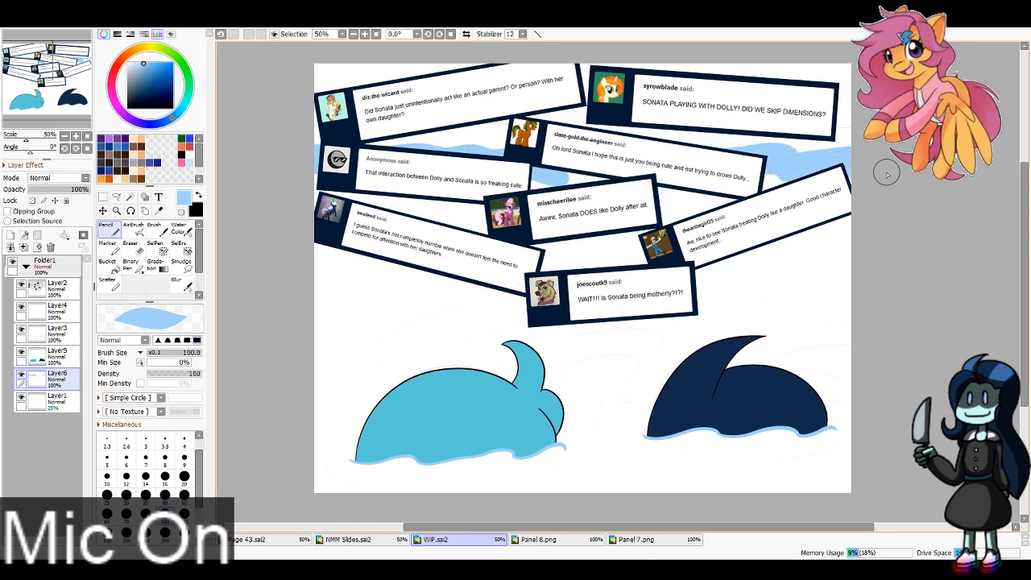
pyautogui.moveTo(751, 177)
pyautogui.mouseDown()
pyautogui.moveTo(295, 201)
pyautogui.moveTo(637, 207)
pyautogui.moveTo(387, 193)
pyautogui.moveTo(478, 205)
pyautogui.mouseUp()
pyautogui.click(165, 533)
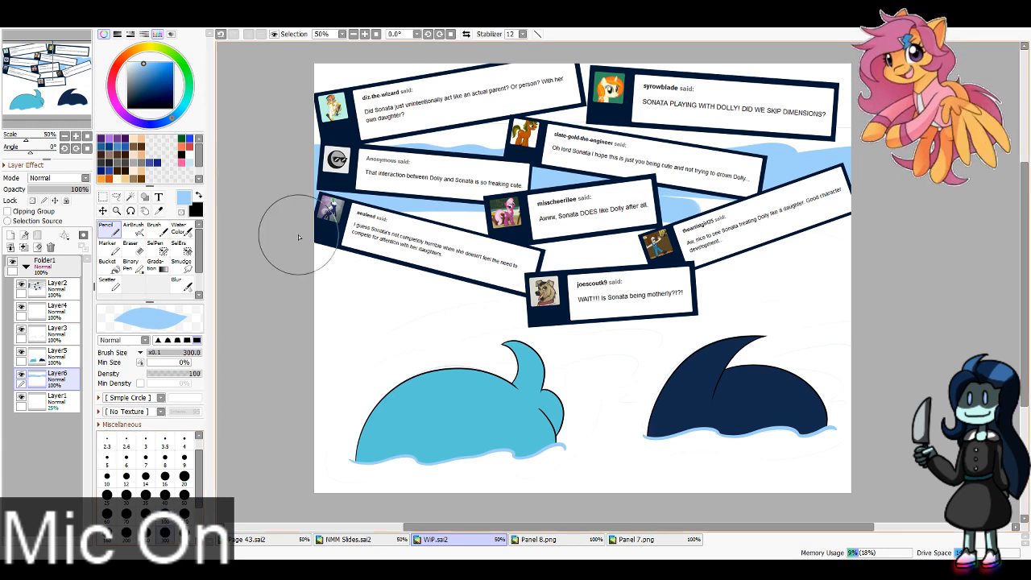
pyautogui.moveTo(294, 234)
pyautogui.mouseDown()
pyautogui.moveTo(859, 245)
pyautogui.moveTo(317, 260)
pyautogui.moveTo(516, 271)
pyautogui.moveTo(794, 346)
pyautogui.moveTo(894, 451)
pyautogui.moveTo(668, 476)
pyautogui.moveTo(870, 483)
pyautogui.mouseUp()
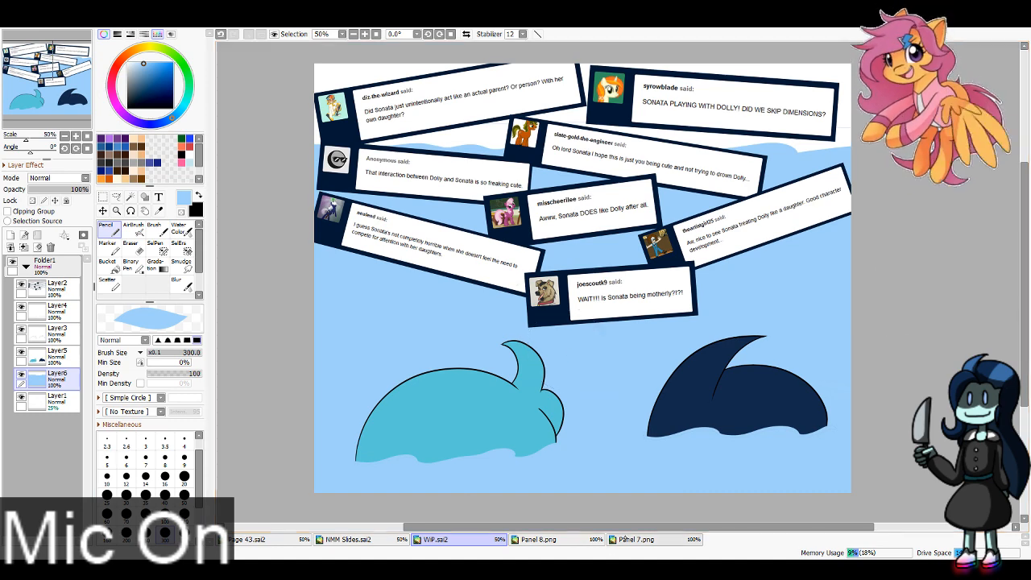
# Step: Add three new layers between Layer6 and Layer1, and pick the grey-blue of the pool edge from Panel 8.png for the Pencil
pyautogui.click(622, 539)
pyautogui.click(538, 539)
pyautogui.click(470, 539)
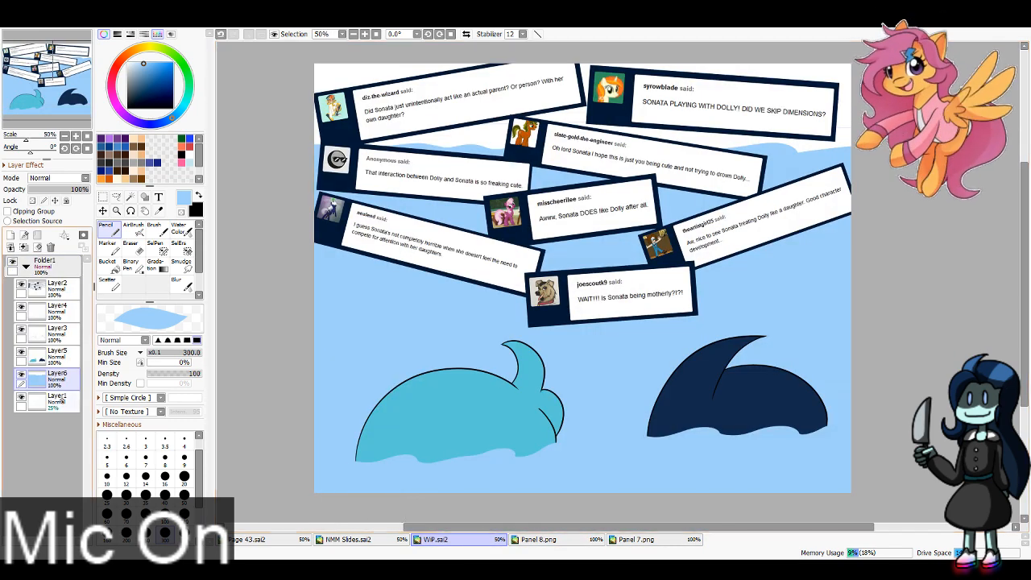
pyautogui.click(24, 234)
pyautogui.click(24, 235)
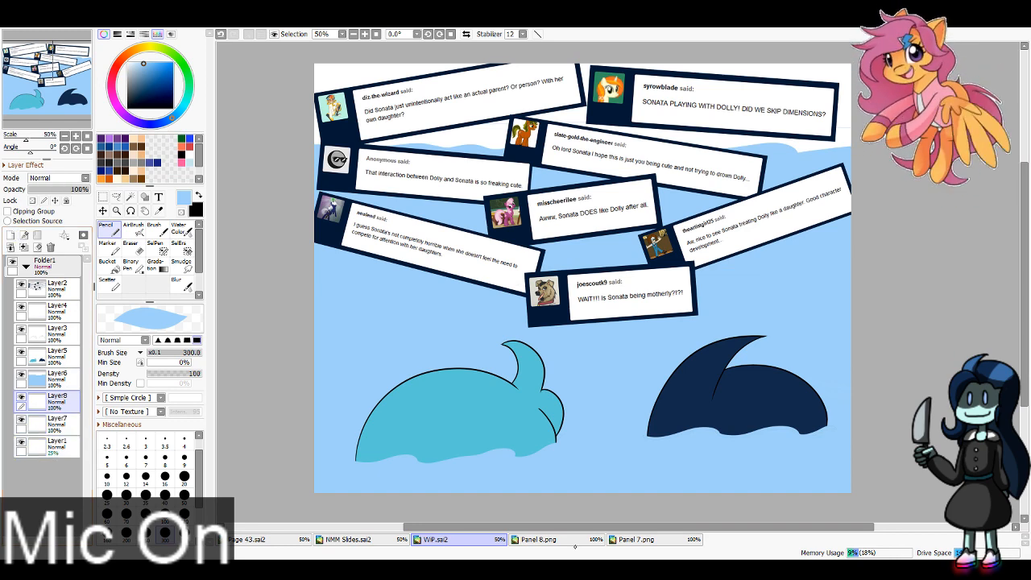
pyautogui.click(579, 538)
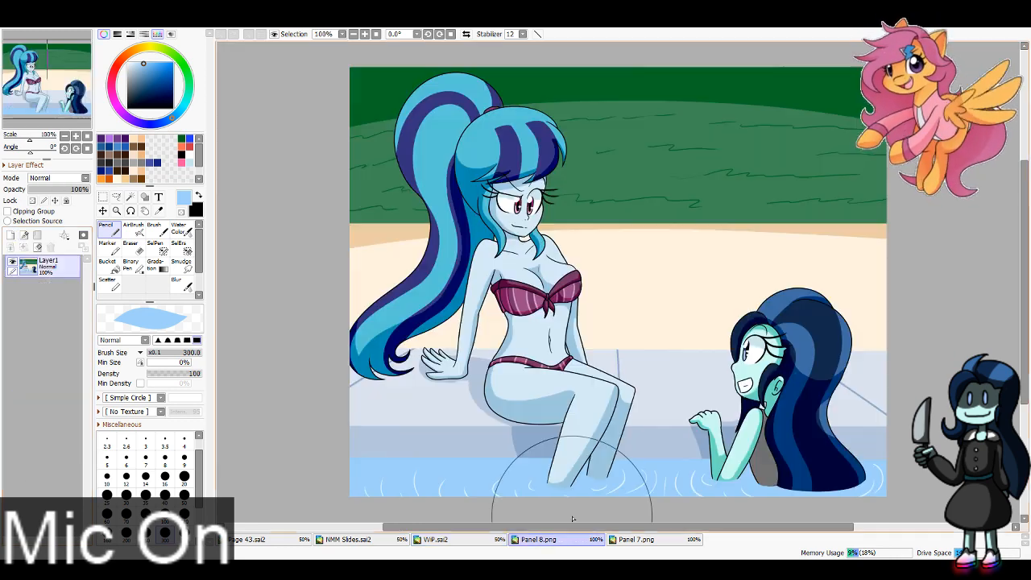
pyautogui.click(387, 437)
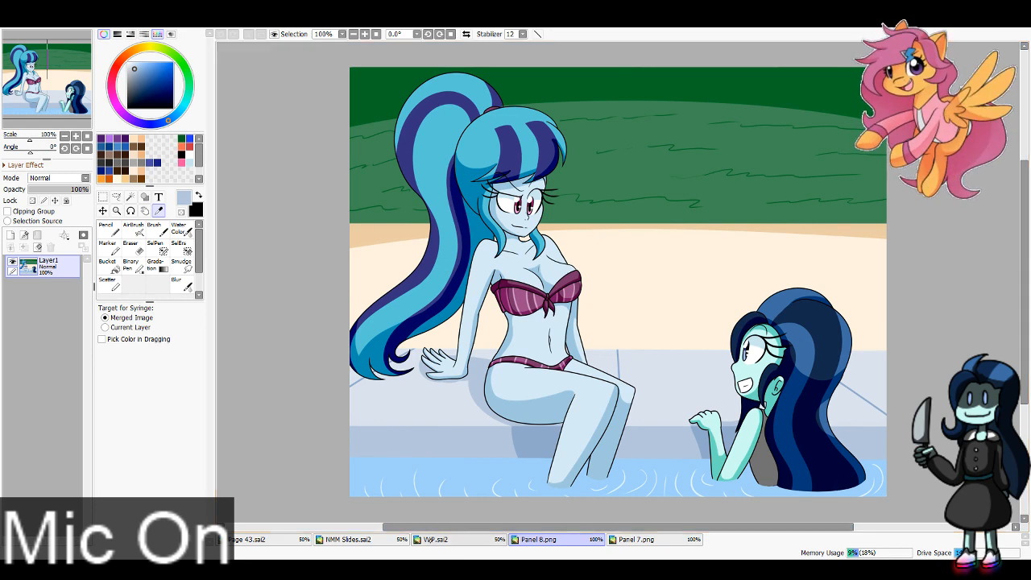
pyautogui.click(435, 539)
pyautogui.click(108, 230)
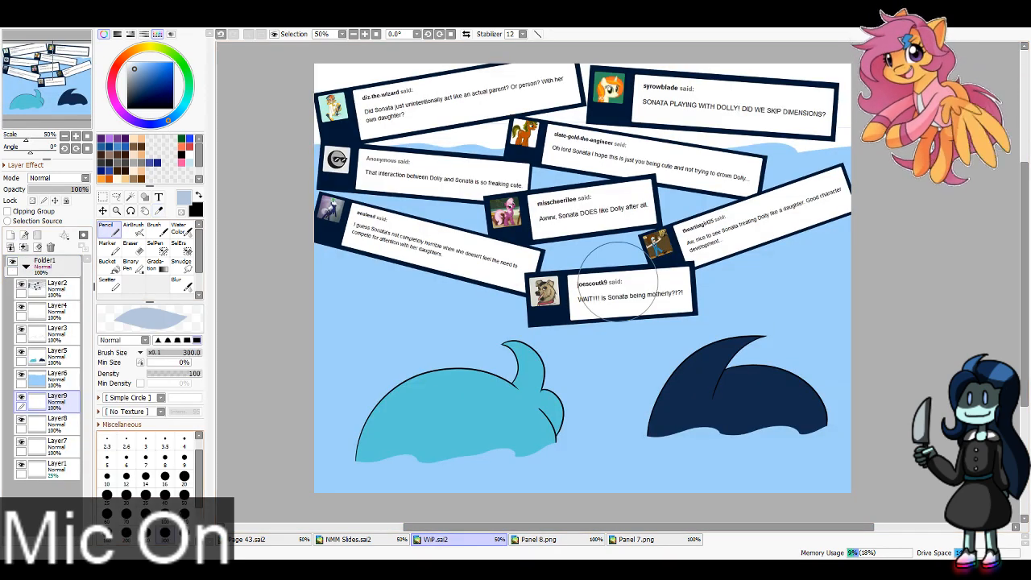
# Step: Paint a grey-blue pool edge band just above the water surface on Layer9 with the Pencil at size 100
pyautogui.click(165, 515)
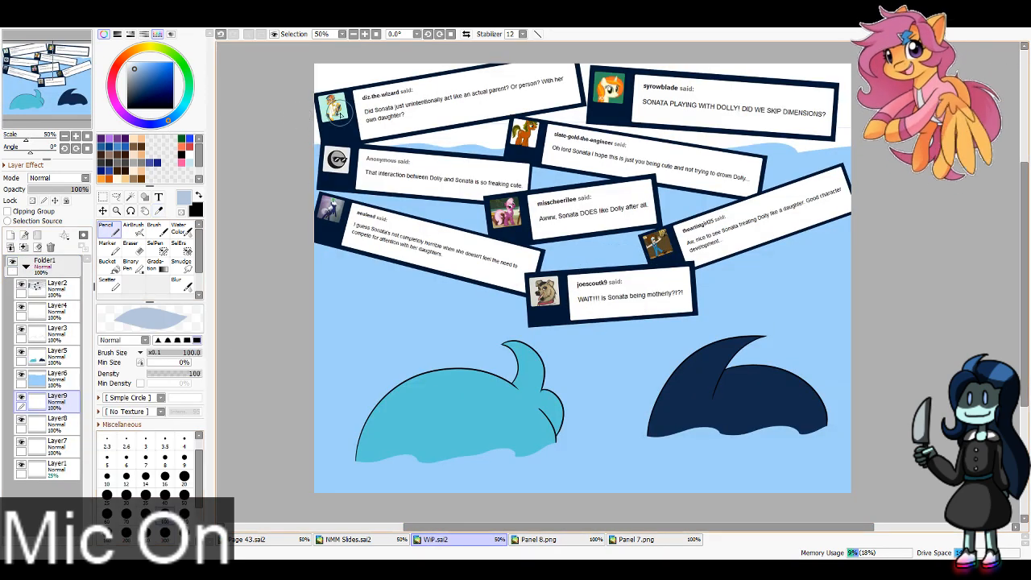
pyautogui.moveTo(340, 113)
pyautogui.mouseDown()
pyautogui.moveTo(808, 119)
pyautogui.moveTo(709, 143)
pyautogui.moveTo(271, 138)
pyautogui.mouseUp()
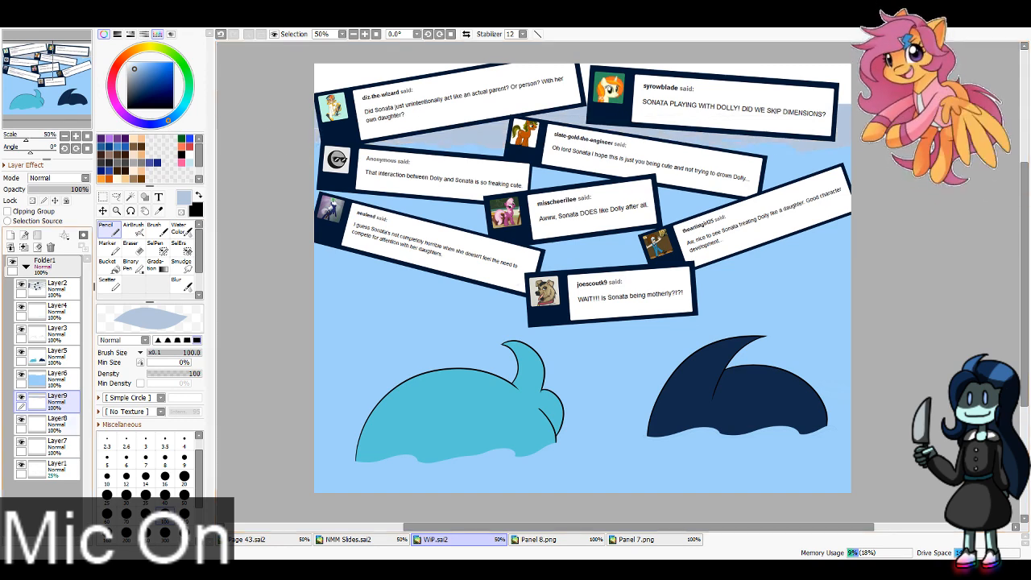
# Step: Pick the pale poolside floor color from Panel 8.png and paint the area above the pool edge with it on Layer8 using the Pencil
pyautogui.click(57, 423)
pyautogui.click(556, 540)
pyautogui.click(199, 194)
pyautogui.click(158, 211)
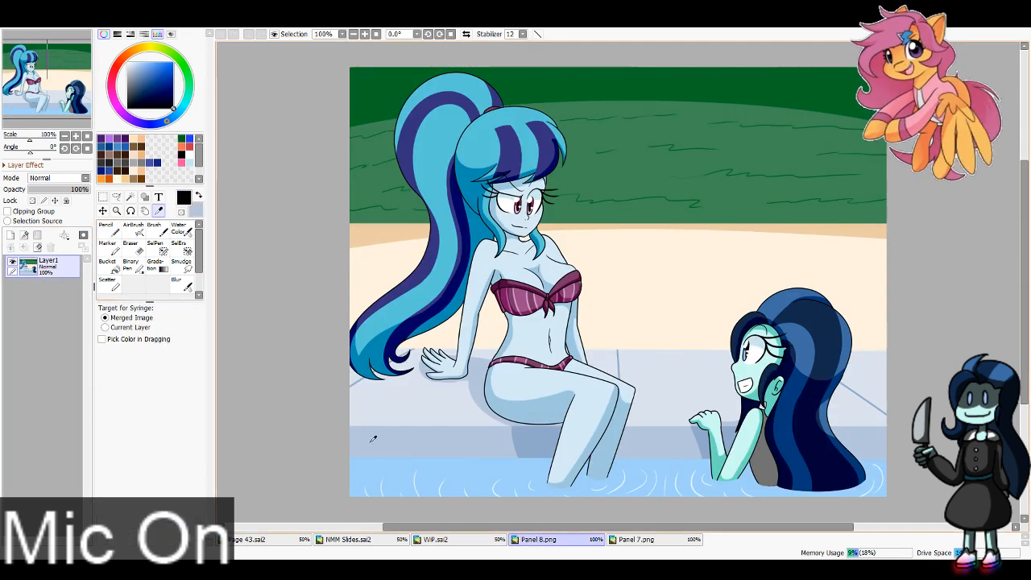
pyautogui.click(431, 407)
pyautogui.click(439, 540)
pyautogui.click(109, 229)
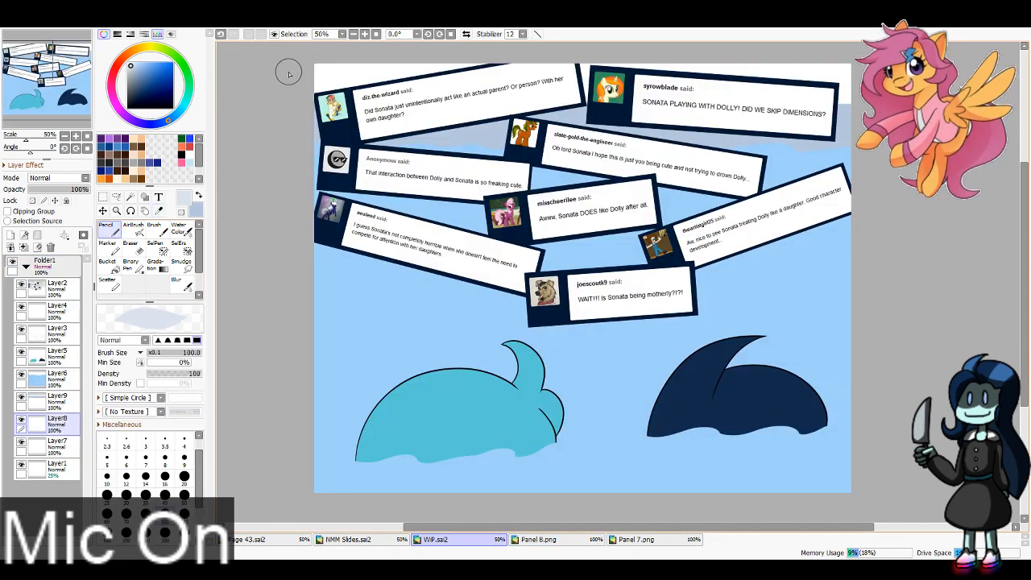
pyautogui.moveTo(288, 72)
pyautogui.mouseDown()
pyautogui.moveTo(295, 119)
pyautogui.moveTo(633, 58)
pyautogui.moveTo(695, 60)
pyautogui.mouseUp()
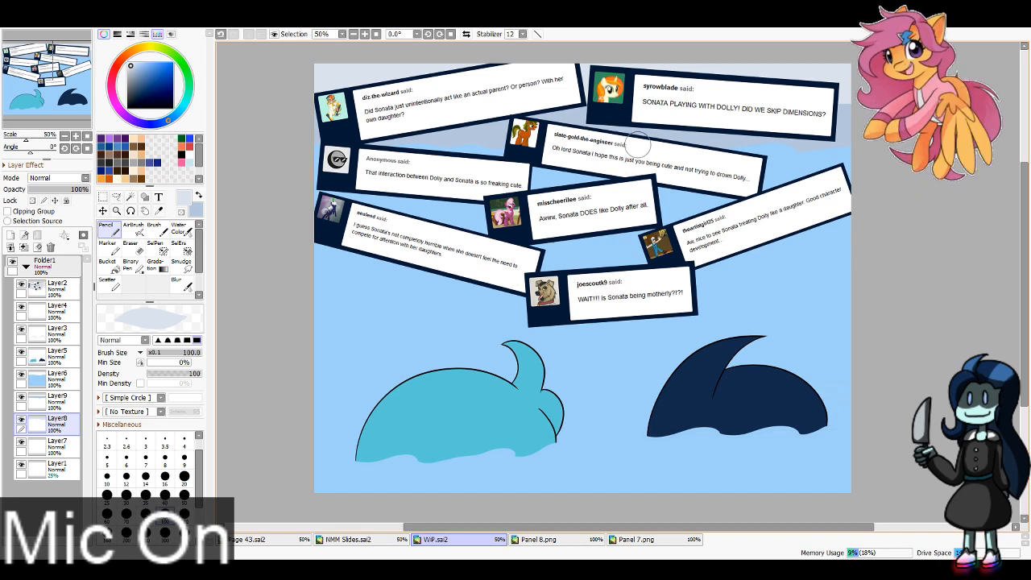
# Step: Add a new layer clipped to Layer6, then pick the pale ripple color from Panel 8.png and a medium blue for shading
pyautogui.click(62, 289)
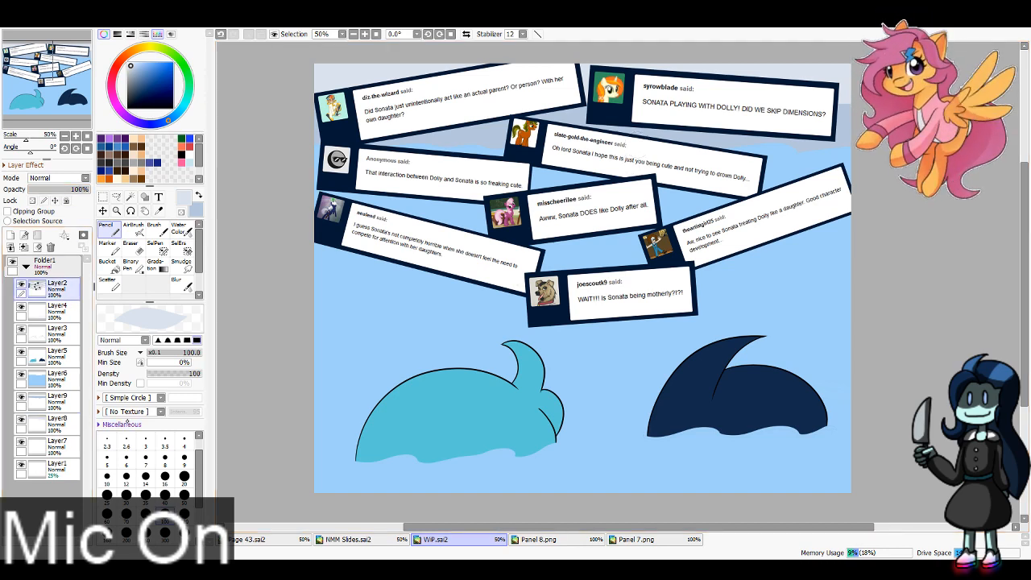
pyautogui.click(48, 375)
pyautogui.click(11, 236)
pyautogui.click(8, 211)
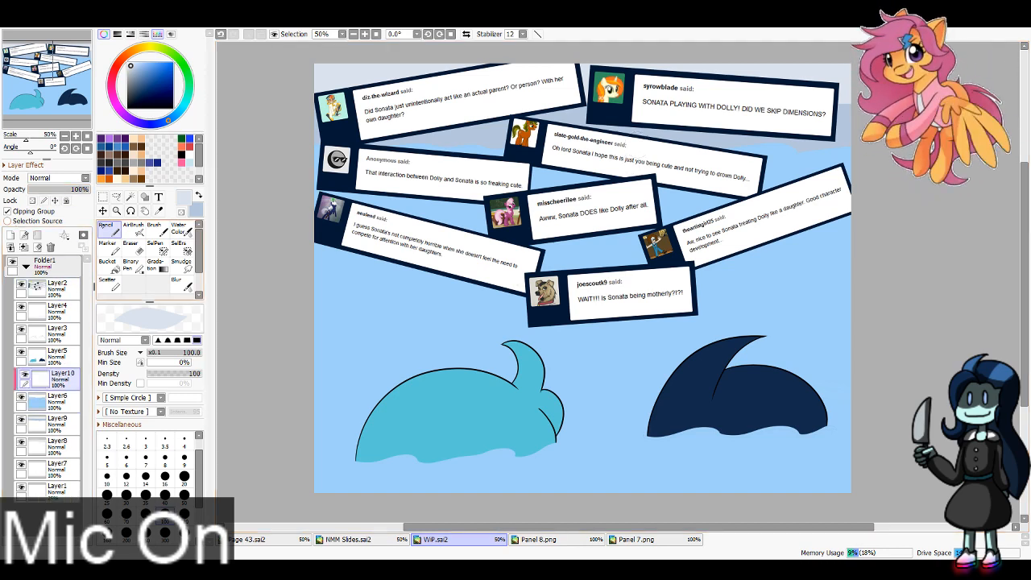
pyautogui.click(159, 209)
pyautogui.click(576, 540)
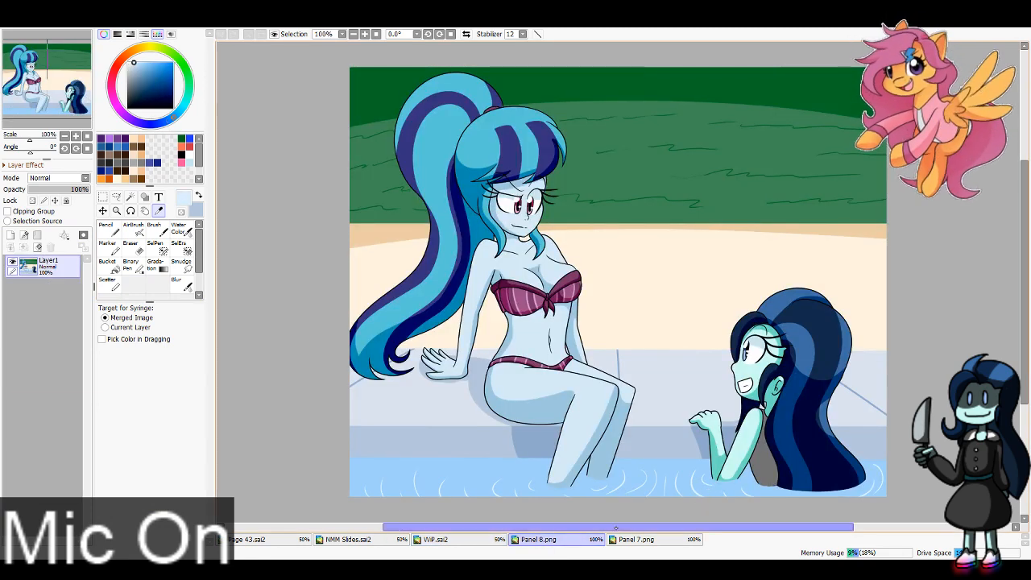
pyautogui.click(435, 538)
pyautogui.click(464, 415)
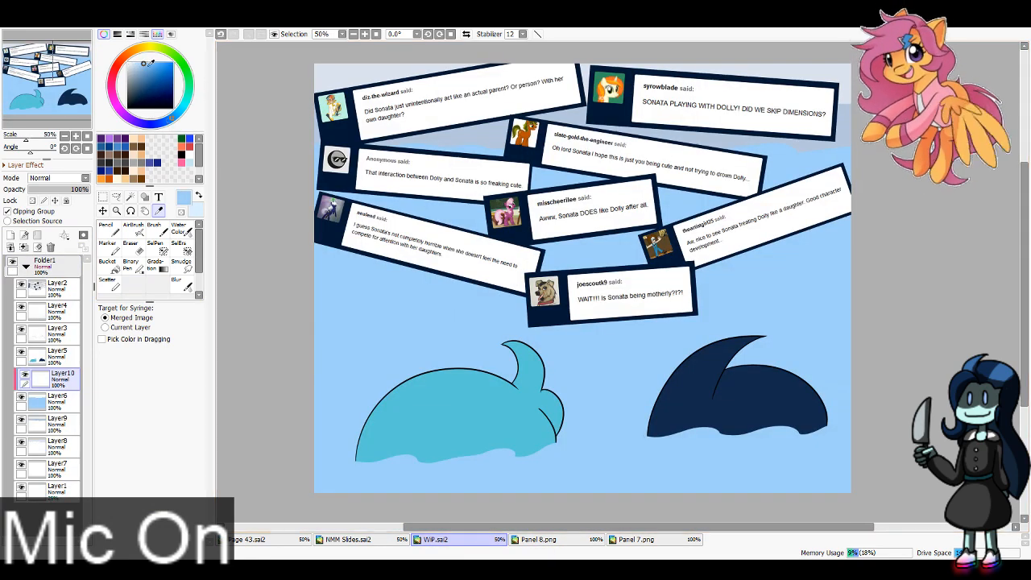
pyautogui.click(110, 229)
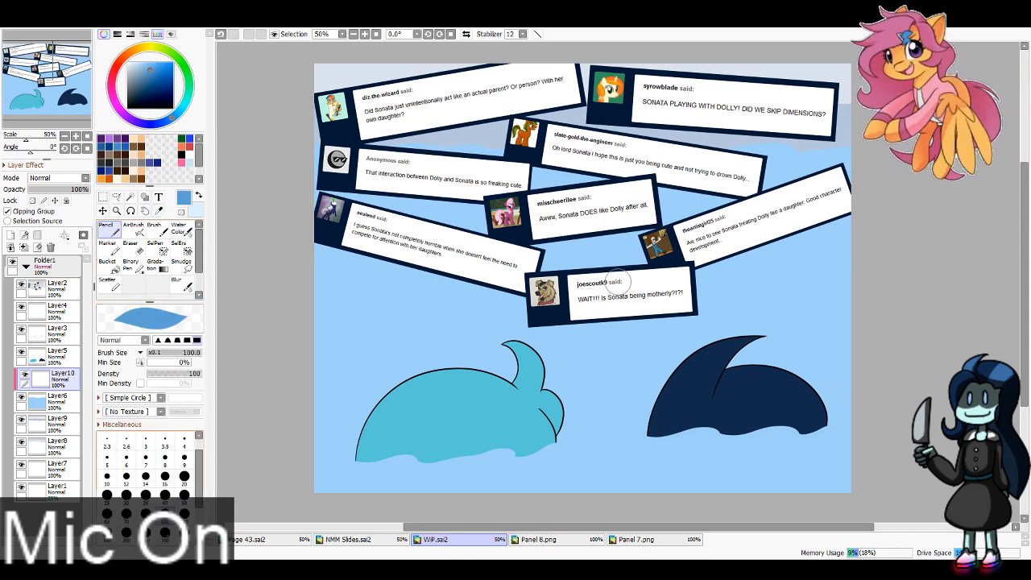
# Step: Shade the upper part of the water softly in medium blue on Layer10 with the AirBrush at size 600
pyautogui.click(134, 230)
pyautogui.click(165, 543)
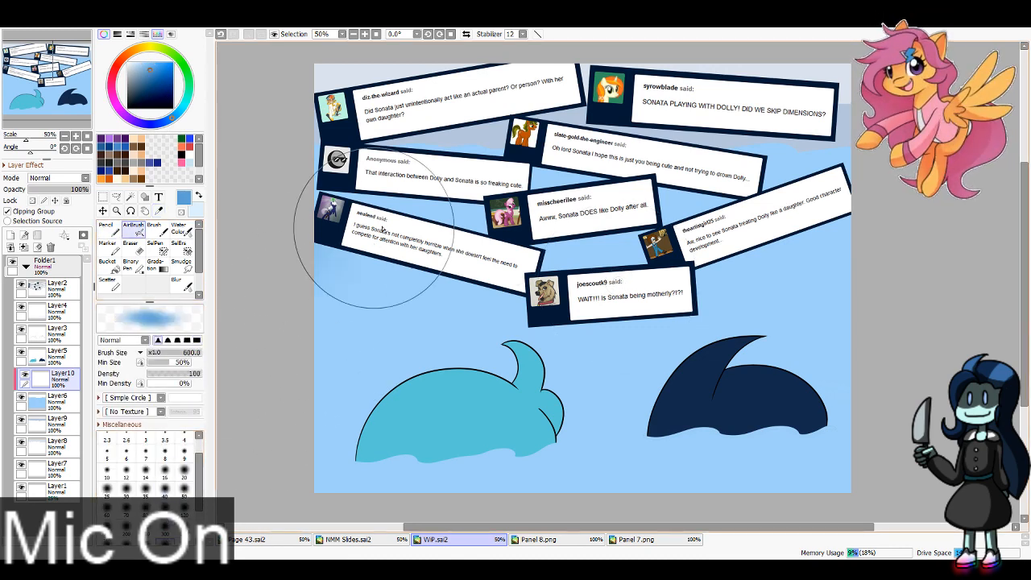
pyautogui.moveTo(375, 231)
pyautogui.mouseDown()
pyautogui.moveTo(821, 250)
pyautogui.moveTo(641, 330)
pyautogui.moveTo(339, 499)
pyautogui.moveTo(373, 472)
pyautogui.mouseUp()
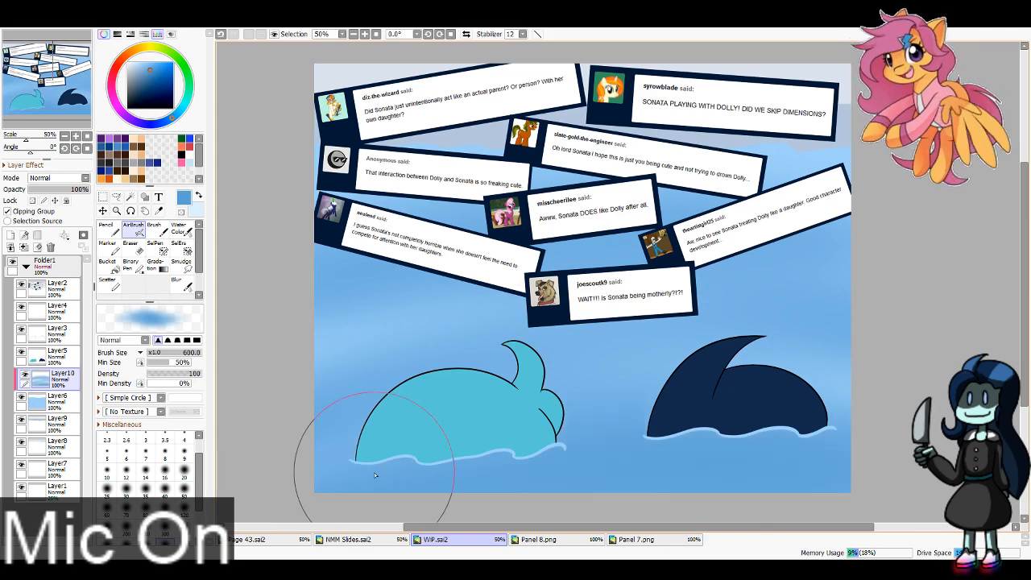
pyautogui.hotkey('ctrl', 'z')
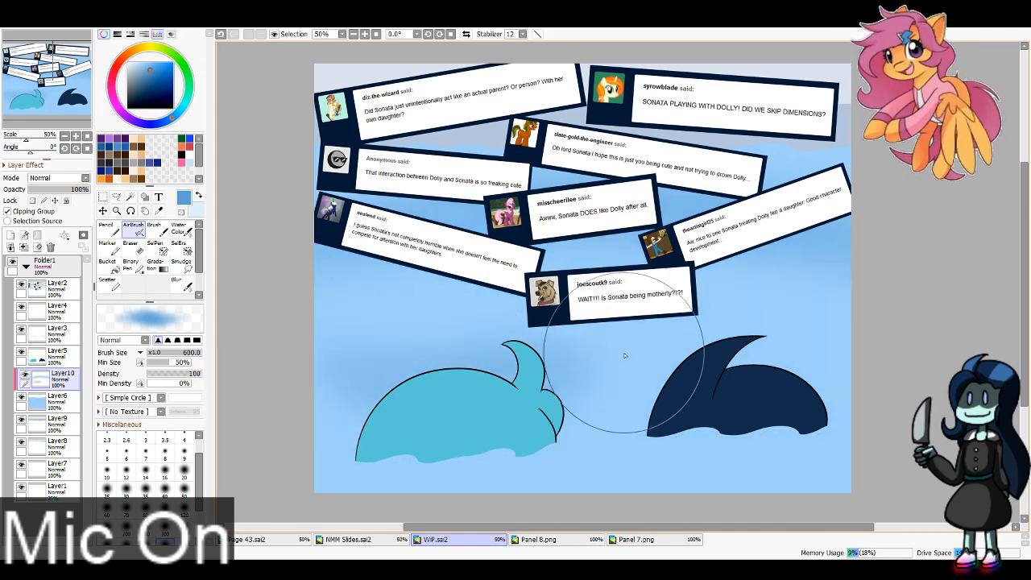
pyautogui.moveTo(321, 278)
pyautogui.mouseDown()
pyautogui.moveTo(798, 212)
pyautogui.moveTo(733, 168)
pyautogui.moveTo(686, 230)
pyautogui.moveTo(254, 376)
pyautogui.mouseUp()
# Step: Draw thin pale ripple lines on the water around both heads on a new clipped layer above Layer10 with the Pencil at size 8
pyautogui.press('x')
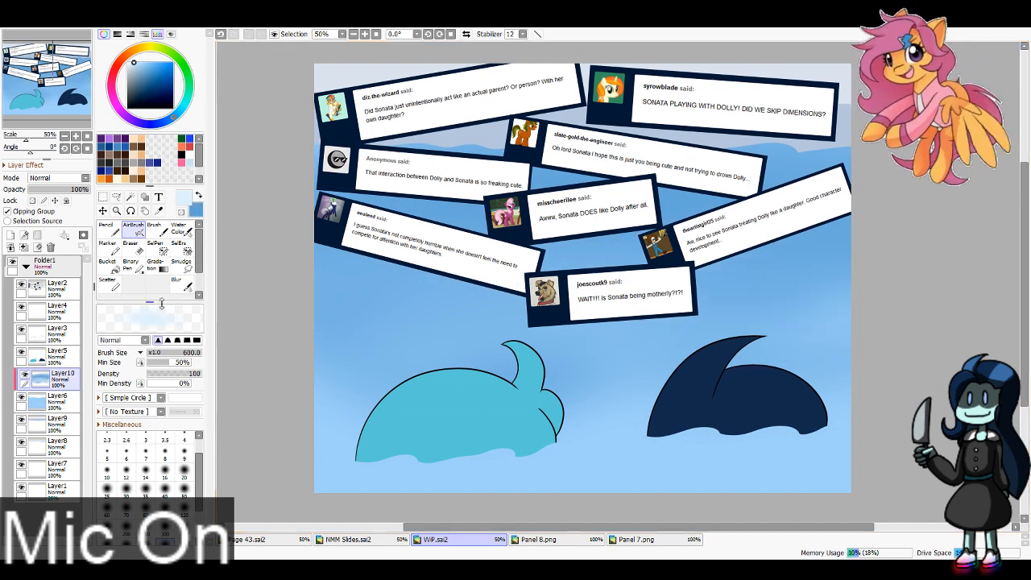
pyautogui.click(11, 236)
pyautogui.click(7, 211)
pyautogui.click(106, 226)
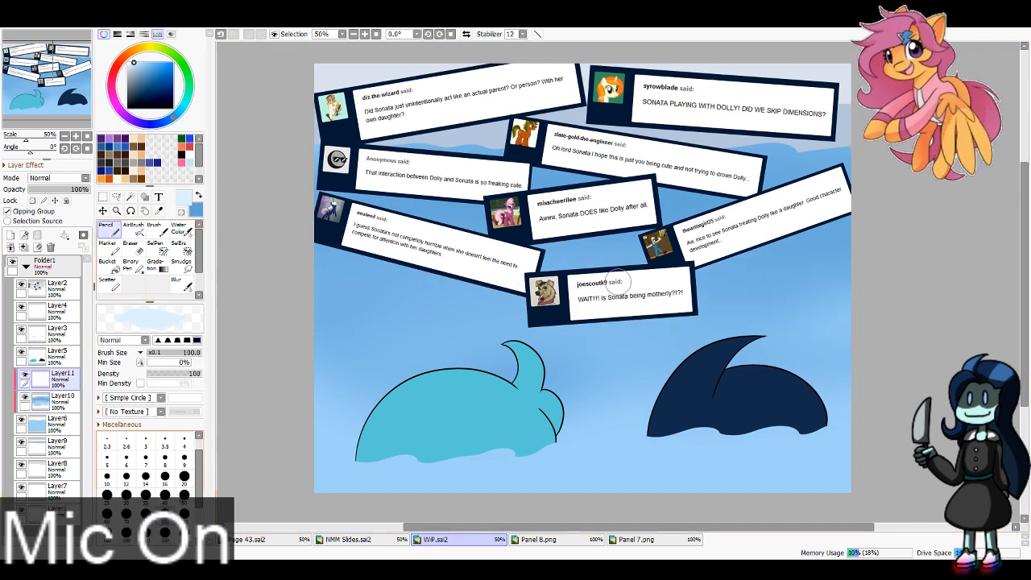
pyautogui.click(165, 458)
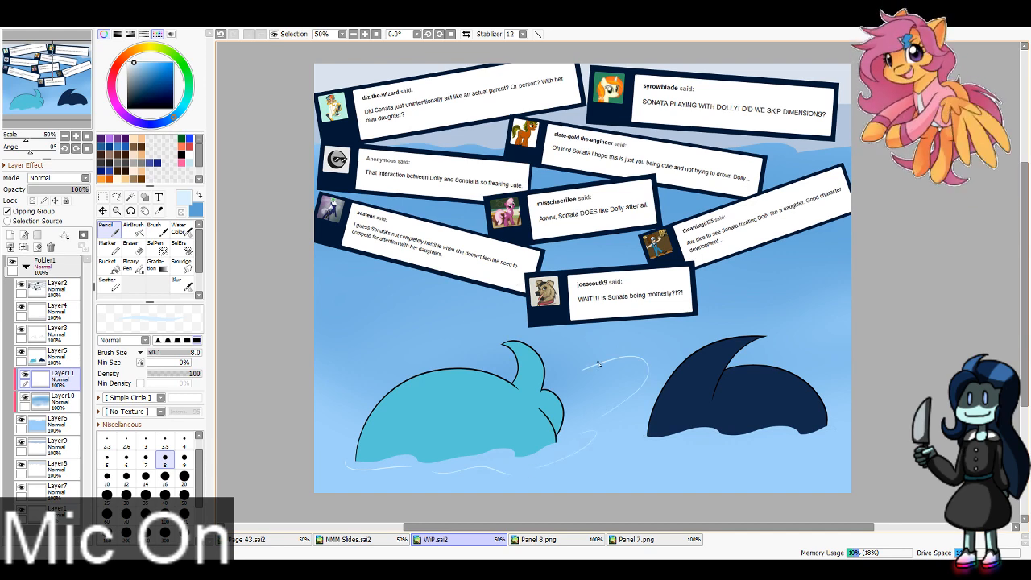
pyautogui.hotkey('ctrl', 'z')
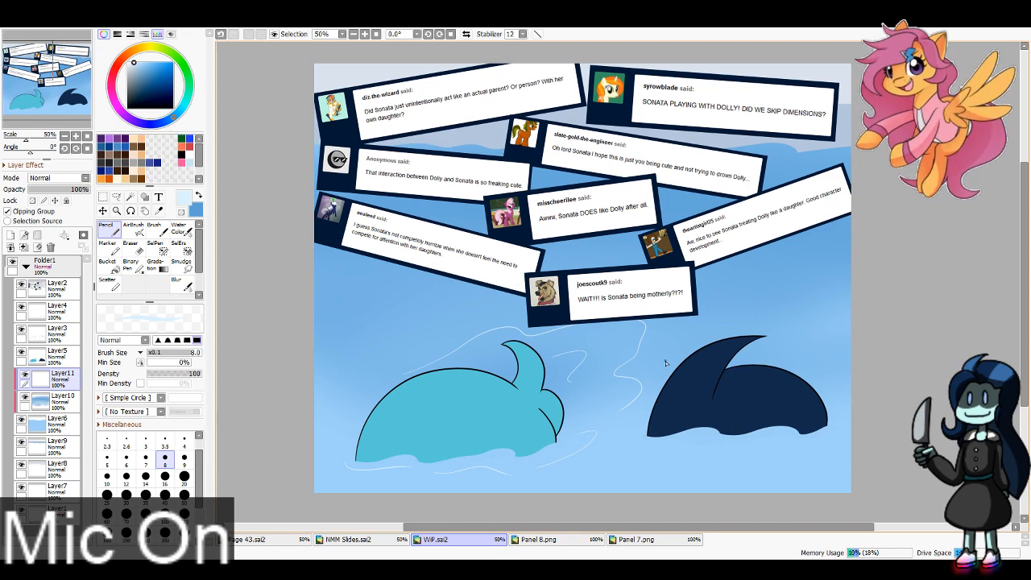
pyautogui.moveTo(712, 331); pyautogui.dragTo(822, 302)
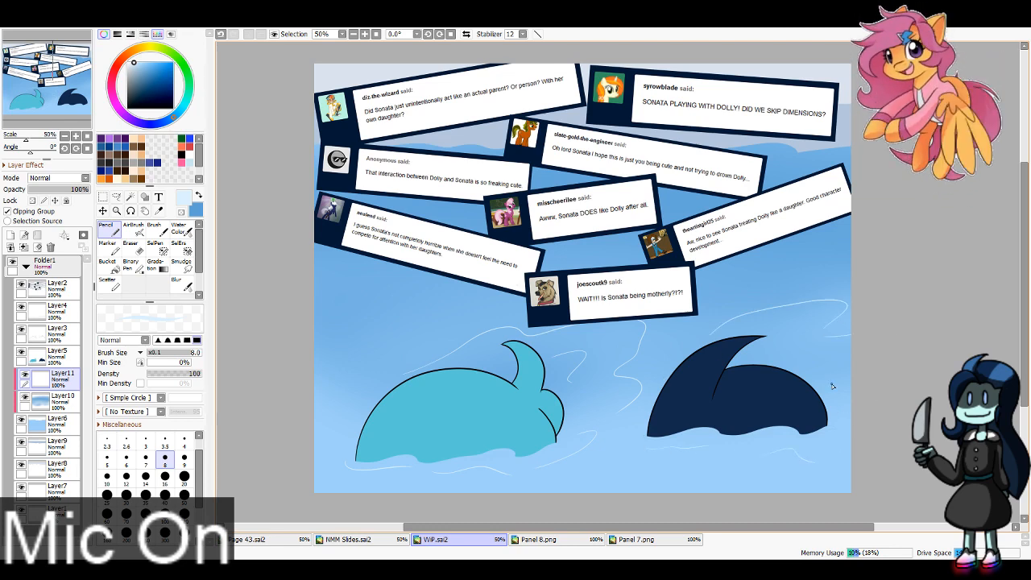
pyautogui.moveTo(705, 313); pyautogui.dragTo(830, 259)
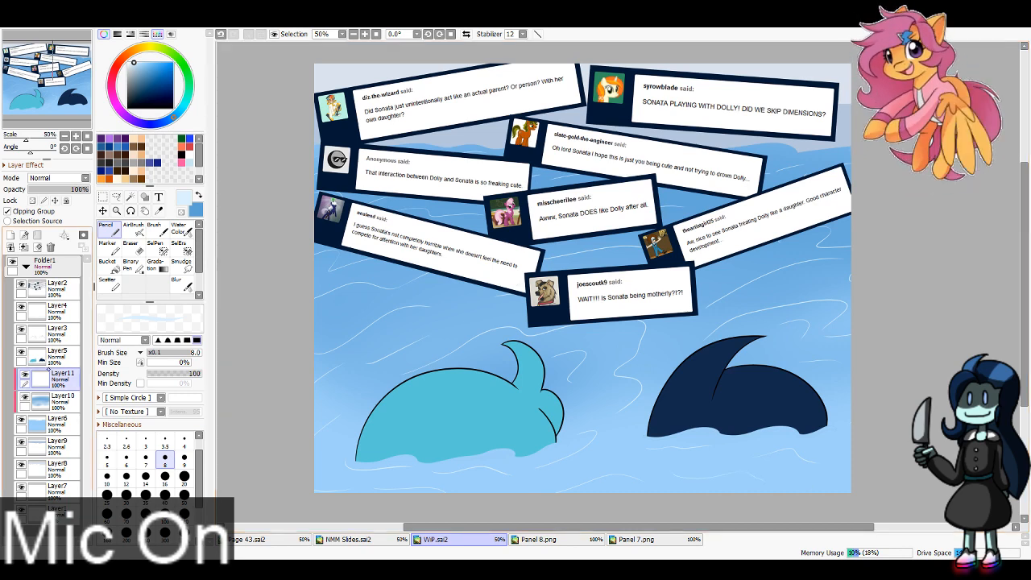
# Step: Add a new layer clipped to Layer5 and pick the hair stripe colors of both characters from Panel 8.png for the Pencil
pyautogui.click(57, 355)
pyautogui.click(10, 234)
pyautogui.click(561, 539)
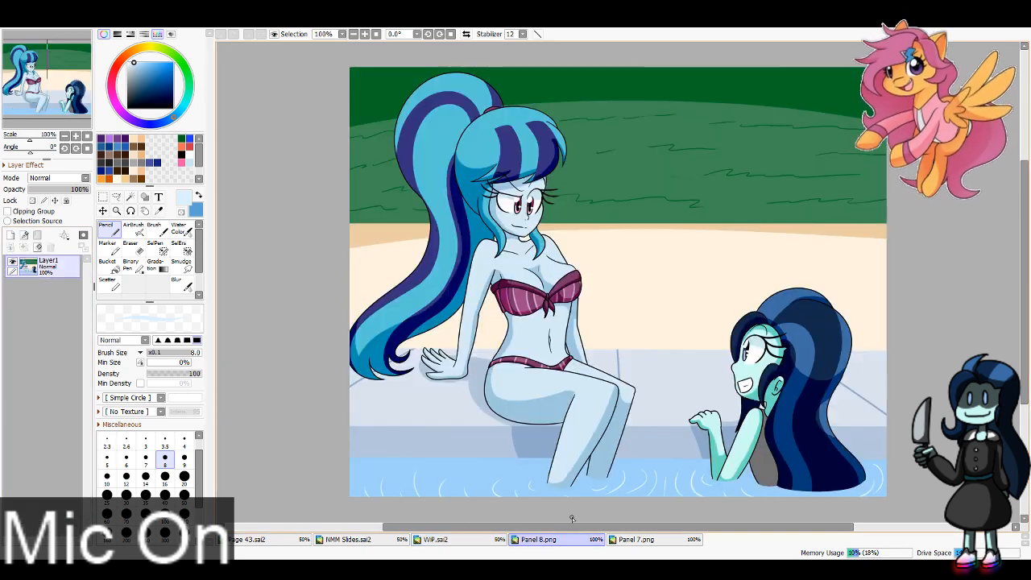
pyautogui.click(158, 212)
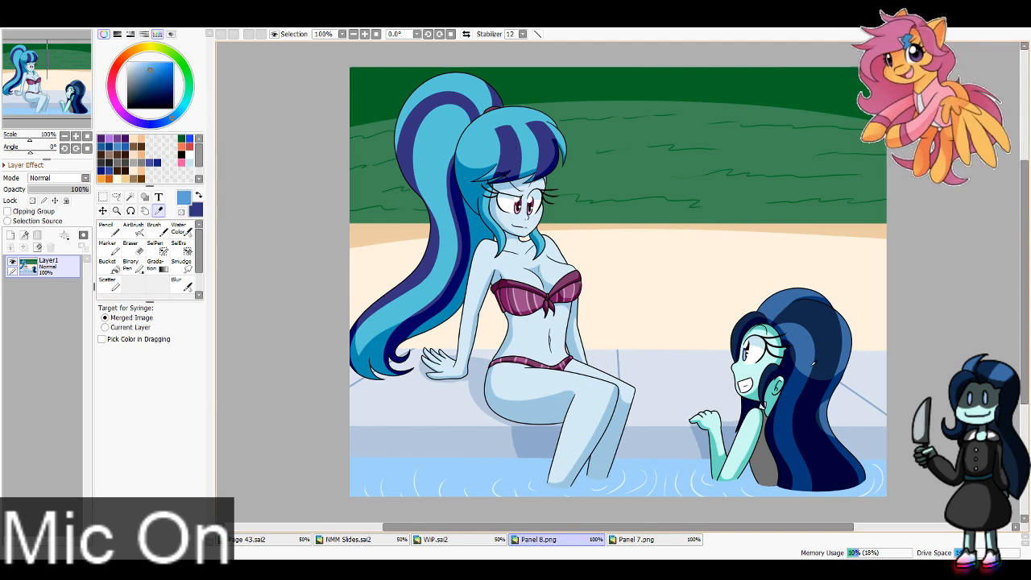
pyautogui.click(435, 539)
pyautogui.click(108, 230)
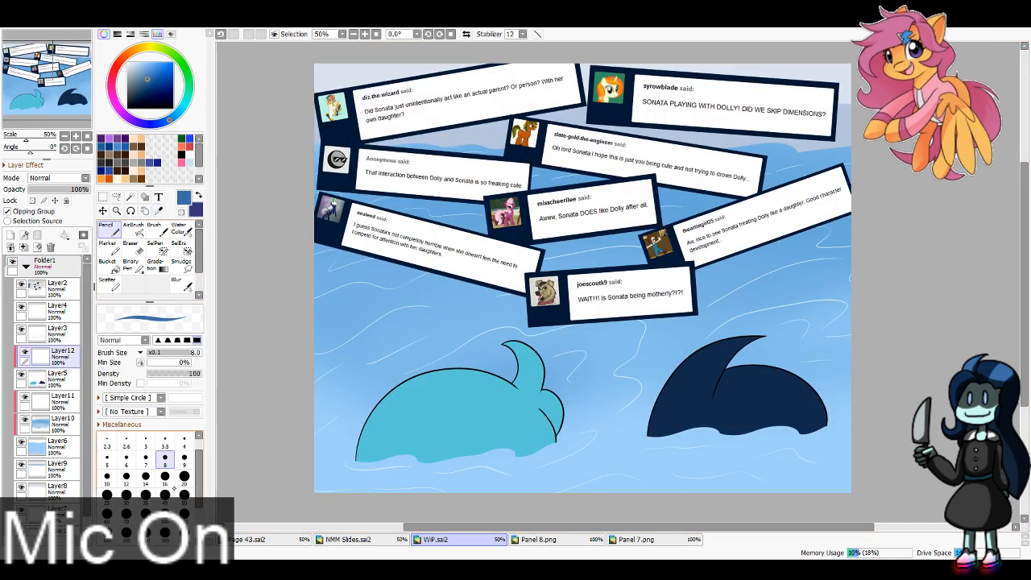
# Step: Paint the fin-shaped left section of the right head's hair in medium blue on Layer12 with the Pencil at size 100
pyautogui.click(165, 514)
pyautogui.moveTo(775, 326)
pyautogui.mouseDown()
pyautogui.moveTo(706, 456)
pyautogui.moveTo(775, 327)
pyautogui.moveTo(711, 485)
pyautogui.mouseUp()
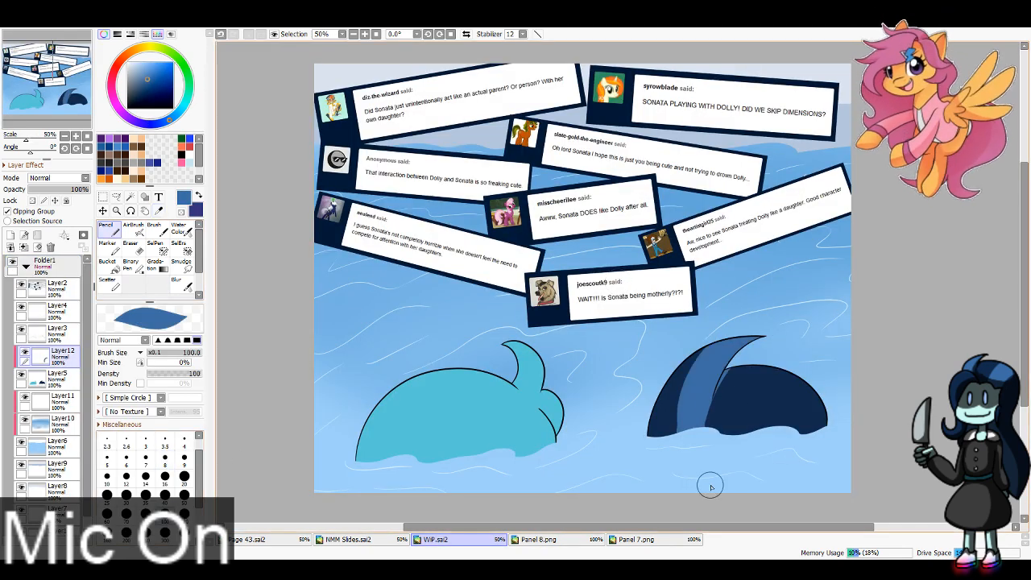
pyautogui.hotkey('ctrl', 'z')
pyautogui.hotkey('ctrl', 'z')
pyautogui.moveTo(764, 327); pyautogui.dragTo(725, 504)
pyautogui.hotkey('ctrl', 'z')
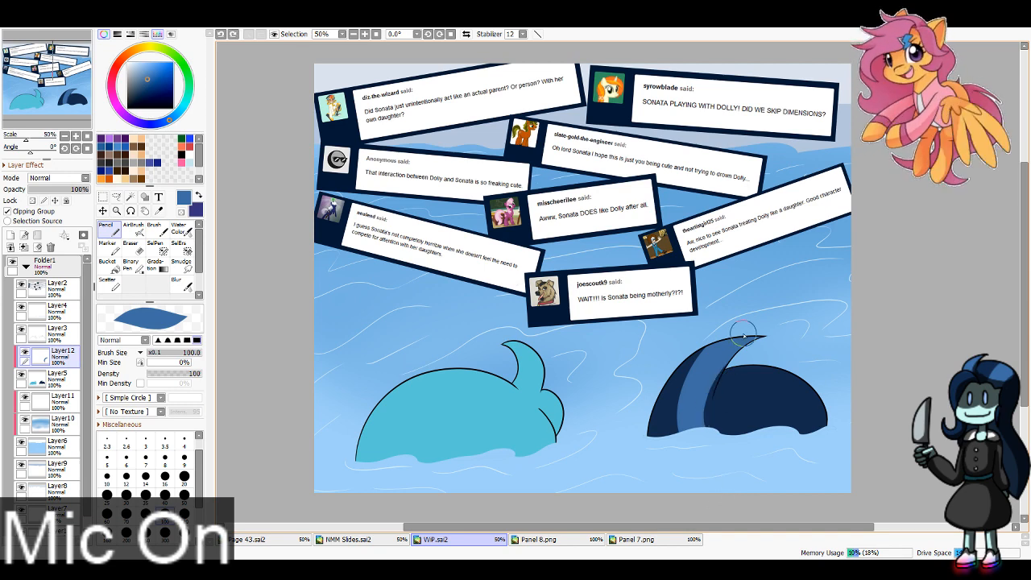
pyautogui.moveTo(744, 333)
pyautogui.mouseDown()
pyautogui.moveTo(736, 501)
pyautogui.moveTo(695, 474)
pyautogui.mouseUp()
pyautogui.hotkey('ctrl', 'z')
pyautogui.moveTo(751, 330); pyautogui.dragTo(721, 501)
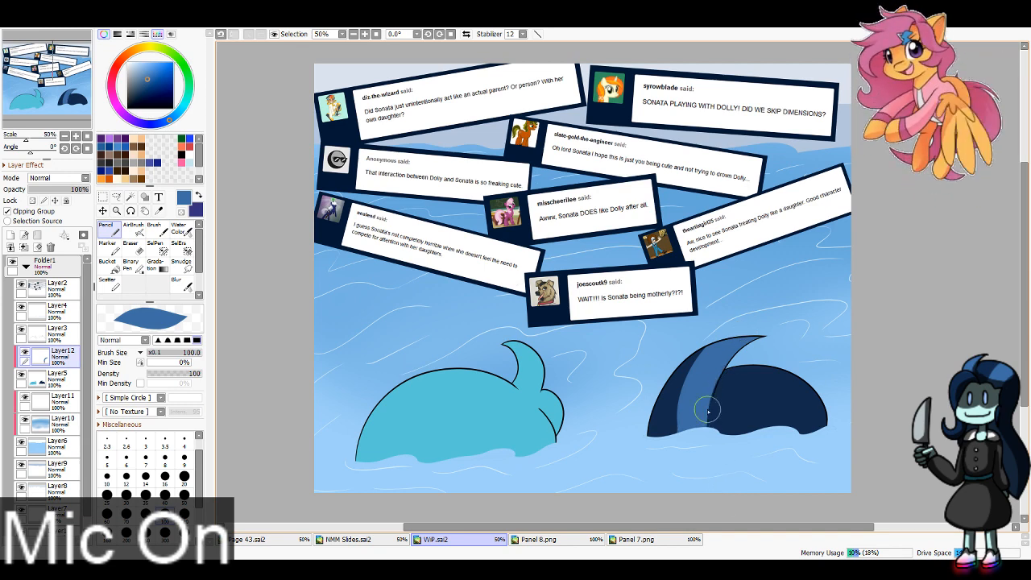
pyautogui.moveTo(730, 344); pyautogui.dragTo(717, 489)
pyautogui.moveTo(715, 335); pyautogui.dragTo(685, 497)
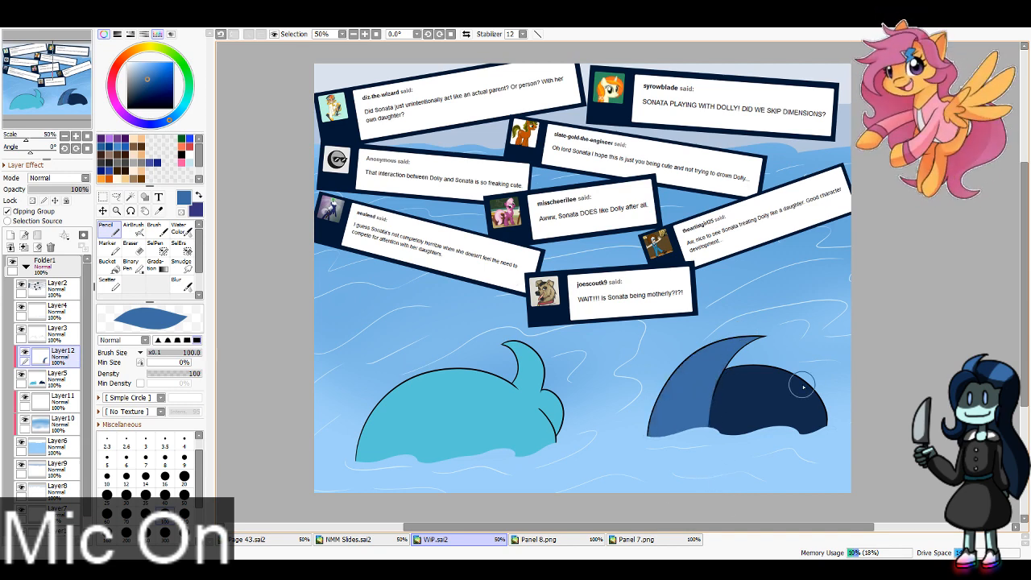
# Step: Paint a curved medium blue band across the dark back of the right head on Layer12 with the Pencil at size 100
pyautogui.moveTo(790, 361); pyautogui.dragTo(797, 459)
pyautogui.hotkey('ctrl', 'z')
pyautogui.moveTo(815, 362); pyautogui.dragTo(783, 453)
pyautogui.moveTo(835, 385); pyautogui.dragTo(812, 474)
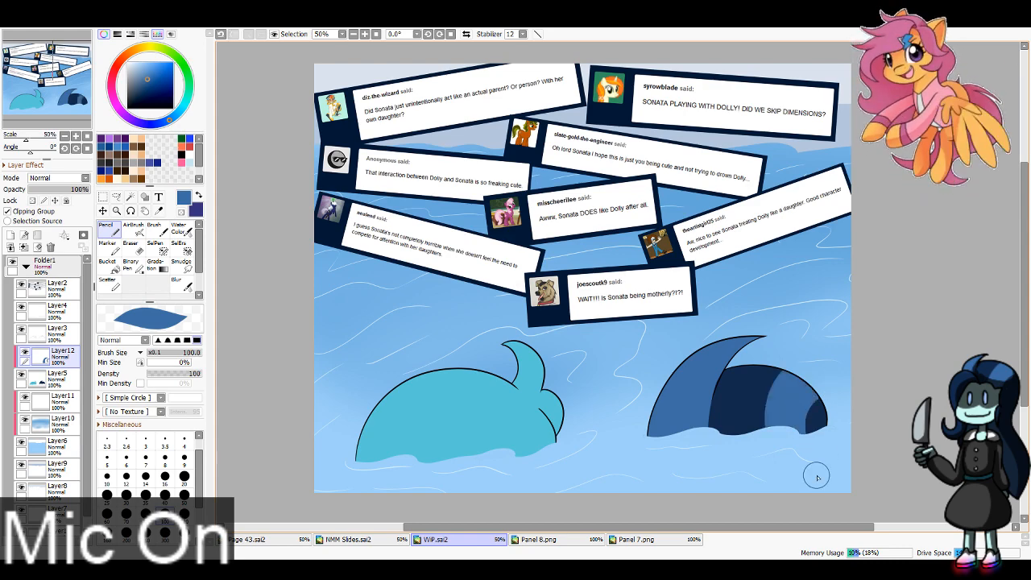
# Step: Paint two dark violet-blue stripes along the waterline of the left head, using Panel 7.png and Panel 8.png as reference
pyautogui.press('x')
pyautogui.click(649, 539)
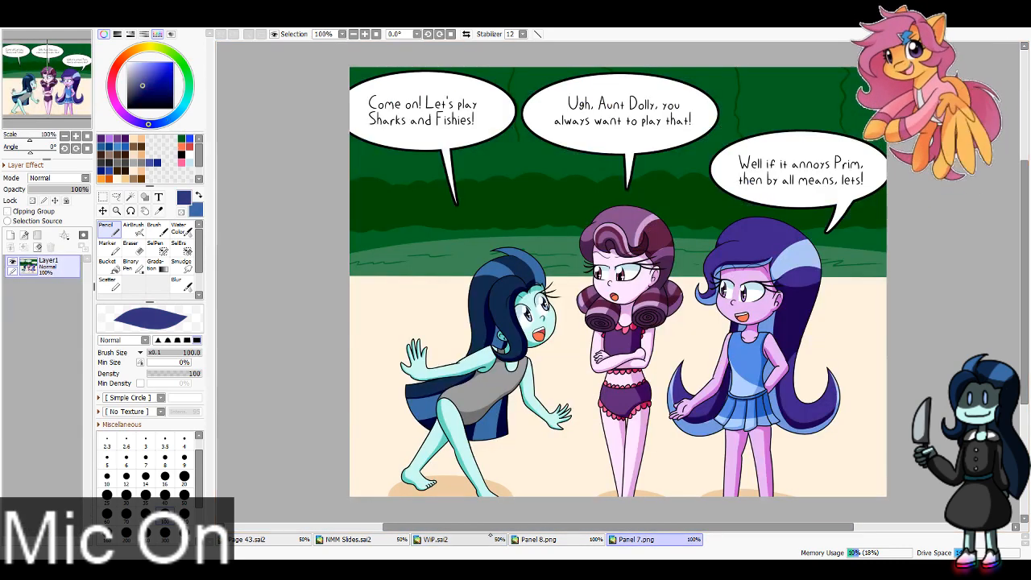
pyautogui.click(532, 539)
pyautogui.click(435, 539)
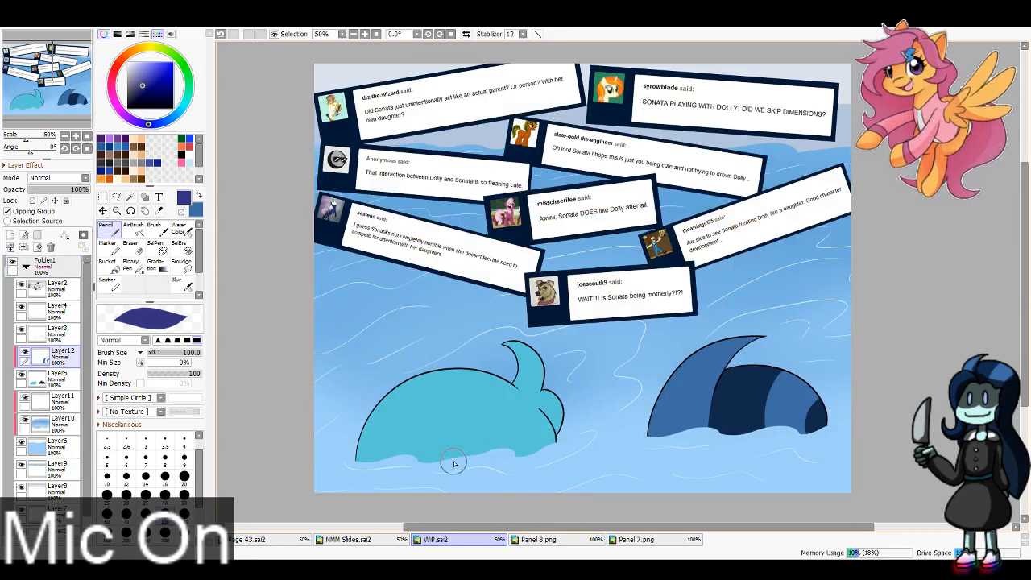
pyautogui.moveTo(385, 461); pyautogui.dragTo(407, 426)
pyautogui.hotkey('ctrl', 'z')
pyautogui.moveTo(387, 467)
pyautogui.mouseDown()
pyautogui.moveTo(417, 421)
pyautogui.moveTo(422, 477)
pyautogui.mouseUp()
pyautogui.hotkey('ctrl', 'z')
pyautogui.moveTo(414, 420); pyautogui.dragTo(414, 461)
pyautogui.moveTo(409, 451); pyautogui.dragTo(392, 459)
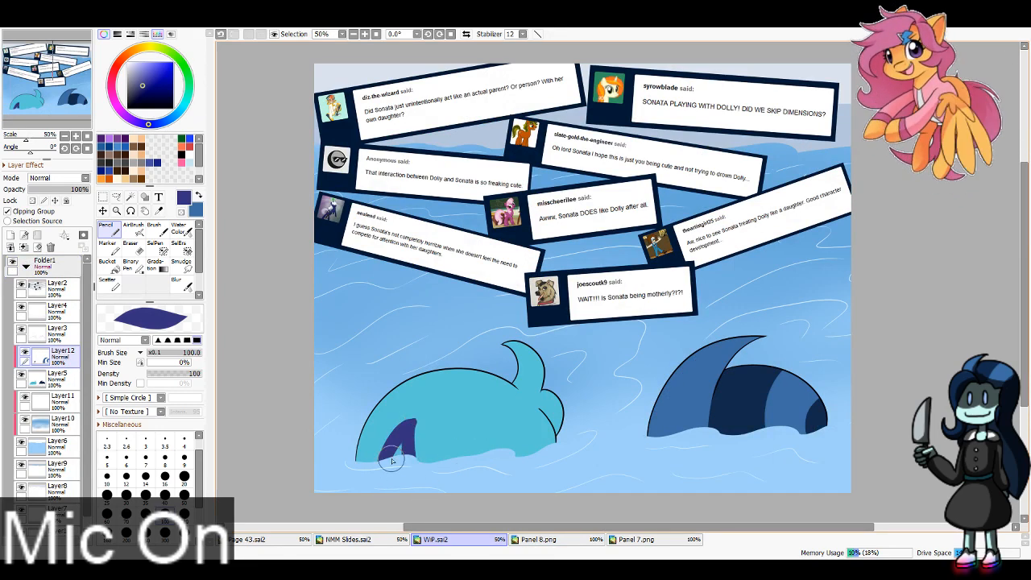
pyautogui.moveTo(477, 438)
pyautogui.mouseDown()
pyautogui.moveTo(468, 462)
pyautogui.moveTo(486, 464)
pyautogui.mouseUp()
pyautogui.hotkey('ctrl', 'z')
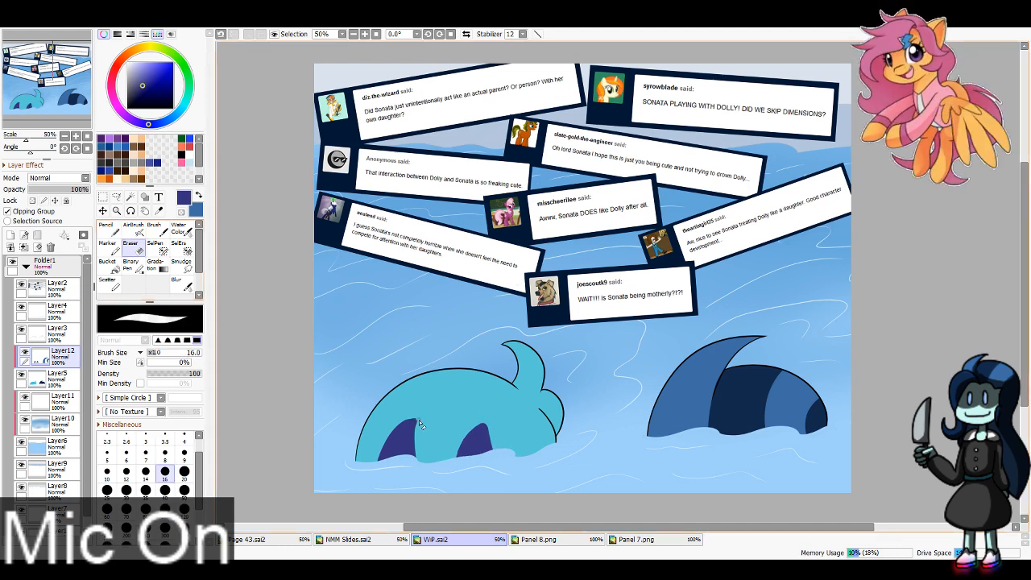
# Step: Trim the pointed tops of the left head's two dark stripes with the Eraser at size 40
pyautogui.press('e')
pyautogui.moveTo(425, 416); pyautogui.dragTo(424, 479)
pyautogui.hotkey('ctrl', 'z')
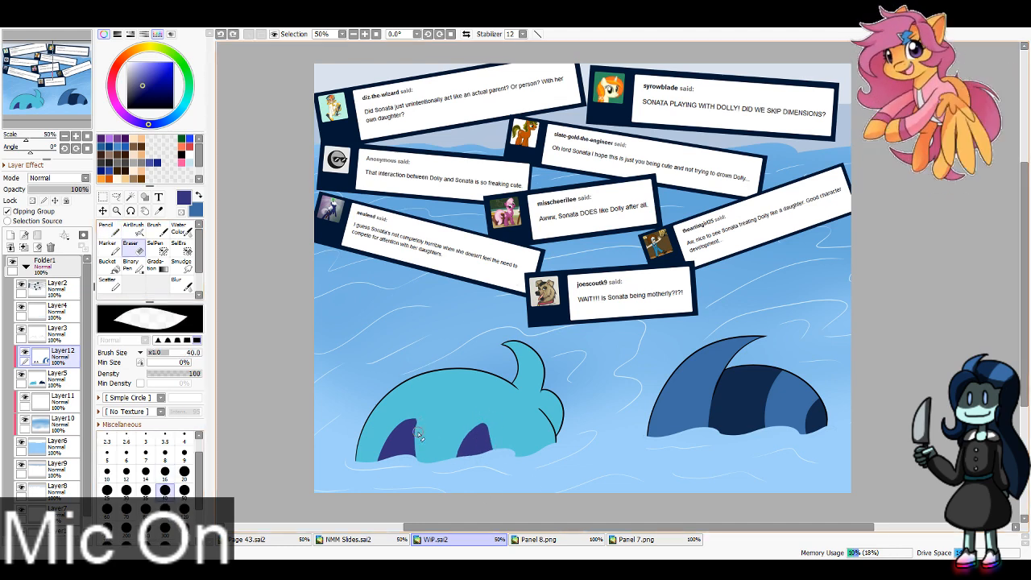
pyautogui.moveTo(418, 427); pyautogui.dragTo(422, 466)
pyautogui.moveTo(387, 427); pyautogui.dragTo(423, 423)
# Step: Add a new clipped layer directly above Layer5 and pick both characters' hair shadow colors from Panel 8.png
pyautogui.click(63, 377)
pyautogui.click(11, 235)
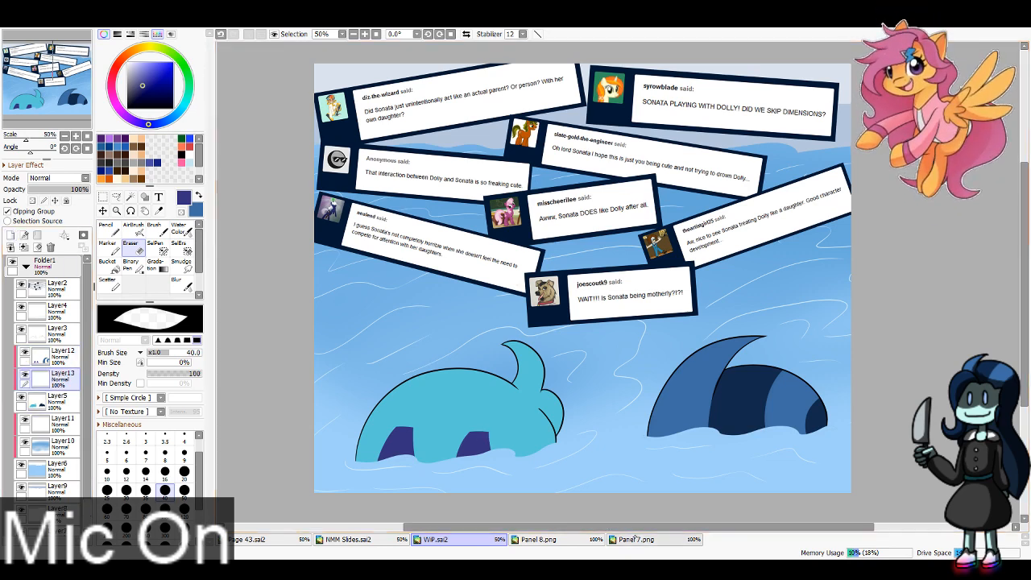
pyautogui.click(636, 538)
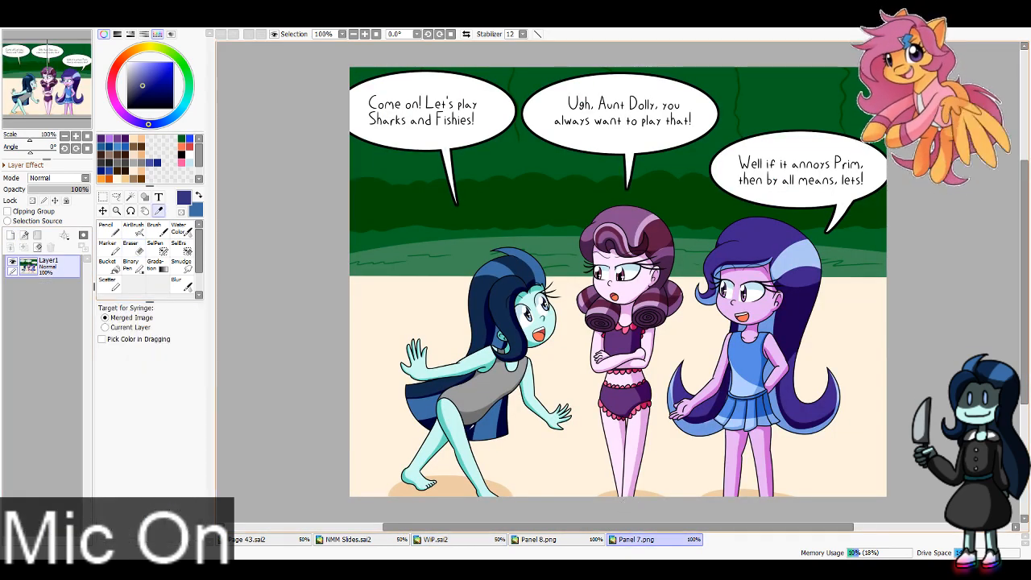
pyautogui.click(538, 539)
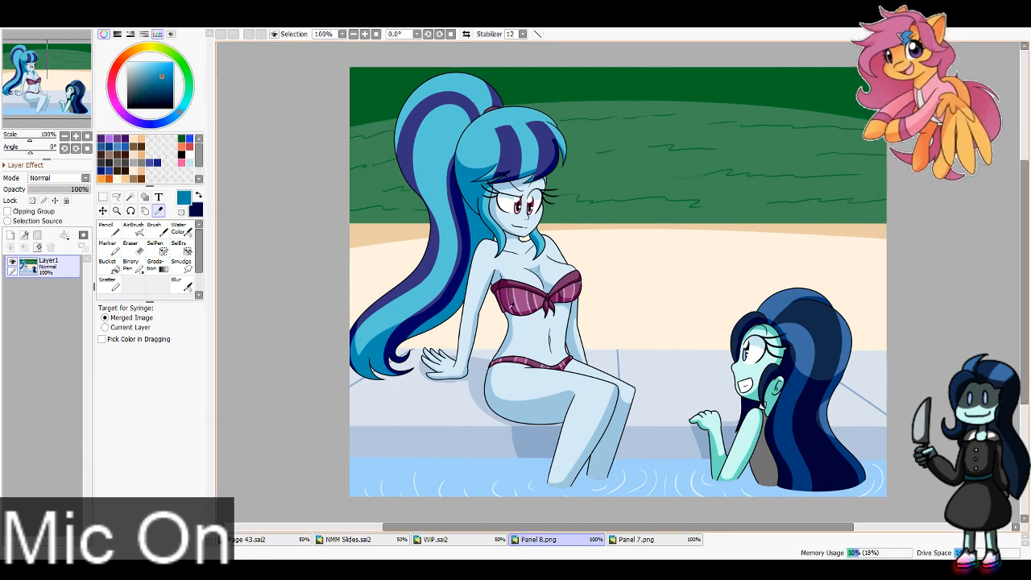
pyautogui.click(436, 539)
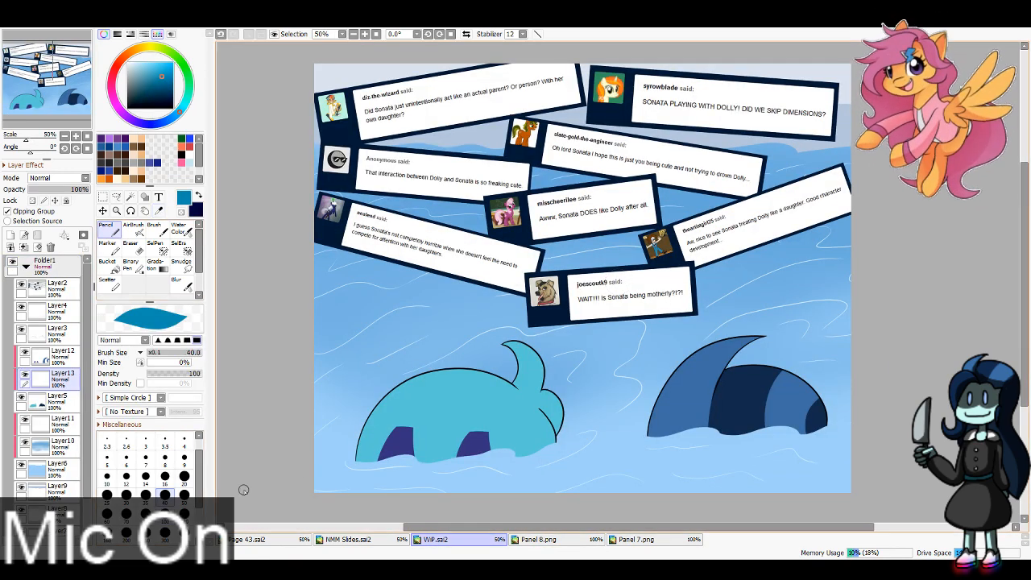
# Step: Shade the left head's right strand and the edge of its upper tuft in deep cyan-blue with the Pencil at size 40
pyautogui.moveTo(539, 412); pyautogui.dragTo(509, 455)
pyautogui.moveTo(539, 411); pyautogui.dragTo(554, 444)
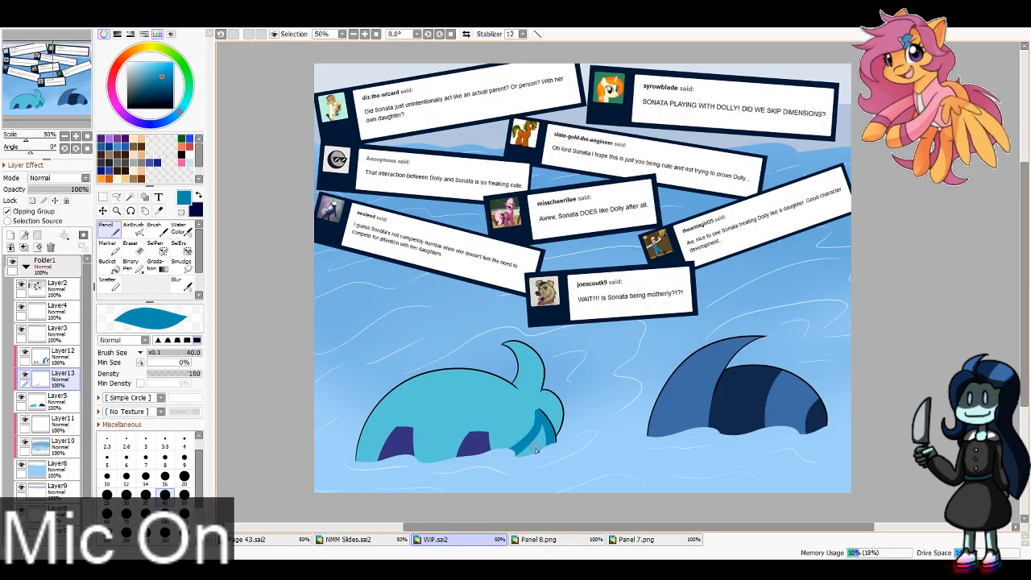
pyautogui.hotkey('ctrl', 'z')
pyautogui.moveTo(539, 410); pyautogui.dragTo(553, 444)
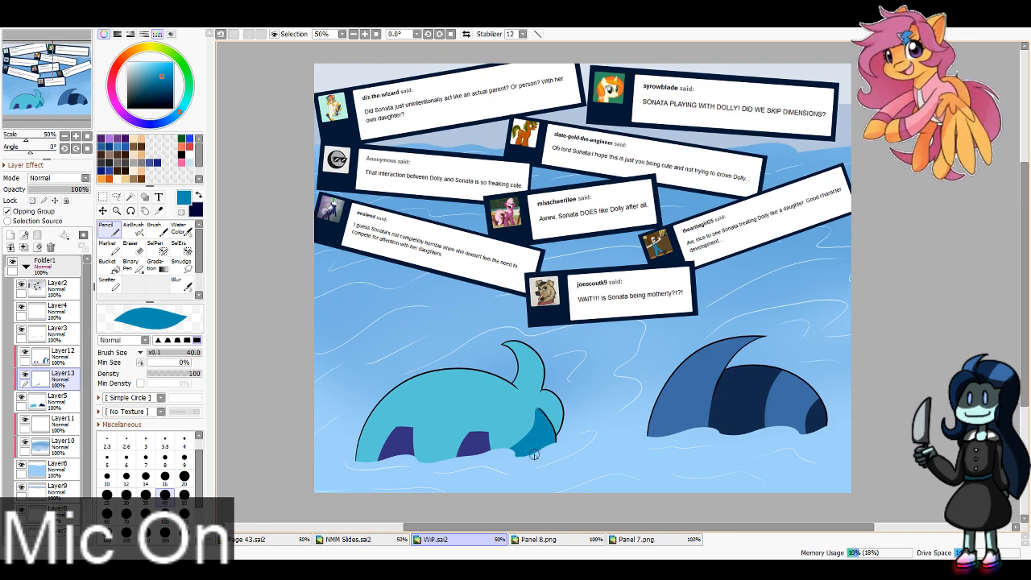
pyautogui.moveTo(546, 412); pyautogui.dragTo(555, 434)
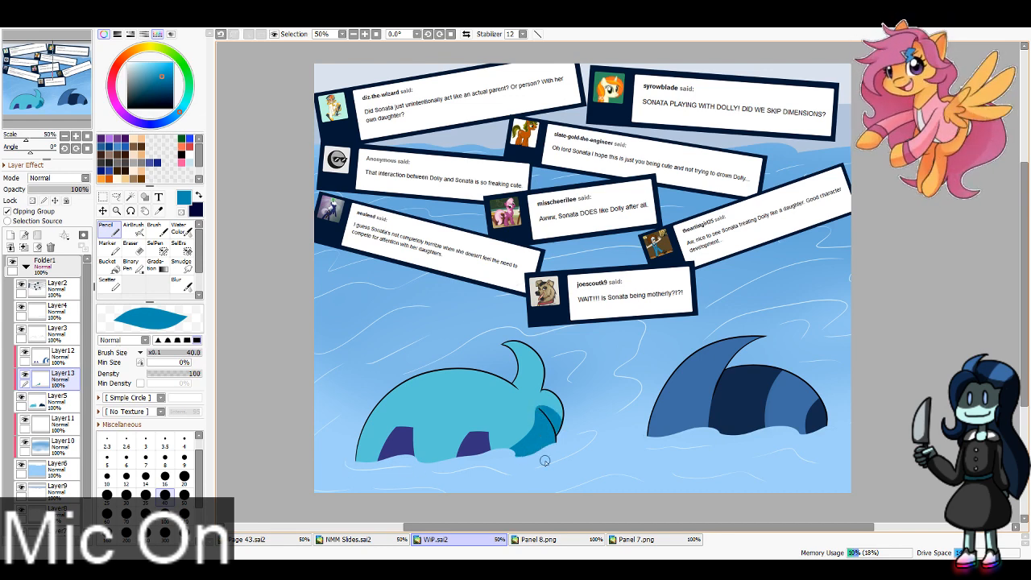
pyautogui.moveTo(540, 390); pyautogui.dragTo(544, 360)
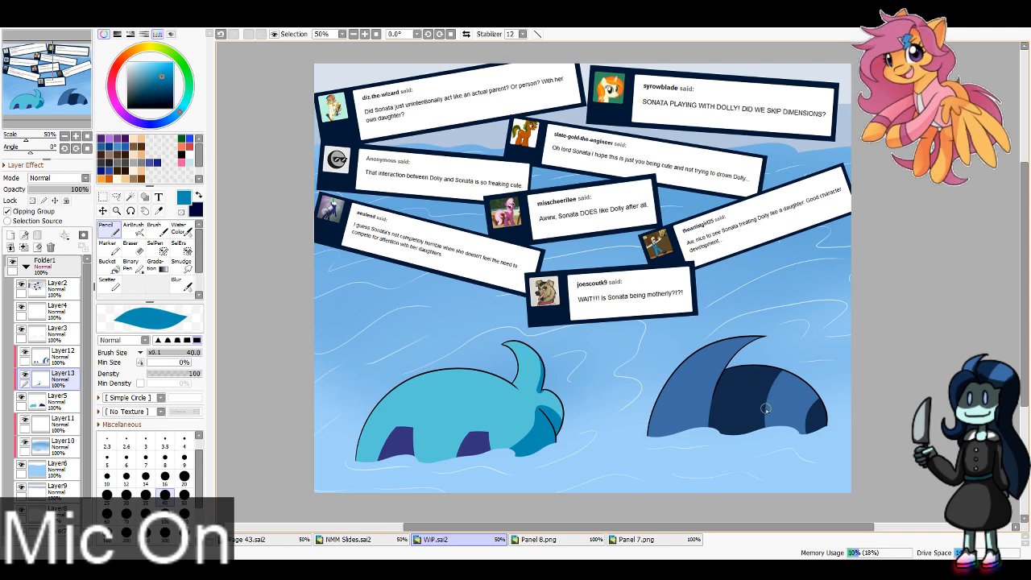
# Step: Shade the right head's dark hair in deep navy, covering its right tip at size 100 and its upper edge beside the fin at size 40
pyautogui.click(165, 516)
pyautogui.press('x')
pyautogui.moveTo(827, 398); pyautogui.dragTo(817, 429)
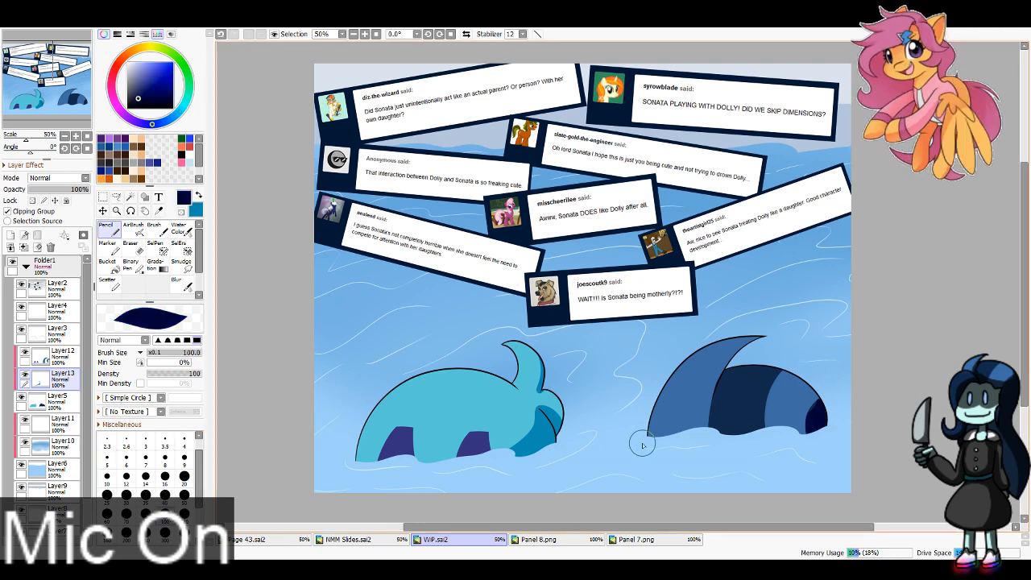
pyautogui.click(165, 497)
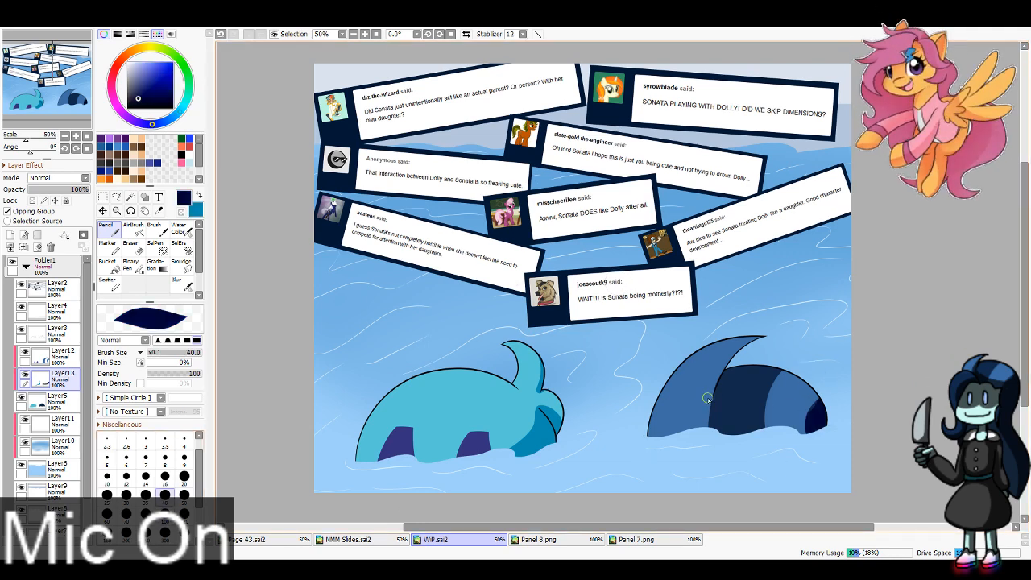
pyautogui.moveTo(706, 398); pyautogui.dragTo(741, 372)
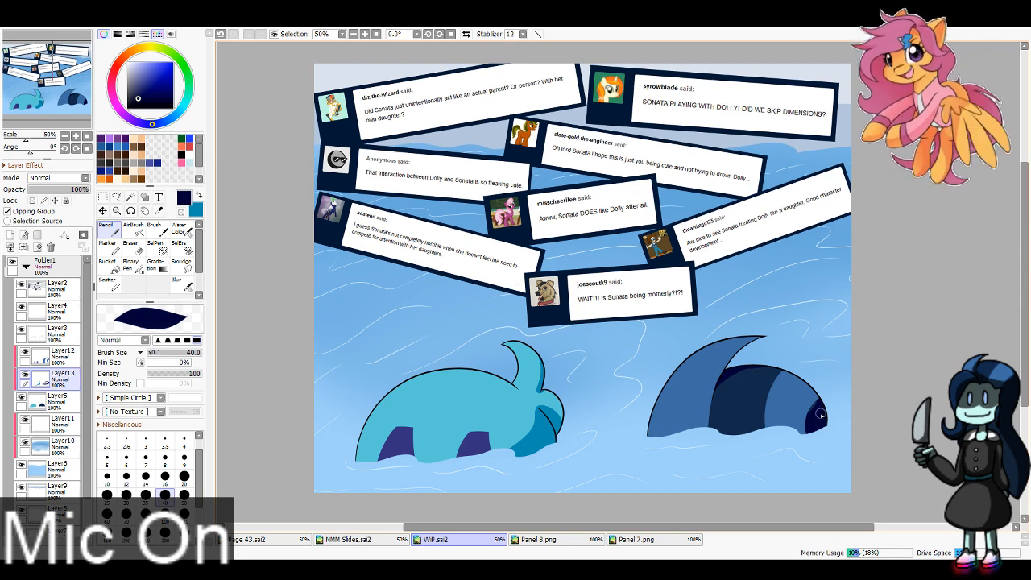
# Step: Lock the transparent pixels of Layer12 and pick the blue stripe's base and shadow colors from Panel 7.png and Panel 8.png
pyautogui.click(57, 354)
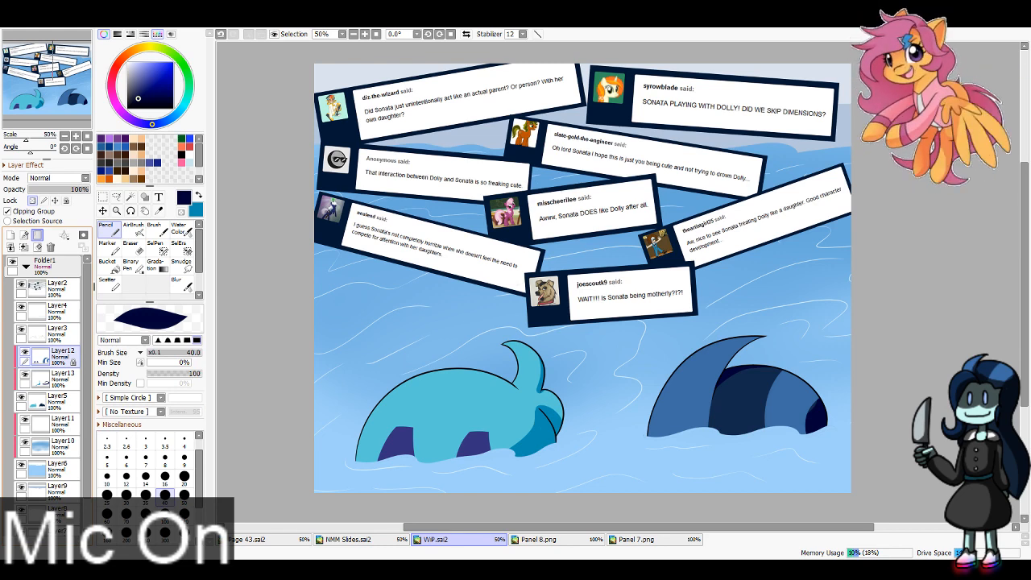
pyautogui.click(644, 540)
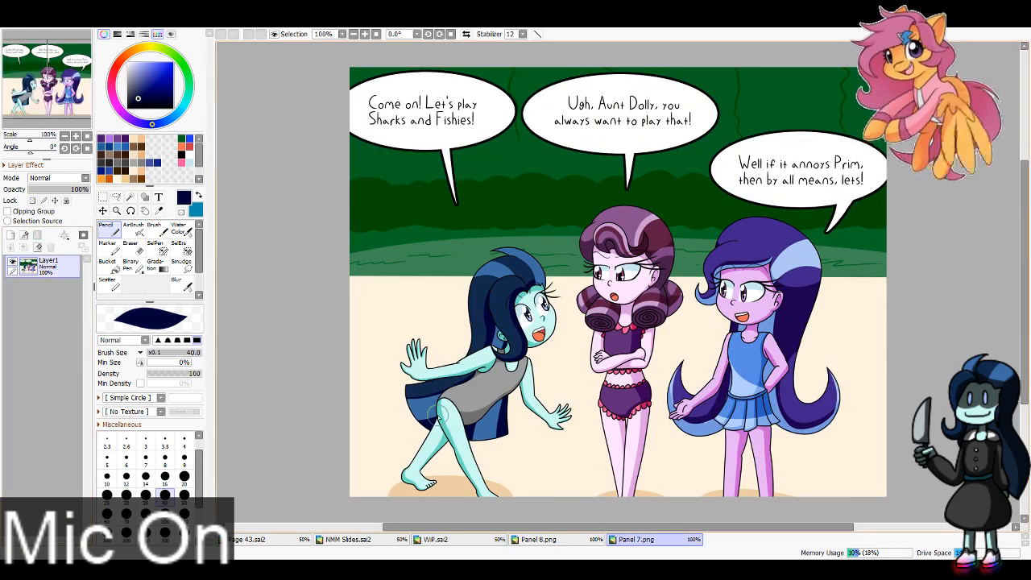
pyautogui.press('alt')
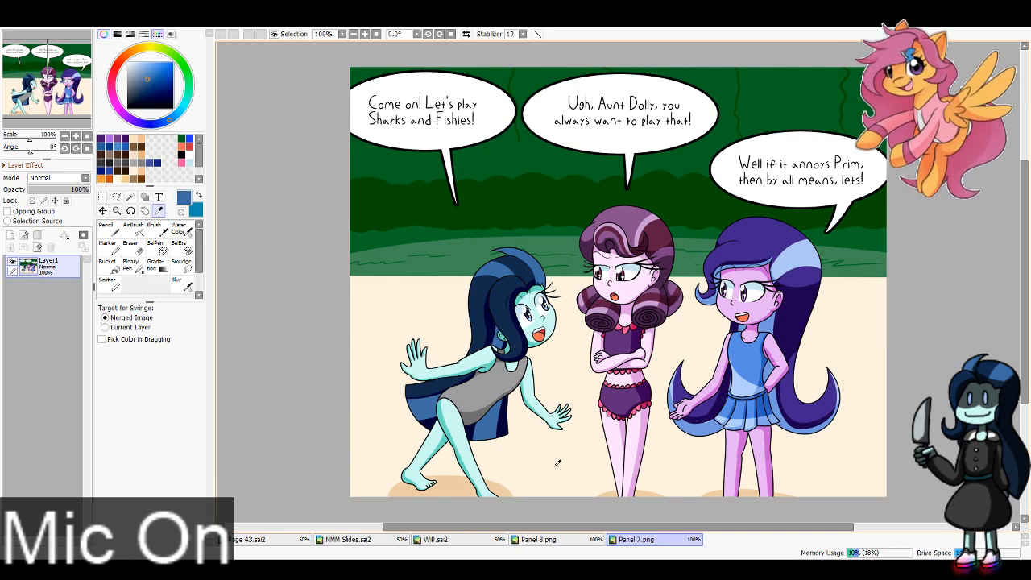
pyautogui.click(538, 539)
pyautogui.click(435, 539)
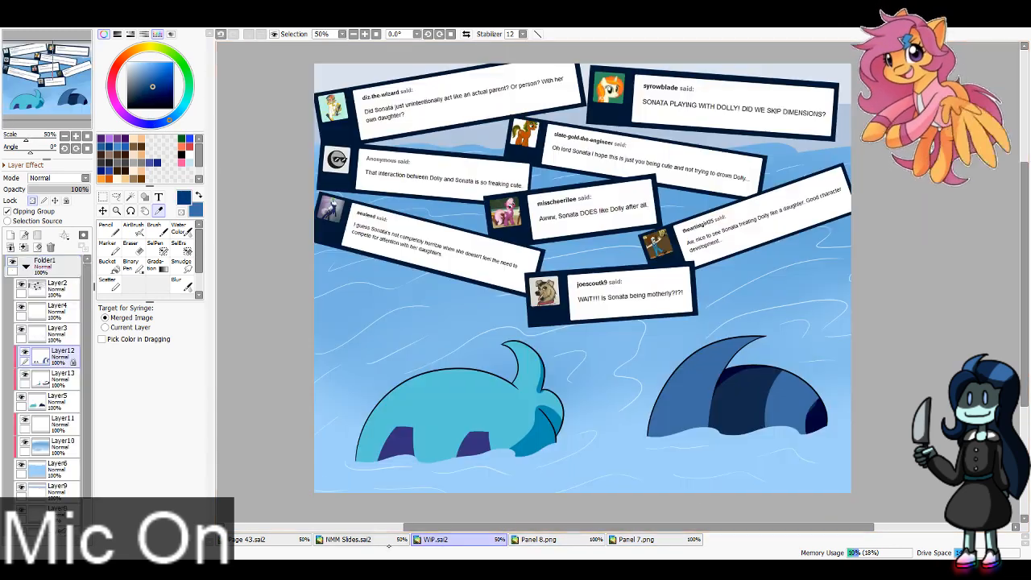
pyautogui.press('n')
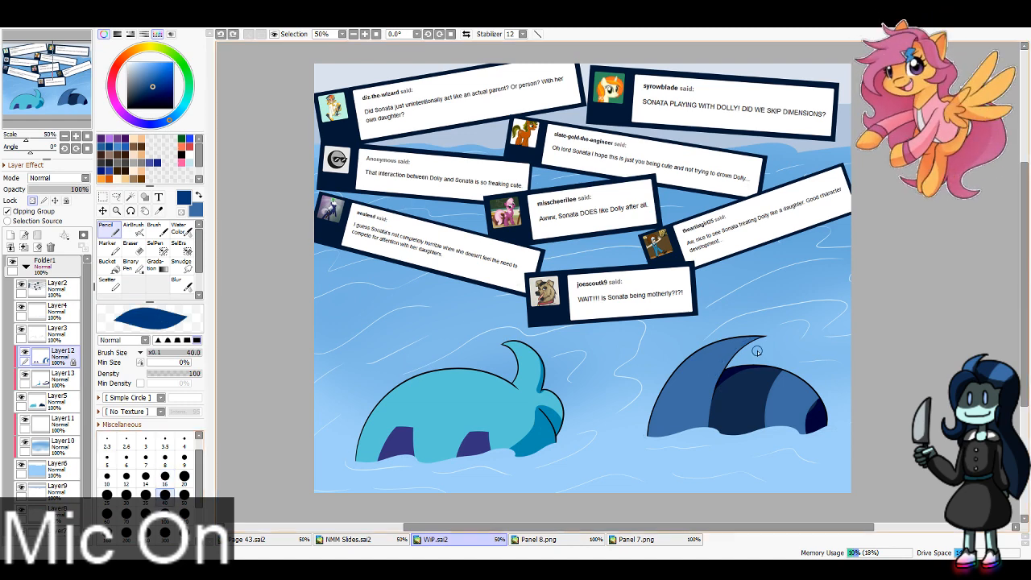
# Step: Shade the right edges of the right head's fin and medium blue band in dark blue on Layer12
pyautogui.moveTo(769, 339); pyautogui.dragTo(719, 392)
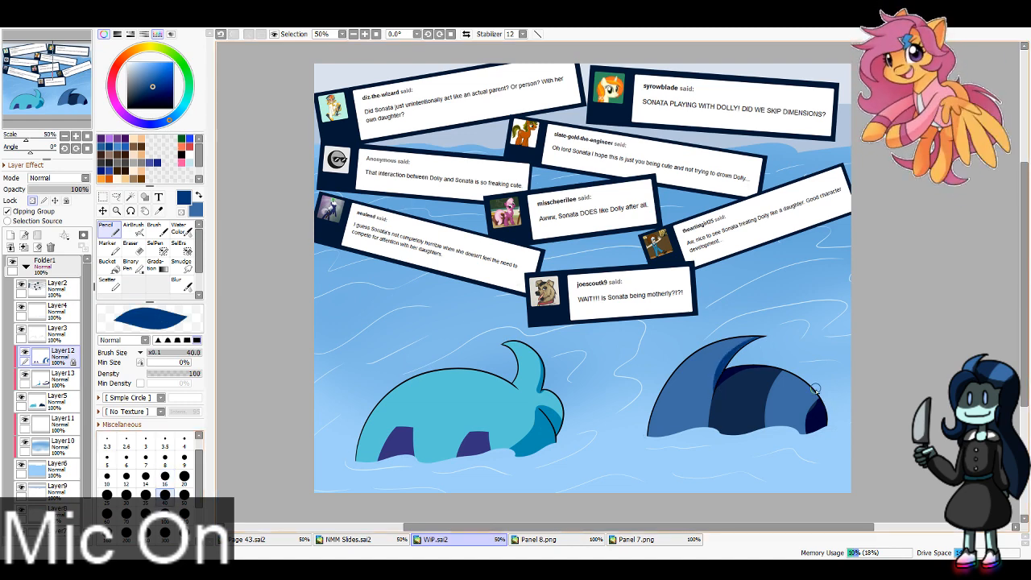
pyautogui.moveTo(817, 416)
pyautogui.mouseDown()
pyautogui.moveTo(778, 440)
pyautogui.moveTo(778, 426)
pyautogui.mouseUp()
pyautogui.hotkey('ctrl', 'z')
pyautogui.hotkey('ctrl', 'z')
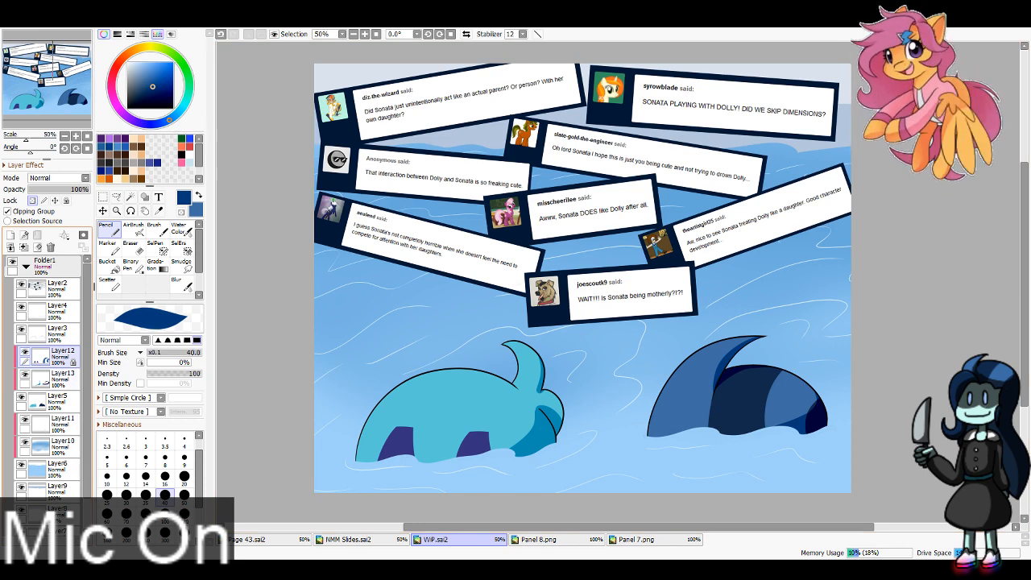
# Step: Collapse and hide Folder1, and create a new folder above it containing a new blank layer
pyautogui.click(25, 267)
pyautogui.click(50, 266)
pyautogui.click(37, 235)
pyautogui.click(11, 235)
pyautogui.click(12, 307)
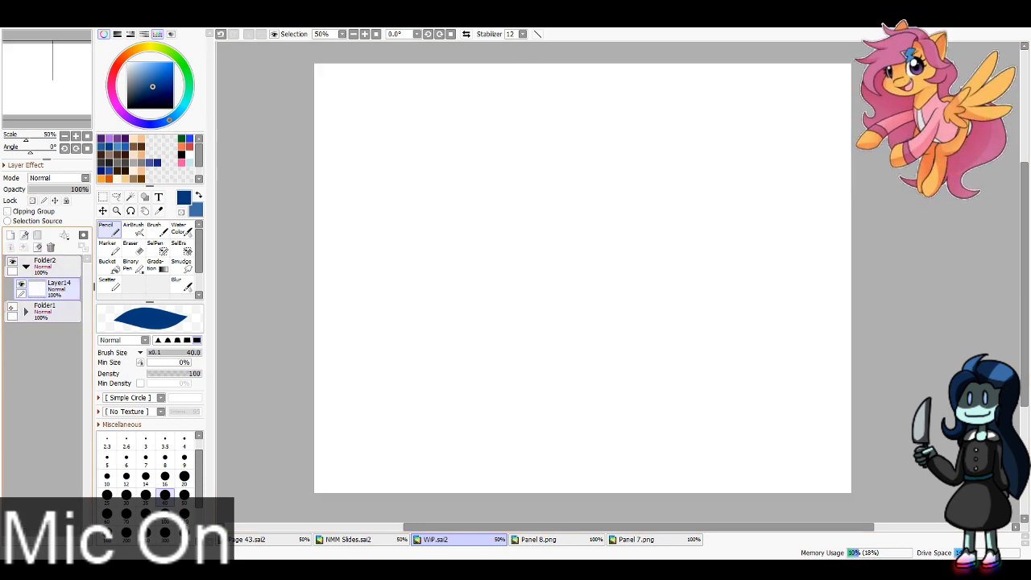
# Step: Sketch a large head arc in the canvas's upper-left corner and a small circle below it on Layer14 with the Marker at size 2
pyautogui.click(107, 246)
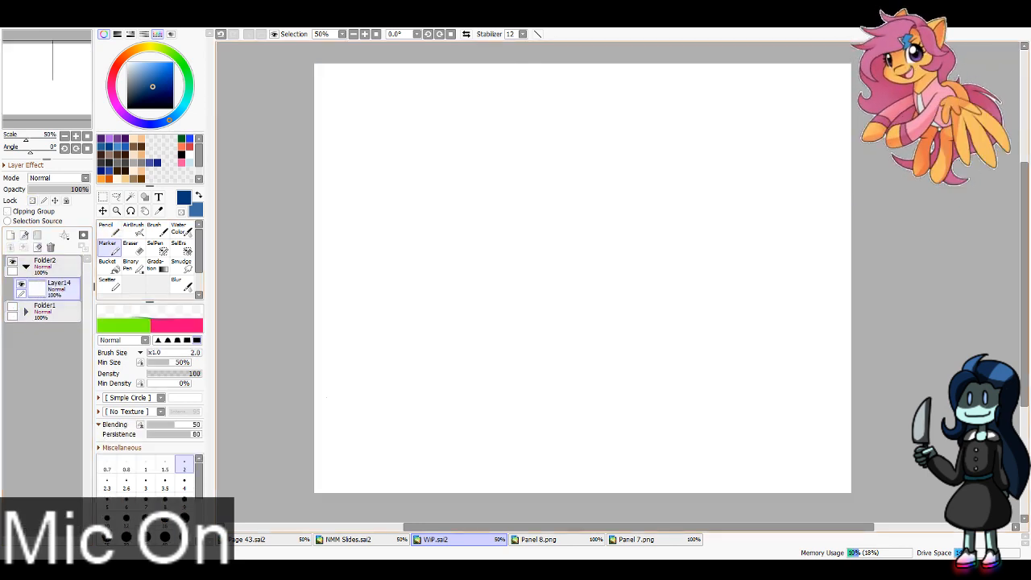
pyautogui.moveTo(323, 141); pyautogui.dragTo(397, 64)
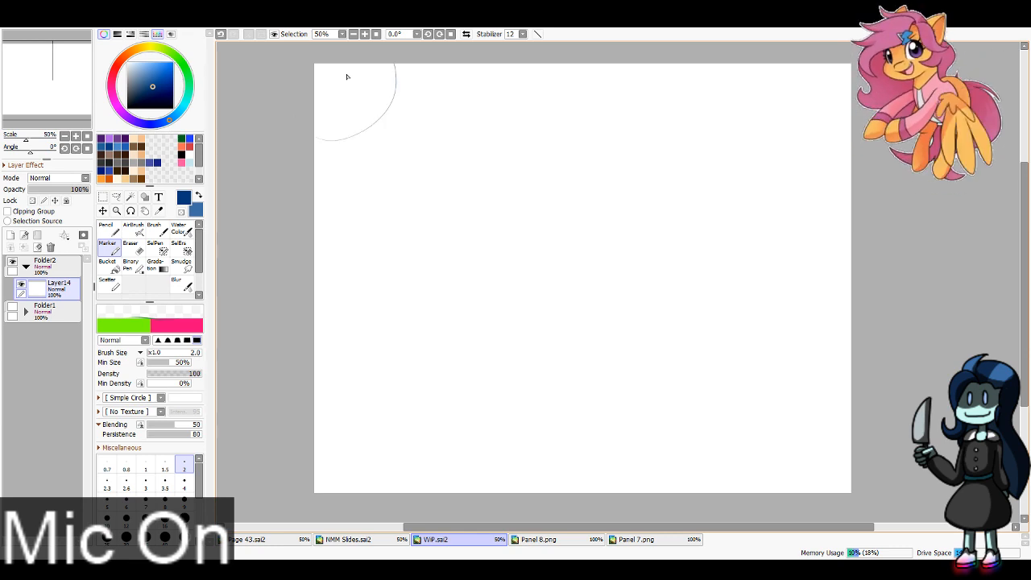
pyautogui.hotkey('ctrl', 'z')
pyautogui.moveTo(322, 149); pyautogui.dragTo(413, 63)
pyautogui.hotkey('ctrl', 'z')
pyautogui.hotkey('ctrl', 'y')
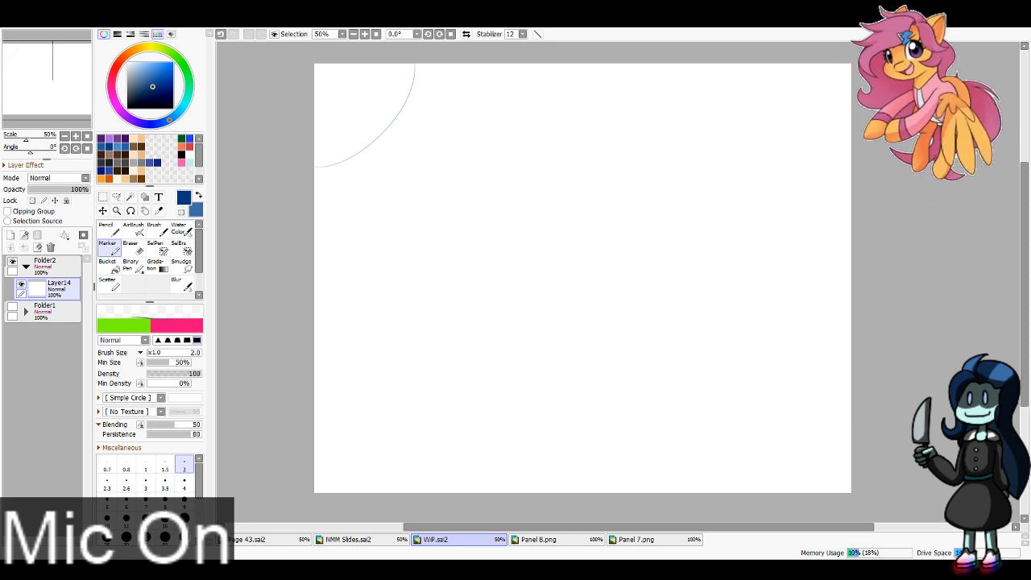
pyautogui.moveTo(395, 215); pyautogui.dragTo(406, 228)
pyautogui.hotkey('ctrl', 'z')
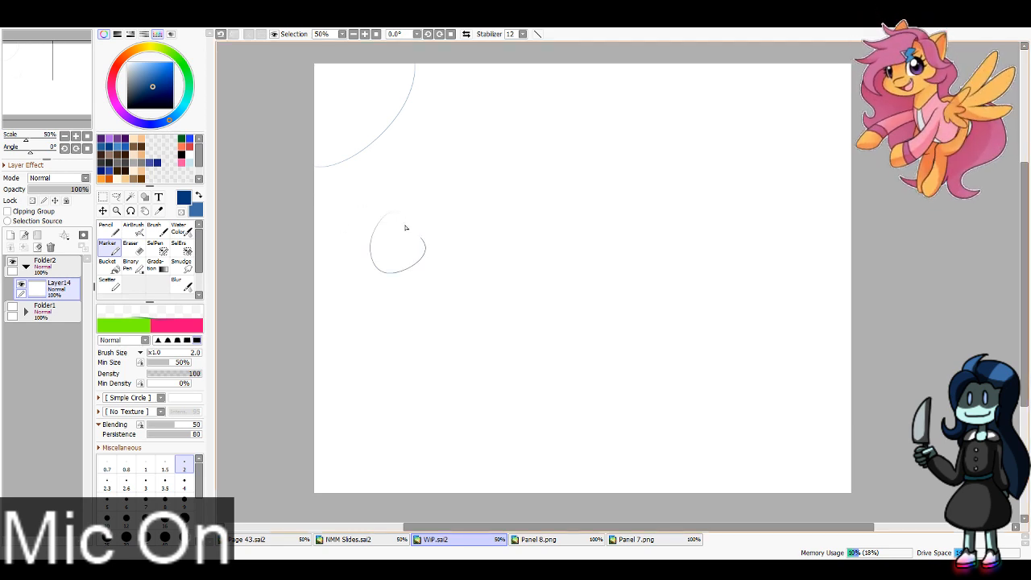
# Step: Switch the Marker to bright blue and sketch over the head arc and the small circle
pyautogui.click(189, 138)
pyautogui.moveTo(316, 167); pyautogui.dragTo(412, 50)
pyautogui.hotkey('ctrl', 'z')
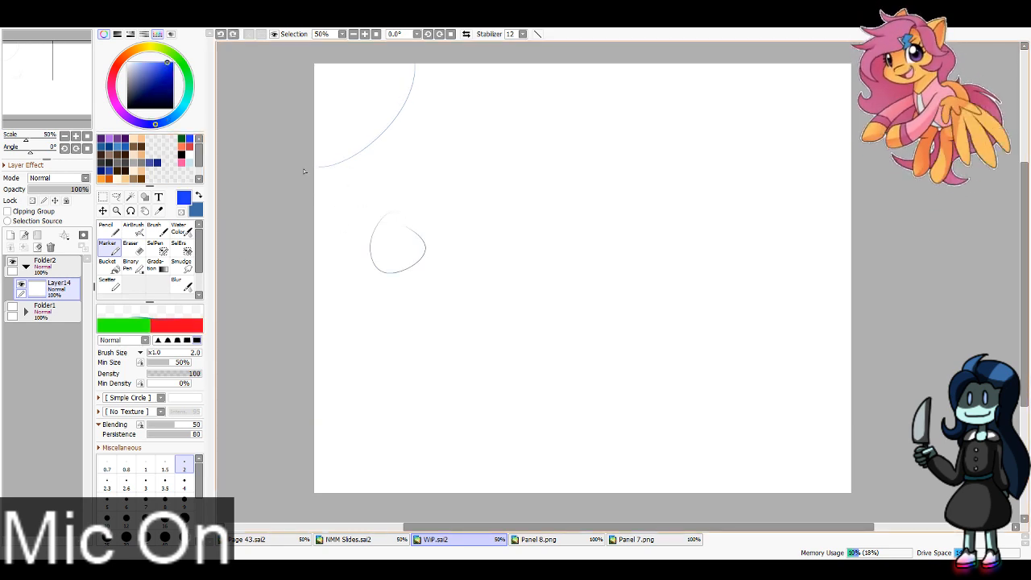
pyautogui.moveTo(309, 168); pyautogui.dragTo(423, 58)
pyautogui.moveTo(387, 227)
pyautogui.mouseDown()
pyautogui.moveTo(377, 272)
pyautogui.moveTo(379, 234)
pyautogui.moveTo(399, 275)
pyautogui.mouseUp()
pyautogui.hotkey('ctrl', 'z')
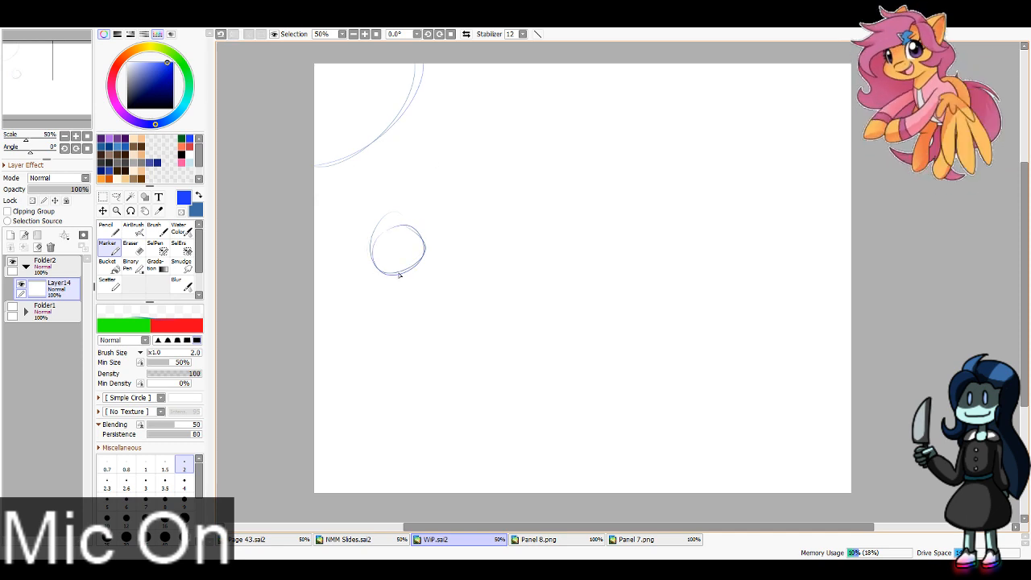
pyautogui.hotkey('ctrl', 'z')
pyautogui.hotkey('ctrl', 'z')
pyautogui.moveTo(371, 235)
pyautogui.mouseDown()
pyautogui.moveTo(378, 274)
pyautogui.moveTo(373, 235)
pyautogui.mouseUp()
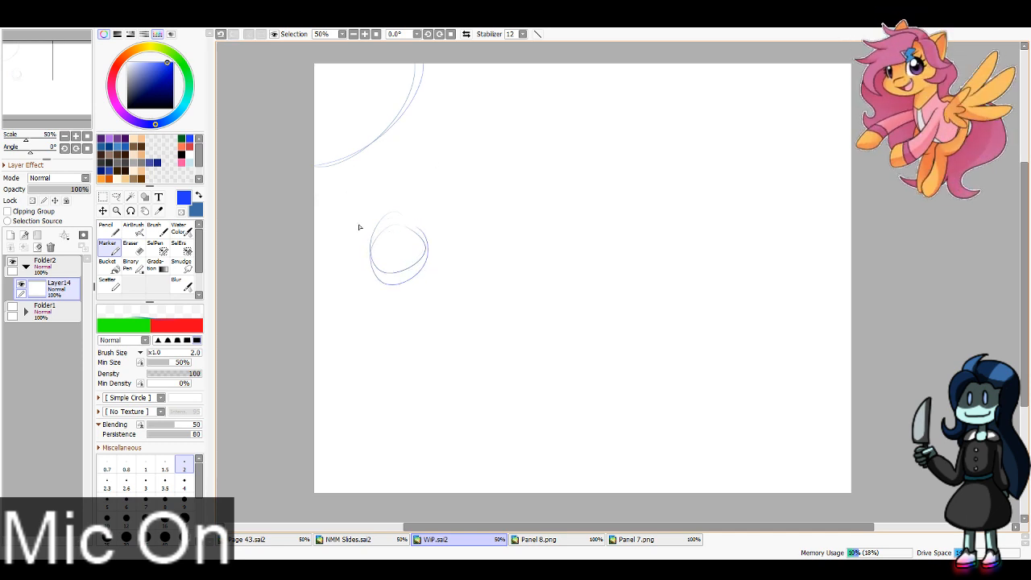
# Step: Sketch curved guide lines across the head arc and long body contours running past the circle to the canvas's bottom edge
pyautogui.moveTo(315, 135); pyautogui.dragTo(326, 196)
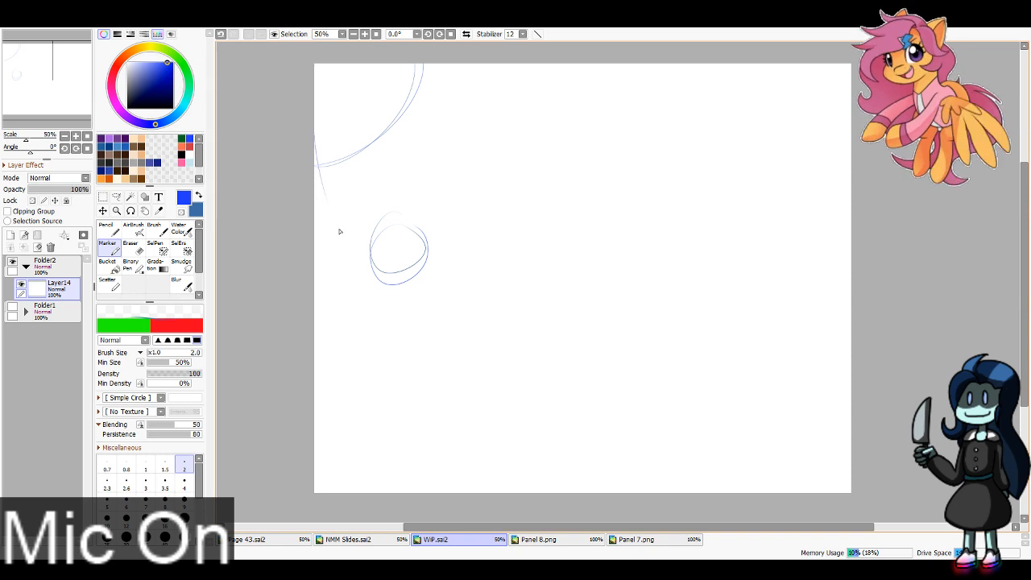
pyautogui.hotkey('ctrl', 'z')
pyautogui.moveTo(310, 98); pyautogui.dragTo(451, 90)
pyautogui.hotkey('ctrl', 'z')
pyautogui.moveTo(311, 79); pyautogui.dragTo(438, 98)
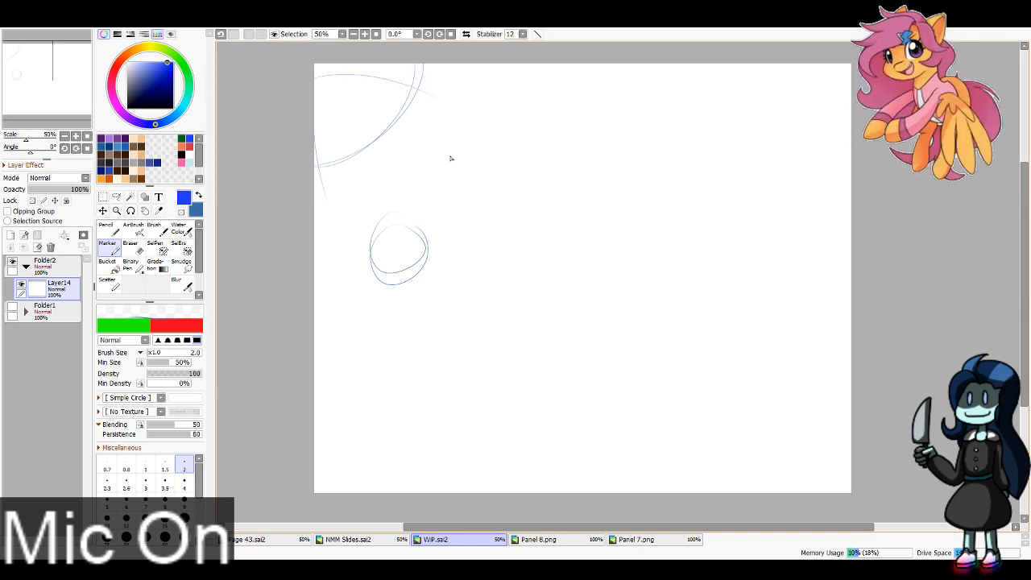
pyautogui.moveTo(331, 230)
pyautogui.mouseDown()
pyautogui.moveTo(405, 231)
pyautogui.moveTo(444, 283)
pyautogui.moveTo(451, 394)
pyautogui.moveTo(479, 492)
pyautogui.mouseUp()
pyautogui.moveTo(366, 325); pyautogui.dragTo(420, 490)
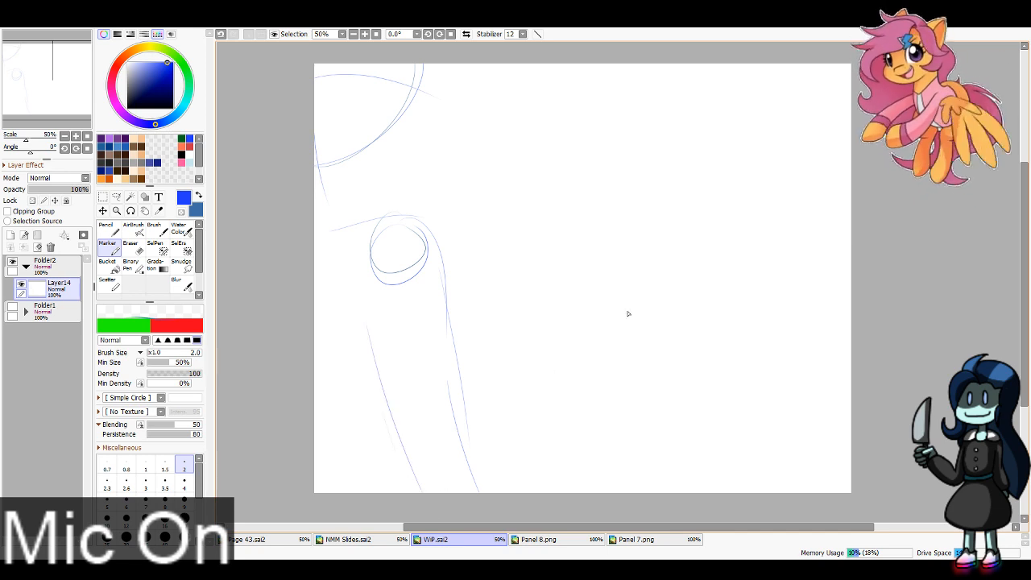
# Step: Sketch a nearly horizontal line from the figure's lower body across to the canvas's right edge, retrying until the slope is nearly flat
pyautogui.moveTo(468, 416); pyautogui.dragTo(851, 419)
pyautogui.hotkey('ctrl', 'z')
pyautogui.moveTo(472, 423); pyautogui.dragTo(851, 414)
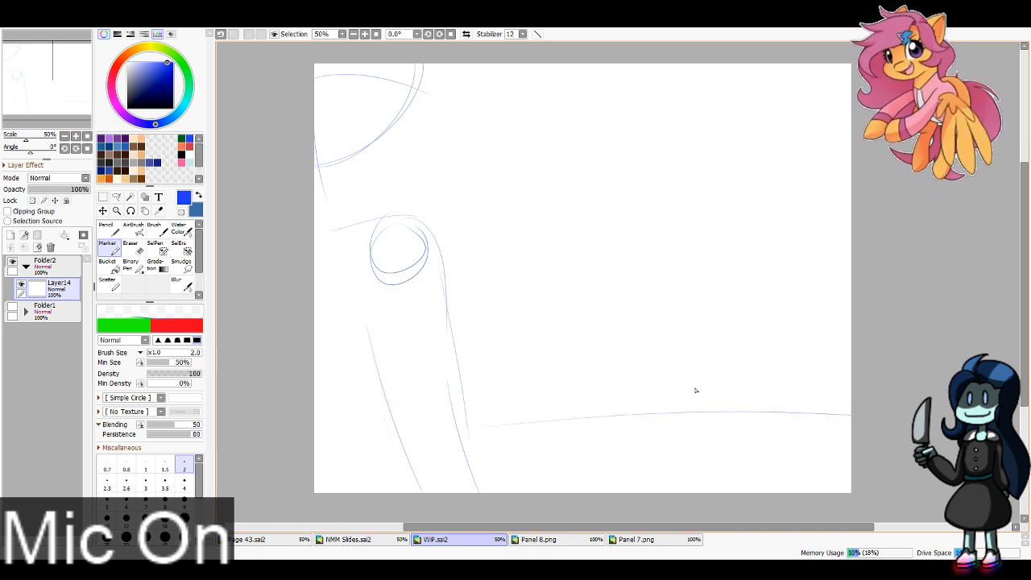
pyautogui.hotkey('ctrl', 'z')
pyautogui.moveTo(466, 432); pyautogui.dragTo(844, 398)
pyautogui.hotkey('ctrl', 'z')
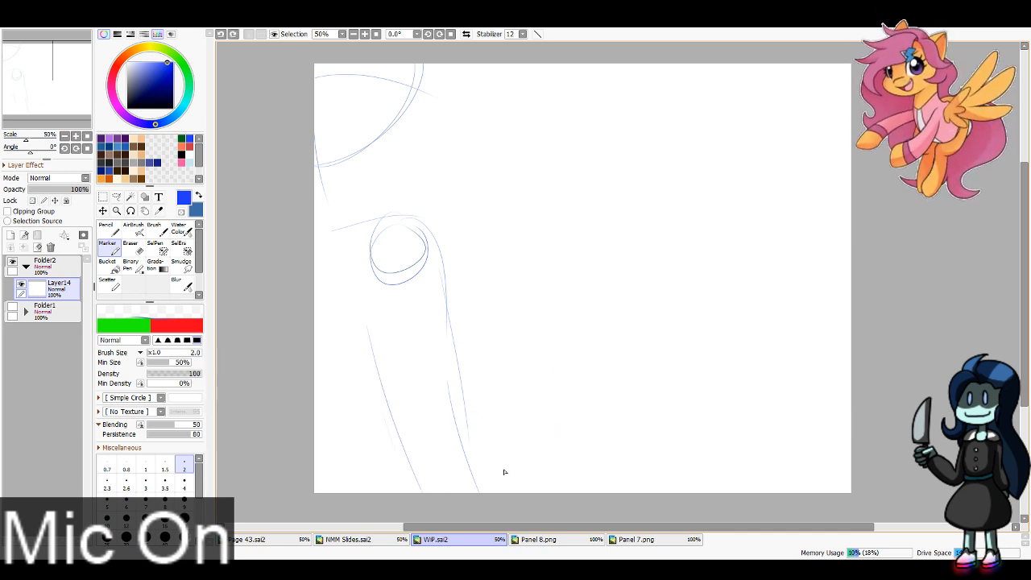
pyautogui.moveTo(474, 438)
pyautogui.mouseDown()
pyautogui.moveTo(792, 442)
pyautogui.moveTo(854, 439)
pyautogui.moveTo(828, 428)
pyautogui.moveTo(850, 427)
pyautogui.moveTo(851, 438)
pyautogui.mouseUp()
pyautogui.hotkey('ctrl', 'z')
pyautogui.hotkey('ctrl', 'z')
pyautogui.hotkey('ctrl', 'z')
pyautogui.moveTo(477, 441); pyautogui.dragTo(851, 435)
pyautogui.hotkey('ctrl', 'z')
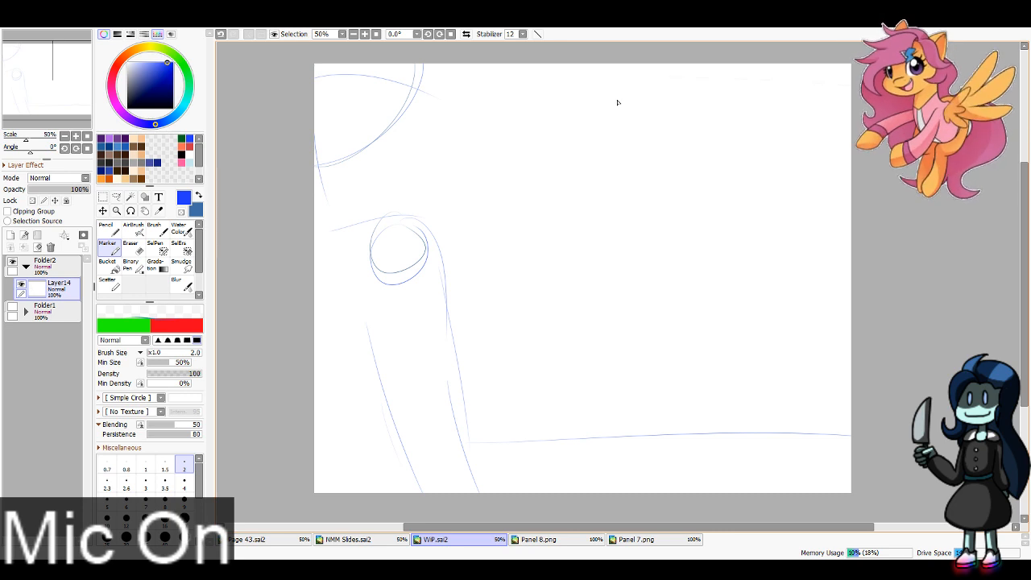
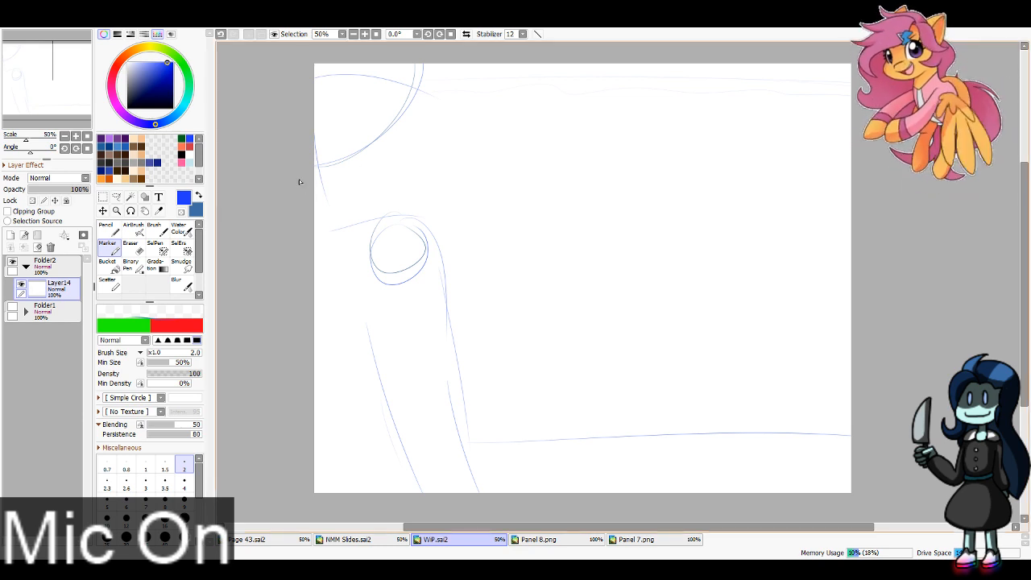
# Step: Sketch a larger outer curve around the large corner head and a short neck curve down to its shoulder
pyautogui.moveTo(314, 185); pyautogui.dragTo(420, 87)
pyautogui.hotkey('ctrl', 'z')
pyautogui.moveTo(337, 184); pyautogui.dragTo(363, 225)
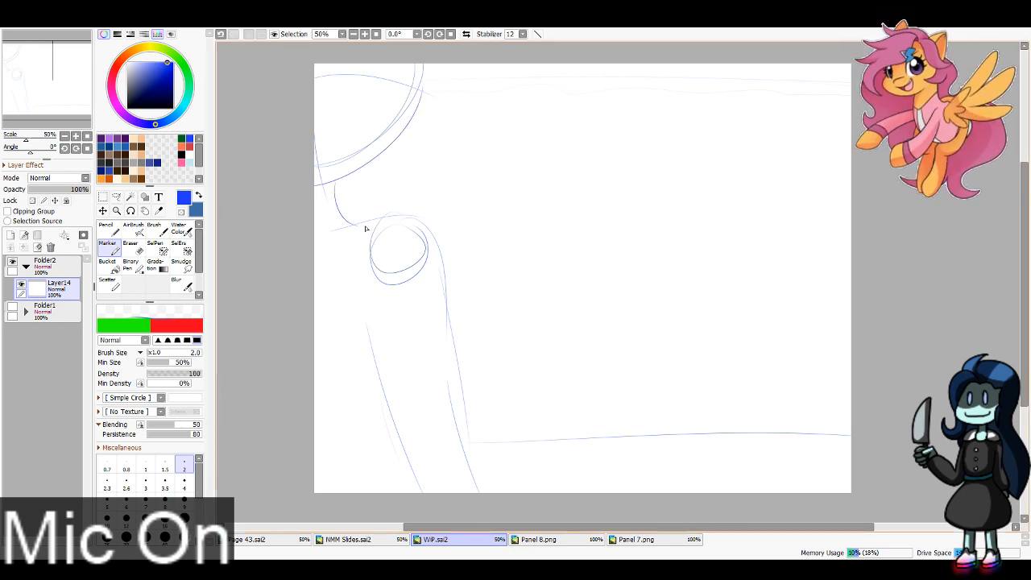
pyautogui.hotkey('ctrl', 'z')
pyautogui.moveTo(337, 187); pyautogui.dragTo(355, 225)
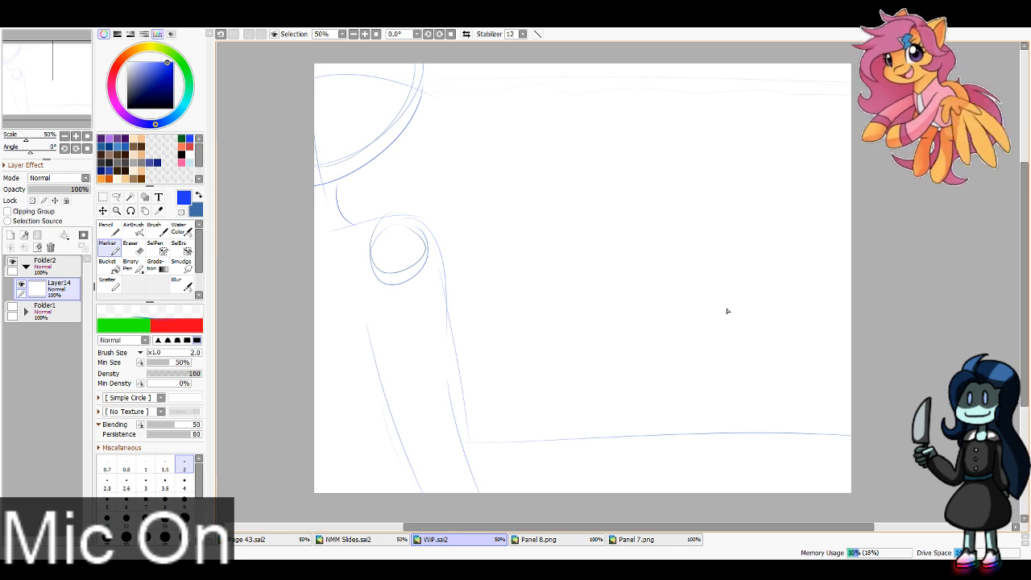
# Step: Sketch a small dome-shaped head above the horizontal line near the canvas's right edge, with a curved strand along its left side
pyautogui.moveTo(744, 295)
pyautogui.mouseDown()
pyautogui.moveTo(713, 324)
pyautogui.moveTo(790, 301)
pyautogui.moveTo(811, 317)
pyautogui.mouseUp()
pyautogui.hotkey('ctrl', 'z')
pyautogui.moveTo(707, 344)
pyautogui.mouseDown()
pyautogui.moveTo(792, 326)
pyautogui.moveTo(789, 343)
pyautogui.mouseUp()
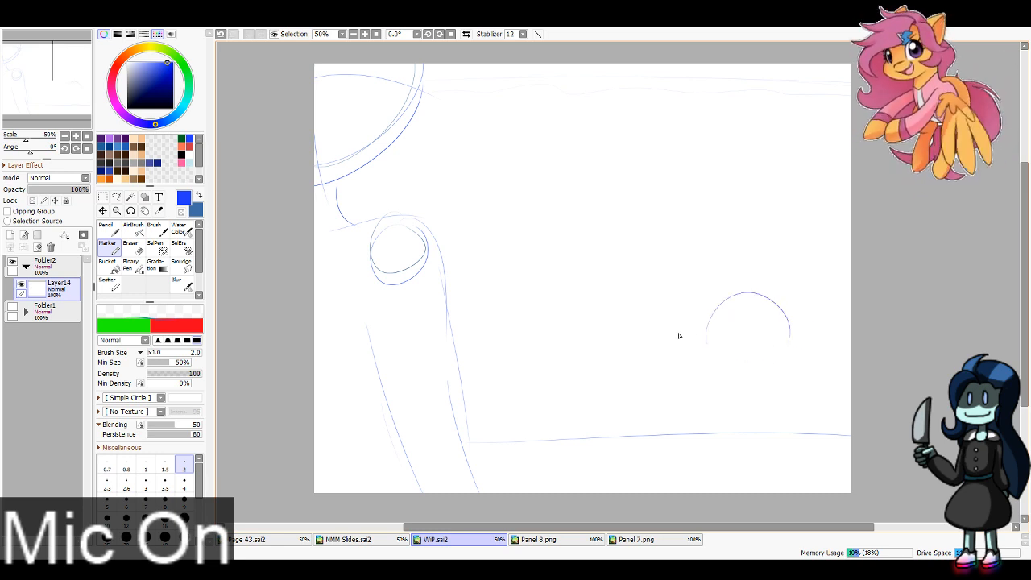
pyautogui.hotkey('ctrl', 'z')
pyautogui.hotkey('ctrl', 'z')
pyautogui.moveTo(713, 337)
pyautogui.mouseDown()
pyautogui.moveTo(796, 335)
pyautogui.moveTo(782, 335)
pyautogui.mouseUp()
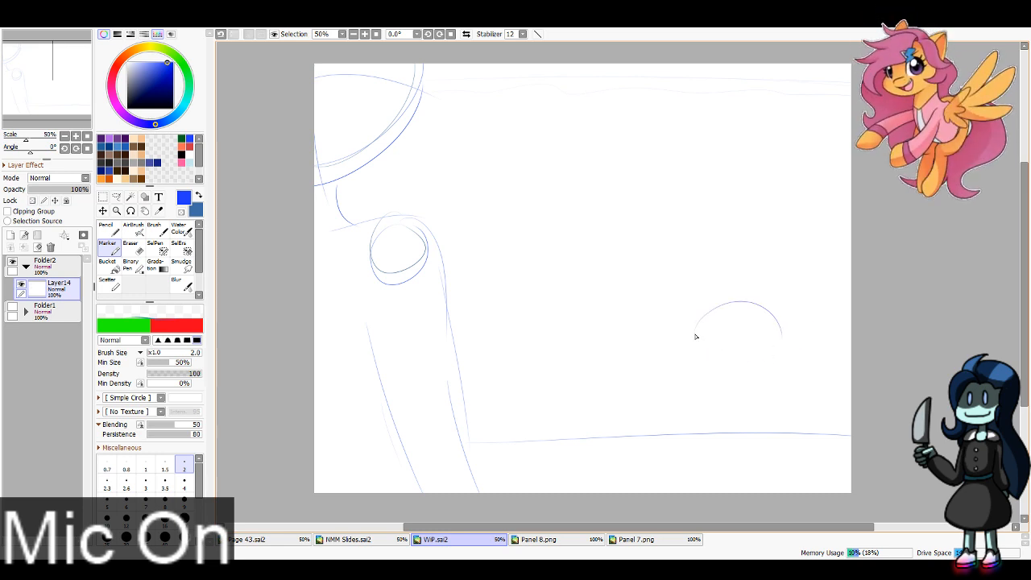
pyautogui.moveTo(697, 305); pyautogui.dragTo(689, 348)
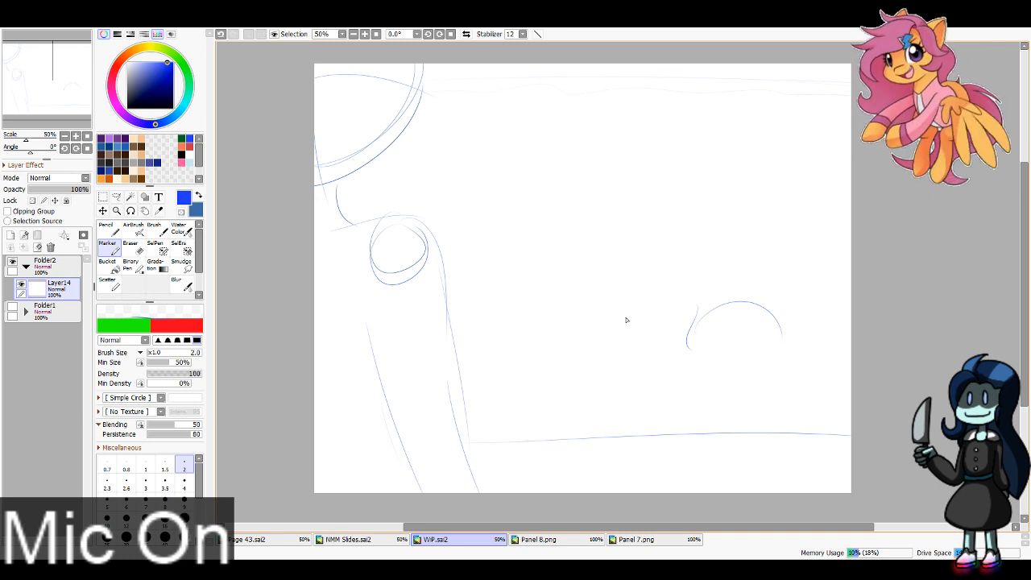
# Step: Sketch a second round head with a cheek curve left of the dome, and wavy waterlines across the bases of both heads
pyautogui.moveTo(575, 305)
pyautogui.mouseDown()
pyautogui.moveTo(595, 304)
pyautogui.moveTo(573, 359)
pyautogui.moveTo(598, 287)
pyautogui.moveTo(538, 357)
pyautogui.mouseUp()
pyautogui.hotkey('ctrl', 'z')
pyautogui.click(62, 77)
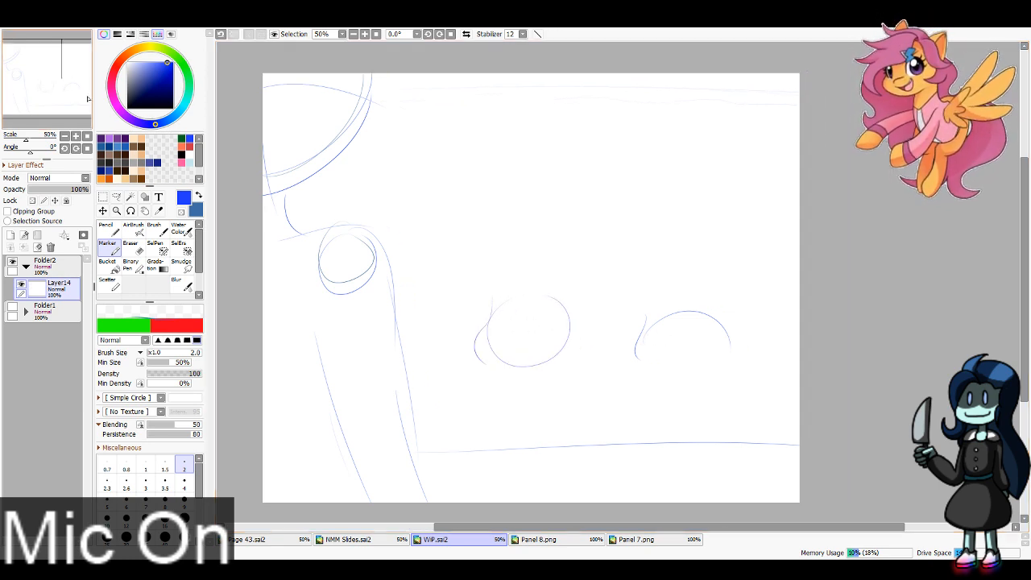
pyautogui.moveTo(472, 367); pyautogui.dragTo(567, 357)
pyautogui.hotkey('ctrl', 'z')
pyautogui.hotkey('ctrl', 'z')
pyautogui.moveTo(665, 357); pyautogui.dragTo(749, 358)
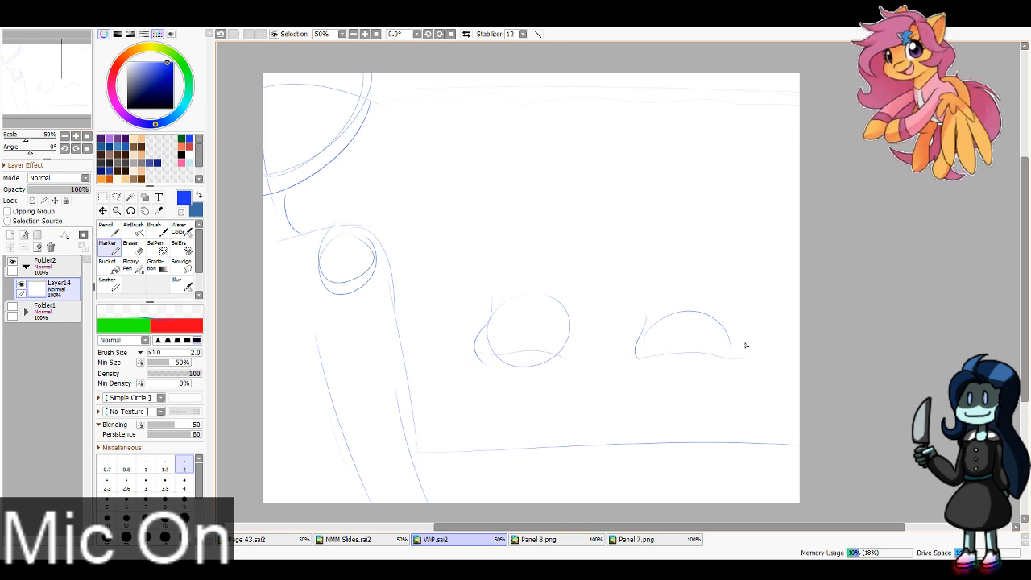
# Step: Sketch two large rounded eye outlines on the right head, retrying until they overlap the top of the dome
pyautogui.click(76, 136)
pyautogui.click(76, 137)
pyautogui.click(76, 136)
pyautogui.moveTo(70, 79); pyautogui.dragTo(83, 84)
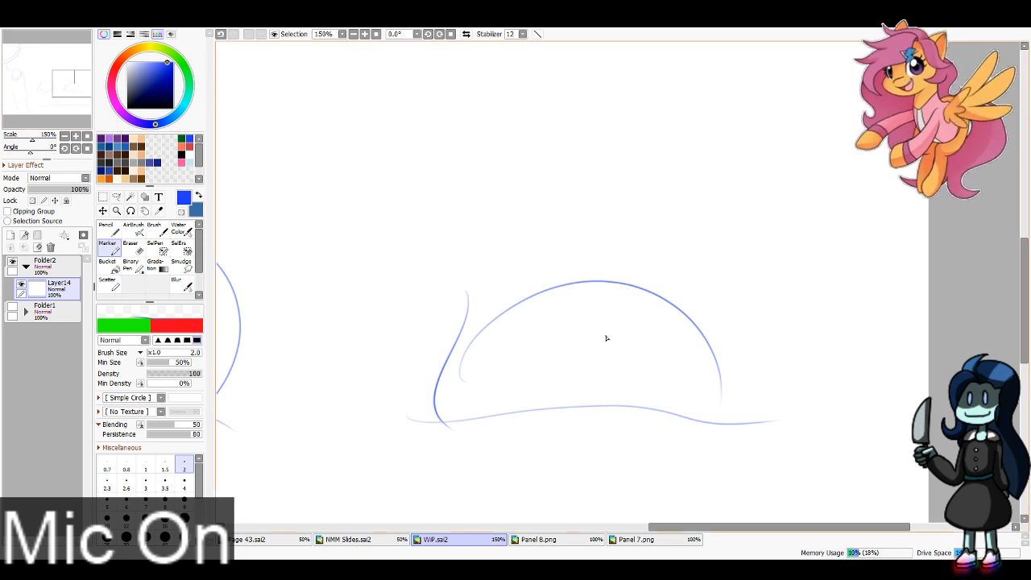
pyautogui.moveTo(605, 321)
pyautogui.mouseDown()
pyautogui.moveTo(674, 380)
pyautogui.moveTo(654, 390)
pyautogui.mouseUp()
pyautogui.moveTo(541, 321)
pyautogui.mouseDown()
pyautogui.moveTo(473, 333)
pyautogui.moveTo(503, 391)
pyautogui.mouseUp()
pyautogui.moveTo(593, 309); pyautogui.dragTo(697, 273)
pyautogui.hotkey('ctrl', 'z')
pyautogui.moveTo(604, 319); pyautogui.dragTo(695, 276)
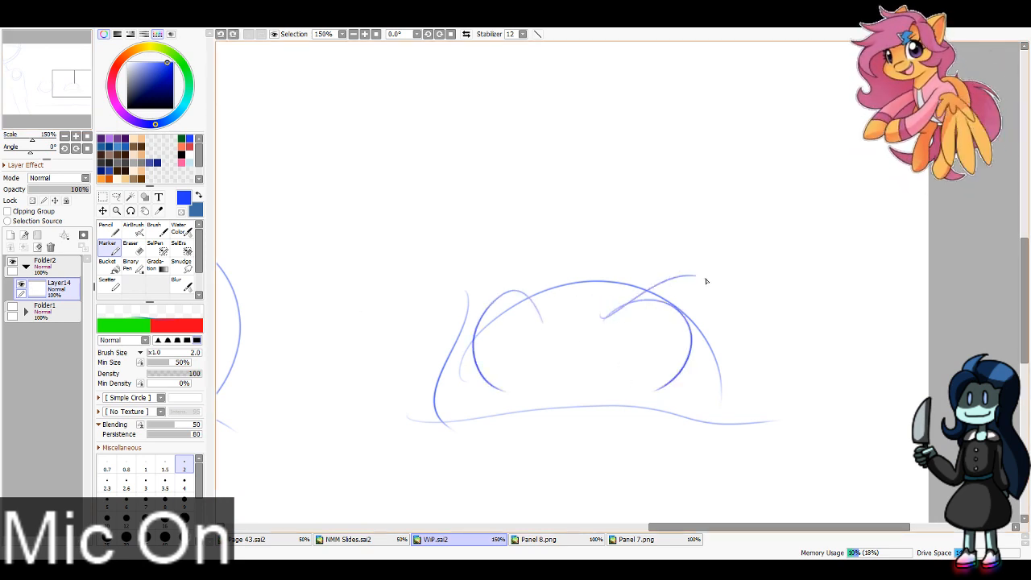
pyautogui.hotkey('ctrl', 'z')
pyautogui.hotkey('ctrl', 'z')
pyautogui.hotkey('ctrl', 'z')
pyautogui.moveTo(604, 325); pyautogui.dragTo(655, 389)
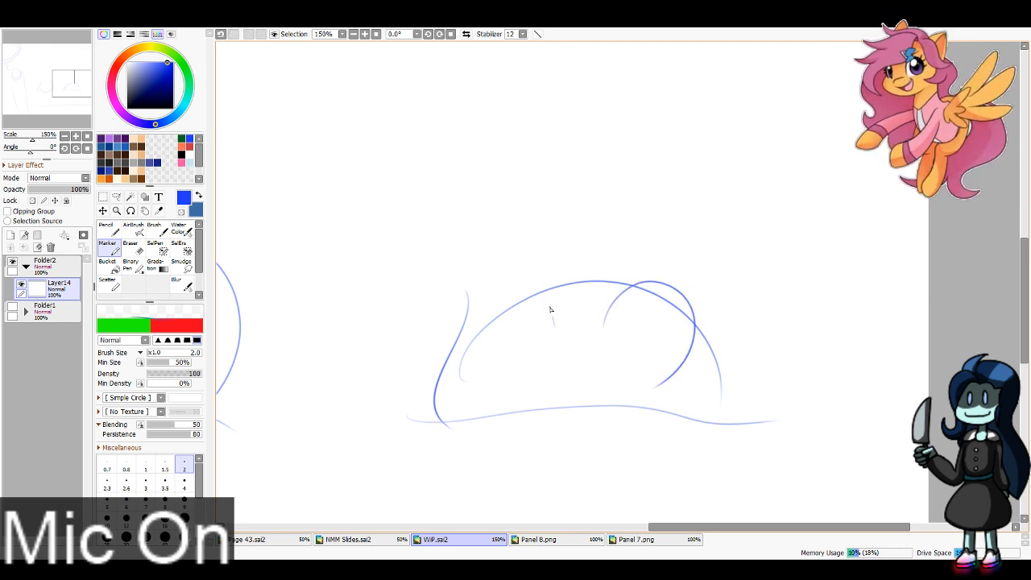
pyautogui.moveTo(554, 325)
pyautogui.mouseDown()
pyautogui.moveTo(490, 374)
pyautogui.moveTo(502, 423)
pyautogui.mouseUp()
pyautogui.moveTo(676, 426); pyautogui.dragTo(700, 406)
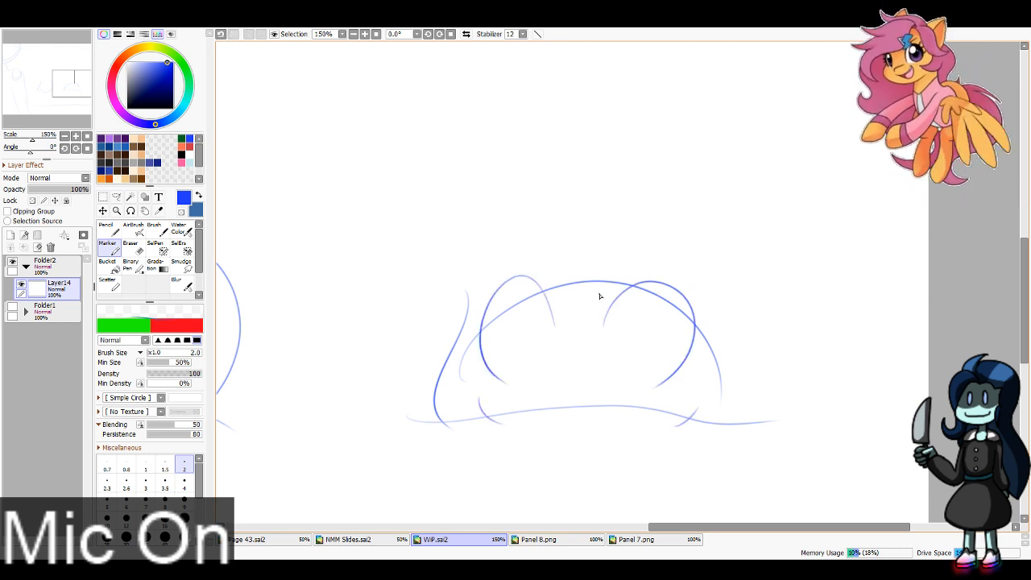
pyautogui.moveTo(597, 309); pyautogui.dragTo(726, 272)
pyautogui.moveTo(564, 300); pyautogui.dragTo(500, 263)
pyautogui.moveTo(531, 325); pyautogui.dragTo(548, 319)
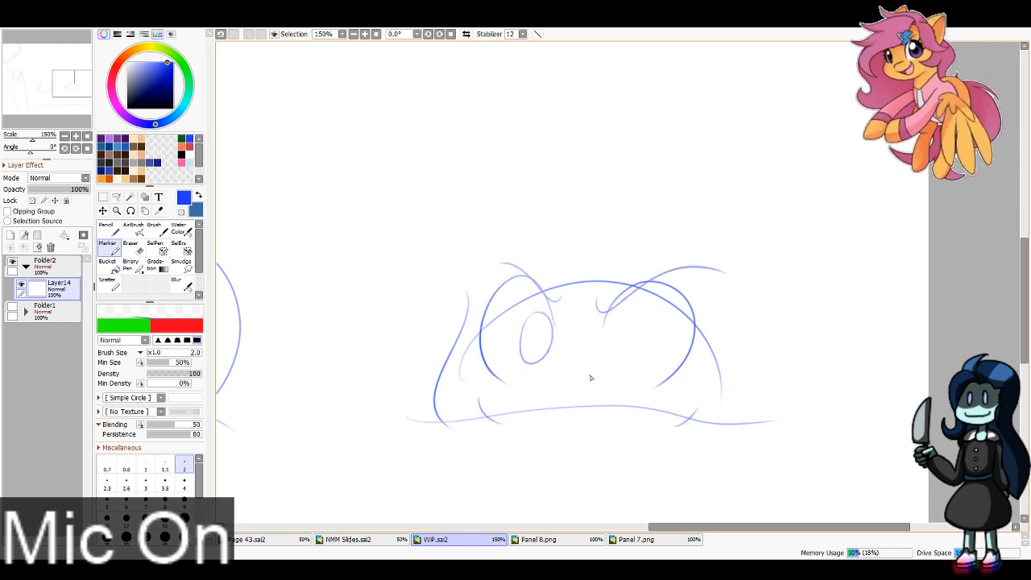
pyautogui.hotkey('ctrl', 'z')
pyautogui.hotkey('ctrl', 'z')
pyautogui.hotkey('ctrl', 'z')
pyautogui.hotkey('ctrl', 'z')
pyautogui.hotkey('ctrl', 'z')
pyautogui.hotkey('ctrl', 'z')
pyautogui.hotkey('ctrl', 'z')
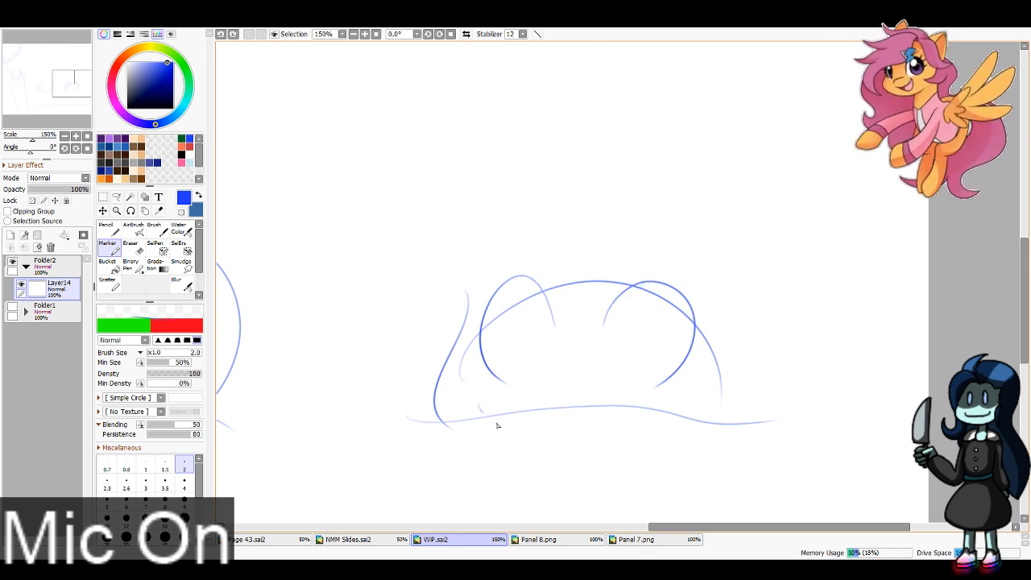
# Step: Sketch short curved cheek marks crossing the right head's waterline beneath each eye
pyautogui.moveTo(498, 426); pyautogui.dragTo(565, 429)
pyautogui.moveTo(709, 399); pyautogui.dragTo(662, 427)
pyautogui.hotkey('ctrl', 'z')
# Step: Sketch an upright oval pupil inside each of the right head's eye outlines
pyautogui.hotkey('ctrl', 'z')
pyautogui.moveTo(478, 404); pyautogui.dragTo(540, 430)
pyautogui.moveTo(706, 400); pyautogui.dragTo(667, 424)
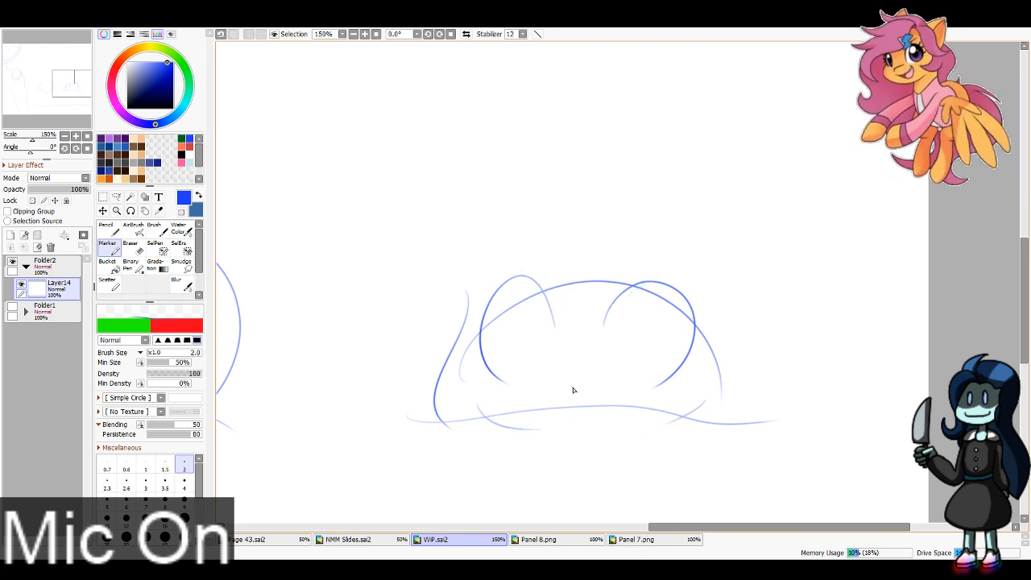
pyautogui.moveTo(528, 316)
pyautogui.mouseDown()
pyautogui.moveTo(520, 359)
pyautogui.moveTo(530, 312)
pyautogui.mouseUp()
pyautogui.moveTo(629, 320)
pyautogui.mouseDown()
pyautogui.moveTo(640, 361)
pyautogui.moveTo(630, 321)
pyautogui.moveTo(608, 345)
pyautogui.moveTo(636, 358)
pyautogui.mouseUp()
pyautogui.hotkey('ctrl', 'z')
pyautogui.hotkey('ctrl', 'z')
pyautogui.hotkey('ctrl', 'z')
pyautogui.moveTo(525, 314)
pyautogui.mouseDown()
pyautogui.moveTo(531, 366)
pyautogui.moveTo(535, 311)
pyautogui.mouseUp()
pyautogui.moveTo(624, 314); pyautogui.dragTo(610, 317)
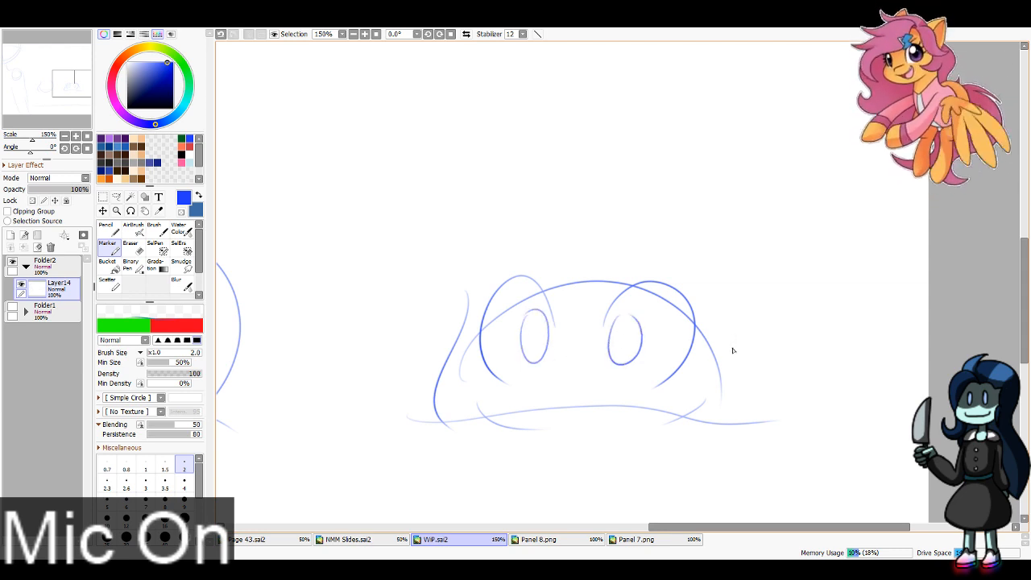
# Step: Sketch the right head's hair with side strands, a curved left fringe and a tall rounded crown sweeping down the right side
pyautogui.moveTo(733, 351)
pyautogui.mouseDown()
pyautogui.moveTo(698, 446)
pyautogui.moveTo(733, 407)
pyautogui.mouseUp()
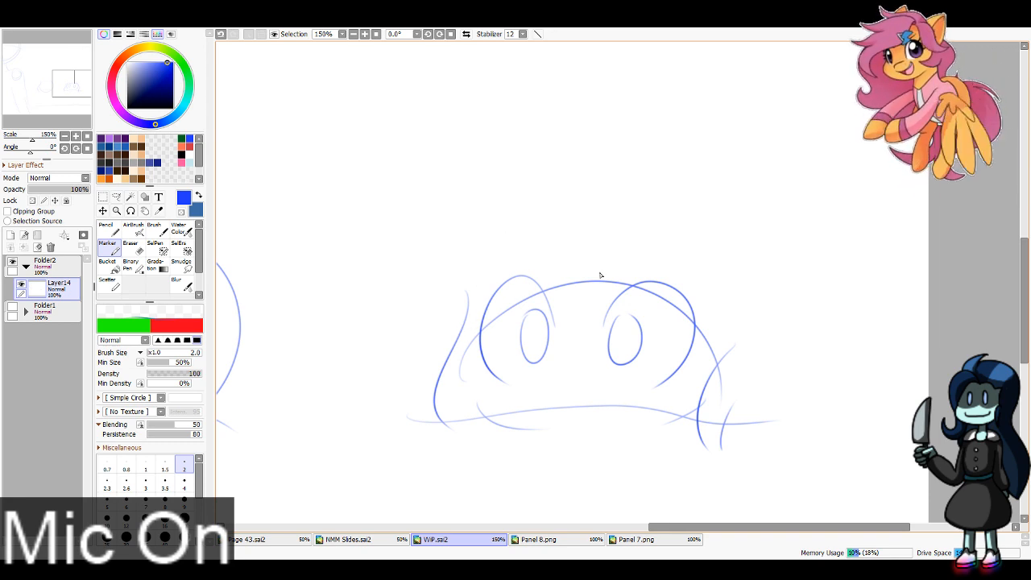
pyautogui.moveTo(606, 255)
pyautogui.mouseDown()
pyautogui.moveTo(458, 363)
pyautogui.moveTo(453, 419)
pyautogui.mouseUp()
pyautogui.moveTo(534, 212); pyautogui.dragTo(407, 431)
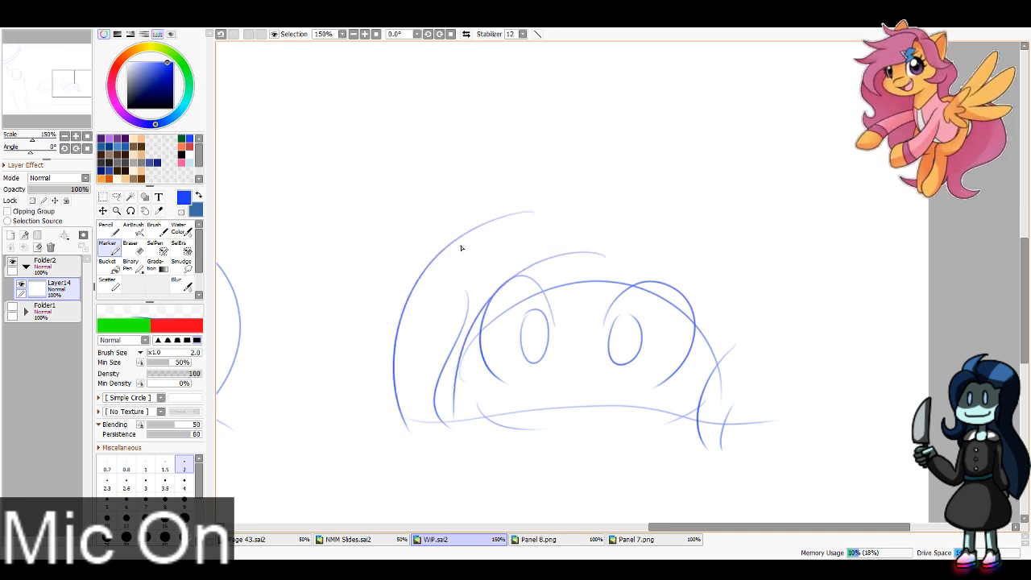
pyautogui.moveTo(462, 247)
pyautogui.mouseDown()
pyautogui.moveTo(564, 96)
pyautogui.moveTo(688, 81)
pyautogui.mouseUp()
pyautogui.hotkey('ctrl', 'z')
pyautogui.moveTo(456, 231)
pyautogui.mouseDown()
pyautogui.moveTo(517, 135)
pyautogui.moveTo(722, 113)
pyautogui.moveTo(601, 157)
pyautogui.mouseUp()
pyautogui.moveTo(633, 113)
pyautogui.mouseDown()
pyautogui.moveTo(810, 157)
pyautogui.moveTo(842, 355)
pyautogui.moveTo(871, 413)
pyautogui.mouseUp()
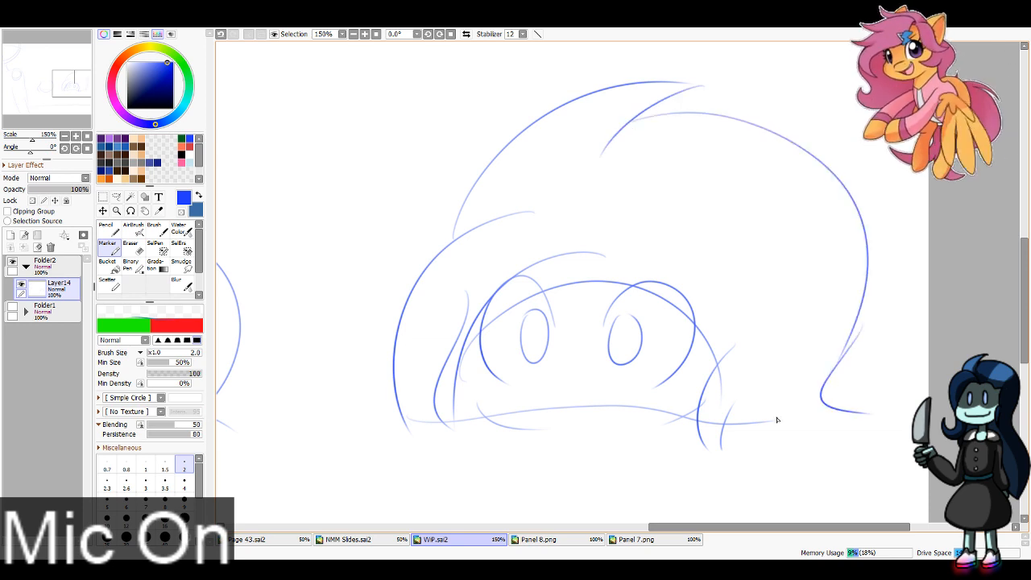
# Step: Extend the right head's fringe to a pointed side strand and sketch a small nose arc just above the waterline
pyautogui.moveTo(617, 262)
pyautogui.mouseDown()
pyautogui.moveTo(729, 301)
pyautogui.moveTo(715, 278)
pyautogui.moveTo(734, 292)
pyautogui.moveTo(760, 288)
pyautogui.moveTo(733, 348)
pyautogui.mouseUp()
pyautogui.hotkey('ctrl', 'z')
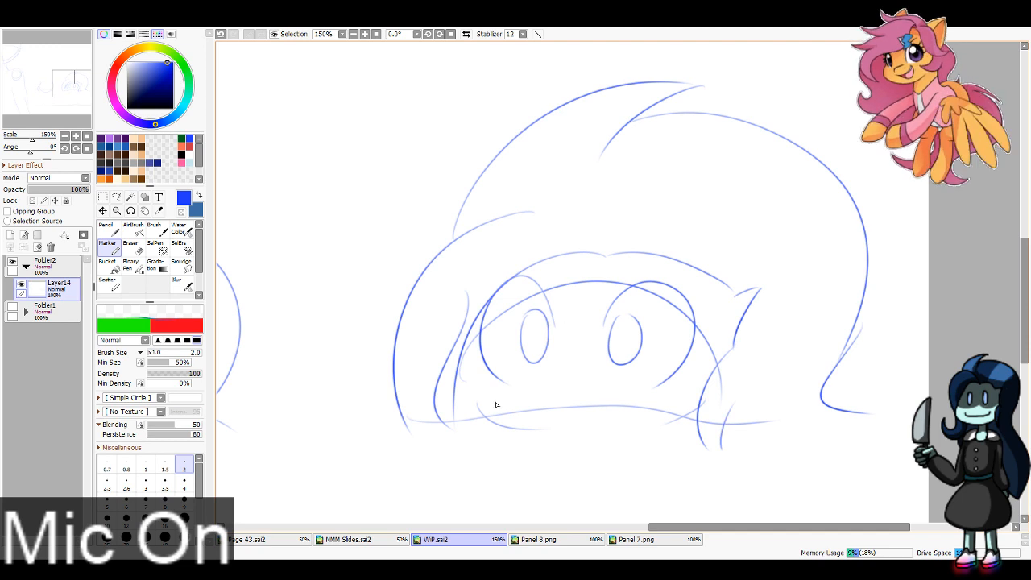
pyautogui.moveTo(571, 396); pyautogui.dragTo(551, 403)
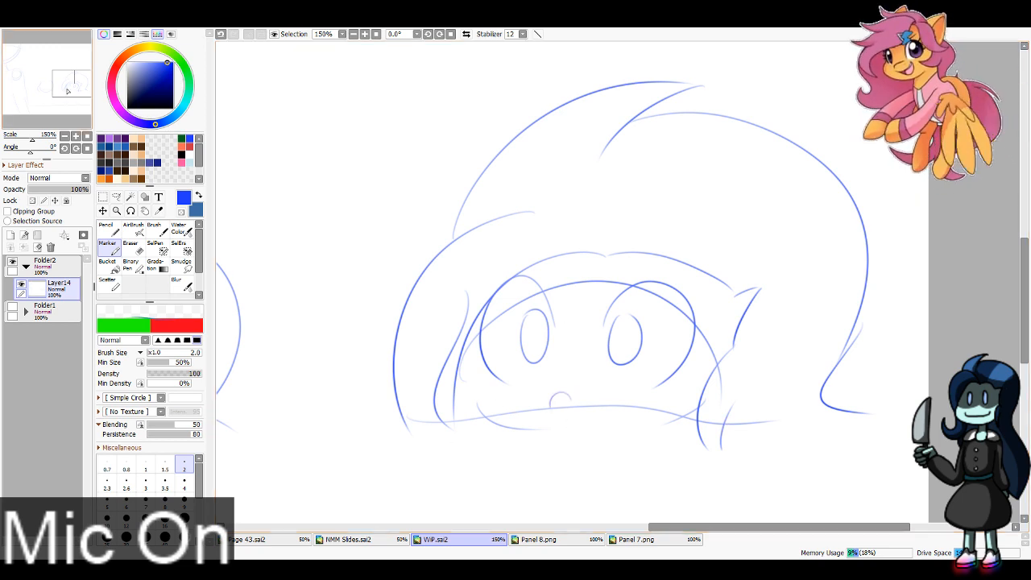
# Step: Sketch rounded eyes with oval pupils, steeply angled eyebrows and a small cheek mark on the left head
pyautogui.moveTo(67, 91); pyautogui.dragTo(46, 91)
pyautogui.moveTo(558, 282)
pyautogui.mouseDown()
pyautogui.moveTo(644, 333)
pyautogui.moveTo(612, 364)
pyautogui.mouseUp()
pyautogui.moveTo(510, 276); pyautogui.dragTo(491, 370)
pyautogui.moveTo(496, 281)
pyautogui.mouseDown()
pyautogui.moveTo(519, 304)
pyautogui.moveTo(513, 278)
pyautogui.moveTo(588, 326)
pyautogui.moveTo(564, 282)
pyautogui.mouseUp()
pyautogui.hotkey('ctrl', 'z')
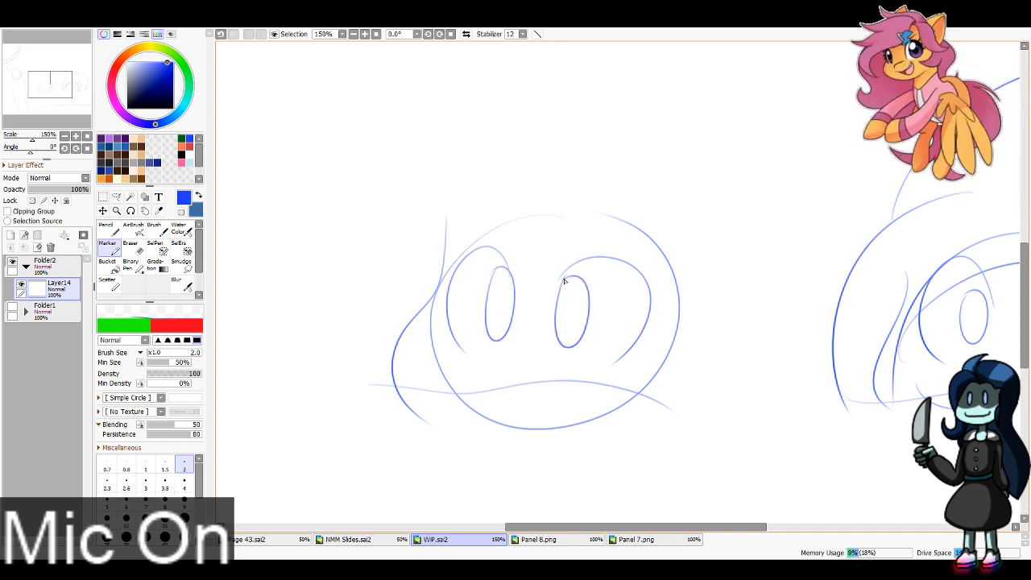
pyautogui.moveTo(436, 382); pyautogui.dragTo(441, 402)
pyautogui.moveTo(547, 259)
pyautogui.mouseDown()
pyautogui.moveTo(561, 272)
pyautogui.moveTo(664, 215)
pyautogui.moveTo(469, 225)
pyautogui.mouseUp()
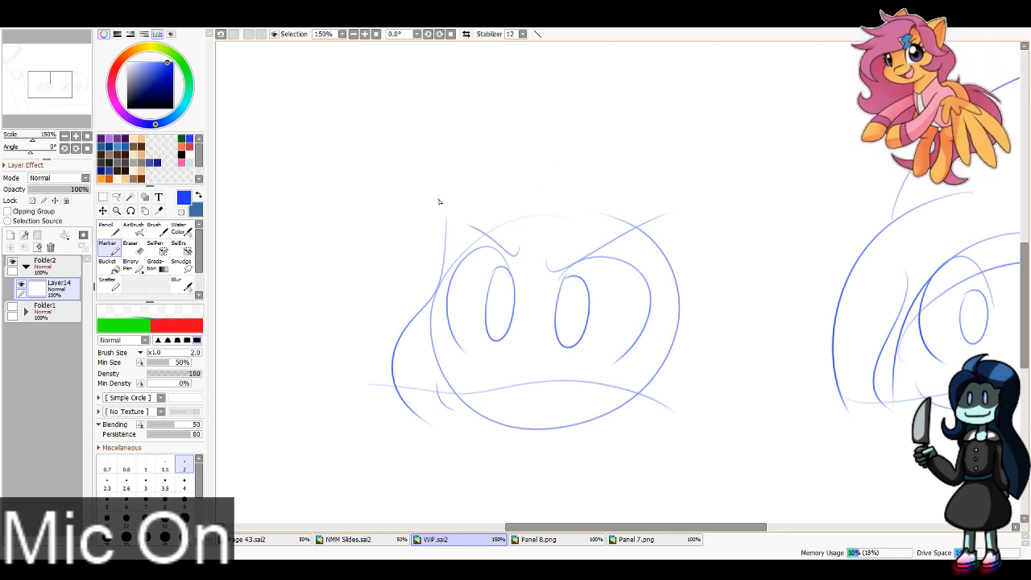
# Step: Sketch the left head's side hair and long slanted bangs falling across its eyes
pyautogui.moveTo(429, 166); pyautogui.dragTo(412, 342)
pyautogui.moveTo(465, 185)
pyautogui.mouseDown()
pyautogui.moveTo(418, 330)
pyautogui.moveTo(523, 345)
pyautogui.mouseUp()
pyautogui.moveTo(516, 197)
pyautogui.mouseDown()
pyautogui.moveTo(556, 347)
pyautogui.moveTo(659, 343)
pyautogui.moveTo(604, 223)
pyautogui.mouseUp()
pyautogui.moveTo(622, 223)
pyautogui.mouseDown()
pyautogui.moveTo(651, 291)
pyautogui.moveTo(707, 349)
pyautogui.mouseUp()
pyautogui.moveTo(726, 360); pyautogui.dragTo(671, 215)
pyautogui.moveTo(416, 185); pyautogui.dragTo(507, 140)
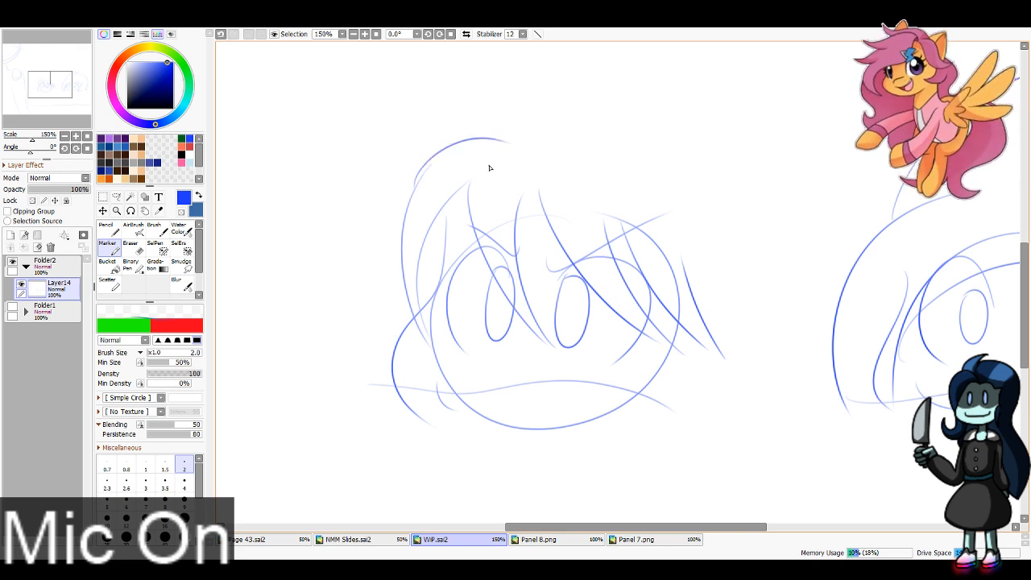
# Step: Sketch the left head's crown arc with a curled tuft at its back and wavy hair flowing down to the right head
pyautogui.moveTo(445, 150)
pyautogui.mouseDown()
pyautogui.moveTo(523, 80)
pyautogui.moveTo(711, 161)
pyautogui.moveTo(702, 84)
pyautogui.moveTo(735, 109)
pyautogui.mouseUp()
pyautogui.hotkey('ctrl', 'z')
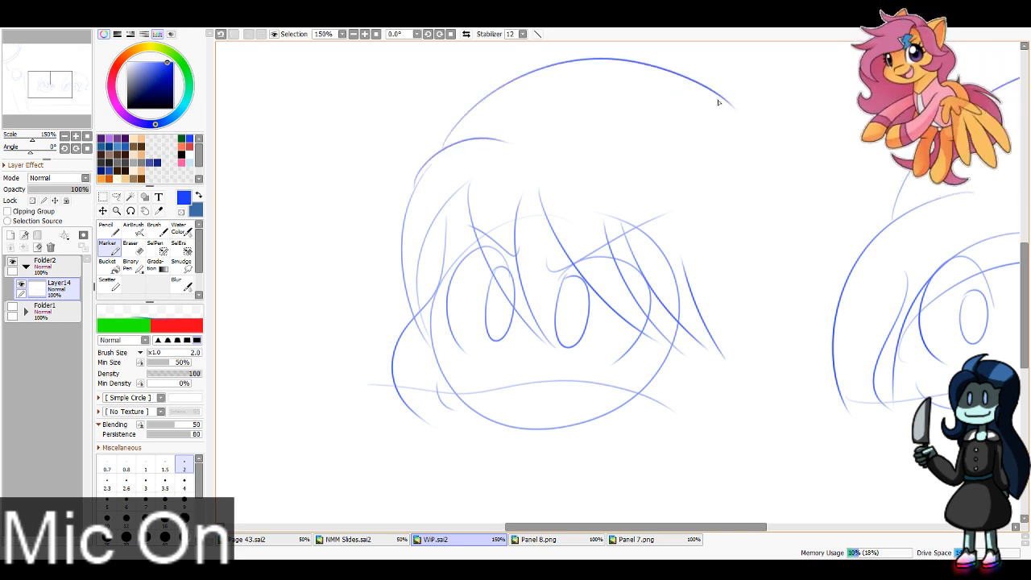
pyautogui.hotkey('ctrl', 'z')
pyautogui.moveTo(443, 141)
pyautogui.mouseDown()
pyautogui.moveTo(711, 111)
pyautogui.moveTo(699, 96)
pyautogui.moveTo(713, 61)
pyautogui.moveTo(773, 195)
pyautogui.mouseUp()
pyautogui.hotkey('ctrl', 'z')
pyautogui.hotkey('ctrl', 'z')
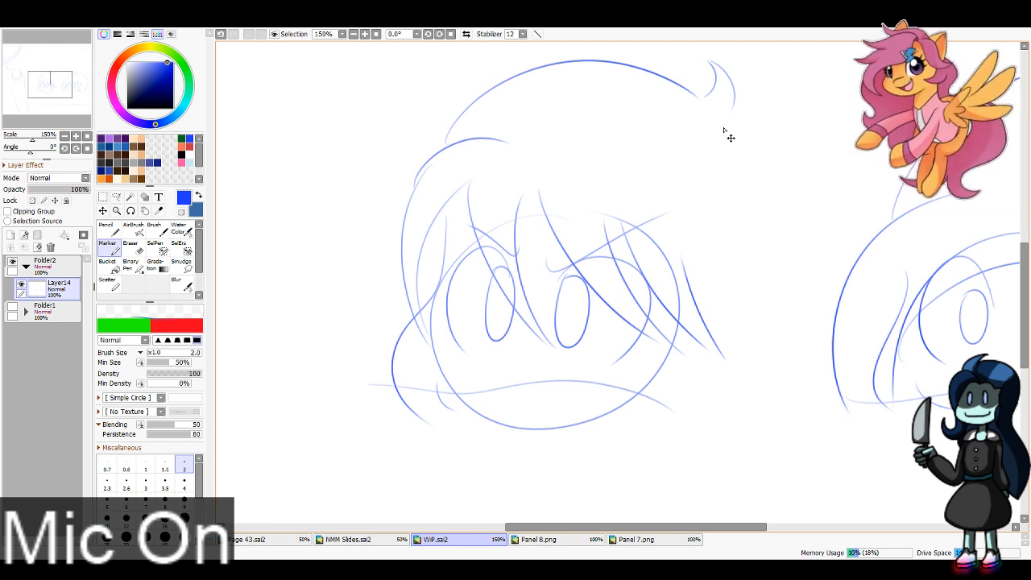
pyautogui.hotkey('ctrl', 'z')
pyautogui.hotkey('ctrl', 'z')
pyautogui.moveTo(701, 97)
pyautogui.mouseDown()
pyautogui.moveTo(713, 53)
pyautogui.moveTo(775, 152)
pyautogui.mouseUp()
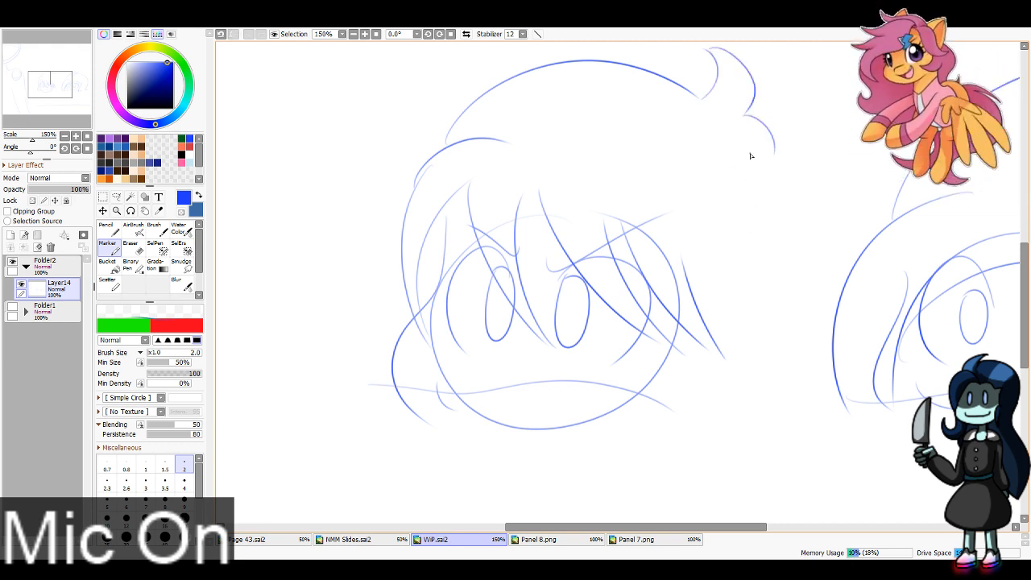
pyautogui.moveTo(725, 130)
pyautogui.mouseDown()
pyautogui.moveTo(745, 278)
pyautogui.moveTo(815, 408)
pyautogui.mouseUp()
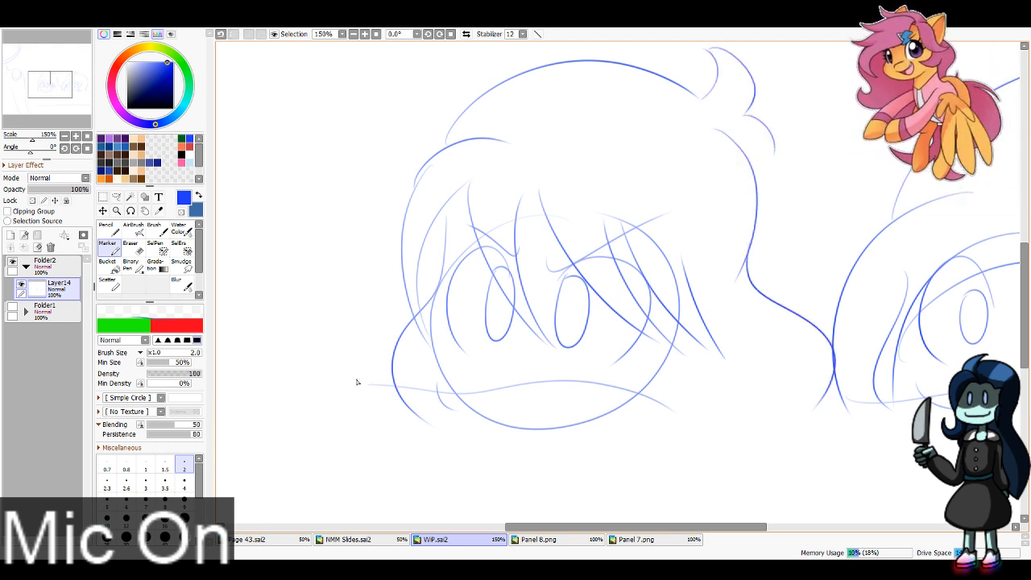
# Step: Sketch a bolder curved waterline across the left head's base and a small angled nose above it
pyautogui.moveTo(357, 382); pyautogui.dragTo(696, 416)
pyautogui.hotkey('ctrl', 'z')
pyautogui.moveTo(346, 385)
pyautogui.mouseDown()
pyautogui.moveTo(586, 387)
pyautogui.moveTo(696, 416)
pyautogui.mouseUp()
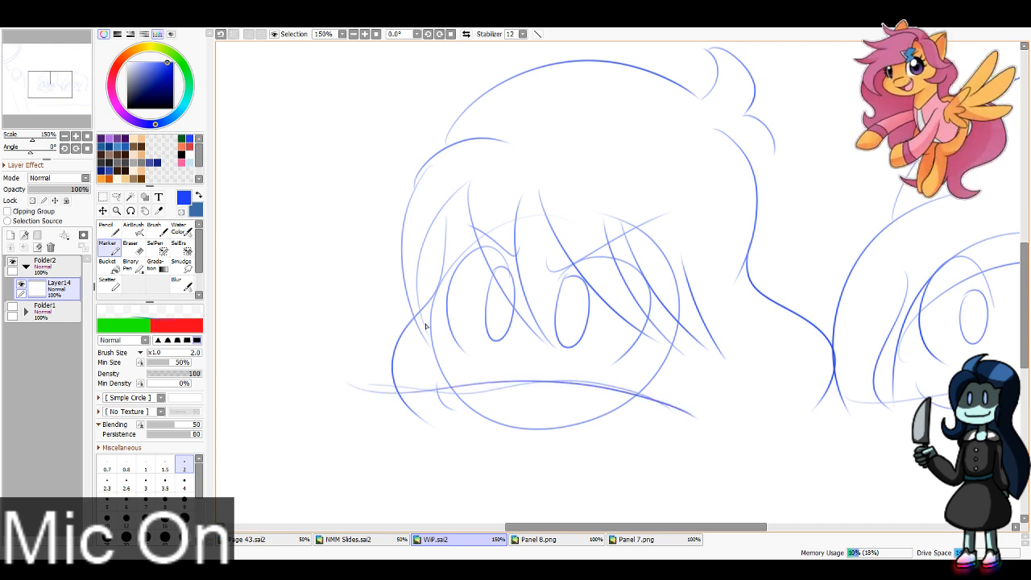
pyautogui.moveTo(522, 355); pyautogui.dragTo(511, 370)
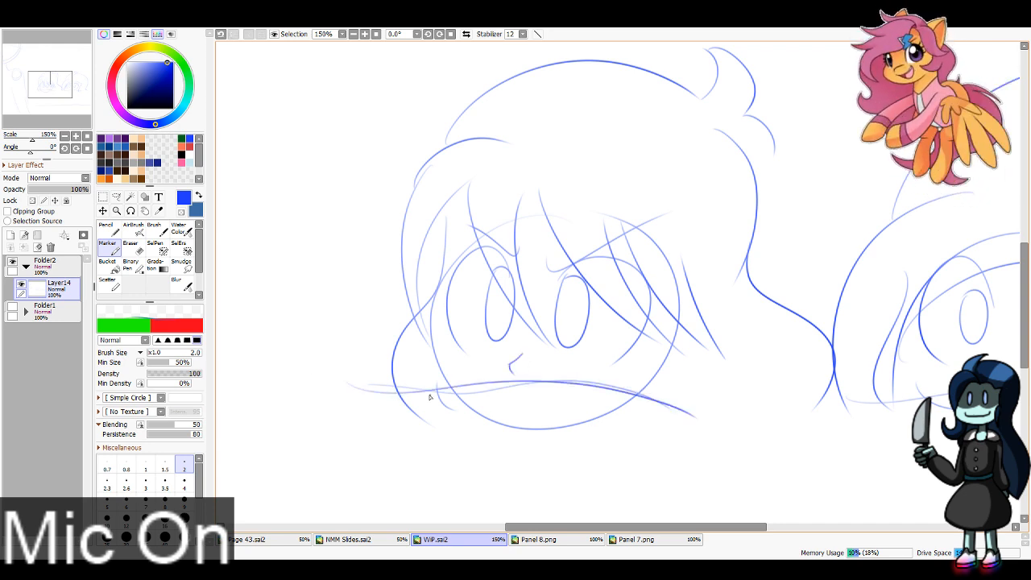
# Step: Erase the sketch lines that extend below the waterlines of both heads
pyautogui.press('e')
pyautogui.moveTo(490, 421)
pyautogui.mouseDown()
pyautogui.moveTo(408, 417)
pyautogui.moveTo(669, 427)
pyautogui.mouseUp()
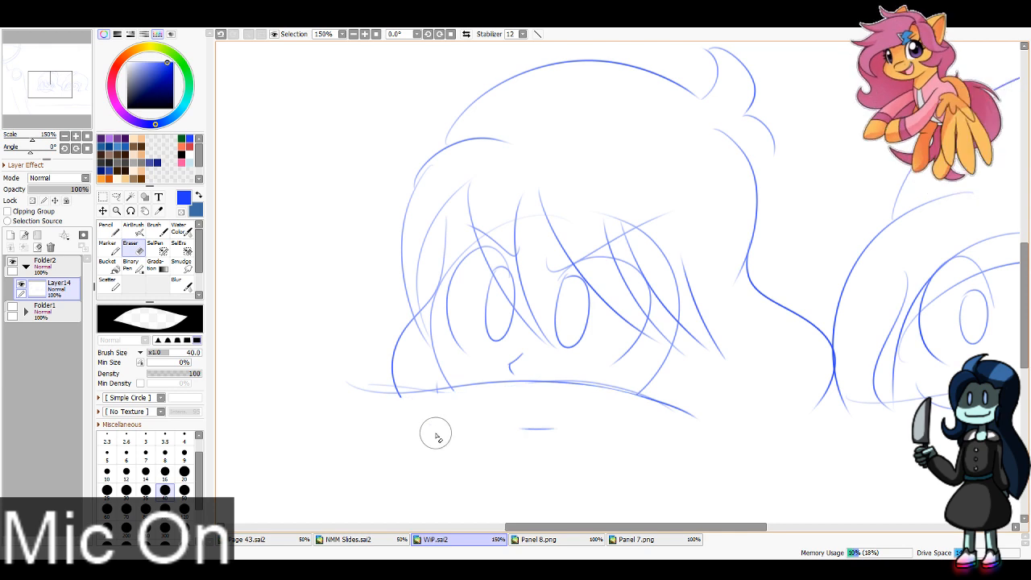
pyautogui.moveTo(436, 433)
pyautogui.mouseDown()
pyautogui.moveTo(405, 427)
pyautogui.moveTo(556, 430)
pyautogui.mouseUp()
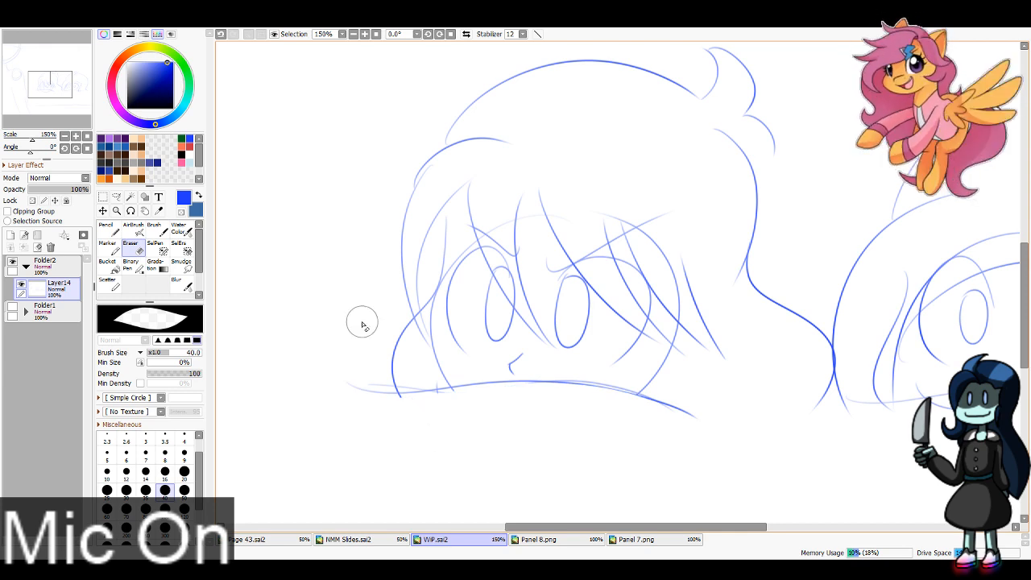
pyautogui.moveTo(685, 298); pyautogui.dragTo(421, 337)
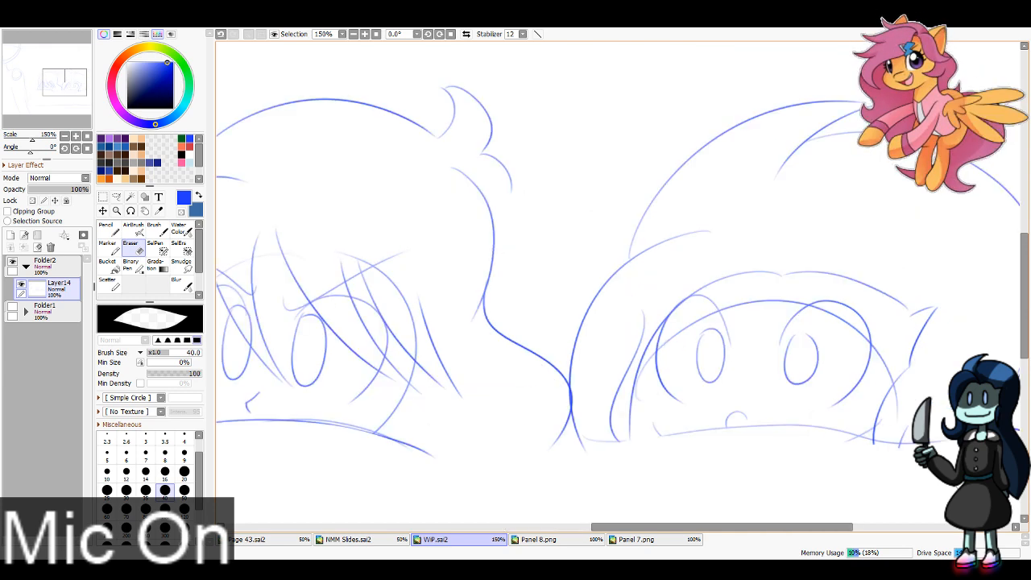
# Step: Add short Marker strokes along the left head's lower edges where they meet the waterline
pyautogui.scroll(-2, 753, 263)
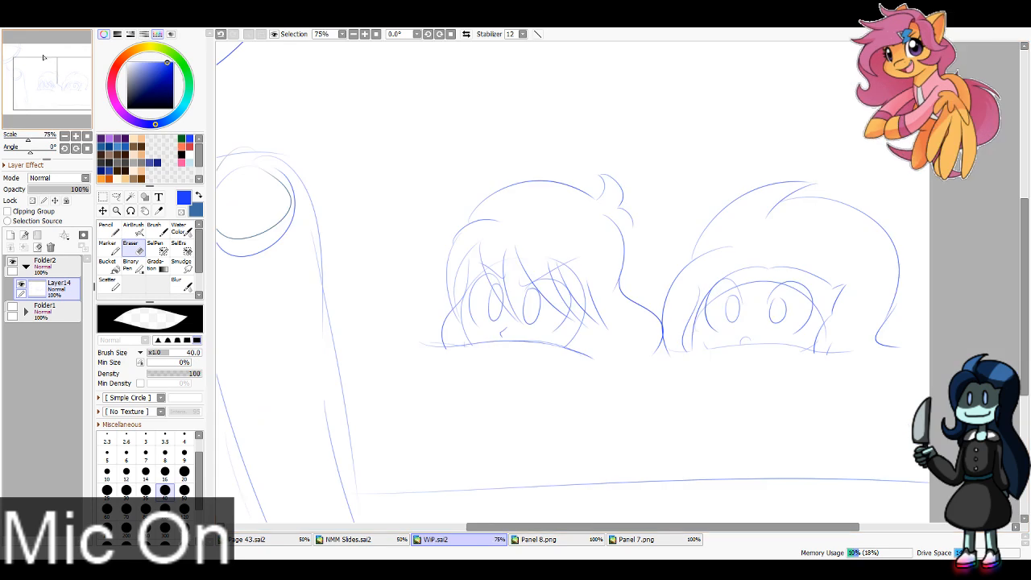
pyautogui.press('m')
pyautogui.moveTo(583, 317); pyautogui.dragTo(569, 342)
pyautogui.moveTo(459, 339); pyautogui.dragTo(470, 347)
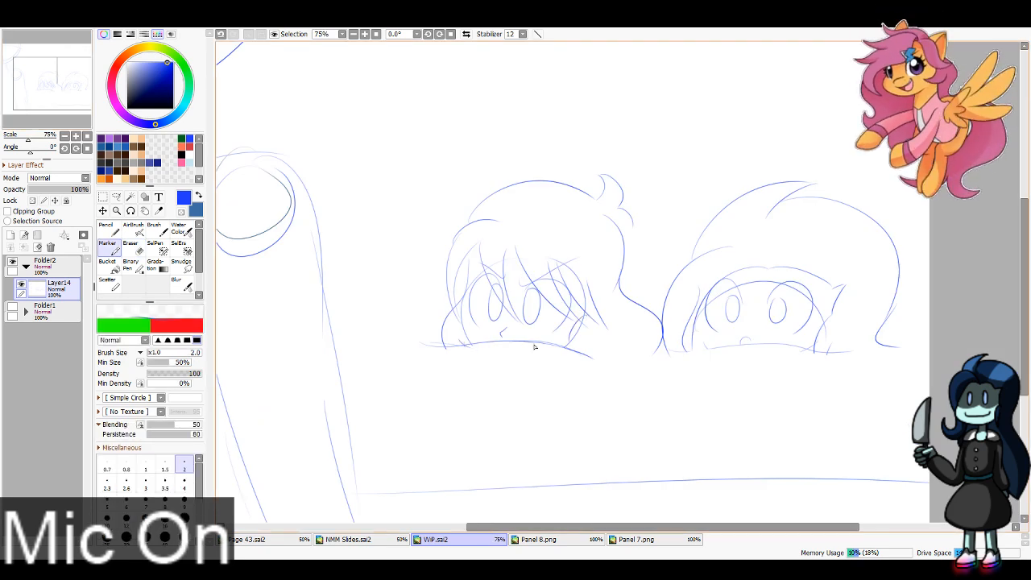
pyautogui.moveTo(557, 340); pyautogui.dragTo(548, 350)
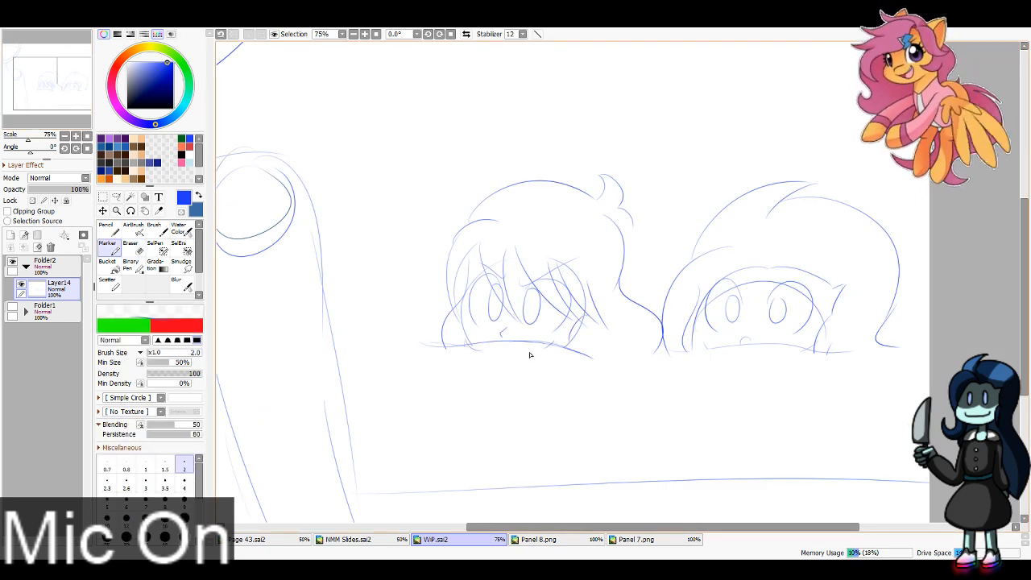
# Step: Sketch loose, wavy Marker ripple lines across the pool water around the two heads
pyautogui.press('e')
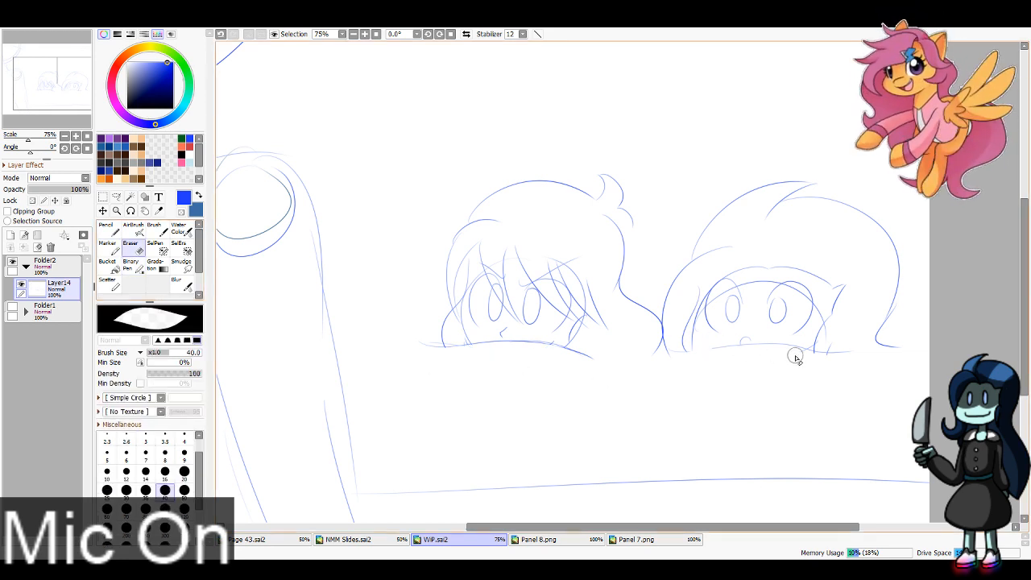
pyautogui.press('b')
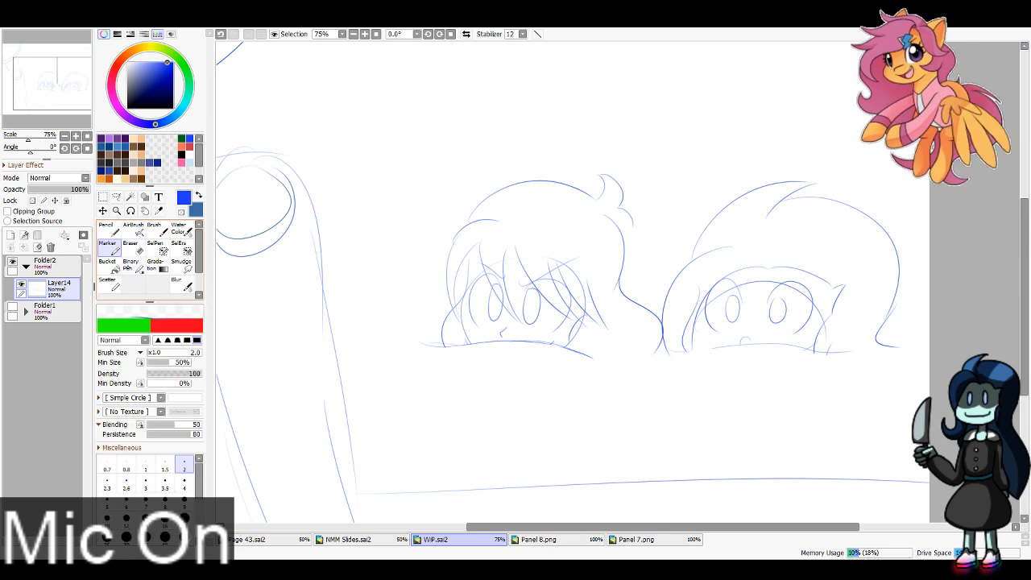
pyautogui.moveTo(413, 294)
pyautogui.mouseDown()
pyautogui.moveTo(366, 383)
pyautogui.moveTo(533, 422)
pyautogui.mouseUp()
pyautogui.moveTo(632, 427); pyautogui.dragTo(913, 419)
pyautogui.moveTo(656, 260); pyautogui.dragTo(743, 201)
pyautogui.moveTo(324, 194); pyautogui.dragTo(493, 143)
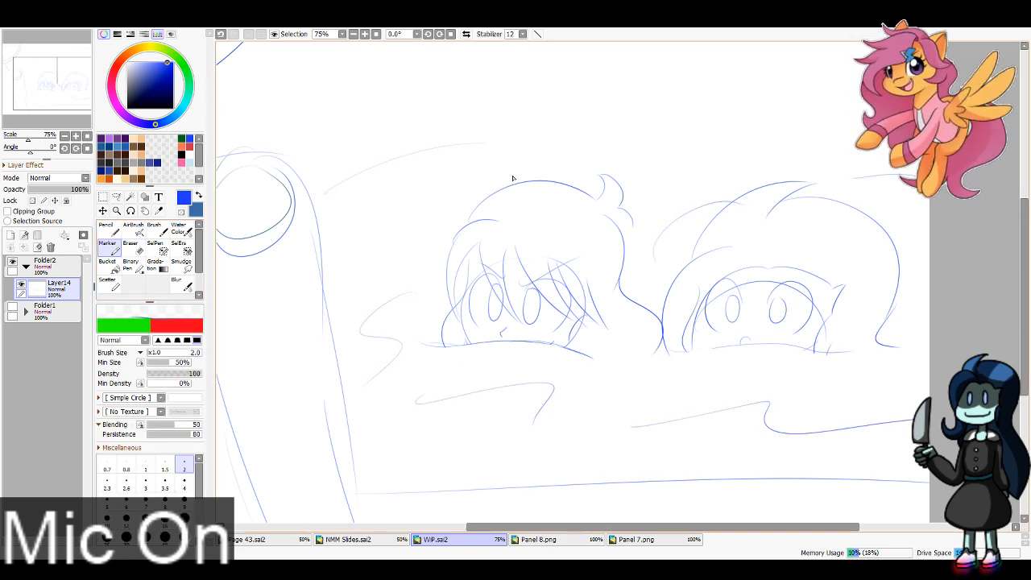
# Step: Lasso the right head, scale it down and shift it away from the left head's hair, then deselect it
pyautogui.click(116, 196)
pyautogui.moveTo(665, 322)
pyautogui.mouseDown()
pyautogui.moveTo(660, 347)
pyautogui.moveTo(926, 322)
pyautogui.moveTo(709, 175)
pyautogui.moveTo(647, 266)
pyautogui.mouseUp()
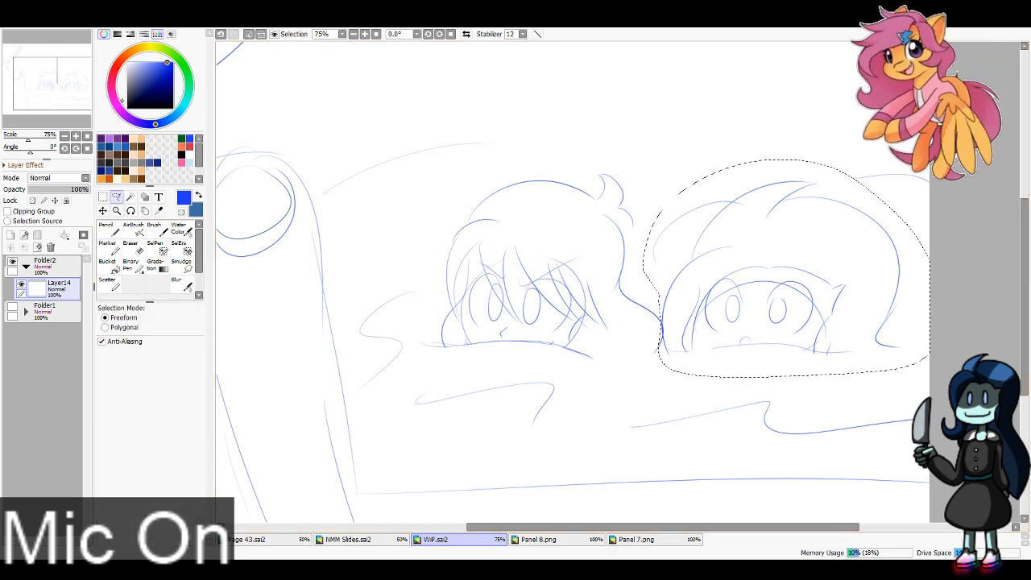
pyautogui.hotkey('ctrl', 't')
pyautogui.moveTo(903, 178); pyautogui.dragTo(869, 218)
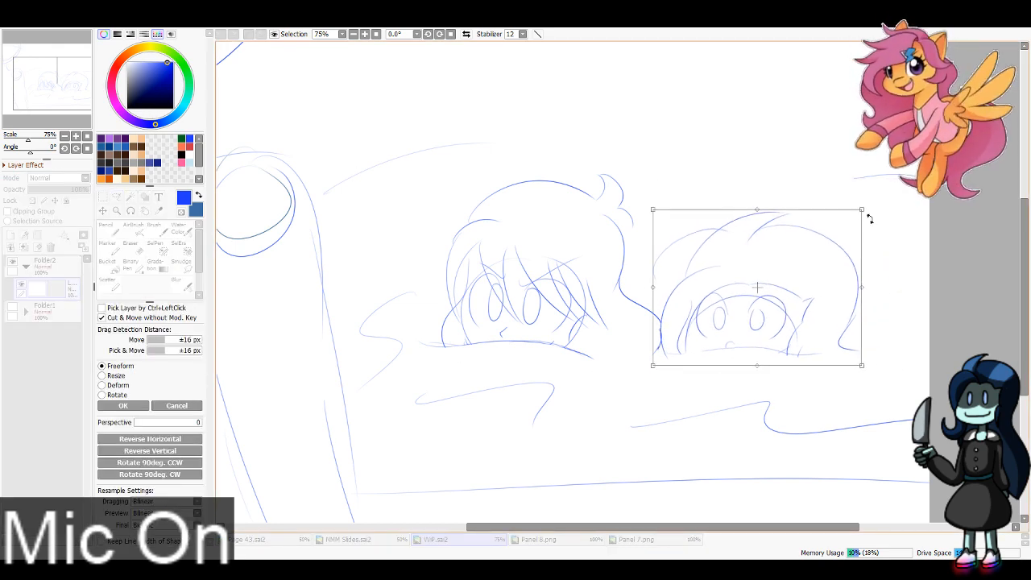
pyautogui.moveTo(782, 313); pyautogui.dragTo(804, 317)
pyautogui.moveTo(882, 211); pyautogui.dragTo(867, 227)
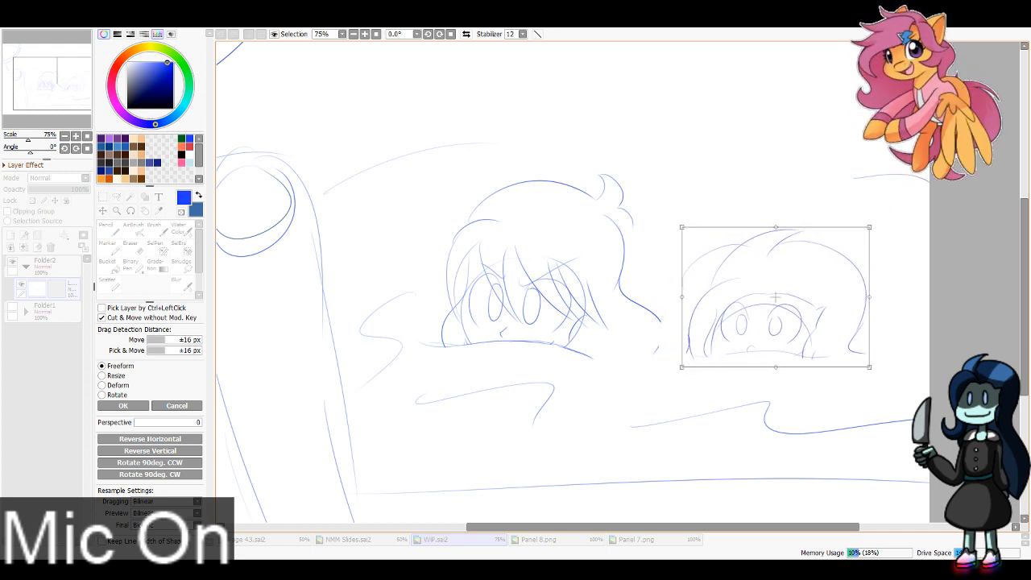
pyautogui.press('Return')
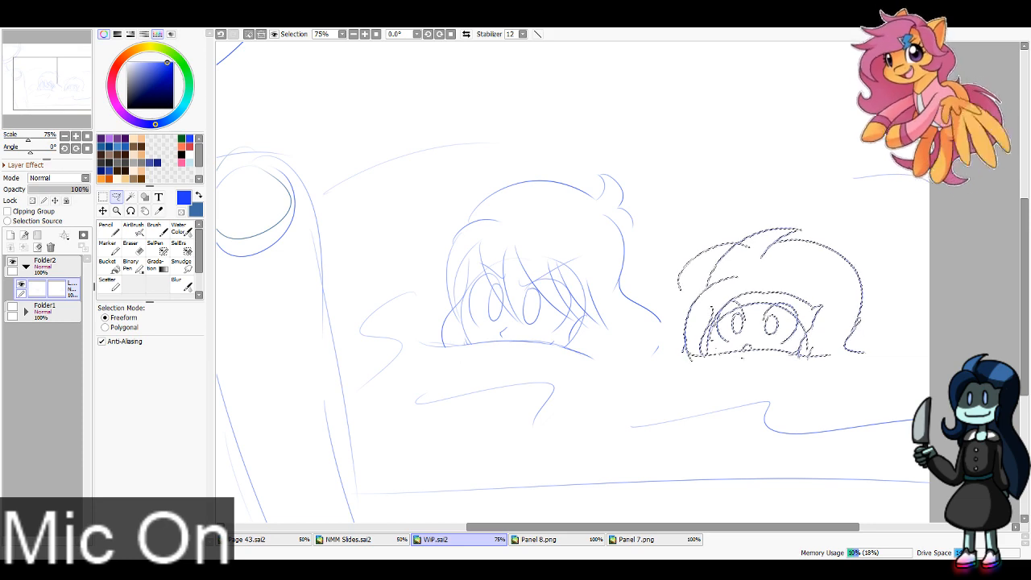
pyautogui.click(249, 34)
# Step: Sketch the foreground figure's open mouth with a curved side and a slanted line across its upper part
pyautogui.moveTo(63, 101)
pyautogui.mouseDown()
pyautogui.moveTo(39, 95)
pyautogui.moveTo(35, 83)
pyautogui.mouseUp()
pyautogui.click(107, 246)
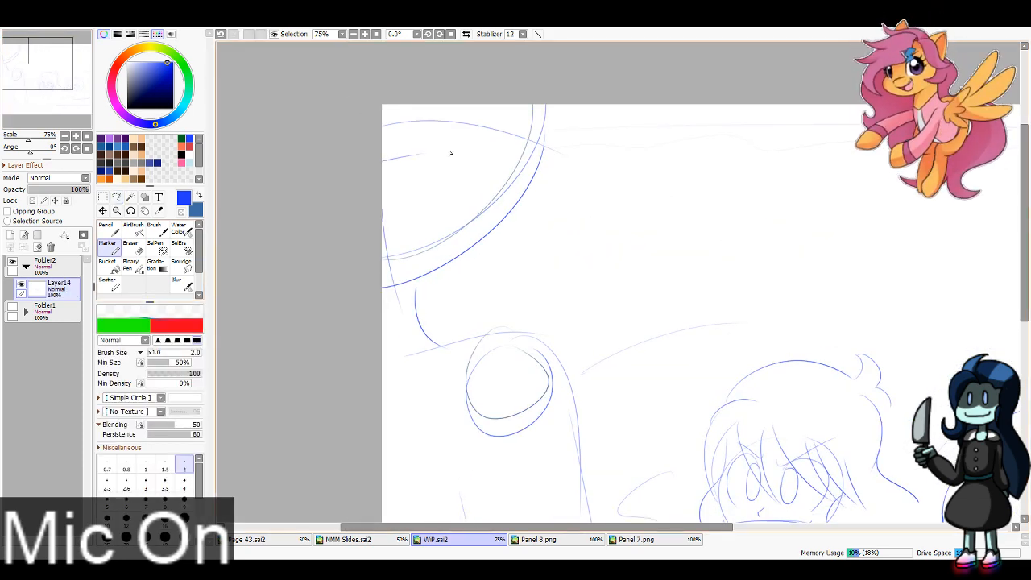
pyautogui.moveTo(431, 158); pyautogui.dragTo(389, 259)
pyautogui.moveTo(375, 187); pyautogui.dragTo(436, 168)
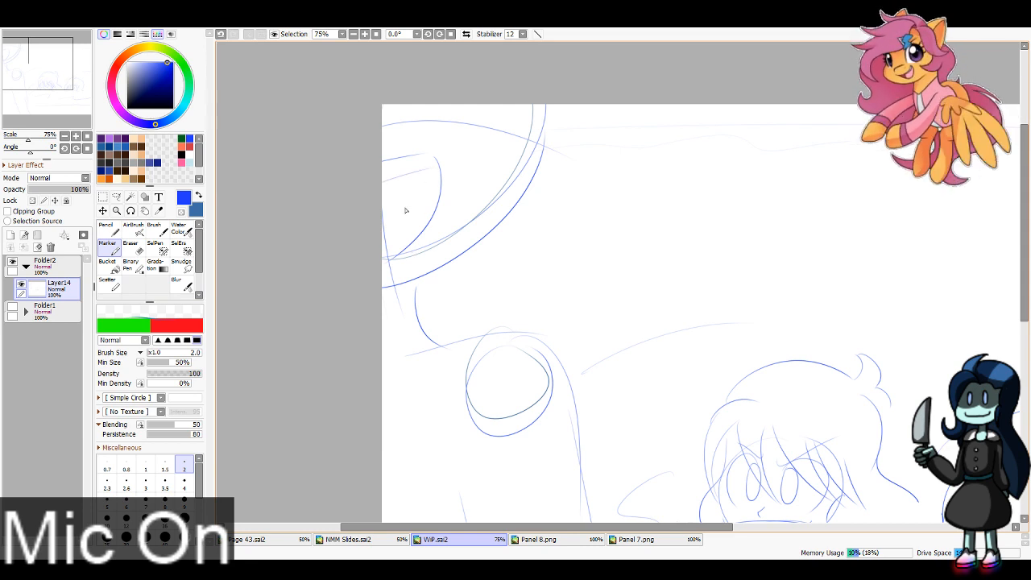
pyautogui.hotkey('ctrl', 'z')
pyautogui.moveTo(385, 190); pyautogui.dragTo(433, 174)
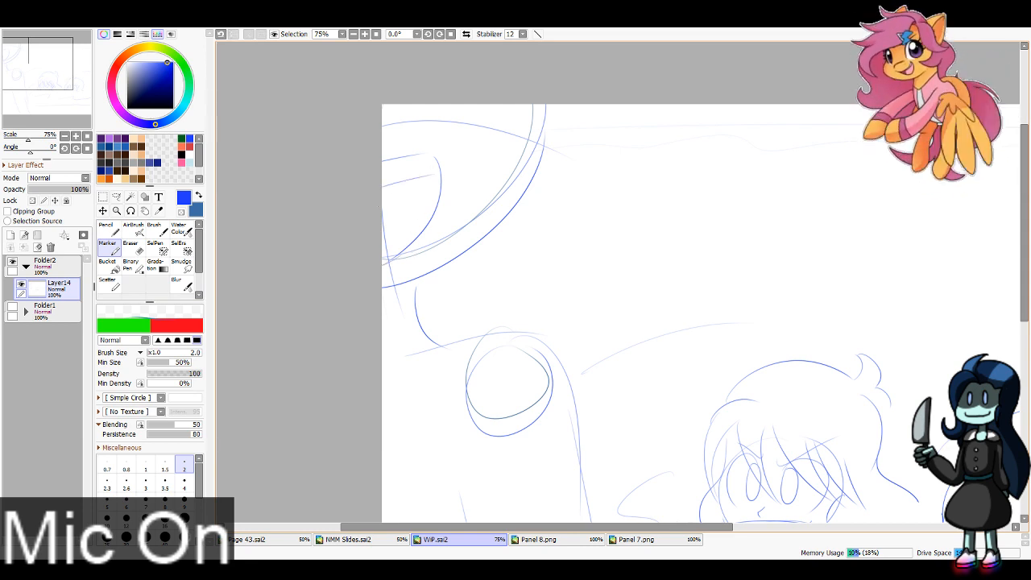
# Step: Sketch the foreground figure's curved neckline and strengthen the line running from the neck to the shoulder
pyautogui.click(27, 68)
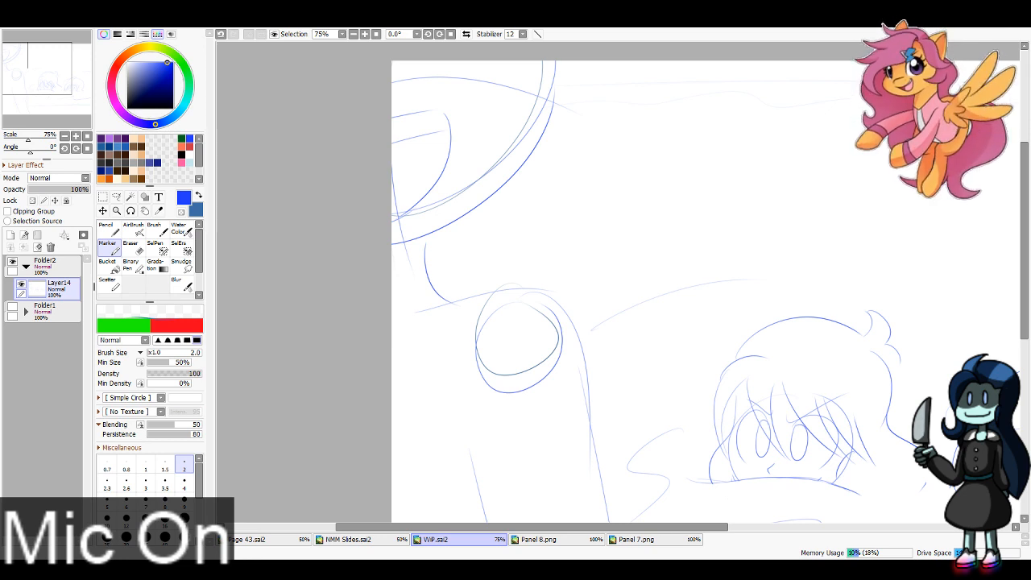
pyautogui.hotkey('ctrl', 'z')
pyautogui.moveTo(374, 347)
pyautogui.mouseDown()
pyautogui.moveTo(458, 292)
pyautogui.moveTo(444, 291)
pyautogui.mouseUp()
pyautogui.hotkey('ctrl', 'z')
pyautogui.moveTo(388, 332)
pyautogui.mouseDown()
pyautogui.moveTo(449, 298)
pyautogui.moveTo(509, 287)
pyautogui.moveTo(421, 413)
pyautogui.moveTo(392, 413)
pyautogui.mouseUp()
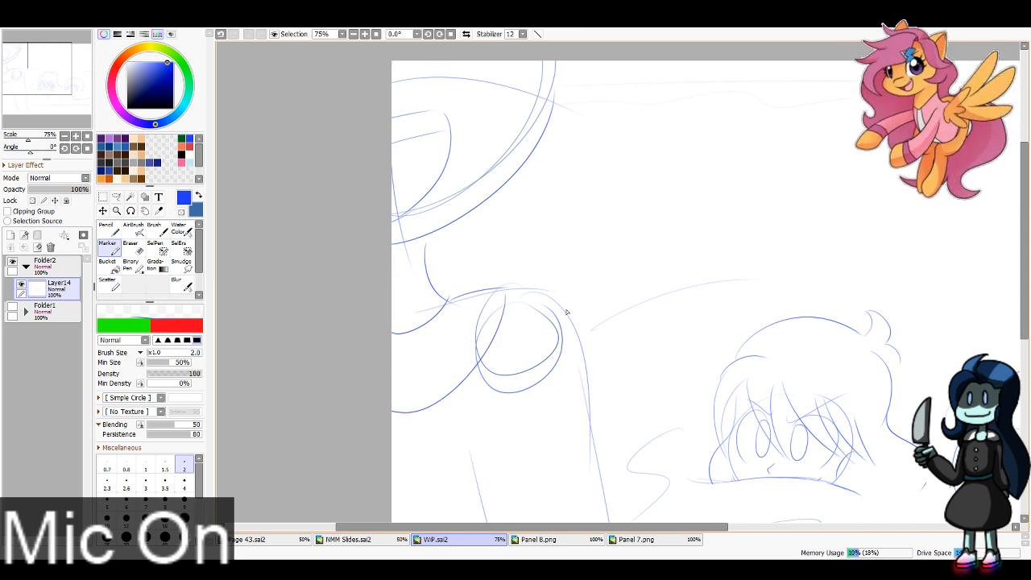
pyautogui.moveTo(510, 346); pyautogui.dragTo(549, 303)
pyautogui.hotkey('ctrl', 'z')
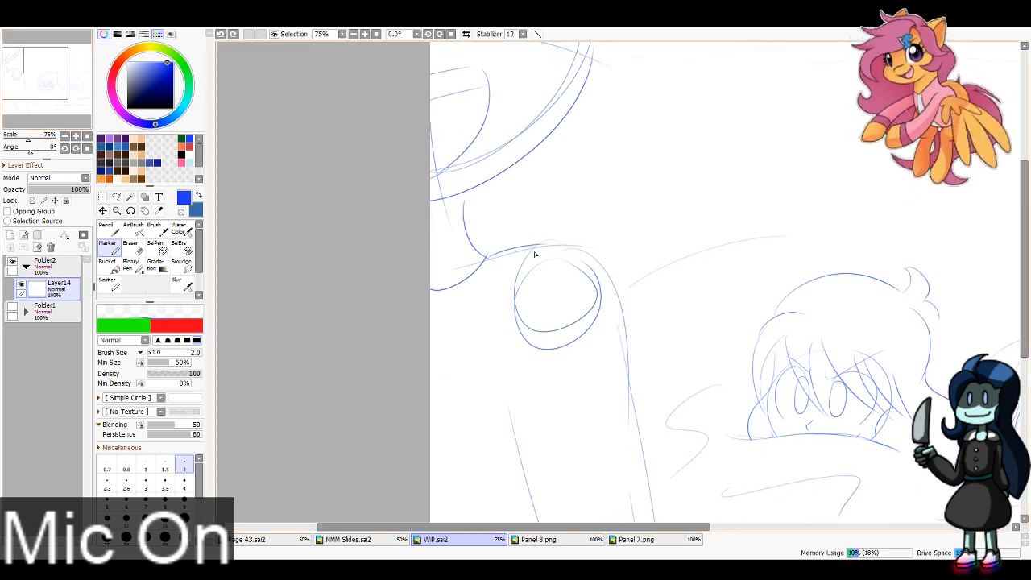
# Step: Sketch the foreground figure's inner arm edge below the shoulder and a curve under the chest
pyautogui.moveTo(535, 248); pyautogui.dragTo(501, 376)
pyautogui.moveTo(519, 276); pyautogui.dragTo(524, 458)
pyautogui.moveTo(503, 352)
pyautogui.mouseDown()
pyautogui.moveTo(454, 397)
pyautogui.moveTo(344, 409)
pyautogui.mouseUp()
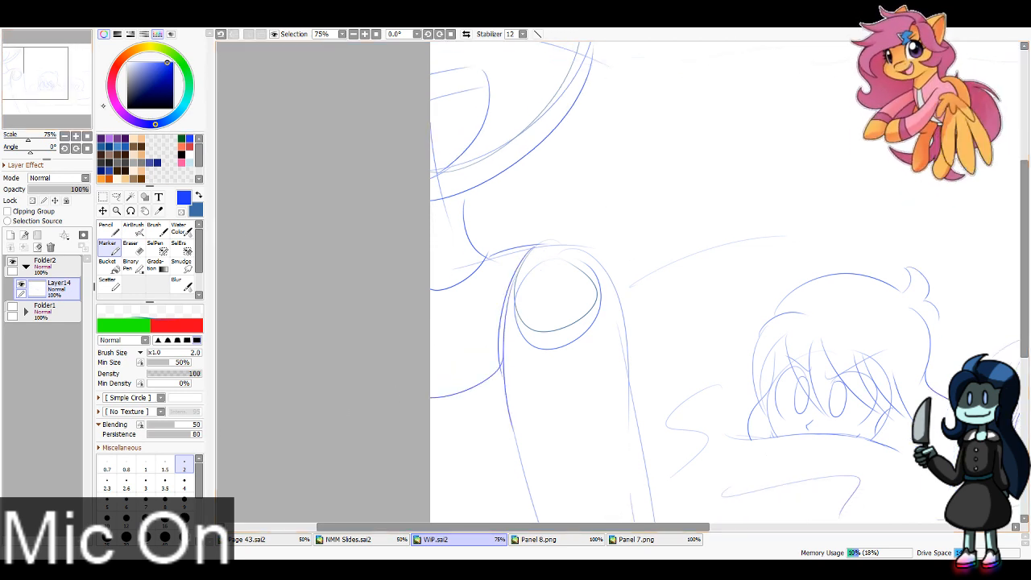
# Step: Sketch a rounded shape with a parallel inner contour at the panel's left edge, below the figure's chest
pyautogui.moveTo(55, 83); pyautogui.dragTo(53, 99)
pyautogui.moveTo(493, 305)
pyautogui.mouseDown()
pyautogui.moveTo(451, 356)
pyautogui.moveTo(451, 495)
pyautogui.mouseUp()
pyautogui.hotkey('ctrl', 'z')
pyautogui.moveTo(505, 300); pyautogui.dragTo(417, 479)
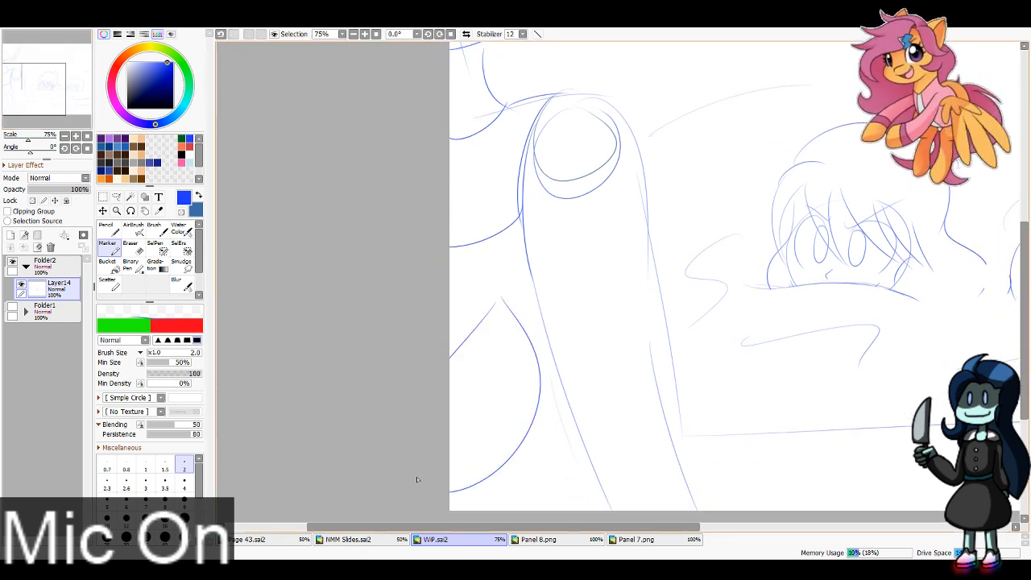
pyautogui.moveTo(497, 309); pyautogui.dragTo(450, 469)
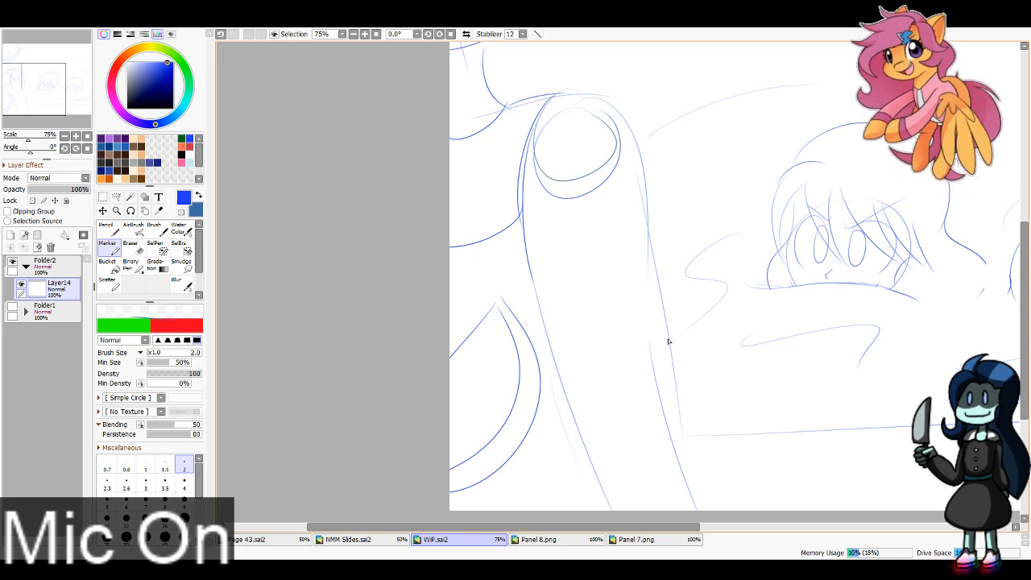
# Step: Strengthen the lower arm edges, and add two small ovals inside the rounded shape with short body lines above and below it
pyautogui.moveTo(666, 326); pyautogui.dragTo(704, 513)
pyautogui.moveTo(77, 112)
pyautogui.mouseDown()
pyautogui.moveTo(76, 100)
pyautogui.moveTo(75, 116)
pyautogui.mouseUp()
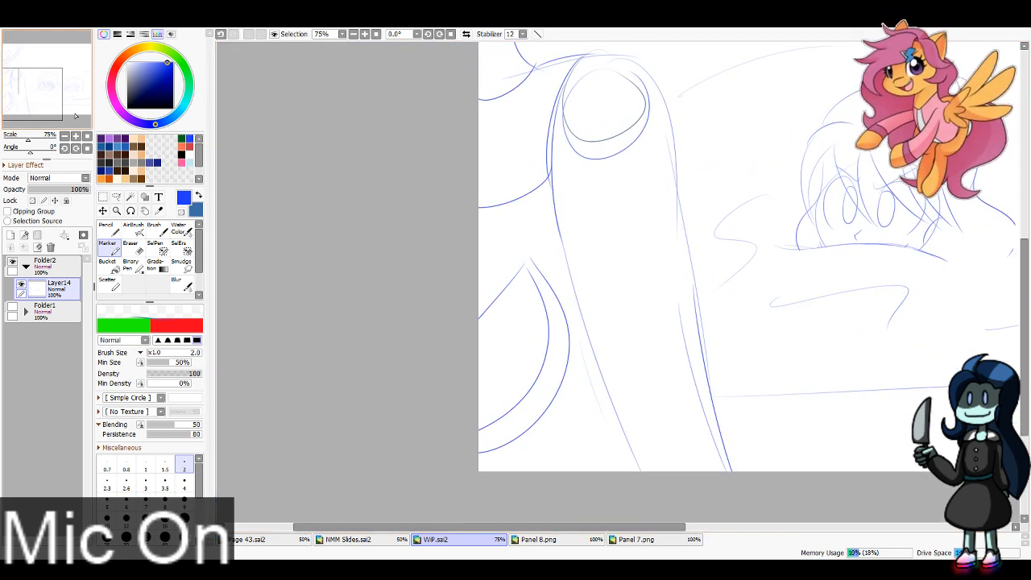
pyautogui.moveTo(503, 335)
pyautogui.mouseDown()
pyautogui.moveTo(524, 361)
pyautogui.moveTo(492, 393)
pyautogui.mouseUp()
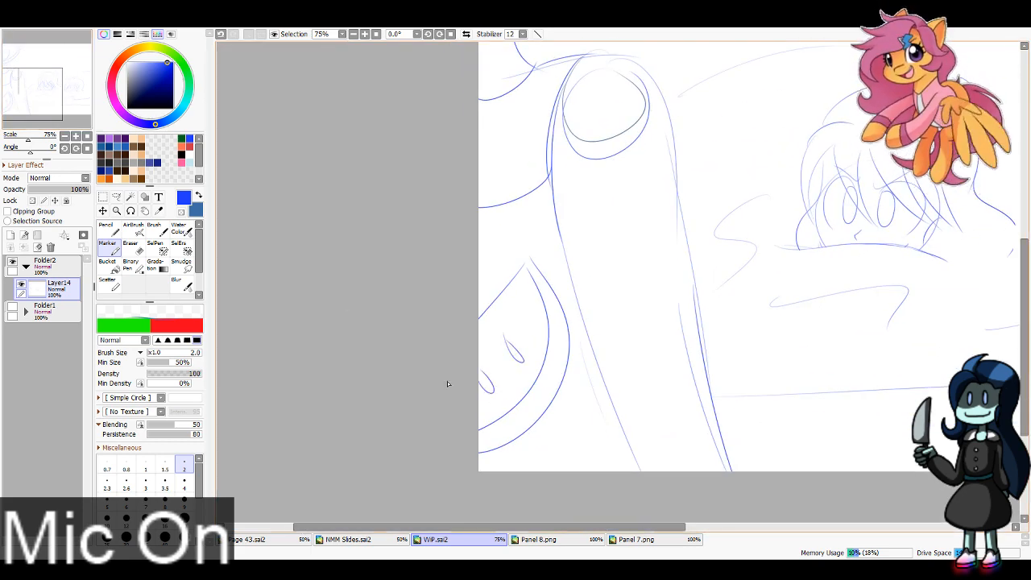
pyautogui.moveTo(490, 202); pyautogui.dragTo(491, 293)
pyautogui.moveTo(526, 433); pyautogui.dragTo(531, 473)
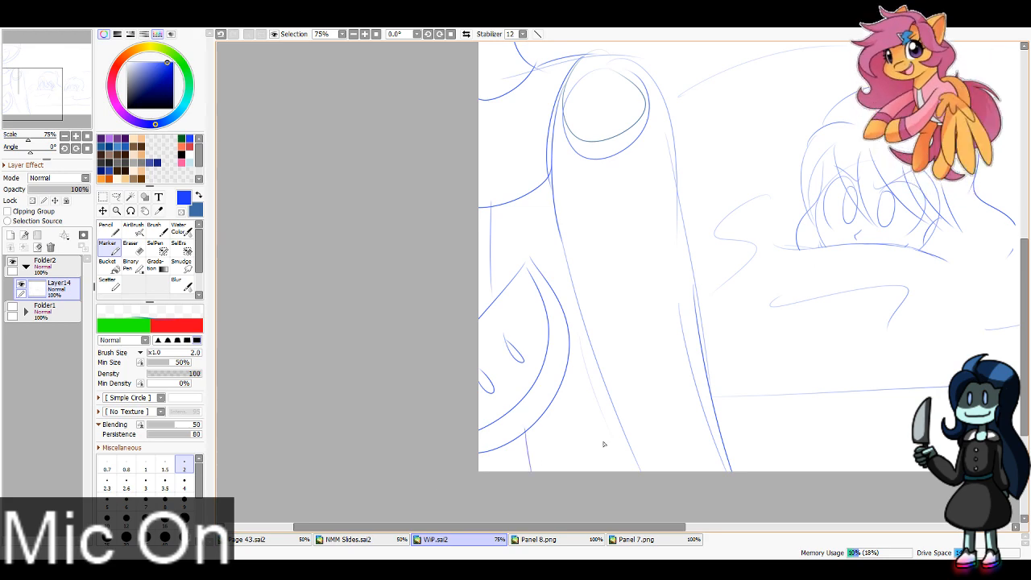
pyautogui.moveTo(607, 394); pyautogui.dragTo(628, 473)
# Step: Sketch the foreground figure's ear at the panel's upper edge with a wavy hair lock hanging below it
pyautogui.moveTo(77, 82); pyautogui.dragTo(71, 55)
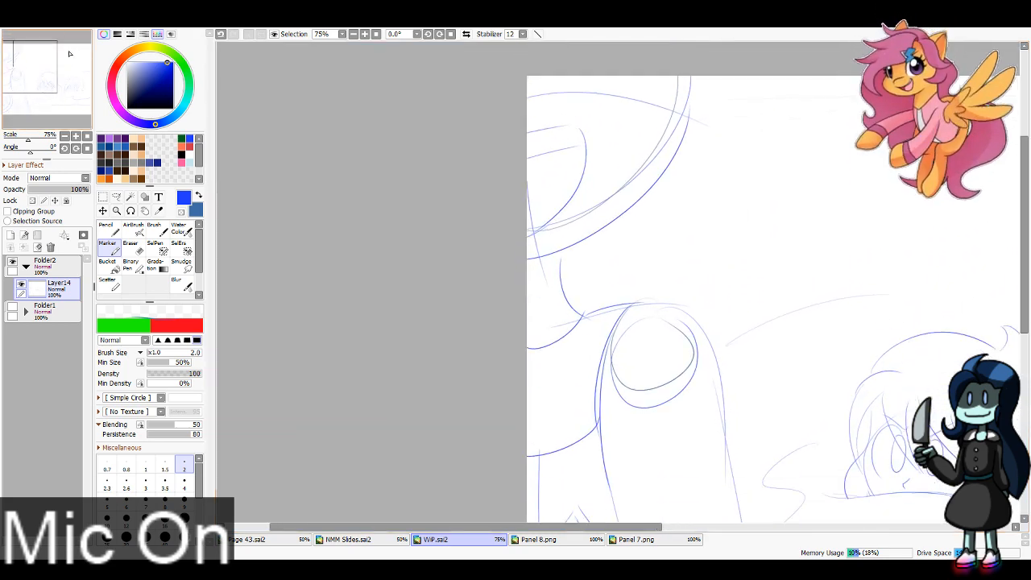
pyautogui.moveTo(725, 76)
pyautogui.mouseDown()
pyautogui.moveTo(681, 170)
pyautogui.moveTo(609, 442)
pyautogui.moveTo(673, 175)
pyautogui.mouseUp()
pyautogui.hotkey('ctrl', 'z')
pyautogui.hotkey('ctrl', 'y')
pyautogui.click(65, 136)
pyautogui.click(19, 71)
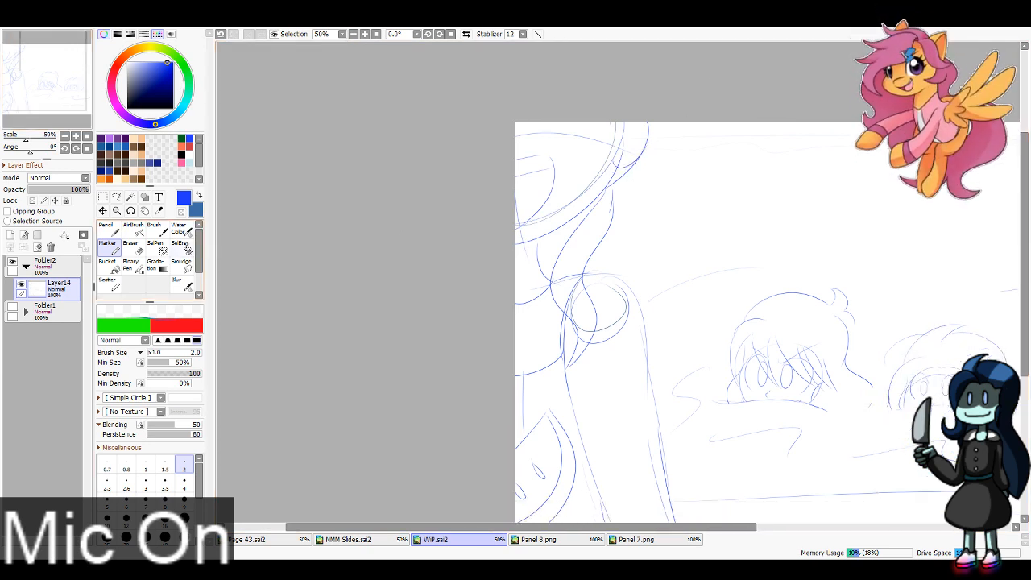
# Step: Erase the face contour line that crosses the inside of the foreground figure's ear
pyautogui.press('e')
pyautogui.moveTo(639, 166); pyautogui.dragTo(622, 152)
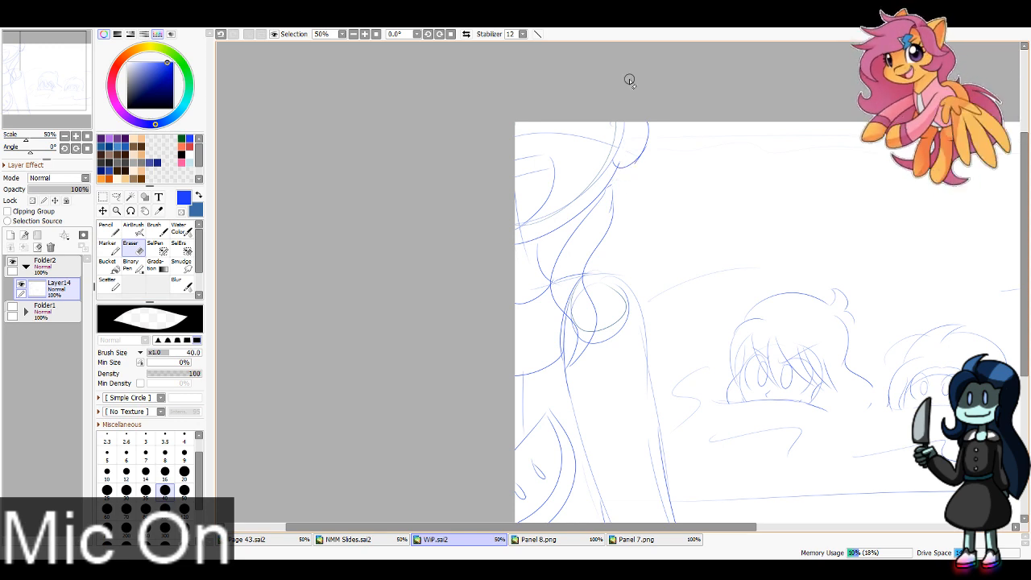
pyautogui.press('e')
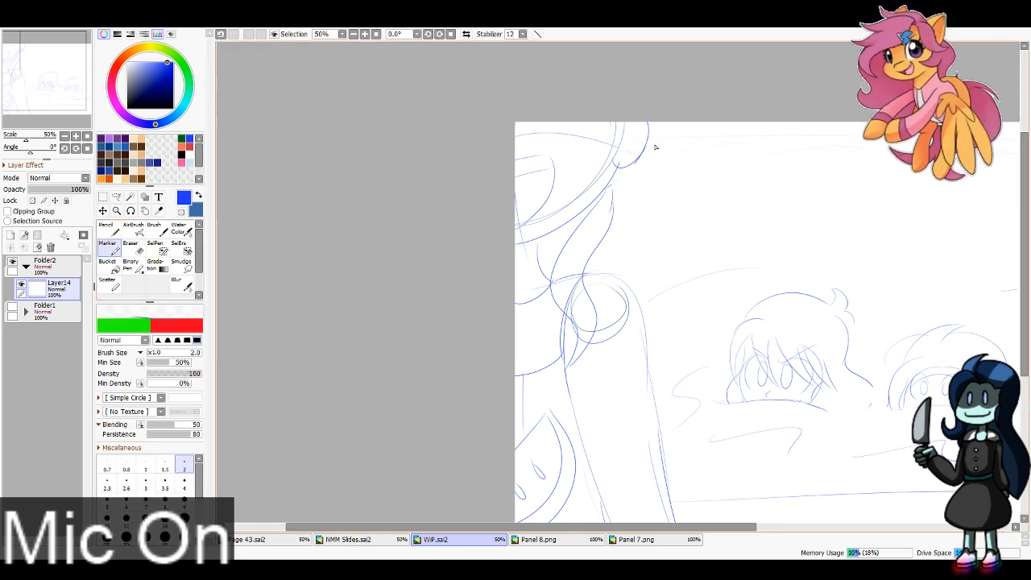
# Step: Sketch the foreground figure's long wavy back hair from the panel's top edge down to split ends at its base
pyautogui.moveTo(689, 124)
pyautogui.mouseDown()
pyautogui.moveTo(652, 266)
pyautogui.moveTo(709, 504)
pyautogui.mouseUp()
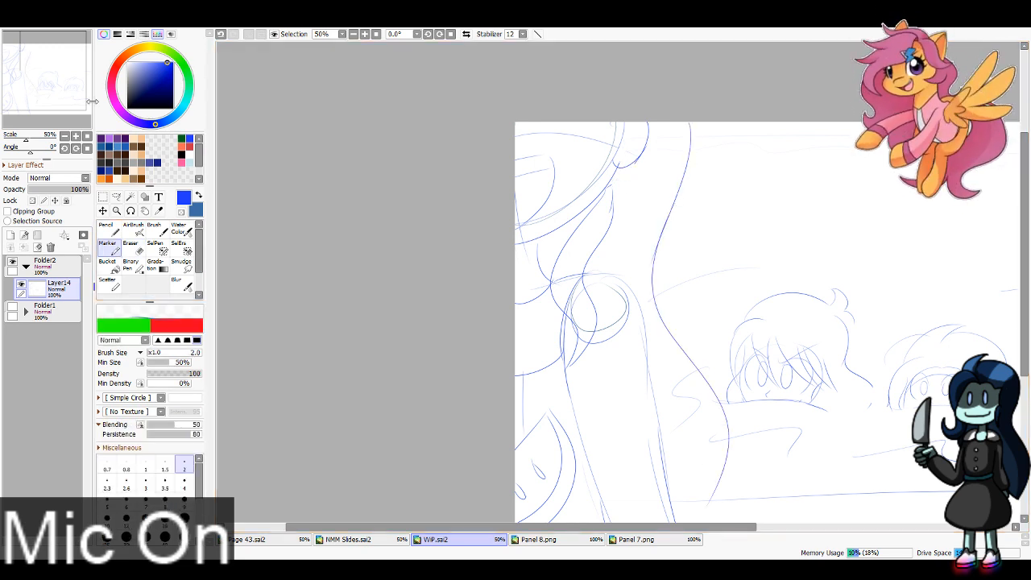
pyautogui.moveTo(20, 71); pyautogui.dragTo(18, 86)
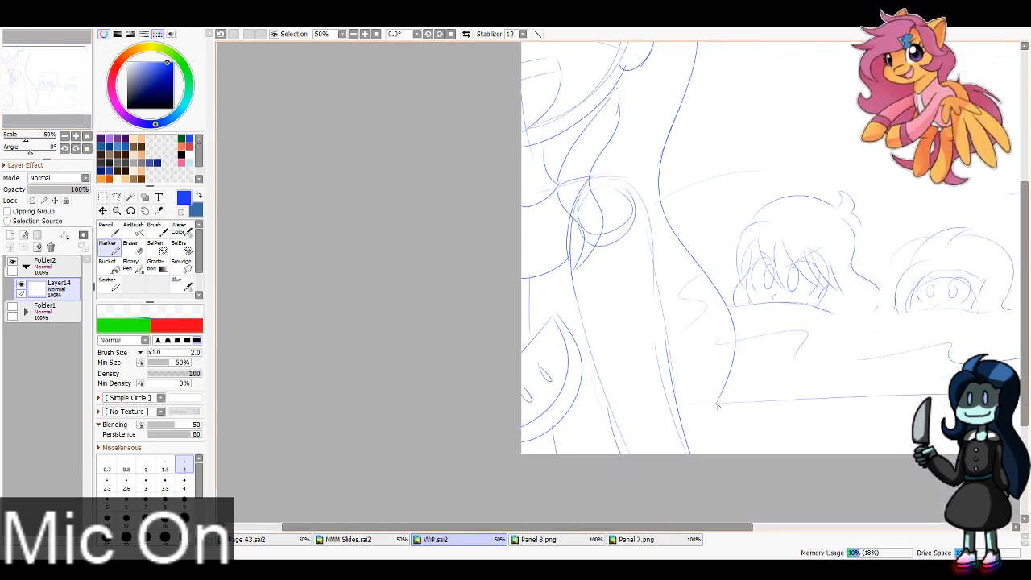
pyautogui.moveTo(717, 406); pyautogui.dragTo(673, 451)
pyautogui.moveTo(727, 395); pyautogui.dragTo(763, 454)
pyautogui.moveTo(83, 52); pyautogui.dragTo(119, 50)
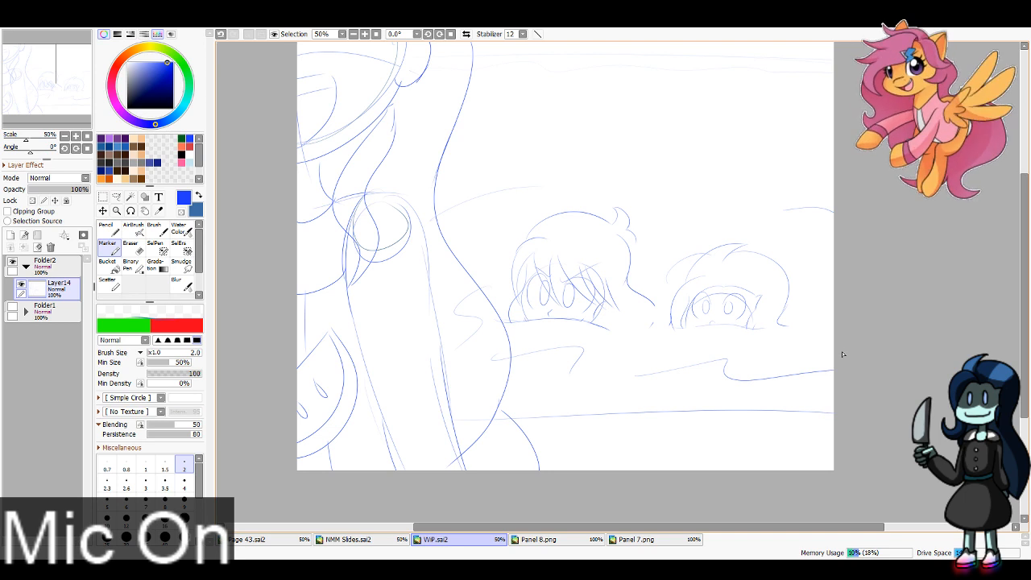
# Step: Add two new layers above the sketch, fade Layer14 to 27% opacity and make Layer16 active
pyautogui.click(10, 235)
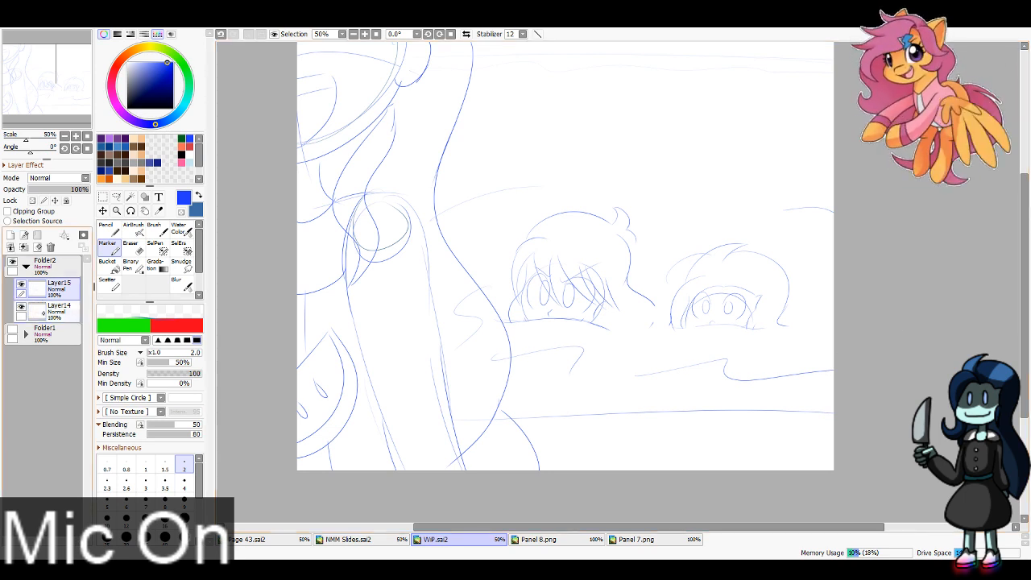
pyautogui.click(10, 235)
pyautogui.click(55, 336)
pyautogui.click(45, 190)
pyautogui.click(59, 290)
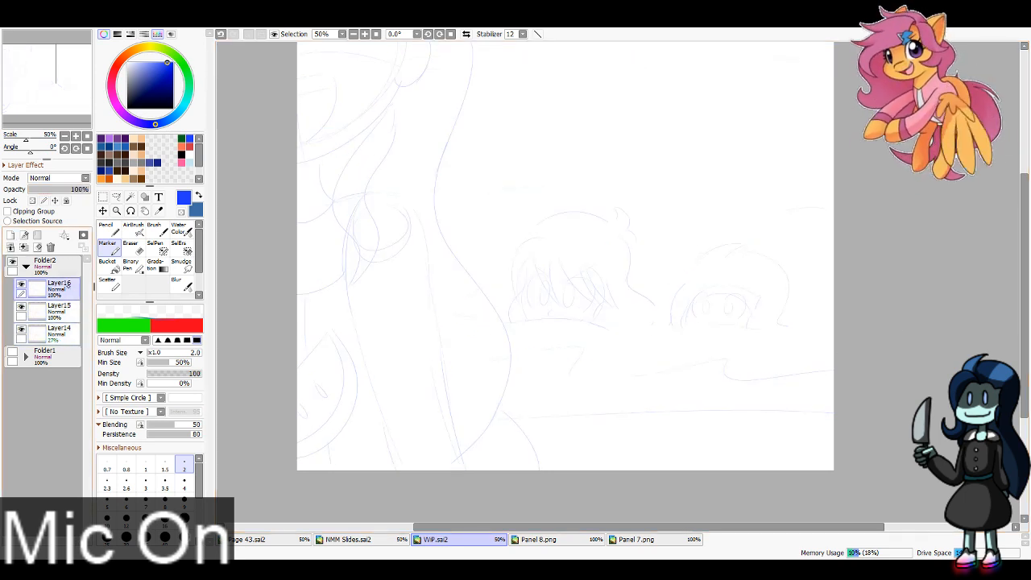
# Step: Ink the foreground figure's jawline from the panel's left edge up to the ear with a black size 6 Pencil
pyautogui.click(181, 154)
pyautogui.click(109, 230)
pyautogui.scroll(-1, 145, 483)
pyautogui.click(127, 457)
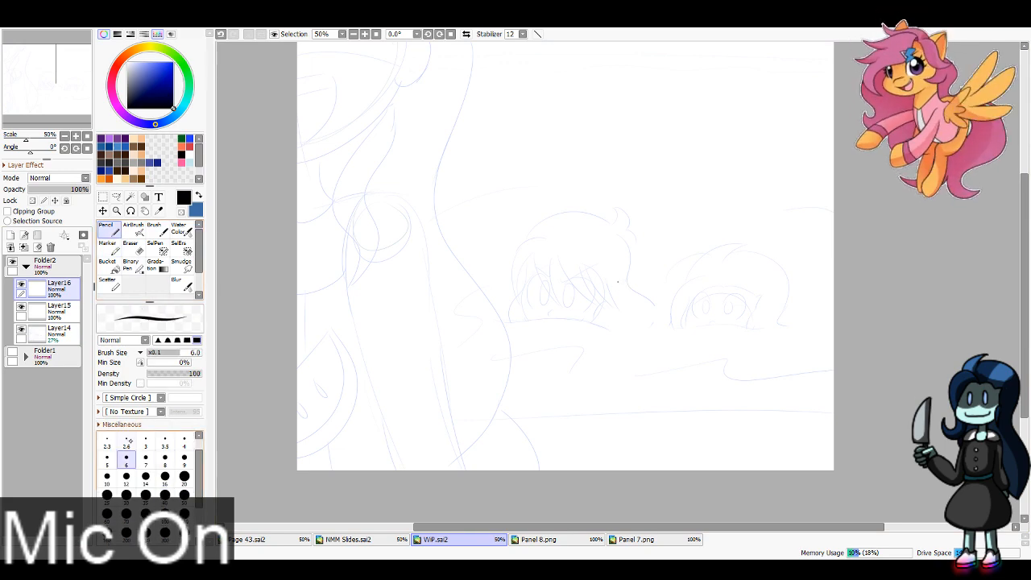
pyautogui.click(25, 59)
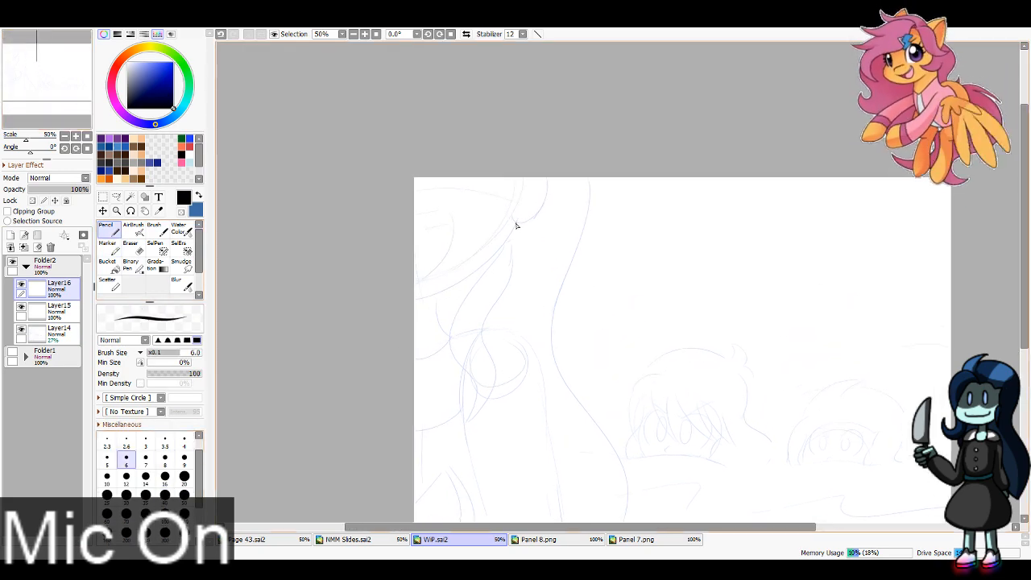
pyautogui.moveTo(515, 223)
pyautogui.mouseDown()
pyautogui.moveTo(377, 295)
pyautogui.moveTo(504, 240)
pyautogui.mouseUp()
pyautogui.hotkey('ctrl', 'z')
pyautogui.hotkey('ctrl', 'z')
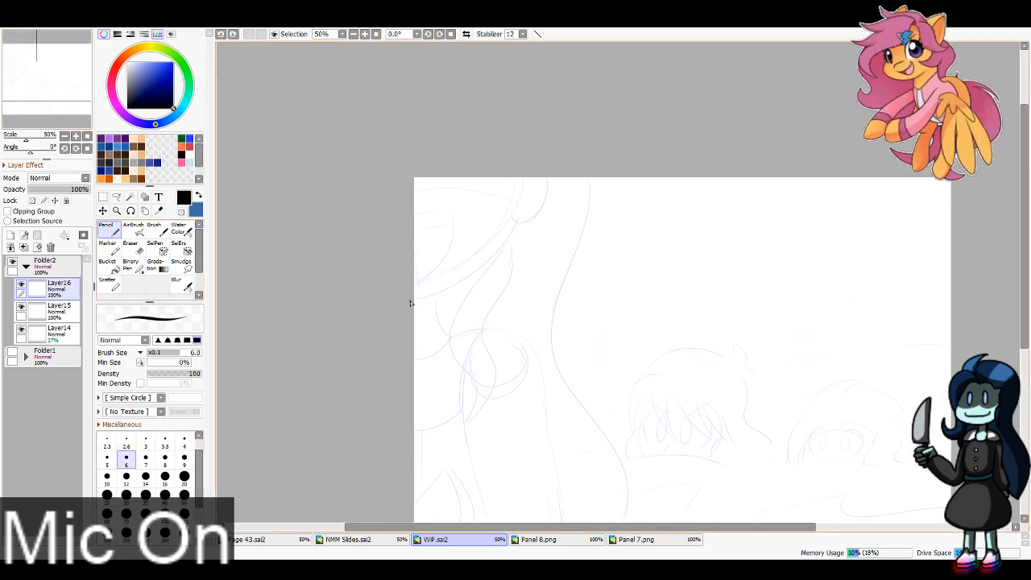
pyautogui.moveTo(411, 299); pyautogui.dragTo(513, 218)
pyautogui.hotkey('ctrl', 'z')
pyautogui.moveTo(409, 300)
pyautogui.mouseDown()
pyautogui.moveTo(449, 290)
pyautogui.moveTo(518, 228)
pyautogui.mouseUp()
pyautogui.hotkey('ctrl', 'z')
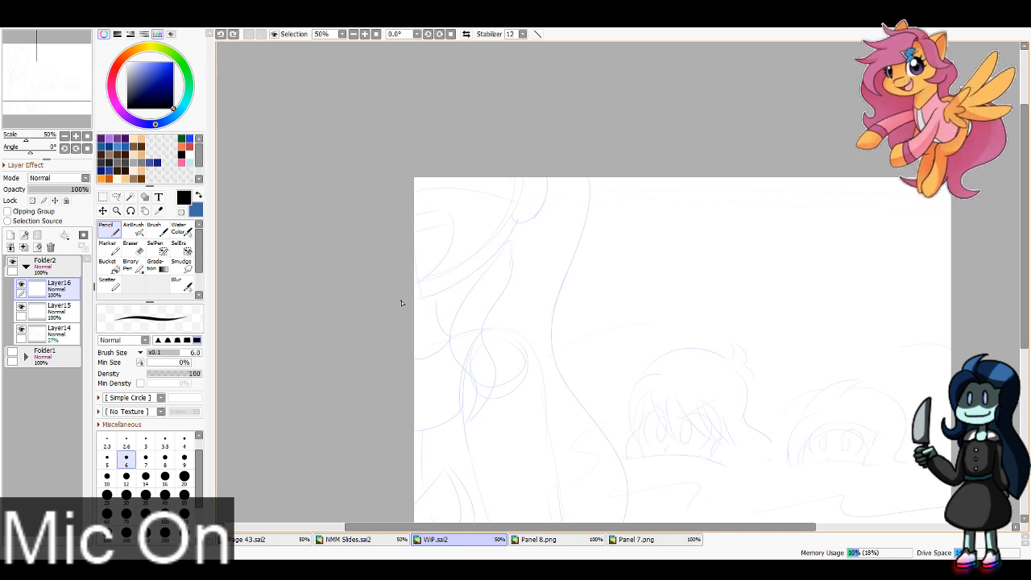
pyautogui.moveTo(405, 301)
pyautogui.mouseDown()
pyautogui.moveTo(517, 227)
pyautogui.moveTo(401, 304)
pyautogui.mouseUp()
# Step: Ink the foreground figure's ear outline with a small curl inside it
pyautogui.hotkey('ctrl', 'z')
pyautogui.moveTo(514, 215); pyautogui.dragTo(548, 179)
pyautogui.hotkey('ctrl', 'z')
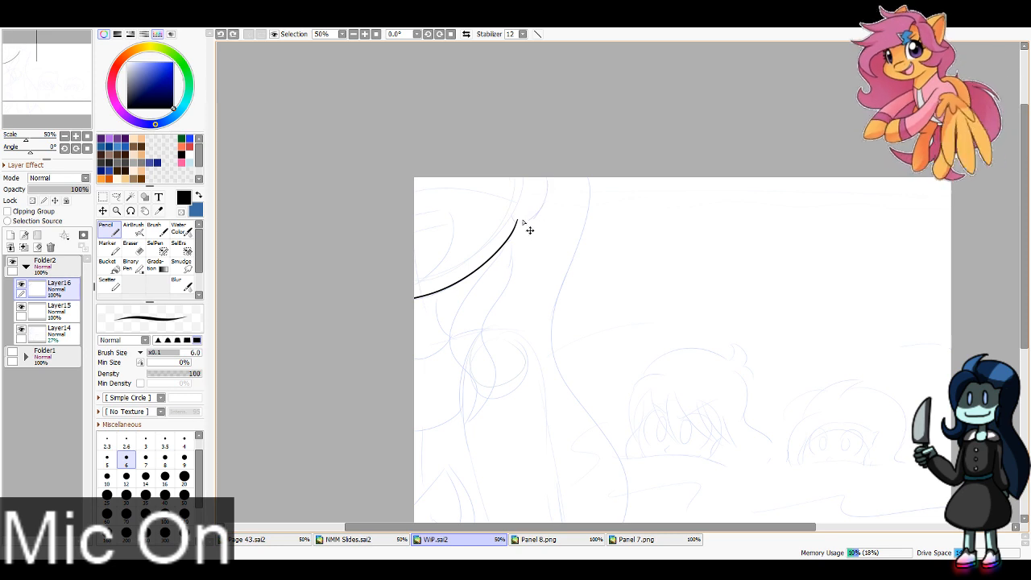
pyautogui.moveTo(514, 214)
pyautogui.mouseDown()
pyautogui.moveTo(547, 151)
pyautogui.moveTo(529, 207)
pyautogui.mouseUp()
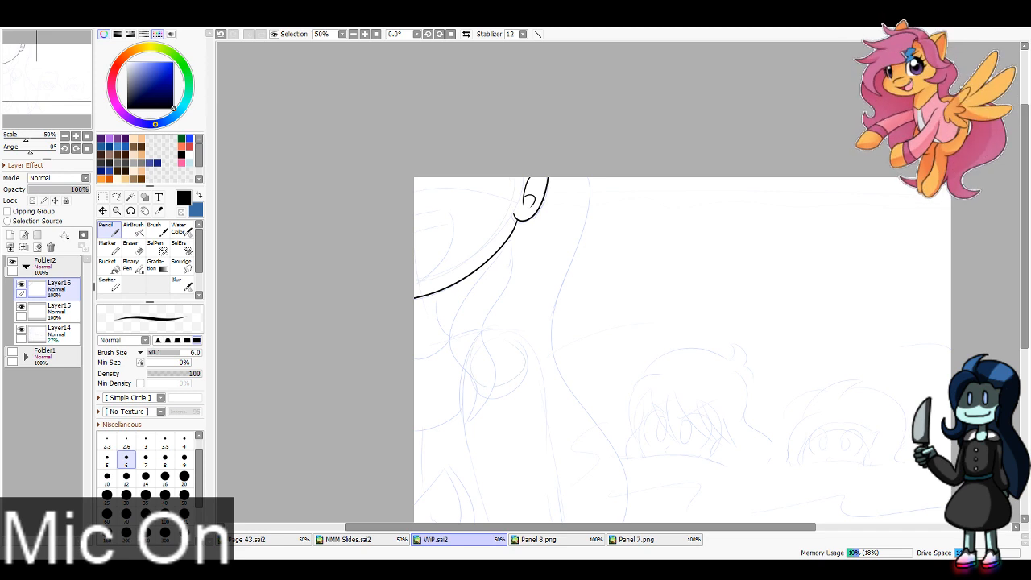
# Step: Ink the foreground figure's wavy front hair lock from the jaw below the ear down to a pointed tip and clean its end
pyautogui.moveTo(482, 271)
pyautogui.mouseDown()
pyautogui.moveTo(470, 143)
pyautogui.moveTo(447, 331)
pyautogui.moveTo(507, 124)
pyautogui.moveTo(449, 324)
pyautogui.mouseUp()
pyautogui.hotkey('ctrl', 'z')
pyautogui.press('e')
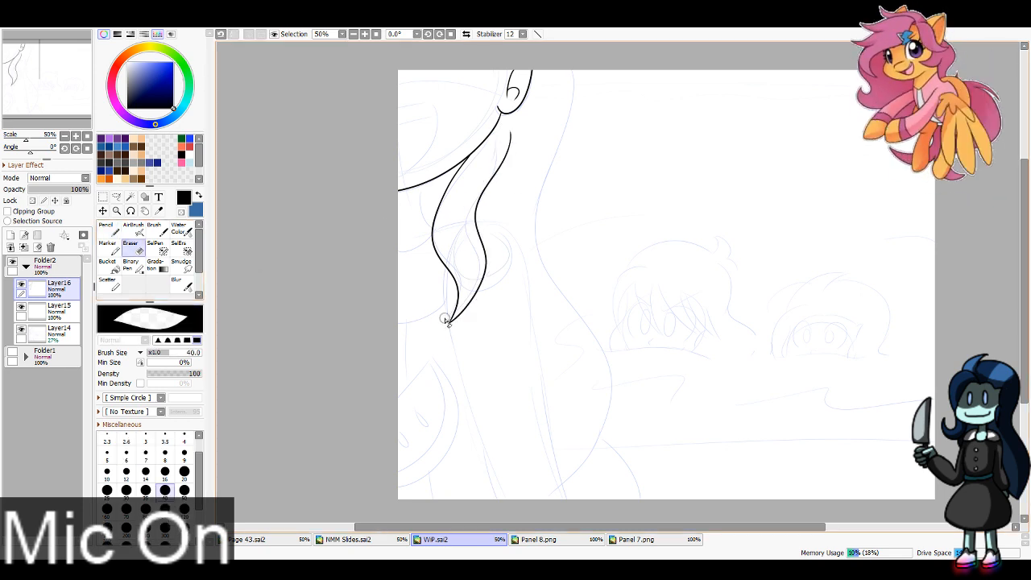
pyautogui.press('n')
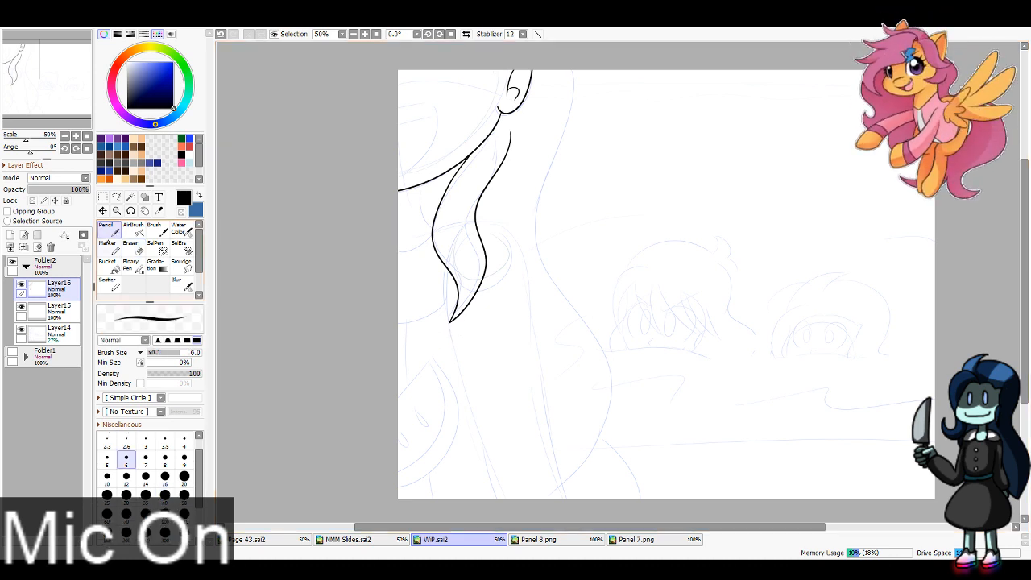
# Step: Ink the foreground figure's short neck line under the jaw and the collar curve running to the panel's left edge
pyautogui.moveTo(434, 235)
pyautogui.mouseDown()
pyautogui.moveTo(396, 256)
pyautogui.moveTo(426, 216)
pyautogui.moveTo(423, 184)
pyautogui.mouseUp()
pyautogui.hotkey('ctrl', 'z')
pyautogui.hotkey('ctrl', 'z')
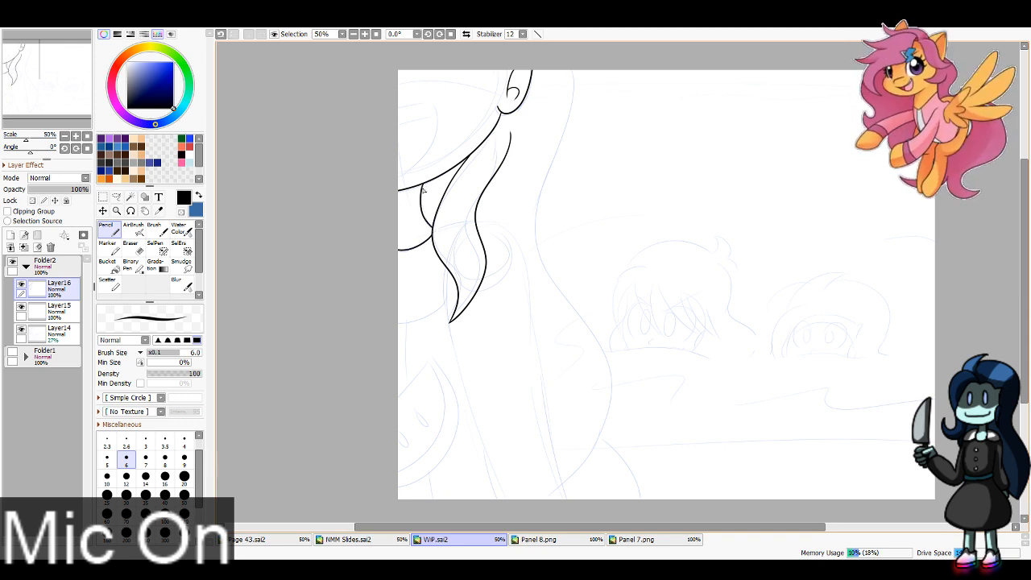
# Step: Ink both sides of the foreground figure's arm from the shoulder down to the panel's bottom edge
pyautogui.moveTo(448, 274)
pyautogui.mouseDown()
pyautogui.moveTo(445, 306)
pyautogui.moveTo(493, 499)
pyautogui.mouseUp()
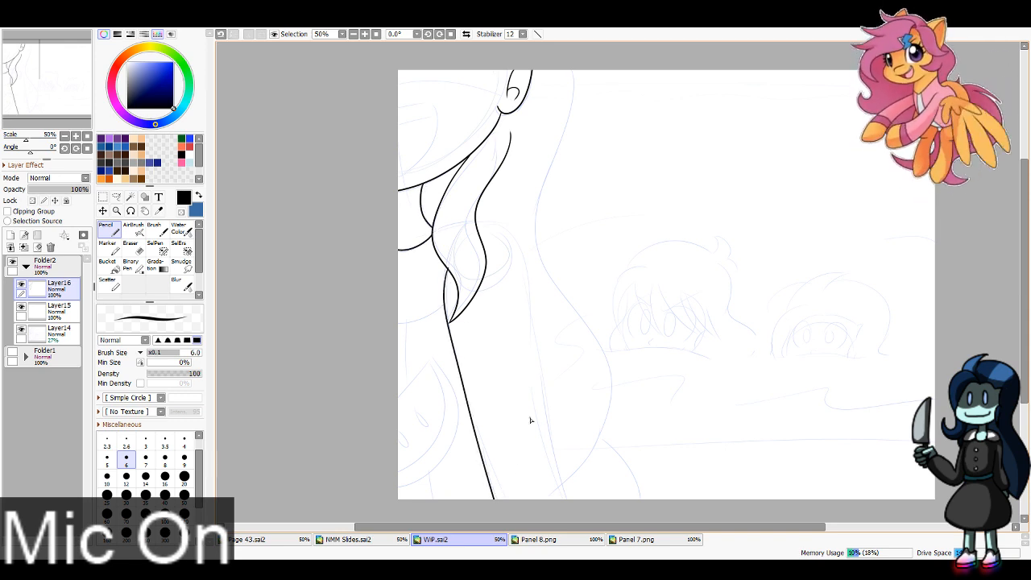
pyautogui.hotkey('ctrl', 'z')
pyautogui.moveTo(448, 267); pyautogui.dragTo(501, 500)
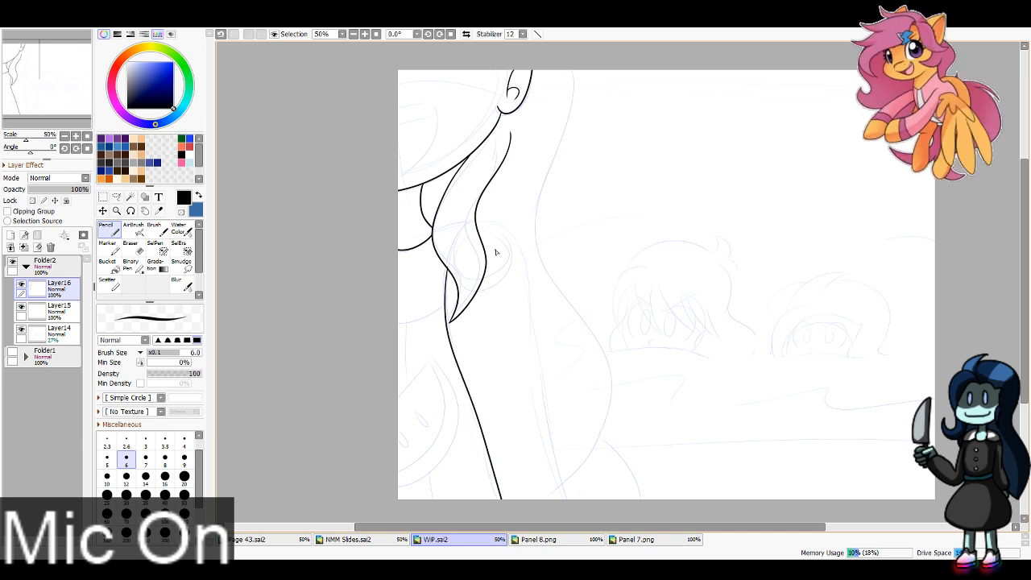
pyautogui.moveTo(478, 224); pyautogui.dragTo(560, 500)
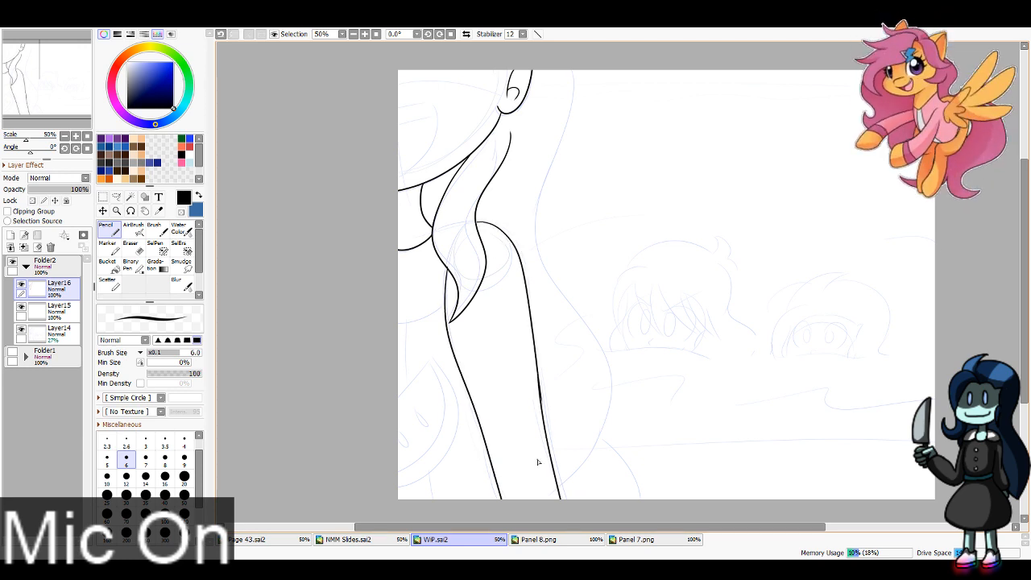
# Step: Ink the chest curve from the arm to the panel's left edge and erase the stray overlap beside the hair lock
pyautogui.moveTo(448, 307); pyautogui.dragTo(397, 323)
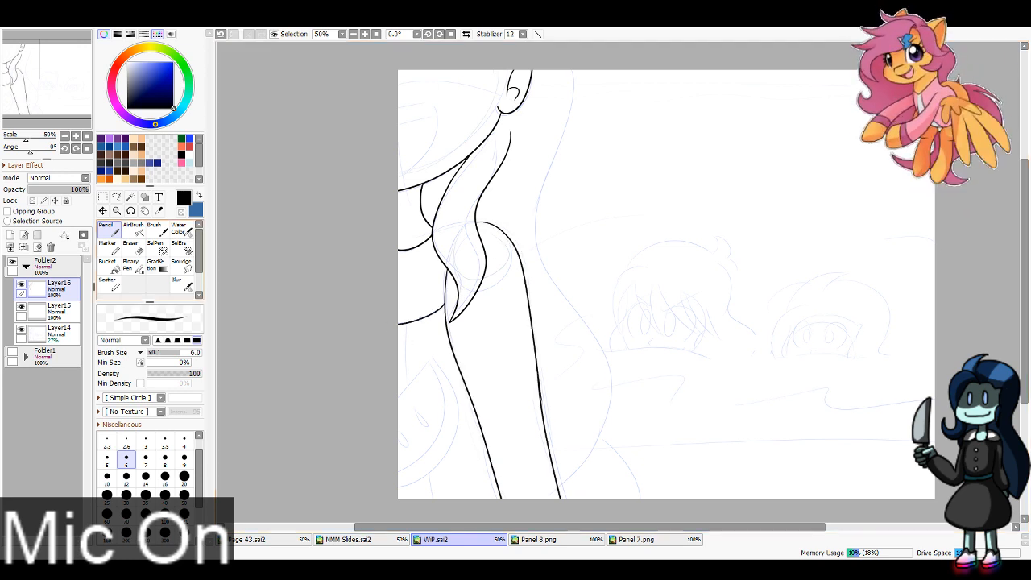
pyautogui.press('e')
pyautogui.hotkey('ctrl', 'z')
pyautogui.moveTo(448, 259); pyautogui.dragTo(461, 279)
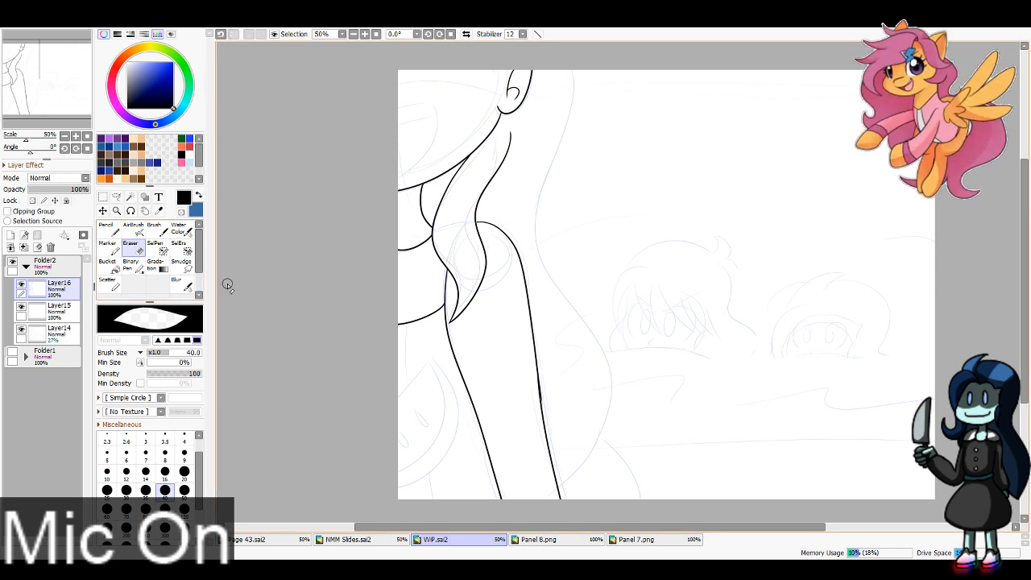
# Step: Ink the outline of the slice-shaped emblem on the foreground figure's shirt, with a straight upper edge and a rounded rind
pyautogui.press('n')
pyautogui.moveTo(429, 362); pyautogui.dragTo(354, 445)
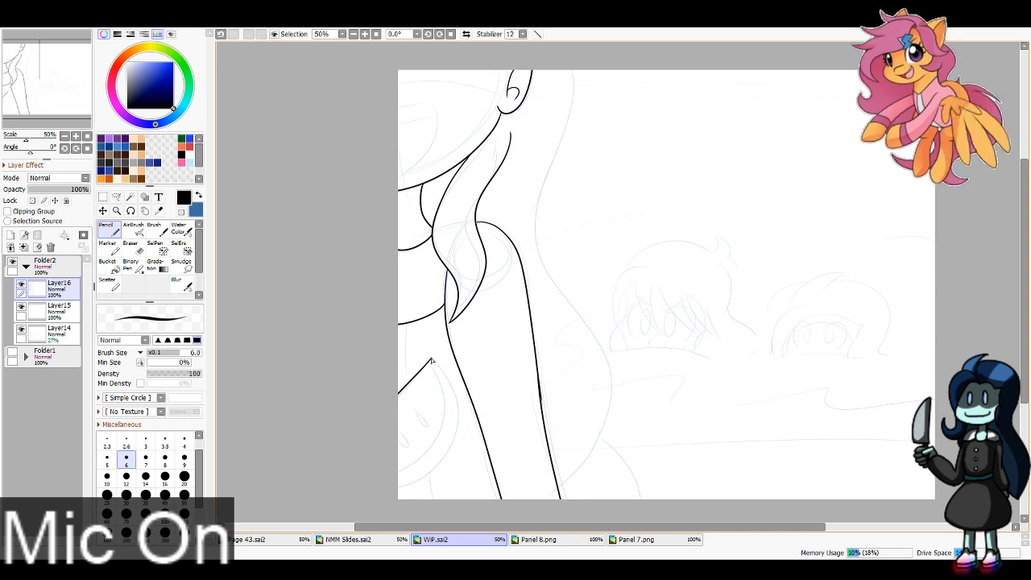
pyautogui.moveTo(434, 361); pyautogui.dragTo(368, 497)
pyautogui.hotkey('ctrl', 'z')
pyautogui.moveTo(434, 362); pyautogui.dragTo(391, 492)
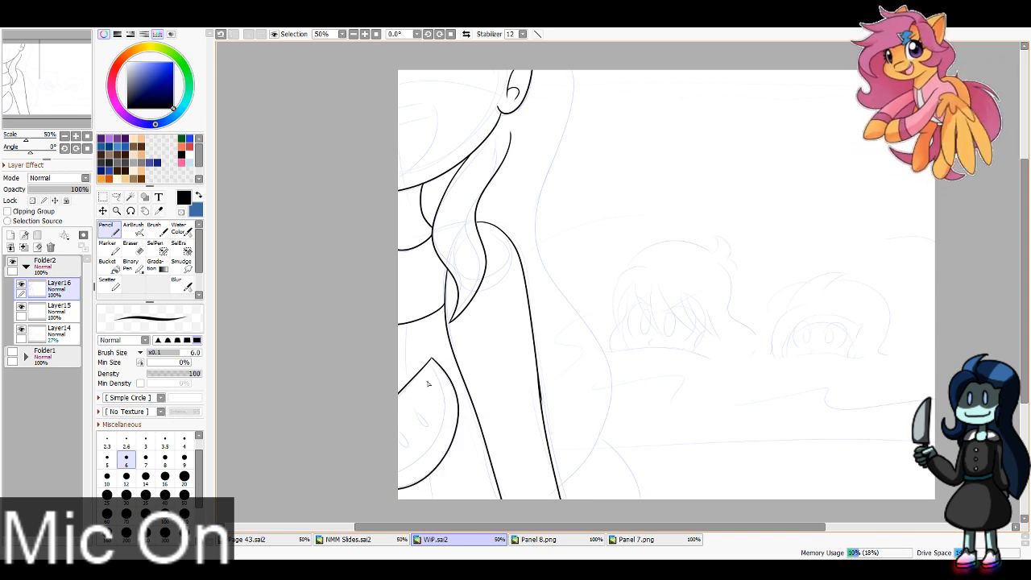
# Step: Ink the inner rind curve and two seeds inside the shirt's slice emblem
pyautogui.moveTo(431, 362)
pyautogui.mouseDown()
pyautogui.moveTo(445, 401)
pyautogui.moveTo(375, 447)
pyautogui.moveTo(447, 420)
pyautogui.moveTo(408, 451)
pyautogui.mouseUp()
pyautogui.moveTo(418, 413)
pyautogui.mouseDown()
pyautogui.moveTo(428, 428)
pyautogui.moveTo(417, 414)
pyautogui.mouseUp()
pyautogui.hotkey('ctrl', 'z')
pyautogui.hotkey('ctrl', 'z')
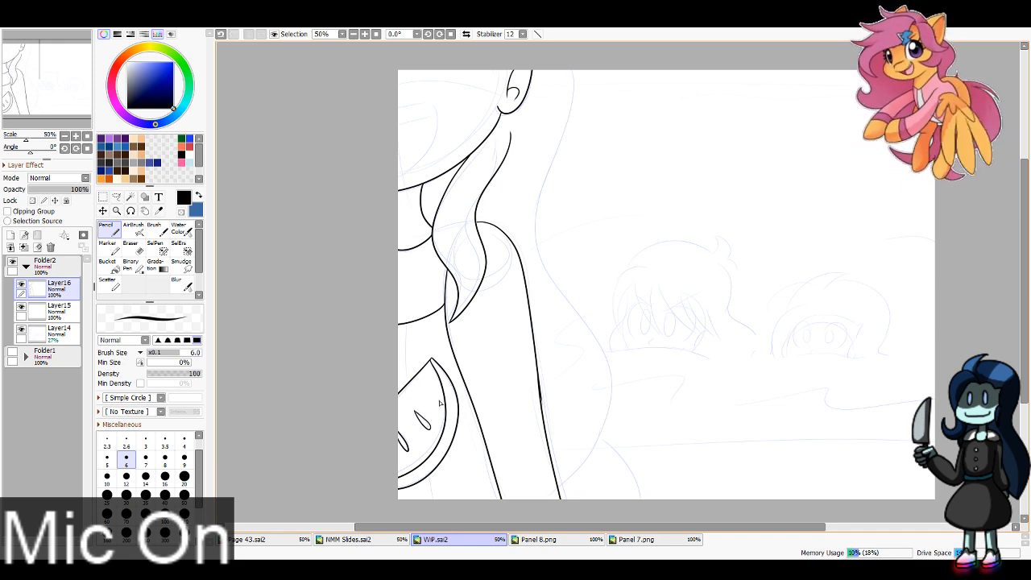
# Step: Ink the outer contour of the long wavy back hair with a second strand at its base, and clean up the arm line
pyautogui.moveTo(69, 83); pyautogui.dragTo(72, 80)
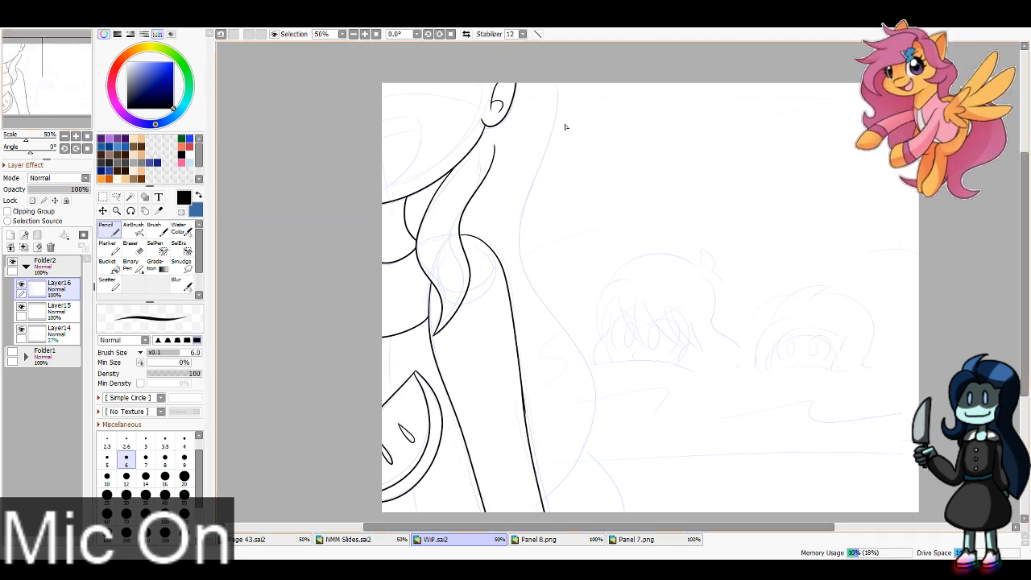
pyautogui.moveTo(570, 80); pyautogui.dragTo(525, 518)
pyautogui.hotkey('ctrl', 'z')
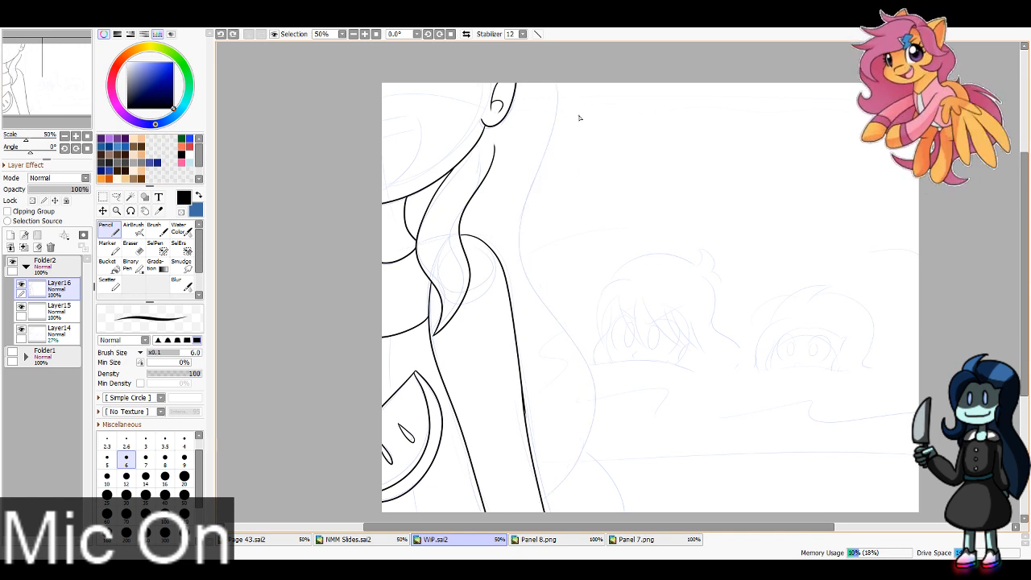
pyautogui.moveTo(570, 83)
pyautogui.mouseDown()
pyautogui.moveTo(555, 165)
pyautogui.moveTo(546, 502)
pyautogui.moveTo(550, 495)
pyautogui.mouseUp()
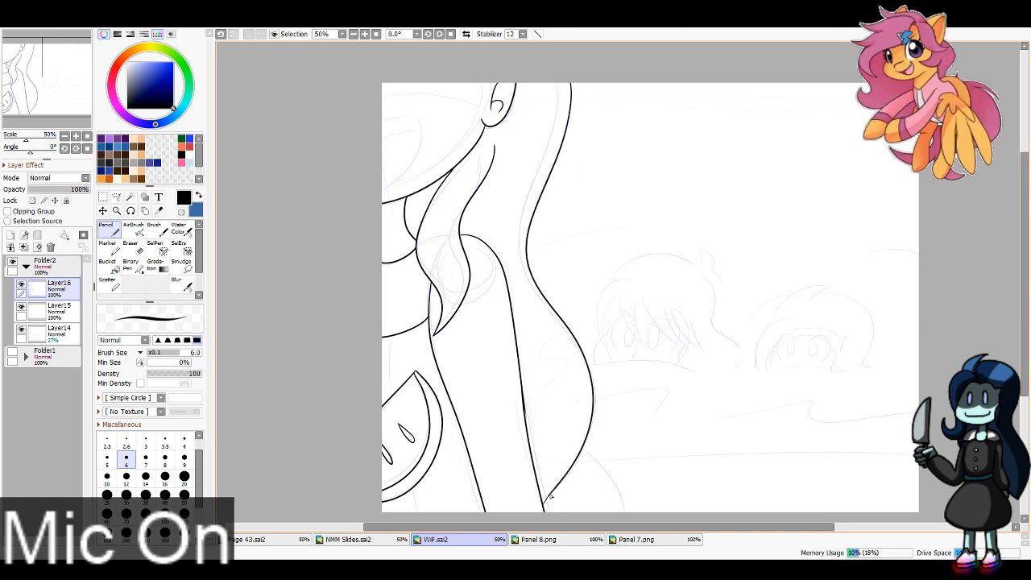
pyautogui.moveTo(582, 449); pyautogui.dragTo(626, 517)
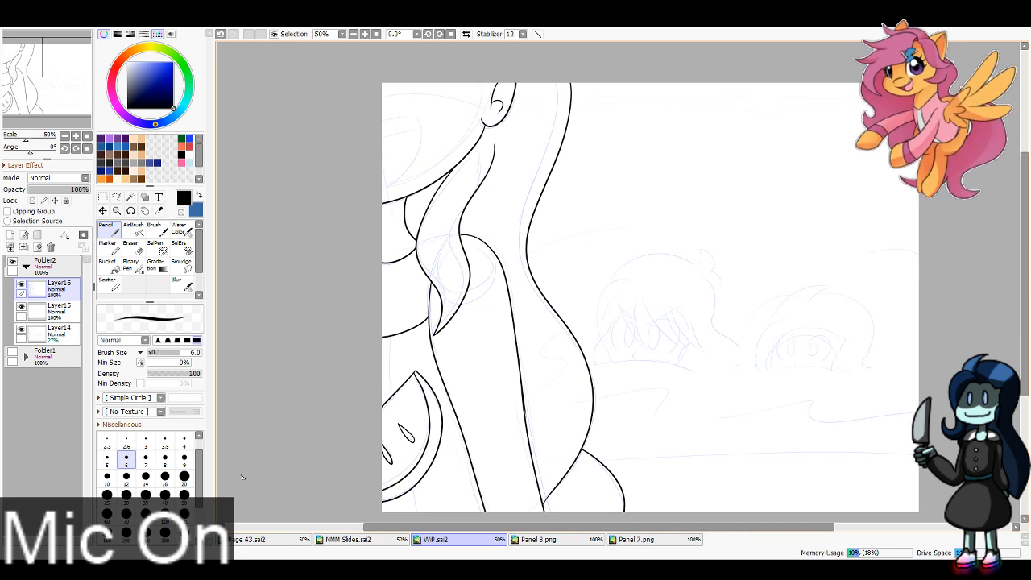
pyautogui.press('e')
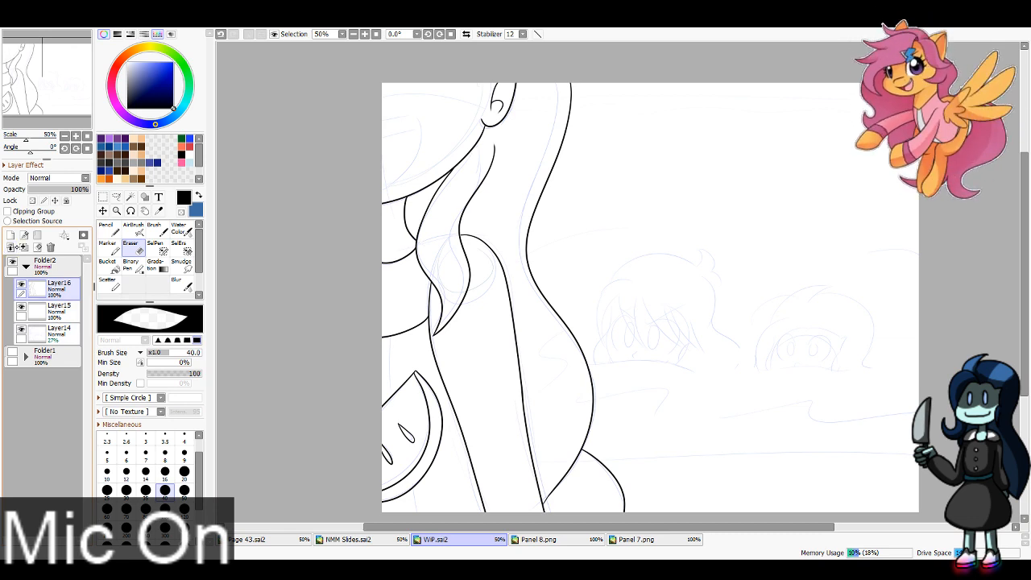
# Step: Ink a horizontal line across the lower panel at size 6 and a thinner one near the panel's top at size 3
pyautogui.press('n')
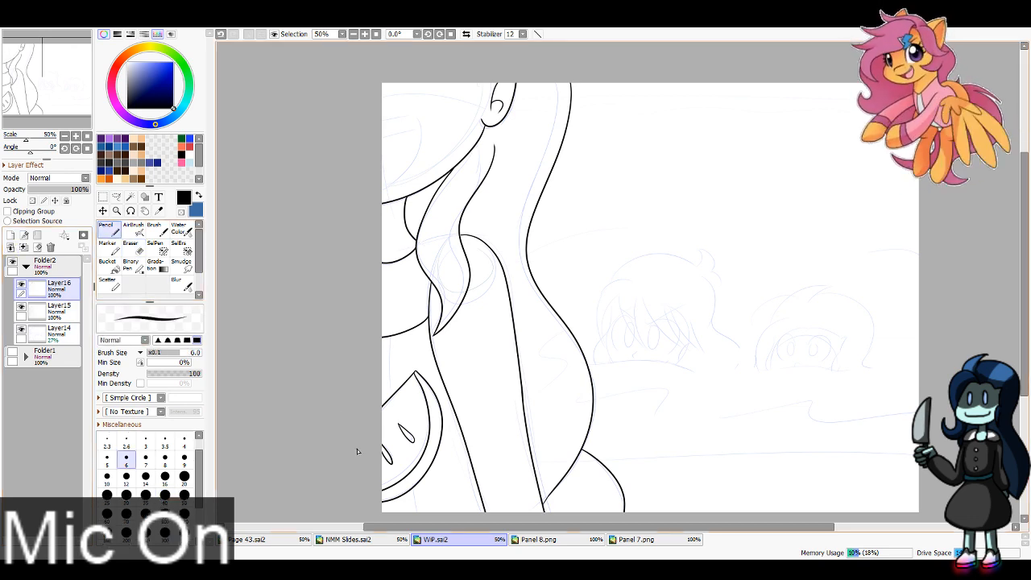
pyautogui.moveTo(357, 451)
pyautogui.mouseDown()
pyautogui.moveTo(923, 468)
pyautogui.moveTo(918, 453)
pyautogui.moveTo(944, 456)
pyautogui.mouseUp()
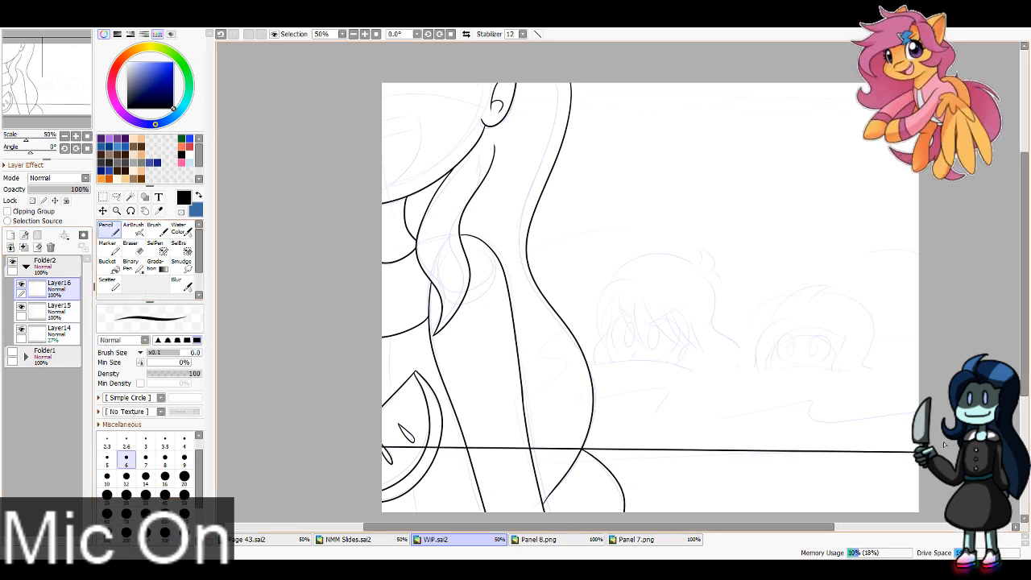
pyautogui.press('[')
pyautogui.press('[')
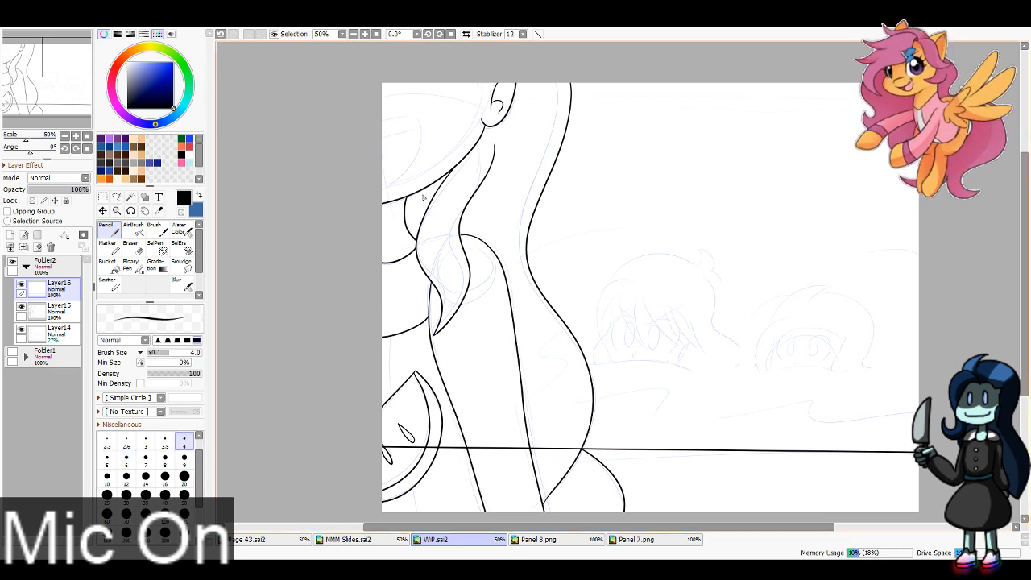
pyautogui.press('[')
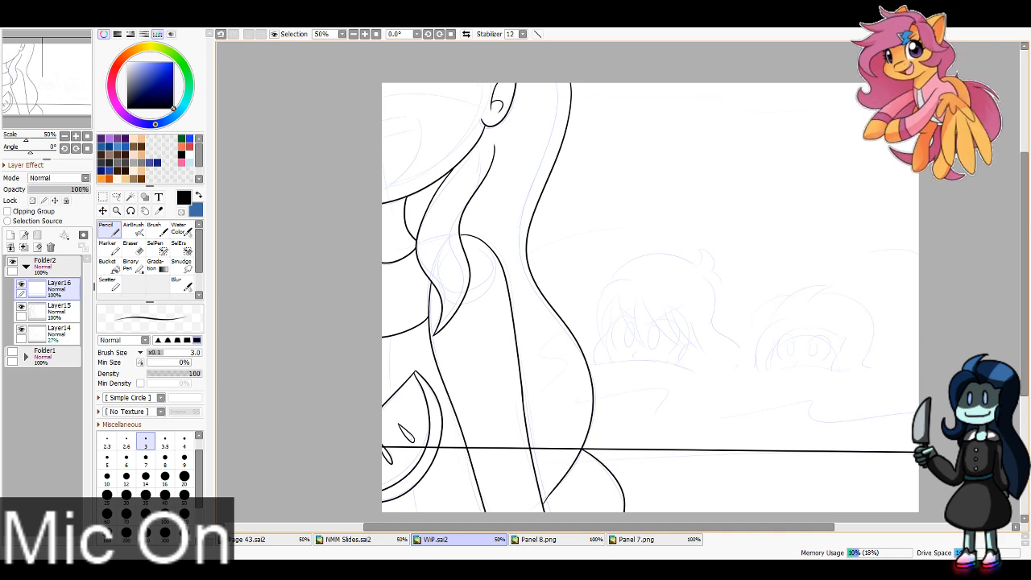
pyautogui.keyDown('shift'); pyautogui.click(326, 98); pyautogui.keyUp('shift')
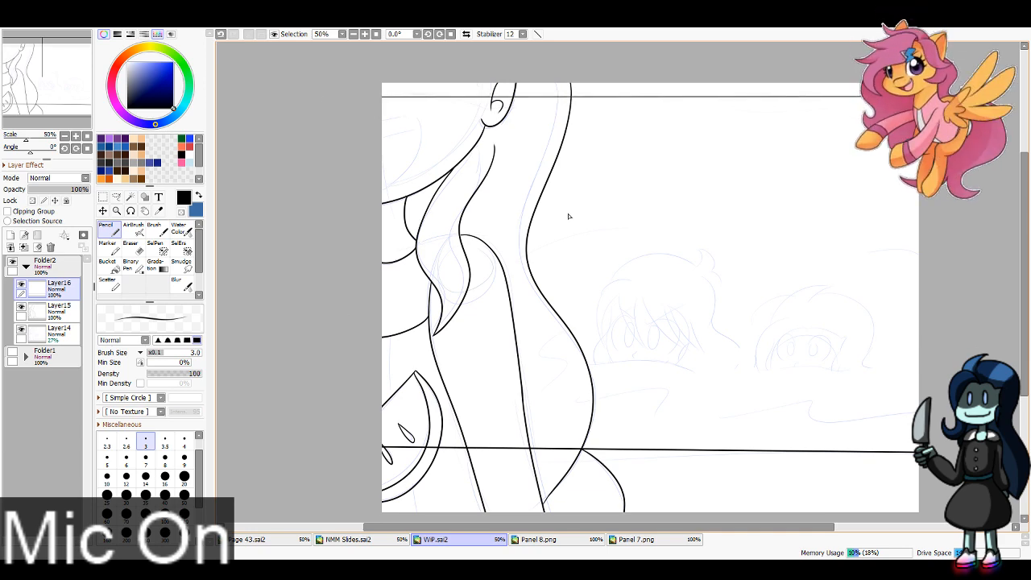
# Step: Erase the parts of both horizontal lines that cross the foreground figure, using a size 100 Eraser
pyautogui.press('e')
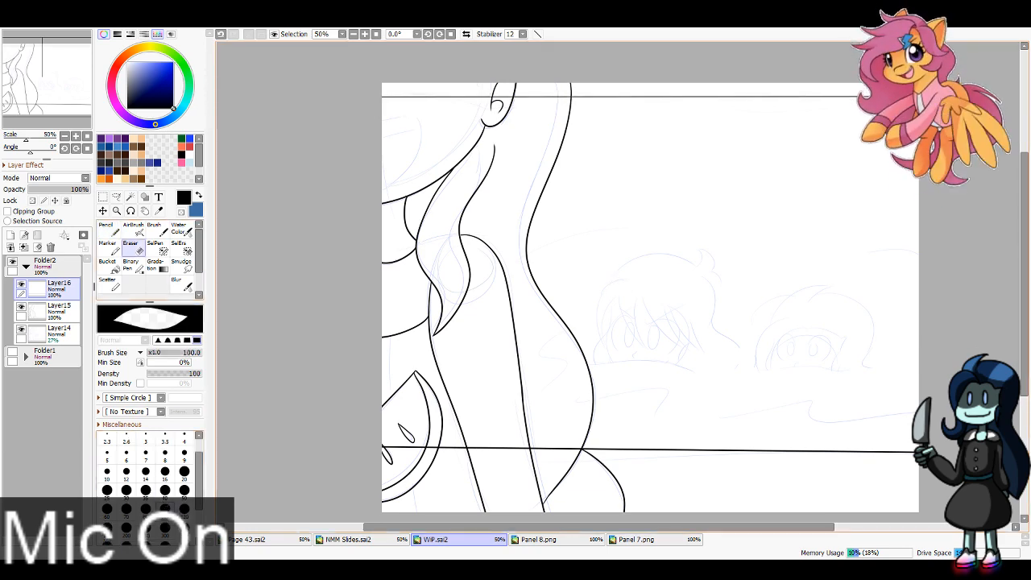
pyautogui.moveTo(386, 96)
pyautogui.mouseDown()
pyautogui.moveTo(462, 93)
pyautogui.moveTo(488, 54)
pyautogui.mouseUp()
pyautogui.moveTo(548, 99); pyautogui.dragTo(557, 99)
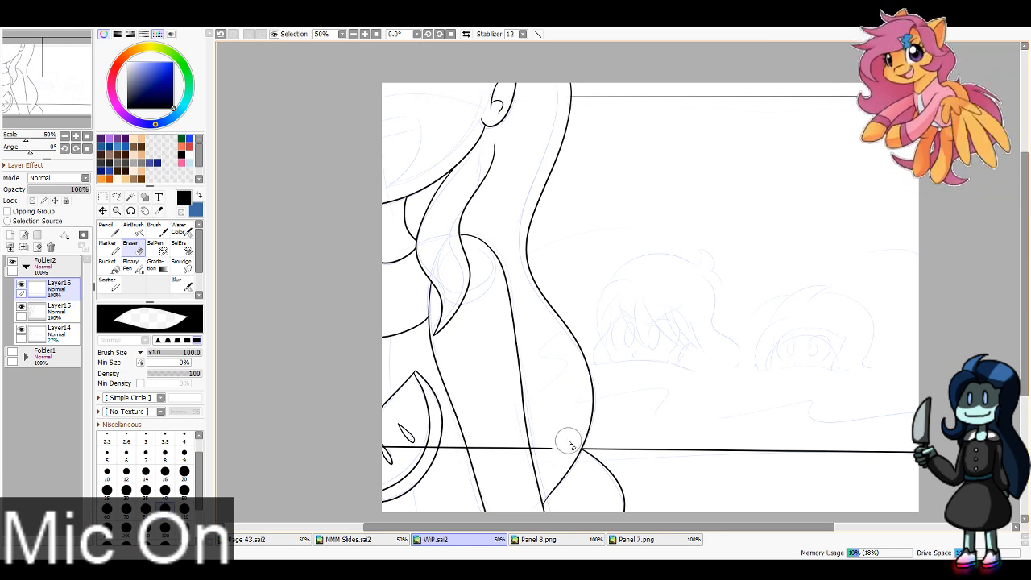
pyautogui.moveTo(570, 435)
pyautogui.mouseDown()
pyautogui.moveTo(445, 441)
pyautogui.moveTo(368, 462)
pyautogui.mouseUp()
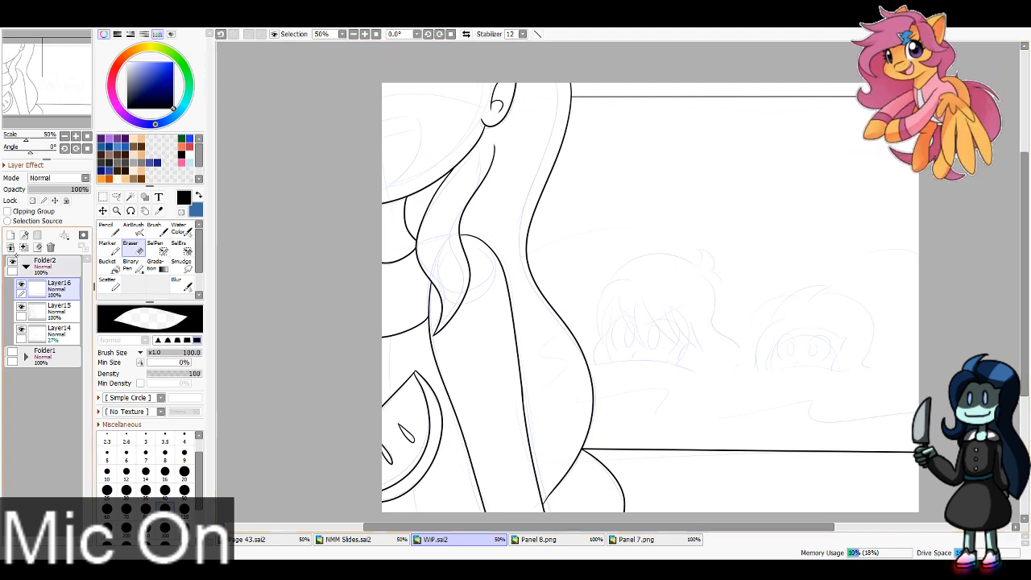
# Step: Ink the right-hand pool head's face-framing fringe, left hair side and short right strand with a size 4 Pencil
pyautogui.press('n')
pyautogui.click(64, 81)
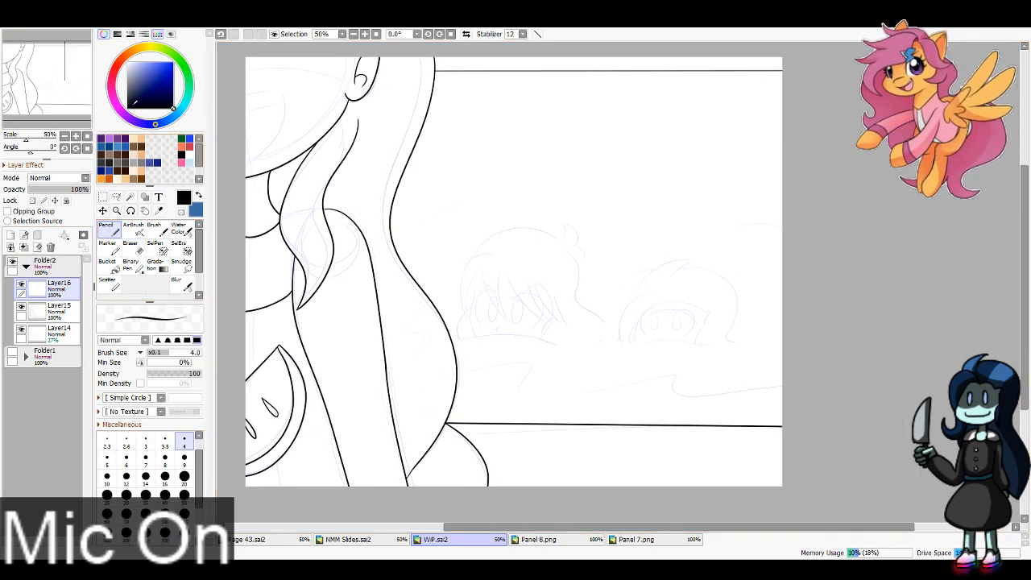
pyautogui.click(365, 34)
pyautogui.click(365, 34)
pyautogui.click(365, 34)
pyautogui.click(365, 34)
pyautogui.moveTo(70, 82); pyautogui.dragTo(73, 87)
pyautogui.moveTo(621, 221); pyautogui.dragTo(486, 401)
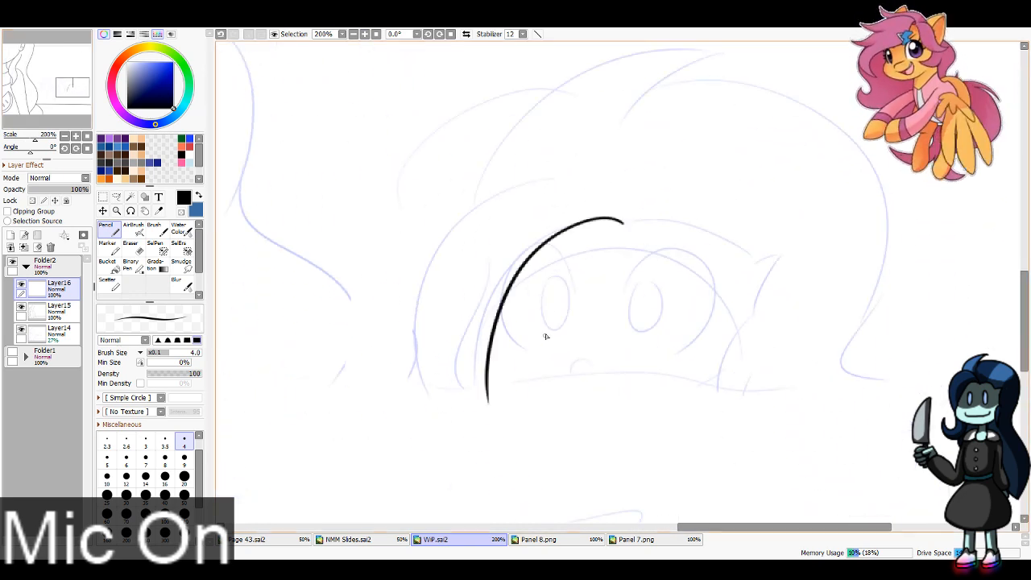
pyautogui.moveTo(555, 177)
pyautogui.mouseDown()
pyautogui.moveTo(448, 408)
pyautogui.moveTo(457, 417)
pyautogui.mouseUp()
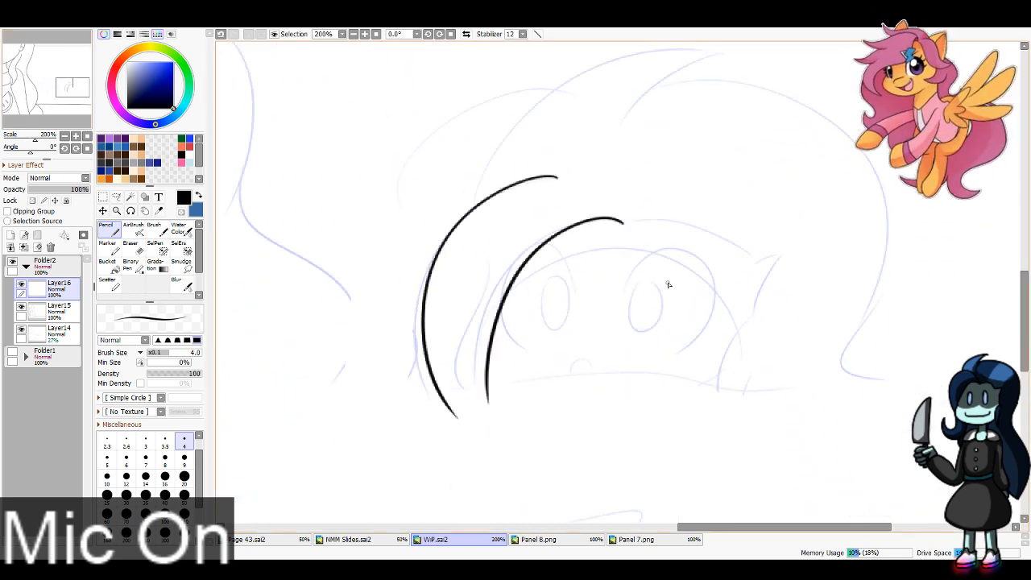
pyautogui.moveTo(621, 220)
pyautogui.mouseDown()
pyautogui.moveTo(738, 236)
pyautogui.moveTo(779, 268)
pyautogui.moveTo(759, 255)
pyautogui.moveTo(770, 268)
pyautogui.moveTo(759, 307)
pyautogui.moveTo(767, 275)
pyautogui.moveTo(718, 408)
pyautogui.mouseUp()
pyautogui.moveTo(758, 365); pyautogui.dragTo(746, 409)
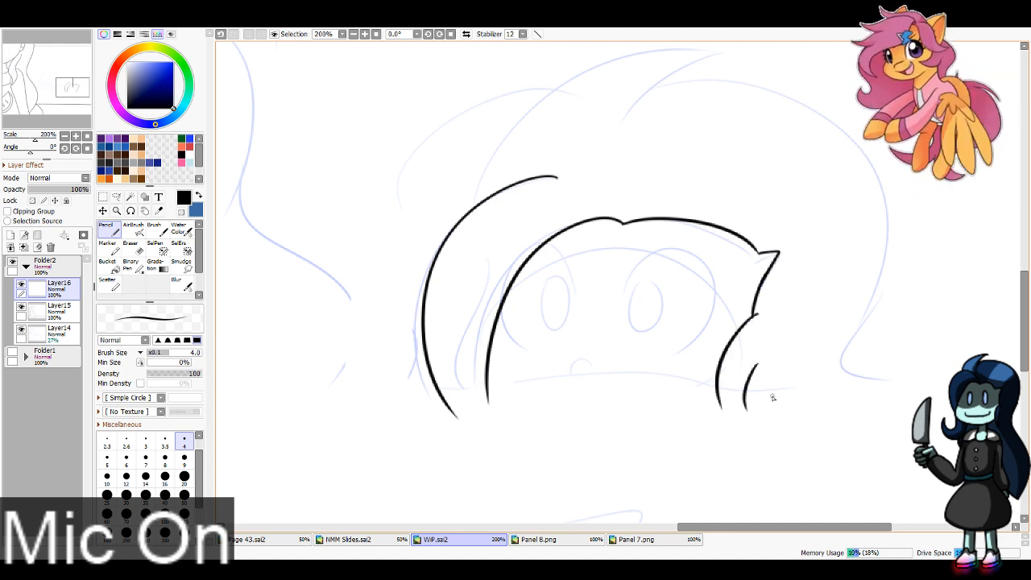
pyautogui.press('e')
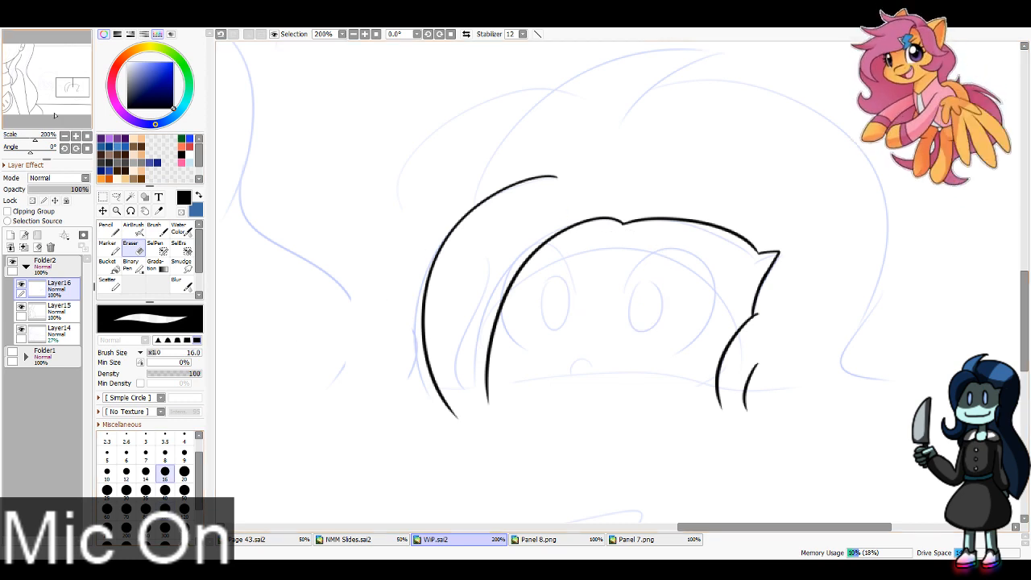
# Step: Ink the right-hand pool head's swept crown lock, rising to a point and curving back down into the hair
pyautogui.click(75, 84)
pyautogui.press('n')
pyautogui.moveTo(421, 260)
pyautogui.mouseDown()
pyautogui.moveTo(443, 215)
pyautogui.moveTo(690, 110)
pyautogui.mouseUp()
pyautogui.hotkey('ctrl', 'z')
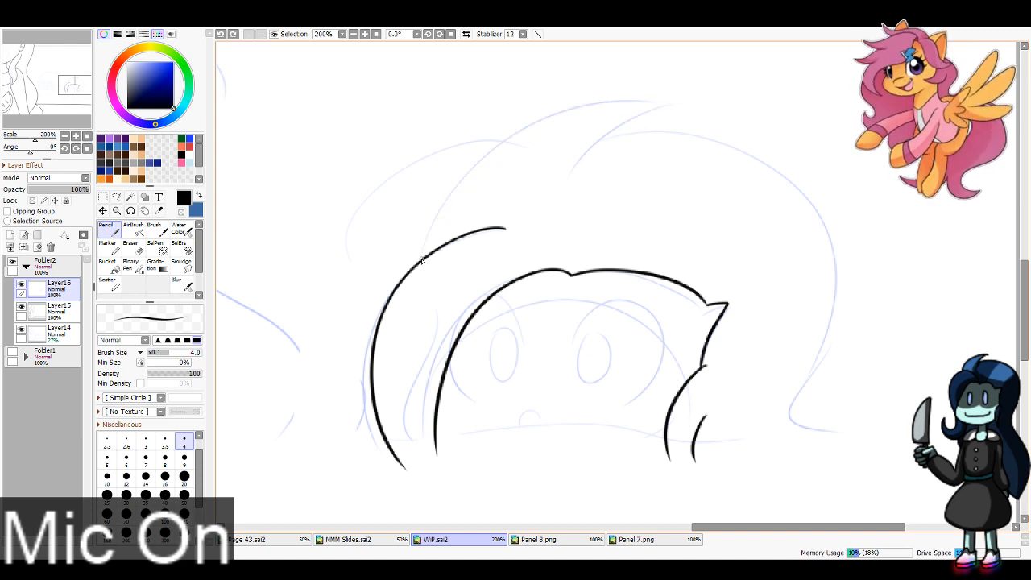
pyautogui.moveTo(420, 259)
pyautogui.mouseDown()
pyautogui.moveTo(679, 106)
pyautogui.moveTo(569, 190)
pyautogui.mouseUp()
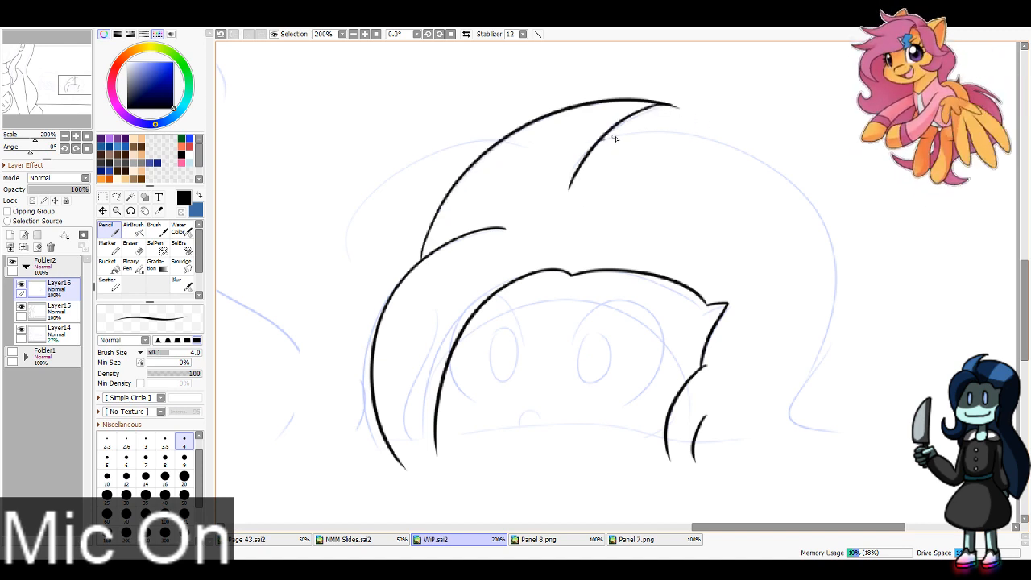
# Step: Ink the right-hand pool head's outer hair contour from the crown lock down to the flicked end
pyautogui.moveTo(613, 138)
pyautogui.mouseDown()
pyautogui.moveTo(832, 260)
pyautogui.moveTo(826, 461)
pyautogui.mouseUp()
pyautogui.hotkey('ctrl', 'z')
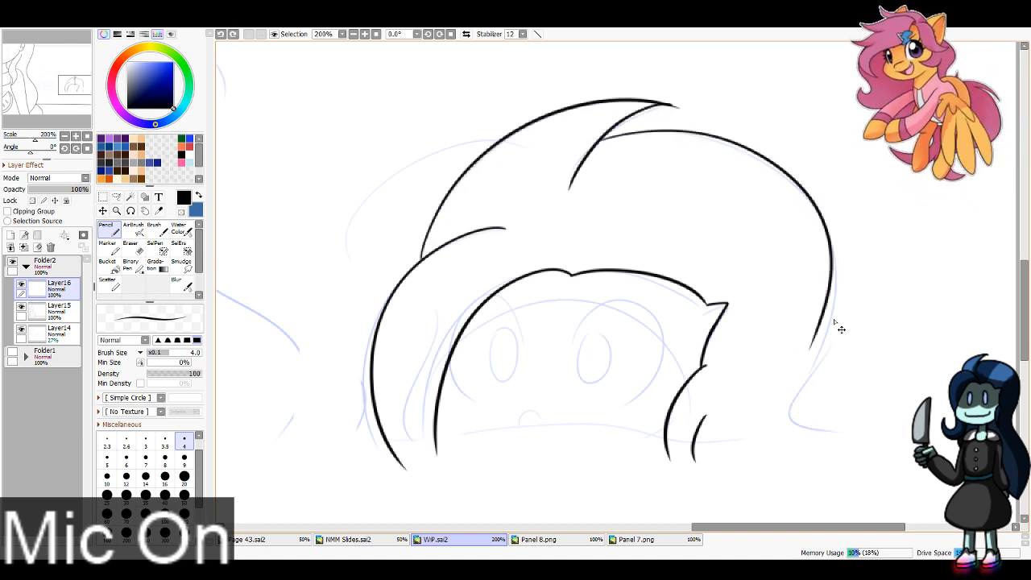
pyautogui.moveTo(826, 302); pyautogui.dragTo(822, 444)
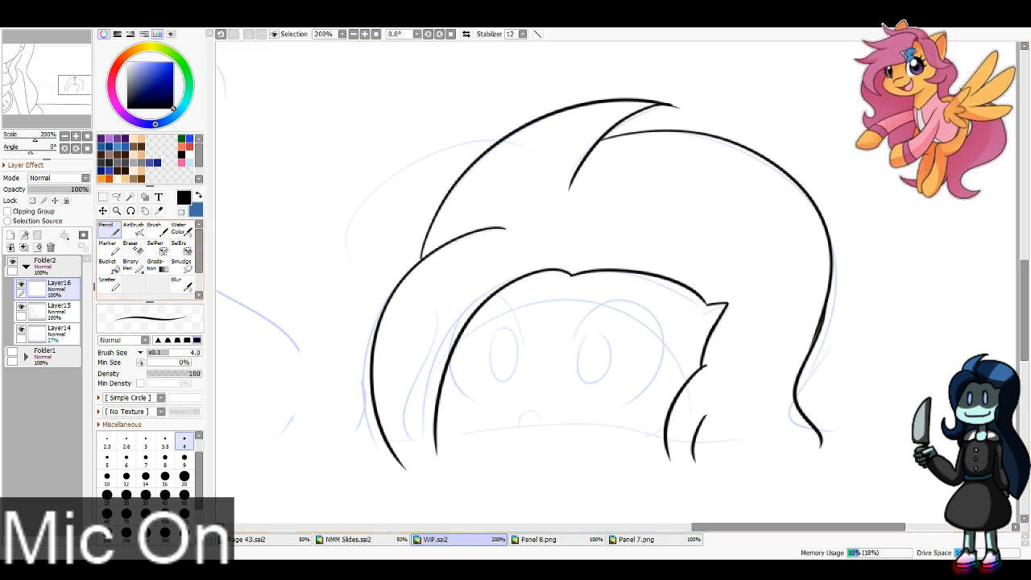
# Step: Erase the stray tip of the crown lock and thin the overlapping strokes on the outer hair contour with a size 8 Eraser
pyautogui.press('e')
pyautogui.moveTo(681, 107)
pyautogui.mouseDown()
pyautogui.moveTo(647, 120)
pyautogui.moveTo(657, 116)
pyautogui.mouseUp()
pyautogui.hotkey('ctrl', 'z')
pyautogui.hotkey('ctrl', 'z')
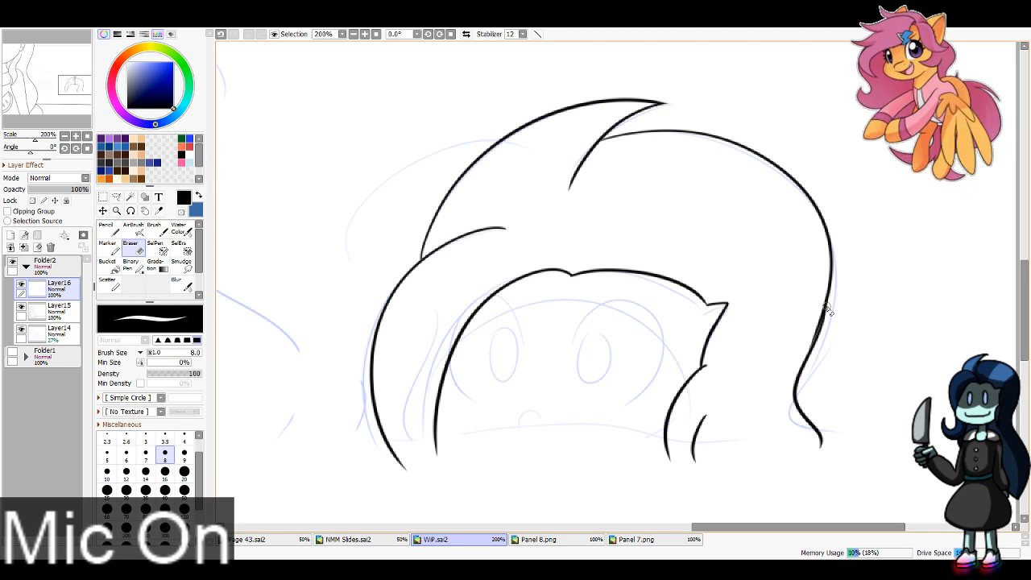
pyautogui.press('n')
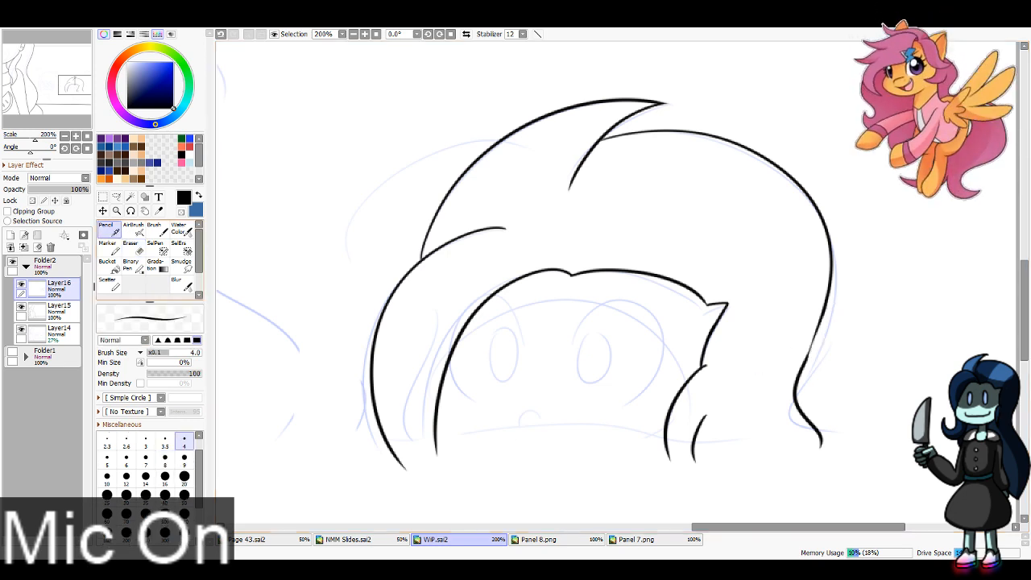
# Step: Redraw the lower outer hair contour of the right-hand pool head and erase the doubled inner line with a size 8 Eraser
pyautogui.moveTo(822, 216)
pyautogui.mouseDown()
pyautogui.moveTo(833, 258)
pyautogui.moveTo(801, 393)
pyautogui.moveTo(816, 422)
pyautogui.mouseUp()
pyautogui.hotkey('ctrl', 'z')
pyautogui.moveTo(809, 371)
pyautogui.mouseDown()
pyautogui.moveTo(802, 402)
pyautogui.moveTo(814, 421)
pyautogui.mouseUp()
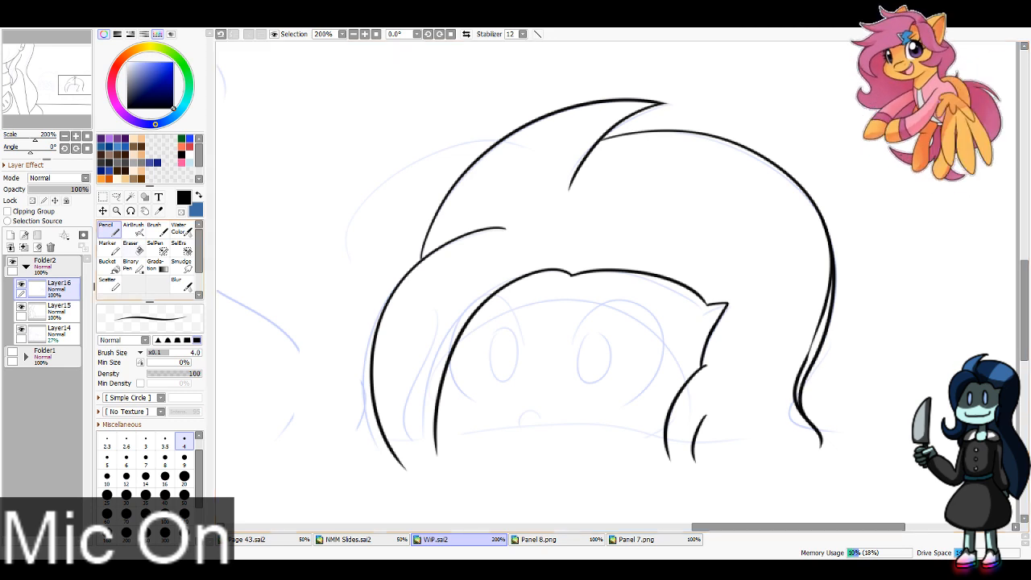
pyautogui.click(132, 249)
pyautogui.moveTo(822, 259)
pyautogui.mouseDown()
pyautogui.moveTo(820, 322)
pyautogui.moveTo(827, 287)
pyautogui.moveTo(788, 386)
pyautogui.moveTo(804, 355)
pyautogui.moveTo(789, 397)
pyautogui.moveTo(800, 369)
pyautogui.moveTo(800, 423)
pyautogui.mouseUp()
pyautogui.hotkey('ctrl', 'z')
pyautogui.hotkey('ctrl', 'z')
pyautogui.moveTo(796, 380)
pyautogui.mouseDown()
pyautogui.moveTo(815, 431)
pyautogui.moveTo(801, 427)
pyautogui.mouseUp()
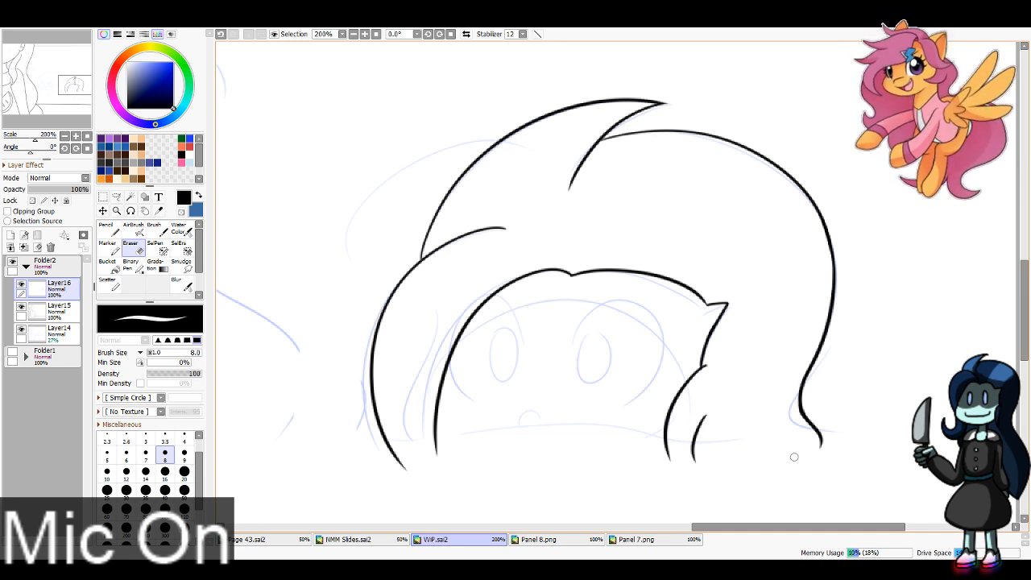
# Step: Ink the left-hand pool head's curved left hair contour and pointed side locks with a size 4 Pencil
pyautogui.moveTo(63, 85); pyautogui.dragTo(49, 84)
pyautogui.click(110, 230)
pyautogui.click(43, 82)
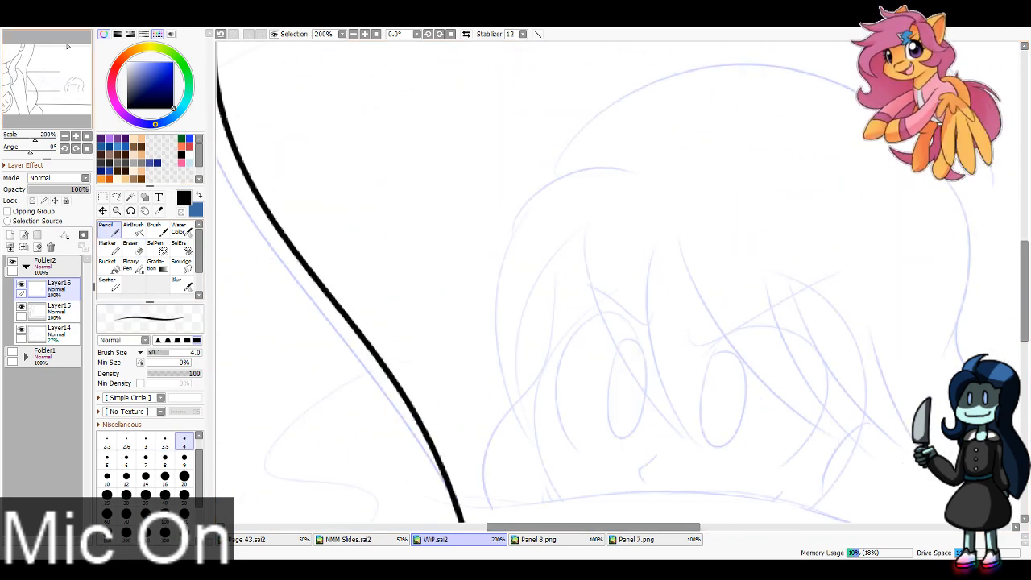
pyautogui.moveTo(636, 163)
pyautogui.mouseDown()
pyautogui.moveTo(477, 246)
pyautogui.moveTo(482, 368)
pyautogui.moveTo(474, 354)
pyautogui.moveTo(486, 301)
pyautogui.moveTo(566, 435)
pyautogui.moveTo(544, 416)
pyautogui.moveTo(565, 282)
pyautogui.moveTo(550, 301)
pyautogui.moveTo(687, 412)
pyautogui.mouseUp()
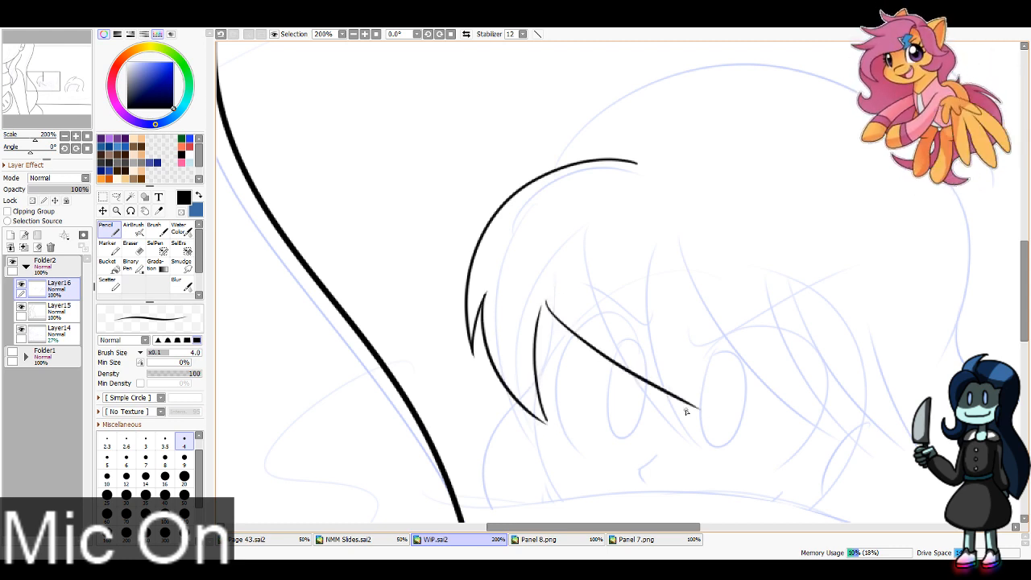
pyautogui.hotkey('ctrl', 'z')
pyautogui.hotkey('ctrl', 'z')
pyautogui.moveTo(546, 425)
pyautogui.mouseDown()
pyautogui.moveTo(527, 359)
pyautogui.moveTo(535, 298)
pyautogui.moveTo(714, 395)
pyautogui.mouseUp()
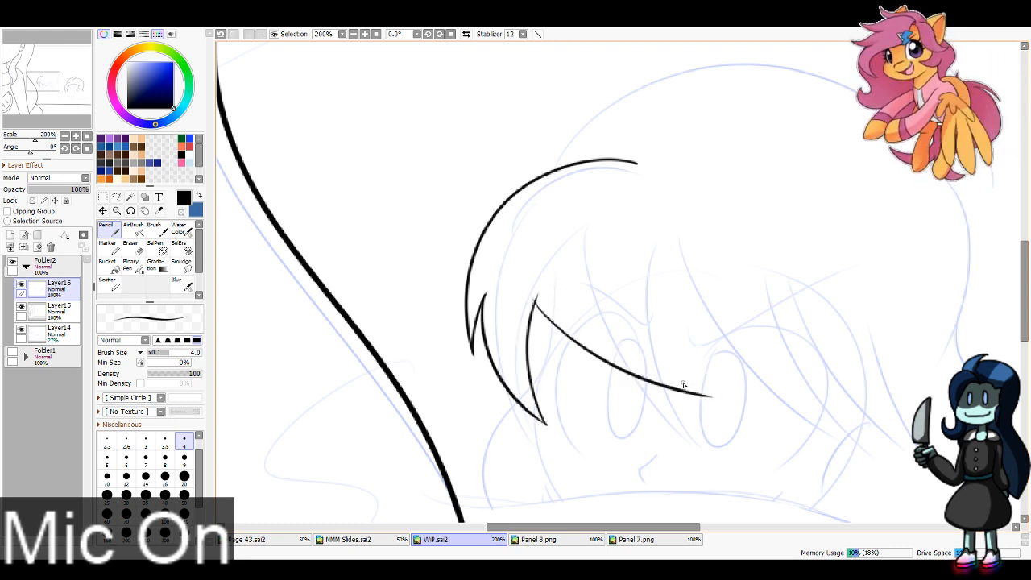
# Step: Ink the left-hand pool head's swept fringe as overlapping pointed locks across the forehead
pyautogui.hotkey('ctrl', 'z')
pyautogui.moveTo(535, 299)
pyautogui.mouseDown()
pyautogui.moveTo(709, 387)
pyautogui.moveTo(642, 305)
pyautogui.moveTo(857, 410)
pyautogui.moveTo(787, 363)
pyautogui.moveTo(918, 393)
pyautogui.moveTo(826, 296)
pyautogui.mouseUp()
pyautogui.hotkey('ctrl', 'z')
pyautogui.hotkey('ctrl', 'z')
pyautogui.moveTo(798, 379)
pyautogui.mouseDown()
pyautogui.moveTo(906, 393)
pyautogui.moveTo(851, 313)
pyautogui.mouseUp()
pyautogui.moveTo(573, 315)
pyautogui.mouseDown()
pyautogui.moveTo(545, 289)
pyautogui.moveTo(378, 340)
pyautogui.mouseUp()
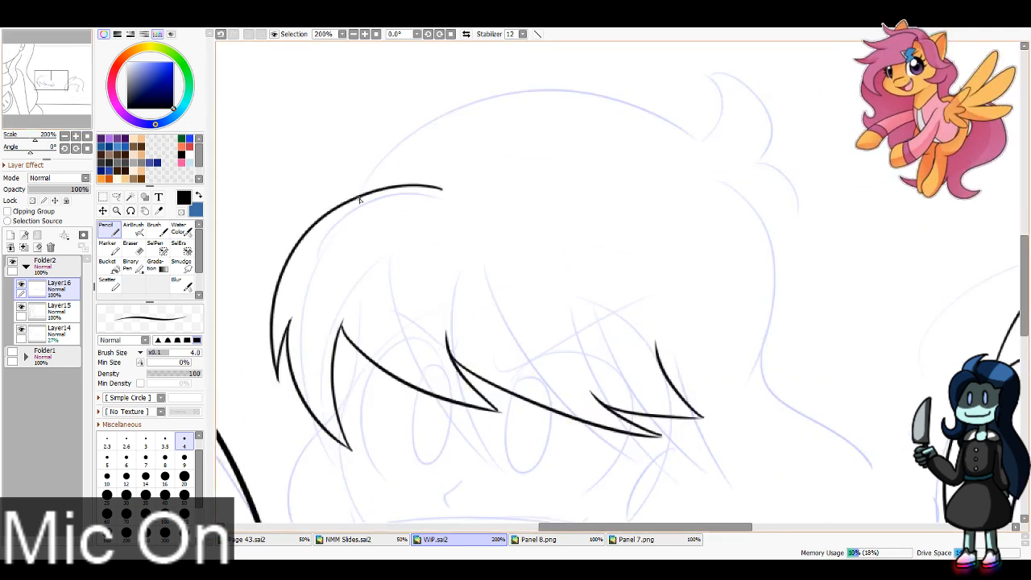
# Step: Ink the left-hand pool head's crown, upturned tuft and outer right hair contour down to its curved end
pyautogui.moveTo(360, 195)
pyautogui.mouseDown()
pyautogui.moveTo(485, 96)
pyautogui.moveTo(714, 72)
pyautogui.moveTo(753, 171)
pyautogui.moveTo(761, 163)
pyautogui.moveTo(795, 189)
pyautogui.moveTo(787, 256)
pyautogui.mouseUp()
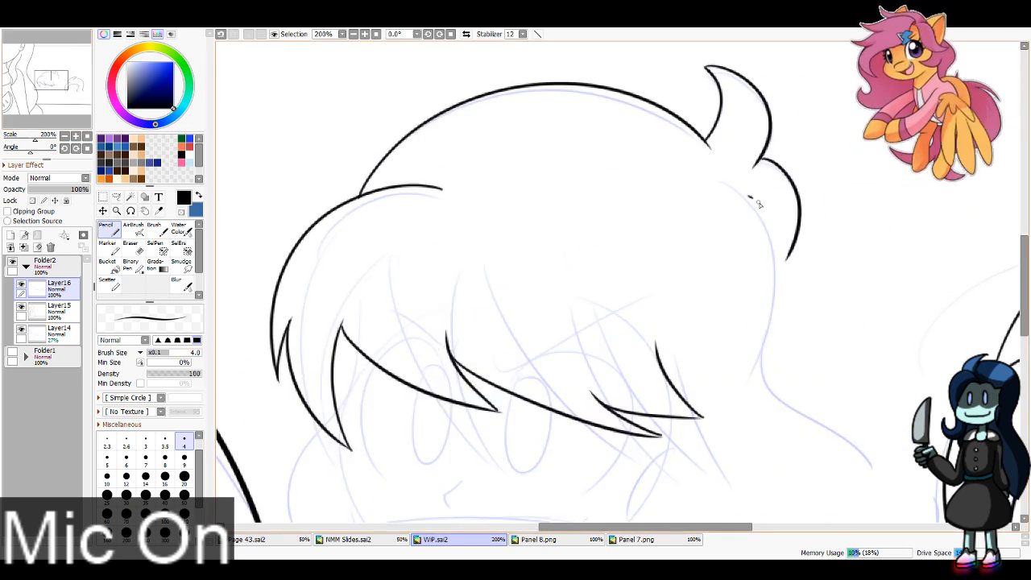
pyautogui.moveTo(749, 195); pyautogui.dragTo(763, 367)
pyautogui.scroll(-3, 675, 240)
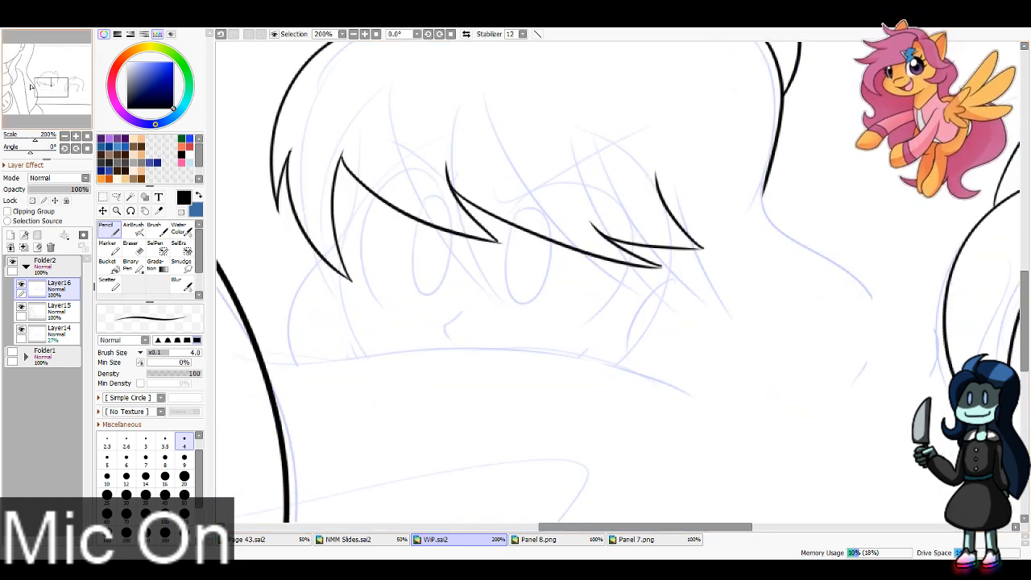
pyautogui.moveTo(766, 190); pyautogui.dragTo(879, 374)
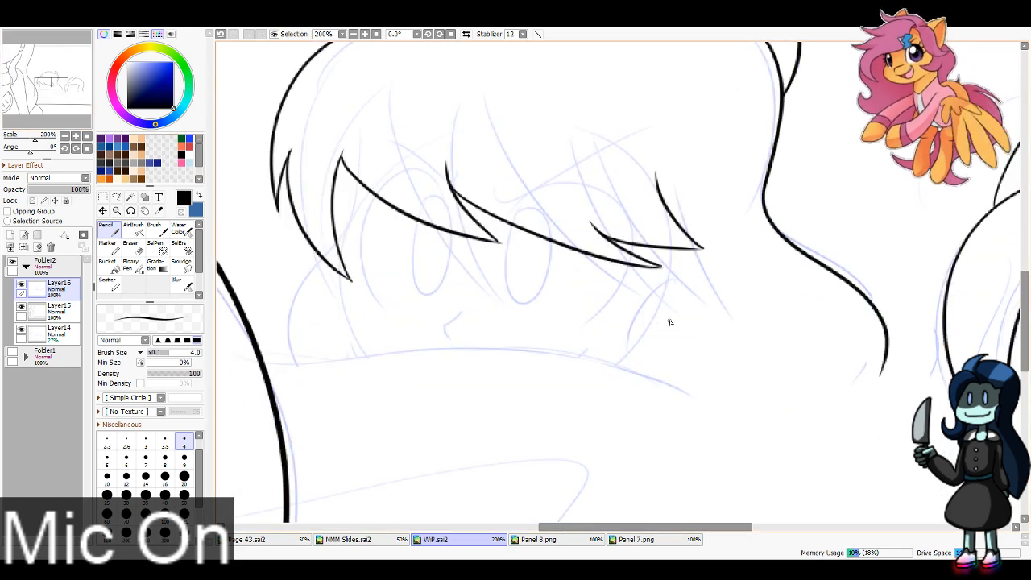
# Step: Ink the left-hand pool head's two curved strands beside the right cheek and the short hair curves at the left cheek
pyautogui.moveTo(679, 276); pyautogui.dragTo(631, 394)
pyautogui.moveTo(718, 307); pyautogui.dragTo(693, 399)
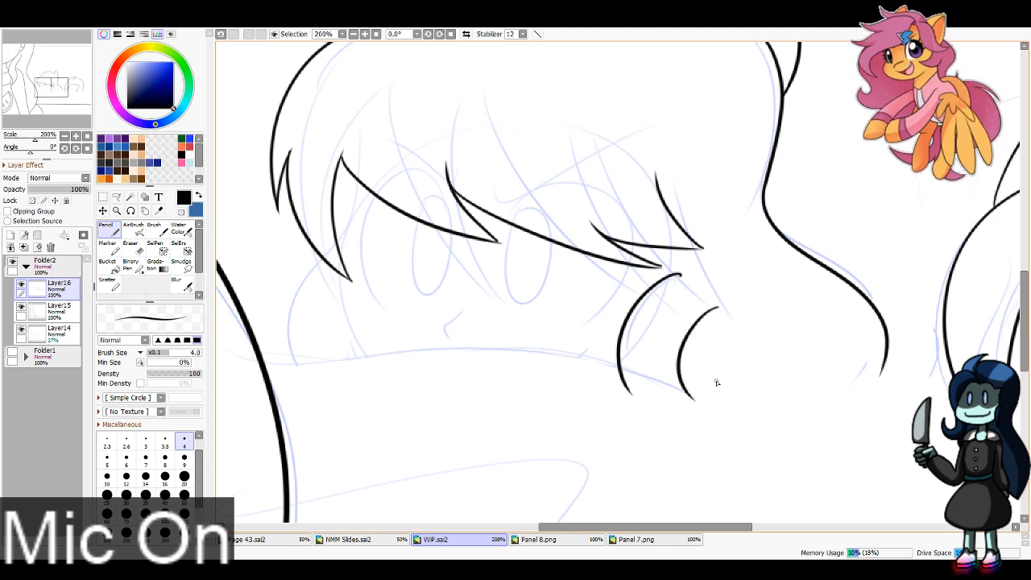
pyautogui.moveTo(359, 186); pyautogui.dragTo(284, 379)
pyautogui.hotkey('ctrl', 'z')
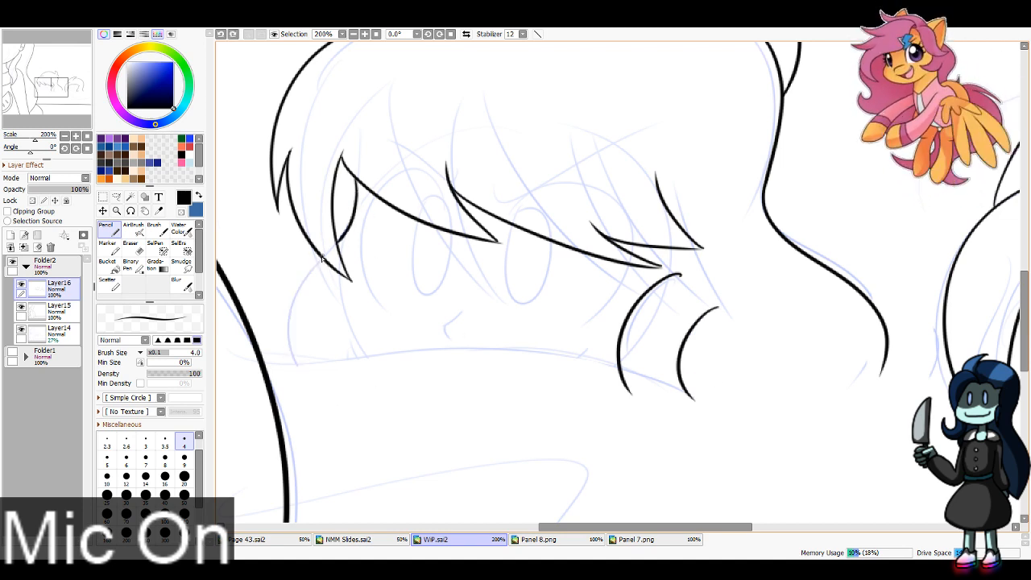
pyautogui.moveTo(323, 258); pyautogui.dragTo(330, 400)
# Step: Ink the rounded shape protruding behind the right side of the left-hand pool head's hair
pyautogui.click(353, 34)
pyautogui.click(353, 34)
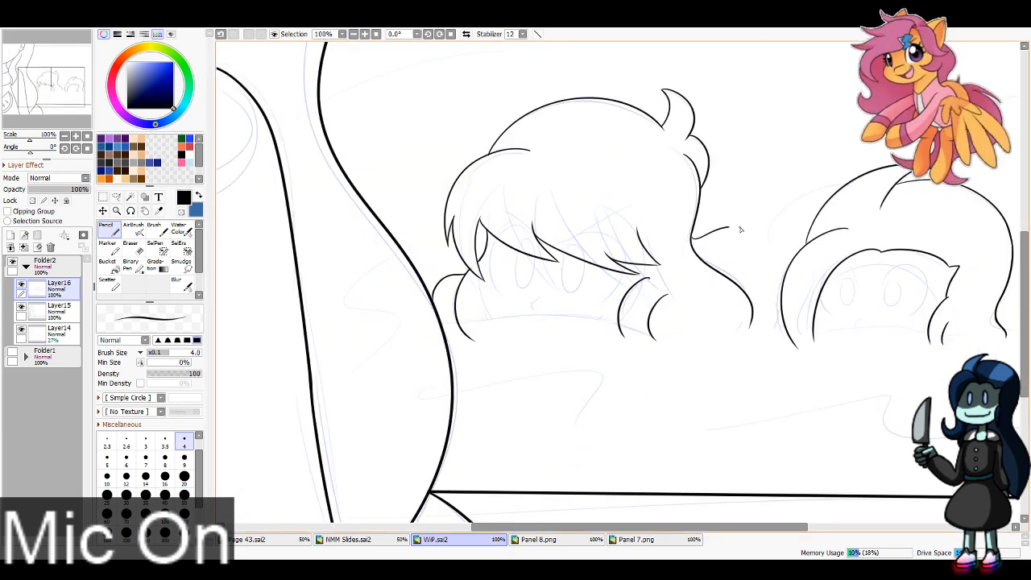
pyautogui.hotkey('ctrl', 'z')
pyautogui.moveTo(691, 245); pyautogui.dragTo(758, 251)
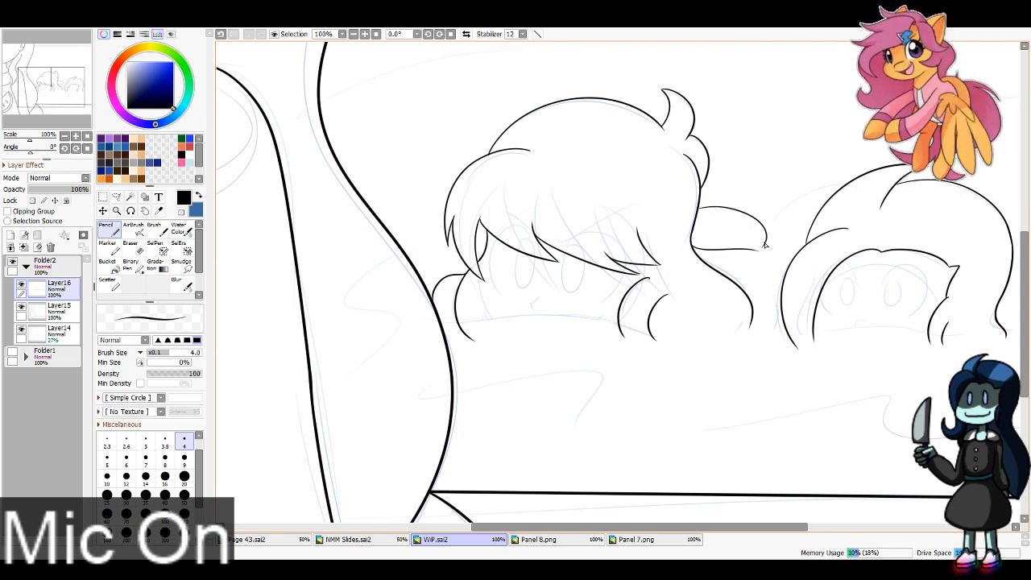
pyautogui.hotkey('ctrl', 'z')
pyautogui.moveTo(766, 243); pyautogui.dragTo(523, 298)
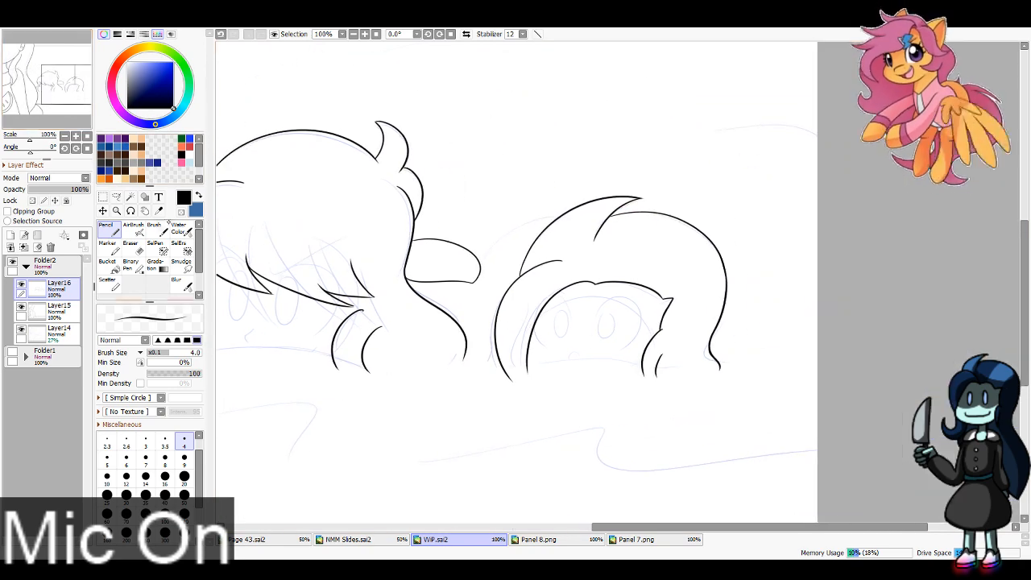
# Step: Ink the small rounded shape protruding behind the right side of the right-hand pool head's hair
pyautogui.hotkey('ctrl', 'z')
pyautogui.moveTo(725, 264); pyautogui.dragTo(768, 298)
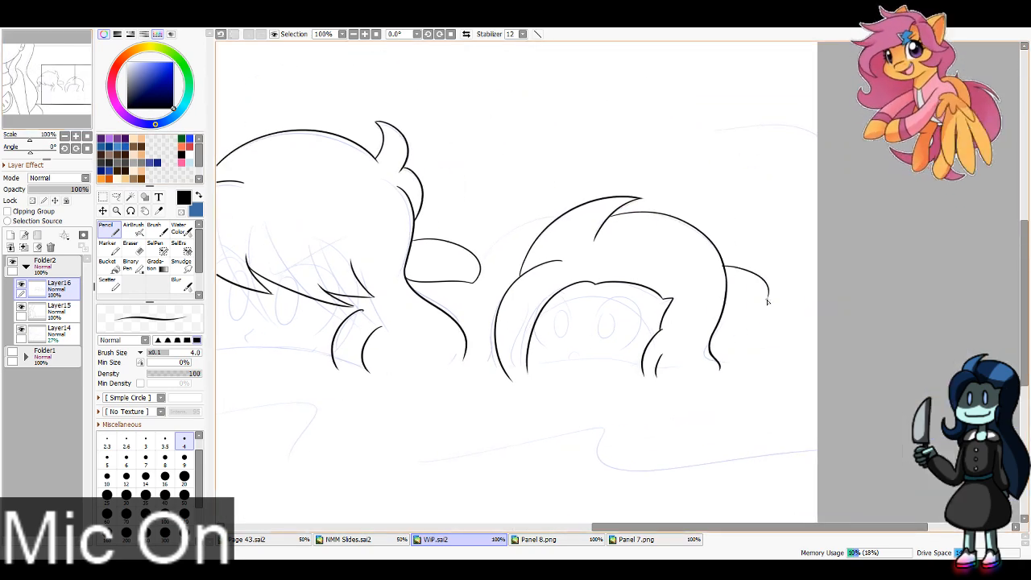
pyautogui.hotkey('ctrl', 'z')
pyautogui.moveTo(725, 267)
pyautogui.mouseDown()
pyautogui.moveTo(763, 299)
pyautogui.moveTo(723, 312)
pyautogui.moveTo(759, 316)
pyautogui.moveTo(765, 295)
pyautogui.moveTo(757, 313)
pyautogui.mouseUp()
pyautogui.hotkey('ctrl', 'z')
pyautogui.hotkey('ctrl', 'z')
pyautogui.hotkey('ctrl', 'z')
# Step: Move the pool heads' Layer16 beneath Layer15 and add a new layer directly above it
pyautogui.moveTo(33, 85); pyautogui.dragTo(8, 94)
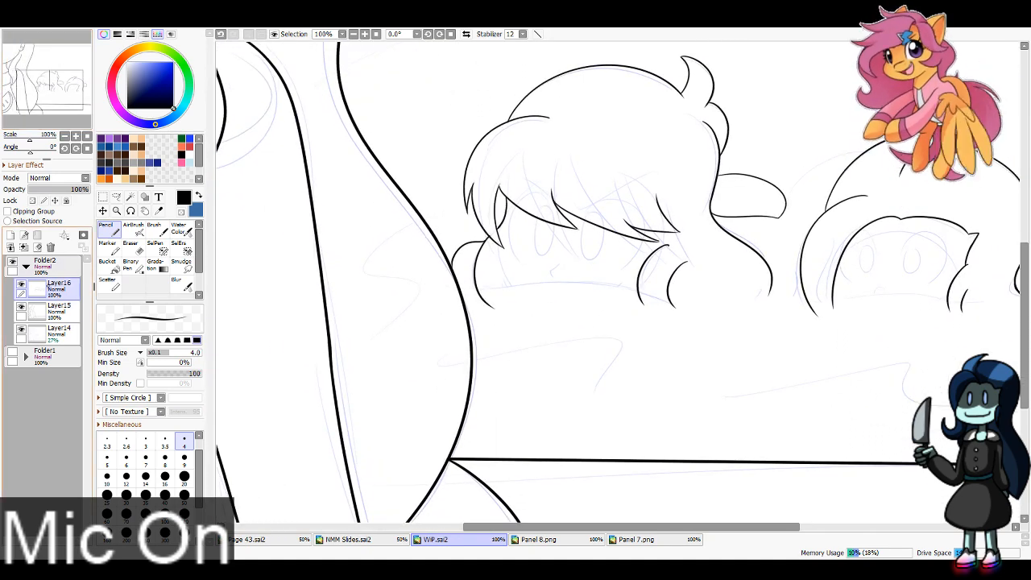
pyautogui.moveTo(58, 287); pyautogui.dragTo(60, 311)
pyautogui.click(10, 234)
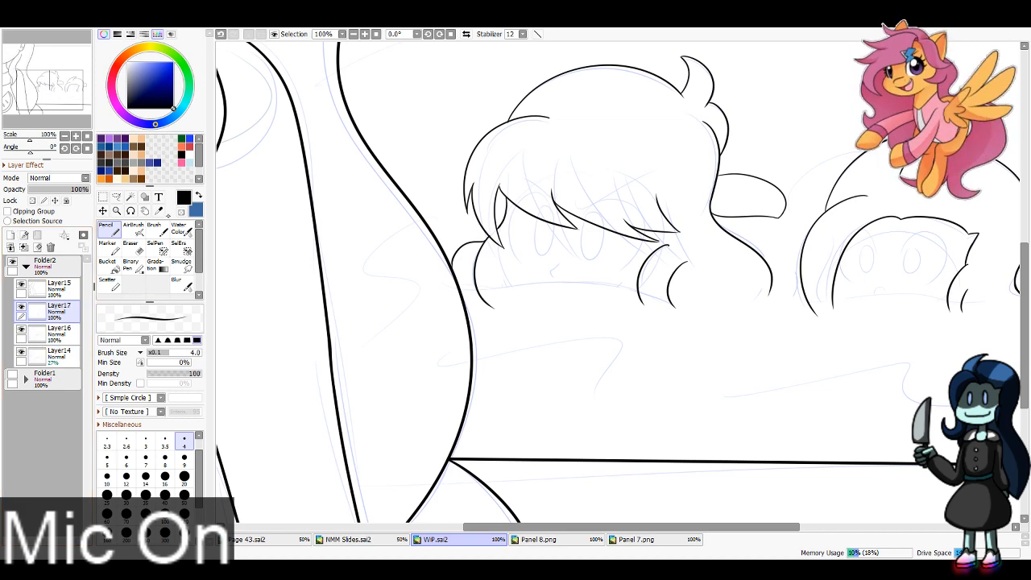
# Step: Sample the light blue water colour from the Panel 8.png reference and return to the WiP.sai2 drawing
pyautogui.click(159, 210)
pyautogui.click(636, 539)
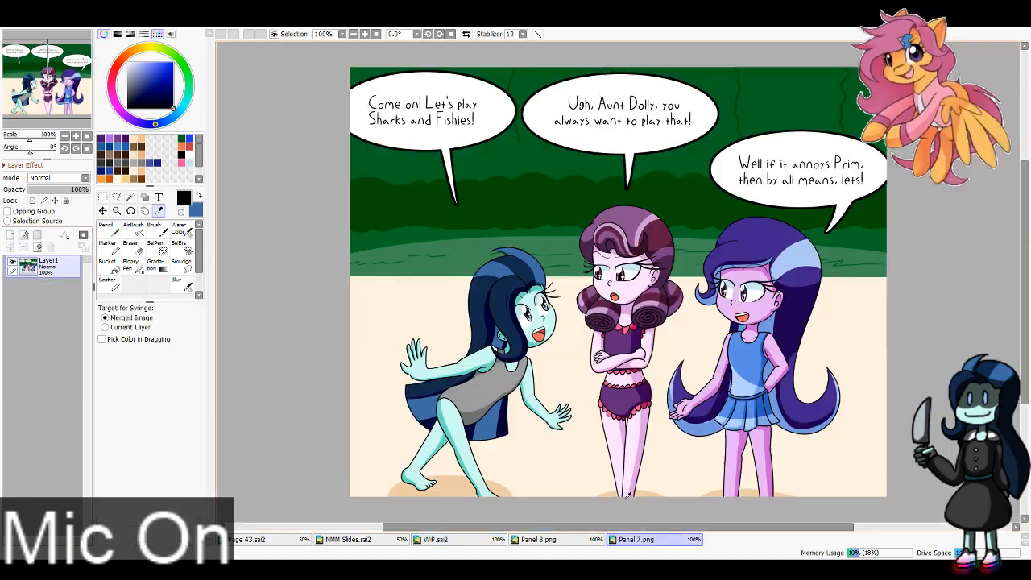
pyautogui.click(539, 538)
pyautogui.click(521, 462)
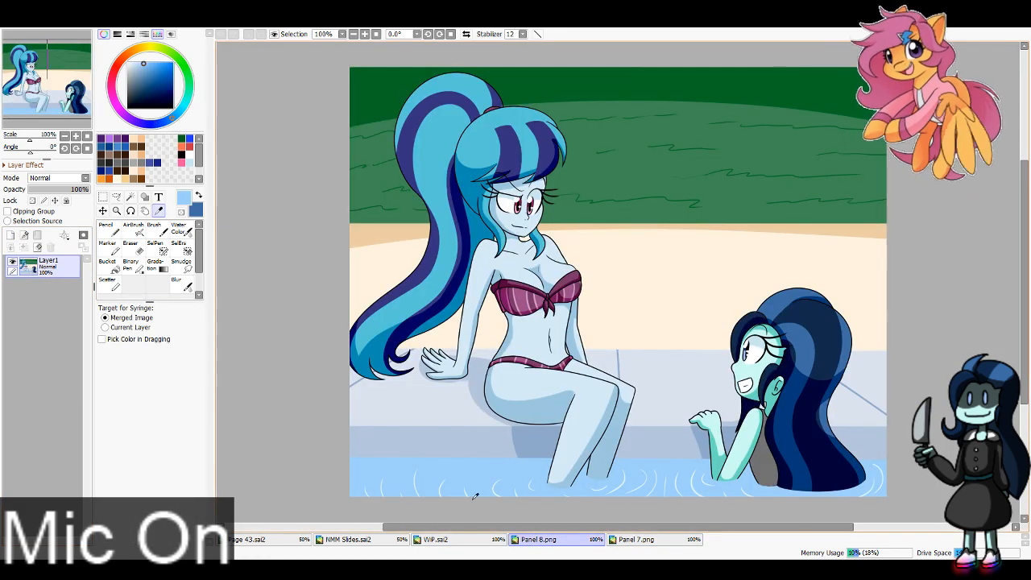
pyautogui.click(387, 539)
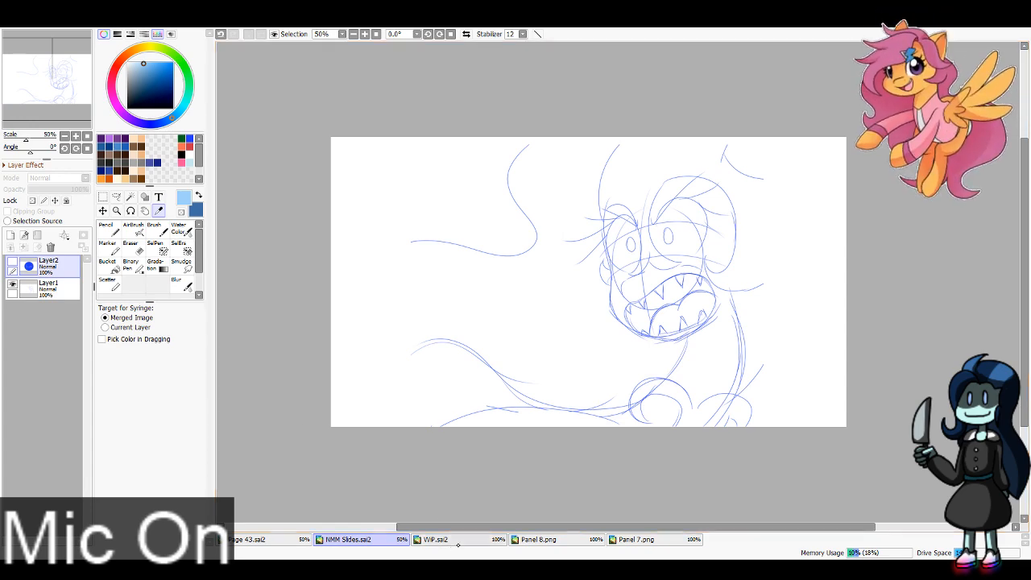
pyautogui.click(456, 541)
# Step: Draw wavy light blue waterlines across the bottom of both pool heads with a size 16 Pencil
pyautogui.click(109, 229)
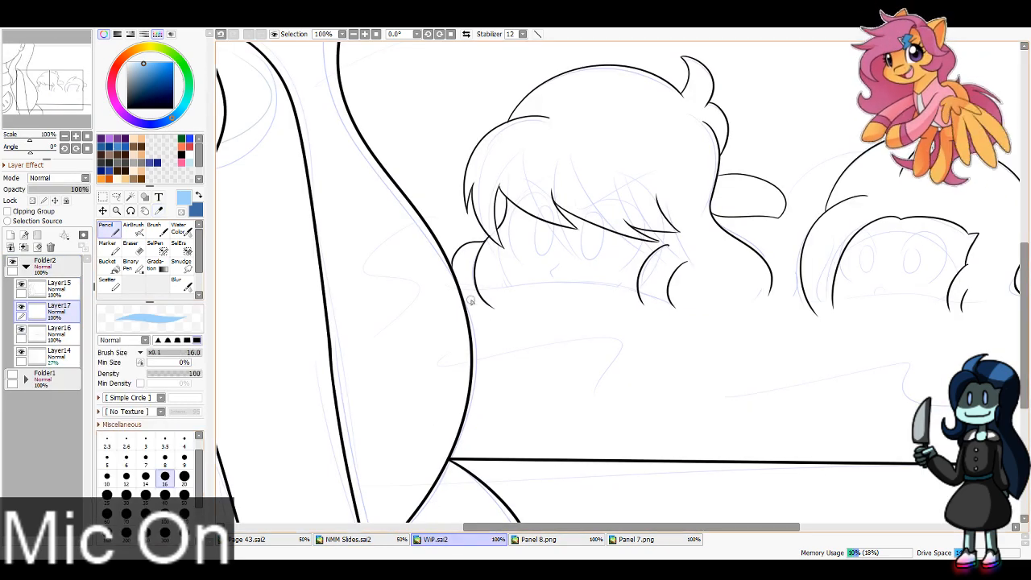
pyautogui.moveTo(454, 286); pyautogui.dragTo(542, 295)
pyautogui.hotkey('ctrl', 'z')
pyautogui.moveTo(445, 282)
pyautogui.mouseDown()
pyautogui.moveTo(689, 302)
pyautogui.moveTo(783, 296)
pyautogui.mouseUp()
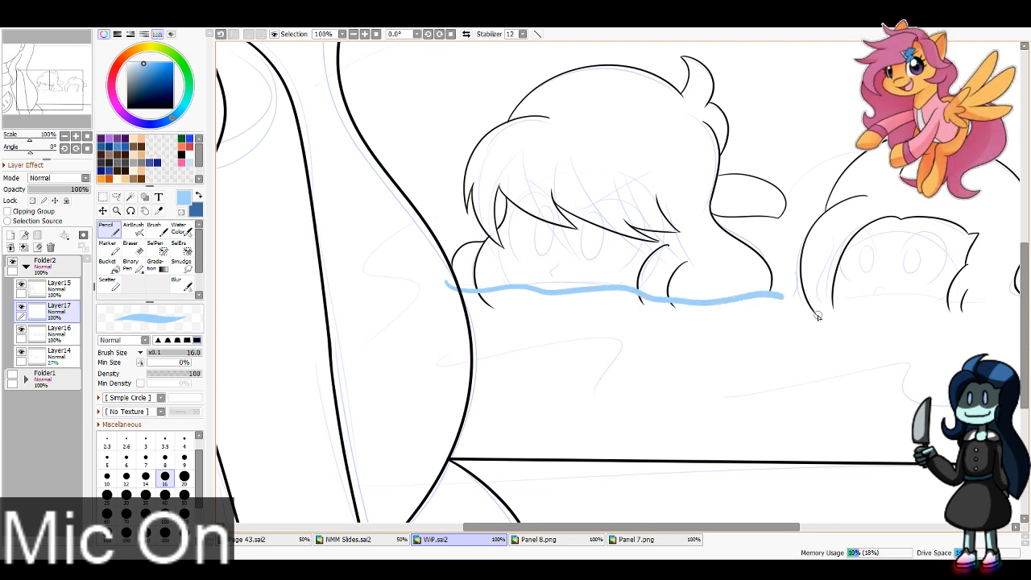
pyautogui.moveTo(805, 331)
pyautogui.mouseDown()
pyautogui.moveTo(551, 337)
pyautogui.moveTo(575, 310)
pyautogui.moveTo(775, 311)
pyautogui.mouseUp()
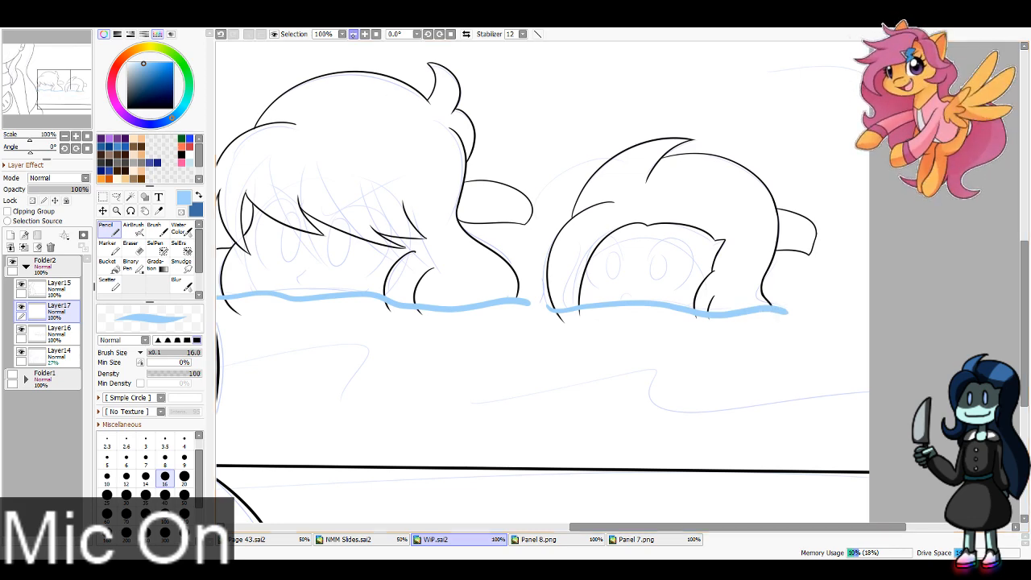
# Step: Set the Eraser size to 40 and add a new layer above Layer15
pyautogui.scroll(-3, 653, 319)
pyautogui.press('e')
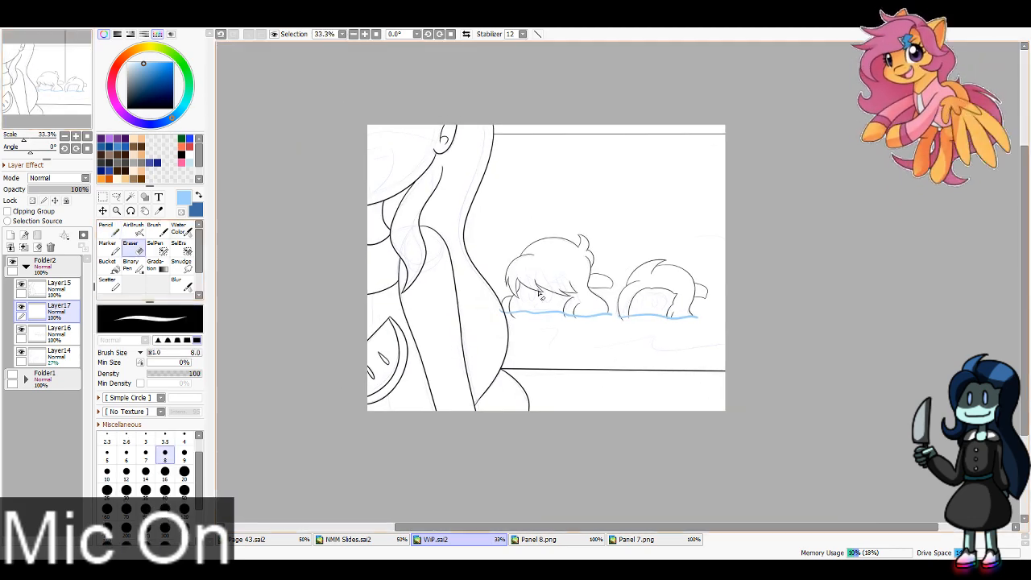
pyautogui.click(165, 491)
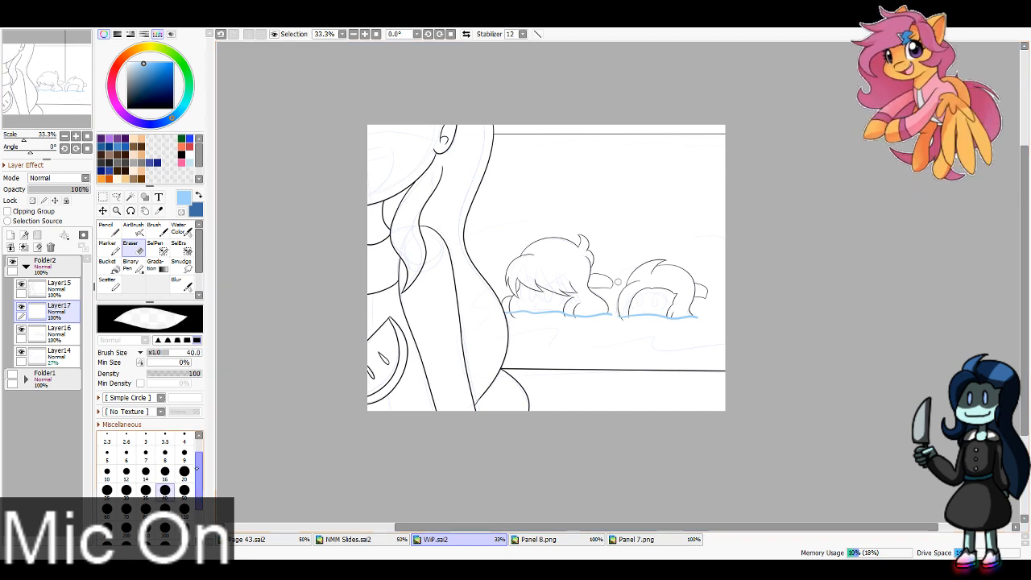
pyautogui.click(56, 287)
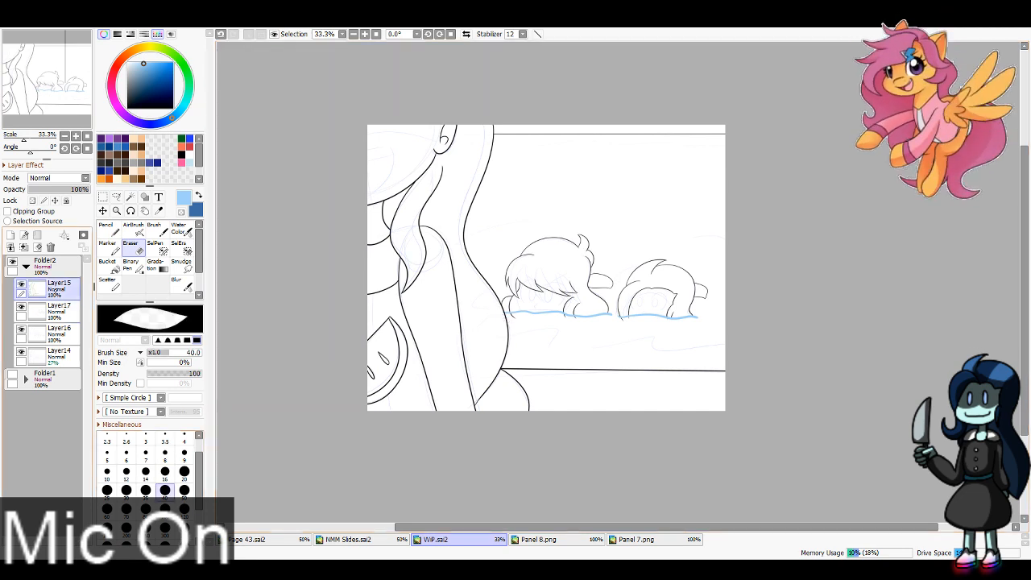
pyautogui.click(64, 311)
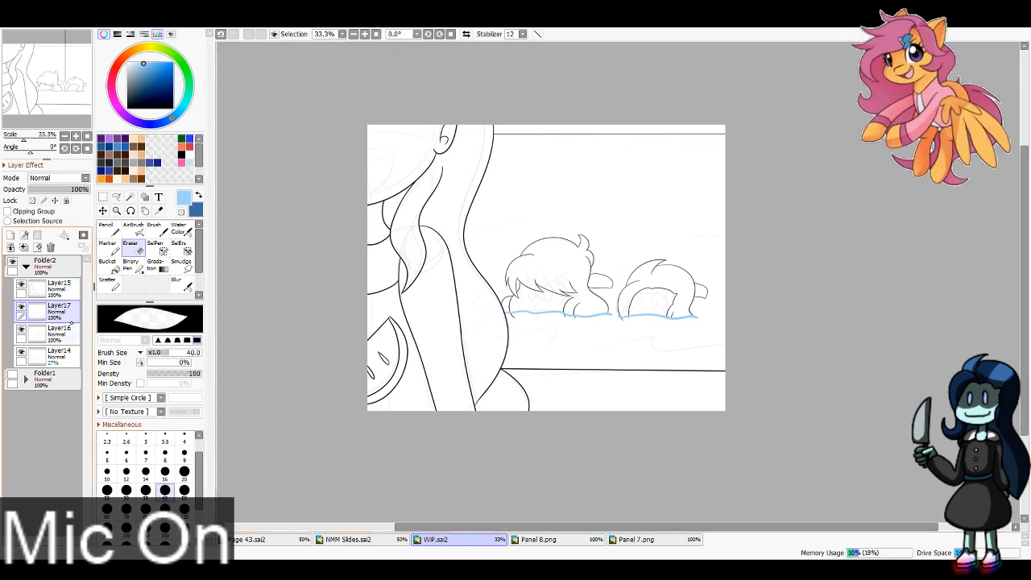
pyautogui.click(50, 287)
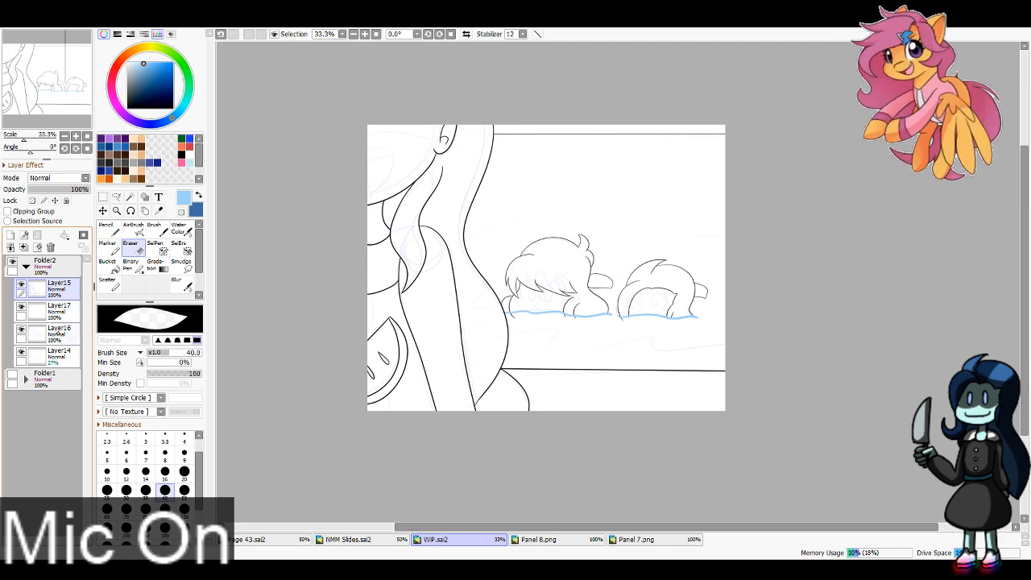
pyautogui.click(11, 236)
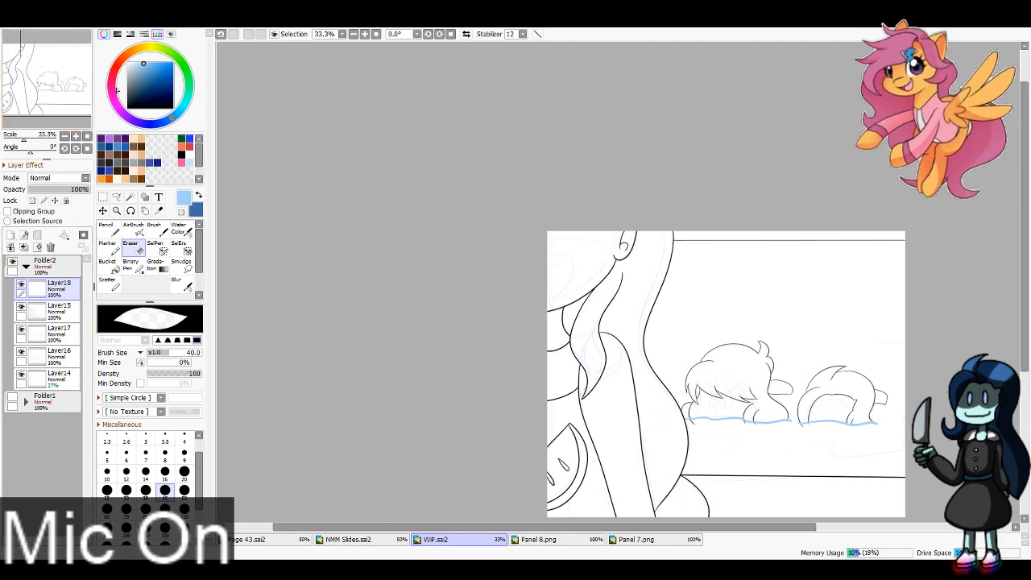
# Step: Ink the foreground figure's open mouth outline and upper teeth line in black with a size 6 Pencil
pyautogui.doubleClick(365, 33)
pyautogui.press('x')
pyautogui.click(181, 154)
pyautogui.click(109, 230)
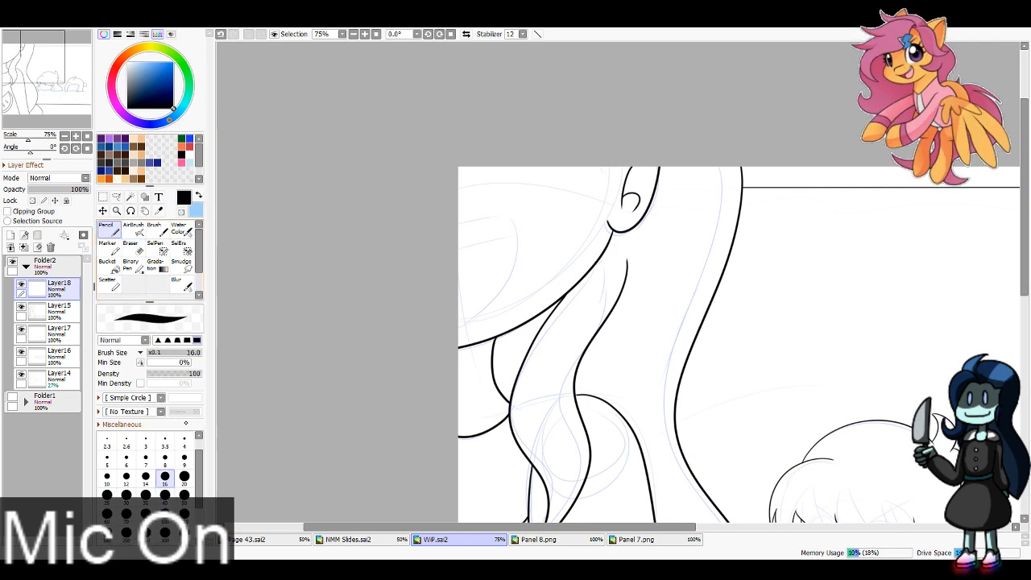
pyautogui.click(127, 459)
pyautogui.doubleClick(365, 34)
pyautogui.moveTo(291, 171); pyautogui.dragTo(400, 152)
pyautogui.moveTo(400, 152); pyautogui.dragTo(283, 378)
pyautogui.moveTo(373, 195); pyautogui.dragTo(294, 211)
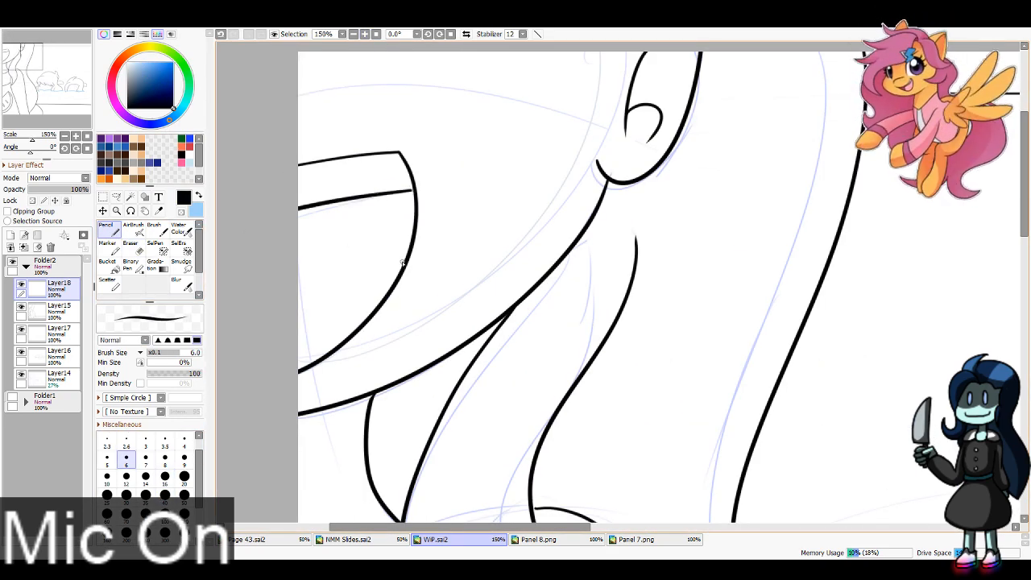
# Step: Ink the curved tongue line inside the foreground figure's open mouth
pyautogui.moveTo(405, 270)
pyautogui.mouseDown()
pyautogui.moveTo(304, 271)
pyautogui.moveTo(291, 282)
pyautogui.mouseUp()
pyautogui.hotkey('ctrl', 'z')
pyautogui.moveTo(411, 248); pyautogui.dragTo(246, 306)
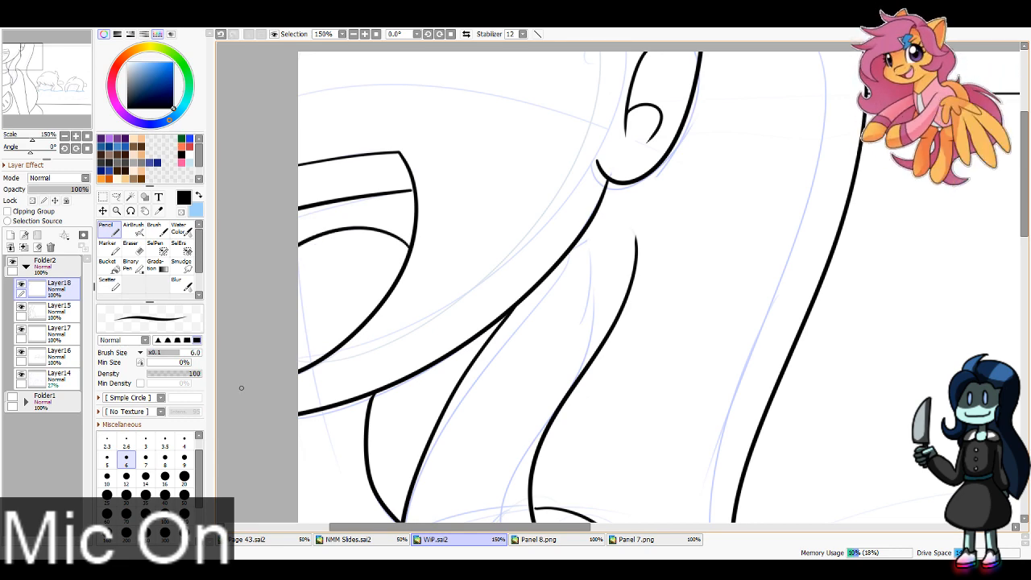
# Step: Ink the left-hand pool head's nose and small lower face edges with a size 4 Pencil, and move the layer beneath the waterline layer
pyautogui.moveTo(45, 74); pyautogui.dragTo(53, 87)
pyautogui.click(183, 442)
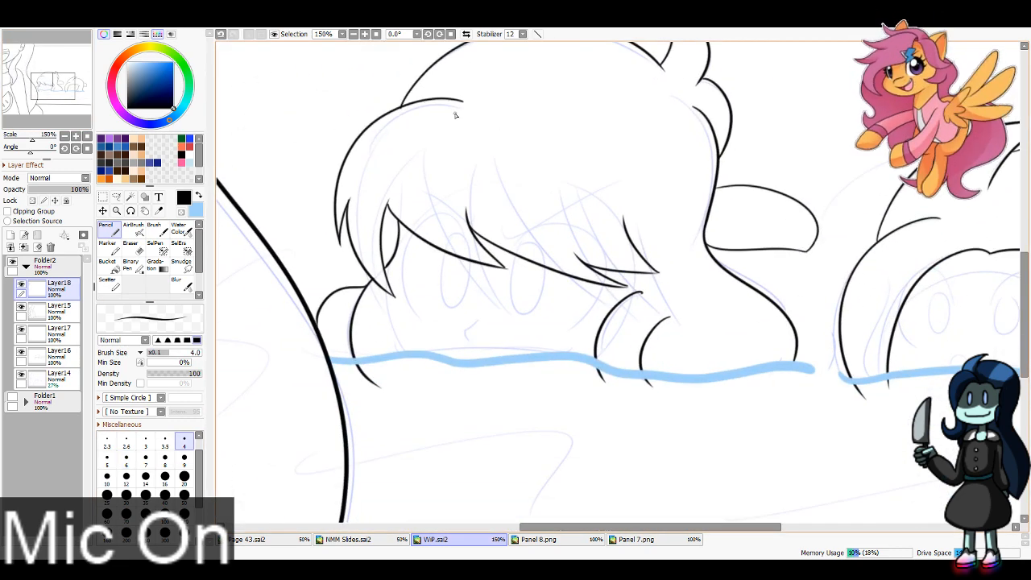
pyautogui.scroll(1, 427, 354)
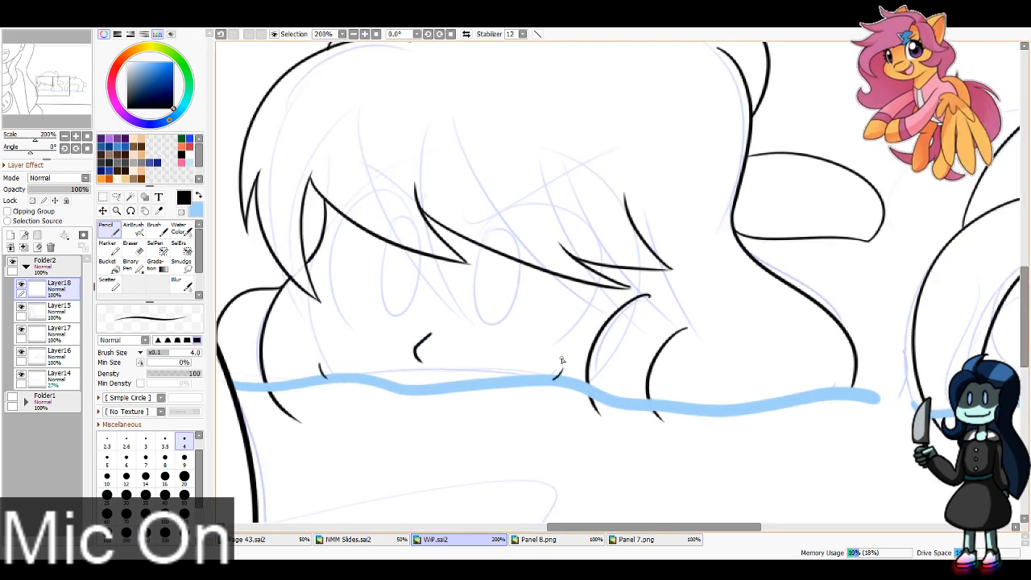
pyautogui.moveTo(58, 291); pyautogui.dragTo(64, 343)
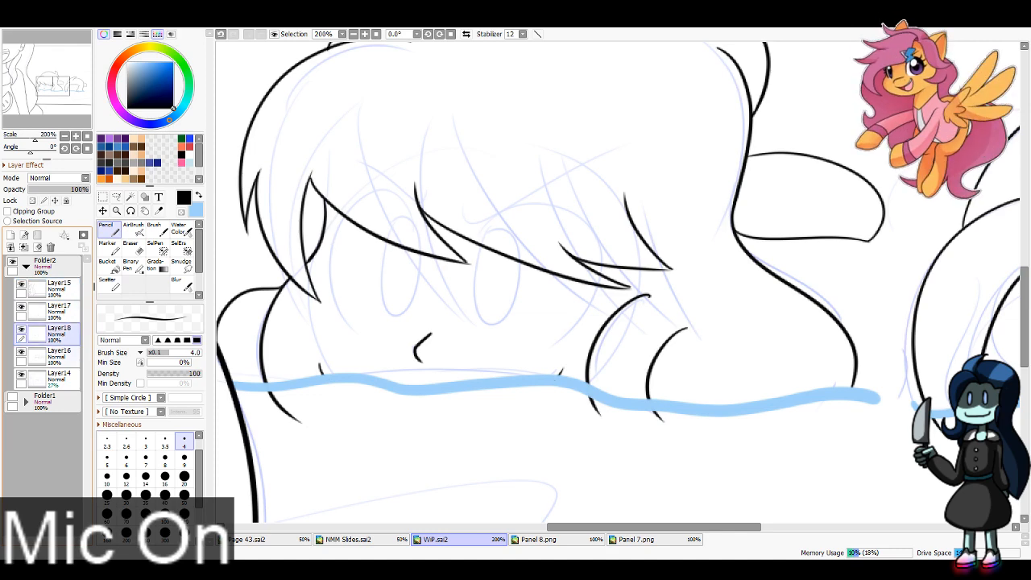
# Step: Erase the line ends that extend below the waterline on both pool heads on Layer16 with a size 40 Eraser
pyautogui.click(56, 352)
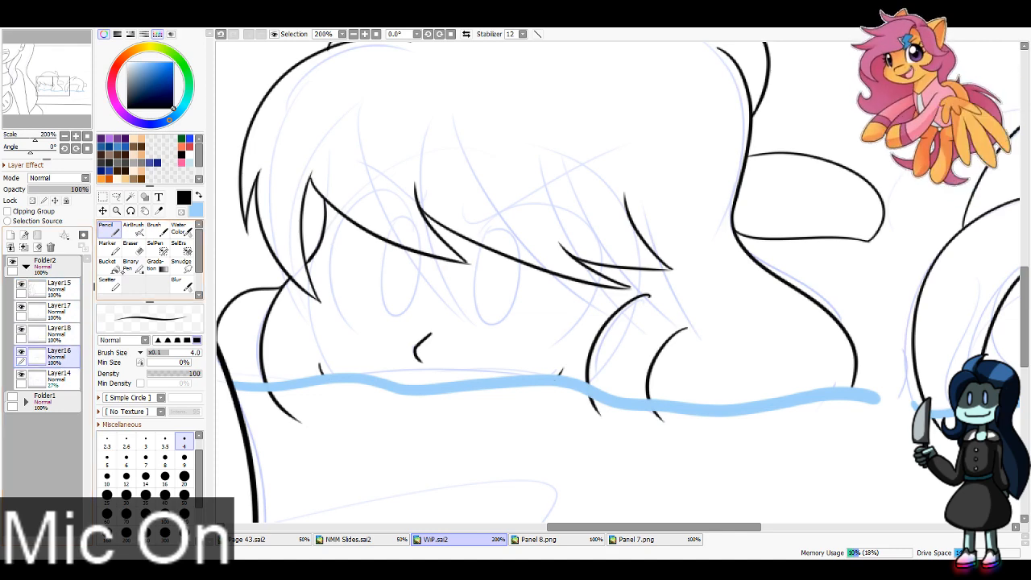
pyautogui.press('e')
pyautogui.moveTo(268, 417); pyautogui.dragTo(709, 426)
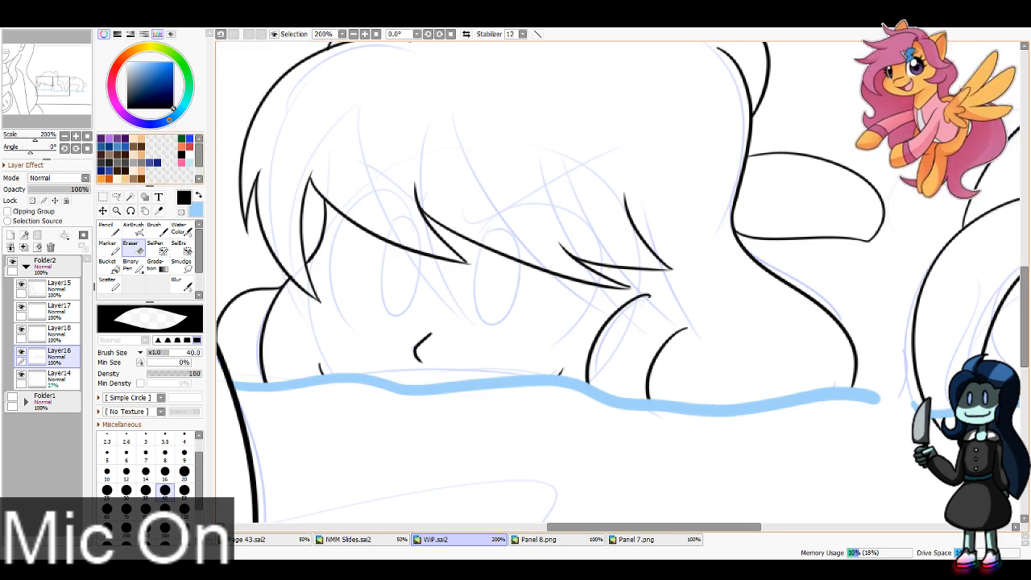
pyautogui.moveTo(677, 386)
pyautogui.mouseDown()
pyautogui.moveTo(441, 334)
pyautogui.moveTo(351, 336)
pyautogui.mouseUp()
pyautogui.moveTo(612, 374)
pyautogui.mouseDown()
pyautogui.moveTo(607, 384)
pyautogui.moveTo(878, 382)
pyautogui.moveTo(872, 392)
pyautogui.mouseUp()
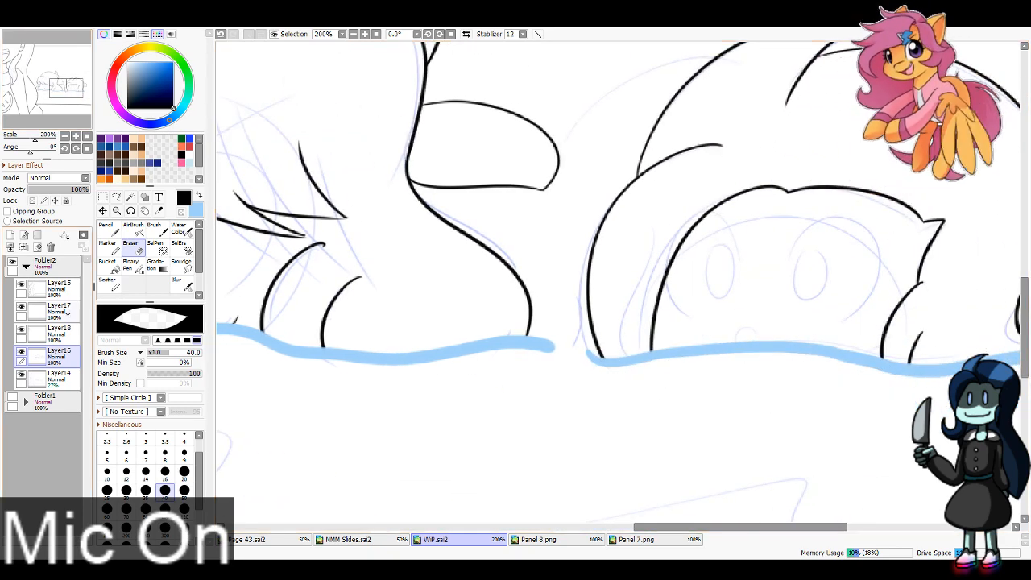
# Step: Ink a short line joining the left-hand pool head's fringe to the curve beneath it on Layer16, trimming the overshoot with a size 8 Eraser
pyautogui.click(49, 329)
pyautogui.moveTo(44, 84); pyautogui.dragTo(23, 81)
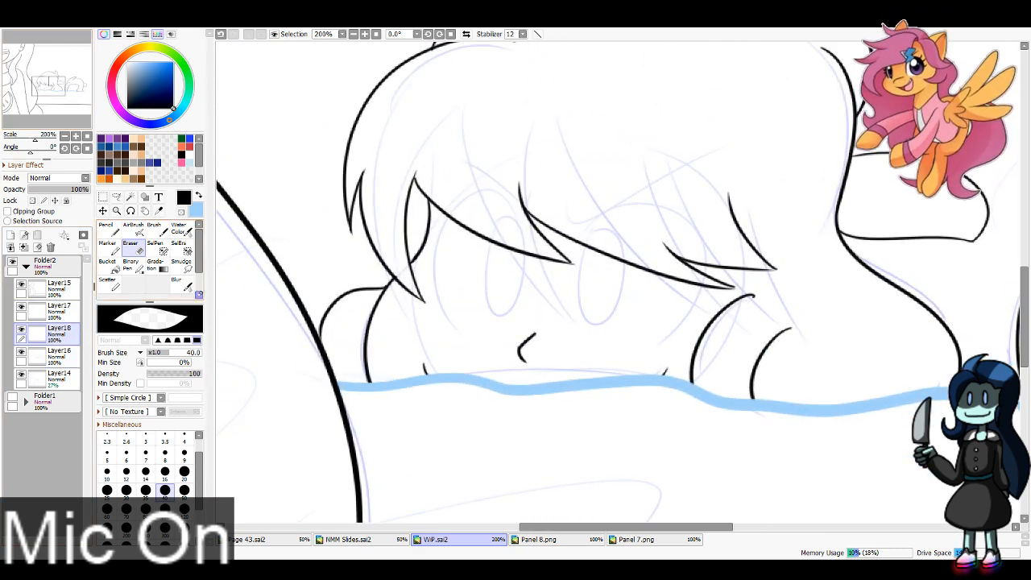
pyautogui.click(108, 229)
pyautogui.click(57, 356)
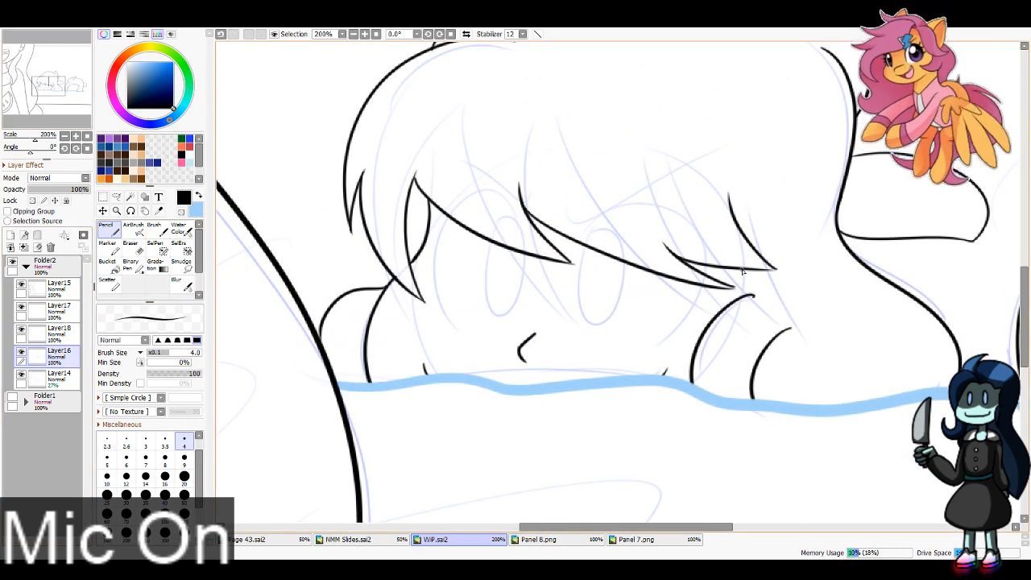
pyautogui.moveTo(743, 271); pyautogui.dragTo(749, 296)
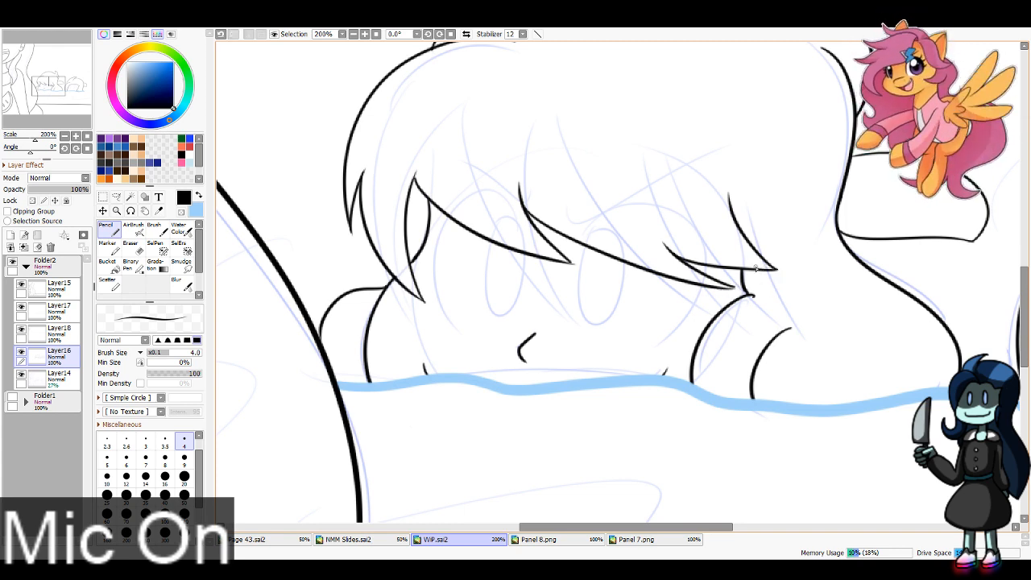
pyautogui.press('e')
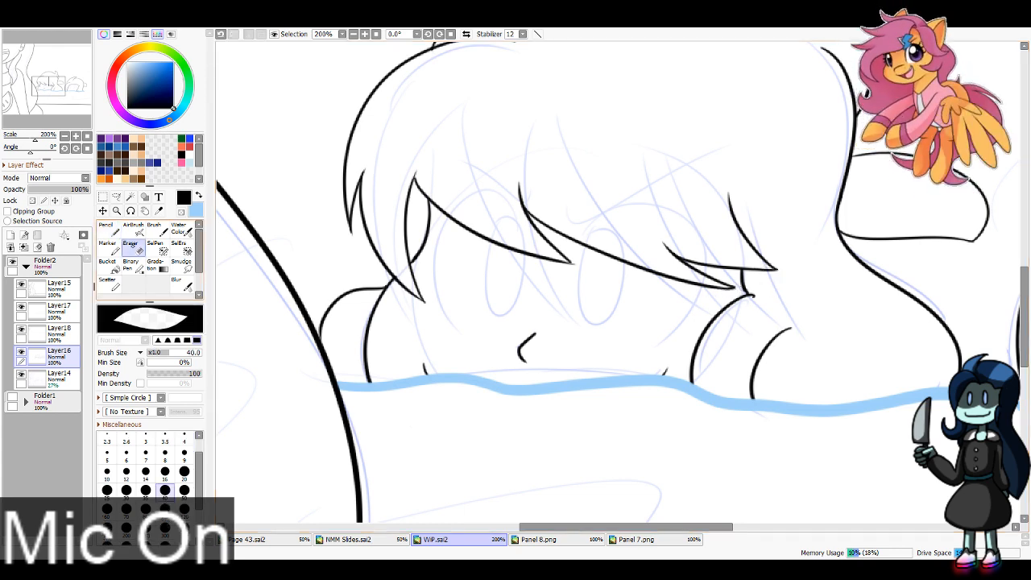
pyautogui.moveTo(748, 325); pyautogui.dragTo(737, 347)
pyautogui.hotkey('ctrl', 'z')
pyautogui.click(165, 455)
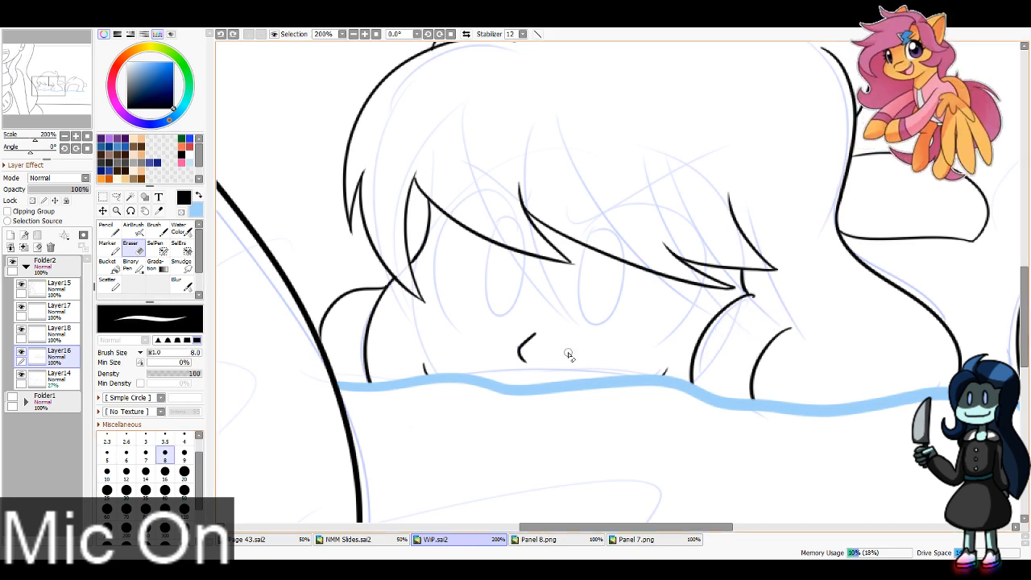
pyautogui.moveTo(758, 301); pyautogui.dragTo(764, 308)
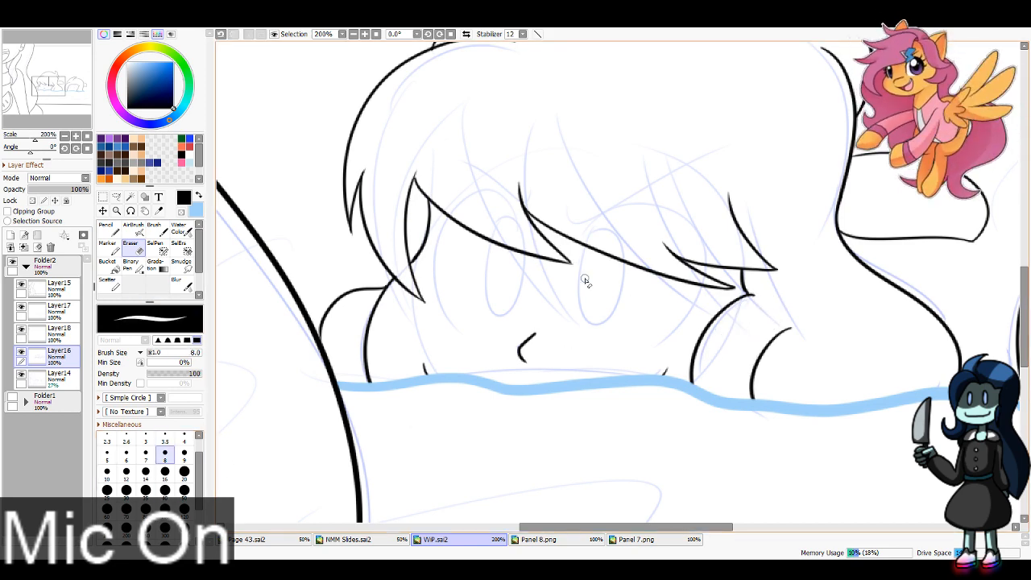
# Step: Ink the left-hand pool head's right-side slanted eyebrow and eye outline on Layer18 with the size 4 Pencil
pyautogui.press('n')
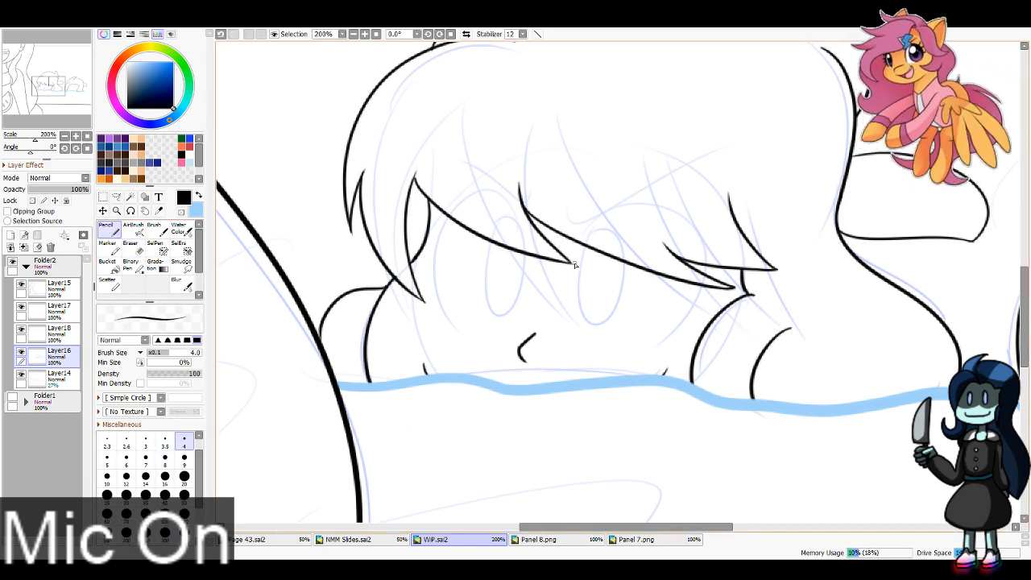
pyautogui.click(21, 352)
pyautogui.click(20, 352)
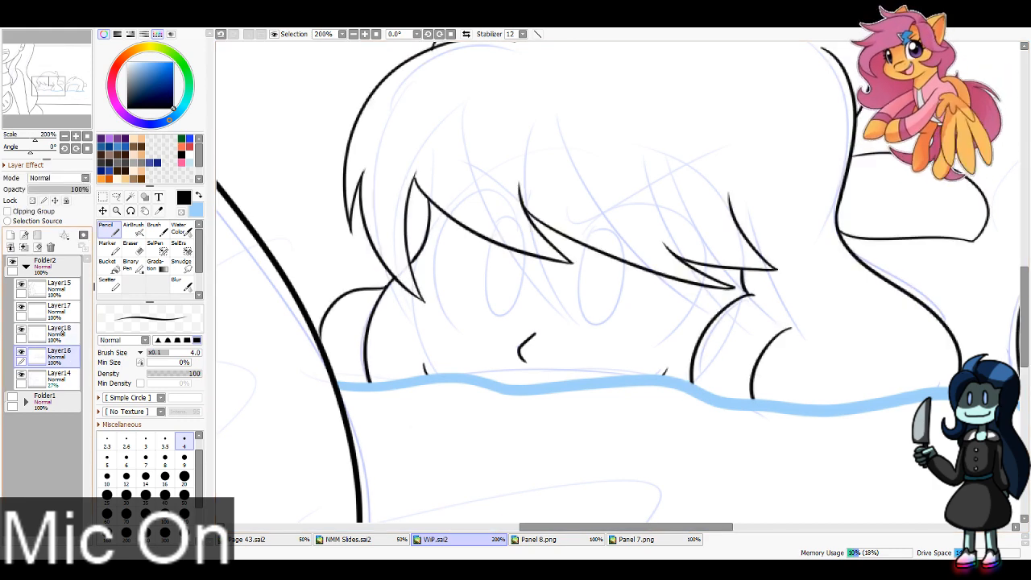
pyautogui.click(60, 332)
pyautogui.moveTo(564, 229); pyautogui.dragTo(734, 165)
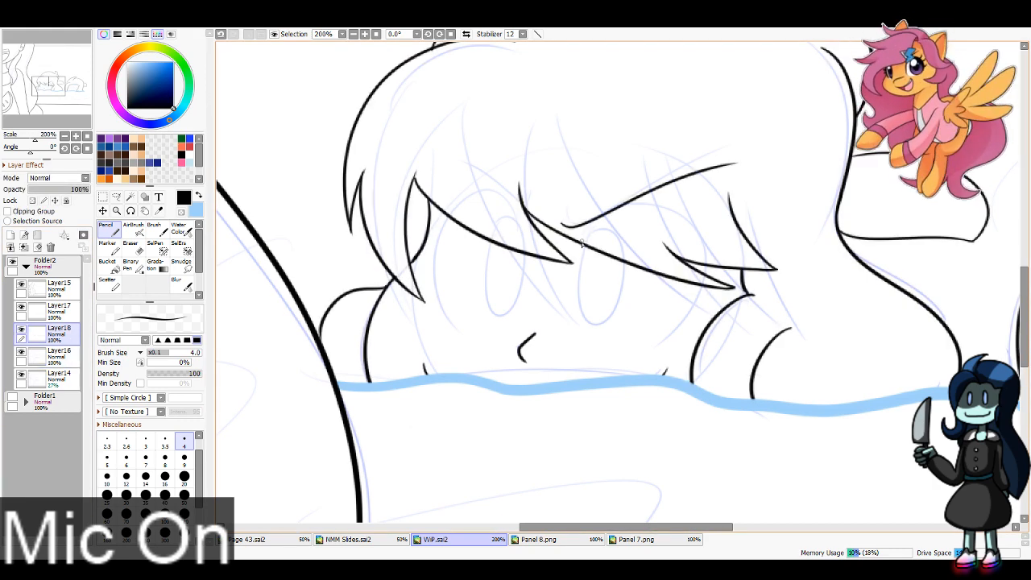
pyautogui.hotkey('ctrl', 'z')
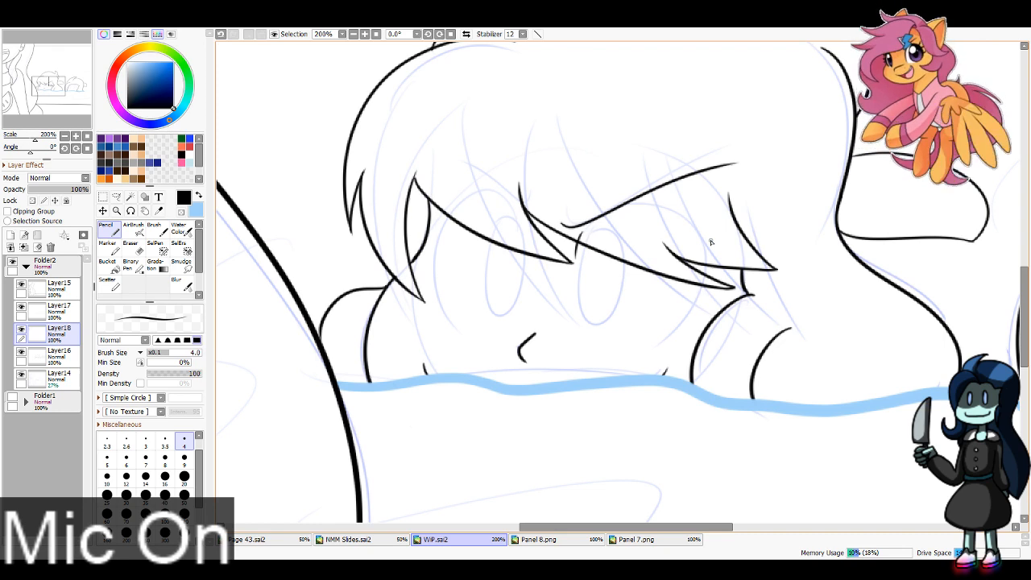
pyautogui.moveTo(711, 241); pyautogui.dragTo(654, 327)
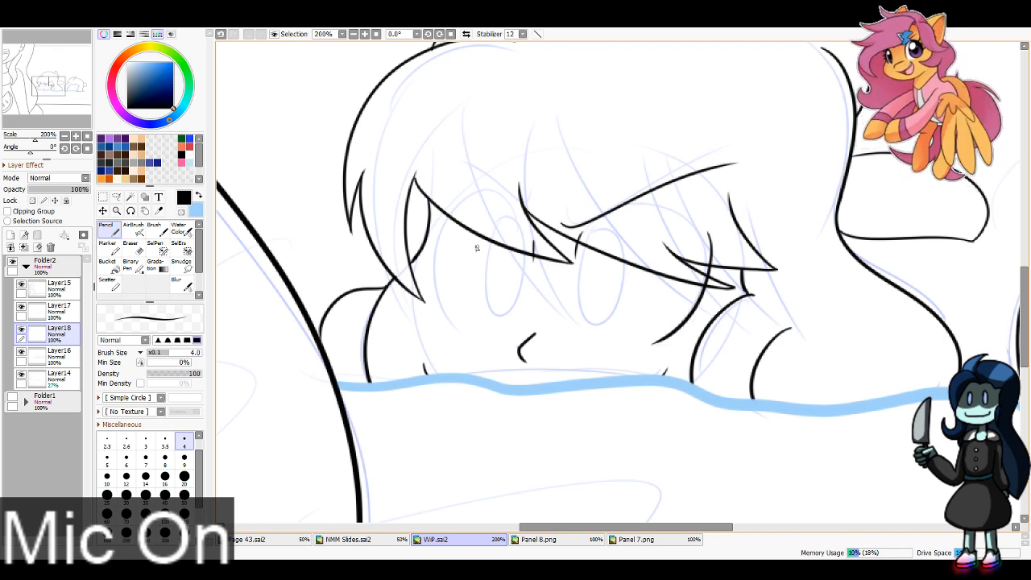
# Step: Ink the left-hand pool head's other eye outline and slanted eyebrow, and erase the eye lines that overlap the fringe
pyautogui.moveTo(433, 260); pyautogui.dragTo(464, 327)
pyautogui.hotkey('ctrl', 'z')
pyautogui.moveTo(462, 203)
pyautogui.mouseDown()
pyautogui.moveTo(431, 255)
pyautogui.moveTo(461, 326)
pyautogui.mouseUp()
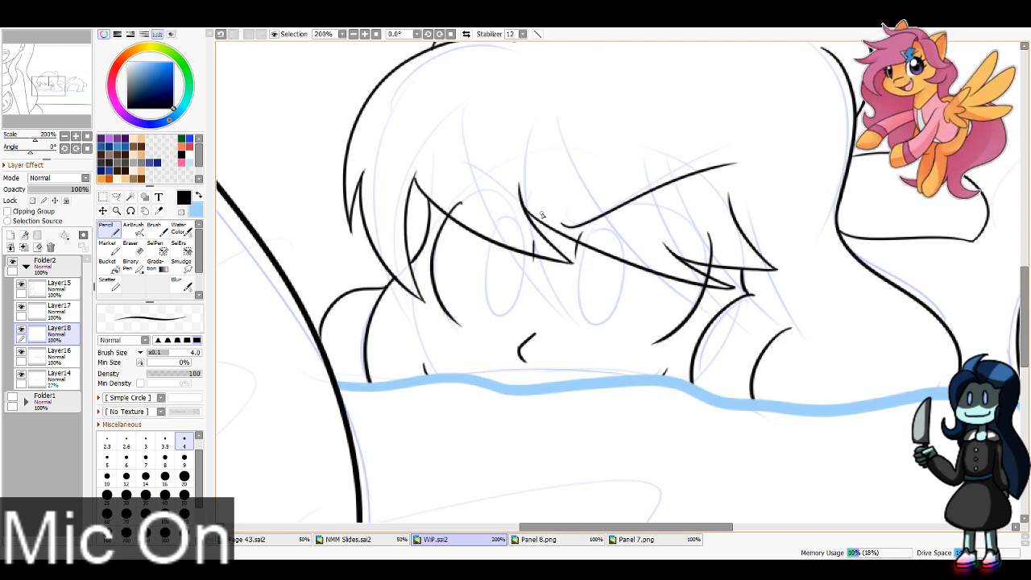
pyautogui.moveTo(548, 230); pyautogui.dragTo(485, 180)
pyautogui.press('e')
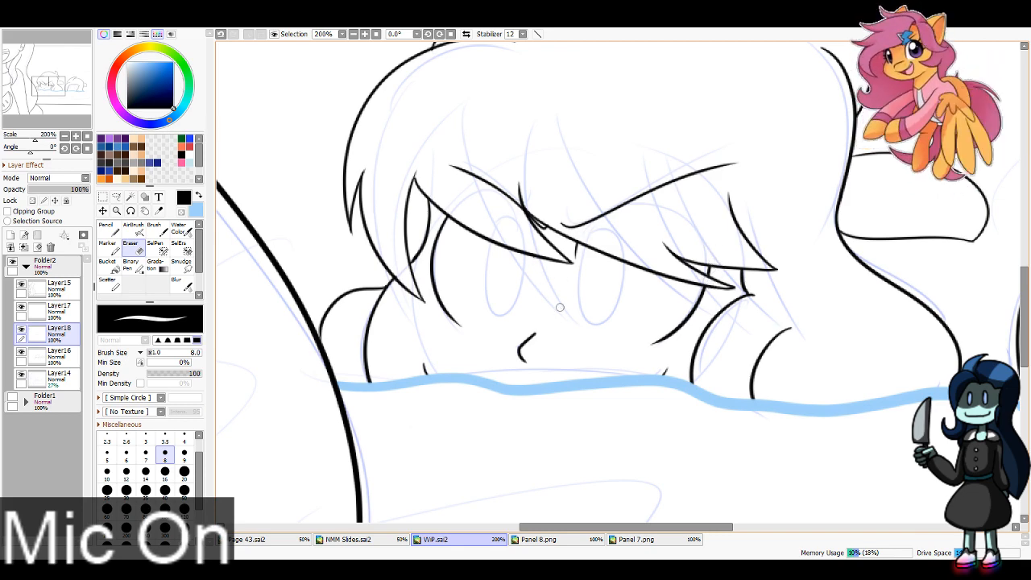
# Step: Ink the right-hand pool head's nose, two round eye outlines and arched eyebrows on Layer18 with the size 4 Pencil
pyautogui.moveTo(73, 86); pyautogui.dragTo(81, 87)
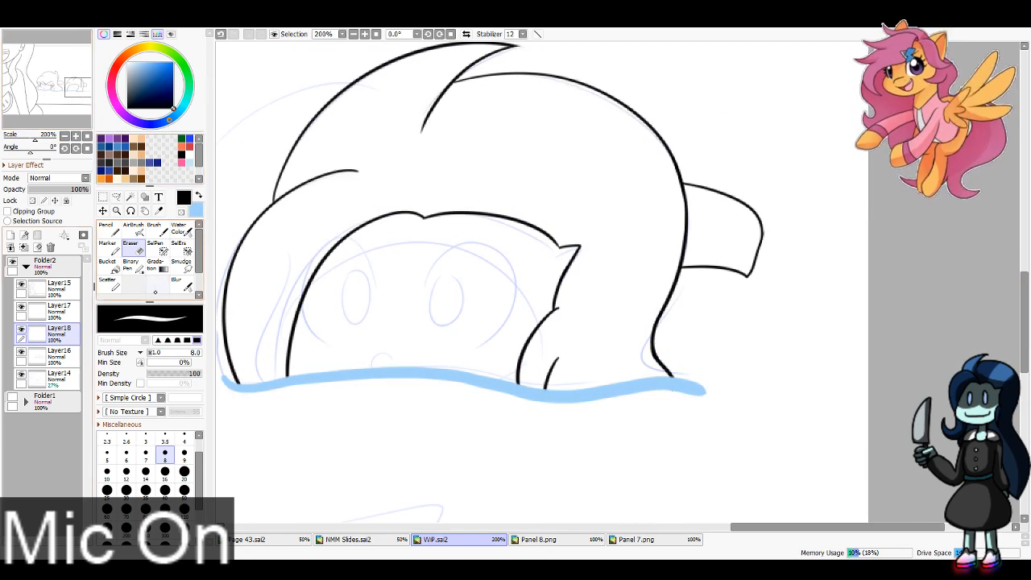
pyautogui.click(132, 230)
pyautogui.click(107, 230)
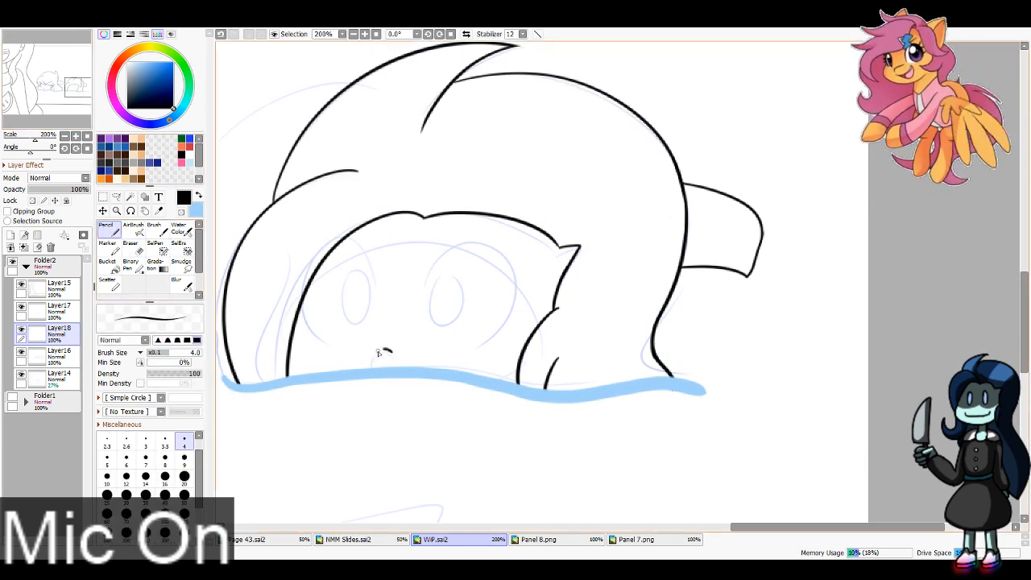
pyautogui.moveTo(421, 282); pyautogui.dragTo(459, 349)
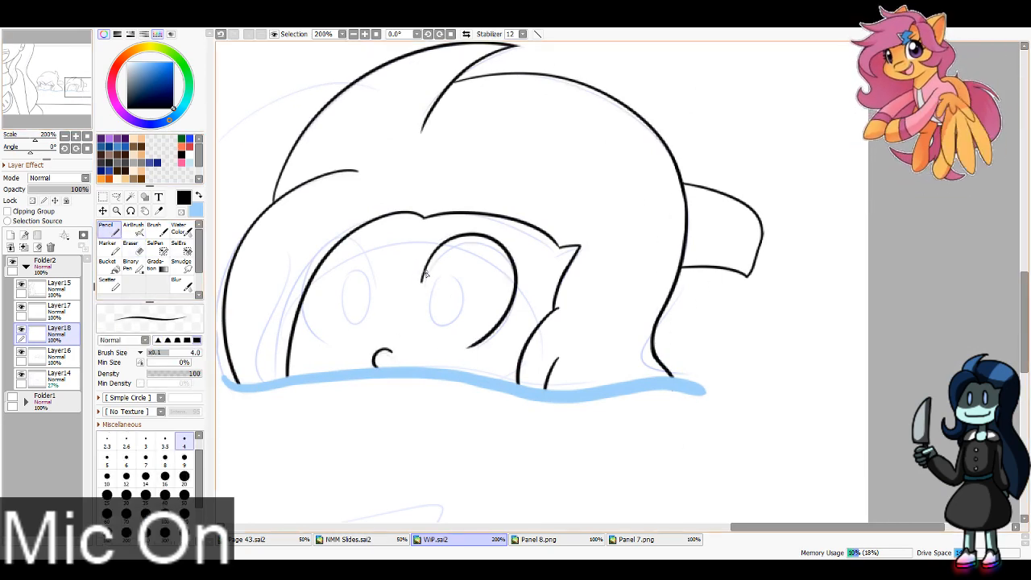
pyautogui.moveTo(380, 288); pyautogui.dragTo(329, 341)
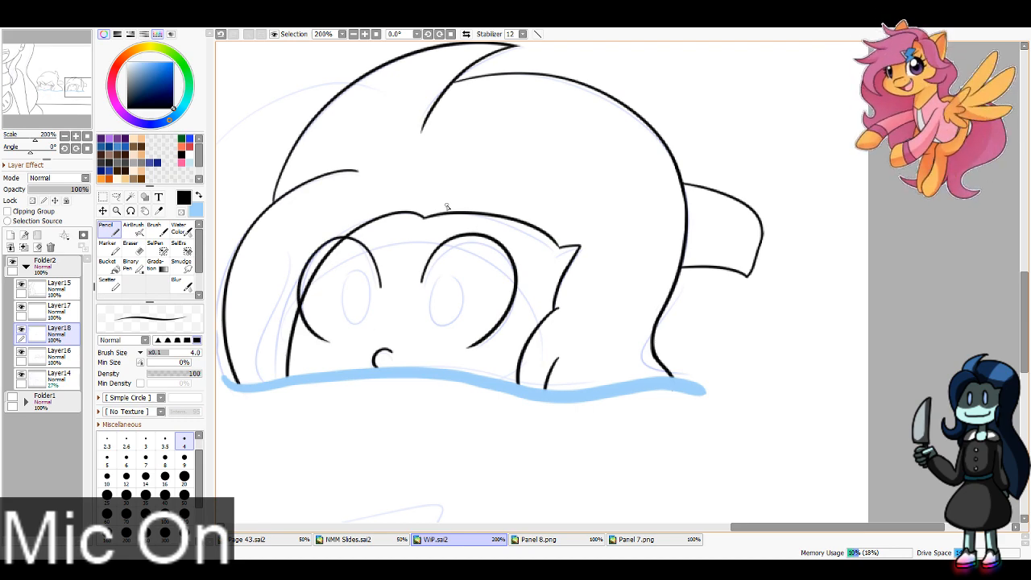
pyautogui.moveTo(440, 197); pyautogui.dragTo(528, 232)
pyautogui.moveTo(367, 214); pyautogui.dragTo(306, 228)
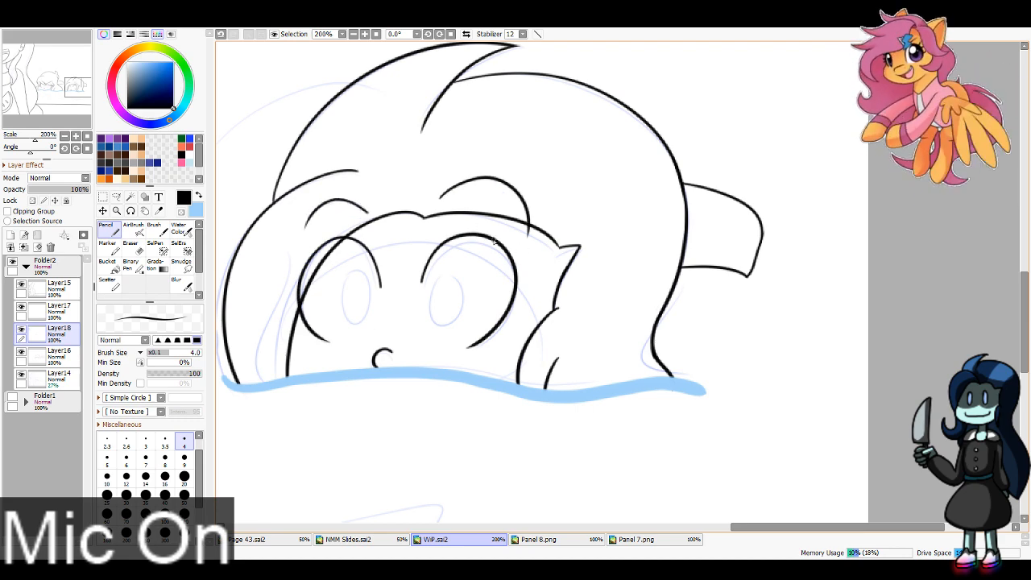
# Step: Ink three eyelashes on the right-hand pool head's outer eye, and erase the other eye's overlap with the hair using a size 16 Eraser
pyautogui.moveTo(493, 240); pyautogui.dragTo(594, 234)
pyautogui.hotkey('ctrl', 'z')
pyautogui.moveTo(496, 241)
pyautogui.mouseDown()
pyautogui.moveTo(606, 234)
pyautogui.moveTo(613, 264)
pyautogui.mouseUp()
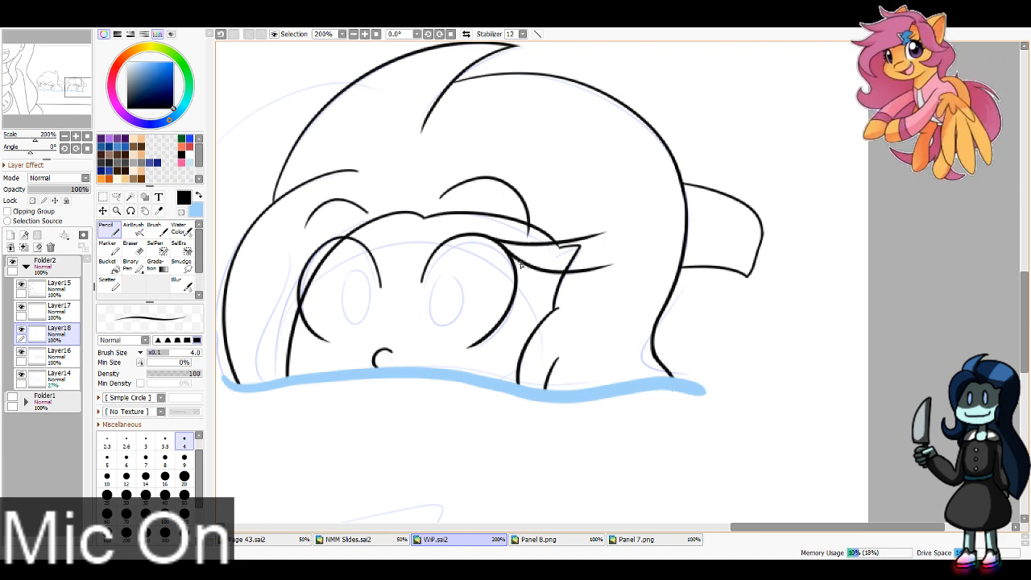
pyautogui.moveTo(513, 259); pyautogui.dragTo(601, 300)
pyautogui.press('e')
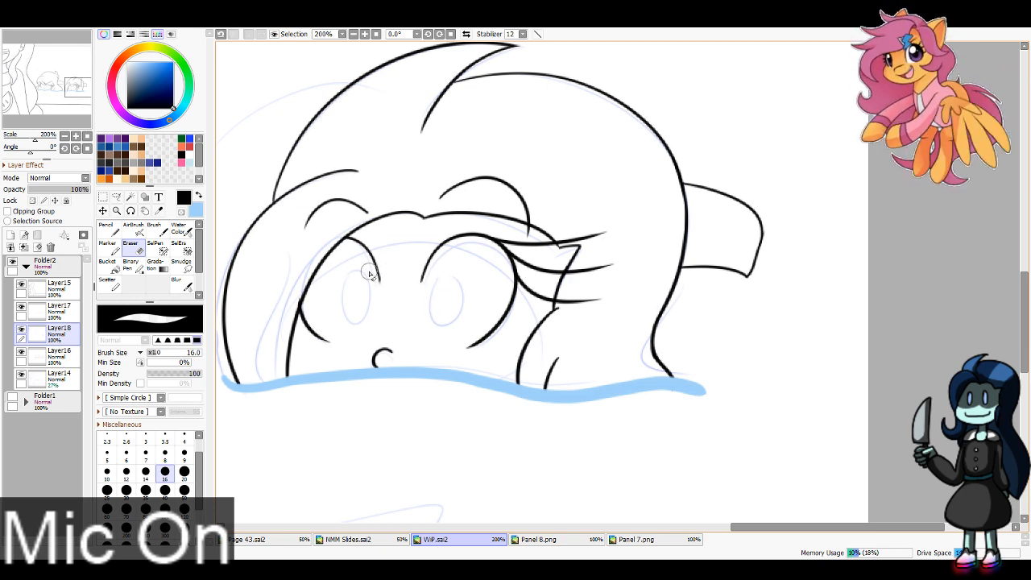
# Step: Open the copied pink-haired character image as a new canvas and sample the pink from her hair
pyautogui.click(353, 34)
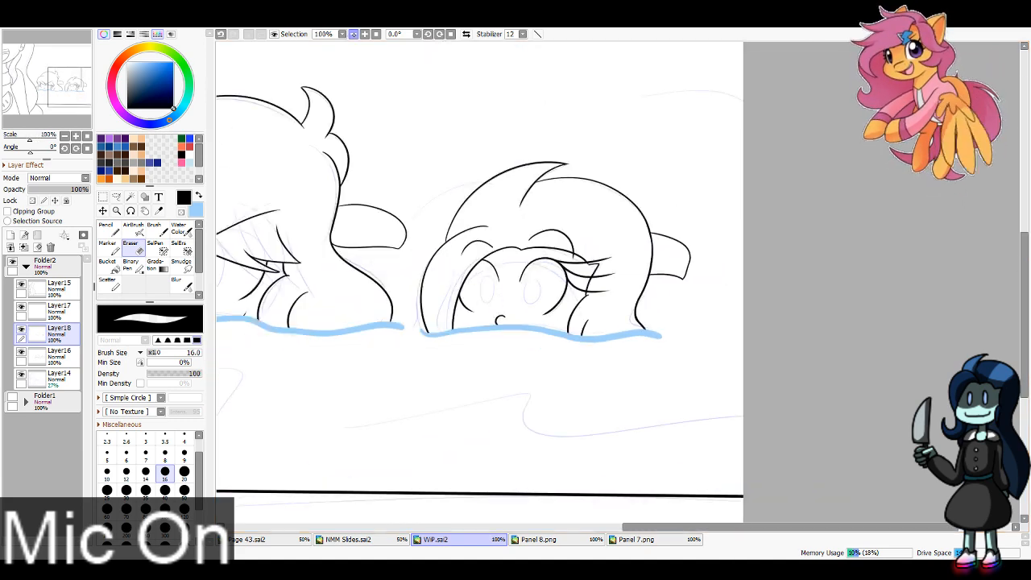
pyautogui.click(353, 34)
pyautogui.moveTo(451, 242); pyautogui.dragTo(666, 266)
pyautogui.click(353, 34)
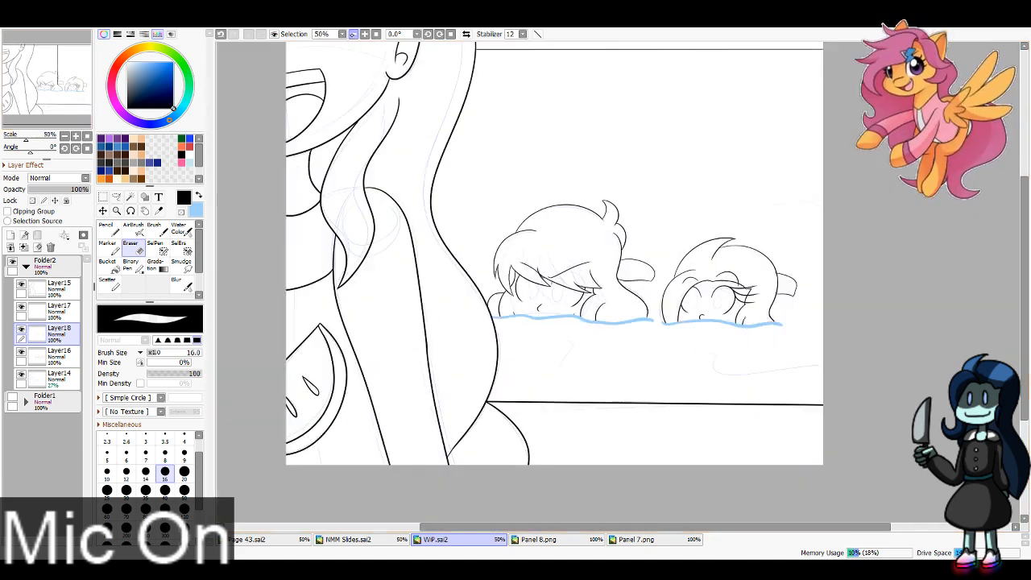
pyautogui.click(353, 34)
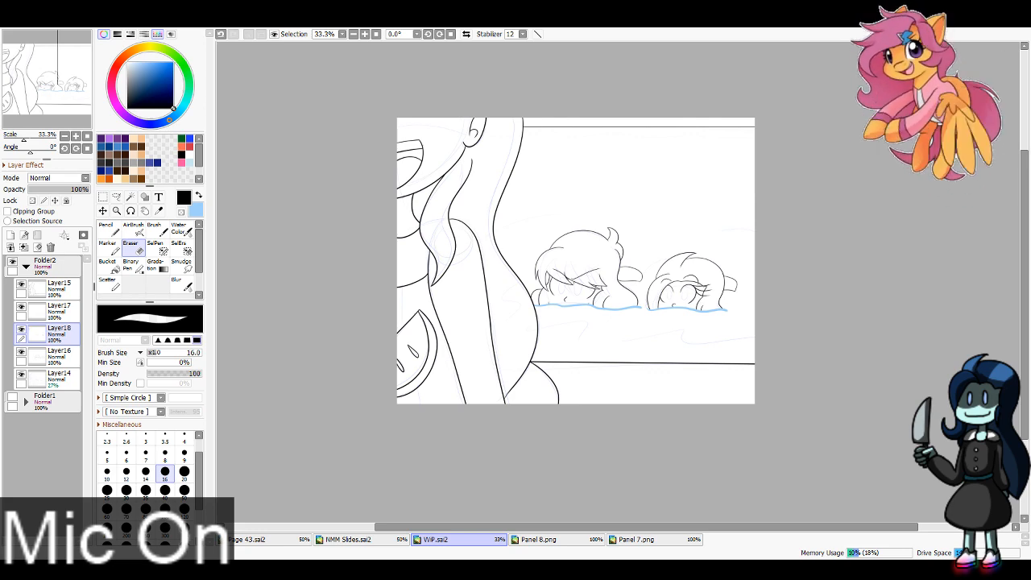
pyautogui.hotkey('ctrl', 'shift', 'n')
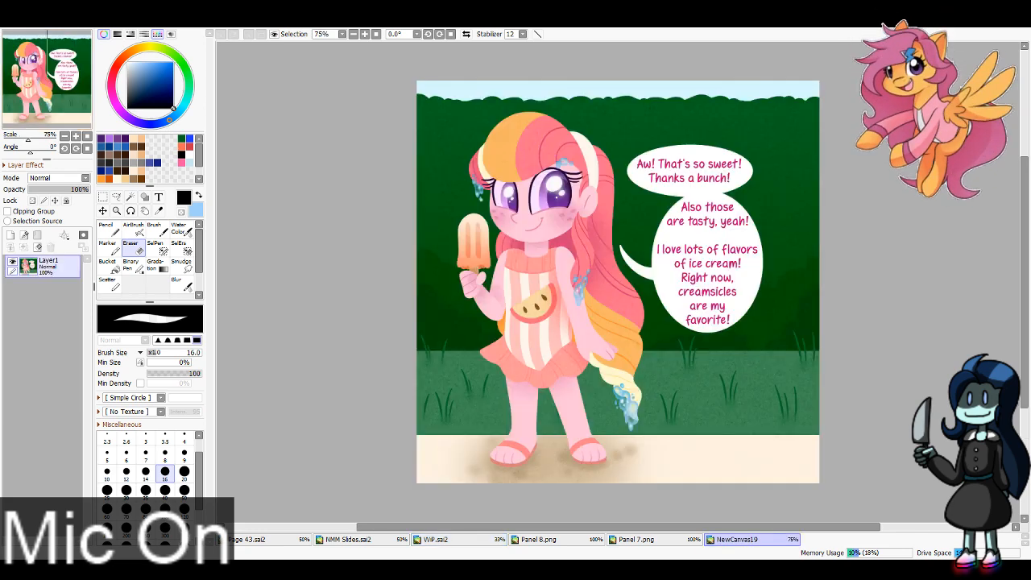
pyautogui.press('alt')
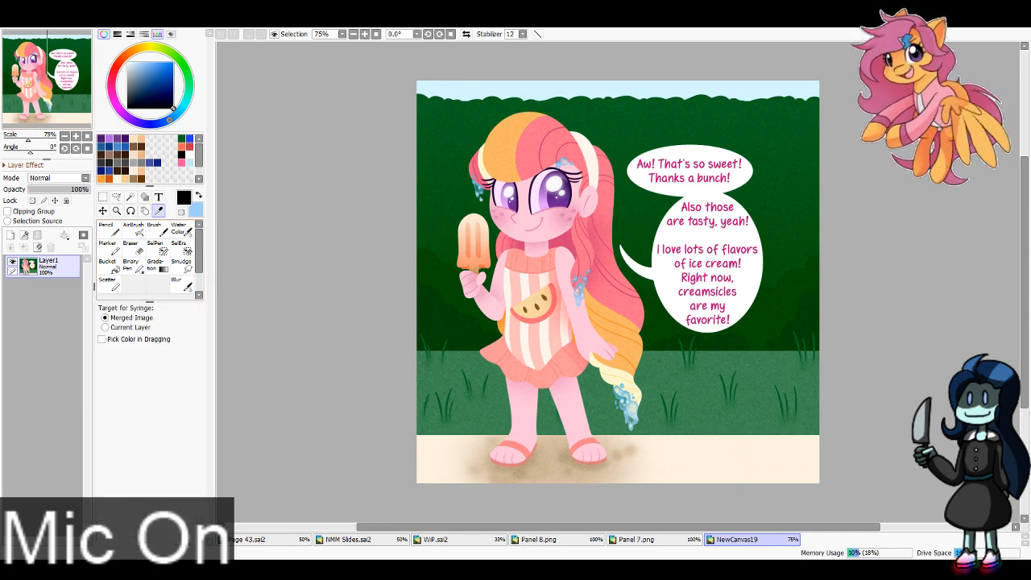
pyautogui.click(566, 132)
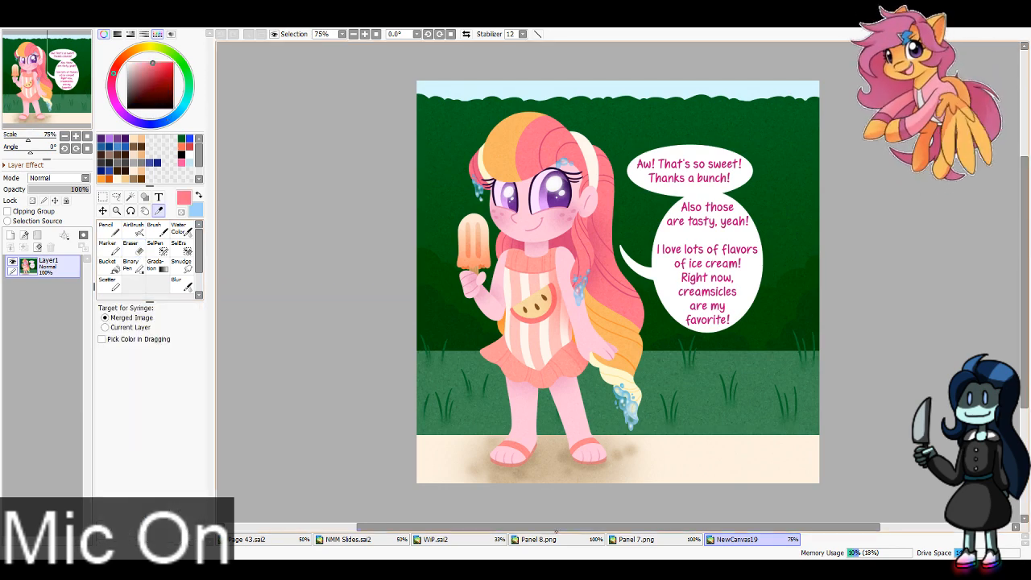
# Step: In WiP.sai2, hide the sketch layer Layer14 and add a folder containing four new layers between it and Layer16
pyautogui.click(488, 538)
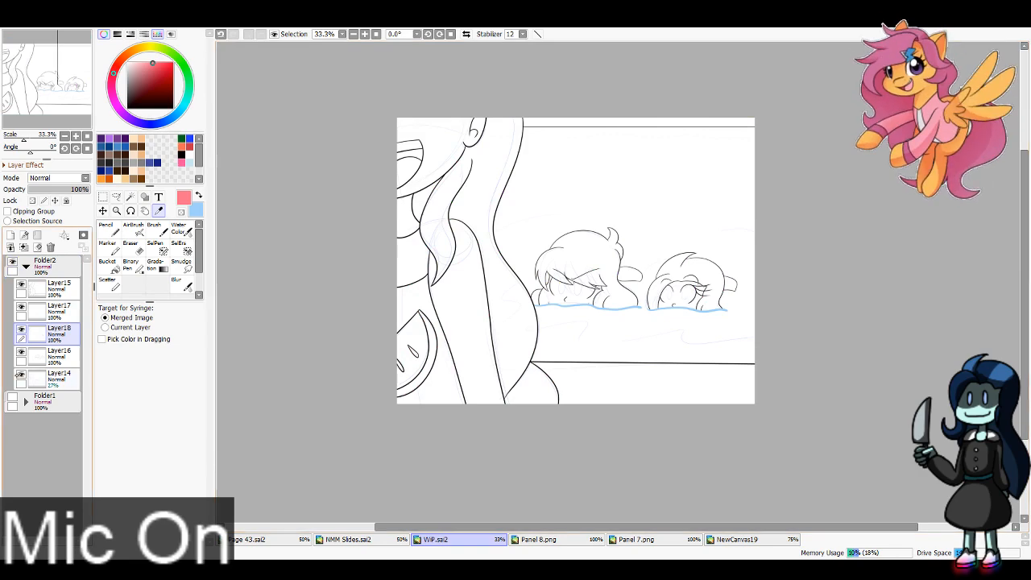
pyautogui.click(53, 379)
pyautogui.click(37, 235)
pyautogui.click(11, 236)
pyautogui.click(10, 235)
pyautogui.click(11, 235)
pyautogui.click(11, 235)
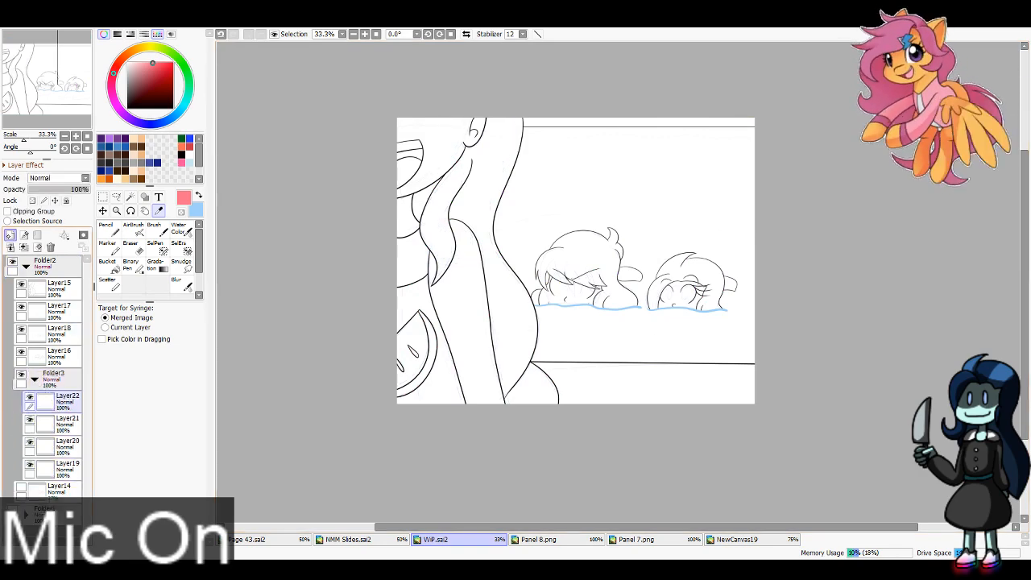
# Step: Block in the foreground figure's long hair in pink on the new folder's uppermost layer with a size 300 Pencil
pyautogui.click(105, 229)
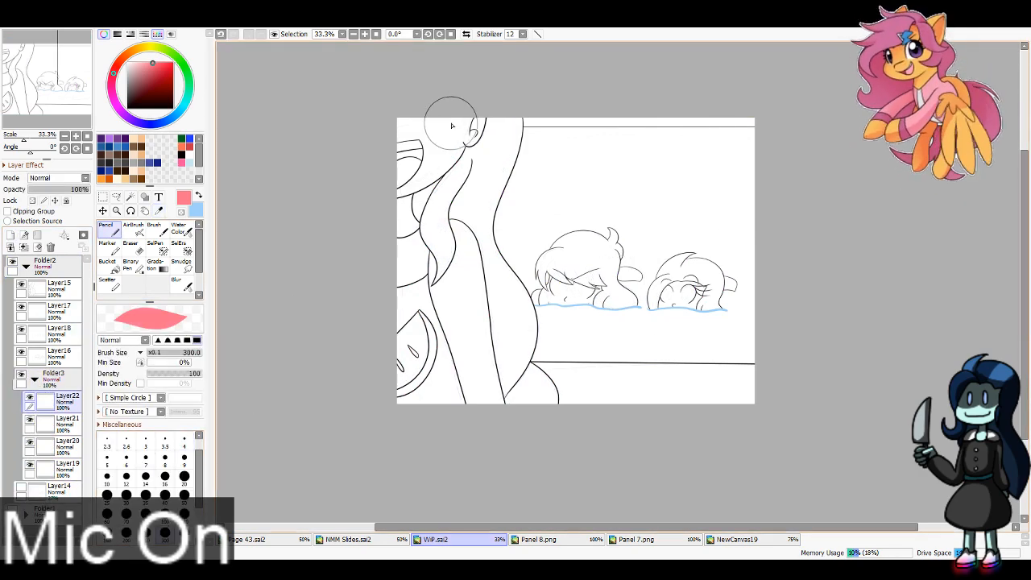
pyautogui.moveTo(455, 121)
pyautogui.mouseDown()
pyautogui.moveTo(450, 191)
pyautogui.moveTo(434, 186)
pyautogui.moveTo(458, 189)
pyautogui.moveTo(506, 134)
pyautogui.moveTo(497, 219)
pyautogui.moveTo(524, 361)
pyautogui.mouseUp()
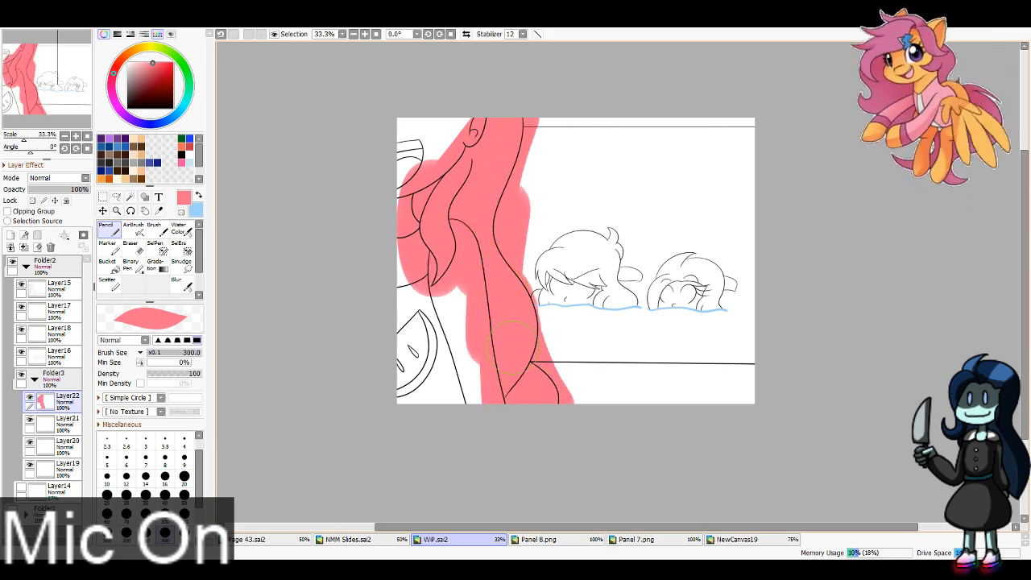
# Step: Sample the light blue ponytail color and the other character's dark navy hair color from Panel 8.png, and return to WiP.sai2
pyautogui.click(556, 538)
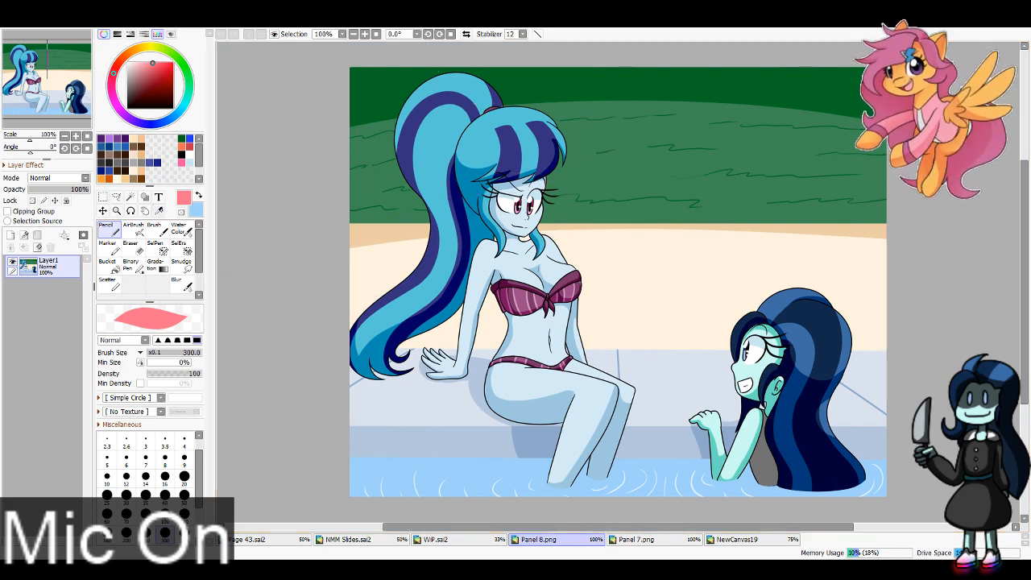
pyautogui.press('i')
pyautogui.click(480, 130)
pyautogui.press('x')
pyautogui.click(812, 319)
pyautogui.click(435, 539)
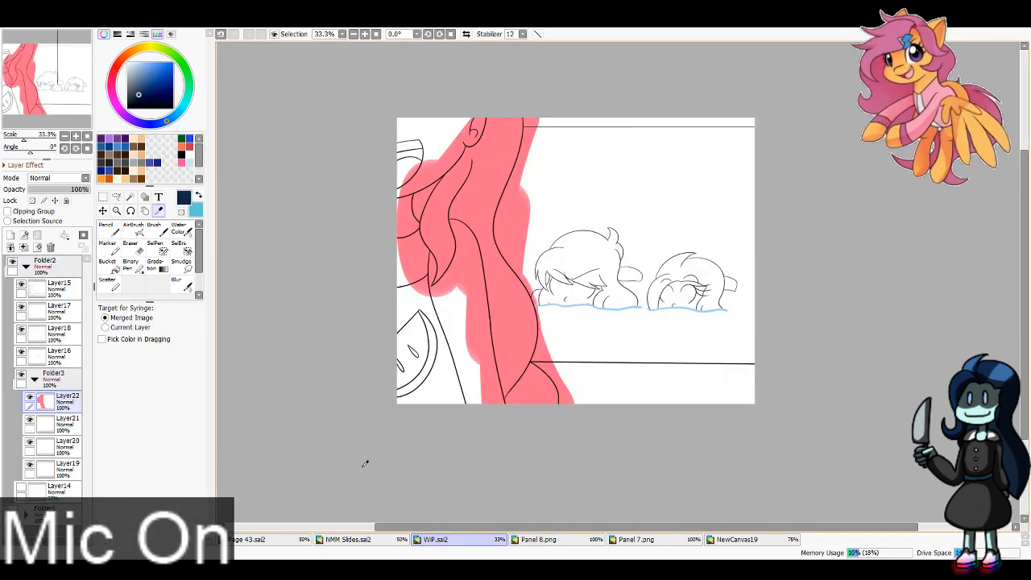
# Step: Hide the pink Layer22, select the areas outside the foreground hair with the Magic Wand, delete the pink overspill there, and show the layer
pyautogui.press('n')
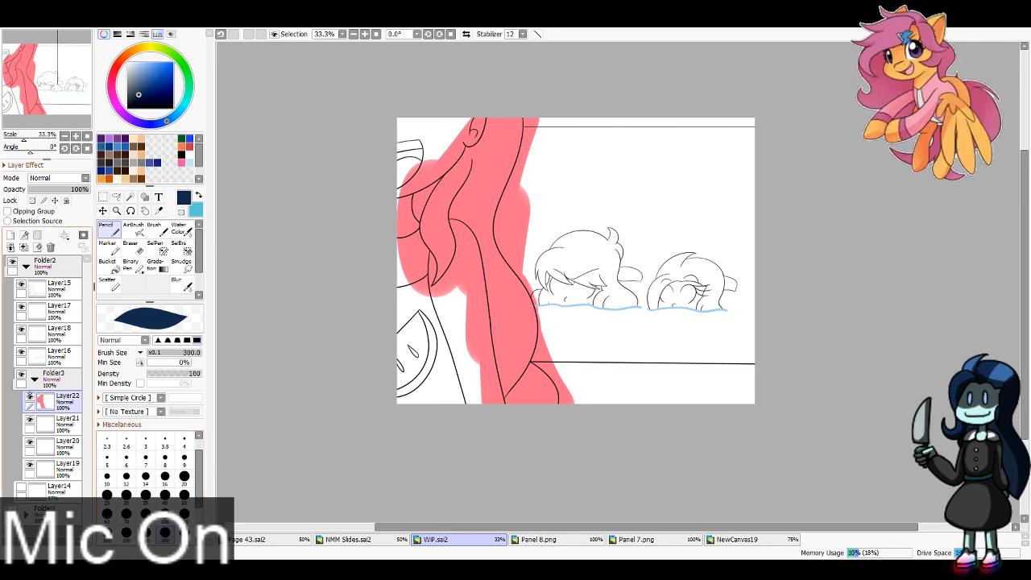
pyautogui.click(30, 397)
pyautogui.click(131, 197)
pyautogui.click(438, 190)
pyautogui.click(410, 213)
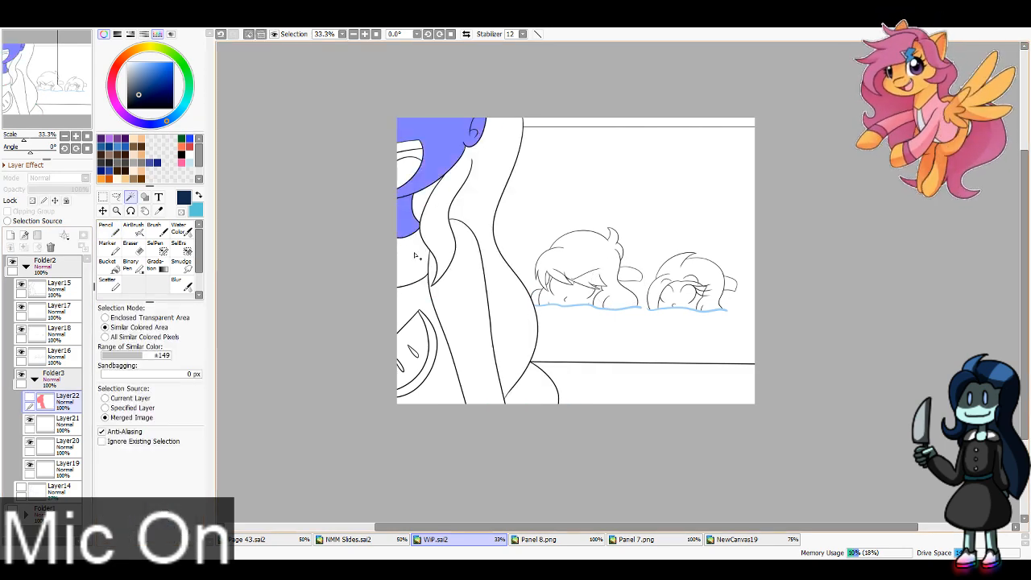
pyautogui.click(416, 254)
pyautogui.click(456, 265)
pyautogui.click(423, 299)
pyautogui.hotkey('ctrl', 'z')
pyautogui.hotkey('ctrl', 'z')
pyautogui.click(528, 234)
pyautogui.click(571, 382)
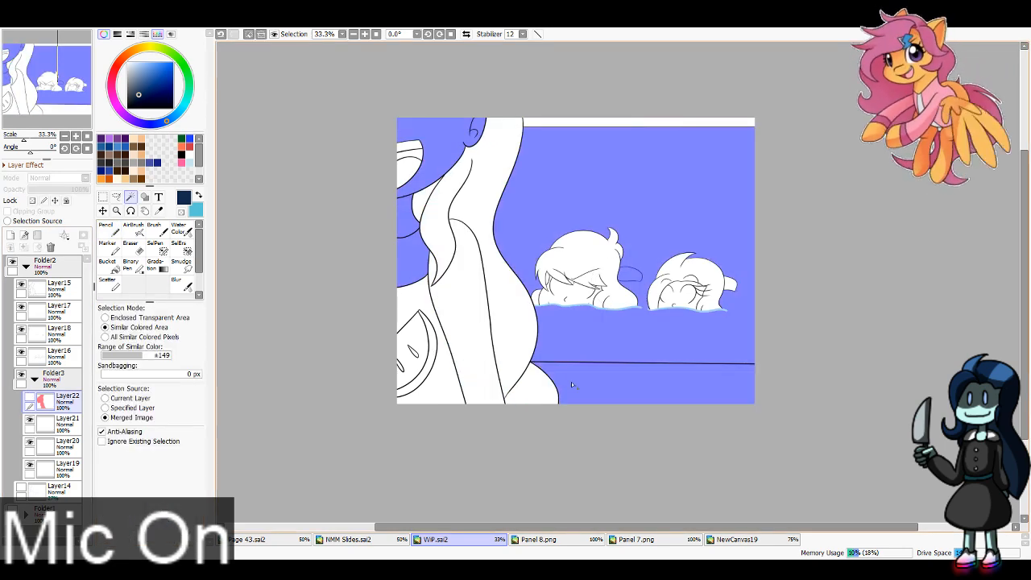
pyautogui.click(485, 393)
pyautogui.hotkey('ctrl', 'z')
pyautogui.click(419, 374)
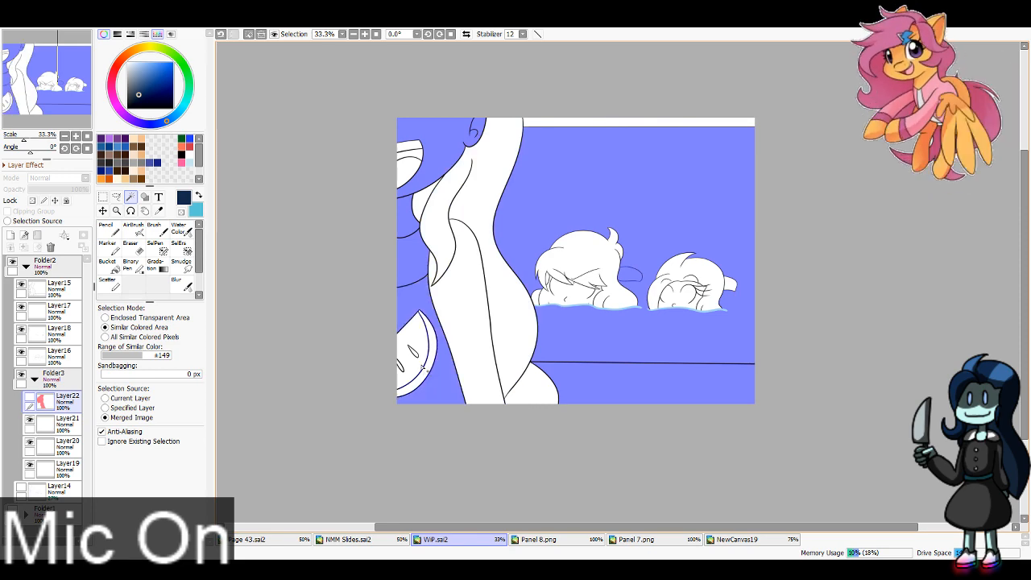
pyautogui.click(423, 377)
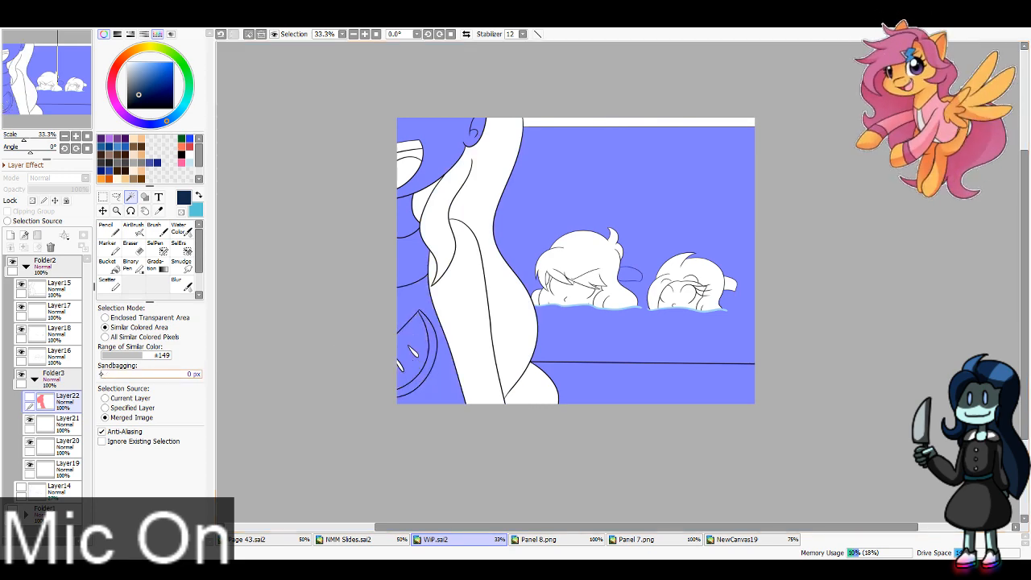
pyautogui.click(466, 339)
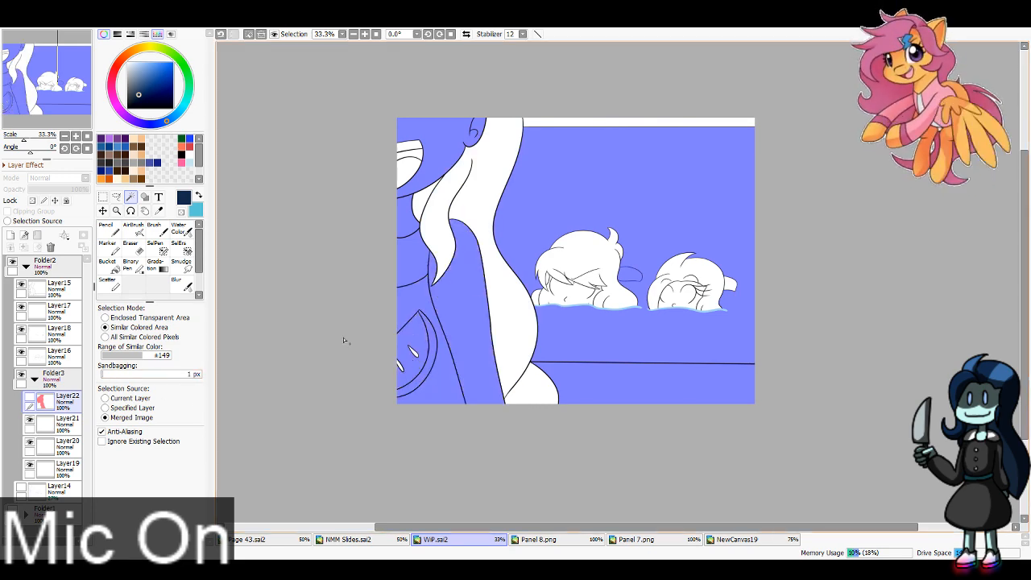
pyautogui.click(102, 375)
pyautogui.press('Delete')
pyautogui.hotkey('ctrl', 'd')
pyautogui.click(30, 397)
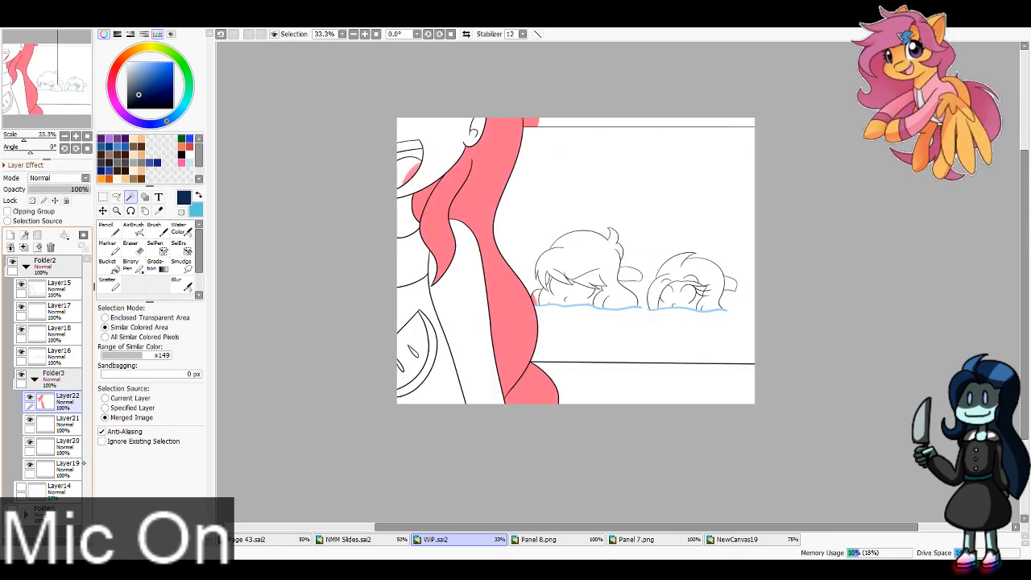
# Step: Clear the stray pink from the foreground figure's mouth, above the panel border and beside the nearer pool head on Layer22
pyautogui.click(30, 397)
pyautogui.click(407, 171)
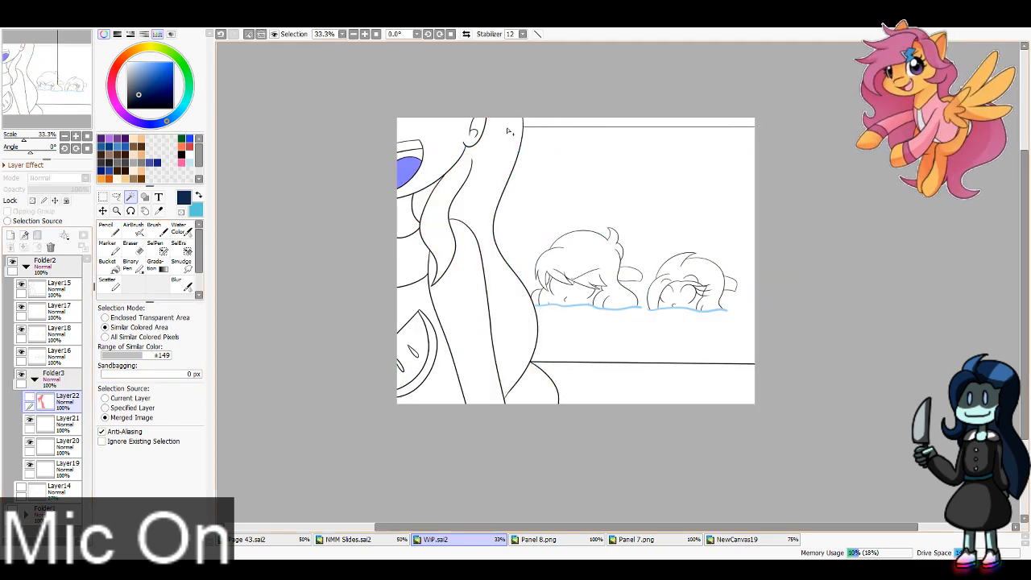
pyautogui.click(577, 123)
pyautogui.click(538, 299)
pyautogui.hotkey('ctrl', 'd')
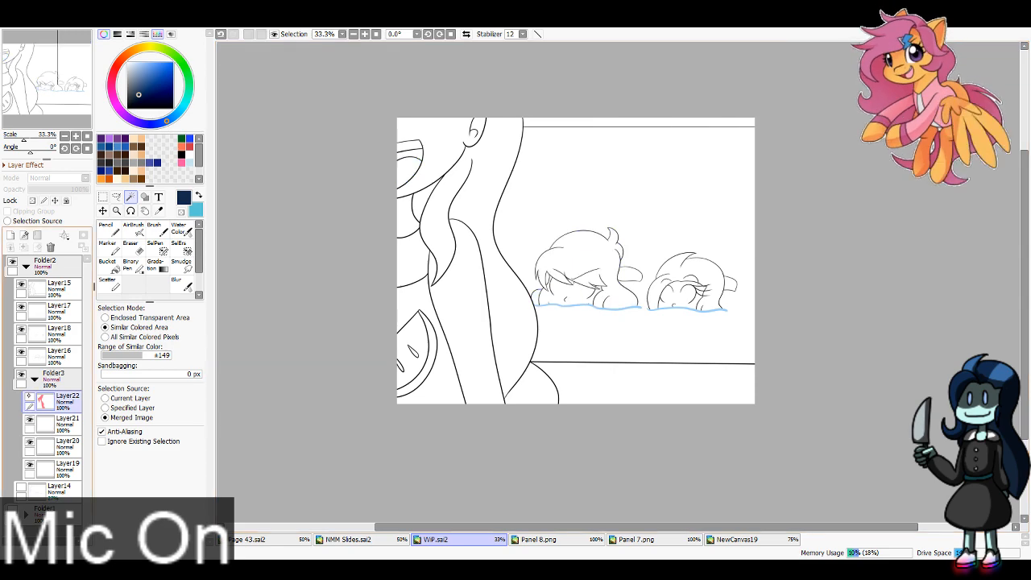
pyautogui.click(30, 397)
# Step: Block in the pool heads' hair on Layer21 with the Pencil, the nearer head in light blue and the other in dark navy
pyautogui.click(67, 422)
pyautogui.click(114, 232)
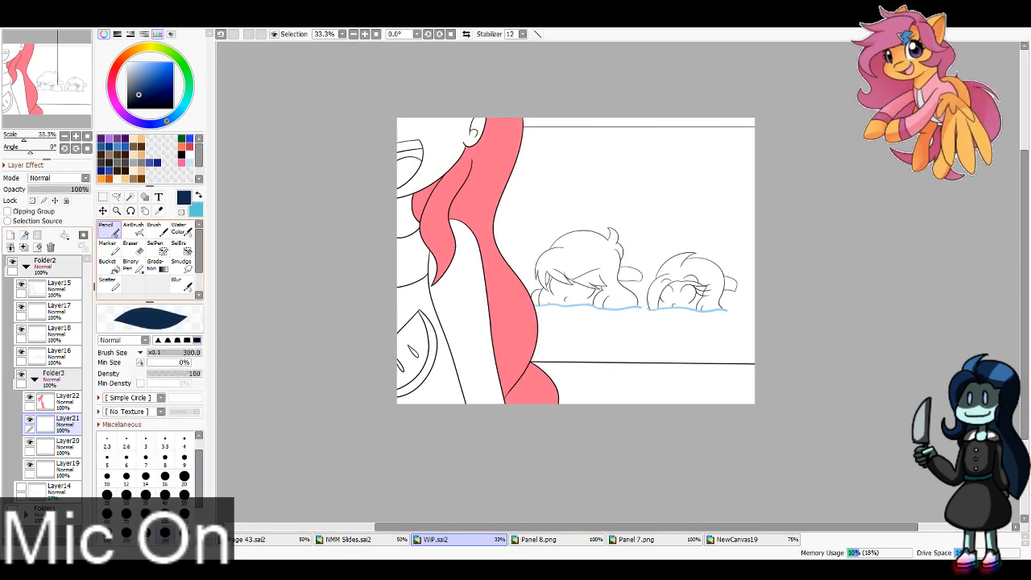
pyautogui.press('x')
pyautogui.moveTo(545, 276)
pyautogui.mouseDown()
pyautogui.moveTo(537, 254)
pyautogui.moveTo(562, 290)
pyautogui.moveTo(600, 269)
pyautogui.moveTo(601, 284)
pyautogui.moveTo(628, 257)
pyautogui.moveTo(632, 310)
pyautogui.moveTo(637, 275)
pyautogui.moveTo(665, 282)
pyautogui.moveTo(657, 300)
pyautogui.moveTo(708, 257)
pyautogui.moveTo(703, 314)
pyautogui.moveTo(678, 298)
pyautogui.mouseUp()
pyautogui.press('x')
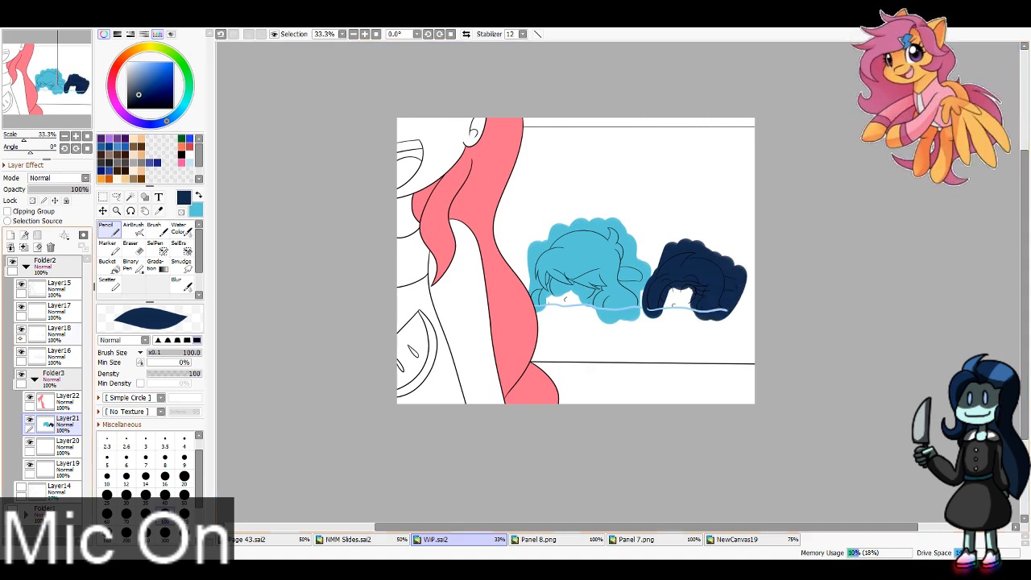
# Step: Hide the facial line art on Layer18 and erase the leftover pink mouth line from Layer22 with a size 40 Eraser
pyautogui.click(21, 330)
pyautogui.click(61, 399)
pyautogui.press('e')
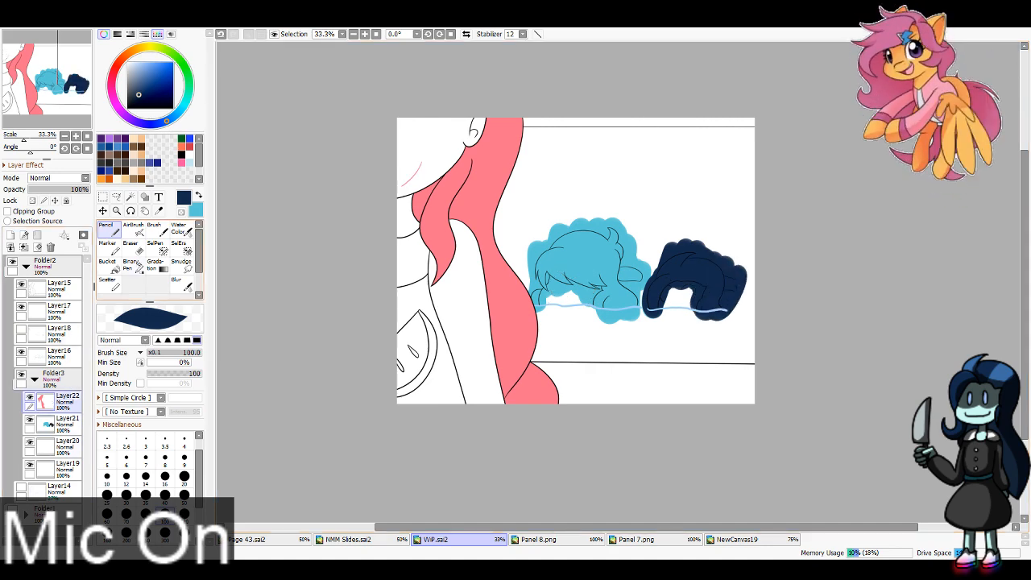
pyautogui.click(165, 492)
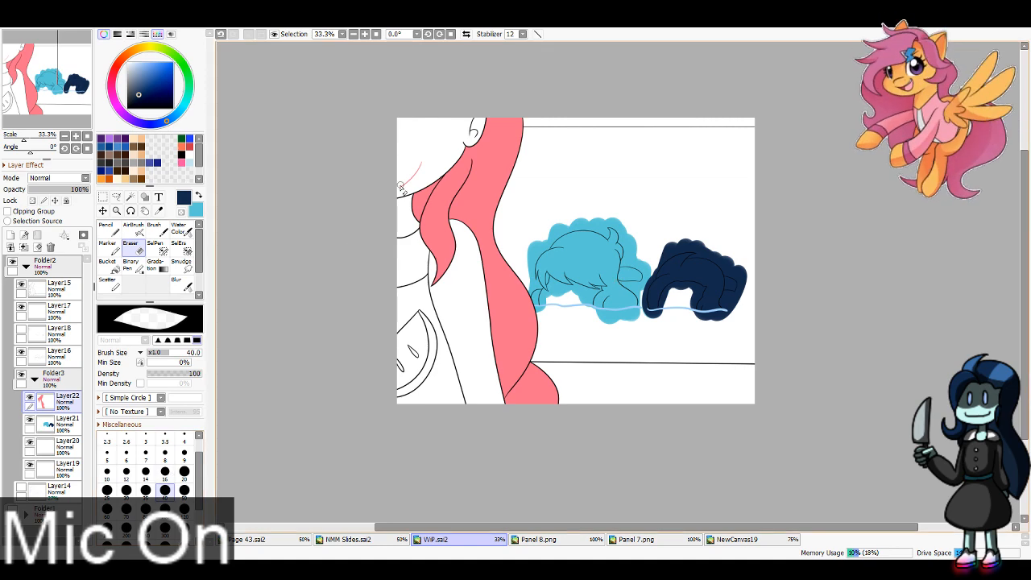
# Step: Hide Layer21, select the pool heads' faces and the background with the Magic Wand, delete the overspilling hair color, and show the layer
pyautogui.click(60, 422)
pyautogui.click(29, 420)
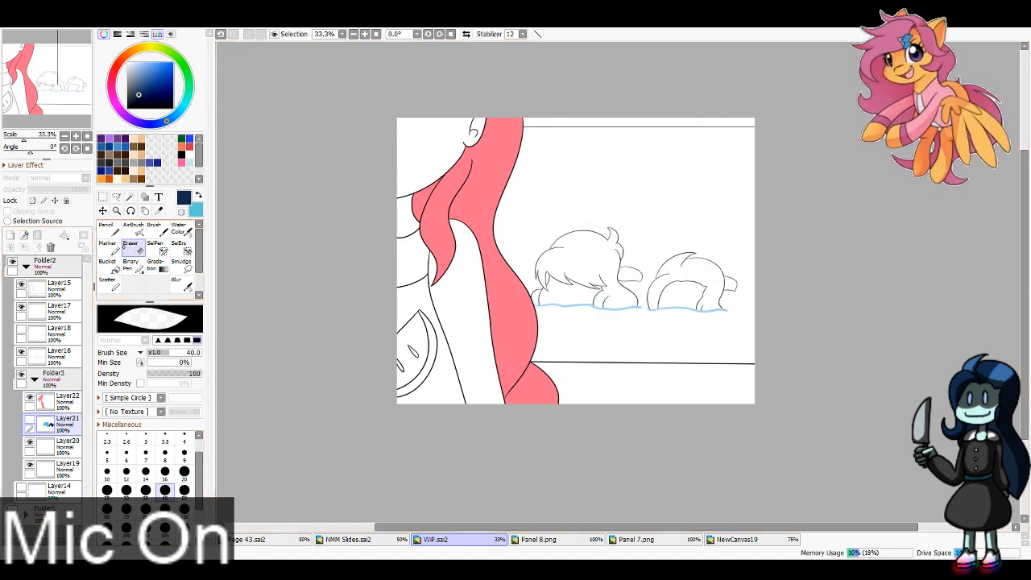
pyautogui.click(131, 196)
pyautogui.click(548, 236)
pyautogui.click(557, 284)
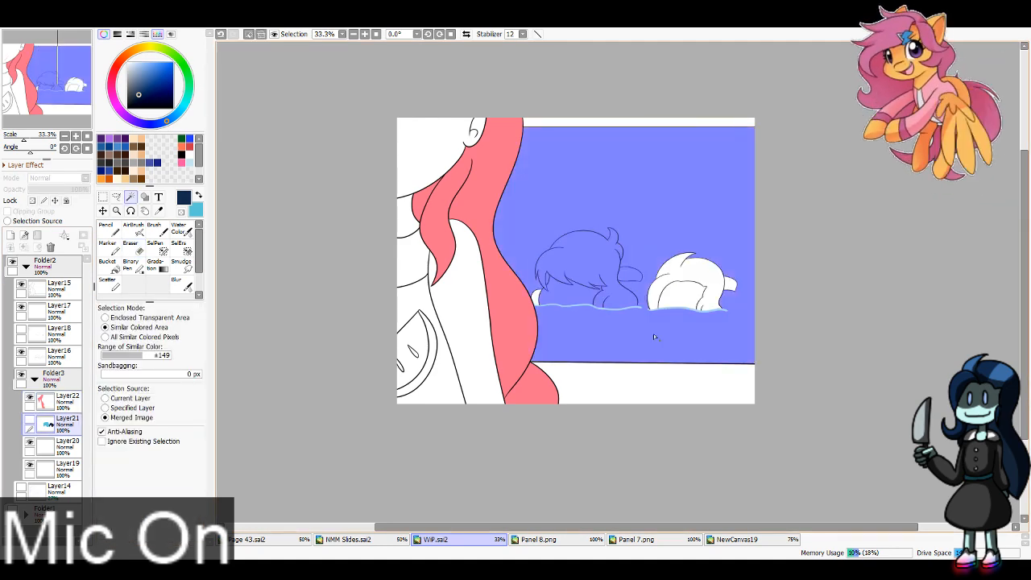
pyautogui.hotkey('ctrl', 'z')
pyautogui.hotkey('ctrl', 'z')
pyautogui.click(686, 306)
pyautogui.click(592, 269)
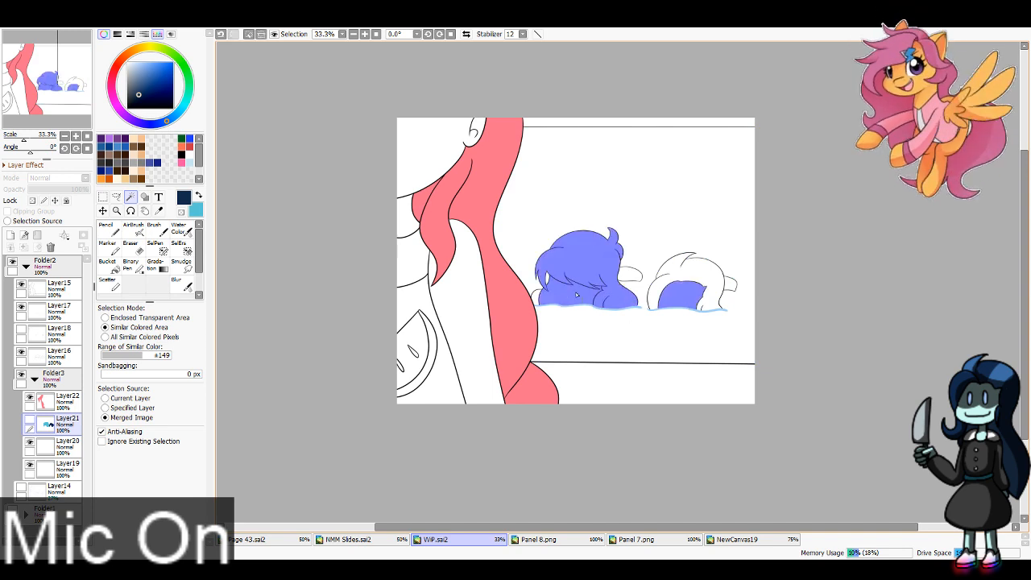
pyautogui.hotkey('ctrl', 'z')
pyautogui.click(103, 374)
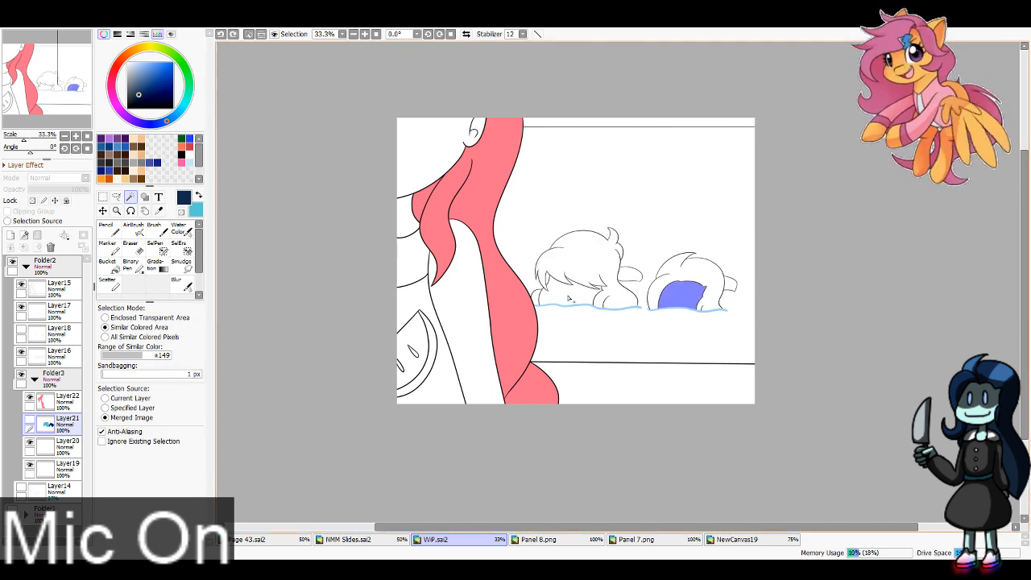
pyautogui.click(564, 279)
pyautogui.click(595, 311)
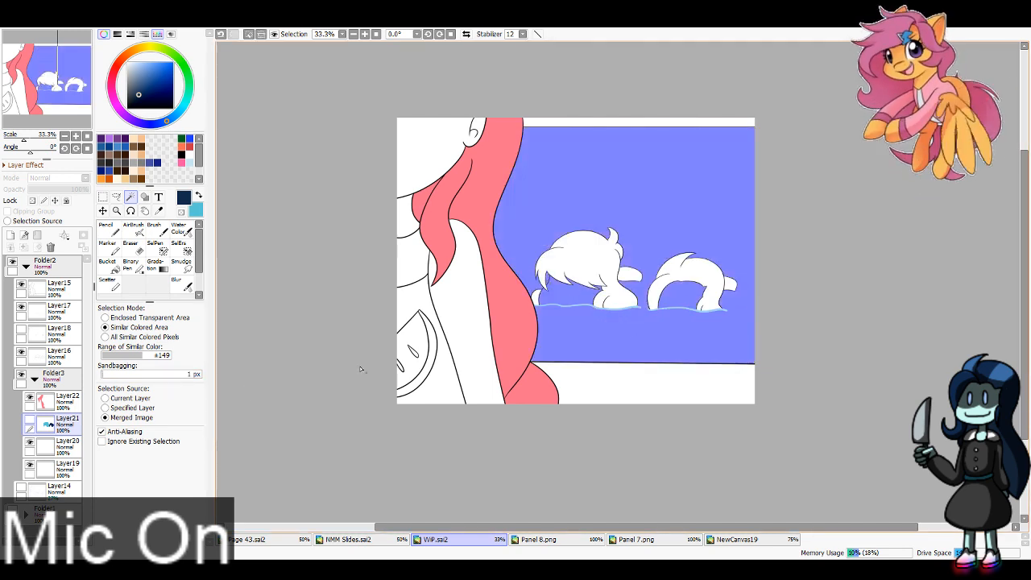
pyautogui.press('Delete')
pyautogui.hotkey('ctrl', 'd')
pyautogui.click(30, 420)
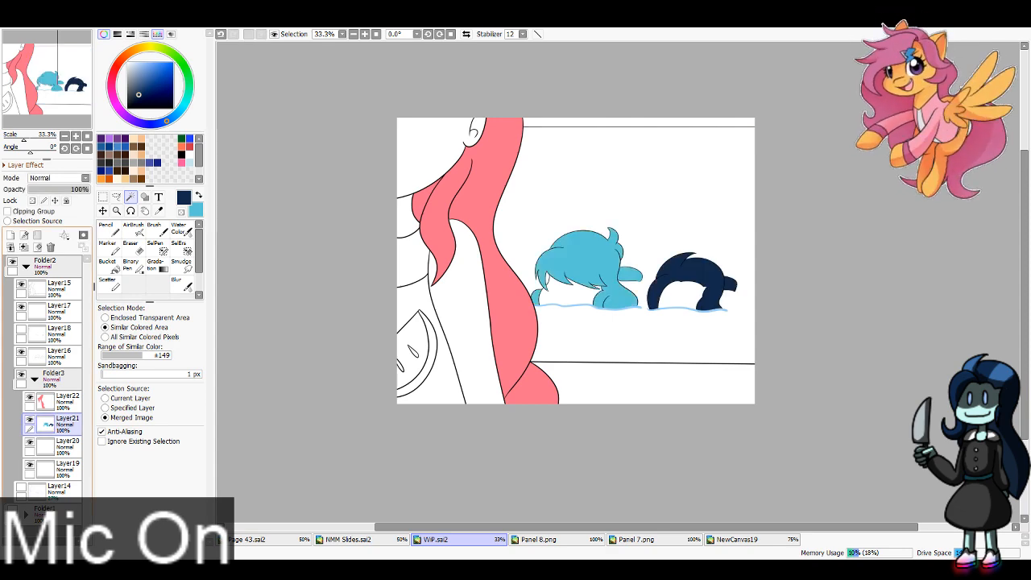
# Step: Make Layer20 active and sample the salmon collar and coral melon rind colors from the swimsuit in NewCanvas19
pyautogui.click(65, 447)
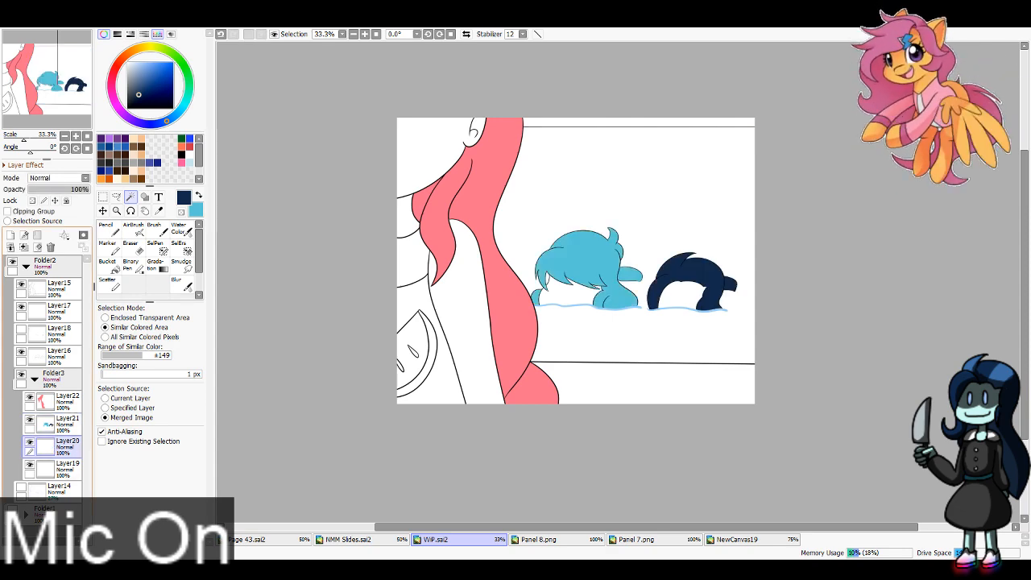
pyautogui.click(733, 539)
pyautogui.click(159, 210)
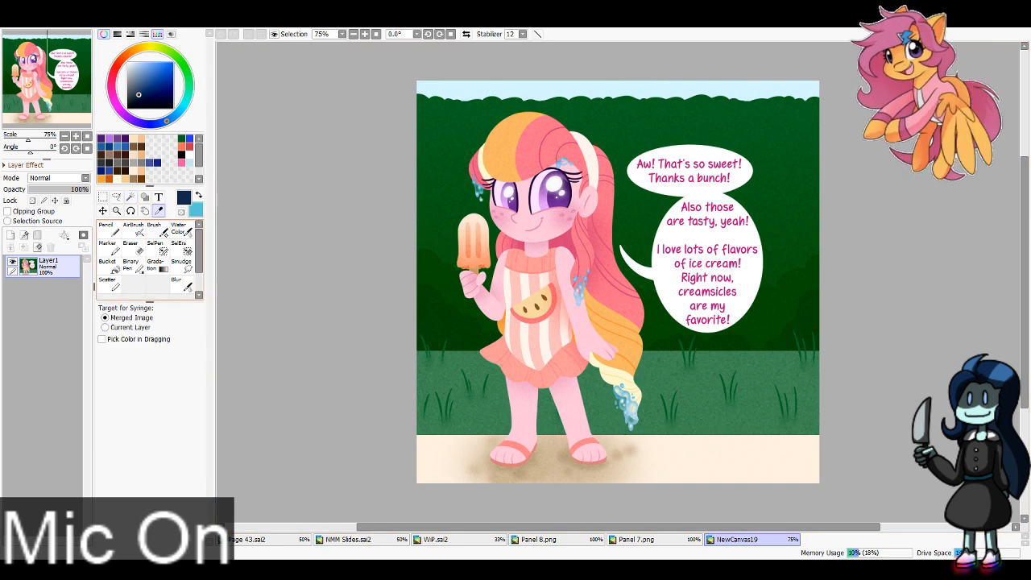
pyautogui.click(534, 268)
pyautogui.press('x')
pyautogui.click(551, 312)
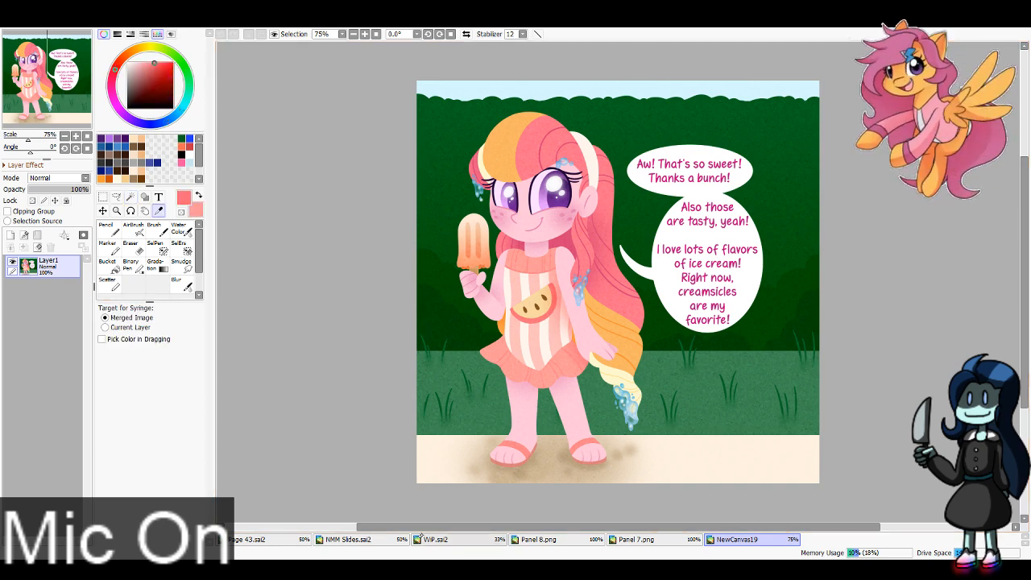
# Step: In WiP.sai2, paint the foreground figure's collar salmon and the melon rind coral on Layer20 with a size 100 Pencil
pyautogui.click(435, 539)
pyautogui.press('n')
pyautogui.press('x')
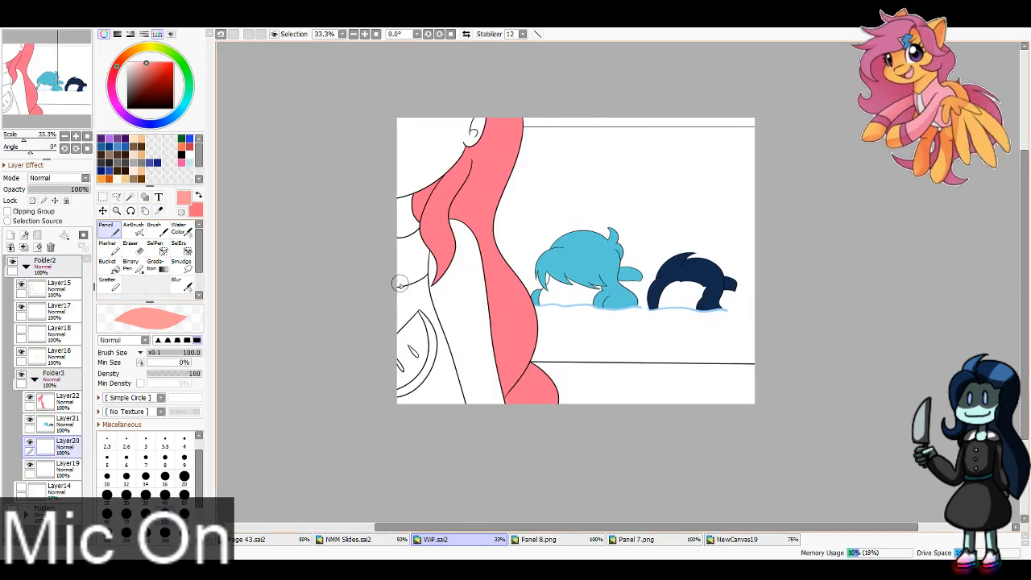
pyautogui.moveTo(401, 286)
pyautogui.mouseDown()
pyautogui.moveTo(435, 266)
pyautogui.moveTo(396, 269)
pyautogui.moveTo(409, 240)
pyautogui.mouseUp()
pyautogui.press('x')
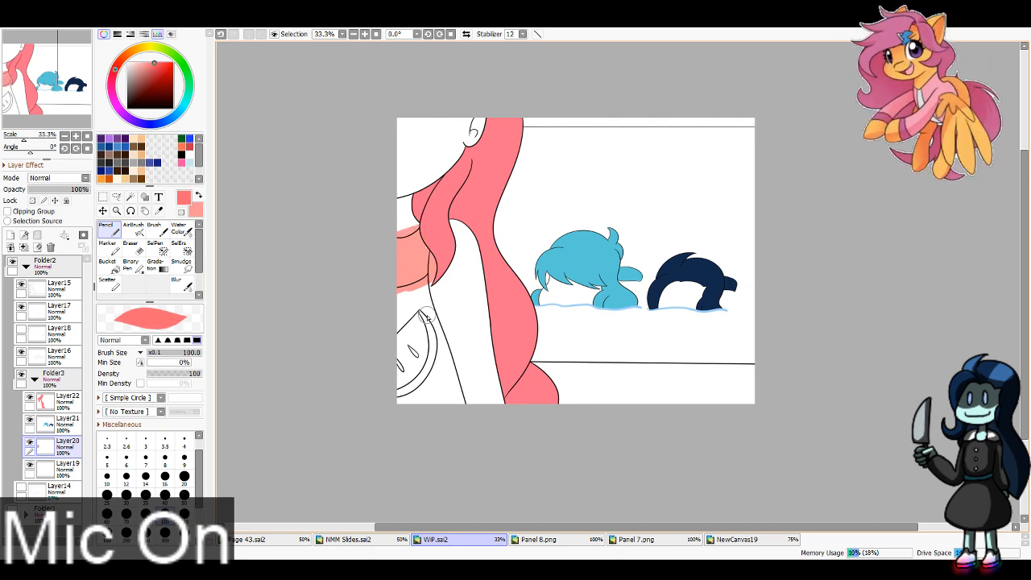
pyautogui.moveTo(415, 306)
pyautogui.mouseDown()
pyautogui.moveTo(429, 385)
pyautogui.moveTo(400, 396)
pyautogui.mouseUp()
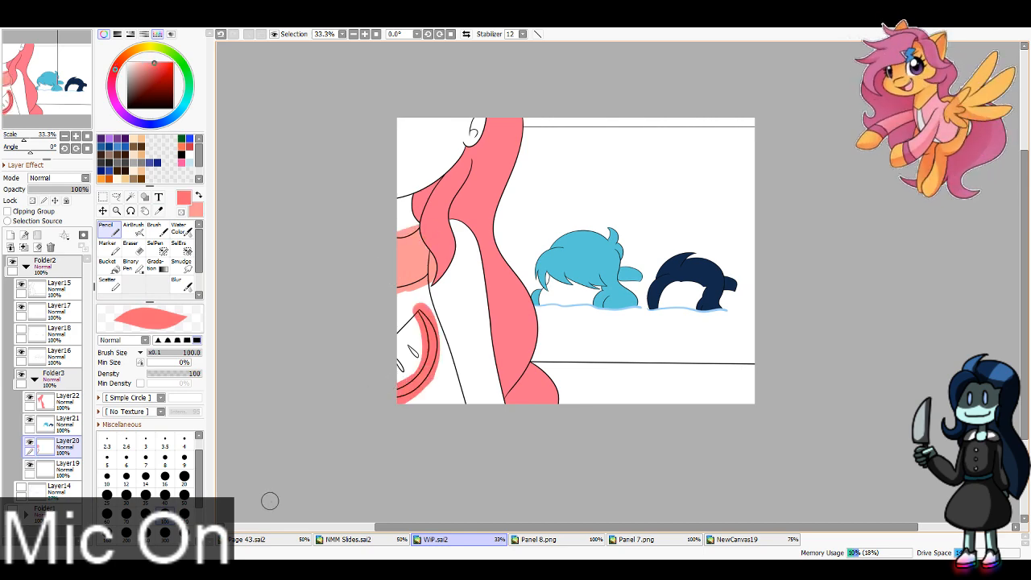
# Step: Sample the brown melon seed color from NewCanvas19 and fill the seeds in WiP.sai2 with a size 40 Pencil
pyautogui.click(732, 540)
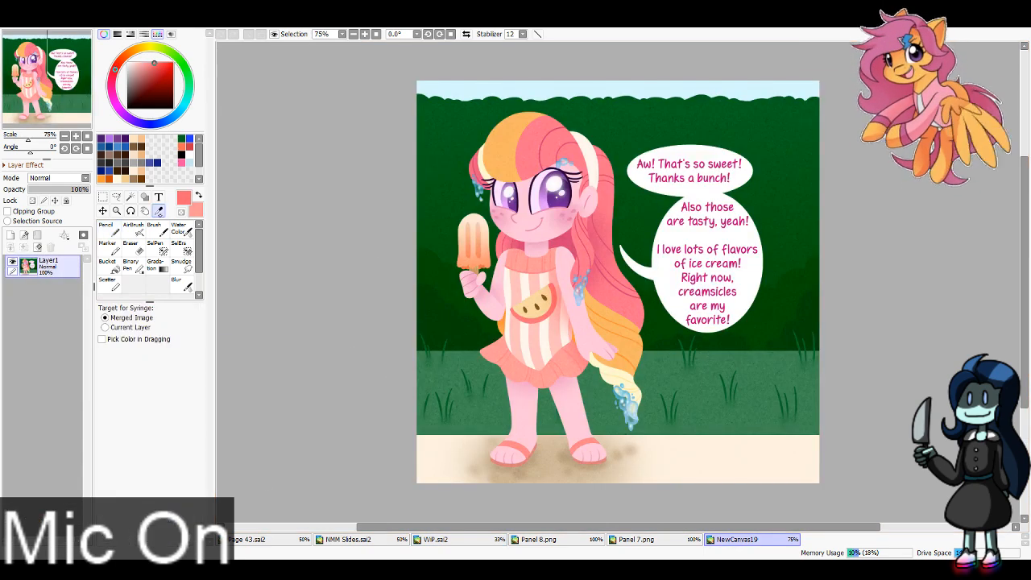
pyautogui.keyDown('alt'); pyautogui.click(541, 310); pyautogui.keyUp('alt')
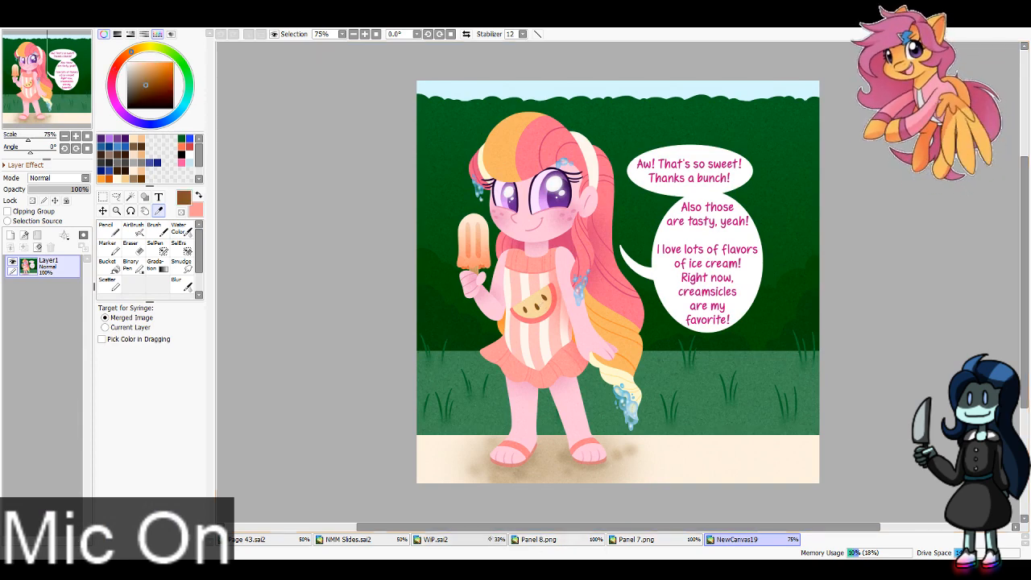
pyautogui.click(435, 539)
pyautogui.press('n')
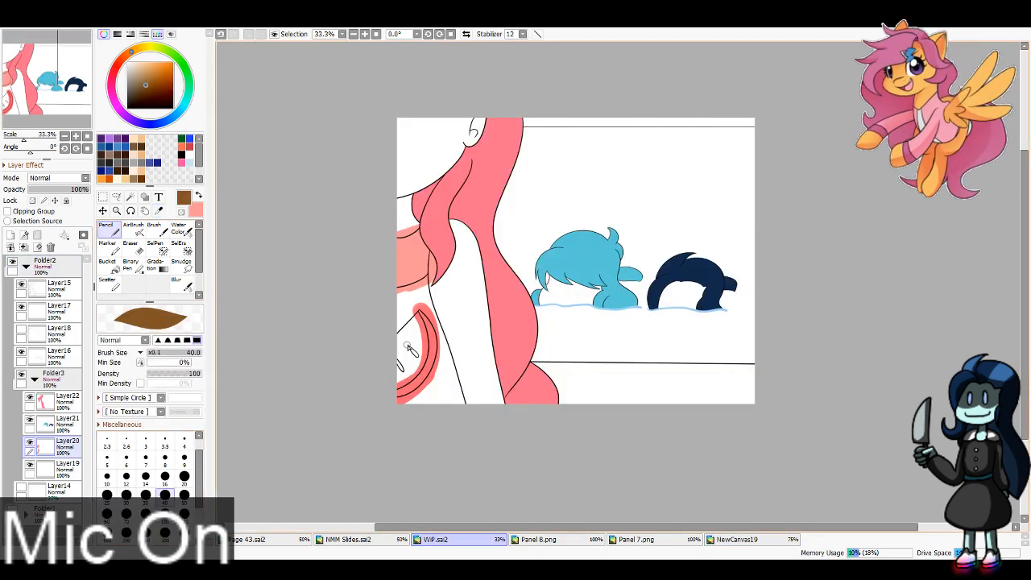
# Step: Hide Layer20, select the areas around the collar, rind and seeds with the Magic Wand, delete the overspill, and show the layer
pyautogui.click(30, 443)
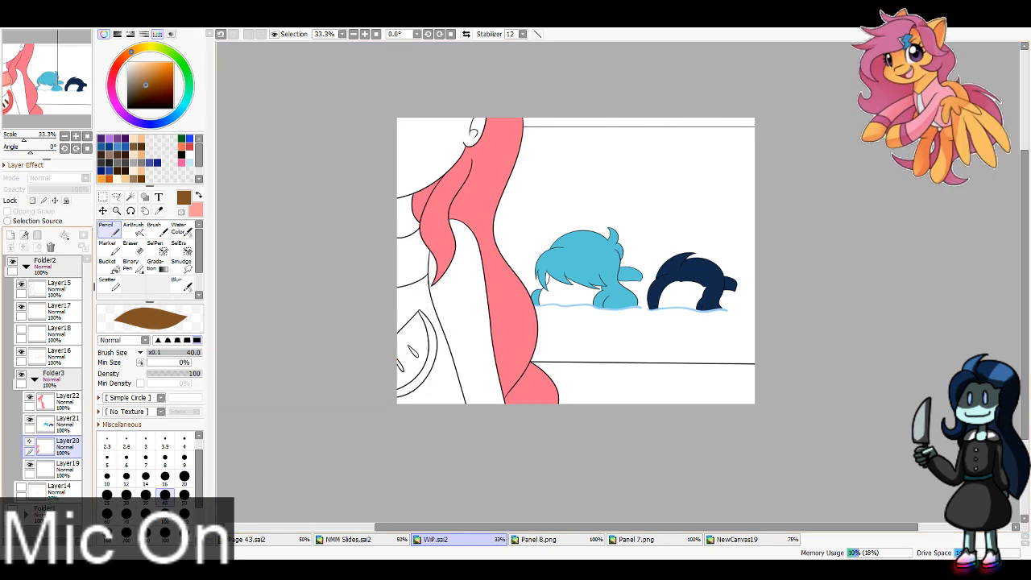
pyautogui.click(130, 196)
pyautogui.click(407, 212)
pyautogui.click(419, 298)
pyautogui.click(464, 299)
pyautogui.click(464, 332)
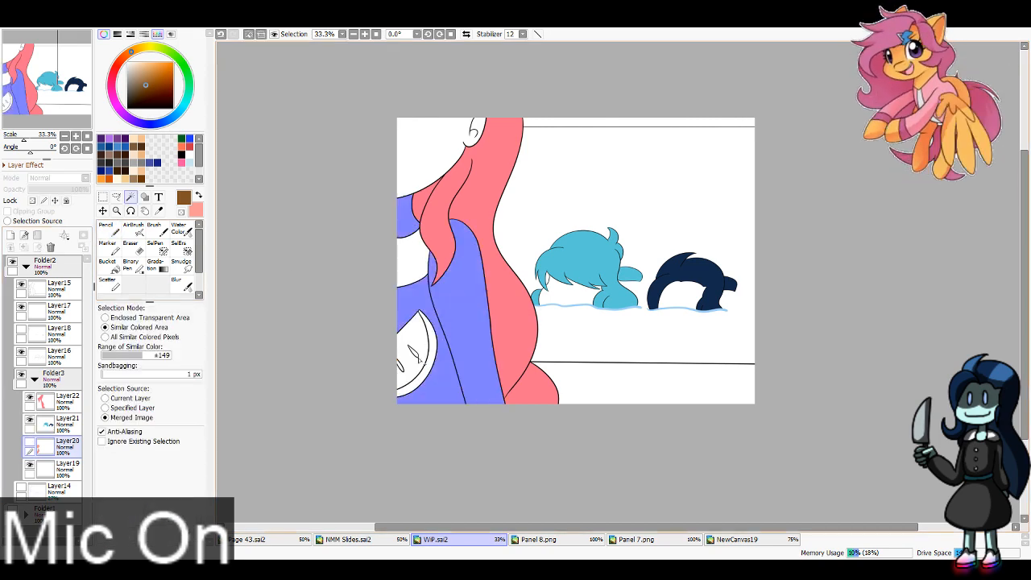
pyautogui.click(417, 358)
pyautogui.hotkey('ctrl', 'd')
pyautogui.click(30, 442)
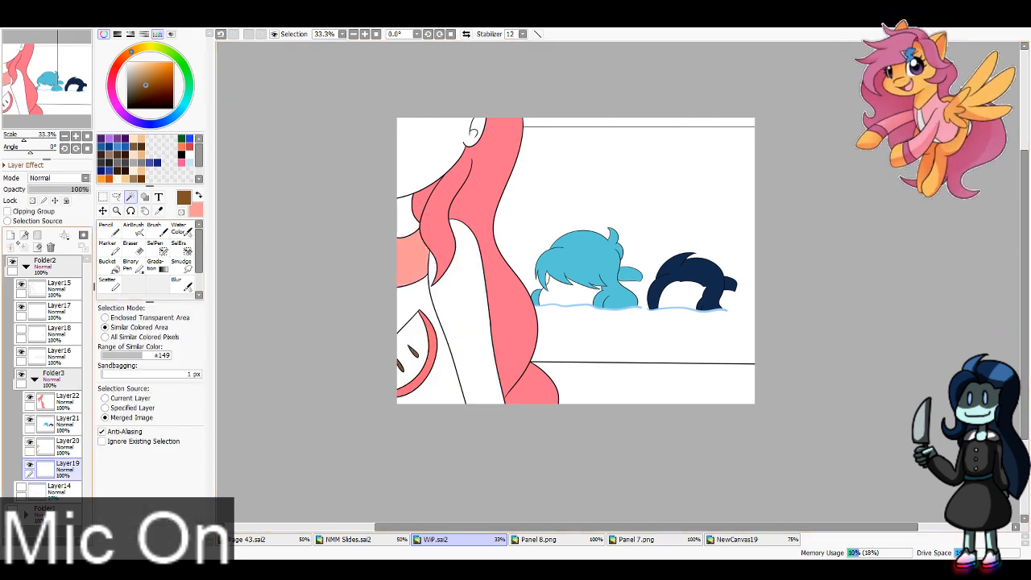
# Step: Add two new layers above Layer19 and sample the cream and light pink stripe colors from the swimsuit in NewCanvas19
pyautogui.click(10, 246)
pyautogui.click(9, 247)
pyautogui.click(722, 539)
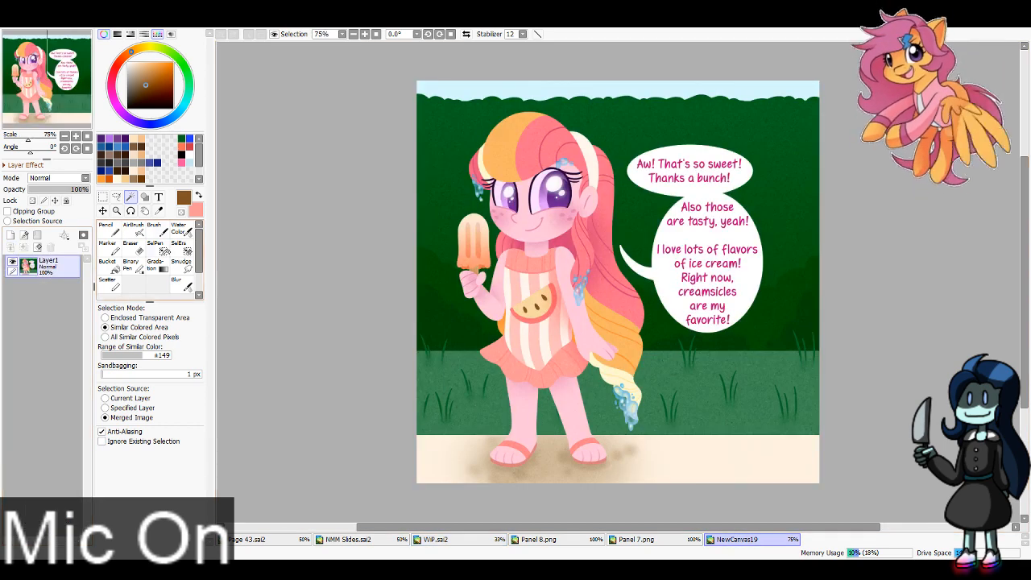
pyautogui.click(158, 211)
pyautogui.click(522, 283)
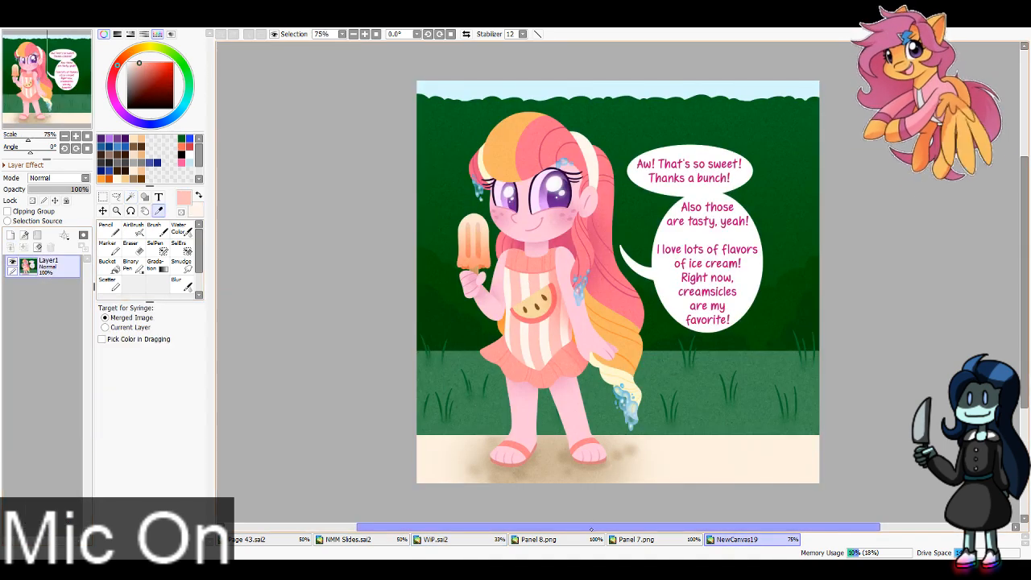
# Step: In WiP.sai2, paint the body of the foreground figure's swimsuit cream around the melon slice with the Pencil on Layer24
pyautogui.click(436, 539)
pyautogui.click(107, 230)
pyautogui.click(199, 195)
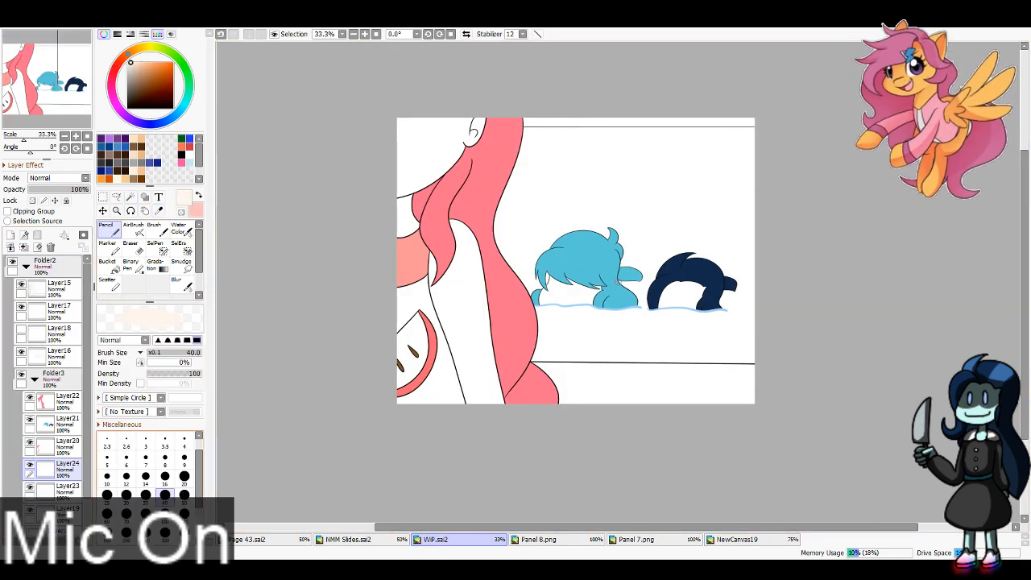
pyautogui.moveTo(402, 279)
pyautogui.mouseDown()
pyautogui.moveTo(396, 413)
pyautogui.moveTo(413, 427)
pyautogui.moveTo(427, 286)
pyautogui.moveTo(436, 309)
pyautogui.mouseUp()
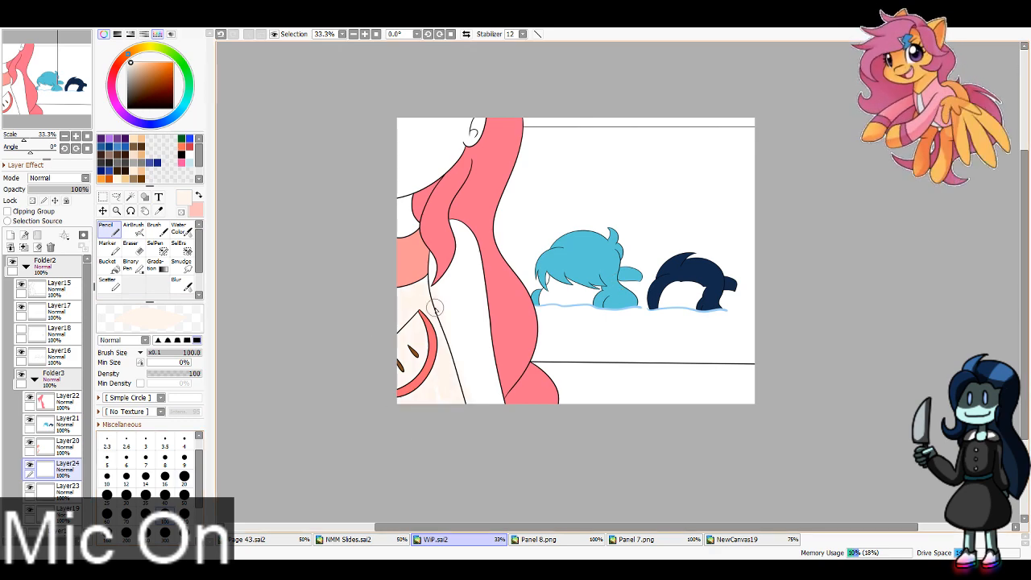
# Step: Hide Layer24, sample the melon flesh color from NewCanvas19, and paint the melon slice with the Pencil on a new layer in WiP.sai2
pyautogui.click(30, 465)
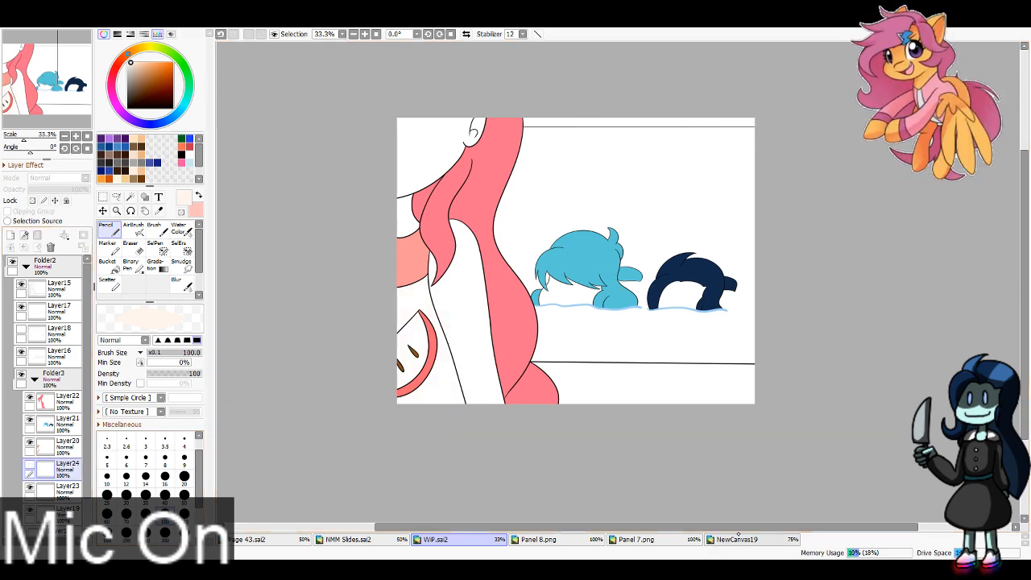
pyautogui.click(739, 536)
pyautogui.click(159, 211)
pyautogui.click(535, 304)
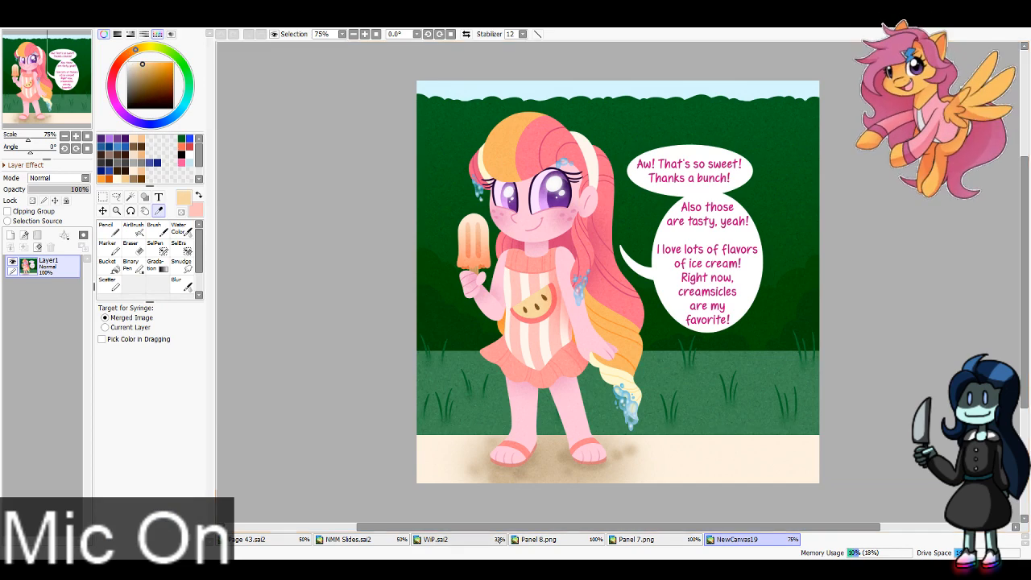
pyautogui.click(489, 539)
pyautogui.click(109, 229)
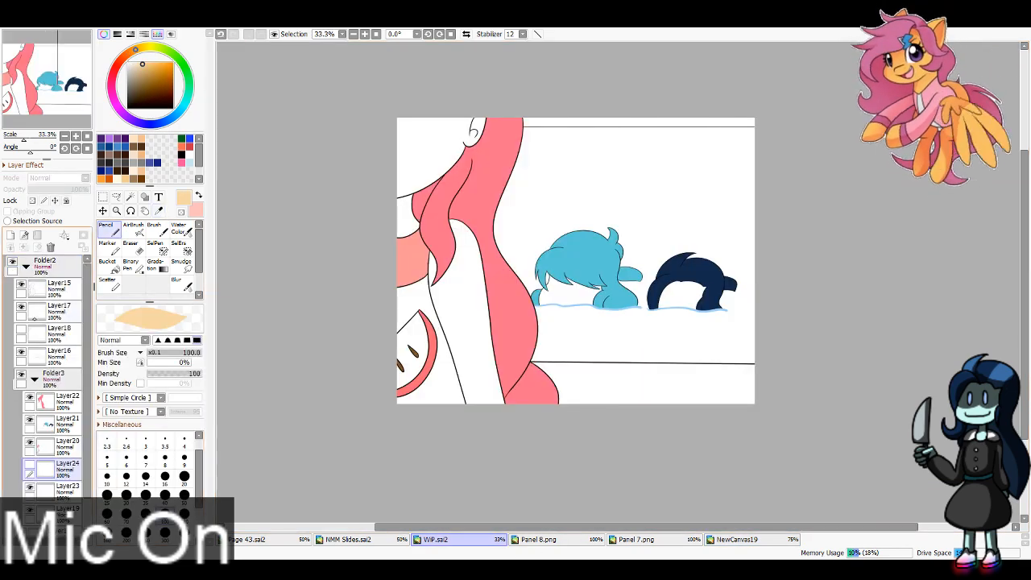
pyautogui.click(10, 235)
pyautogui.moveTo(421, 315)
pyautogui.mouseDown()
pyautogui.moveTo(377, 356)
pyautogui.moveTo(385, 387)
pyautogui.mouseUp()
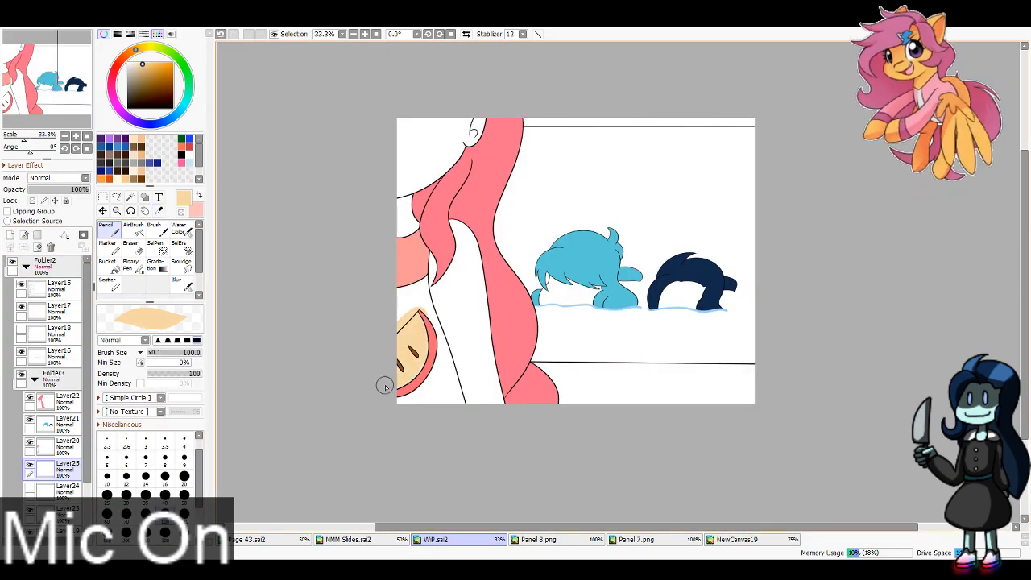
# Step: Hide Layer25, select the area around the melon flesh with the Magic Wand, delete the overspill, and show the layer
pyautogui.hotkey('ctrl', 'z')
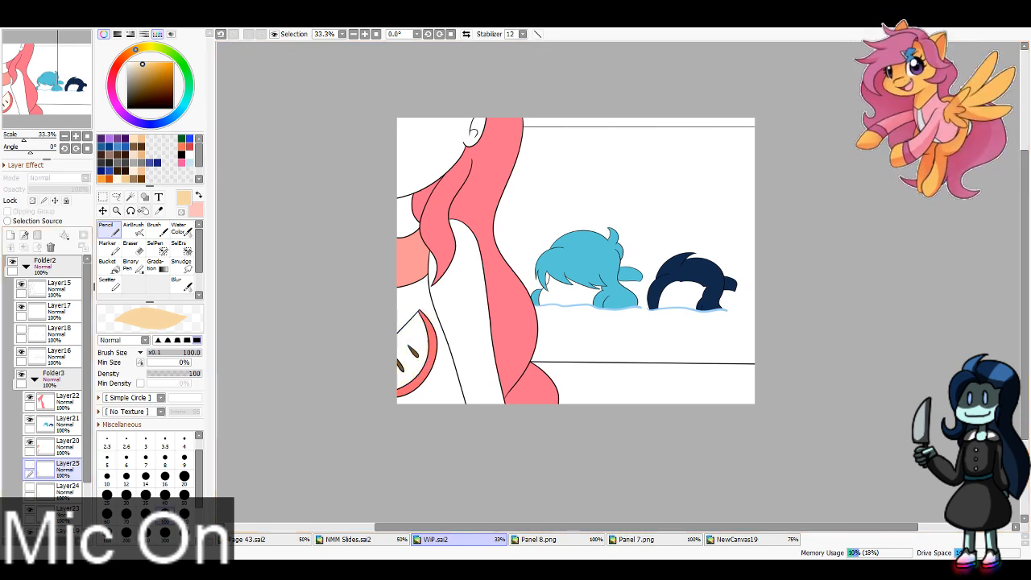
pyautogui.press('w')
pyautogui.click(420, 293)
pyautogui.hotkey('ctrl', 'z')
pyautogui.click(30, 465)
# Step: Trim the cream swimsuit color on Layer24 to the lines with a Magic Wand selection and show the layer
pyautogui.click(67, 490)
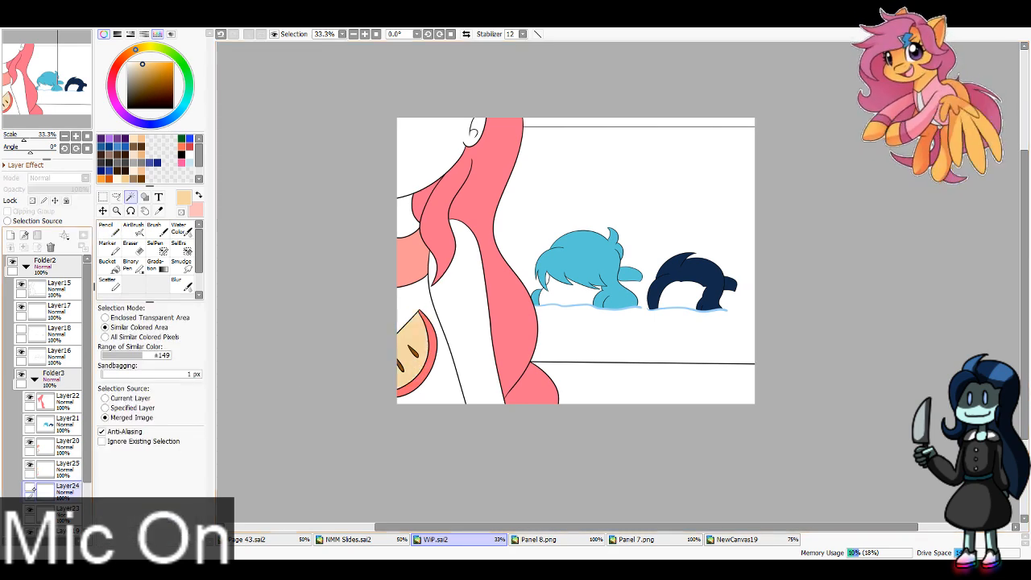
pyautogui.click(434, 288)
pyautogui.hotkey('ctrl', 'd')
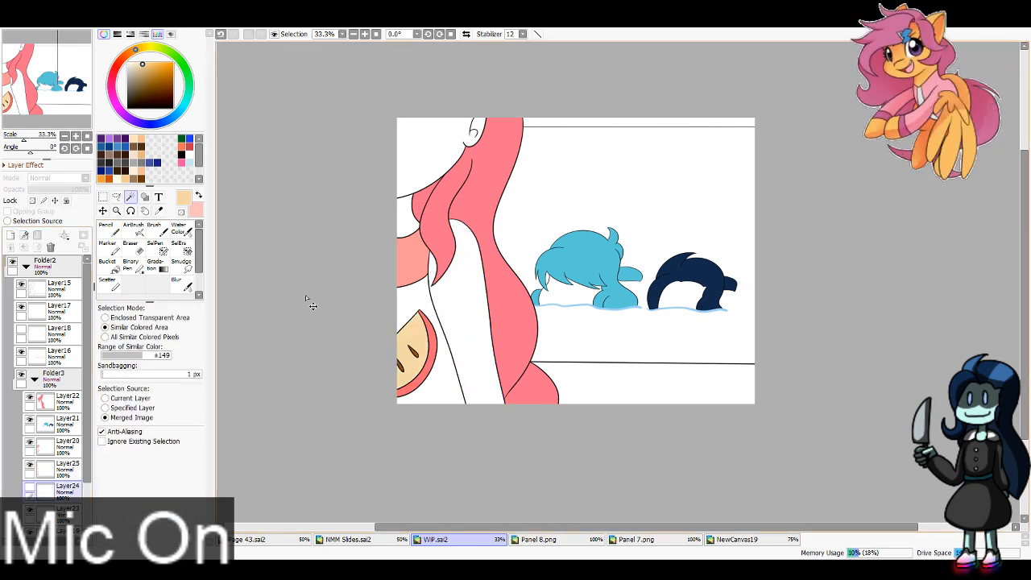
pyautogui.press('x')
pyautogui.click(30, 488)
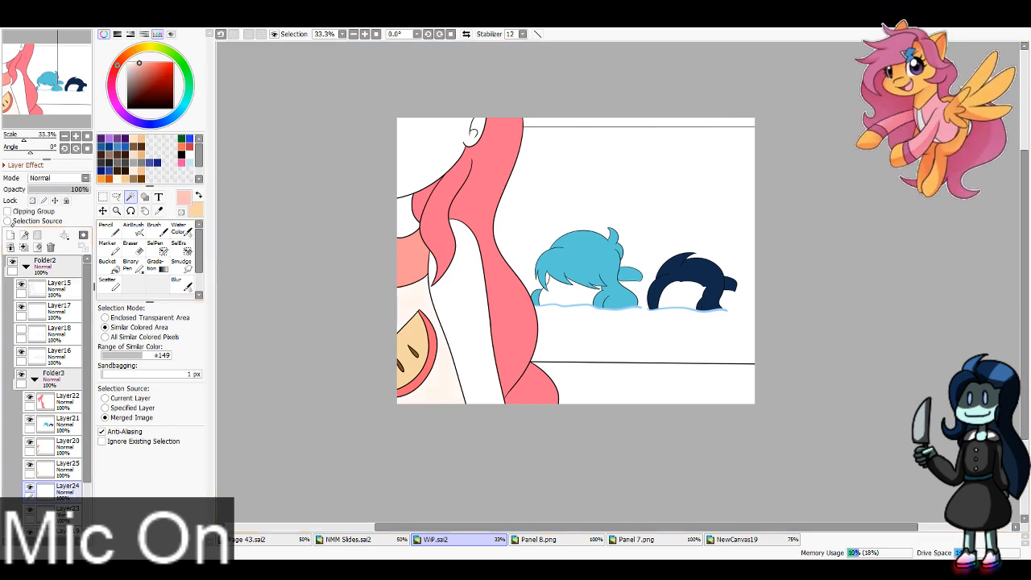
# Step: Add a clipping layer above Layer24 and paint the light pink swimsuit stripes on it with the Pencil
pyautogui.click(11, 235)
pyautogui.click(7, 211)
pyautogui.click(105, 229)
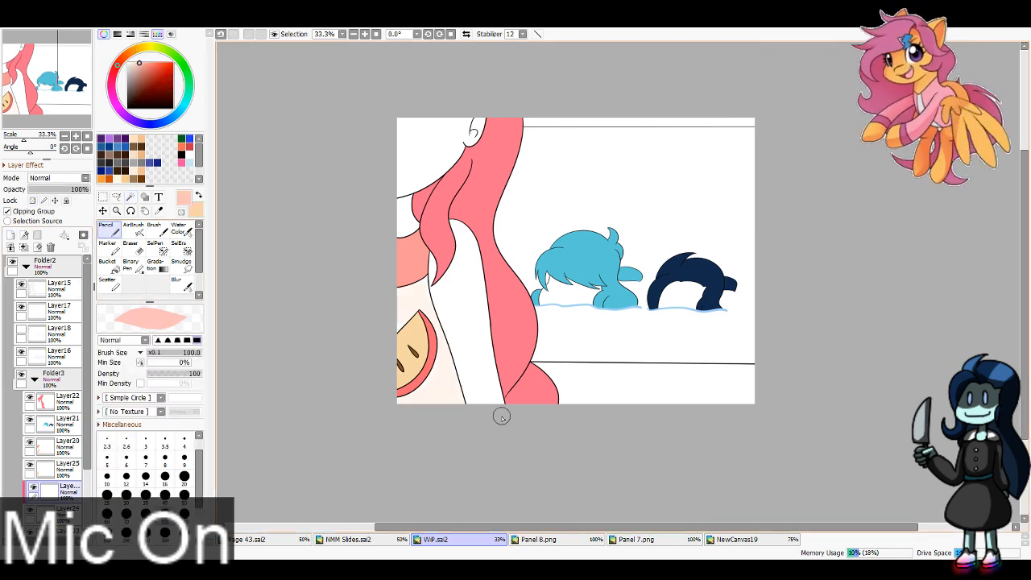
pyautogui.moveTo(427, 254)
pyautogui.mouseDown()
pyautogui.moveTo(442, 500)
pyautogui.moveTo(423, 260)
pyautogui.moveTo(426, 458)
pyautogui.moveTo(419, 254)
pyautogui.moveTo(420, 511)
pyautogui.mouseUp()
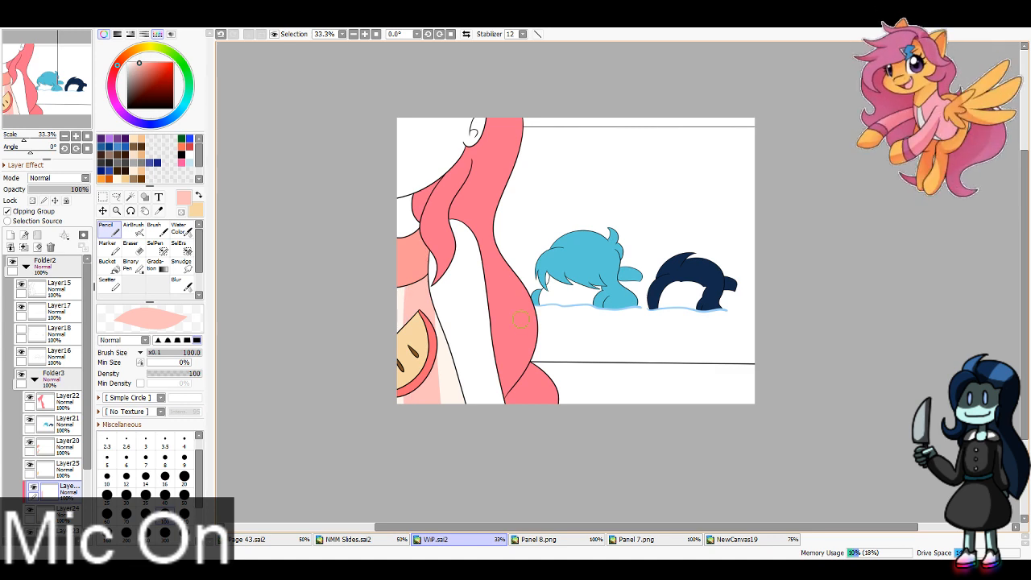
# Step: Sample the pink skin color from NewCanvas19 and paint the foreground figure's face, neck and arm on Layer19 with a size 300 Pencil
pyautogui.scroll(-2, 61, 507)
pyautogui.click(63, 509)
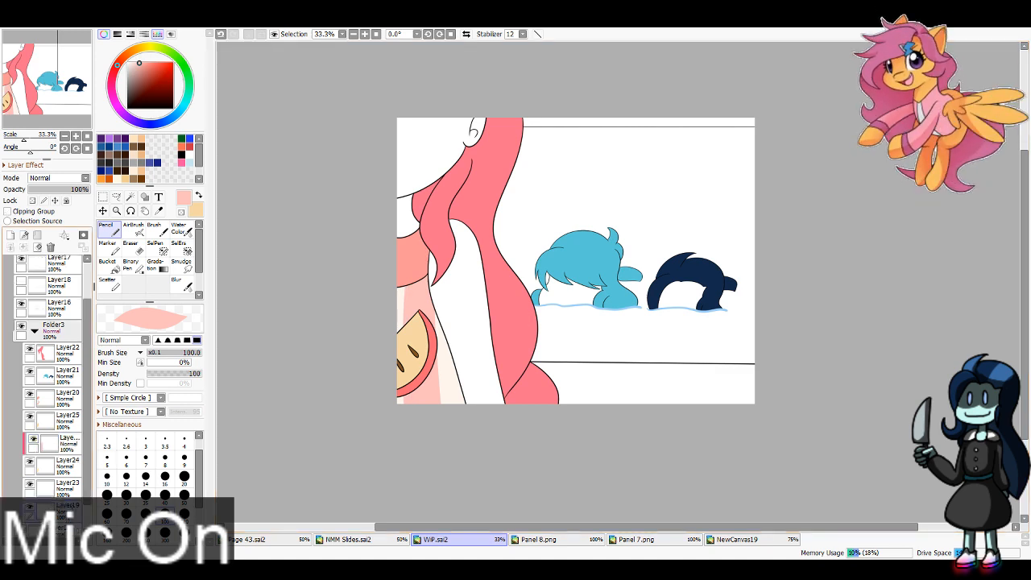
pyautogui.click(737, 540)
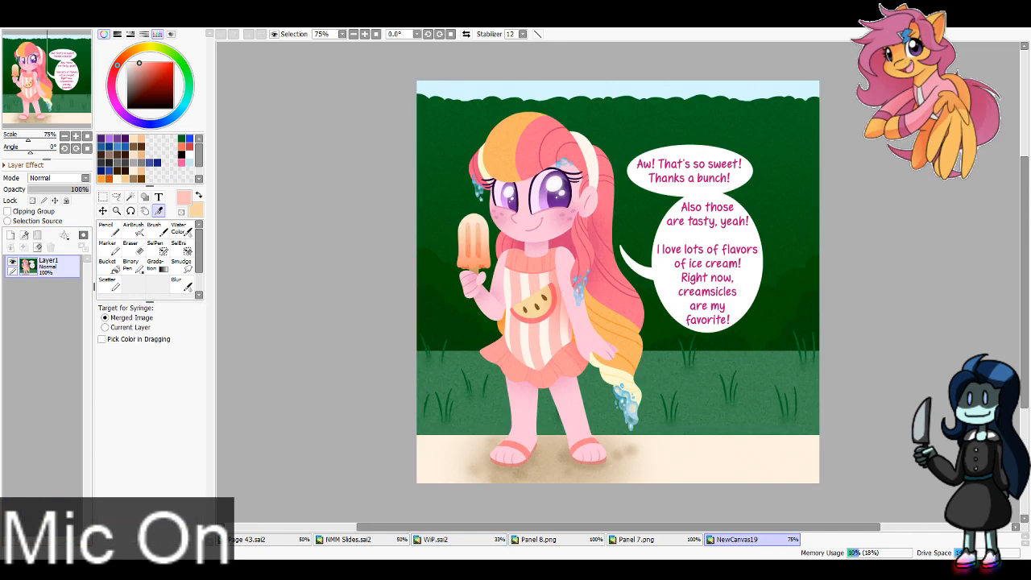
pyautogui.click(436, 539)
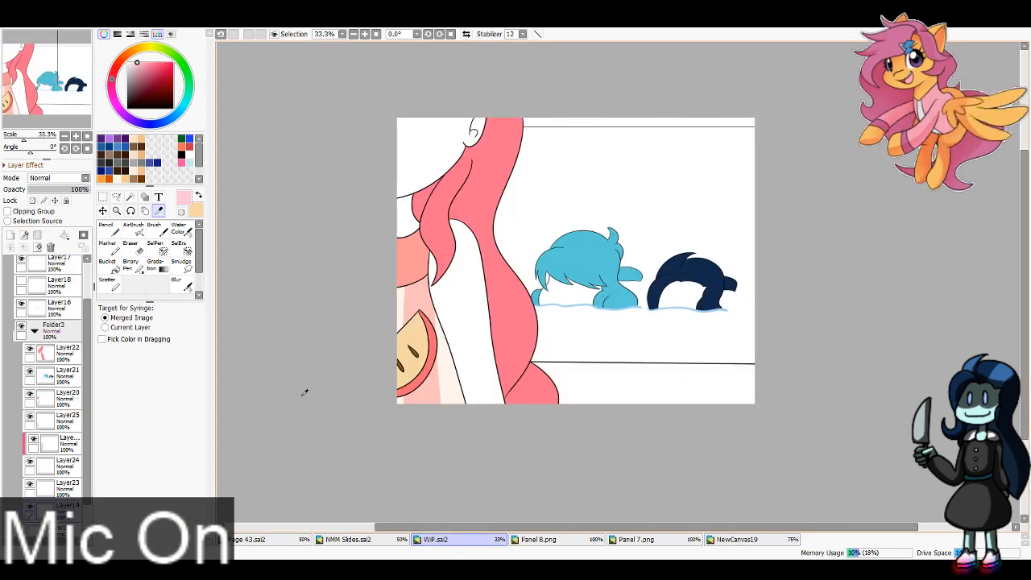
pyautogui.press('n')
pyautogui.moveTo(407, 216)
pyautogui.mouseDown()
pyautogui.moveTo(460, 136)
pyautogui.moveTo(491, 427)
pyautogui.mouseUp()
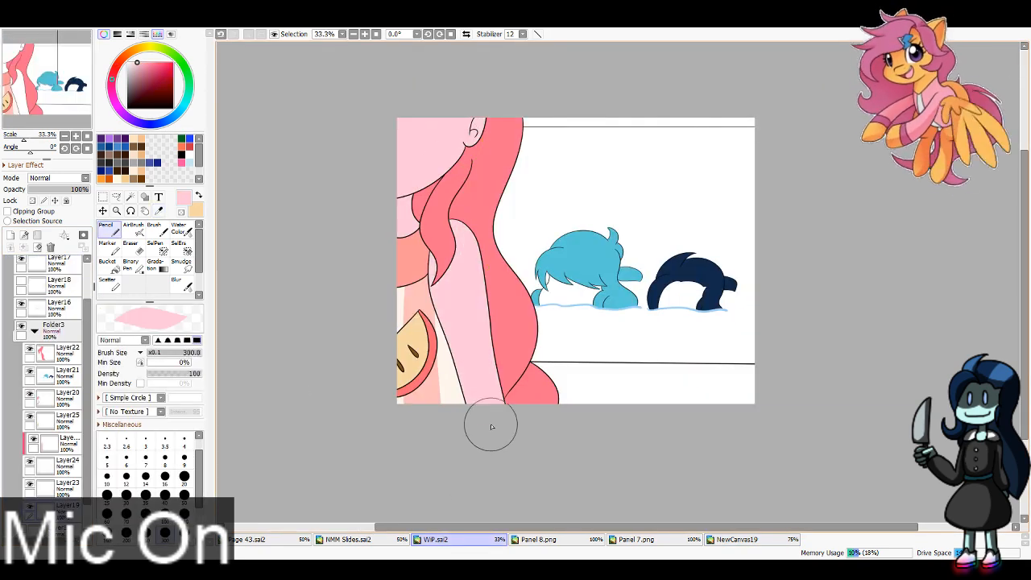
# Step: Sample the light blue and mint skin colors from the two characters in Panel 8.png
pyautogui.click(532, 539)
pyautogui.press('alt')
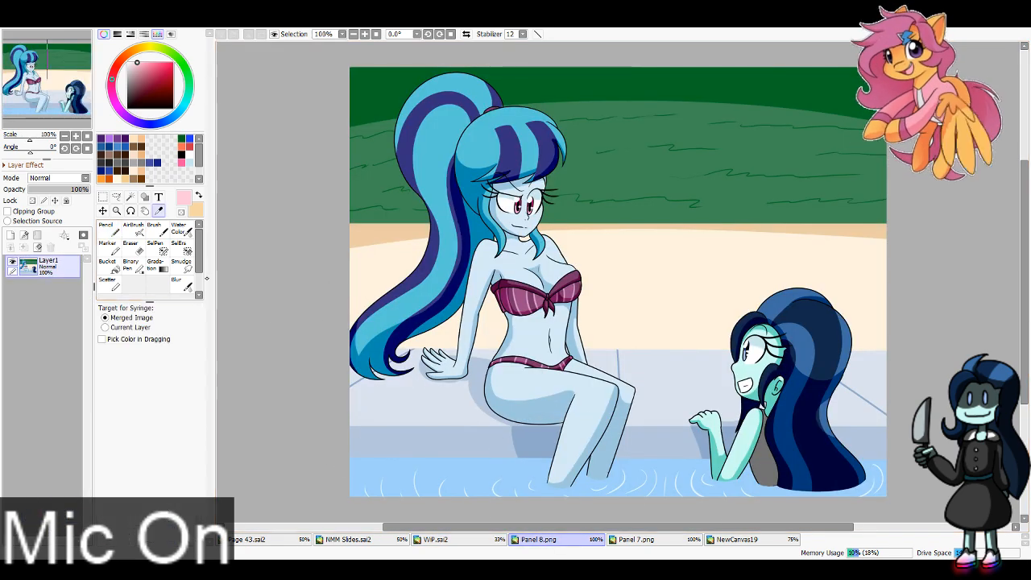
pyautogui.click(485, 255)
pyautogui.press('x')
pyautogui.click(749, 373)
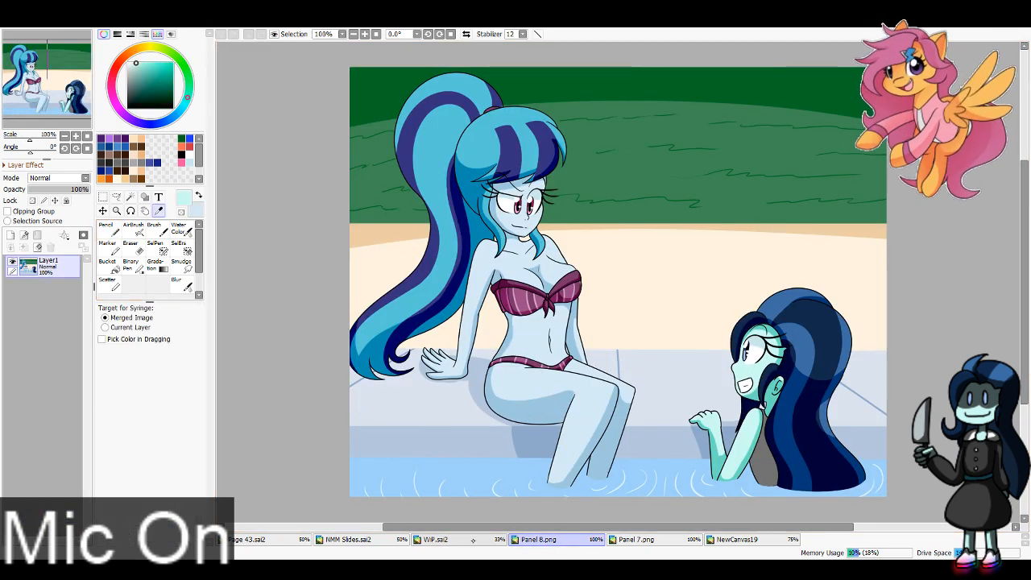
# Step: In WiP.sai2, paint the navy-haired head's face mint and the blue-haired head's face light blue with the Pencil
pyautogui.click(439, 539)
pyautogui.press('n')
pyautogui.moveTo(679, 305); pyautogui.dragTo(692, 307)
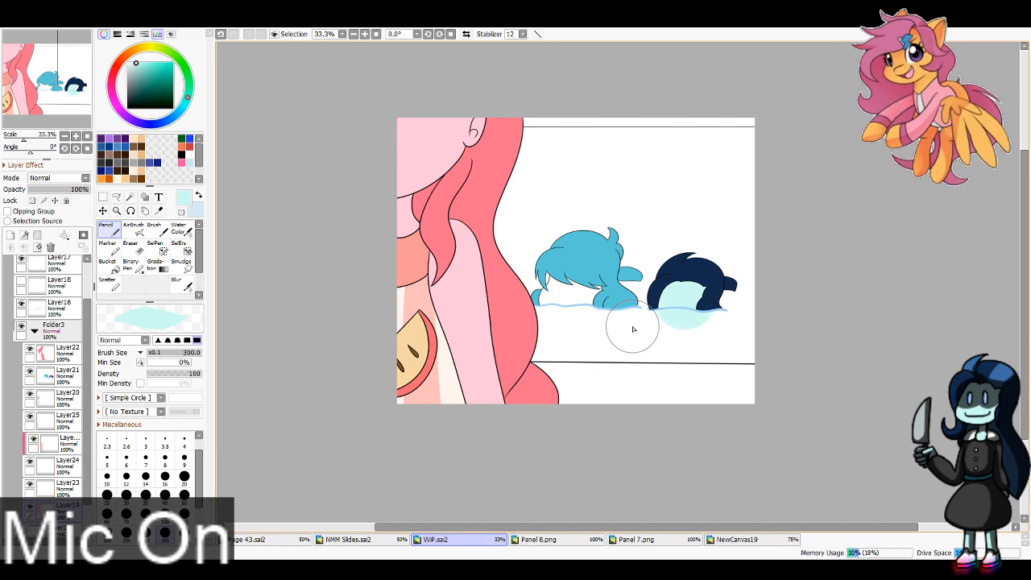
pyautogui.moveTo(584, 282); pyautogui.dragTo(564, 308)
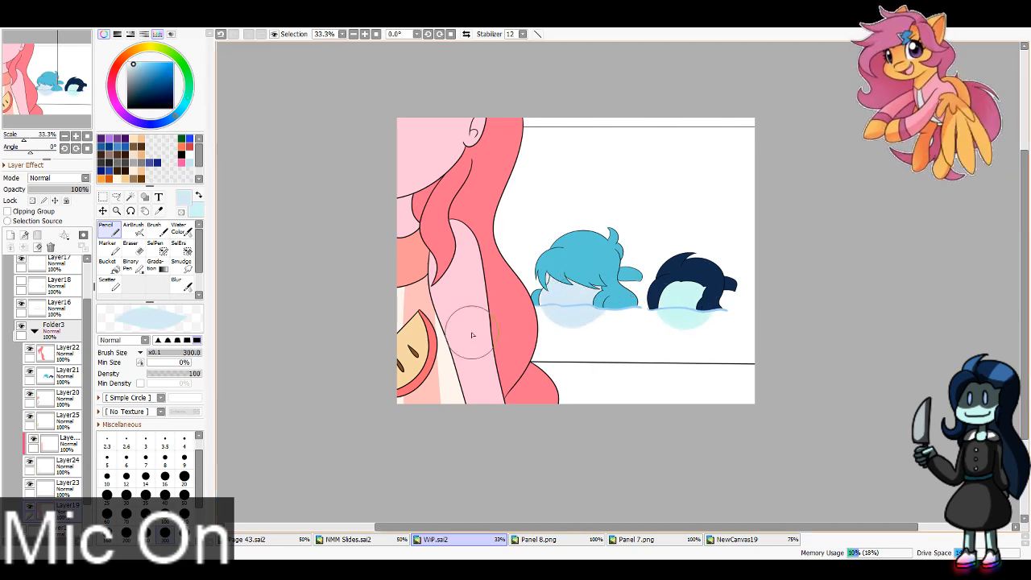
# Step: Hide Layer19, select the areas around the skin with the Magic Wand, delete the overspill, and show Layer19 and Layer18
pyautogui.click(29, 506)
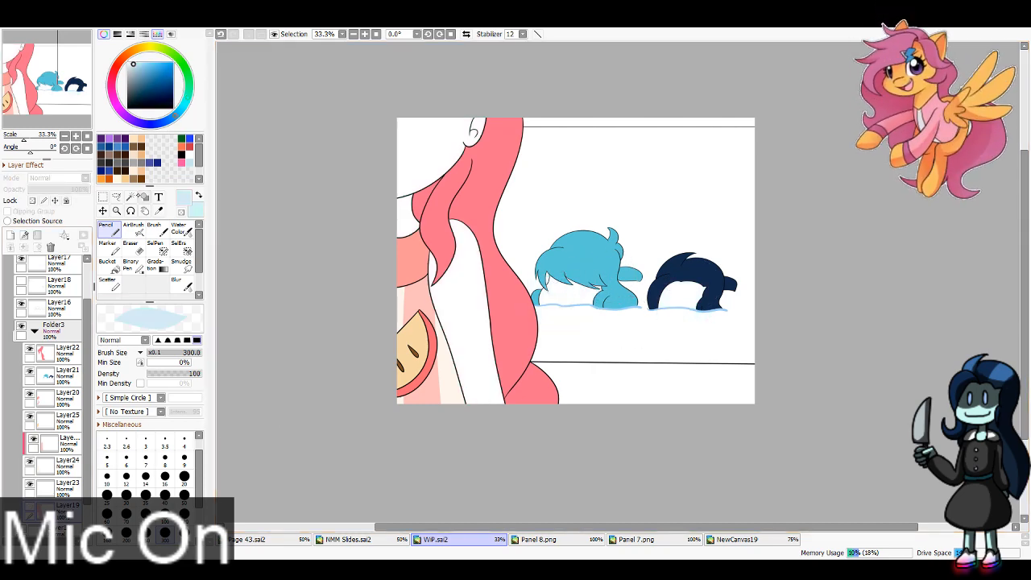
pyautogui.click(132, 197)
pyautogui.click(593, 213)
pyautogui.hotkey('ctrl', 'd')
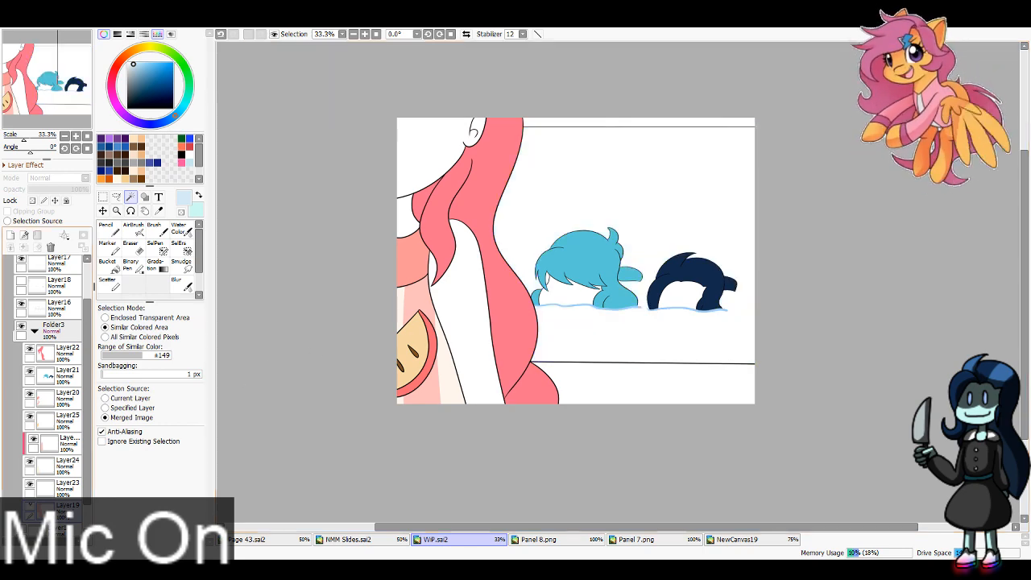
pyautogui.click(30, 506)
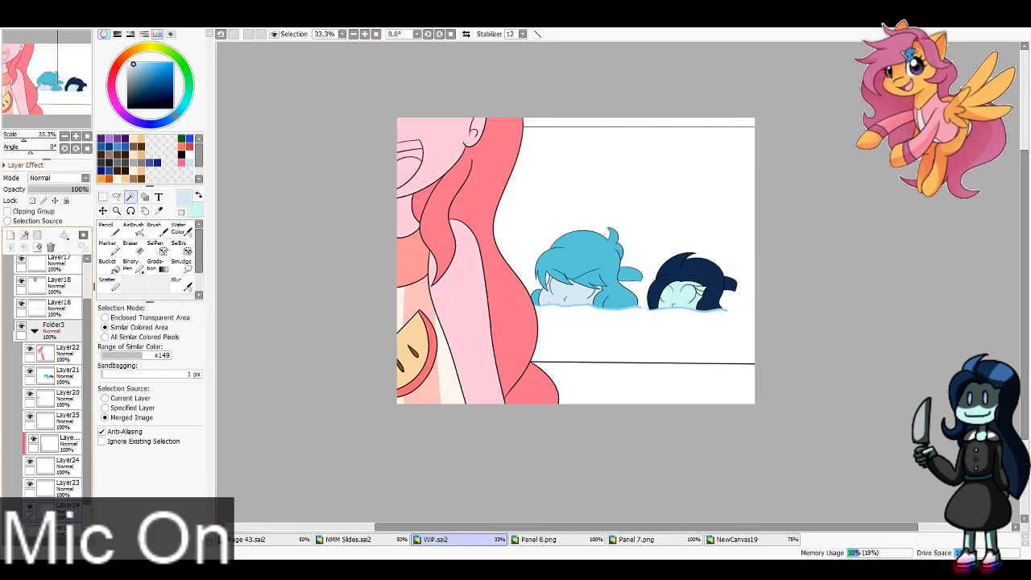
# Step: Add two new layers above Layer19 and make Layer27 active
pyautogui.click(11, 236)
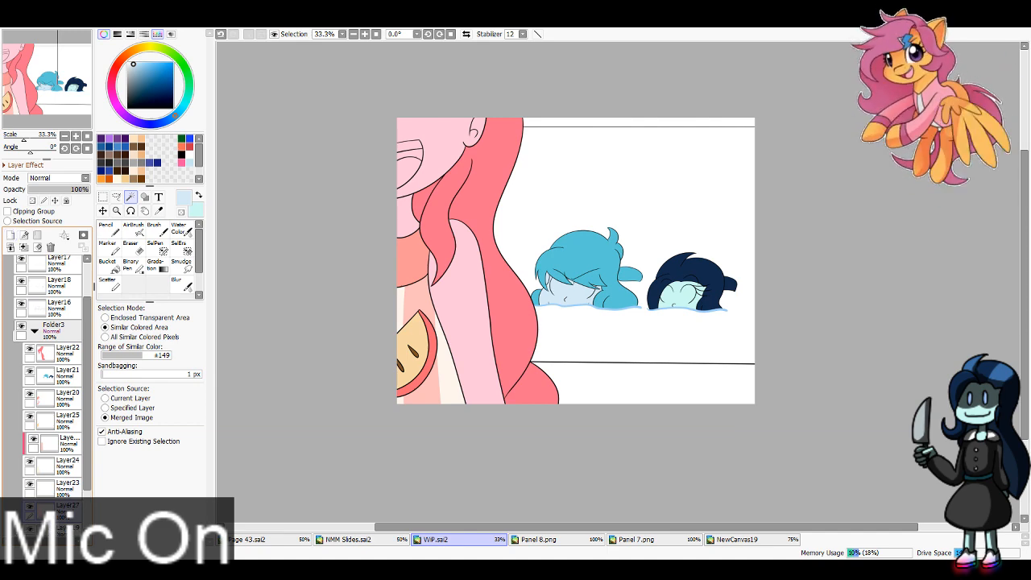
pyautogui.click(10, 236)
pyautogui.moveTo(87, 403); pyautogui.dragTo(87, 420)
pyautogui.click(65, 508)
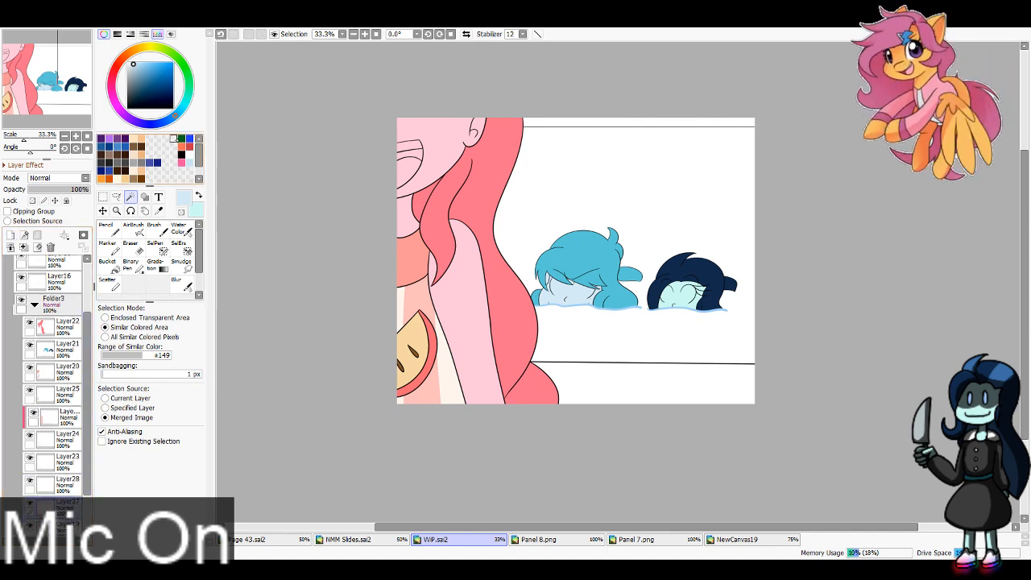
# Step: Fill the foreground figure's mouth red, tongue orange and teeth white with the Bucket on Layer27
pyautogui.click(182, 147)
pyautogui.press('x')
pyautogui.click(190, 146)
pyautogui.click(109, 266)
pyautogui.click(411, 154)
pyautogui.press('x')
pyautogui.click(410, 170)
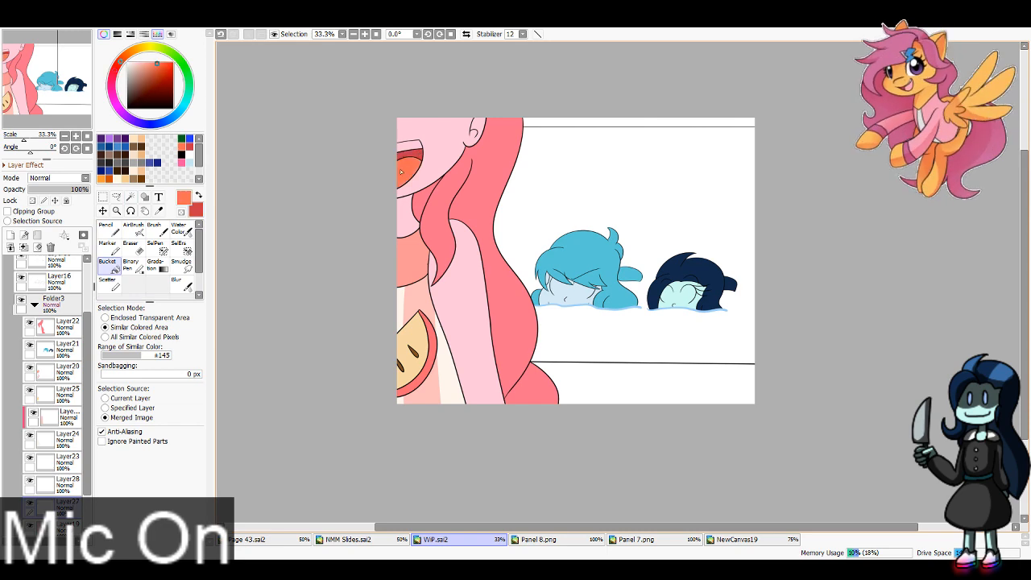
pyautogui.click(149, 66)
pyautogui.moveTo(150, 65); pyautogui.dragTo(126, 60)
pyautogui.click(410, 146)
pyautogui.moveTo(411, 161); pyautogui.dragTo(394, 163)
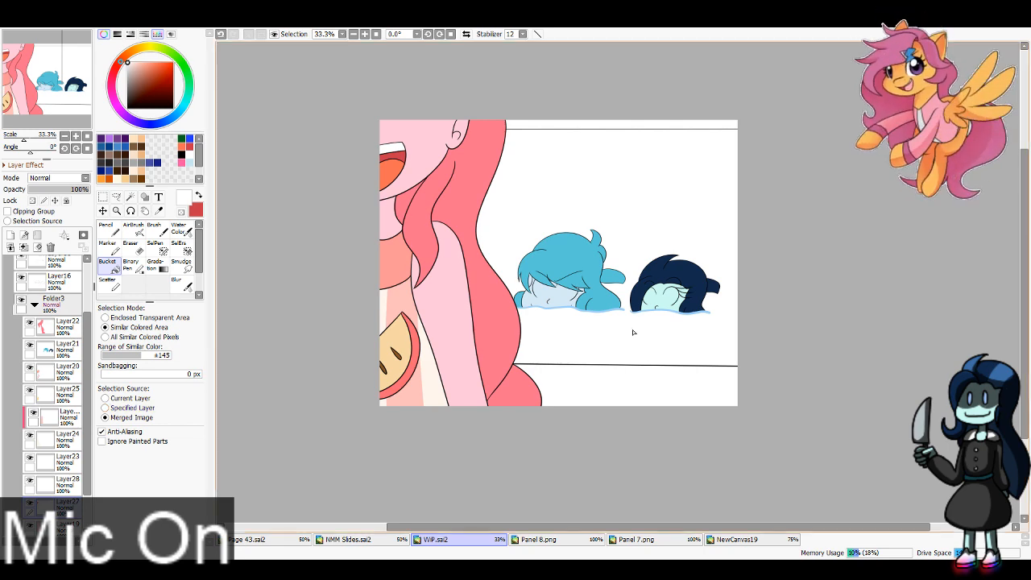
# Step: Paint the blue-haired head's eyes white with the Pencil at sizes 16 and 40, and clean their lower edge with the Eraser
pyautogui.scroll(5, 65, 96)
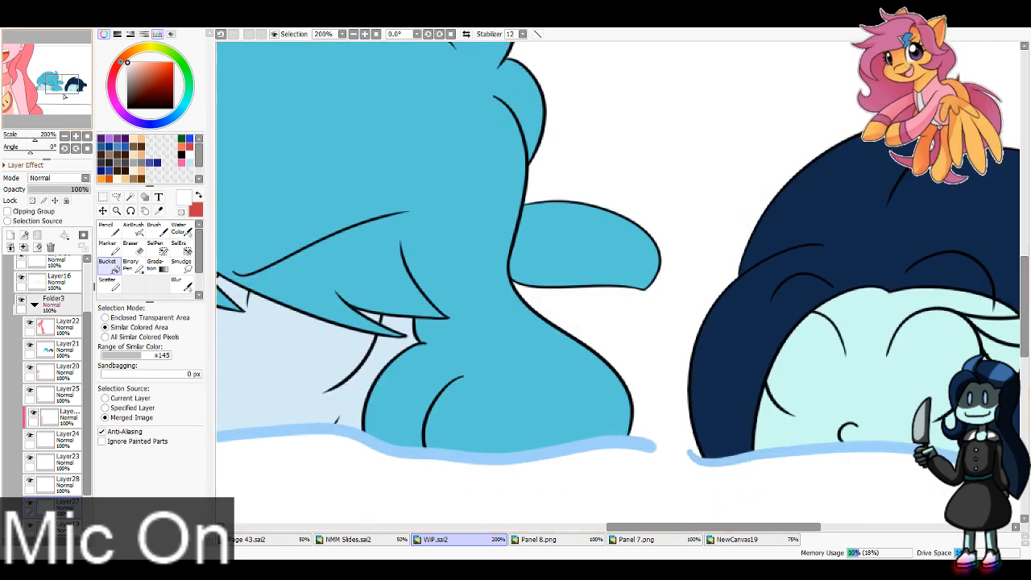
pyautogui.click(50, 85)
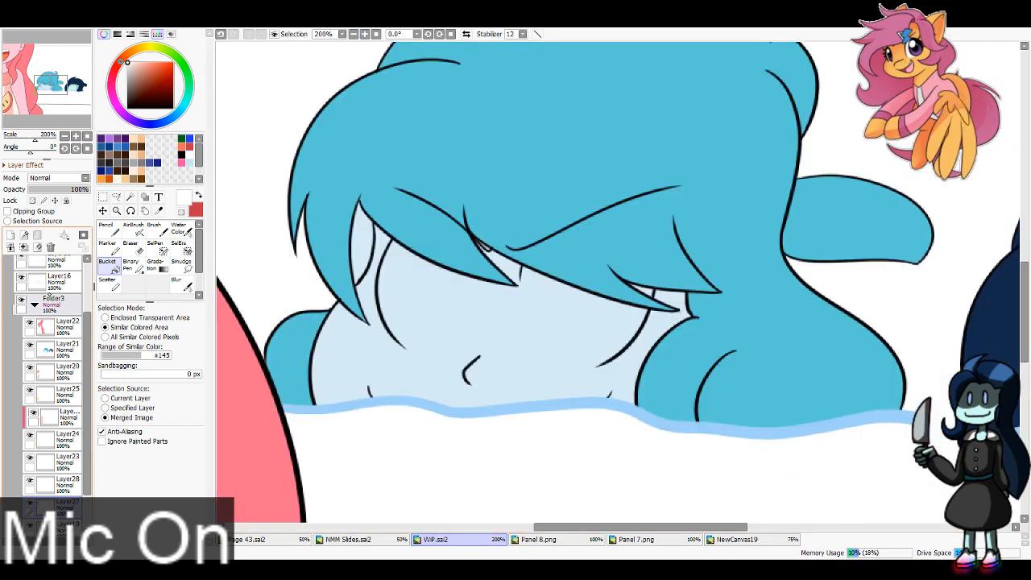
pyautogui.click(108, 230)
pyautogui.hotkey('ctrl', 'z')
pyautogui.moveTo(521, 269)
pyautogui.mouseDown()
pyautogui.moveTo(535, 384)
pyautogui.moveTo(559, 364)
pyautogui.moveTo(603, 355)
pyautogui.moveTo(650, 280)
pyautogui.moveTo(630, 276)
pyautogui.mouseUp()
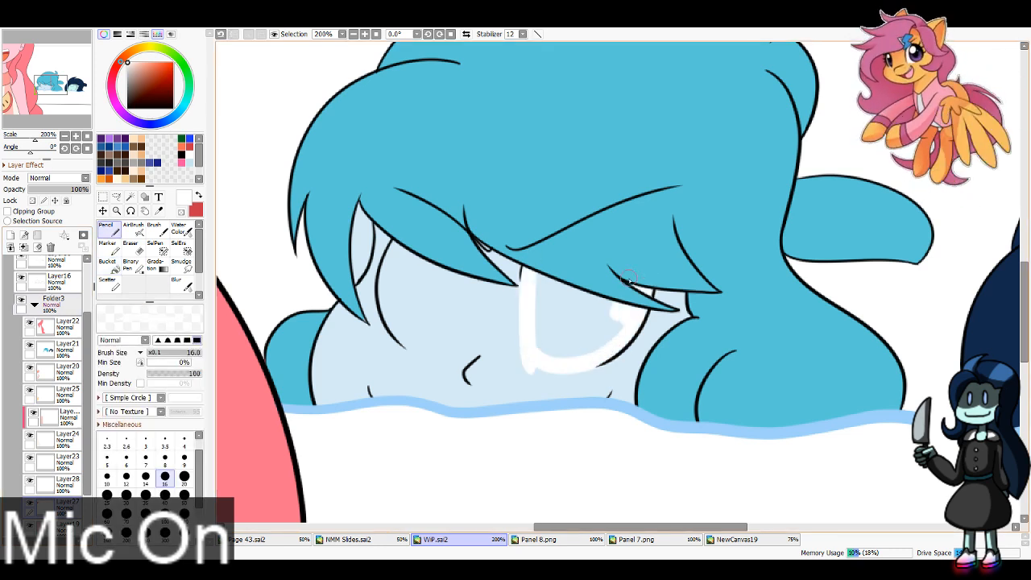
pyautogui.click(166, 494)
pyautogui.moveTo(558, 267)
pyautogui.mouseDown()
pyautogui.moveTo(569, 344)
pyautogui.moveTo(561, 336)
pyautogui.moveTo(599, 313)
pyautogui.mouseUp()
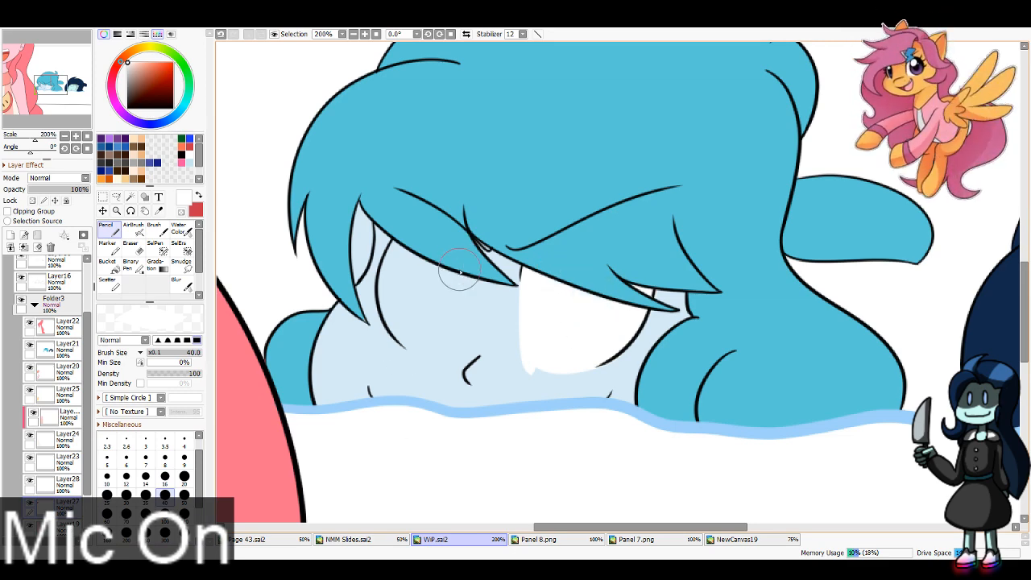
pyautogui.moveTo(459, 271)
pyautogui.mouseDown()
pyautogui.moveTo(455, 330)
pyautogui.moveTo(423, 334)
pyautogui.moveTo(433, 250)
pyautogui.moveTo(400, 295)
pyautogui.moveTo(415, 251)
pyautogui.moveTo(414, 319)
pyautogui.moveTo(407, 275)
pyautogui.moveTo(419, 320)
pyautogui.moveTo(492, 262)
pyautogui.mouseUp()
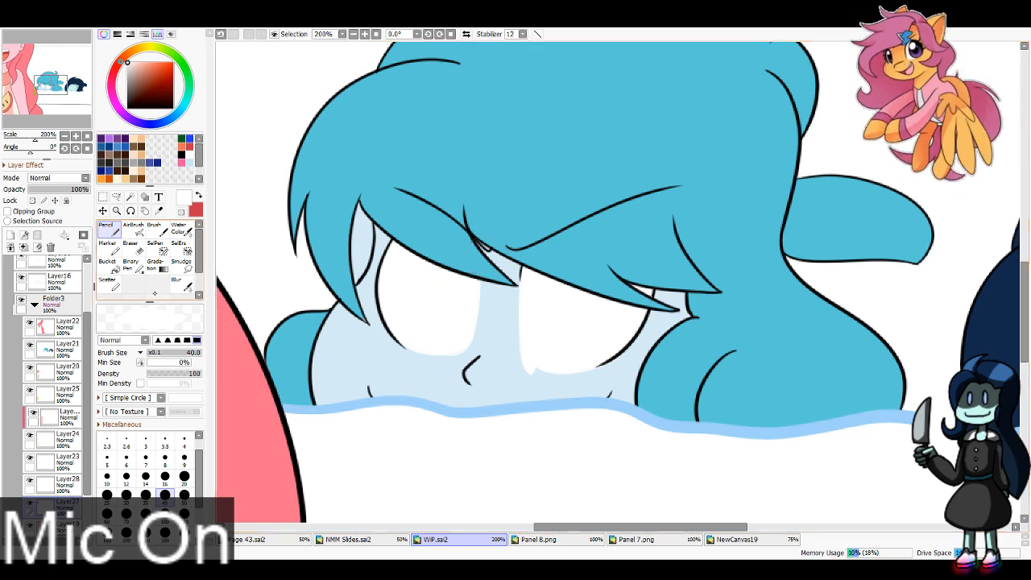
pyautogui.click(129, 245)
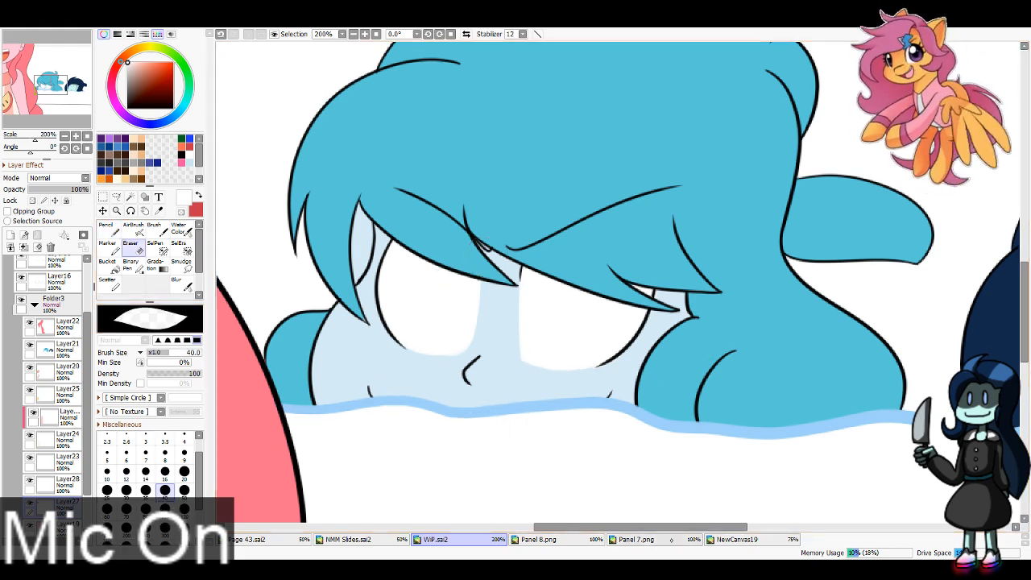
# Step: Sample the pink cheek-mark color from the character in the NewCanvas19 reference and return to the WiP canvas
pyautogui.click(736, 539)
pyautogui.press('alt')
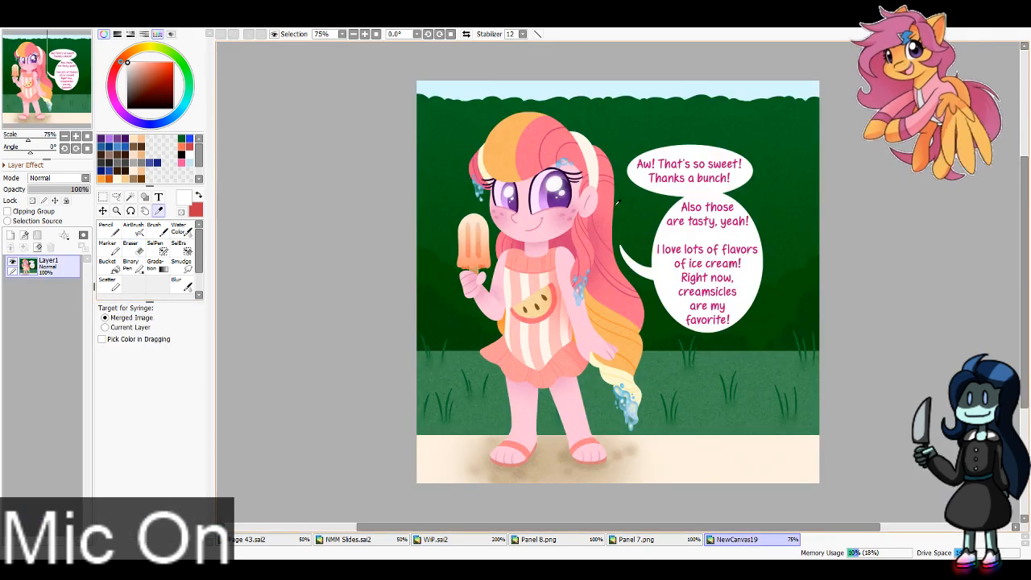
pyautogui.press('x')
pyautogui.click(573, 216)
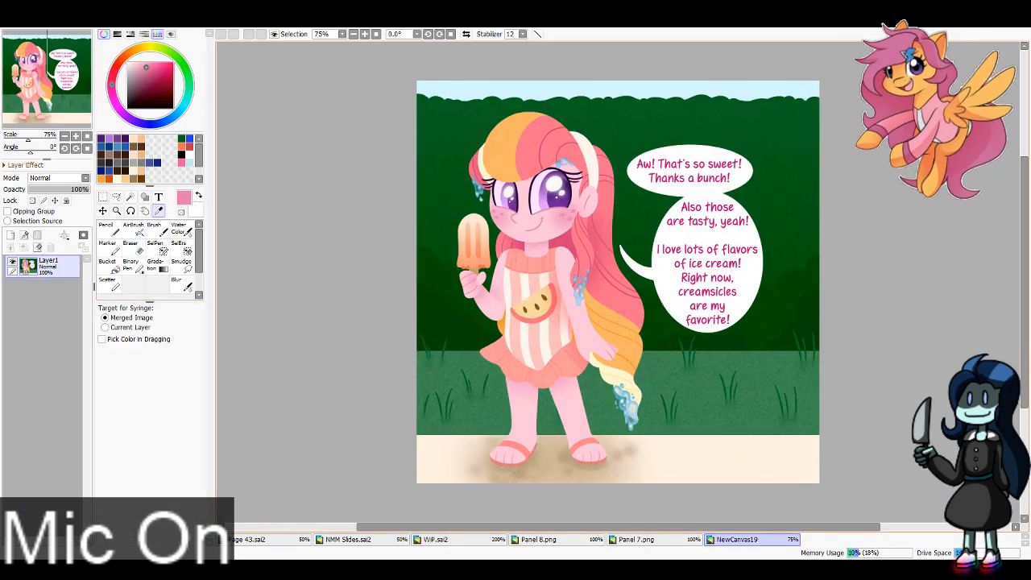
pyautogui.click(469, 539)
# Step: Paint three pink freckles on the foreground figure's cheek with the Pencil at size 16
pyautogui.moveTo(63, 90); pyautogui.dragTo(27, 52)
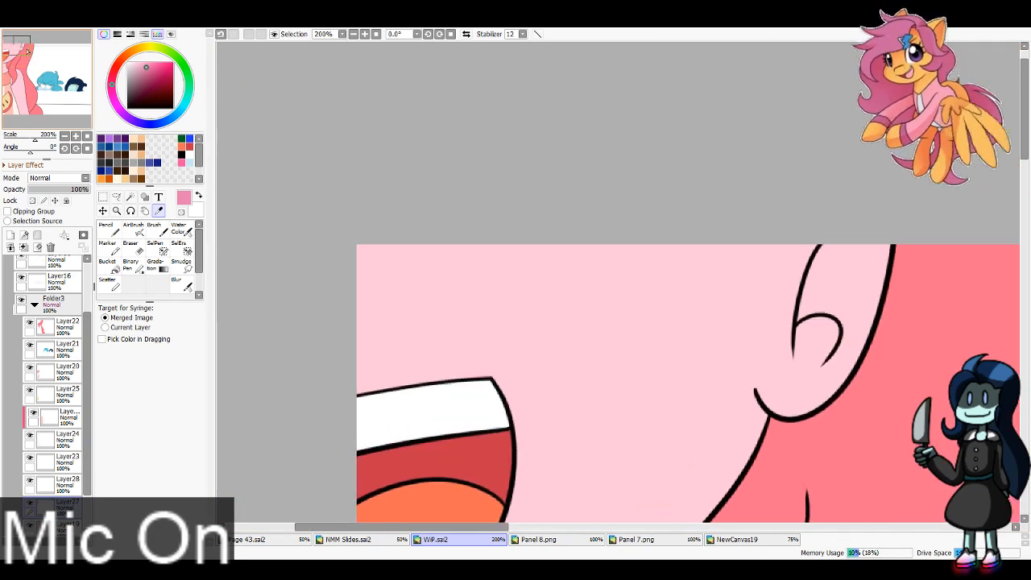
pyautogui.press('n')
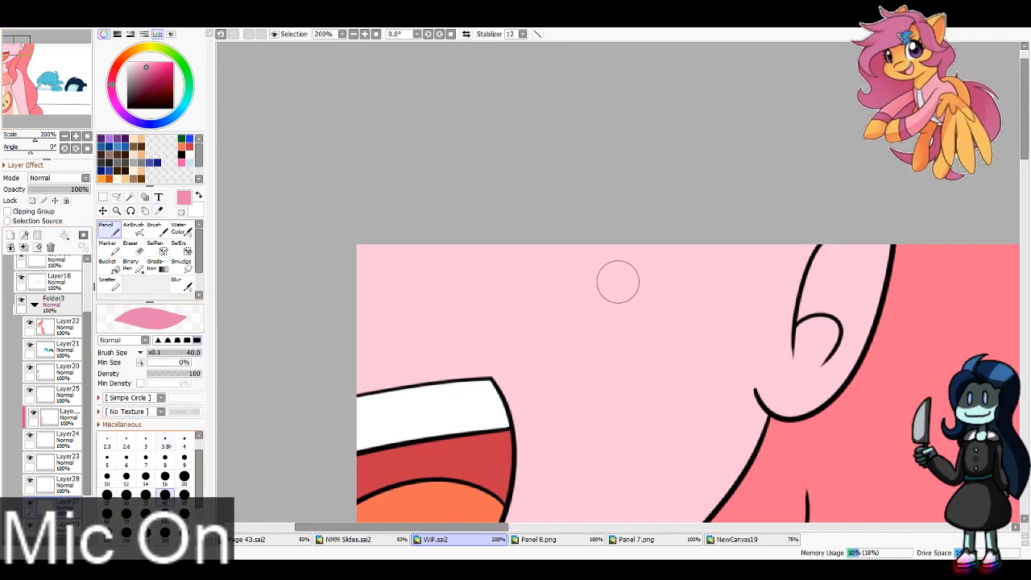
pyautogui.click(165, 477)
pyautogui.moveTo(566, 242); pyautogui.dragTo(541, 249)
pyautogui.moveTo(670, 246); pyautogui.dragTo(699, 235)
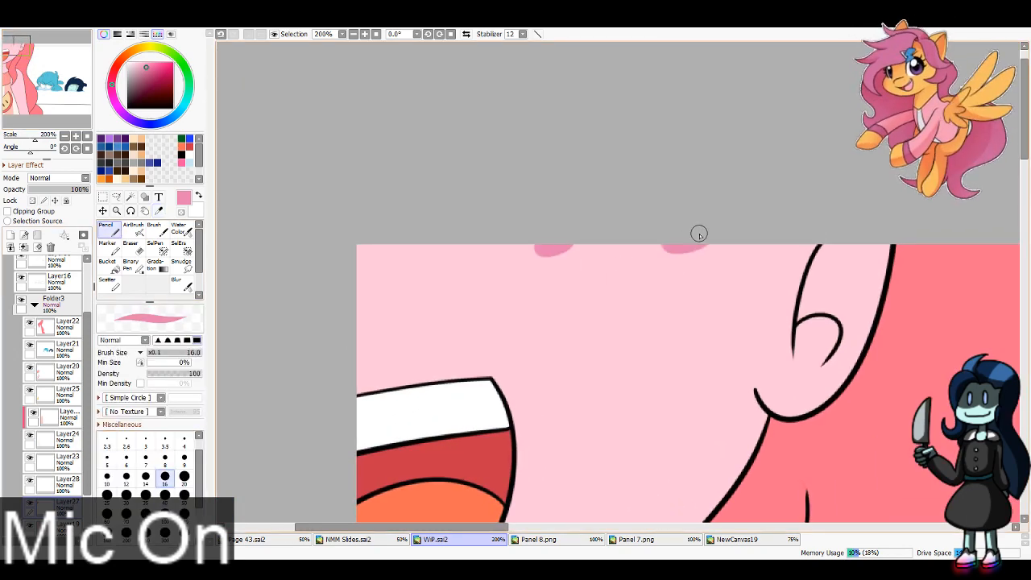
pyautogui.moveTo(631, 301); pyautogui.dragTo(633, 320)
pyautogui.moveTo(14, 46)
pyautogui.mouseDown()
pyautogui.moveTo(17, 57)
pyautogui.moveTo(14, 46)
pyautogui.mouseUp()
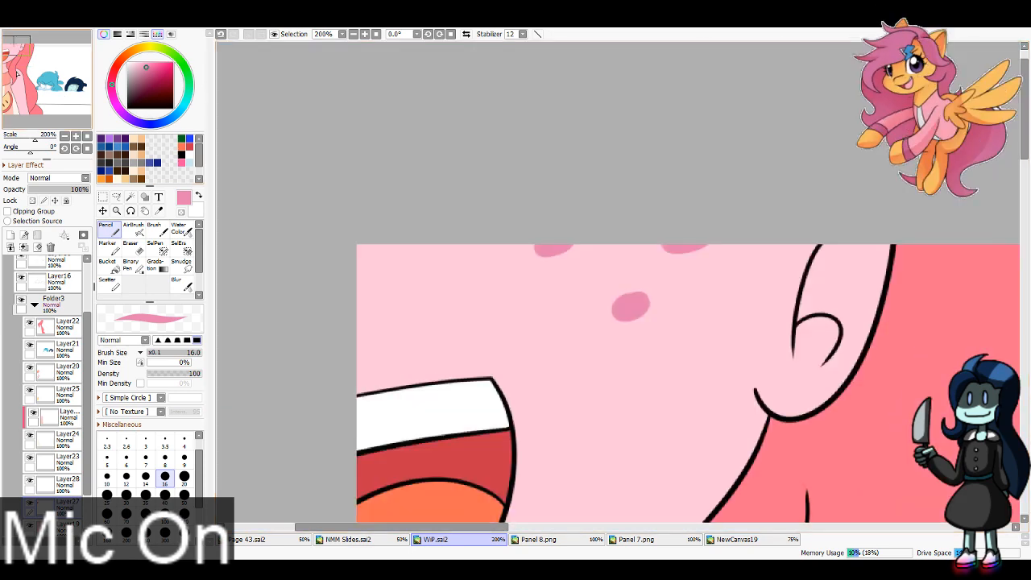
# Step: Paint both eyes of the dark-haired head solid white with the Pencil at size 16
pyautogui.moveTo(16, 73); pyautogui.dragTo(74, 114)
pyautogui.click(11, 236)
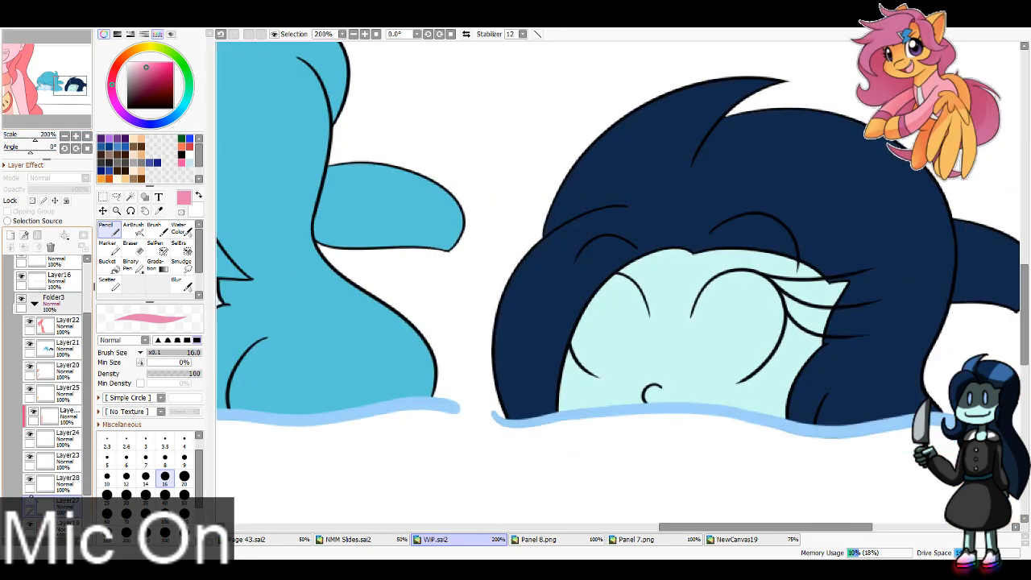
pyautogui.press('x')
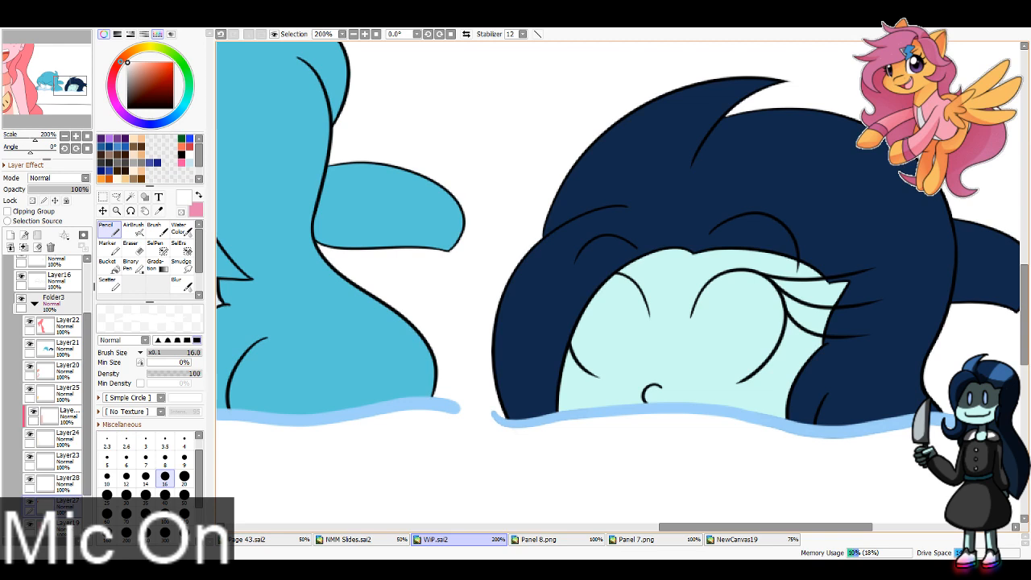
pyautogui.moveTo(698, 303)
pyautogui.mouseDown()
pyautogui.moveTo(694, 371)
pyautogui.moveTo(756, 364)
pyautogui.mouseUp()
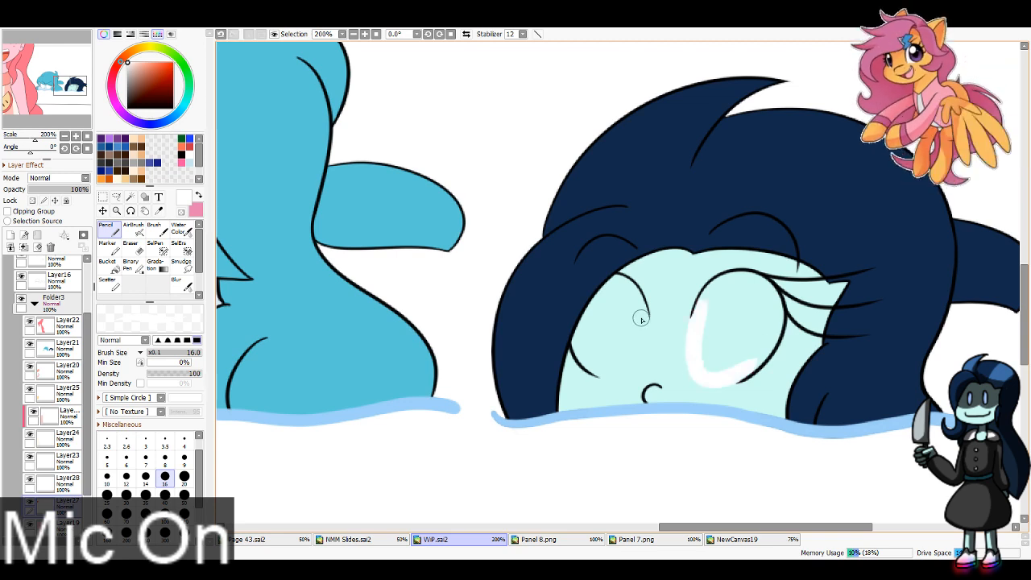
pyautogui.moveTo(642, 305)
pyautogui.mouseDown()
pyautogui.moveTo(631, 382)
pyautogui.moveTo(636, 373)
pyautogui.moveTo(598, 367)
pyautogui.moveTo(622, 358)
pyautogui.moveTo(620, 369)
pyautogui.moveTo(589, 310)
pyautogui.moveTo(585, 343)
pyautogui.moveTo(600, 307)
pyautogui.moveTo(627, 294)
pyautogui.moveTo(607, 289)
pyautogui.moveTo(624, 321)
pyautogui.moveTo(626, 284)
pyautogui.moveTo(628, 307)
pyautogui.moveTo(612, 290)
pyautogui.moveTo(635, 304)
pyautogui.moveTo(610, 292)
pyautogui.moveTo(633, 324)
pyautogui.moveTo(615, 299)
pyautogui.moveTo(594, 345)
pyautogui.mouseUp()
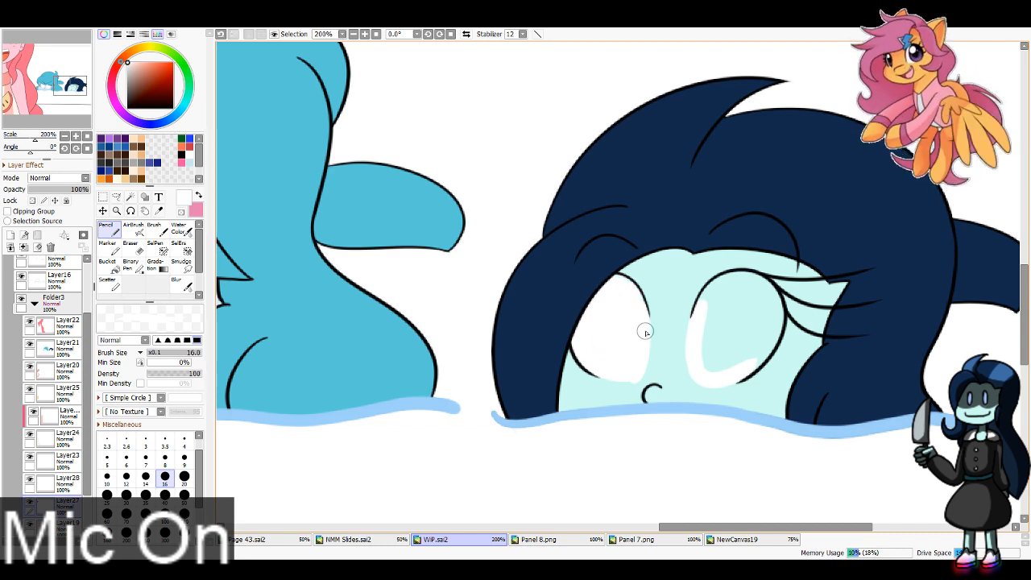
pyautogui.moveTo(722, 314)
pyautogui.mouseDown()
pyautogui.moveTo(714, 293)
pyautogui.moveTo(757, 292)
pyautogui.mouseUp()
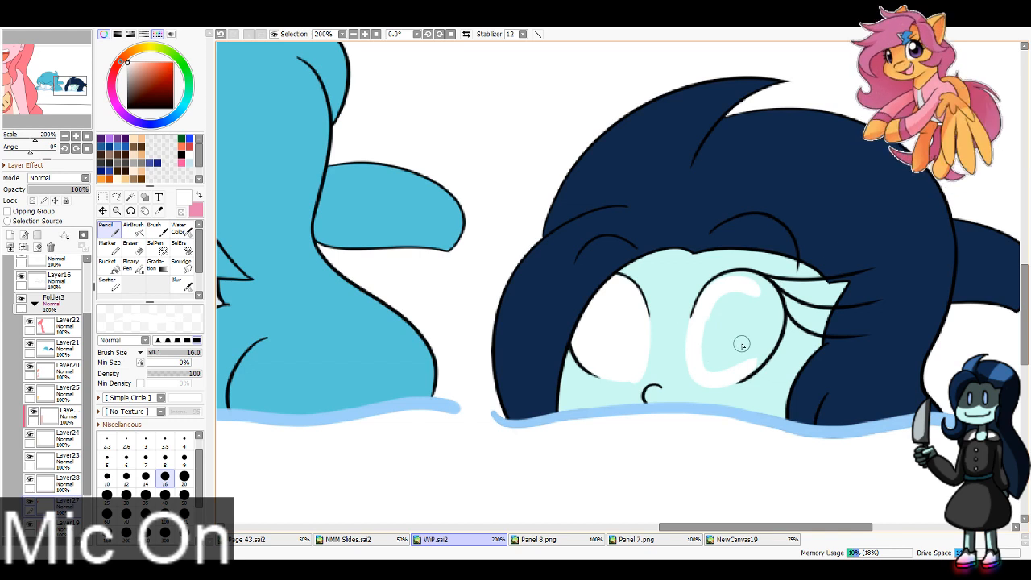
pyautogui.hotkey('ctrl', 'z')
pyautogui.moveTo(725, 286)
pyautogui.mouseDown()
pyautogui.moveTo(763, 328)
pyautogui.moveTo(751, 288)
pyautogui.moveTo(756, 346)
pyautogui.mouseUp()
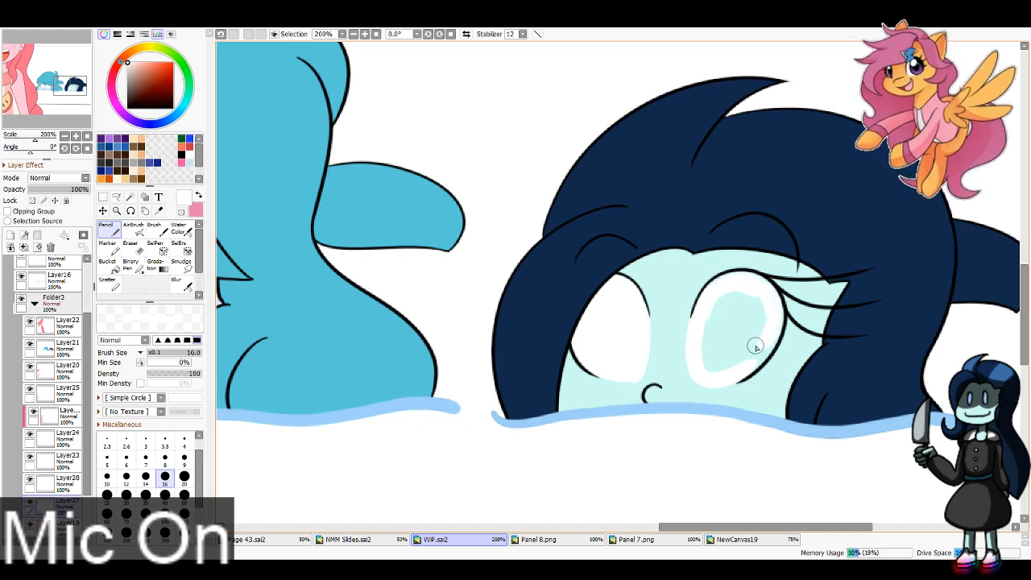
pyautogui.moveTo(763, 294); pyautogui.dragTo(750, 361)
pyautogui.moveTo(775, 328)
pyautogui.mouseDown()
pyautogui.moveTo(753, 361)
pyautogui.moveTo(731, 315)
pyautogui.moveTo(760, 301)
pyautogui.moveTo(739, 300)
pyautogui.mouseUp()
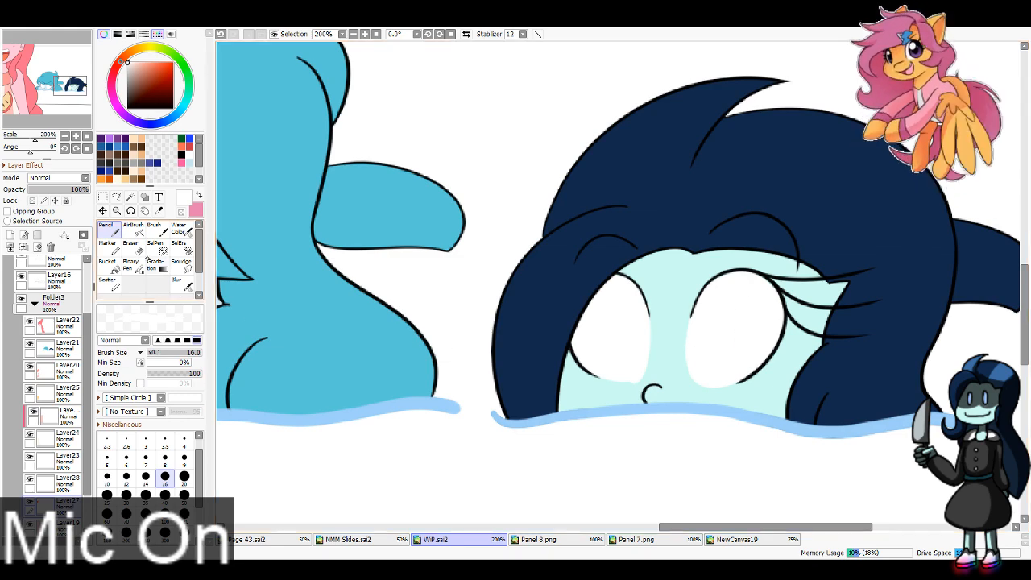
# Step: Clean the lower edges of the dark-haired head's white eyes with the Eraser at size 16
pyautogui.click(130, 246)
pyautogui.click(166, 470)
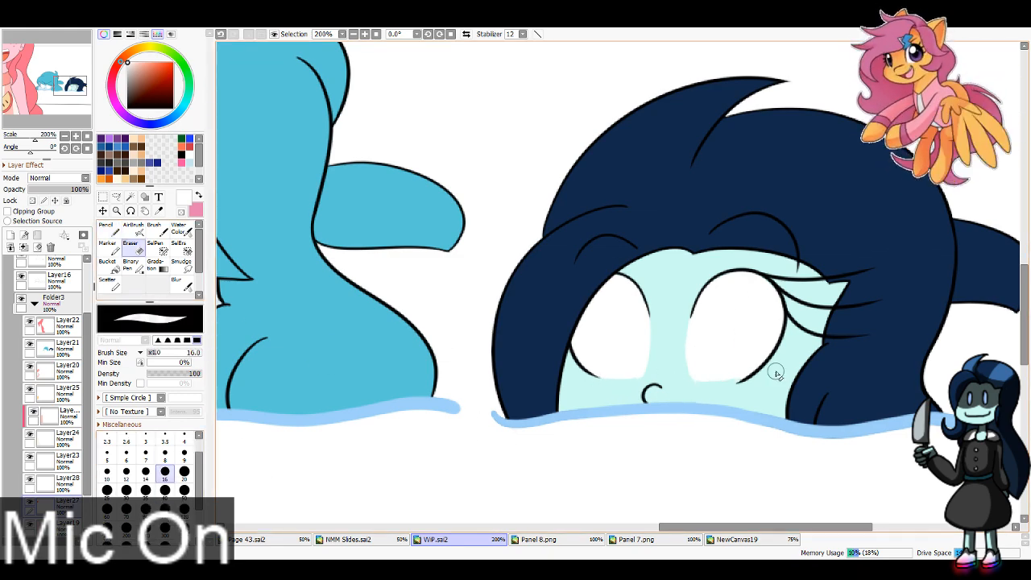
pyautogui.moveTo(638, 389); pyautogui.dragTo(741, 391)
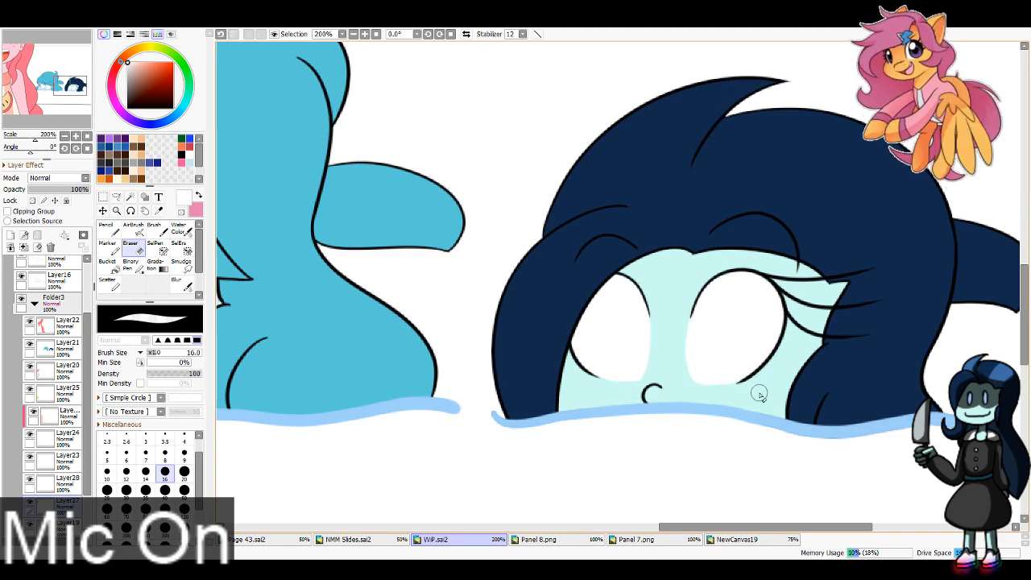
# Step: Place the sketch Layer14 above Folder3 and make it visible over the flat colors
pyautogui.click(110, 231)
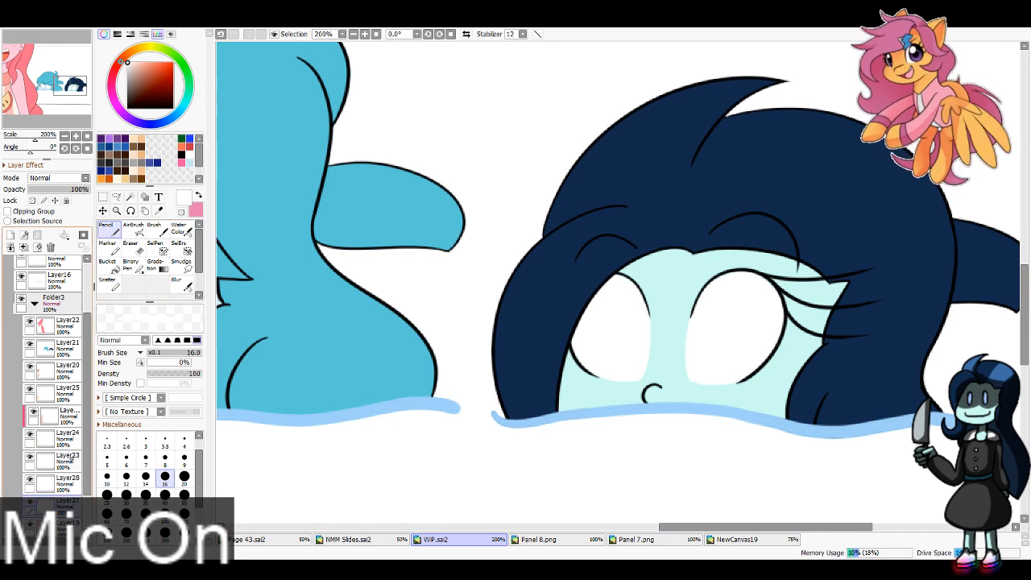
pyautogui.click(68, 458)
pyautogui.click(34, 303)
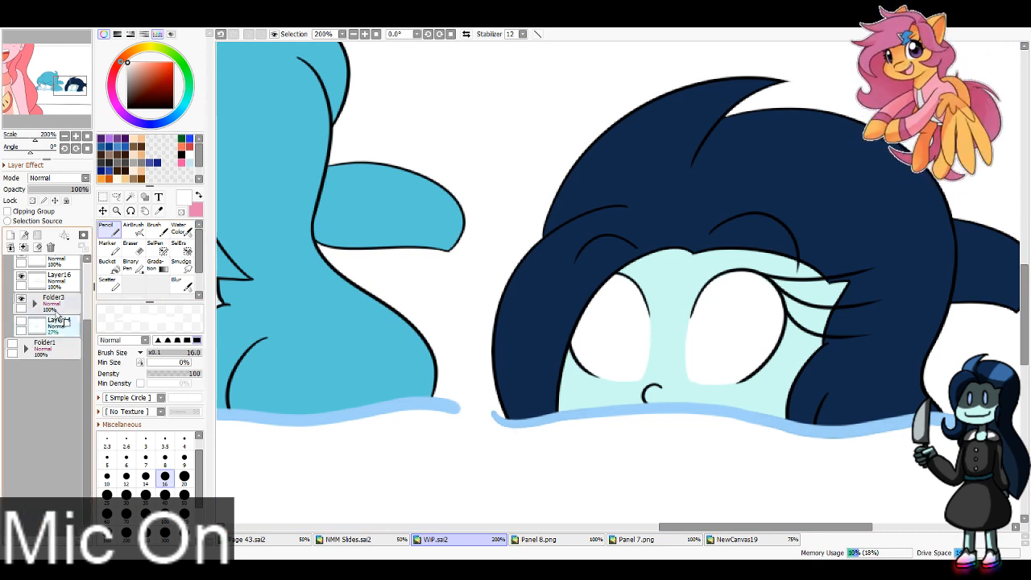
pyautogui.moveTo(57, 314); pyautogui.dragTo(56, 332)
pyautogui.click(22, 299)
pyautogui.click(33, 327)
pyautogui.click(34, 327)
pyautogui.click(55, 326)
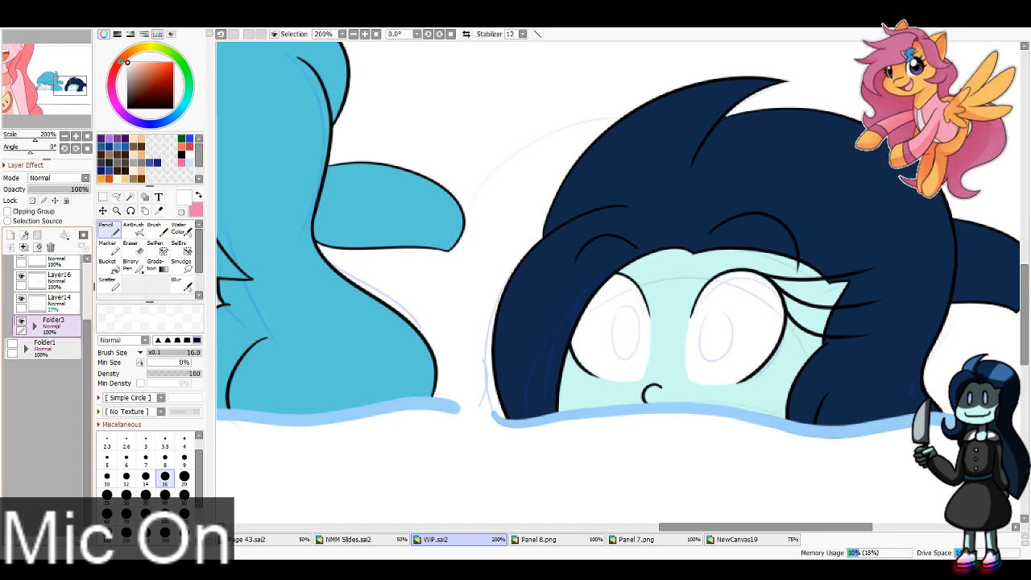
pyautogui.click(38, 235)
pyautogui.moveTo(58, 322); pyautogui.dragTo(64, 364)
pyautogui.moveTo(57, 304); pyautogui.dragTo(54, 321)
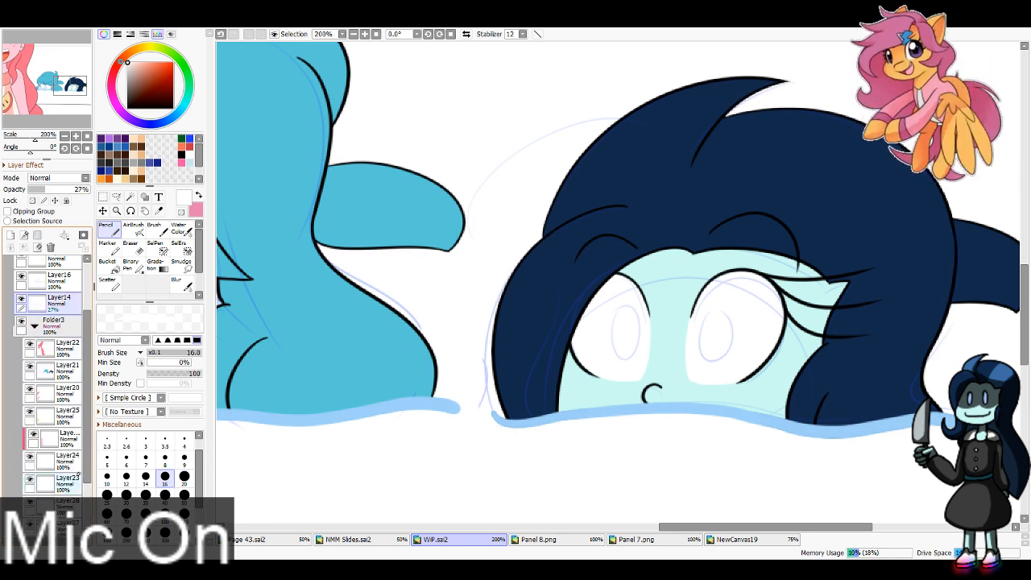
# Step: On Layer23, outline the dark-haired head's oval irises in black over the sketch with the Pencil at size 4
pyautogui.click(68, 481)
pyautogui.press('x')
pyautogui.rightClick(618, 275)
pyautogui.click(169, 459)
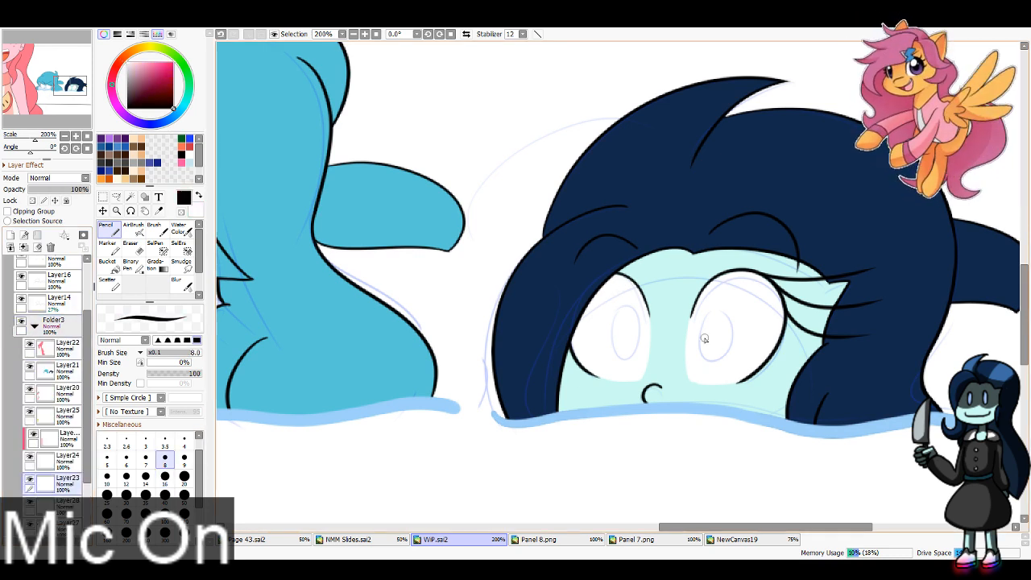
pyautogui.moveTo(706, 317)
pyautogui.mouseDown()
pyautogui.moveTo(709, 363)
pyautogui.moveTo(712, 314)
pyautogui.moveTo(727, 327)
pyautogui.moveTo(703, 319)
pyautogui.mouseUp()
pyautogui.hotkey('ctrl', 'z')
pyautogui.hotkey('ctrl', 'z')
pyautogui.hotkey('ctrl', 'z')
pyautogui.click(184, 442)
pyautogui.moveTo(620, 312)
pyautogui.mouseDown()
pyautogui.moveTo(626, 356)
pyautogui.moveTo(613, 323)
pyautogui.mouseUp()
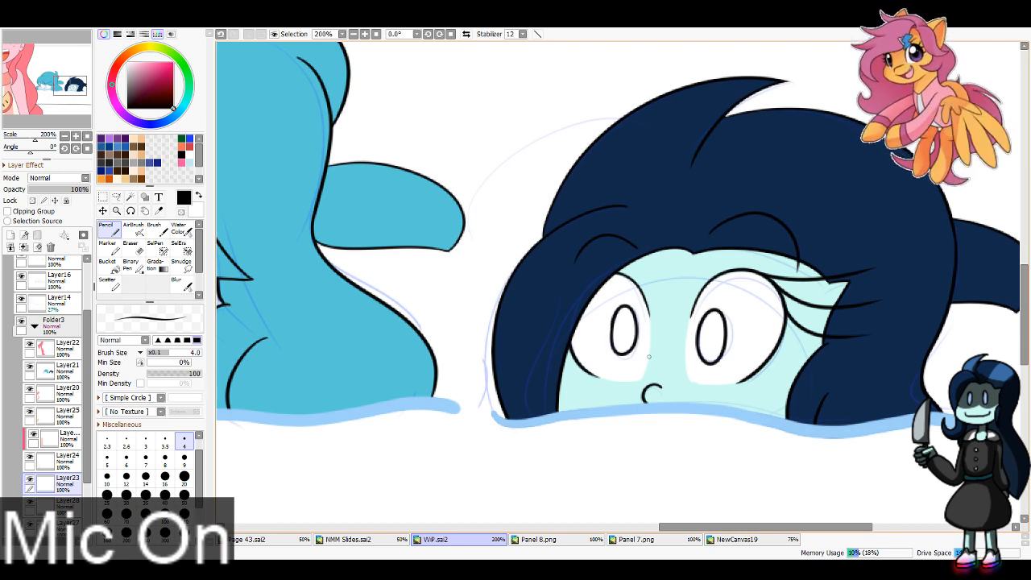
# Step: Undo and redraw the dark-haired head's left iris outline so it follows the sketch more closely
pyautogui.hotkey('ctrl', 'z')
pyautogui.moveTo(618, 317)
pyautogui.mouseDown()
pyautogui.moveTo(626, 360)
pyautogui.moveTo(611, 350)
pyautogui.moveTo(629, 309)
pyautogui.moveTo(638, 366)
pyautogui.mouseUp()
pyautogui.hotkey('ctrl', 'z')
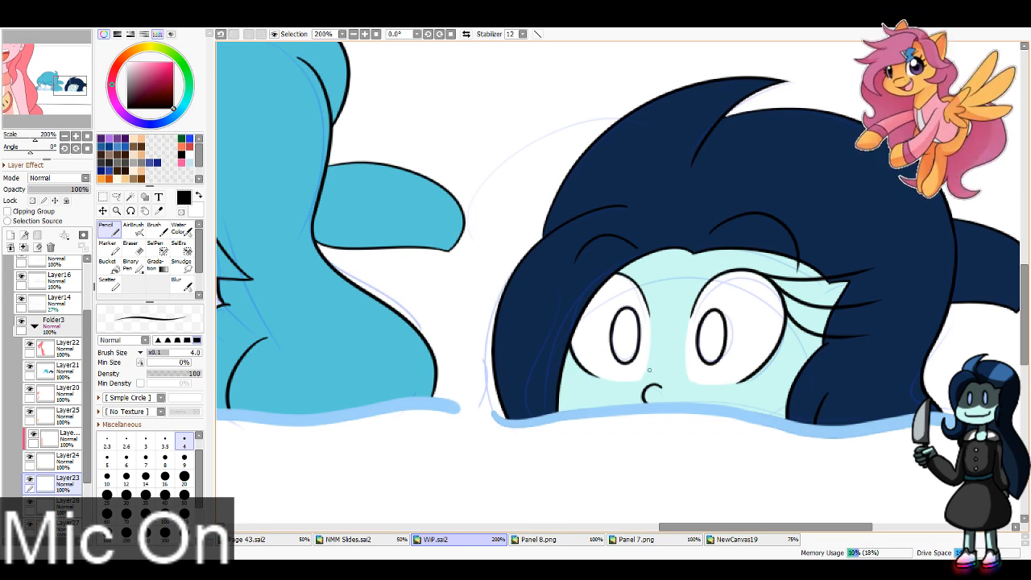
# Step: Outline the blue-haired head's irises in black below the bangs with the Pencil at size 4
pyautogui.moveTo(53, 85); pyautogui.dragTo(51, 82)
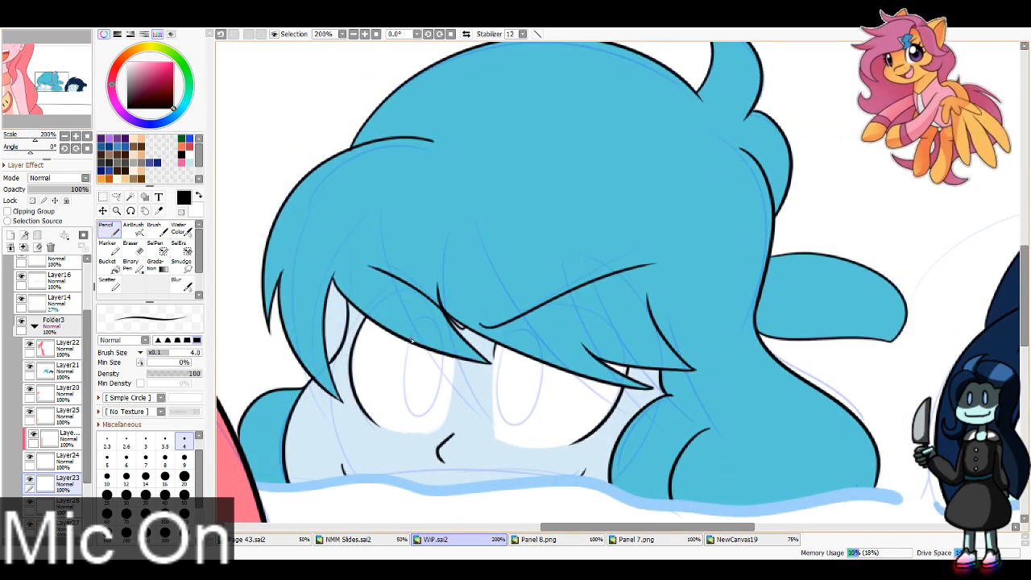
pyautogui.moveTo(411, 341); pyautogui.dragTo(427, 335)
pyautogui.moveTo(506, 348)
pyautogui.mouseDown()
pyautogui.moveTo(548, 359)
pyautogui.moveTo(527, 415)
pyautogui.moveTo(543, 359)
pyautogui.mouseUp()
pyautogui.hotkey('ctrl', 'z')
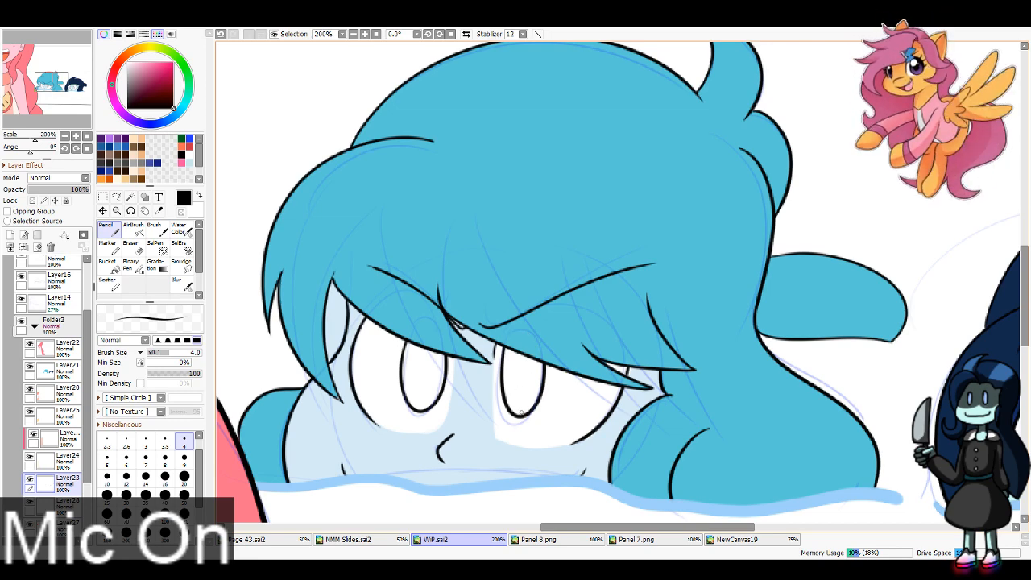
# Step: Undo and redraw the blue-haired head's right iris outline at 100% zoom
pyautogui.click(353, 33)
pyautogui.click(353, 34)
pyautogui.moveTo(25, 70); pyautogui.dragTo(32, 71)
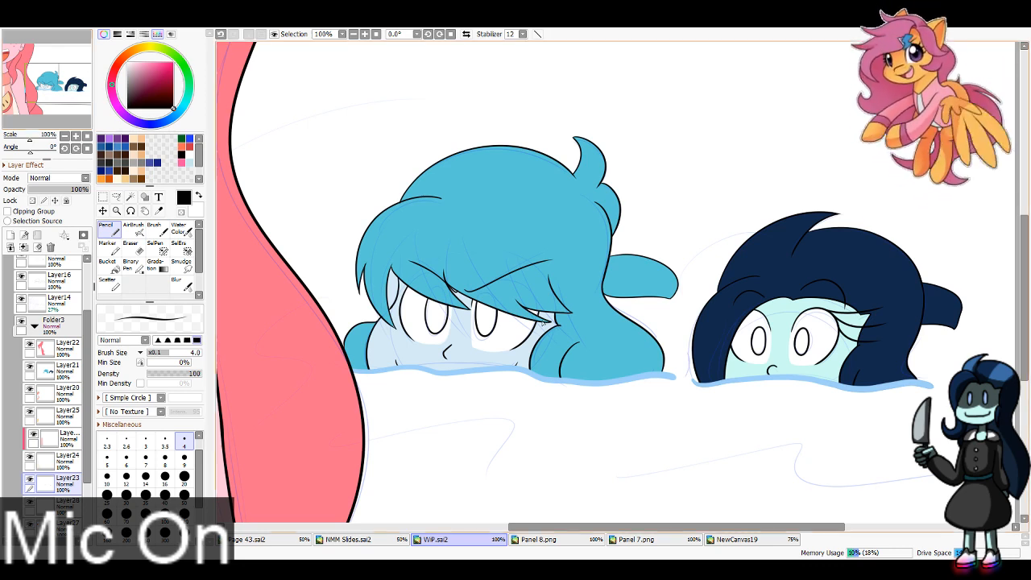
pyautogui.hotkey('ctrl', 'z')
pyautogui.hotkey('ctrl', 'z')
pyautogui.moveTo(485, 300)
pyautogui.mouseDown()
pyautogui.moveTo(475, 312)
pyautogui.moveTo(490, 301)
pyautogui.moveTo(494, 337)
pyautogui.mouseUp()
pyautogui.hotkey('ctrl', 'z')
pyautogui.hotkey('ctrl', 'z')
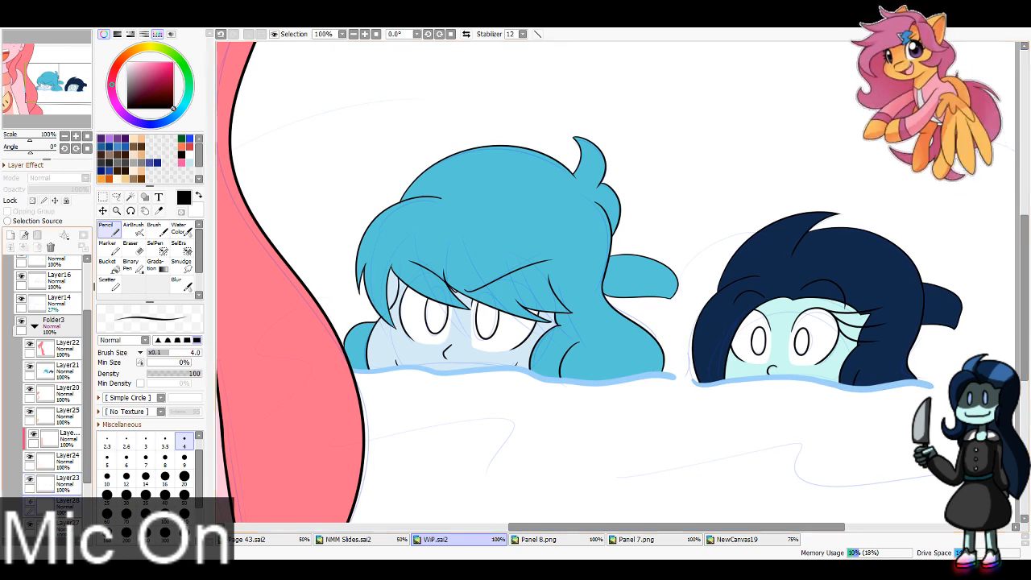
# Step: Hide the sketch Layer14 and, with Layer28 active, select all four irises of both heads with the Magic Wand
pyautogui.click(21, 298)
pyautogui.click(131, 196)
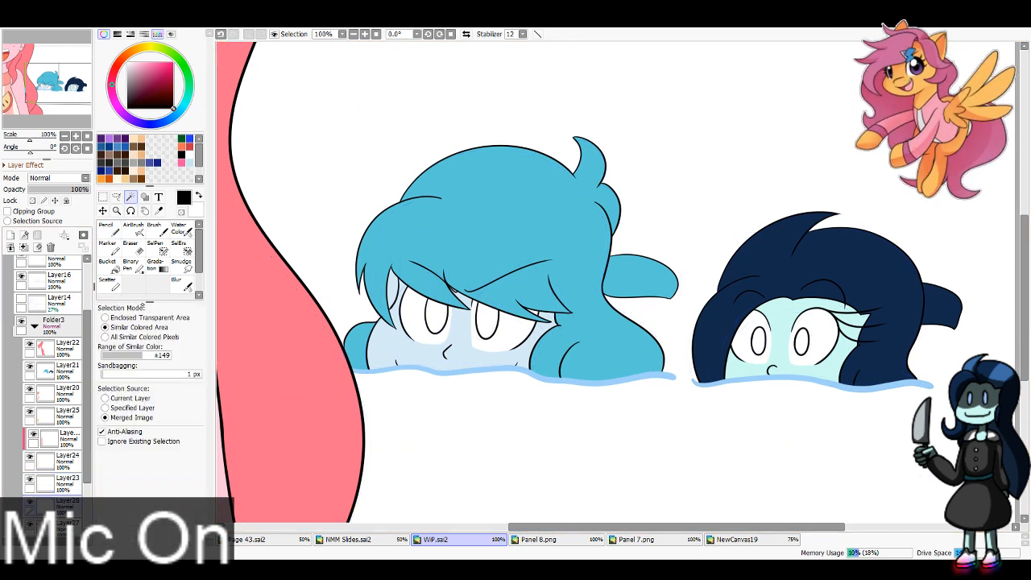
pyautogui.click(435, 320)
pyautogui.click(486, 322)
pyautogui.click(758, 340)
pyautogui.click(802, 341)
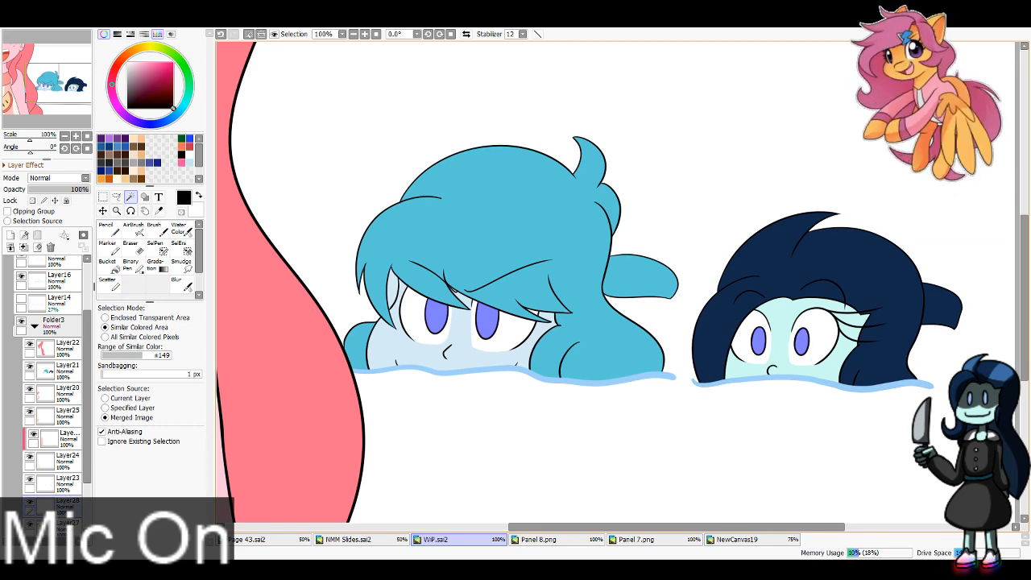
# Step: Sample the dark and light pinks from the seated character's iris in Panel 8.png as the two drawing colors
pyautogui.click(577, 539)
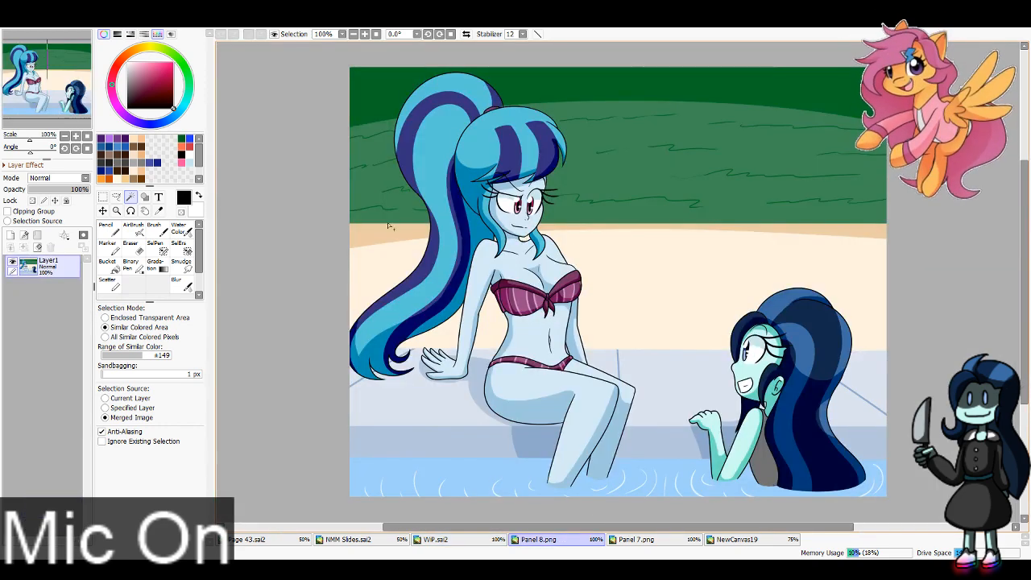
pyautogui.hotkey('ctrl', '+')
pyautogui.hotkey('ctrl', '+')
pyautogui.click(159, 211)
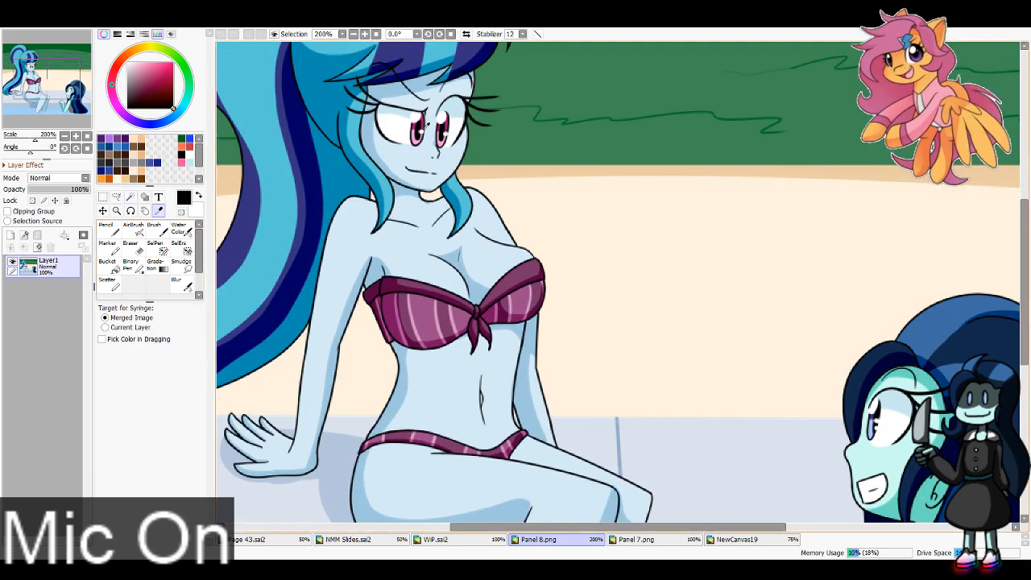
pyautogui.click(415, 127)
pyautogui.press('x')
pyautogui.click(417, 141)
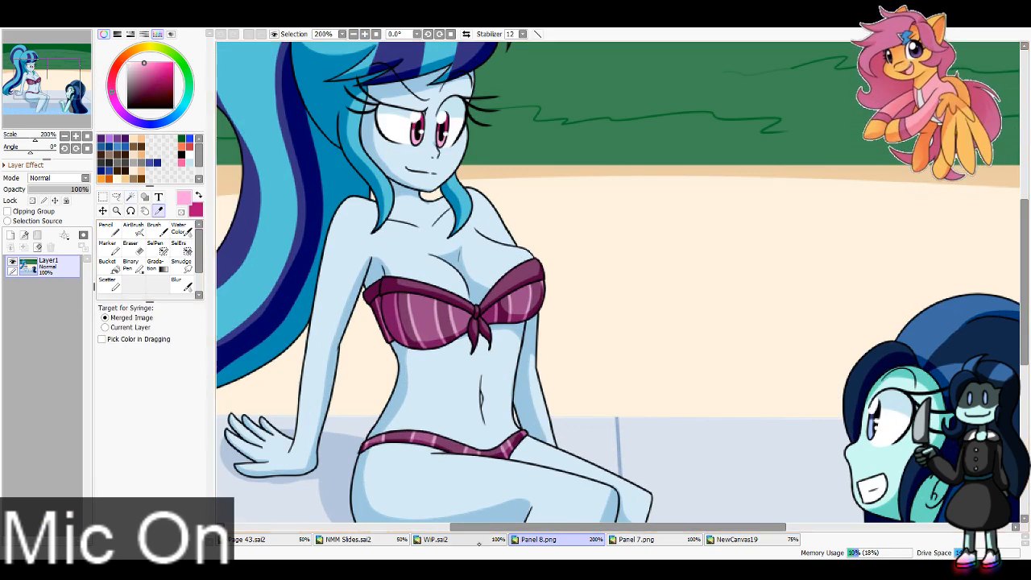
# Step: Back on the WiP canvas, paint the blue-haired head's irises dark pink with light pink lower halves using the Pencil
pyautogui.click(443, 539)
pyautogui.click(109, 230)
pyautogui.press('x')
pyautogui.moveTo(435, 304)
pyautogui.mouseDown()
pyautogui.moveTo(477, 305)
pyautogui.moveTo(516, 322)
pyautogui.moveTo(475, 344)
pyautogui.moveTo(443, 340)
pyautogui.mouseUp()
pyautogui.press('x')
pyautogui.click(166, 494)
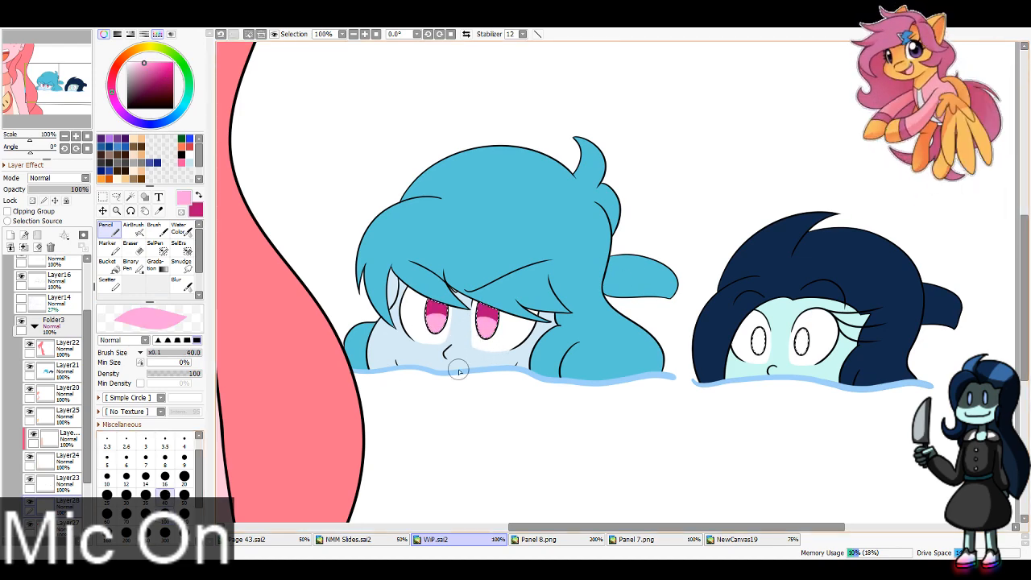
# Step: Sample the dark and light iris blues from the dark-haired character in Panel 7.png and return to the WiP canvas
pyautogui.click(629, 540)
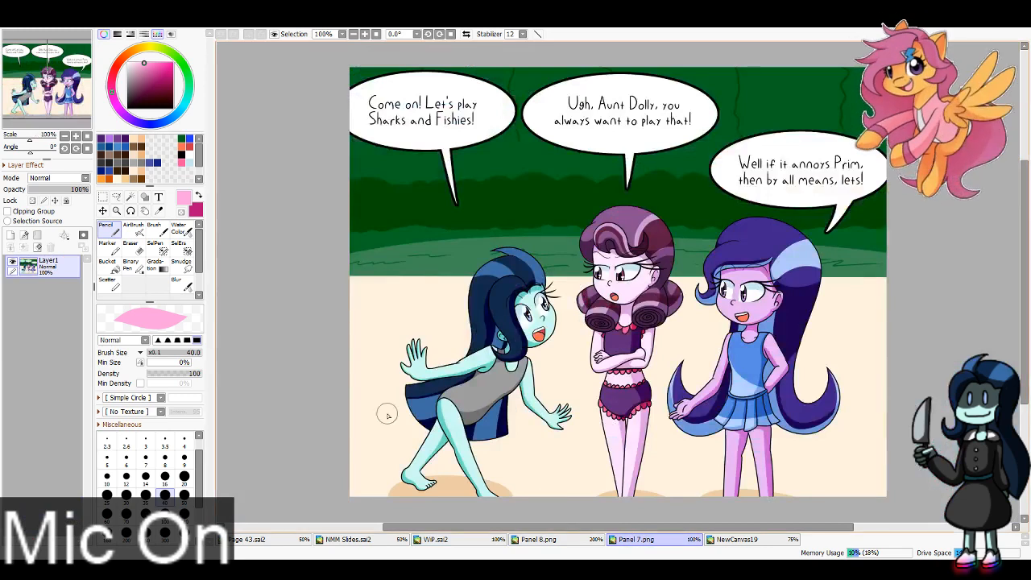
pyautogui.click(364, 35)
pyautogui.click(365, 35)
pyautogui.click(159, 211)
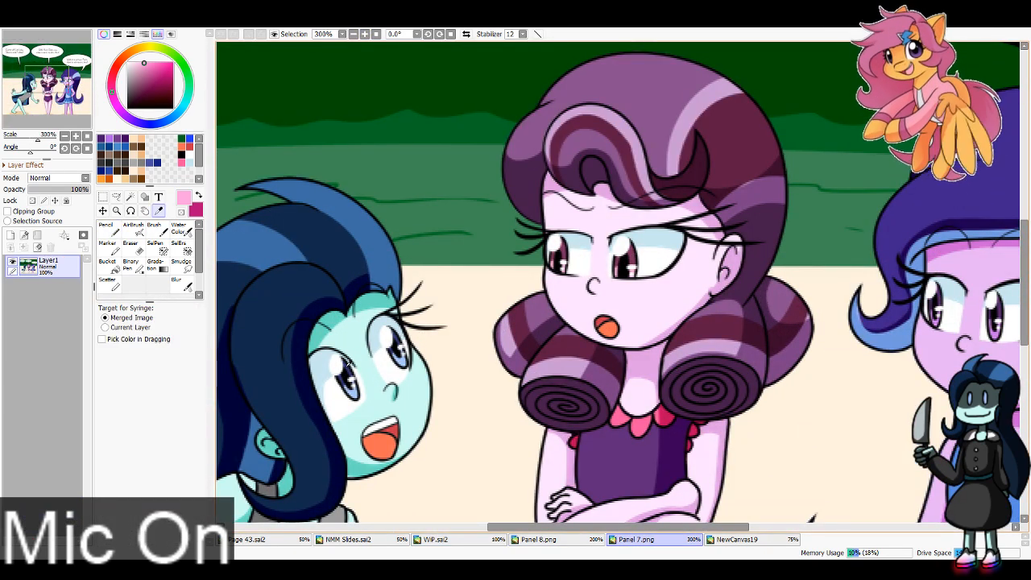
pyautogui.click(348, 363)
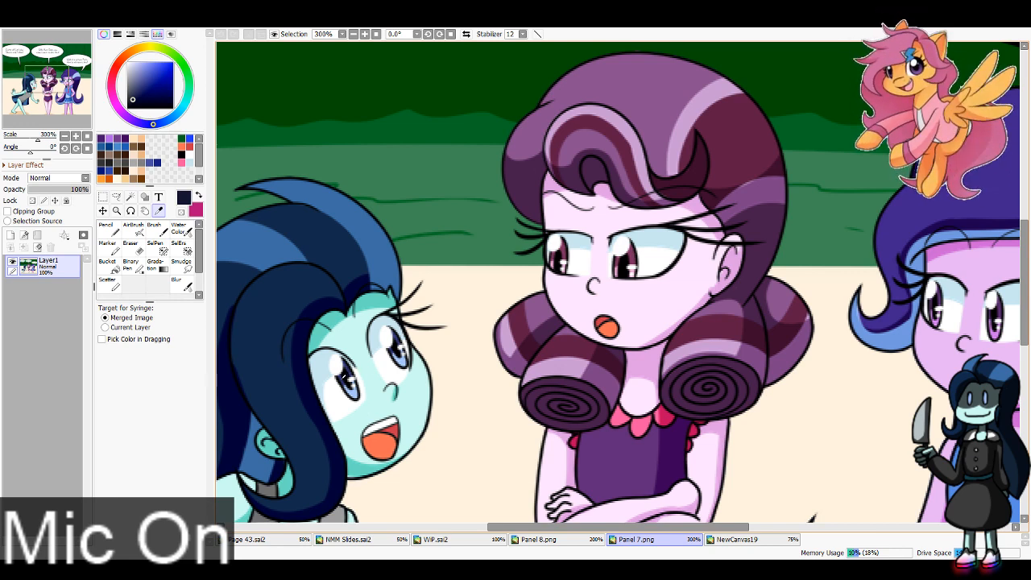
pyautogui.click(345, 377)
pyautogui.press('x')
pyautogui.click(349, 391)
pyautogui.click(439, 539)
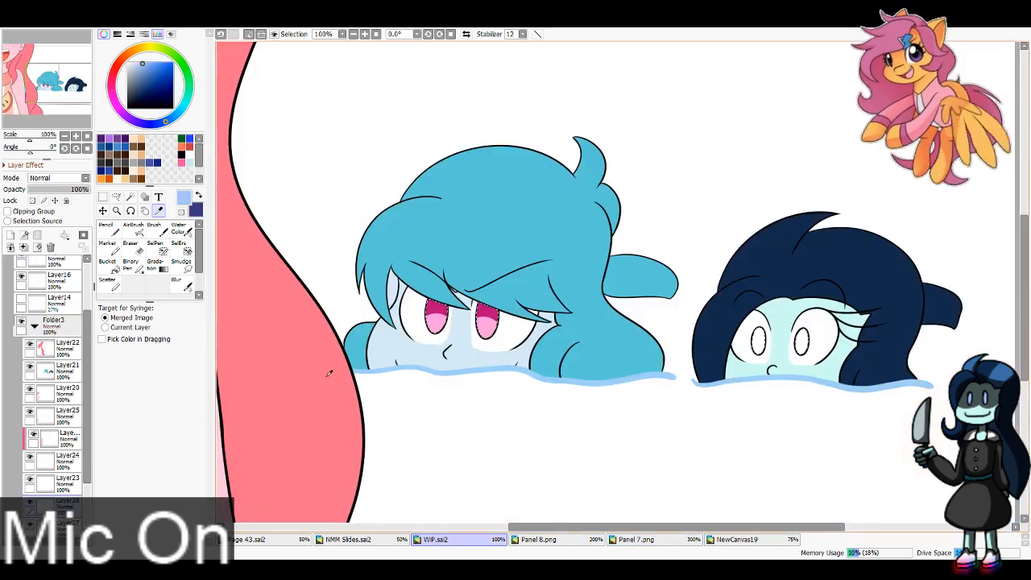
# Step: Paint the dark-haired head's irises dark blue with the Pencil at size 40, adding light blue lower parts at size 16
pyautogui.press('x')
pyautogui.press('n')
pyautogui.click(758, 339)
pyautogui.click(802, 342)
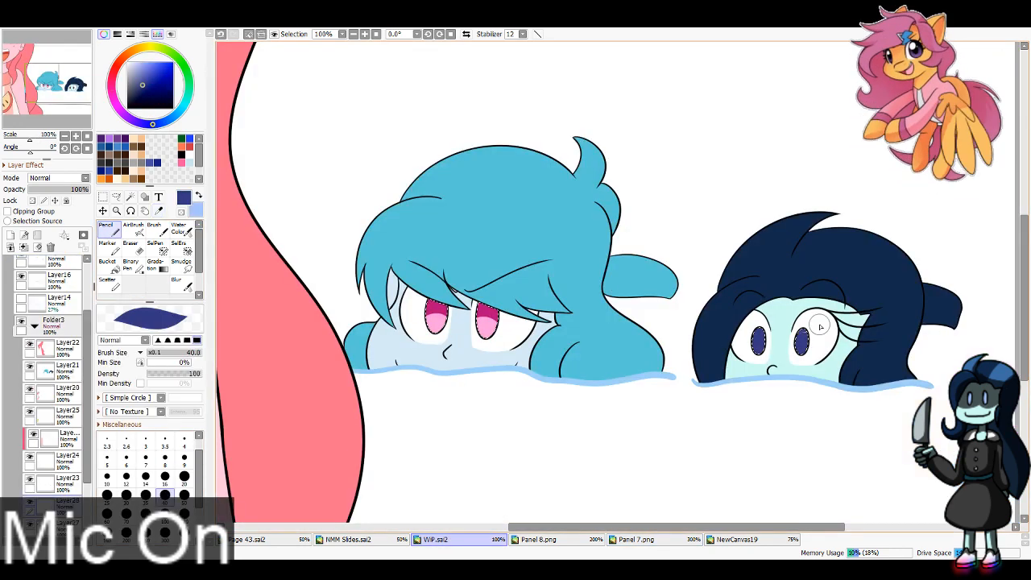
pyautogui.press('x')
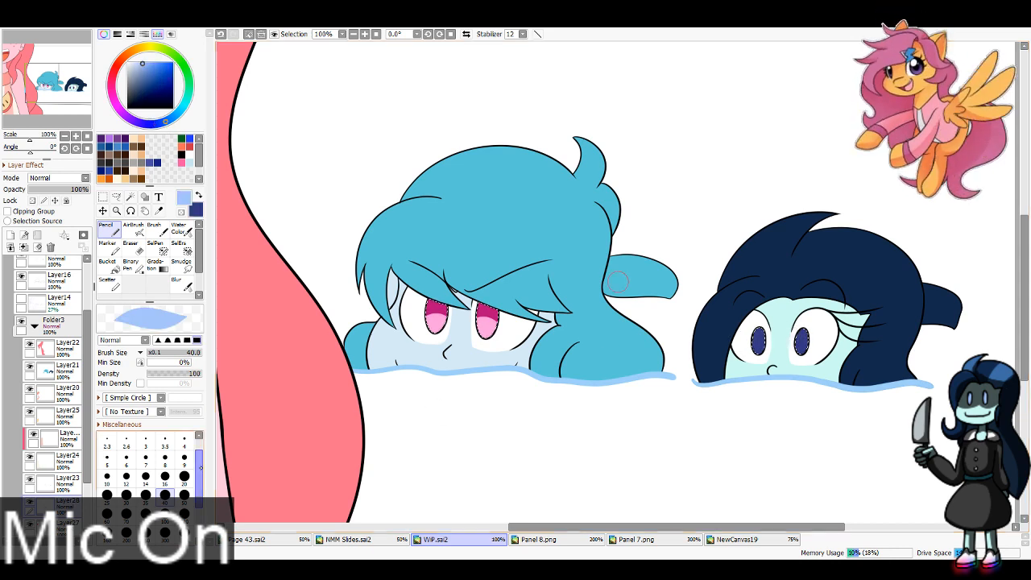
pyautogui.click(165, 478)
pyautogui.moveTo(753, 346); pyautogui.dragTo(763, 348)
pyautogui.moveTo(796, 343); pyautogui.dragTo(803, 351)
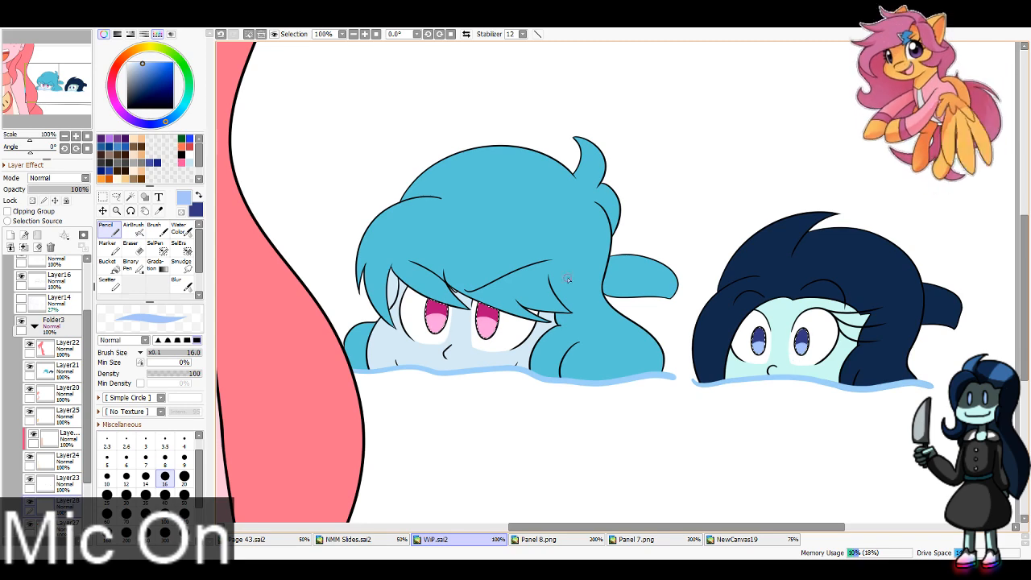
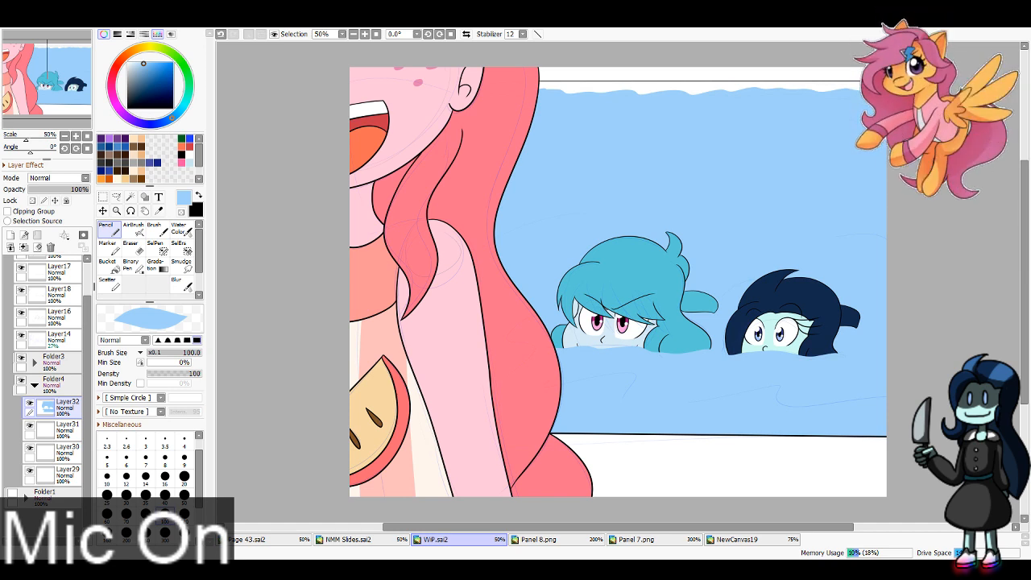
# Step: Sample the blue-grey of the pool deck's side and the pale grey of its top from Panel 8.png as the two drawing colors
pyautogui.click(65, 427)
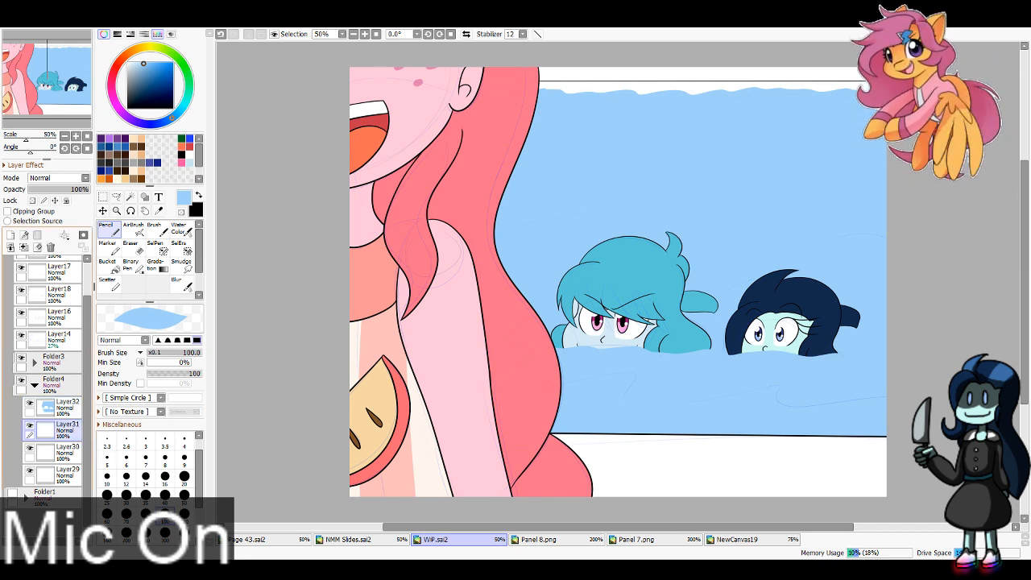
pyautogui.click(566, 541)
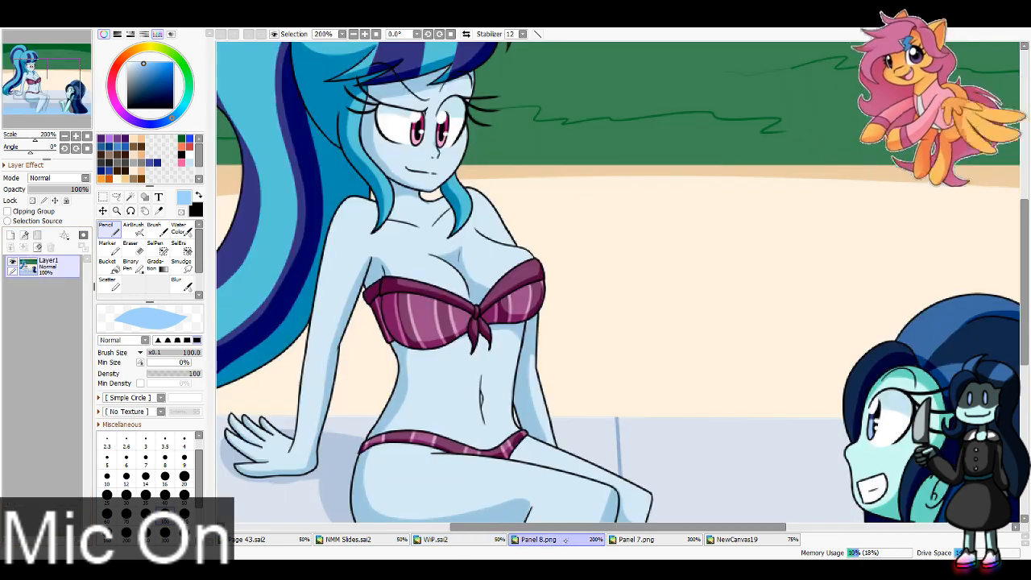
pyautogui.click(469, 541)
pyautogui.click(555, 540)
pyautogui.click(353, 34)
pyautogui.click(353, 34)
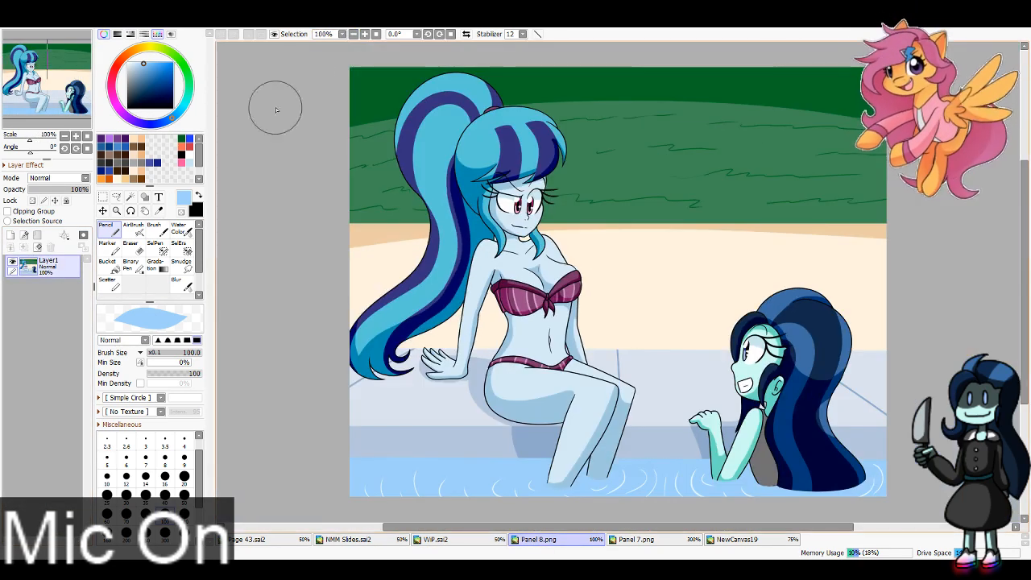
pyautogui.click(159, 210)
pyautogui.scroll(-2, 266, 435)
pyautogui.click(464, 404)
pyautogui.press('x')
pyautogui.click(460, 371)
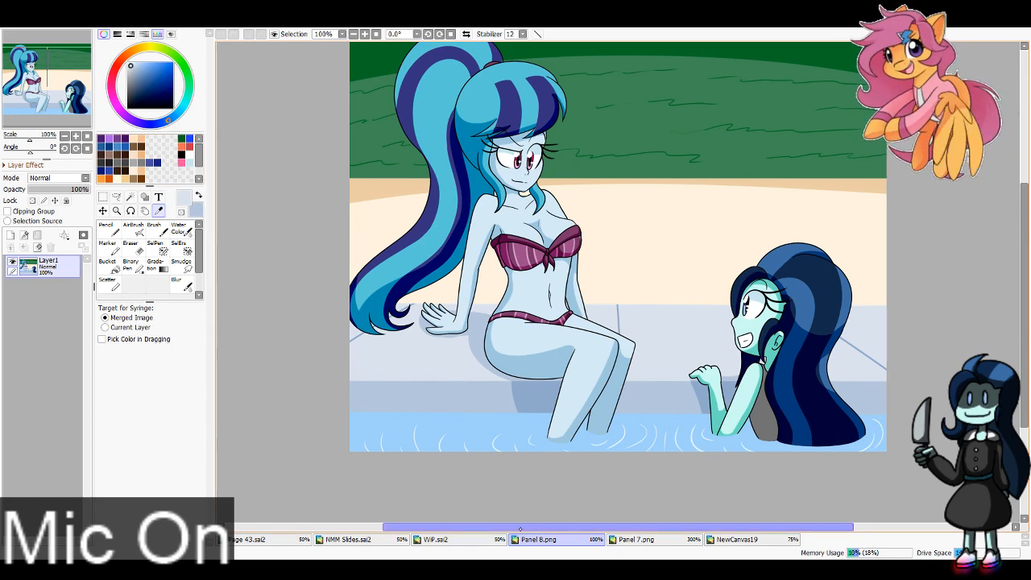
# Step: On the WiP canvas, paint the pool's far side strip blue-grey on Layer31 and the deck surfaces pale grey on Layer30, using size 300 for the foreground
pyautogui.click(436, 539)
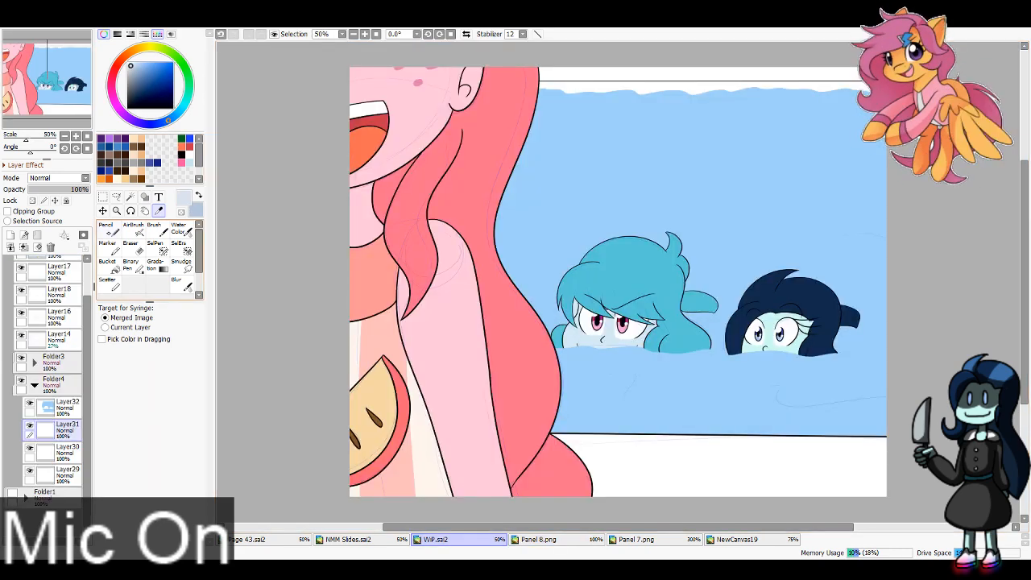
pyautogui.press('n')
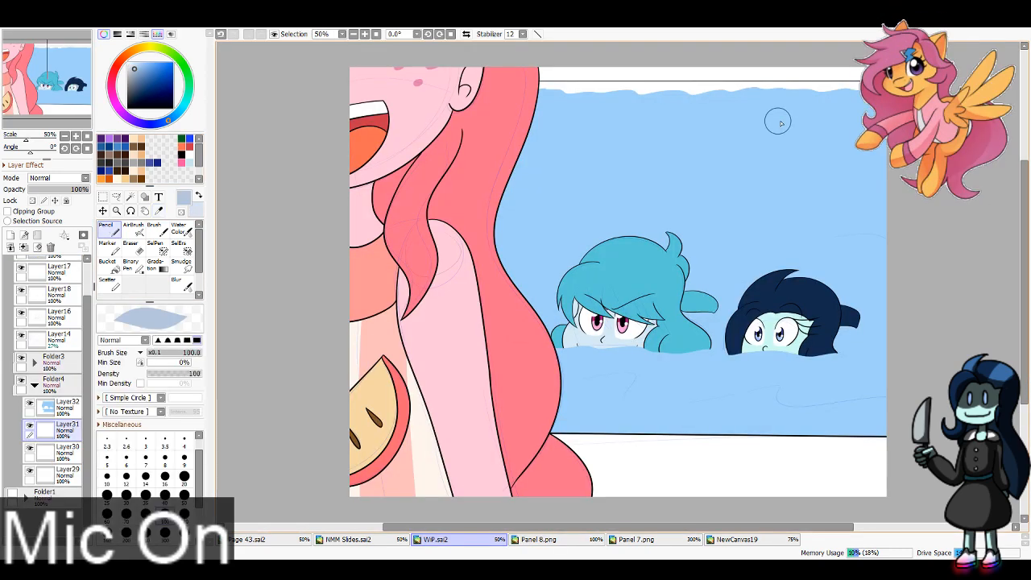
pyautogui.moveTo(880, 92)
pyautogui.mouseDown()
pyautogui.moveTo(542, 92)
pyautogui.moveTo(880, 72)
pyautogui.mouseUp()
pyautogui.click(68, 452)
pyautogui.press('x')
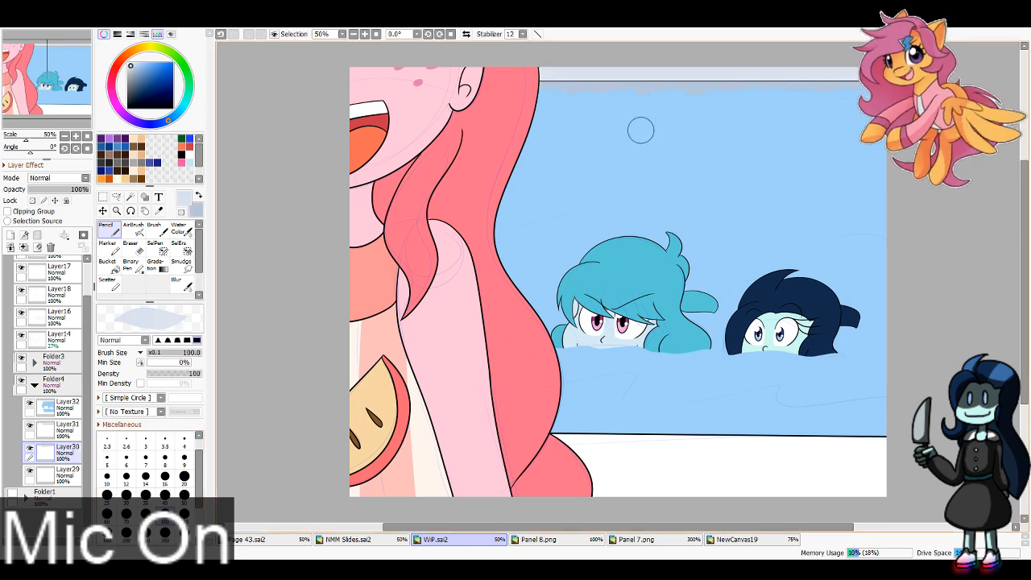
pyautogui.click(165, 534)
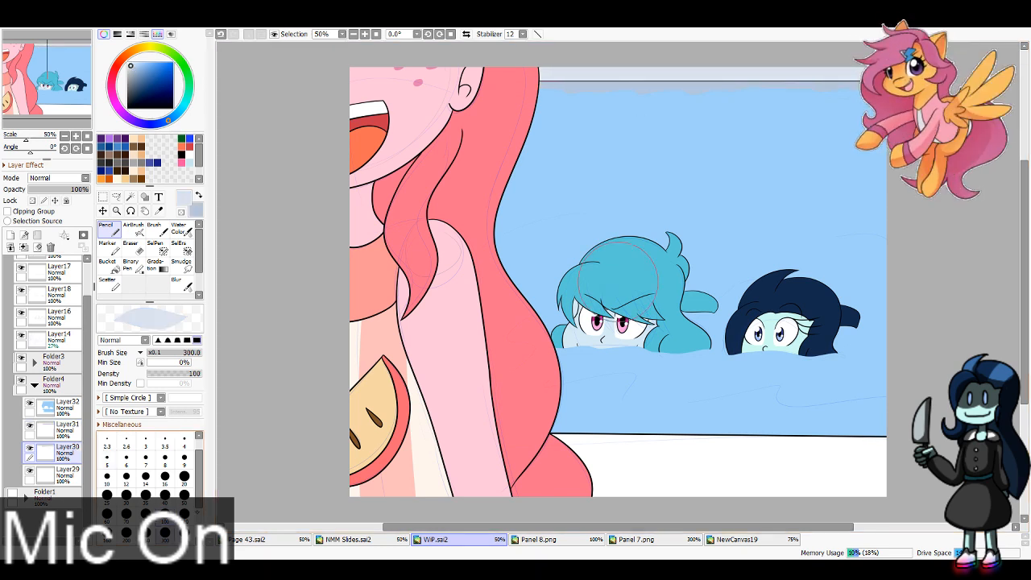
pyautogui.moveTo(596, 484); pyautogui.dragTo(767, 508)
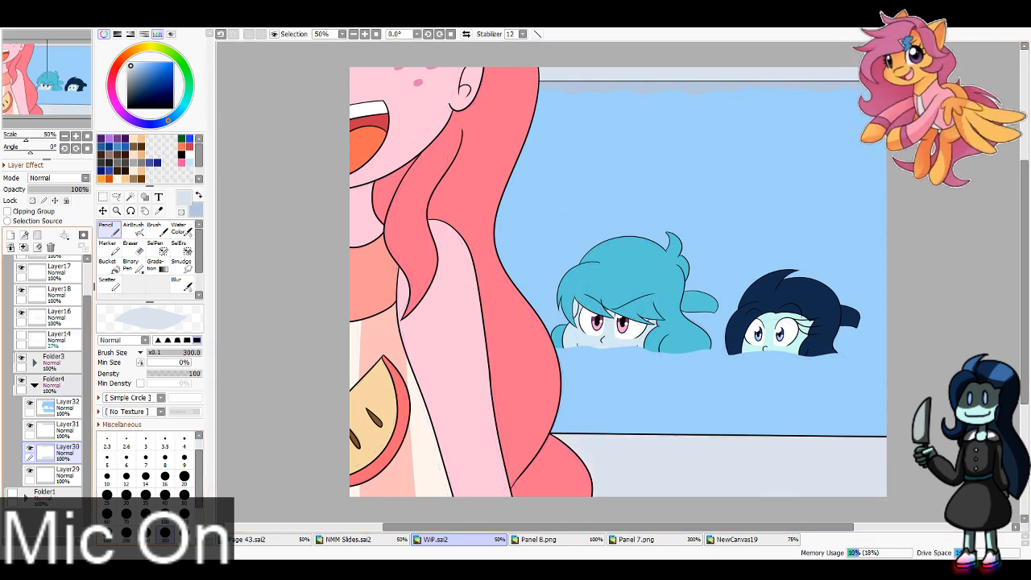
# Step: Expand Folder3 and add a new clipping layer directly above the skin layer, Layer19
pyautogui.click(34, 362)
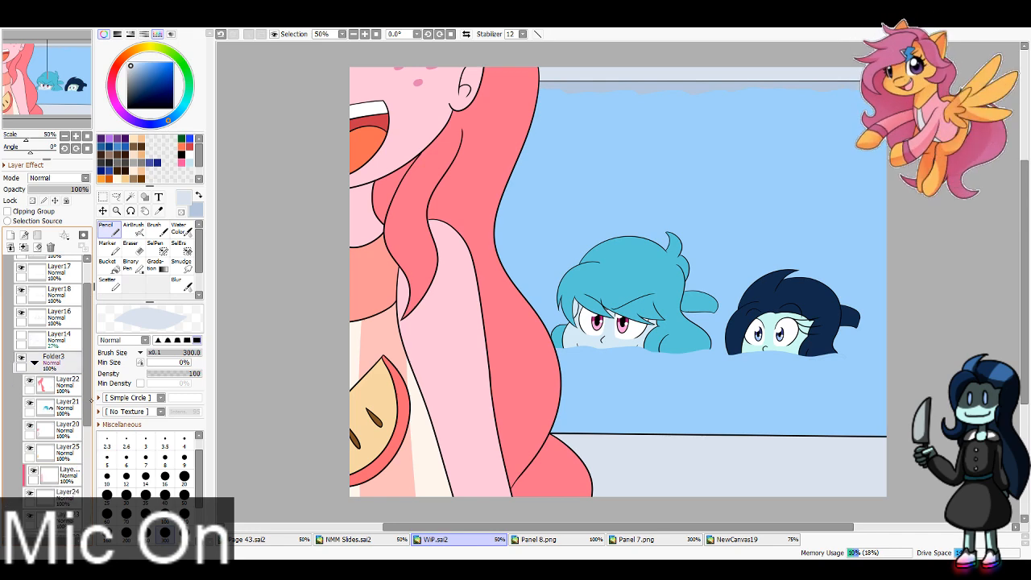
pyautogui.moveTo(87, 367); pyautogui.dragTo(89, 431)
pyautogui.click(62, 516)
pyautogui.click(10, 236)
pyautogui.click(10, 211)
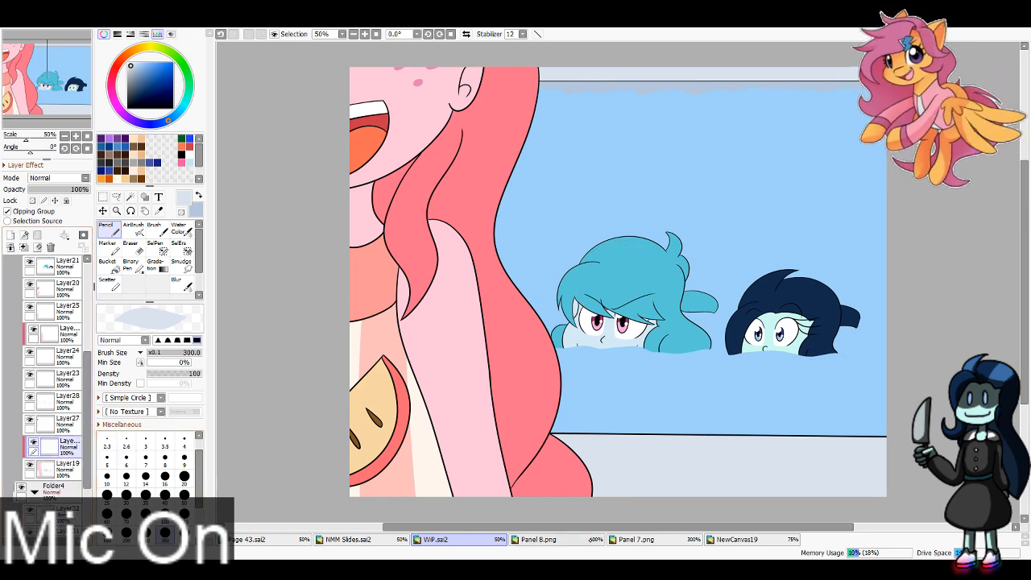
# Step: Sample the seated character's blue skin shadow and the swimmer's teal skin shadow from Panel 8.png, returning to the WiP canvas
pyautogui.click(535, 540)
pyautogui.click(159, 211)
pyautogui.click(528, 362)
pyautogui.press('x')
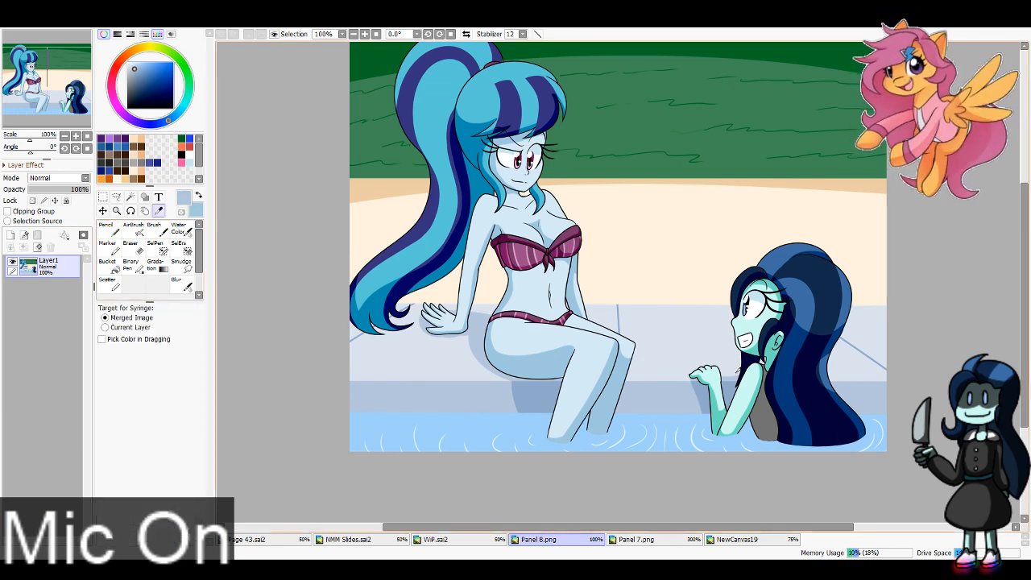
pyautogui.click(716, 400)
pyautogui.click(439, 540)
# Step: Paint teal shadows along the hairline and both sides of the dark-haired head's face with the Pencil at size 16
pyautogui.click(365, 34)
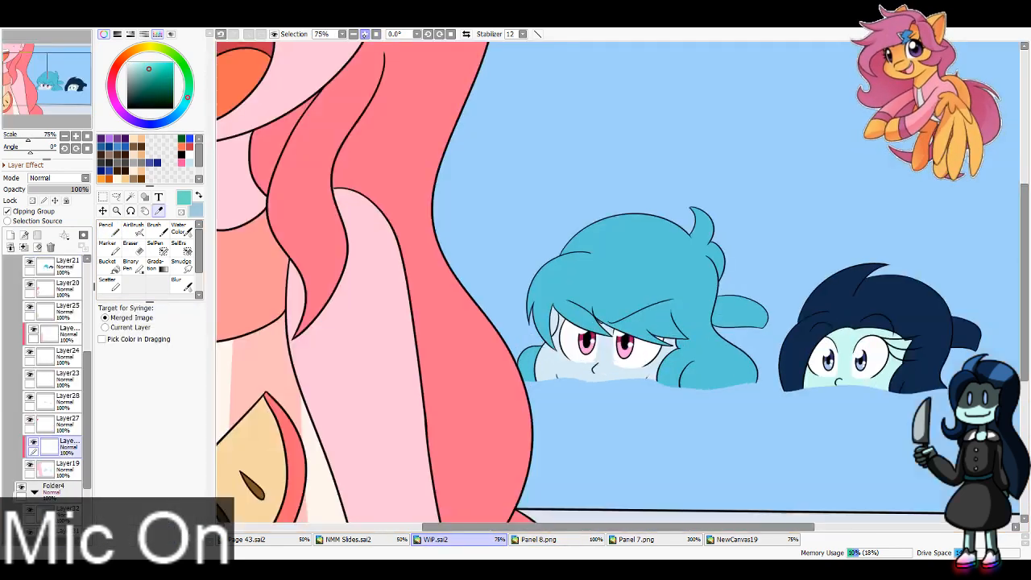
pyautogui.click(365, 34)
pyautogui.click(60, 80)
pyautogui.click(109, 230)
pyautogui.click(163, 476)
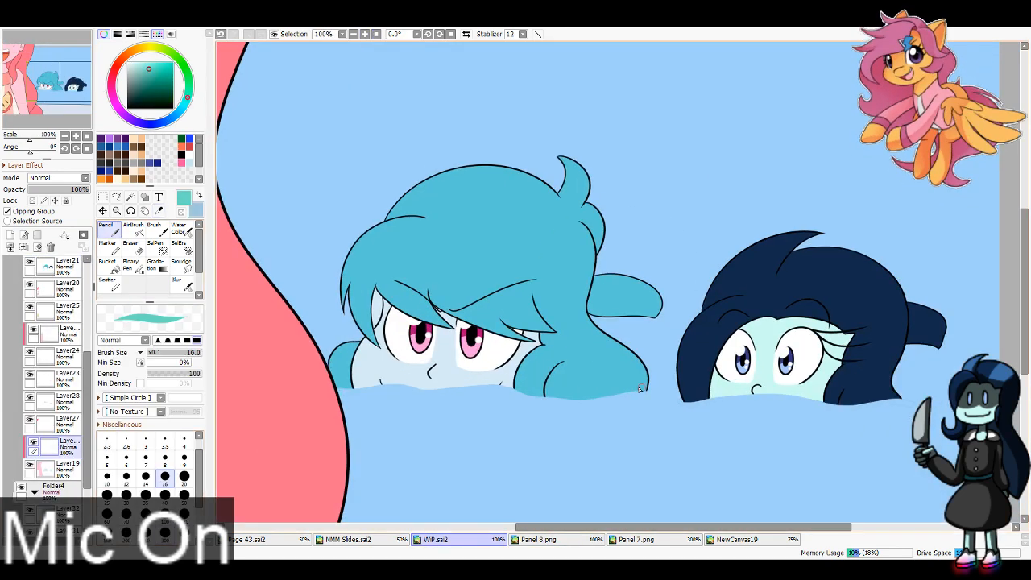
pyautogui.moveTo(782, 318)
pyautogui.mouseDown()
pyautogui.moveTo(720, 401)
pyautogui.moveTo(713, 396)
pyautogui.mouseUp()
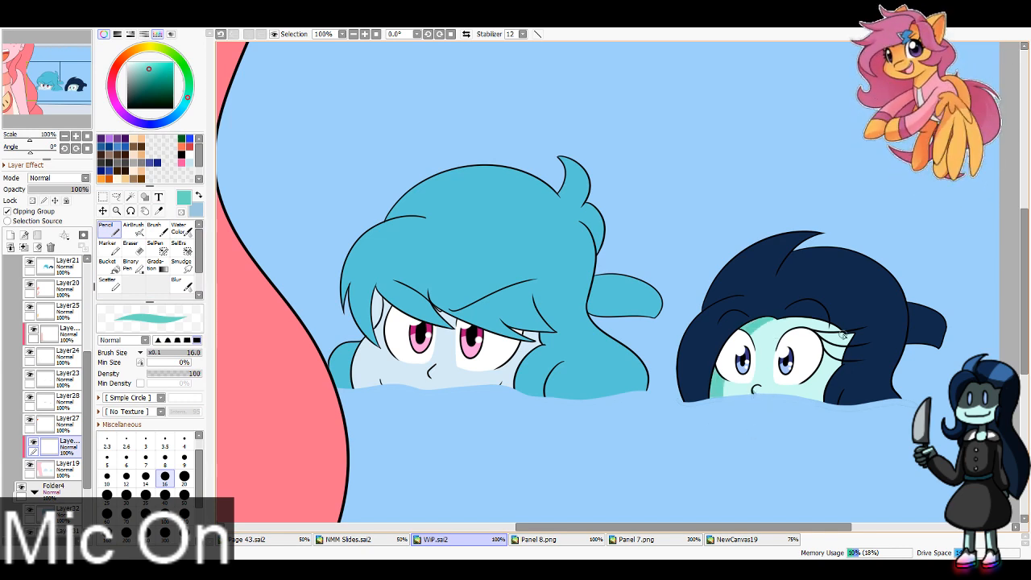
pyautogui.moveTo(851, 337); pyautogui.dragTo(828, 405)
pyautogui.moveTo(776, 316); pyautogui.dragTo(840, 328)
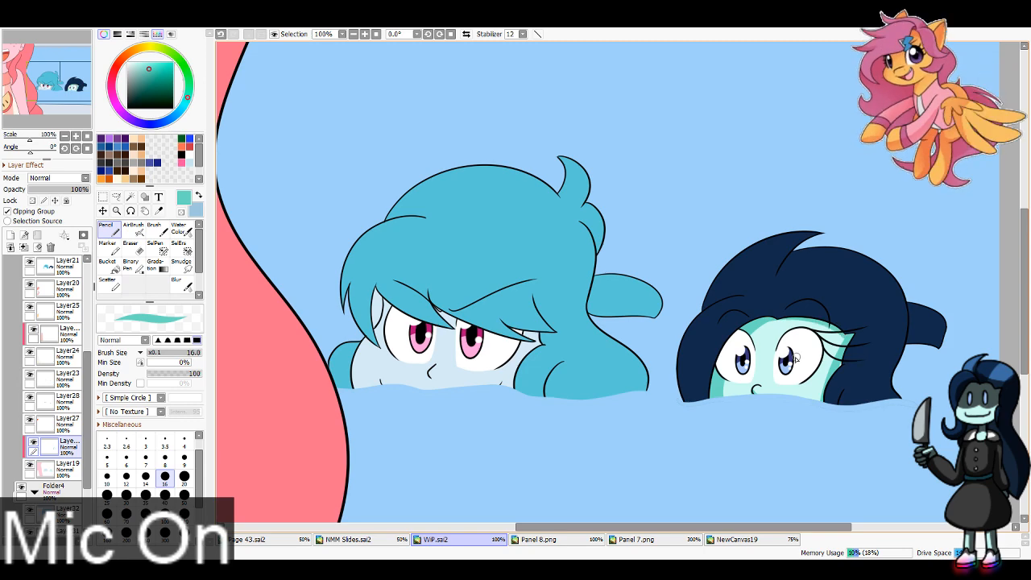
# Step: Erase the skin color from the small gap between the blue-haired head's hair strands on Layer19 with the Eraser at size 16
pyautogui.press('x')
pyautogui.click(165, 497)
pyautogui.moveTo(375, 290); pyautogui.dragTo(372, 324)
pyautogui.click(66, 468)
pyautogui.press('e')
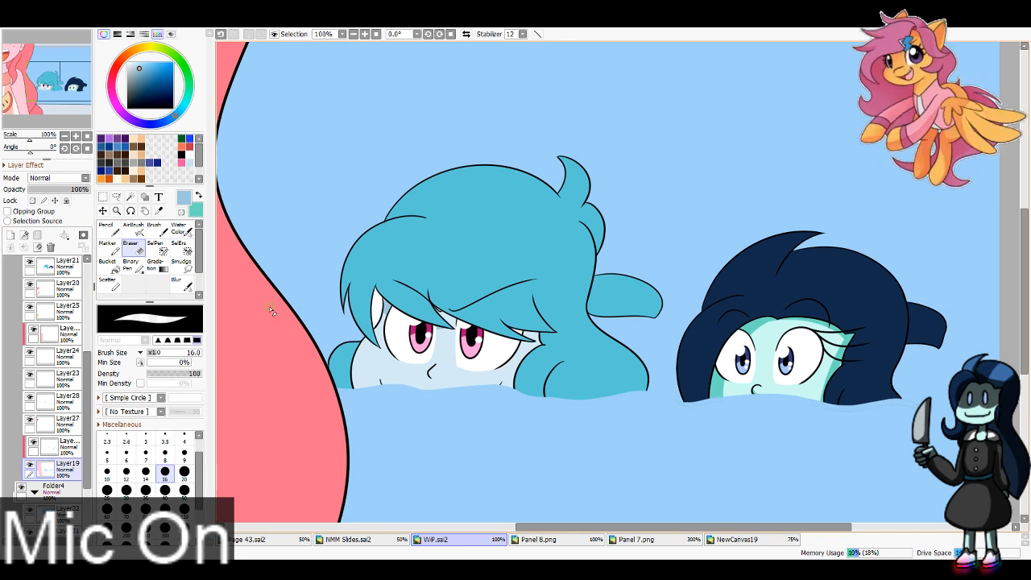
pyautogui.hotkey('ctrl', 'z')
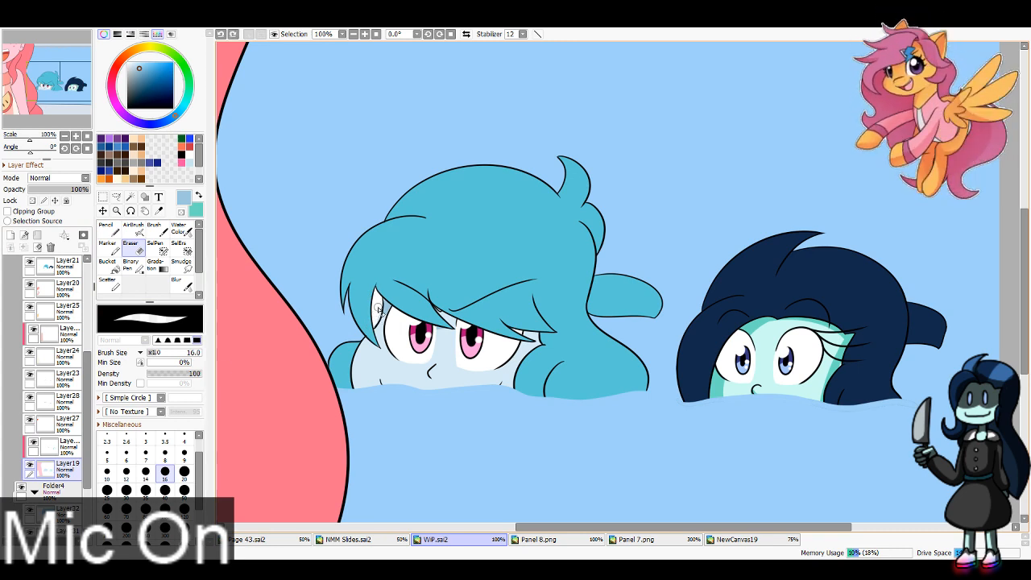
pyautogui.hotkey('ctrl', 'z')
pyautogui.moveTo(383, 296); pyautogui.dragTo(376, 319)
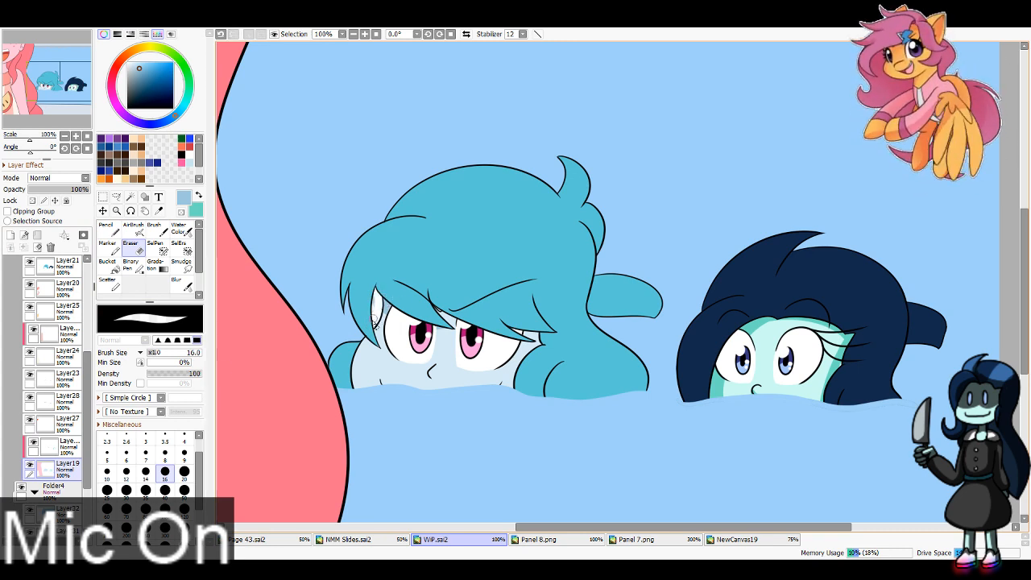
# Step: On the clipping layer above the skin, paint a blue shadow under the blue-haired head's fringe with the Pencil at size 40
pyautogui.click(109, 230)
pyautogui.click(66, 446)
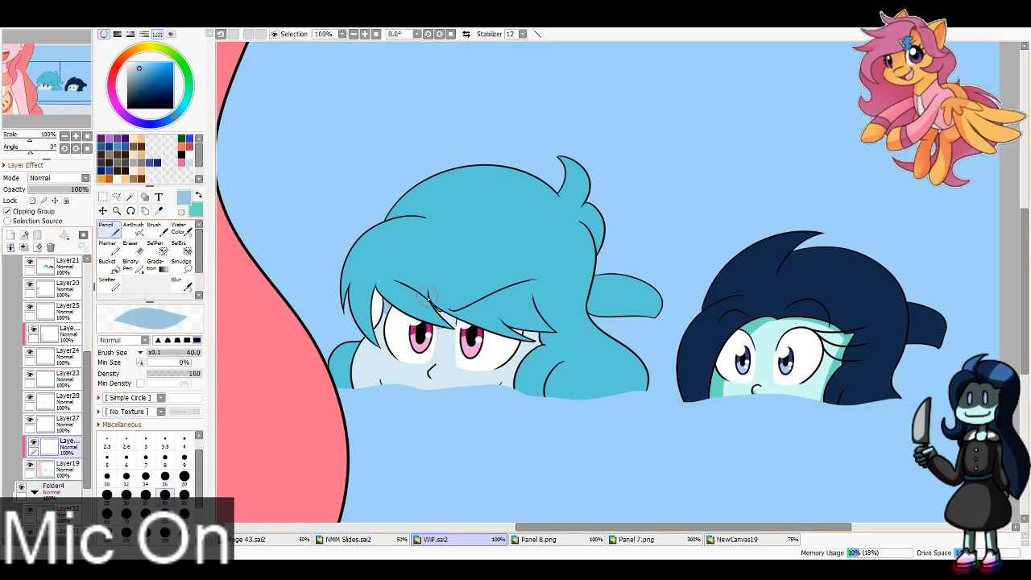
pyautogui.moveTo(427, 296); pyautogui.dragTo(544, 342)
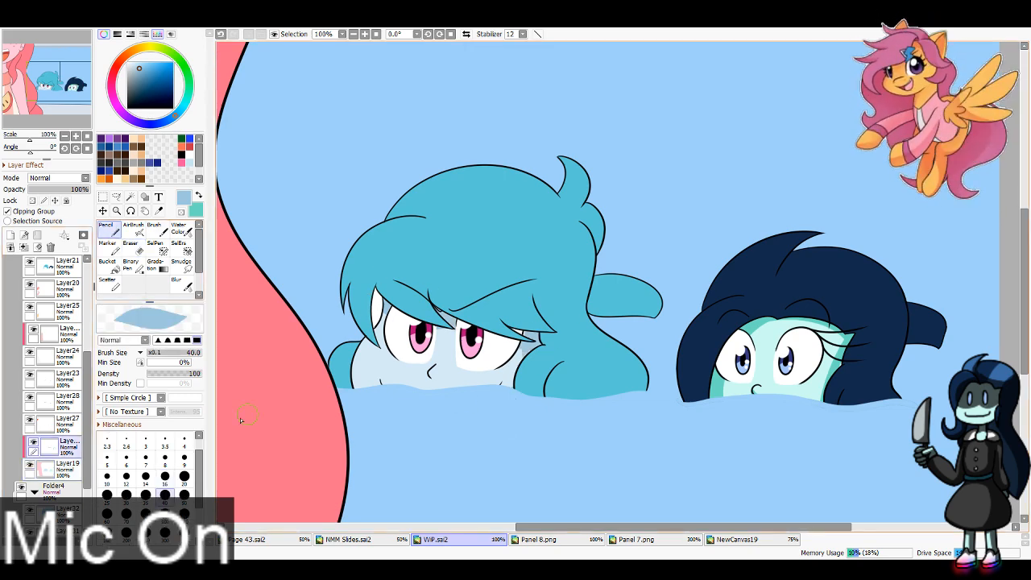
# Step: Fill the gap in the blue-haired head's hair with the sampled pool-water blue on Layer32
pyautogui.click(67, 511)
pyautogui.keyDown('alt'); pyautogui.click(330, 278); pyautogui.keyUp('alt')
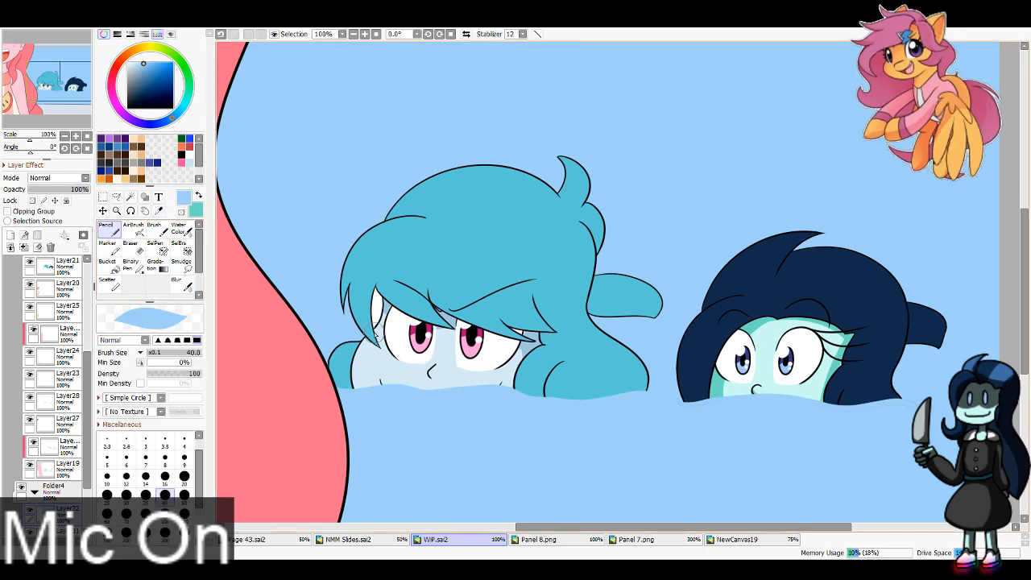
pyautogui.moveTo(372, 321); pyautogui.dragTo(389, 287)
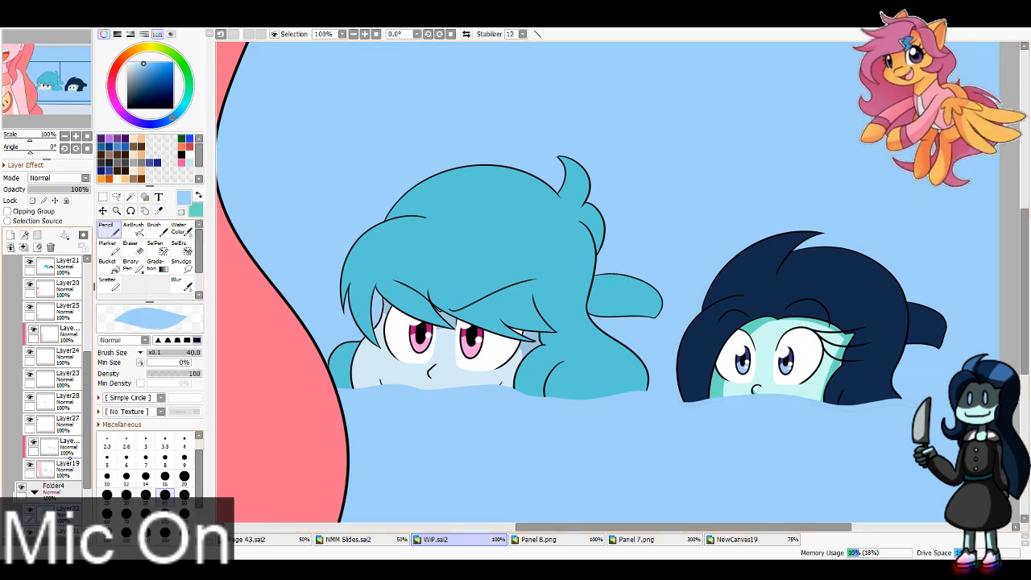
# Step: Resample the blue skin shadow and shade below the blue-haired head's nose and along the face's hair side with the Pencil at size 16
pyautogui.click(56, 447)
pyautogui.press('alt')
pyautogui.keyDown('alt'); pyautogui.click(454, 320); pyautogui.keyUp('alt')
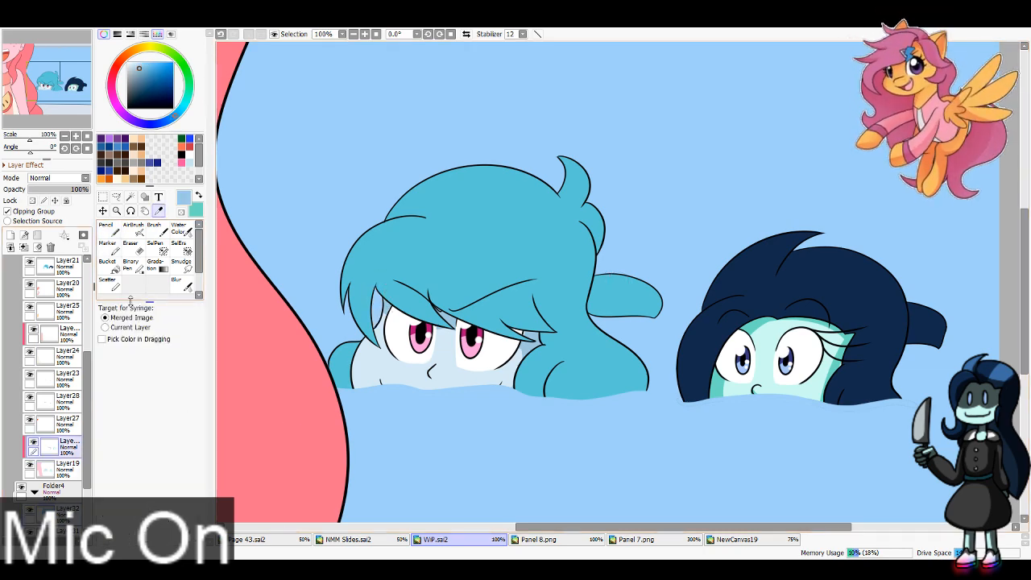
pyautogui.click(165, 478)
pyautogui.moveTo(429, 376); pyautogui.dragTo(440, 379)
pyautogui.hotkey('ctrl', 'z')
pyautogui.hotkey('ctrl', 'z')
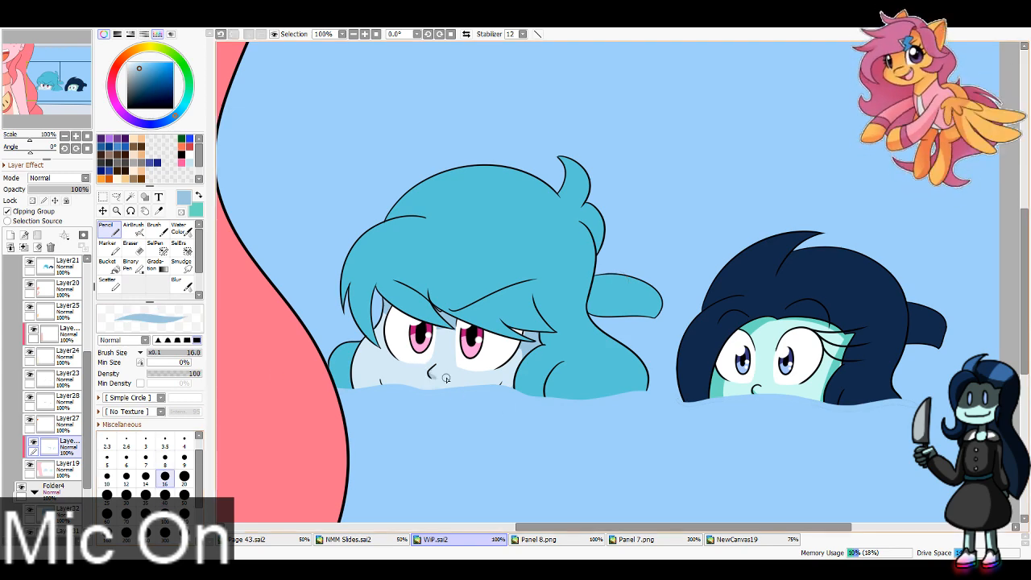
pyautogui.moveTo(523, 350); pyautogui.dragTo(506, 398)
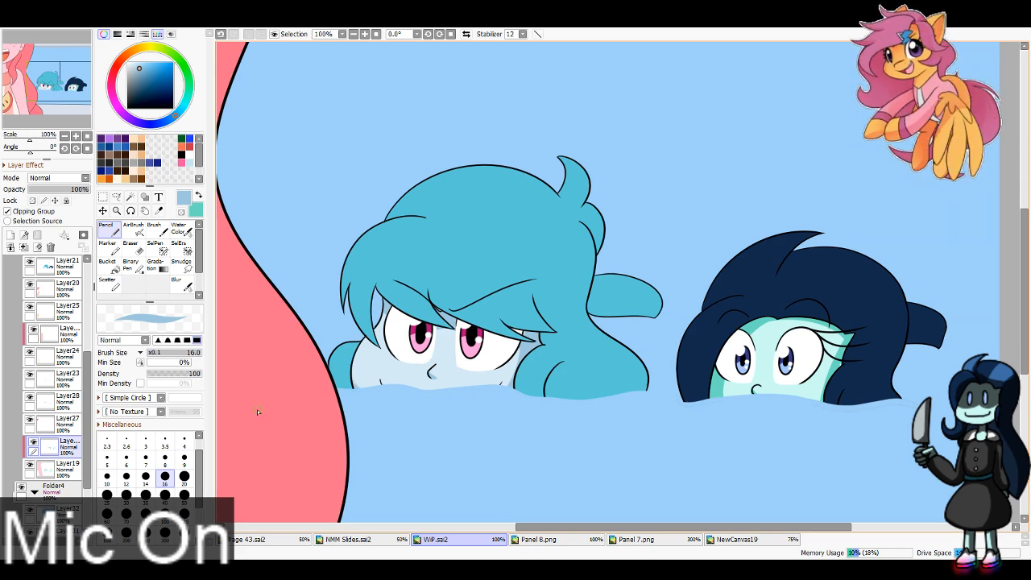
pyautogui.press('x')
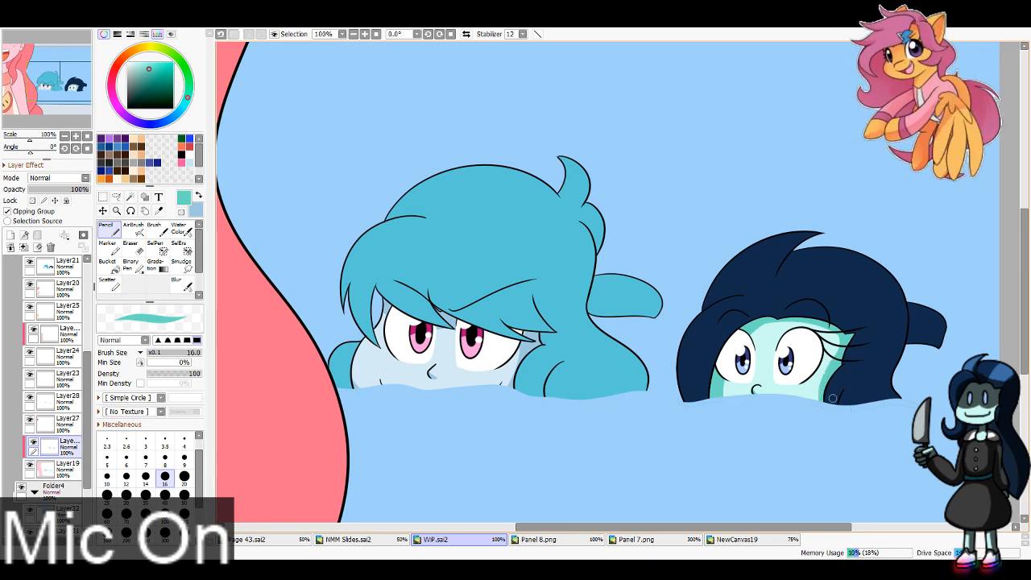
pyautogui.press('x')
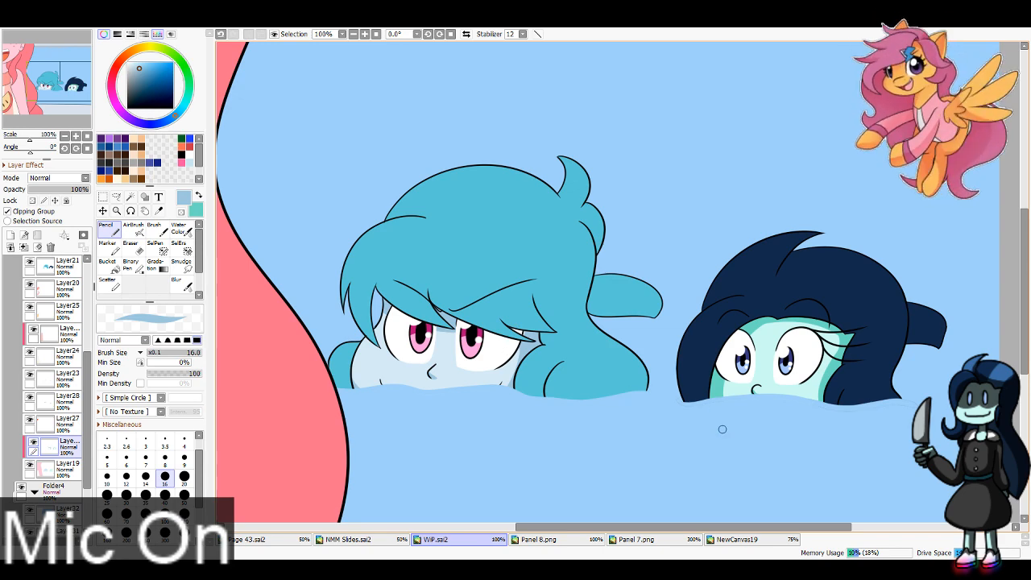
# Step: Add a clipping layer above Layer27 and paint pale blue shadows across the upper eye whites of the blue-haired head at size 40
pyautogui.click(66, 425)
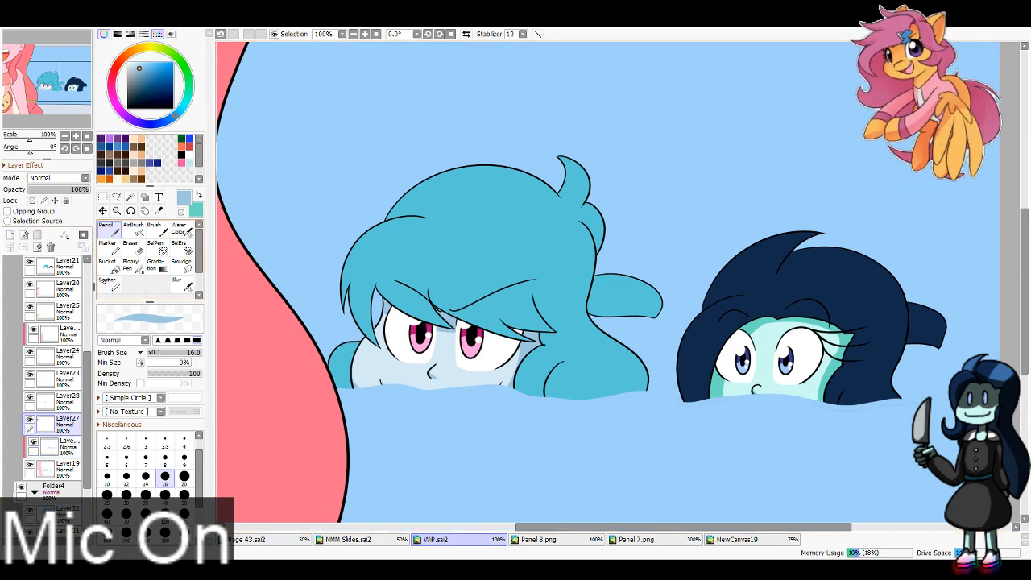
pyautogui.click(10, 234)
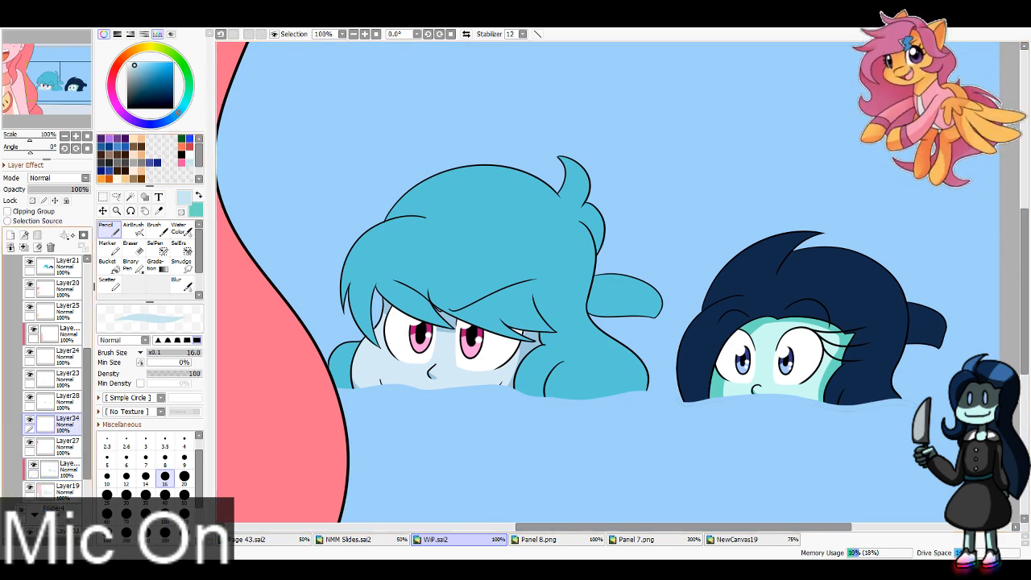
pyautogui.click(8, 211)
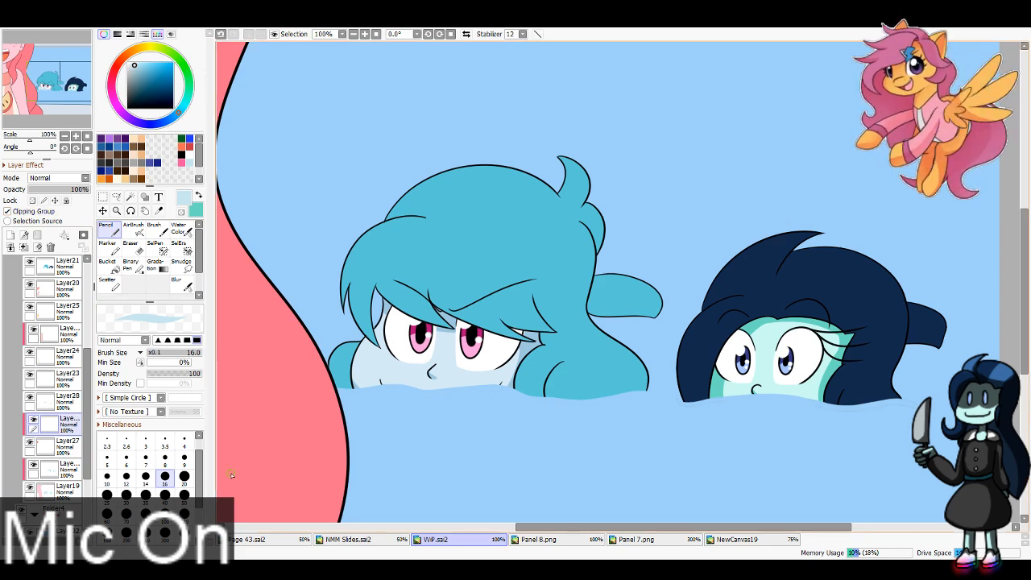
pyautogui.click(165, 495)
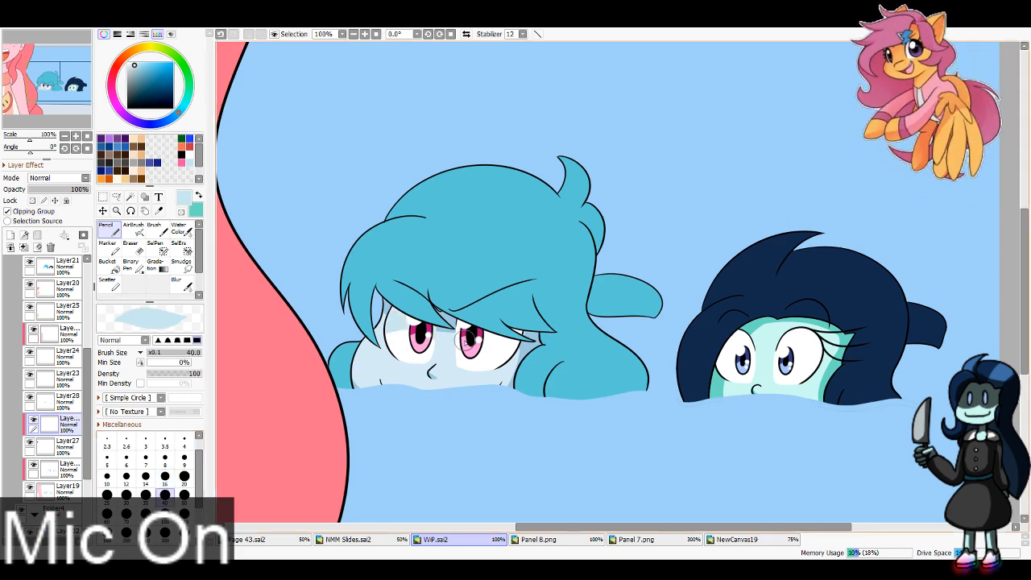
pyautogui.moveTo(449, 336); pyautogui.dragTo(522, 361)
pyautogui.hotkey('ctrl', 'z')
pyautogui.moveTo(449, 334); pyautogui.dragTo(535, 347)
pyautogui.hotkey('ctrl', 'z')
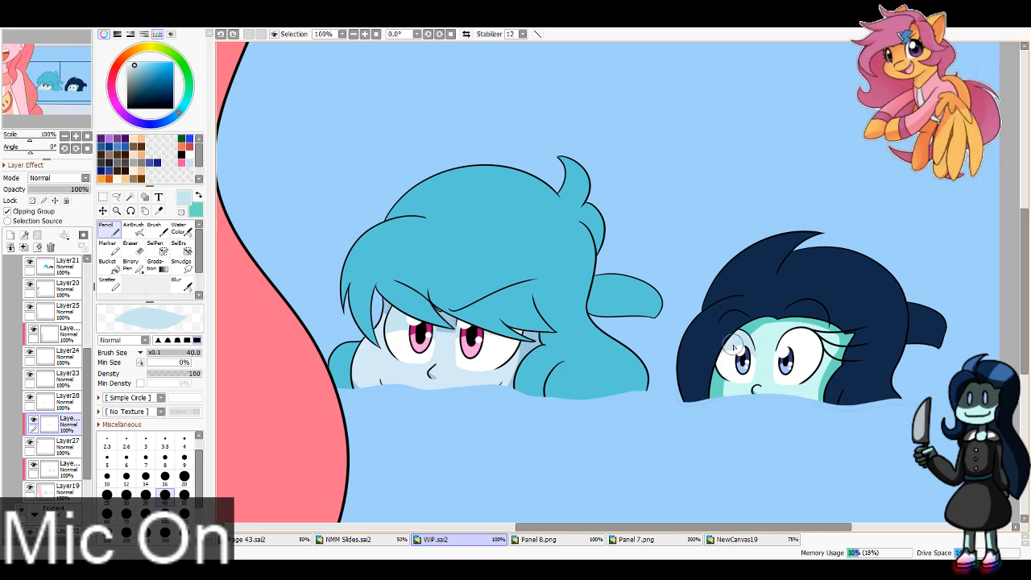
# Step: Paint pale blue shadows across the upper eye whites of the dark-haired head, then make Layer24 the active layer
pyautogui.moveTo(735, 339)
pyautogui.mouseDown()
pyautogui.moveTo(747, 409)
pyautogui.moveTo(763, 356)
pyautogui.moveTo(845, 379)
pyautogui.moveTo(804, 347)
pyautogui.moveTo(776, 349)
pyautogui.moveTo(797, 343)
pyautogui.moveTo(830, 366)
pyautogui.mouseUp()
pyautogui.hotkey('ctrl', 'z')
pyautogui.moveTo(783, 336); pyautogui.dragTo(838, 369)
pyautogui.hotkey('ctrl', 'z')
pyautogui.hotkey('ctrl', 'z')
pyautogui.moveTo(763, 352)
pyautogui.mouseDown()
pyautogui.moveTo(825, 353)
pyautogui.moveTo(833, 367)
pyautogui.mouseUp()
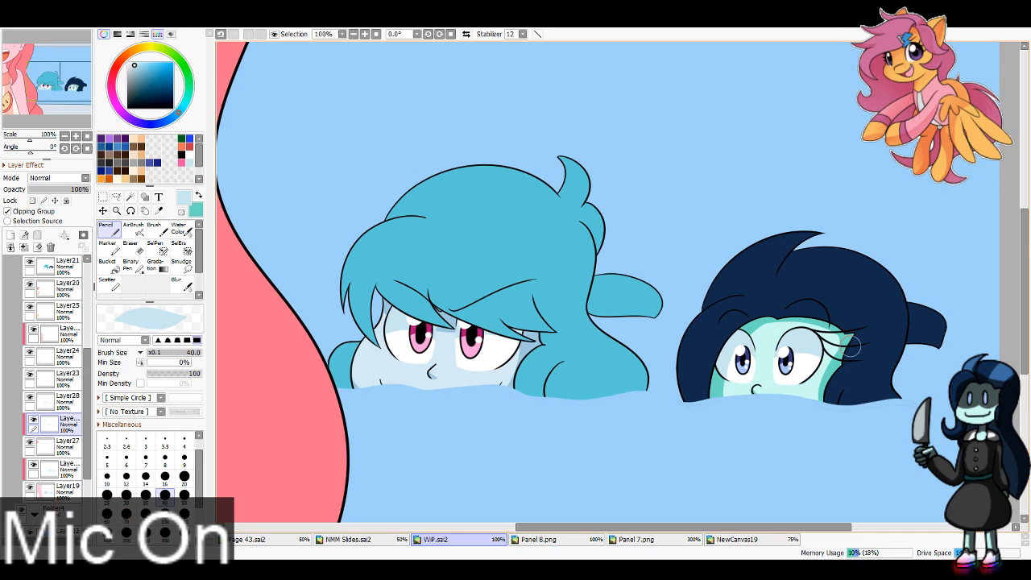
pyautogui.click(67, 356)
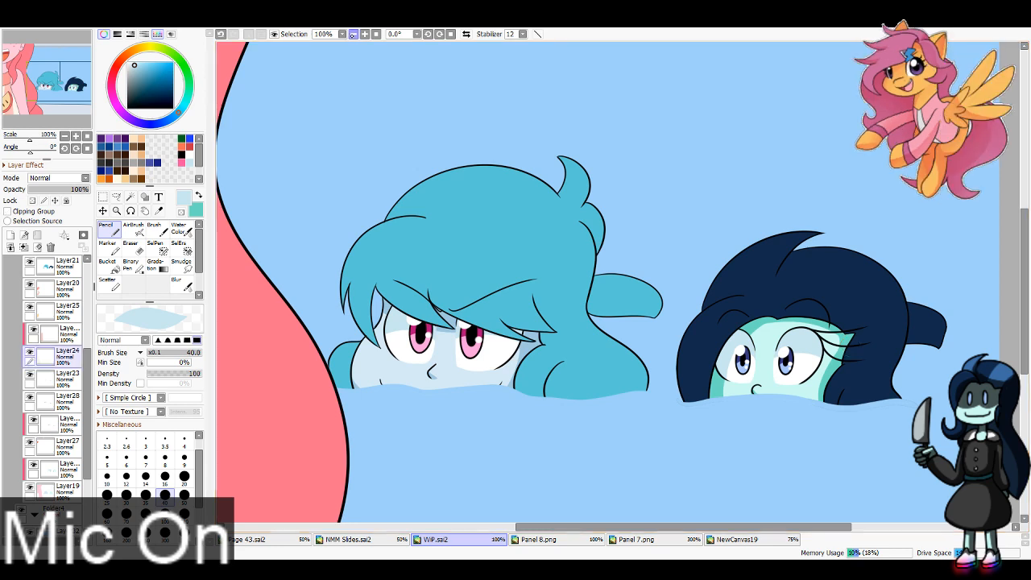
# Step: Add a clipping layer above Layer32 for the pool water's shading
pyautogui.click(354, 35)
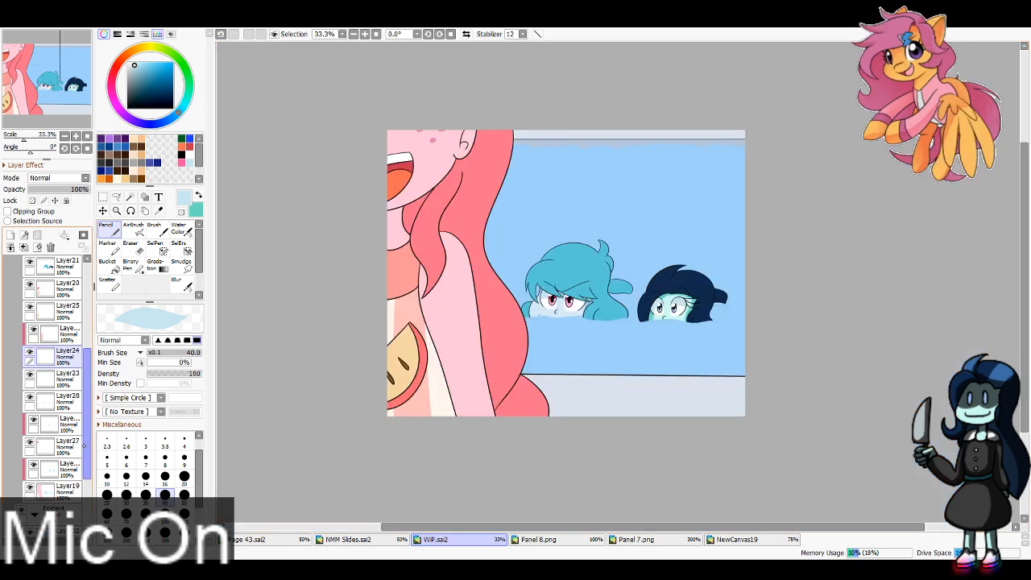
pyautogui.scroll(-3, 84, 446)
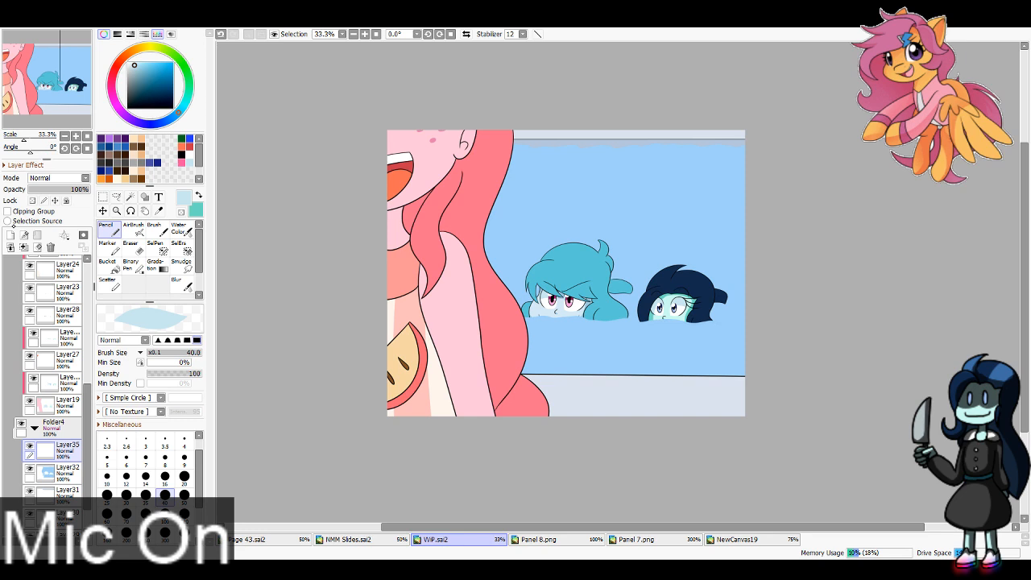
pyautogui.click(9, 212)
pyautogui.press('alt')
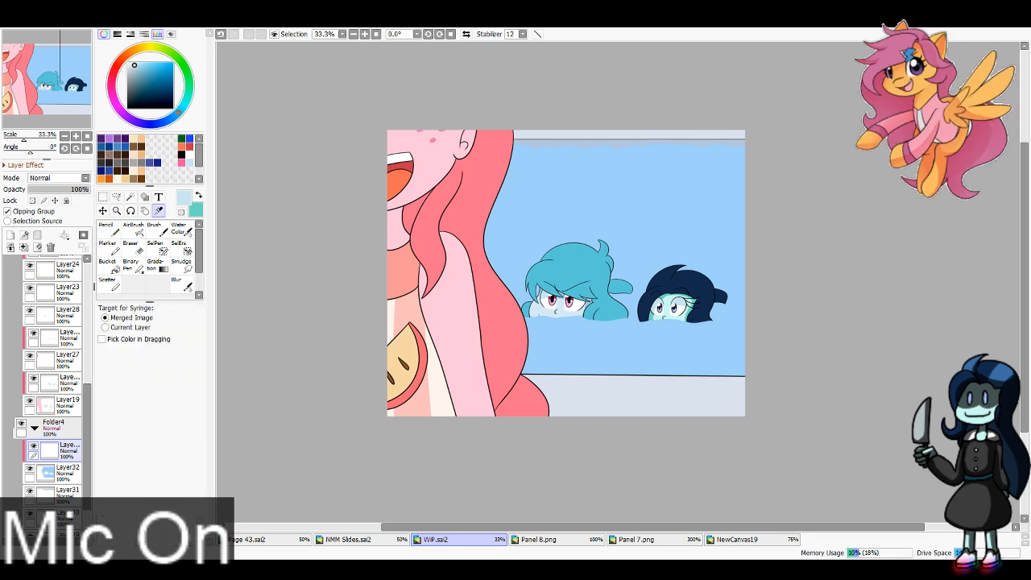
# Step: Sample the deeper water blue from the reference panel in Folder1 and shade the pool water with the AirBrush at size 600
pyautogui.click(26, 267)
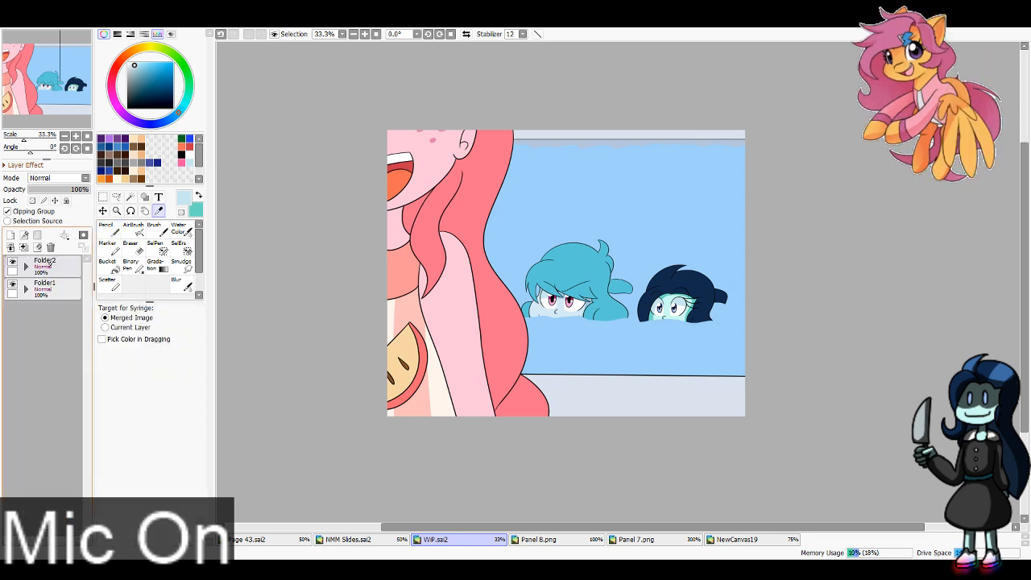
pyautogui.click(12, 262)
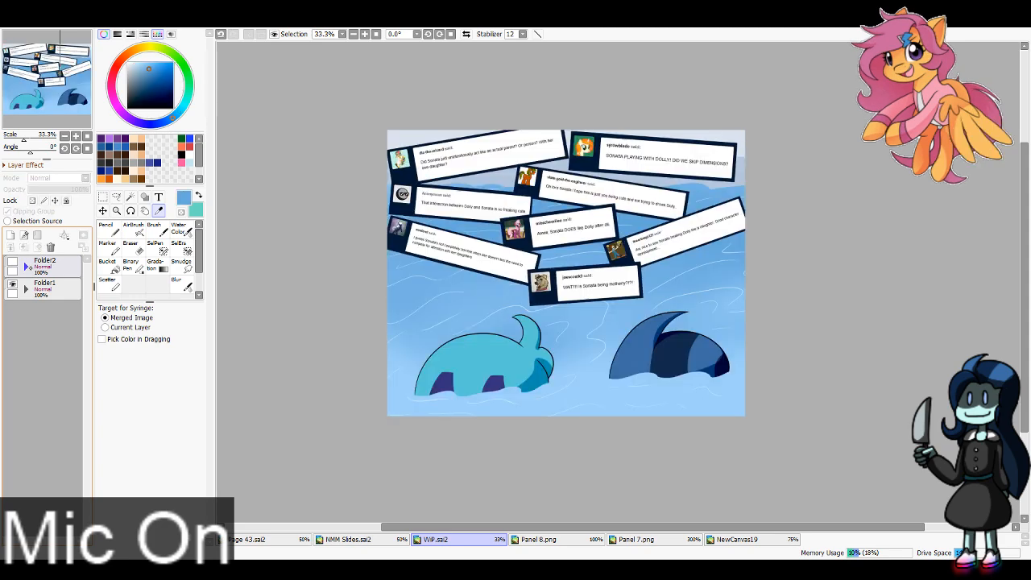
pyautogui.press('x')
pyautogui.click(13, 262)
pyautogui.click(27, 267)
pyautogui.press('x')
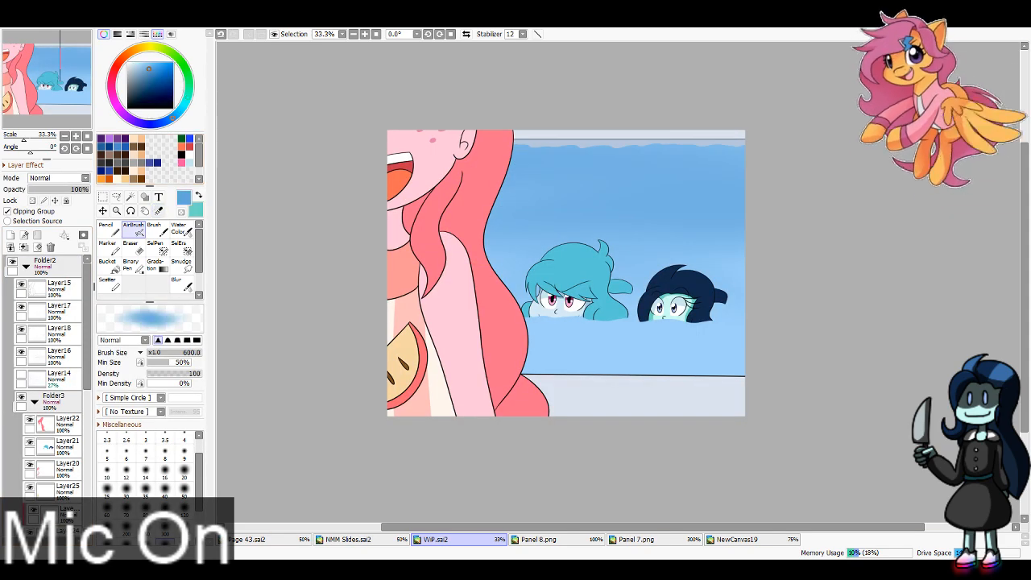
# Step: Sample the pale ripple colour from a water line in the Folder1 reference panel and return to the Folder2 artwork
pyautogui.press('alt')
pyautogui.click(27, 266)
pyautogui.click(12, 262)
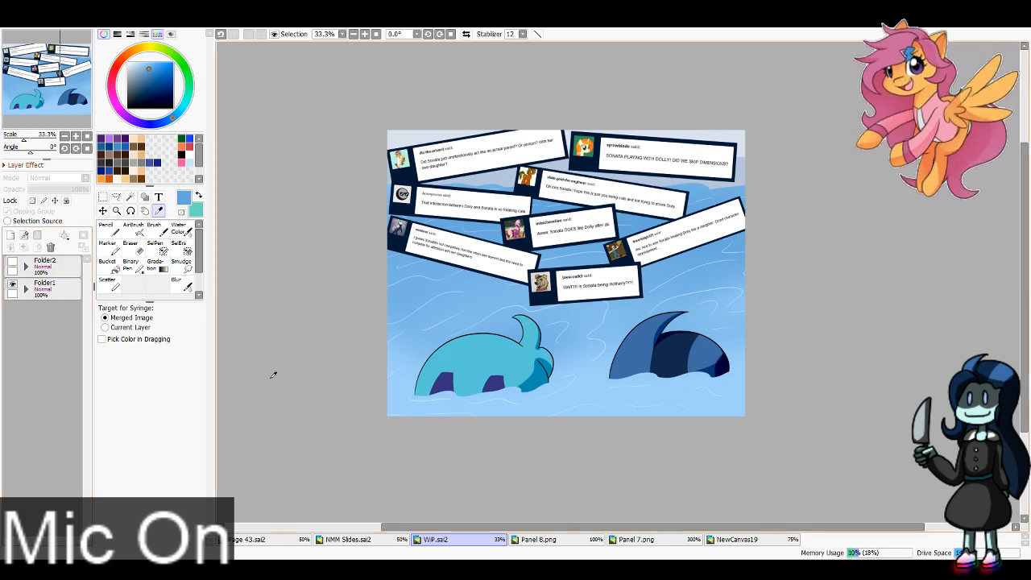
pyautogui.click(365, 34)
pyautogui.click(365, 34)
pyautogui.click(365, 34)
pyautogui.click(365, 34)
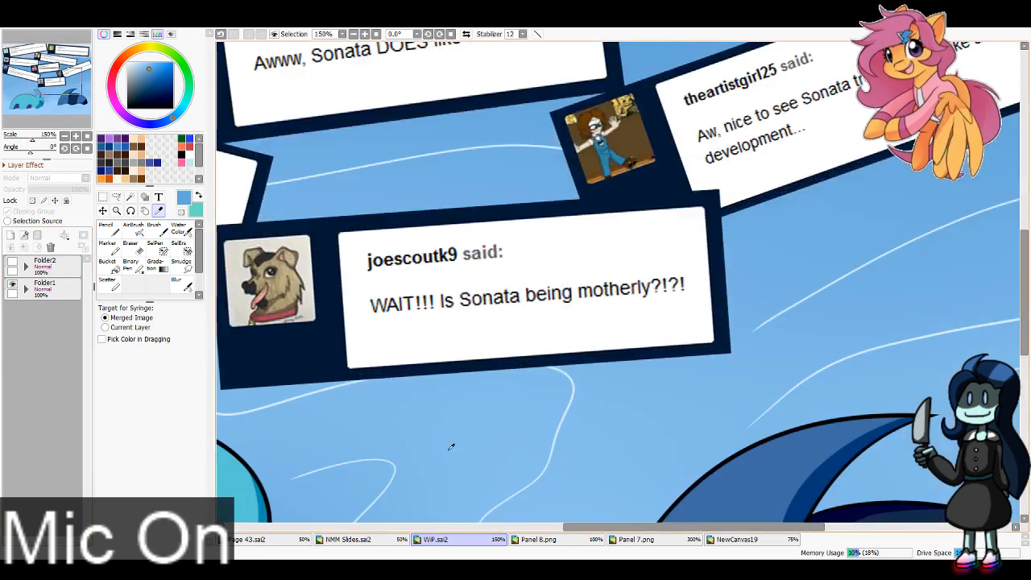
pyautogui.click(230, 414)
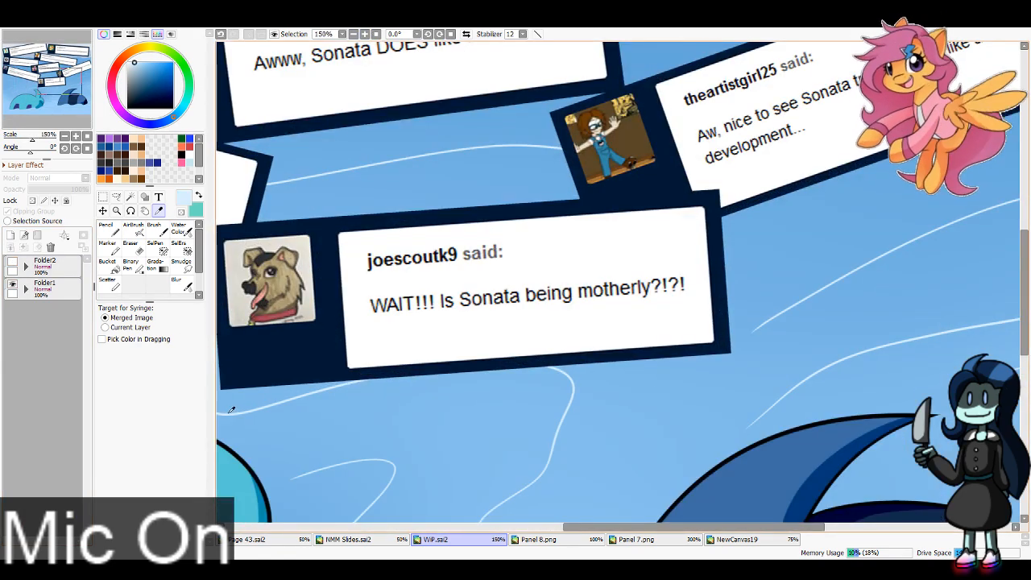
pyautogui.click(12, 262)
pyautogui.click(27, 267)
pyautogui.click(352, 34)
pyautogui.click(352, 34)
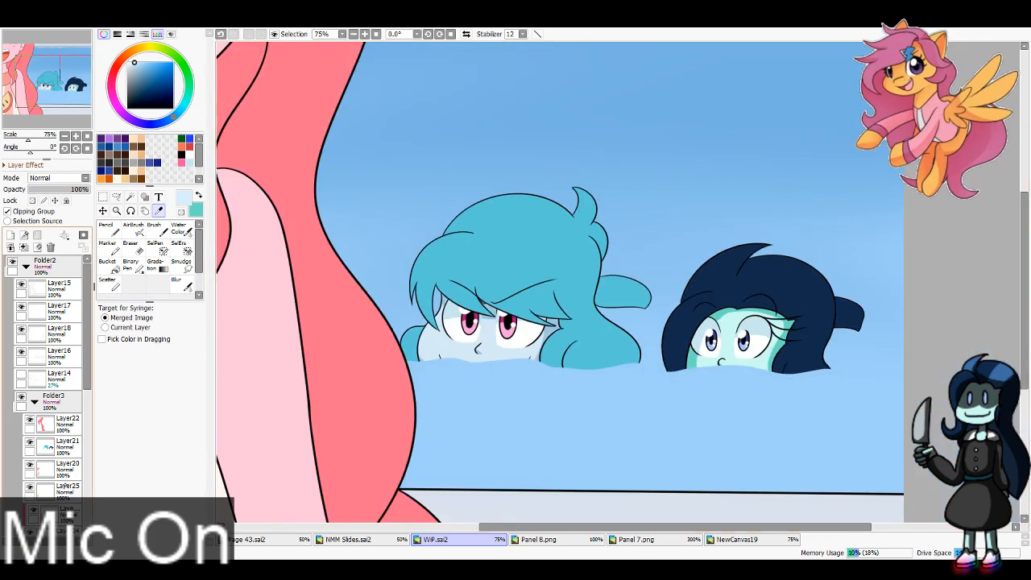
# Step: Add a new layer above the pool shading and draw pale ripple lines in front of both heads with the Pencil at size 8
pyautogui.scroll(-5, 52, 386)
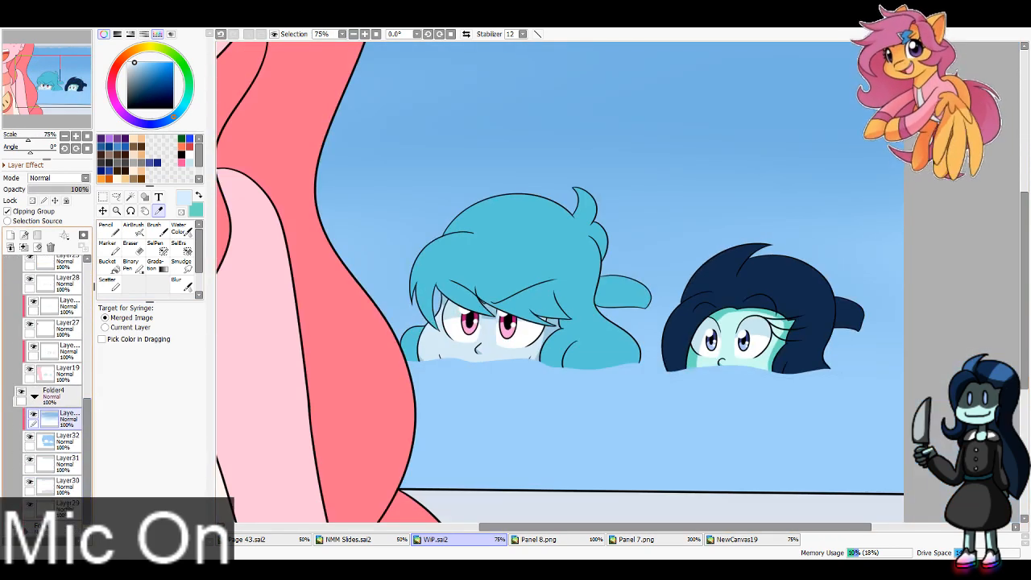
pyautogui.click(73, 415)
pyautogui.moveTo(71, 412); pyautogui.dragTo(71, 411)
pyautogui.click(71, 417)
pyautogui.click(109, 229)
pyautogui.click(165, 460)
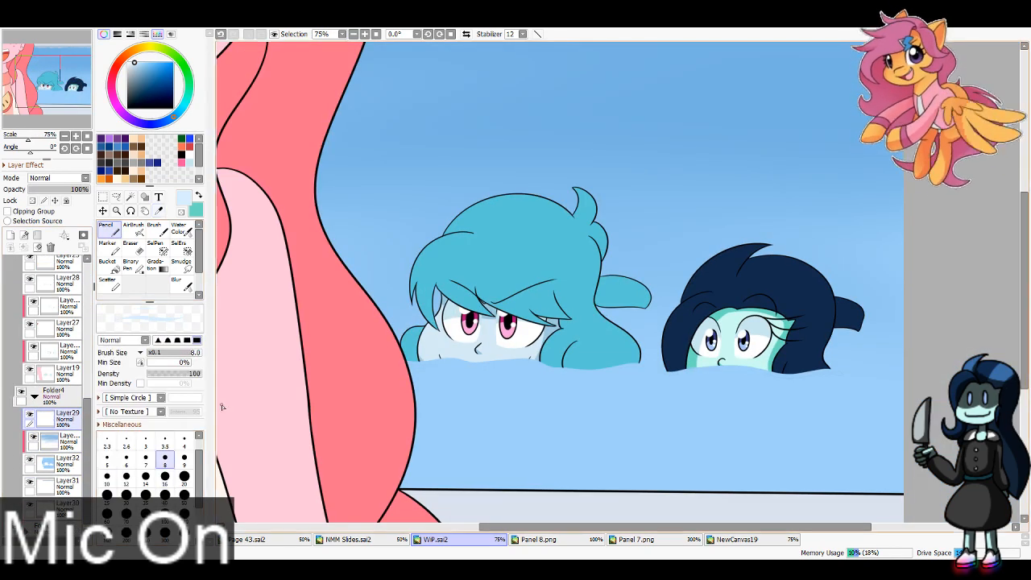
pyautogui.moveTo(520, 375)
pyautogui.mouseDown()
pyautogui.moveTo(594, 388)
pyautogui.moveTo(652, 372)
pyautogui.moveTo(652, 383)
pyautogui.moveTo(863, 390)
pyautogui.mouseUp()
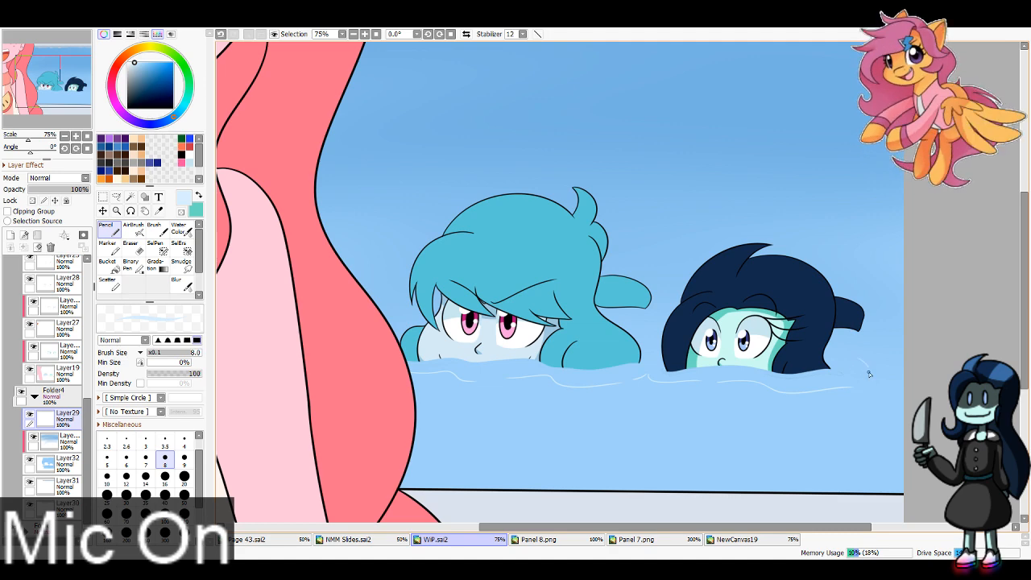
pyautogui.moveTo(864, 348); pyautogui.dragTo(906, 349)
pyautogui.moveTo(851, 412); pyautogui.dragTo(662, 399)
pyautogui.moveTo(437, 439); pyautogui.dragTo(609, 449)
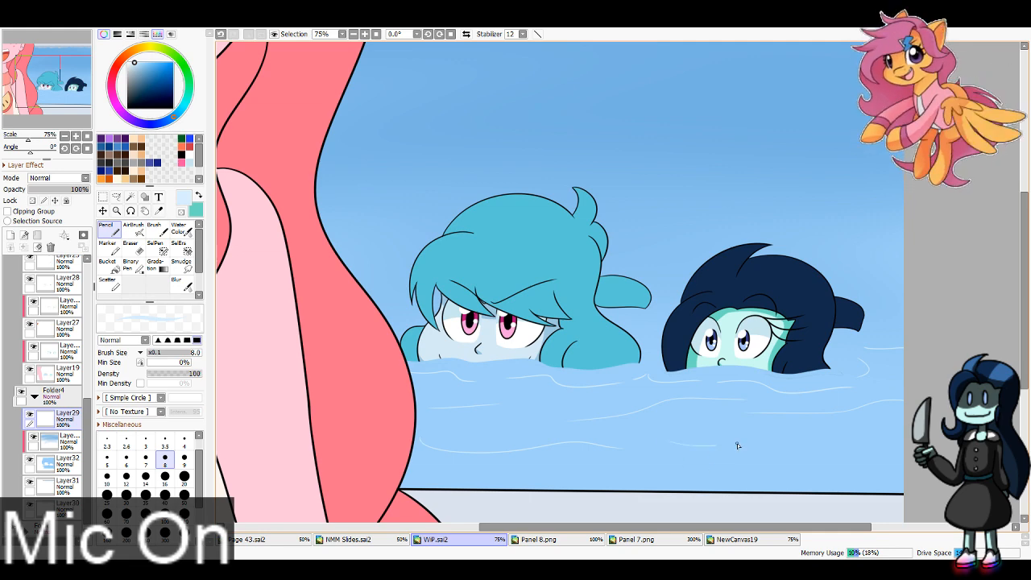
pyautogui.moveTo(737, 445); pyautogui.dragTo(846, 448)
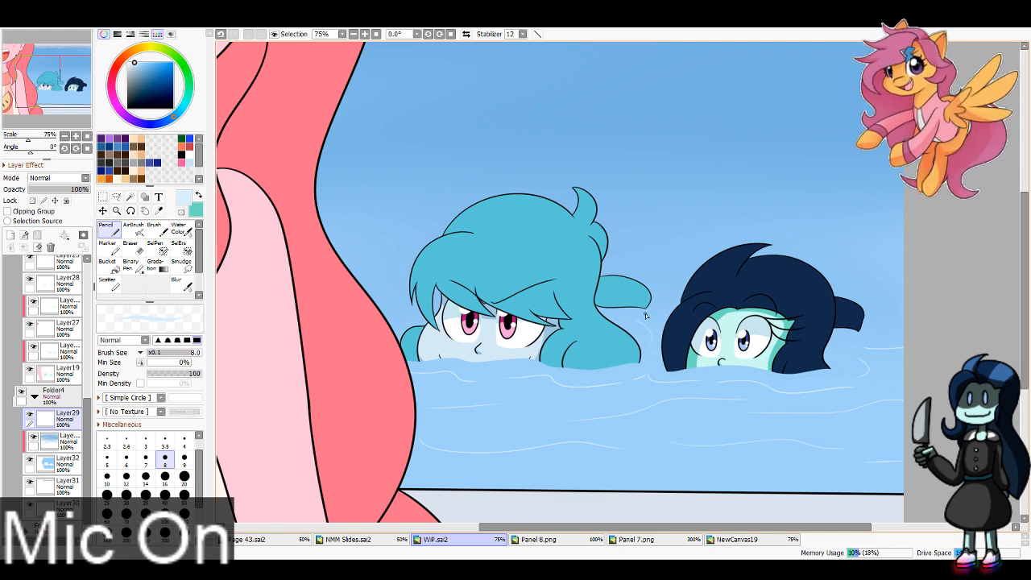
# Step: Draw curved ripples around and behind the dark-haired head, and clip the ripple layer to the pool water
pyautogui.moveTo(645, 316); pyautogui.dragTo(659, 276)
pyautogui.moveTo(647, 239); pyautogui.dragTo(681, 234)
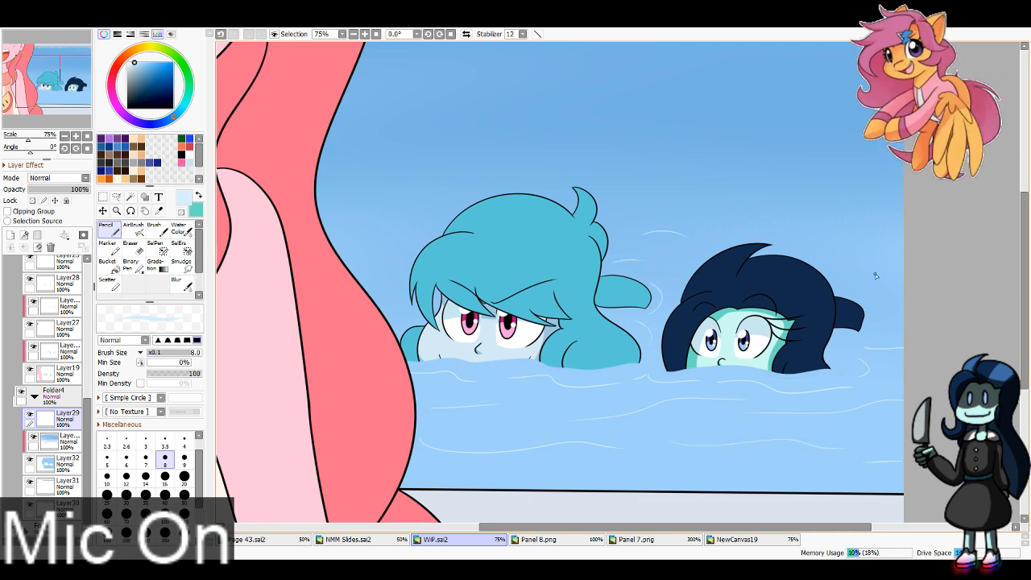
pyautogui.moveTo(866, 294)
pyautogui.mouseDown()
pyautogui.moveTo(884, 307)
pyautogui.moveTo(901, 284)
pyautogui.mouseUp()
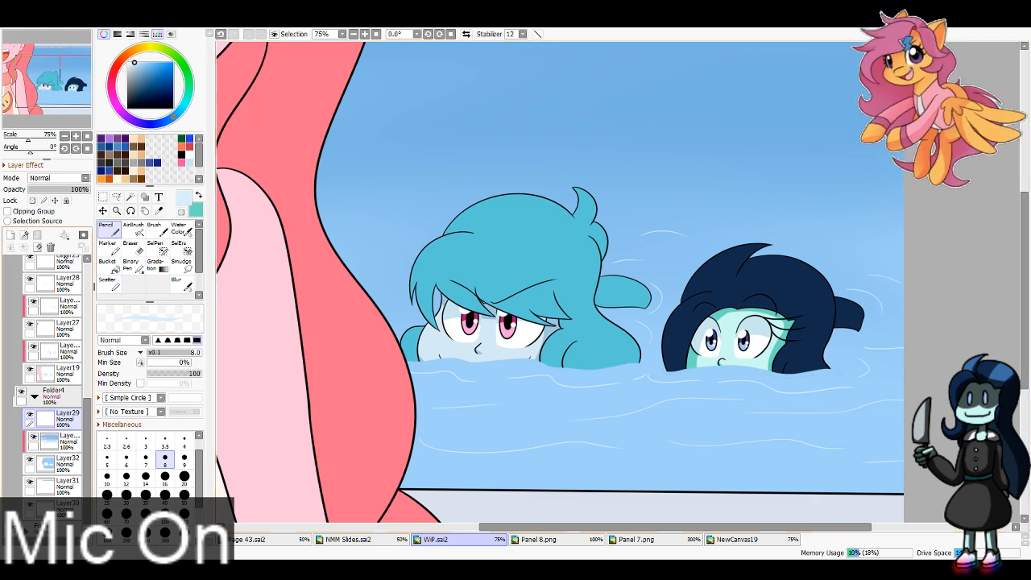
pyautogui.click(31, 211)
pyautogui.moveTo(813, 269); pyautogui.dragTo(864, 265)
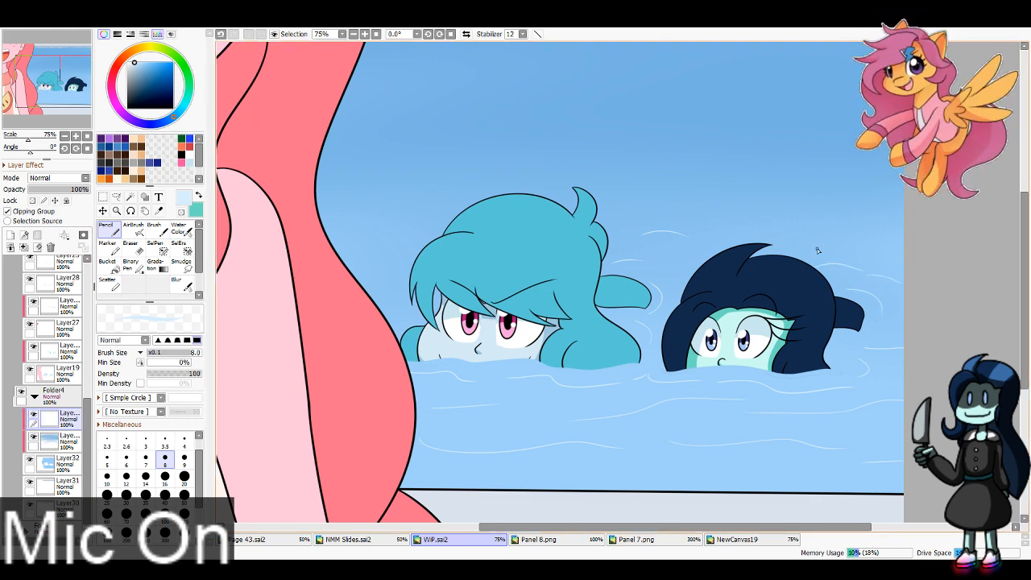
pyautogui.moveTo(793, 236); pyautogui.dragTo(878, 230)
pyautogui.moveTo(684, 198); pyautogui.dragTo(851, 191)
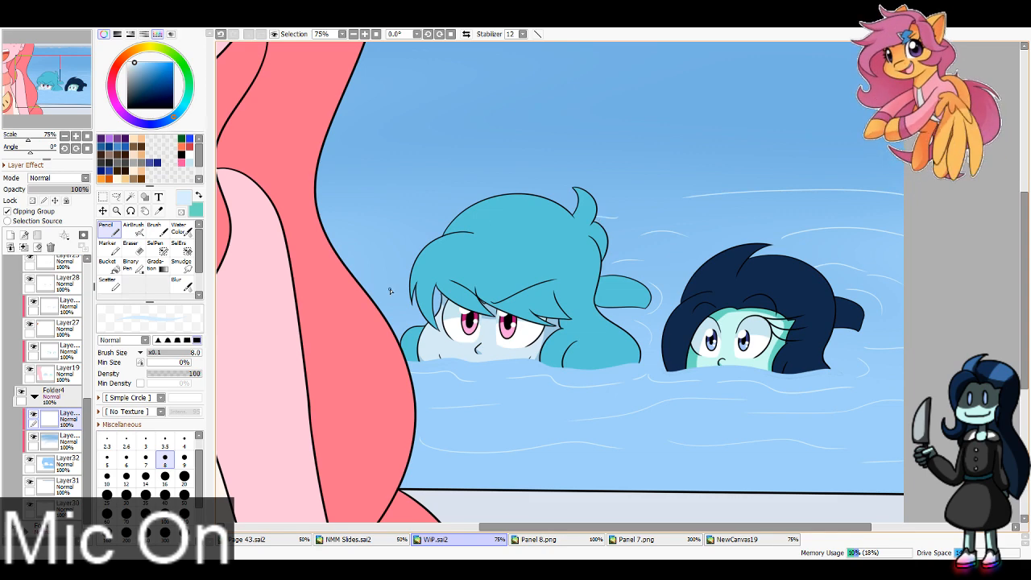
# Step: Undo the last ripple stroke and draw ripple lines beside and behind the blue-haired head
pyautogui.hotkey('ctrl', 'z')
pyautogui.moveTo(385, 305); pyautogui.dragTo(411, 299)
pyautogui.moveTo(347, 263)
pyautogui.mouseDown()
pyautogui.moveTo(419, 253)
pyautogui.moveTo(324, 332)
pyautogui.mouseUp()
pyautogui.moveTo(302, 293); pyautogui.dragTo(359, 284)
pyautogui.moveTo(447, 258)
pyautogui.mouseDown()
pyautogui.moveTo(484, 269)
pyautogui.moveTo(580, 230)
pyautogui.mouseUp()
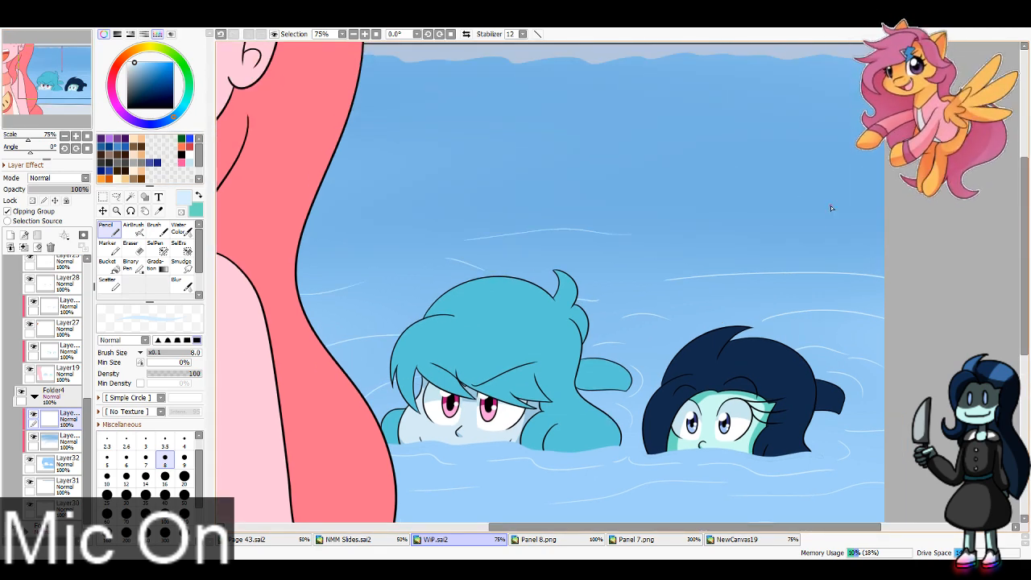
# Step: Draw long, thin ripple lines across the open water behind the heads up to the pool's far edge
pyautogui.moveTo(783, 194); pyautogui.dragTo(883, 203)
pyautogui.moveTo(314, 207); pyautogui.dragTo(444, 194)
pyautogui.moveTo(606, 206); pyautogui.dragTo(659, 201)
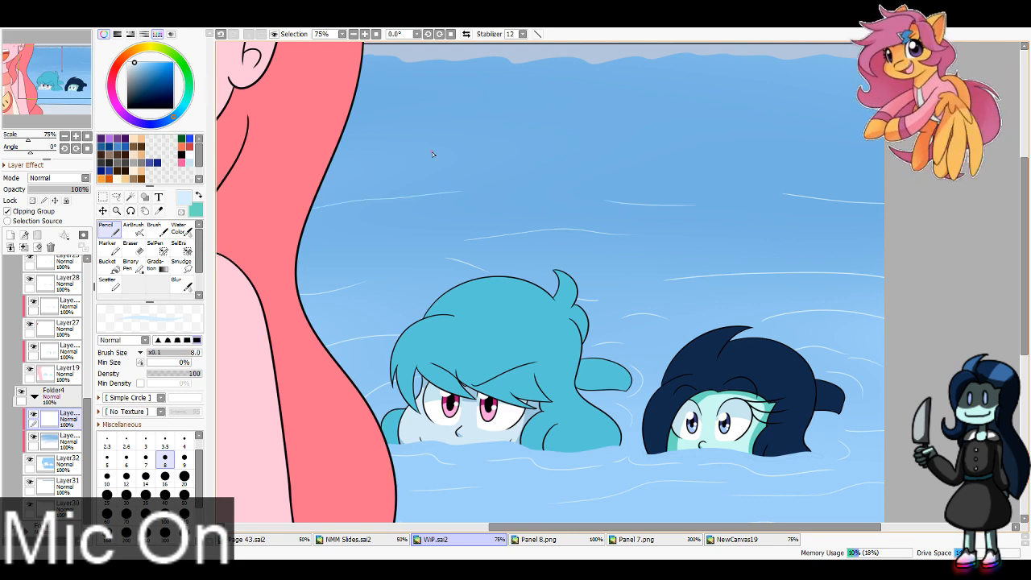
pyautogui.moveTo(340, 143); pyautogui.dragTo(374, 141)
pyautogui.moveTo(426, 134); pyautogui.dragTo(500, 125)
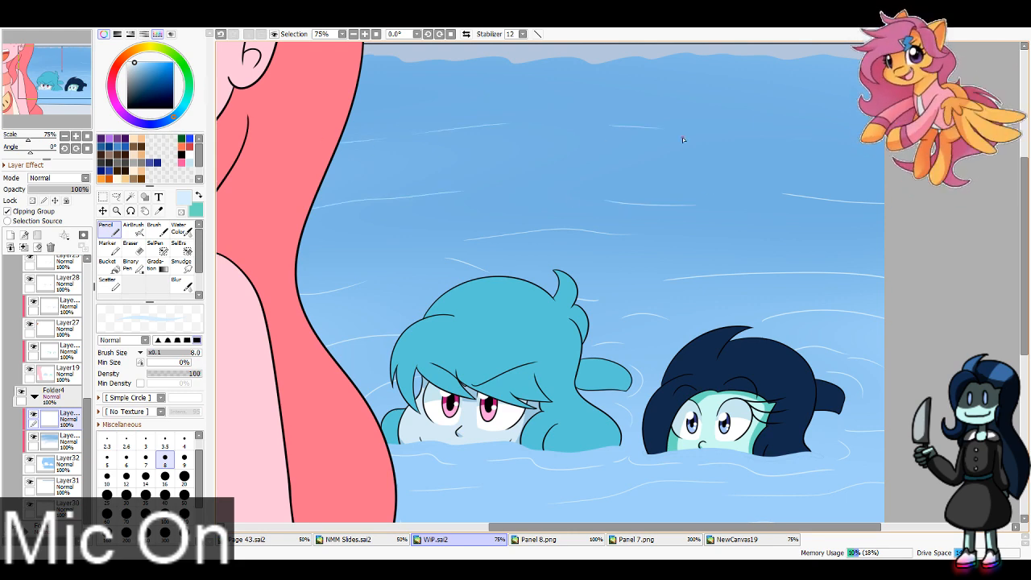
pyautogui.moveTo(762, 143); pyautogui.dragTo(825, 141)
pyautogui.moveTo(523, 84); pyautogui.dragTo(823, 84)
pyautogui.moveTo(364, 95); pyautogui.dragTo(422, 87)
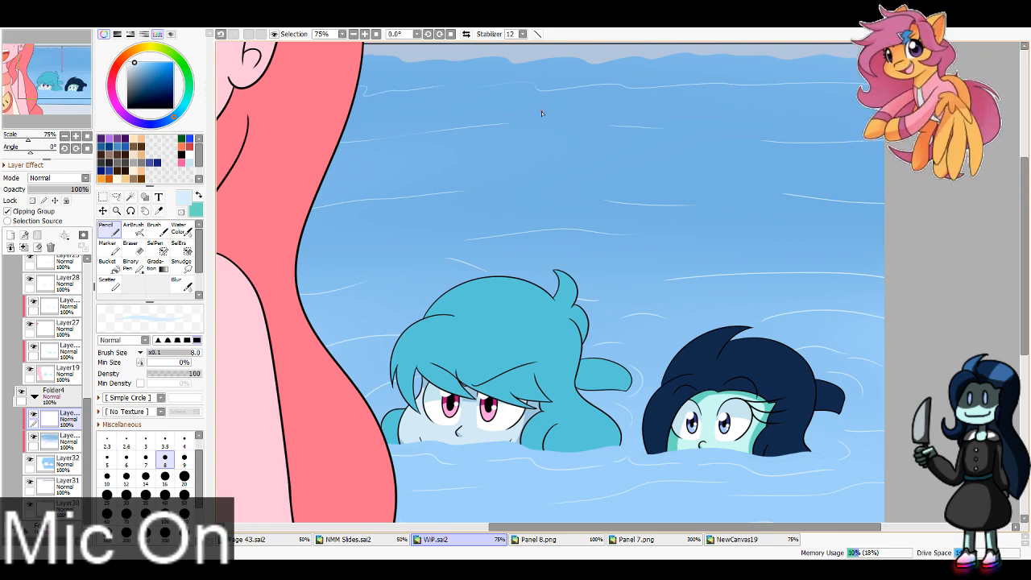
pyautogui.moveTo(473, 165); pyautogui.dragTo(501, 163)
pyautogui.moveTo(526, 171); pyautogui.dragTo(545, 170)
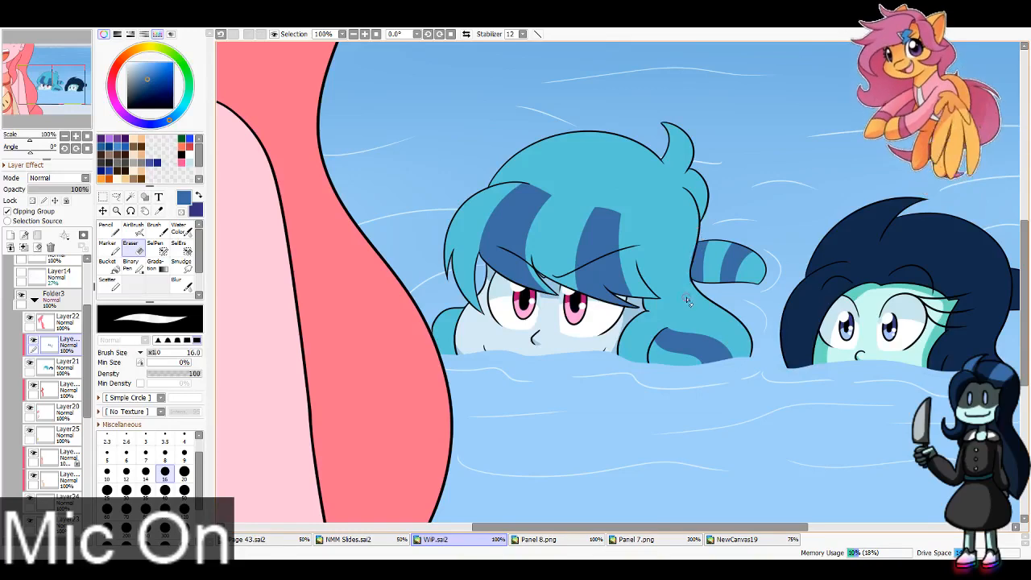
# Step: Recolour the blue-haired head's fringe, ponytail and lower-lock stripes dark violet-blue with opacity locked, using the Pencil at size 100
pyautogui.moveTo(688, 301); pyautogui.dragTo(416, 282)
pyautogui.press('x')
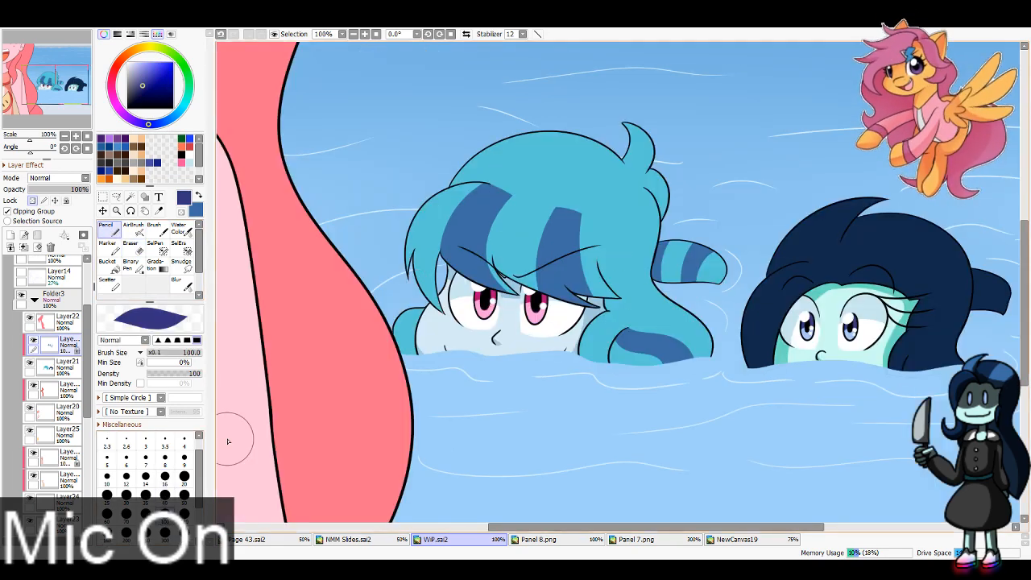
pyautogui.moveTo(483, 201)
pyautogui.mouseDown()
pyautogui.moveTo(475, 242)
pyautogui.moveTo(564, 266)
pyautogui.mouseUp()
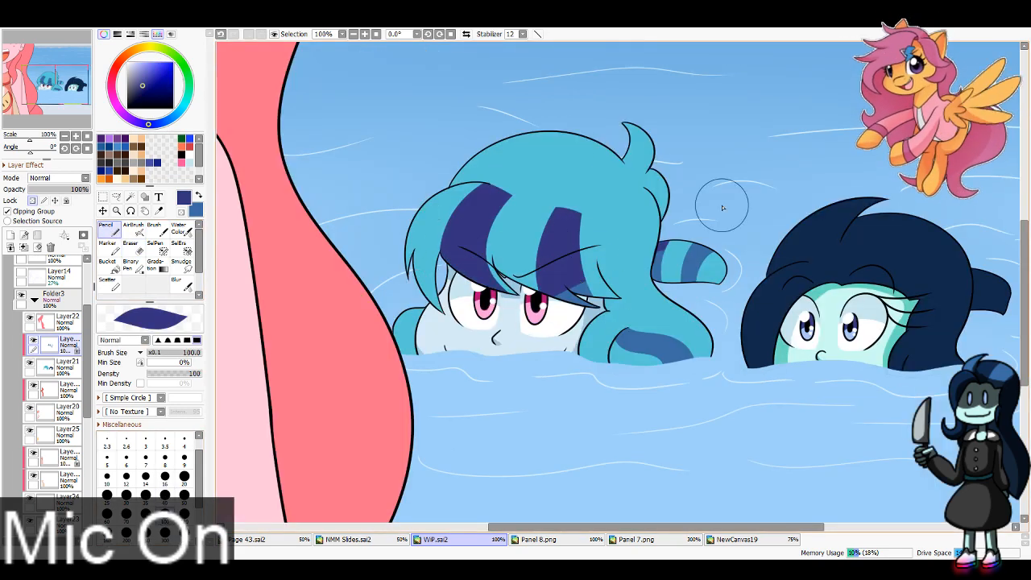
pyautogui.moveTo(694, 245); pyautogui.dragTo(691, 278)
pyautogui.moveTo(629, 338); pyautogui.dragTo(689, 356)
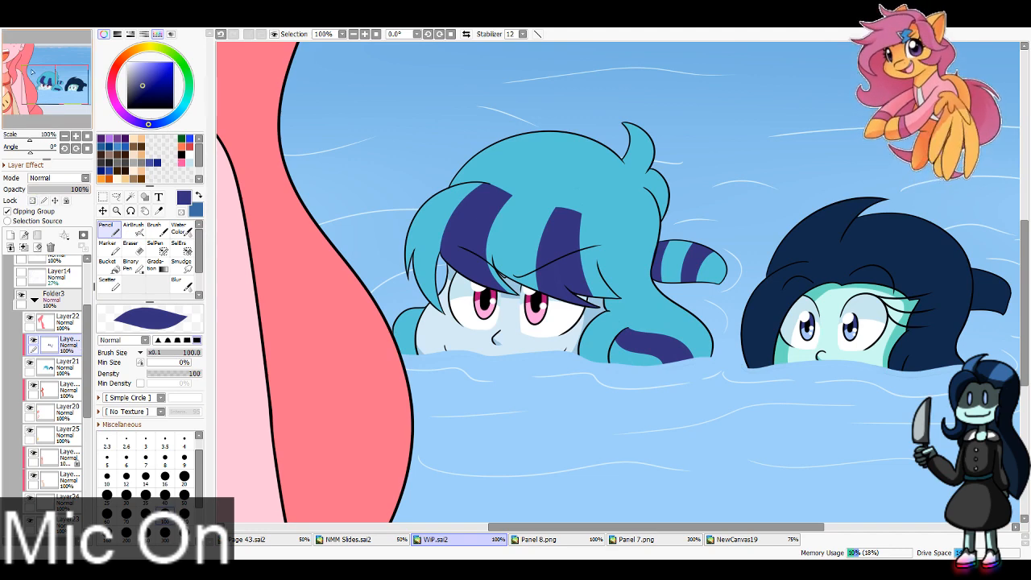
# Step: Swap back to the medium stripe blue and reduce the Pencil to size 40 for the dark-haired head
pyautogui.moveTo(32, 72); pyautogui.dragTo(59, 74)
pyautogui.press('x')
pyautogui.press('[')
pyautogui.press('[')
pyautogui.press('[')
pyautogui.press('[')
pyautogui.press('[')
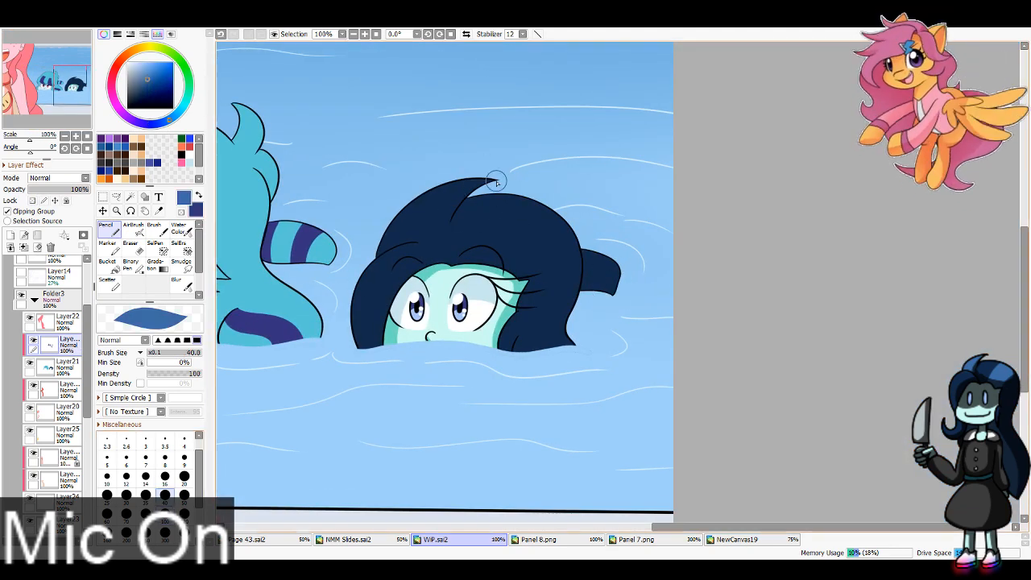
pyautogui.moveTo(495, 182)
pyautogui.mouseDown()
pyautogui.moveTo(424, 247)
pyautogui.moveTo(430, 263)
pyautogui.mouseUp()
pyautogui.hotkey('ctrl', 'z')
pyautogui.hotkey('ctrl', 'z')
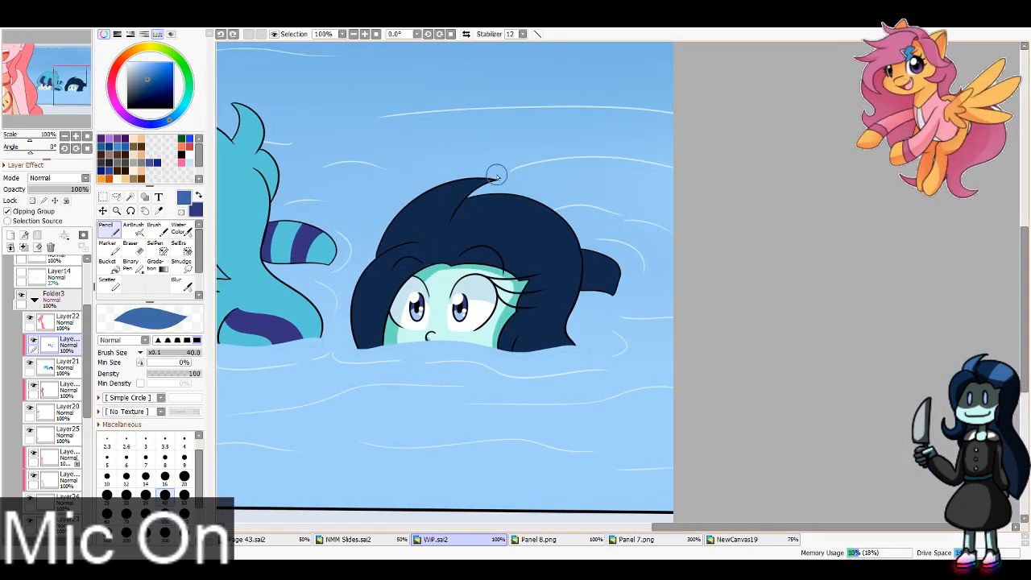
pyautogui.moveTo(497, 177); pyautogui.dragTo(427, 264)
pyautogui.hotkey('ctrl', 'z')
pyautogui.hotkey('ctrl', 'z')
# Step: Paint medium-blue stripes on the dark-haired head's front tuft, the back of its hair and its ponytail
pyautogui.moveTo(493, 178); pyautogui.dragTo(427, 265)
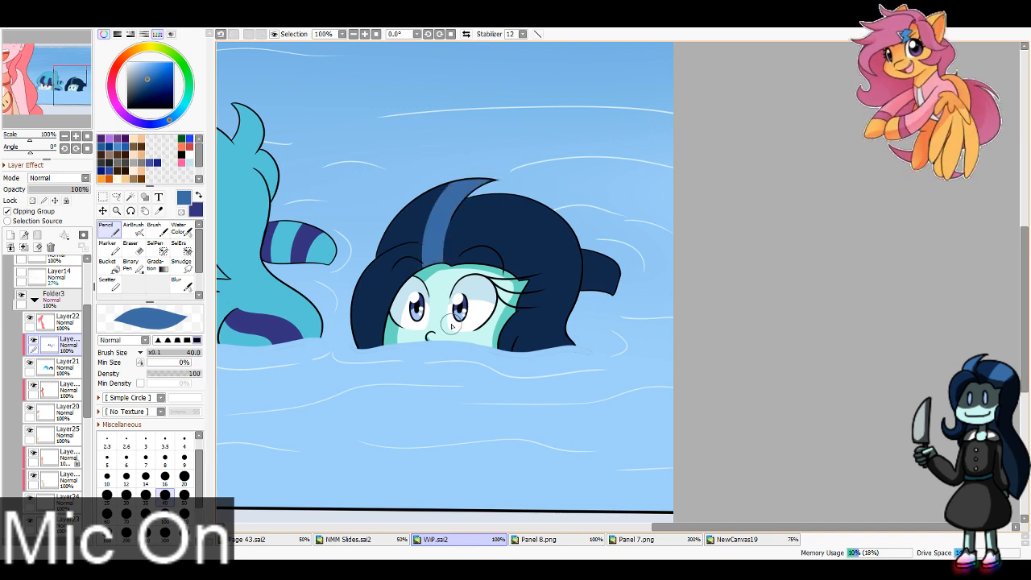
pyautogui.moveTo(461, 179); pyautogui.dragTo(403, 262)
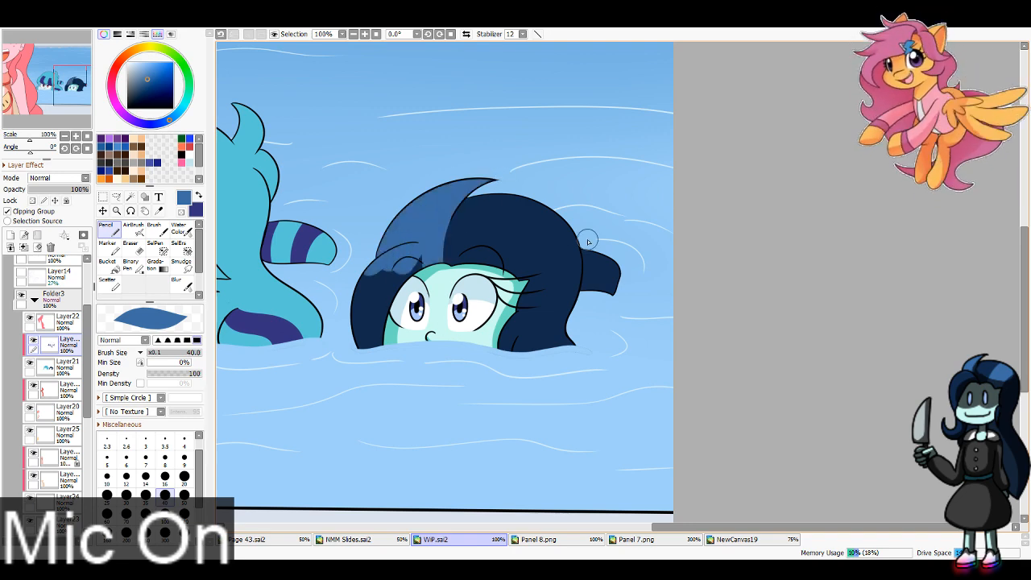
pyautogui.moveTo(578, 229)
pyautogui.mouseDown()
pyautogui.moveTo(515, 272)
pyautogui.moveTo(555, 215)
pyautogui.mouseUp()
pyautogui.moveTo(624, 279)
pyautogui.mouseDown()
pyautogui.moveTo(594, 264)
pyautogui.moveTo(612, 321)
pyautogui.moveTo(592, 266)
pyautogui.mouseUp()
# Step: Erase the excess medium blue from the dark-haired head's fringe with the Eraser at size 40
pyautogui.press('e')
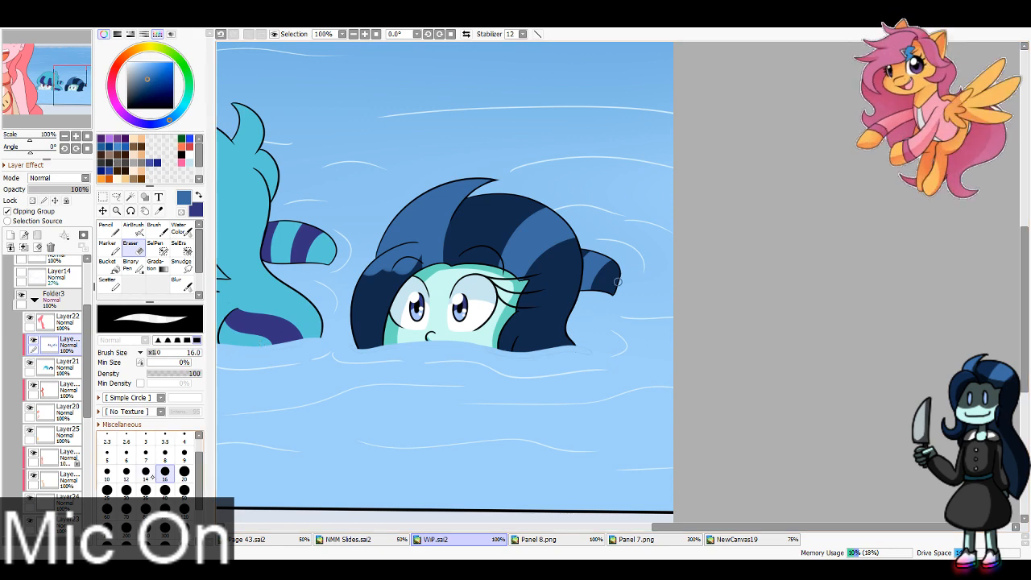
pyautogui.click(160, 488)
pyautogui.moveTo(443, 264); pyautogui.dragTo(381, 271)
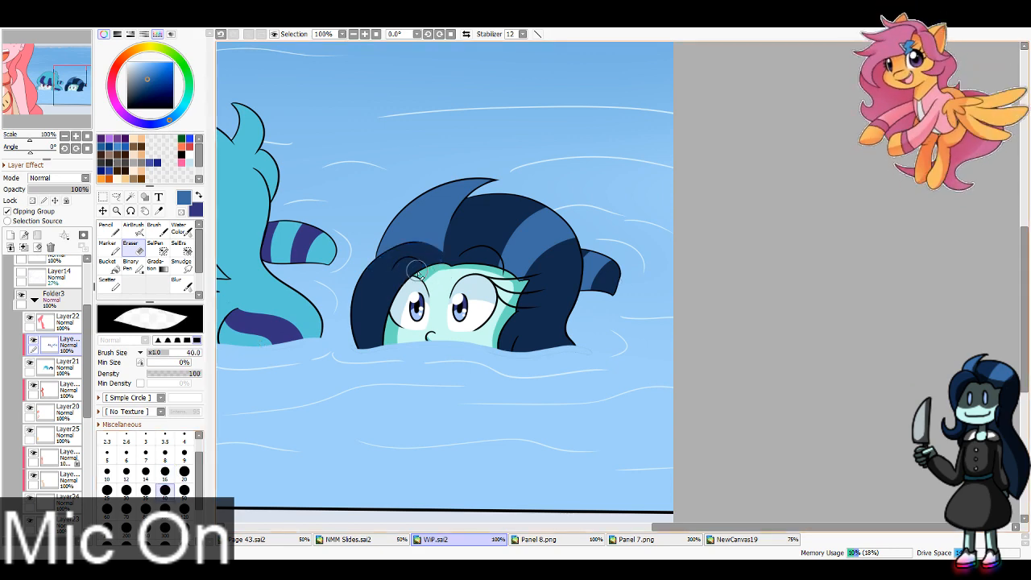
# Step: Redraw the black outline of the dark-haired head's fringe on Layer16 with the Pencil at size 4, and tidy it with the Eraser at size 8
pyautogui.moveTo(165, 91); pyautogui.dragTo(174, 108)
pyautogui.scroll(3, 58, 325)
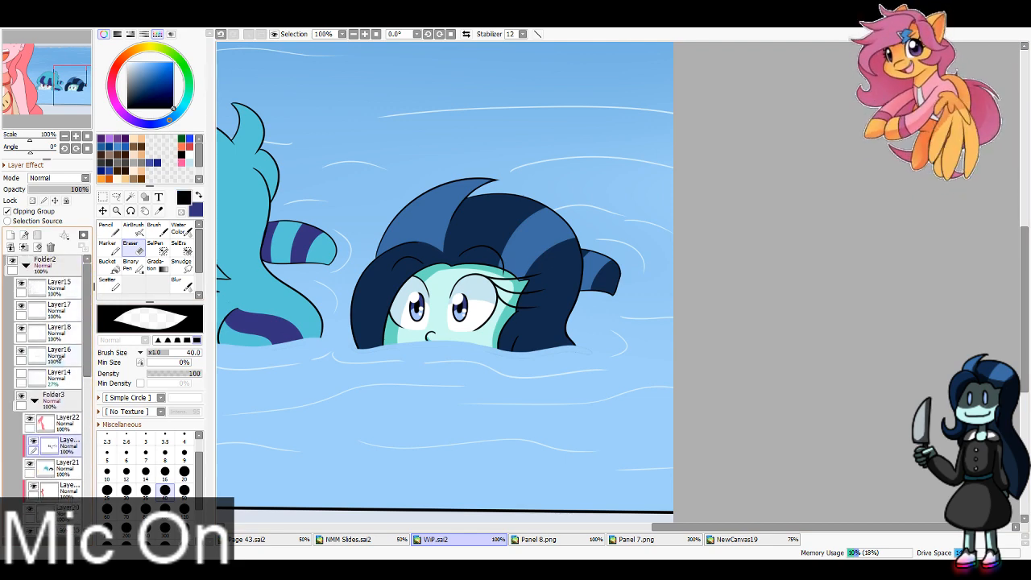
pyautogui.click(58, 356)
pyautogui.click(72, 87)
pyautogui.click(365, 34)
pyautogui.click(365, 34)
pyautogui.click(365, 34)
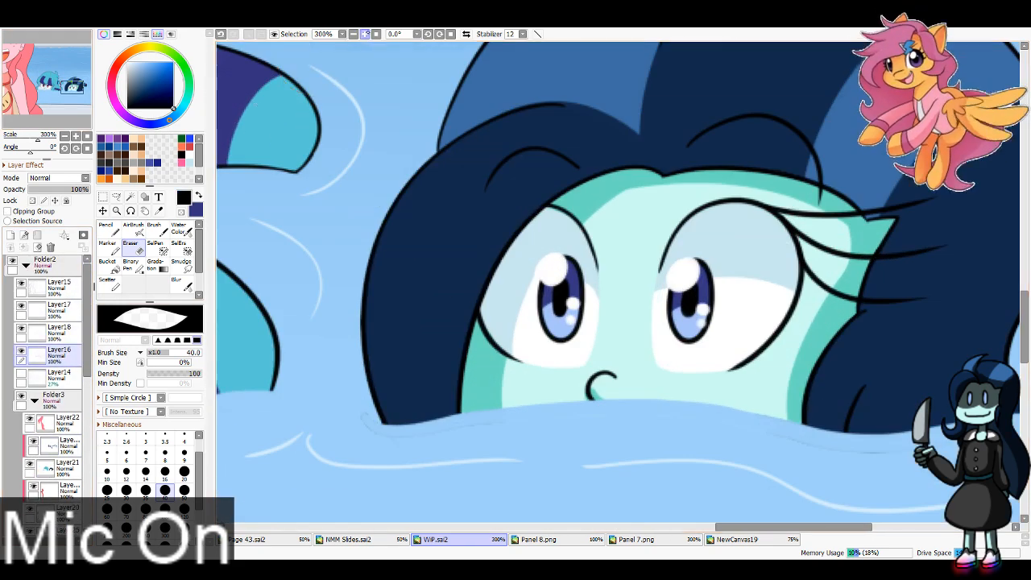
pyautogui.click(180, 229)
pyautogui.click(110, 229)
pyautogui.click(184, 441)
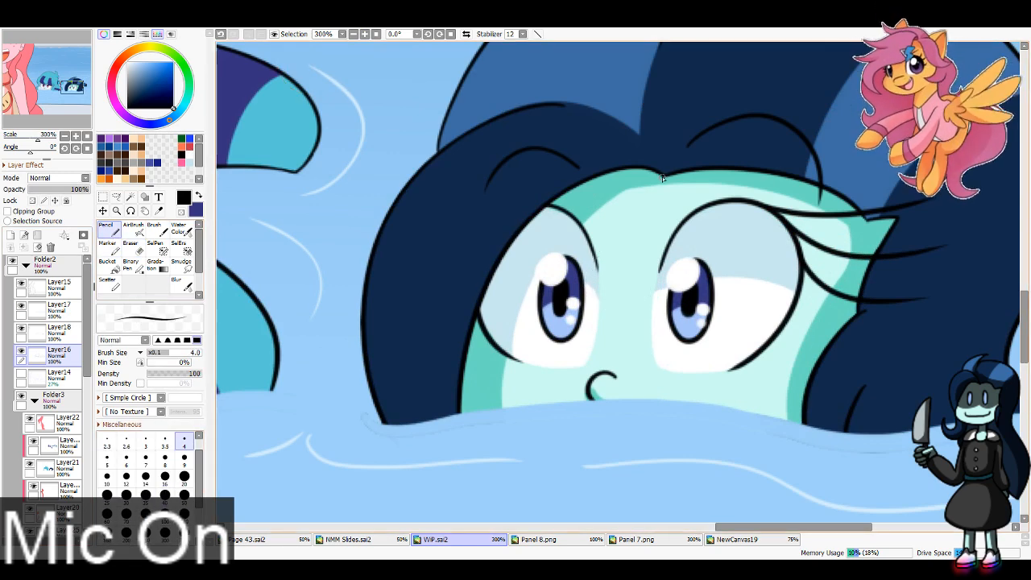
pyautogui.moveTo(662, 178); pyautogui.dragTo(596, 109)
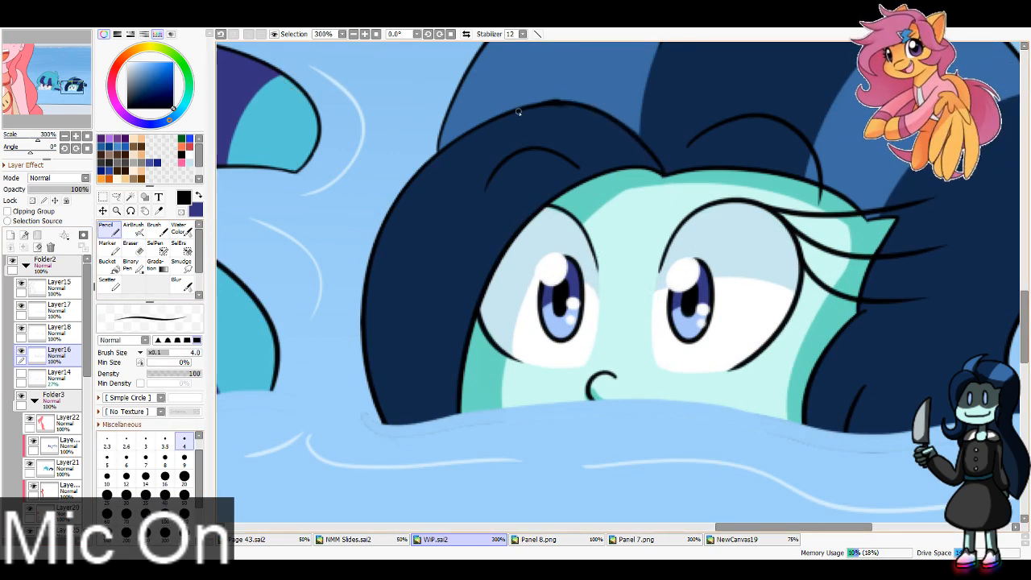
pyautogui.hotkey('ctrl', 'z')
pyautogui.press('e')
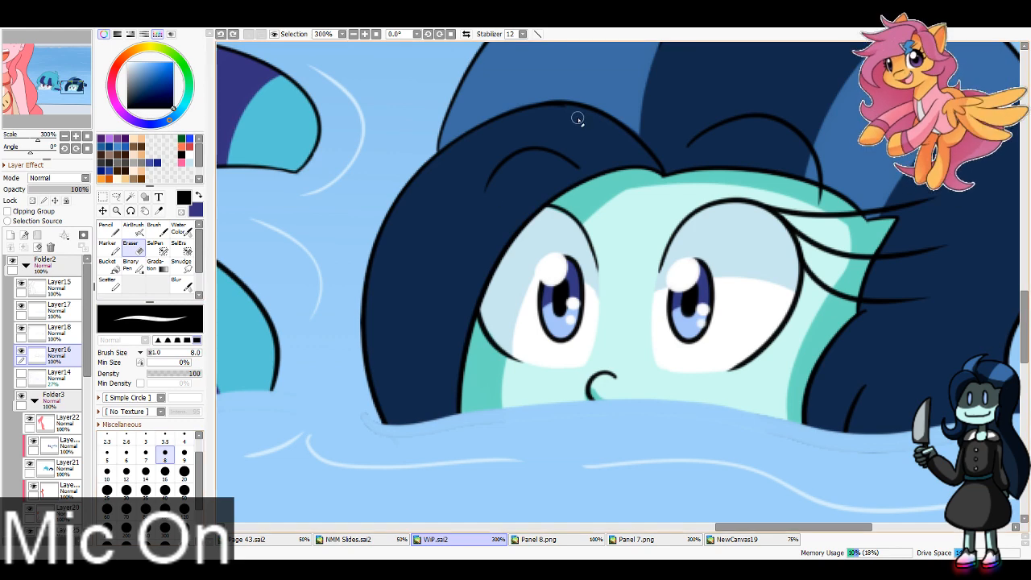
pyautogui.moveTo(567, 113); pyautogui.dragTo(554, 119)
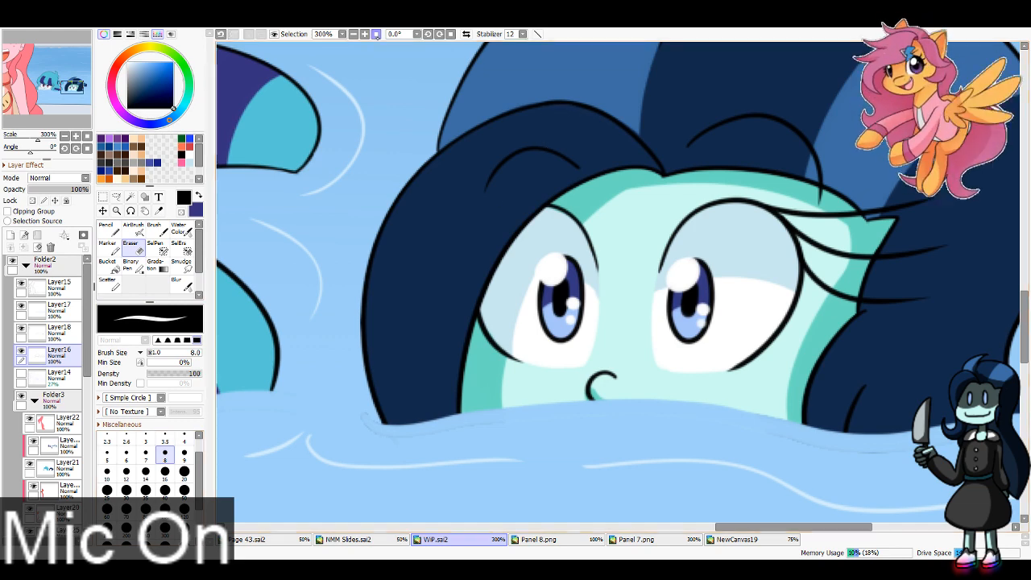
# Step: Add a new layer for hair shading directly above Layer21 and clip it to that layer
pyautogui.click(353, 34)
pyautogui.click(353, 34)
pyautogui.click(353, 34)
pyautogui.click(353, 33)
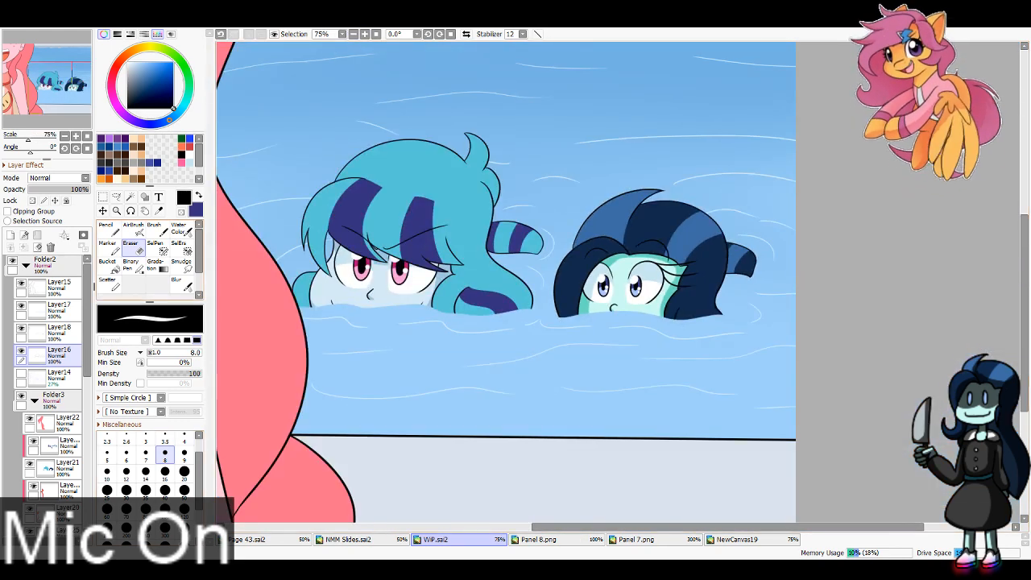
pyautogui.moveTo(88, 322); pyautogui.dragTo(88, 357)
pyautogui.click(64, 372)
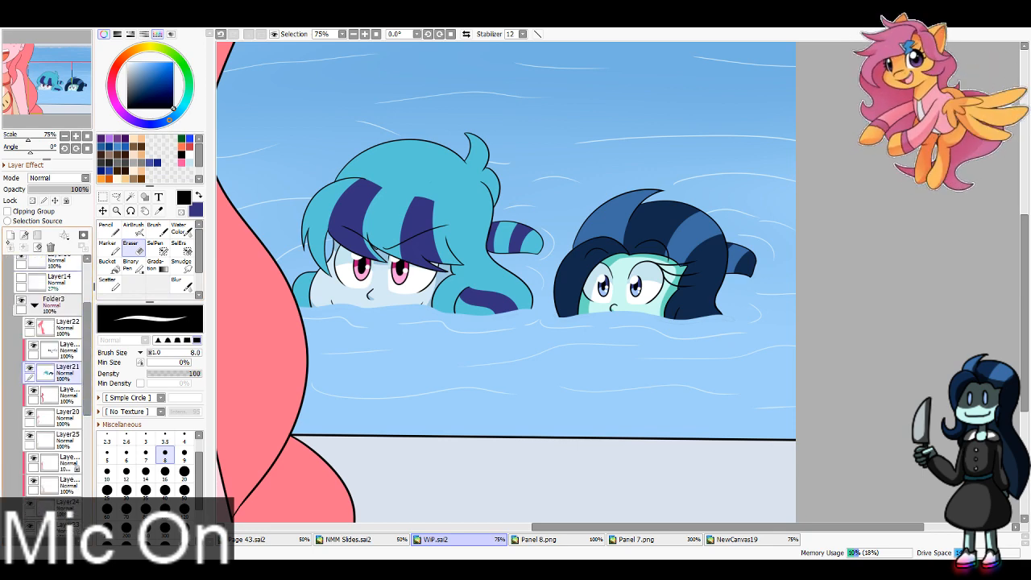
pyautogui.click(11, 236)
# Step: Sample the teal and dark navy hair shading colors from Panel 8.png and return to WIP.sai2
pyautogui.click(160, 211)
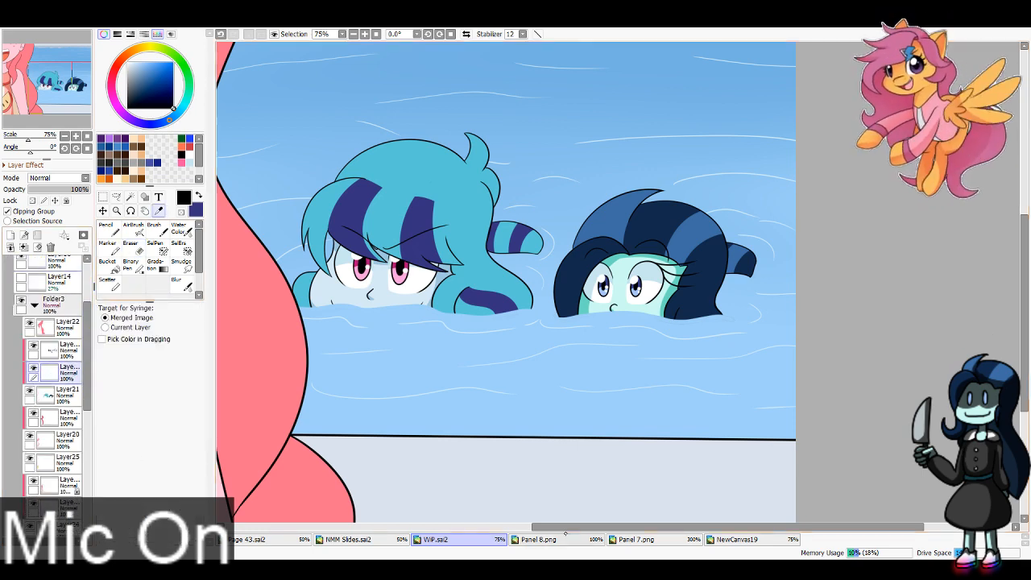
pyautogui.click(561, 539)
pyautogui.click(473, 174)
pyautogui.press('x')
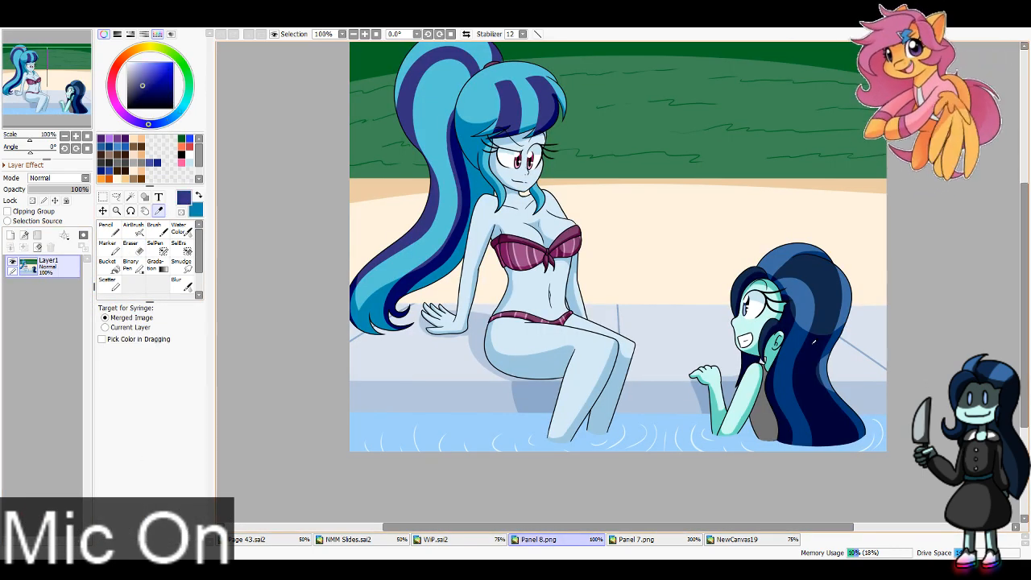
pyautogui.click(465, 216)
pyautogui.click(437, 539)
# Step: Shade the blue-haired head's lower locks on both sides of the face in teal, using the Pencil at size 40
pyautogui.press('n')
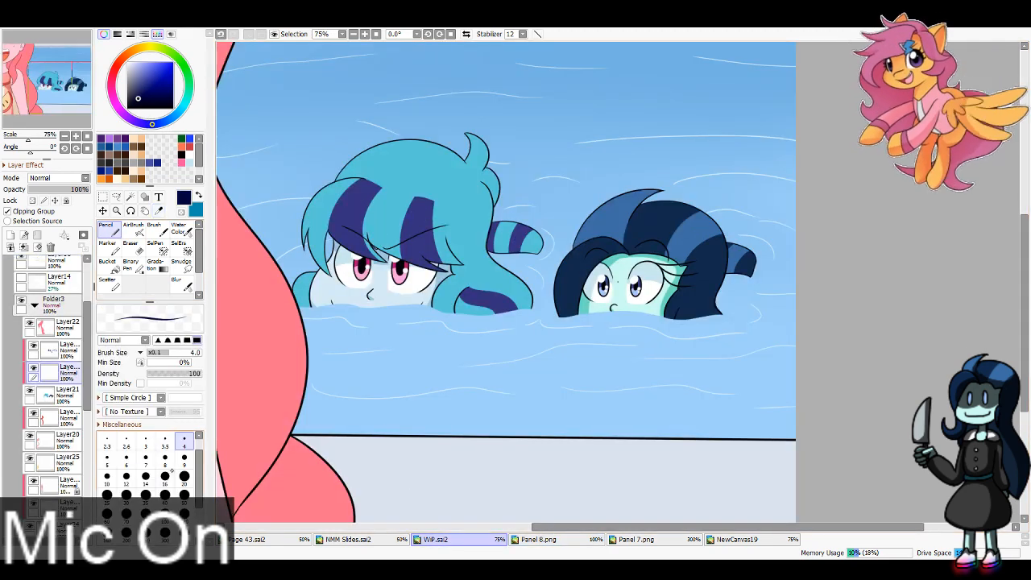
pyautogui.press('x')
pyautogui.press('[')
pyautogui.press('[')
pyautogui.press('[')
pyautogui.press('[')
pyautogui.press('[')
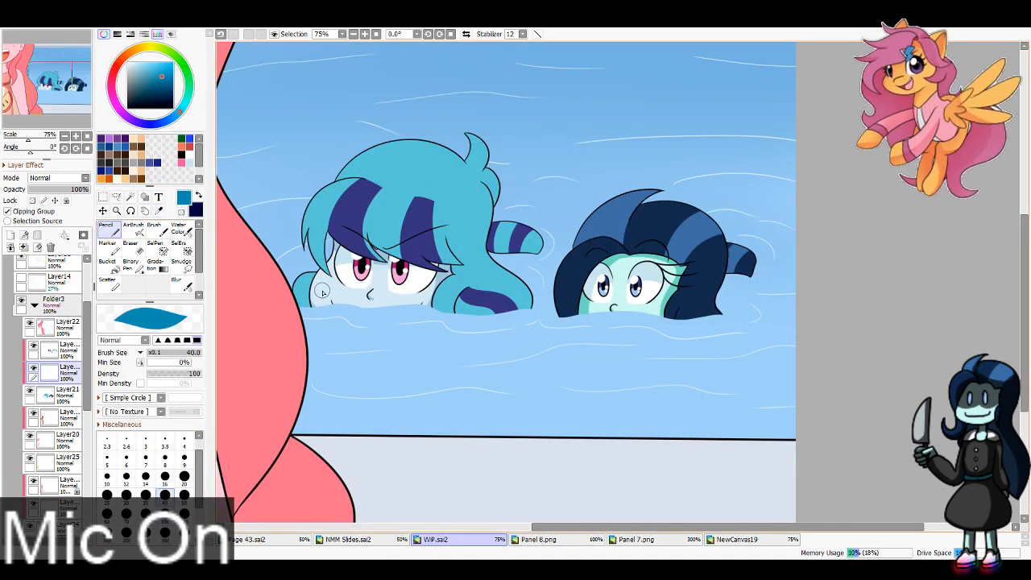
pyautogui.moveTo(308, 278); pyautogui.dragTo(303, 306)
pyautogui.moveTo(468, 285); pyautogui.dragTo(454, 313)
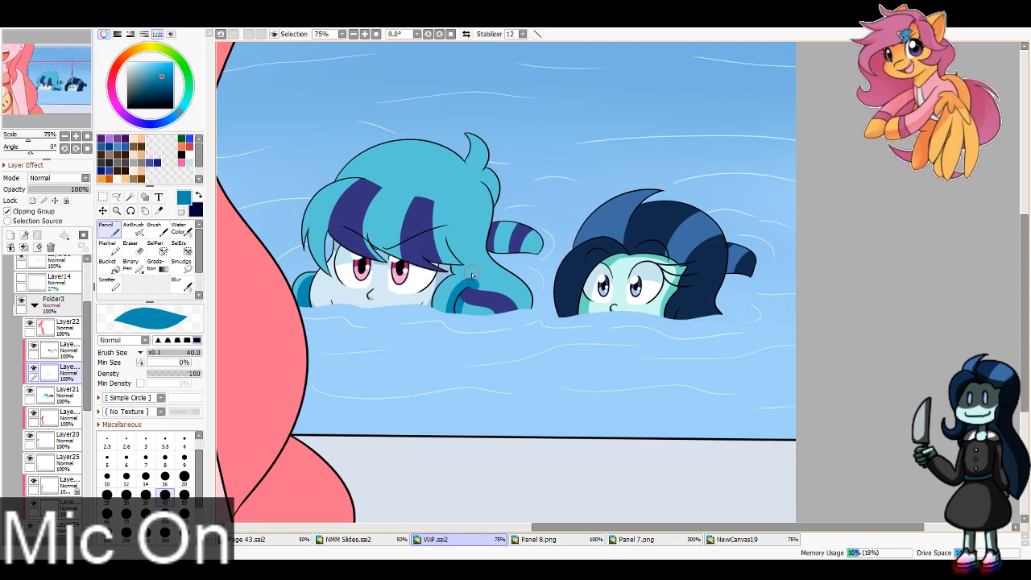
pyautogui.moveTo(452, 270)
pyautogui.mouseDown()
pyautogui.moveTo(503, 284)
pyautogui.moveTo(455, 269)
pyautogui.moveTo(503, 277)
pyautogui.moveTo(453, 270)
pyautogui.moveTo(486, 269)
pyautogui.moveTo(515, 298)
pyautogui.moveTo(516, 328)
pyautogui.mouseUp()
pyautogui.hotkey('ctrl', 'z')
pyautogui.hotkey('ctrl', 'z')
pyautogui.moveTo(500, 288)
pyautogui.mouseDown()
pyautogui.moveTo(475, 274)
pyautogui.moveTo(493, 293)
pyautogui.mouseUp()
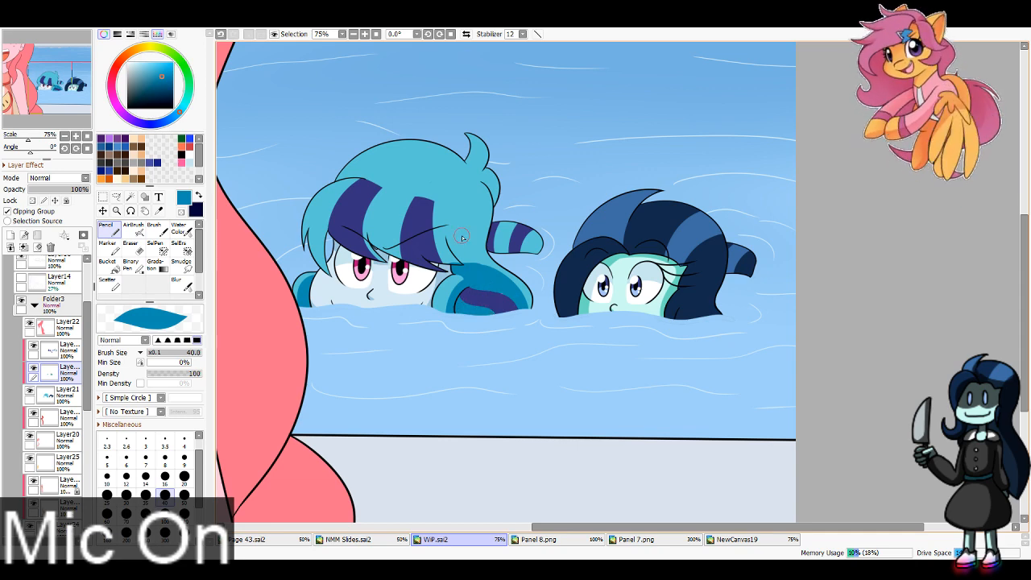
# Step: Paint teal shading on the blue-haired head's side hair, the lower edge of its fringe and the underside of its ponytail
pyautogui.moveTo(471, 227)
pyautogui.mouseDown()
pyautogui.moveTo(468, 248)
pyautogui.moveTo(485, 276)
pyautogui.mouseUp()
pyautogui.moveTo(470, 222); pyautogui.dragTo(431, 208)
pyautogui.hotkey('ctrl', 'z')
pyautogui.moveTo(365, 229)
pyautogui.mouseDown()
pyautogui.moveTo(464, 268)
pyautogui.moveTo(417, 259)
pyautogui.moveTo(475, 268)
pyautogui.moveTo(448, 240)
pyautogui.moveTo(465, 236)
pyautogui.moveTo(458, 251)
pyautogui.moveTo(448, 239)
pyautogui.moveTo(466, 259)
pyautogui.mouseUp()
pyautogui.hotkey('ctrl', 'z')
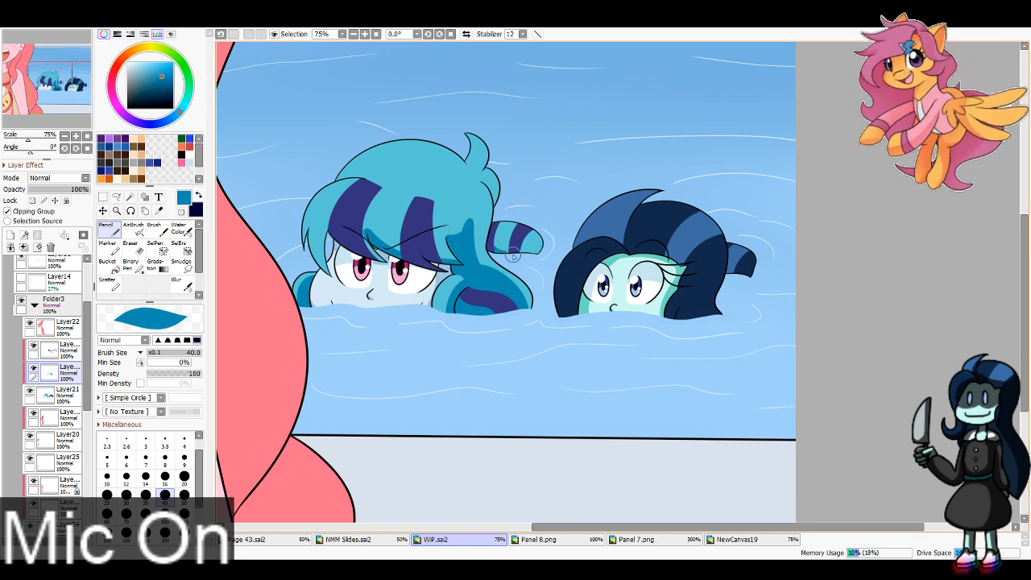
pyautogui.hotkey('ctrl', 'z')
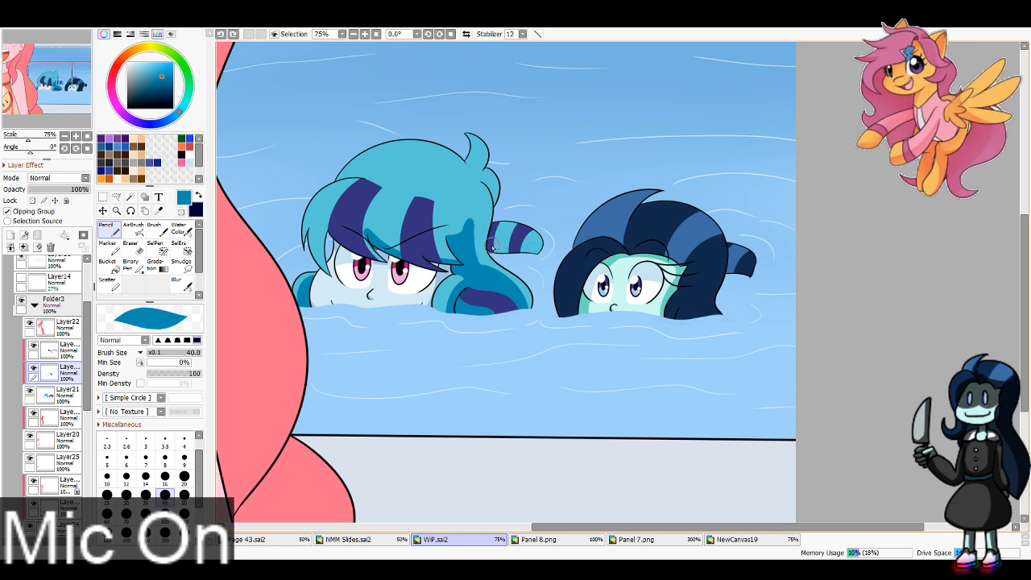
pyautogui.moveTo(492, 245)
pyautogui.mouseDown()
pyautogui.moveTo(538, 261)
pyautogui.moveTo(516, 256)
pyautogui.moveTo(550, 240)
pyautogui.mouseUp()
pyautogui.hotkey('ctrl', 'z')
pyautogui.hotkey('ctrl', 'z')
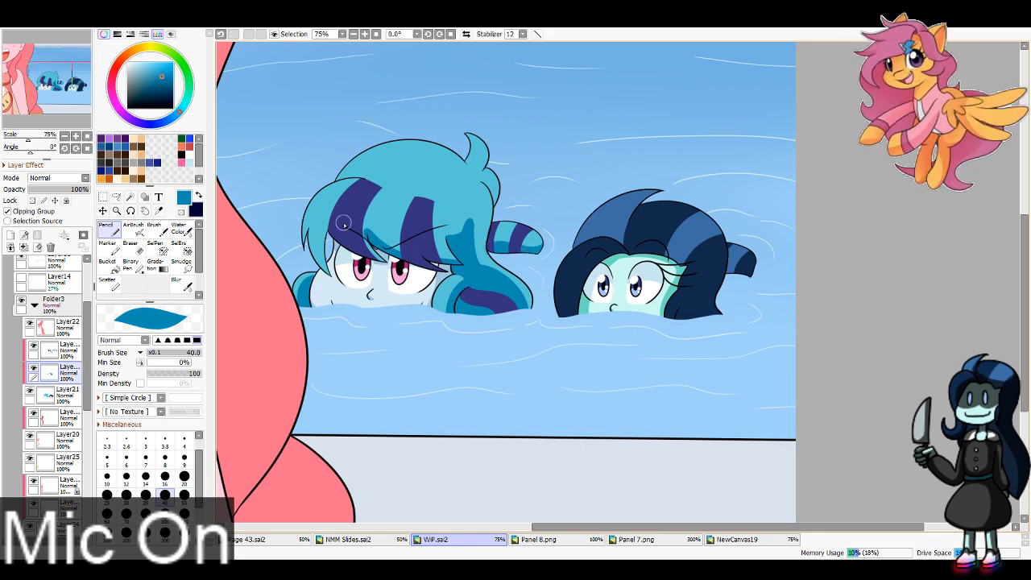
# Step: Add teal shading to the blue-haired head's outer front lock and to the tuft at the back of its hair
pyautogui.moveTo(316, 233); pyautogui.dragTo(311, 269)
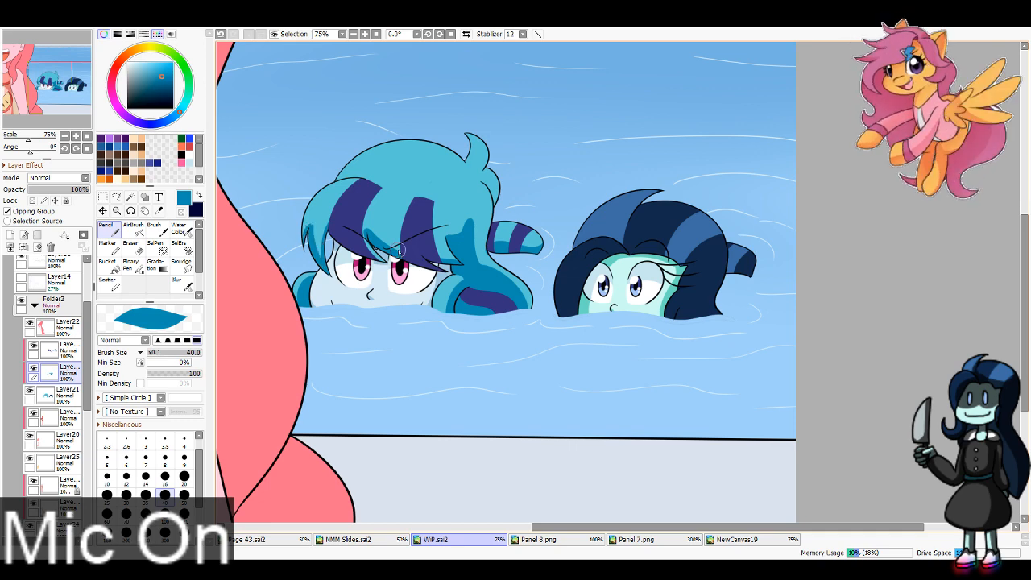
pyautogui.moveTo(481, 169)
pyautogui.mouseDown()
pyautogui.moveTo(478, 154)
pyautogui.moveTo(496, 195)
pyautogui.moveTo(494, 177)
pyautogui.mouseUp()
pyautogui.moveTo(472, 224); pyautogui.dragTo(445, 237)
pyautogui.hotkey('ctrl', 'z')
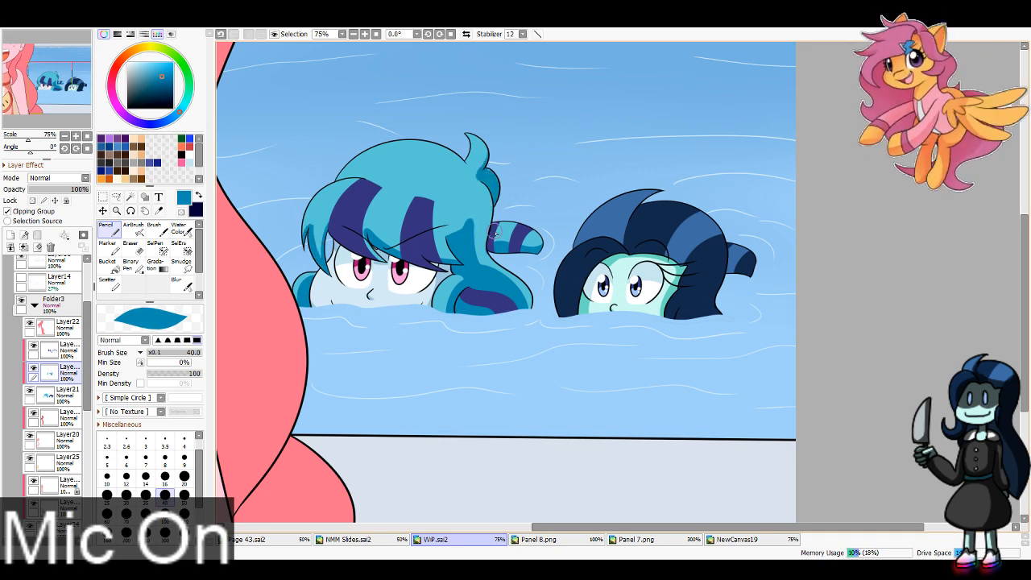
# Step: Shade the dark-haired head's fringe, side hair and ponytail underside in dark navy
pyautogui.press('x')
pyautogui.moveTo(623, 256); pyautogui.dragTo(575, 316)
pyautogui.hotkey('ctrl', 'z')
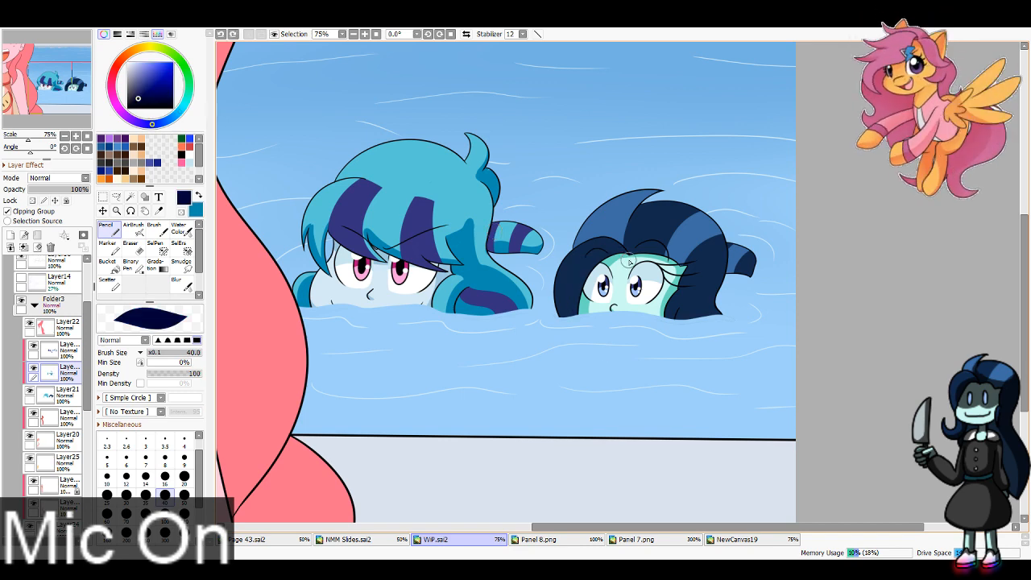
pyautogui.hotkey('ctrl', 'y')
pyautogui.moveTo(687, 300)
pyautogui.mouseDown()
pyautogui.moveTo(681, 323)
pyautogui.moveTo(715, 311)
pyautogui.mouseUp()
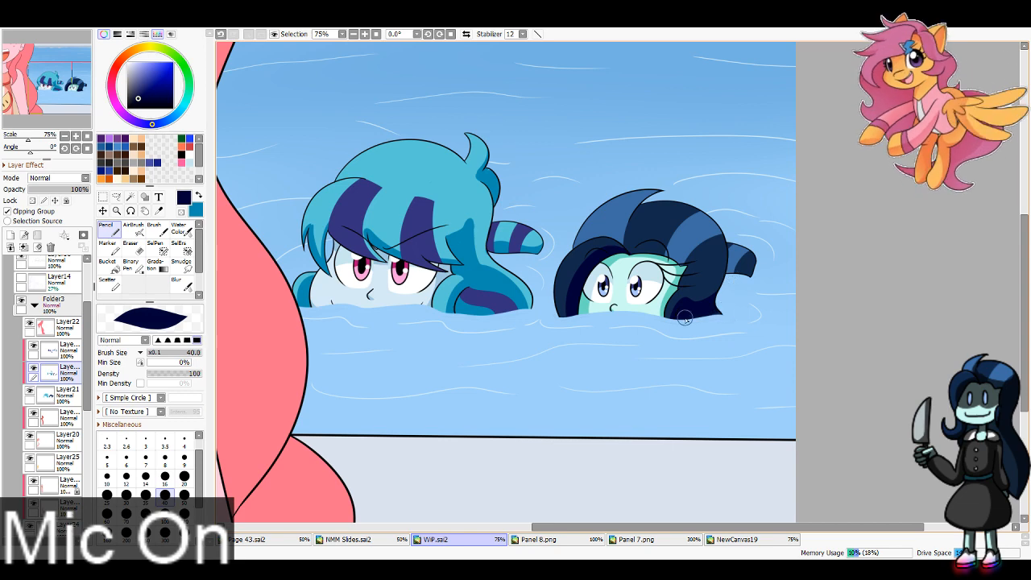
pyautogui.moveTo(728, 272); pyautogui.dragTo(758, 278)
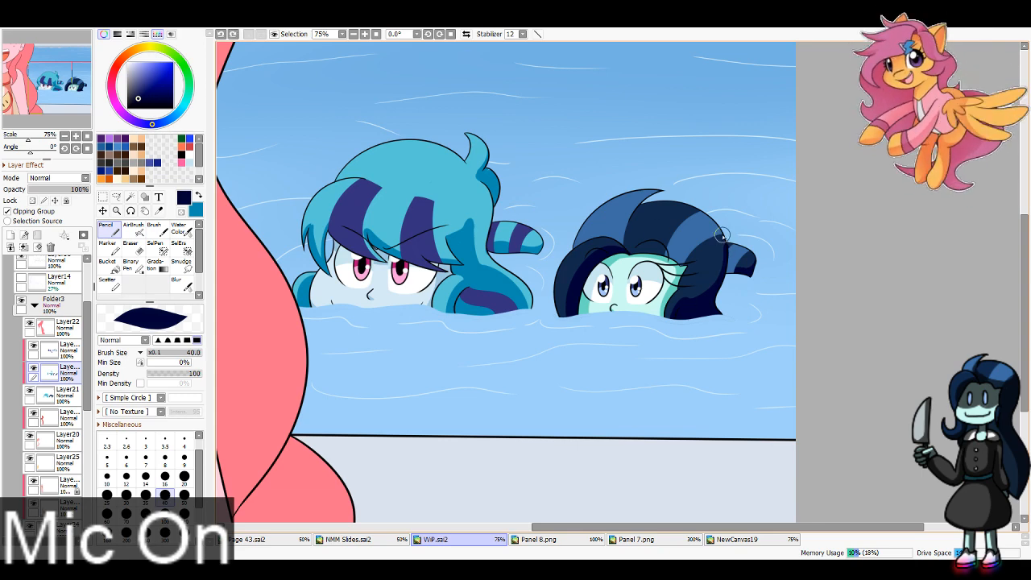
pyautogui.press('e')
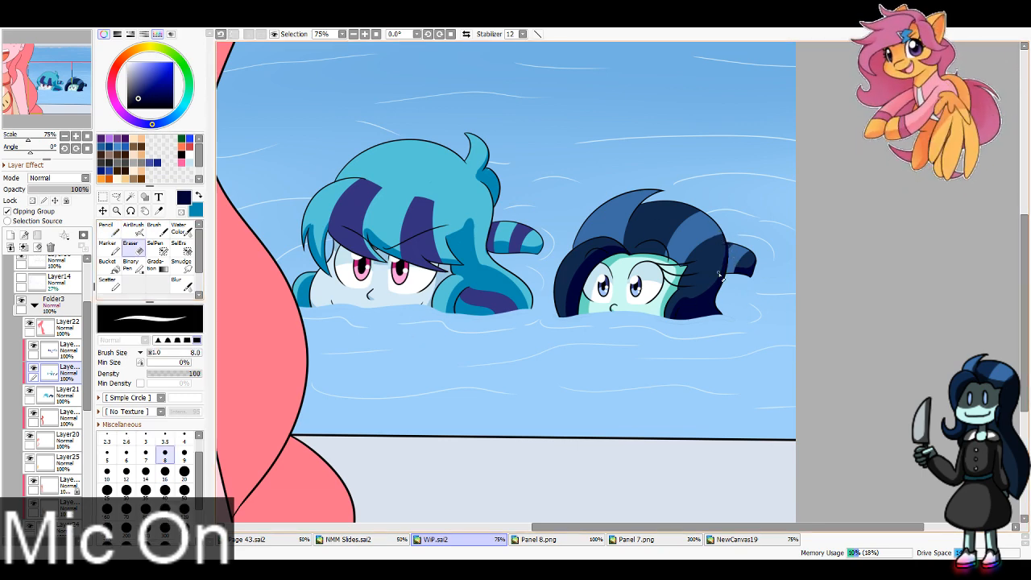
# Step: Lock the stripe layer's opacity and sample the deep navy and darker blue stripe shades from Panel 8.png
pyautogui.click(66, 351)
pyautogui.click(33, 201)
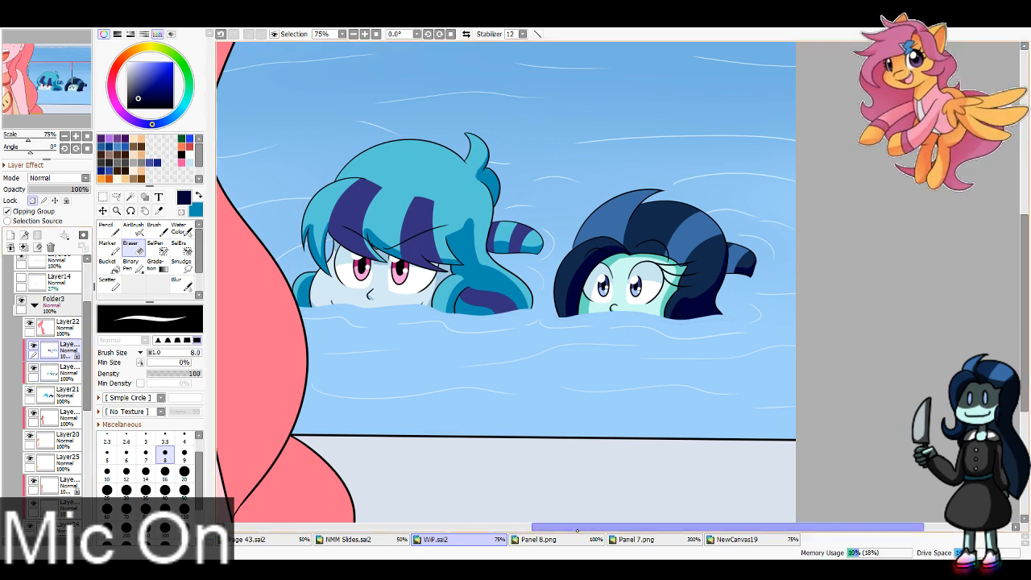
pyautogui.click(538, 539)
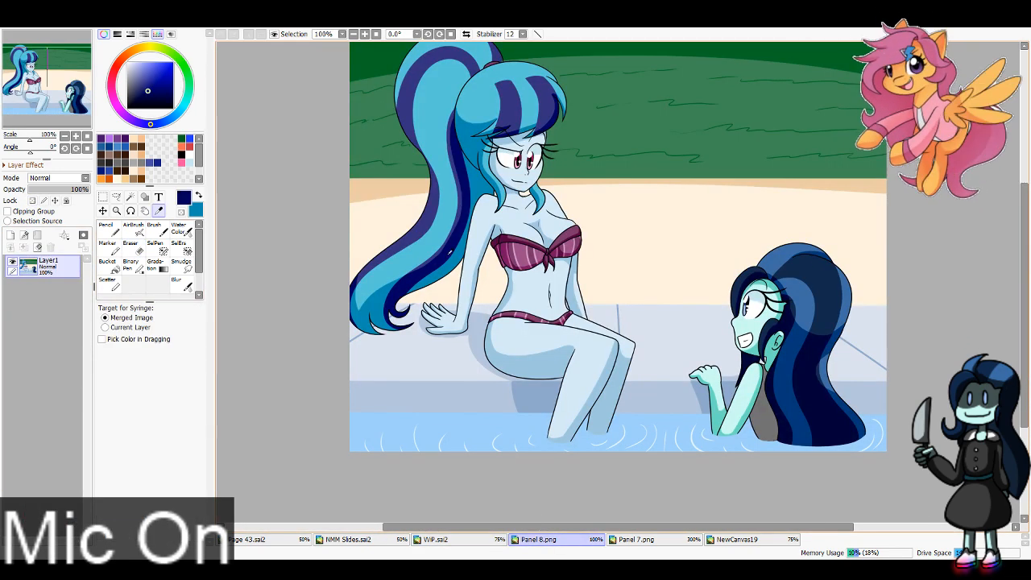
pyautogui.click(436, 539)
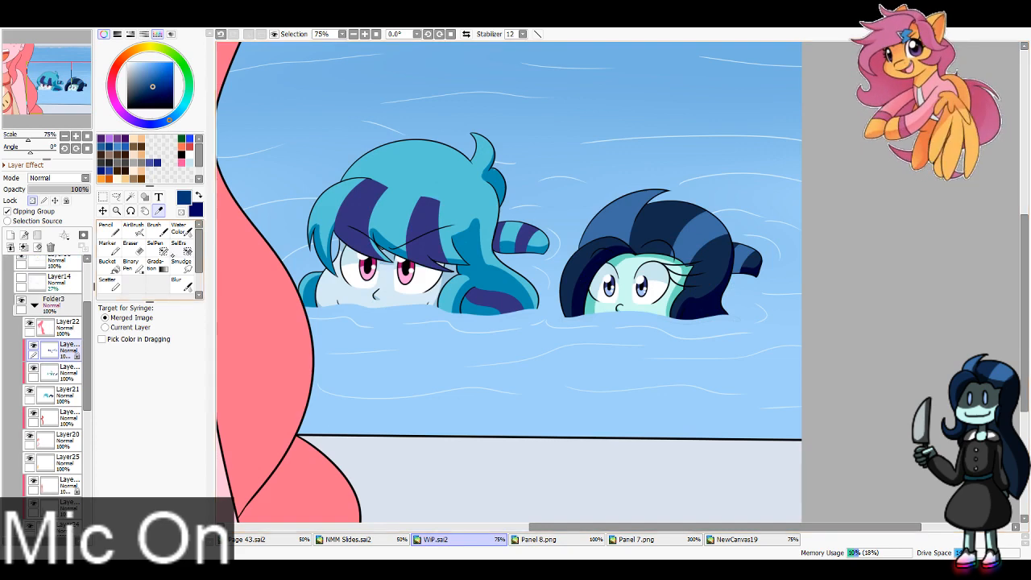
# Step: Shade the blue-haired head's ponytail, lower-lock and fringe stripes in deep navy, using the Pencil at size 40
pyautogui.press('n')
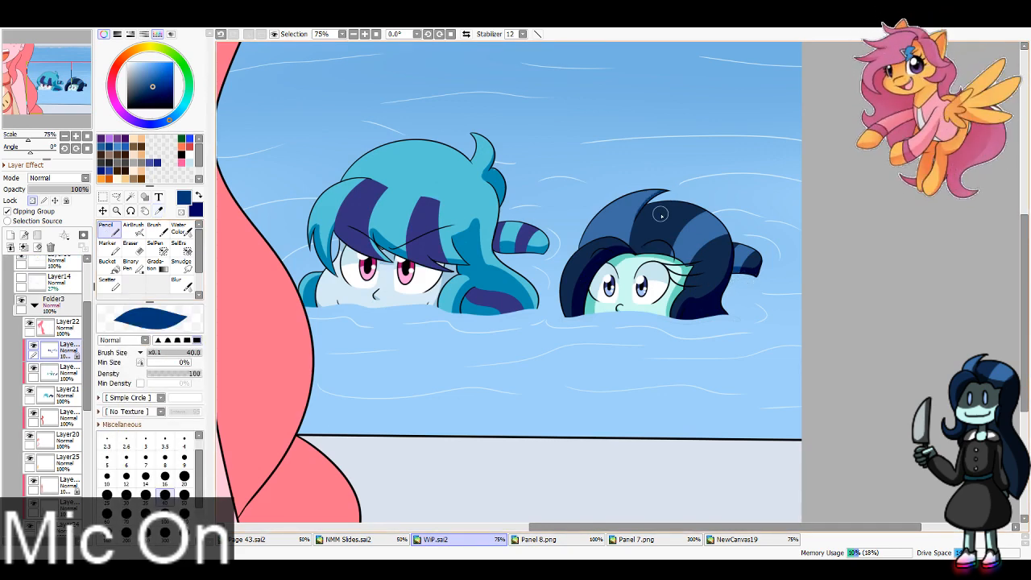
pyautogui.press('x')
pyautogui.moveTo(493, 251)
pyautogui.mouseDown()
pyautogui.moveTo(532, 253)
pyautogui.moveTo(518, 254)
pyautogui.mouseUp()
pyautogui.hotkey('ctrl', 'z')
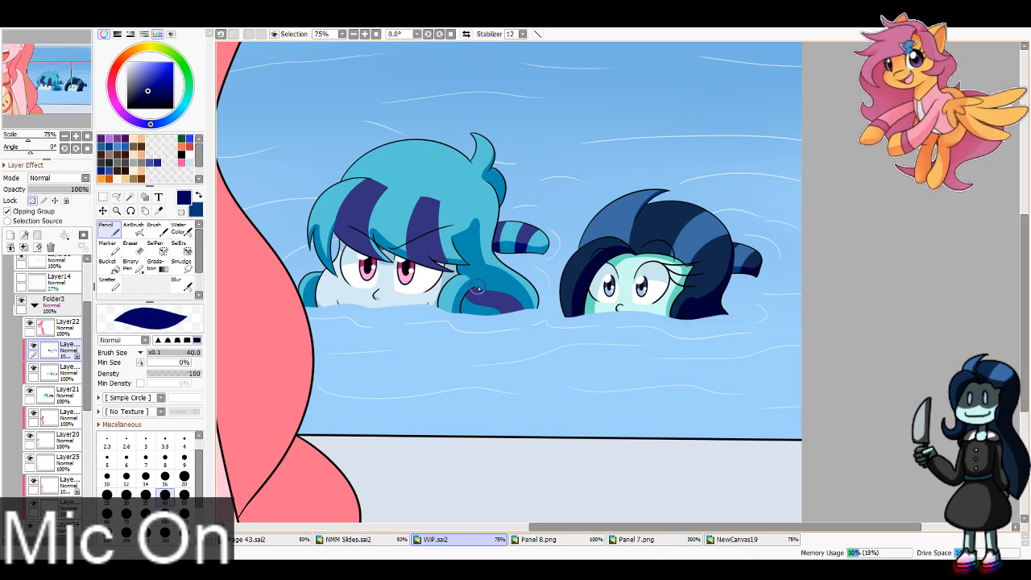
pyautogui.moveTo(474, 291); pyautogui.dragTo(486, 319)
pyautogui.moveTo(402, 261); pyautogui.dragTo(468, 265)
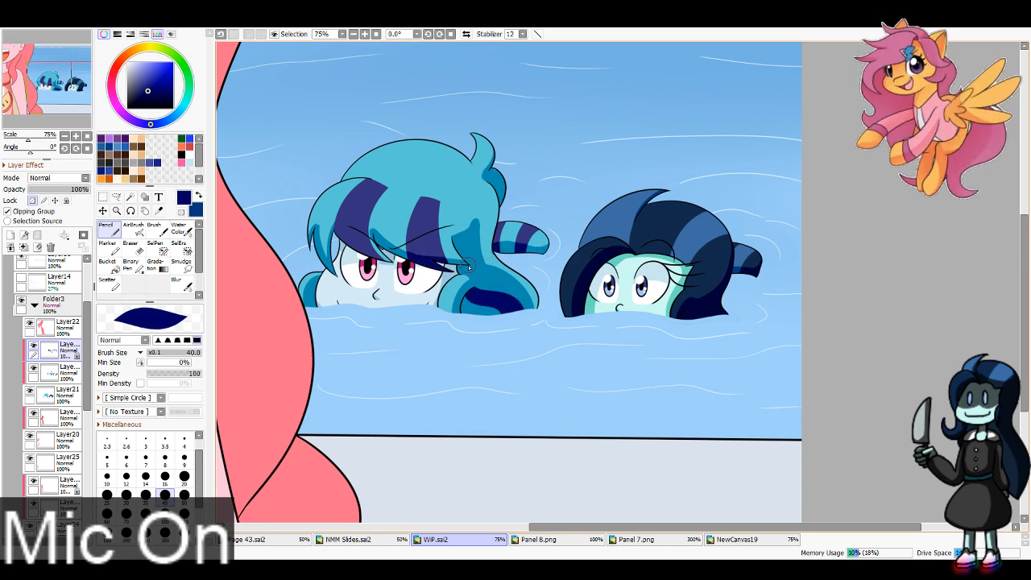
pyautogui.hotkey('ctrl', 'z')
pyautogui.moveTo(401, 257); pyautogui.dragTo(487, 266)
pyautogui.moveTo(328, 217); pyautogui.dragTo(389, 260)
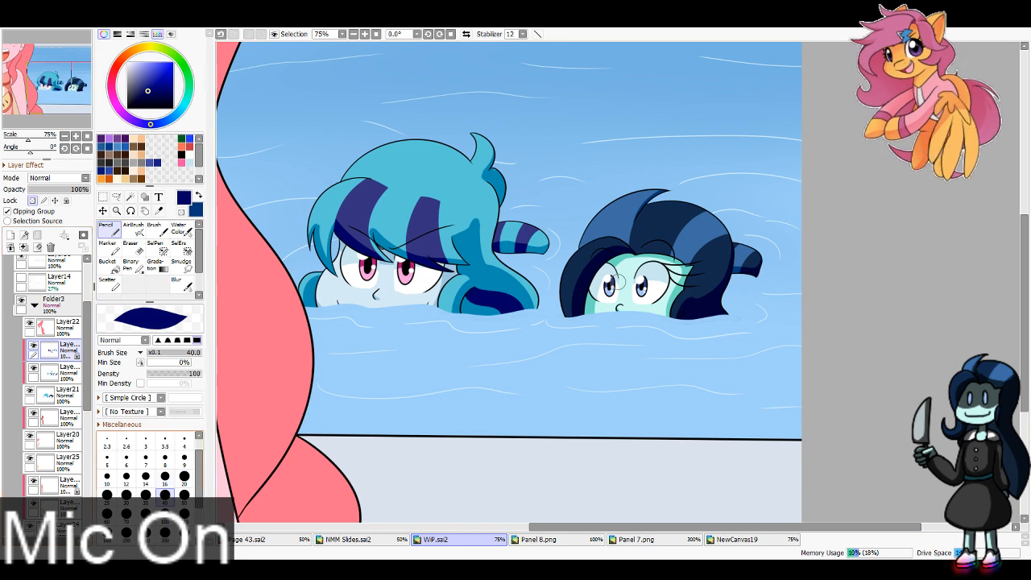
# Step: Shade the foreground figure's arm in darker pink on the clipped layer above Layer19, using the Pencil at size 60
pyautogui.scroll(-3, 48, 118)
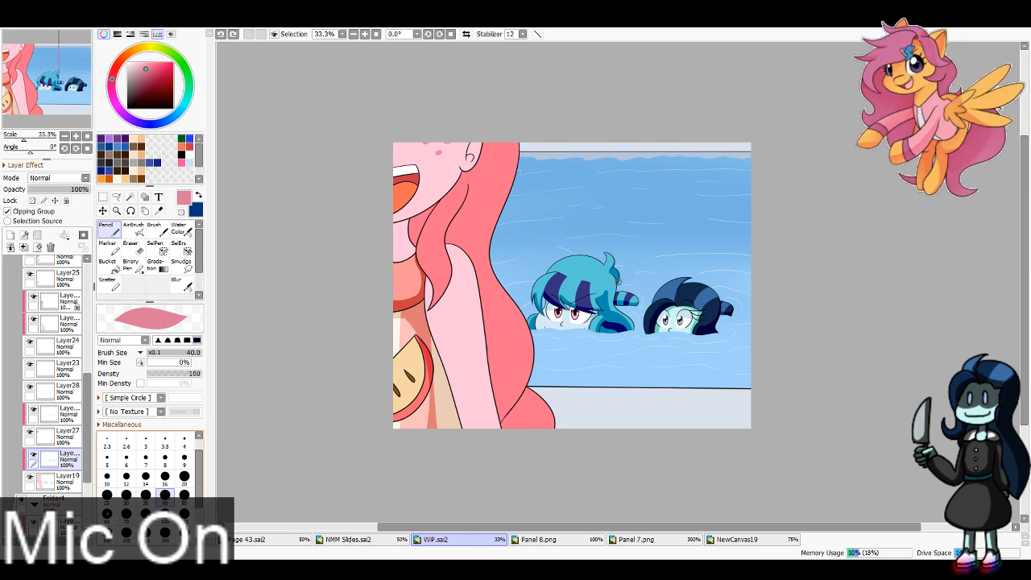
pyautogui.press(']')
pyautogui.press(']')
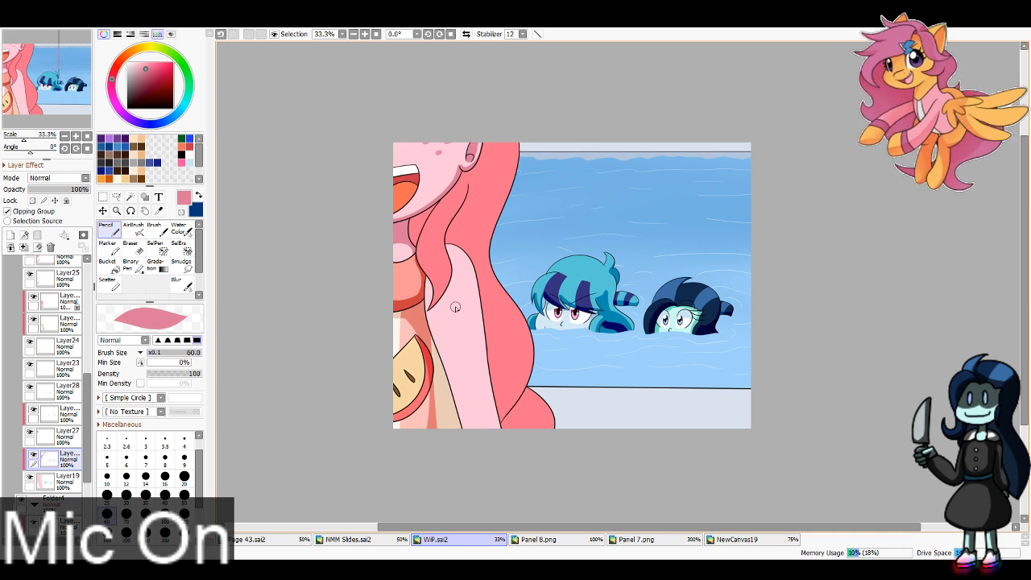
pyautogui.moveTo(455, 307); pyautogui.dragTo(455, 319)
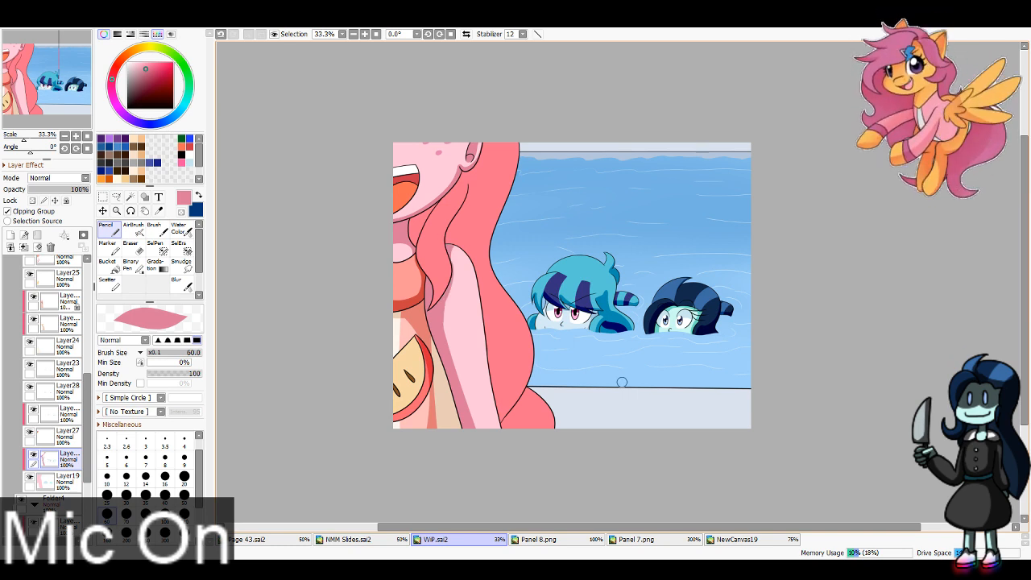
# Step: Collapse Folder2 and create a new layer folder above it
pyautogui.scroll(5, 57, 403)
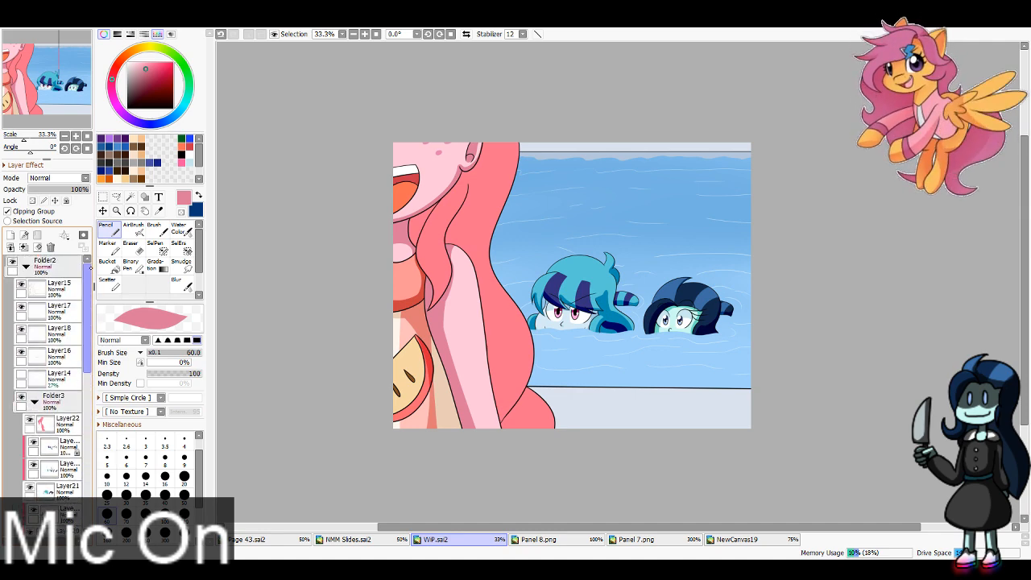
pyautogui.click(26, 265)
pyautogui.click(37, 235)
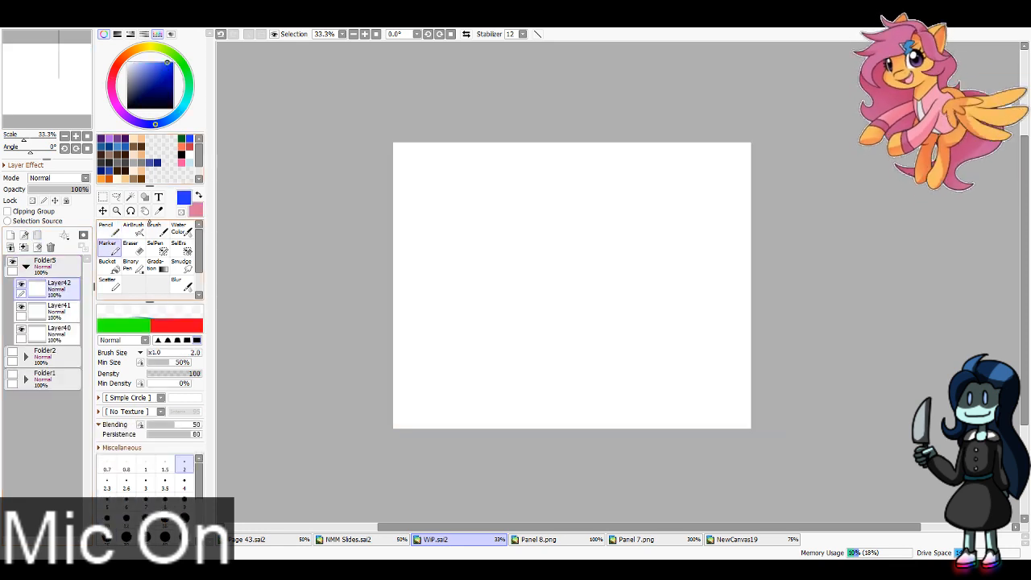
pyautogui.scroll(1, 619, 285)
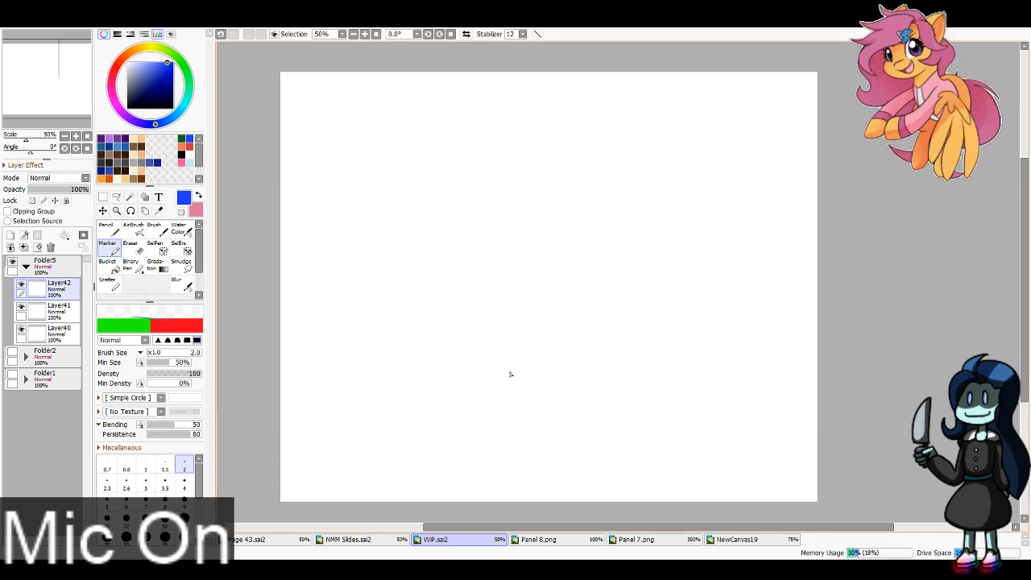
pyautogui.moveTo(671, 303)
pyautogui.mouseDown()
pyautogui.moveTo(692, 376)
pyautogui.moveTo(681, 319)
pyautogui.mouseUp()
pyautogui.hotkey('ctrl', 'z')
pyautogui.hotkey('ctrl', 'z')
pyautogui.moveTo(561, 306); pyautogui.dragTo(575, 298)
pyautogui.hotkey('ctrl', 'z')
pyautogui.hotkey('ctrl', 'z')
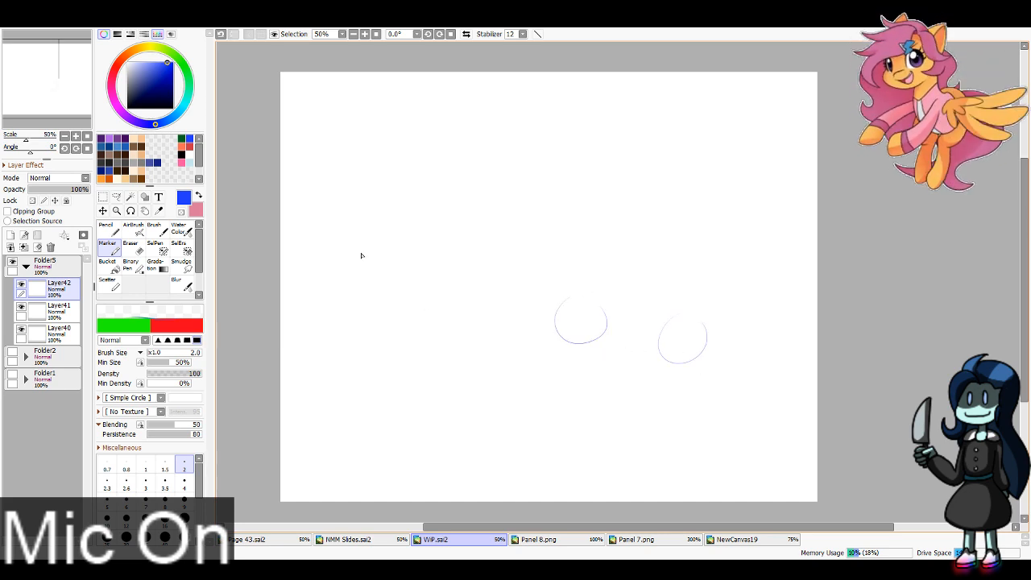
pyautogui.hotkey('ctrl', 'z')
pyautogui.moveTo(358, 225)
pyautogui.mouseDown()
pyautogui.moveTo(382, 260)
pyautogui.moveTo(367, 224)
pyautogui.mouseUp()
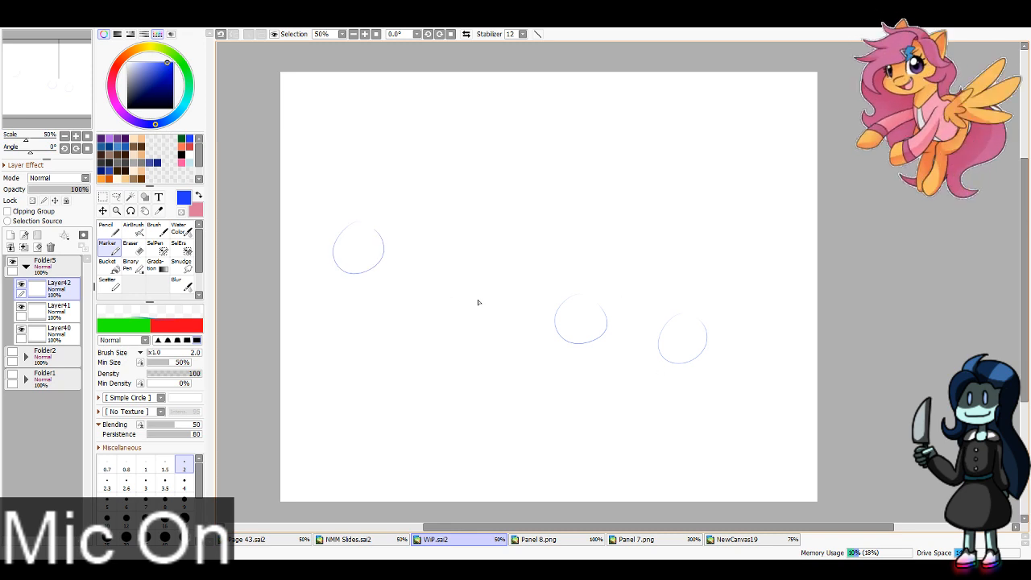
pyautogui.press('e')
pyautogui.moveTo(690, 339); pyautogui.dragTo(645, 327)
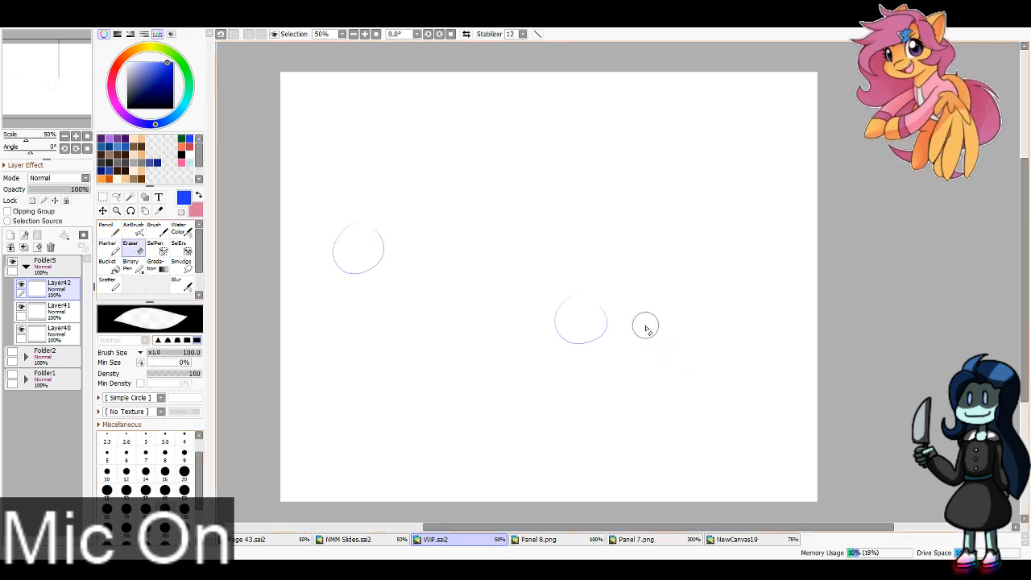
pyautogui.press('e')
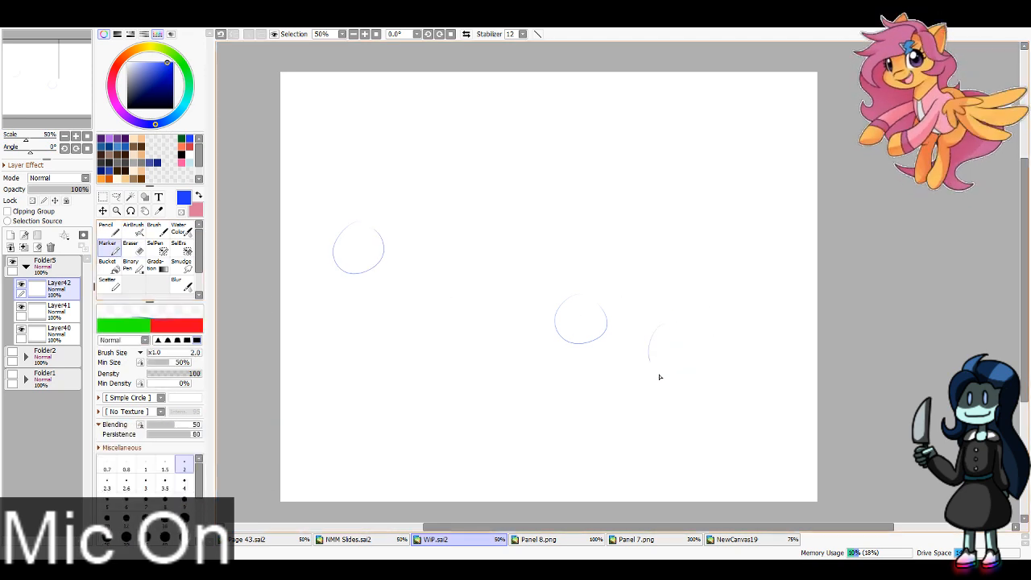
pyautogui.hotkey('ctrl', 'z')
pyautogui.hotkey('ctrl', 'z')
pyautogui.hotkey('ctrl', 'z')
pyautogui.hotkey('ctrl', 'z')
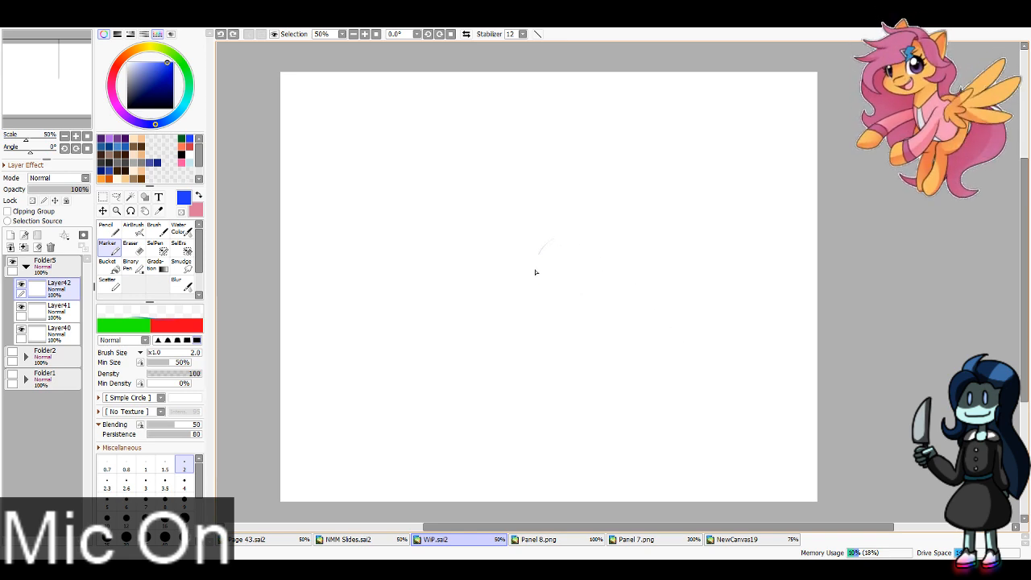
# Step: Sketch two small head circles side by side in the right half of the canvas, using the blue Marker at size 2
pyautogui.moveTo(536, 272); pyautogui.dragTo(559, 238)
pyautogui.hotkey('ctrl', 'z')
pyautogui.moveTo(575, 293); pyautogui.dragTo(569, 243)
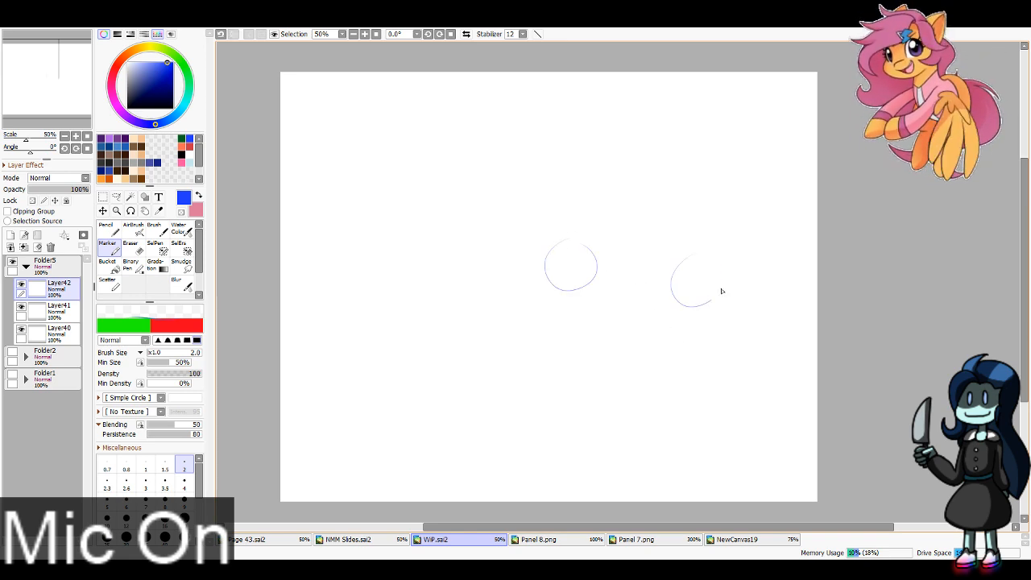
pyautogui.moveTo(348, 213)
pyautogui.mouseDown()
pyautogui.moveTo(322, 274)
pyautogui.moveTo(367, 235)
pyautogui.moveTo(348, 220)
pyautogui.mouseUp()
pyautogui.hotkey('ctrl', 'z')
pyautogui.hotkey('ctrl', 'z')
pyautogui.hotkey('ctrl', 'z')
# Step: Sketch the large figure's head, torso, hips and legs at the canvas's left, with one arm raised behind the head and the other bent
pyautogui.moveTo(359, 328); pyautogui.dragTo(349, 320)
pyautogui.moveTo(343, 324)
pyautogui.mouseDown()
pyautogui.moveTo(368, 330)
pyautogui.moveTo(341, 333)
pyautogui.moveTo(408, 317)
pyautogui.moveTo(407, 297)
pyautogui.moveTo(406, 376)
pyautogui.mouseUp()
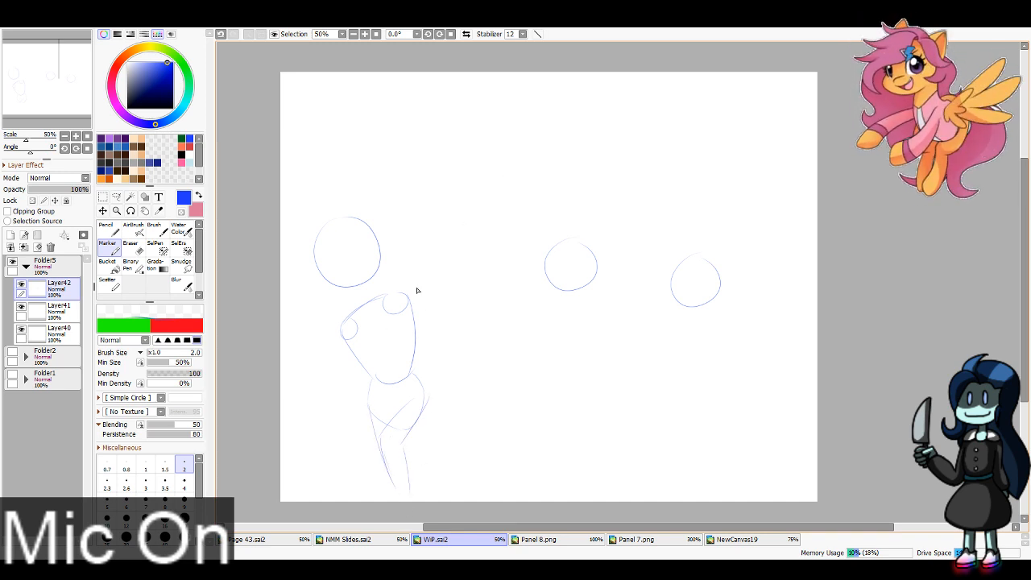
pyautogui.hotkey('ctrl', 'z')
pyautogui.moveTo(394, 224); pyautogui.dragTo(445, 276)
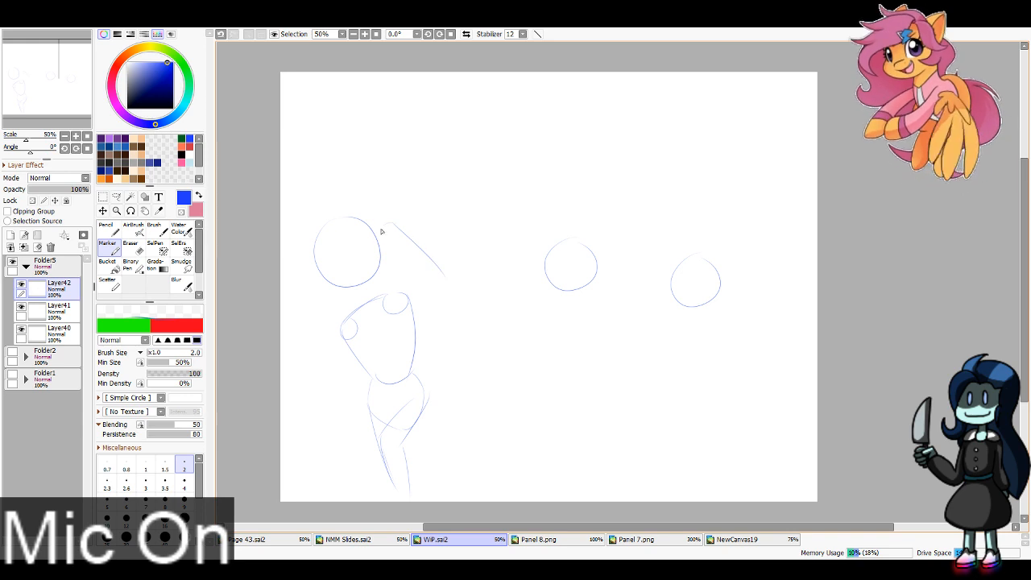
pyautogui.hotkey('ctrl', 'z')
pyautogui.moveTo(387, 224); pyautogui.dragTo(450, 292)
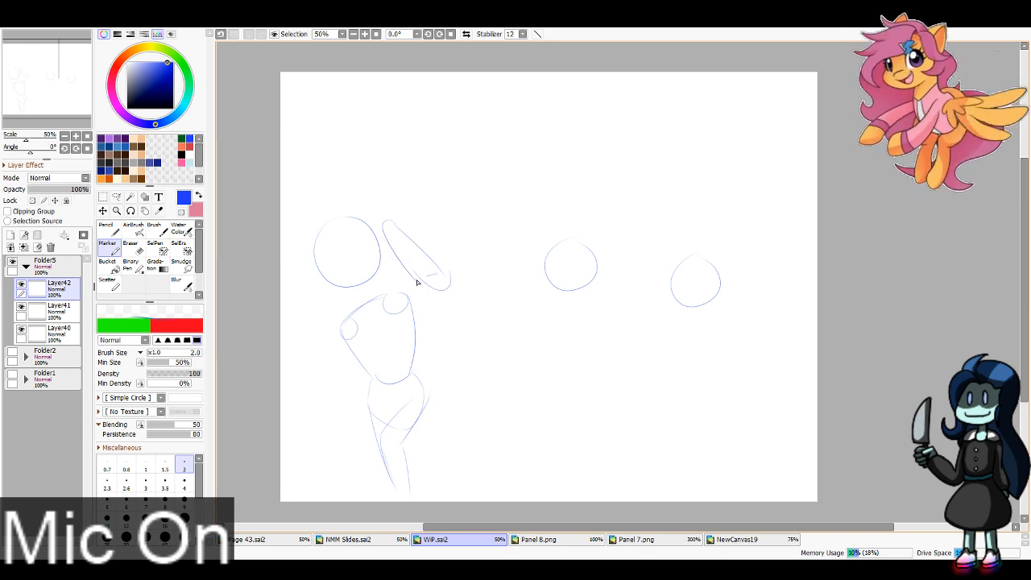
pyautogui.moveTo(388, 309); pyautogui.dragTo(448, 282)
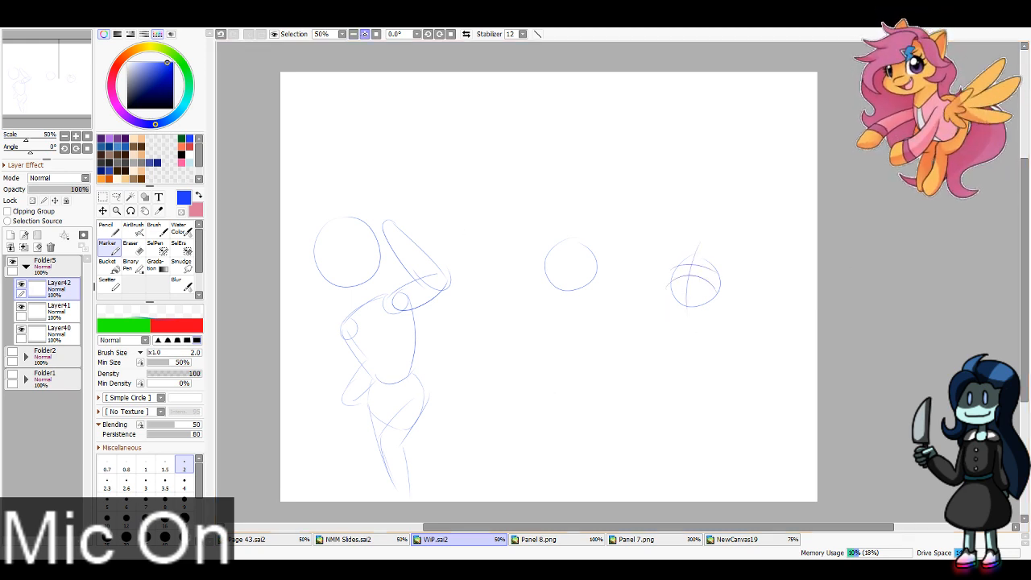
# Step: Draw curved face guidelines across the left small head and the cheek contour with a small round mouth on the right small head
pyautogui.scroll(3, 444, 78)
pyautogui.moveTo(457, 208); pyautogui.dragTo(460, 332)
pyautogui.moveTo(392, 242)
pyautogui.mouseDown()
pyautogui.moveTo(410, 219)
pyautogui.moveTo(563, 253)
pyautogui.mouseUp()
pyautogui.moveTo(385, 202)
pyautogui.mouseDown()
pyautogui.moveTo(522, 182)
pyautogui.moveTo(535, 190)
pyautogui.mouseUp()
pyautogui.moveTo(649, 257); pyautogui.dragTo(591, 334)
pyautogui.moveTo(732, 282); pyautogui.dragTo(740, 400)
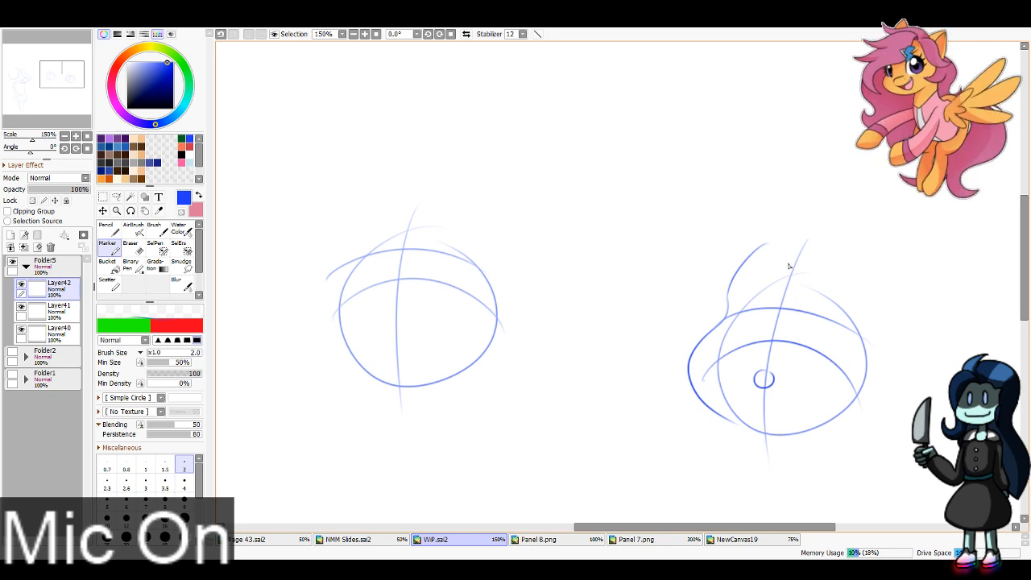
# Step: Sketch two slanted brow lines on the right small head
pyautogui.press('pagedown')
pyautogui.press('pagedown')
pyautogui.press('pagedown')
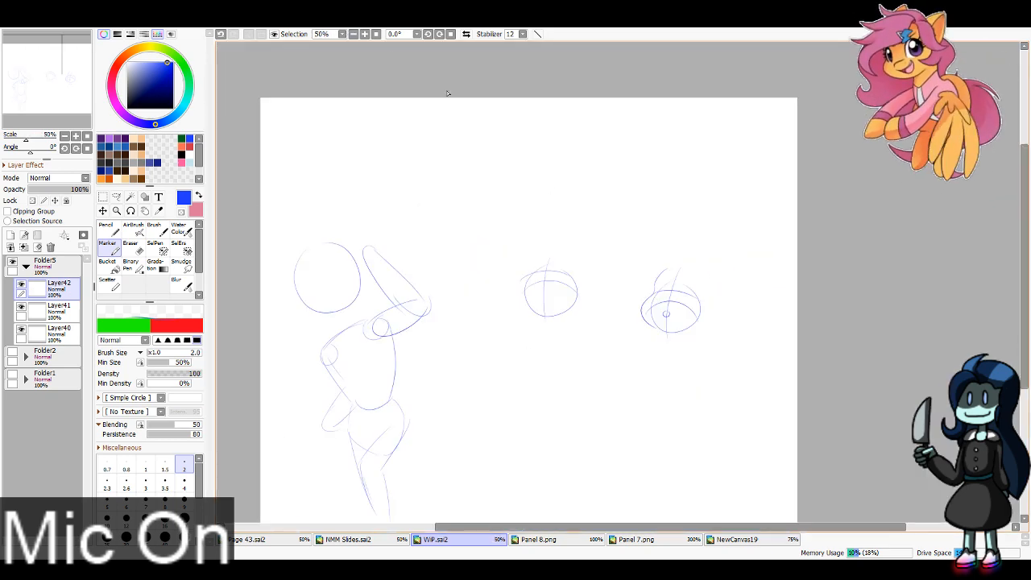
pyautogui.press('pageup')
pyautogui.press('pageup')
pyautogui.press('pageup')
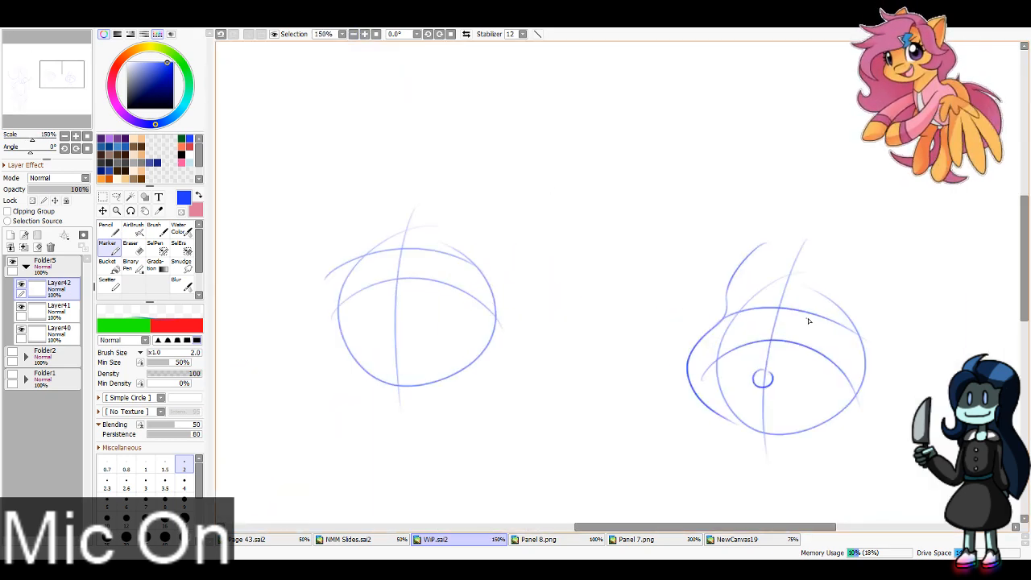
pyautogui.moveTo(808, 318); pyautogui.dragTo(875, 299)
pyautogui.moveTo(727, 274); pyautogui.dragTo(779, 307)
# Step: Sketch the left small head's cheek contour, small round mouth and two slanted brow lines
pyautogui.moveTo(357, 207)
pyautogui.mouseDown()
pyautogui.moveTo(345, 254)
pyautogui.moveTo(386, 390)
pyautogui.mouseUp()
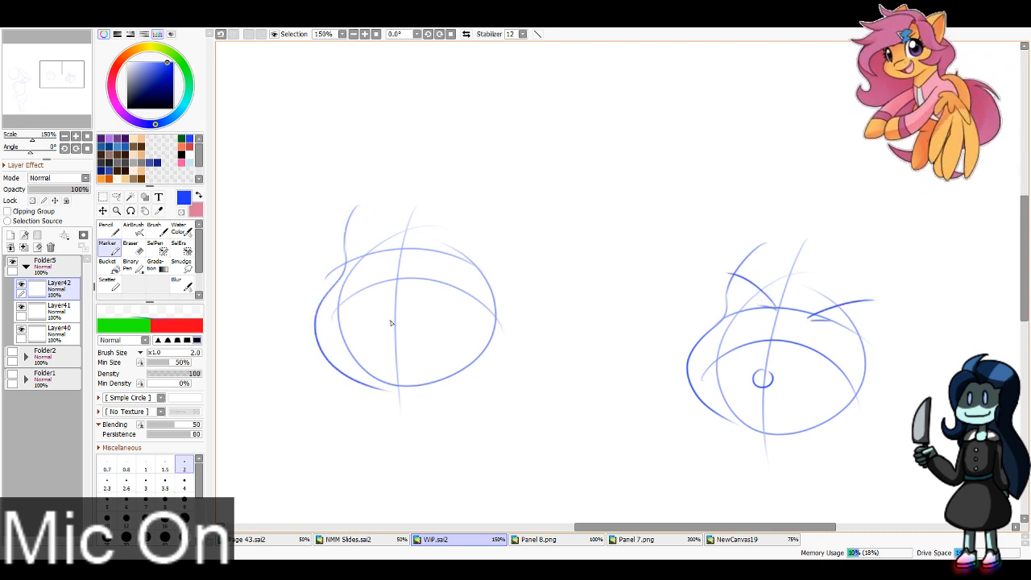
pyautogui.moveTo(390, 322); pyautogui.dragTo(391, 322)
pyautogui.moveTo(439, 253)
pyautogui.mouseDown()
pyautogui.moveTo(494, 232)
pyautogui.moveTo(472, 253)
pyautogui.mouseUp()
pyautogui.moveTo(393, 249)
pyautogui.mouseDown()
pyautogui.moveTo(352, 234)
pyautogui.moveTo(371, 251)
pyautogui.mouseUp()
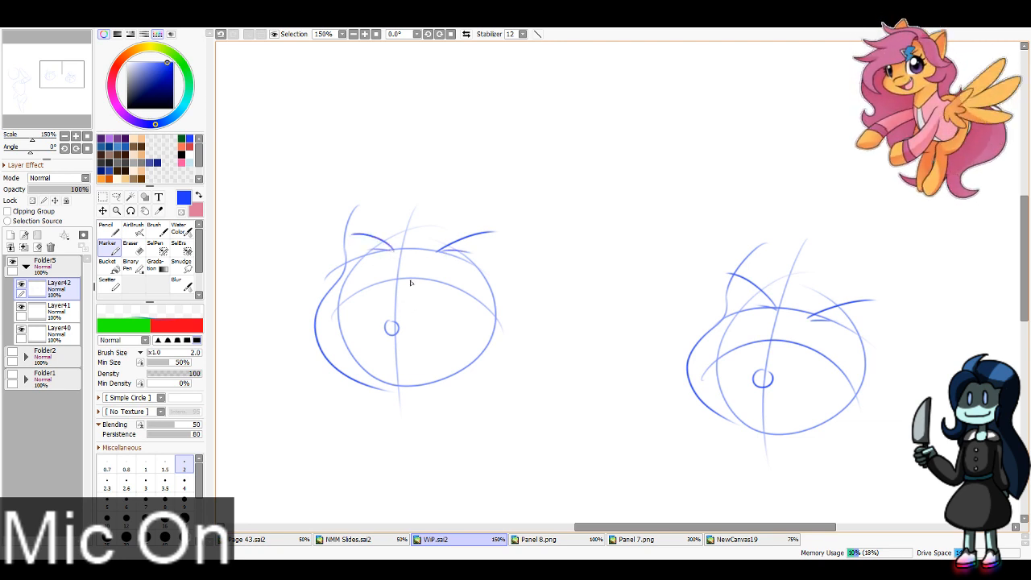
pyautogui.moveTo(784, 320); pyautogui.dragTo(771, 319)
pyautogui.hotkey('ctrl', 'z')
# Step: Sketch the large figure's face contour from the forehead around the cheek and jaw to the neck
pyautogui.click(353, 34)
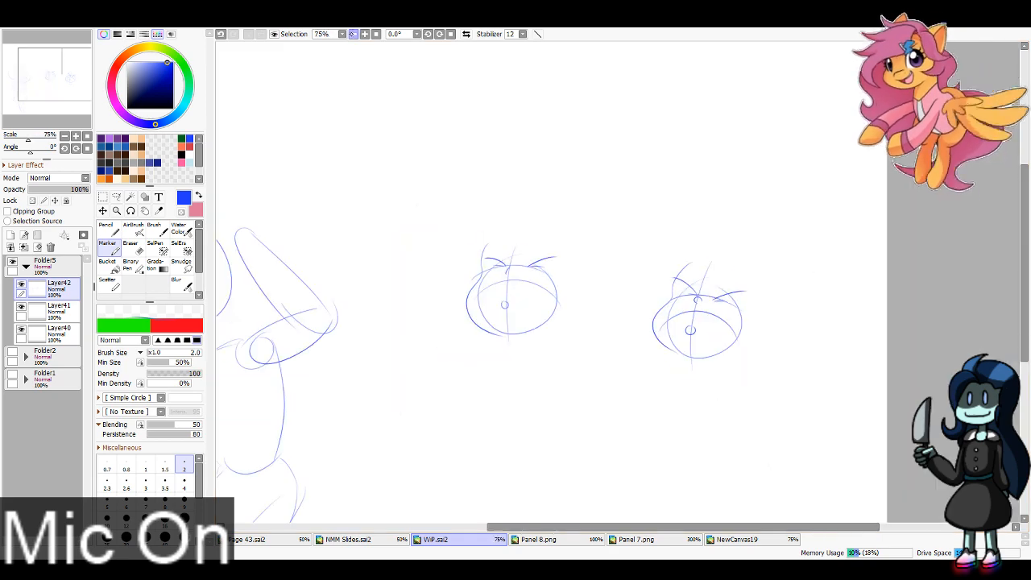
pyautogui.moveTo(402, 161); pyautogui.dragTo(647, 102)
pyautogui.click(365, 34)
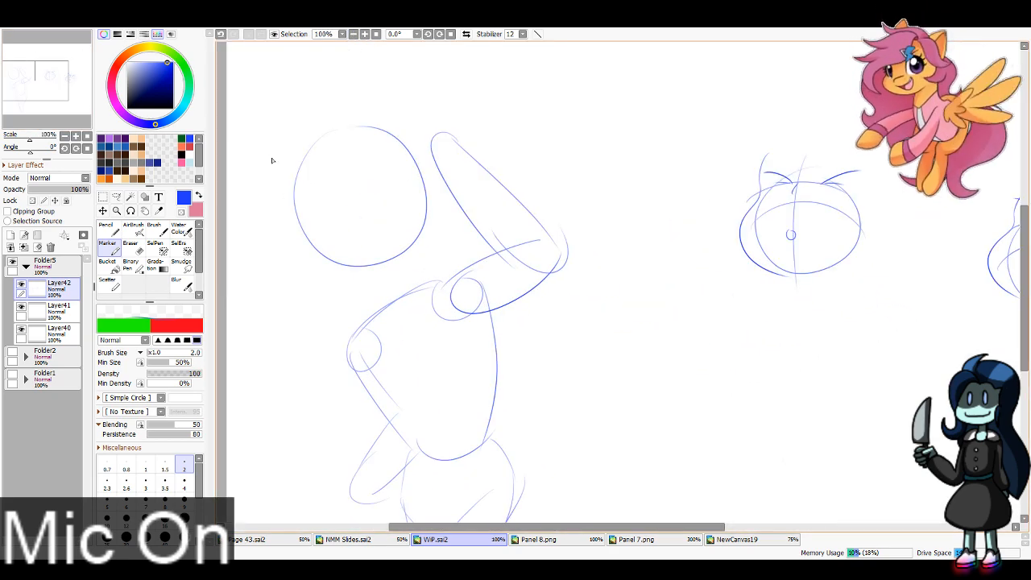
pyautogui.moveTo(270, 153)
pyautogui.mouseDown()
pyautogui.moveTo(316, 273)
pyautogui.moveTo(406, 300)
pyautogui.mouseUp()
pyautogui.hotkey('ctrl', 'z')
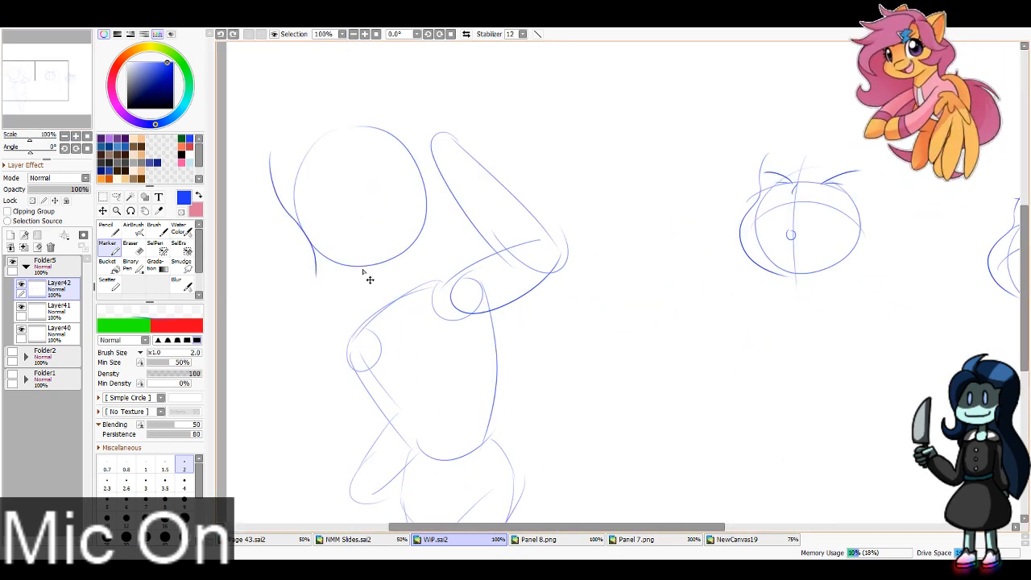
pyautogui.hotkey('ctrl', 'z')
pyautogui.moveTo(295, 221); pyautogui.dragTo(400, 292)
pyautogui.hotkey('ctrl', 'z')
pyautogui.moveTo(295, 221); pyautogui.dragTo(427, 282)
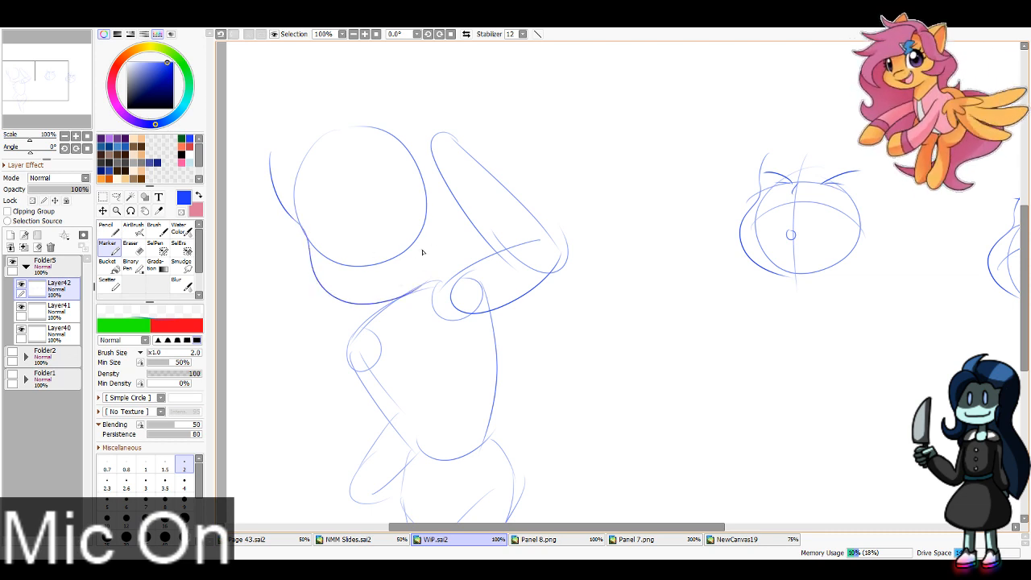
pyautogui.hotkey('ctrl', 'z')
pyautogui.moveTo(296, 222)
pyautogui.mouseDown()
pyautogui.moveTo(333, 299)
pyautogui.moveTo(424, 280)
pyautogui.mouseUp()
pyautogui.hotkey('ctrl', 'z')
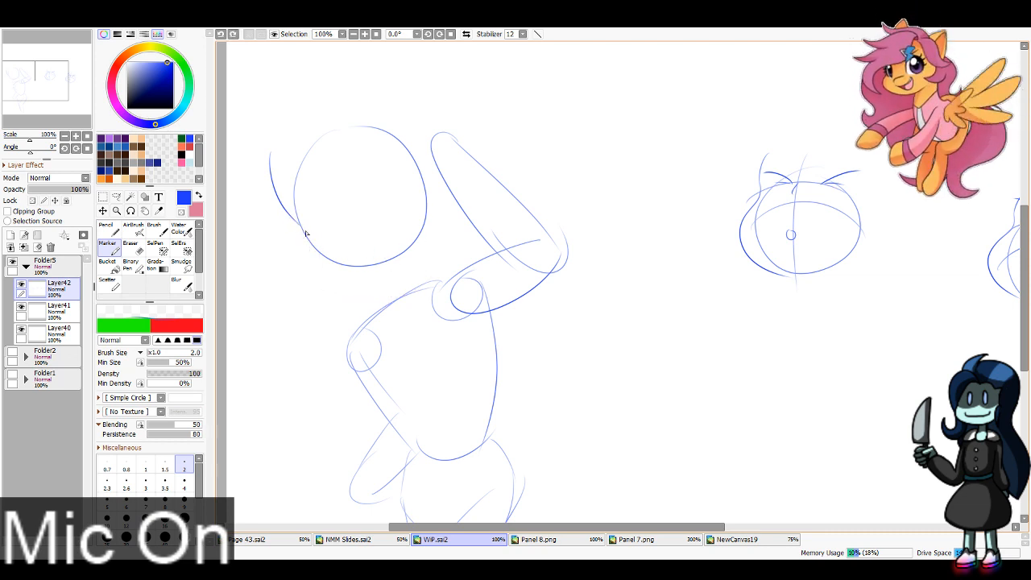
pyautogui.moveTo(306, 233); pyautogui.dragTo(421, 282)
# Step: Sketch the large figure's face with slanted brows, one open eye, one winking eye and a wide smile with a lower lip
pyautogui.moveTo(366, 264)
pyautogui.mouseDown()
pyautogui.moveTo(398, 230)
pyautogui.moveTo(415, 186)
pyautogui.mouseUp()
pyautogui.moveTo(334, 197)
pyautogui.mouseDown()
pyautogui.moveTo(323, 232)
pyautogui.moveTo(331, 197)
pyautogui.moveTo(410, 157)
pyautogui.mouseUp()
pyautogui.moveTo(282, 183)
pyautogui.mouseDown()
pyautogui.moveTo(321, 166)
pyautogui.moveTo(342, 201)
pyautogui.moveTo(322, 203)
pyautogui.moveTo(325, 215)
pyautogui.mouseUp()
pyautogui.hotkey('ctrl', 'z')
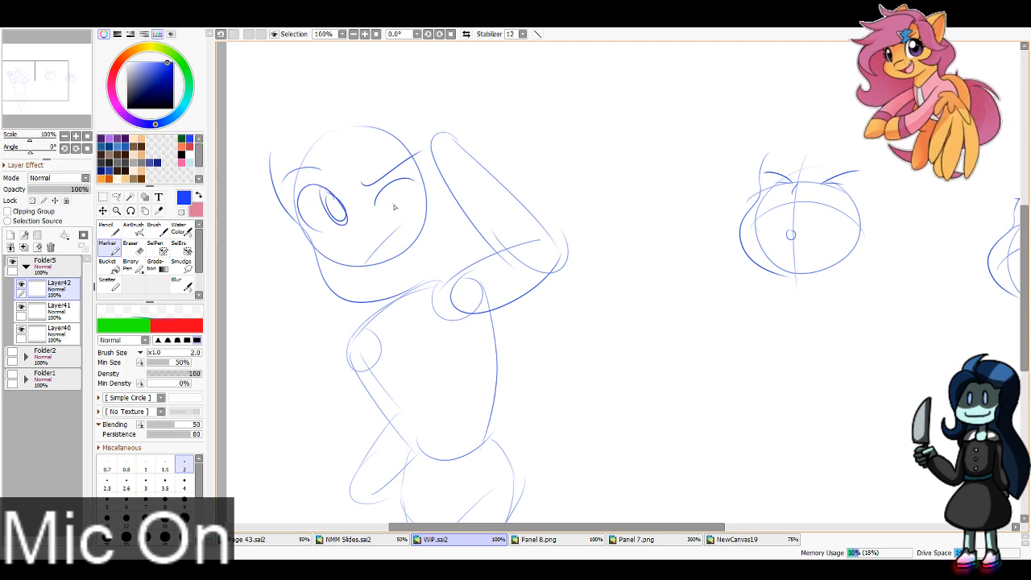
pyautogui.moveTo(407, 226)
pyautogui.mouseDown()
pyautogui.moveTo(400, 264)
pyautogui.moveTo(374, 272)
pyautogui.moveTo(414, 271)
pyautogui.mouseUp()
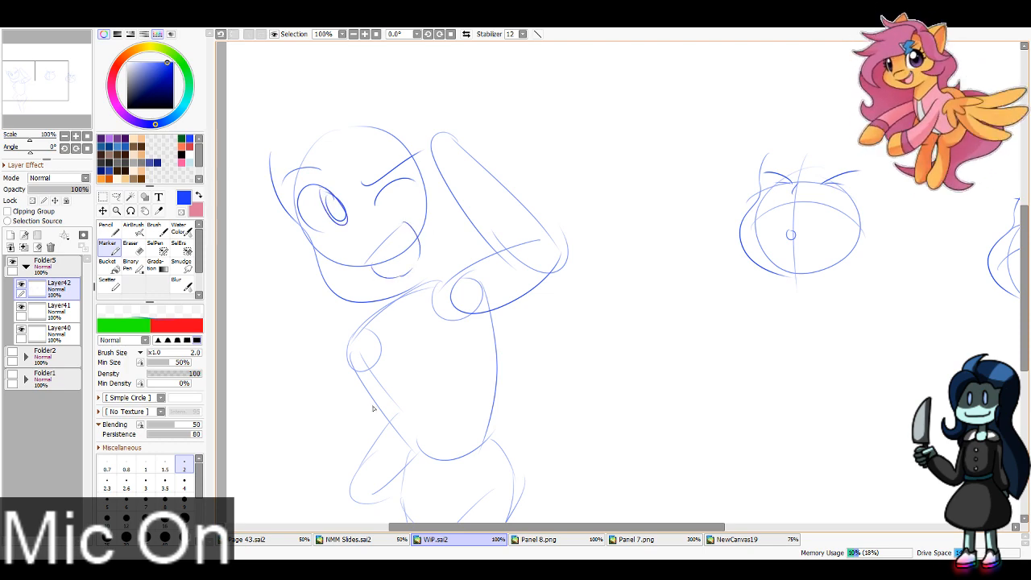
# Step: Sketch double-line arcs from the large figure to each small head's mouth and a slanted background line behind the figure
pyautogui.click(50, 79)
pyautogui.doubleClick(352, 34)
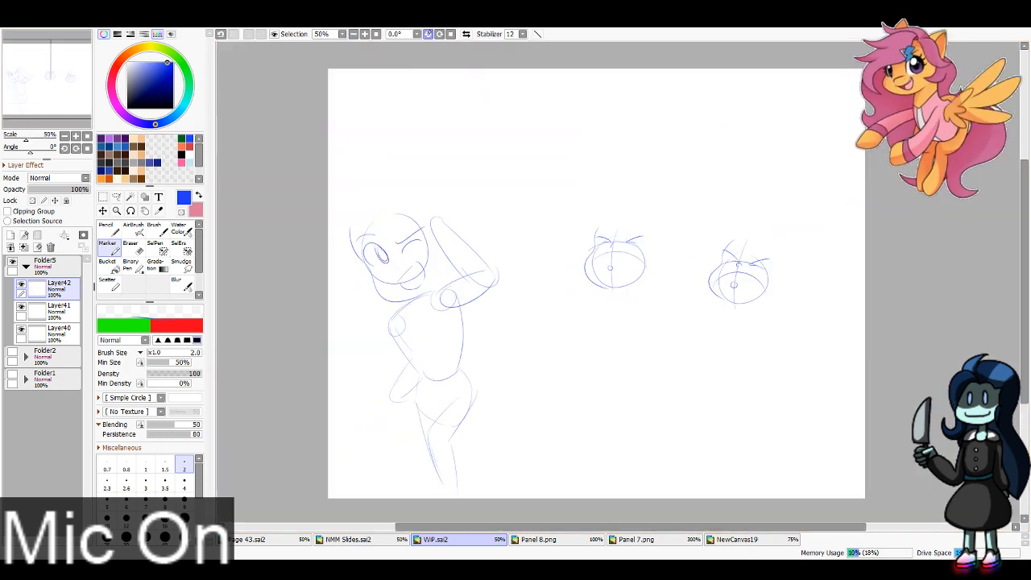
pyautogui.moveTo(475, 247)
pyautogui.mouseDown()
pyautogui.moveTo(595, 240)
pyautogui.moveTo(481, 241)
pyautogui.mouseUp()
pyautogui.moveTo(734, 282)
pyautogui.mouseDown()
pyautogui.moveTo(542, 246)
pyautogui.moveTo(521, 271)
pyautogui.moveTo(613, 224)
pyautogui.moveTo(517, 280)
pyautogui.mouseUp()
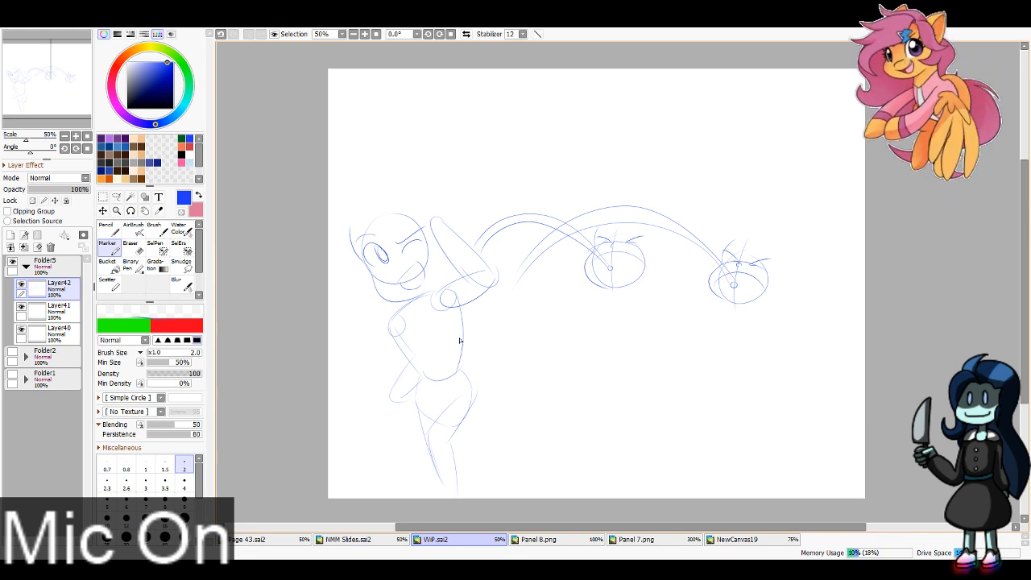
pyautogui.moveTo(469, 342); pyautogui.dragTo(864, 421)
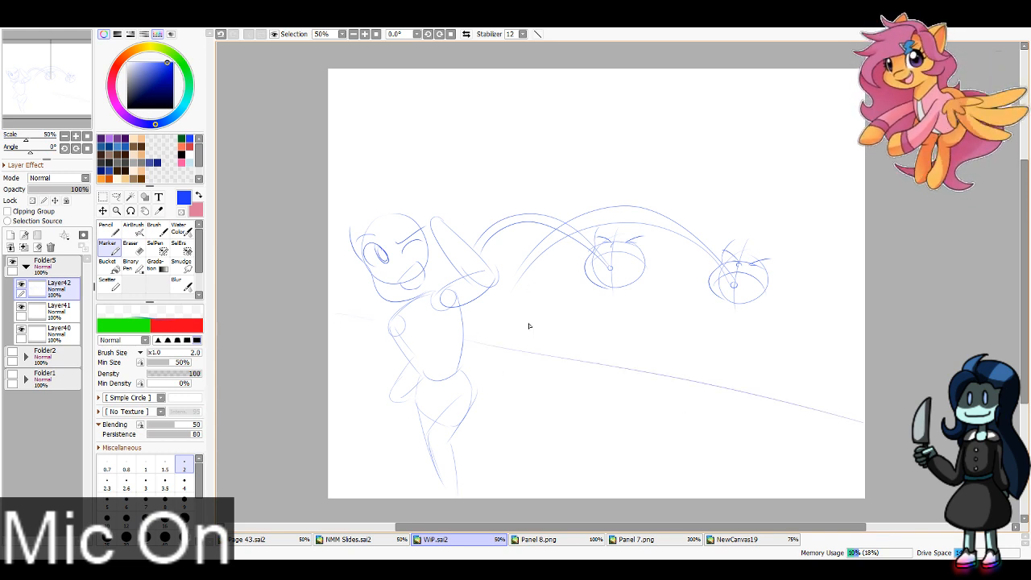
# Step: Sketch the large figure's voluminous rounded hair above and beside the head, with a strand sweeping down behind the back
pyautogui.press('pageup')
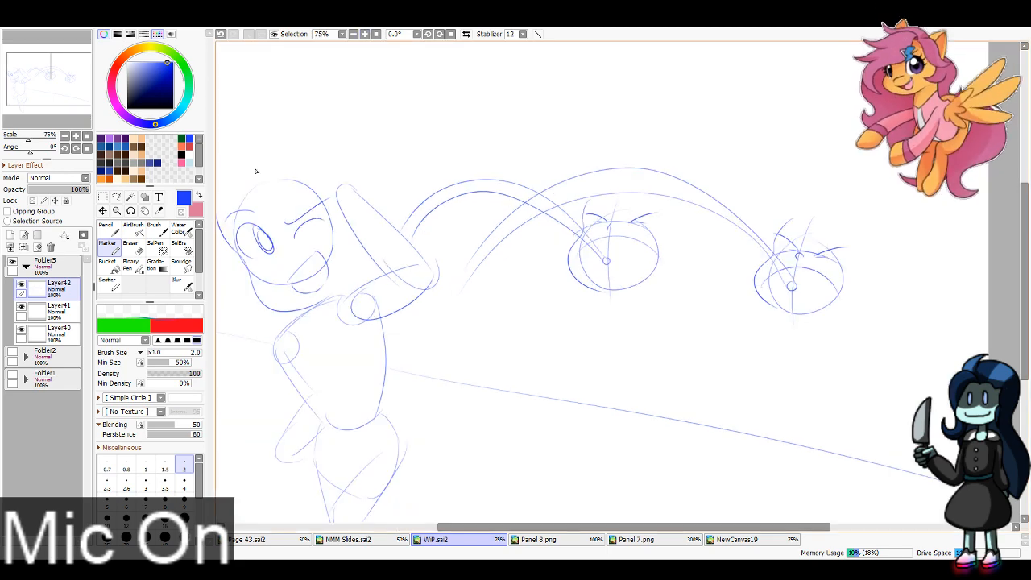
pyautogui.moveTo(63, 76); pyautogui.dragTo(46, 75)
pyautogui.moveTo(449, 118)
pyautogui.mouseDown()
pyautogui.moveTo(375, 108)
pyautogui.moveTo(392, 213)
pyautogui.moveTo(444, 193)
pyautogui.mouseUp()
pyautogui.moveTo(459, 137); pyautogui.dragTo(443, 214)
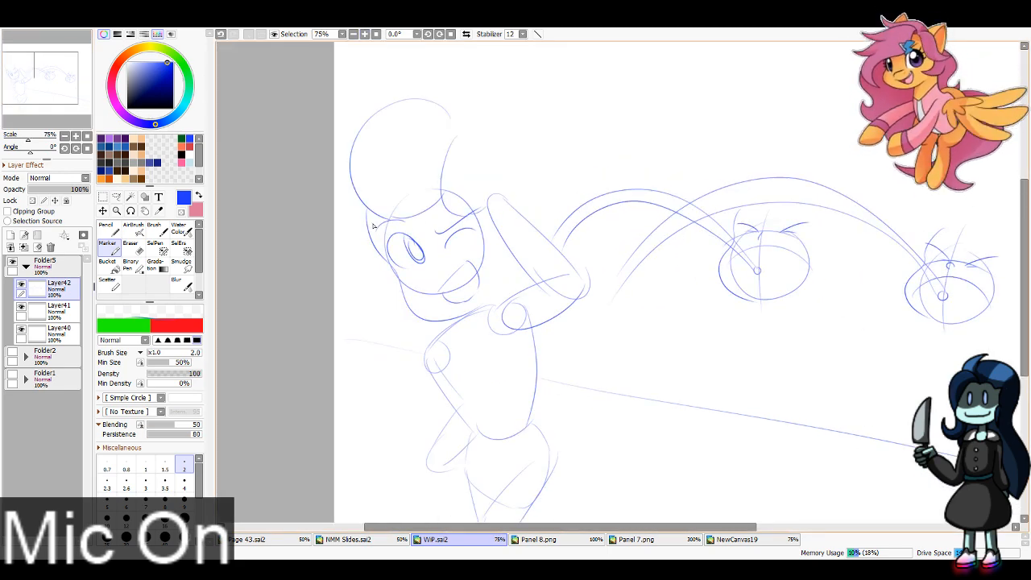
pyautogui.moveTo(379, 210); pyautogui.dragTo(350, 249)
pyautogui.moveTo(450, 107); pyautogui.dragTo(535, 202)
pyautogui.moveTo(398, 277); pyautogui.dragTo(341, 333)
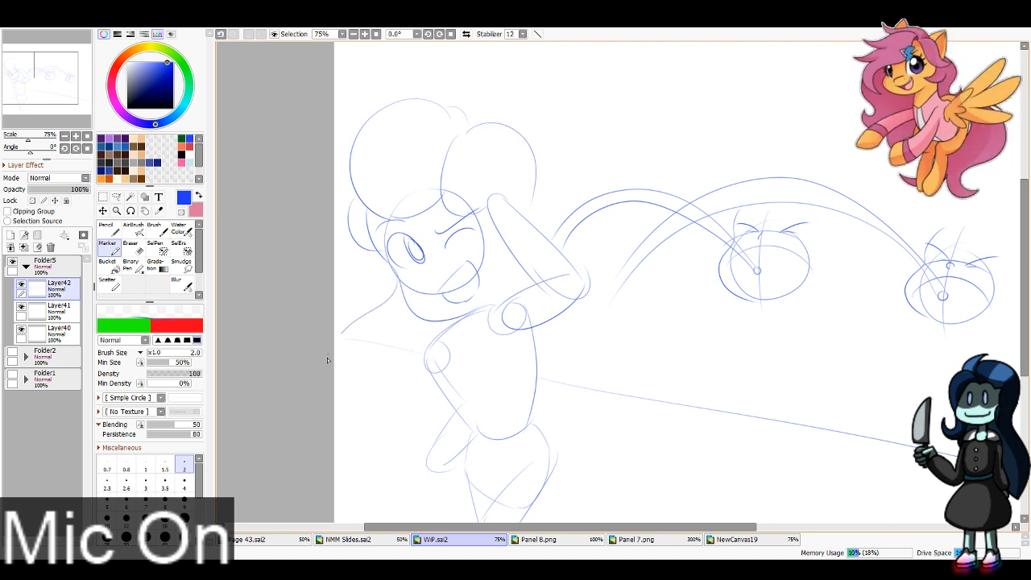
# Step: Sketch the large figure's long wavy hair falling down behind the back to a curled tip
pyautogui.moveTo(342, 389)
pyautogui.mouseDown()
pyautogui.moveTo(402, 415)
pyautogui.moveTo(354, 397)
pyautogui.moveTo(387, 446)
pyautogui.mouseUp()
pyautogui.hotkey('ctrl', 'z')
pyautogui.moveTo(300, 438); pyautogui.dragTo(359, 375)
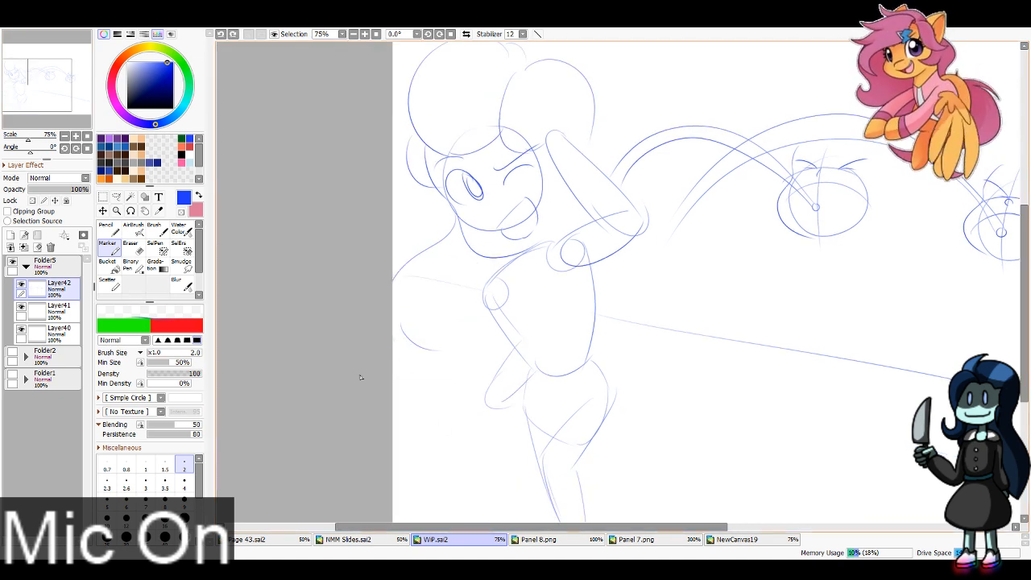
pyautogui.moveTo(416, 347)
pyautogui.mouseDown()
pyautogui.moveTo(463, 426)
pyautogui.moveTo(400, 485)
pyautogui.moveTo(484, 477)
pyautogui.moveTo(498, 436)
pyautogui.mouseUp()
pyautogui.moveTo(477, 426); pyautogui.dragTo(512, 419)
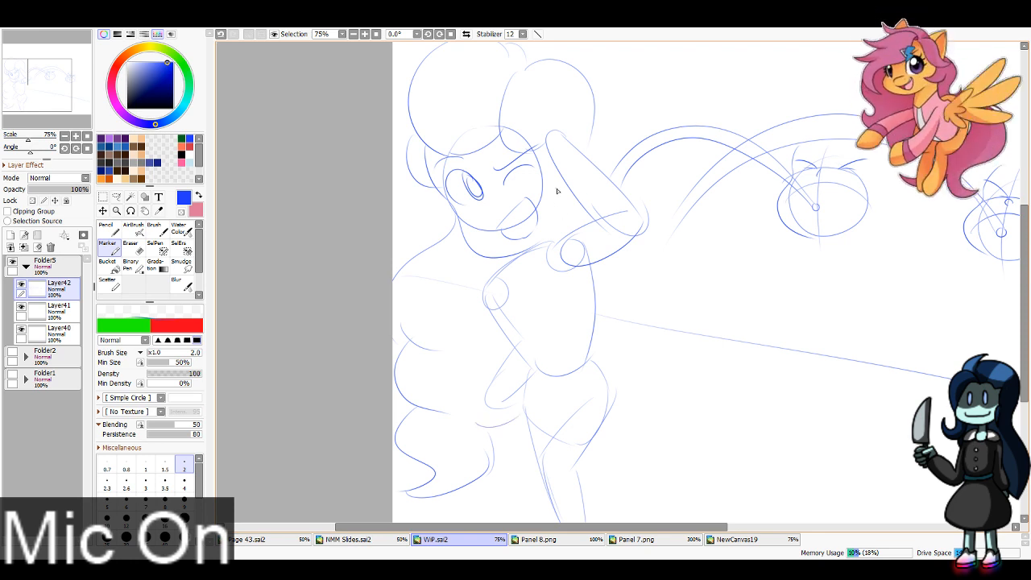
# Step: Add a small loop beside the raised forearm, then erase the large figure's open eye and redraw it as a closed arc
pyautogui.hotkey('ctrl', 'z')
pyautogui.moveTo(558, 188)
pyautogui.mouseDown()
pyautogui.moveTo(572, 196)
pyautogui.moveTo(568, 209)
pyautogui.mouseUp()
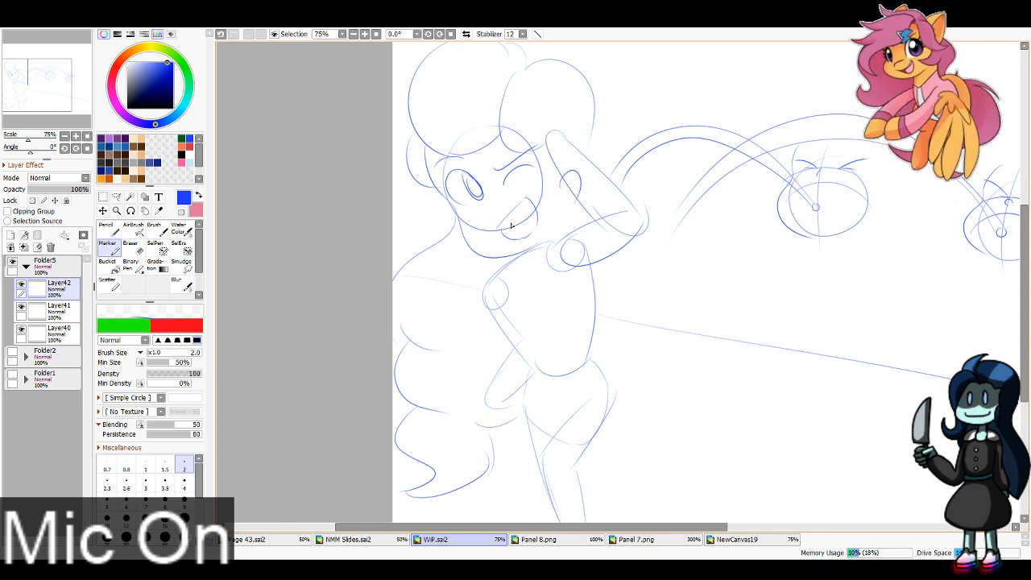
pyautogui.press('e')
pyautogui.moveTo(467, 179)
pyautogui.mouseDown()
pyautogui.moveTo(459, 216)
pyautogui.moveTo(478, 201)
pyautogui.moveTo(448, 197)
pyautogui.mouseUp()
pyautogui.press('m')
pyautogui.hotkey('ctrl', 'z')
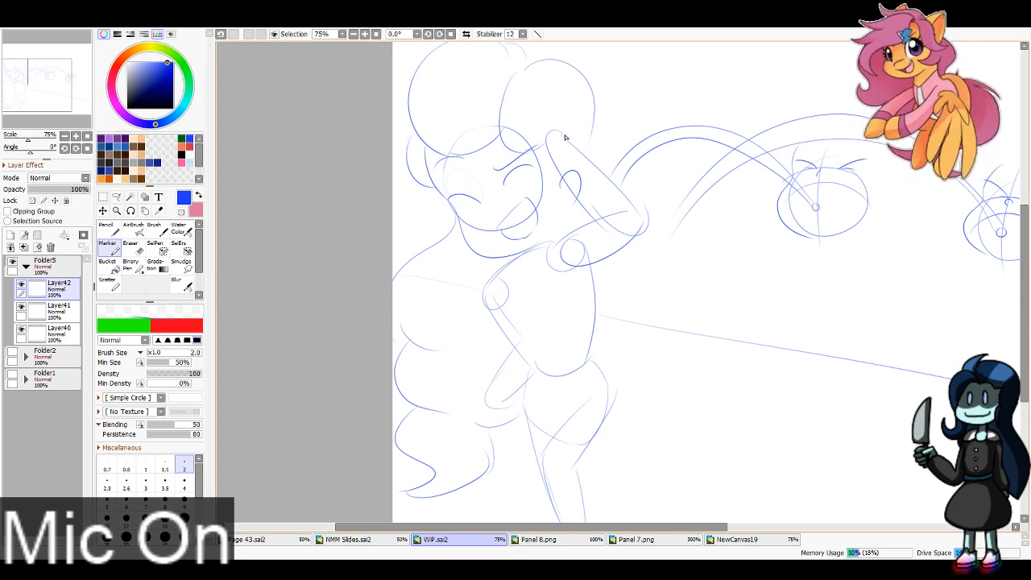
# Step: Extend the longer double-line arc down to the large figure's hip and finish its lower end with ragged splashes
pyautogui.moveTo(683, 205); pyautogui.dragTo(634, 298)
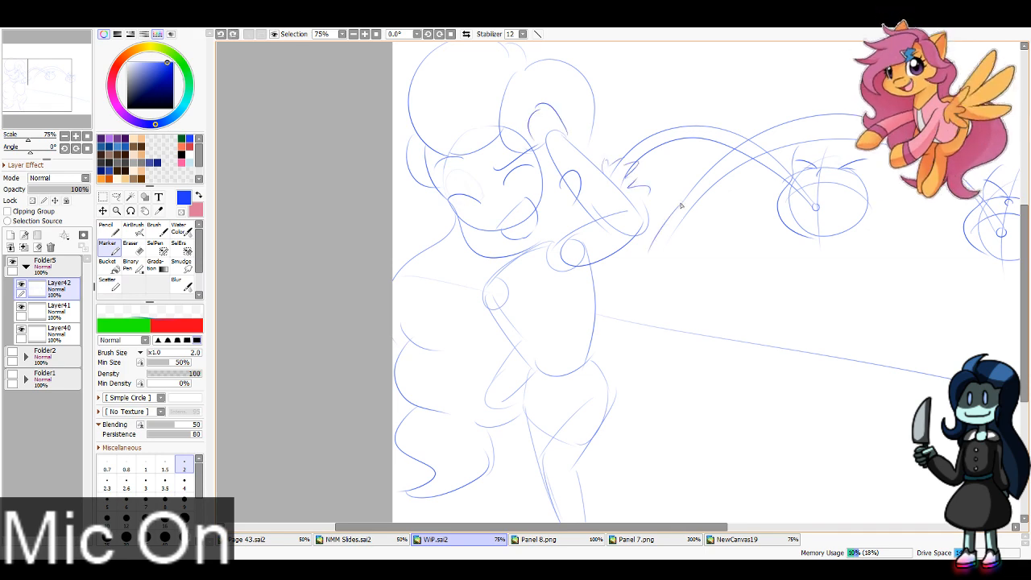
pyautogui.hotkey('ctrl', 'z')
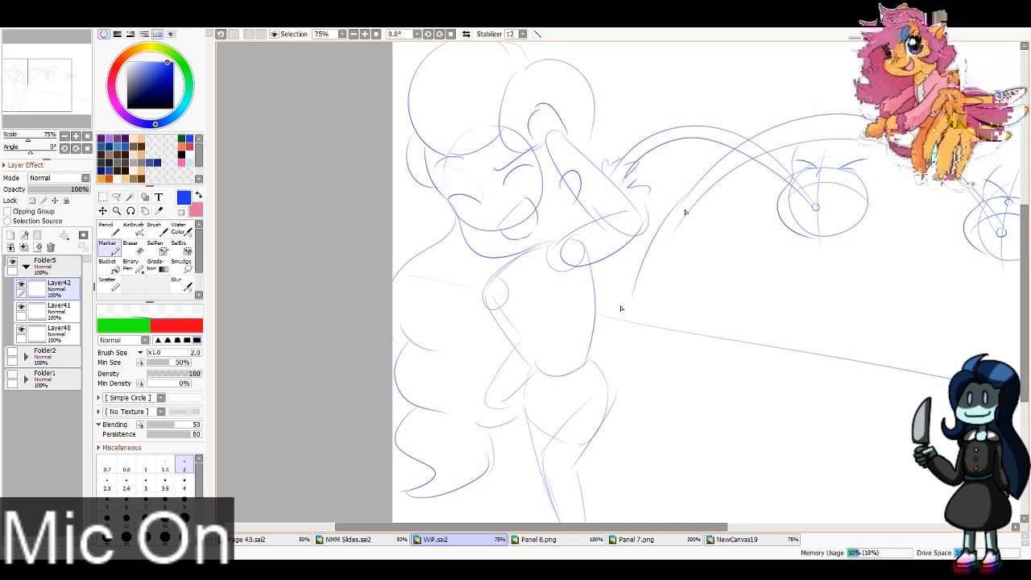
pyautogui.moveTo(685, 212)
pyautogui.mouseDown()
pyautogui.moveTo(622, 323)
pyautogui.moveTo(621, 375)
pyautogui.mouseUp()
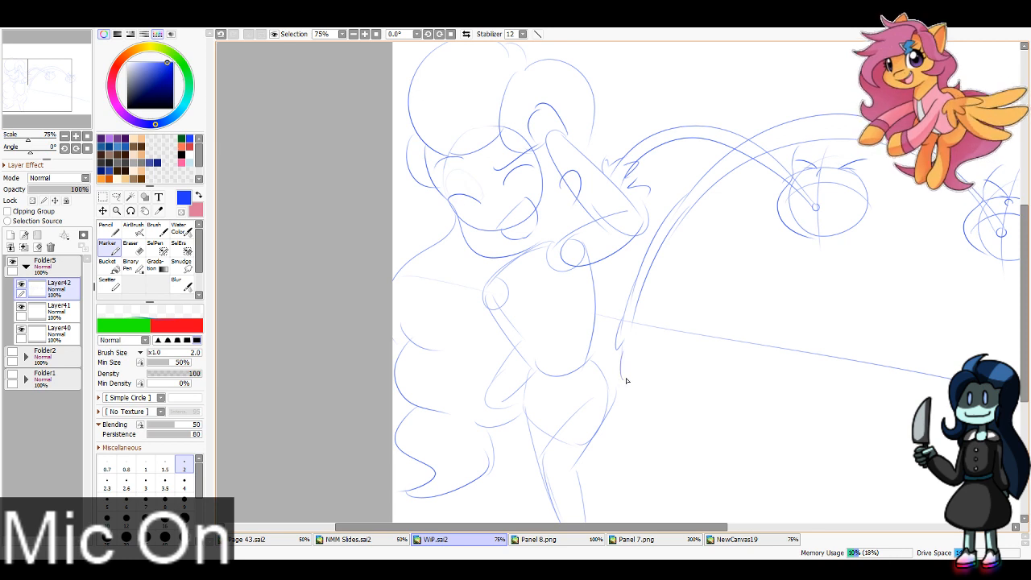
pyautogui.moveTo(633, 318)
pyautogui.mouseDown()
pyautogui.moveTo(625, 379)
pyautogui.moveTo(605, 391)
pyautogui.mouseUp()
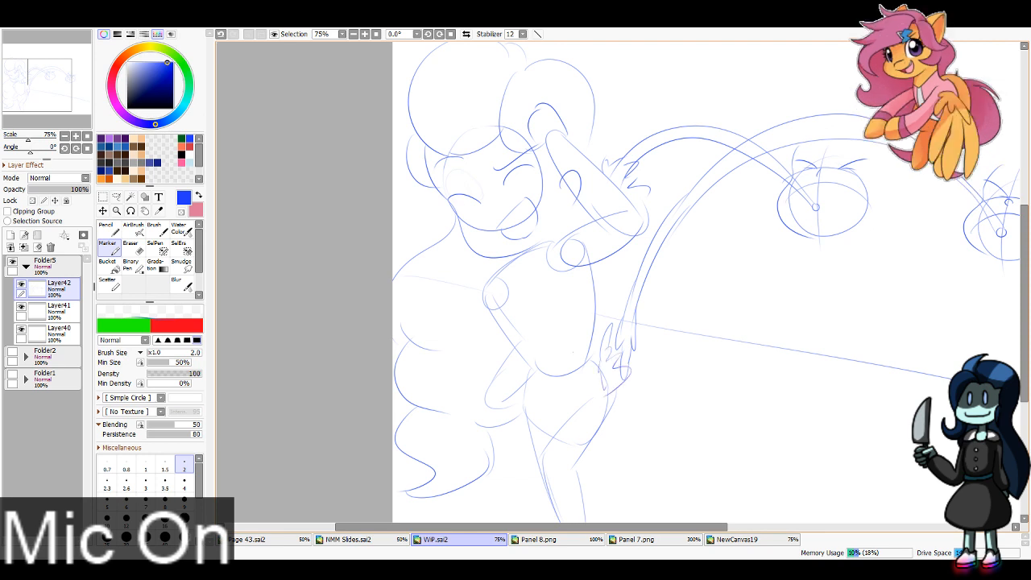
# Step: Sketch hair around both small heads and a wavy lock hanging over the large figure's chest
pyautogui.moveTo(30, 74); pyautogui.dragTo(43, 71)
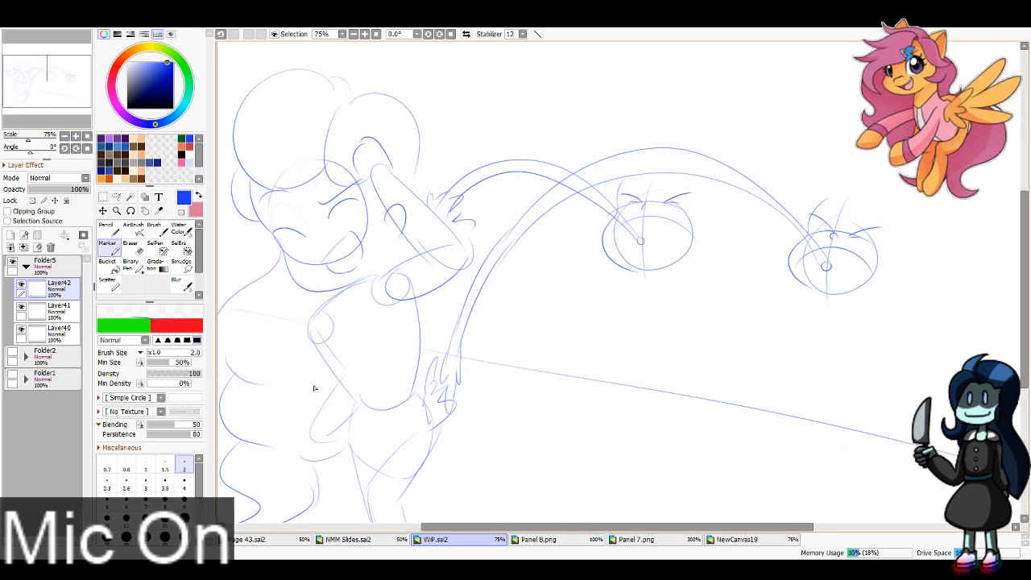
pyautogui.press('e')
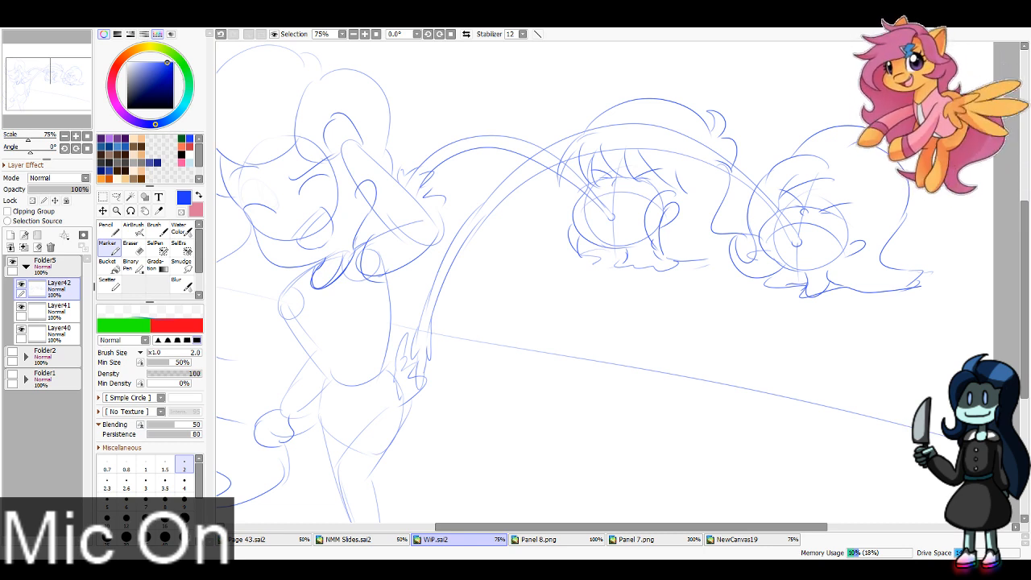
pyautogui.moveTo(366, 211)
pyautogui.mouseDown()
pyautogui.moveTo(320, 336)
pyautogui.moveTo(357, 293)
pyautogui.moveTo(371, 245)
pyautogui.mouseUp()
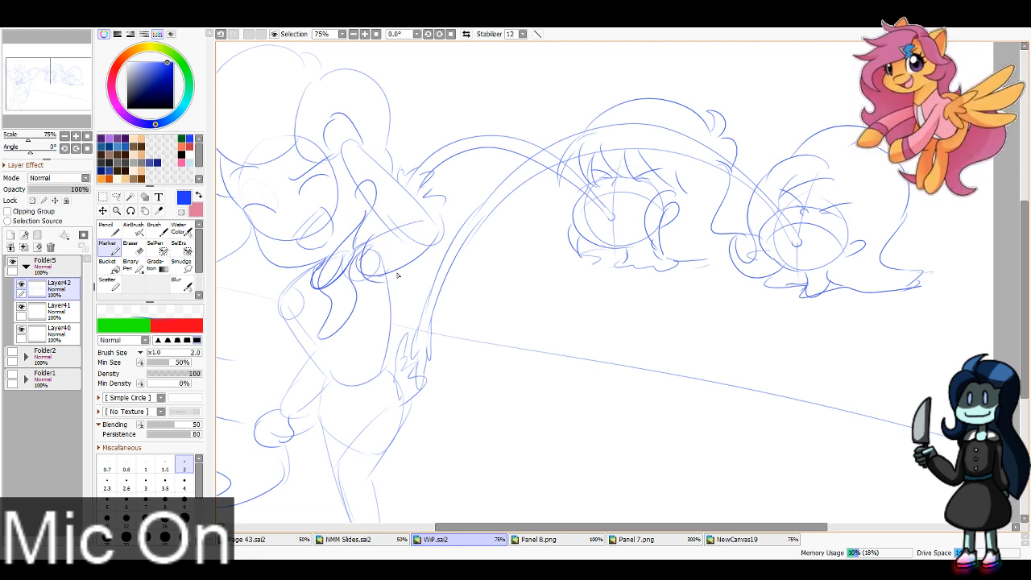
# Step: Sketch the curved leg openings and ruffled hem around the large figure's hips
pyautogui.moveTo(16, 37); pyautogui.dragTo(10, 34)
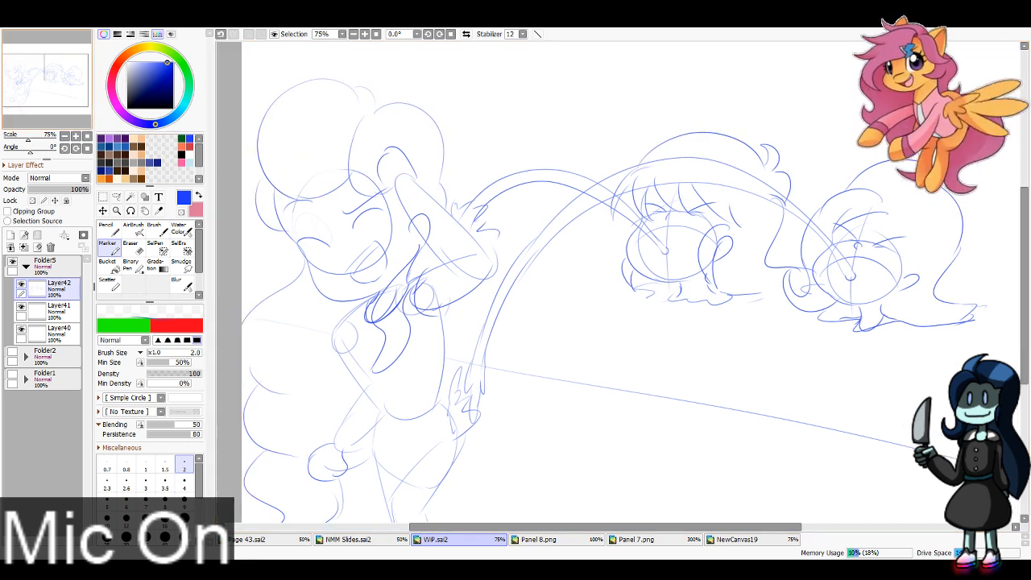
pyautogui.moveTo(377, 442); pyautogui.dragTo(413, 477)
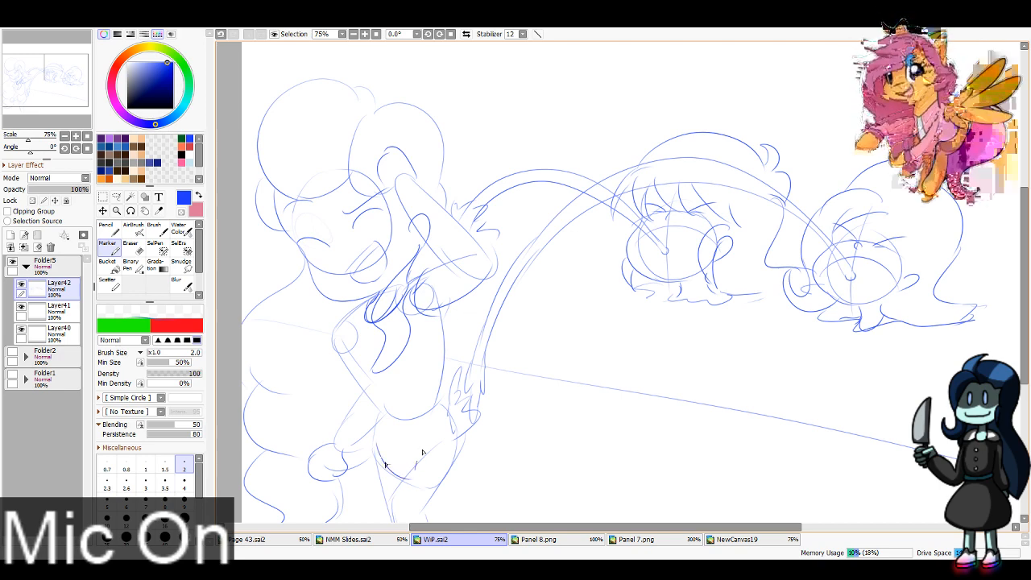
pyautogui.moveTo(417, 467); pyautogui.dragTo(457, 442)
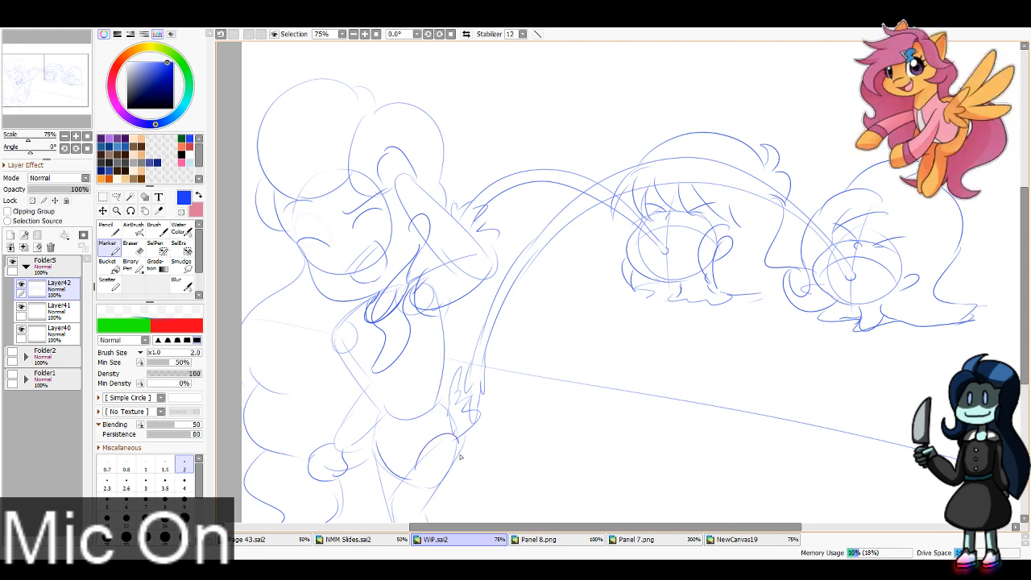
pyautogui.moveTo(355, 438)
pyautogui.mouseDown()
pyautogui.moveTo(396, 489)
pyautogui.moveTo(433, 471)
pyautogui.moveTo(450, 477)
pyautogui.mouseUp()
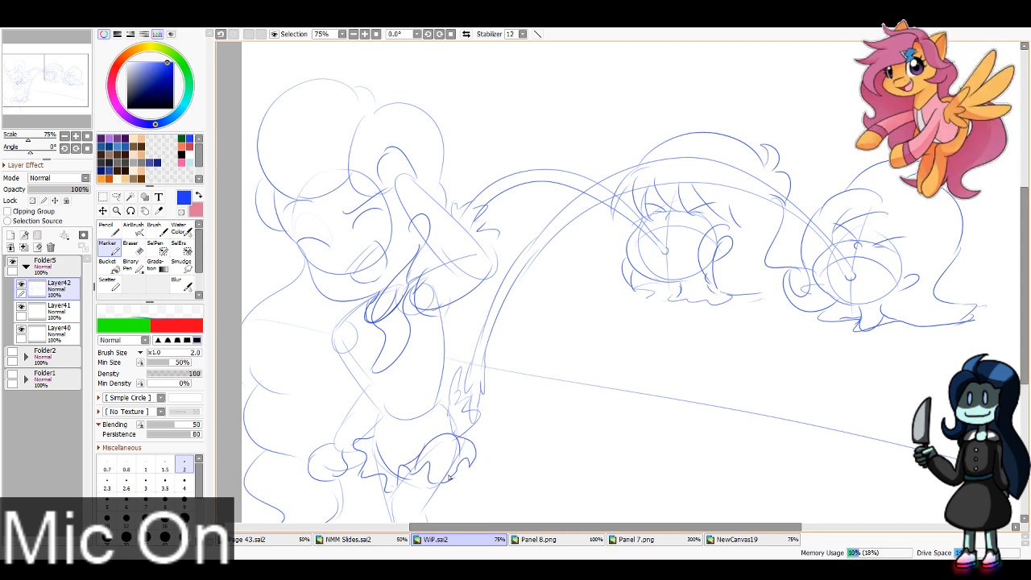
# Step: Sketch firmer outlines for the large figure's legs below the ruffled hem, running down to the panel's lower edge
pyautogui.moveTo(602, 410); pyautogui.dragTo(614, 485)
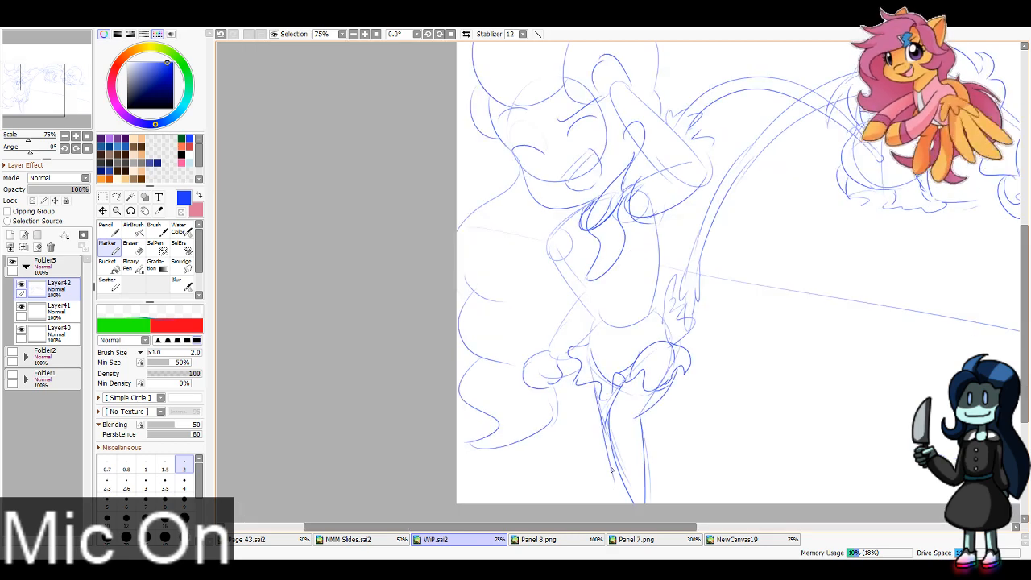
pyautogui.hotkey('ctrl', 'z')
pyautogui.hotkey('ctrl', 'z')
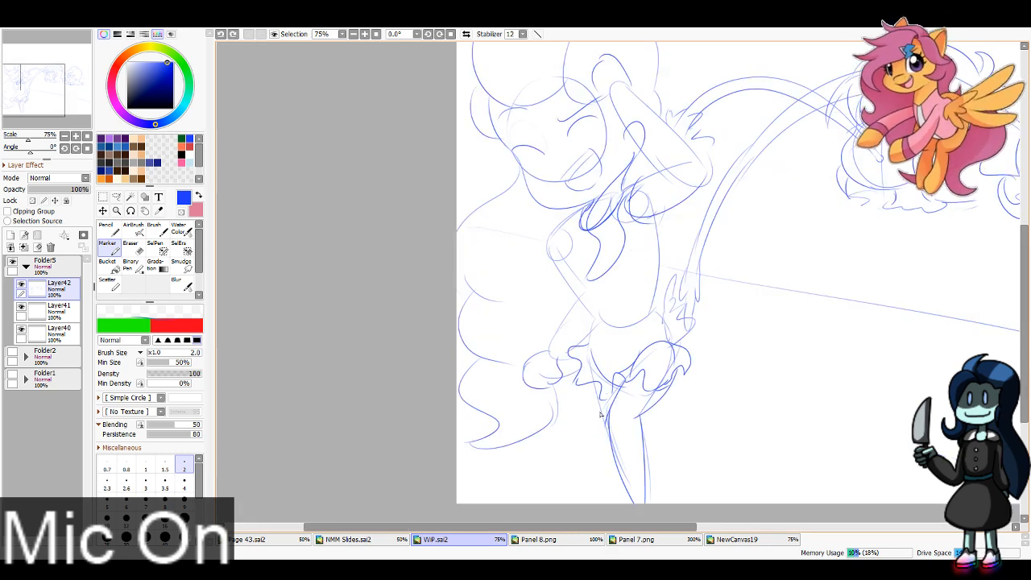
pyautogui.moveTo(601, 399); pyautogui.dragTo(626, 516)
# Step: Refine the contours of the large figure's torso on both sides and the outline of the lowered arm
pyautogui.moveTo(644, 242)
pyautogui.mouseDown()
pyautogui.moveTo(666, 292)
pyautogui.moveTo(640, 301)
pyautogui.moveTo(679, 403)
pyautogui.mouseUp()
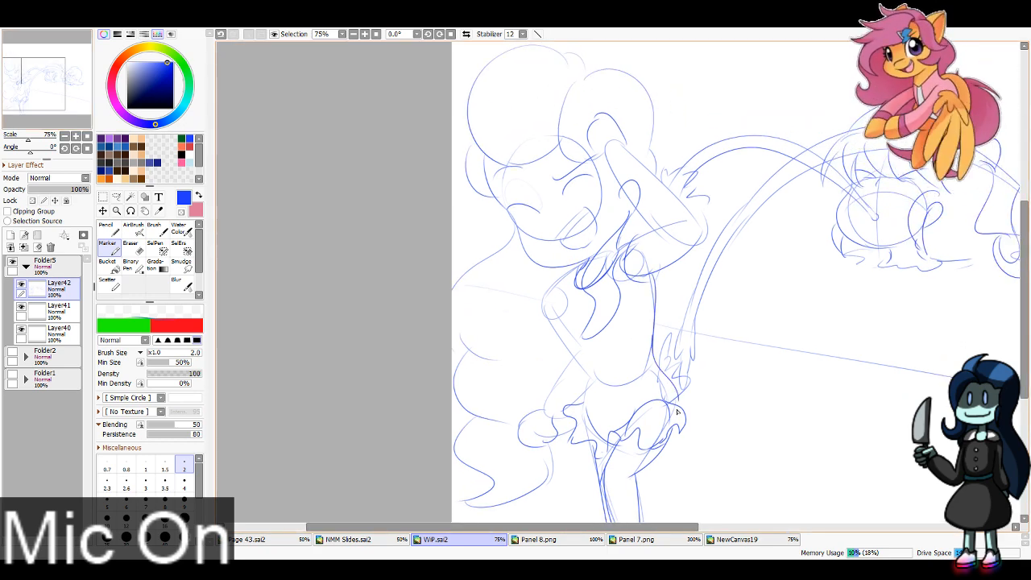
pyautogui.moveTo(564, 296)
pyautogui.mouseDown()
pyautogui.moveTo(588, 375)
pyautogui.moveTo(585, 411)
pyautogui.mouseUp()
pyautogui.moveTo(570, 277)
pyautogui.mouseDown()
pyautogui.moveTo(568, 303)
pyautogui.moveTo(577, 271)
pyautogui.moveTo(563, 277)
pyautogui.moveTo(578, 314)
pyautogui.moveTo(624, 301)
pyautogui.moveTo(629, 284)
pyautogui.moveTo(559, 282)
pyautogui.moveTo(581, 367)
pyautogui.moveTo(549, 404)
pyautogui.mouseUp()
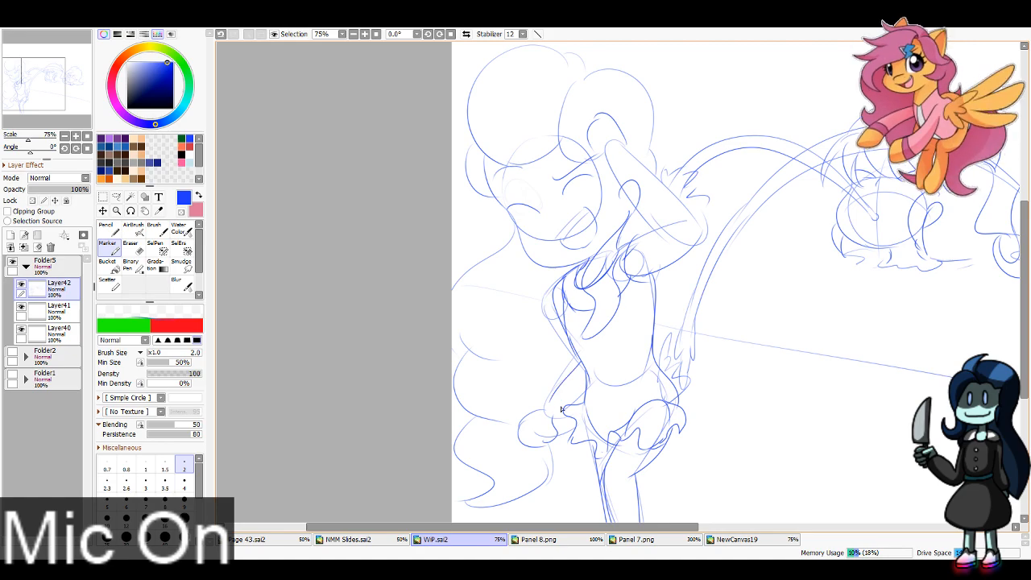
# Step: Sketch the fingers and palm of the large figure's raised hand above the forehead
pyautogui.moveTo(56, 76)
pyautogui.mouseDown()
pyautogui.moveTo(91, 60)
pyautogui.moveTo(60, 65)
pyautogui.moveTo(57, 75)
pyautogui.moveTo(70, 74)
pyautogui.mouseUp()
pyautogui.moveTo(516, 166)
pyautogui.mouseDown()
pyautogui.moveTo(513, 136)
pyautogui.moveTo(488, 111)
pyautogui.moveTo(476, 114)
pyautogui.moveTo(467, 137)
pyautogui.moveTo(499, 179)
pyautogui.mouseUp()
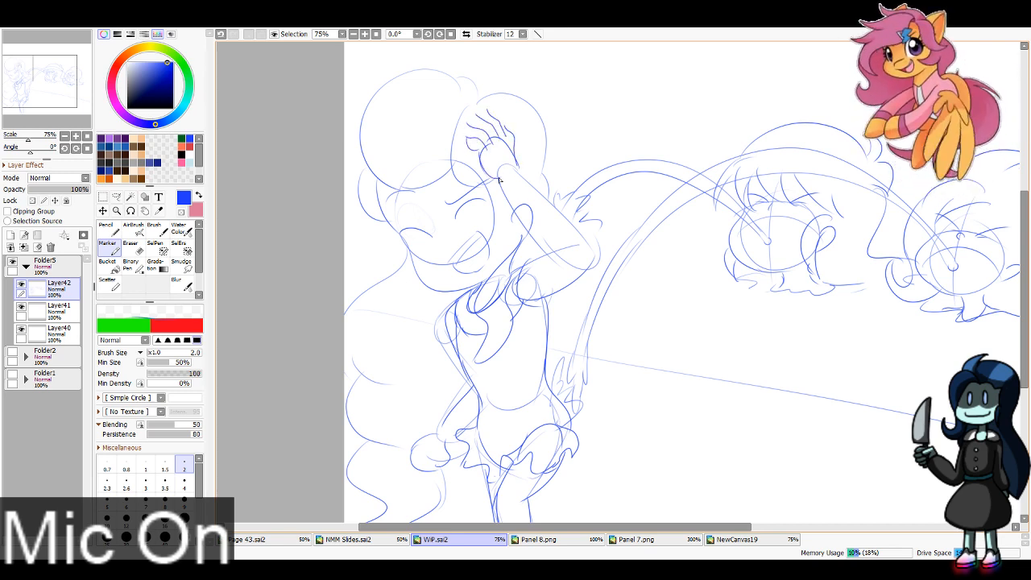
pyautogui.moveTo(468, 126)
pyautogui.mouseDown()
pyautogui.moveTo(491, 117)
pyautogui.moveTo(486, 110)
pyautogui.moveTo(509, 136)
pyautogui.mouseUp()
# Step: Sketch the curled fingers and thumb of the large figure's lowered hand at 150% zoom
pyautogui.click(23, 88)
pyautogui.click(75, 136)
pyautogui.click(76, 136)
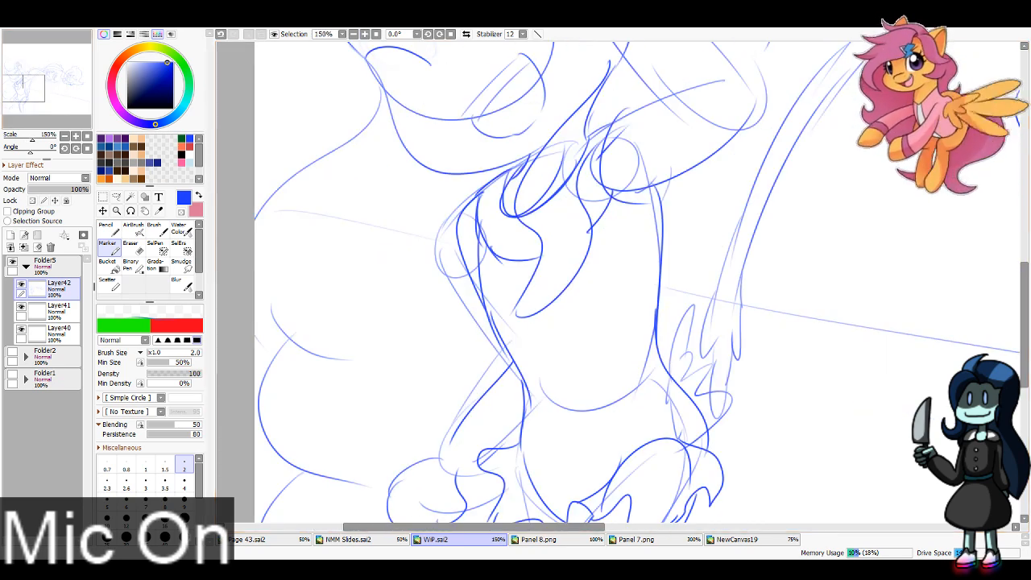
pyautogui.click(13, 96)
pyautogui.moveTo(598, 323)
pyautogui.mouseDown()
pyautogui.moveTo(585, 343)
pyautogui.moveTo(613, 329)
pyautogui.moveTo(577, 362)
pyautogui.moveTo(598, 355)
pyautogui.moveTo(591, 393)
pyautogui.moveTo(616, 361)
pyautogui.moveTo(614, 390)
pyautogui.moveTo(649, 343)
pyautogui.moveTo(654, 317)
pyautogui.moveTo(606, 313)
pyautogui.mouseUp()
pyautogui.moveTo(637, 285)
pyautogui.mouseDown()
pyautogui.moveTo(620, 300)
pyautogui.moveTo(623, 347)
pyautogui.mouseUp()
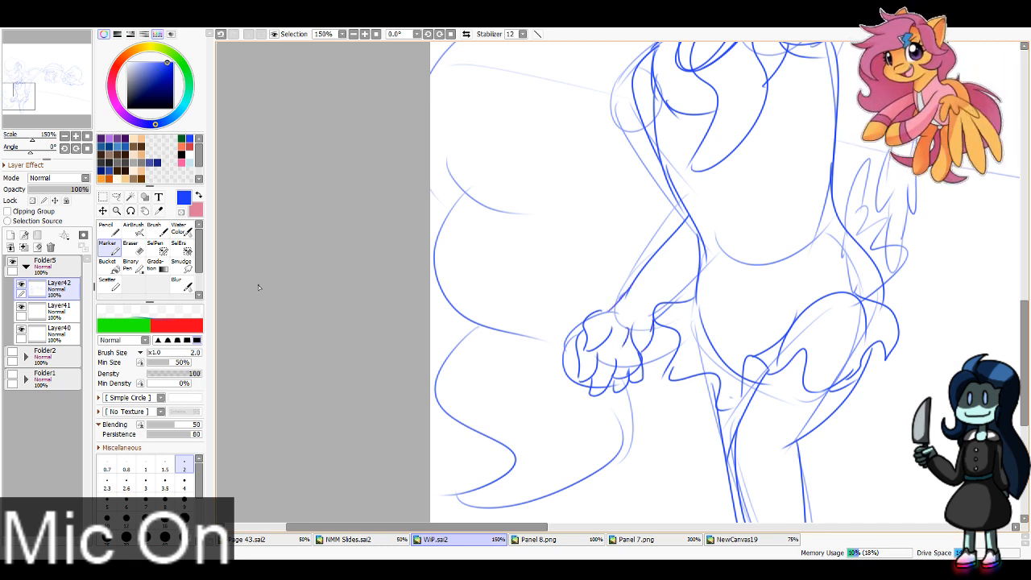
# Step: Sketch a tilted half-circle slice with an inner curve and three small seed shapes on the large figure's belly
pyautogui.moveTo(693, 189); pyautogui.dragTo(430, 256)
pyautogui.moveTo(427, 255); pyautogui.dragTo(520, 195)
pyautogui.moveTo(431, 256)
pyautogui.mouseDown()
pyautogui.moveTo(520, 216)
pyautogui.moveTo(516, 200)
pyautogui.mouseUp()
pyautogui.moveTo(478, 240)
pyautogui.mouseDown()
pyautogui.moveTo(481, 260)
pyautogui.moveTo(479, 241)
pyautogui.moveTo(459, 271)
pyautogui.moveTo(498, 234)
pyautogui.moveTo(507, 241)
pyautogui.mouseUp()
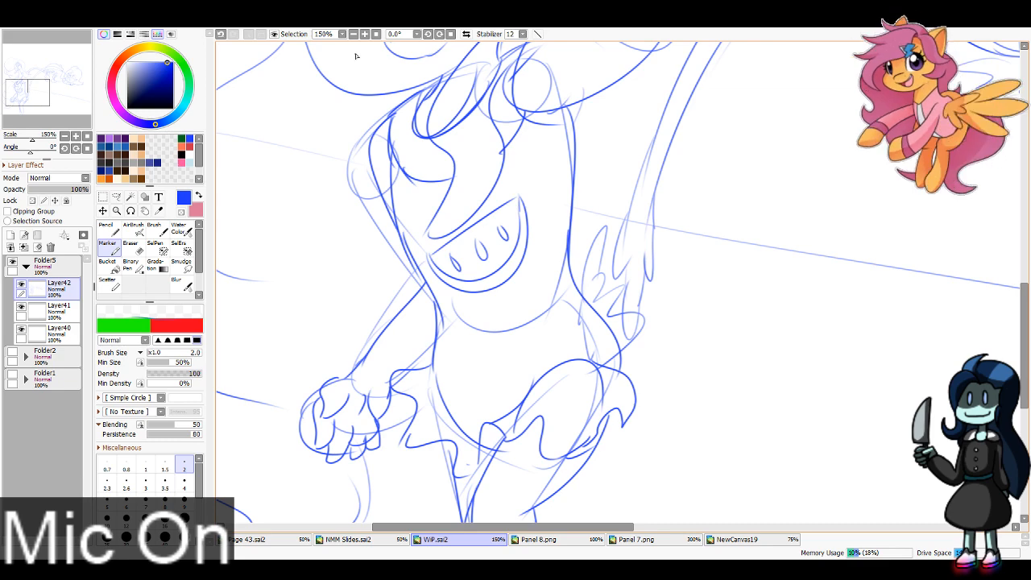
# Step: Add vertical lines below the belly emblem and clothing lines along both sides of the large figure's torso
pyautogui.click(354, 35)
pyautogui.click(353, 35)
pyautogui.moveTo(570, 263)
pyautogui.mouseDown()
pyautogui.moveTo(582, 315)
pyautogui.moveTo(562, 336)
pyautogui.mouseUp()
pyautogui.moveTo(544, 295); pyautogui.dragTo(541, 349)
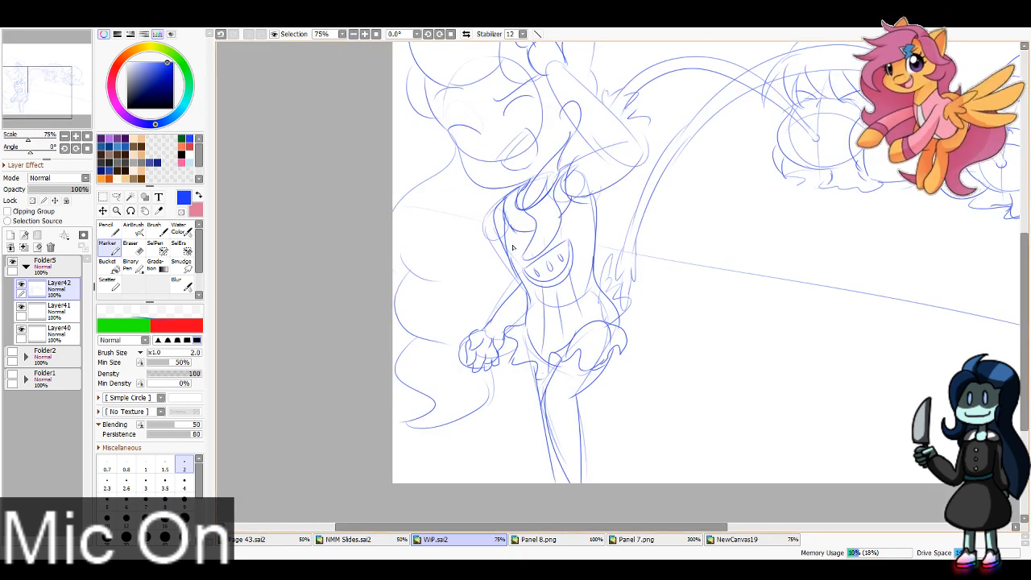
pyautogui.moveTo(513, 235); pyautogui.dragTo(519, 279)
pyautogui.moveTo(579, 205); pyautogui.dragTo(585, 282)
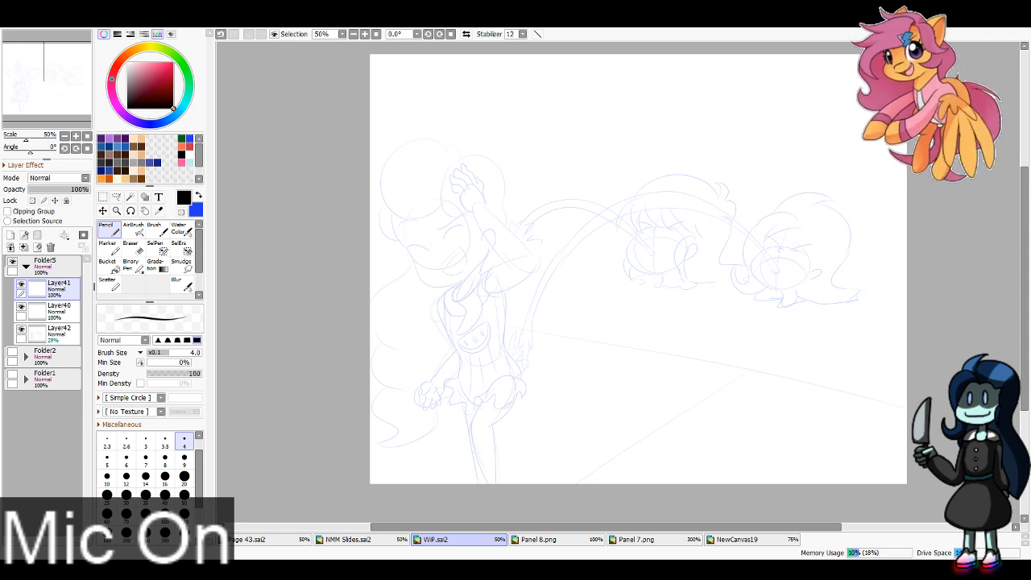
# Step: Ink the back edge and upper two fingers of the large figure's raised hand in black at 150% zoom
pyautogui.click(37, 68)
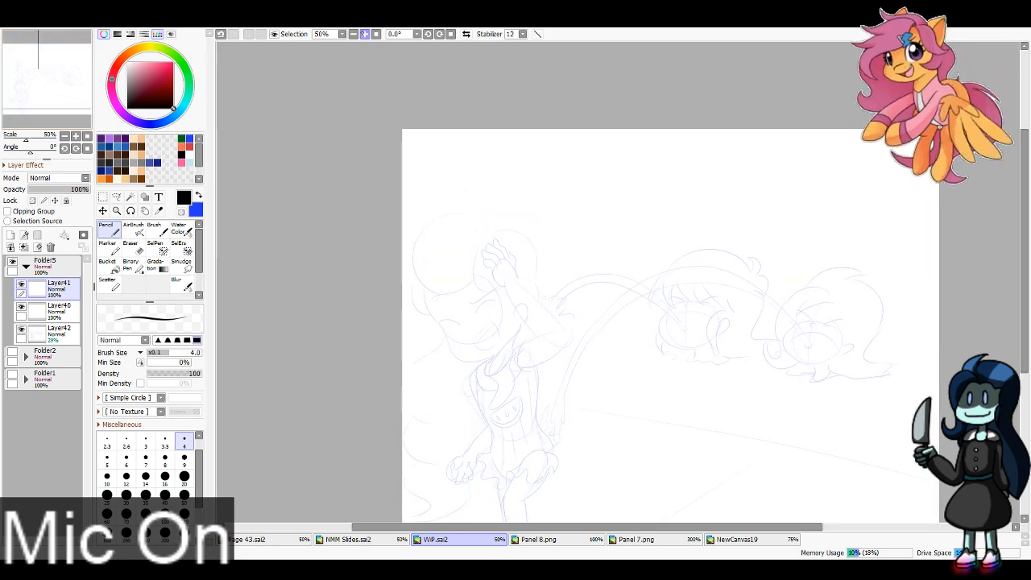
pyautogui.click(365, 33)
pyautogui.click(365, 34)
pyautogui.click(365, 34)
pyautogui.moveTo(324, 282)
pyautogui.mouseDown()
pyautogui.moveTo(317, 231)
pyautogui.moveTo(295, 193)
pyautogui.moveTo(443, 184)
pyautogui.mouseUp()
pyautogui.hotkey('ctrl', 'z')
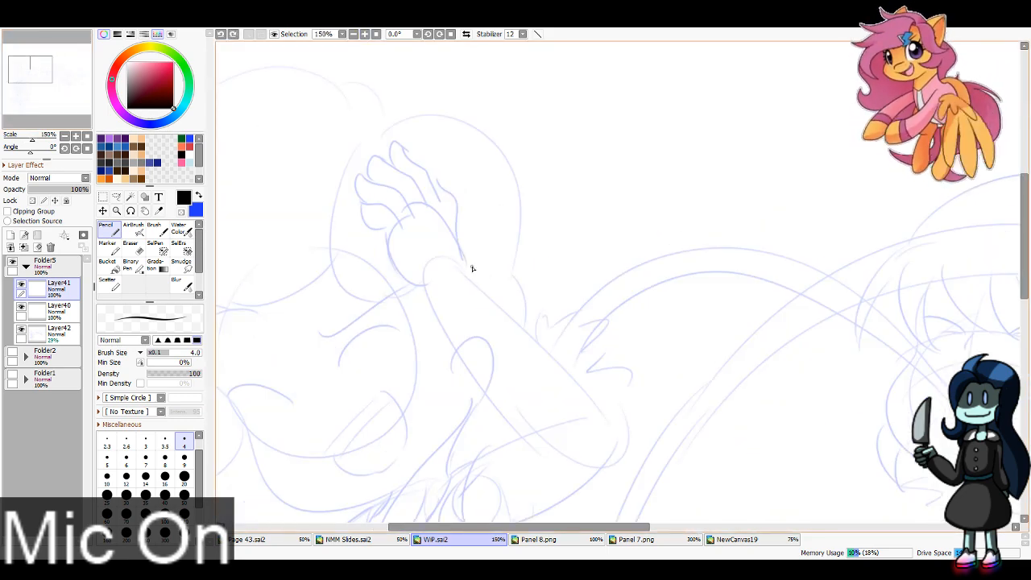
pyautogui.moveTo(472, 268); pyautogui.dragTo(449, 198)
pyautogui.hotkey('ctrl', 'z')
pyautogui.moveTo(471, 266)
pyautogui.mouseDown()
pyautogui.moveTo(432, 179)
pyautogui.moveTo(395, 142)
pyautogui.moveTo(407, 177)
pyautogui.moveTo(423, 169)
pyautogui.moveTo(393, 143)
pyautogui.moveTo(404, 176)
pyautogui.moveTo(396, 166)
pyautogui.mouseUp()
pyautogui.hotkey('ctrl', 'z')
pyautogui.hotkey('ctrl', 'z')
pyautogui.hotkey('ctrl', 'z')
pyautogui.moveTo(429, 206)
pyautogui.mouseDown()
pyautogui.moveTo(372, 151)
pyautogui.moveTo(389, 152)
pyautogui.moveTo(399, 169)
pyautogui.moveTo(363, 157)
pyautogui.moveTo(371, 180)
pyautogui.mouseUp()
pyautogui.hotkey('ctrl', 'z')
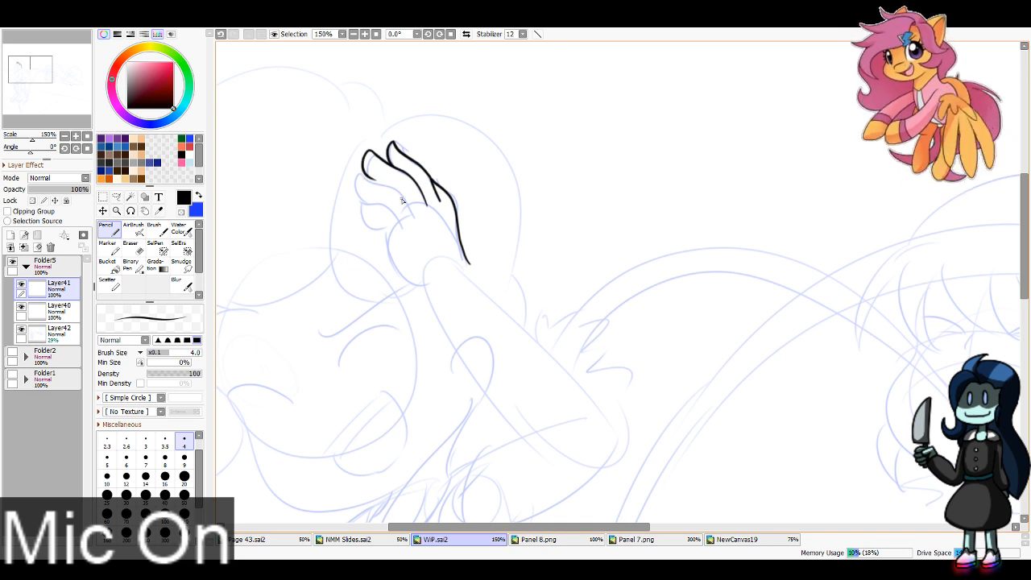
# Step: Ink the raised hand's remaining finger, thumb and palm edge down to the wrist
pyautogui.moveTo(414, 216); pyautogui.dragTo(358, 176)
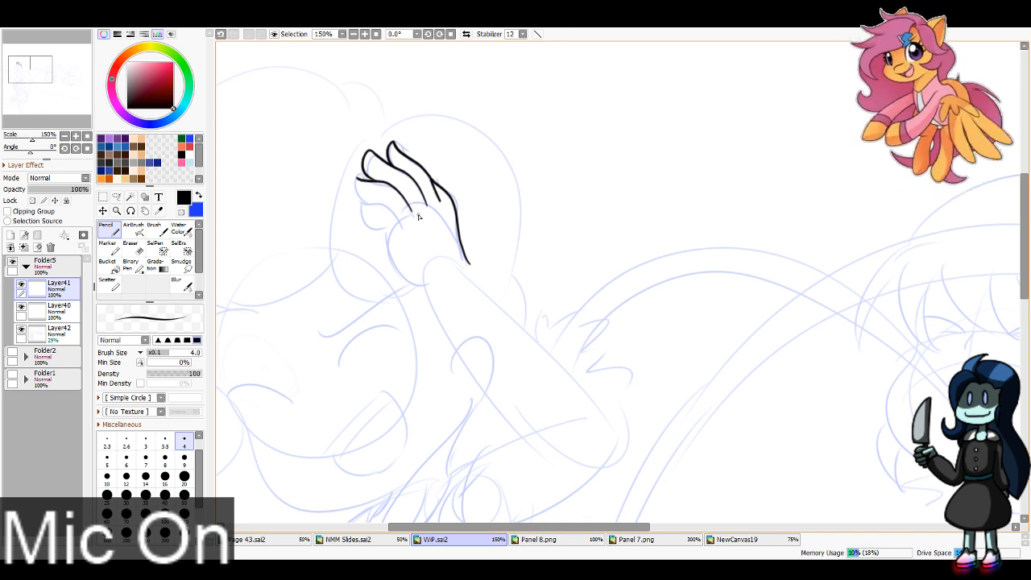
pyautogui.hotkey('ctrl', 'z')
pyautogui.moveTo(410, 209)
pyautogui.mouseDown()
pyautogui.moveTo(361, 179)
pyautogui.moveTo(359, 192)
pyautogui.moveTo(395, 216)
pyautogui.moveTo(374, 203)
pyautogui.moveTo(366, 213)
pyautogui.moveTo(423, 281)
pyautogui.mouseUp()
pyautogui.hotkey('ctrl', 'z')
pyautogui.moveTo(382, 222); pyautogui.dragTo(426, 280)
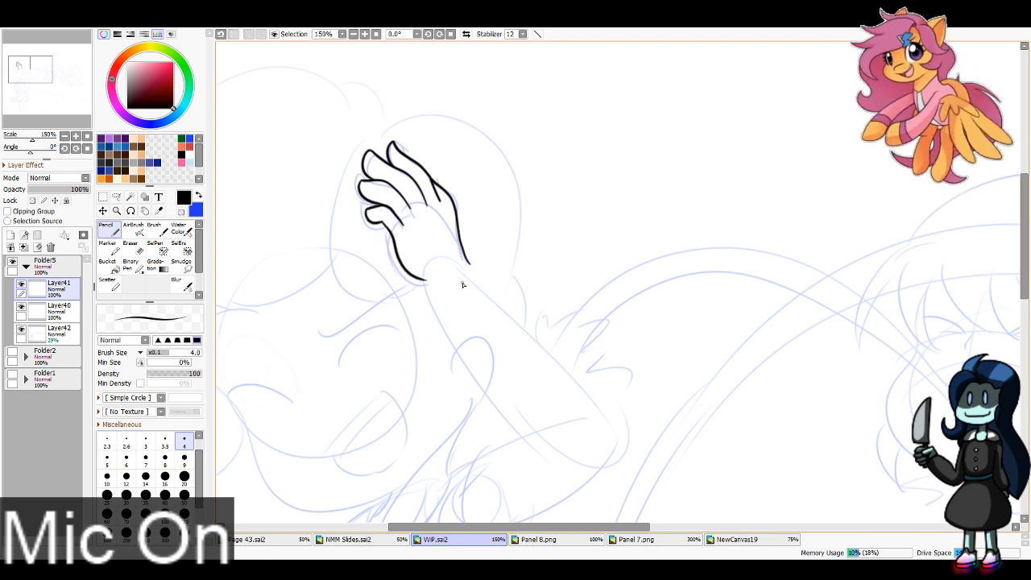
# Step: Ink both edges of the raised forearm from the wrist down towards the elbow
pyautogui.moveTo(486, 291); pyautogui.dragTo(359, 123)
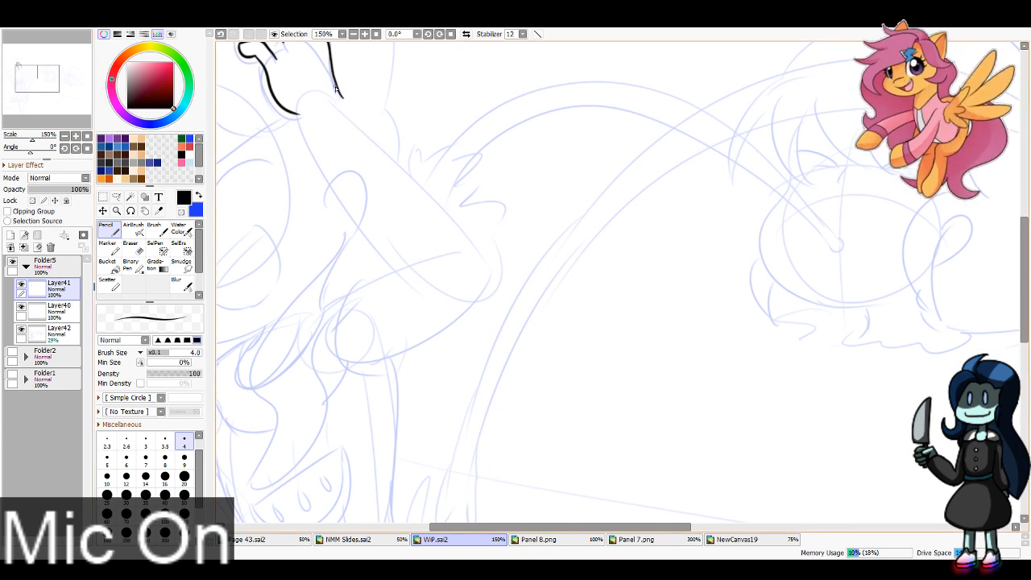
pyautogui.moveTo(335, 84)
pyautogui.mouseDown()
pyautogui.moveTo(425, 190)
pyautogui.moveTo(477, 229)
pyautogui.mouseUp()
pyautogui.hotkey('ctrl', 'z')
pyautogui.moveTo(335, 86); pyautogui.dragTo(472, 248)
pyautogui.moveTo(301, 115); pyautogui.dragTo(400, 271)
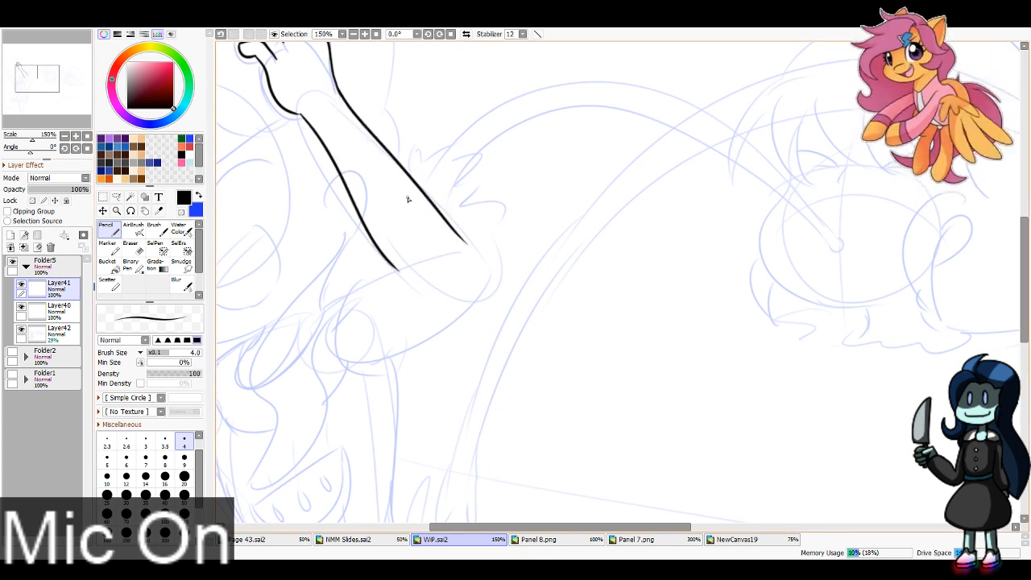
pyautogui.hotkey('ctrl', 'z')
pyautogui.moveTo(297, 119)
pyautogui.mouseDown()
pyautogui.moveTo(335, 155)
pyautogui.moveTo(399, 269)
pyautogui.mouseUp()
pyautogui.hotkey('ctrl', 'z')
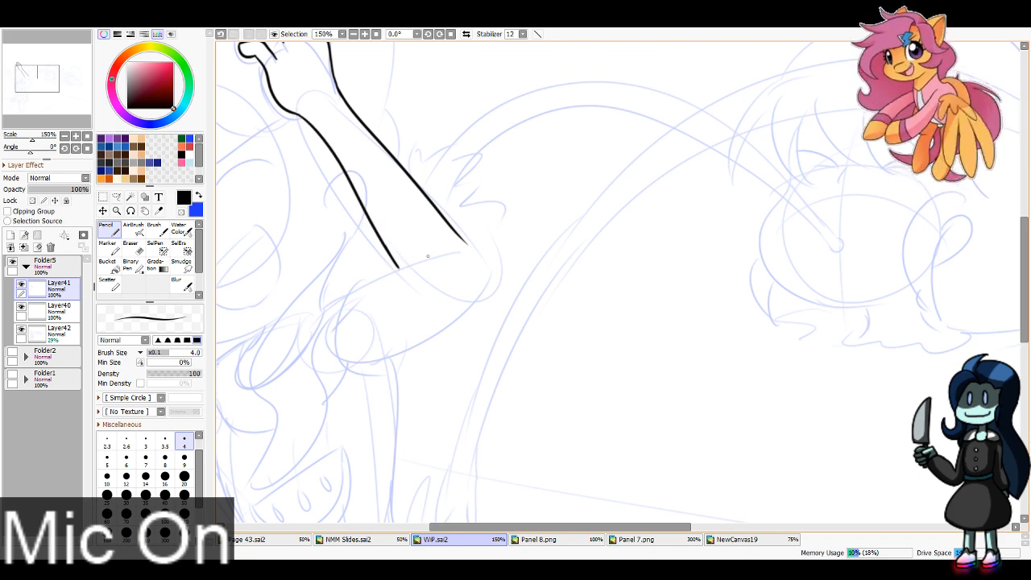
# Step: Ink the wavy lock over the large figure's chest and the short inner upper-arm line meeting the forearm
pyautogui.moveTo(53, 57); pyautogui.dragTo(41, 59)
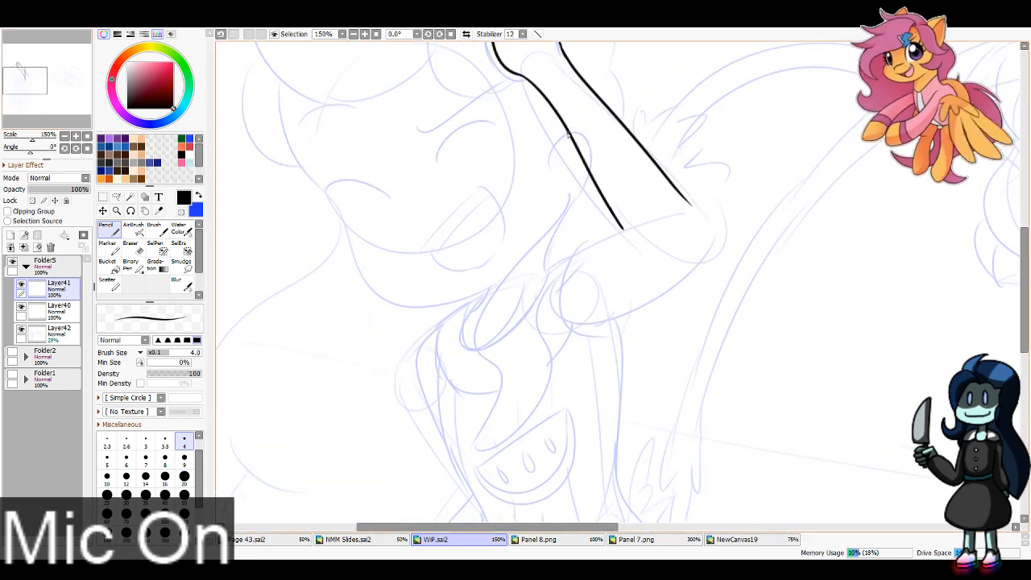
pyautogui.moveTo(593, 175)
pyautogui.mouseDown()
pyautogui.moveTo(572, 207)
pyautogui.moveTo(580, 214)
pyautogui.moveTo(570, 206)
pyautogui.moveTo(485, 288)
pyautogui.moveTo(514, 398)
pyautogui.moveTo(488, 458)
pyautogui.moveTo(523, 425)
pyautogui.moveTo(584, 243)
pyautogui.moveTo(619, 226)
pyautogui.moveTo(585, 245)
pyautogui.moveTo(602, 212)
pyautogui.mouseUp()
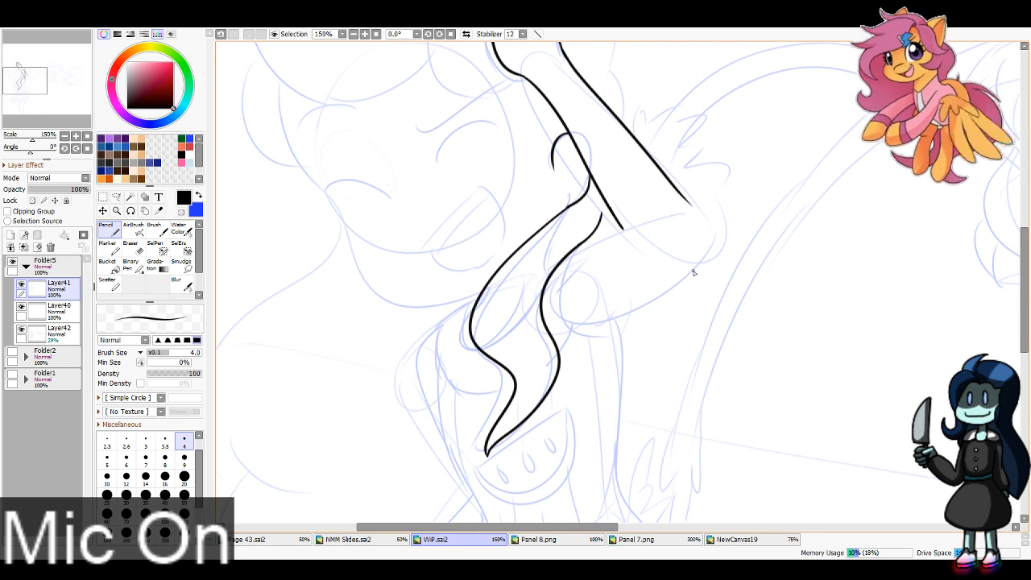
pyautogui.moveTo(575, 253); pyautogui.dragTo(667, 214)
pyautogui.hotkey('ctrl', 'z')
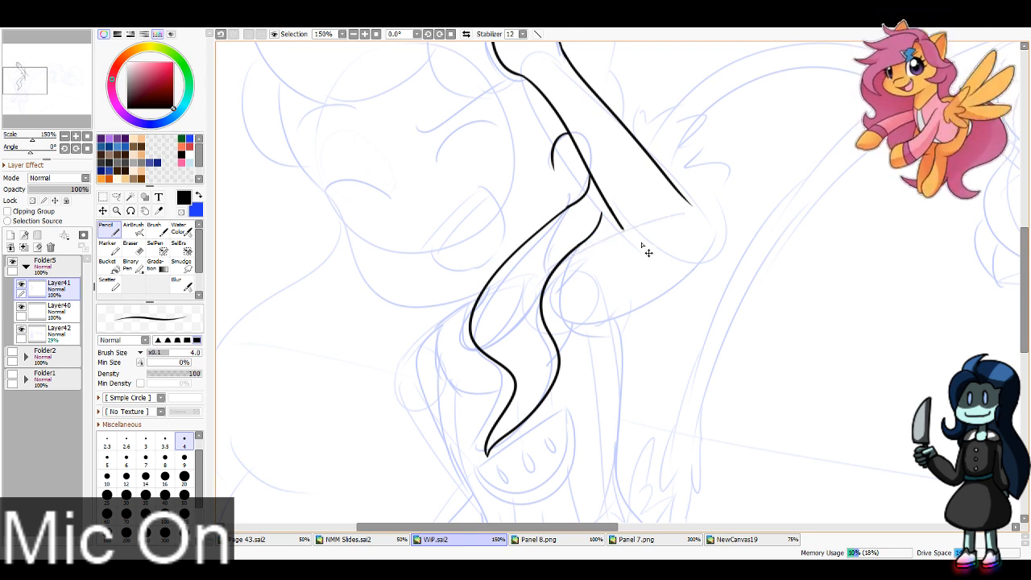
pyautogui.moveTo(573, 258); pyautogui.dragTo(653, 220)
pyautogui.hotkey('ctrl', 'z')
pyautogui.moveTo(572, 254); pyautogui.dragTo(623, 228)
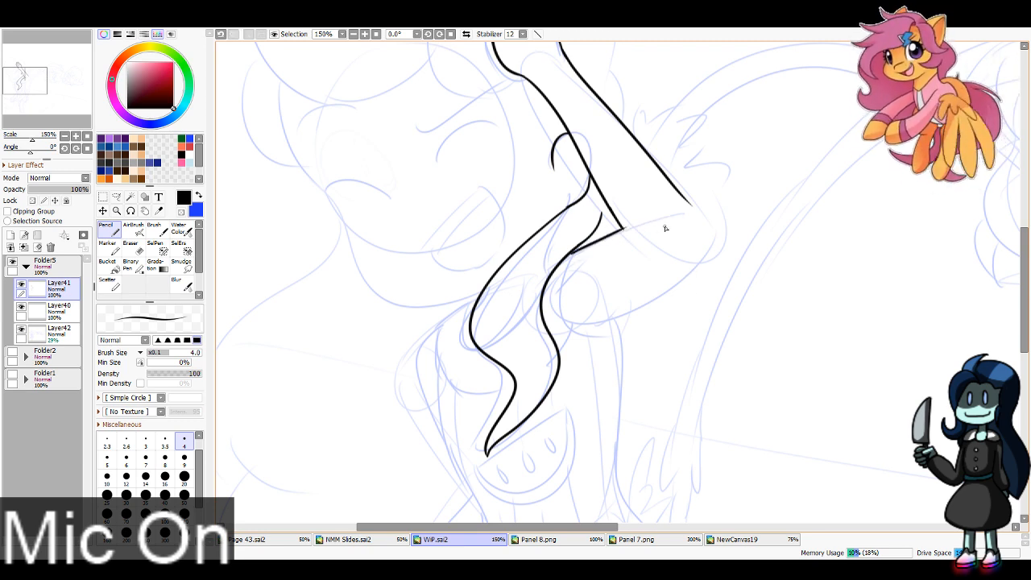
# Step: Ink the rounded elbow and the underside of the raised upper arm, closing it with a curved line at the shoulder
pyautogui.moveTo(689, 201)
pyautogui.mouseDown()
pyautogui.moveTo(687, 270)
pyautogui.moveTo(602, 316)
pyautogui.moveTo(627, 308)
pyautogui.mouseUp()
pyautogui.hotkey('ctrl', 'z')
pyautogui.hotkey('ctrl', 'z')
pyautogui.hotkey('ctrl', 'z')
pyautogui.moveTo(687, 200)
pyautogui.mouseDown()
pyautogui.moveTo(701, 247)
pyautogui.moveTo(615, 316)
pyautogui.mouseUp()
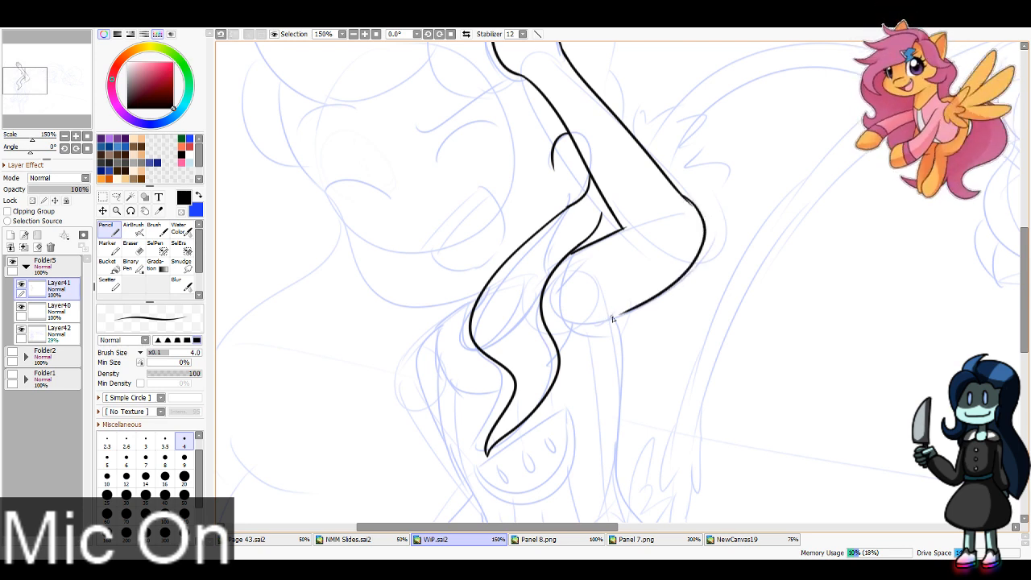
pyautogui.hotkey('ctrl', 'z')
pyautogui.moveTo(687, 201)
pyautogui.mouseDown()
pyautogui.moveTo(700, 227)
pyautogui.moveTo(609, 314)
pyautogui.mouseUp()
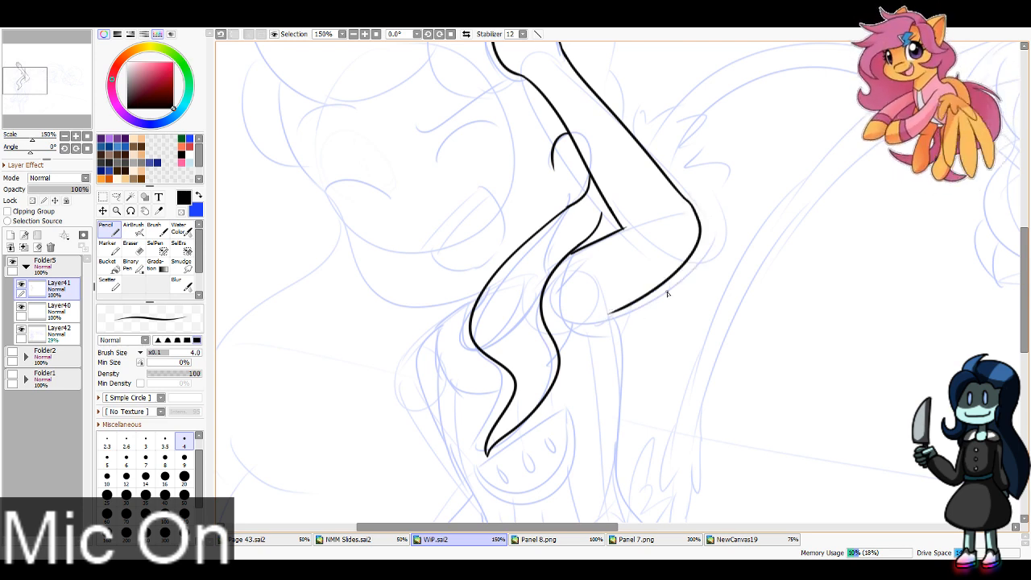
pyautogui.hotkey('ctrl', 'z')
pyautogui.moveTo(688, 200); pyautogui.dragTo(604, 320)
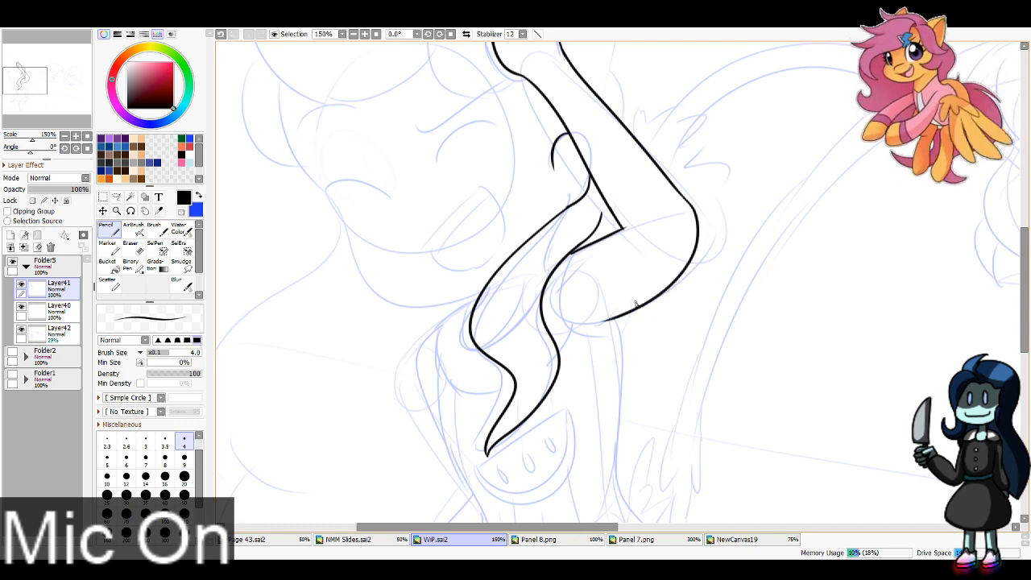
pyautogui.moveTo(569, 256)
pyautogui.mouseDown()
pyautogui.moveTo(600, 326)
pyautogui.moveTo(611, 325)
pyautogui.mouseUp()
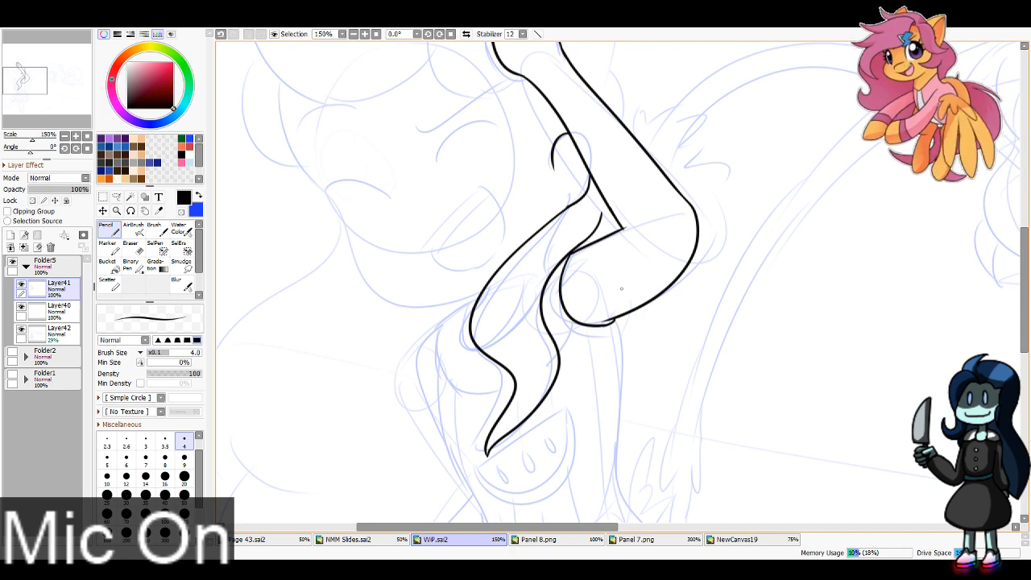
# Step: Ink the inner curves of the large figure's ear beside the raised forearm
pyautogui.moveTo(563, 157); pyautogui.dragTo(627, 339)
pyautogui.hotkey('ctrl', 'z')
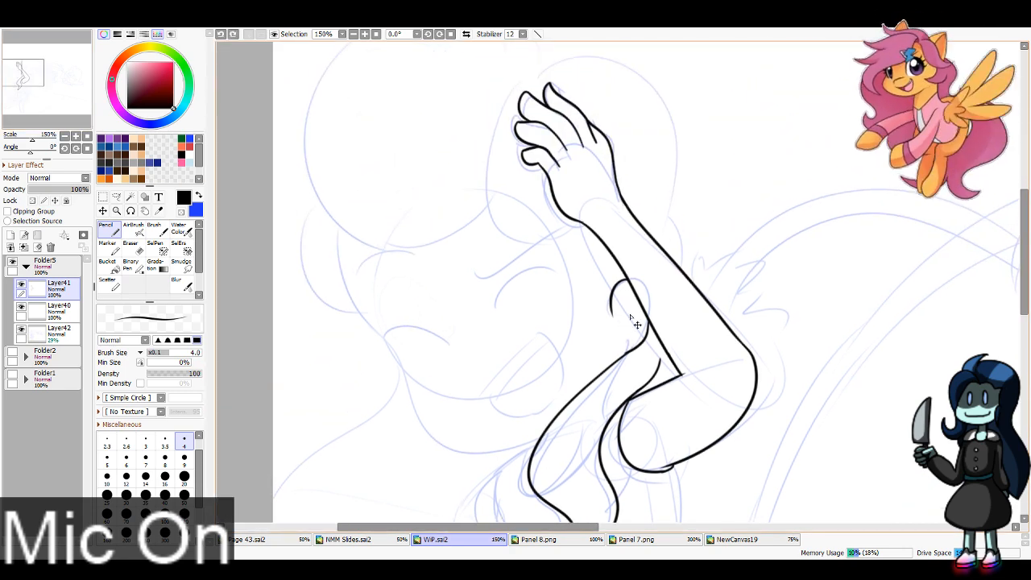
pyautogui.moveTo(637, 298)
pyautogui.mouseDown()
pyautogui.moveTo(629, 329)
pyautogui.moveTo(645, 326)
pyautogui.mouseUp()
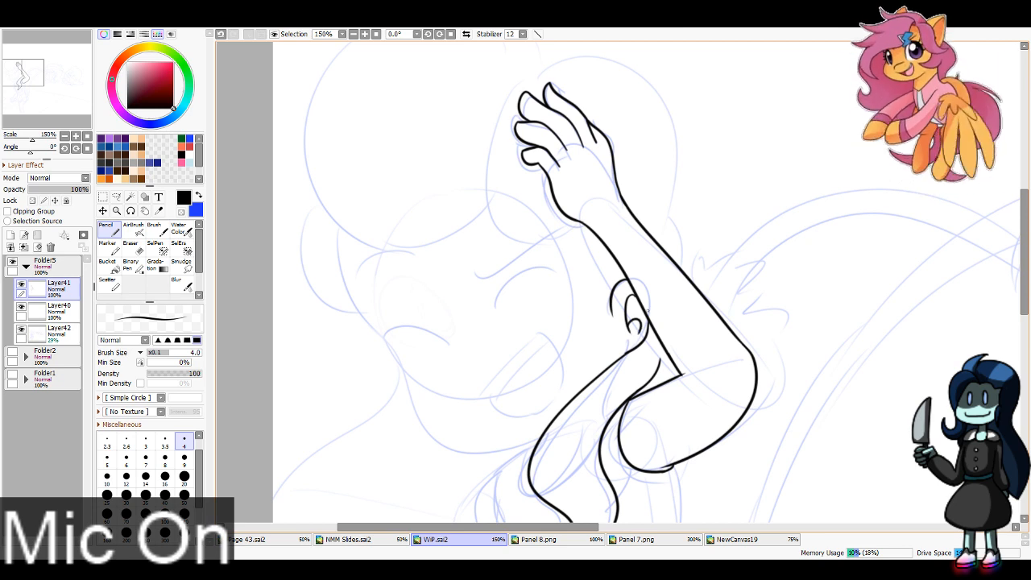
# Step: Ink the rounded hair puff behind the raised hand, the hairline down to the ear, and the short hair curve behind the forearm
pyautogui.moveTo(442, 246); pyautogui.dragTo(453, 352)
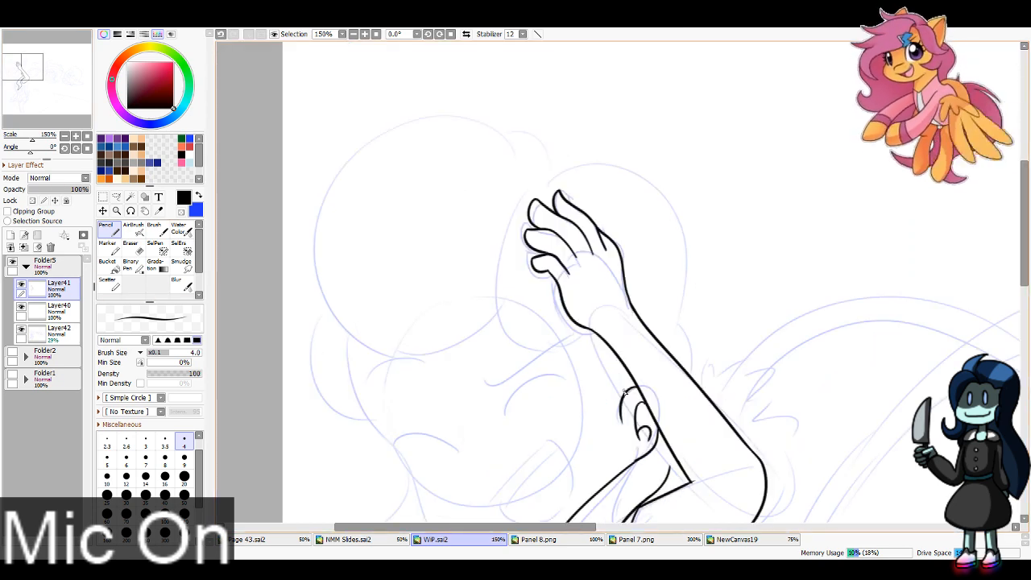
pyautogui.moveTo(624, 393)
pyautogui.mouseDown()
pyautogui.moveTo(497, 312)
pyautogui.moveTo(577, 151)
pyautogui.moveTo(682, 285)
pyautogui.moveTo(676, 327)
pyautogui.moveTo(676, 313)
pyautogui.moveTo(689, 332)
pyautogui.moveTo(694, 389)
pyautogui.moveTo(695, 323)
pyautogui.moveTo(678, 304)
pyautogui.moveTo(691, 310)
pyautogui.moveTo(698, 382)
pyautogui.mouseUp()
pyautogui.hotkey('ctrl', 'z')
pyautogui.hotkey('ctrl', 'z')
pyautogui.hotkey('ctrl', 'z')
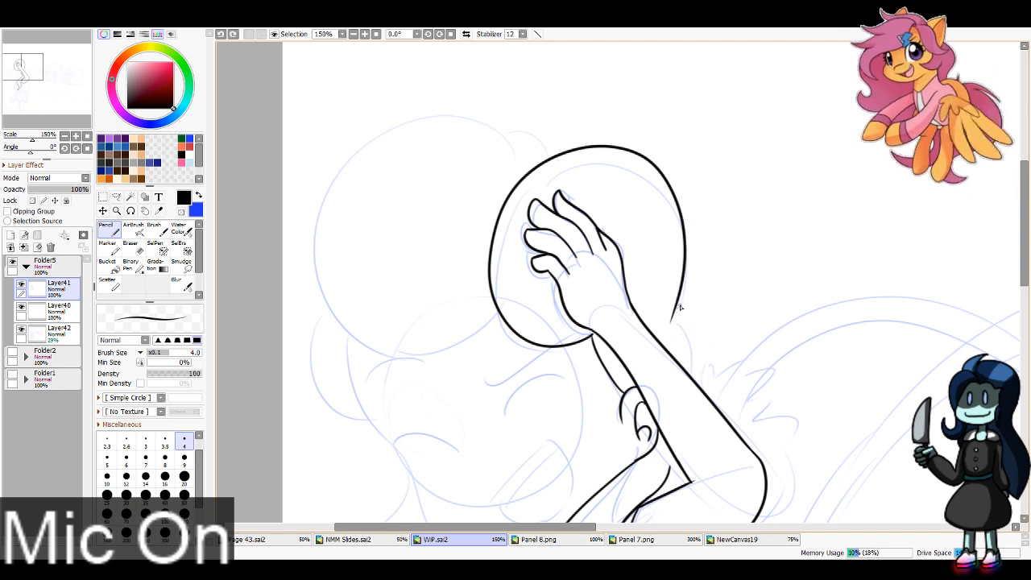
pyautogui.moveTo(678, 303)
pyautogui.mouseDown()
pyautogui.moveTo(695, 384)
pyautogui.moveTo(698, 335)
pyautogui.moveTo(699, 383)
pyautogui.mouseUp()
pyautogui.hotkey('ctrl', 'z')
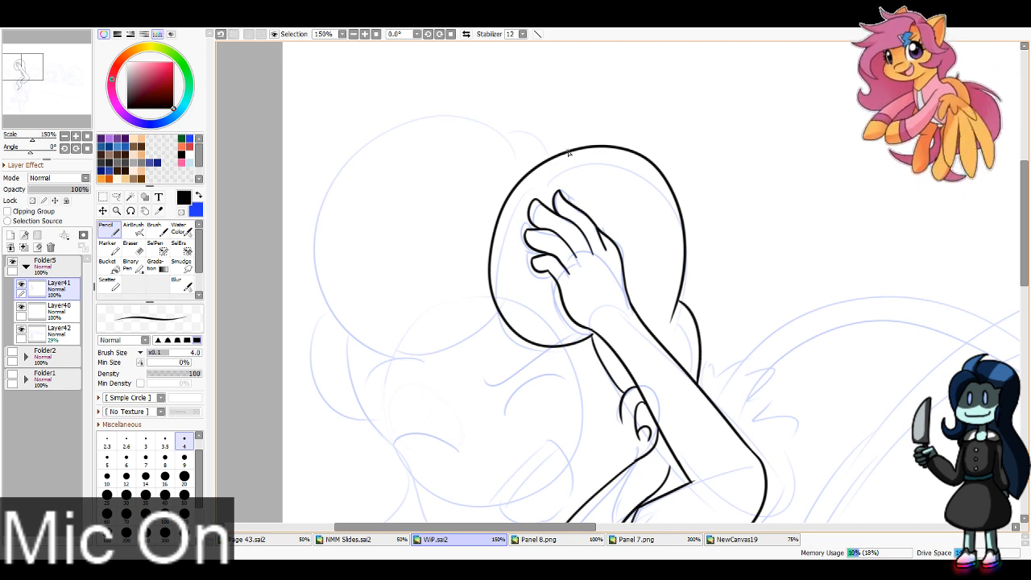
# Step: Ink the larger rounded hair puff over the forehead, joining both of its ends to the puff behind the hand
pyautogui.moveTo(568, 153)
pyautogui.mouseDown()
pyautogui.moveTo(512, 102)
pyautogui.moveTo(317, 190)
pyautogui.moveTo(434, 348)
pyautogui.moveTo(501, 299)
pyautogui.moveTo(401, 353)
pyautogui.moveTo(554, 147)
pyautogui.mouseUp()
pyautogui.hotkey('ctrl', 'z')
pyautogui.hotkey('ctrl', 'z')
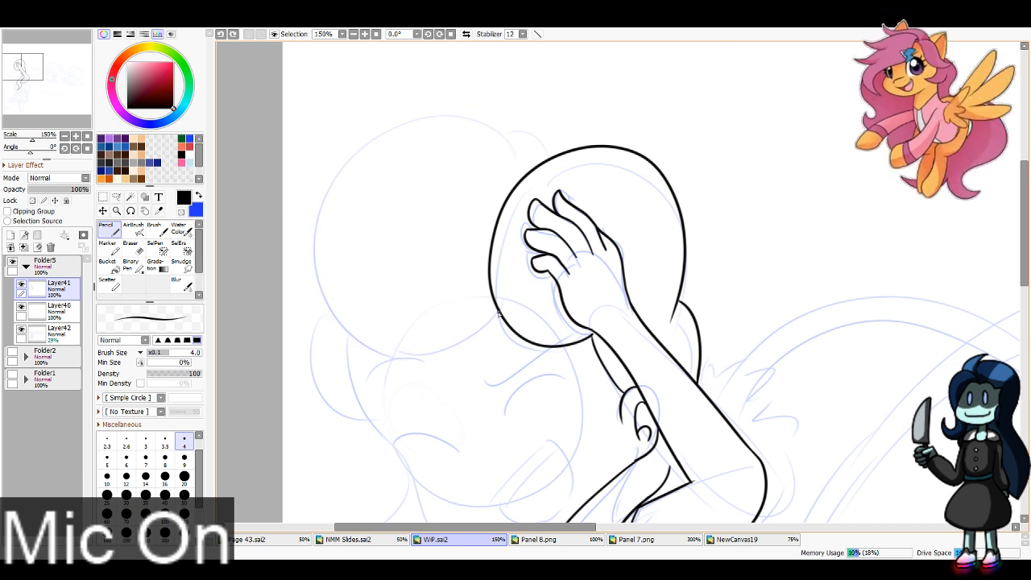
pyautogui.moveTo(499, 314)
pyautogui.mouseDown()
pyautogui.moveTo(347, 156)
pyautogui.moveTo(568, 139)
pyautogui.mouseUp()
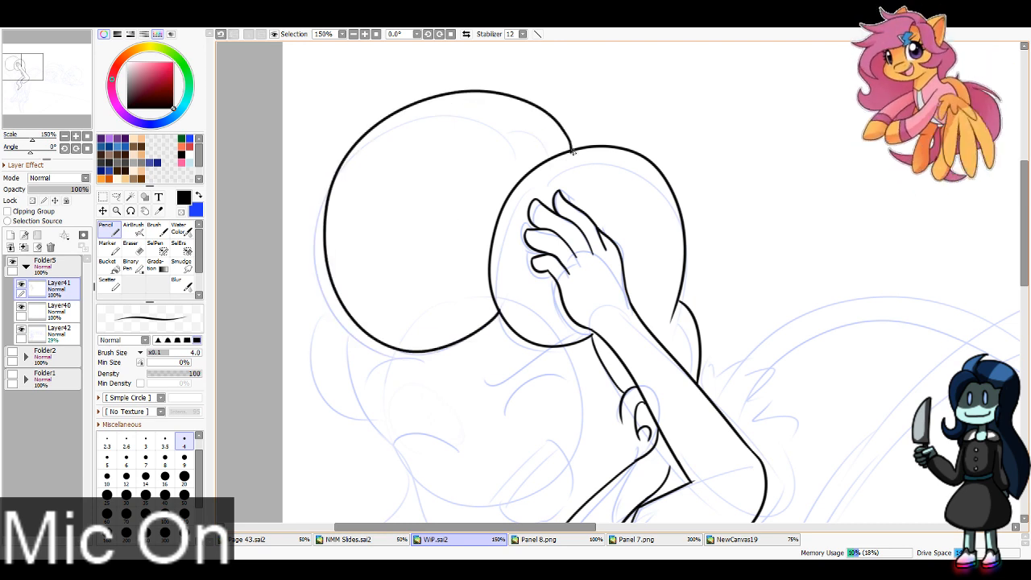
pyautogui.hotkey('ctrl', 'z')
pyautogui.moveTo(595, 156)
pyautogui.mouseDown()
pyautogui.moveTo(579, 125)
pyautogui.moveTo(387, 149)
pyautogui.moveTo(409, 360)
pyautogui.moveTo(329, 328)
pyautogui.moveTo(416, 99)
pyautogui.moveTo(611, 147)
pyautogui.mouseUp()
pyautogui.hotkey('ctrl', 'z')
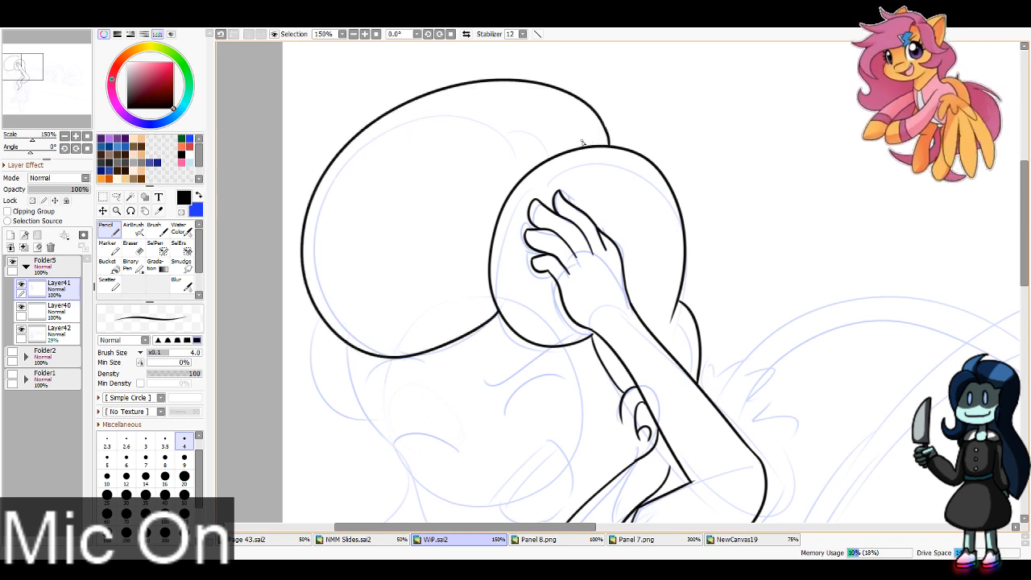
# Step: Ink the face contour from the fringe down around the cheek and chin, plus the rounded hair curve behind the cheek
pyautogui.moveTo(382, 357)
pyautogui.mouseDown()
pyautogui.moveTo(420, 221)
pyautogui.moveTo(419, 291)
pyautogui.moveTo(456, 364)
pyautogui.moveTo(556, 417)
pyautogui.moveTo(578, 414)
pyautogui.moveTo(563, 414)
pyautogui.mouseUp()
pyautogui.hotkey('ctrl', 'z')
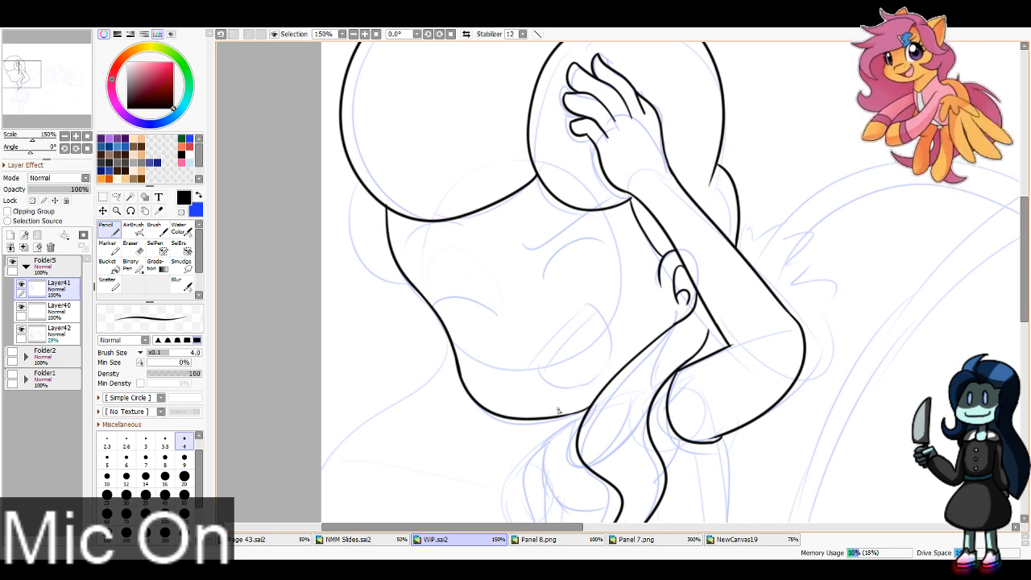
pyautogui.moveTo(353, 167)
pyautogui.mouseDown()
pyautogui.moveTo(346, 255)
pyautogui.moveTo(408, 284)
pyautogui.moveTo(389, 277)
pyautogui.moveTo(348, 178)
pyautogui.moveTo(342, 230)
pyautogui.moveTo(418, 296)
pyautogui.moveTo(407, 278)
pyautogui.moveTo(373, 269)
pyautogui.moveTo(354, 168)
pyautogui.mouseUp()
pyautogui.hotkey('ctrl', 'z')
pyautogui.hotkey('ctrl', 'z')
pyautogui.hotkey('ctrl', 'z')
pyautogui.hotkey('ctrl', 'z')
pyautogui.moveTo(410, 280)
pyautogui.mouseDown()
pyautogui.moveTo(340, 234)
pyautogui.moveTo(357, 177)
pyautogui.moveTo(346, 181)
pyautogui.moveTo(399, 286)
pyautogui.moveTo(412, 285)
pyautogui.moveTo(391, 282)
pyautogui.moveTo(414, 284)
pyautogui.moveTo(394, 283)
pyautogui.moveTo(413, 284)
pyautogui.moveTo(407, 273)
pyautogui.moveTo(420, 281)
pyautogui.moveTo(391, 284)
pyautogui.mouseUp()
pyautogui.hotkey('ctrl', 'z')
pyautogui.hotkey('ctrl', 'z')
pyautogui.hotkey('ctrl', 'z')
pyautogui.hotkey('ctrl', 'z')
pyautogui.hotkey('ctrl', 'z')
pyautogui.hotkey('ctrl', 'z')
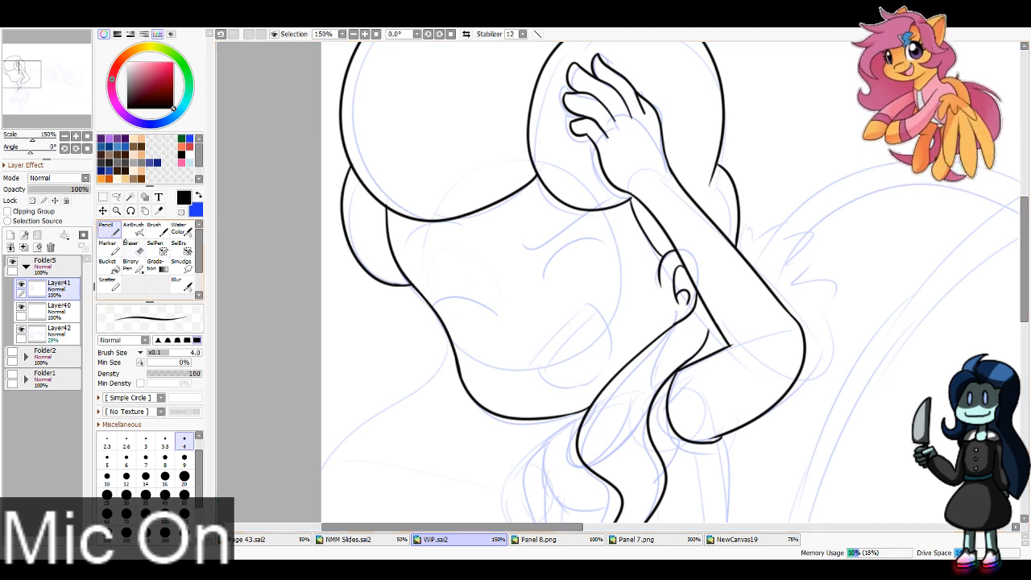
# Step: Erase the excess ink where the back hair curve meets the cheek and return to the Pencil
pyautogui.press('e')
pyautogui.moveTo(390, 276); pyautogui.dragTo(400, 278)
pyautogui.hotkey('ctrl', 'z')
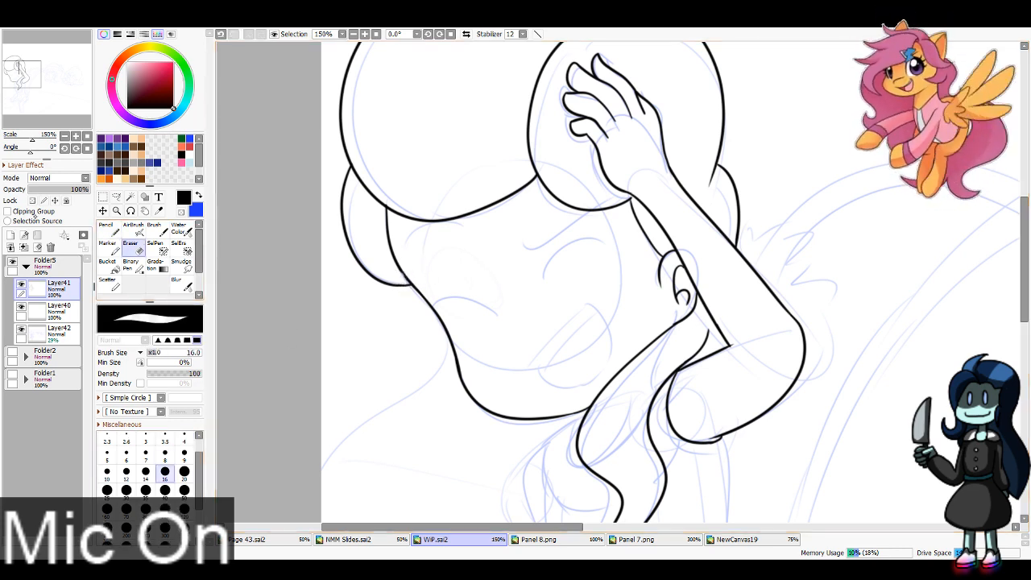
pyautogui.press('n')
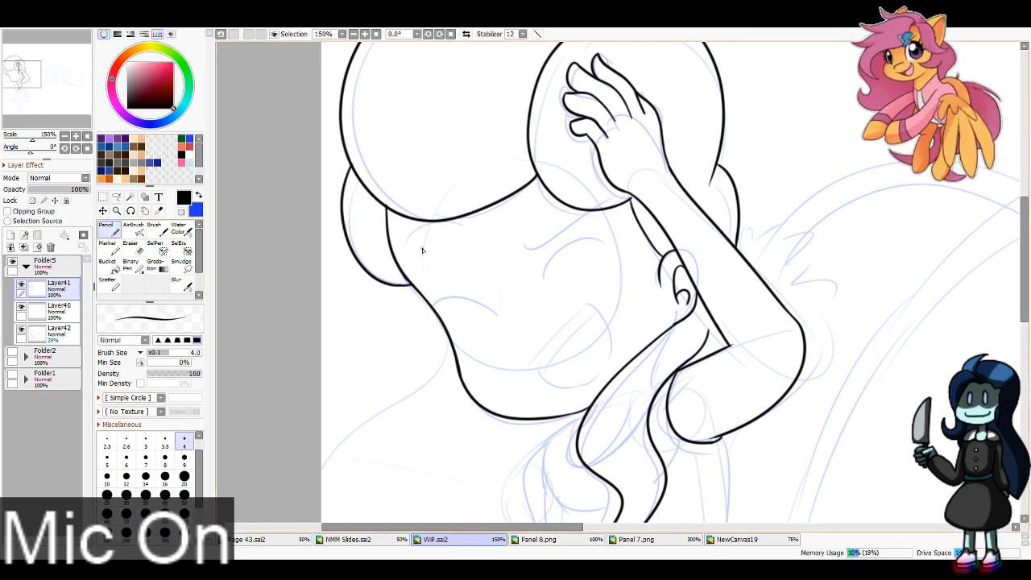
# Step: Ink the rounded curve beside the wavy chest lock and the short line between the lock and the raised upper arm
pyautogui.moveTo(403, 475); pyautogui.dragTo(323, 290)
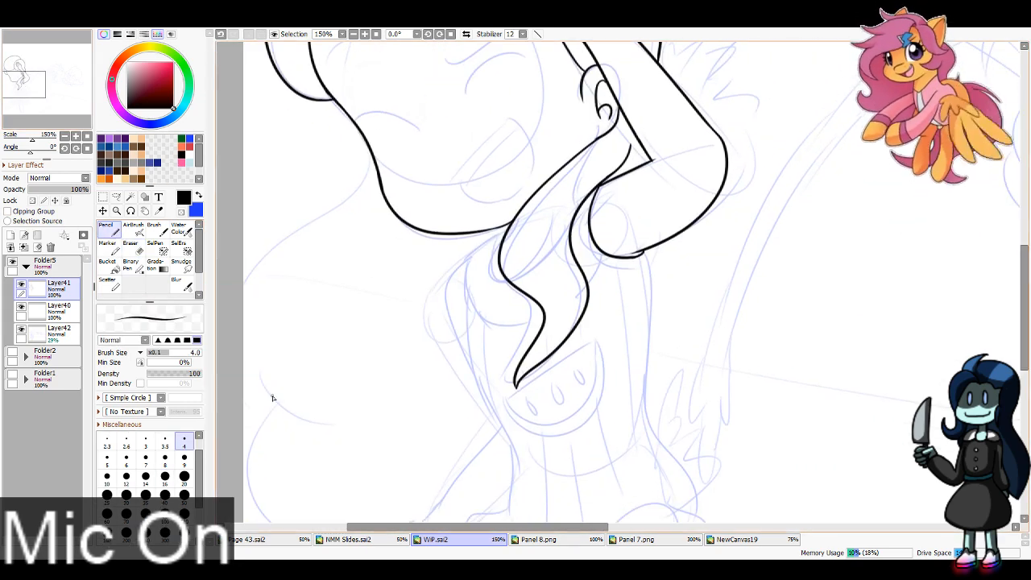
pyautogui.moveTo(503, 277); pyautogui.dragTo(516, 282)
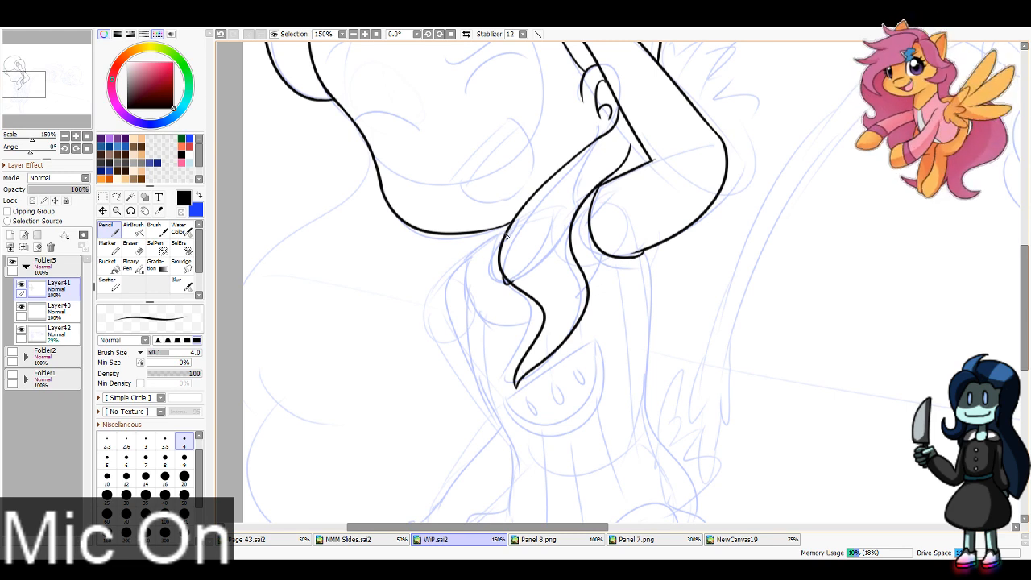
pyautogui.moveTo(508, 232)
pyautogui.mouseDown()
pyautogui.moveTo(468, 268)
pyautogui.moveTo(531, 325)
pyautogui.moveTo(597, 286)
pyautogui.moveTo(549, 314)
pyautogui.mouseUp()
pyautogui.hotkey('ctrl', 'z')
pyautogui.hotkey('ctrl', 'z')
pyautogui.hotkey('ctrl', 'z')
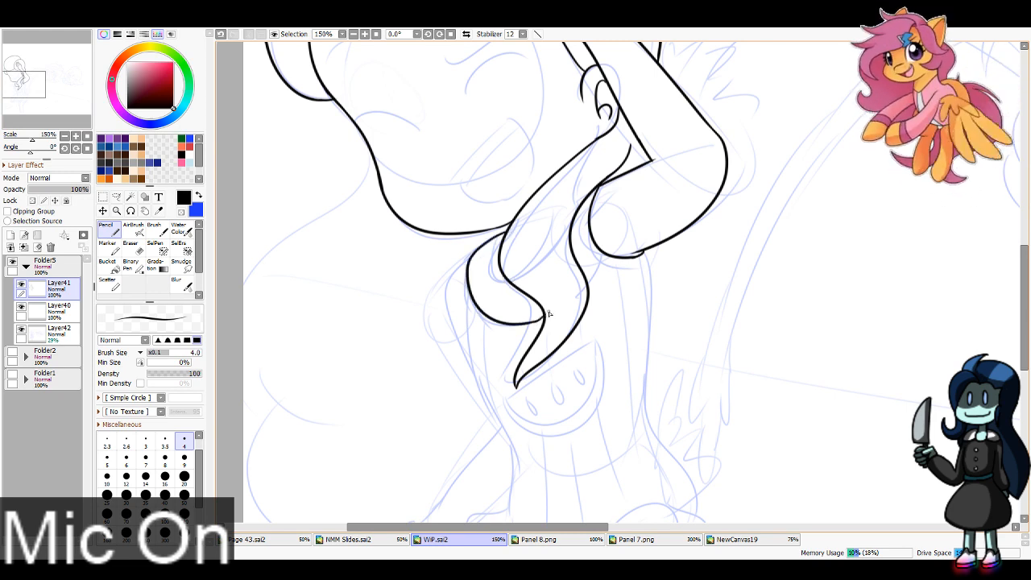
pyautogui.moveTo(604, 258); pyautogui.dragTo(594, 287)
pyautogui.hotkey('ctrl', 'z')
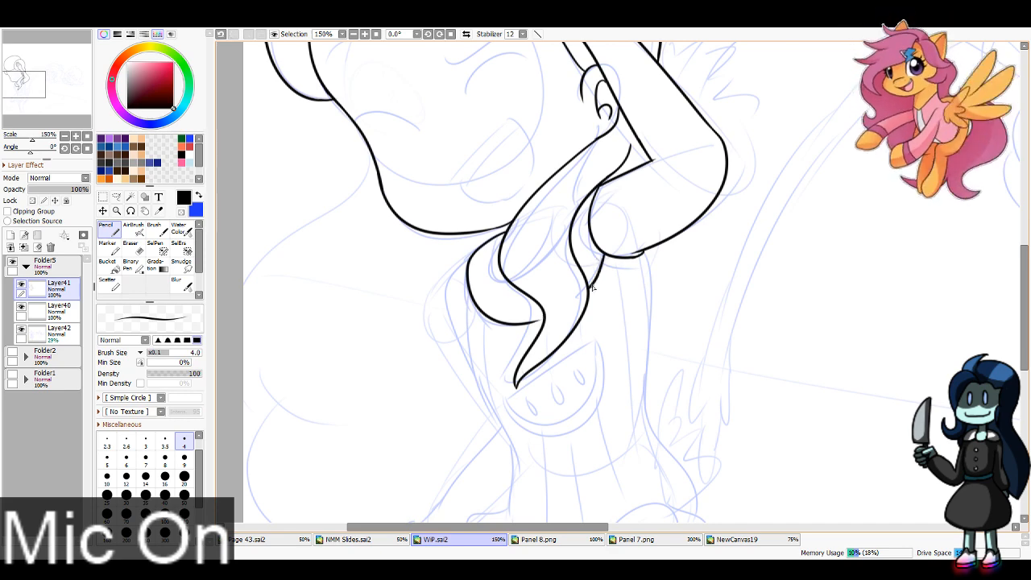
pyautogui.hotkey('ctrl', 'z')
pyautogui.moveTo(536, 322)
pyautogui.mouseDown()
pyautogui.moveTo(552, 311)
pyautogui.moveTo(547, 318)
pyautogui.mouseUp()
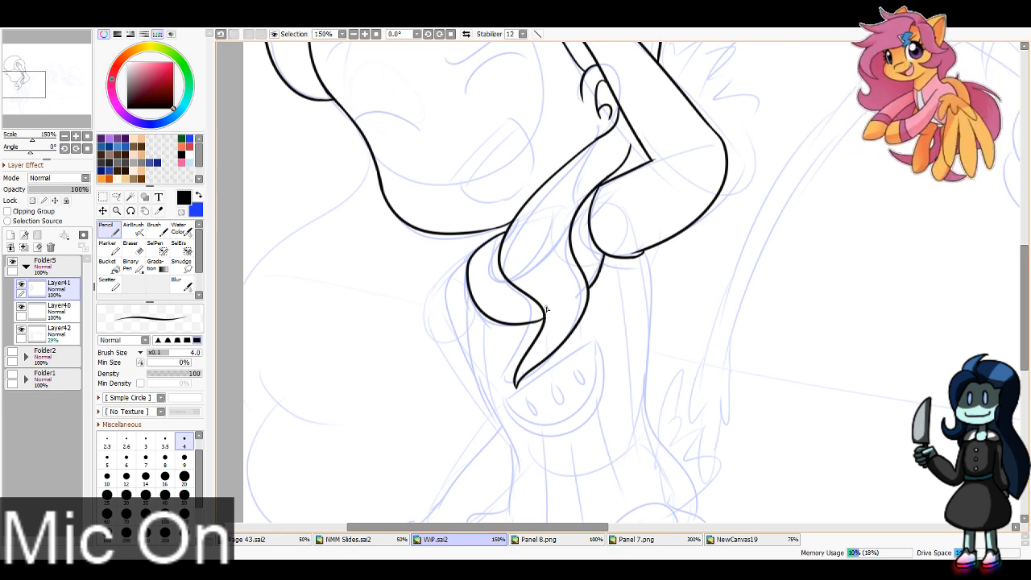
# Step: Ink the torso's left contour from the chest through the waist and hip down to the crotch
pyautogui.moveTo(23, 87); pyautogui.dragTo(25, 97)
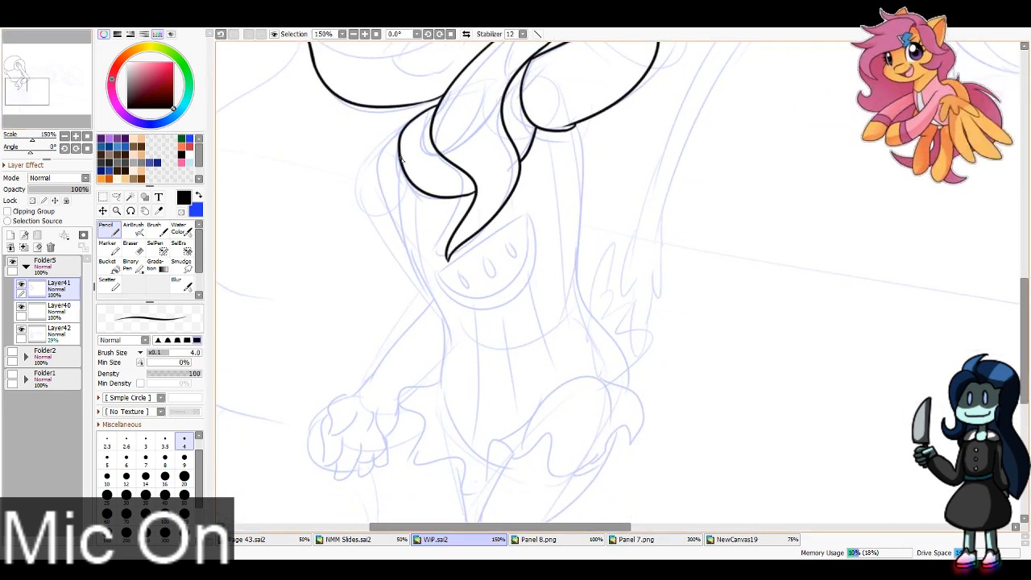
pyautogui.moveTo(398, 153)
pyautogui.mouseDown()
pyautogui.moveTo(416, 263)
pyautogui.moveTo(435, 294)
pyautogui.mouseUp()
pyautogui.hotkey('ctrl', 'z')
pyautogui.moveTo(400, 150)
pyautogui.mouseDown()
pyautogui.moveTo(416, 258)
pyautogui.moveTo(445, 319)
pyautogui.moveTo(426, 279)
pyautogui.moveTo(461, 428)
pyautogui.mouseUp()
pyautogui.moveTo(443, 394)
pyautogui.mouseDown()
pyautogui.moveTo(471, 448)
pyautogui.moveTo(495, 456)
pyautogui.mouseUp()
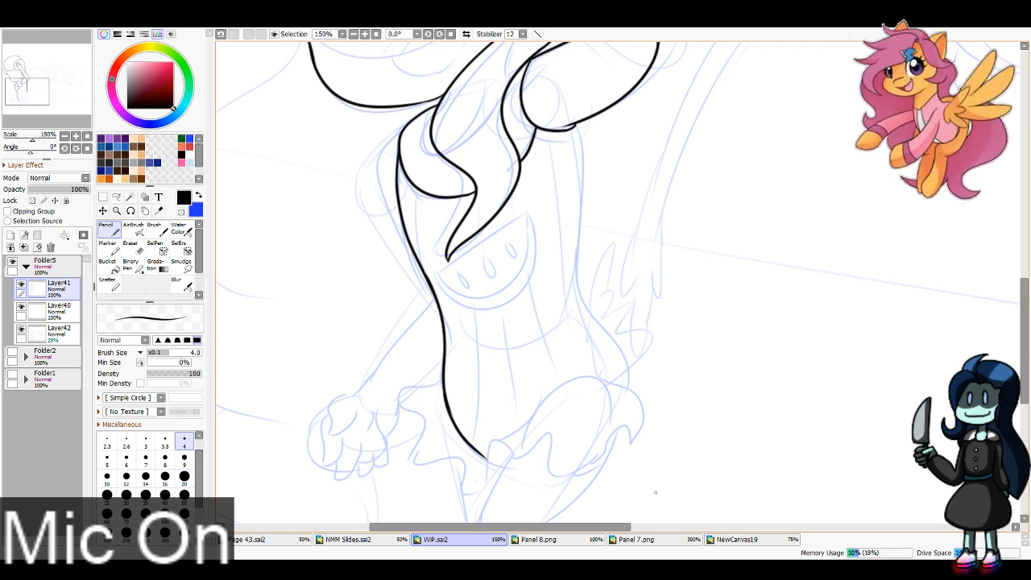
# Step: Ink the torso's right contour from under the raised arm through the waist and out over the hip
pyautogui.moveTo(577, 124)
pyautogui.mouseDown()
pyautogui.moveTo(584, 287)
pyautogui.moveTo(618, 345)
pyautogui.mouseUp()
pyautogui.hotkey('ctrl', 'z')
pyautogui.moveTo(579, 242)
pyautogui.mouseDown()
pyautogui.moveTo(587, 312)
pyautogui.moveTo(635, 373)
pyautogui.mouseUp()
pyautogui.hotkey('ctrl', 'z')
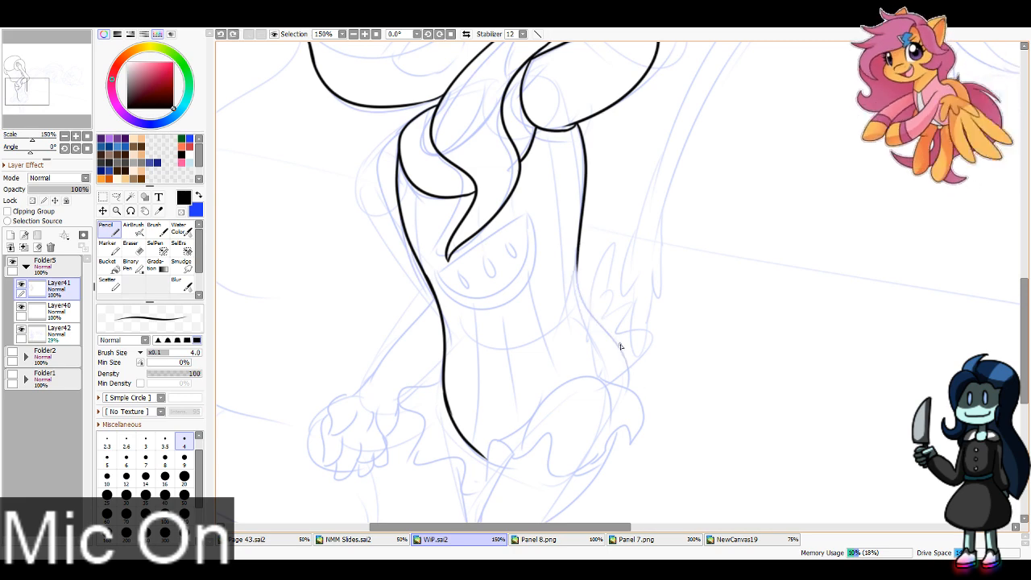
pyautogui.moveTo(578, 251)
pyautogui.mouseDown()
pyautogui.moveTo(578, 286)
pyautogui.moveTo(633, 392)
pyautogui.mouseUp()
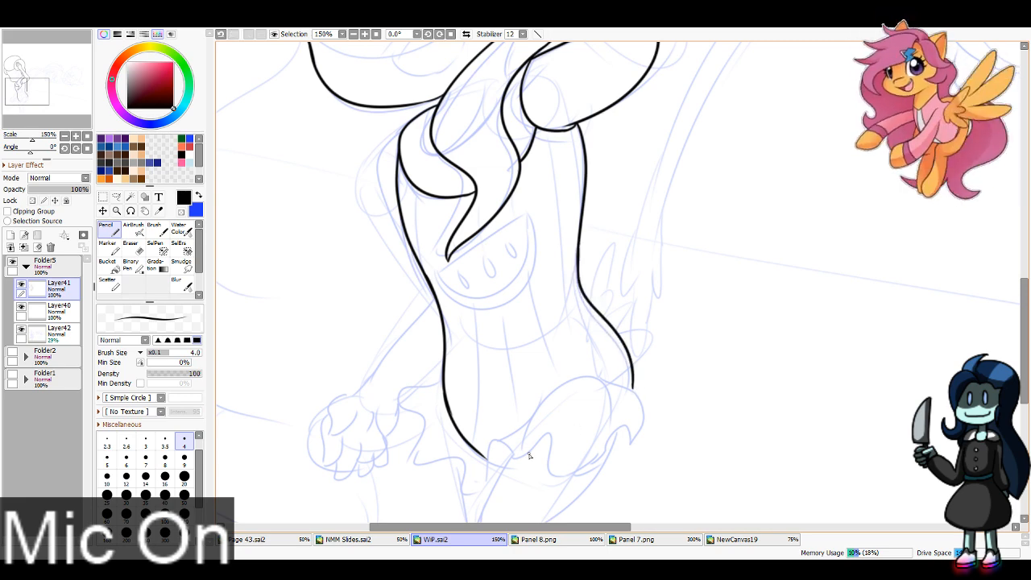
# Step: Ink the front leg's inner edge down to the canvas edge and the ruffled skirt hem around both thighs
pyautogui.scroll(-3, 484, 467)
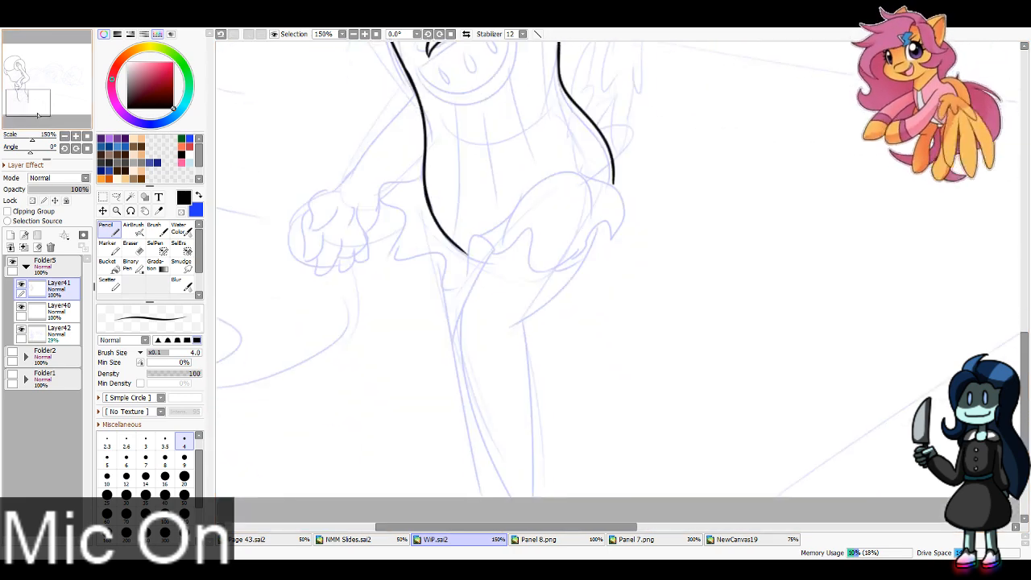
pyautogui.moveTo(492, 252)
pyautogui.mouseDown()
pyautogui.moveTo(465, 300)
pyautogui.moveTo(475, 427)
pyautogui.moveTo(501, 497)
pyautogui.mouseUp()
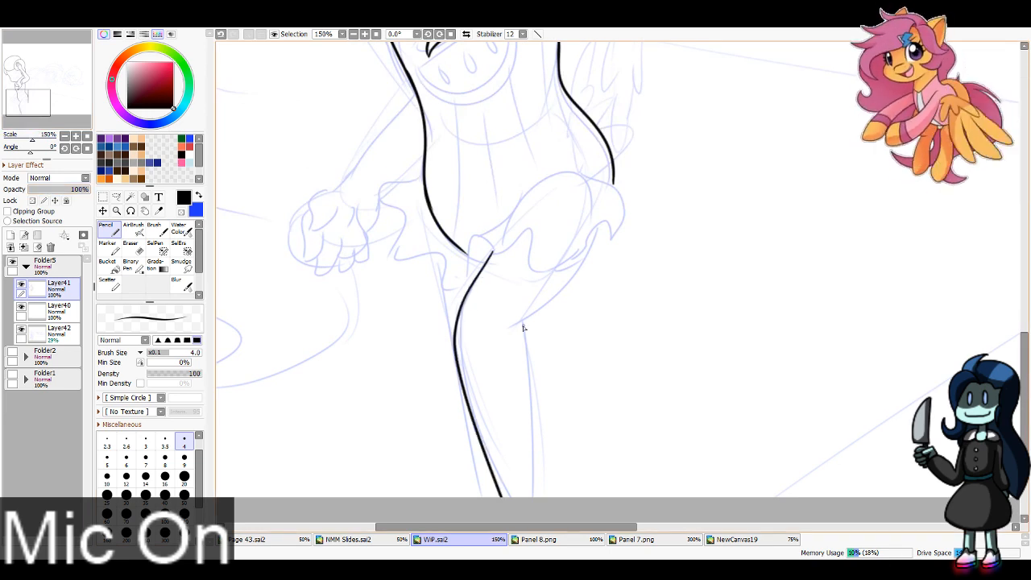
pyautogui.moveTo(471, 284)
pyautogui.mouseDown()
pyautogui.moveTo(473, 252)
pyautogui.moveTo(490, 249)
pyautogui.moveTo(471, 254)
pyautogui.moveTo(472, 283)
pyautogui.moveTo(474, 236)
pyautogui.moveTo(471, 285)
pyautogui.moveTo(459, 295)
pyautogui.moveTo(447, 261)
pyautogui.moveTo(494, 268)
pyautogui.moveTo(505, 248)
pyautogui.moveTo(494, 250)
pyautogui.moveTo(521, 235)
pyautogui.moveTo(530, 268)
pyautogui.moveTo(557, 276)
pyautogui.moveTo(593, 231)
pyautogui.moveTo(603, 244)
pyautogui.moveTo(622, 232)
pyautogui.moveTo(614, 188)
pyautogui.moveTo(586, 182)
pyautogui.mouseUp()
pyautogui.hotkey('ctrl', 'z')
pyautogui.hotkey('ctrl', 'z')
pyautogui.hotkey('ctrl', 'z')
pyautogui.hotkey('ctrl', 'z')
pyautogui.moveTo(484, 238)
pyautogui.mouseDown()
pyautogui.moveTo(538, 183)
pyautogui.moveTo(623, 201)
pyautogui.moveTo(616, 190)
pyautogui.moveTo(610, 236)
pyautogui.mouseUp()
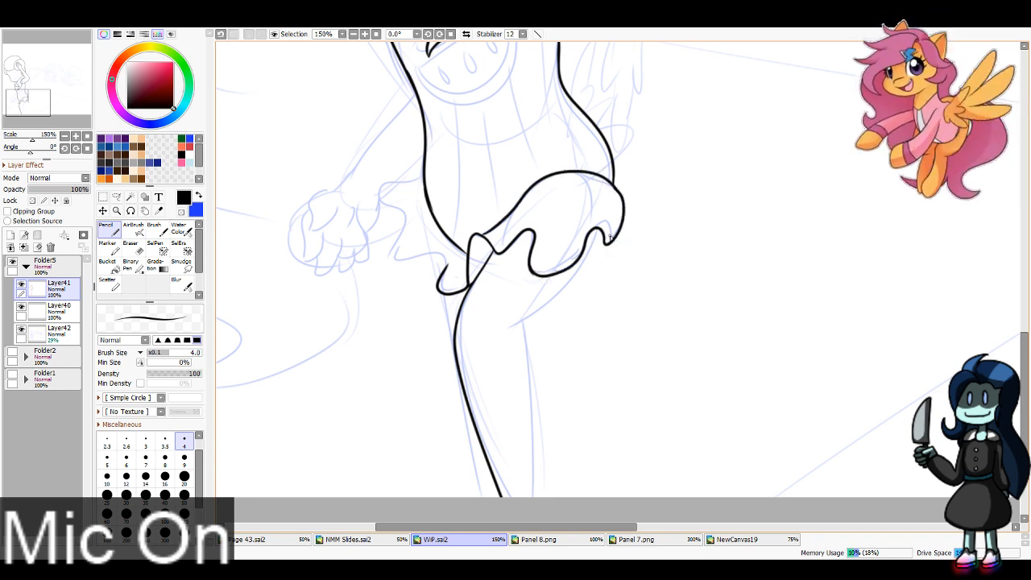
pyautogui.moveTo(448, 269)
pyautogui.mouseDown()
pyautogui.moveTo(395, 258)
pyautogui.moveTo(407, 215)
pyautogui.moveTo(390, 207)
pyautogui.moveTo(424, 179)
pyautogui.mouseUp()
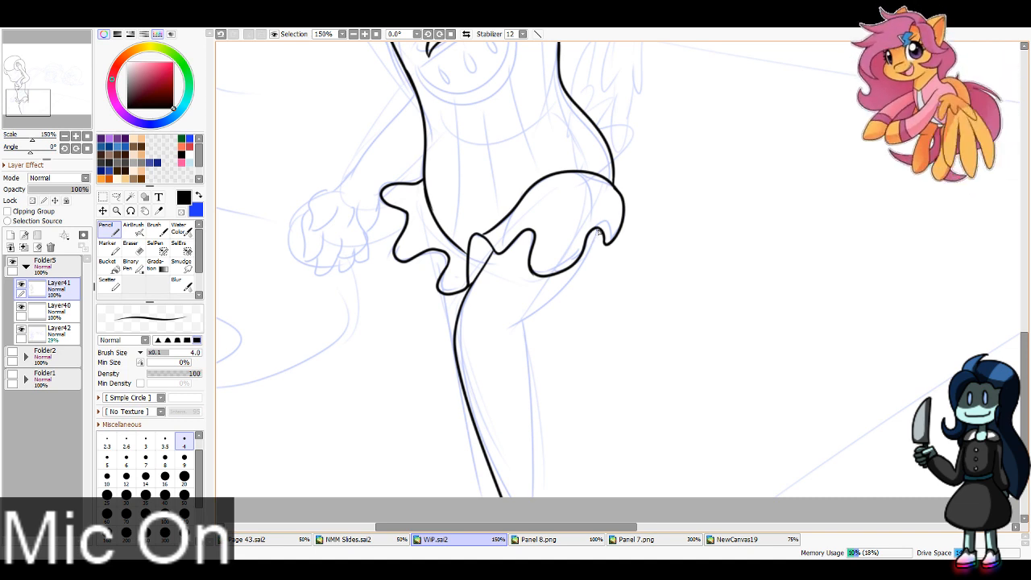
# Step: Ink the underside of the front thigh and the back of its calf, erasing the overlap behind the knee
pyautogui.moveTo(599, 233)
pyautogui.mouseDown()
pyautogui.moveTo(536, 320)
pyautogui.moveTo(539, 512)
pyautogui.mouseUp()
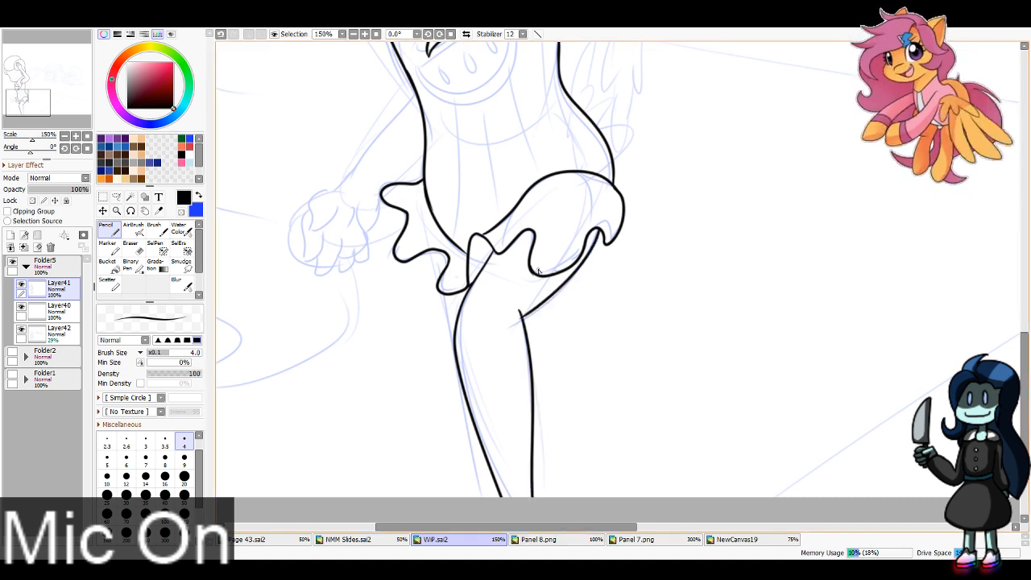
pyautogui.press('e')
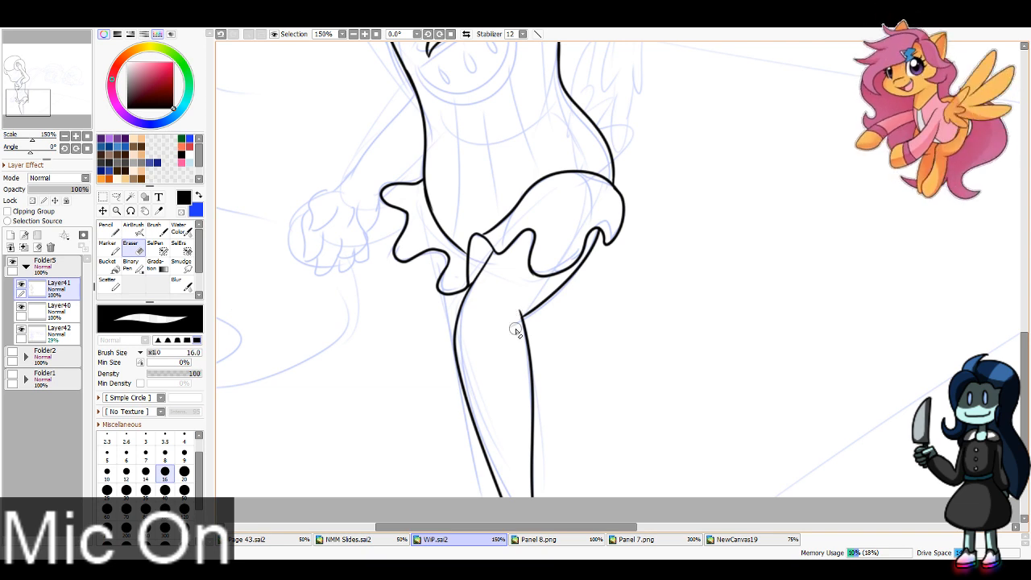
pyautogui.moveTo(516, 331)
pyautogui.mouseDown()
pyautogui.moveTo(512, 314)
pyautogui.moveTo(510, 341)
pyautogui.mouseUp()
pyautogui.press('n')
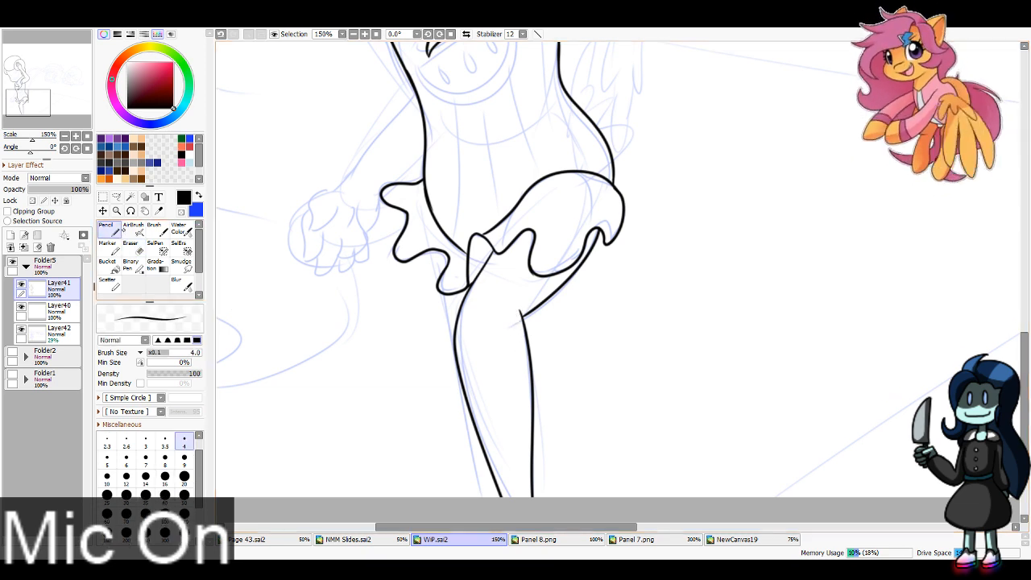
# Step: Ink the rear leg's thigh edge from the ruffled hem to the front knee and its calf line emerging behind the front leg
pyautogui.press('e')
pyautogui.moveTo(448, 203)
pyautogui.mouseDown()
pyautogui.moveTo(438, 191)
pyautogui.moveTo(453, 342)
pyautogui.mouseUp()
pyautogui.press('n')
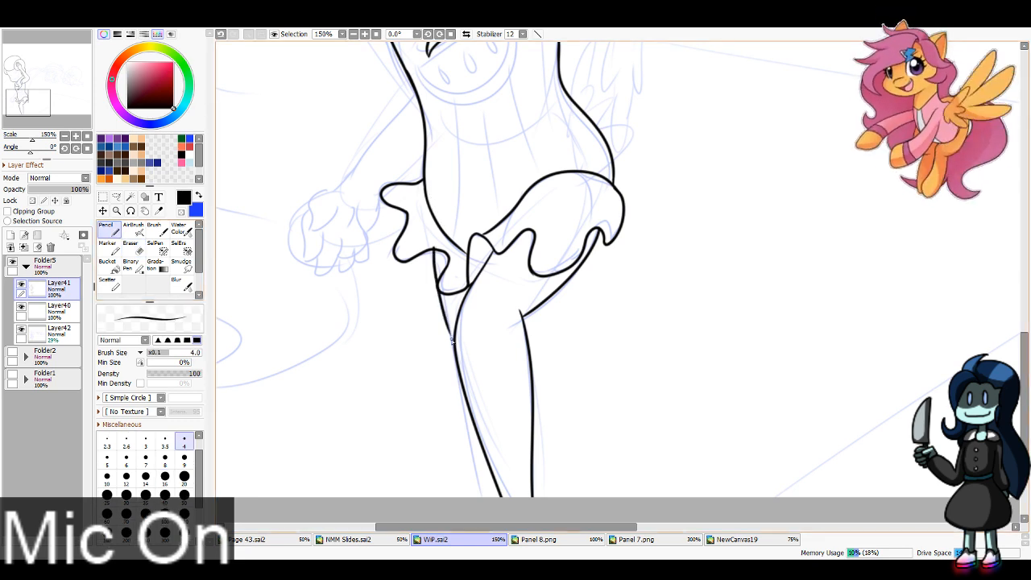
pyautogui.hotkey('ctrl', 'z')
pyautogui.hotkey('ctrl', 'z')
pyautogui.moveTo(434, 250); pyautogui.dragTo(490, 495)
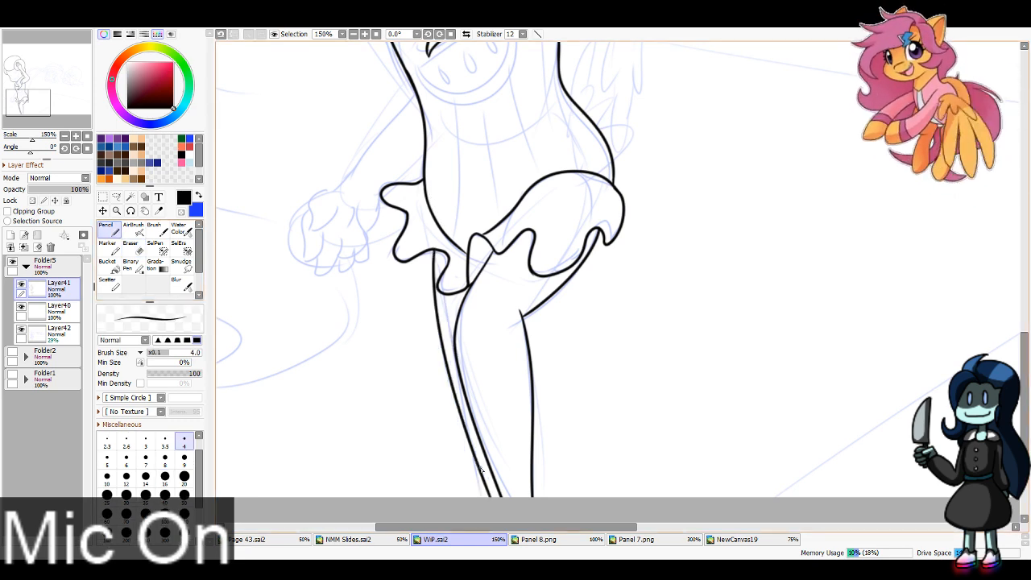
pyautogui.hotkey('ctrl', 'z')
pyautogui.moveTo(433, 248)
pyautogui.mouseDown()
pyautogui.moveTo(465, 427)
pyautogui.moveTo(493, 496)
pyautogui.mouseUp()
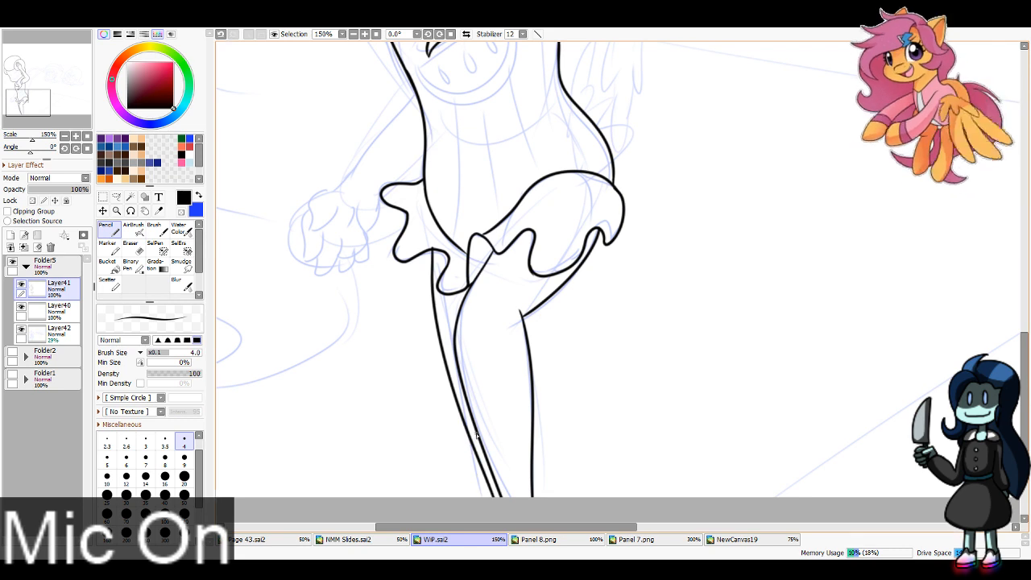
pyautogui.hotkey('ctrl', 'z')
pyautogui.moveTo(432, 250); pyautogui.dragTo(463, 390)
pyautogui.hotkey('ctrl', 'z')
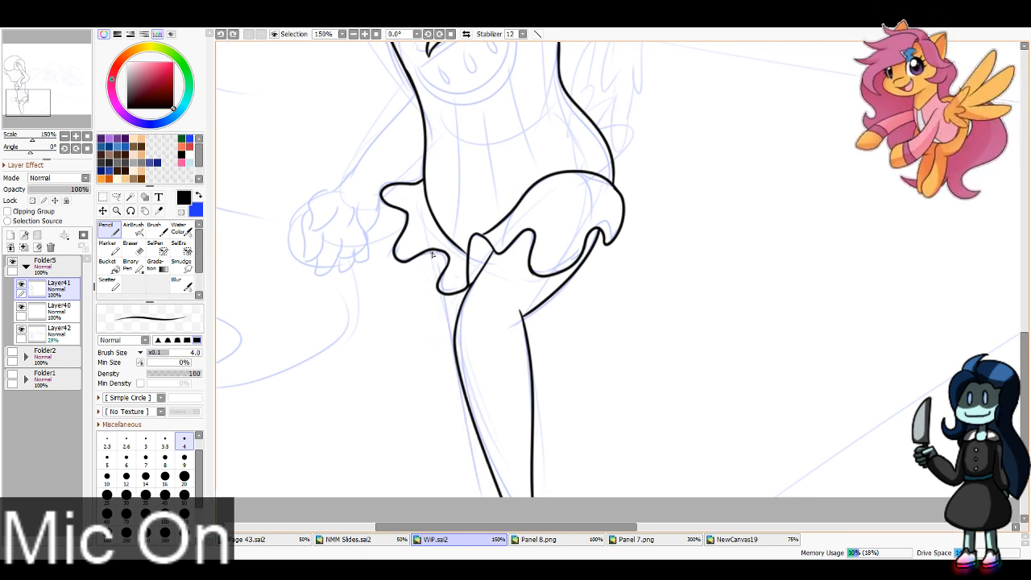
pyautogui.moveTo(432, 250); pyautogui.dragTo(455, 349)
pyautogui.hotkey('ctrl', 'z')
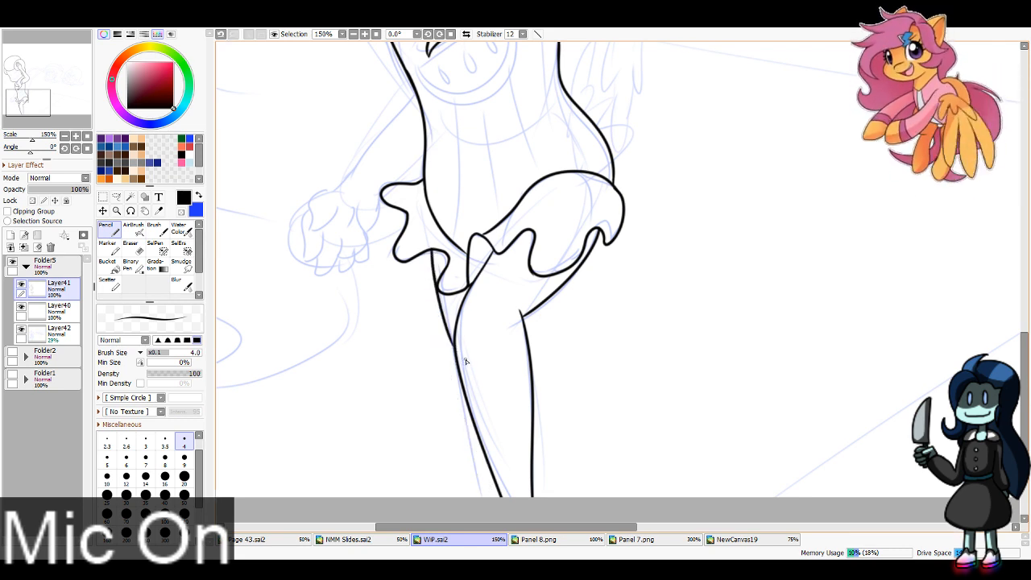
pyautogui.moveTo(540, 437); pyautogui.dragTo(557, 517)
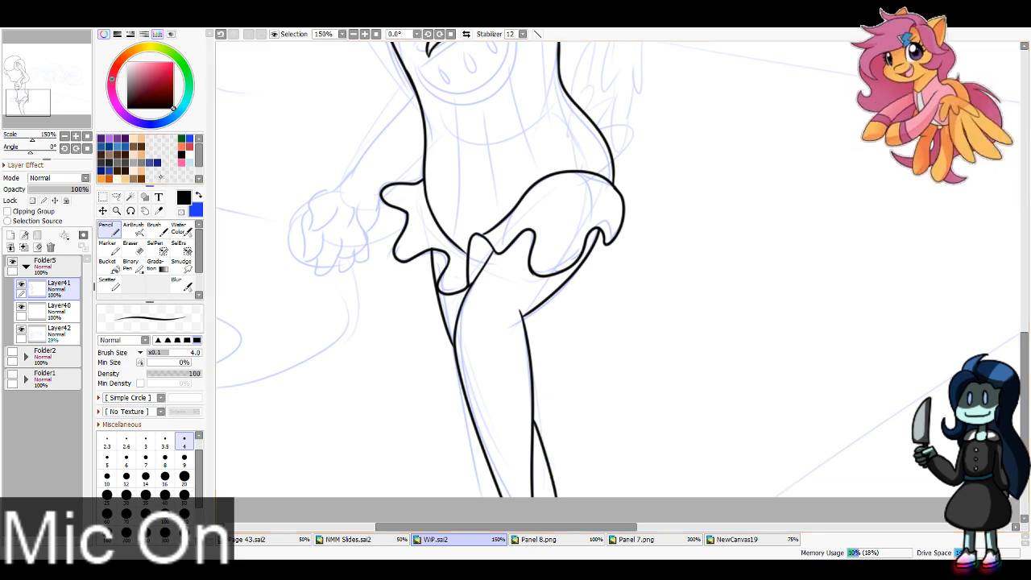
pyautogui.moveTo(30, 71)
pyautogui.mouseDown()
pyautogui.moveTo(28, 42)
pyautogui.moveTo(21, 98)
pyautogui.mouseUp()
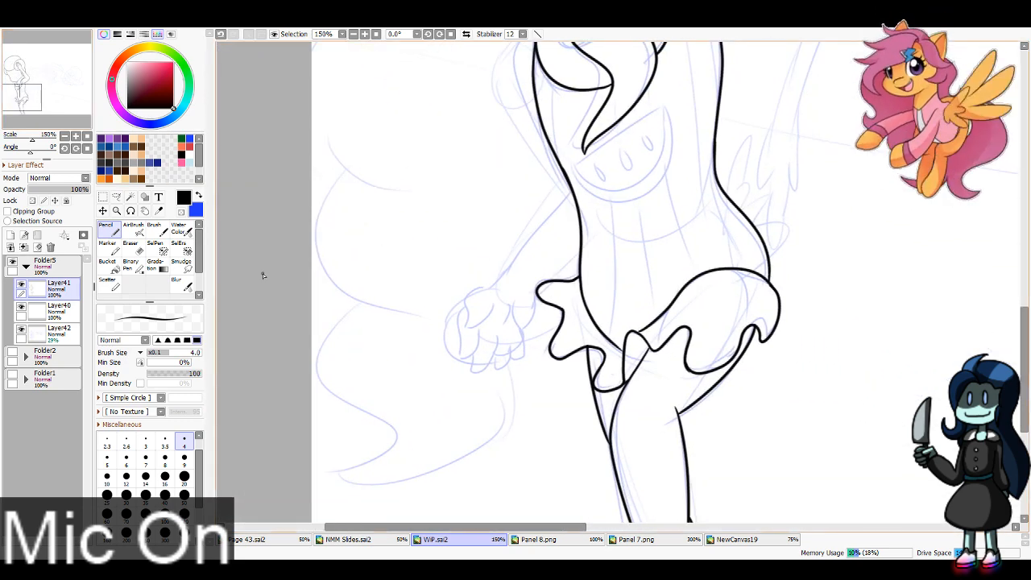
# Step: Ink the lowered upper arm's outer edge from the shoulder down along the torso to the waist
pyautogui.click(22, 93)
pyautogui.moveTo(529, 112)
pyautogui.mouseDown()
pyautogui.moveTo(509, 173)
pyautogui.moveTo(541, 243)
pyautogui.mouseUp()
pyautogui.hotkey('ctrl', 'z')
pyautogui.moveTo(524, 115); pyautogui.dragTo(551, 246)
pyautogui.hotkey('ctrl', 'z')
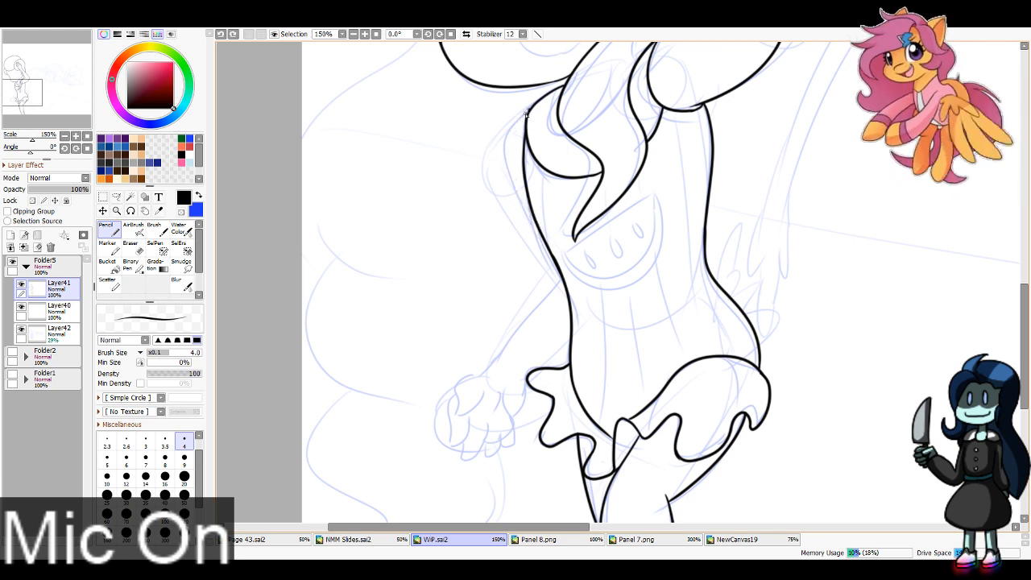
pyautogui.moveTo(528, 114); pyautogui.dragTo(554, 256)
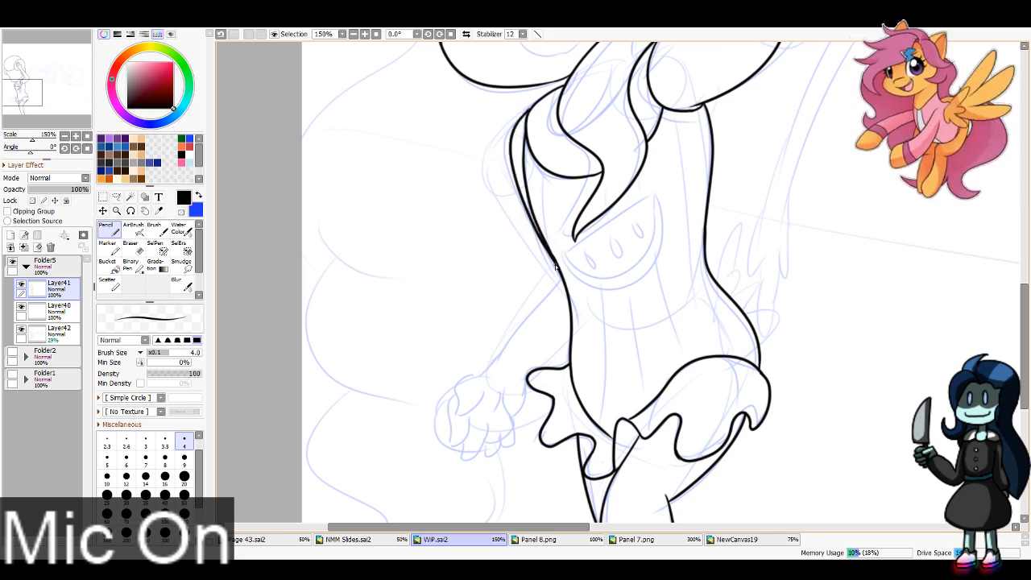
# Step: Ink the lowered forearm's two edges behind the waist and the open hand with its thumb and fingers
pyautogui.moveTo(495, 365)
pyautogui.mouseDown()
pyautogui.moveTo(564, 272)
pyautogui.moveTo(494, 369)
pyautogui.mouseUp()
pyautogui.hotkey('ctrl', 'z')
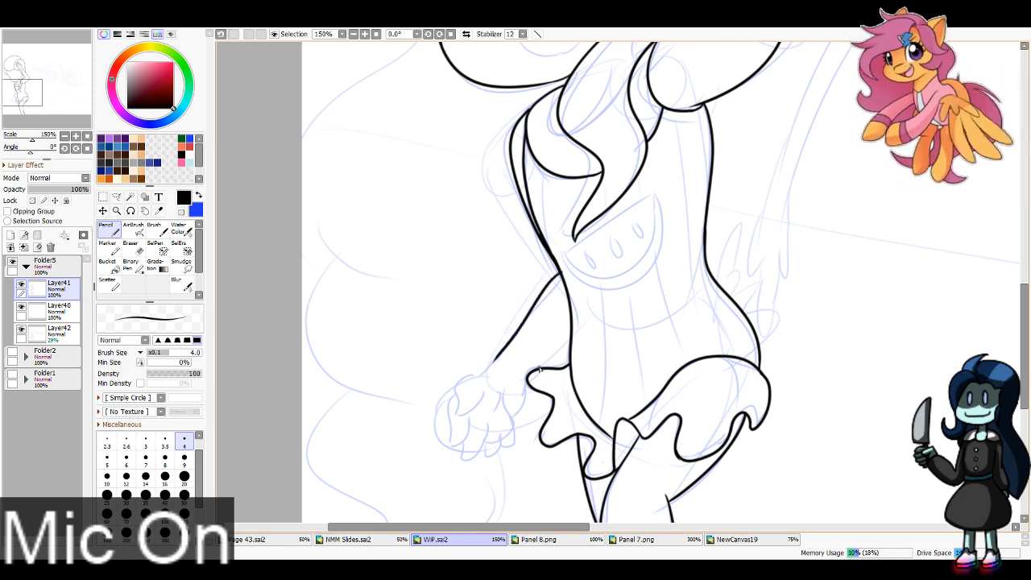
pyautogui.moveTo(570, 340)
pyautogui.mouseDown()
pyautogui.moveTo(533, 384)
pyautogui.moveTo(459, 398)
pyautogui.moveTo(465, 426)
pyautogui.mouseUp()
pyautogui.moveTo(465, 424)
pyautogui.mouseDown()
pyautogui.moveTo(489, 389)
pyautogui.moveTo(474, 423)
pyautogui.moveTo(506, 385)
pyautogui.moveTo(456, 401)
pyautogui.moveTo(453, 458)
pyautogui.moveTo(468, 432)
pyautogui.moveTo(475, 461)
pyautogui.moveTo(488, 426)
pyautogui.mouseUp()
pyautogui.hotkey('ctrl', 'z')
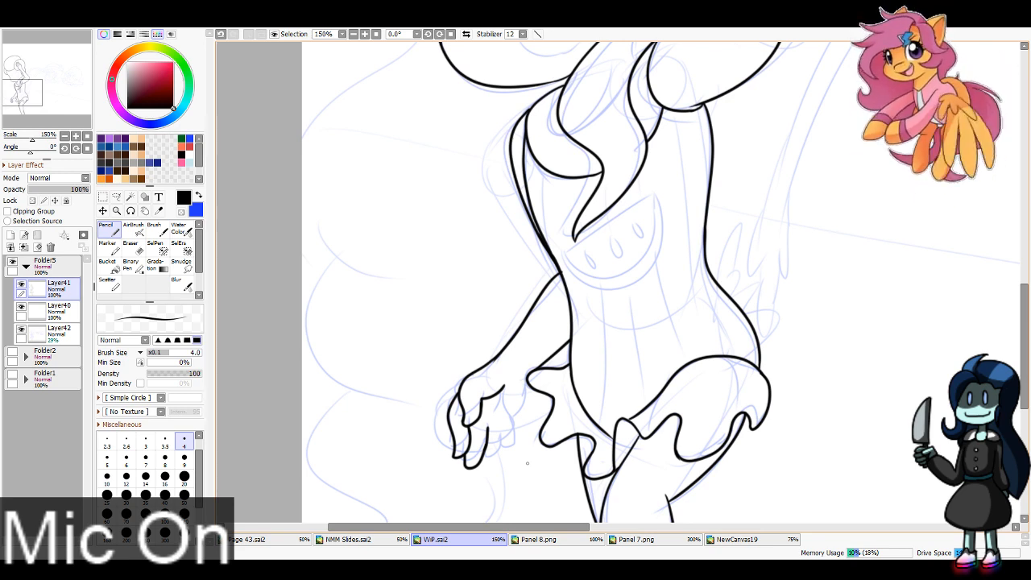
pyautogui.moveTo(487, 460)
pyautogui.mouseDown()
pyautogui.moveTo(500, 435)
pyautogui.moveTo(514, 452)
pyautogui.moveTo(528, 384)
pyautogui.moveTo(505, 418)
pyautogui.mouseUp()
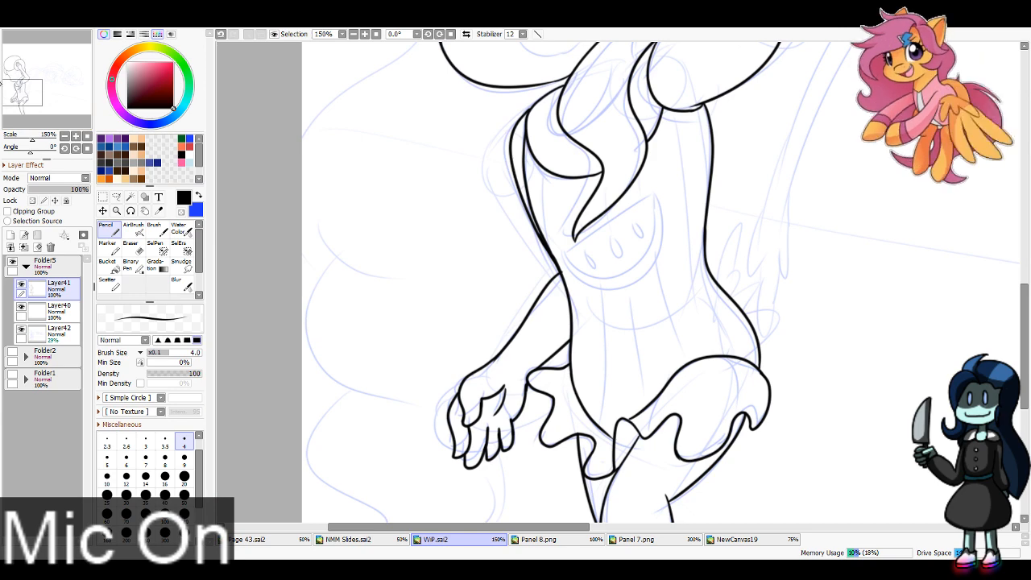
pyautogui.press('e')
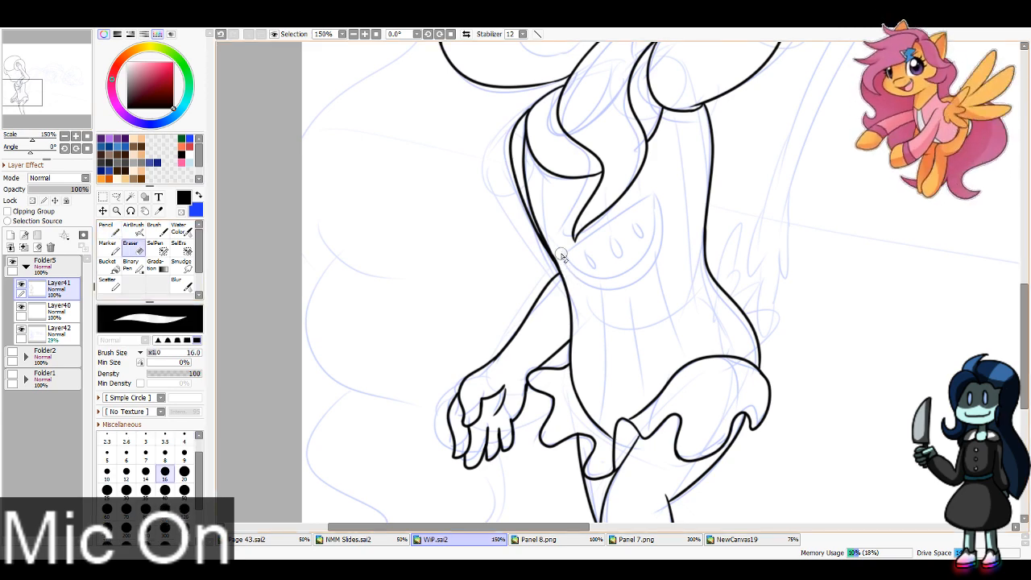
# Step: Ink the watermelon slice's half-round outline on the shirt front and its lower inner rind curve
pyautogui.press('n')
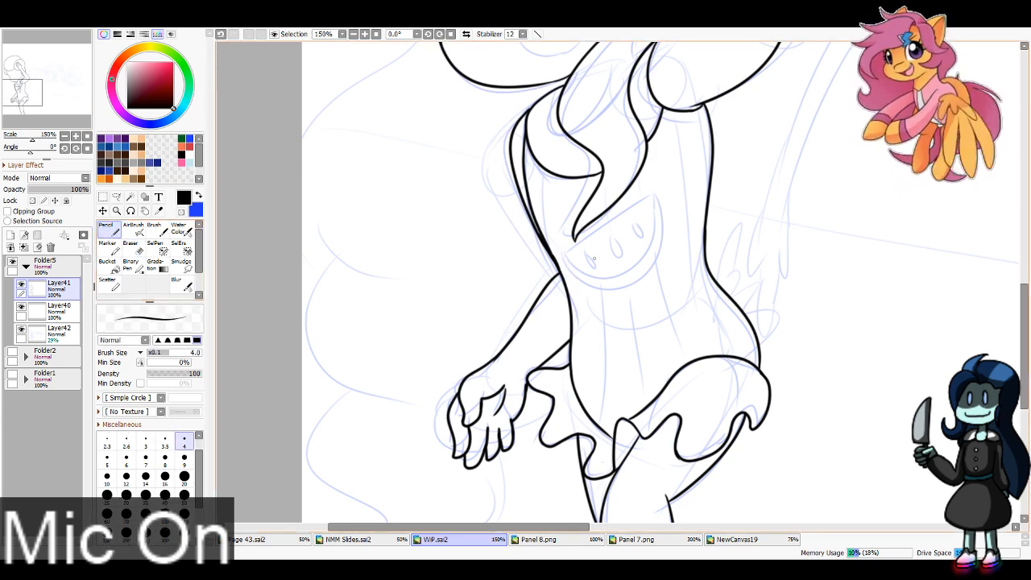
pyautogui.moveTo(567, 256)
pyautogui.mouseDown()
pyautogui.moveTo(655, 197)
pyautogui.moveTo(626, 287)
pyautogui.moveTo(658, 201)
pyautogui.moveTo(661, 212)
pyautogui.mouseUp()
pyautogui.hotkey('ctrl', 'z')
pyautogui.moveTo(566, 256); pyautogui.dragTo(651, 242)
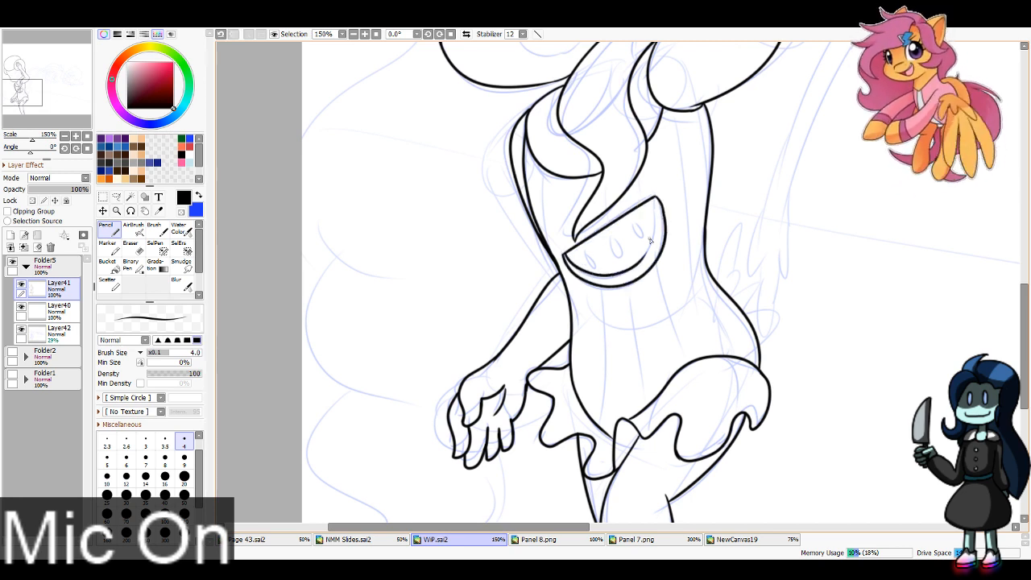
pyautogui.hotkey('ctrl', 'z')
pyautogui.moveTo(566, 256); pyautogui.dragTo(651, 255)
# Step: Complete the watermelon's inner rind line up to the slice's upper corner and ink three teardrop seeds inside it
pyautogui.moveTo(657, 199); pyautogui.dragTo(643, 262)
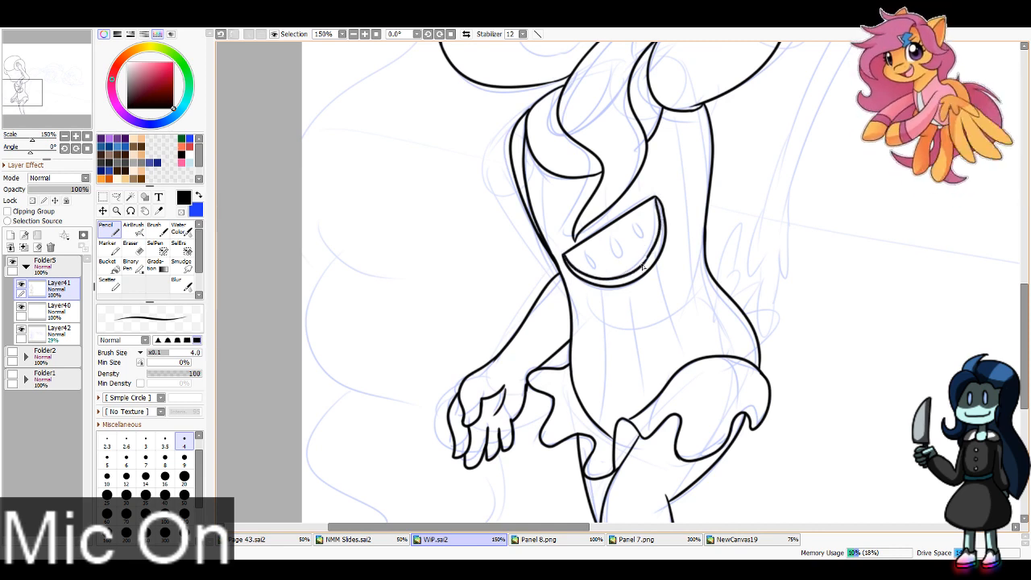
pyautogui.hotkey('ctrl', 'z')
pyautogui.moveTo(656, 198); pyautogui.dragTo(645, 262)
pyautogui.hotkey('ctrl', 'z')
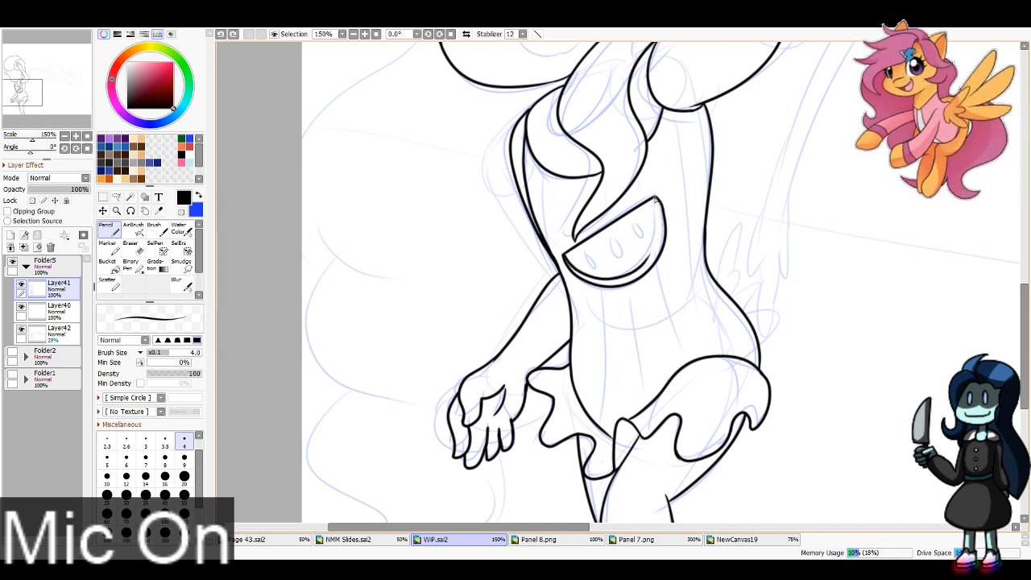
pyautogui.moveTo(657, 198); pyautogui.dragTo(644, 262)
pyautogui.hotkey('ctrl', 'z')
pyautogui.moveTo(657, 198); pyautogui.dragTo(643, 266)
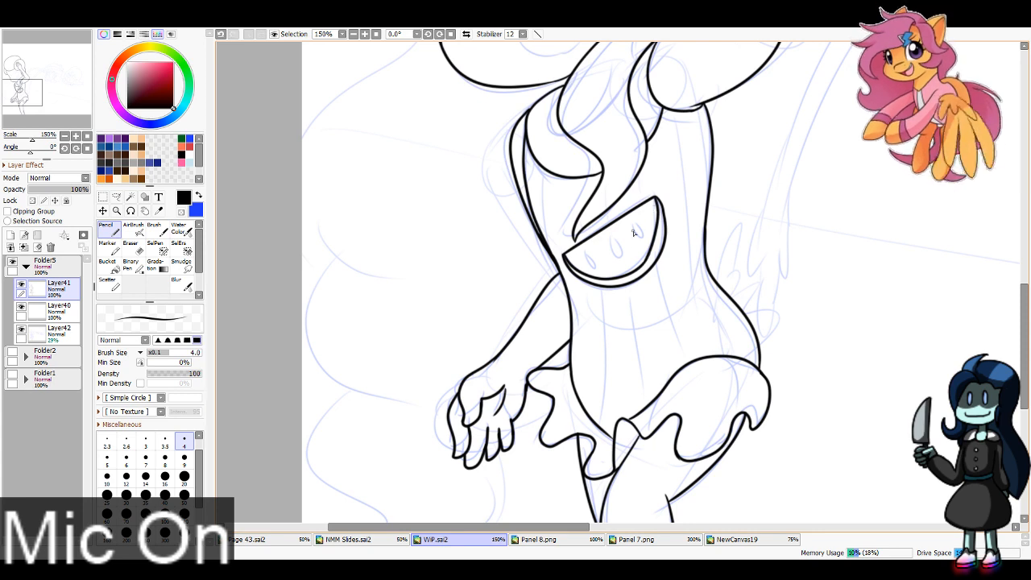
pyautogui.hotkey('ctrl', 'z')
pyautogui.moveTo(657, 198)
pyautogui.mouseDown()
pyautogui.moveTo(646, 258)
pyautogui.moveTo(610, 239)
pyautogui.moveTo(588, 267)
pyautogui.mouseUp()
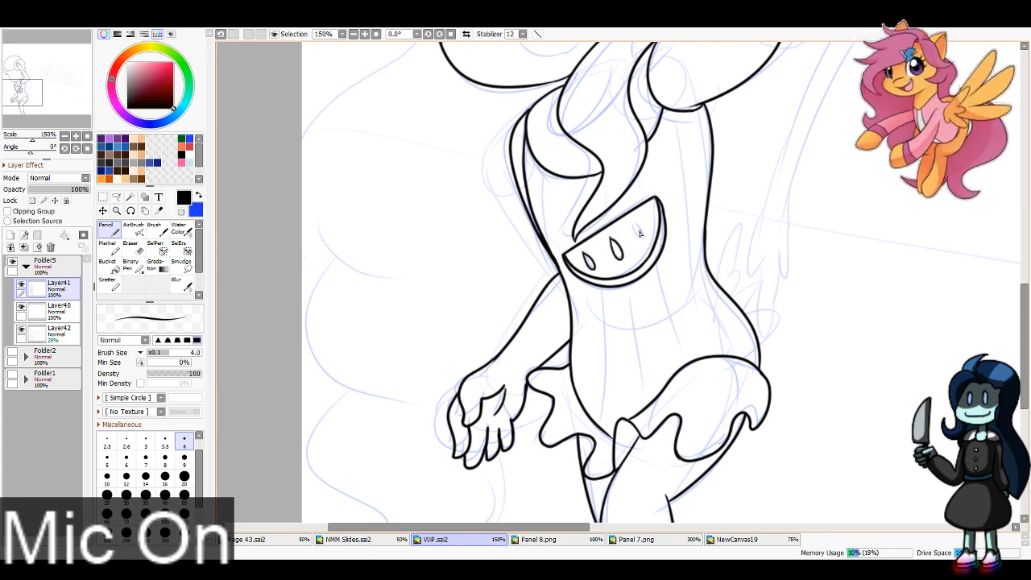
pyautogui.moveTo(641, 224); pyautogui.dragTo(639, 239)
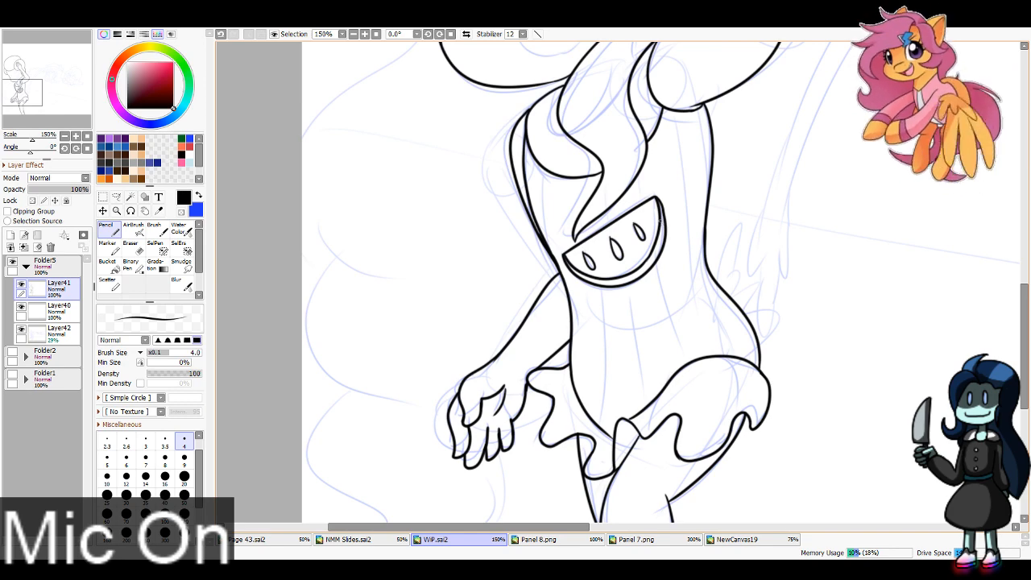
# Step: Ink the long hair's outer contour behind the back as three wavy lobes ending in a pointed tip, returning to the hand
pyautogui.click(64, 136)
pyautogui.moveTo(33, 60); pyautogui.dragTo(33, 63)
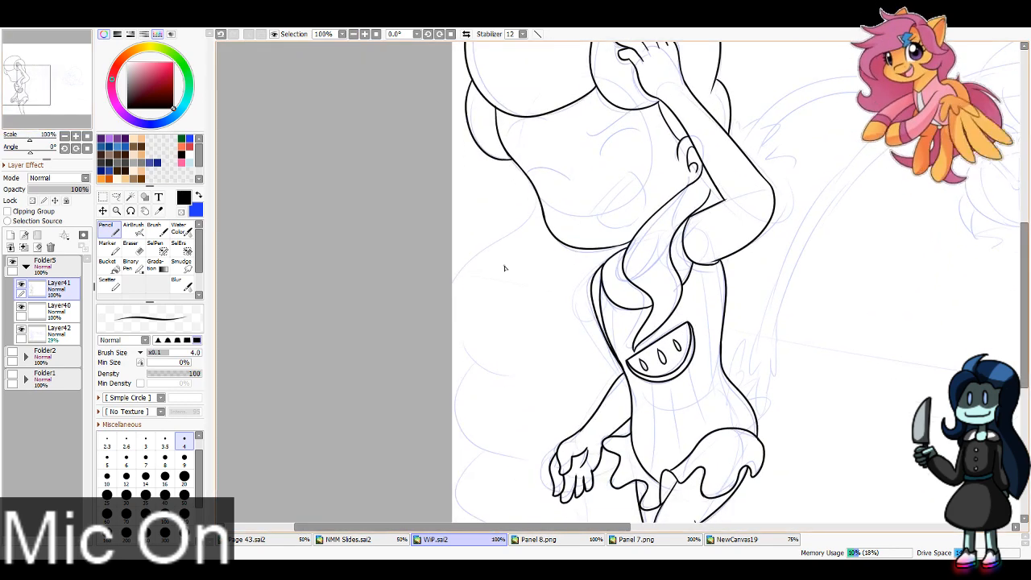
pyautogui.moveTo(538, 195)
pyautogui.mouseDown()
pyautogui.moveTo(468, 263)
pyautogui.moveTo(517, 380)
pyautogui.mouseUp()
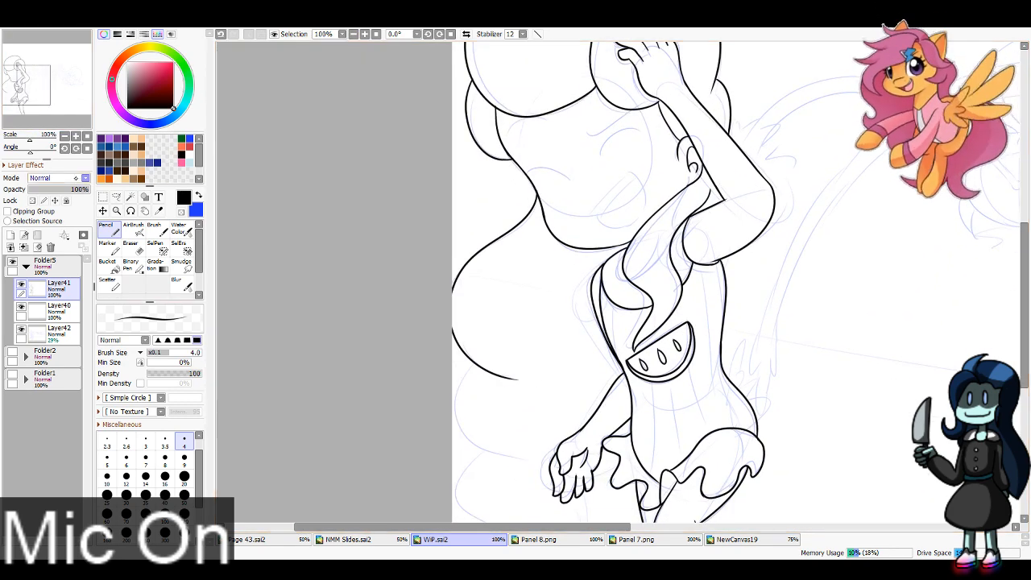
pyautogui.moveTo(33, 78); pyautogui.dragTo(35, 86)
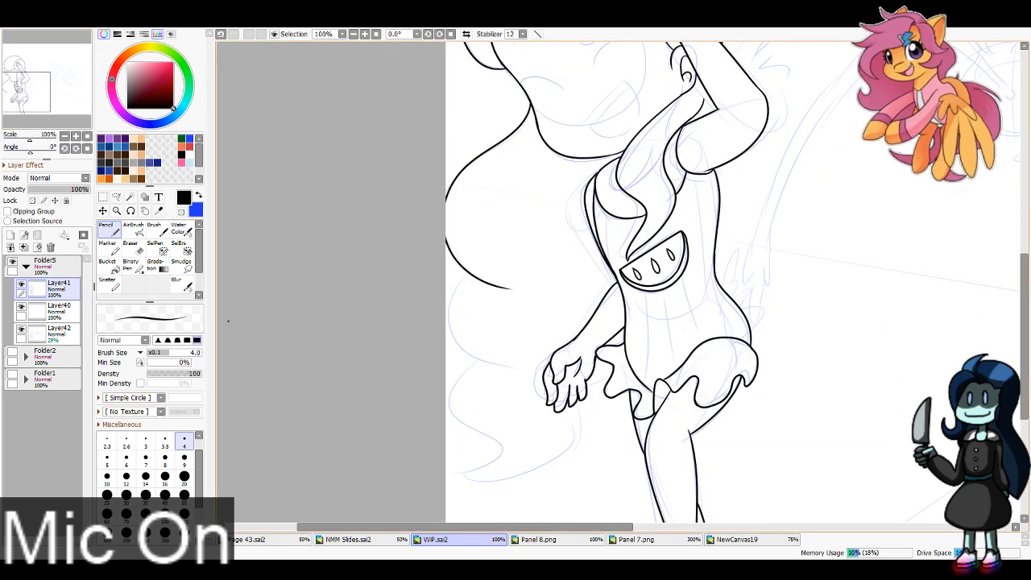
pyautogui.moveTo(465, 273)
pyautogui.mouseDown()
pyautogui.moveTo(451, 336)
pyautogui.moveTo(521, 364)
pyautogui.mouseUp()
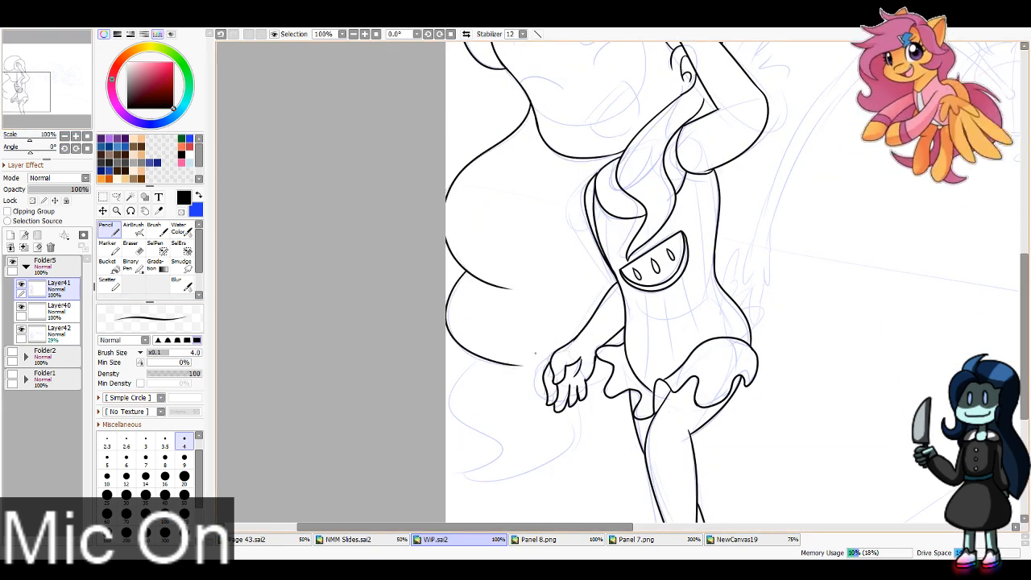
pyautogui.moveTo(31, 90); pyautogui.dragTo(28, 95)
pyautogui.moveTo(501, 295)
pyautogui.mouseDown()
pyautogui.moveTo(479, 342)
pyautogui.moveTo(497, 424)
pyautogui.moveTo(536, 415)
pyautogui.moveTo(607, 354)
pyautogui.mouseUp()
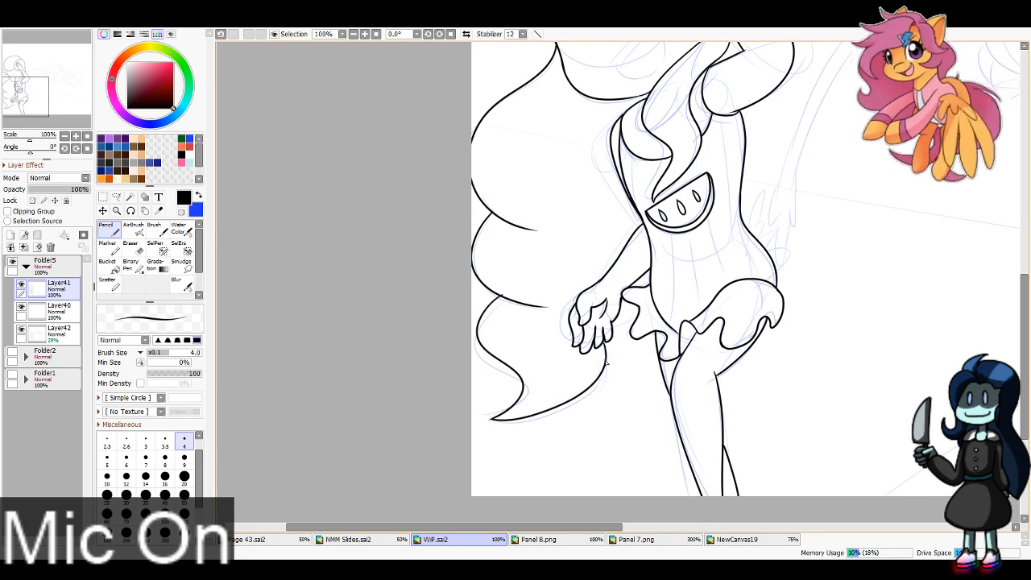
pyautogui.click(130, 249)
pyautogui.click(165, 471)
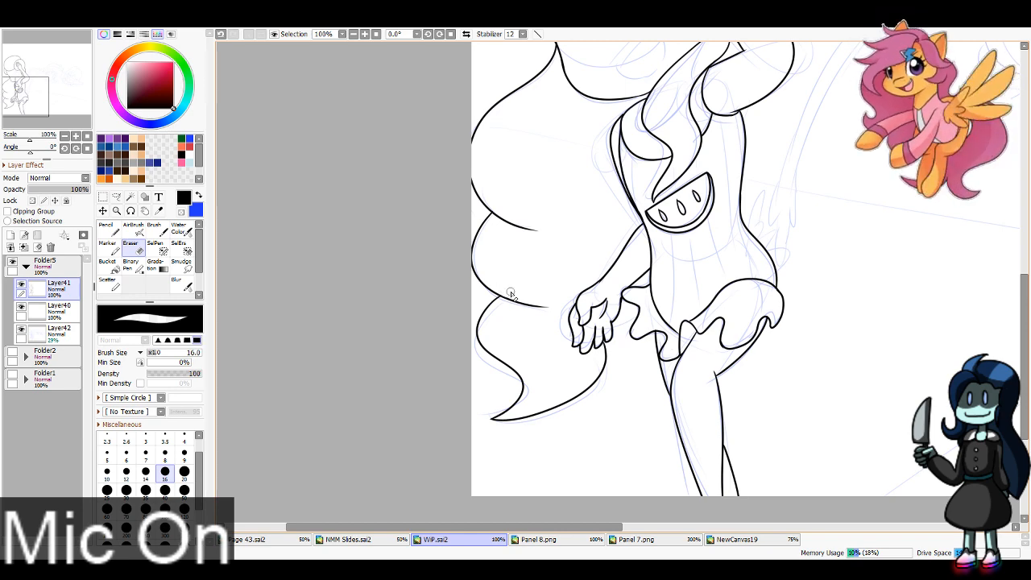
# Step: Ink the small curve of hair showing below the raised arm's elbow, down to the torso
pyautogui.moveTo(22, 83); pyautogui.dragTo(27, 77)
pyautogui.click(109, 230)
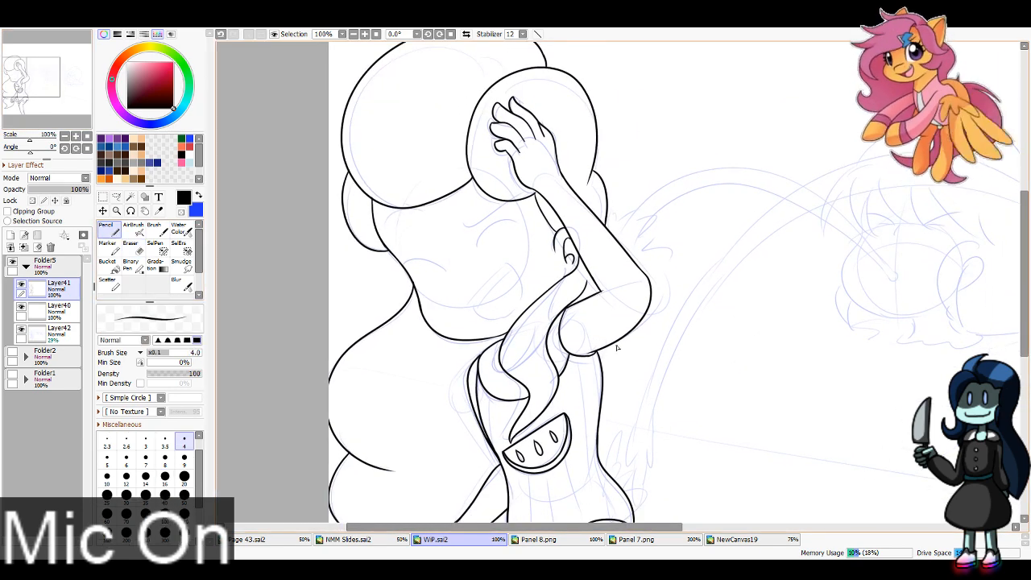
pyautogui.moveTo(619, 340); pyautogui.dragTo(605, 371)
pyautogui.hotkey('ctrl', 'z')
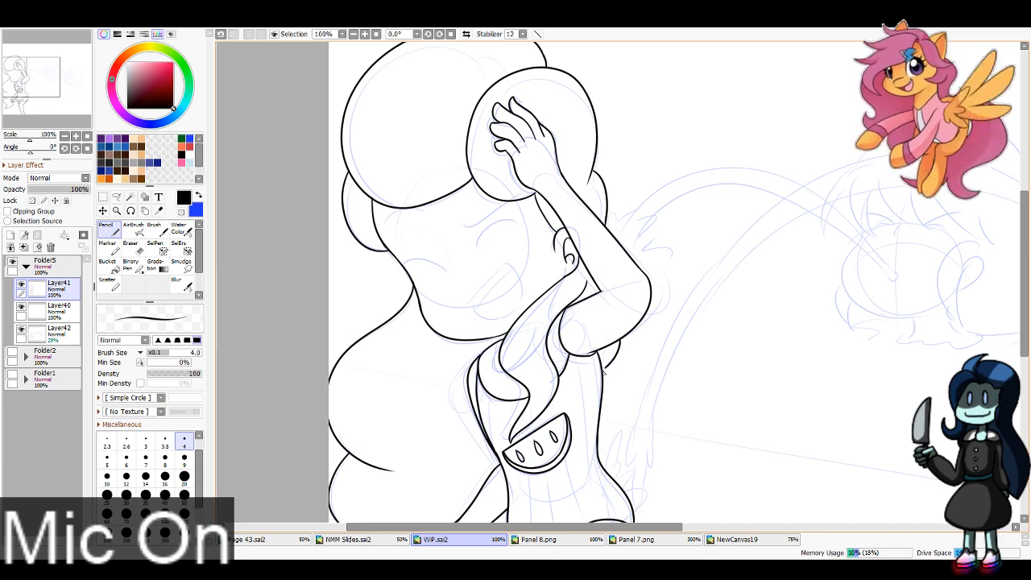
# Step: Ink a straight sloping background line across the whole panel and erase the part crossing the long-haired figure
pyautogui.moveTo(50, 53)
pyautogui.mouseDown()
pyautogui.moveTo(35, 62)
pyautogui.moveTo(61, 53)
pyautogui.moveTo(49, 50)
pyautogui.mouseUp()
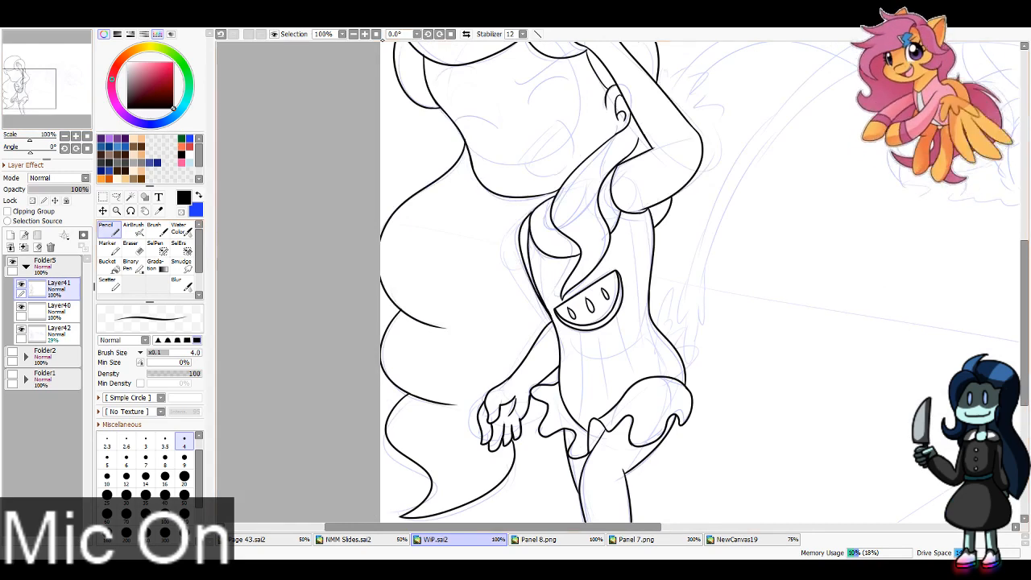
pyautogui.click(365, 34)
pyautogui.click(353, 34)
pyautogui.doubleClick(353, 34)
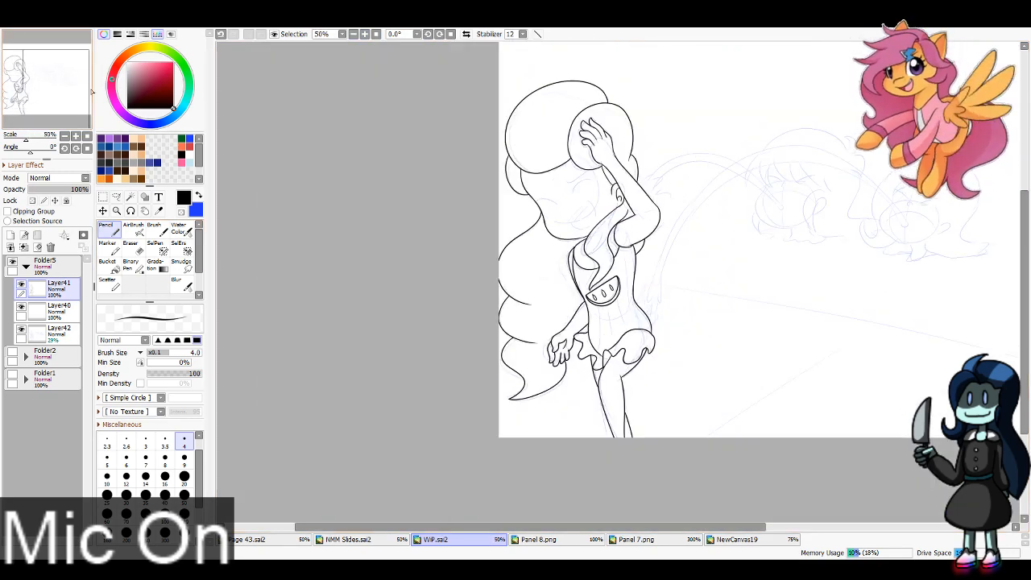
pyautogui.moveTo(47, 97); pyautogui.dragTo(74, 70)
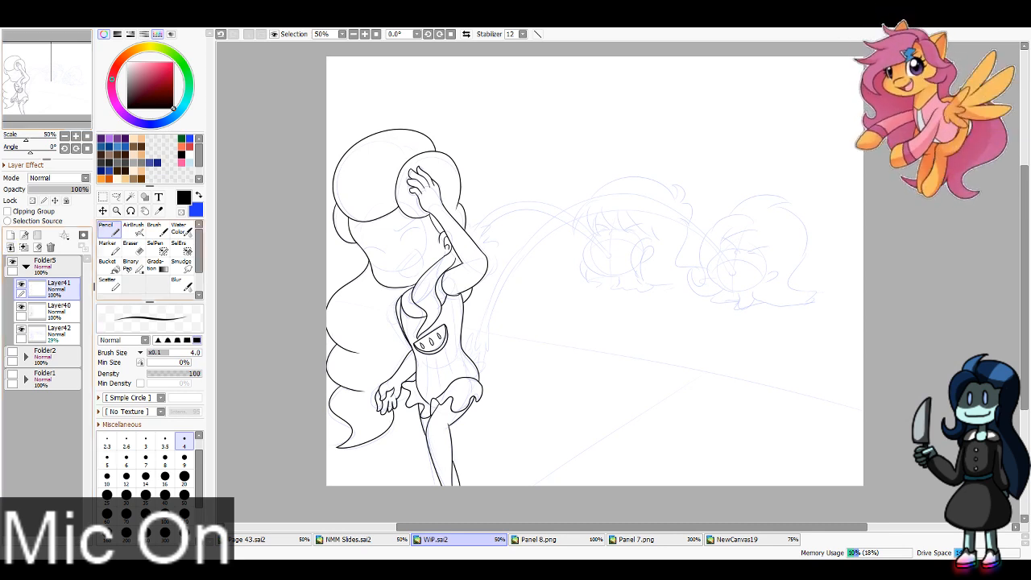
pyautogui.click(317, 306)
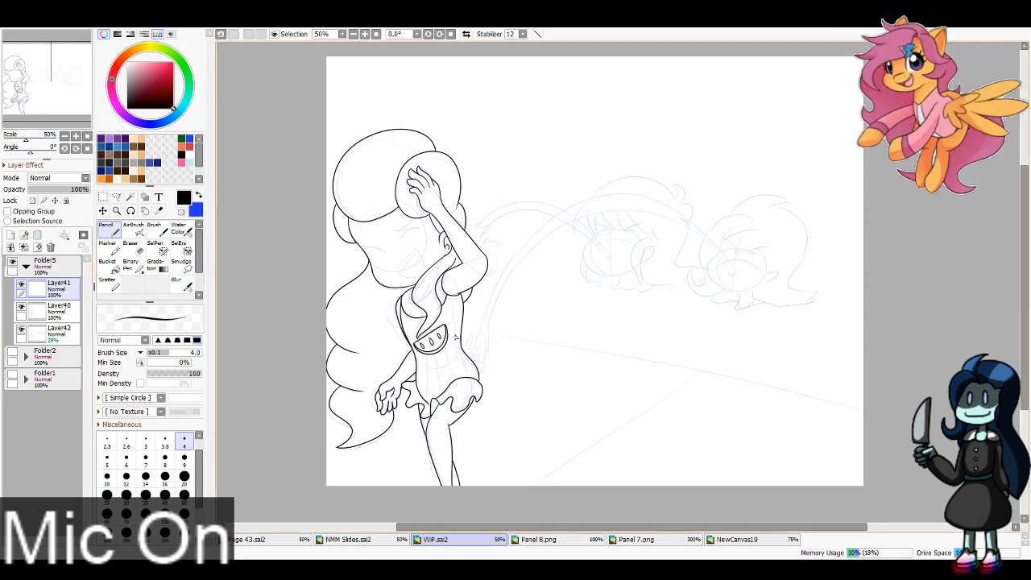
pyautogui.keyDown('shift'); pyautogui.click(882, 407); pyautogui.keyUp('shift')
pyautogui.press('e')
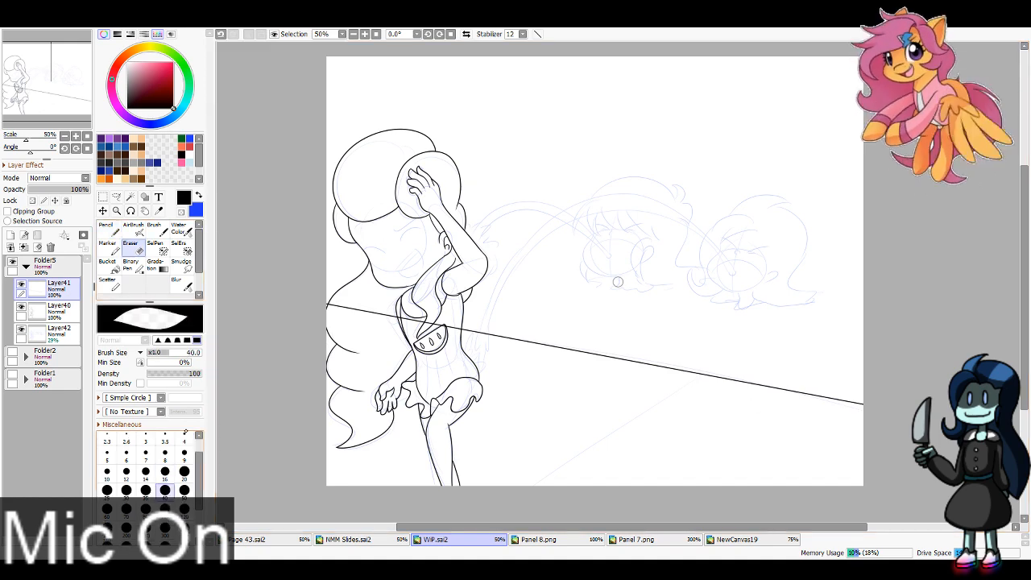
pyautogui.moveTo(338, 306)
pyautogui.mouseDown()
pyautogui.moveTo(368, 314)
pyautogui.moveTo(456, 329)
pyautogui.mouseUp()
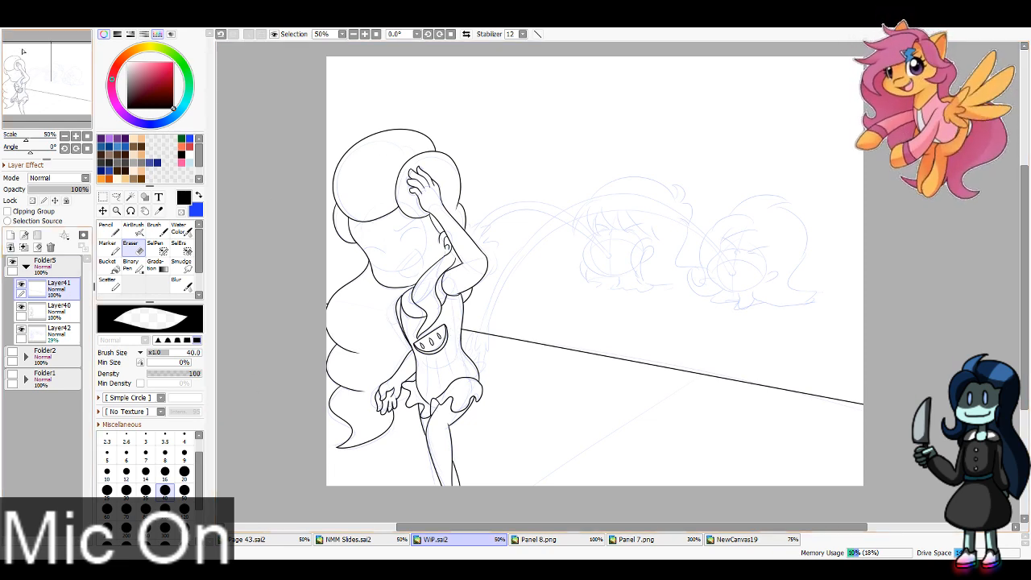
# Step: Ink the rightmost background character's curved hairline over the forehead with its pointed corner above the ear
pyautogui.click(67, 74)
pyautogui.press('pageup')
pyautogui.press('pageup')
pyautogui.press('pageup')
pyautogui.moveTo(661, 323); pyautogui.dragTo(504, 303)
pyautogui.press('n')
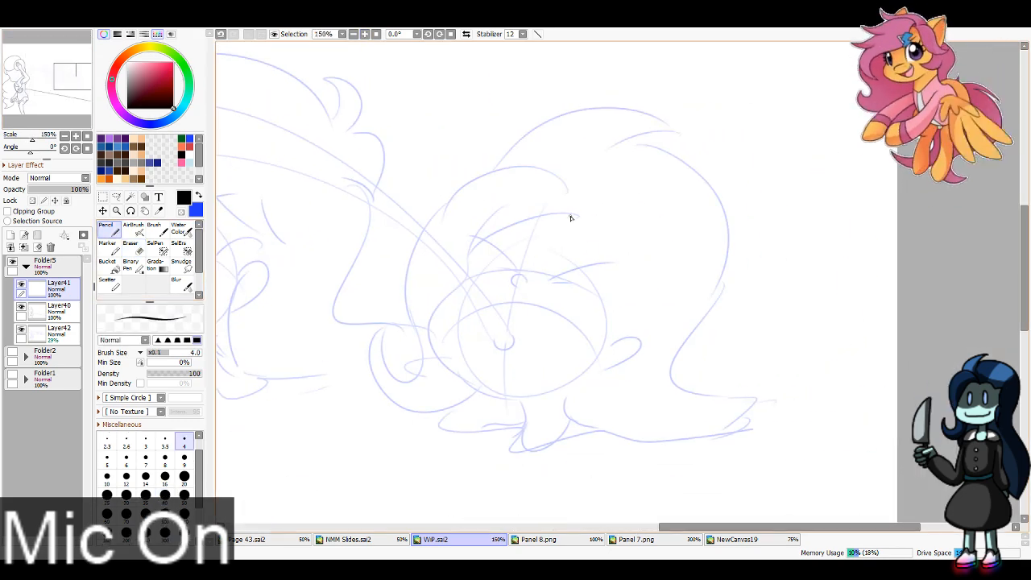
pyautogui.moveTo(575, 214); pyautogui.dragTo(471, 260)
pyautogui.moveTo(578, 218)
pyautogui.mouseDown()
pyautogui.moveTo(634, 261)
pyautogui.moveTo(637, 290)
pyautogui.mouseUp()
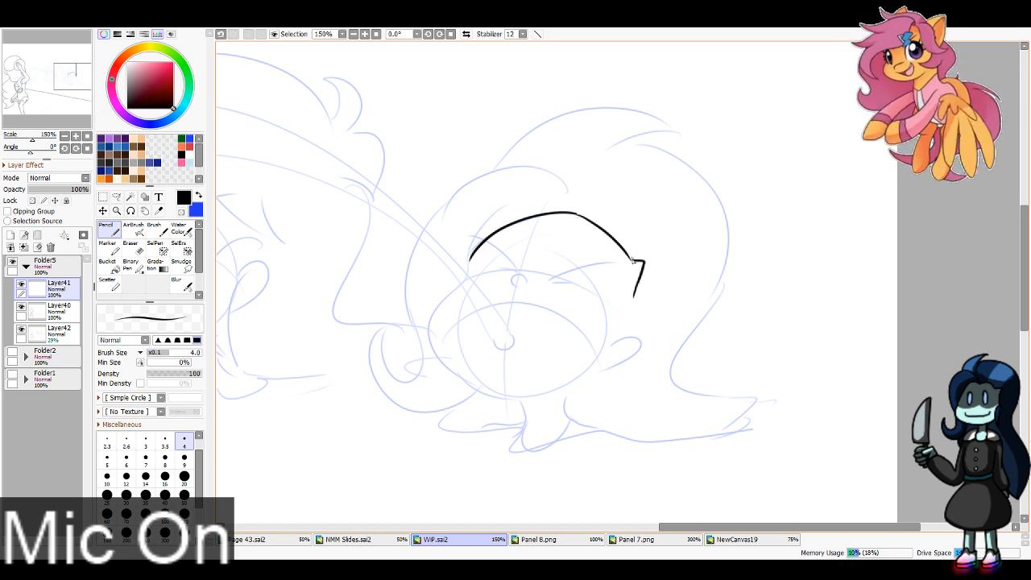
# Step: Ink the rightmost character's sidelock and ear with inner detail, plus the face contour from hairline around the chin to the sidelock
pyautogui.moveTo(632, 303)
pyautogui.mouseDown()
pyautogui.moveTo(594, 400)
pyautogui.moveTo(635, 316)
pyautogui.moveTo(600, 382)
pyautogui.mouseUp()
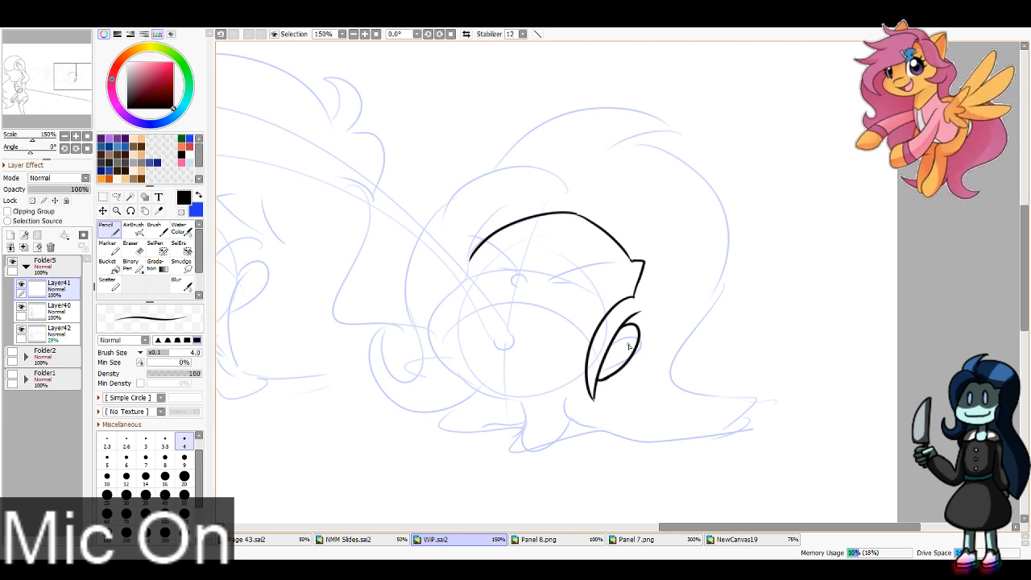
pyautogui.moveTo(626, 344); pyautogui.dragTo(606, 363)
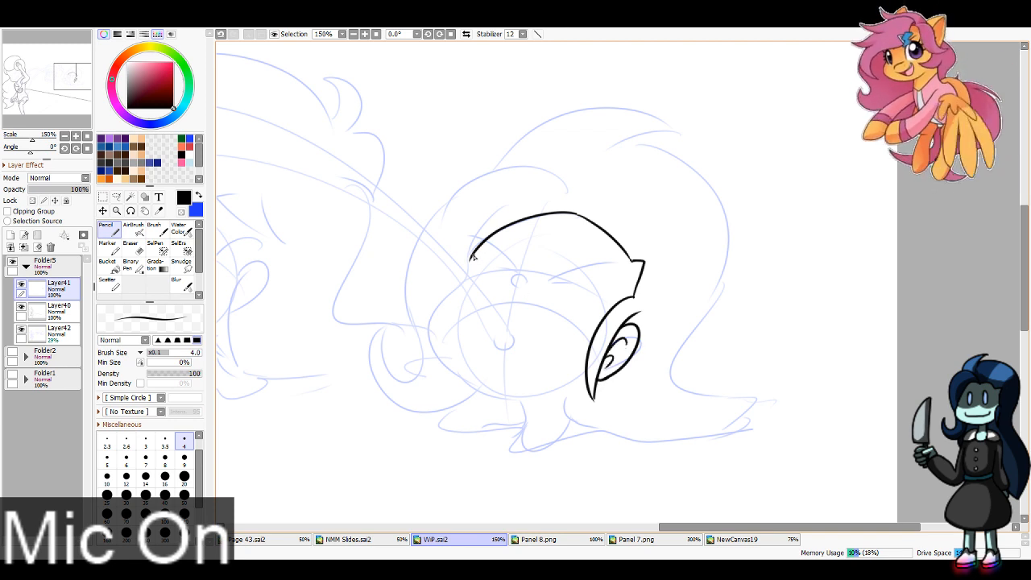
pyautogui.moveTo(474, 256)
pyautogui.mouseDown()
pyautogui.moveTo(438, 358)
pyautogui.moveTo(570, 393)
pyautogui.moveTo(452, 290)
pyautogui.moveTo(463, 385)
pyautogui.moveTo(572, 392)
pyautogui.moveTo(472, 256)
pyautogui.moveTo(456, 284)
pyautogui.moveTo(452, 378)
pyautogui.moveTo(586, 379)
pyautogui.mouseUp()
pyautogui.hotkey('ctrl', 'z')
pyautogui.hotkey('ctrl', 'z')
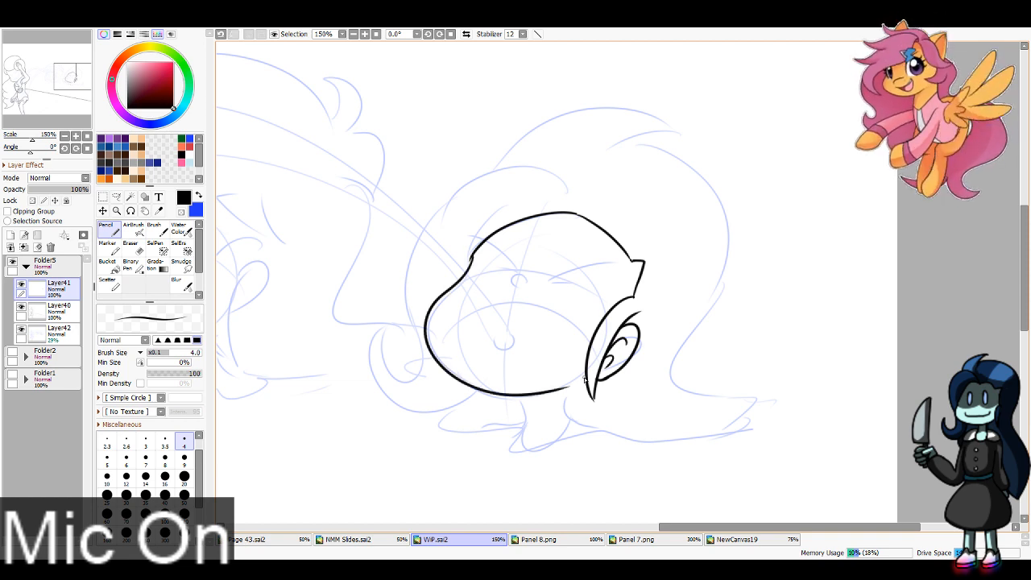
# Step: Ink the rightmost character's neck, the rounded neckline below it and the start of the shoulder lines
pyautogui.moveTo(524, 397); pyautogui.dragTo(517, 435)
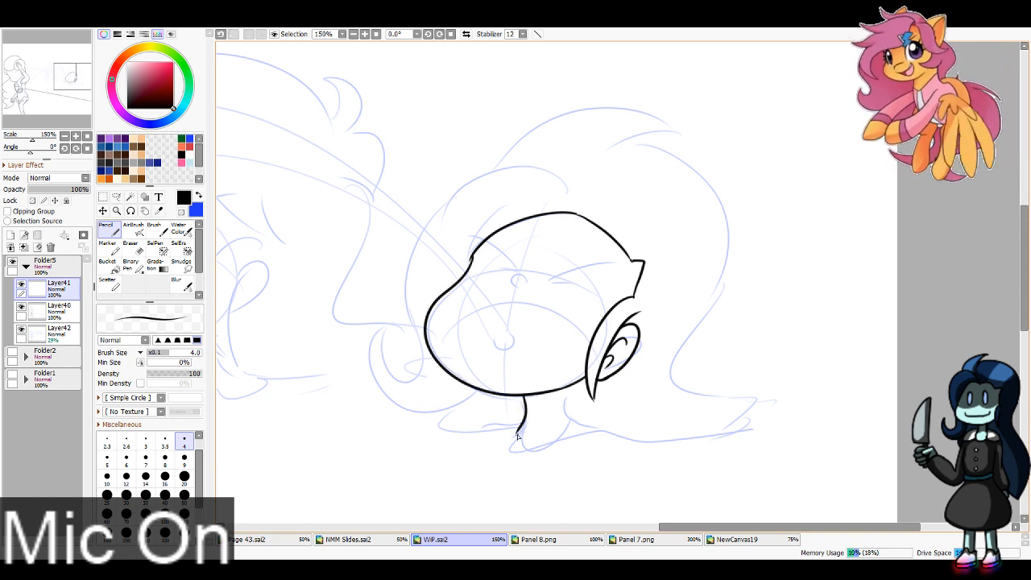
pyautogui.moveTo(566, 390)
pyautogui.mouseDown()
pyautogui.moveTo(576, 419)
pyautogui.moveTo(523, 433)
pyautogui.moveTo(573, 419)
pyautogui.mouseUp()
pyautogui.hotkey('ctrl', 'z')
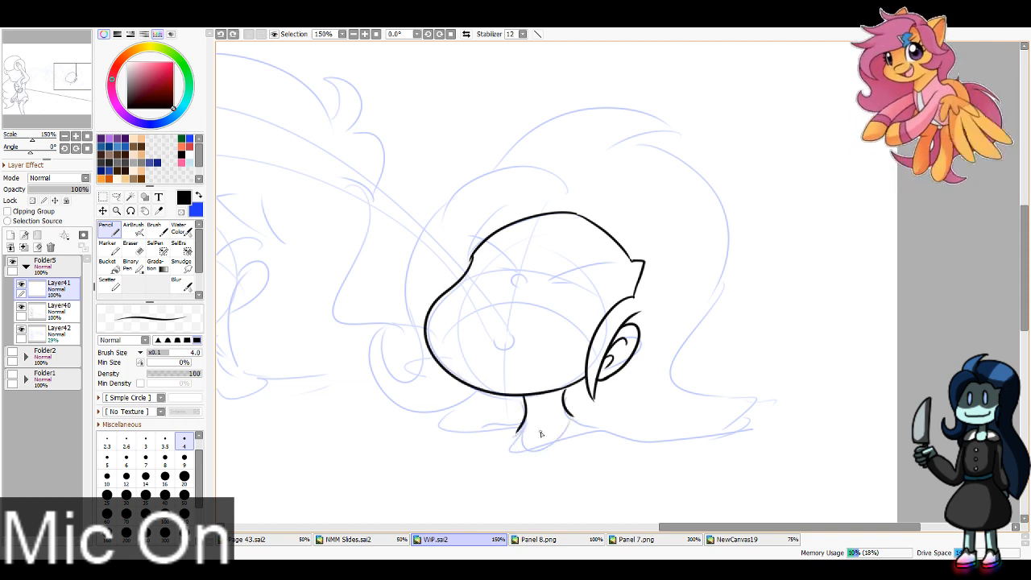
pyautogui.moveTo(517, 445)
pyautogui.mouseDown()
pyautogui.moveTo(573, 418)
pyautogui.moveTo(612, 439)
pyautogui.moveTo(600, 432)
pyautogui.mouseUp()
pyautogui.hotkey('ctrl', 'z')
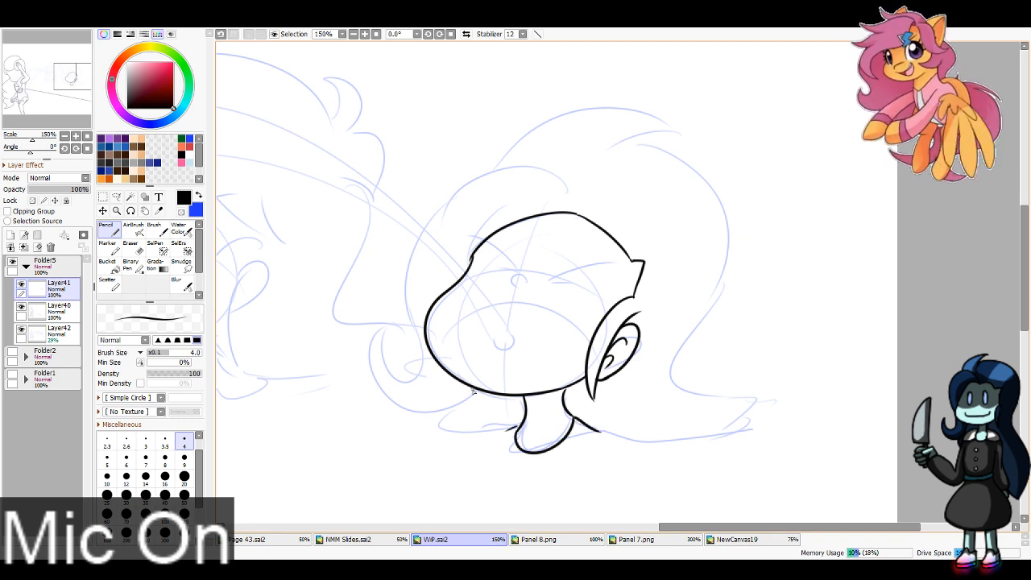
# Step: Ink the rightmost character's hair: the curled front lock, the swept crown and the back contour flowing down to the shoulder
pyautogui.moveTo(474, 392)
pyautogui.mouseDown()
pyautogui.moveTo(385, 403)
pyautogui.moveTo(397, 323)
pyautogui.moveTo(387, 331)
pyautogui.moveTo(418, 344)
pyautogui.moveTo(411, 232)
pyautogui.moveTo(567, 183)
pyautogui.moveTo(573, 212)
pyautogui.mouseUp()
pyautogui.hotkey('ctrl', 'z')
pyautogui.moveTo(498, 162)
pyautogui.mouseDown()
pyautogui.moveTo(668, 119)
pyautogui.moveTo(609, 164)
pyautogui.mouseUp()
pyautogui.hotkey('ctrl', 'z')
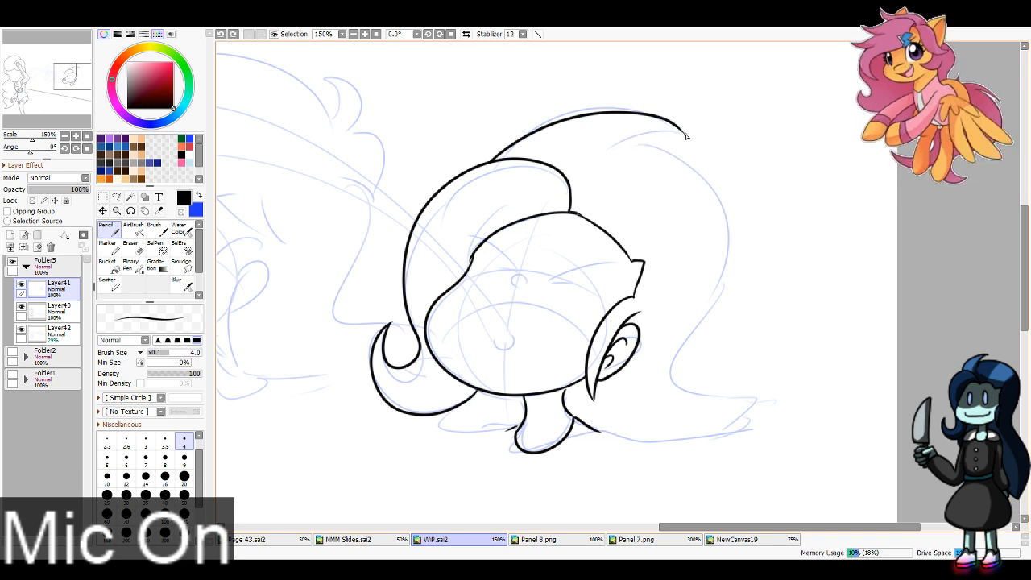
pyautogui.moveTo(685, 134)
pyautogui.mouseDown()
pyautogui.moveTo(707, 164)
pyautogui.moveTo(702, 304)
pyautogui.moveTo(731, 391)
pyautogui.moveTo(758, 420)
pyautogui.mouseUp()
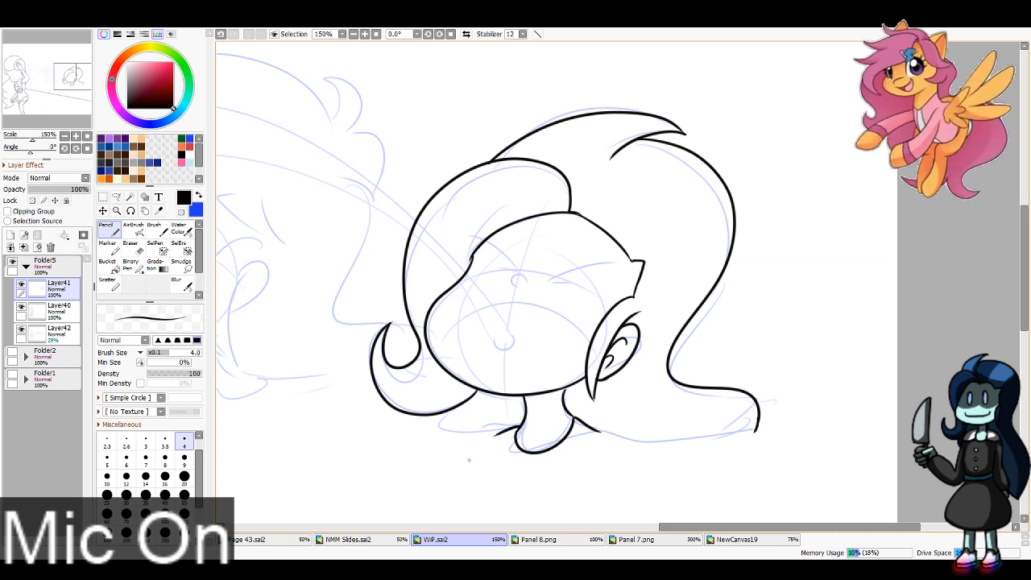
# Step: Ink the left background character's front hair outline and the row of pointed fringe strands across the forehead
pyautogui.moveTo(363, 363)
pyautogui.mouseDown()
pyautogui.moveTo(580, 421)
pyautogui.moveTo(724, 400)
pyautogui.mouseUp()
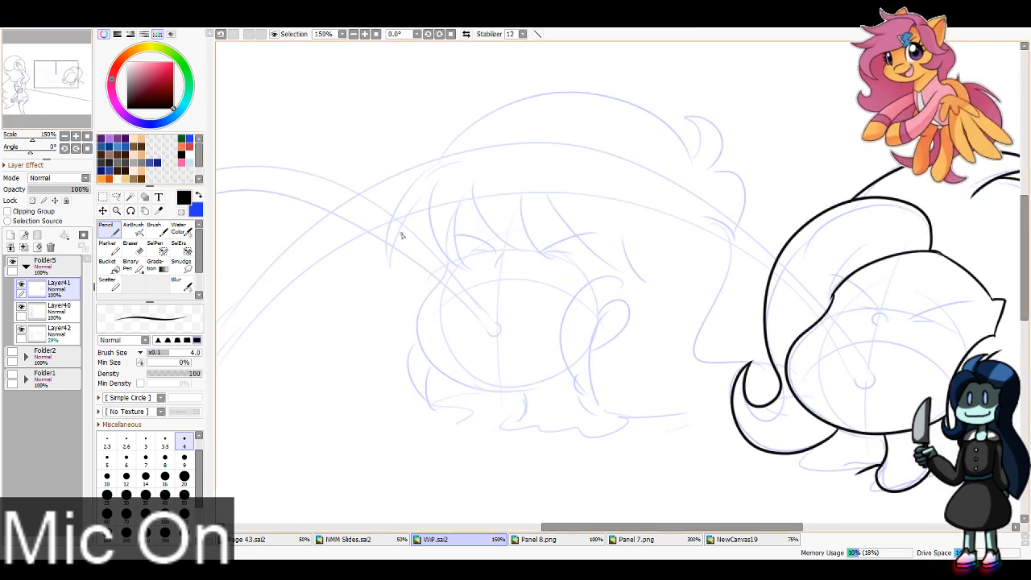
pyautogui.moveTo(288, 285); pyautogui.dragTo(278, 305)
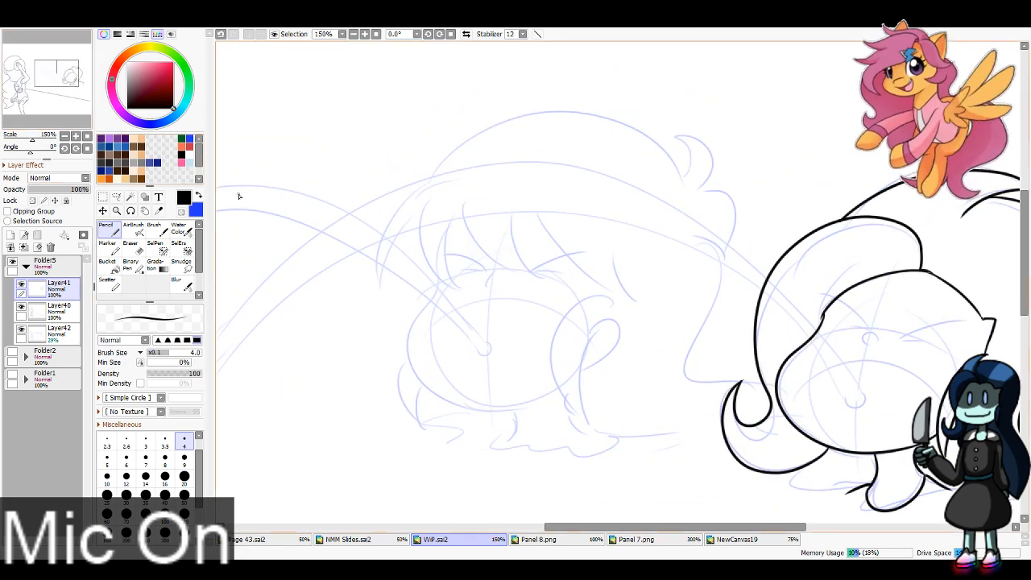
pyautogui.scroll(1, 238, 196)
pyautogui.moveTo(385, 126); pyautogui.dragTo(303, 257)
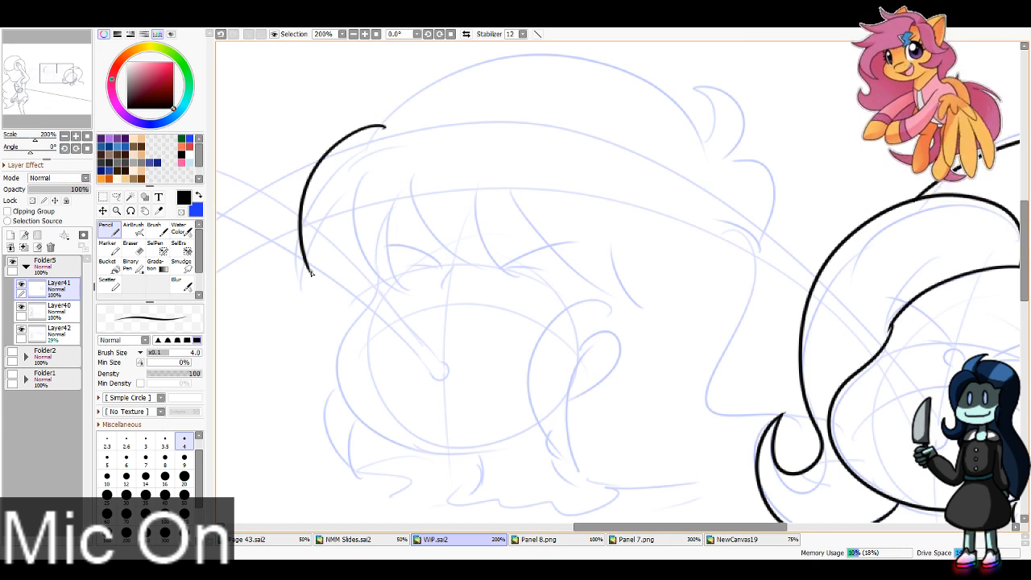
pyautogui.moveTo(355, 171)
pyautogui.mouseDown()
pyautogui.moveTo(344, 194)
pyautogui.moveTo(417, 297)
pyautogui.moveTo(417, 172)
pyautogui.mouseUp()
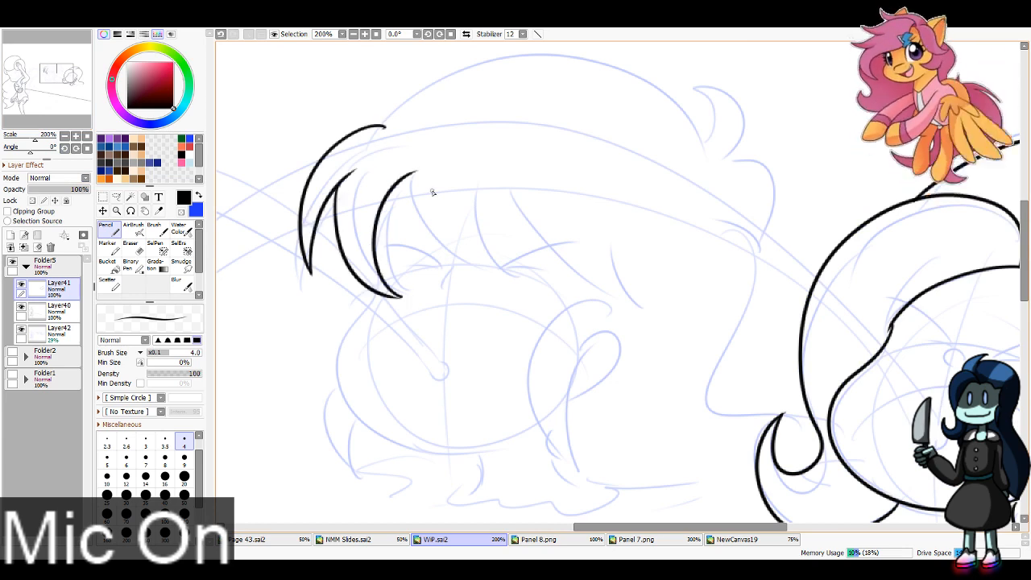
pyautogui.hotkey('ctrl', 'z')
pyautogui.hotkey('ctrl', 'z')
pyautogui.moveTo(355, 171)
pyautogui.mouseDown()
pyautogui.moveTo(424, 296)
pyautogui.moveTo(389, 194)
pyautogui.moveTo(424, 185)
pyautogui.moveTo(435, 243)
pyautogui.moveTo(514, 274)
pyautogui.moveTo(482, 239)
pyautogui.moveTo(512, 190)
pyautogui.moveTo(626, 285)
pyautogui.moveTo(611, 285)
pyautogui.moveTo(578, 206)
pyautogui.mouseUp()
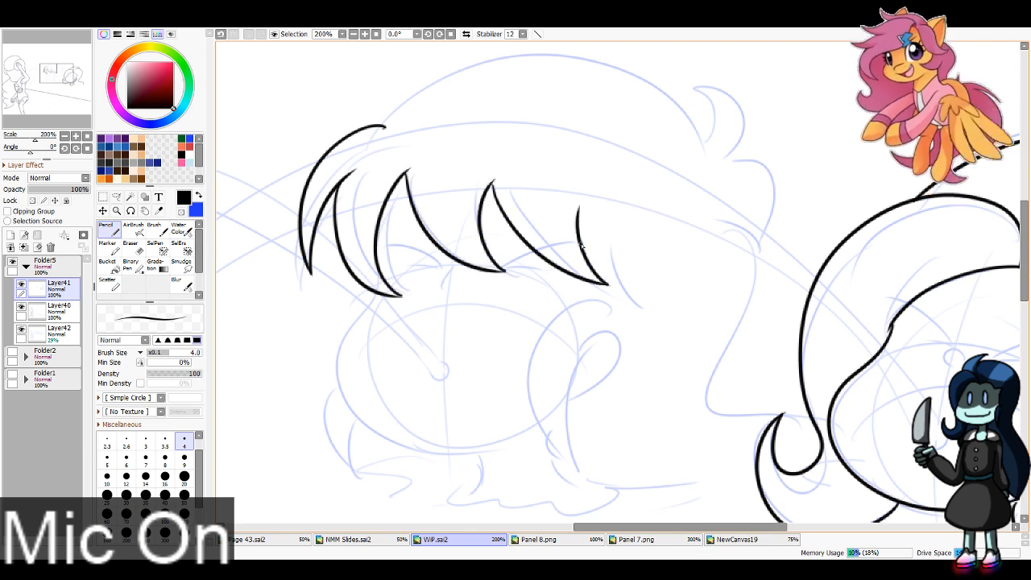
pyautogui.moveTo(586, 255)
pyautogui.mouseDown()
pyautogui.moveTo(644, 279)
pyautogui.moveTo(612, 231)
pyautogui.mouseUp()
# Step: Ink the left background character's curved sidelock and the ear with its inner detail
pyautogui.moveTo(624, 310)
pyautogui.mouseDown()
pyautogui.moveTo(562, 316)
pyautogui.moveTo(587, 462)
pyautogui.moveTo(576, 444)
pyautogui.moveTo(606, 336)
pyautogui.moveTo(577, 404)
pyautogui.mouseUp()
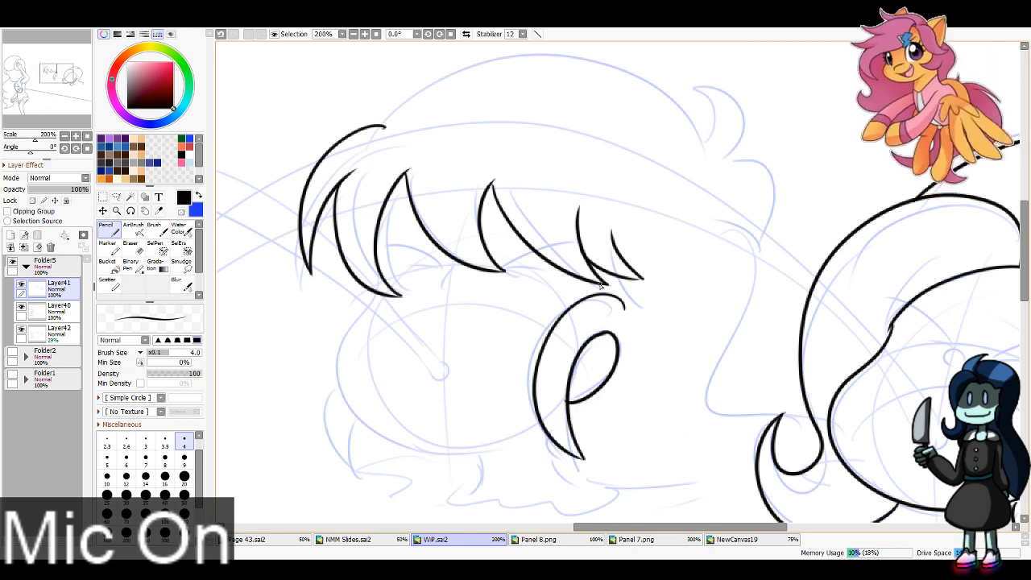
pyautogui.moveTo(586, 348)
pyautogui.mouseDown()
pyautogui.moveTo(599, 369)
pyautogui.moveTo(589, 370)
pyautogui.moveTo(599, 367)
pyautogui.moveTo(593, 349)
pyautogui.moveTo(576, 387)
pyautogui.mouseUp()
pyautogui.hotkey('ctrl', 'z')
pyautogui.hotkey('ctrl', 'z')
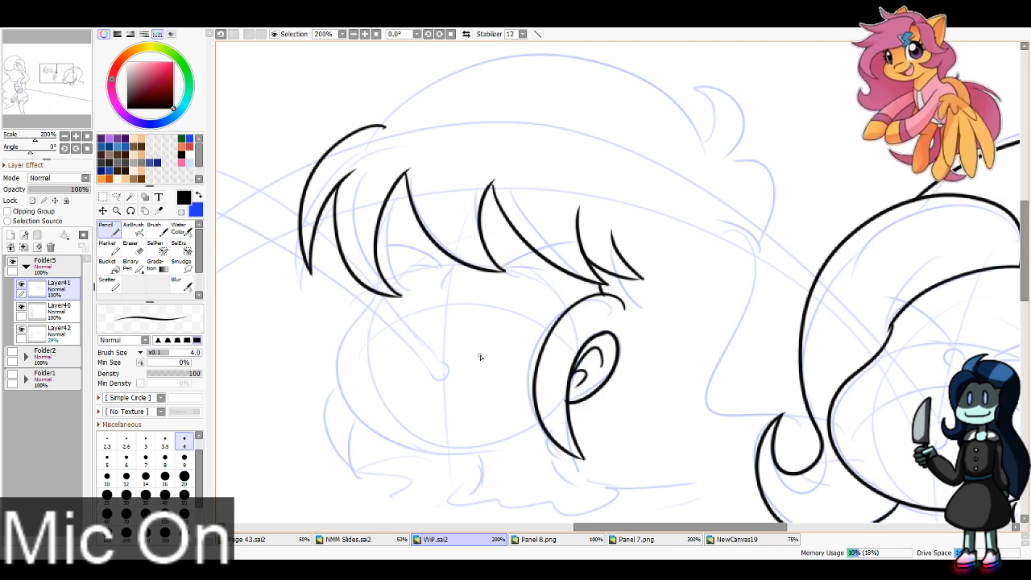
# Step: Ink the left background character's face contour from fringe around the chin to the sidelock, plus the small pointed lock behind the cheek
pyautogui.moveTo(368, 292)
pyautogui.mouseDown()
pyautogui.moveTo(340, 390)
pyautogui.moveTo(530, 435)
pyautogui.mouseUp()
pyautogui.hotkey('ctrl', 'z')
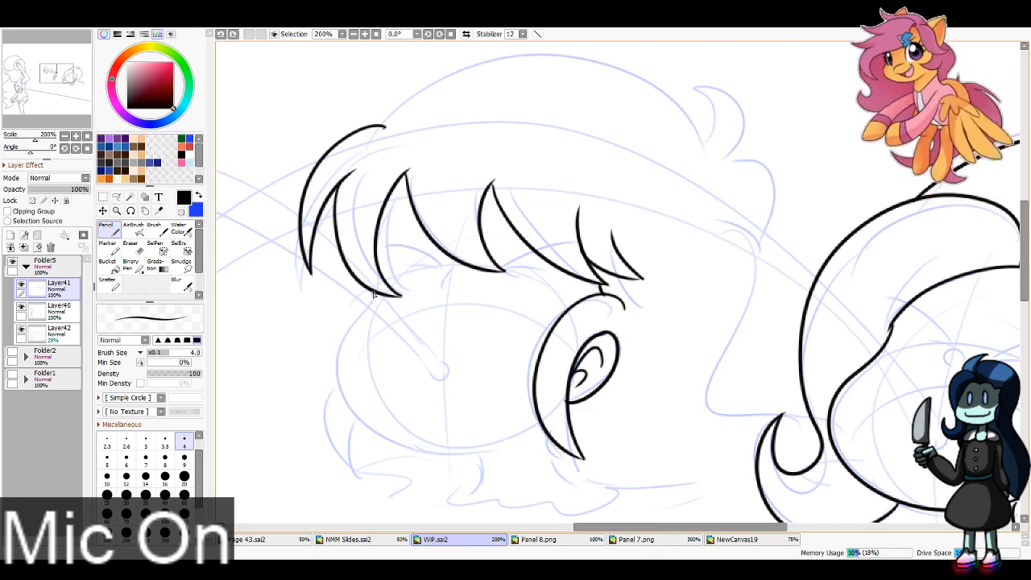
pyautogui.moveTo(374, 294)
pyautogui.mouseDown()
pyautogui.moveTo(409, 445)
pyautogui.moveTo(527, 435)
pyautogui.moveTo(508, 441)
pyautogui.mouseUp()
pyautogui.hotkey('ctrl', 'z')
pyautogui.hotkey('ctrl', 'z')
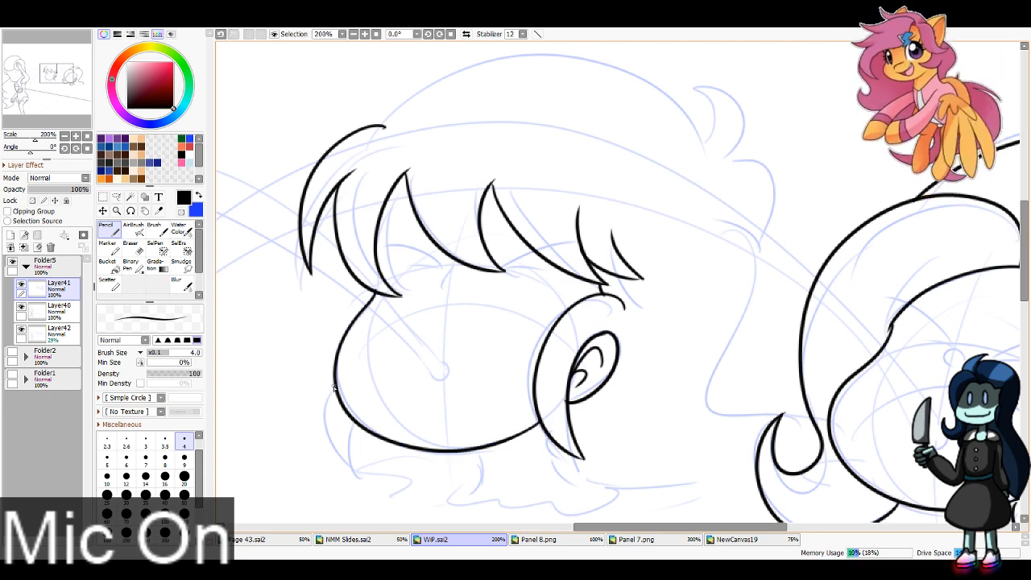
pyautogui.moveTo(334, 389)
pyautogui.mouseDown()
pyautogui.moveTo(327, 432)
pyautogui.moveTo(360, 468)
pyautogui.moveTo(348, 414)
pyautogui.mouseUp()
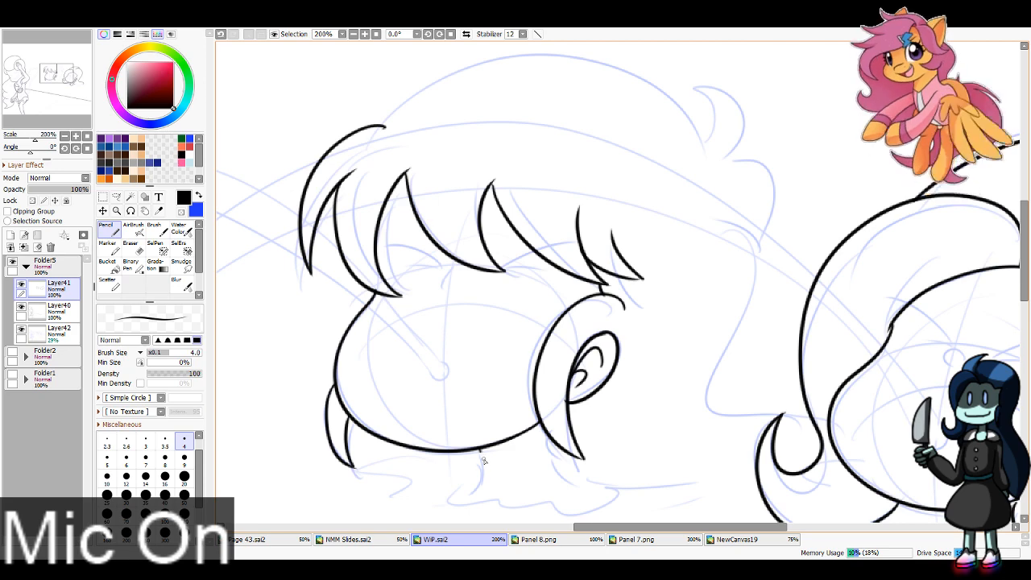
# Step: Ink the left background character's rounded crown, the tufts at the back of the head and the back hair contour flowing down
pyautogui.click(33, 57)
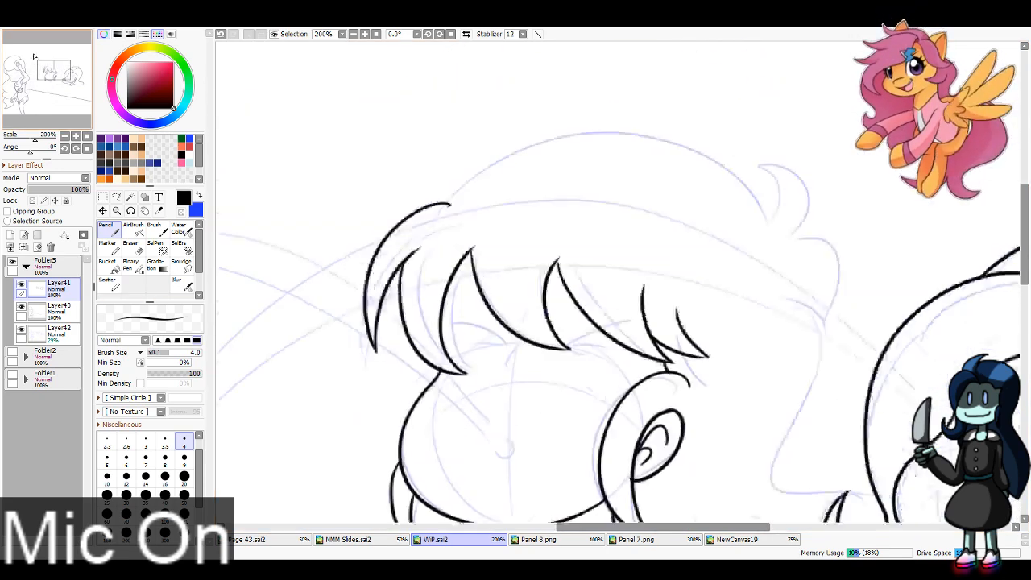
pyautogui.moveTo(33, 56); pyautogui.dragTo(36, 55)
pyautogui.moveTo(411, 231)
pyautogui.mouseDown()
pyautogui.moveTo(458, 189)
pyautogui.moveTo(744, 216)
pyautogui.moveTo(764, 240)
pyautogui.mouseUp()
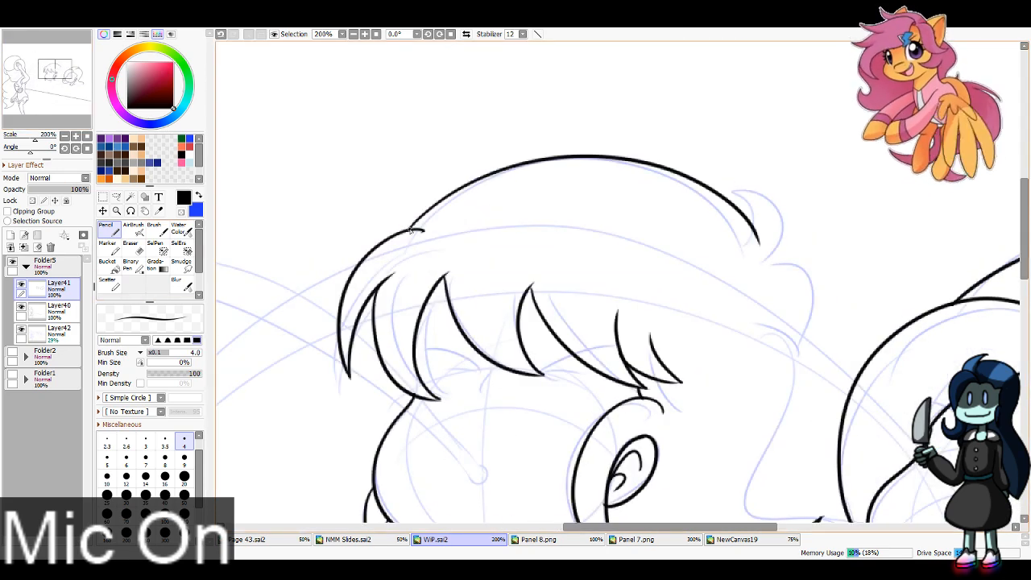
pyautogui.hotkey('ctrl', 'z')
pyautogui.moveTo(409, 231)
pyautogui.mouseDown()
pyautogui.moveTo(776, 225)
pyautogui.moveTo(733, 190)
pyautogui.moveTo(782, 239)
pyautogui.moveTo(806, 331)
pyautogui.moveTo(797, 348)
pyautogui.moveTo(804, 338)
pyautogui.moveTo(760, 292)
pyautogui.moveTo(767, 448)
pyautogui.mouseUp()
pyautogui.hotkey('ctrl', 'z')
pyautogui.hotkey('ctrl', 'z')
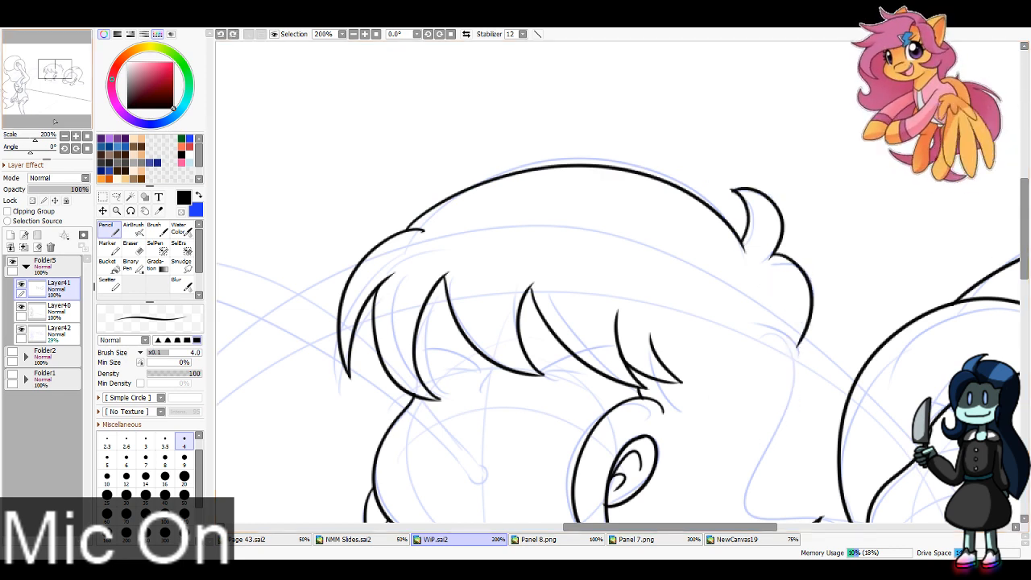
pyautogui.moveTo(60, 73); pyautogui.dragTo(63, 77)
pyautogui.moveTo(571, 103)
pyautogui.mouseDown()
pyautogui.moveTo(613, 182)
pyautogui.moveTo(578, 327)
pyautogui.moveTo(639, 341)
pyautogui.moveTo(645, 364)
pyautogui.mouseUp()
# Step: Ink the left background character's neck and the shoulder lines on both sides
pyautogui.moveTo(405, 390); pyautogui.dragTo(451, 414)
pyautogui.hotkey('ctrl', 'z')
pyautogui.hotkey('ctrl', 'z')
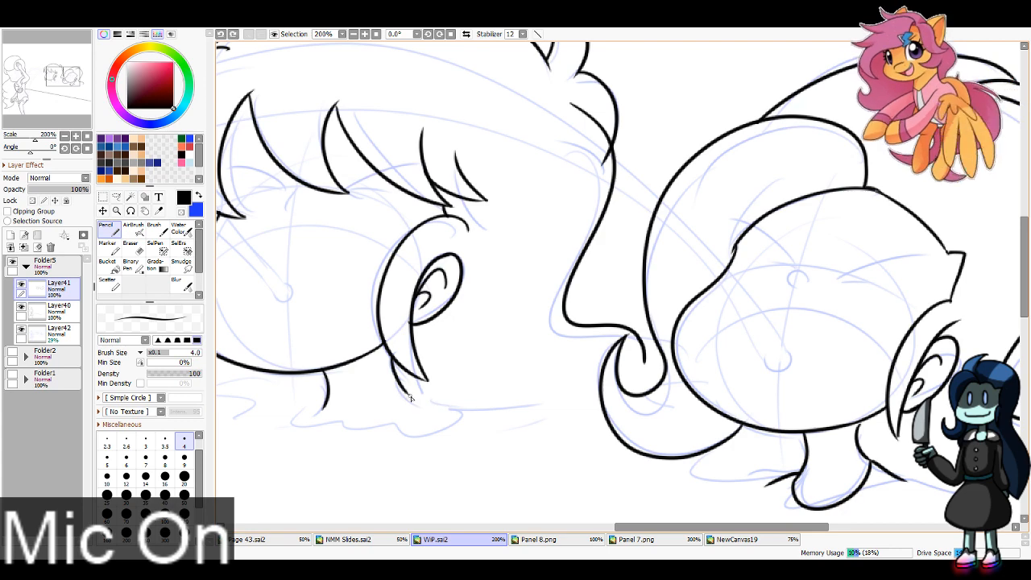
pyautogui.moveTo(405, 391); pyautogui.dragTo(502, 436)
pyautogui.hotkey('ctrl', 'z')
pyautogui.moveTo(402, 390); pyautogui.dragTo(518, 423)
pyautogui.moveTo(307, 403); pyautogui.dragTo(273, 413)
pyautogui.moveTo(42, 67)
pyautogui.mouseDown()
pyautogui.moveTo(30, 66)
pyautogui.moveTo(44, 68)
pyautogui.mouseUp()
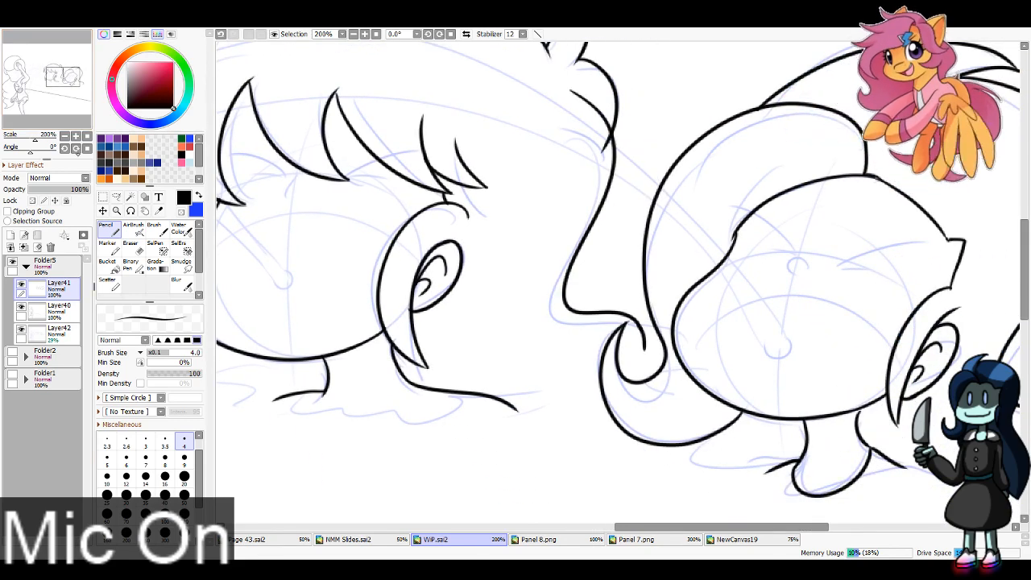
# Step: Rework the lower end of the left character's back hair into a short downward curve that stops before the neighbour's curled lock
pyautogui.press('e')
pyautogui.click(165, 471)
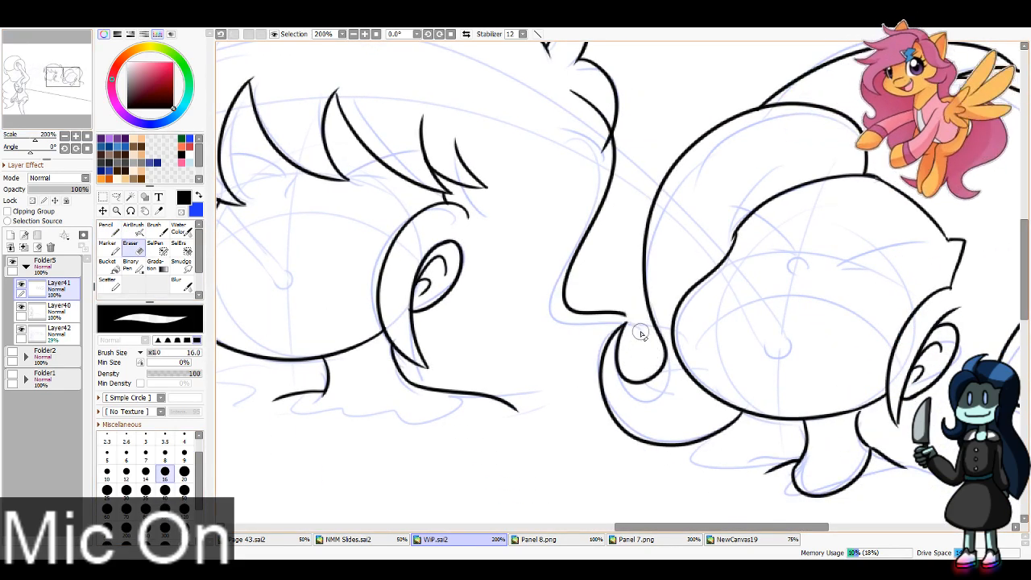
pyautogui.moveTo(640, 329)
pyautogui.mouseDown()
pyautogui.moveTo(590, 282)
pyautogui.moveTo(596, 368)
pyautogui.mouseUp()
pyautogui.press('n')
pyautogui.hotkey('ctrl', 'z')
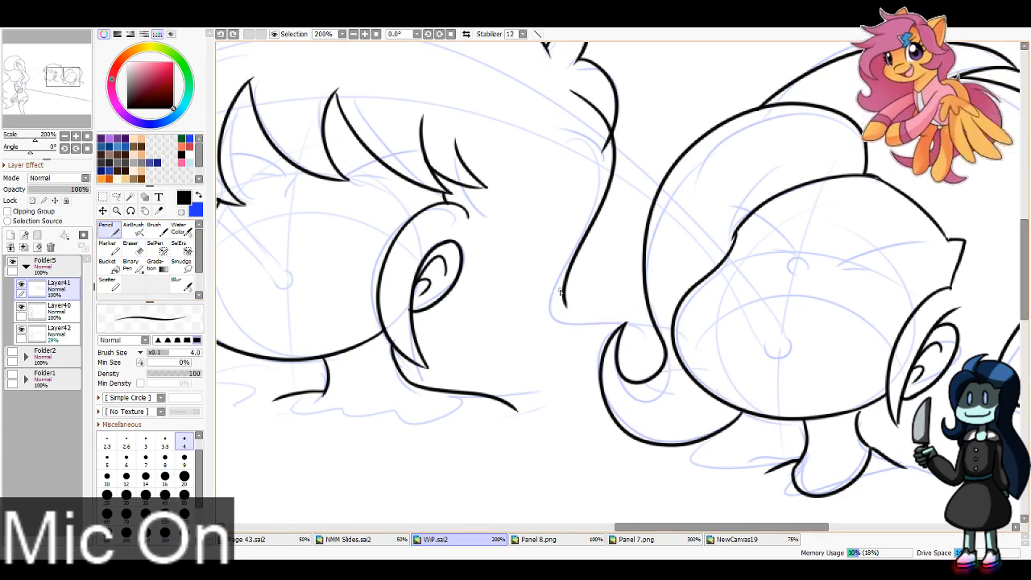
pyautogui.moveTo(563, 295); pyautogui.dragTo(588, 365)
pyautogui.hotkey('ctrl', 'z')
pyautogui.moveTo(564, 294); pyautogui.dragTo(588, 366)
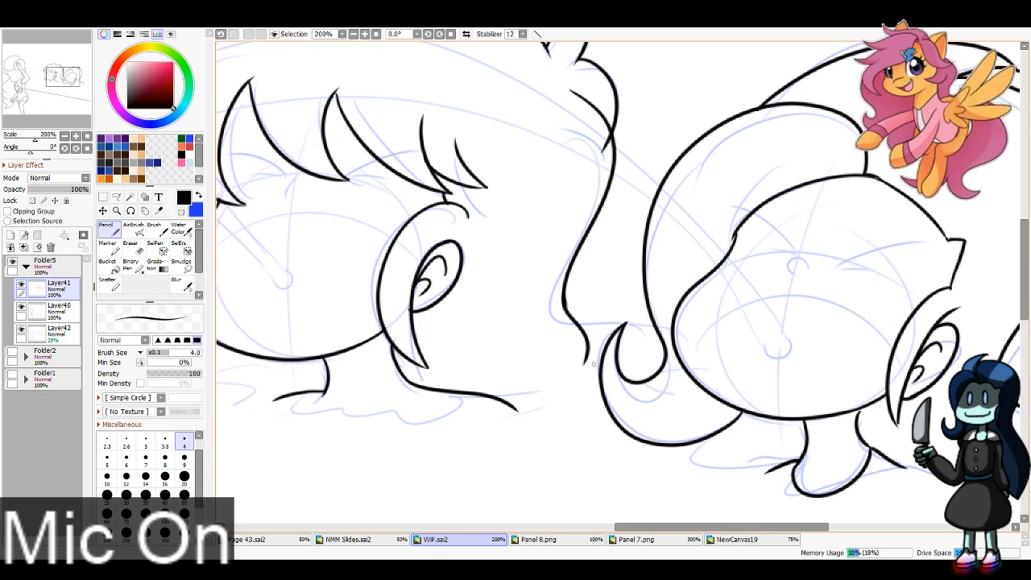
# Step: Ink the rightmost character's small mouth and nose, and both closed eyelids with brush size 6
pyautogui.moveTo(784, 377)
pyautogui.mouseDown()
pyautogui.moveTo(589, 403)
pyautogui.moveTo(594, 369)
pyautogui.mouseUp()
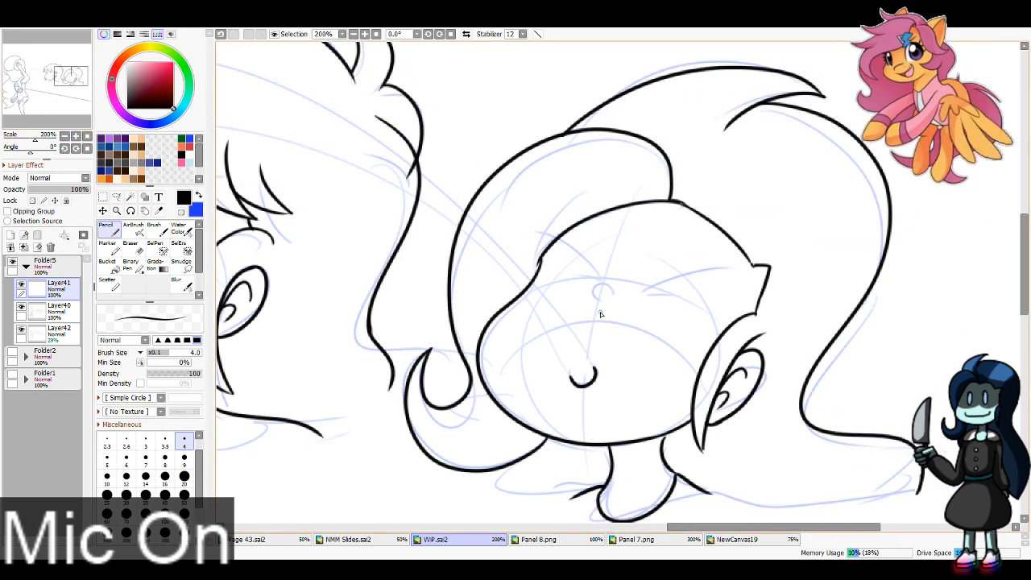
pyautogui.moveTo(613, 301); pyautogui.dragTo(591, 308)
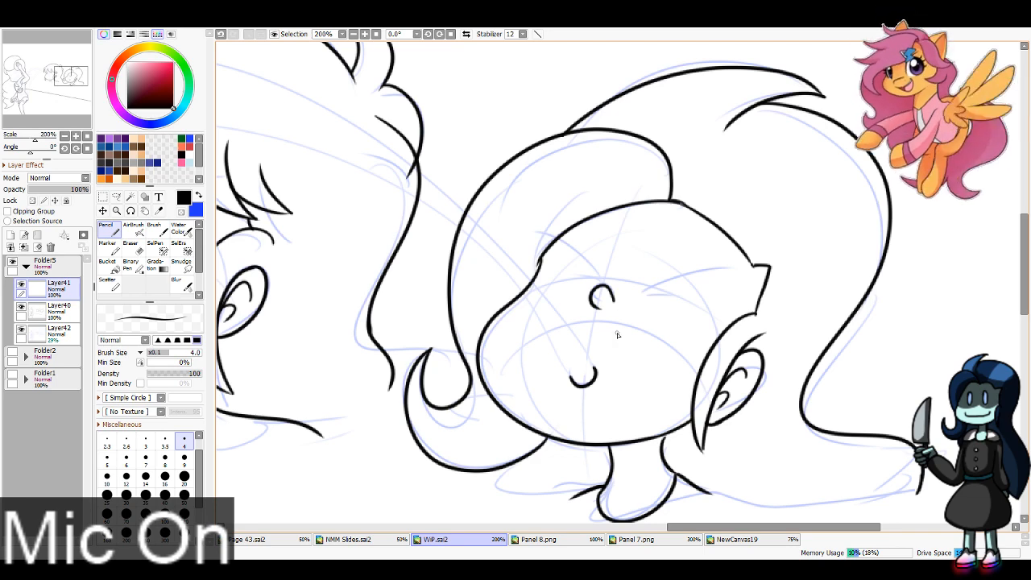
pyautogui.click(127, 457)
pyautogui.moveTo(645, 296); pyautogui.dragTo(746, 292)
pyautogui.moveTo(531, 250)
pyautogui.mouseDown()
pyautogui.moveTo(591, 287)
pyautogui.moveTo(668, 300)
pyautogui.mouseUp()
pyautogui.moveTo(591, 283); pyautogui.dragTo(569, 274)
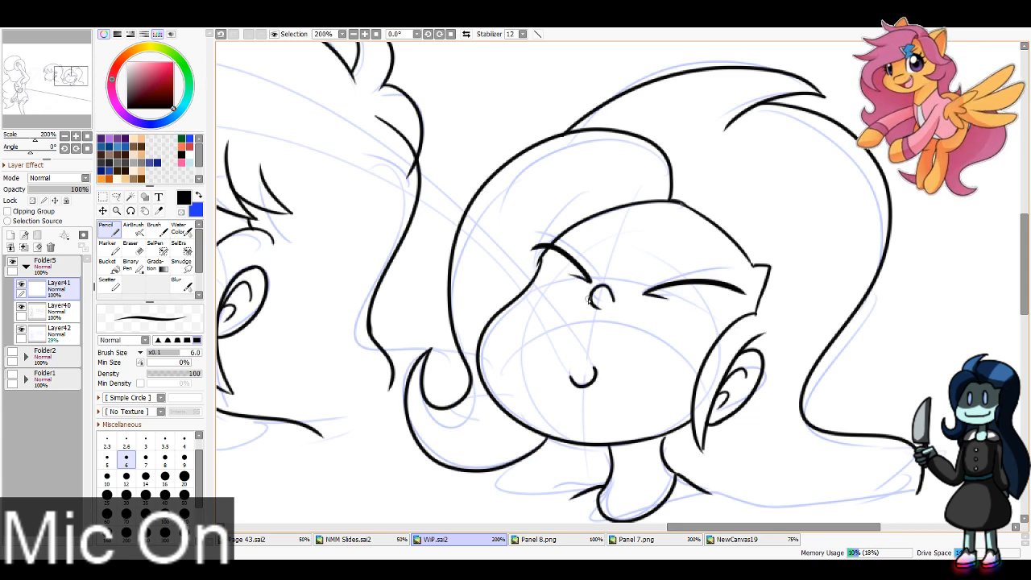
# Step: Ink the rightmost character's two arched eyebrows with brush size 4 and trim the far eyelid where it overshoots the face contour
pyautogui.click(184, 439)
pyautogui.moveTo(661, 236)
pyautogui.mouseDown()
pyautogui.moveTo(742, 212)
pyautogui.moveTo(751, 251)
pyautogui.mouseUp()
pyautogui.hotkey('ctrl', 'z')
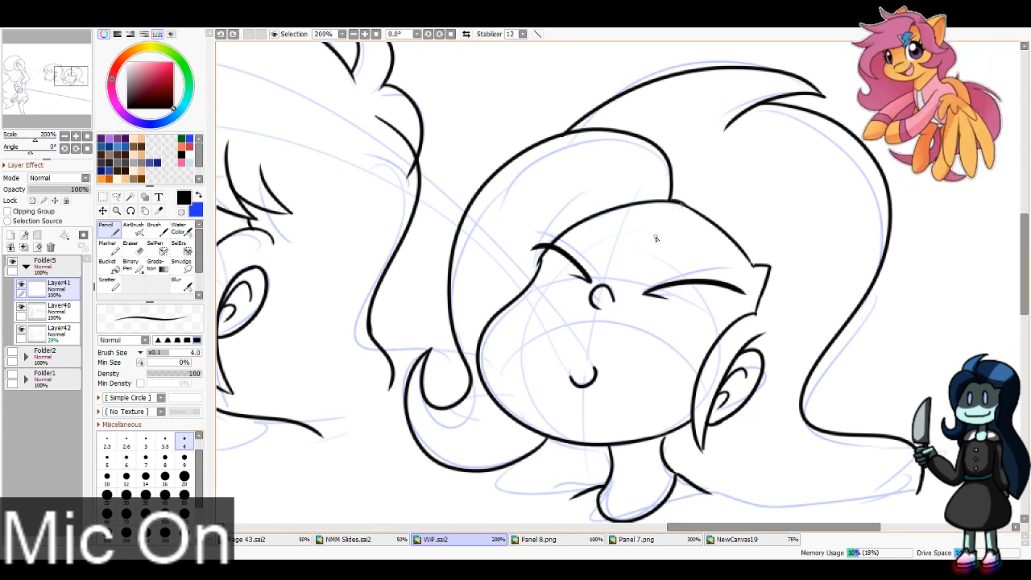
pyautogui.moveTo(651, 244); pyautogui.dragTo(765, 238)
pyautogui.moveTo(618, 232)
pyautogui.mouseDown()
pyautogui.moveTo(547, 193)
pyautogui.moveTo(548, 235)
pyautogui.mouseUp()
pyautogui.press('e')
pyautogui.press('n')
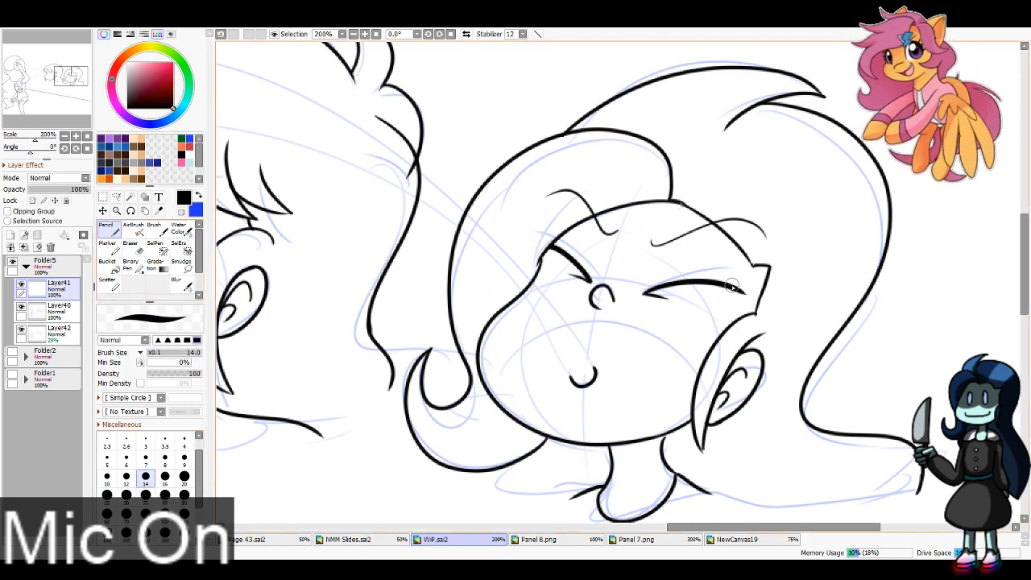
# Step: Ink the long tapering eyelashes at the outer corner of the rightmost character's near eye with brush size 8
pyautogui.moveTo(731, 286)
pyautogui.mouseDown()
pyautogui.moveTo(785, 288)
pyautogui.moveTo(817, 274)
pyautogui.moveTo(799, 257)
pyautogui.mouseUp()
pyautogui.hotkey('ctrl', 'z')
pyautogui.press('[')
pyautogui.press('[')
pyautogui.press('[')
pyautogui.press('[')
pyautogui.hotkey('ctrl', 'z')
pyautogui.moveTo(714, 282)
pyautogui.mouseDown()
pyautogui.moveTo(810, 250)
pyautogui.moveTo(796, 258)
pyautogui.mouseUp()
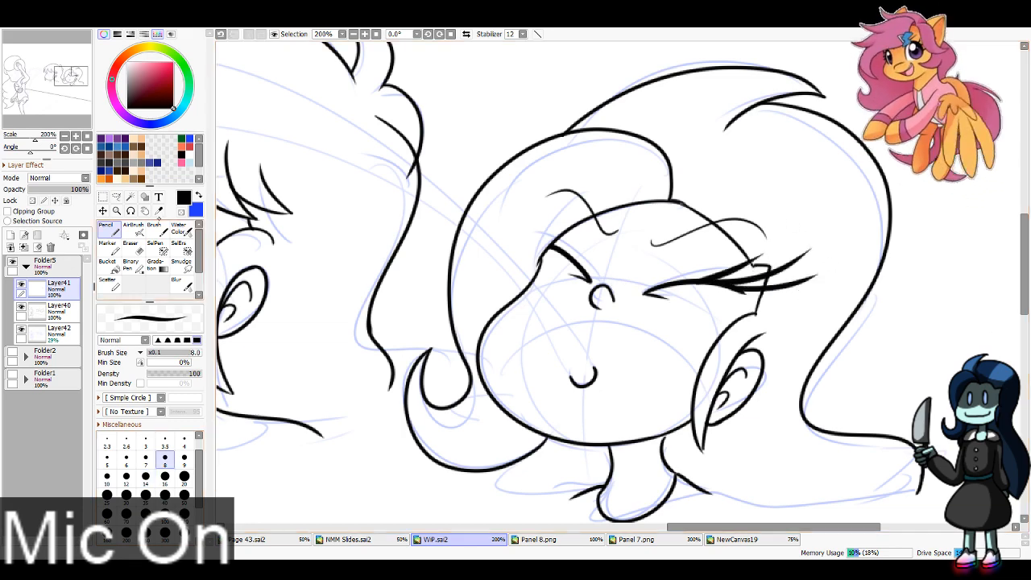
# Step: Ink the left background character's small mouth and nose with brush size 4
pyautogui.moveTo(62, 75); pyautogui.dragTo(50, 75)
pyautogui.click(184, 441)
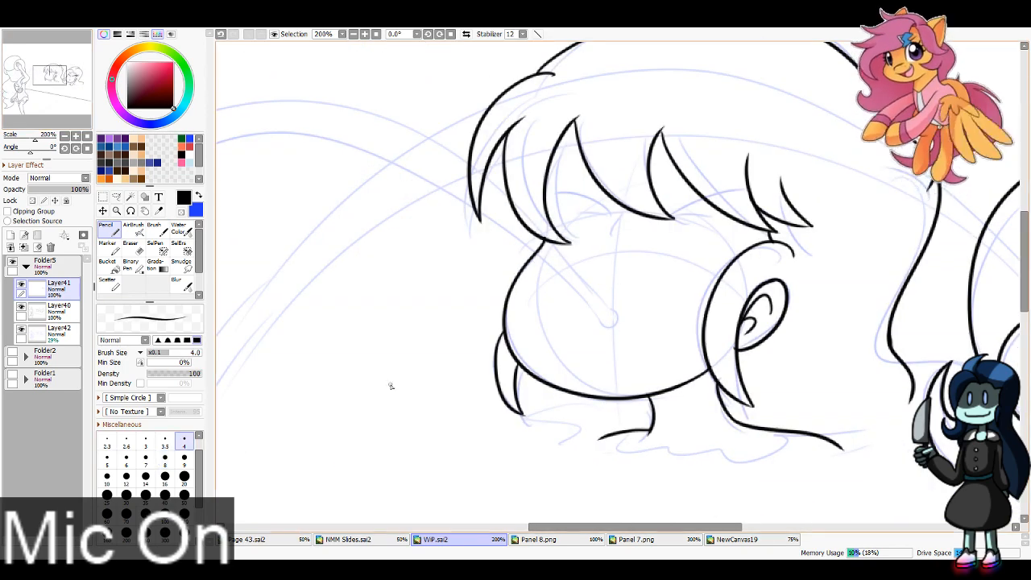
pyautogui.moveTo(600, 325); pyautogui.dragTo(612, 316)
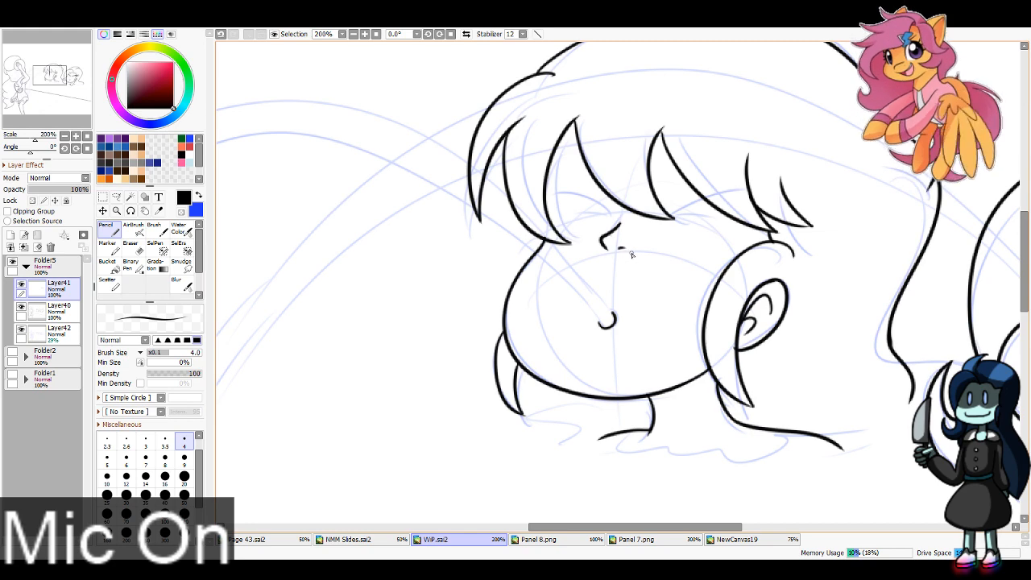
# Step: Ink the left background character's closed eyelids, lower lid lines and outer eyelashes with brush size 6
pyautogui.click(126, 459)
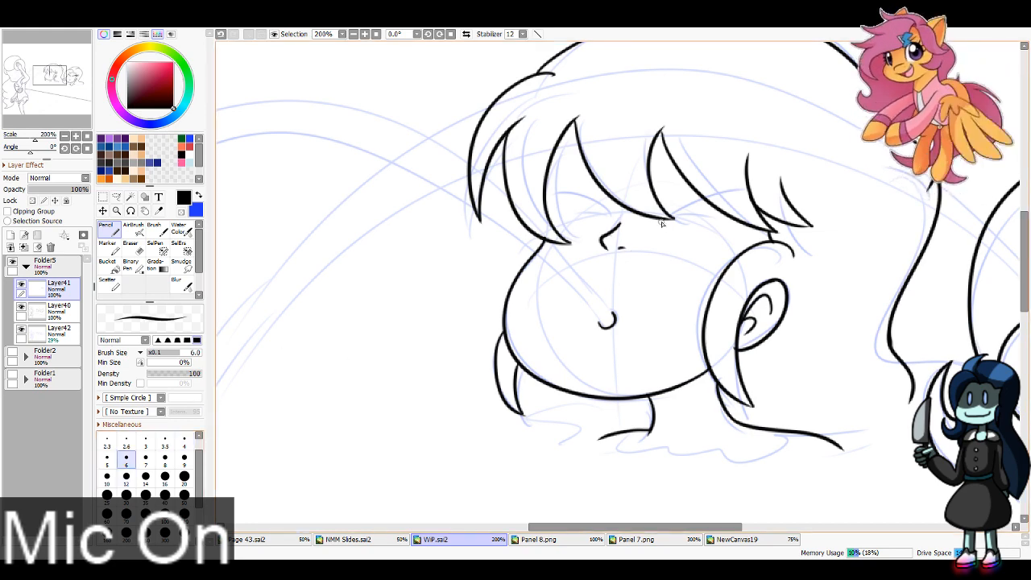
pyautogui.moveTo(656, 224); pyautogui.dragTo(753, 206)
pyautogui.moveTo(654, 228); pyautogui.dragTo(711, 223)
pyautogui.moveTo(617, 219); pyautogui.dragTo(549, 207)
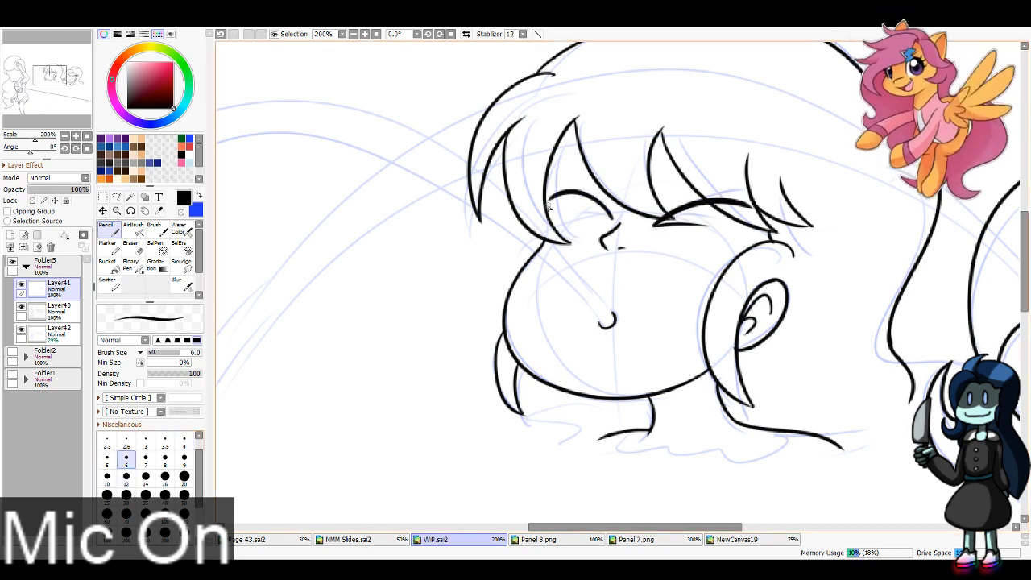
pyautogui.moveTo(613, 220); pyautogui.dragTo(506, 196)
pyautogui.moveTo(568, 192)
pyautogui.mouseDown()
pyautogui.moveTo(516, 169)
pyautogui.moveTo(545, 157)
pyautogui.mouseUp()
pyautogui.moveTo(739, 205)
pyautogui.mouseDown()
pyautogui.moveTo(810, 195)
pyautogui.moveTo(788, 170)
pyautogui.mouseUp()
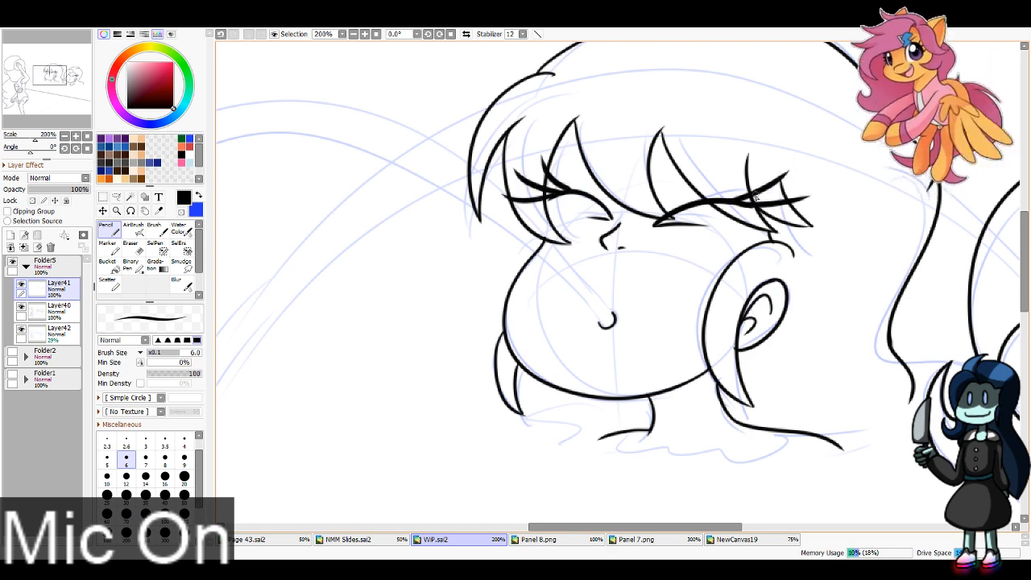
pyautogui.moveTo(713, 200); pyautogui.dragTo(770, 168)
# Step: Erase the parts of the left character's eyelids and lashes that overlap the fringe strands
pyautogui.click(133, 247)
pyautogui.moveTo(549, 160)
pyautogui.mouseDown()
pyautogui.moveTo(535, 203)
pyautogui.moveTo(513, 163)
pyautogui.moveTo(530, 201)
pyautogui.mouseUp()
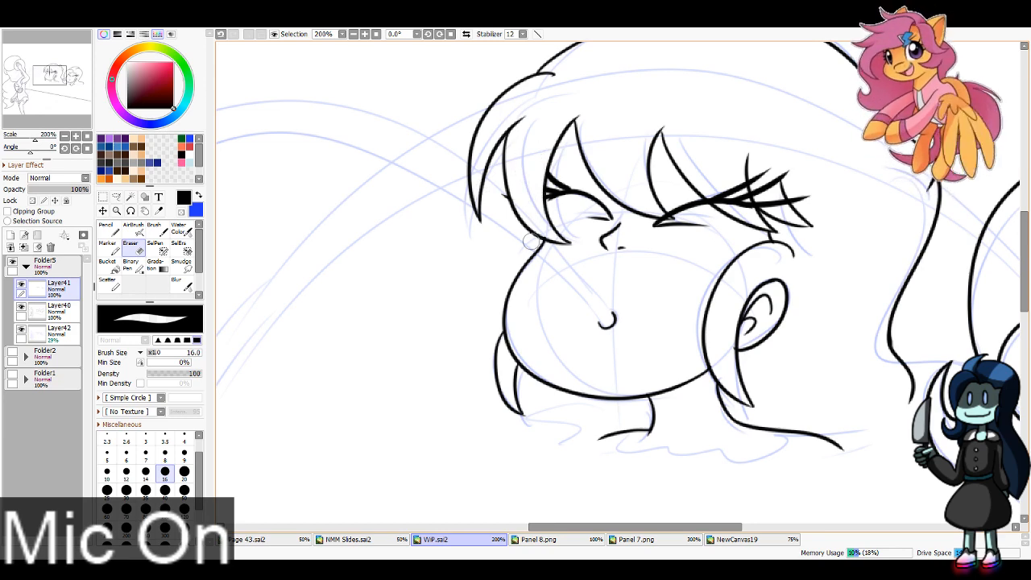
pyautogui.moveTo(657, 210)
pyautogui.mouseDown()
pyautogui.moveTo(746, 211)
pyautogui.moveTo(742, 193)
pyautogui.mouseUp()
pyautogui.moveTo(750, 181)
pyautogui.mouseDown()
pyautogui.moveTo(779, 216)
pyautogui.moveTo(771, 167)
pyautogui.moveTo(781, 212)
pyautogui.moveTo(810, 198)
pyautogui.mouseUp()
# Step: Ink the left background character's two eyebrows over the fringe with the Pencil at brush size 4
pyautogui.press('n')
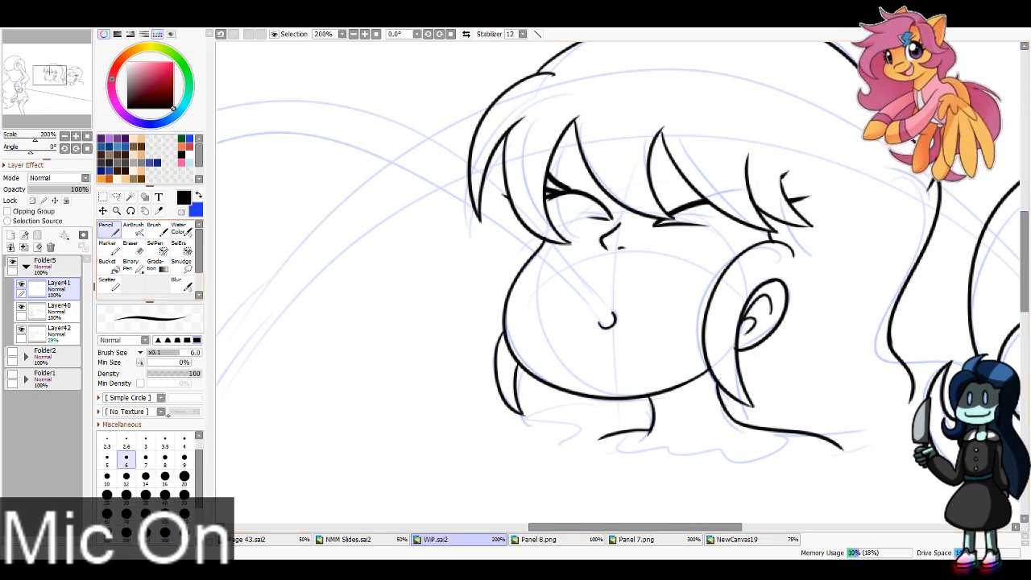
pyautogui.moveTo(640, 184); pyautogui.dragTo(793, 135)
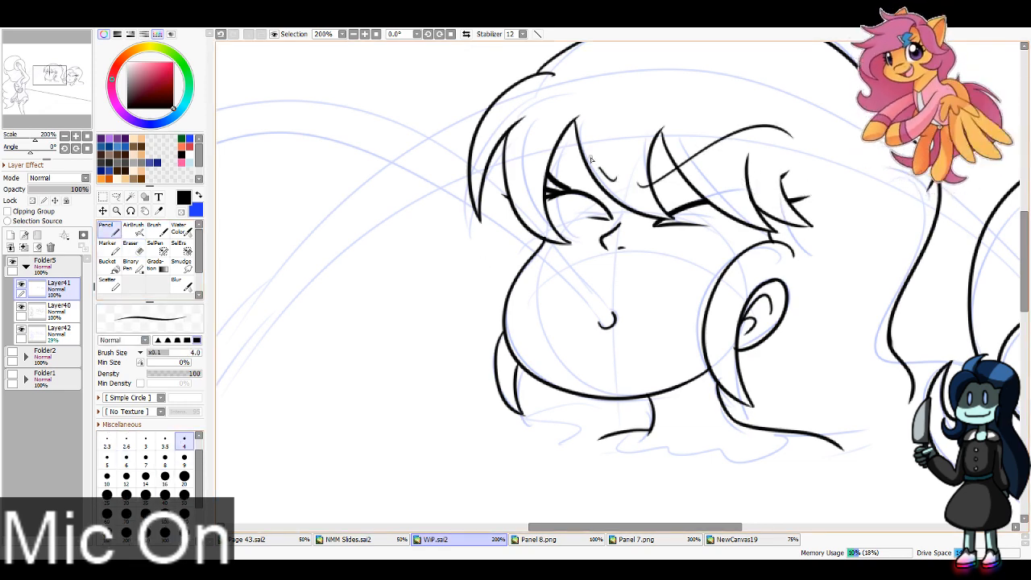
pyautogui.moveTo(590, 159); pyautogui.dragTo(558, 143)
# Step: Add a new layer and place it directly beneath the background characters' line art layer, Layer41
pyautogui.click(353, 34)
pyautogui.click(353, 35)
pyautogui.click(353, 35)
pyautogui.click(353, 35)
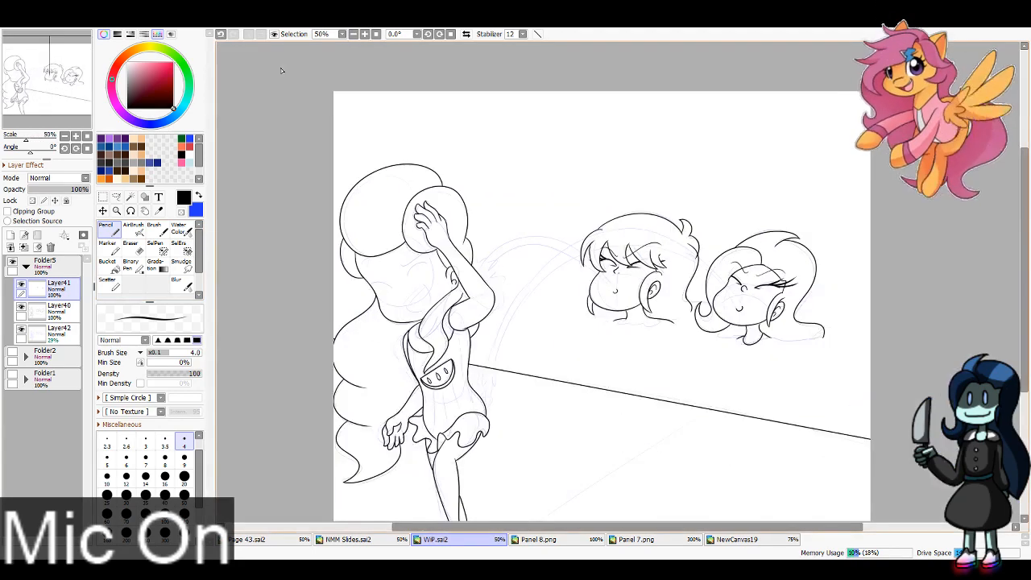
pyautogui.click(10, 235)
pyautogui.moveTo(38, 288); pyautogui.dragTo(53, 319)
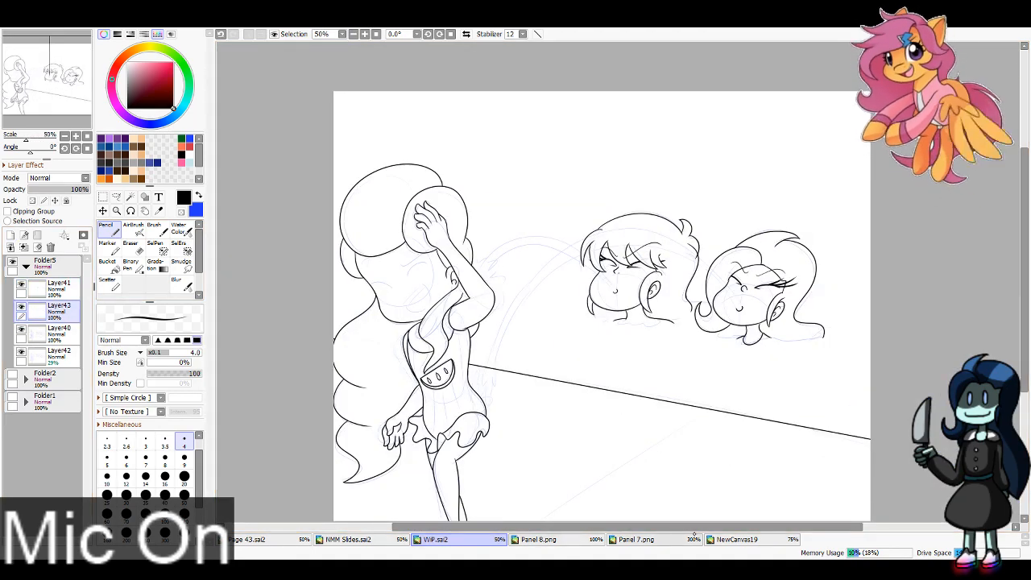
# Step: Look through the other open canvases for reference and bring up the finished Panel 8.png
pyautogui.click(737, 539)
pyautogui.click(635, 539)
pyautogui.click(538, 539)
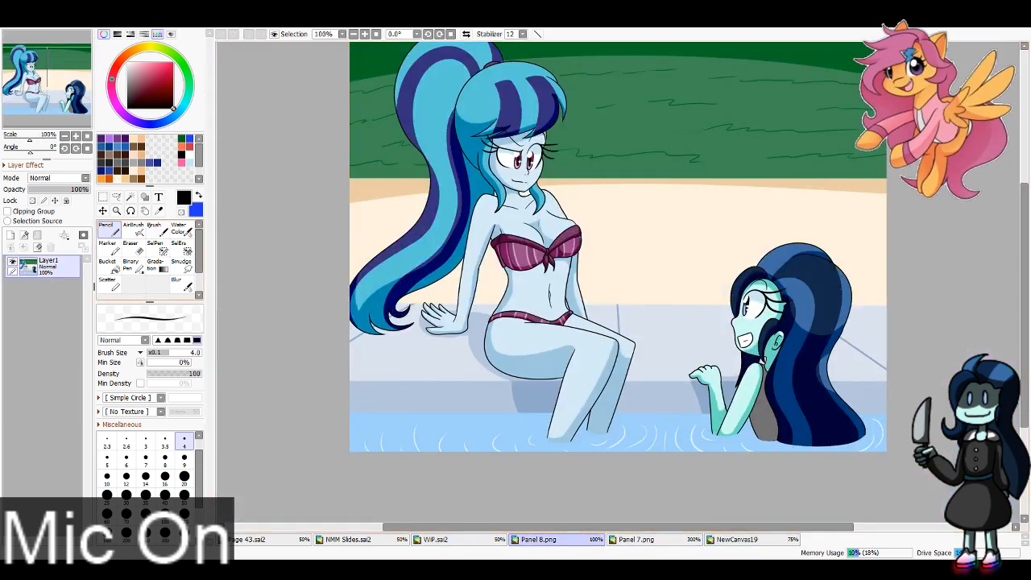
# Step: Pick the pool's light blue from Panel 8.png, return to WiP.sai2, and paint waterlines beneath both background heads on Layer43 at brush size 16
pyautogui.click(456, 420)
pyautogui.click(437, 539)
pyautogui.click(109, 229)
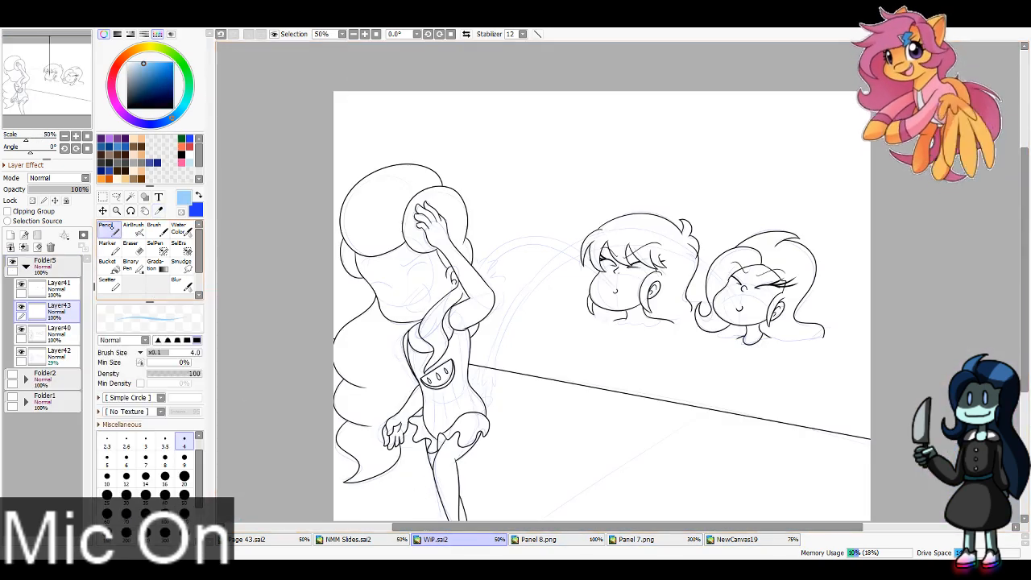
pyautogui.click(165, 477)
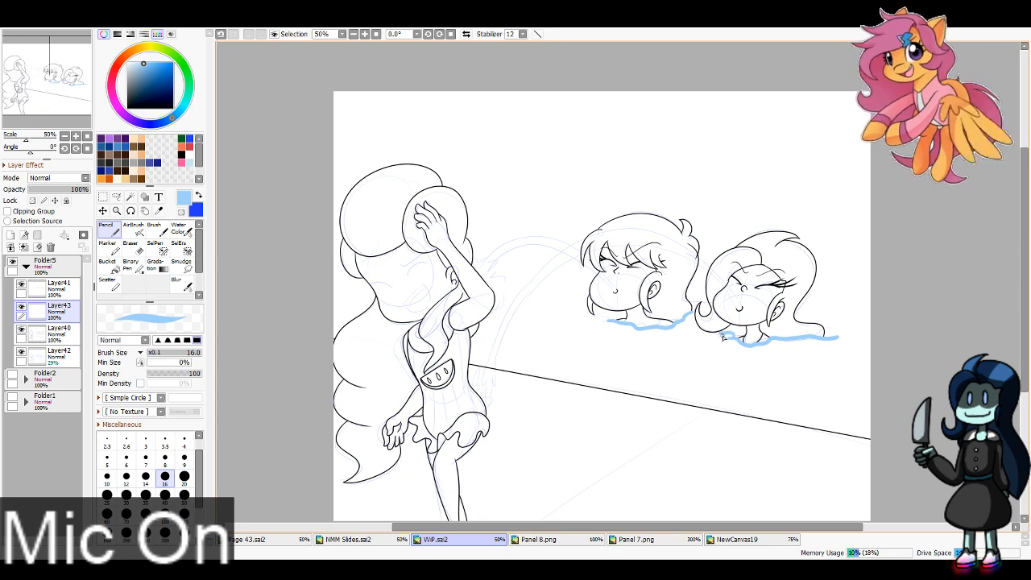
pyautogui.click(56, 353)
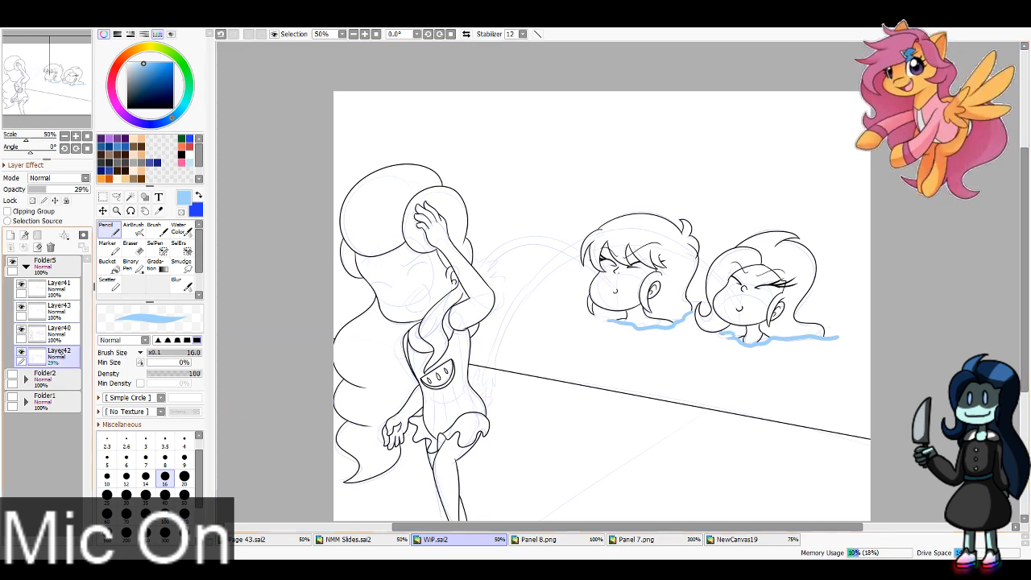
pyautogui.click(57, 310)
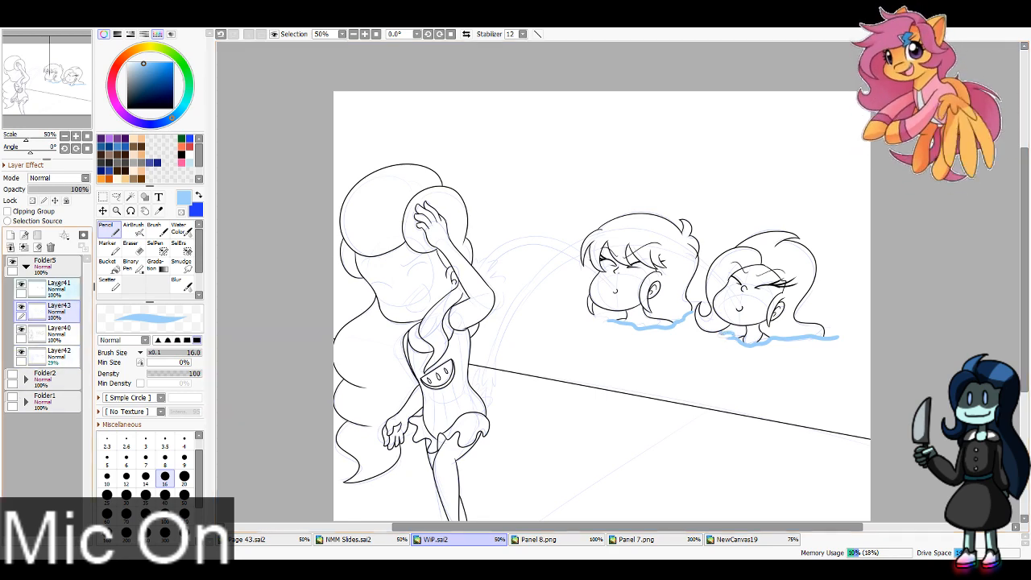
# Step: Ink the foreground character's open mouth outline in black on Layer41 with the Pencil at brush size 6
pyautogui.click(56, 289)
pyautogui.moveTo(50, 76); pyautogui.dragTo(20, 78)
pyautogui.press('x')
pyautogui.click(173, 108)
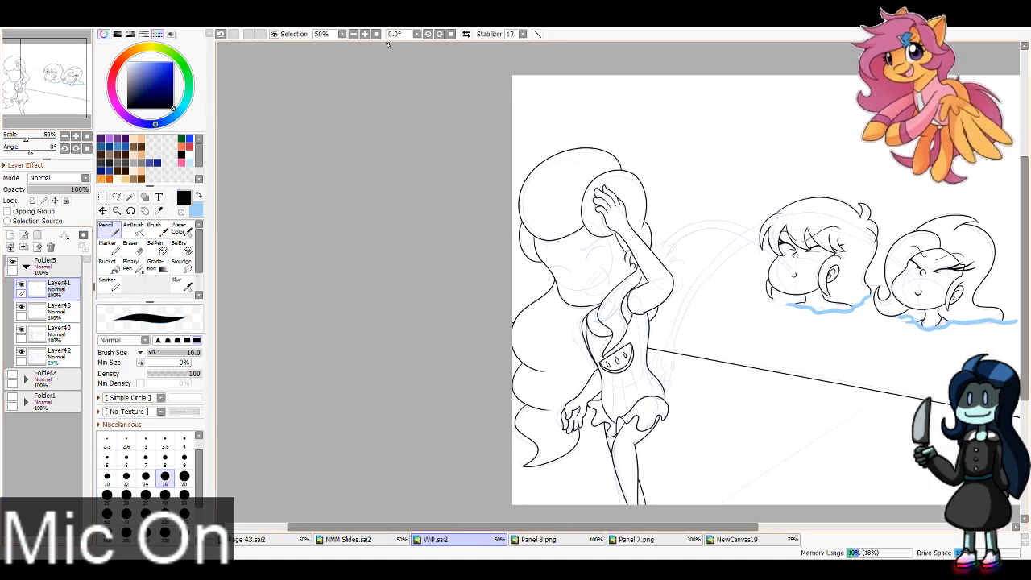
pyautogui.click(365, 34)
pyautogui.click(365, 33)
pyautogui.click(365, 34)
pyautogui.click(365, 34)
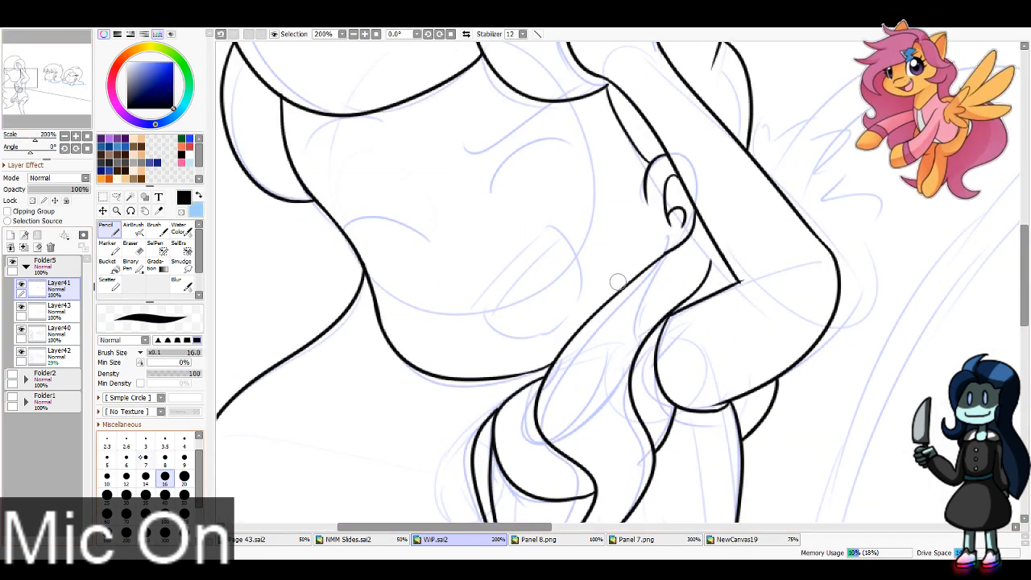
pyautogui.click(127, 457)
pyautogui.moveTo(476, 303)
pyautogui.mouseDown()
pyautogui.moveTo(551, 226)
pyautogui.moveTo(566, 237)
pyautogui.moveTo(525, 344)
pyautogui.moveTo(562, 324)
pyautogui.mouseUp()
pyautogui.hotkey('ctrl', 'z')
pyautogui.moveTo(473, 304); pyautogui.dragTo(554, 328)
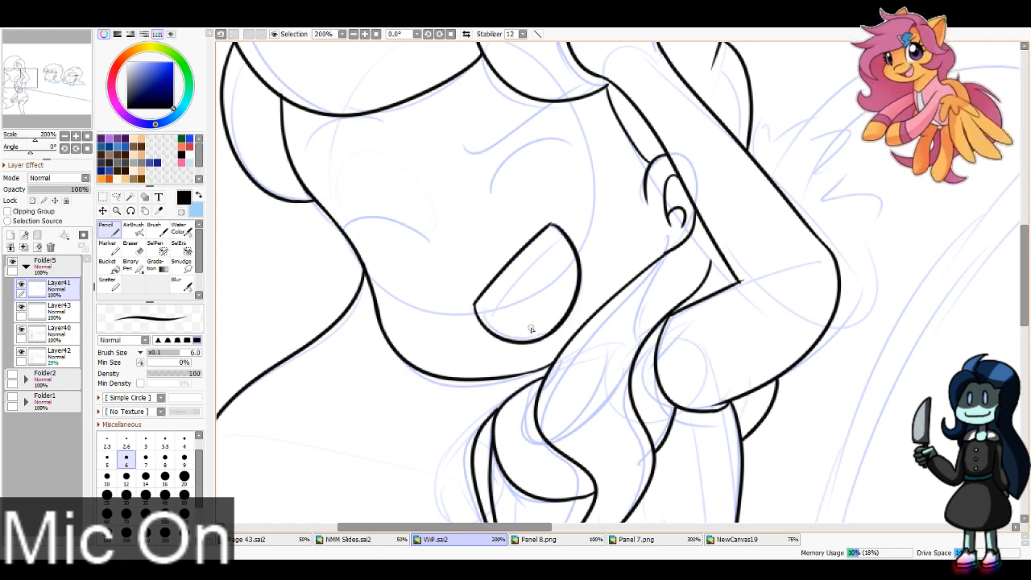
# Step: Ink the upper teeth line and the curved tongue line inside the foreground character's open mouth
pyautogui.moveTo(505, 295); pyautogui.dragTo(564, 235)
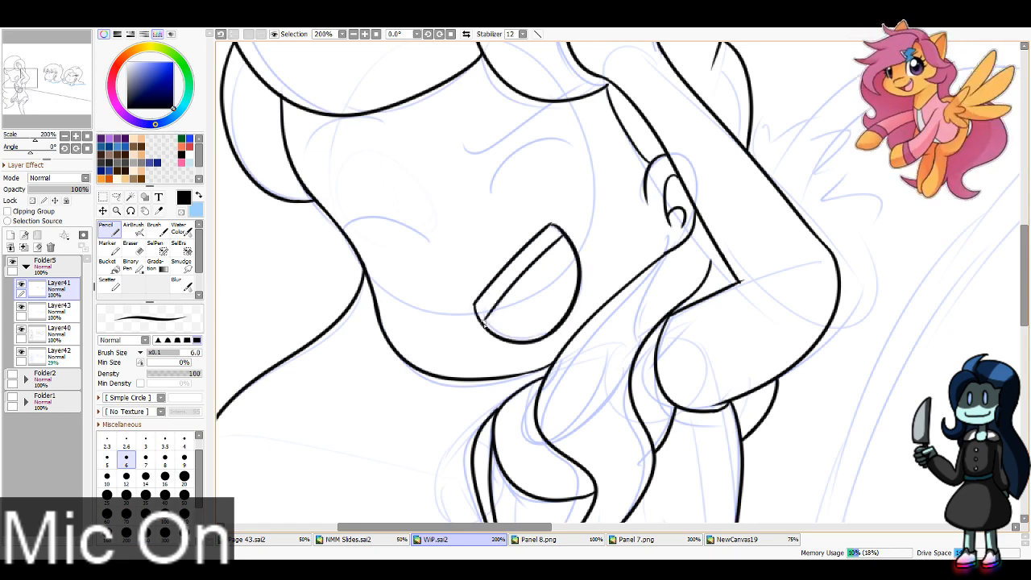
pyautogui.moveTo(512, 288)
pyautogui.mouseDown()
pyautogui.moveTo(523, 333)
pyautogui.moveTo(513, 301)
pyautogui.moveTo(506, 316)
pyautogui.moveTo(508, 283)
pyautogui.mouseUp()
pyautogui.hotkey('ctrl', 'z')
pyautogui.hotkey('ctrl', 'z')
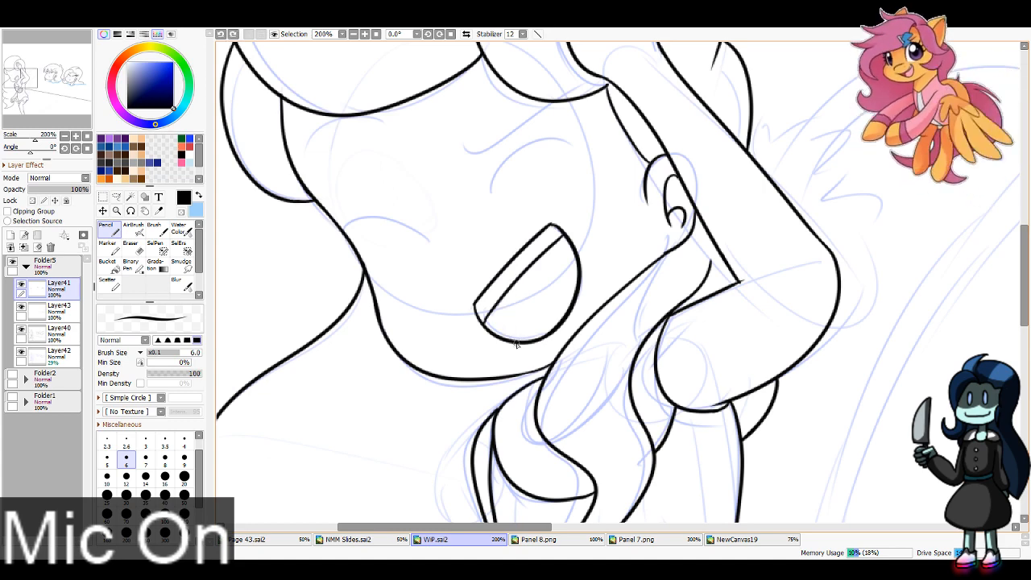
pyautogui.moveTo(515, 348); pyautogui.dragTo(508, 291)
pyautogui.hotkey('ctrl', 'z')
pyautogui.moveTo(516, 343)
pyautogui.mouseDown()
pyautogui.moveTo(503, 316)
pyautogui.moveTo(525, 284)
pyautogui.mouseUp()
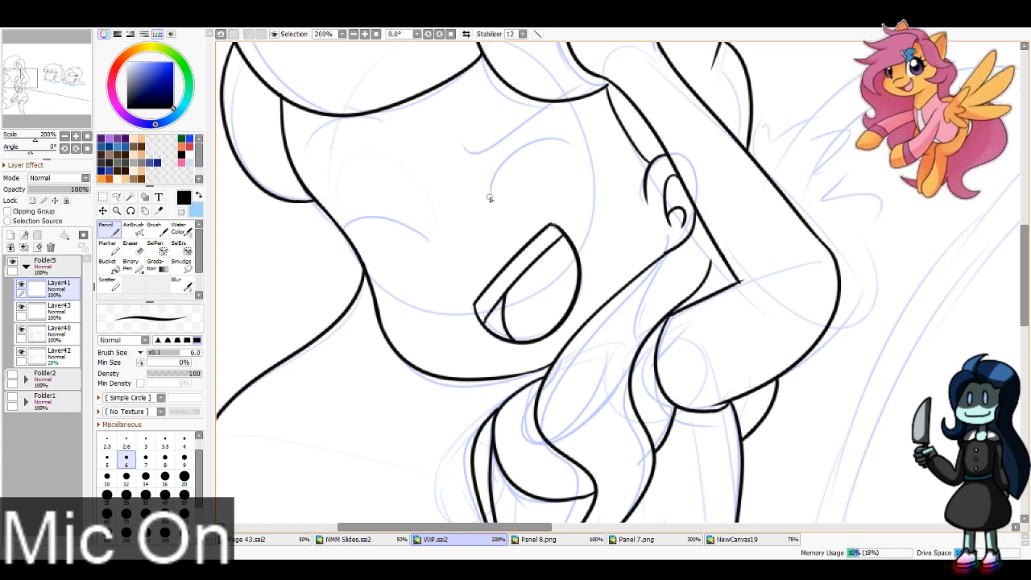
# Step: Ink the foreground character's two closed, arched eyes with their lashes and the small nose
pyautogui.moveTo(489, 199); pyautogui.dragTo(593, 173)
pyautogui.moveTo(435, 240); pyautogui.dragTo(367, 270)
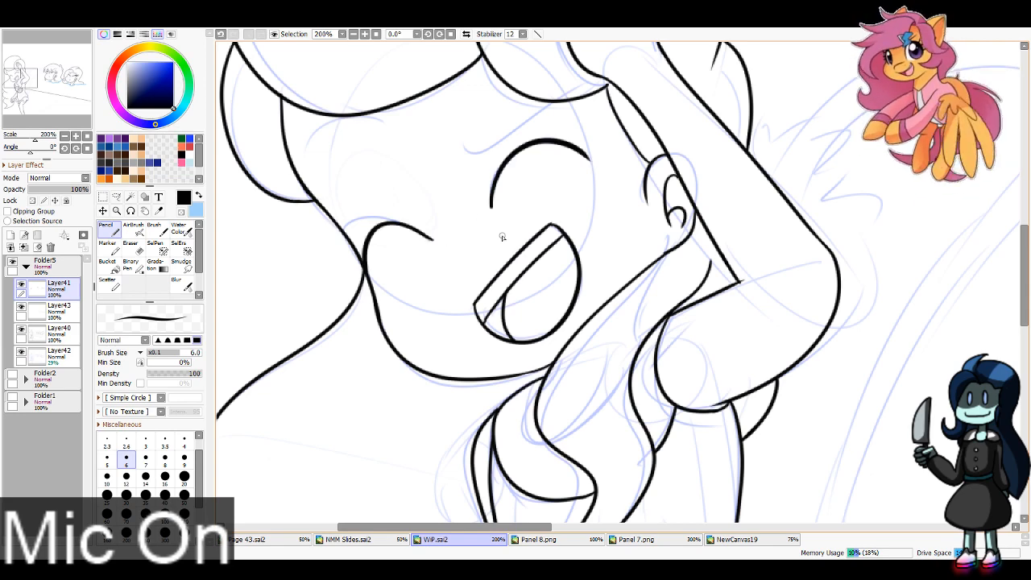
pyautogui.moveTo(571, 150)
pyautogui.mouseDown()
pyautogui.moveTo(610, 146)
pyautogui.moveTo(571, 143)
pyautogui.moveTo(616, 91)
pyautogui.mouseUp()
pyautogui.moveTo(554, 142); pyautogui.dragTo(591, 82)
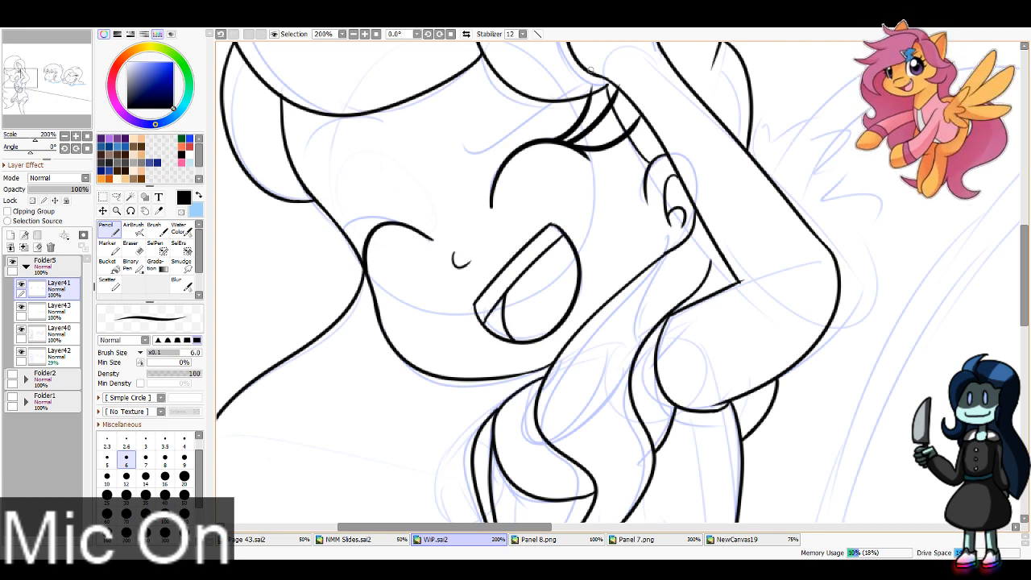
pyautogui.moveTo(367, 266)
pyautogui.mouseDown()
pyautogui.moveTo(336, 296)
pyautogui.moveTo(371, 254)
pyautogui.moveTo(306, 277)
pyautogui.mouseUp()
pyautogui.moveTo(362, 248); pyautogui.dragTo(312, 242)
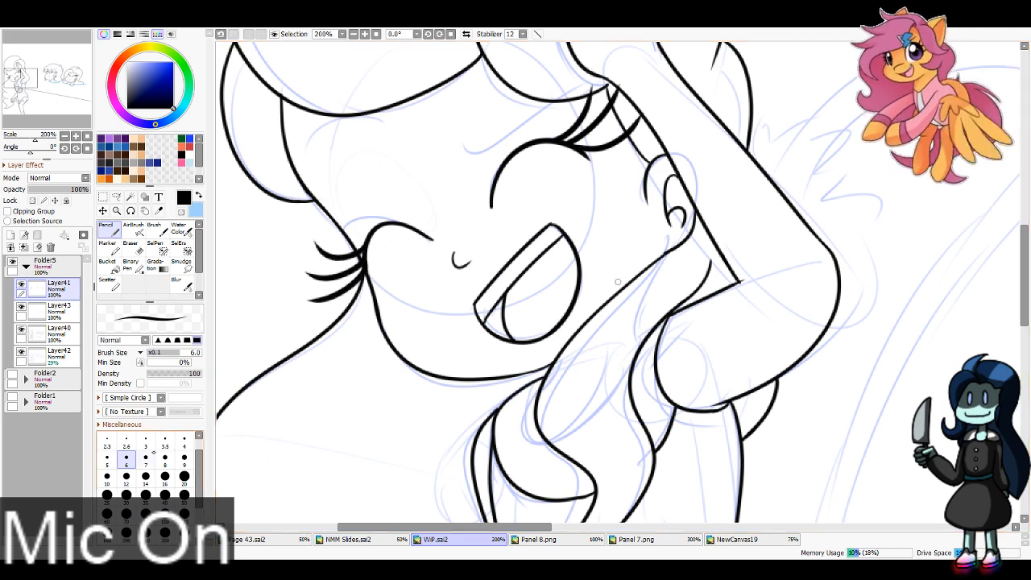
pyautogui.moveTo(454, 157); pyautogui.dragTo(568, 79)
pyautogui.moveTo(408, 133)
pyautogui.mouseDown()
pyautogui.moveTo(309, 150)
pyautogui.moveTo(298, 179)
pyautogui.mouseUp()
pyautogui.hotkey('ctrl', 'z')
pyautogui.moveTo(400, 172); pyautogui.dragTo(352, 215)
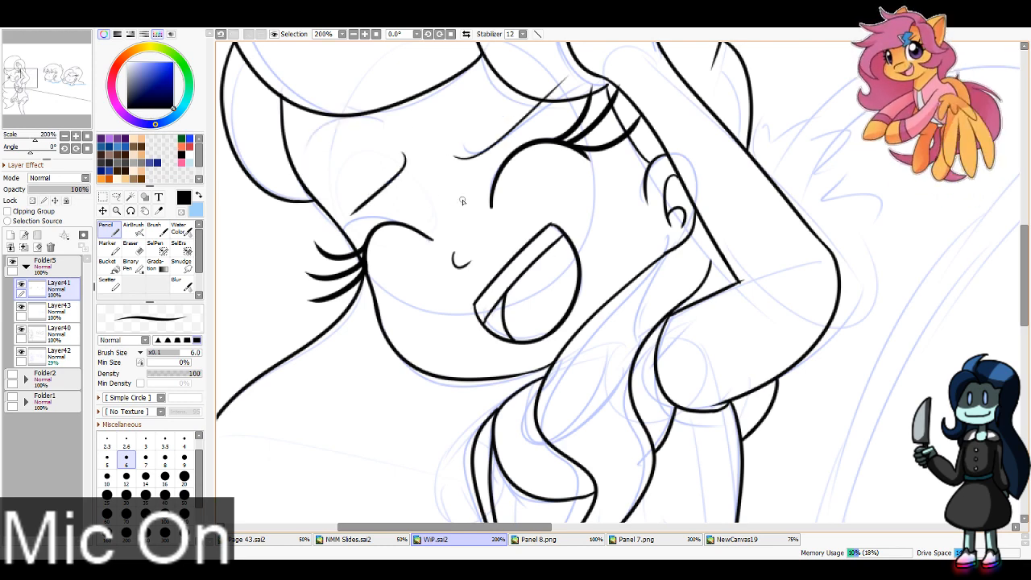
pyautogui.hotkey('ctrl', 'z')
pyautogui.moveTo(375, 155); pyautogui.dragTo(332, 237)
pyautogui.hotkey('ctrl', 'z')
# Step: Ink the foreground character's two curved eyebrows above the closed eyes, redrawing the one over the far eye
pyautogui.hotkey('ctrl', 'z')
pyautogui.moveTo(439, 119); pyautogui.dragTo(580, 97)
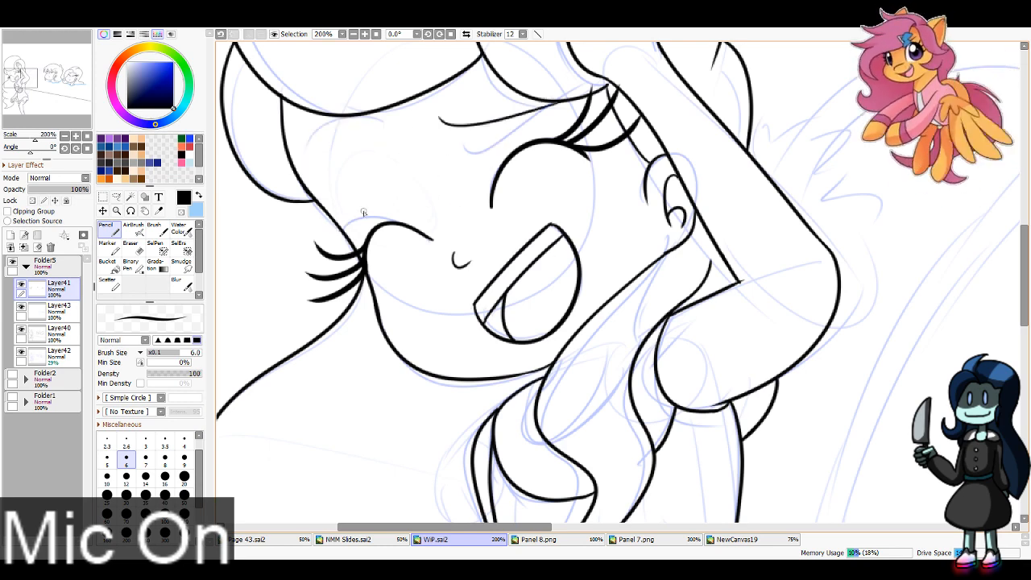
pyautogui.moveTo(375, 154); pyautogui.dragTo(363, 230)
pyautogui.hotkey('ctrl', 'z')
pyautogui.moveTo(368, 142); pyautogui.dragTo(342, 226)
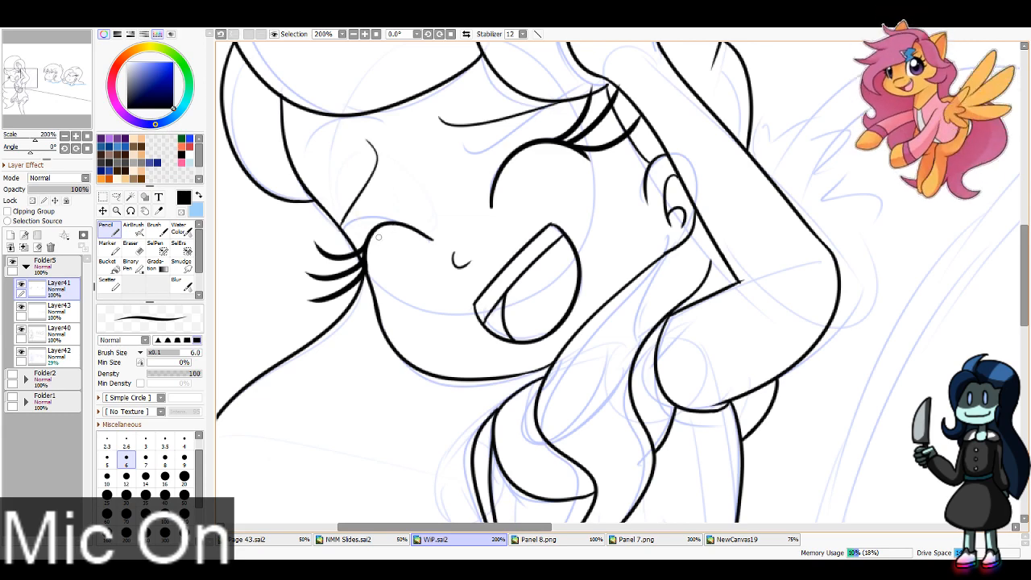
# Step: On Layer43, paint a light blue water jet arcing from the left background character's mouth to the foreground character's chest at brush size 40
pyautogui.scroll(-4, 388, 76)
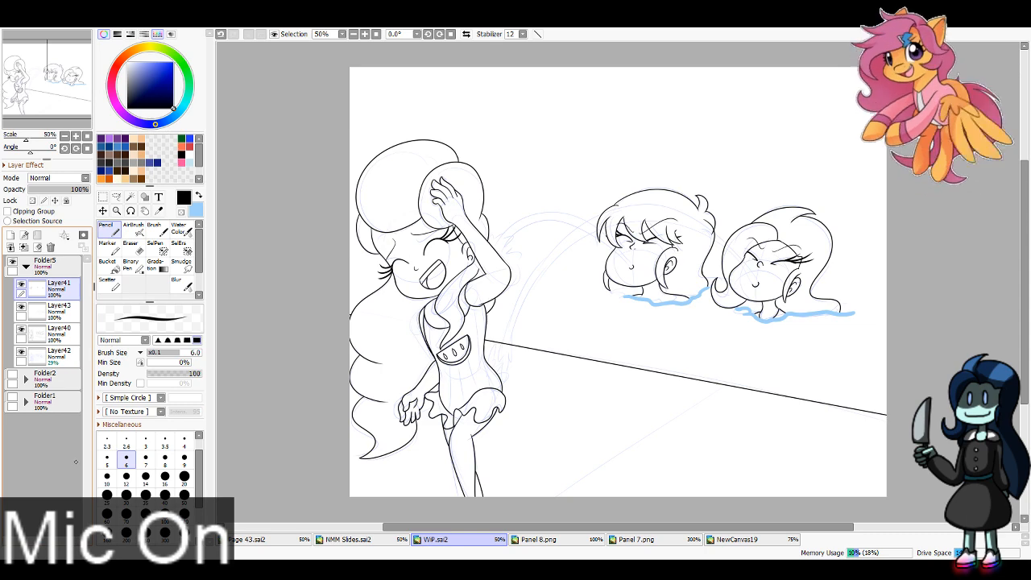
pyautogui.click(59, 308)
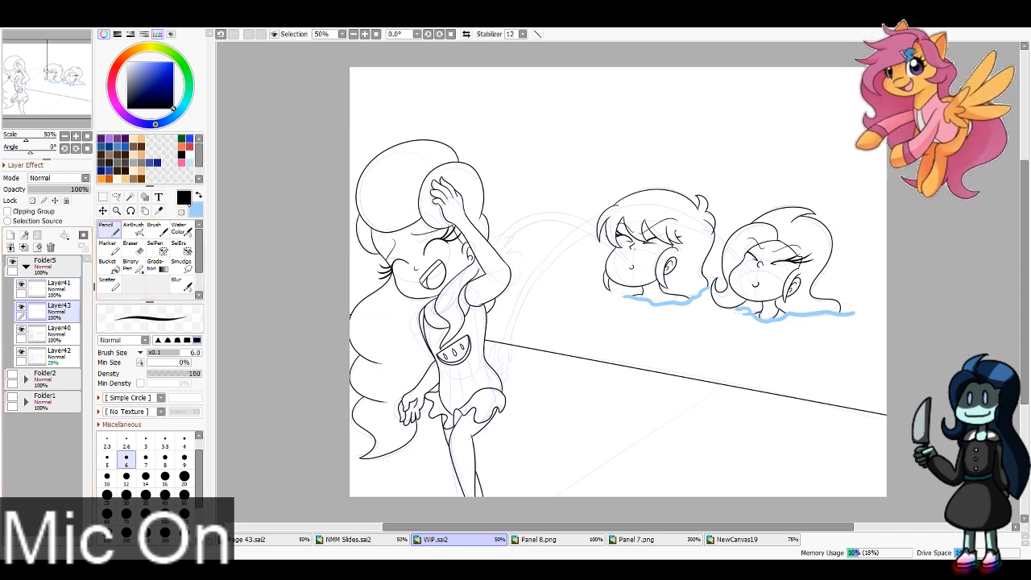
pyautogui.click(199, 195)
pyautogui.click(165, 476)
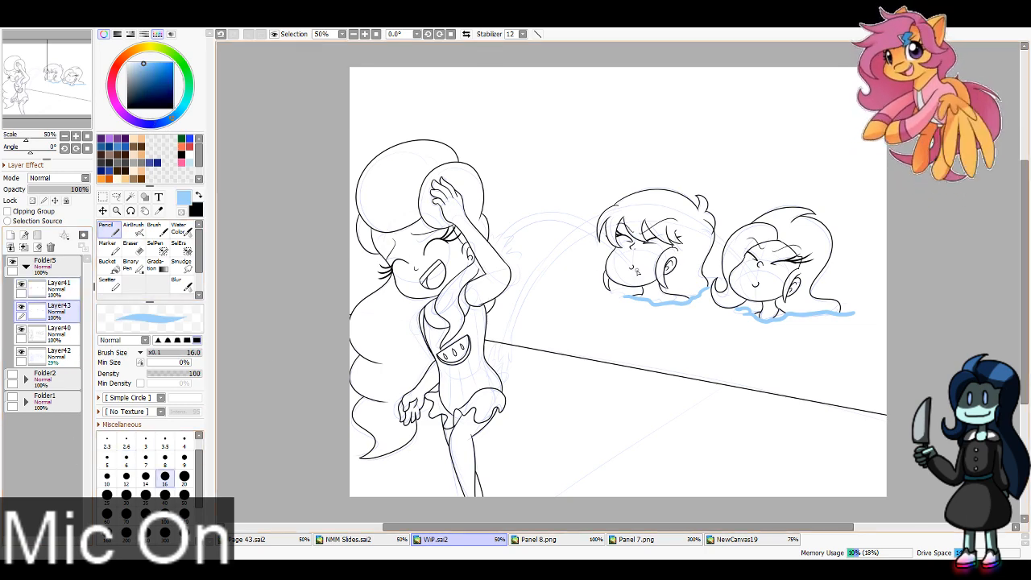
pyautogui.moveTo(631, 264); pyautogui.dragTo(477, 272)
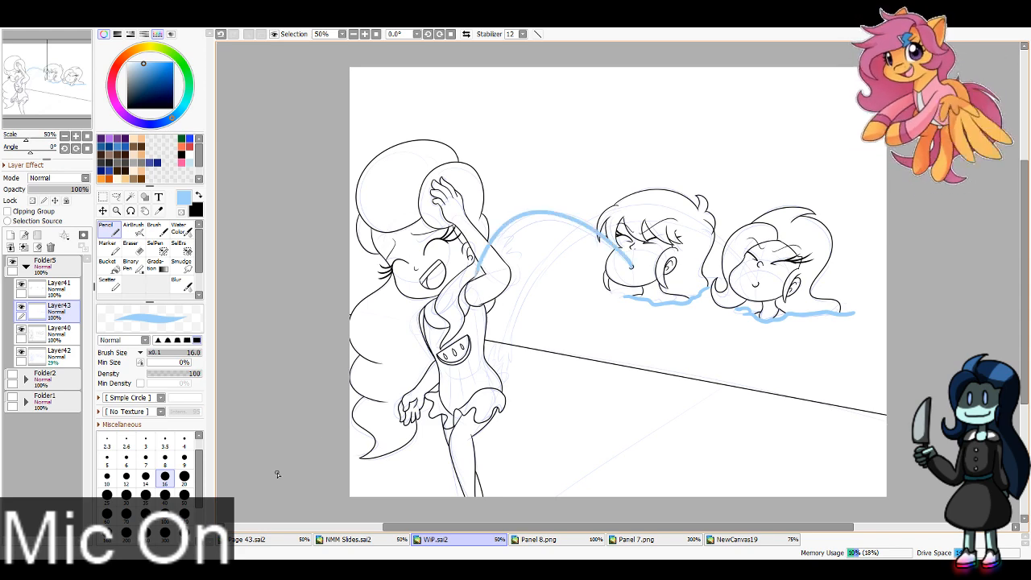
pyautogui.click(165, 495)
pyautogui.hotkey('ctrl', 'z')
pyautogui.moveTo(633, 268)
pyautogui.mouseDown()
pyautogui.moveTo(598, 233)
pyautogui.moveTo(466, 302)
pyautogui.moveTo(461, 326)
pyautogui.mouseUp()
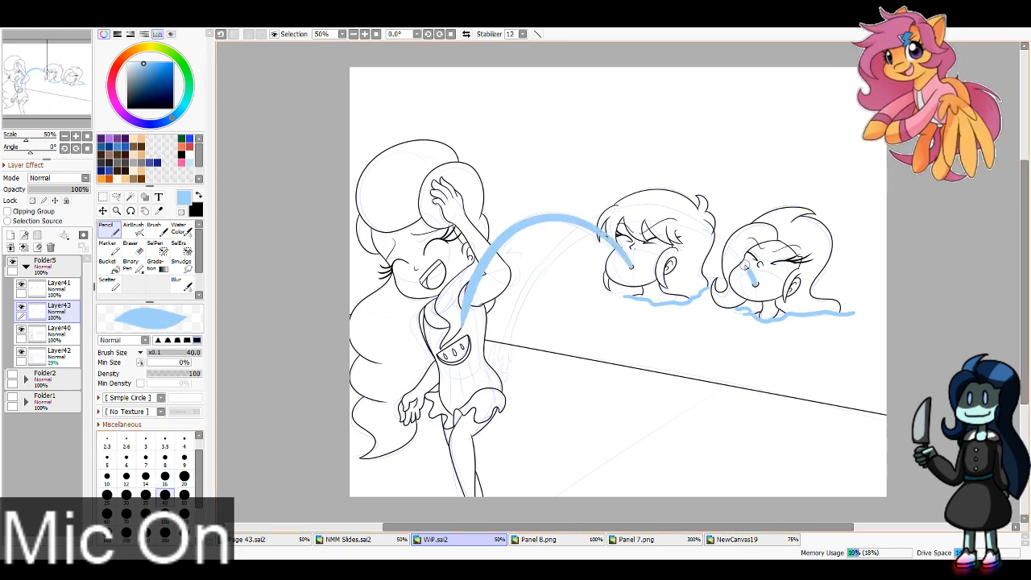
# Step: Paint a second light blue water jet arcing from the right background character's mouth to the foreground character's waist
pyautogui.moveTo(756, 284)
pyautogui.mouseDown()
pyautogui.moveTo(646, 203)
pyautogui.moveTo(471, 385)
pyautogui.mouseUp()
pyautogui.hotkey('ctrl', 'z')
pyautogui.moveTo(754, 284)
pyautogui.mouseDown()
pyautogui.moveTo(739, 249)
pyautogui.moveTo(578, 211)
pyautogui.moveTo(477, 372)
pyautogui.mouseUp()
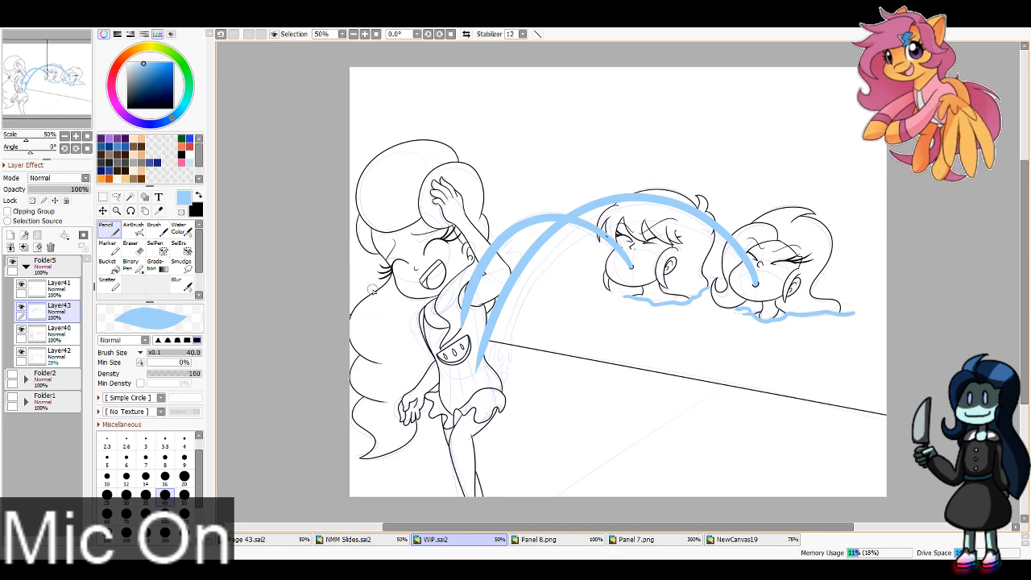
# Step: Erase the part of the first water jet overlapping the foreground character's arm and chest with the Eraser at size 40
pyautogui.doubleClick(365, 34)
pyautogui.click(131, 248)
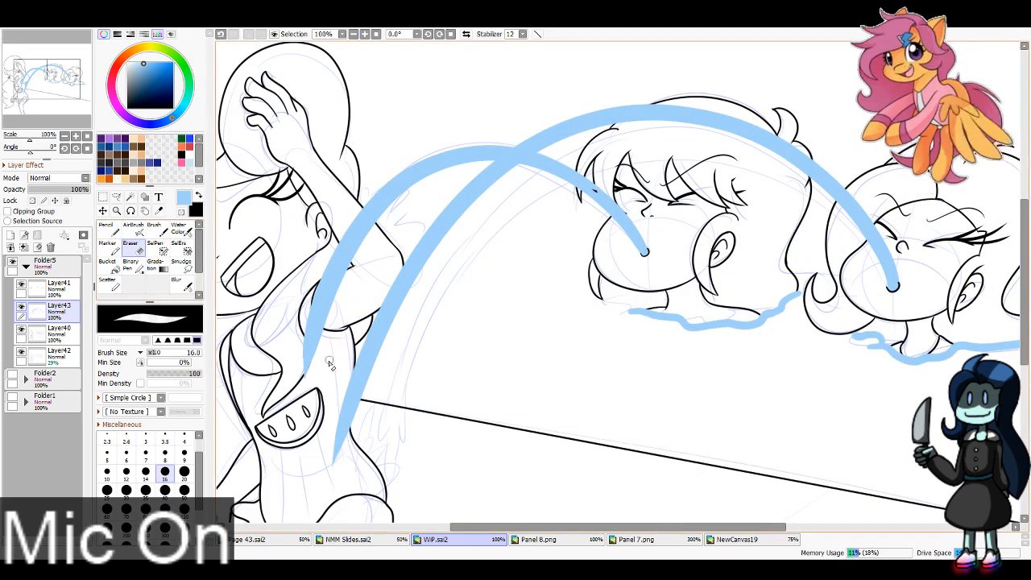
pyautogui.click(165, 490)
pyautogui.moveTo(313, 328)
pyautogui.mouseDown()
pyautogui.moveTo(308, 346)
pyautogui.moveTo(373, 245)
pyautogui.moveTo(355, 215)
pyautogui.mouseUp()
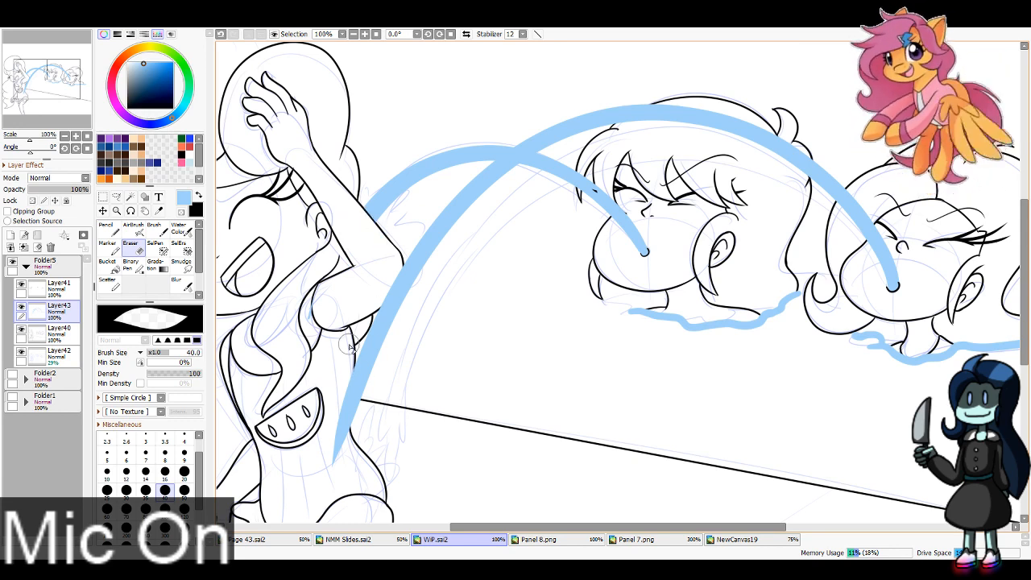
pyautogui.moveTo(381, 259)
pyautogui.mouseDown()
pyautogui.moveTo(394, 264)
pyautogui.moveTo(387, 286)
pyautogui.mouseUp()
pyautogui.hotkey('ctrl', 'z')
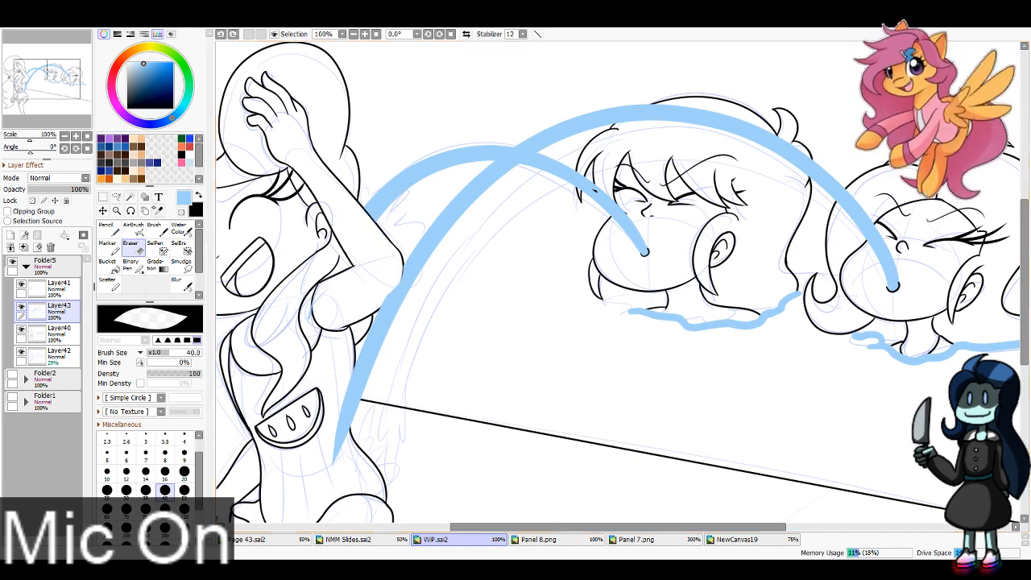
# Step: Erase the second jet's end over the foreground character's torso with Layer43 at 68% opacity, and restore the layer to 100%
pyautogui.click(70, 190)
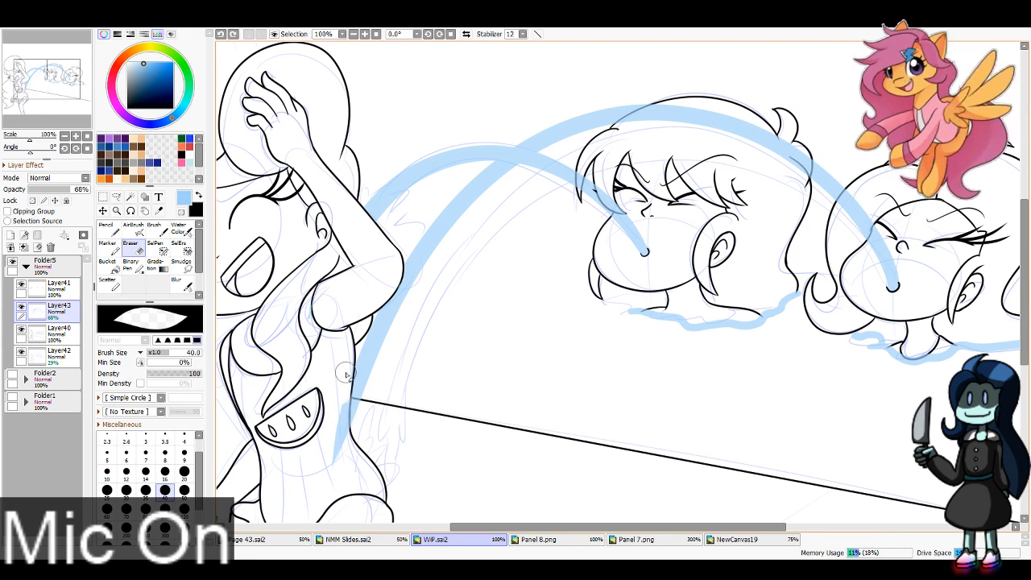
pyautogui.moveTo(346, 374)
pyautogui.mouseDown()
pyautogui.moveTo(341, 481)
pyautogui.moveTo(335, 440)
pyautogui.mouseUp()
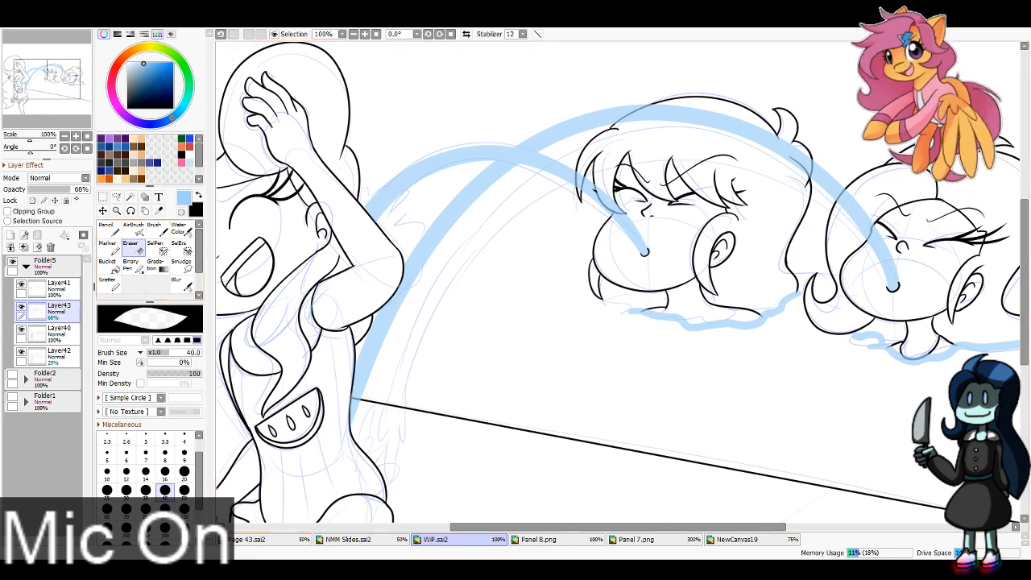
pyautogui.moveTo(75, 190); pyautogui.dragTo(92, 190)
# Step: Add a new layer directly above Layer42 and outline light blue splashes where both jets hit the foreground character, using Pencil size 8
pyautogui.click(113, 229)
pyautogui.click(59, 353)
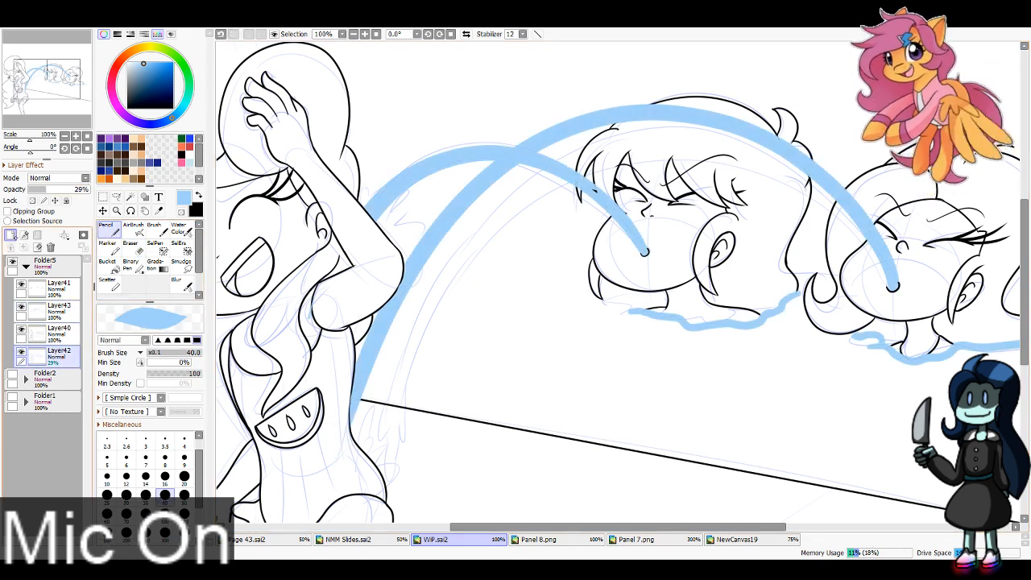
pyautogui.click(10, 234)
pyautogui.click(165, 458)
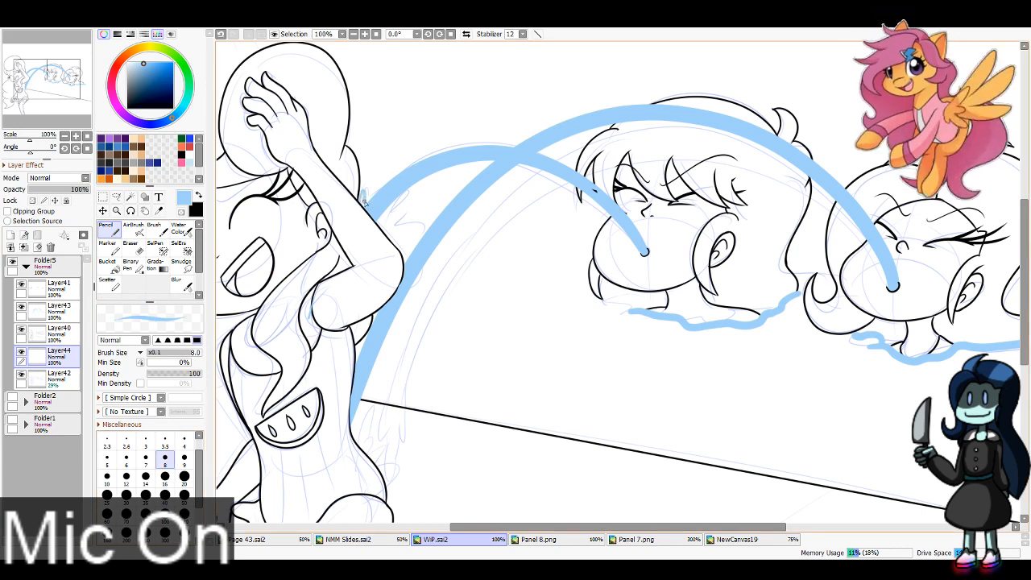
pyautogui.moveTo(393, 212); pyautogui.dragTo(382, 228)
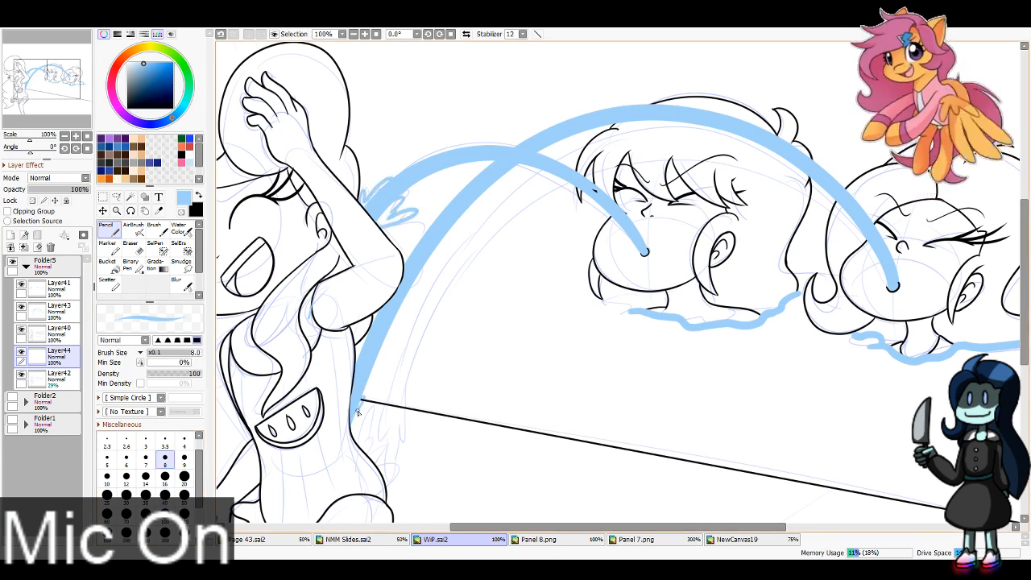
pyautogui.moveTo(358, 412); pyautogui.dragTo(380, 412)
# Step: Fill in both splash outlines with solid light blue using the Pencil at brush size 16
pyautogui.click(166, 476)
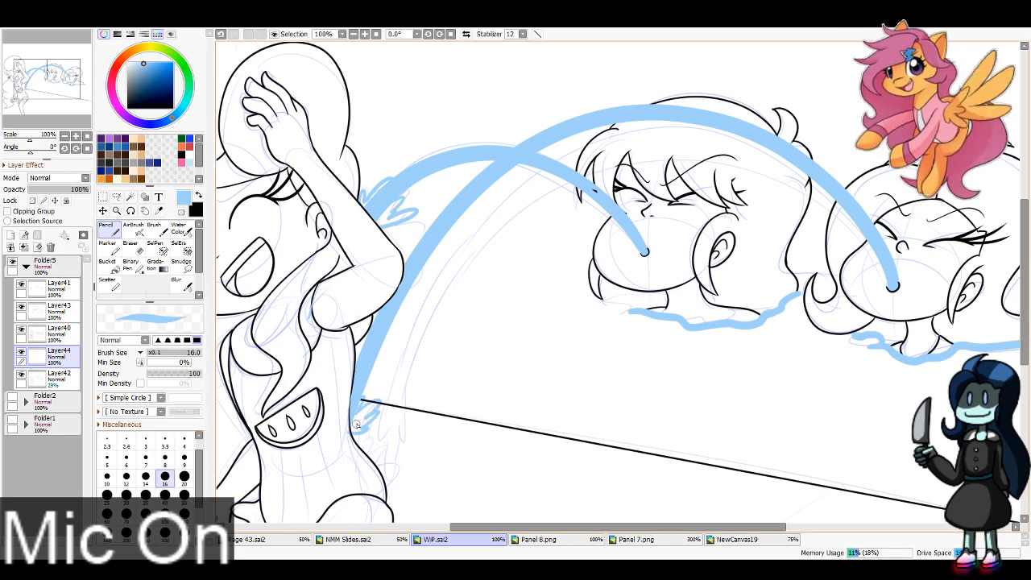
pyautogui.moveTo(376, 407); pyautogui.dragTo(363, 415)
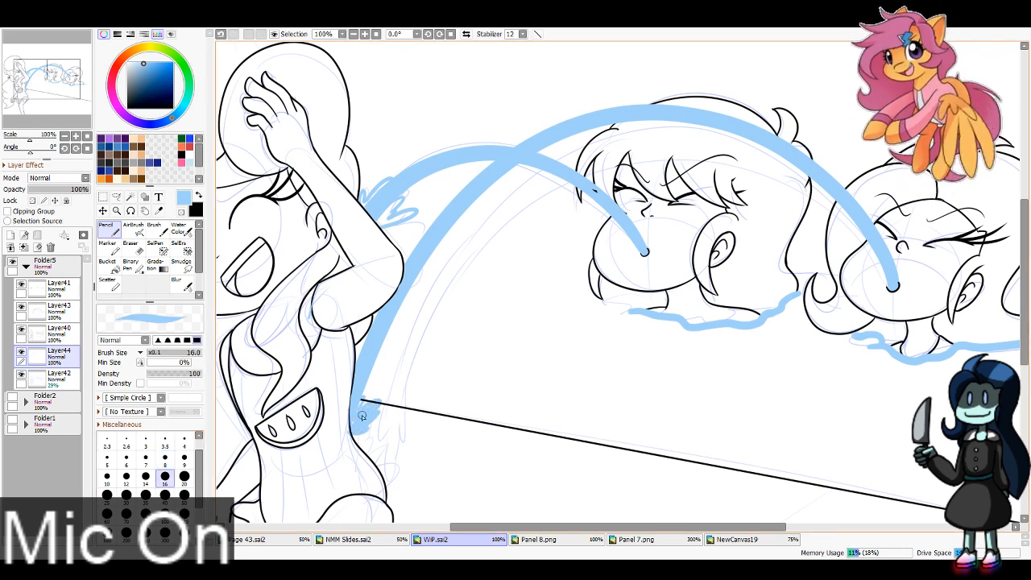
pyautogui.moveTo(392, 215); pyautogui.dragTo(411, 213)
# Step: Hide the water jet layer, Layer43, and the rough sketch on Layer42, leaving Layer42 as the active layer
pyautogui.press('e')
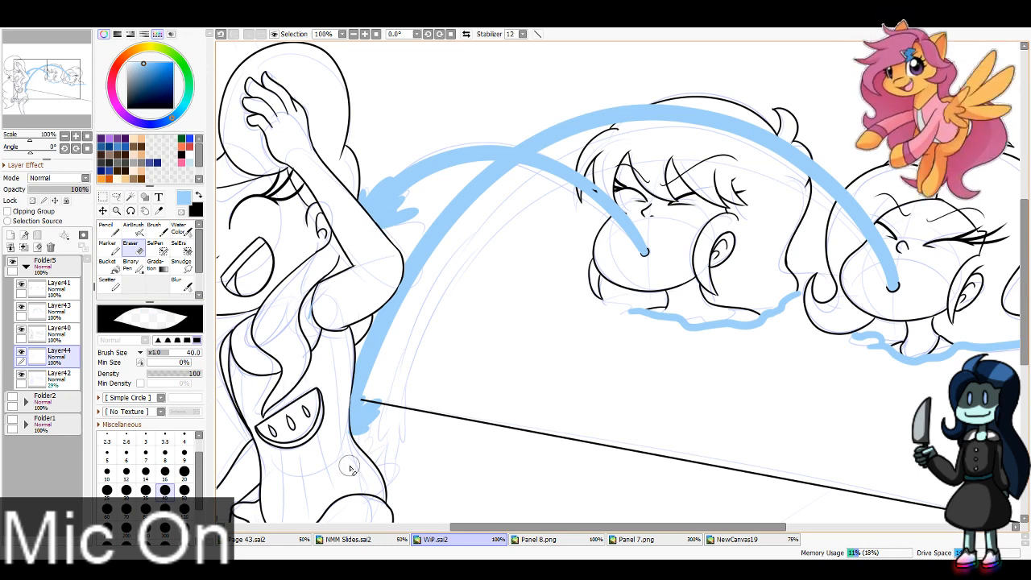
pyautogui.click(59, 312)
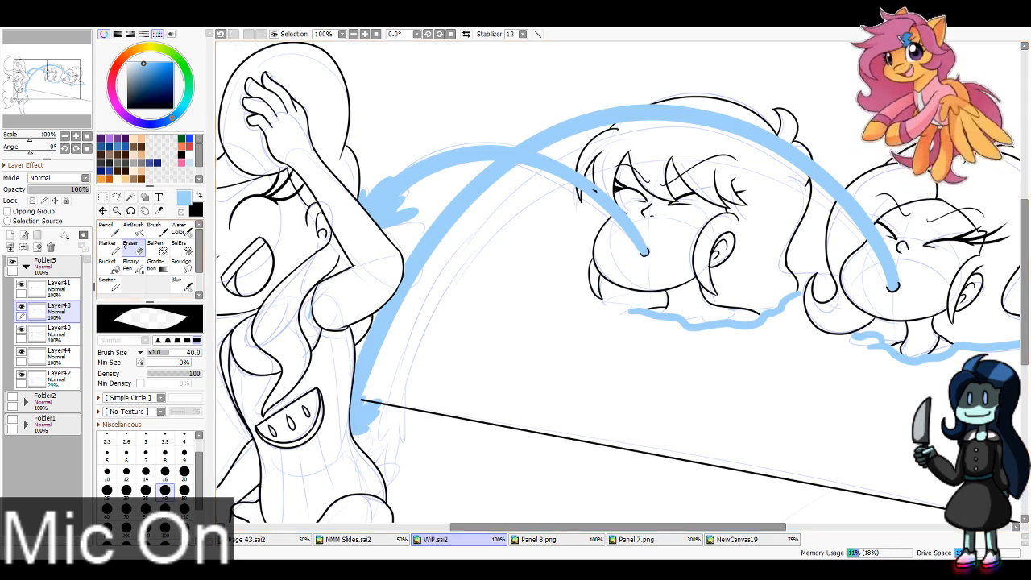
pyautogui.press('n')
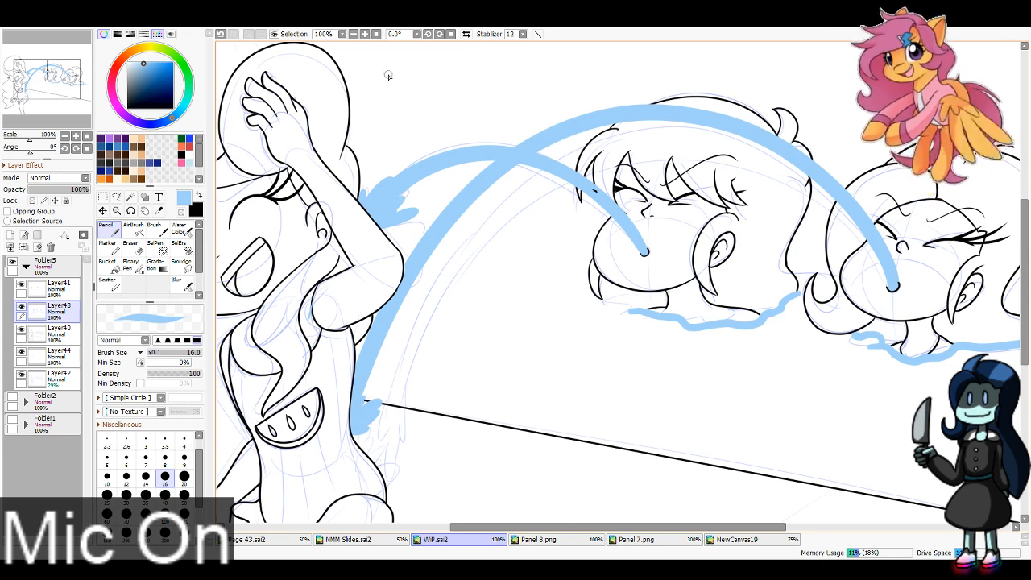
pyautogui.scroll(-2, 388, 75)
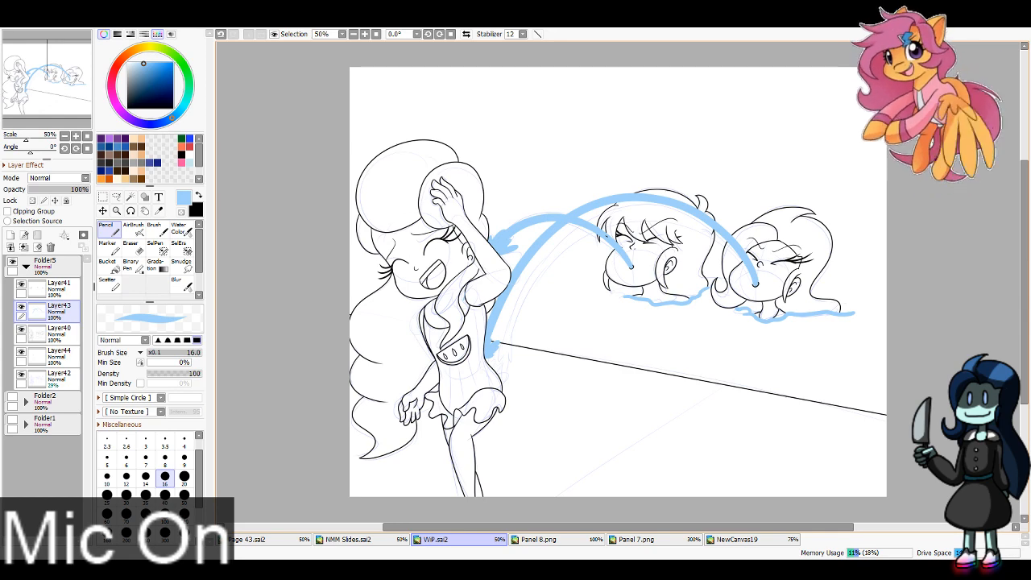
pyautogui.click(21, 306)
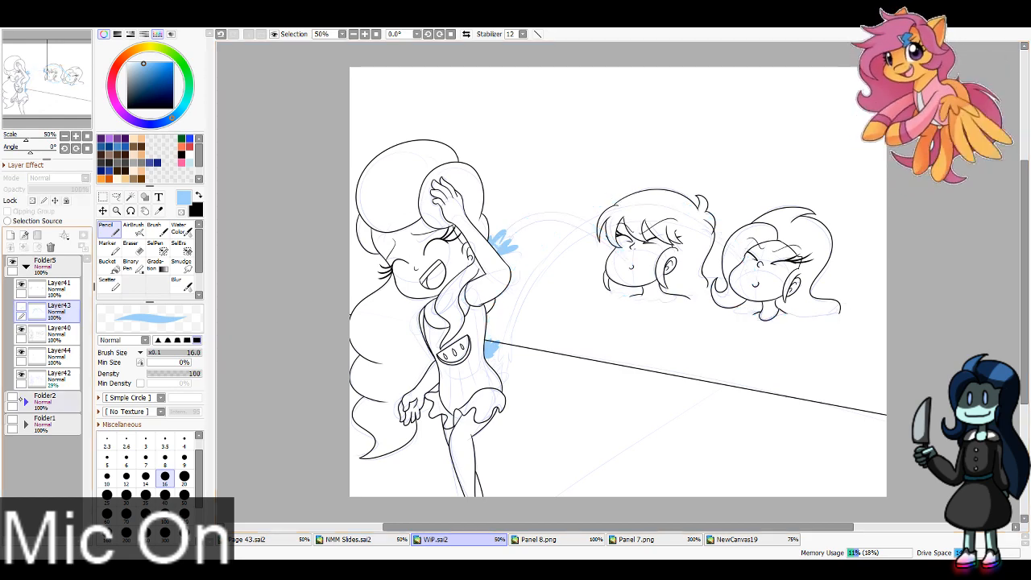
pyautogui.click(21, 374)
pyautogui.click(57, 380)
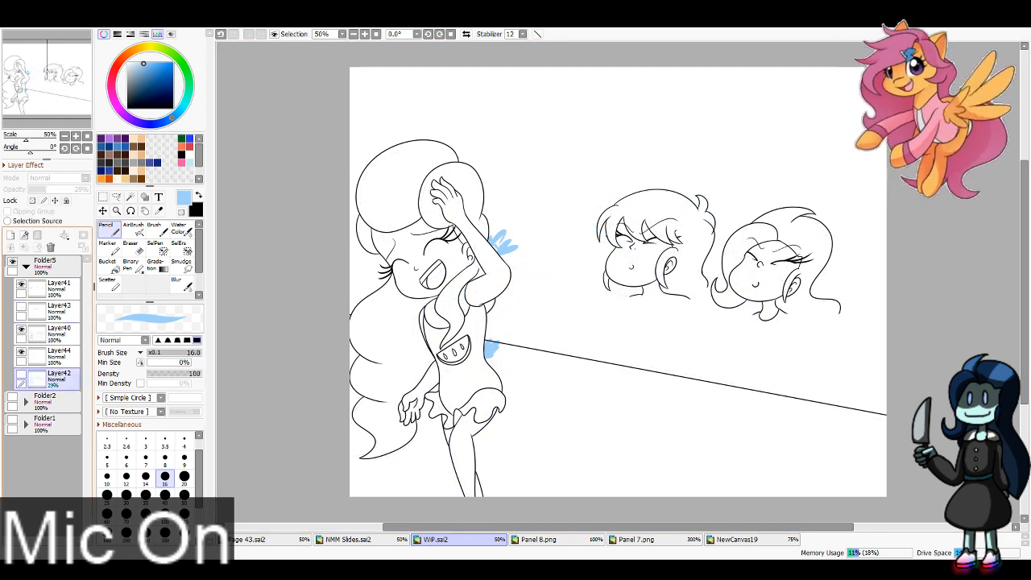
# Step: Create a folder directly above Layer42 with four new layers inside, collapse it, and reselect Layer42
pyautogui.click(37, 235)
pyautogui.click(11, 235)
pyautogui.click(10, 235)
pyautogui.click(10, 235)
pyautogui.click(10, 235)
pyautogui.click(34, 379)
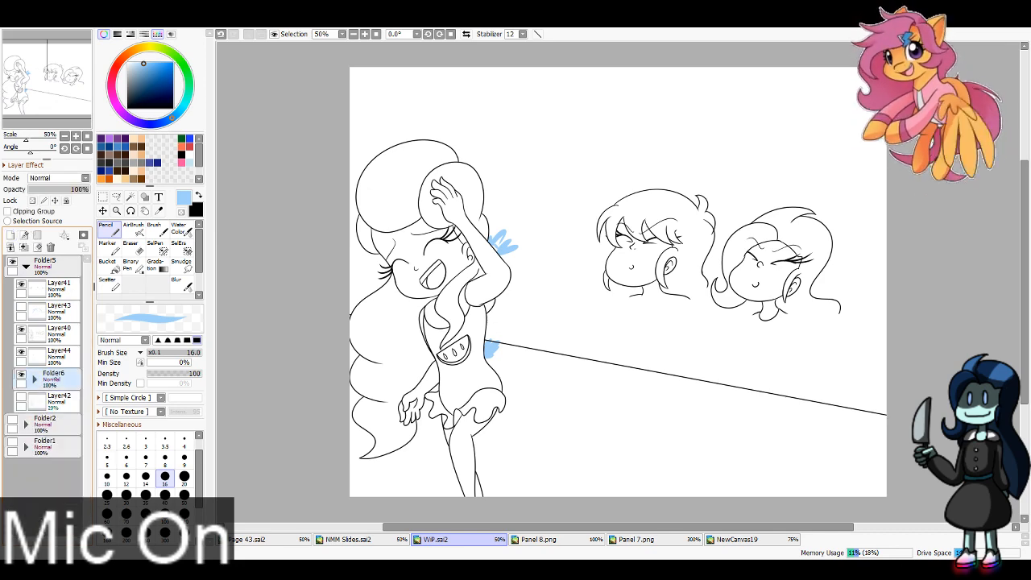
pyautogui.moveTo(55, 377); pyautogui.dragTo(70, 393)
pyautogui.click(71, 402)
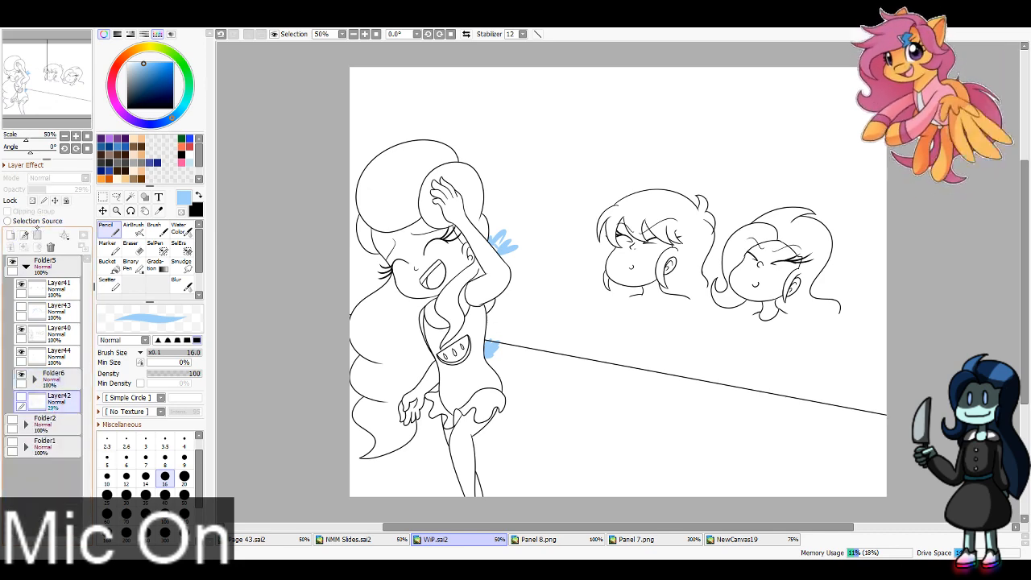
# Step: Create a second folder above Layer42 with four new layers, and add two more layers at the top of Folder6
pyautogui.click(37, 235)
pyautogui.click(11, 235)
pyautogui.click(11, 235)
pyautogui.click(10, 235)
pyautogui.click(10, 235)
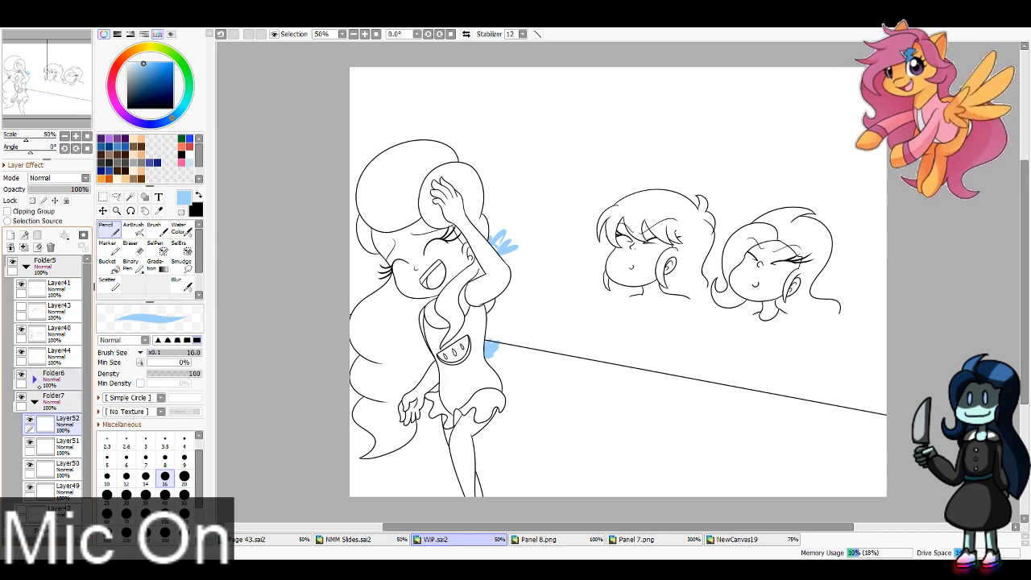
pyautogui.click(34, 379)
pyautogui.click(66, 401)
pyautogui.click(10, 235)
pyautogui.click(11, 236)
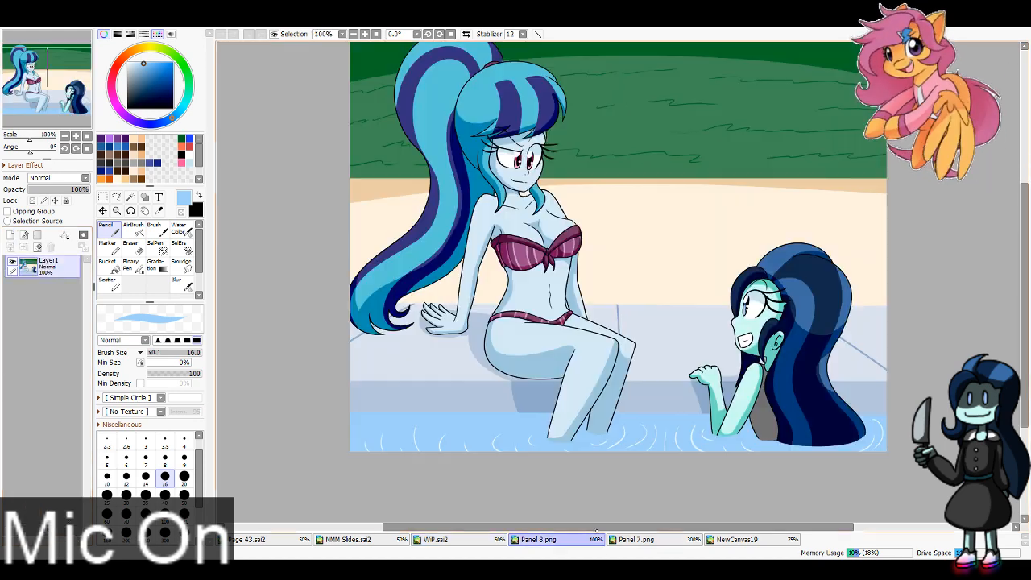
# Step: Sample the light teal and dark navy hair colours from Panel 8.png into the two colour slots, and return to WiP.sai2
pyautogui.click(540, 539)
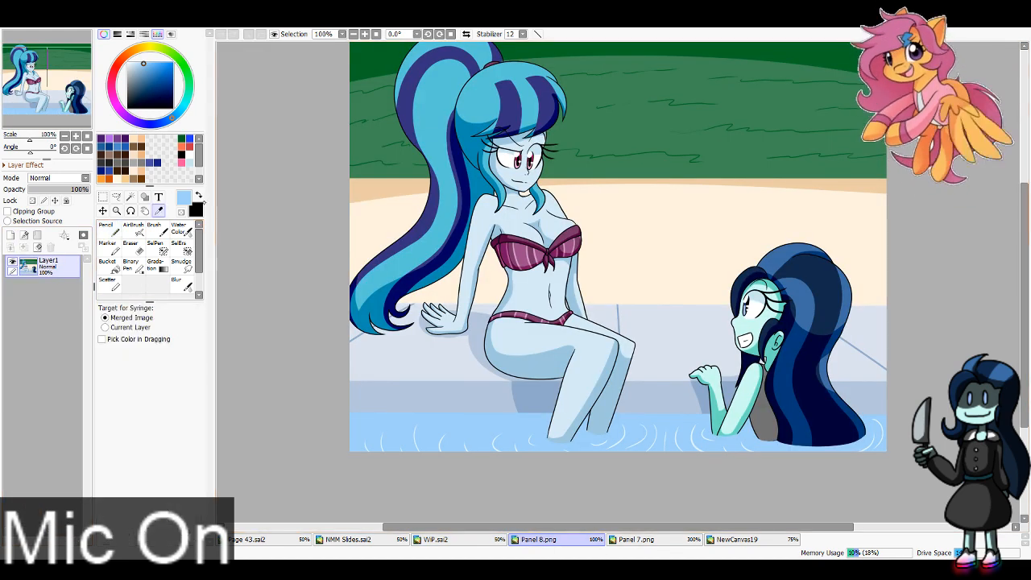
pyautogui.click(476, 105)
pyautogui.press('x')
pyautogui.click(822, 284)
pyautogui.click(436, 539)
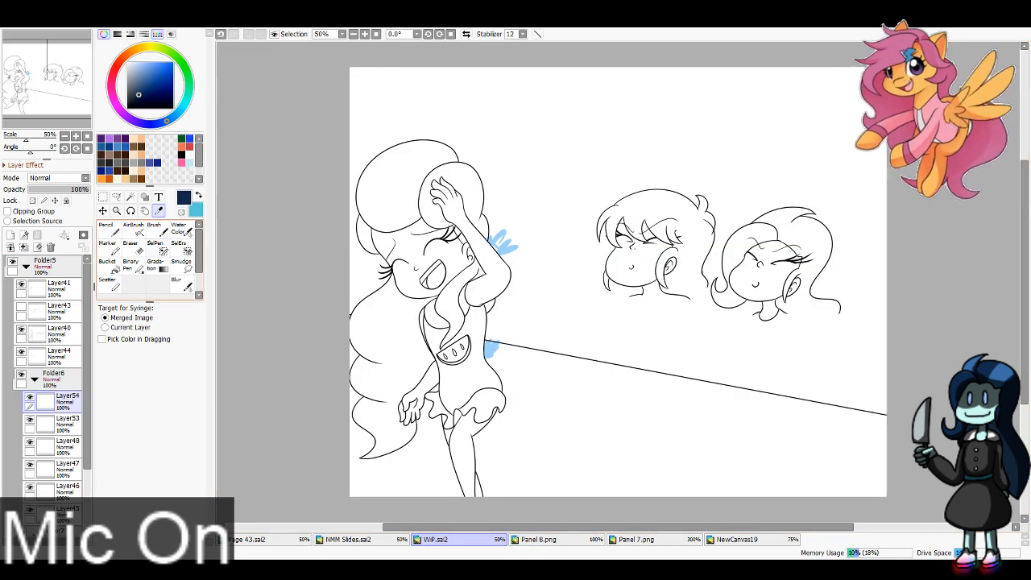
# Step: With Layer43 shown and Layer41 hidden, block in the background characters' hair on Layer54 in navy and teal using Pencil size 100
pyautogui.click(108, 229)
pyautogui.click(165, 515)
pyautogui.moveTo(724, 281)
pyautogui.mouseDown()
pyautogui.moveTo(740, 293)
pyautogui.moveTo(721, 288)
pyautogui.mouseUp()
pyautogui.click(21, 307)
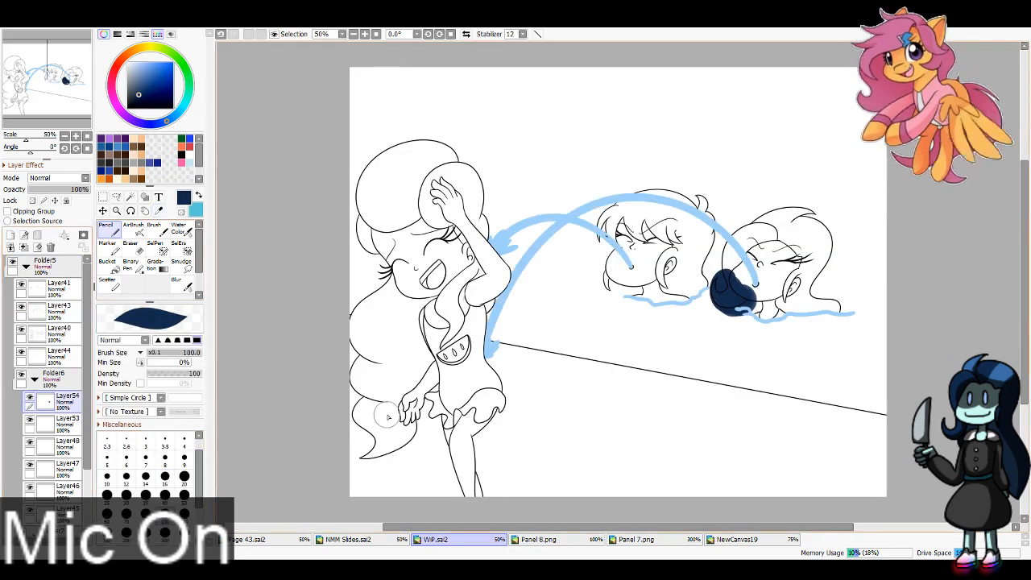
pyautogui.click(21, 284)
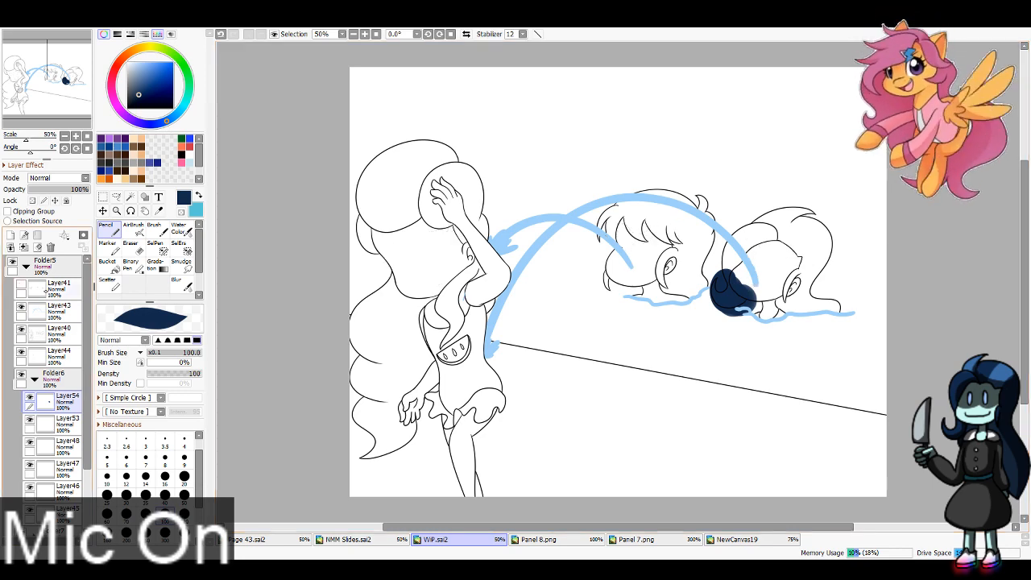
pyautogui.moveTo(738, 275)
pyautogui.mouseDown()
pyautogui.moveTo(745, 230)
pyautogui.moveTo(736, 271)
pyautogui.moveTo(771, 232)
pyautogui.moveTo(808, 224)
pyautogui.moveTo(832, 234)
pyautogui.moveTo(830, 255)
pyautogui.moveTo(791, 288)
pyautogui.moveTo(871, 312)
pyautogui.mouseUp()
pyautogui.press('x')
pyautogui.moveTo(691, 278)
pyautogui.mouseDown()
pyautogui.moveTo(705, 211)
pyautogui.moveTo(669, 190)
pyautogui.moveTo(594, 211)
pyautogui.moveTo(632, 242)
pyautogui.moveTo(613, 282)
pyautogui.moveTo(673, 258)
pyautogui.moveTo(683, 306)
pyautogui.mouseUp()
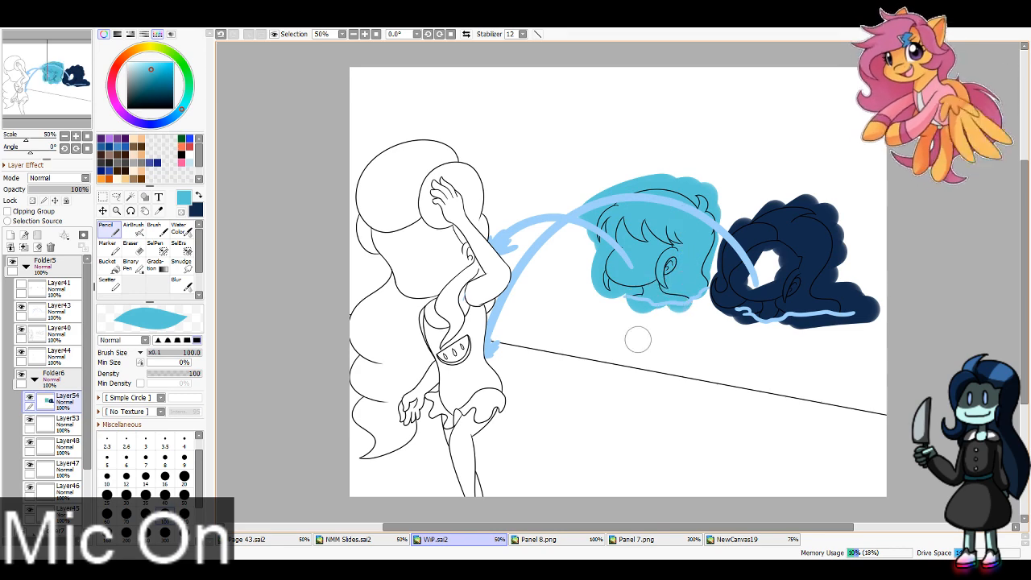
# Step: Sample the pink hair colour from the finished panel in Folder2 and block in the foreground character's hair with it on Layer54
pyautogui.click(25, 266)
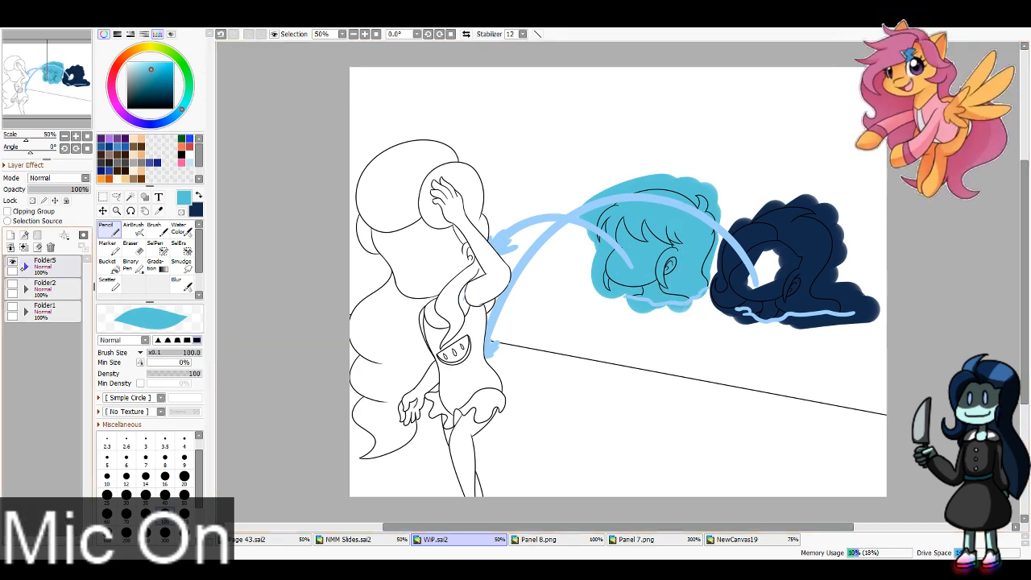
pyautogui.click(12, 285)
pyautogui.click(12, 262)
pyautogui.keyDown('alt'); pyautogui.click(493, 234); pyautogui.keyUp('alt')
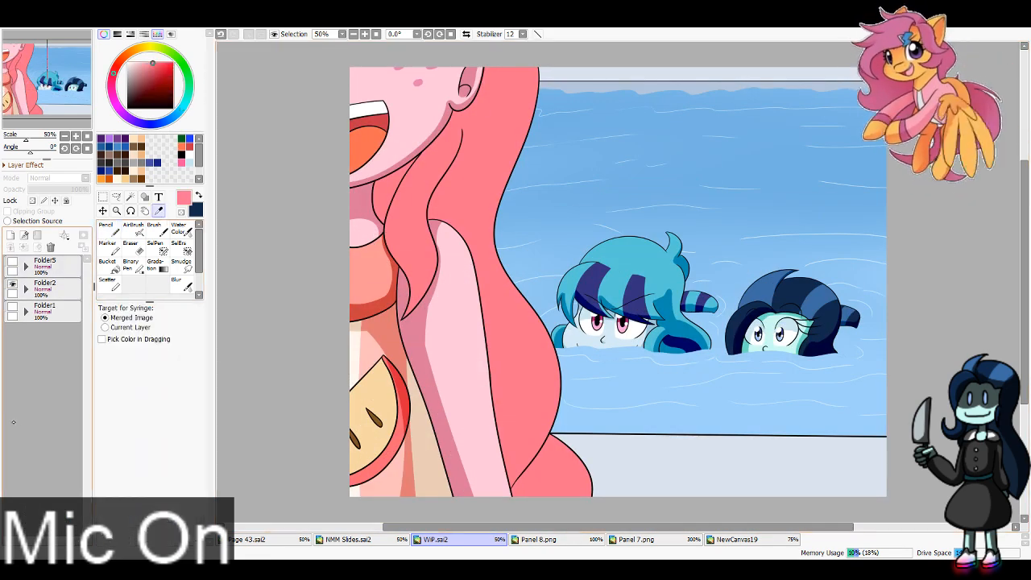
pyautogui.click(12, 284)
pyautogui.click(12, 262)
pyautogui.click(26, 266)
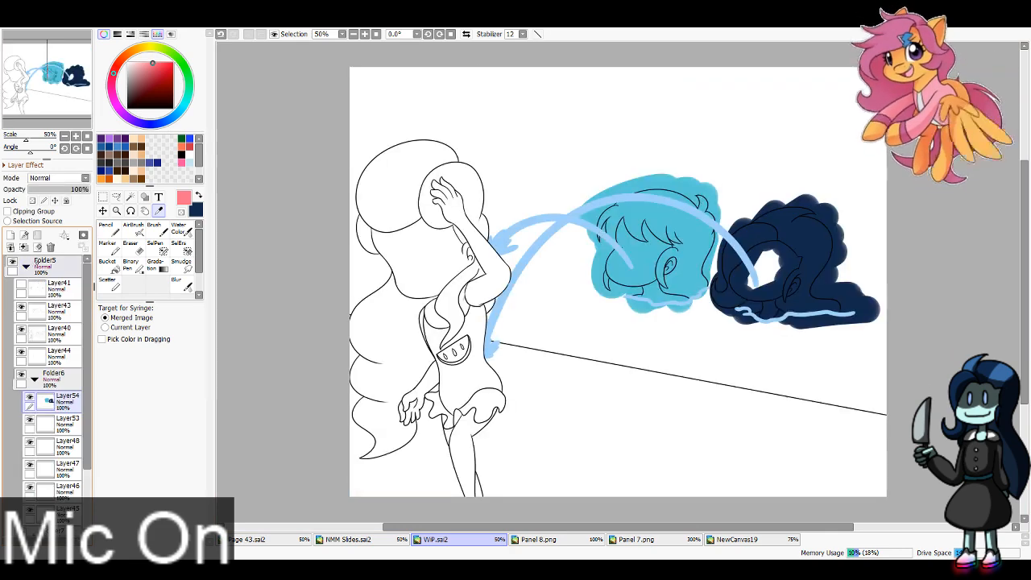
pyautogui.click(109, 230)
pyautogui.moveTo(487, 229)
pyautogui.mouseDown()
pyautogui.moveTo(470, 210)
pyautogui.moveTo(453, 233)
pyautogui.moveTo(437, 230)
pyautogui.moveTo(450, 169)
pyautogui.moveTo(435, 137)
pyautogui.moveTo(409, 136)
pyautogui.moveTo(372, 166)
pyautogui.moveTo(362, 188)
pyautogui.moveTo(397, 279)
pyautogui.moveTo(362, 314)
pyautogui.moveTo(359, 381)
pyautogui.moveTo(400, 372)
pyautogui.moveTo(354, 449)
pyautogui.moveTo(381, 448)
pyautogui.moveTo(393, 461)
pyautogui.moveTo(465, 313)
pyautogui.moveTo(473, 249)
pyautogui.mouseUp()
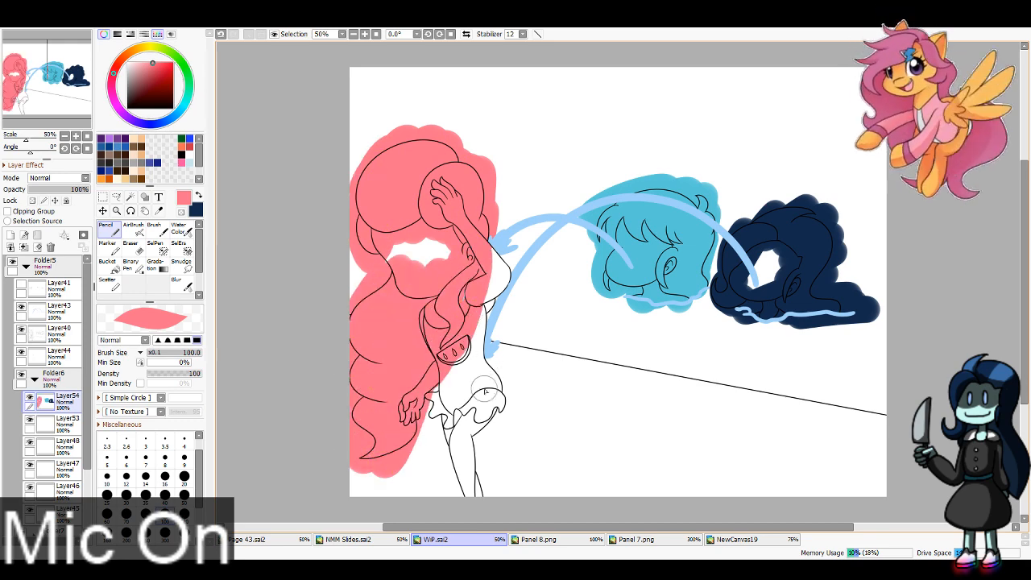
pyautogui.click(58, 310)
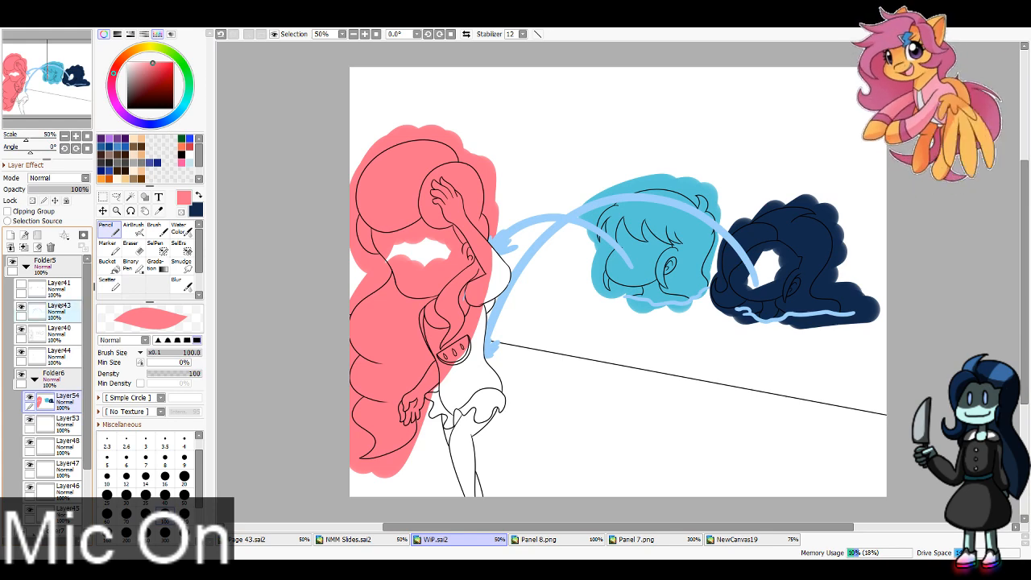
pyautogui.click(130, 264)
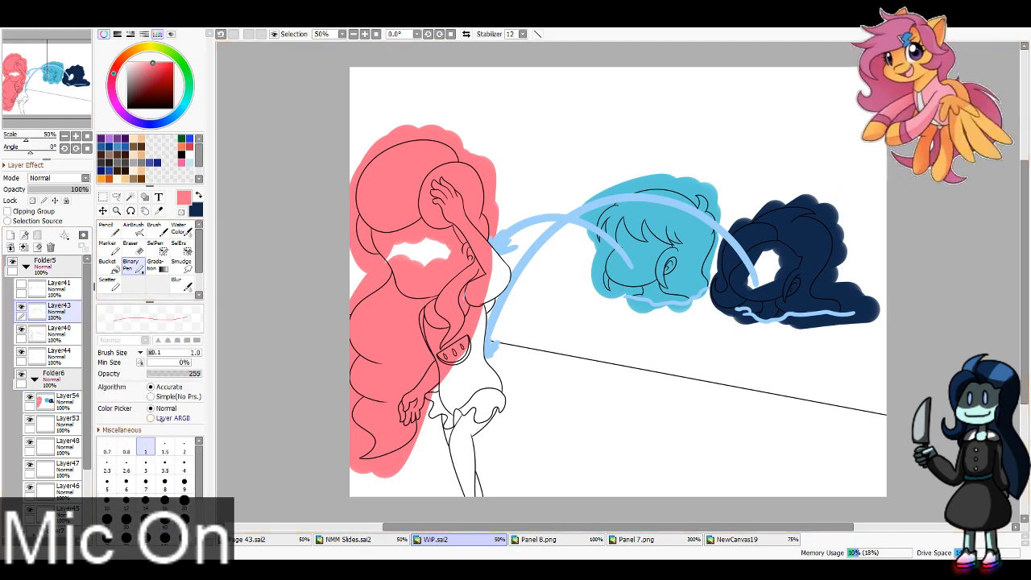
pyautogui.click(131, 249)
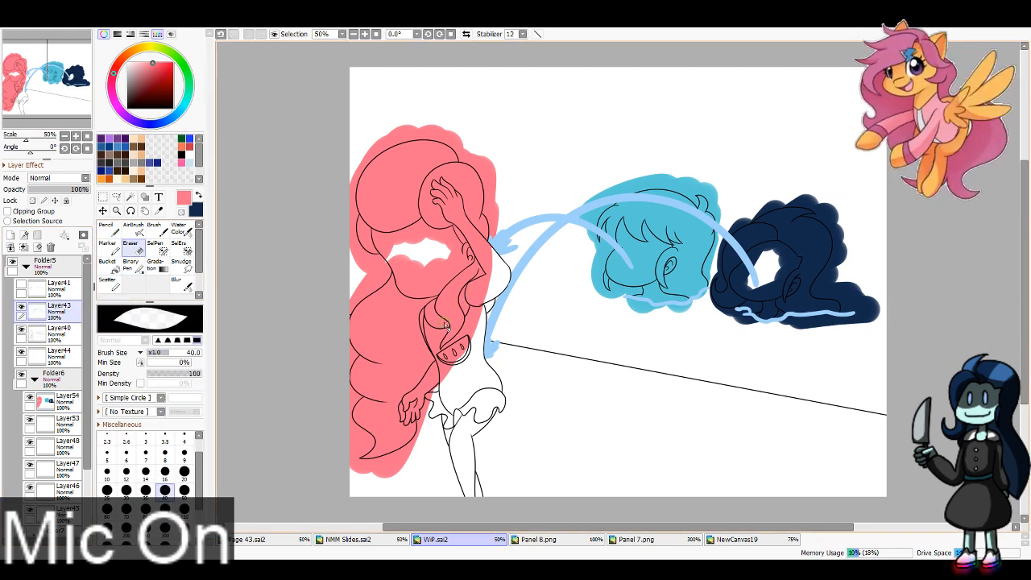
pyautogui.click(26, 265)
pyautogui.click(26, 265)
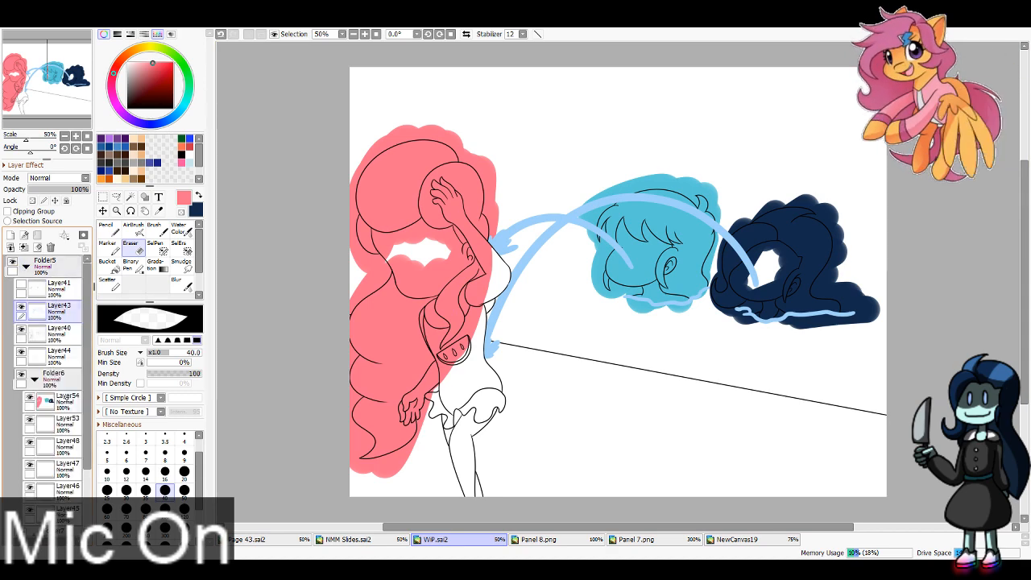
# Step: Hide Layer54 and select the upper background, the foreground character's face, raised arm and torso, and the gaps by the jets with the Magic Wand
pyautogui.click(69, 397)
pyautogui.click(30, 397)
pyautogui.click(131, 197)
pyautogui.click(369, 129)
pyautogui.click(423, 262)
pyautogui.click(489, 282)
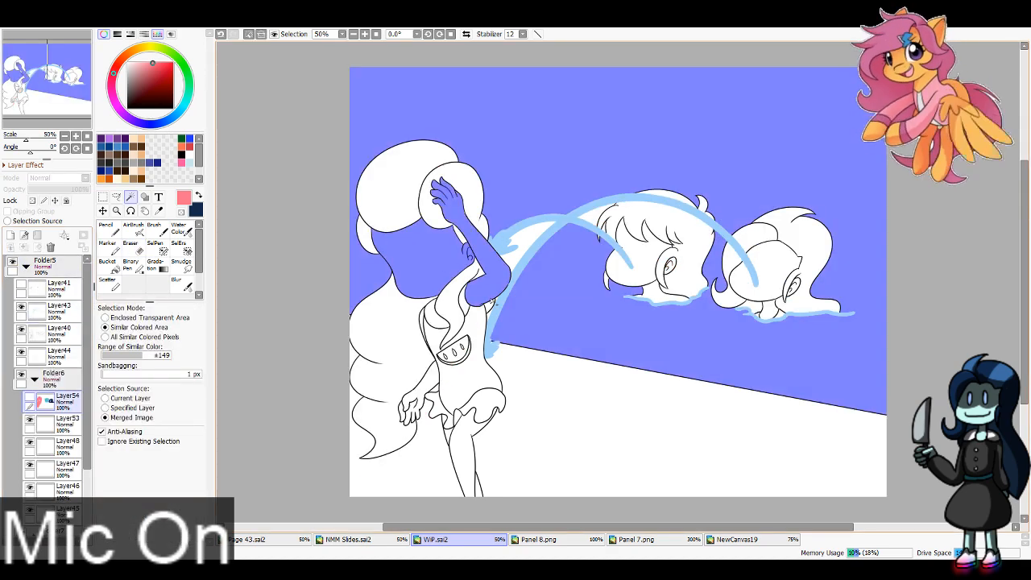
pyautogui.click(425, 322)
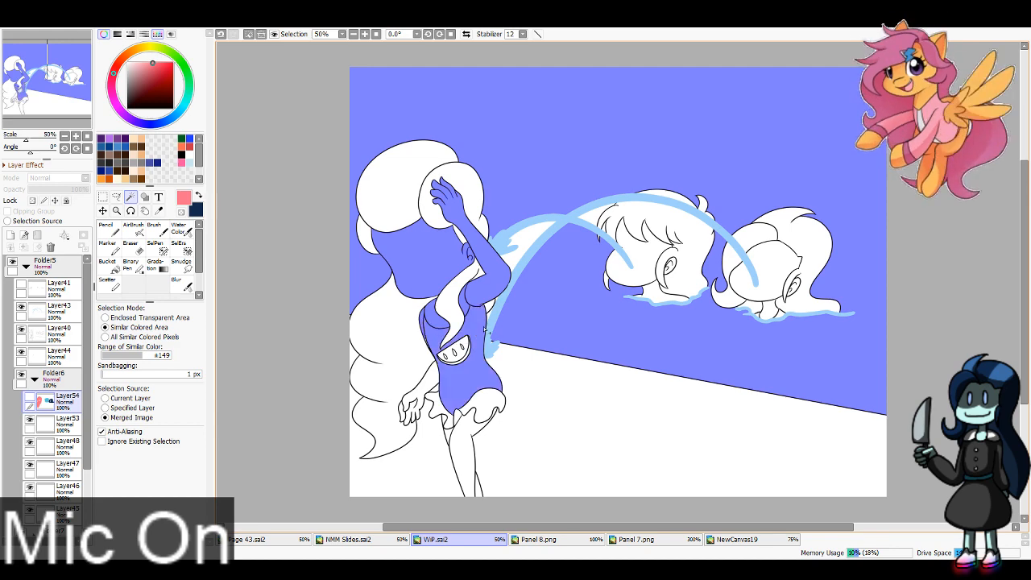
pyautogui.click(522, 244)
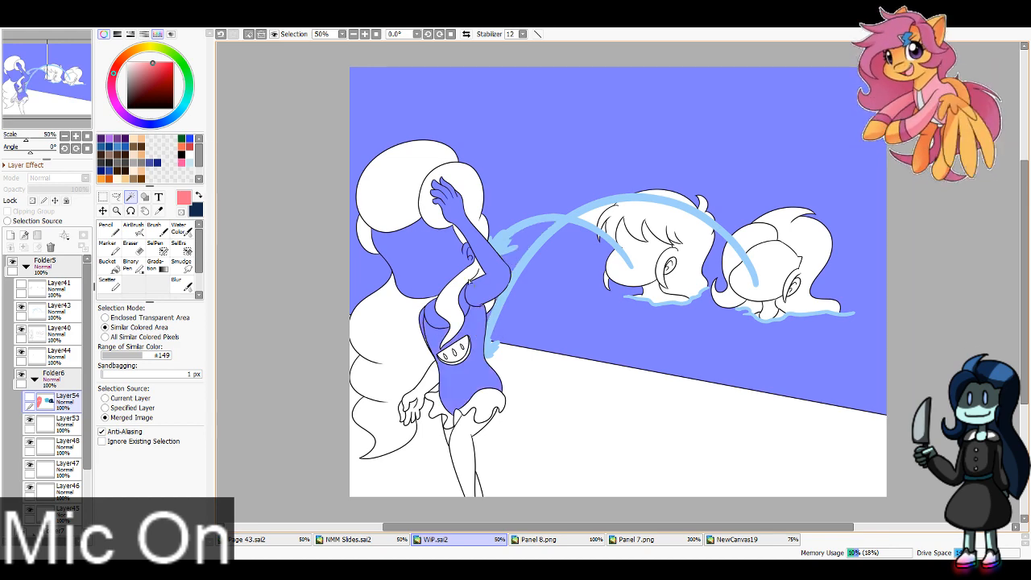
# Step: Extend the selection to the background behind the foreground character's hair, her lowered hand, skirt and legs, and the poolside floor
pyautogui.click(360, 412)
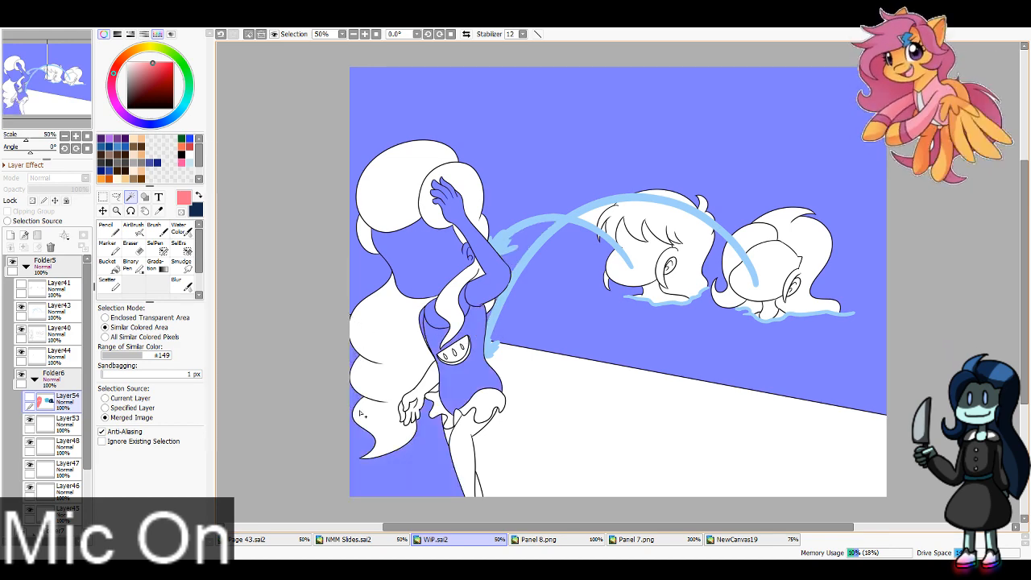
pyautogui.click(417, 405)
pyautogui.click(429, 409)
pyautogui.click(469, 426)
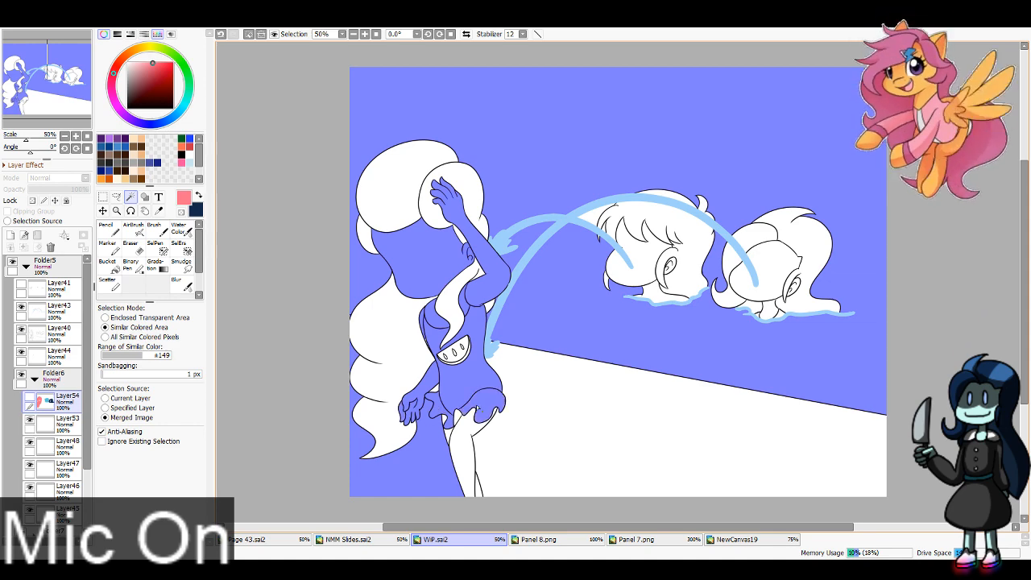
pyautogui.click(456, 421)
pyautogui.click(636, 418)
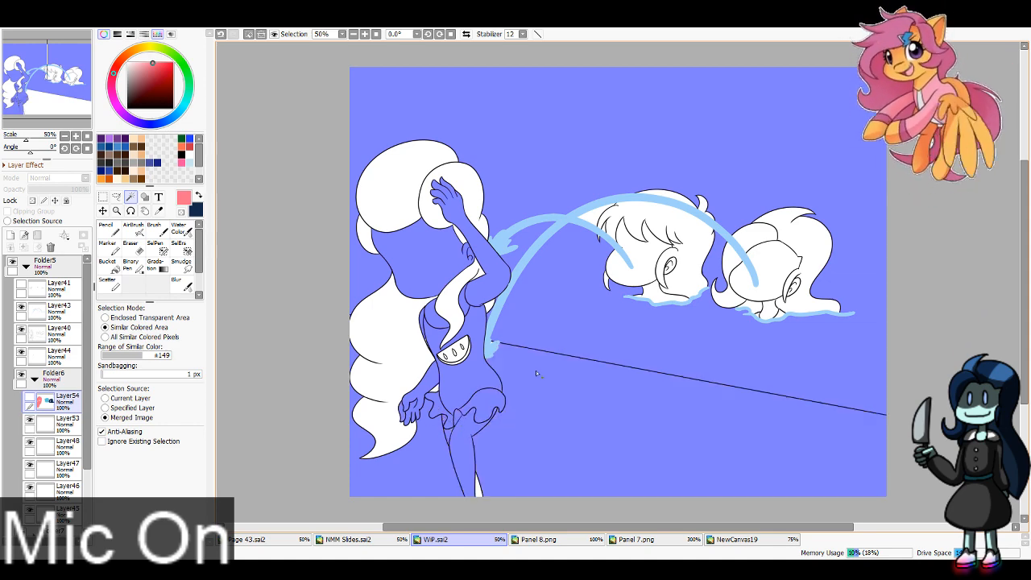
# Step: Extend the selection over the two background characters' faces, ears and necks, and finish by deselecting everything
pyautogui.click(639, 275)
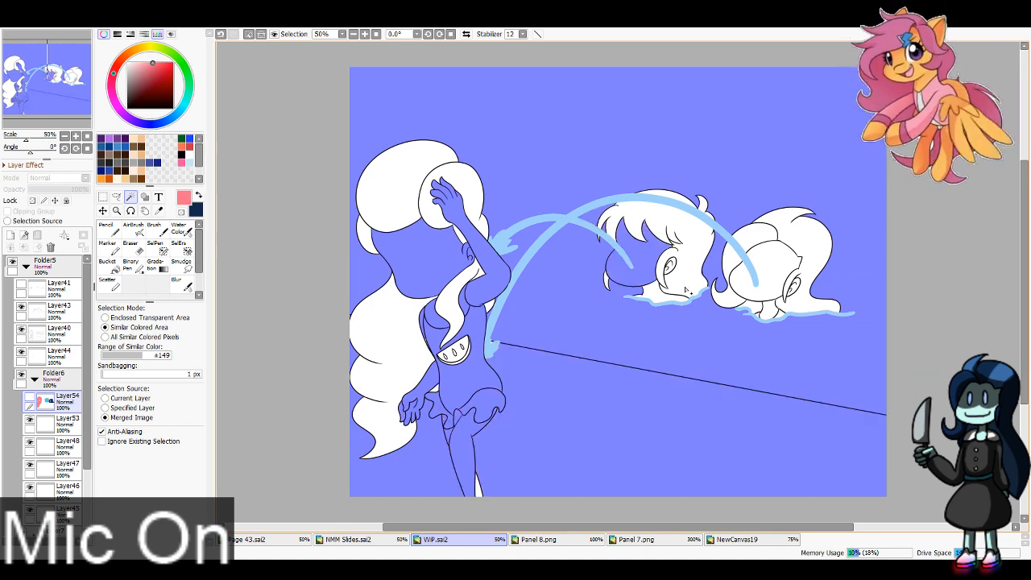
pyautogui.click(684, 288)
pyautogui.click(750, 271)
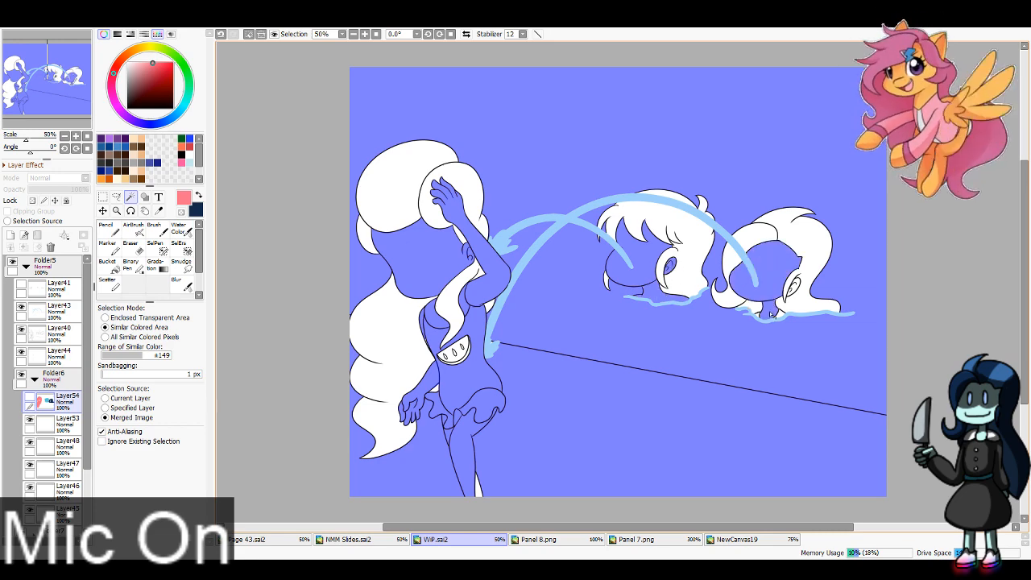
pyautogui.click(796, 287)
pyautogui.hotkey('ctrl', 'd')
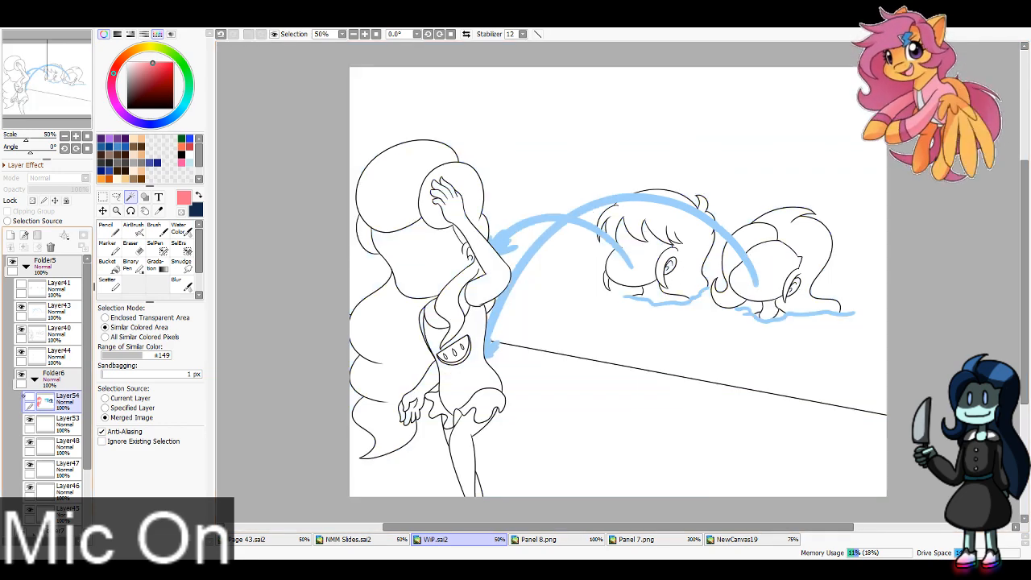
# Step: Show the finished panel in Folder2 and add a new clipped layer above Layer22 in Folder3
pyautogui.click(30, 397)
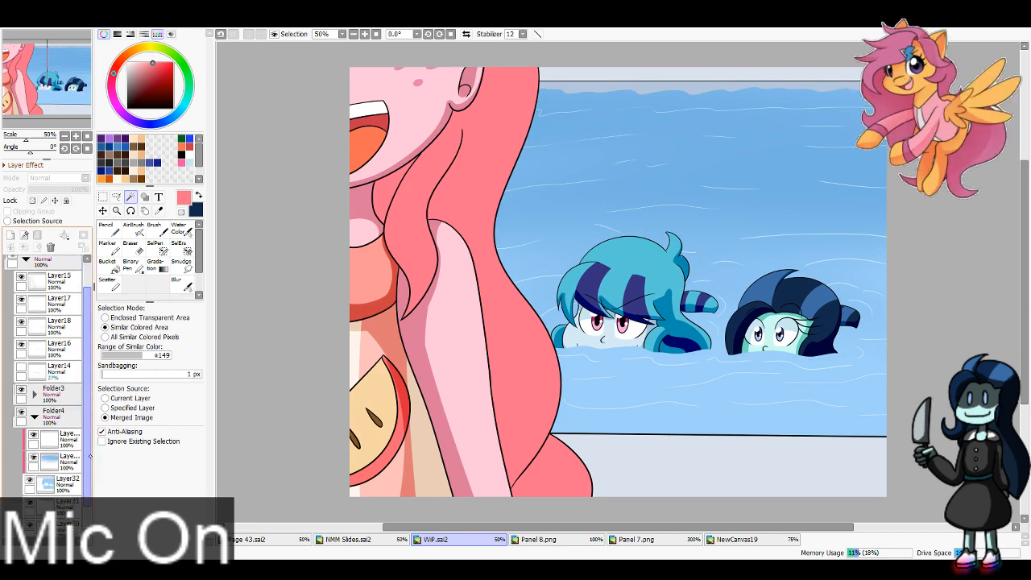
pyautogui.click(34, 396)
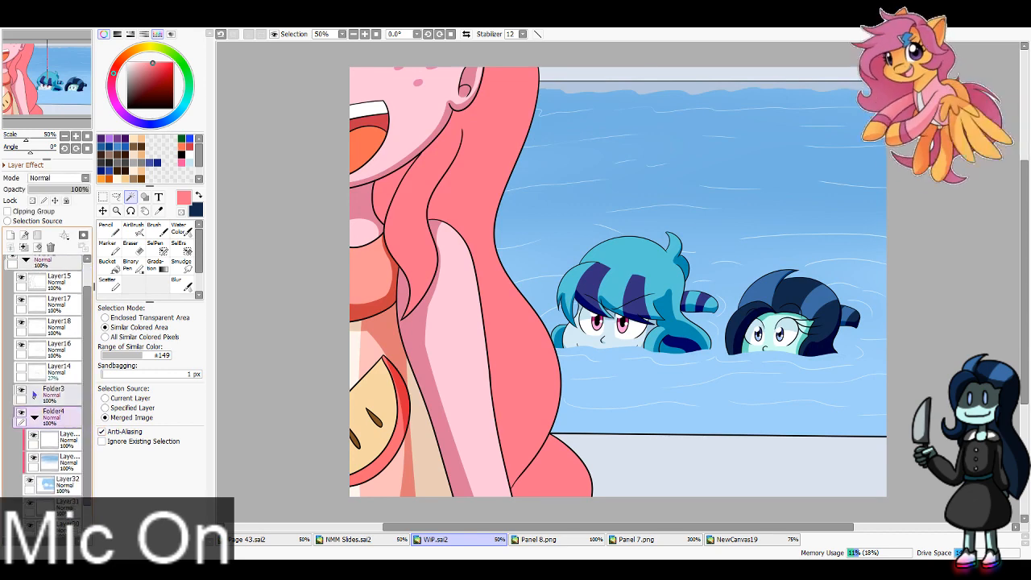
pyautogui.click(34, 395)
pyautogui.click(60, 418)
pyautogui.click(11, 235)
pyautogui.click(14, 211)
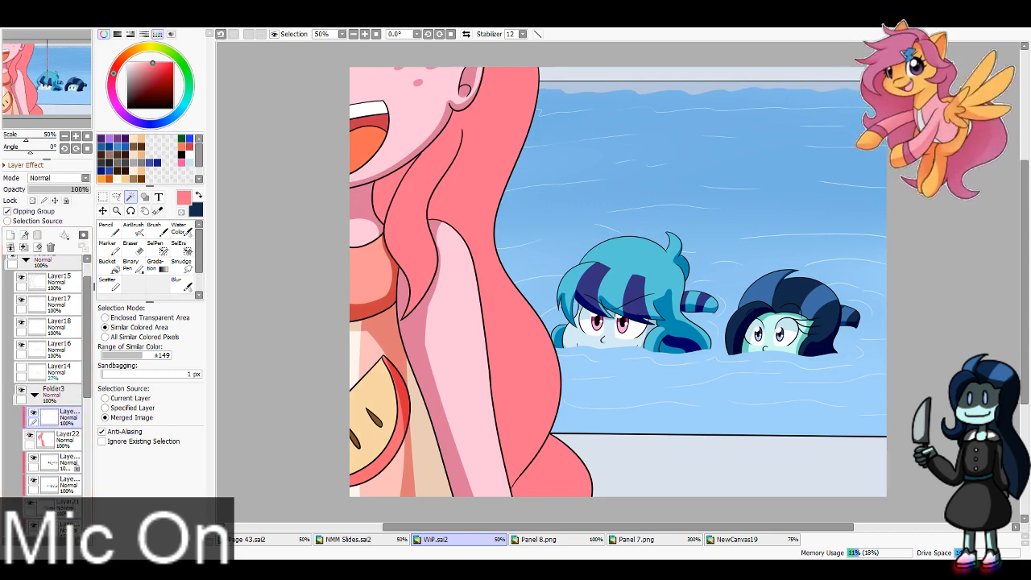
# Step: Shade the foreground character's front hair strand and the hair beside her neck in darker red with a size 70 Pencil
pyautogui.click(158, 211)
pyautogui.click(160, 71)
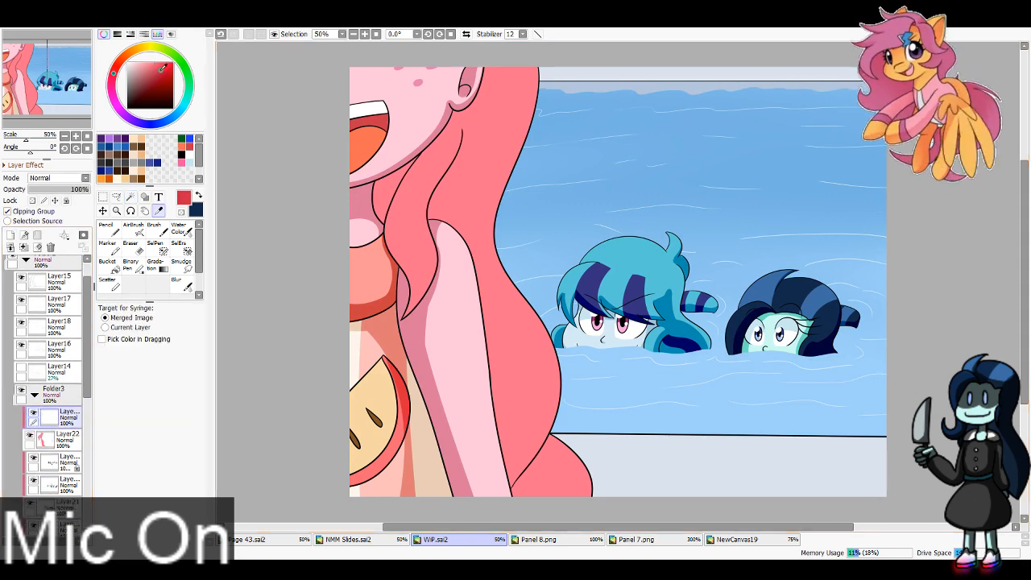
pyautogui.click(110, 229)
pyautogui.click(166, 495)
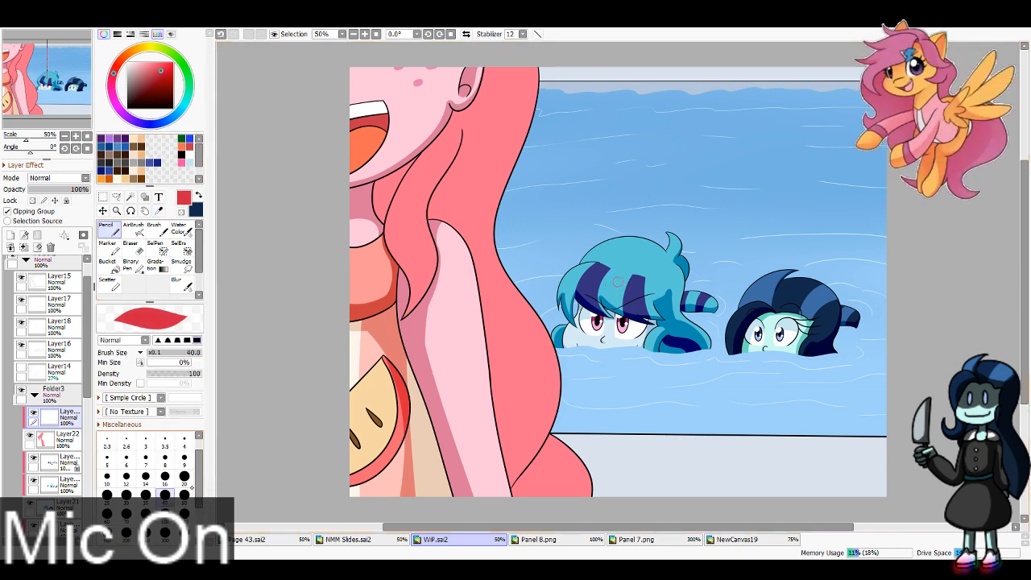
pyautogui.click(127, 513)
pyautogui.moveTo(440, 126)
pyautogui.mouseDown()
pyautogui.moveTo(458, 160)
pyautogui.moveTo(435, 270)
pyautogui.mouseUp()
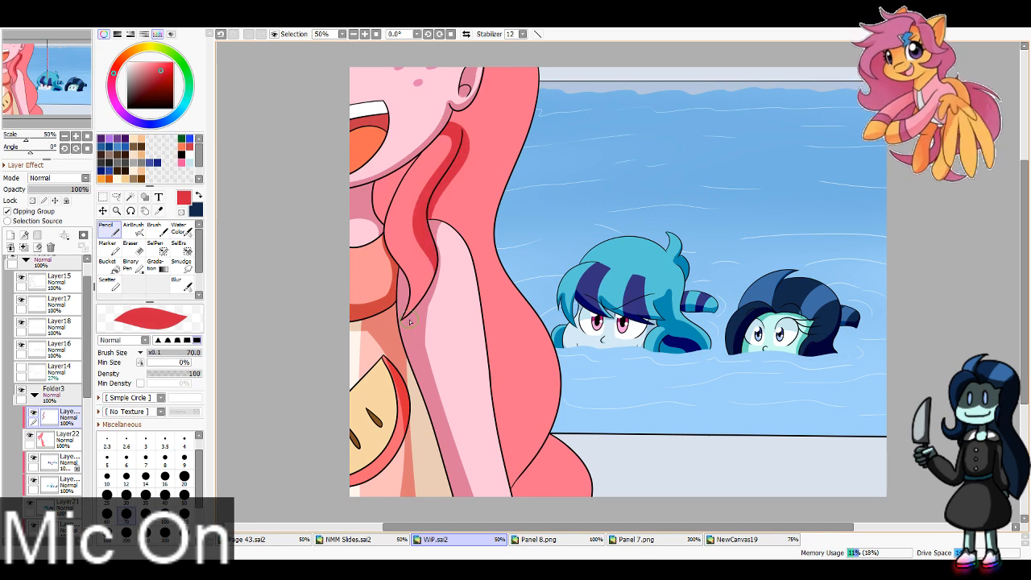
pyautogui.hotkey('ctrl', 'z')
pyautogui.moveTo(450, 135)
pyautogui.mouseDown()
pyautogui.moveTo(430, 199)
pyautogui.moveTo(426, 282)
pyautogui.moveTo(406, 311)
pyautogui.mouseUp()
pyautogui.hotkey('ctrl', 'z')
pyautogui.moveTo(439, 190); pyautogui.dragTo(398, 335)
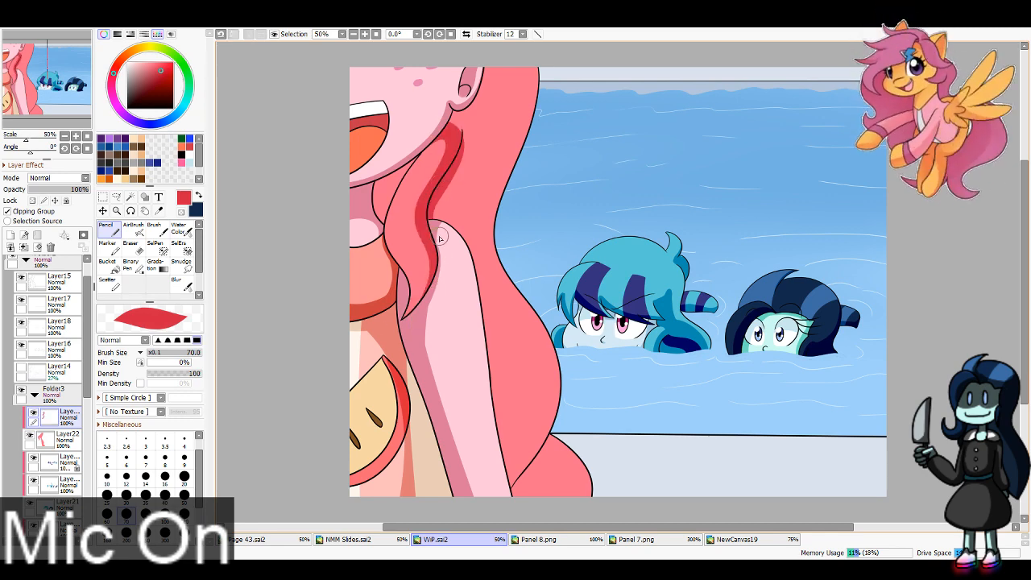
pyautogui.moveTo(439, 250); pyautogui.dragTo(377, 351)
pyautogui.moveTo(417, 141)
pyautogui.mouseDown()
pyautogui.moveTo(381, 189)
pyautogui.moveTo(387, 216)
pyautogui.mouseUp()
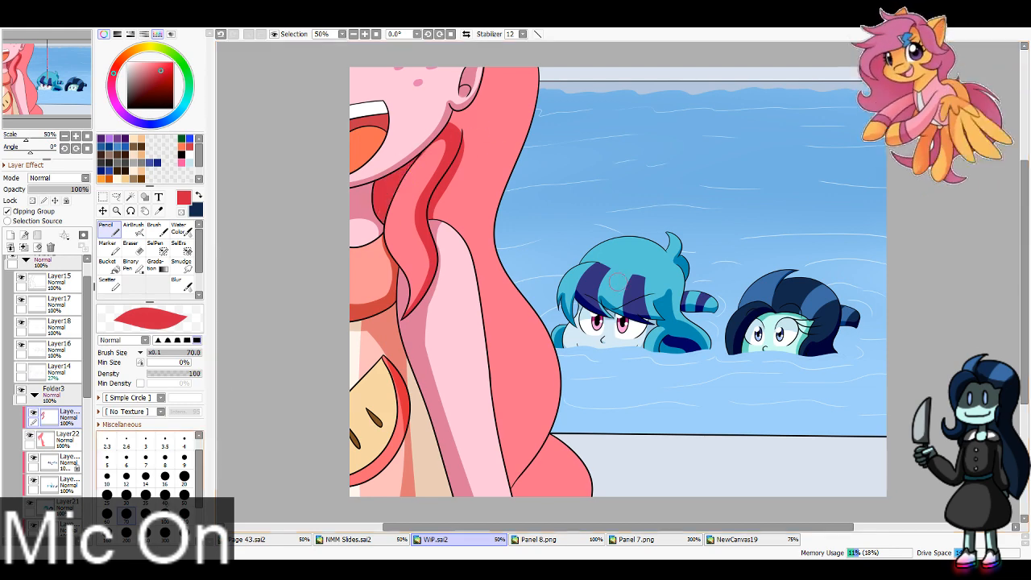
# Step: Shade the back hair beside her head and behind her arm in the same darker red with a size 100 Pencil
pyautogui.press('[')
pyautogui.press('[')
pyautogui.press('[')
pyautogui.press(']')
pyautogui.press(']')
pyautogui.press(']')
pyautogui.press(']')
pyautogui.press(']')
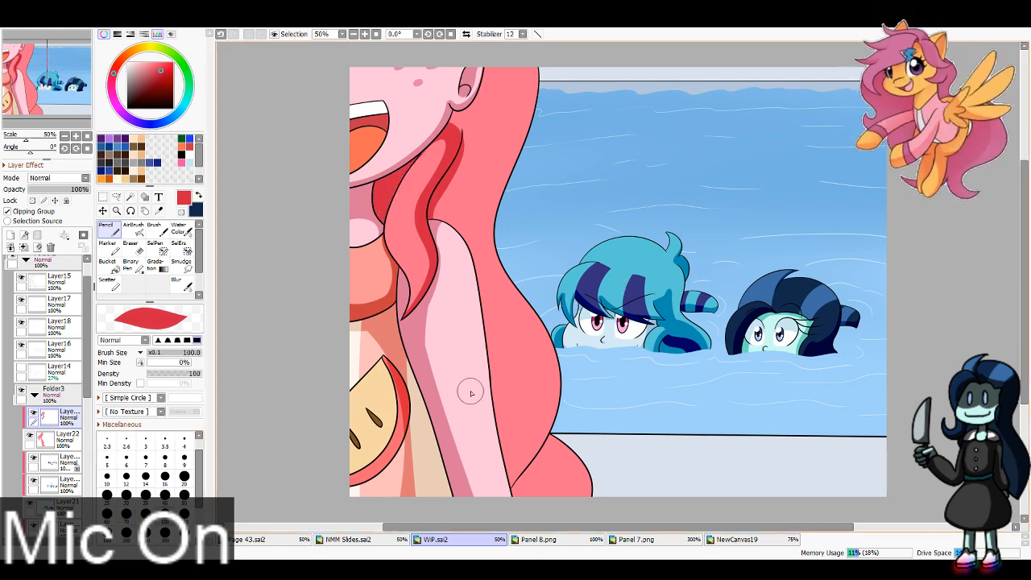
pyautogui.moveTo(470, 392); pyautogui.dragTo(568, 343)
pyautogui.moveTo(569, 403); pyautogui.dragTo(527, 429)
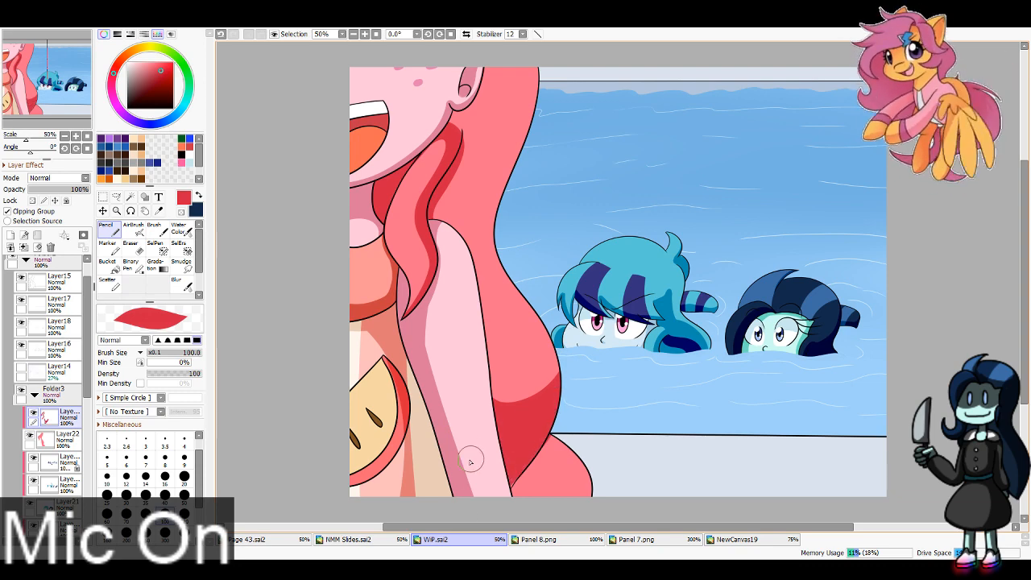
pyautogui.moveTo(504, 214)
pyautogui.mouseDown()
pyautogui.moveTo(496, 418)
pyautogui.moveTo(486, 315)
pyautogui.moveTo(472, 369)
pyautogui.moveTo(466, 318)
pyautogui.moveTo(487, 251)
pyautogui.moveTo(486, 212)
pyautogui.moveTo(461, 197)
pyautogui.moveTo(441, 216)
pyautogui.moveTo(482, 114)
pyautogui.moveTo(458, 121)
pyautogui.moveTo(477, 103)
pyautogui.moveTo(455, 185)
pyautogui.mouseUp()
pyautogui.moveTo(511, 56); pyautogui.dragTo(499, 233)
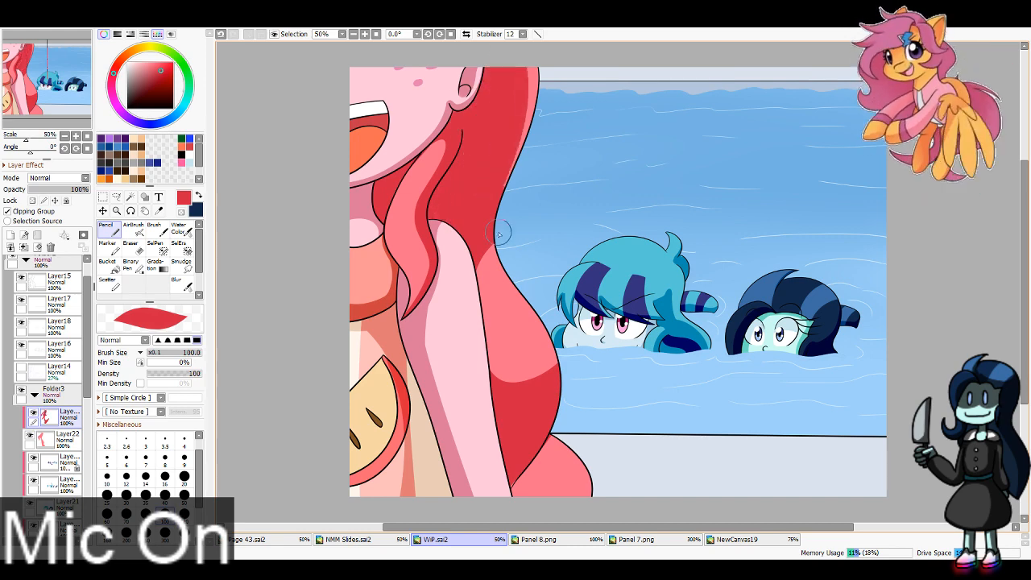
pyautogui.hotkey('ctrl', 'z')
pyautogui.moveTo(511, 62); pyautogui.dragTo(487, 208)
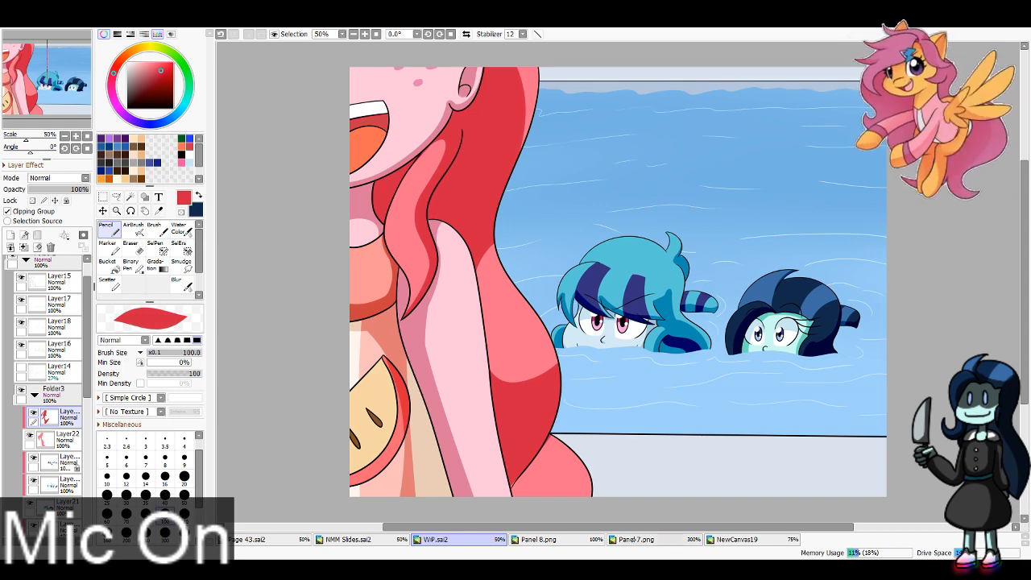
# Step: Sample the orange of the lower hair from the reference in NewCanvas19 and return to WiP.sai2
pyautogui.click(735, 540)
pyautogui.click(159, 211)
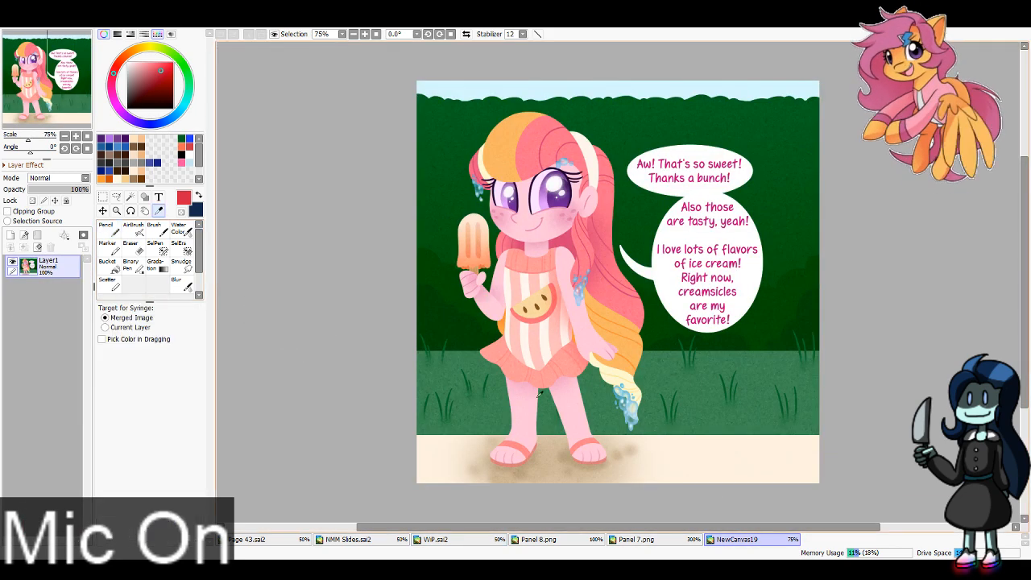
pyautogui.click(626, 338)
pyautogui.click(435, 539)
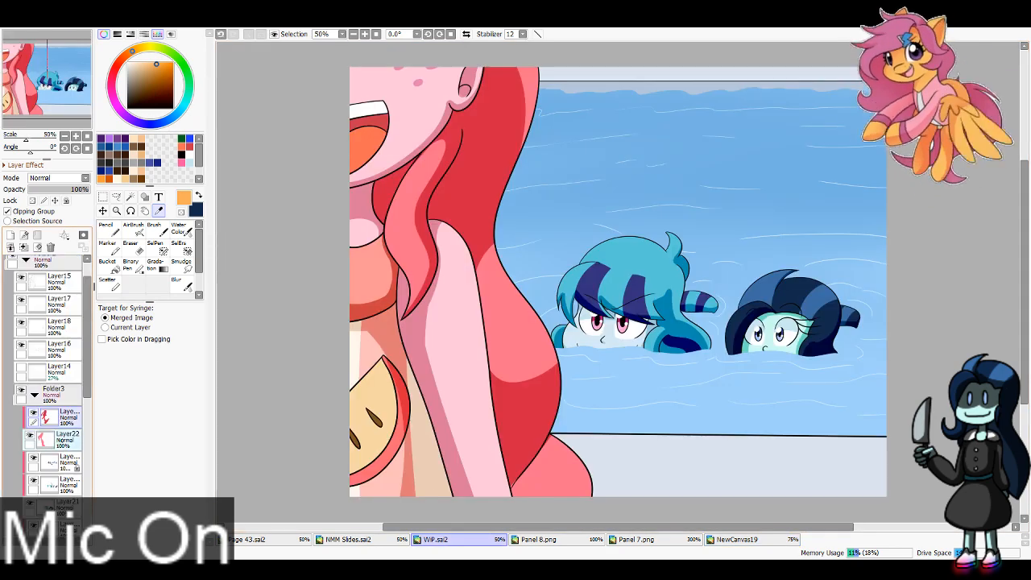
# Step: Add a clipped layer, move it above the red hair shading, and paint the lowest hair curl orange
pyautogui.click(62, 440)
pyautogui.click(11, 235)
pyautogui.click(108, 230)
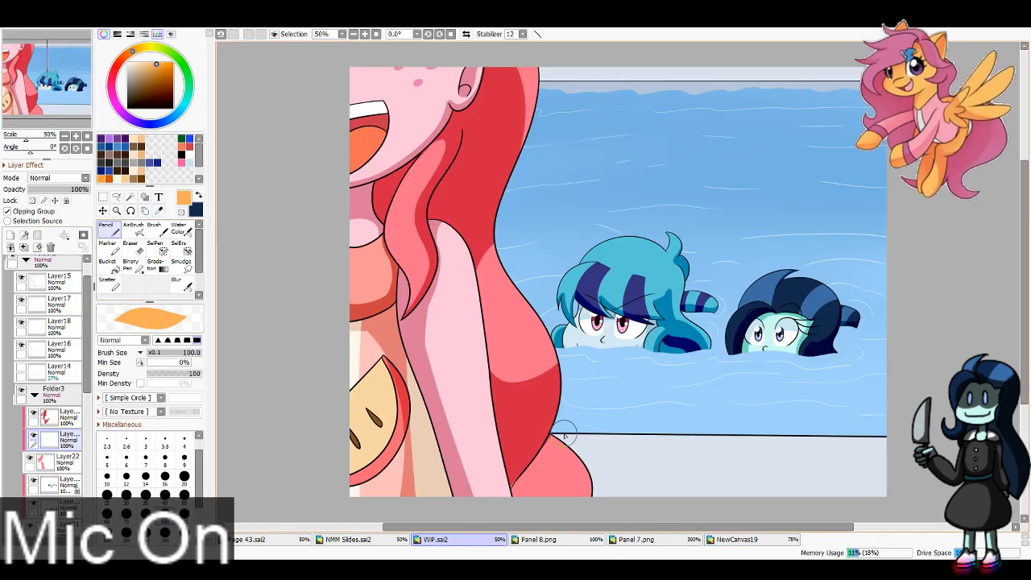
pyautogui.moveTo(66, 440); pyautogui.dragTo(66, 411)
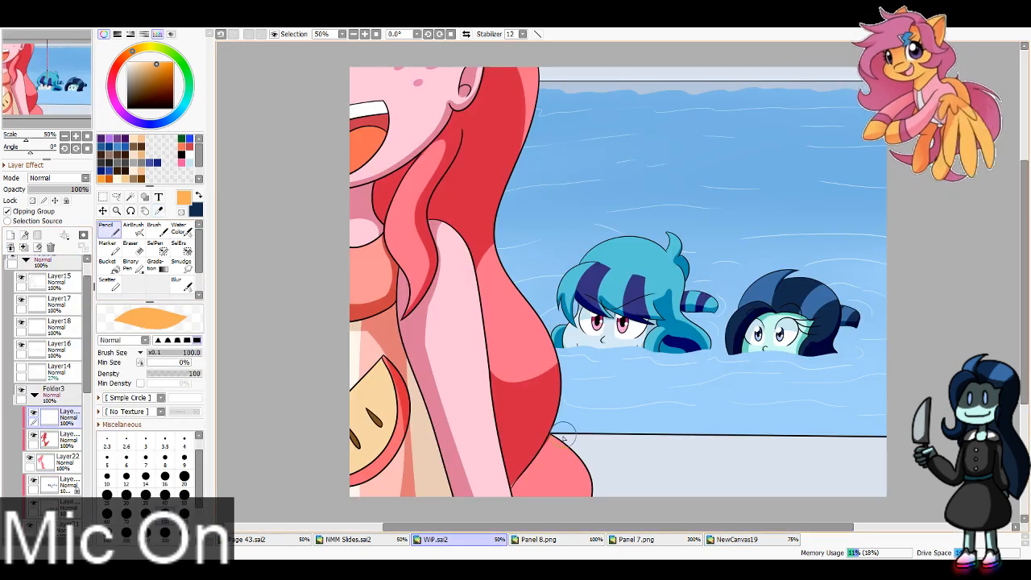
pyautogui.moveTo(564, 435)
pyautogui.mouseDown()
pyautogui.moveTo(503, 520)
pyautogui.moveTo(592, 430)
pyautogui.moveTo(626, 480)
pyautogui.mouseUp()
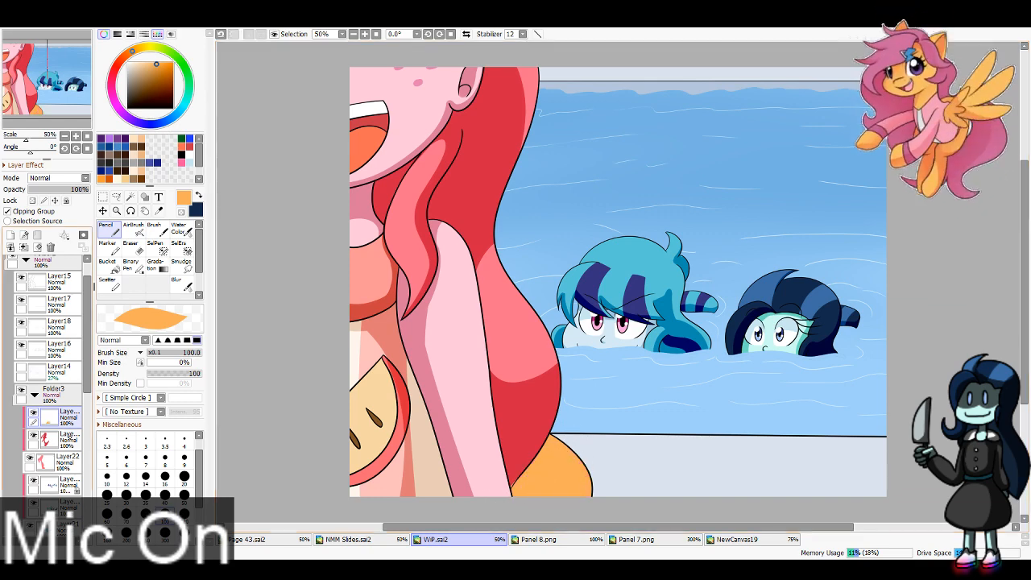
pyautogui.click(66, 439)
pyautogui.click(158, 210)
pyautogui.click(556, 307)
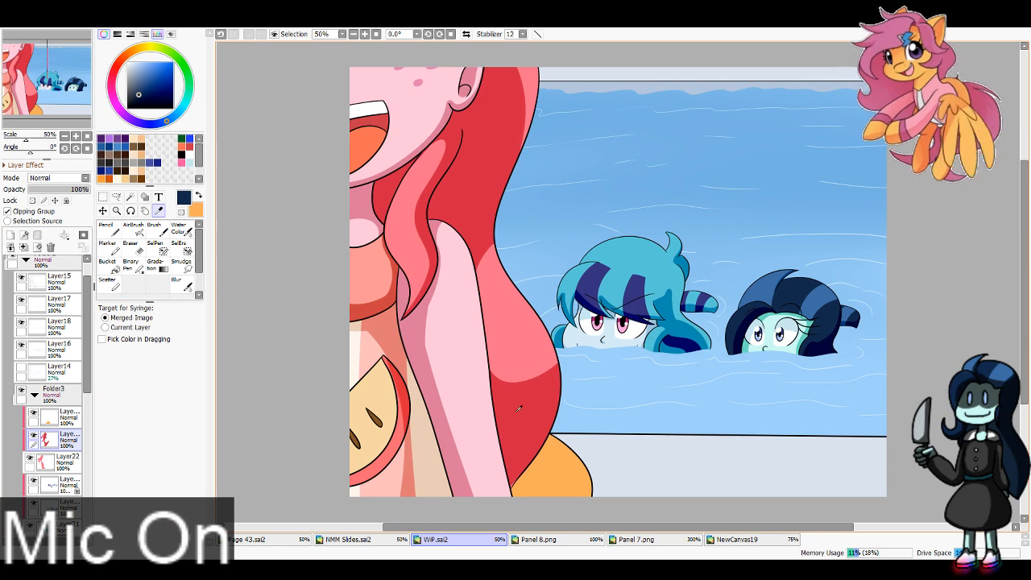
pyautogui.click(518, 362)
pyautogui.press('n')
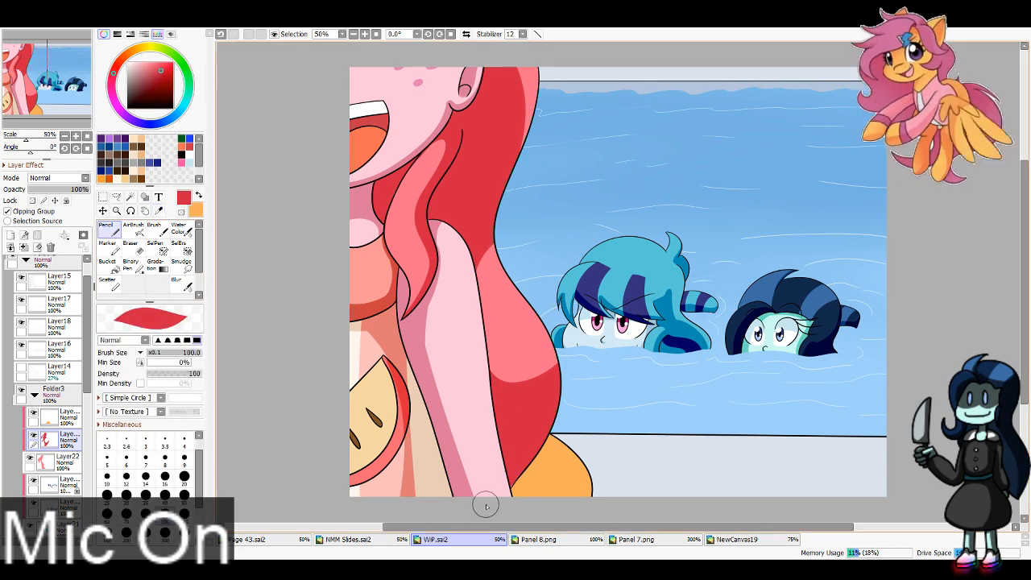
# Step: Lock the opacity of the orange hair layer and shade the lowest curl with a darker orange
pyautogui.click(67, 418)
pyautogui.click(33, 201)
pyautogui.press('x')
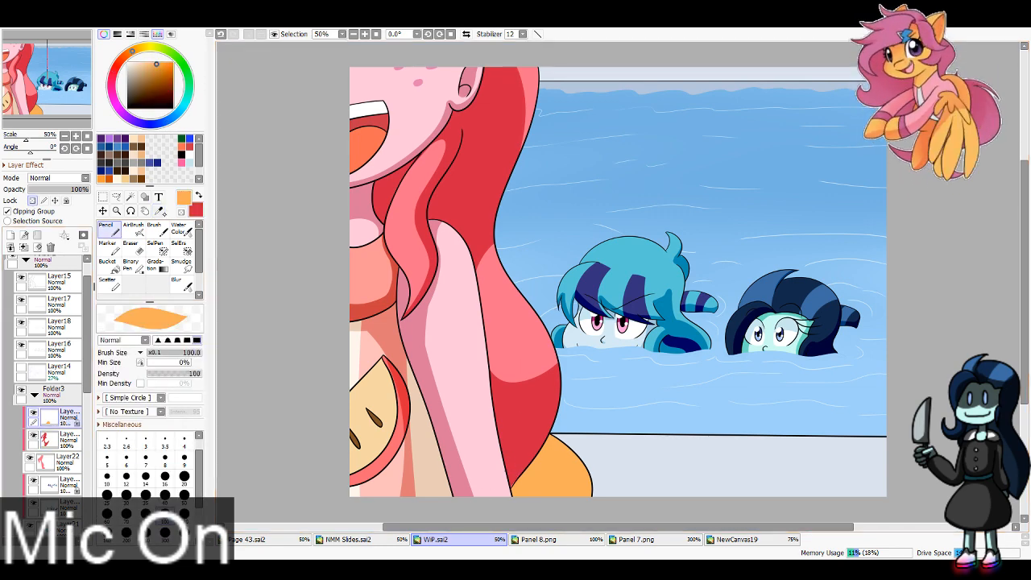
pyautogui.click(165, 74)
pyautogui.moveTo(543, 433)
pyautogui.mouseDown()
pyautogui.moveTo(554, 508)
pyautogui.moveTo(534, 501)
pyautogui.mouseUp()
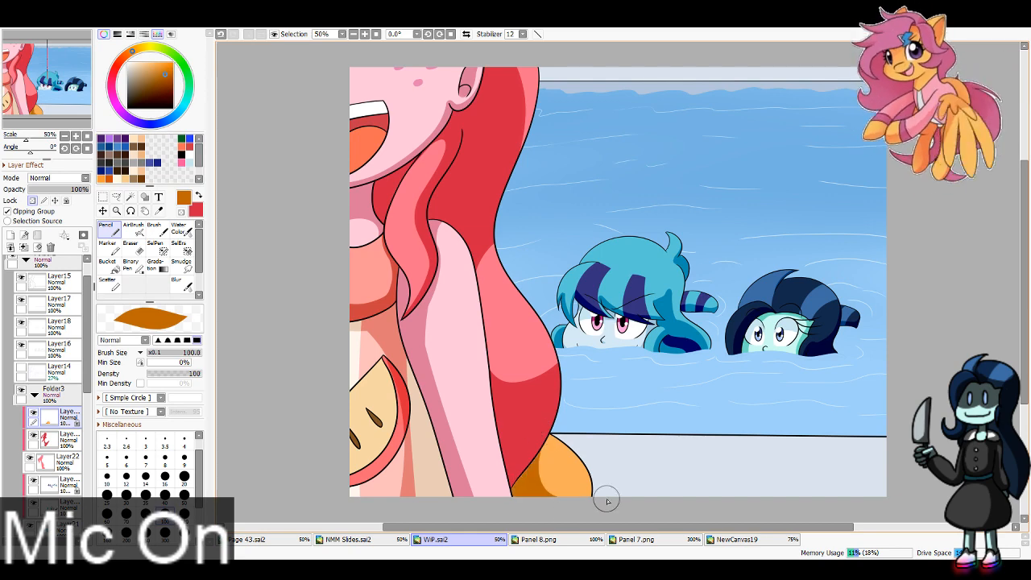
pyautogui.hotkey('ctrl', 'z')
pyautogui.hotkey('ctrl', 'z')
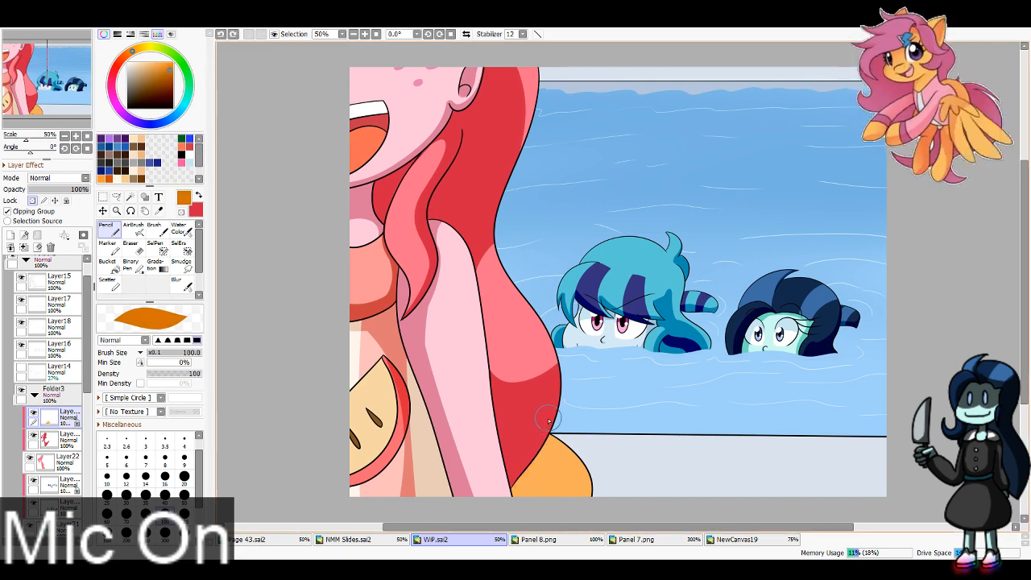
pyautogui.hotkey('ctrl', 'y')
pyautogui.hotkey('ctrl', 'y')
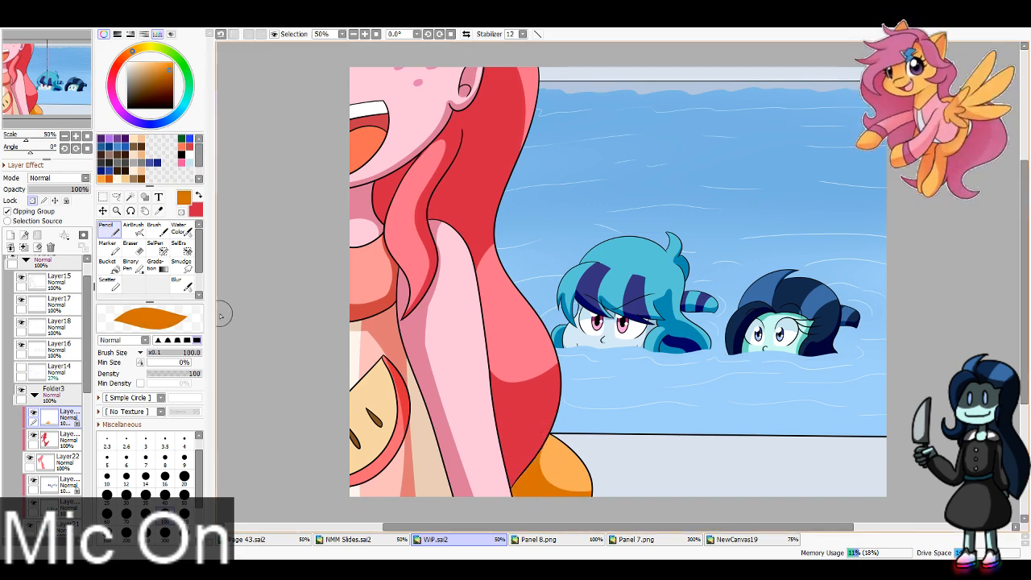
# Step: Go back to the Folder5 panel and erase the stray pink from the swimsuit's watermelon patch and torso on Layer54
pyautogui.scroll(2, 48, 378)
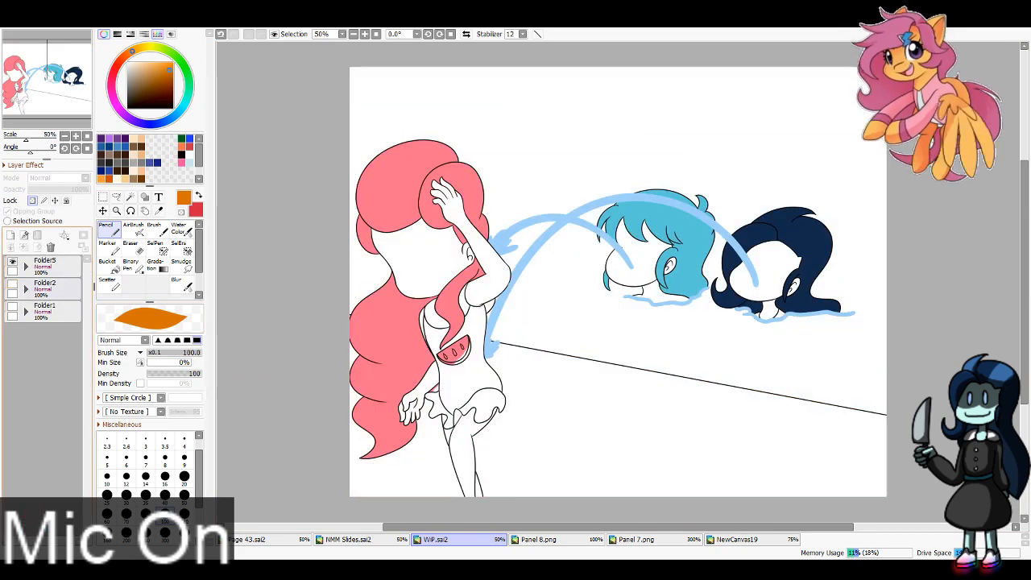
pyautogui.click(25, 266)
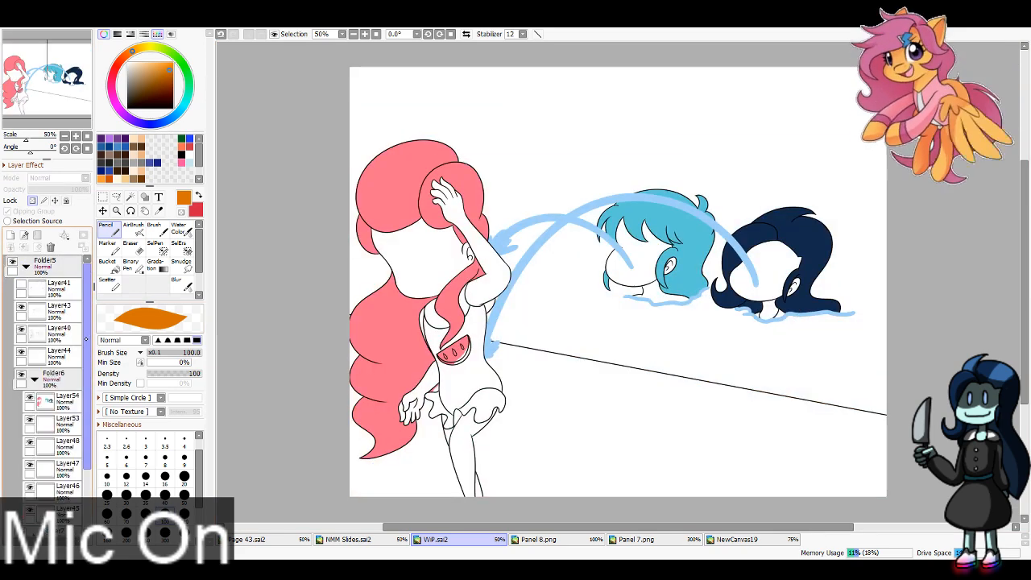
pyautogui.click(63, 402)
pyautogui.click(131, 248)
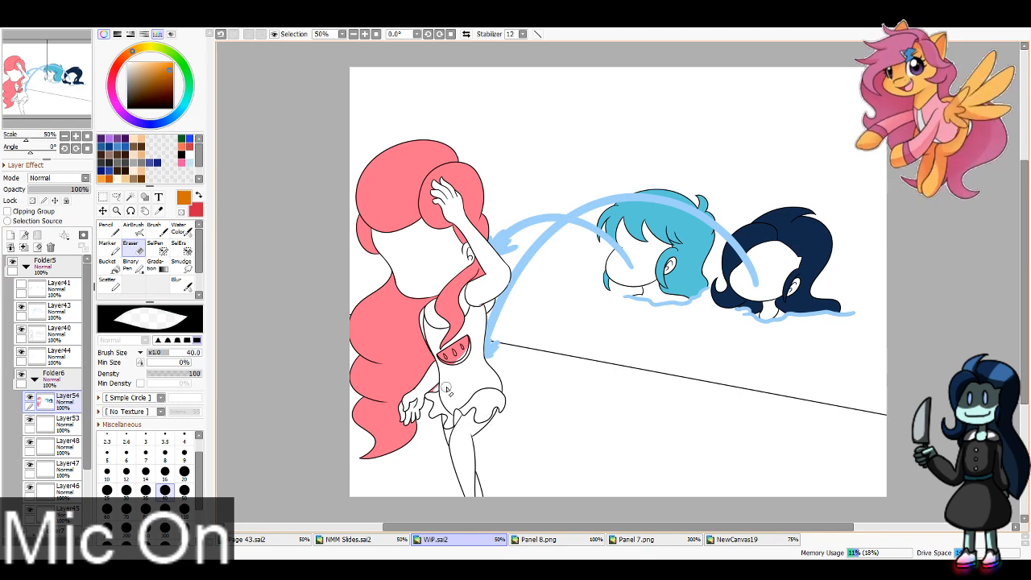
pyautogui.hotkey('ctrl', 'z')
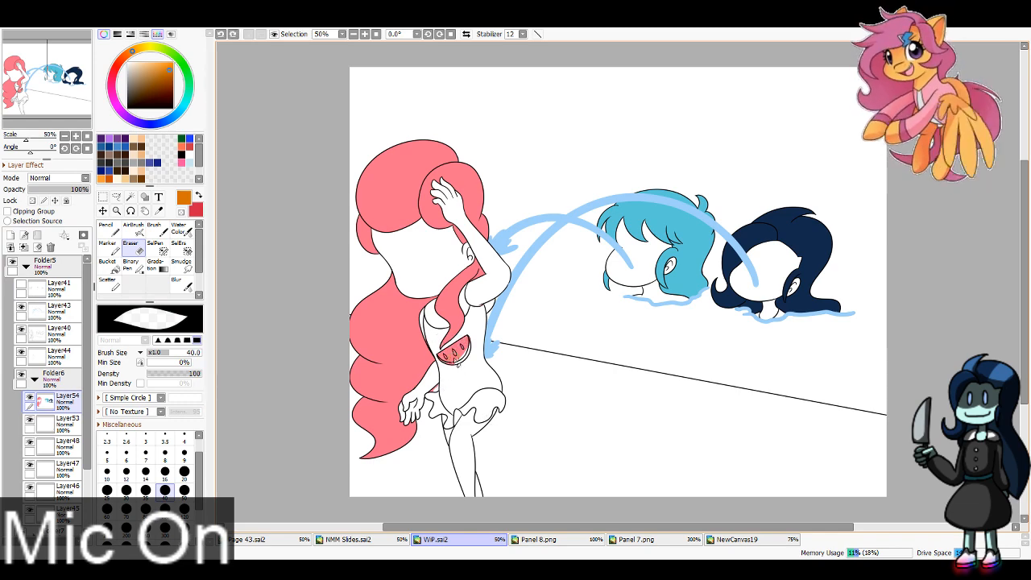
pyautogui.moveTo(445, 358); pyautogui.dragTo(461, 348)
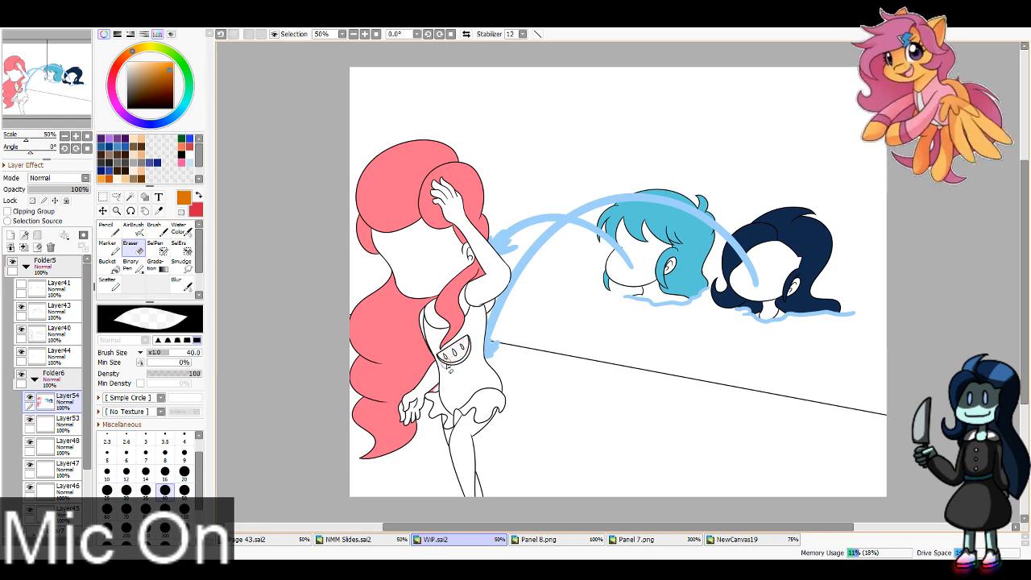
pyautogui.hotkey('ctrl', 'z')
pyautogui.moveTo(433, 348); pyautogui.dragTo(429, 337)
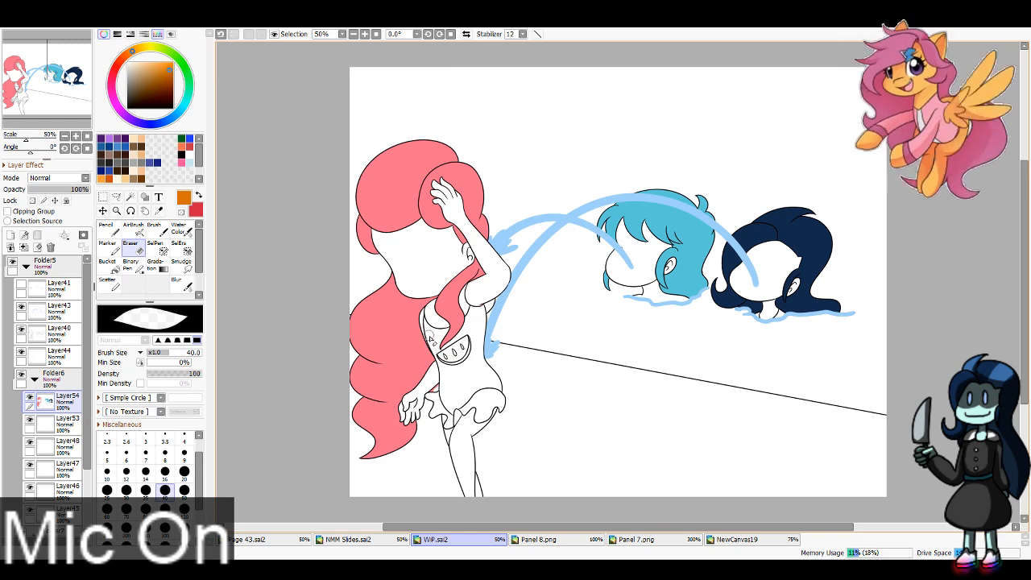
# Step: Sample the foreground character's hair pink and set the Pencil to size 16 for touch-ups on Layer54
pyautogui.click(159, 211)
pyautogui.click(379, 205)
pyautogui.click(109, 229)
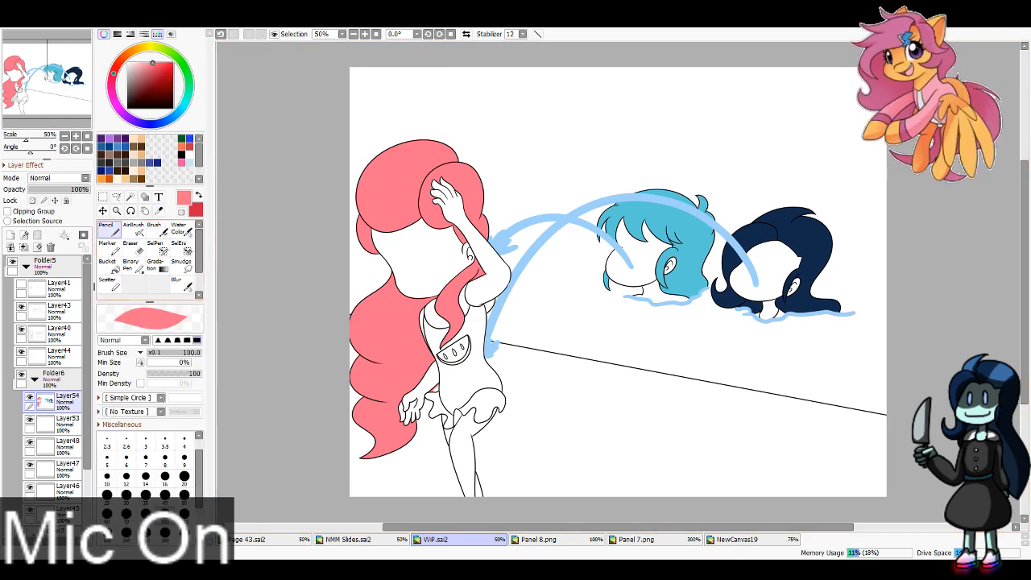
pyautogui.click(165, 463)
pyautogui.click(165, 476)
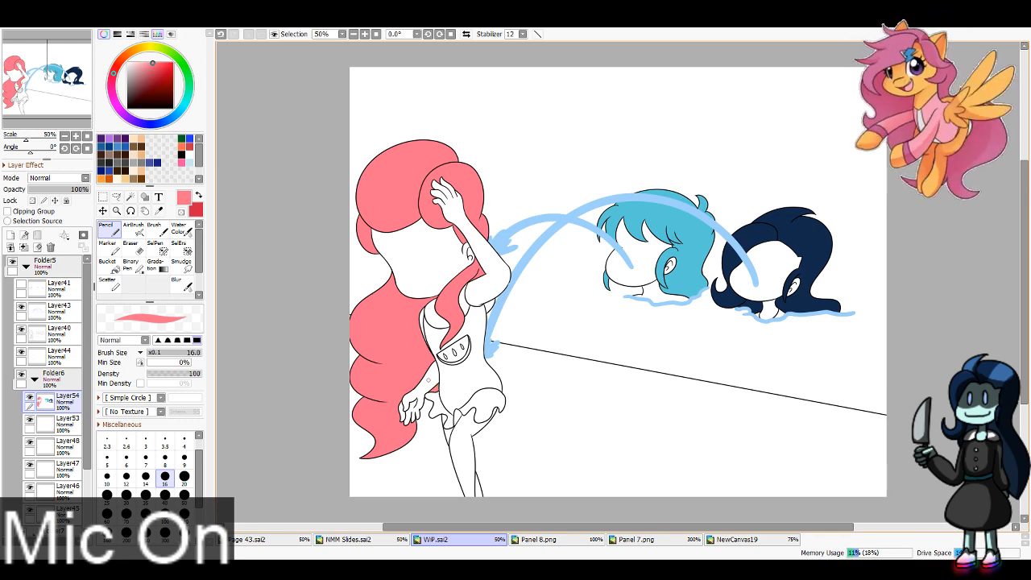
# Step: Sample the salmon swimsuit trim from the finished Folder2 panel and paint the collar on Layer53 with the Pencil at size 40
pyautogui.click(71, 420)
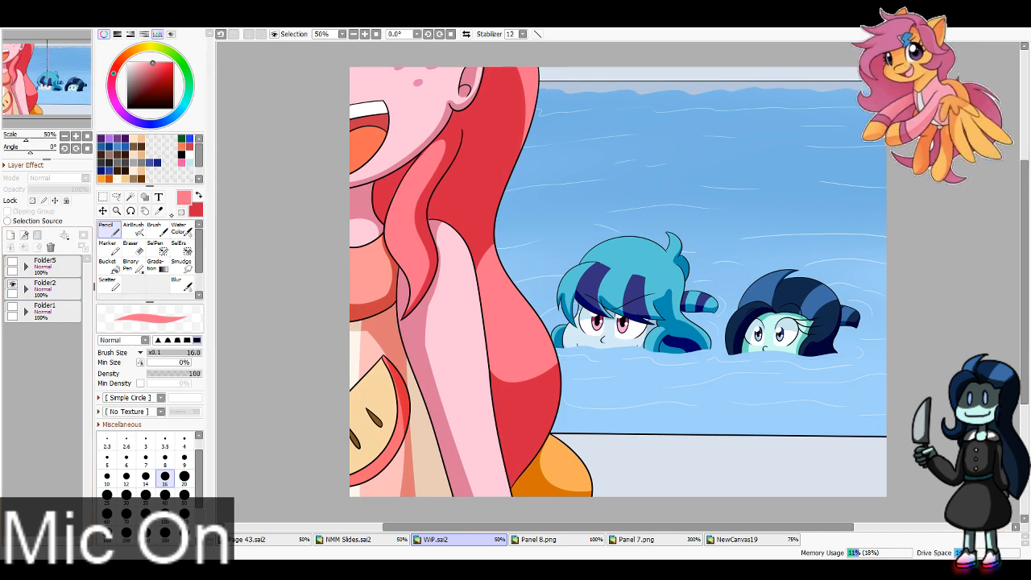
pyautogui.press('alt')
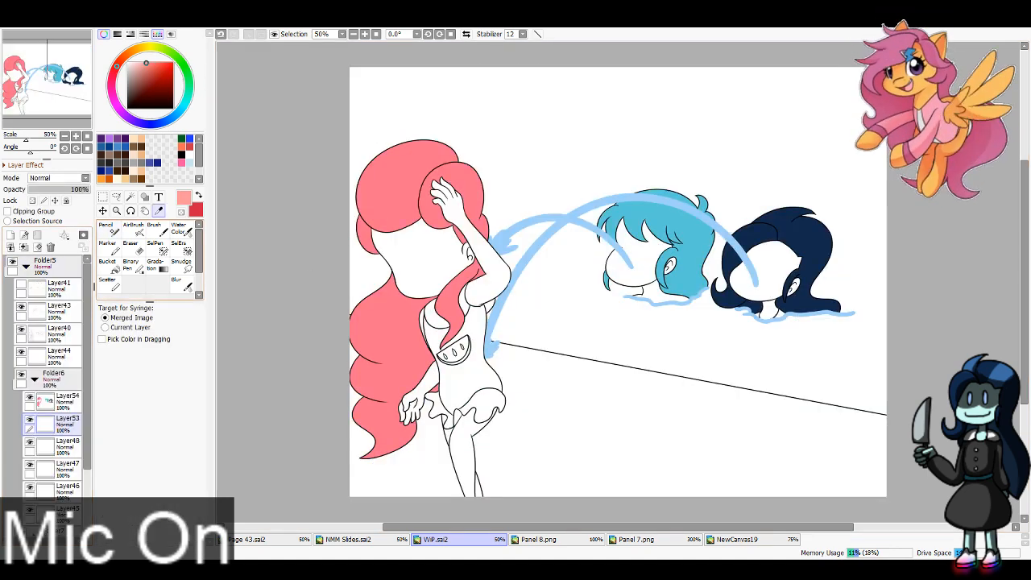
pyautogui.click(111, 230)
pyautogui.press(']')
pyautogui.press(']')
pyautogui.press(']')
pyautogui.press(']')
pyautogui.press(']')
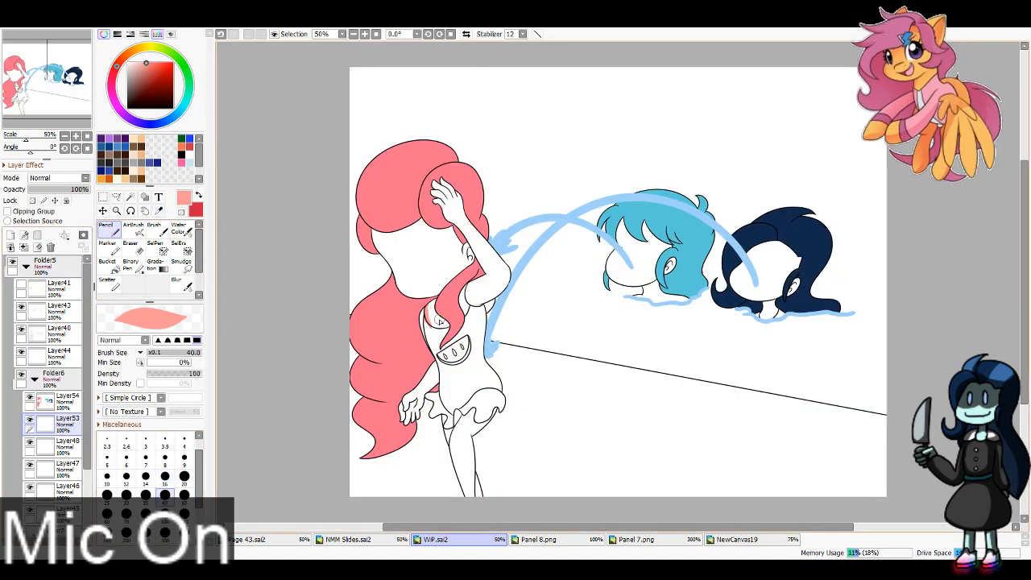
pyautogui.moveTo(466, 314); pyautogui.dragTo(467, 286)
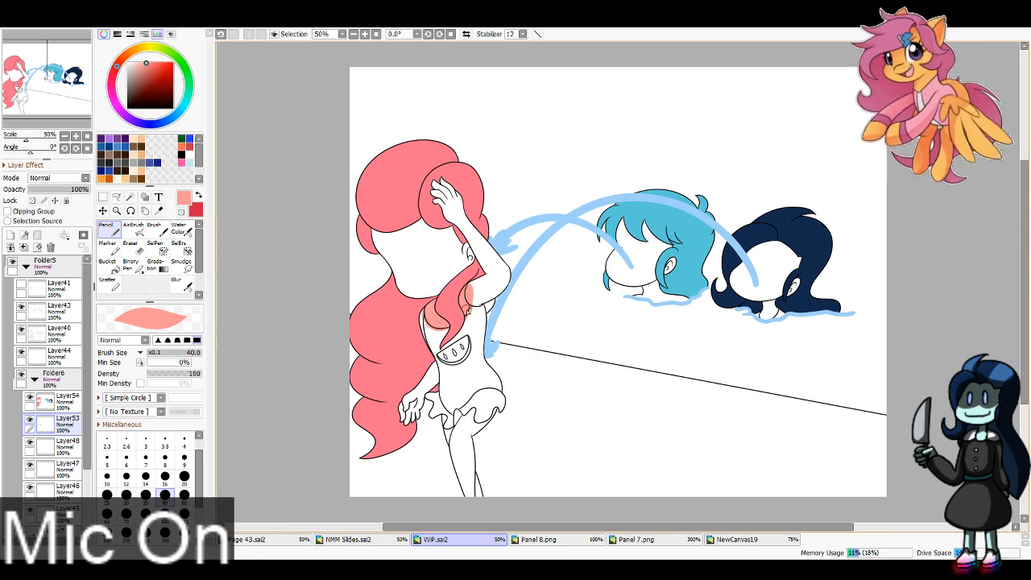
# Step: Check the swimsuit in the NewCanvas19 reference and paint the frilled skirt salmon on Layer53
pyautogui.click(738, 540)
pyautogui.click(462, 539)
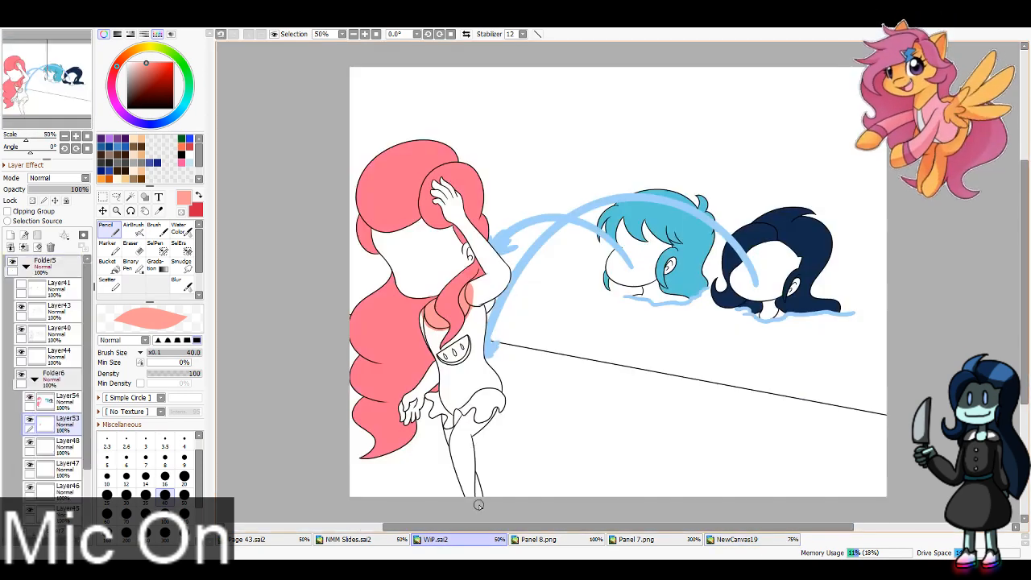
pyautogui.moveTo(431, 395)
pyautogui.mouseDown()
pyautogui.moveTo(480, 427)
pyautogui.moveTo(506, 389)
pyautogui.moveTo(501, 415)
pyautogui.moveTo(516, 398)
pyautogui.mouseUp()
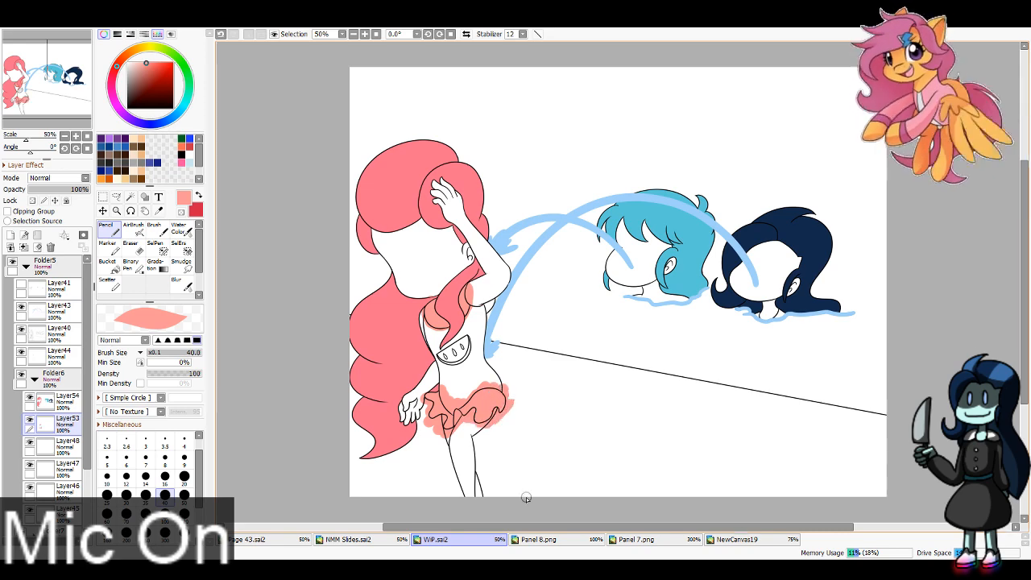
# Step: Show the finished Folder2 panel and sample the coral red from the swimsuit fruit patch's rind
pyautogui.click(27, 267)
pyautogui.click(12, 284)
pyautogui.click(12, 262)
pyautogui.click(159, 211)
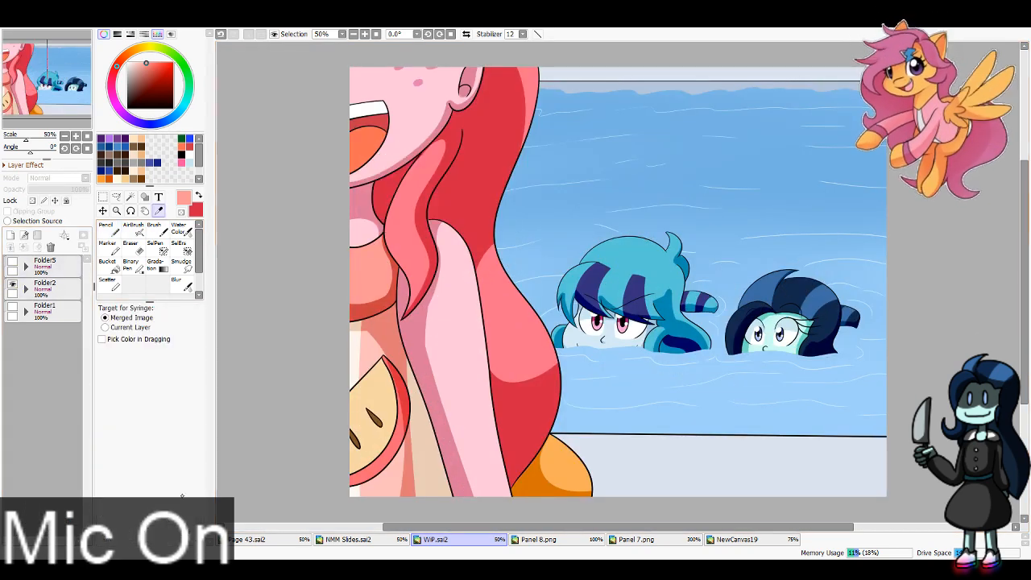
pyautogui.click(199, 195)
pyautogui.click(394, 437)
pyautogui.press('x')
pyautogui.press('x')
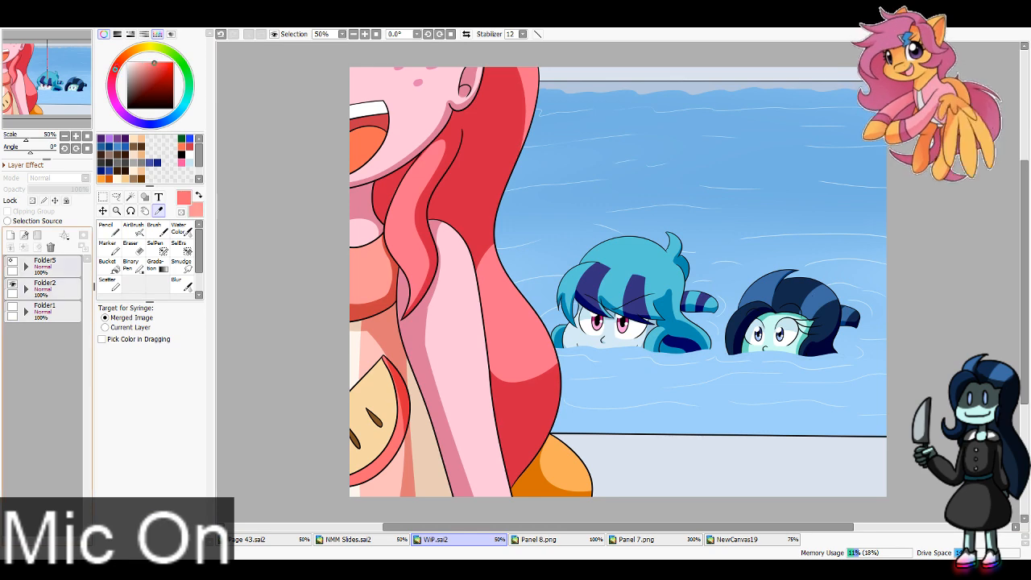
# Step: Go back to the Folder5 panel and paint the fruit patch's rind coral red on Layer53 with the Pencil
pyautogui.click(12, 262)
pyautogui.click(12, 284)
pyautogui.click(26, 266)
pyautogui.click(106, 230)
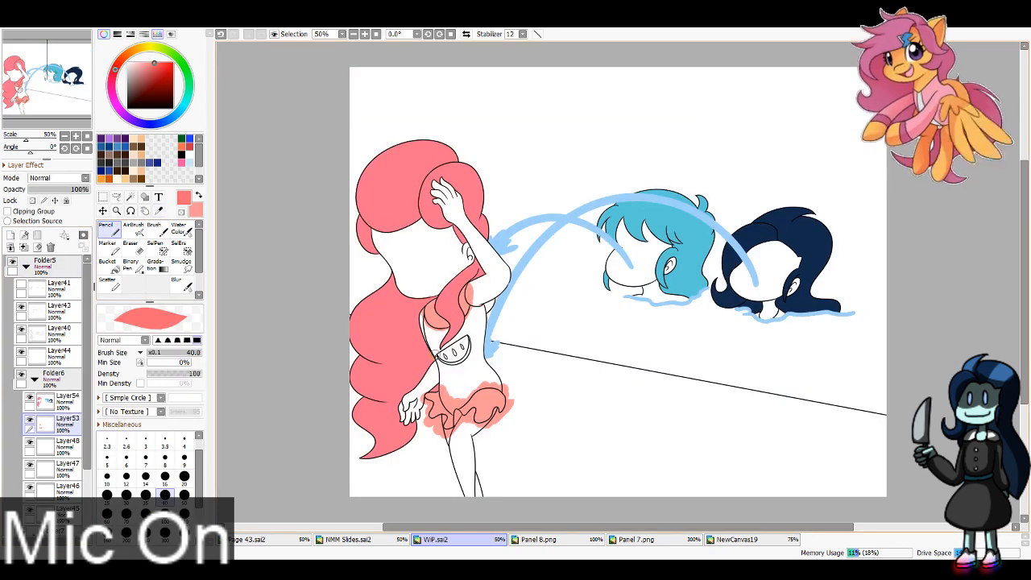
pyautogui.moveTo(435, 359)
pyautogui.mouseDown()
pyautogui.moveTo(466, 364)
pyautogui.moveTo(477, 332)
pyautogui.mouseUp()
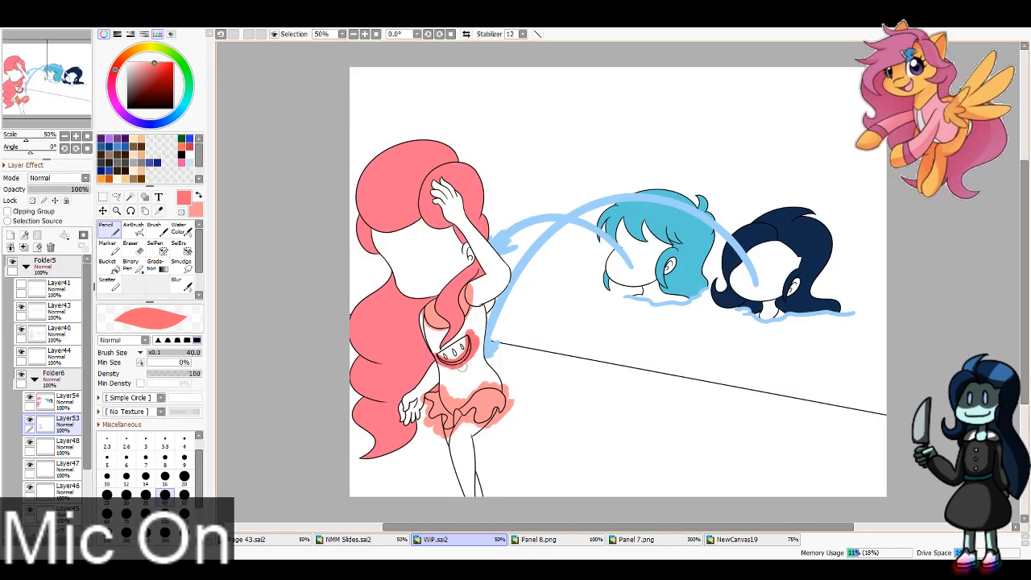
# Step: With Layer53 hidden, wand-select the areas around the swimsuit trim and rind, delete the overflow, and show the layer again
pyautogui.click(30, 420)
pyautogui.click(131, 197)
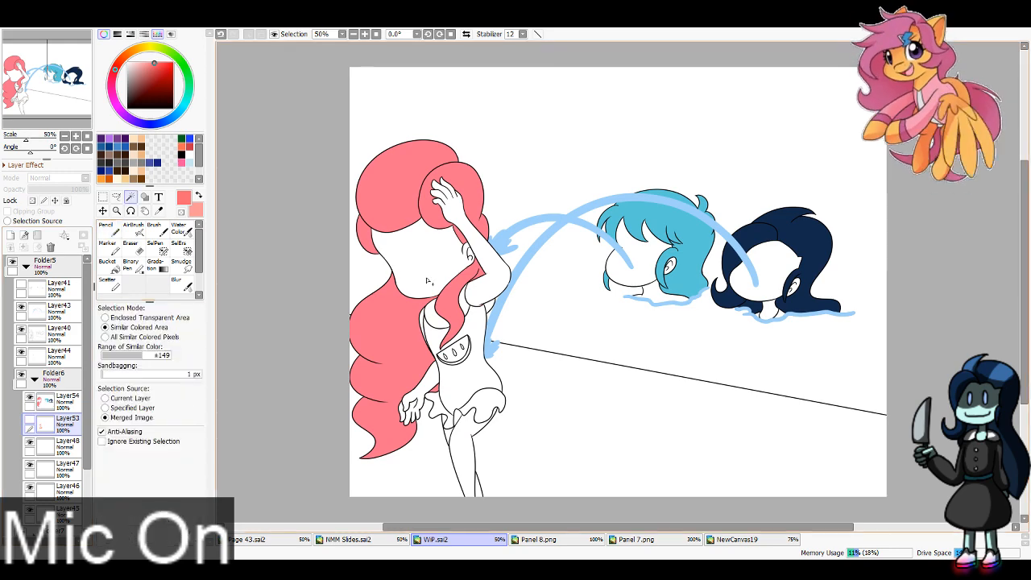
pyautogui.click(428, 280)
pyautogui.click(477, 341)
pyautogui.click(456, 355)
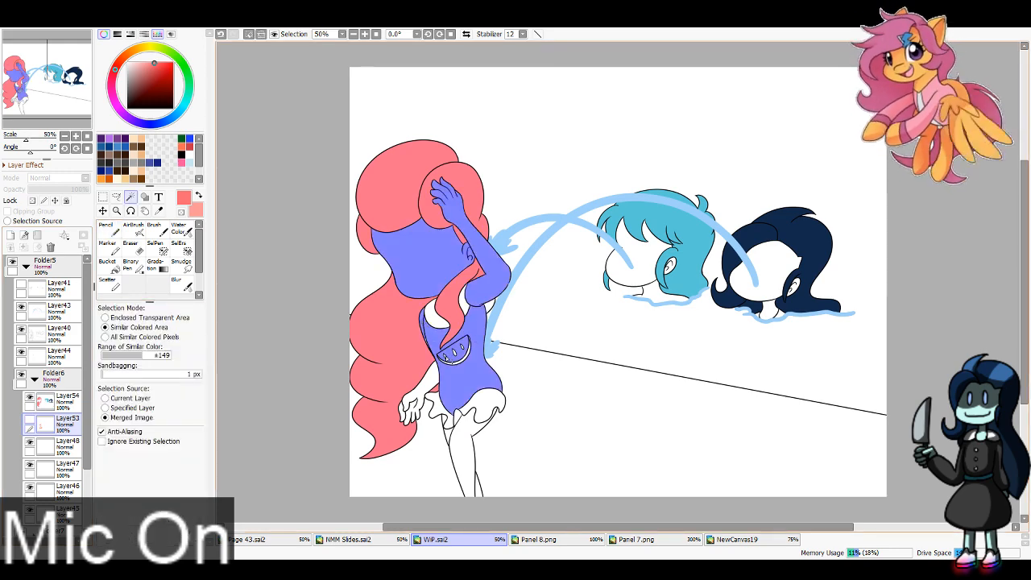
pyautogui.click(413, 406)
pyautogui.click(429, 411)
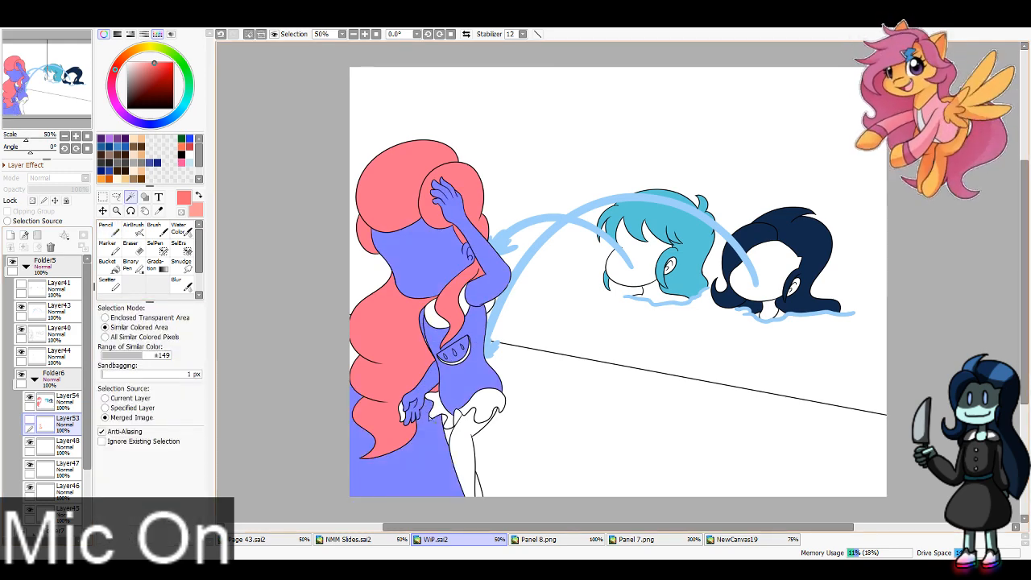
pyautogui.click(458, 436)
pyautogui.click(488, 452)
pyautogui.press('Delete')
pyautogui.hotkey('ctrl', 'd')
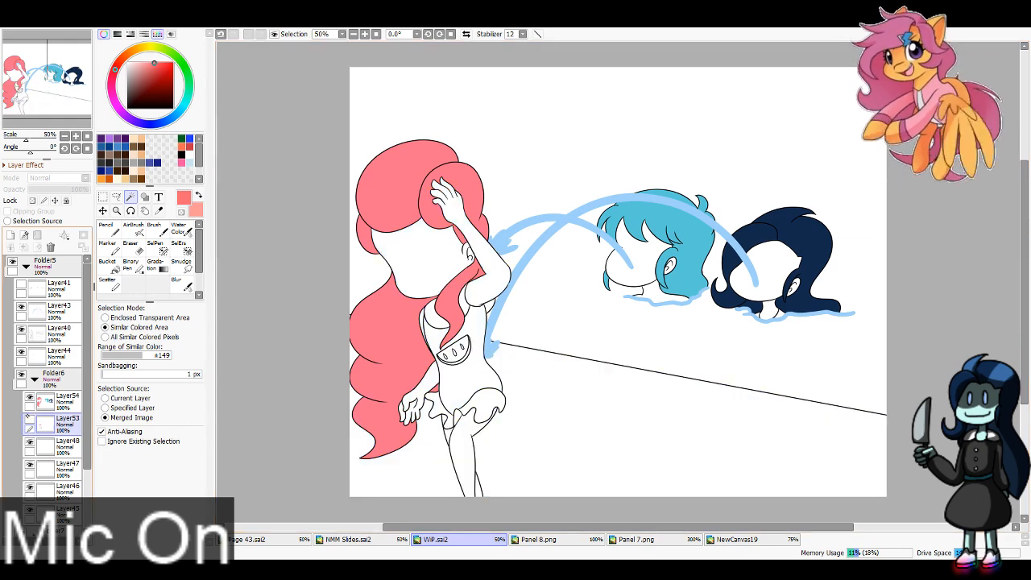
pyautogui.click(30, 420)
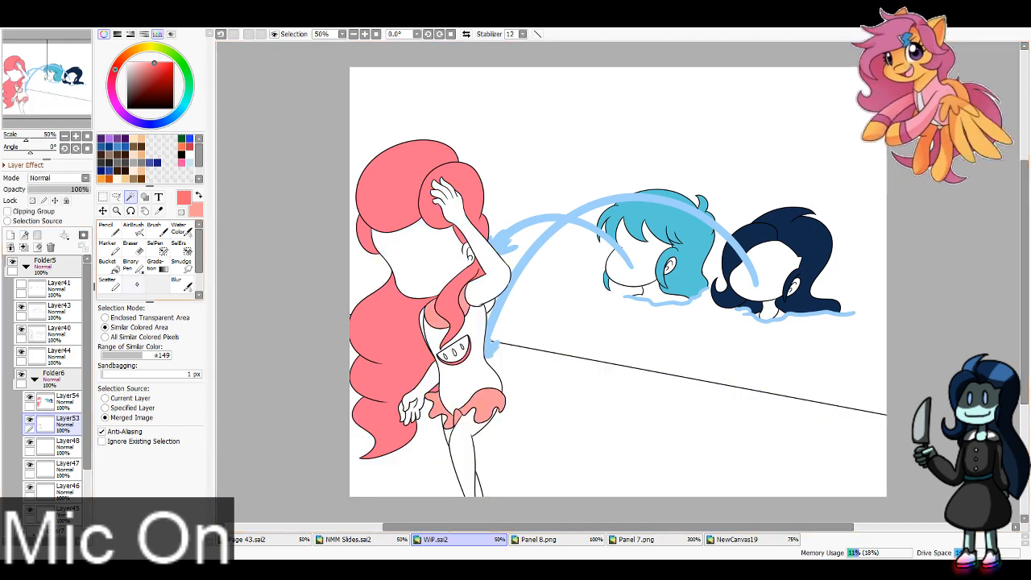
# Step: Sample the fruit patch's tan flesh and brown seed colours from the finished Folder2 panel, and bucket-fill the seeds brown on Layer53
pyautogui.press('e')
pyautogui.click(66, 401)
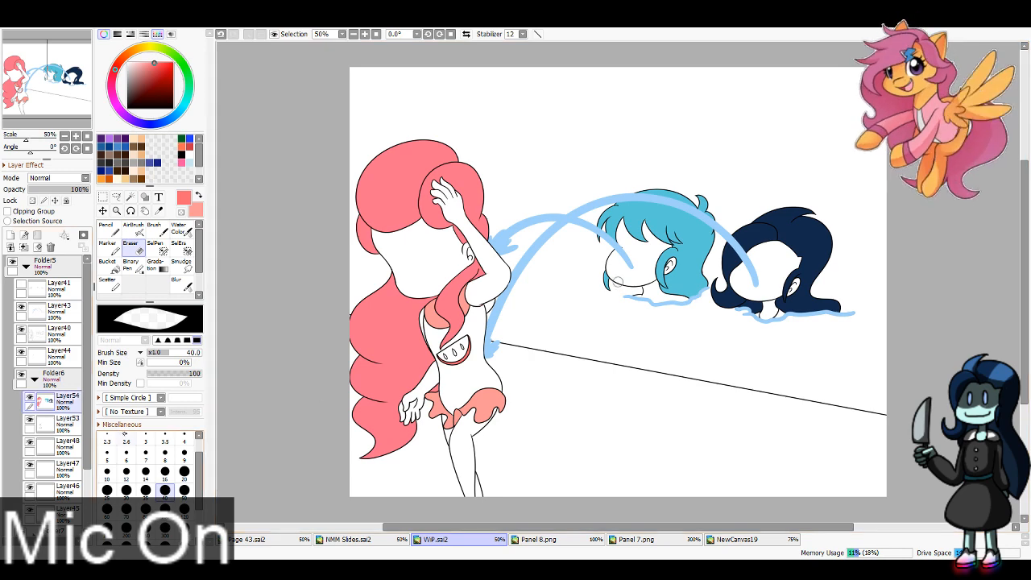
pyautogui.click(67, 443)
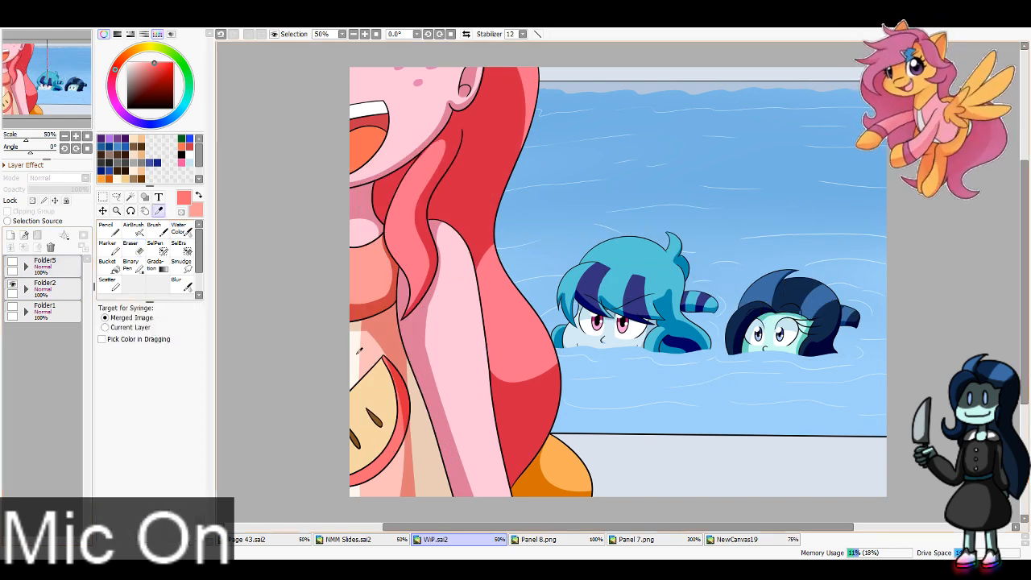
pyautogui.keyDown('alt'); pyautogui.click(340, 358); pyautogui.keyUp('alt')
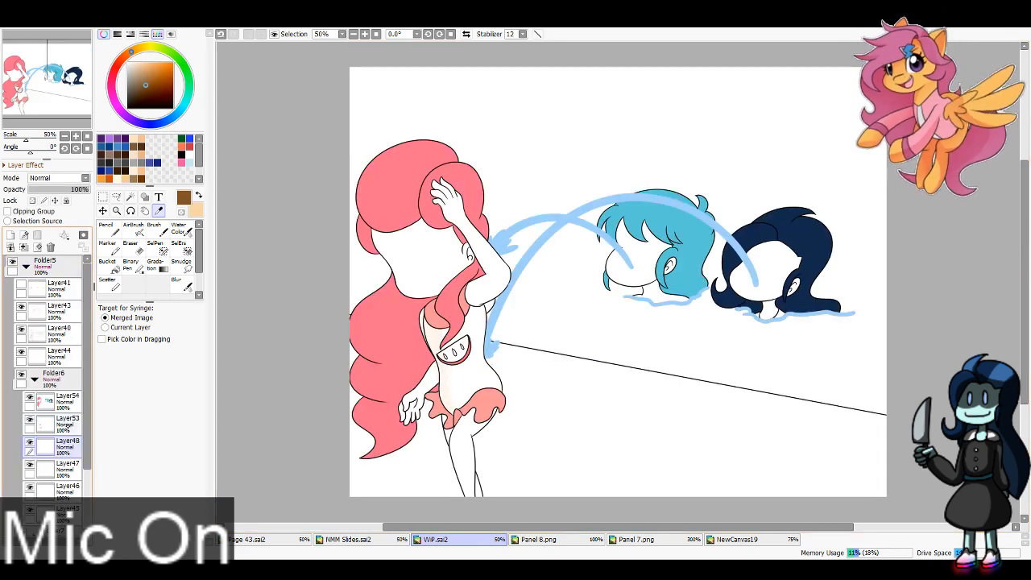
pyautogui.click(33, 422)
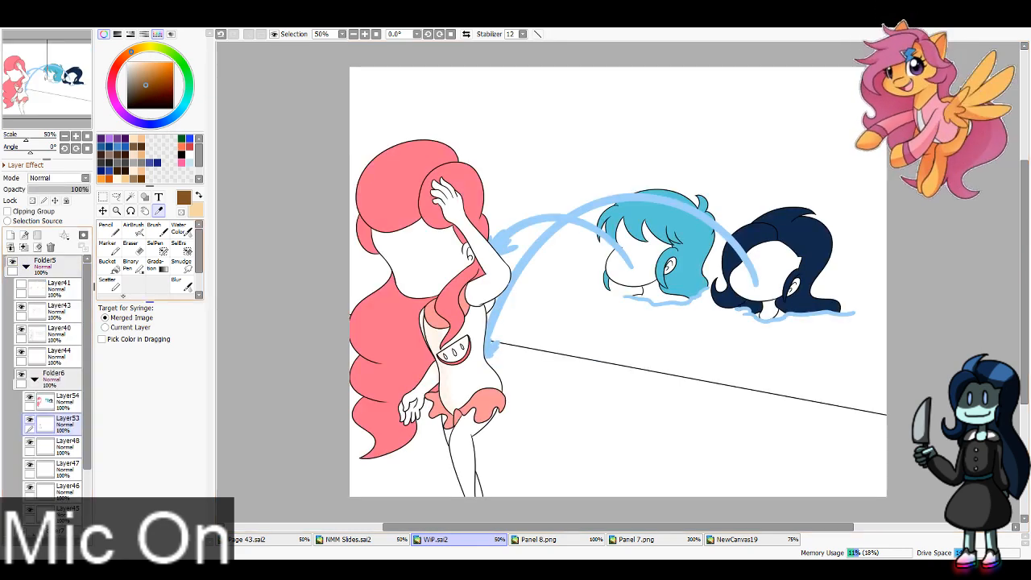
pyautogui.click(107, 261)
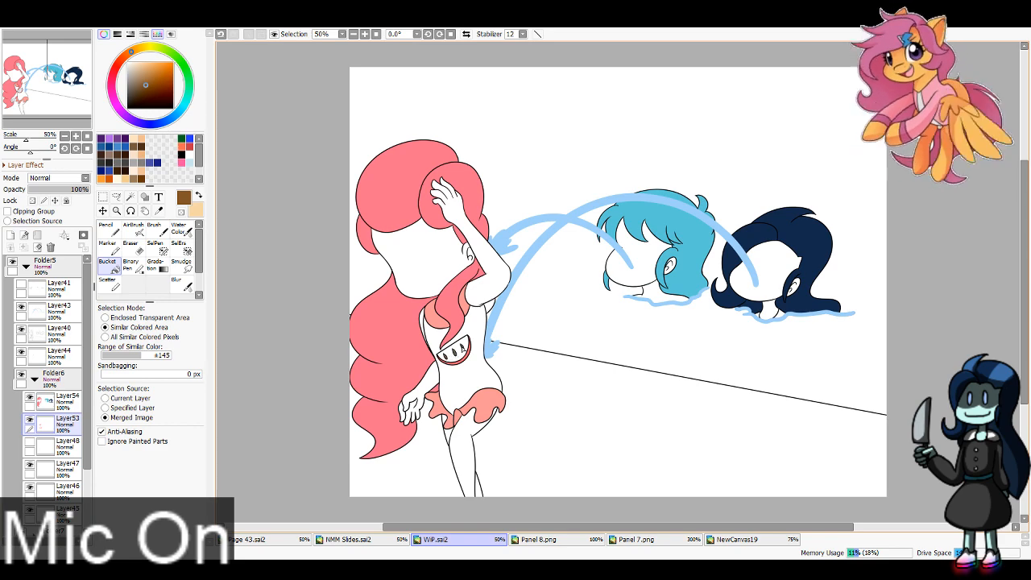
# Step: Add a layer above Layer48, paint the fruit patch's flesh tan, and clean the colour outside its outline
pyautogui.click(60, 447)
pyautogui.click(11, 235)
pyautogui.press('x')
pyautogui.click(110, 230)
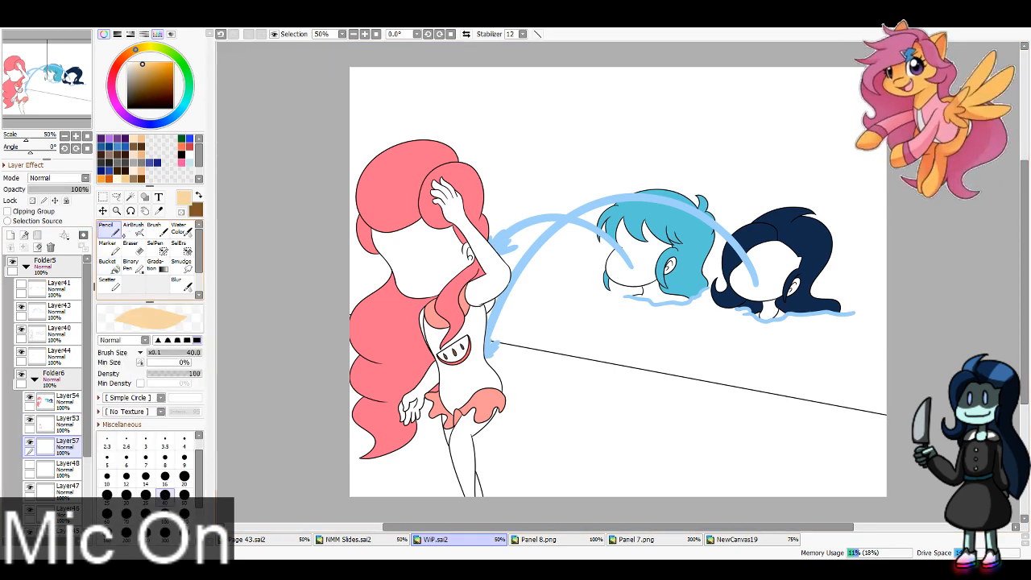
pyautogui.moveTo(450, 361)
pyautogui.mouseDown()
pyautogui.moveTo(440, 354)
pyautogui.moveTo(468, 343)
pyautogui.mouseUp()
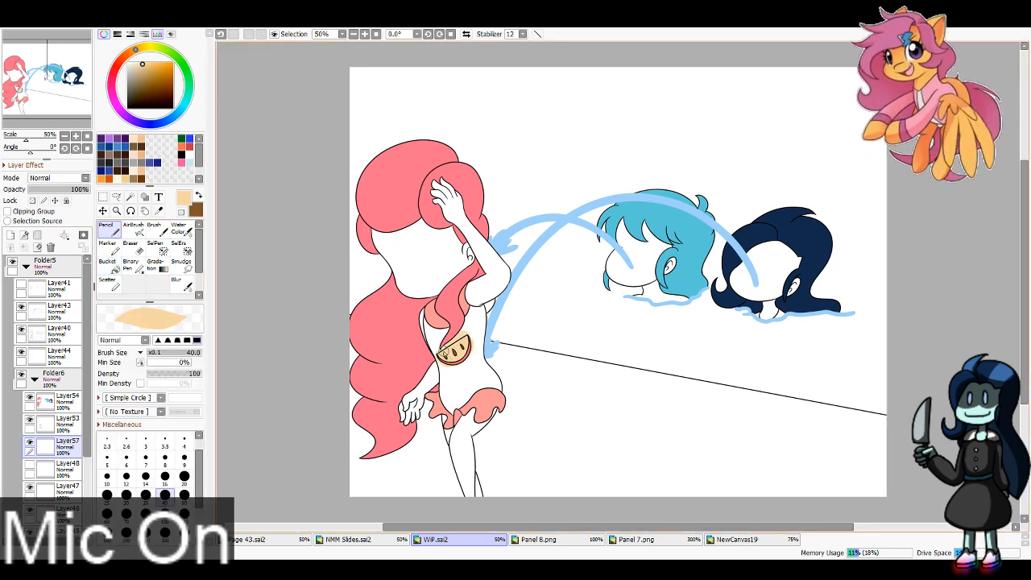
pyautogui.click(30, 441)
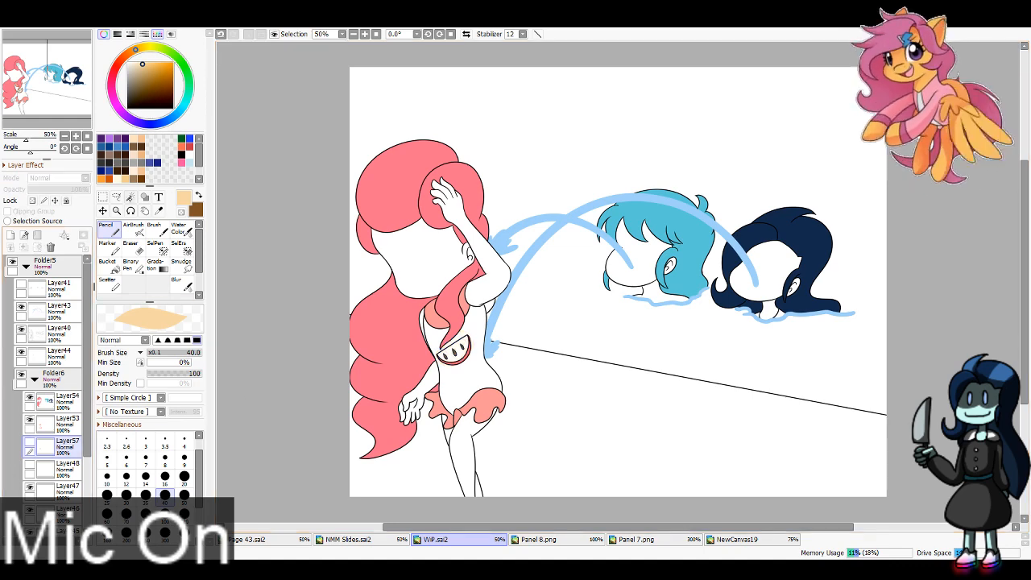
pyautogui.click(131, 196)
pyautogui.click(29, 441)
# Step: Sample the swimsuit's cream and pale pink from the NewCanvas19 reference, and paint the torso cream on Layer48 with the Pencil at size 100
pyautogui.click(61, 465)
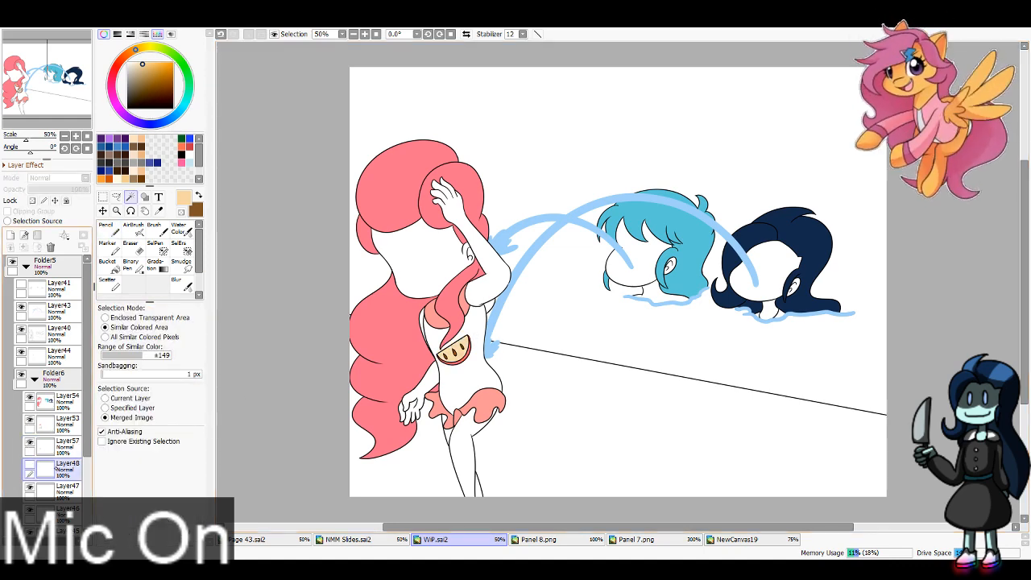
pyautogui.press('alt')
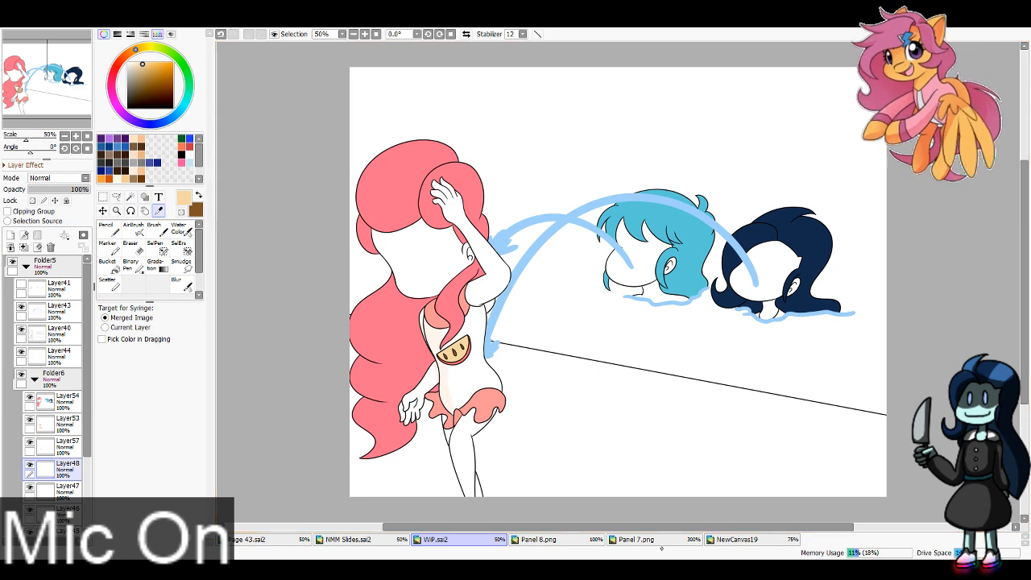
pyautogui.click(539, 539)
pyautogui.click(637, 539)
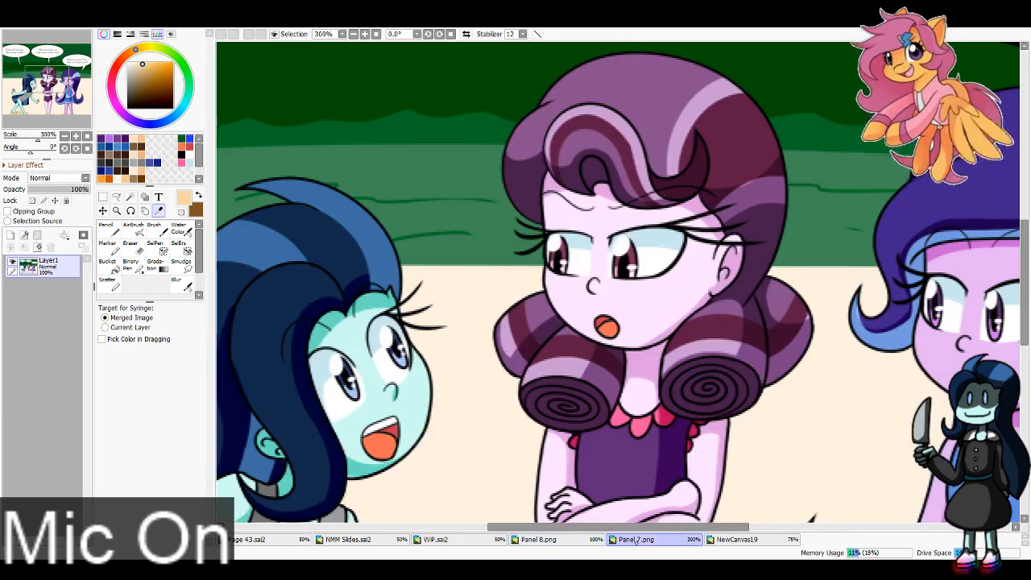
pyautogui.click(736, 539)
pyautogui.click(524, 274)
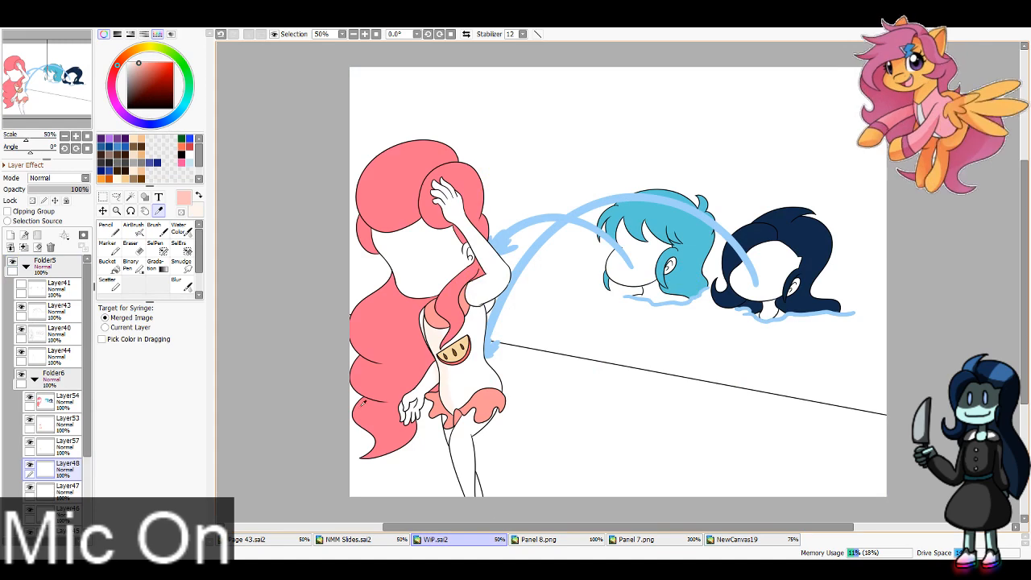
pyautogui.click(435, 539)
pyautogui.press('x')
pyautogui.click(165, 513)
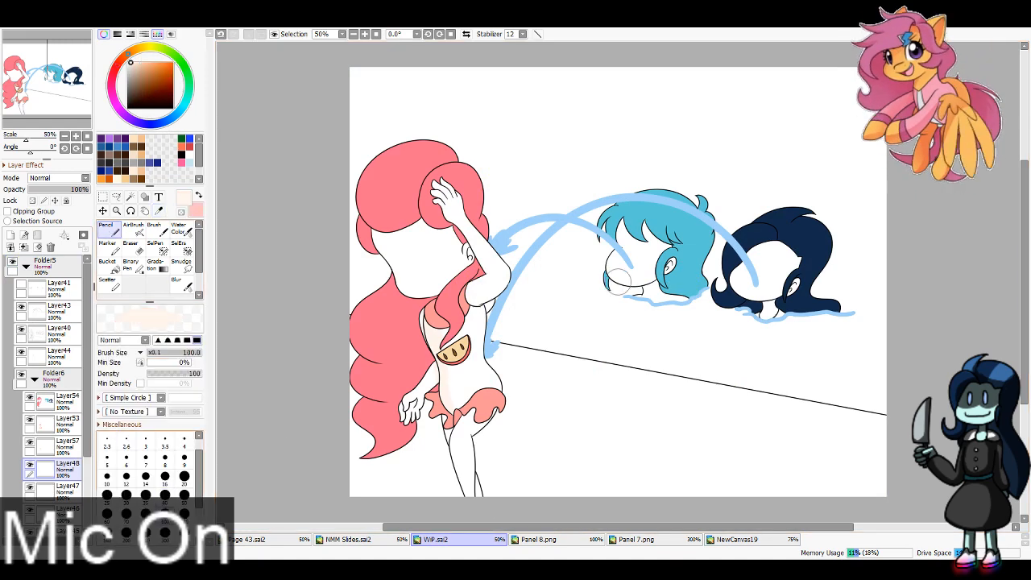
pyautogui.moveTo(432, 318)
pyautogui.mouseDown()
pyautogui.moveTo(452, 361)
pyautogui.moveTo(454, 341)
pyautogui.moveTo(490, 388)
pyautogui.moveTo(475, 372)
pyautogui.moveTo(480, 343)
pyautogui.moveTo(449, 372)
pyautogui.mouseUp()
# Step: With Layer48 hidden, wand-select the arms, legs and background around the swimsuit, delete the cream overflow, and show the layer again
pyautogui.click(30, 464)
pyautogui.press('w')
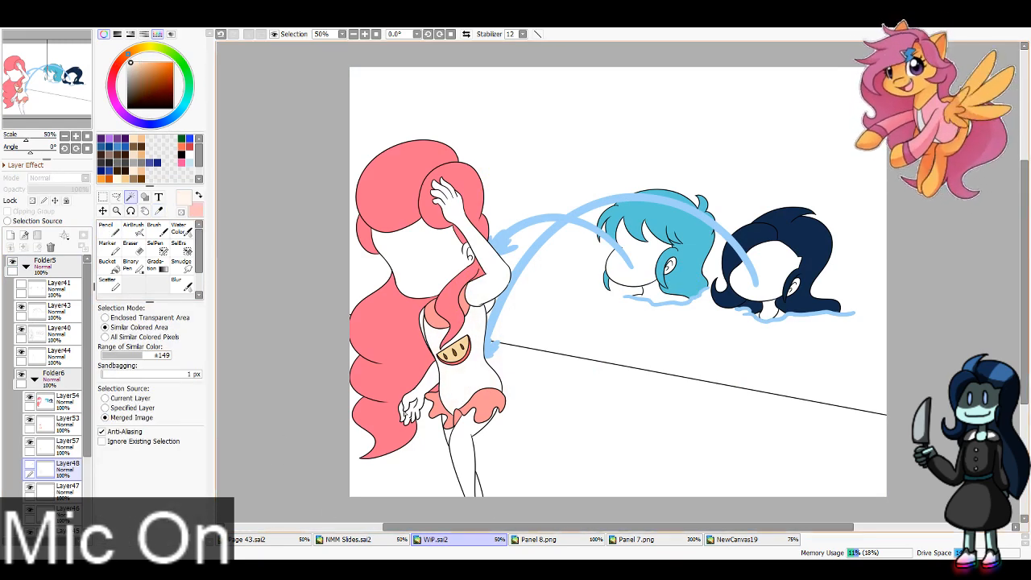
pyautogui.click(422, 326)
pyautogui.click(424, 387)
pyautogui.click(432, 444)
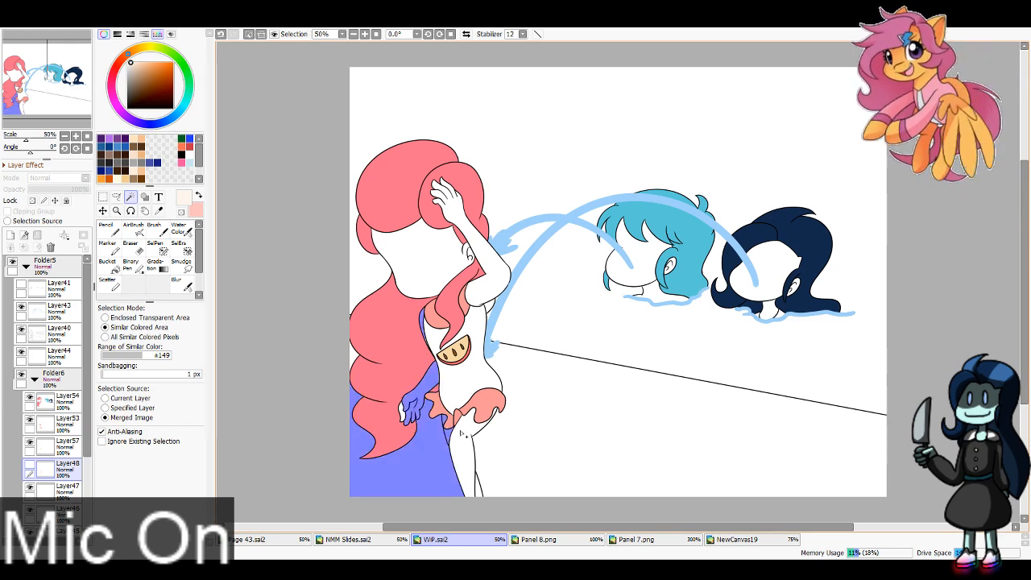
pyautogui.click(462, 434)
pyautogui.click(507, 374)
pyautogui.click(495, 283)
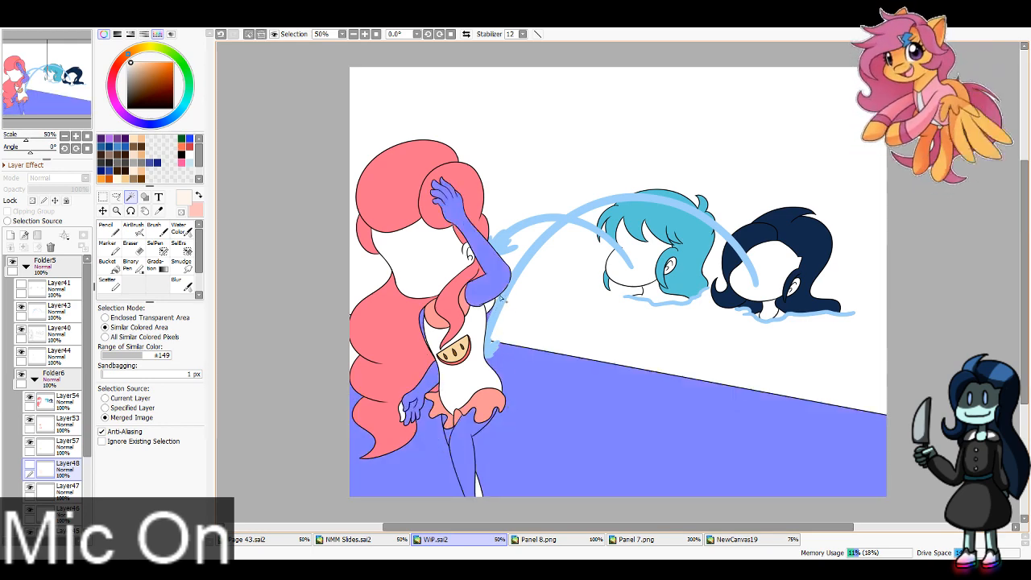
pyautogui.click(528, 310)
pyautogui.click(352, 372)
pyautogui.press('Delete')
pyautogui.hotkey('ctrl', 'd')
pyautogui.click(30, 465)
# Step: Select Layer54 and sample the pink base colour from the long-haired girl's hair
pyautogui.click(65, 397)
pyautogui.click(159, 211)
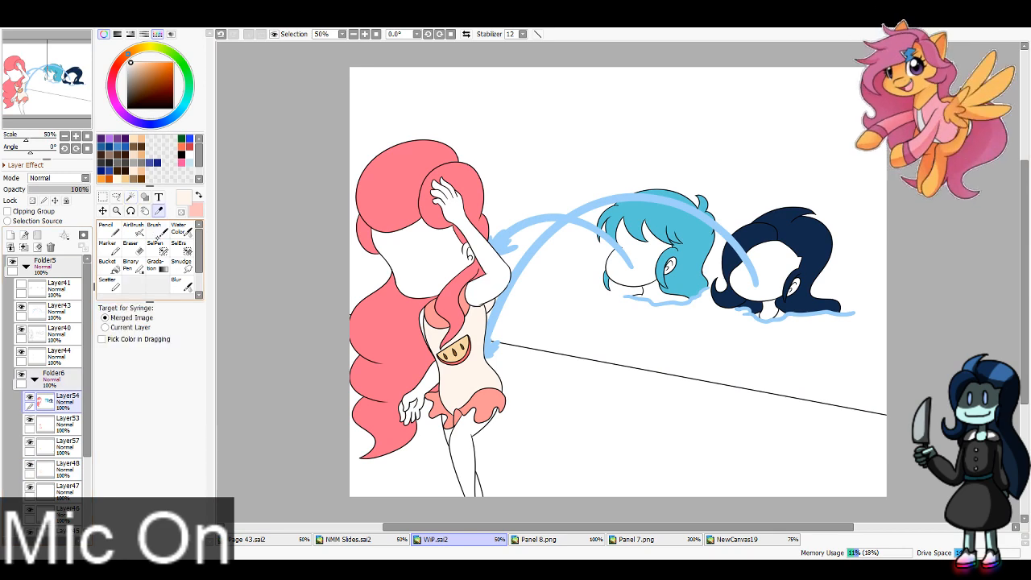
pyautogui.click(375, 382)
pyautogui.click(110, 266)
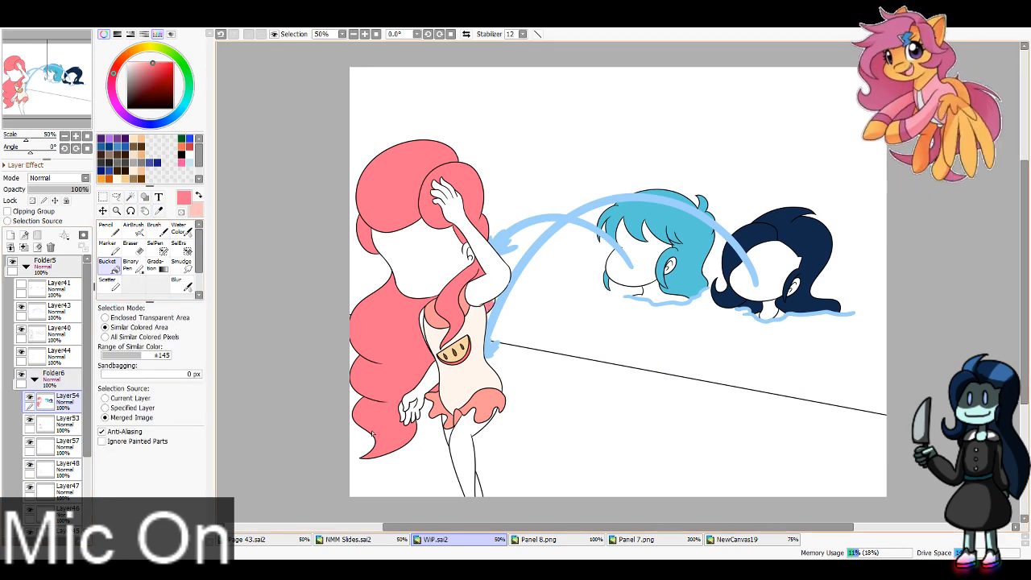
pyautogui.press('n')
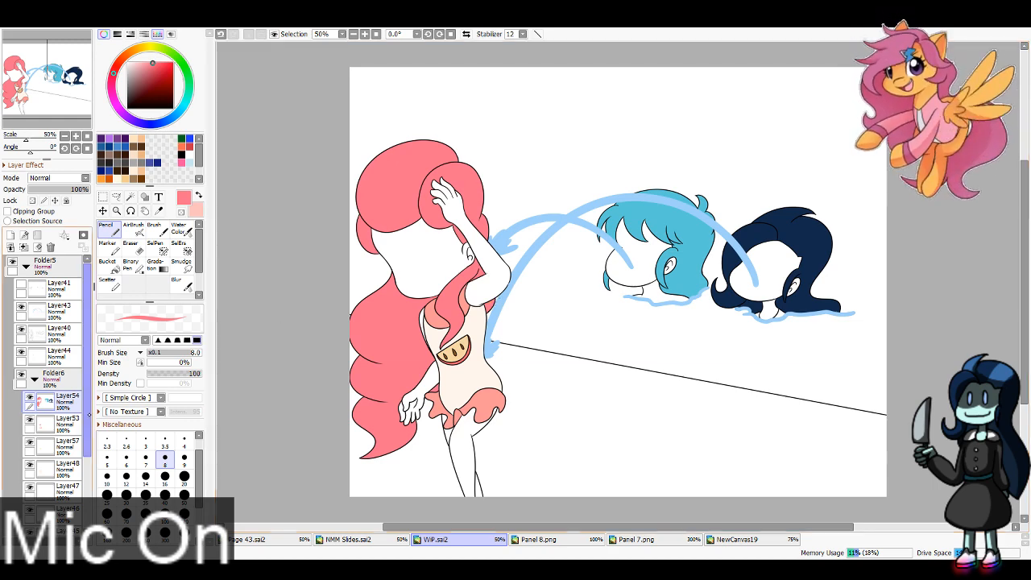
# Step: Add a new layer directly above Layer48 and clip it to the swimsuit's cream base
pyautogui.click(64, 445)
pyautogui.click(67, 465)
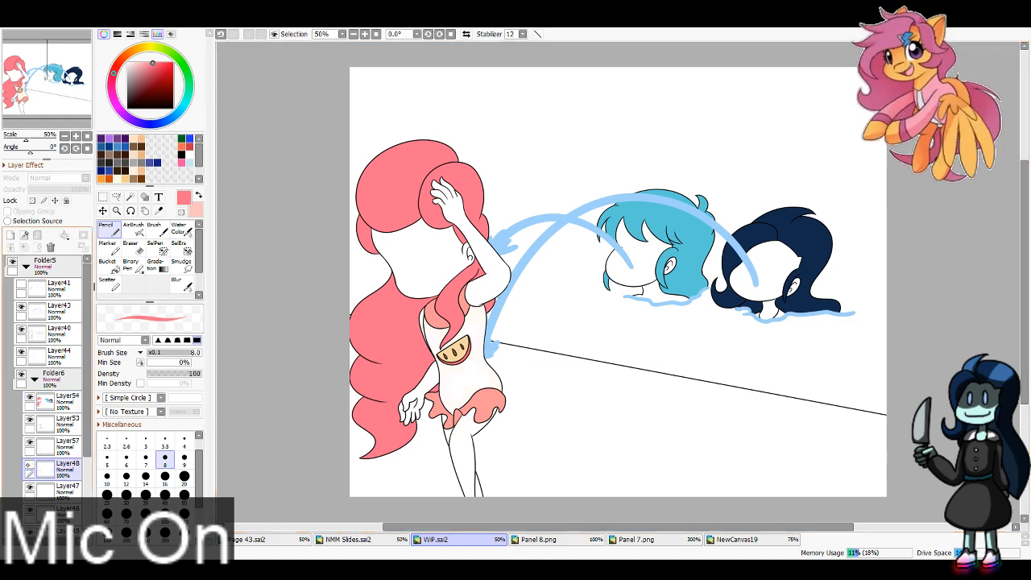
pyautogui.click(10, 235)
pyautogui.click(7, 211)
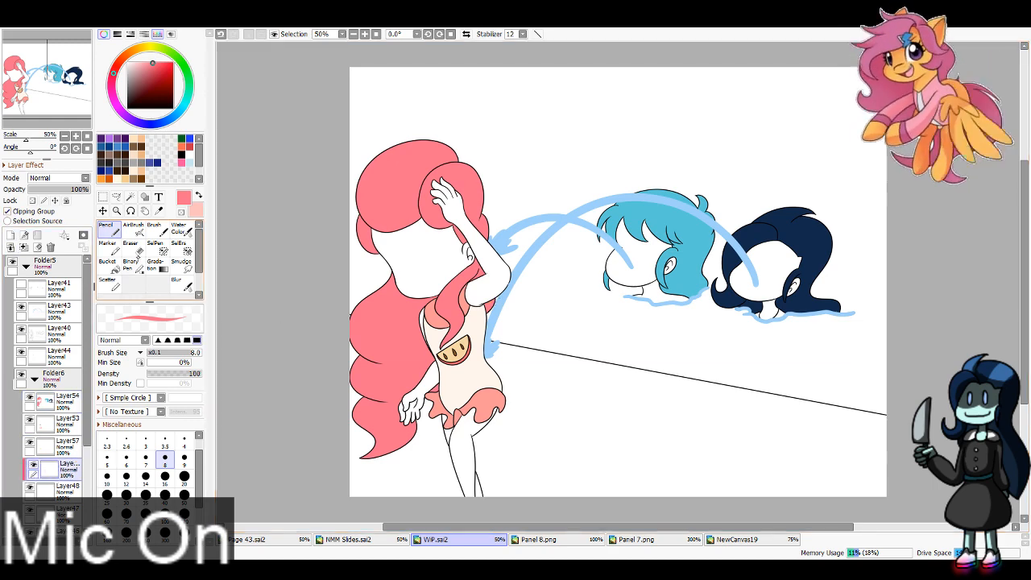
# Step: Paint pale pink vertical stripes down the swimsuit's torso on the clipped layer with the Pencil at size 40
pyautogui.press('x')
pyautogui.click(165, 496)
pyautogui.moveTo(462, 314)
pyautogui.mouseDown()
pyautogui.moveTo(461, 369)
pyautogui.moveTo(476, 362)
pyautogui.moveTo(467, 309)
pyautogui.moveTo(476, 400)
pyautogui.mouseUp()
pyautogui.moveTo(481, 295); pyautogui.dragTo(491, 427)
pyautogui.hotkey('ctrl', 'z')
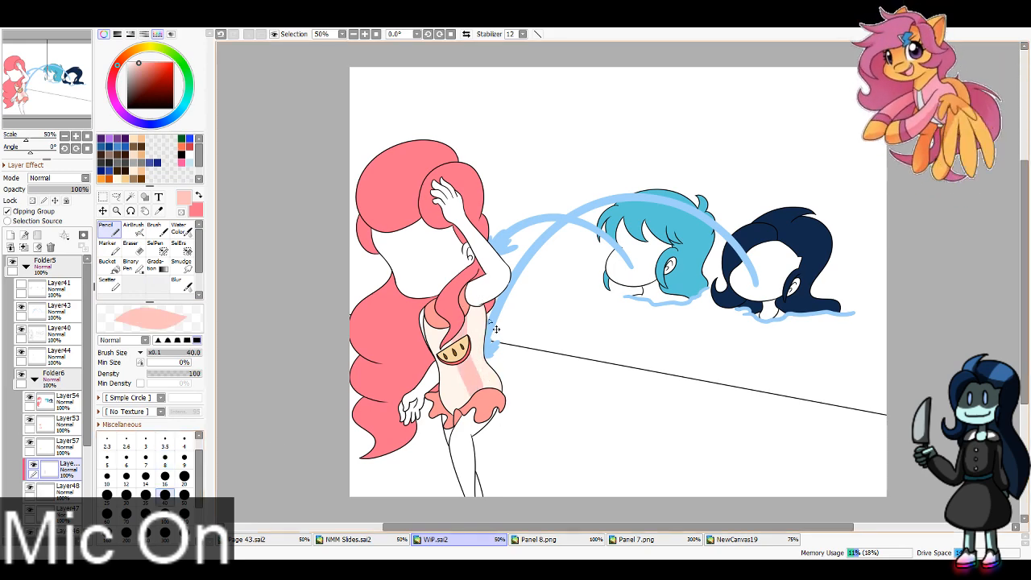
pyautogui.moveTo(487, 344); pyautogui.dragTo(488, 354)
pyautogui.hotkey('ctrl', 'z')
pyautogui.hotkey('ctrl', 'z')
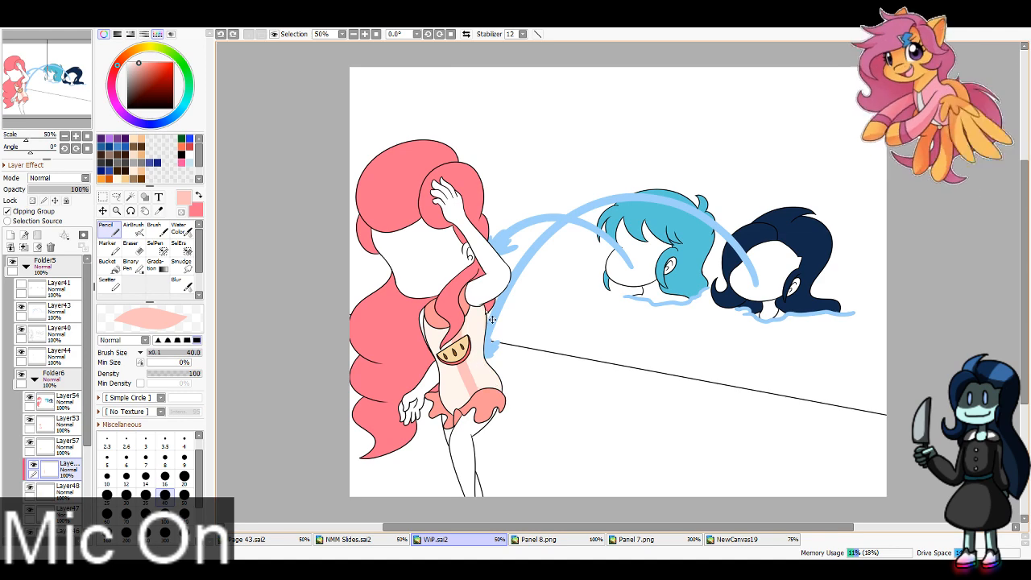
pyautogui.moveTo(486, 311); pyautogui.dragTo(493, 420)
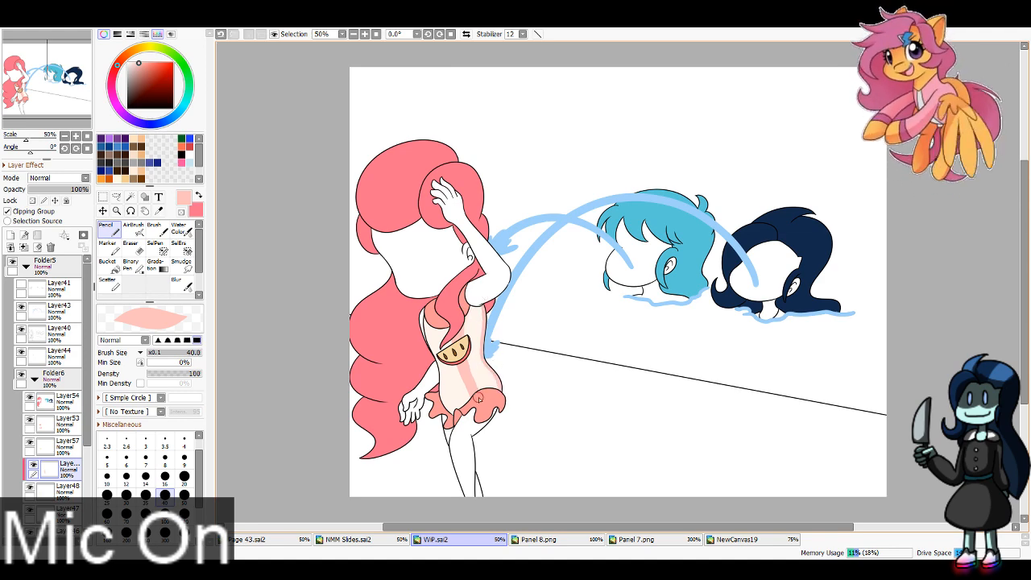
pyautogui.moveTo(463, 365); pyautogui.dragTo(476, 417)
pyautogui.moveTo(435, 320); pyautogui.dragTo(448, 415)
pyautogui.moveTo(432, 315); pyautogui.dragTo(446, 380)
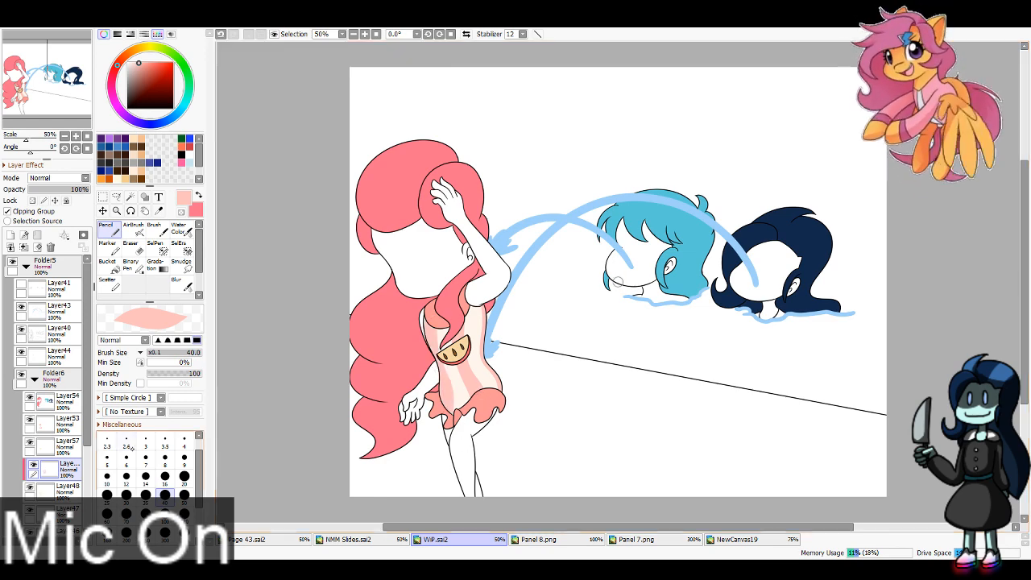
# Step: Add a layer above Layer45, and sample the seated girl's pale blue skin and the swimmer's mint skin from Panel 8.png
pyautogui.scroll(-3, 88, 451)
pyautogui.click(56, 448)
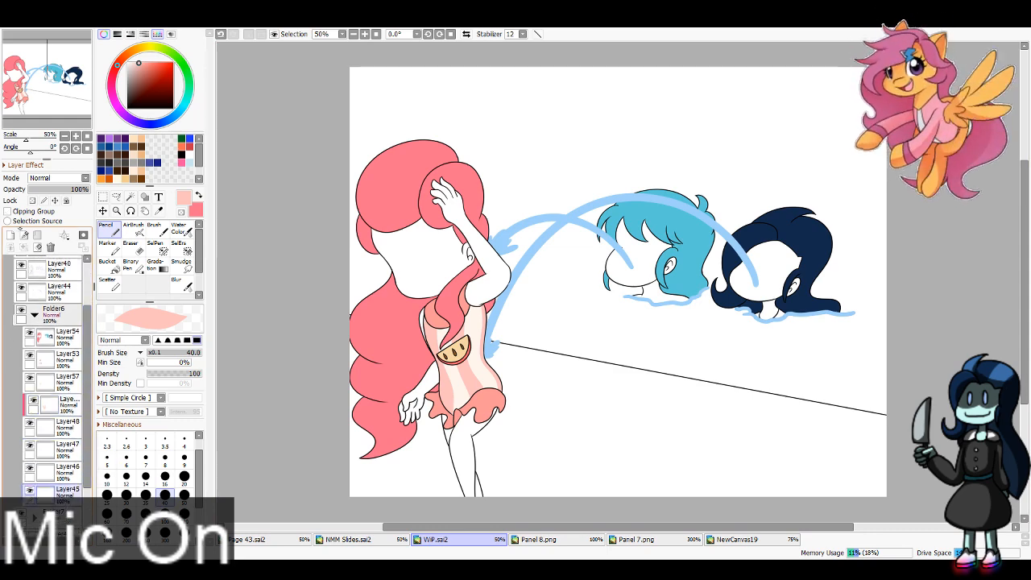
pyautogui.click(577, 541)
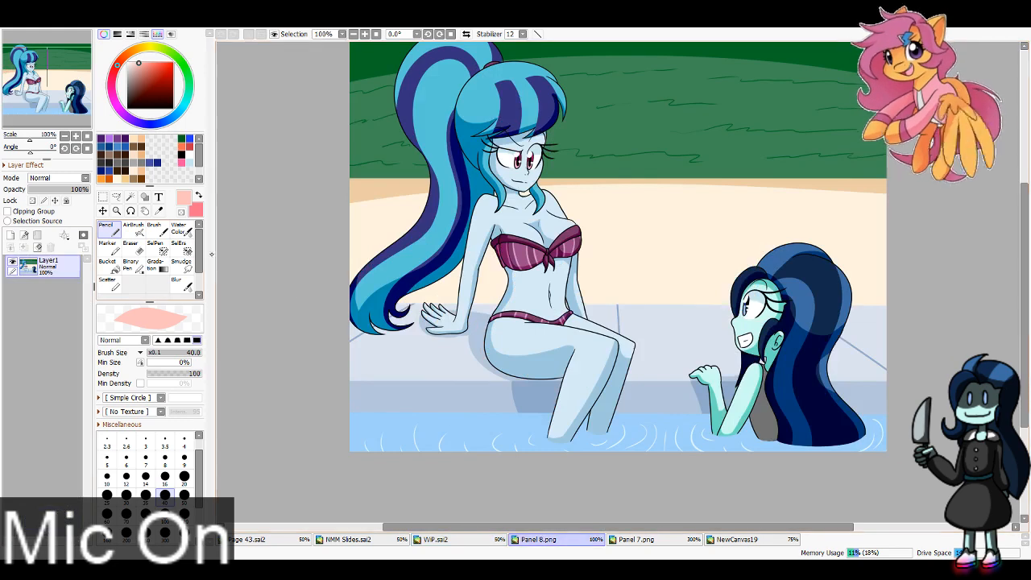
pyautogui.click(160, 211)
pyautogui.click(515, 216)
pyautogui.press('x')
pyautogui.click(755, 327)
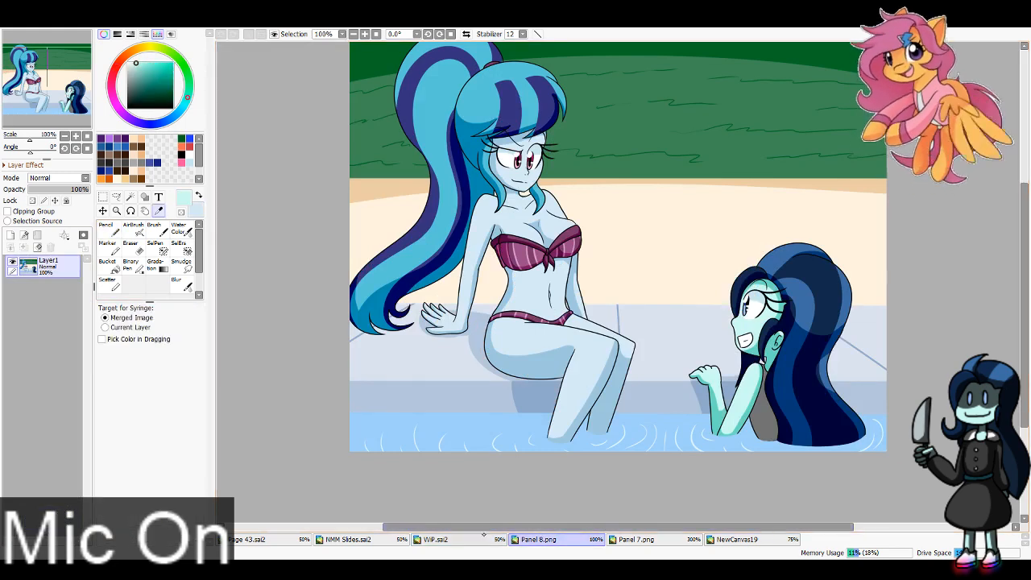
# Step: In WiP.sai2, paint the navy-haired girl's face and neck mint and the teal-haired girl's pale blue on Layer45 with the Pencil
pyautogui.click(453, 540)
pyautogui.click(110, 230)
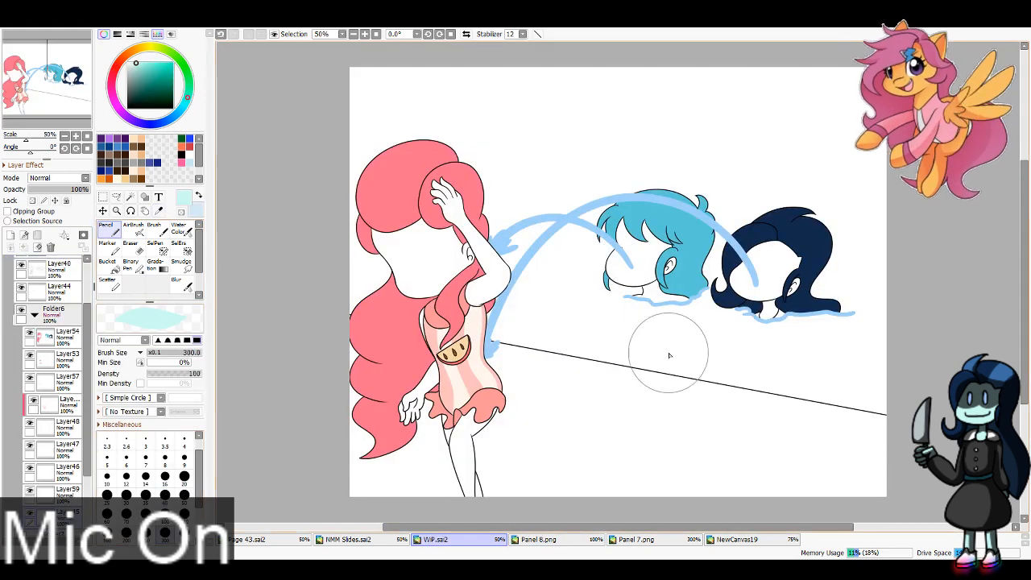
pyautogui.moveTo(757, 266); pyautogui.dragTo(778, 318)
pyautogui.press('[')
pyautogui.press('[')
pyautogui.press('[')
pyautogui.press('[')
pyautogui.press('[')
pyautogui.press('x')
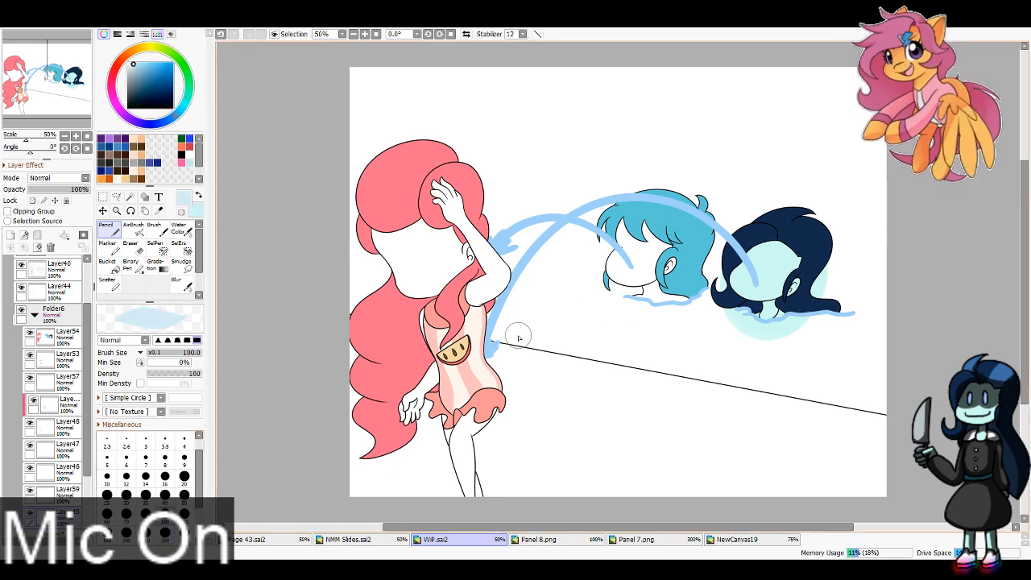
pyautogui.moveTo(630, 232)
pyautogui.mouseDown()
pyautogui.moveTo(643, 273)
pyautogui.moveTo(660, 250)
pyautogui.moveTo(681, 262)
pyautogui.moveTo(667, 289)
pyautogui.mouseUp()
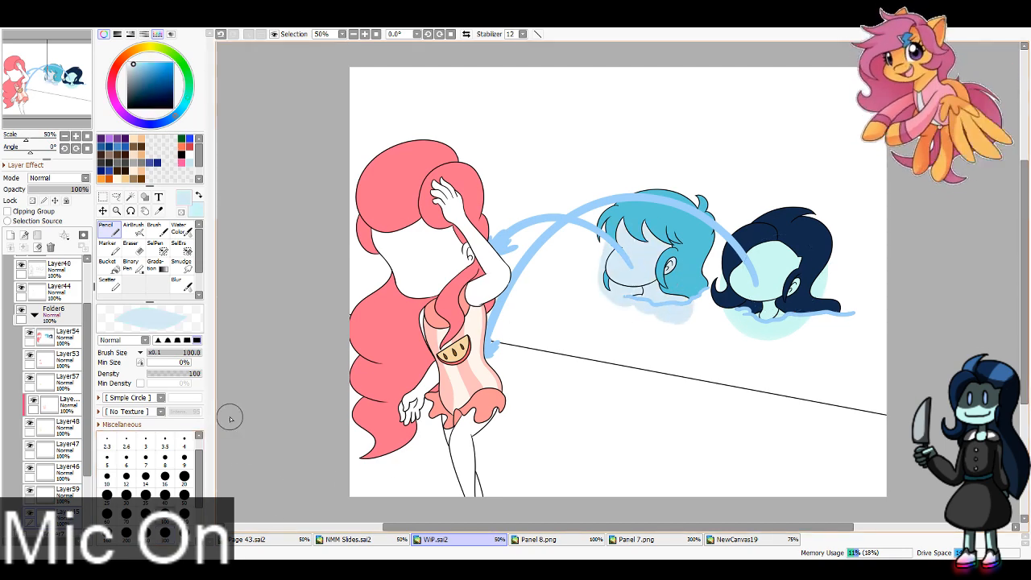
# Step: With Layer45 hidden, wand-select the background around the two heads, delete the skin overflow, and show the layer again
pyautogui.click(30, 512)
pyautogui.click(131, 197)
pyautogui.click(564, 337)
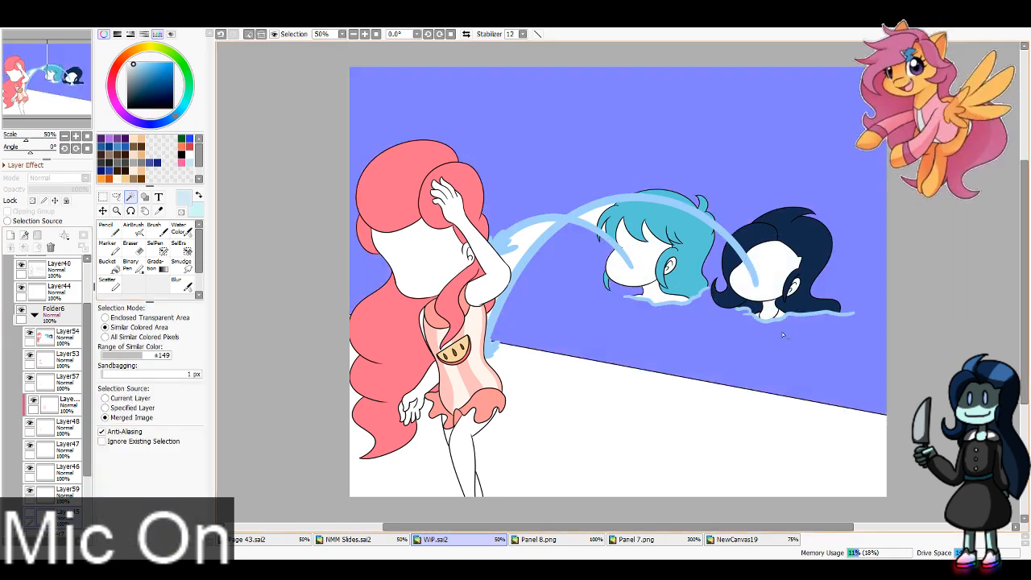
pyautogui.hotkey('ctrl', 'd')
pyautogui.click(30, 513)
# Step: Select Layer48 and sample the grey swimsuit colour from Panel 7.png for the WiP.sai2 panel
pyautogui.click(65, 423)
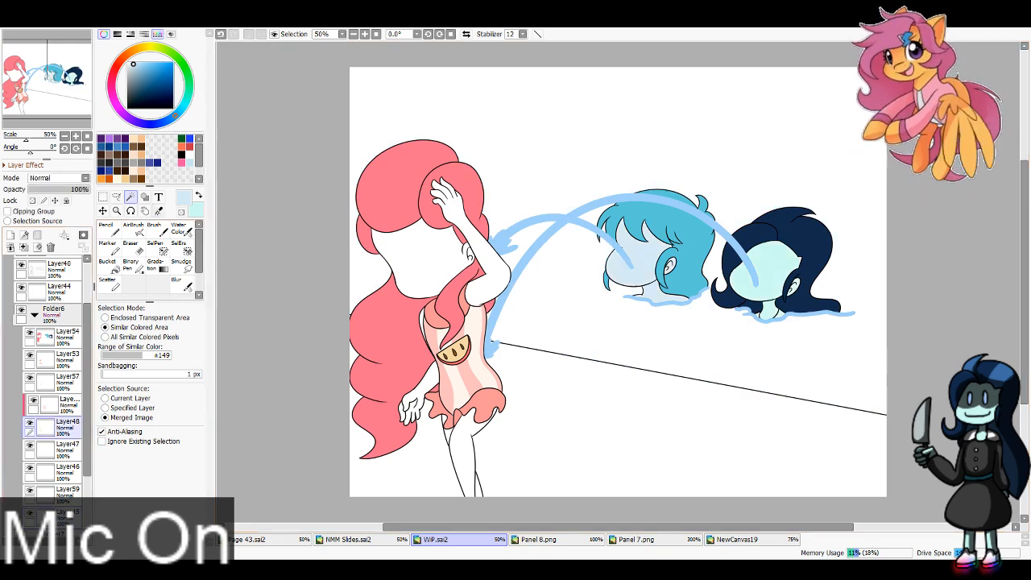
pyautogui.click(158, 210)
pyautogui.click(764, 538)
pyautogui.click(667, 541)
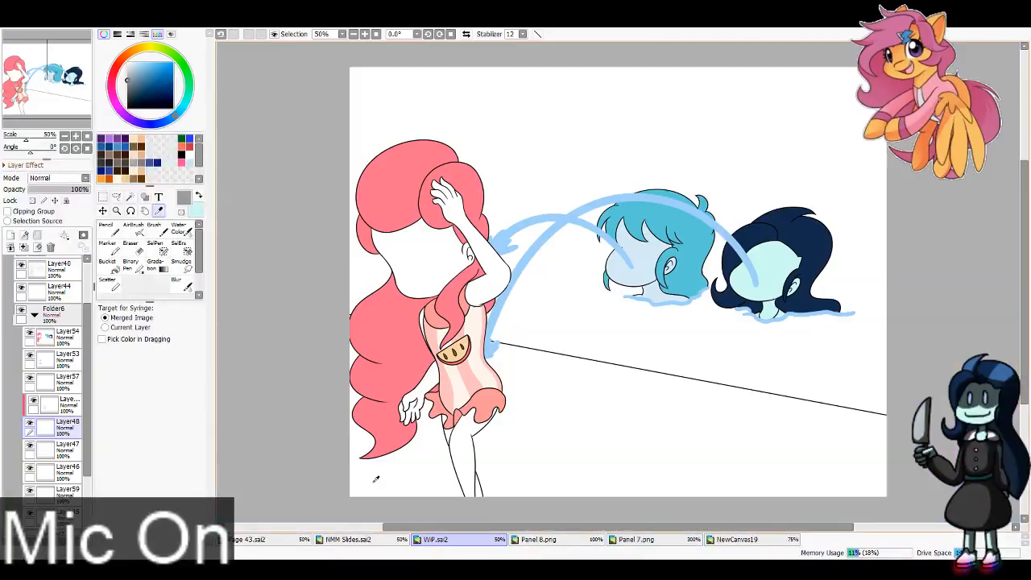
pyautogui.click(435, 539)
pyautogui.click(108, 261)
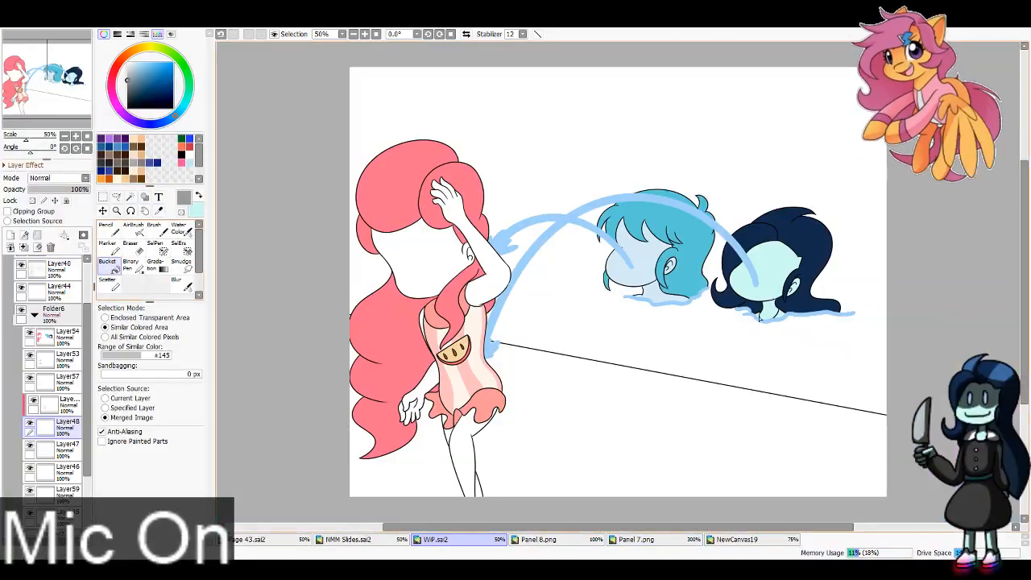
pyautogui.click(768, 310)
pyautogui.hotkey('ctrl', 'z')
# Step: Paint the navy-haired girl's swimsuit grey beside her neck at the waterline with the Pencil at size 8
pyautogui.click(108, 230)
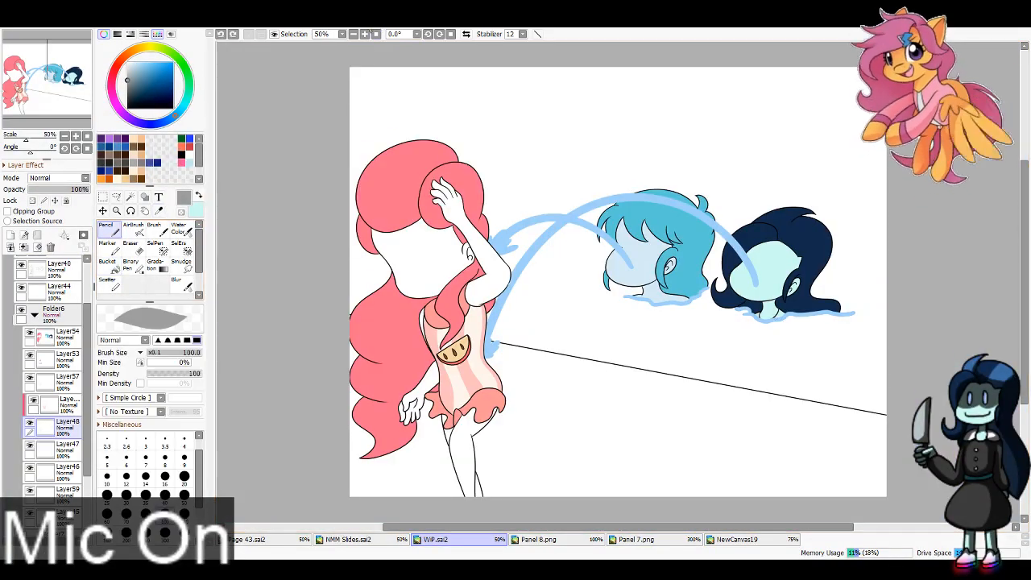
pyautogui.click(366, 34)
pyautogui.click(366, 34)
pyautogui.click(365, 34)
pyautogui.click(165, 459)
pyautogui.moveTo(59, 78); pyautogui.dragTo(69, 81)
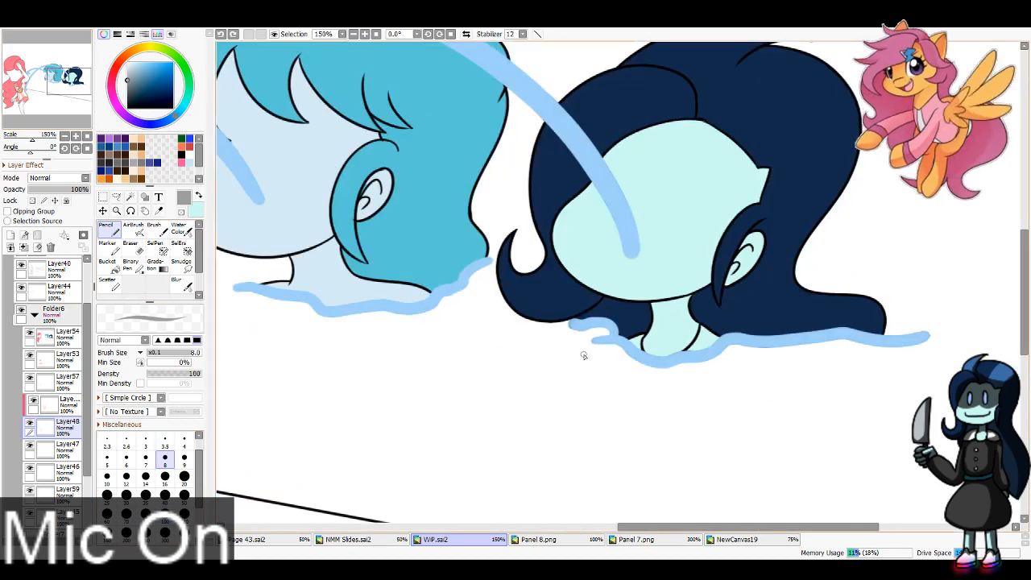
pyautogui.moveTo(687, 355); pyautogui.dragTo(718, 341)
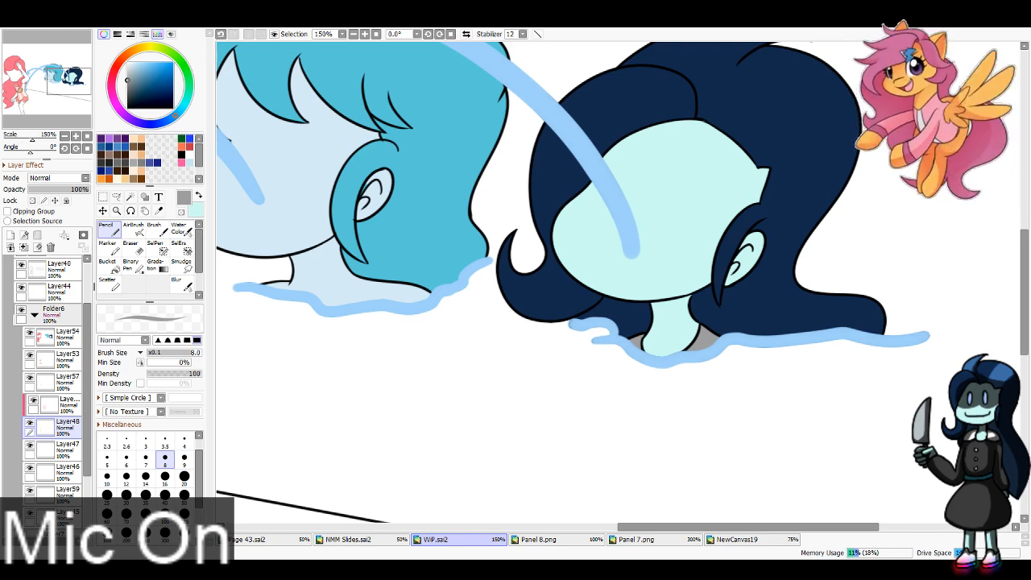
pyautogui.click(353, 35)
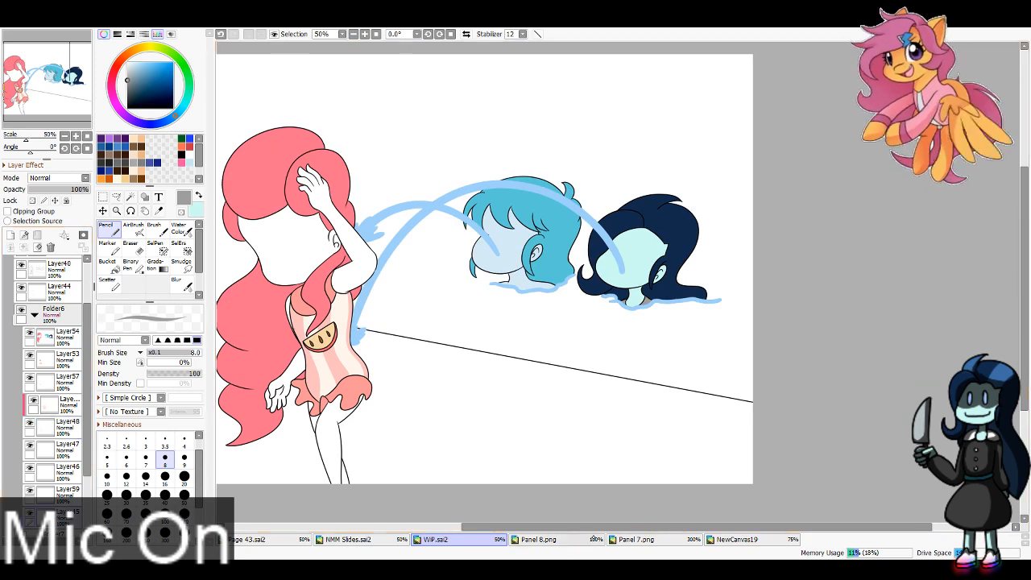
# Step: Show the finished Folder2 panel, sample the pink-haired girl's light pink skin colour, and hide the folder again
pyautogui.moveTo(87, 362); pyautogui.dragTo(87, 310)
pyautogui.click(27, 266)
pyautogui.click(12, 285)
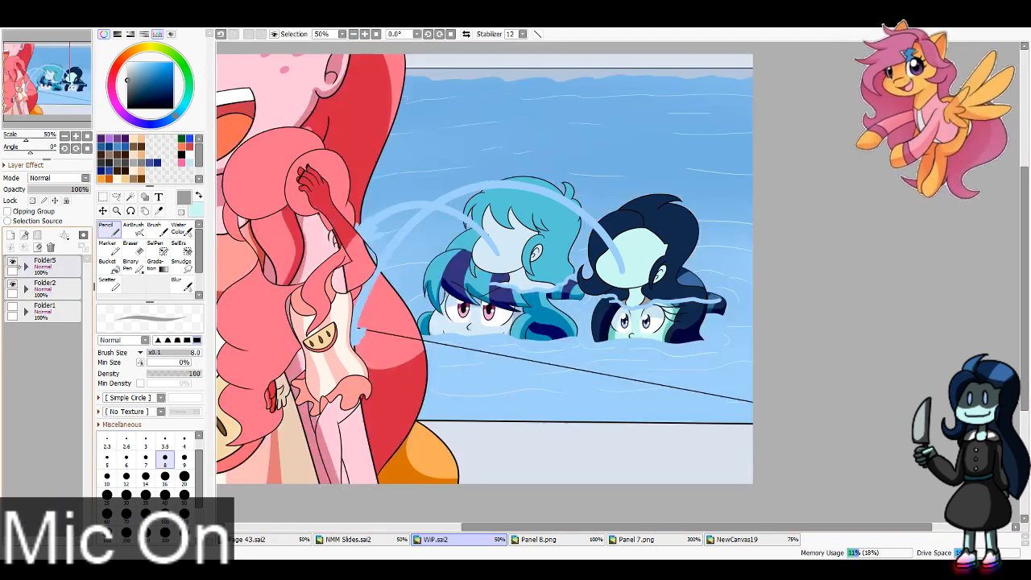
pyautogui.click(159, 211)
pyautogui.click(282, 101)
pyautogui.click(12, 284)
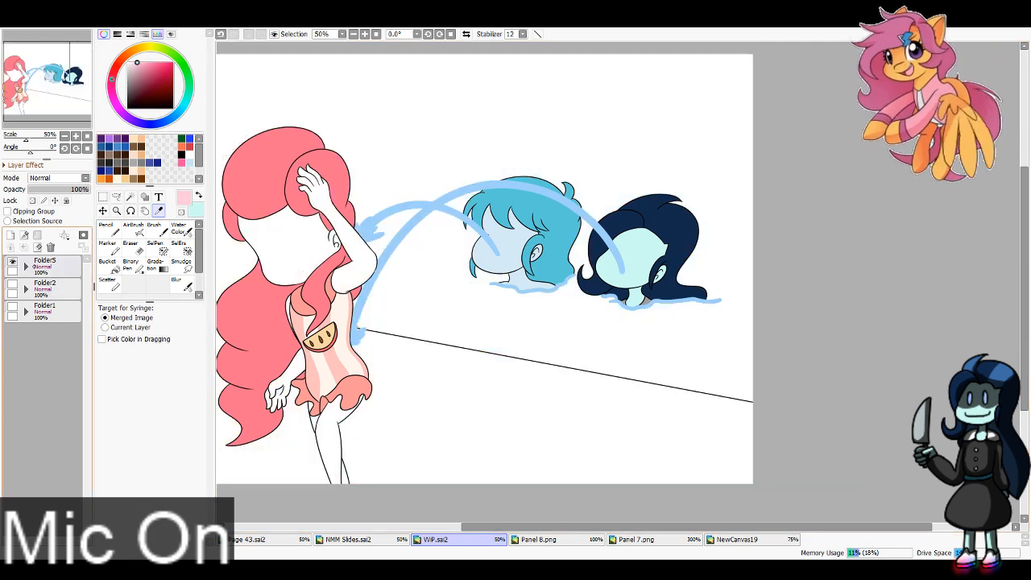
# Step: Paint light pink skin over the pink-haired girl's face, arms and legs with the Pencil at size 300
pyautogui.click(27, 267)
pyautogui.click(108, 230)
pyautogui.click(165, 533)
pyautogui.moveTo(271, 245)
pyautogui.mouseDown()
pyautogui.moveTo(299, 190)
pyautogui.moveTo(351, 274)
pyautogui.mouseUp()
pyautogui.moveTo(307, 379); pyautogui.dragTo(303, 509)
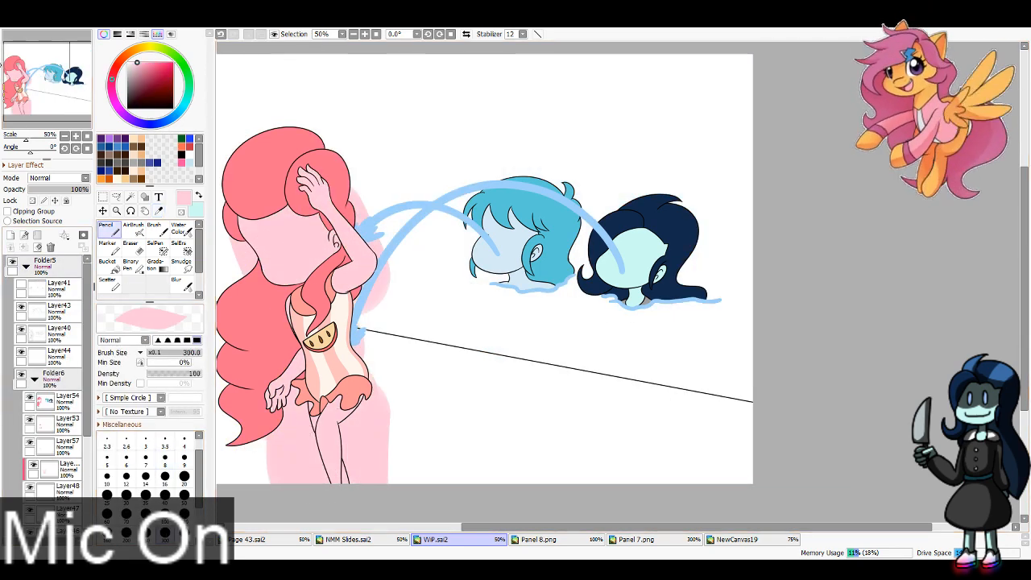
# Step: With Layer45 hidden, wand-select the areas around the pink-haired girl, delete the skin overflow, and show the layer again
pyautogui.moveTo(387, 322); pyautogui.dragTo(477, 319)
pyautogui.moveTo(87, 371); pyautogui.dragTo(87, 429)
pyautogui.click(30, 486)
pyautogui.click(130, 196)
pyautogui.click(317, 271)
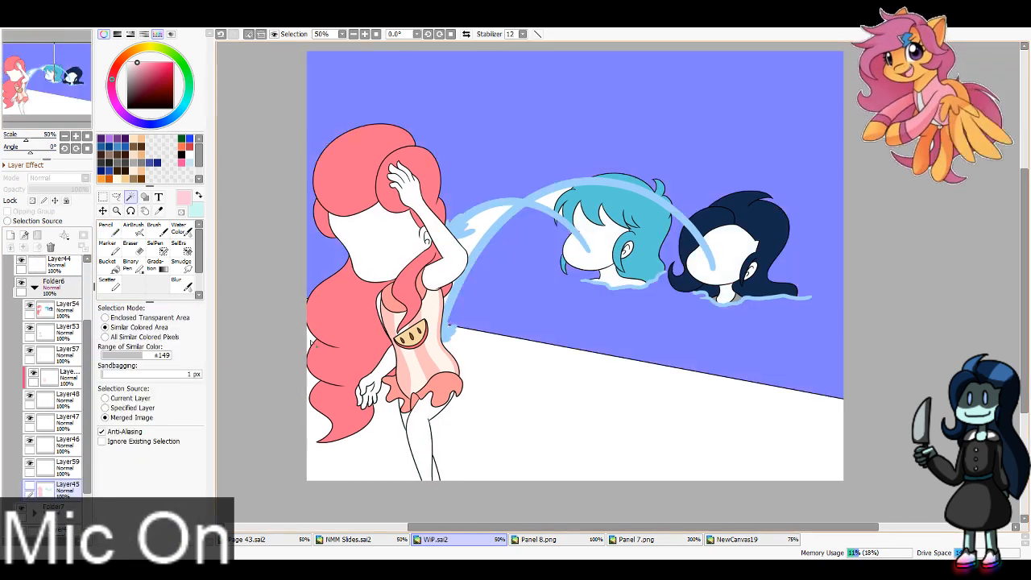
pyautogui.click(311, 340)
pyautogui.click(378, 445)
pyautogui.click(486, 394)
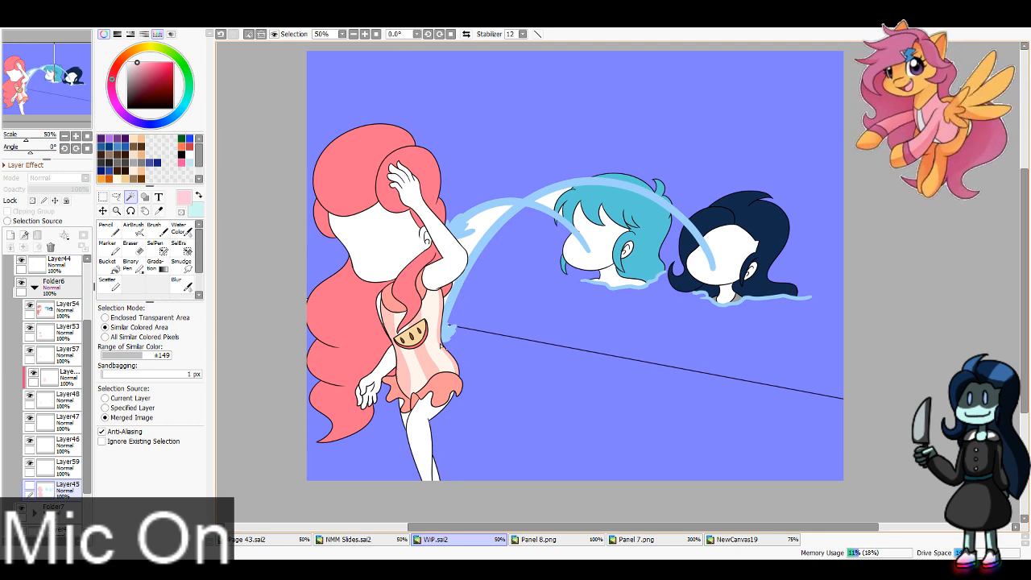
pyautogui.hotkey('ctrl', 'z')
pyautogui.click(456, 283)
pyautogui.hotkey('ctrl', 'z')
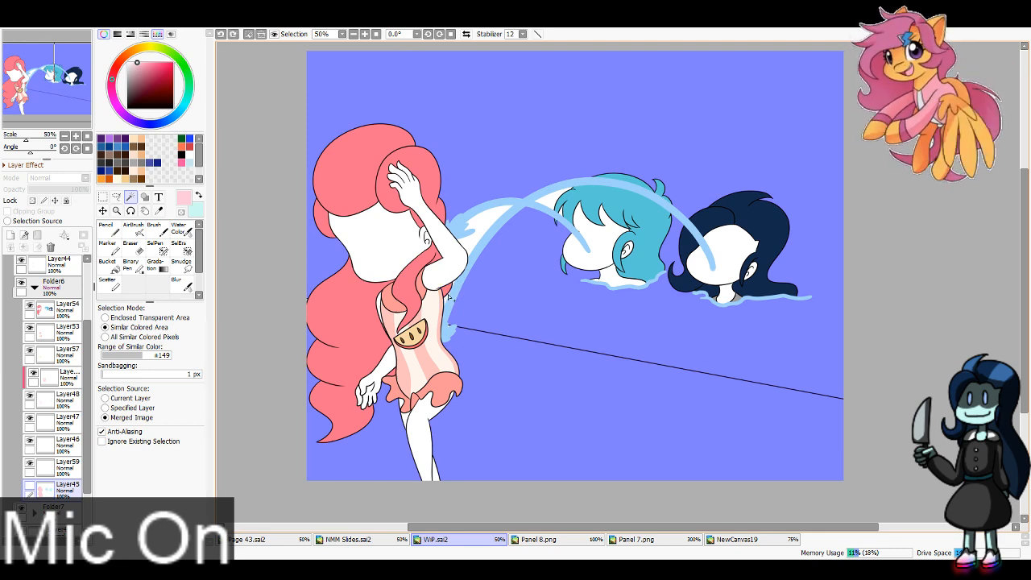
pyautogui.click(473, 253)
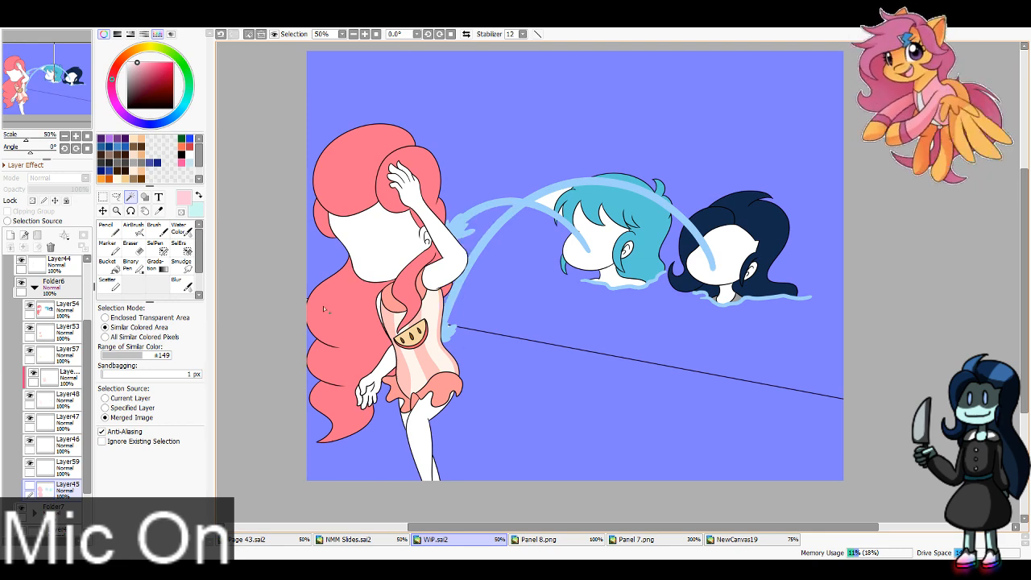
pyautogui.hotkey('ctrl', 'd')
pyautogui.click(30, 486)
pyautogui.click(137, 246)
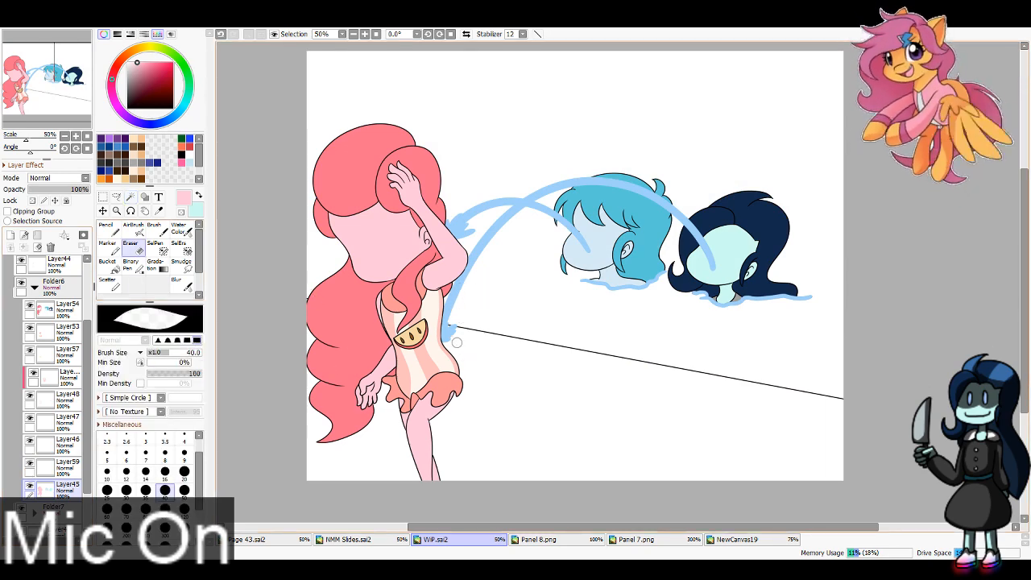
# Step: Show Layer41 with the inked facial features of all three girls
pyautogui.scroll(2, 36, 277)
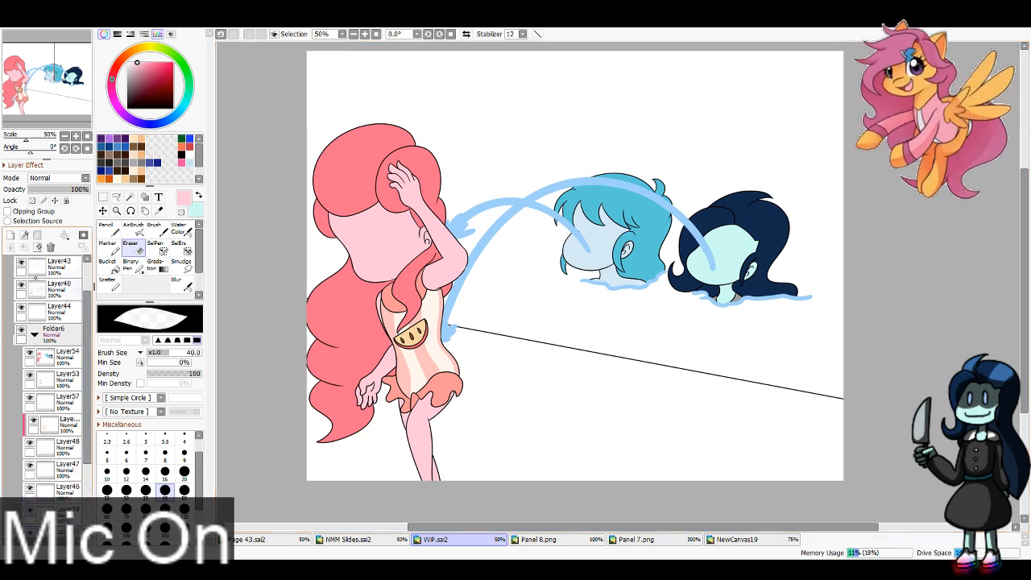
pyautogui.scroll(1, 73, 306)
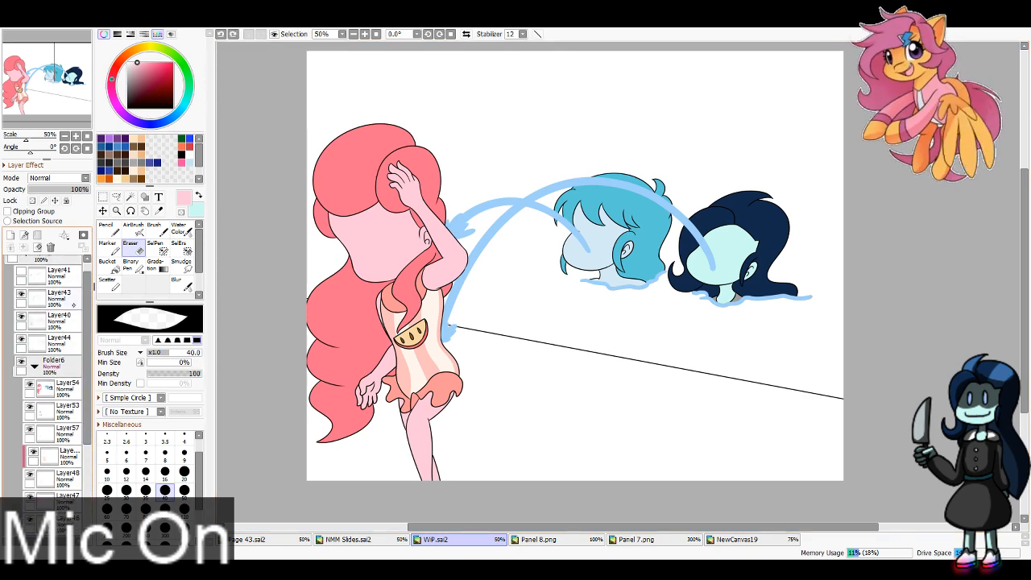
pyautogui.click(22, 275)
pyautogui.moveTo(87, 327); pyautogui.dragTo(87, 409)
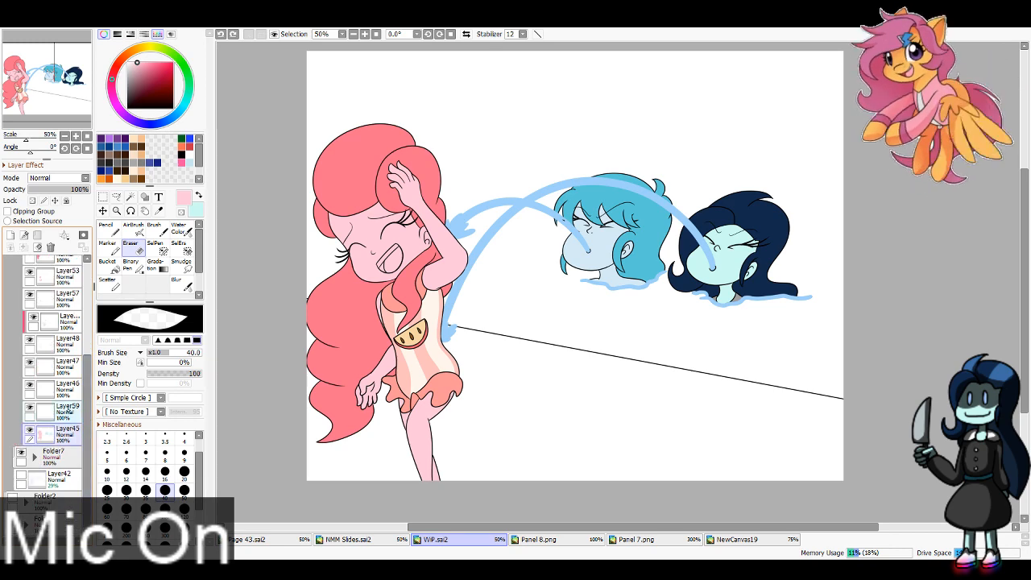
# Step: On Layer59, fill the pink-haired girl's tongue with orange and her teeth with white using the Bucket
pyautogui.click(70, 411)
pyautogui.click(184, 150)
pyautogui.click(108, 260)
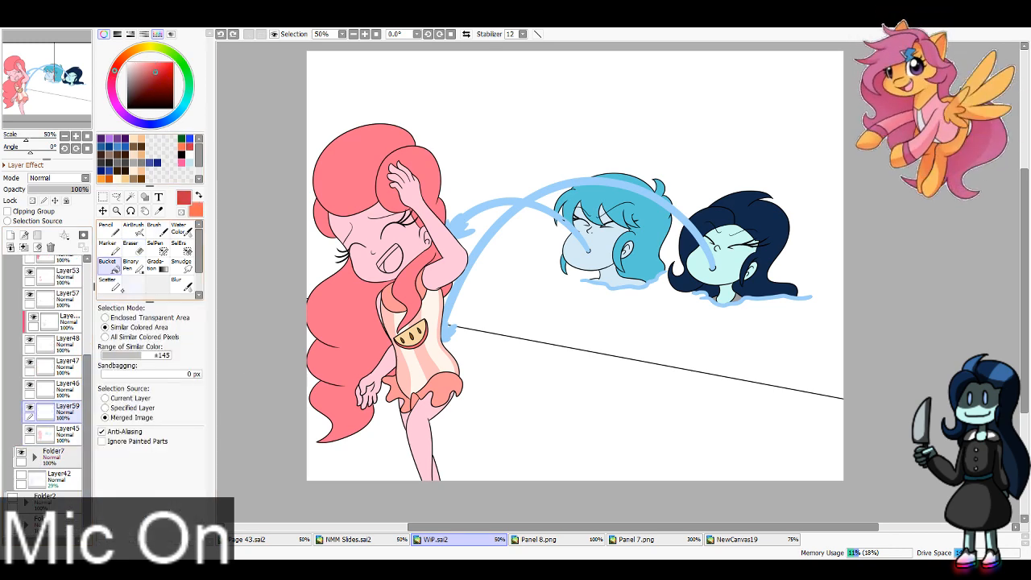
pyautogui.press('x')
pyautogui.click(393, 261)
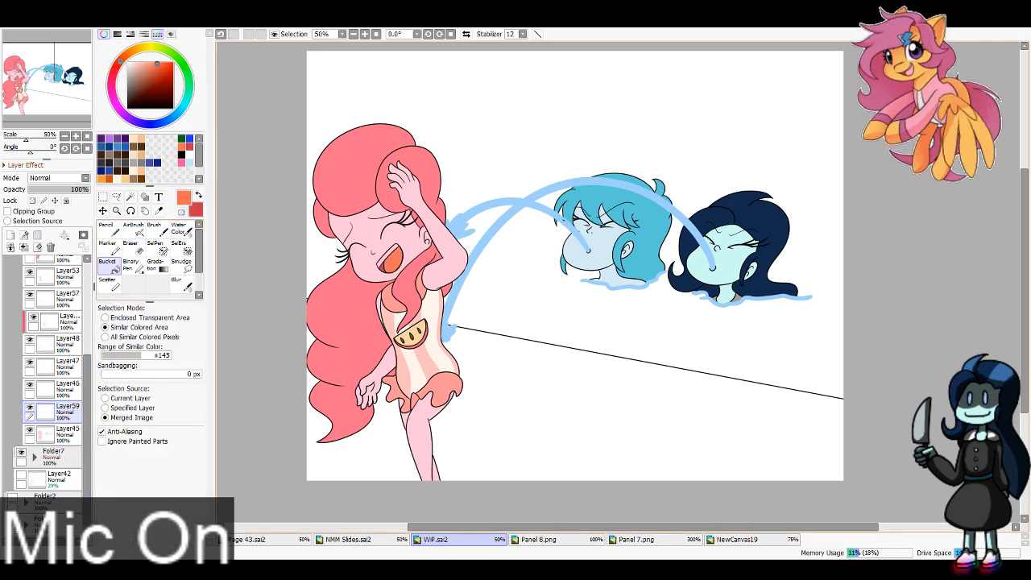
pyautogui.rightClick(321, 258)
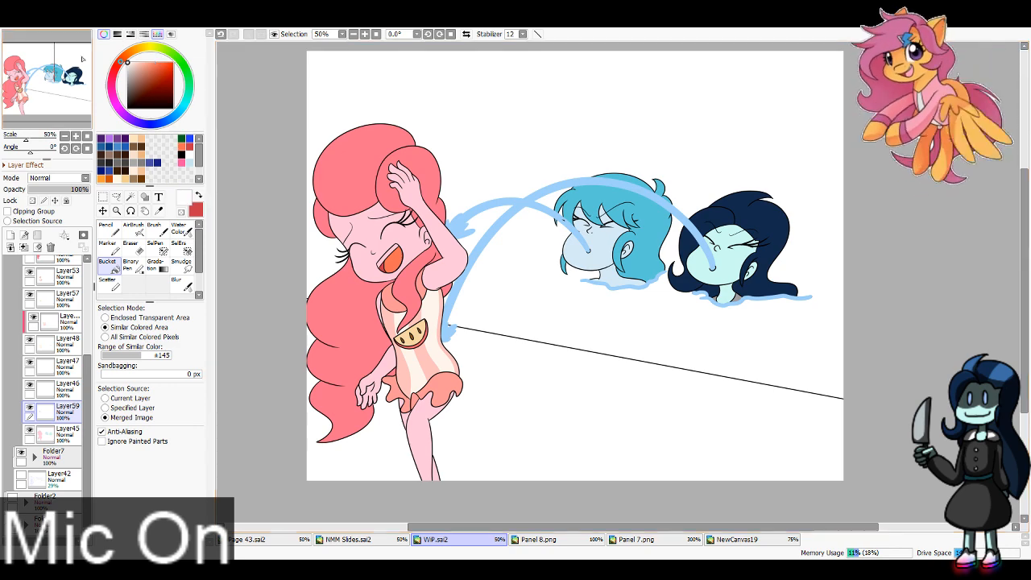
pyautogui.click(389, 260)
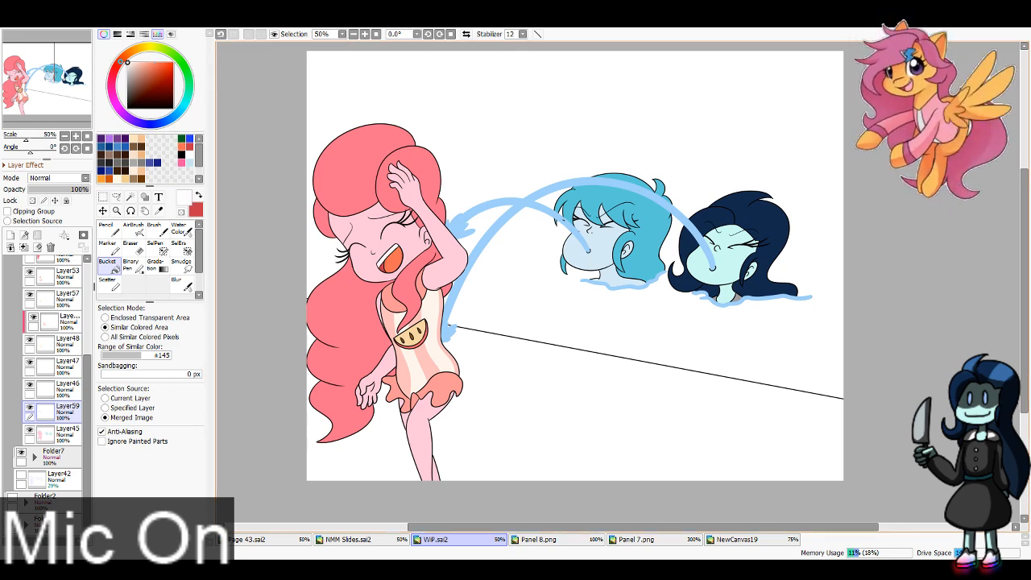
# Step: Sample the freckle pink from the Folder2 panel and dot freckles on the pink-haired girl's cheeks with the Pencil at size 8
pyautogui.moveTo(87, 400); pyautogui.dragTo(87, 281)
pyautogui.click(25, 267)
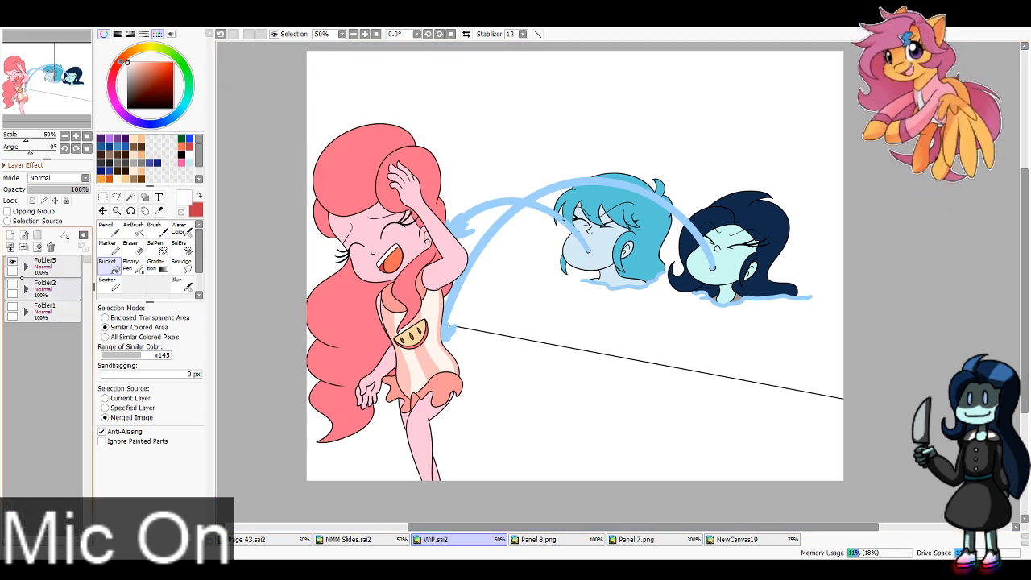
pyautogui.click(12, 284)
pyautogui.click(12, 261)
pyautogui.click(159, 210)
pyautogui.click(376, 67)
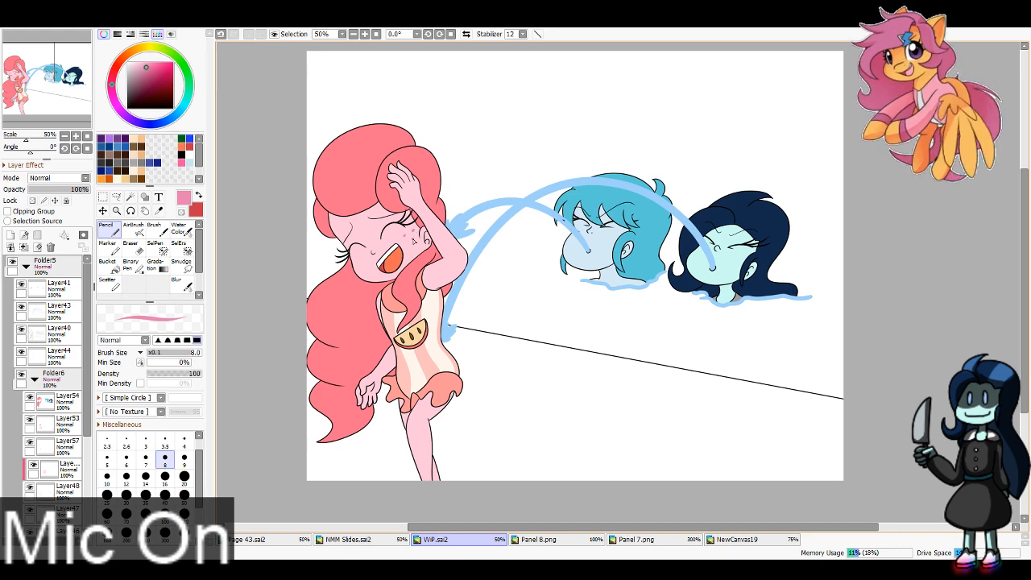
pyautogui.hotkey('ctrl', 'z')
pyautogui.click(414, 234)
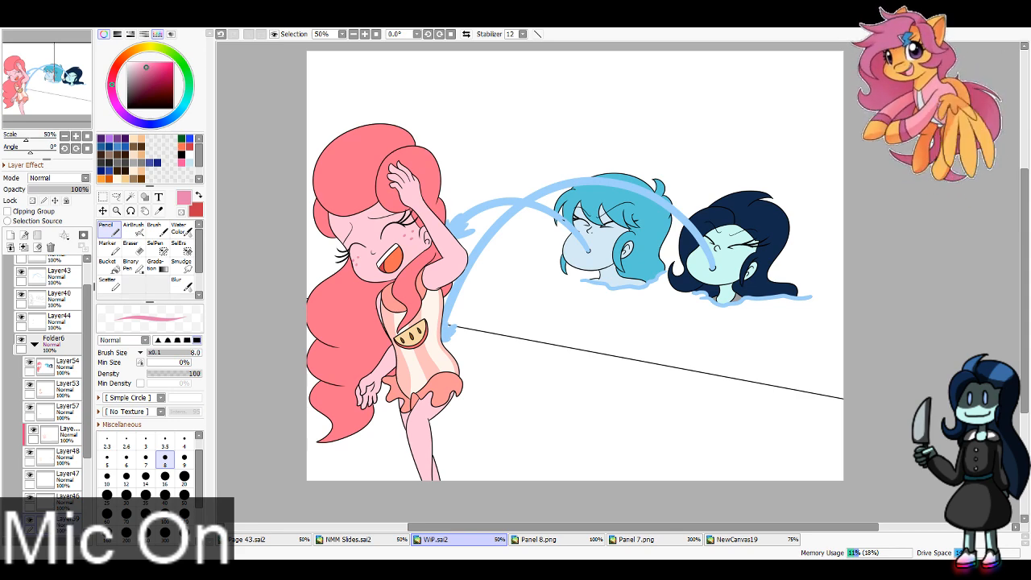
# Step: Select Layer52 in Folder7, then sample the pale grey poolside and light blue water colours from Panel 8.png
pyautogui.click(35, 344)
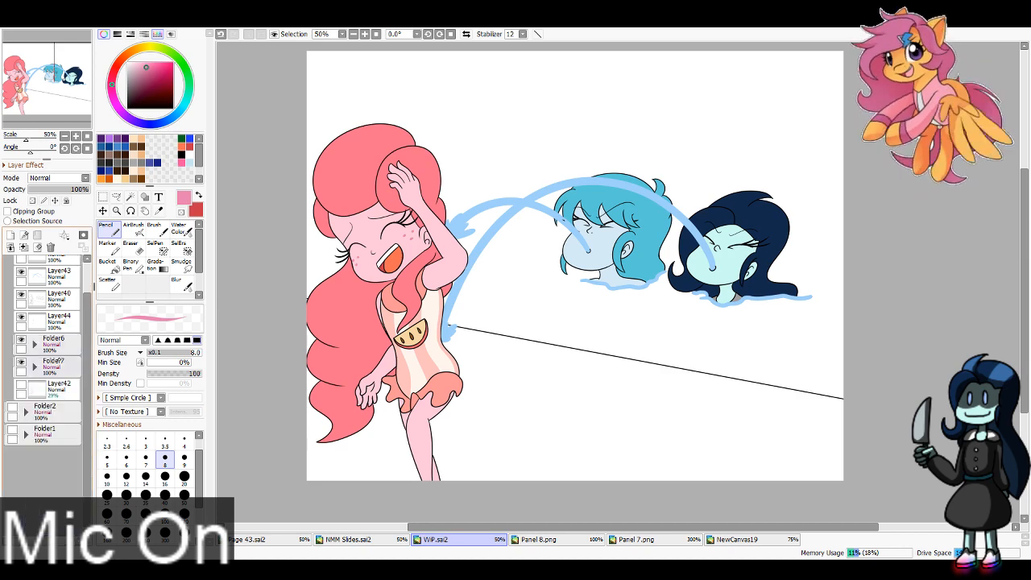
pyautogui.click(35, 366)
pyautogui.click(66, 392)
pyautogui.click(538, 539)
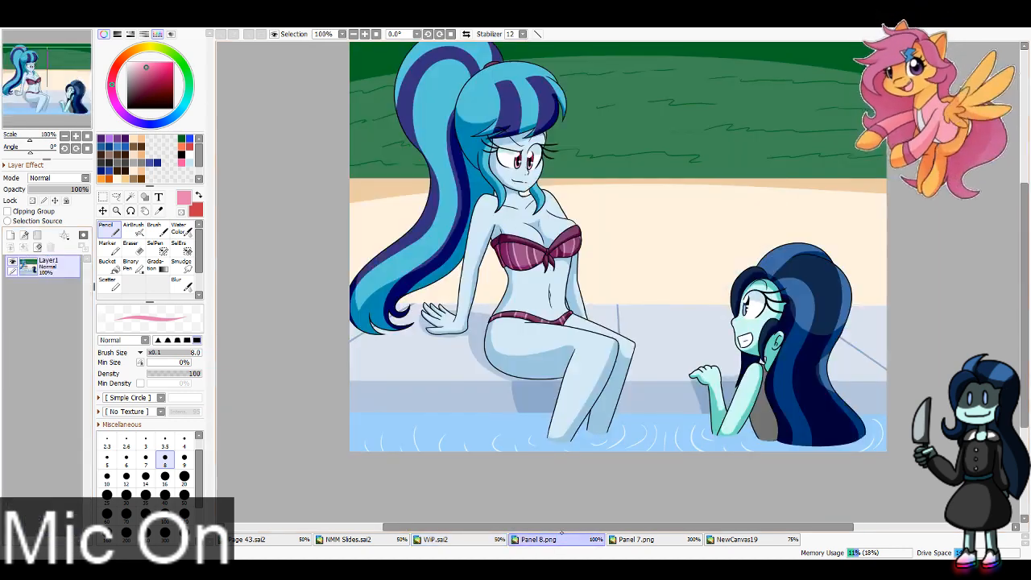
pyautogui.press('alt')
pyautogui.click(382, 376)
pyautogui.press('x')
pyautogui.click(475, 423)
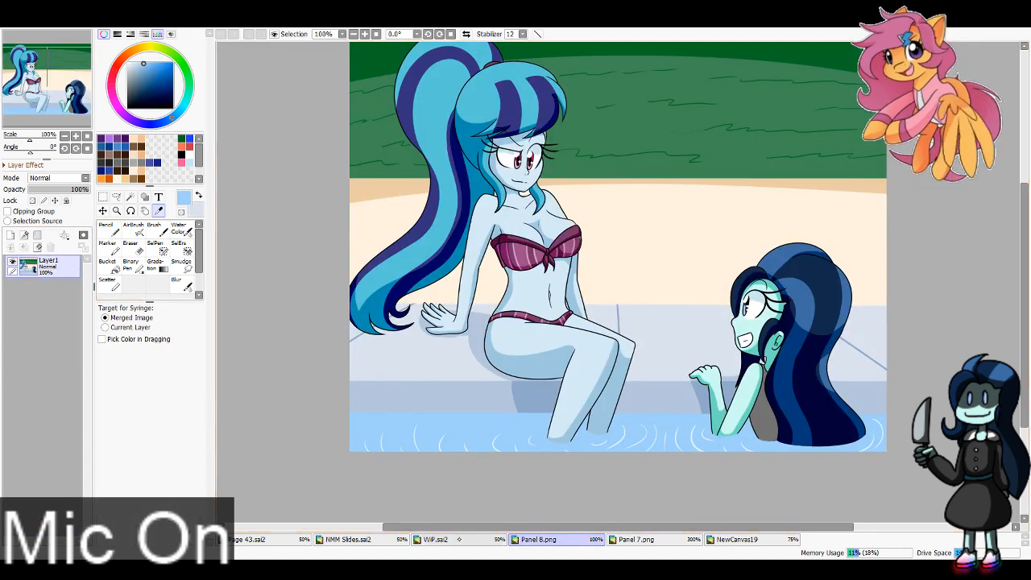
# Step: Back in WiP.sai2, paint the poolside pale grey on Layer52 at size 300 and delete the overflow beyond the pool edge line
pyautogui.click(436, 538)
pyautogui.press('n')
pyautogui.press('x')
pyautogui.click(165, 533)
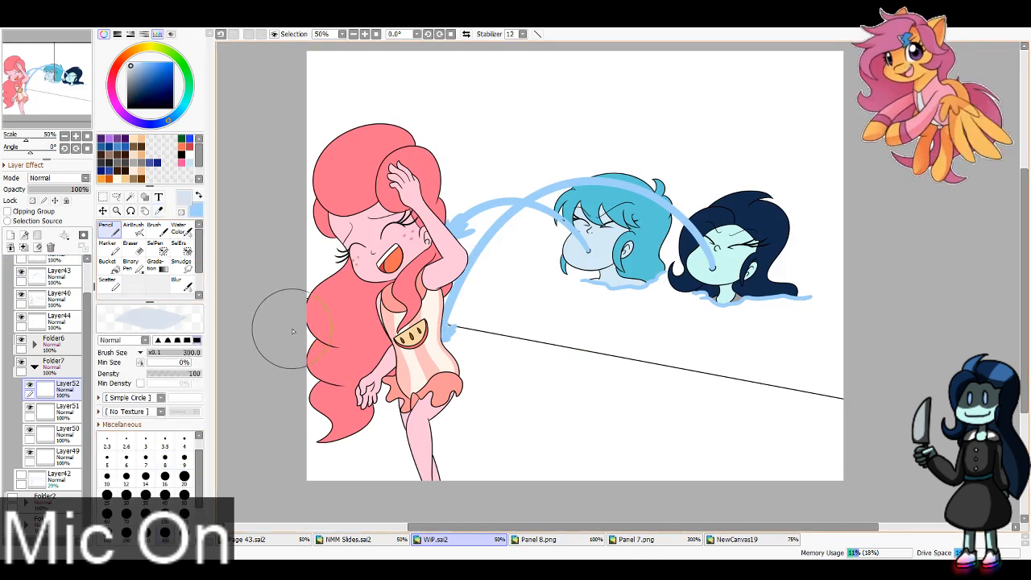
pyautogui.moveTo(293, 331)
pyautogui.mouseDown()
pyautogui.moveTo(667, 396)
pyautogui.moveTo(890, 456)
pyautogui.moveTo(540, 418)
pyautogui.moveTo(849, 497)
pyautogui.moveTo(326, 451)
pyautogui.moveTo(518, 454)
pyautogui.moveTo(299, 379)
pyautogui.mouseUp()
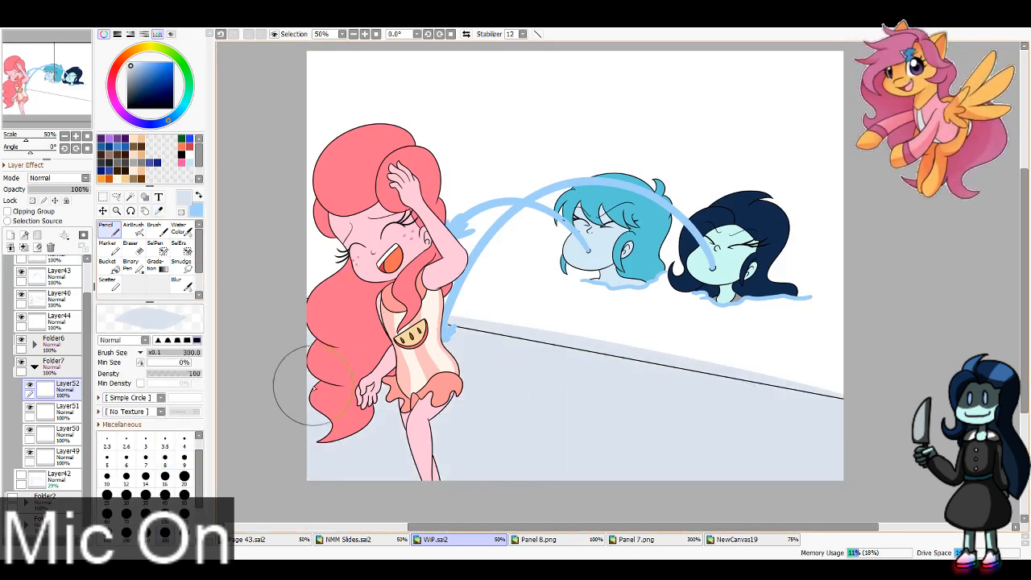
pyautogui.click(30, 385)
pyautogui.press('w')
pyautogui.click(326, 277)
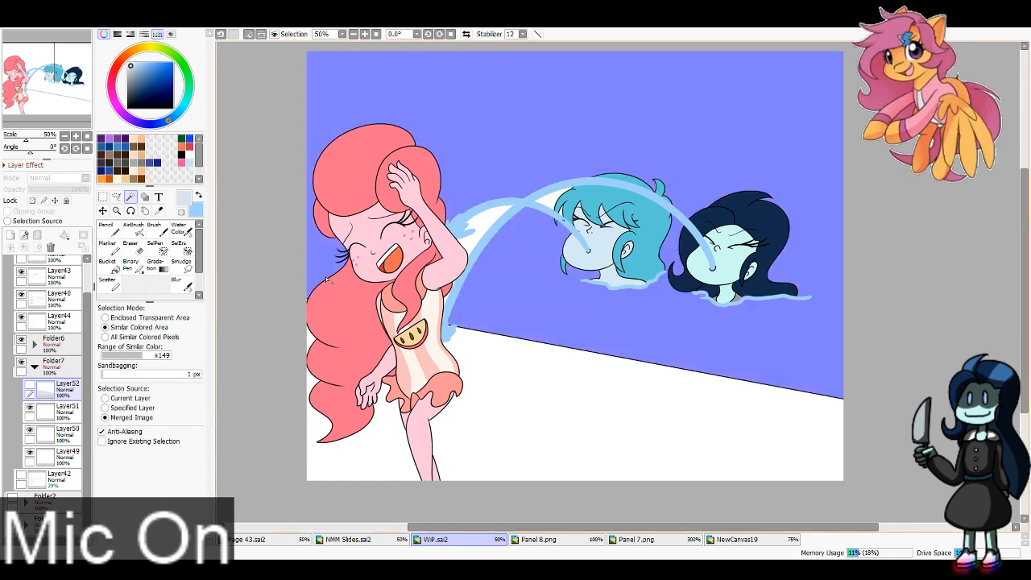
pyautogui.hotkey('ctrl', 'd')
pyautogui.click(30, 385)
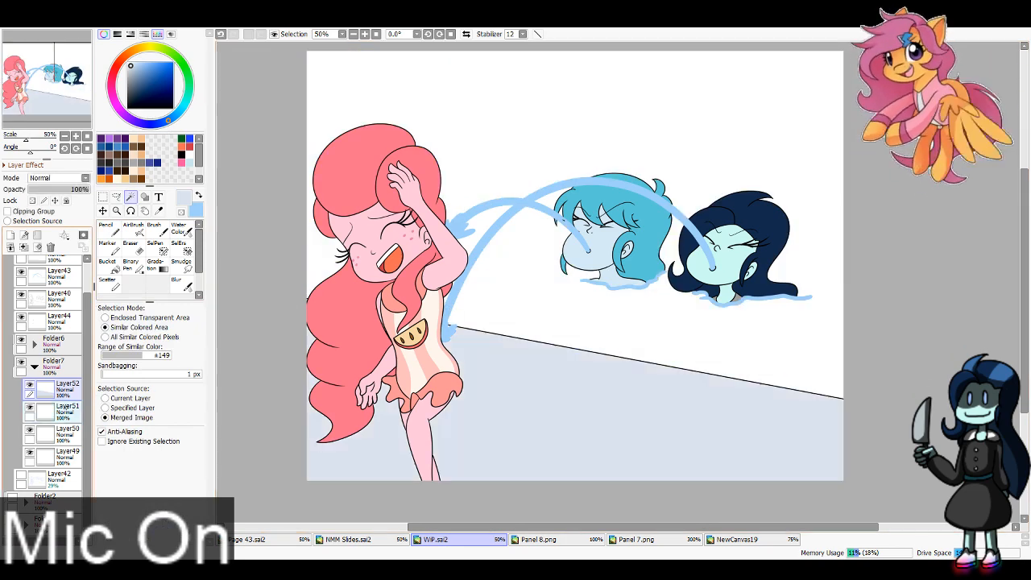
# Step: Paint light blue water across the whole pool area on Layer51 with the Pencil at size 300
pyautogui.click(56, 410)
pyautogui.click(104, 230)
pyautogui.moveTo(869, 398)
pyautogui.mouseDown()
pyautogui.moveTo(967, 276)
pyautogui.moveTo(971, 207)
pyautogui.moveTo(250, 121)
pyautogui.moveTo(814, 60)
pyautogui.mouseUp()
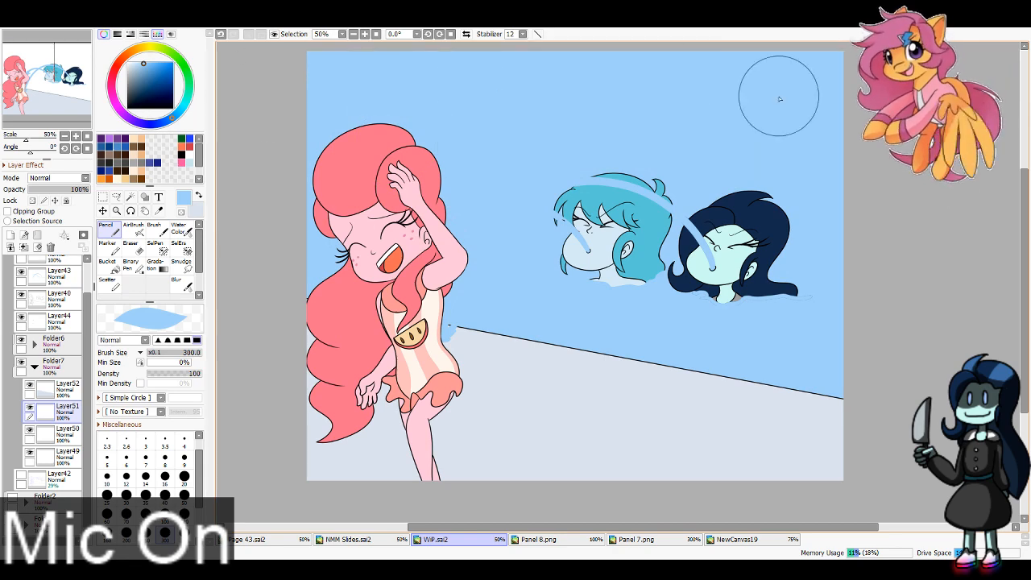
# Step: Add a clipping layer above Layer51 and ready the AirBrush at size 600 with a darker blue
pyautogui.click(10, 236)
pyautogui.click(8, 211)
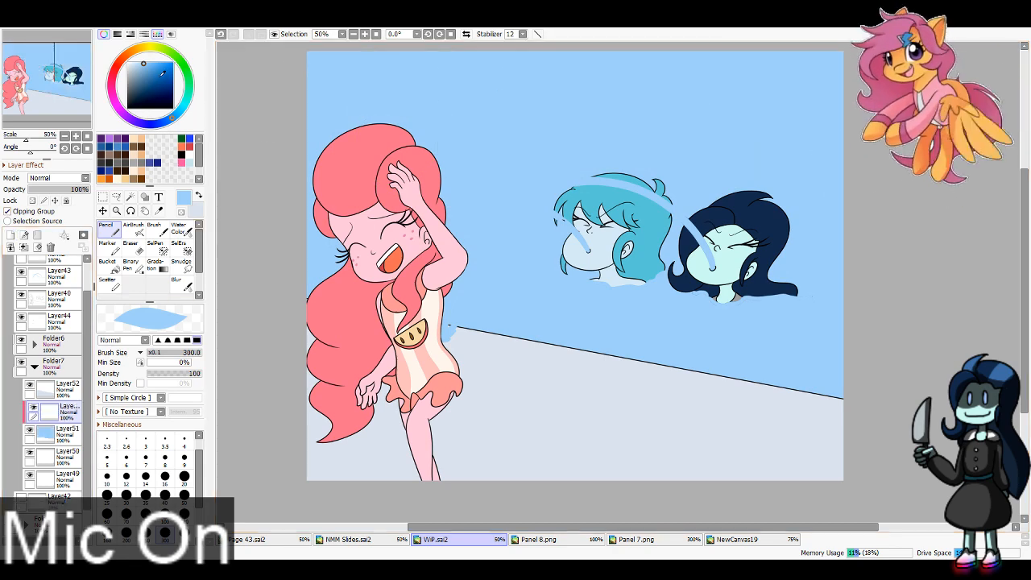
pyautogui.click(158, 76)
pyautogui.click(133, 226)
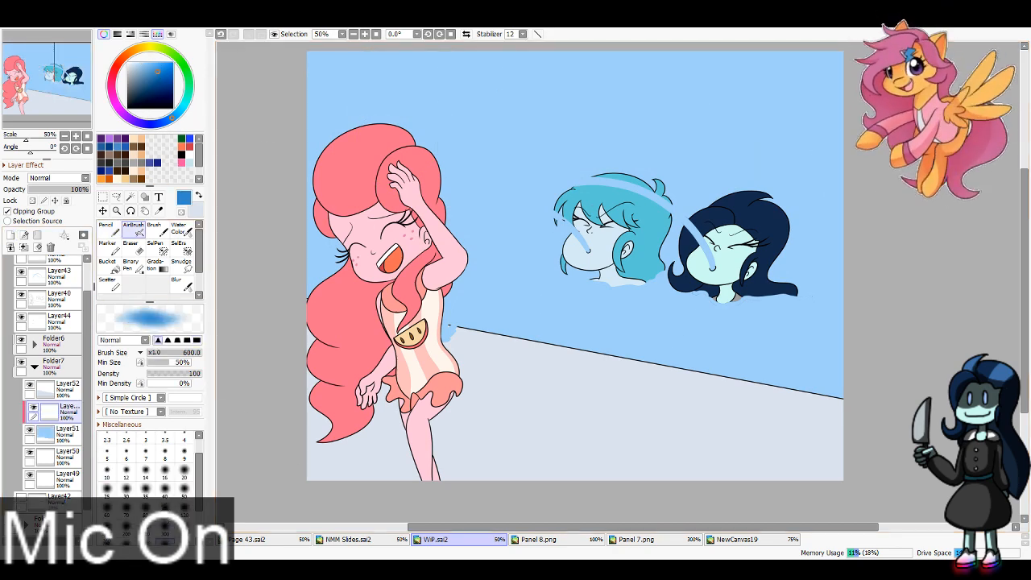
pyautogui.moveTo(475, 233)
pyautogui.mouseDown()
pyautogui.moveTo(622, 242)
pyautogui.moveTo(865, 281)
pyautogui.mouseUp()
pyautogui.hotkey('ctrl', 'z')
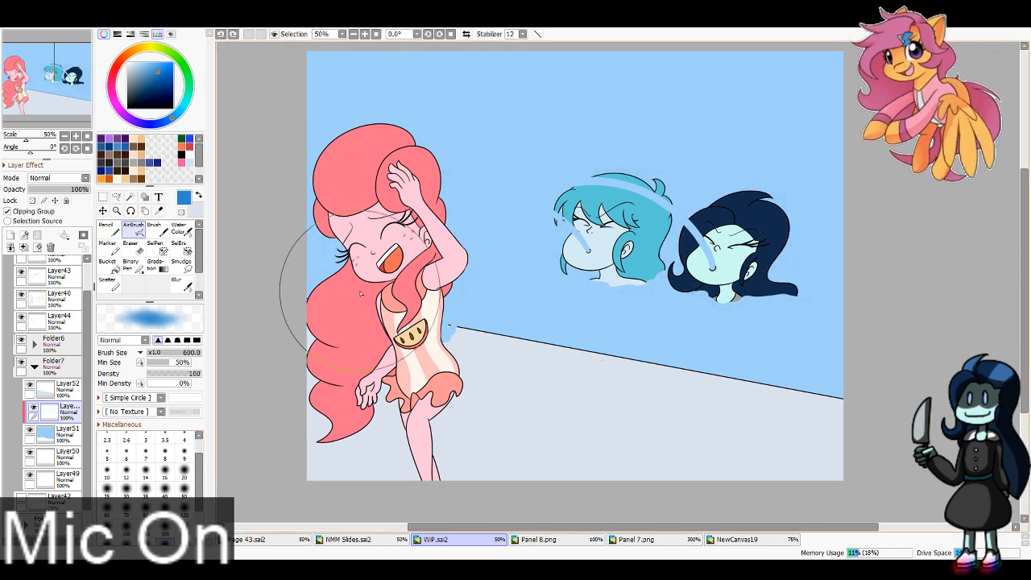
pyautogui.moveTo(286, 294)
pyautogui.mouseDown()
pyautogui.moveTo(864, 392)
pyautogui.moveTo(438, 222)
pyautogui.mouseUp()
pyautogui.hotkey('ctrl', 'z')
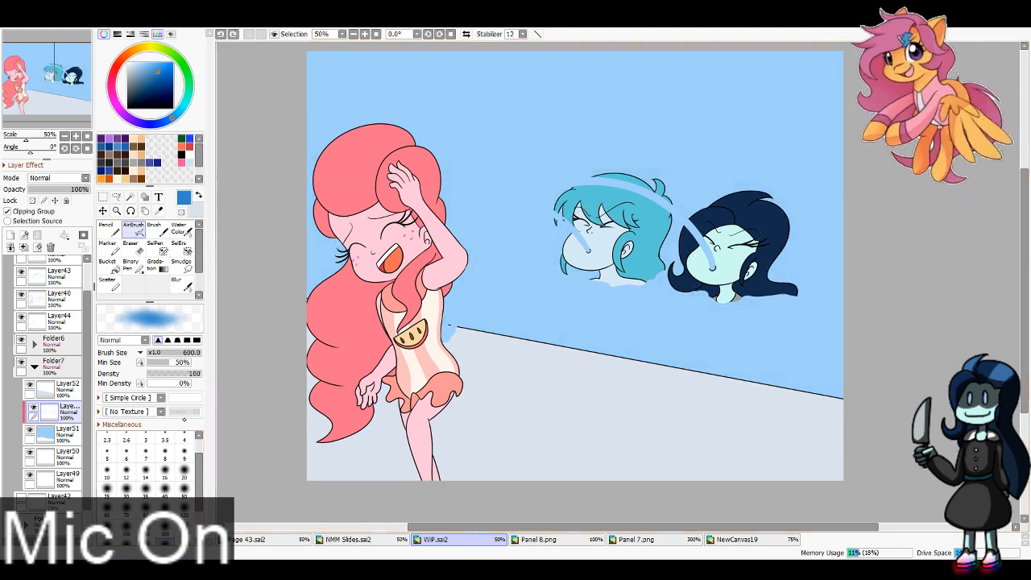
# Step: Lock Layer43's opacity and recolour the two spat water streams darker blue with the Pencil at size 300
pyautogui.scroll(2, 82, 313)
pyautogui.click(56, 309)
pyautogui.click(106, 226)
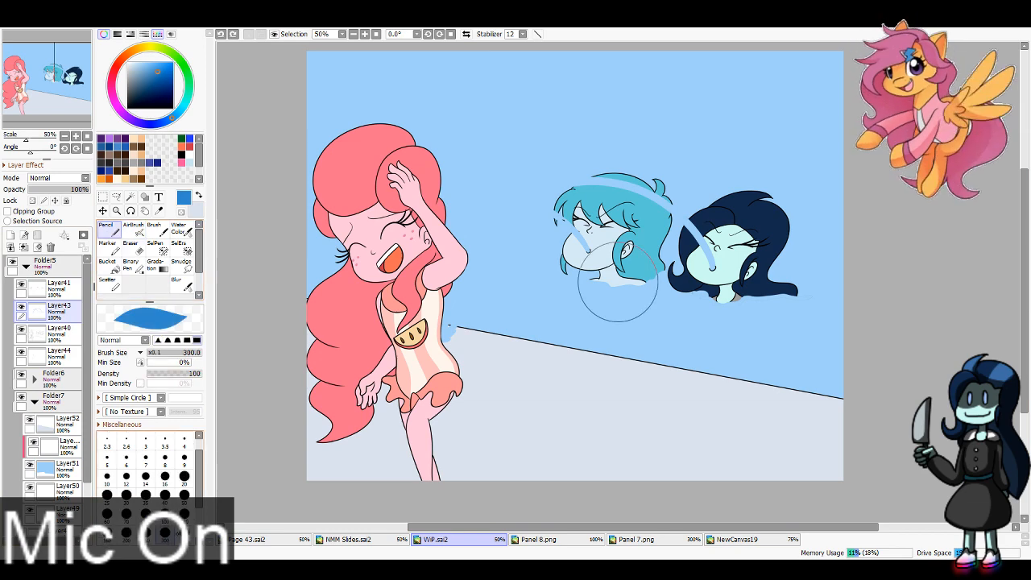
pyautogui.moveTo(580, 113); pyautogui.dragTo(362, 363)
pyautogui.hotkey('ctrl', 'z')
pyautogui.click(33, 200)
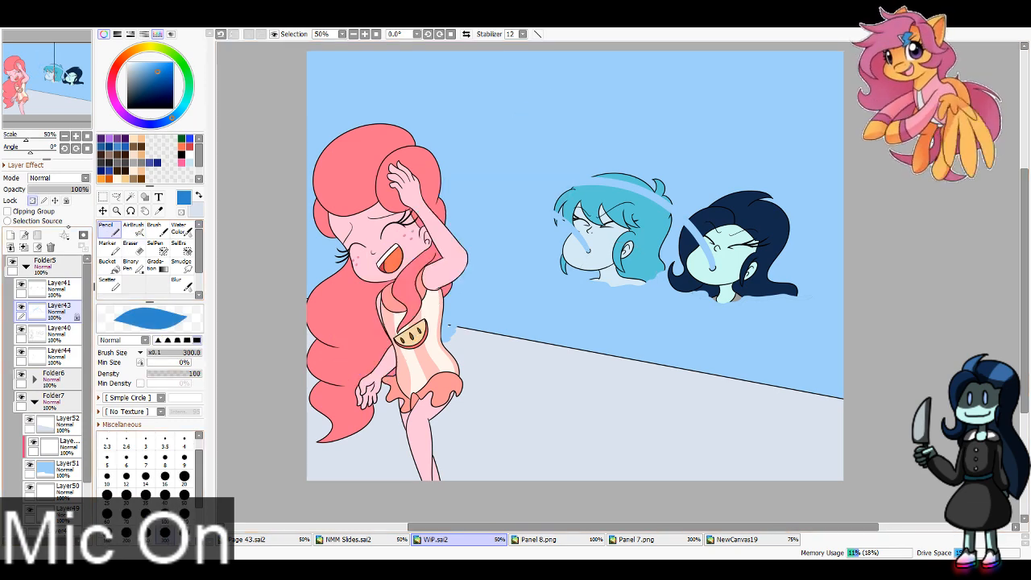
pyautogui.moveTo(467, 190)
pyautogui.mouseDown()
pyautogui.moveTo(368, 242)
pyautogui.moveTo(448, 384)
pyautogui.moveTo(619, 283)
pyautogui.moveTo(690, 319)
pyautogui.mouseUp()
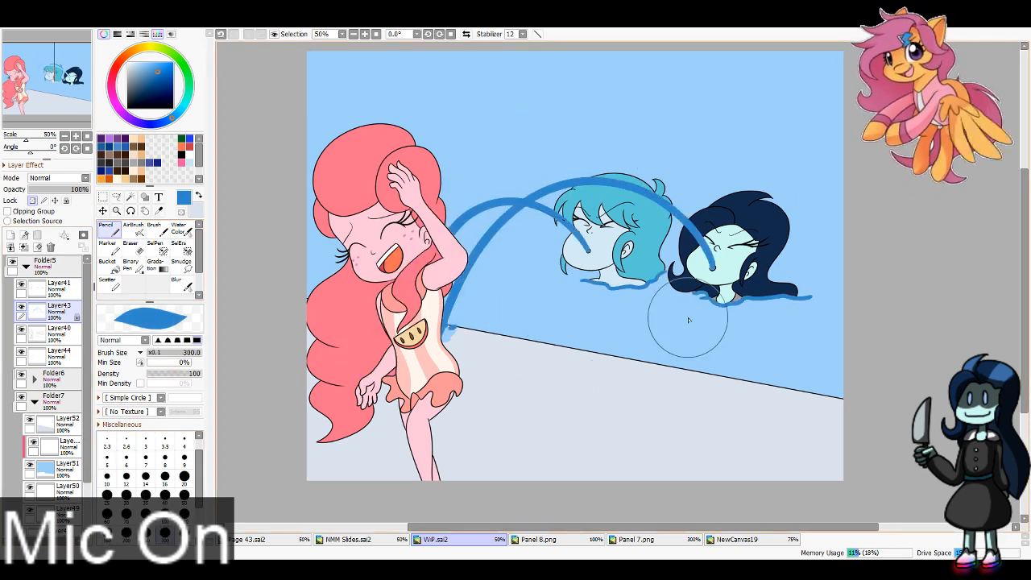
pyautogui.hotkey('ctrl', 'z')
pyautogui.moveTo(739, 253)
pyautogui.mouseDown()
pyautogui.moveTo(730, 227)
pyautogui.moveTo(704, 198)
pyautogui.moveTo(610, 199)
pyautogui.moveTo(578, 173)
pyautogui.moveTo(461, 229)
pyautogui.moveTo(457, 298)
pyautogui.mouseUp()
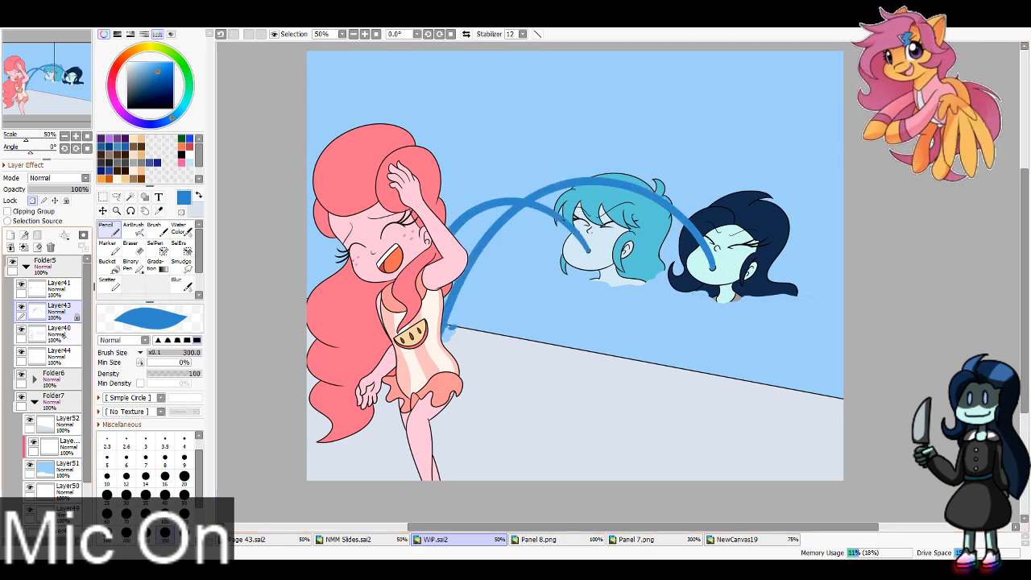
# Step: Lock Layer44's opacity and recolour the splashes where the streams hit the pink-haired girl darker blue
pyautogui.click(59, 353)
pyautogui.click(32, 201)
pyautogui.moveTo(453, 324); pyautogui.dragTo(446, 334)
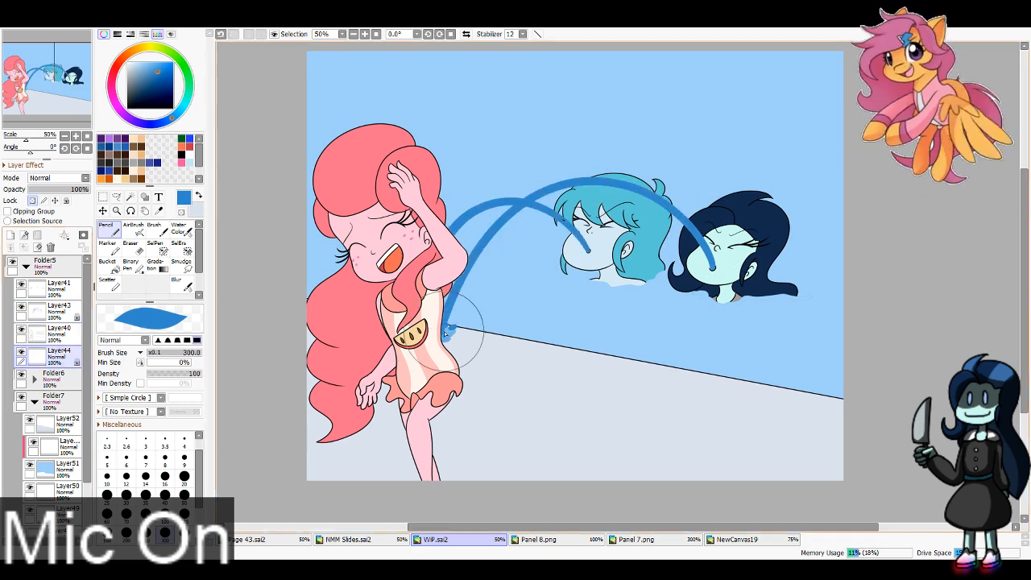
pyautogui.moveTo(467, 226); pyautogui.dragTo(457, 237)
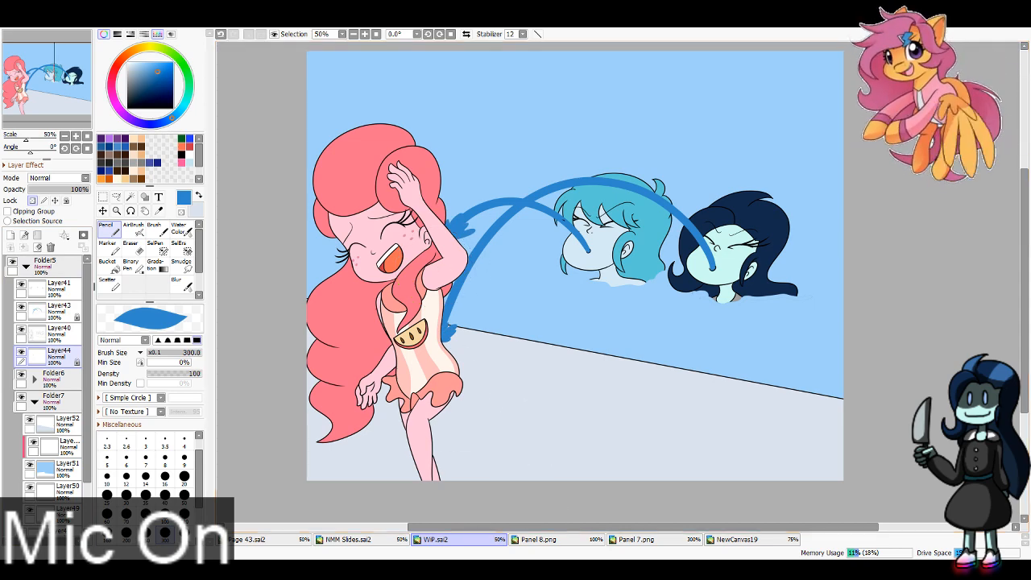
# Step: Shade the pool water with soft darker blue strokes on the clipping layer using the AirBrush at size 600
pyautogui.click(68, 444)
pyautogui.click(133, 230)
pyautogui.moveTo(63, 86); pyautogui.dragTo(49, 74)
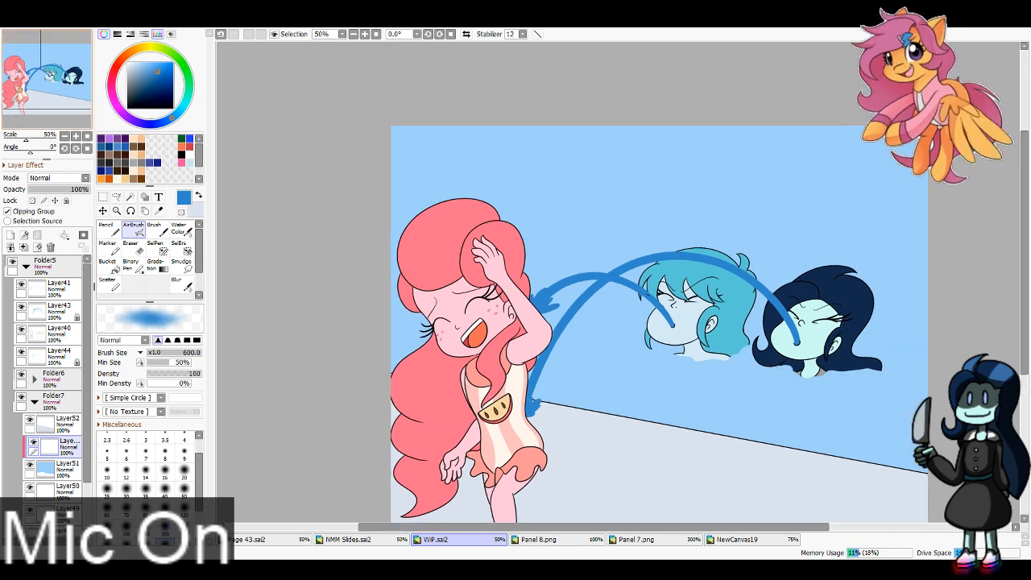
pyautogui.moveTo(308, 306)
pyautogui.mouseDown()
pyautogui.moveTo(921, 172)
pyautogui.moveTo(273, 208)
pyautogui.moveTo(965, 162)
pyautogui.moveTo(511, 186)
pyautogui.moveTo(979, 460)
pyautogui.mouseUp()
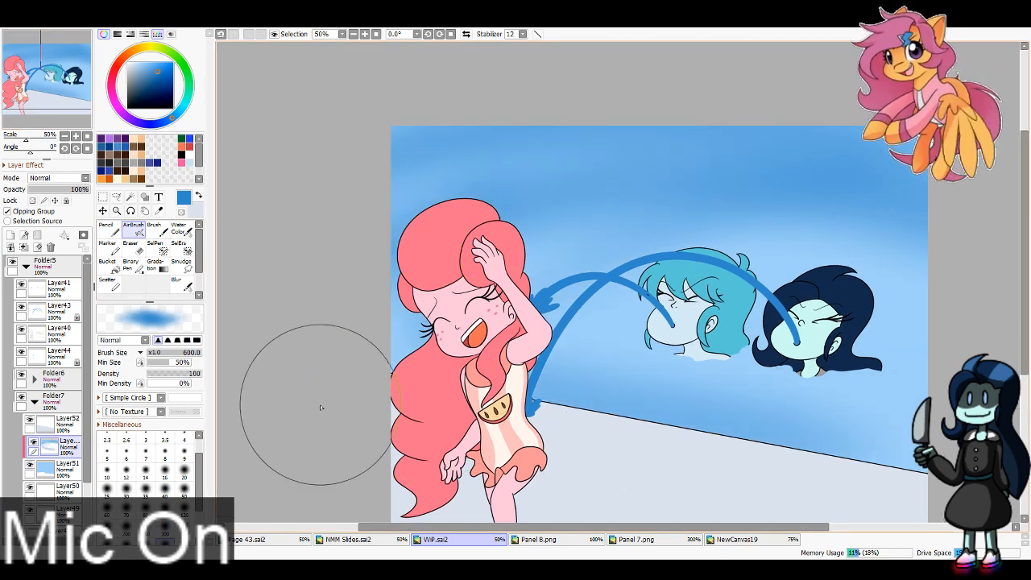
# Step: Move Layer50 above the clipped water shading, sample the pale ripple colour from the Folder2 panel, and hide that folder again
pyautogui.moveTo(68, 485); pyautogui.dragTo(88, 440)
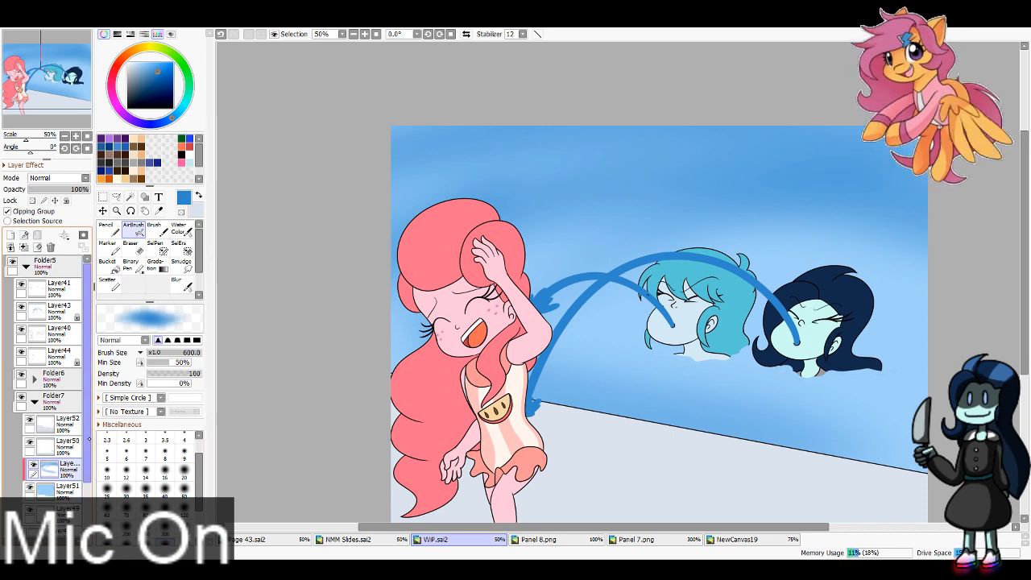
pyautogui.click(159, 210)
pyautogui.click(23, 270)
pyautogui.press('x')
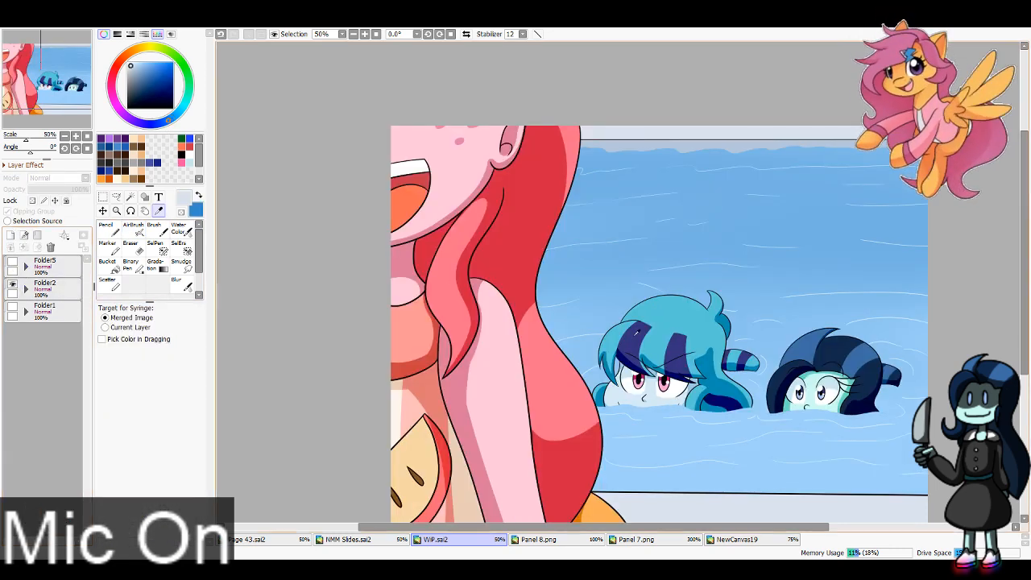
pyautogui.moveTo(734, 310); pyautogui.dragTo(647, 118)
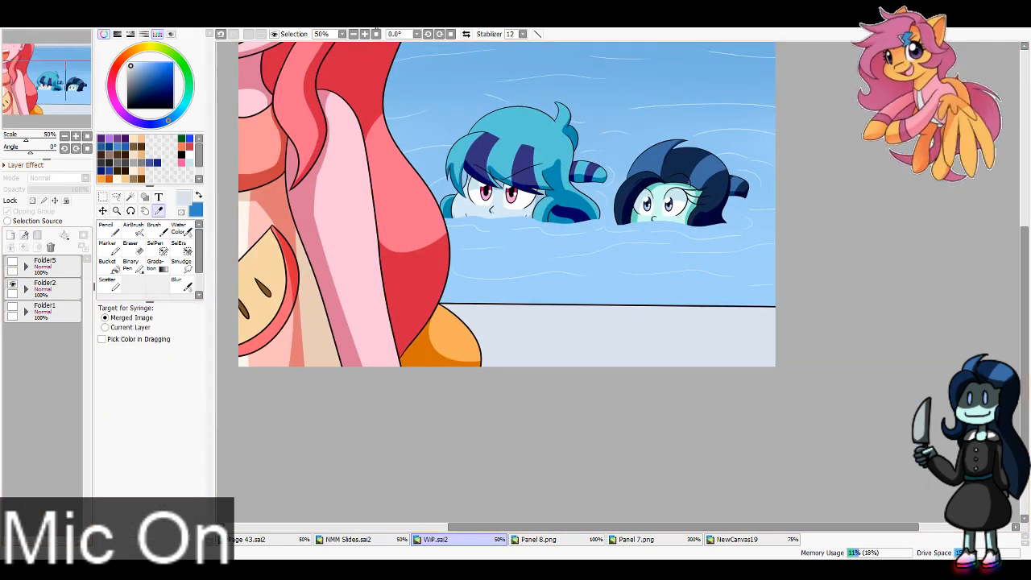
pyautogui.click(365, 34)
pyautogui.click(365, 34)
pyautogui.click(365, 34)
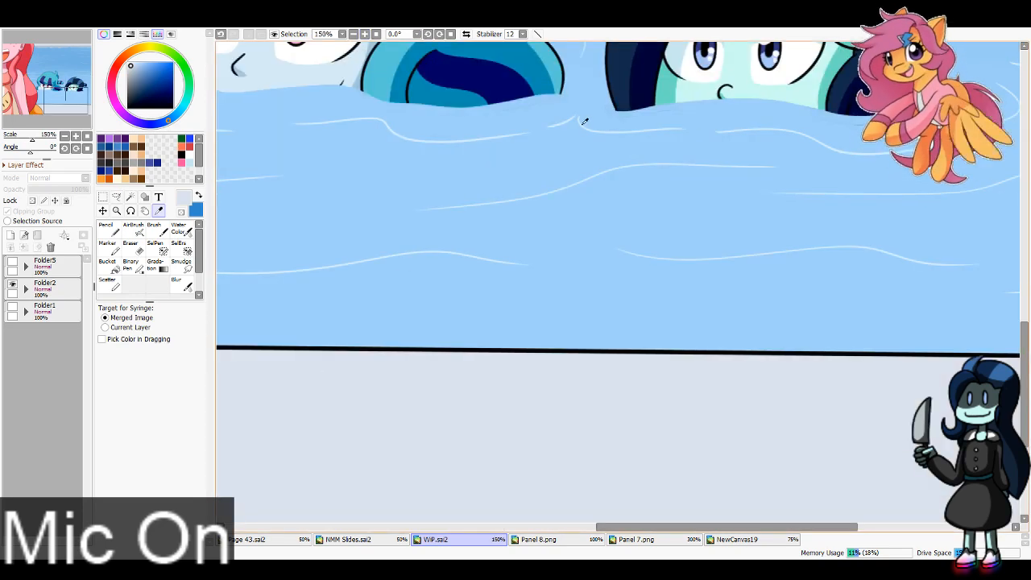
pyautogui.click(581, 124)
pyautogui.click(12, 285)
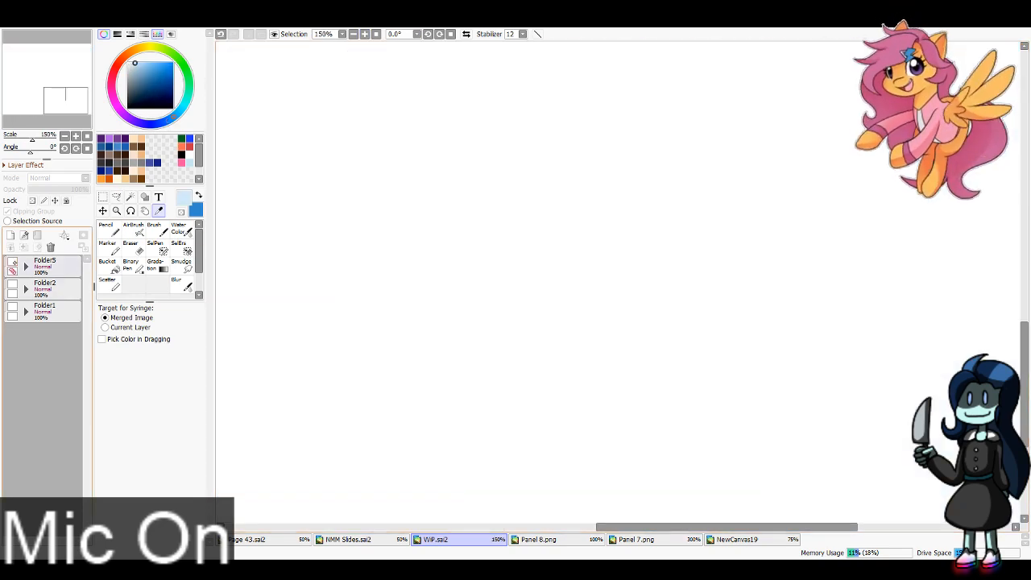
# Step: Show and expand Folder5, bring the whole pool panel into view, and make Layer50 the active layer
pyautogui.click(12, 263)
pyautogui.click(25, 266)
pyautogui.click(353, 34)
pyautogui.click(353, 34)
pyautogui.click(353, 34)
pyautogui.click(353, 33)
pyautogui.moveTo(556, 193); pyautogui.dragTo(528, 258)
pyautogui.click(65, 446)
# Step: Draw thin pale wavy ripple lines across the pool water on Layer50 using the Pencil at size 8
pyautogui.click(109, 230)
pyautogui.click(165, 459)
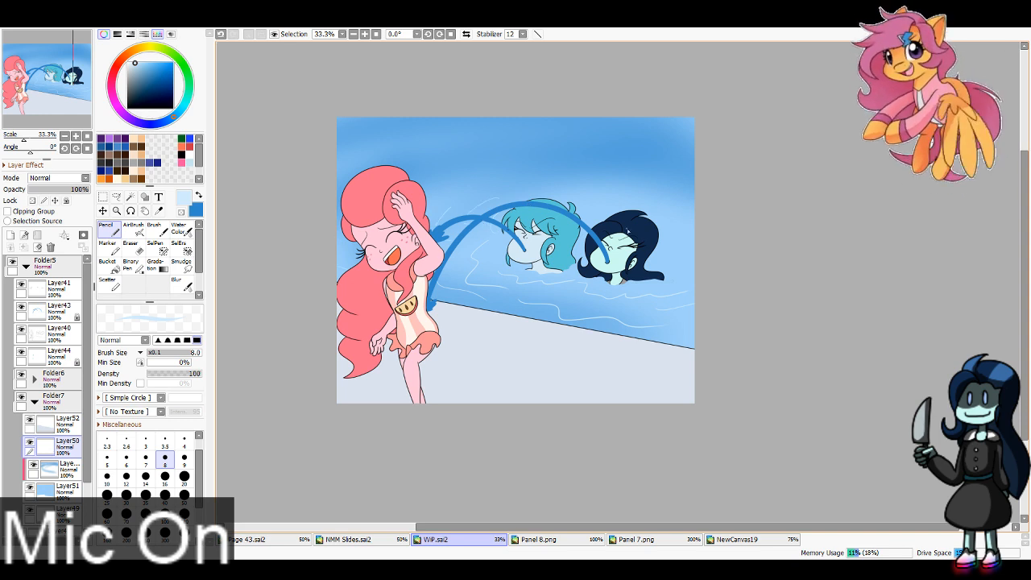
pyautogui.moveTo(655, 261); pyautogui.dragTo(678, 265)
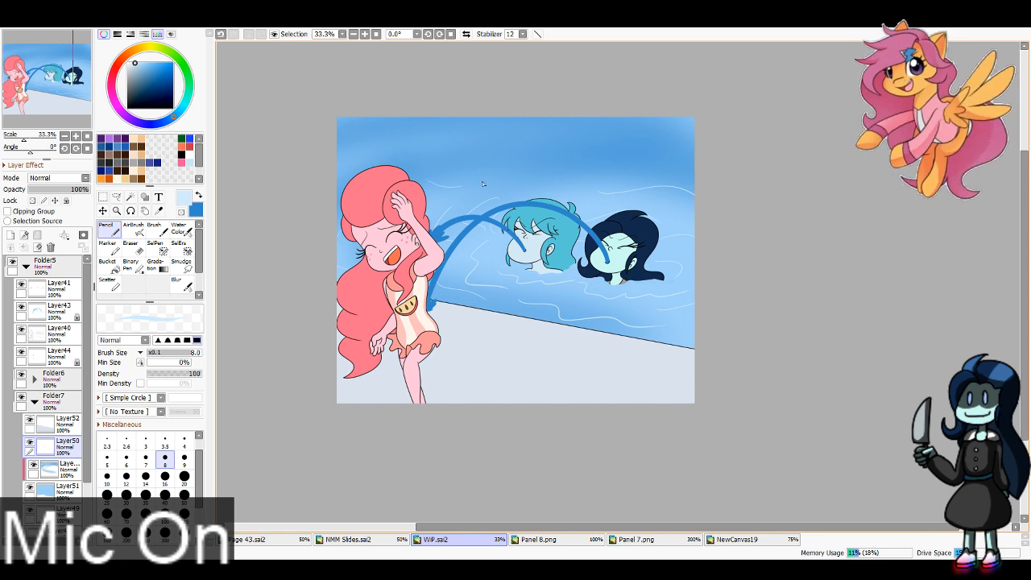
pyautogui.moveTo(466, 185); pyautogui.dragTo(606, 172)
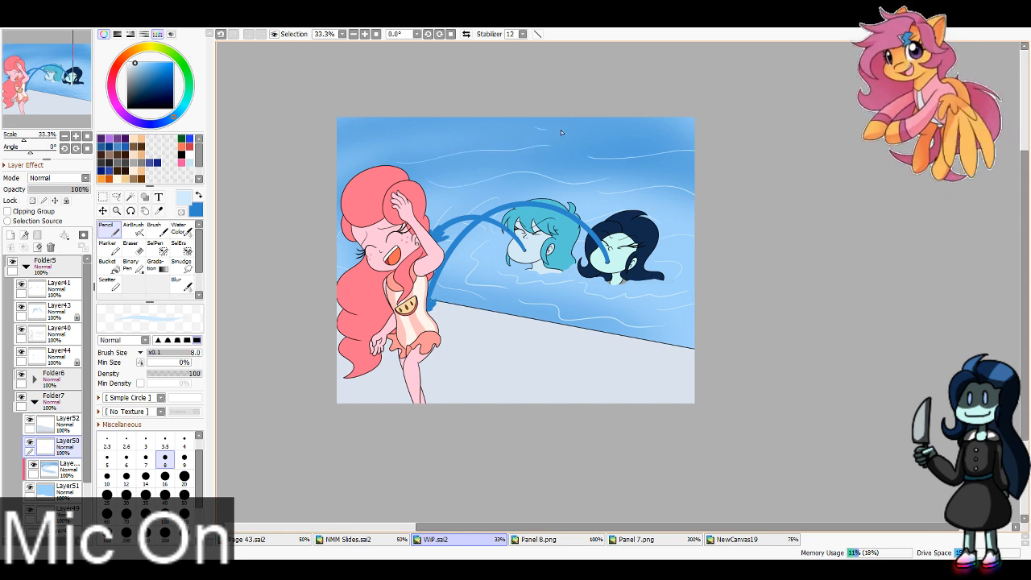
pyautogui.moveTo(562, 131); pyautogui.dragTo(694, 128)
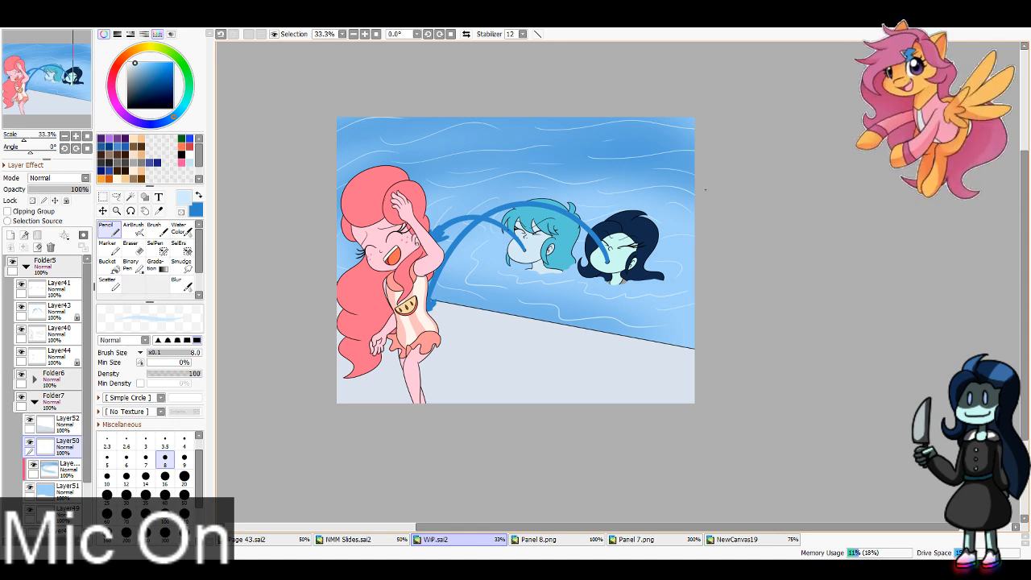
# Step: Add a new layer above Layer43 and clip it to the water streams
pyautogui.click(59, 311)
pyautogui.click(10, 235)
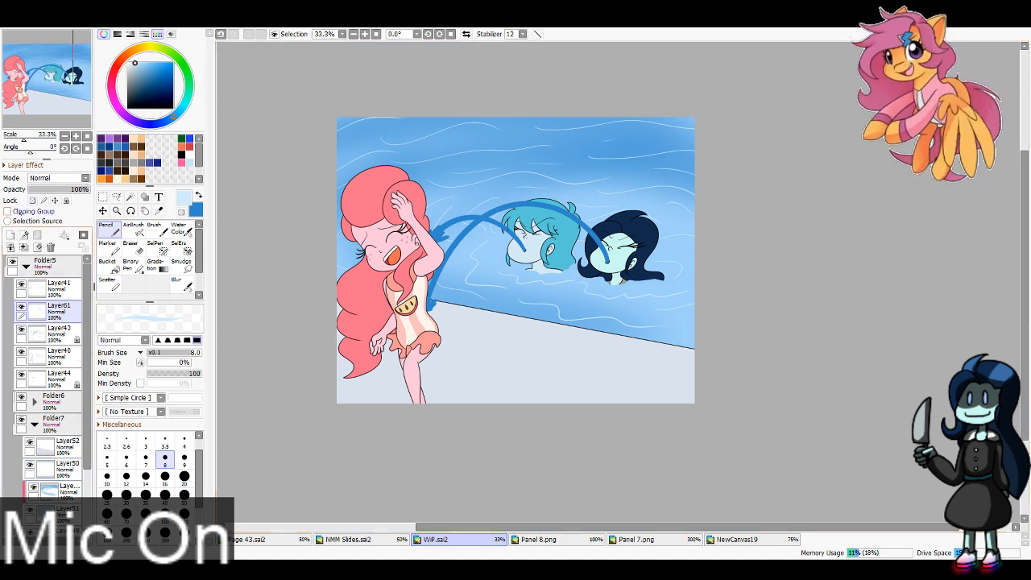
pyautogui.click(8, 211)
pyautogui.click(159, 211)
pyautogui.click(108, 230)
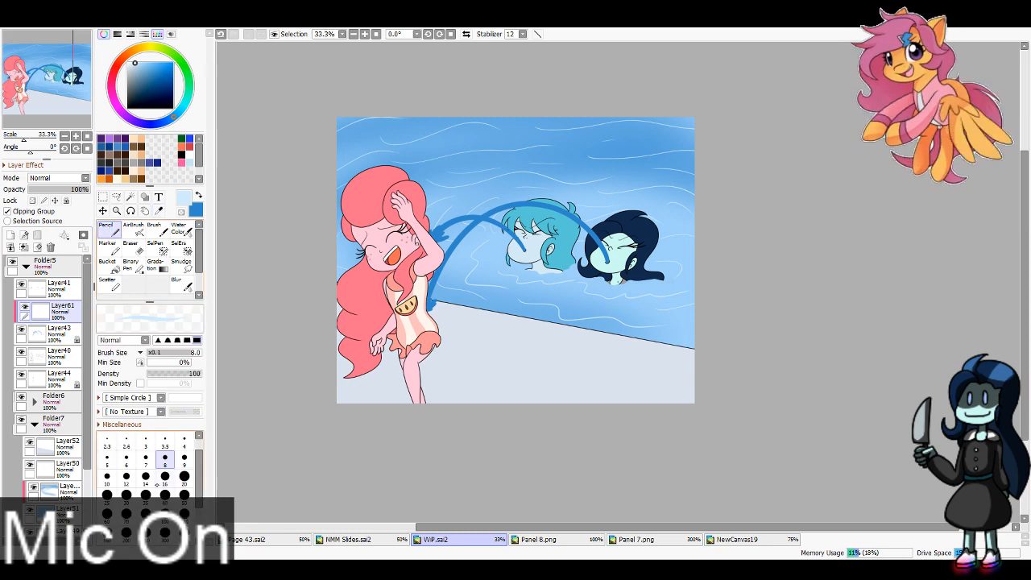
# Step: Try a pale highlight stroke along the longer water stream using the Brush at size 50
pyautogui.click(154, 228)
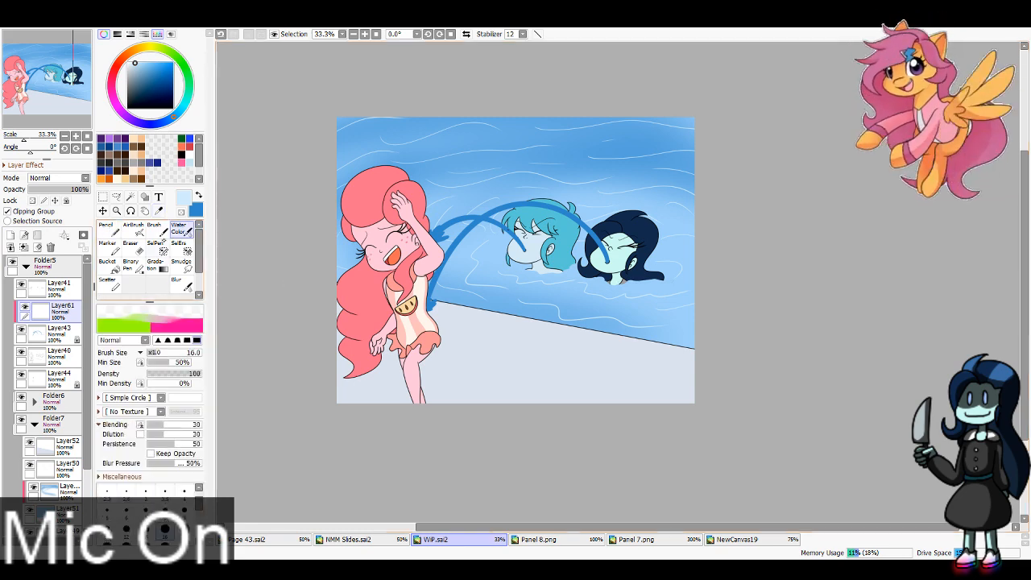
pyautogui.moveTo(431, 298); pyautogui.dragTo(494, 212)
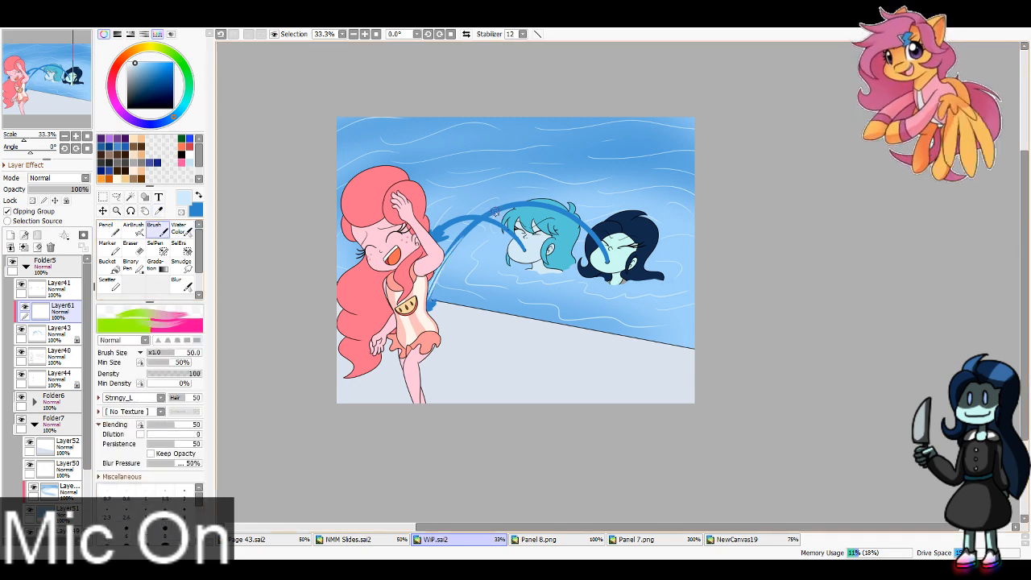
pyautogui.hotkey('ctrl', 'z')
# Step: Choose a more saturated light blue, try Brush strokes along the longer stream and undo them, and switch to Water Color at size 16
pyautogui.click(148, 63)
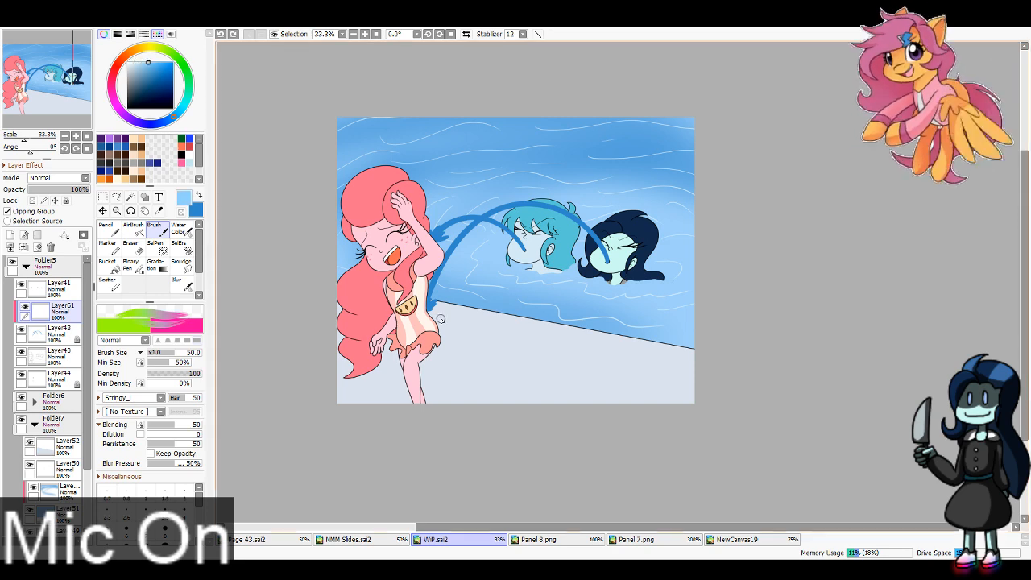
pyautogui.moveTo(429, 299)
pyautogui.mouseDown()
pyautogui.moveTo(439, 270)
pyautogui.moveTo(515, 203)
pyautogui.moveTo(563, 211)
pyautogui.moveTo(610, 257)
pyautogui.mouseUp()
pyautogui.hotkey('ctrl', 'z')
pyautogui.hotkey('ctrl', 'z')
pyautogui.hotkey('ctrl', 'z')
pyautogui.hotkey('ctrl', 'z')
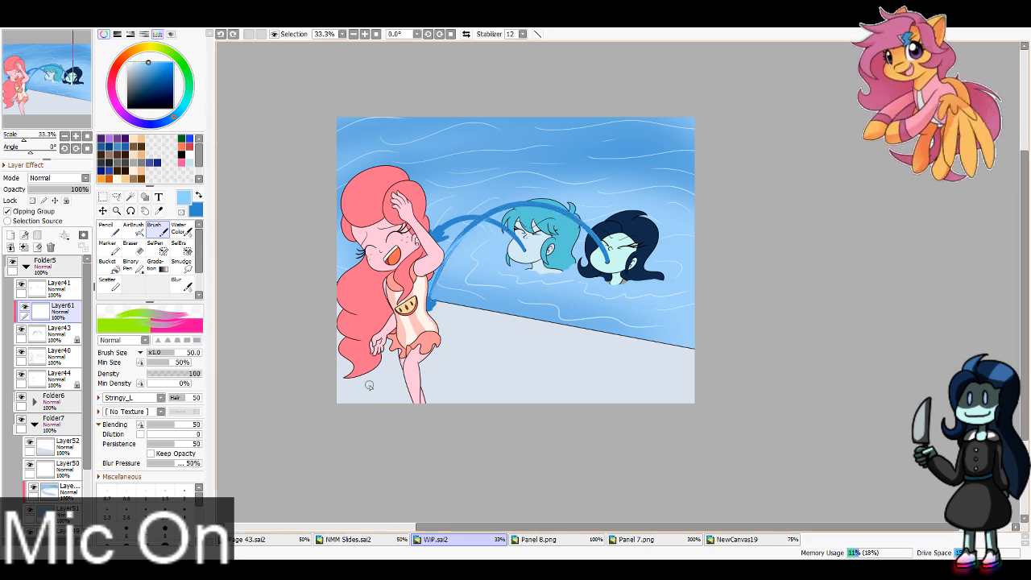
pyautogui.press('c')
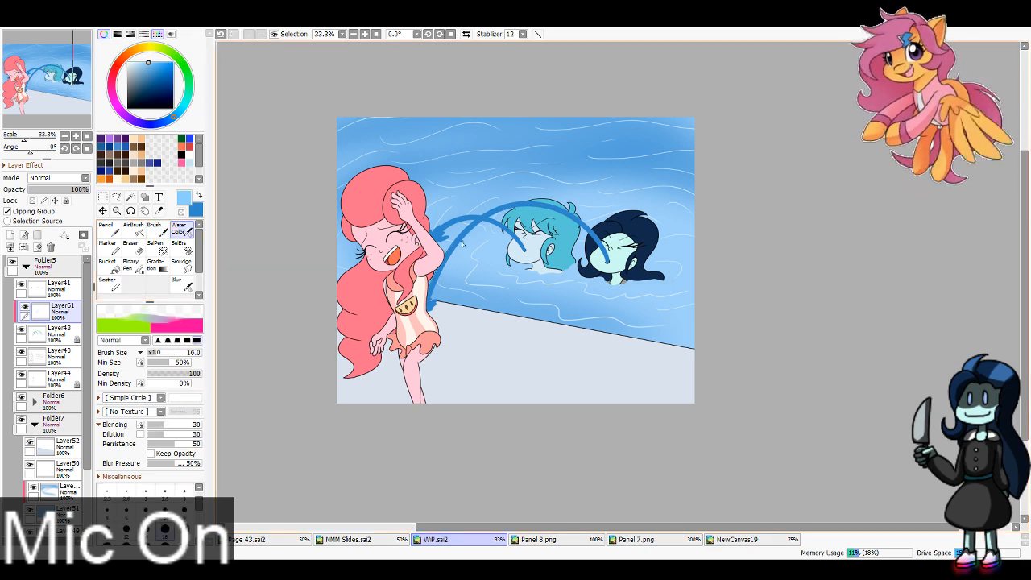
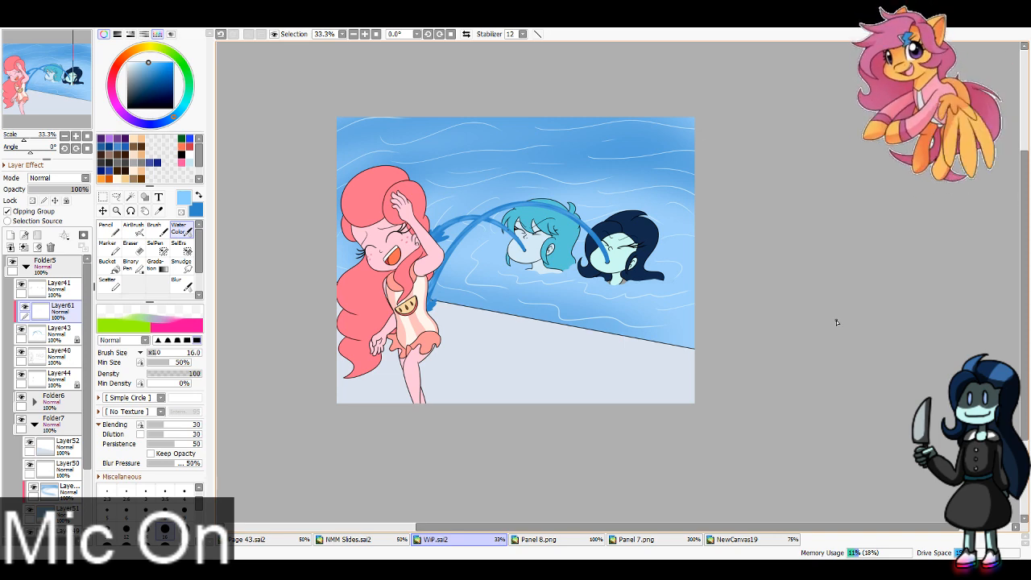
# Step: Add a new layer clipped to Layer52 in Folder7
pyautogui.scroll(-3, 49, 387)
pyautogui.click(60, 367)
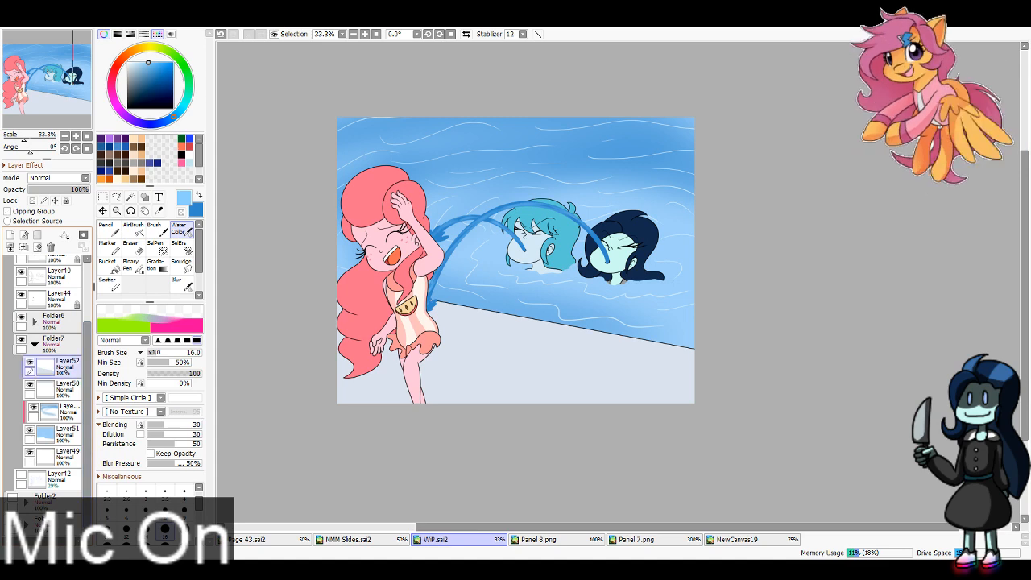
pyautogui.click(10, 235)
pyautogui.click(8, 211)
# Step: Sample the poolside's blue-grey shadow colour from Panel 8.png and return to WIP.sai2
pyautogui.click(738, 540)
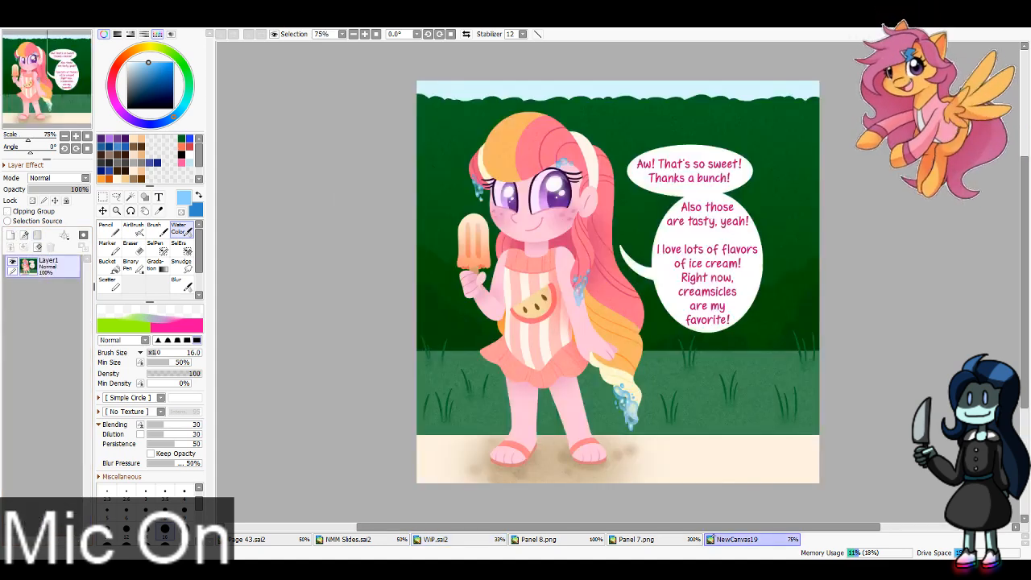
pyautogui.click(636, 540)
pyautogui.click(538, 540)
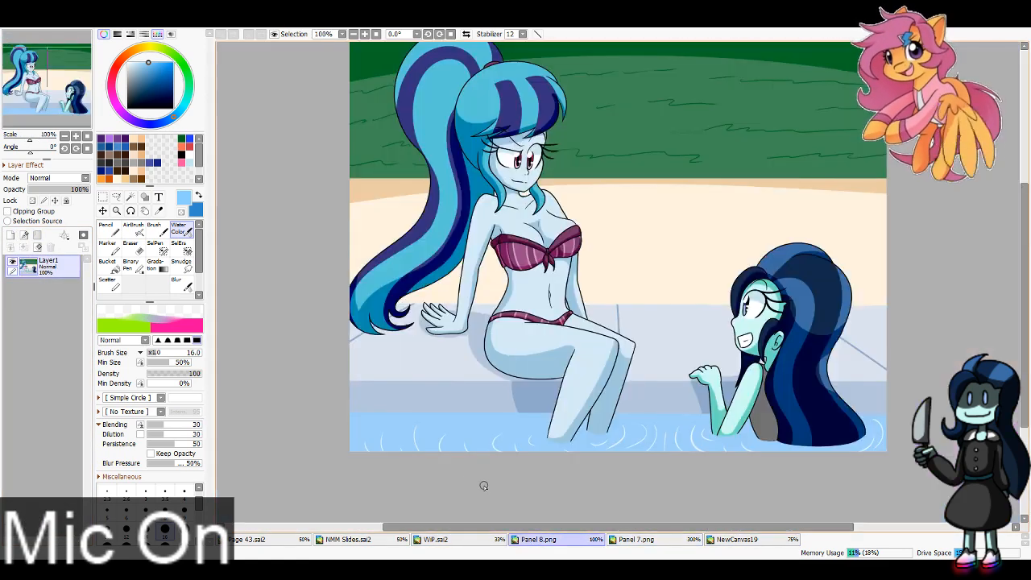
pyautogui.click(158, 212)
pyautogui.click(468, 347)
pyautogui.click(435, 540)
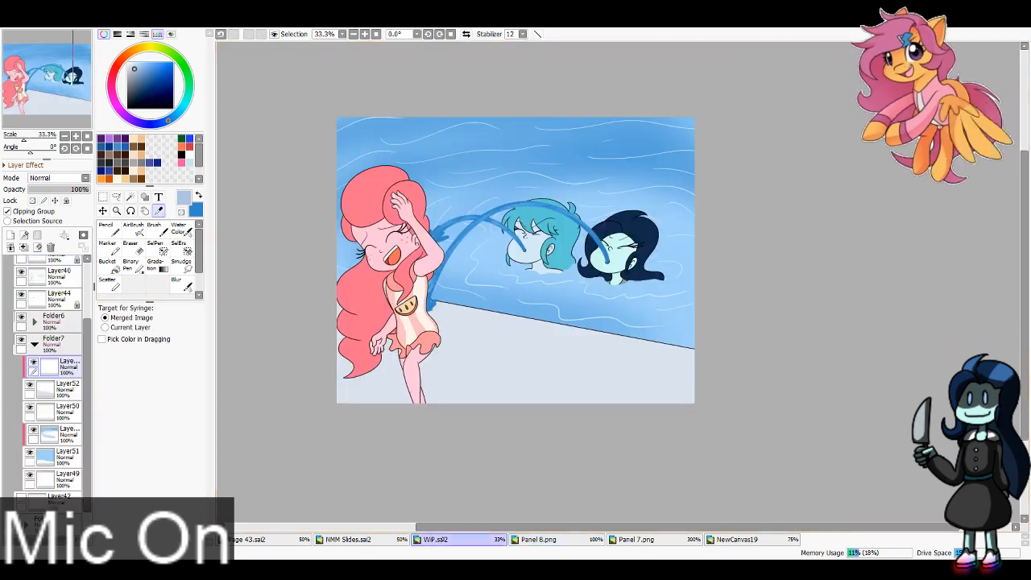
# Step: Paint flat shadows under the pink-haired girl and along the pool edge with the Pencil at size 300
pyautogui.click(109, 230)
pyautogui.click(165, 532)
pyautogui.moveTo(385, 417); pyautogui.dragTo(427, 416)
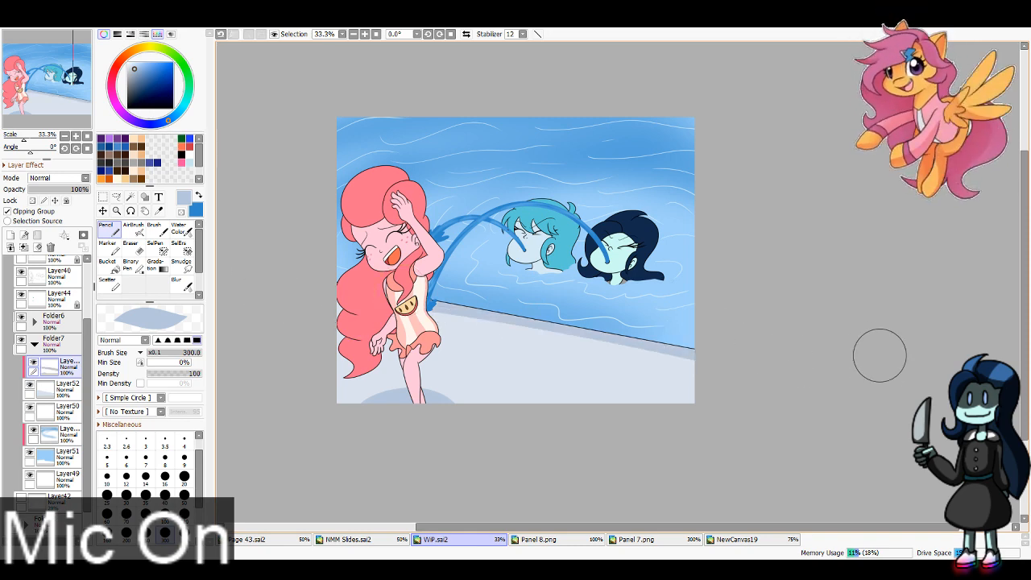
# Step: Collapse Folder7, expand Folder6 and add a new layer clipped to Layer54
pyautogui.click(35, 345)
pyautogui.click(34, 322)
pyautogui.moveTo(87, 353); pyautogui.dragTo(80, 373)
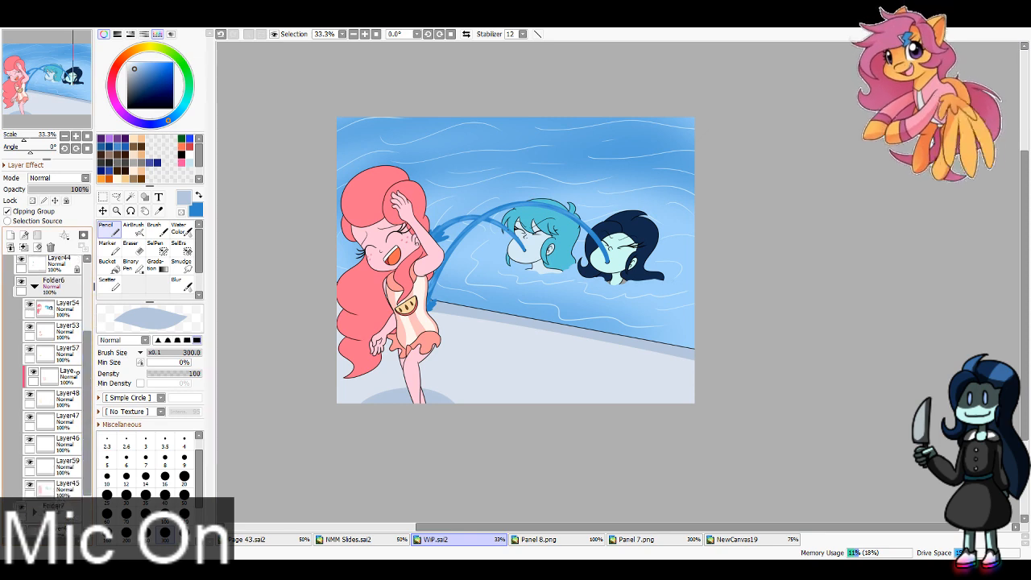
pyautogui.click(68, 309)
pyautogui.click(10, 235)
pyautogui.click(8, 211)
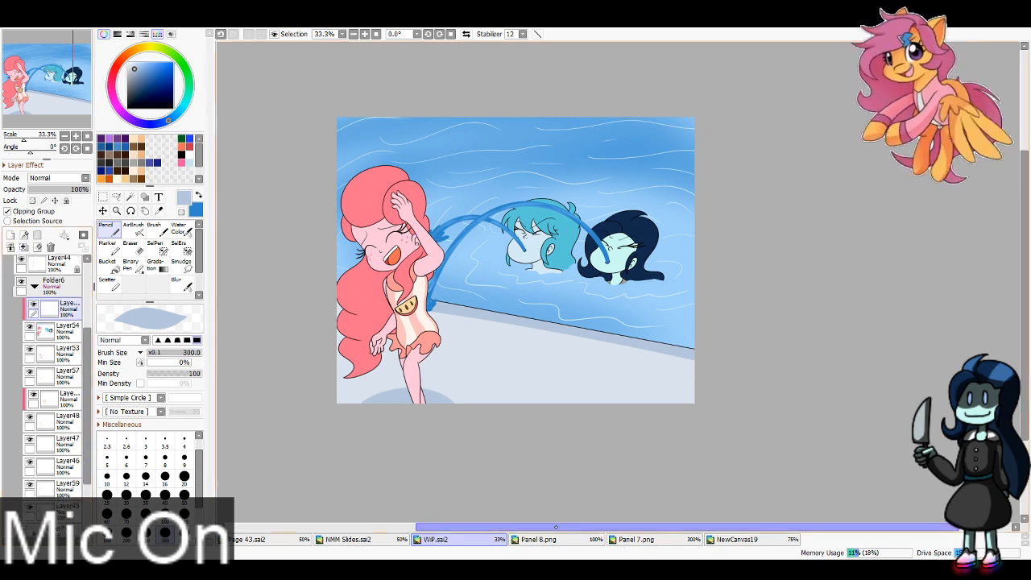
# Step: Hide Folder5 temporarily to sample the orange hair colour from the artwork beneath, and bring the pool scene back into view
pyautogui.moveTo(87, 377); pyautogui.dragTo(87, 308)
pyautogui.click(24, 267)
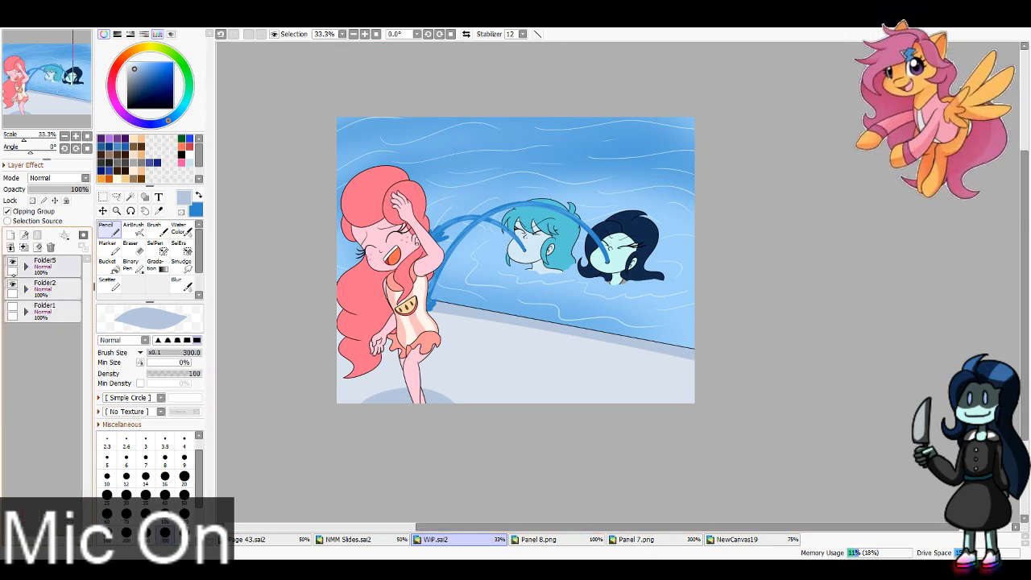
pyautogui.click(12, 261)
pyautogui.click(159, 210)
pyautogui.click(363, 334)
pyautogui.click(12, 283)
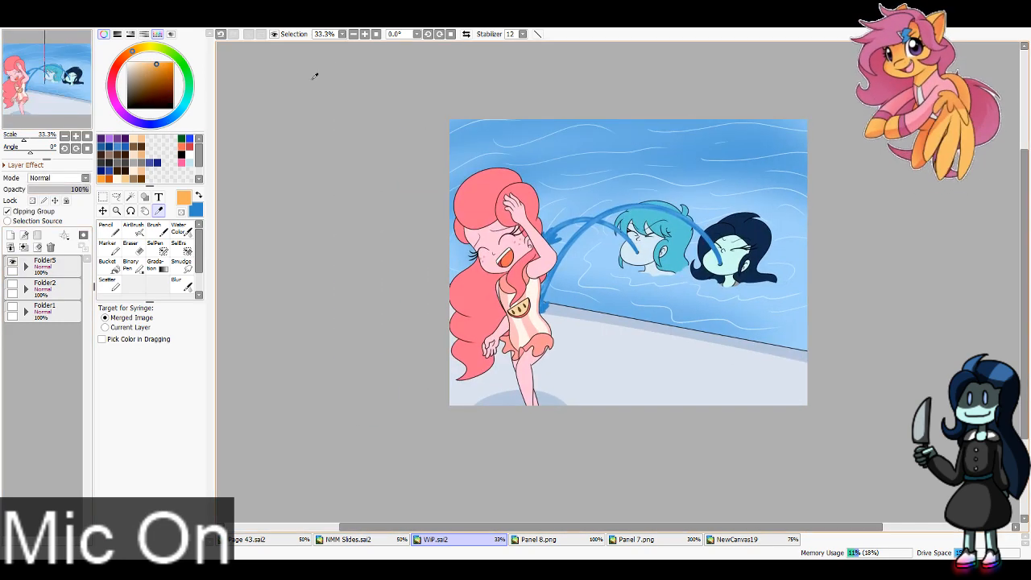
pyautogui.scroll(3, 516, 290)
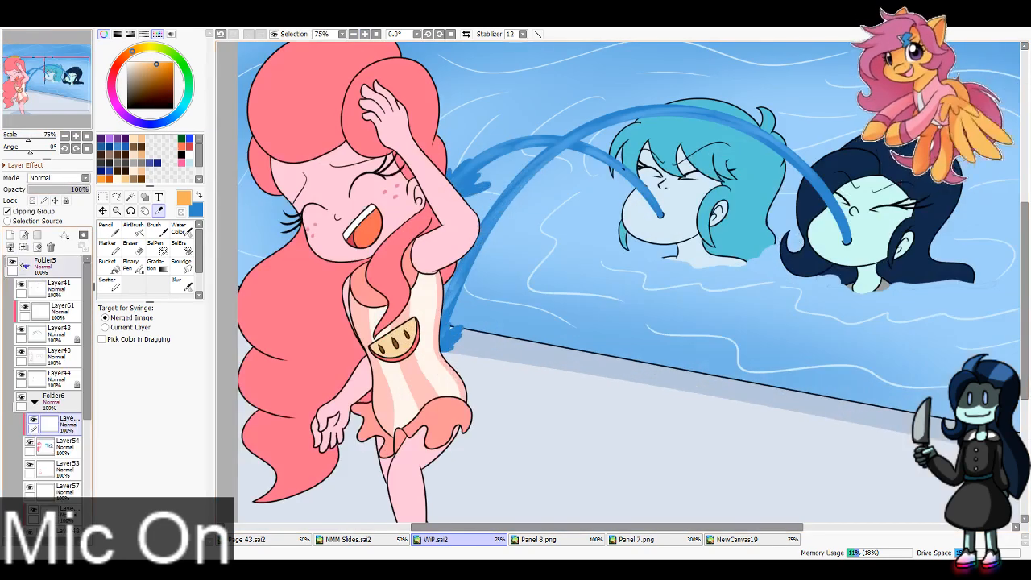
# Step: Fill the lower section of the pink-haired girl's long hair with orange using the Pencil at size 40
pyautogui.click(108, 229)
pyautogui.moveTo(531, 316); pyautogui.dragTo(619, 282)
pyautogui.click(164, 497)
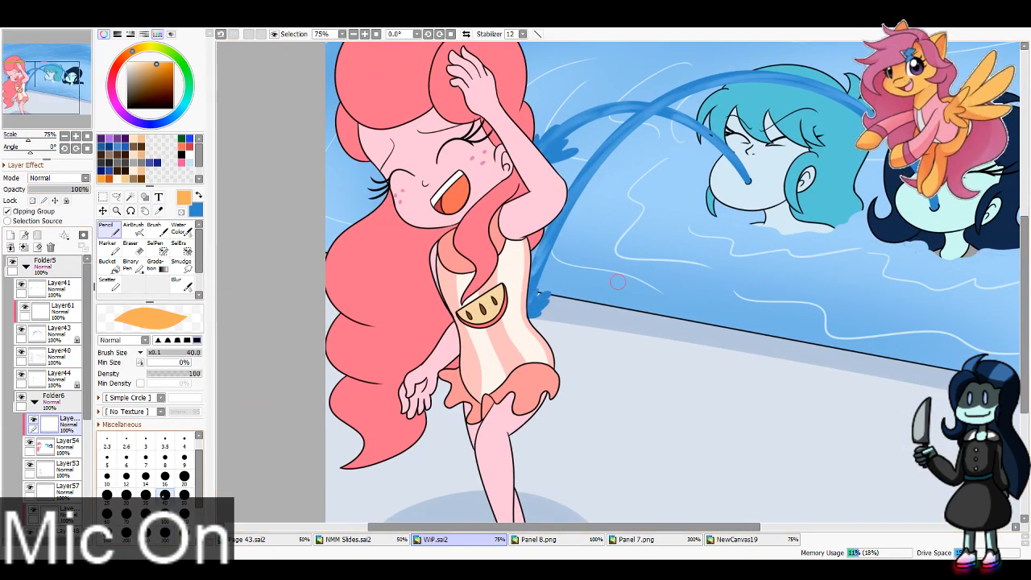
pyautogui.moveTo(333, 319); pyautogui.dragTo(493, 317)
pyautogui.moveTo(336, 319)
pyautogui.mouseDown()
pyautogui.moveTo(492, 300)
pyautogui.moveTo(424, 346)
pyautogui.moveTo(343, 328)
pyautogui.moveTo(393, 364)
pyautogui.mouseUp()
pyautogui.moveTo(331, 331); pyautogui.dragTo(413, 364)
pyautogui.hotkey('ctrl', 'z')
pyautogui.hotkey('ctrl', 'z')
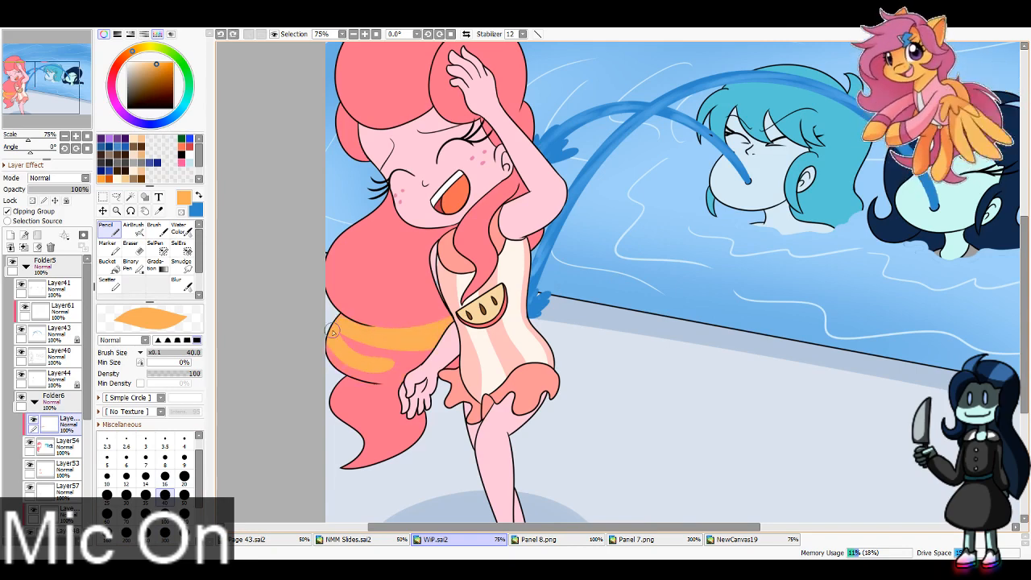
pyautogui.moveTo(333, 330)
pyautogui.mouseDown()
pyautogui.moveTo(364, 371)
pyautogui.moveTo(351, 351)
pyautogui.moveTo(426, 377)
pyautogui.moveTo(362, 370)
pyautogui.moveTo(473, 354)
pyautogui.moveTo(342, 347)
pyautogui.mouseUp()
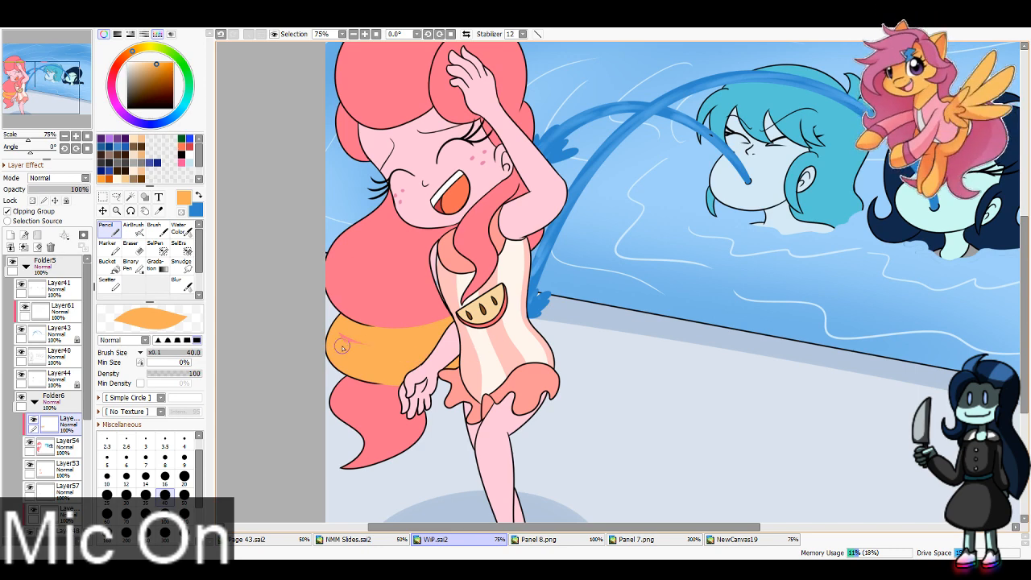
# Step: Sample the pale yellow hair-tip colour from the NewCanvas19 reference and return to WIP.sai2
pyautogui.click(733, 539)
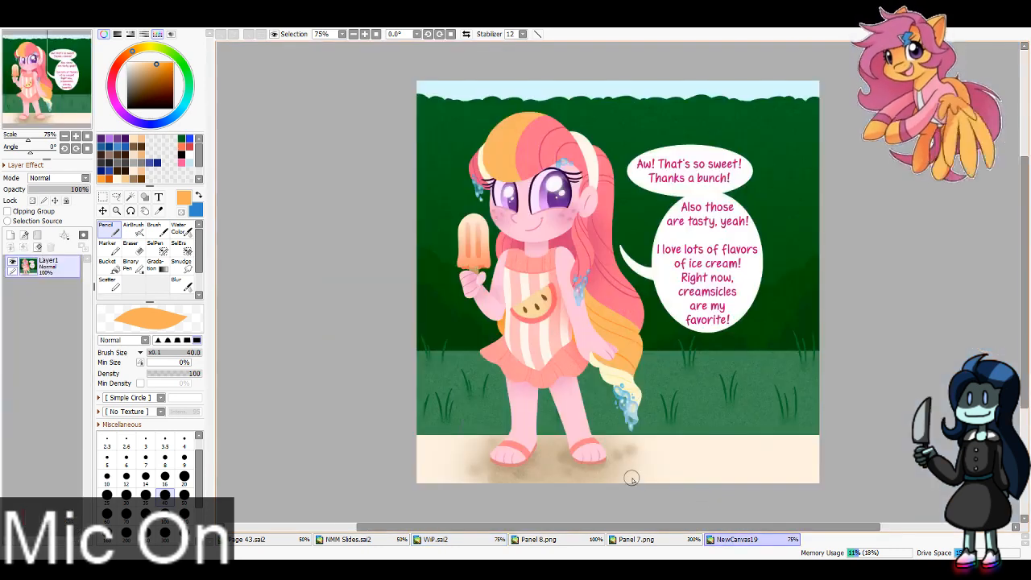
pyautogui.click(159, 211)
pyautogui.click(624, 372)
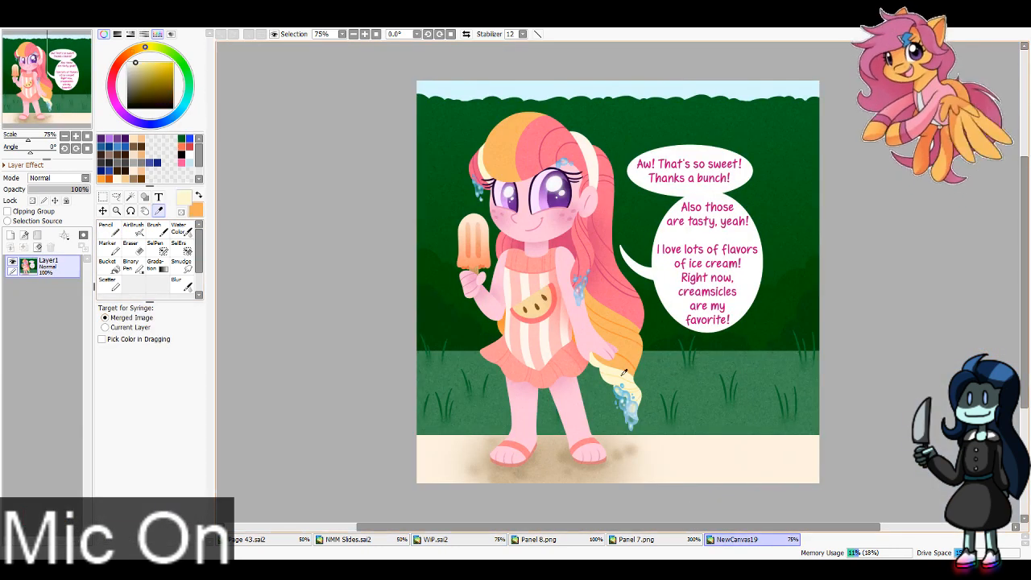
pyautogui.click(475, 539)
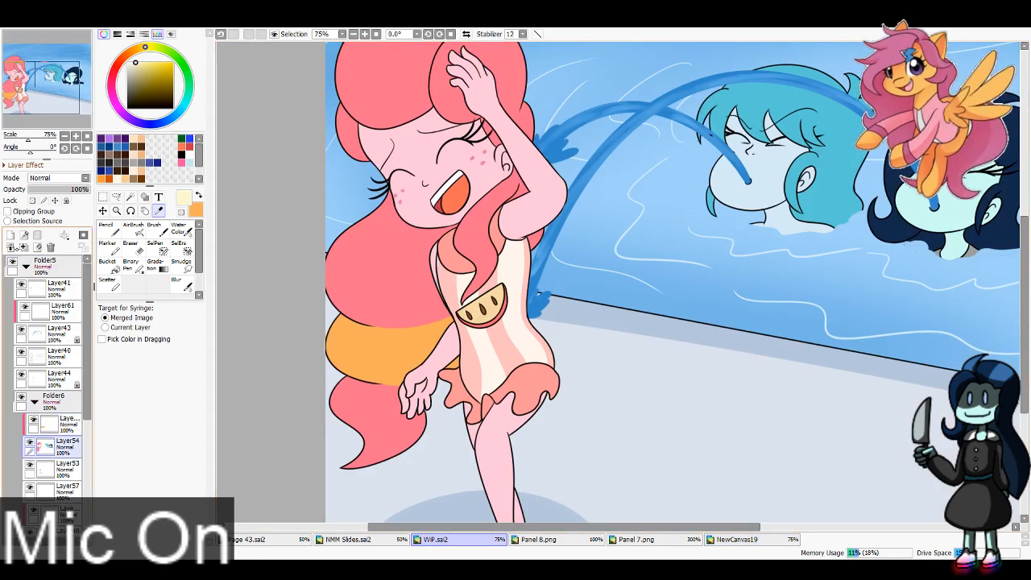
# Step: Add another layer clipped to Layer54 and fill the tip of the pink-haired girl's hair with pale yellow
pyautogui.click(10, 235)
pyautogui.click(109, 229)
pyautogui.moveTo(354, 379)
pyautogui.mouseDown()
pyautogui.moveTo(324, 405)
pyautogui.moveTo(313, 425)
pyautogui.moveTo(326, 442)
pyautogui.moveTo(321, 475)
pyautogui.moveTo(455, 411)
pyautogui.mouseUp()
pyautogui.click(43, 84)
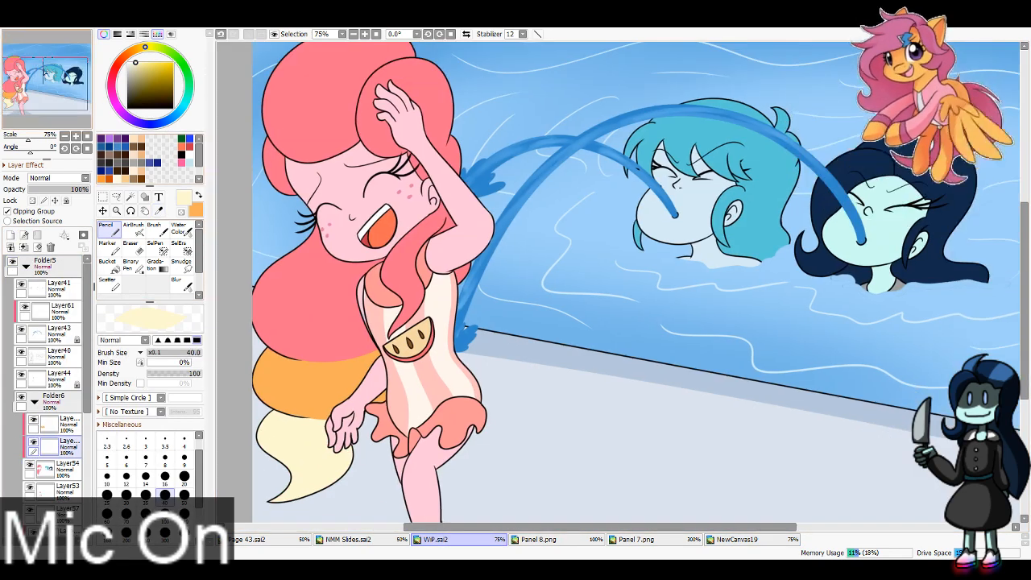
# Step: Select the upper clipped layer and sample the indigo and blue hair-stripe colours from the two characters in Panel 8.png, returning to WIP.sai2
pyautogui.click(74, 424)
pyautogui.click(542, 540)
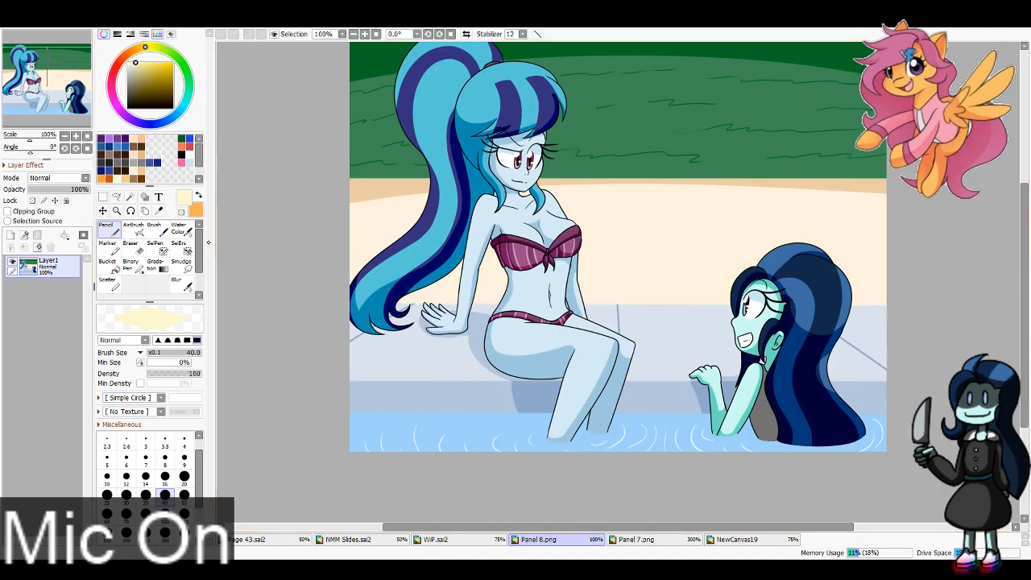
pyautogui.click(158, 211)
pyautogui.click(505, 119)
pyautogui.press('x')
pyautogui.click(800, 299)
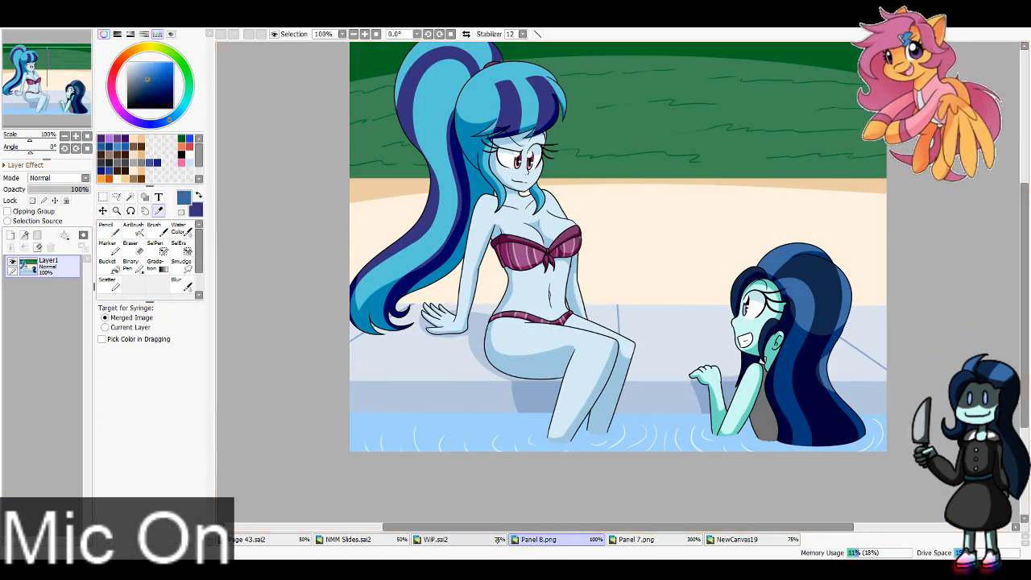
pyautogui.click(439, 540)
# Step: Paint two indigo stripes in the teal-haired girl's bangs with the Pencil
pyautogui.click(134, 231)
pyautogui.moveTo(592, 231); pyautogui.dragTo(533, 310)
pyautogui.press('x')
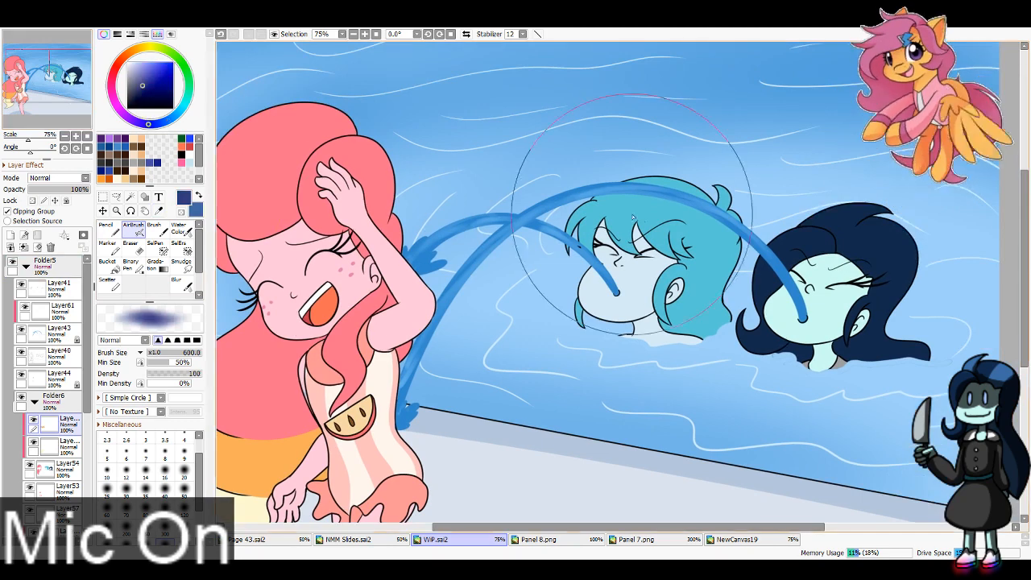
pyautogui.click(107, 231)
pyautogui.moveTo(625, 200); pyautogui.dragTo(591, 249)
pyautogui.moveTo(669, 203); pyautogui.dragTo(667, 253)
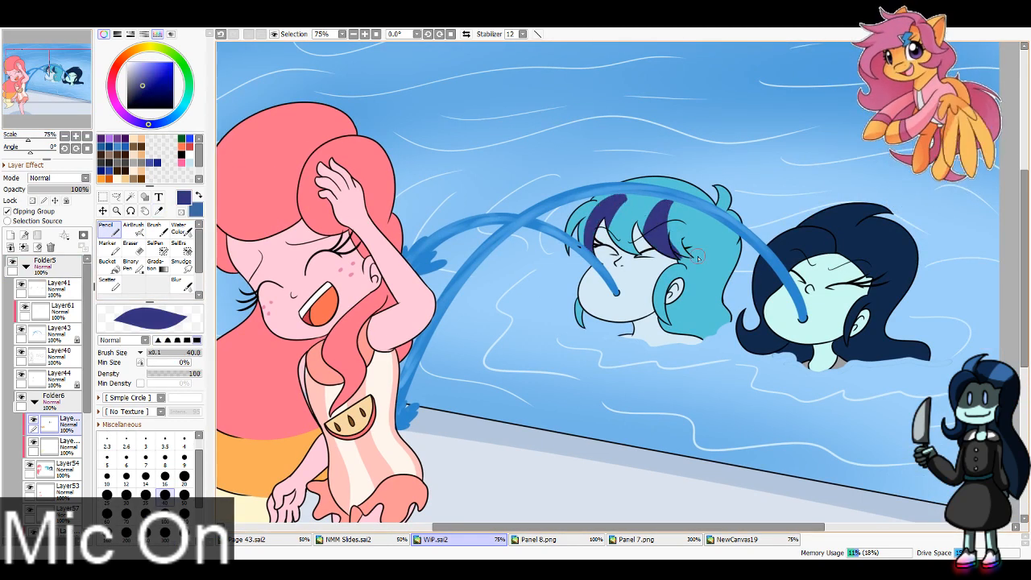
# Step: Trim the upper ends of the indigo stripes in the teal bangs with the Eraser
pyautogui.click(130, 247)
pyautogui.moveTo(603, 193); pyautogui.dragTo(675, 200)
pyautogui.hotkey('ctrl', 'z')
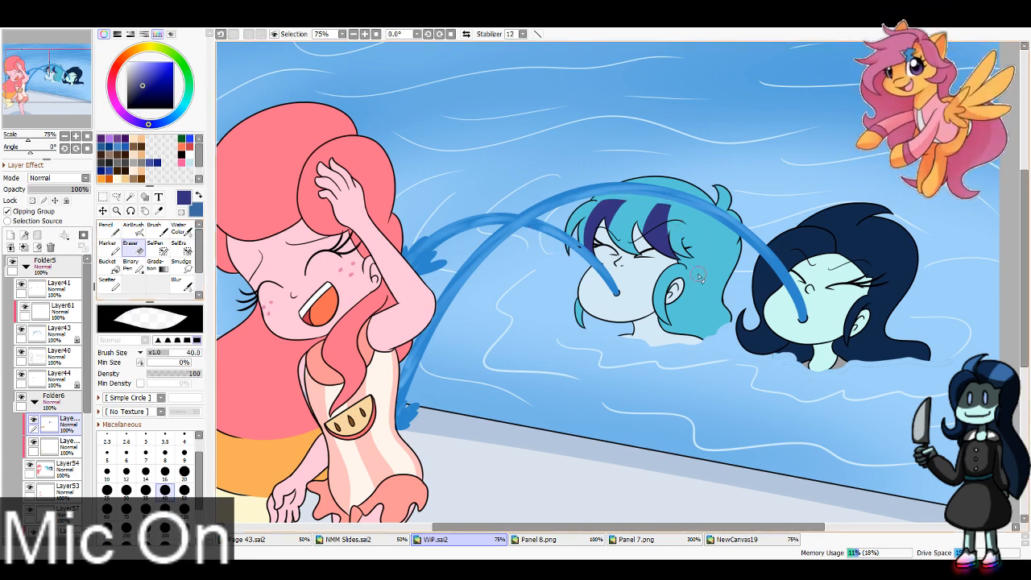
# Step: Paint blue streaks through the dark-haired girl's hair with the Pencil and erase the excess over her front bangs
pyautogui.click(106, 230)
pyautogui.press('x')
pyautogui.moveTo(886, 210); pyautogui.dragTo(829, 284)
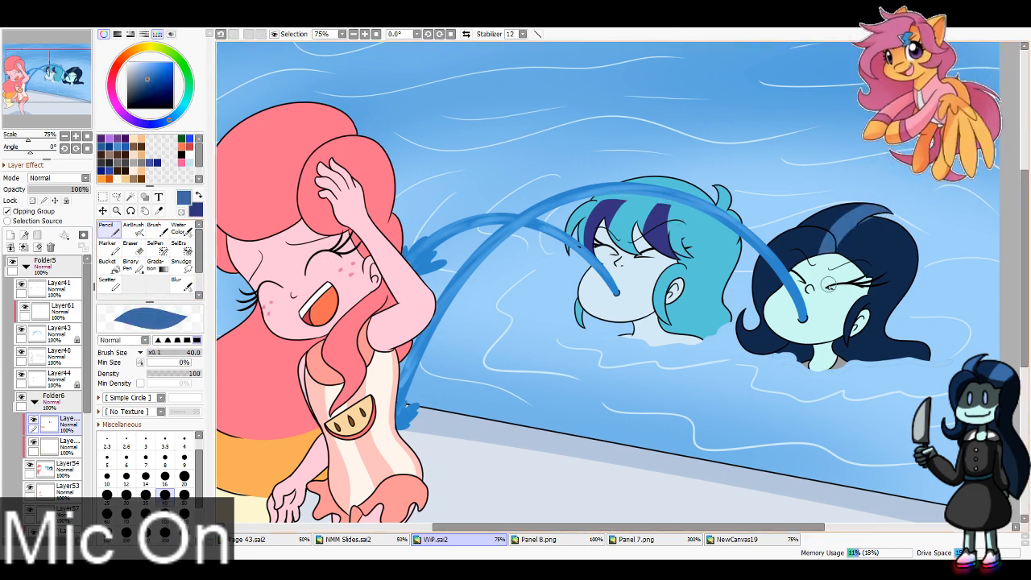
pyautogui.moveTo(855, 211); pyautogui.dragTo(819, 274)
pyautogui.click(129, 247)
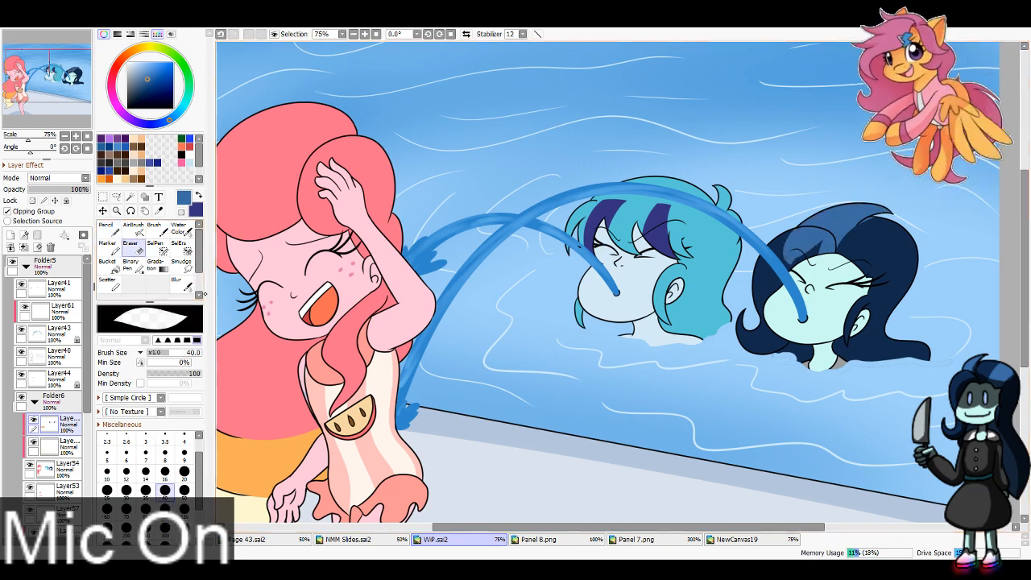
pyautogui.moveTo(792, 240)
pyautogui.mouseDown()
pyautogui.moveTo(818, 238)
pyautogui.moveTo(798, 241)
pyautogui.moveTo(816, 254)
pyautogui.moveTo(819, 235)
pyautogui.moveTo(810, 248)
pyautogui.moveTo(823, 258)
pyautogui.moveTo(787, 263)
pyautogui.mouseUp()
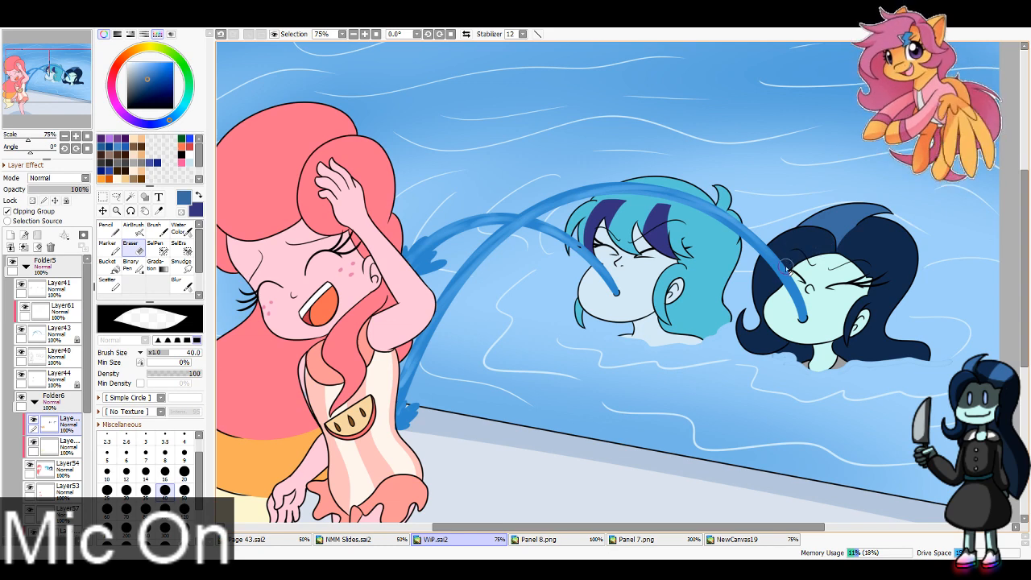
pyautogui.click(111, 231)
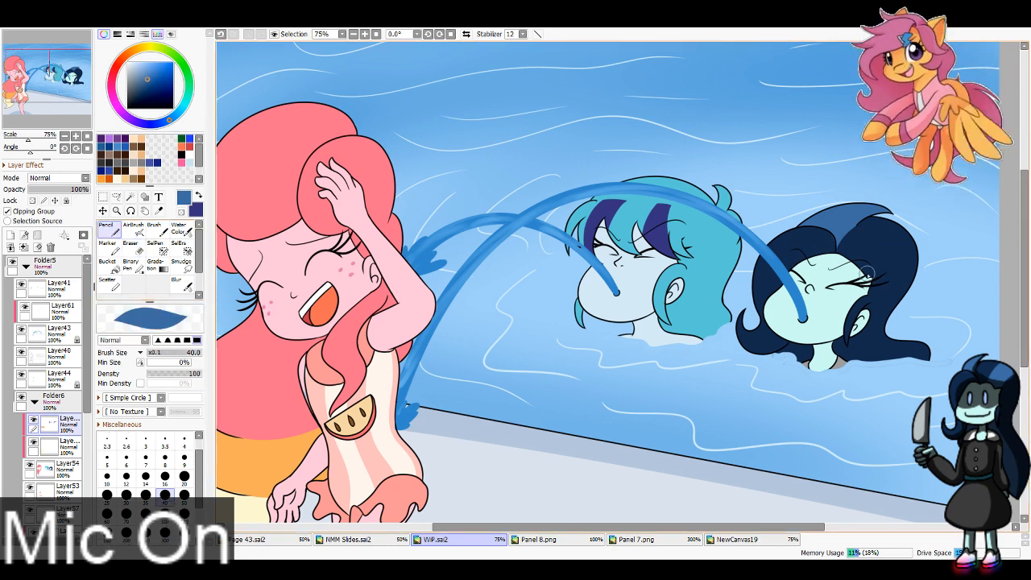
pyautogui.moveTo(867, 274)
pyautogui.mouseDown()
pyautogui.moveTo(922, 263)
pyautogui.moveTo(919, 248)
pyautogui.mouseUp()
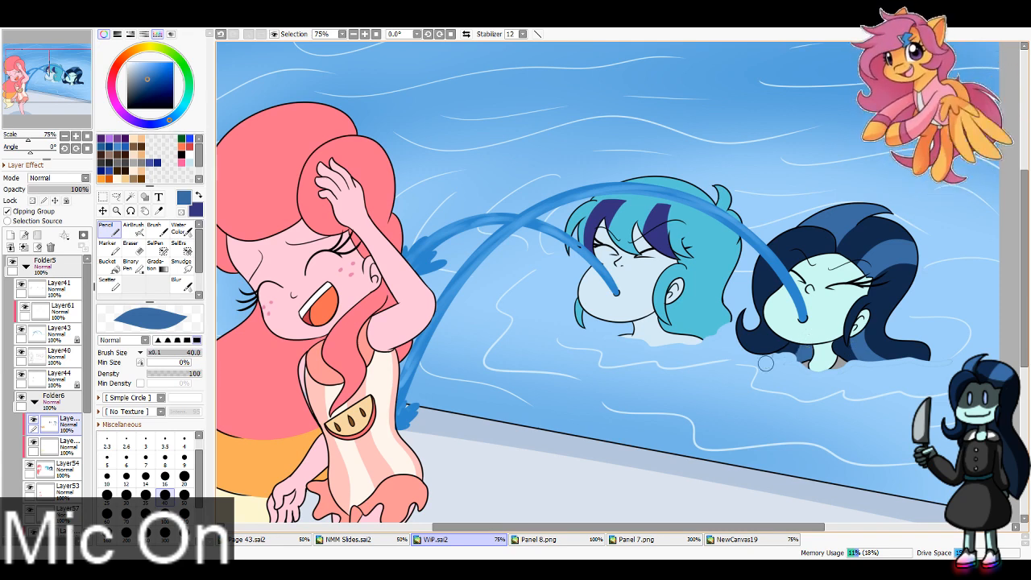
# Step: Sample the orange from the pink-haired girl's lower hair and fill the front part of her bangs with it
pyautogui.moveTo(20, 46); pyautogui.dragTo(0, 45)
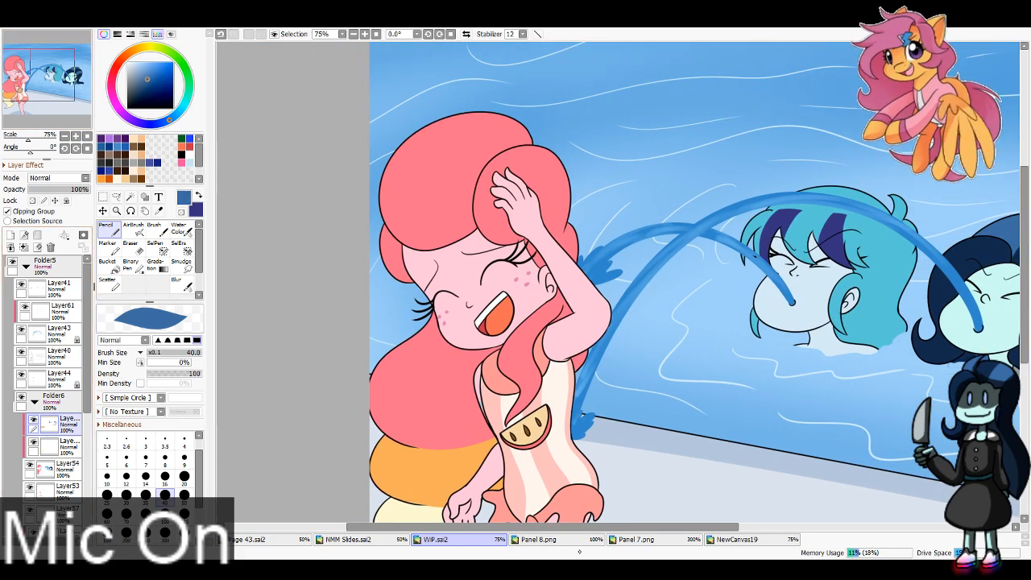
pyautogui.click(158, 210)
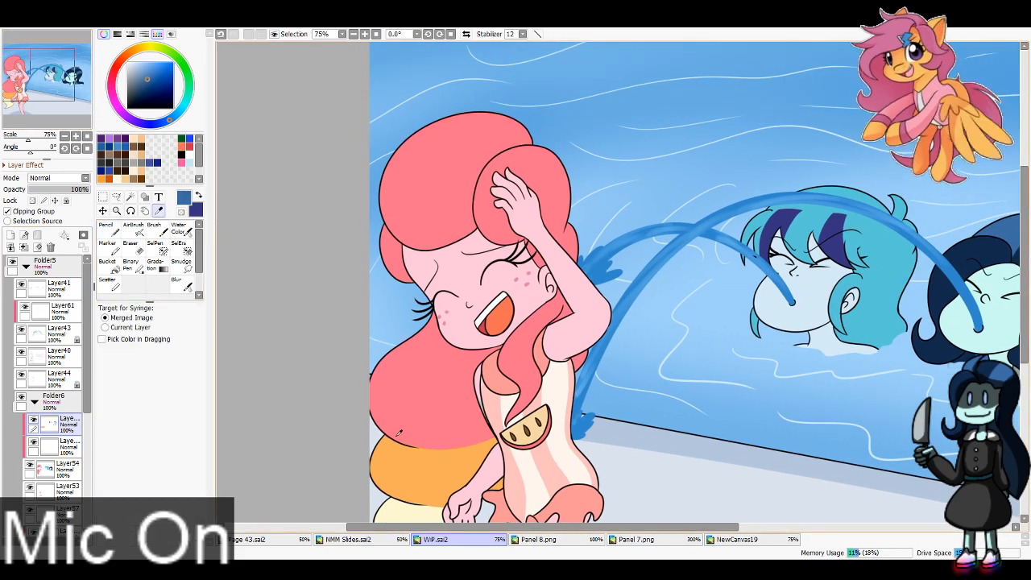
pyautogui.click(402, 471)
pyautogui.click(111, 231)
pyautogui.moveTo(413, 146)
pyautogui.mouseDown()
pyautogui.moveTo(429, 244)
pyautogui.moveTo(416, 242)
pyautogui.moveTo(404, 149)
pyautogui.moveTo(385, 188)
pyautogui.mouseUp()
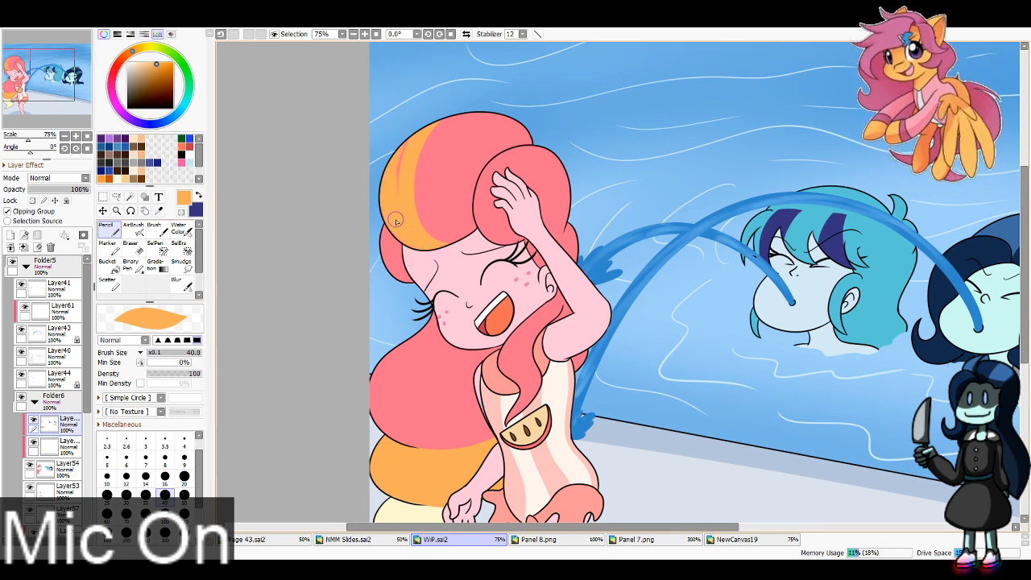
# Step: Select the lower clipped layer, sample the pale yellow hair tip and fill the small lock beside her forehead with it
pyautogui.click(61, 442)
pyautogui.click(198, 196)
pyautogui.click(158, 211)
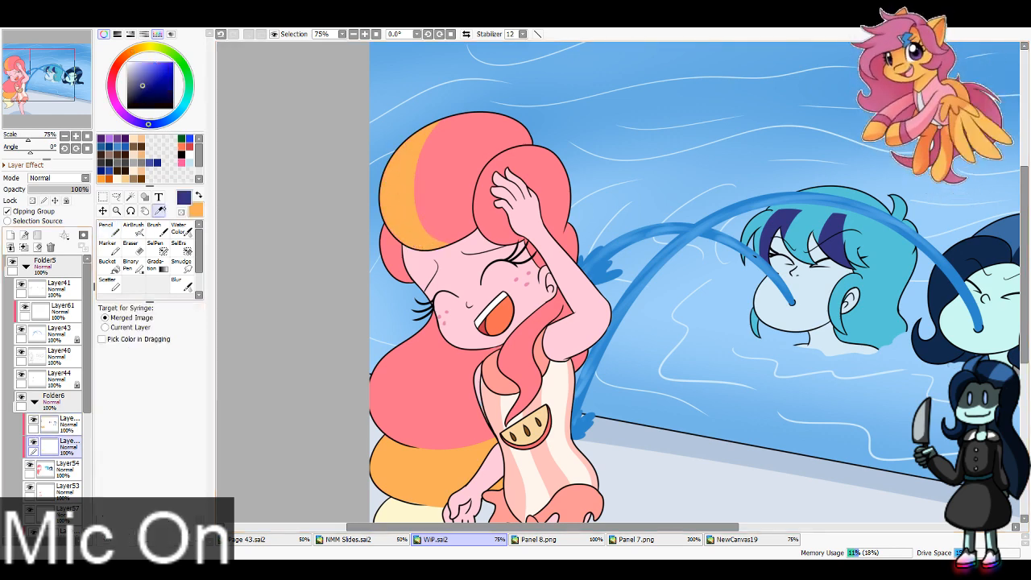
pyautogui.click(413, 508)
pyautogui.click(110, 230)
pyautogui.moveTo(400, 245)
pyautogui.mouseDown()
pyautogui.moveTo(405, 278)
pyautogui.moveTo(394, 274)
pyautogui.mouseUp()
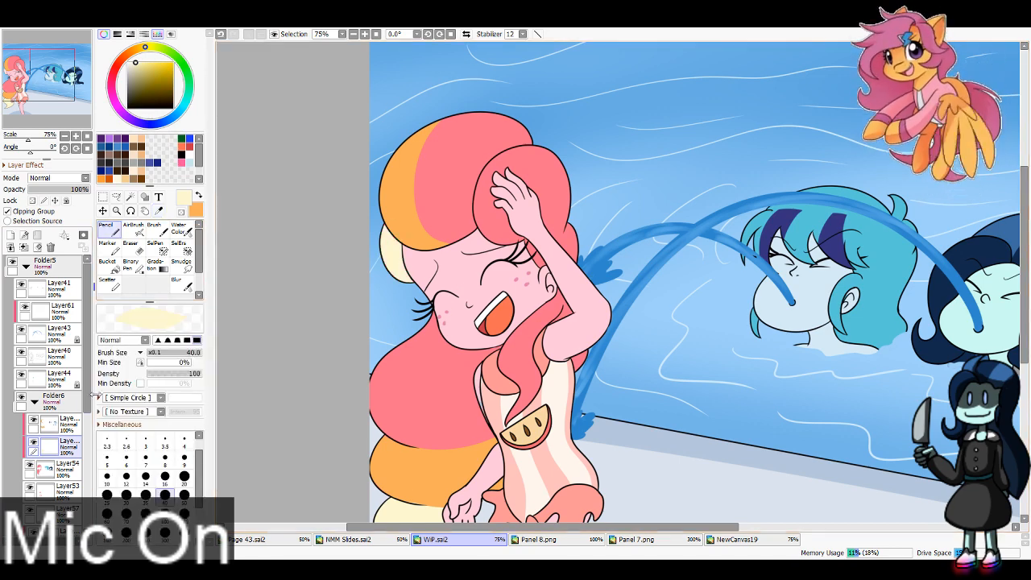
# Step: Add a new layer clipped to Layer45 and collapse Folder5
pyautogui.scroll(-3, 48, 403)
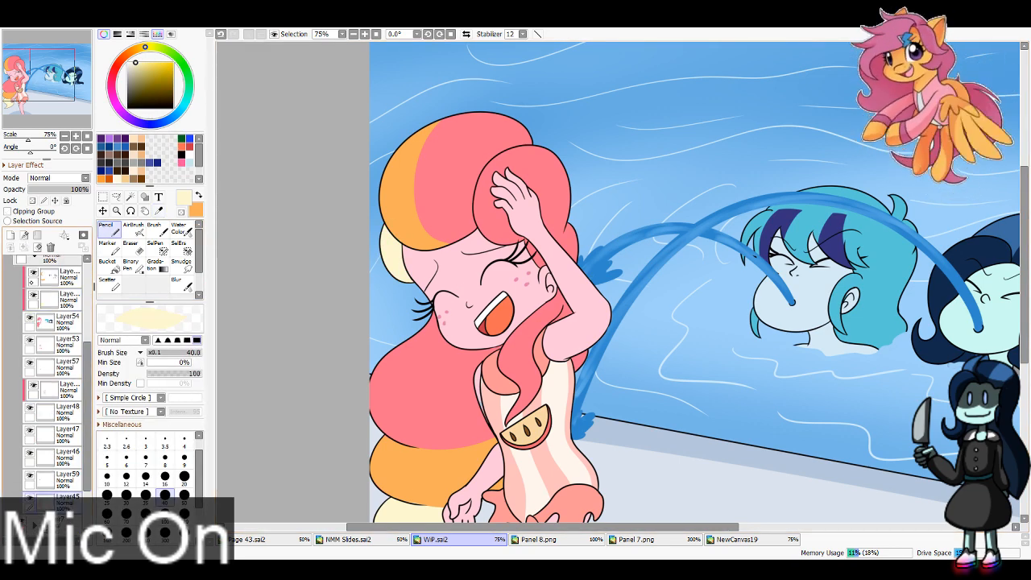
pyautogui.click(11, 235)
pyautogui.click(24, 211)
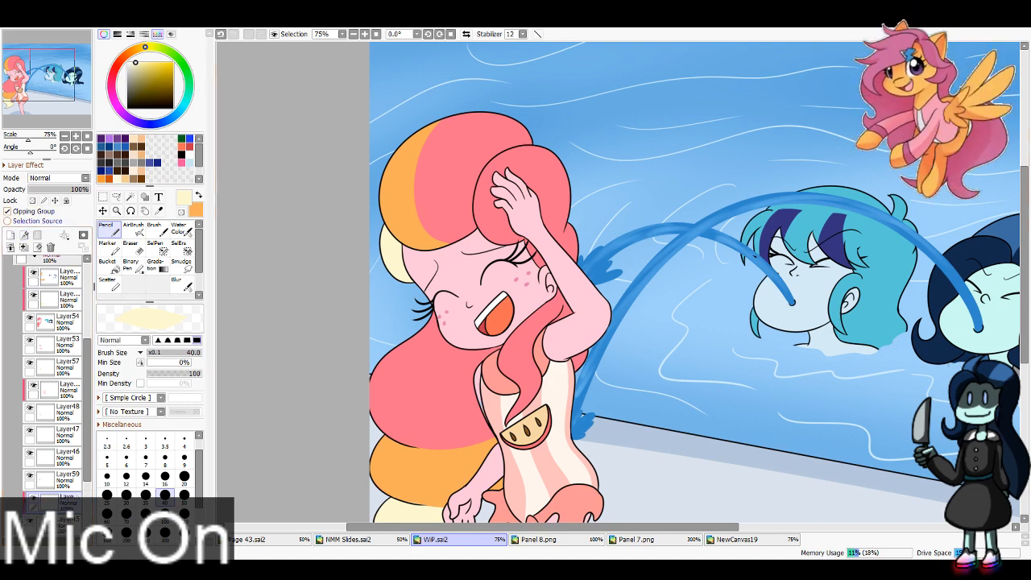
pyautogui.moveTo(87, 395); pyautogui.dragTo(87, 318)
pyautogui.click(24, 267)
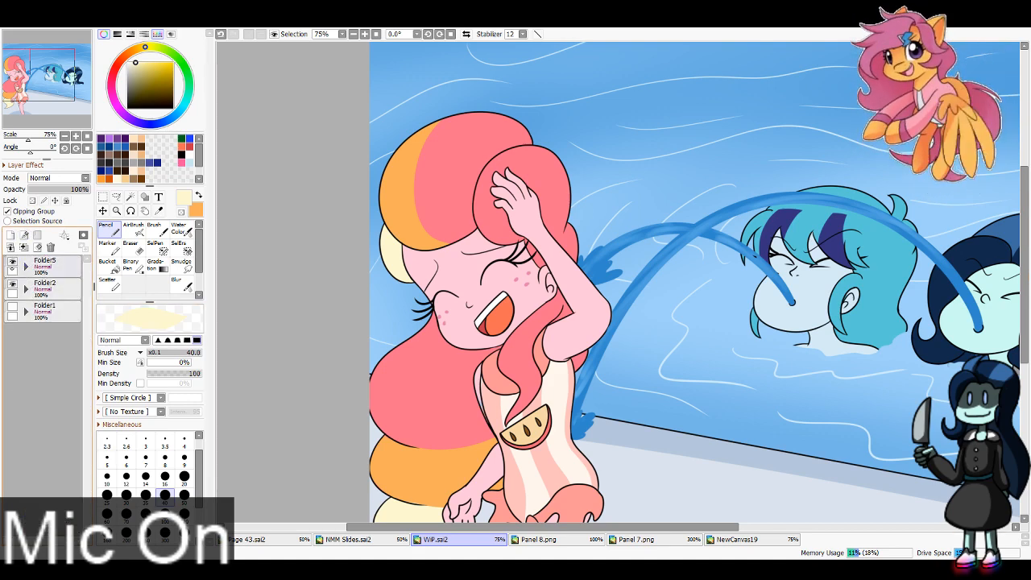
# Step: Sample the darker pink skin shadow from the reference panel while Folder5 is hidden, and show and expand Folder5 again
pyautogui.click(12, 262)
pyautogui.click(158, 211)
pyautogui.click(394, 190)
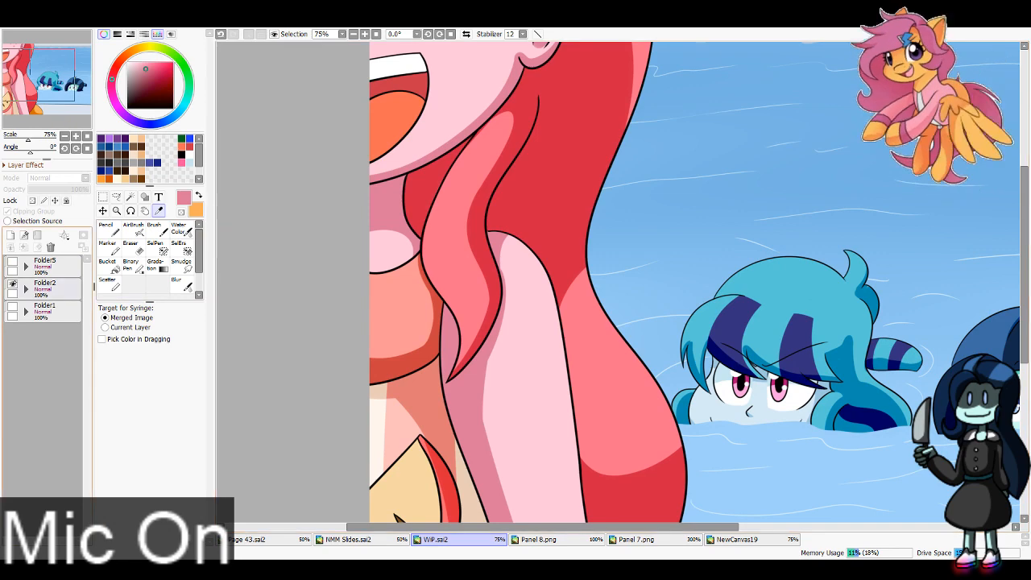
pyautogui.click(12, 284)
pyautogui.click(12, 262)
pyautogui.click(25, 267)
pyautogui.click(26, 267)
pyautogui.click(12, 284)
pyautogui.click(25, 267)
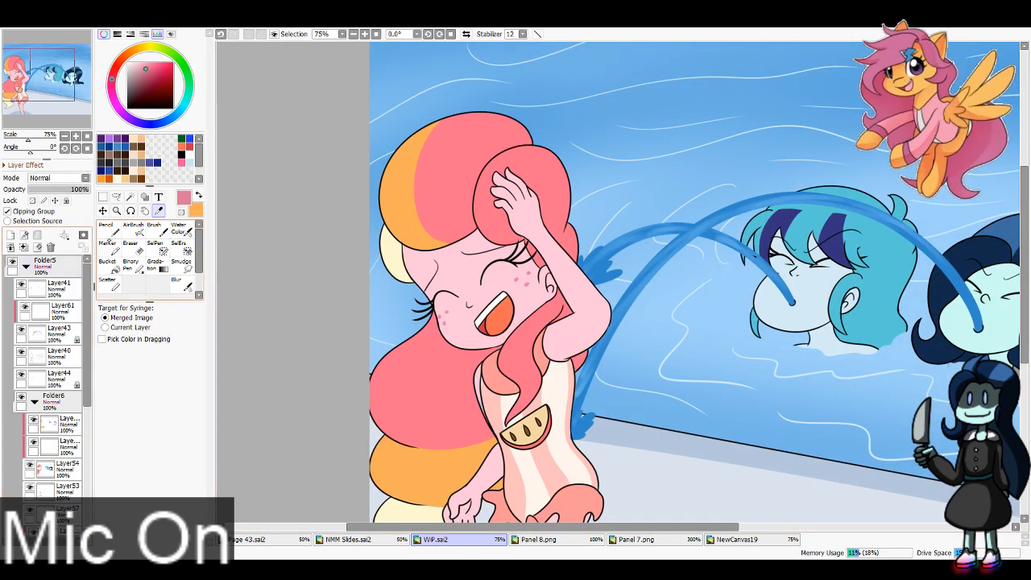
pyautogui.click(109, 230)
pyautogui.moveTo(407, 242)
pyautogui.mouseDown()
pyautogui.moveTo(479, 238)
pyautogui.moveTo(411, 270)
pyautogui.mouseUp()
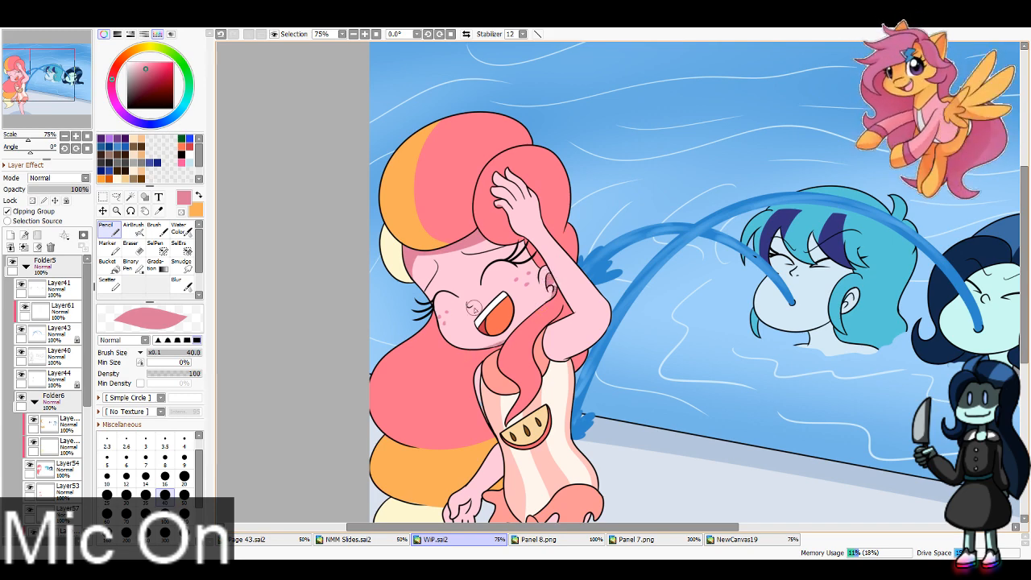
pyautogui.click(29, 84)
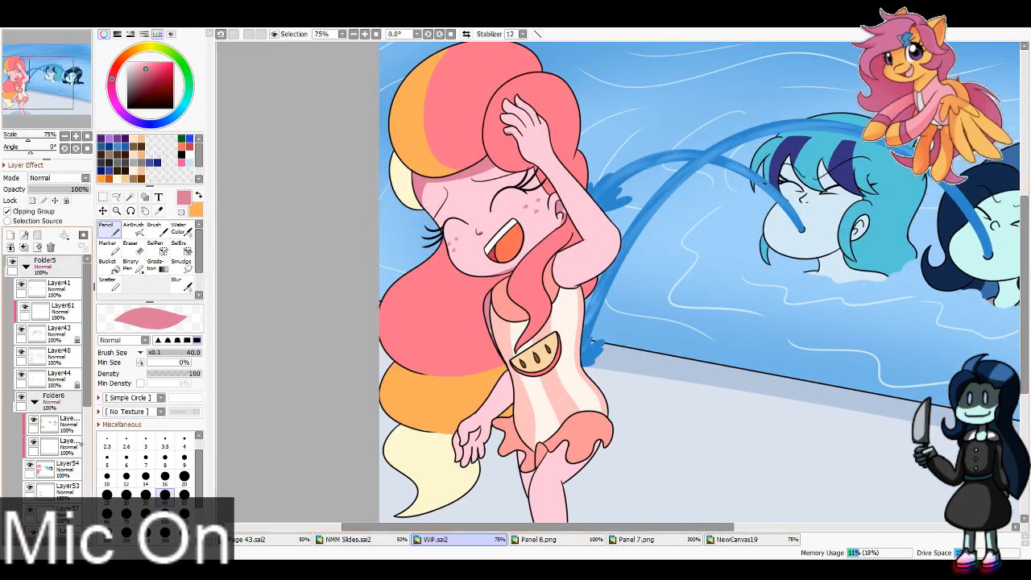
pyautogui.scroll(-5, 64, 490)
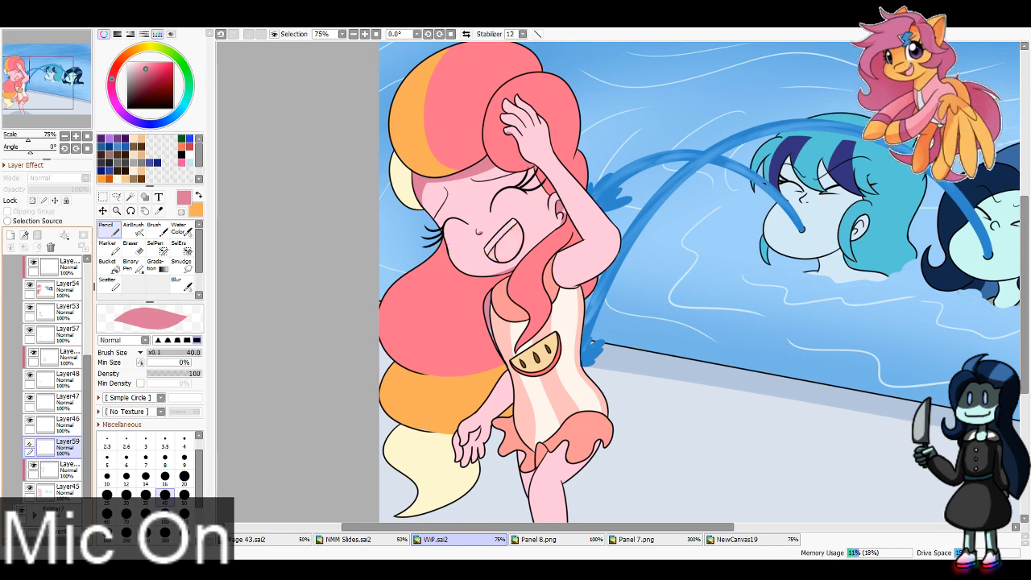
pyautogui.scroll(5, 52, 395)
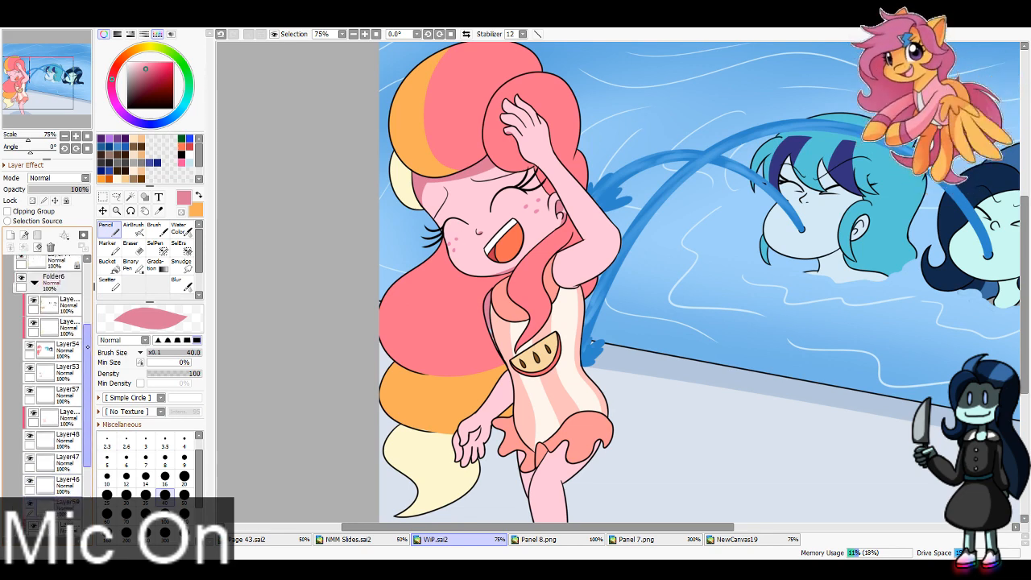
pyautogui.click(60, 297)
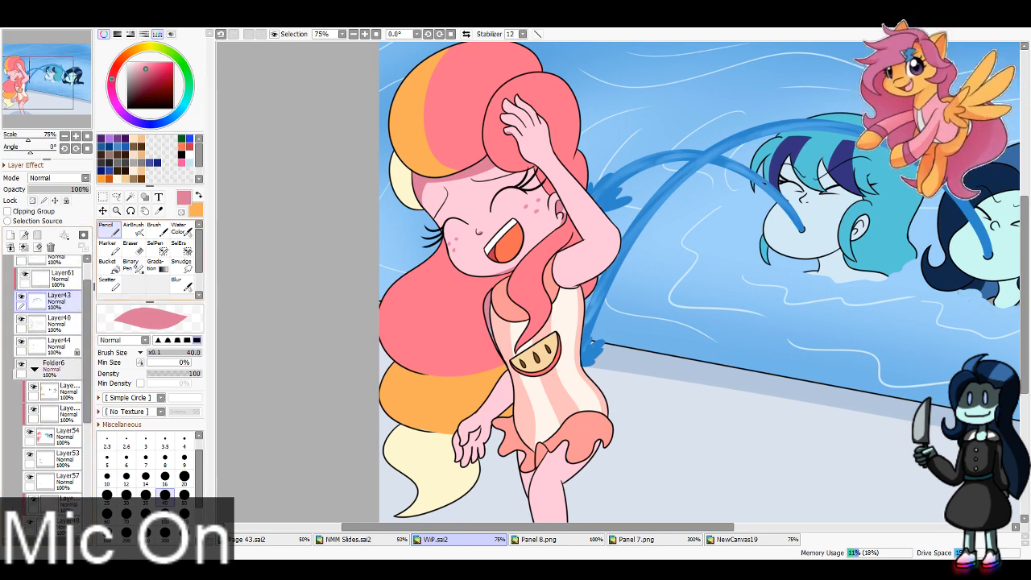
pyautogui.press('e')
pyautogui.scroll(2, 47, 395)
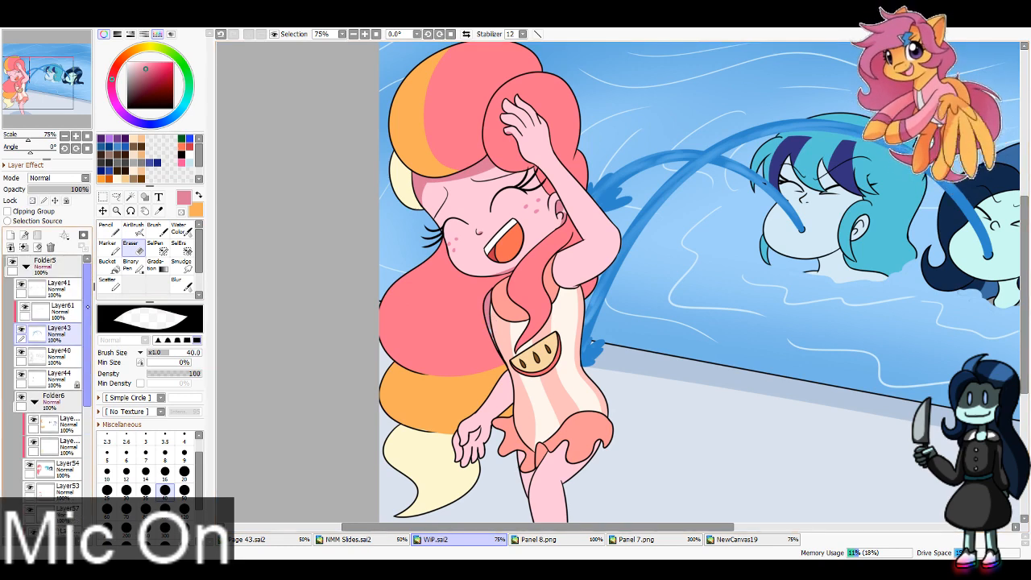
pyautogui.click(58, 376)
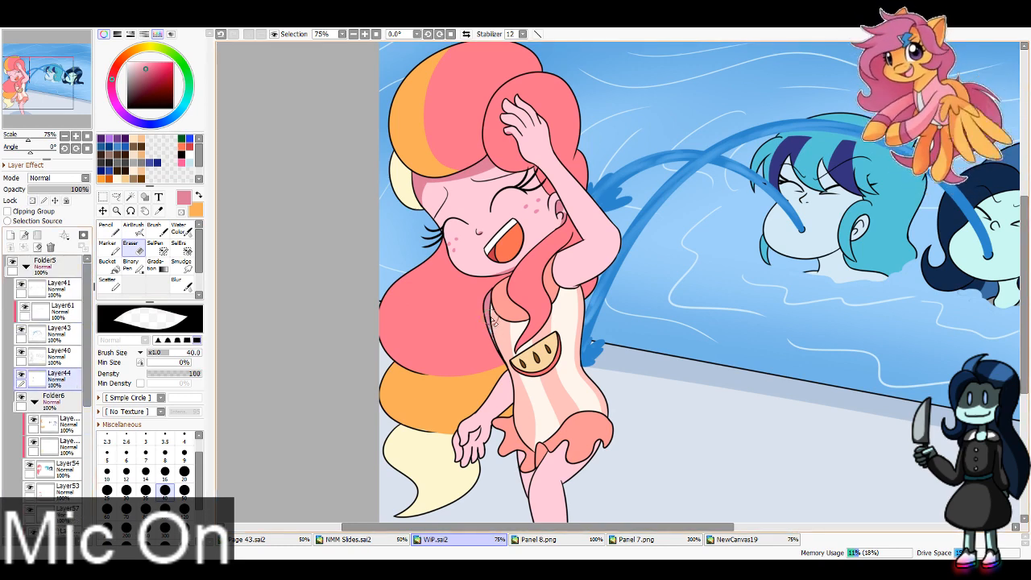
# Step: Select Layer45 and load the Pencil with the light pink sampled from the laughing girl's face
pyautogui.scroll(-4, 89, 464)
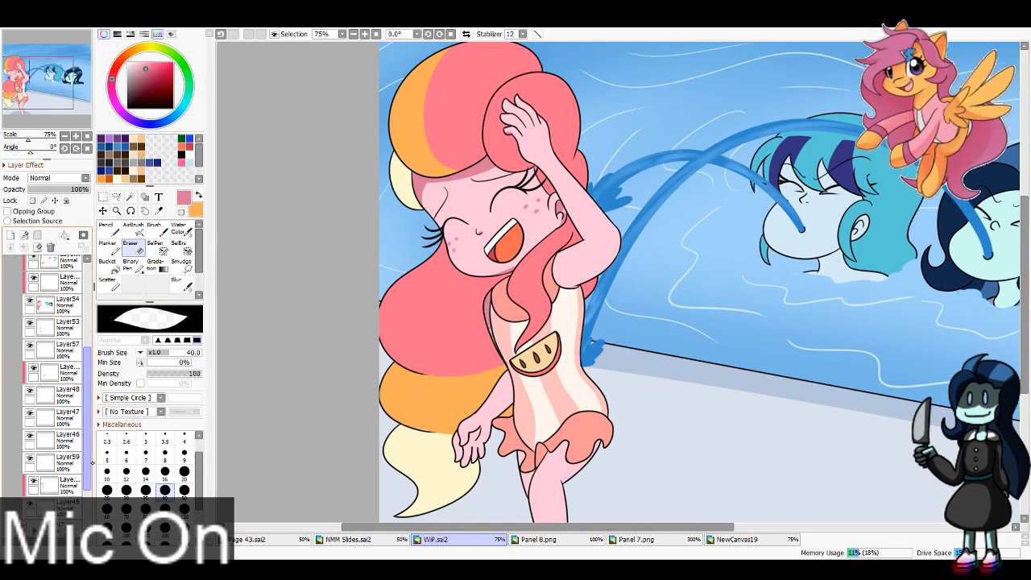
pyautogui.moveTo(92, 463); pyautogui.dragTo(92, 468)
pyautogui.click(29, 495)
pyautogui.click(30, 495)
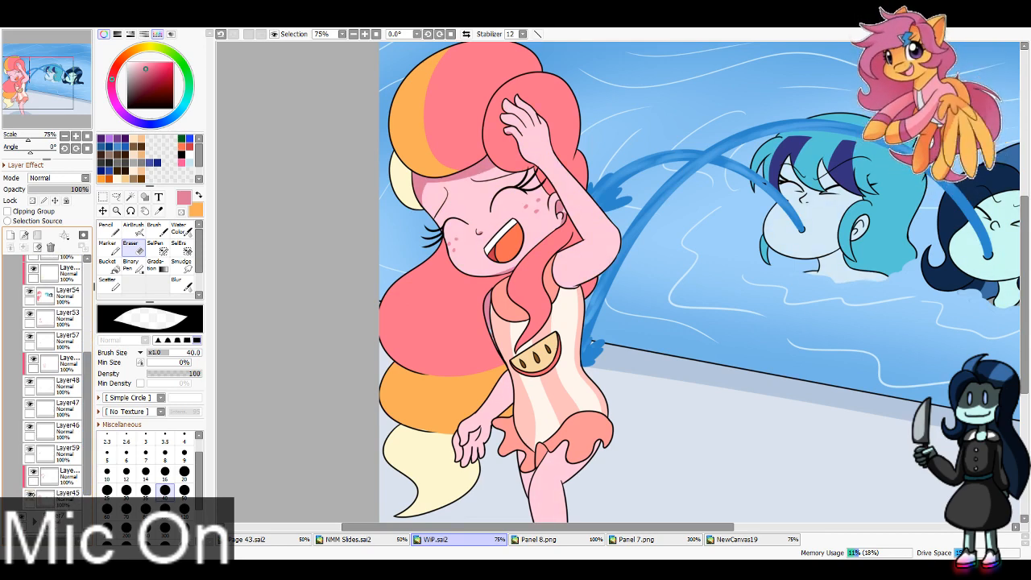
pyautogui.click(68, 494)
pyautogui.press('i')
pyautogui.press('x')
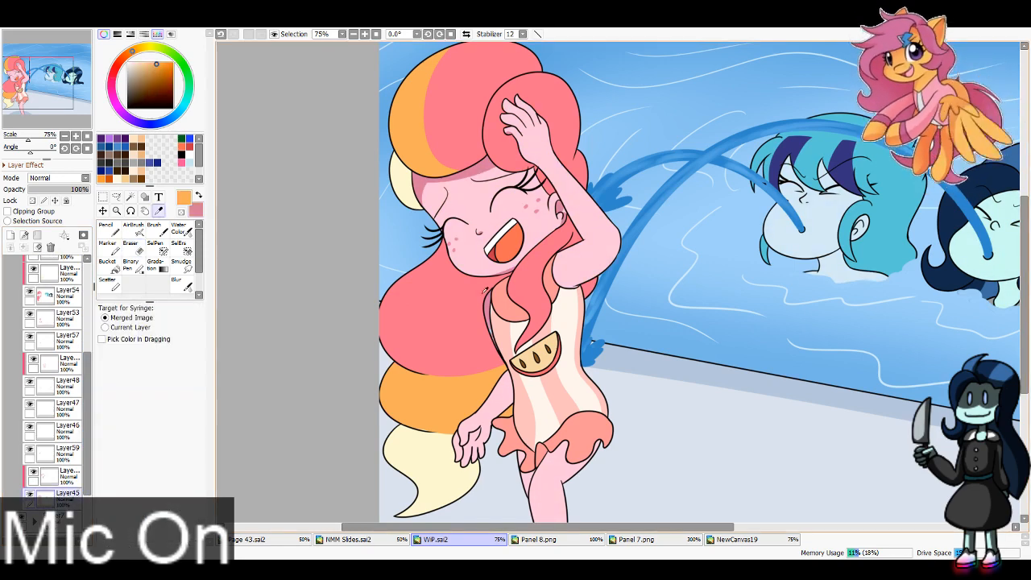
pyautogui.click(486, 252)
pyautogui.press('n')
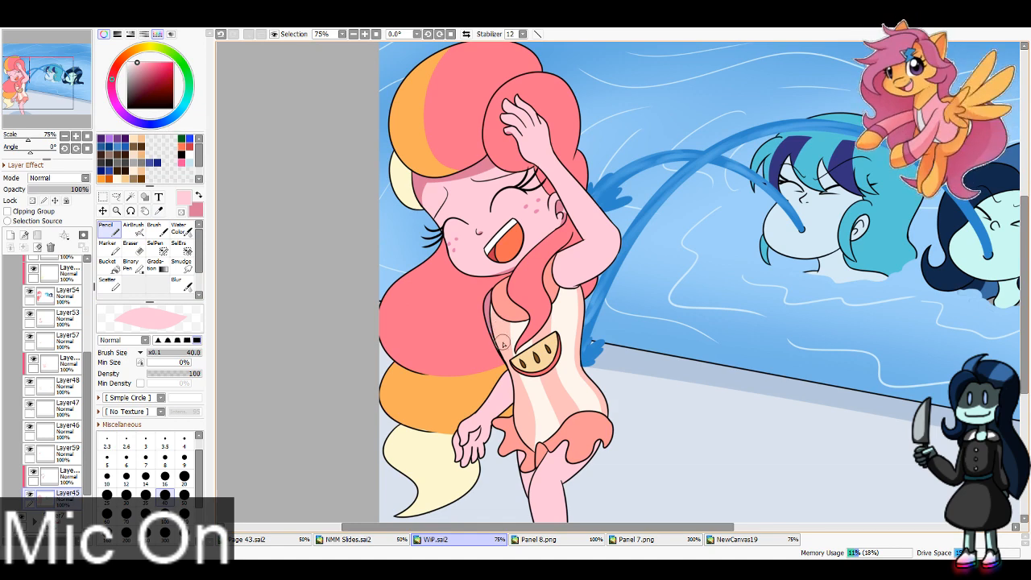
# Step: Select the layer clipped to Layer45 and paint darker pink shading on the laughing girl's lowered arm and hand
pyautogui.click(68, 473)
pyautogui.press('x')
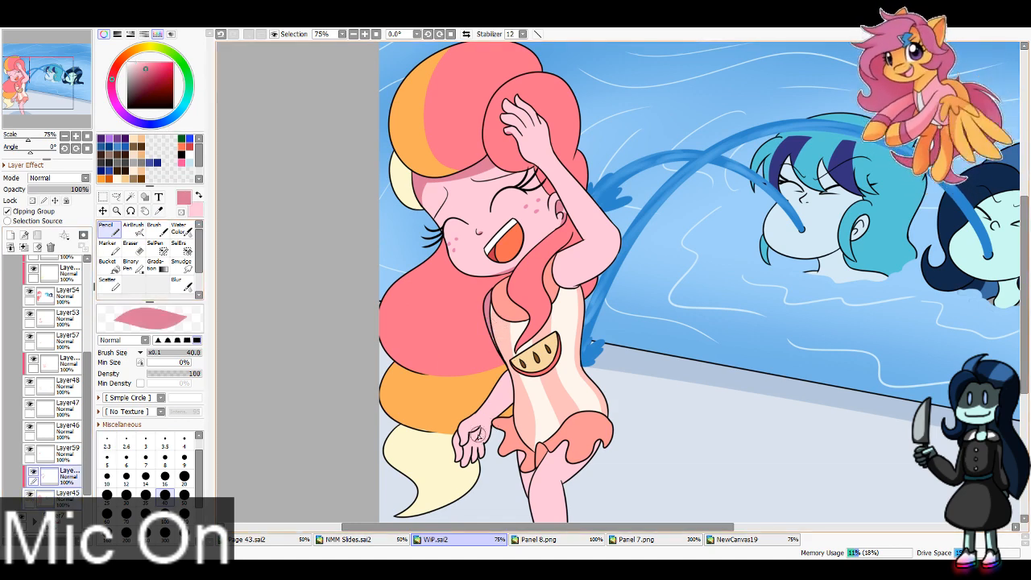
pyautogui.moveTo(477, 431)
pyautogui.mouseDown()
pyautogui.moveTo(457, 462)
pyautogui.moveTo(476, 437)
pyautogui.moveTo(473, 468)
pyautogui.moveTo(477, 440)
pyautogui.moveTo(523, 382)
pyautogui.moveTo(486, 435)
pyautogui.mouseUp()
pyautogui.hotkey('ctrl', 'z')
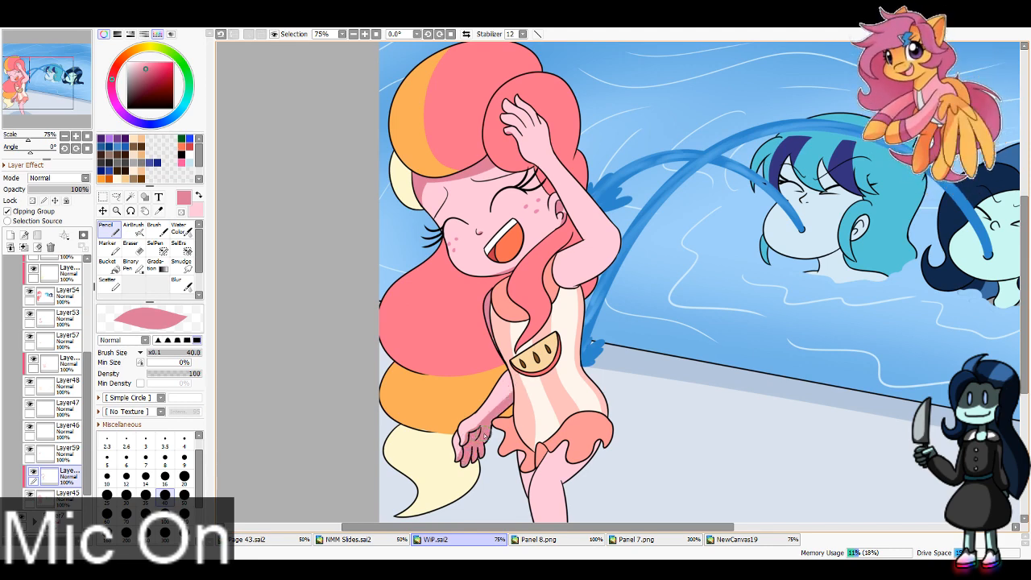
# Step: Paint darker pink shading along the laughing girl's raised hand, forearm and underside of the elbow, redoing unsatisfactory strokes
pyautogui.moveTo(241, 313); pyautogui.dragTo(223, 226)
pyautogui.moveTo(543, 164); pyautogui.dragTo(603, 182)
pyautogui.moveTo(37, 74); pyautogui.dragTo(34, 67)
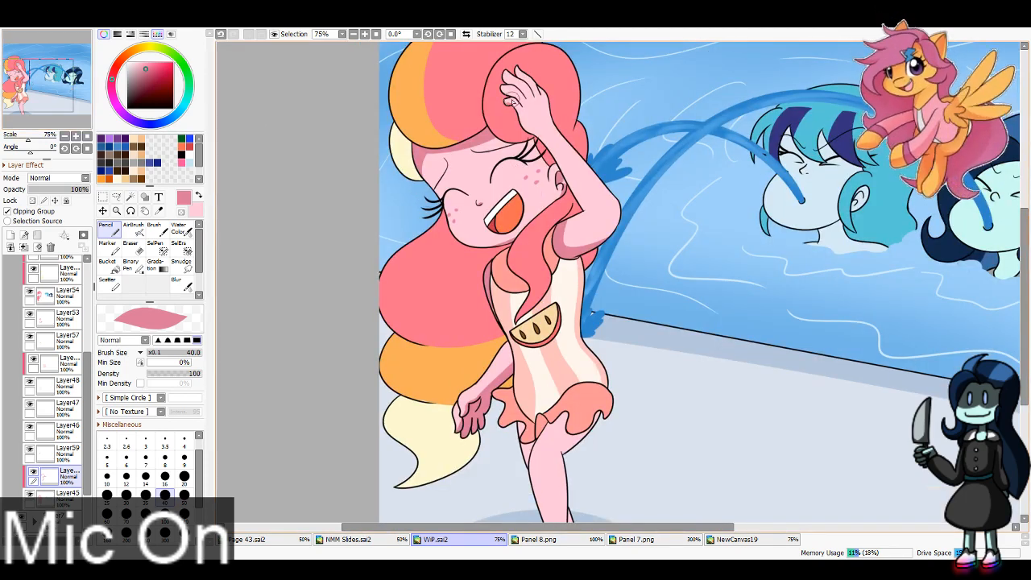
pyautogui.moveTo(511, 107); pyautogui.dragTo(576, 190)
pyautogui.hotkey('ctrl', 'z')
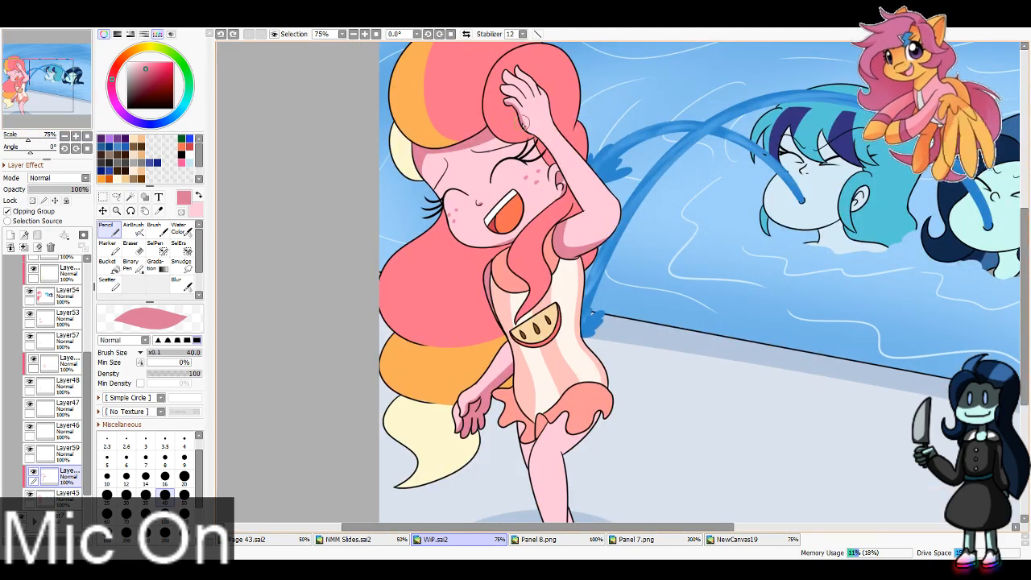
pyautogui.moveTo(517, 108); pyautogui.dragTo(594, 213)
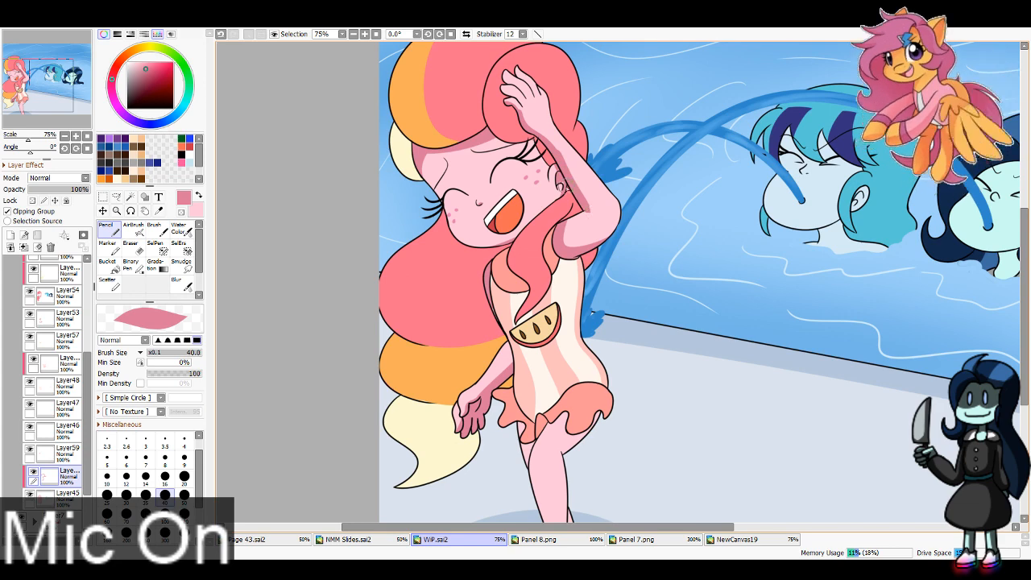
pyautogui.hotkey('ctrl', 'z')
pyautogui.moveTo(559, 179); pyautogui.dragTo(594, 222)
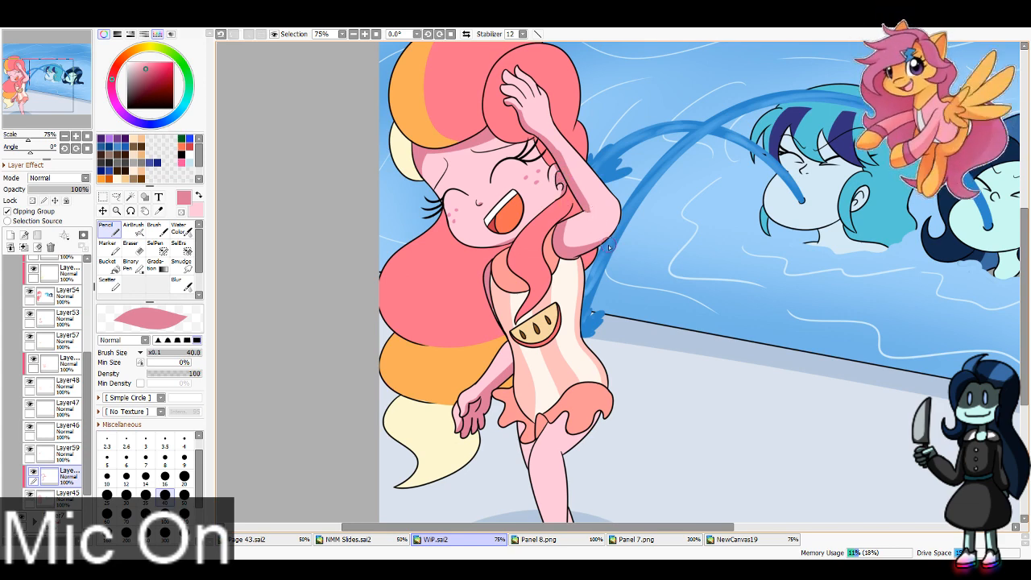
pyautogui.hotkey('ctrl', 'z')
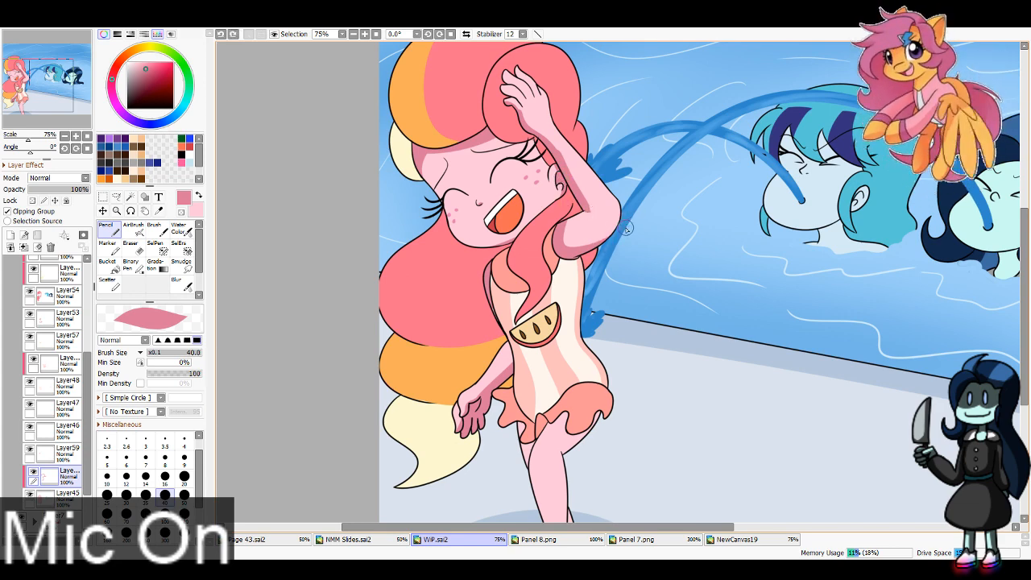
pyautogui.moveTo(627, 229); pyautogui.dragTo(570, 265)
pyautogui.moveTo(629, 209); pyautogui.dragTo(570, 270)
pyautogui.hotkey('ctrl', 'z')
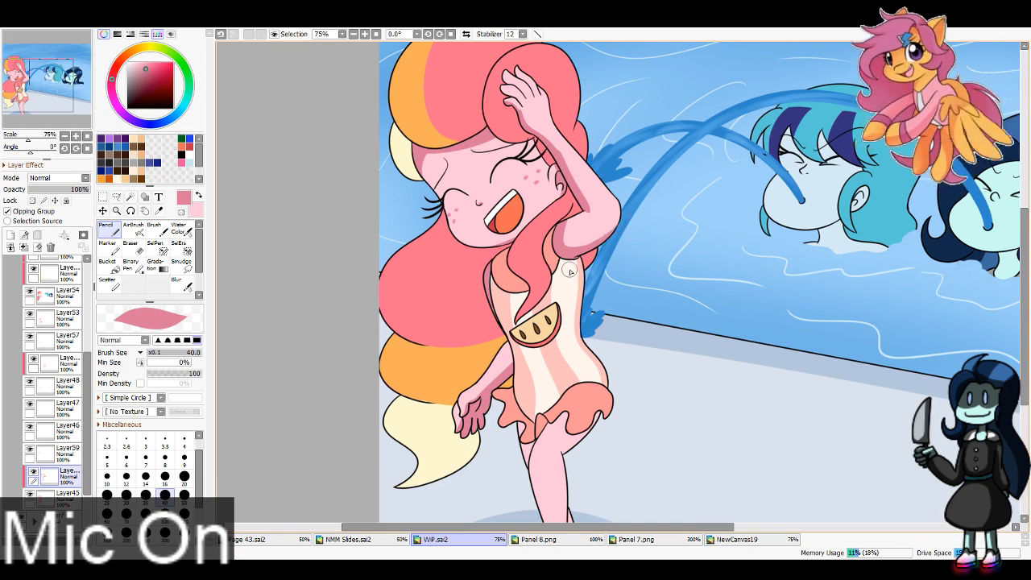
# Step: Paint darker pink shading down the laughing girl's legs below the swimsuit ruffle
pyautogui.moveTo(635, 464); pyautogui.dragTo(576, 336)
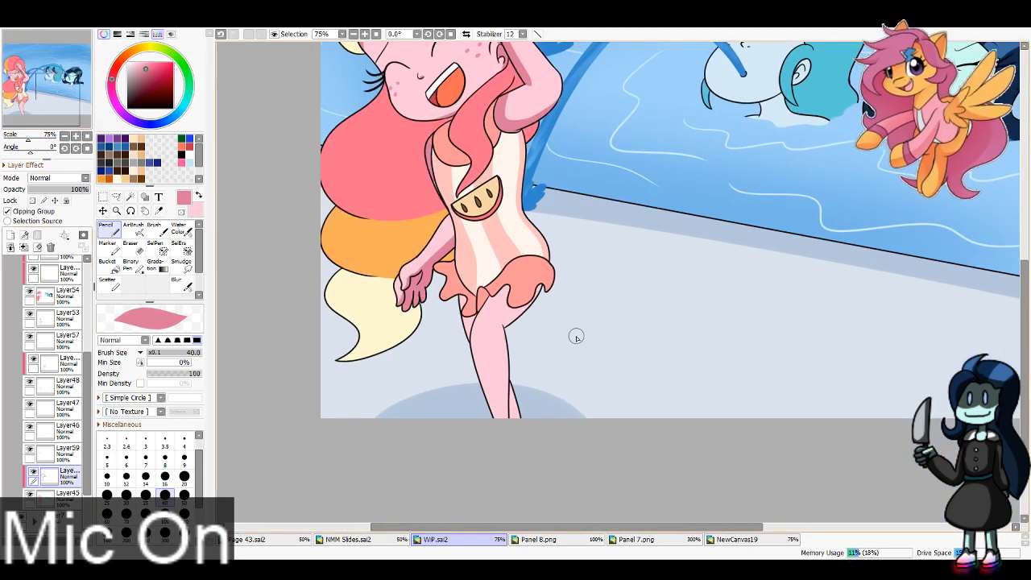
pyautogui.moveTo(516, 282)
pyautogui.mouseDown()
pyautogui.moveTo(478, 311)
pyautogui.moveTo(478, 350)
pyautogui.moveTo(515, 330)
pyautogui.moveTo(504, 330)
pyautogui.moveTo(506, 460)
pyautogui.mouseUp()
pyautogui.hotkey('ctrl', 'z')
pyautogui.moveTo(505, 324)
pyautogui.mouseDown()
pyautogui.moveTo(537, 295)
pyautogui.moveTo(512, 291)
pyautogui.mouseUp()
pyautogui.hotkey('ctrl', 'z')
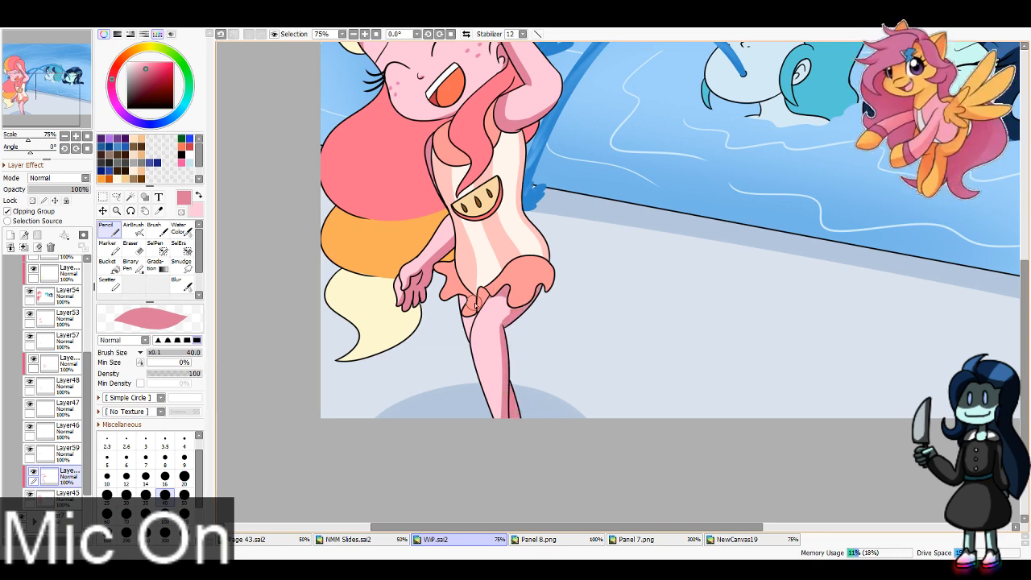
pyautogui.moveTo(39, 97); pyautogui.dragTo(34, 71)
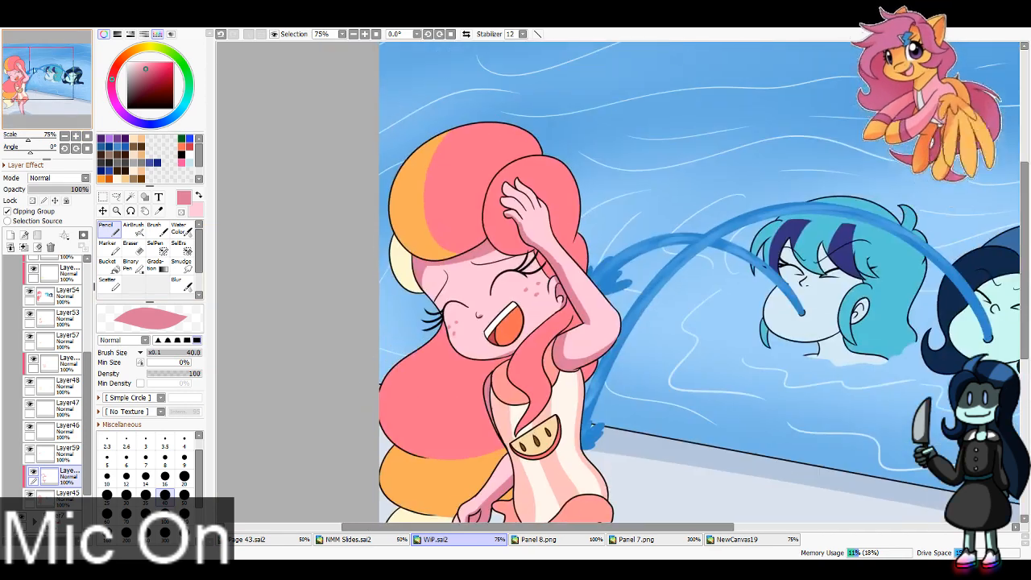
pyautogui.press('e')
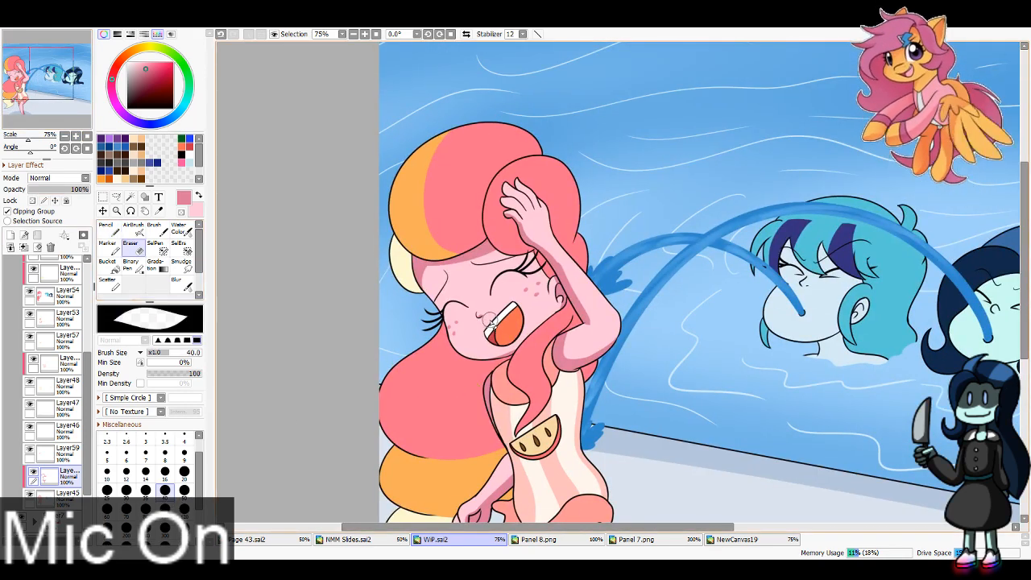
# Step: Sample the blue and teal skin shadow colours from Panel 8.png and return to WiP.sai2 with the Pencil loaded with blue
pyautogui.moveTo(33, 78); pyautogui.dragTo(64, 77)
pyautogui.click(592, 542)
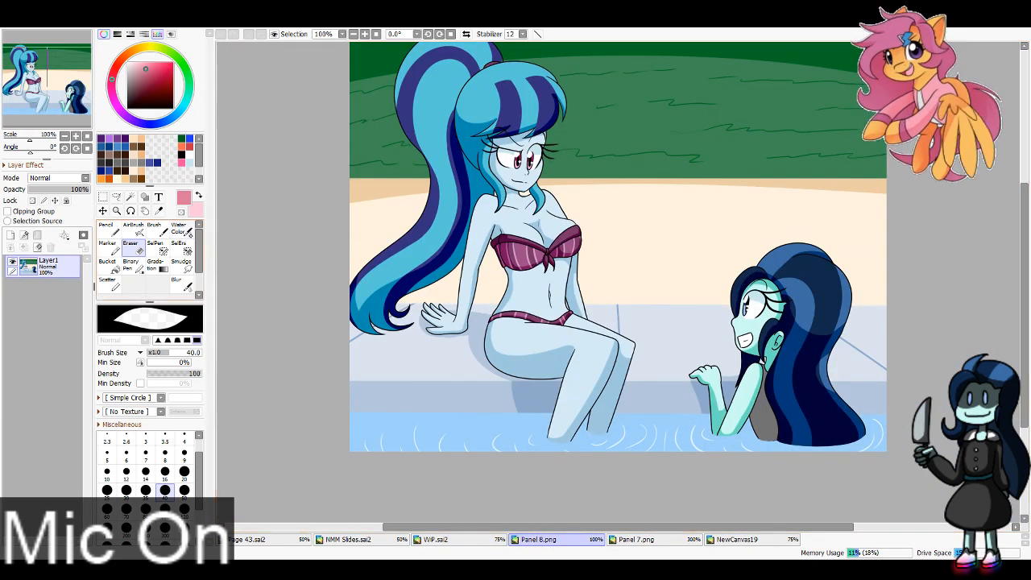
pyautogui.keyDown('alt'); pyautogui.click(571, 361); pyautogui.keyUp('alt')
pyautogui.press('x')
pyautogui.click(771, 358)
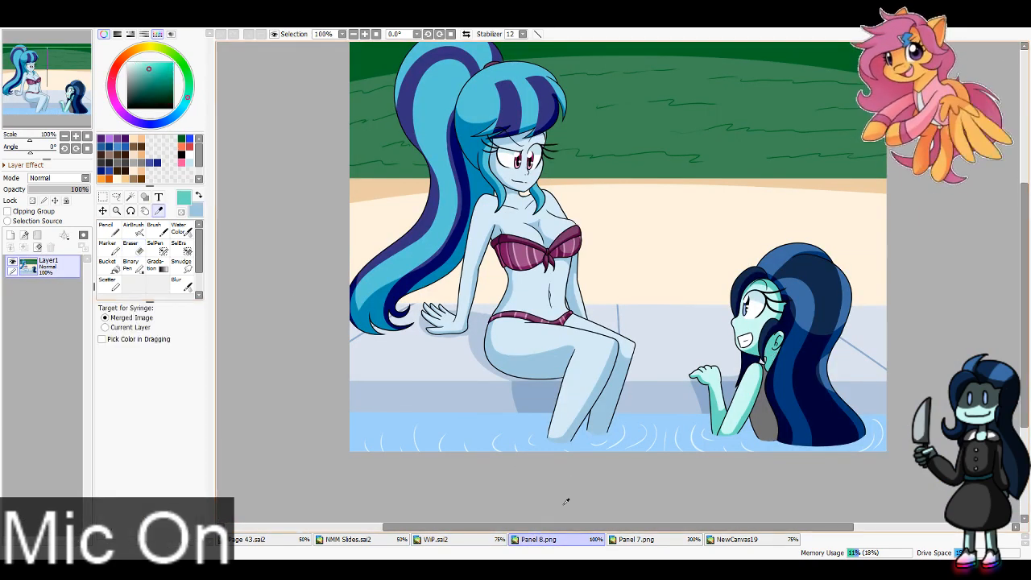
pyautogui.click(456, 539)
pyautogui.press('n')
pyautogui.press('x')
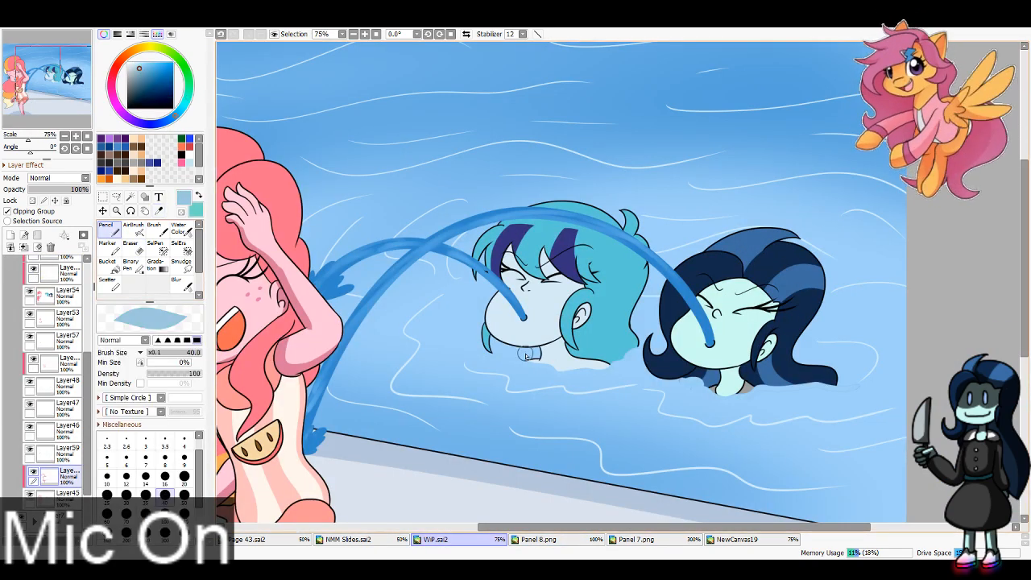
# Step: Paint blue skin shading on the teal-haired girl's ear, neck and face, reducing the brush size to 16 for the small details
pyautogui.moveTo(590, 320); pyautogui.dragTo(578, 323)
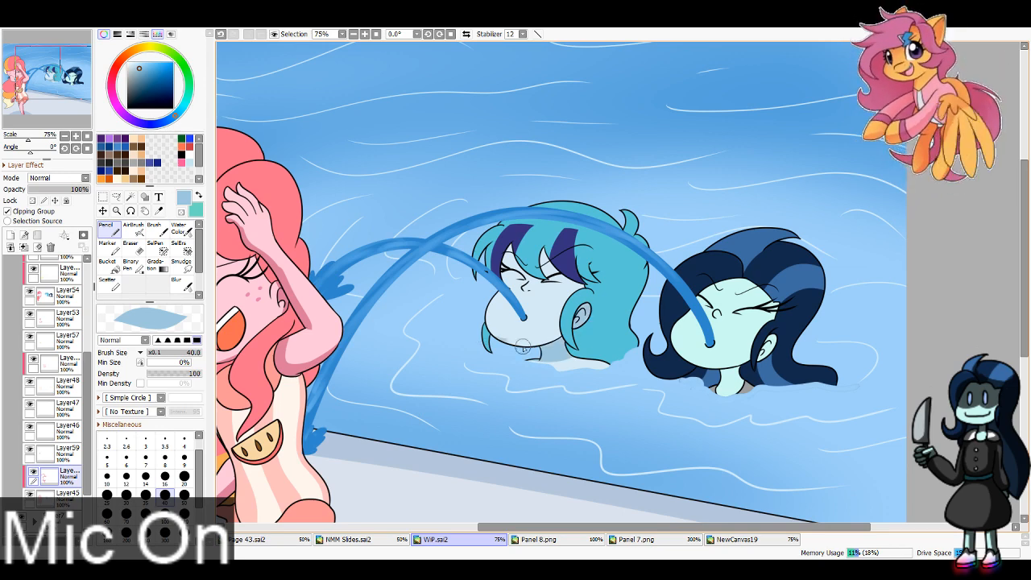
pyautogui.moveTo(520, 345); pyautogui.dragTo(584, 297)
pyautogui.hotkey('ctrl', 'z')
pyautogui.moveTo(497, 347); pyautogui.dragTo(584, 294)
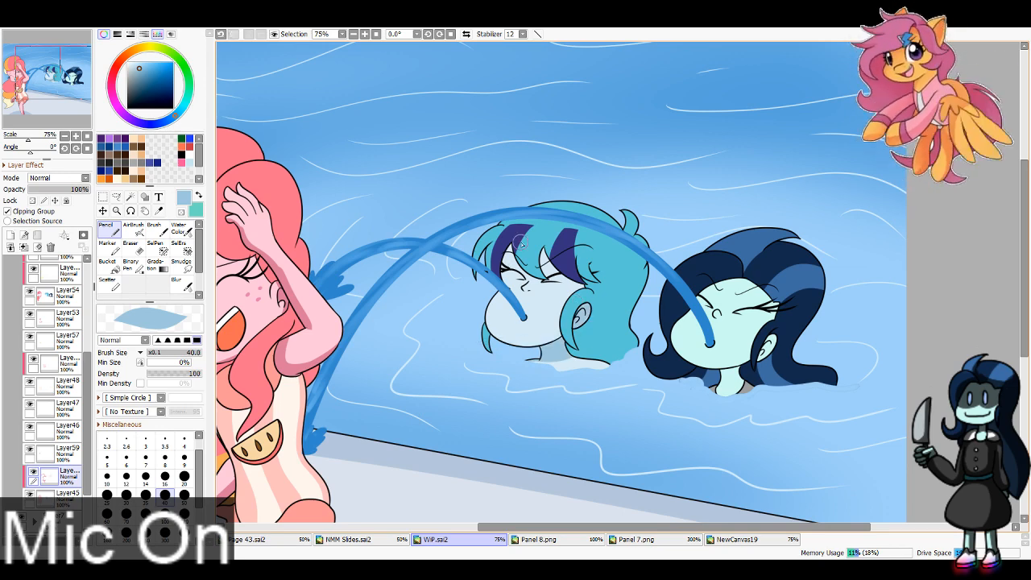
pyautogui.moveTo(521, 242)
pyautogui.mouseDown()
pyautogui.moveTo(509, 286)
pyautogui.moveTo(518, 241)
pyautogui.moveTo(515, 252)
pyautogui.moveTo(546, 277)
pyautogui.moveTo(547, 257)
pyautogui.mouseUp()
pyautogui.hotkey('ctrl', 'z')
pyautogui.click(165, 475)
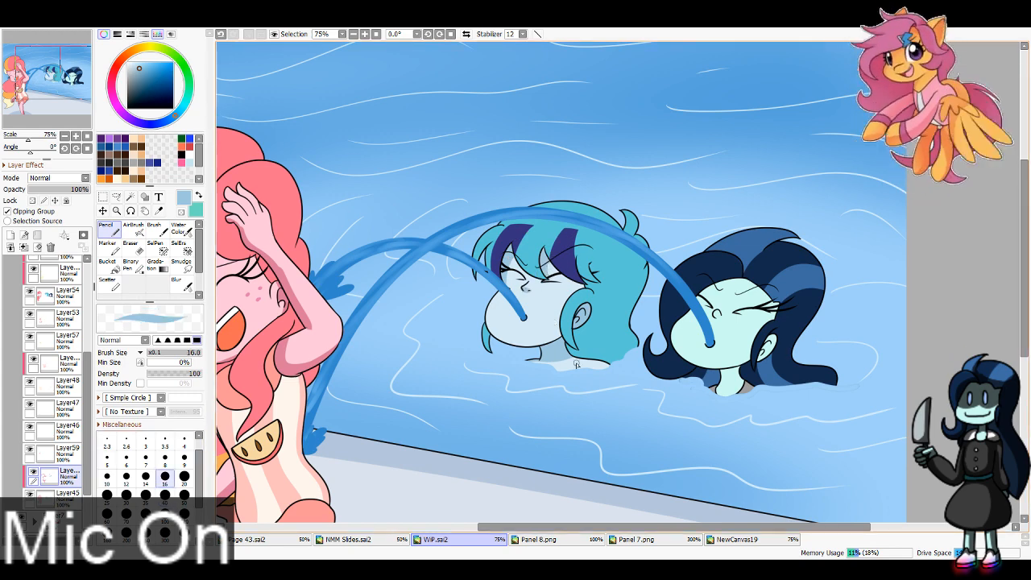
# Step: Paint teal skin shading at brush size 40 on the dark-haired girl's forehead, ear, lower face and neck
pyautogui.press('x')
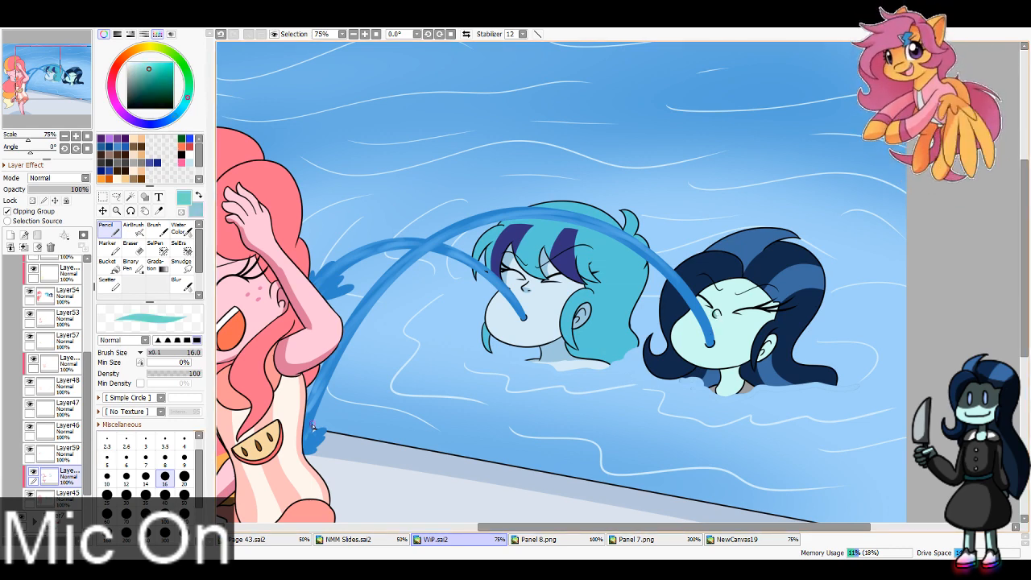
pyautogui.click(166, 496)
pyautogui.moveTo(749, 277); pyautogui.dragTo(682, 306)
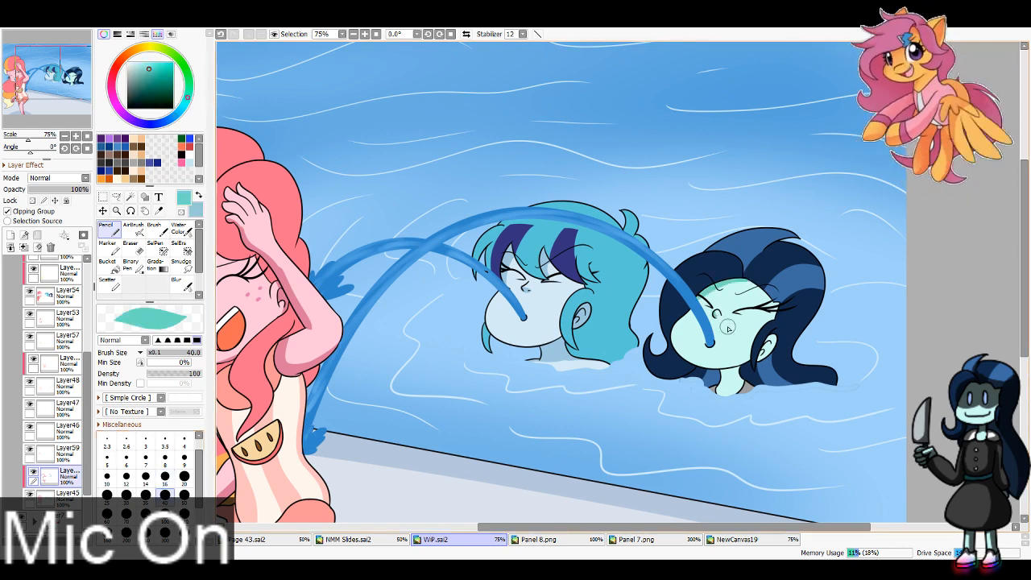
pyautogui.moveTo(769, 340); pyautogui.dragTo(764, 370)
pyautogui.moveTo(679, 368); pyautogui.dragTo(771, 337)
pyautogui.hotkey('ctrl', 'z')
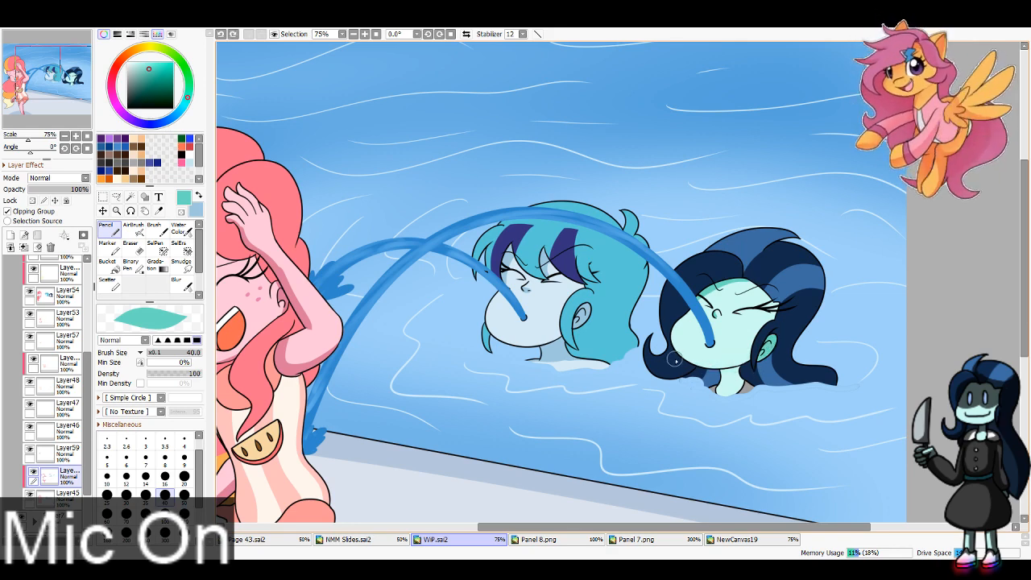
pyautogui.moveTo(675, 360)
pyautogui.mouseDown()
pyautogui.moveTo(781, 340)
pyautogui.moveTo(750, 363)
pyautogui.moveTo(773, 348)
pyautogui.mouseUp()
pyautogui.hotkey('ctrl', 'z')
pyautogui.hotkey('ctrl', 'z')
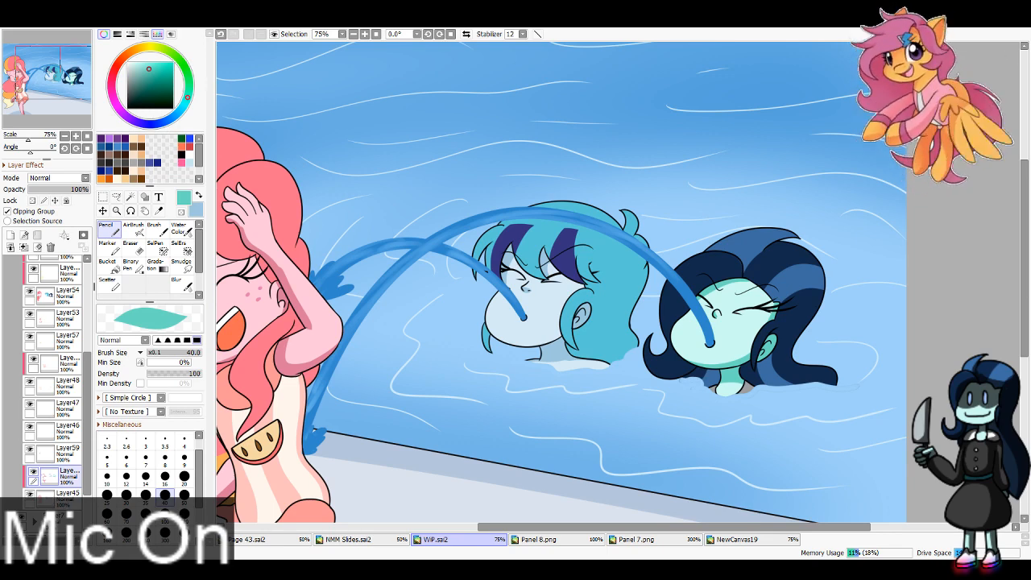
# Step: Sample the grey swimsuit colour from Panel 8.png and return to WiP.sai2 with the Pencil on the clipped layer above Layer48
pyautogui.click(67, 449)
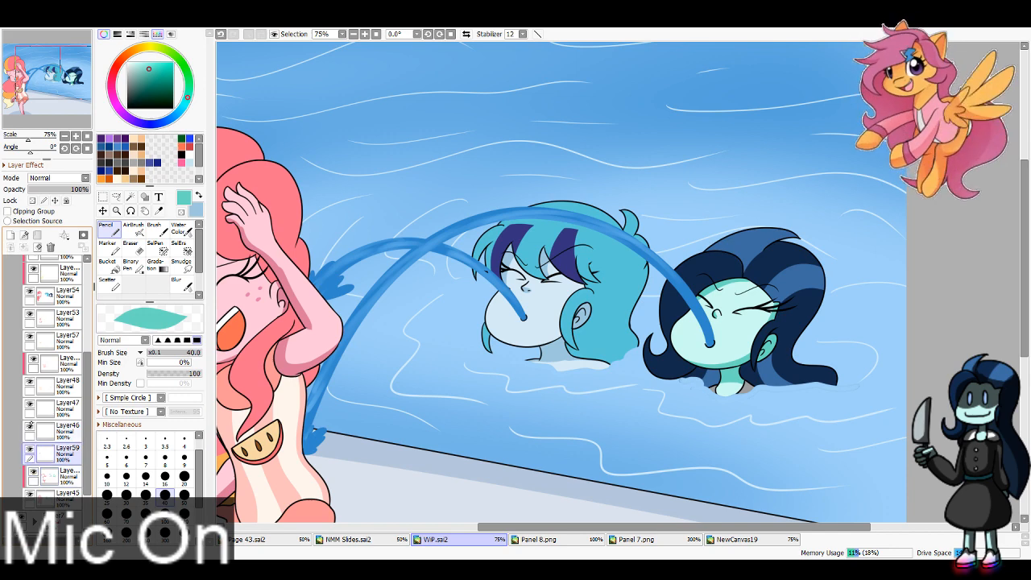
pyautogui.click(68, 382)
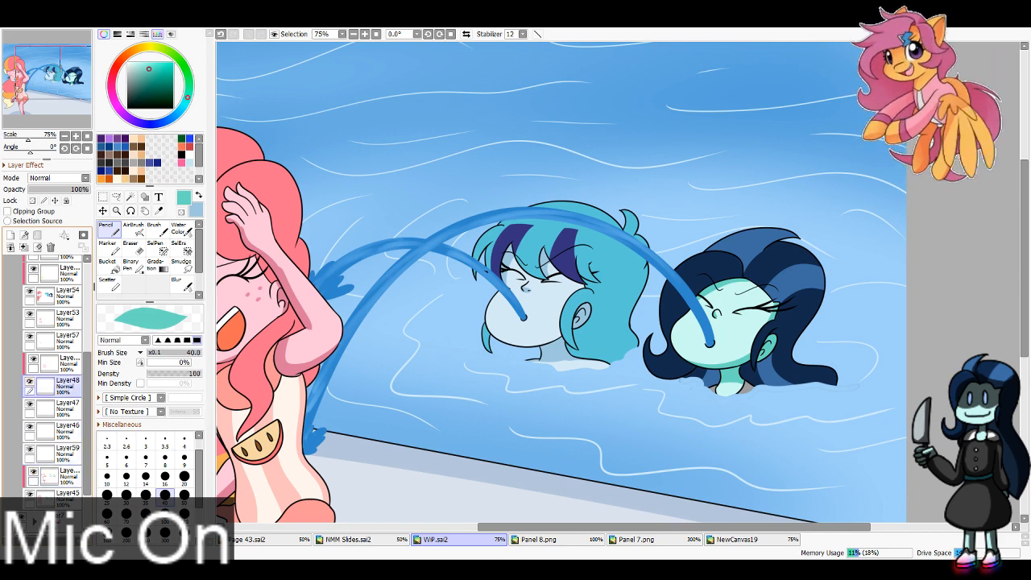
pyautogui.click(538, 539)
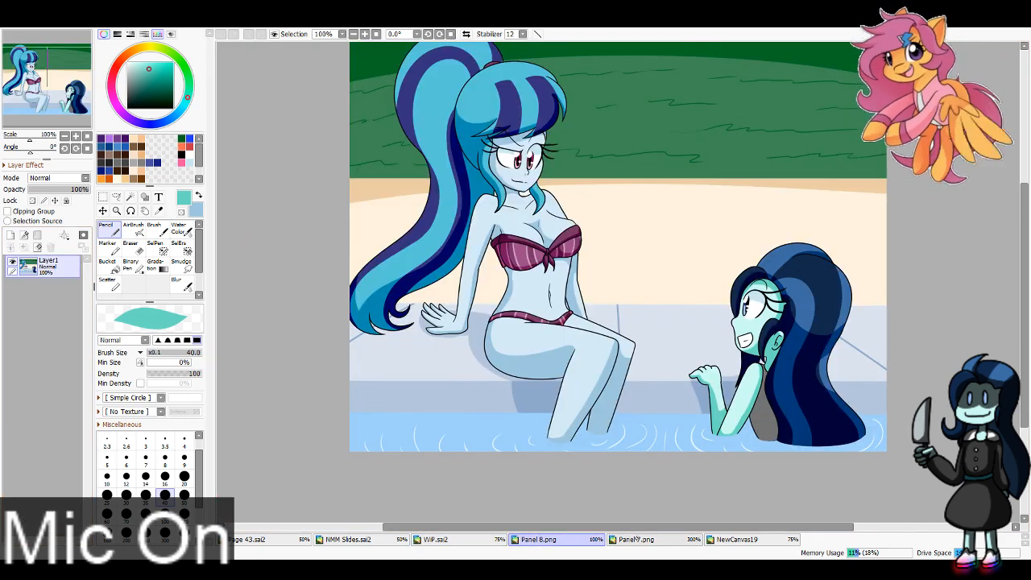
pyautogui.click(159, 210)
pyautogui.click(764, 417)
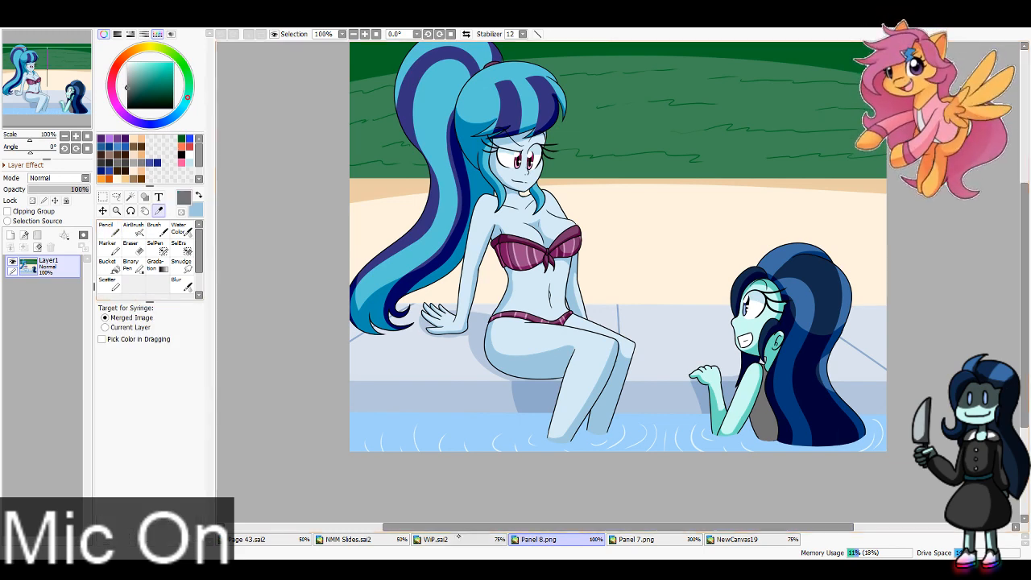
pyautogui.click(436, 540)
pyautogui.click(68, 360)
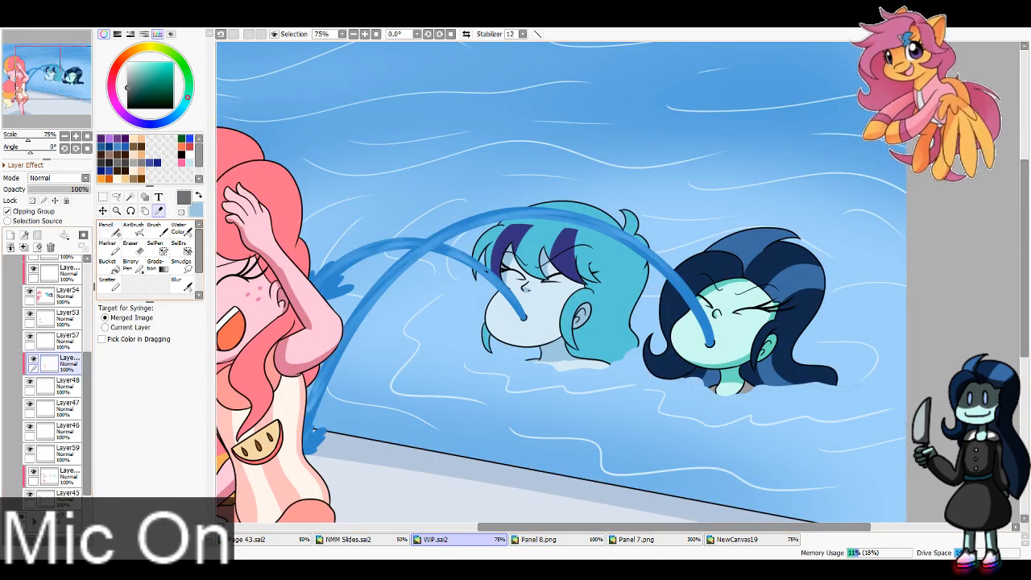
pyautogui.press('n')
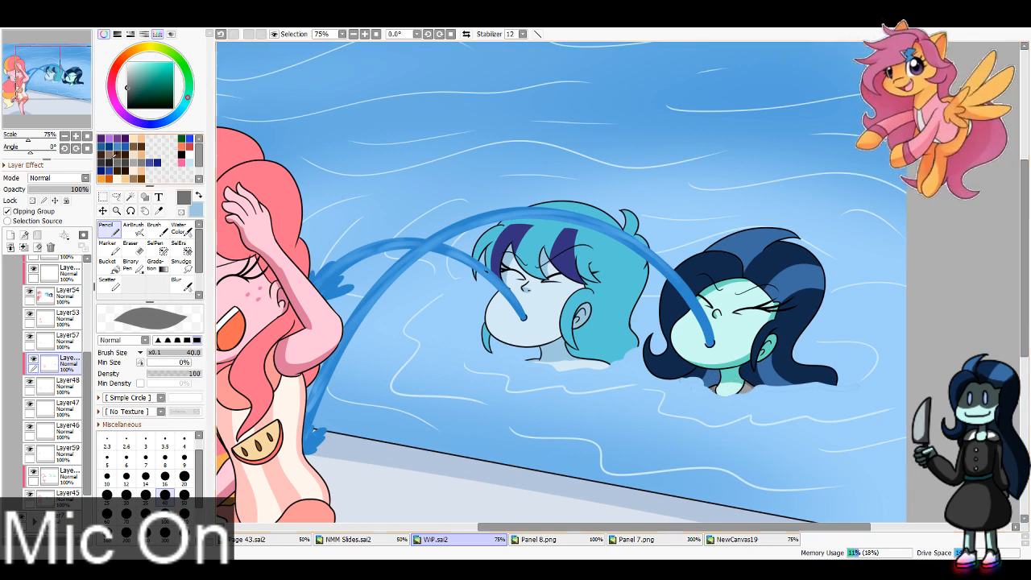
# Step: Add a new layer directly above Layer48 and make it a clipping group
pyautogui.click(24, 112)
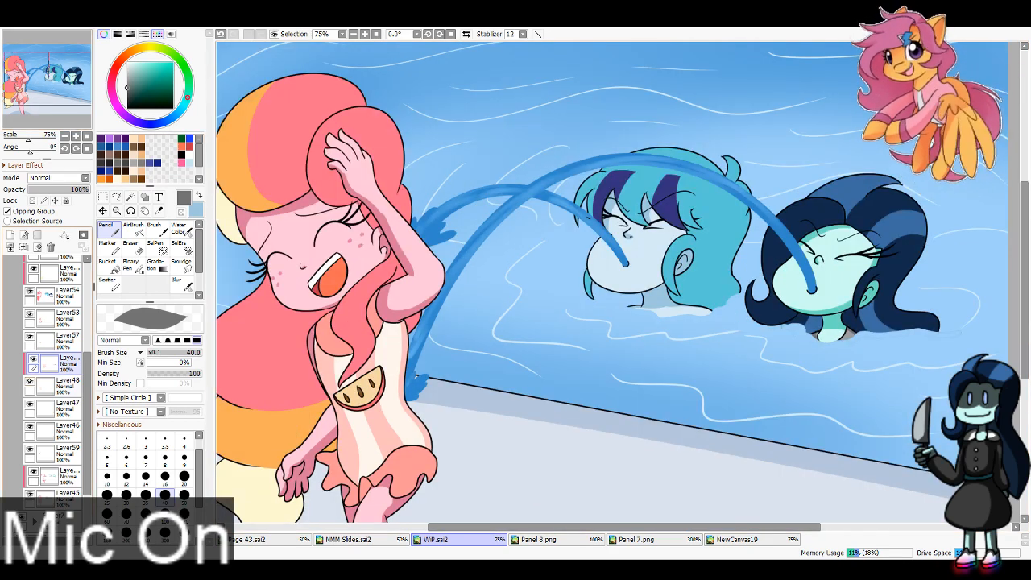
pyautogui.click(63, 386)
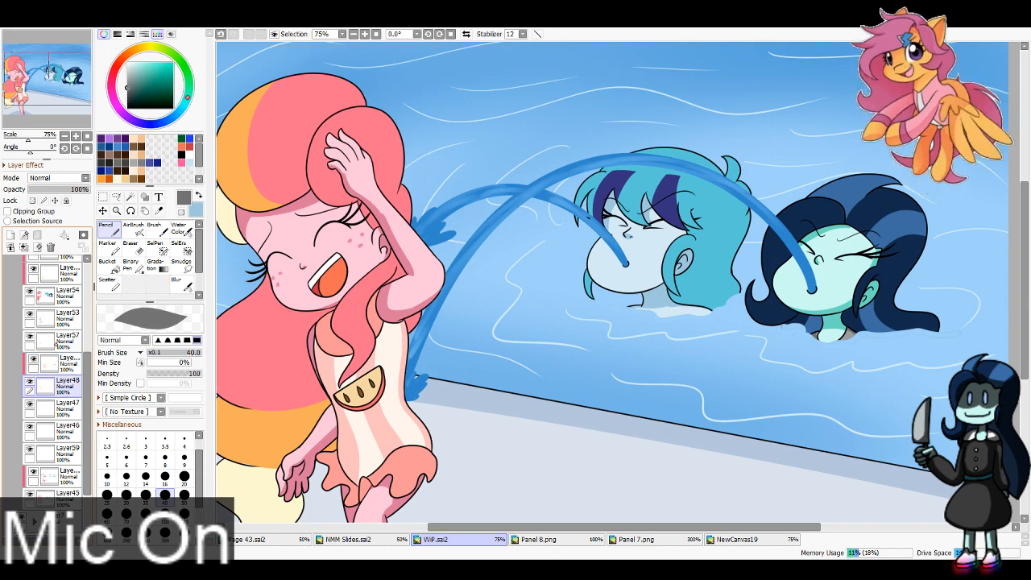
pyautogui.click(62, 363)
pyautogui.click(63, 408)
pyautogui.click(63, 386)
pyautogui.click(11, 235)
pyautogui.click(30, 212)
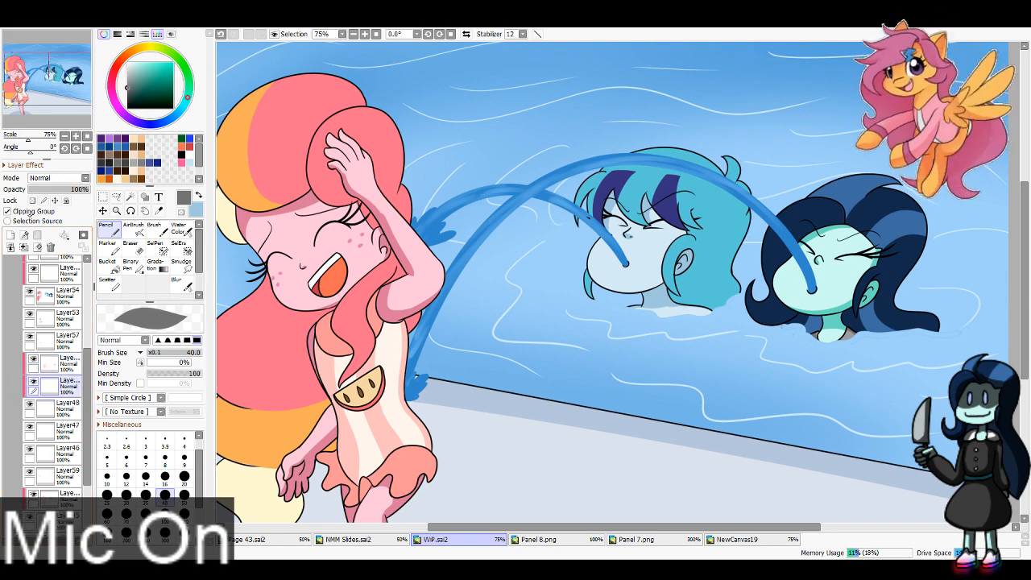
# Step: Show the Folder2 panel in WiP.sai2 in place of Folder5 and sample the swimsuit's salmon and beige shadow colours
pyautogui.click(538, 539)
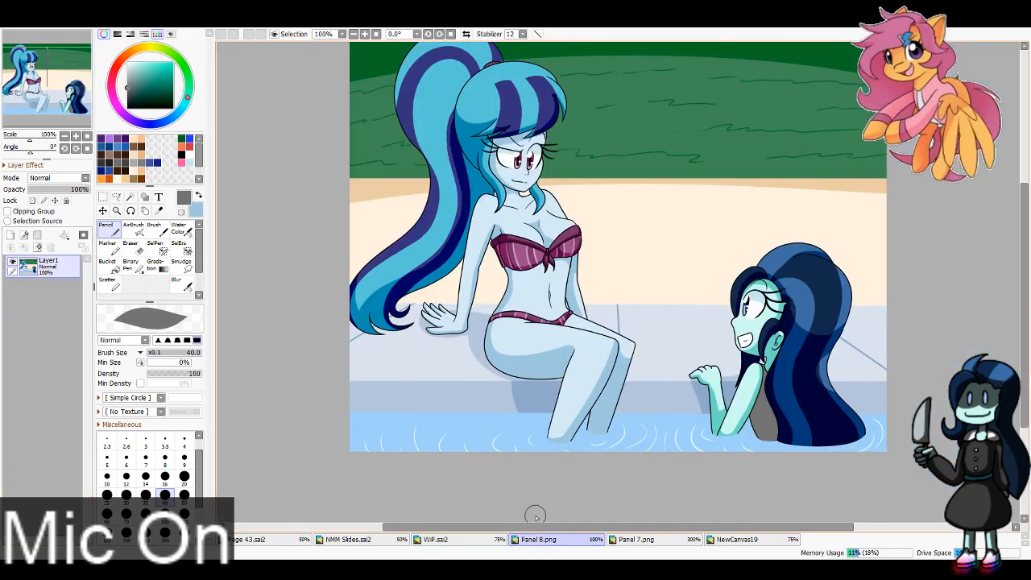
pyautogui.click(475, 539)
pyautogui.scroll(5, 48, 323)
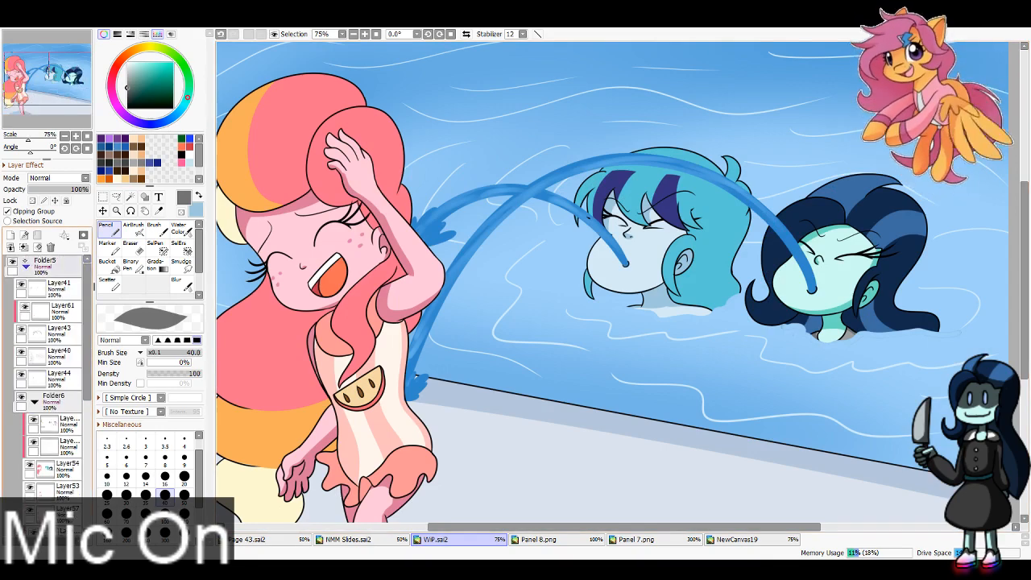
pyautogui.click(25, 267)
pyautogui.click(12, 261)
pyautogui.click(159, 211)
pyautogui.click(271, 371)
pyautogui.press('x')
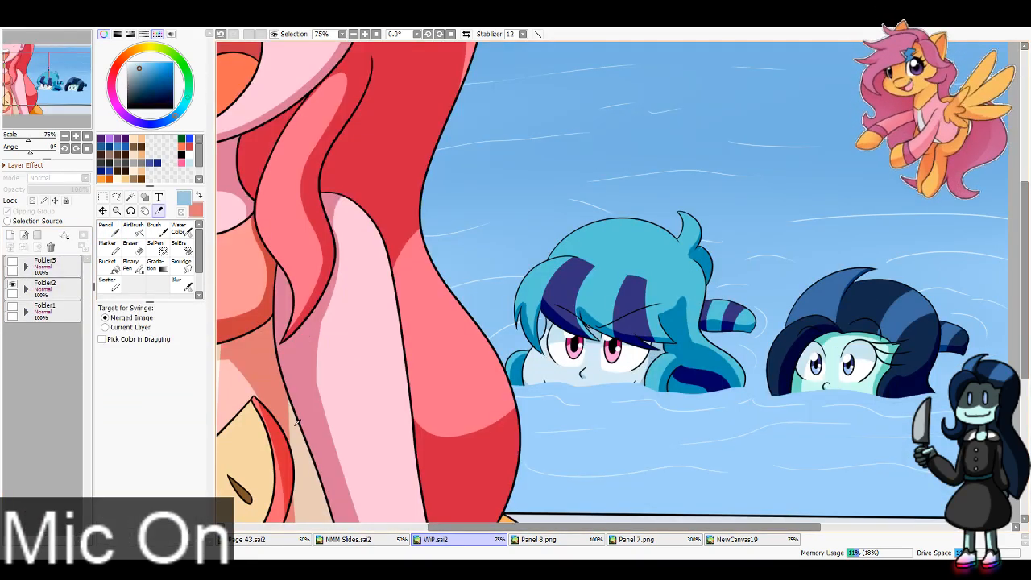
pyautogui.click(302, 454)
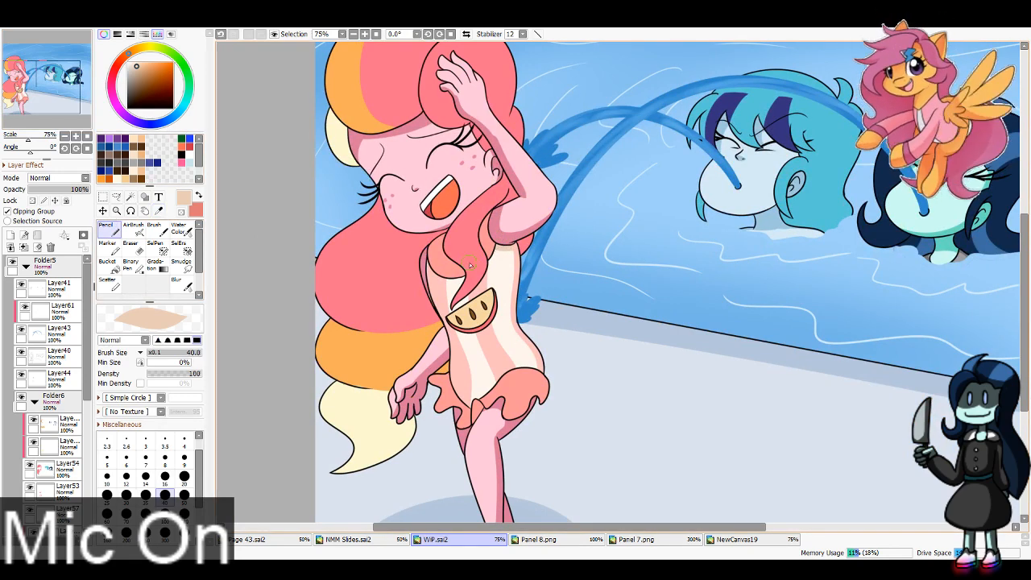
# Step: Paint beige shading on the laughing girl's cream swimsuit stripes, using the lower clipped layer above Layer48
pyautogui.scroll(-5, 48, 387)
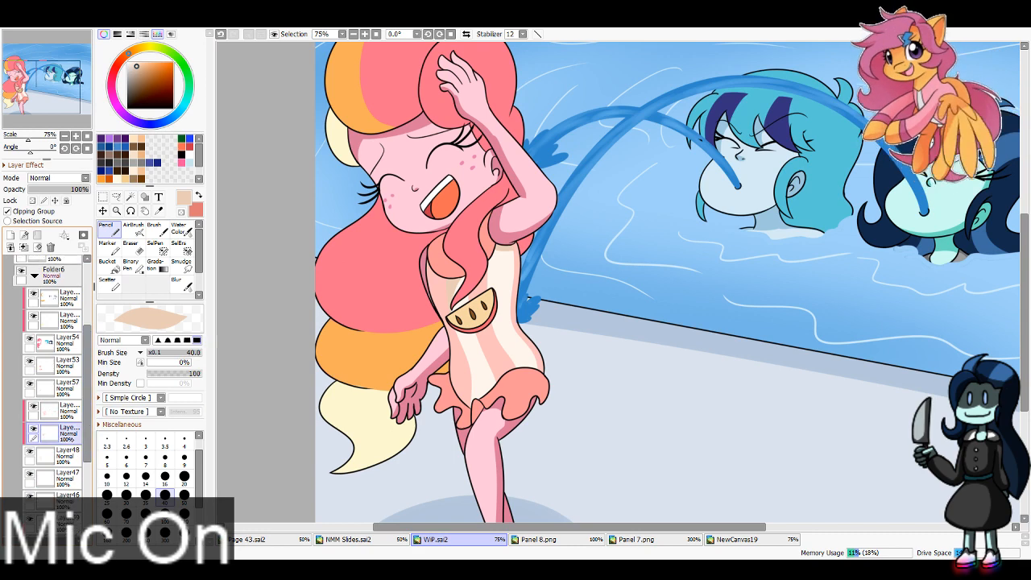
pyautogui.click(64, 453)
pyautogui.press('e')
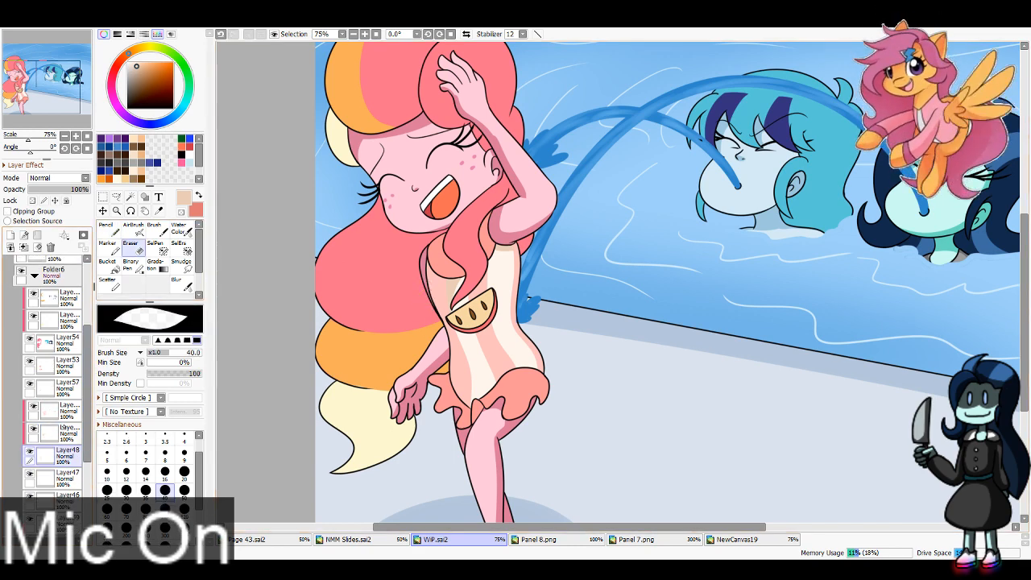
pyautogui.click(68, 411)
pyautogui.click(34, 406)
pyautogui.click(33, 406)
pyautogui.click(68, 433)
pyautogui.press('n')
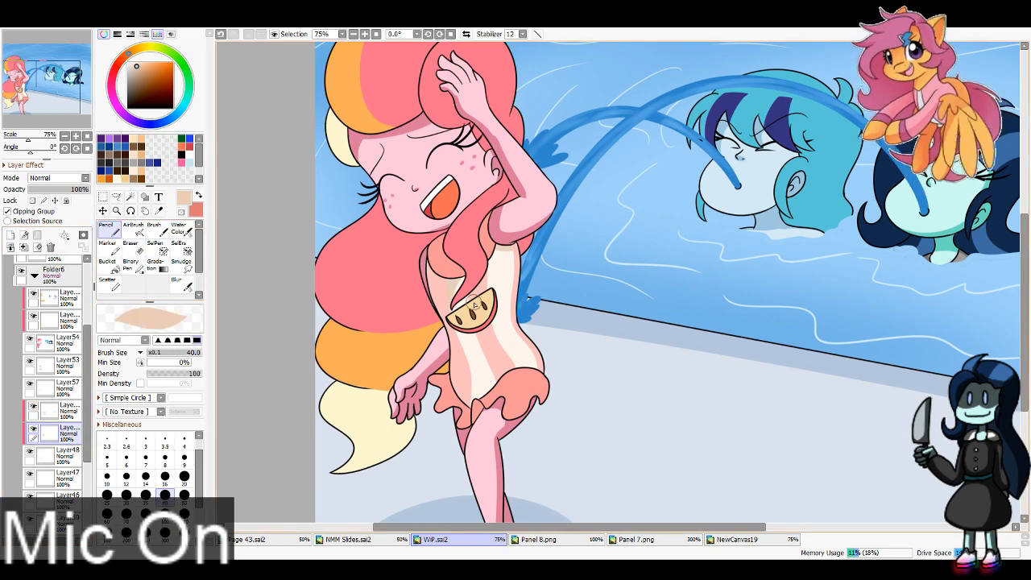
pyautogui.hotkey('ctrl', 'z')
pyautogui.moveTo(467, 367)
pyautogui.mouseDown()
pyautogui.moveTo(479, 402)
pyautogui.moveTo(520, 390)
pyautogui.mouseUp()
pyautogui.hotkey('ctrl', 'z')
pyautogui.hotkey('ctrl', 'z')
# Step: Paint salmon shading on the swimsuit's pink stripes along the torso and beneath the raised arm, using the upper clipped layer
pyautogui.click(52, 410)
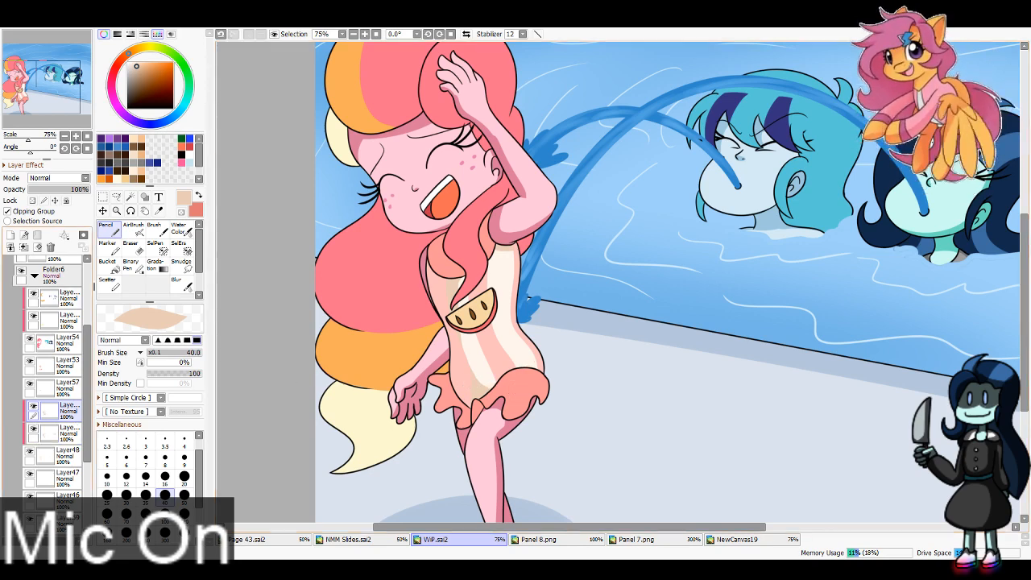
pyautogui.press('x')
pyautogui.moveTo(442, 279)
pyautogui.mouseDown()
pyautogui.moveTo(443, 329)
pyautogui.moveTo(433, 272)
pyautogui.moveTo(465, 377)
pyautogui.mouseUp()
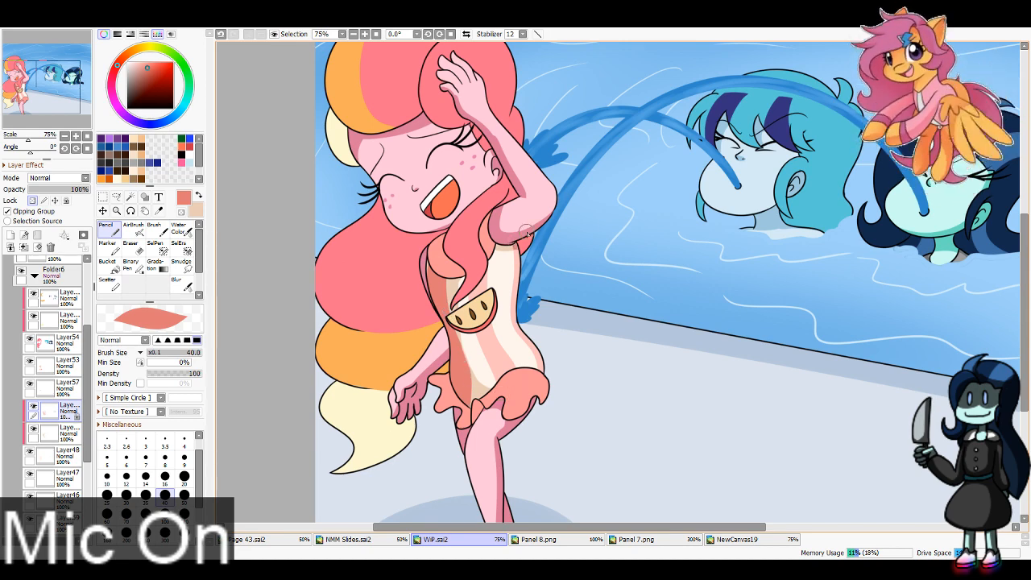
pyautogui.hotkey('ctrl', 'z')
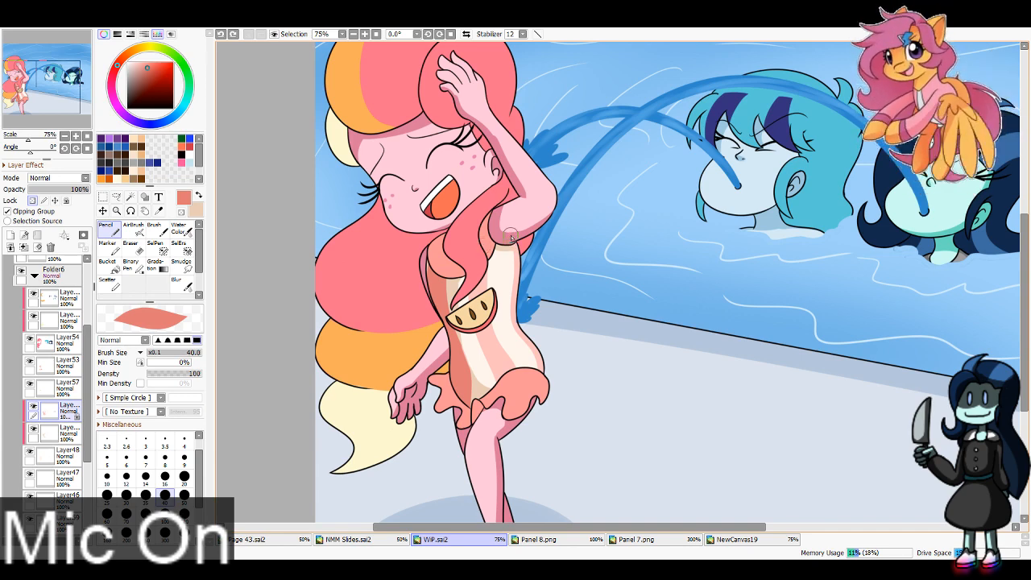
pyautogui.moveTo(511, 243); pyautogui.dragTo(524, 236)
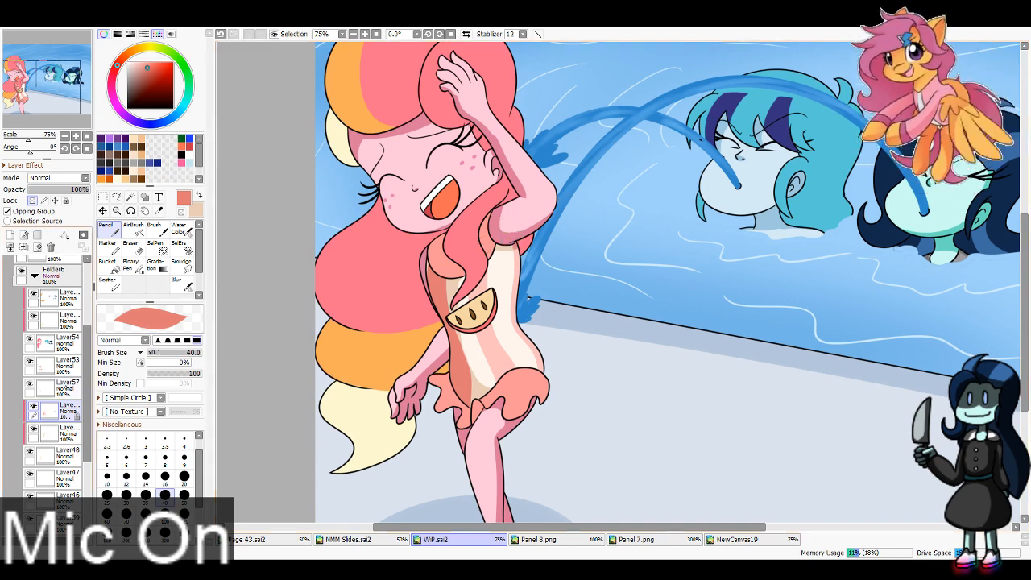
# Step: Add a new layer above Layer57 and make it a clipping group
pyautogui.click(27, 382)
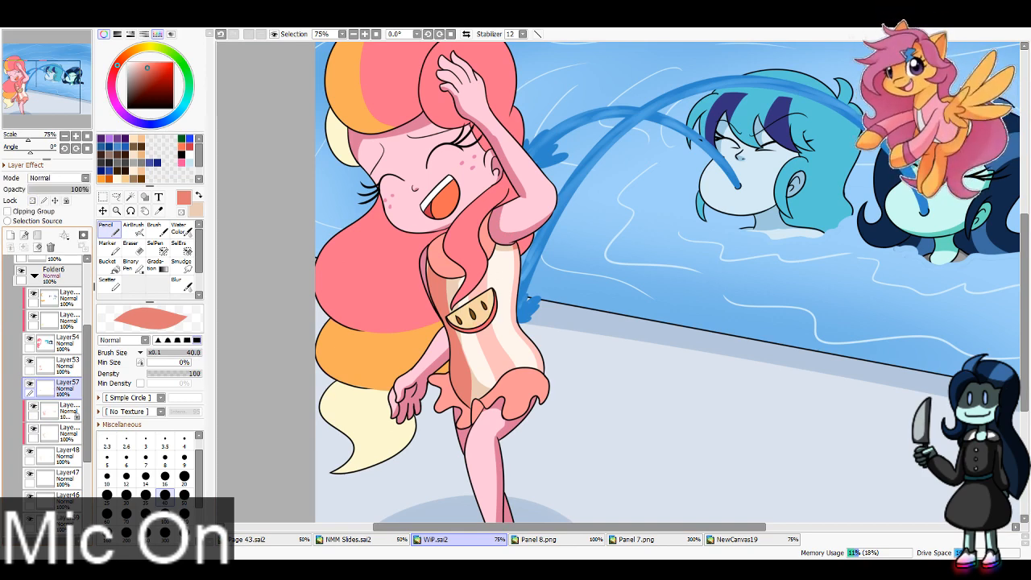
pyautogui.click(11, 234)
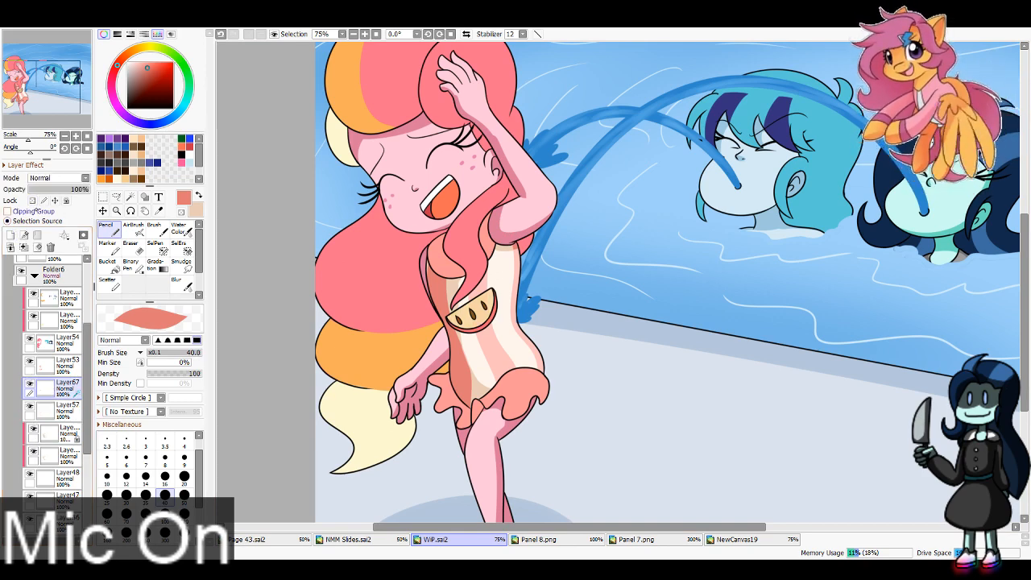
pyautogui.click(14, 212)
# Step: Sample the red shadow colour of the swimsuit's fruit slice from the Folder2 panel and return to Folder5 with the Pencil
pyautogui.scroll(4, 50, 260)
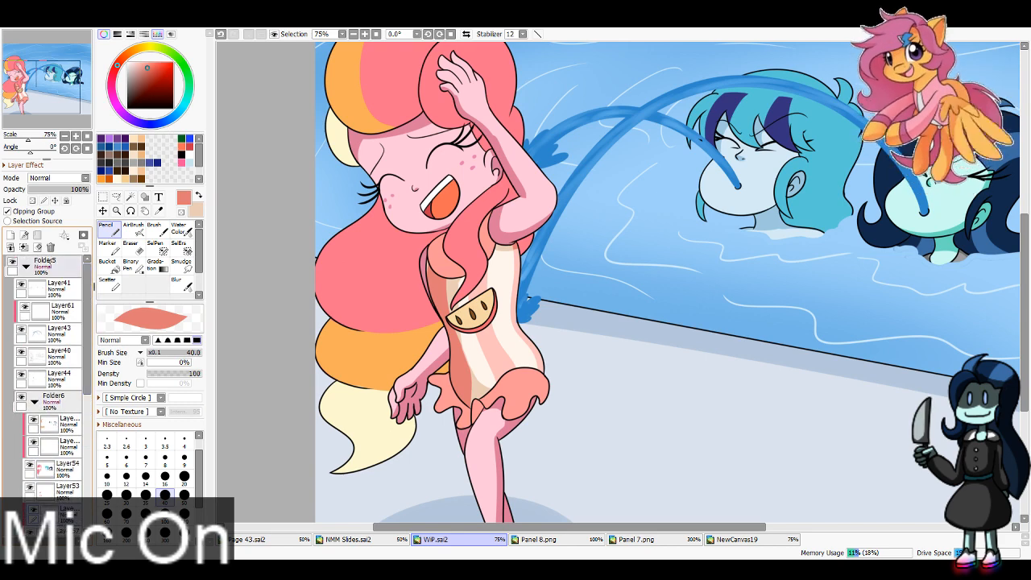
pyautogui.click(12, 262)
pyautogui.click(158, 211)
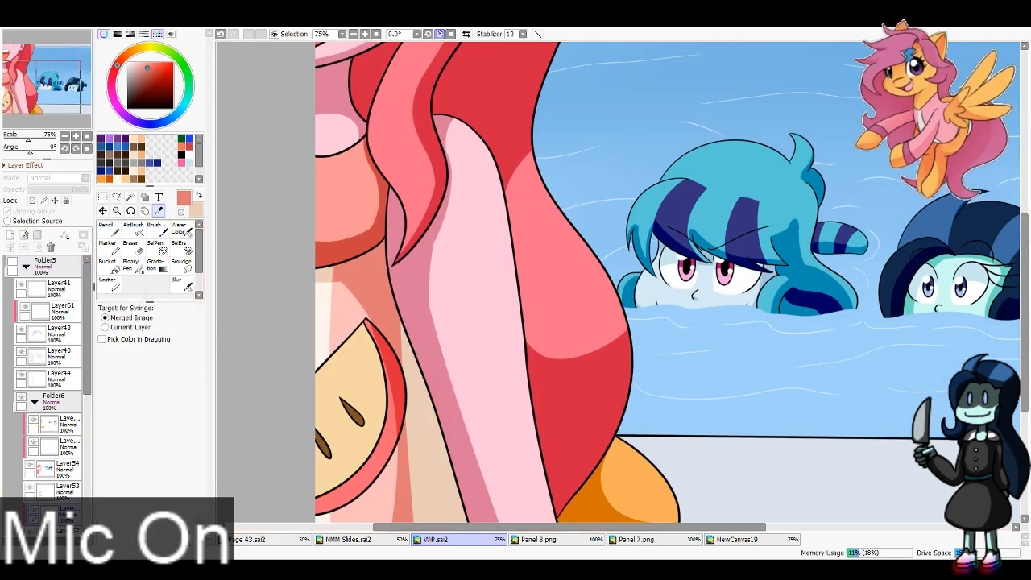
pyautogui.click(354, 33)
pyautogui.click(468, 331)
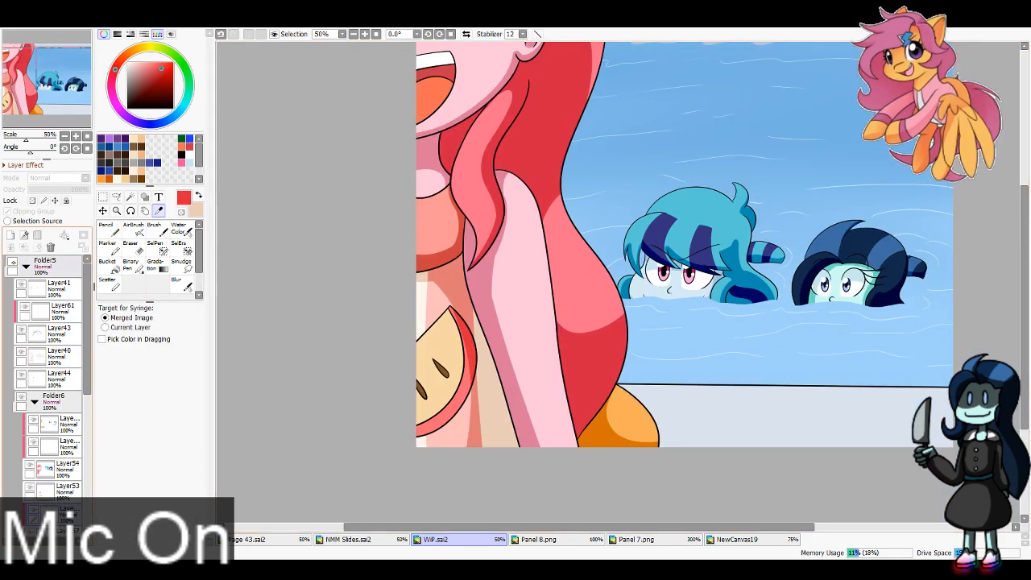
pyautogui.click(12, 262)
pyautogui.click(114, 236)
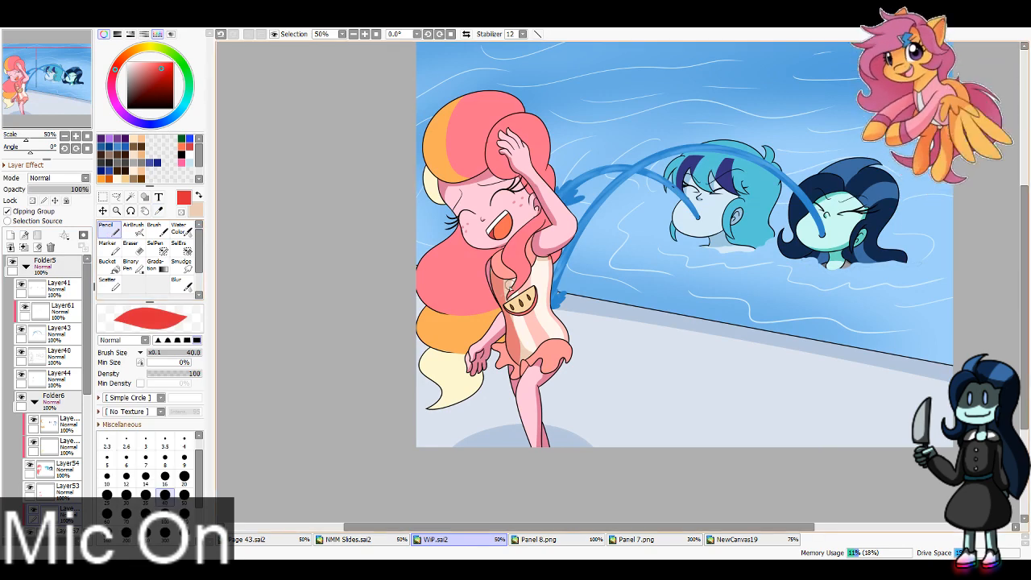
# Step: Undo the last change, add a clipped layer above Layer53, and sample a colour from the fruit slice on the swimsuit
pyautogui.hotkey('ctrl', 'z')
pyautogui.click(58, 488)
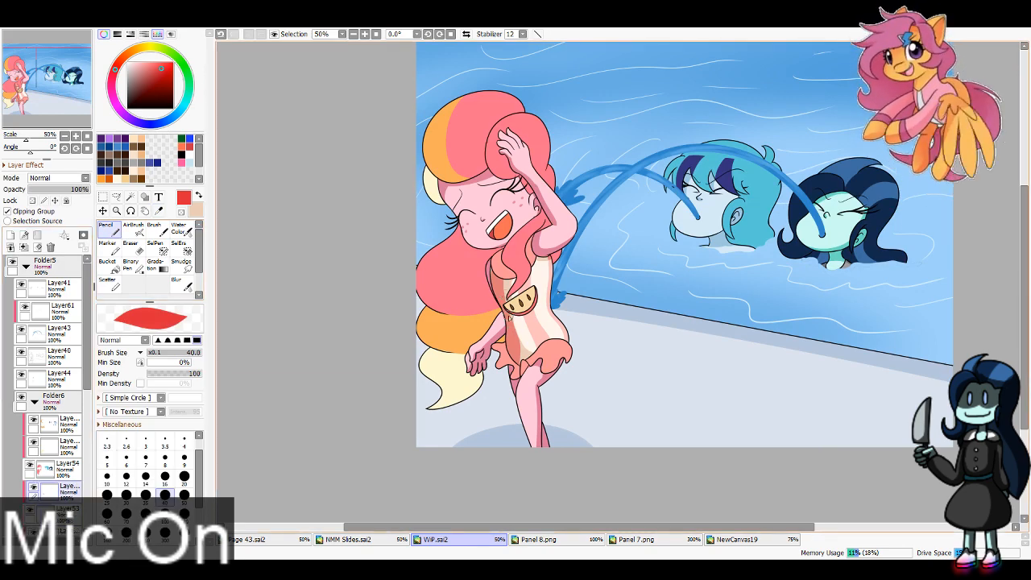
pyautogui.click(66, 529)
pyautogui.click(159, 211)
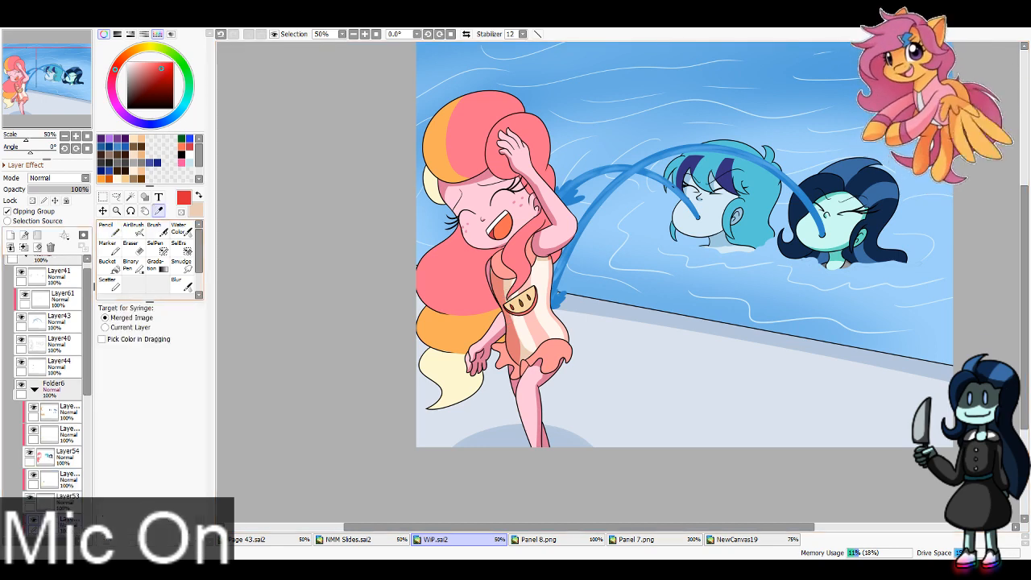
pyautogui.click(528, 295)
pyautogui.click(365, 34)
pyautogui.click(365, 34)
pyautogui.click(365, 34)
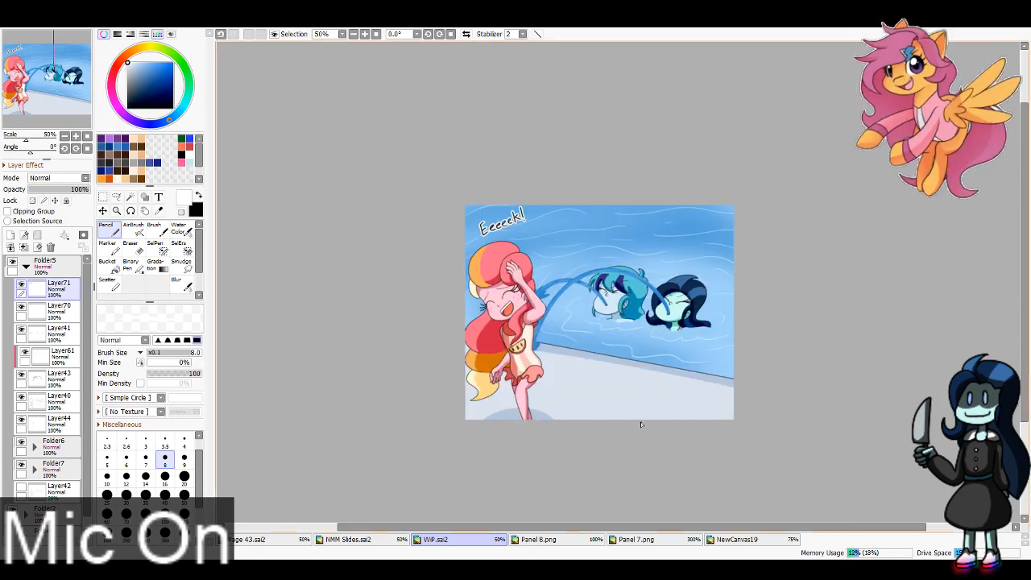
# Step: Save the Folder1, Folder2 and Folder5 panels as separate images named Panel 1.png, Panel 2.png and Panel 3.png, toggling folder visibility between saves
pyautogui.click(26, 267)
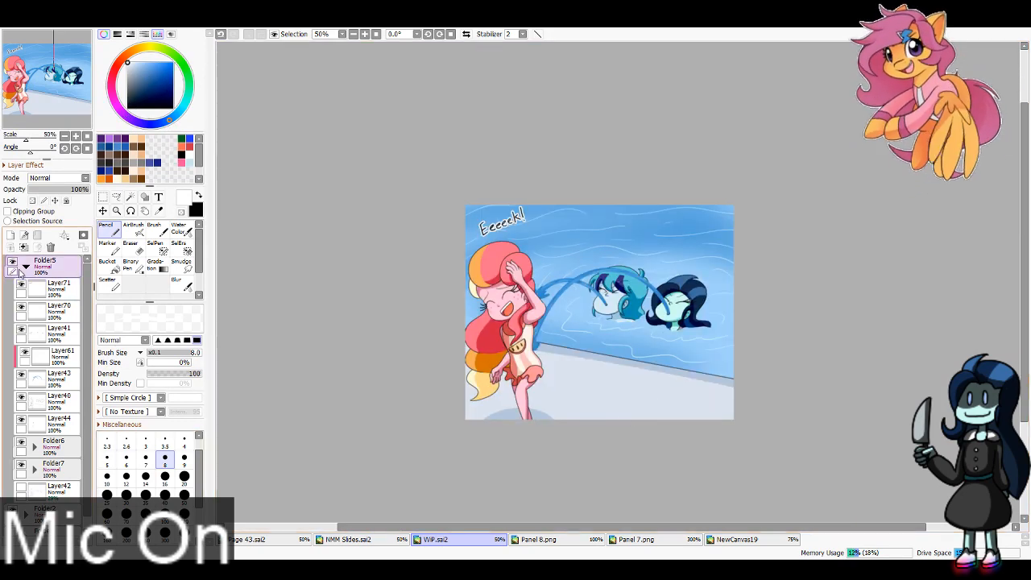
pyautogui.moveTo(12, 263); pyautogui.dragTo(12, 285)
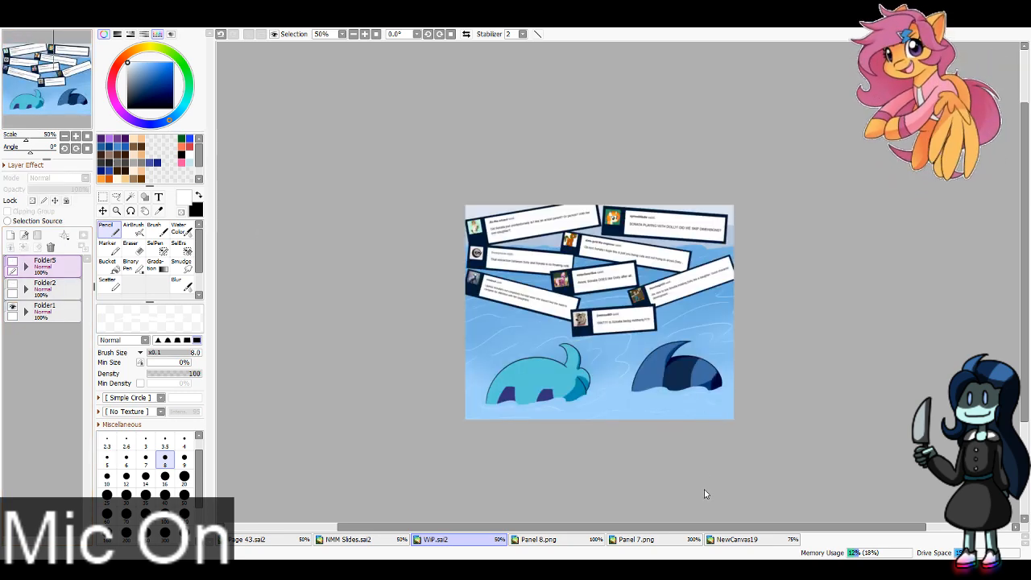
pyautogui.click(515, 399)
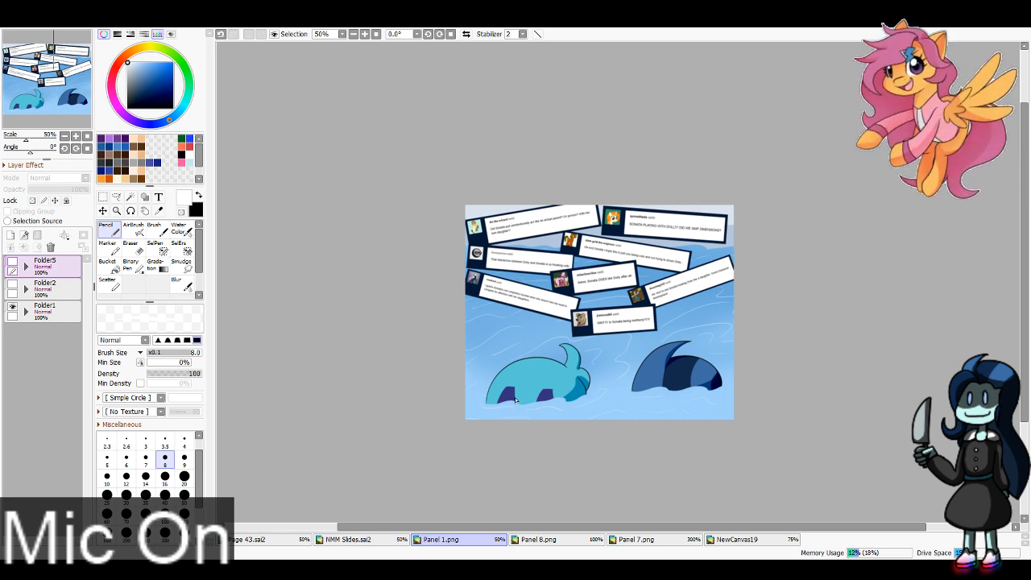
pyautogui.click(13, 285)
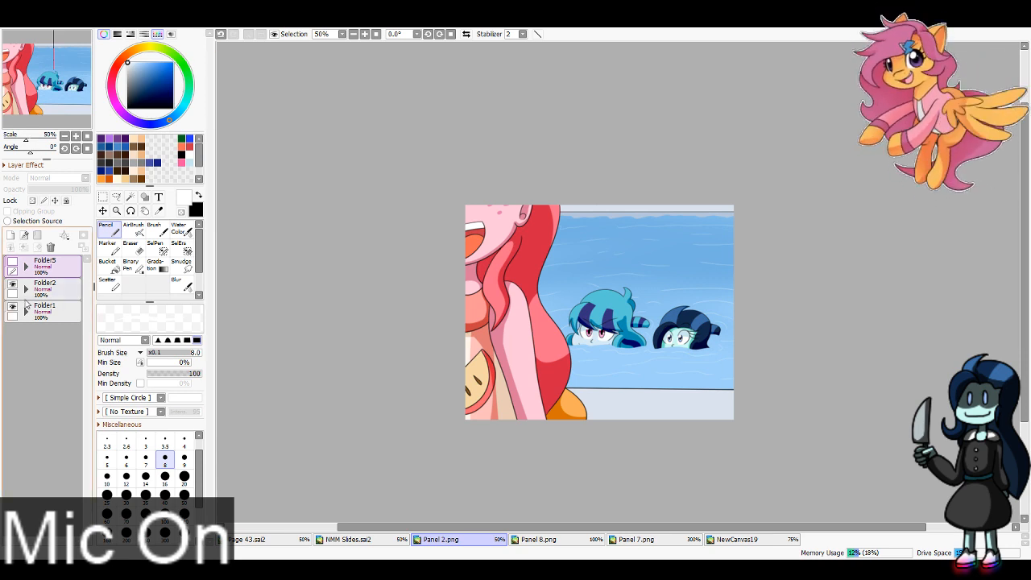
pyautogui.click(12, 263)
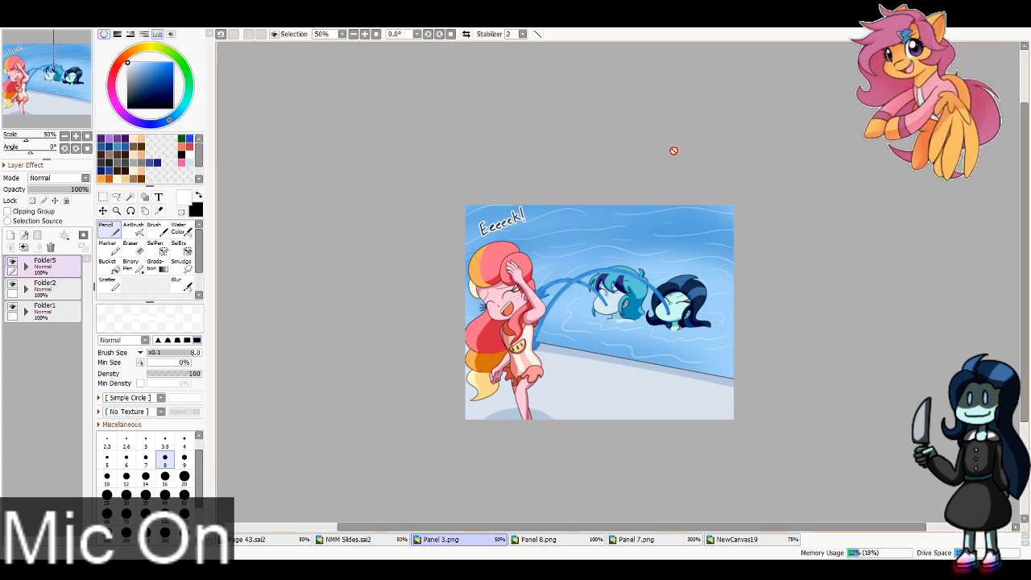
pyautogui.hotkey('ctrl', 'shift', 's')
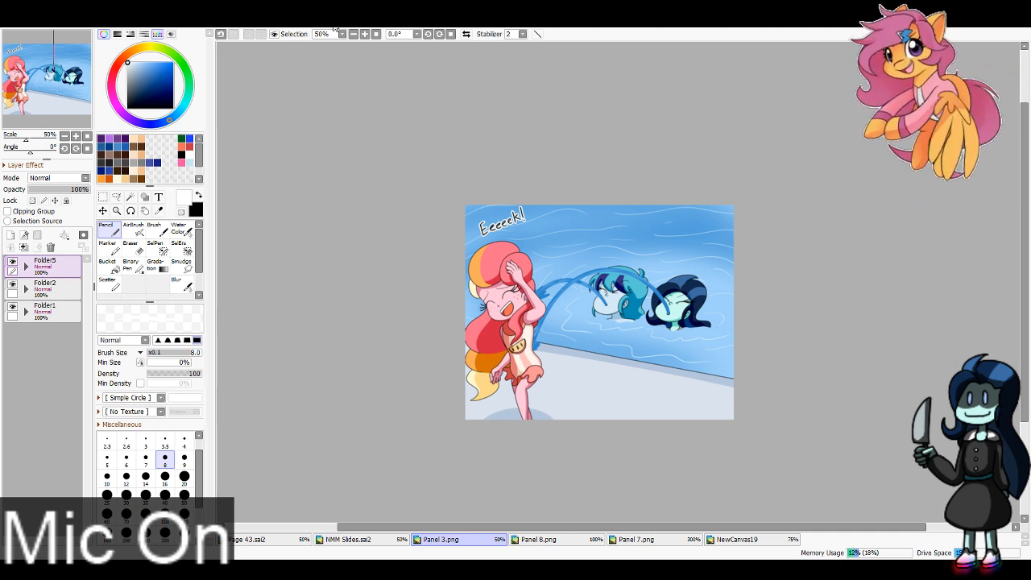
# Step: Expand Folder5 and its Folder6 subfolder and select the topmost clipped layer in Folder6
pyautogui.click(365, 34)
pyautogui.click(365, 34)
pyautogui.click(365, 33)
pyautogui.click(365, 33)
pyautogui.click(365, 34)
pyautogui.moveTo(70, 82); pyautogui.dragTo(34, 82)
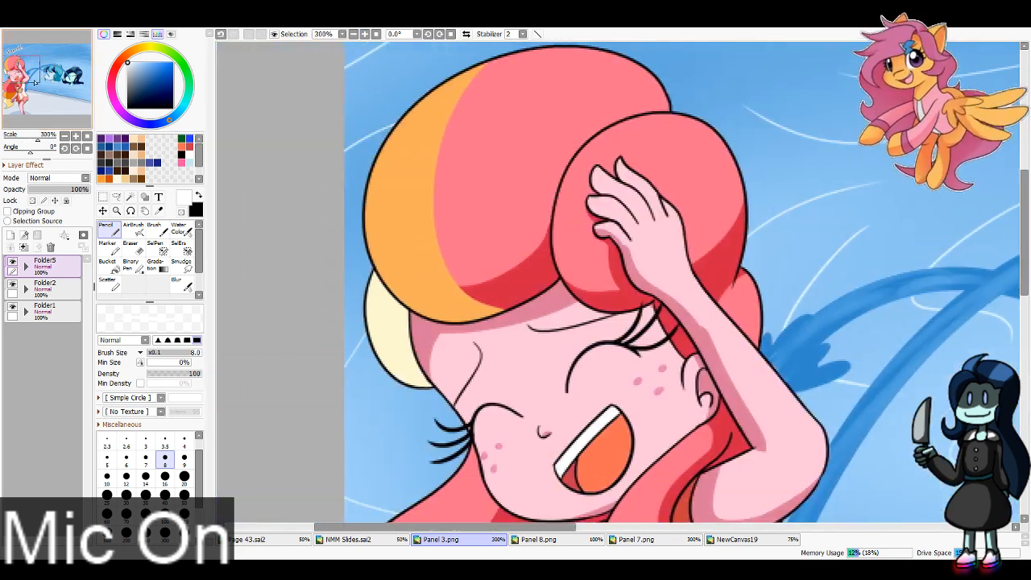
pyautogui.click(27, 266)
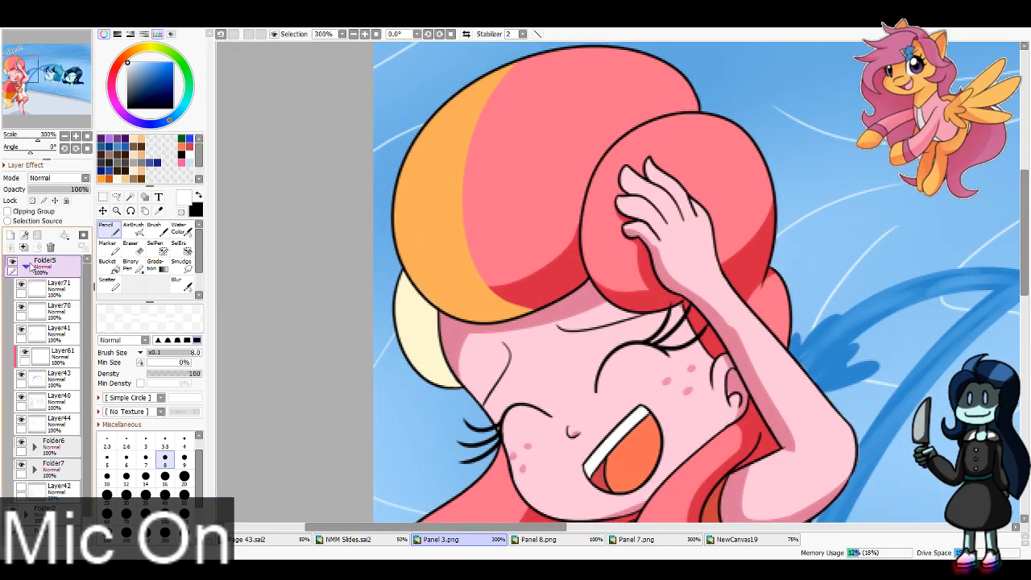
pyautogui.scroll(-1, 77, 367)
pyautogui.click(35, 433)
pyautogui.scroll(-1, 61, 433)
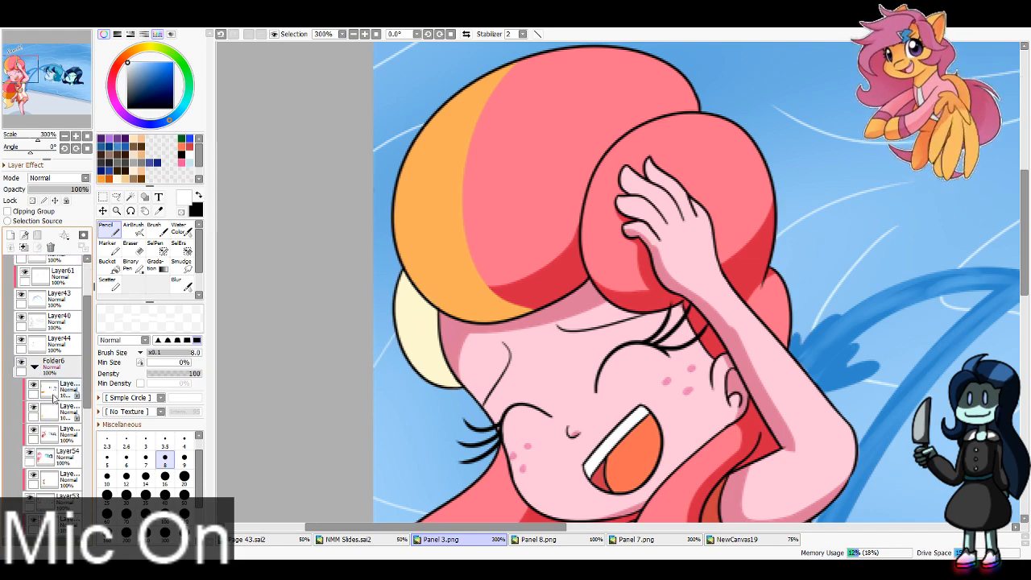
pyautogui.click(53, 397)
# Step: Sample the dark orange and pale yellow shadow colours from the pink-haired girl's lower hair as the two working colours
pyautogui.click(159, 211)
pyautogui.scroll(-2, 454, 274)
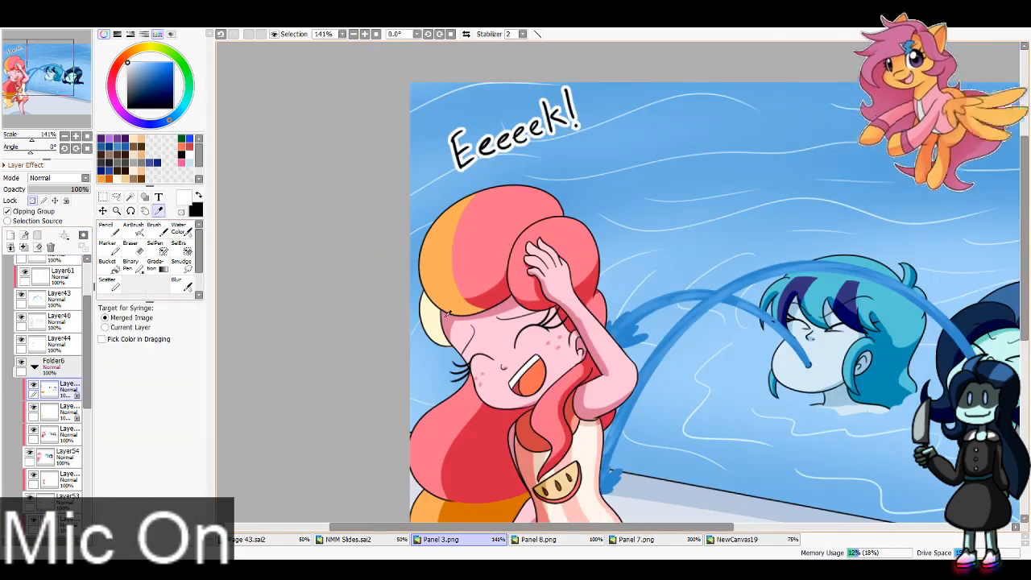
pyautogui.scroll(2, 449, 312)
pyautogui.click(459, 473)
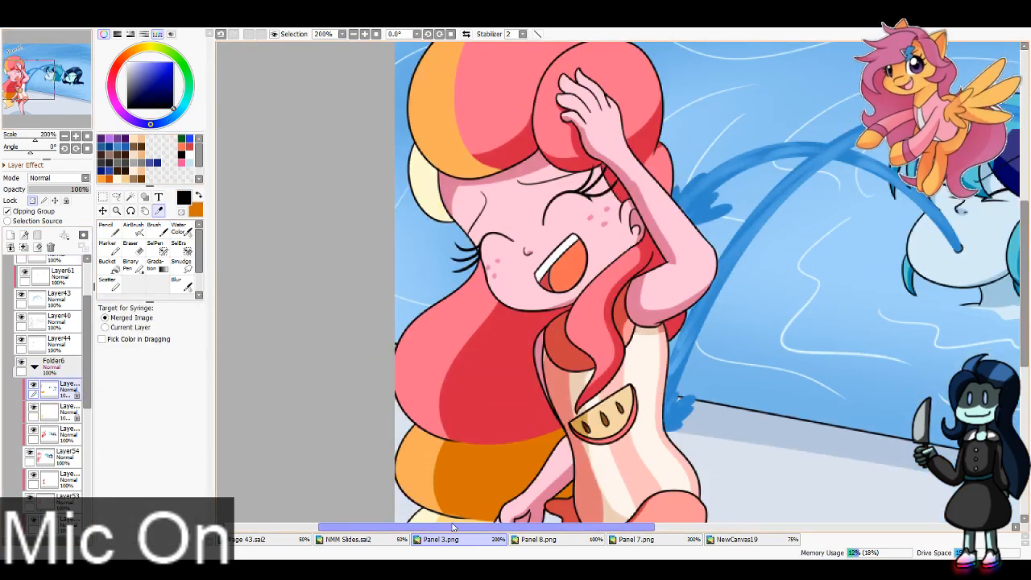
pyautogui.click(125, 179)
pyautogui.moveTo(415, 142)
pyautogui.mouseDown()
pyautogui.moveTo(454, 317)
pyautogui.moveTo(502, 346)
pyautogui.mouseUp()
# Step: Shade the lower edge of the orange hair streak above the girl's forehead with the dark orange Pencil
pyautogui.press('x')
pyautogui.press('n')
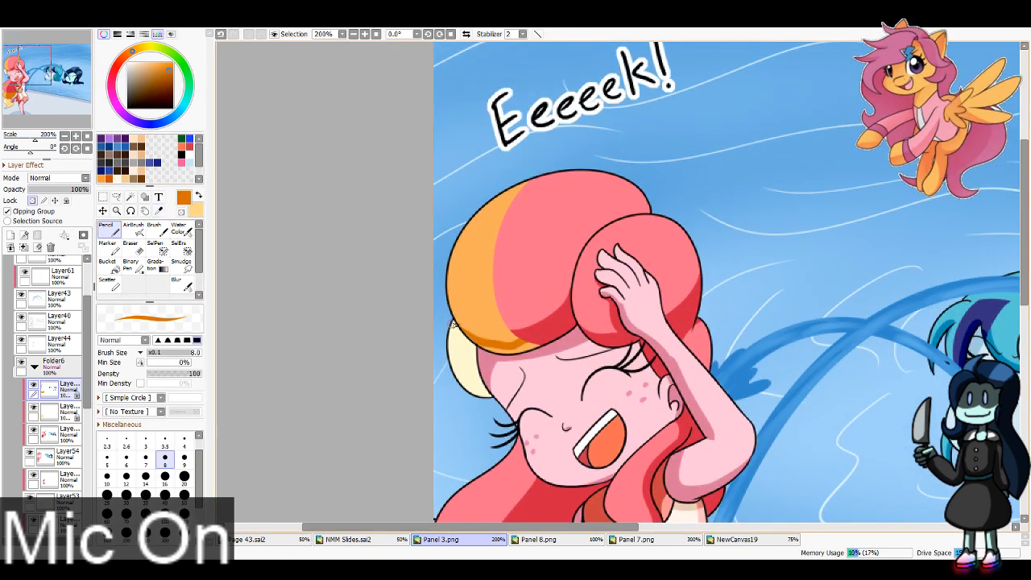
pyautogui.moveTo(451, 322); pyautogui.dragTo(528, 331)
pyautogui.moveTo(445, 317)
pyautogui.mouseDown()
pyautogui.moveTo(537, 328)
pyautogui.moveTo(490, 340)
pyautogui.moveTo(538, 344)
pyautogui.mouseUp()
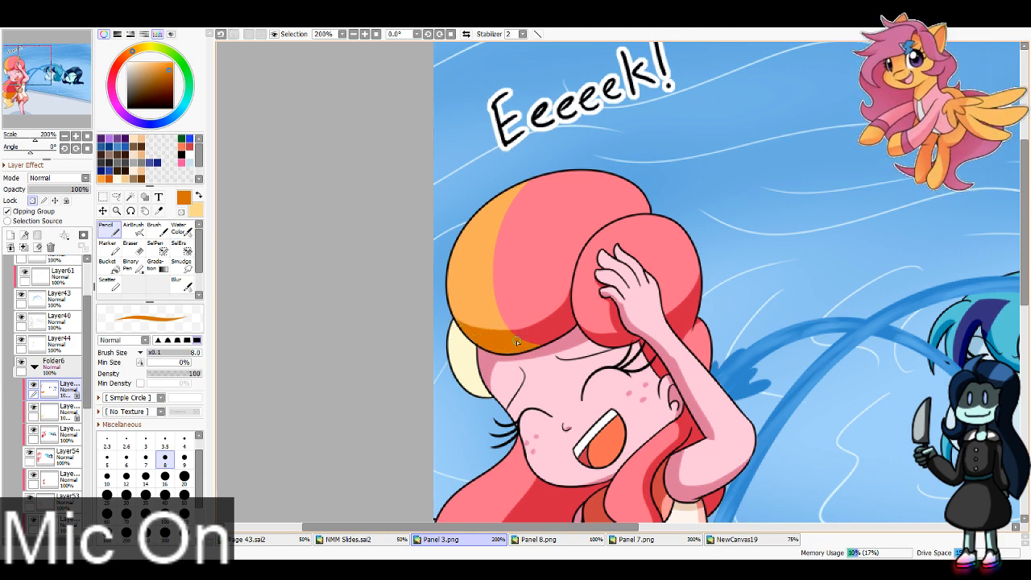
# Step: Shade the cream hair tuft beside the girl's face in pale yellow on Folder6's second clipped layer, with brush size 40
pyautogui.press('x')
pyautogui.click(63, 411)
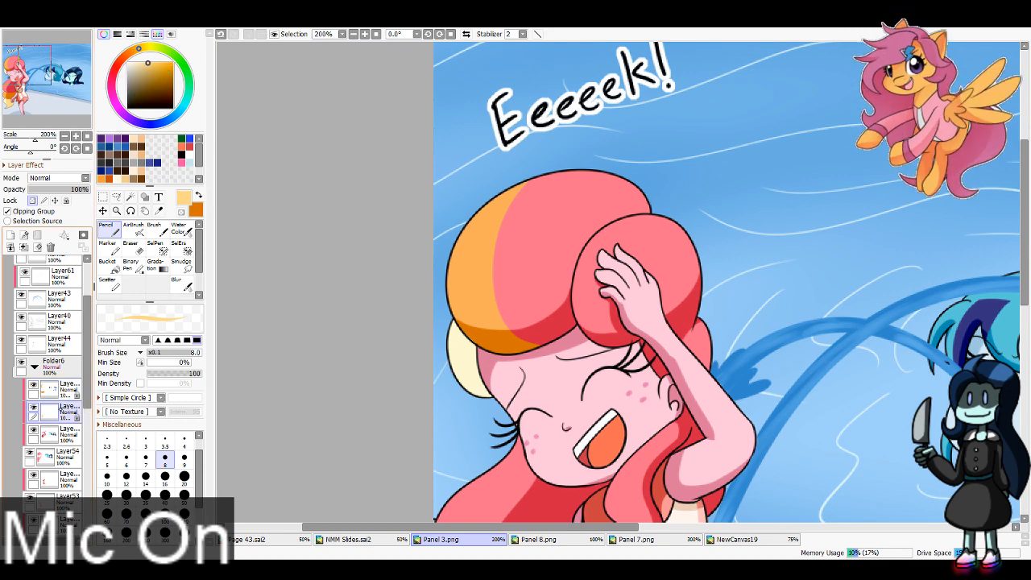
pyautogui.moveTo(478, 368); pyautogui.dragTo(441, 369)
pyautogui.click(165, 495)
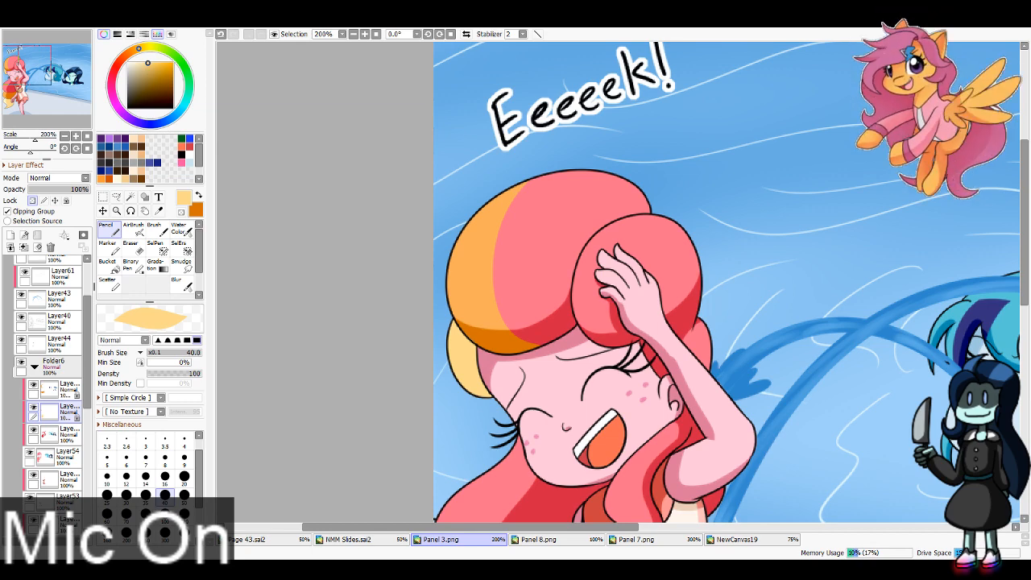
# Step: Check the shaded hair against the whole panel and save the document as WiP.sai2
pyautogui.scroll(-2, 10, 74)
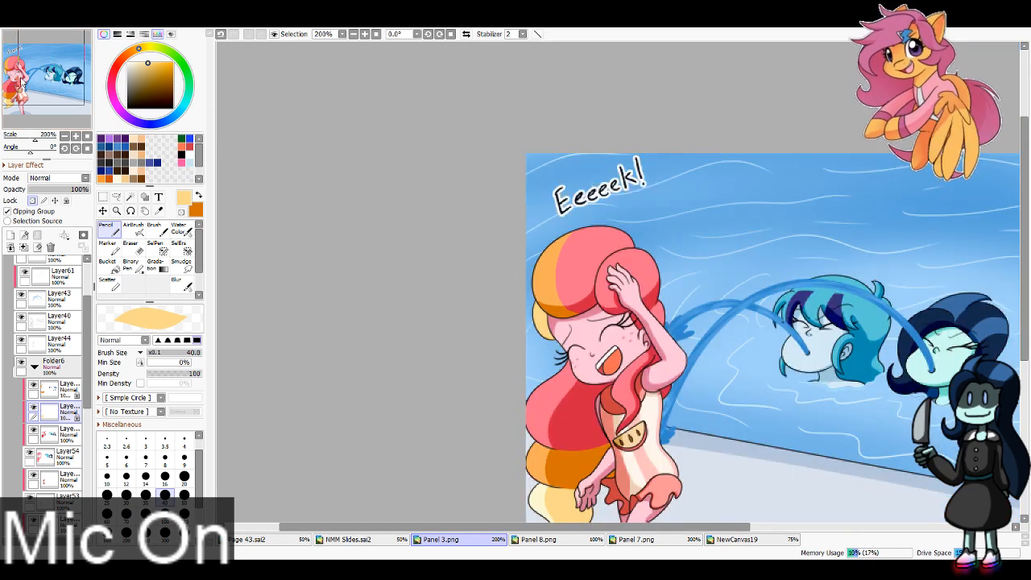
pyautogui.scroll(2, 29, 97)
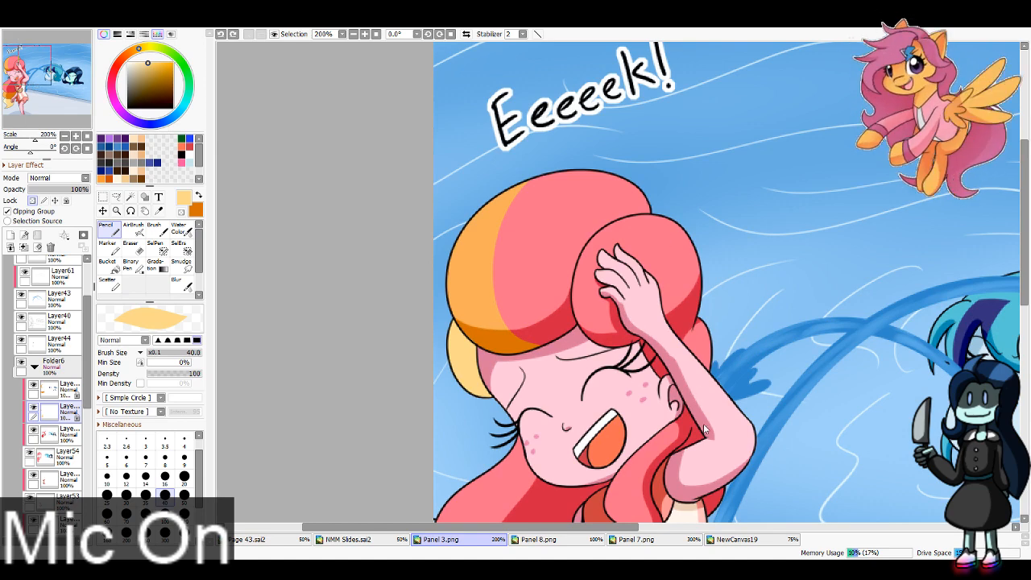
pyautogui.click(522, 322)
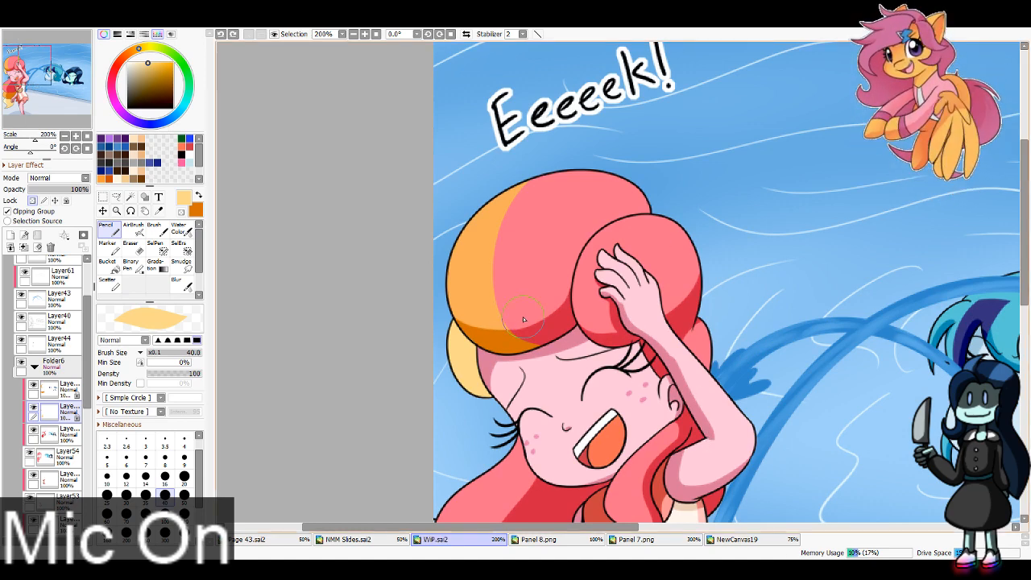